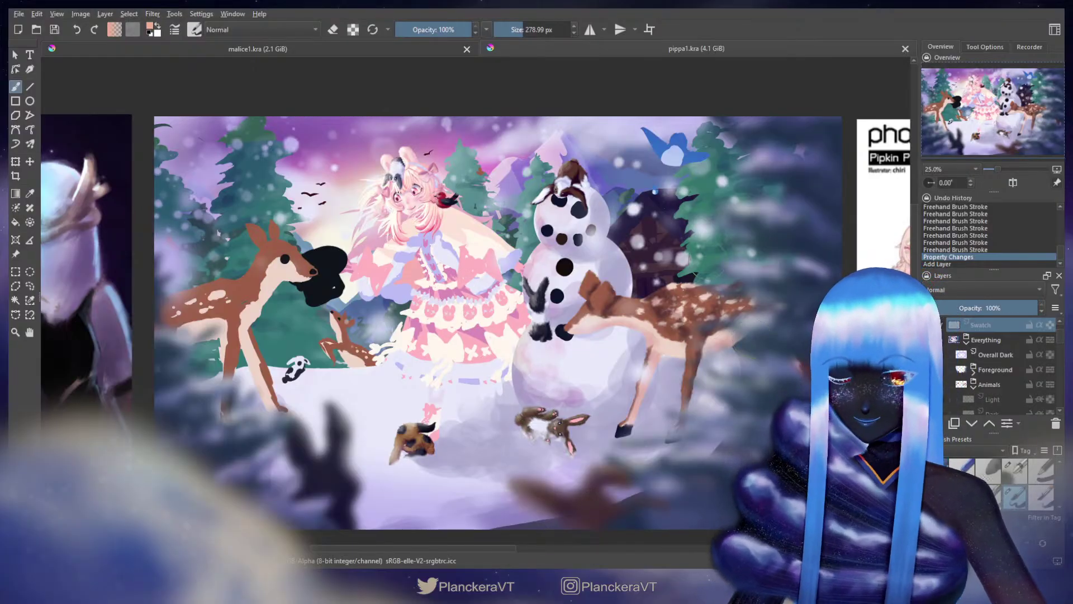
Step: Show the Swatch layer of color samples and make the Animals layer active for painting
click(929, 325)
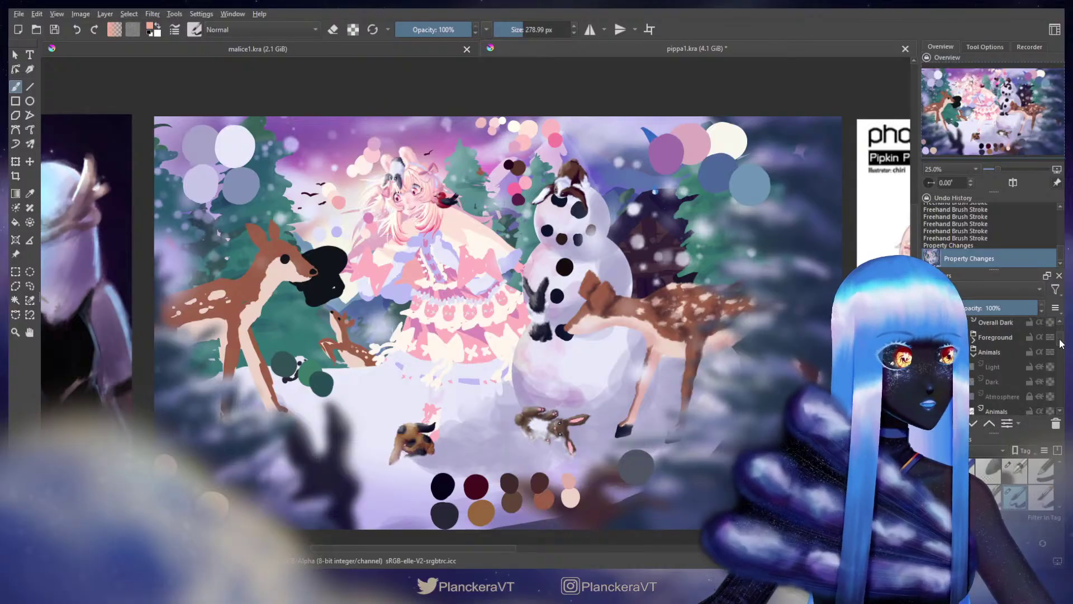
scroll(1060, 345, down, 3)
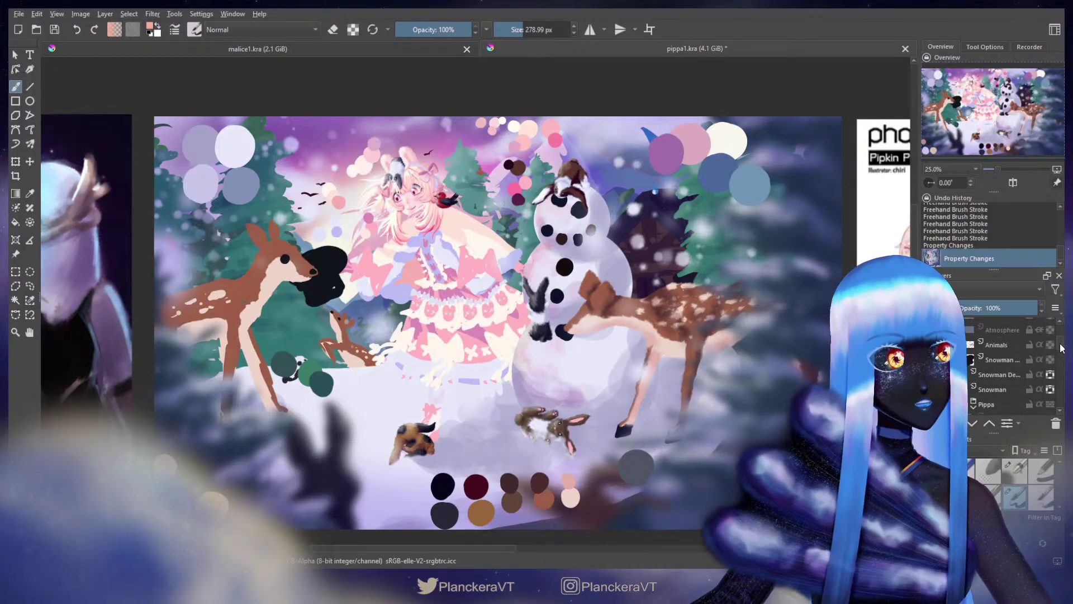
scroll(1023, 354, down, 2)
click(1002, 362)
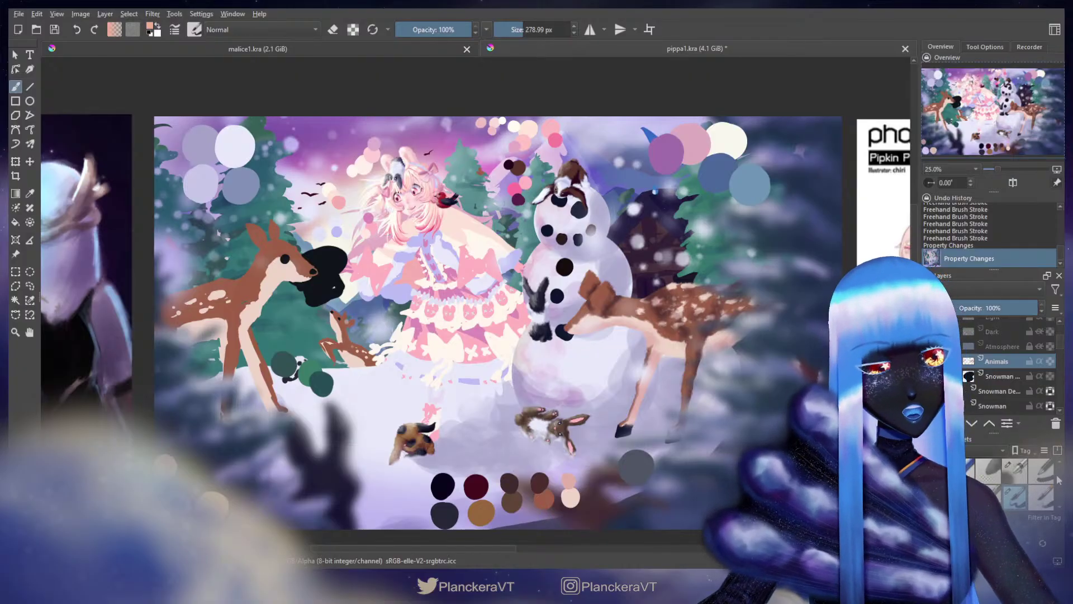
Step: Choose a bristly blending brush preset and feather the fur edge along the belly of the spotted deer beside the snowman
drag(1058, 477, 1055, 484)
click(1041, 497)
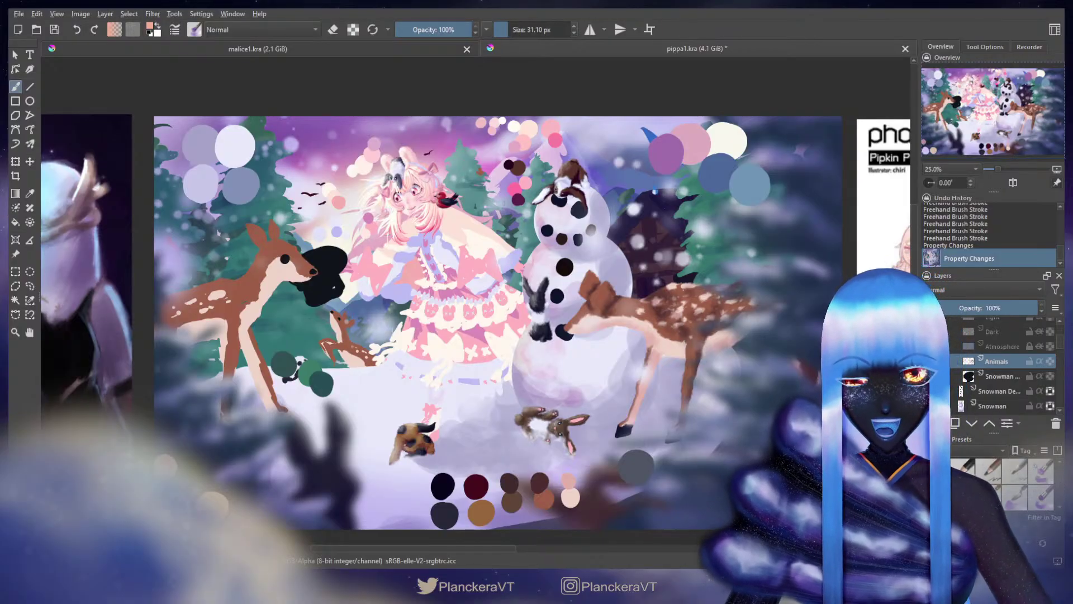
scroll(712, 355, up, 3)
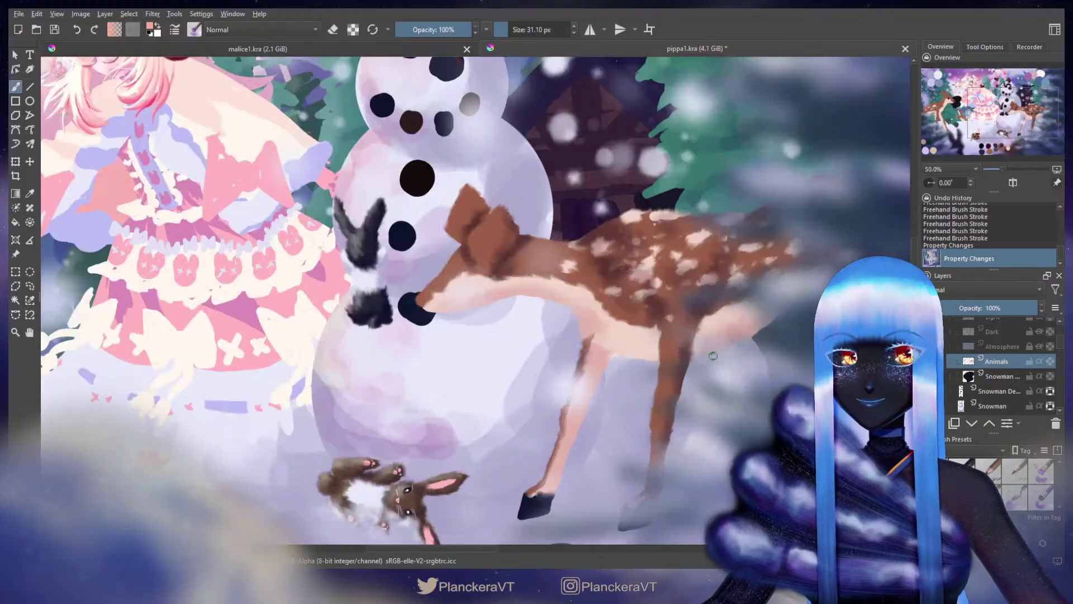
scroll(715, 358, up, 1)
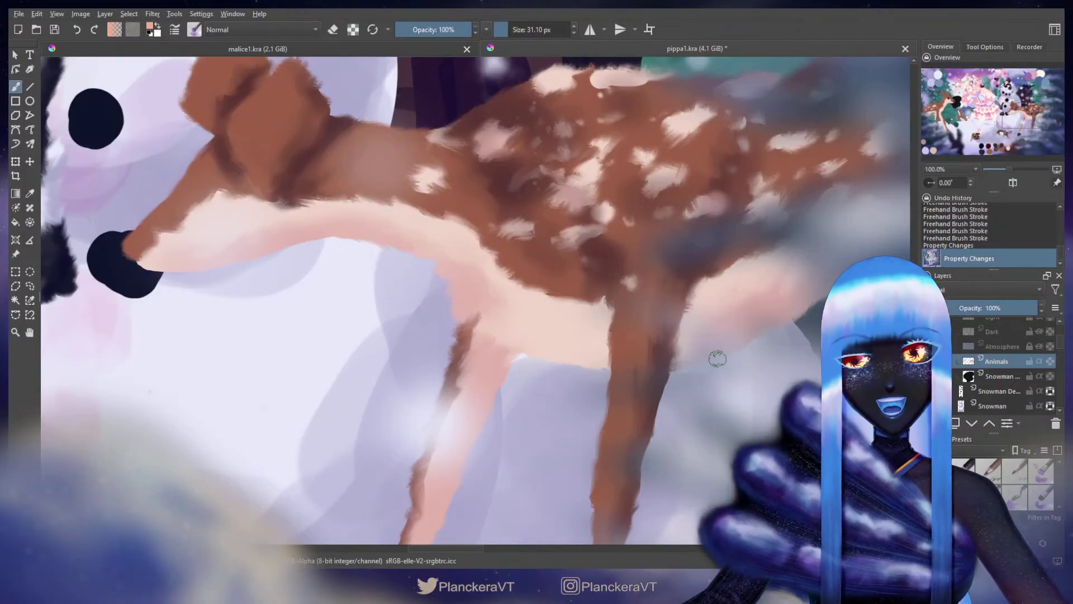
scroll(714, 356, down, 2)
drag(688, 385, 696, 257)
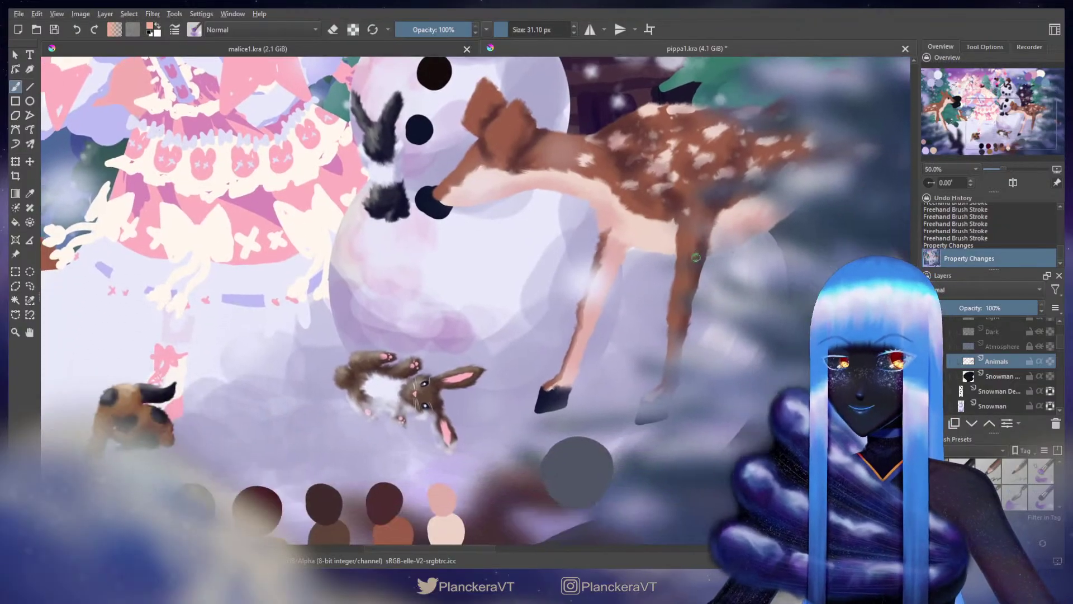
scroll(696, 258, up, 2)
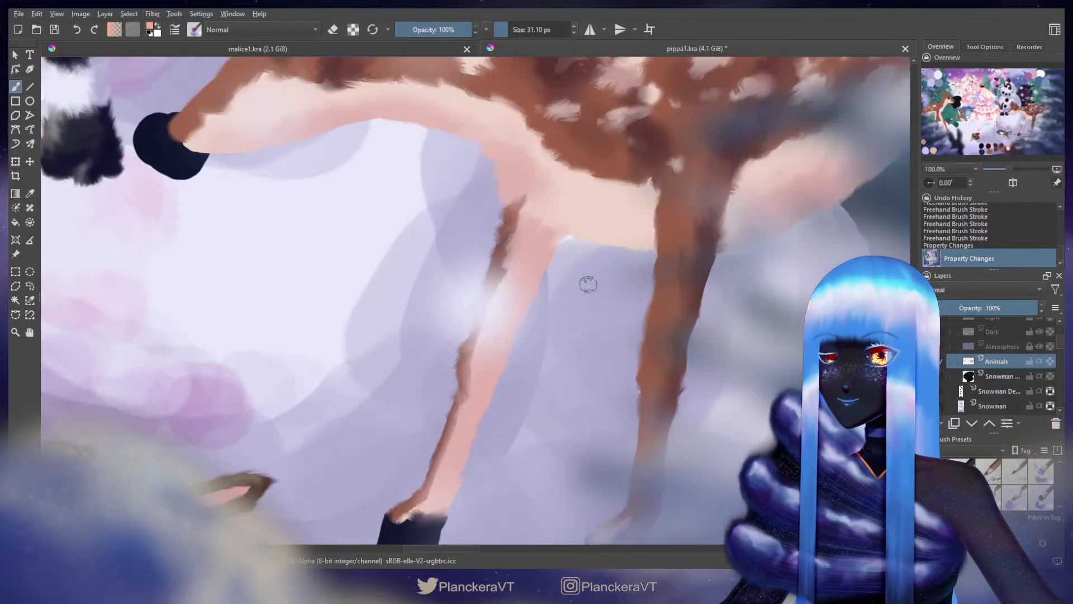
drag(587, 282, 719, 314)
mouse_move(640, 209)
mouse_down()
mouse_move(668, 219)
mouse_move(649, 238)
mouse_move(668, 215)
mouse_move(654, 244)
mouse_move(653, 239)
mouse_up()
mouse_move(670, 238)
mouse_down()
mouse_move(691, 228)
mouse_move(651, 264)
mouse_move(680, 230)
mouse_move(646, 243)
mouse_move(687, 234)
mouse_move(730, 259)
mouse_move(661, 255)
mouse_up()
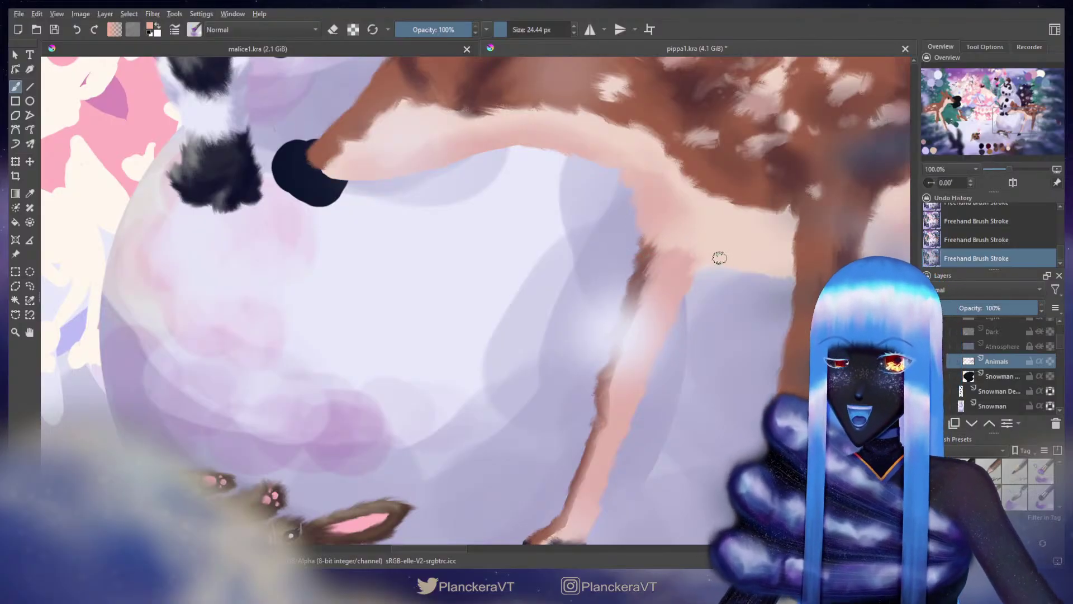
Step: Pull short fur strokes along the edges of the deer's brown front leg with the brush at about 13 to 21 px
key(bracketleft)
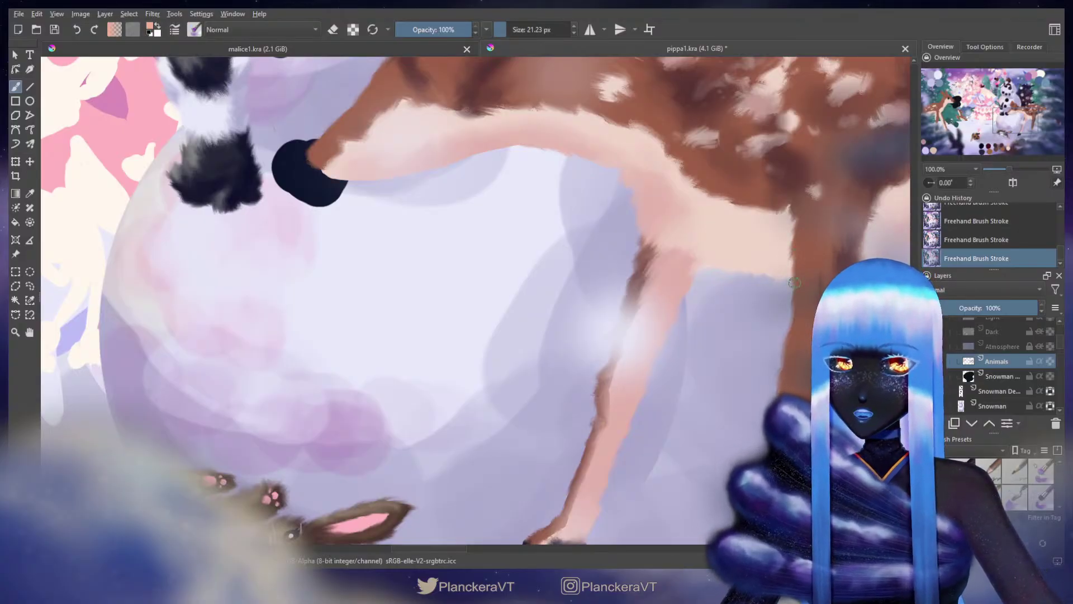
drag(796, 302, 752, 235)
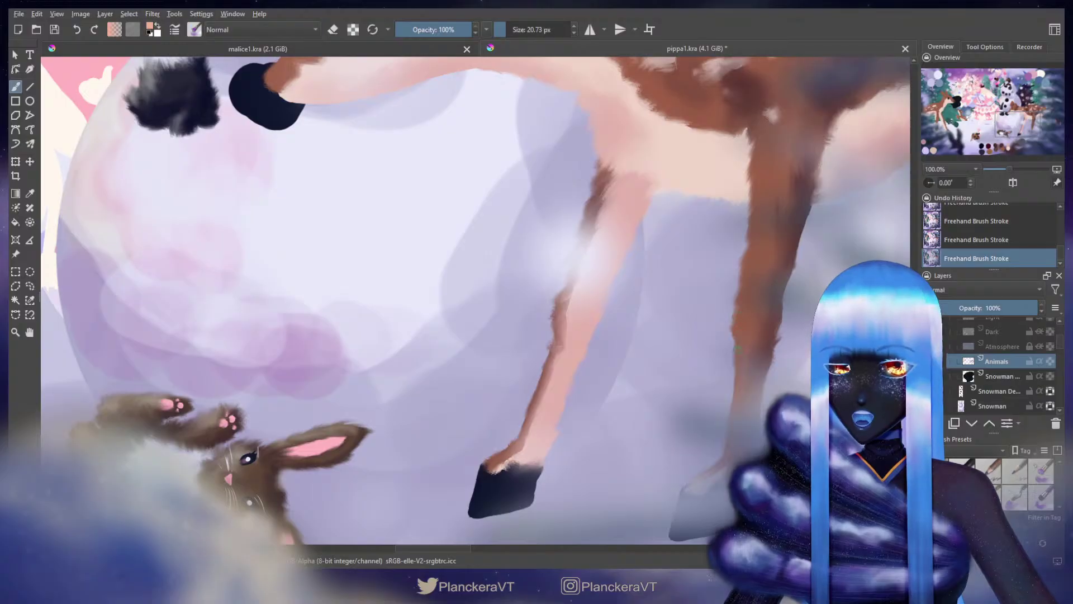
drag(729, 406, 748, 300)
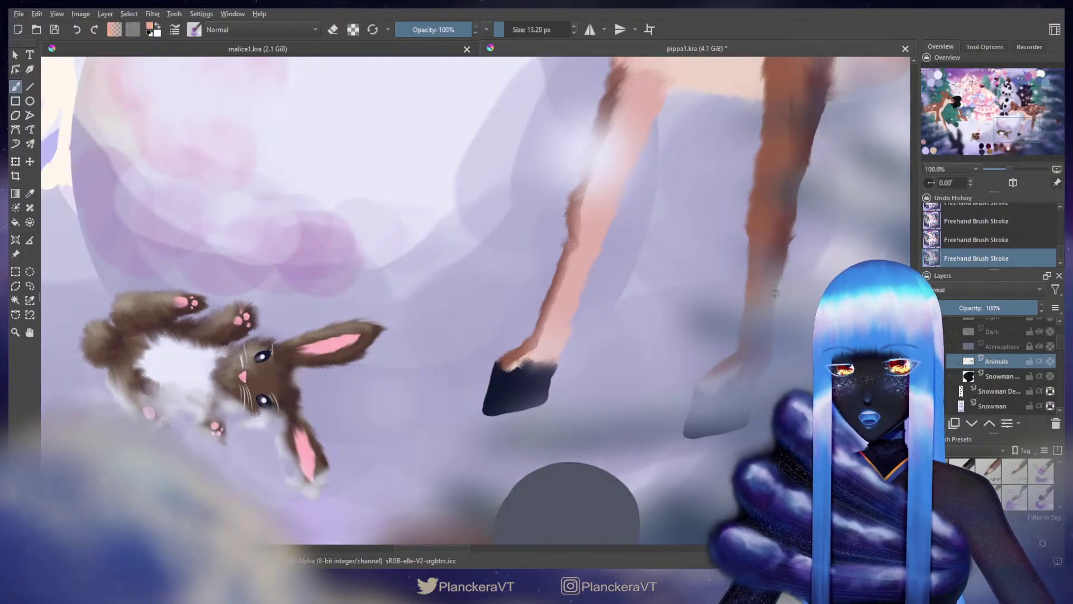
drag(638, 294, 661, 340)
Step: Blend the fur above the hoof of the deer's paler front leg and along that leg, with a brush about 10 to 22 px
drag(592, 339, 596, 339)
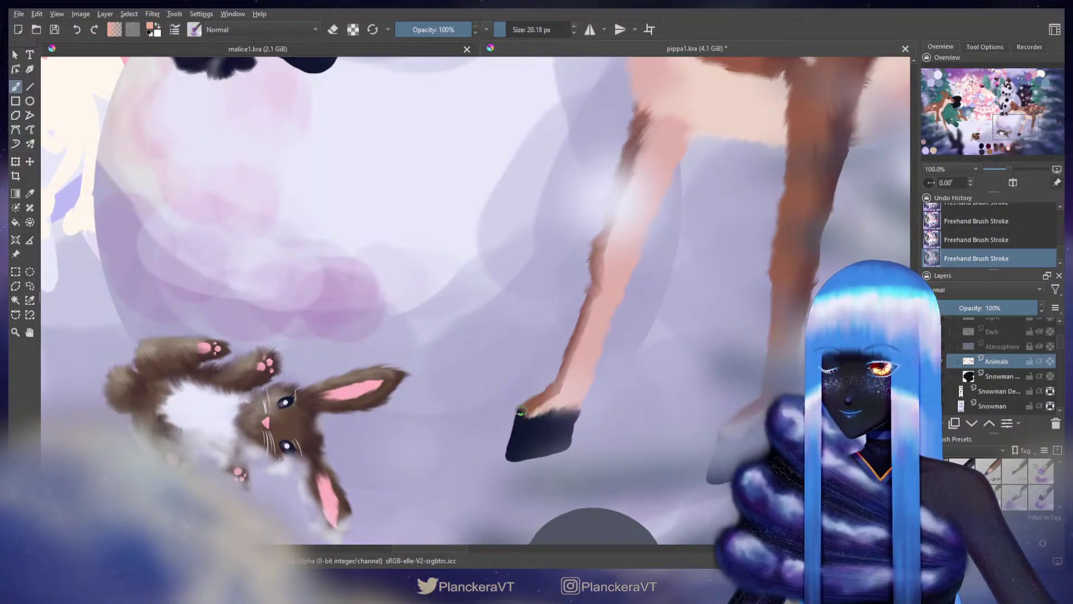
mouse_move(529, 406)
mouse_down()
mouse_move(521, 413)
mouse_move(550, 394)
mouse_up()
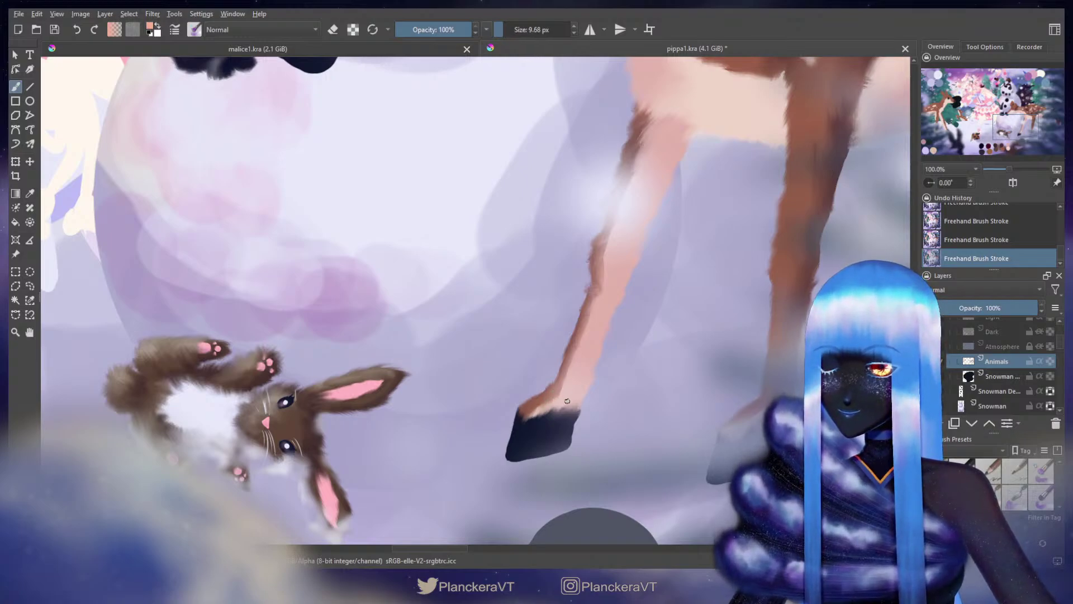
drag(566, 401, 550, 410)
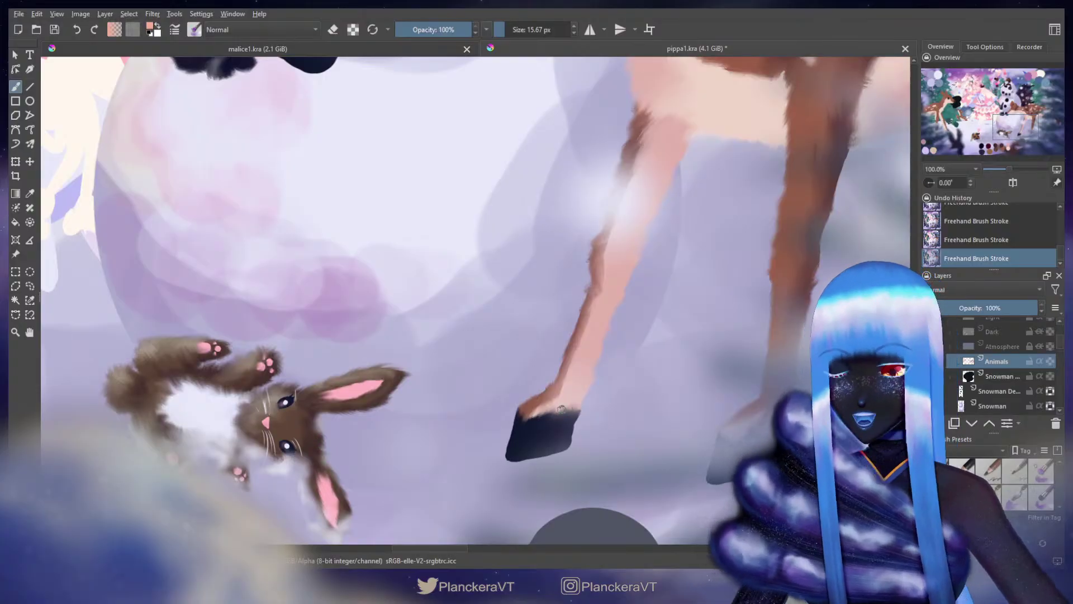
drag(564, 407, 576, 394)
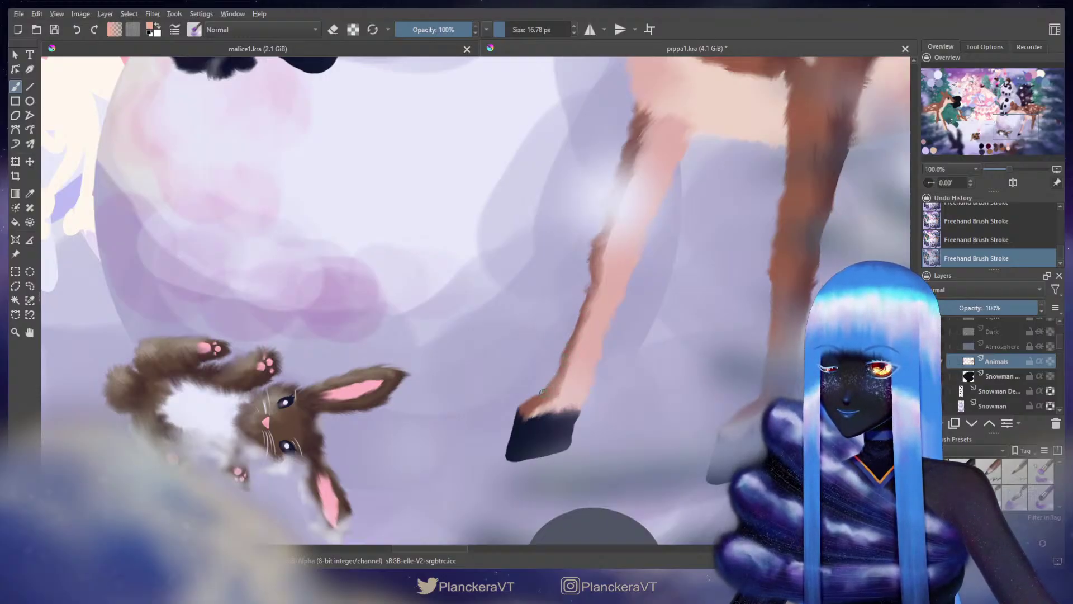
drag(606, 300, 583, 396)
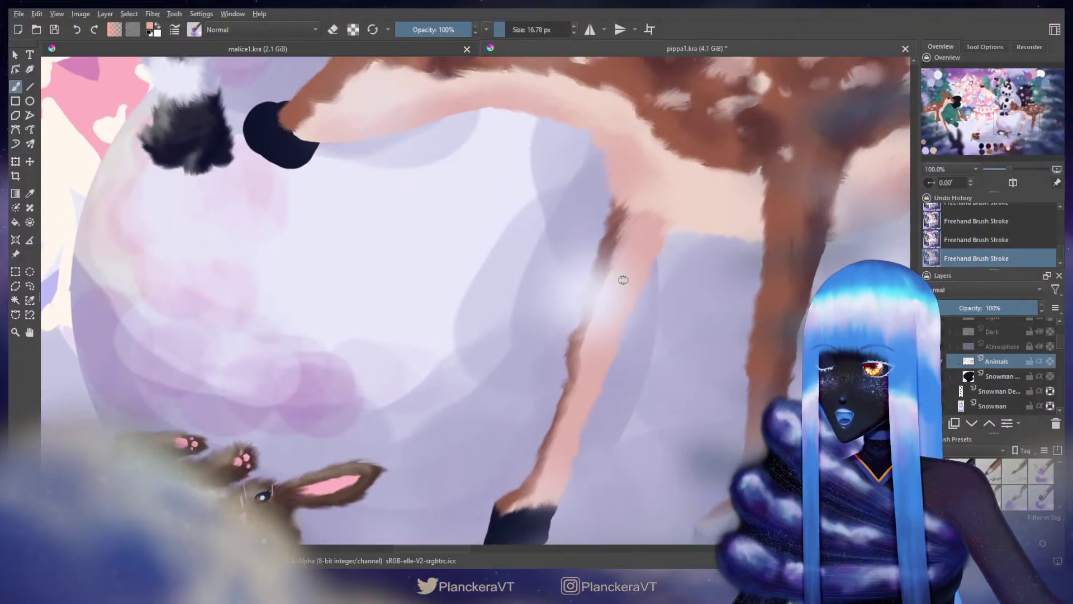
drag(642, 249, 647, 250)
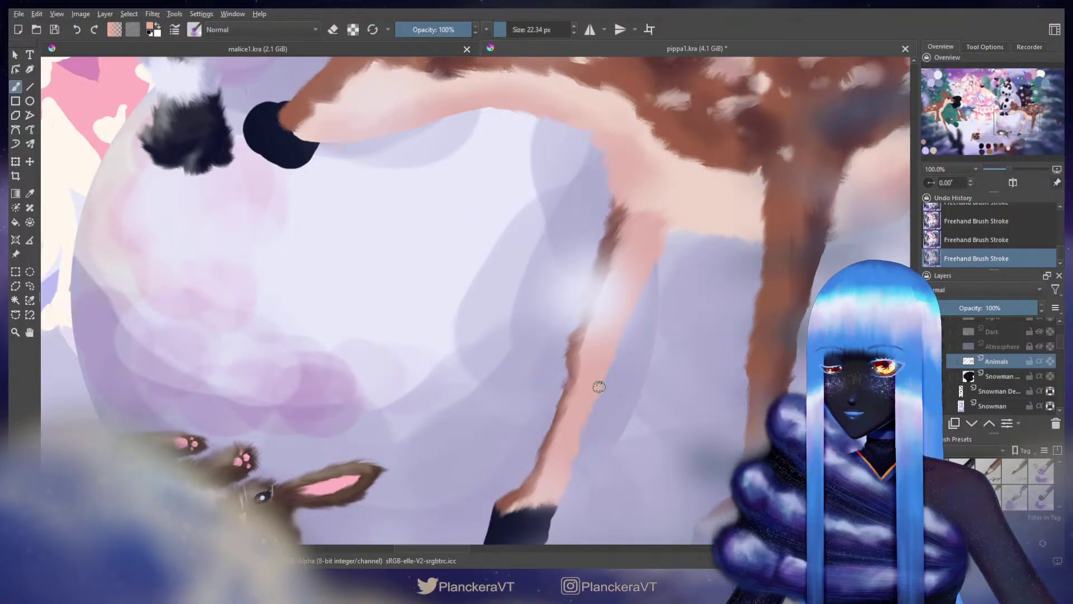
Step: Blend the cream throat and neck of the deer, feathering the border between the cream and brown fur
scroll(652, 263, up, 3)
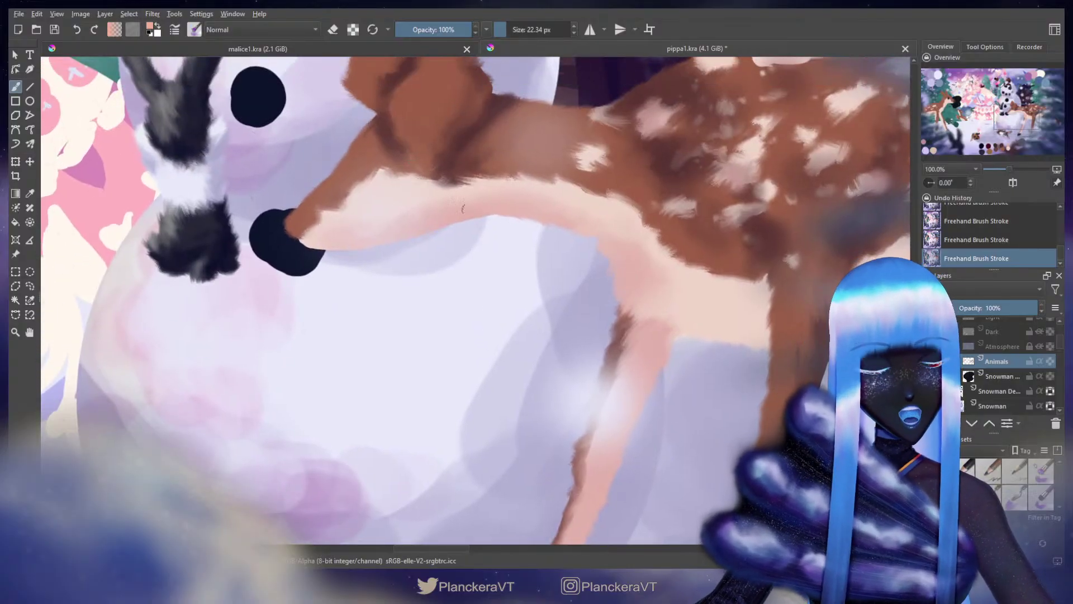
drag(583, 279, 593, 320)
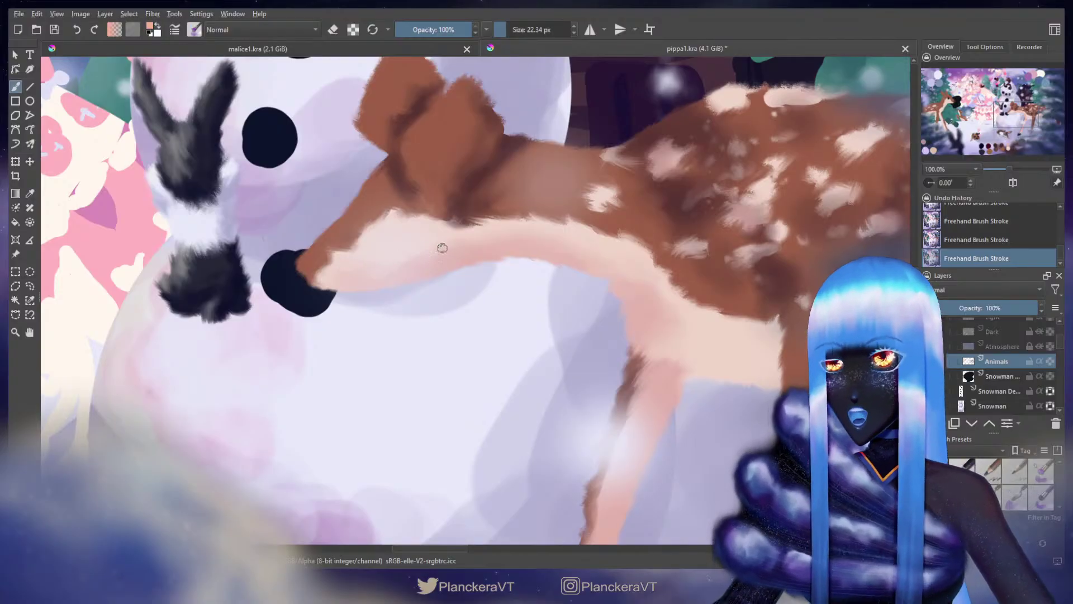
drag(449, 244, 472, 293)
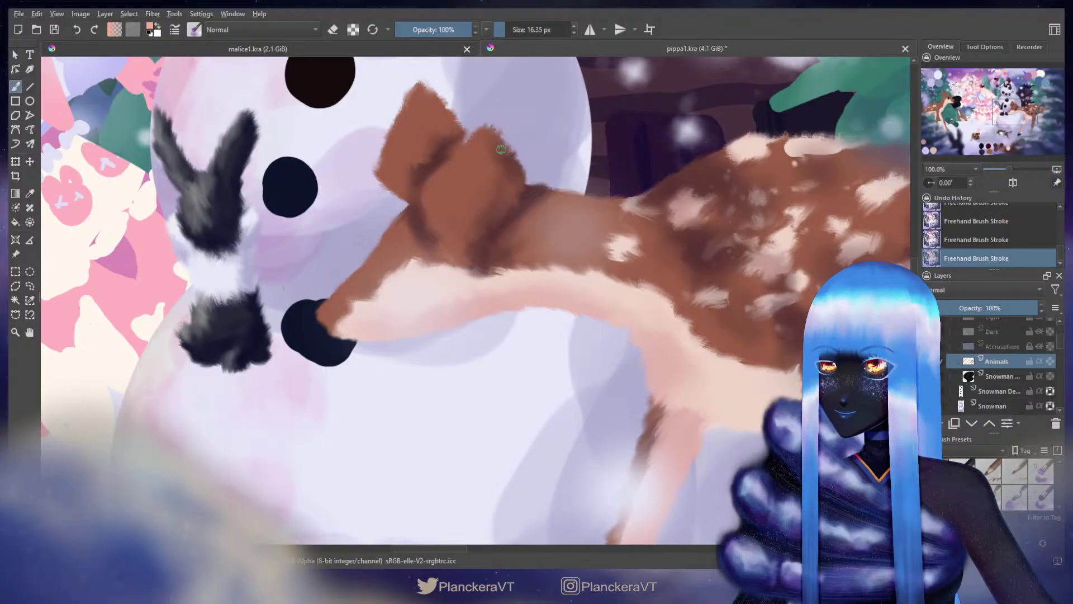
Step: Feather the deer's ear edges and blend the shadow between the ears with a brush about 23 to 42 px
mouse_move(502, 146)
shift+mouse_down()
mouse_move(512, 135)
mouse_move(603, 220)
shift+mouse_up()
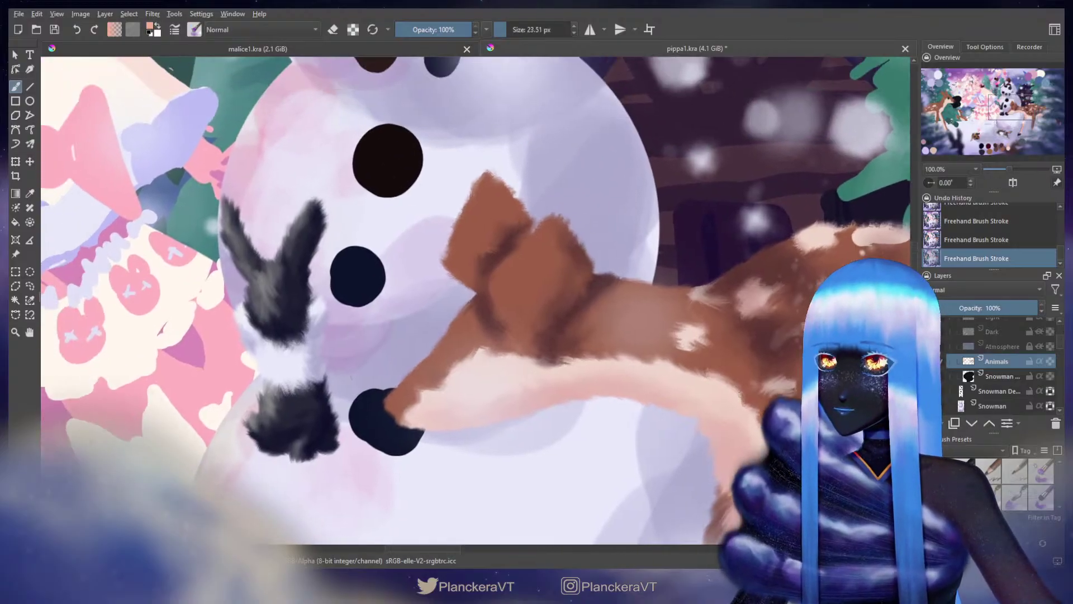
mouse_move(496, 246)
shift+mouse_down()
mouse_move(505, 252)
mouse_move(494, 265)
shift+mouse_up()
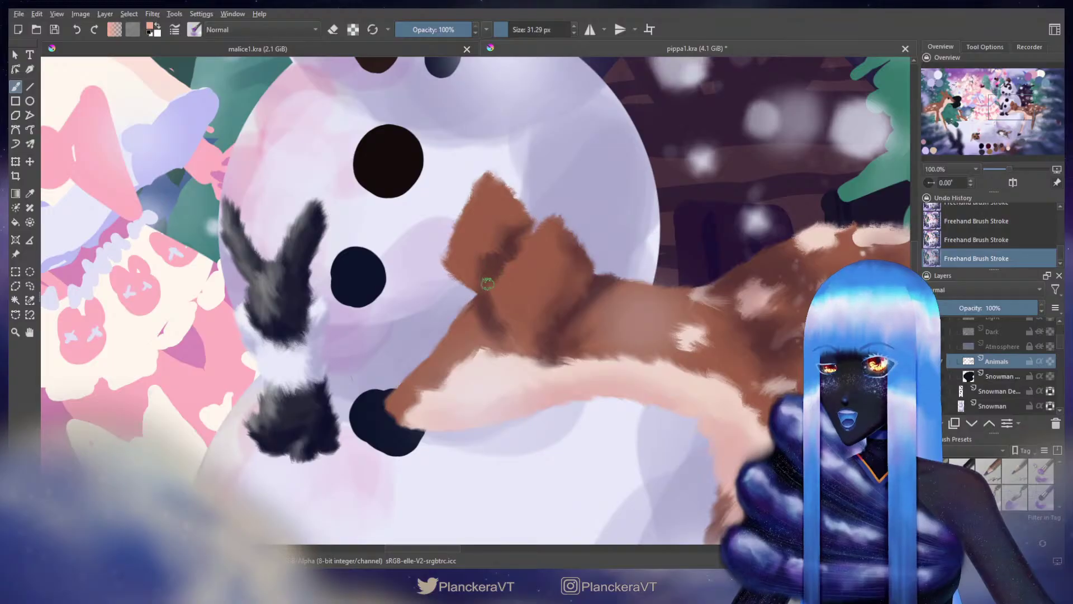
shift+drag(492, 286, 492, 246)
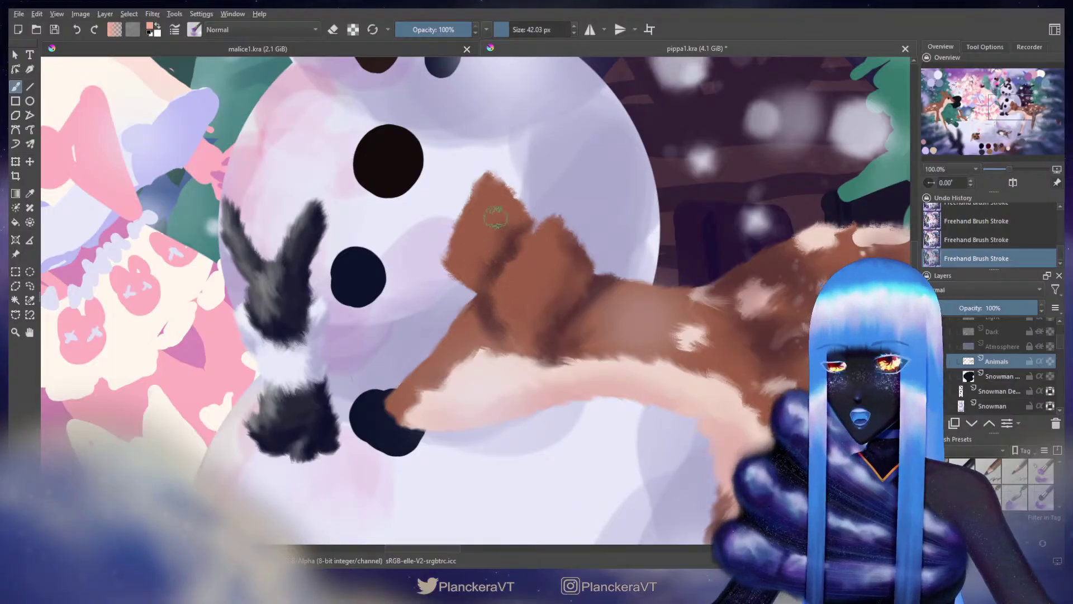
mouse_move(505, 245)
shift+mouse_down()
mouse_move(496, 223)
mouse_move(510, 257)
mouse_move(545, 260)
mouse_move(526, 265)
mouse_move(527, 251)
mouse_move(515, 254)
mouse_move(520, 264)
mouse_move(522, 237)
shift+mouse_up()
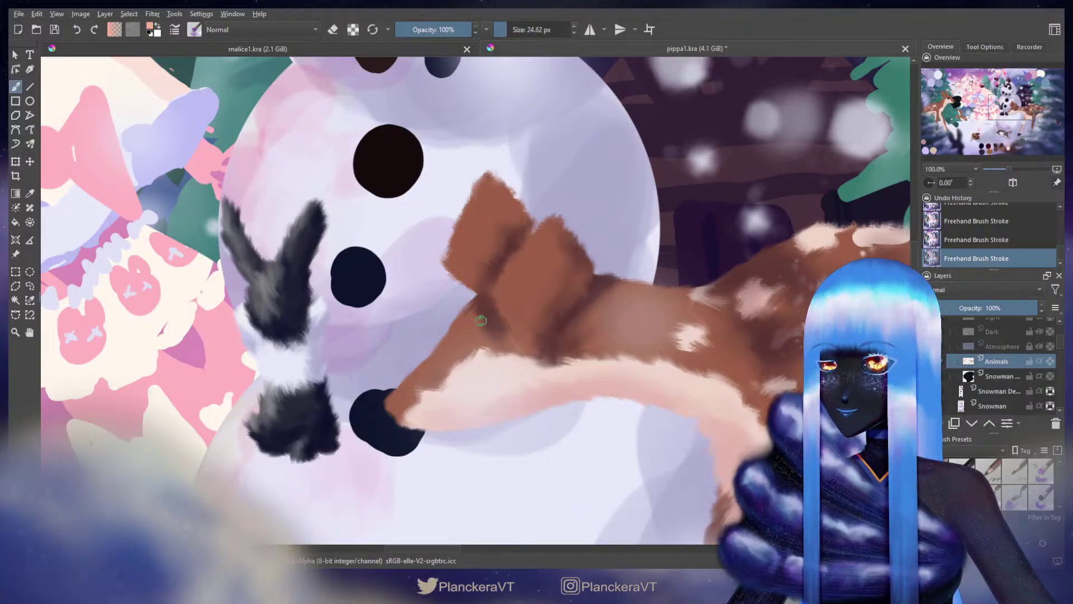
Step: Feather the fur edge along the deer's forehead and muzzle with a brush about 17 to 23 px
key(bracketleft)
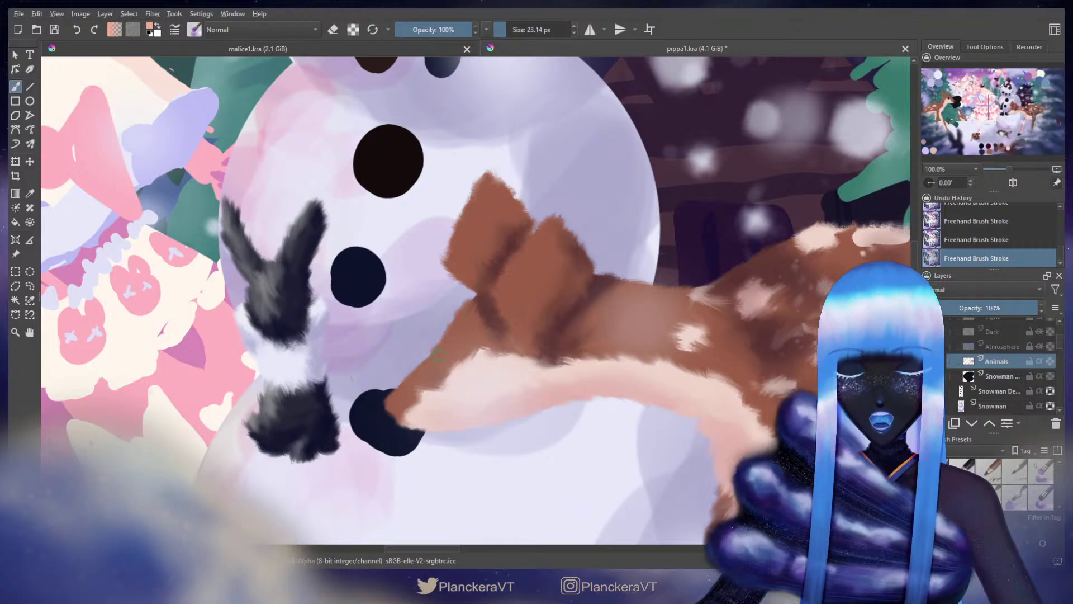
drag(439, 354, 520, 288)
key(bracketleft)
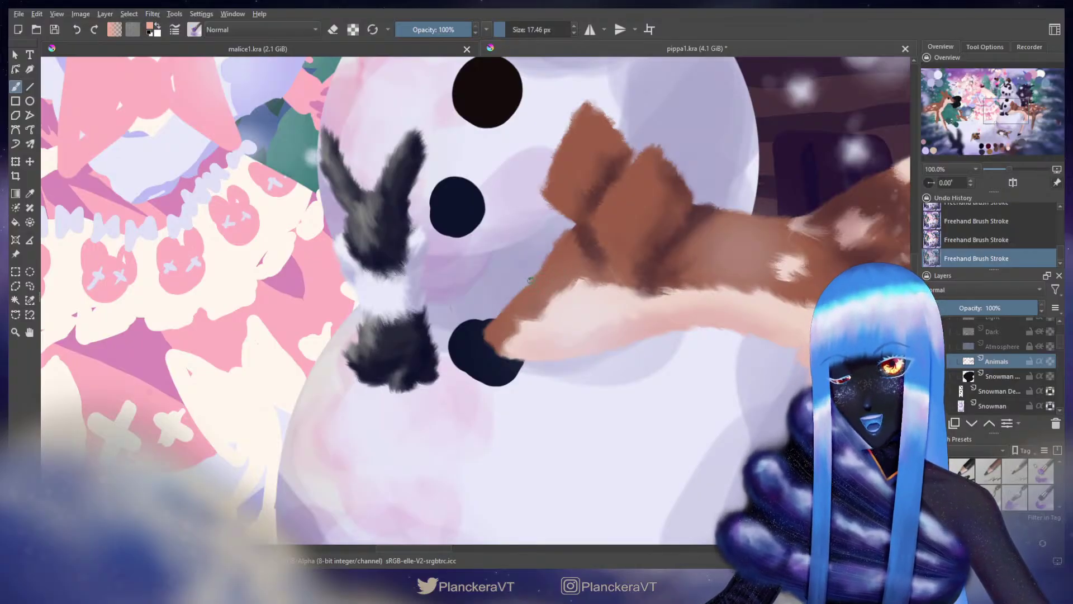
Step: Refine the outer edges of the deer's far ear with short fur strokes, using a brush about 20 px
drag(565, 202, 569, 252)
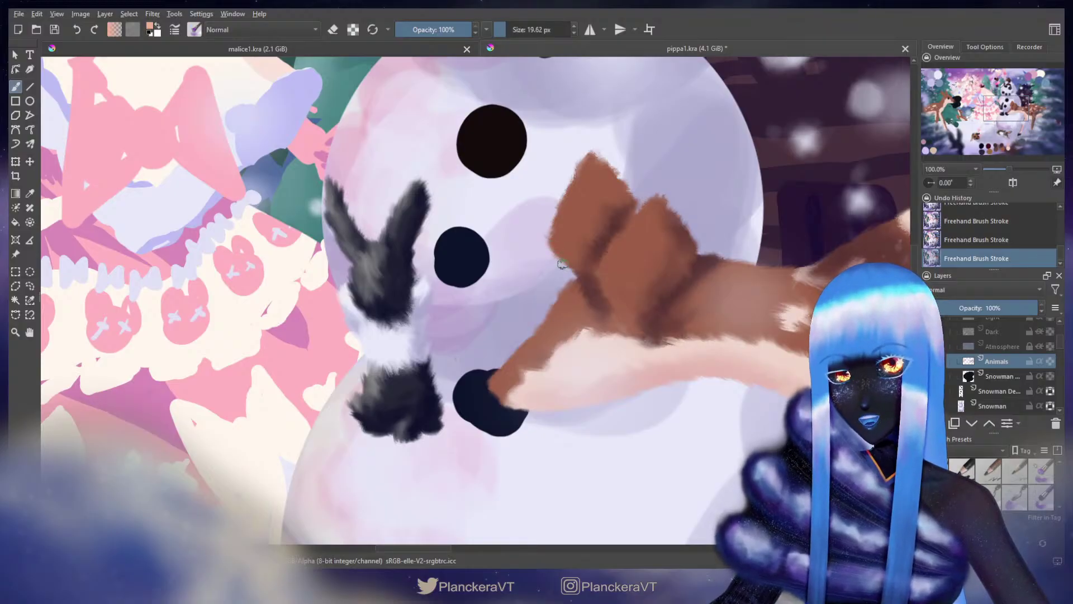
shift+drag(554, 203, 557, 203)
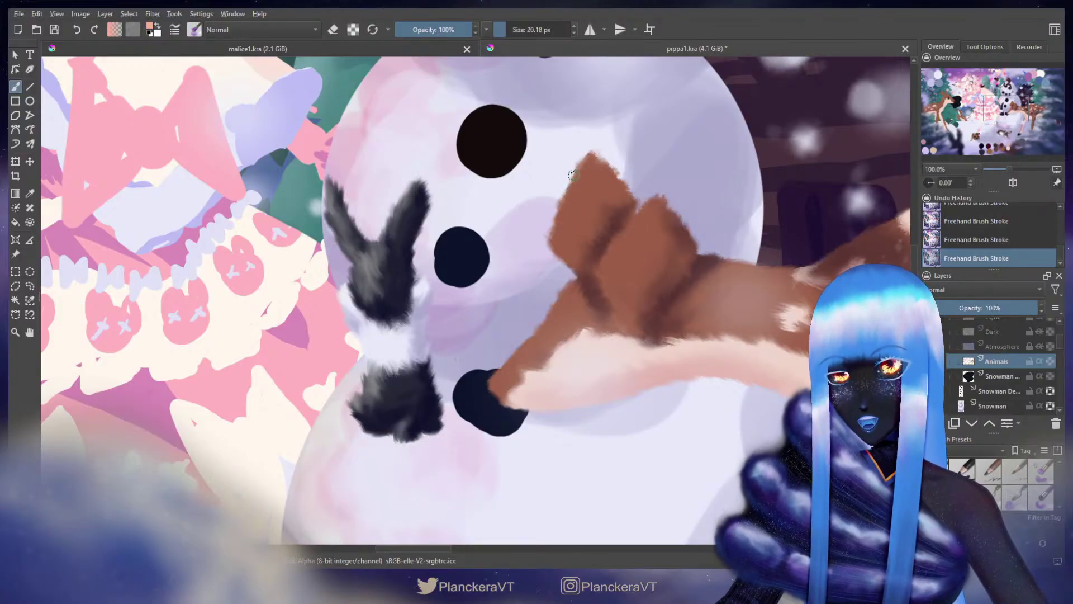
mouse_move(588, 154)
shift+mouse_down()
mouse_move(614, 155)
mouse_move(642, 193)
shift+mouse_up()
mouse_move(578, 164)
shift+mouse_down()
mouse_move(567, 157)
mouse_move(568, 185)
shift+mouse_up()
drag(633, 218, 462, 263)
shift+drag(562, 281, 558, 281)
drag(554, 302, 533, 302)
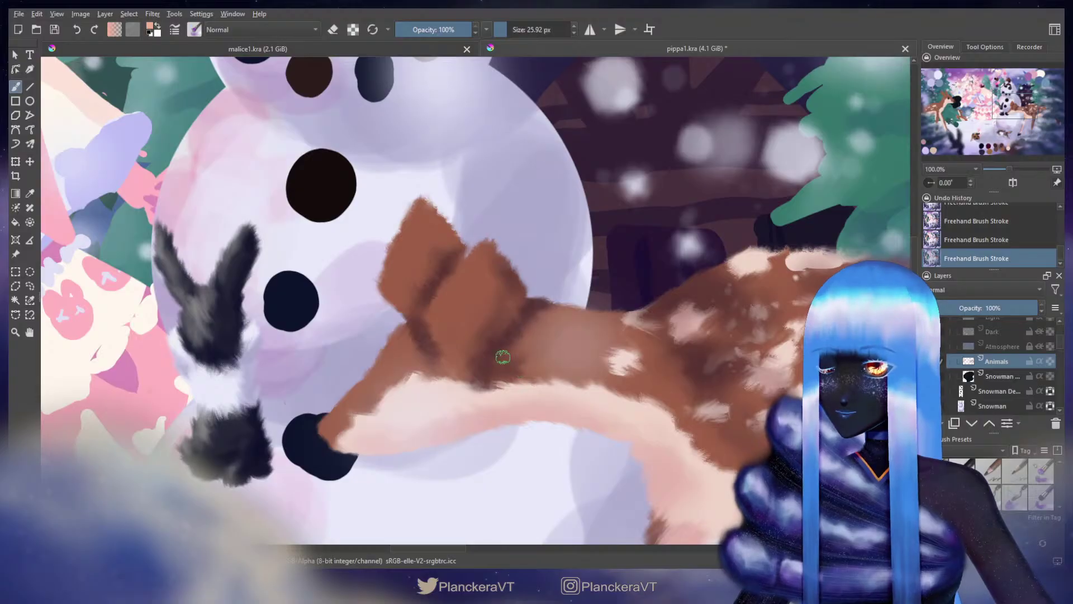
Step: Blend the dark shadows at the base of the deer's near ear and between both ears with a brush about 27 to 36 px
key(bracketright)
key(bracketright)
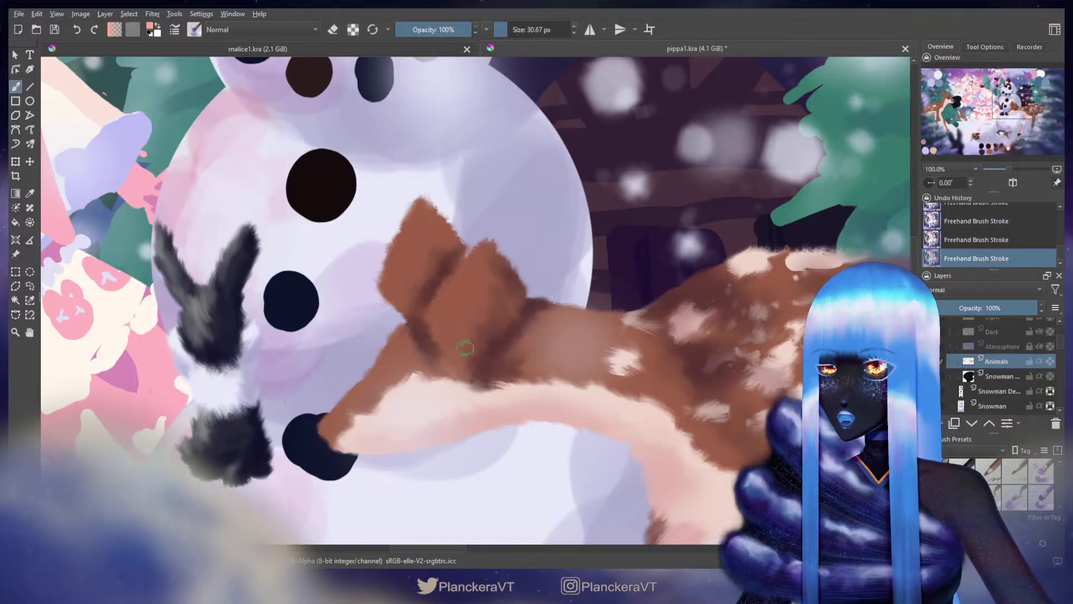
key(bracketleft)
key(bracketright)
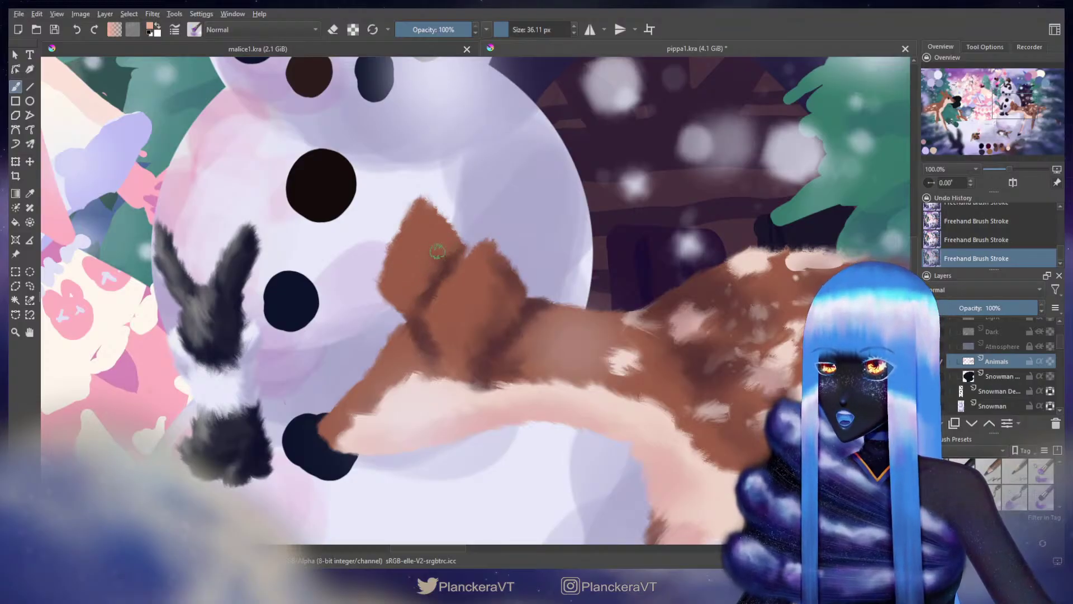
key(bracketleft)
key(bracketleft)
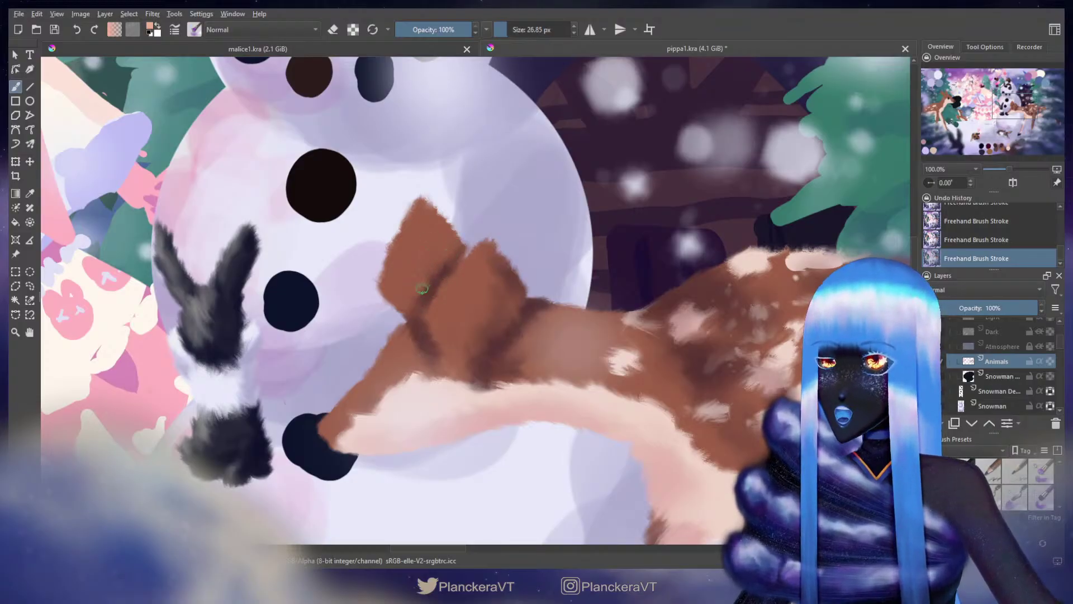
key(bracketright)
key(bracketright)
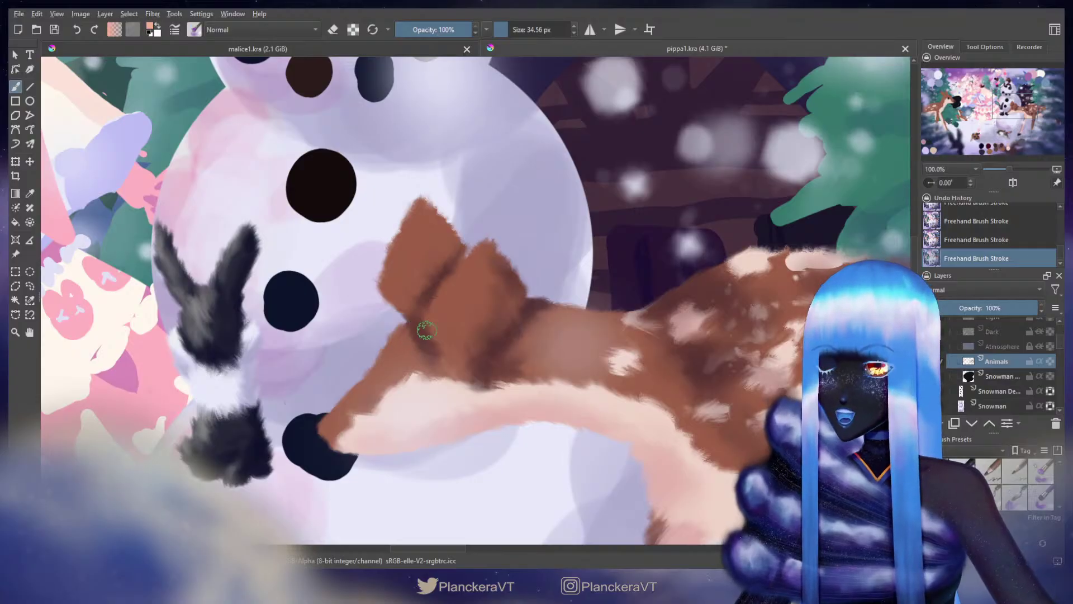
Step: Smooth the fur inside the deer's near ear and feather its tip and outer edge with a brush about 34 to 40 px
key(bracketright)
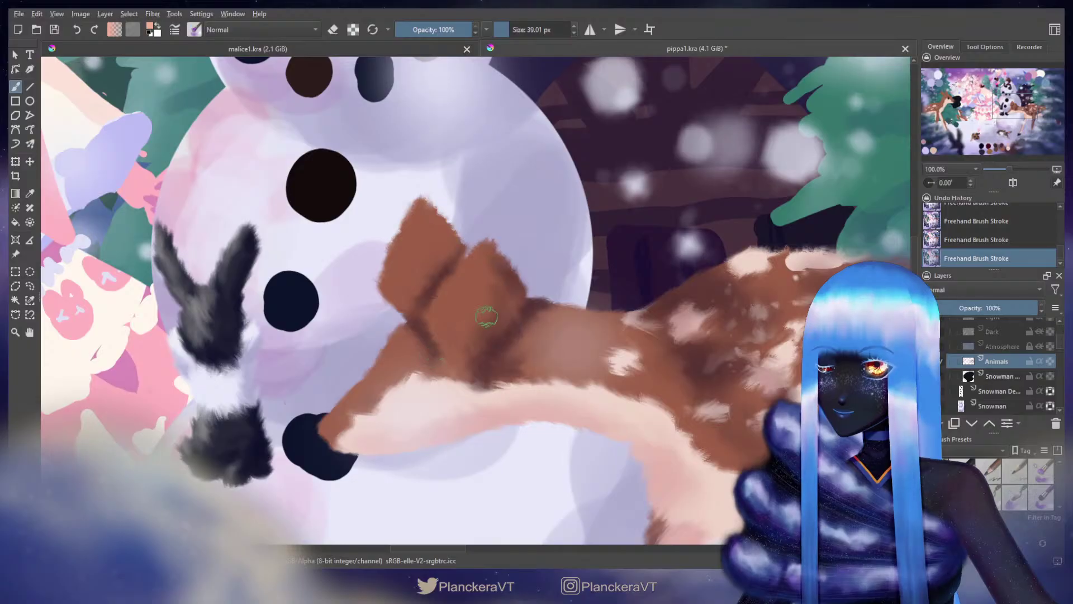
key(bracketleft)
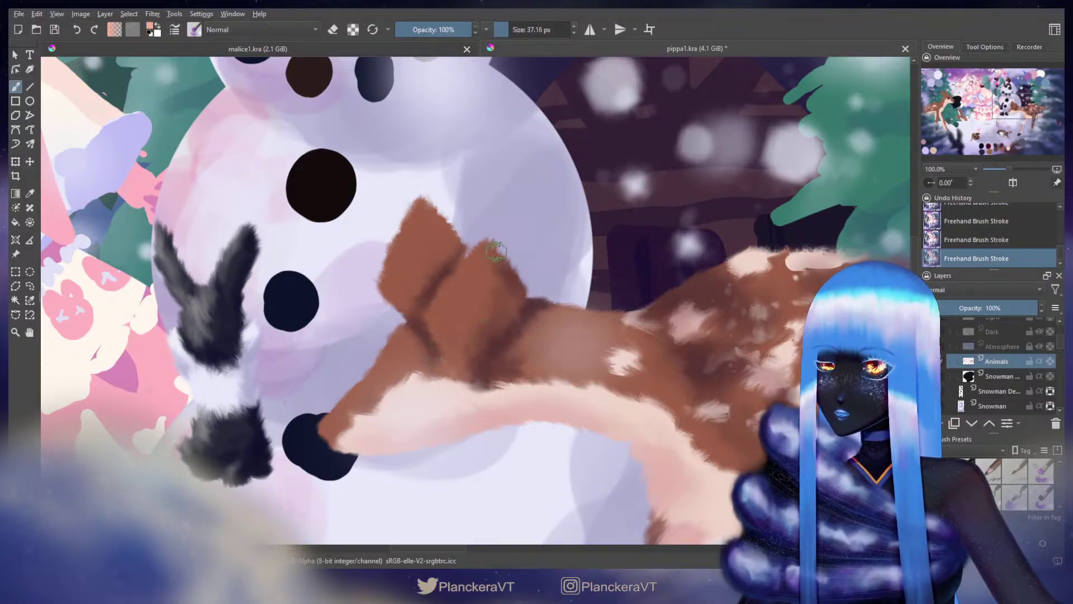
key(bracketleft)
key(bracketleft)
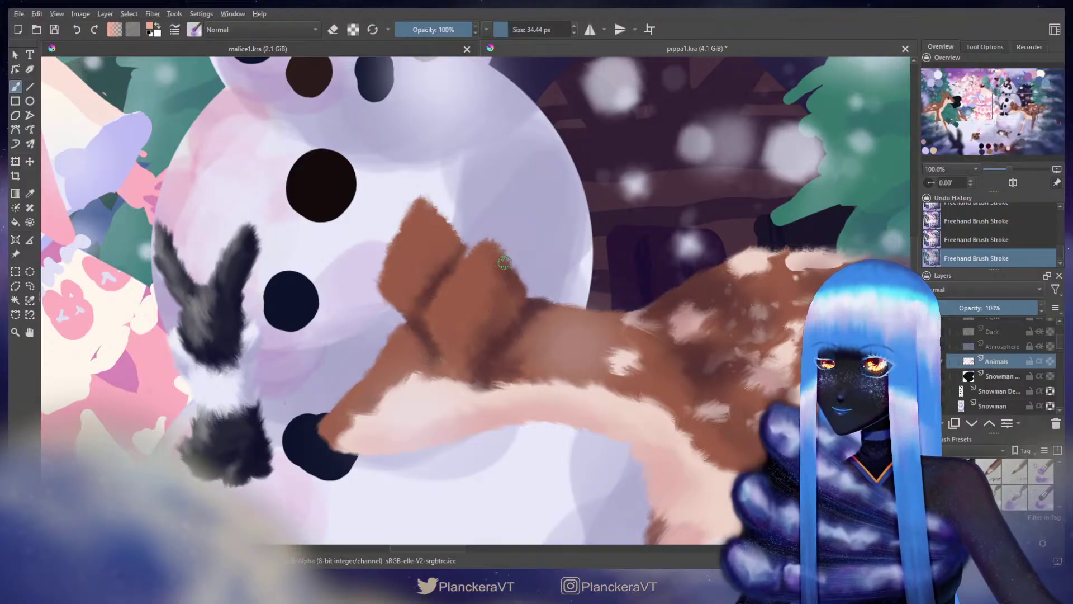
key(bracketright)
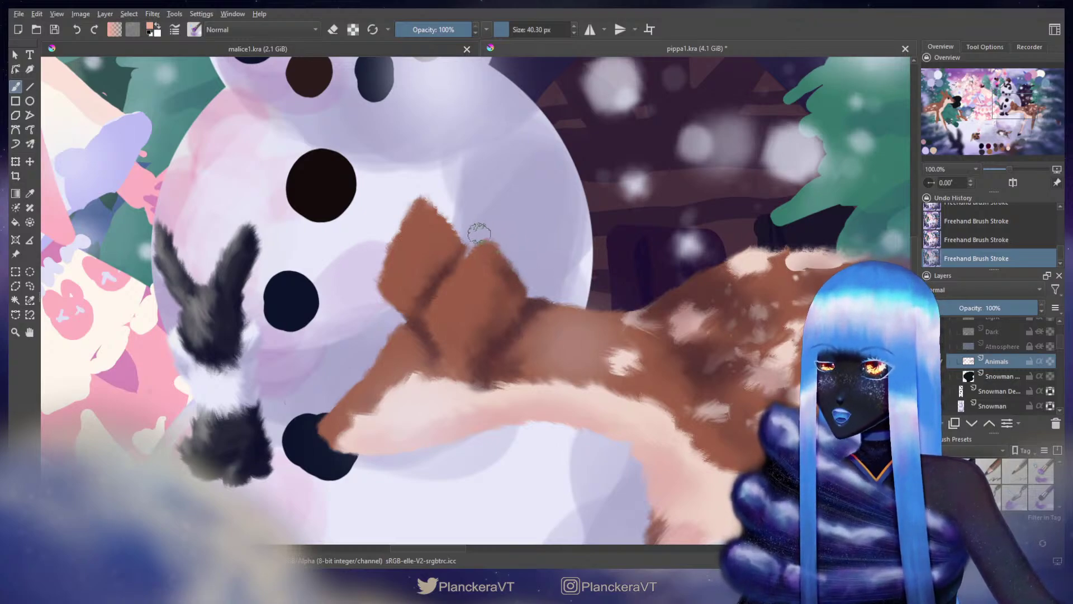
key(bracketleft)
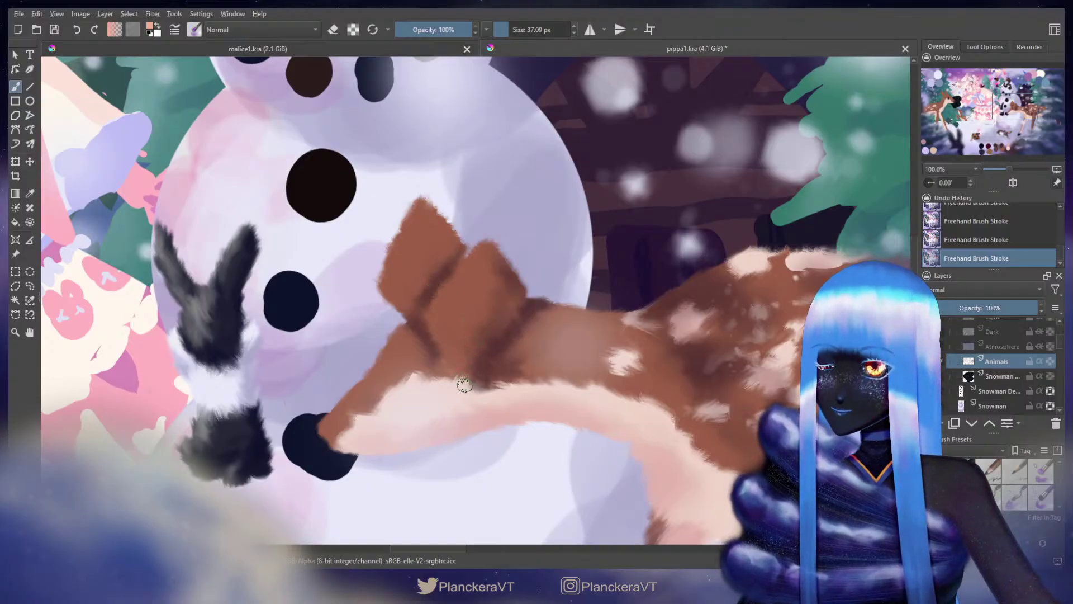
Step: Feather the deer's jaw border, the neck spot and the fur along its shoulder and back with a brush about 21 to 33 px
drag(562, 349, 484, 299)
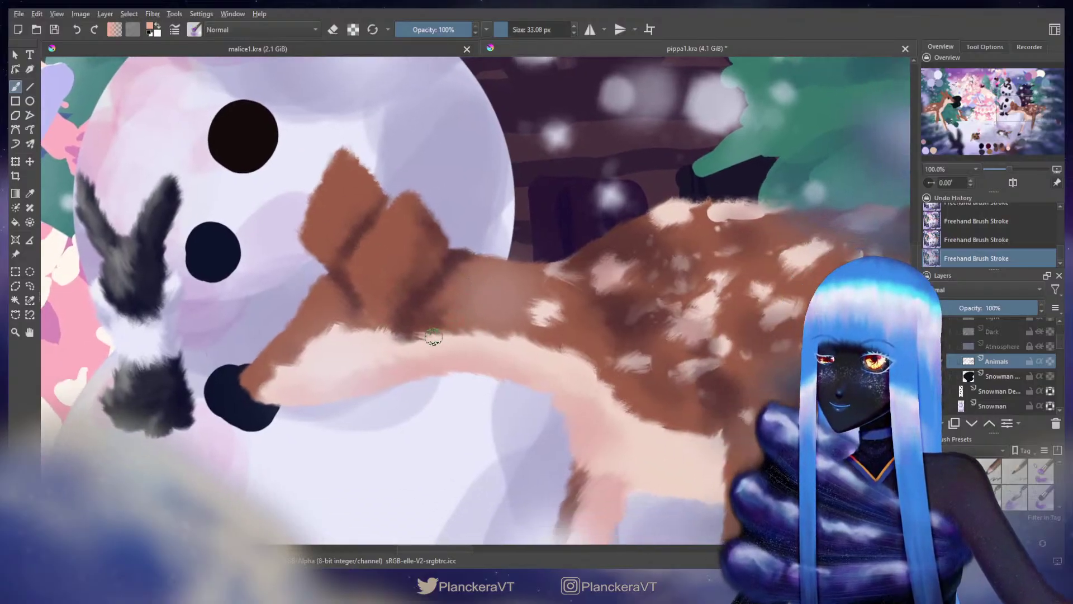
mouse_move(434, 339)
mouse_down()
mouse_move(475, 308)
mouse_move(518, 299)
mouse_move(449, 304)
mouse_move(492, 310)
mouse_move(477, 310)
mouse_up()
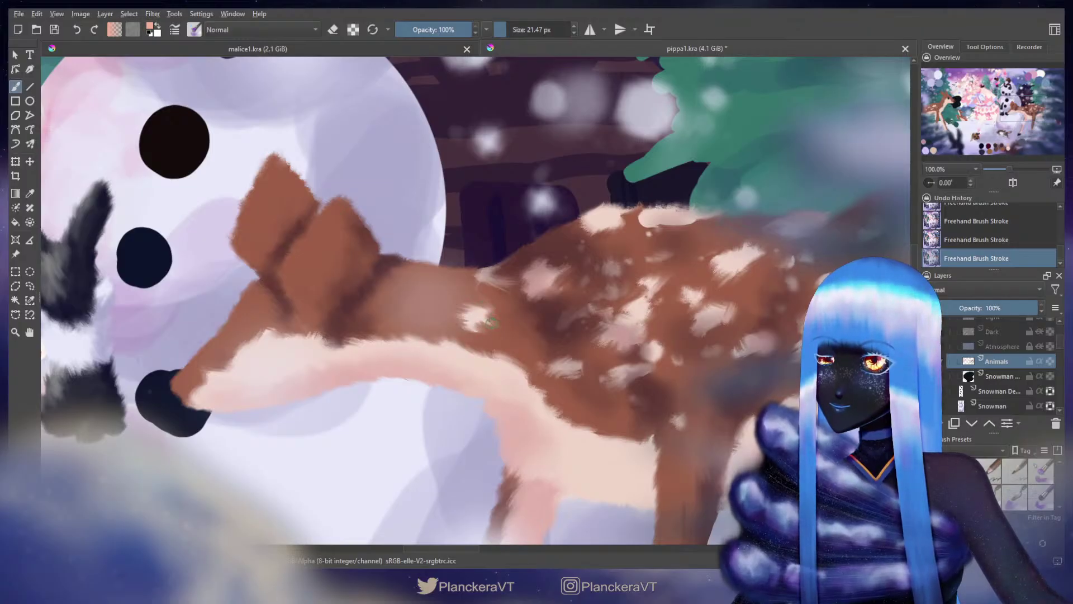
mouse_move(486, 287)
mouse_down()
mouse_move(477, 278)
mouse_move(520, 277)
mouse_up()
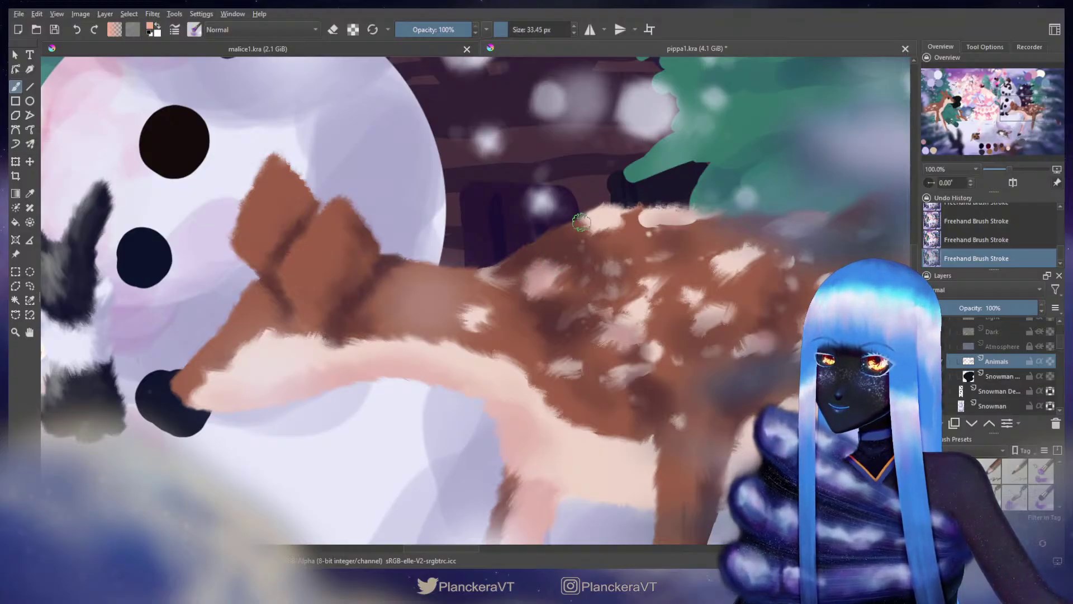
drag(593, 212, 589, 211)
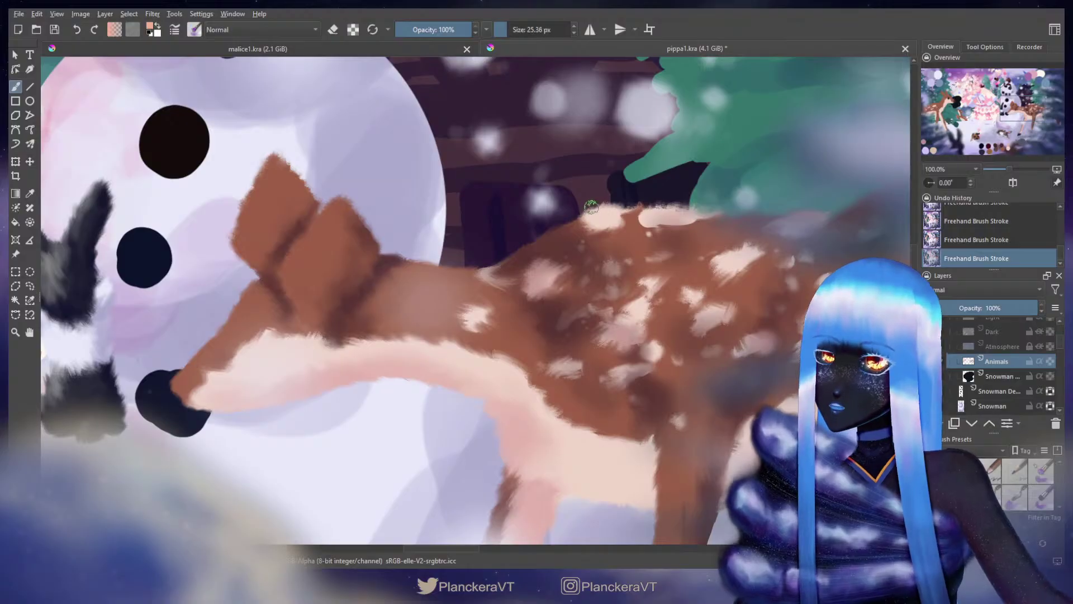
drag(652, 241, 524, 223)
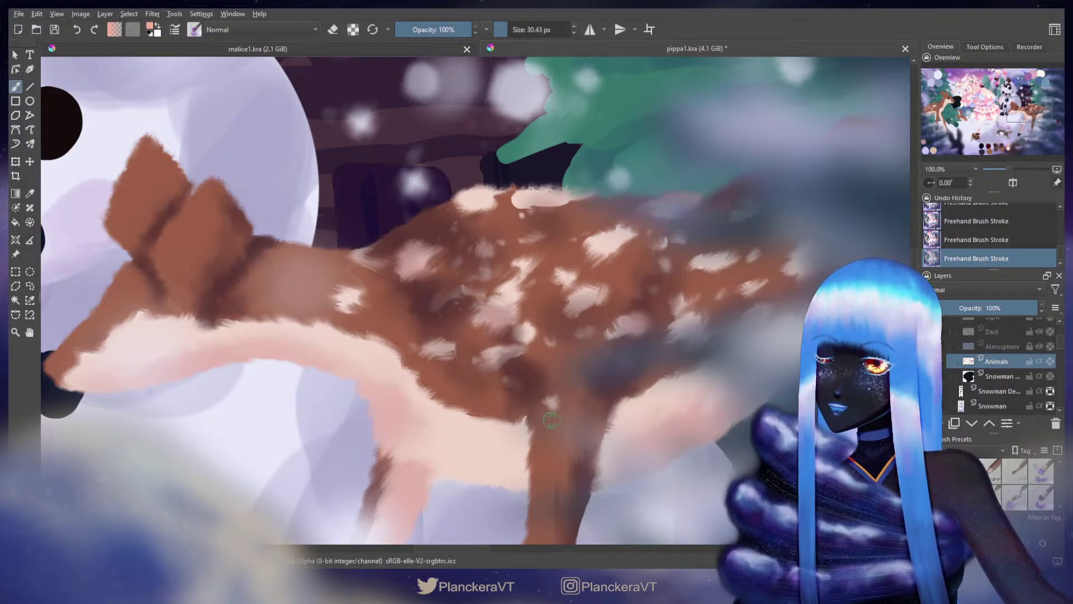
mouse_move(604, 350)
mouse_down()
mouse_move(602, 363)
mouse_move(613, 317)
mouse_move(589, 287)
mouse_move(554, 320)
mouse_move(583, 302)
mouse_up()
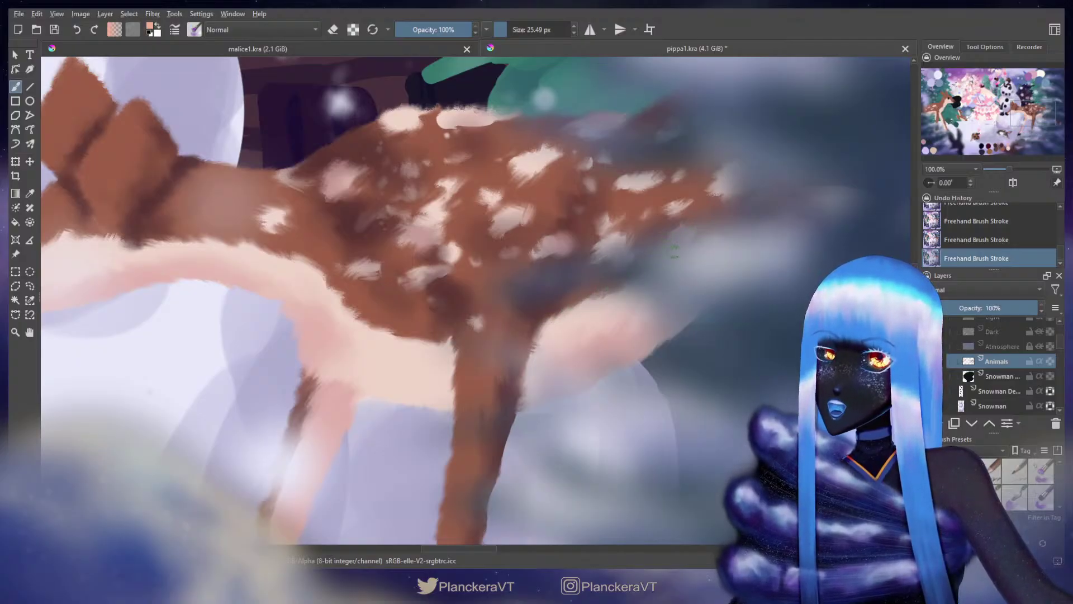
Step: Feather the rear edge of the deer's brown front leg with short fur strokes, using a brush about 25 px
scroll(614, 293, down, 3)
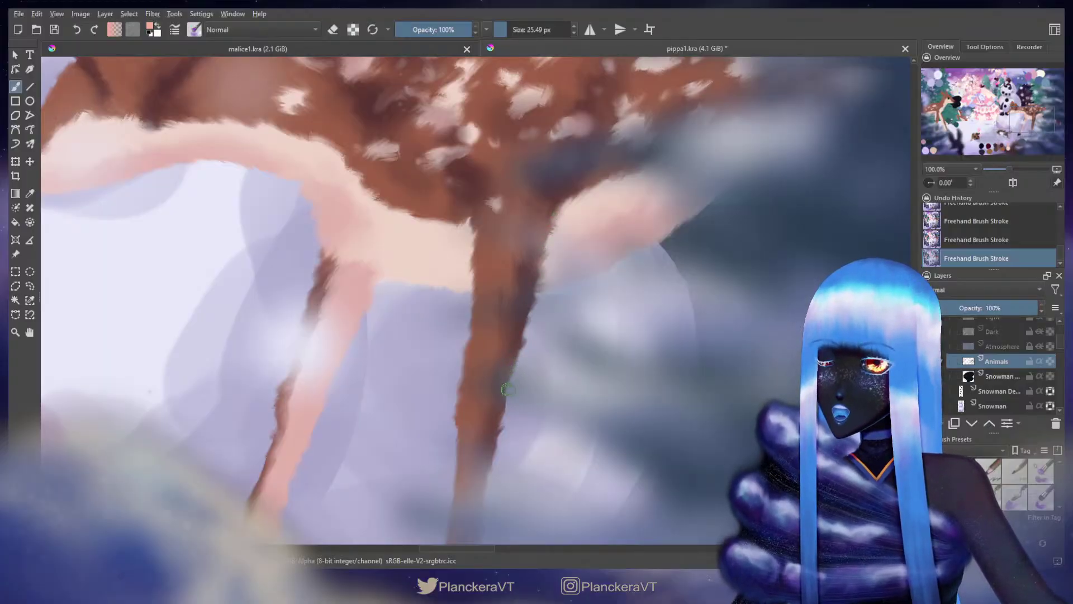
drag(508, 389, 548, 247)
mouse_move(530, 290)
mouse_down()
mouse_move(520, 351)
mouse_move(528, 311)
mouse_up()
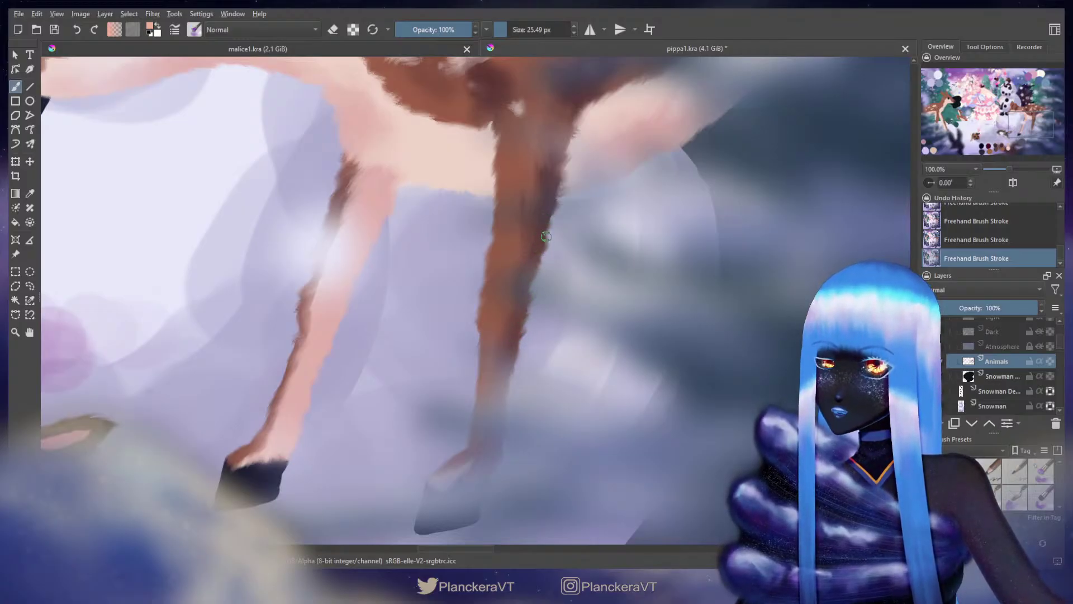
drag(552, 219, 543, 253)
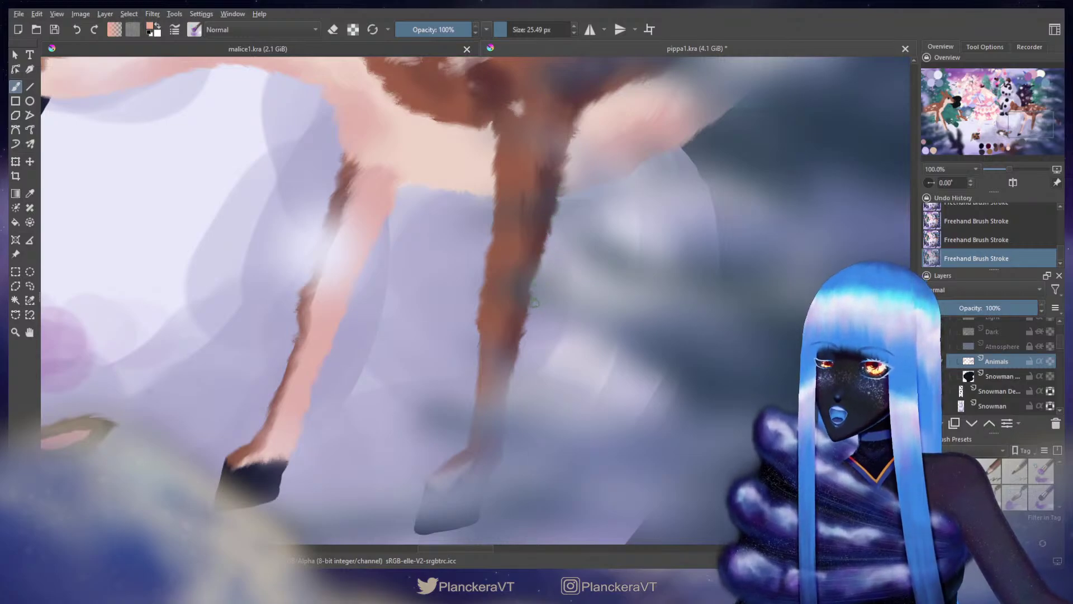
drag(514, 375, 510, 383)
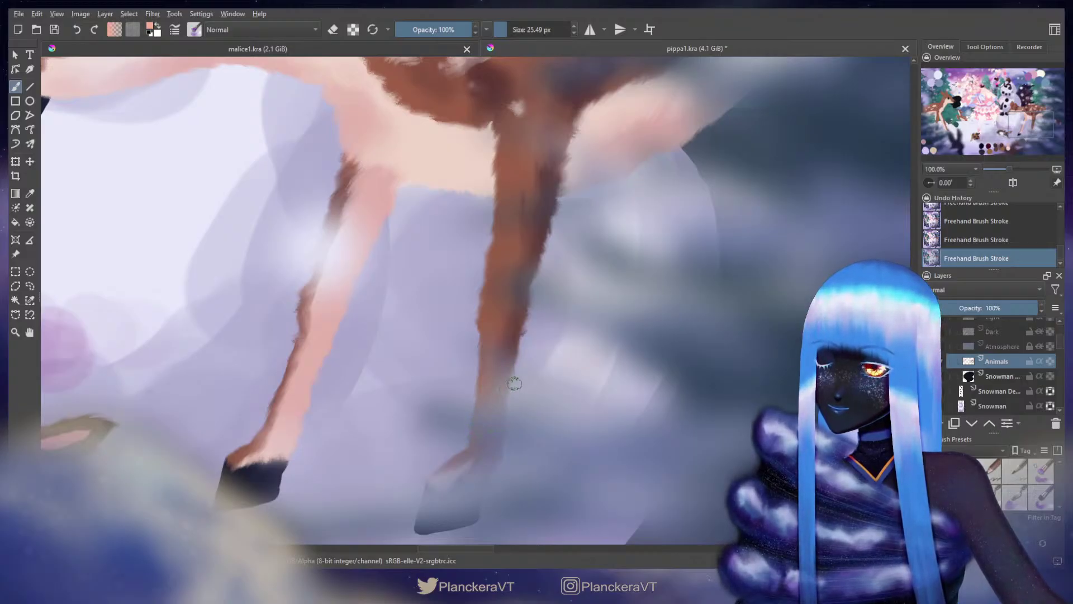
Step: Inspect the deer's belly, hindquarters and hind leg, and compare the deer with the whole illustration
drag(655, 226, 498, 409)
drag(510, 352, 512, 352)
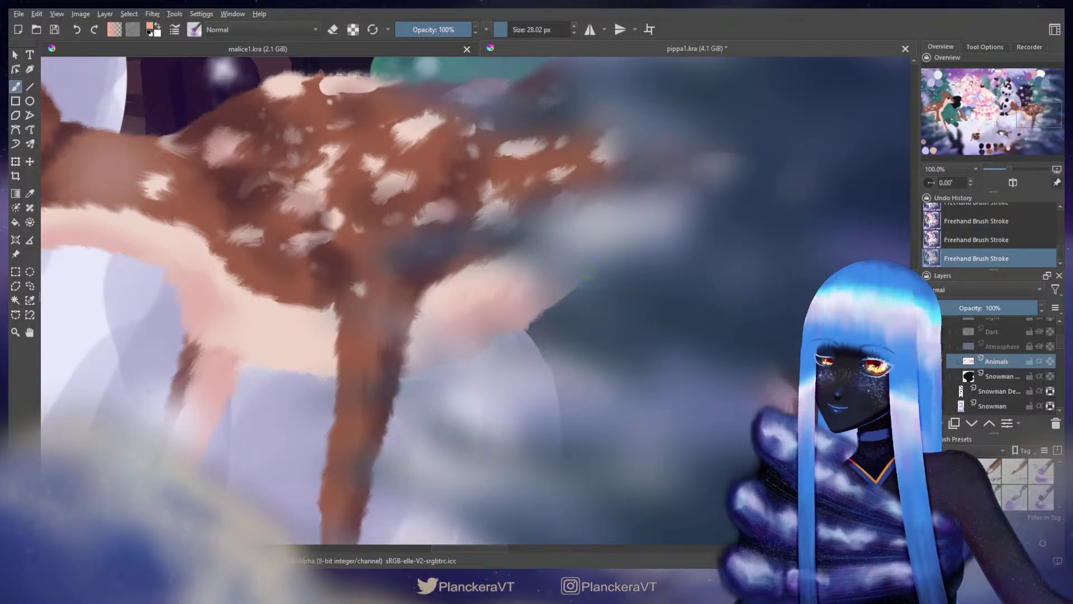
drag(641, 241, 561, 203)
drag(609, 259, 550, 203)
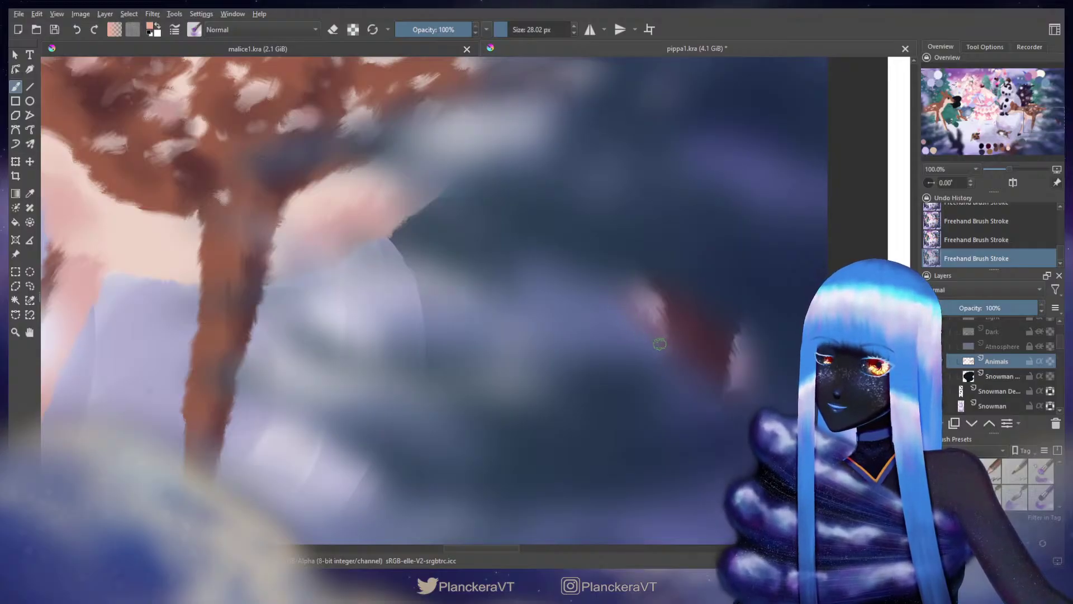
mouse_move(729, 357)
mouse_down()
mouse_move(718, 277)
mouse_move(675, 335)
mouse_move(681, 386)
mouse_up()
drag(665, 324, 675, 414)
drag(593, 313, 625, 385)
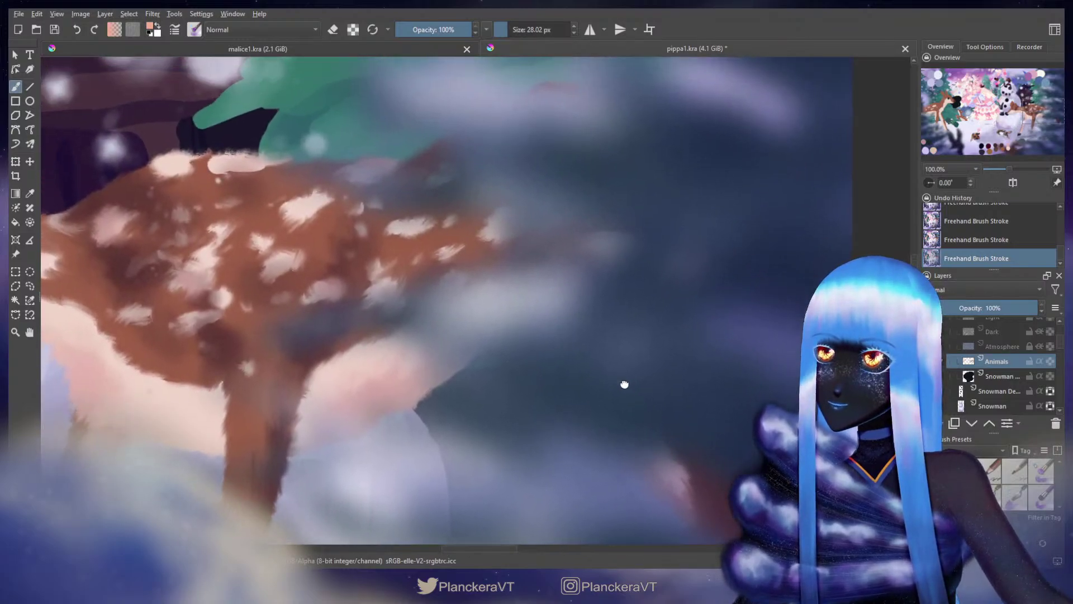
drag(532, 268, 605, 379)
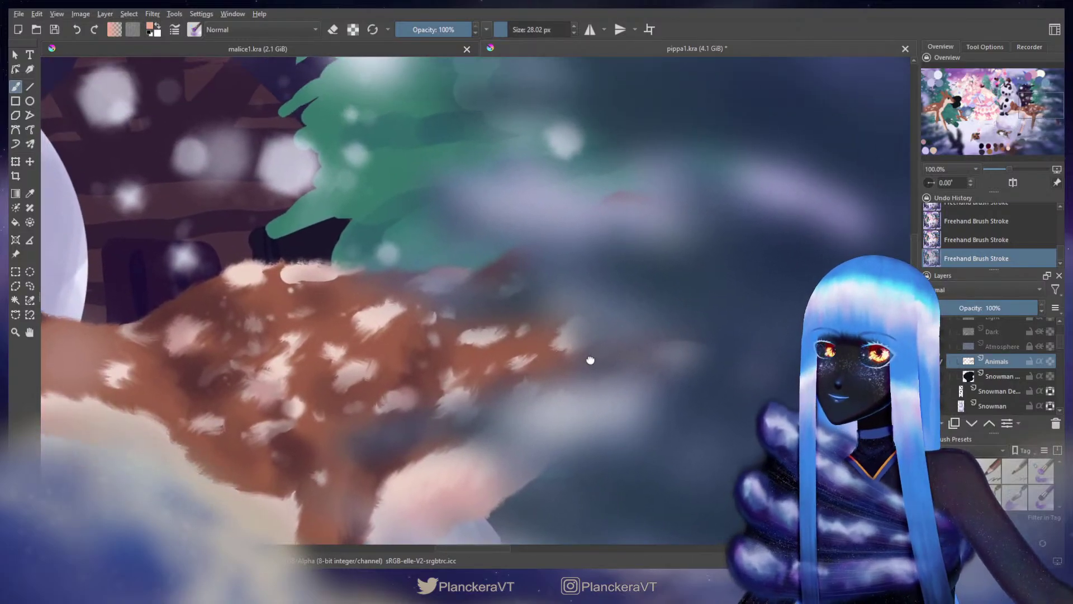
drag(563, 340, 580, 359)
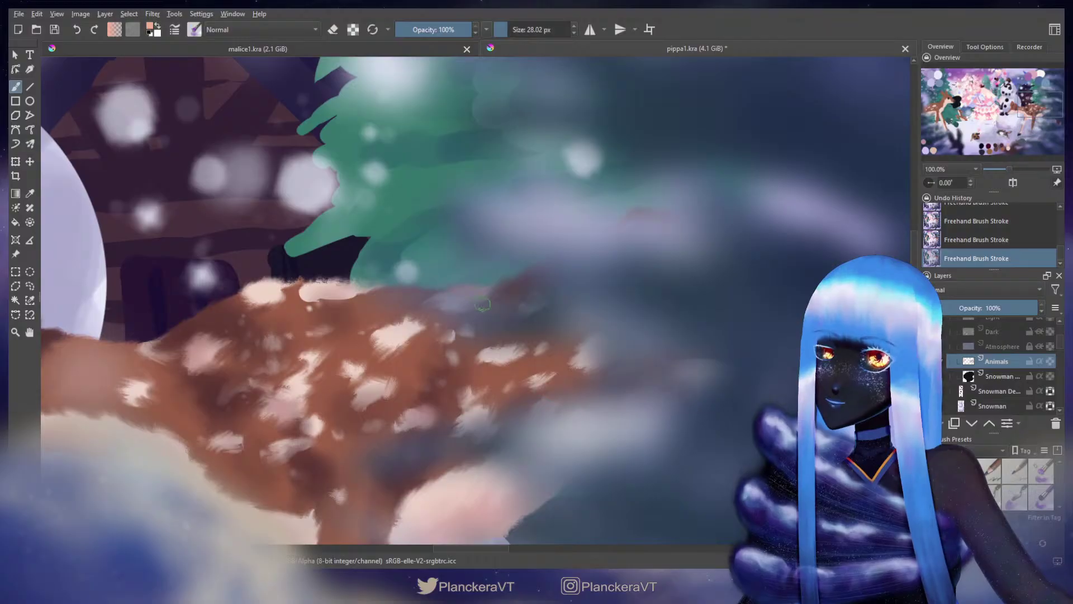
scroll(549, 302, down, 2)
scroll(550, 302, down, 3)
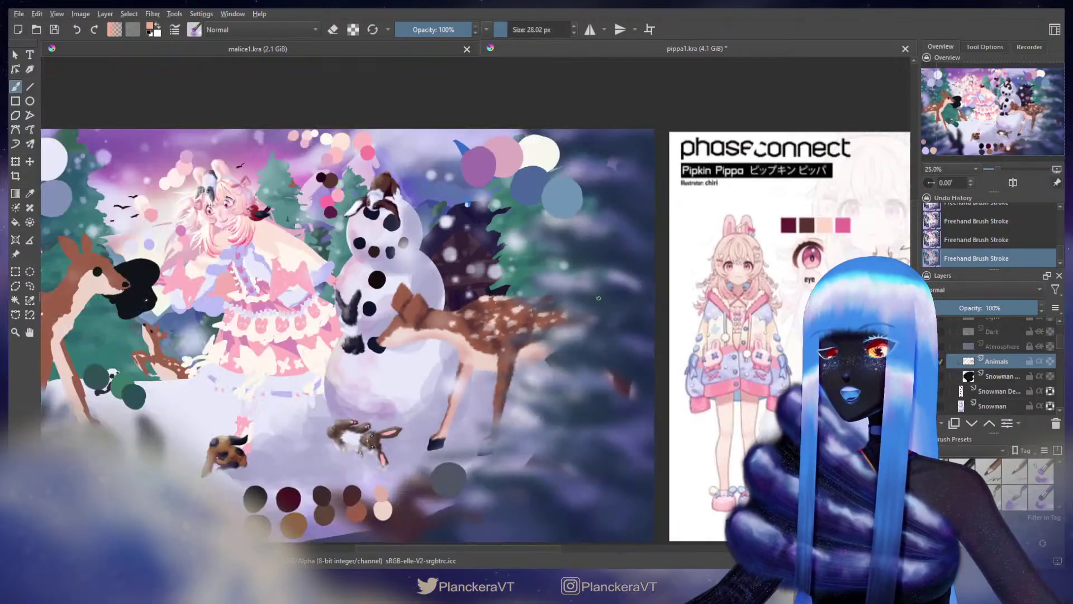
scroll(598, 298, up, 1)
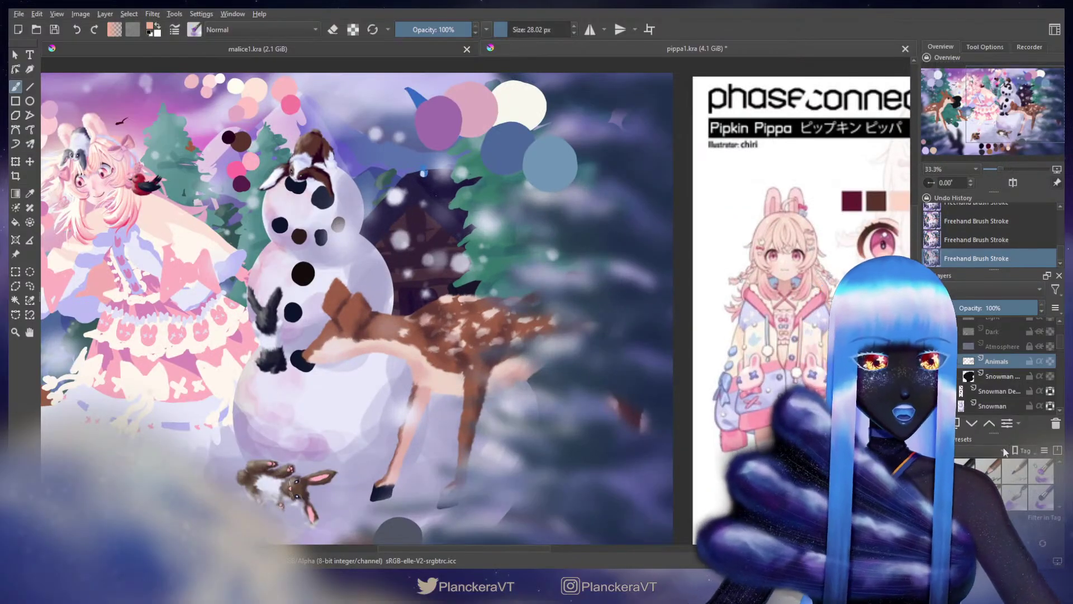
Step: Switch to another brush preset, sample the pale cream of the character's outfit, and reduce the brush to about 71 px
click(1014, 470)
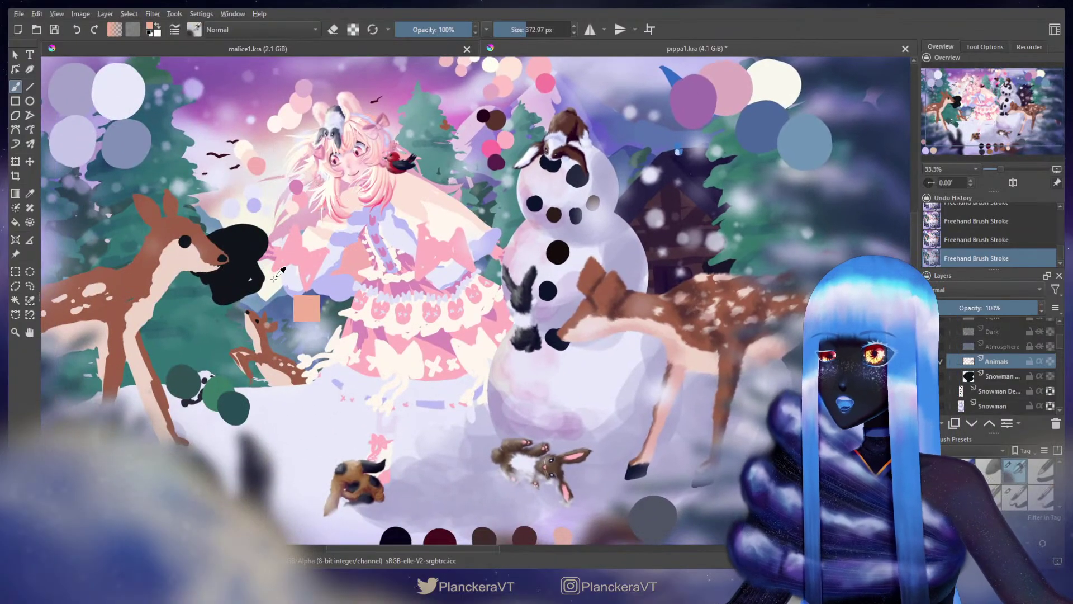
ctrl+click(274, 282)
drag(623, 256, 497, 257)
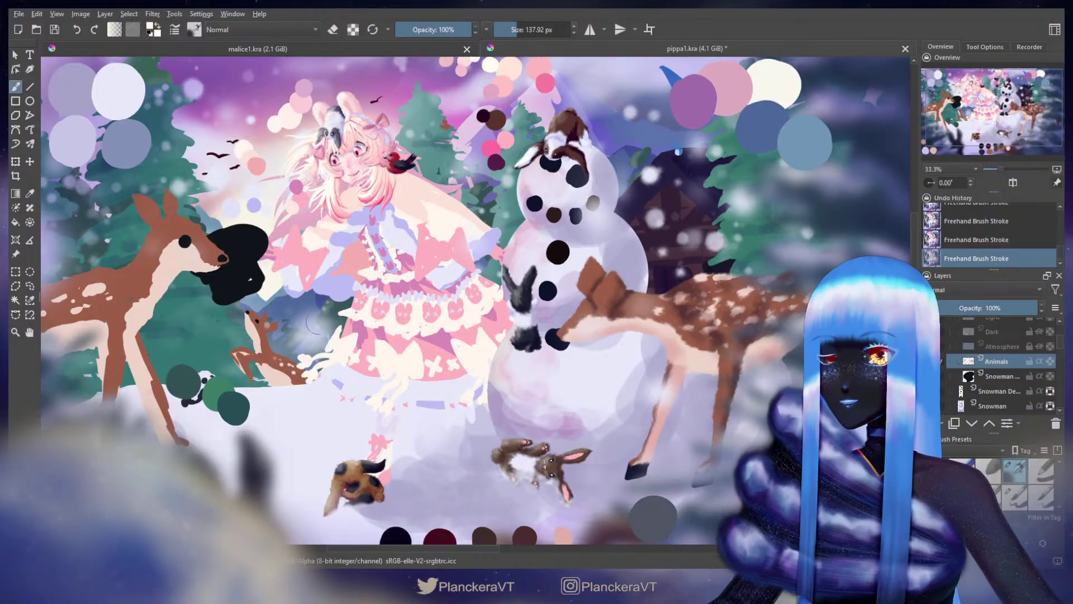
mouse_move(577, 300)
mouse_down()
mouse_move(528, 301)
mouse_move(540, 301)
mouse_up()
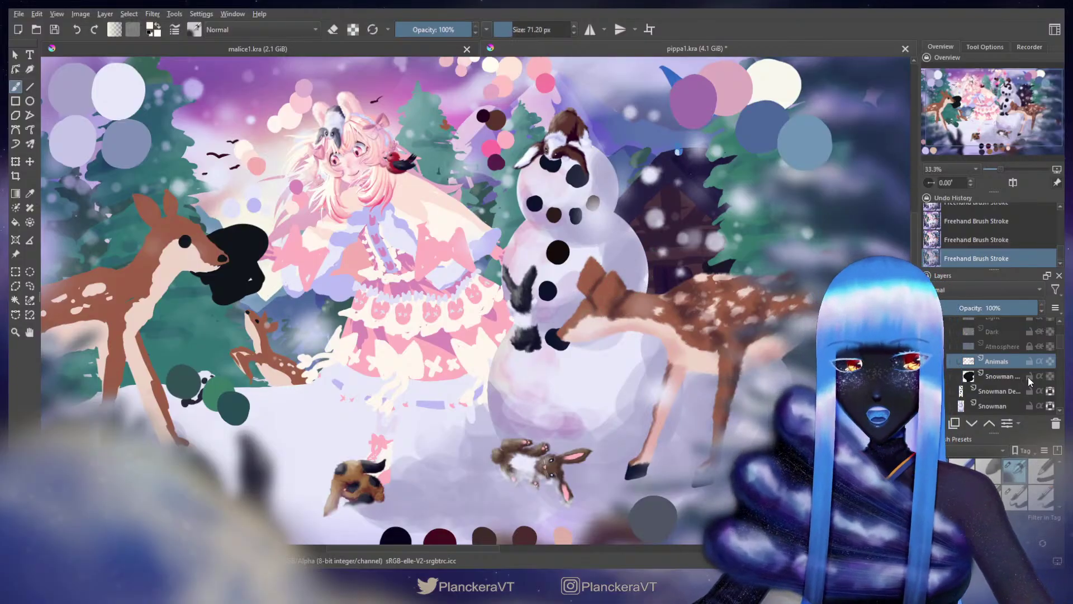
Step: Lock the Animals layer's alpha and paint pale highlights along the spotted deer's muzzle and forehead with a brush about 43 to 84 px
click(1050, 361)
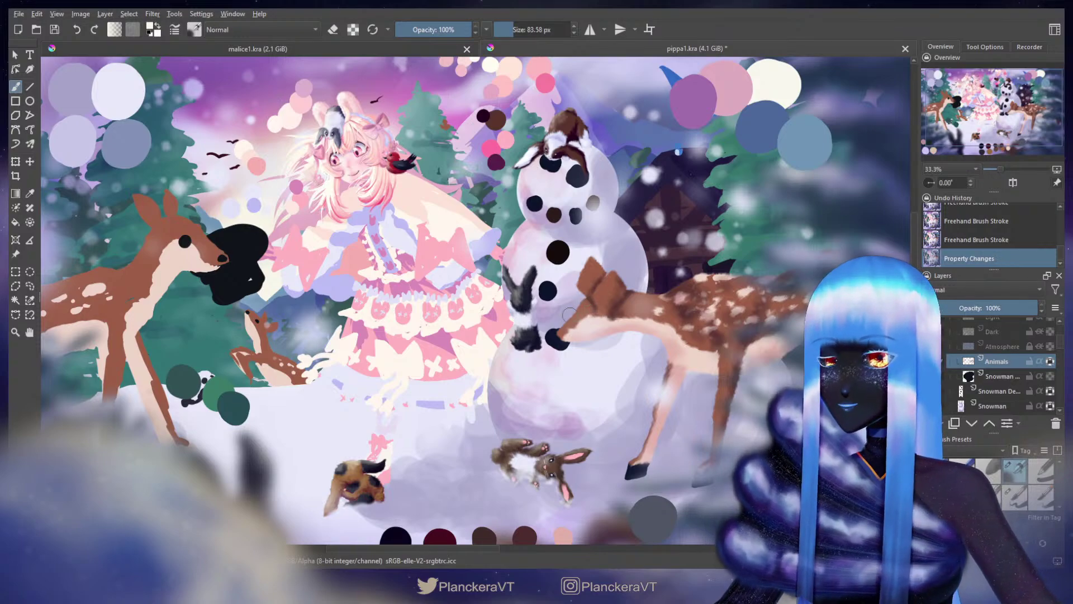
drag(570, 314, 551, 314)
drag(570, 315, 580, 303)
drag(570, 315, 579, 304)
drag(571, 314, 580, 303)
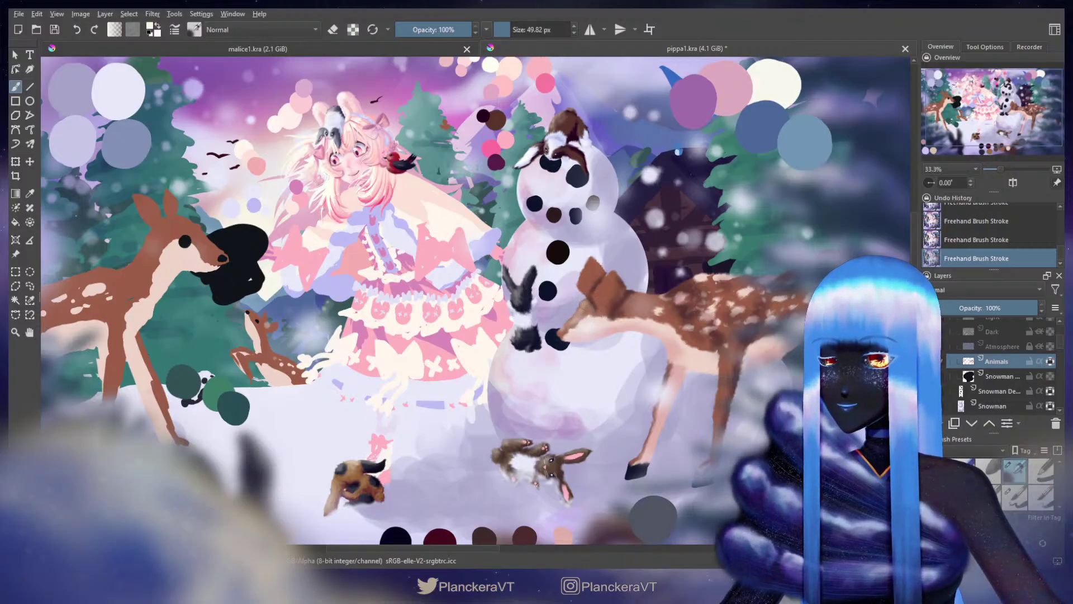
drag(580, 311, 575, 312)
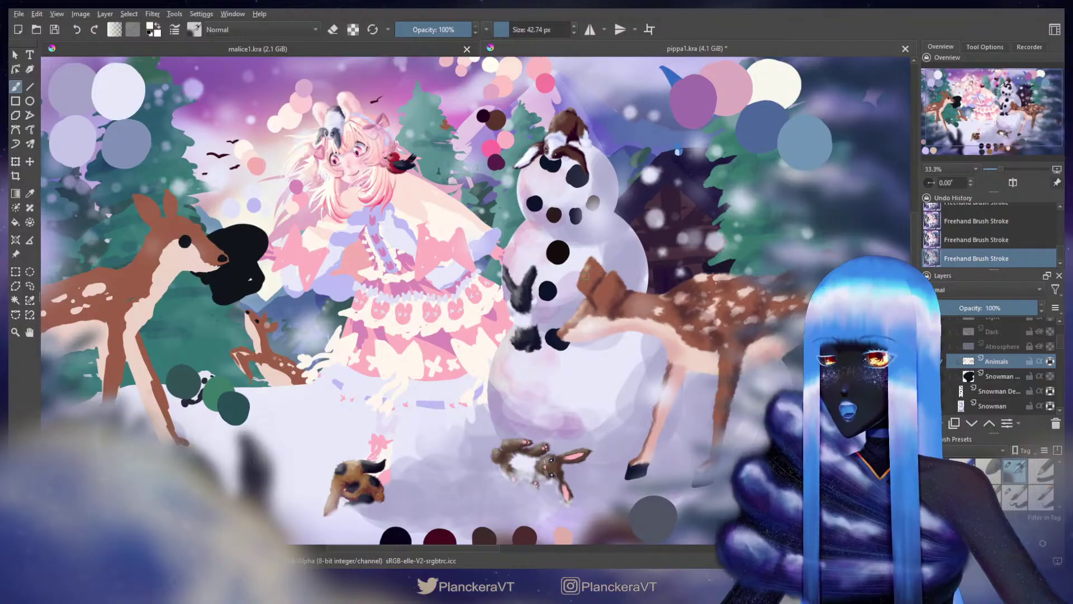
Step: Paint pale highlights on both of the spotted deer's ears with a brush about 40 to 56 px
drag(586, 269, 595, 261)
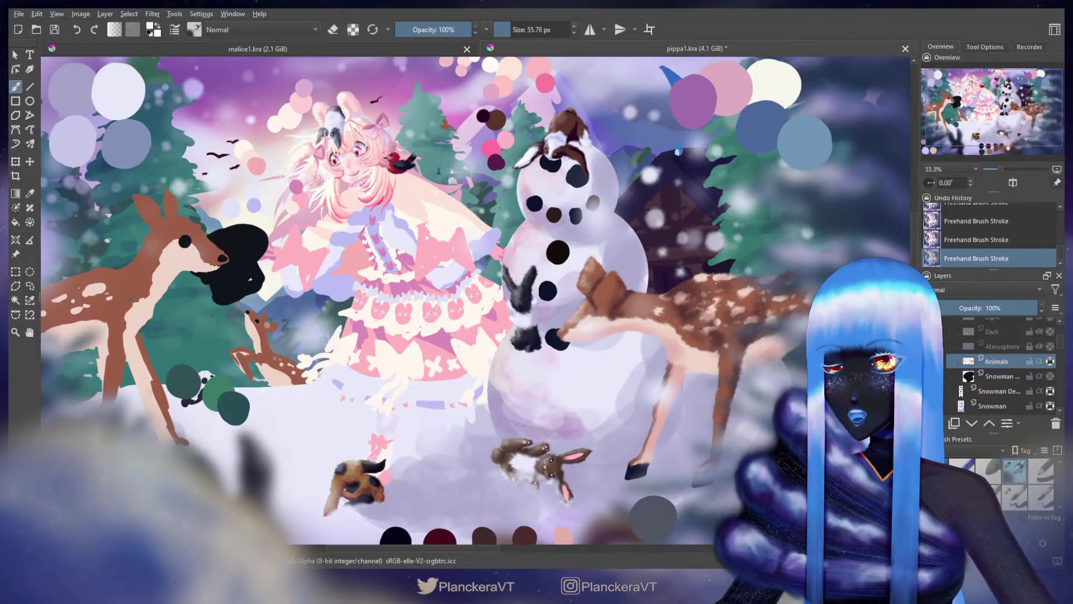
drag(583, 284, 579, 284)
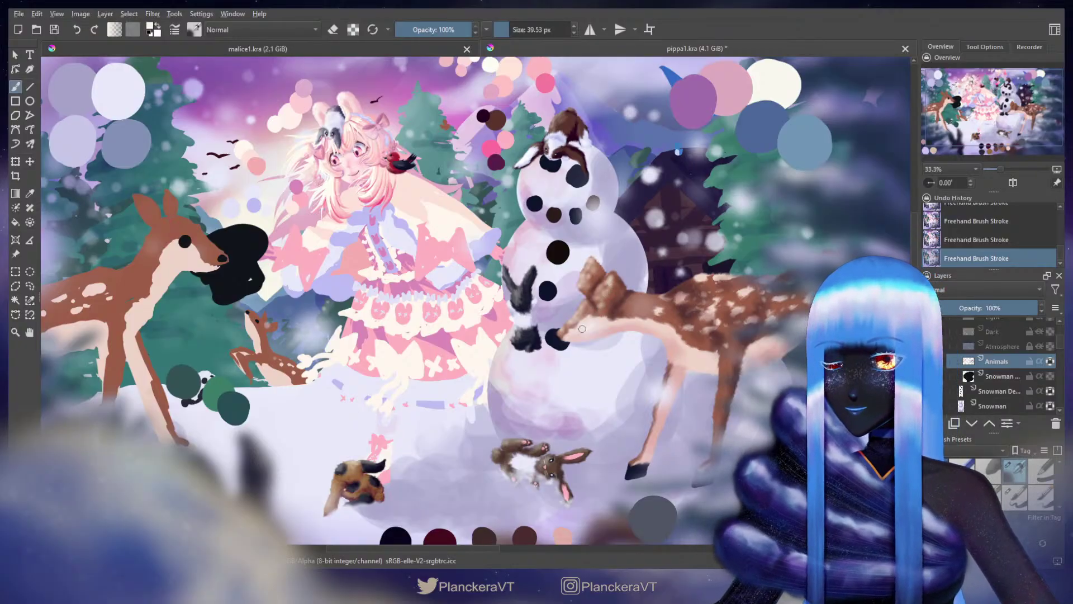
key(bracketright)
drag(641, 317, 603, 319)
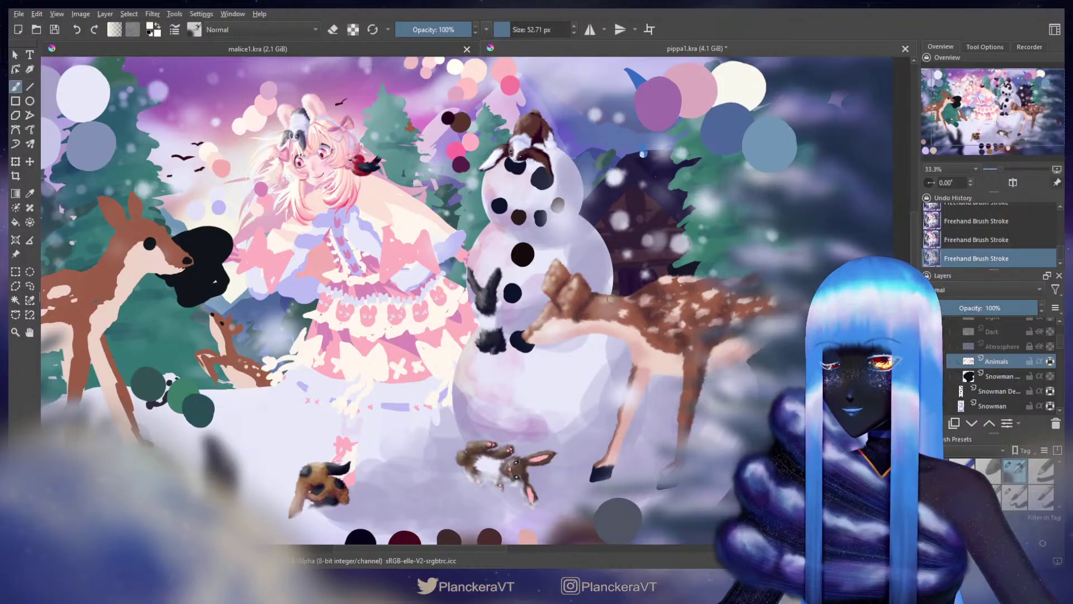
Step: Paint highlights along the spotted deer's back and hindquarters with a brush about 51 to 75 px
key(bracketright)
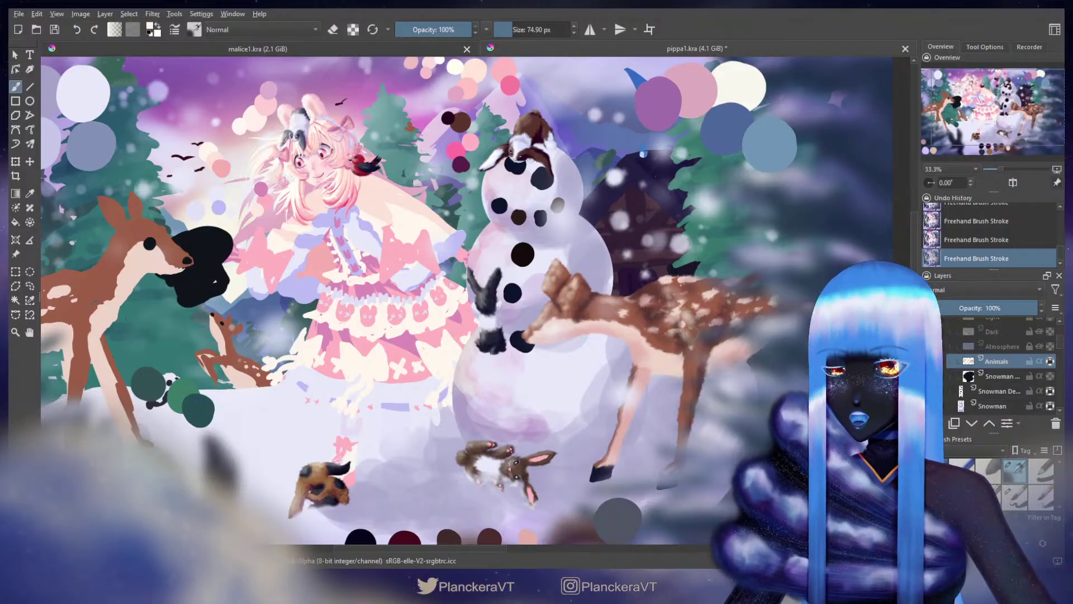
key(bracketleft)
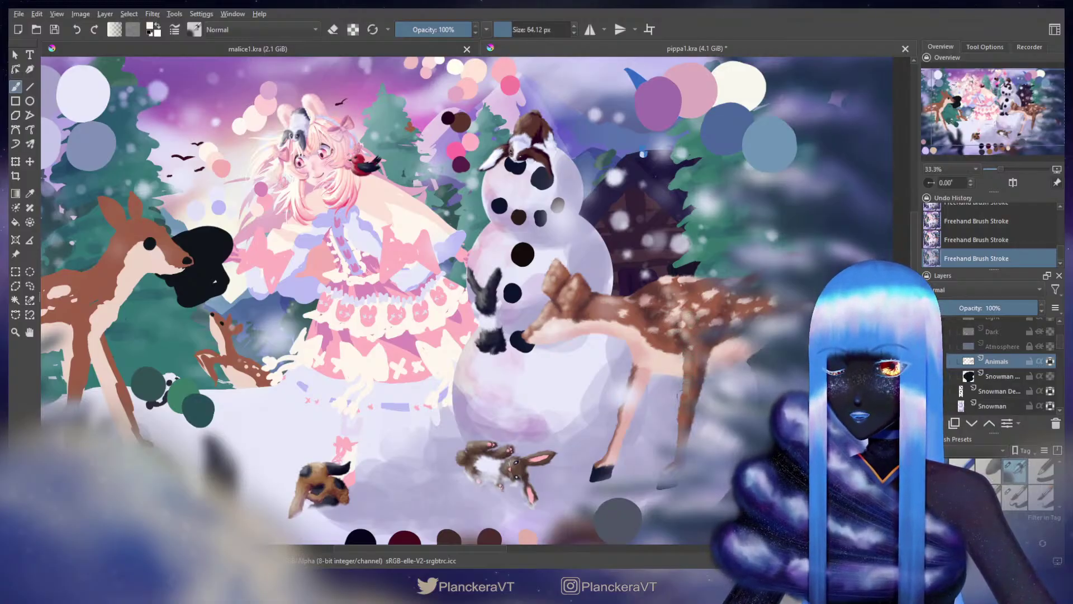
key(bracketleft)
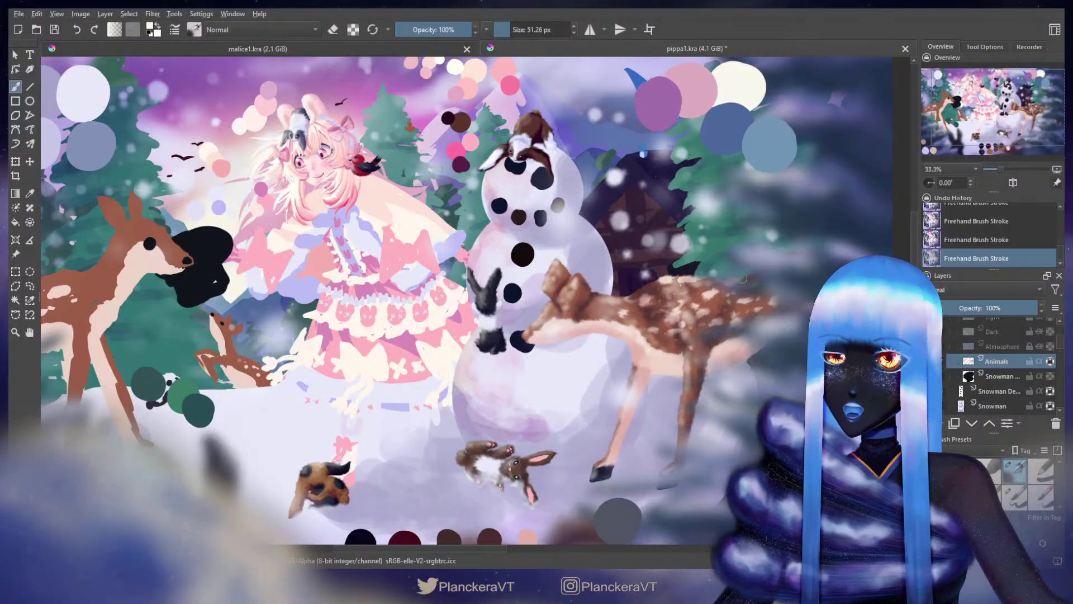
Step: Switch to a blending brush preset of about 28 px and look over the whole illustration
scroll(1060, 484, down, 3)
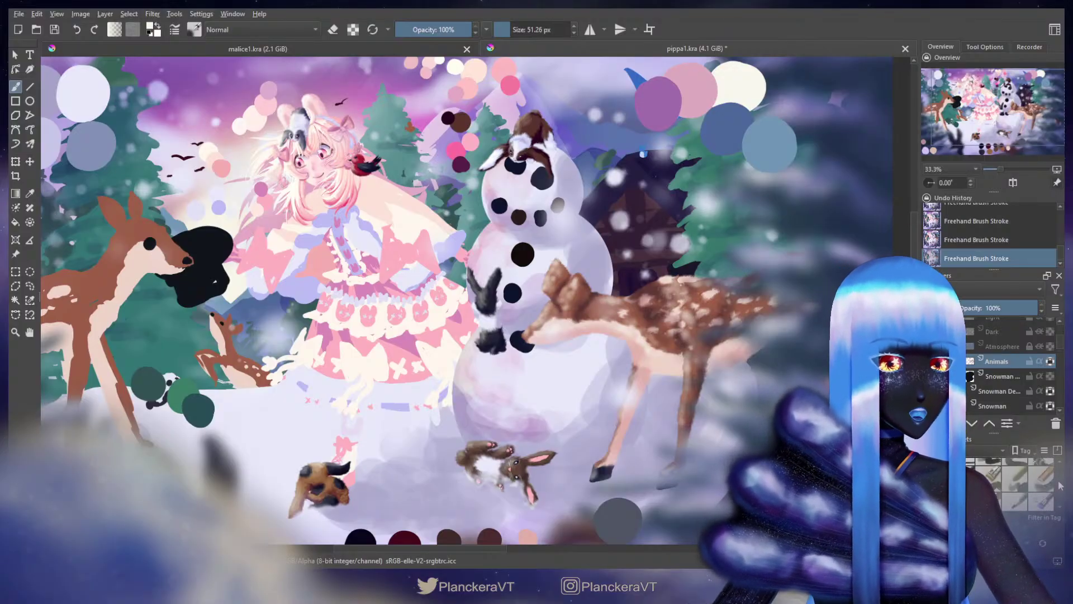
click(1015, 480)
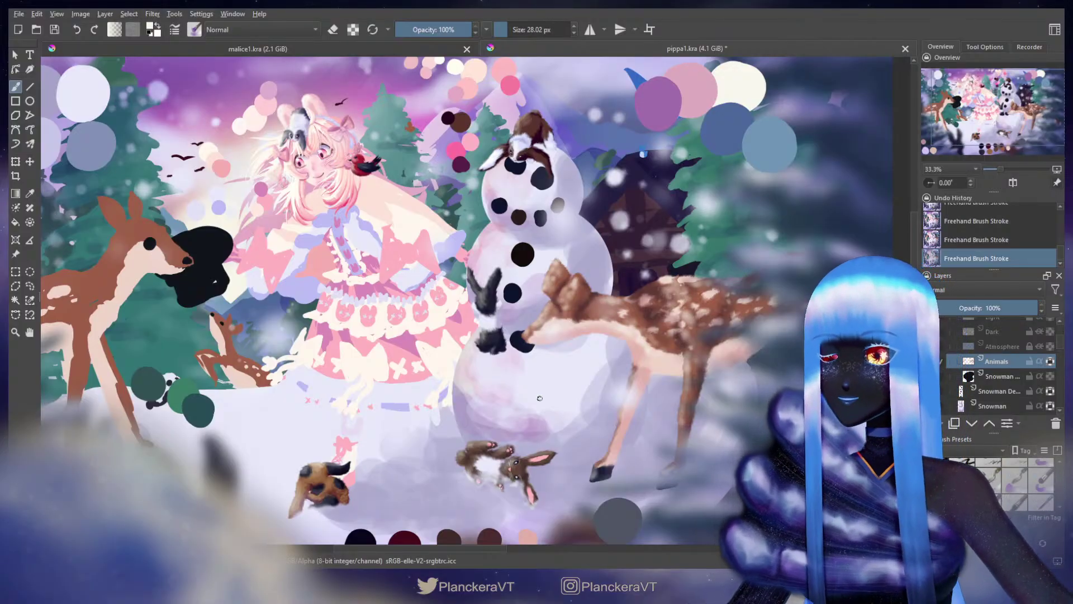
drag(541, 390, 614, 376)
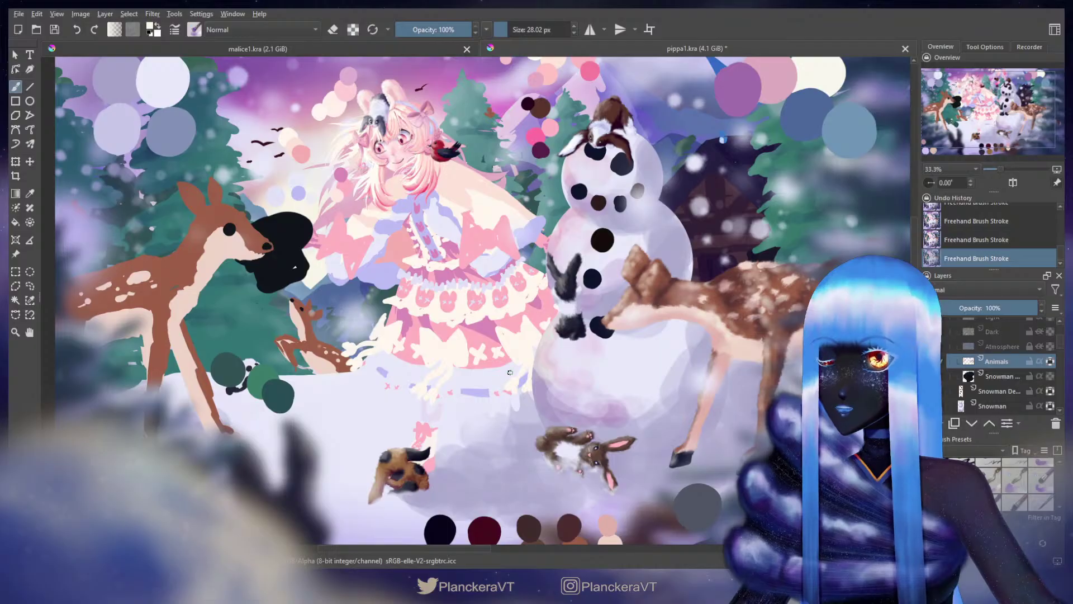
drag(509, 372, 533, 414)
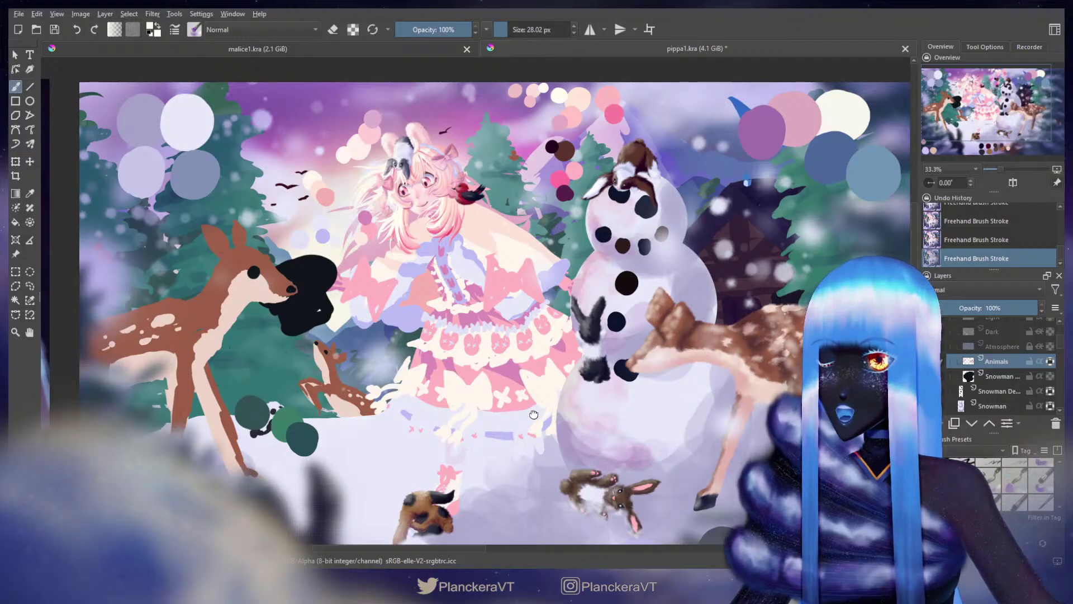
drag(534, 414, 447, 412)
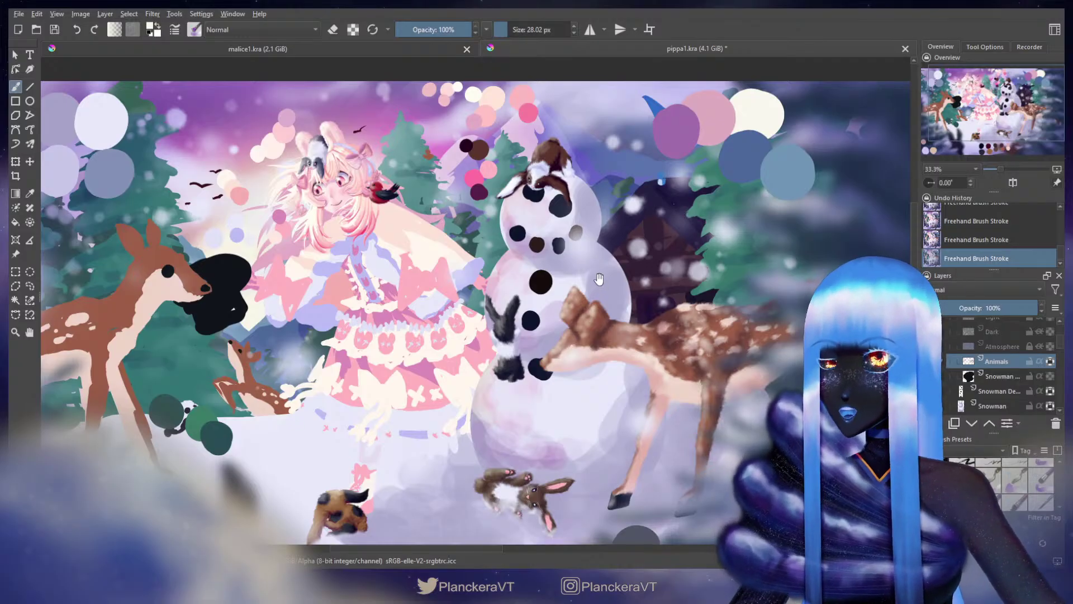
drag(598, 281, 628, 237)
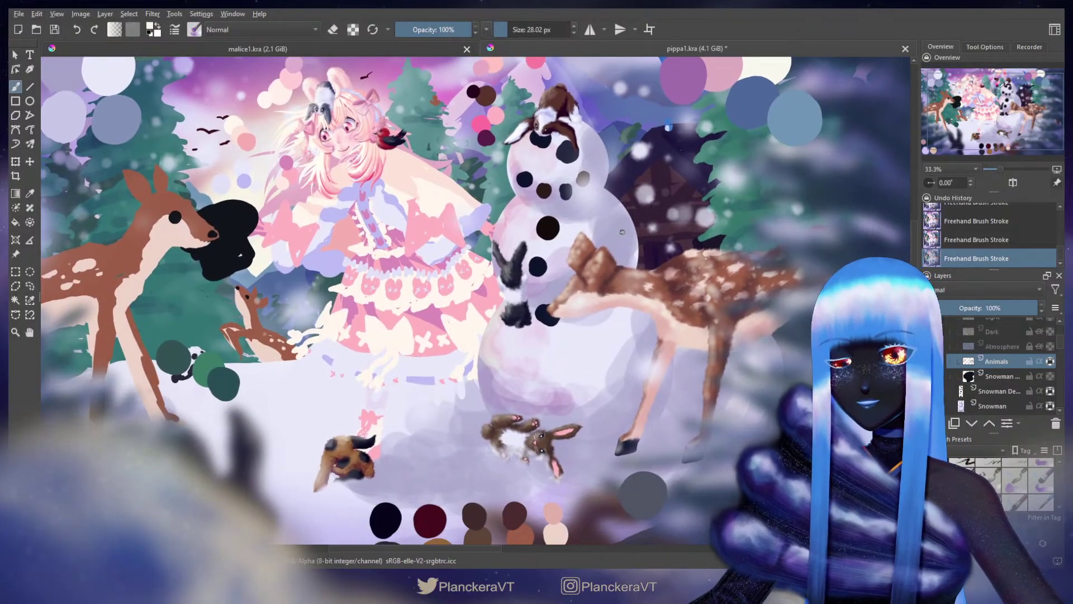
Step: Blend the pale highlights on the spotted deer's muzzle, forehead and both ears with a brush about 21 to 25 px
scroll(621, 231, up, 3)
mouse_move(609, 382)
mouse_down()
mouse_move(632, 307)
mouse_move(715, 209)
mouse_up()
drag(592, 303, 639, 337)
drag(645, 299, 641, 300)
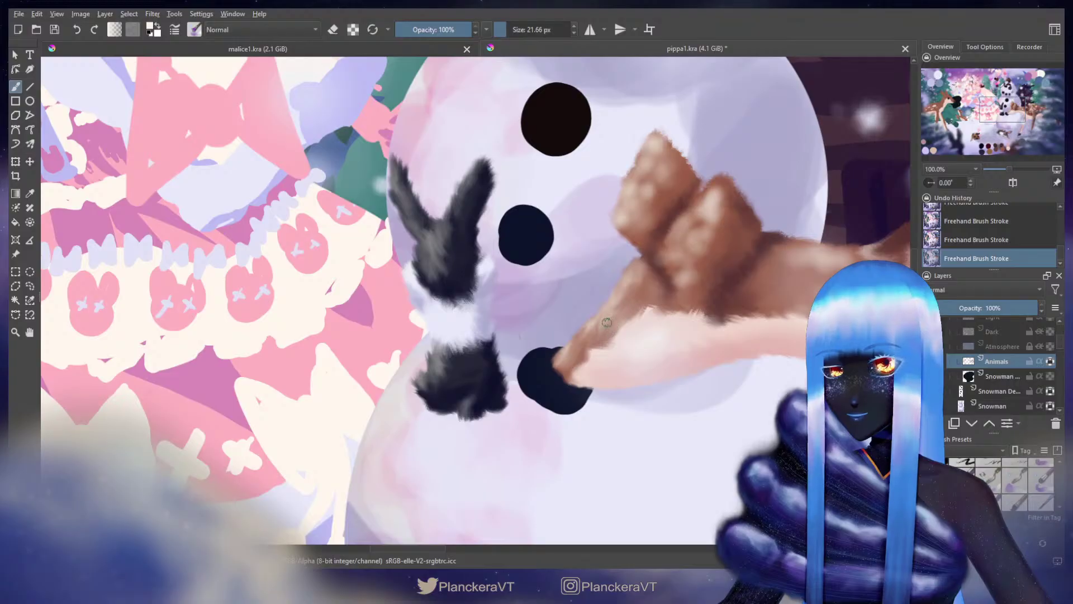
mouse_move(705, 232)
mouse_down()
mouse_move(647, 299)
mouse_move(628, 288)
mouse_move(655, 304)
mouse_move(672, 257)
mouse_up()
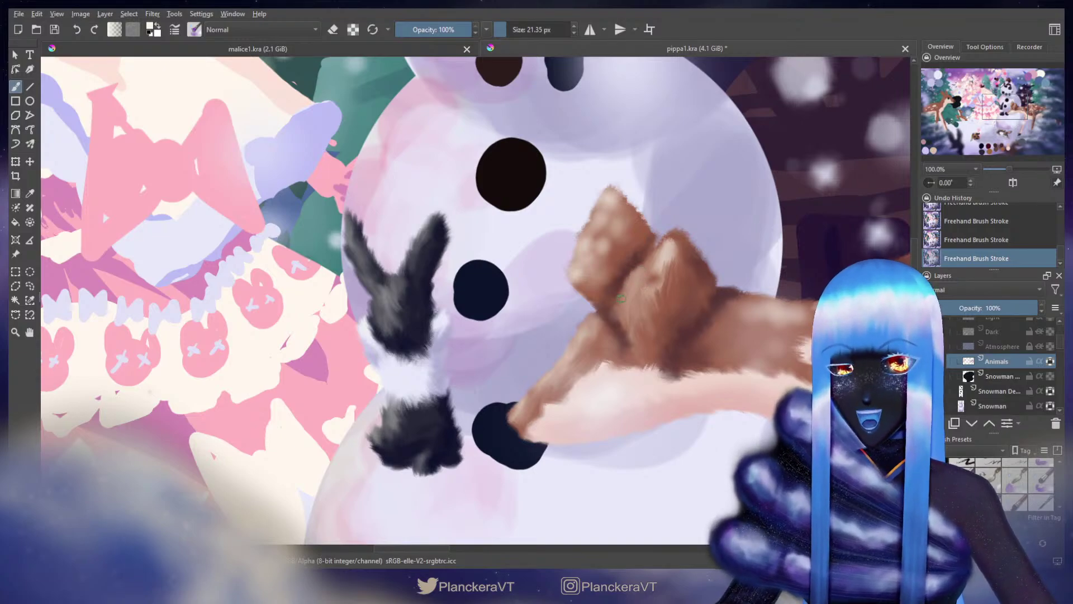
mouse_move(666, 245)
mouse_down()
mouse_move(641, 263)
mouse_move(664, 242)
mouse_move(644, 263)
mouse_move(656, 260)
mouse_move(645, 290)
mouse_move(656, 279)
mouse_move(660, 287)
mouse_move(645, 265)
mouse_move(648, 278)
mouse_move(671, 270)
mouse_move(675, 289)
mouse_move(663, 261)
mouse_move(673, 265)
mouse_move(681, 231)
mouse_up()
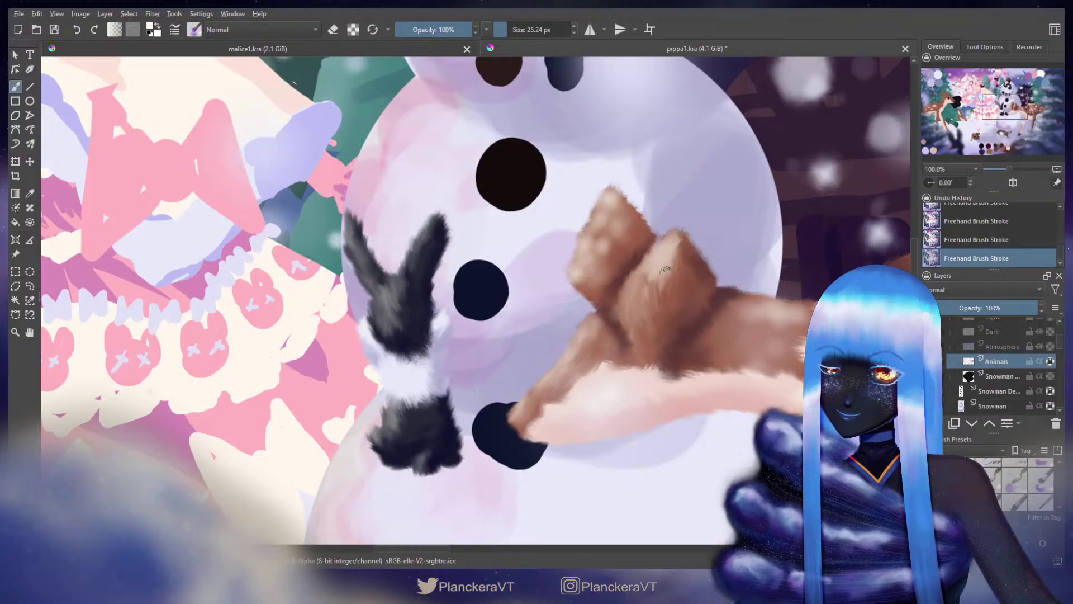
mouse_move(664, 270)
mouse_down()
mouse_move(634, 272)
mouse_move(642, 278)
mouse_up()
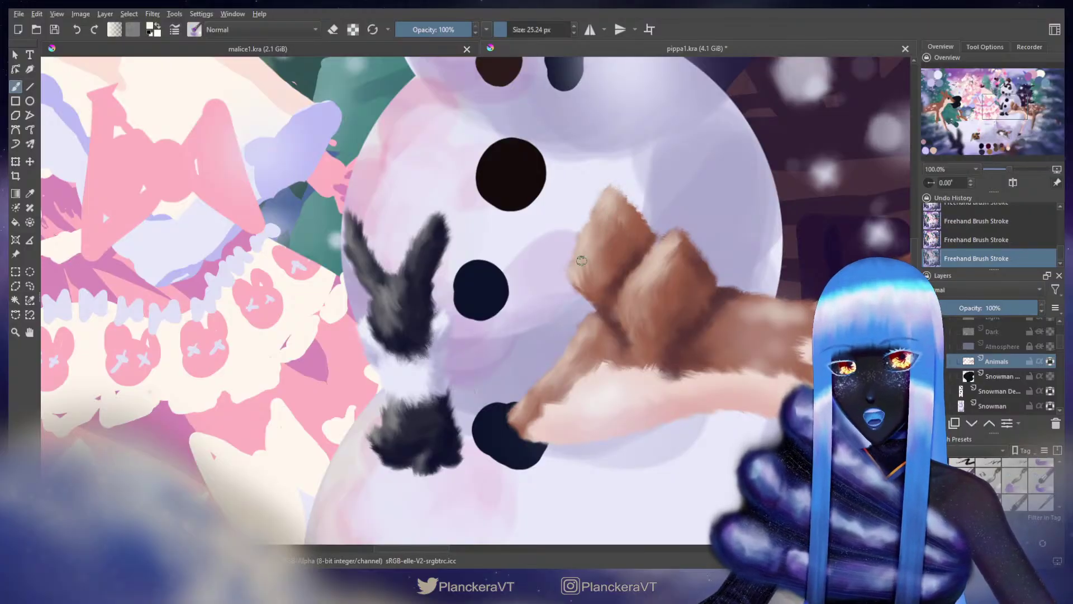
Step: Blend the highlights along the spotted deer's neck into the brown fur with a brush about 23 to 34 px
drag(699, 268, 566, 192)
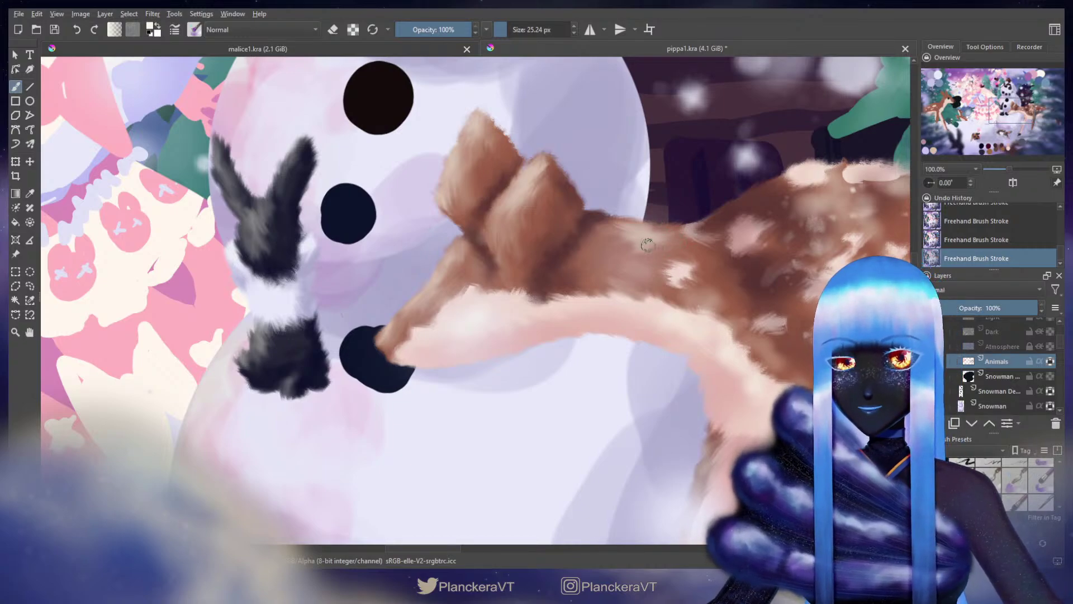
key(ctrl+z)
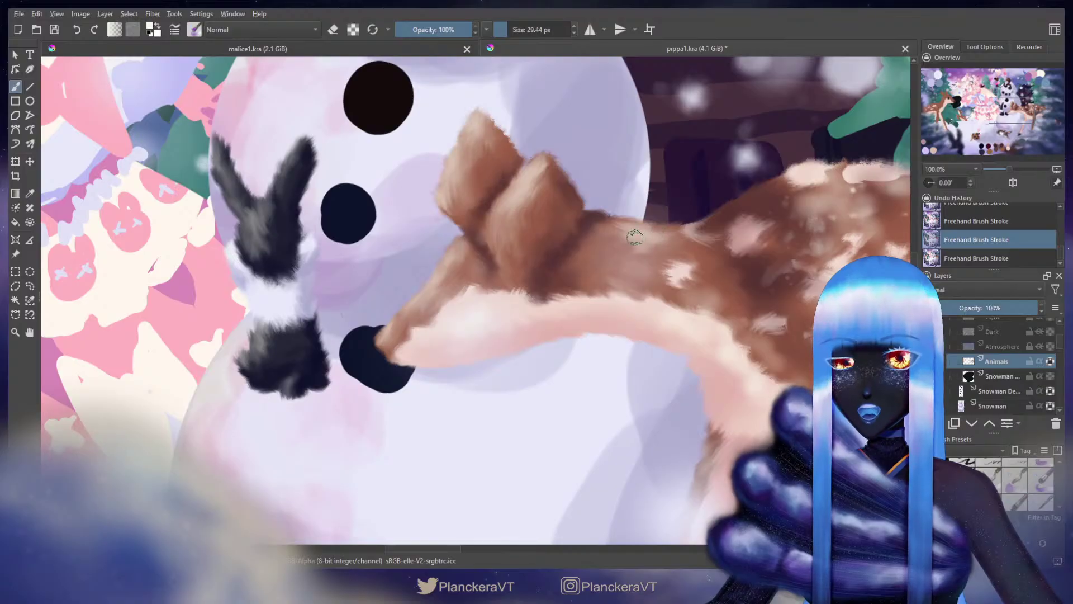
key(bracketright)
drag(635, 237, 611, 238)
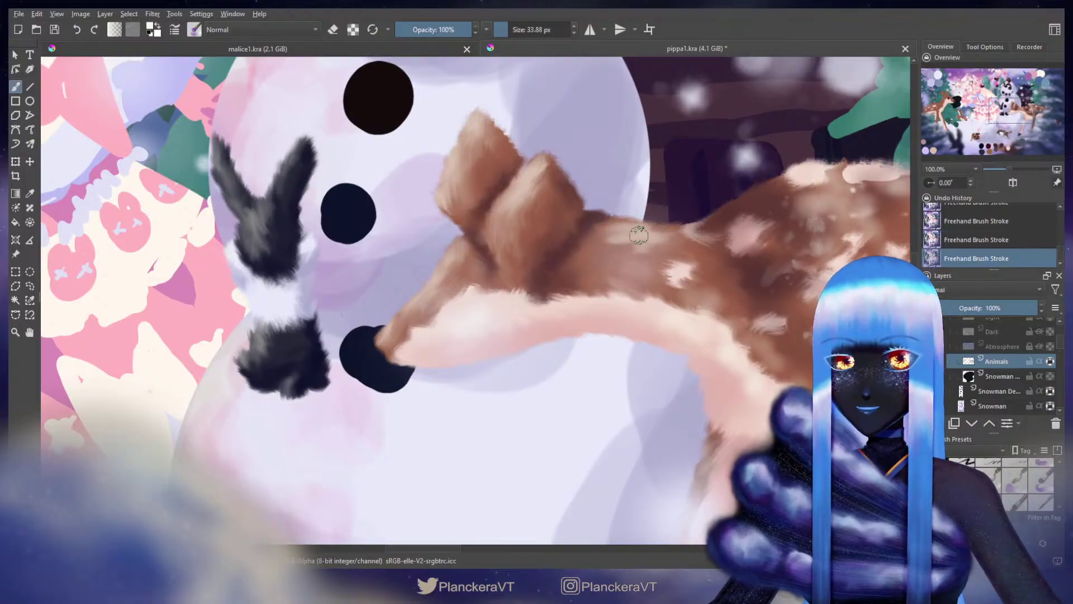
key(bracketleft)
key(bracketleft)
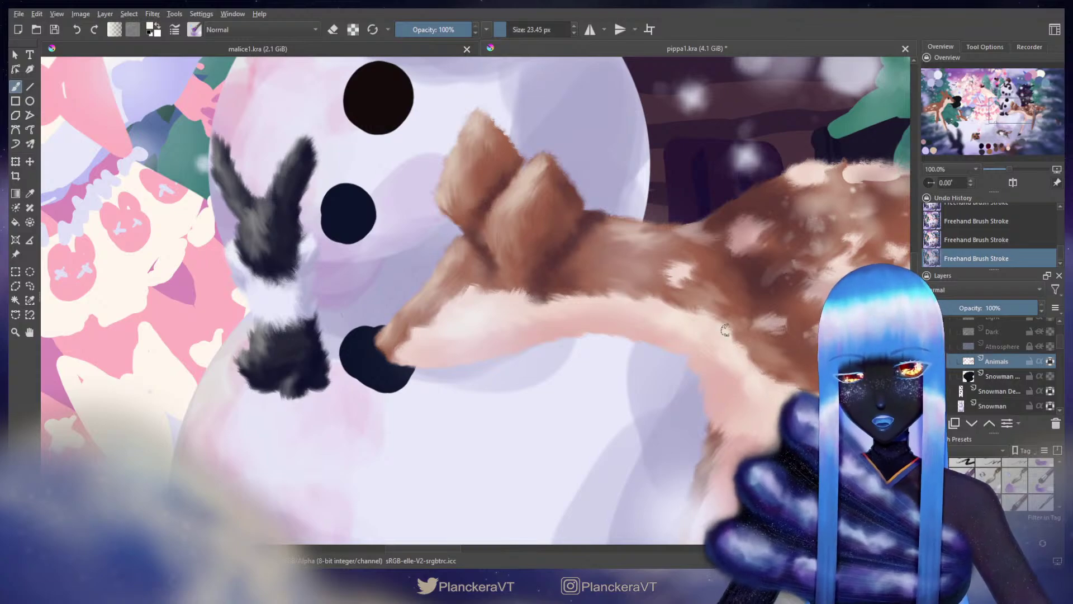
Step: Blend the fur over the spotted deer's back and flank and down its brown leg with a brush about 23 px
drag(708, 301, 509, 334)
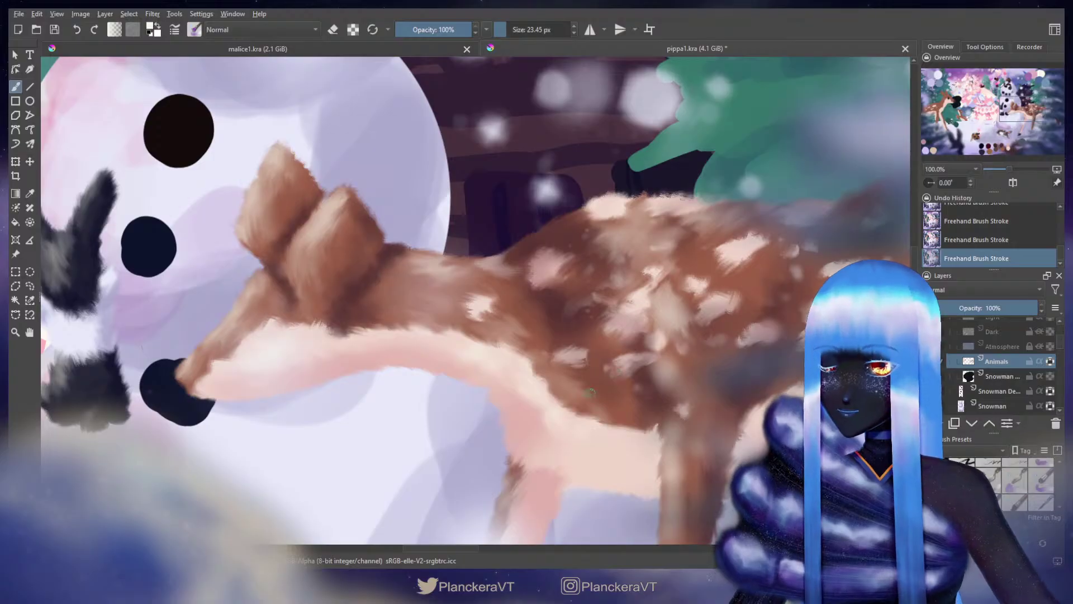
drag(638, 388, 589, 318)
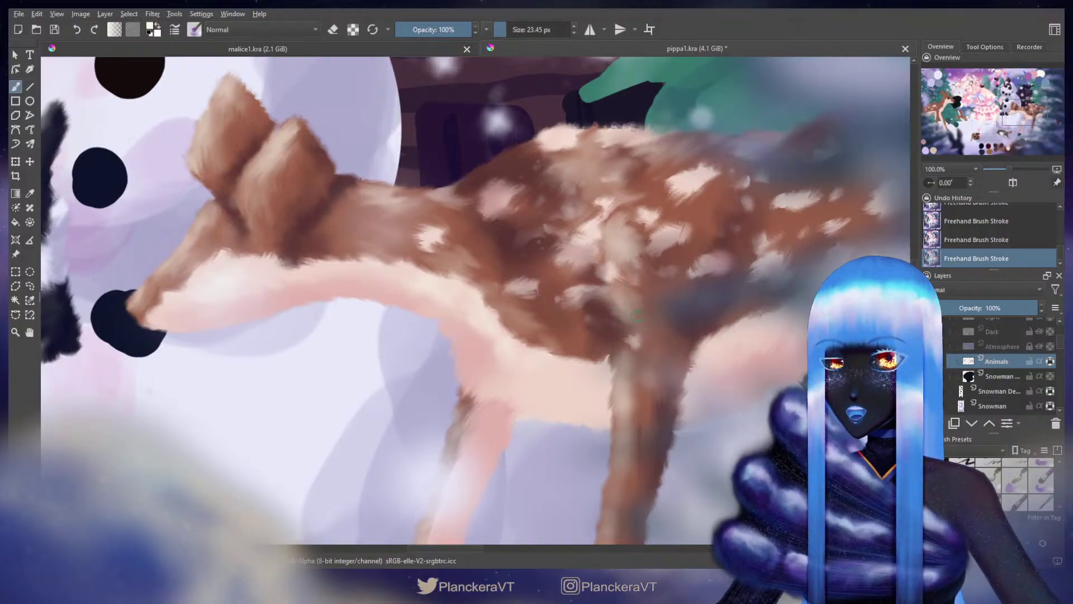
scroll(670, 343, down, 2)
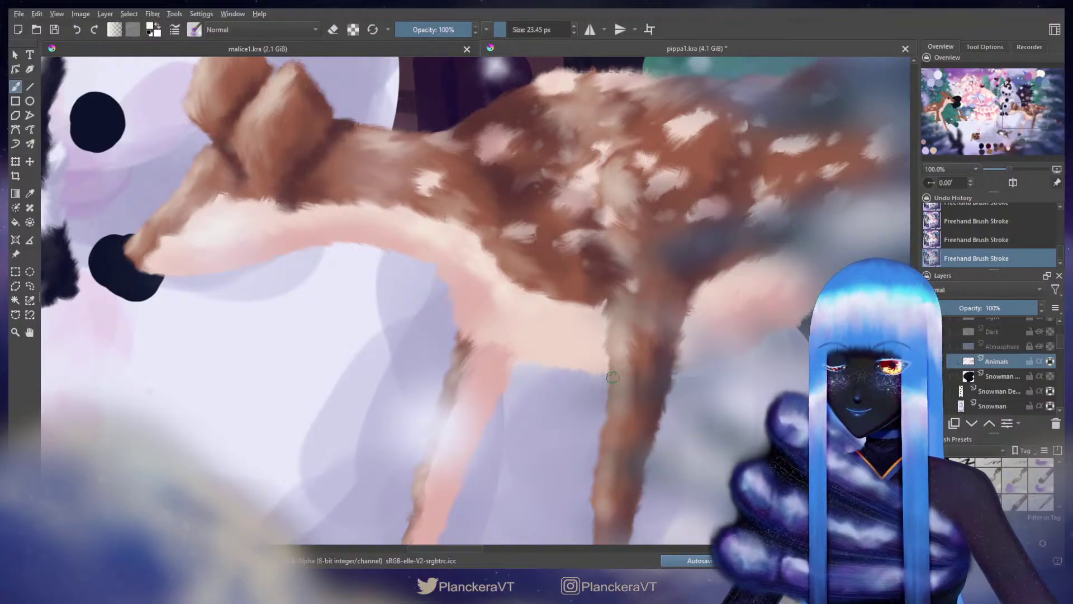
drag(644, 310, 665, 195)
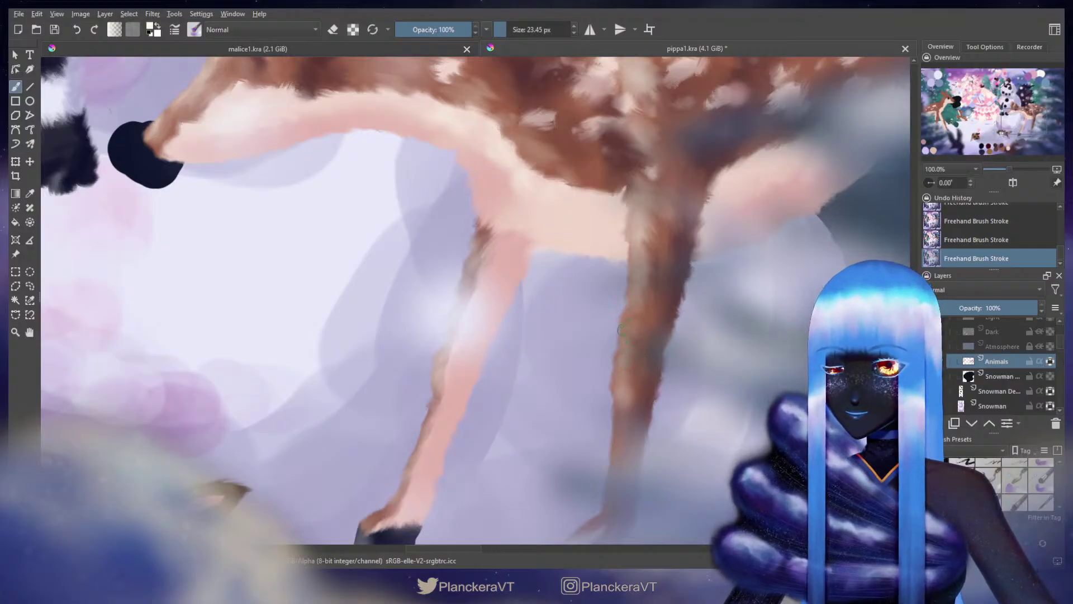
drag(646, 341, 643, 283)
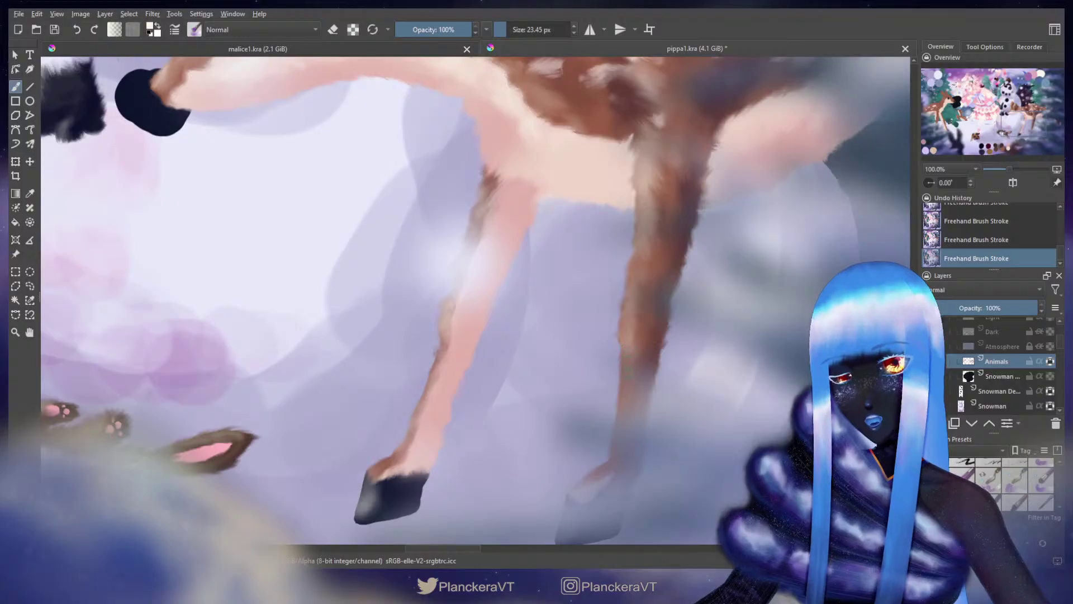
Step: Undo the last two strokes and rework the brown fur edge along the deer's pink front leg
drag(542, 272, 652, 322)
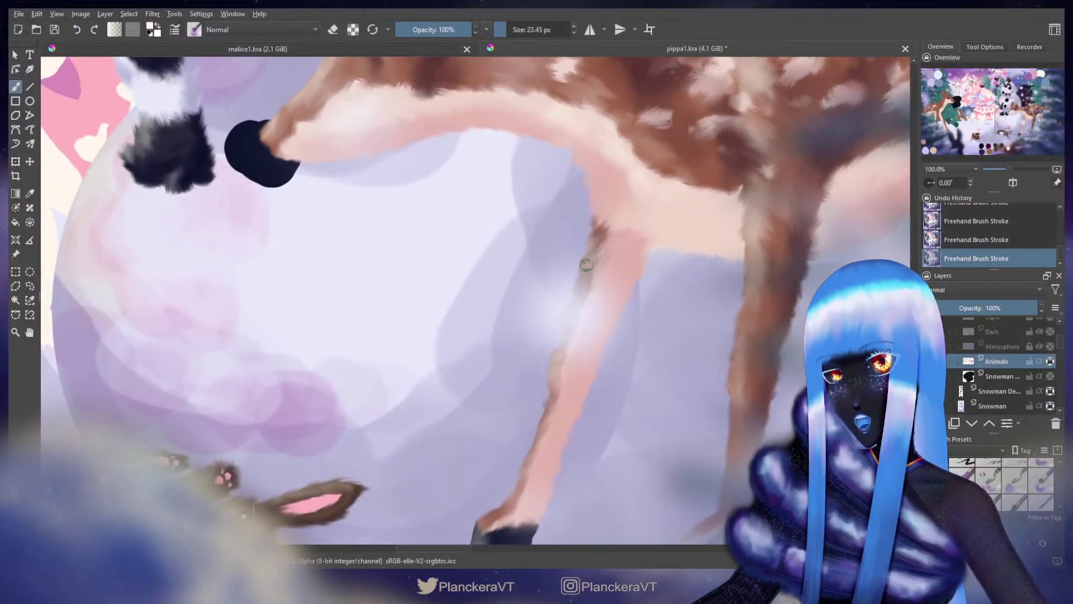
key(ctrl+z)
key(ctrl+z)
drag(602, 228, 583, 278)
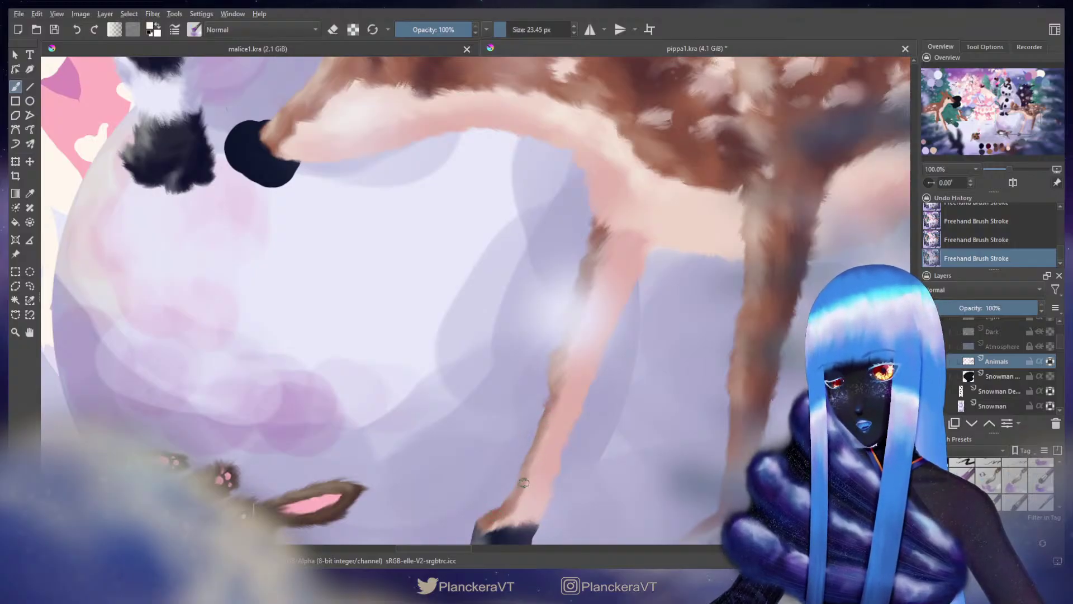
drag(577, 362, 593, 401)
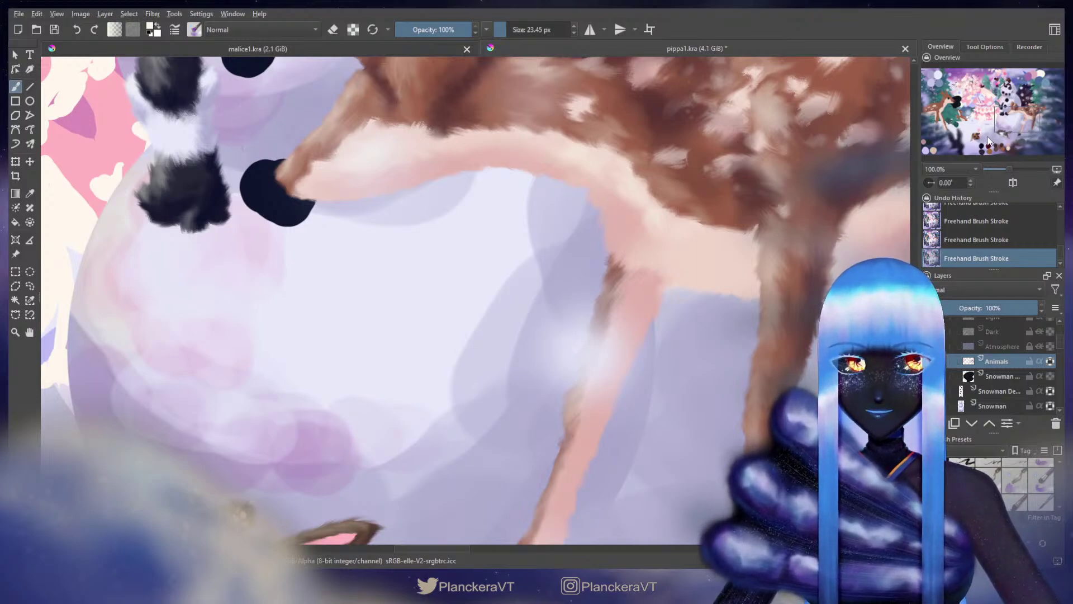
click(984, 48)
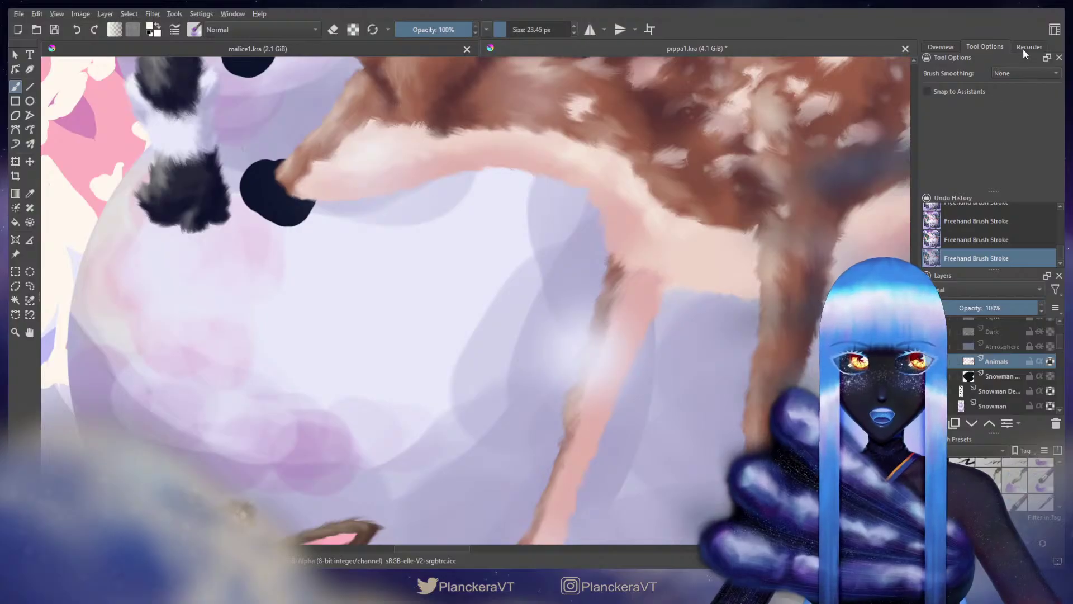
click(941, 46)
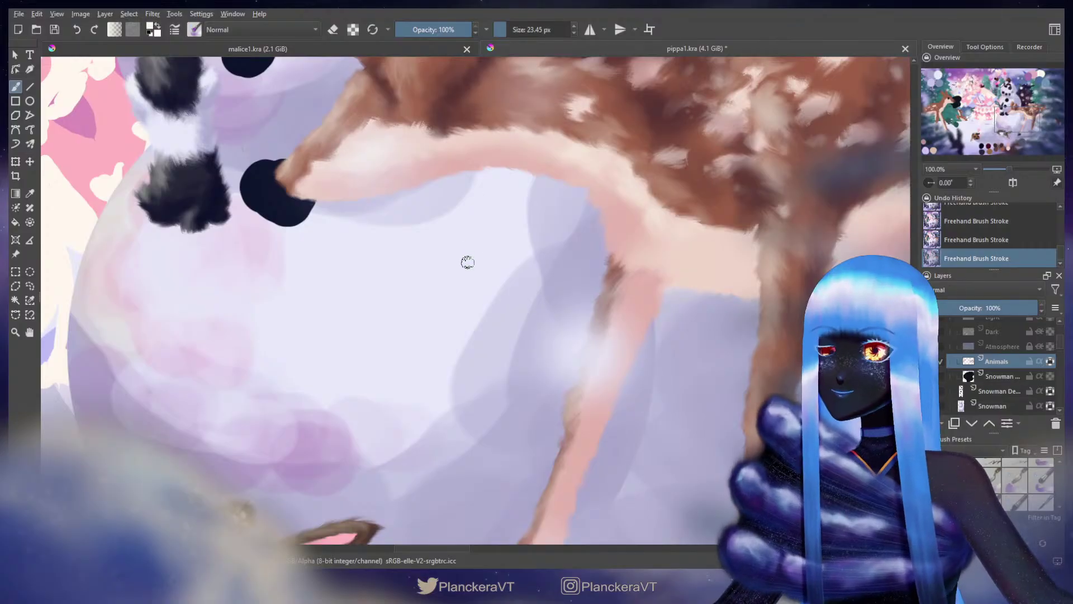
mouse_move(455, 261)
shift+mouse_down()
mouse_move(535, 262)
mouse_move(497, 261)
shift+mouse_up()
mouse_move(523, 257)
shift+mouse_down()
mouse_move(648, 257)
mouse_move(466, 257)
mouse_move(464, 276)
mouse_move(436, 277)
shift+mouse_up()
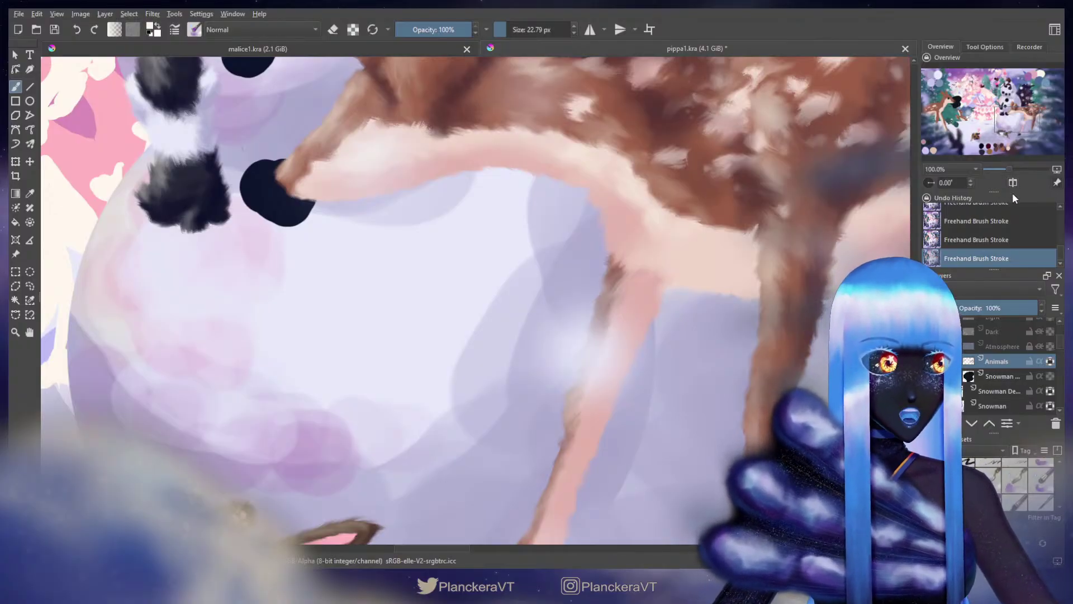
Step: Unlock the Animals layer's alpha and switch to another brush preset, reduced to about 88 px
scroll(582, 246, down, 5)
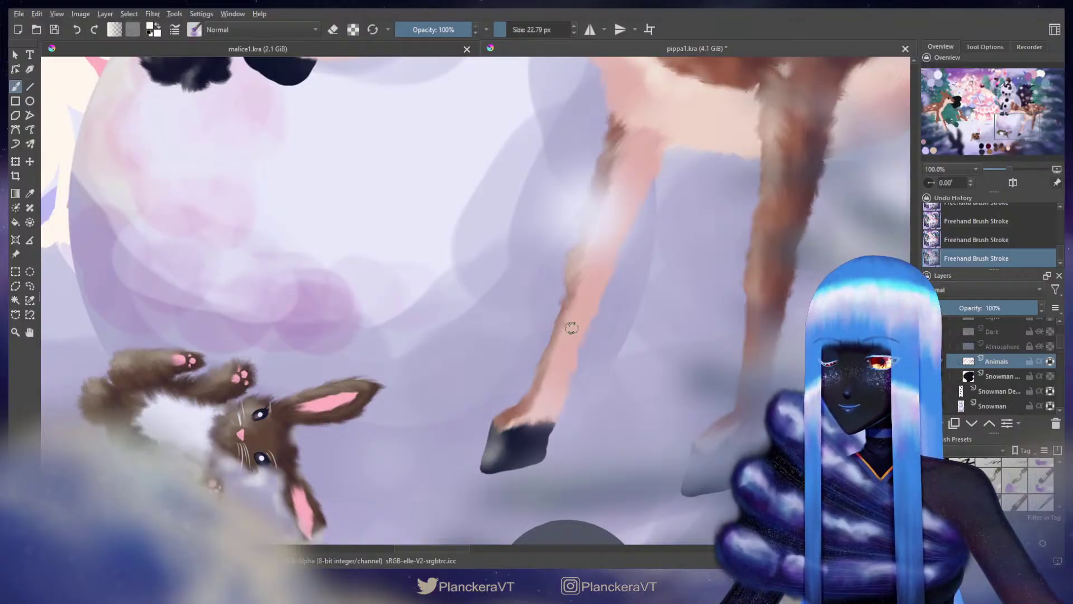
click(1050, 362)
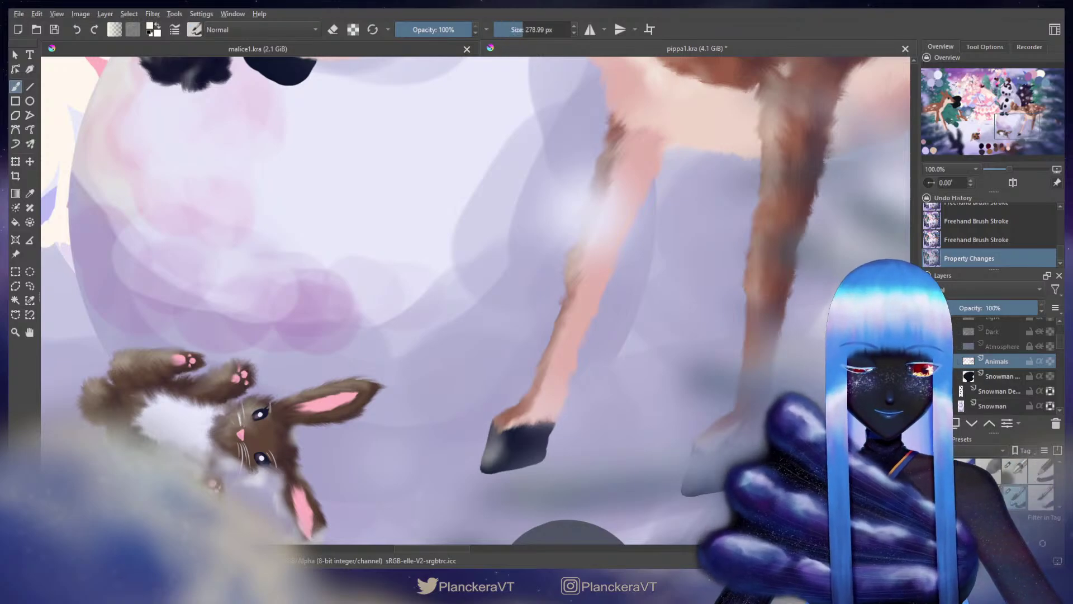
drag(605, 327, 618, 172)
drag(548, 275, 441, 280)
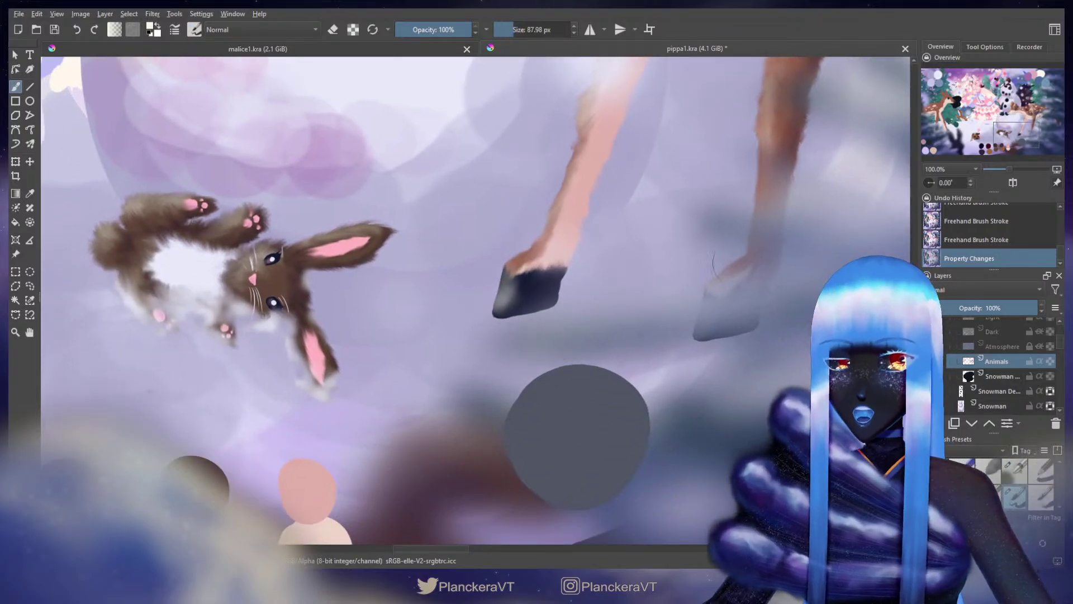
Step: Hide the Foreground group, touch up the front hoof in its own dark navy with a brush about 26 px, and undo the last stroke
scroll(1017, 354, up, 3)
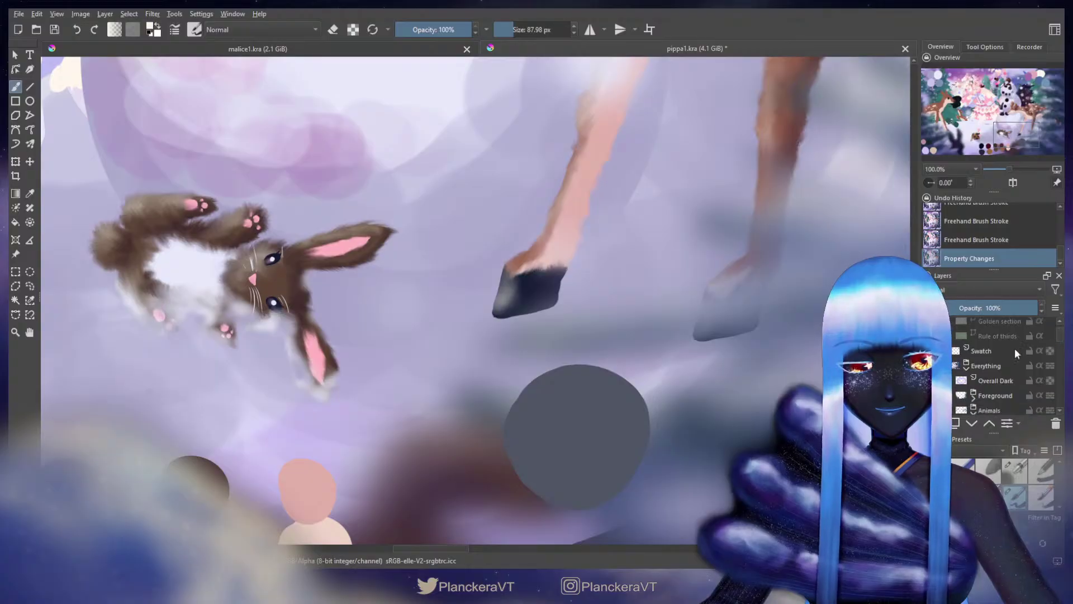
click(930, 396)
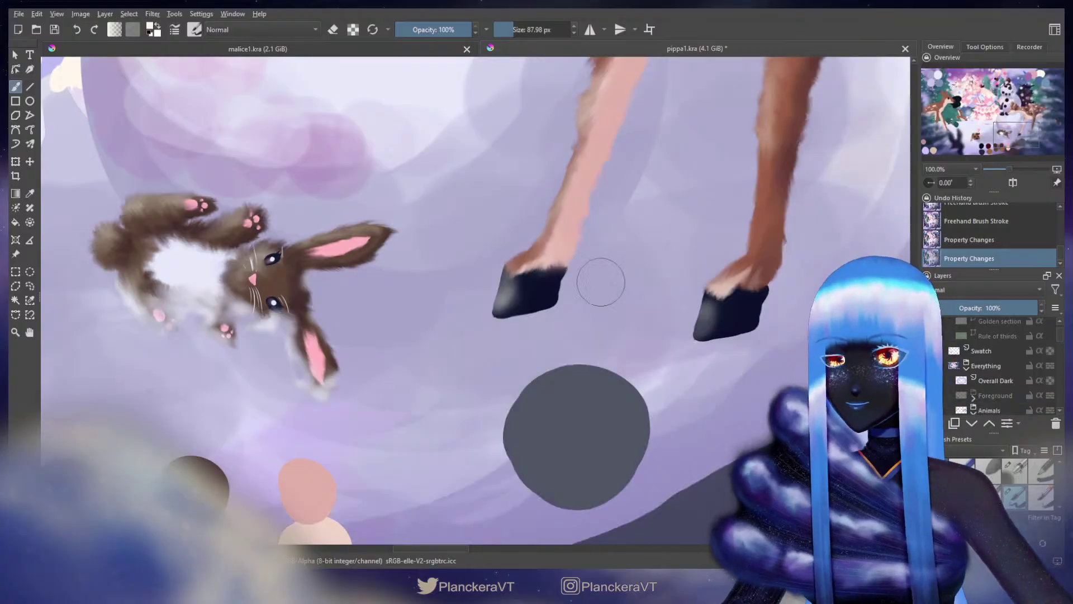
ctrl+click(555, 286)
mouse_move(557, 278)
mouse_down()
mouse_move(531, 278)
mouse_move(562, 275)
mouse_move(535, 306)
mouse_up()
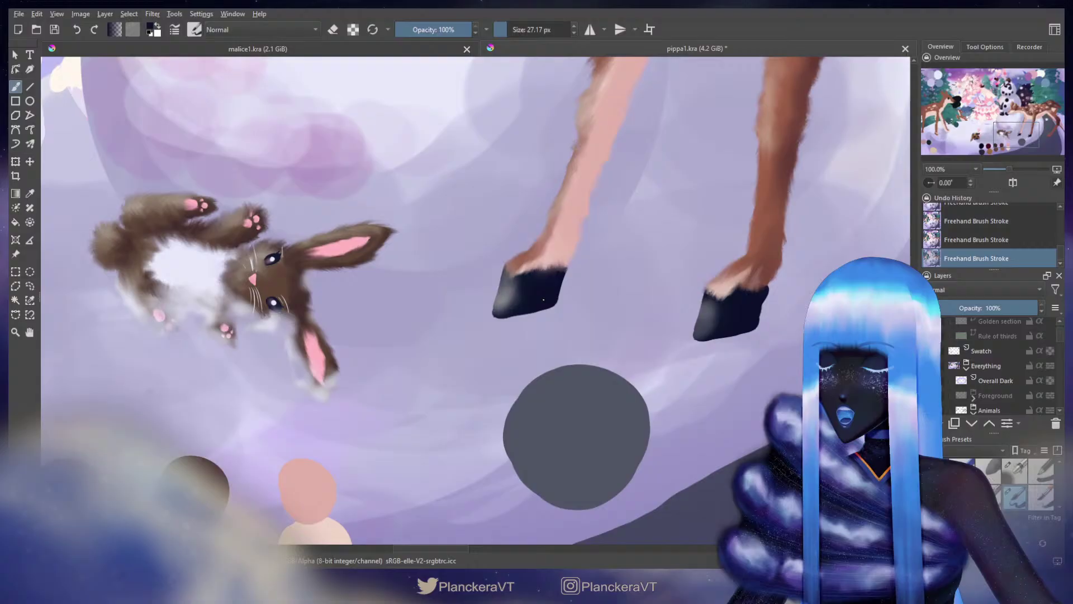
ctrl+click(507, 288)
key(ctrl+z)
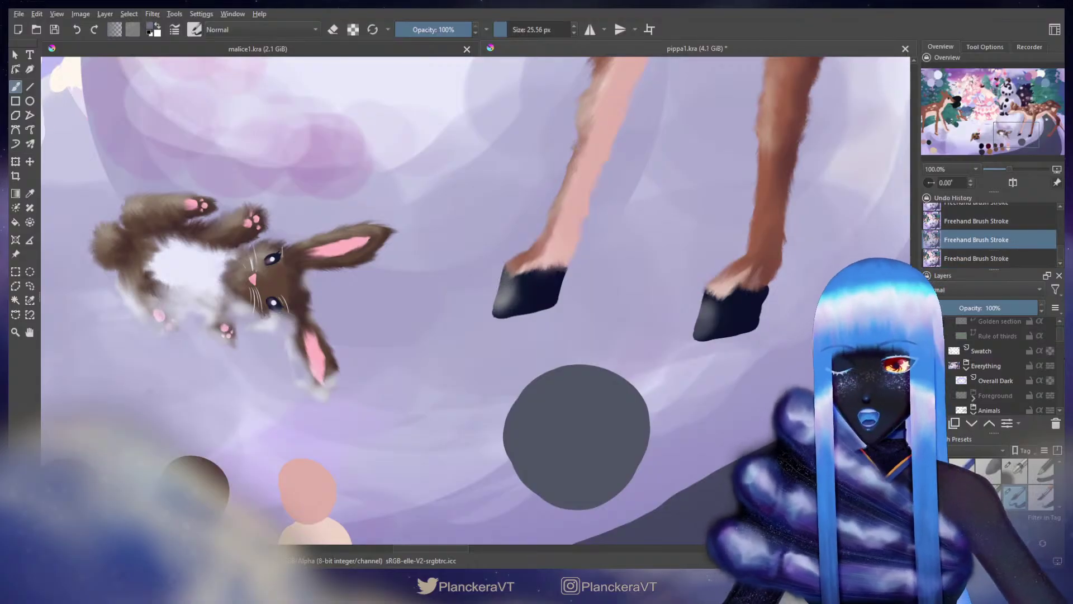
Step: Paint grey highlights along the outer edges of the spotted deer's two hooves with a brush about 26 to 37 px
ctrl+click(502, 300)
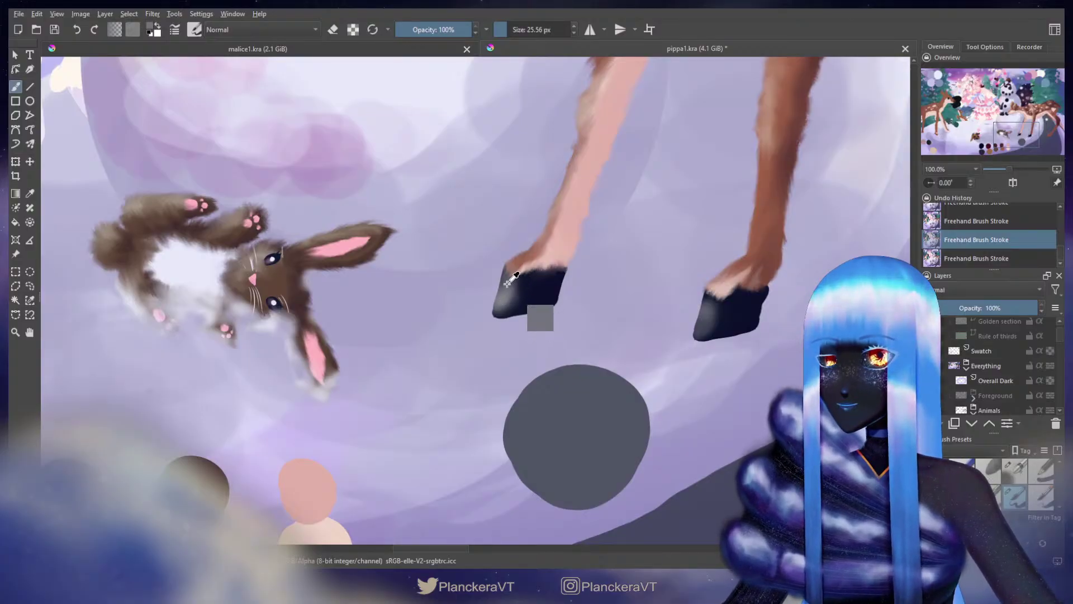
ctrl+click(506, 284)
drag(500, 286, 507, 285)
drag(506, 278, 501, 291)
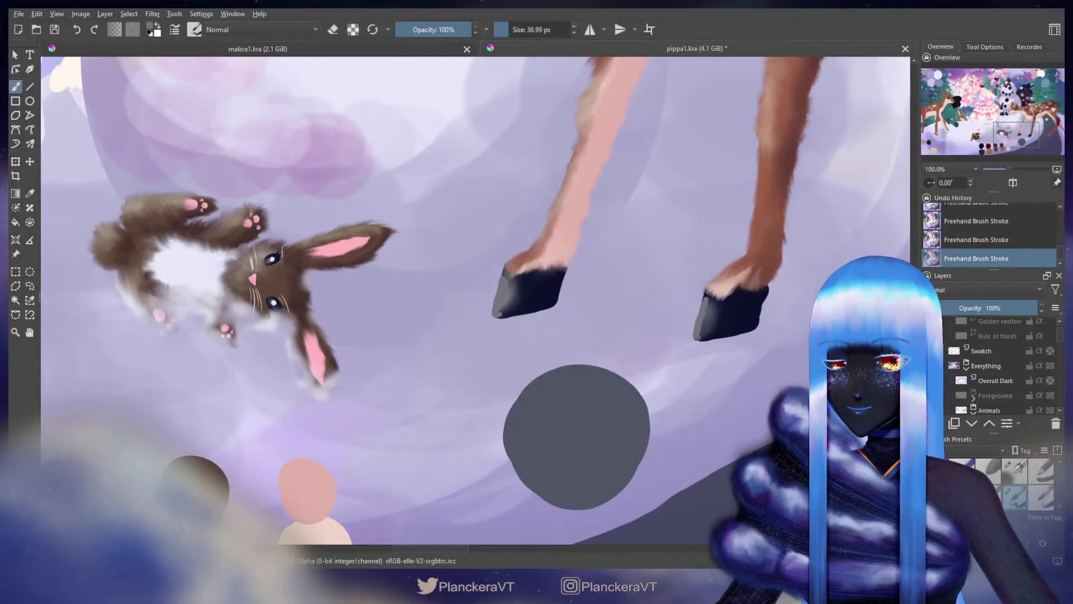
ctrl+click(753, 305)
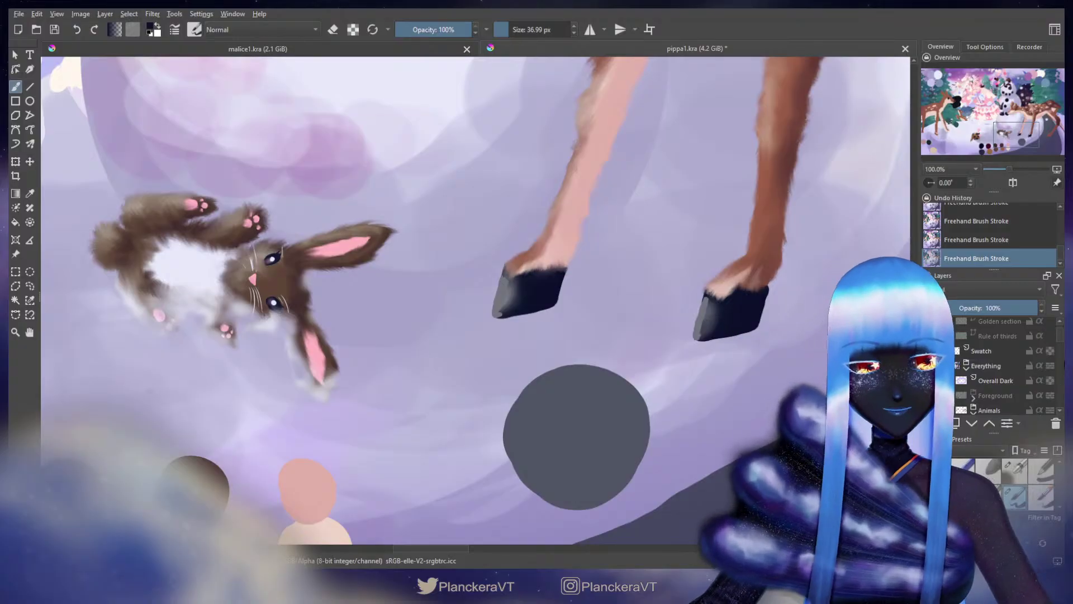
Step: Lock the Animals layer's alpha, switch to another brush preset about 51 px and lay grey along the front hoof's side
scroll(1061, 342, down, 1)
drag(1060, 338, 1060, 343)
click(1050, 362)
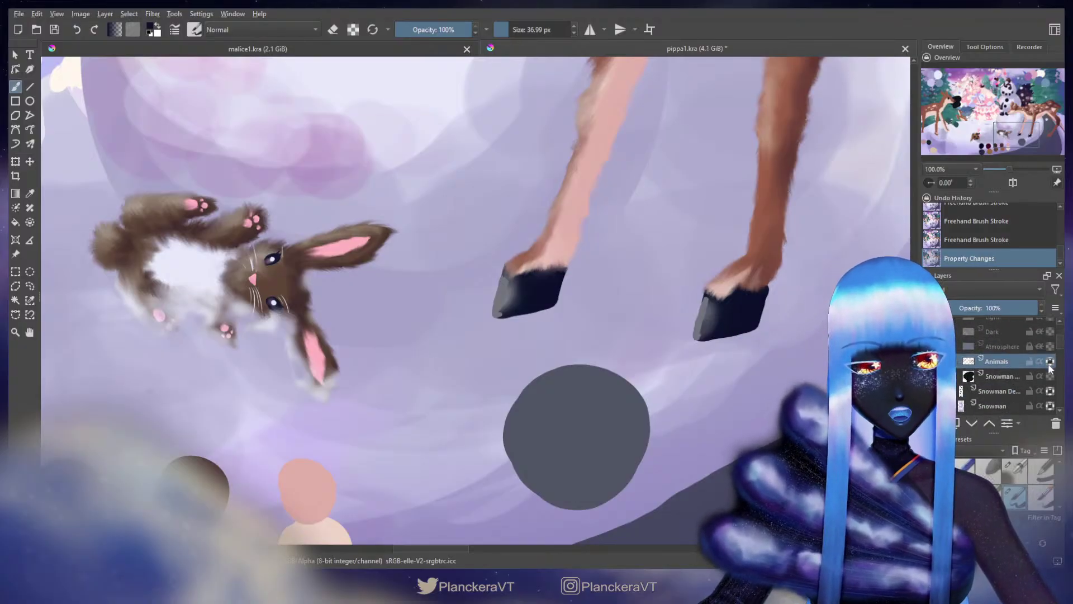
click(1014, 471)
ctrl+click(502, 290)
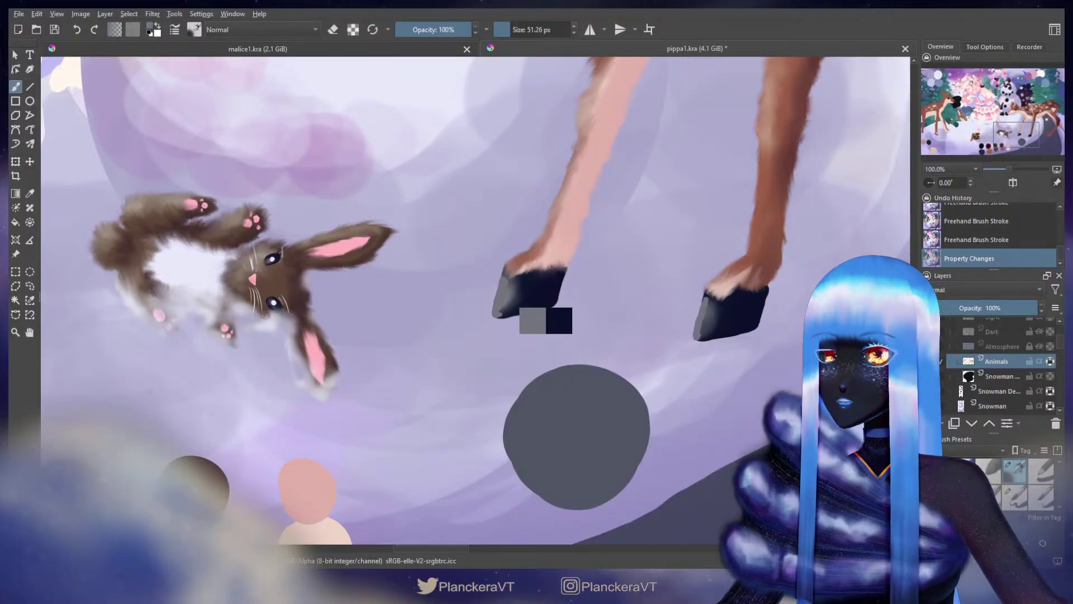
mouse_move(498, 305)
mouse_down()
mouse_move(532, 293)
mouse_move(509, 319)
mouse_move(505, 286)
mouse_move(495, 319)
mouse_move(498, 293)
mouse_up()
Step: Refine the boundary between the front hoof's grey side and its navy face with a brush about 44 px
ctrl+click(505, 291)
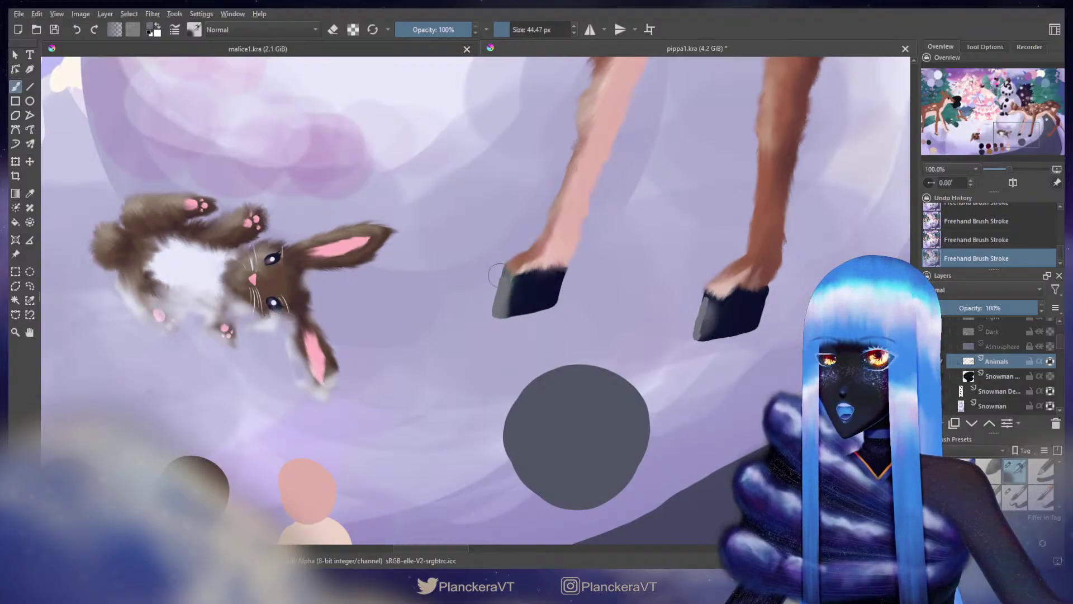
ctrl+click(523, 288)
drag(519, 280, 510, 324)
ctrl+click(510, 283)
drag(509, 281, 504, 321)
Step: Paint the grey side plane of the spotted deer's other hoof with a brush about 44 px
drag(680, 301, 618, 270)
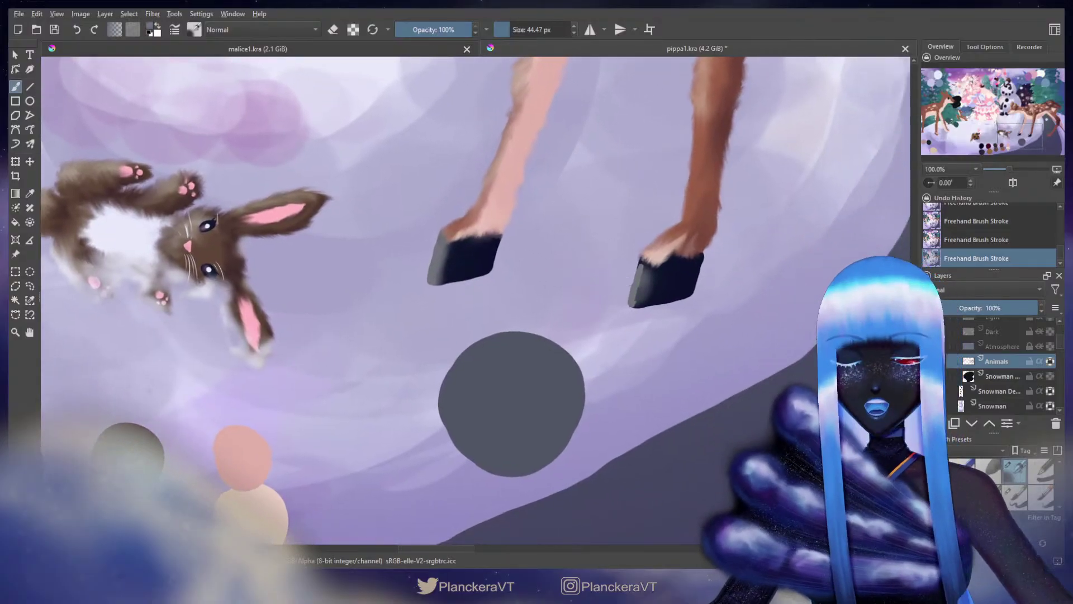
ctrl+click(638, 277)
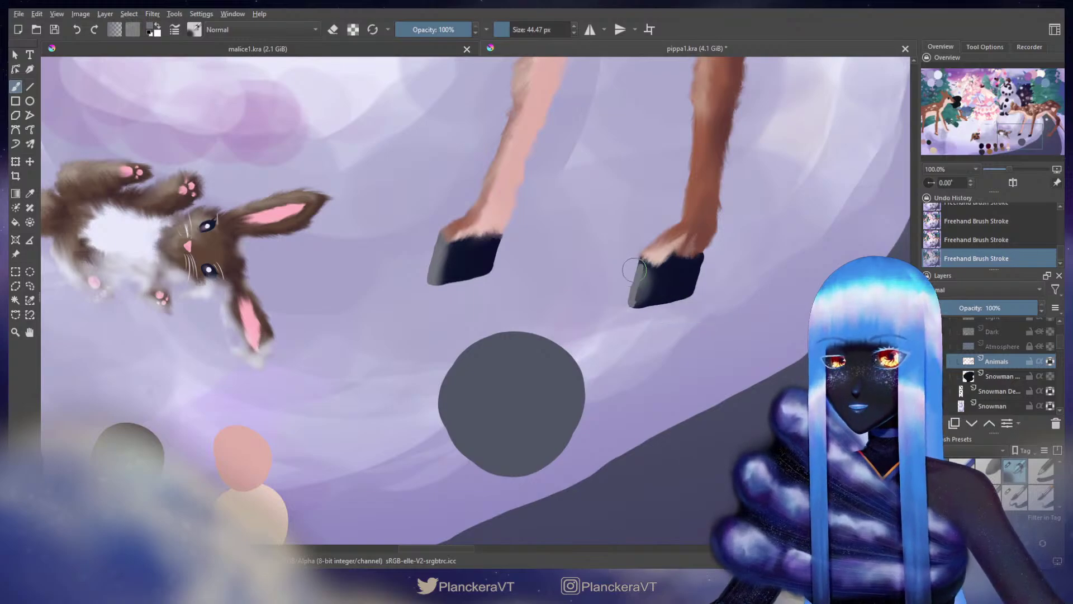
drag(634, 271, 639, 276)
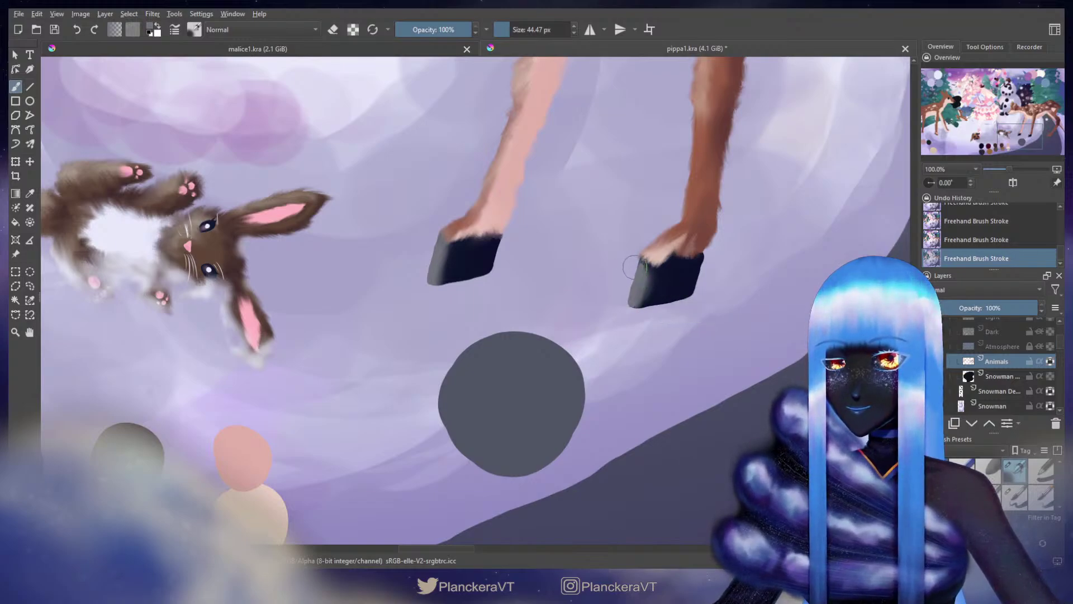
Step: Trim the second hoof's grey outer edge with an eraser about 26 px, comparing it by undoing and redoing, and return to painting
key(e)
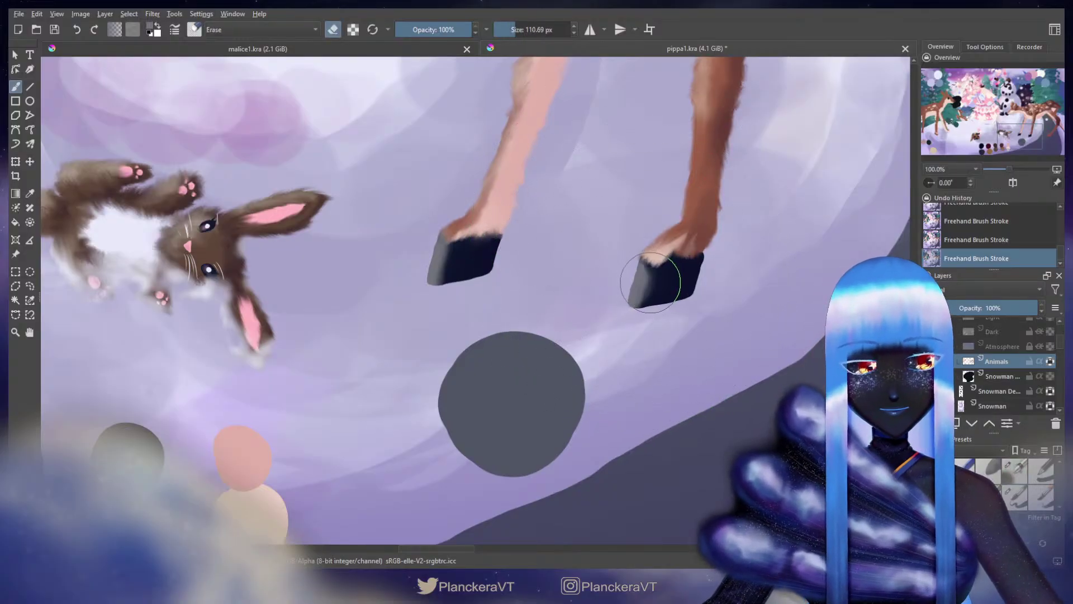
shift+drag(647, 274, 634, 273)
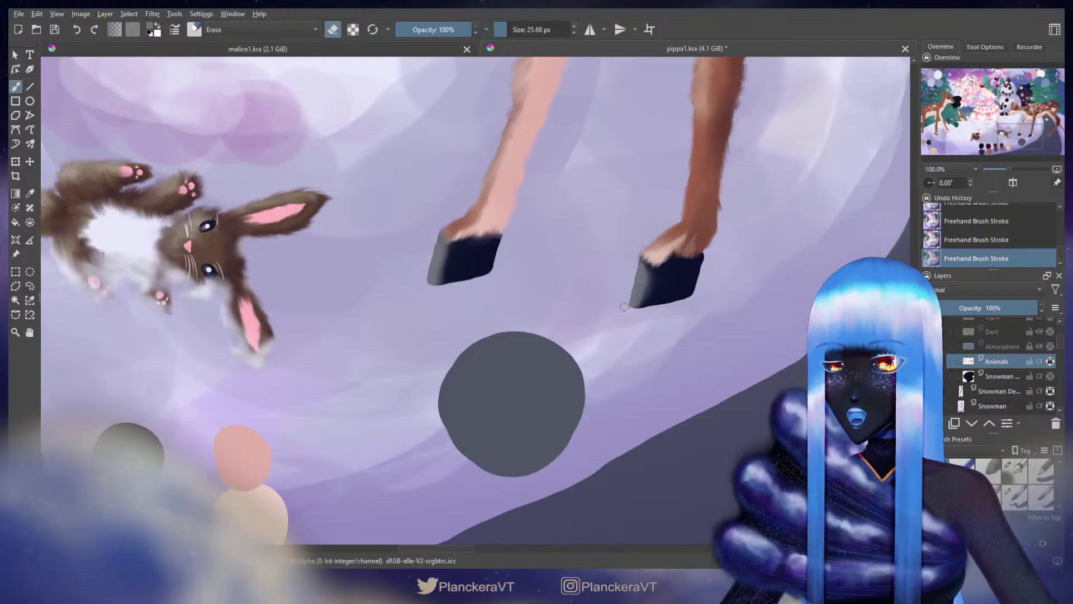
key(ctrl+z)
key(ctrl+shift+z)
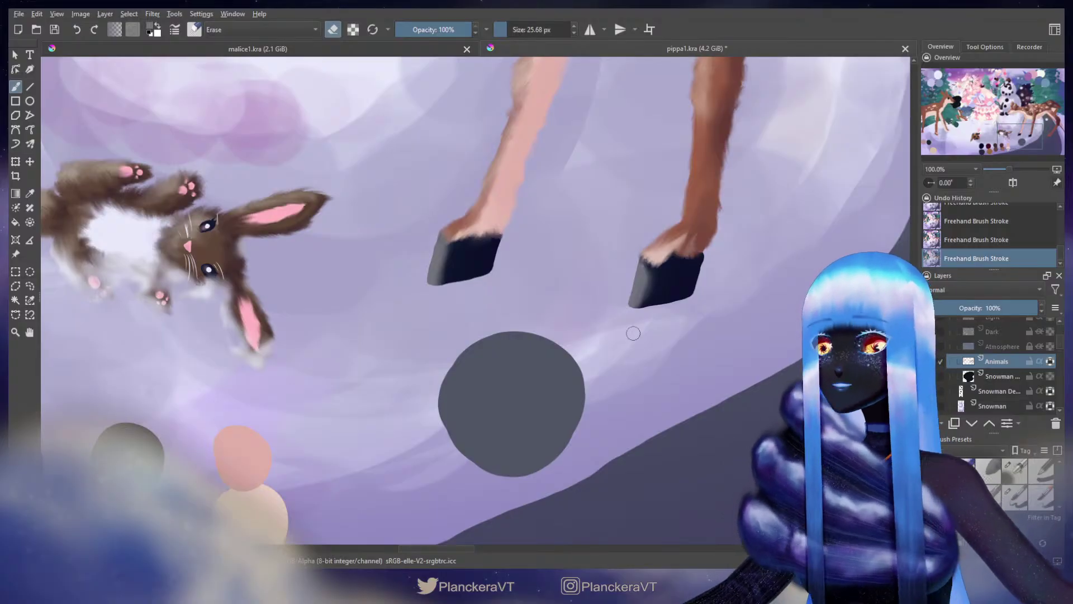
key(e)
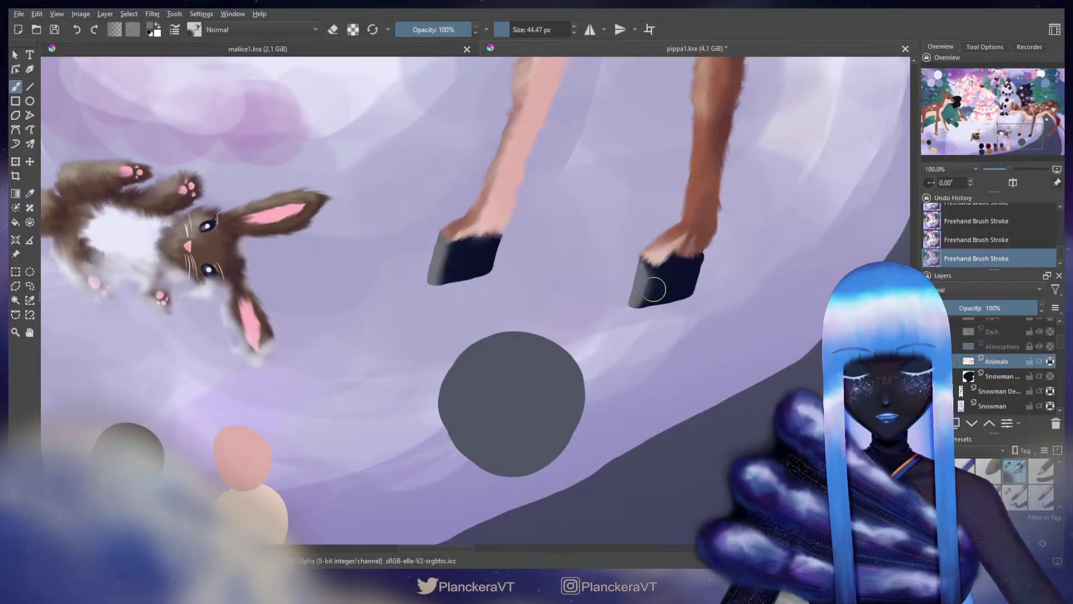
Step: Sharpen the second hoof's grey side against its navy face using sampled hoof colours and a brush about 44 to 29 px
ctrl+click(683, 289)
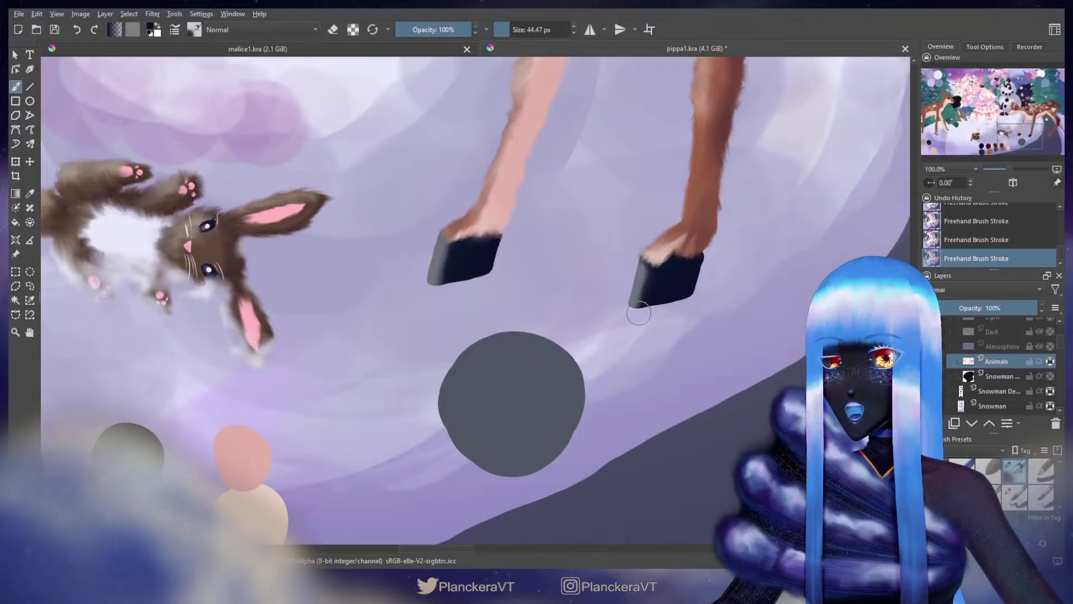
ctrl+click(641, 279)
drag(641, 278, 633, 277)
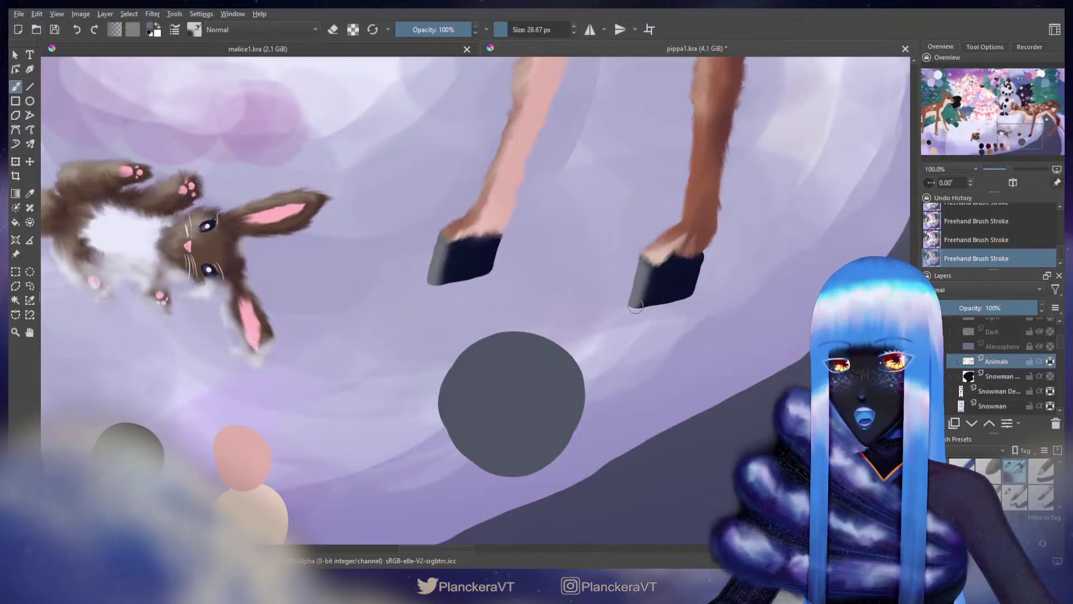
ctrl+click(666, 277)
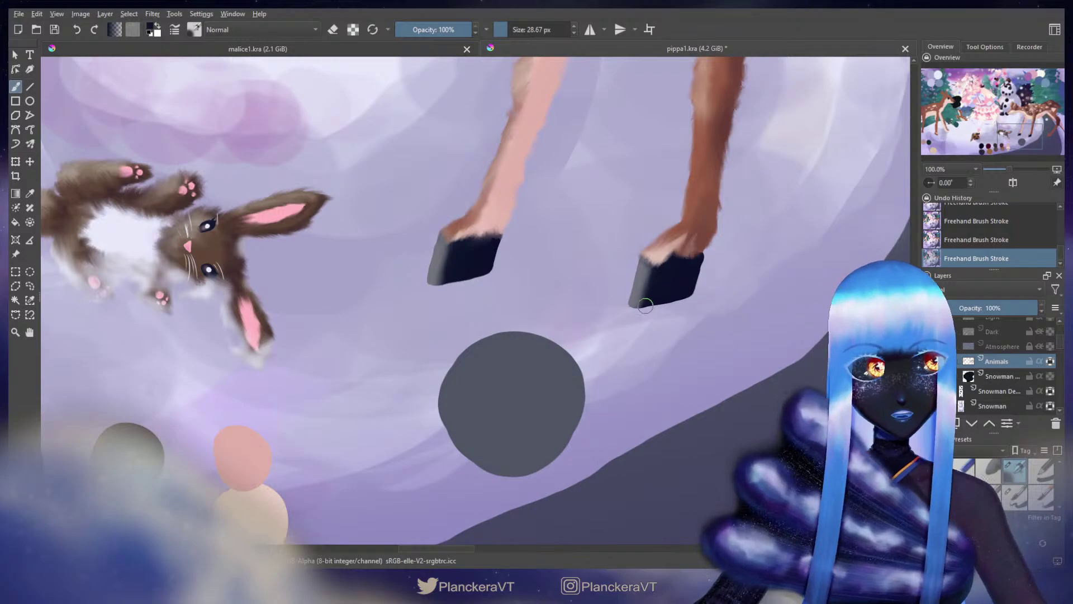
ctrl+click(643, 269)
drag(645, 279, 638, 301)
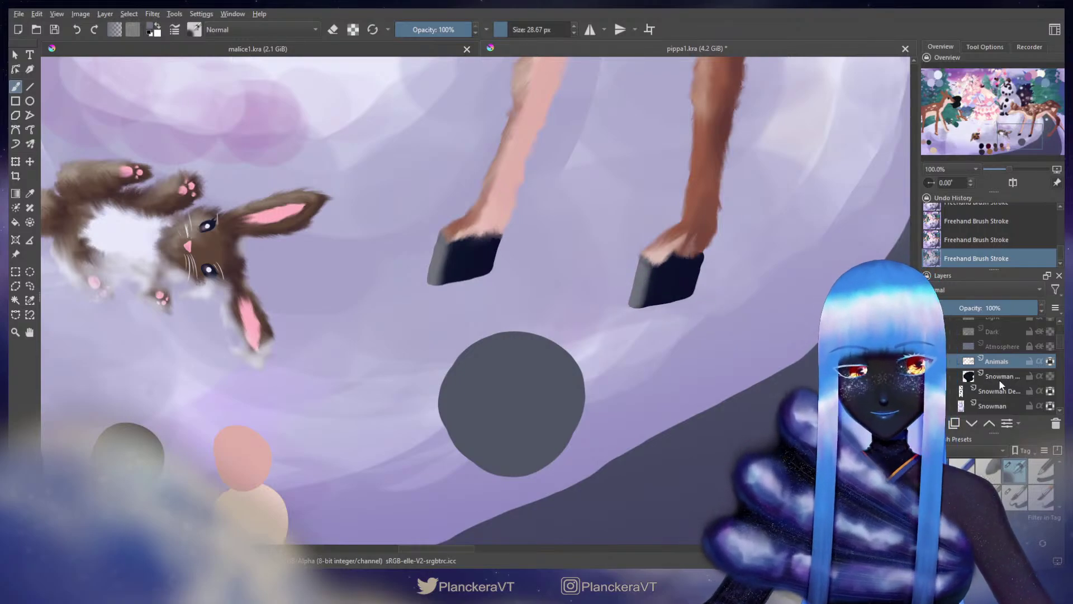
Step: Unlock the Animals layer's alpha, switch back to the earlier brush preset and sample the slate grey swatch below the hooves
click(1045, 374)
click(1014, 497)
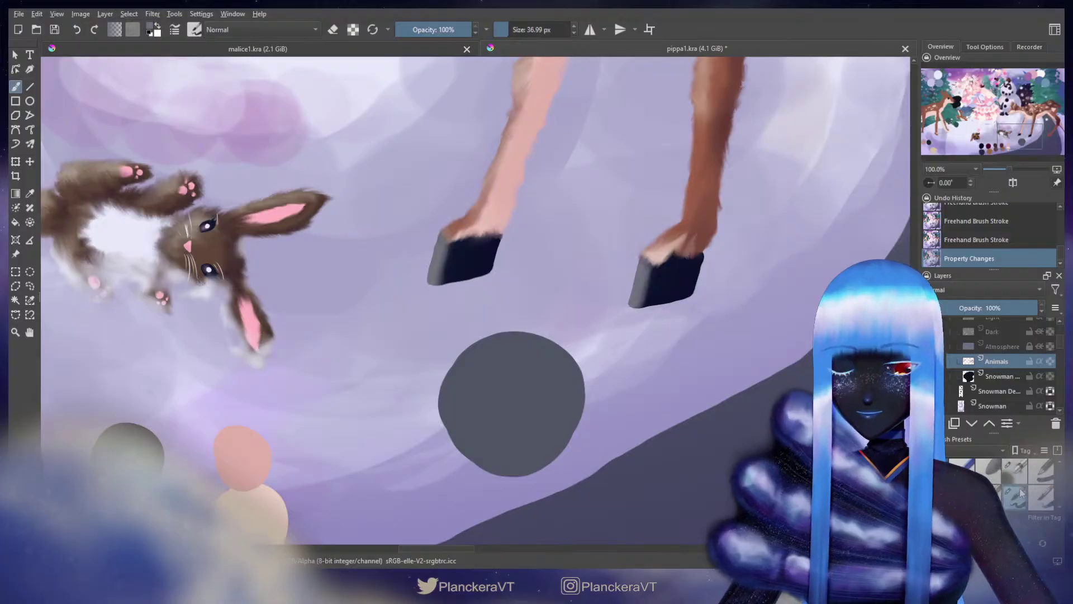
ctrl+click(521, 366)
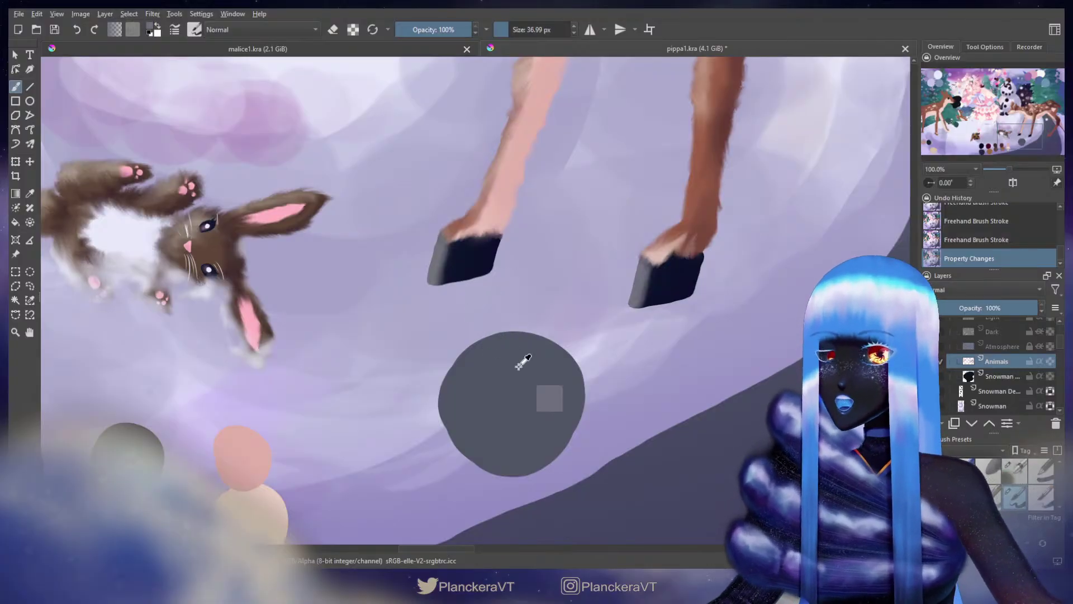
drag(548, 255, 543, 343)
drag(408, 202, 419, 201)
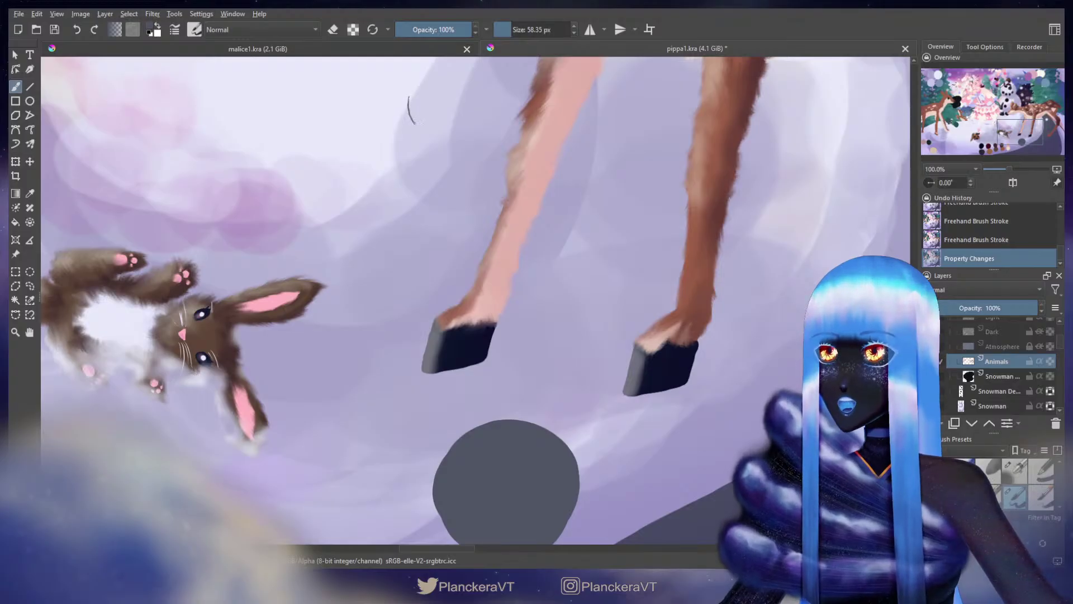
mouse_move(415, 123)
mouse_down()
mouse_move(441, 173)
mouse_move(447, 225)
mouse_move(391, 352)
mouse_move(431, 415)
mouse_up()
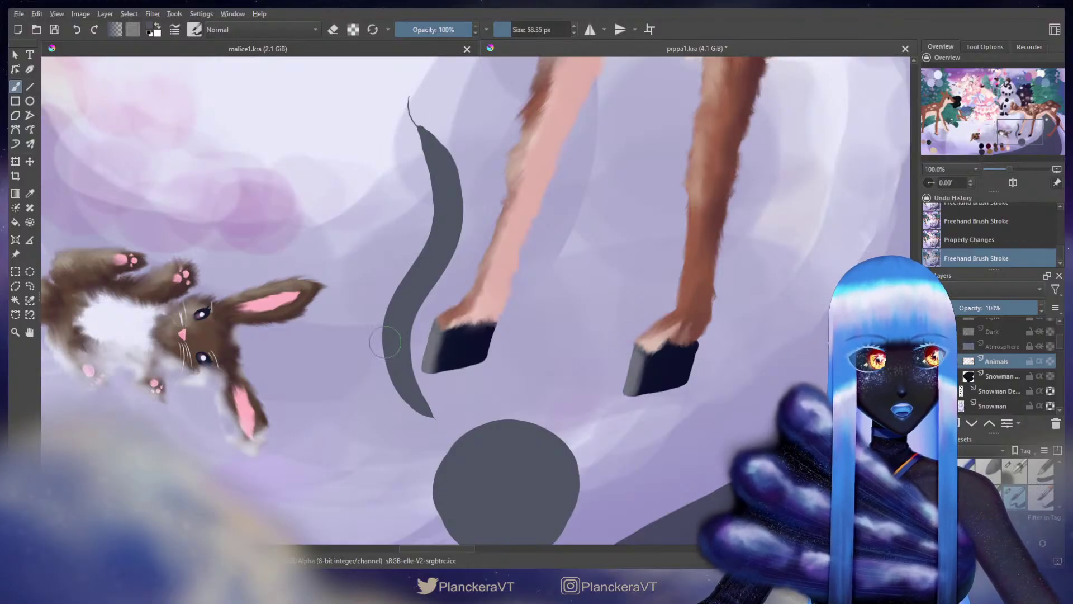
key(ctrl+z)
mouse_move(578, 245)
shift+mouse_down()
mouse_move(611, 232)
mouse_move(566, 283)
shift+mouse_up()
click(596, 214)
key(ctrl+z)
key(ctrl+z)
key(ctrl+z)
click(615, 209)
click(611, 214)
key(ctrl+z)
key(ctrl+z)
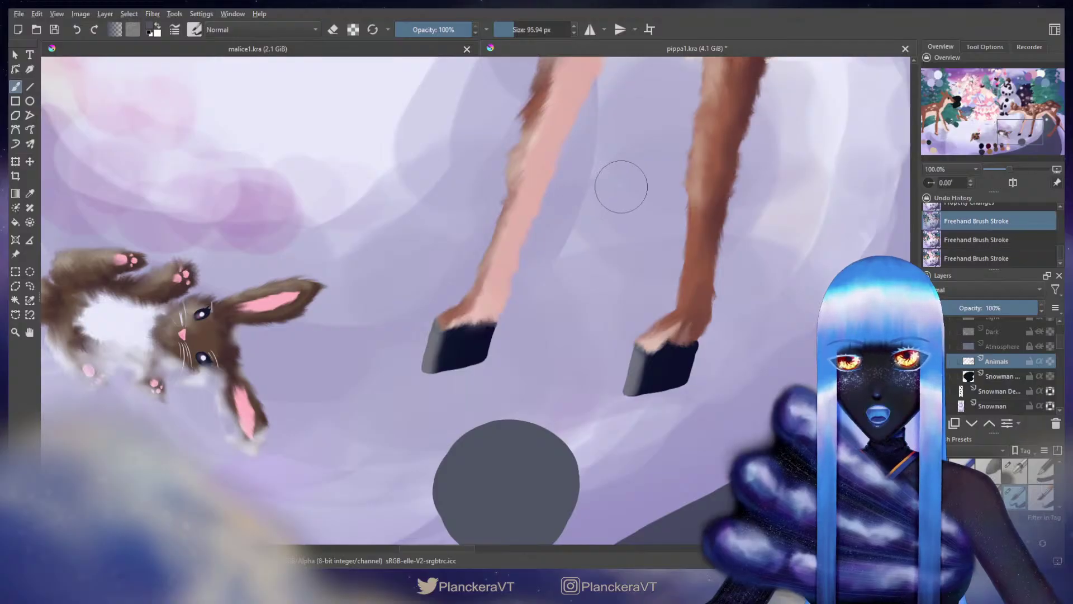
mouse_move(587, 232)
mouse_down()
mouse_move(613, 217)
mouse_move(645, 137)
mouse_move(648, 169)
mouse_move(623, 233)
mouse_move(642, 336)
mouse_up()
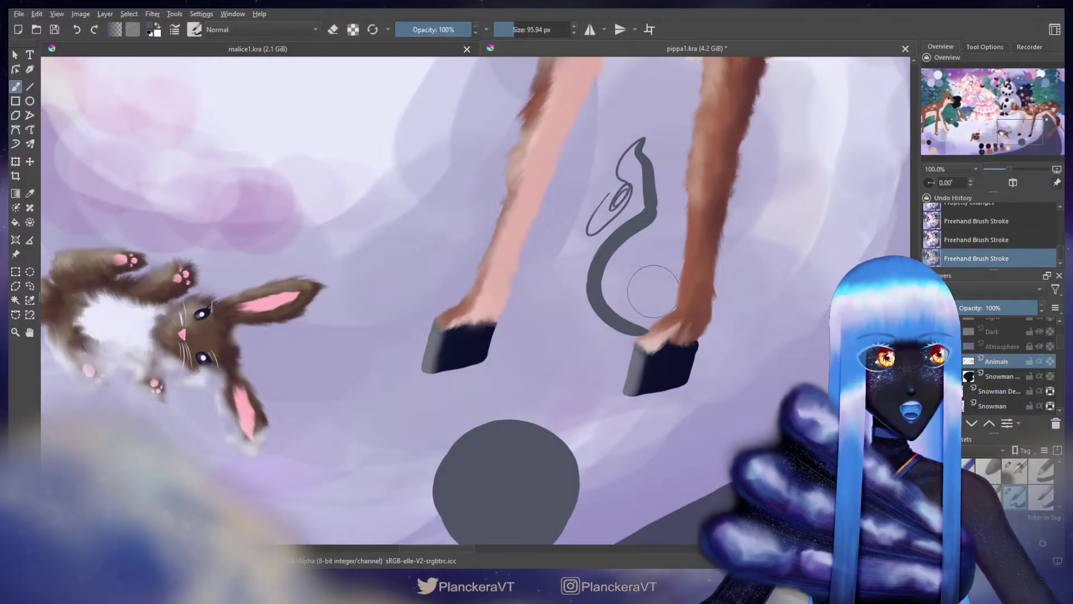
key(ctrl+z)
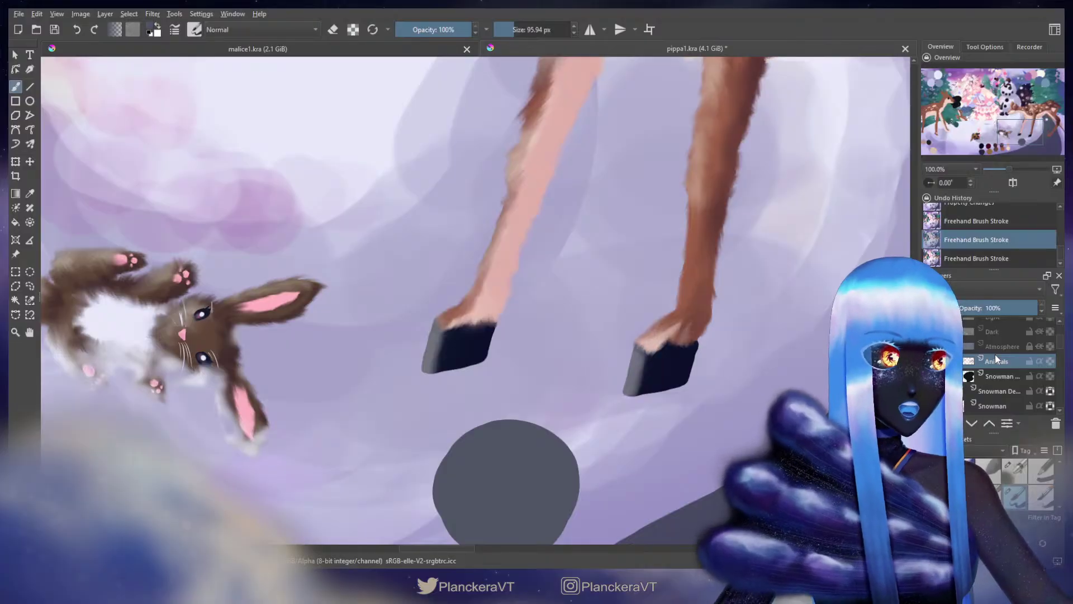
Step: Show the Foreground group again and bring the whole illustration into view
scroll(967, 368, up, 3)
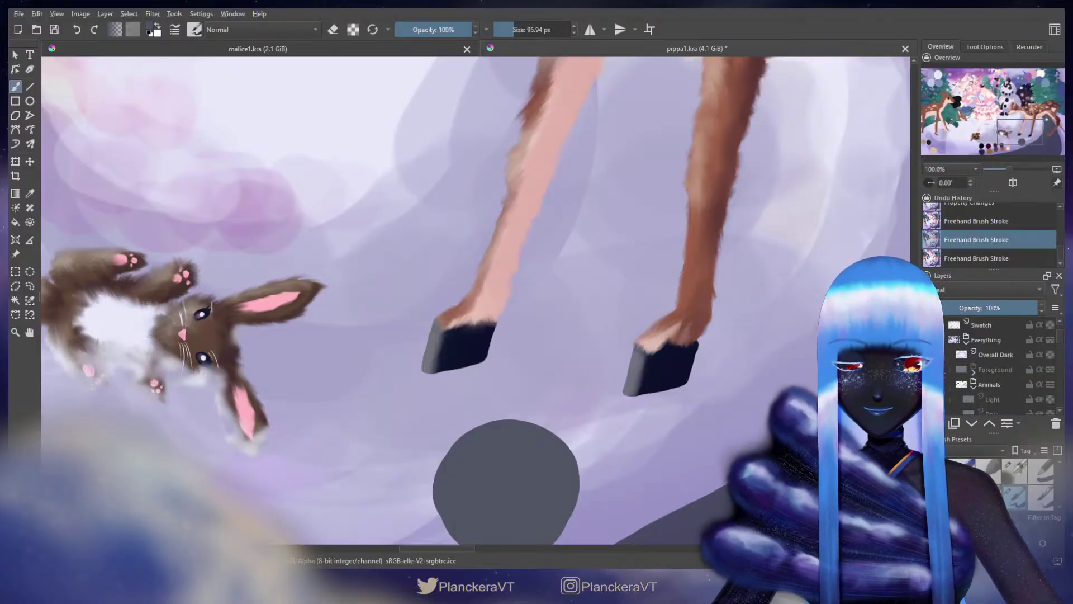
click(929, 370)
scroll(737, 324, down, 4)
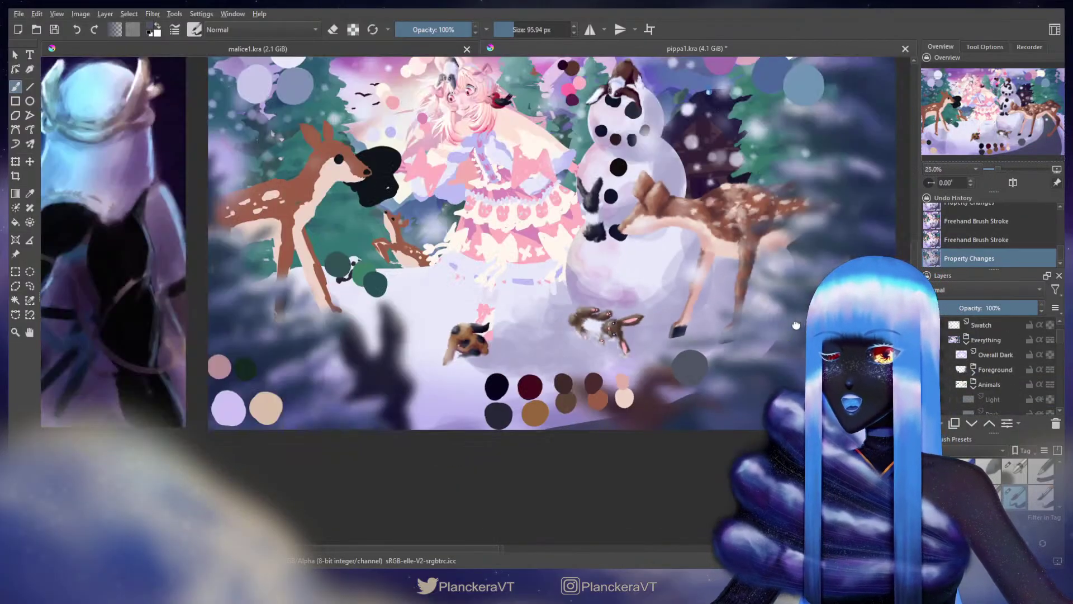
drag(796, 326, 757, 384)
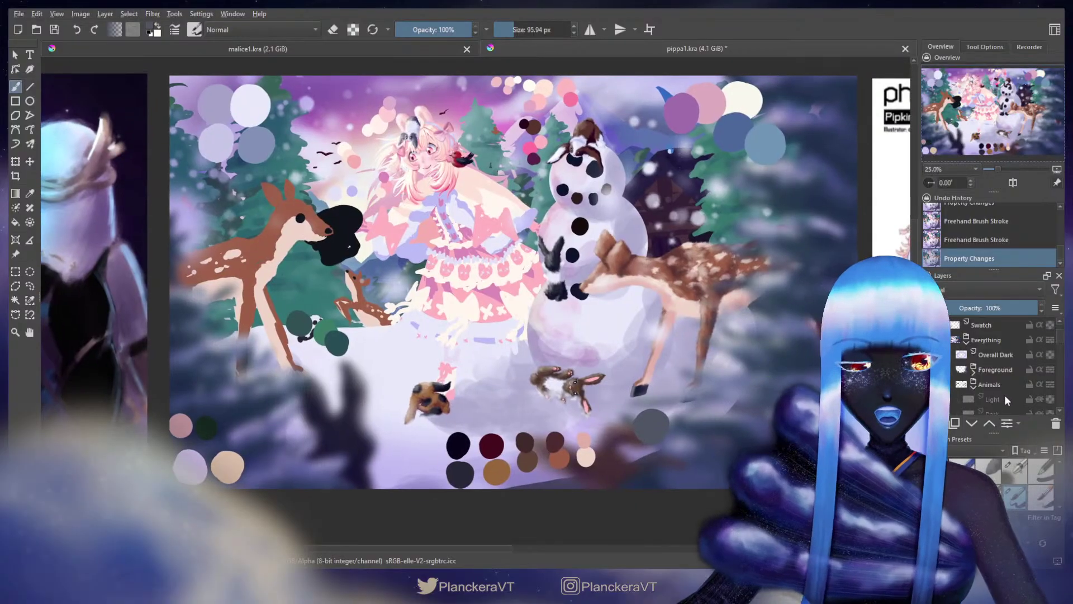
Step: Paint the spotted deer's eye on the Animals layer in navy sampled from the snowman's face, with a brush about 114 to 71 px
scroll(1003, 391, down, 2)
click(996, 361)
scroll(622, 274, up, 2)
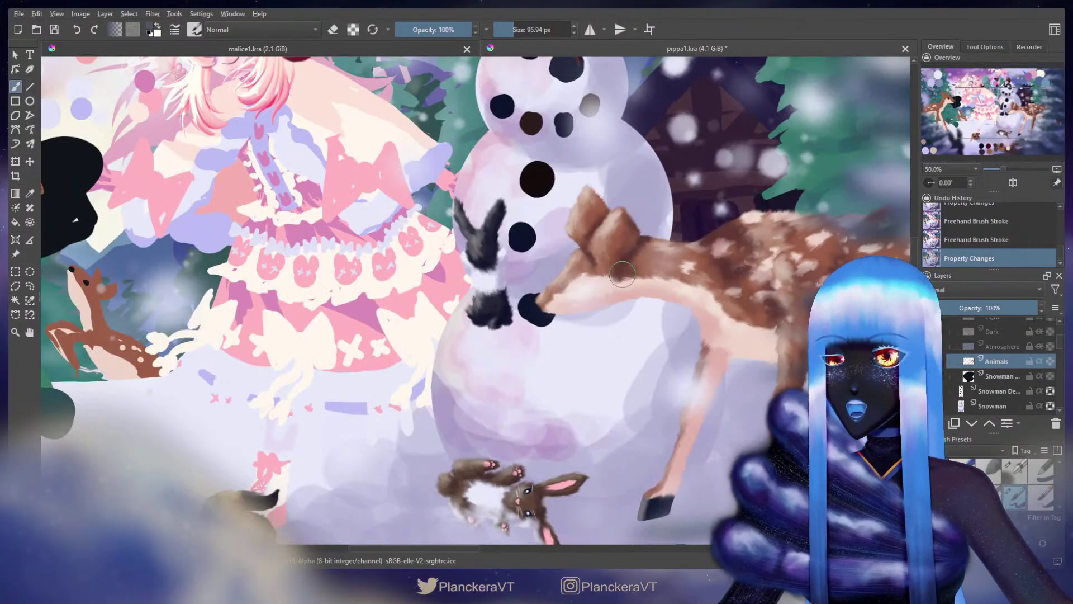
ctrl+click(505, 109)
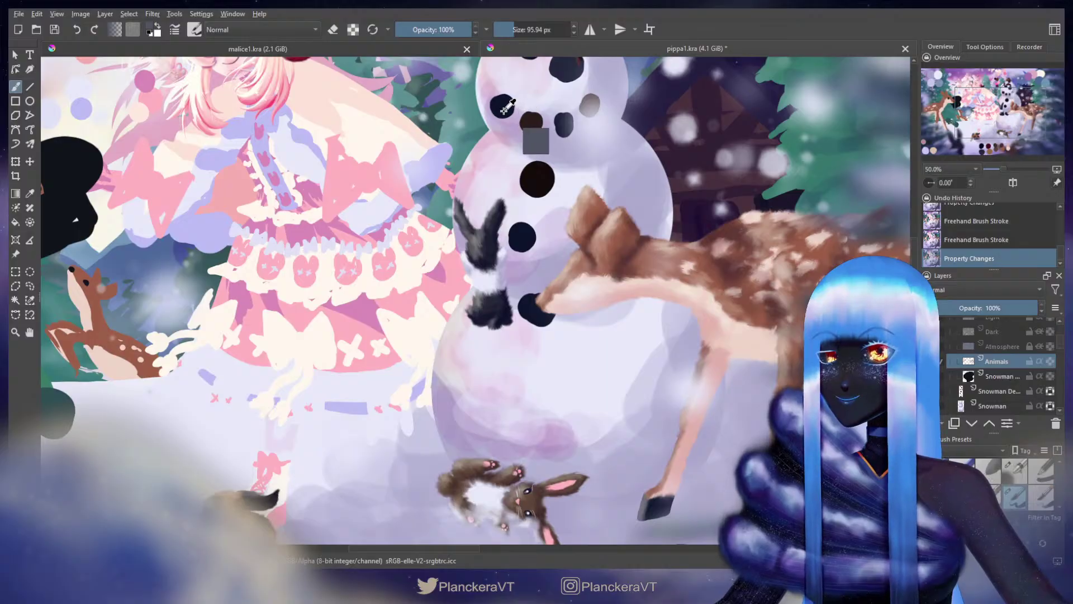
ctrl+click(503, 111)
drag(578, 297, 598, 302)
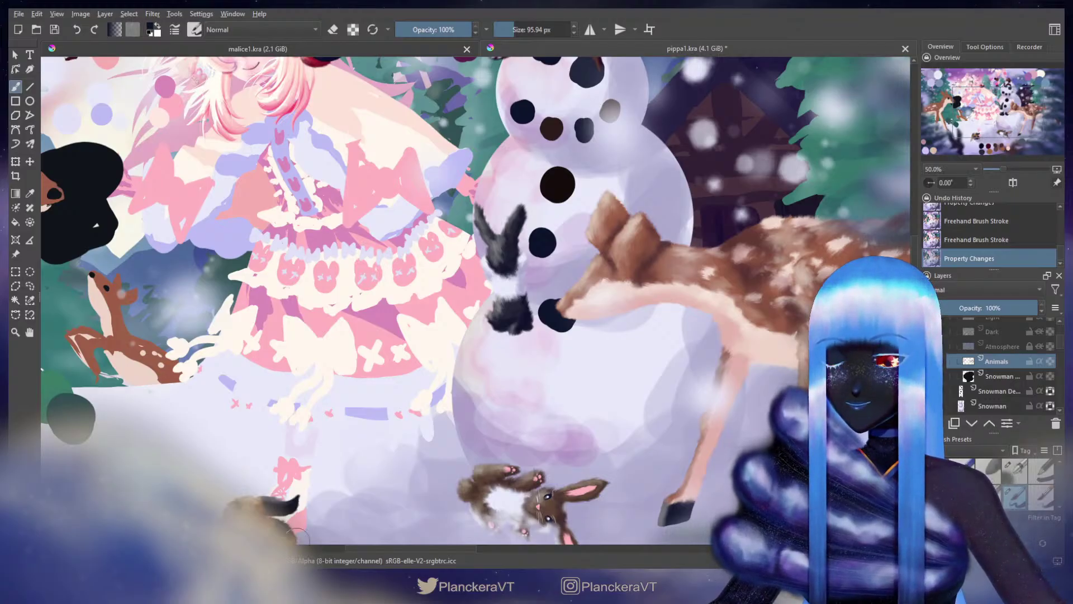
shift+drag(602, 285, 611, 285)
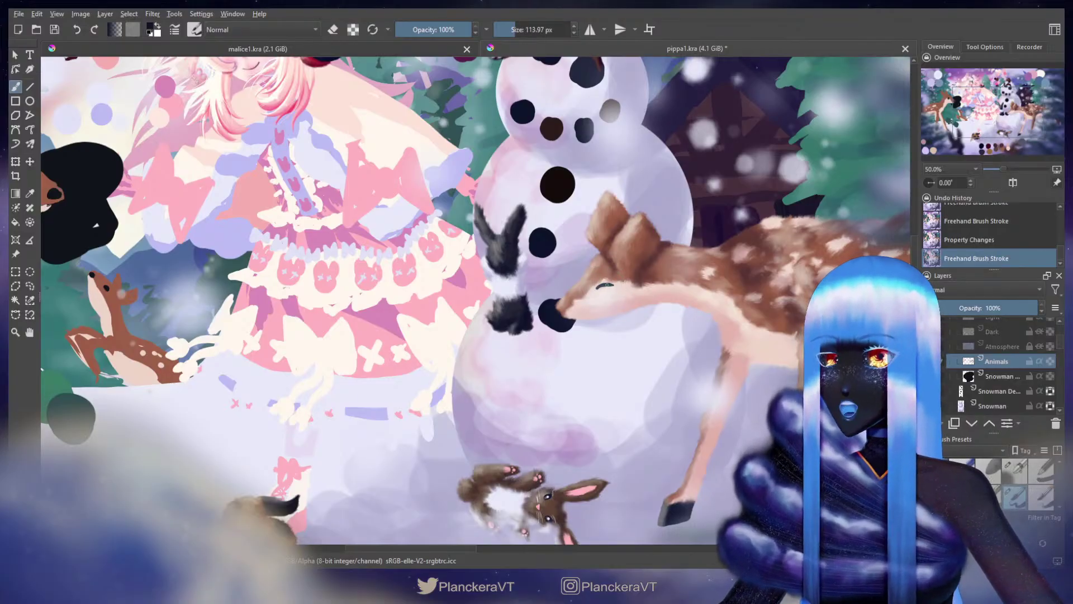
drag(599, 287, 607, 287)
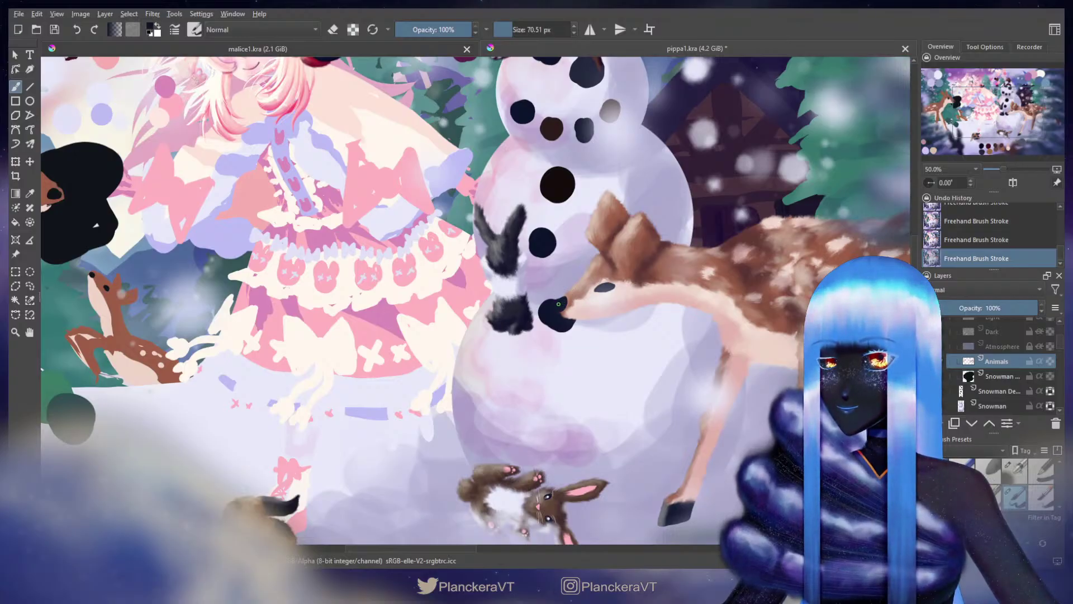
Step: Retouch the tip of the spotted deer's muzzle with sampled brown at about 71 px, undoing and repainting the strokes
ctrl+click(571, 298)
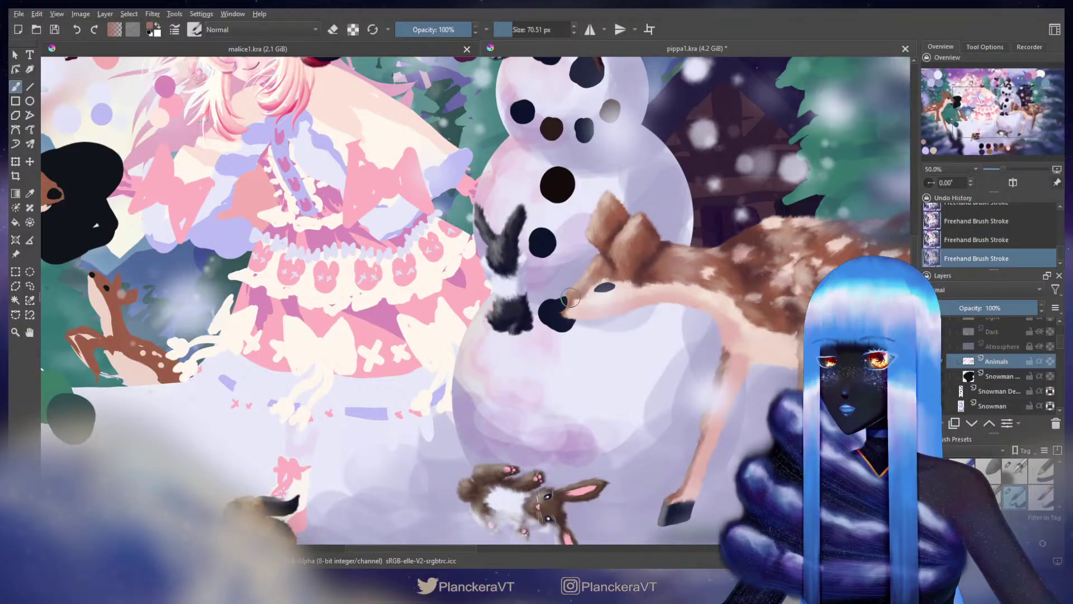
key(ctrl+z)
drag(567, 301, 562, 314)
key(ctrl+z)
key(ctrl+z)
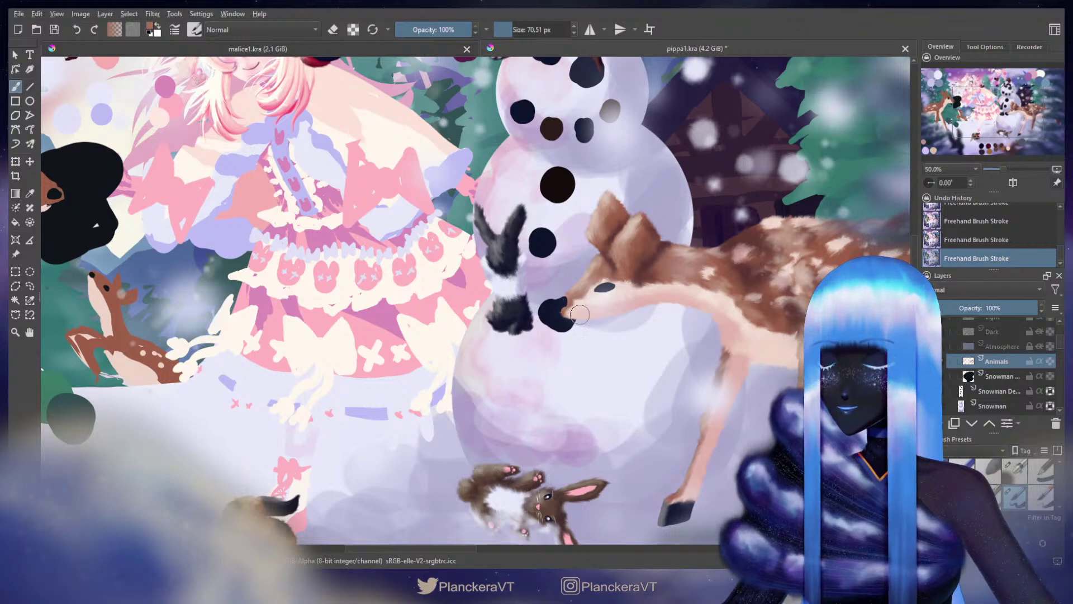
Step: Lock the Animals layer's alpha again and switch to another brush preset at about 29 px
click(1050, 361)
click(1023, 475)
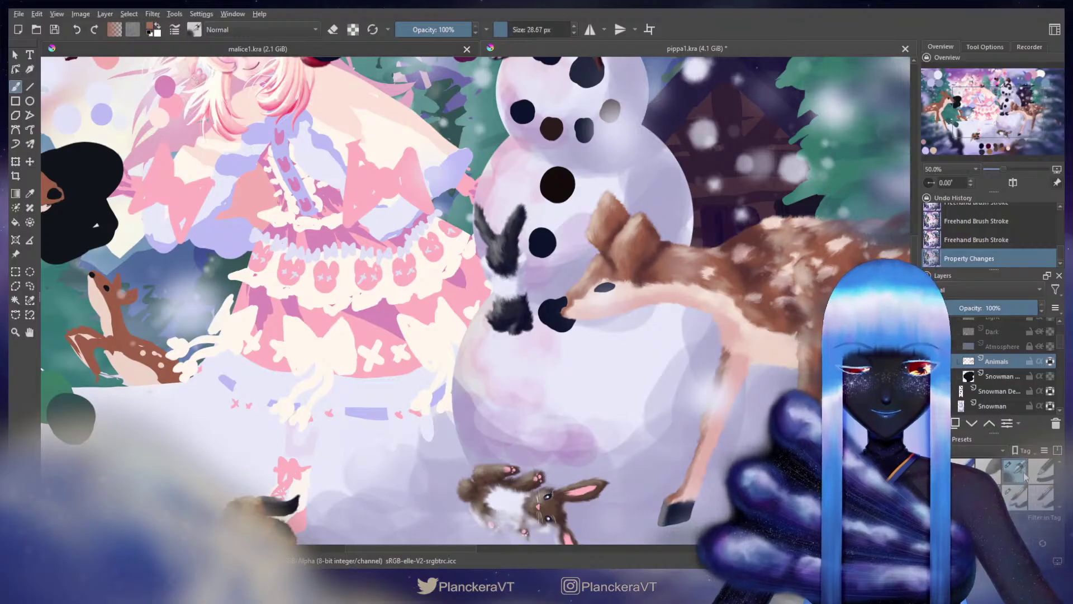
drag(517, 294, 512, 409)
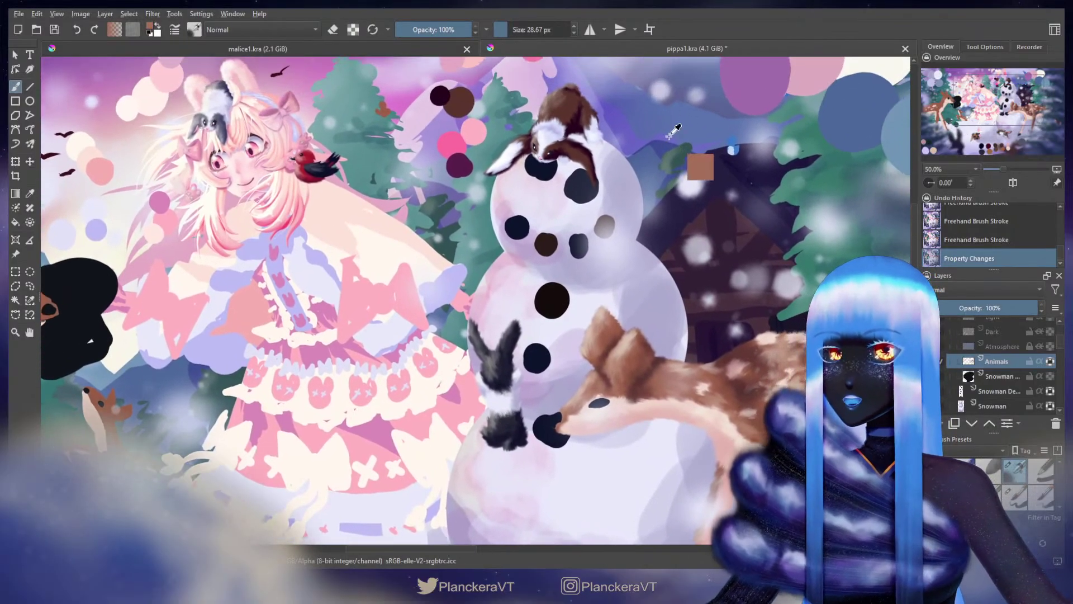
Step: Paint a deep blue sheen inside the deer's eye with a brush about 25 px, replacing an undone slate-blue version
ctrl+click(159, 385)
drag(526, 380, 506, 270)
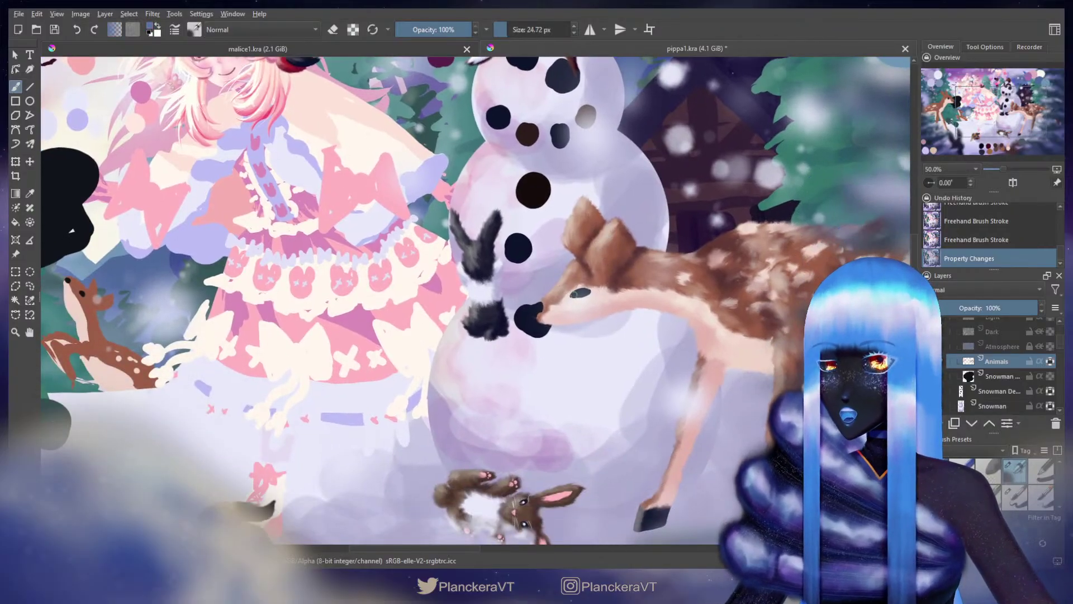
drag(573, 294, 580, 291)
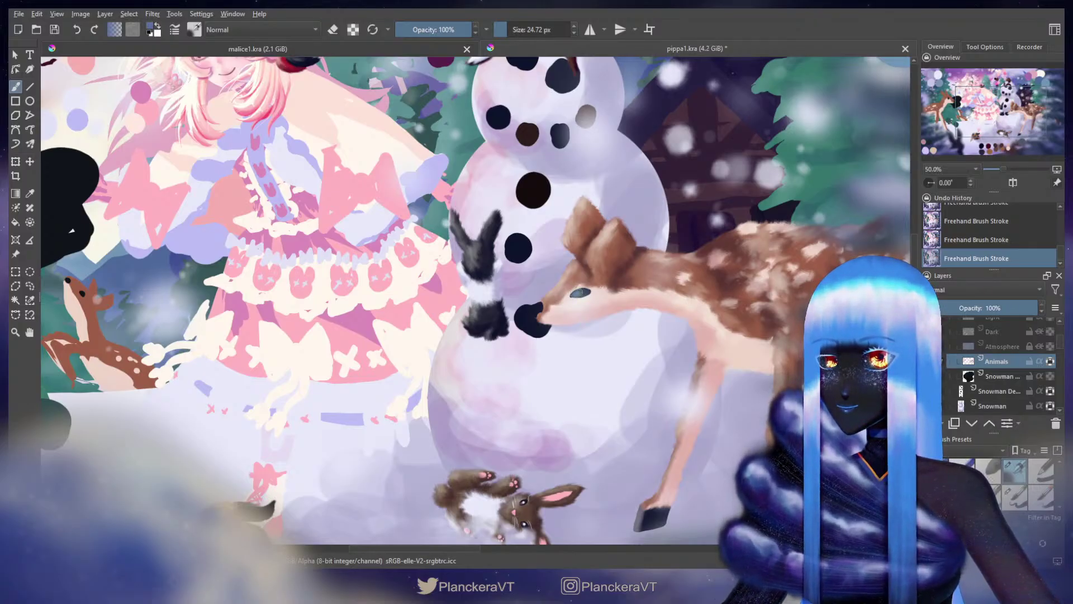
key(ctrl+z)
key(ctrl+z)
key(ctrl+z)
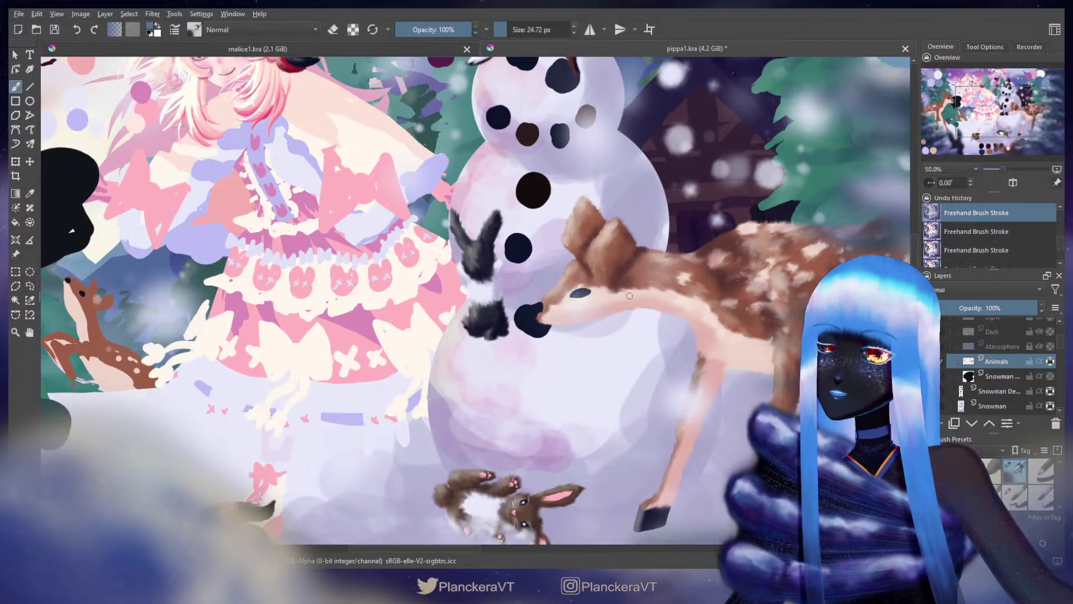
key(ctrl+z)
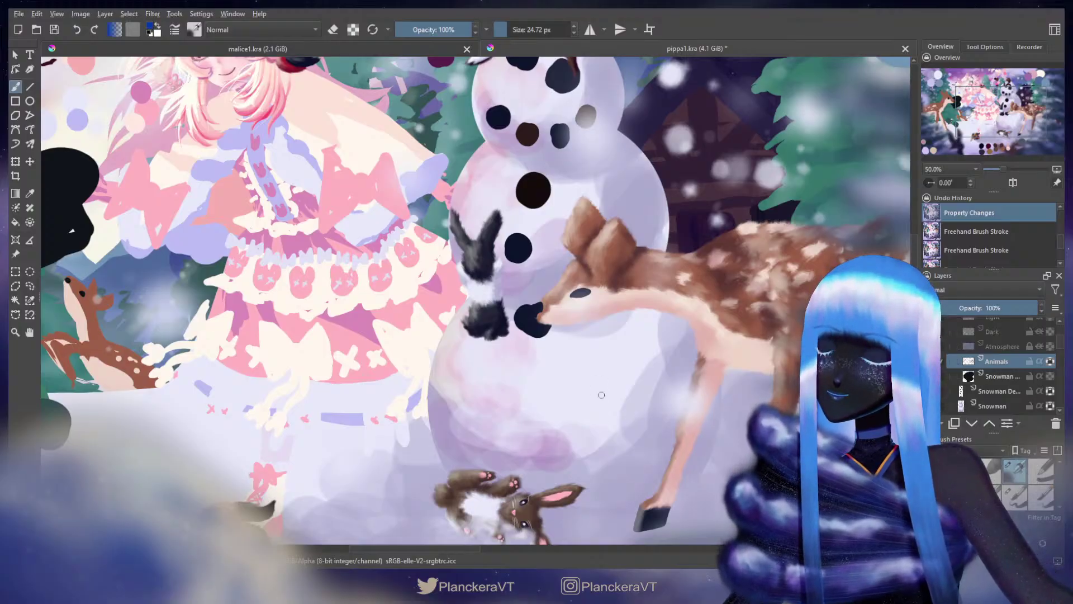
key(ctrl+shift+z)
key(ctrl+shift+z)
key(ctrl+shift+z)
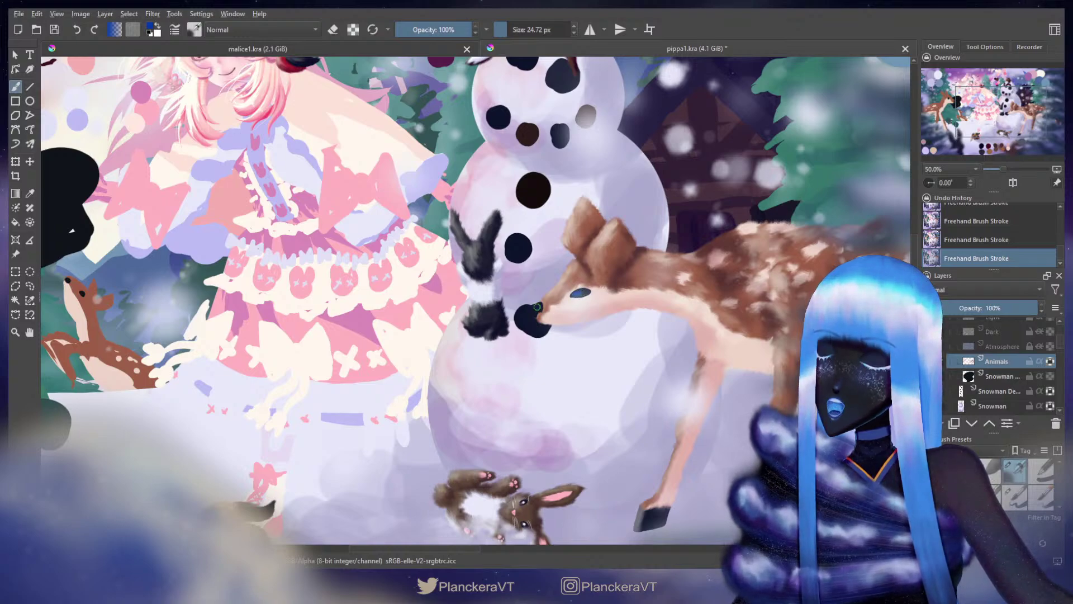
Step: Return to the earlier brush preset and dab near-white highlights on the deer's eye and nose at about 20 px
ctrl+click(105, 250)
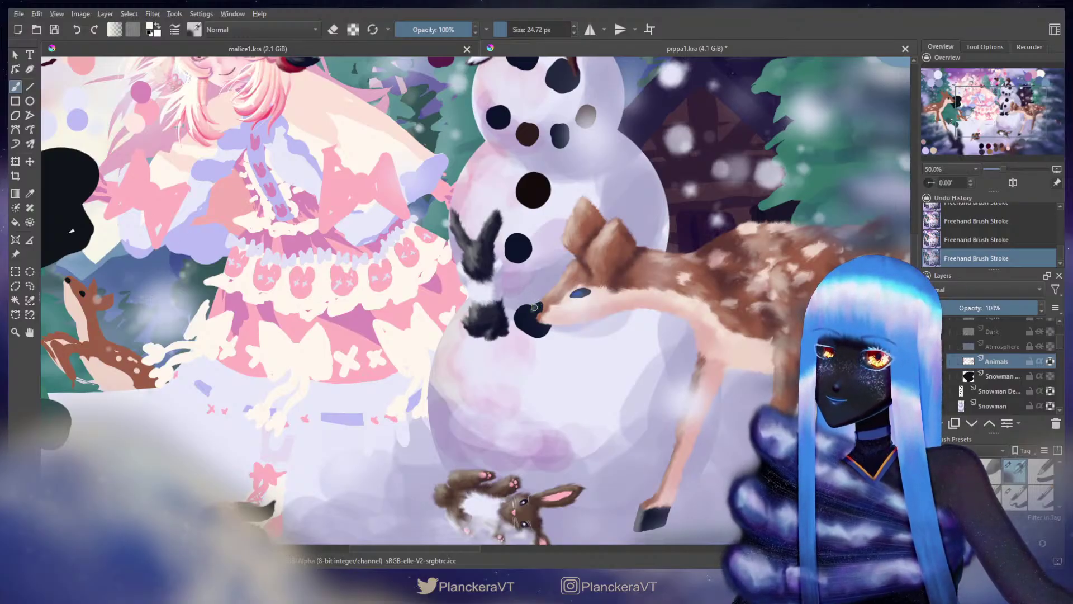
key(slash)
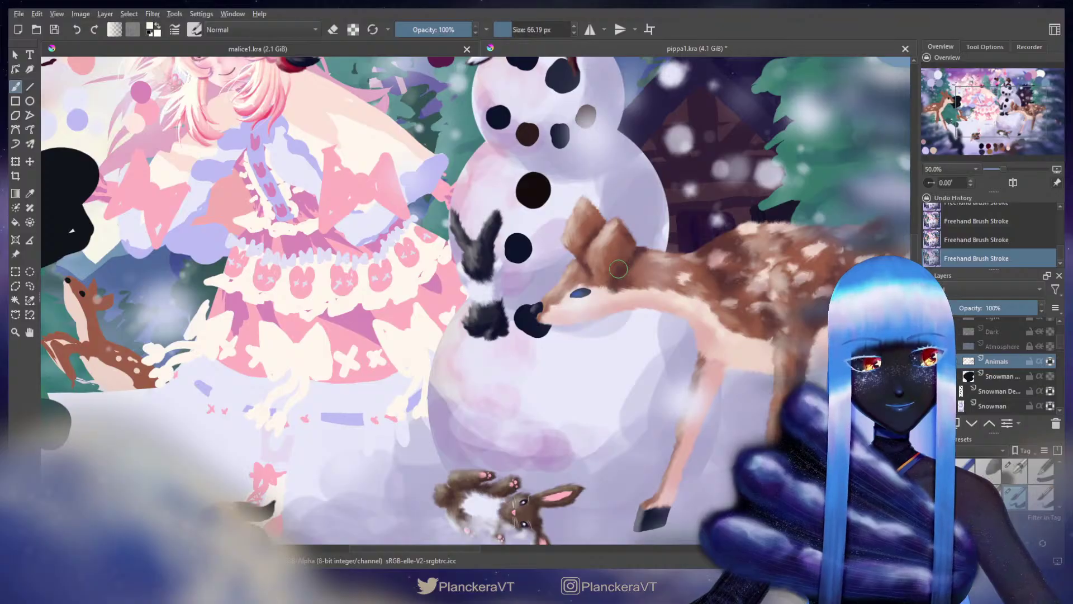
shift+drag(619, 268, 562, 292)
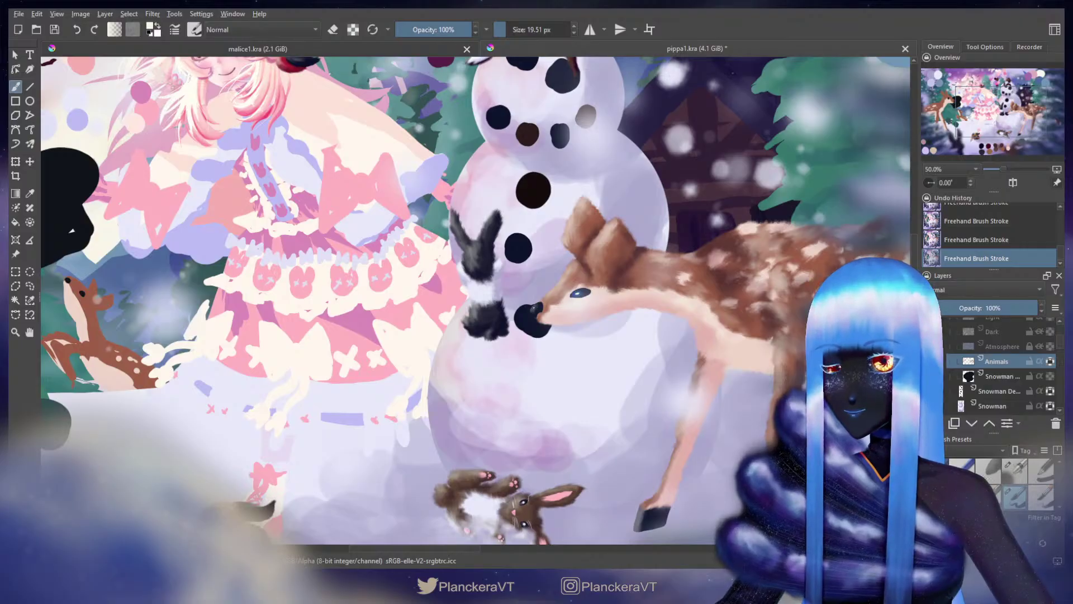
key(ctrl+z)
drag(533, 309, 537, 305)
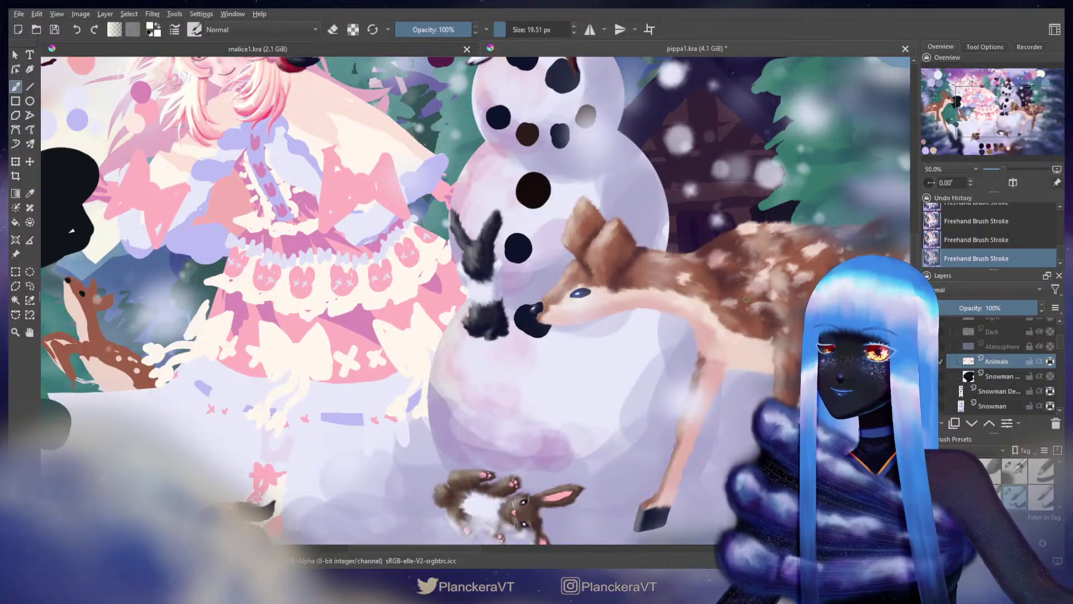
Step: Add fine navy lashes at the outer corner of the deer's eye at about 20 px and undo the last stroke
drag(751, 227, 687, 247)
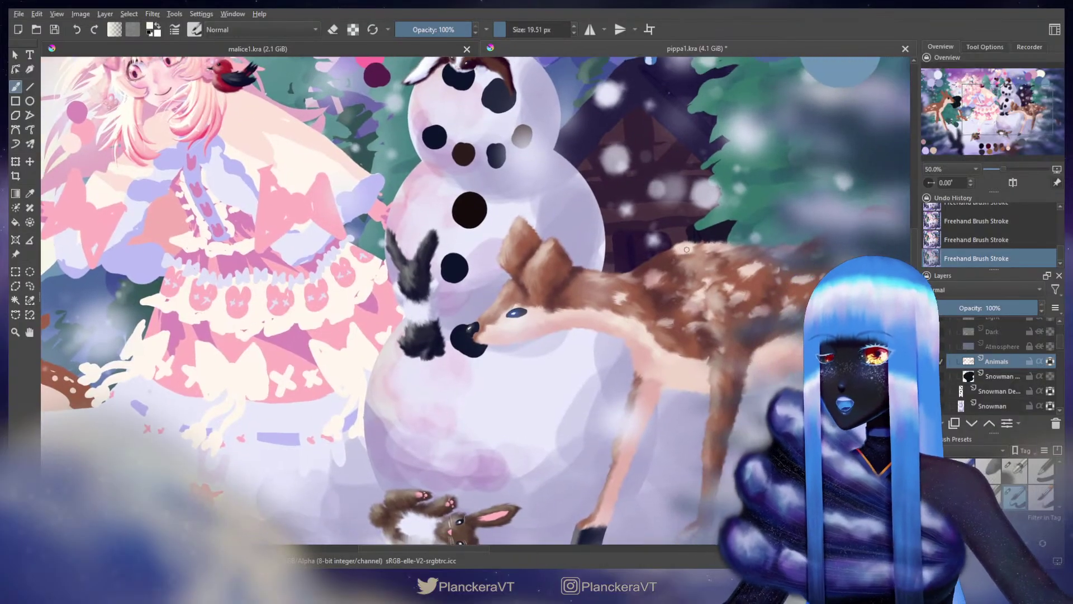
scroll(685, 234, down, 2)
scroll(685, 234, up, 4)
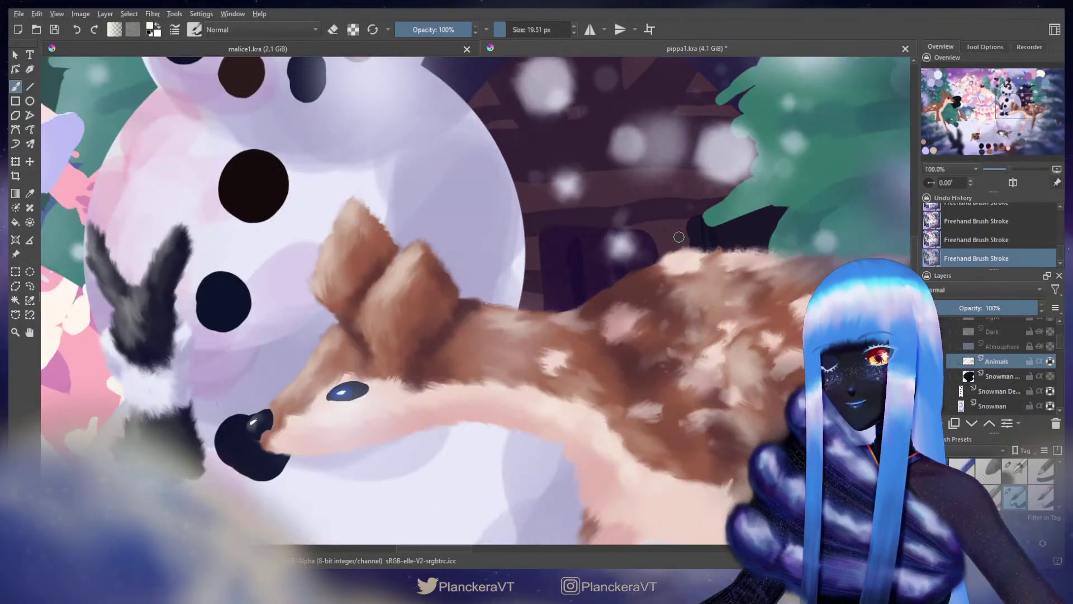
drag(465, 409, 667, 255)
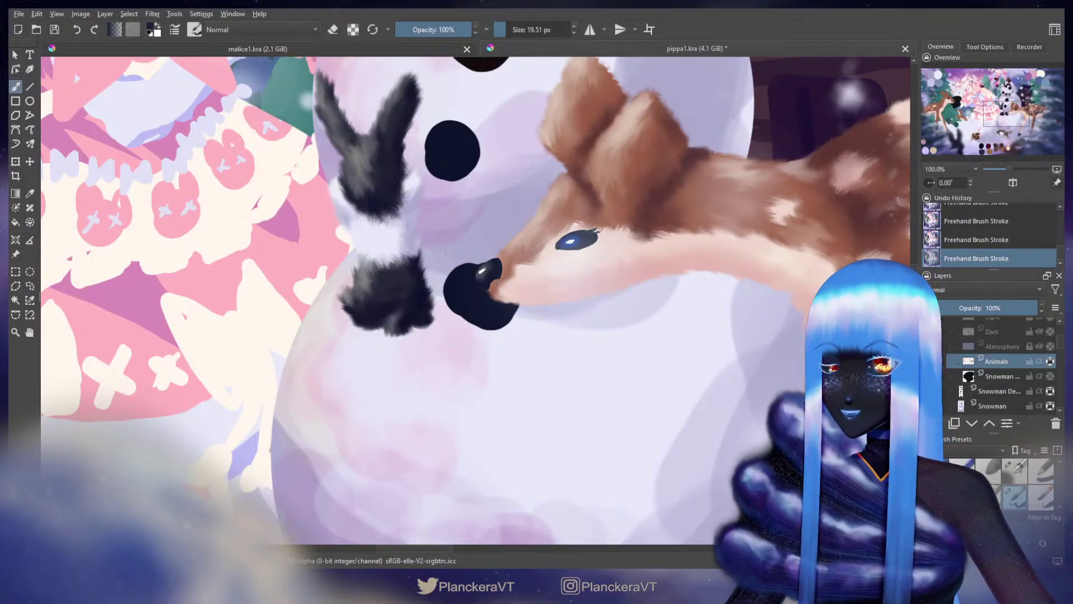
key(ctrl+z)
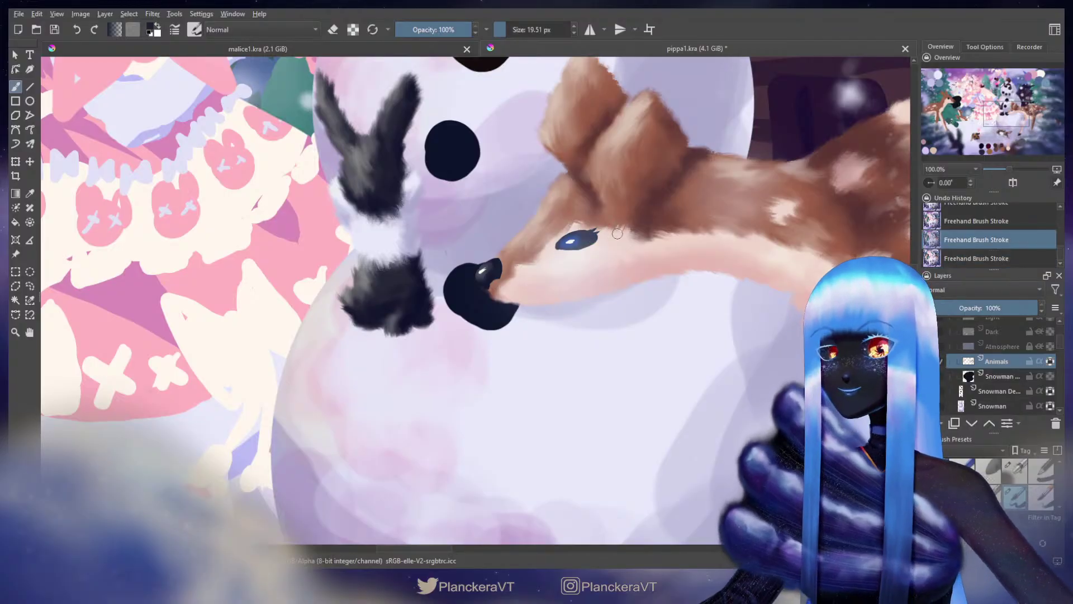
Step: Compare the last lash stroke by redoing and undoing it, and repaint the deer's upper lashes at about 19 px
scroll(617, 234, down, 4)
scroll(631, 276, up, 4)
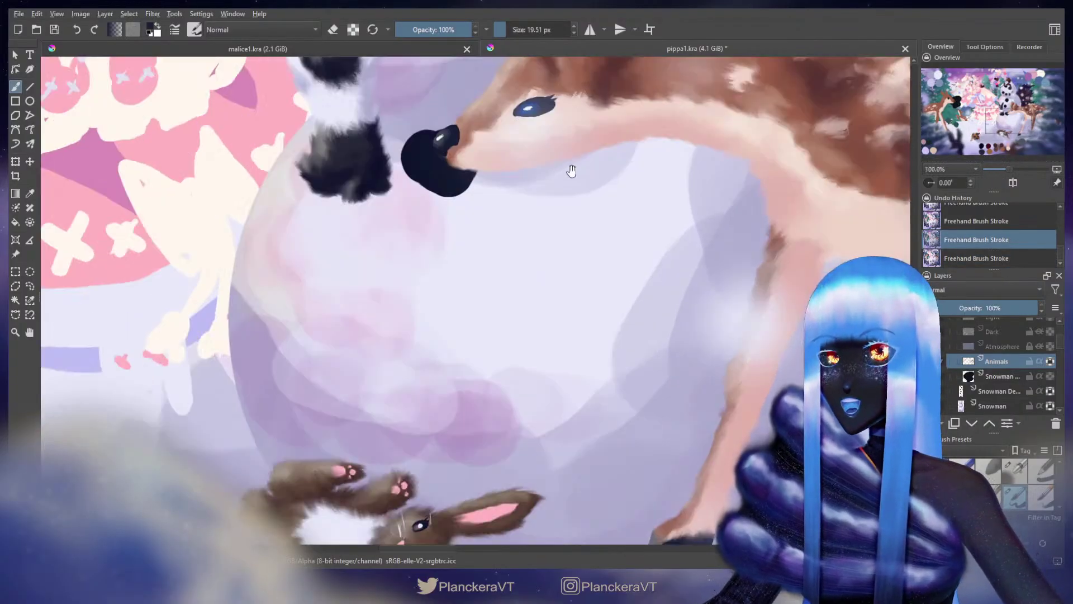
drag(571, 171, 647, 332)
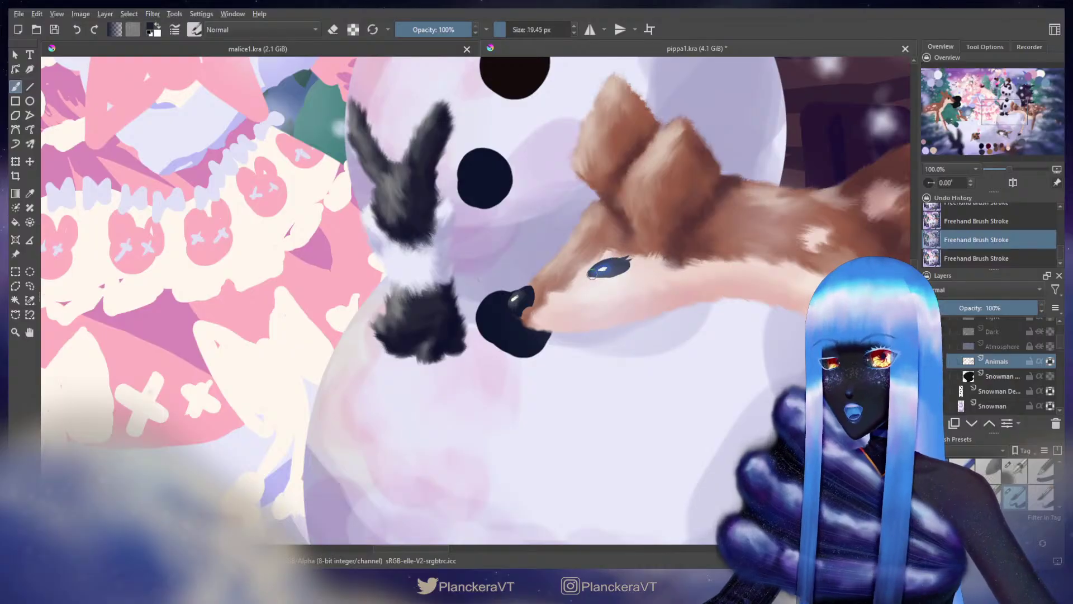
key(ctrl+shift+z)
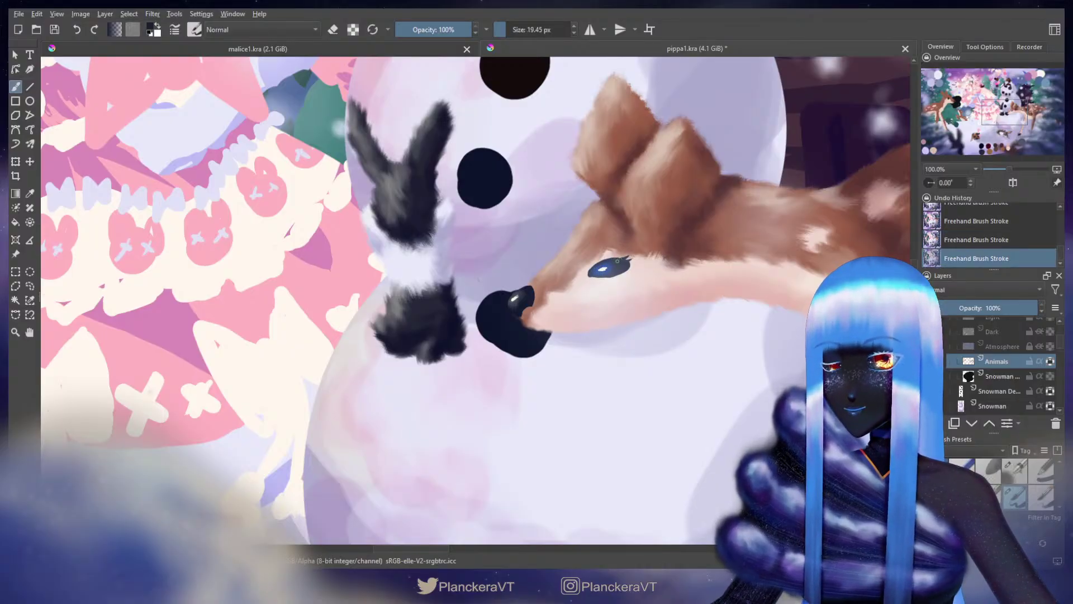
key(ctrl+z)
drag(613, 261, 629, 258)
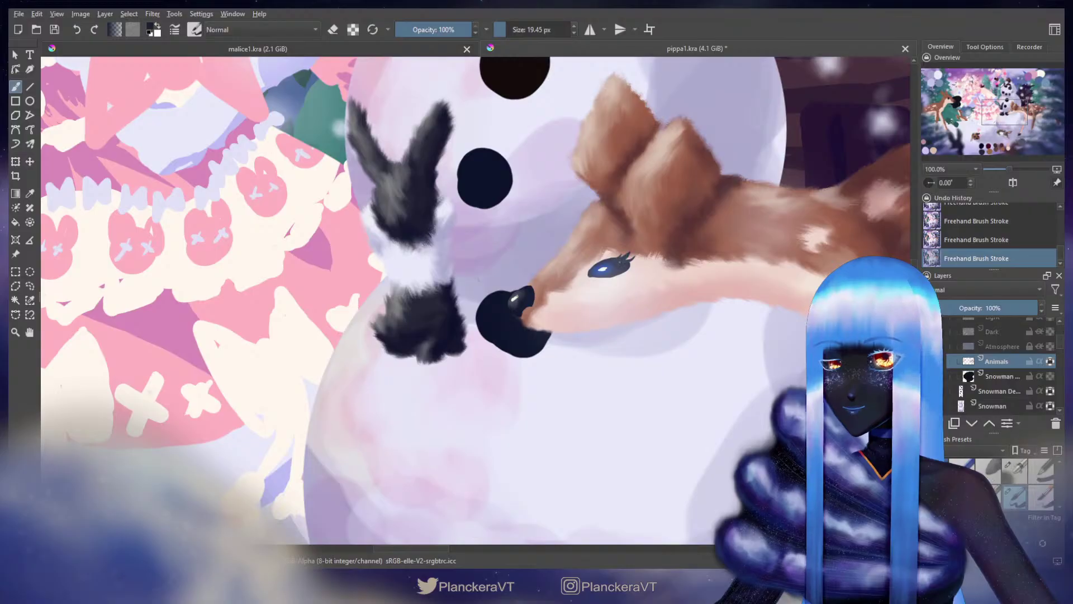
key(ctrl+z)
drag(624, 264, 635, 256)
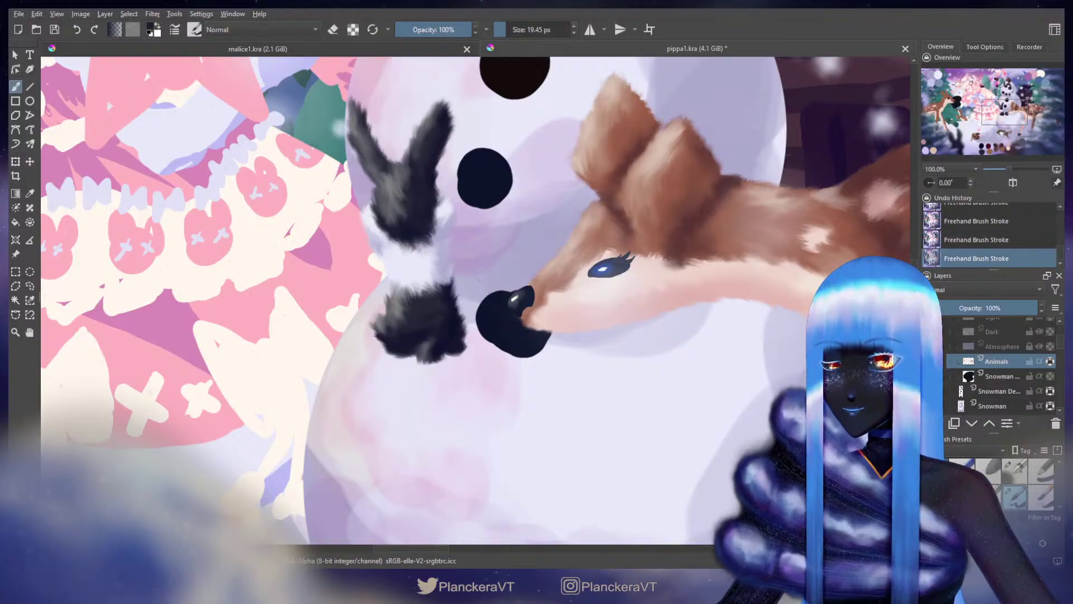
Step: Fill the inside of the deer's far ear with sampled dusty pink, using a brush about 36 px
scroll(627, 265, down, 1)
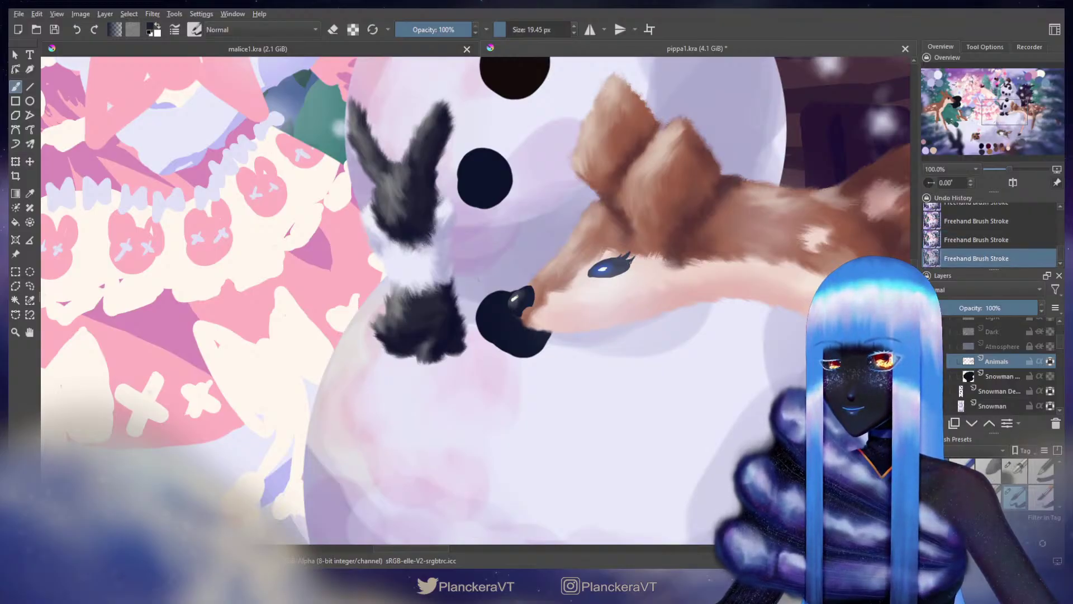
scroll(643, 301, down, 3)
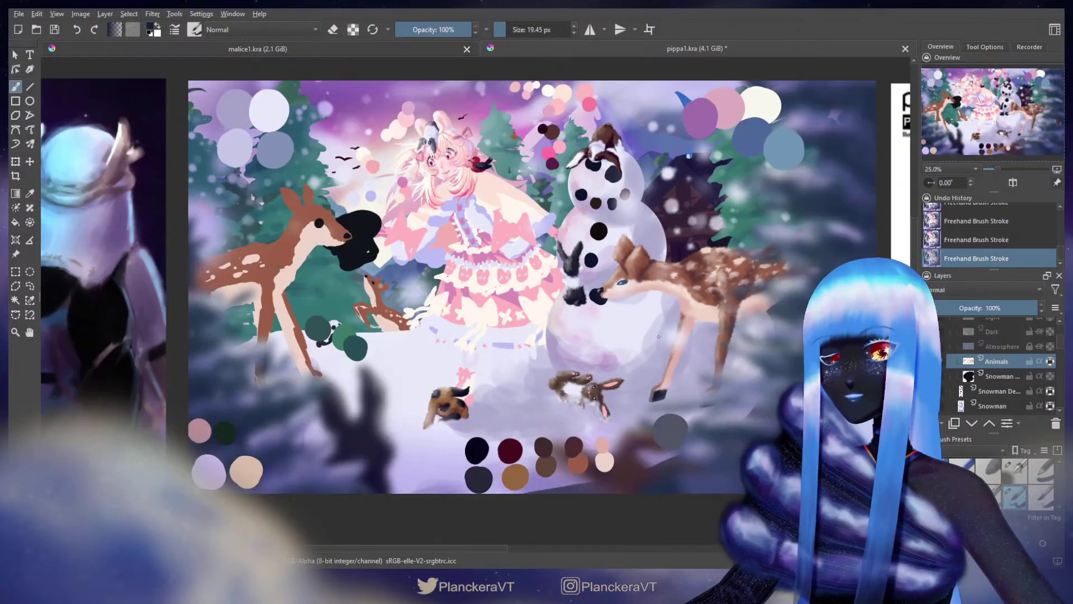
drag(594, 358, 590, 351)
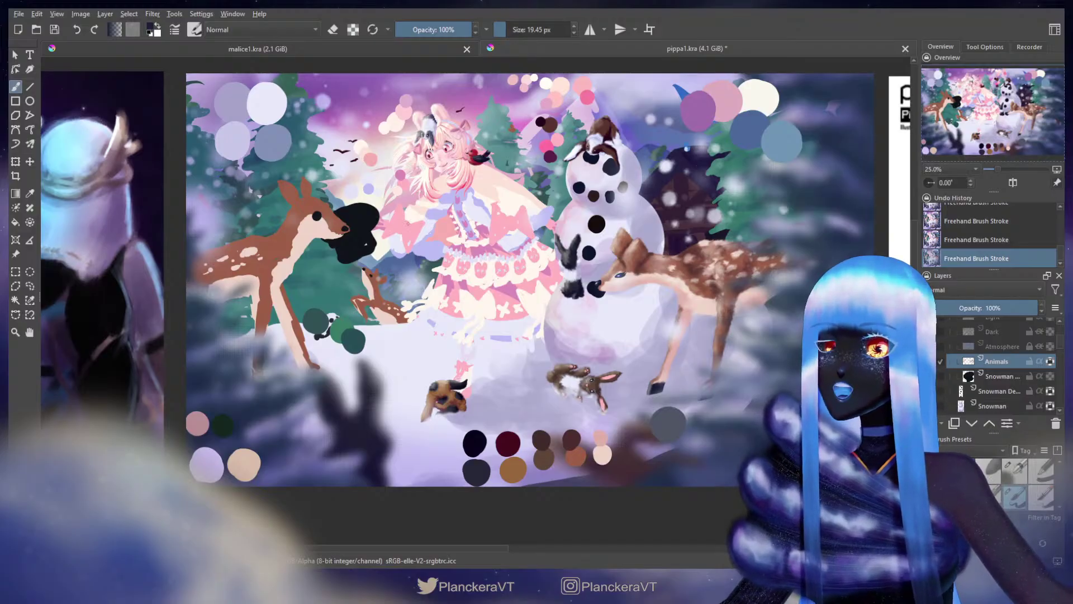
ctrl+click(412, 222)
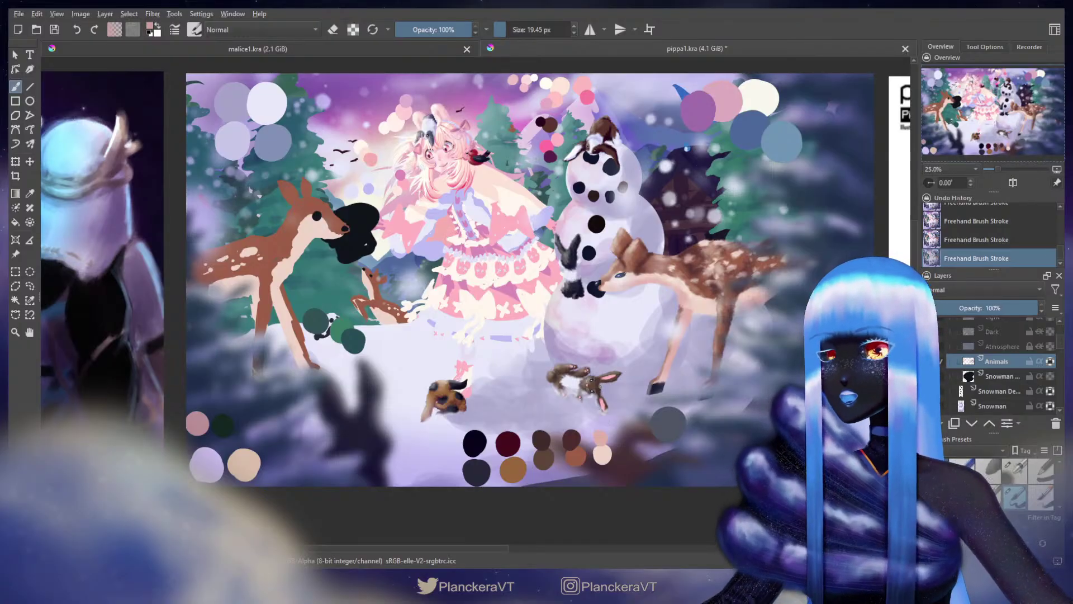
scroll(600, 419, up, 3)
drag(609, 243, 585, 444)
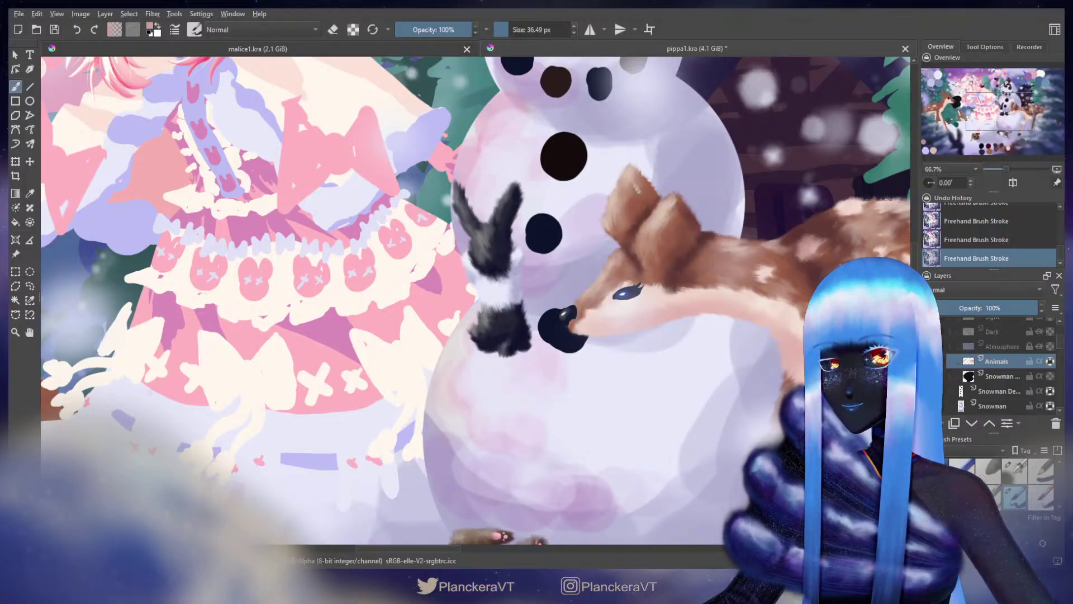
mouse_move(635, 185)
mouse_down()
mouse_move(649, 211)
mouse_move(628, 188)
mouse_move(615, 219)
mouse_move(637, 201)
mouse_move(639, 221)
mouse_up()
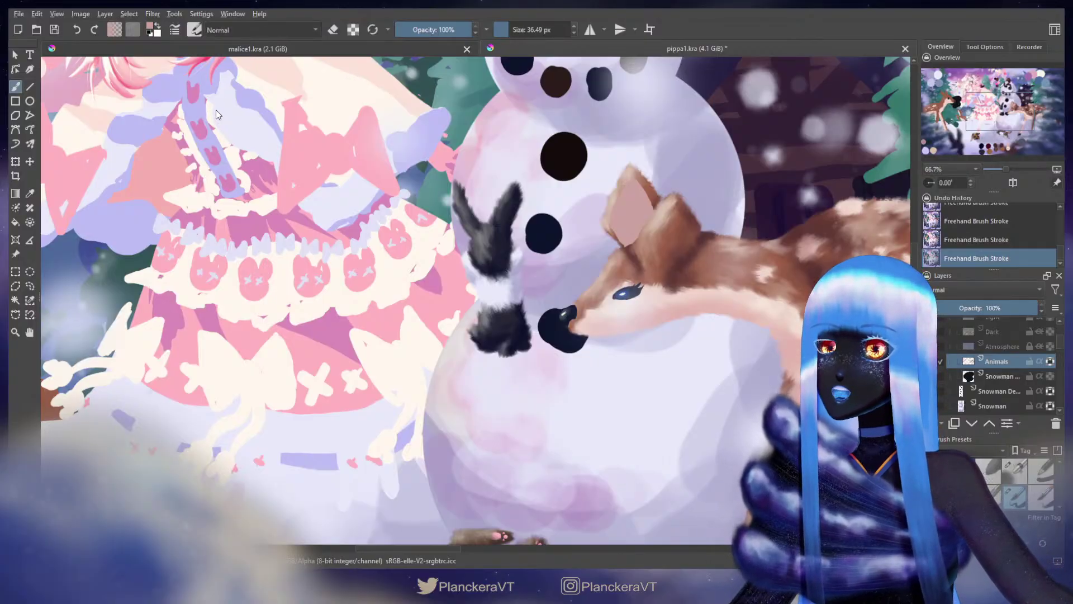
Step: Shade the pink inner ear in Multiply mode with sampled lavender, using a brush about 39 px
key(alt+shift+m)
mouse_move(289, 357)
mouse_down()
mouse_move(309, 323)
mouse_move(743, 61)
mouse_up()
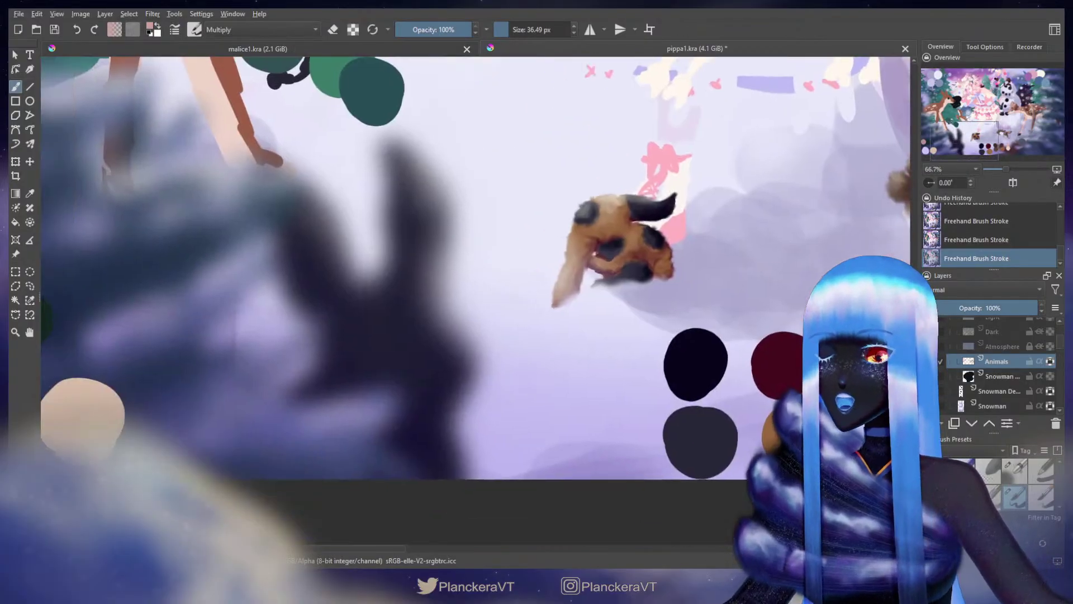
drag(162, 386, 318, 336)
ctrl+click(149, 382)
drag(609, 231, 268, 391)
mouse_move(615, 168)
mouse_down()
mouse_move(358, 400)
mouse_move(355, 432)
mouse_up()
drag(653, 194, 654, 195)
mouse_move(649, 192)
mouse_down()
mouse_move(662, 210)
mouse_move(643, 194)
mouse_move(654, 214)
mouse_move(645, 226)
mouse_move(646, 203)
mouse_up()
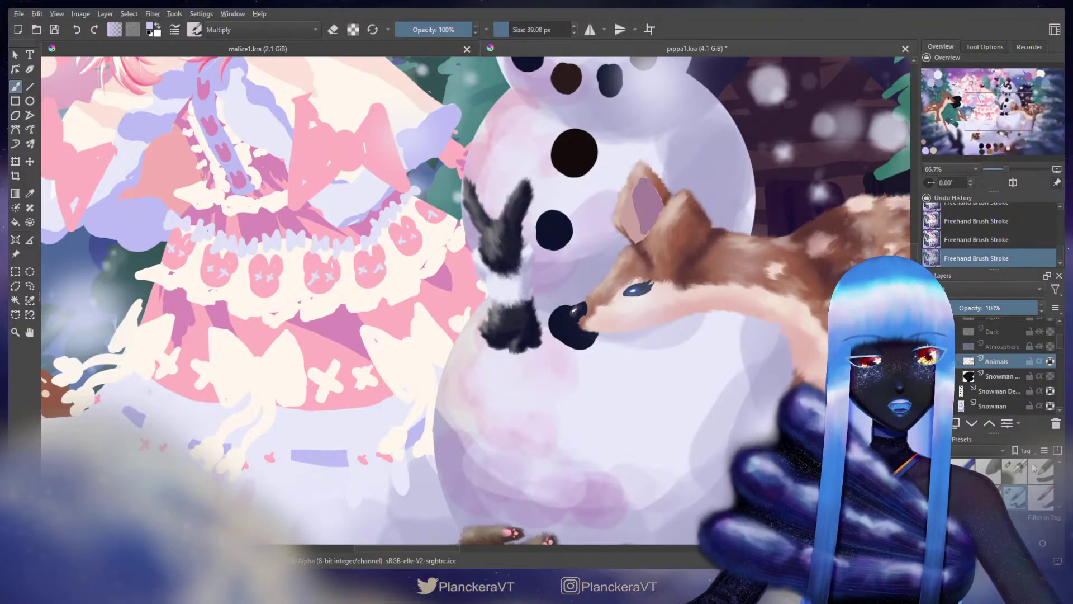
Step: Return to Normal blending and soften the deer's inner ear shading with sampled pink and mauve, using a brush about 25 to 32 px
click(1014, 471)
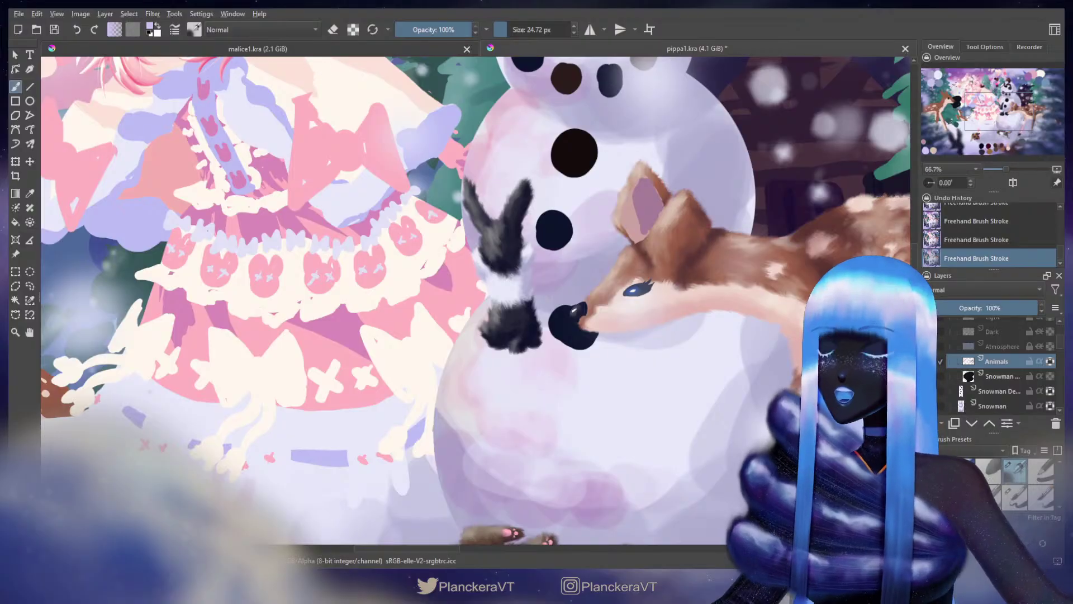
key(slash)
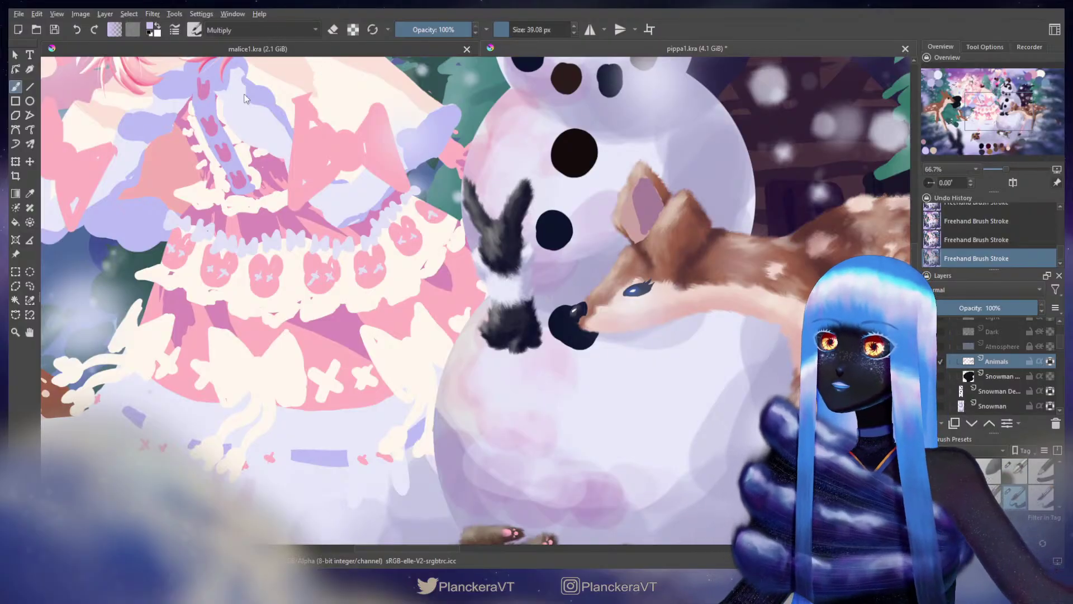
key(alt+shift+n)
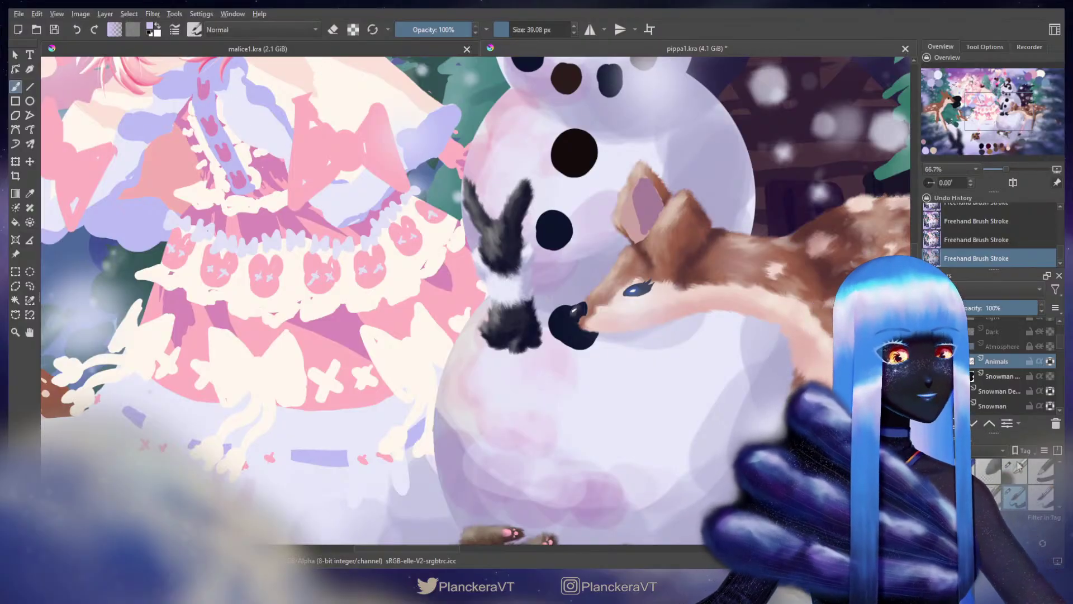
key(slash)
ctrl+click(631, 218)
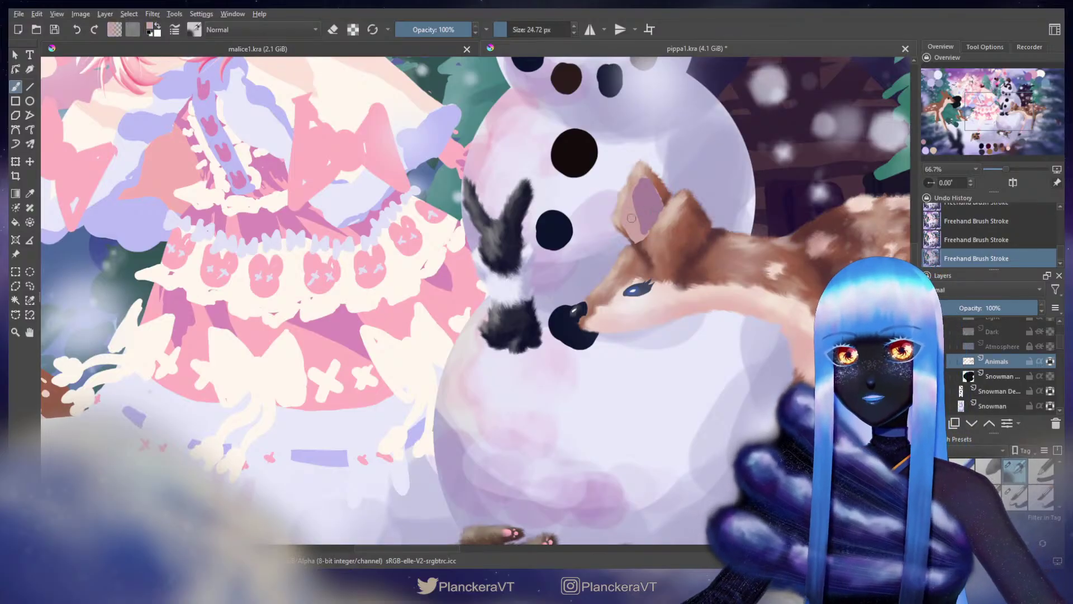
mouse_move(631, 219)
mouse_down()
mouse_move(643, 230)
mouse_move(637, 194)
mouse_move(642, 222)
mouse_move(631, 210)
mouse_up()
ctrl+click(645, 205)
mouse_move(634, 198)
mouse_down()
mouse_move(642, 229)
mouse_move(635, 190)
mouse_move(647, 221)
mouse_move(642, 205)
mouse_move(639, 224)
mouse_move(639, 197)
mouse_move(651, 222)
mouse_move(641, 189)
mouse_up()
ctrl+click(645, 202)
ctrl+click(644, 209)
ctrl+click(646, 189)
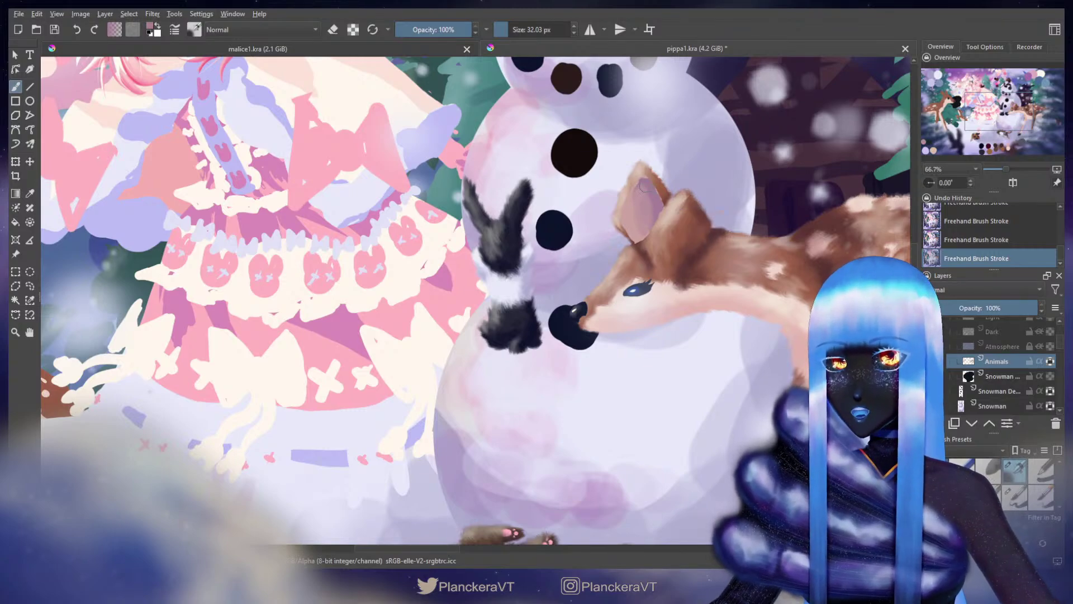
Step: Refine the upper and central shading of the deer's inner ear with sampled dusty pink and mauve, at about 18 to 26 px
scroll(644, 231, up, 1)
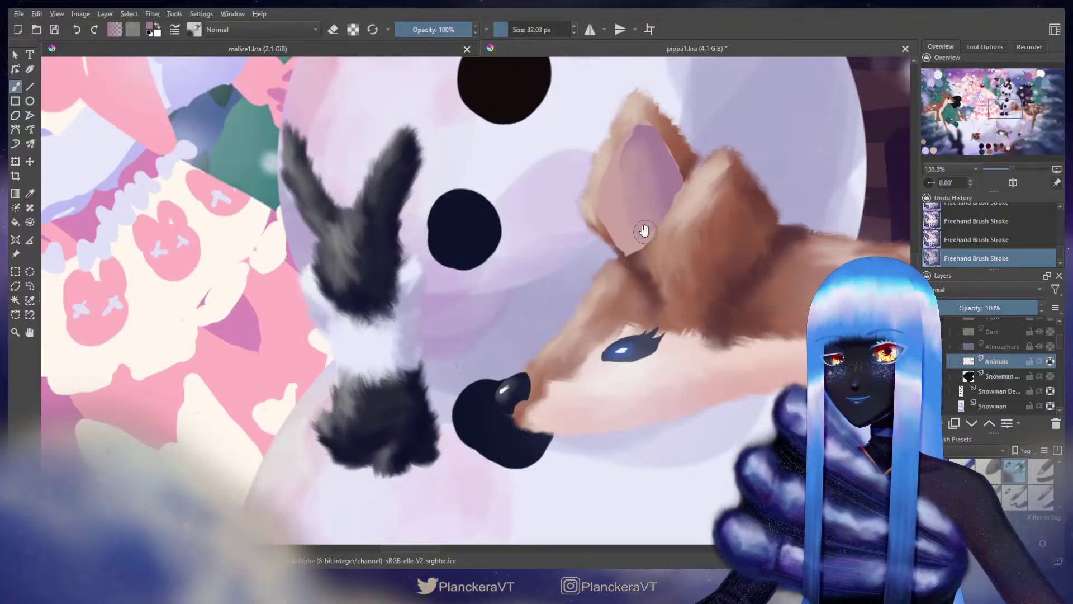
scroll(643, 230, up, 1)
ctrl+click(643, 227)
mouse_move(644, 227)
mouse_down()
mouse_move(634, 227)
mouse_move(641, 212)
mouse_up()
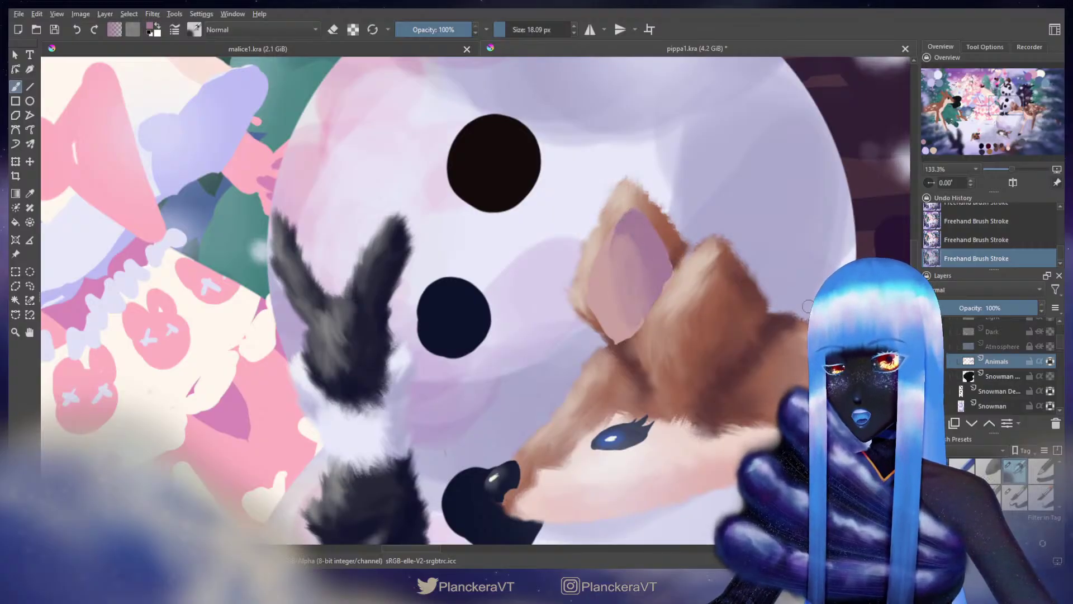
ctrl+click(627, 298)
mouse_move(613, 275)
mouse_down()
mouse_move(630, 290)
mouse_move(620, 282)
mouse_move(626, 312)
mouse_up()
ctrl+click(649, 232)
mouse_move(613, 247)
mouse_down()
mouse_move(621, 231)
mouse_move(607, 285)
mouse_move(622, 253)
mouse_up()
ctrl+click(607, 291)
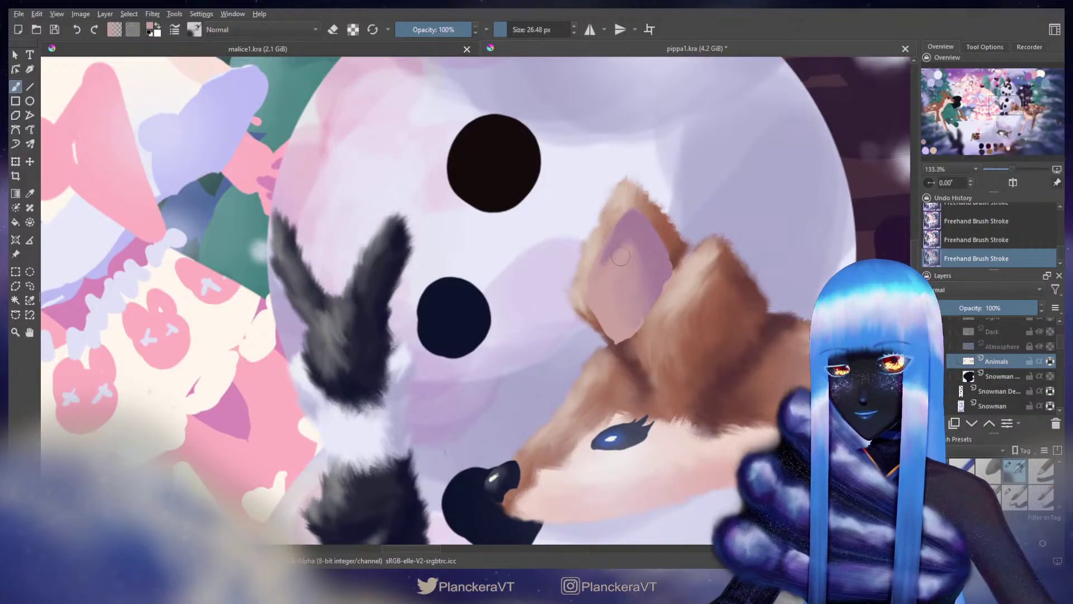
Step: Paint a sampled mauve shadow along the inner ear's lower edge and blend pink through its centre at about 33 px
ctrl+click(647, 235)
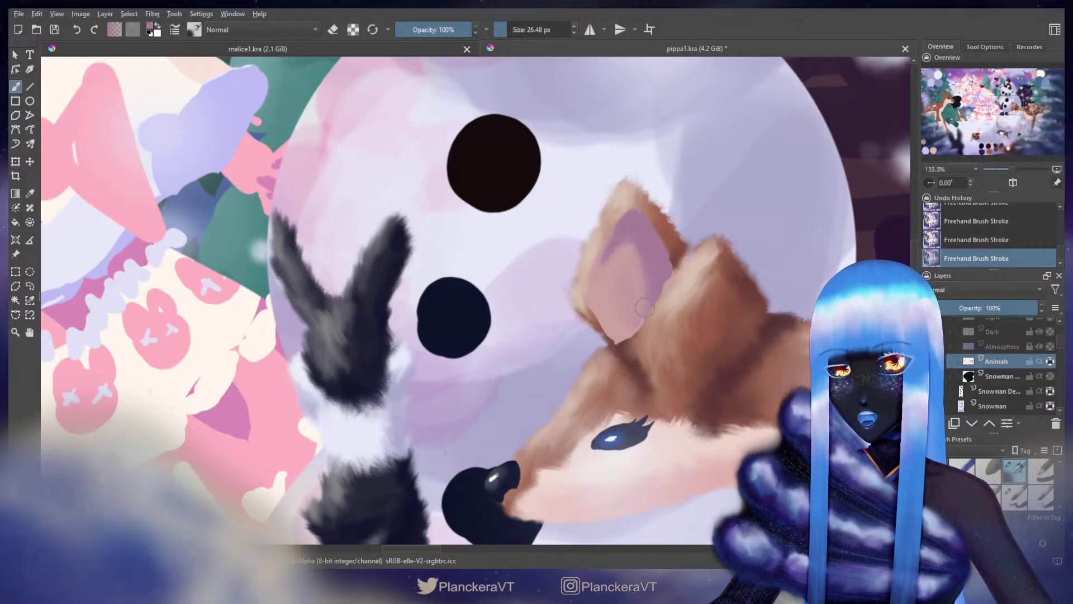
mouse_move(645, 310)
mouse_down()
mouse_move(642, 280)
mouse_move(631, 320)
mouse_up()
ctrl+click(625, 274)
drag(629, 246, 624, 319)
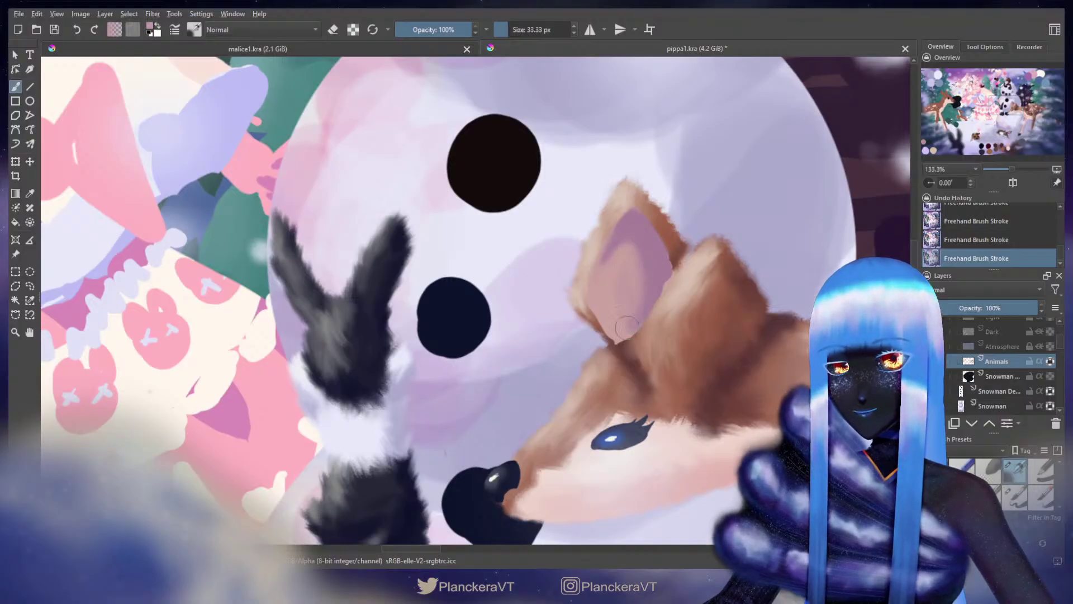
mouse_move(634, 282)
mouse_down()
mouse_move(625, 323)
mouse_move(630, 297)
mouse_move(615, 333)
mouse_move(632, 307)
mouse_up()
ctrl+click(627, 272)
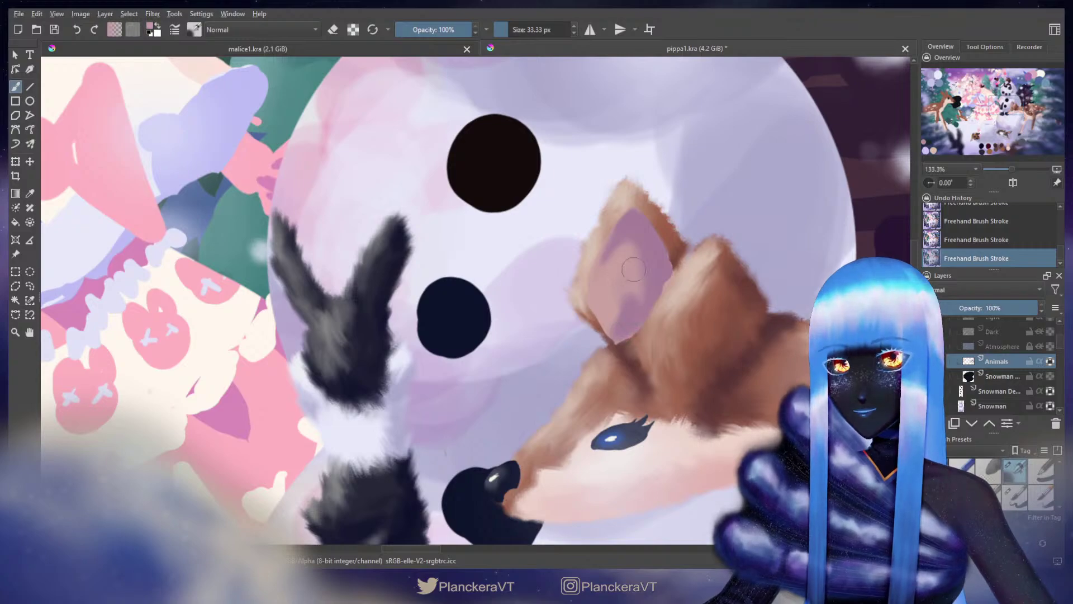
drag(629, 257, 635, 270)
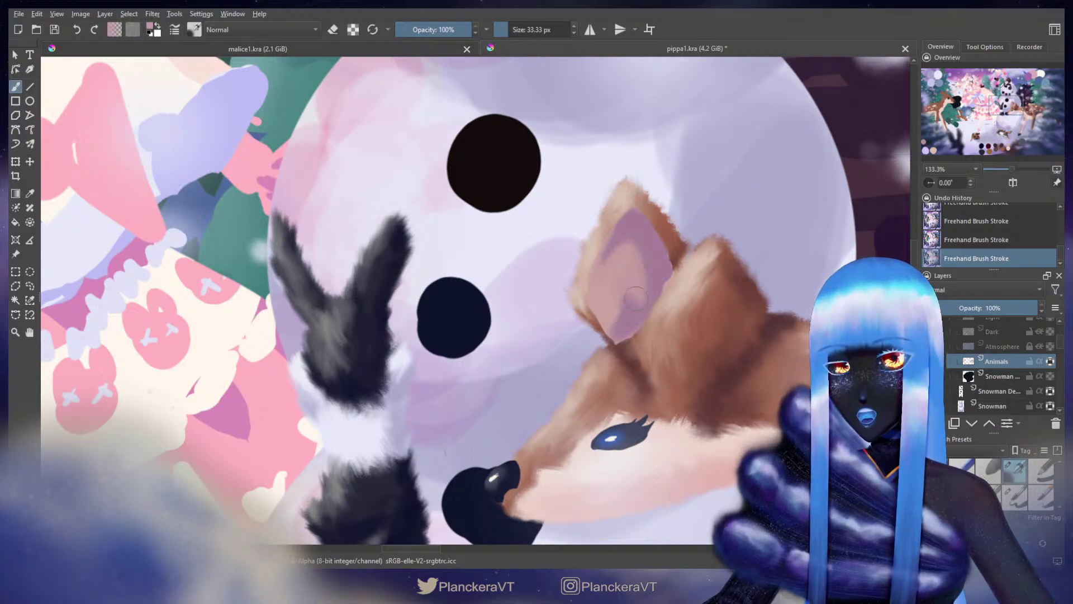
mouse_move(632, 252)
mouse_down()
mouse_move(614, 266)
mouse_move(630, 252)
mouse_up()
ctrl+click(634, 314)
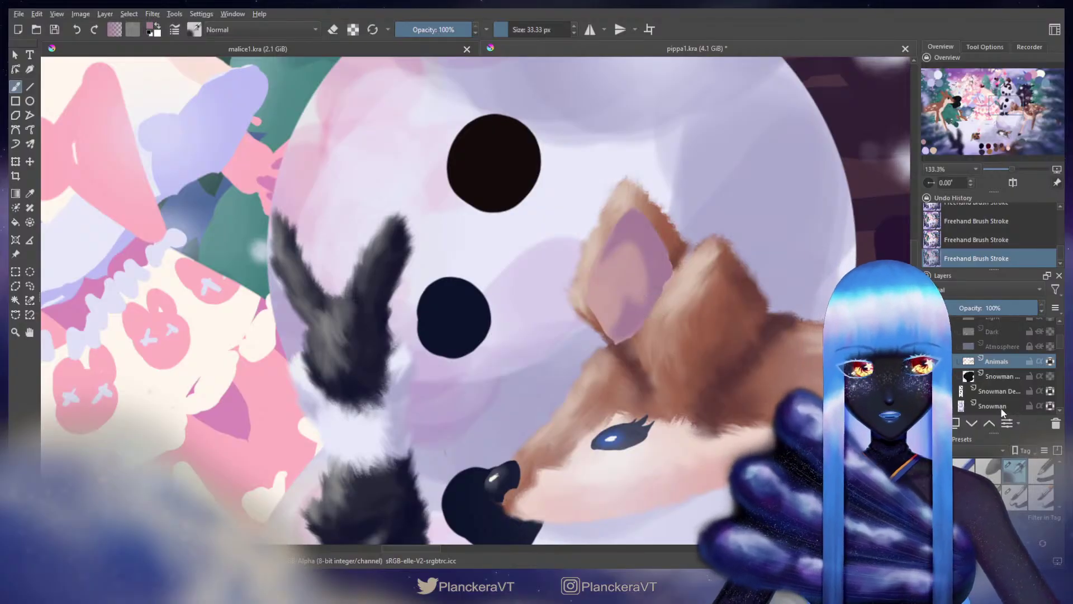
Step: Switch to another brush preset and blend the inner ear's lower edge into the surrounding fur, reducing the brush to about 11 px
drag(1060, 479, 1060, 490)
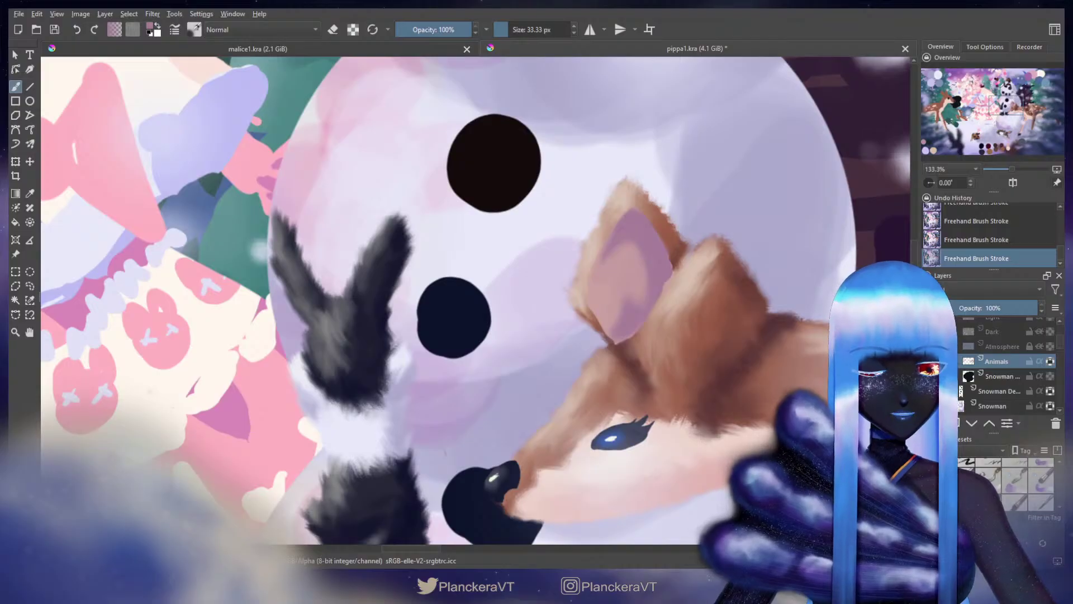
click(1042, 480)
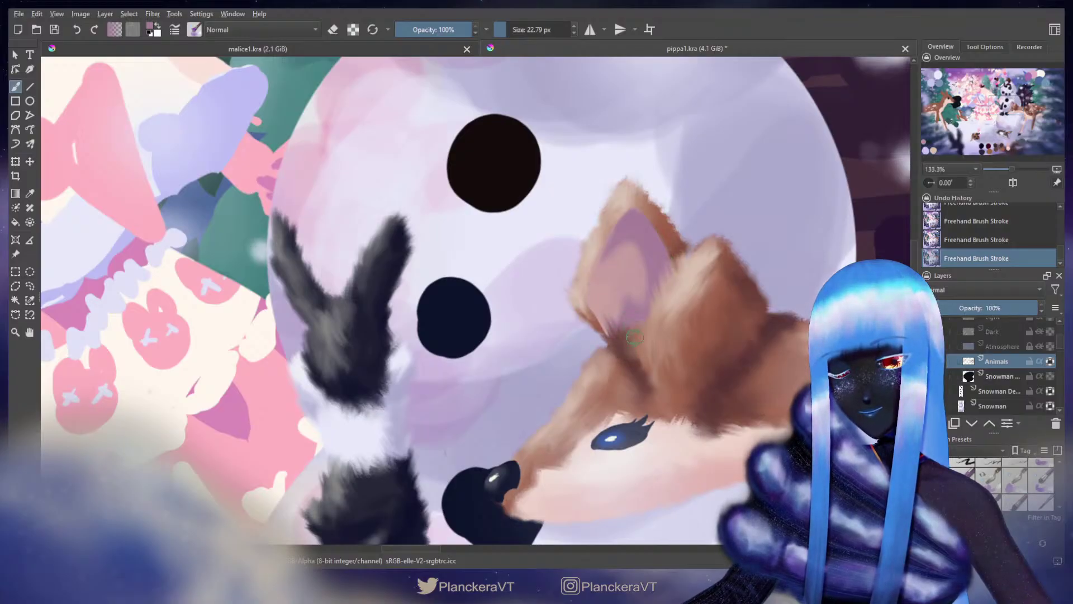
shift+drag(597, 309, 591, 310)
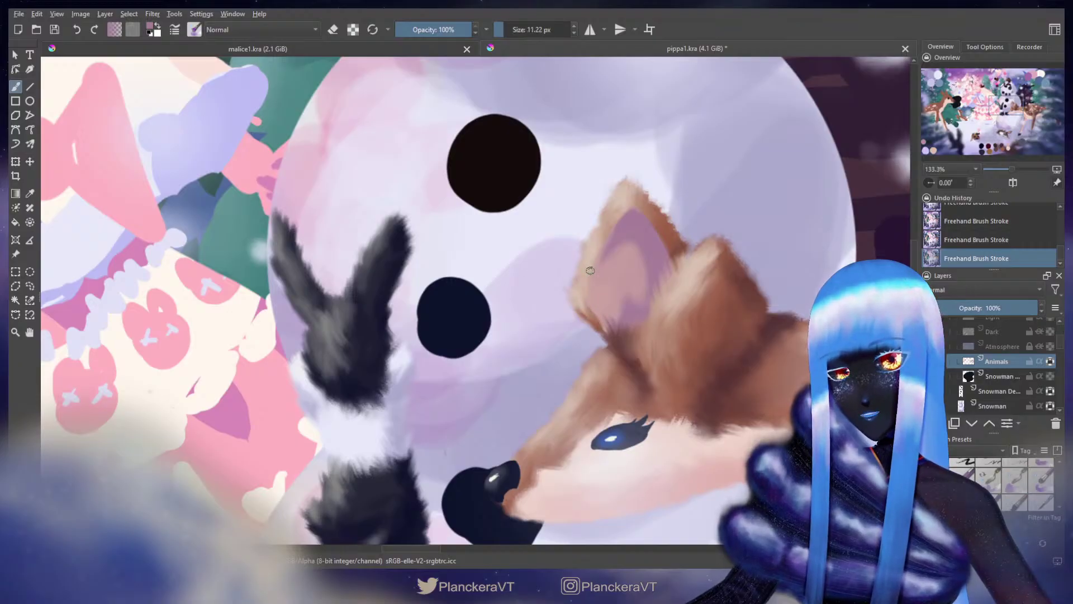
shift+drag(590, 270, 591, 270)
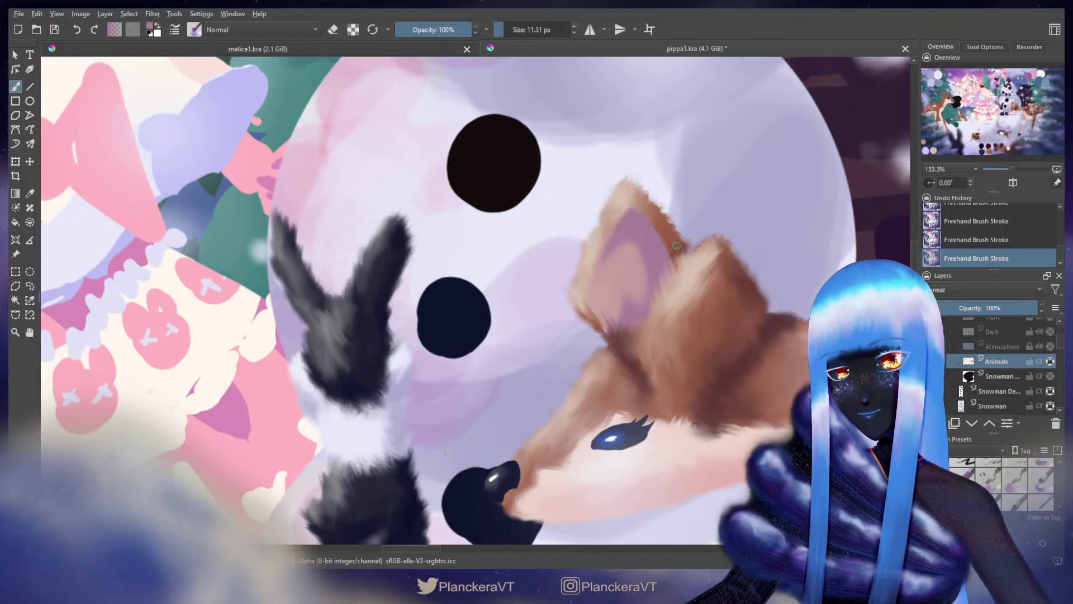
Step: Undo the last two strokes and soften the inner ear's upper edge into the fur at about 18 px
key(ctrl+z)
key(ctrl+z)
shift+drag(642, 208, 647, 208)
drag(643, 208, 635, 205)
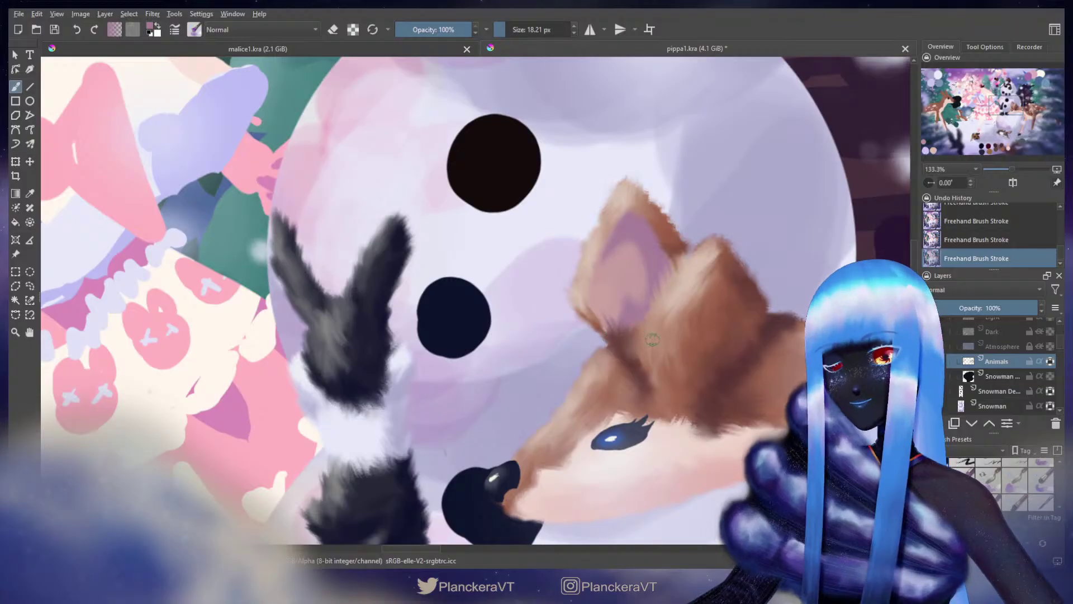
Step: Choose the 39 px painting preset, sample the unrendered large deer's reddish brown, and turn off alpha lock on the Animals layer
scroll(680, 365, down, 4)
scroll(692, 385, down, 1)
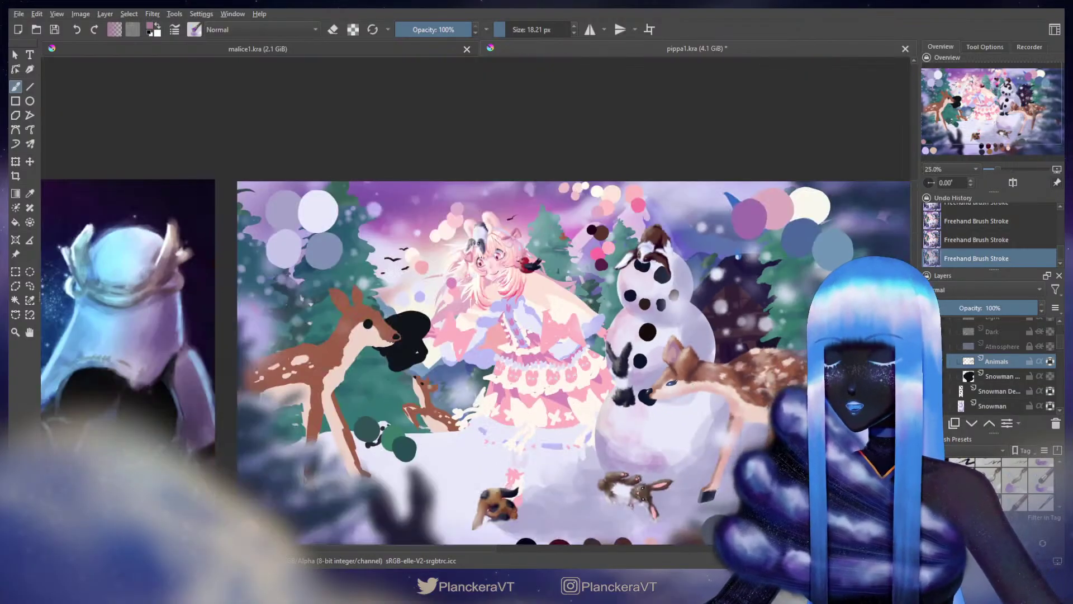
drag(697, 465, 688, 345)
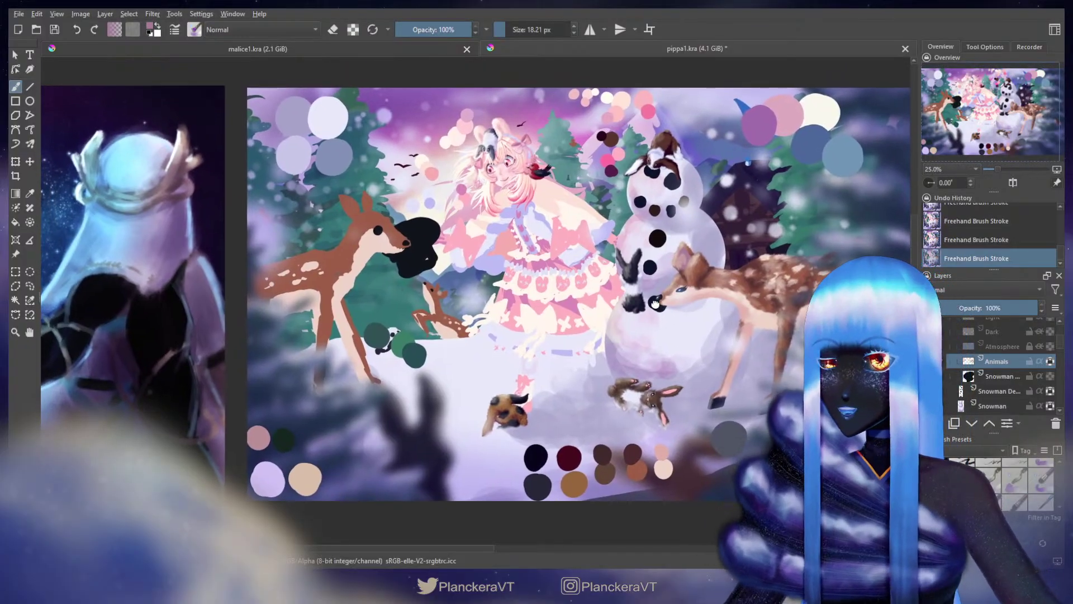
drag(654, 304, 671, 316)
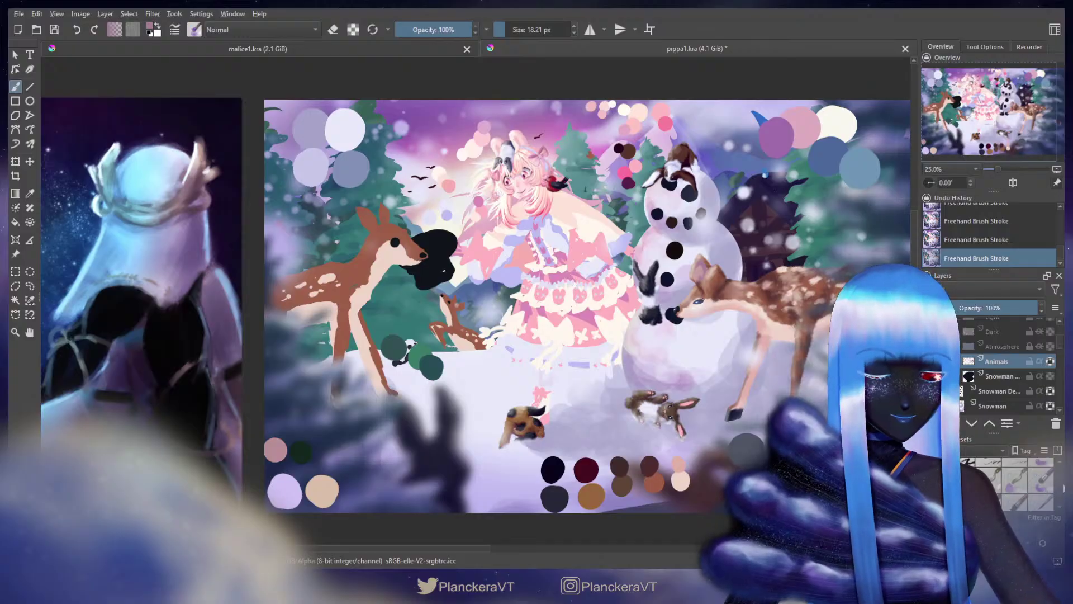
drag(1060, 488, 1060, 483)
click(1015, 496)
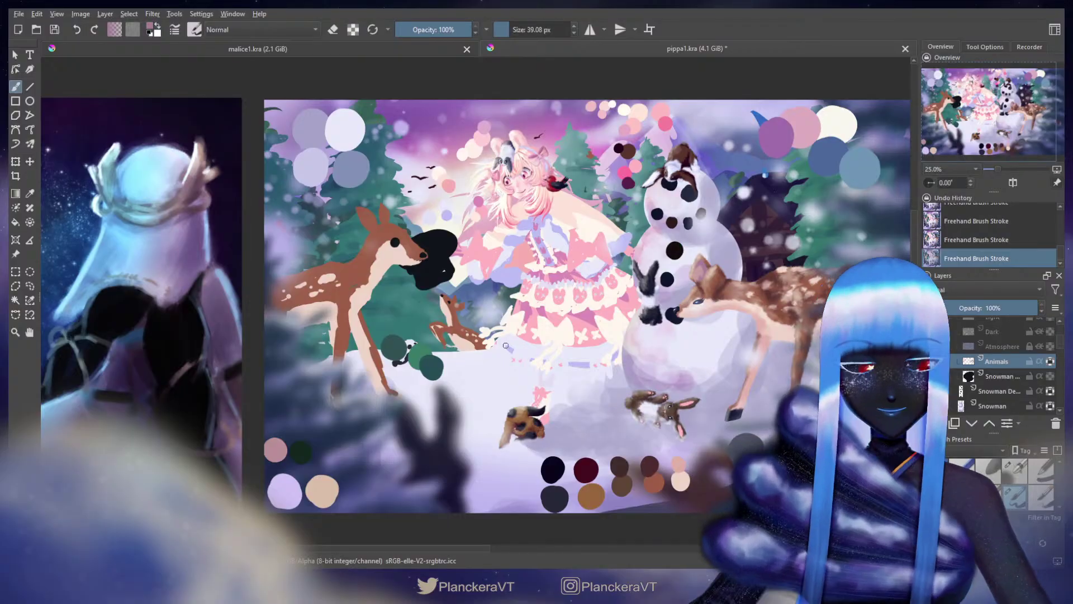
drag(474, 344, 579, 338)
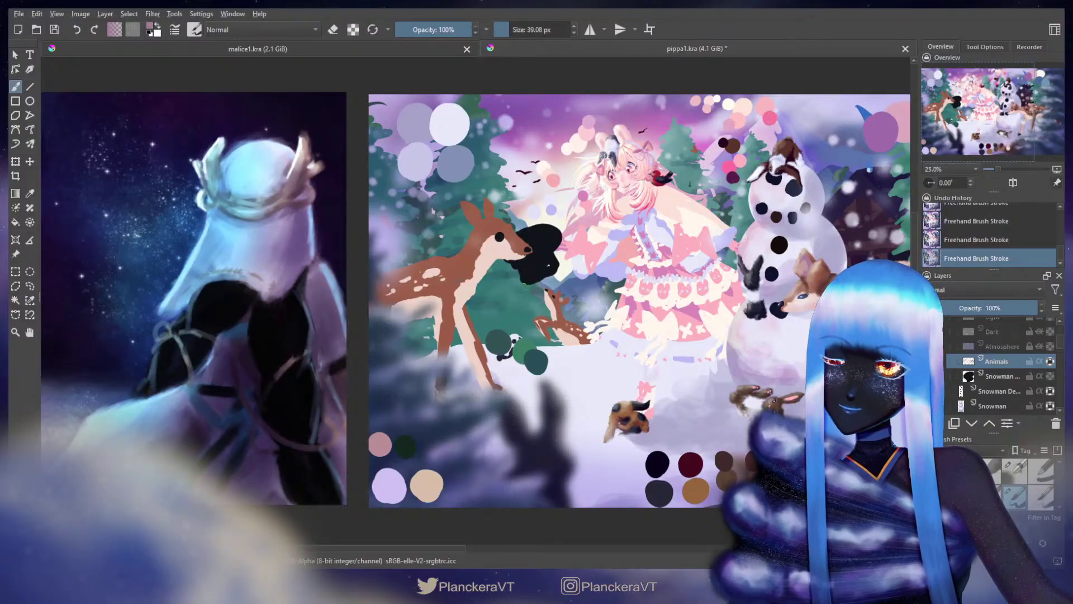
drag(563, 286, 561, 304)
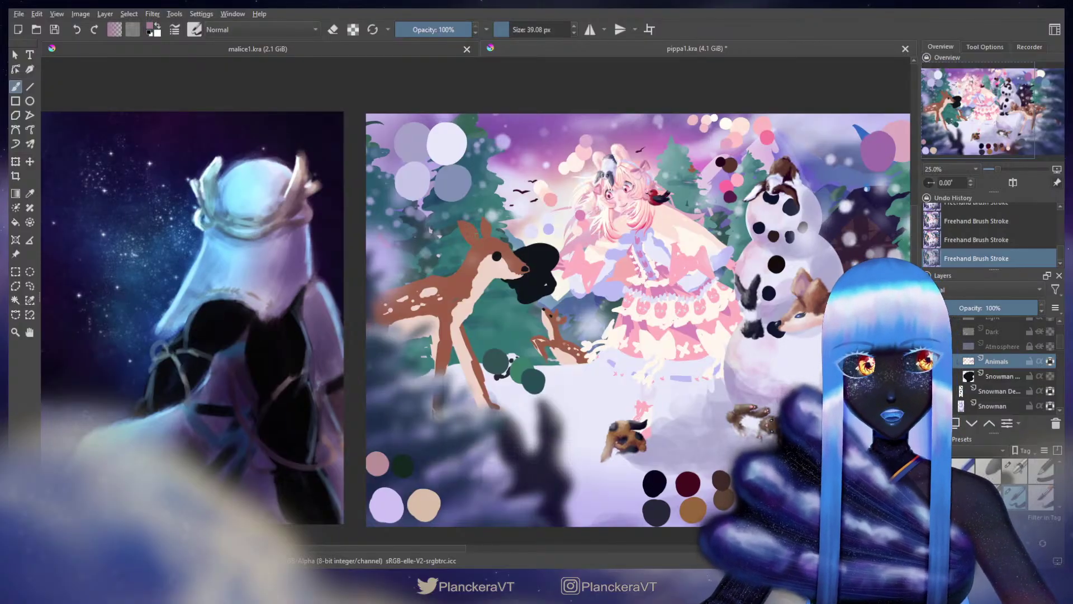
ctrl+click(482, 253)
drag(471, 229, 521, 229)
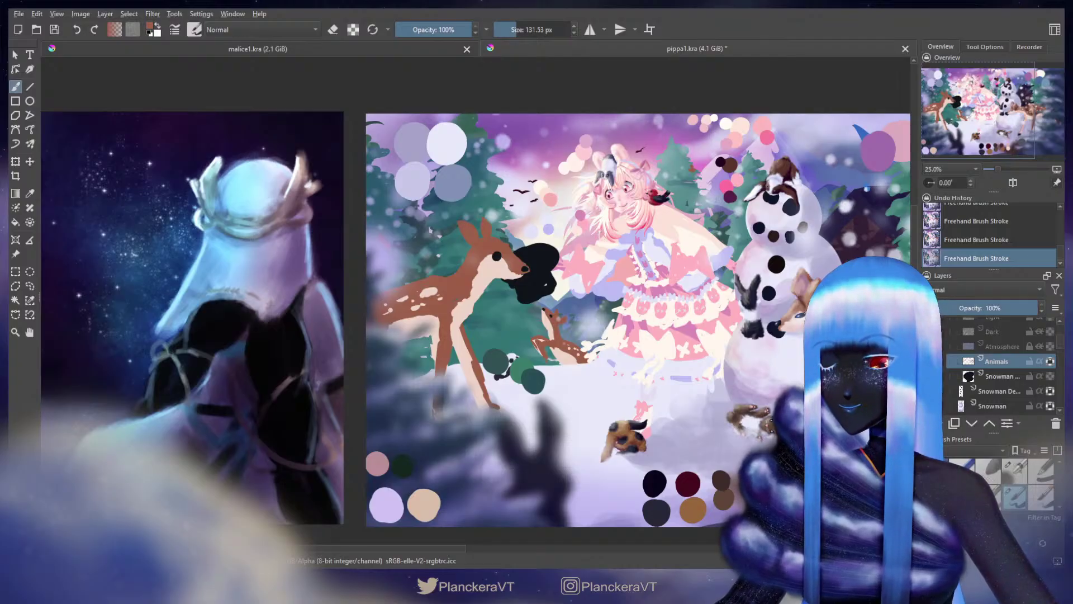
drag(471, 240, 469, 239)
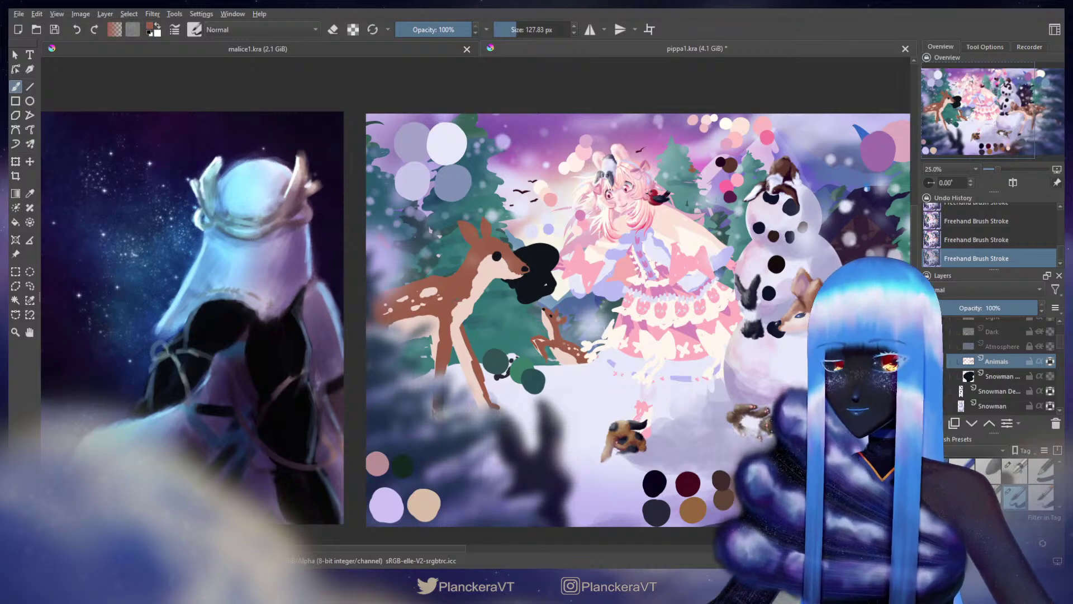
click(1050, 361)
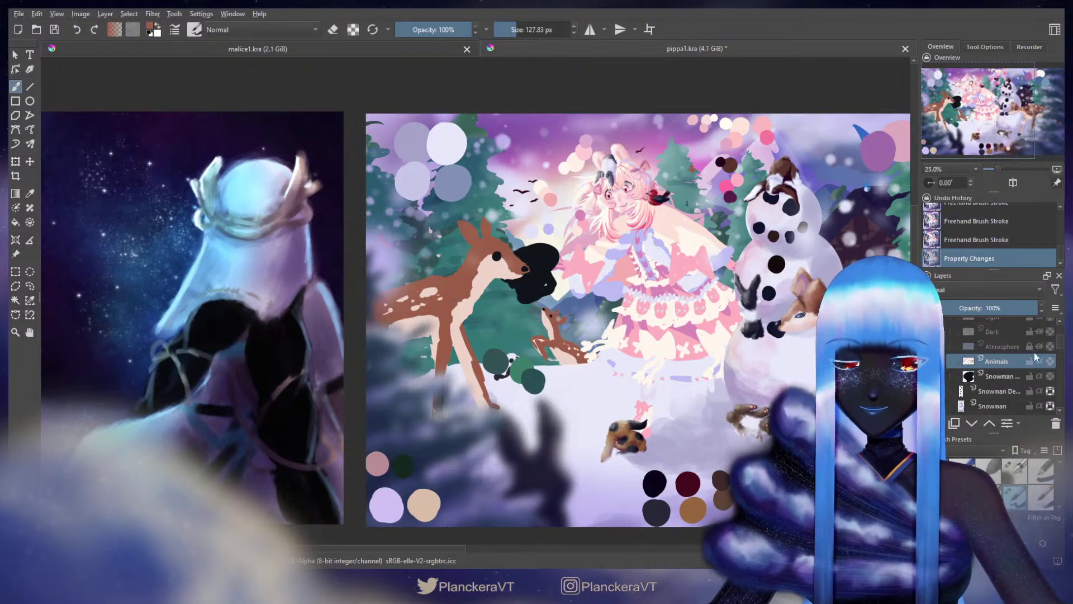
Step: Repaint the large left-hand deer's ears as broader leaf shapes in the sampled brown at about 118 px, undoing one stroke
drag(479, 239, 476, 236)
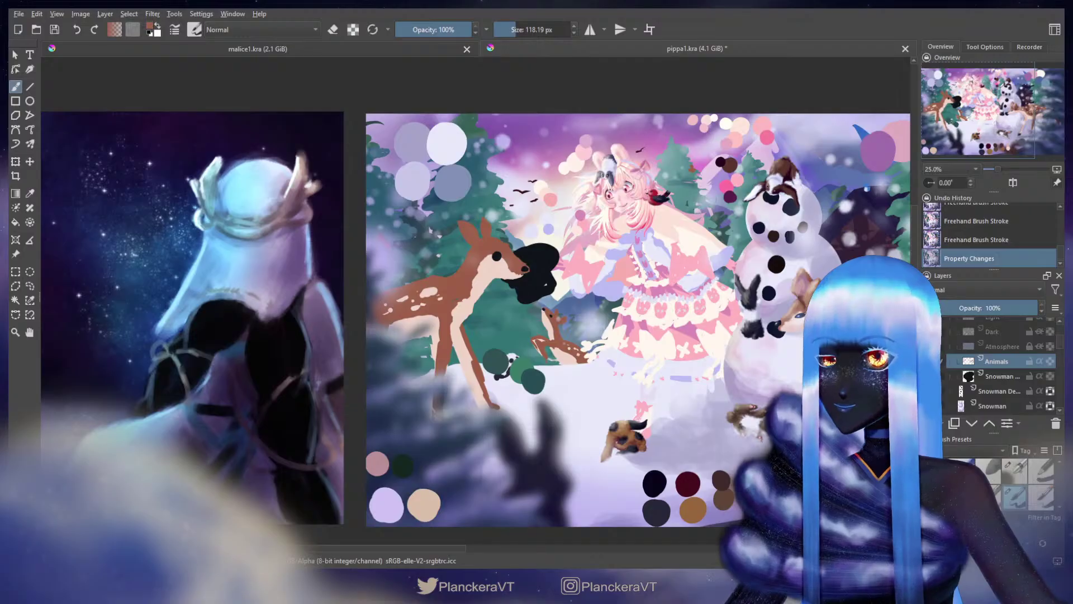
click(476, 237)
click(469, 222)
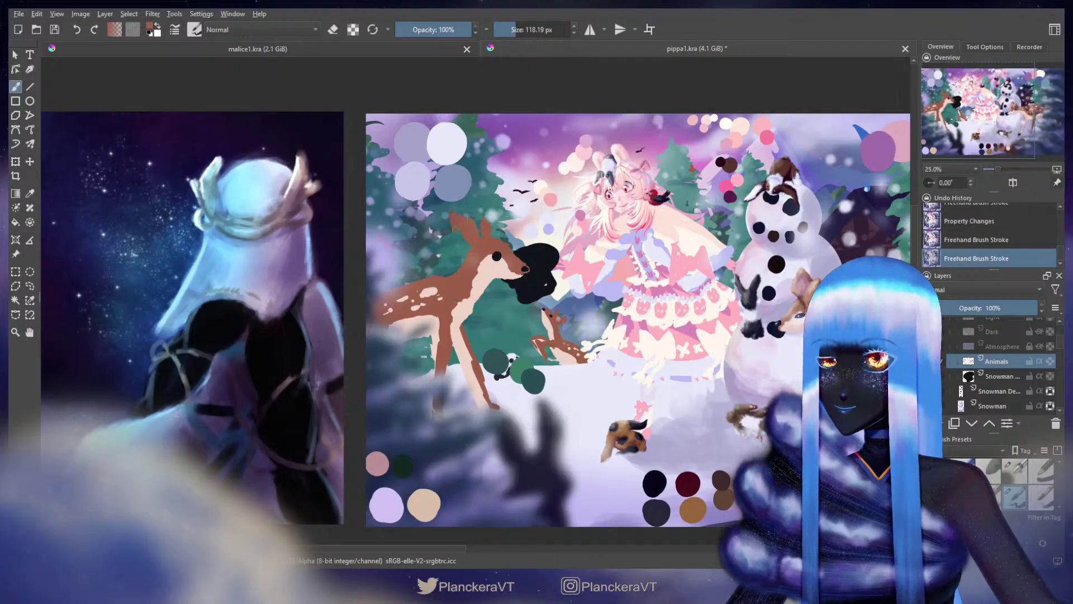
click(462, 240)
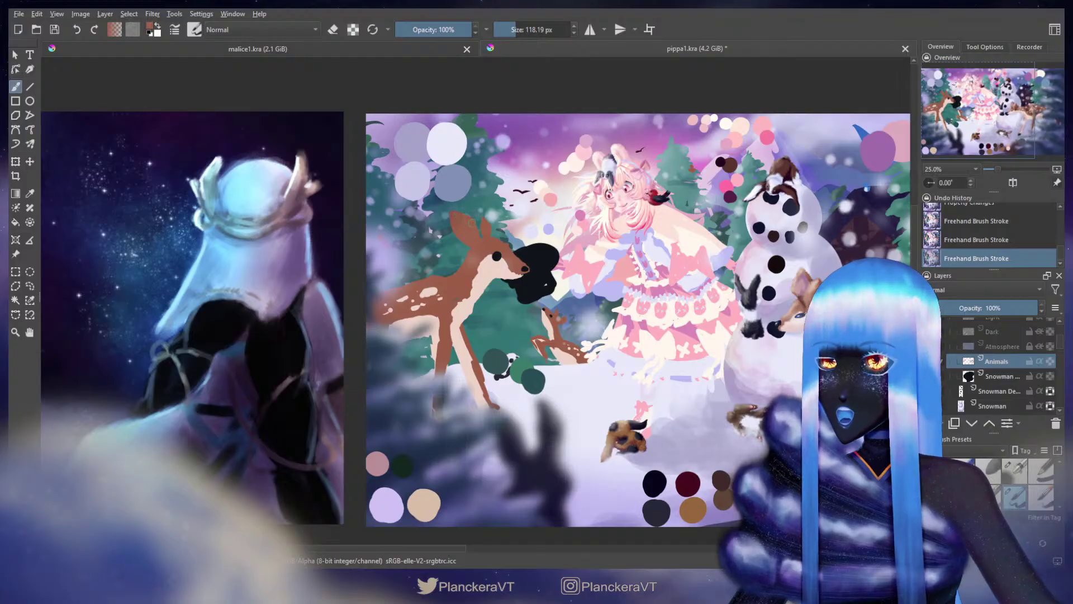
click(468, 233)
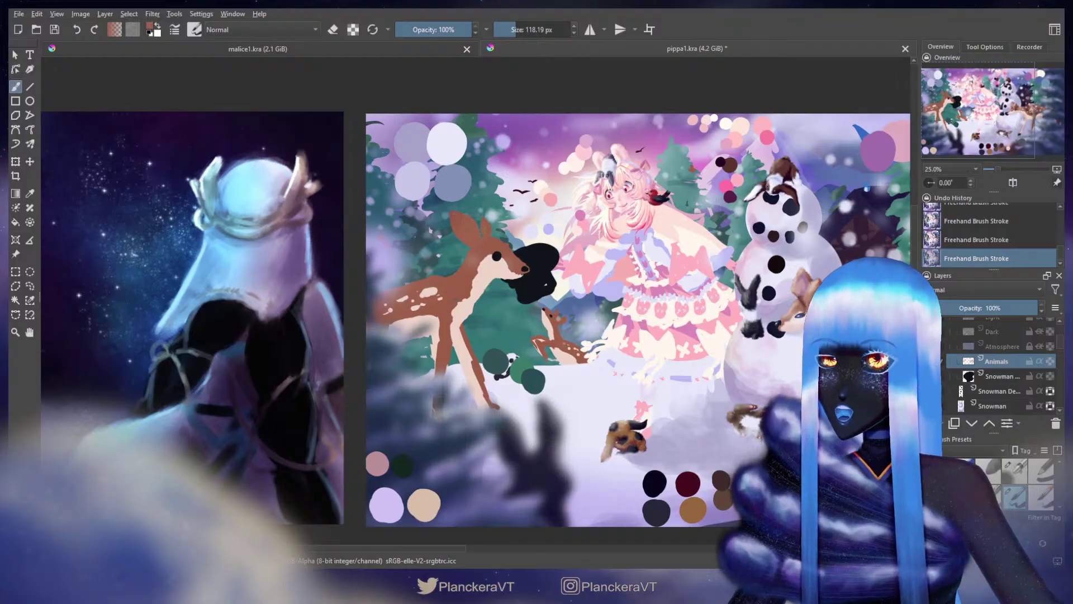
key(ctrl+z)
mouse_move(480, 212)
mouse_down()
mouse_move(483, 231)
mouse_move(489, 219)
mouse_up()
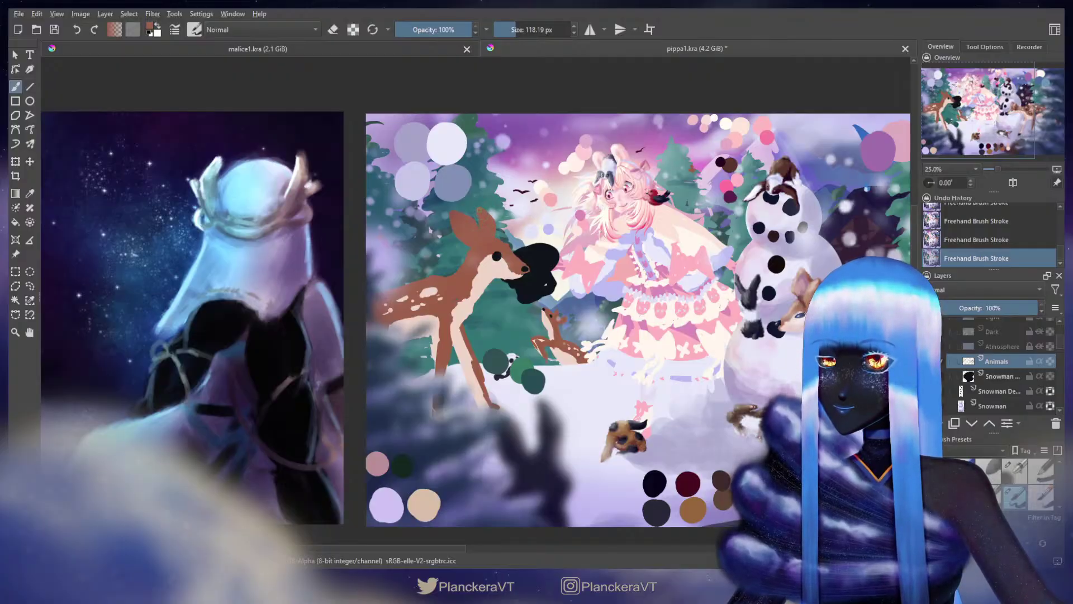
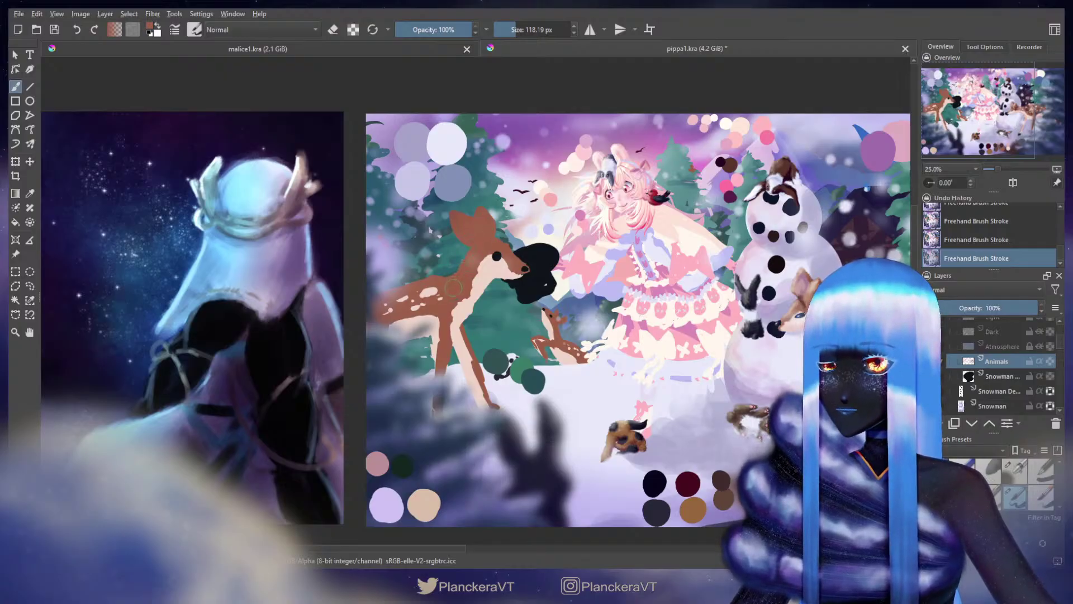
Step: Erase the large left-hand deer's ears, enlarging the eraser to about 232 px
drag(453, 288, 466, 308)
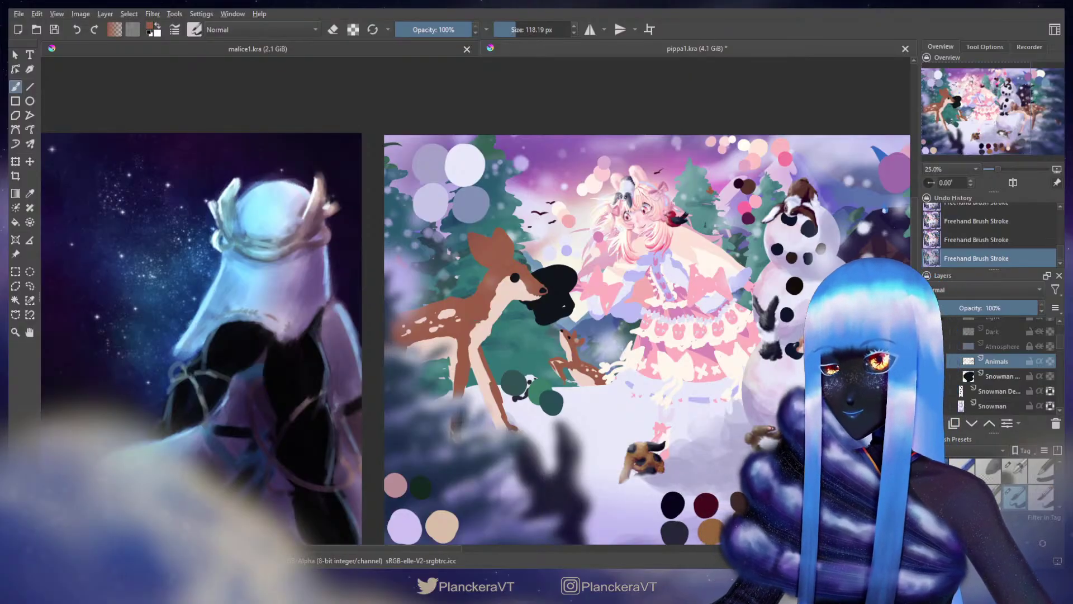
key(e)
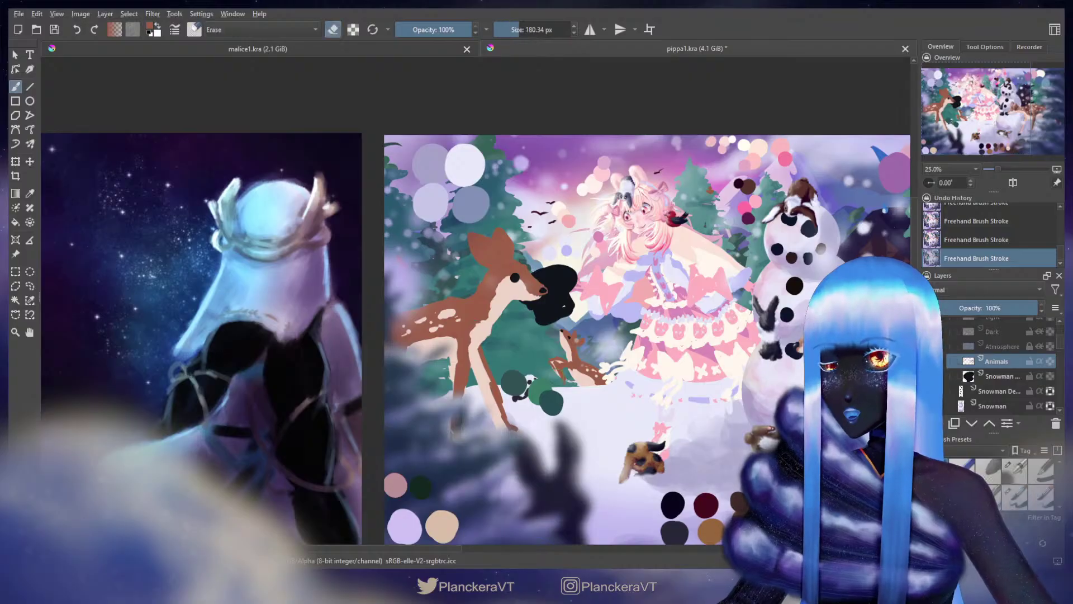
drag(468, 240, 489, 230)
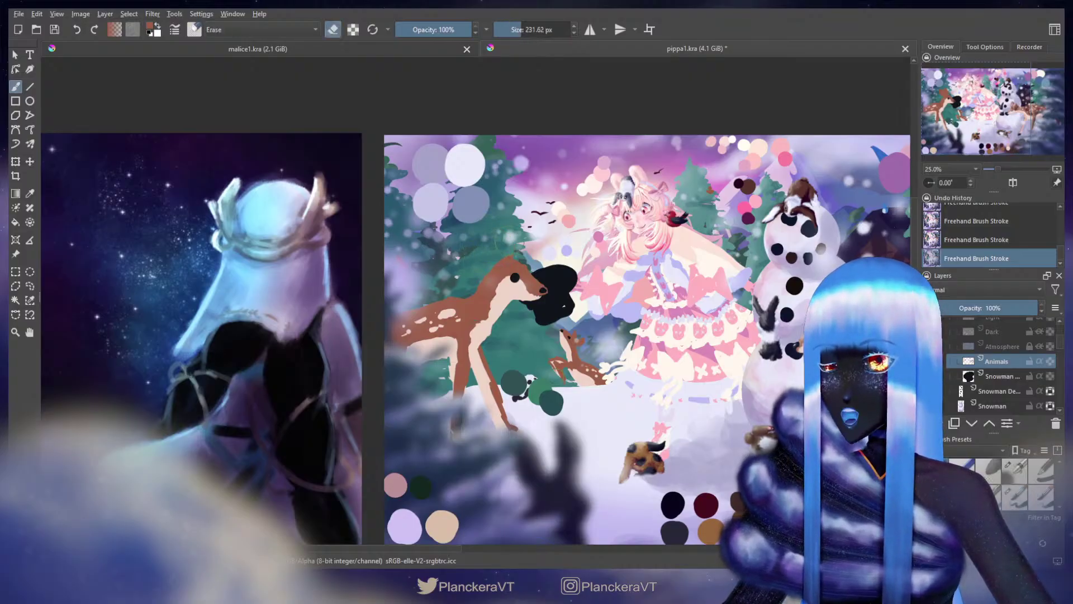
Step: Paint over the deer's eye in cream and rework its brow in the sampled reddish brown at about 110 px
key(e)
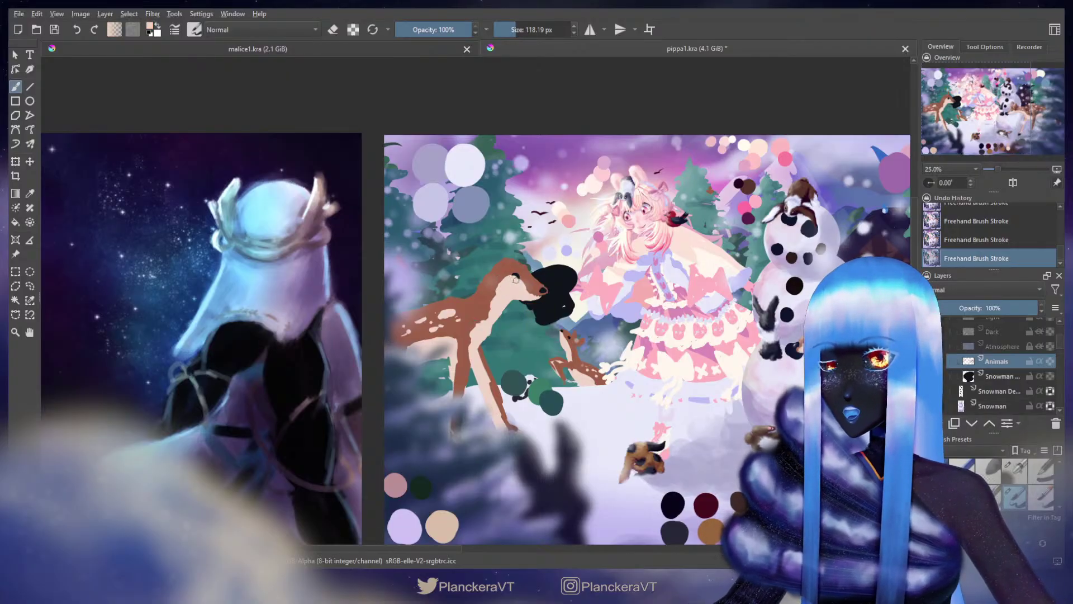
mouse_move(507, 284)
mouse_down()
mouse_move(517, 277)
mouse_move(504, 282)
mouse_move(516, 278)
mouse_move(500, 264)
mouse_up()
ctrl+click(509, 263)
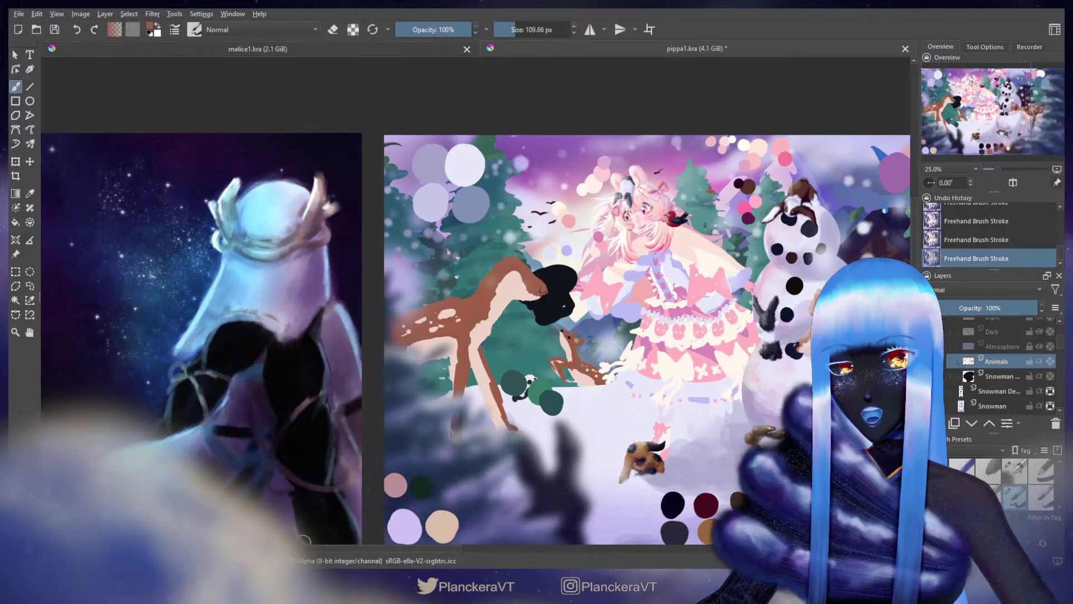
Step: Trim the top of the deer's head and snout with the eraser at about 147 to 166 px, undoing one stroke
key(e)
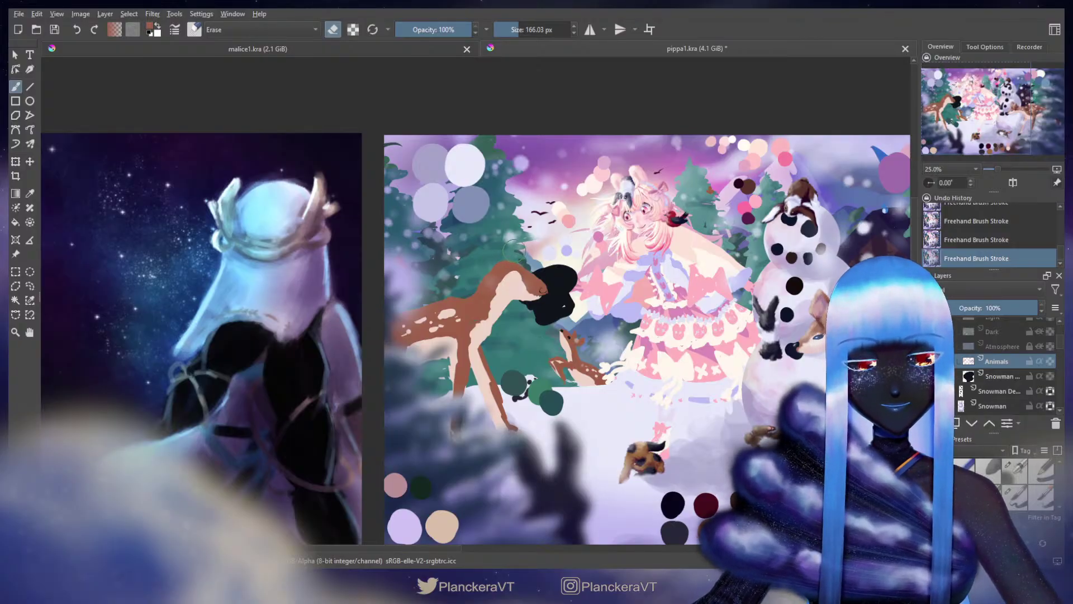
drag(513, 257, 534, 245)
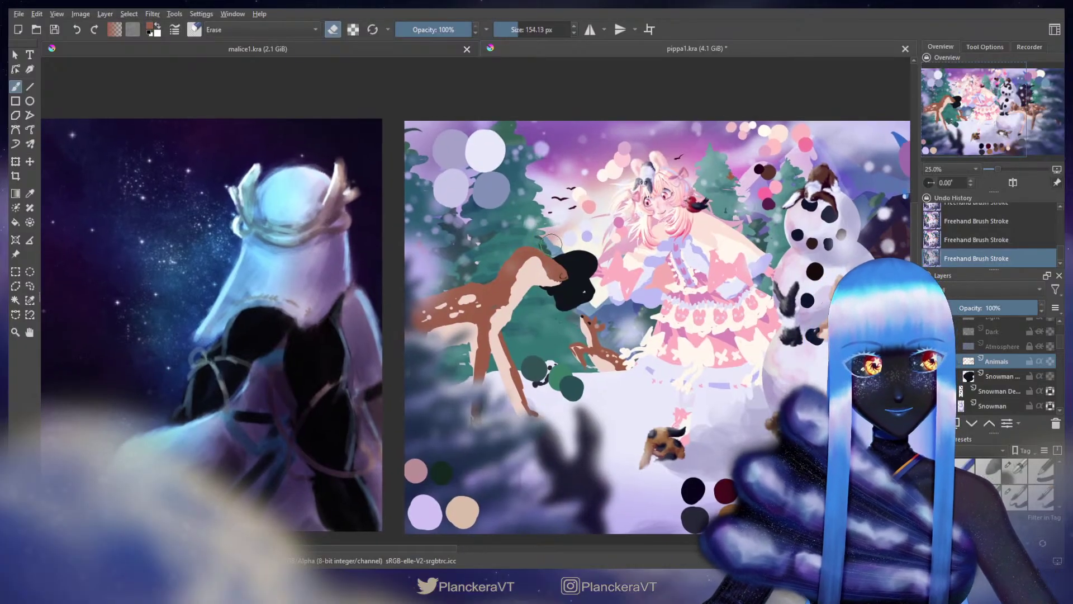
shift+drag(550, 244, 555, 241)
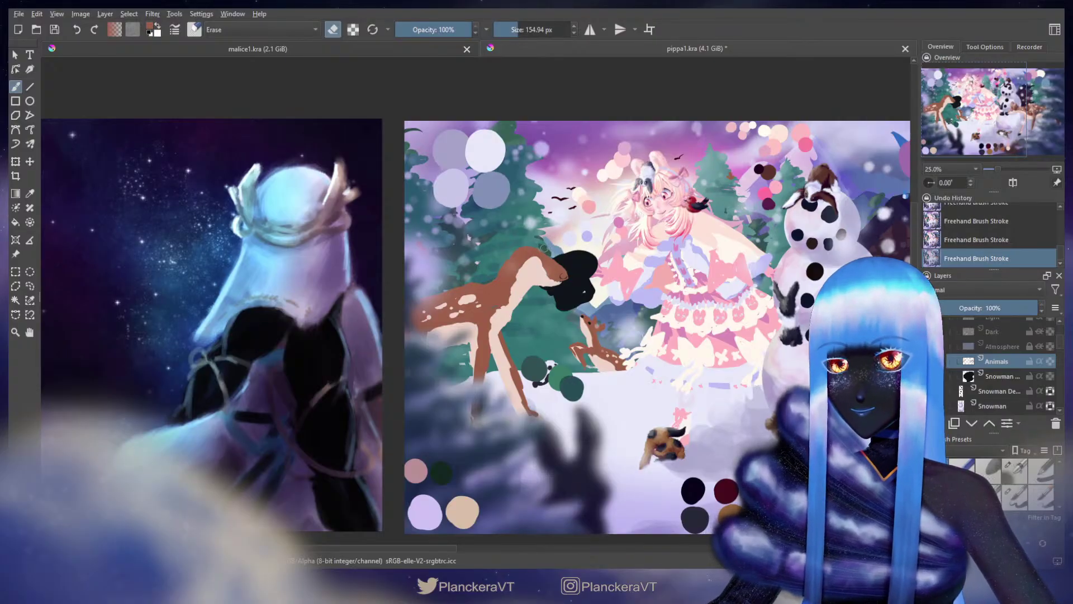
key(ctrl+z)
shift+drag(549, 245, 547, 251)
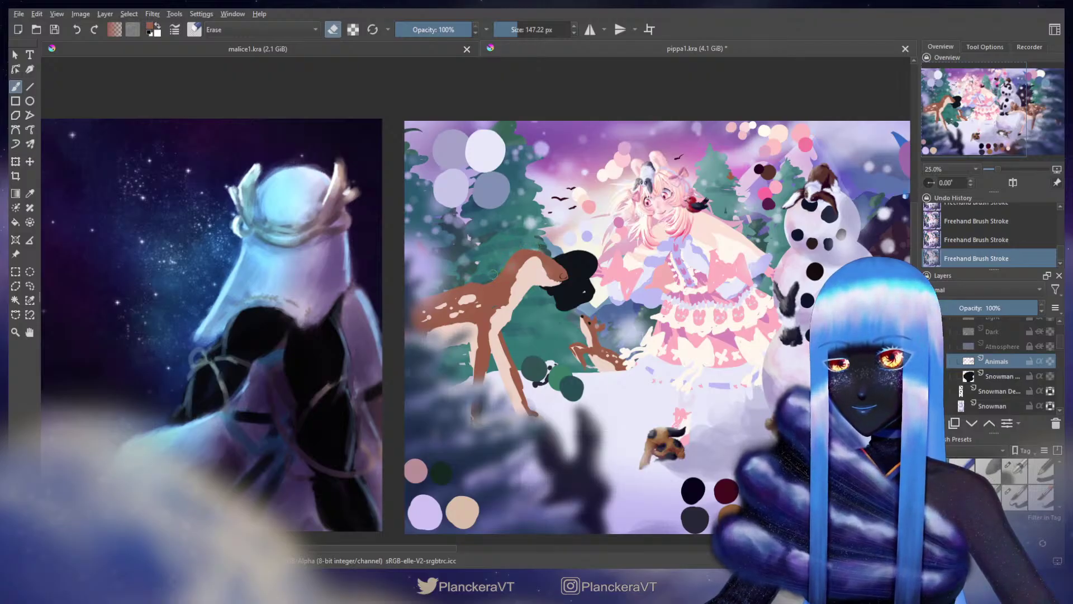
key(e)
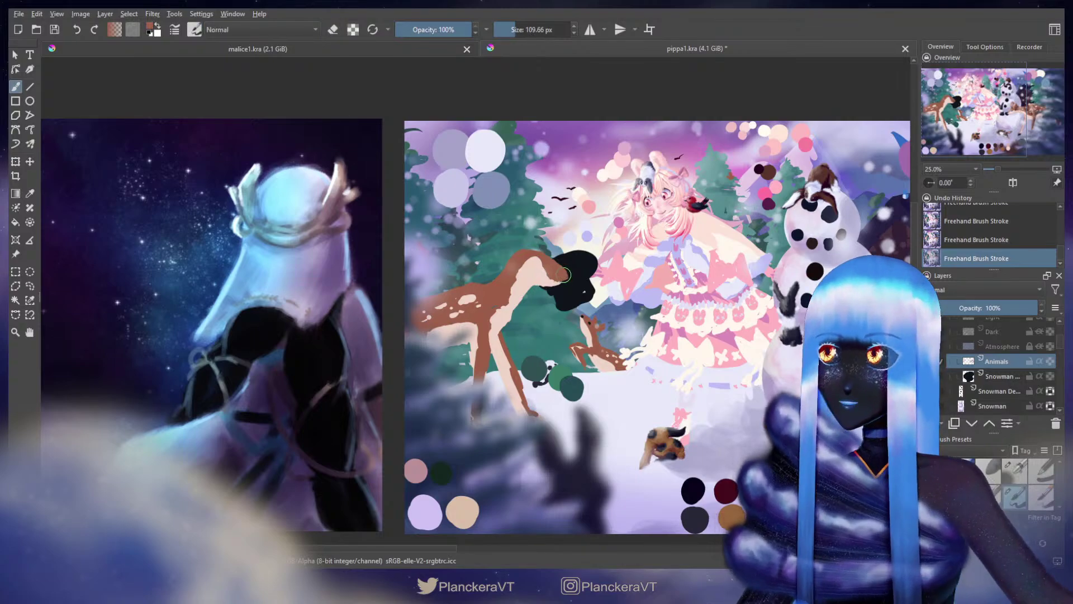
Step: Sample the deer's cream and repaint the cheek and lower muzzle at about 110 px, returning to brown
key(x)
ctrl+click(537, 270)
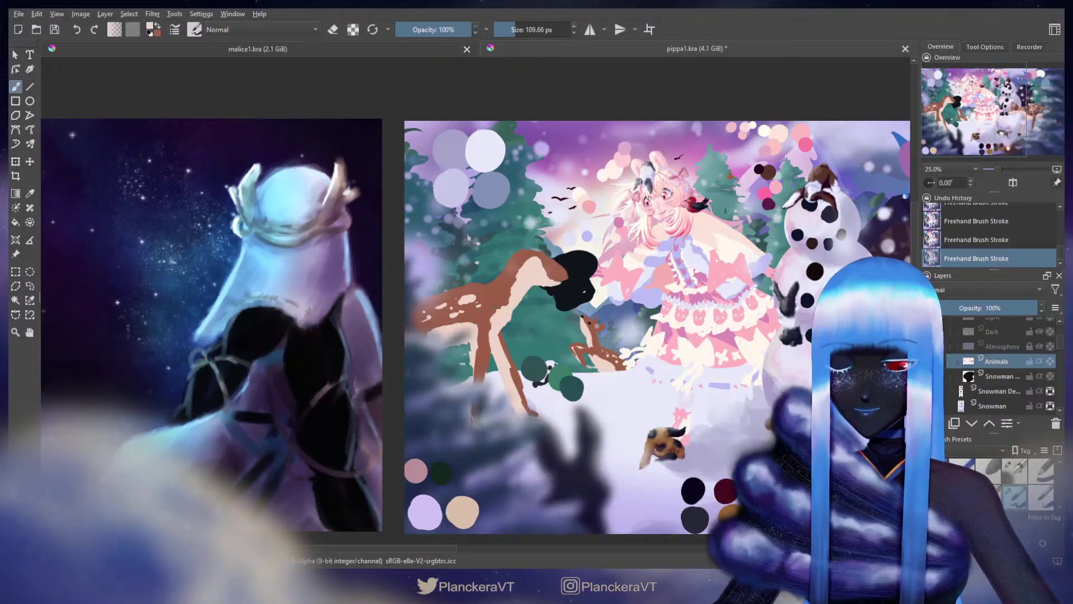
drag(537, 264, 555, 280)
key(x)
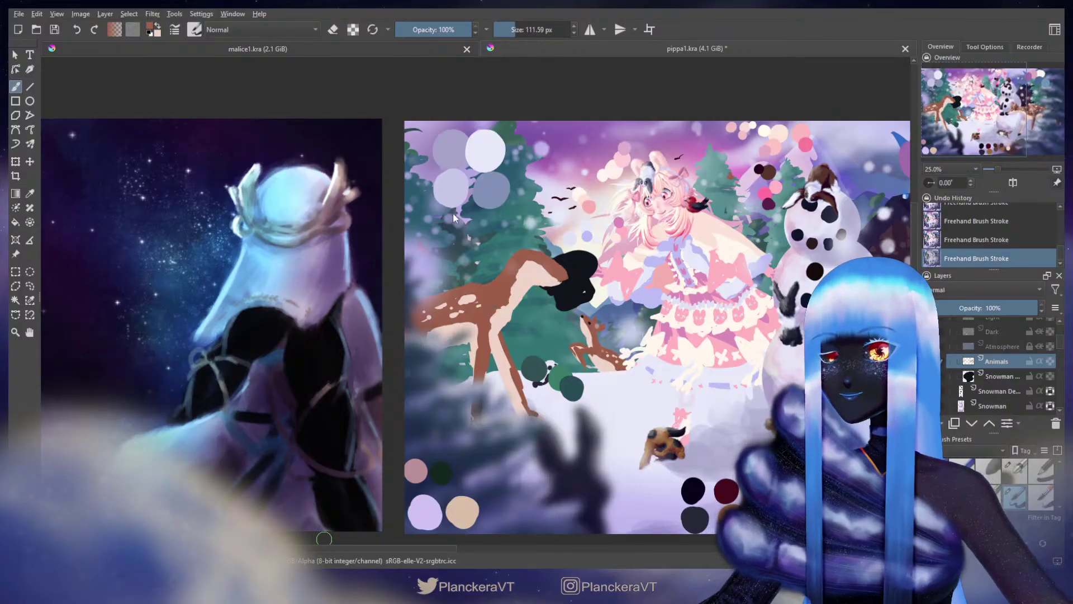
Step: Refine the deer's head outline with the eraser, reducing it to about 87 px and undoing and redoing a stroke
key(e)
key(bracketleft)
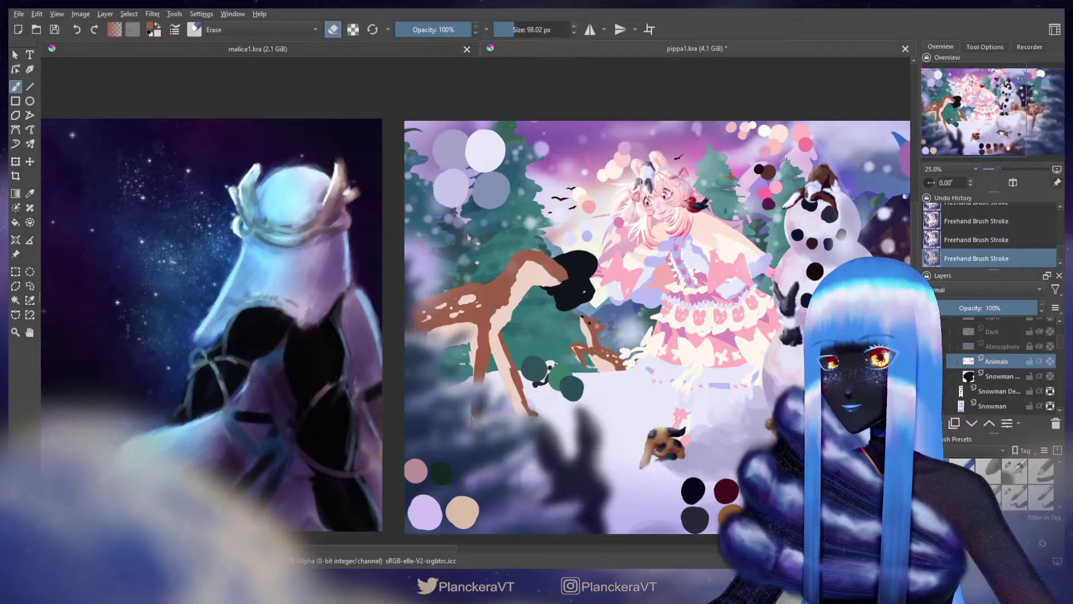
key(ctrl+z)
key(bracketleft)
key(ctrl+shift+z)
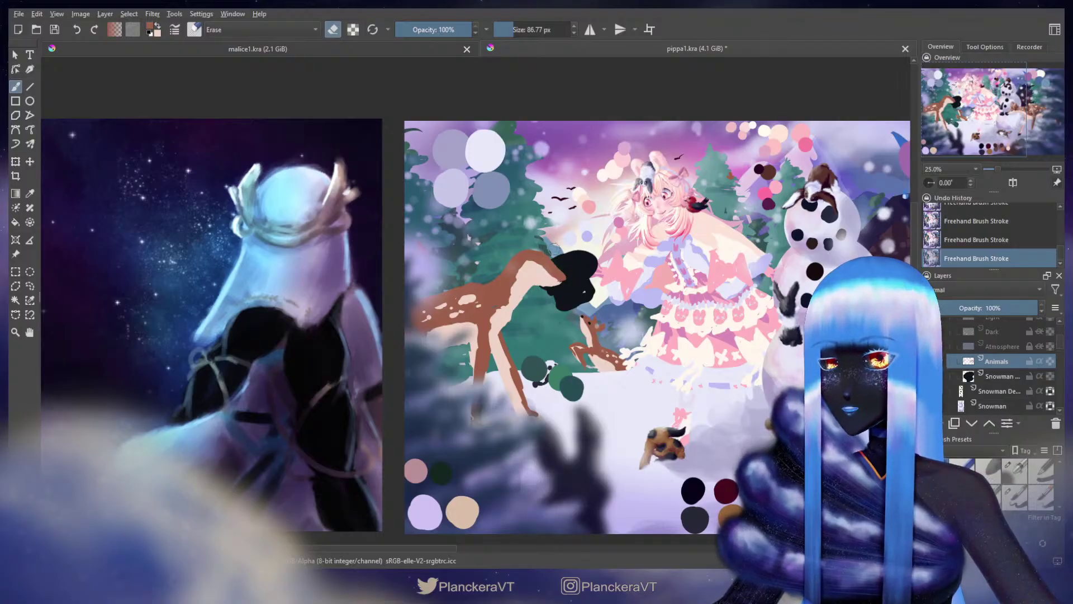
key(e)
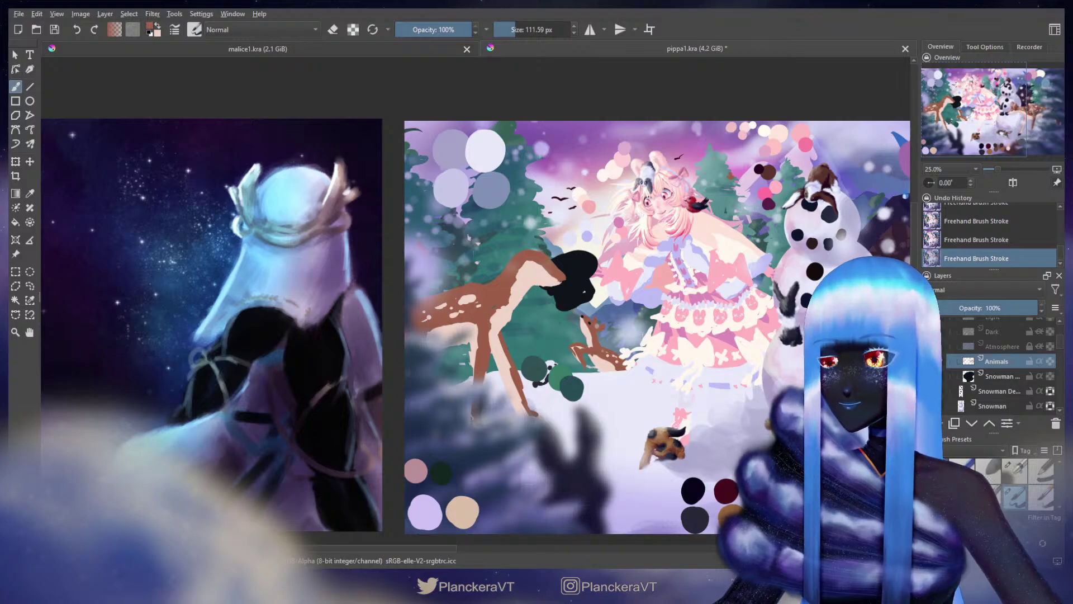
Step: Make the Animals group active and draw a freehand selection around the whole large deer
click(30, 286)
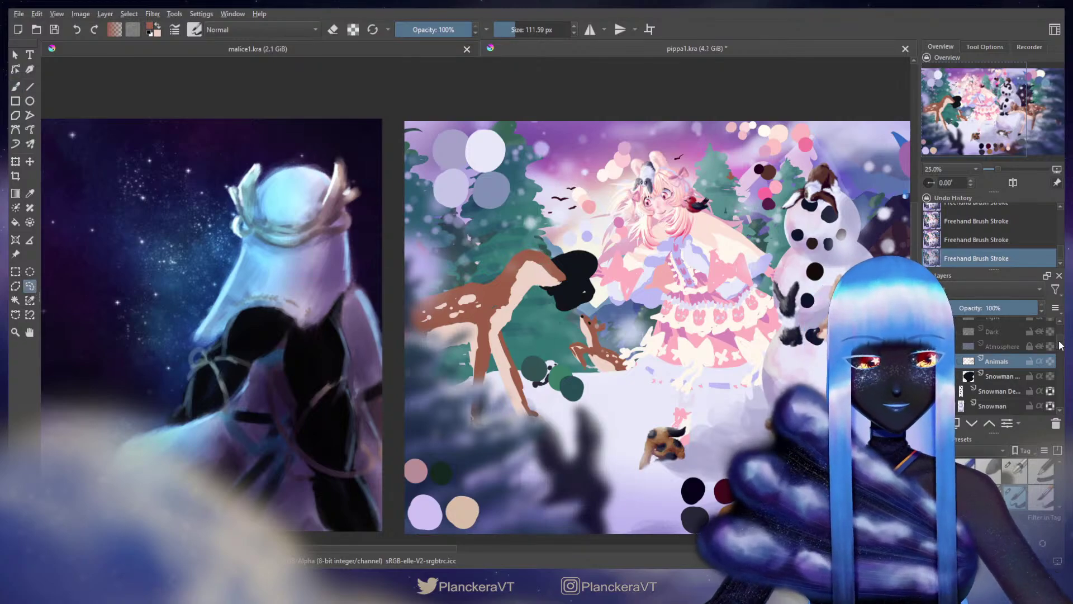
drag(1060, 344, 1062, 339)
click(1003, 334)
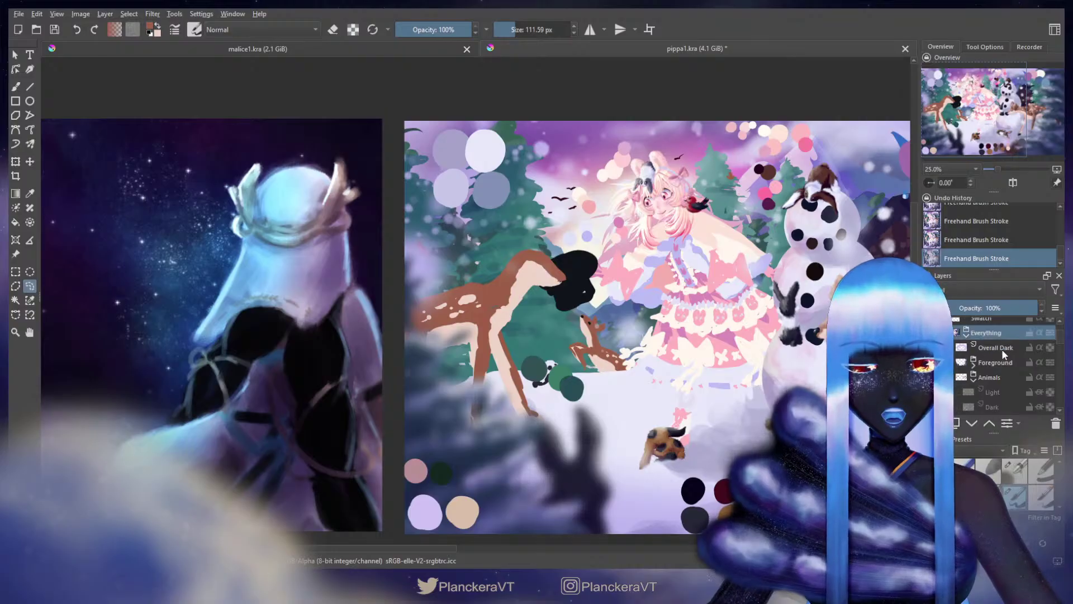
click(1001, 376)
mouse_move(564, 236)
mouse_down()
mouse_move(564, 336)
mouse_move(523, 360)
mouse_move(532, 397)
mouse_move(561, 430)
mouse_move(480, 490)
mouse_move(337, 464)
mouse_move(324, 303)
mouse_move(390, 237)
mouse_move(423, 268)
mouse_move(460, 262)
mouse_move(525, 231)
mouse_up()
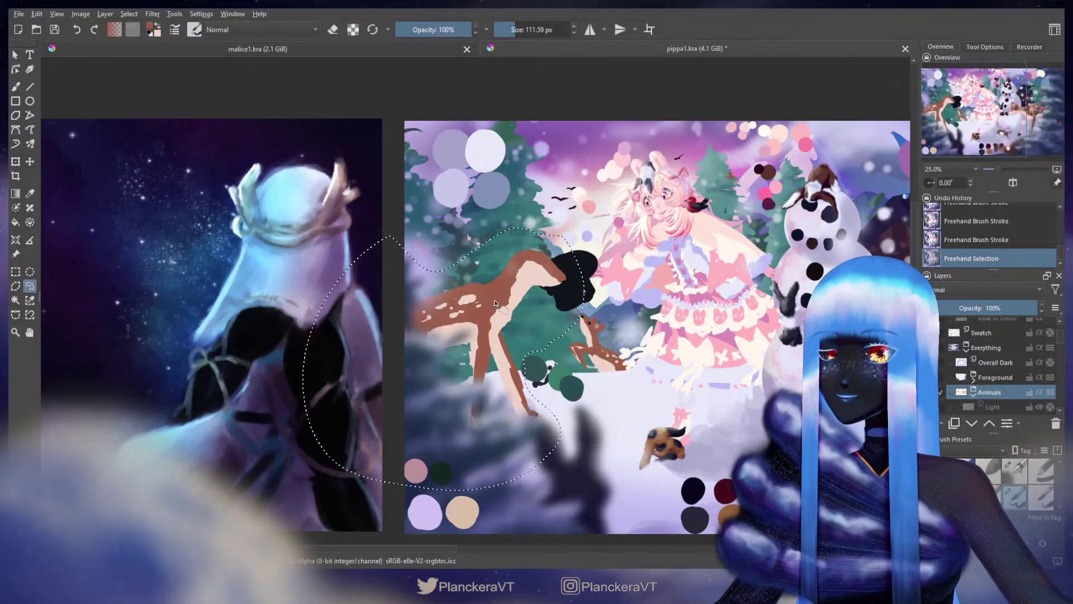
Step: Nudge the selected deer slightly with the Move tool and start a free transform on it
key(t)
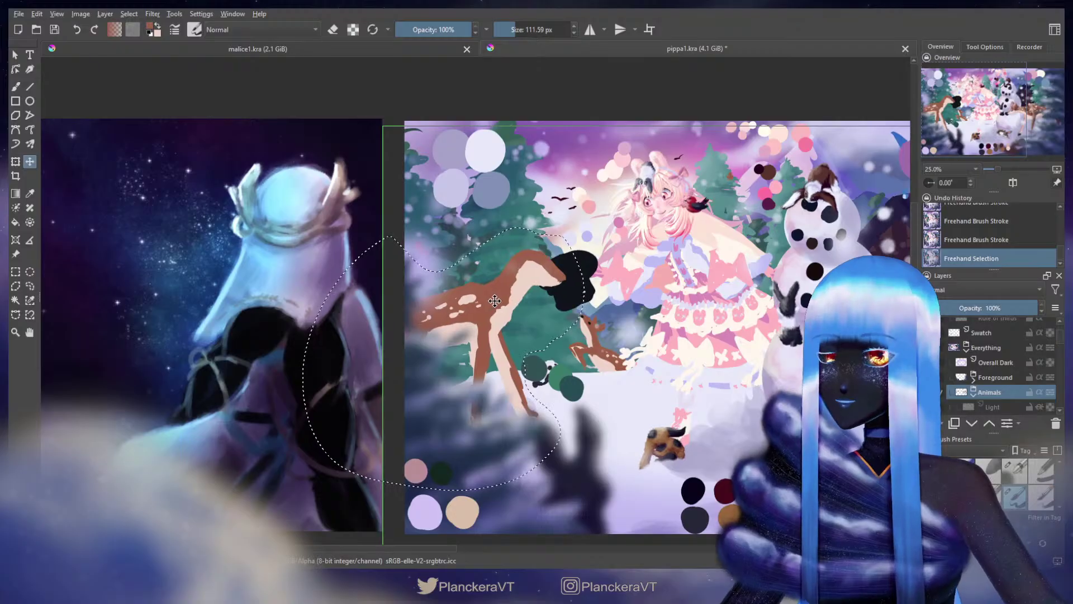
drag(491, 302, 494, 301)
key(ctrl+t)
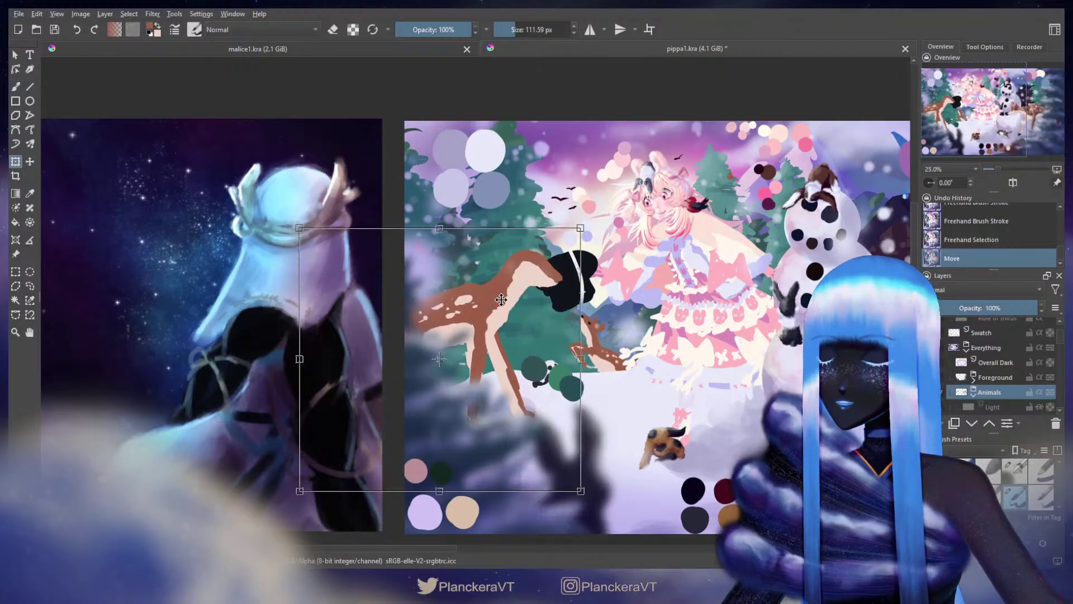
key(b)
Step: Lock the Snowman layer directly below the Animals layer, transform the selected deer to adjust its placement, and deselect
drag(1061, 344, 1060, 351)
click(1030, 406)
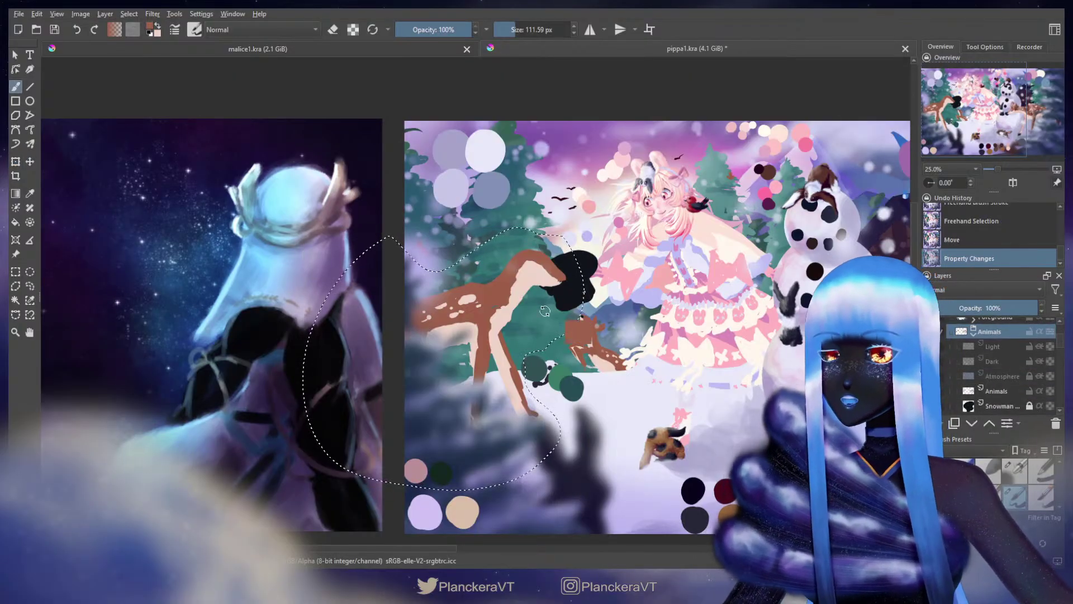
key(ctrl+t)
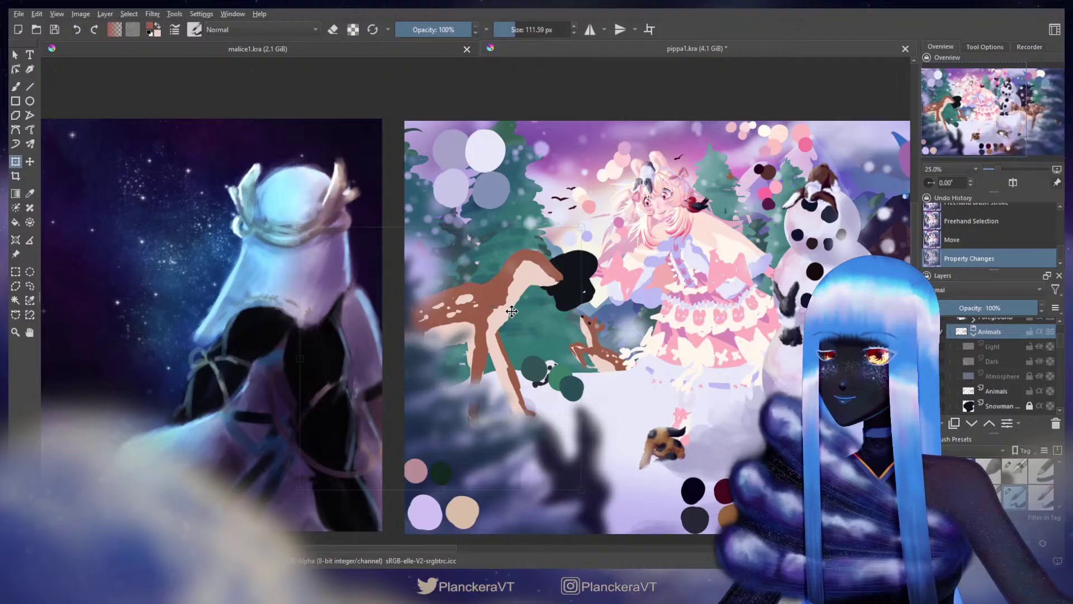
key(b)
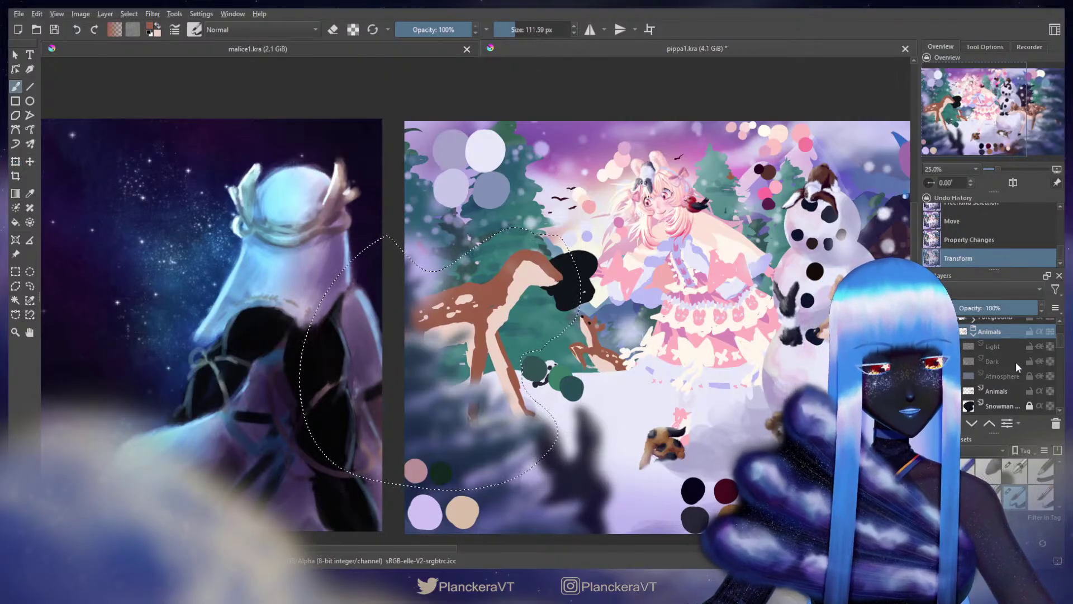
key(ctrl+shift+a)
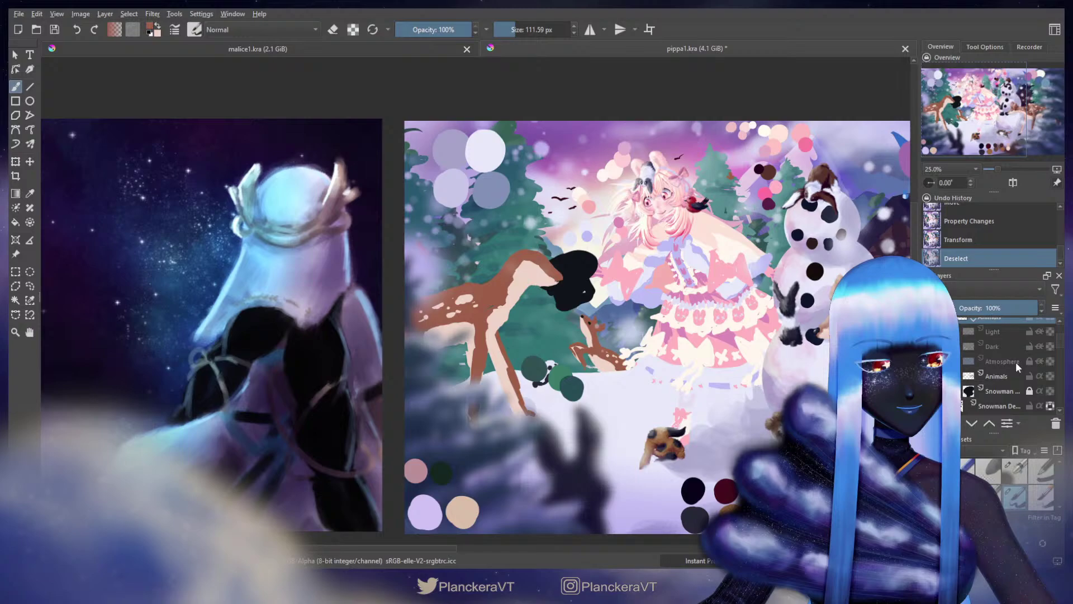
Step: Unlock the Snowman layer below Animals and make the Animals paint layer inside the group active
click(1030, 391)
scroll(1055, 372, up, 1)
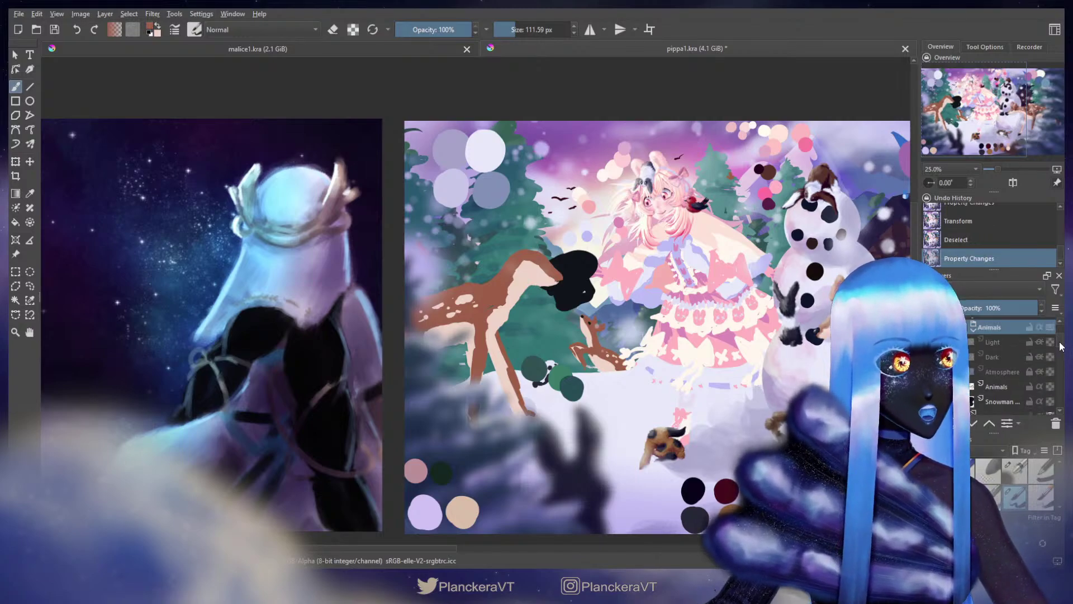
click(1000, 386)
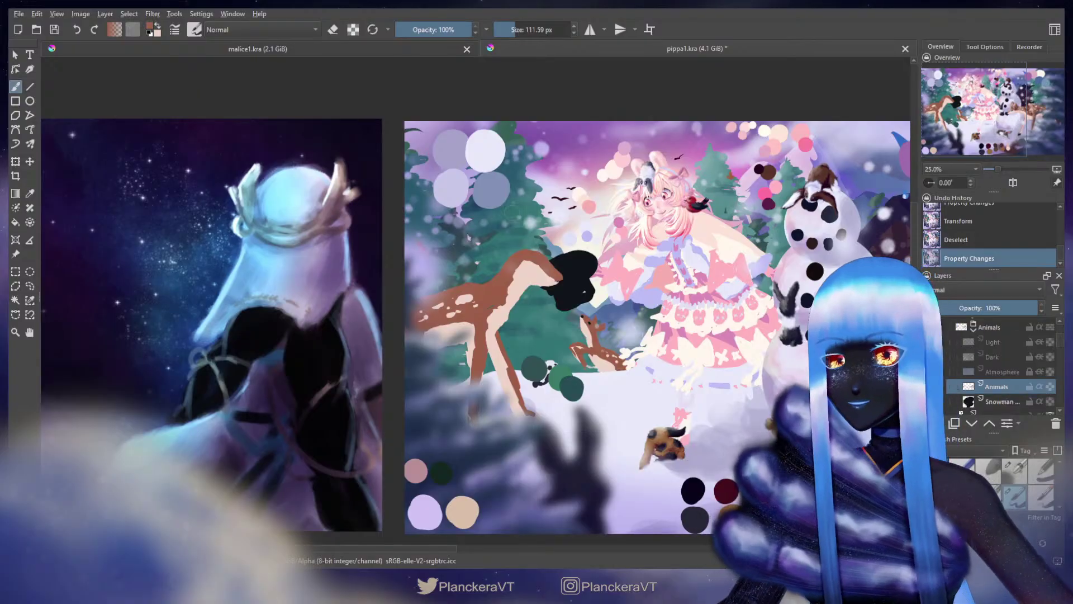
Step: Reduce the brush to about 108 px and extend the deer's snout with reddish brown strokes at its tip
key(bracketleft)
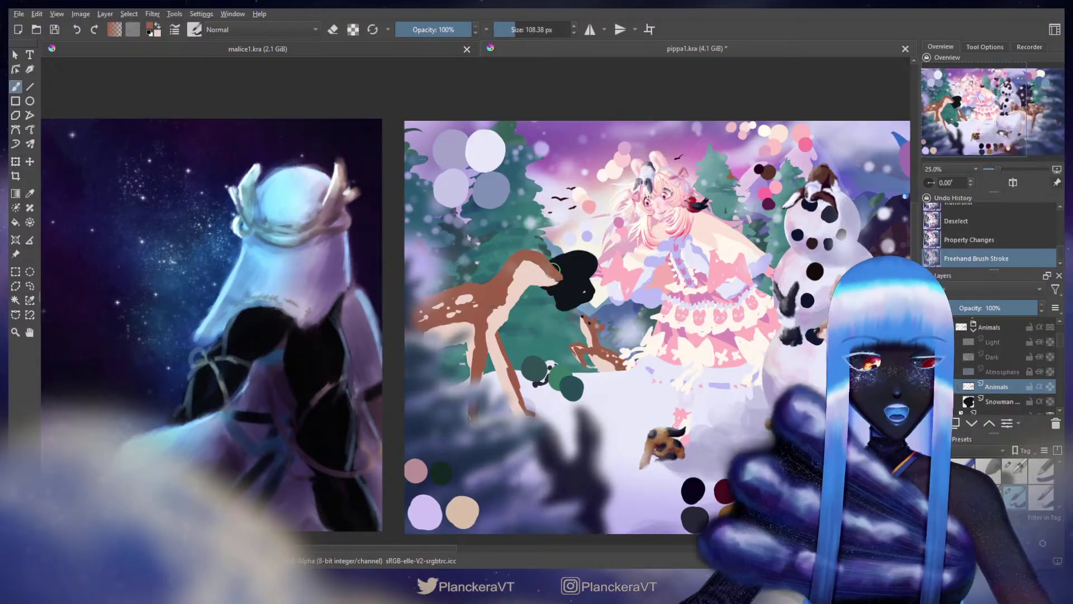
drag(556, 266, 553, 272)
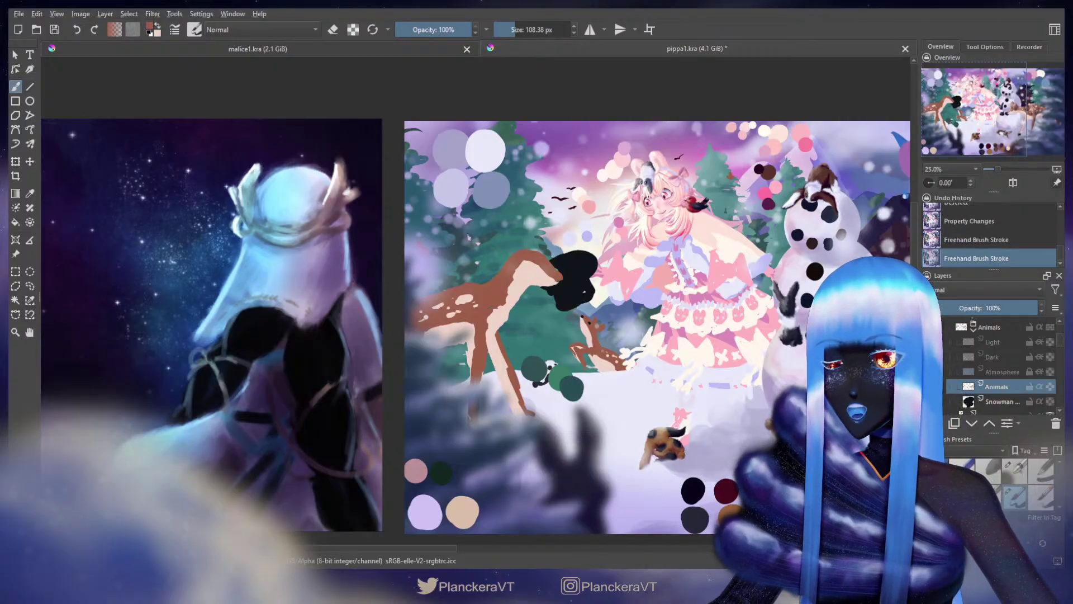
drag(555, 272, 551, 283)
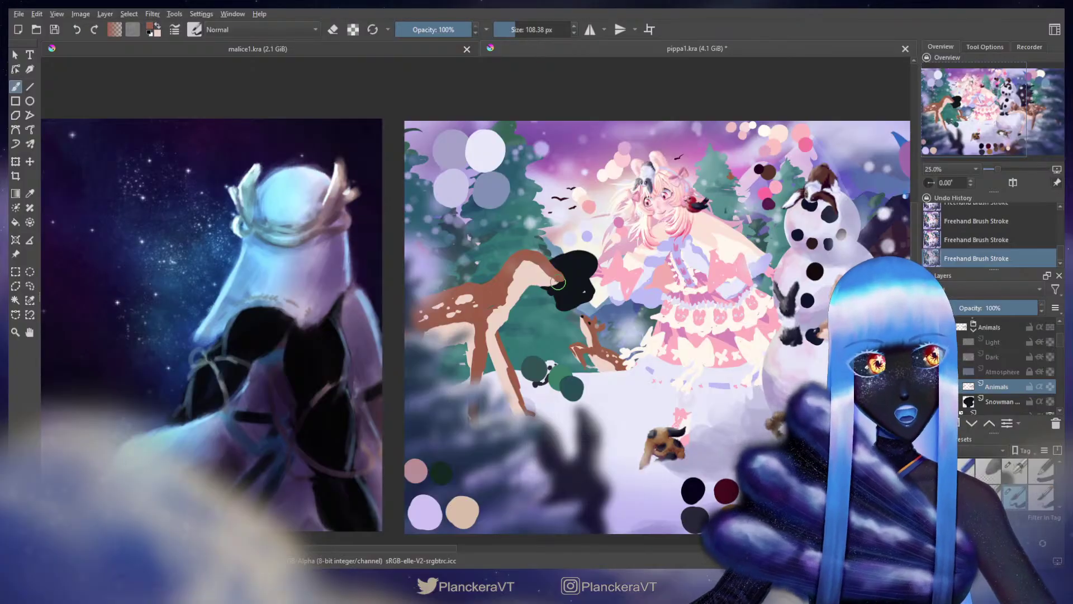
Step: Trim the snout's upper and lower edges with the eraser at about 97 to 105 px, undoing stray strokes and returning to painting
key(e)
key(])
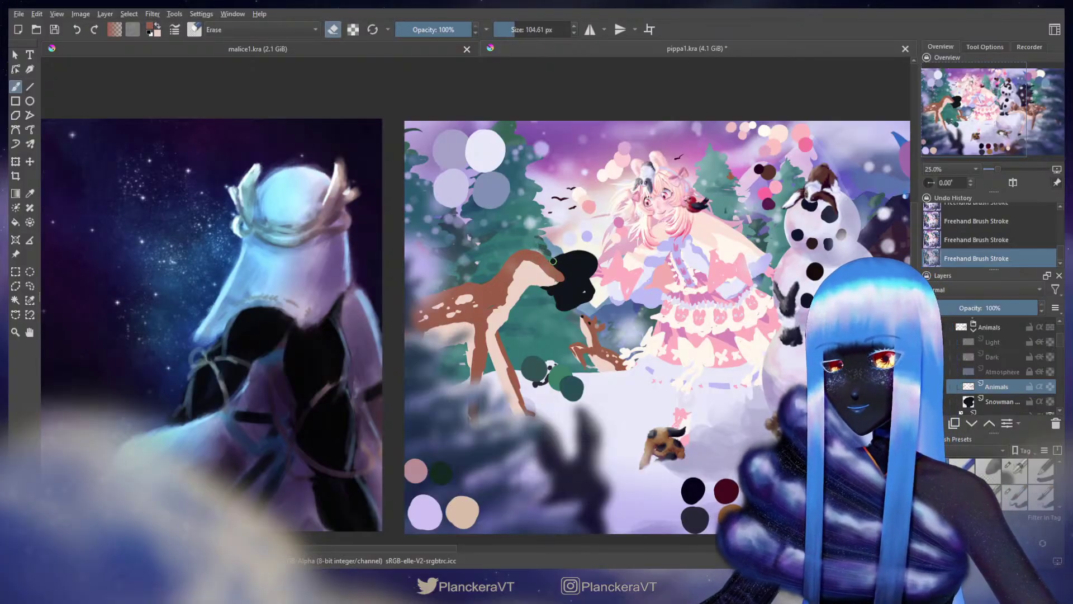
key(ctrl+z)
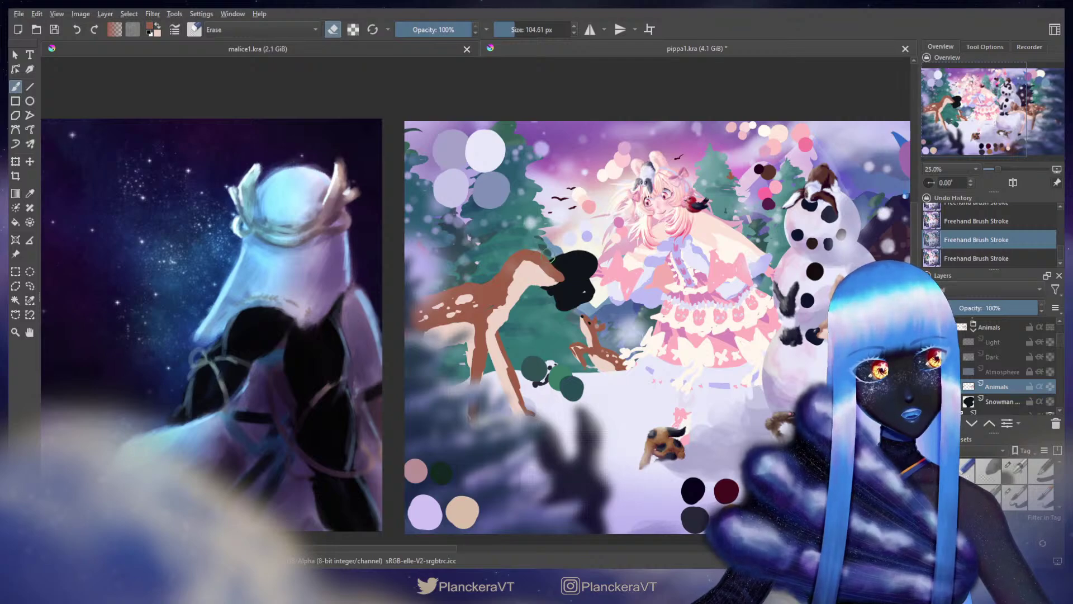
drag(549, 256, 541, 250)
key(ctrl+z)
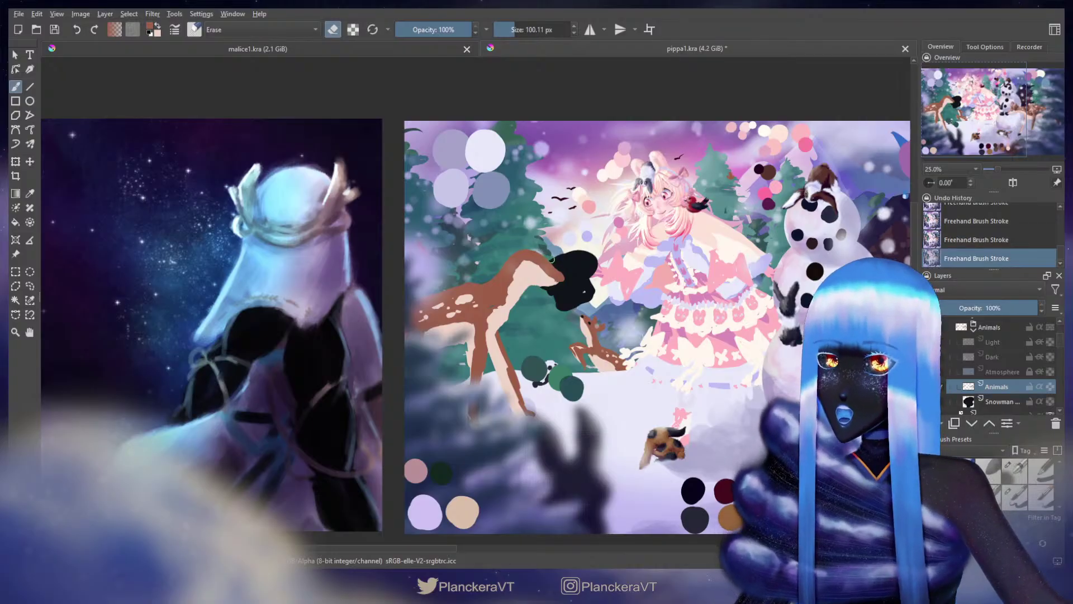
drag(563, 287, 544, 288)
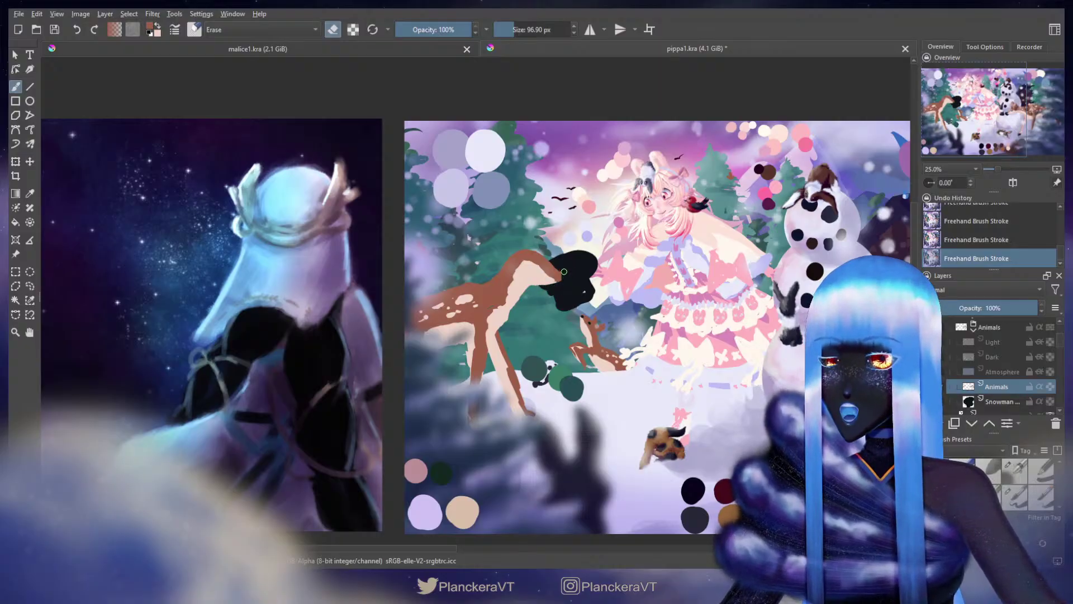
key(e)
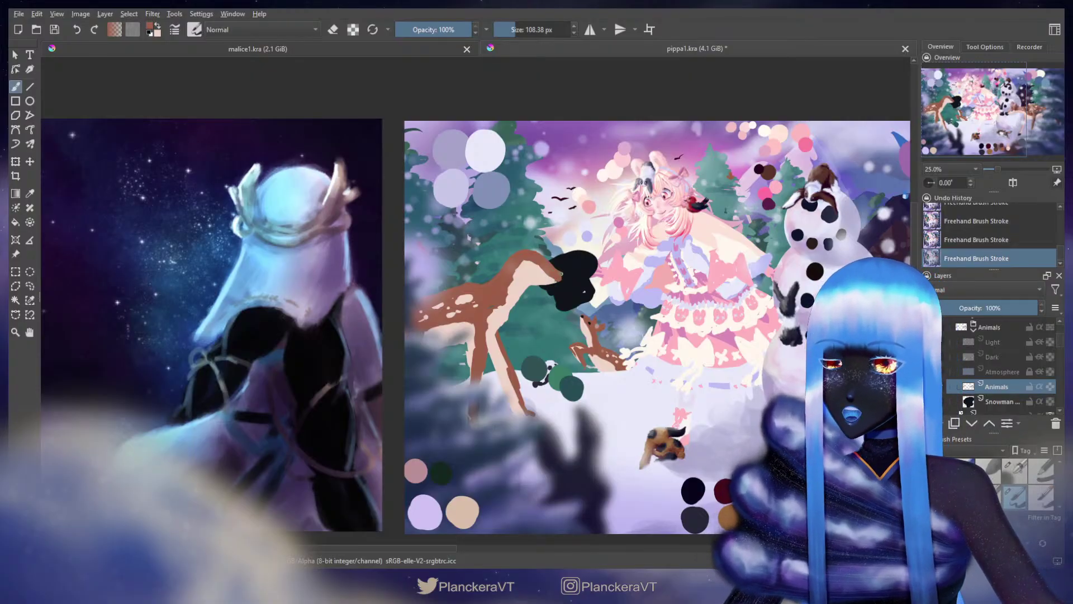
key(ctrl+z)
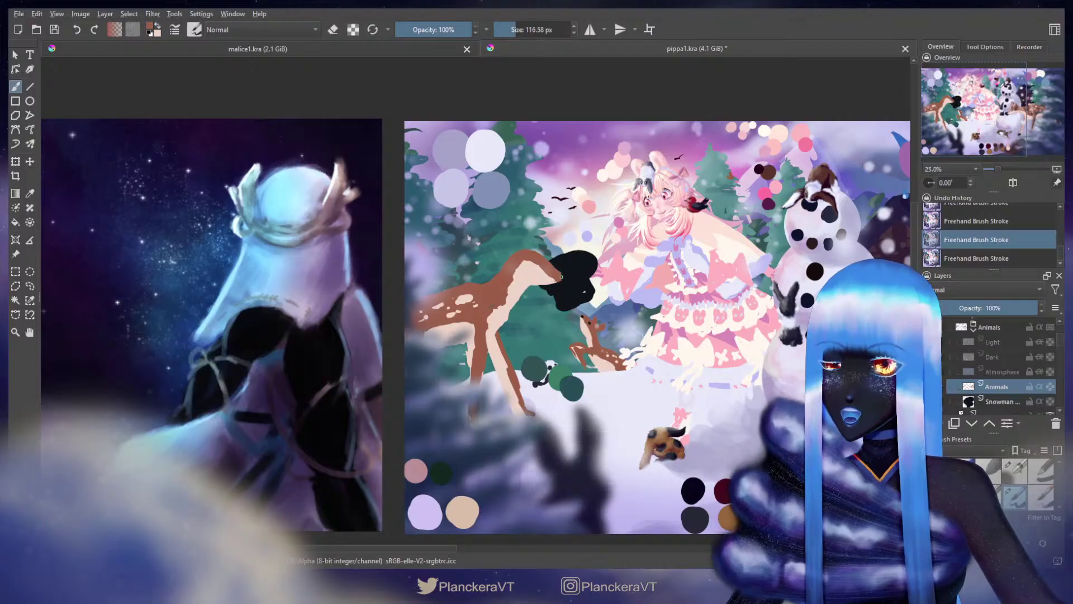
Step: Refine the tip of the deer's snout with the brush at about 116 px and trim its upper edge with the eraser at about 97 px
key(ctrl+shift+z)
key(x)
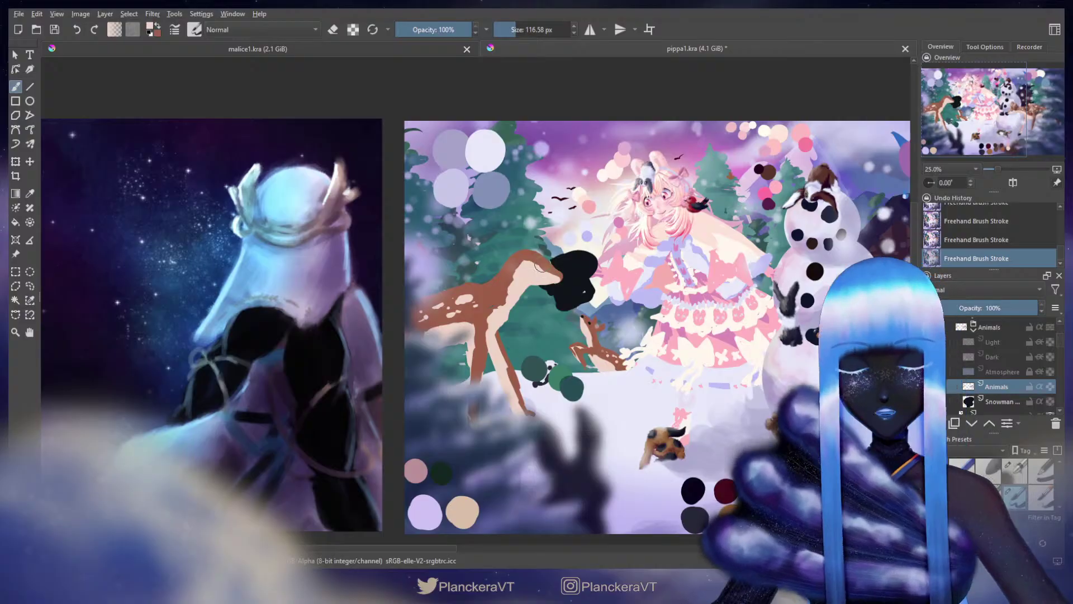
key(x)
drag(550, 265, 556, 278)
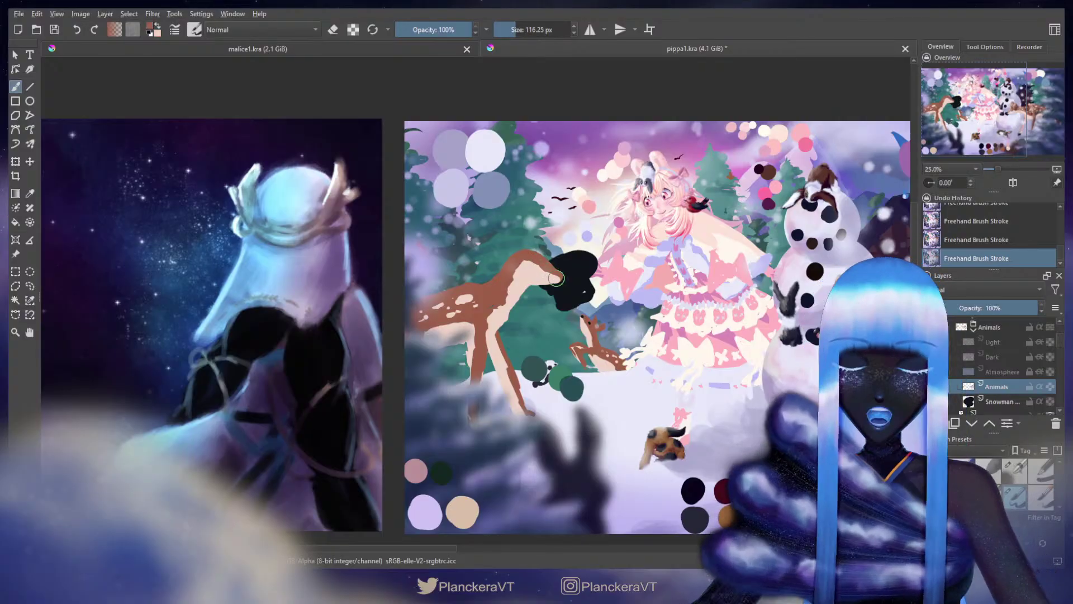
key(e)
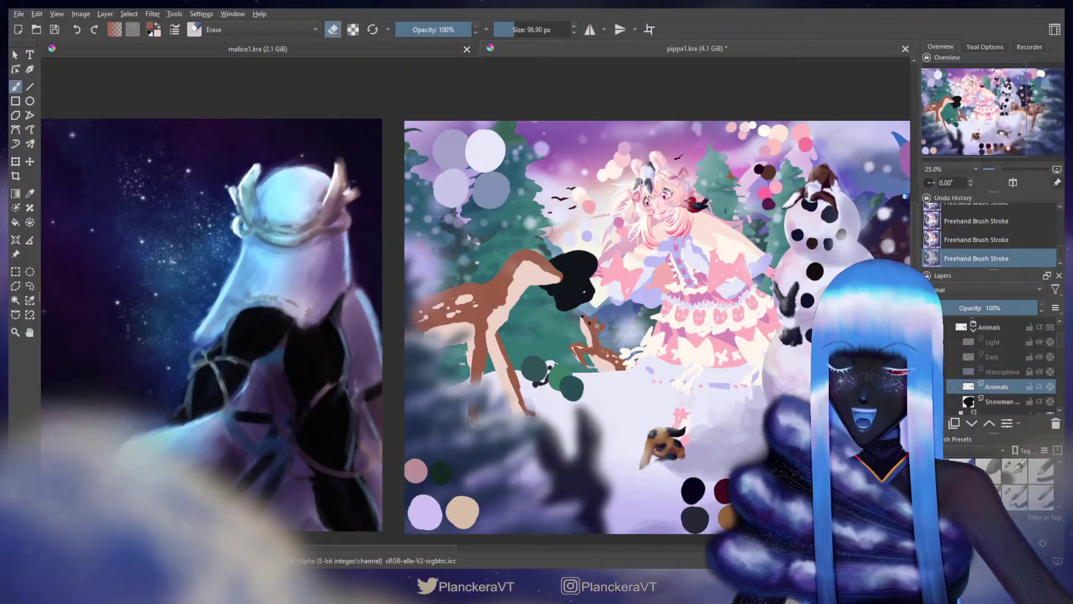
drag(544, 252, 561, 267)
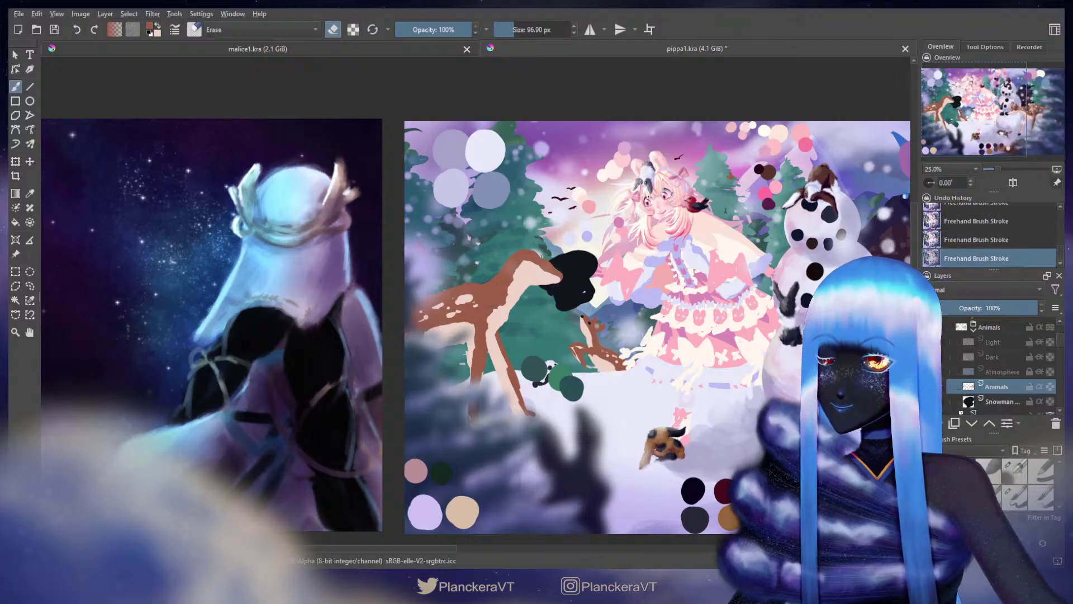
key(ctrl+z)
key(ctrl+shift+z)
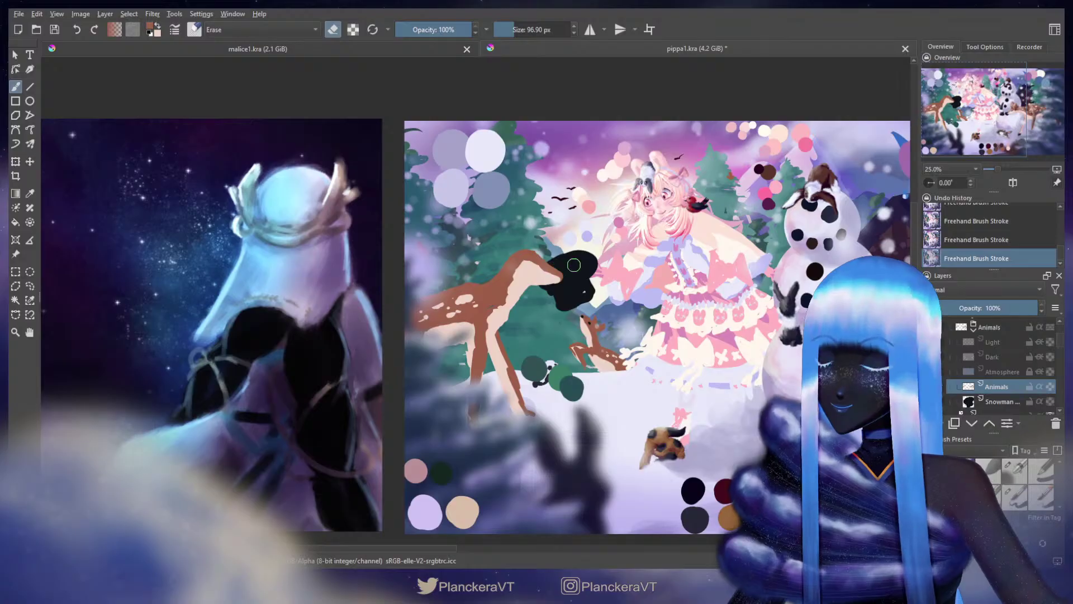
Step: Touch up the deer's head and neck in reddish brown and cream, enlarging the brush to about 133 px and comparing strokes through undo and redo
key(e)
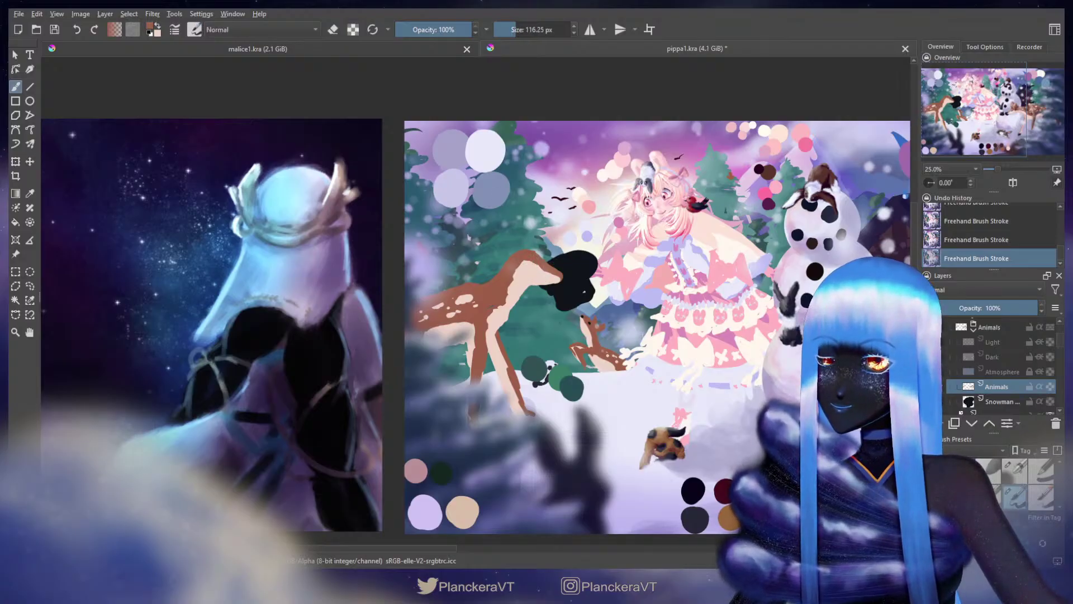
key(ctrl+z)
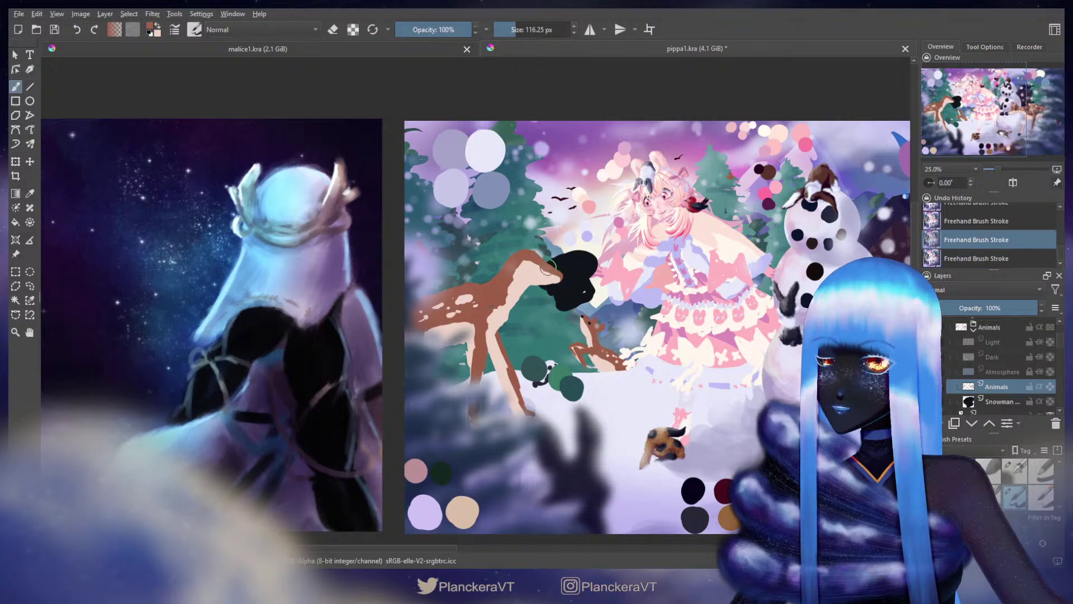
key(ctrl+shift+z)
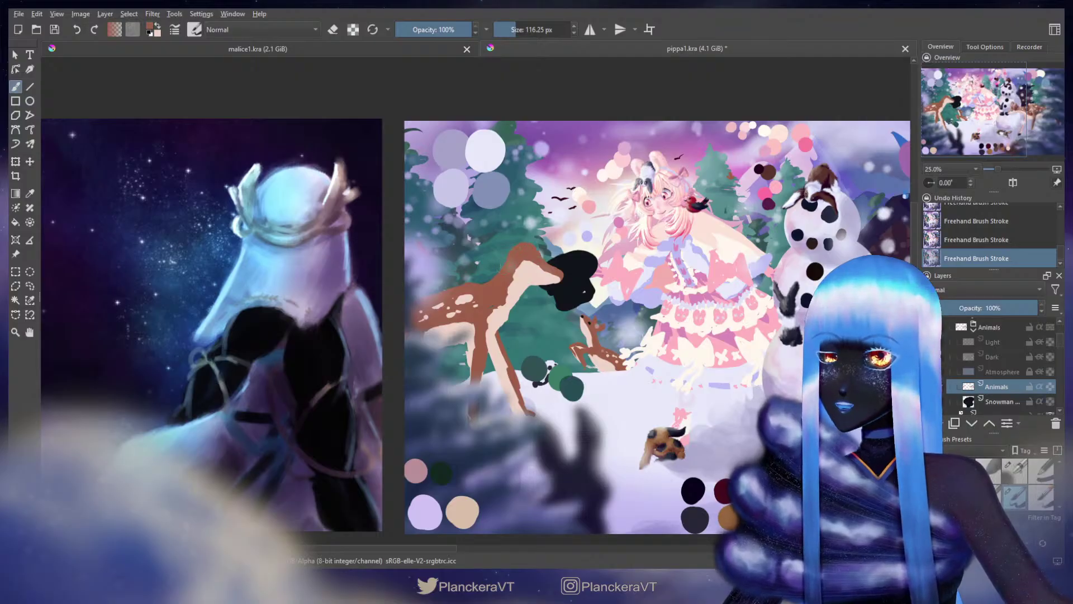
key(ctrl+z)
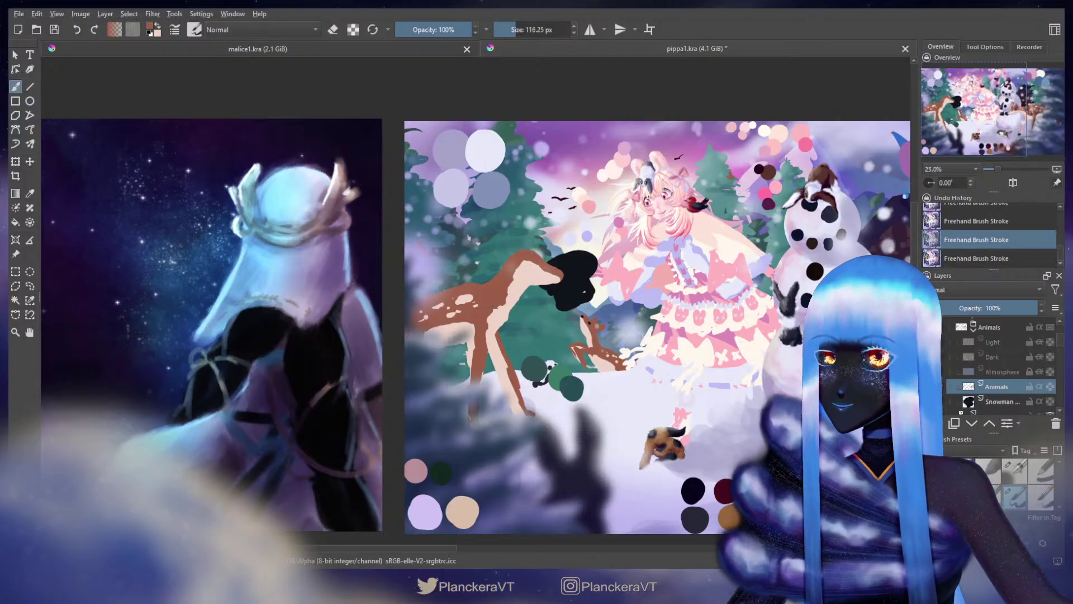
key(e)
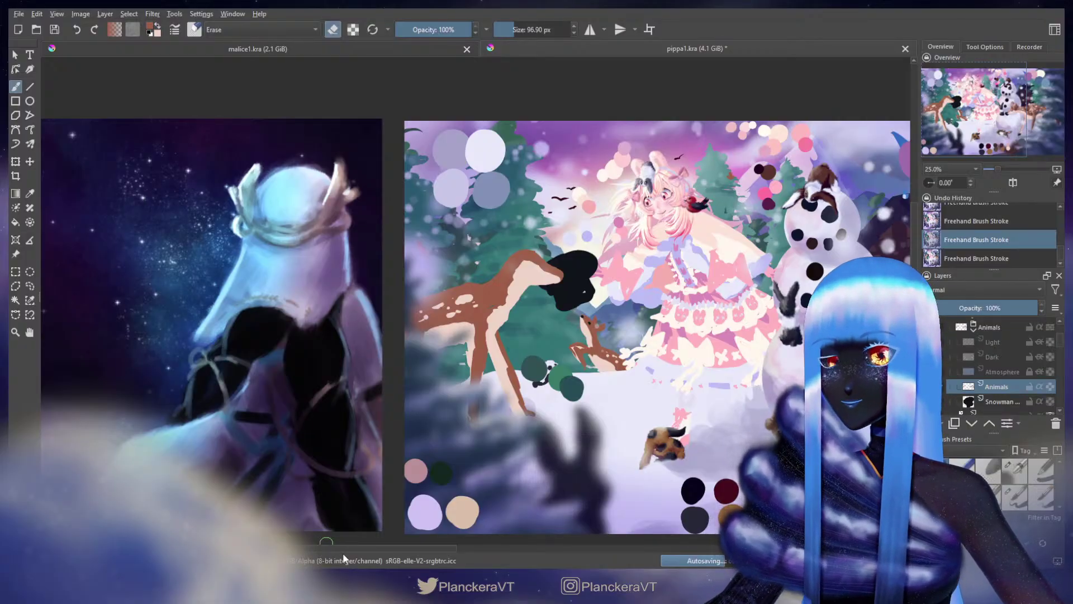
key(e)
key(ctrl+shift+z)
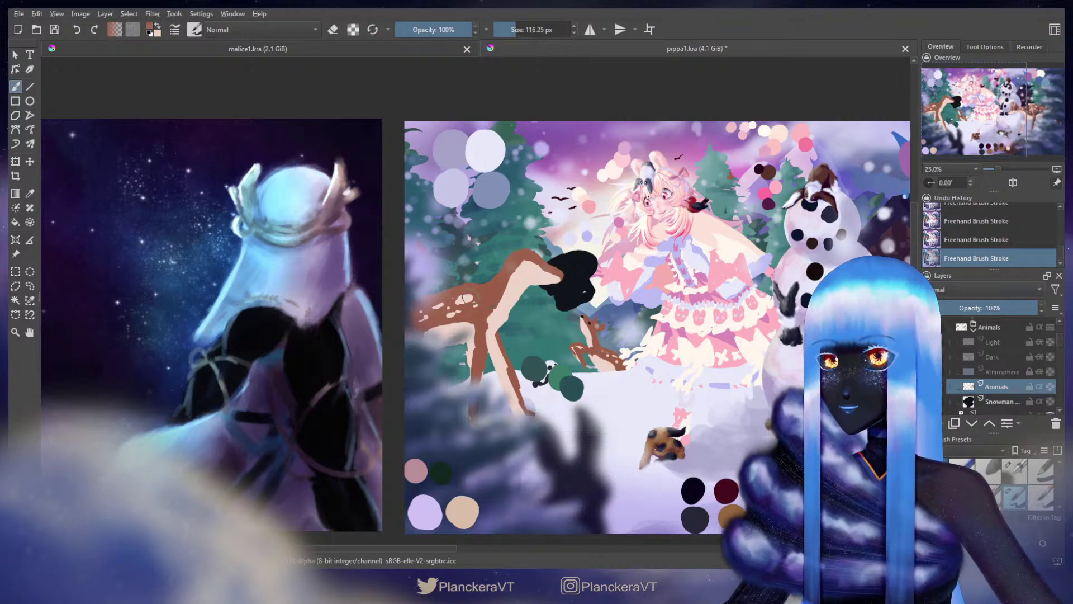
key(ctrl+z)
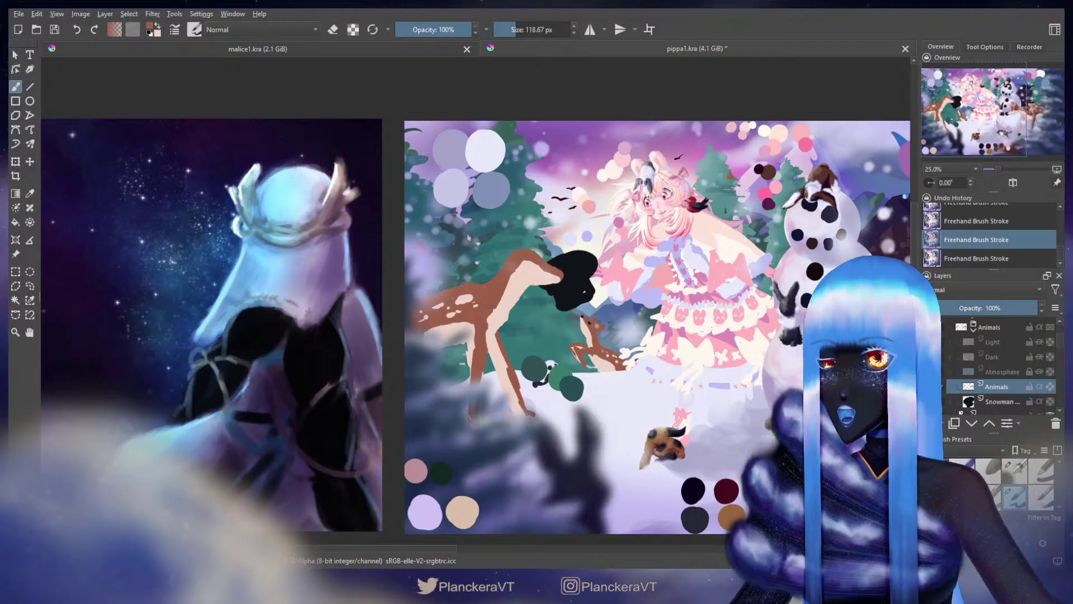
key(ctrl+shift+z)
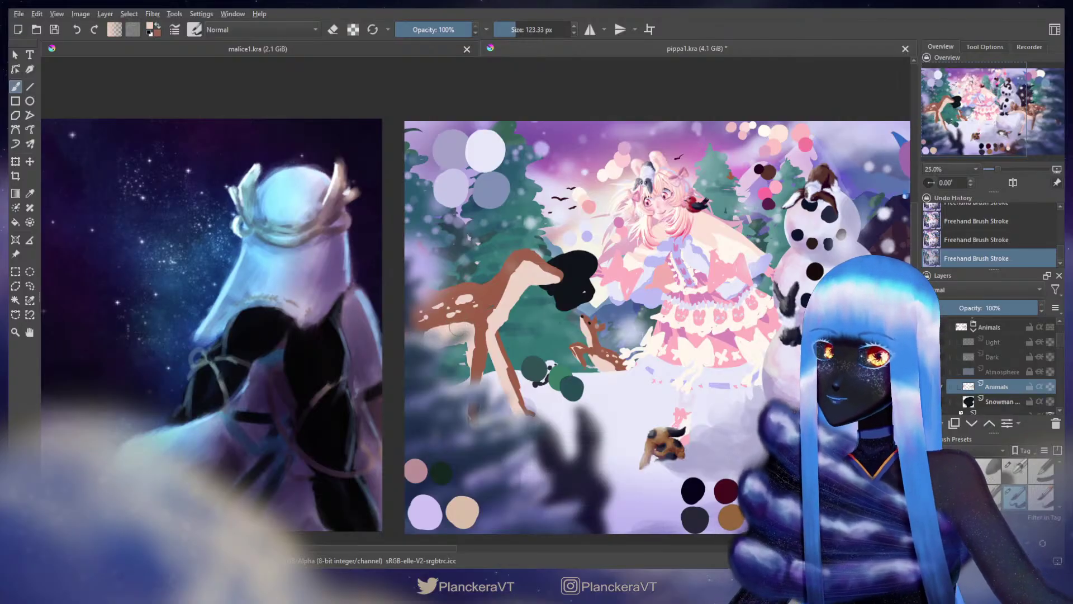
key(bracketright)
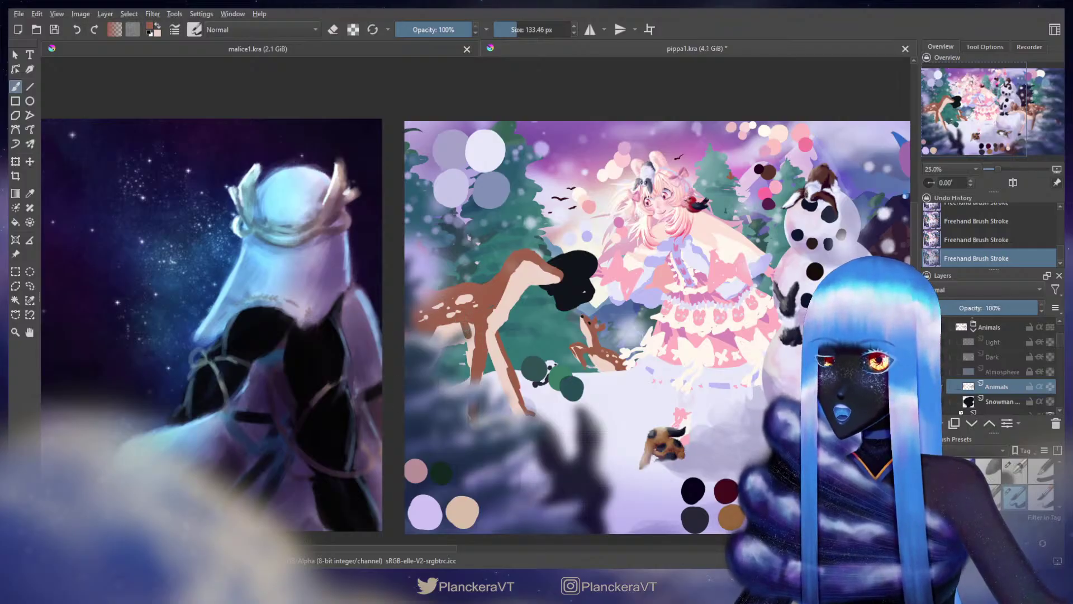
key(ctrl+z)
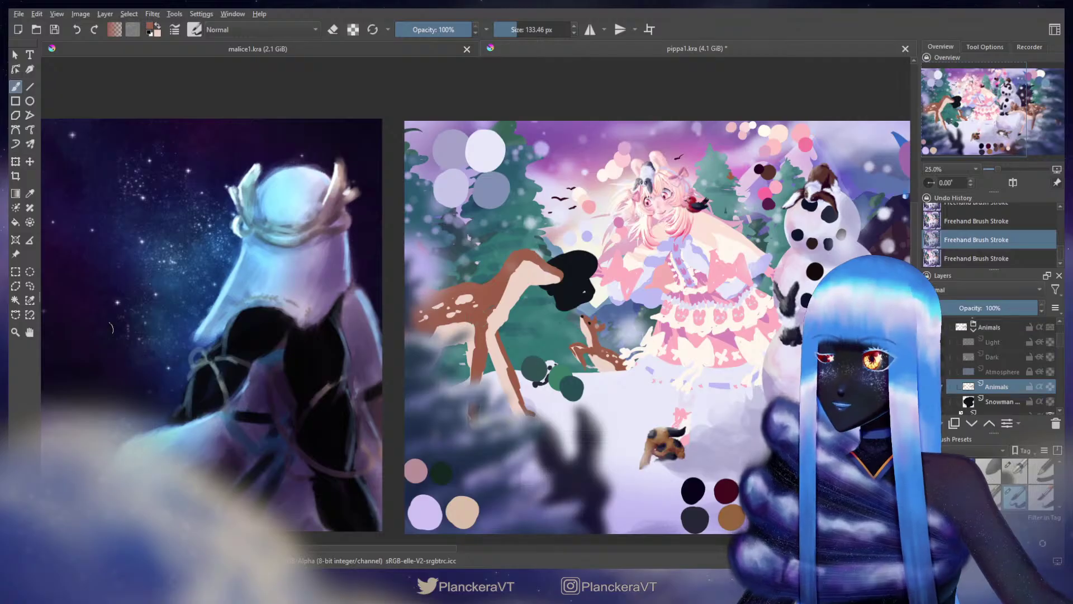
Step: Outline the large deer's nearer front leg with a freehand selection, move and transform it within the Animals group, and deselect
click(31, 287)
mouse_move(463, 346)
mouse_down()
mouse_move(473, 317)
mouse_move(485, 320)
mouse_move(491, 458)
mouse_move(444, 418)
mouse_move(447, 369)
mouse_move(481, 364)
mouse_move(474, 356)
mouse_move(512, 363)
mouse_move(467, 364)
mouse_up()
key(t)
click(982, 343)
key(ctrl+t)
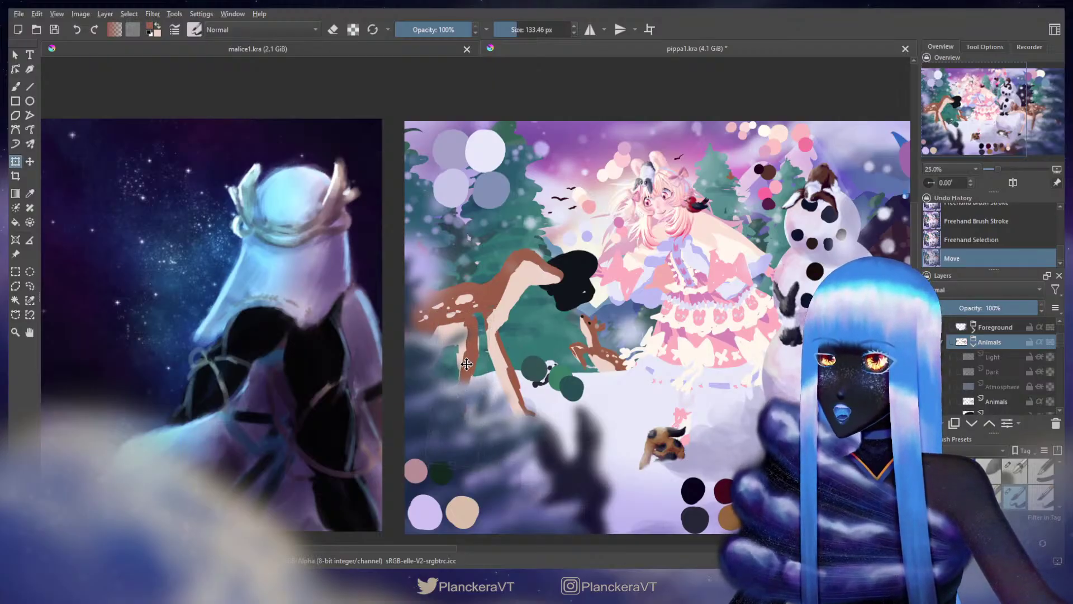
key(b)
key(ctrl+shift+a)
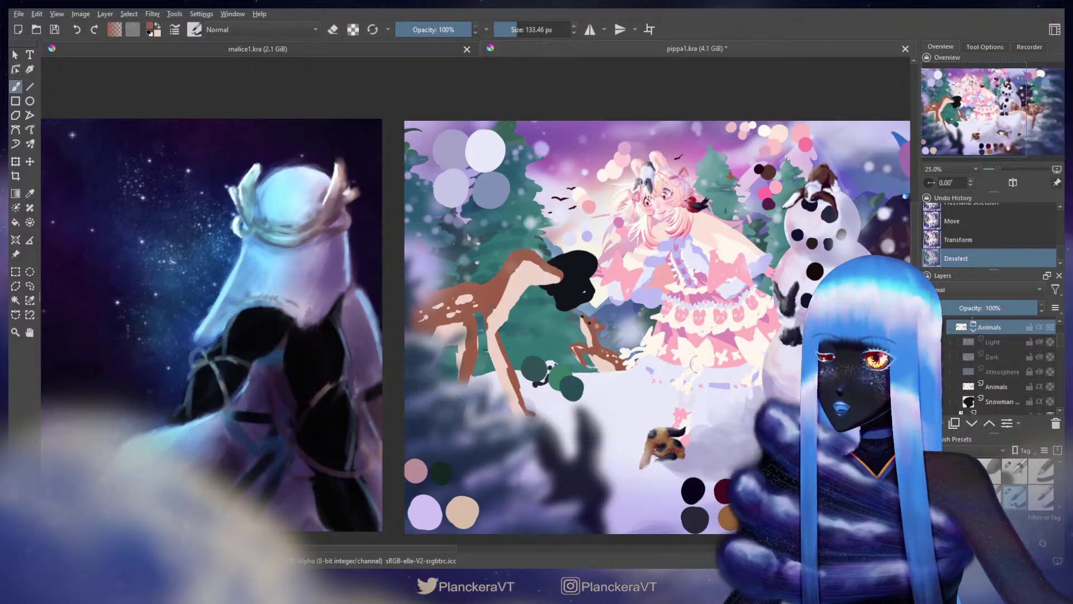
Step: Activate the Animals paint layer and fill the gap between the moved leg and the deer's chest with reddish brown strokes
click(998, 387)
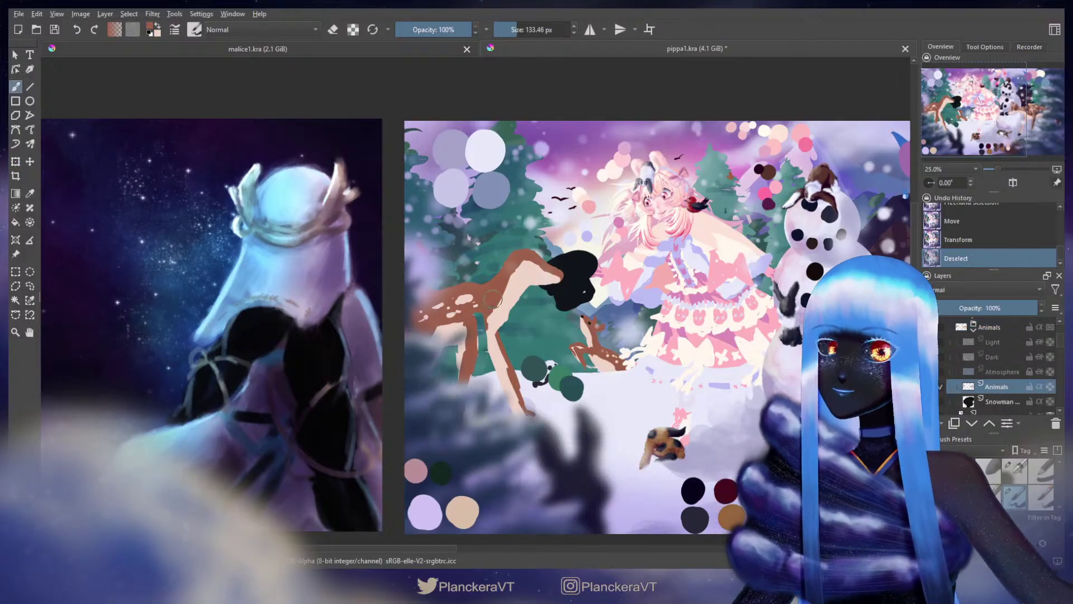
mouse_move(476, 318)
mouse_down()
mouse_move(486, 323)
mouse_move(489, 311)
mouse_move(487, 324)
mouse_up()
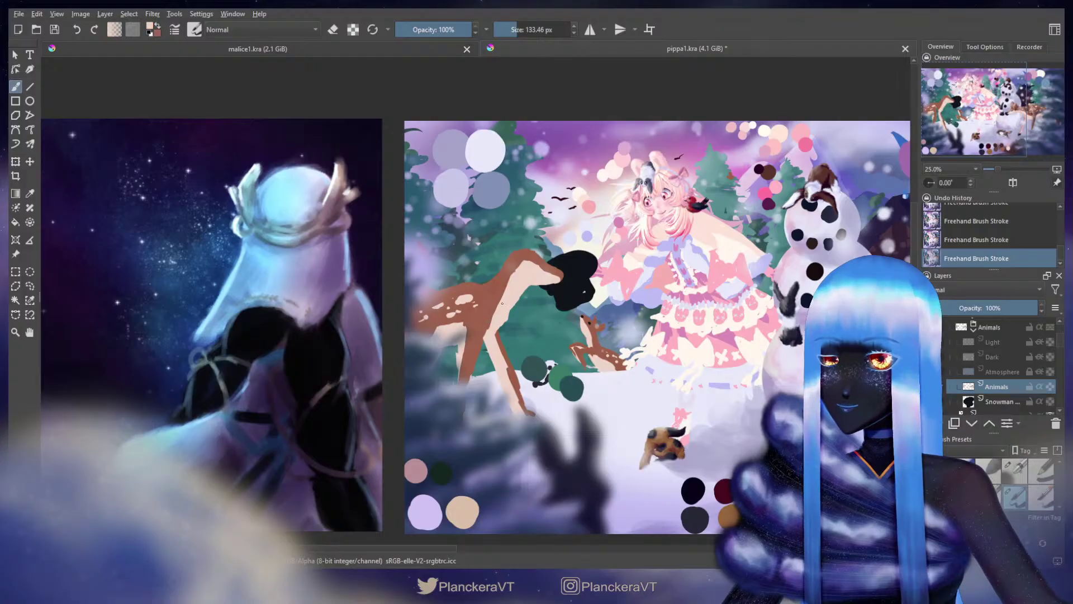
key(ctrl+z)
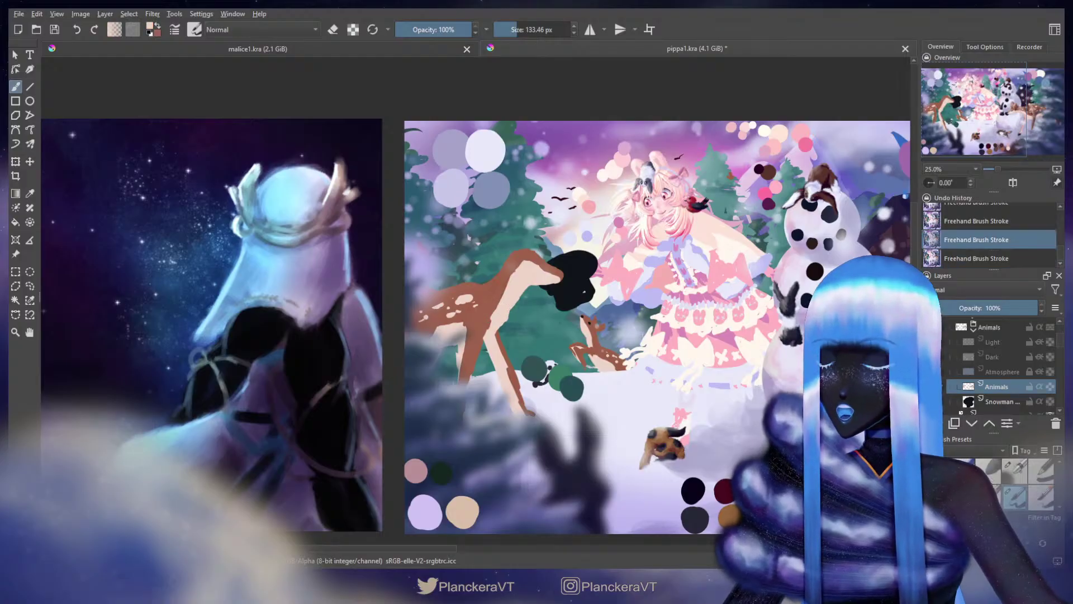
key(ctrl+shift+z)
Step: Reshape the edge between the cream chest and brown shoulder with the brush at about 133 px, trimming with the eraser and comparing recent strokes
key(e)
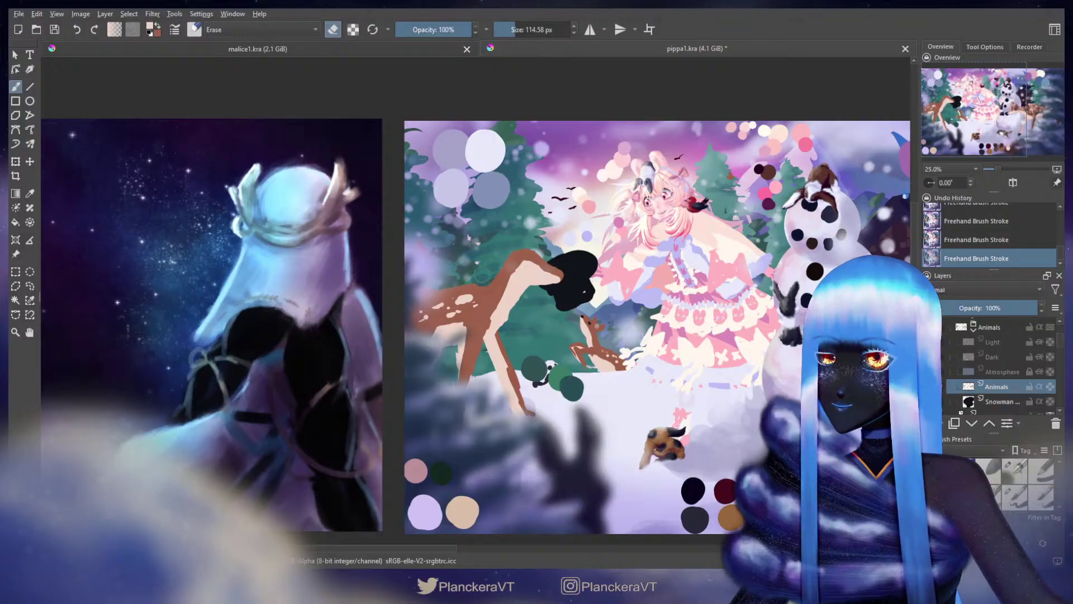
key(slash)
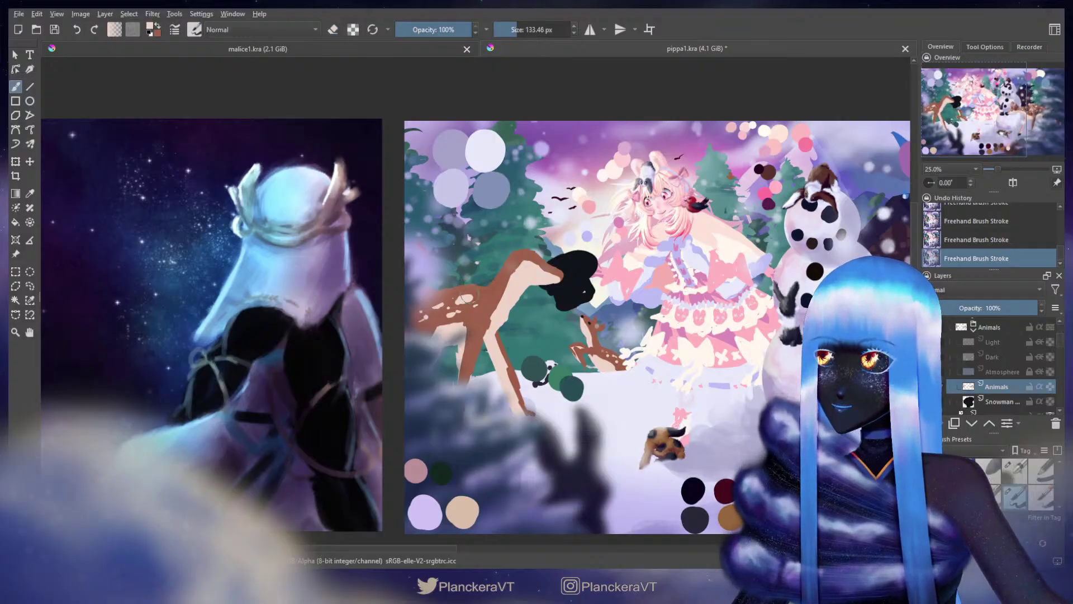
key(x)
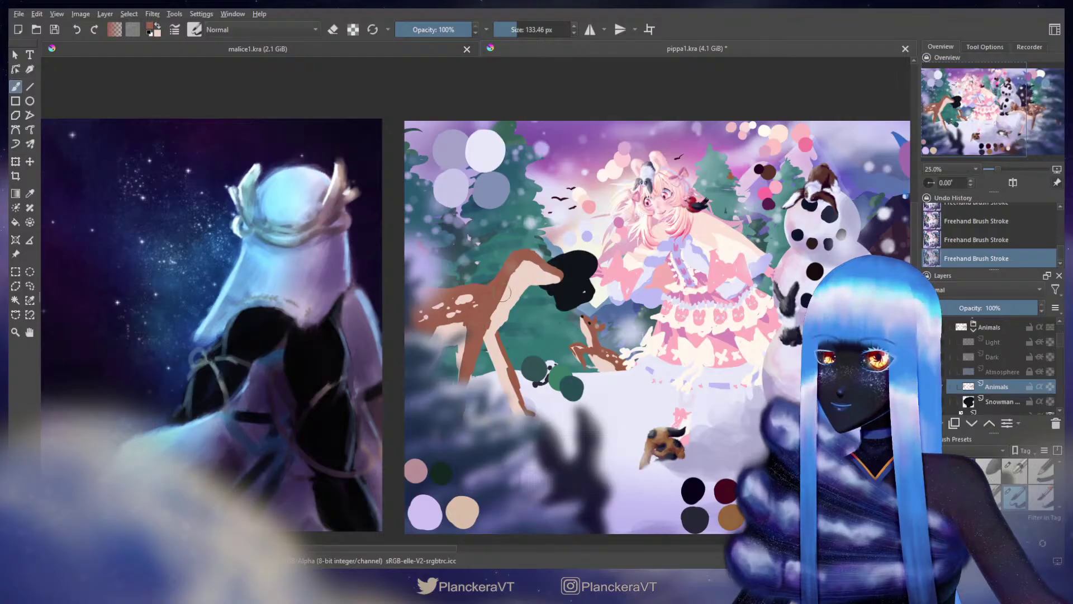
key(x)
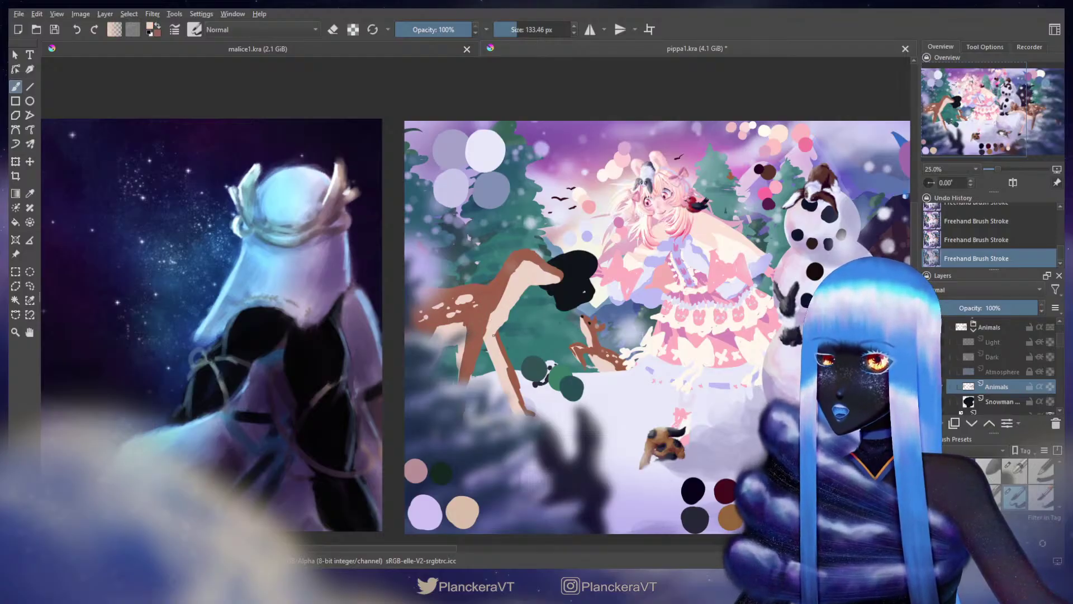
key(ctrl+z)
key(ctrl+z)
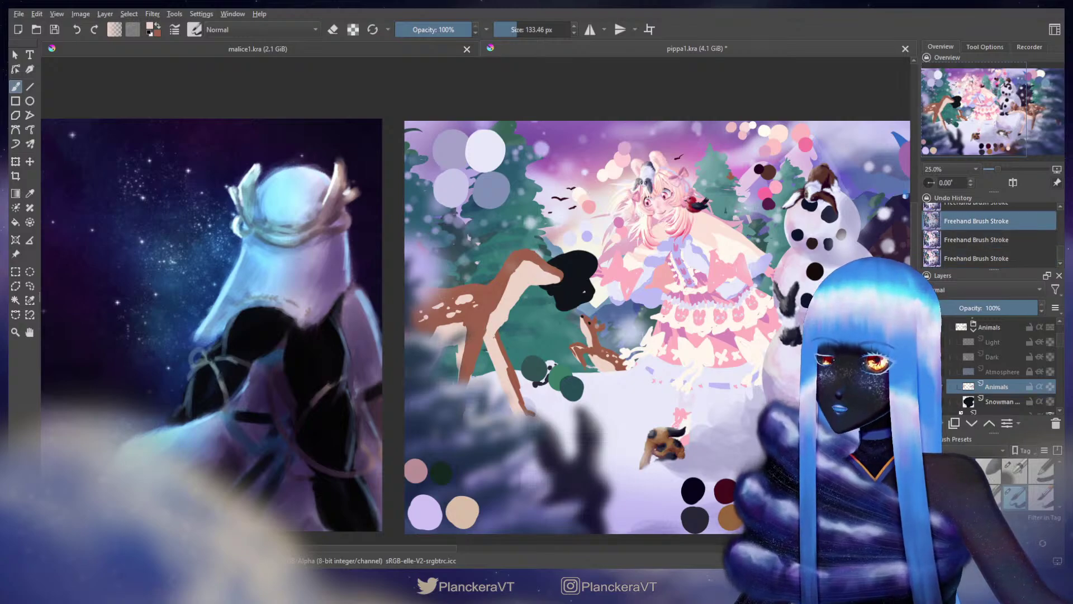
key(ctrl+shift+z)
key(ctrl+shift+z)
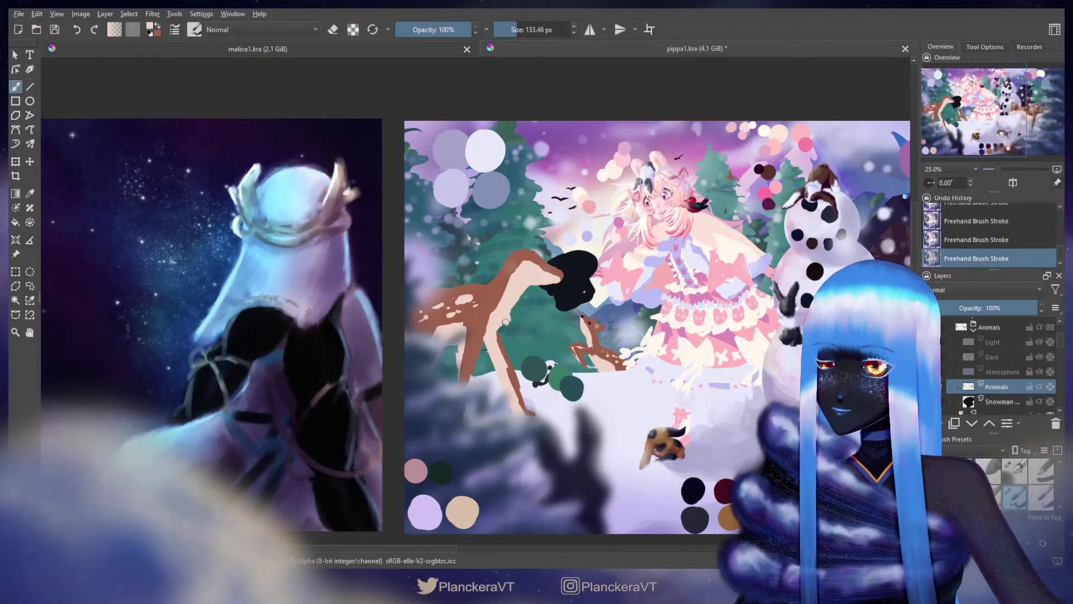
key(ctrl+z)
key(ctrl+z)
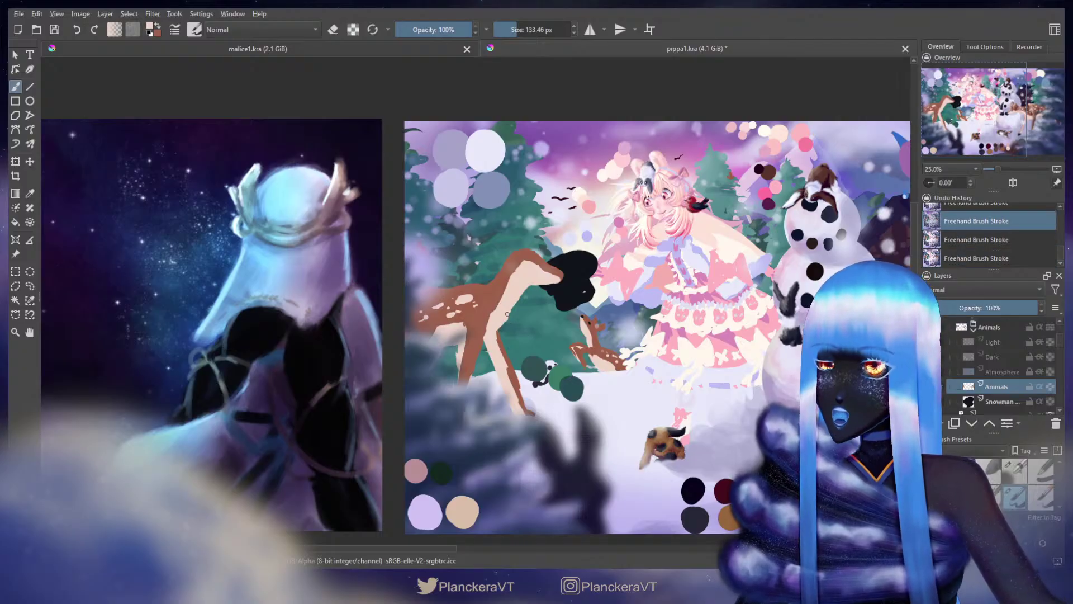
key(ctrl+shift+z)
key(ctrl+shift+z)
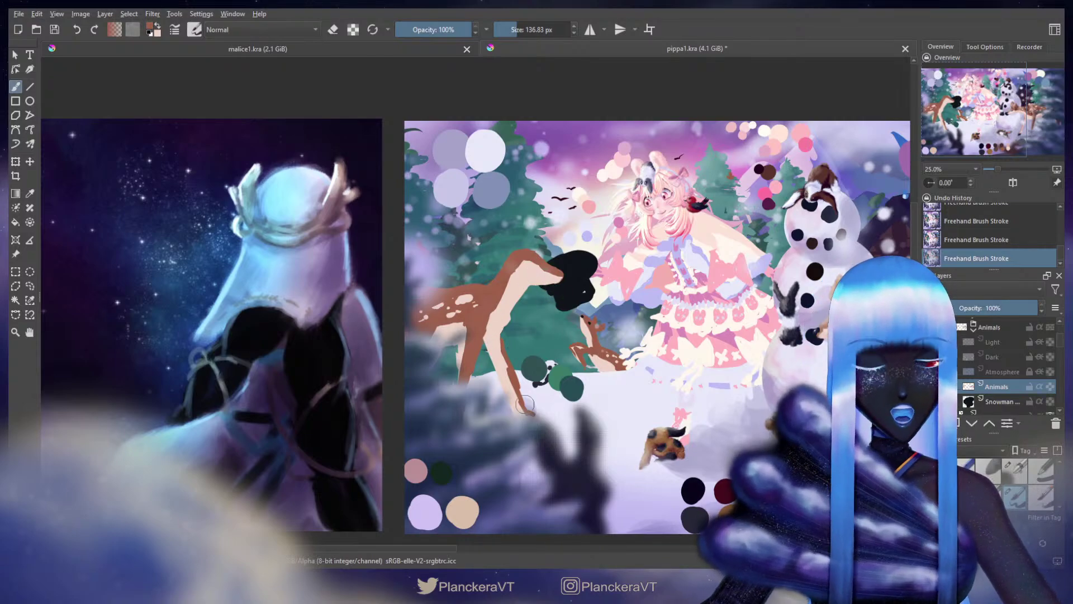
Step: Trim the lower end of the deer's extended front leg with the eraser at about 118 px and return to painting
key(e)
key(bracketright)
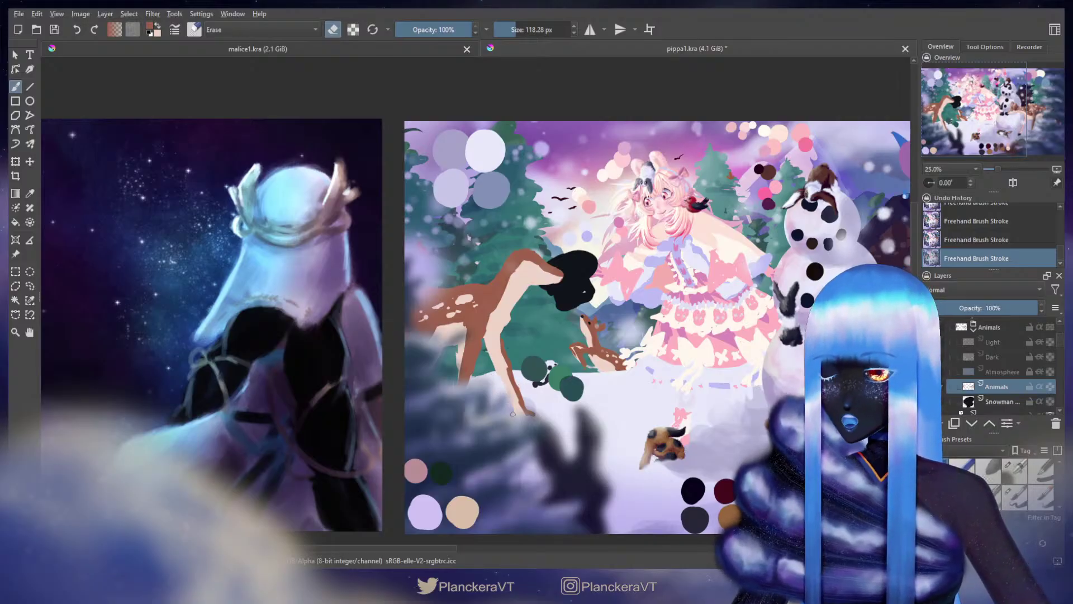
key(e)
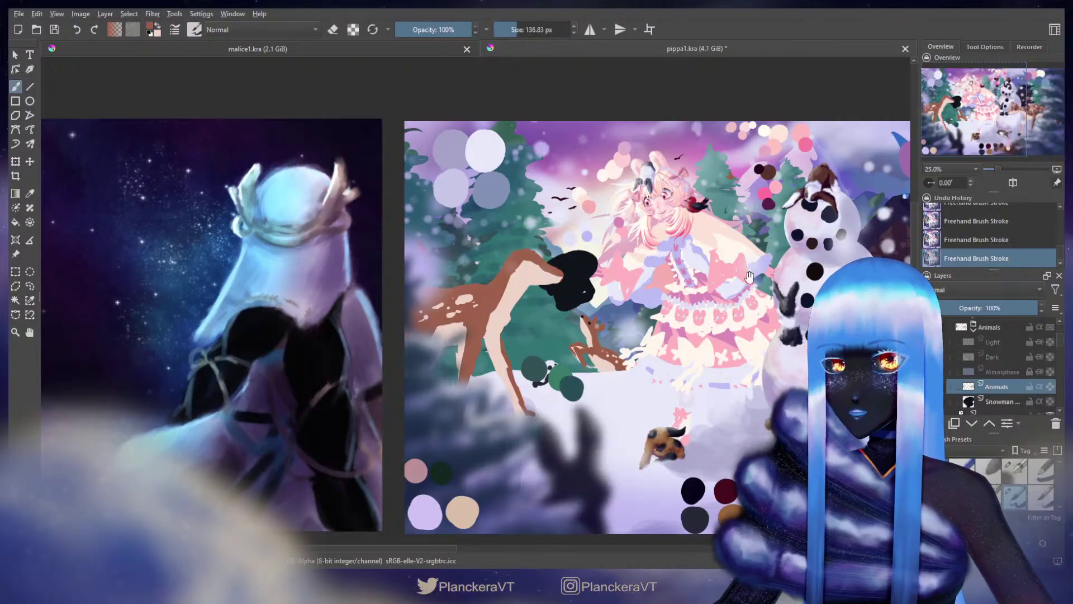
Step: Sample a dark colour from the snowman and paint the hoof on the deer's extended front leg at about 137 px, undoing stray strokes
ctrl+click(801, 236)
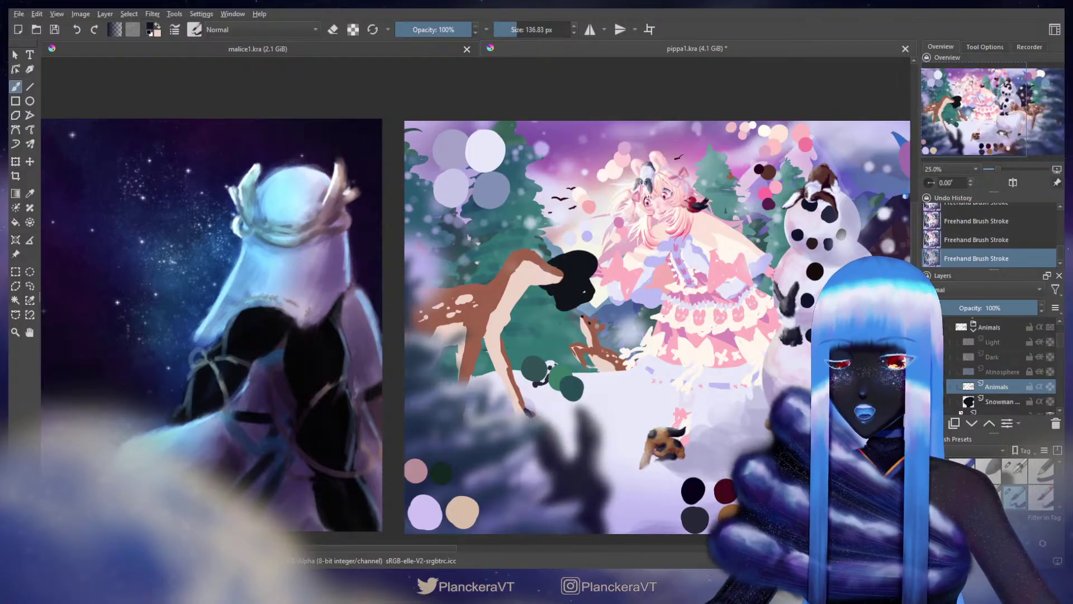
drag(589, 377, 586, 323)
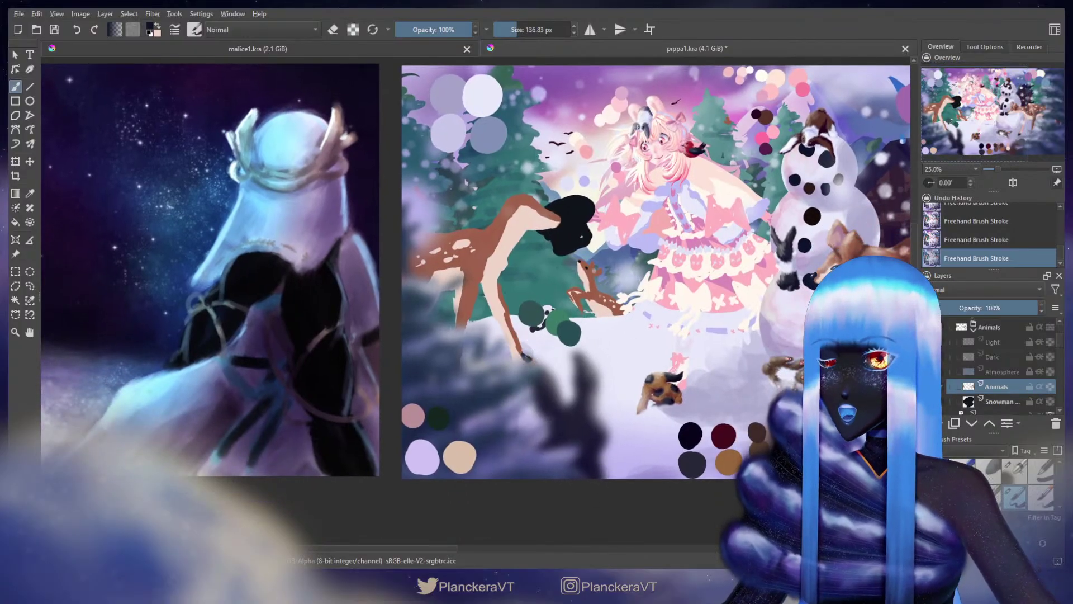
key(ctrl+z)
mouse_move(523, 353)
mouse_down()
mouse_move(530, 361)
mouse_move(514, 363)
mouse_move(534, 358)
mouse_up()
key(ctrl+z)
key(e)
drag(614, 392, 574, 408)
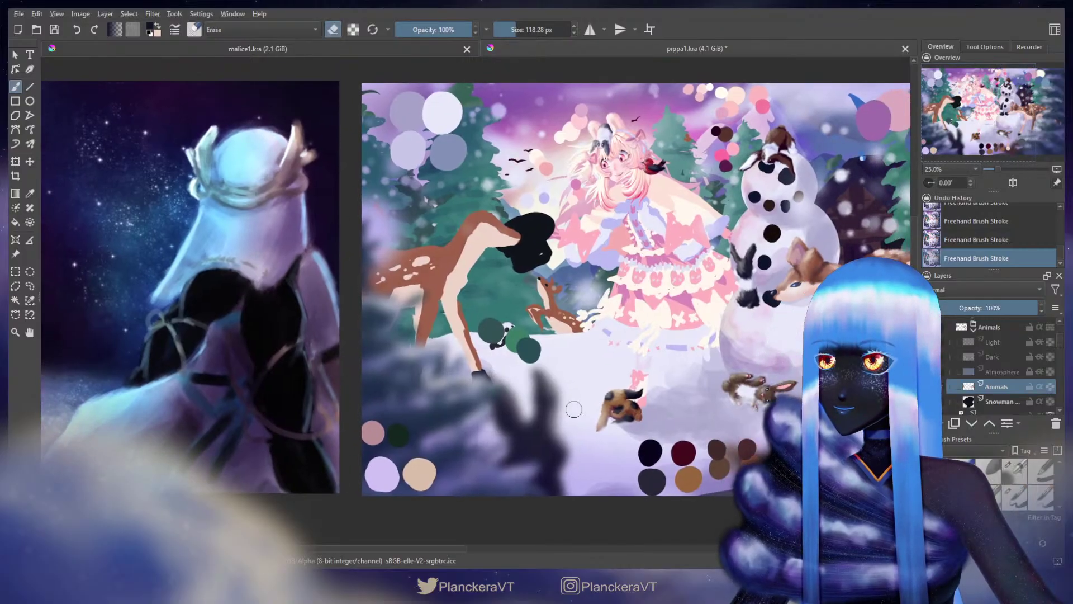
key(e)
drag(413, 385, 460, 366)
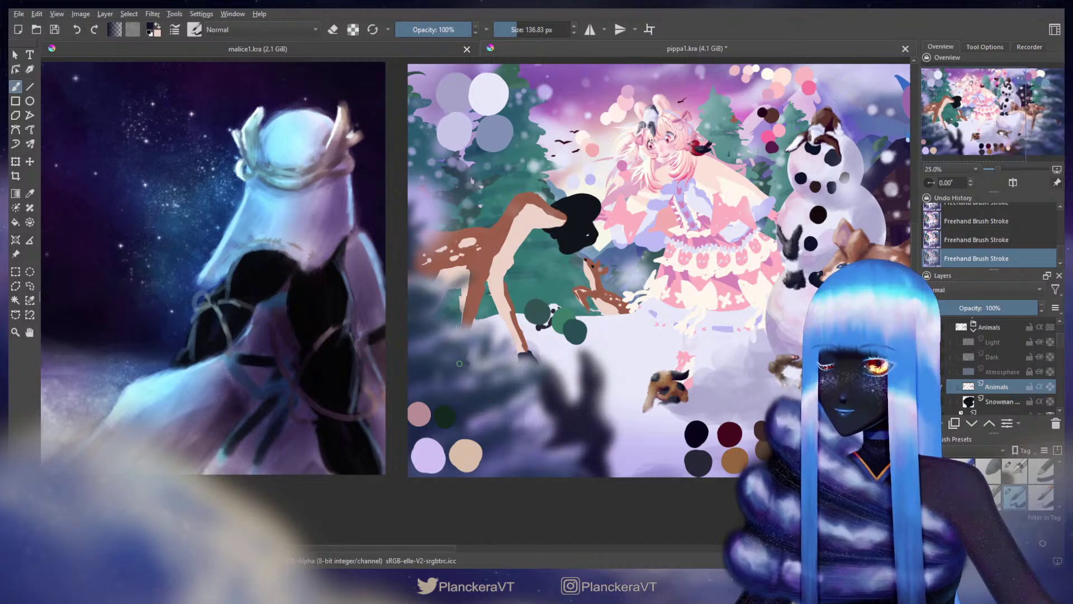
drag(525, 322, 499, 398)
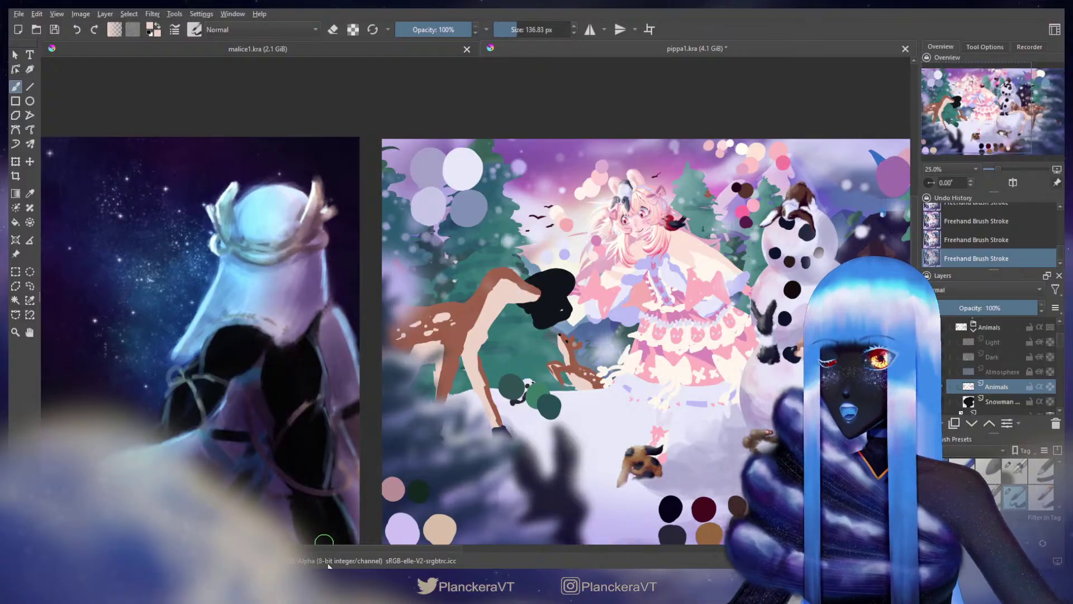
Step: Refine the hoof and lower end of the deer's extended front leg, alternating the eraser at about 118 px with the brush
key(e)
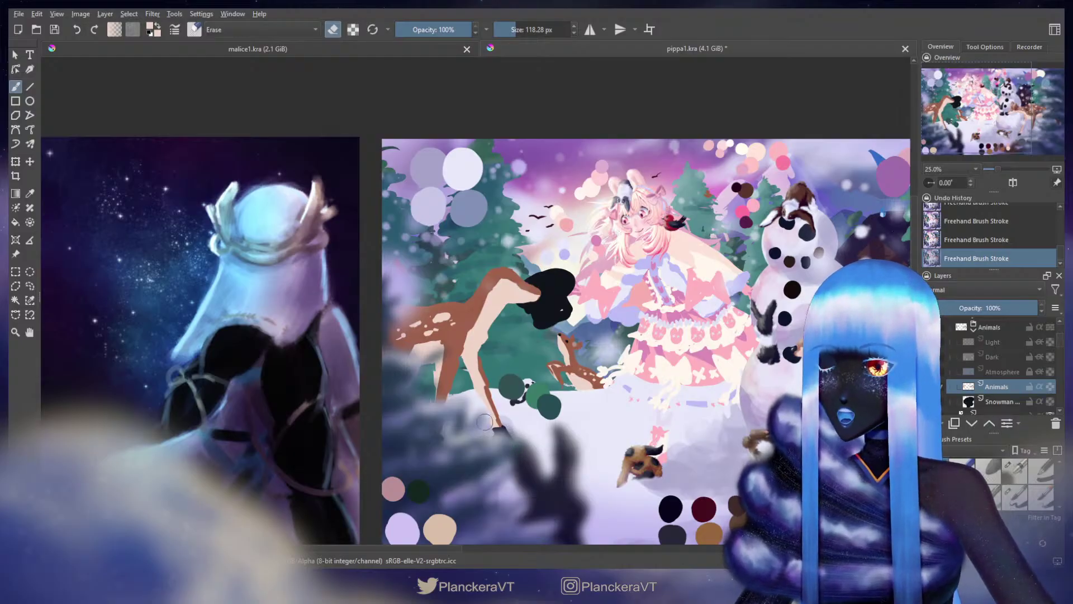
key(slash)
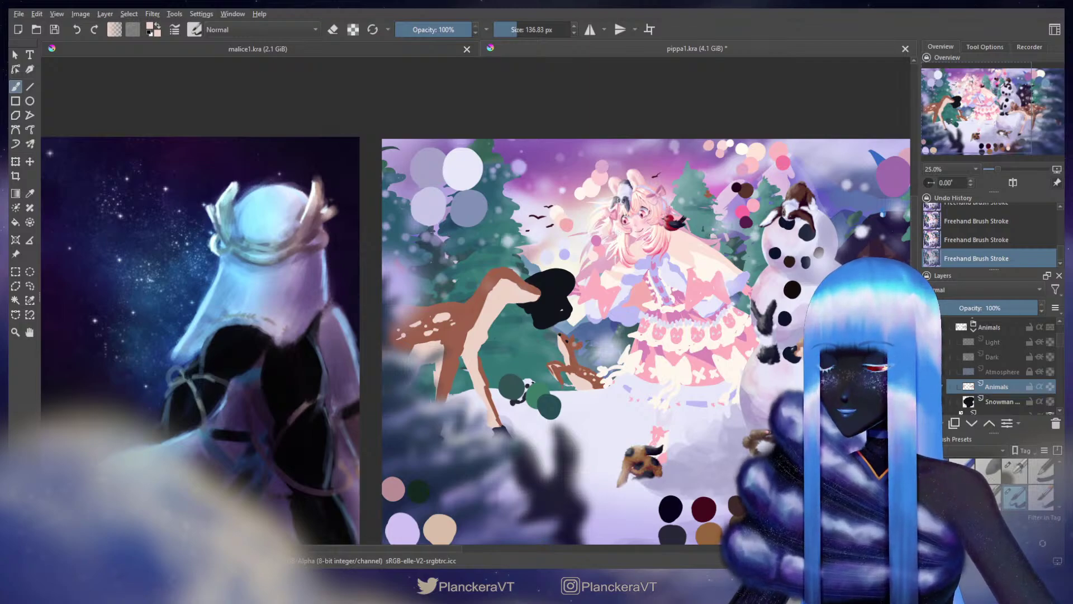
key(e)
key(bracketleft)
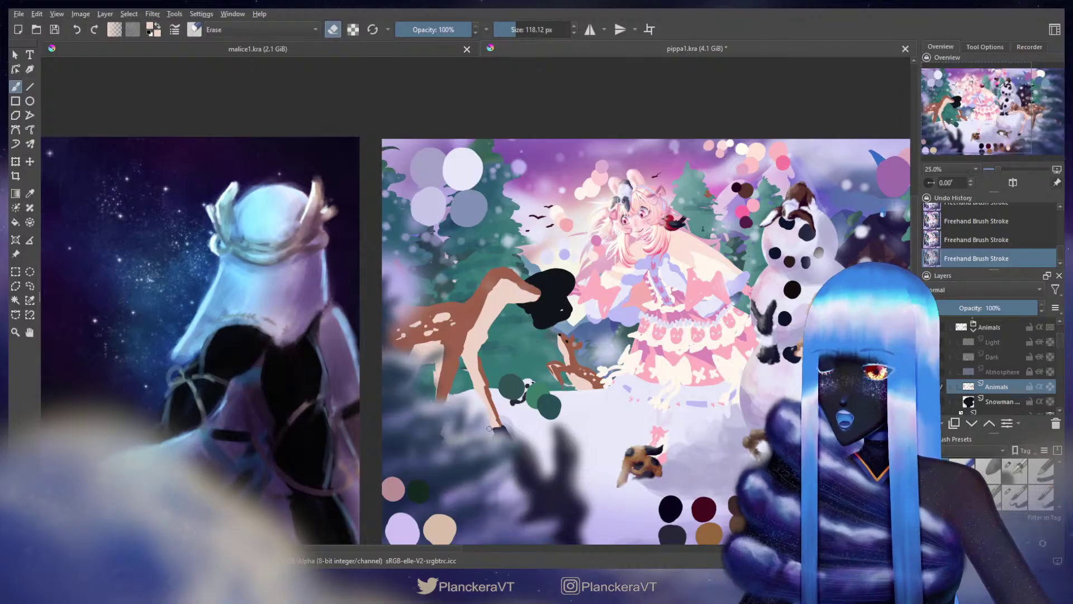
key(e)
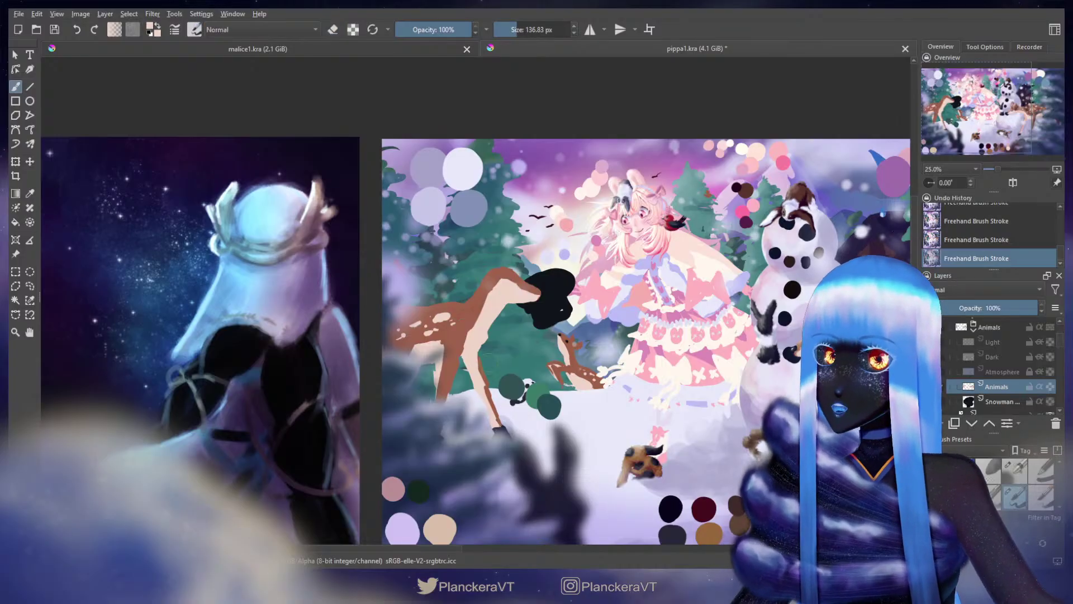
Step: Sample reddish brown from the fawn and touch up the large deer's front legs, comparing recent strokes and enlarging the brush to about 139 px
ctrl+click(561, 363)
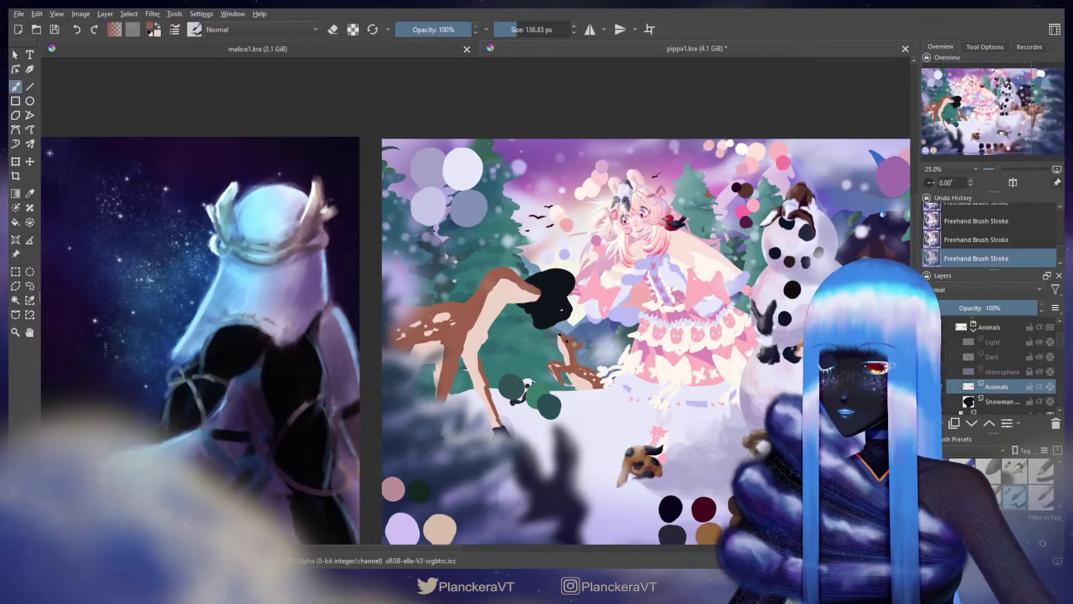
key(ctrl+z)
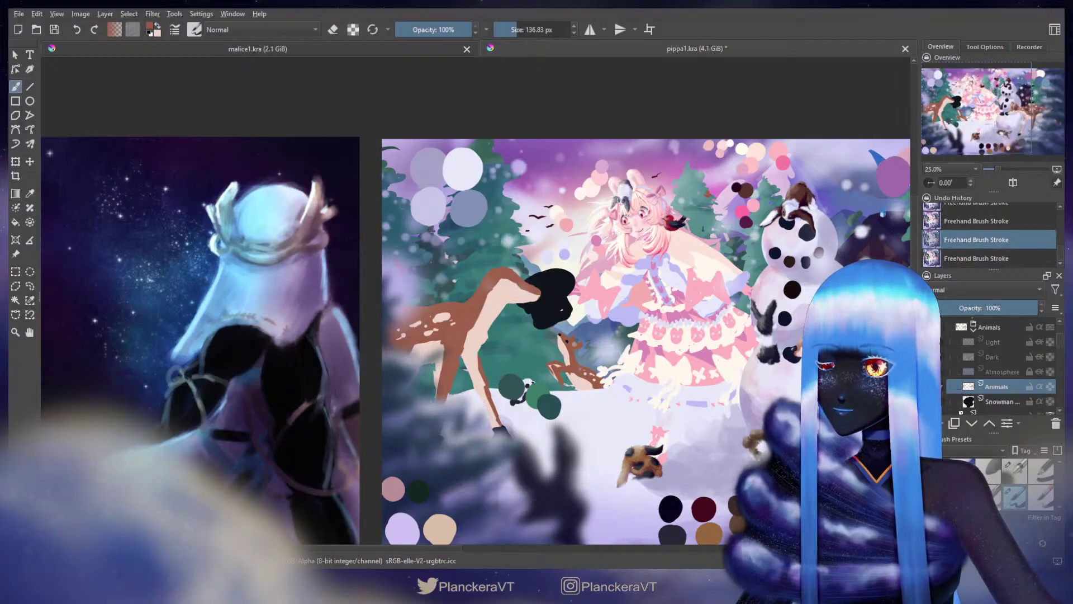
key(ctrl+shift+z)
key(ctrl+z)
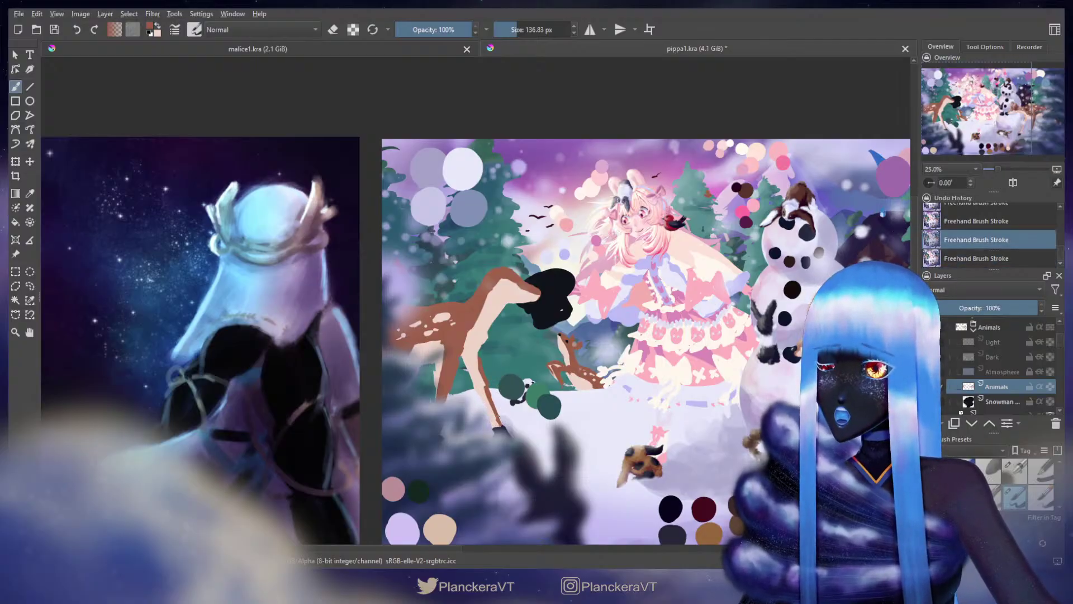
key(ctrl+shift+z)
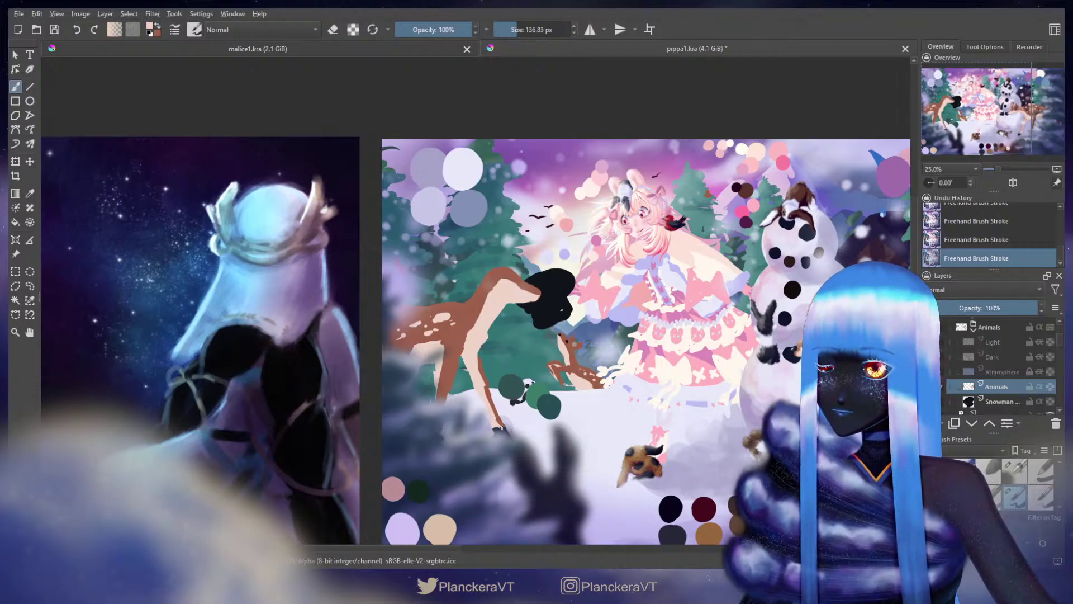
key(x)
shift+drag(475, 368, 476, 369)
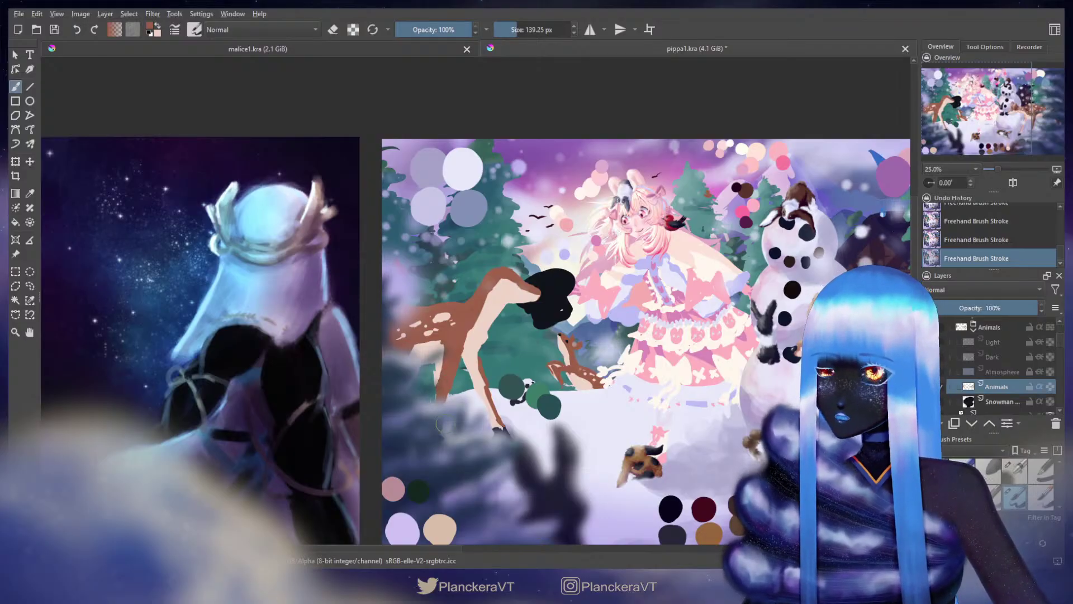
Step: Trim the ends of the deer's front legs with the eraser at about 118 px and compare the latest strokes
key(e)
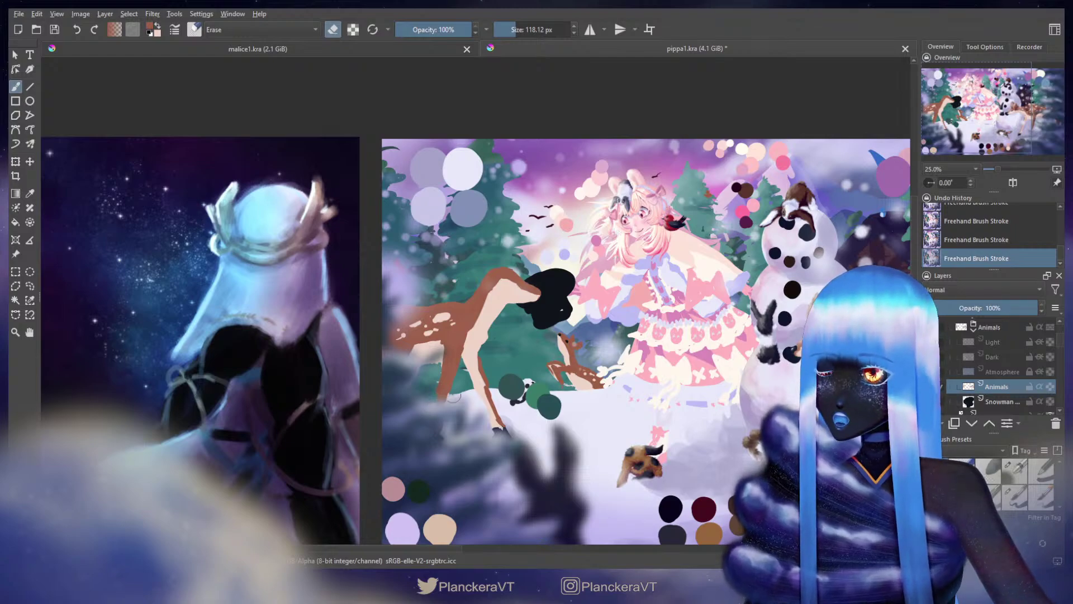
key(ctrl+z)
key(ctrl+shift+z)
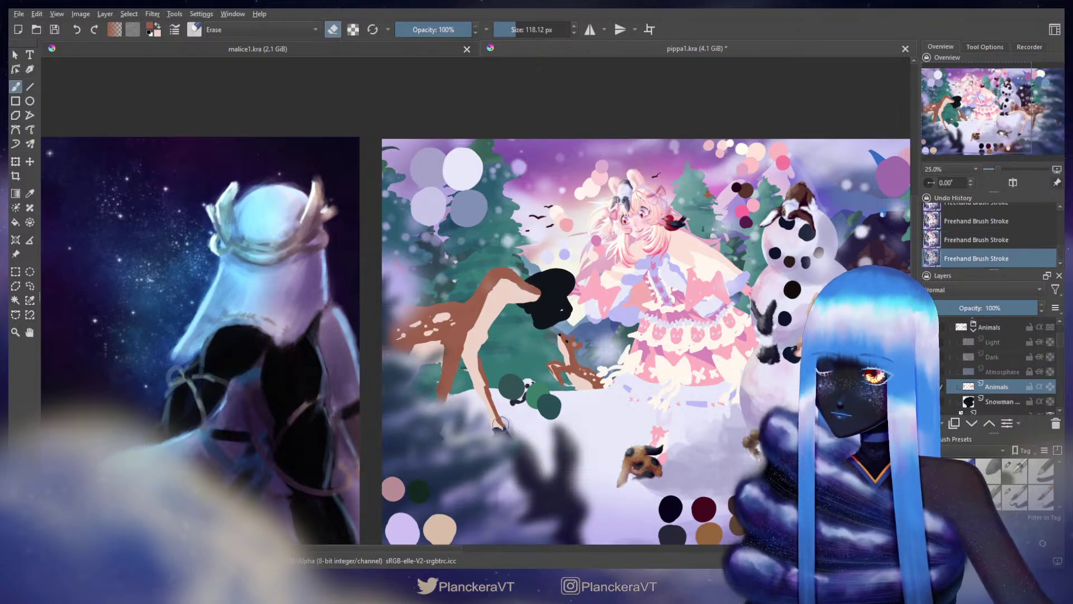
key(e)
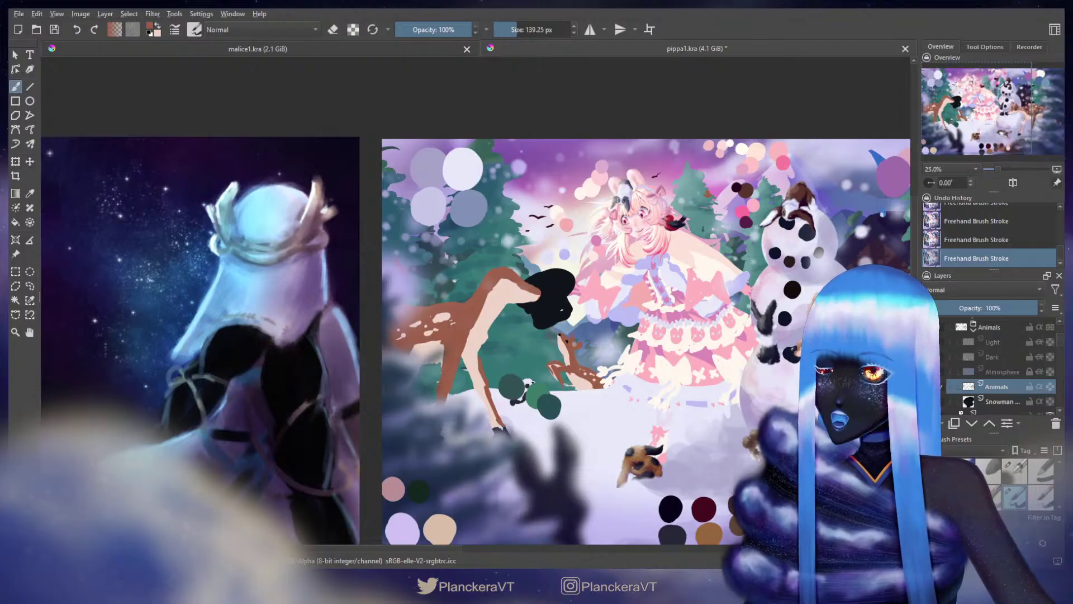
key(ctrl+z)
key(ctrl+shift+z)
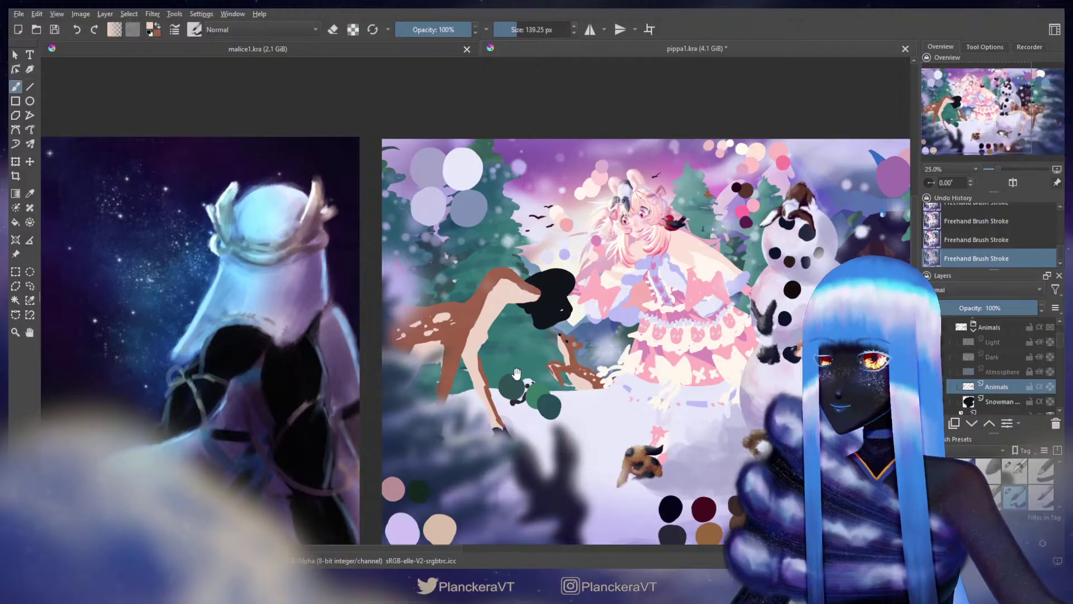
Step: Refine the deer's head and neck with the brush at 114 px, trimming with the eraser at about 129 px and comparing strokes
drag(516, 371, 523, 399)
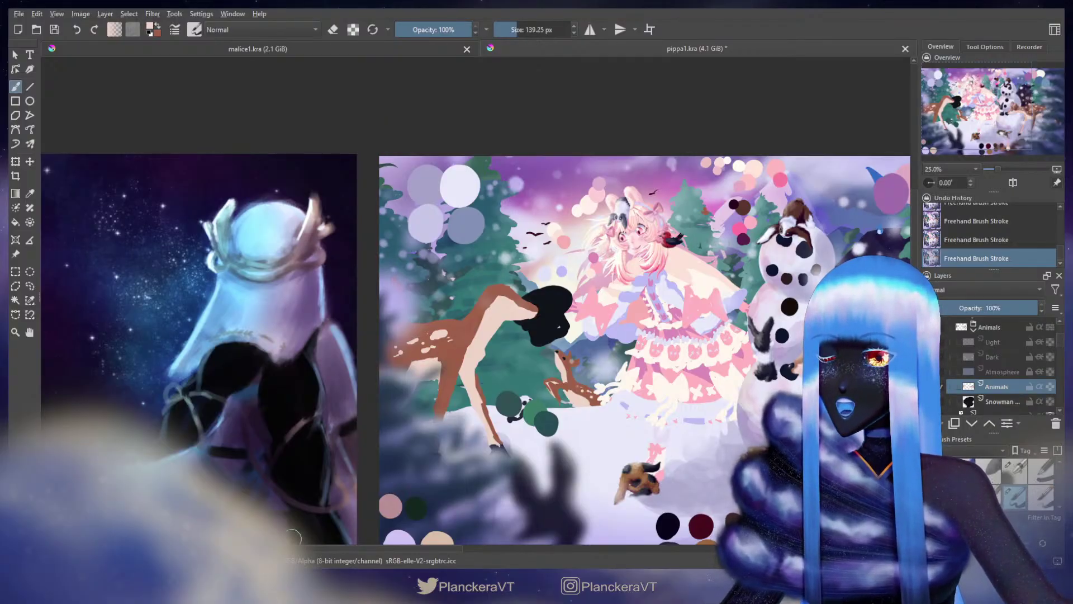
key(x)
drag(502, 291, 487, 291)
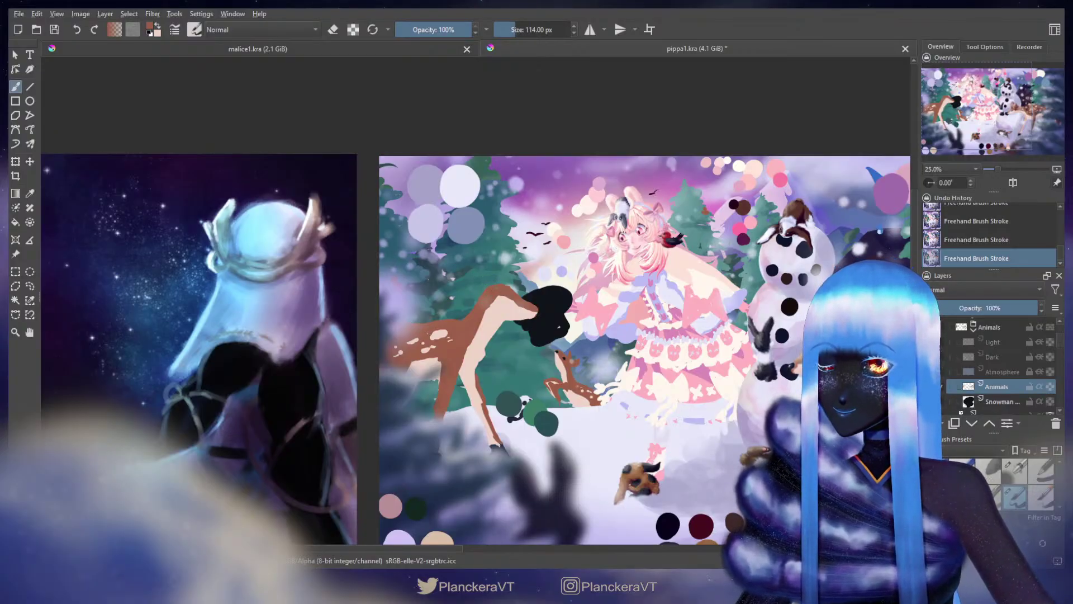
key(e)
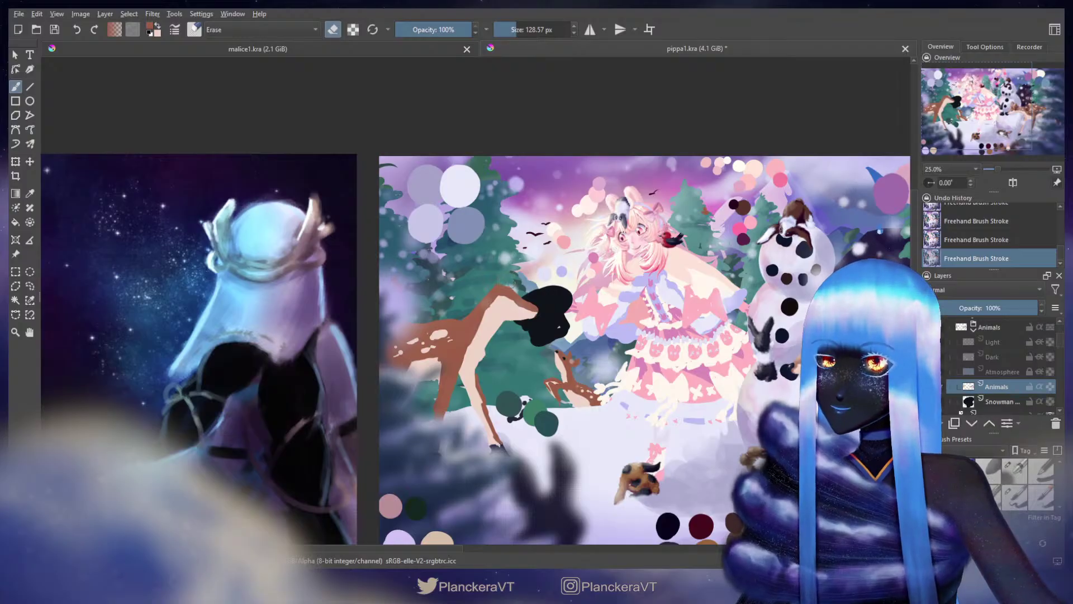
key(ctrl+z)
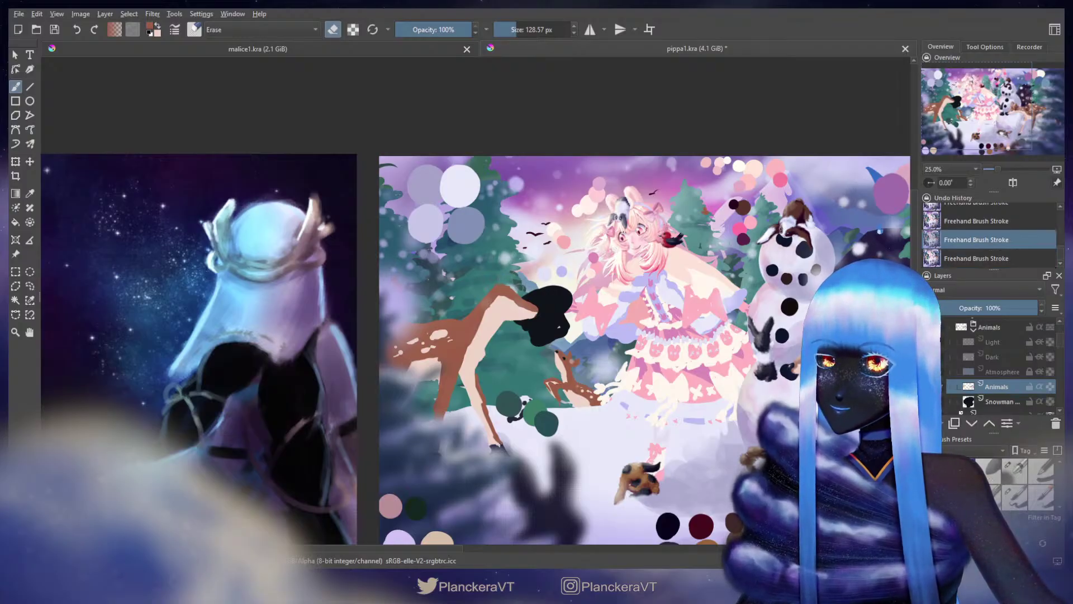
key(ctrl+shift+z)
click(1014, 497)
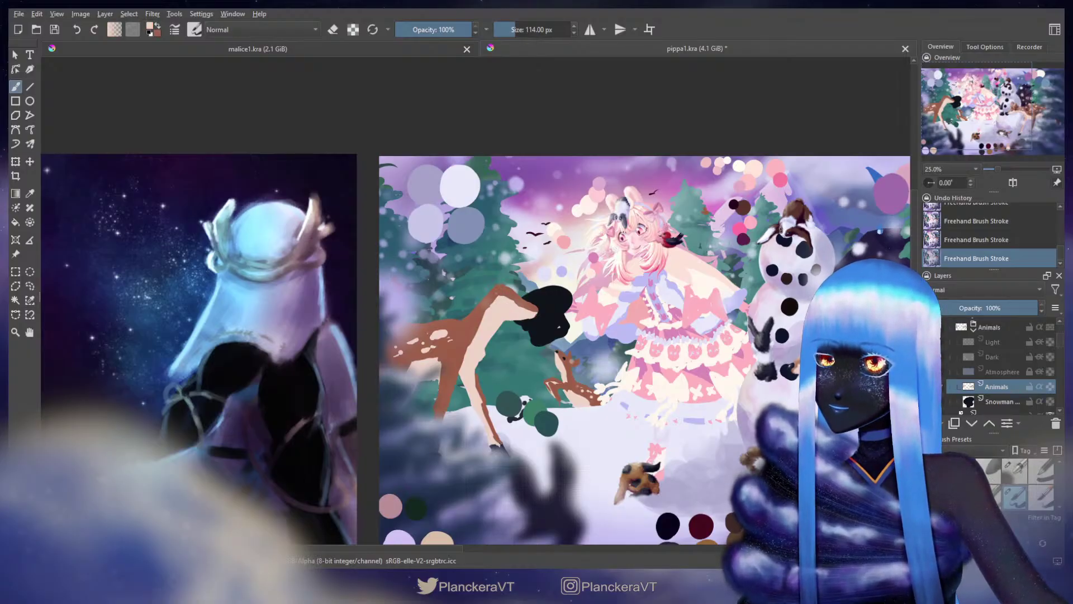
key(ctrl+z)
key(ctrl+shift+z)
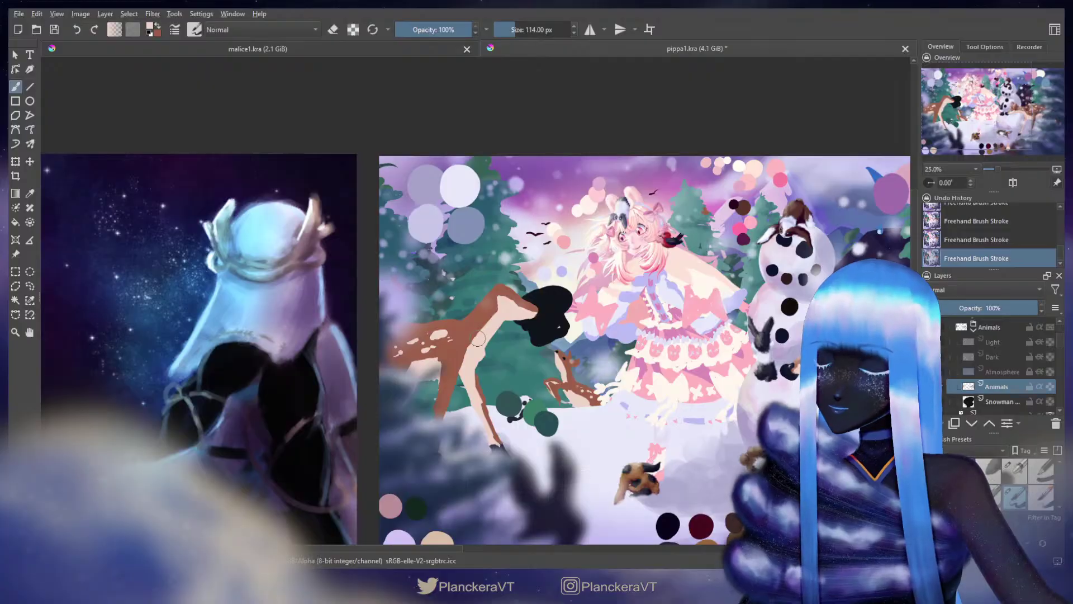
Step: Shape the cream patch on the deer's cheek and throat with brown and cream strokes, using the brush at about 110 px
key(e)
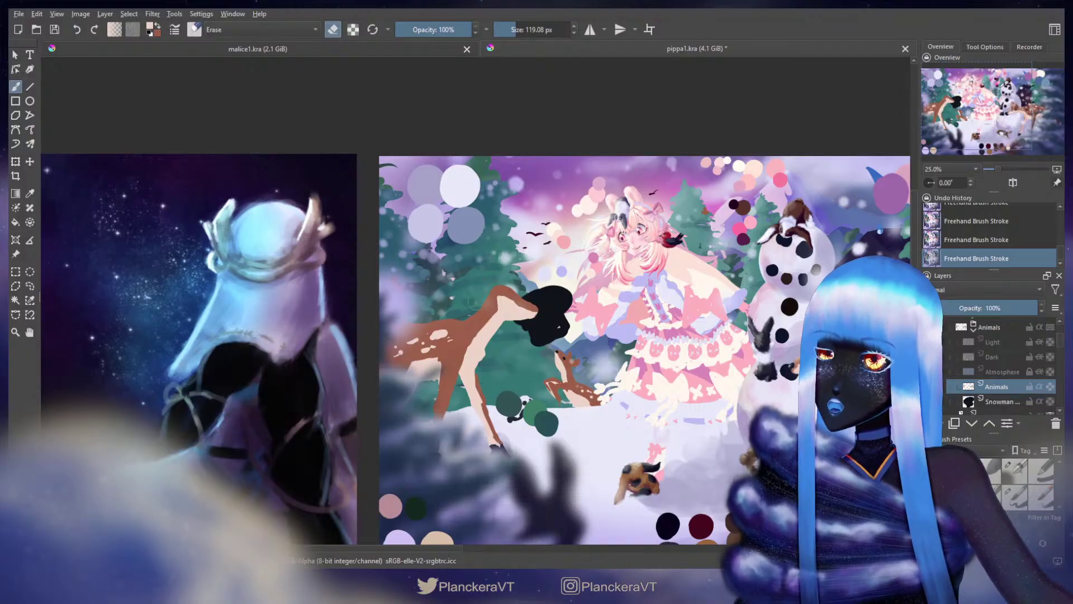
key(e)
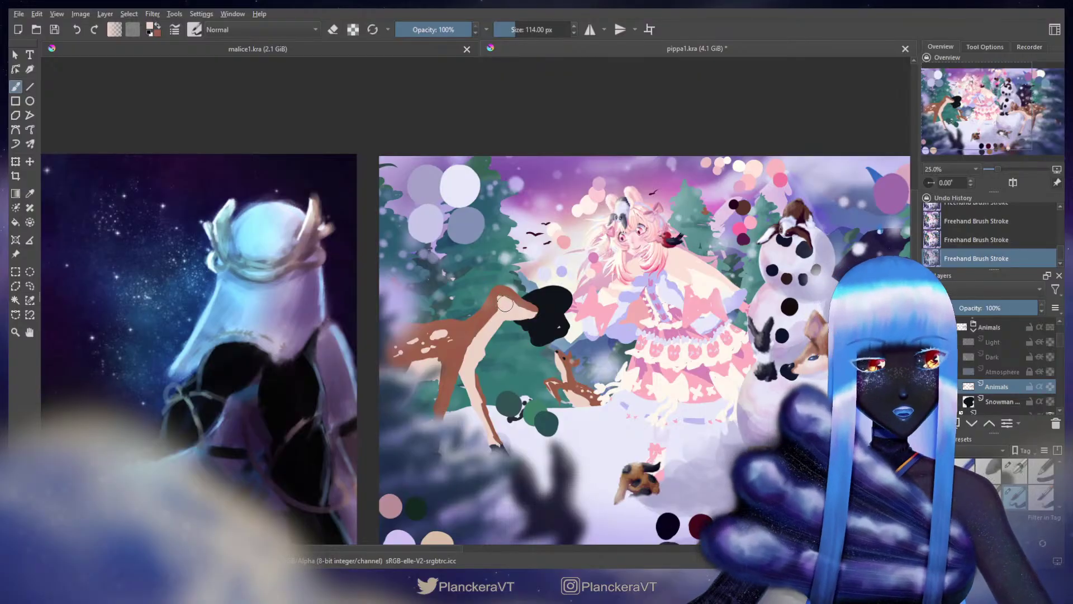
drag(508, 305, 499, 298)
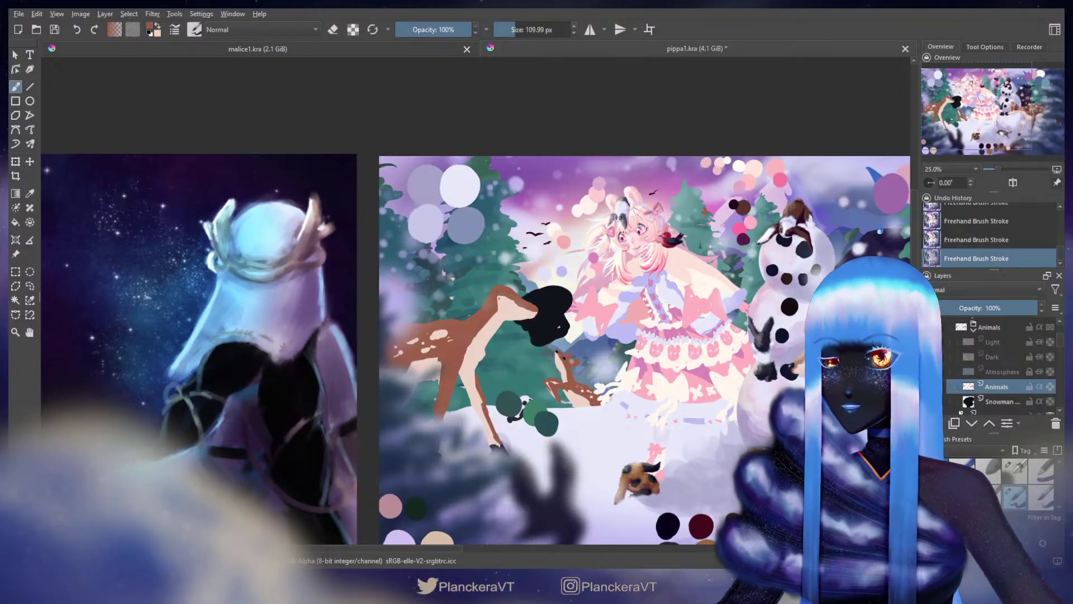
key(ctrl+z)
key(ctrl+shift+z)
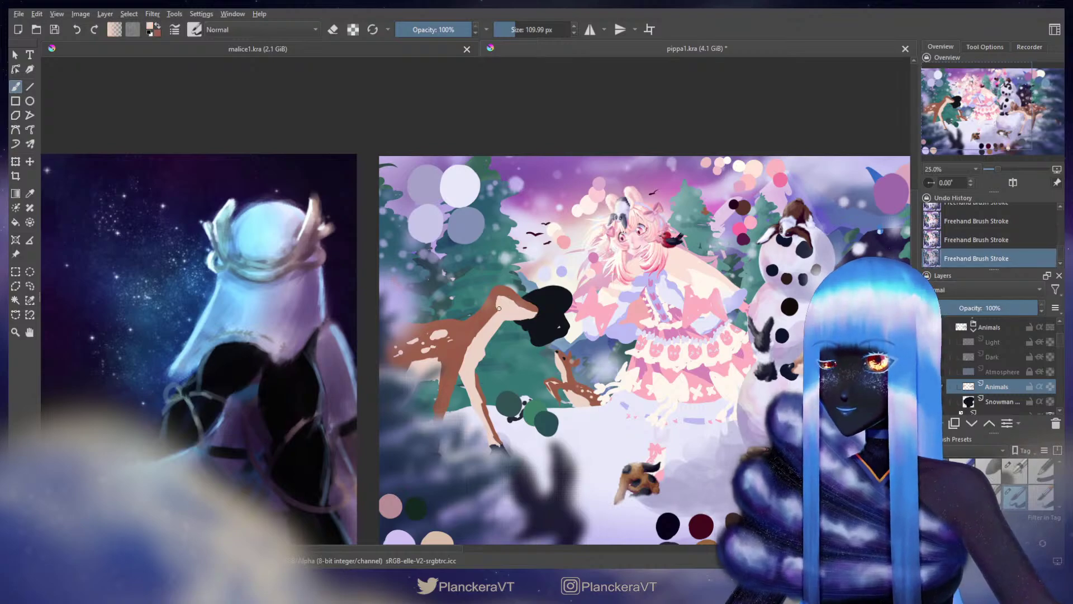
drag(497, 301, 499, 314)
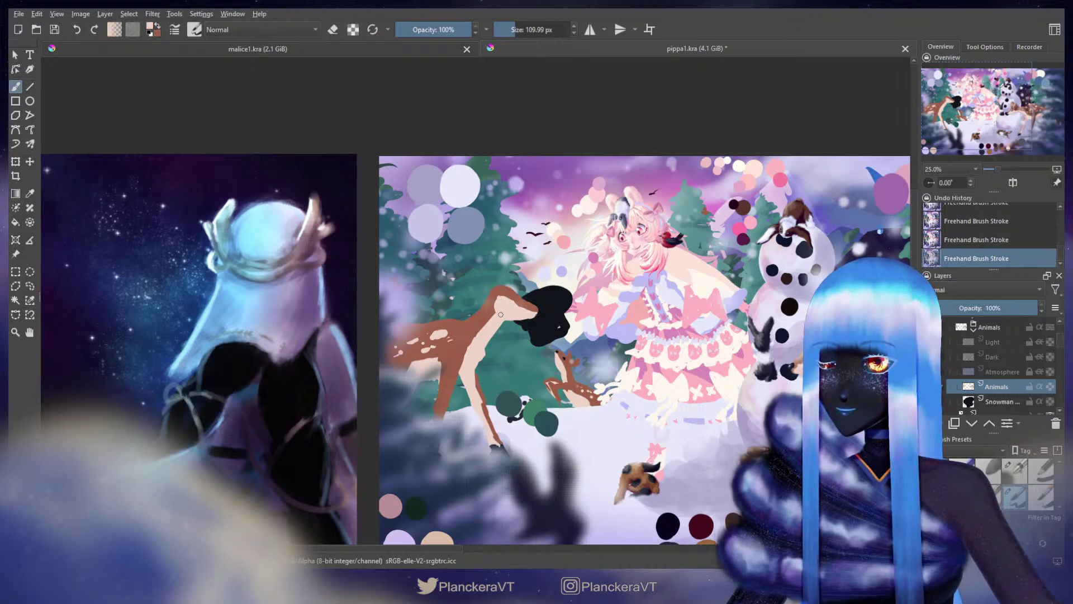
Step: Paint the deer's two upright ears in reddish brown with pink insides, trimming the edges with the eraser at about 119 px
key(x)
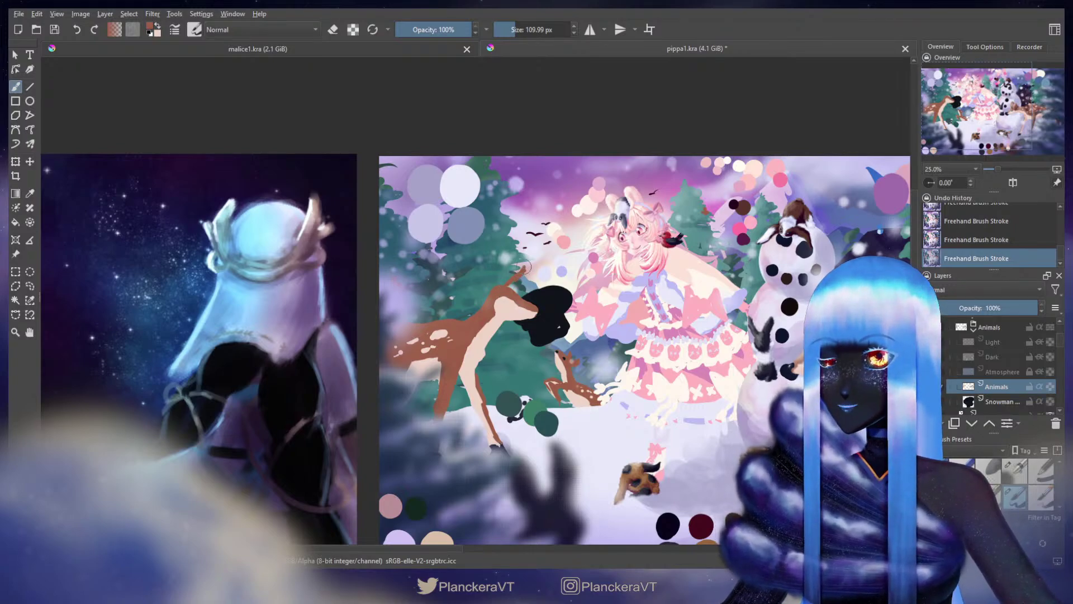
key(ctrl+z)
key(ctrl+shift+z)
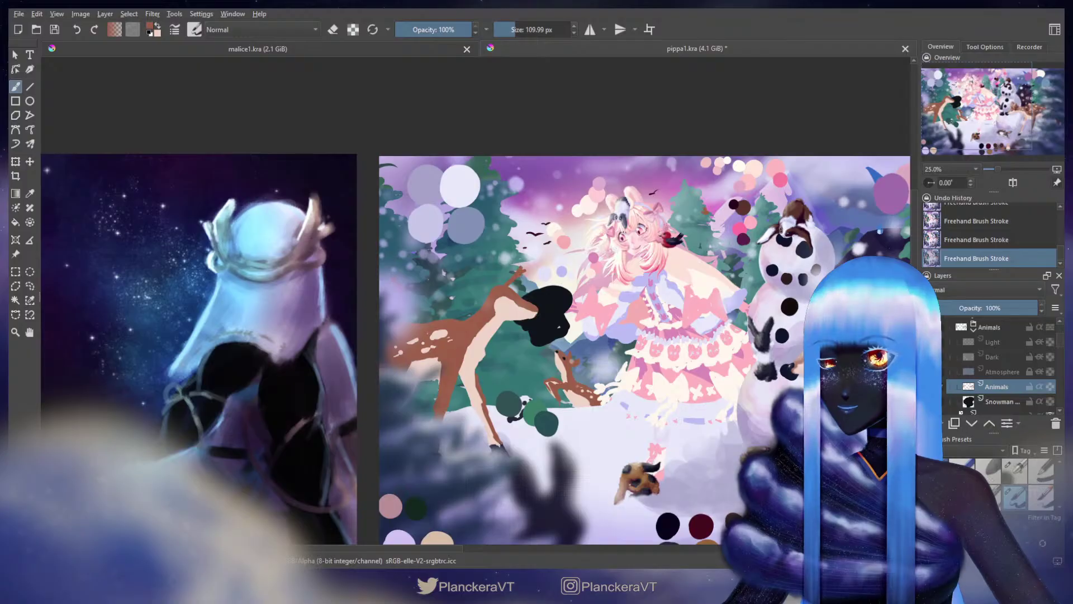
drag(521, 272, 515, 282)
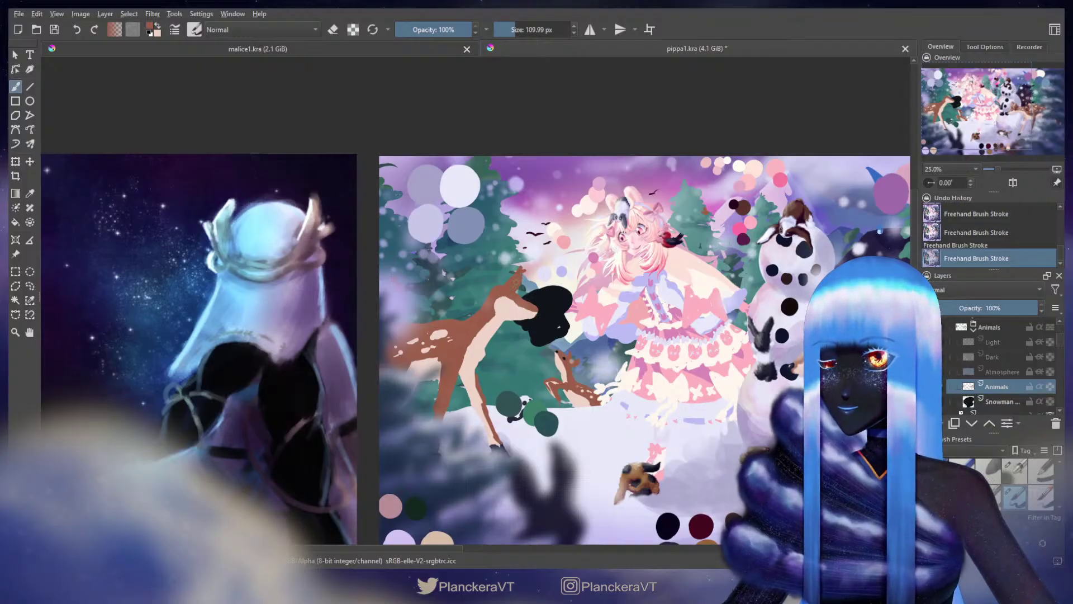
key(e)
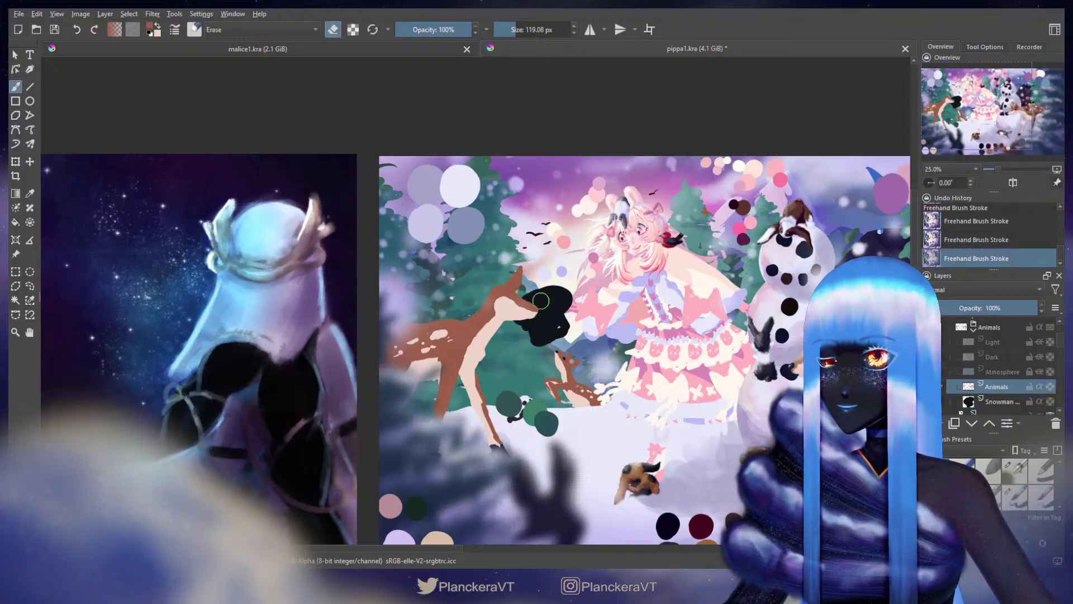
key(e)
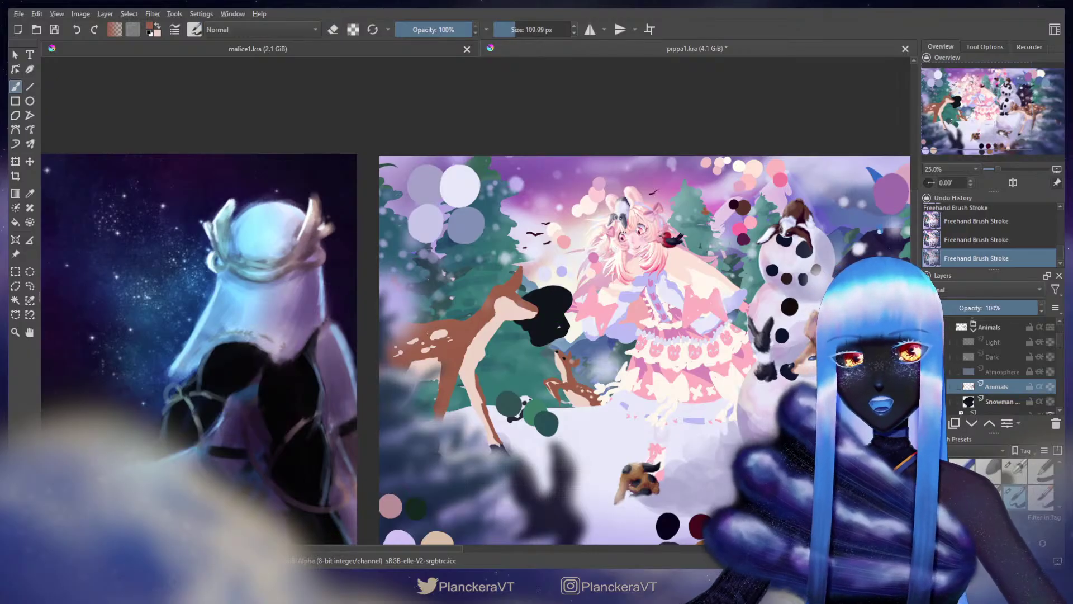
drag(487, 274, 493, 290)
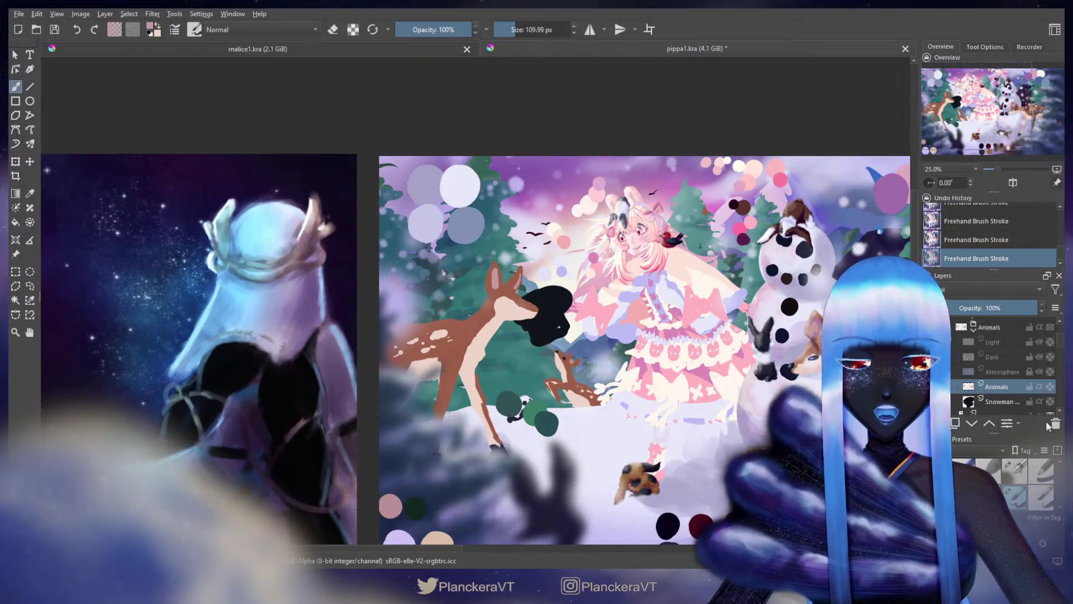
Step: Lock the transparency of the Animals layer and make it the active layer for painting
click(1050, 386)
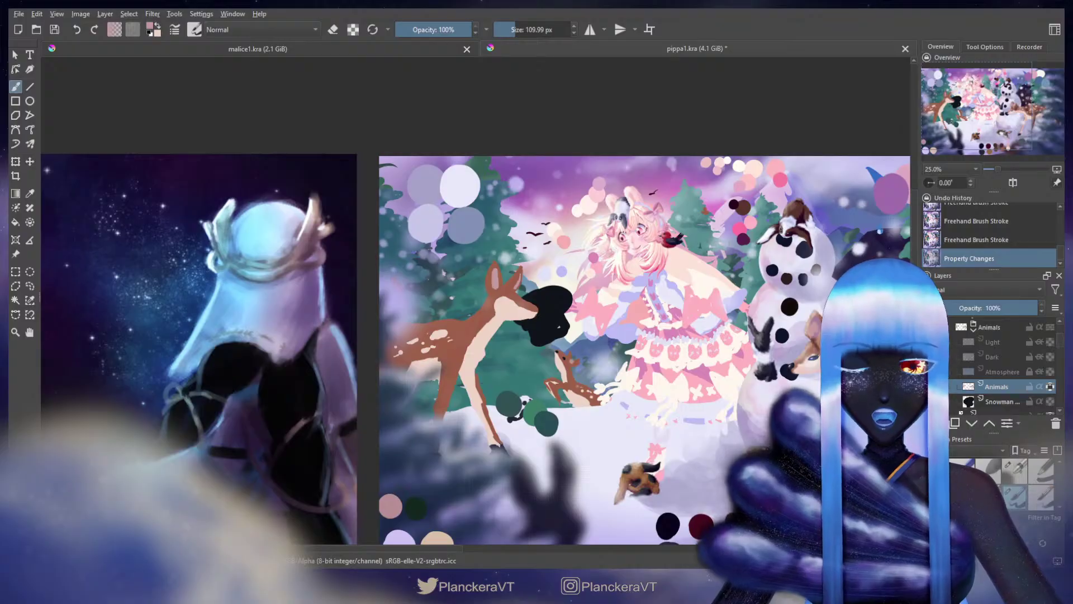
click(705, 411)
drag(776, 494, 759, 447)
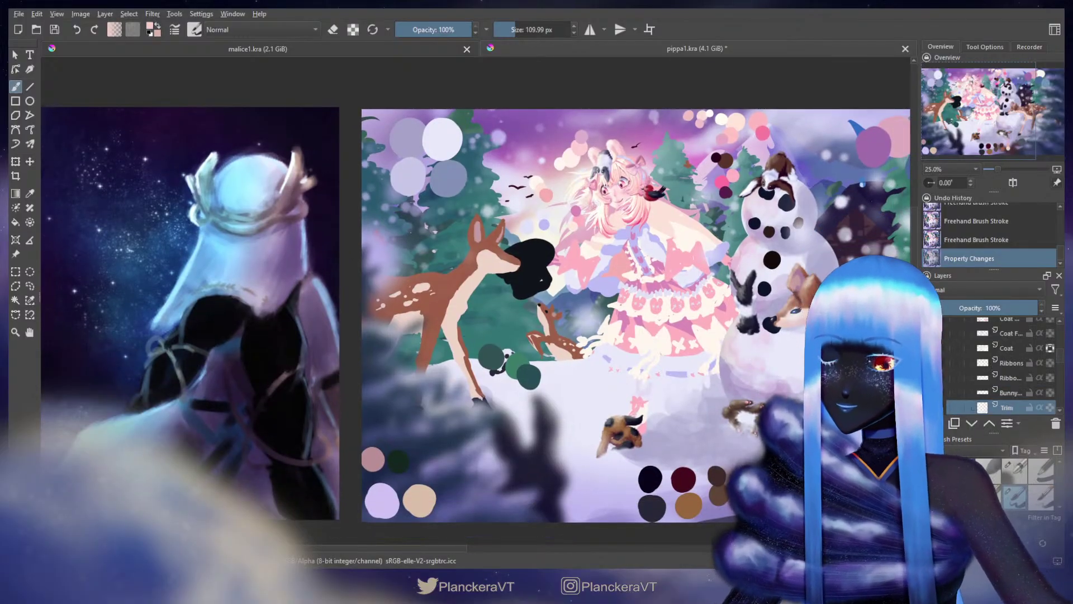
ctrl+click(716, 475)
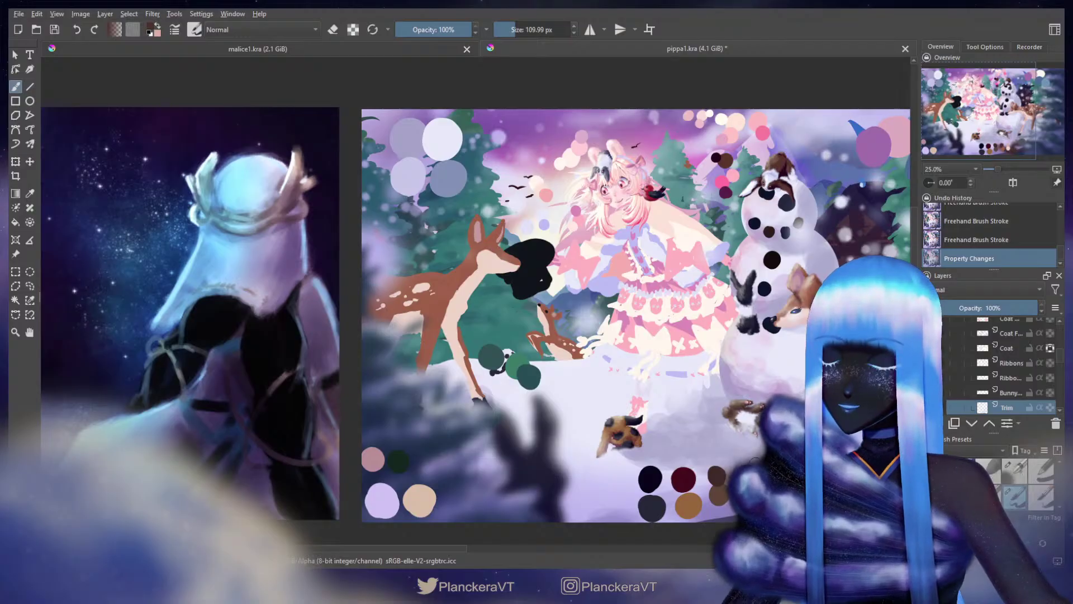
click(1014, 471)
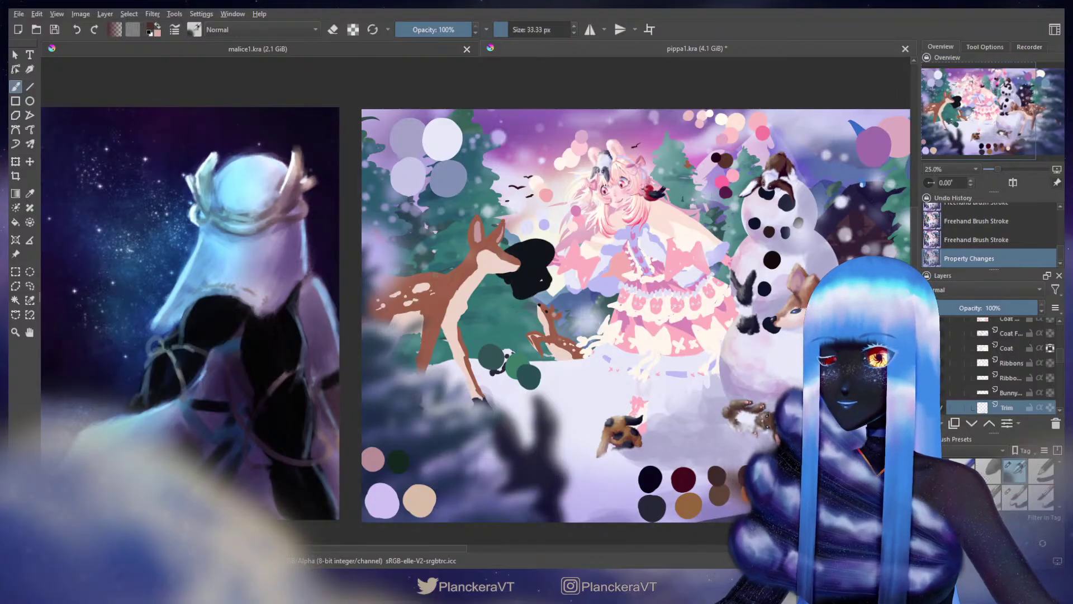
shift+drag(444, 279, 481, 279)
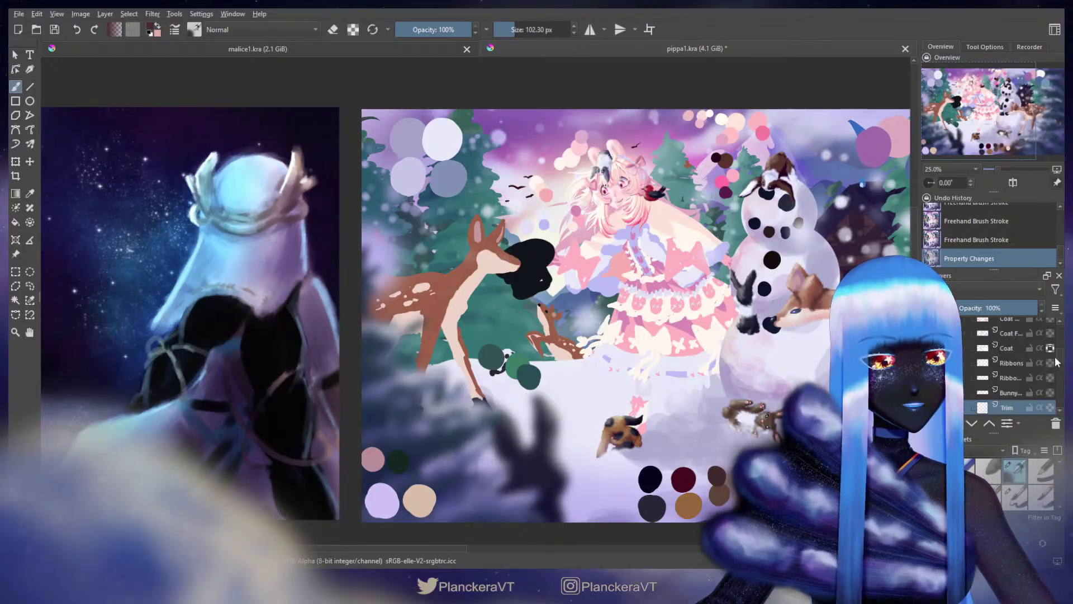
drag(1060, 360, 1060, 342)
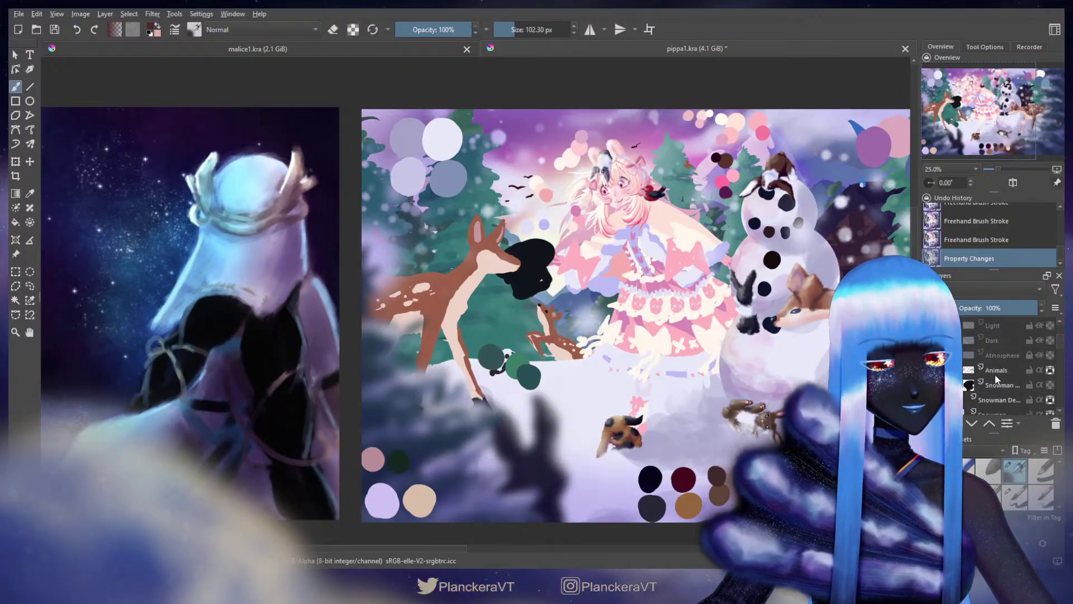
click(995, 375)
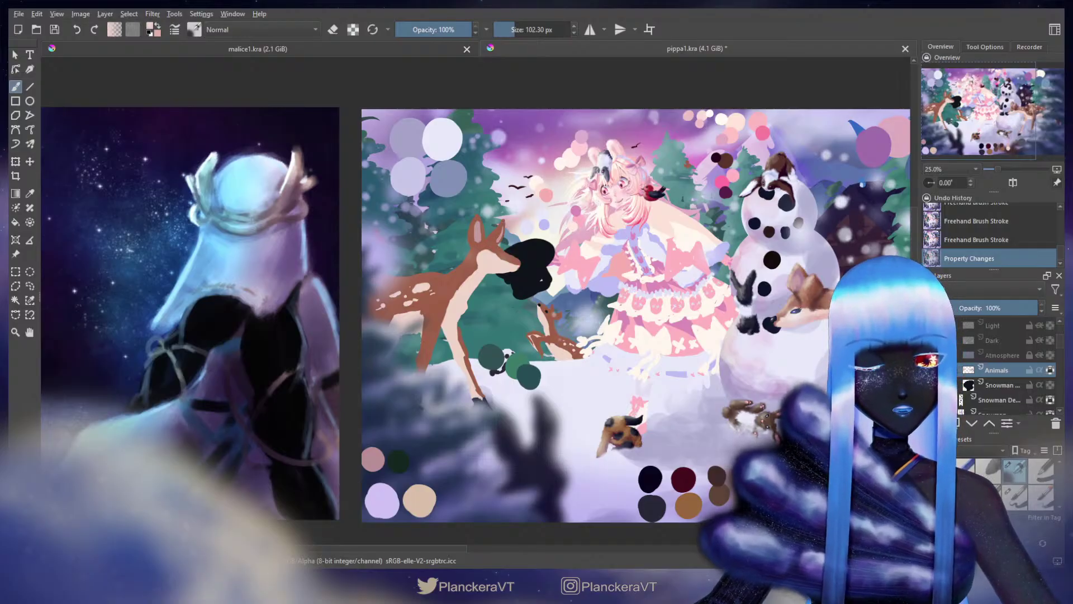
Step: Try stamping cream spots across the large deer's back with a spatter brush preset
drag(1059, 479, 1061, 500)
drag(1060, 494, 1060, 496)
click(1015, 487)
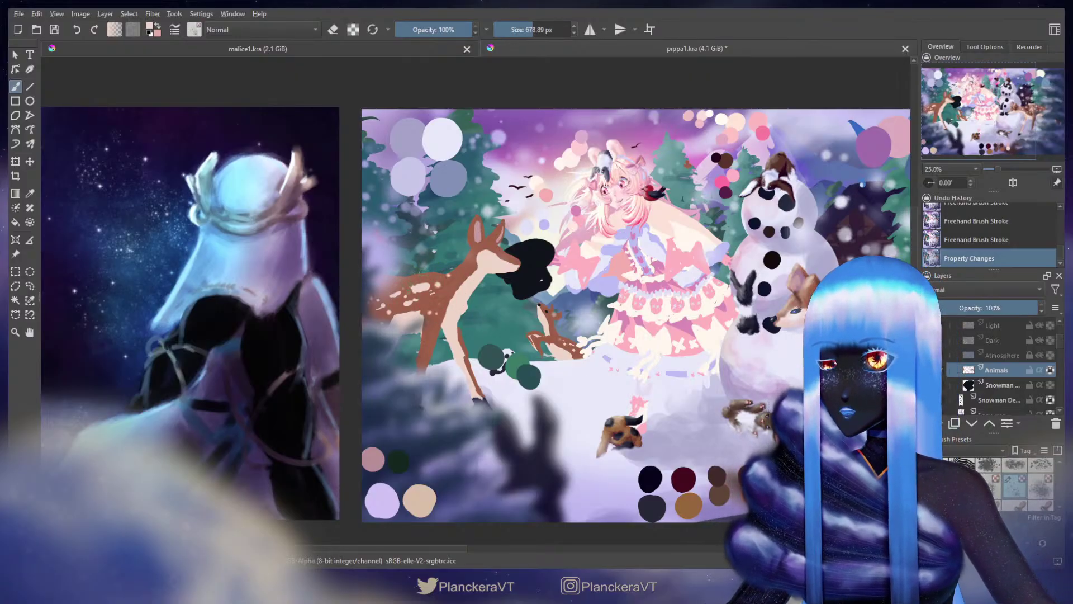
click(420, 293)
key(ctrl+z)
mouse_move(419, 295)
mouse_down()
mouse_move(398, 276)
mouse_move(386, 293)
mouse_move(453, 281)
mouse_up()
key(ctrl+z)
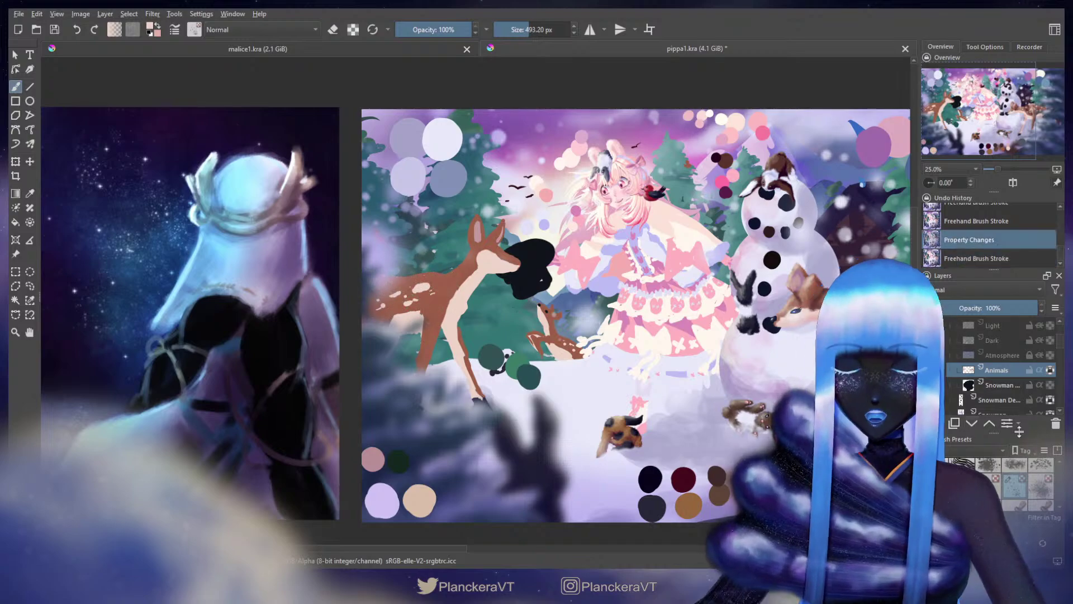
Step: Paint over the old cream spots on the large deer's back in sampled reddish brown with the brush at about 263 px
drag(1059, 482, 1059, 470)
click(1015, 496)
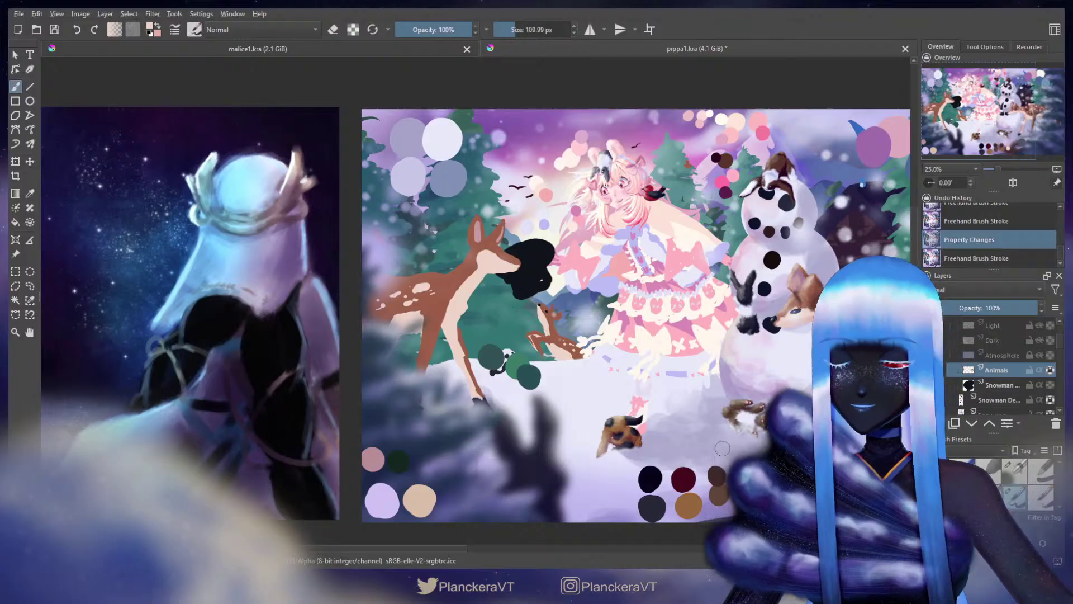
ctrl+click(405, 281)
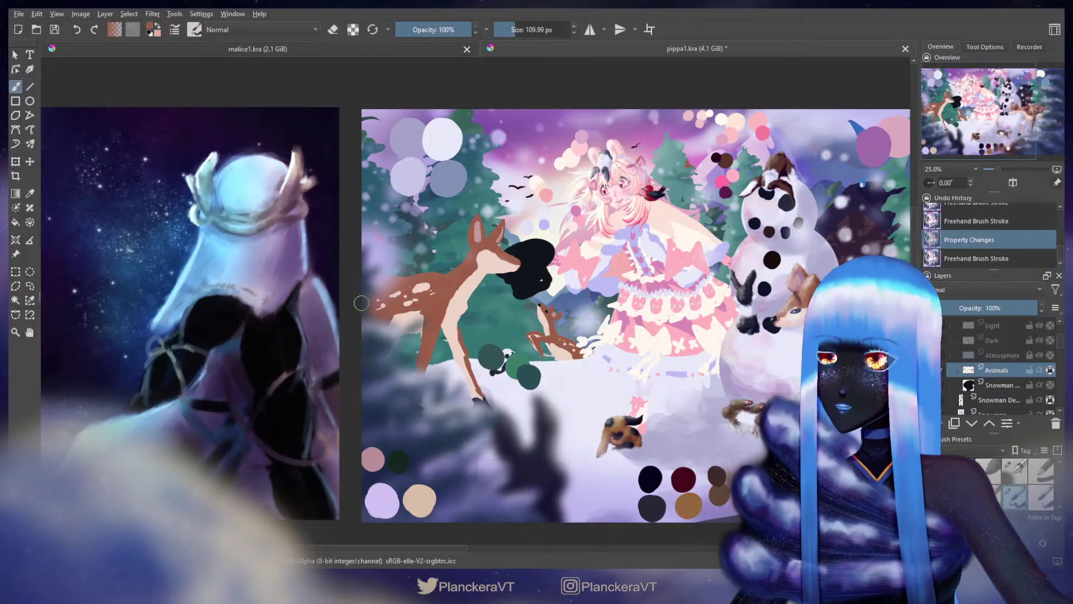
drag(362, 303, 383, 304)
drag(379, 282, 415, 285)
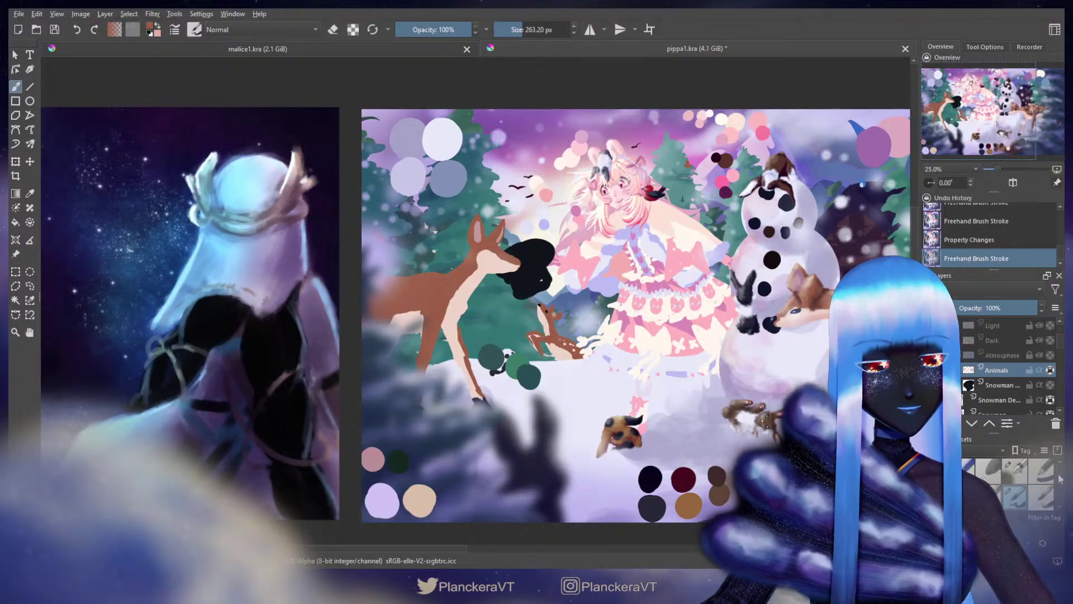
Step: Stamp clusters of small cream spots across the deer's back and flank with the spatter brush at about 786 px
scroll(1054, 486, down, 5)
drag(1060, 501, 1060, 498)
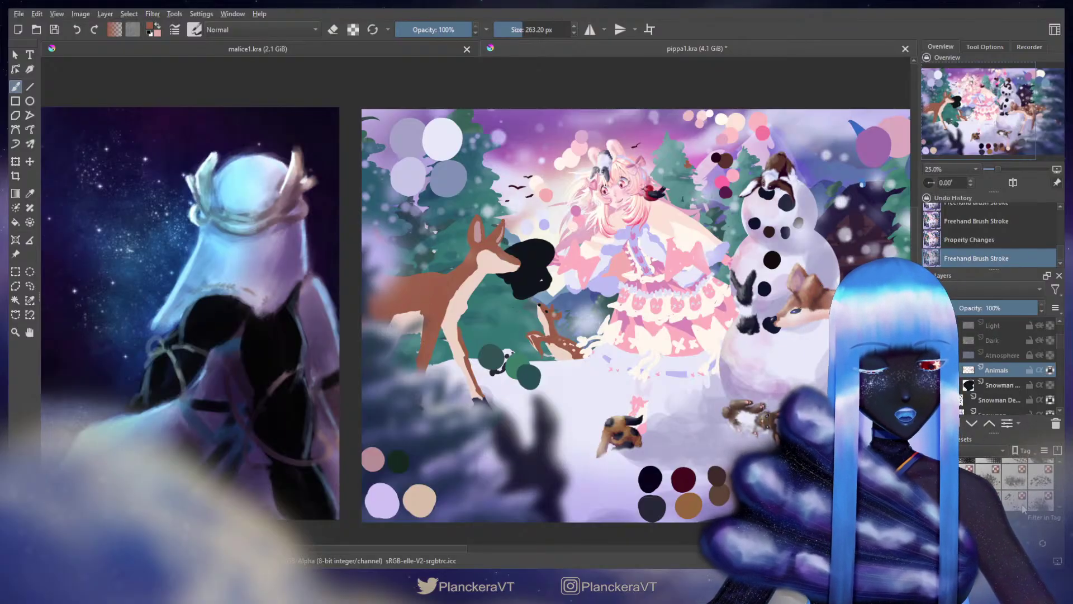
click(1015, 497)
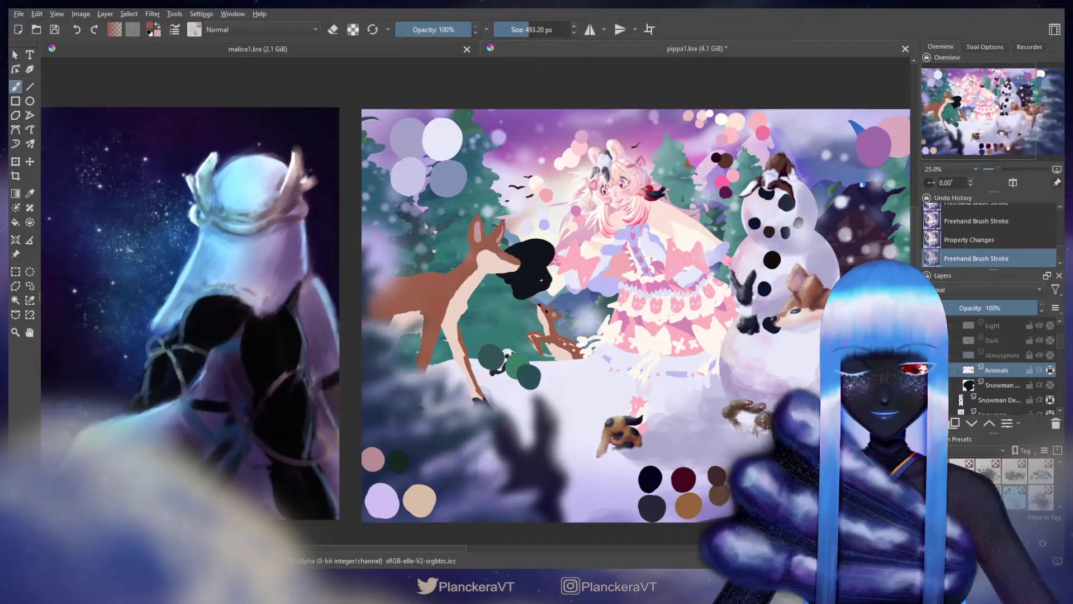
mouse_move(400, 280)
mouse_down()
mouse_move(467, 279)
mouse_move(406, 302)
mouse_up()
click(434, 302)
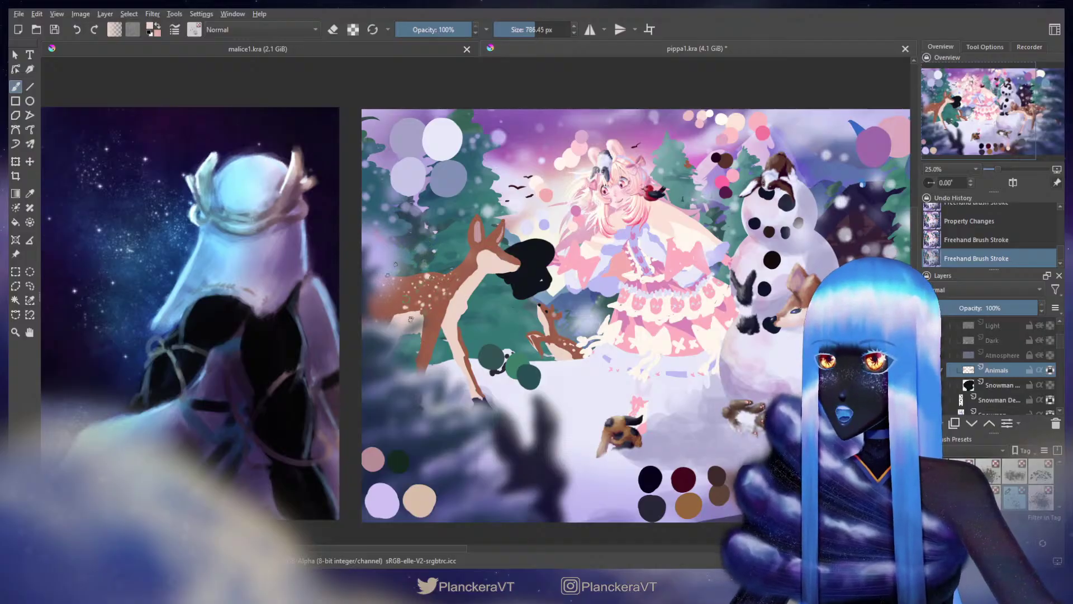
click(417, 293)
click(398, 291)
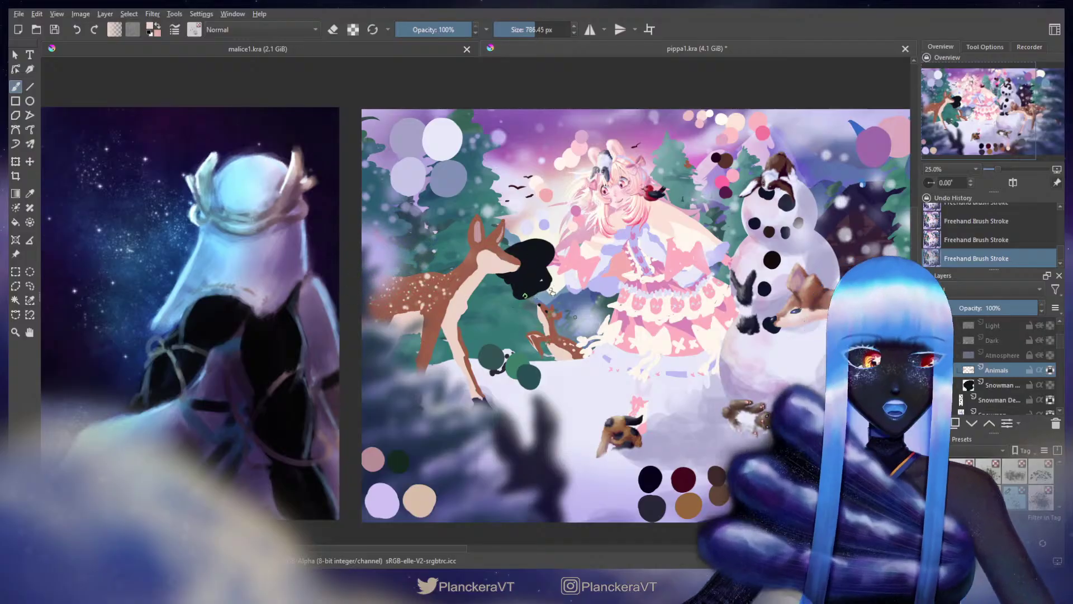
Step: Paint larger cream oval spots among the small ones on the deer's back and shoulder with the brush at about 74 px
scroll(1033, 478, down, 3)
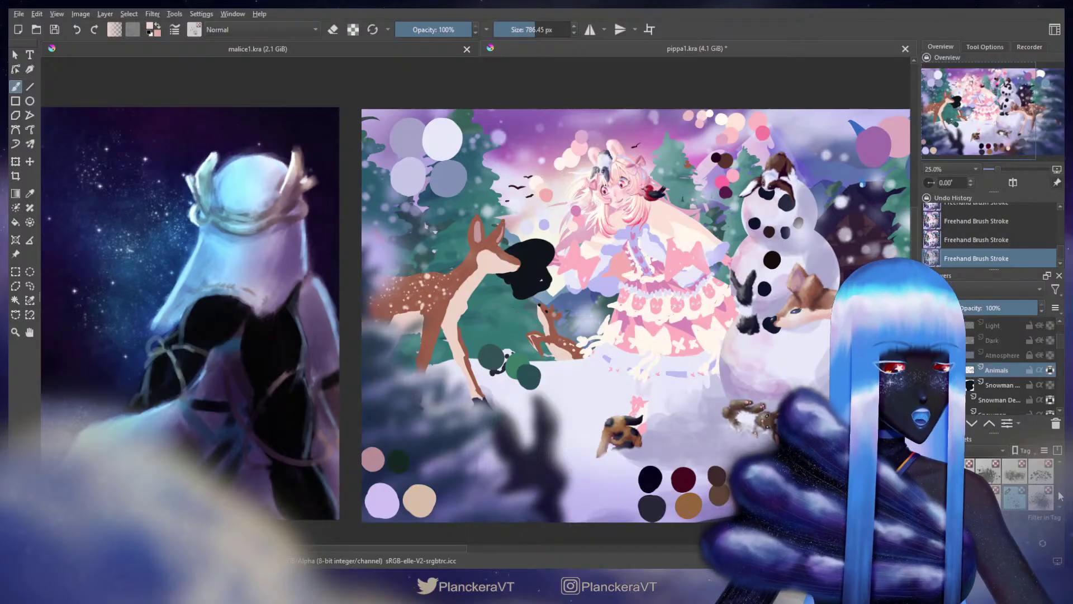
click(1015, 494)
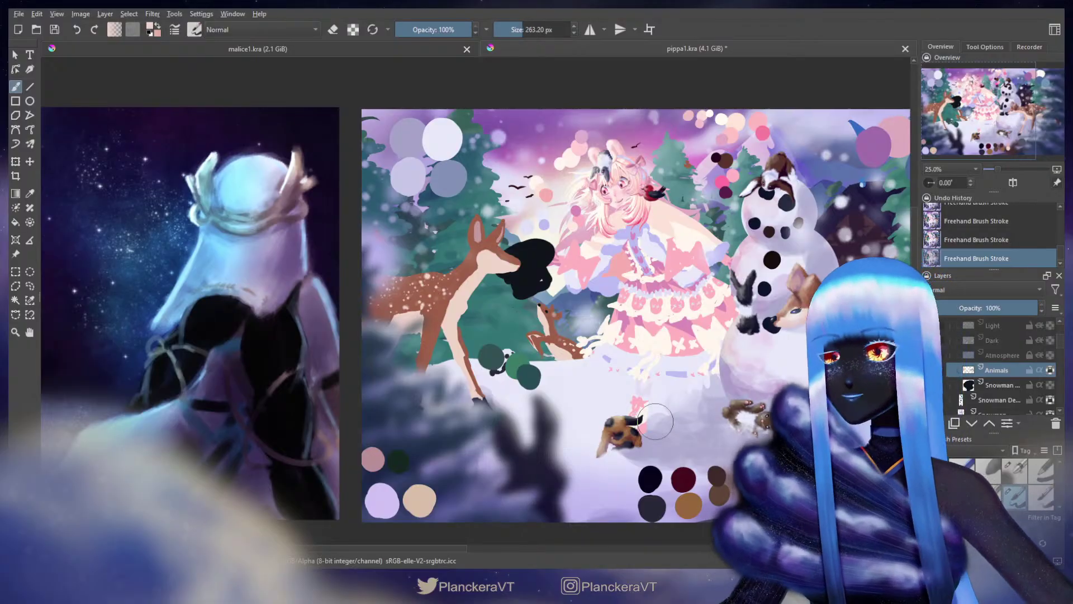
scroll(506, 332, up, 2)
drag(509, 332, 707, 421)
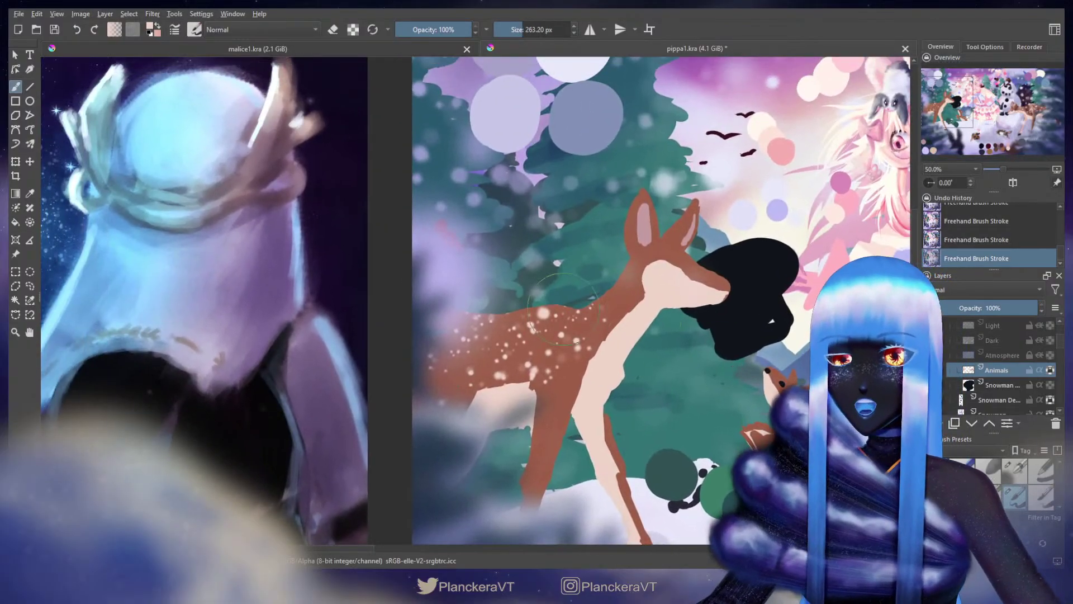
mouse_move(534, 308)
mouse_down()
mouse_move(431, 308)
mouse_move(545, 312)
mouse_move(536, 316)
mouse_move(556, 354)
mouse_move(535, 349)
mouse_up()
drag(481, 328, 491, 320)
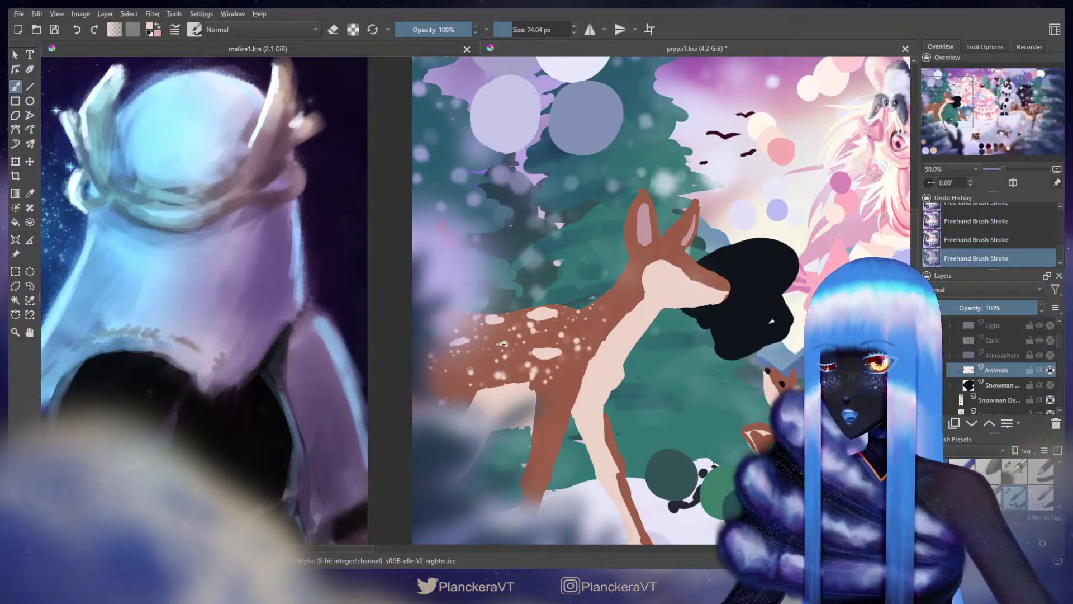
key(ctrl+z)
drag(511, 330, 515, 327)
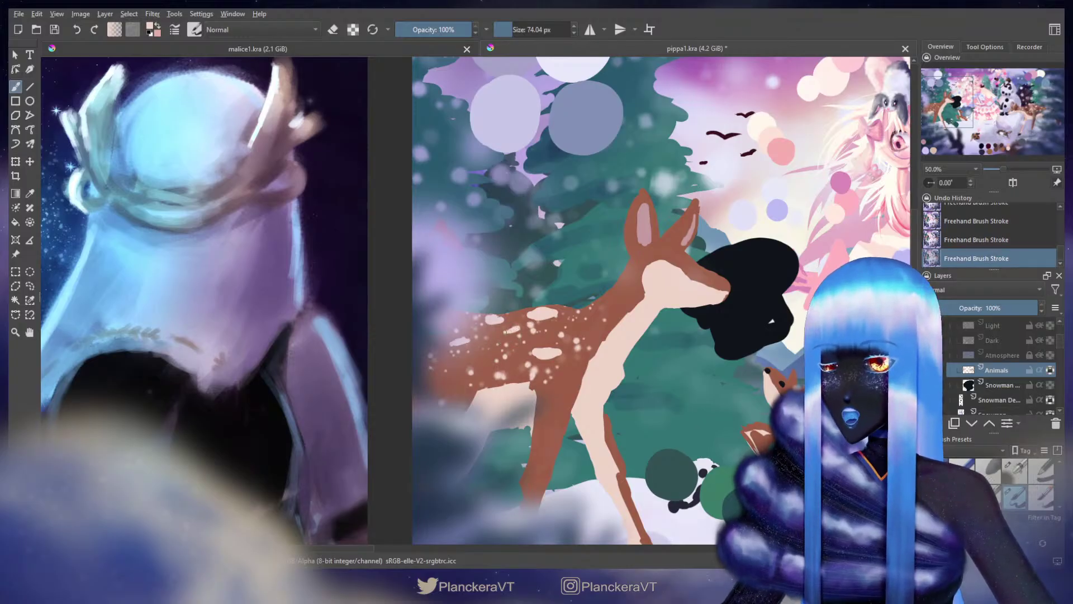
drag(499, 375, 503, 375)
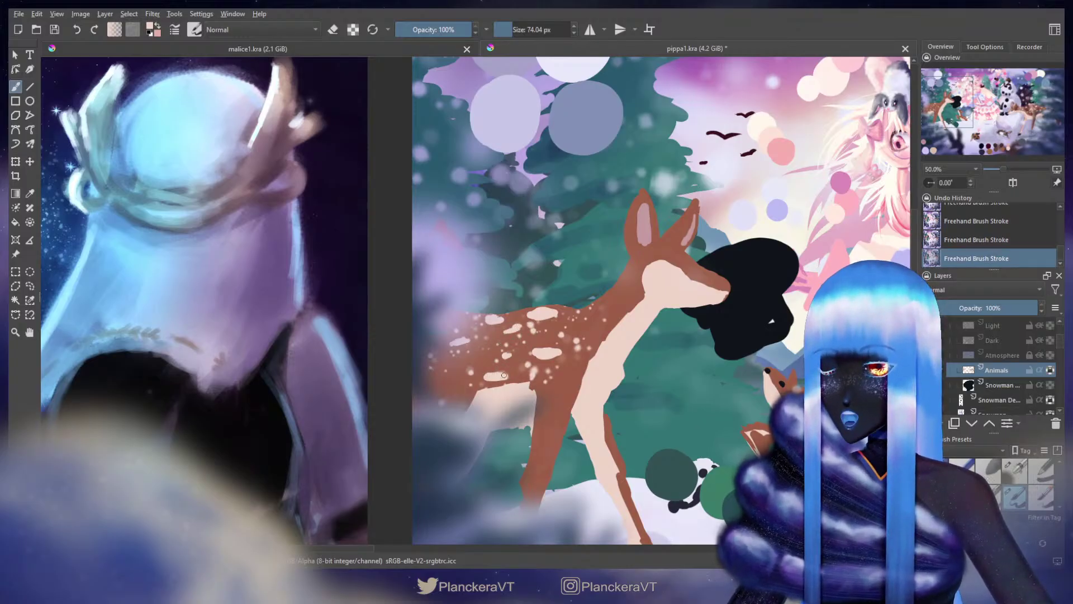
drag(584, 318, 598, 315)
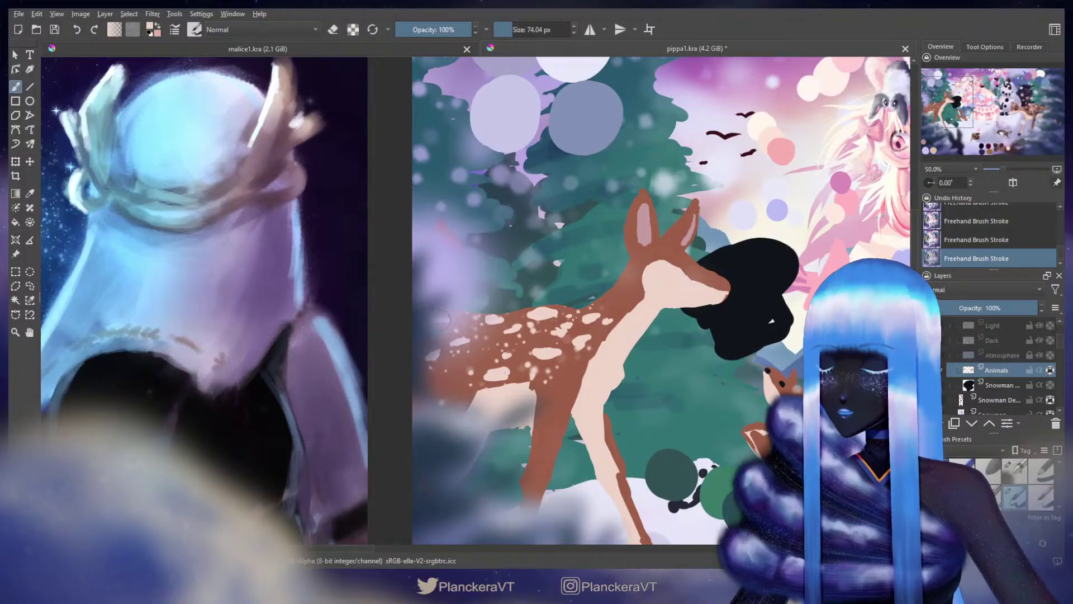
Step: Hide the blurred foreground and erase the brown tip below the deer's front hoof on the Animals layer at about 119 px
scroll(1034, 349, up, 3)
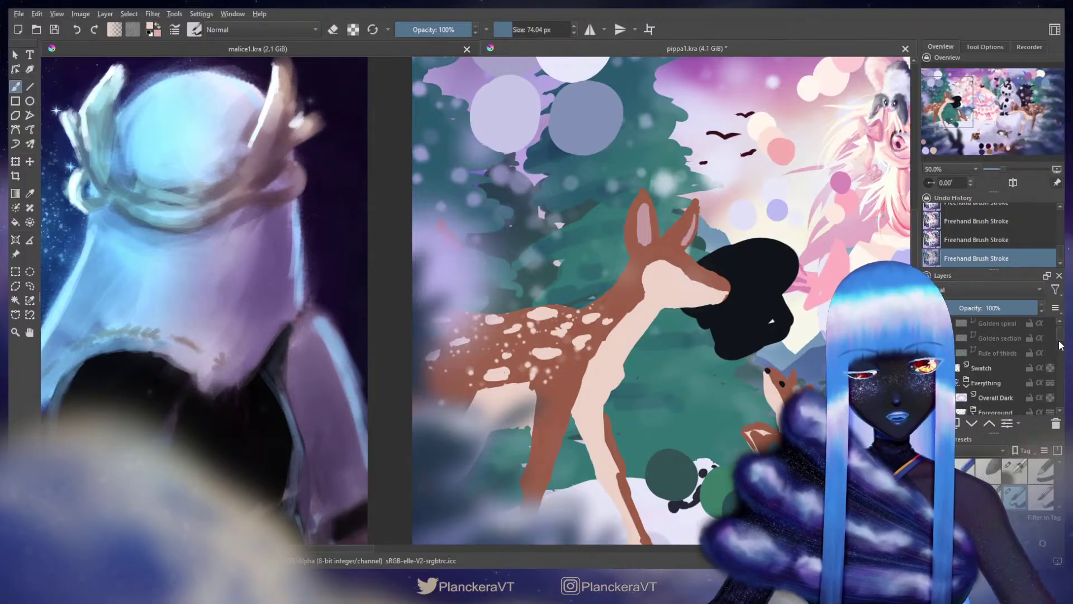
scroll(1059, 344, down, 2)
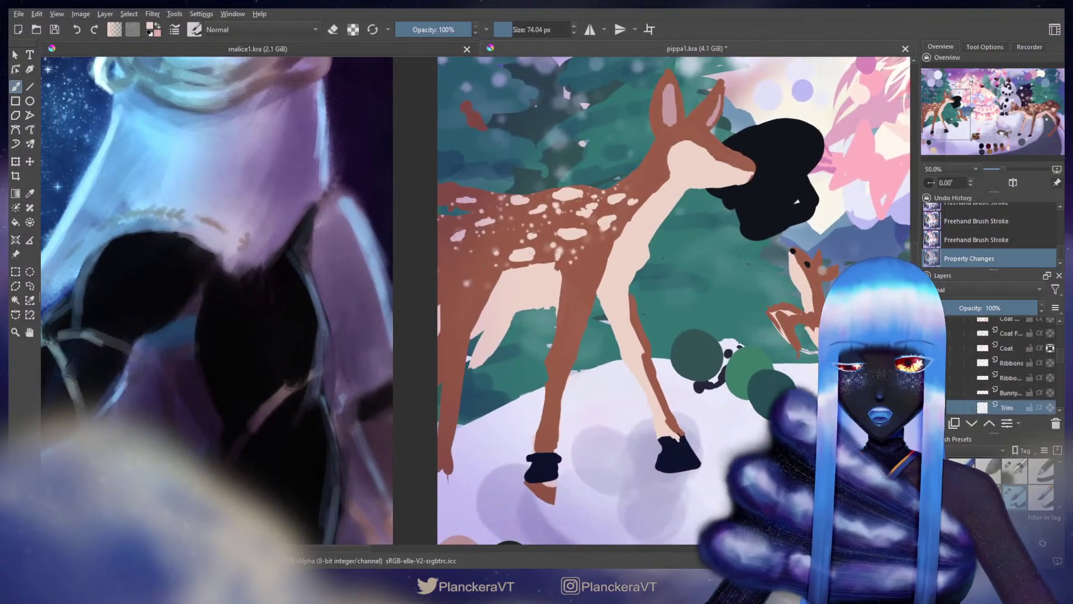
mouse_move(791, 438)
mouse_down()
mouse_move(578, 298)
mouse_move(493, 256)
mouse_up()
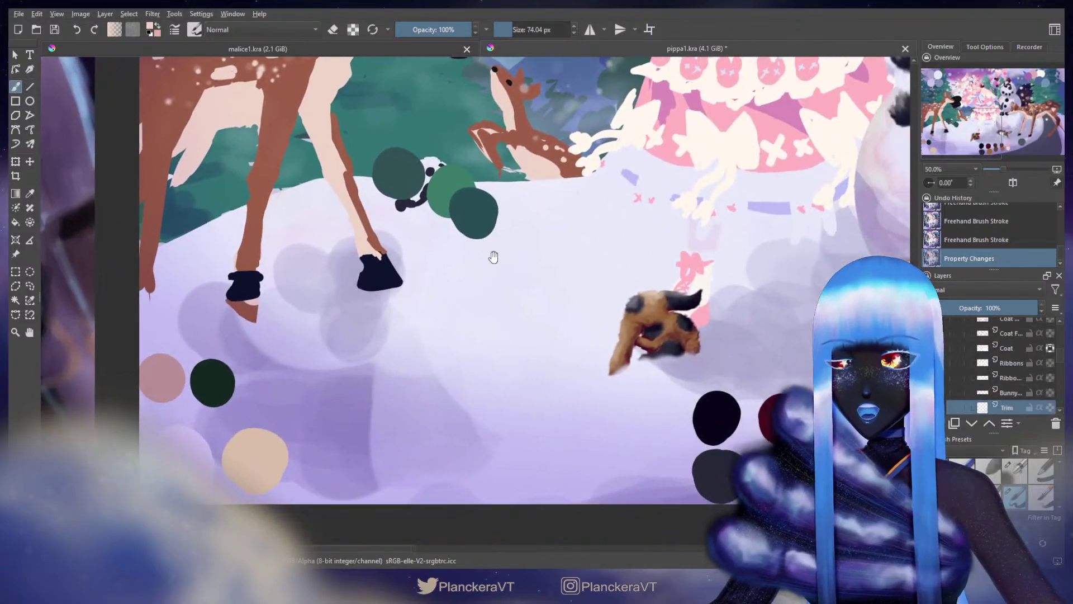
key(e)
drag(236, 302, 248, 316)
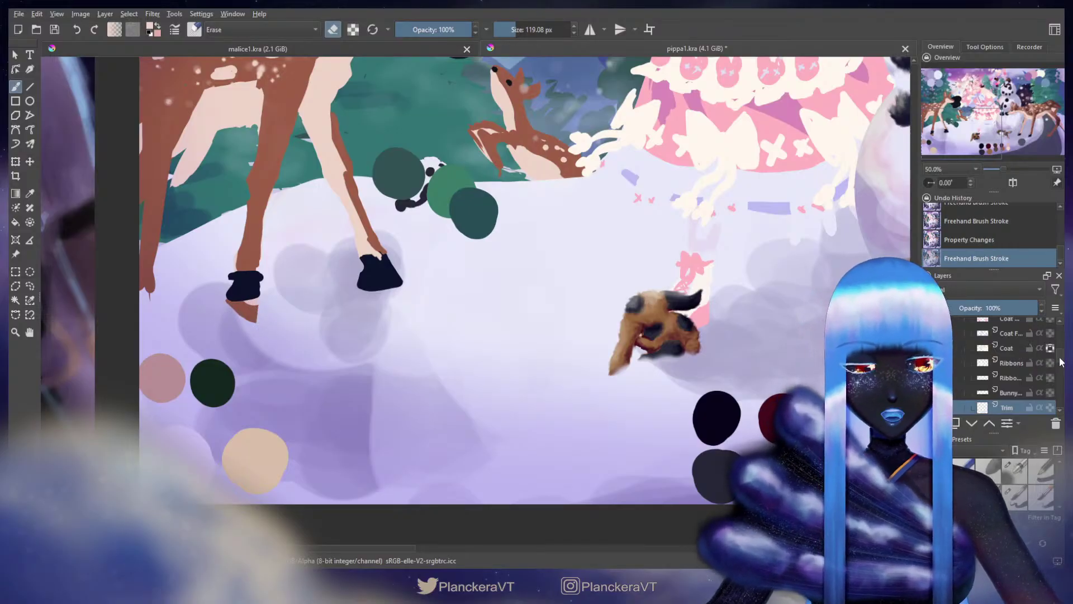
scroll(1061, 358, up, 10)
scroll(1062, 357, down, 2)
click(1000, 361)
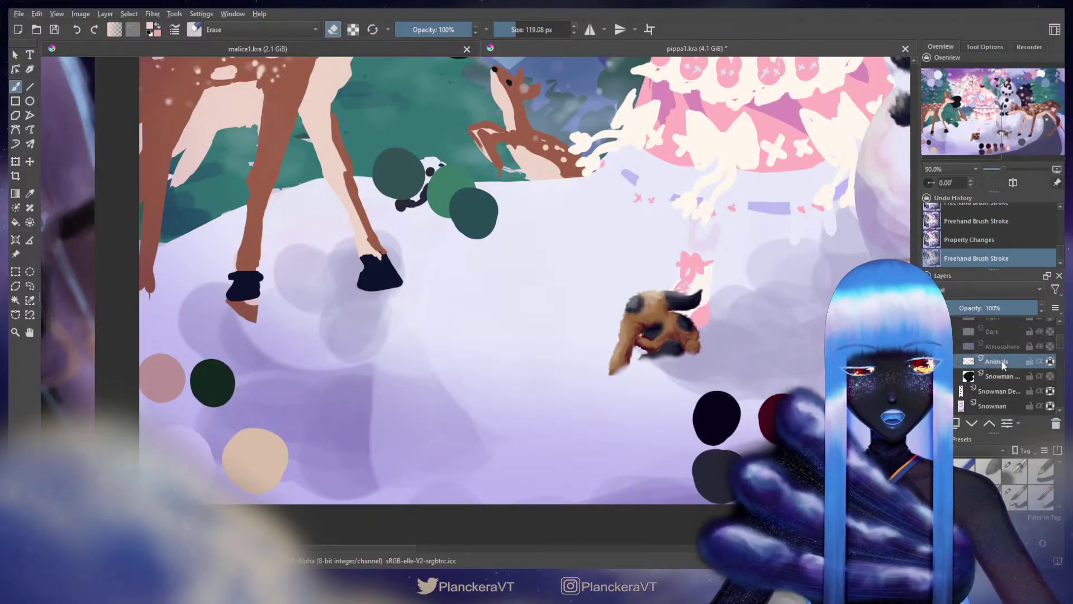
drag(250, 319, 263, 312)
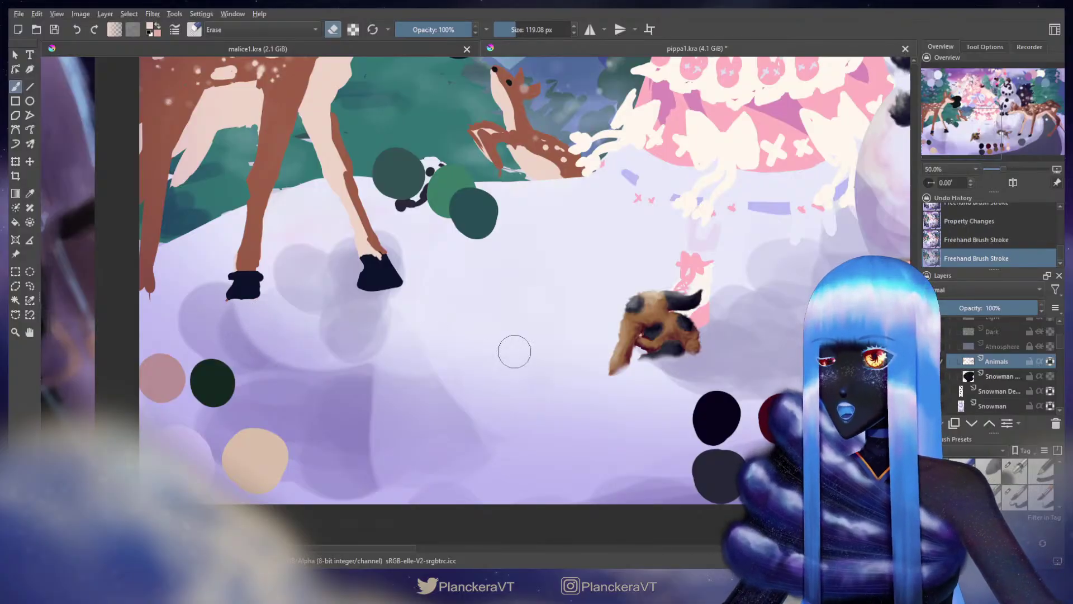
key(e)
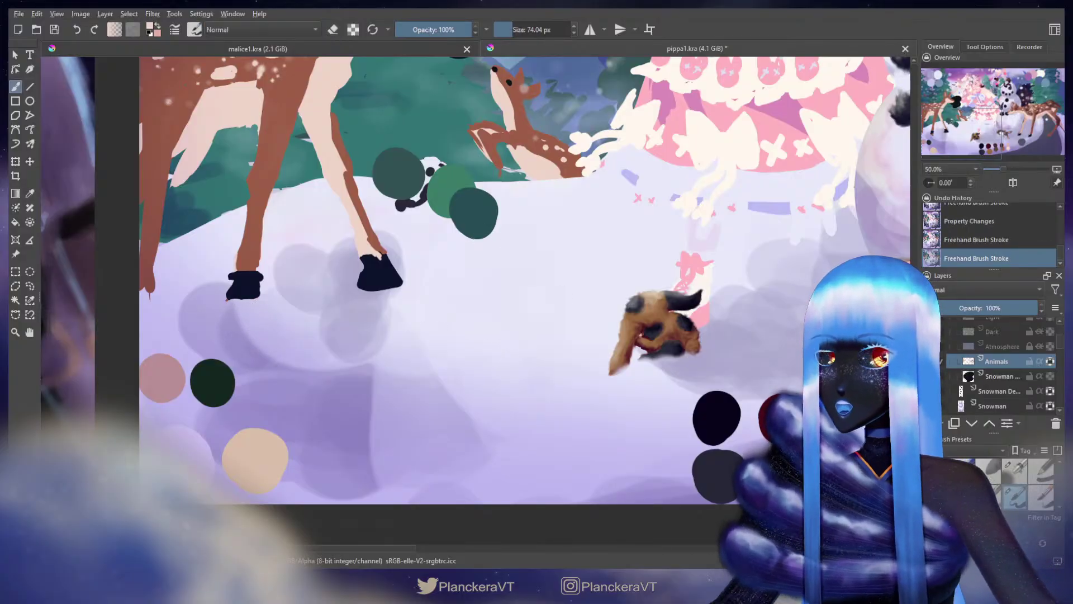
Step: Unlock the Animals layer's transparency and reshape the deer's front hoof in sampled navy at 74 px, trimming with the eraser at about 119 px
click(1049, 364)
drag(532, 318, 676, 367)
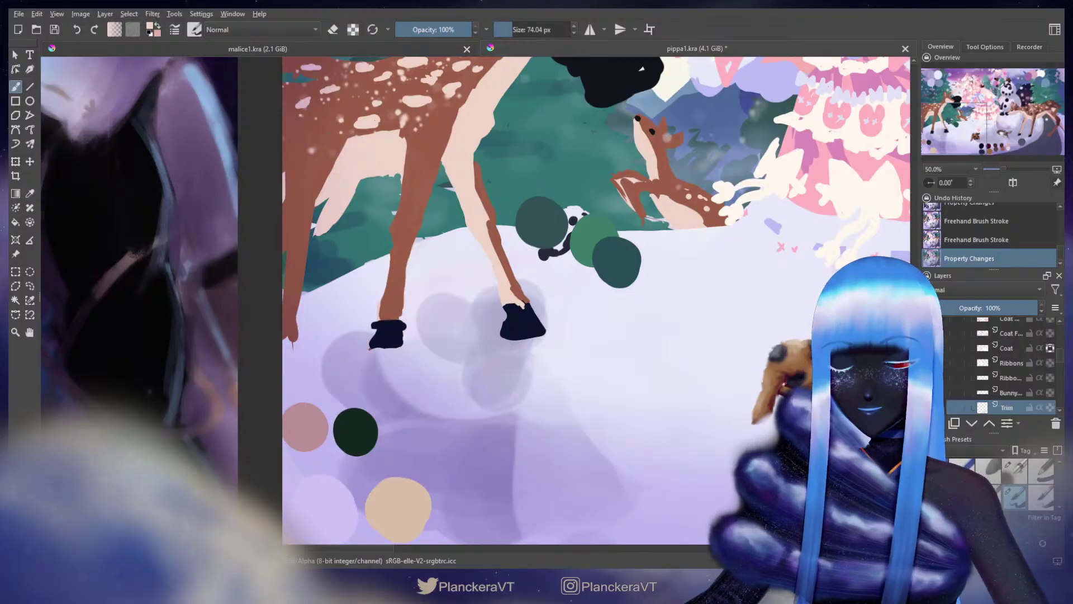
scroll(1059, 358, up, 5)
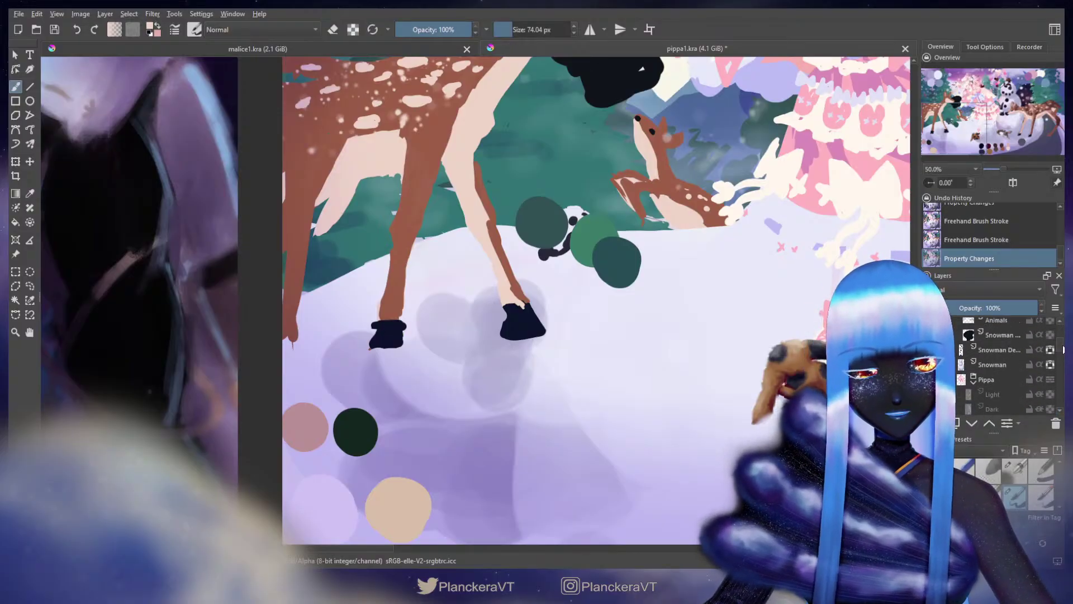
scroll(1059, 352, up, 1)
click(995, 337)
ctrl+click(394, 332)
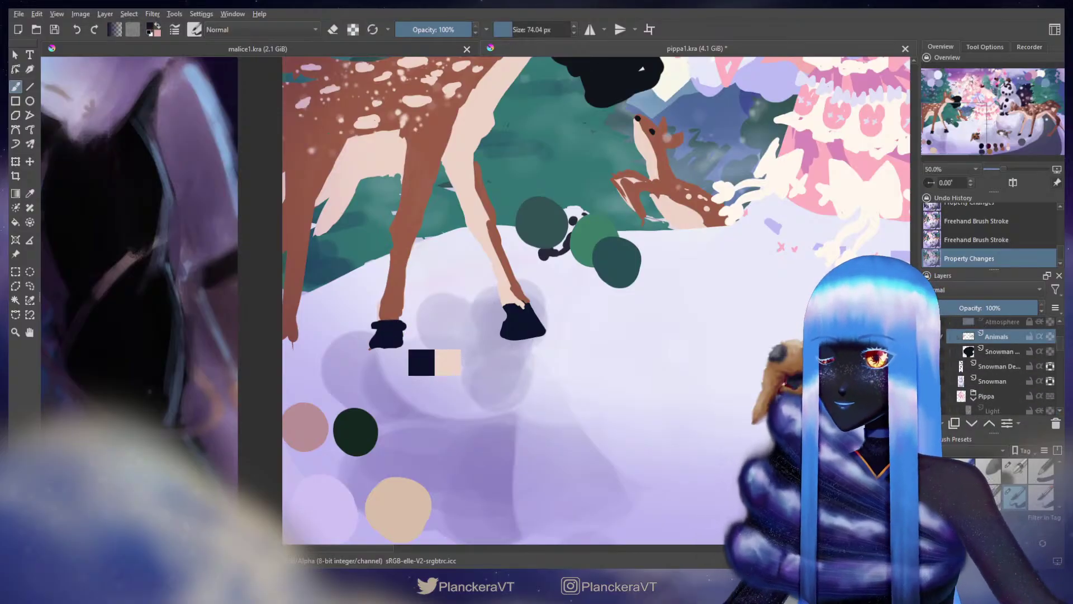
mouse_move(397, 329)
shift+mouse_down()
mouse_move(410, 343)
mouse_move(383, 344)
mouse_move(376, 330)
mouse_move(359, 356)
mouse_move(507, 435)
shift+mouse_up()
key(e)
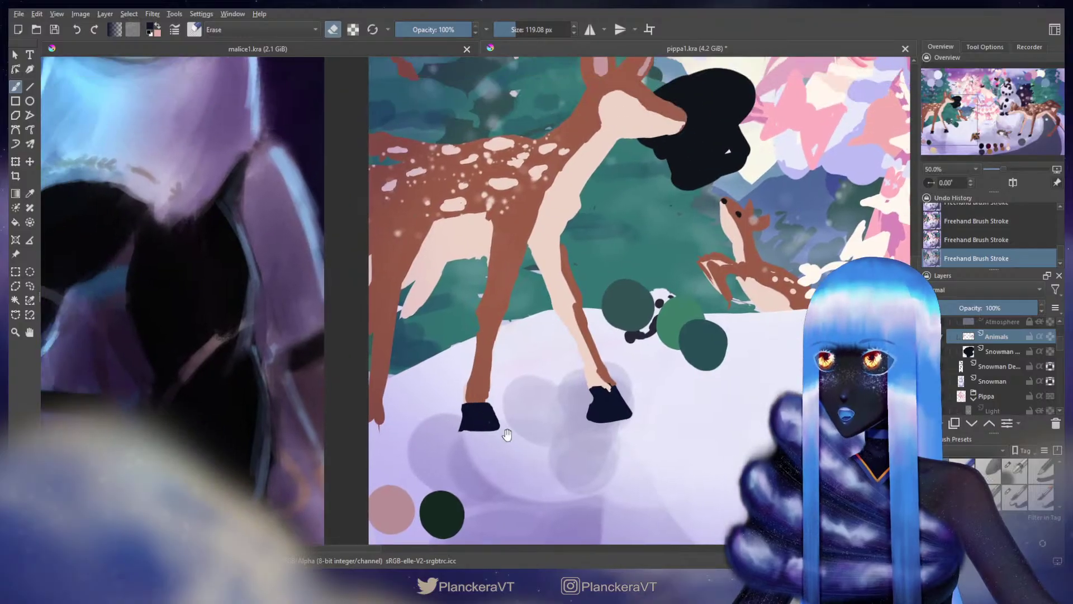
key(e)
Step: Sample brown from the fawn and clean up the large deer's rear leg on the Animals layer, trimming its lower end with the eraser
drag(757, 348, 423, 196)
ctrl+click(428, 129)
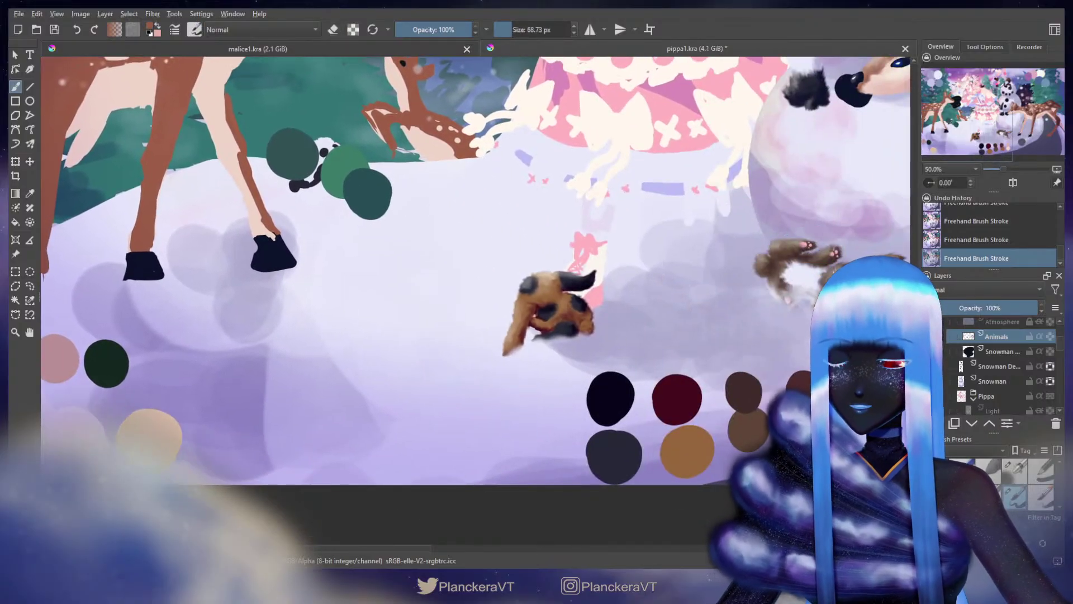
drag(399, 240, 725, 450)
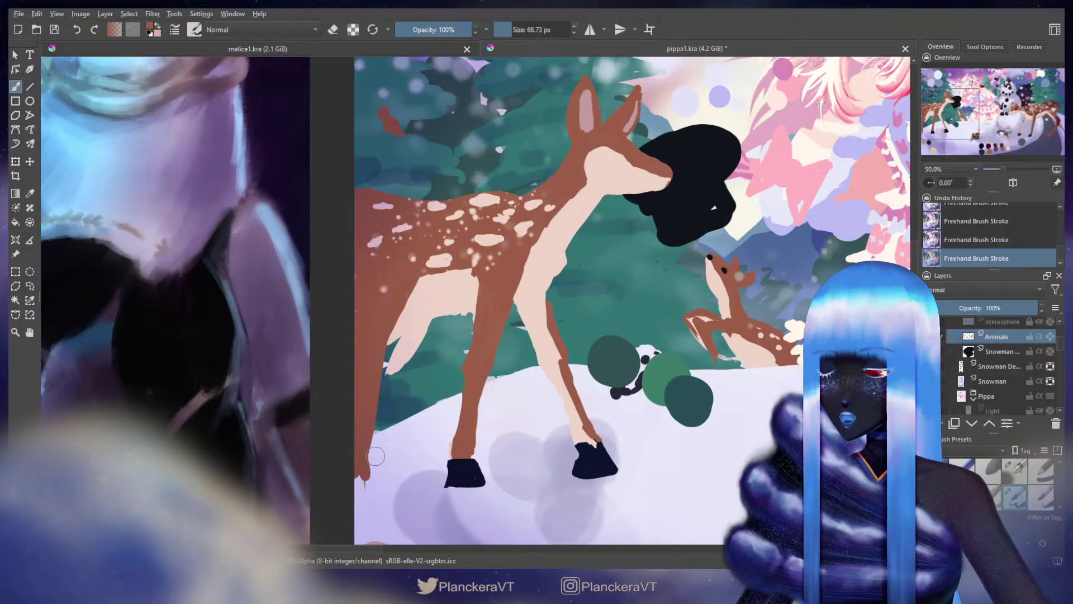
key(e)
drag(434, 330, 347, 492)
key(])
drag(691, 361, 583, 318)
key(e)
mouse_move(655, 335)
mouse_down()
mouse_move(625, 328)
mouse_move(423, 190)
mouse_up()
Step: Sample cream and paint a few more oval spots on the deer's back and haunch at about 69 px
ctrl+click(204, 92)
drag(278, 101, 652, 347)
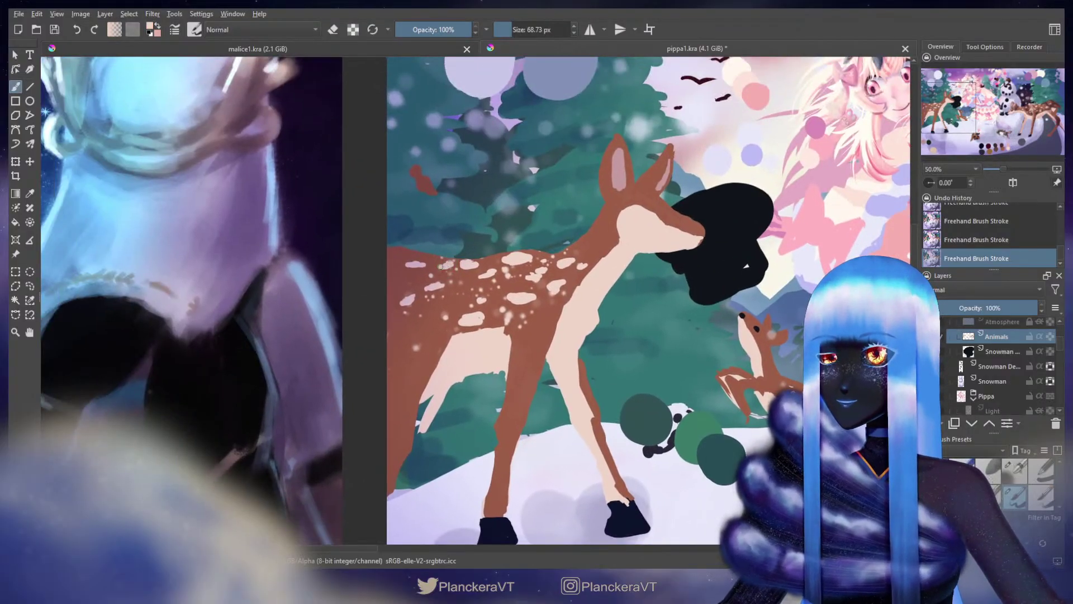
key(ctrl+z)
drag(440, 267, 457, 269)
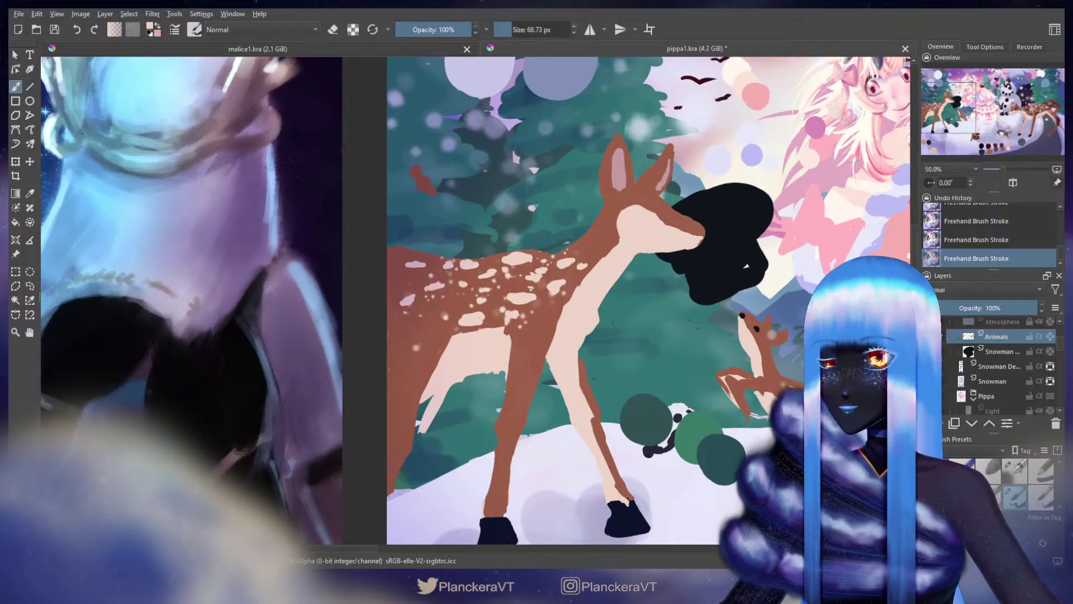
drag(413, 348, 417, 345)
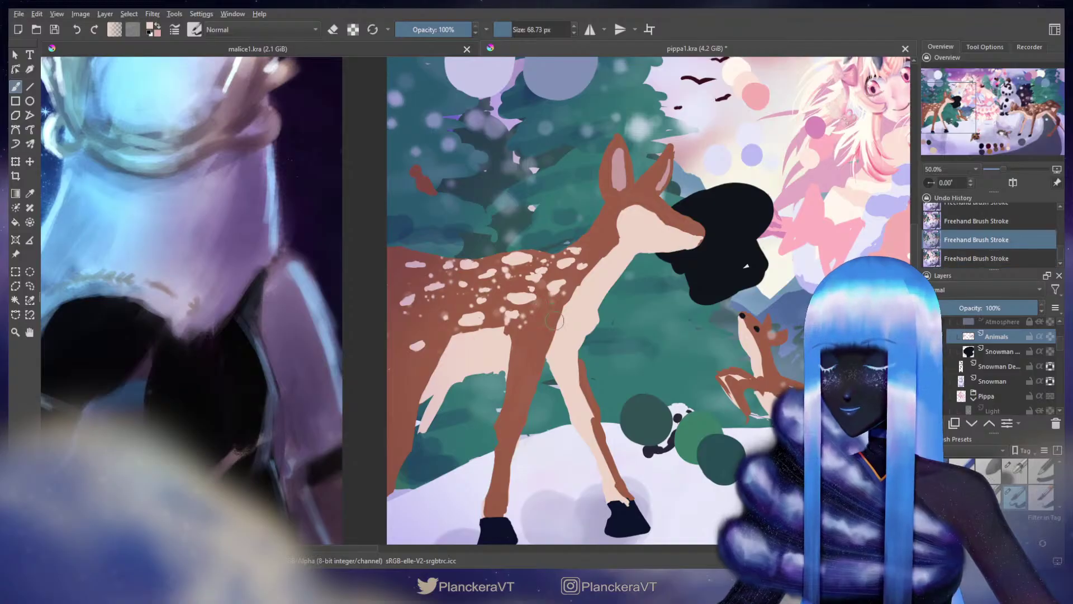
key(e)
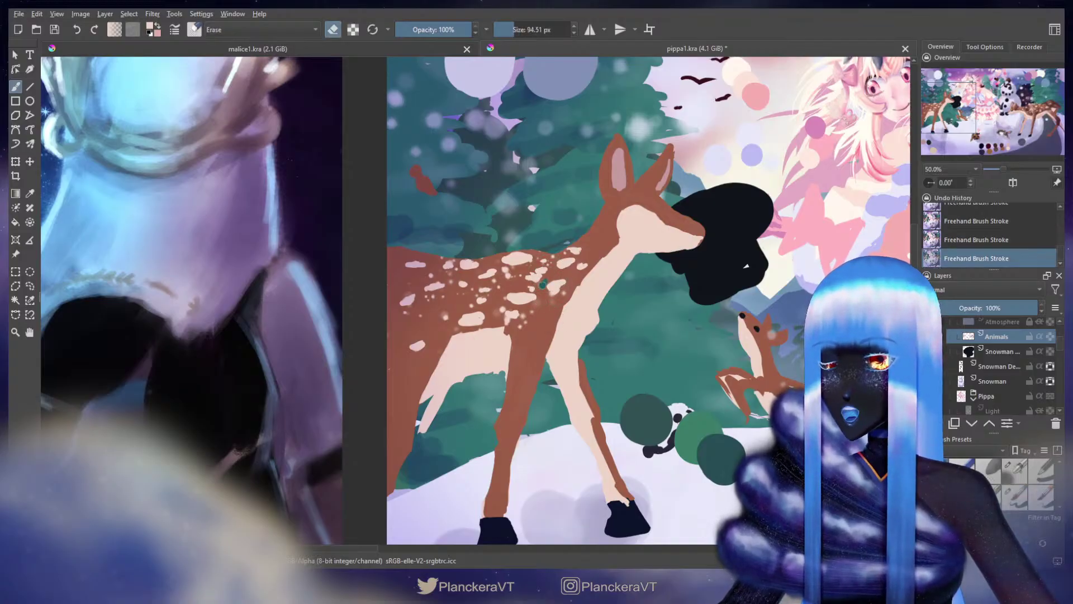
key(ctrl+z)
key(e)
Step: Refine the cluster of spots on the deer's back and flank, alternating brown and cream with the brush at about 69 px
key(x)
mouse_move(844, 407)
mouse_down()
mouse_move(467, 201)
mouse_move(643, 366)
mouse_up()
key(ctrl+shift+z)
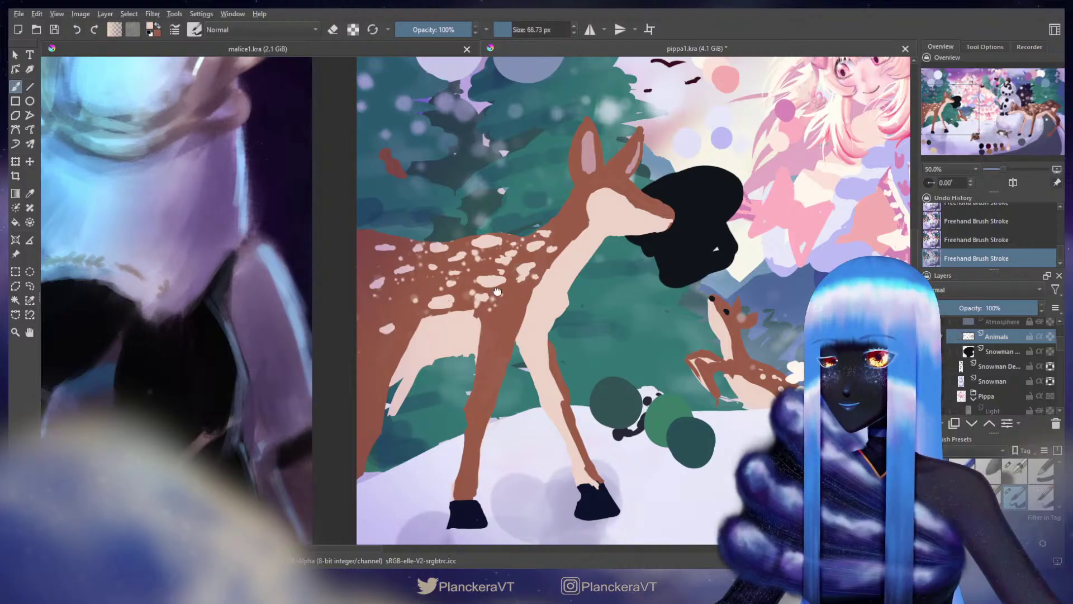
drag(498, 292, 535, 318)
key(x)
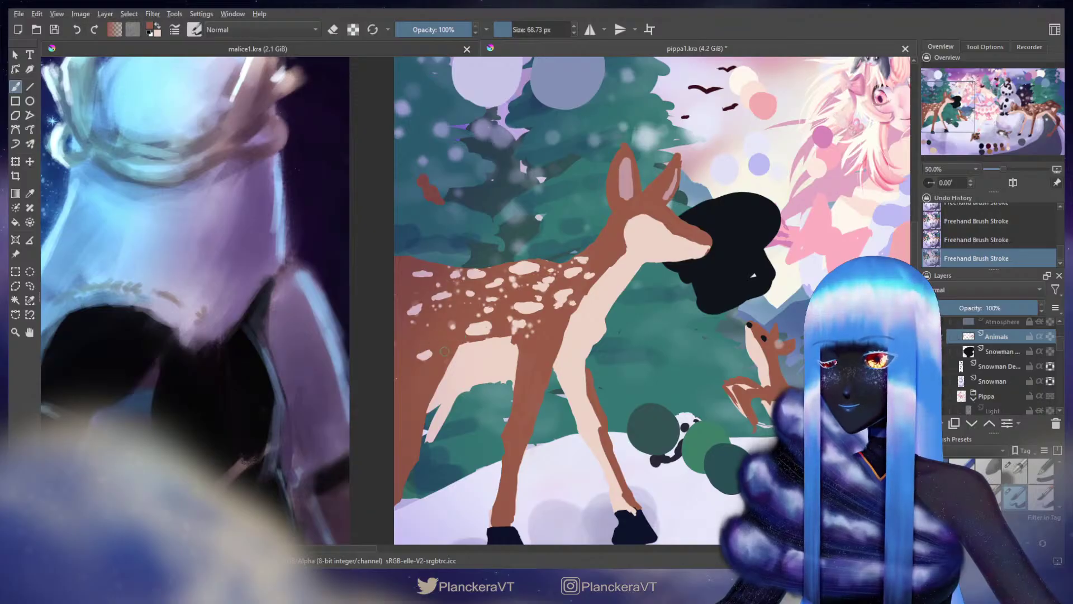
key(x)
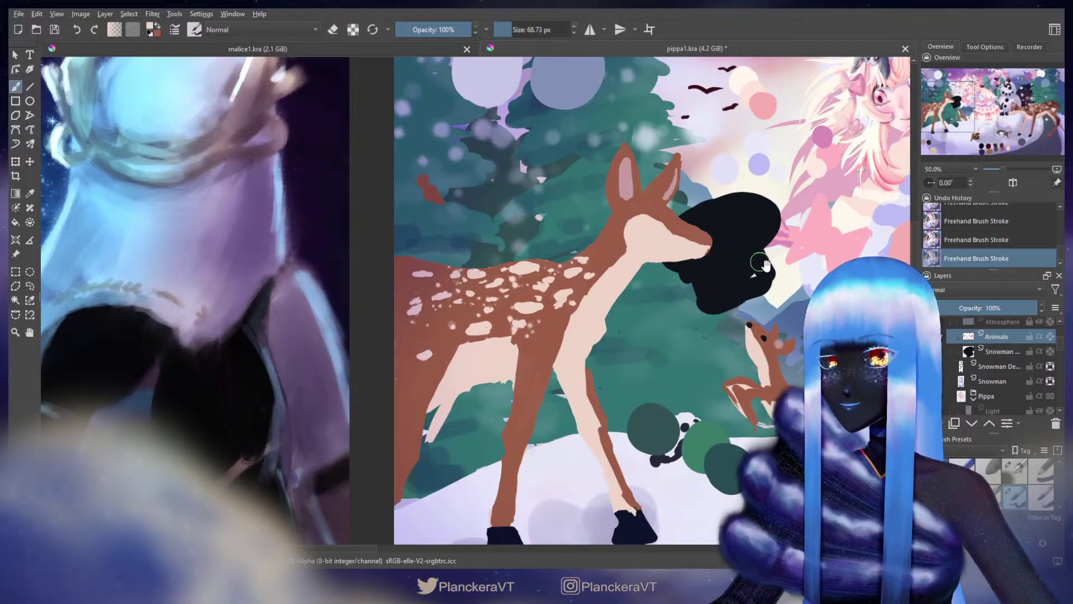
Step: Show the blurred Foreground group again and zoom out to 33.3% to frame the deer within the whole scene
drag(762, 261, 663, 249)
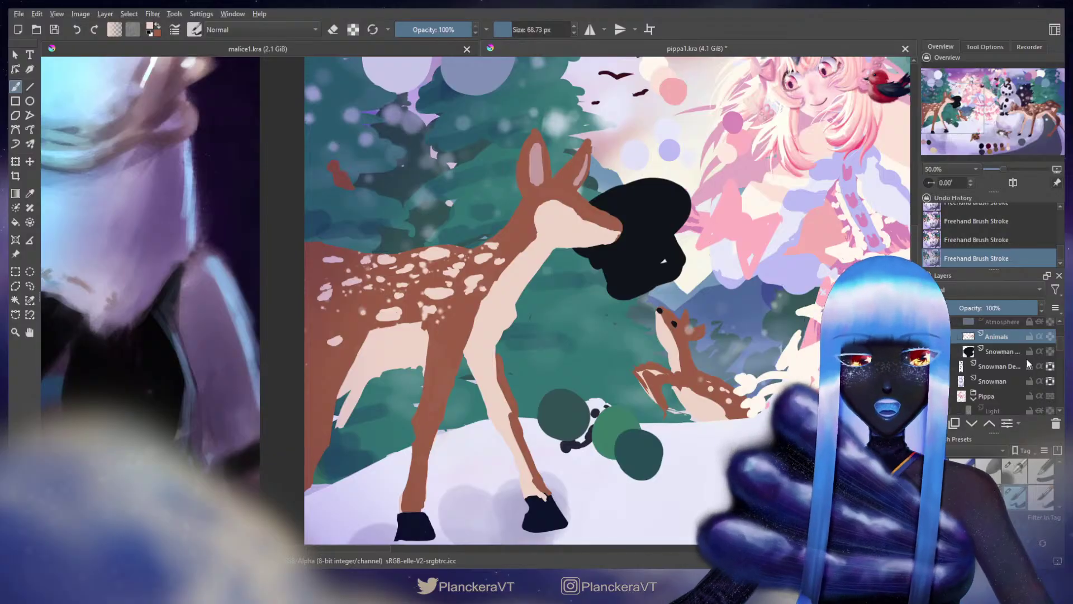
scroll(1030, 364, up, 3)
click(929, 345)
scroll(577, 323, down, 1)
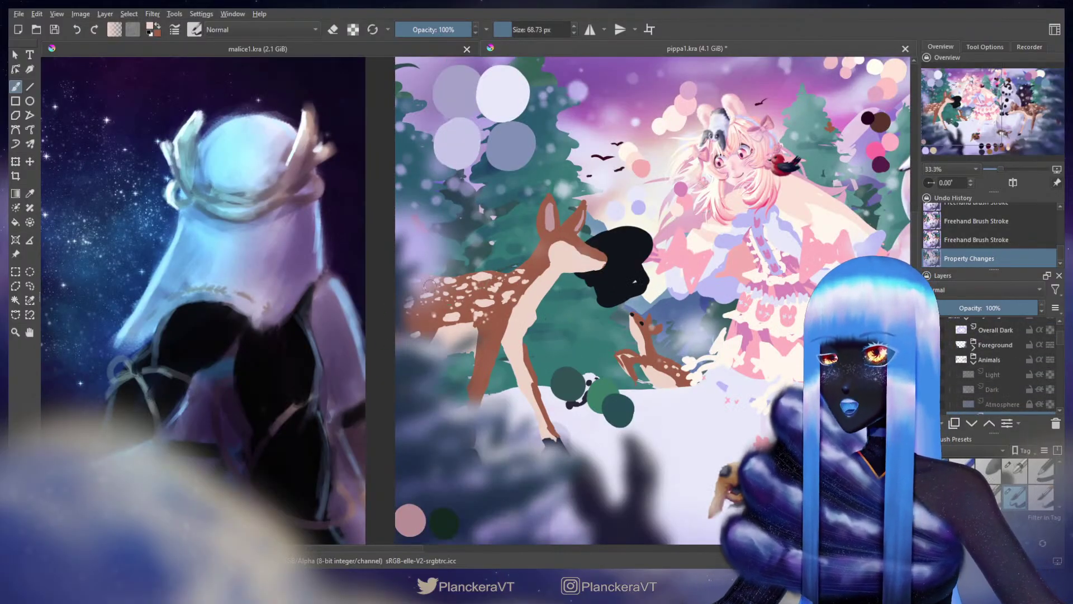
drag(575, 355, 452, 383)
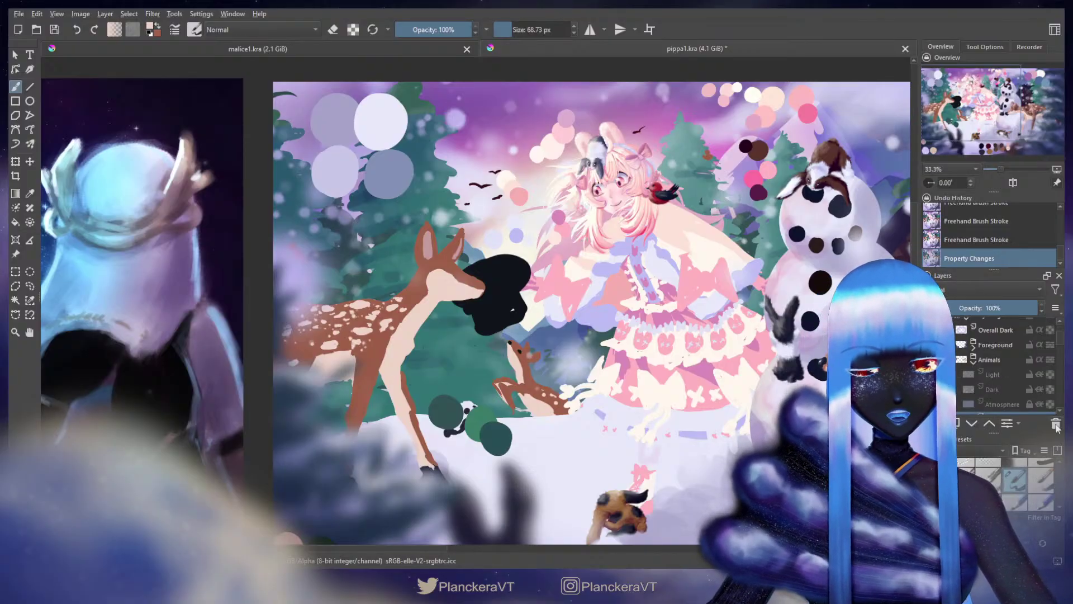
Step: Pick a soft shading brush preset at about 102 px for rendering the deer
scroll(1059, 349, down, 2)
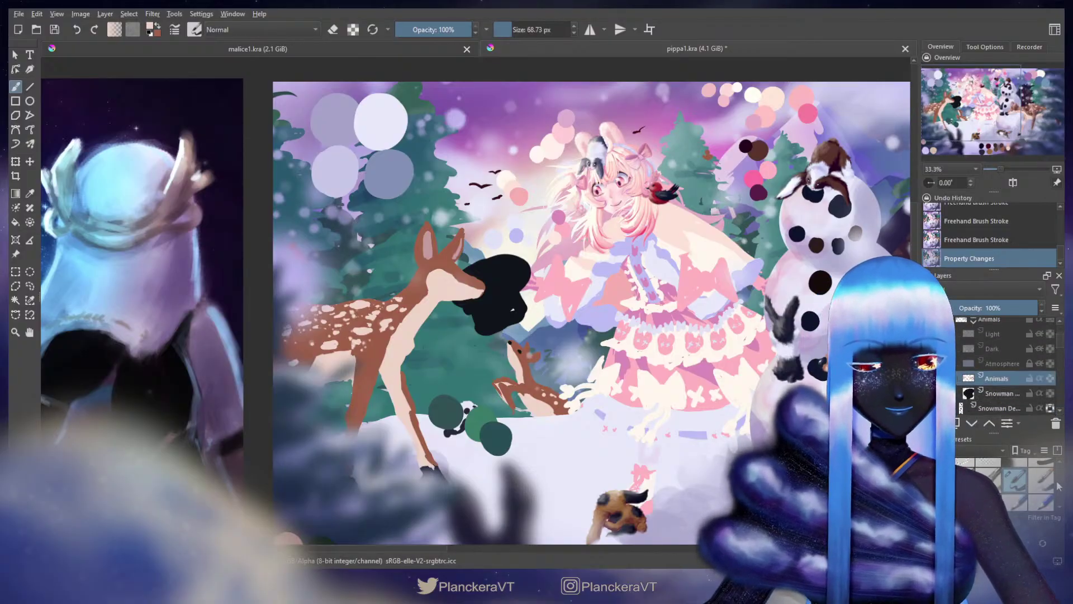
scroll(1060, 482, down, 6)
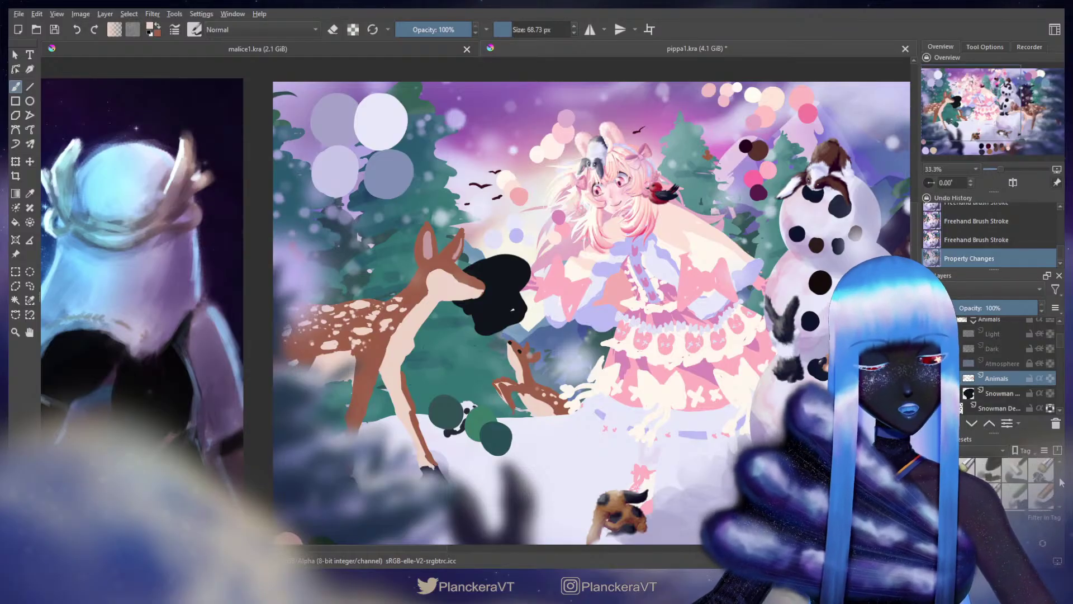
scroll(1056, 485, down, 2)
click(1043, 472)
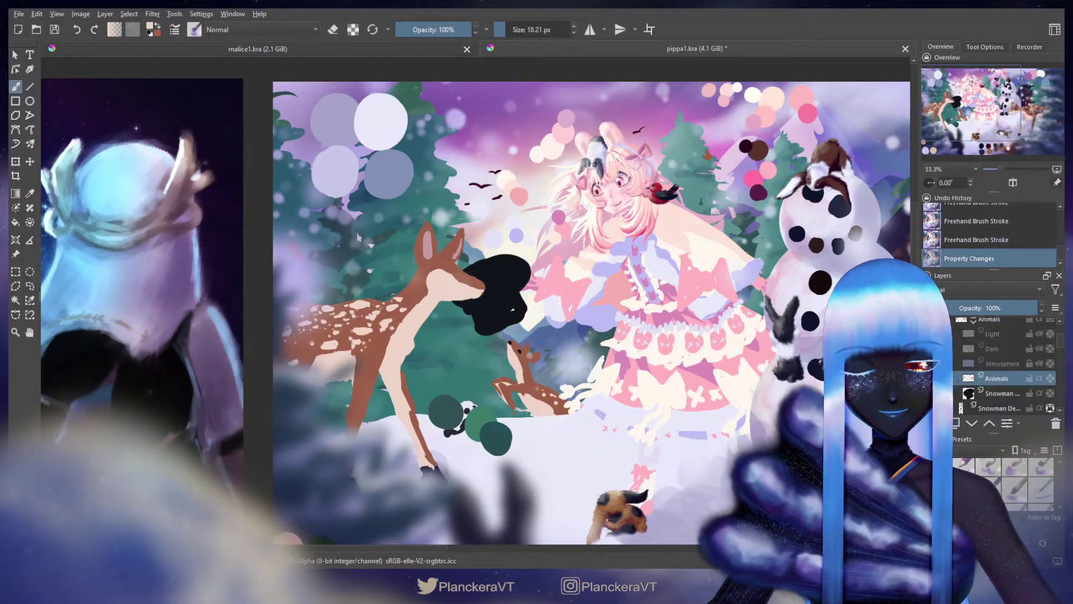
mouse_move(454, 308)
mouse_down()
mouse_move(531, 318)
mouse_move(575, 338)
mouse_move(642, 319)
mouse_move(675, 295)
mouse_up()
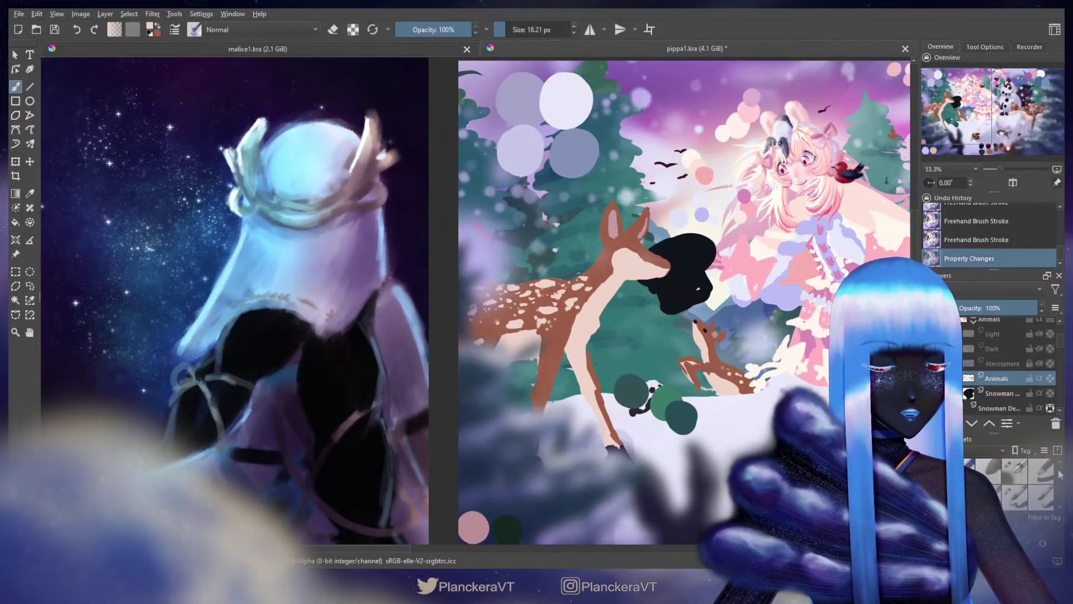
click(1015, 471)
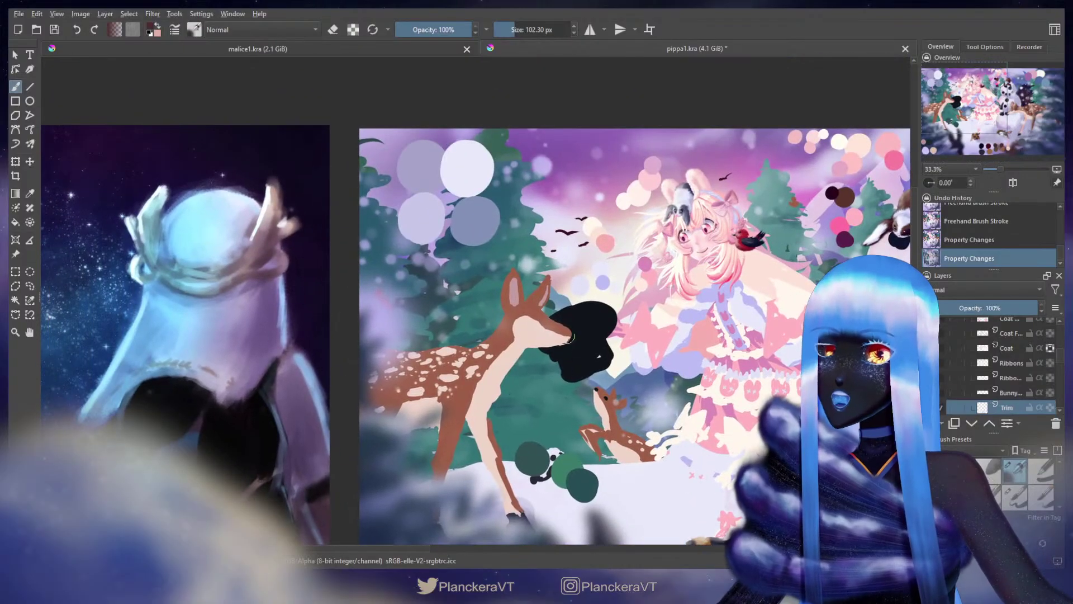
Step: Undo the stray stroke made on the Trim layer and make the Animals layer active again
mouse_move(568, 336)
mouse_down()
mouse_move(541, 331)
mouse_move(535, 290)
mouse_up()
key(ctrl+z)
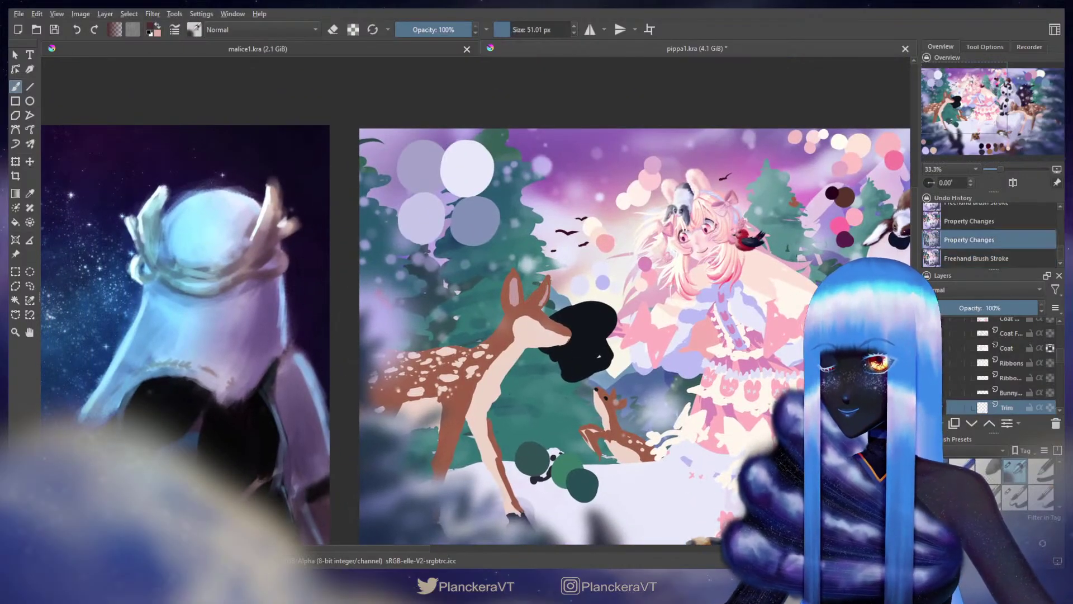
scroll(1062, 348, up, 5)
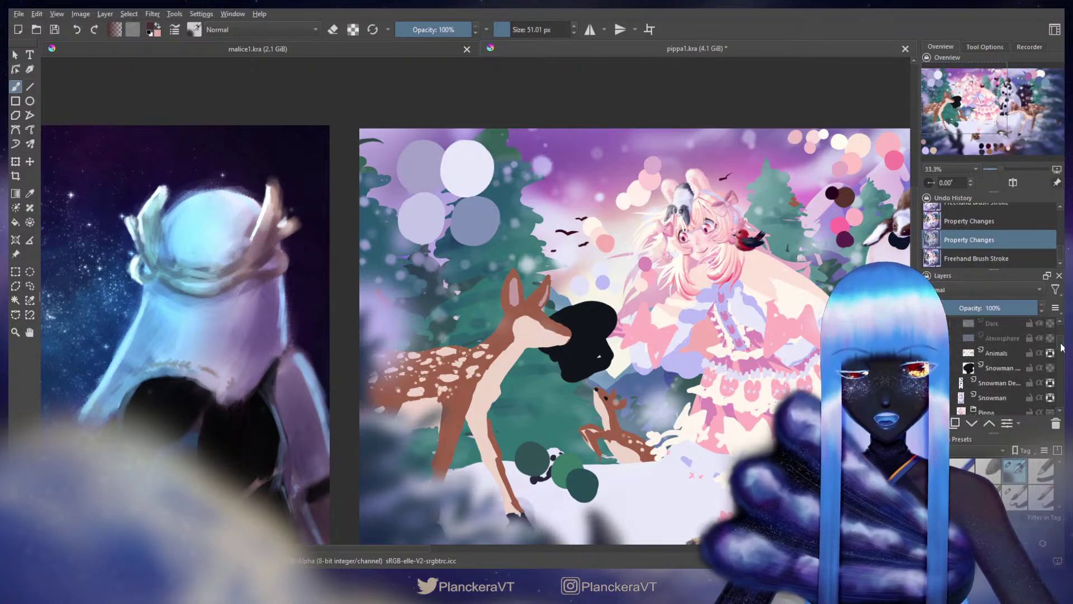
scroll(1062, 348, down, 1)
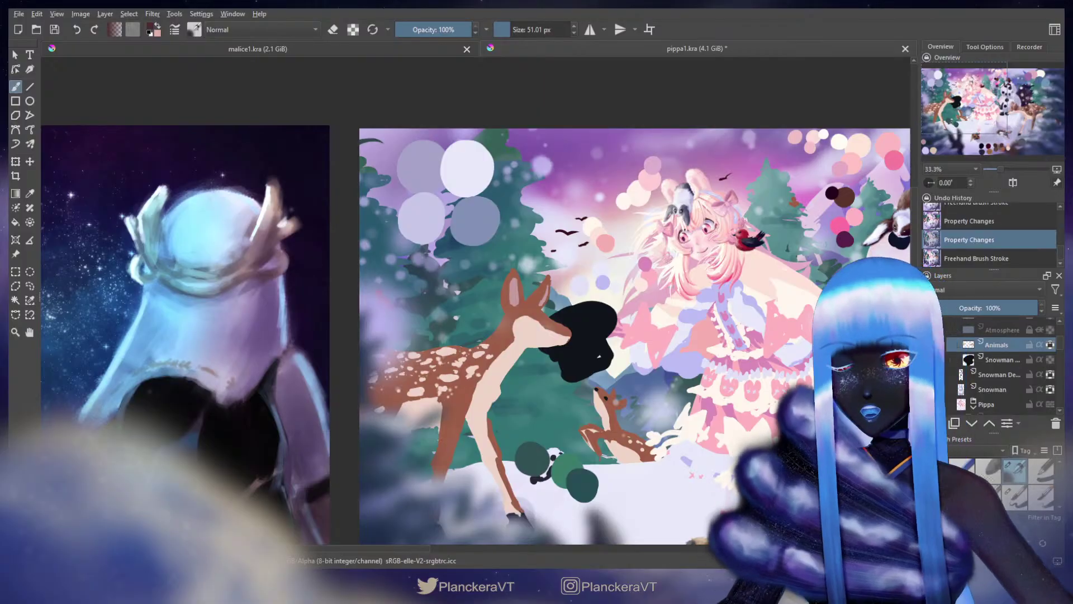
Step: Shade the large deer's head and neck in soft dark brown at about 75 px, enlarging the brush to about 114 px for the body
mouse_move(545, 286)
mouse_down()
mouse_move(527, 319)
mouse_move(500, 309)
mouse_up()
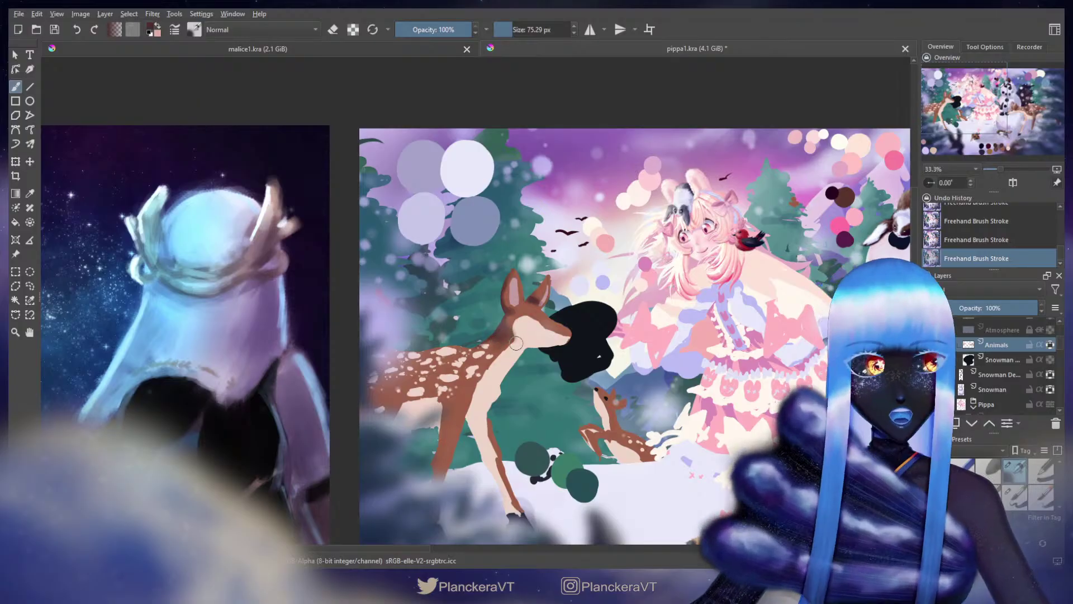
drag(507, 344, 662, 319)
drag(659, 314, 681, 314)
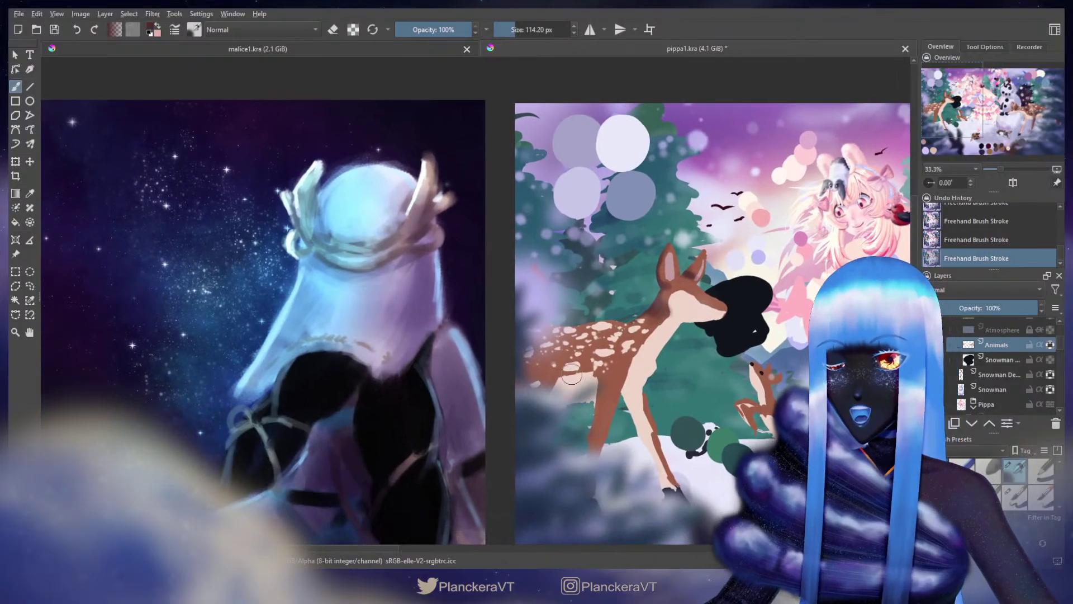
Step: Shade the adult deer's flank and front leg in dark brown with a brush of about 75 to 105 px
mouse_move(611, 384)
mouse_down()
mouse_move(590, 385)
mouse_move(603, 390)
mouse_move(587, 462)
mouse_up()
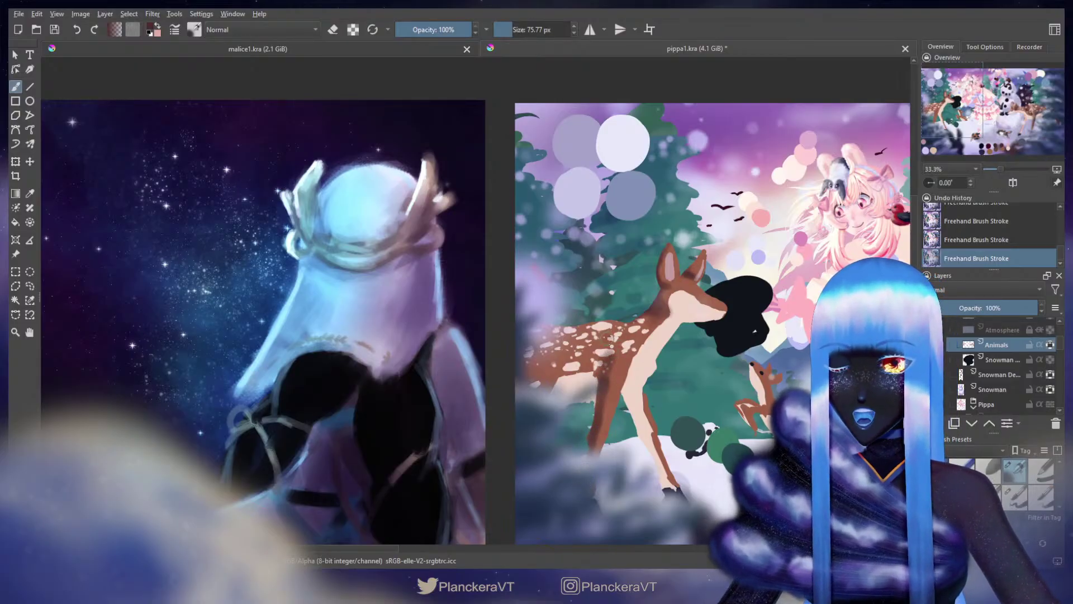
drag(575, 356, 590, 356)
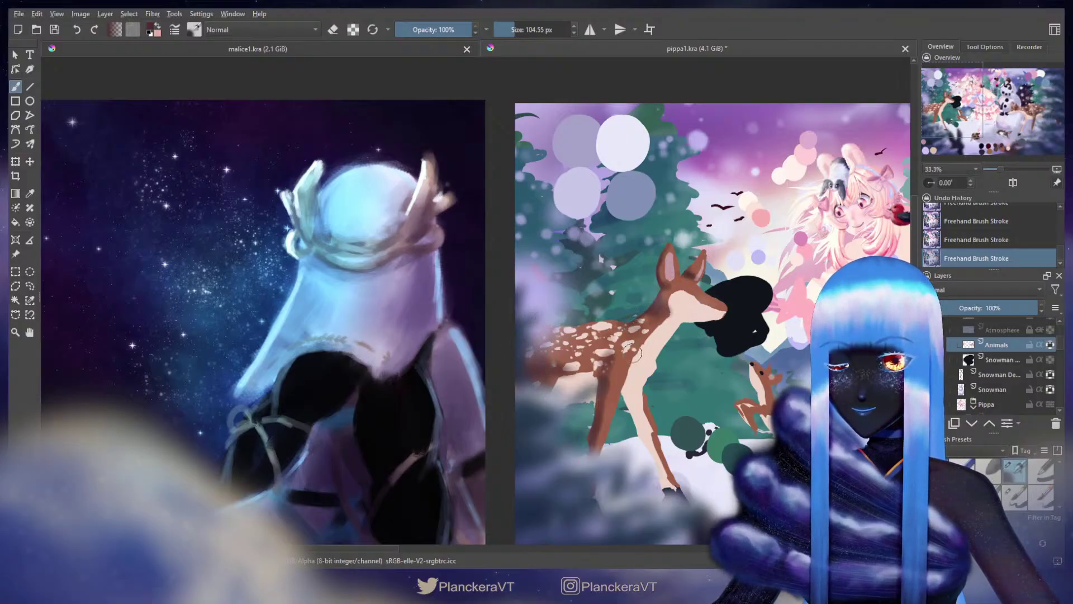
key(bracketleft)
key(bracketleft)
key(bracketleft)
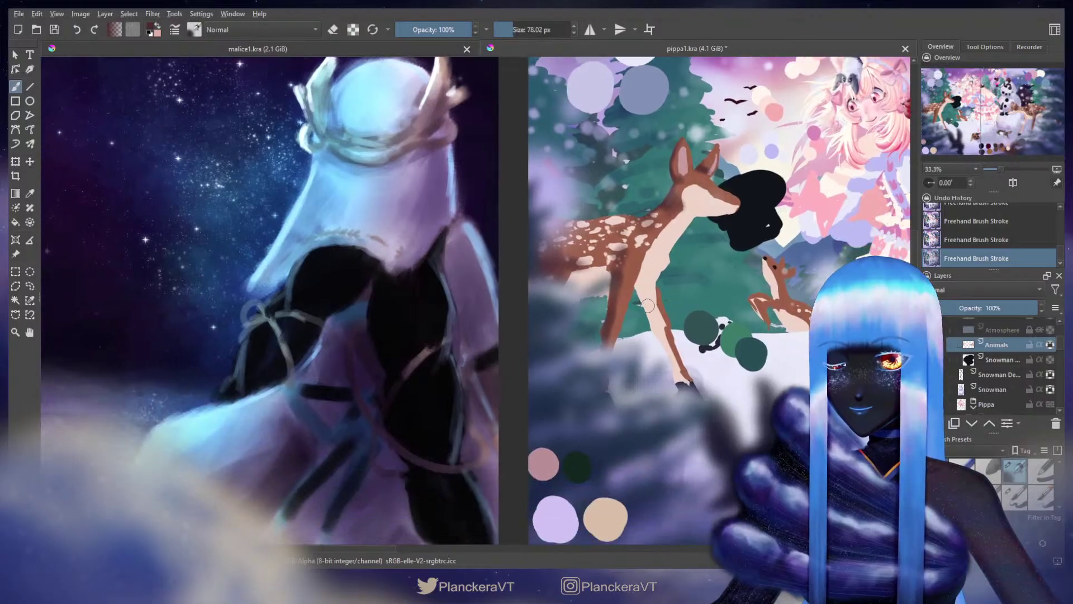
key(bracketleft)
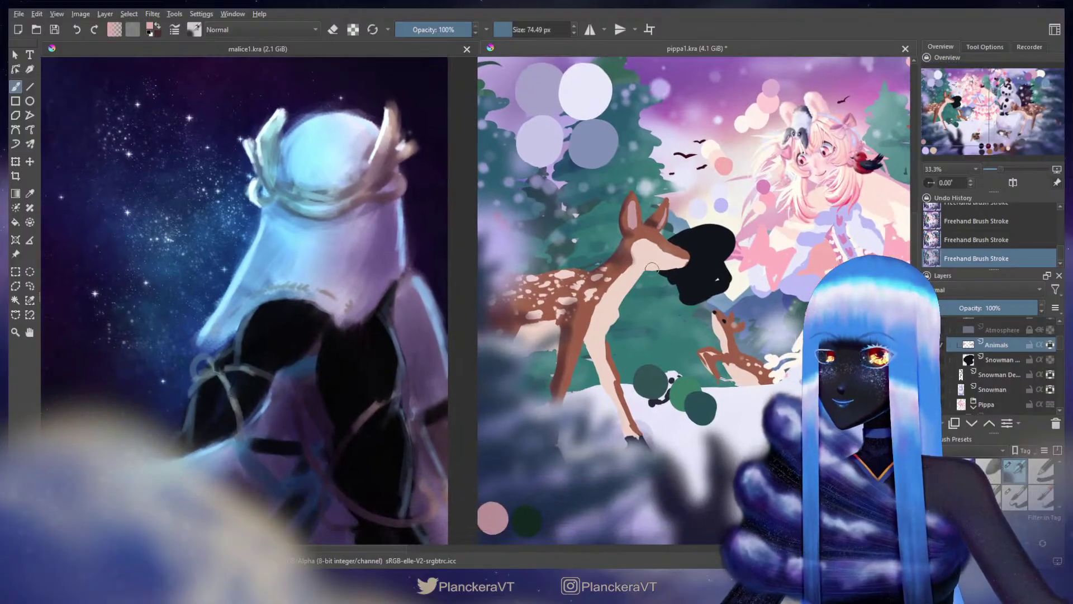
Step: Shade the light fur on the adult deer's throat, chest and front leg in soft pink with a large brush
shift+drag(652, 269, 676, 266)
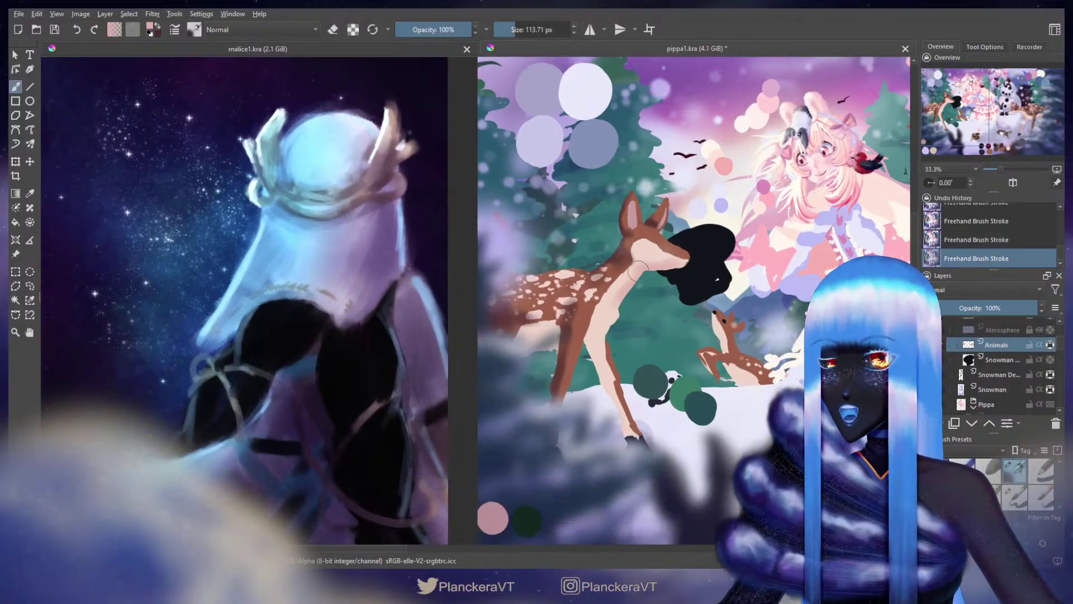
shift+drag(596, 342, 585, 342)
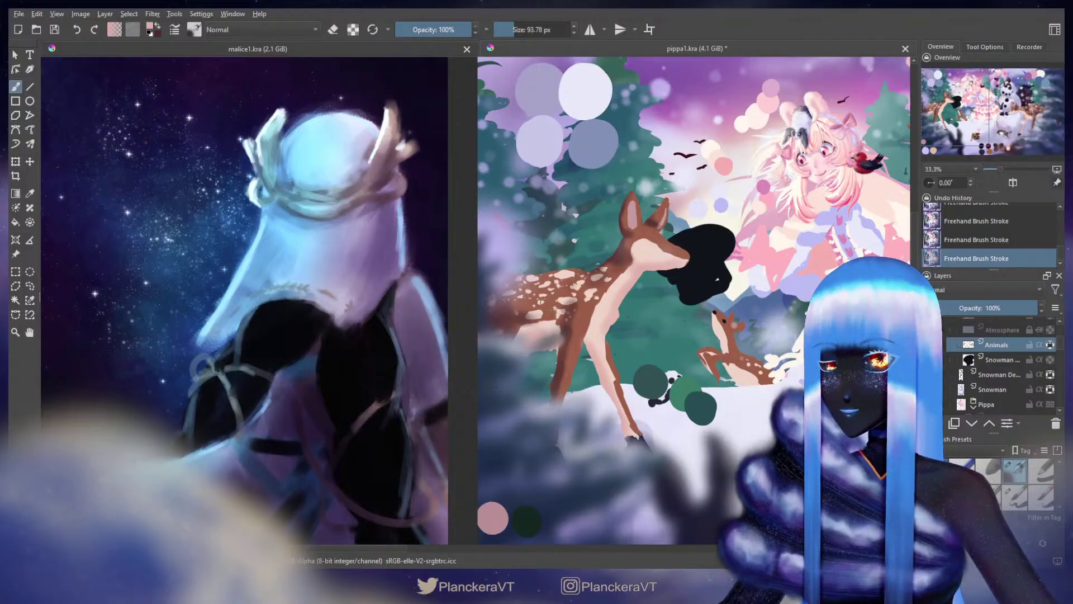
shift+drag(569, 296, 562, 311)
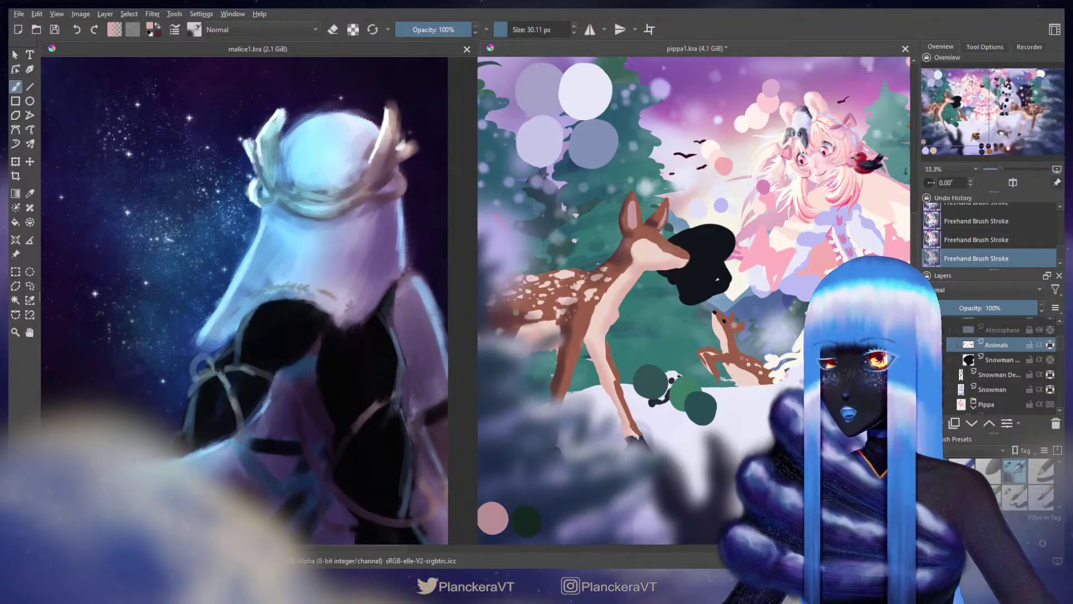
Step: Sample the pale cream near the girl's dress and paint highlights on the adult deer's head, chest and back with a 50 to 97 px brush
drag(776, 302, 628, 350)
ctrl+click(593, 337)
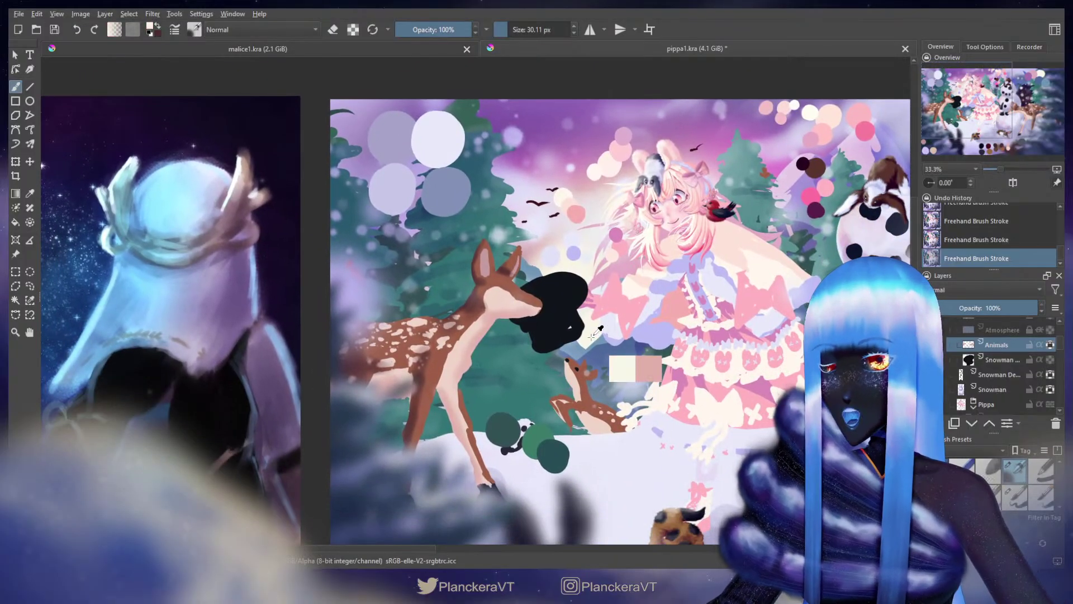
mouse_move(499, 286)
shift+mouse_down()
mouse_move(529, 286)
mouse_move(538, 300)
mouse_move(510, 286)
shift+mouse_up()
shift+drag(518, 290, 498, 290)
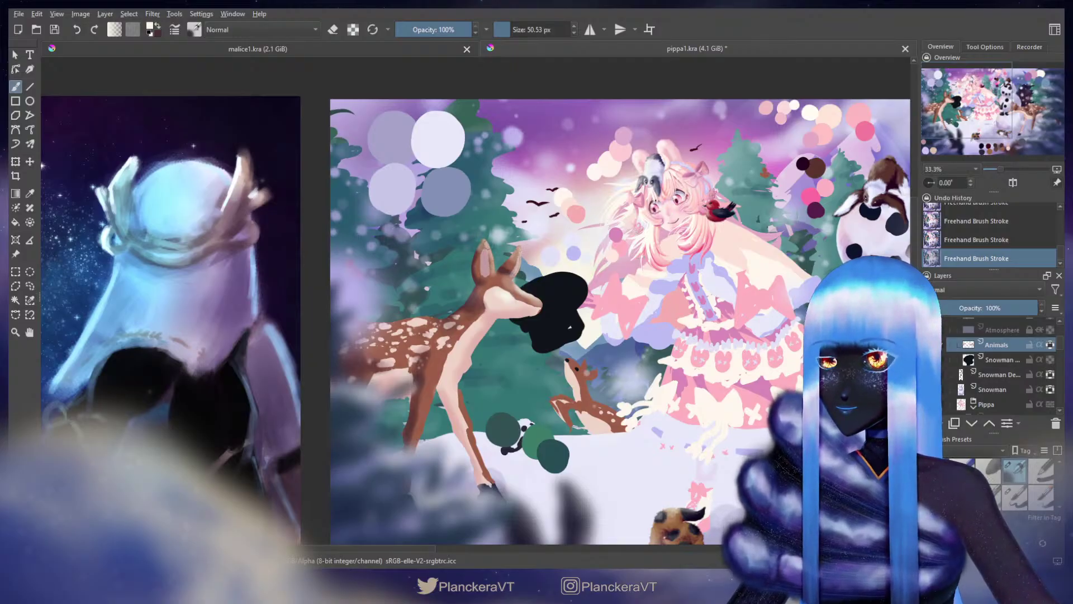
drag(499, 310, 523, 270)
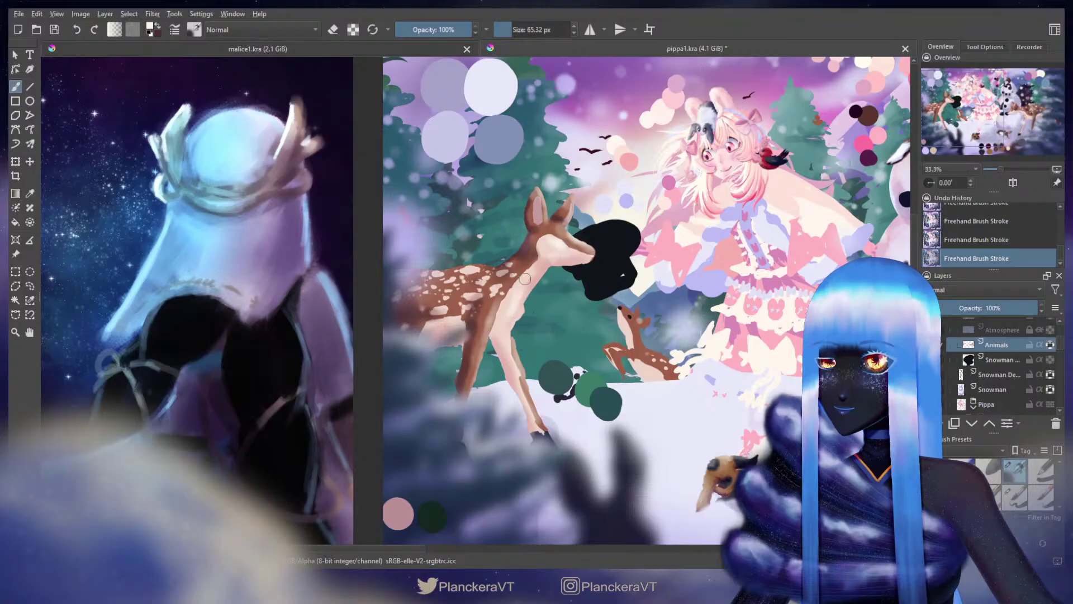
drag(465, 269, 481, 267)
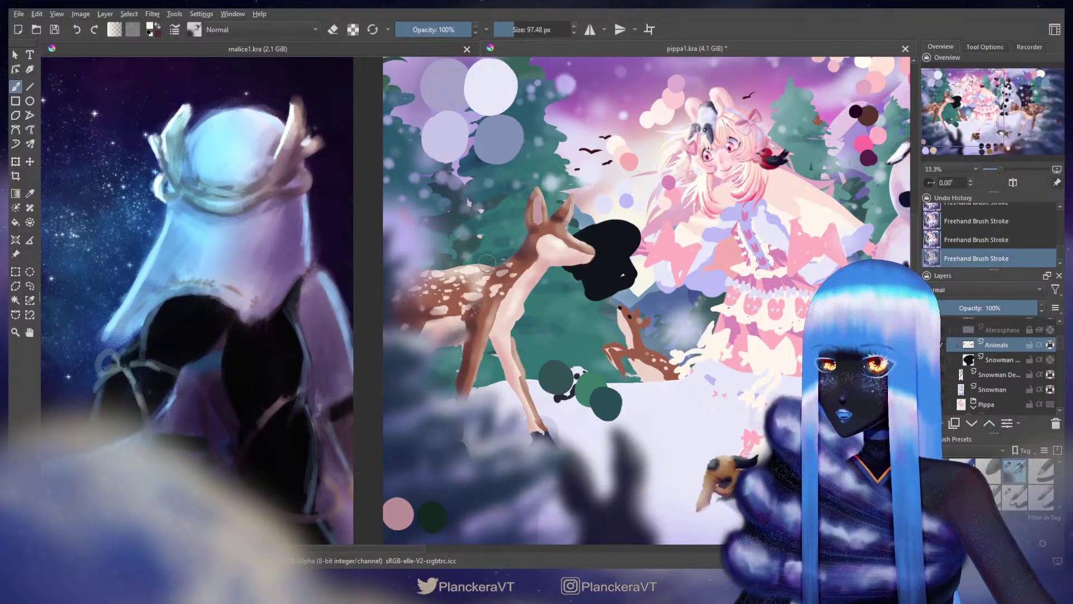
Step: Turn off alpha lock on the Animals layer and soften the adult deer's ear and muzzle edges with a blending brush of about 18 to 23 px
drag(719, 251, 579, 287)
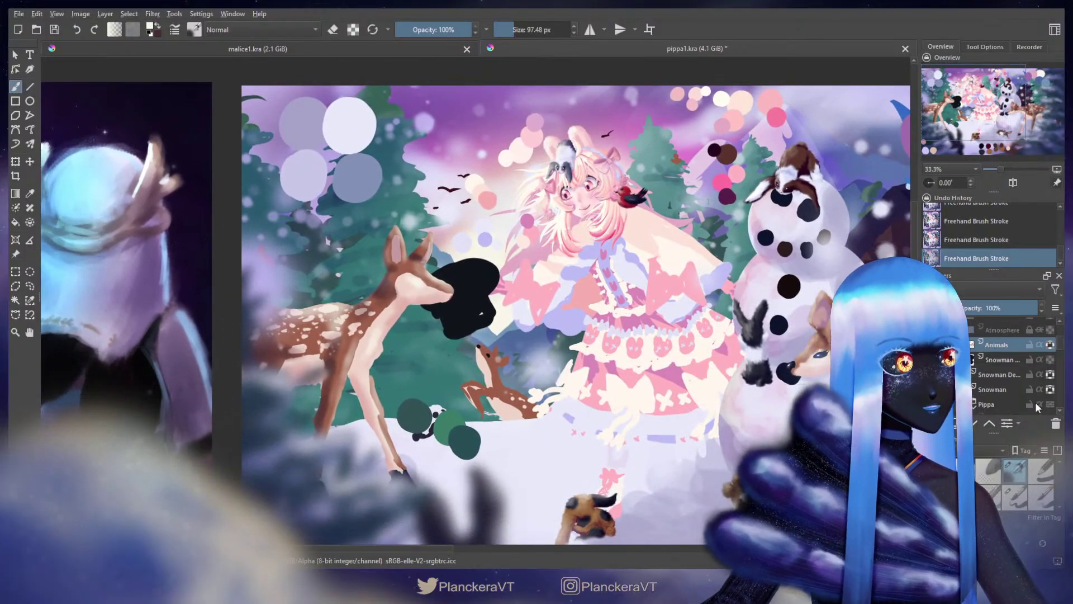
click(1051, 345)
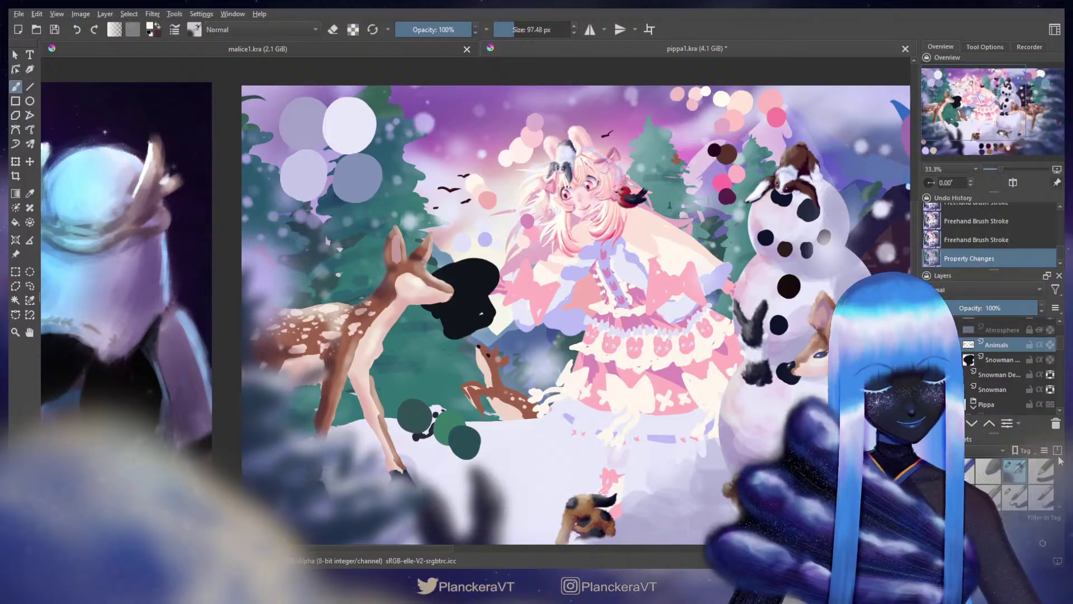
drag(1060, 482, 1060, 487)
click(1037, 468)
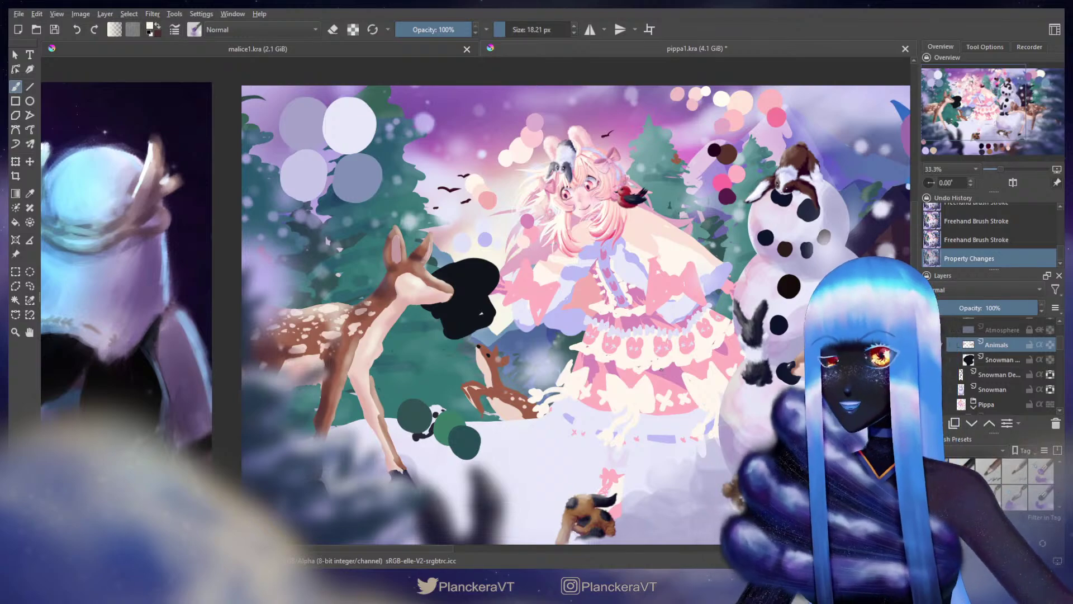
scroll(390, 285, up, 3)
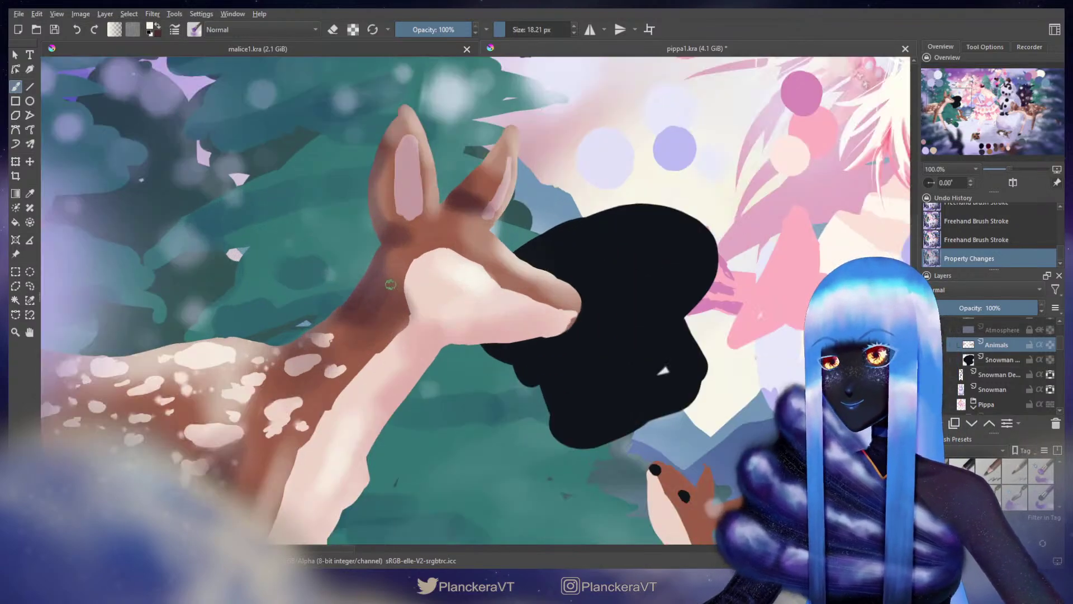
mouse_move(547, 229)
mouse_down()
mouse_move(499, 272)
mouse_move(481, 248)
mouse_move(512, 224)
mouse_move(476, 247)
mouse_move(483, 226)
mouse_move(468, 251)
mouse_move(458, 237)
mouse_move(499, 236)
mouse_move(485, 250)
mouse_move(511, 236)
mouse_move(506, 221)
mouse_move(495, 237)
mouse_move(506, 243)
mouse_move(492, 218)
mouse_up()
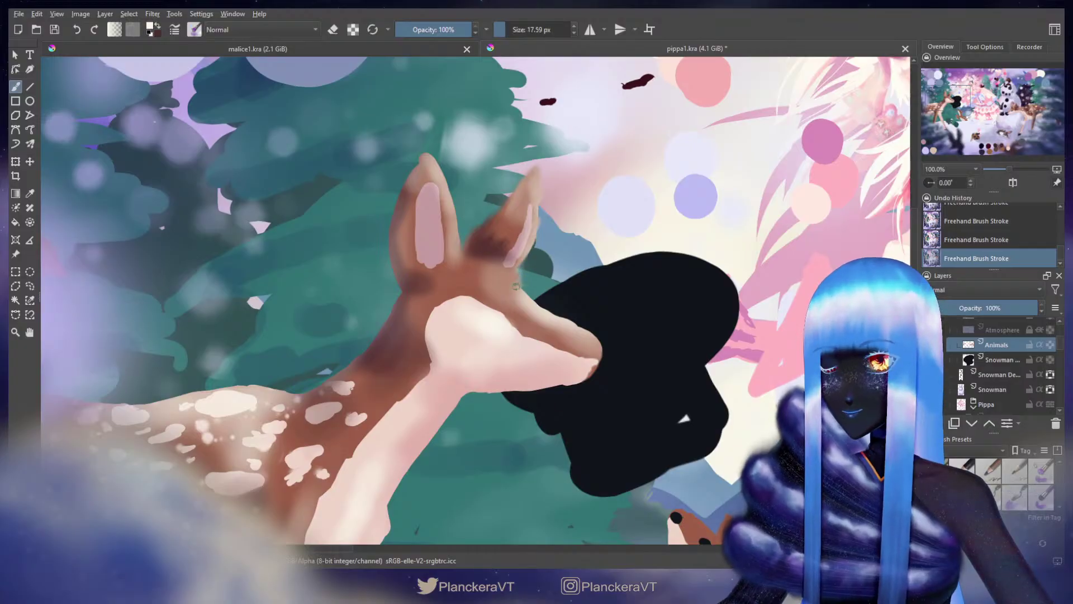
mouse_move(522, 292)
mouse_down()
mouse_move(577, 310)
mouse_move(543, 312)
mouse_move(600, 333)
mouse_move(568, 326)
mouse_up()
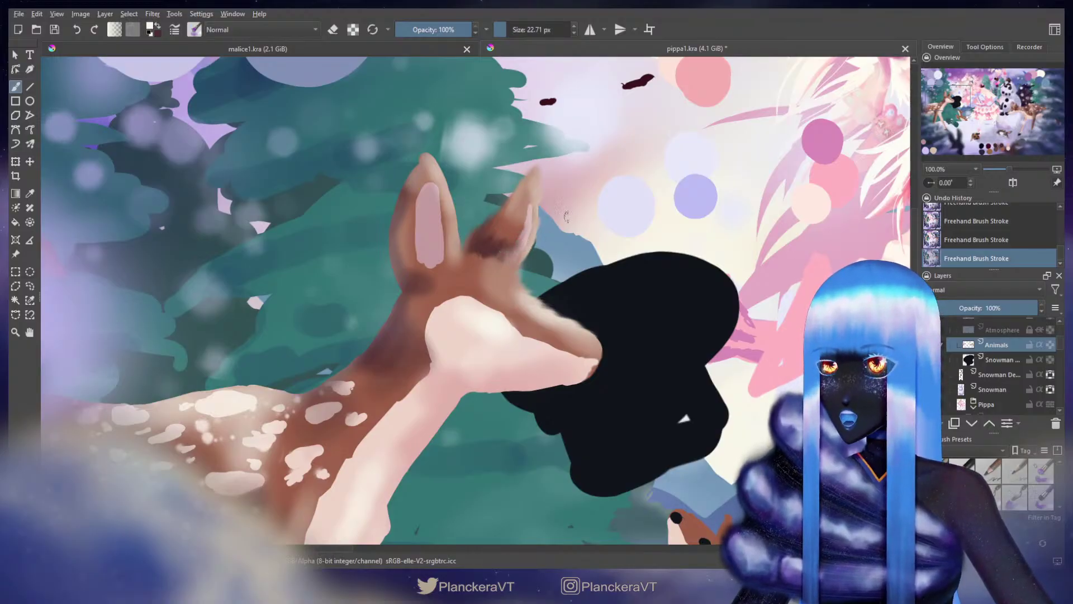
Step: Switch to the painting brush, sample the snowman's purple shadow and paint it inside the adult deer's ears at about 32 px
drag(1058, 483, 1058, 475)
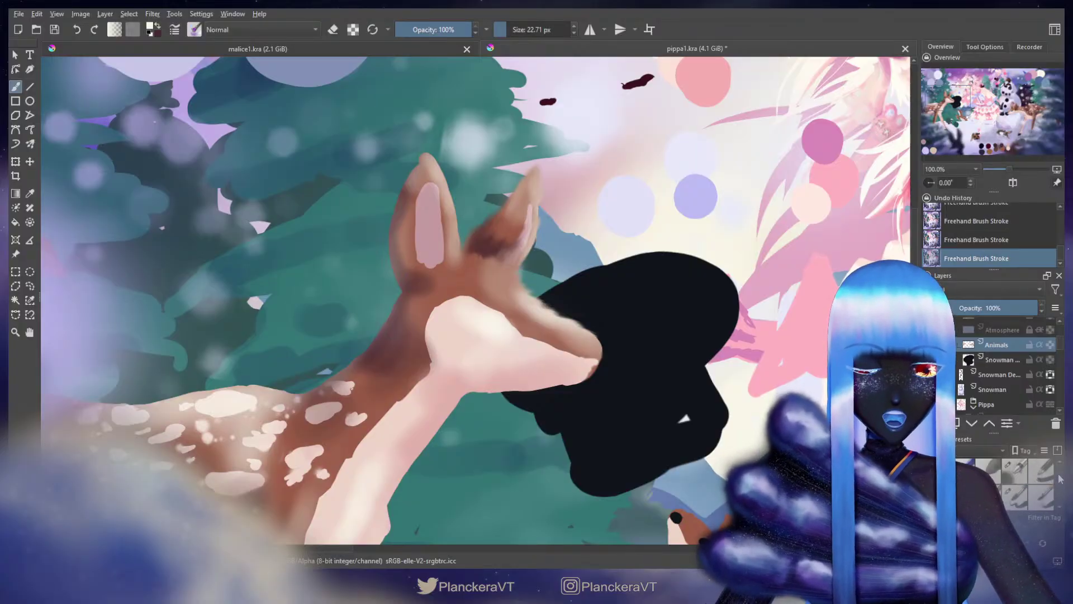
click(1024, 480)
mouse_move(838, 318)
mouse_down()
mouse_move(531, 259)
mouse_move(258, 352)
mouse_up()
drag(753, 312, 470, 241)
drag(632, 248, 500, 237)
ctrl+click(715, 338)
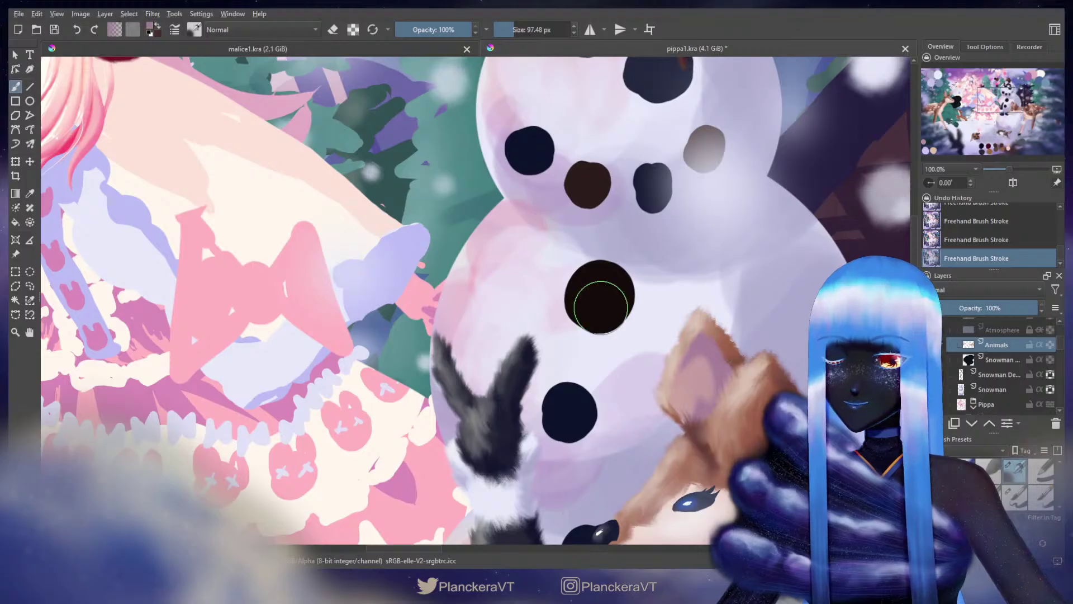
drag(324, 305, 850, 356)
drag(132, 206, 576, 249)
drag(494, 269, 446, 269)
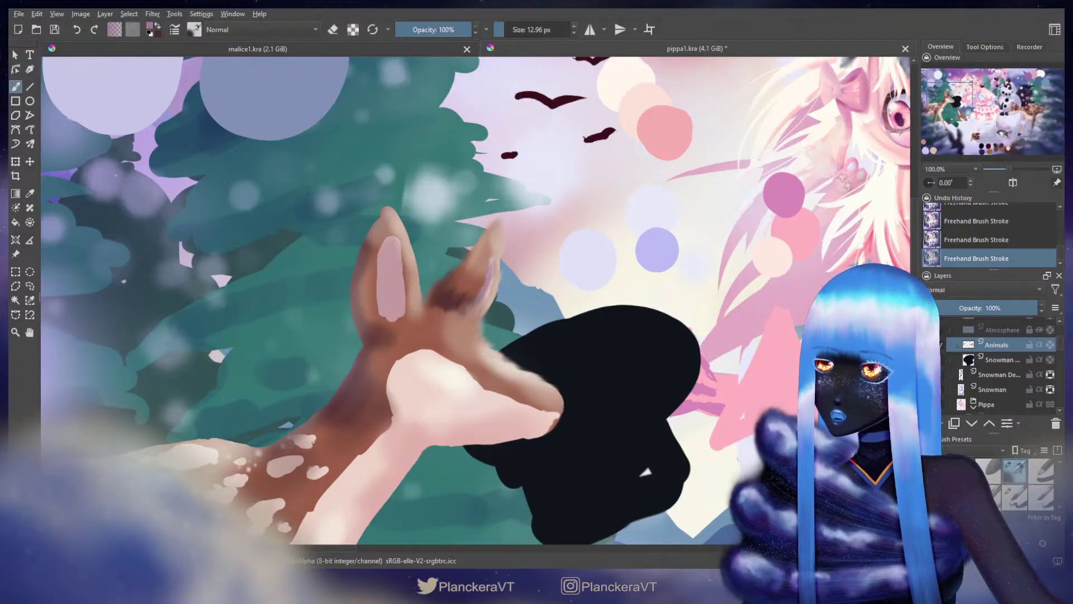
drag(385, 244, 395, 244)
drag(394, 242, 384, 305)
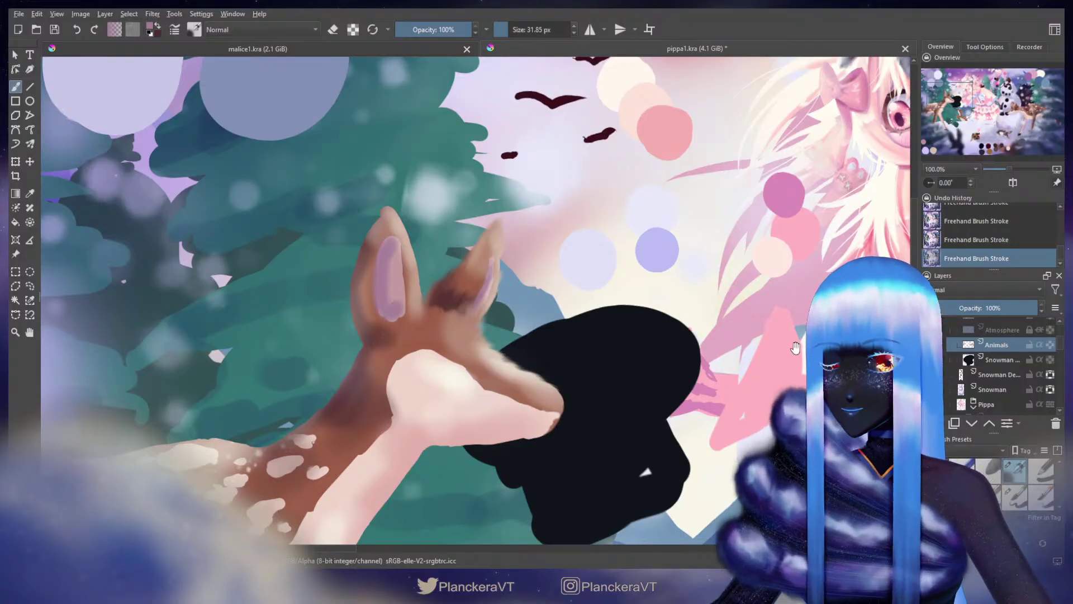
Step: Blend the adult deer's ears and the bridge of its muzzle into soft fur with the blending brush at about 18 px
scroll(1061, 484, down, 5)
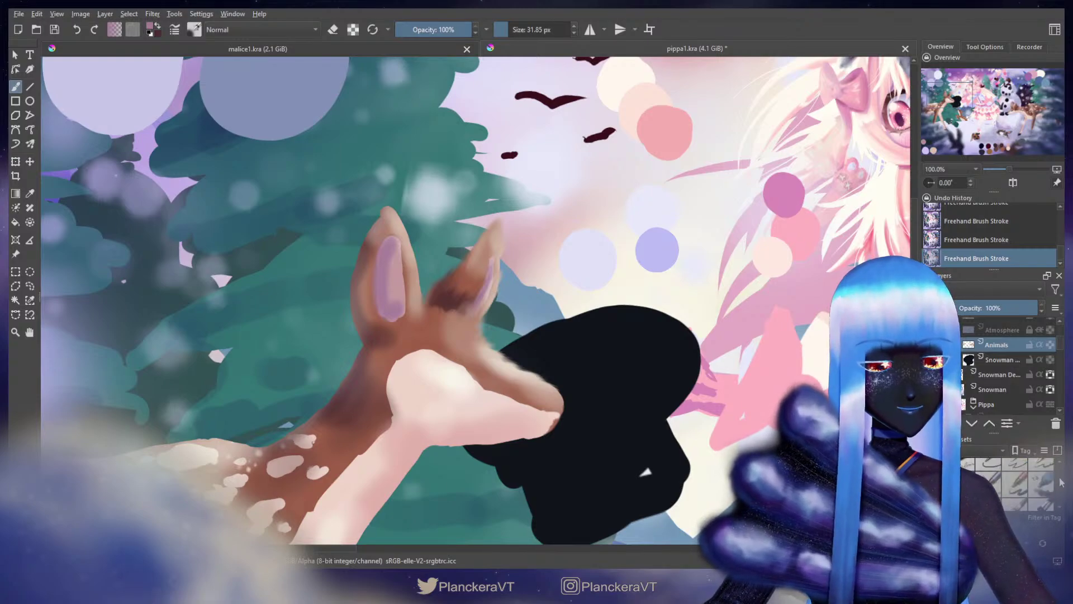
scroll(1061, 484, down, 5)
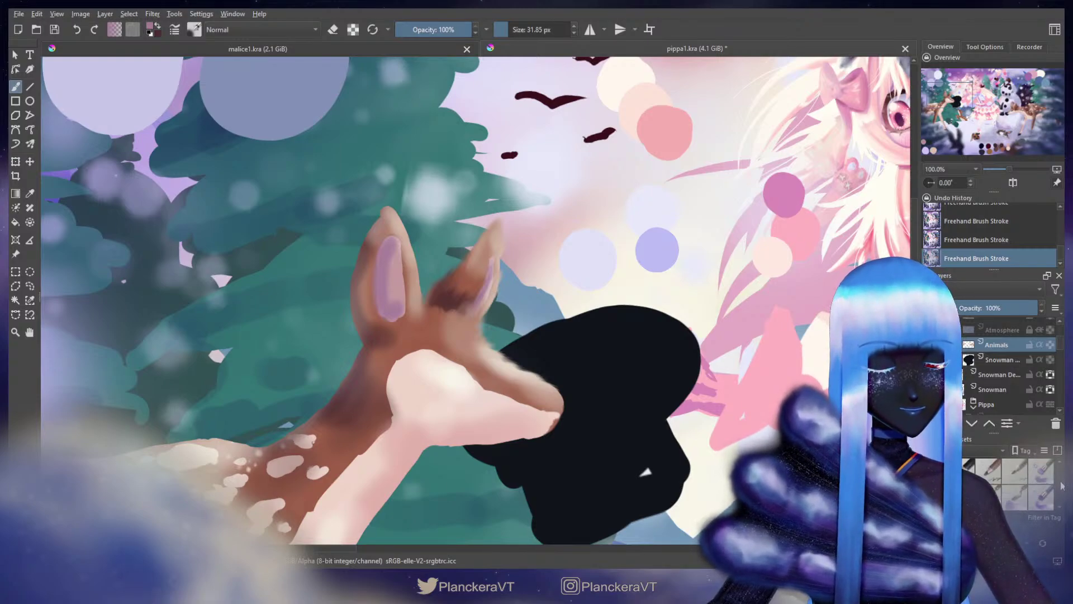
click(1041, 480)
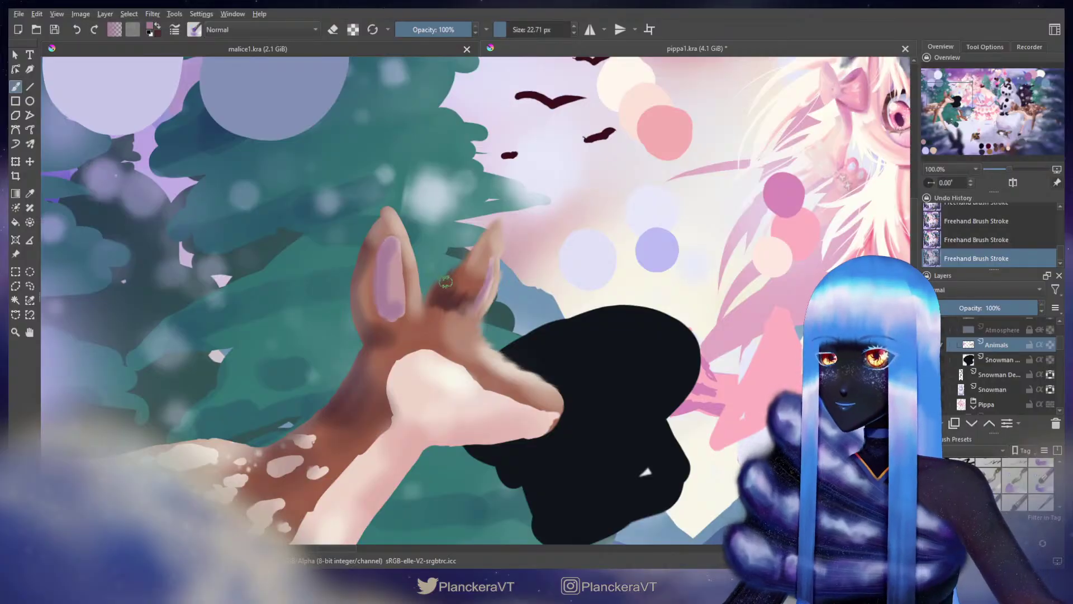
shift+drag(466, 268, 463, 269)
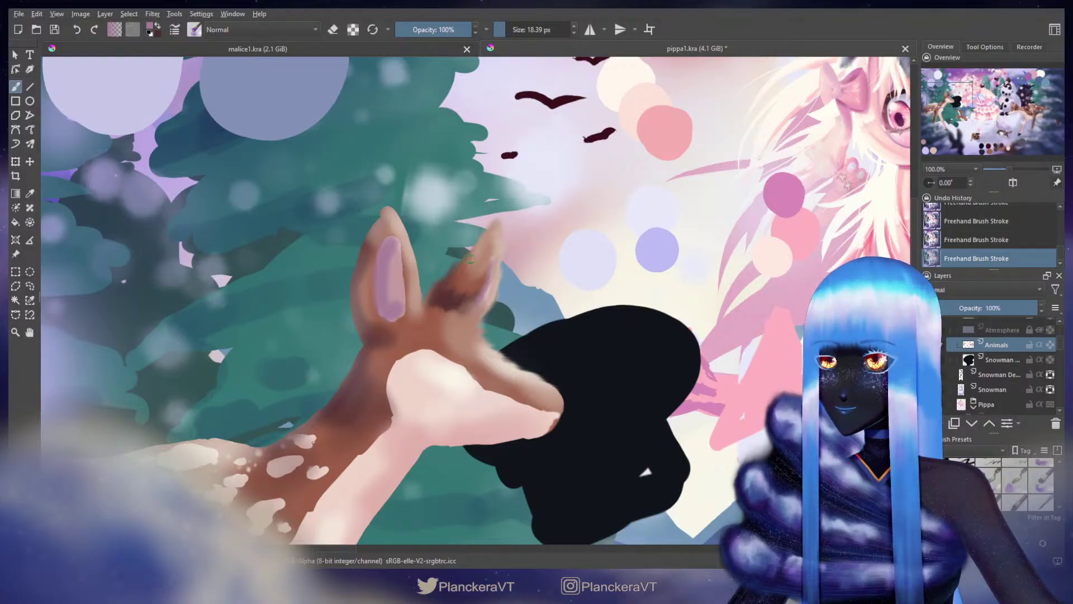
drag(494, 226, 500, 224)
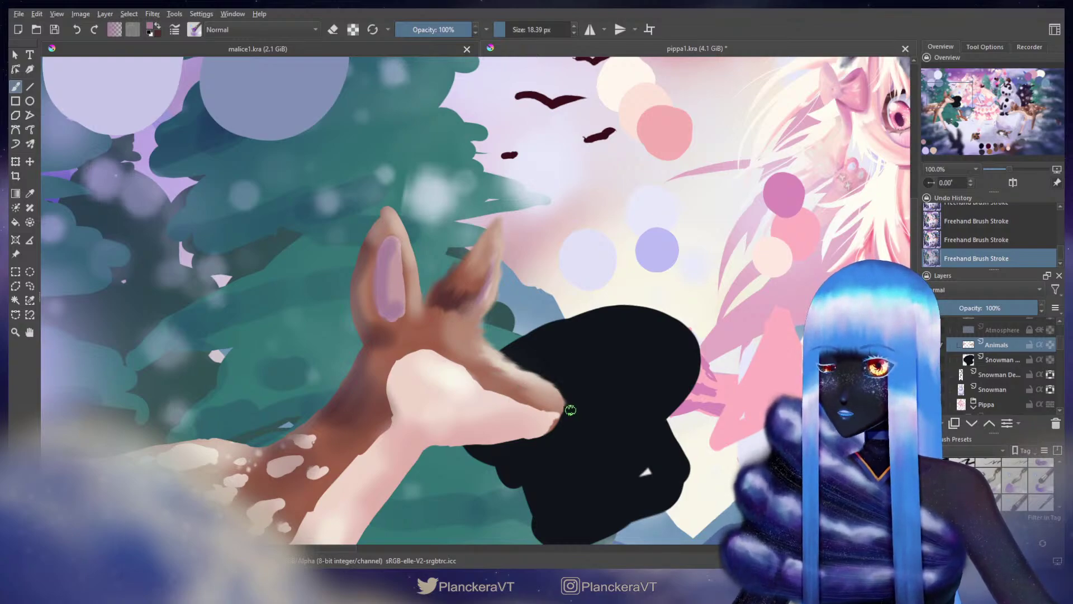
drag(548, 398, 576, 349)
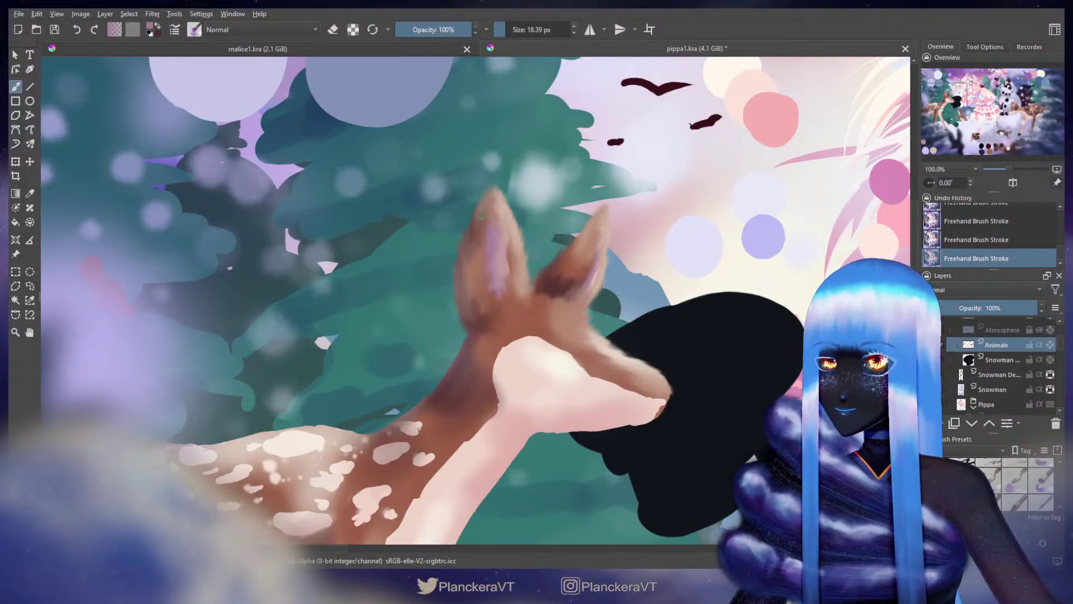
Step: Feather the edges of the adult deer's light cheek patch and the back of its neck with short fur strokes, using a 15 to 20 px blending brush
scroll(514, 281, down, 2)
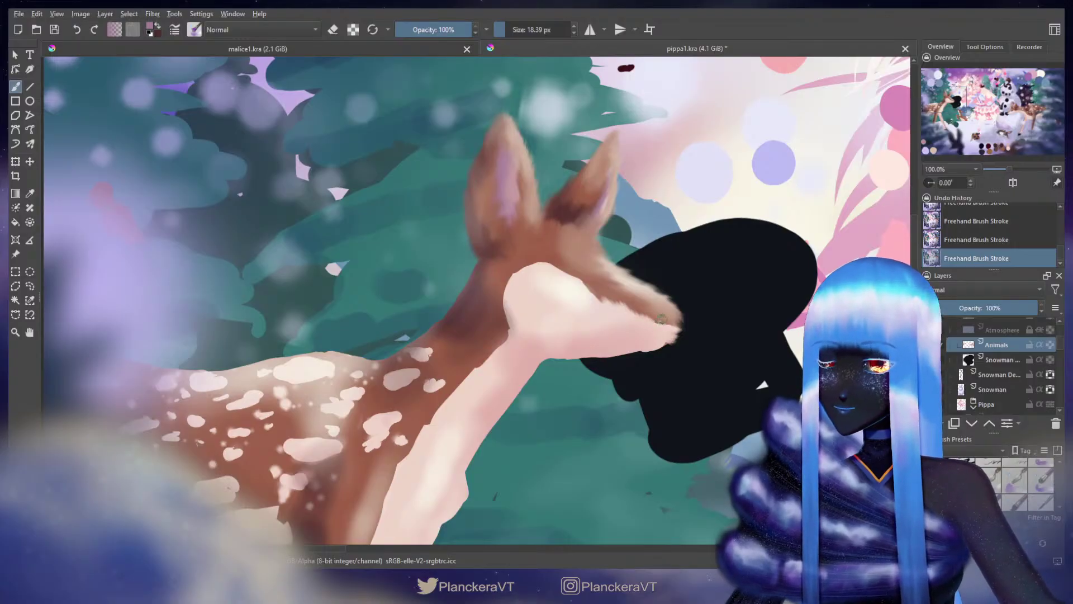
drag(556, 274, 555, 262)
drag(589, 294, 587, 291)
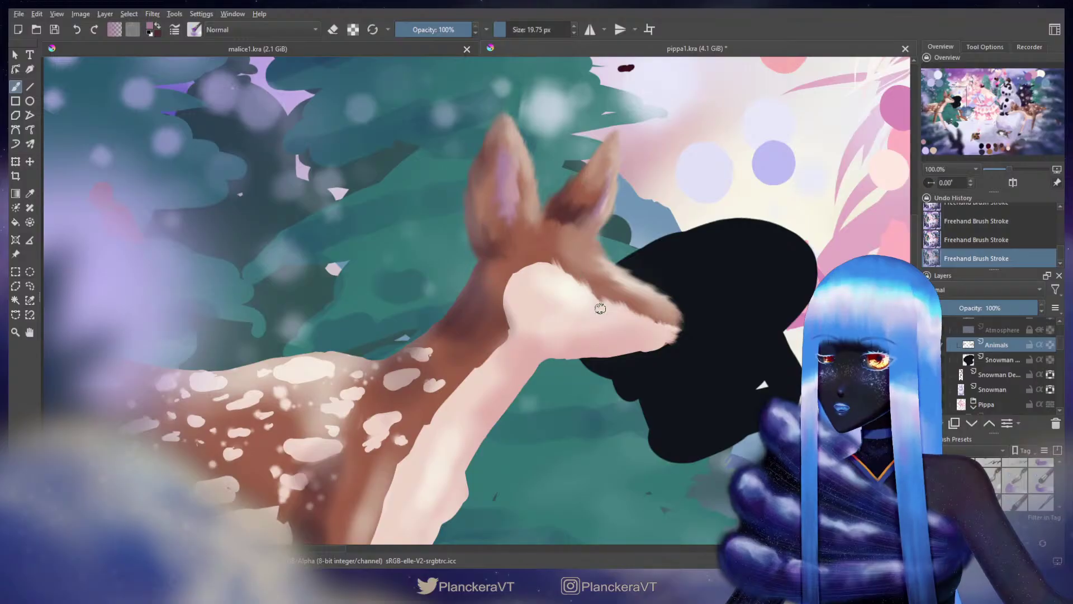
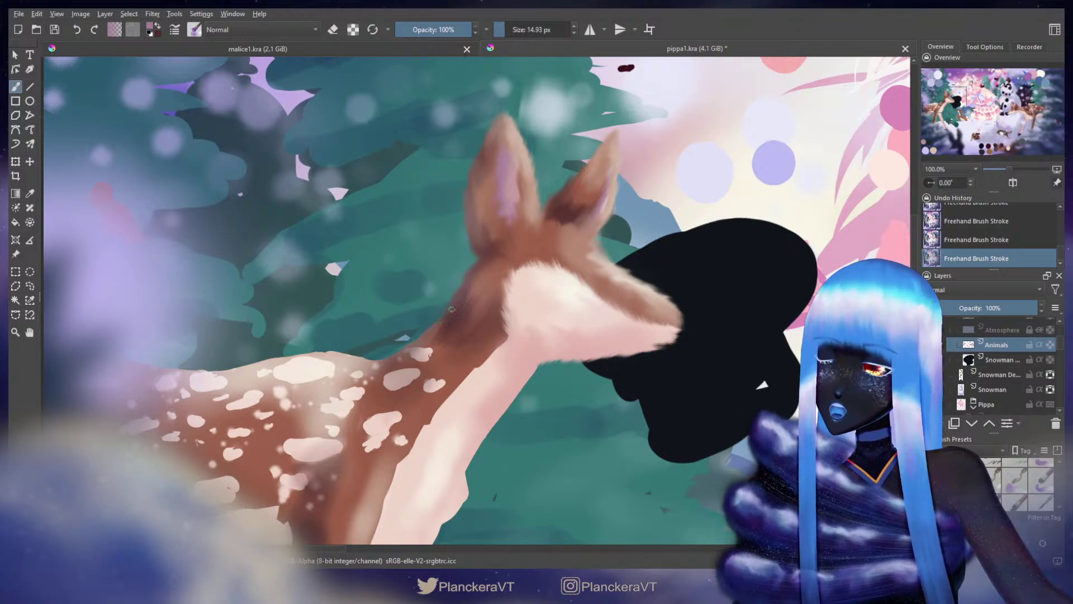
key(bracketright)
key(bracketright)
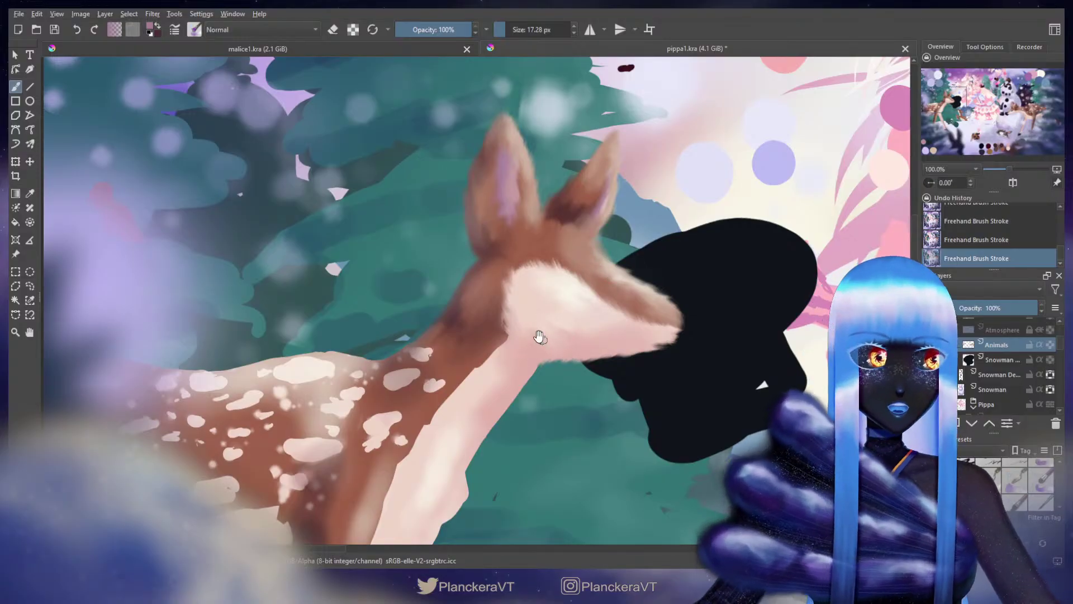
Step: Feather the adult deer's throat and chest edges into fur with the blending brush enlarged to about 20 px
drag(537, 336, 637, 245)
key(ctrl+z)
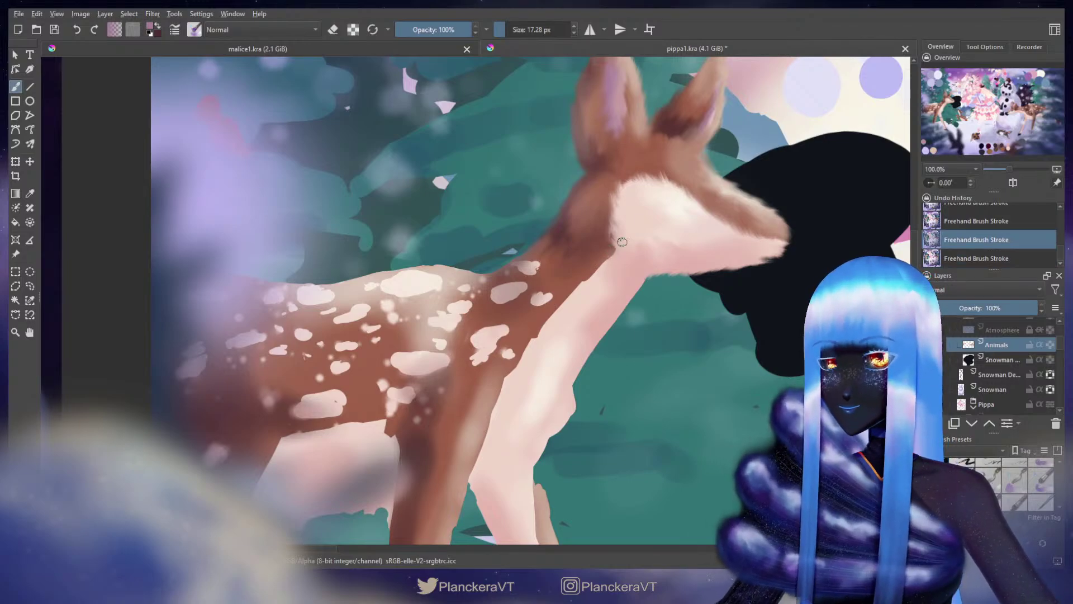
key(bracketright)
key(ctrl+shift+z)
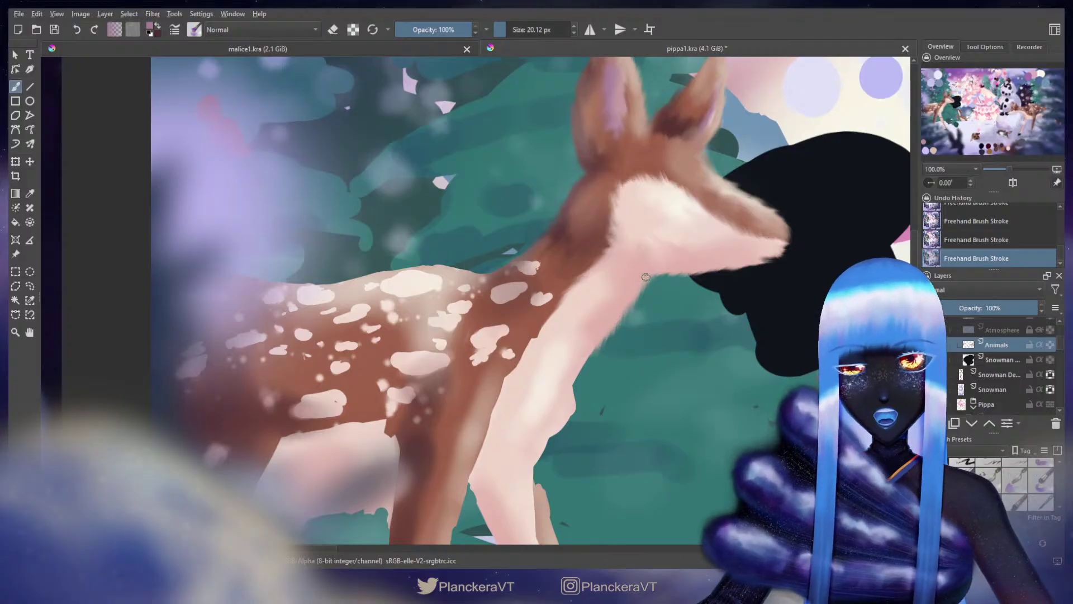
scroll(627, 309, up, 2)
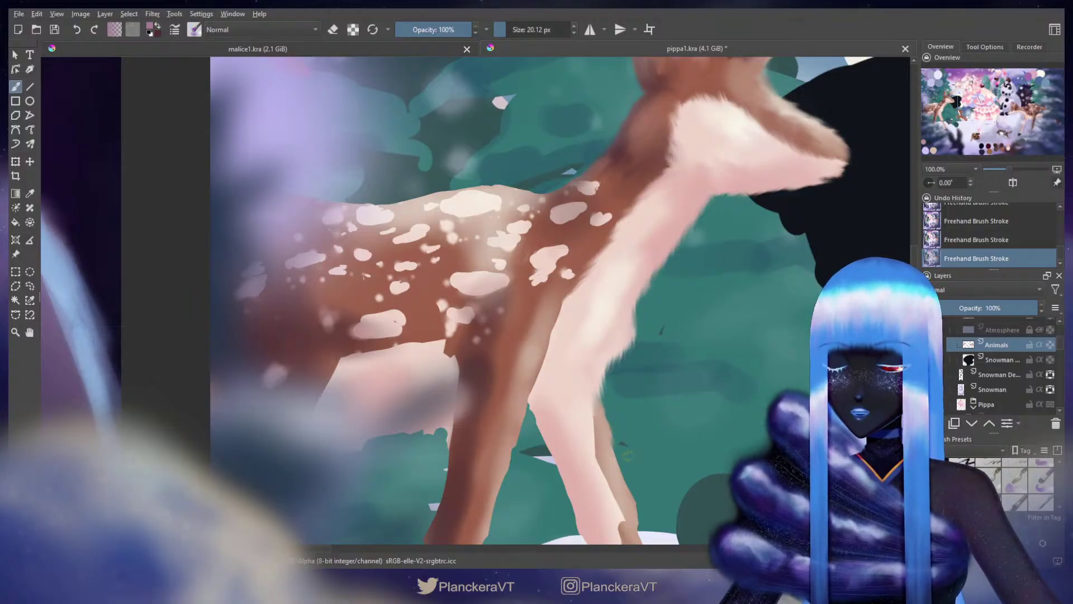
mouse_move(621, 426)
mouse_down()
mouse_move(610, 228)
mouse_move(606, 329)
mouse_up()
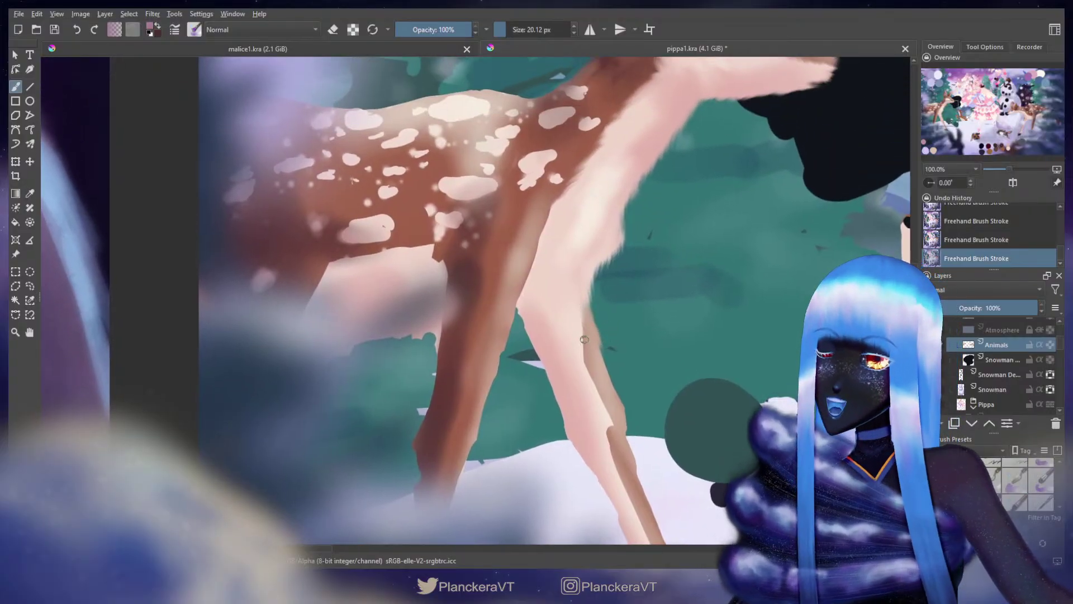
Step: Feather the edges of the upper part of the adult deer's pale front leg into fur with the blending brush at about 20 px
scroll(606, 229, up, 3)
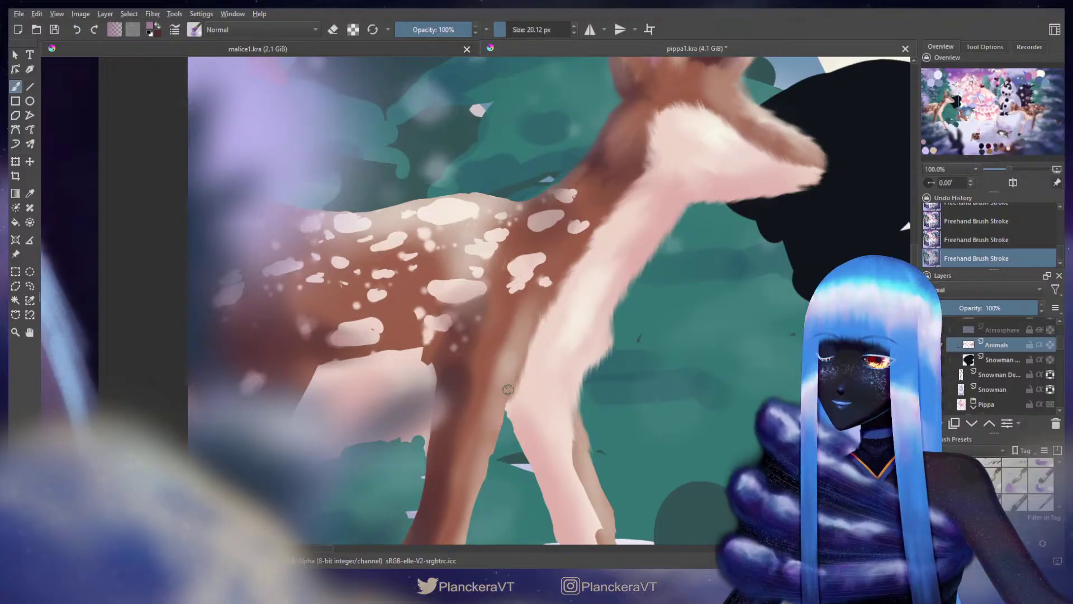
drag(519, 423, 596, 230)
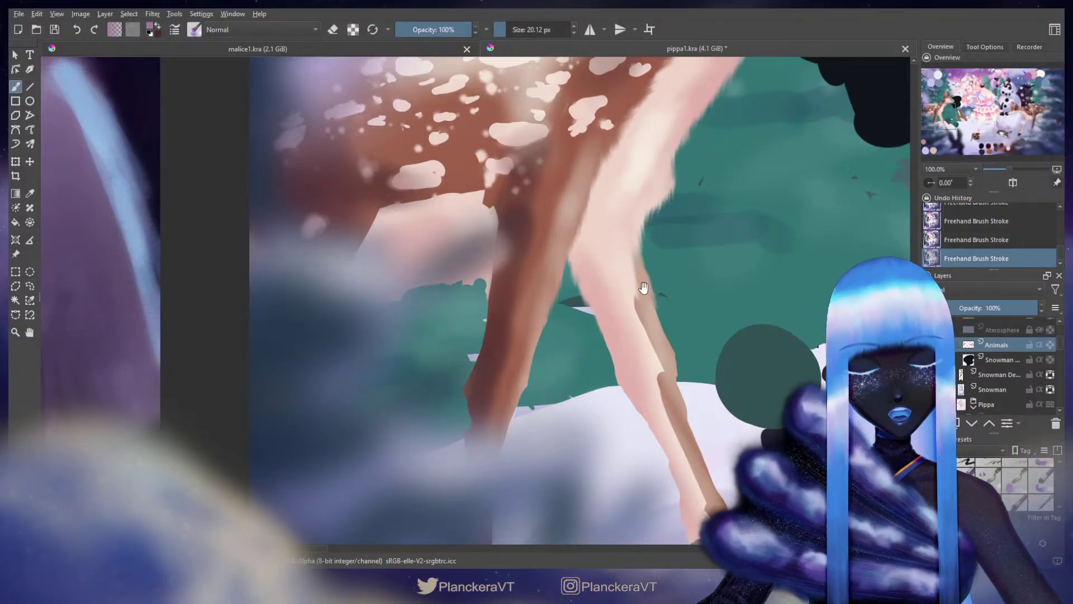
drag(644, 287, 628, 249)
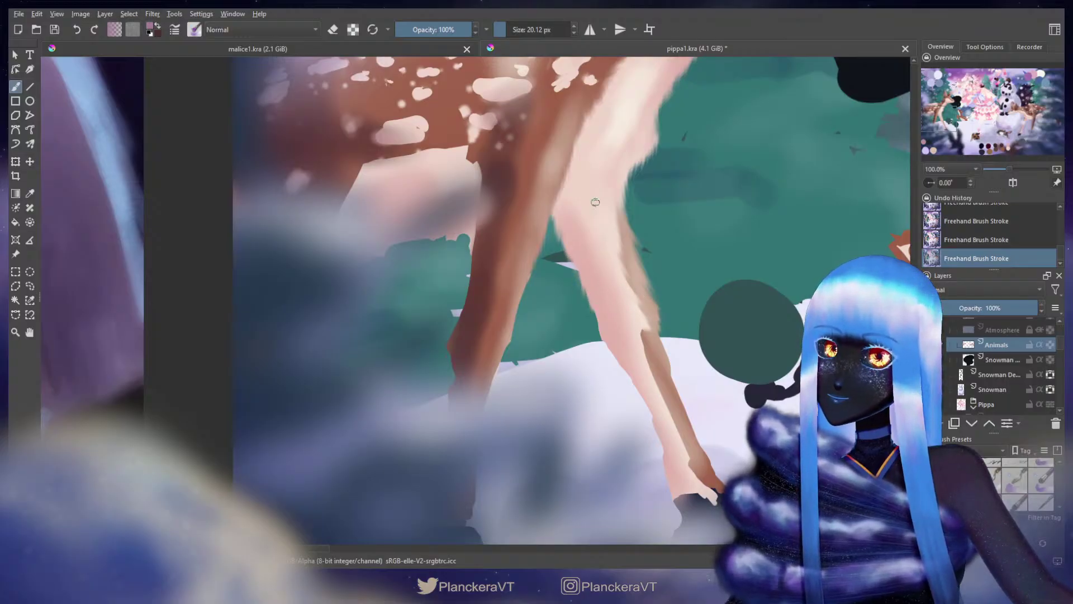
drag(587, 240, 556, 418)
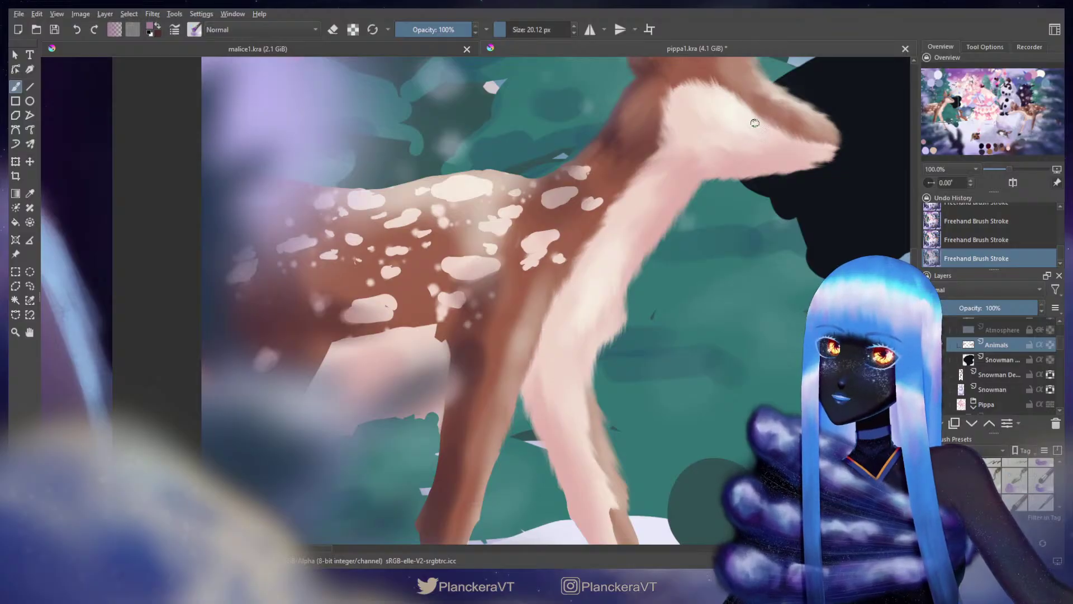
Step: Soften the lower part of the pale front leg into fur down to the hoof, blending its brown back strip into the light fur
scroll(618, 223, down, 5)
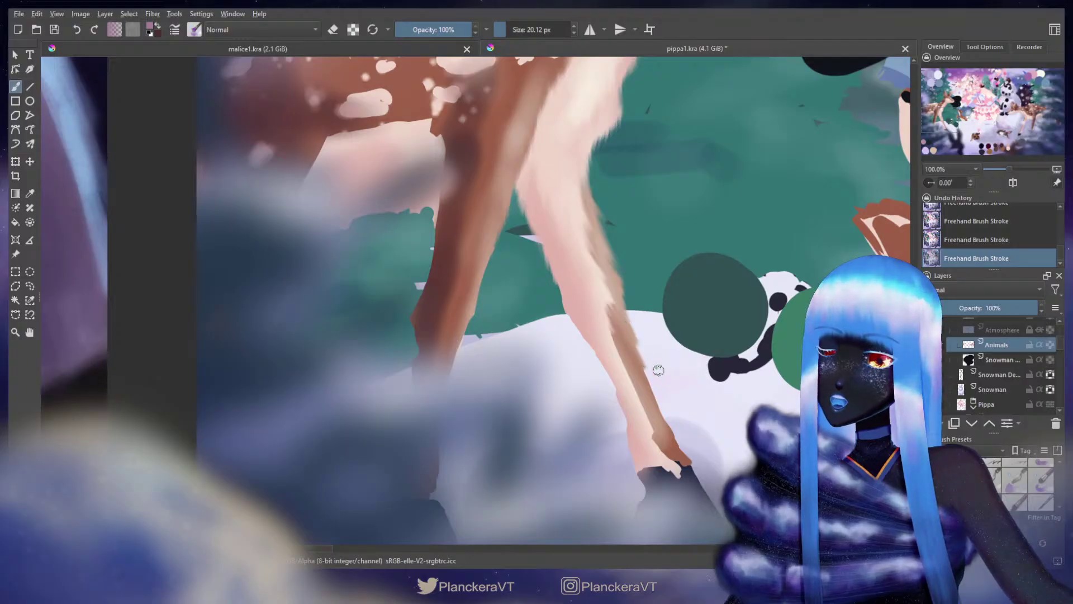
drag(658, 370, 615, 285)
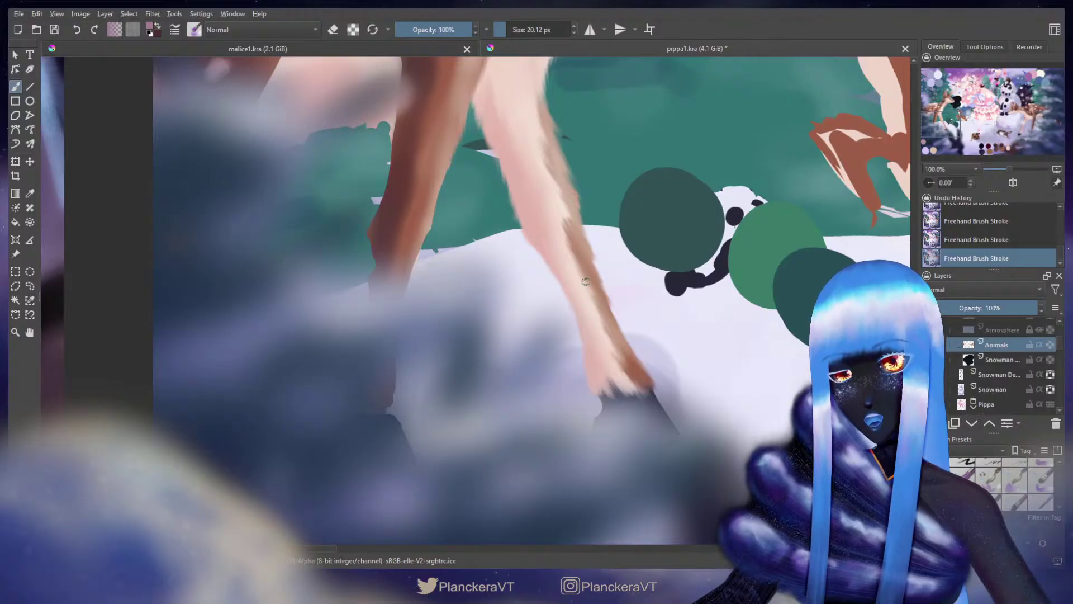
drag(578, 261, 591, 297)
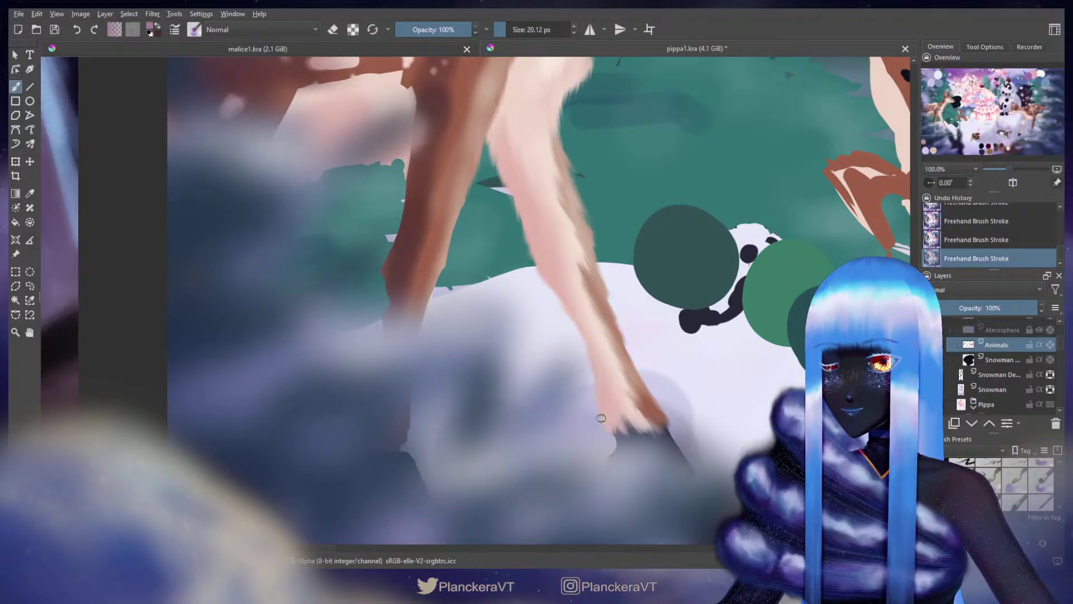
drag(576, 264, 688, 401)
Step: Blend the white spots on the adult deer's shoulder and neck base into fur tufts, varying the brush between about 17 and 26 px
drag(646, 325, 691, 444)
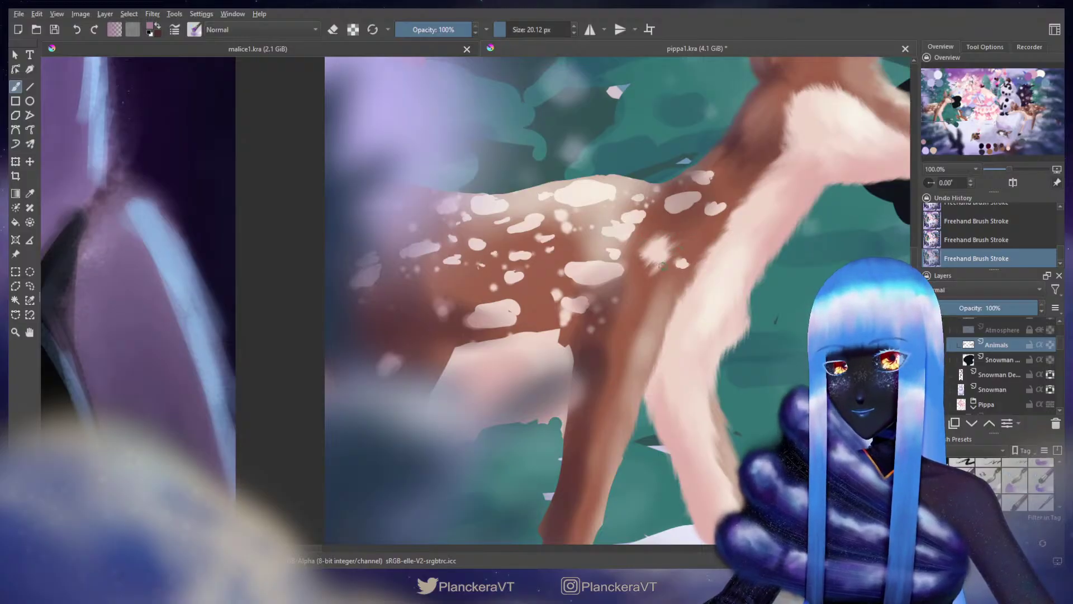
key(bracketright)
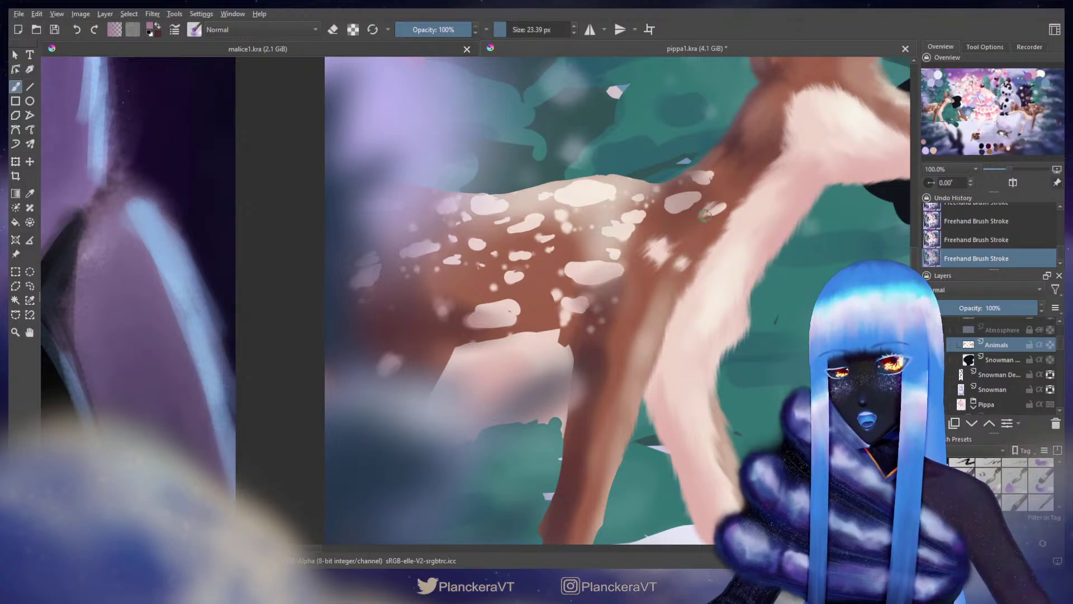
key(bracketleft)
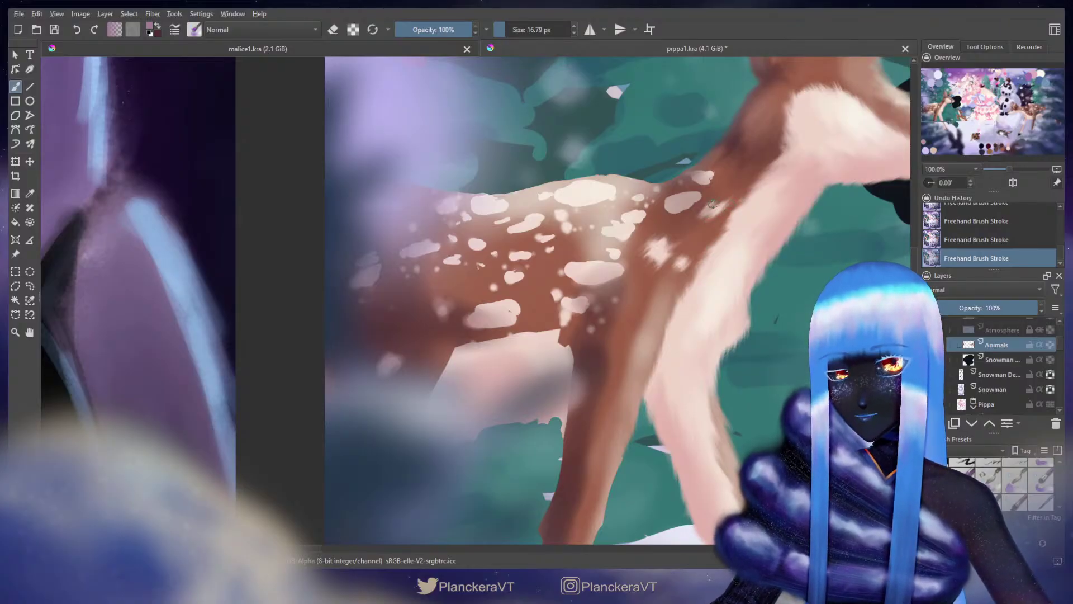
key(bracketright)
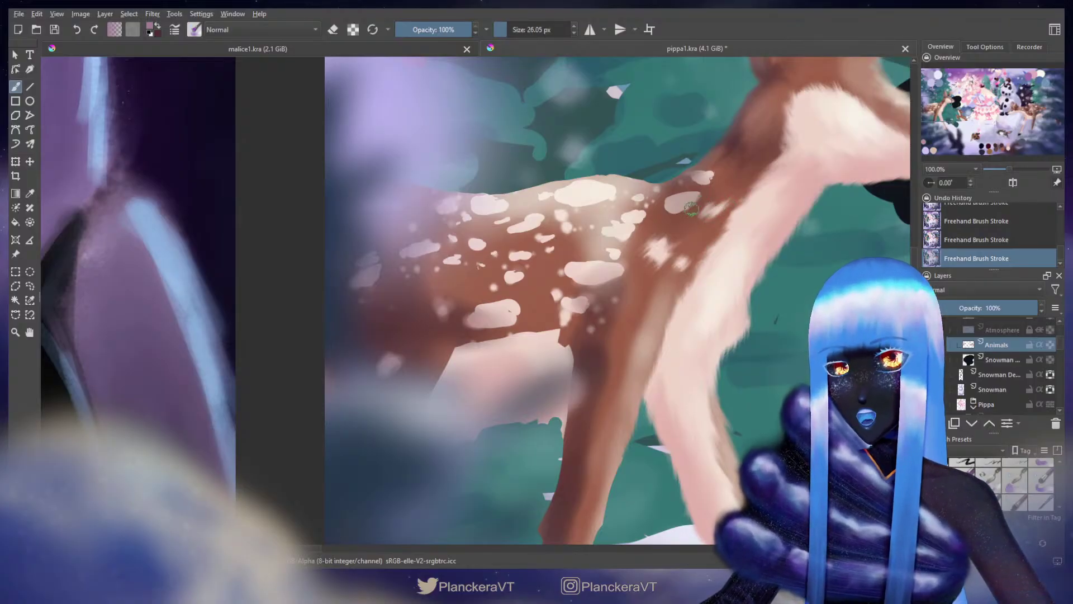
mouse_move(668, 212)
mouse_down()
mouse_move(702, 188)
mouse_move(687, 213)
mouse_move(696, 188)
mouse_move(694, 244)
mouse_up()
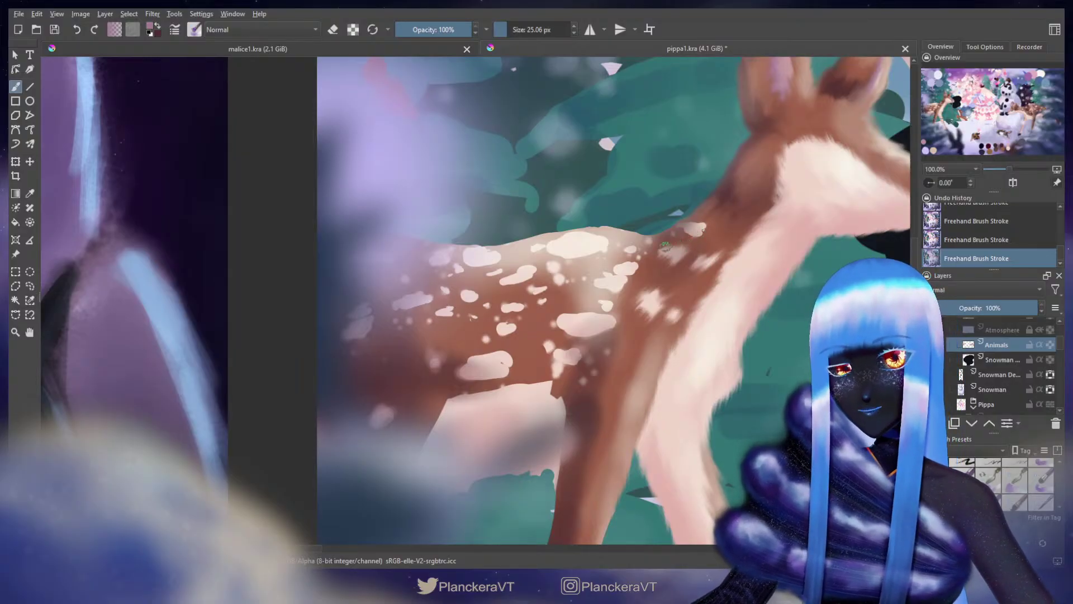
drag(856, 234, 506, 319)
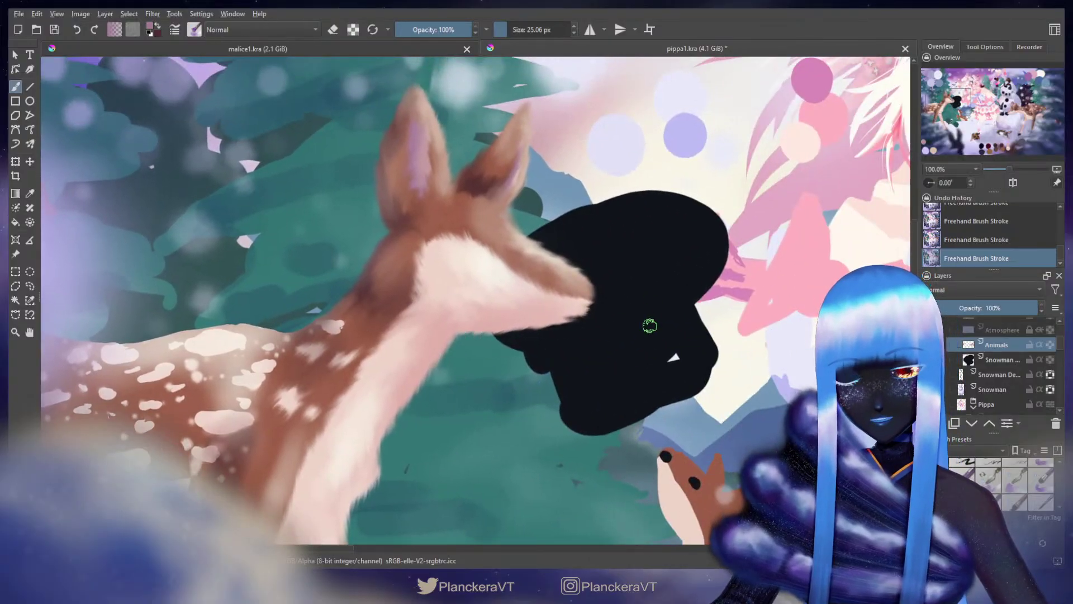
drag(654, 312, 946, 200)
drag(679, 253, 737, 280)
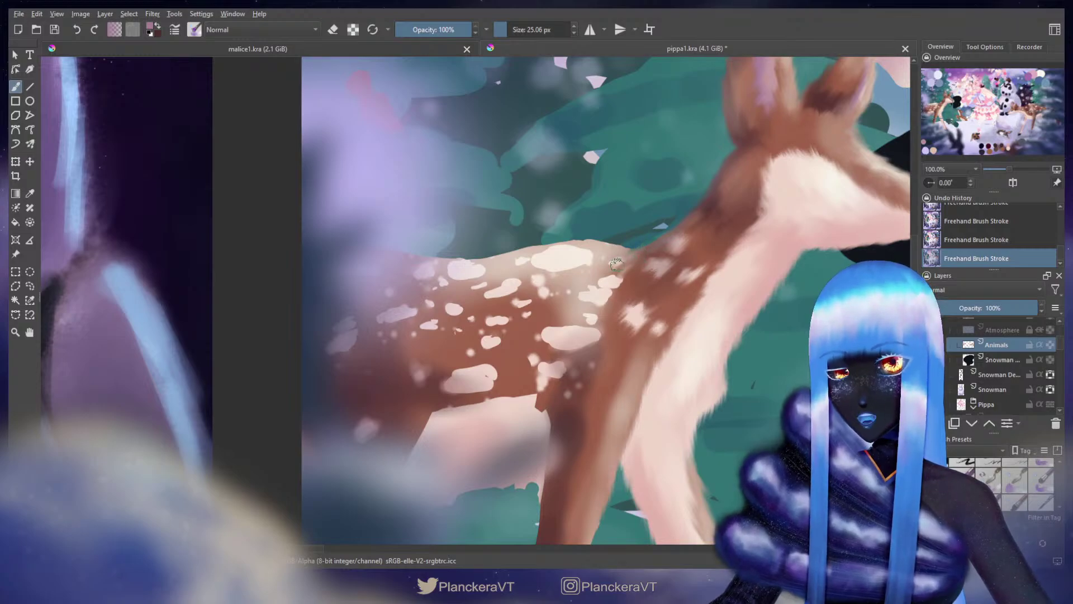
Step: Undo the last three strokes and feather the deer's back edge and the pale spots behind the shoulder at about 25 px
key(ctrl+z)
key(ctrl+z)
key(ctrl+z)
drag(645, 241, 632, 247)
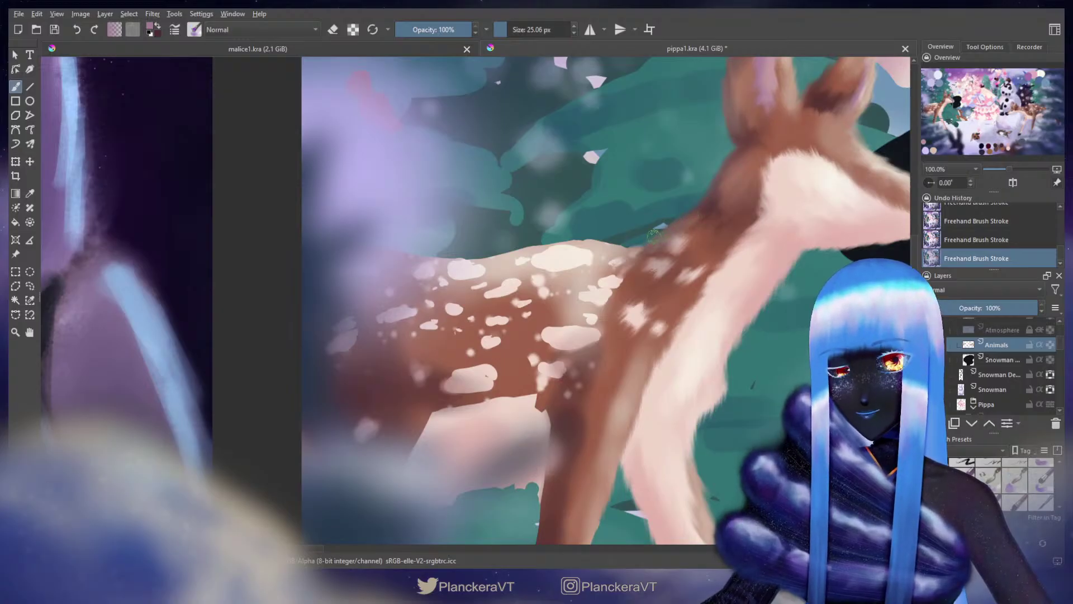
drag(686, 218, 720, 245)
drag(645, 273, 616, 262)
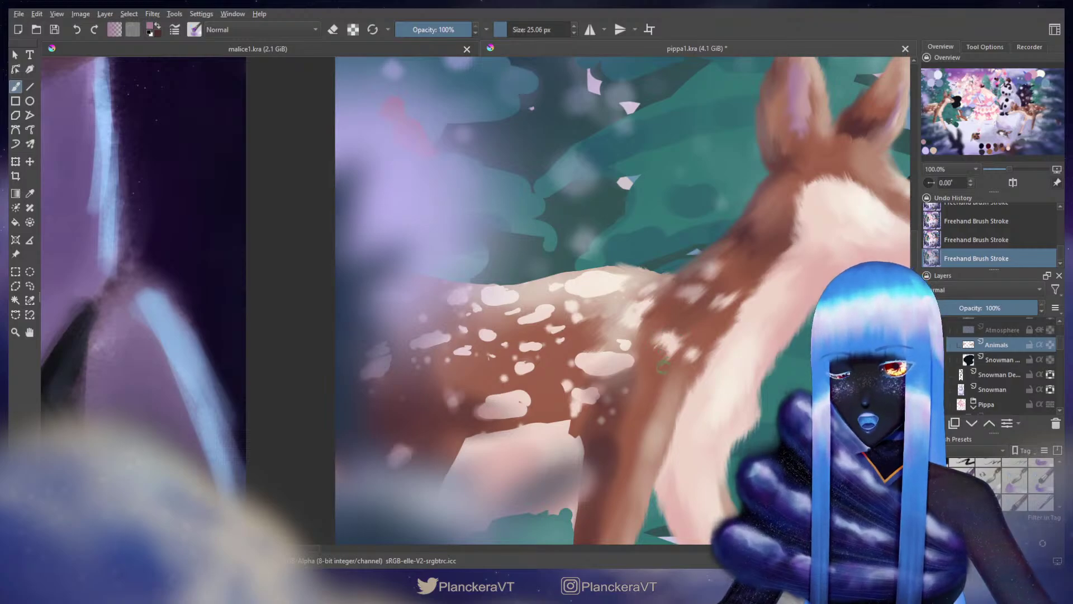
Step: Blend the shoulder shading into the near front leg and soften its front edge, reducing the brush to about 21 px
scroll(677, 349, down, 3)
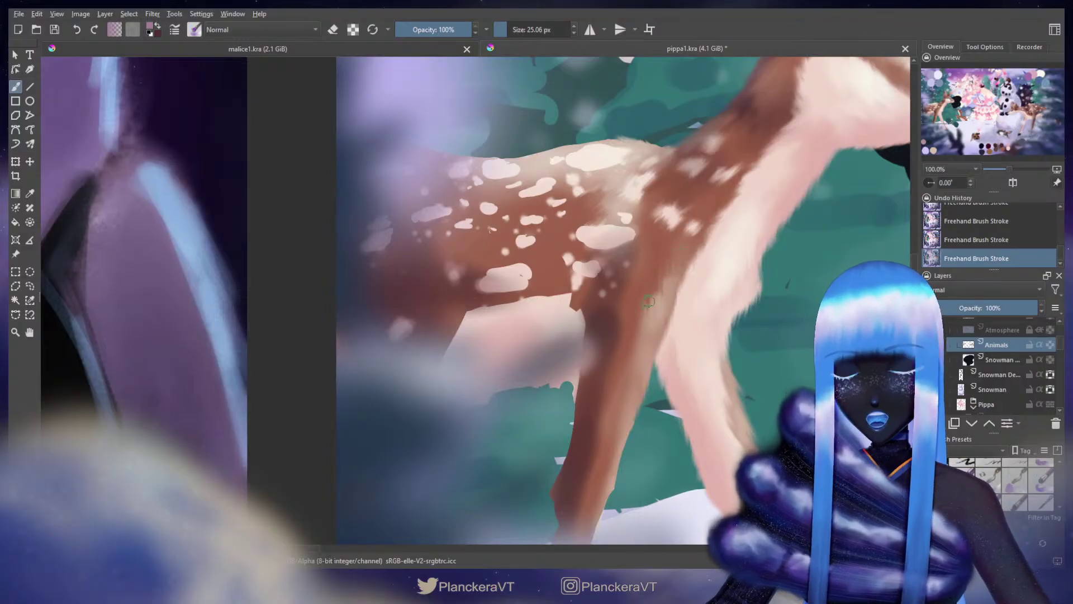
drag(648, 314, 698, 248)
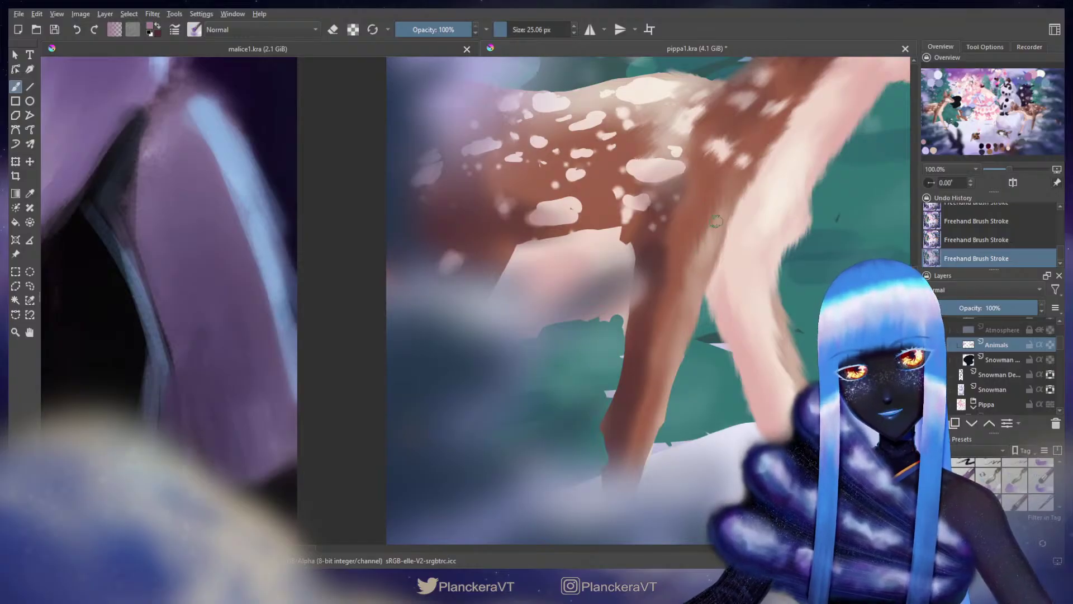
drag(718, 217, 716, 217)
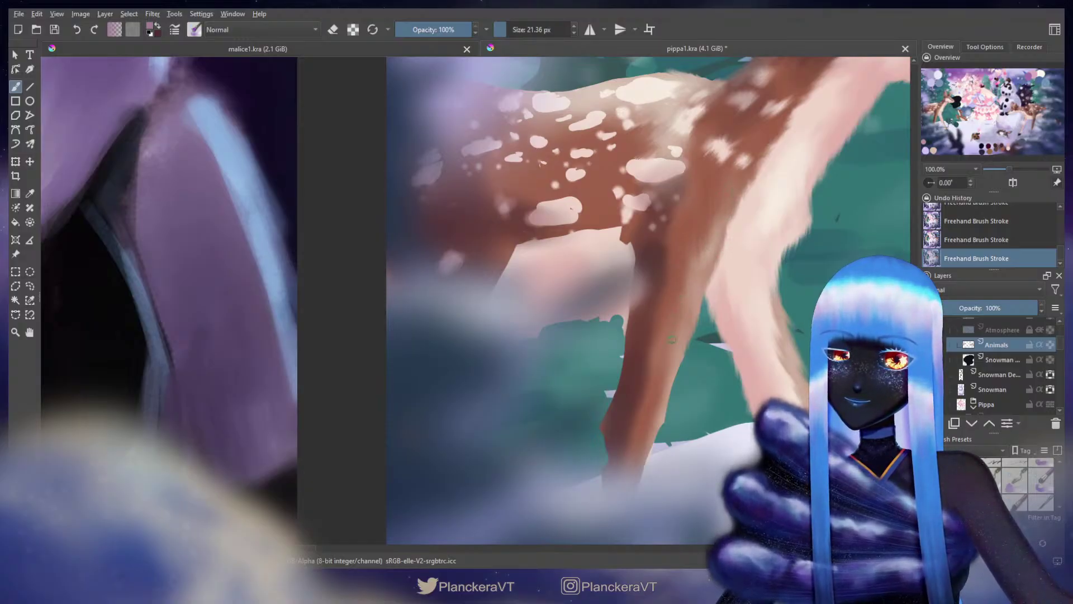
drag(671, 339, 677, 240)
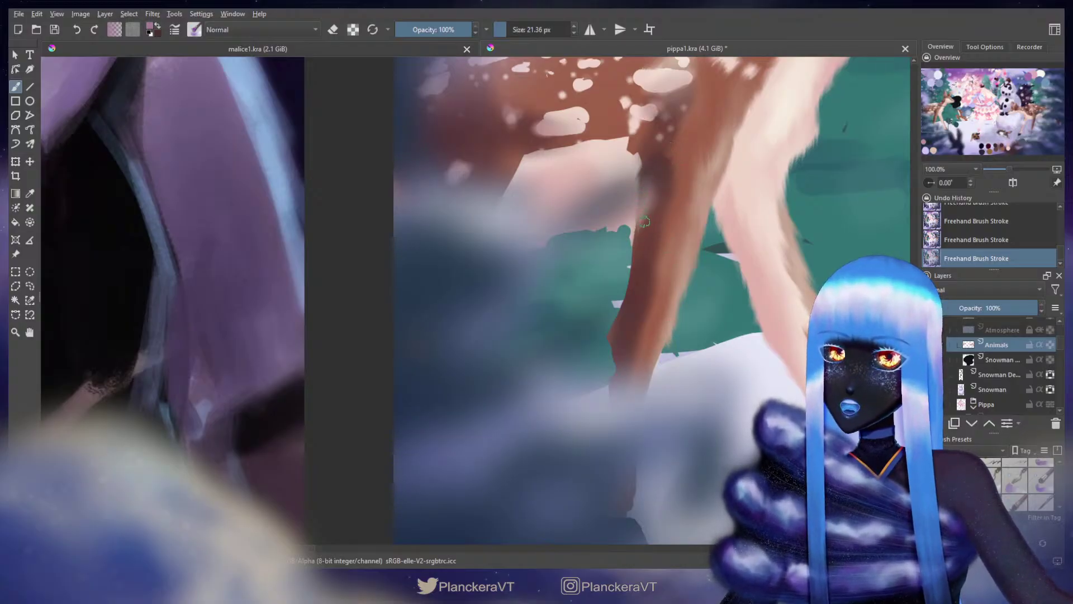
Step: Undo the last seven brush strokes on the adult deer
key(ctrl+z)
key(ctrl+z)
key(ctrl+z)
key(ctrl+z)
key(ctrl+z)
key(ctrl+z)
key(ctrl+z)
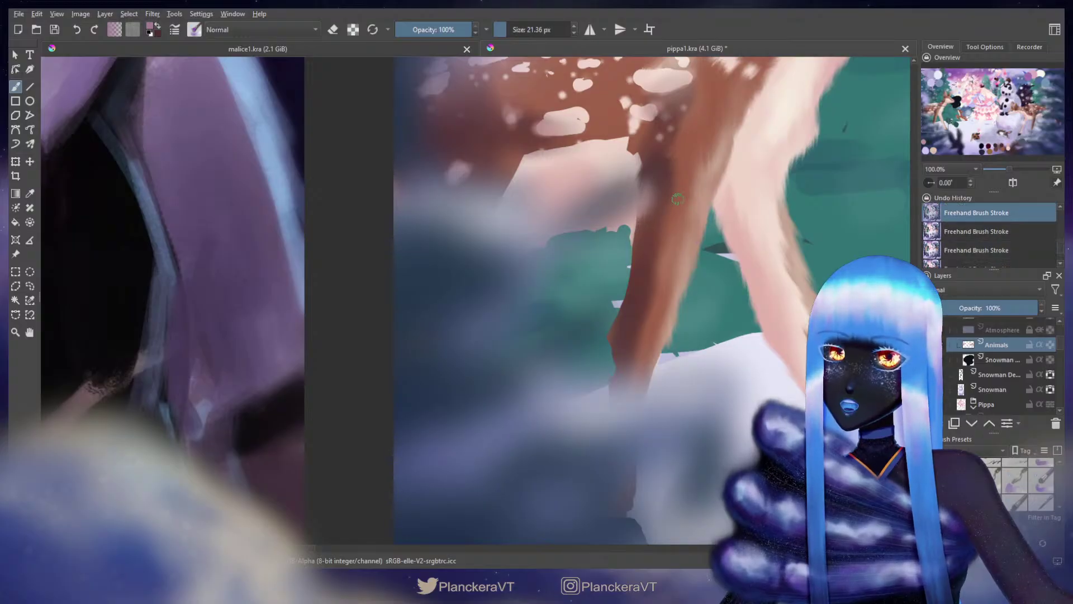
Step: Enlarge the brush to about 31 px, sample the near front leg's dark brown and shade along its upper rear edge
mouse_move(656, 170)
shift+mouse_down()
mouse_move(627, 225)
mouse_move(634, 237)
mouse_move(619, 247)
shift+mouse_up()
drag(629, 195, 600, 214)
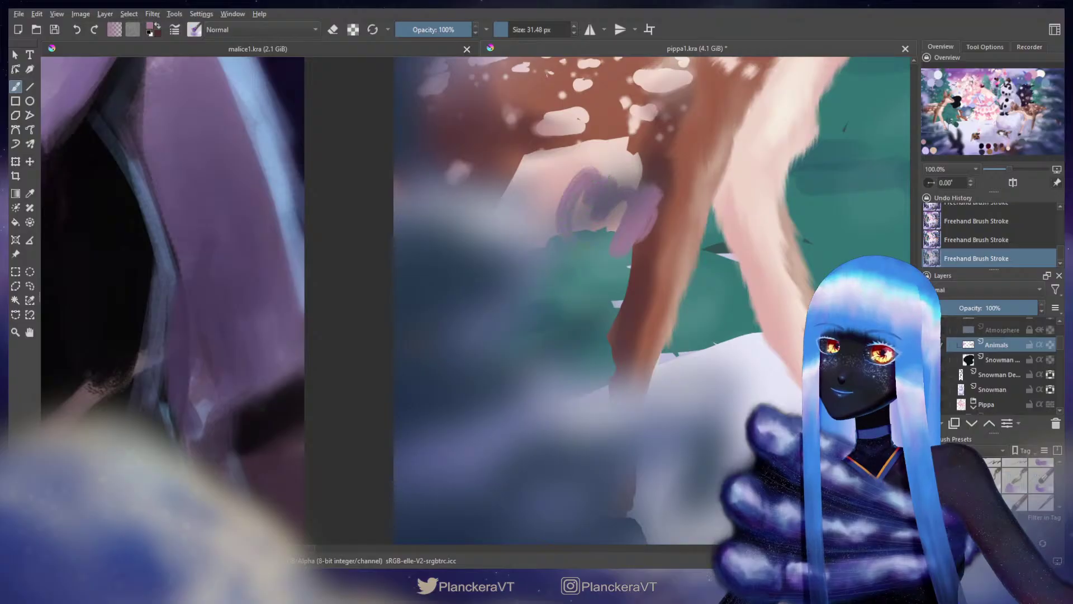
key(ctrl+z)
ctrl+click(658, 253)
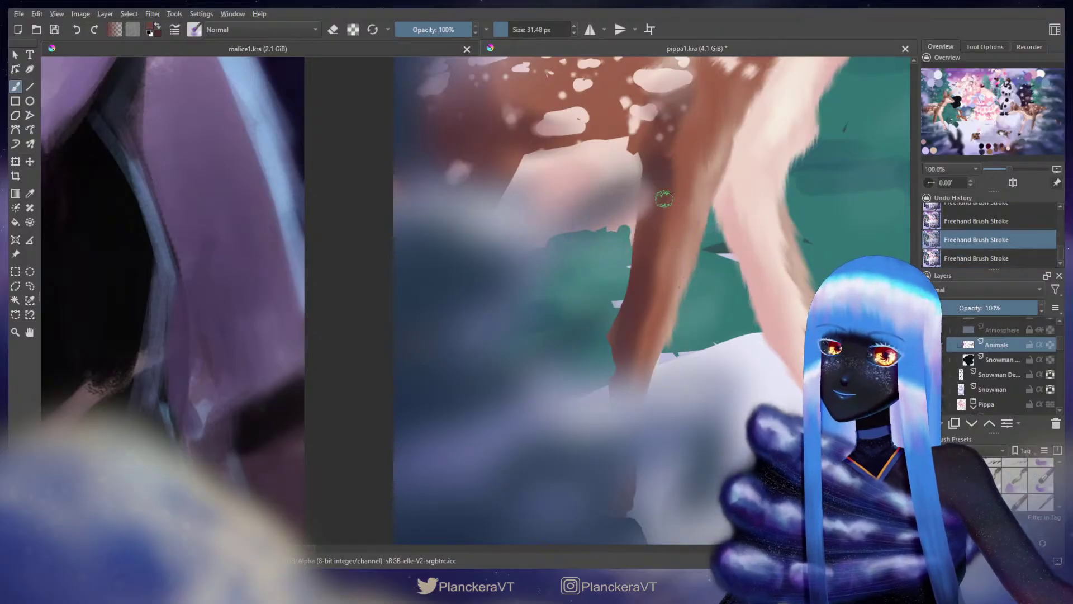
drag(651, 172, 634, 211)
key(ctrl+z)
key(ctrl+z)
key(ctrl+shift+z)
key(ctrl+shift+z)
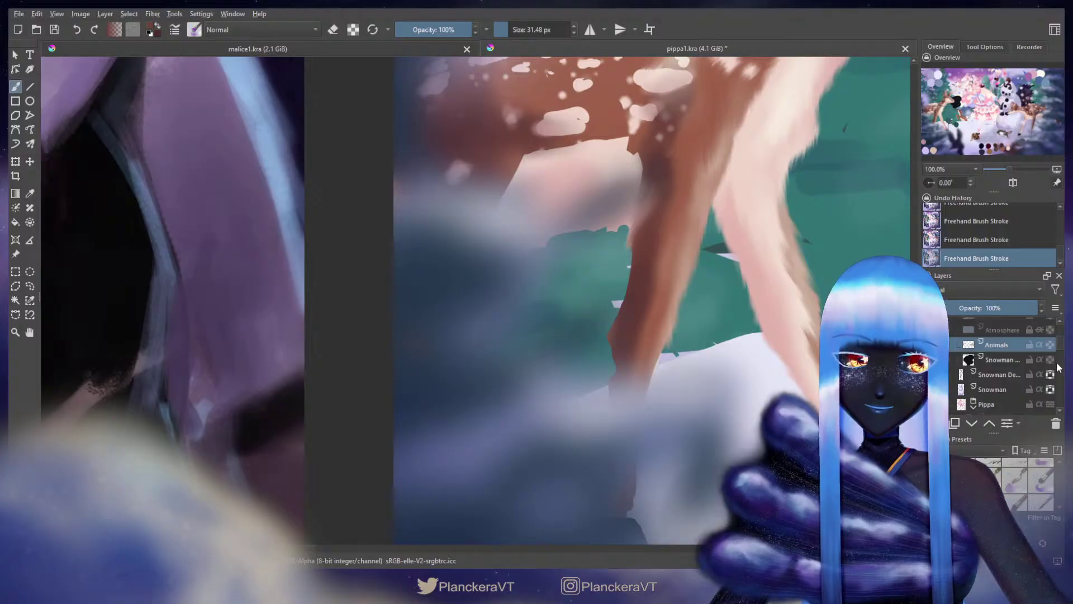
Step: Temporarily hide the Foreground layer to touch up the dark brown shading on the upper part of the near front leg
drag(1060, 342, 1061, 335)
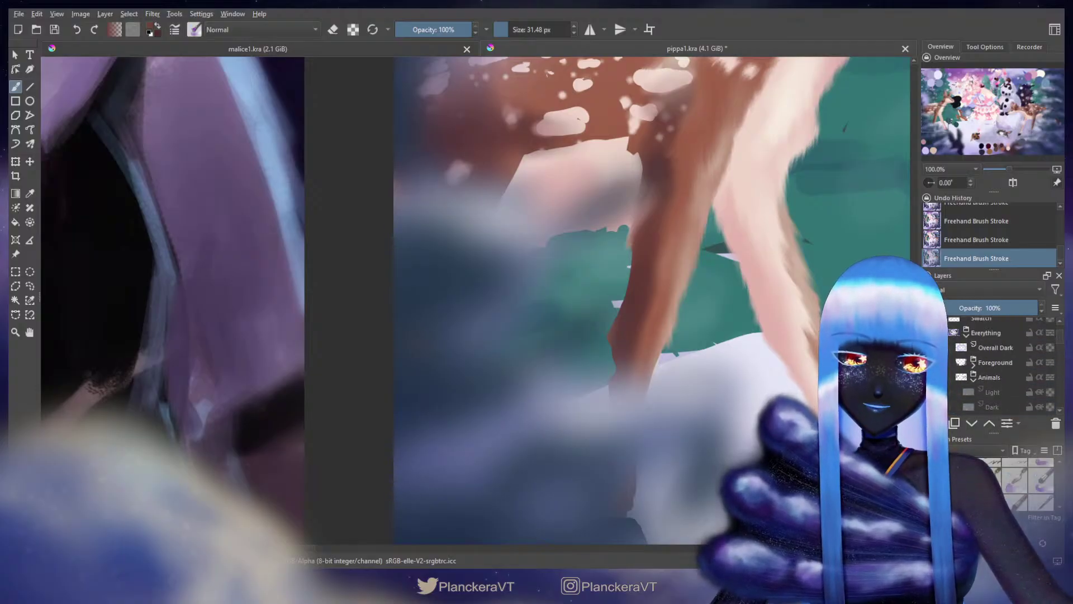
click(928, 362)
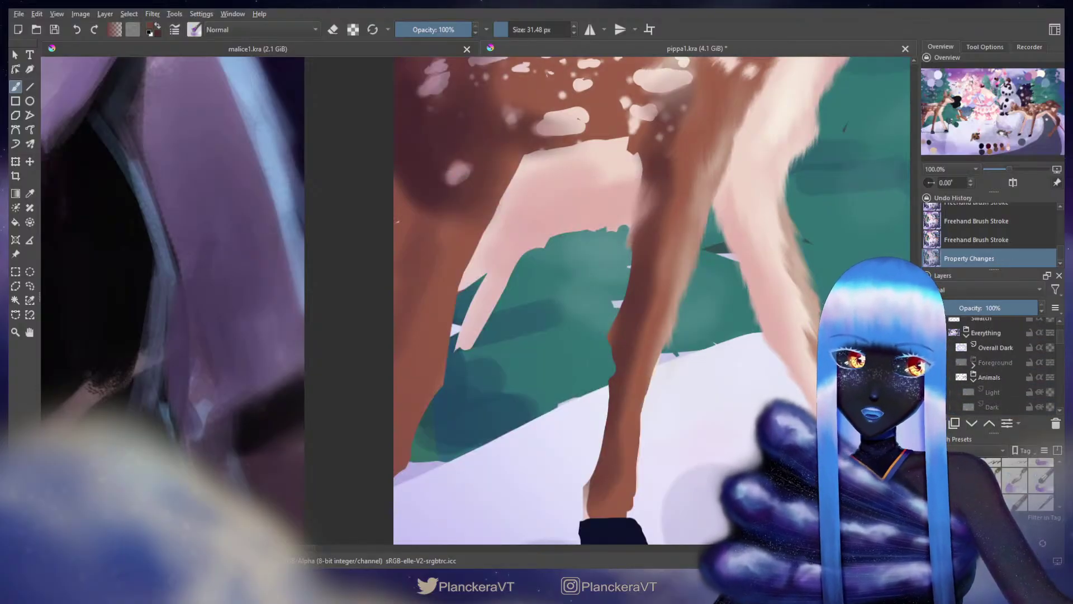
key(ctrl+z)
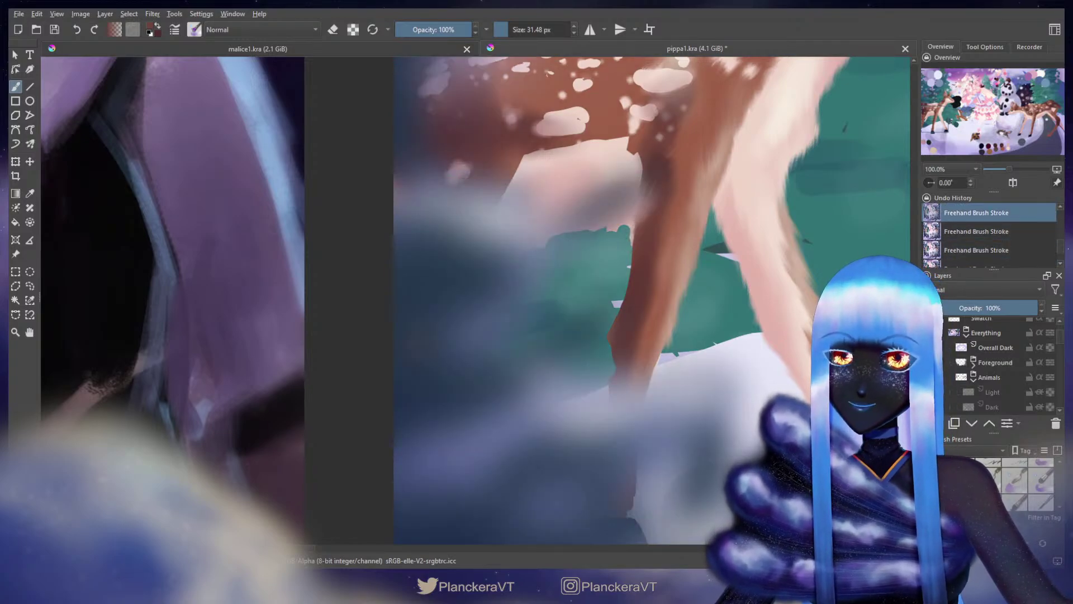
key(ctrl+shift+z)
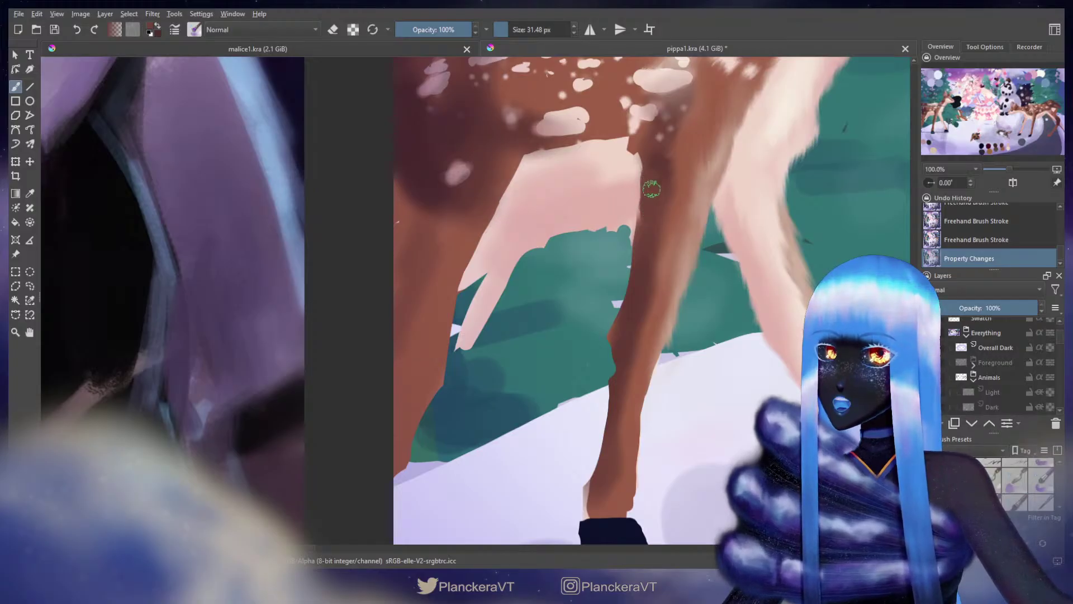
drag(647, 219, 646, 249)
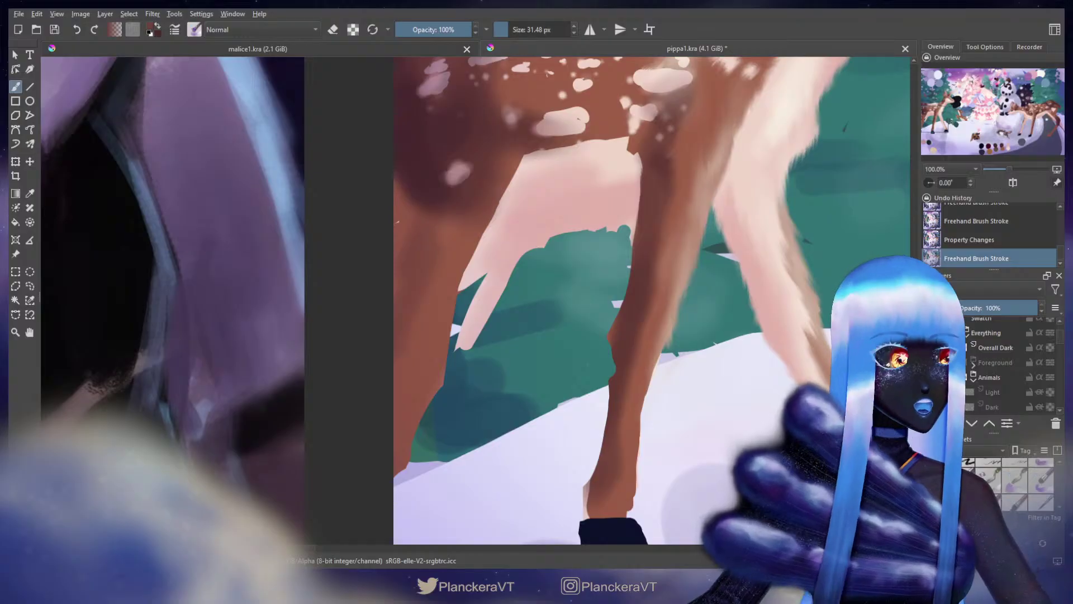
click(928, 362)
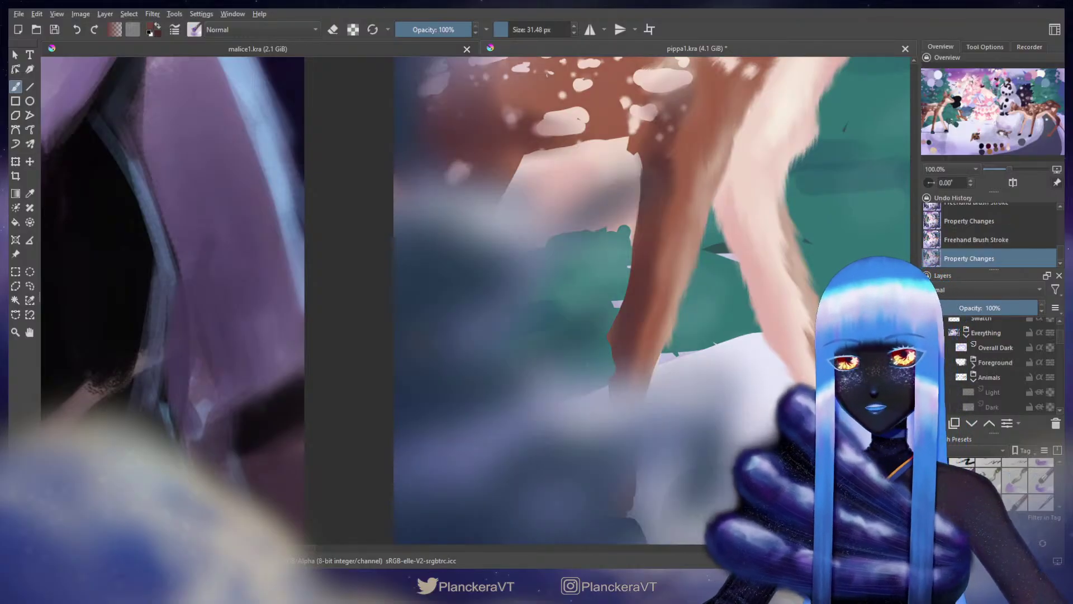
Step: Feather the near front leg's rear edge and inner shading into fur, reducing the brush from about 31 to 22 px
mouse_move(652, 167)
mouse_down()
mouse_move(637, 182)
mouse_move(635, 162)
mouse_up()
drag(637, 148, 631, 160)
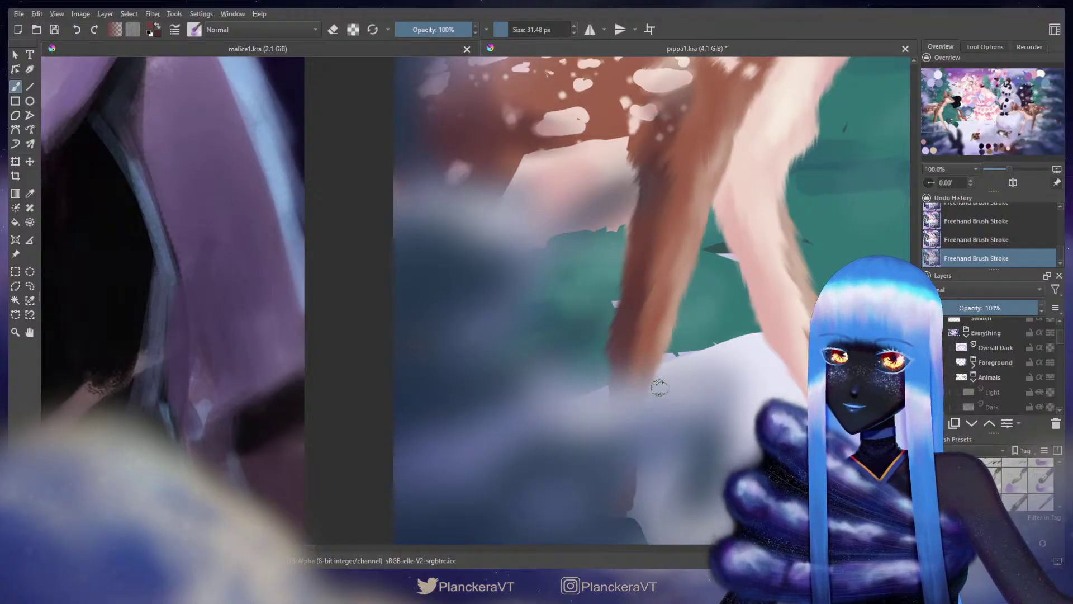
drag(650, 409, 644, 299)
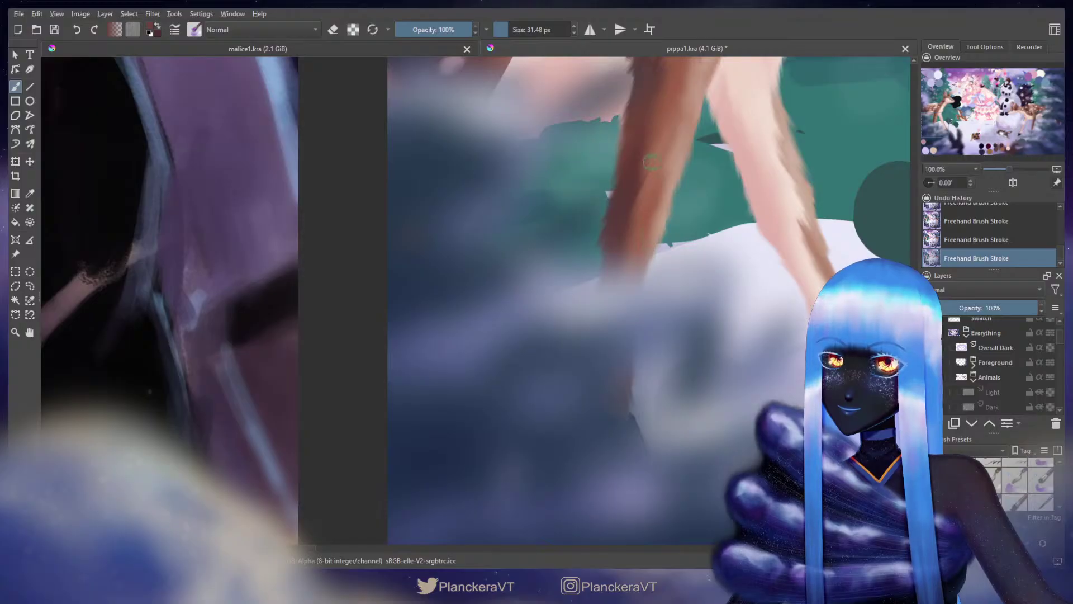
key(bracketleft)
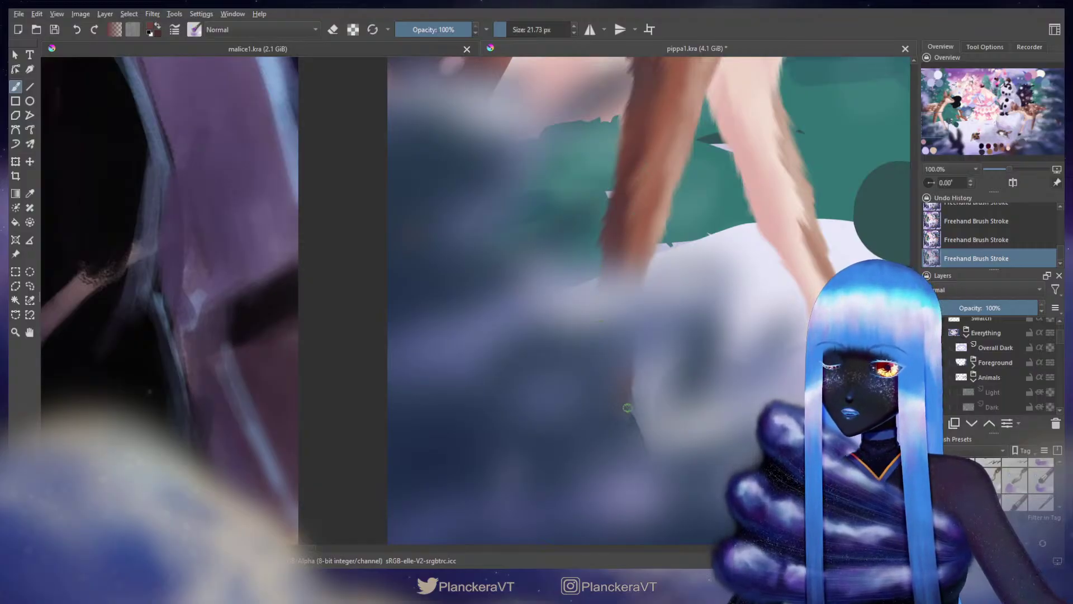
drag(646, 150, 606, 330)
Step: Paint pale fur tufts behind the adult deer's near shoulder and feather the flank's brown lower edge into the belly, with a brush of about 24 to 28 px
drag(617, 236, 618, 235)
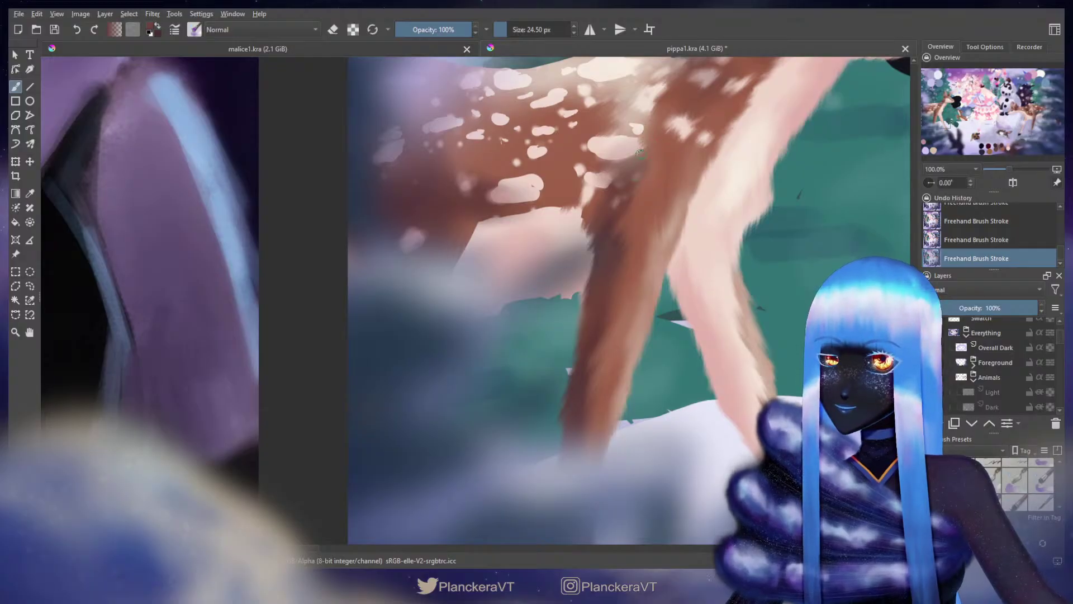
drag(635, 173, 642, 289)
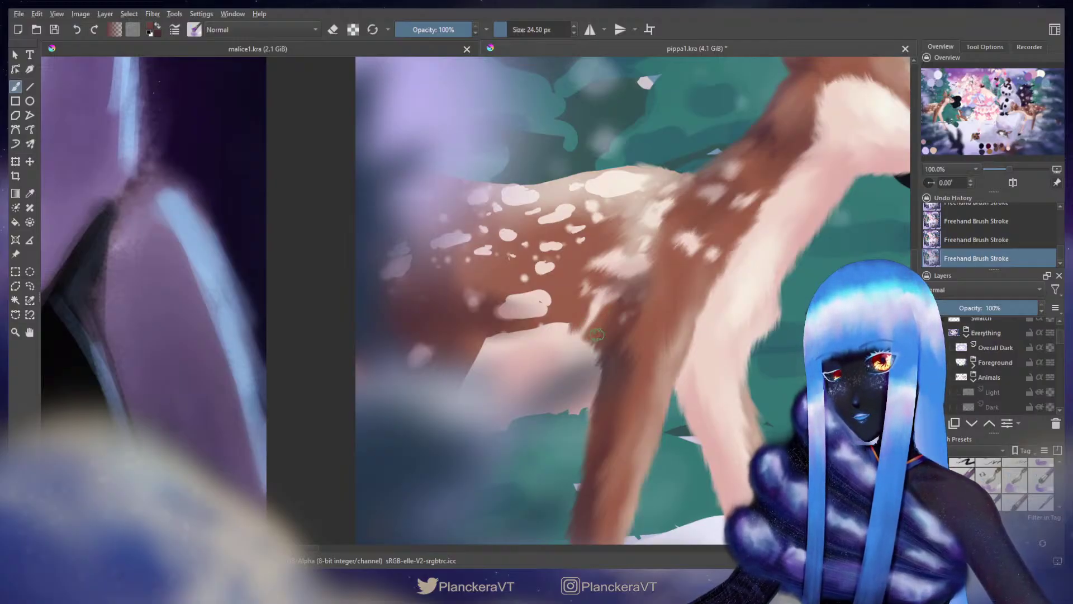
mouse_move(584, 324)
mouse_down()
mouse_move(635, 338)
mouse_move(718, 280)
mouse_move(698, 302)
mouse_up()
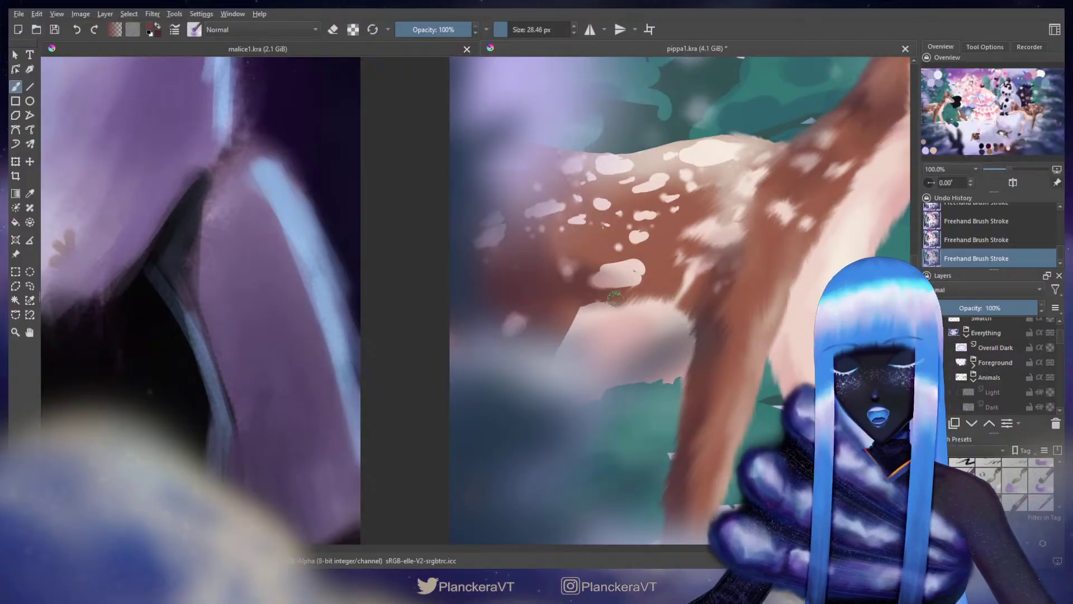
mouse_move(615, 299)
mouse_down()
mouse_move(595, 309)
mouse_move(575, 317)
mouse_up()
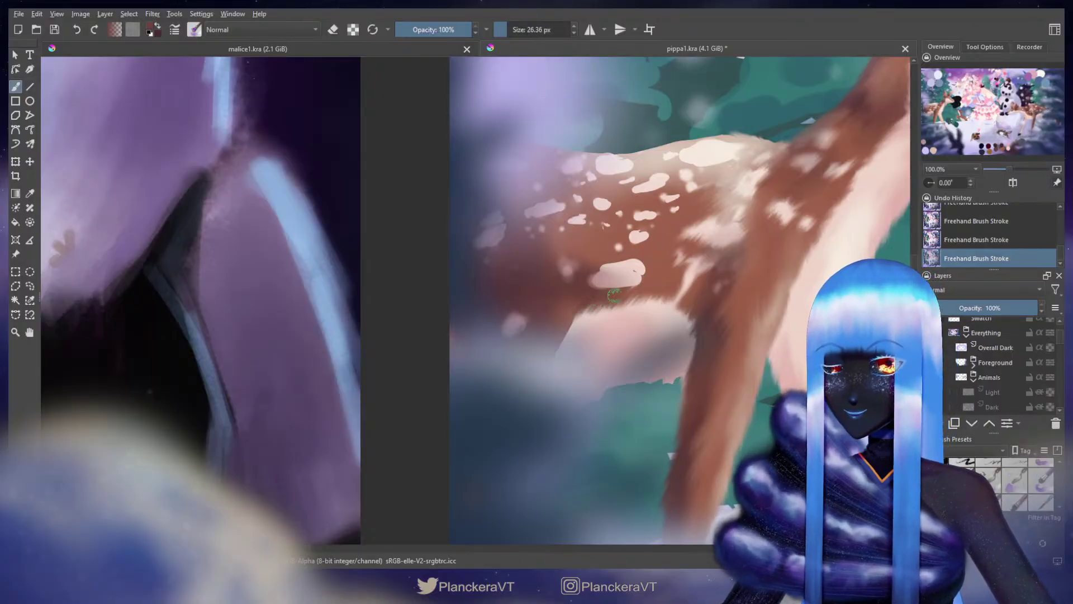
drag(671, 295, 666, 307)
drag(692, 271, 678, 298)
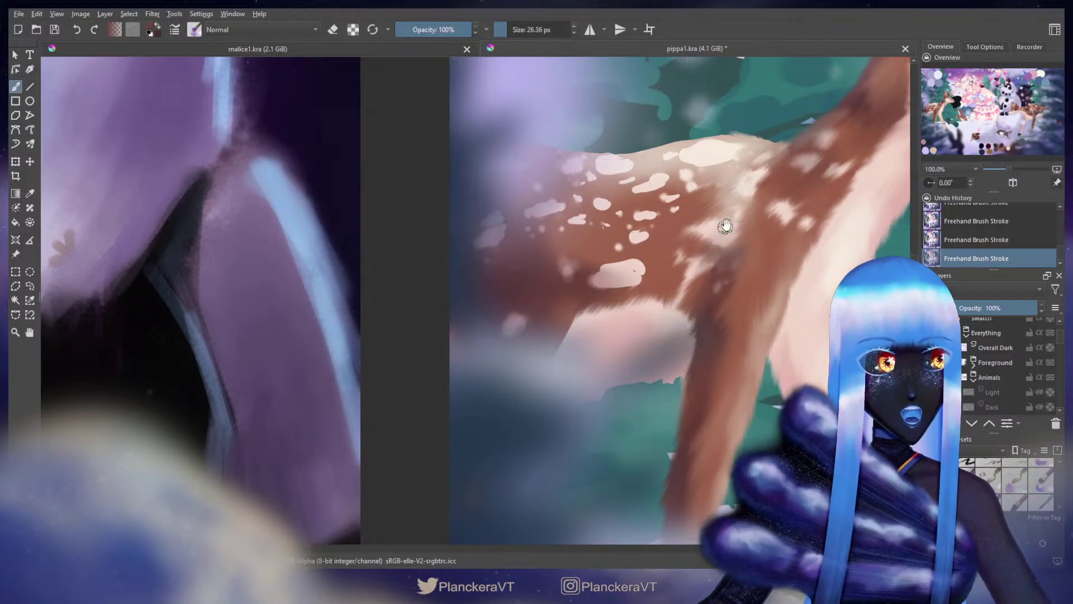
Step: Feather the adult deer's upper back edge and front flank spots into fur with a brush of about 23 px, undoing three stray strokes
drag(726, 226, 705, 298)
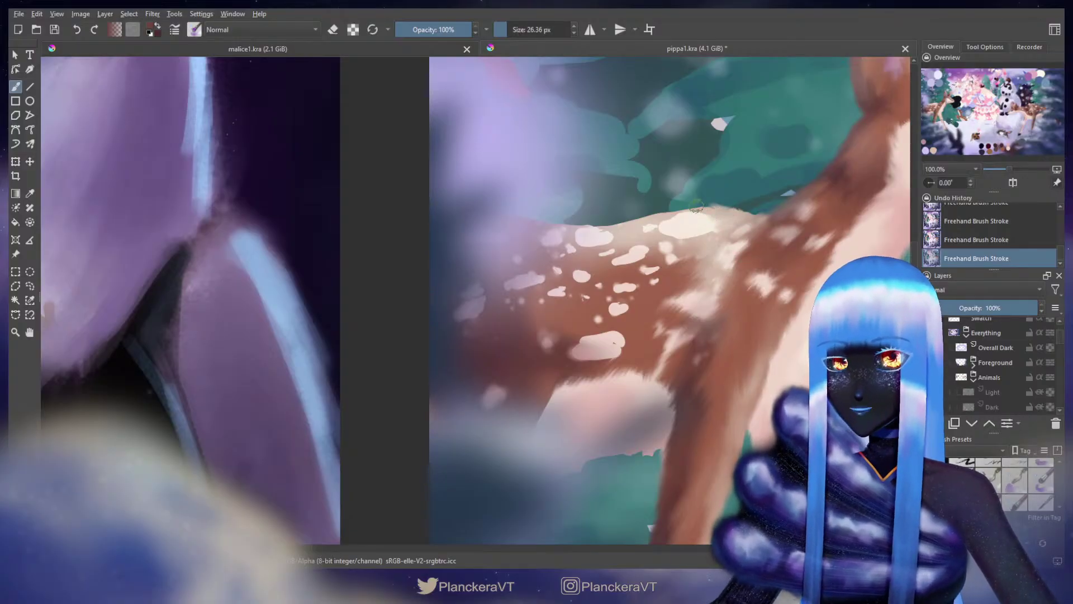
drag(707, 208, 722, 259)
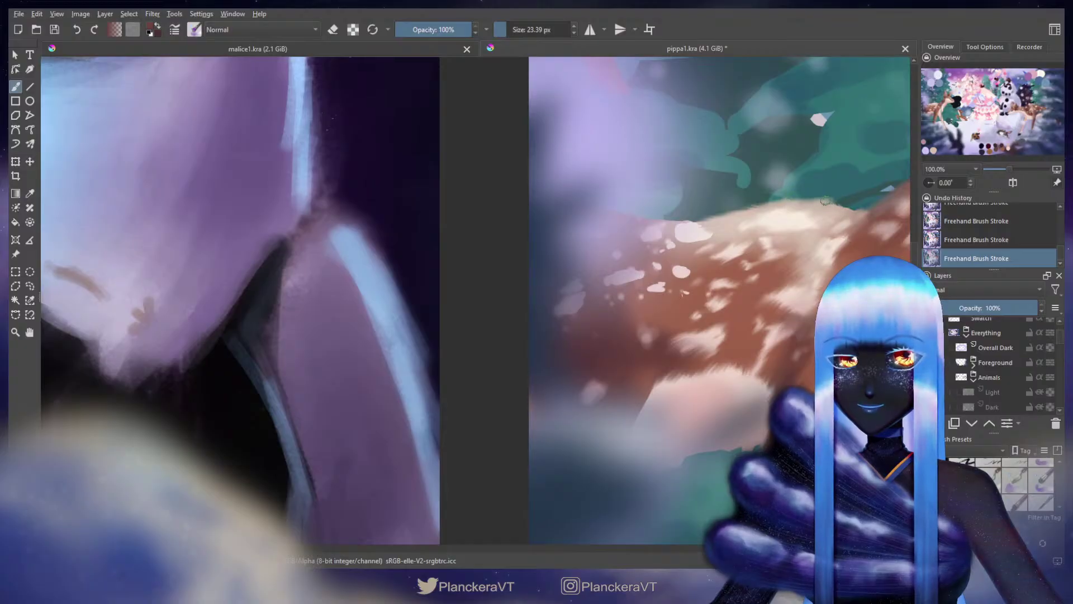
key(ctrl+z)
key(ctrl+z)
key(ctrl+z)
drag(828, 198, 843, 206)
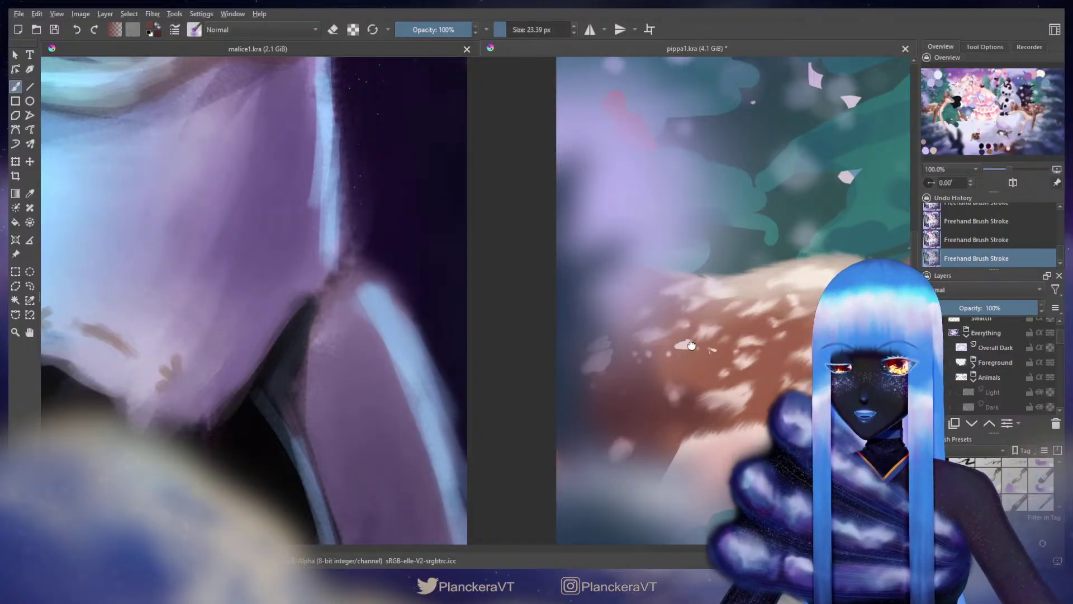
Step: Break up the remaining hard-edged spots on the rear flank into soft fur with the 23 px brush
drag(691, 346, 714, 219)
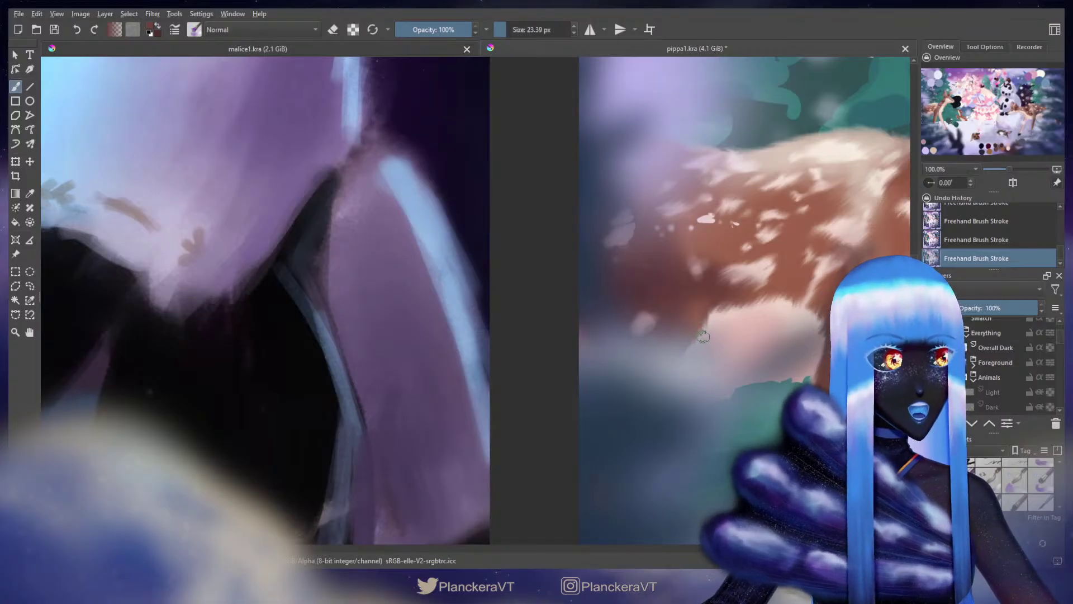
drag(704, 335, 712, 311)
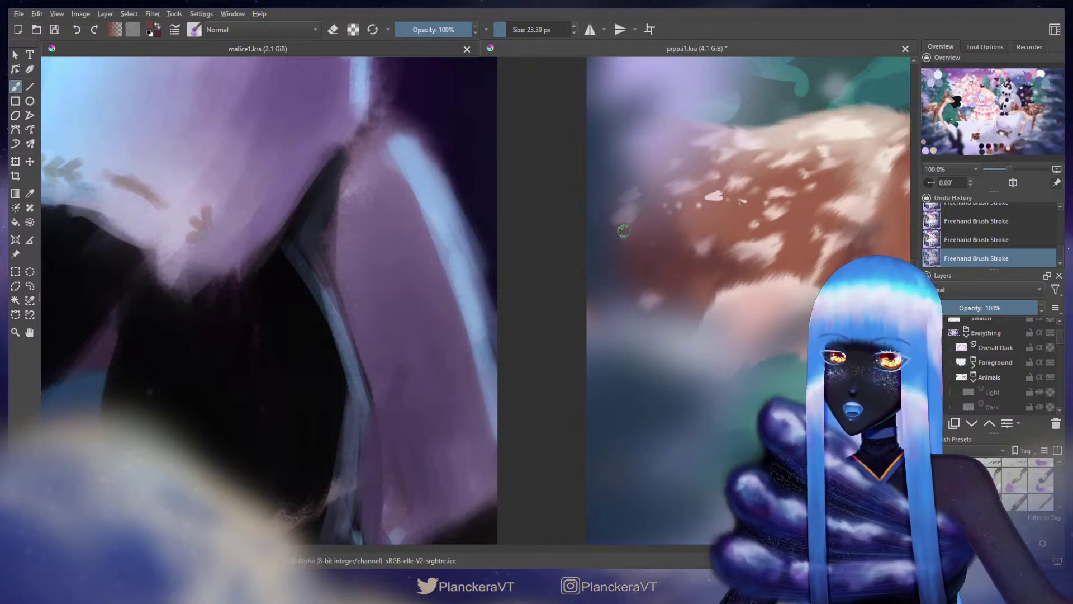
drag(652, 207, 693, 293)
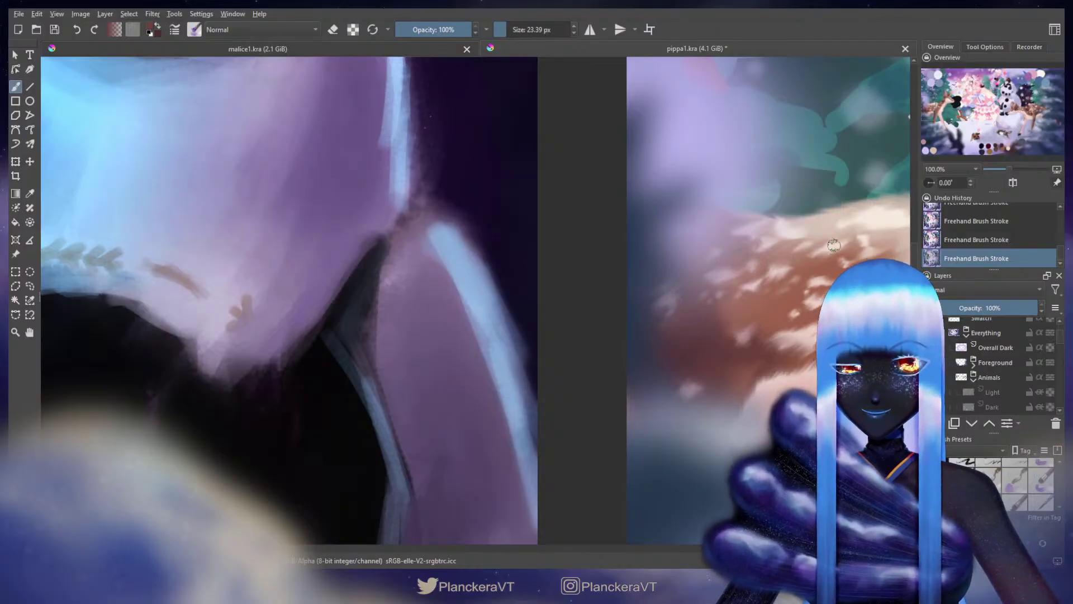
drag(766, 303, 777, 162)
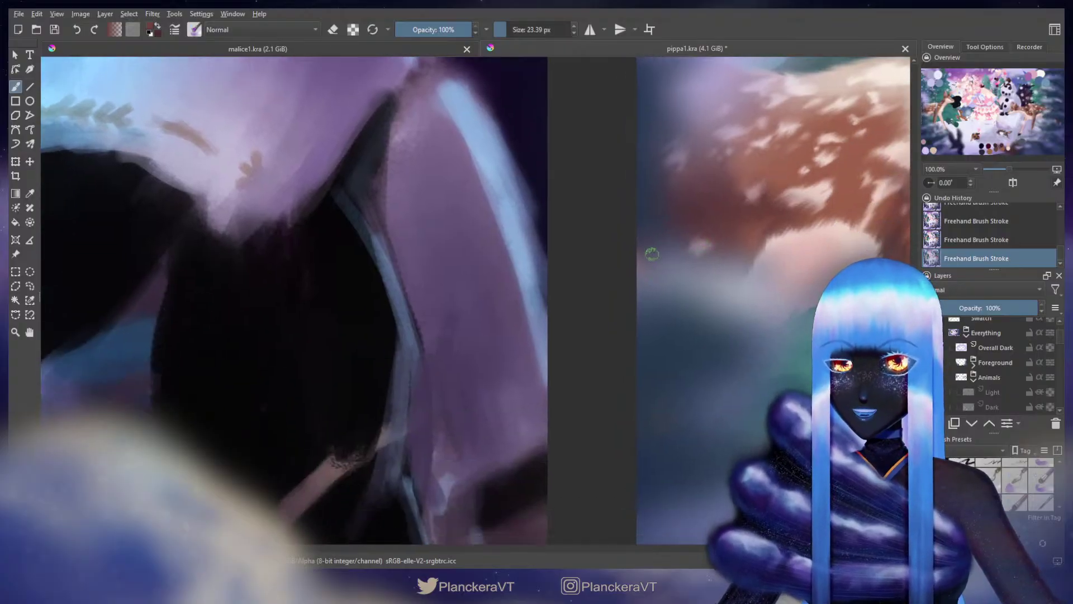
Step: Soften the edges of the deer's pale belly patch, adjusting the brush between about 28 and 31 px
drag(767, 279, 774, 285)
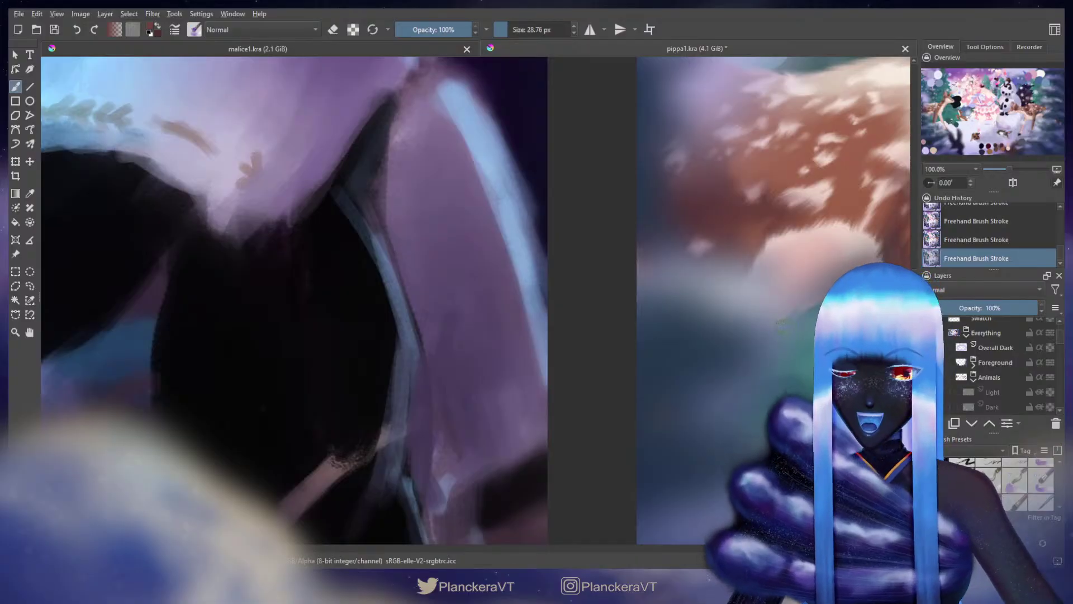
shift+drag(802, 319, 806, 319)
drag(802, 319, 819, 234)
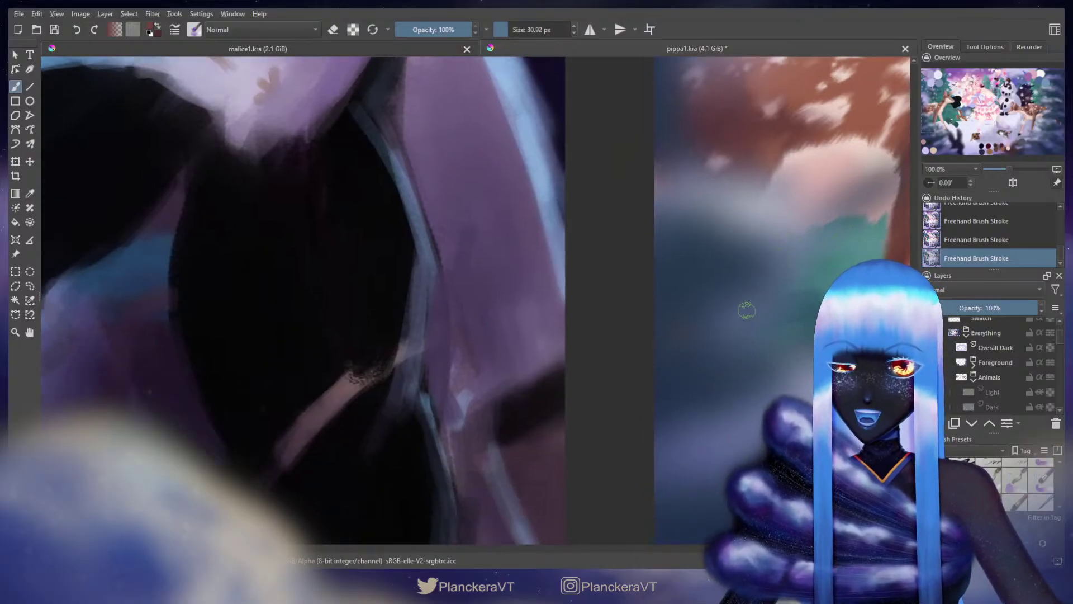
shift+drag(749, 322, 746, 322)
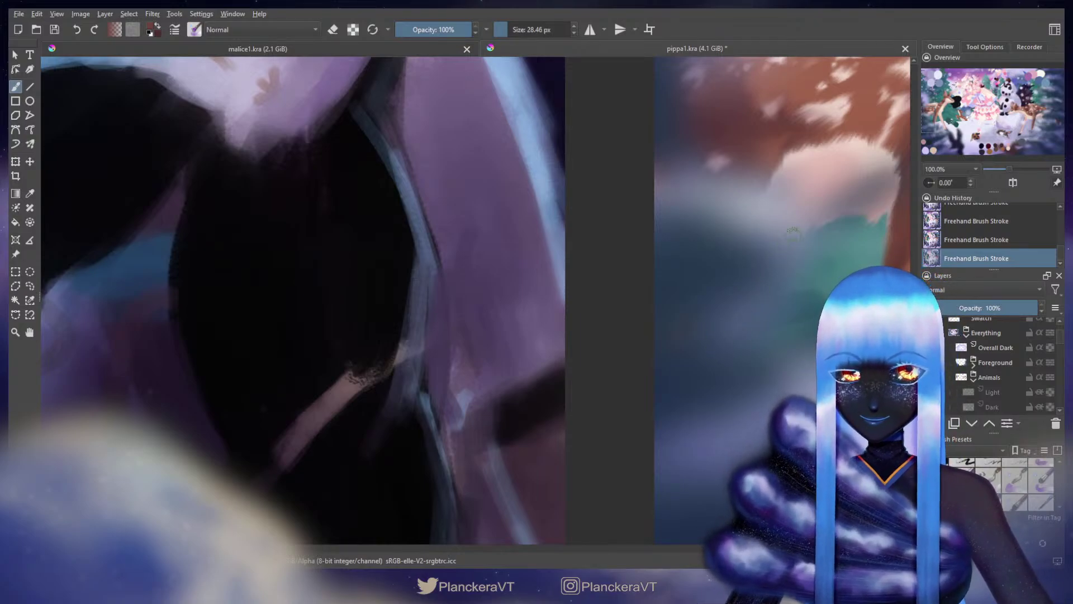
drag(760, 296, 656, 389)
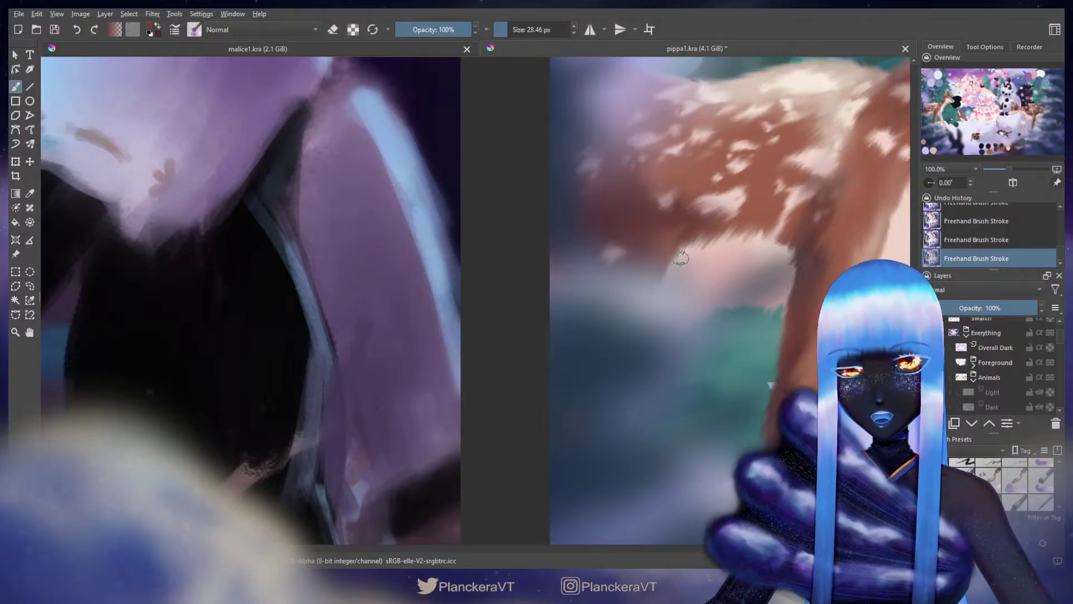
Step: Reduce the brush to about 22 px and refine the pale fur along the deer's back, flank spots and belly edge
mouse_move(681, 260)
mouse_down()
mouse_move(657, 283)
mouse_move(654, 358)
mouse_up()
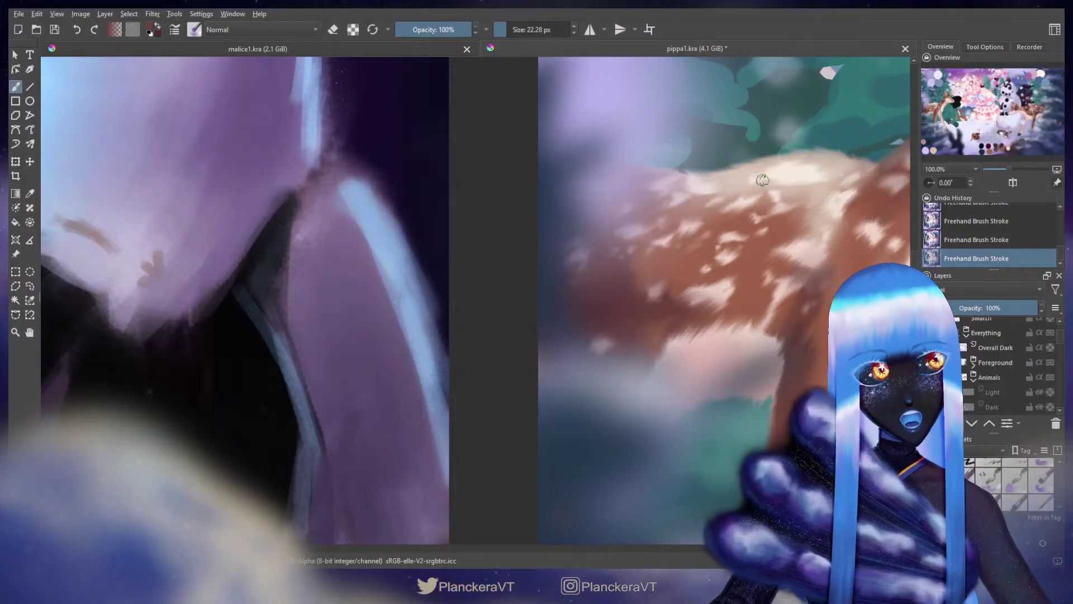
drag(772, 189, 733, 243)
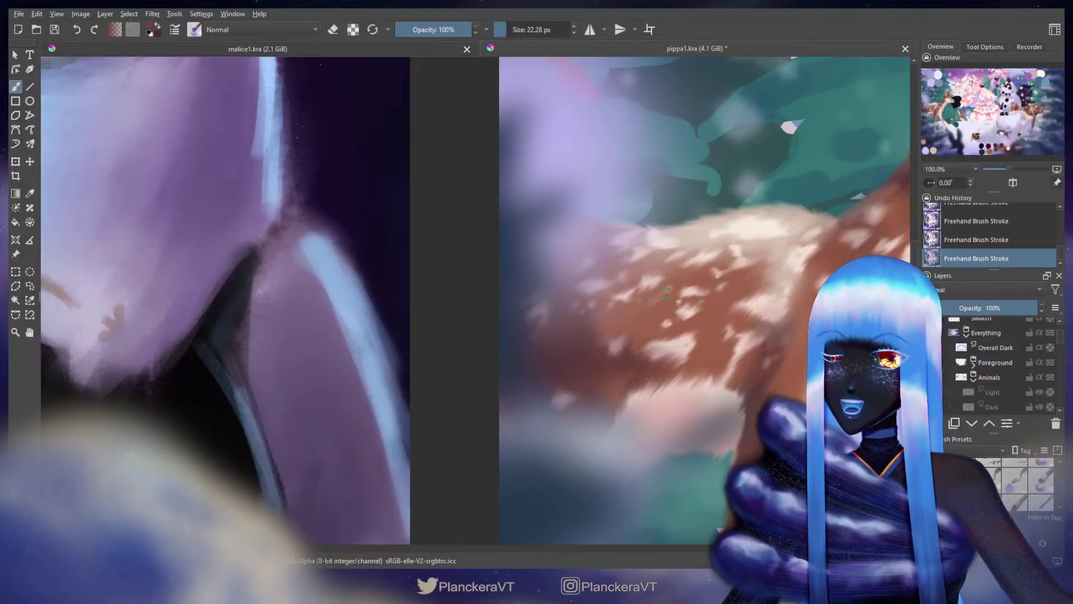
mouse_move(798, 268)
mouse_down()
mouse_move(642, 283)
mouse_move(646, 211)
mouse_move(743, 235)
mouse_move(701, 290)
mouse_move(599, 199)
mouse_move(599, 268)
mouse_move(570, 283)
mouse_up()
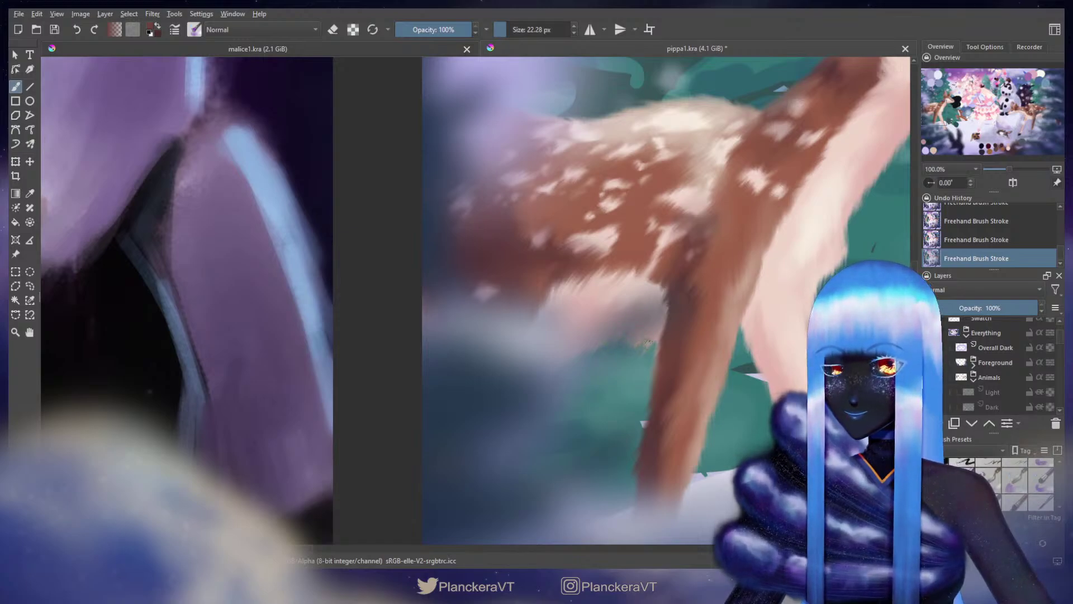
Step: Switch to a different brush preset of about 69 px and sample the dark colour of the snowman's lower button
drag(904, 186, 740, 382)
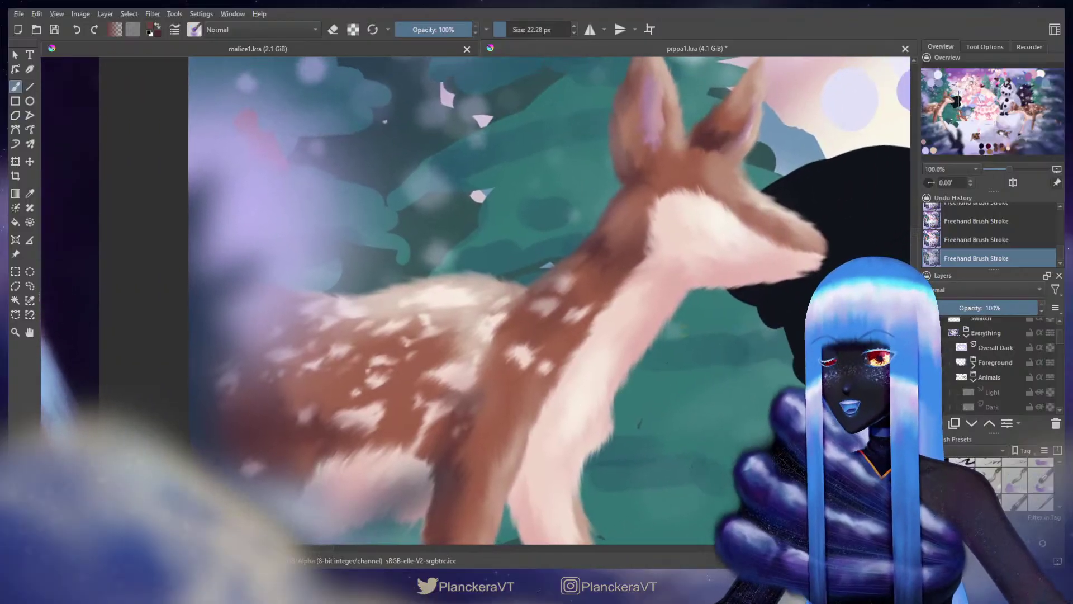
scroll(676, 372, down, 4)
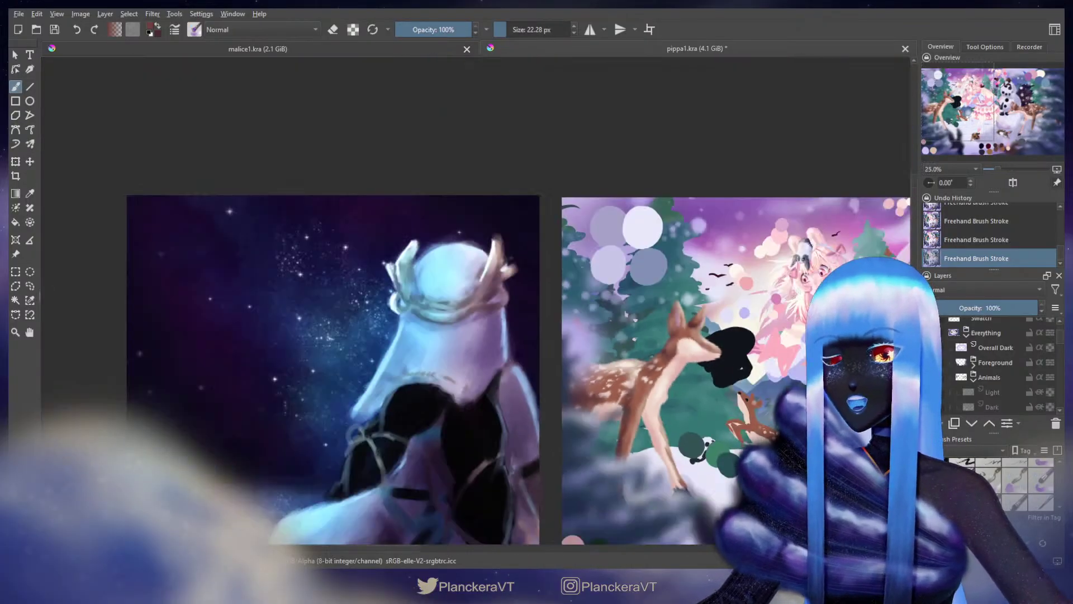
drag(711, 420, 570, 281)
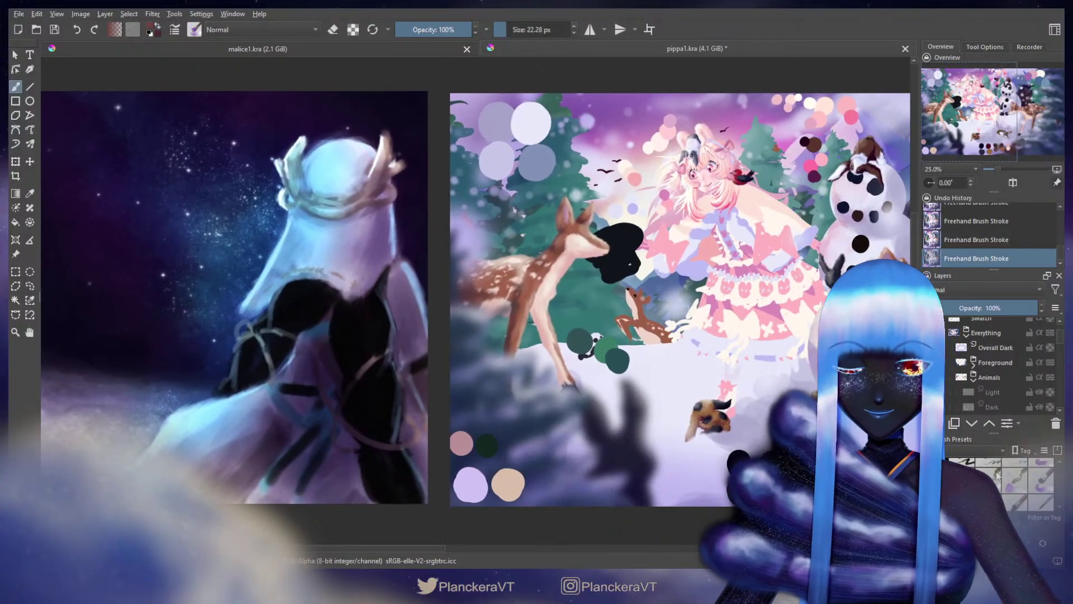
drag(1059, 486, 1058, 445)
click(1015, 496)
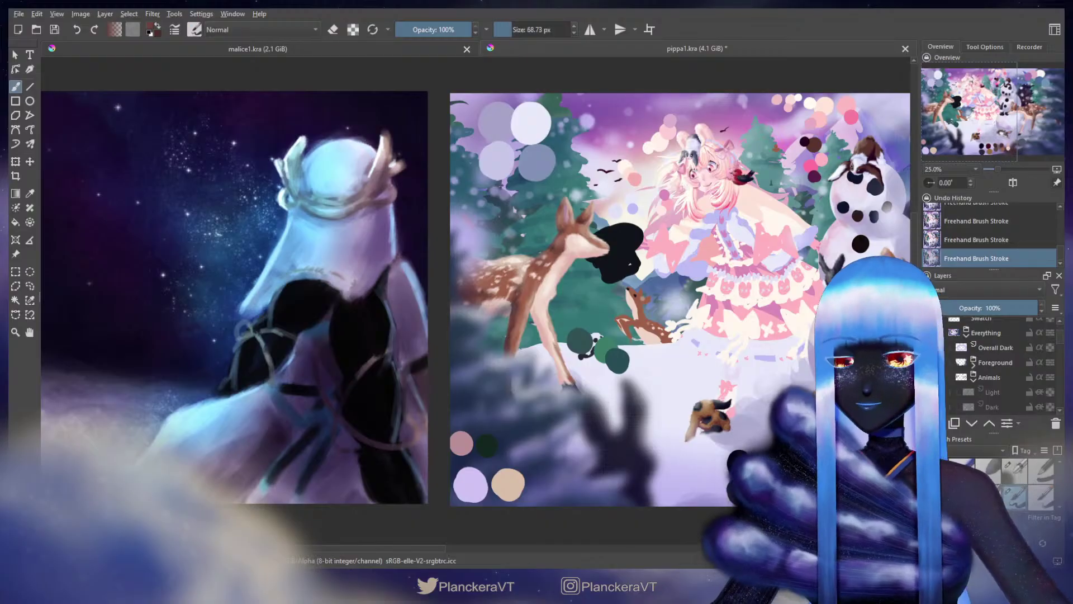
scroll(648, 258, up, 2)
drag(813, 230, 528, 272)
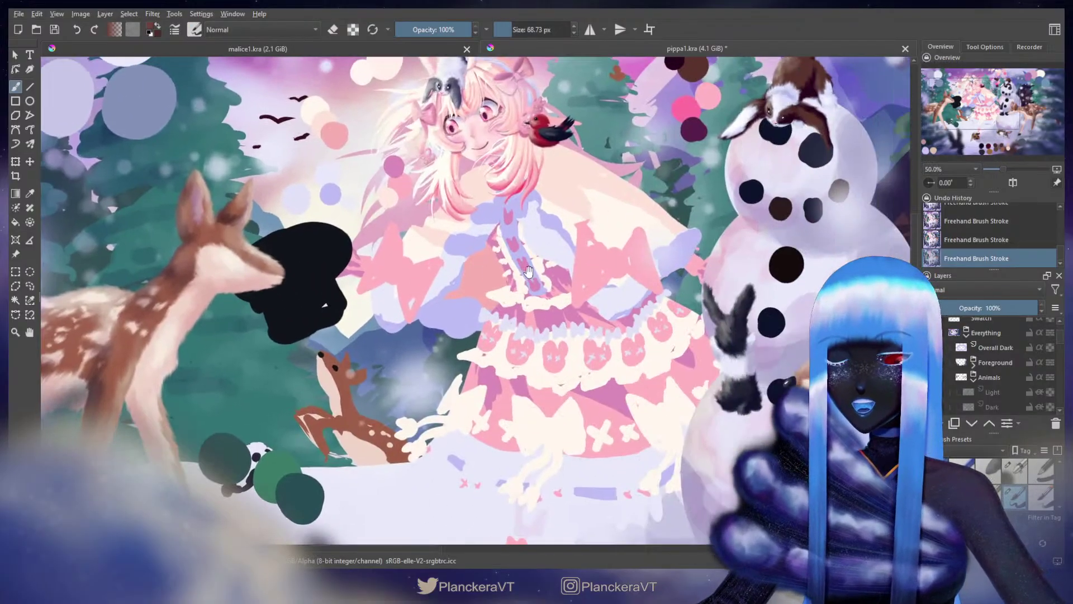
ctrl+click(779, 320)
Step: Reduce the brush to about 33 px and paint a dark almond-shaped eye on the adult deer's face, undoing a stray stroke
drag(461, 184, 782, 218)
scroll(782, 218, up, 3)
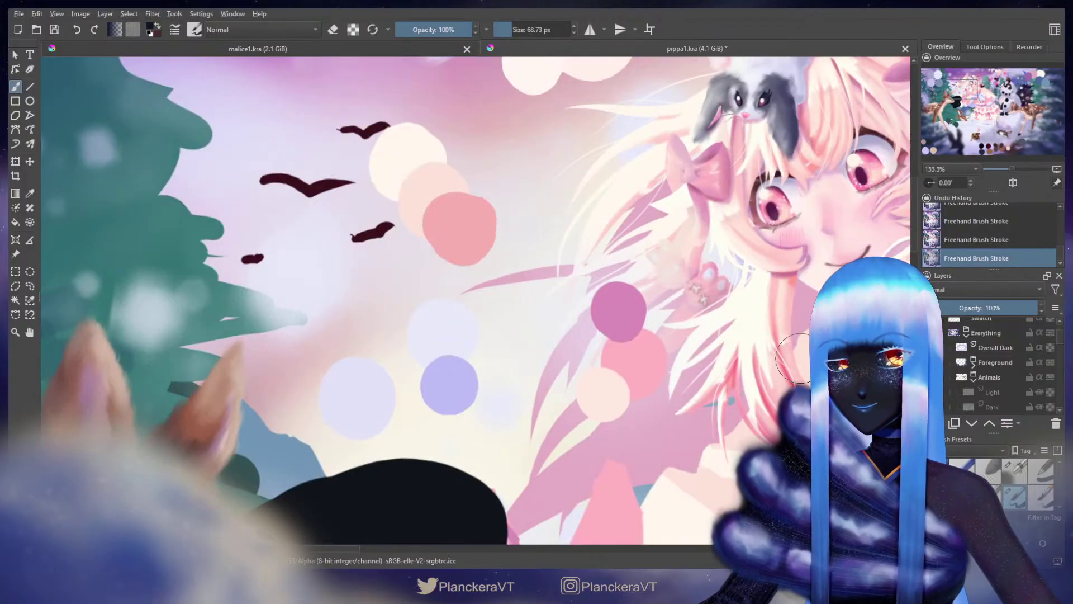
scroll(793, 359, down, 1)
drag(481, 403, 648, 210)
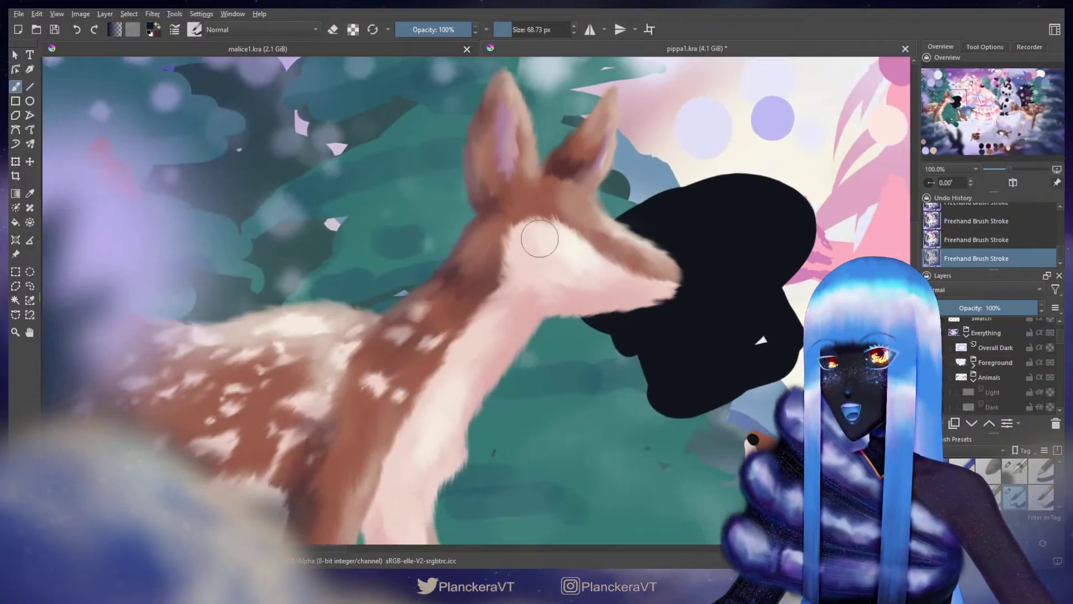
mouse_move(539, 239)
shift+mouse_down()
mouse_move(531, 241)
mouse_move(569, 243)
shift+mouse_up()
key(ctrl+z)
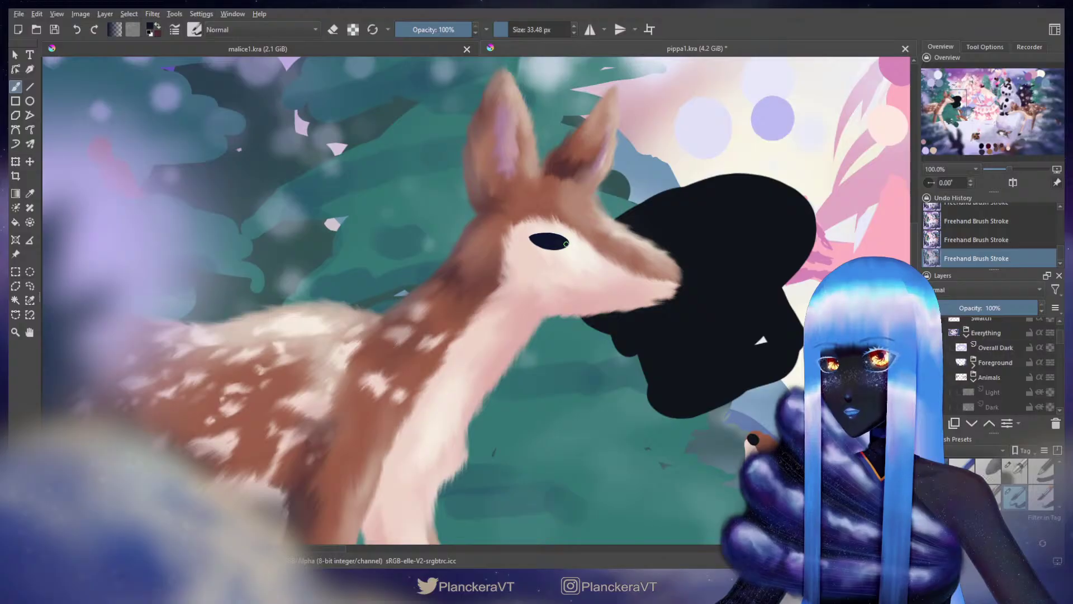
Step: Paint lashes at the rear corner of the adult deer's eye, undoing five misplaced strokes
mouse_move(536, 236)
mouse_down()
mouse_move(525, 230)
mouse_move(524, 242)
mouse_move(527, 231)
mouse_move(546, 237)
mouse_move(532, 230)
mouse_up()
key(ctrl+z)
key(ctrl+z)
key(ctrl+z)
key(ctrl+z)
key(ctrl+z)
Step: Paint a dark nose at the tip of the adult deer's muzzle with a brush of about 39 px
drag(602, 229, 554, 234)
drag(622, 284, 626, 272)
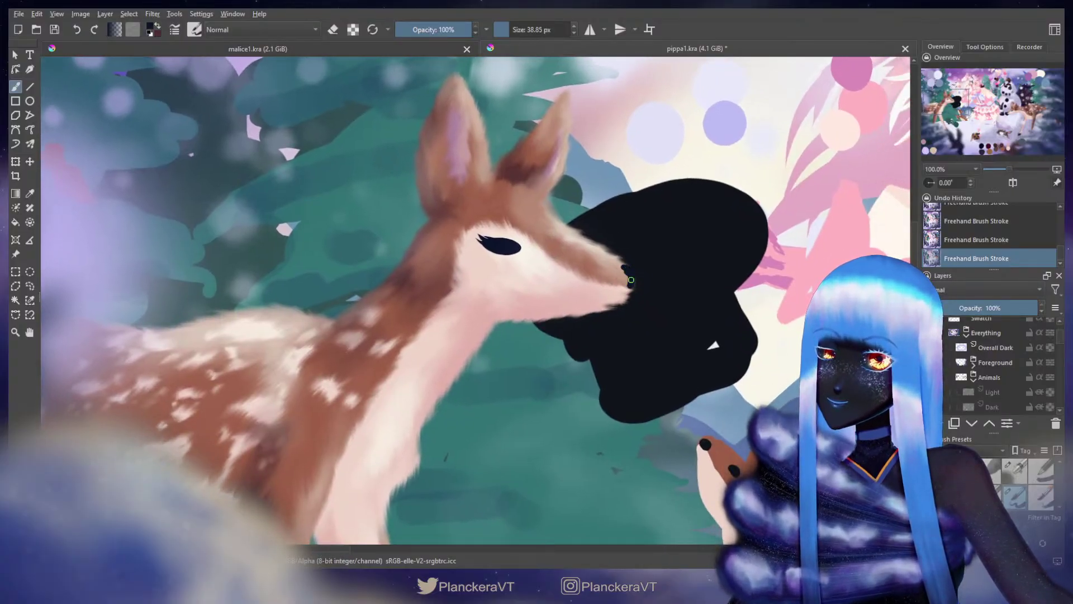
mouse_move(631, 279)
mouse_down()
mouse_move(618, 267)
mouse_move(626, 275)
mouse_up()
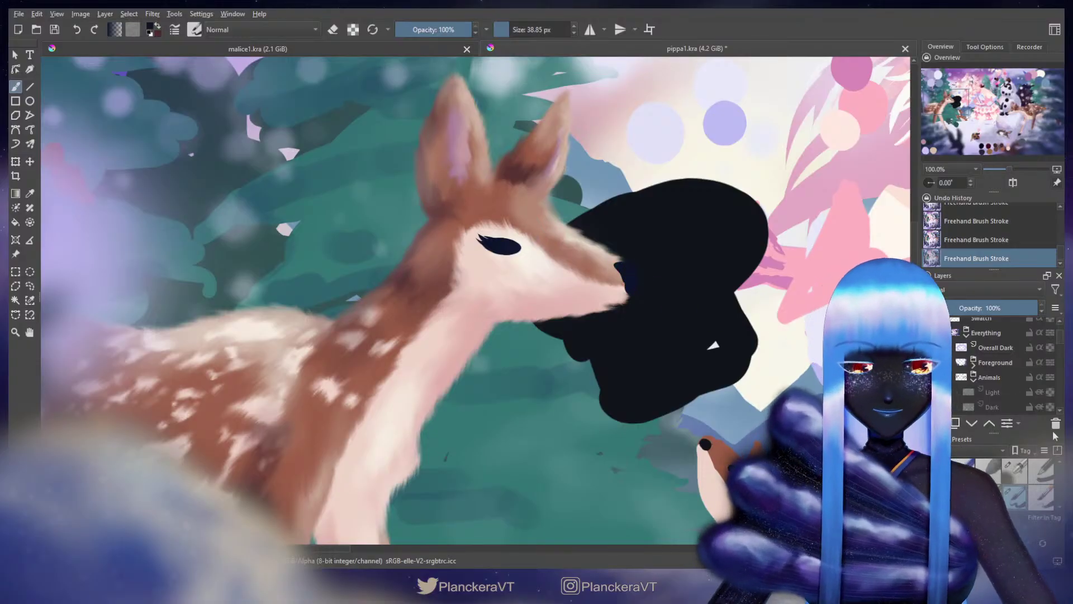
Step: Switch to another brush preset, pick a deep blue and shade the inside of the deer's eye with a brush of about 24 px
click(1014, 469)
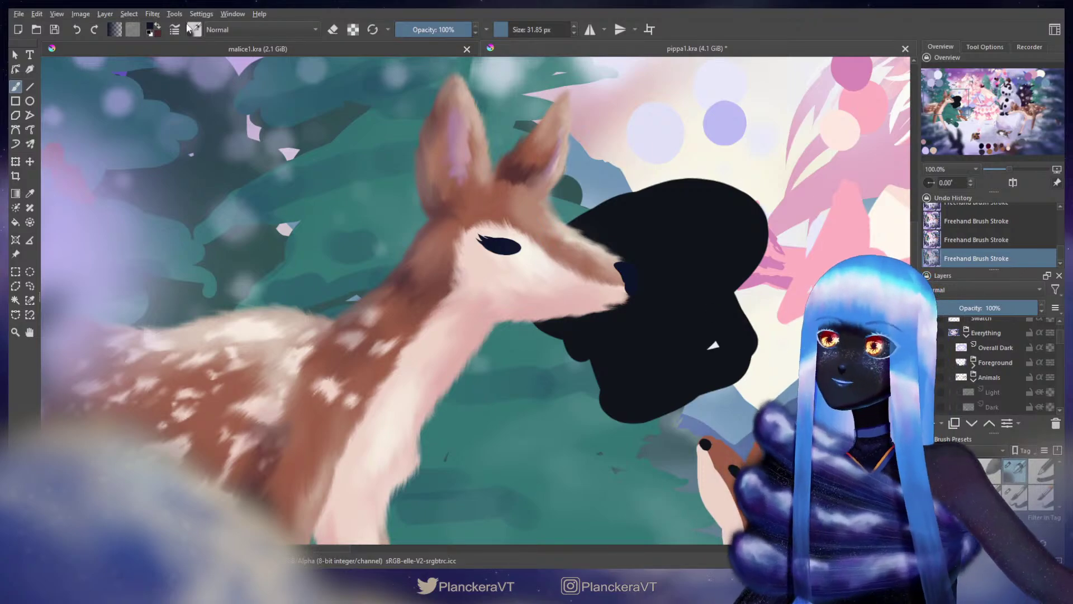
click(151, 26)
click(491, 236)
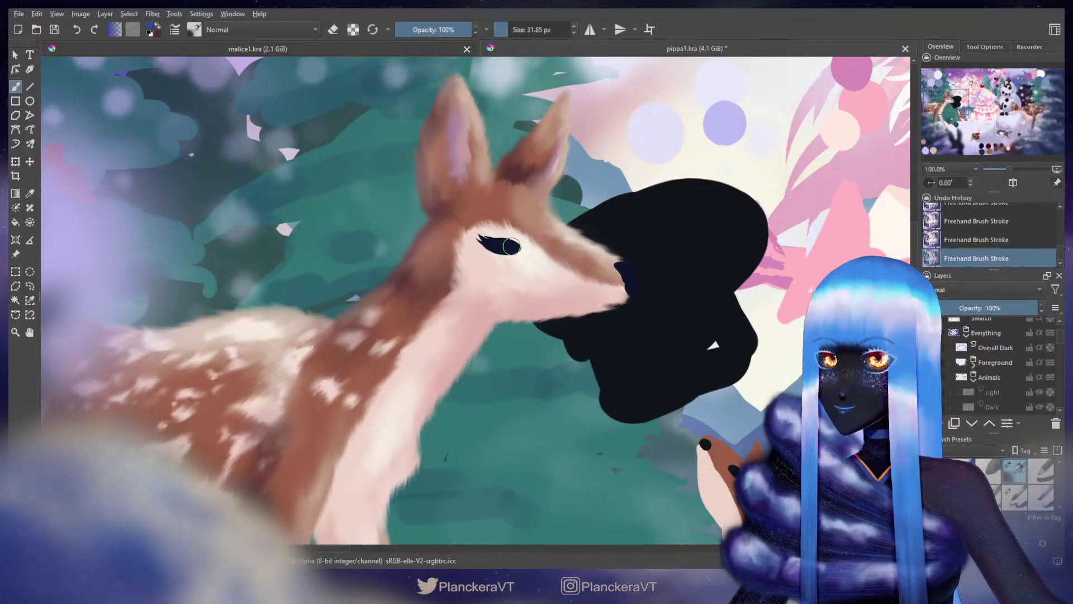
mouse_move(512, 247)
shift+mouse_down()
mouse_move(497, 245)
mouse_move(510, 243)
shift+mouse_up()
ctrl+click(503, 240)
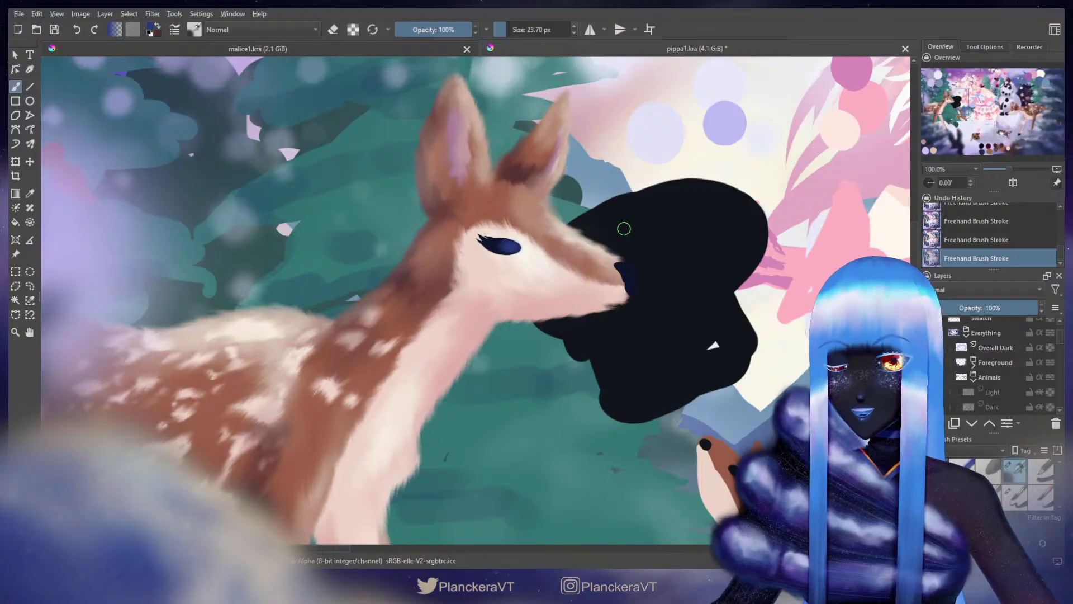
Step: Undo the last stroke after sampling pale cream from the background, and turn on alpha lock for the Animals layer
drag(664, 207, 613, 245)
ctrl+click(737, 400)
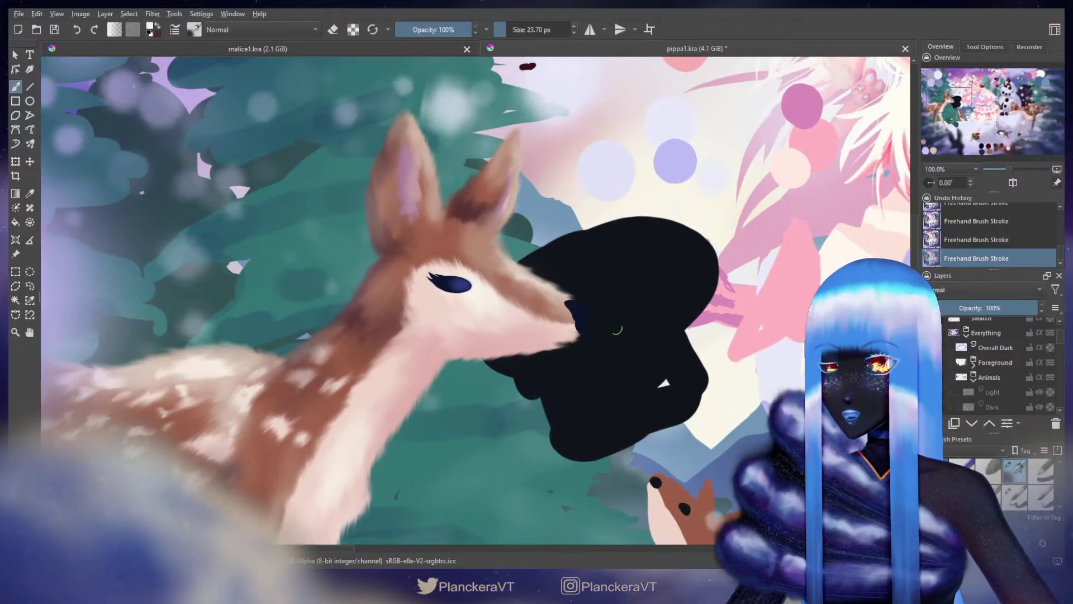
key(ctrl+z)
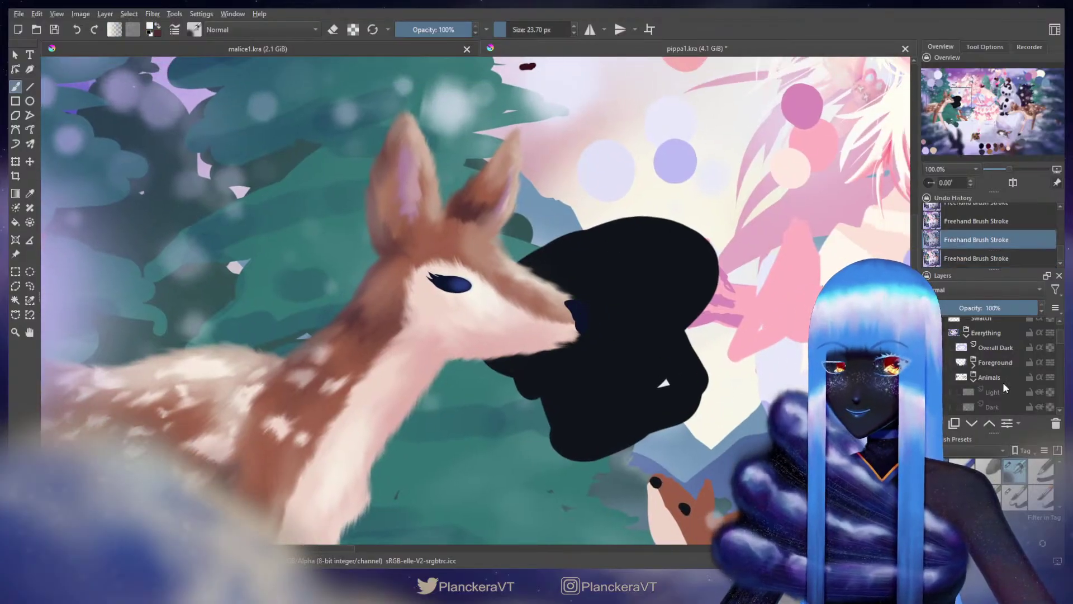
scroll(1050, 346, down, 3)
click(1049, 362)
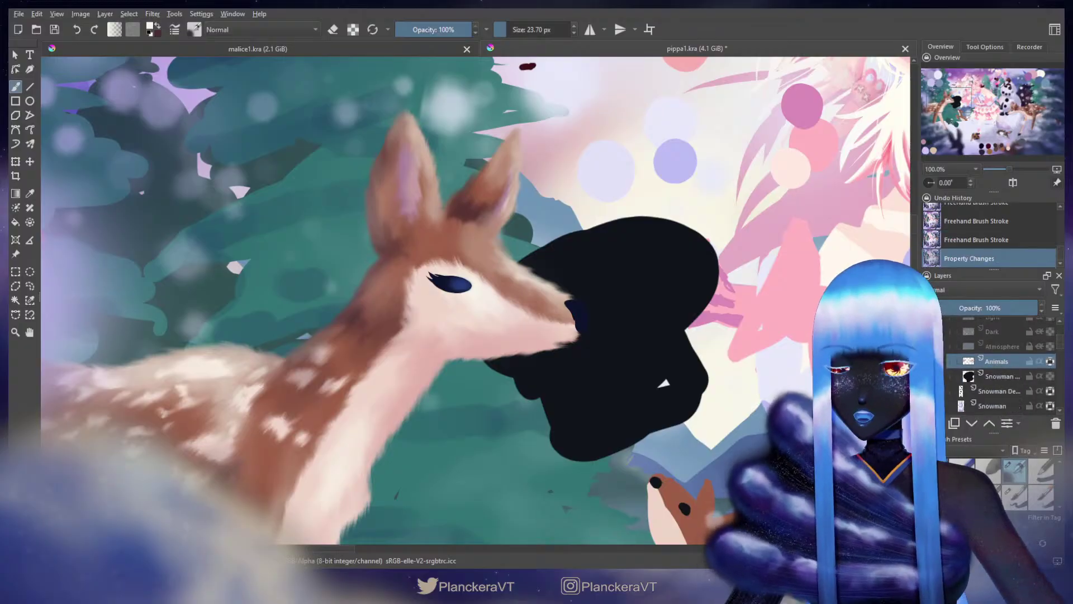
Step: Paint a soft highlight on the adult deer's nose at about 17 px, adding a crisper one with another brush preset at about 39 px
click(584, 307)
click(584, 306)
drag(584, 307, 580, 312)
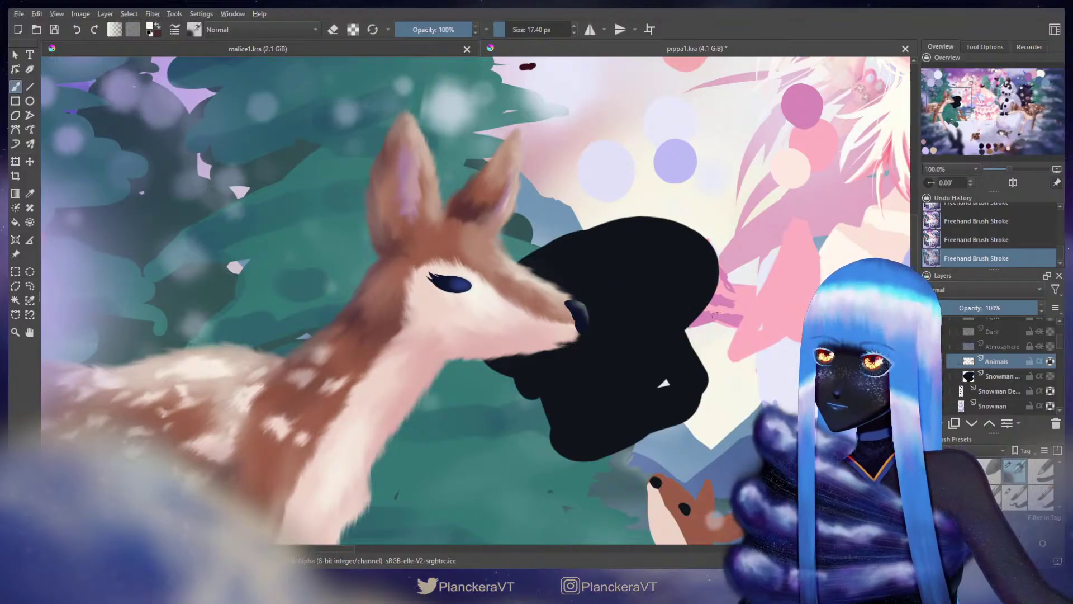
click(1015, 496)
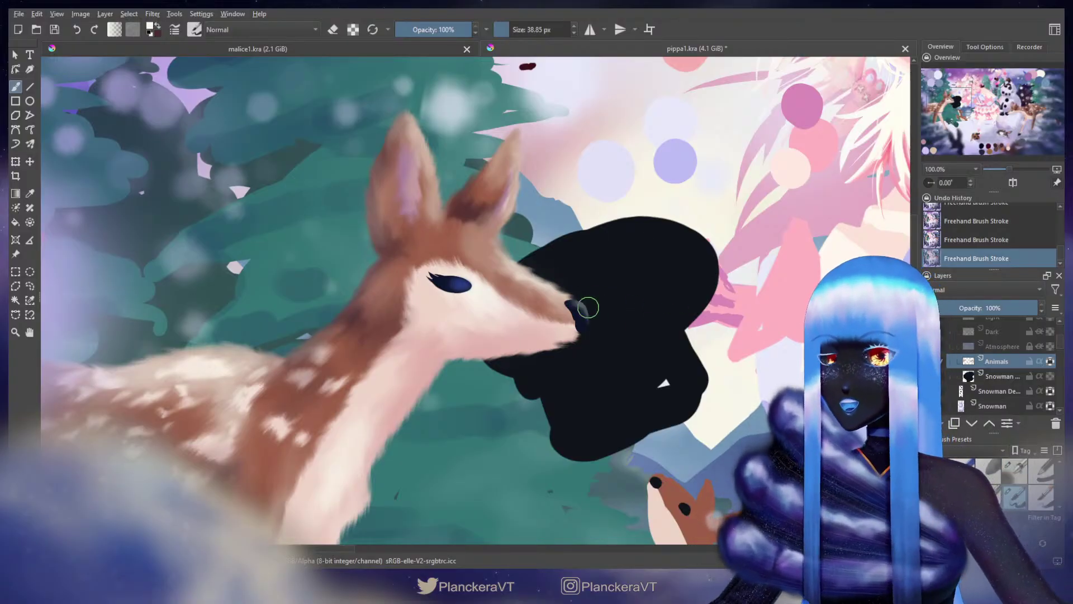
drag(580, 306, 582, 308)
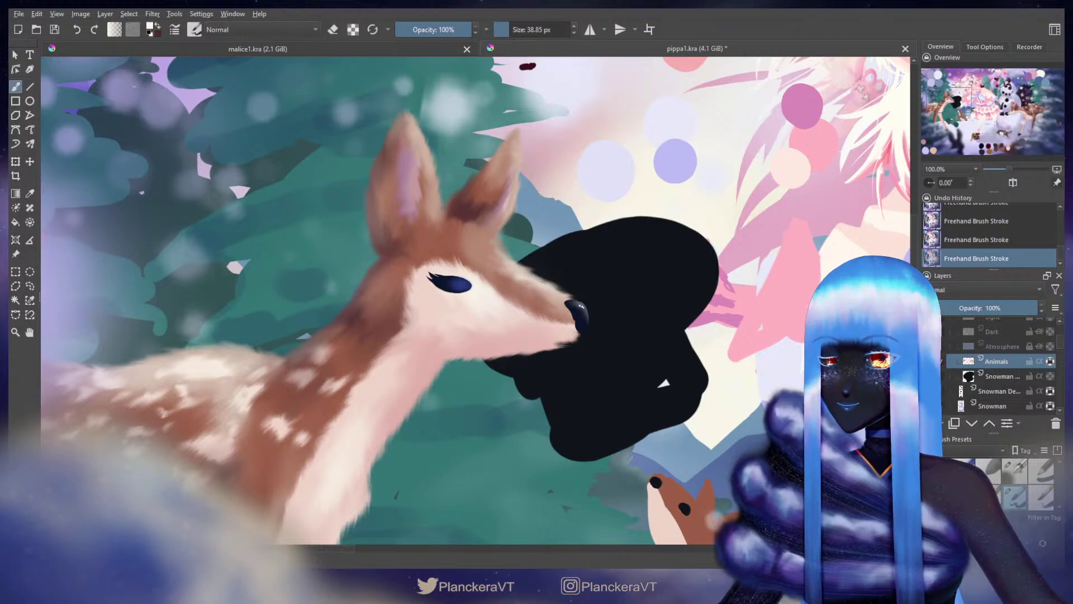
Step: Add a small light highlight inside the adult deer's eye with the same brush, undoing and repainting the first stroke
drag(472, 280, 460, 283)
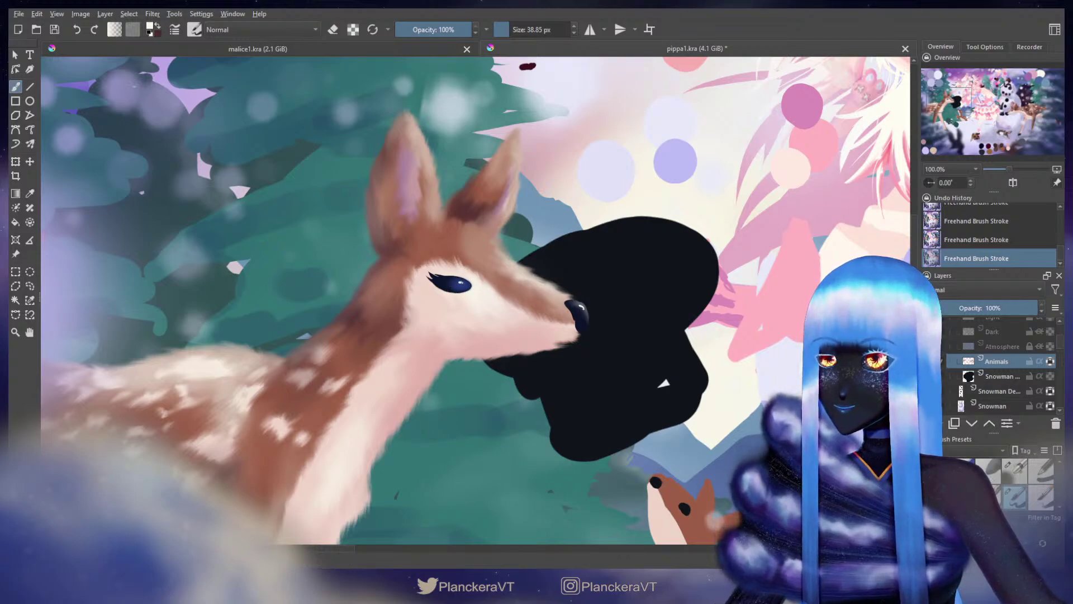
key(ctrl+z)
click(459, 281)
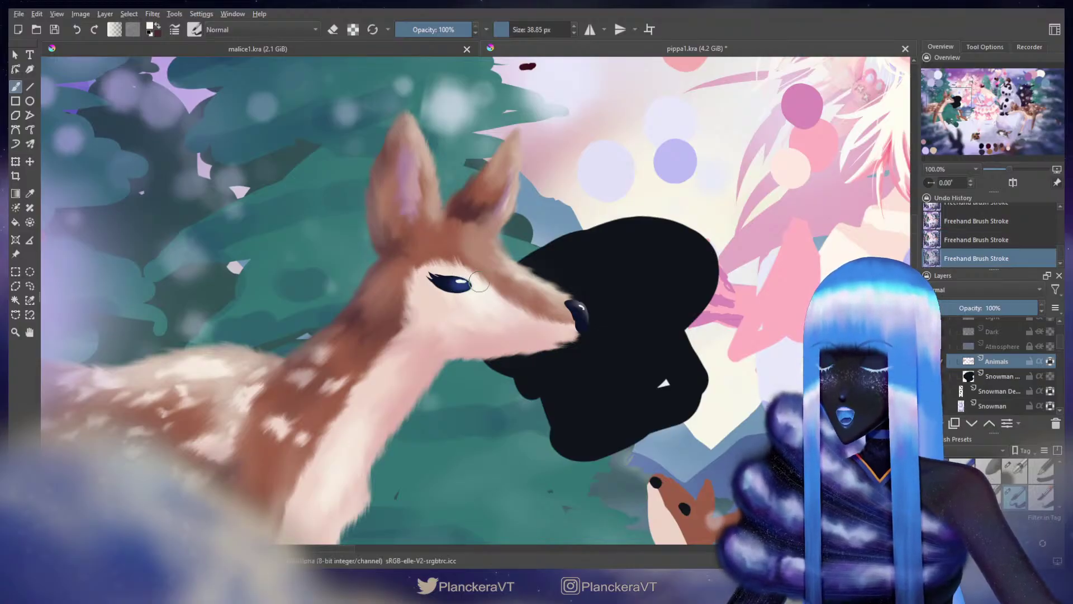
Step: Hide the Foreground group to uncover the front hooves of the second deer beside the snowman
key(minus)
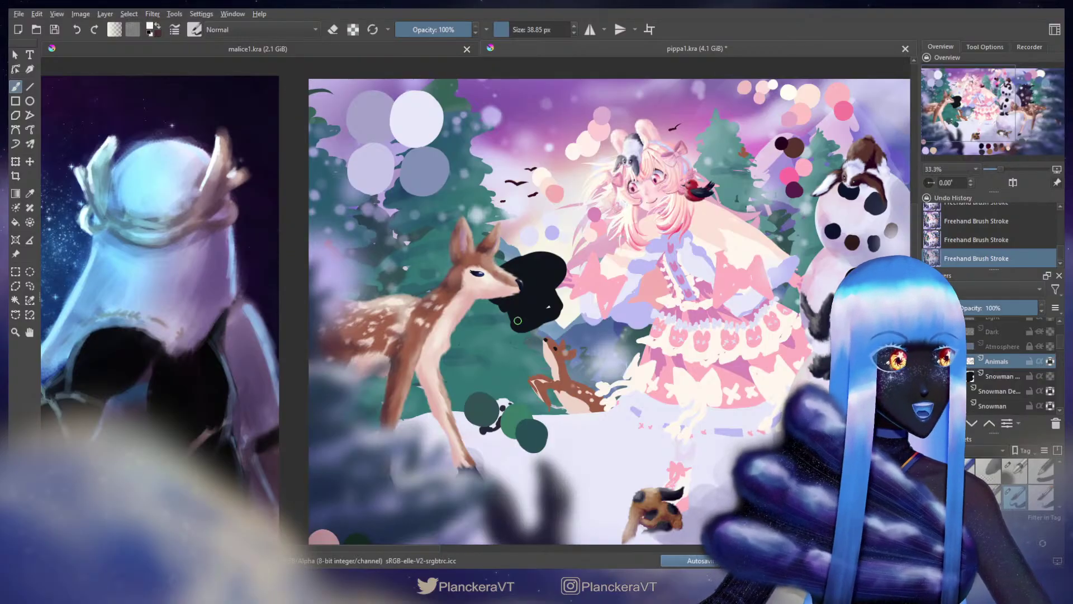
drag(557, 347, 658, 220)
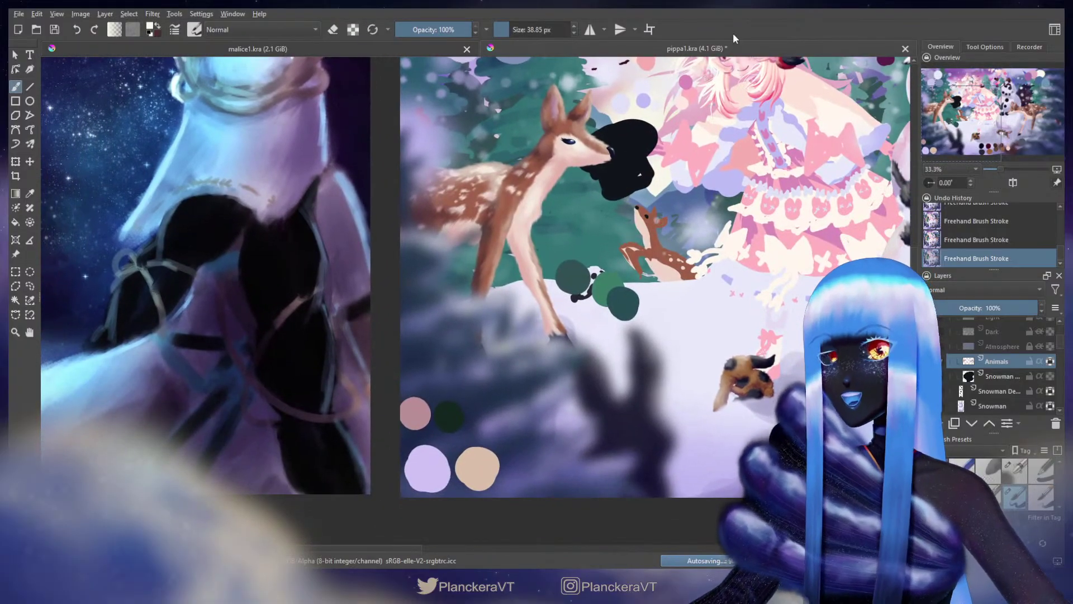
scroll(632, 306, up, 2)
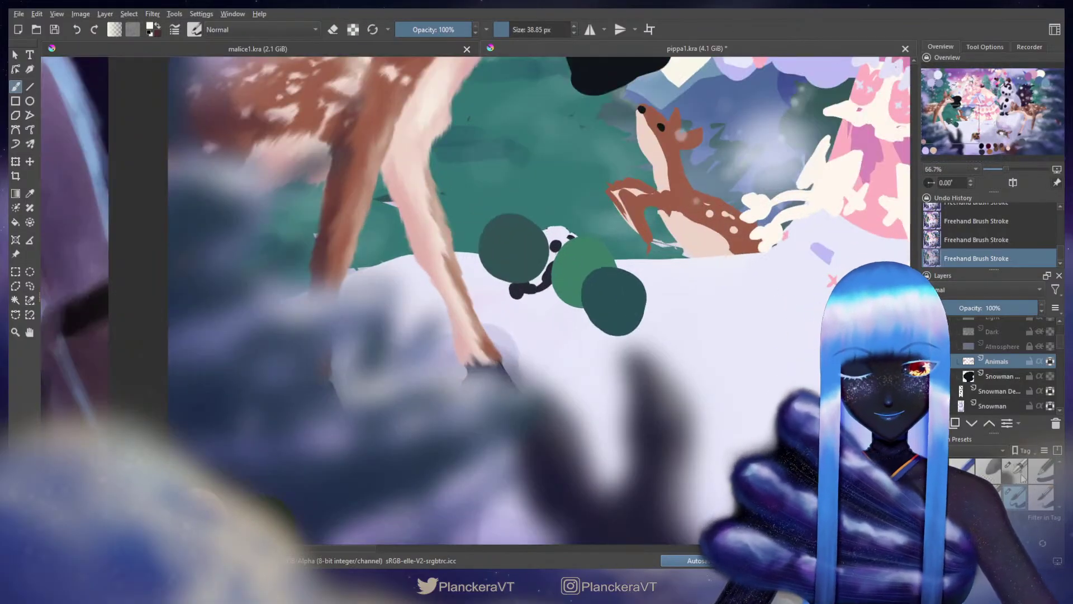
drag(687, 400, 783, 323)
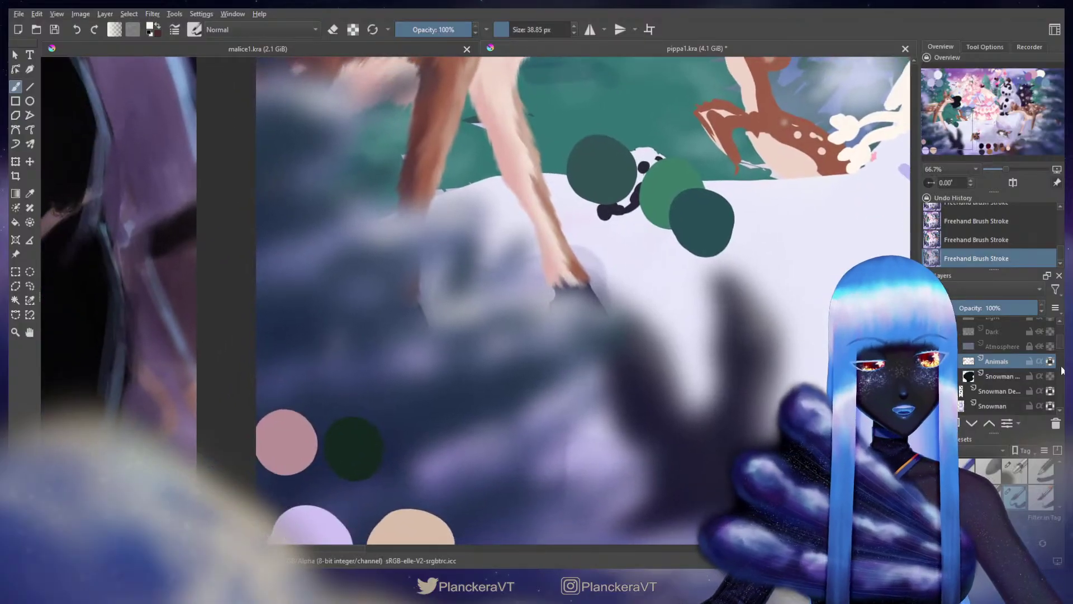
drag(836, 397, 300, 294)
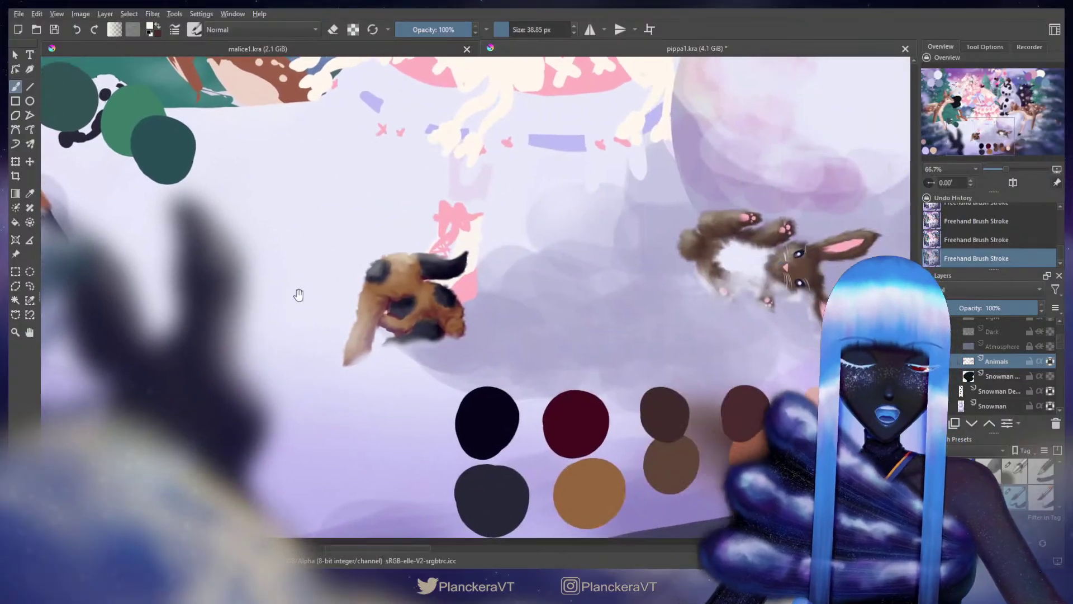
drag(834, 270, 451, 366)
drag(616, 364, 567, 357)
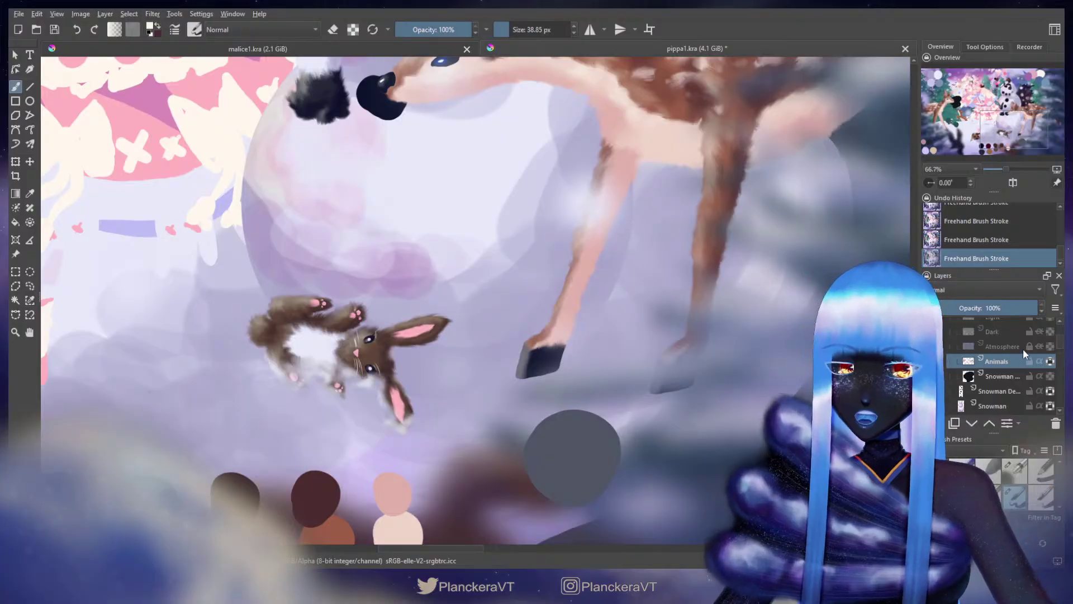
drag(1062, 345, 1062, 335)
click(929, 339)
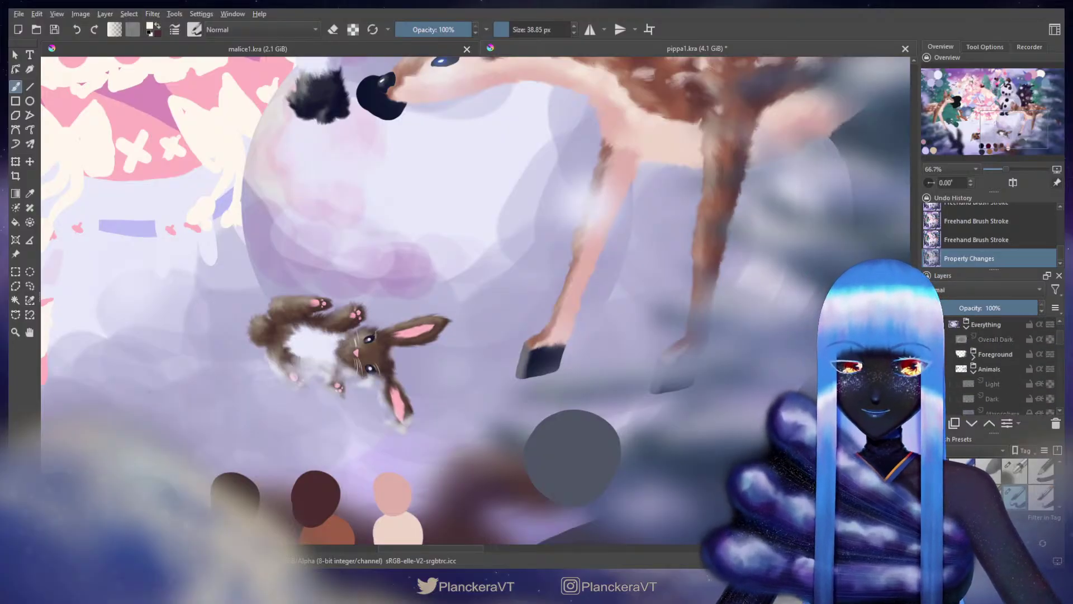
click(930, 354)
Step: Sample the dark and grey tones of the second deer's hoof as painting colours and show the Foreground group again
ctrl+click(542, 366)
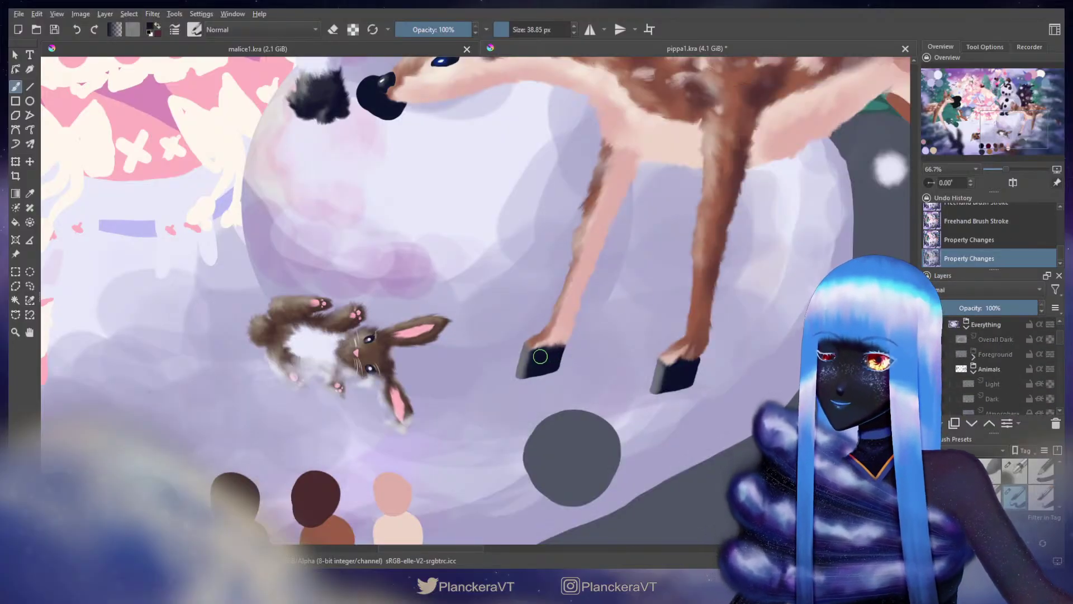
key(x)
ctrl+click(528, 355)
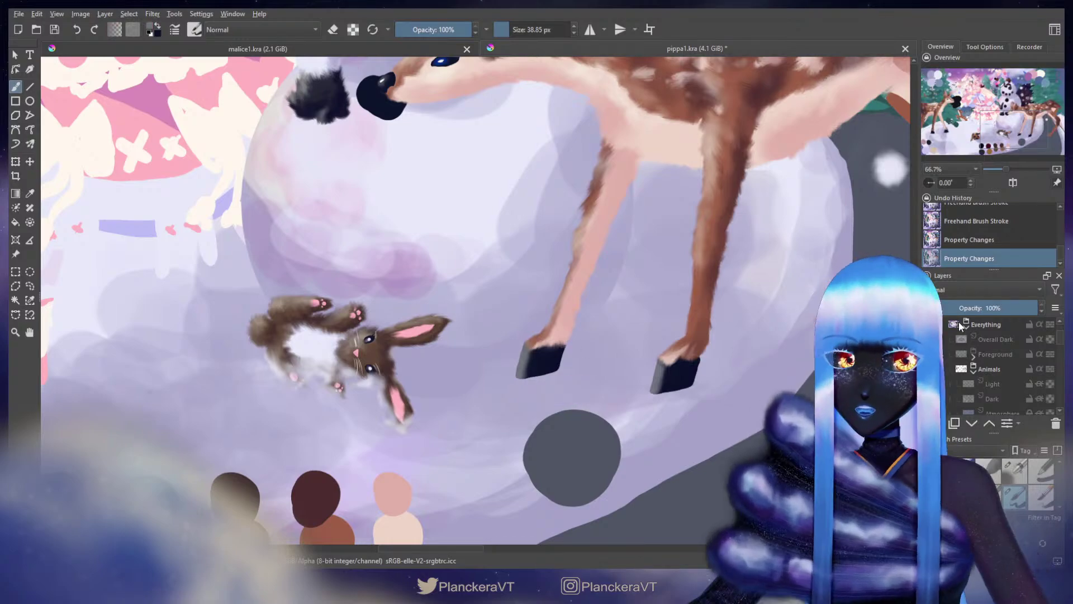
click(930, 355)
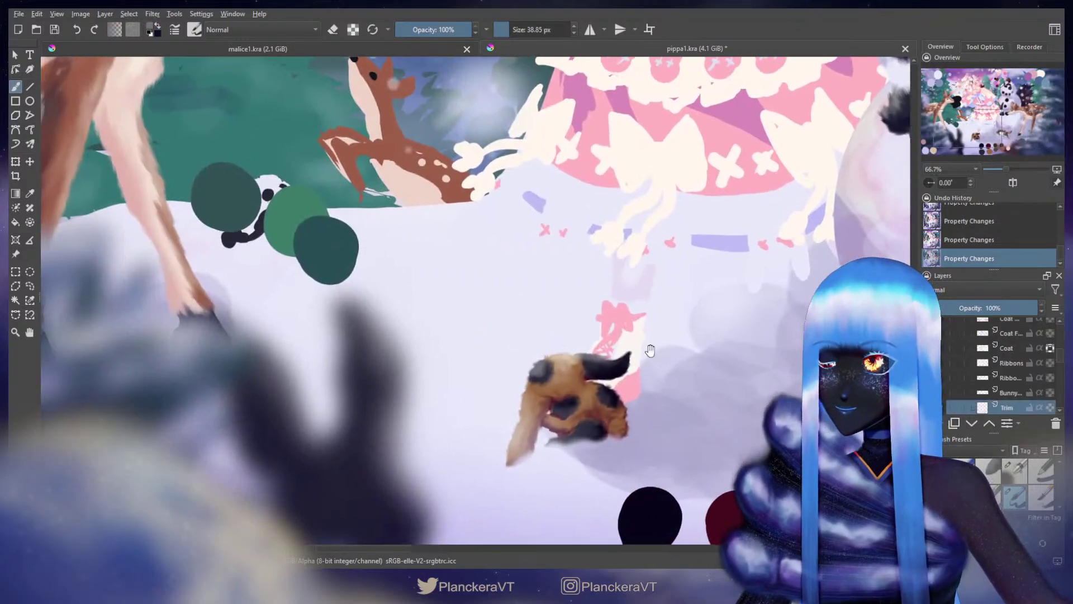
Step: Turn off alpha lock for the Animals layer and paint dark hooves on the adult deer's two front legs
drag(455, 332, 782, 348)
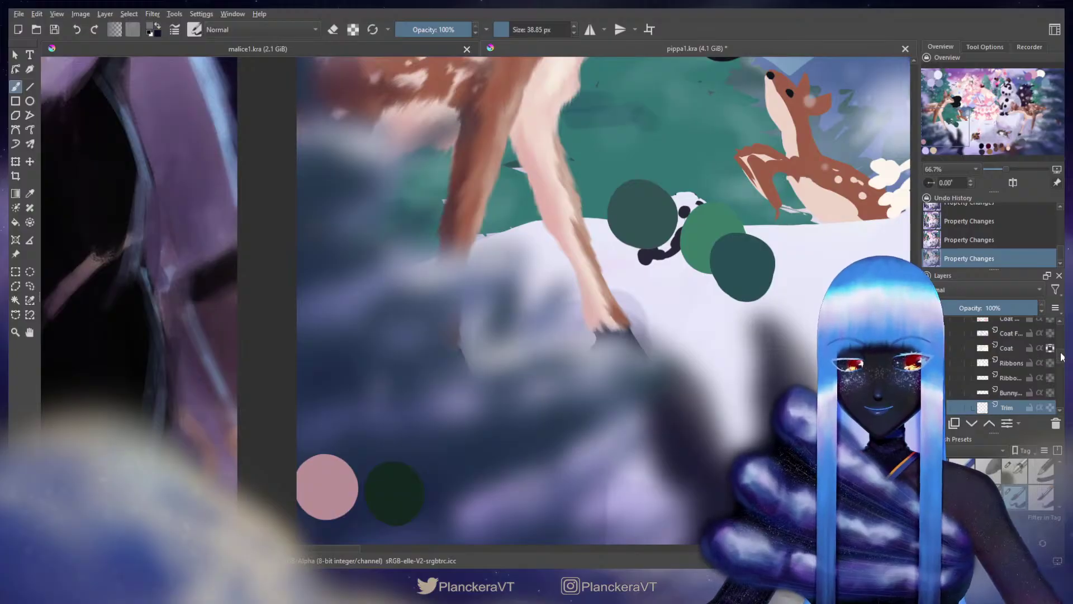
drag(1060, 357, 1064, 345)
scroll(1051, 352, up, 1)
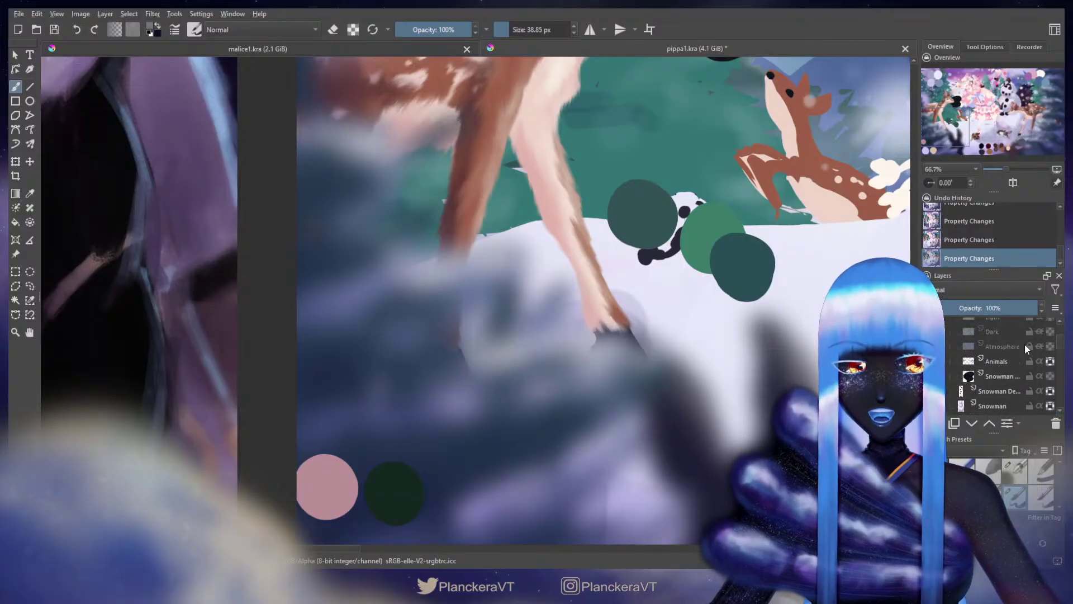
click(1043, 363)
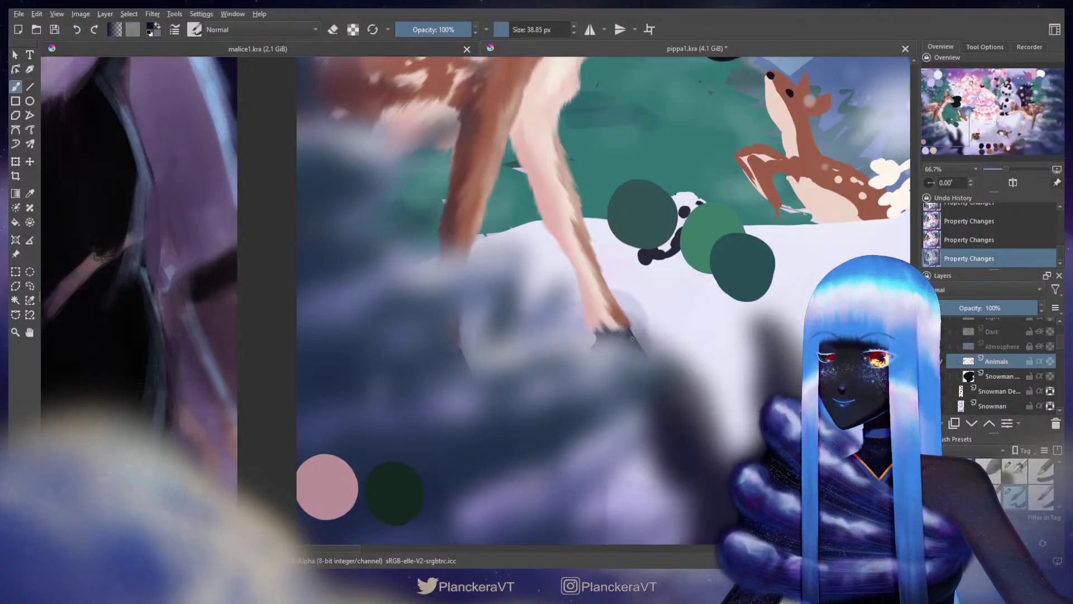
click(604, 338)
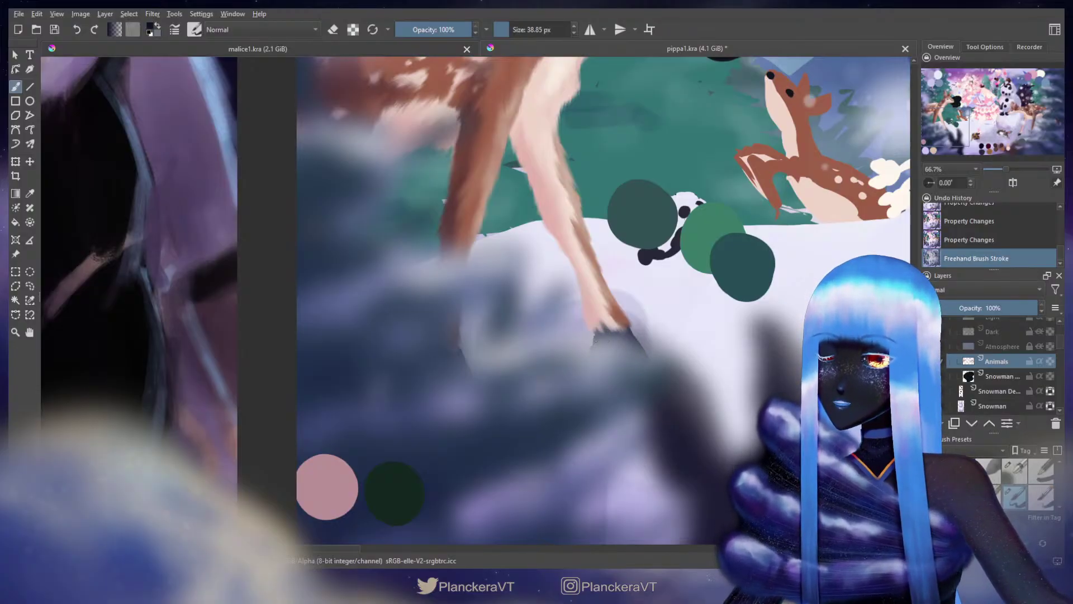
click(594, 361)
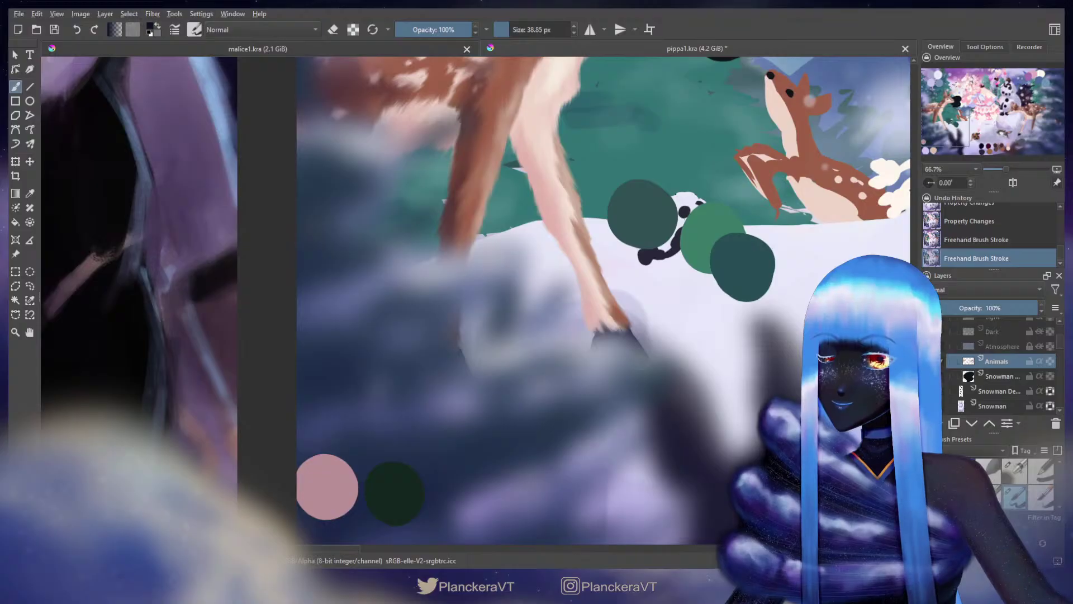
click(457, 355)
Step: Erase the excess paint around the adult deer's hoof behind the blurred foreground tree, using an eraser of about 25 px
key(e)
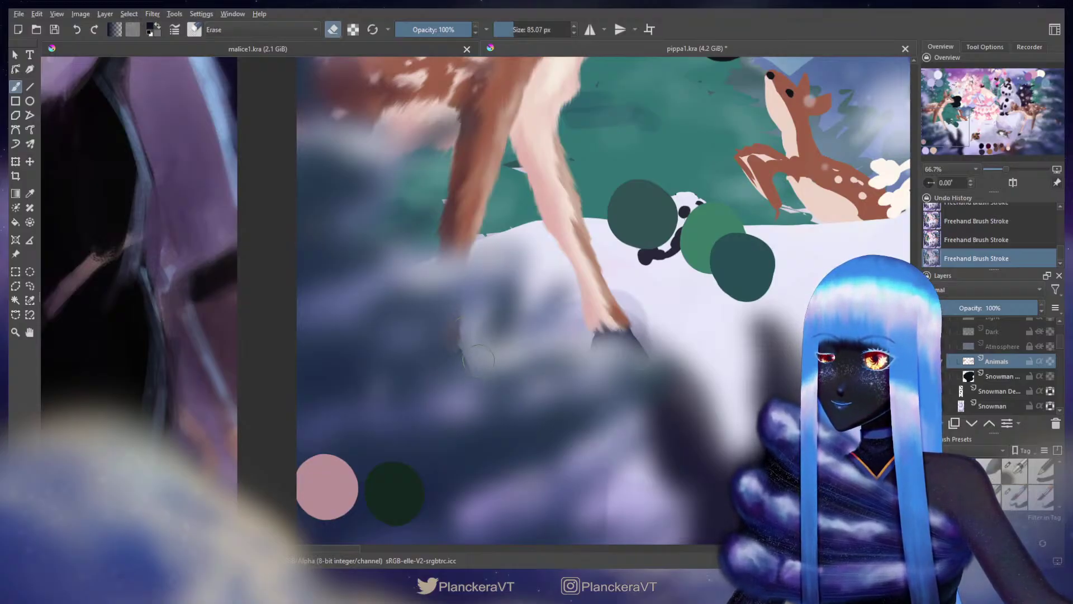
drag(475, 363, 450, 363)
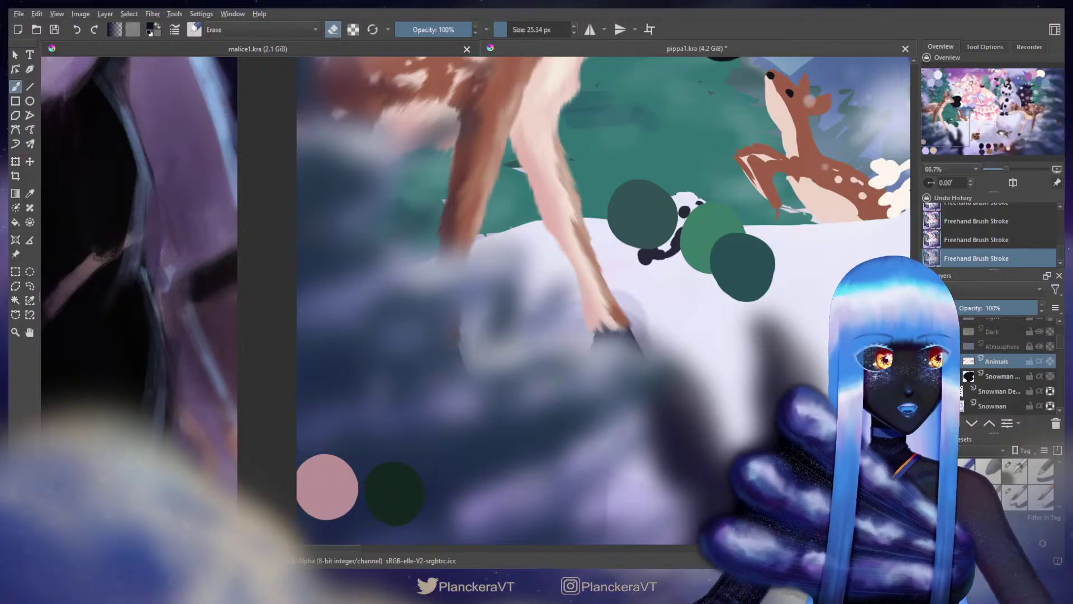
key(e)
Step: Turn alpha lock back on for the Animals layer and shade the adult deer's front hoof with another brush preset at about 40 px
click(1050, 362)
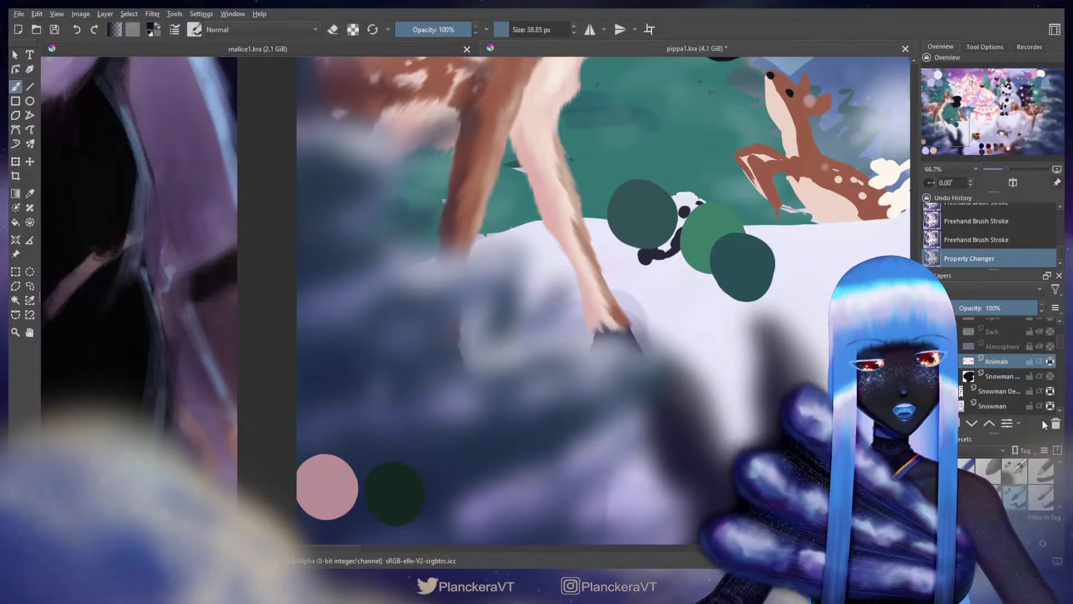
click(1013, 472)
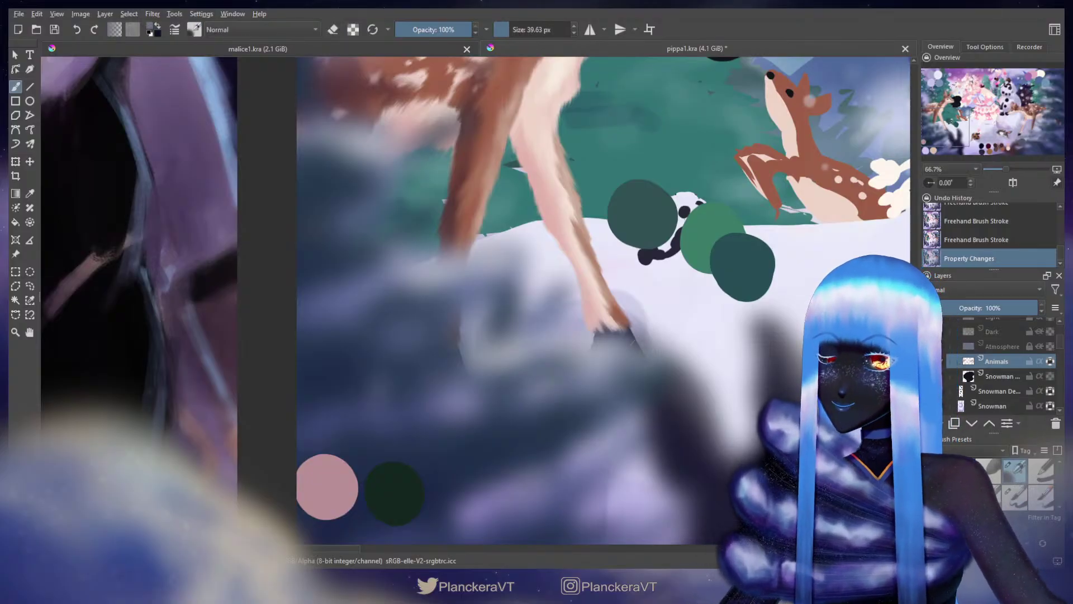
drag(633, 334, 629, 333)
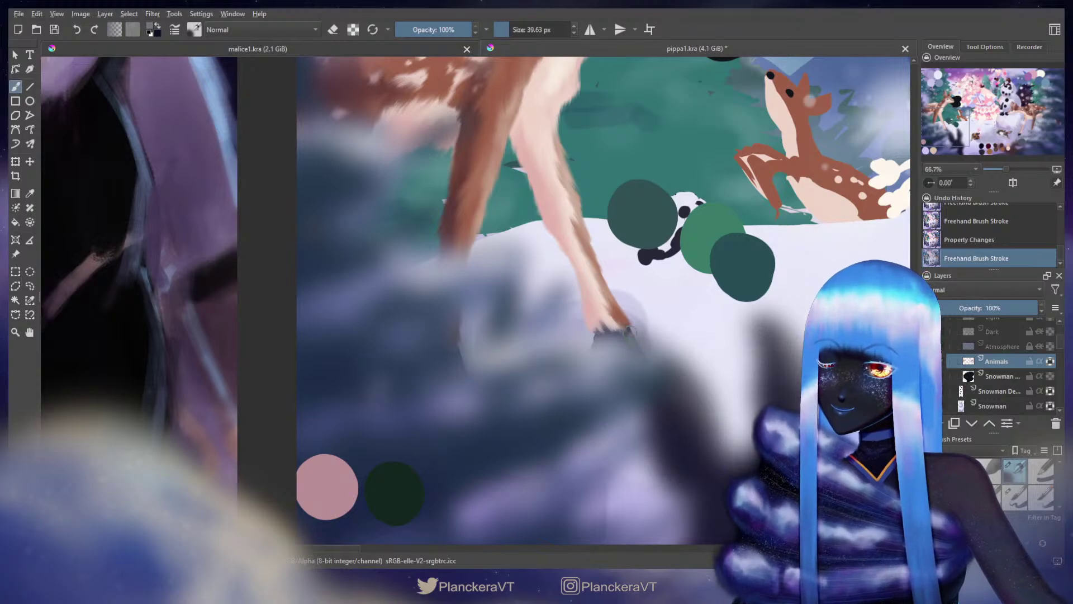
click(629, 332)
click(628, 333)
click(629, 332)
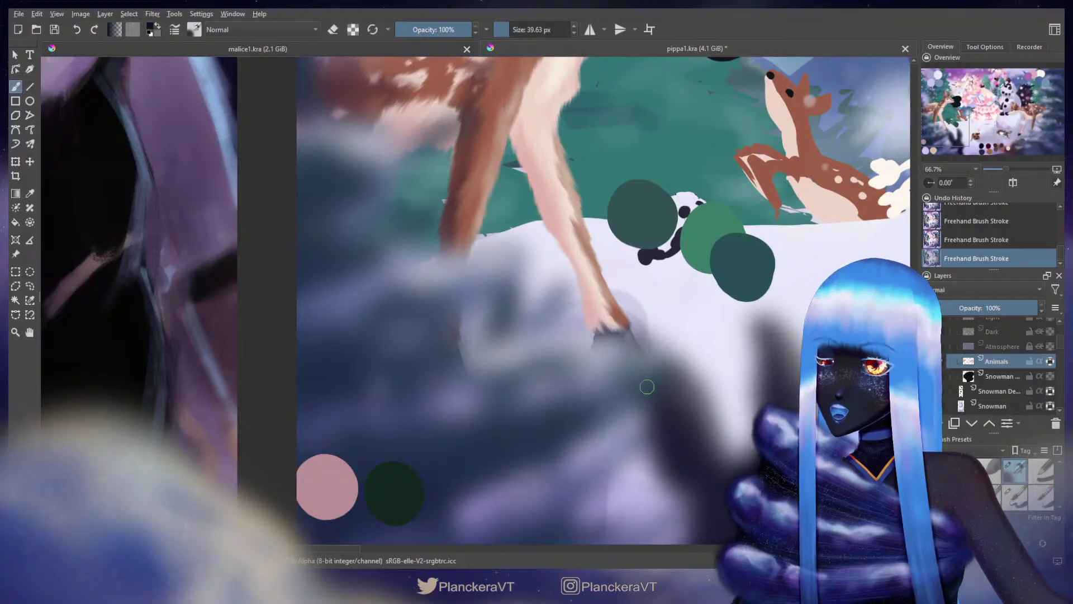
ctrl+click(647, 386)
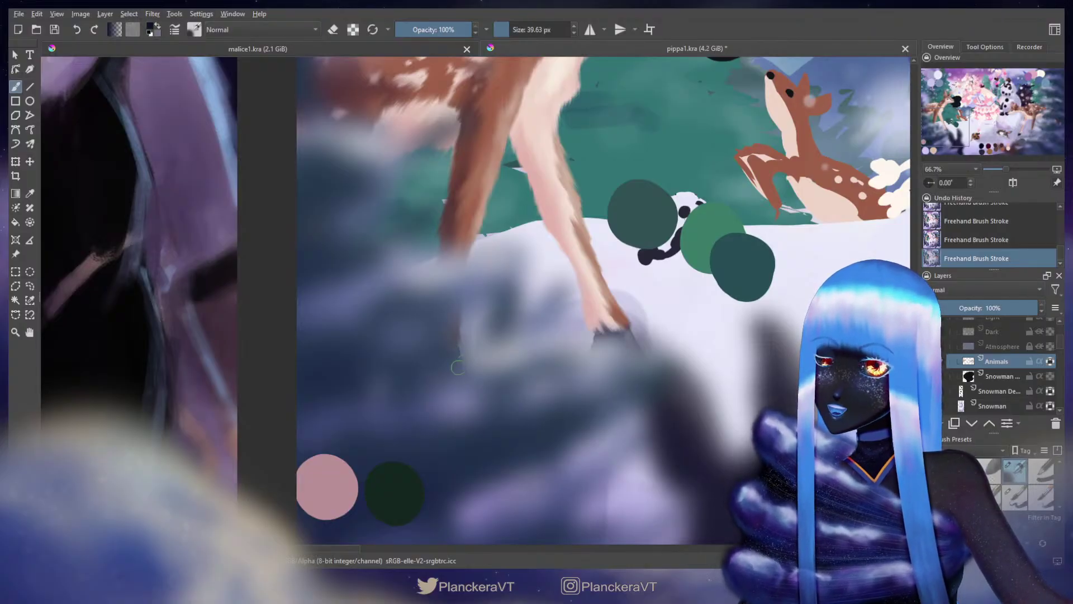
ctrl+click(457, 360)
Step: Select the Snowman layer just below Animals and erase the lower part of the black shape at the deer's muzzle at about 74 px
scroll(570, 215, down, 6)
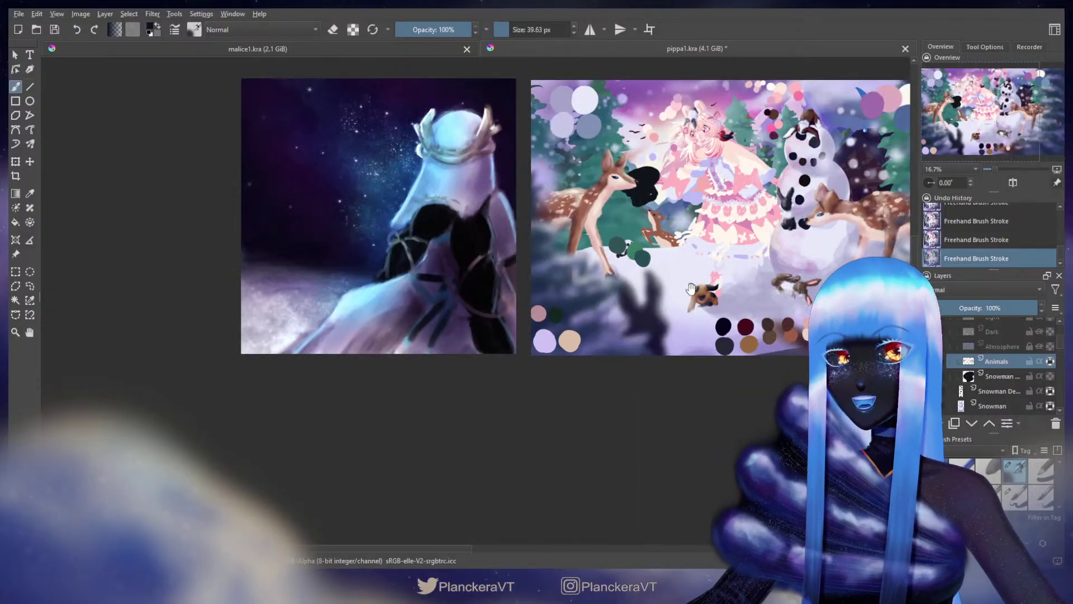
drag(691, 287, 553, 417)
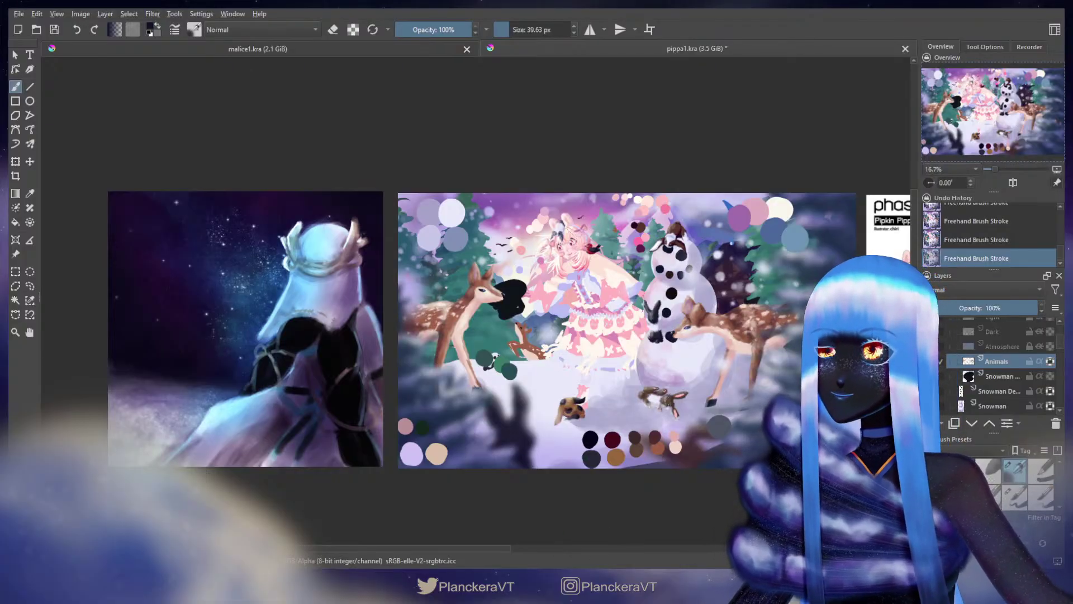
drag(465, 548, 468, 548)
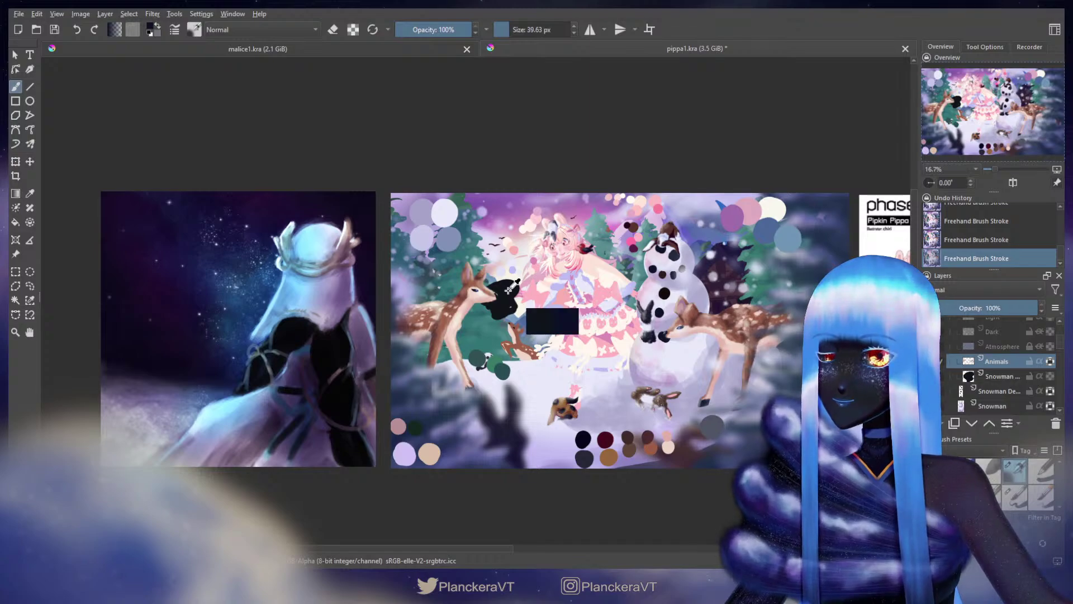
click(1009, 376)
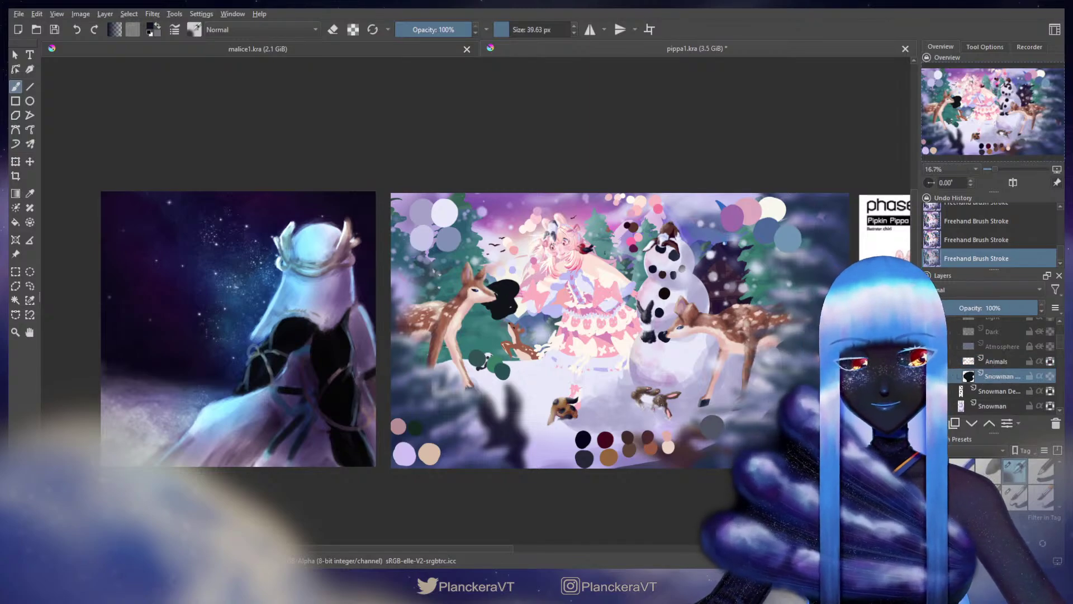
scroll(562, 338, up, 2)
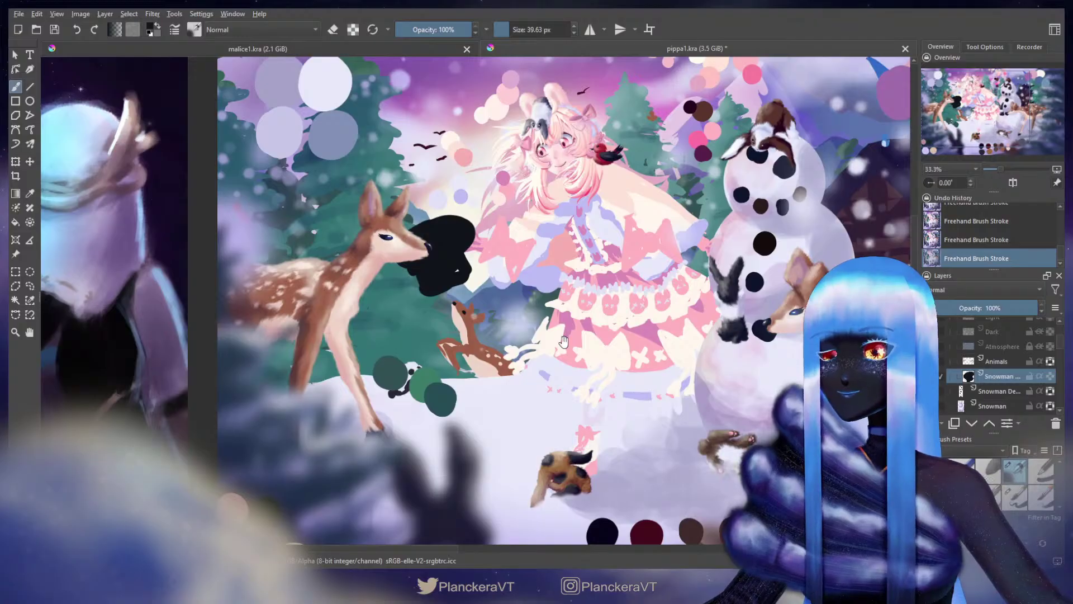
mouse_move(562, 341)
mouse_down()
mouse_move(669, 321)
mouse_move(717, 338)
mouse_up()
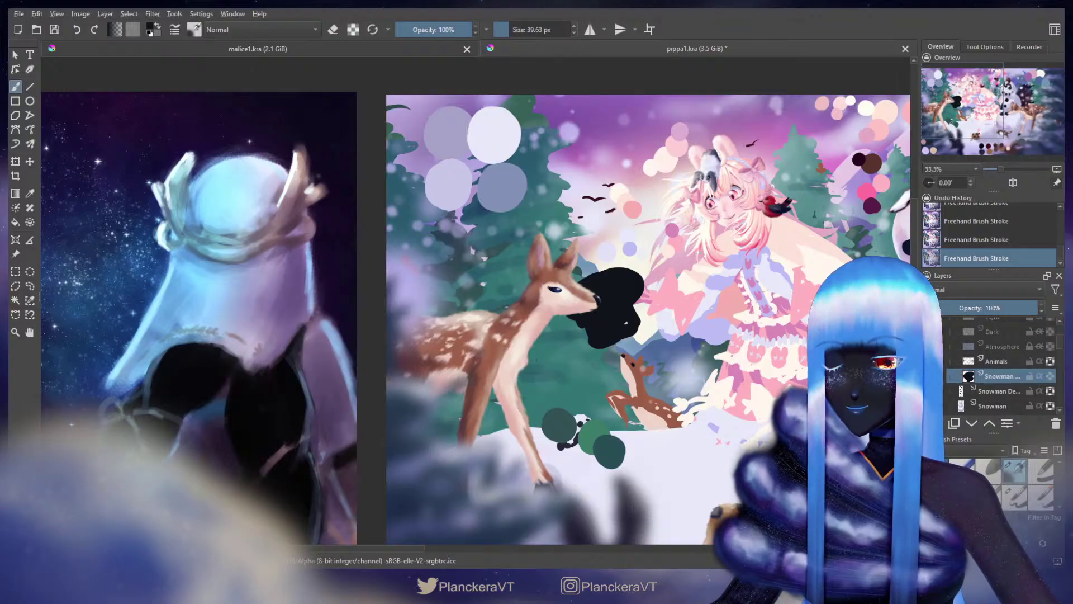
key(/)
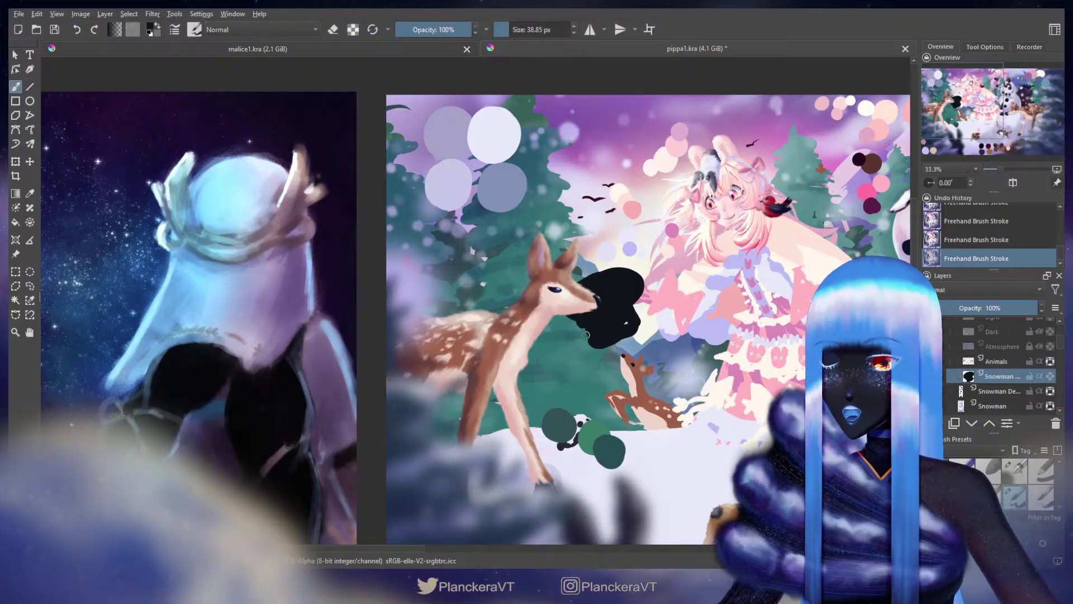
key(e)
mouse_move(563, 312)
shift+mouse_down()
mouse_move(605, 321)
mouse_move(639, 299)
mouse_move(576, 315)
mouse_move(642, 305)
mouse_move(641, 322)
mouse_move(596, 342)
mouse_move(612, 329)
shift+mouse_up()
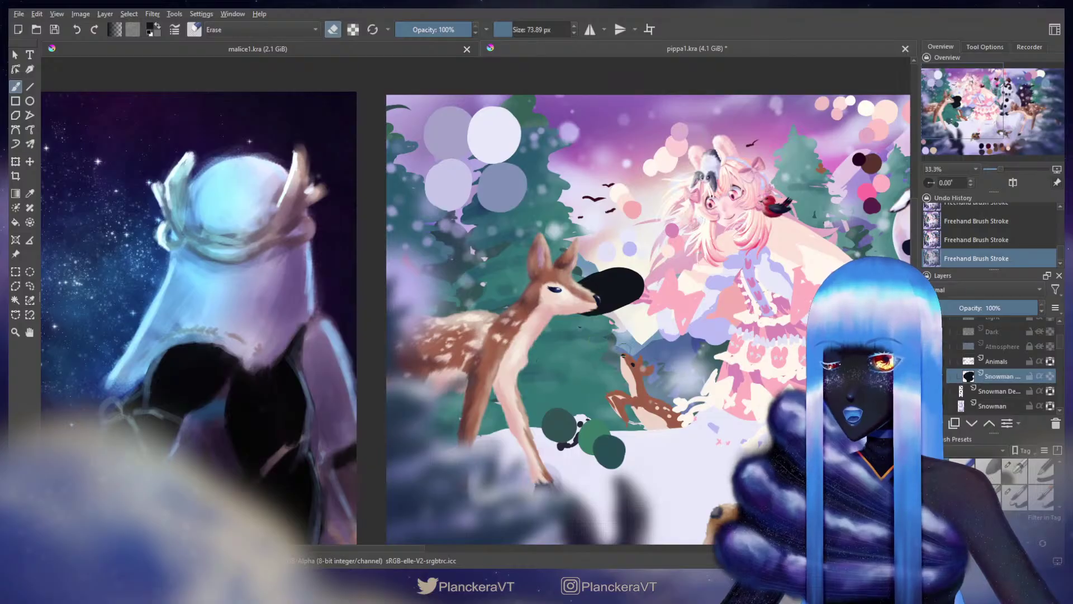
Step: Round off the black ellipse at the deer's muzzle, alternating an eraser of about 83 px with a brush of about 104 px
shift+drag(638, 259, 643, 259)
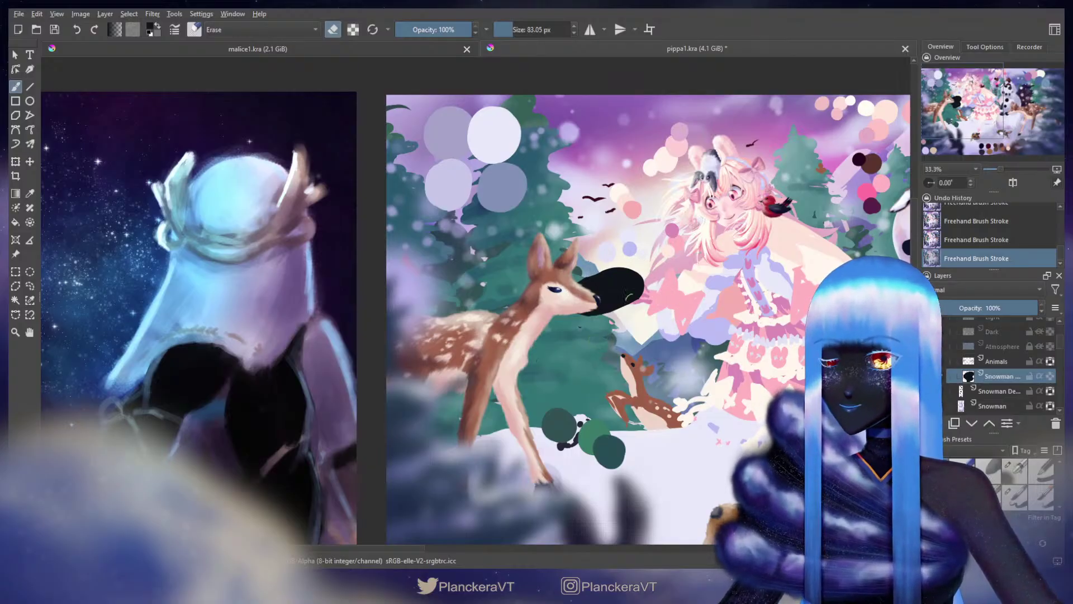
key(e)
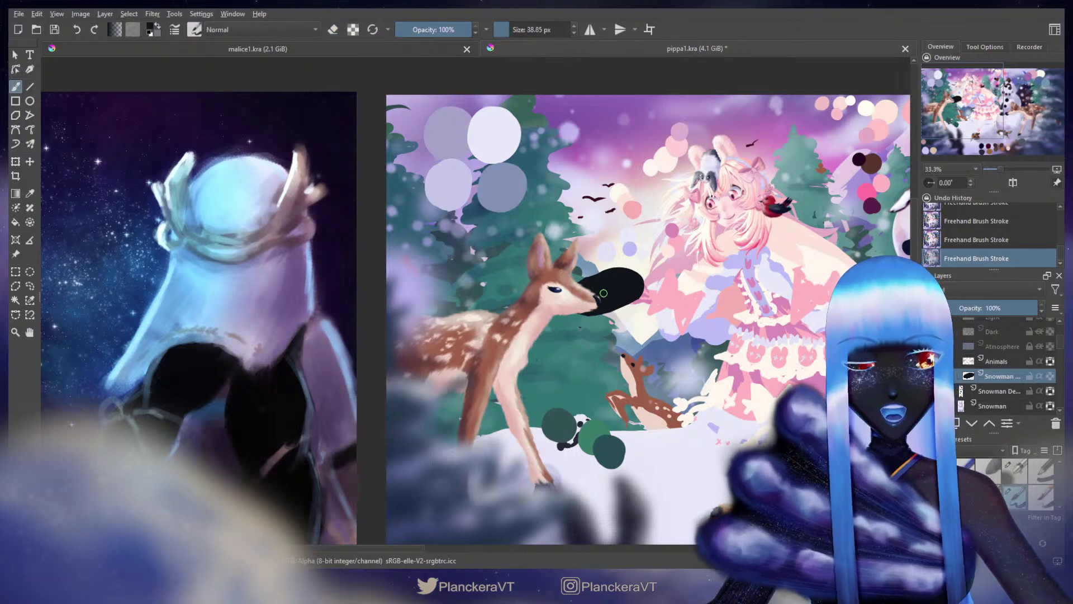
shift+drag(593, 280, 608, 281)
key(ctrl+z)
key(ctrl+shift+z)
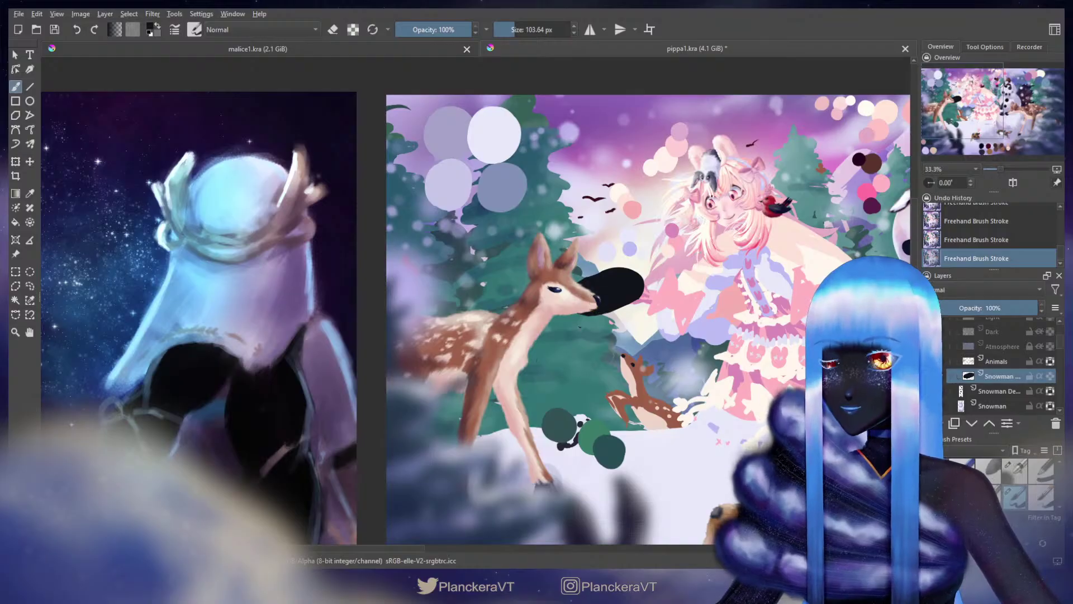
key(e)
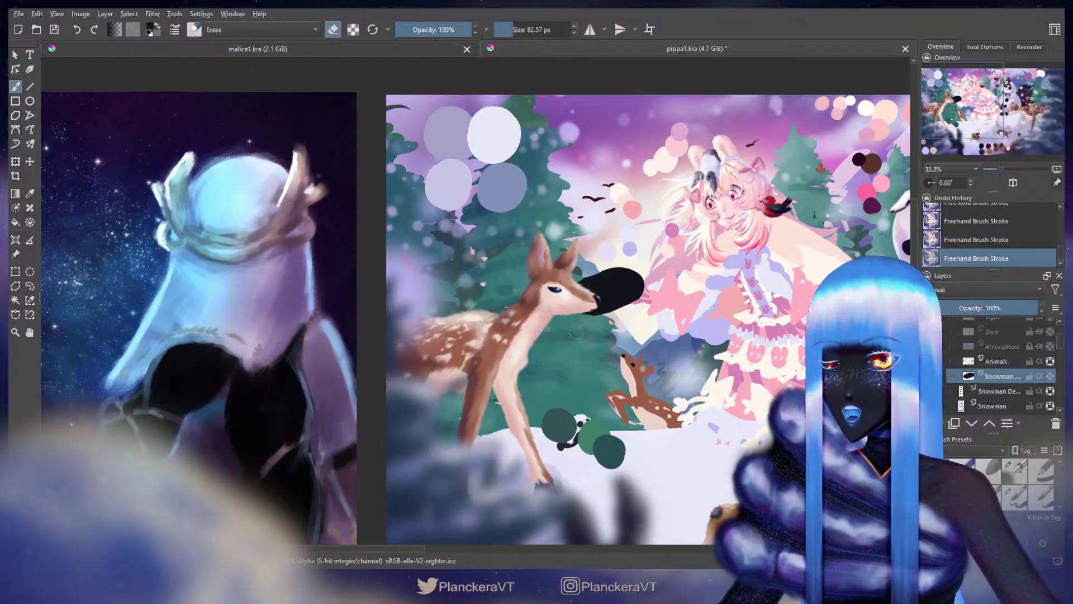
shift+drag(580, 311, 574, 311)
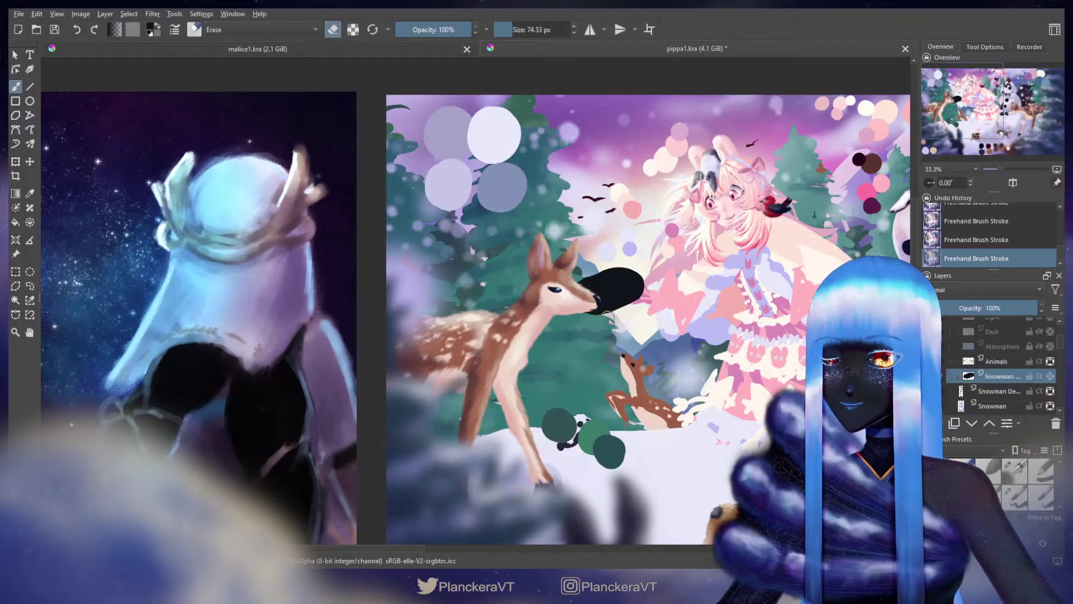
Step: Slim the black ellipse on the Snowman layer just below Animals, erasing its edges at about 130 px and repainting at about 114 px
click(998, 361)
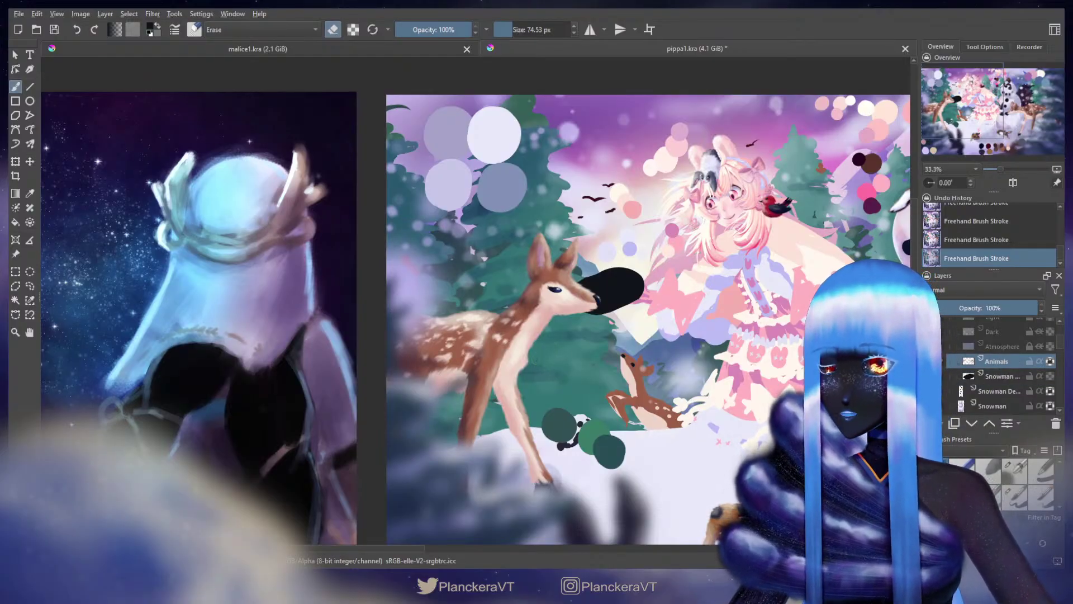
drag(780, 339, 715, 335)
click(1001, 376)
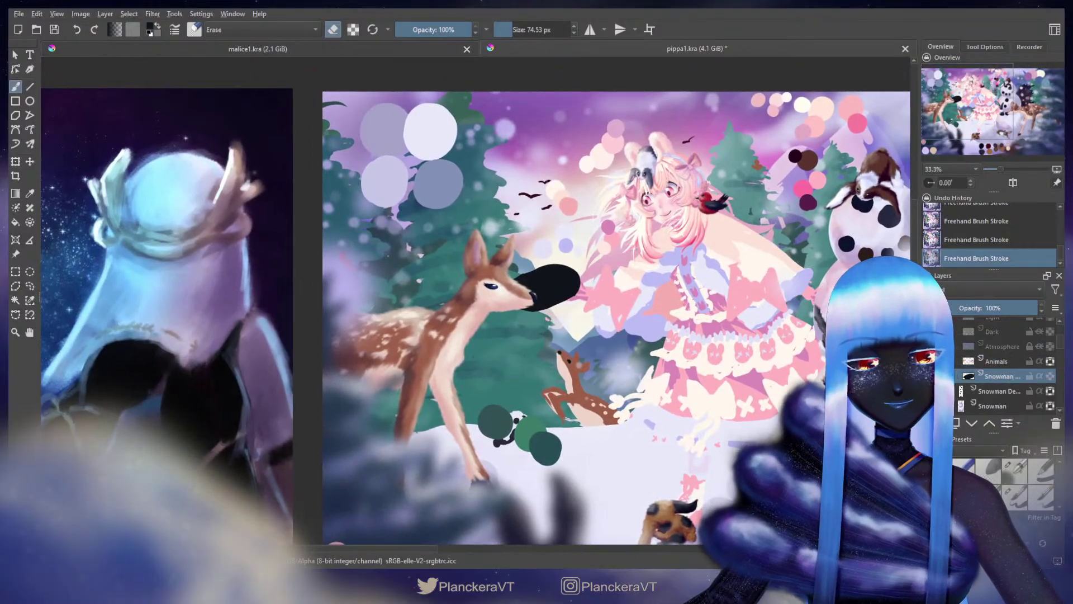
key(e)
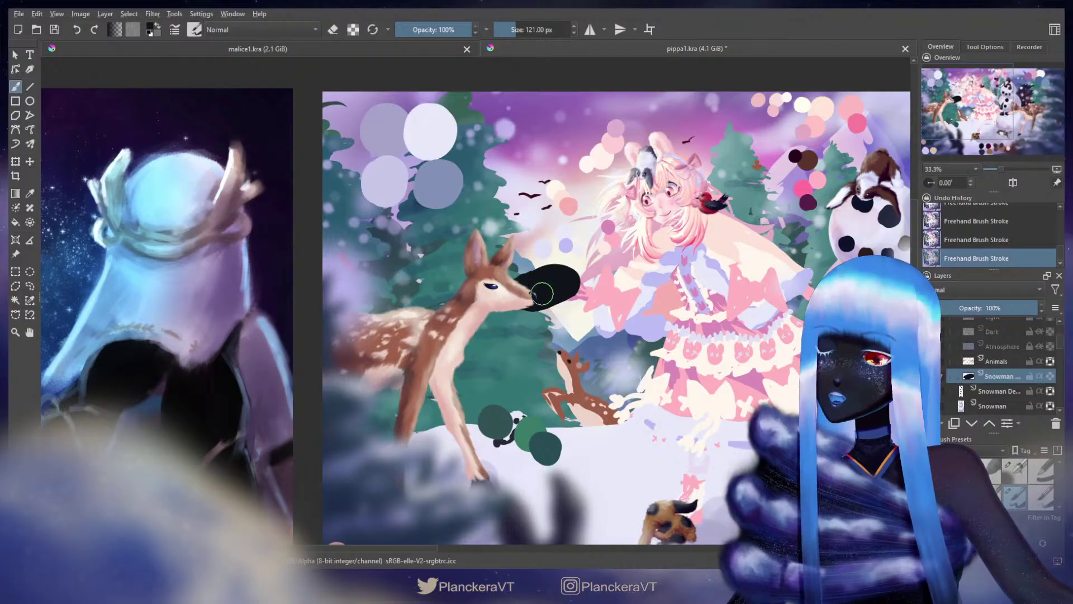
key(e)
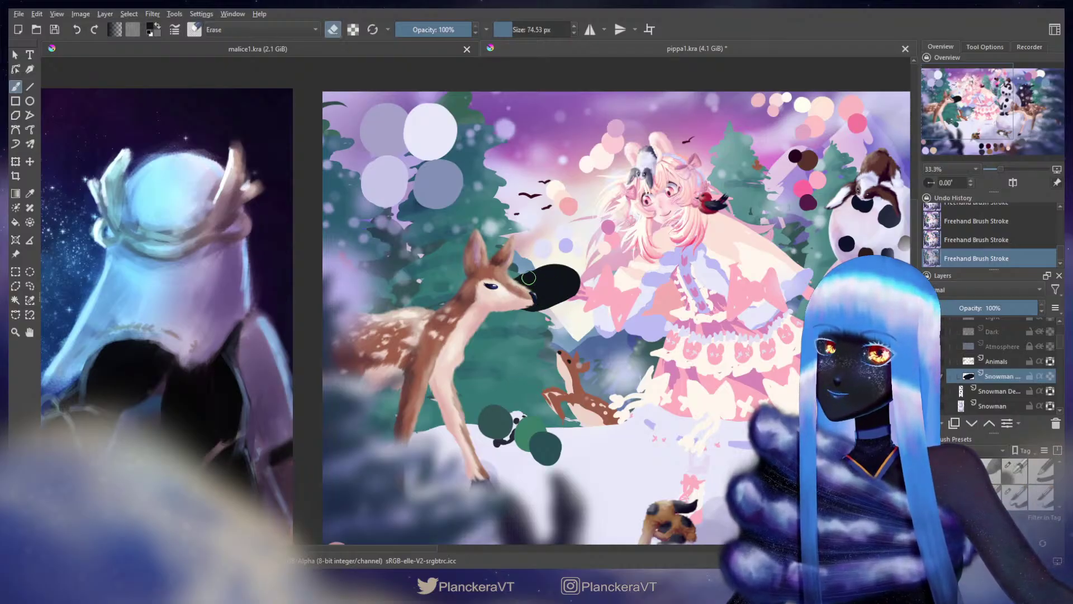
mouse_move(528, 277)
mouse_down()
mouse_move(490, 291)
mouse_move(511, 274)
mouse_move(582, 276)
mouse_up()
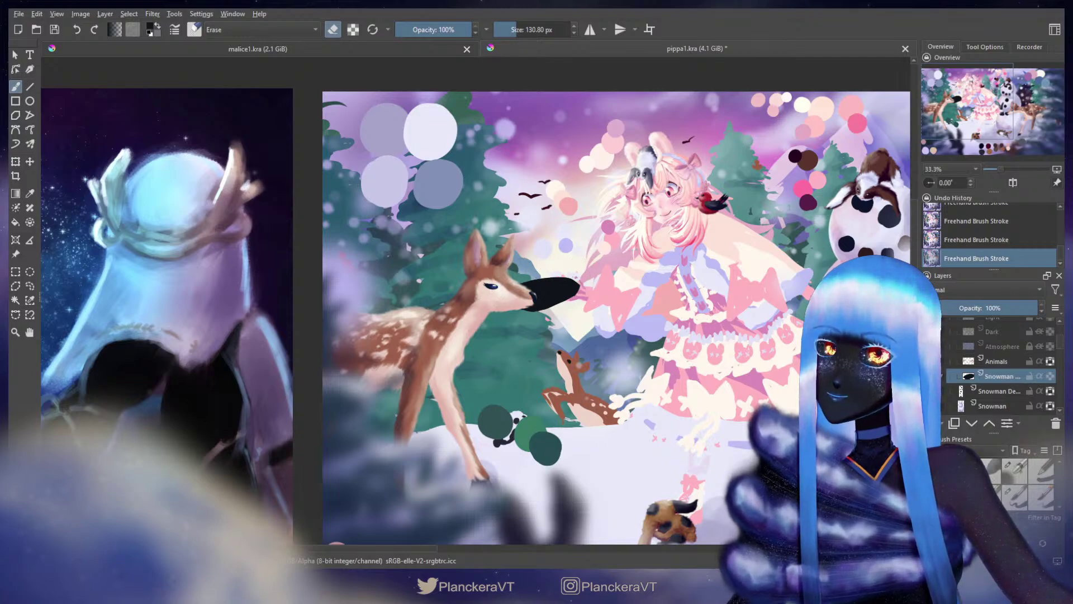
key(e)
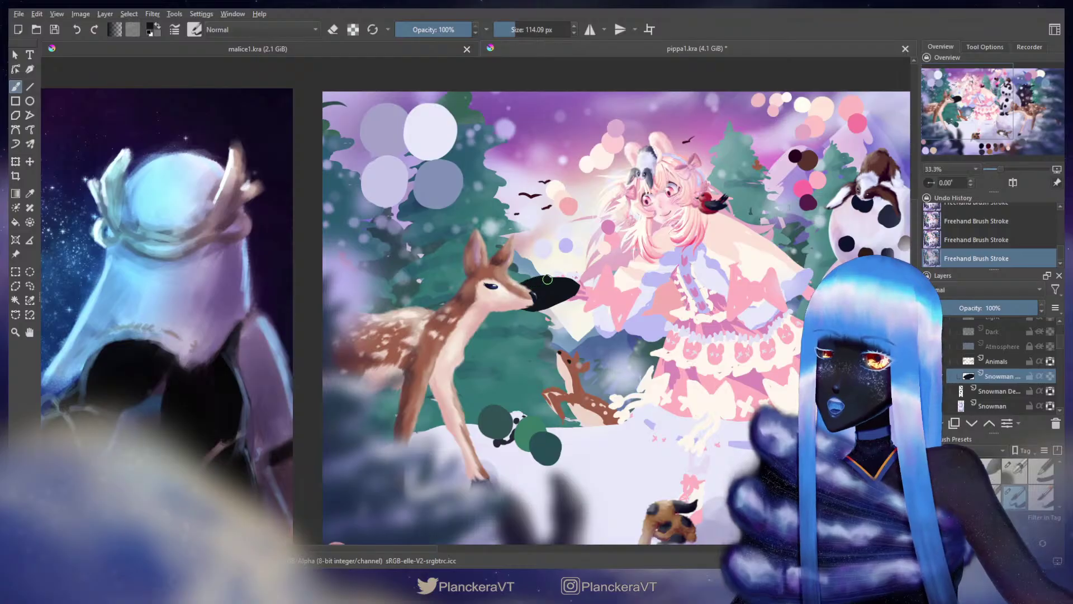
mouse_move(547, 279)
mouse_down()
mouse_move(560, 295)
mouse_move(532, 300)
mouse_move(553, 303)
mouse_up()
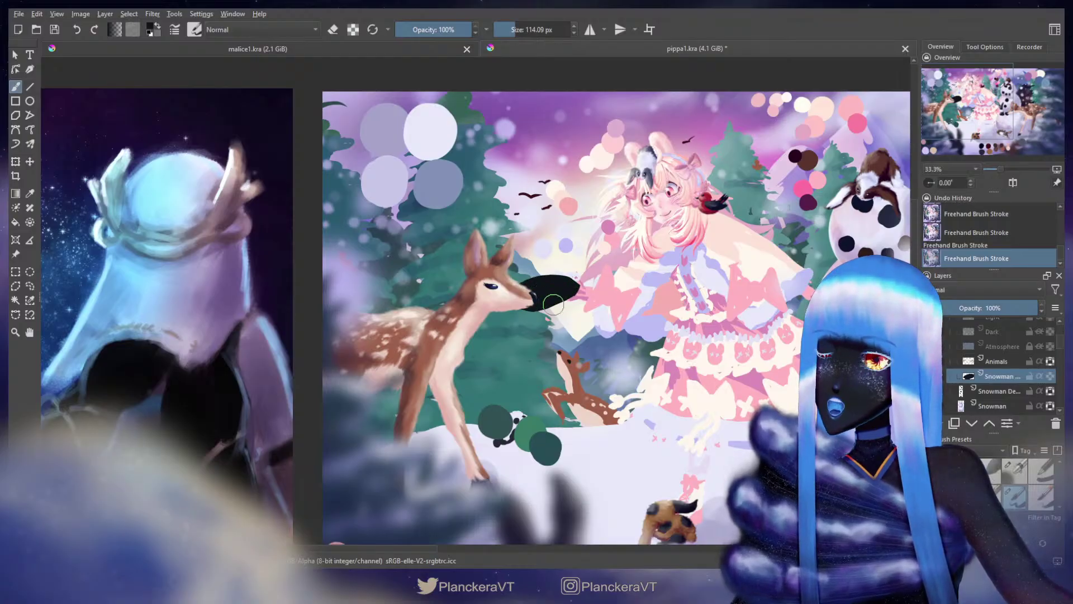
key(e)
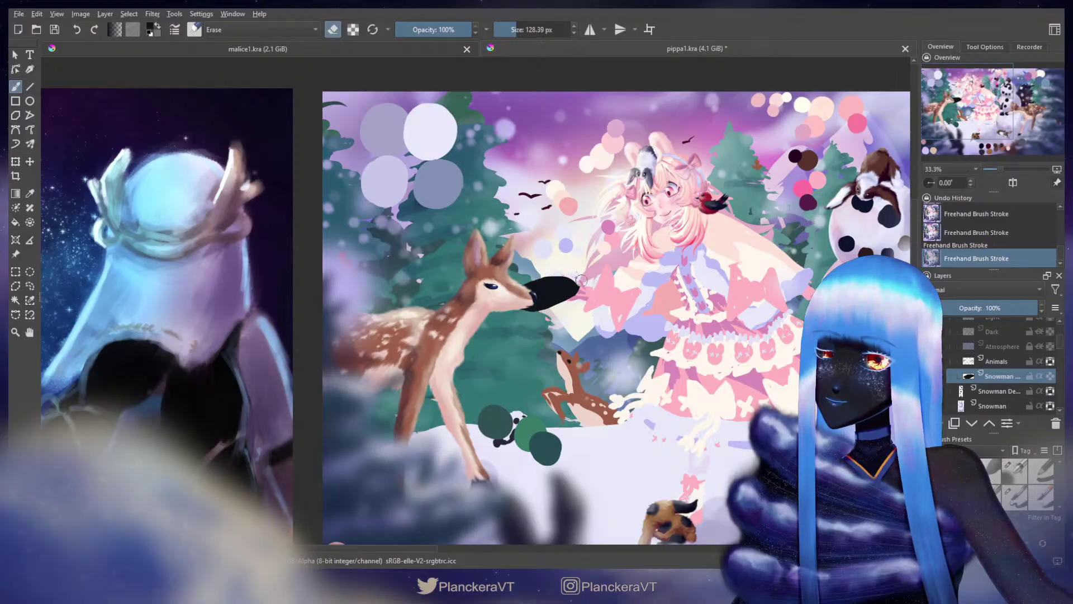
mouse_move(581, 280)
mouse_down()
mouse_move(550, 280)
mouse_move(574, 288)
mouse_move(560, 300)
mouse_move(524, 300)
mouse_up()
Step: Fill the black shape around the deer's nose at about 107 px and erase its overlap under the chin at about 77 px
key(e)
key(1)
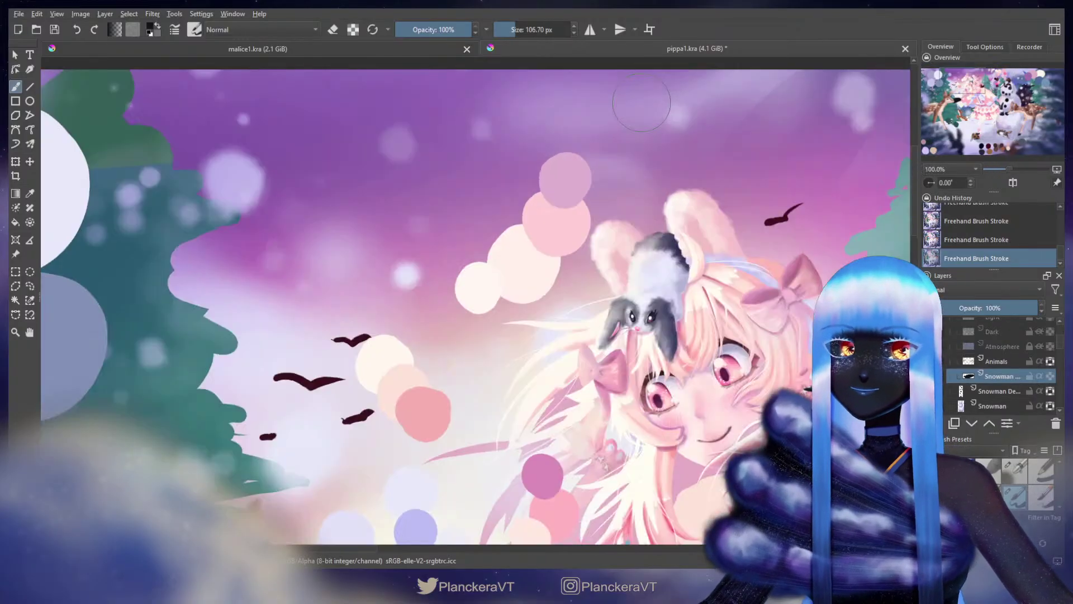
mouse_move(444, 531)
mouse_down()
mouse_move(551, 247)
mouse_move(648, 131)
mouse_up()
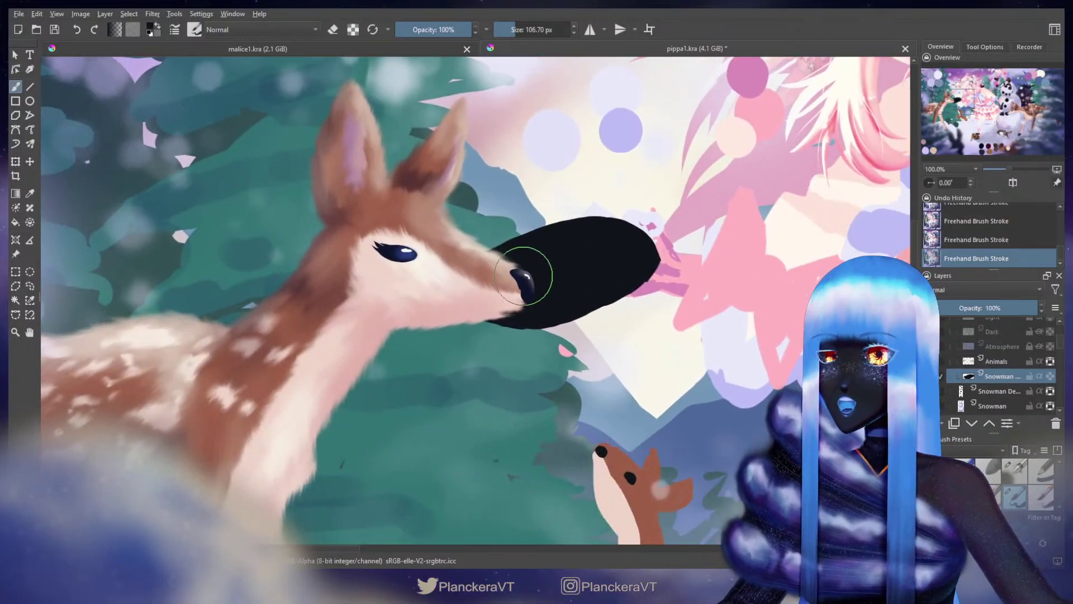
mouse_move(486, 276)
mouse_down()
mouse_move(461, 276)
mouse_move(589, 223)
mouse_move(635, 232)
mouse_move(655, 260)
mouse_move(592, 307)
mouse_move(519, 319)
mouse_up()
key(e)
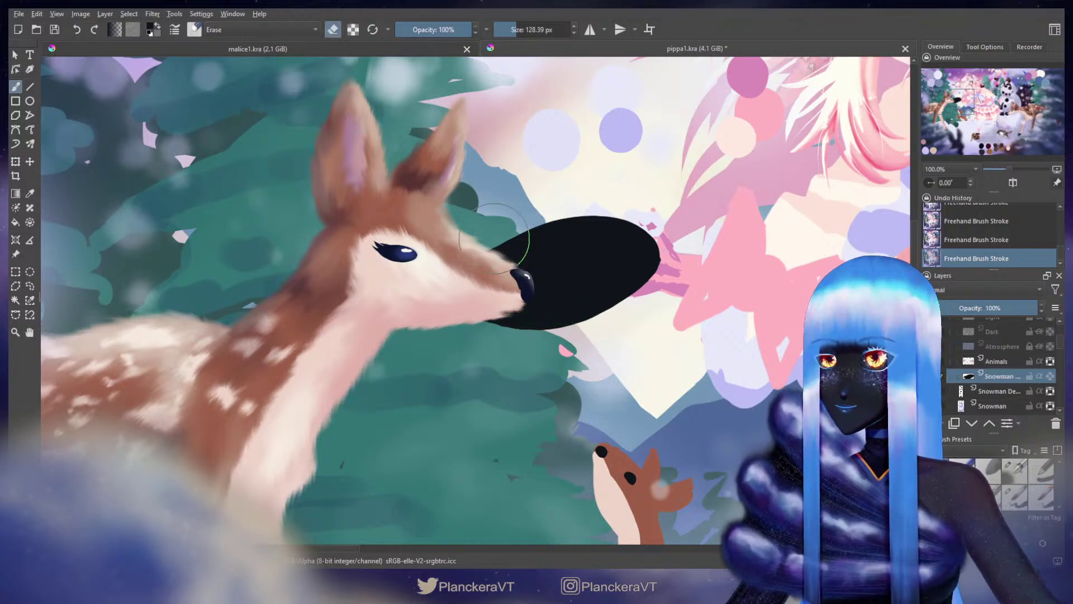
key(bracketleft)
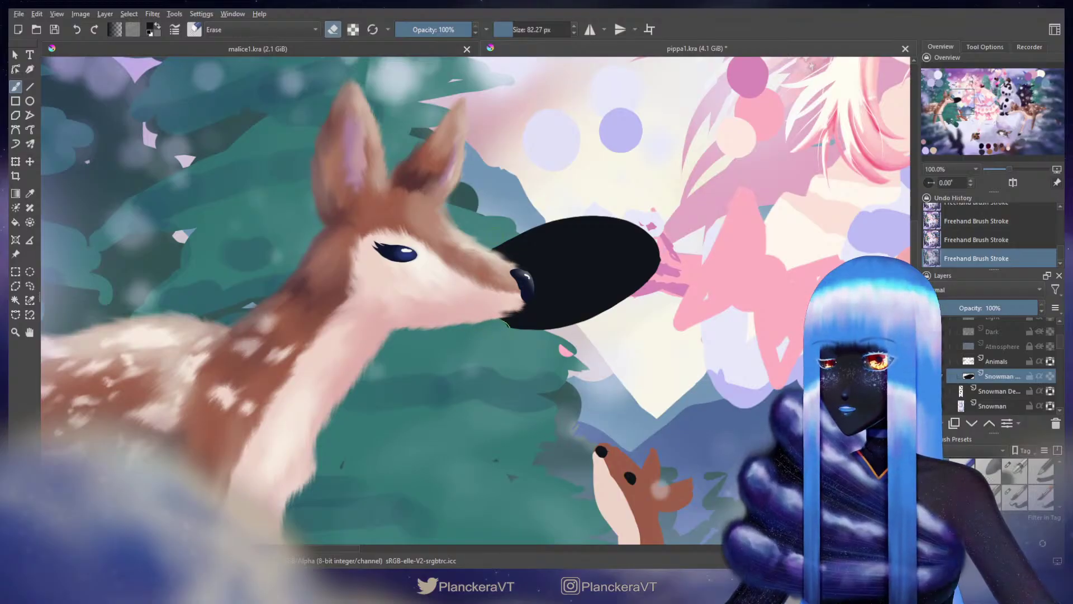
mouse_move(478, 313)
mouse_down()
mouse_move(465, 313)
mouse_move(495, 320)
mouse_move(484, 320)
mouse_up()
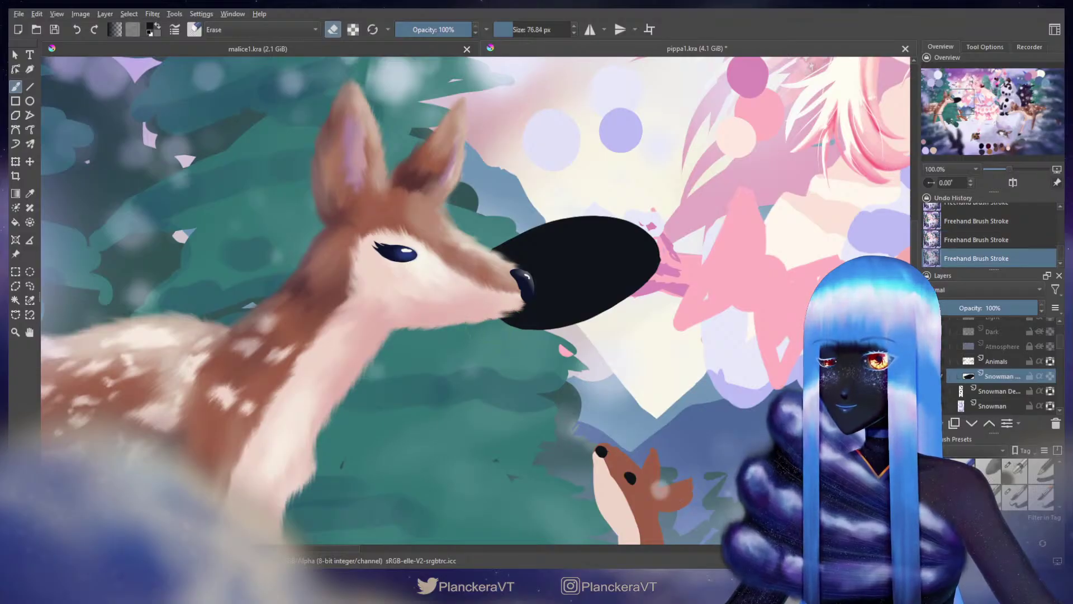
Step: Turn off alpha lock for the Animals layer and touch up the adult deer's lower lip with another brush preset at about 22 px
click(1000, 361)
drag(566, 328, 504, 317)
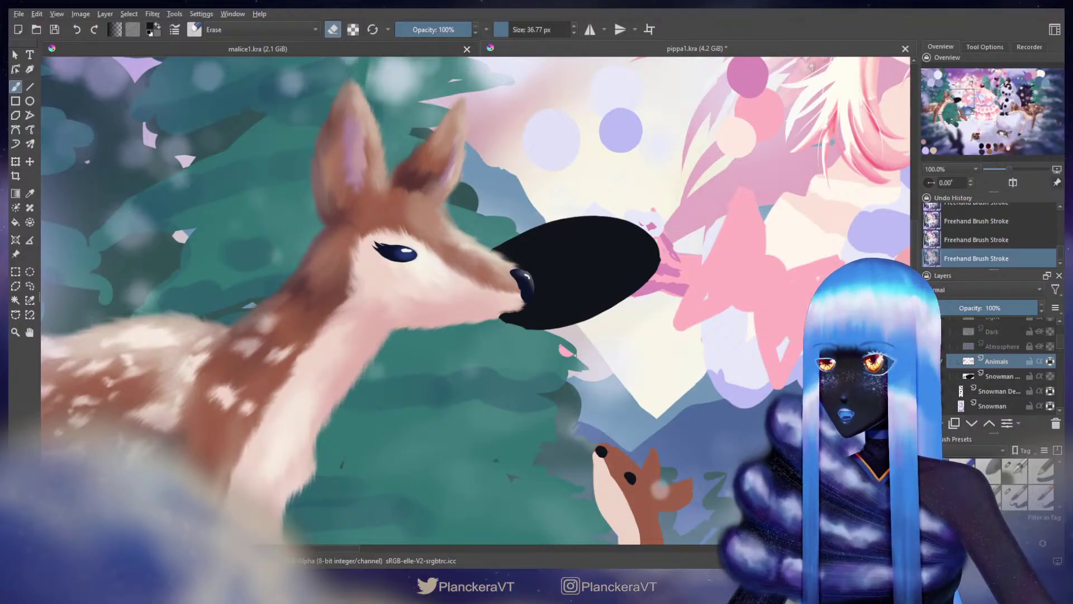
key(e)
click(1050, 362)
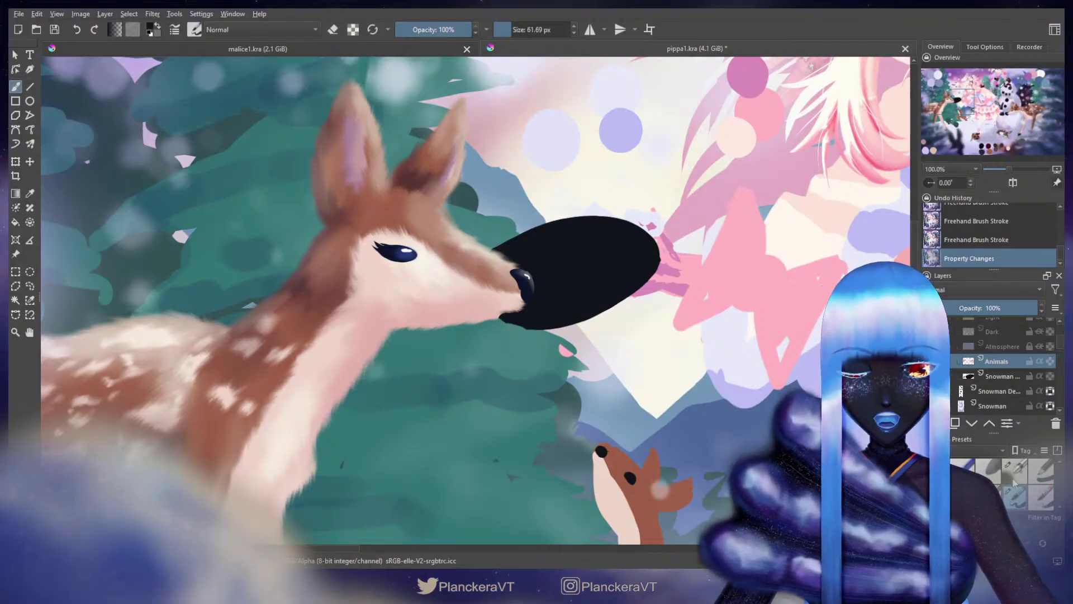
scroll(1060, 475, down, 3)
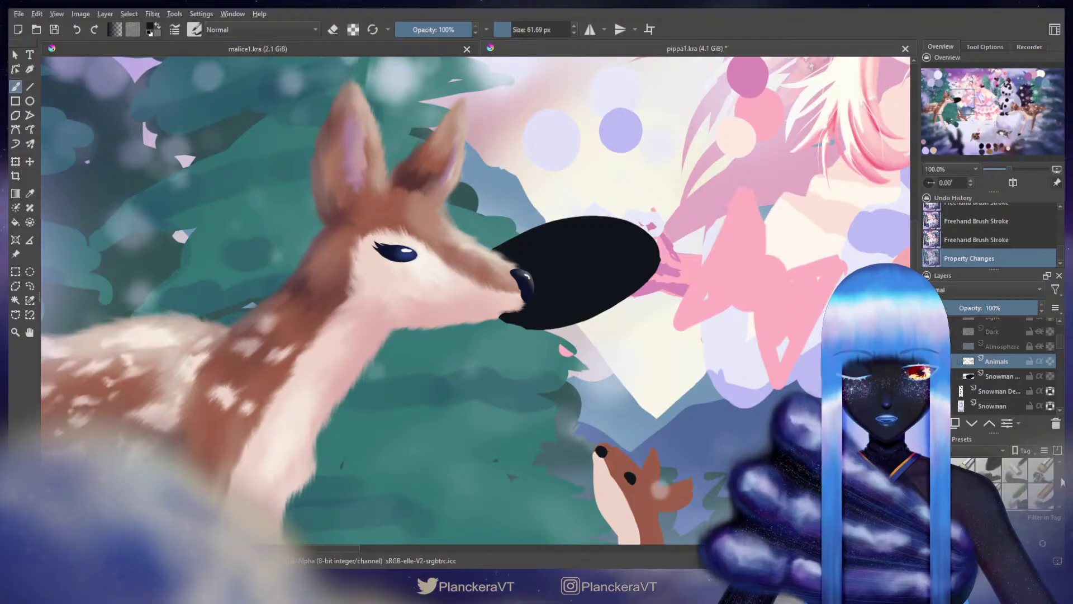
drag(1062, 481, 1062, 498)
click(1041, 497)
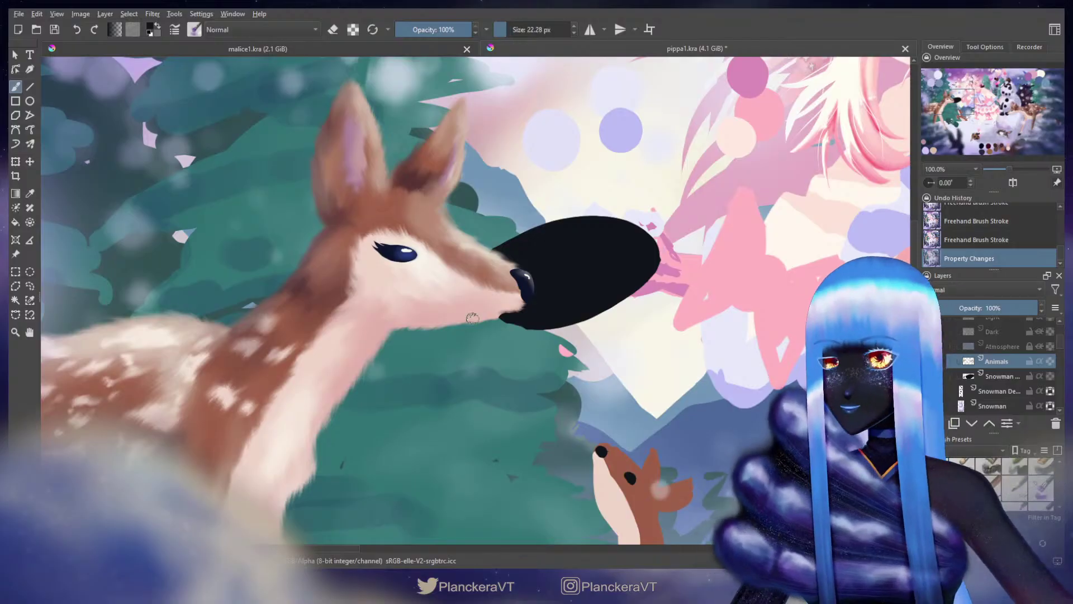
drag(480, 315, 485, 318)
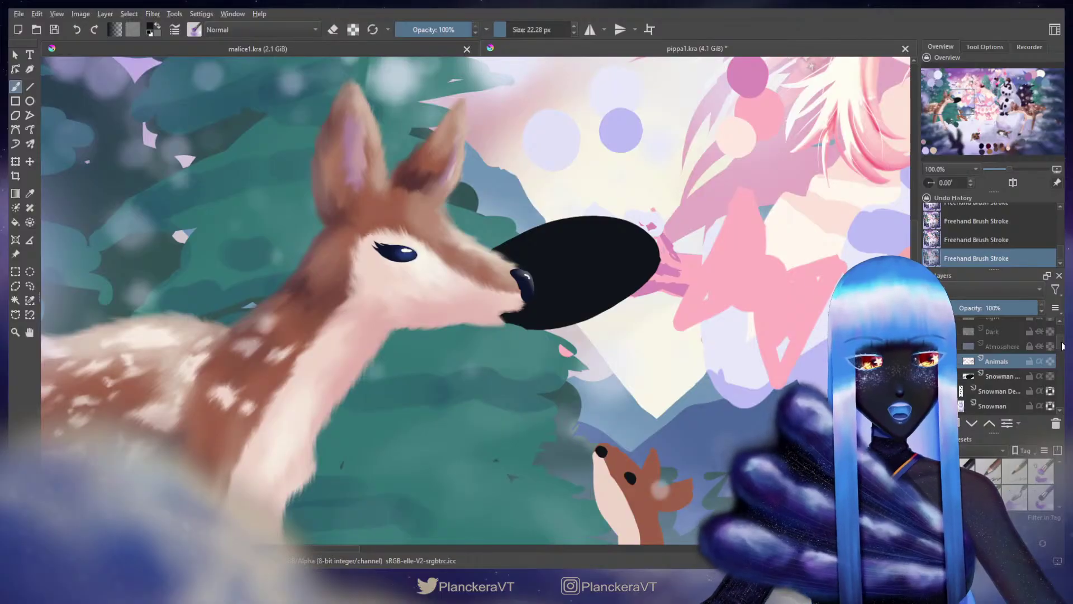
Step: Return to the Snowman layer below Animals and trim the black shape's upper edge with an eraser of about 37 px
scroll(1062, 342, up, 3)
scroll(1062, 341, up, 2)
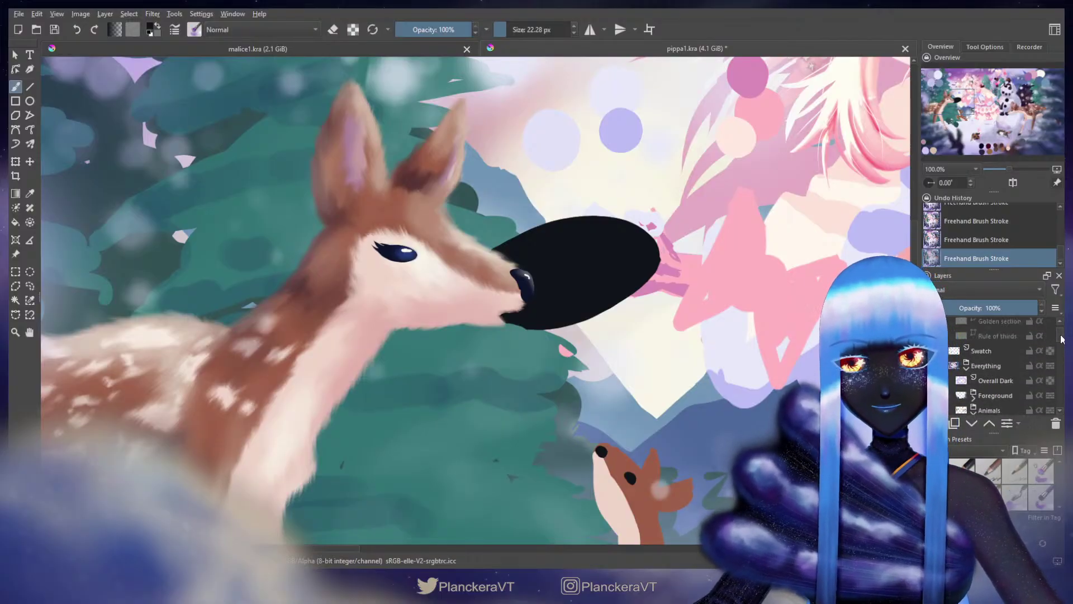
scroll(1062, 341, down, 5)
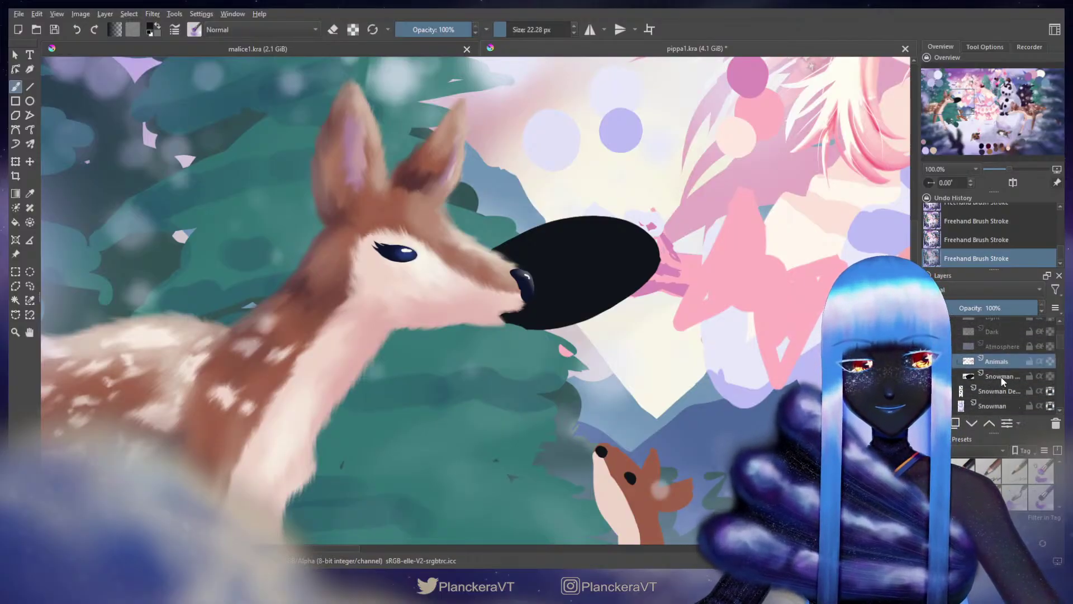
click(1014, 502)
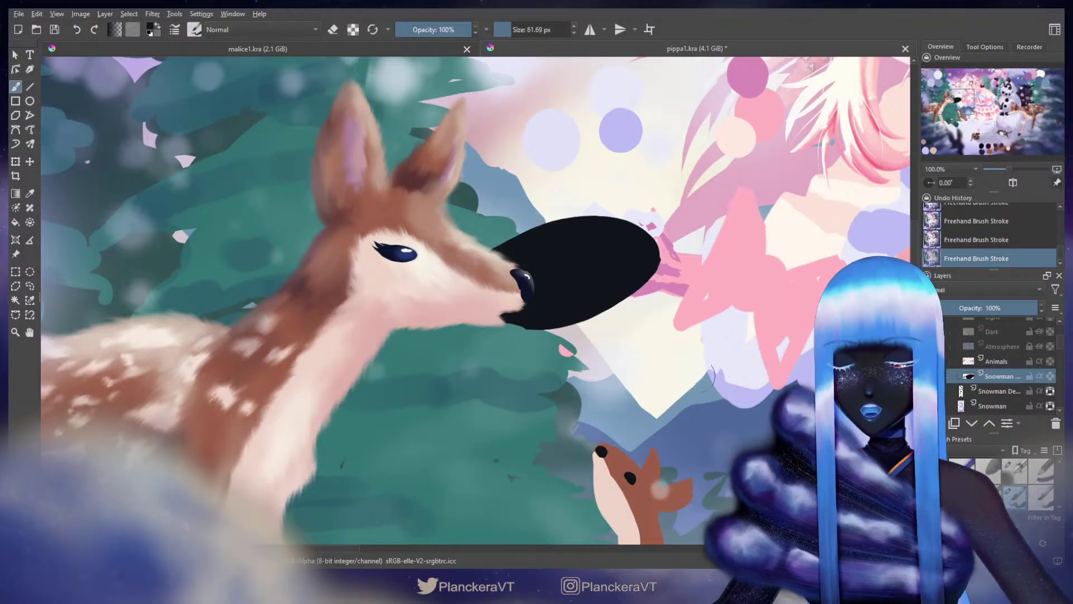
mouse_move(505, 317)
mouse_down()
mouse_move(540, 316)
mouse_move(511, 317)
mouse_up()
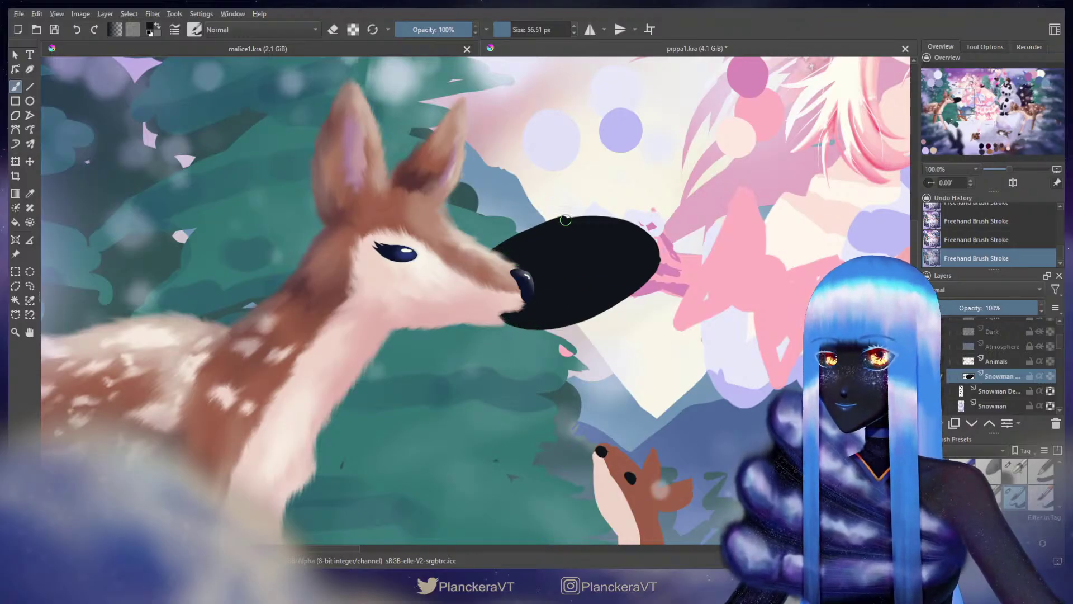
drag(566, 220, 583, 216)
key(ctrl+z)
drag(530, 240, 501, 254)
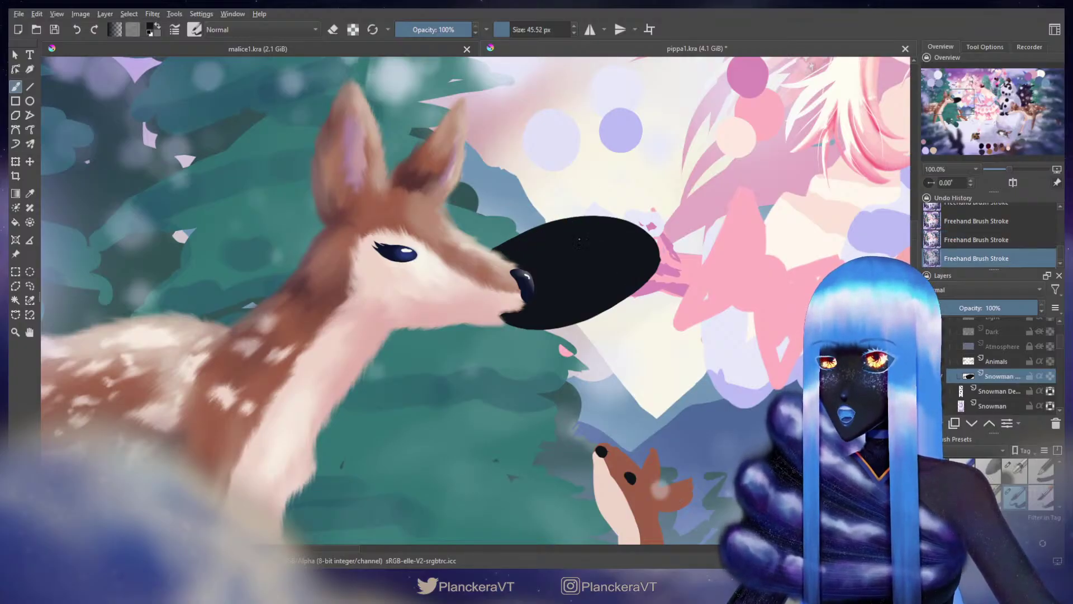
key(e)
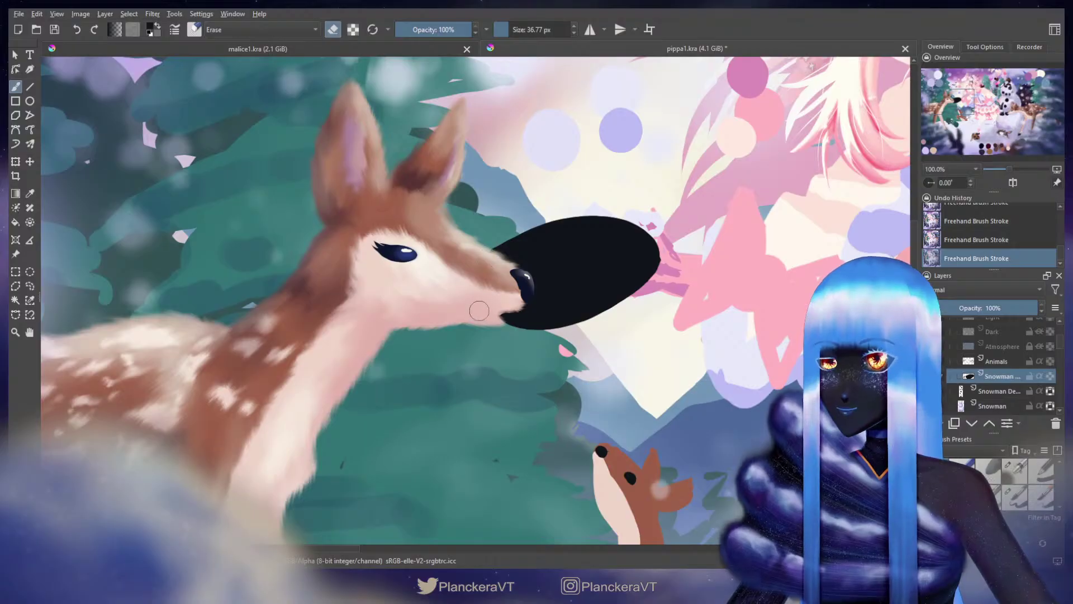
mouse_move(491, 252)
mouse_down()
mouse_move(561, 216)
mouse_move(639, 214)
mouse_up()
key(e)
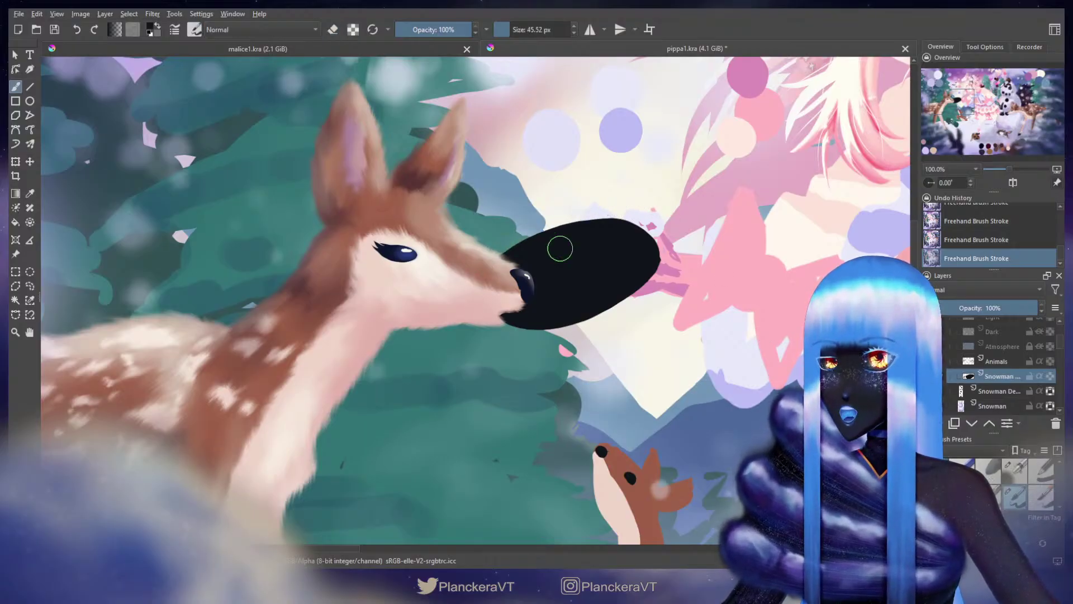
Step: Extend the black ellipse downward into a solid block below the deer's nose with a brush of about 61 px
drag(541, 311, 551, 355)
key(ctrl+z)
drag(551, 307, 557, 307)
mouse_move(531, 304)
mouse_down()
mouse_move(555, 375)
mouse_move(615, 351)
mouse_up()
mouse_move(640, 284)
mouse_down()
mouse_move(648, 333)
mouse_move(584, 370)
mouse_up()
key(ctrl+z)
mouse_move(618, 269)
mouse_down()
mouse_move(652, 327)
mouse_move(594, 369)
mouse_up()
key(ctrl+z)
mouse_move(542, 328)
mouse_down()
mouse_move(526, 338)
mouse_move(548, 372)
mouse_move(618, 365)
mouse_move(626, 306)
mouse_move(570, 351)
mouse_move(606, 349)
mouse_move(548, 297)
mouse_move(635, 257)
mouse_move(558, 311)
mouse_up()
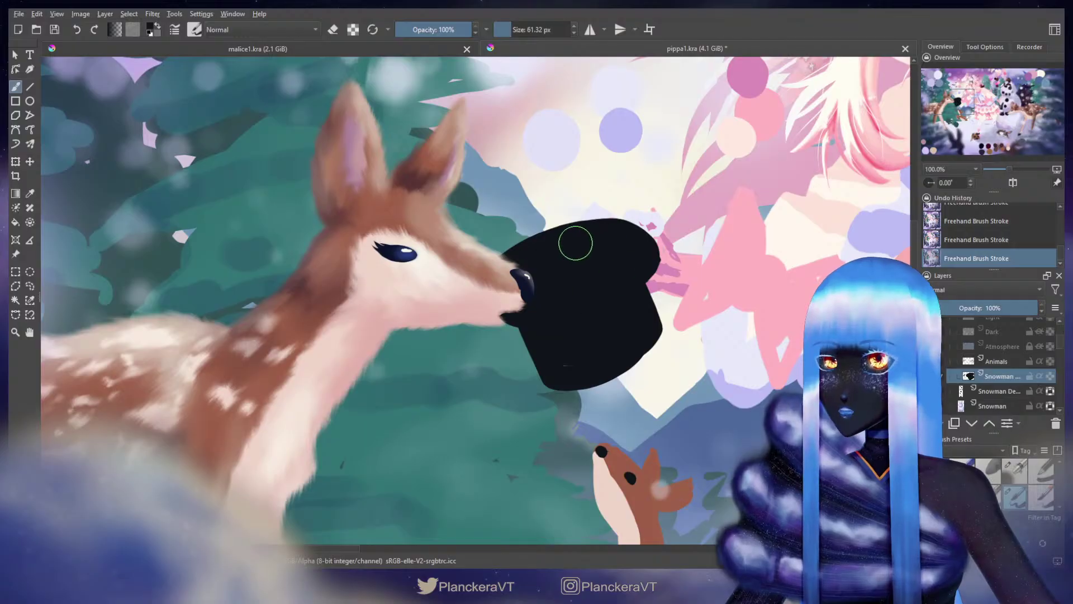
Step: Fill the remaining gap in the black block and build out its edge facing the girl with a brush of about 49 px
key([)
drag(560, 359, 568, 367)
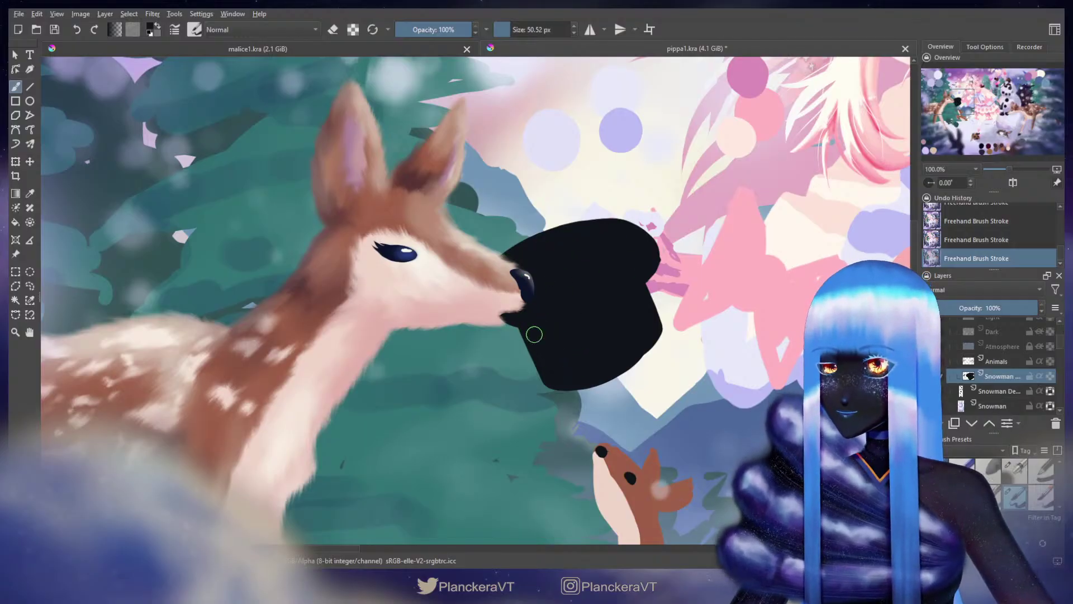
key([)
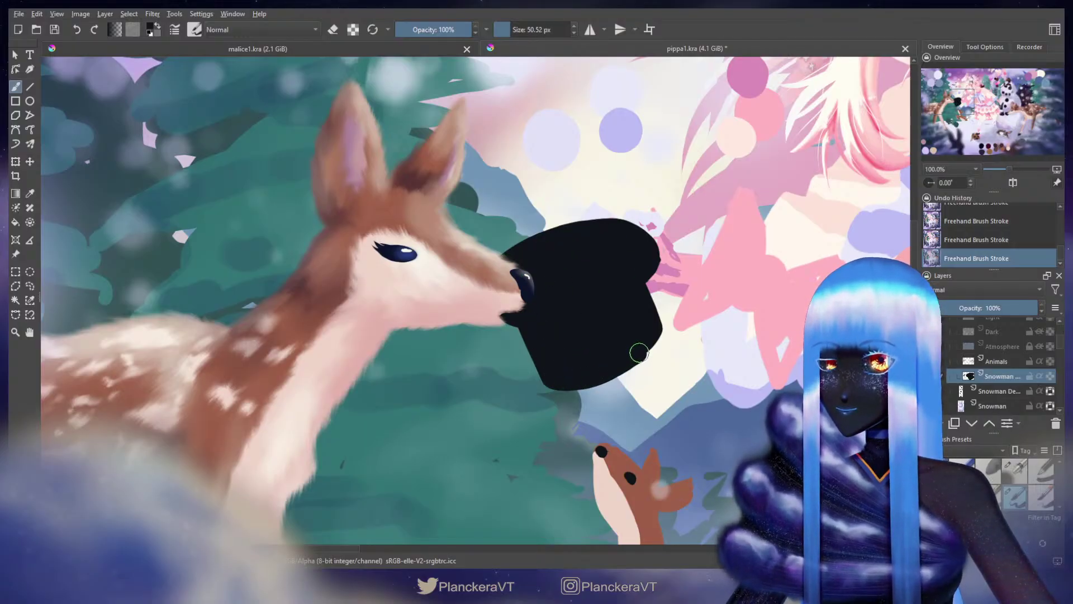
key(ctrl+z)
key([)
click(637, 274)
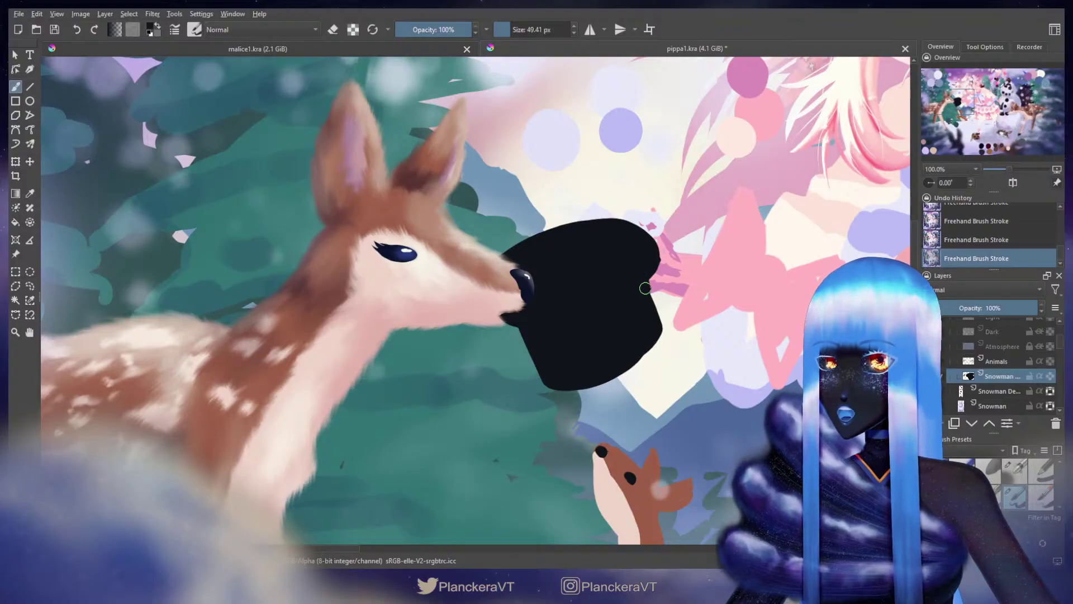
drag(659, 333, 620, 368)
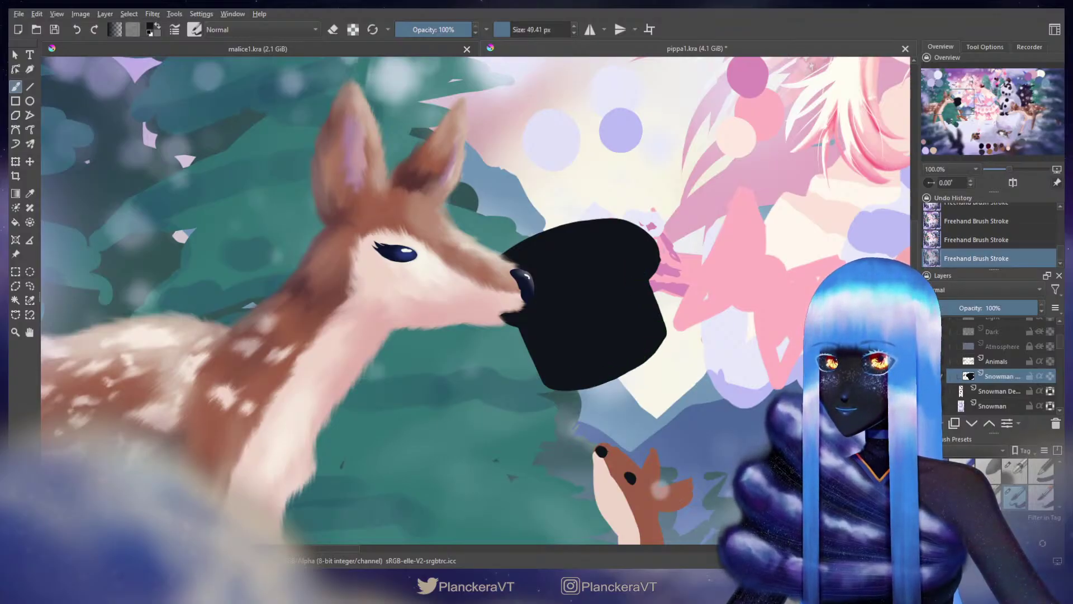
Step: Rework the black block's edge facing the girl with a brush of about 49 px and trim its deer-side edge with an eraser of about 37 px
key(ctrl+z)
drag(619, 260, 652, 321)
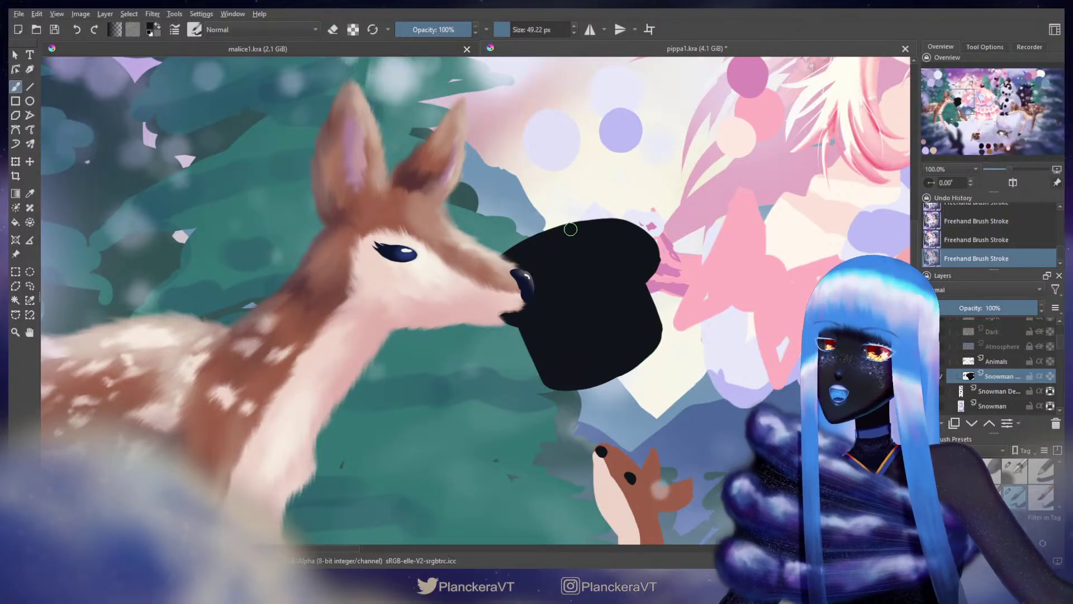
key(e)
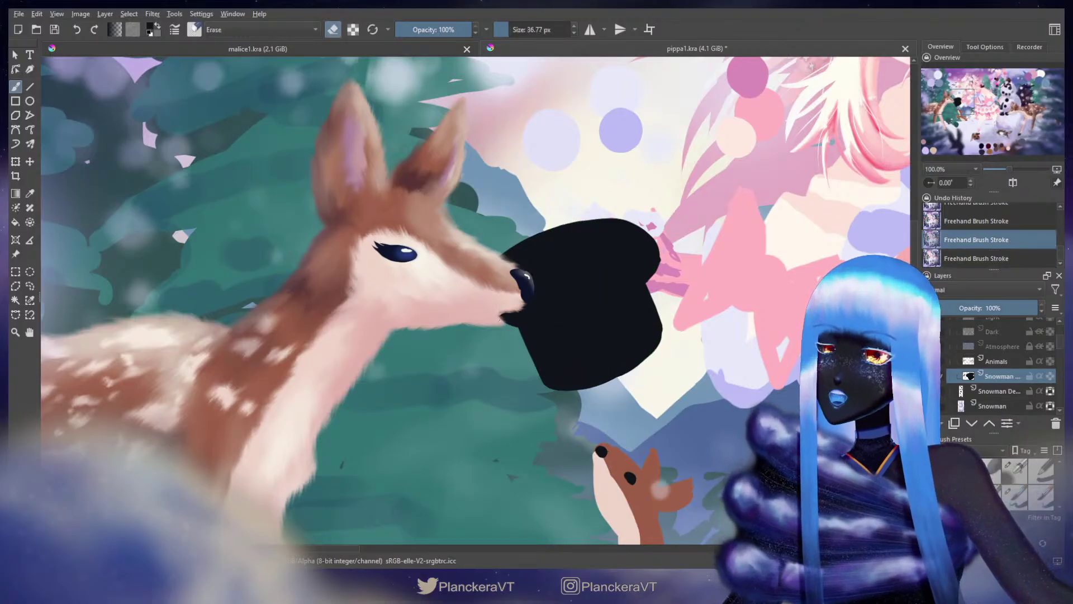
drag(520, 330, 543, 373)
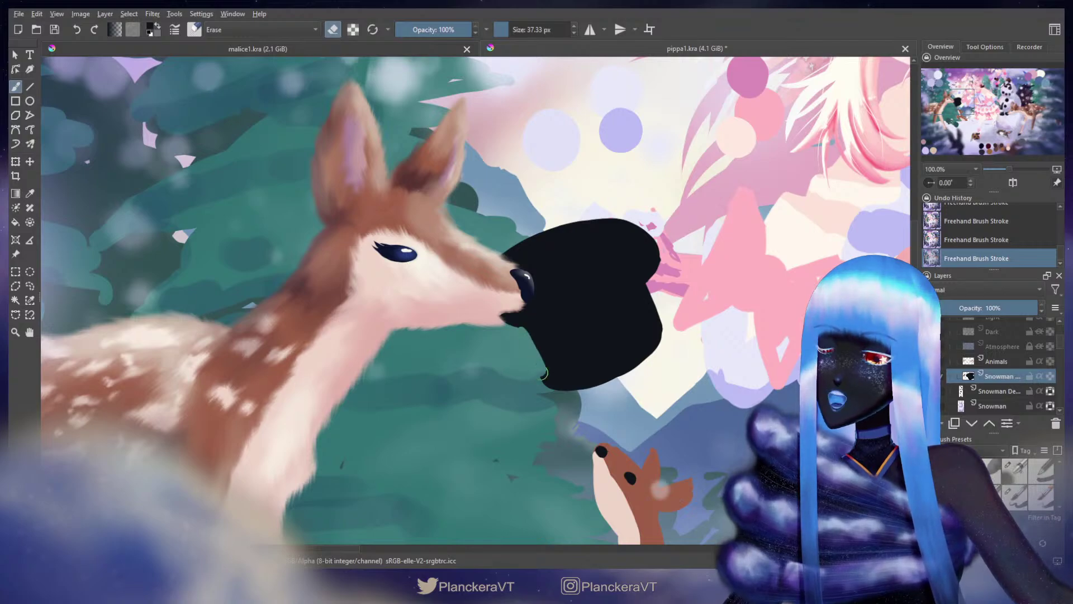
Step: Undo the downward block strokes back to the plain black ellipse and return to a painting brush of about 49 px
key(ctrl+z)
key(ctrl+z)
key(ctrl+z)
key(ctrl+z)
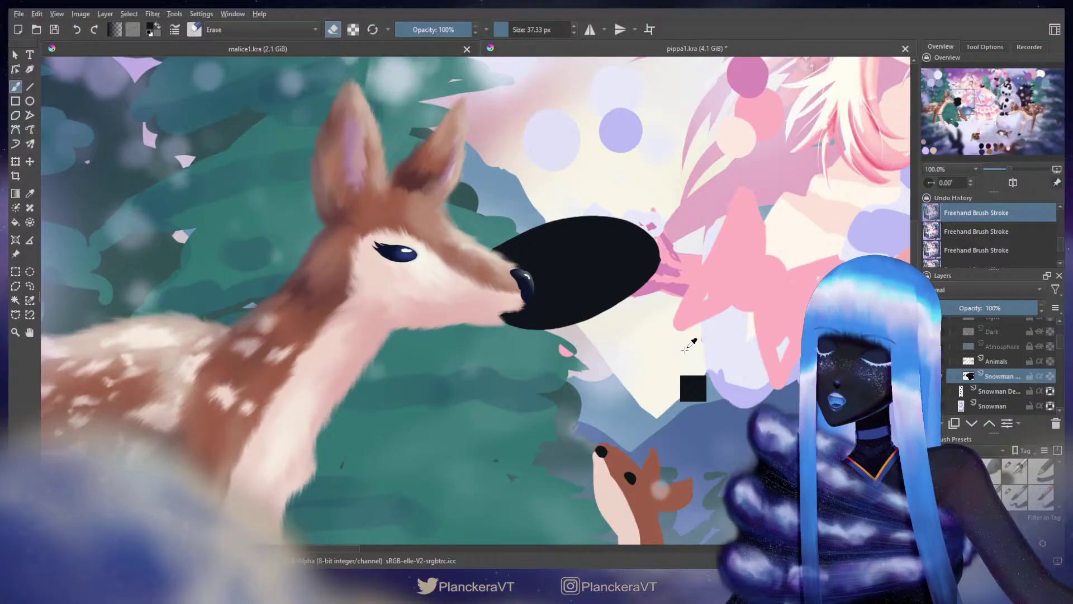
click(981, 227)
shift+drag(698, 292, 701, 291)
key(e)
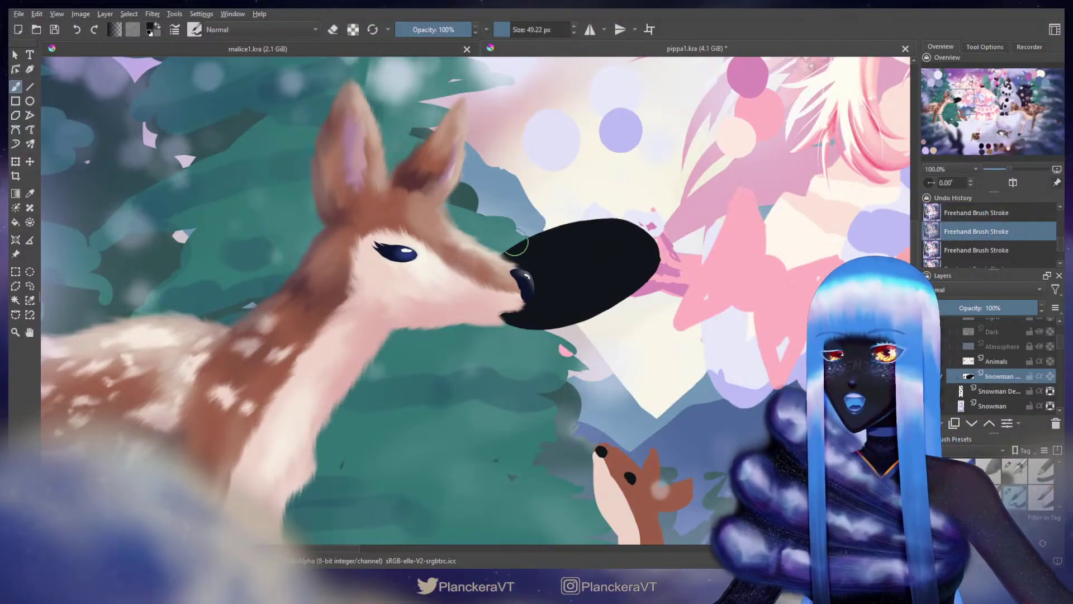
Step: Even out the black ellipse's outline, alternating between brush and eraser at about 34 to 45 px
key(bracketleft)
drag(565, 247, 539, 244)
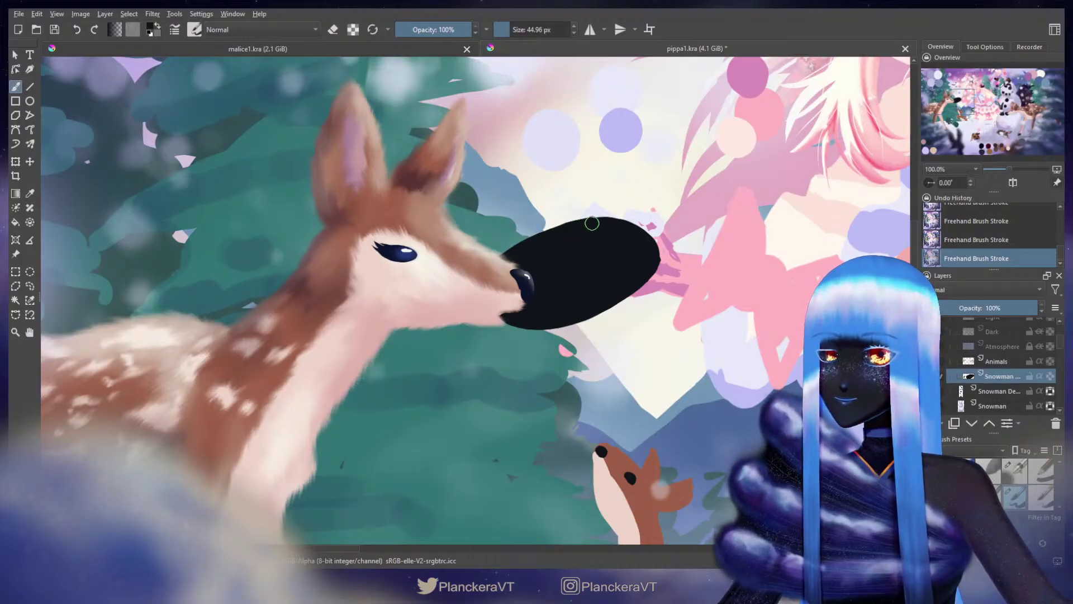
key(bracketleft)
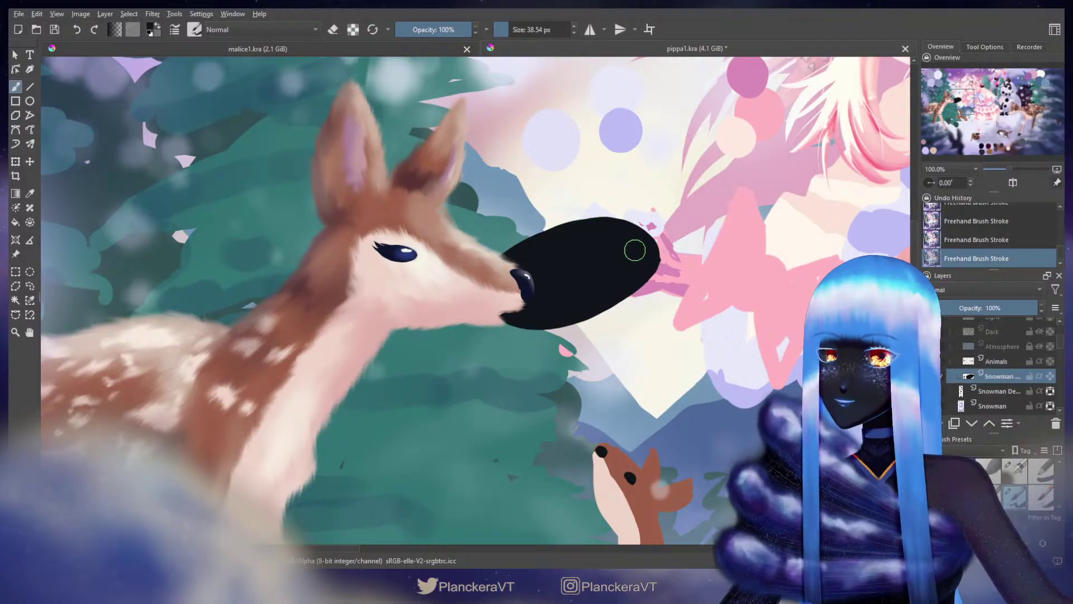
key(e)
key(bracketleft)
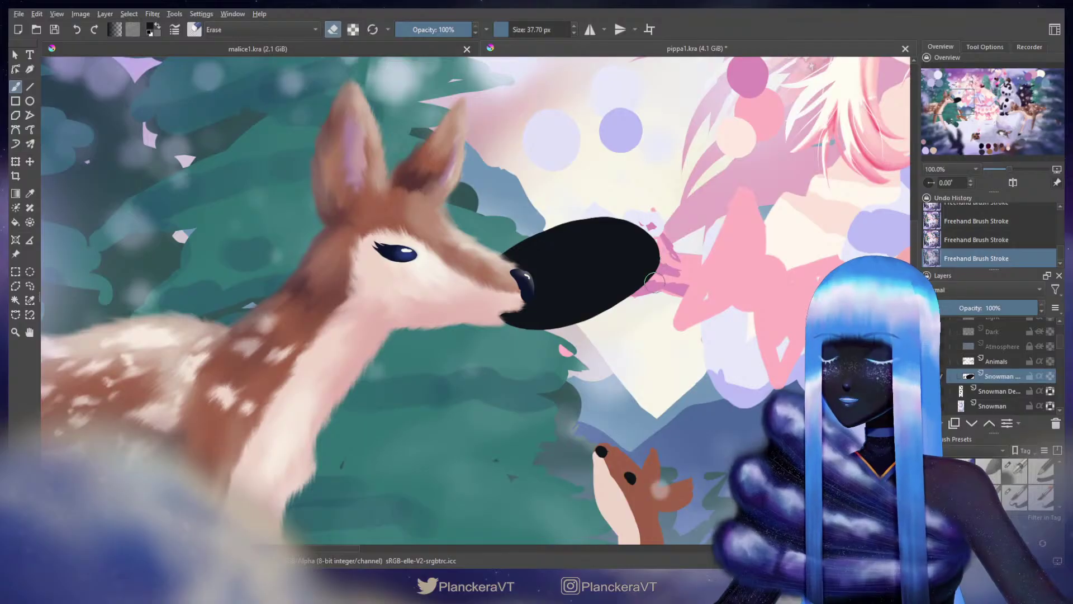
key(e)
key(bracketleft)
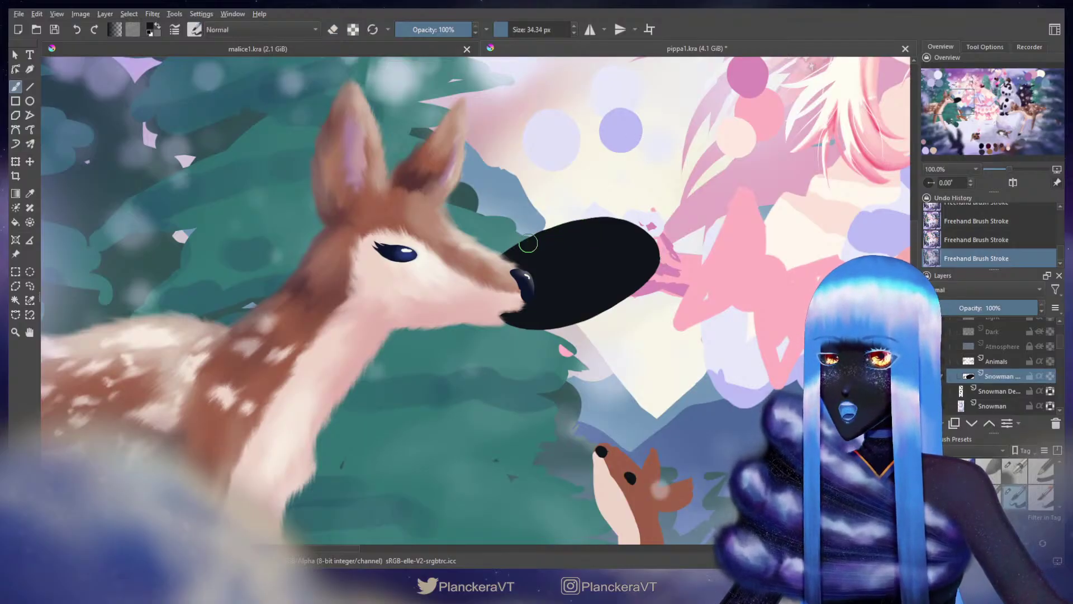
key(bracketright)
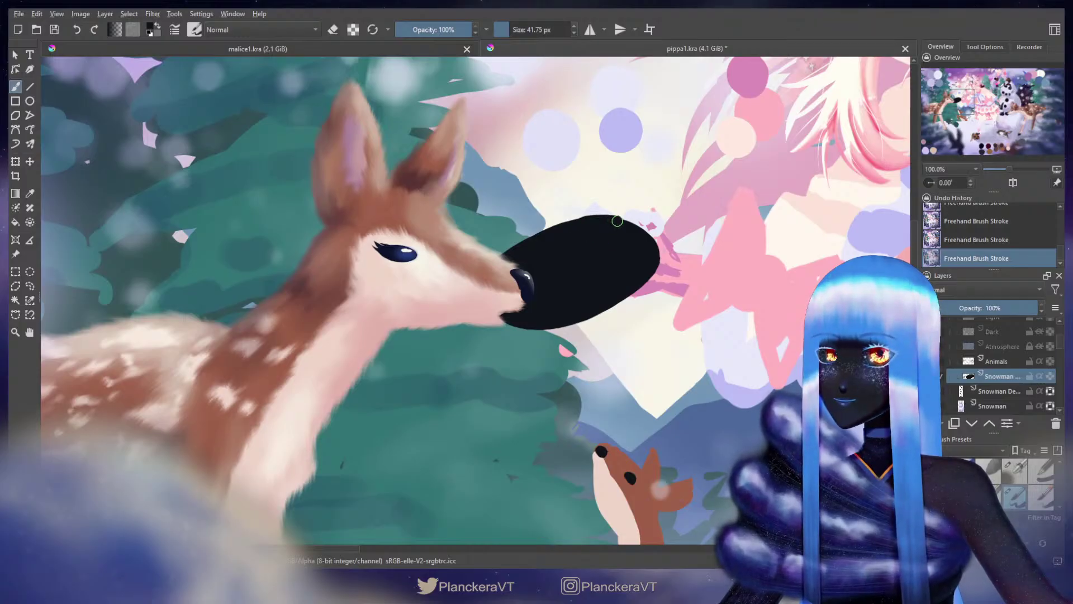
Step: Smooth the ellipse's upper edge and its end facing the girl with a brush of about 35 to 42 px
key(ctrl+z)
drag(617, 221, 584, 225)
mouse_move(575, 223)
mouse_down()
mouse_move(613, 221)
mouse_move(585, 223)
mouse_up()
key(ctrl+z)
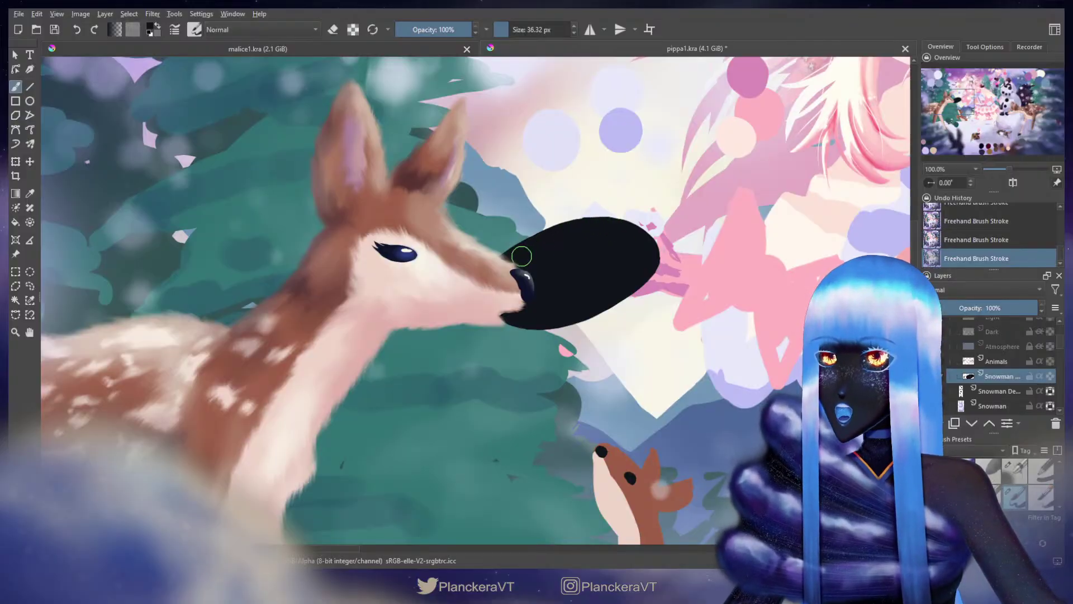
key(ctrl+z)
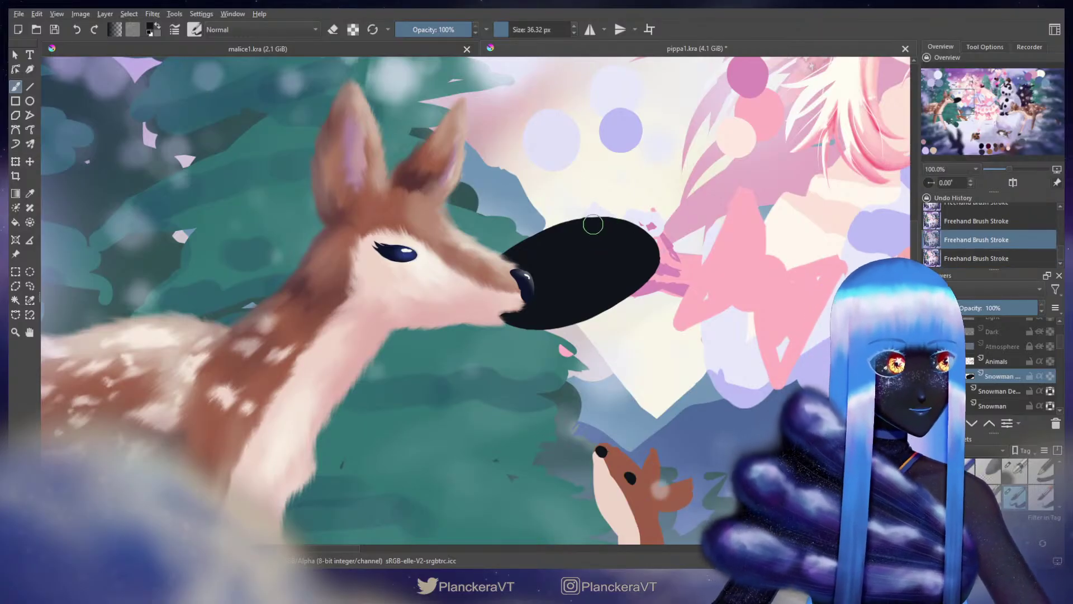
drag(592, 225, 589, 222)
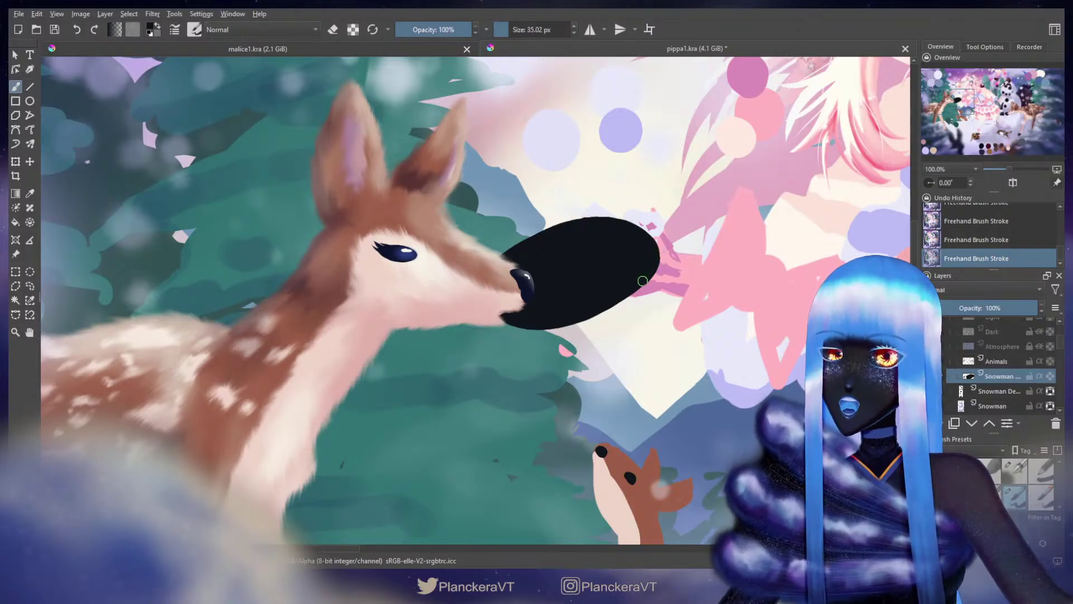
key(ctrl+z)
drag(645, 260, 650, 268)
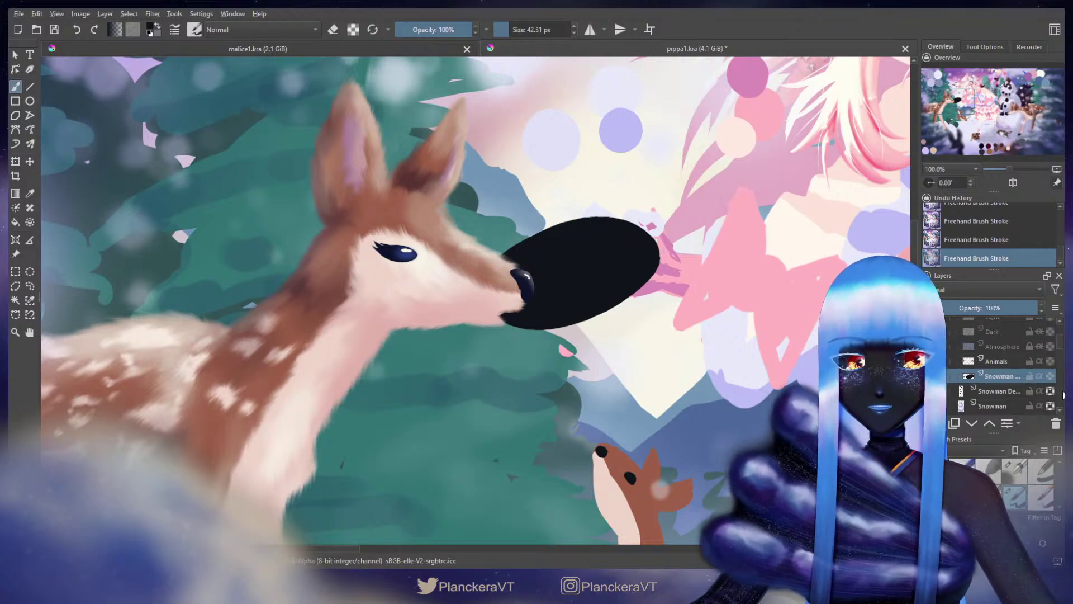
Step: Turn on alpha lock for the black ellipse's layer and softly lighten its upper edge with a soft light brush of about 280 px
click(1051, 376)
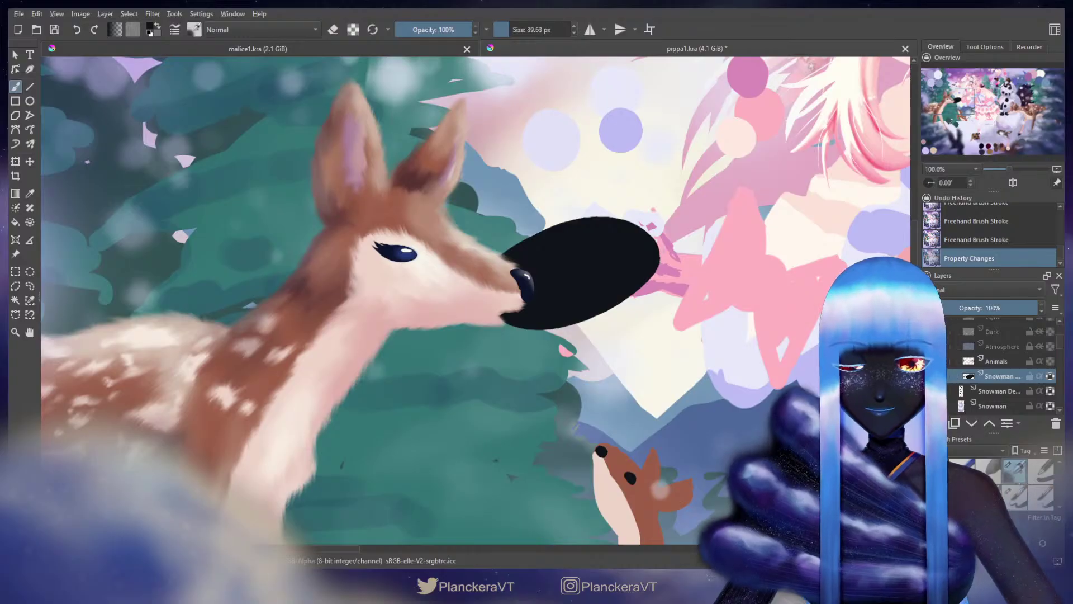
key(bracketleft)
key(bracketleft)
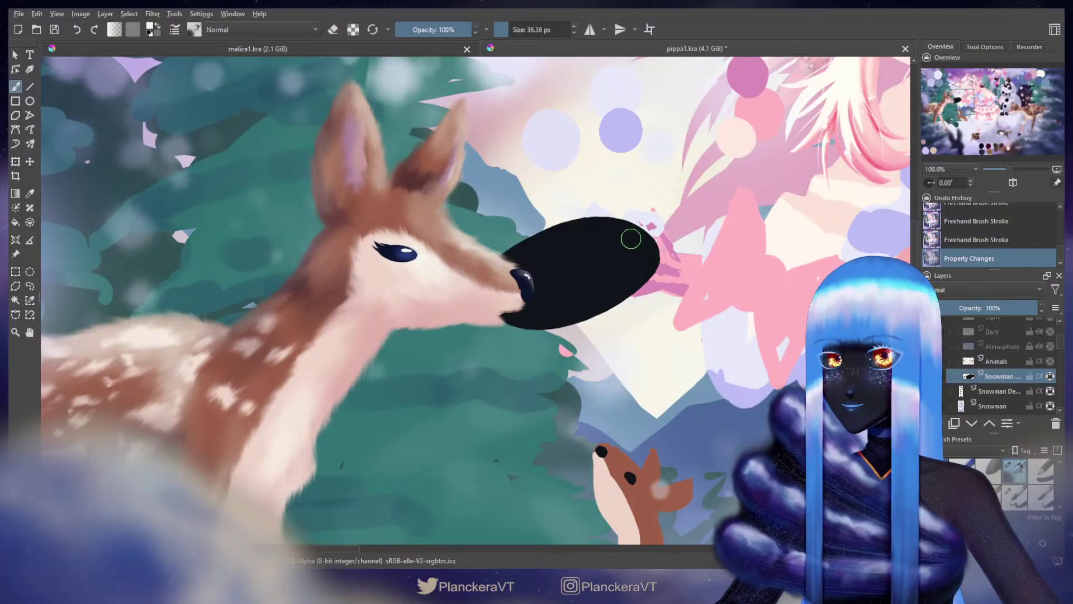
click(523, 29)
mouse_move(525, 193)
mouse_down()
mouse_move(631, 166)
mouse_move(532, 184)
mouse_up()
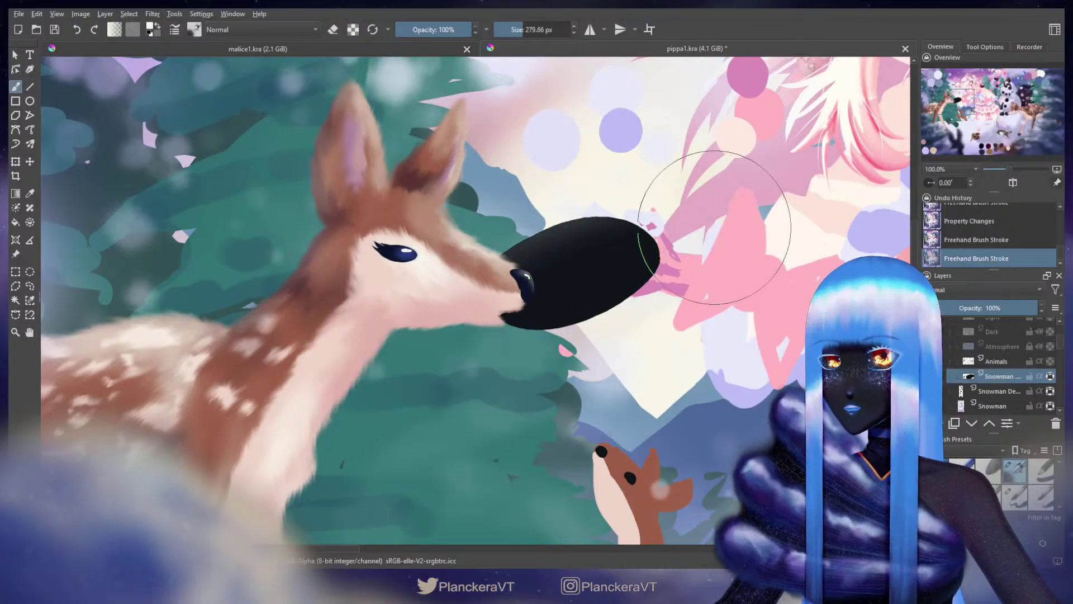
drag(714, 227, 595, 167)
drag(697, 201, 570, 166)
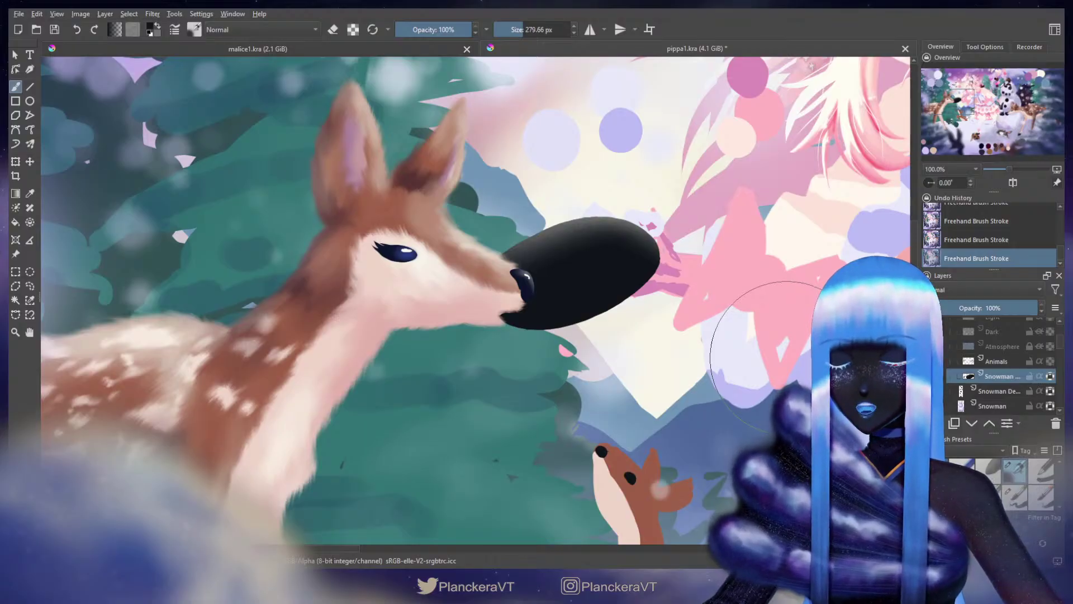
Step: Try a thin light rim along the ellipse's lower edge with a hard brush preset at about 42 to 46 px
click(1016, 499)
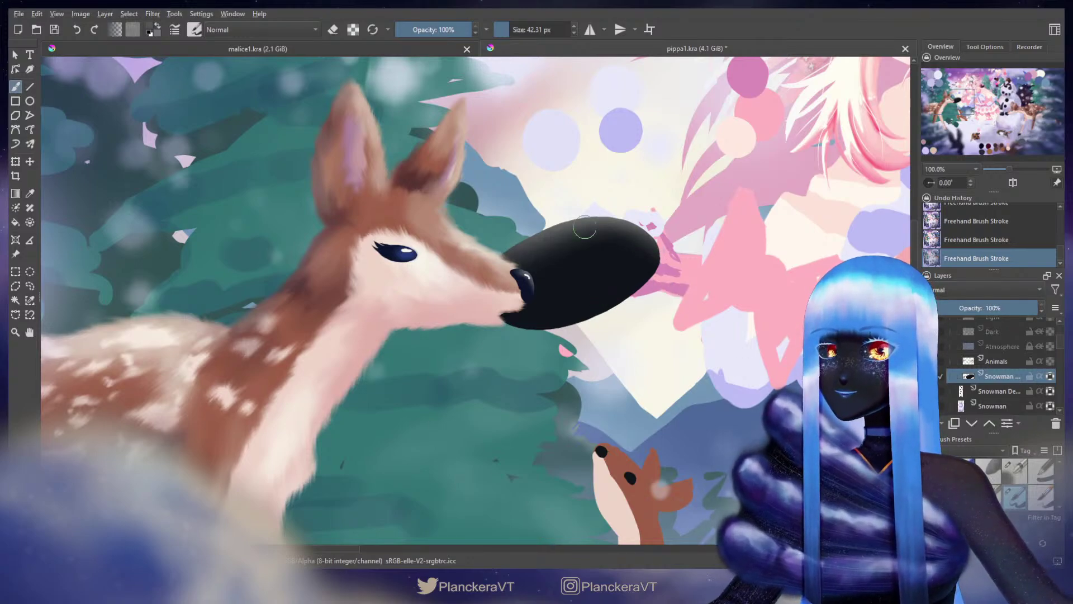
drag(653, 271, 589, 307)
key(ctrl+z)
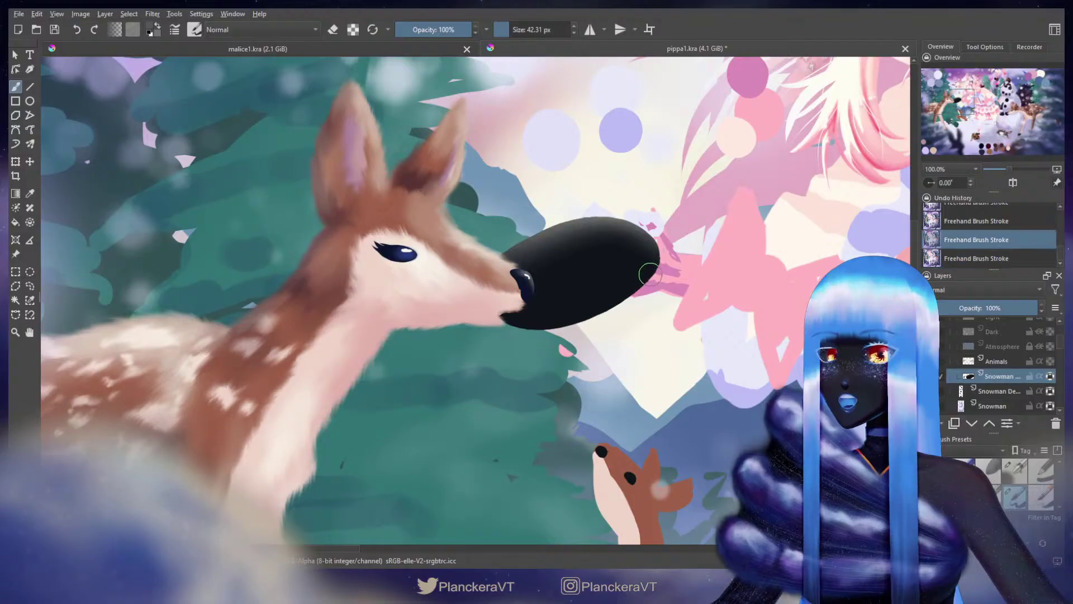
mouse_move(658, 262)
mouse_down()
mouse_move(619, 301)
mouse_move(530, 322)
mouse_up()
key(ctrl+z)
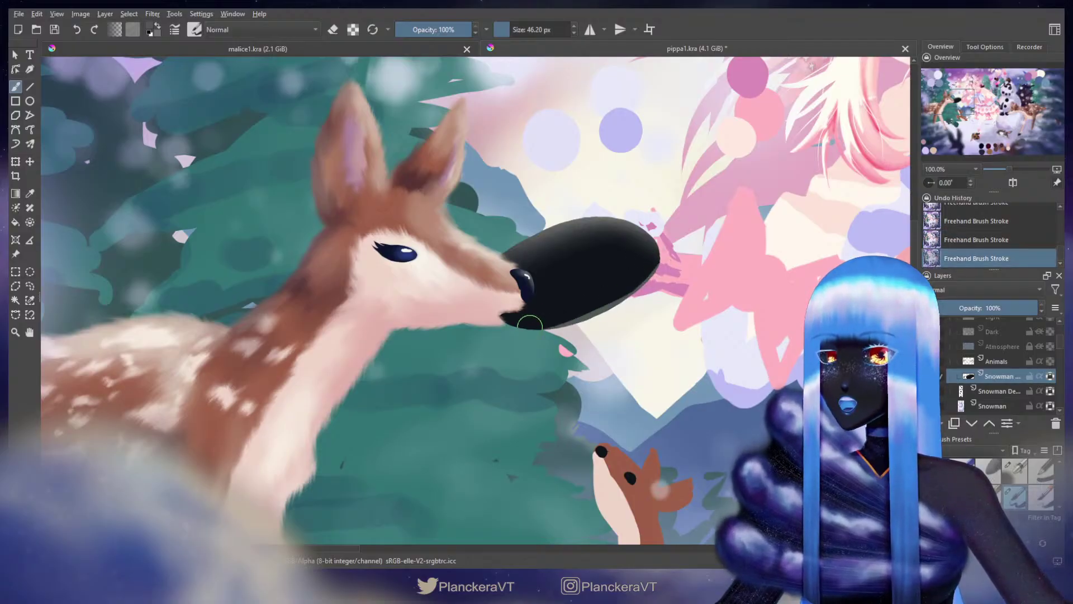
key(ctrl+z)
Step: Try painting a dark oval opening in the middle of the ellipse with a black brush of about 75 px
key(bracketright)
key(bracketright)
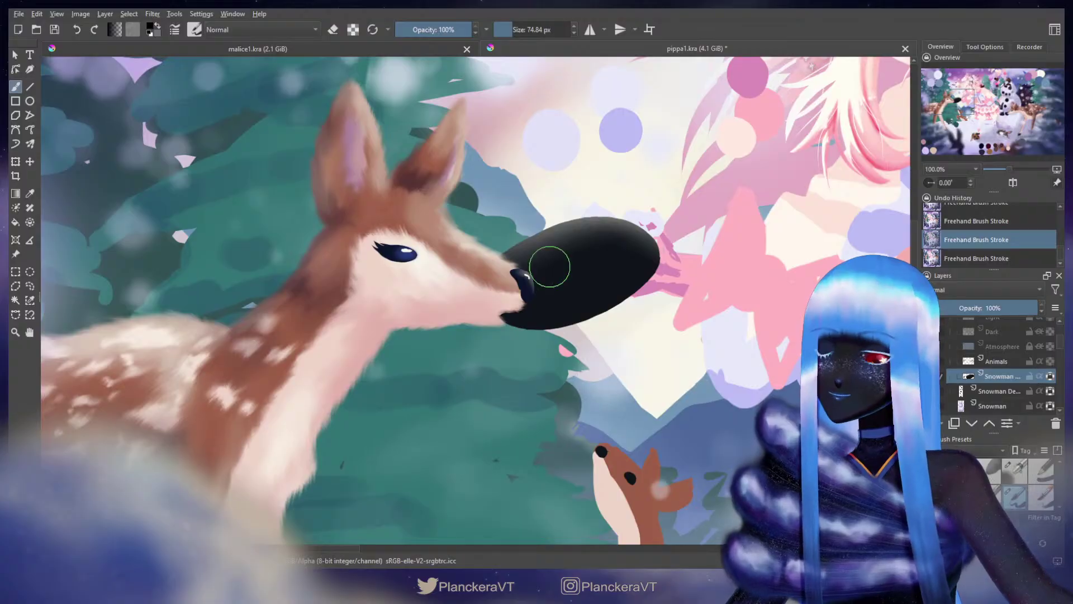
mouse_move(547, 264)
mouse_down()
mouse_move(560, 296)
mouse_move(570, 278)
mouse_move(648, 258)
mouse_move(559, 279)
mouse_move(575, 294)
mouse_move(544, 285)
mouse_move(556, 312)
mouse_move(600, 304)
mouse_move(607, 285)
mouse_move(564, 296)
mouse_up()
key(ctrl+z)
key(ctrl+z)
key(ctrl+z)
key(ctrl+z)
key(ctrl+z)
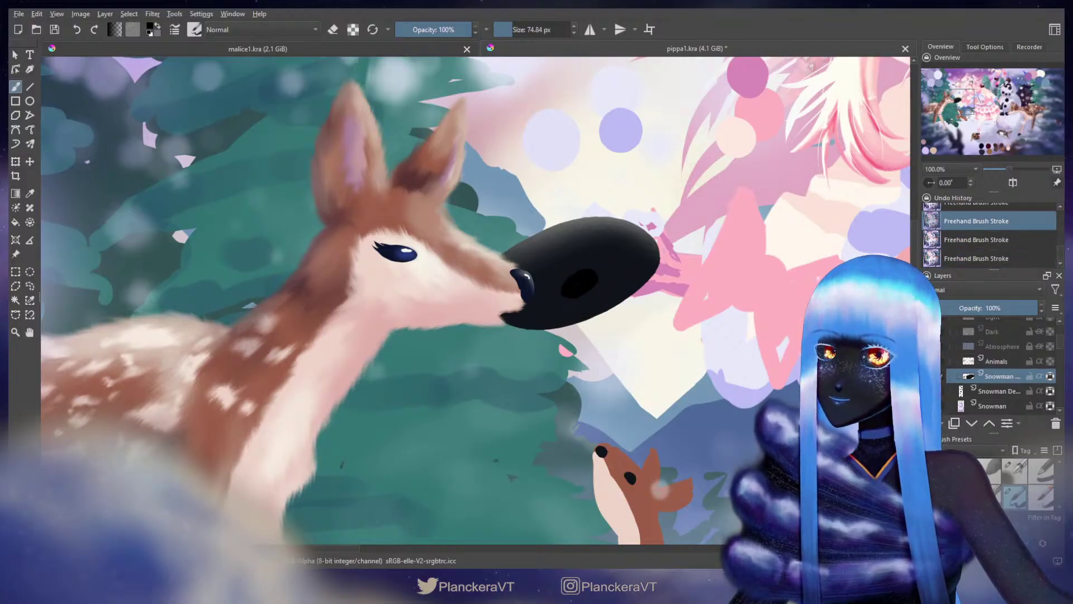
Step: Paint a thin black rim along the ellipse's lower edge with a brush of about 64 px
drag(655, 253, 648, 253)
drag(656, 249, 637, 292)
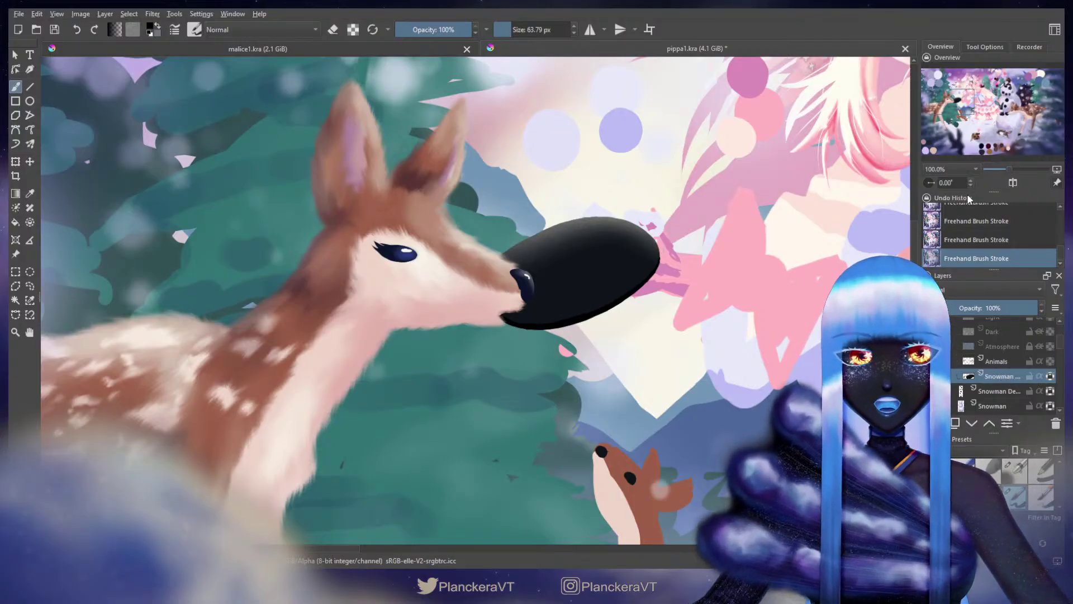
Step: Duplicate the ellipse's layer, place the copy beneath the original layer and move the copied ellipse down below the brim
key(ctrl+j)
drag(999, 376, 1009, 398)
key(t)
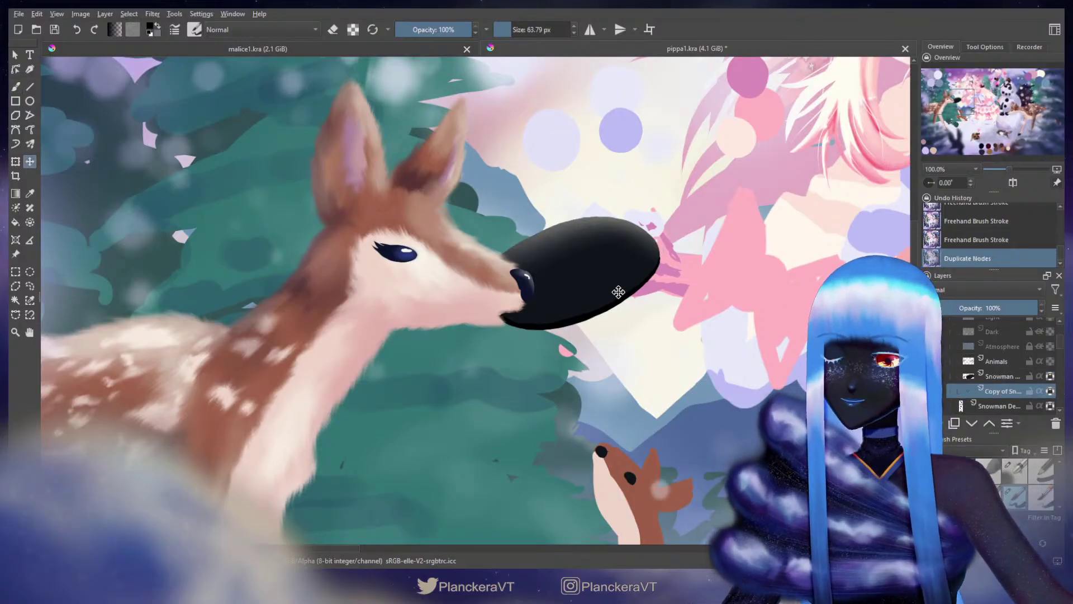
drag(626, 297, 663, 364)
Step: Erase the stray dark fragments beside the copied ellipse under the deer's muzzle with an eraser of about 95 px
key(b)
key(e)
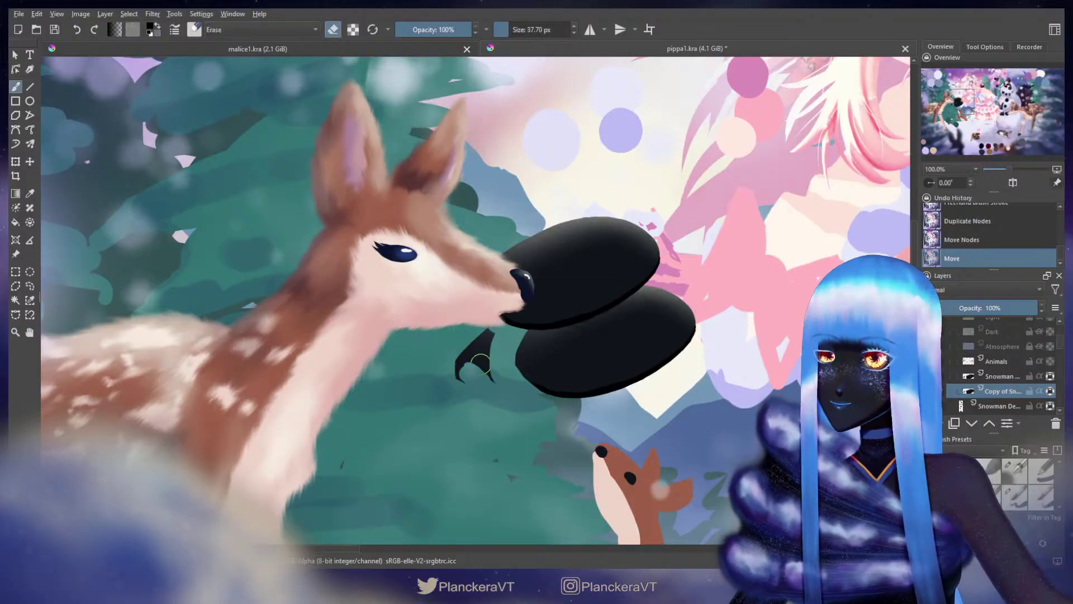
mouse_move(467, 337)
mouse_down()
mouse_move(484, 337)
mouse_move(475, 372)
mouse_up()
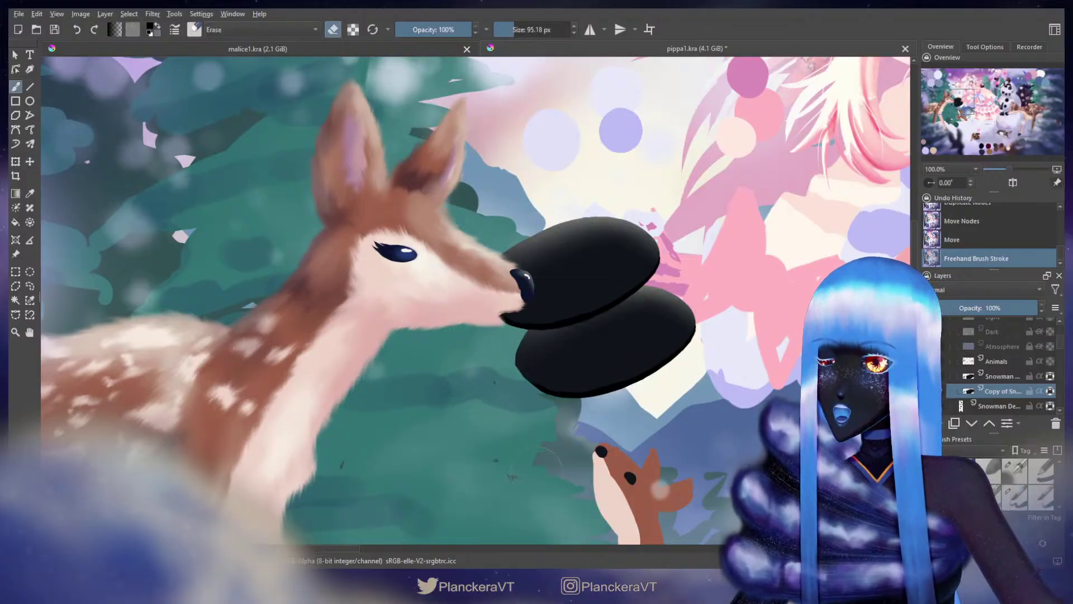
key(ctrl+z)
key(ctrl+shift+z)
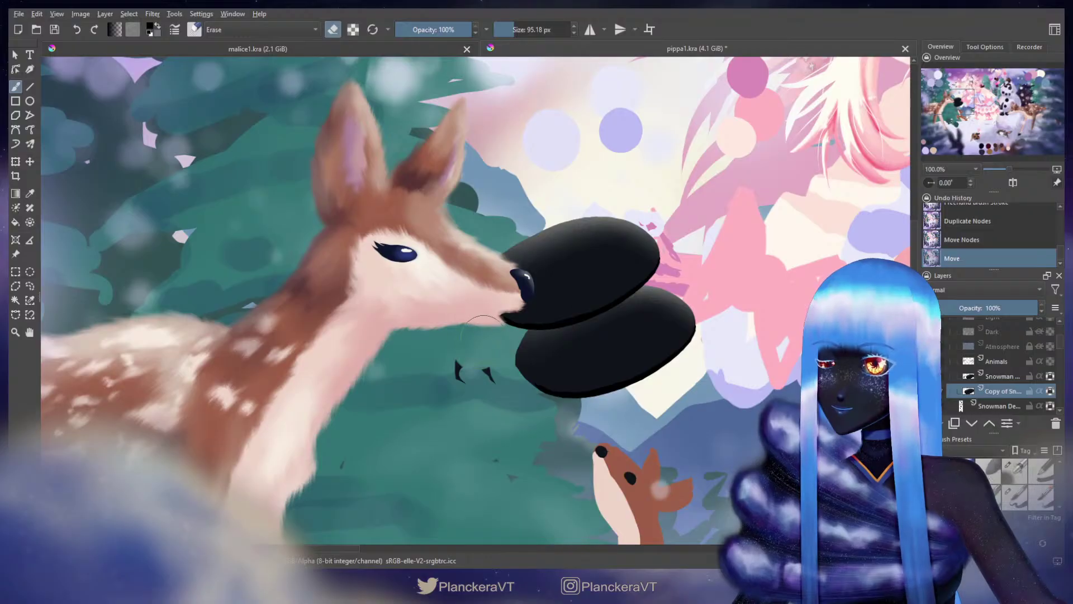
key(e)
Step: Scale the copied ellipse down and position it below the brim as the hat's flat top
key(ctrl+t)
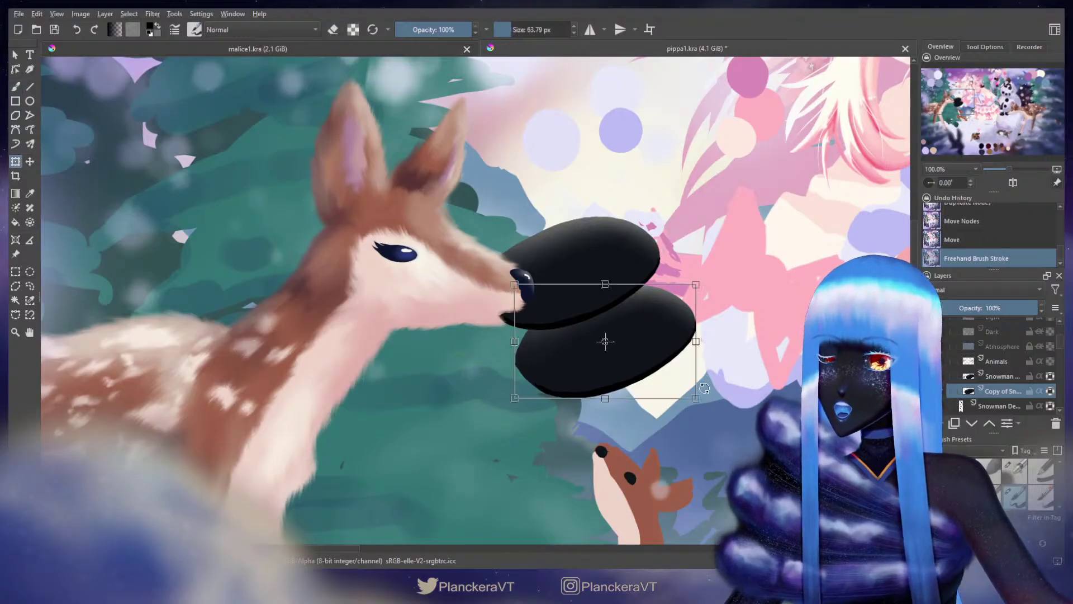
mouse_move(698, 394)
mouse_down()
mouse_move(637, 354)
mouse_move(668, 380)
mouse_up()
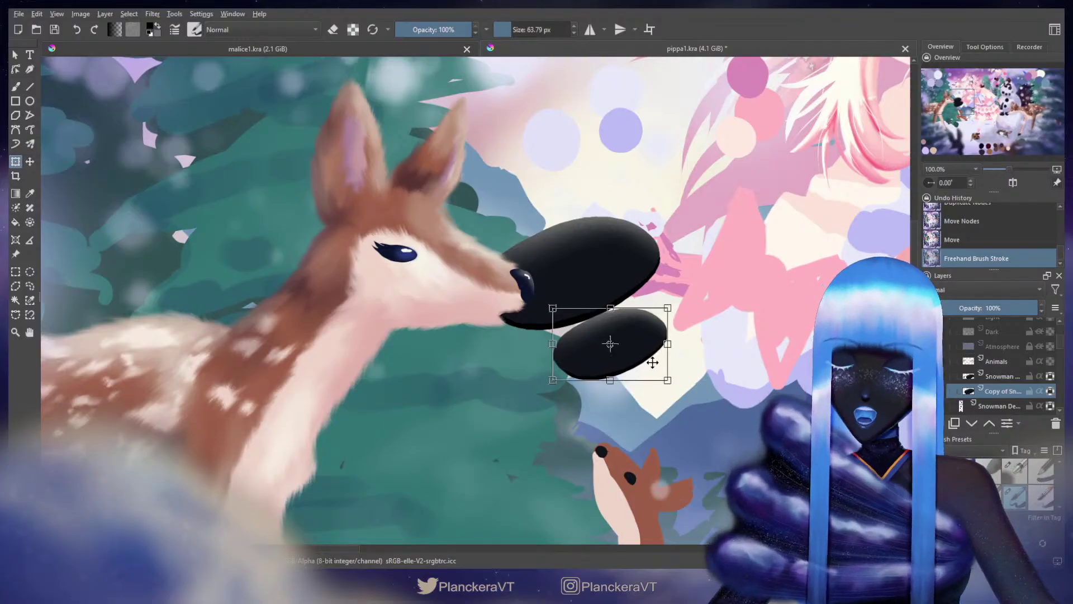
key(Return)
Step: Sample the smaller ellipse's dark colour and turn off alpha lock on the copied layer
key(b)
ctrl+click(634, 349)
ctrl+click(631, 358)
mouse_move(613, 296)
mouse_down()
mouse_move(632, 291)
mouse_move(623, 280)
mouse_move(639, 310)
mouse_up()
key(ctrl+z)
click(1030, 392)
Step: Paint the hat crown's two sides and fill the gap between brim and smaller ellipse with a brush of about 54 to 64 px
drag(630, 268, 658, 327)
drag(548, 316, 563, 357)
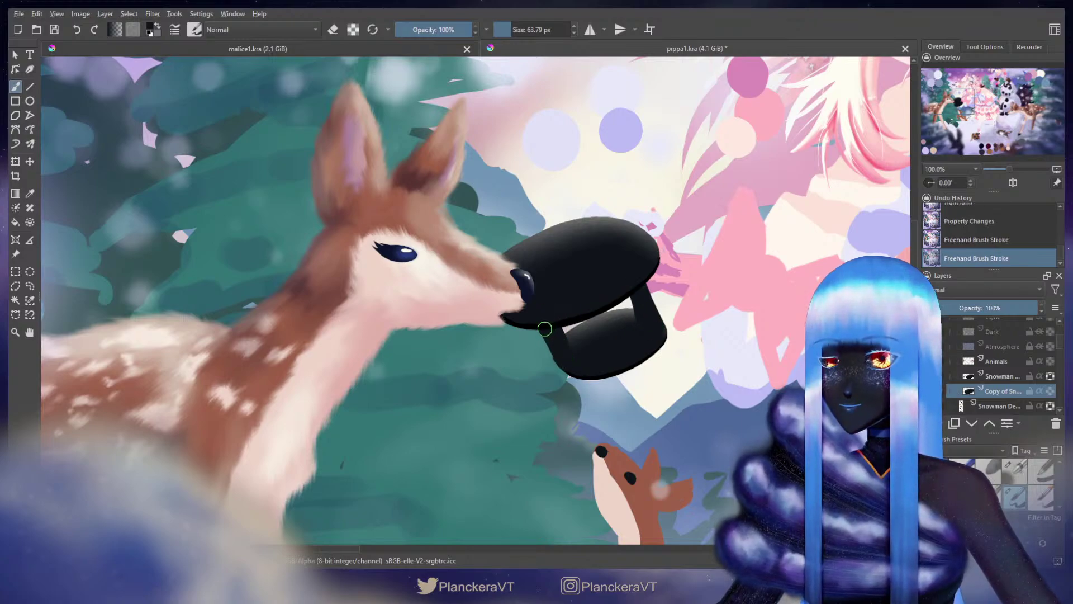
mouse_move(536, 317)
mouse_down()
mouse_move(568, 364)
mouse_move(589, 364)
mouse_move(556, 329)
mouse_move(619, 318)
mouse_move(646, 342)
mouse_up()
key(ctrl+z)
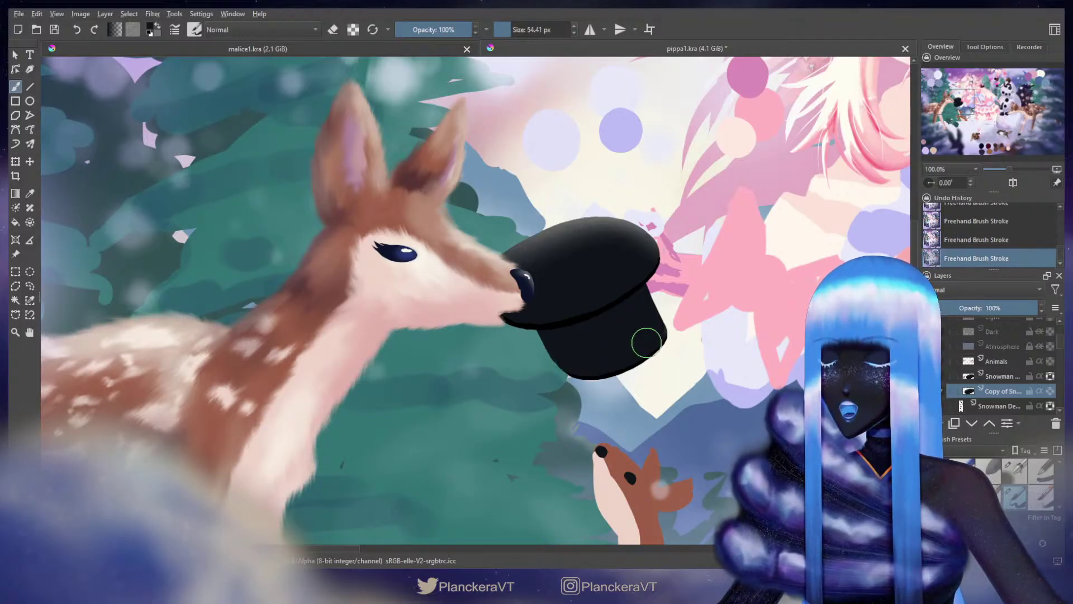
Step: Adjust the hat crown slightly with a transform and smooth its deer-side edge with a brush of about 38 to 41 px
key(ctrl+t)
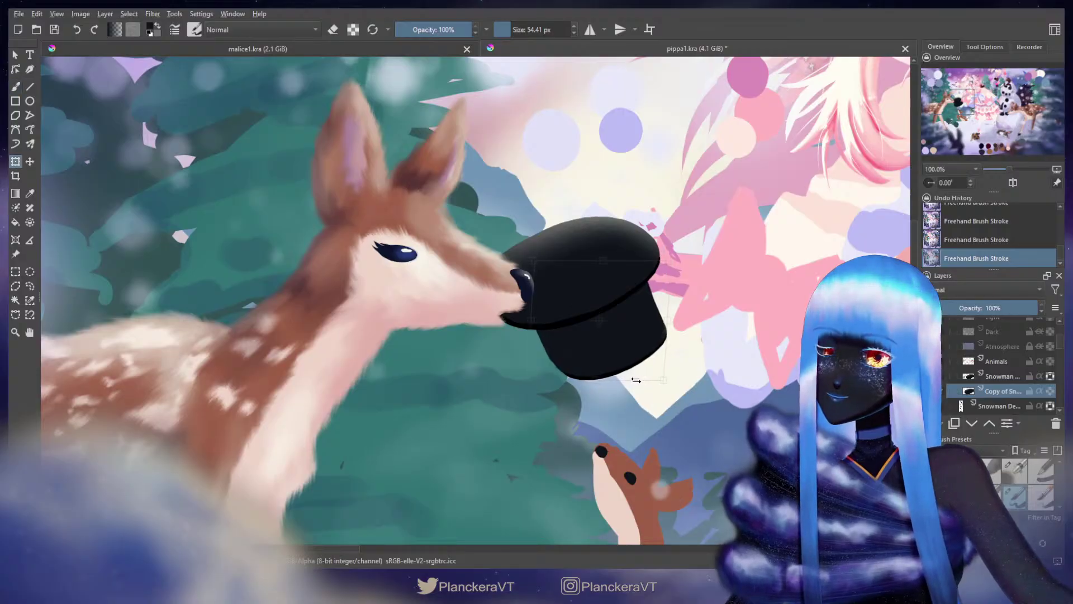
drag(636, 380, 635, 380)
key(b)
drag(570, 334, 563, 335)
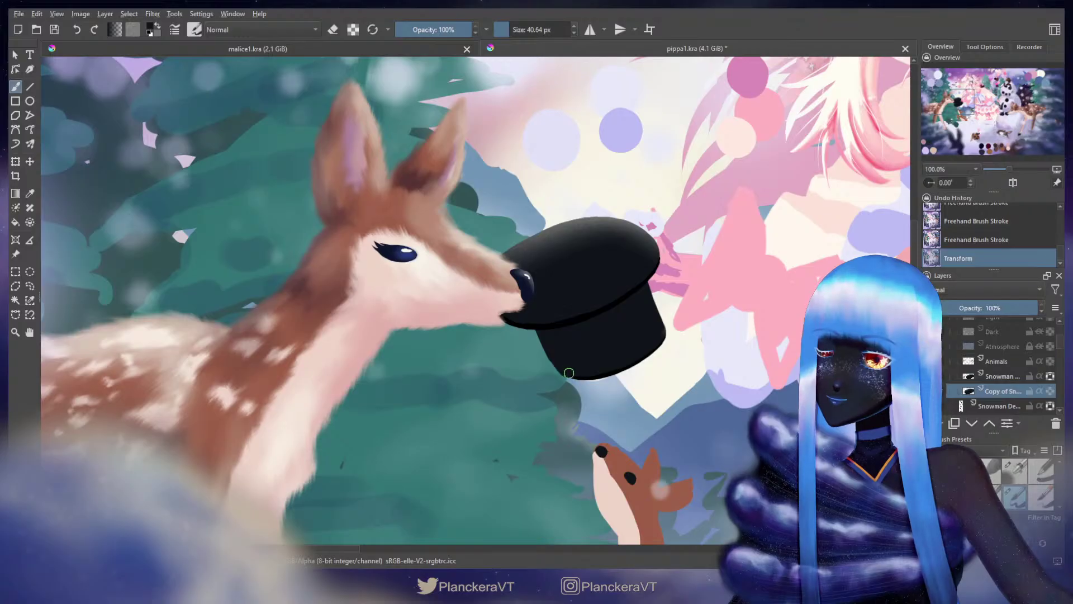
mouse_move(569, 373)
mouse_down()
mouse_move(565, 350)
mouse_move(537, 330)
mouse_up()
key(ctrl+z)
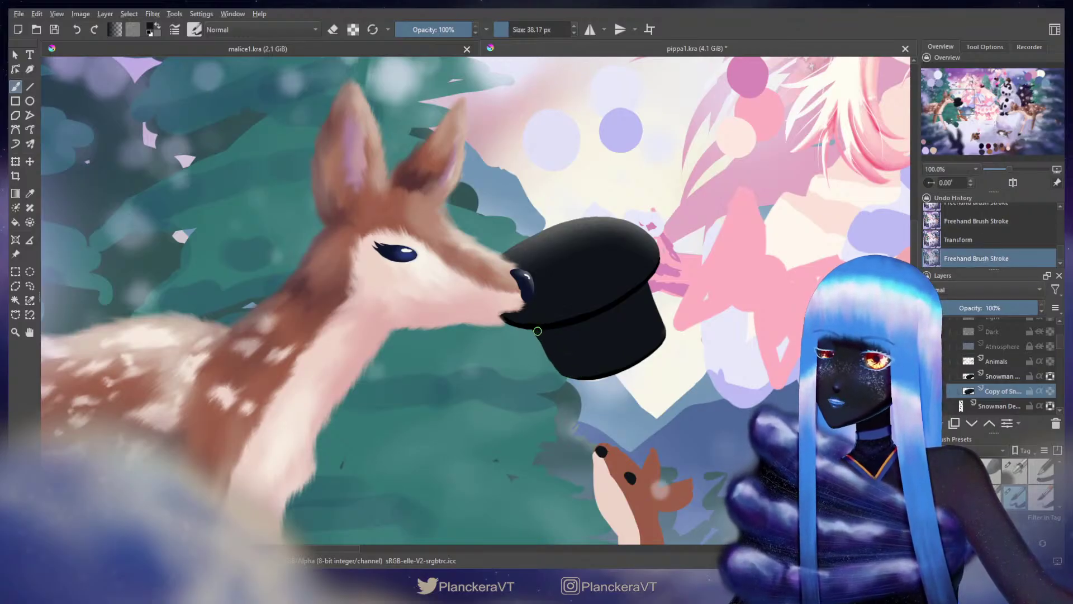
Step: Touch up the crown's edges at 38 px, and on the brim's layer paint a black oval opening with a brush of about 38 to 47 px
drag(564, 371, 587, 367)
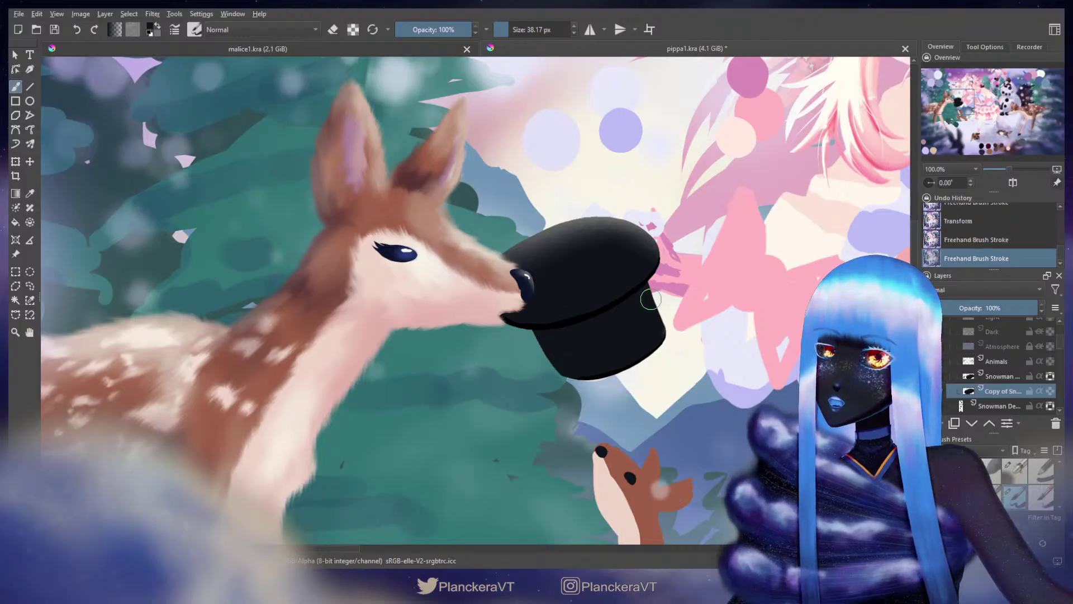
drag(658, 322, 665, 335)
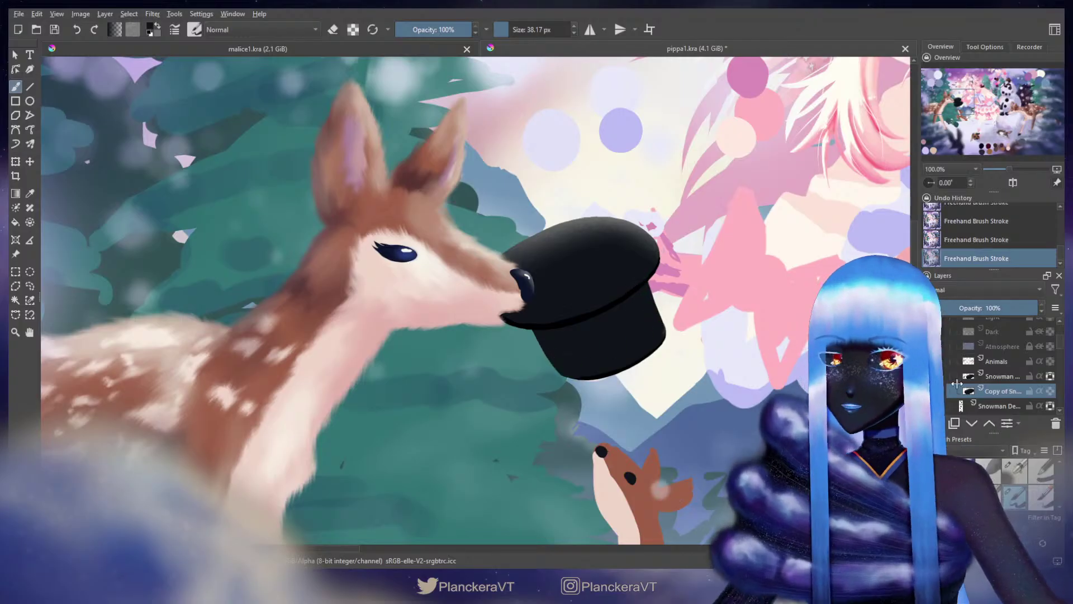
click(1014, 377)
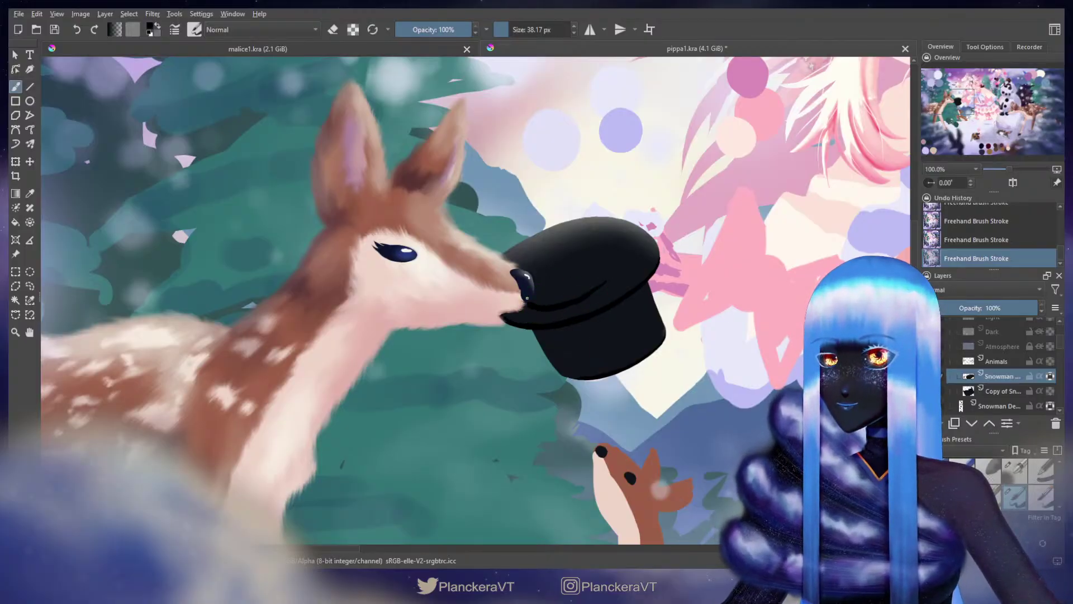
mouse_move(528, 272)
mouse_down()
mouse_move(619, 254)
mouse_move(576, 261)
mouse_move(582, 250)
mouse_move(614, 251)
mouse_move(589, 248)
mouse_move(624, 266)
mouse_move(566, 282)
mouse_move(554, 289)
mouse_move(563, 302)
mouse_move(581, 284)
mouse_move(554, 268)
mouse_move(575, 256)
mouse_move(560, 257)
mouse_move(605, 249)
mouse_move(620, 266)
mouse_move(608, 286)
mouse_move(600, 273)
mouse_move(596, 282)
mouse_move(608, 271)
mouse_move(572, 294)
mouse_move(602, 287)
mouse_move(570, 299)
mouse_move(613, 281)
mouse_move(588, 257)
mouse_up()
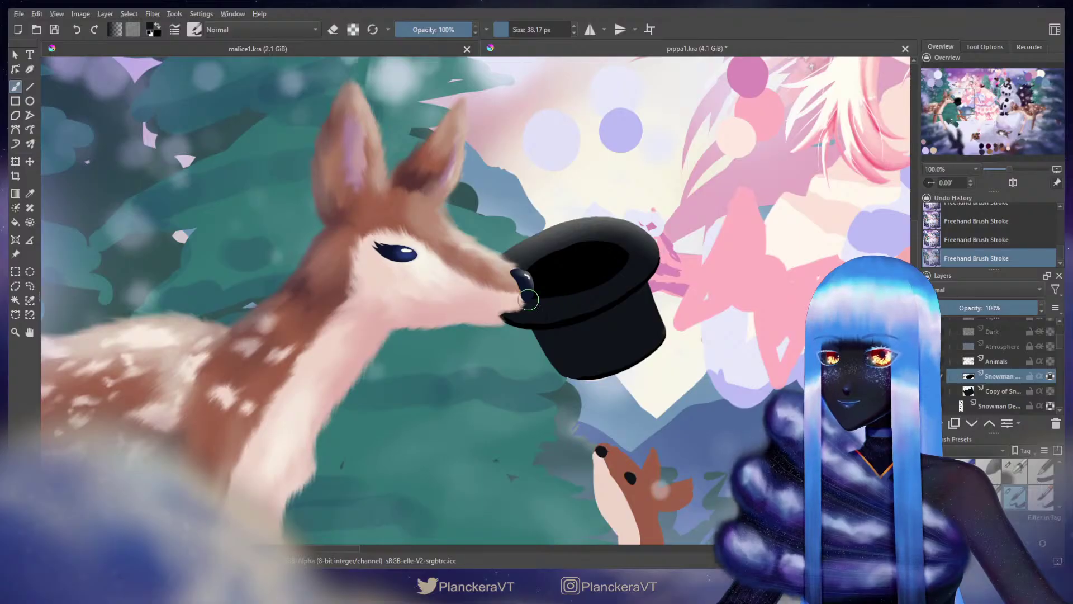
ctrl+click(555, 284)
mouse_move(542, 290)
shift+mouse_down()
mouse_move(527, 297)
mouse_move(583, 288)
shift+mouse_up()
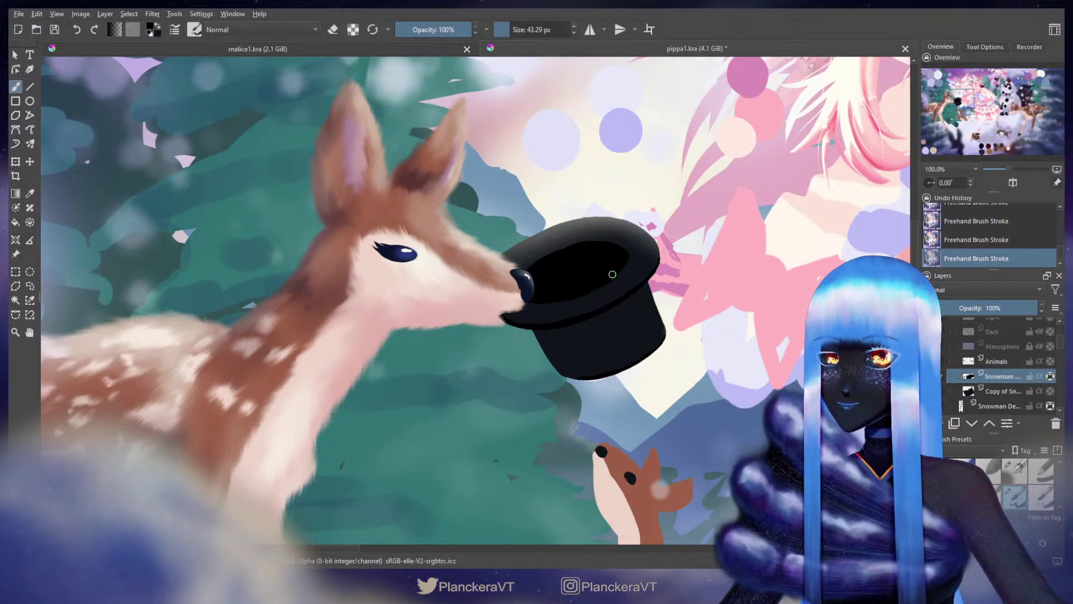
shift+drag(623, 277, 591, 299)
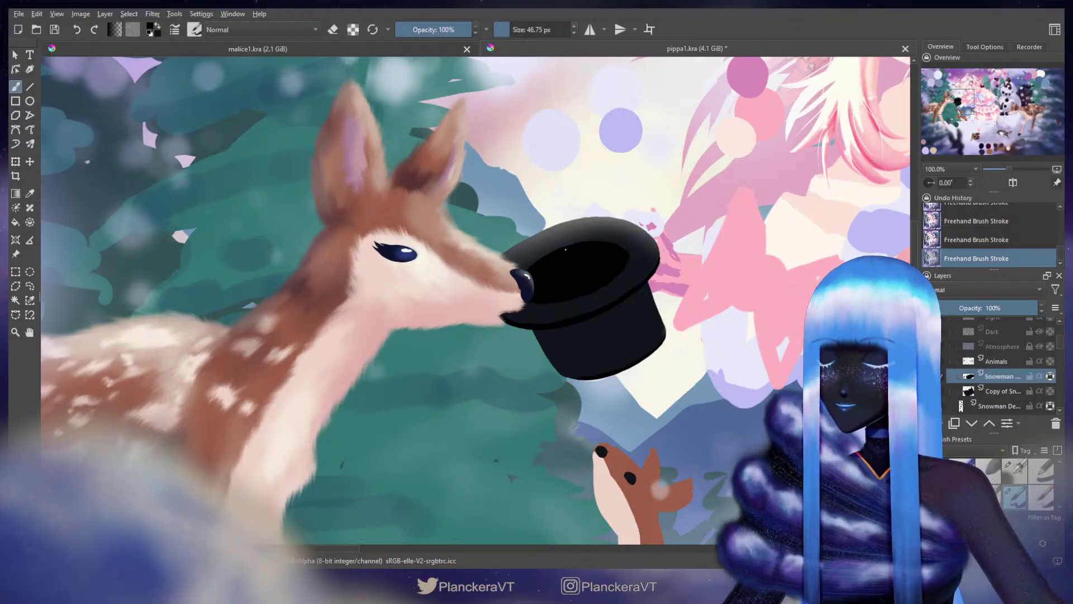
Step: Turn on alpha lock for the crown's layer and lighten its side away from the deer with sampled cream and a soft brush of about 162 px
click(1001, 391)
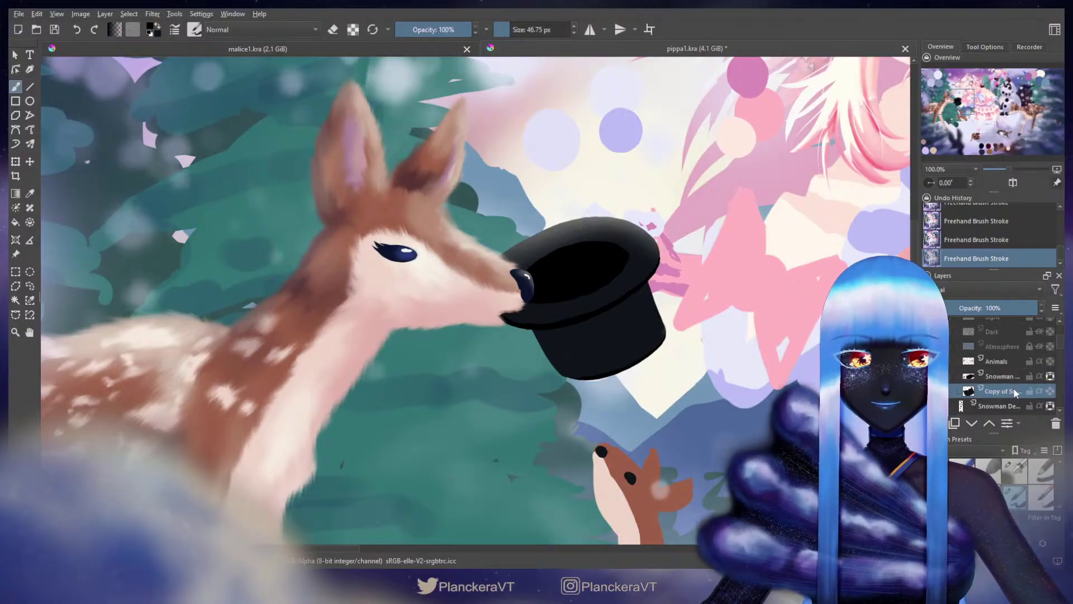
click(1050, 391)
click(1024, 471)
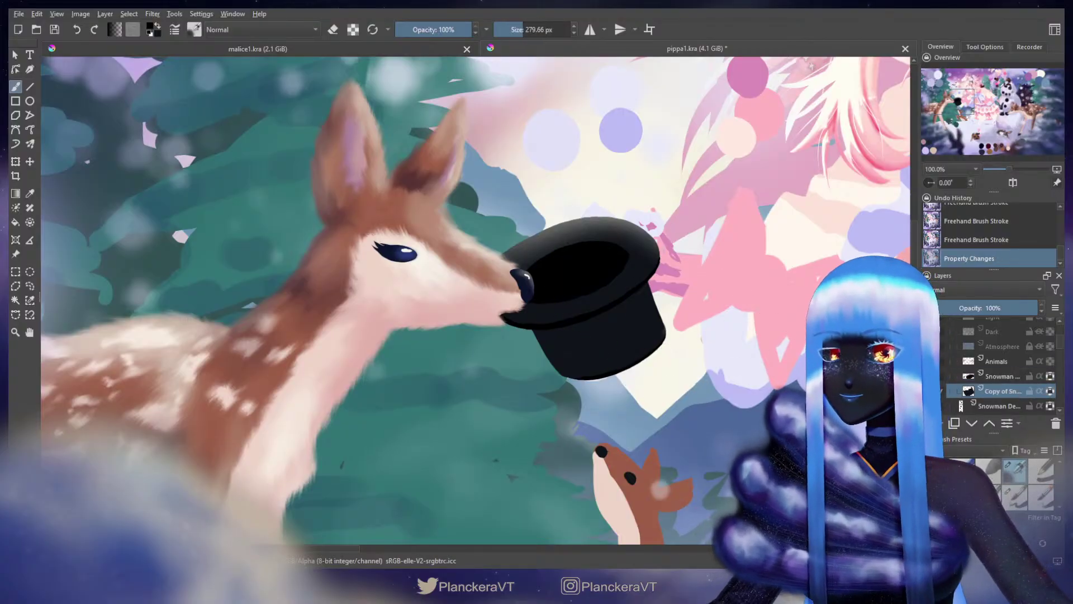
ctrl+click(679, 384)
mouse_move(648, 311)
shift+mouse_down()
mouse_move(696, 350)
mouse_move(673, 304)
mouse_move(698, 345)
shift+mouse_up()
drag(672, 286, 698, 337)
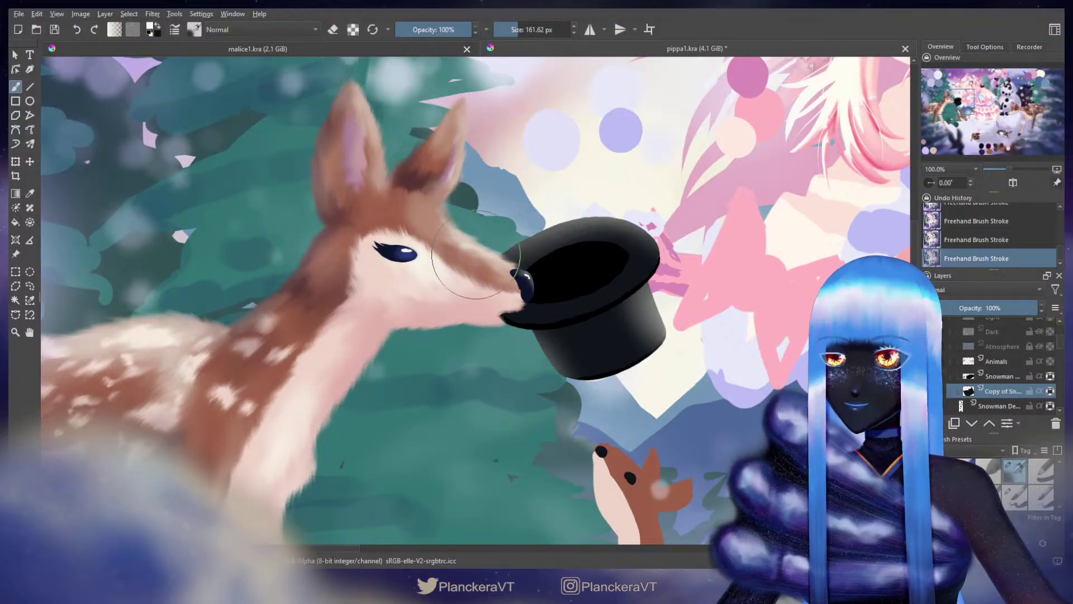
Step: Paint soft cream highlights along the hat brim on its own layer with a brush of about 129 down to 74 px
click(1000, 376)
key(bracketleft)
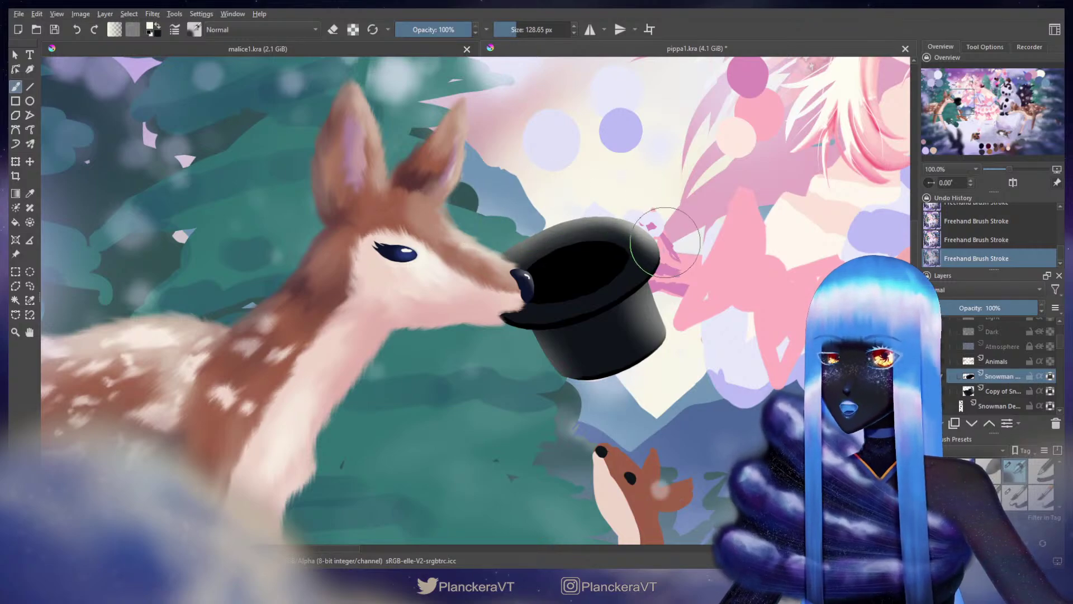
key(bracketleft)
key(bracketleft)
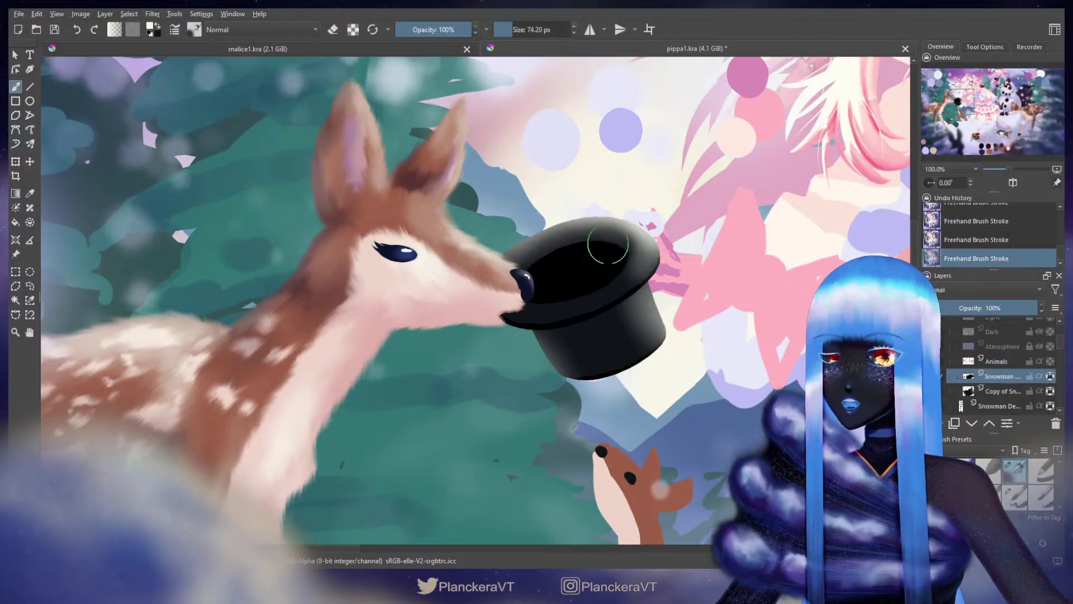
Step: Switch brush presets and strengthen the highlights on the brim's far end with a brush of about 44 to 60 px
scroll(665, 370, down, 4)
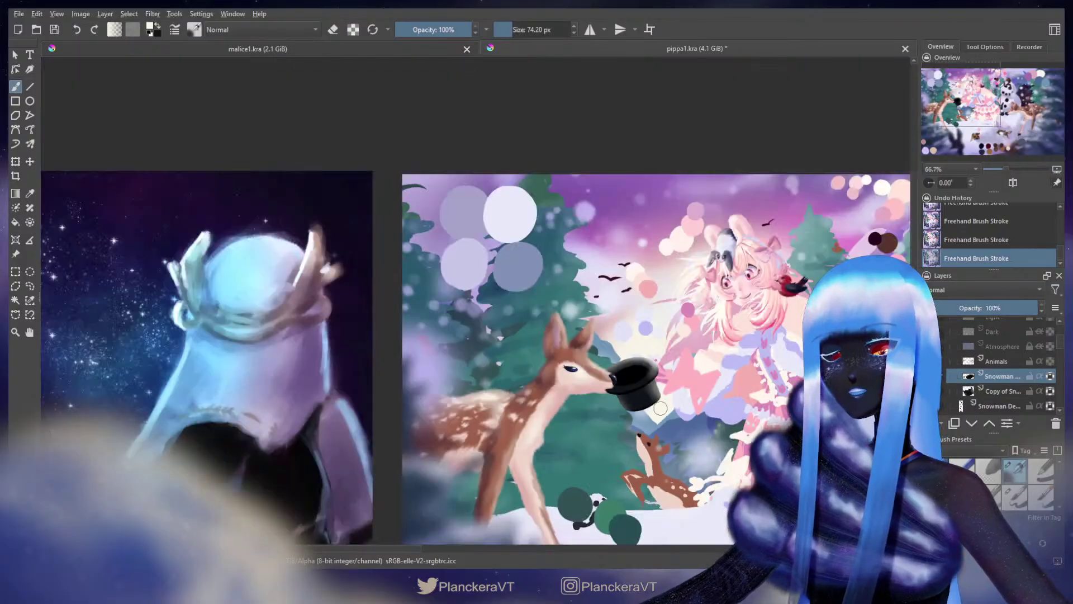
drag(648, 418, 551, 289)
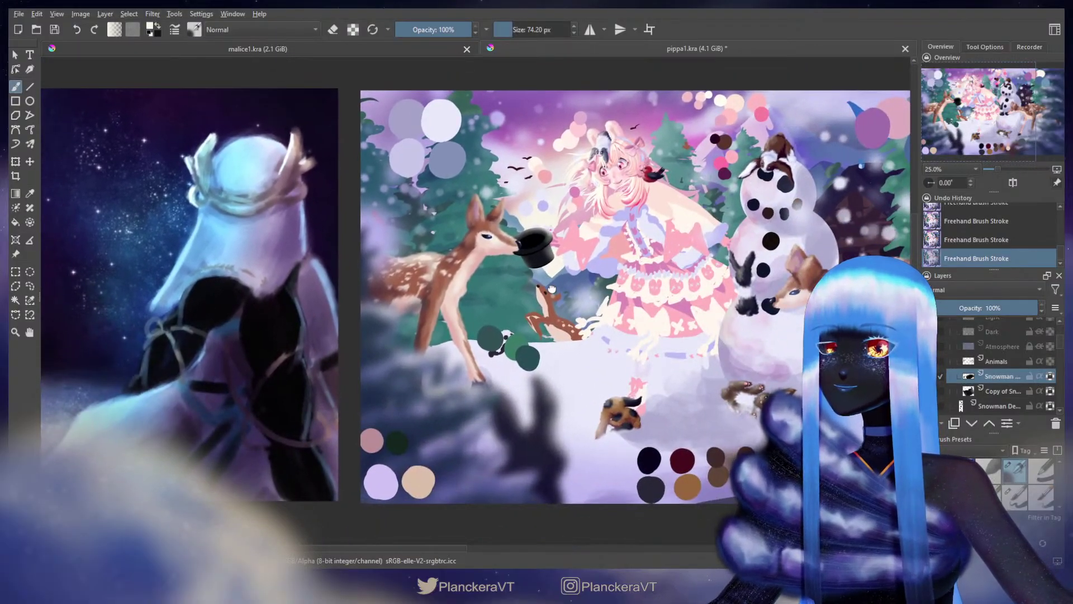
drag(551, 289, 552, 288)
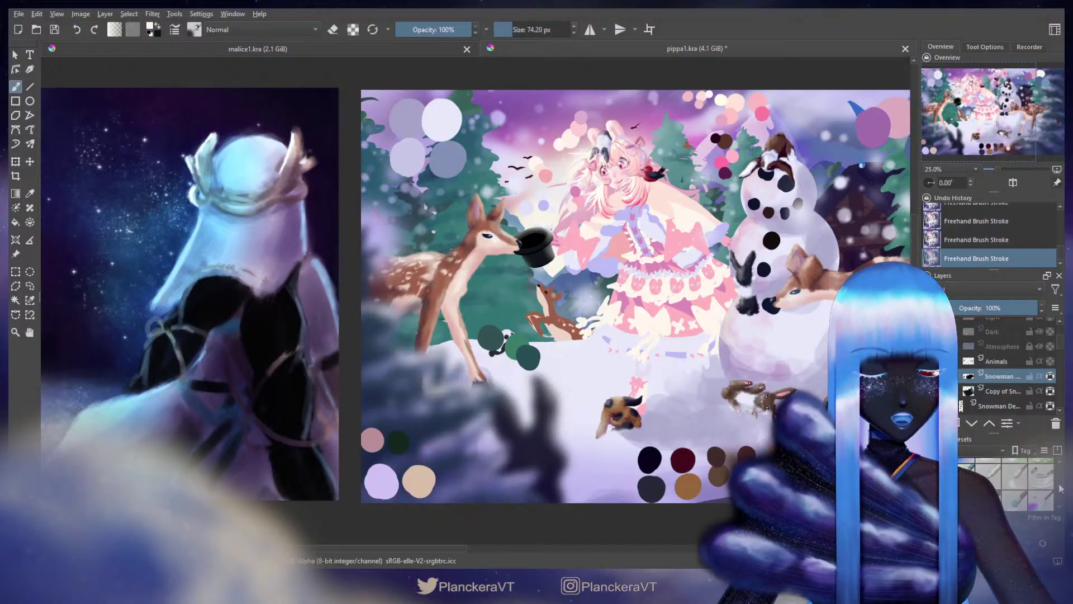
key(/)
scroll(737, 414, up, 3)
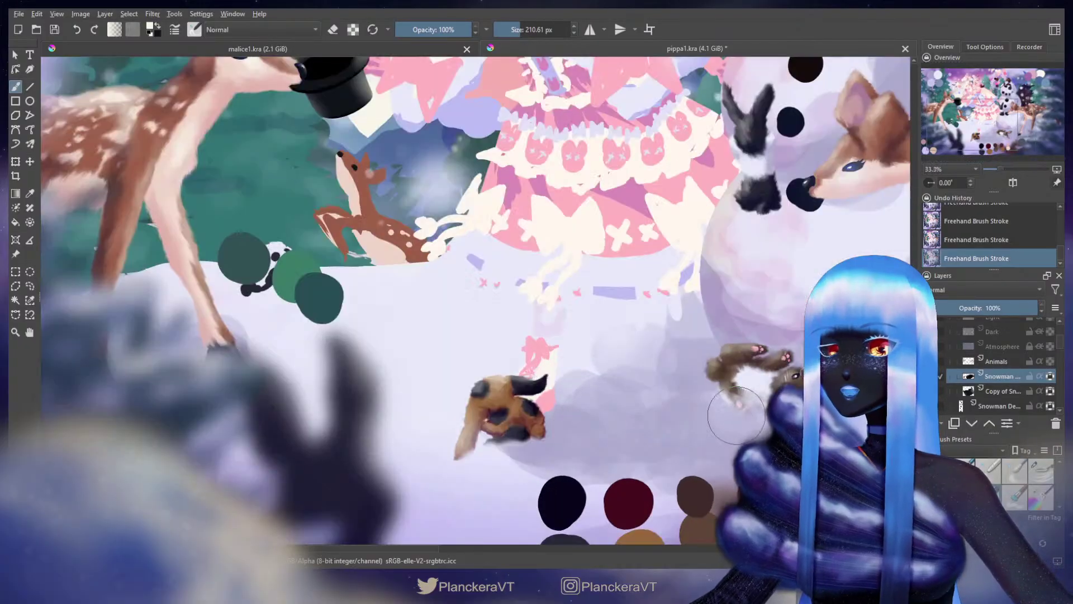
drag(578, 240, 782, 435)
drag(632, 247, 698, 338)
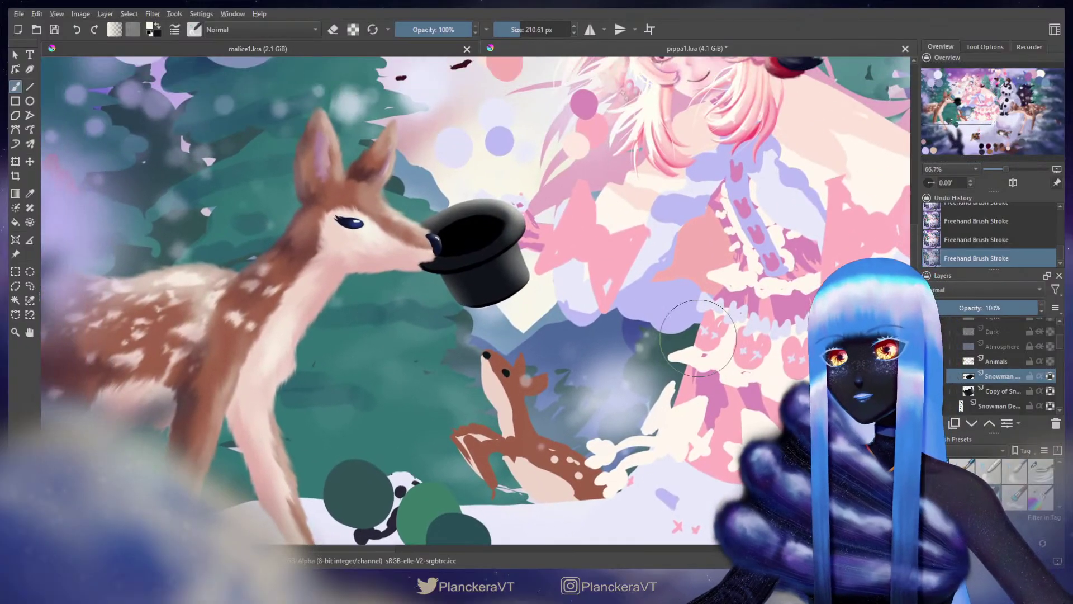
scroll(698, 338, up, 1)
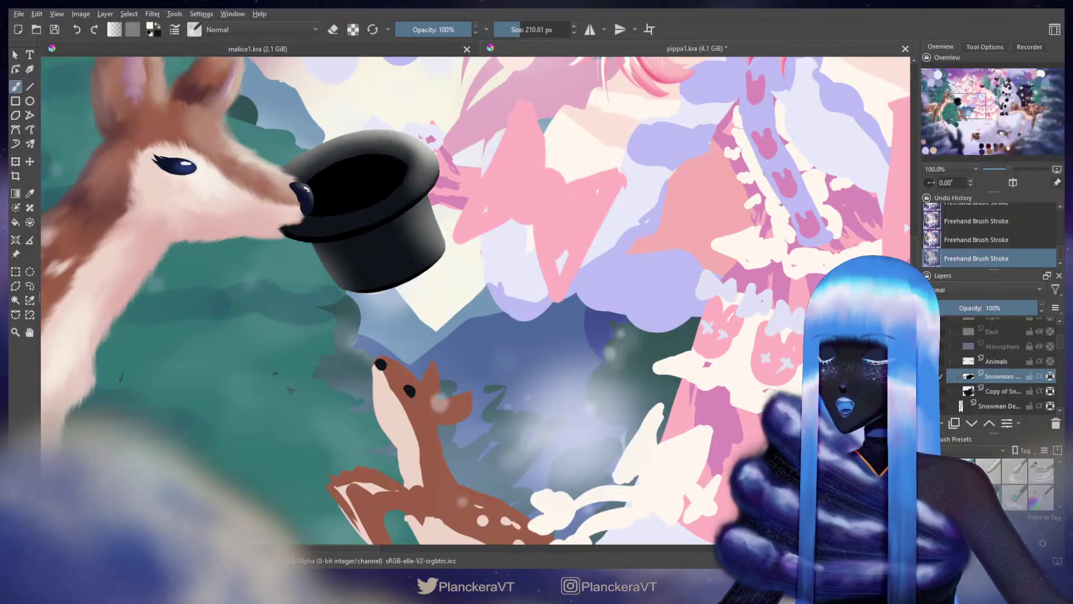
mouse_move(365, 230)
mouse_down()
mouse_move(567, 315)
mouse_move(599, 294)
mouse_up()
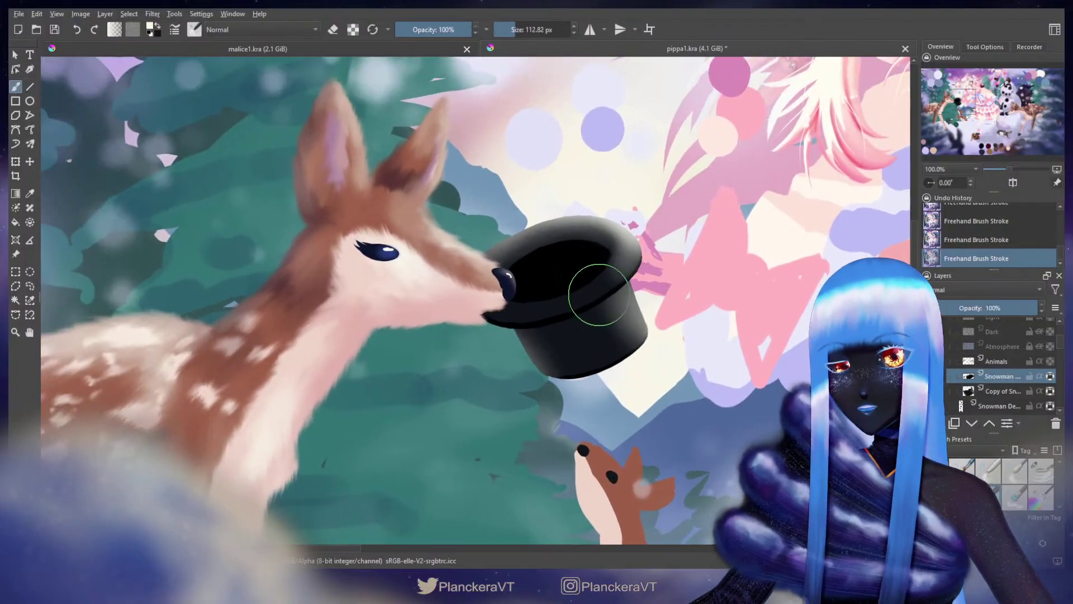
drag(570, 257, 581, 256)
drag(522, 265, 490, 265)
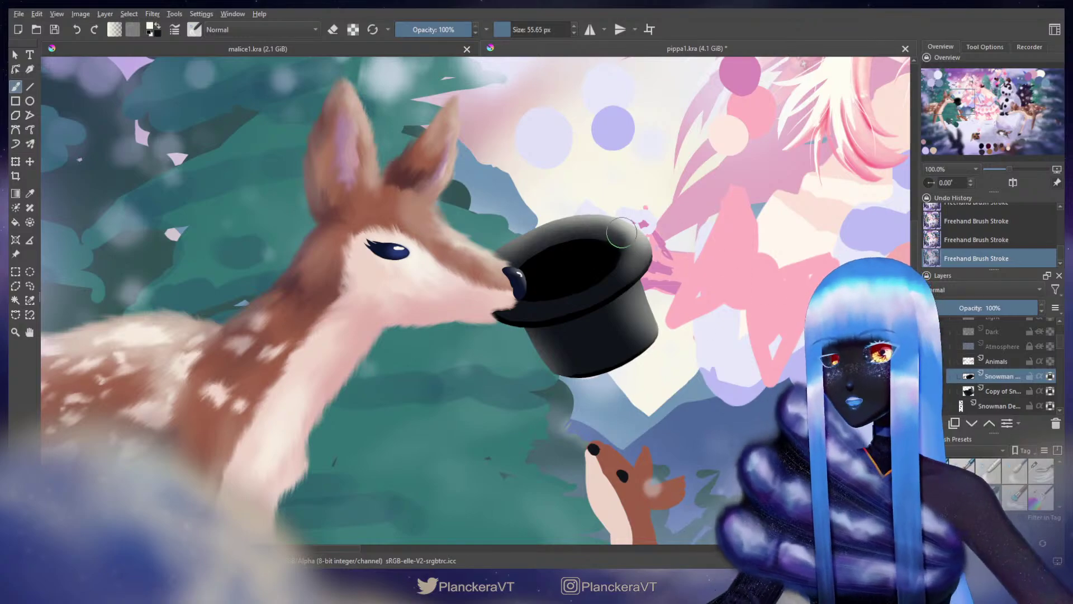
drag(657, 254, 665, 258)
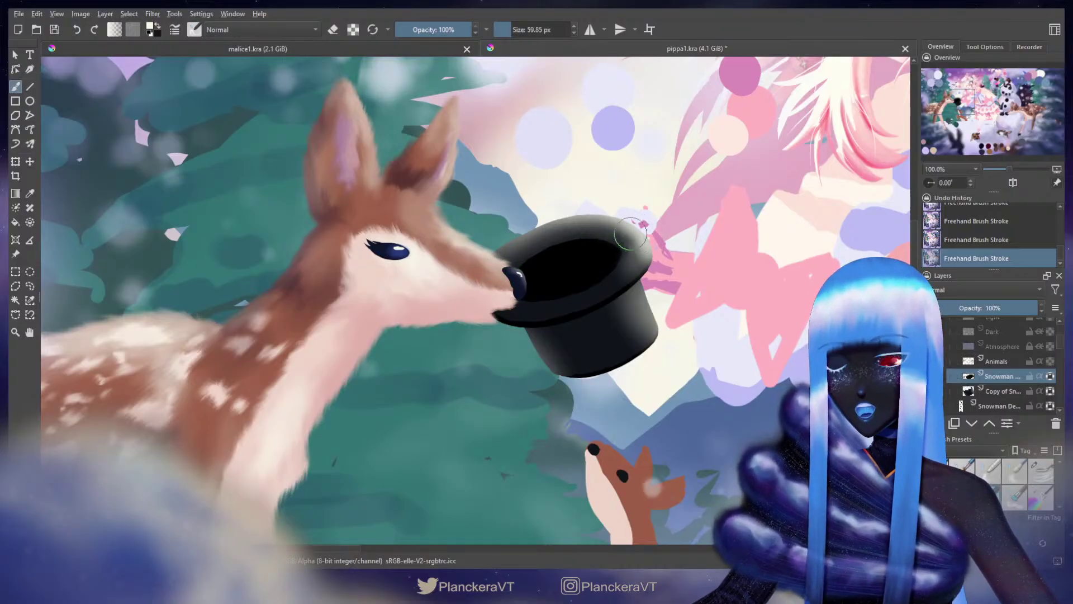
drag(630, 234, 622, 239)
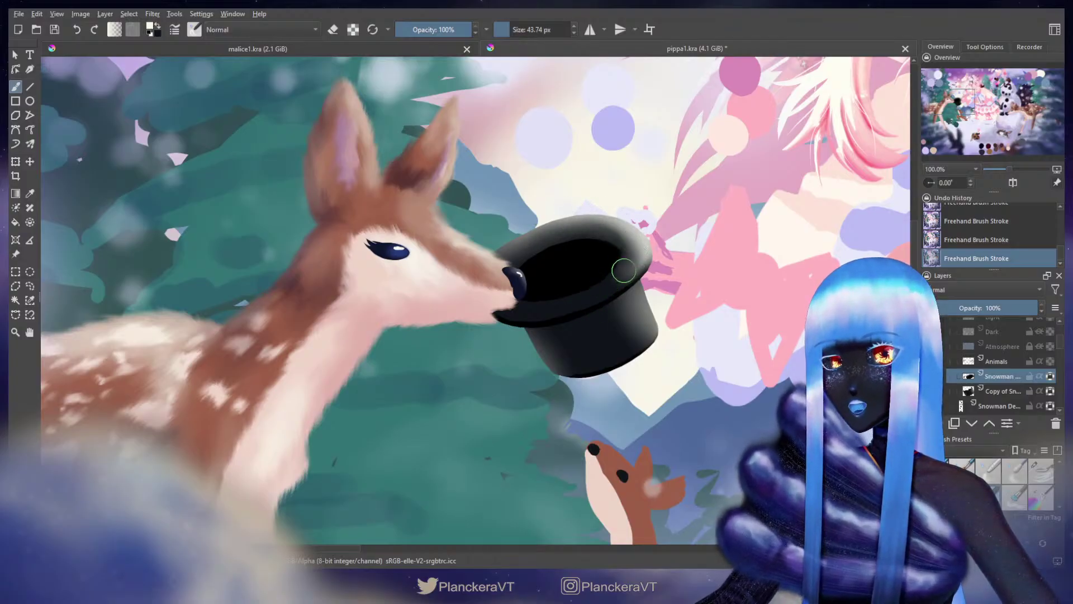
Step: Undo the latest brim highlight strokes and repaint the highlight on the brim's far curve at 43.74 px
key(ctrl+z)
key(ctrl+z)
drag(642, 238, 641, 260)
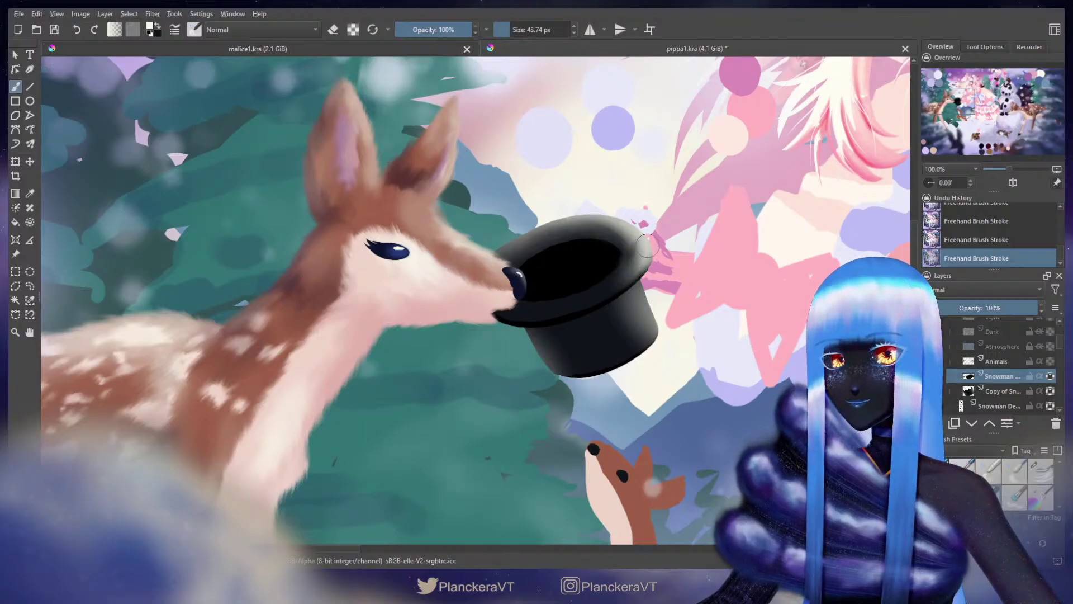
key(ctrl+z)
key(ctrl+z)
drag(644, 241, 633, 265)
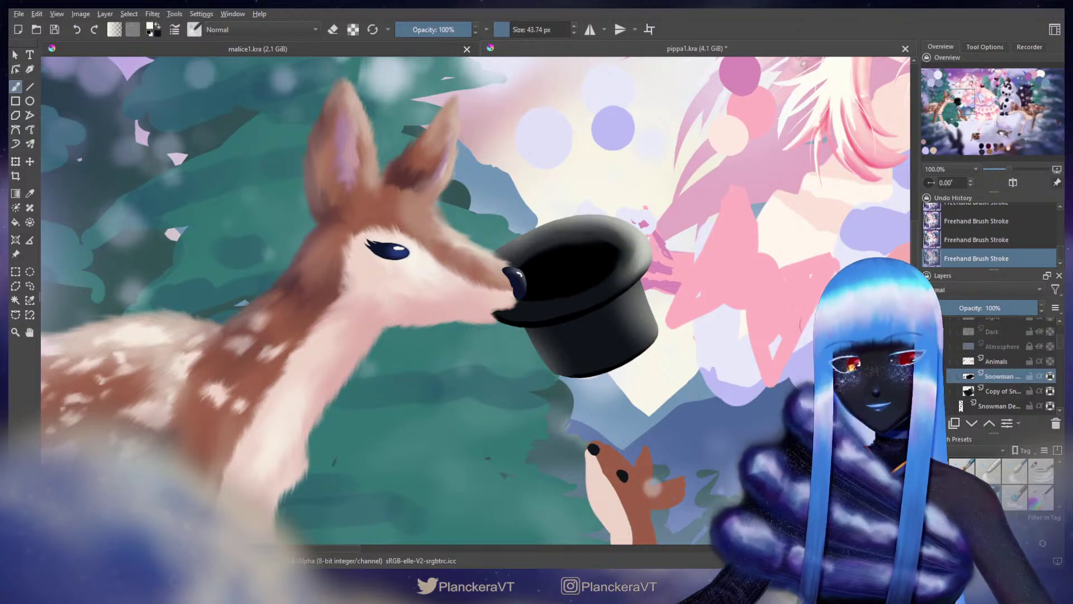
Step: Brush streaky highlights onto the crown's side away from the deer on the copied layer, redoing strokes at about 59 down to 44 px
click(995, 391)
key(bracketright)
key(bracketright)
key(bracketright)
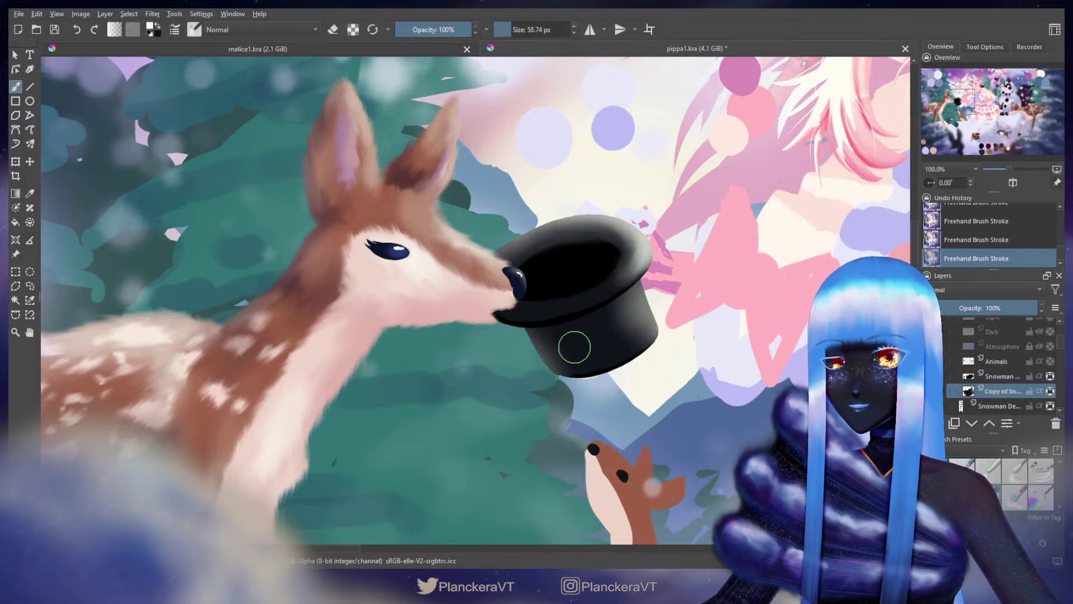
key(ctrl+z)
key(bracketleft)
drag(651, 302, 611, 331)
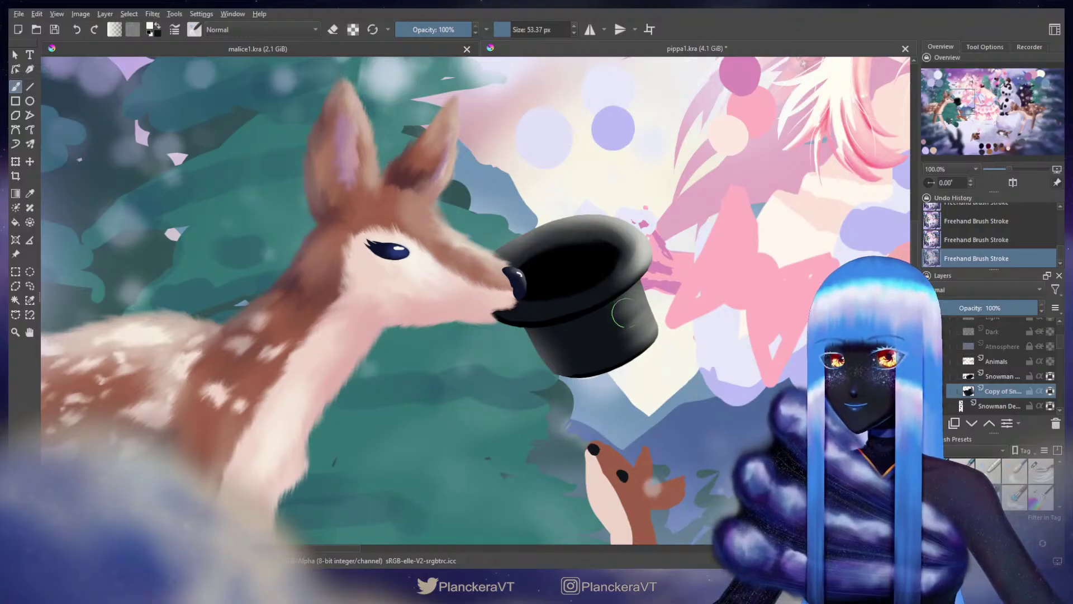
key(ctrl+z)
key(ctrl+z)
mouse_move(649, 296)
mouse_down()
mouse_move(659, 321)
mouse_move(647, 324)
mouse_up()
key(ctrl+z)
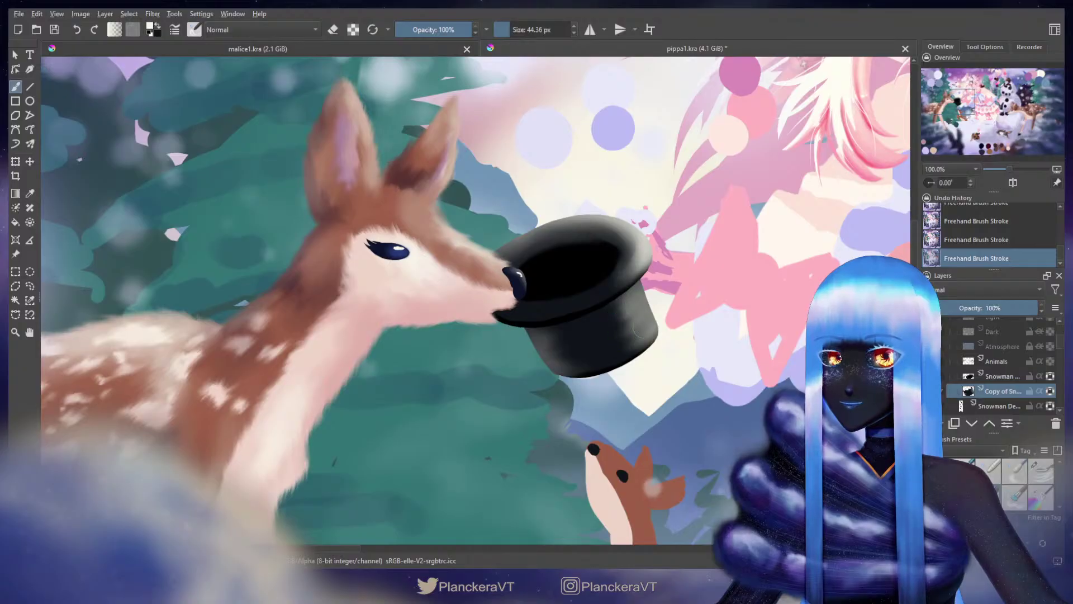
Step: Try to erase along the crown's outer edge just below the brim with an eraser brush of about 22 px
key(e)
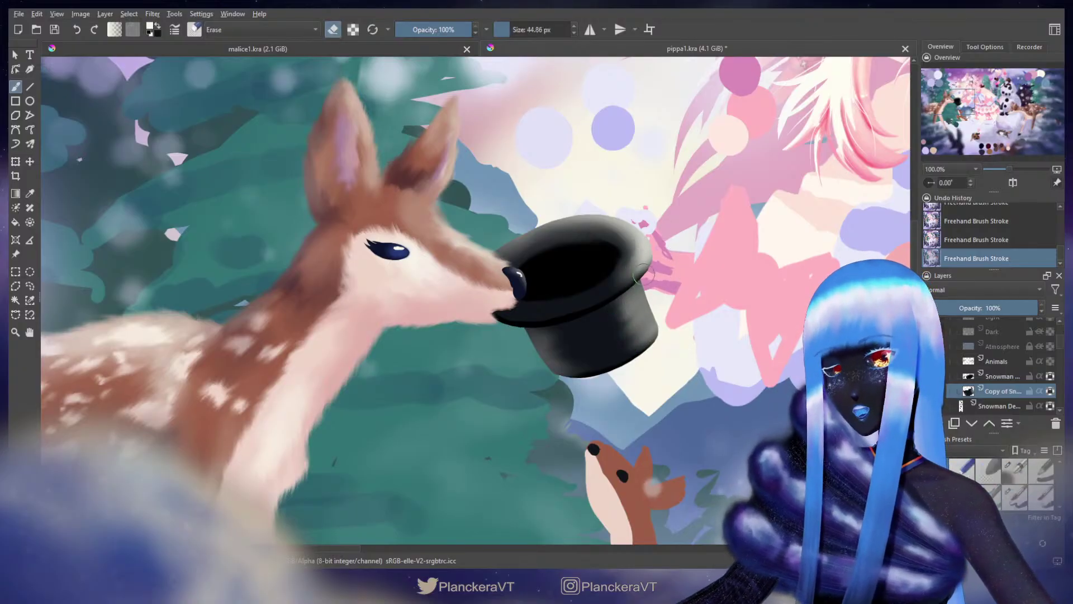
key(bracketleft)
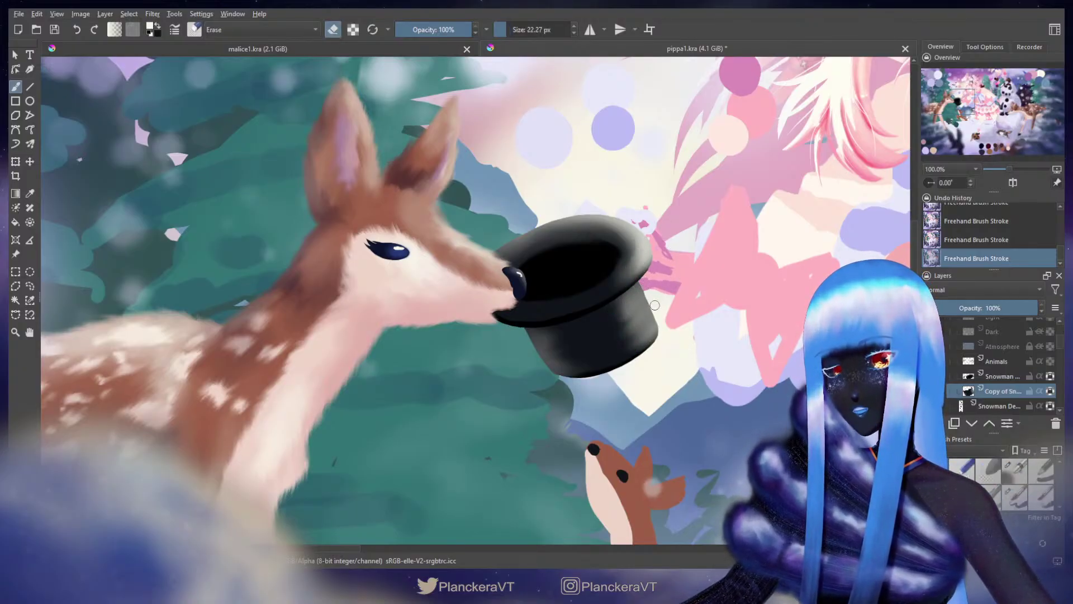
key(ctrl+z)
drag(648, 286, 645, 283)
key(ctrl+z)
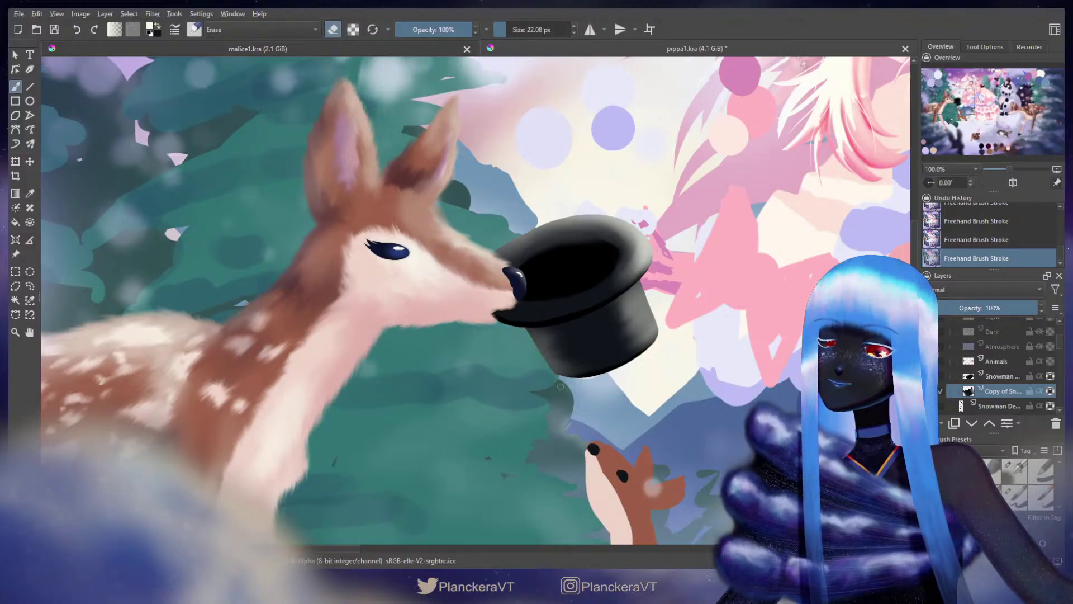
key(e)
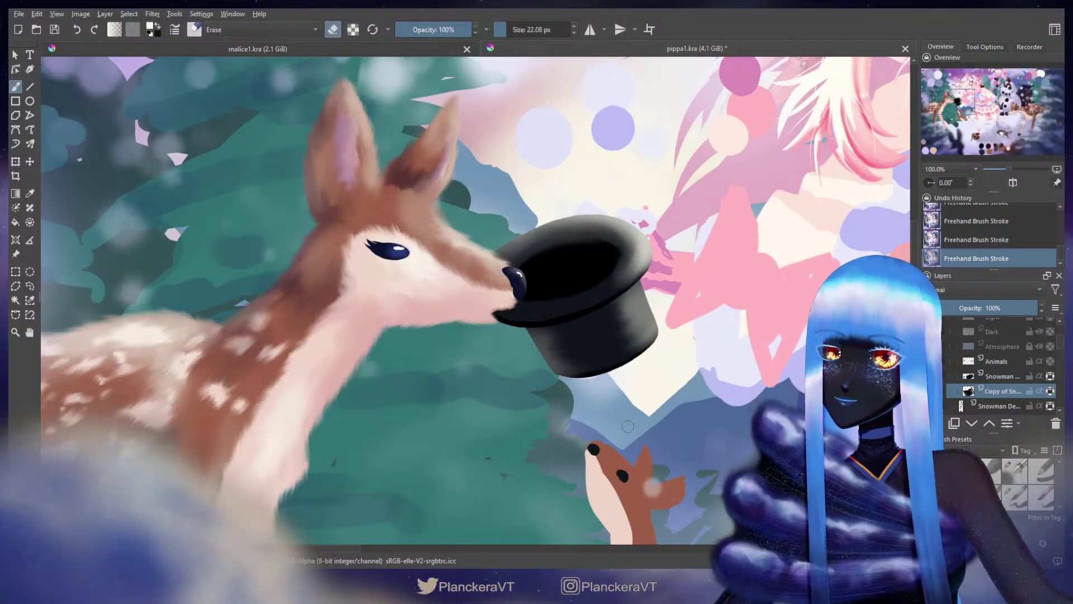
Step: Soften the crown's streaky highlights into smooth dark shading with the soft brush preset at 74.20 px
drag(1060, 489, 1060, 472)
click(1014, 471)
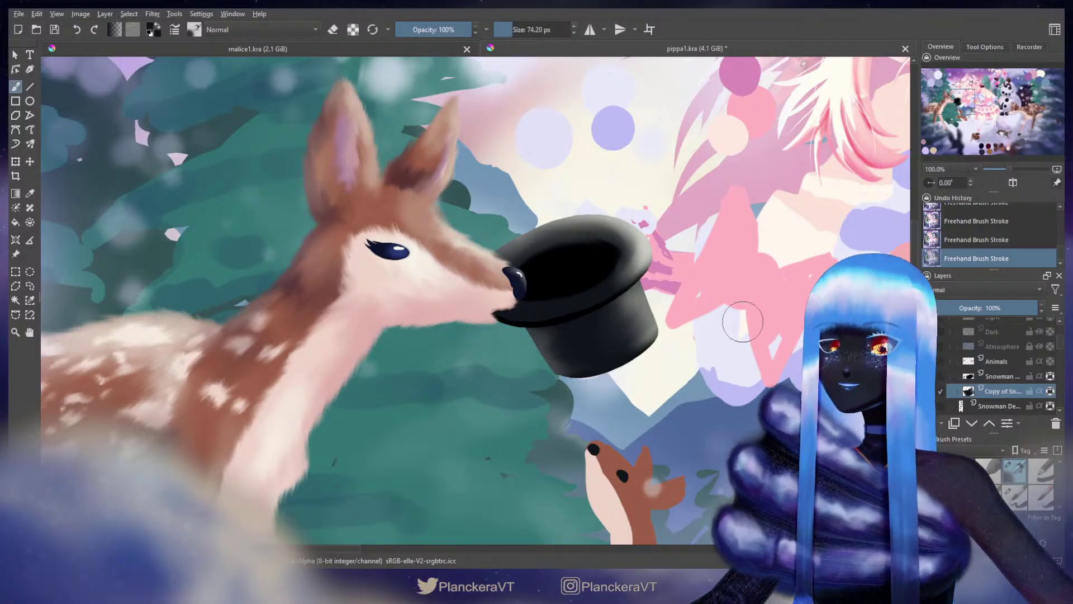
scroll(741, 326, down, 3)
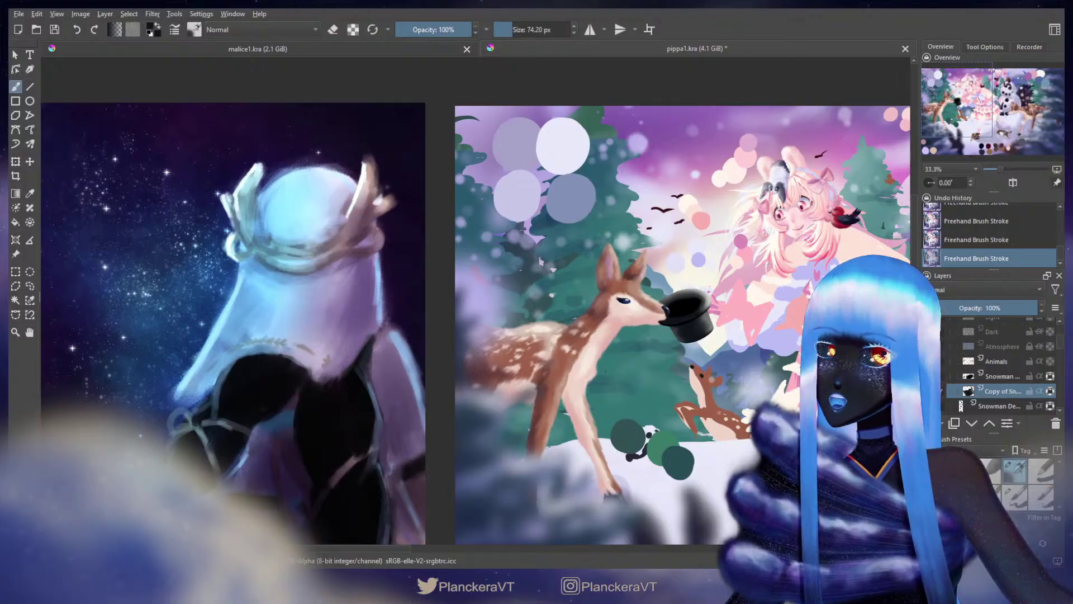
Step: Sample the black inside the hat's opening and deepen the shading across the crown, reducing the brush from 63.34 to 43.02 px
scroll(707, 375, up, 1)
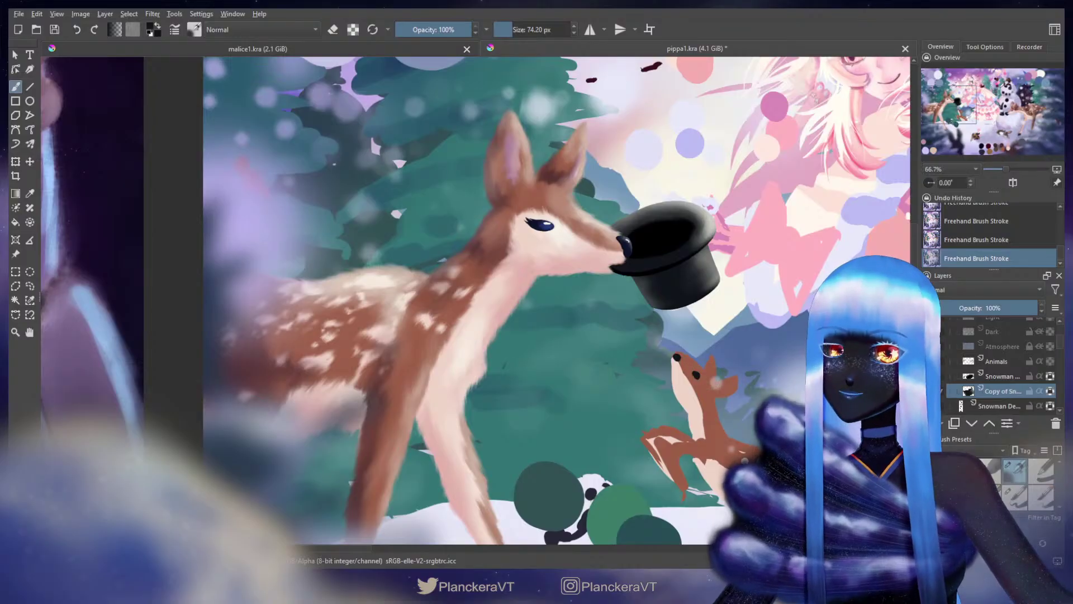
scroll(590, 376, up, 1)
drag(701, 233, 658, 317)
ctrl+click(662, 250)
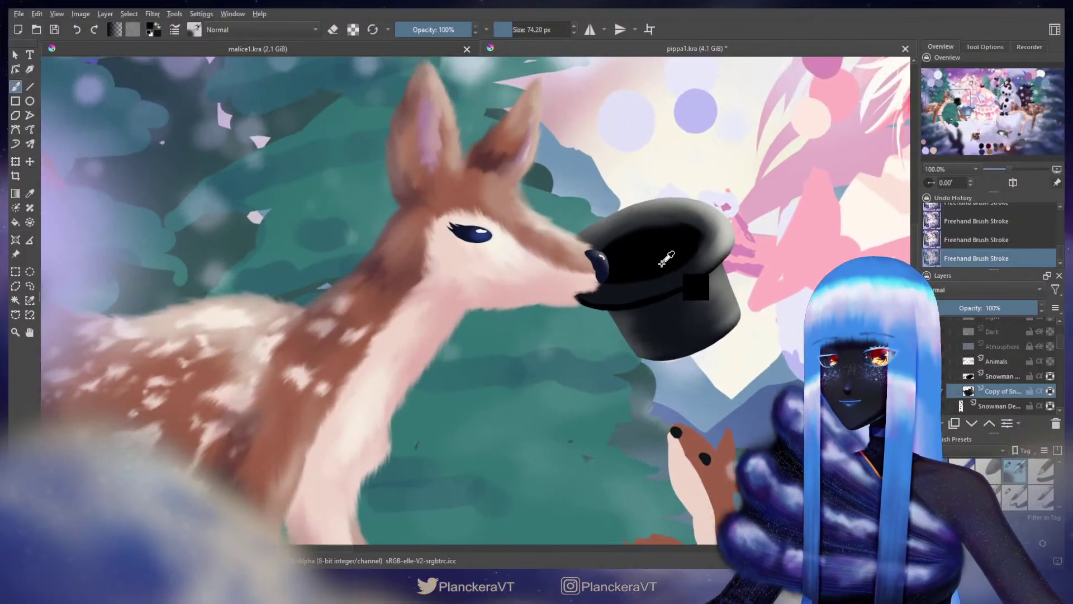
key(bracketleft)
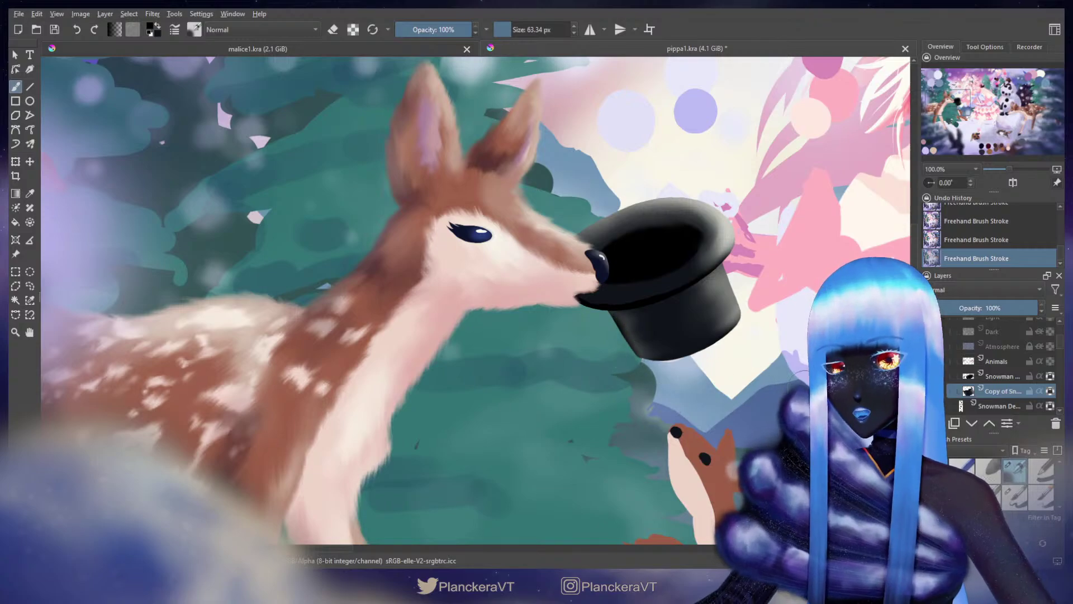
shift+drag(634, 322, 622, 320)
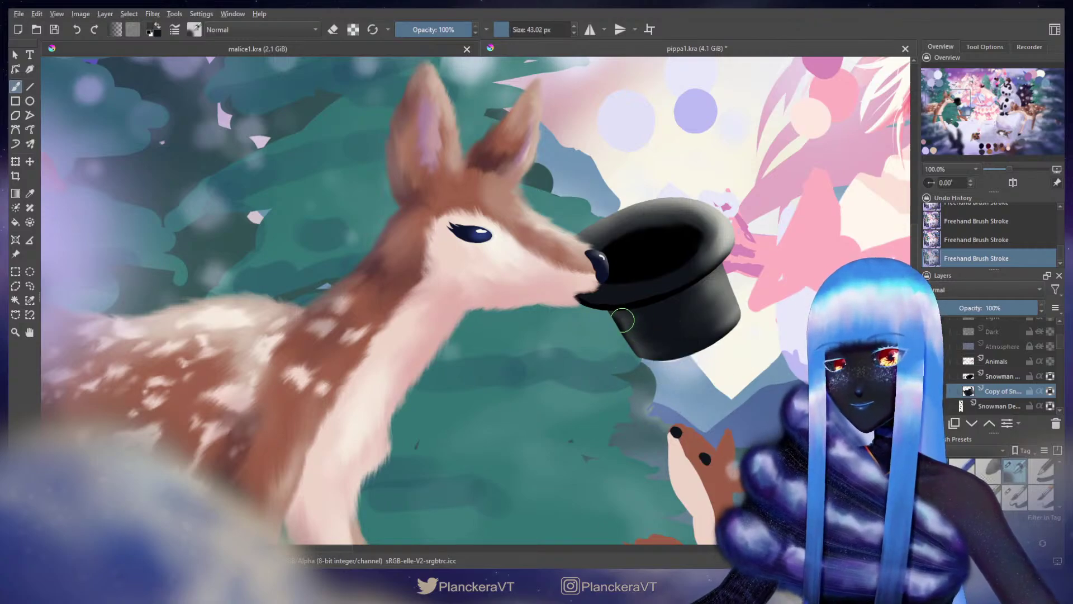
Step: Rework the crown's dark bands and pale highlights, alternating the soft brush with a second brush preset at 44.36 px
drag(1060, 473, 1063, 484)
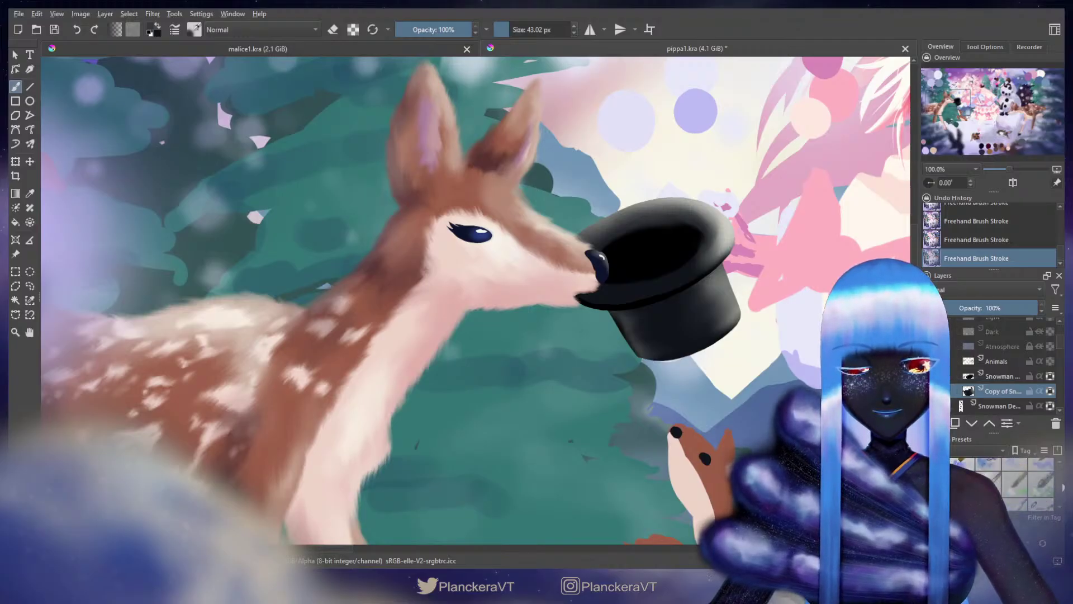
click(989, 500)
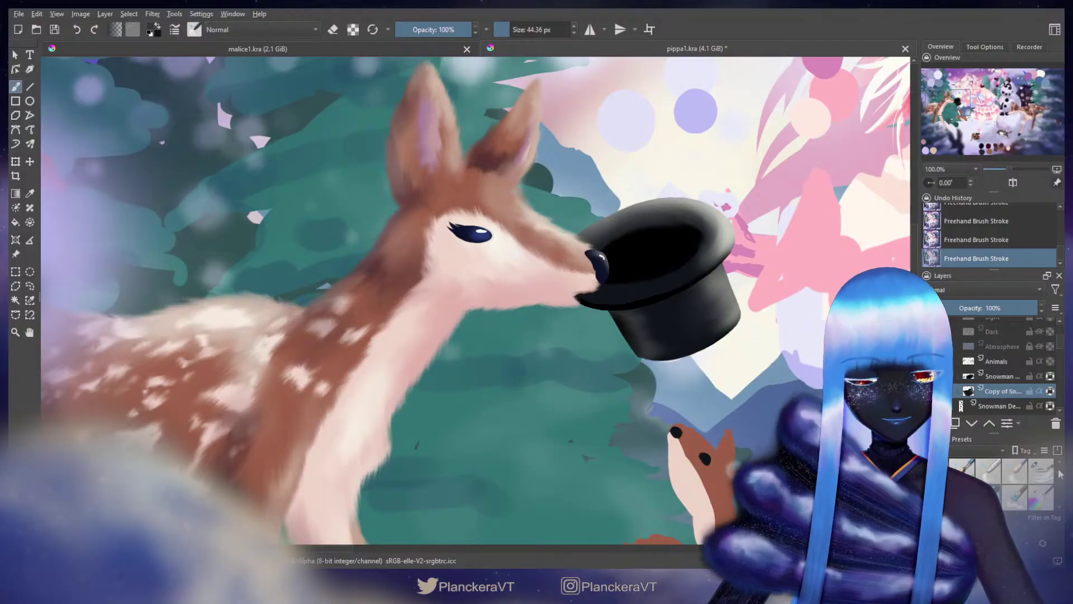
click(1015, 474)
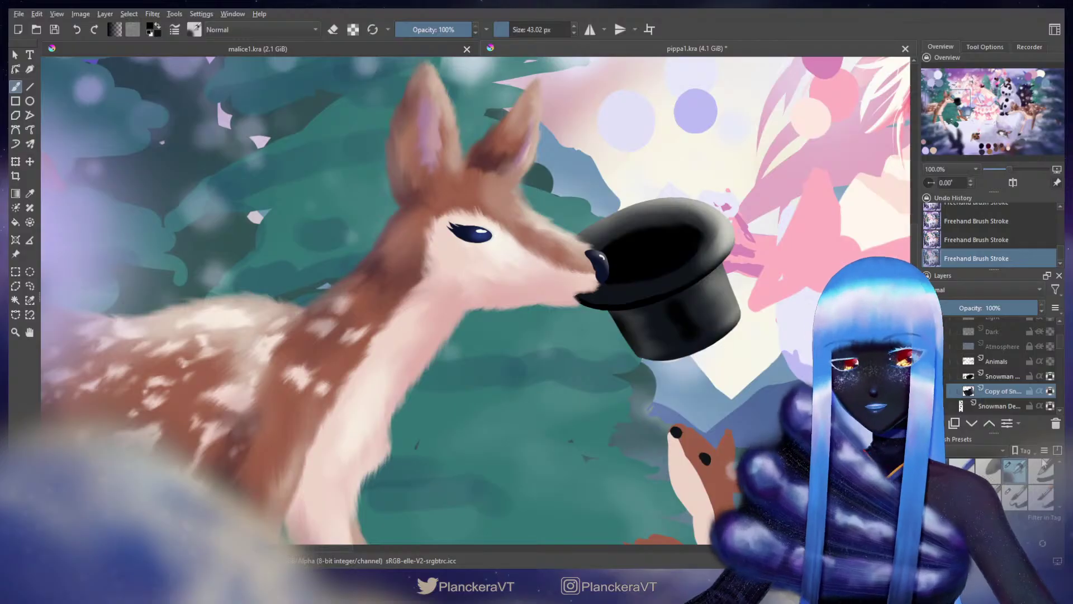
mouse_move(1060, 474)
mouse_down()
mouse_move(1062, 499)
mouse_move(1062, 489)
mouse_up()
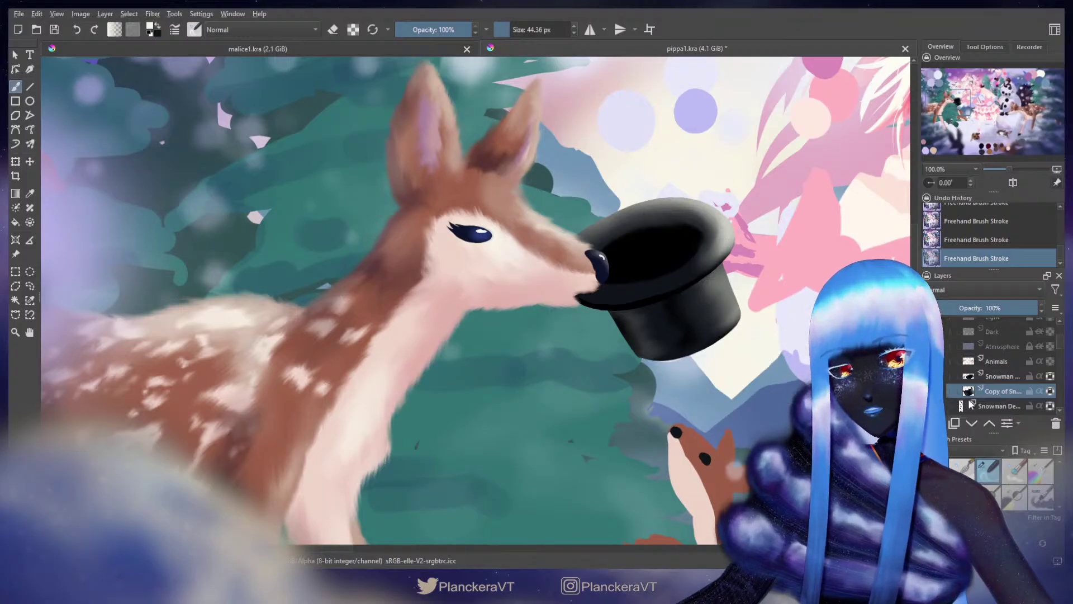
scroll(1038, 463, up, 3)
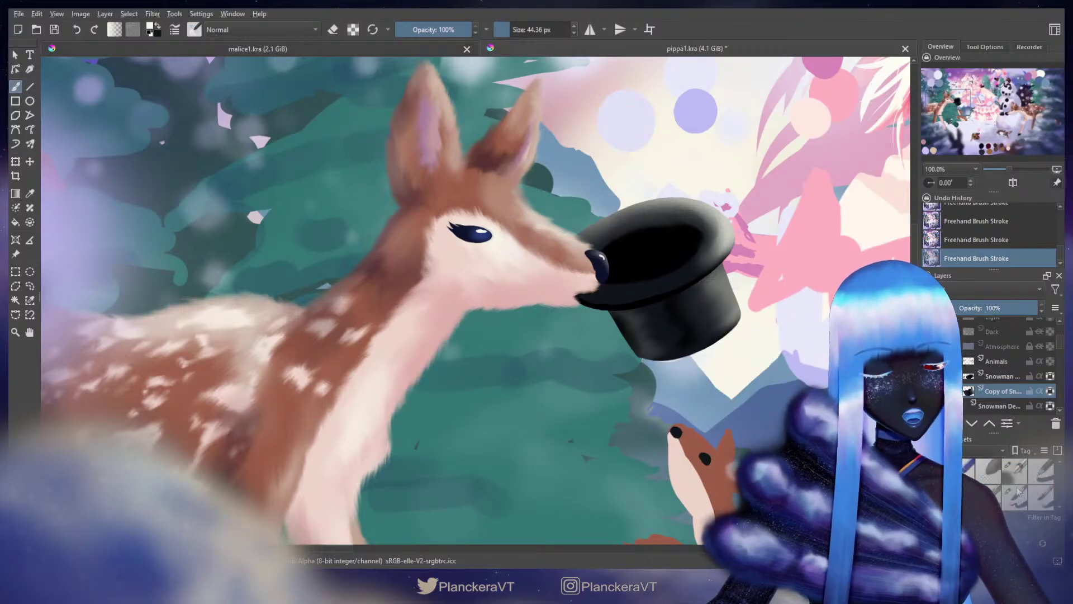
click(1015, 472)
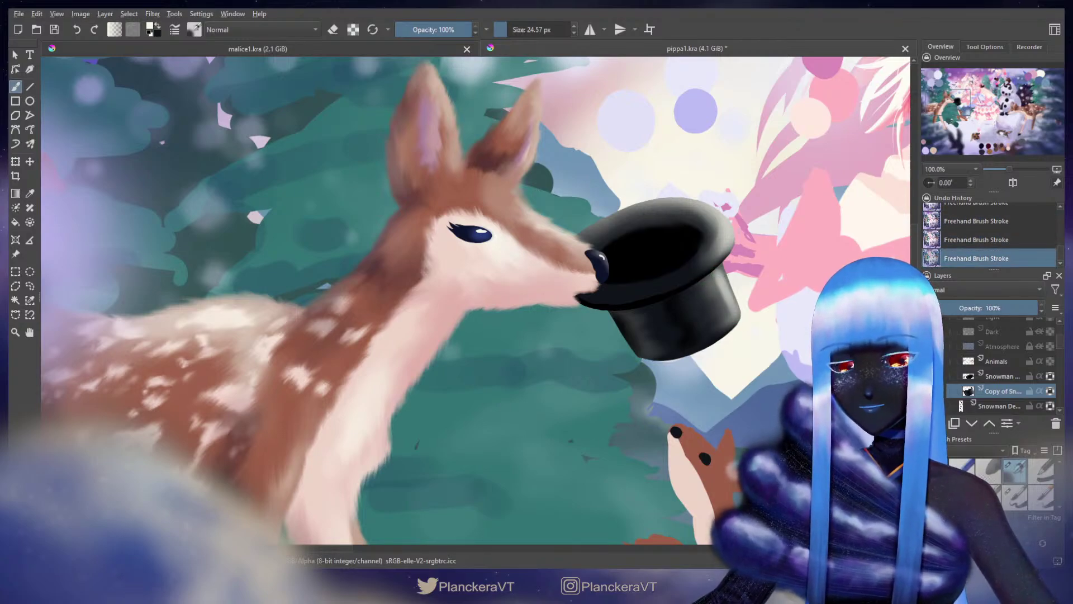
Step: Refine the crown's highlights with the second preset from 36.45 down to 25.53 px and the soft brush at 24.57 px, sampling the crown's tones
scroll(1059, 480, down, 2)
drag(1058, 486, 1059, 490)
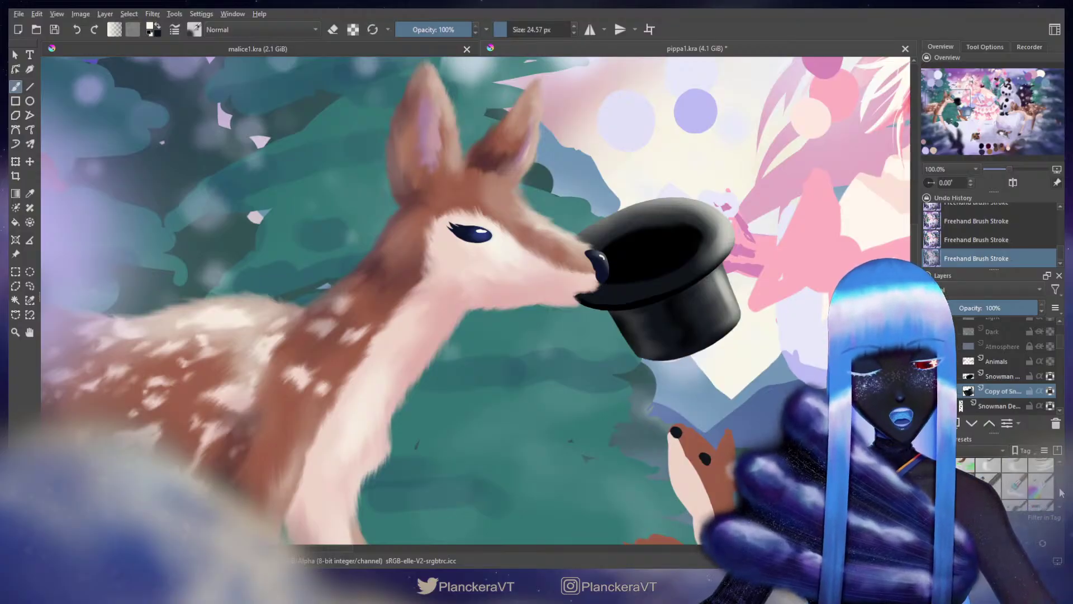
click(988, 486)
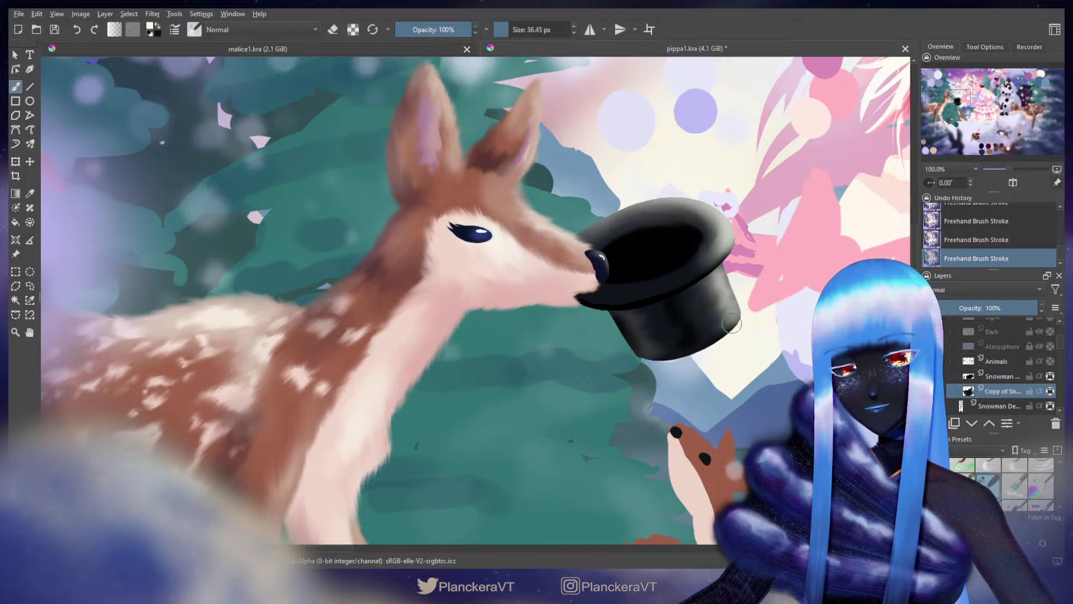
key(bracketleft)
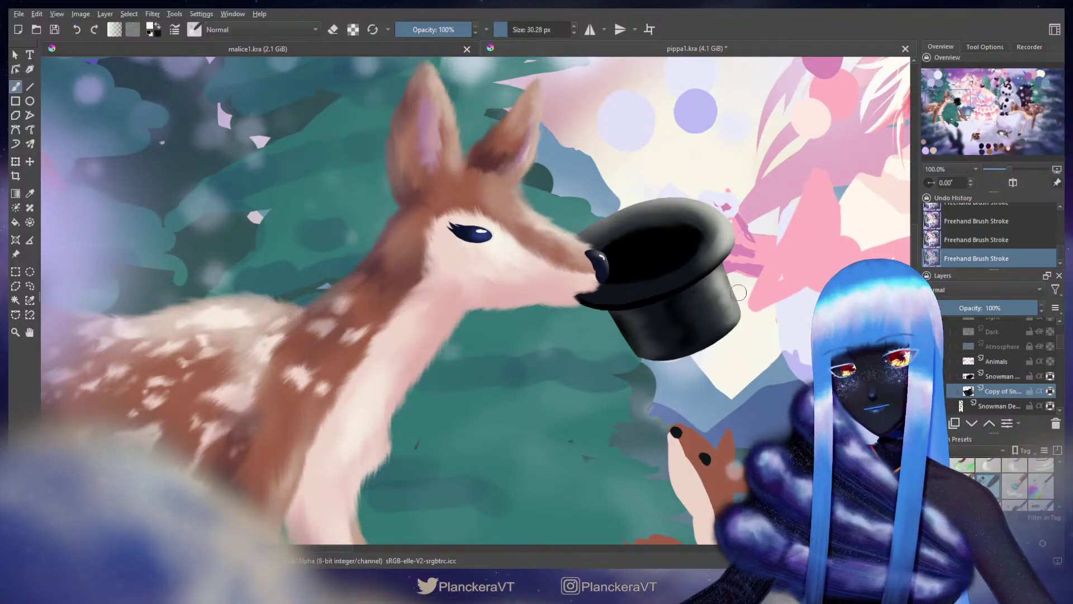
key(bracketleft)
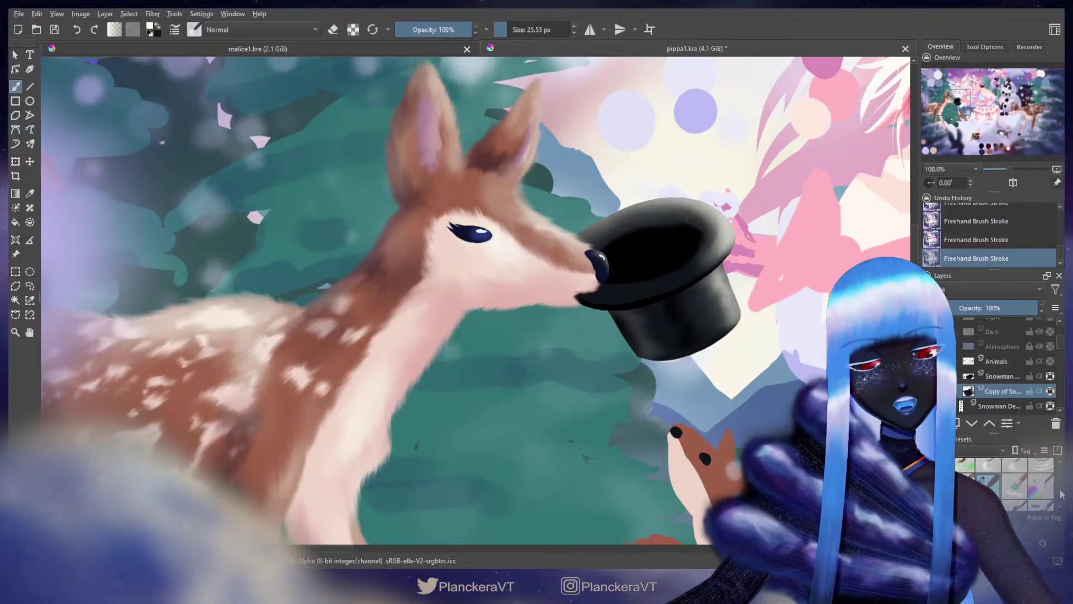
scroll(1037, 476, up, 5)
click(1014, 469)
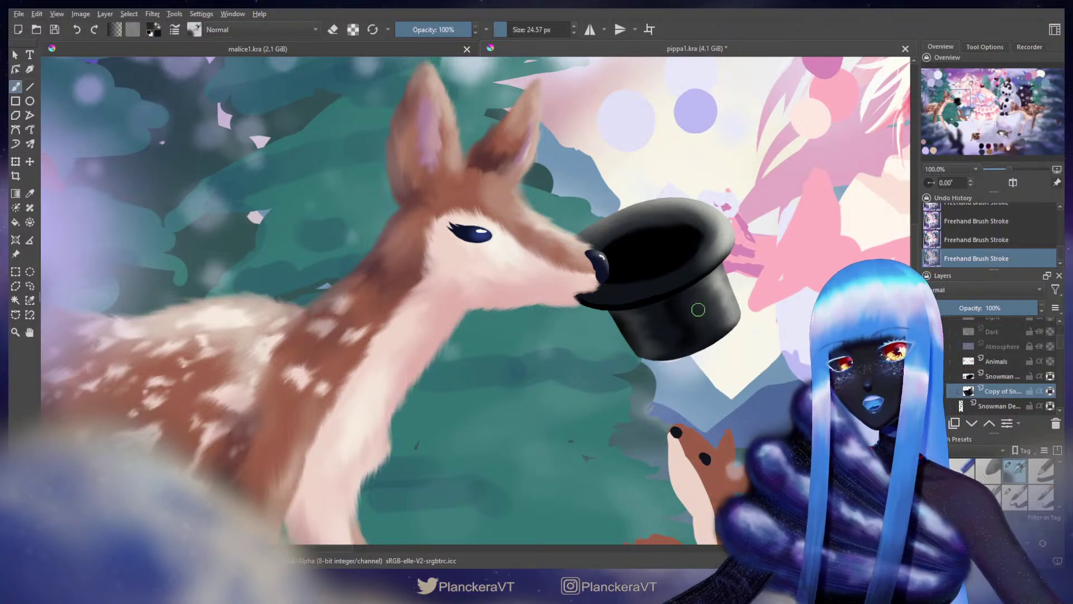
ctrl+click(731, 308)
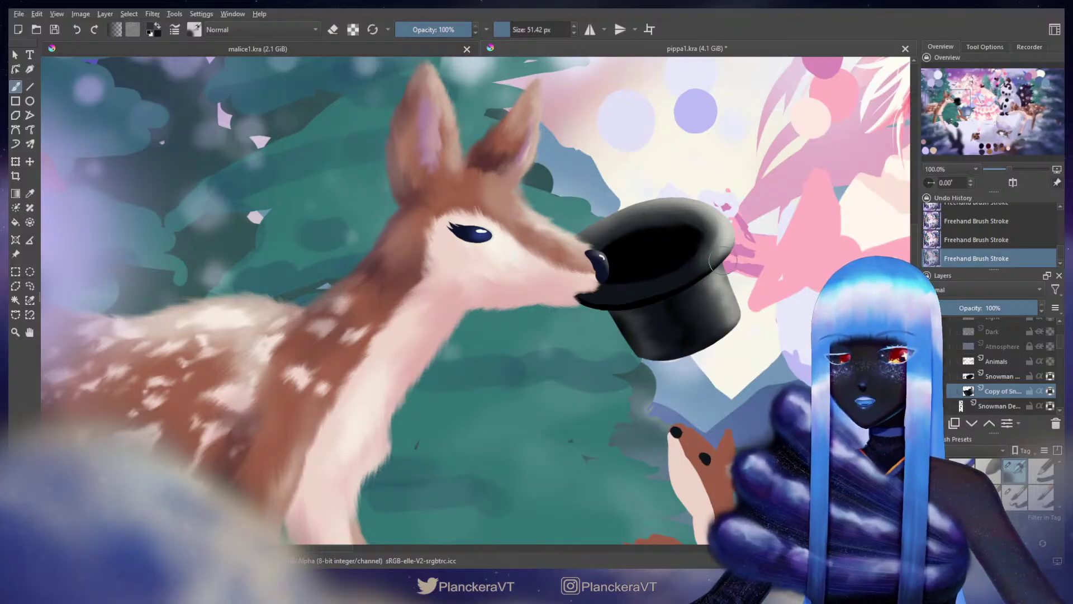
Step: Warp the brim layer with the Transform tool so the brim's far end curls into a curved lip
click(1006, 376)
key(ctrl+t)
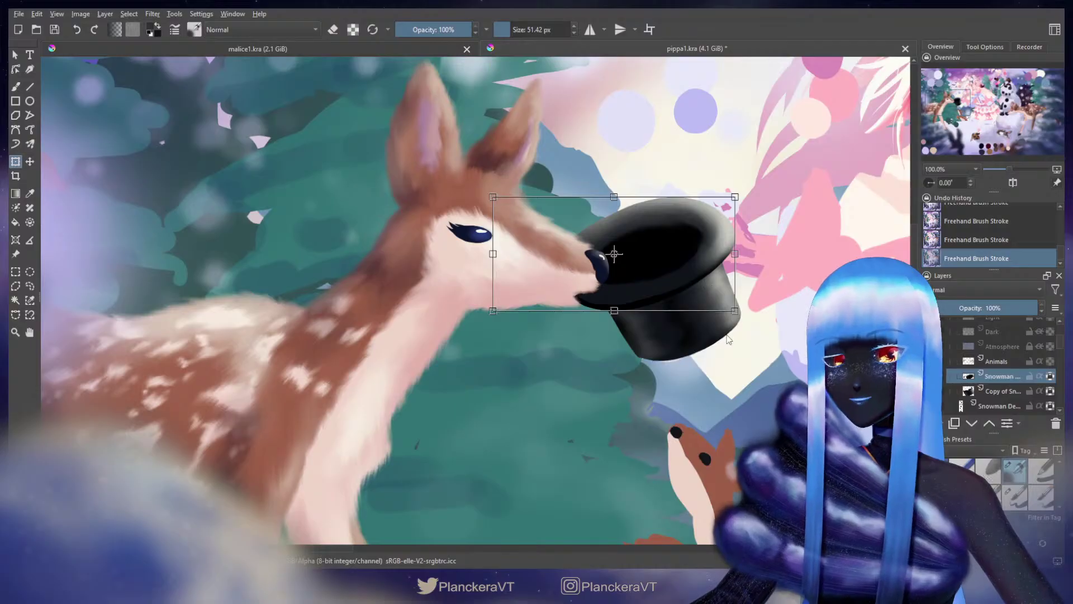
key(b)
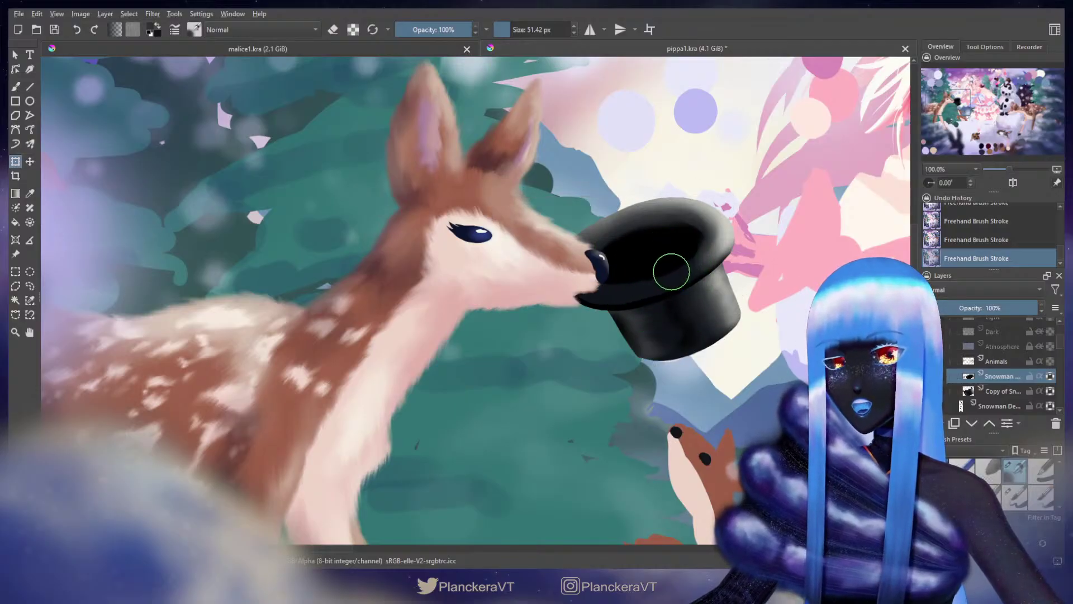
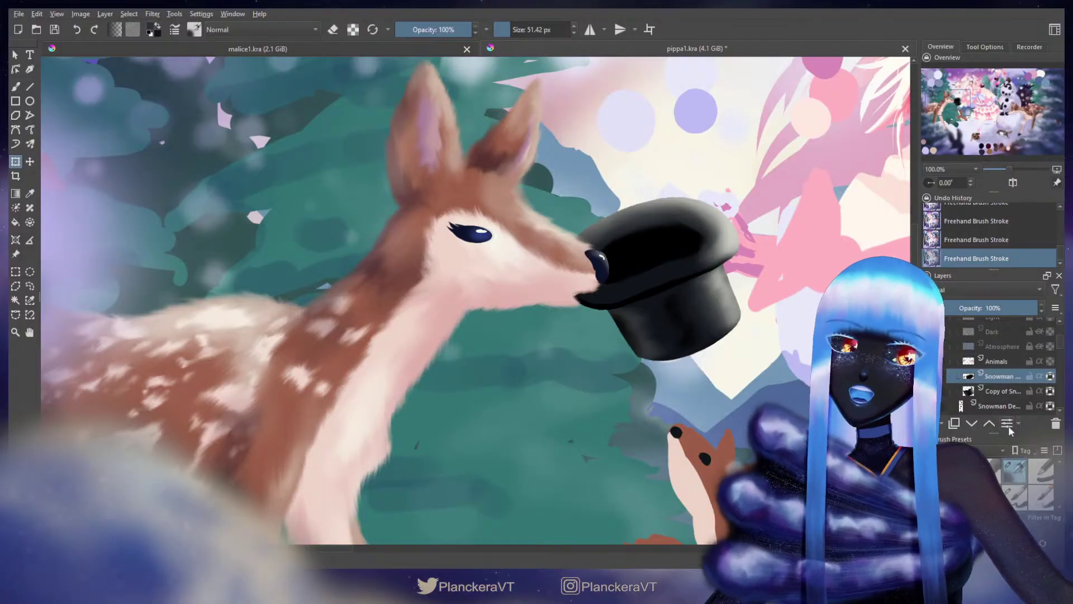
key(b)
Step: Sample the brim's dark grey and repaint the warped front edge of the brim with strokes between about 22 and 36 px
ctrl+click(662, 276)
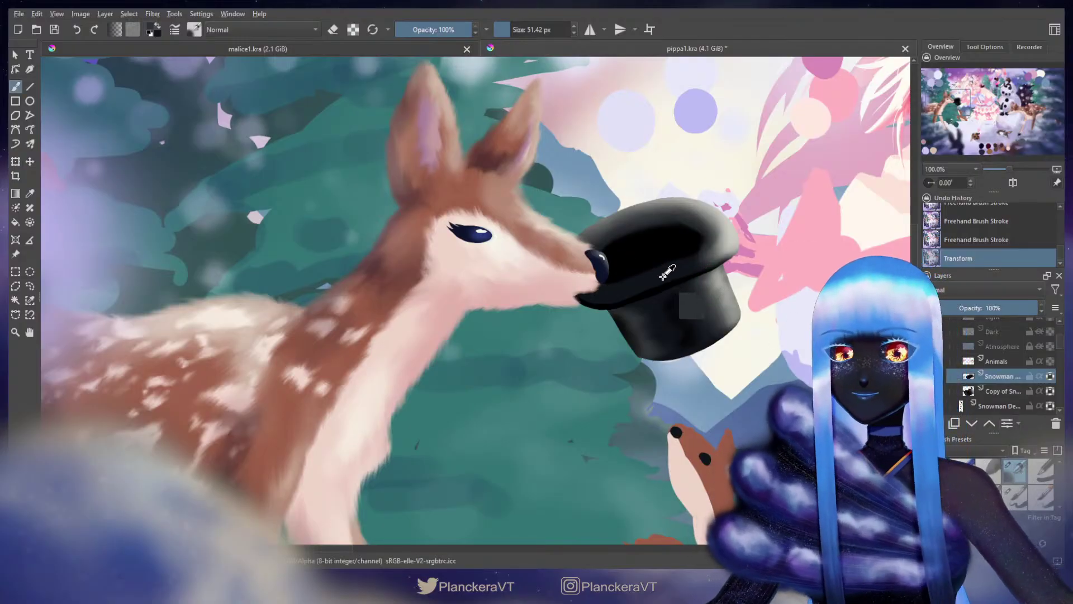
mouse_move(654, 281)
mouse_down()
mouse_move(642, 285)
mouse_move(688, 269)
mouse_move(637, 289)
mouse_move(690, 272)
mouse_move(606, 296)
mouse_up()
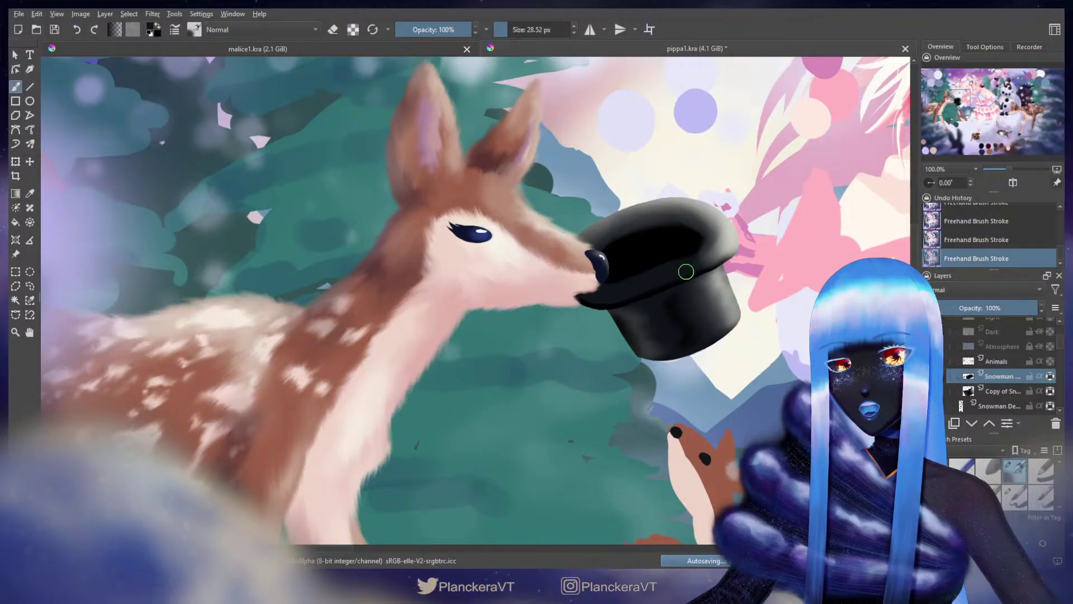
key(bracketleft)
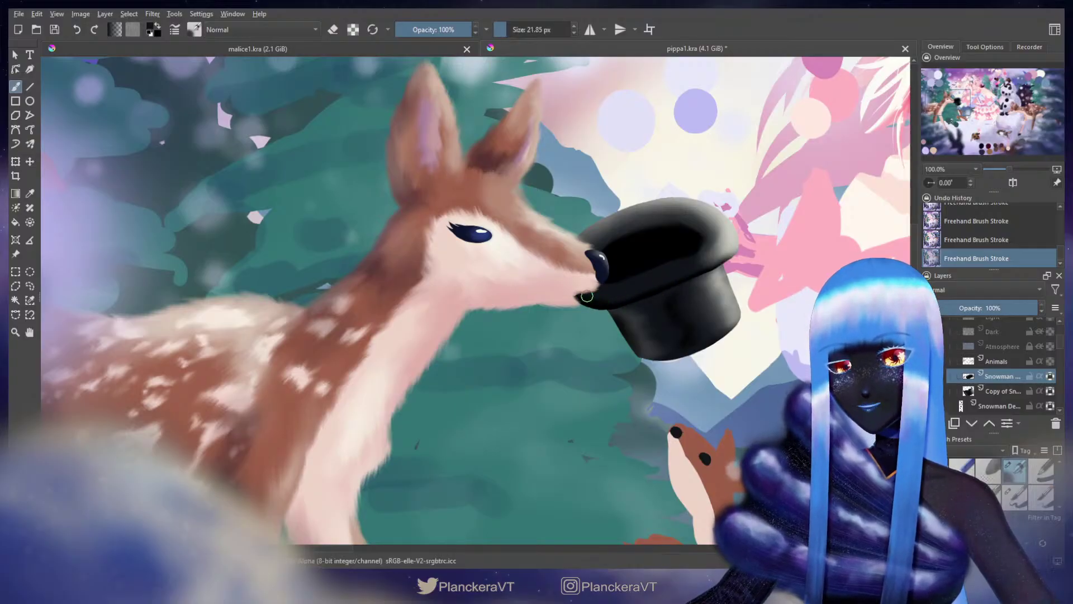
key(bracketright)
key(bracketright)
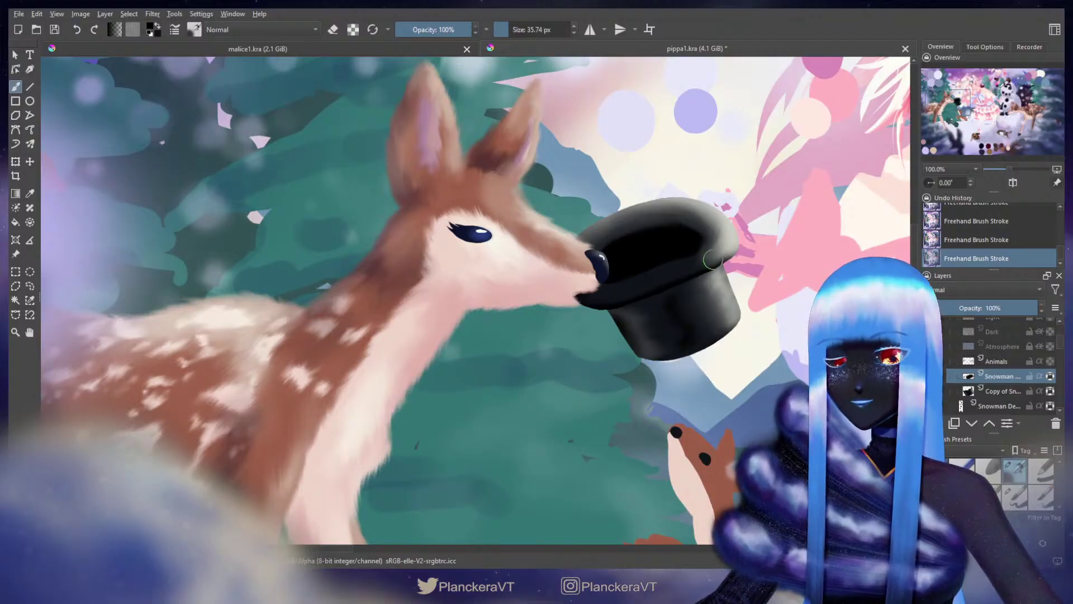
mouse_move(734, 286)
mouse_down()
mouse_move(682, 303)
mouse_move(672, 281)
mouse_move(684, 265)
mouse_move(648, 295)
mouse_up()
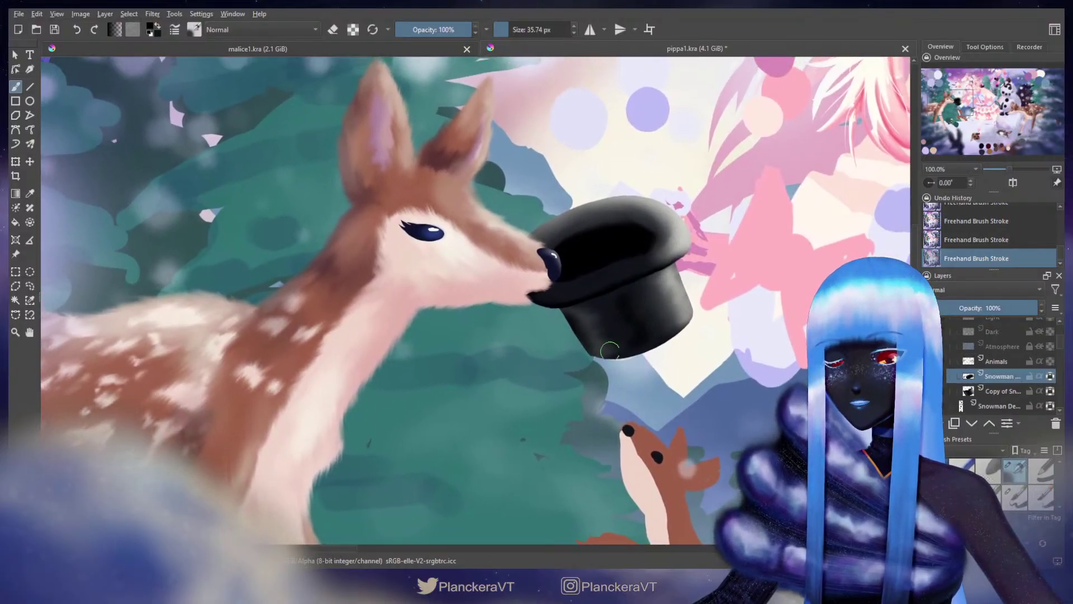
Step: Select the copied crown layer and a different brush preset, and touch up the crown's lower edge below the deer in sampled dark tones
click(1026, 392)
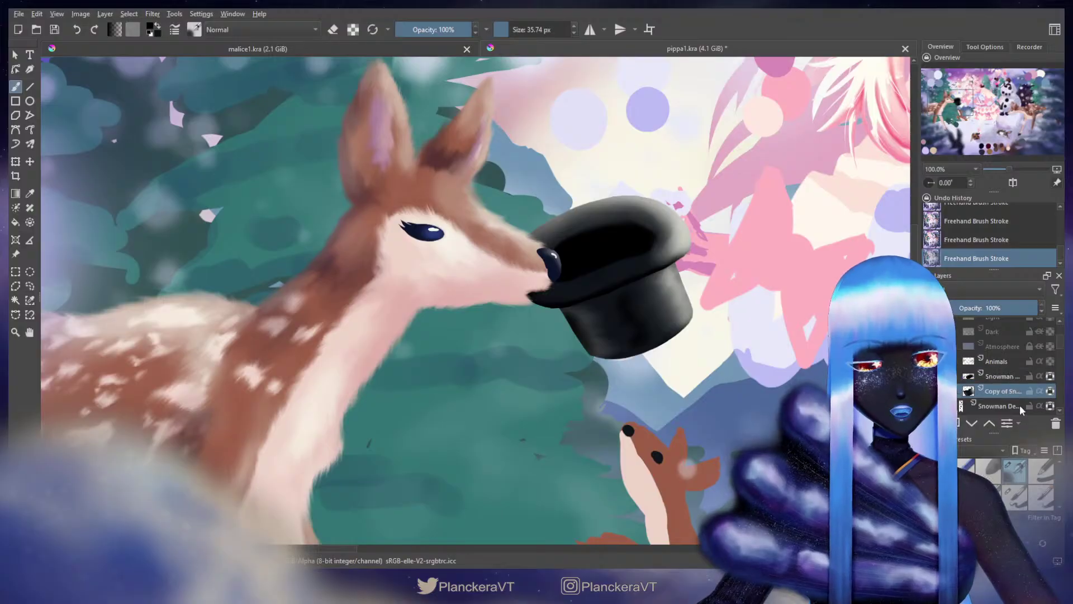
click(1018, 494)
scroll(704, 391, up, 1)
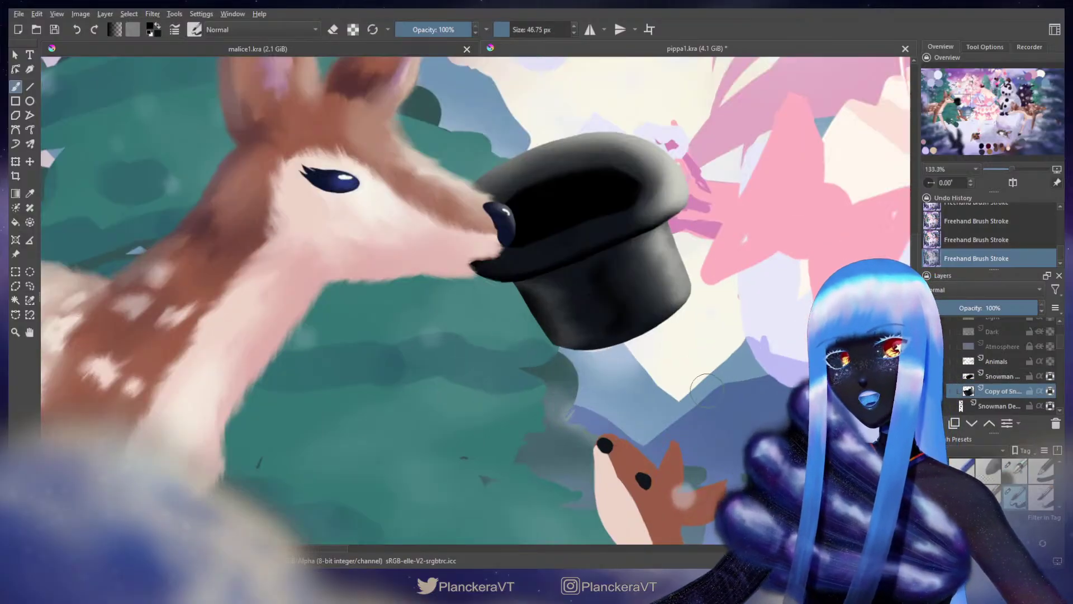
ctrl+click(560, 335)
drag(555, 335, 541, 336)
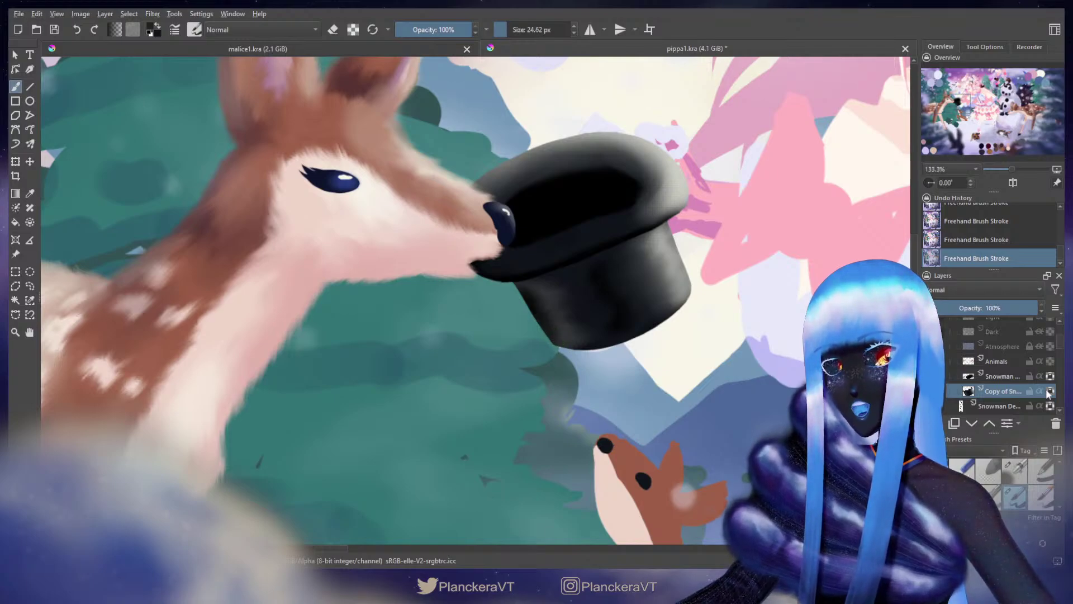
Step: Turn off alpha lock on the crown layer and redo the crown's outline on the deer's side at 24.62 px with sampled colour
click(1050, 391)
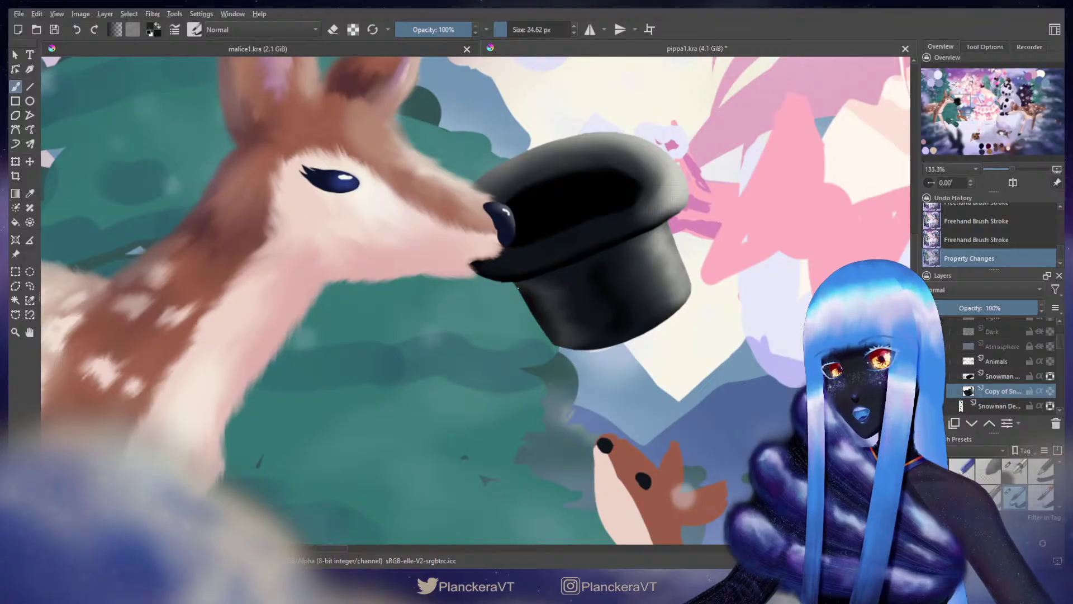
drag(532, 311, 515, 283)
key(ctrl+z)
ctrl+click(532, 307)
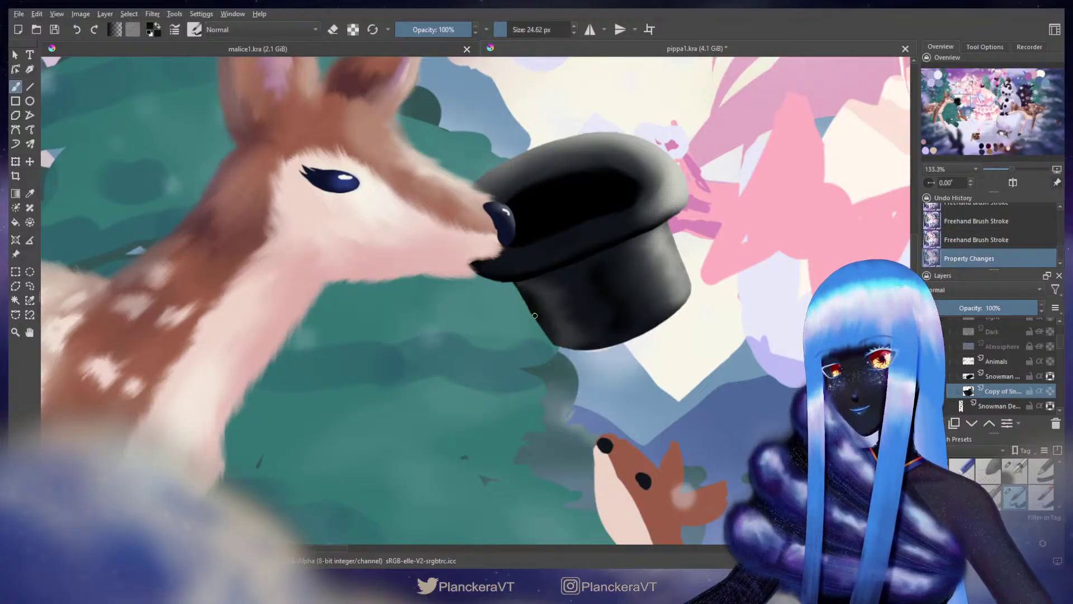
mouse_move(556, 345)
mouse_down()
mouse_move(576, 350)
mouse_move(557, 346)
mouse_up()
key(ctrl+z)
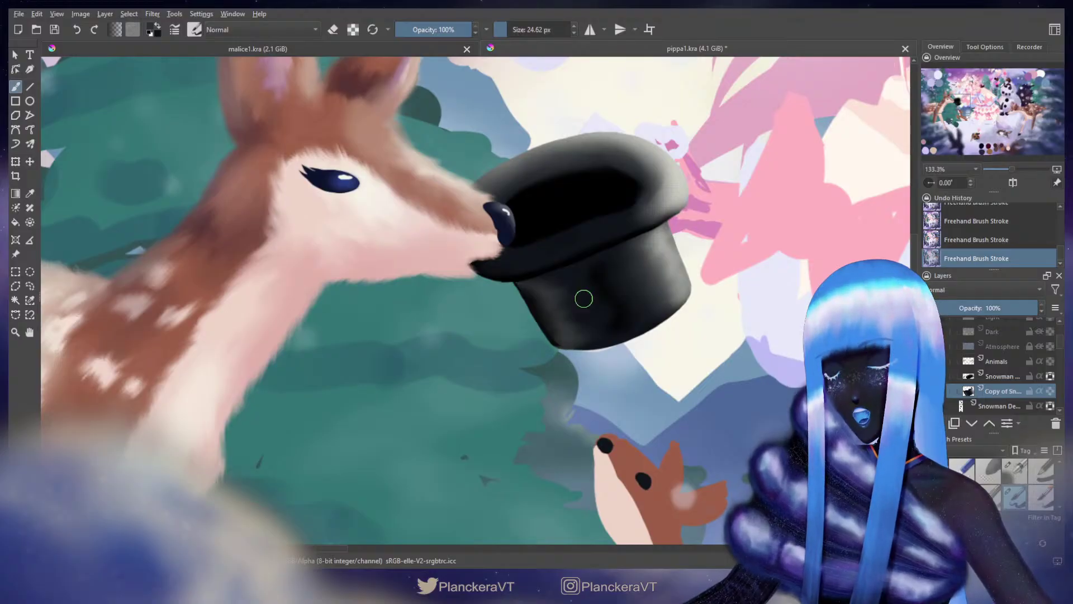
Step: Adjust the crown's lower corner nearest the deer with the Transform tool and apply the change
key(ctrl+t)
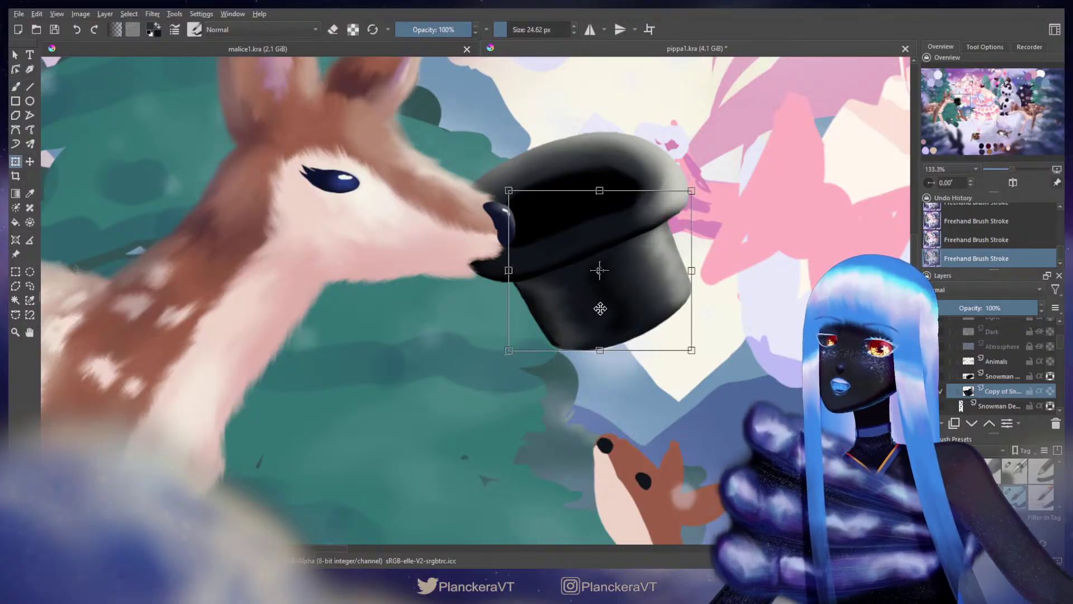
click(638, 376)
mouse_move(551, 354)
mouse_down()
mouse_move(562, 361)
mouse_move(585, 347)
mouse_up()
key(b)
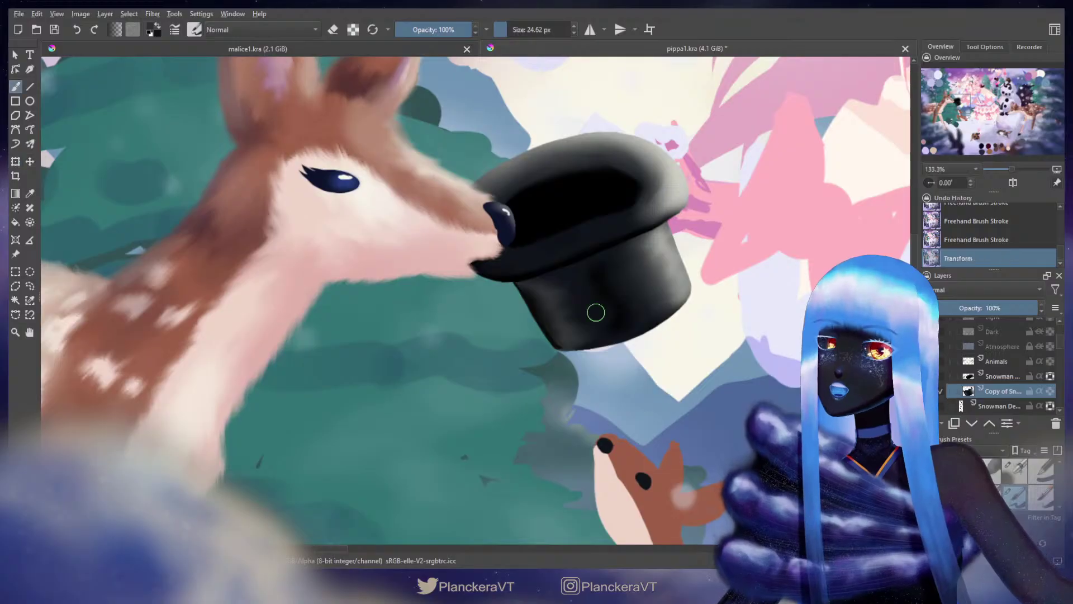
Step: Trim the crown's lower outer edge with an eraser brush, undoing strokes and enlarging it from 23.98 to 30.32 px
key(e)
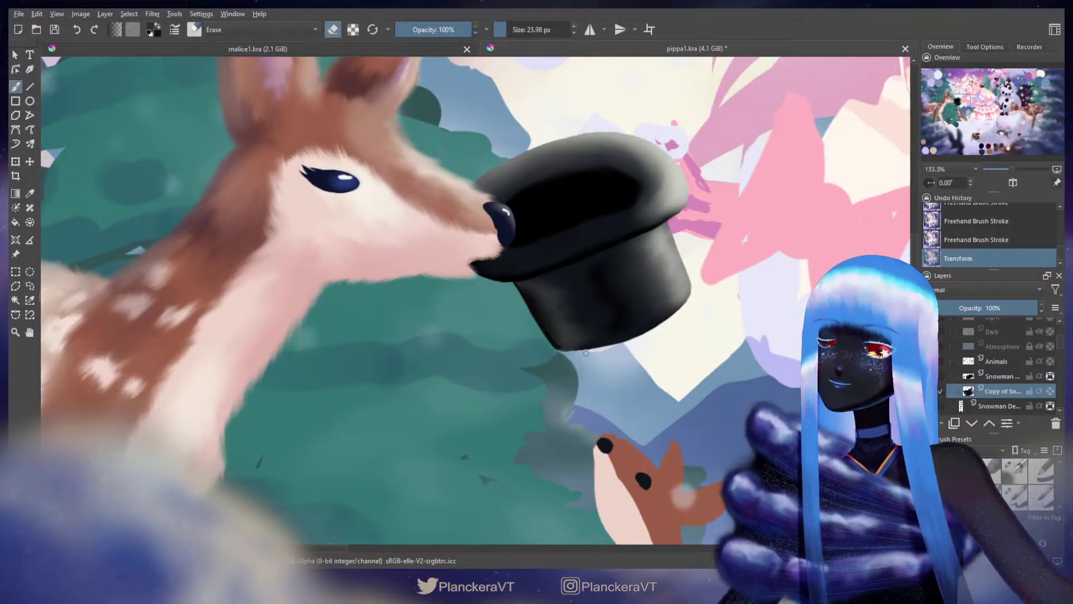
mouse_move(571, 355)
mouse_down()
mouse_move(619, 347)
mouse_move(561, 355)
mouse_move(594, 352)
mouse_move(576, 355)
mouse_move(609, 338)
mouse_up()
key(ctrl+z)
key(ctrl+z)
key(ctrl+z)
drag(685, 314, 689, 311)
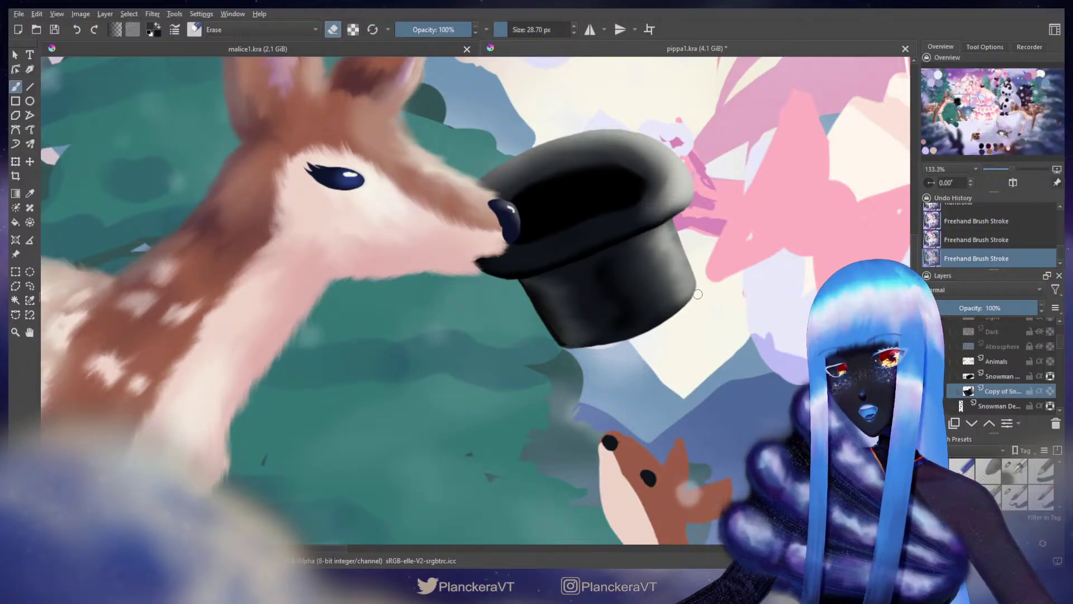
key(ctrl+z)
shift+drag(702, 294, 703, 294)
drag(702, 288, 696, 299)
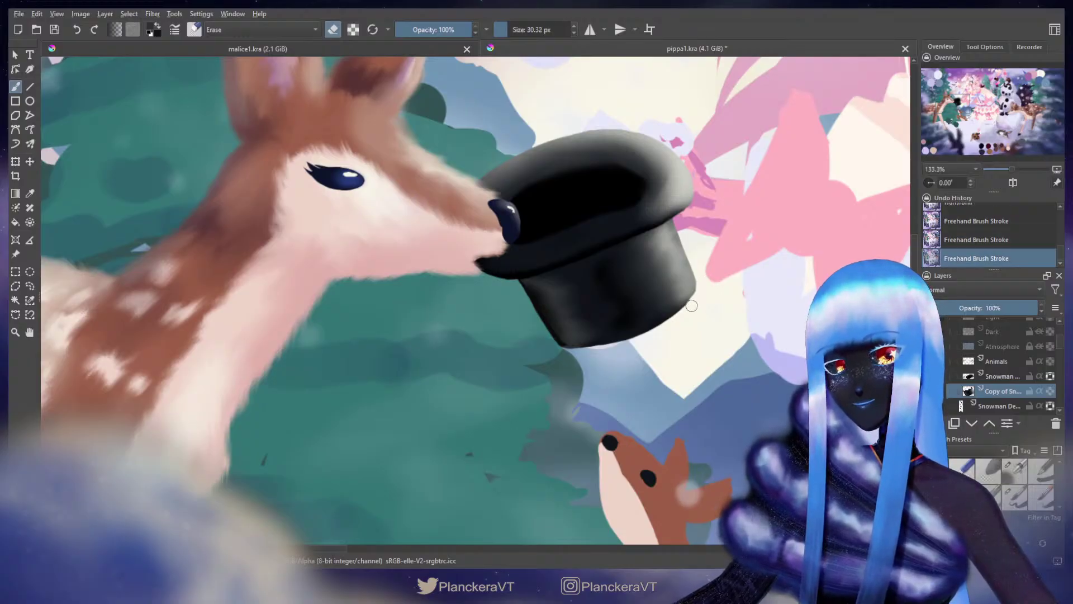
Step: Undo the last erase, trim the crown's bottom edge with a 33.29 px eraser, and reduce it to 27.03 px near the deer-side corner
key(ctrl+z)
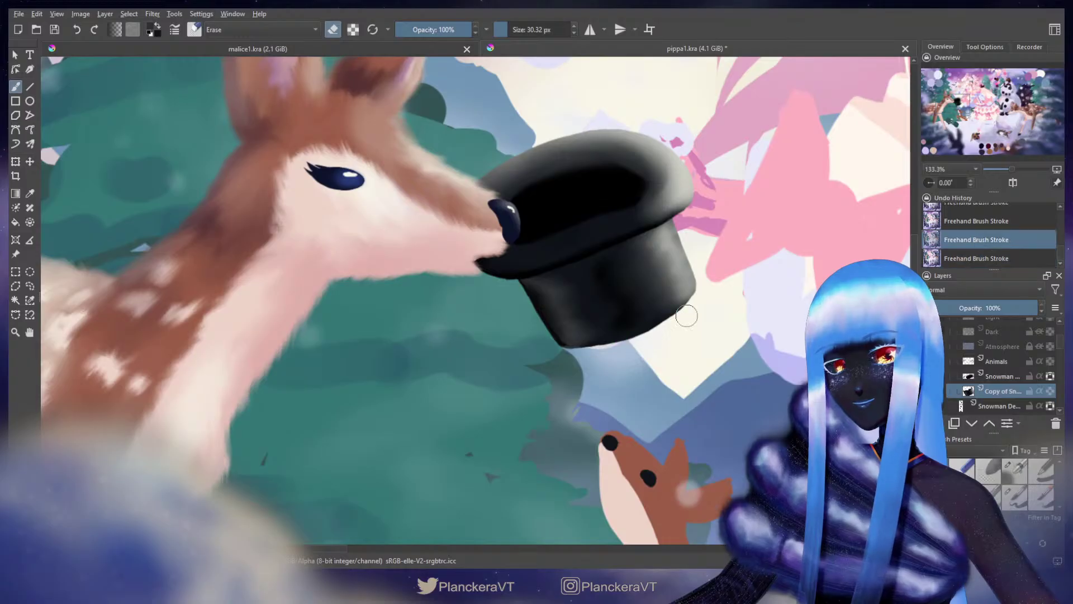
shift+drag(698, 304, 691, 312)
drag(643, 344, 661, 333)
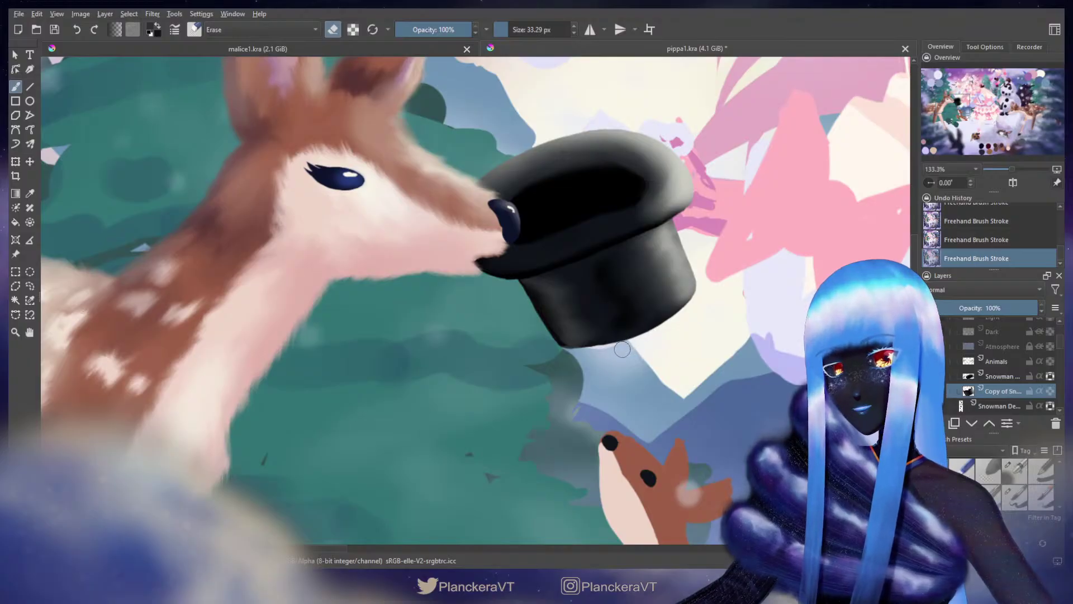
drag(579, 391, 572, 400)
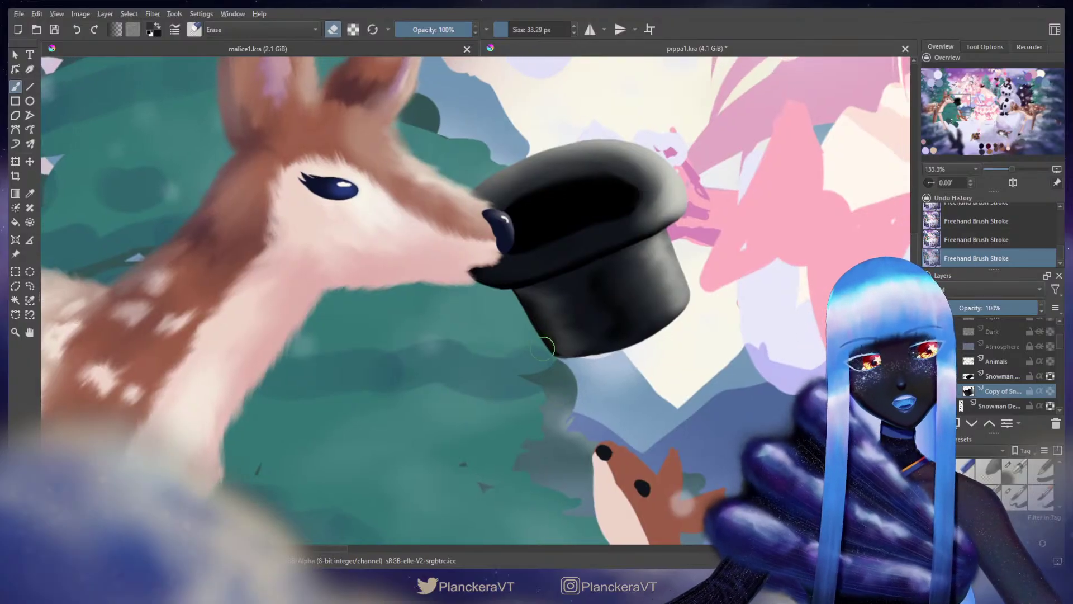
shift+drag(532, 349, 528, 349)
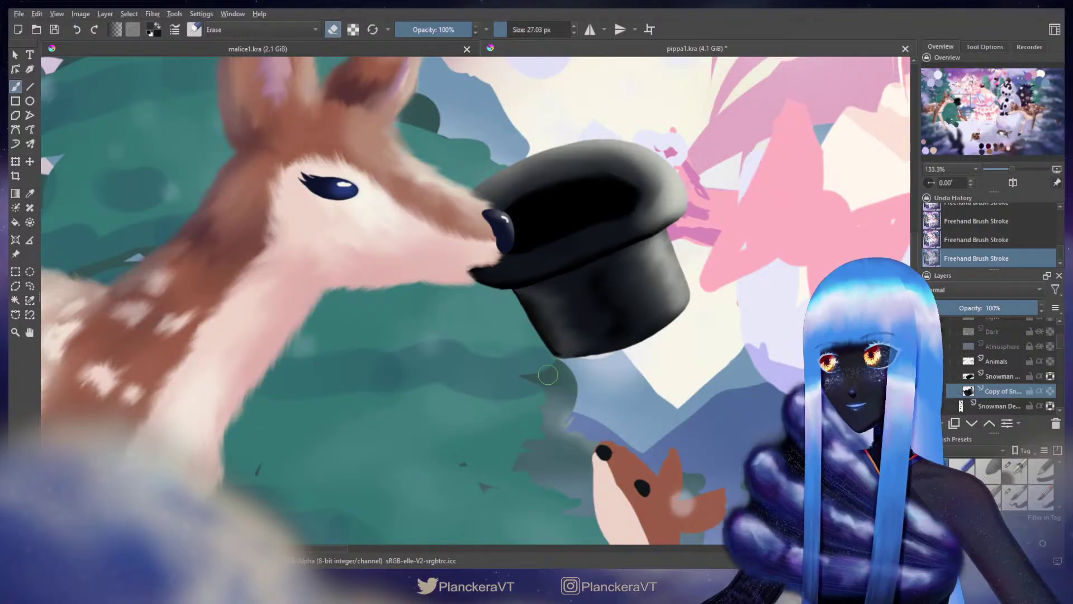
Step: Return to painting with a sampled dark tone and rework the crown's deer-side lower corner at 22.72 px, undoing unwanted strokes
key(e)
ctrl+click(542, 333)
shift+drag(524, 302, 511, 288)
key(ctrl+z)
key(ctrl+z)
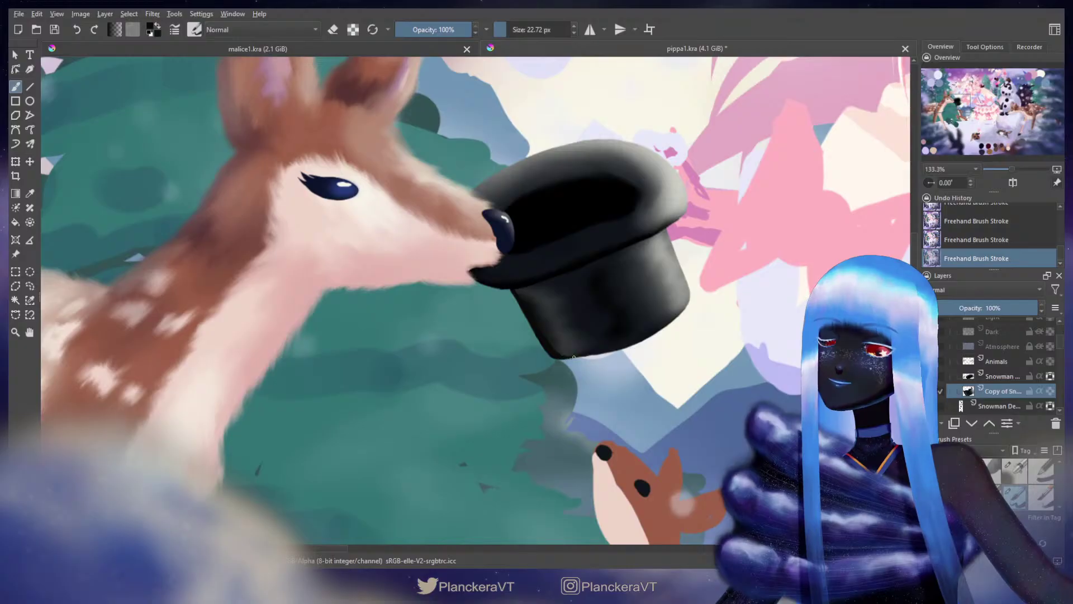
Step: Mirror the canvas and refine the crown's bottom and deer-side outline, undoing strokes and reducing the brush to 17.26 px
key(m)
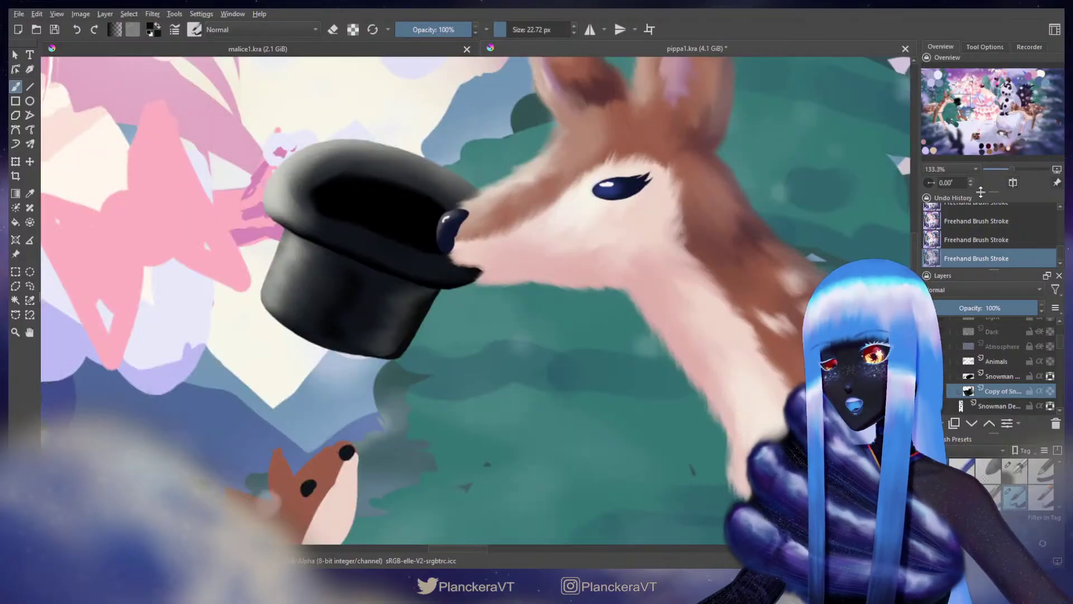
scroll(603, 255, up, 1)
drag(390, 316, 401, 204)
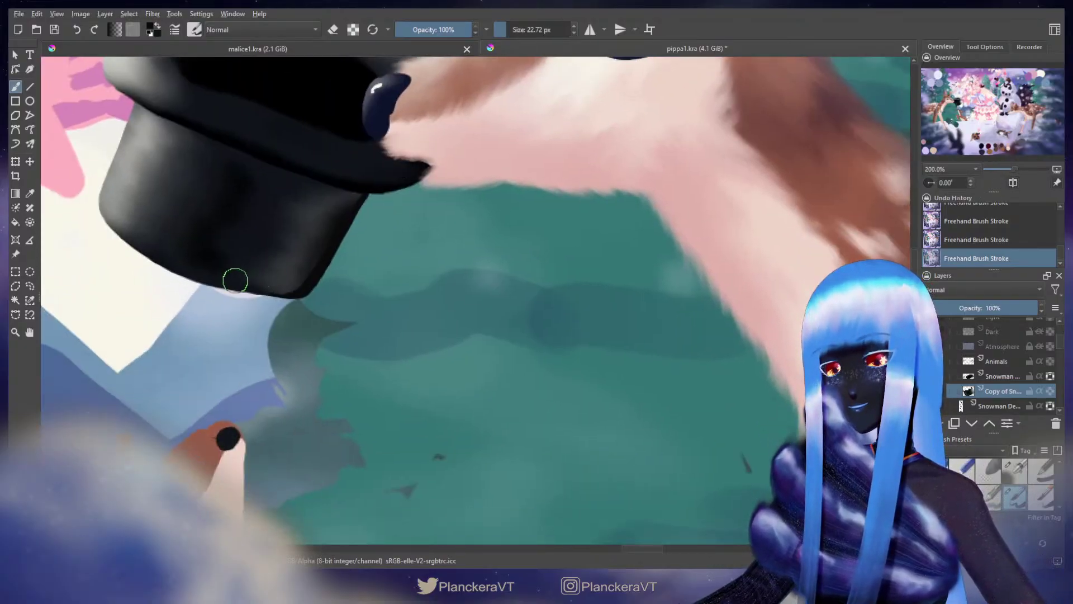
key(bracketleft)
key(ctrl+z)
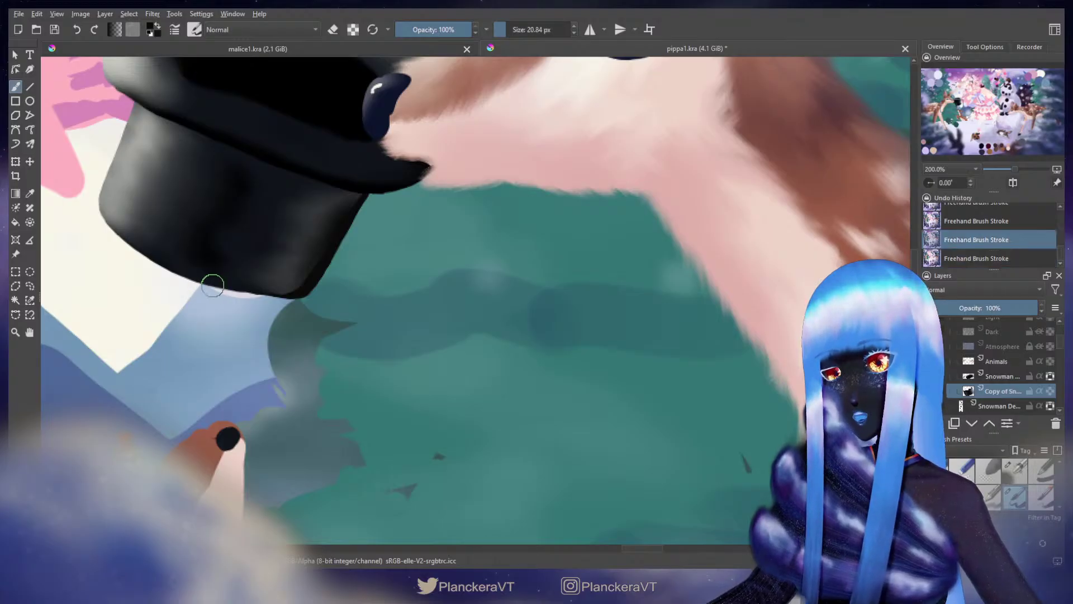
mouse_move(212, 285)
mouse_down()
mouse_move(240, 291)
mouse_move(211, 287)
mouse_up()
key(ctrl+z)
key(bracketleft)
key(ctrl+z)
key(bracketleft)
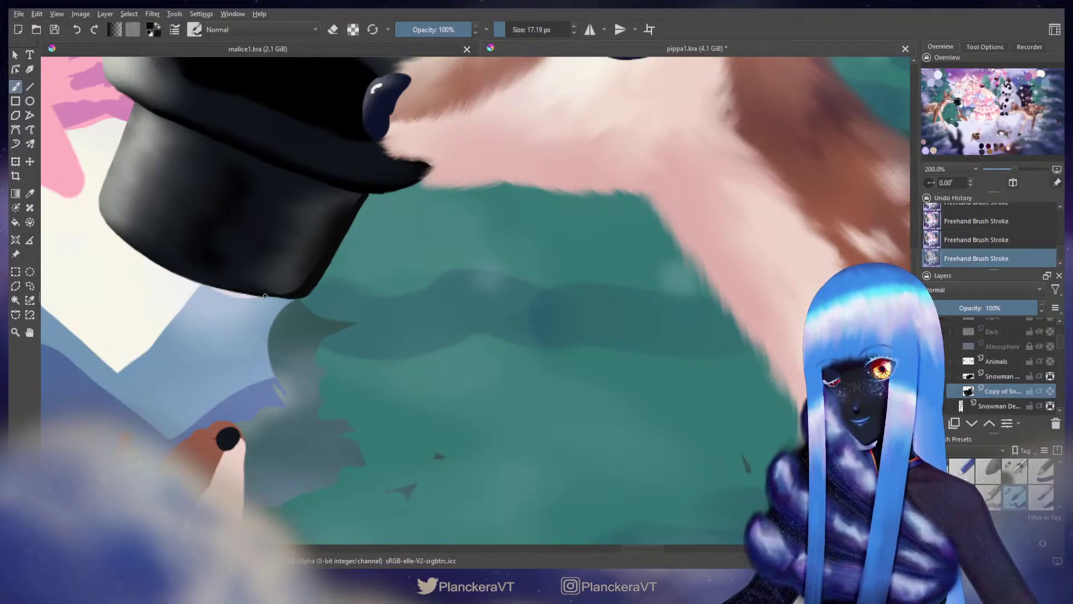
drag(280, 297, 342, 304)
key(space)
shift+click(280, 298)
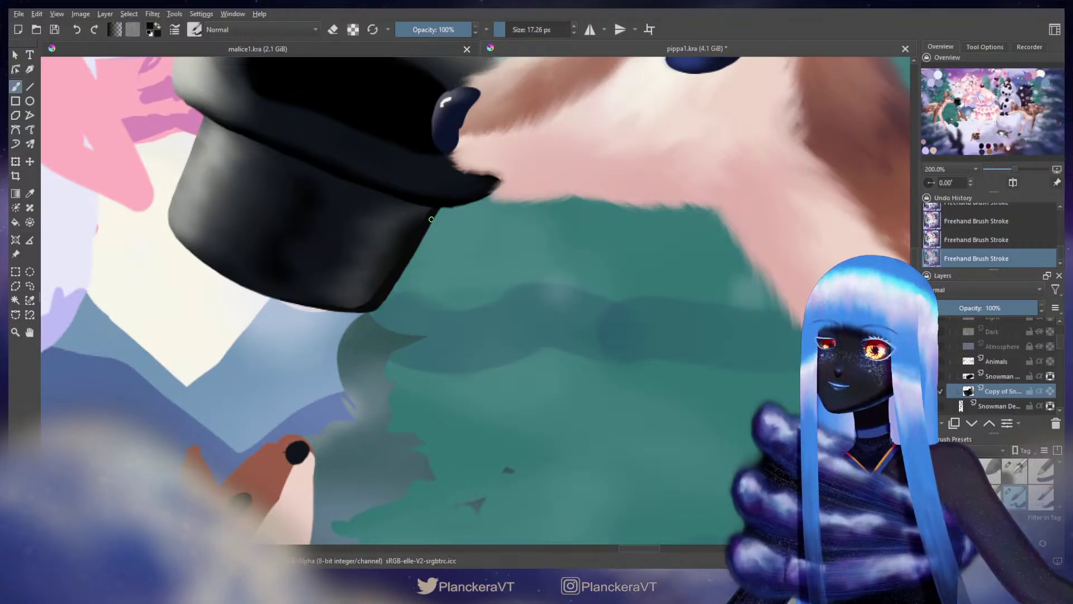
Step: Trim the crown's outer side below the brim with a 17.13 px eraser and return to painting
drag(445, 259, 622, 355)
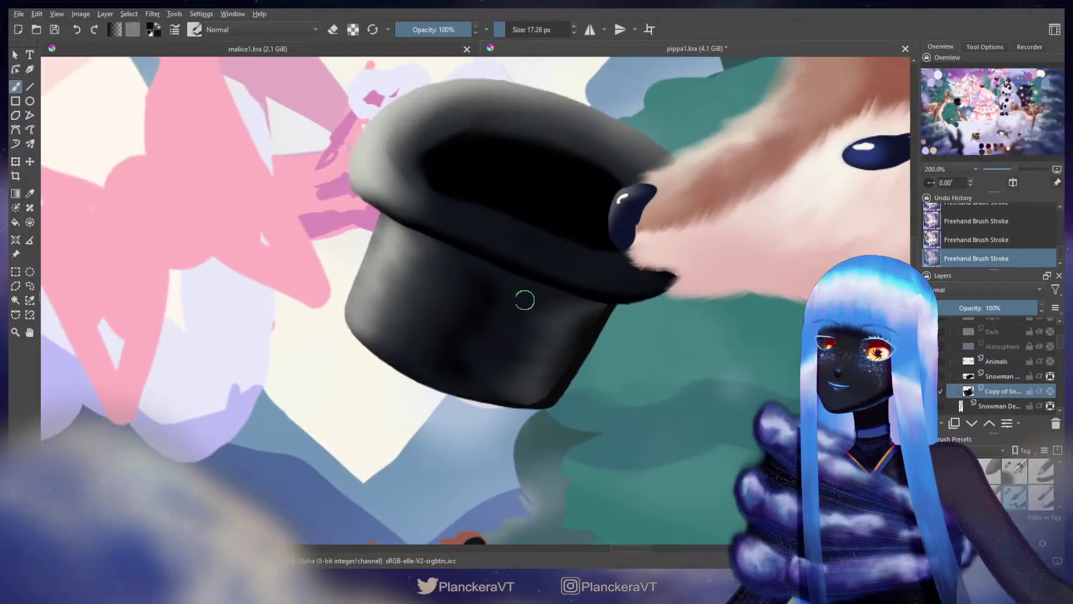
key(e)
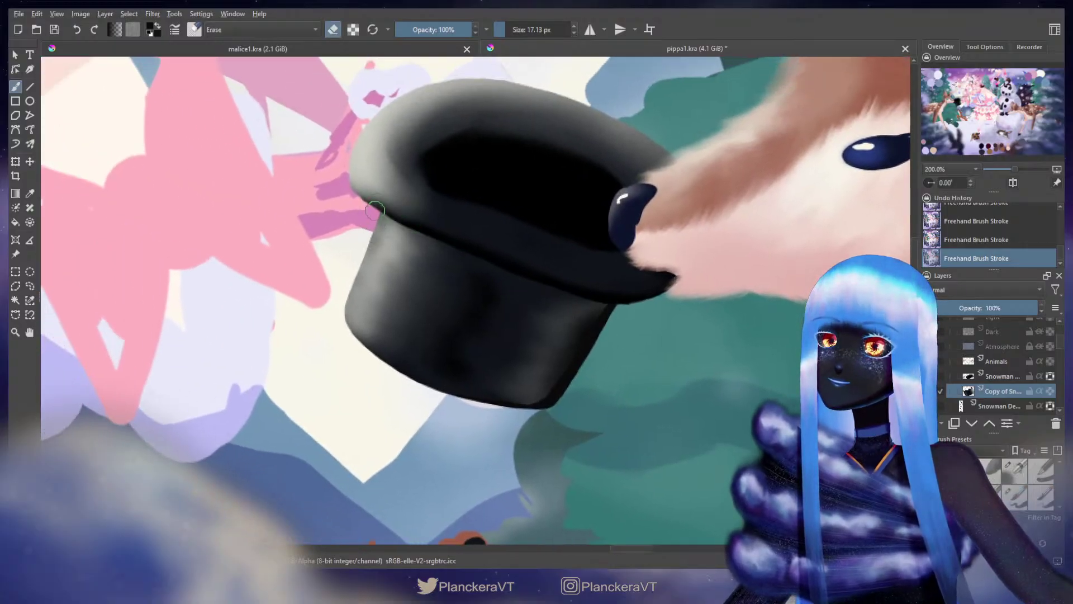
drag(370, 228, 373, 218)
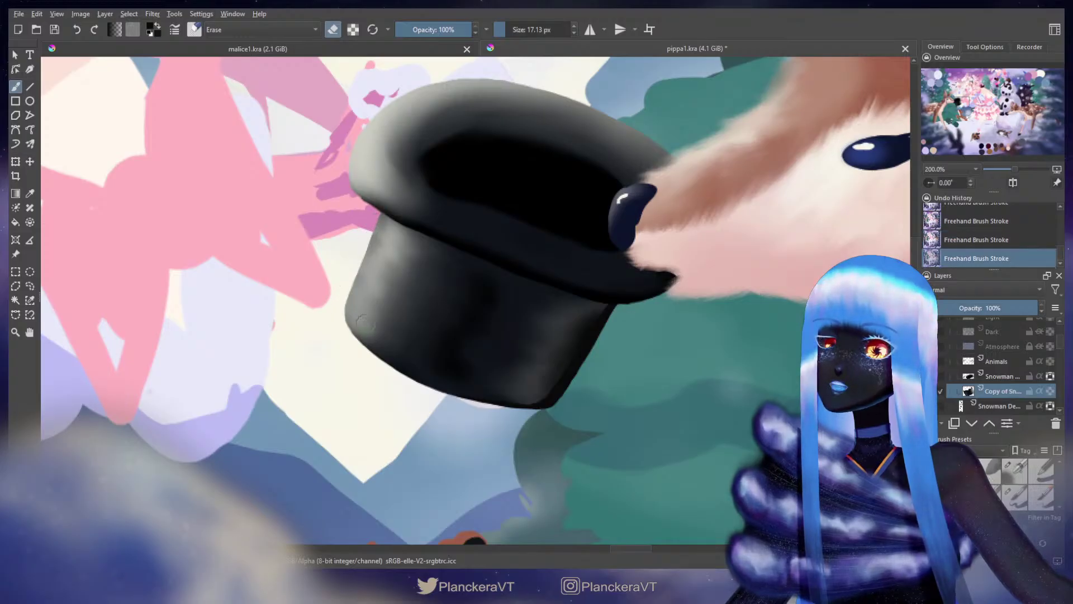
key(e)
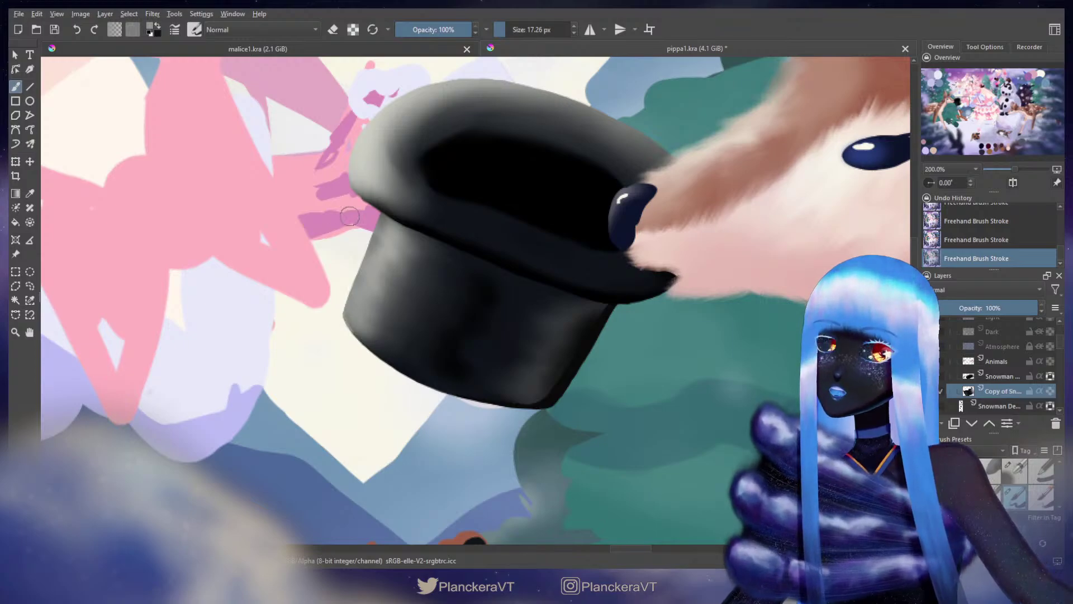
Step: Turn on alpha lock for the crown layer, choose another brush preset, and blend shading along the crown's sides with sampled tones
click(1048, 391)
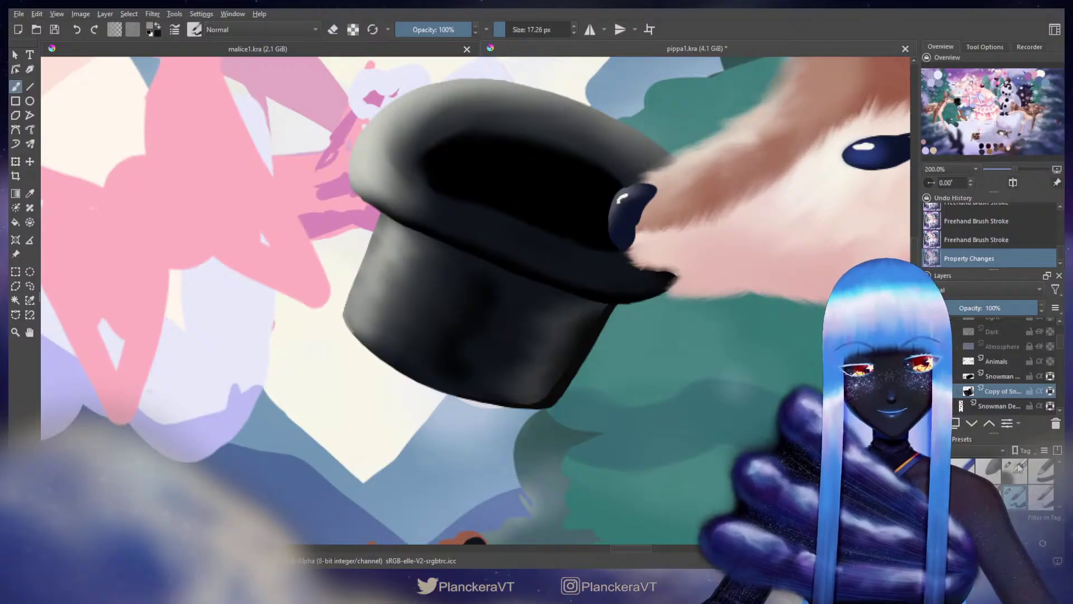
click(1014, 470)
mouse_move(361, 316)
mouse_down()
mouse_move(348, 331)
mouse_move(360, 346)
mouse_move(347, 327)
mouse_up()
ctrl+click(375, 349)
ctrl+click(355, 310)
mouse_move(586, 332)
mouse_down()
mouse_move(585, 285)
mouse_move(539, 366)
mouse_move(520, 351)
mouse_up()
ctrl+click(581, 285)
ctrl+click(581, 319)
ctrl+click(531, 341)
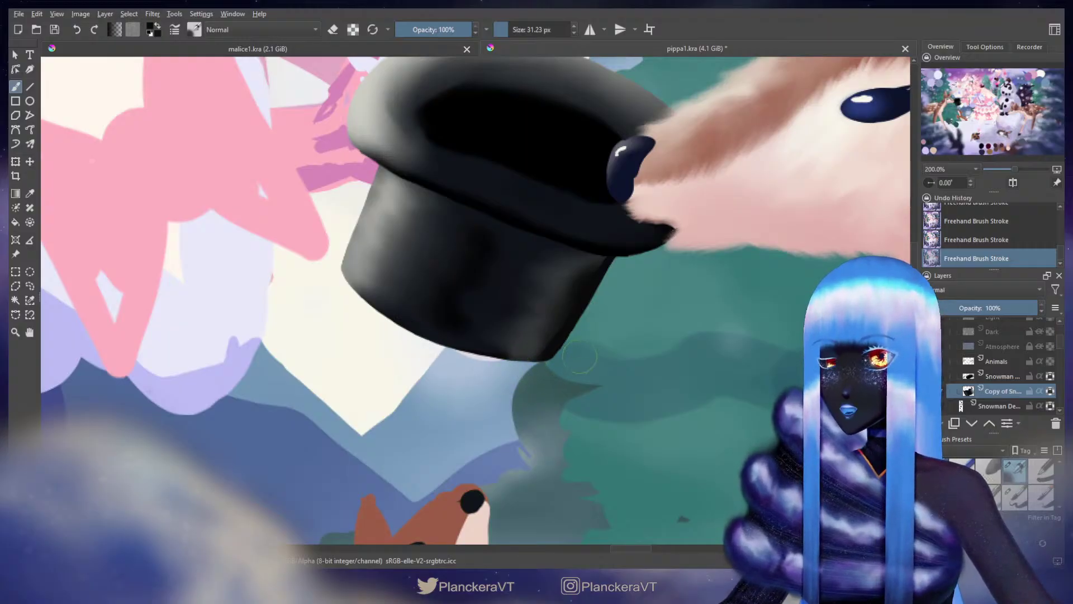
Step: Reduce the brush size to 13.11 px and check the hat against the whole illustration
key(bracketleft)
key(bracketleft)
key(bracketleft)
key(bracketleft)
key(bracketleft)
key(bracketleft)
key(bracketleft)
key(bracketleft)
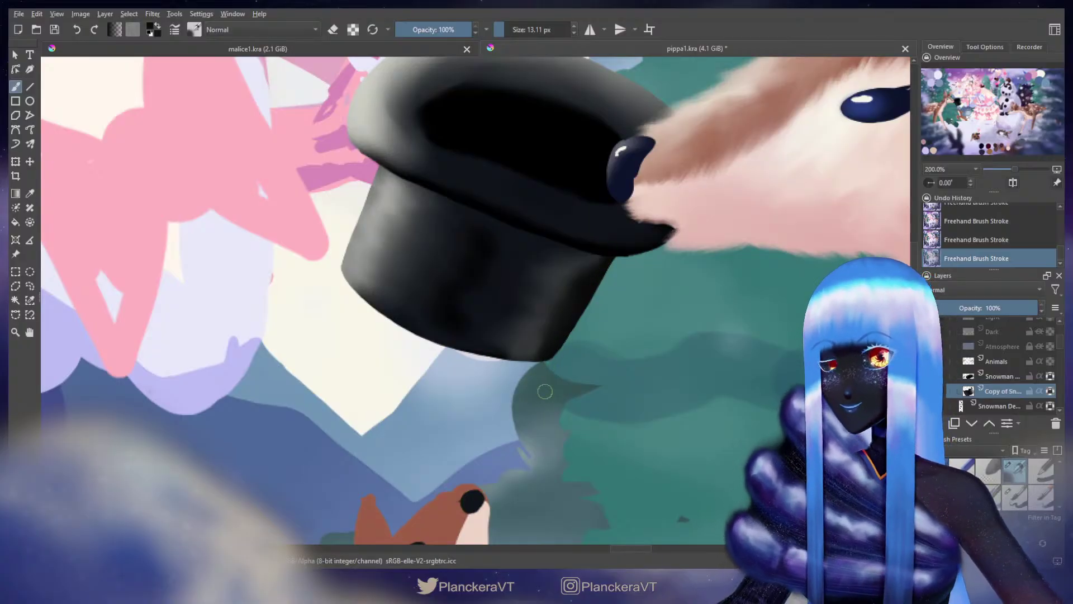
scroll(522, 375, down, 6)
scroll(675, 406, down, 1)
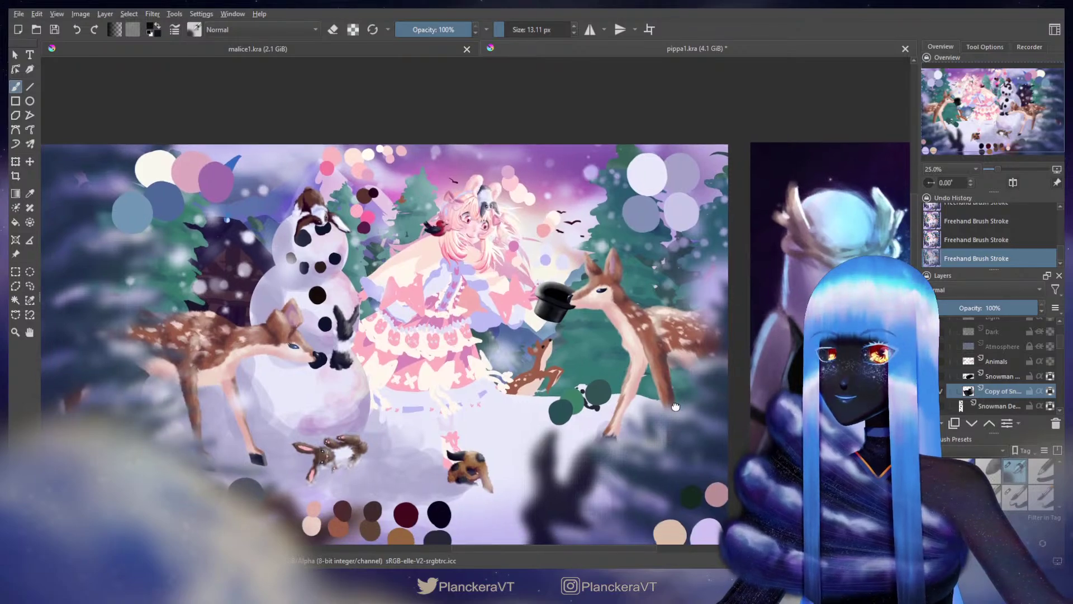
Step: Reshape the brim layer's opening and lower edge with the Transform tool's Liquify mode, using a smaller brush, and apply the change
scroll(536, 285, up, 4)
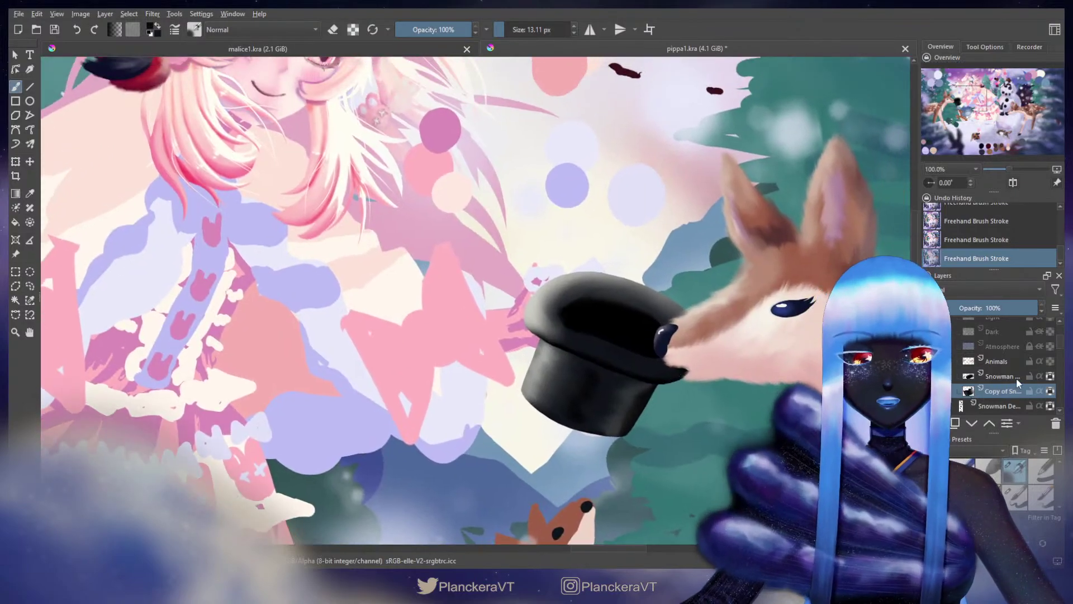
click(1000, 376)
key(ctrl+t)
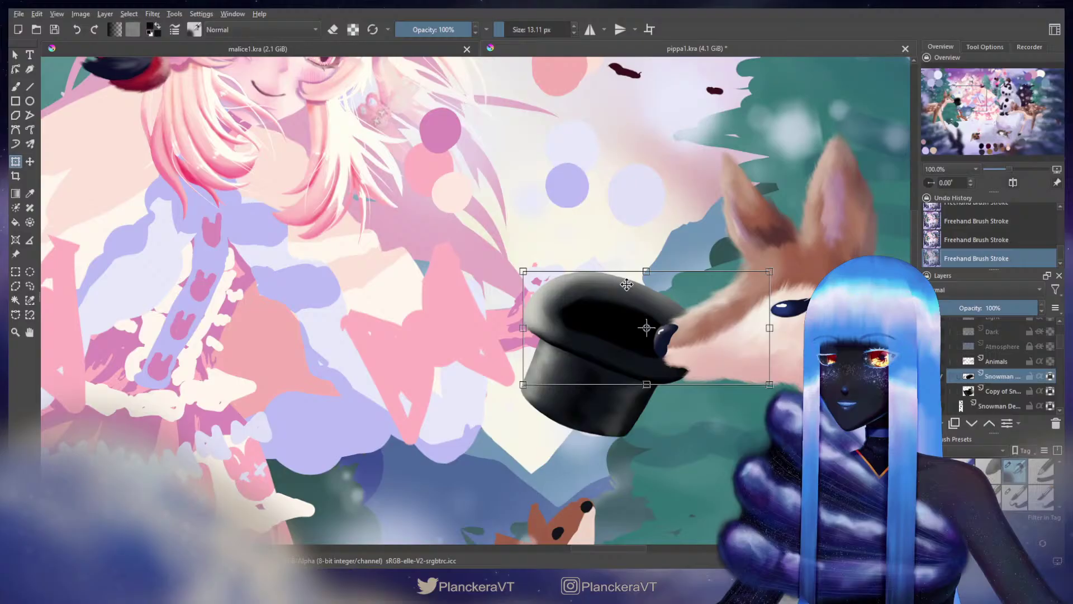
click(682, 337)
drag(700, 153, 659, 219)
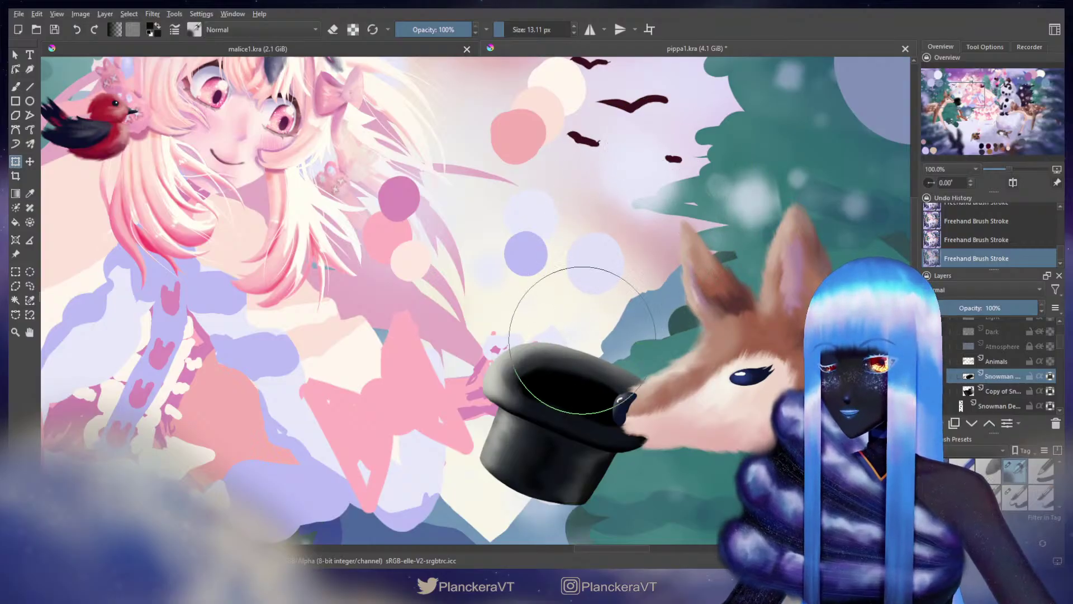
key([)
key([)
key([)
key([)
key([)
key([)
key([)
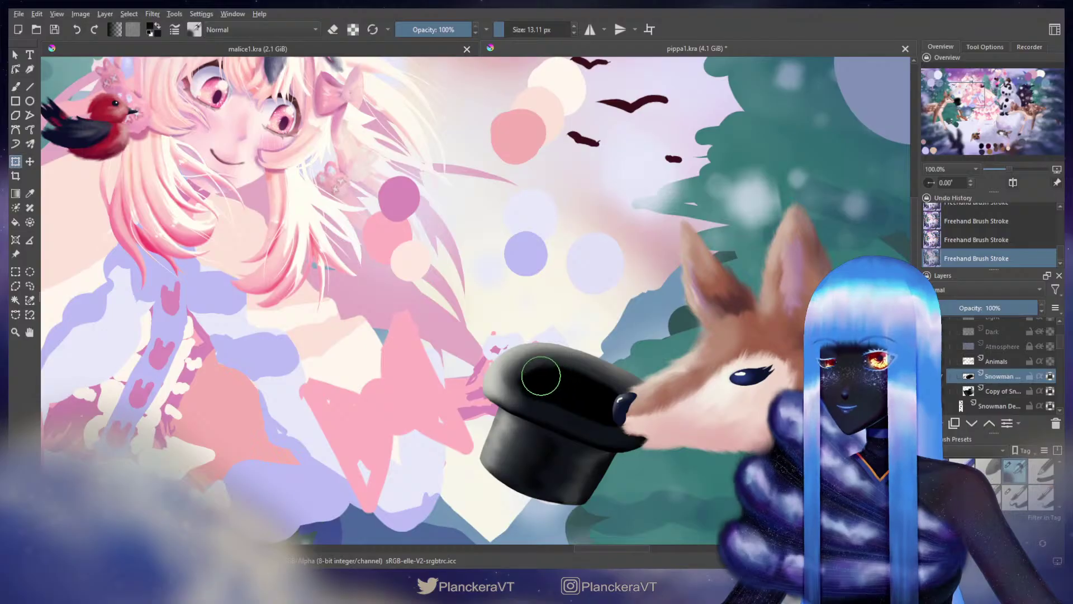
key([)
key([)
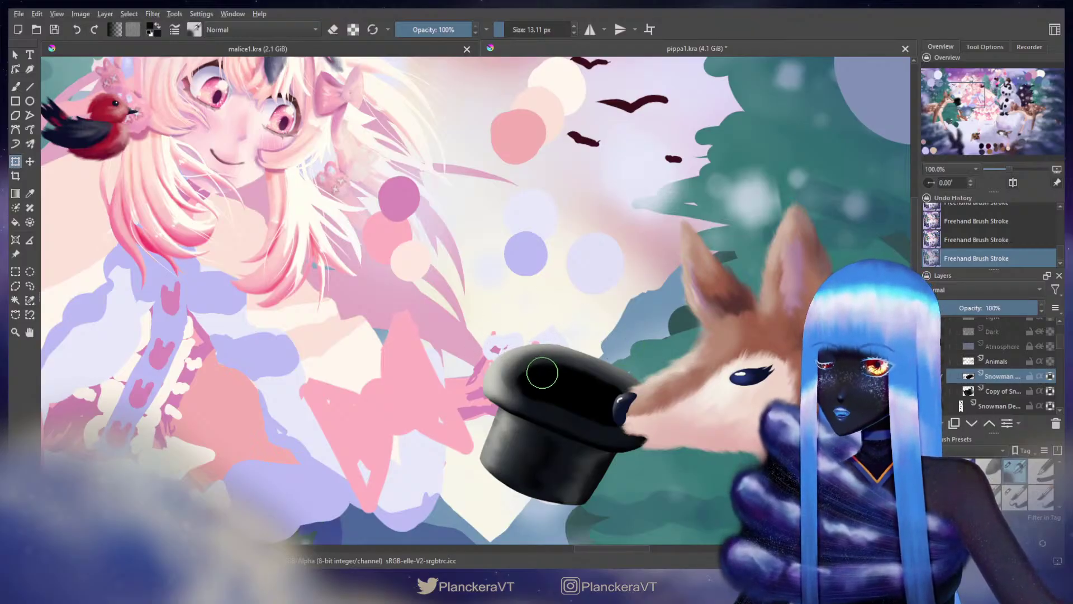
drag(542, 372, 526, 374)
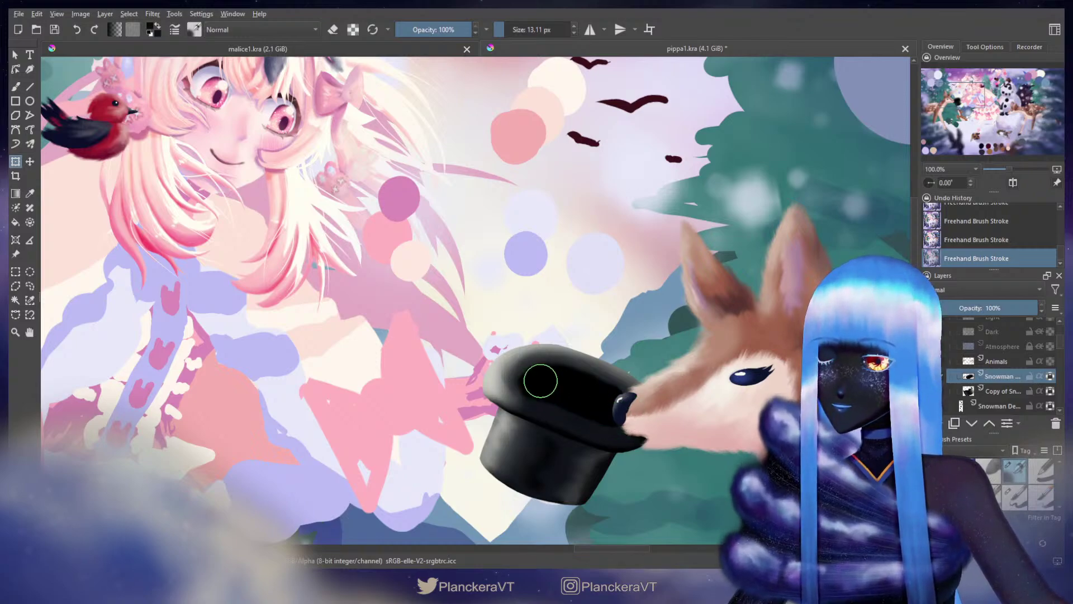
drag(531, 380, 524, 374)
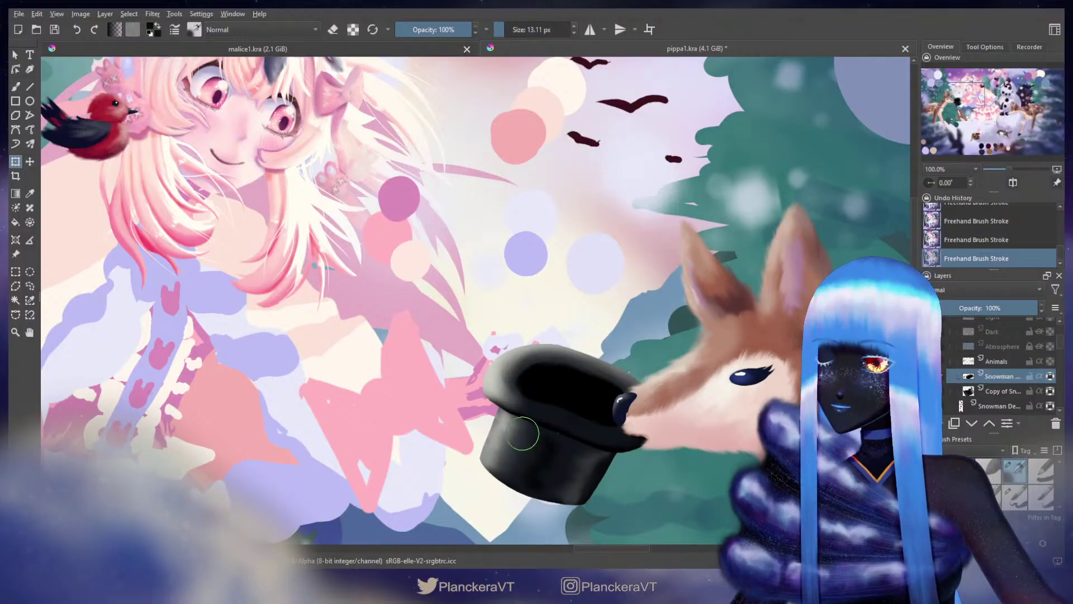
drag(564, 423, 560, 362)
key(b)
Step: Erase along the brim's lower edge above the crown at 29.84 px
key(e)
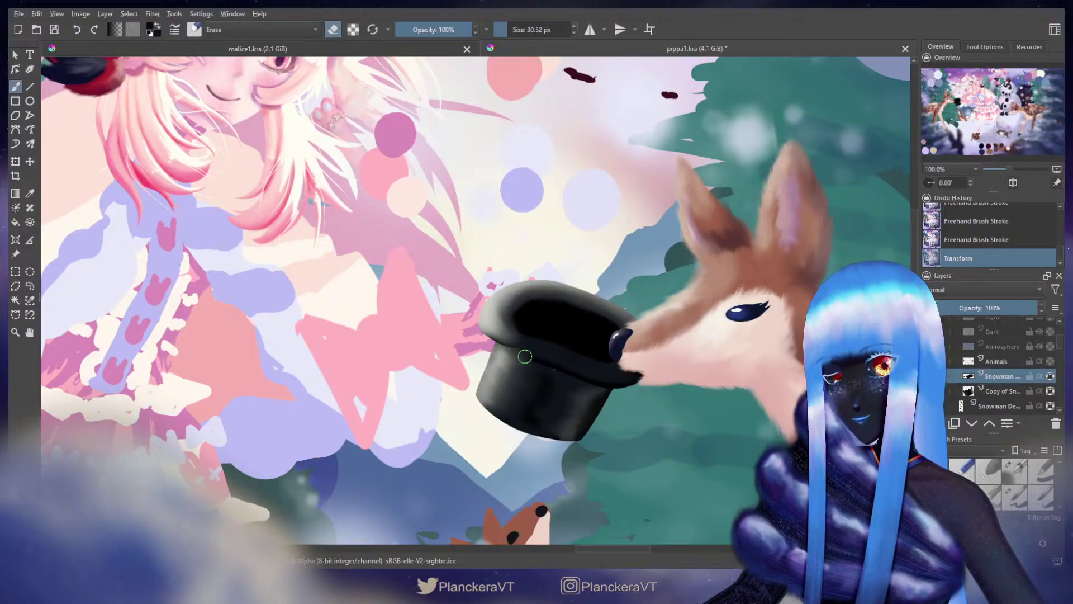
drag(545, 362, 483, 341)
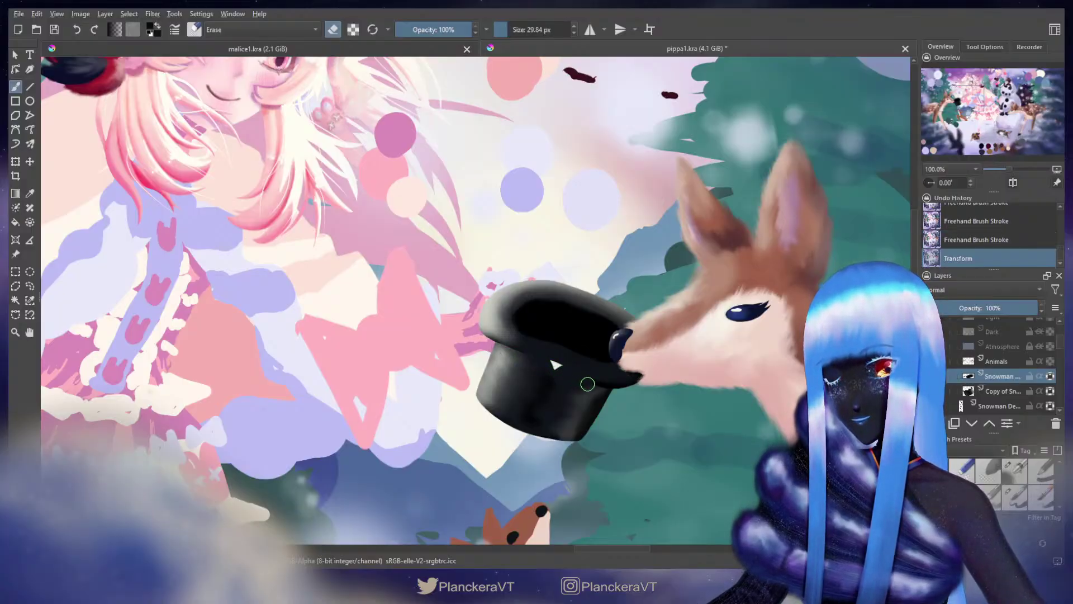
drag(602, 392, 604, 391)
Step: Try to move the crown layer up under the brim, and undo the move
key(ctrl+t)
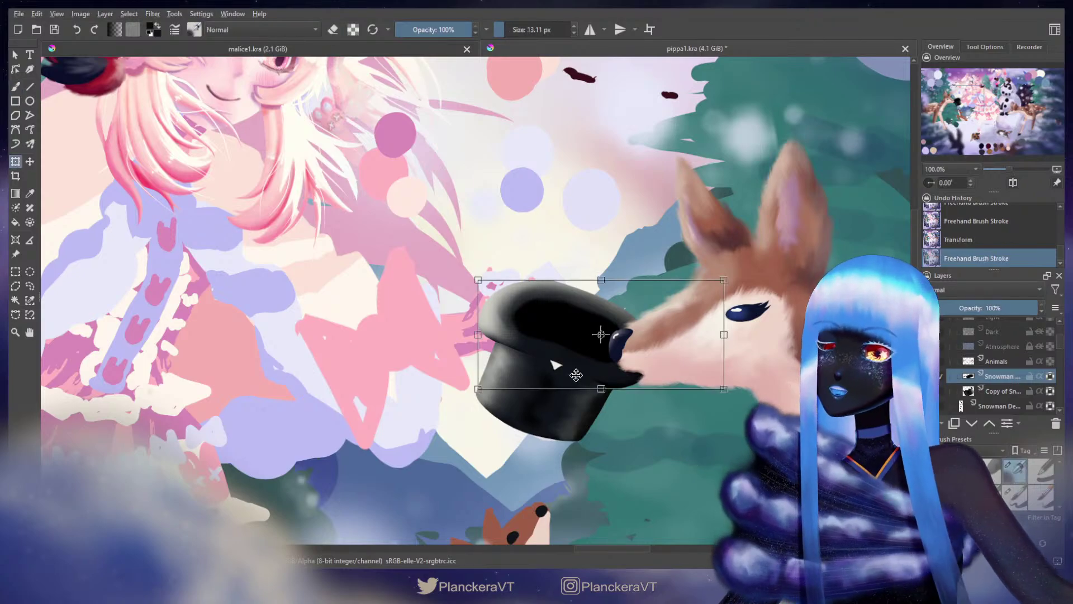
key(b)
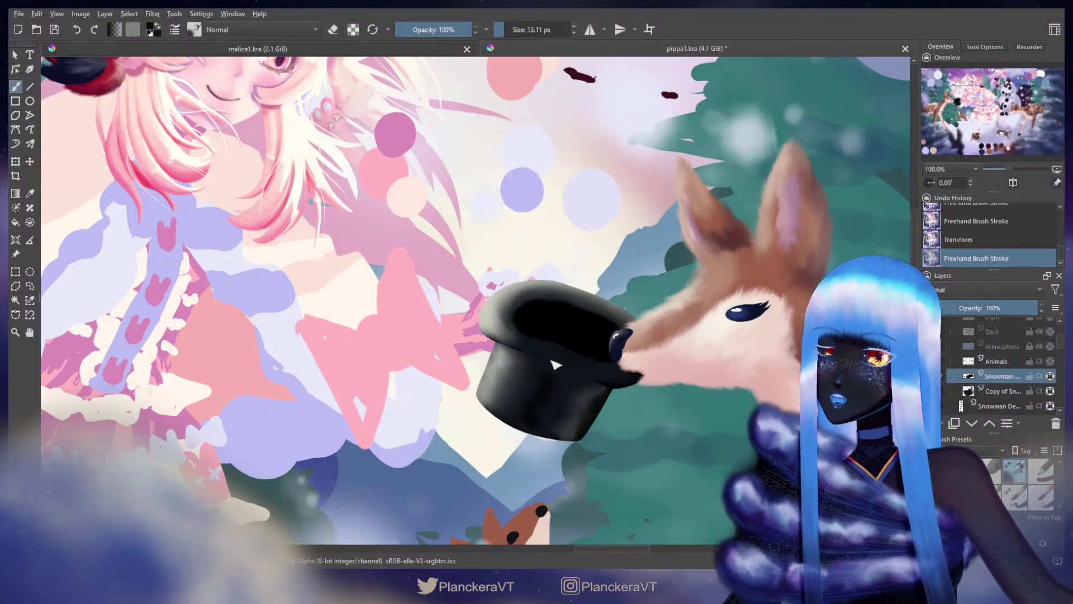
key(Page_Down)
key(t)
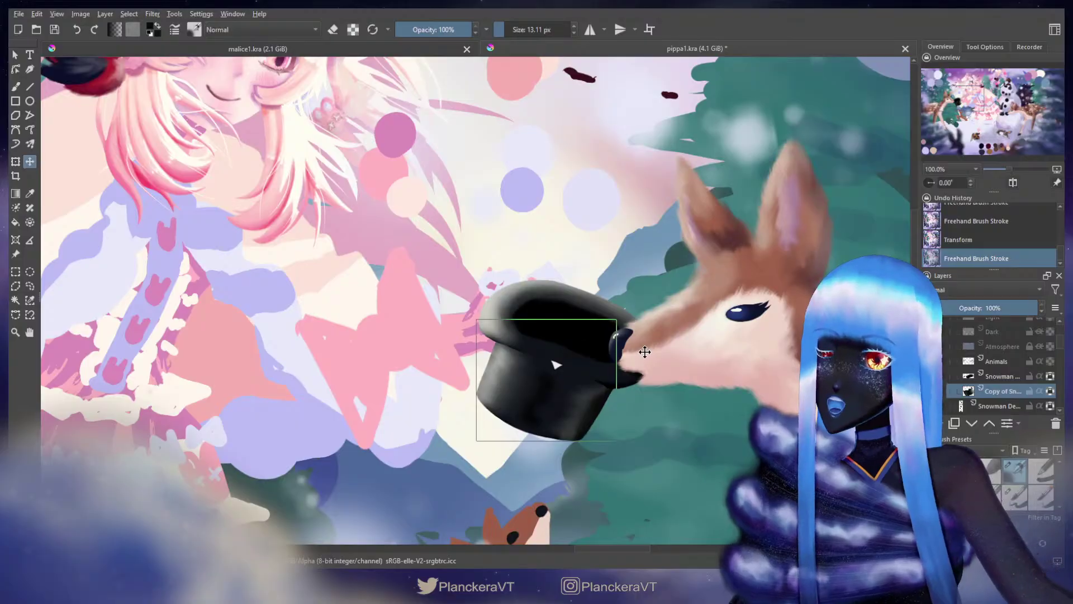
drag(645, 352, 648, 344)
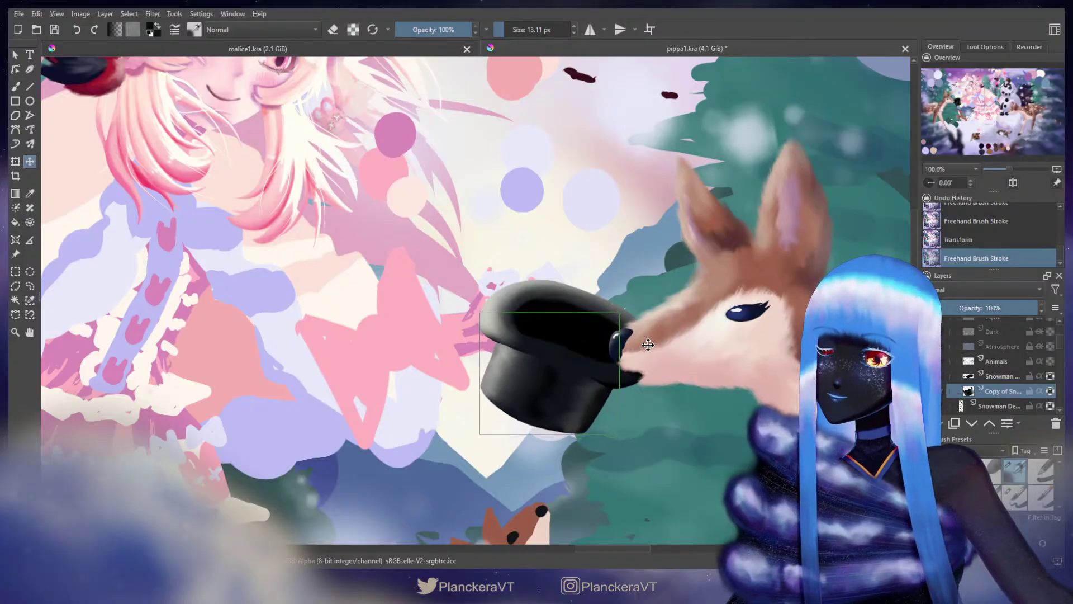
key(b)
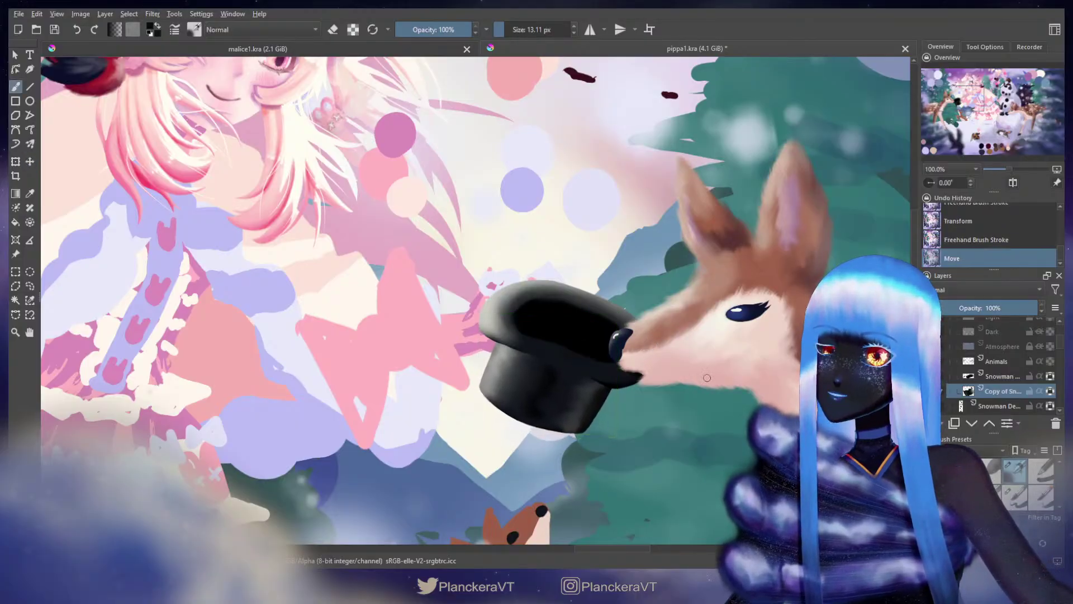
drag(706, 378, 688, 332)
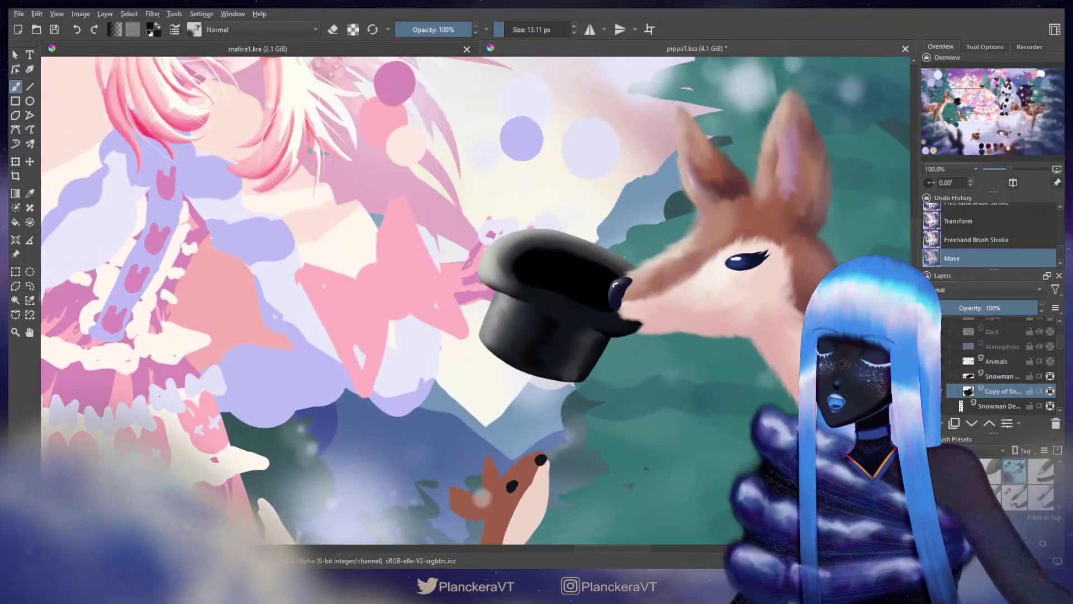
key(ctrl+z)
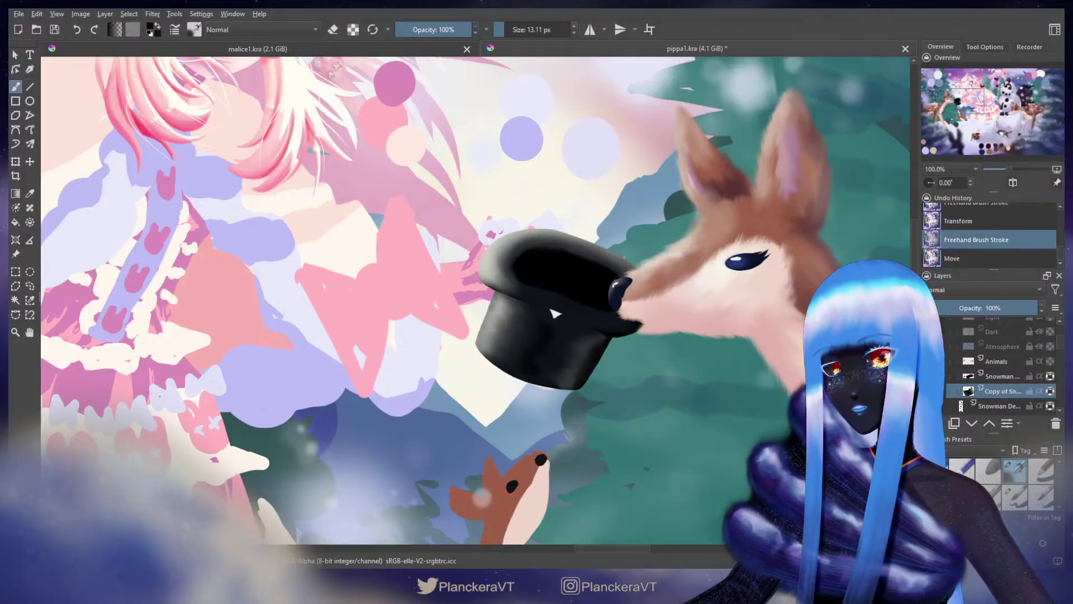
Step: Turn off the crown layer's alpha lock and paint over the light gap beneath the brim, enlarging the brush to 20.52 px
click(1050, 391)
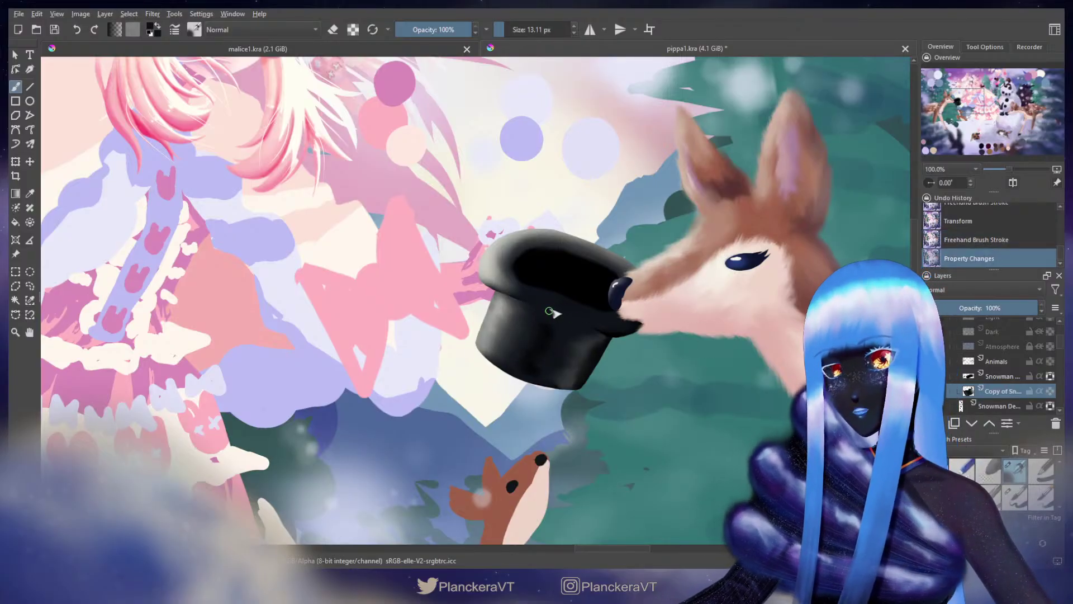
click(553, 313)
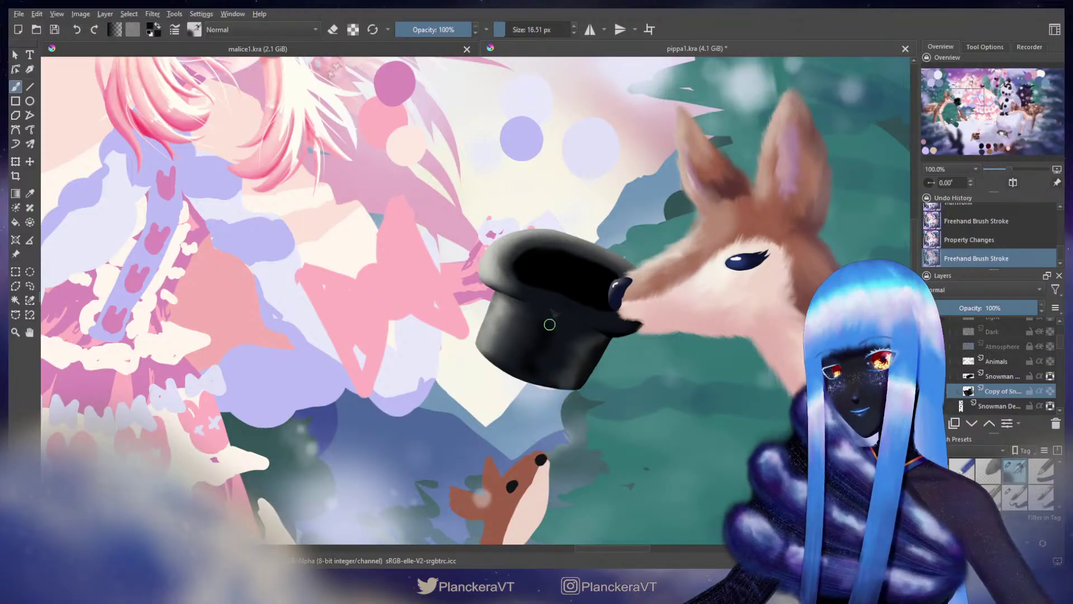
click(557, 307)
click(546, 316)
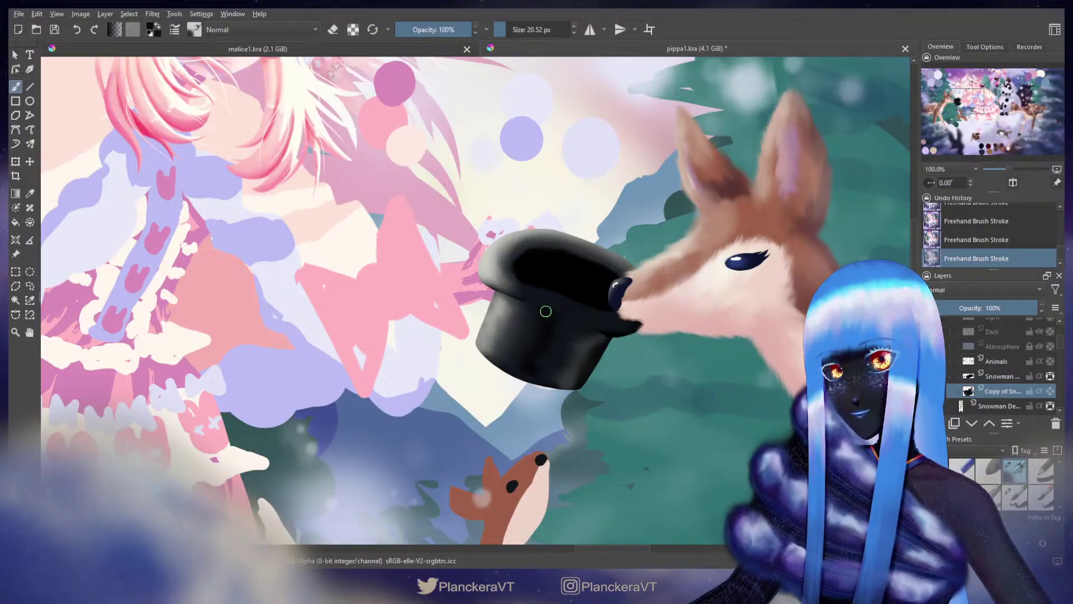
Step: Turn off the brim layer's alpha lock and darken the brim's lower edge with another brush preset at 22.01 px, undoing unwanted strokes
click(1049, 377)
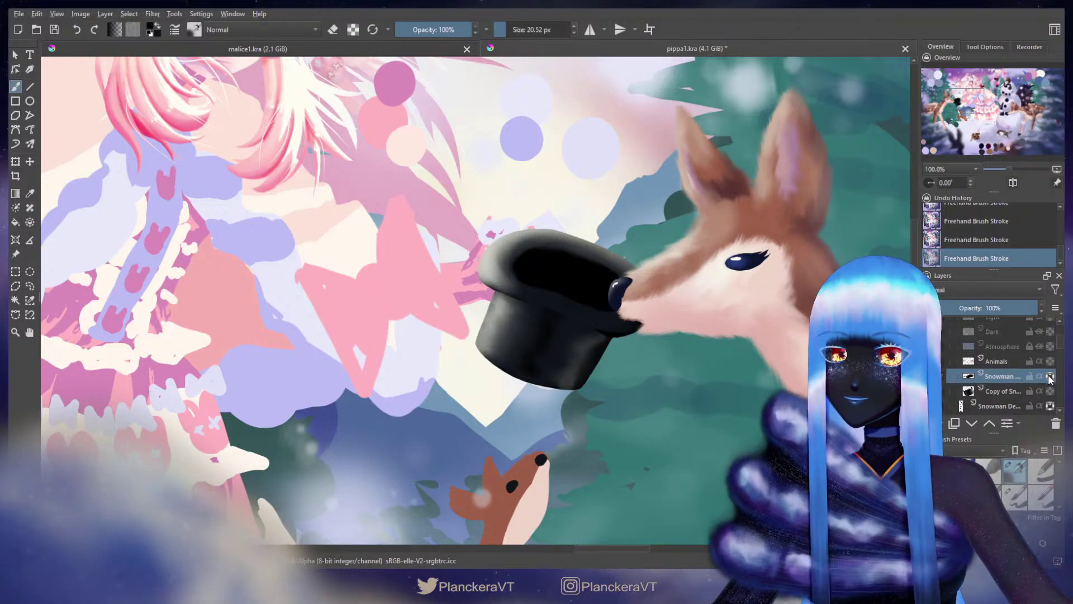
click(1016, 496)
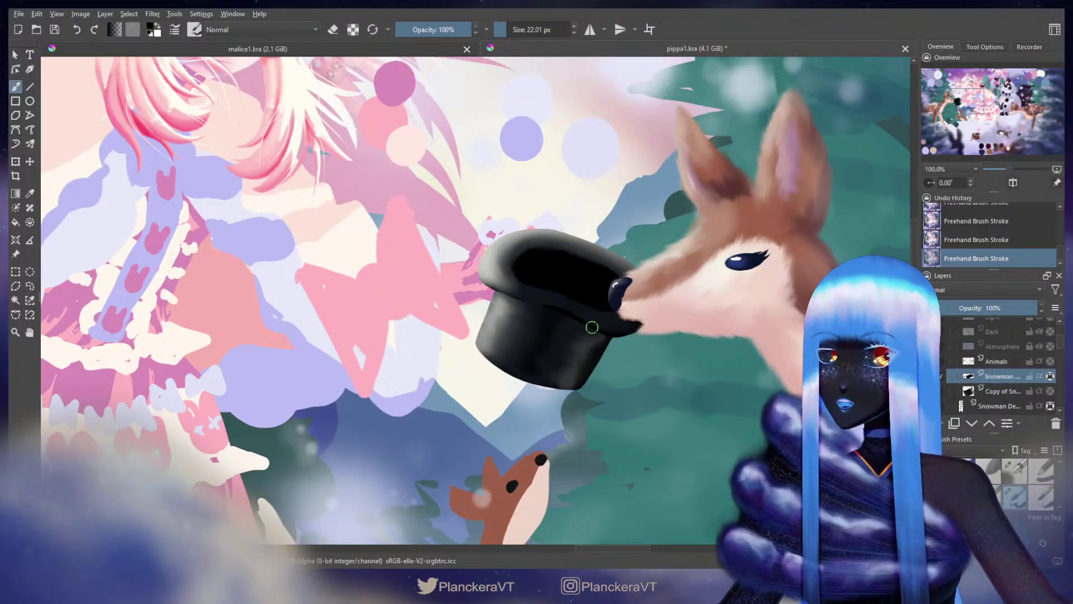
click(1050, 376)
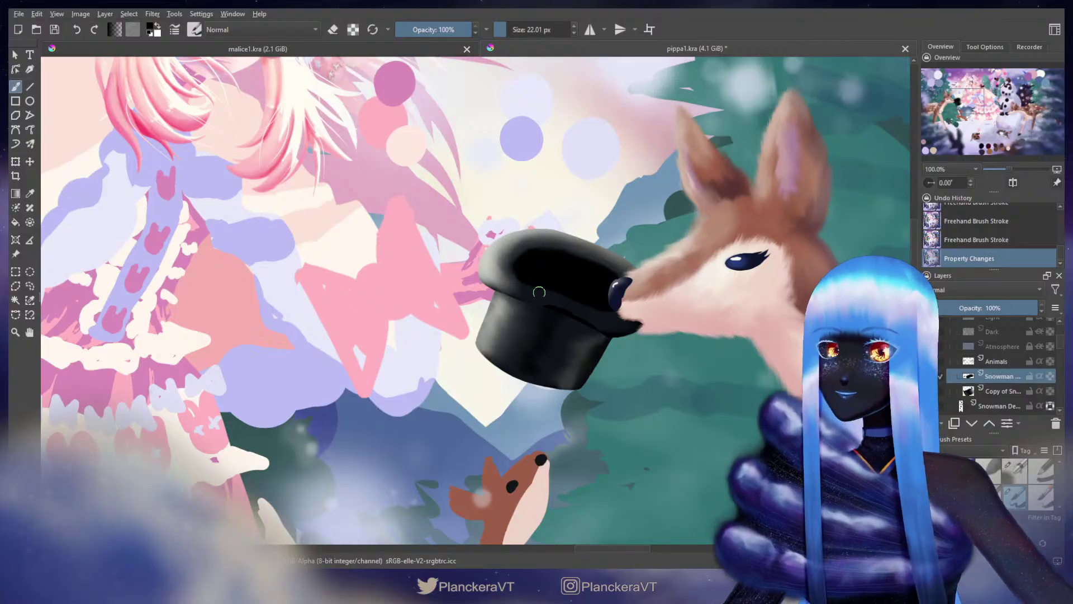
mouse_move(544, 302)
mouse_down()
mouse_move(493, 289)
mouse_move(570, 310)
mouse_up()
key(ctrl+z)
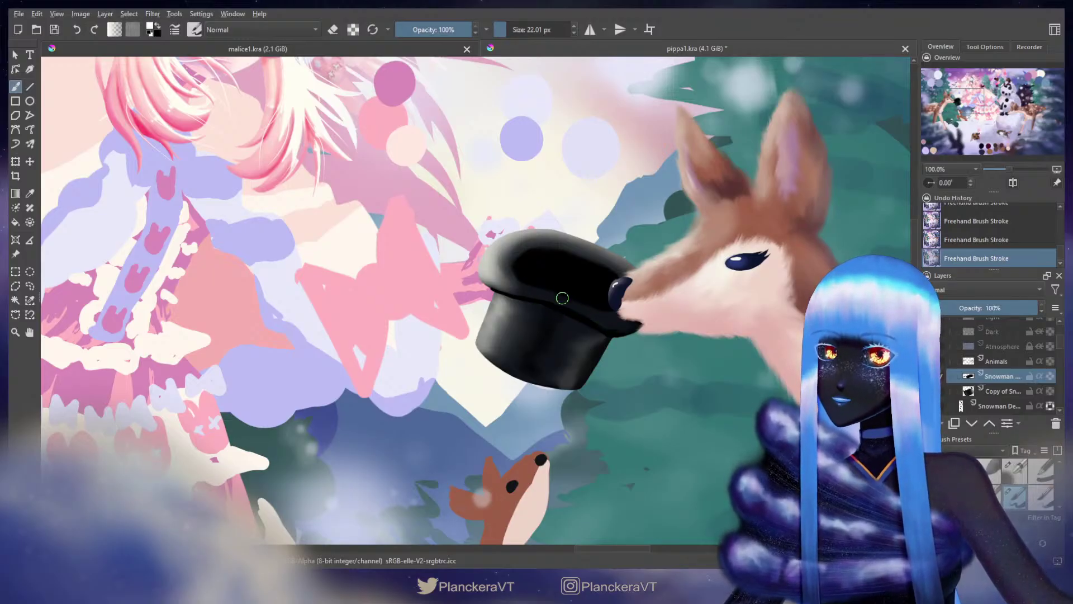
key(ctrl+z)
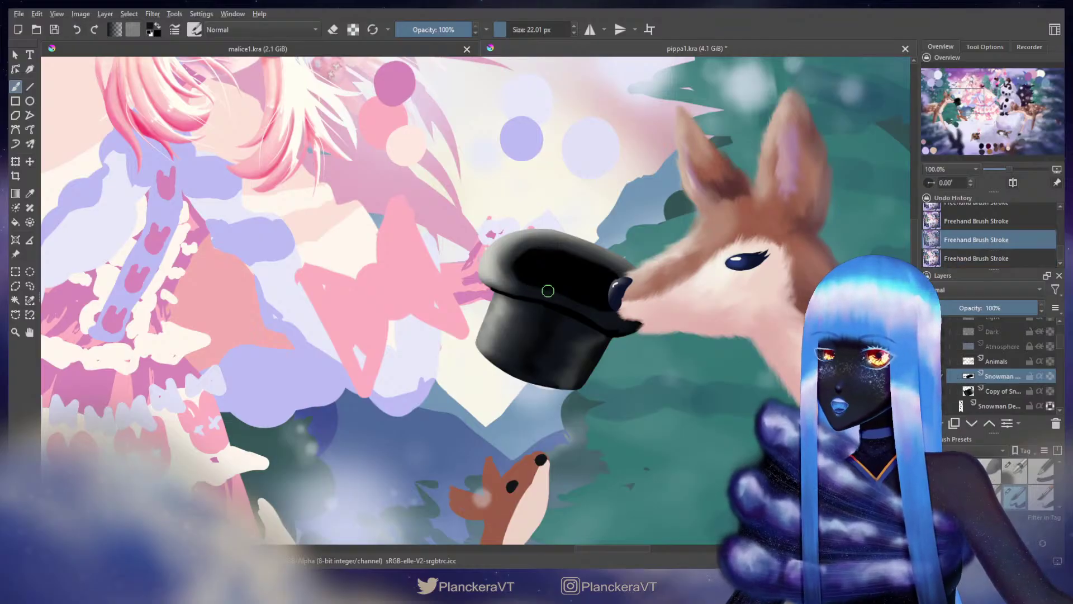
drag(548, 290, 550, 290)
drag(532, 289, 539, 290)
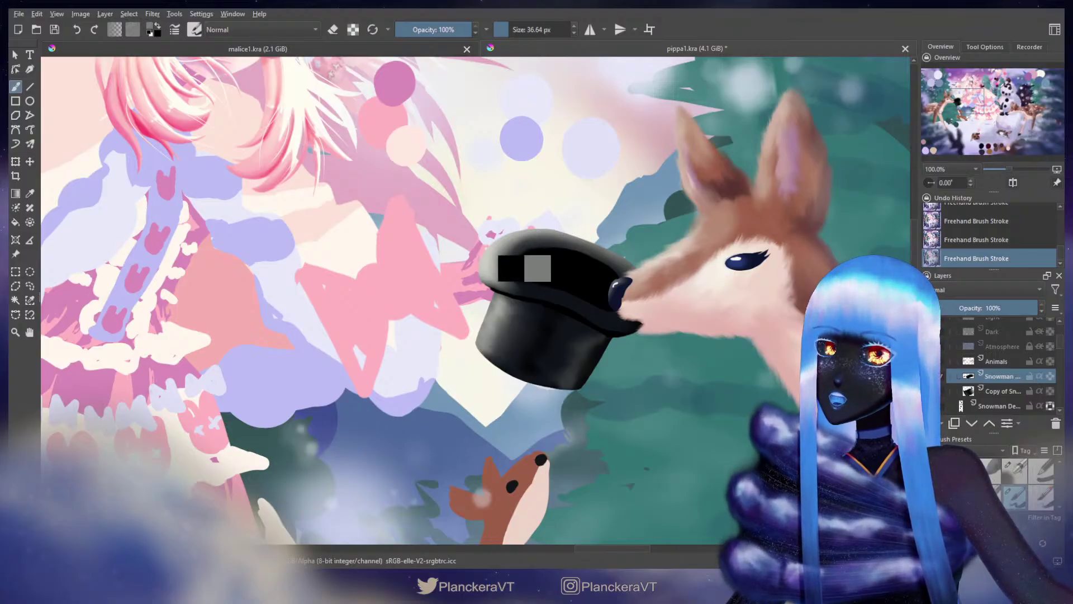
Step: Refine the brim's upper back edge with short grey strokes at 31.58 px, undoing the unwanted ones
key(ctrl+z)
drag(575, 238, 571, 238)
drag(574, 238, 566, 241)
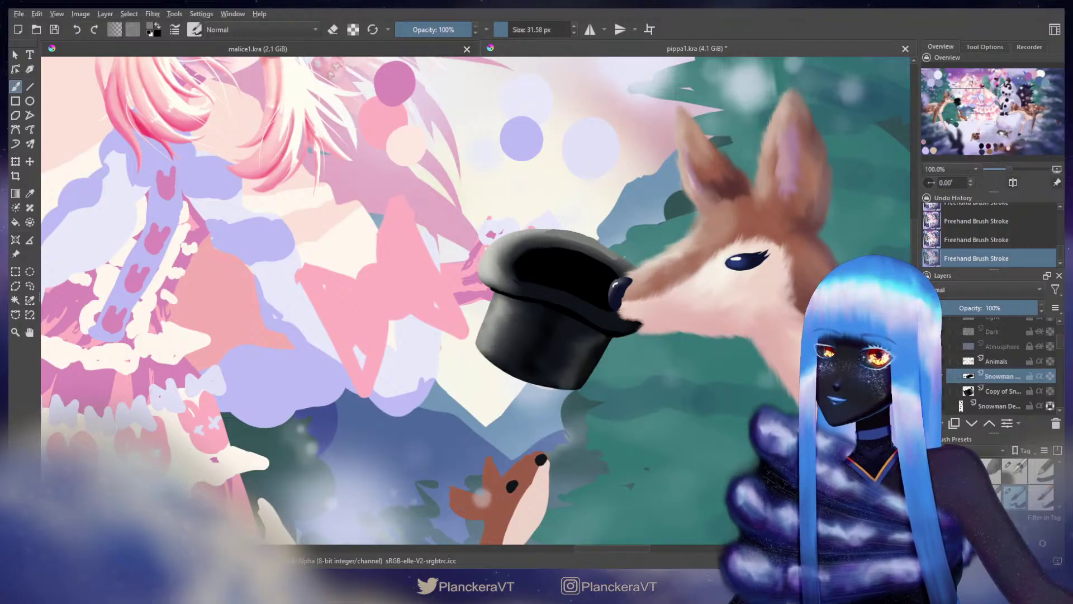
key(ctrl+z)
mouse_move(561, 231)
mouse_down()
mouse_move(599, 241)
mouse_move(578, 233)
mouse_up()
key(ctrl+z)
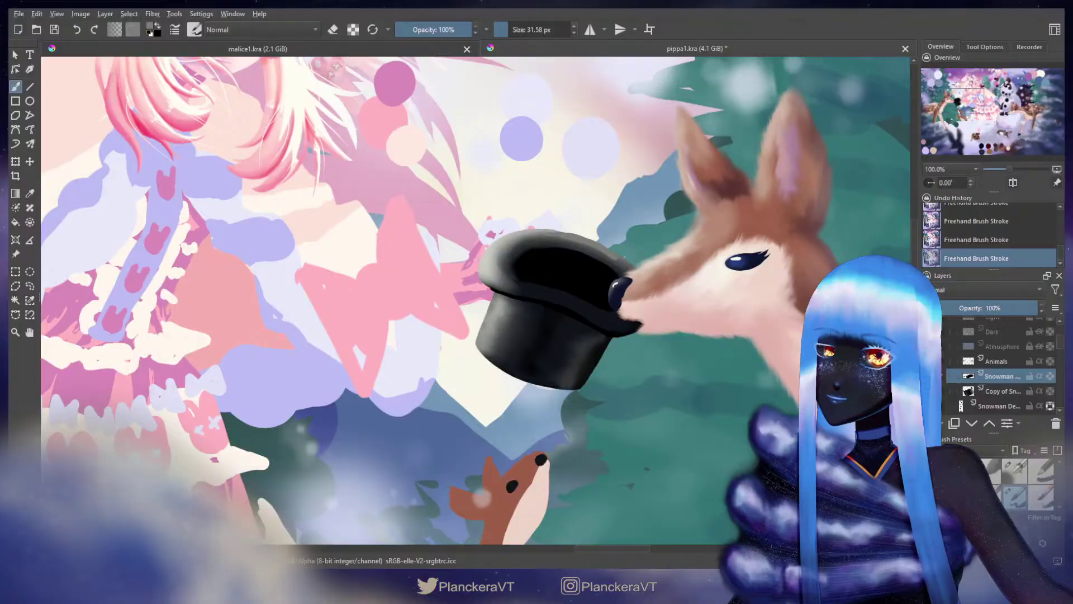
Step: Erase along the brim's outer edge at 28.67 px, undo the unwanted stroke and return to normal painting
key(e)
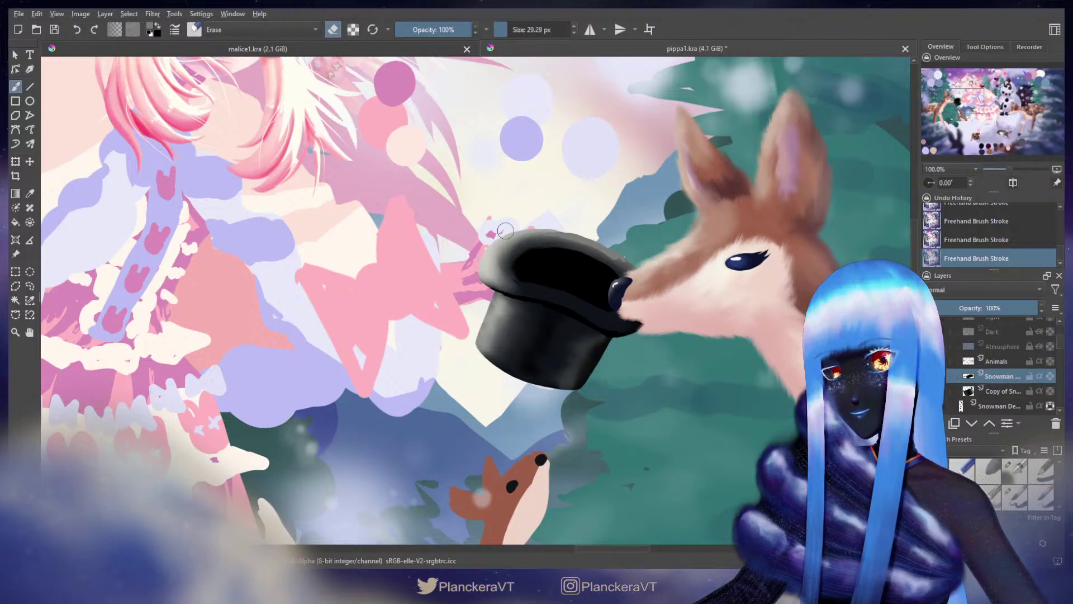
mouse_move(505, 230)
shift+mouse_down()
mouse_move(532, 223)
mouse_move(490, 240)
mouse_move(476, 267)
mouse_move(484, 245)
shift+mouse_up()
key(ctrl+z)
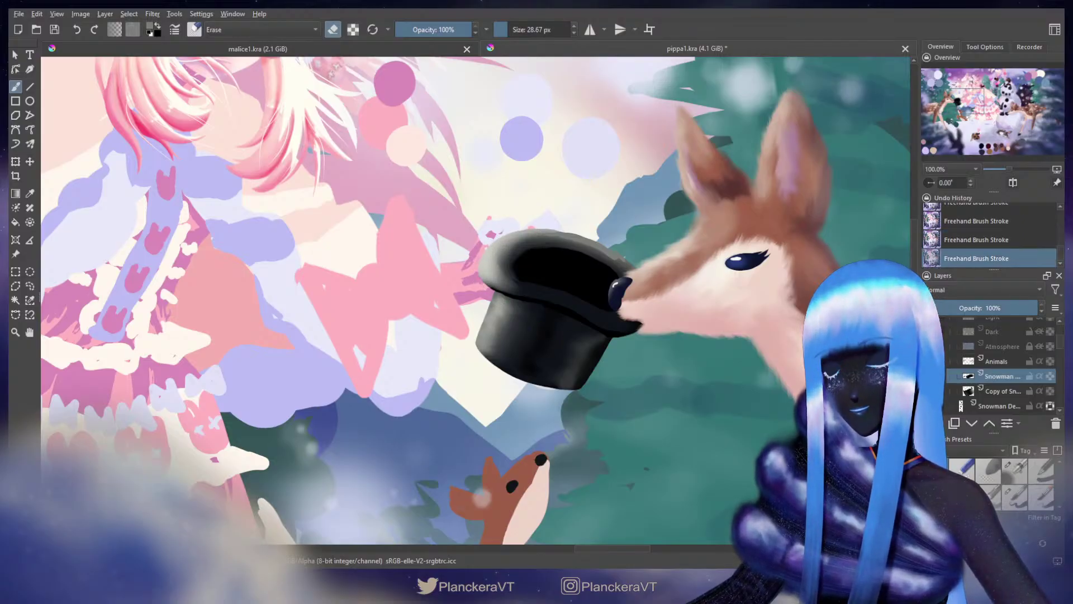
key(e)
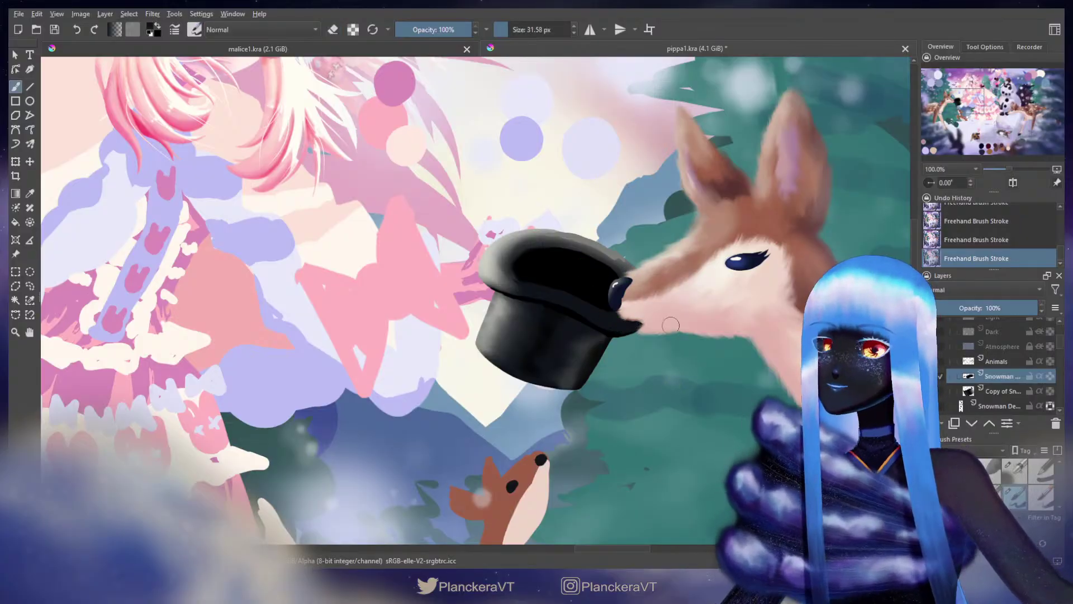
Step: Mirror the canvas view and slightly enlarge the hat by transforming its brim and crown layers together
scroll(670, 325, down, 4)
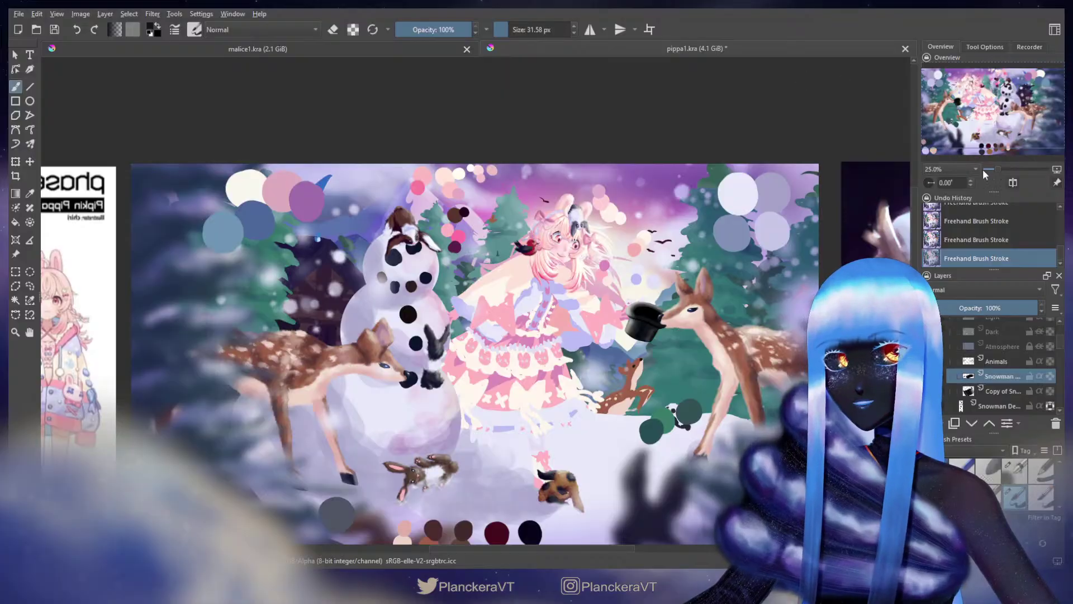
click(1013, 183)
drag(423, 354, 658, 333)
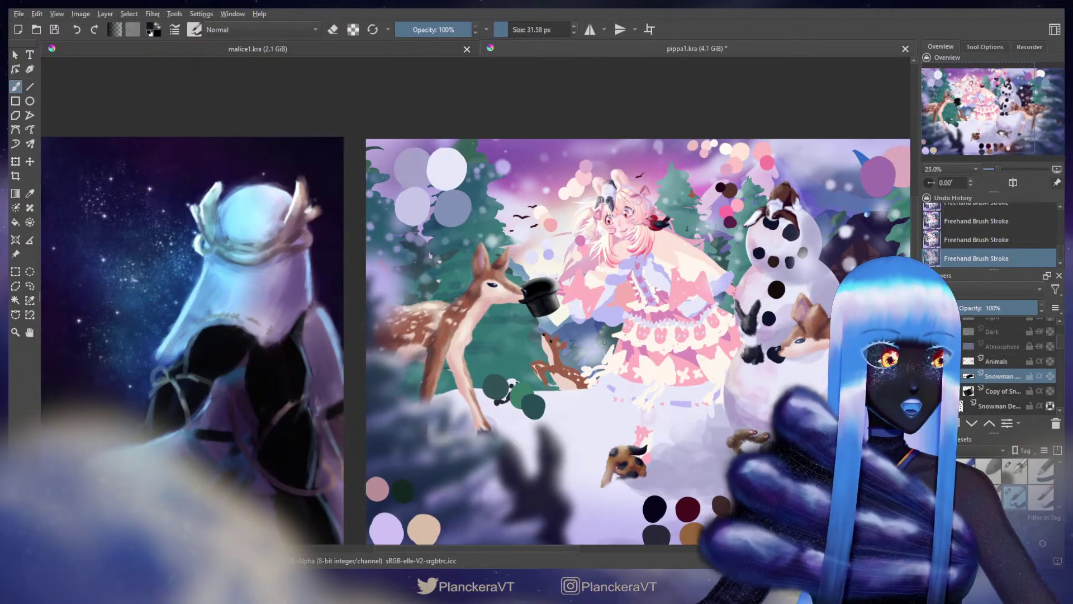
ctrl+click(985, 389)
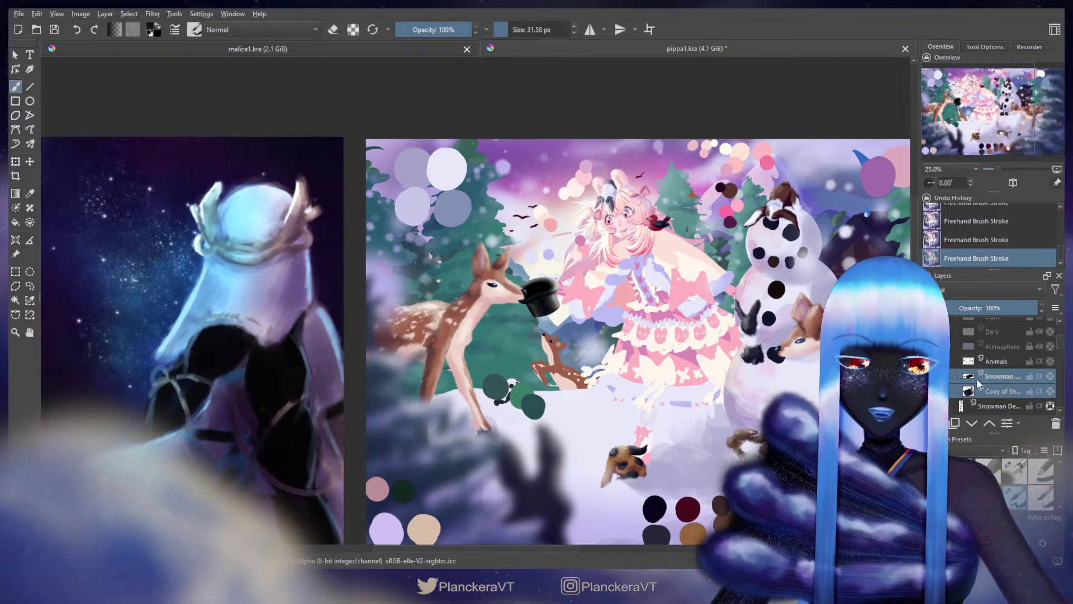
key(ctrl+t)
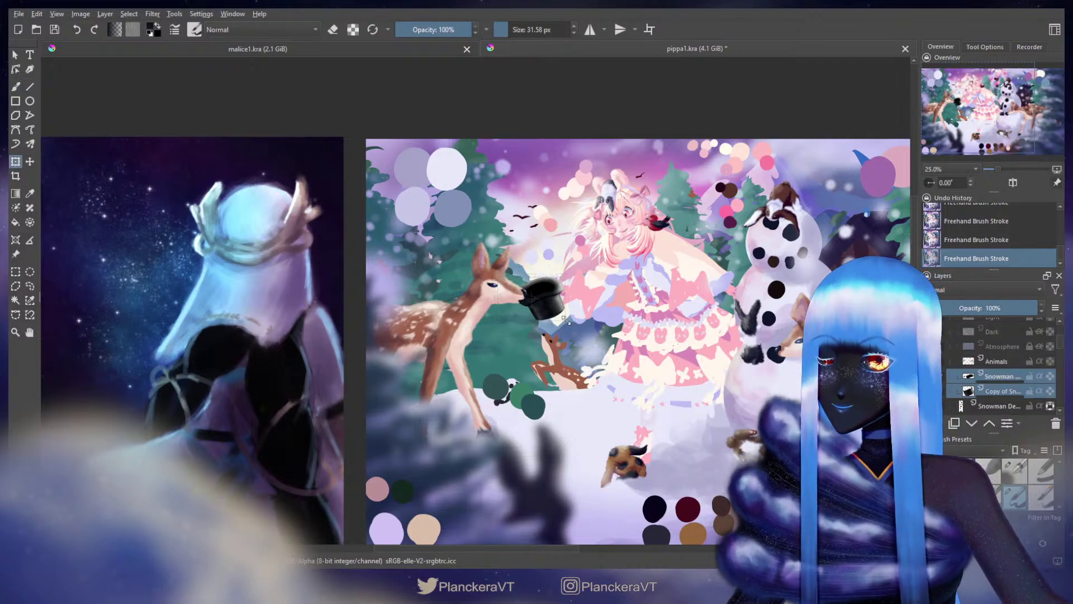
drag(566, 319, 551, 308)
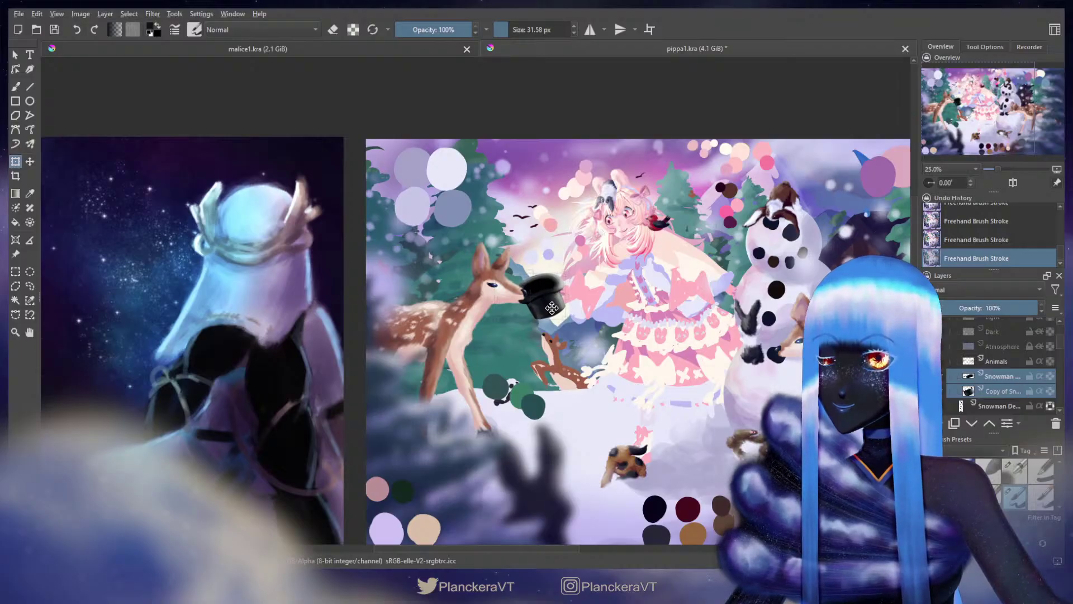
key(b)
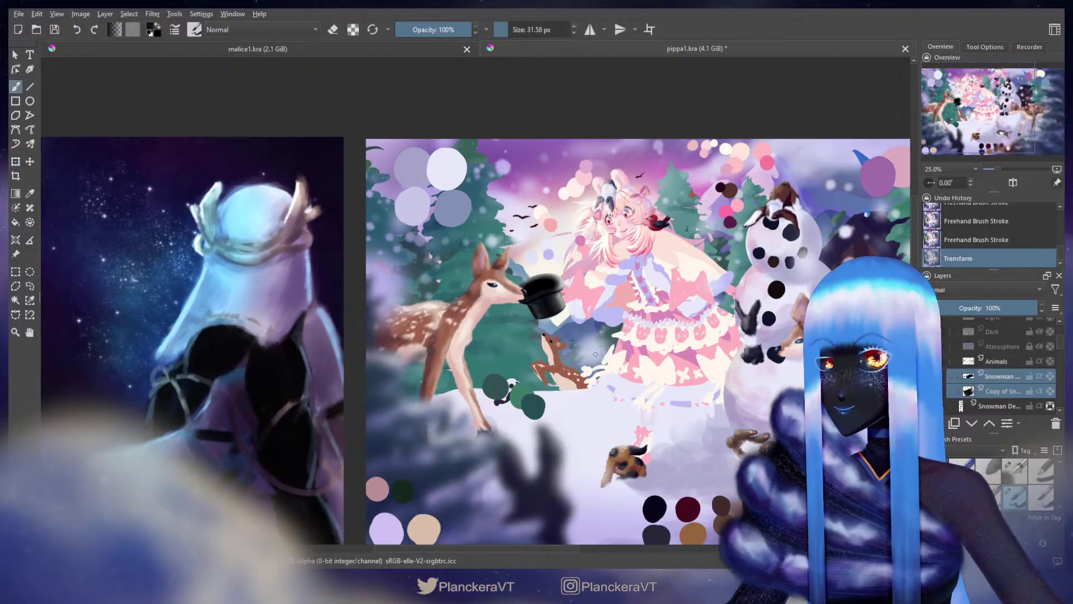
Step: Adjust the whole hat's position at the adult deer's muzzle with the Move tool
scroll(551, 307, up, 5)
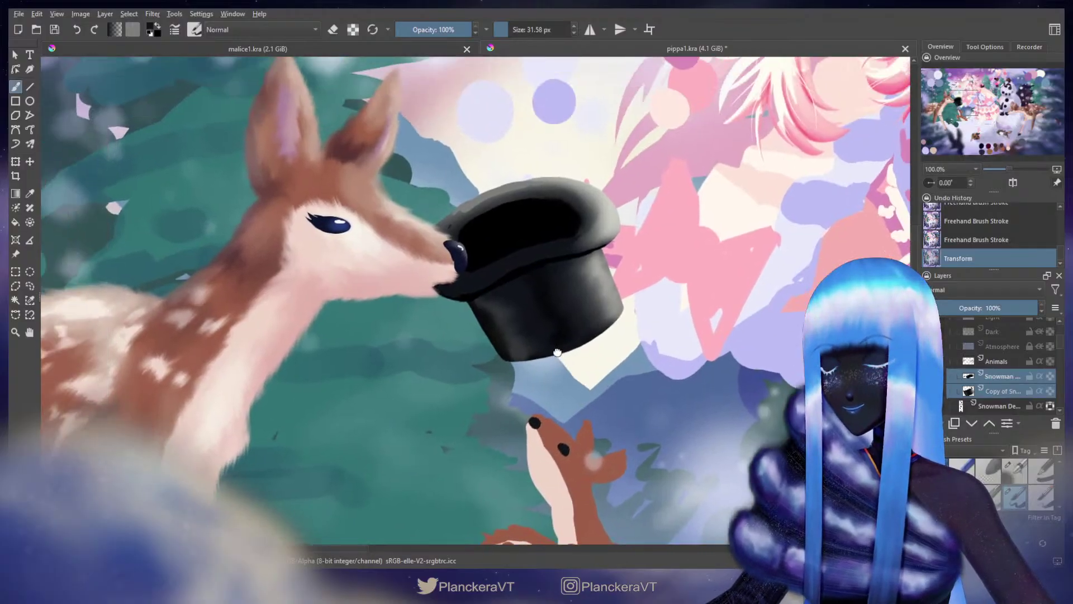
mouse_move(558, 352)
mouse_down()
mouse_move(598, 417)
mouse_move(677, 414)
mouse_up()
key(t)
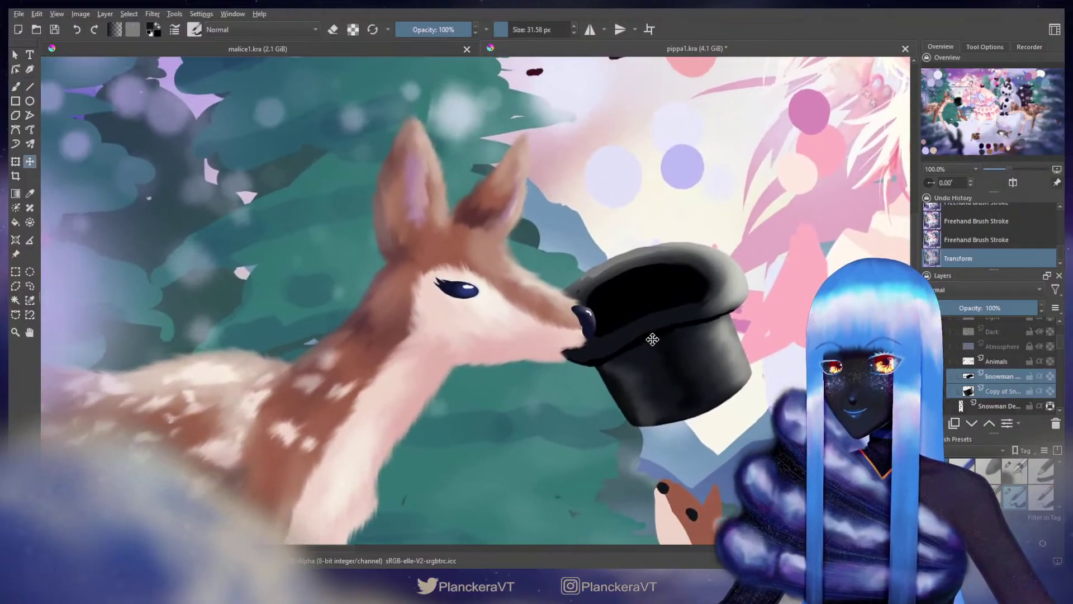
click(652, 339)
key(b)
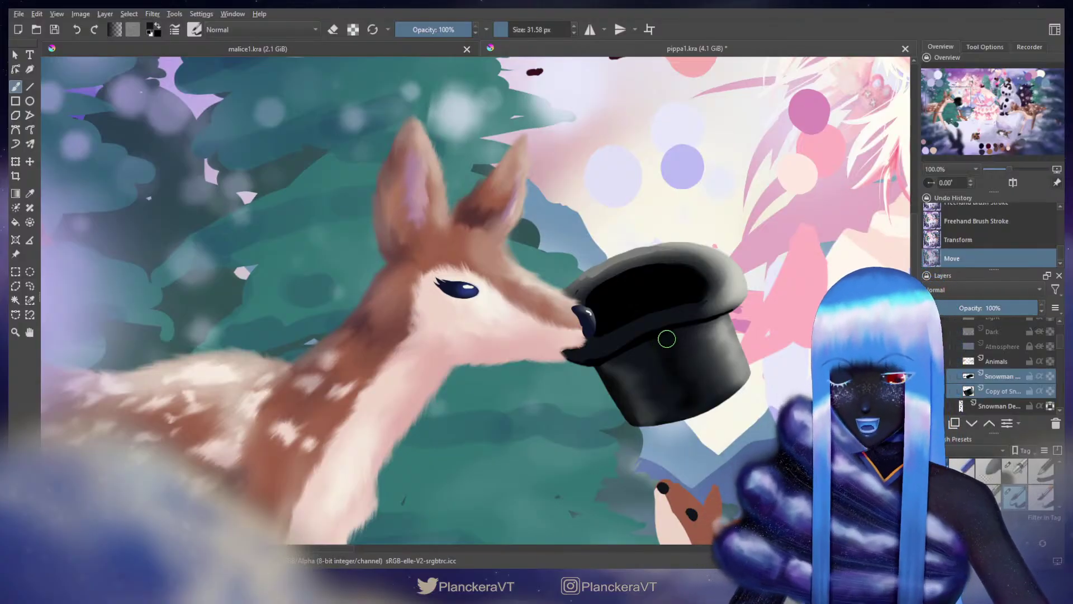
Step: Flatten the brim layer and rotate it slightly to match the crown's tilt, and apply the transformation
drag(738, 311, 680, 347)
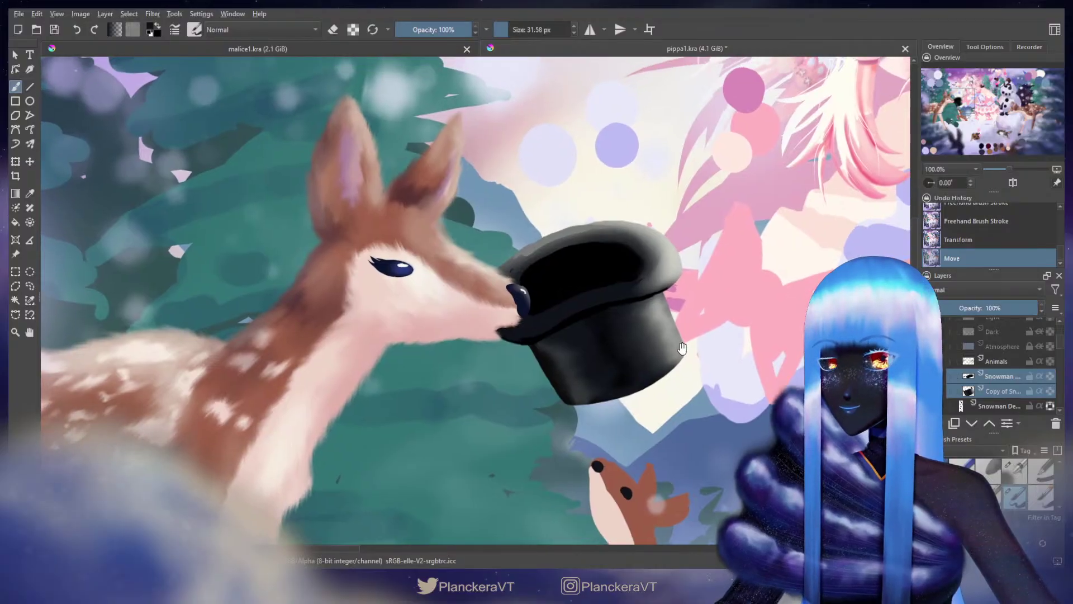
scroll(681, 350, down, 3)
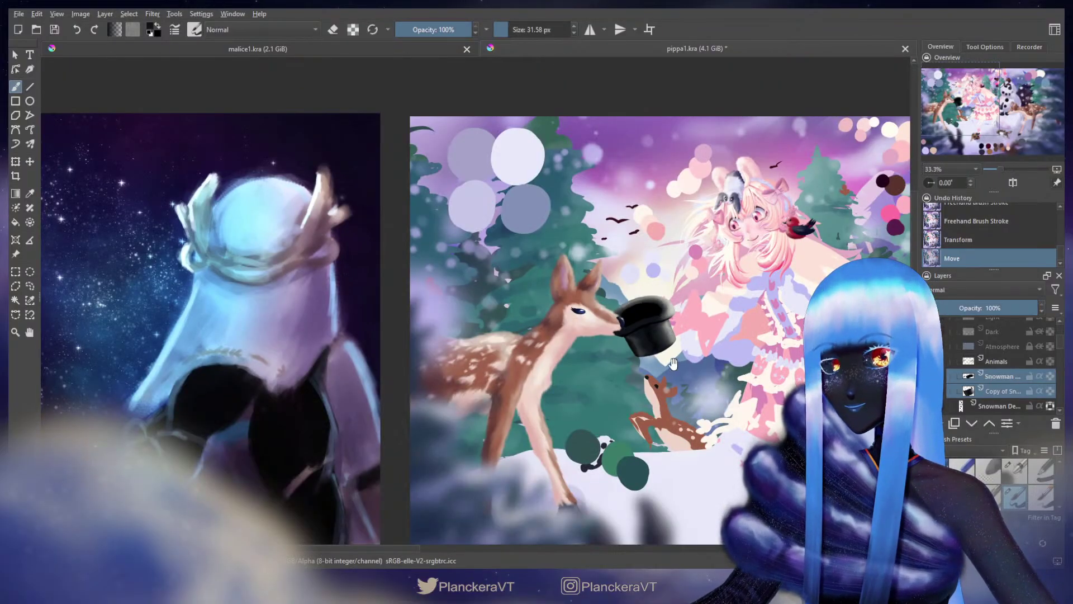
drag(674, 363, 661, 351)
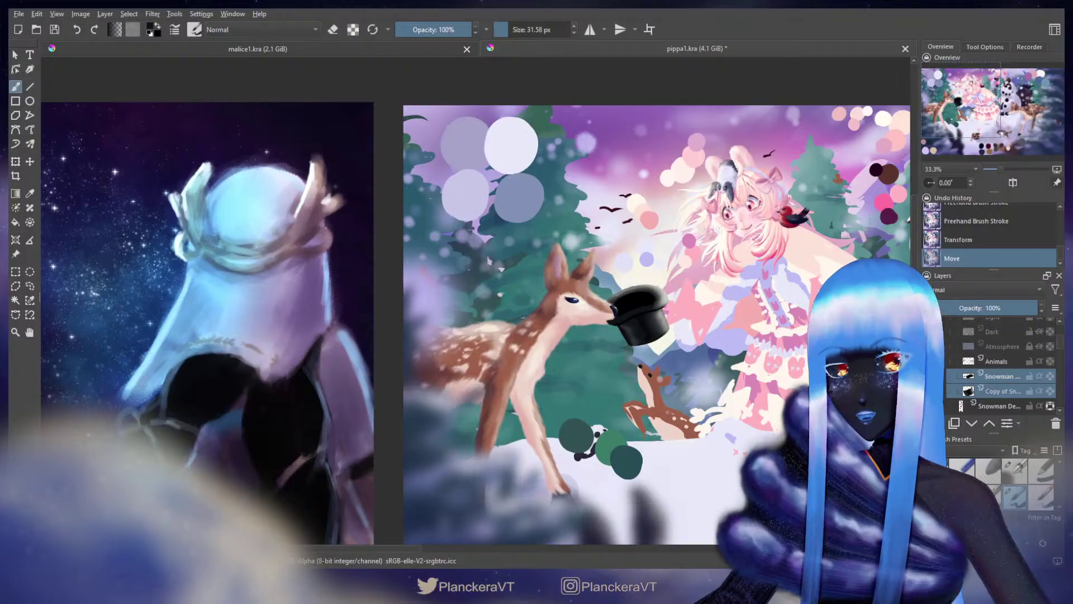
key(ctrl+t)
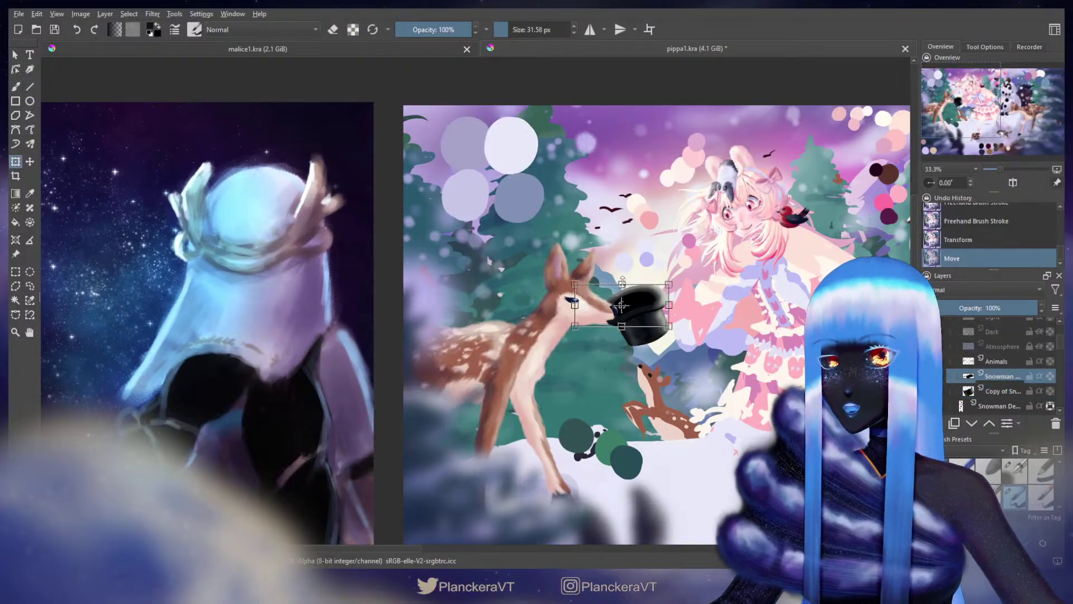
drag(624, 283, 653, 303)
drag(717, 291, 717, 285)
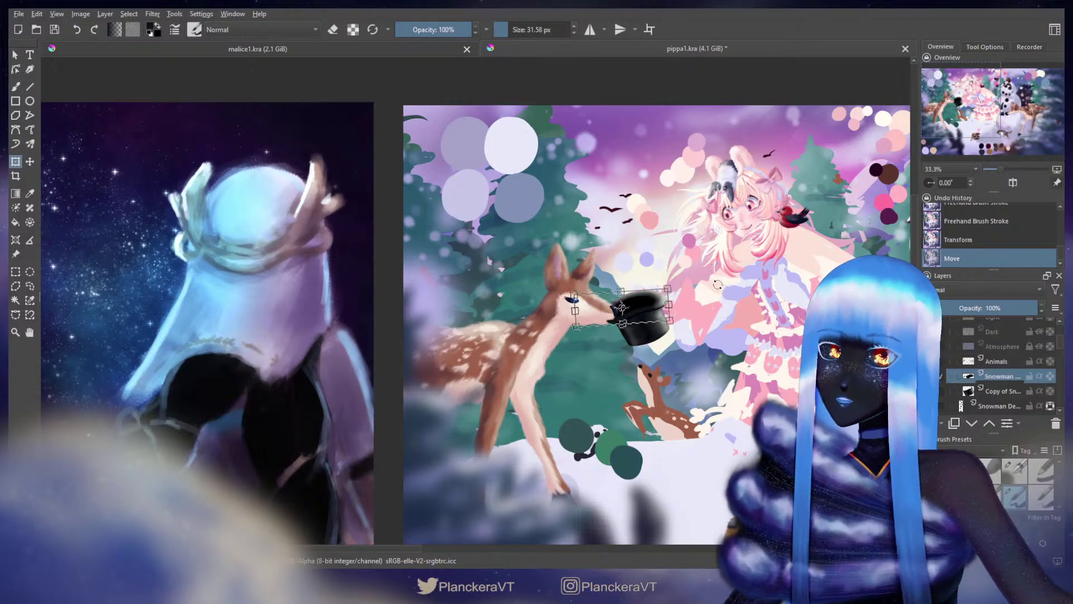
key(Return)
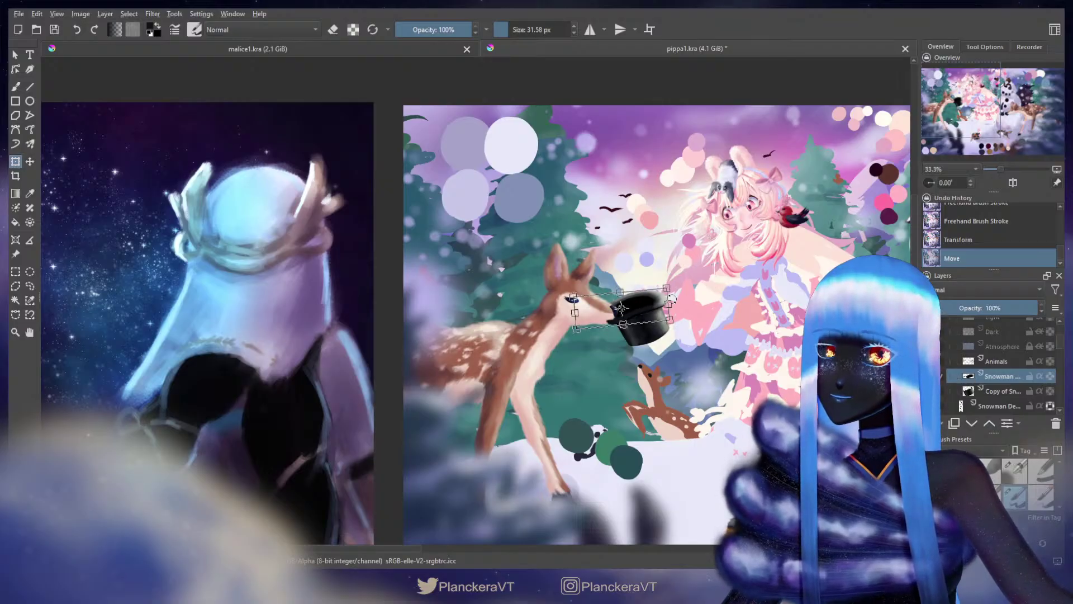
click(620, 309)
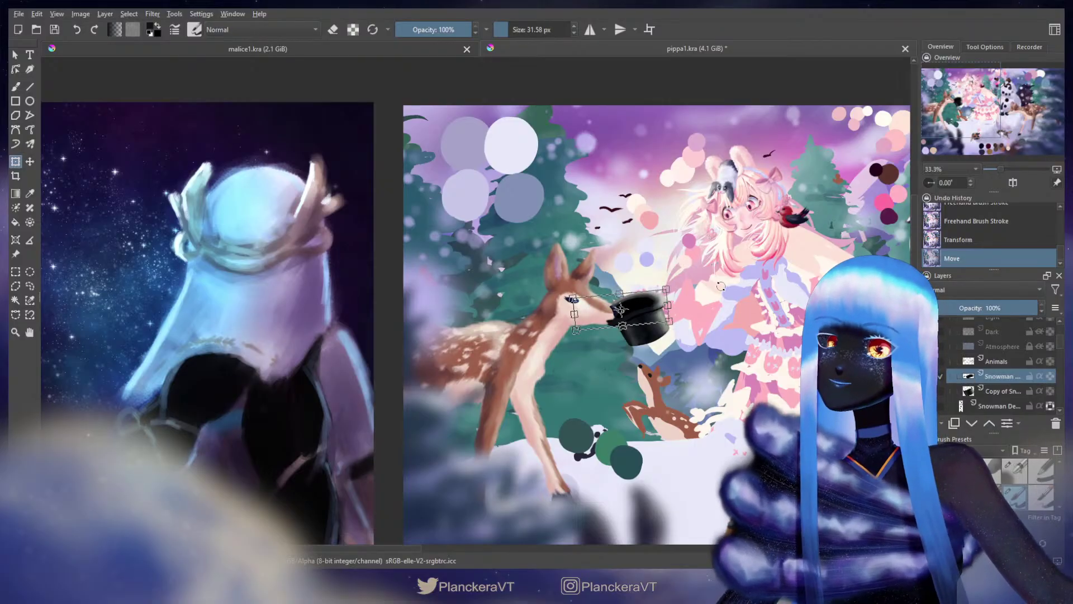
drag(670, 304, 660, 302)
key(b)
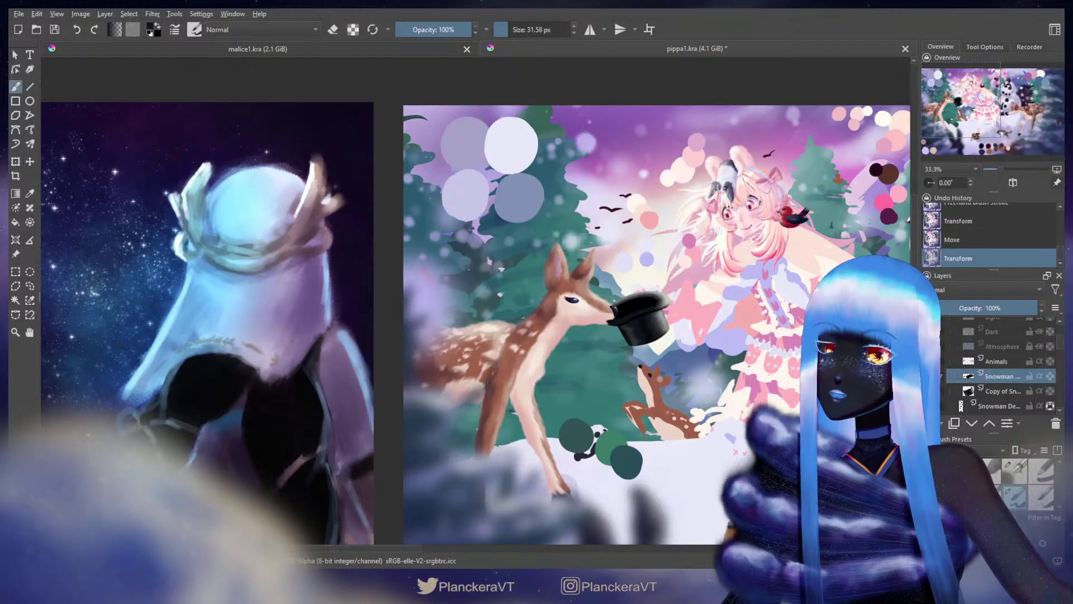
Step: Select the top hat's crown layer, nudge it slightly to refine its fit against the brim, and return to the brush
click(1006, 392)
key(t)
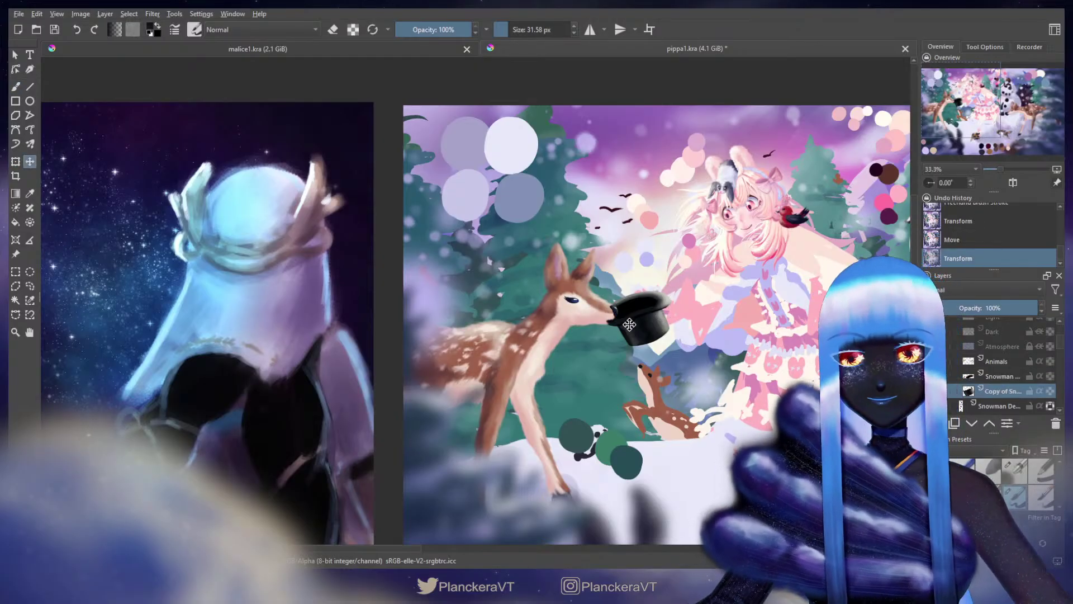
drag(659, 329, 656, 326)
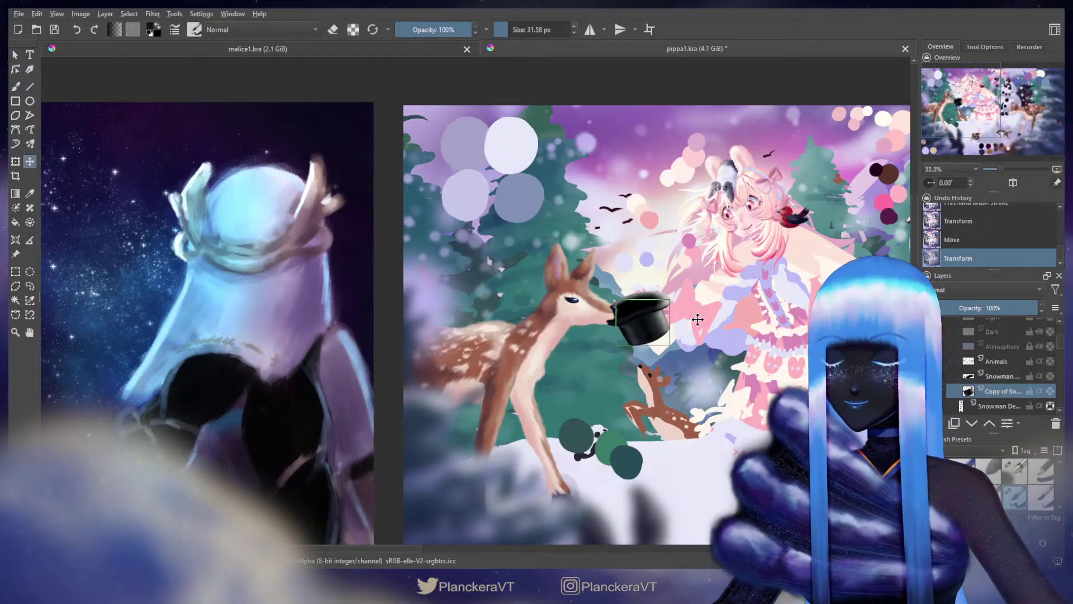
key(b)
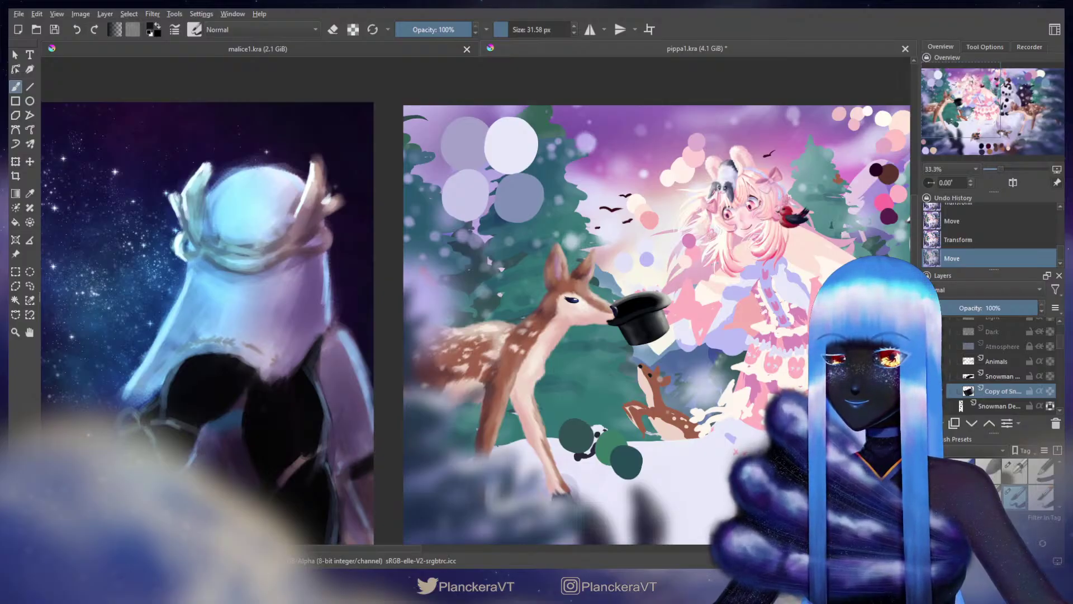
key(ctrl+t)
key(t)
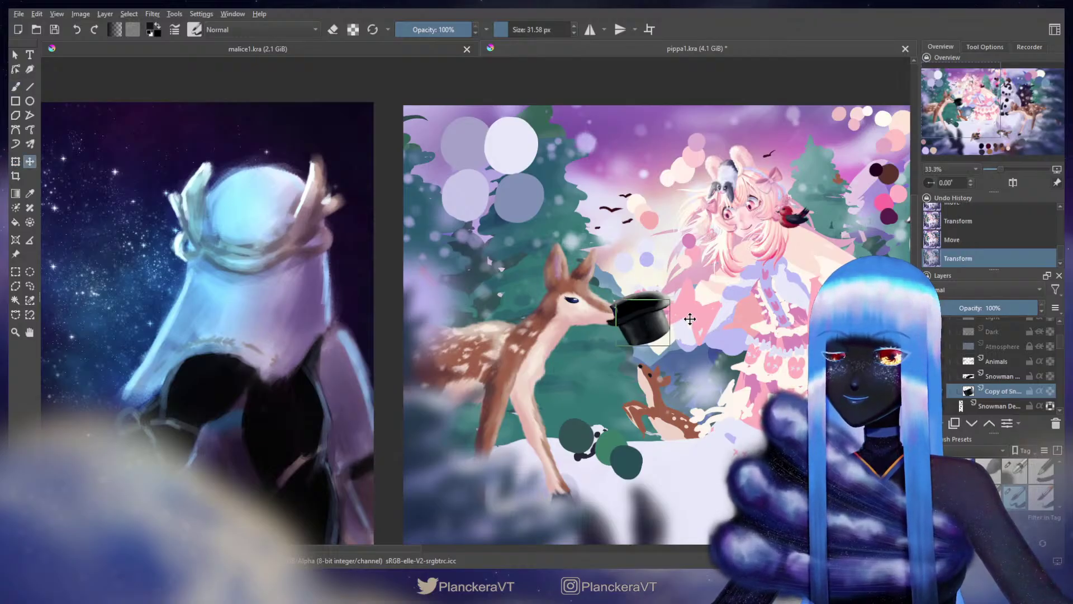
key(b)
Step: Check the whole illustration against the golden spiral, golden section and rule of thirds composition guides, and hide the guides again
drag(783, 305, 666, 271)
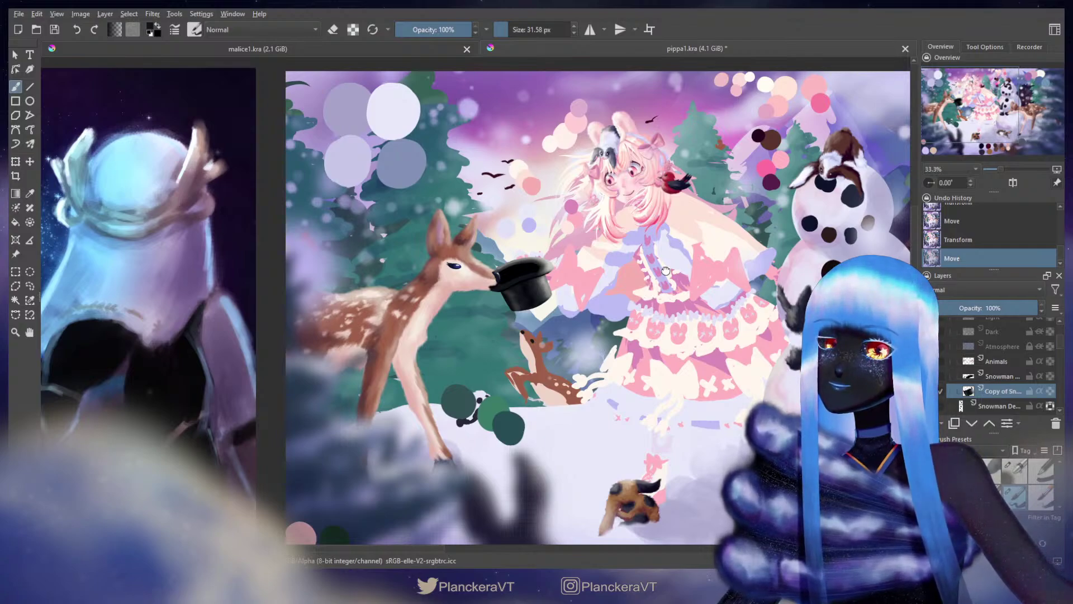
drag(666, 271, 648, 286)
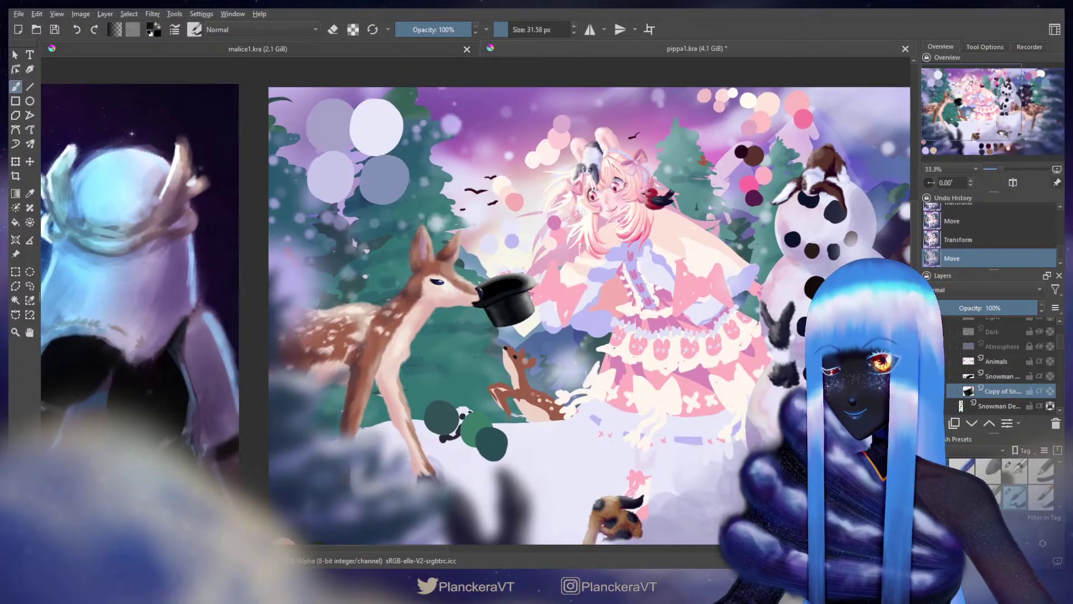
scroll(478, 274, up, 2)
scroll(591, 359, down, 4)
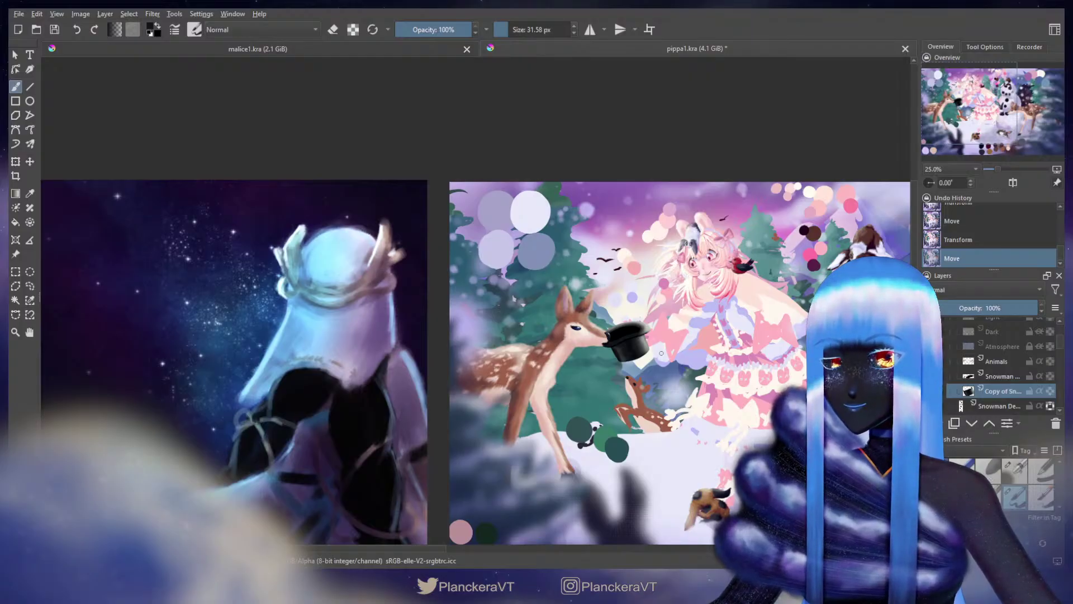
scroll(971, 347, up, 1)
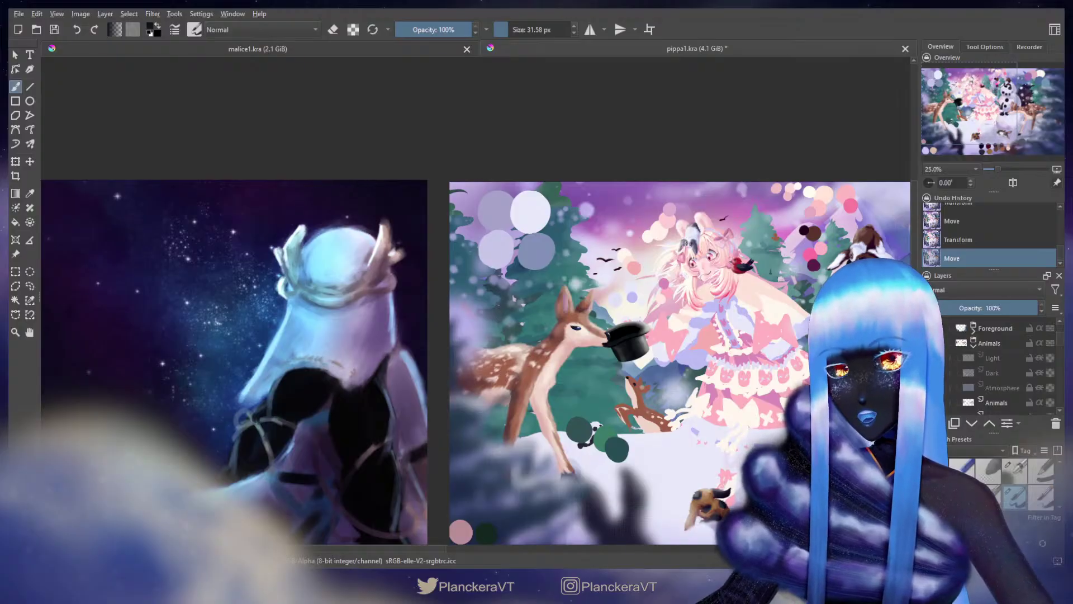
scroll(948, 354, up, 2)
scroll(948, 348, up, 1)
click(941, 325)
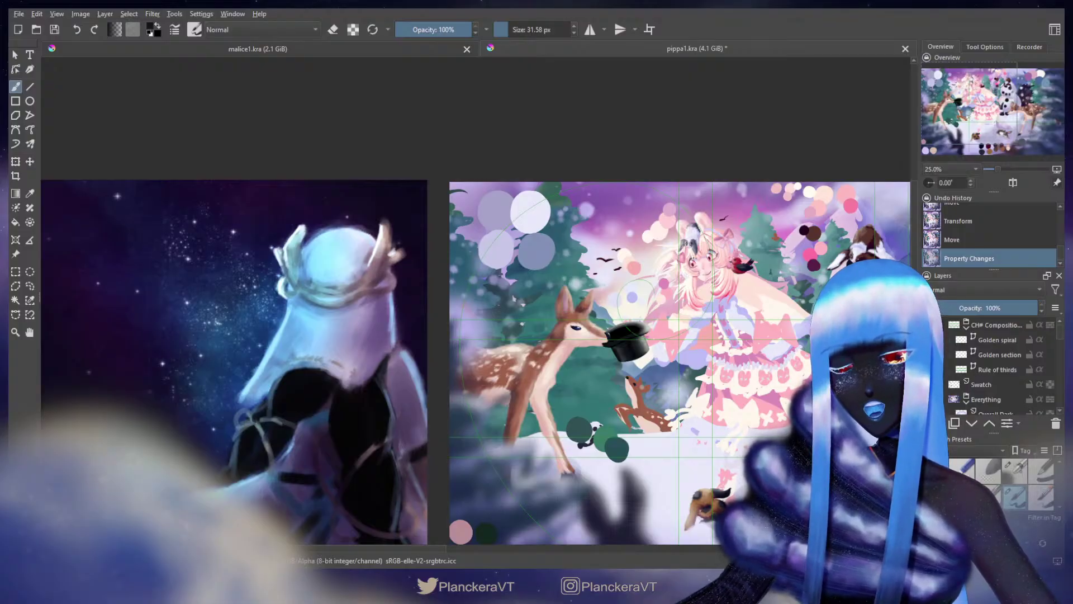
click(932, 324)
Step: Select the Pippa layer group below the Snowman layers
scroll(995, 370, down, 4)
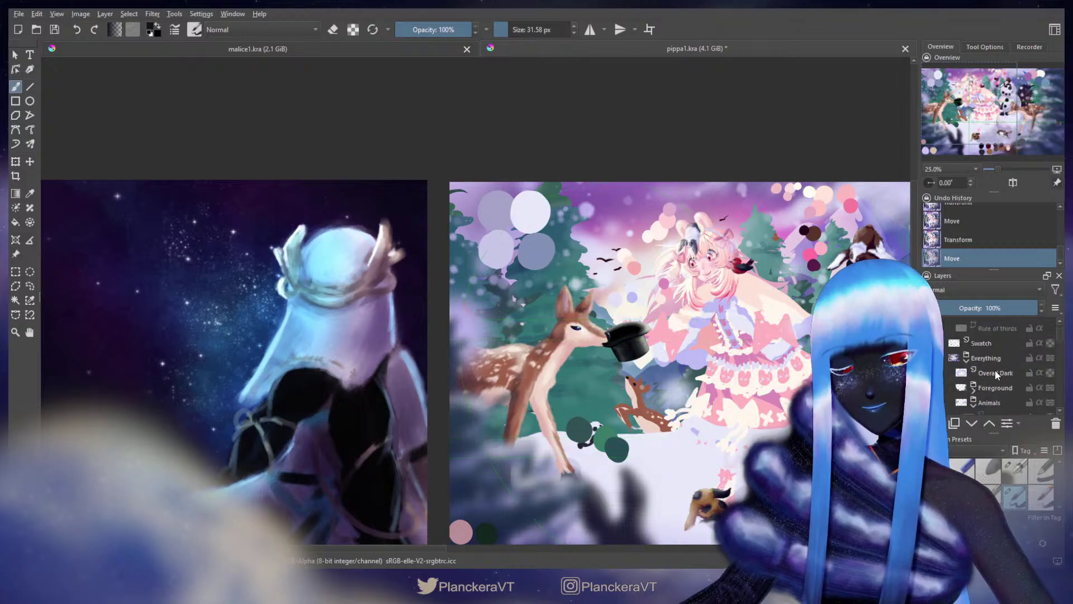
scroll(994, 374, down, 1)
click(995, 374)
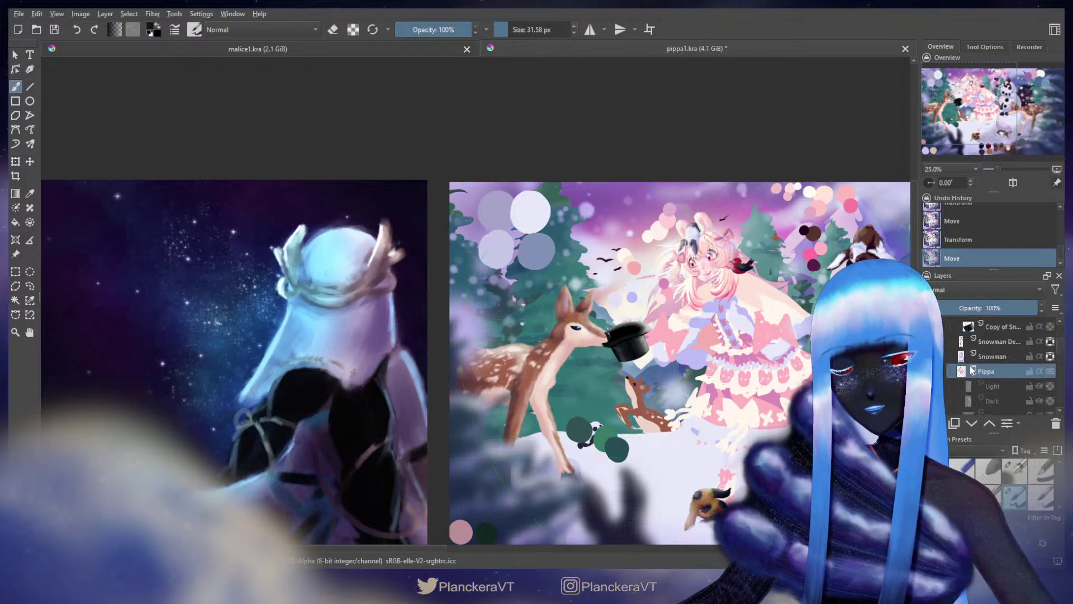
Step: Move the Pippa group slightly to the right and unlock its Head layer
key(t)
drag(734, 309, 739, 309)
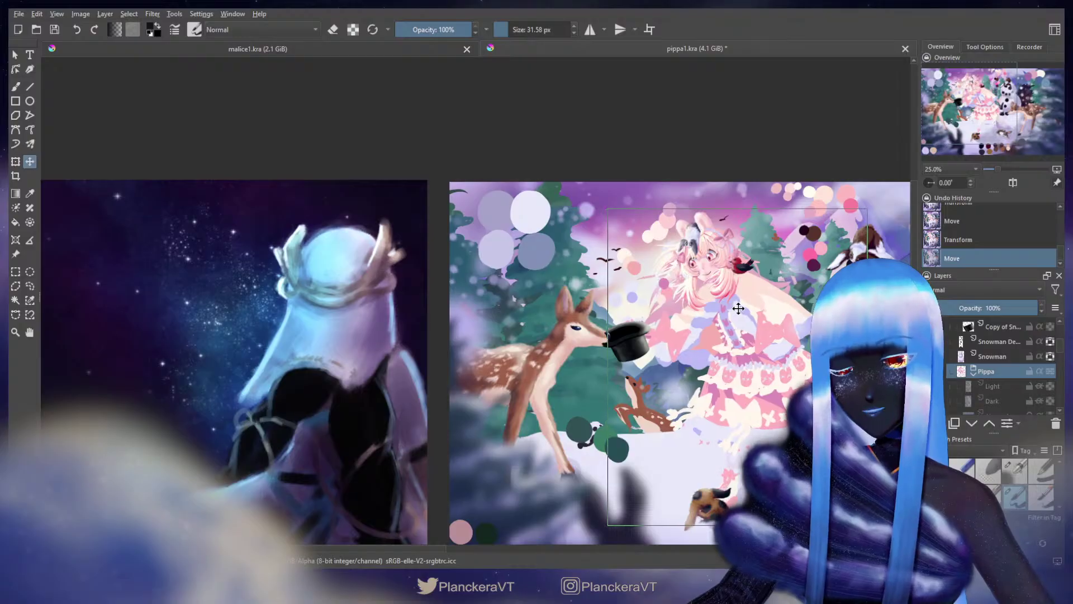
scroll(997, 385, down, 3)
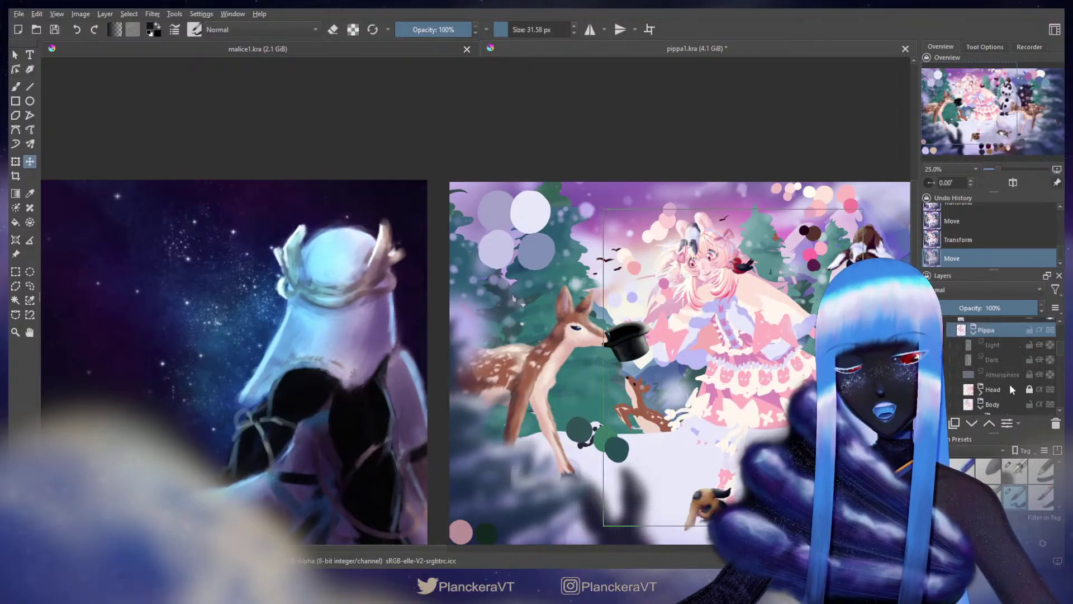
click(1029, 389)
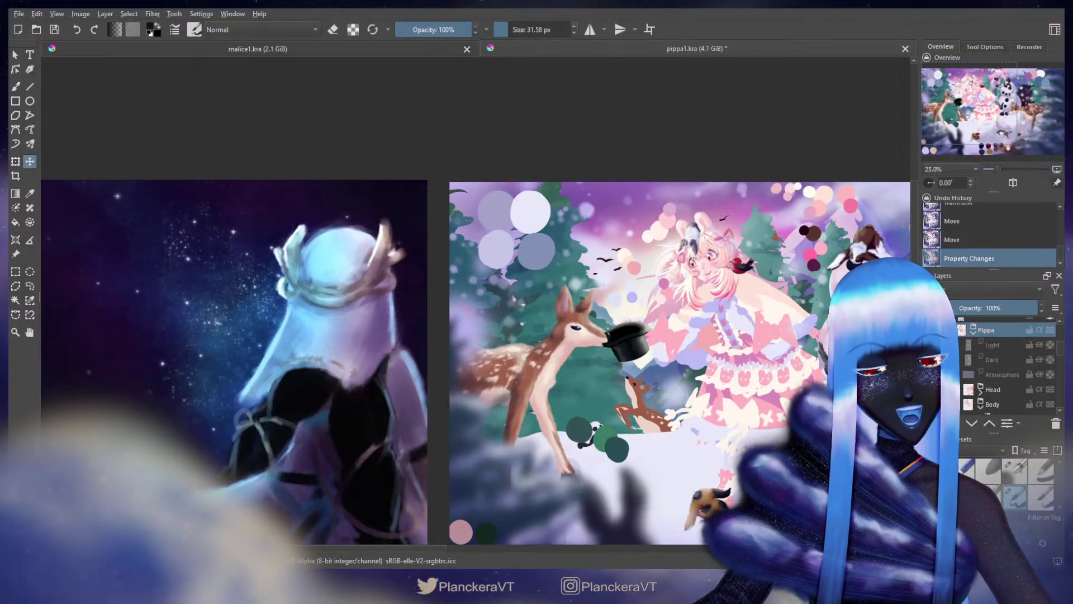
Step: Try shifting the whole Pippa group farther to the right
drag(740, 323, 751, 323)
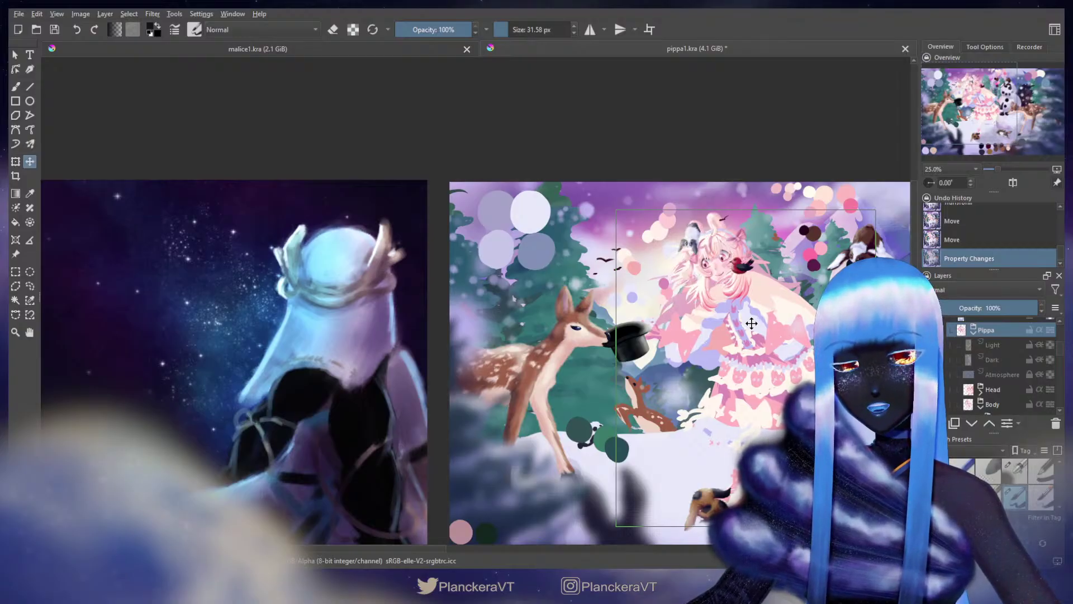
key(ctrl+z)
scroll(989, 346, up, 2)
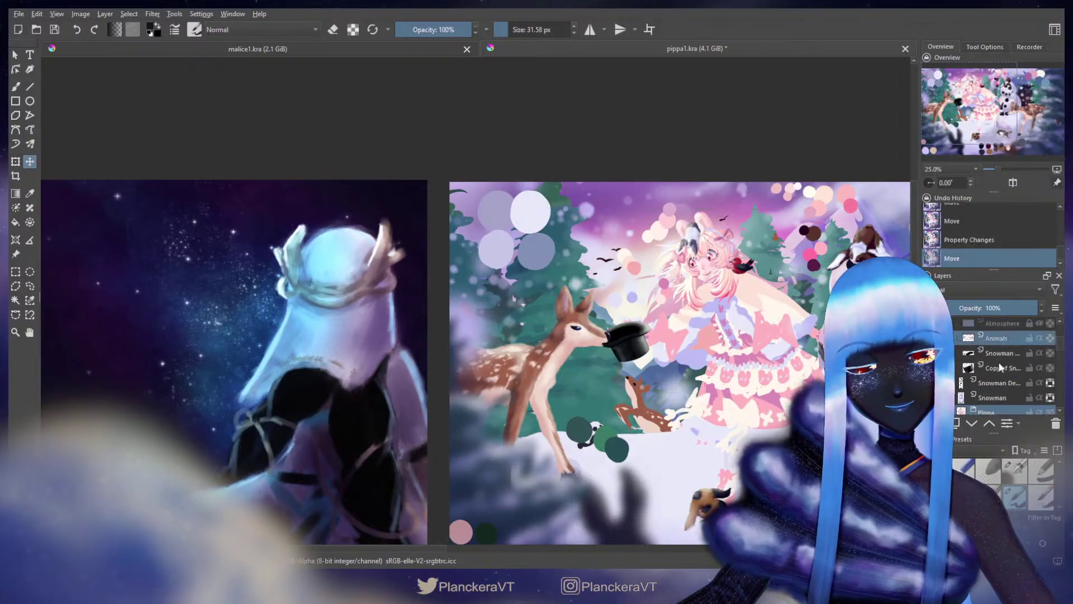
scroll(987, 340, down, 3)
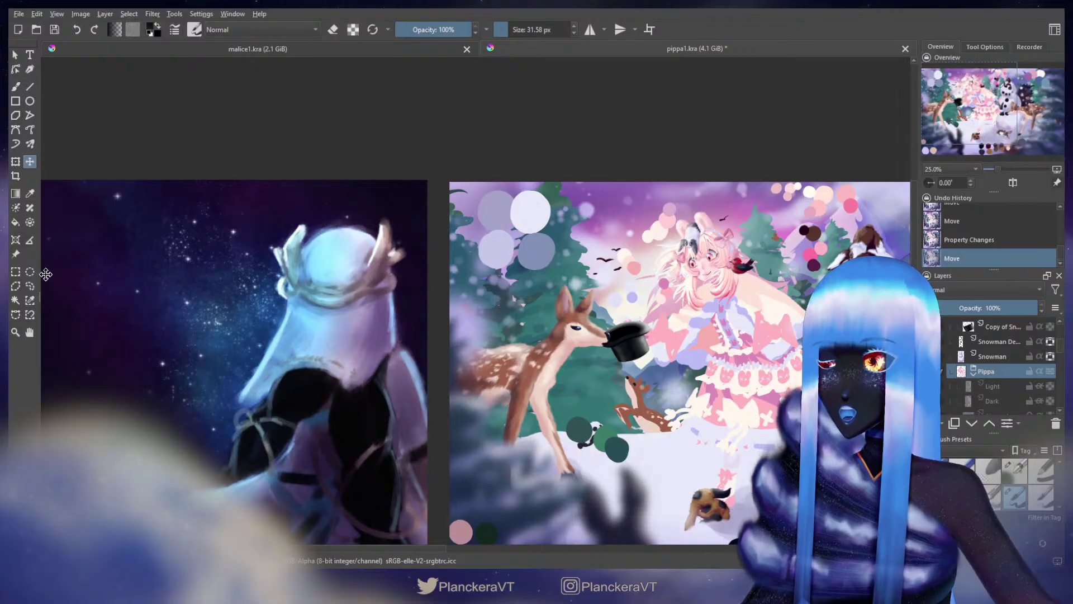
Step: Try to outline the Pippa figure with a freehand selection
click(30, 285)
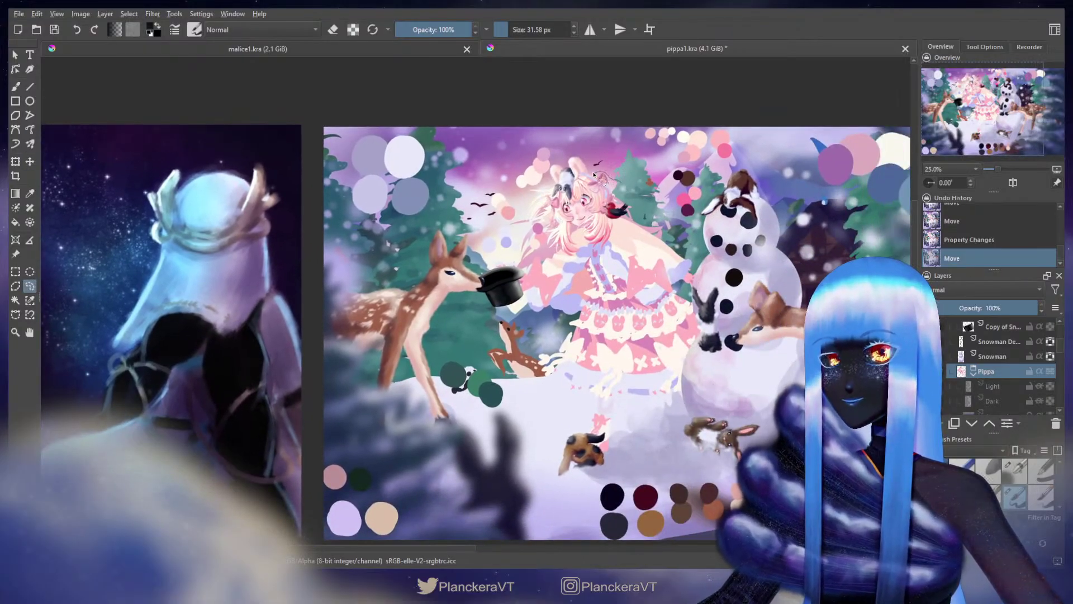
drag(595, 175, 608, 174)
key(ctrl+z)
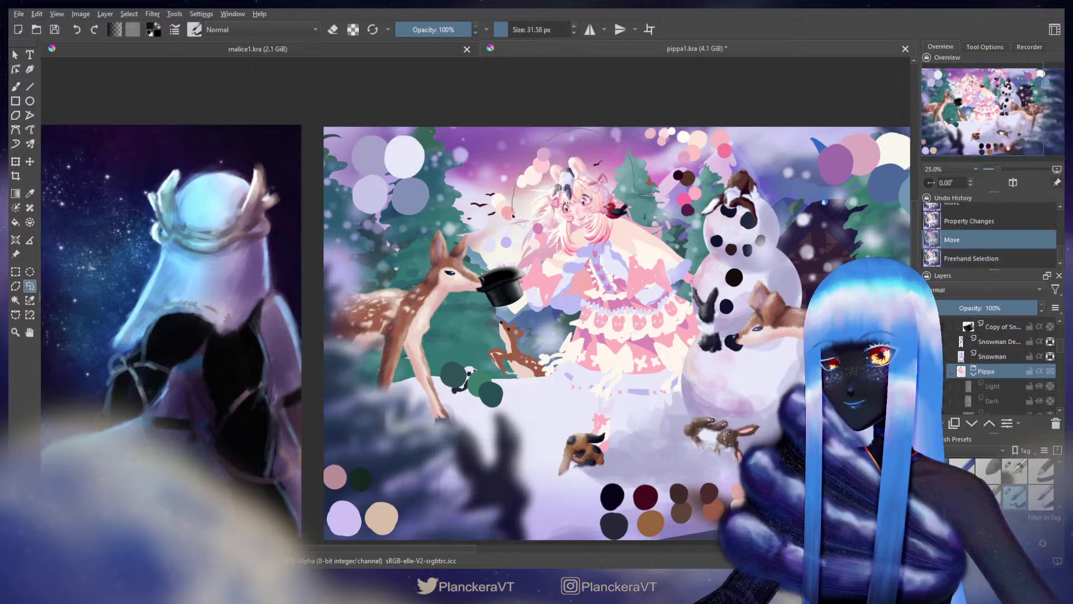
drag(498, 255, 495, 302)
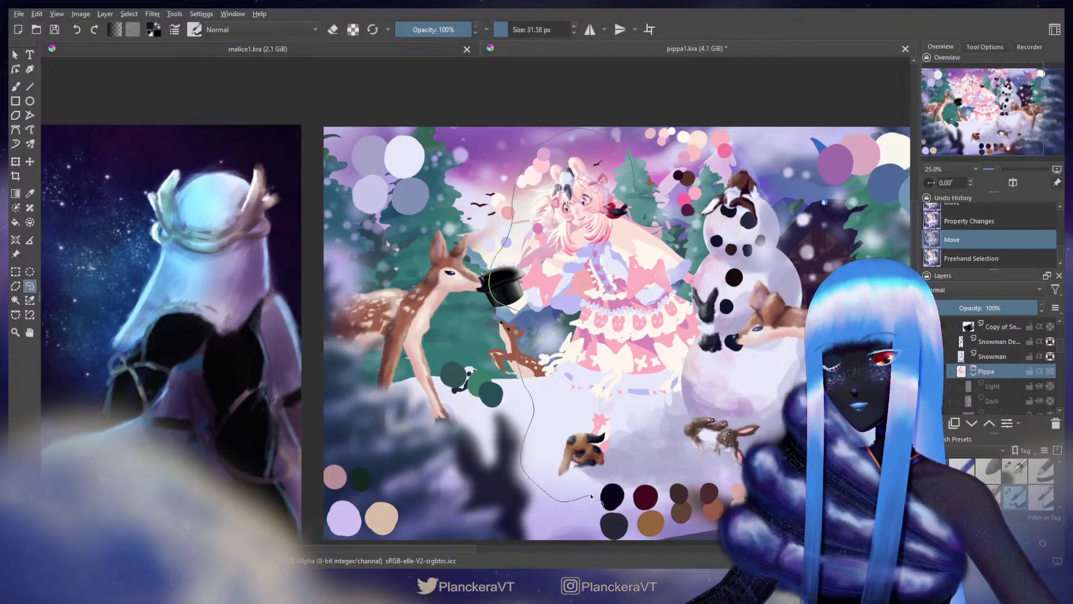
mouse_move(654, 435)
mouse_down()
mouse_move(671, 402)
mouse_move(698, 375)
mouse_up()
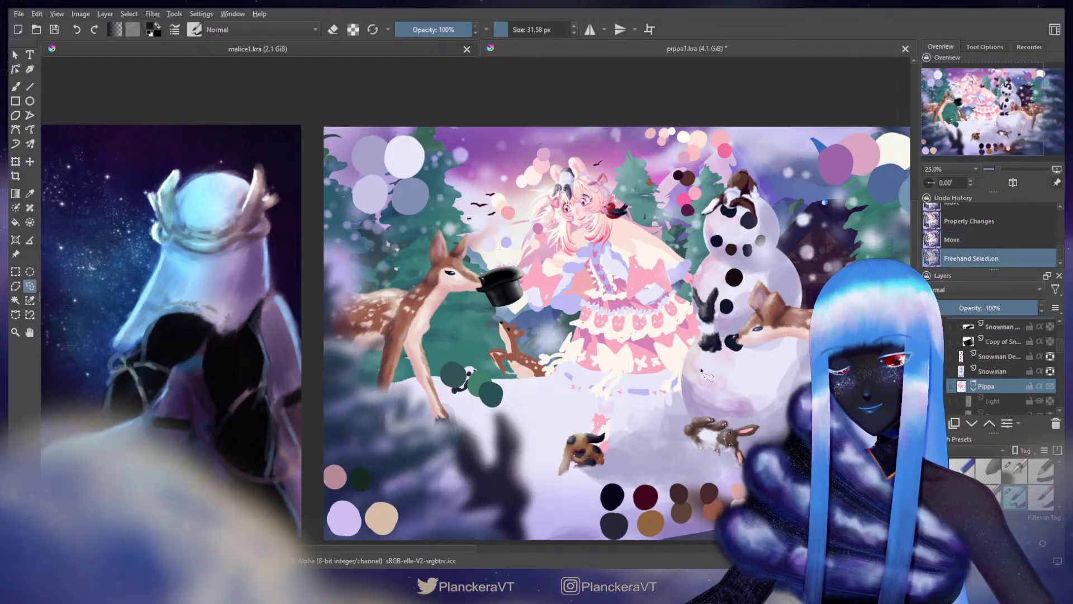
key(ctrl+z)
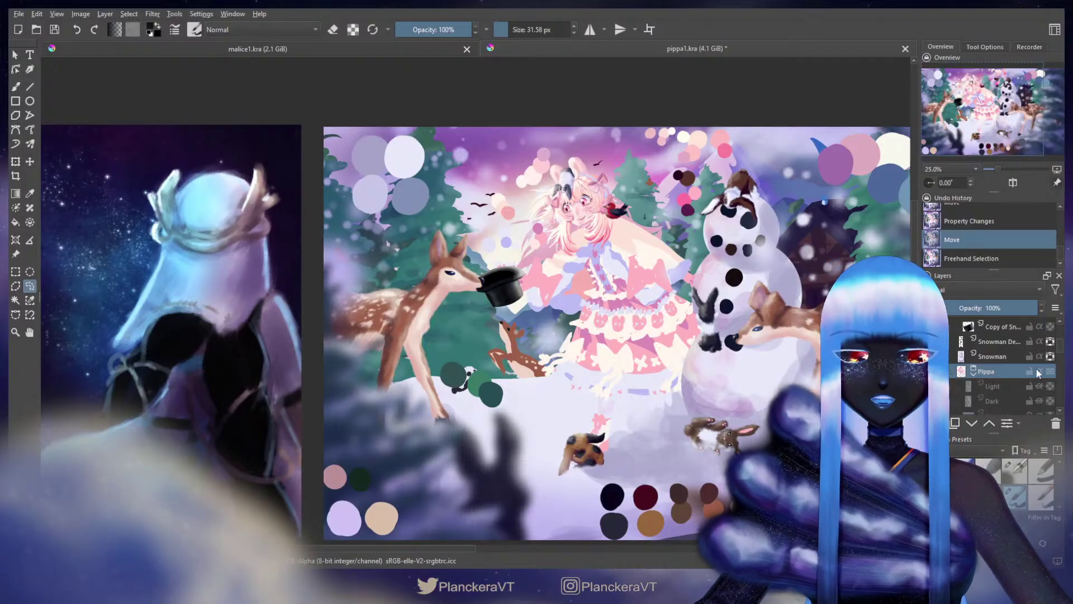
Step: Move the Pippa group slightly right toward the snowman and compare it before and after the move in the undo history
key(t)
drag(624, 284, 637, 285)
key(b)
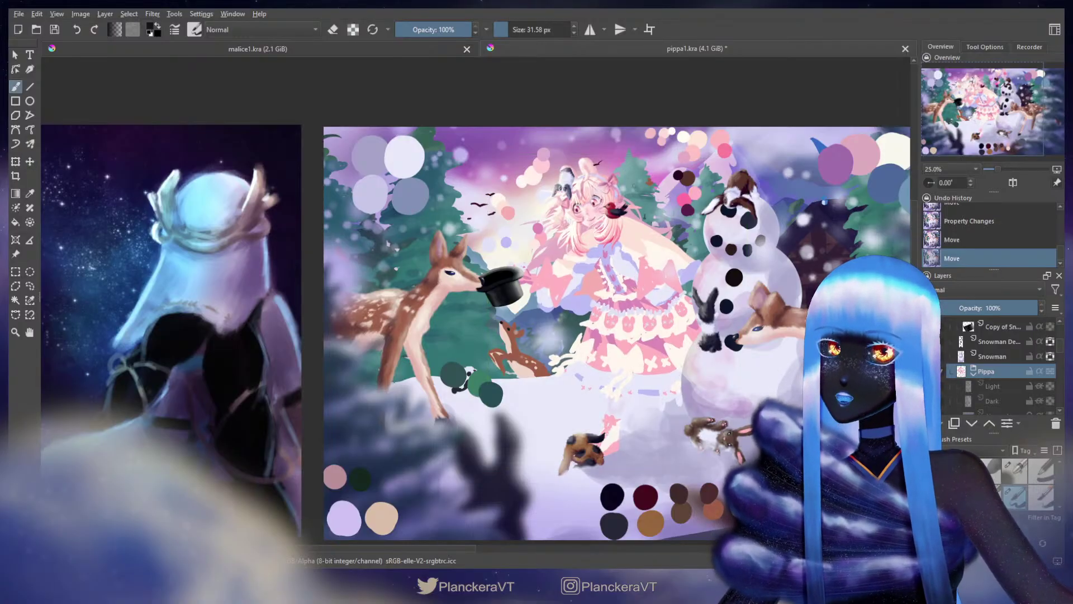
click(970, 237)
click(974, 252)
click(975, 239)
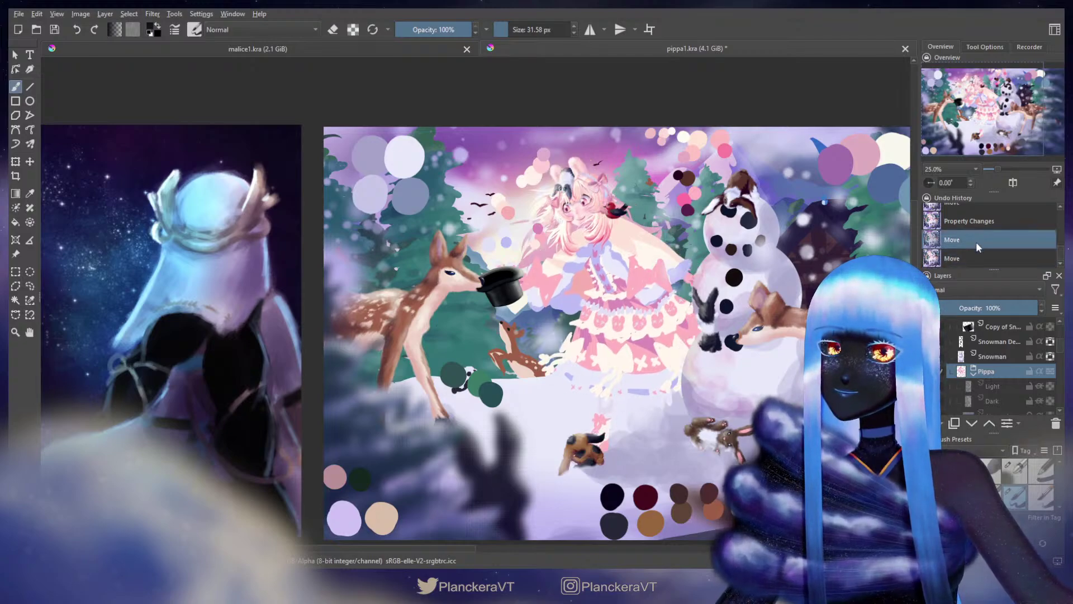
click(989, 258)
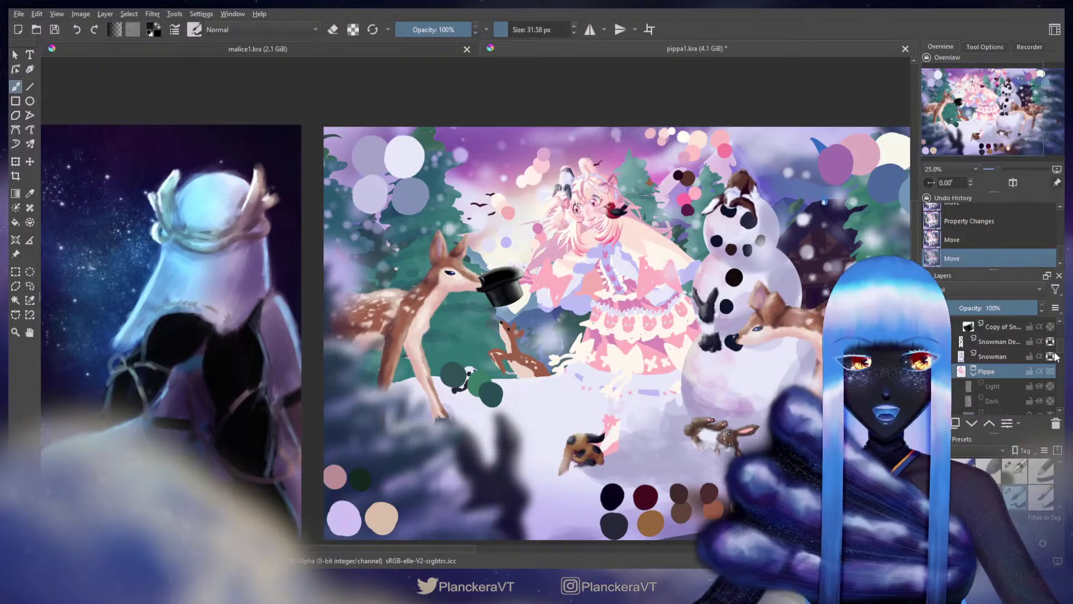
Step: Check Pippa's placement against the composition guides, then undo both the guide display and the last move
scroll(1006, 363, up, 3)
click(1050, 325)
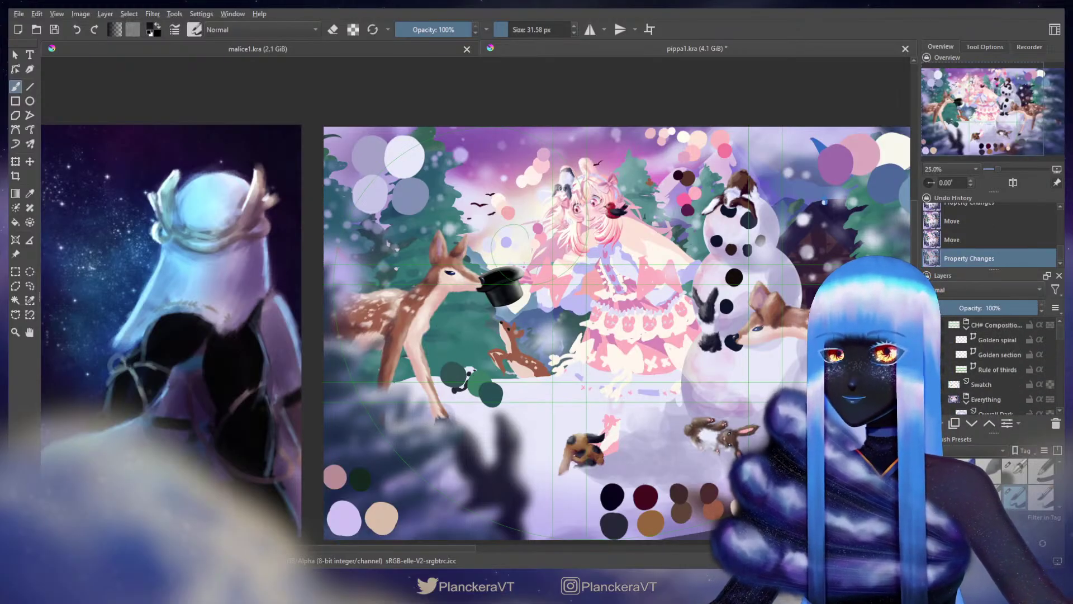
key(ctrl+z)
key(ctrl+z)
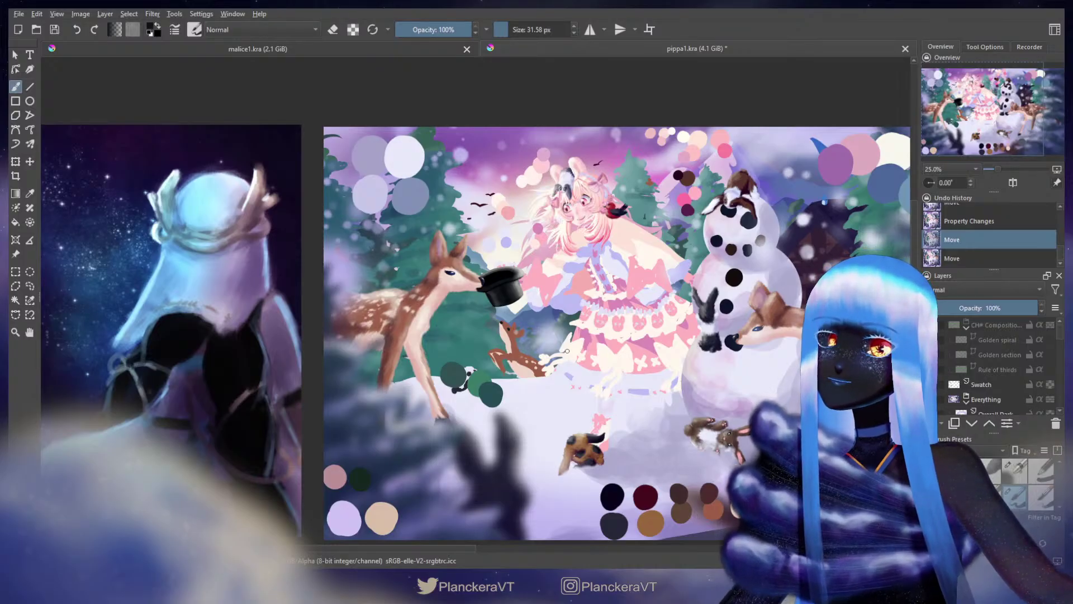
Step: Activate the Animals group and outline the large deer and the top hat it holds with a freehand selection
scroll(1060, 336, down, 5)
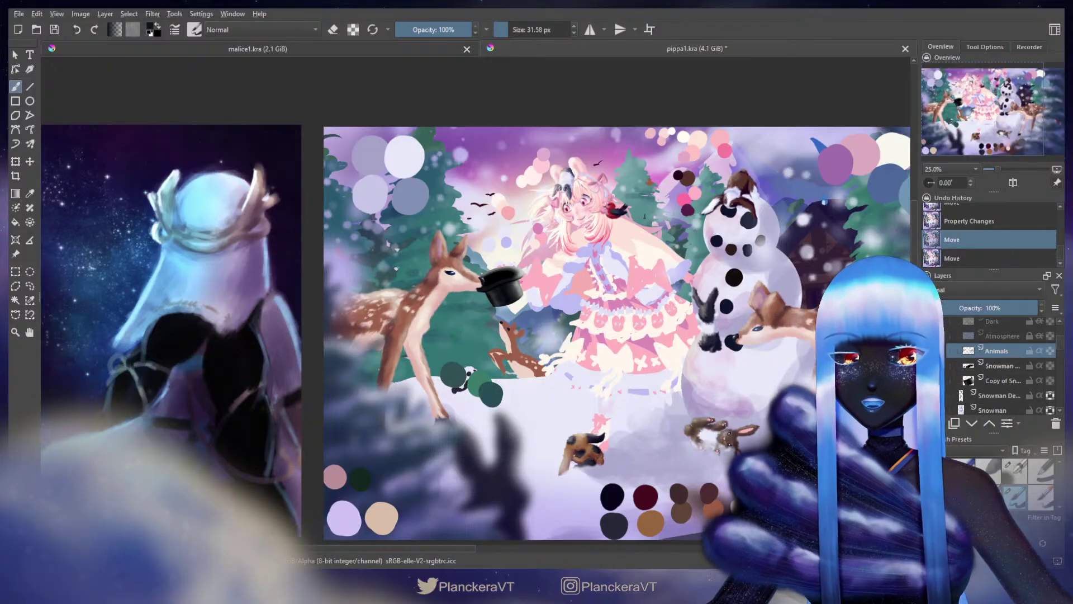
scroll(1035, 352, up, 3)
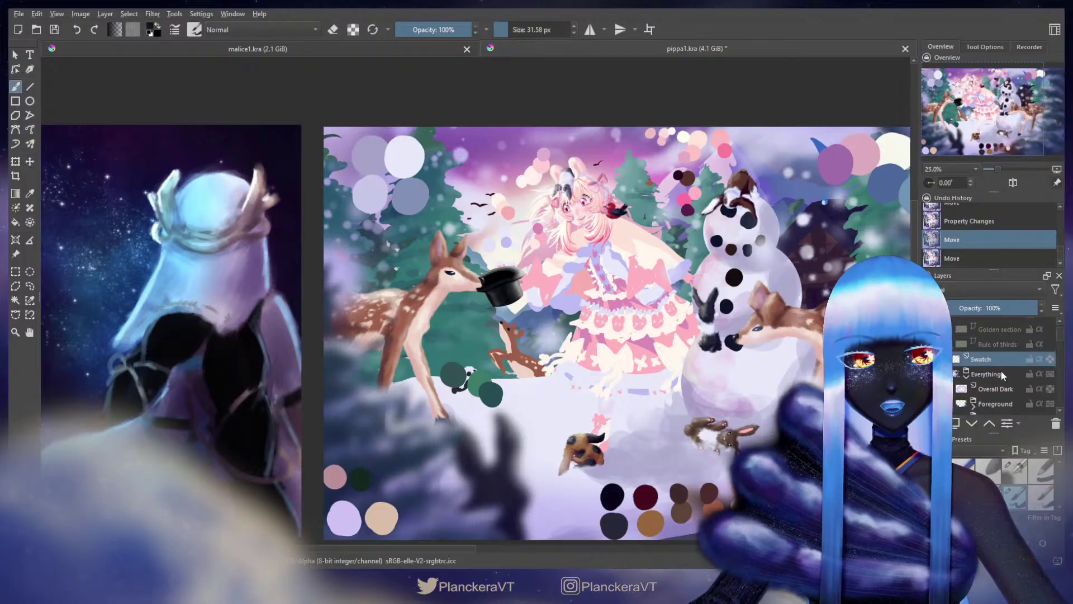
scroll(1058, 356, down, 4)
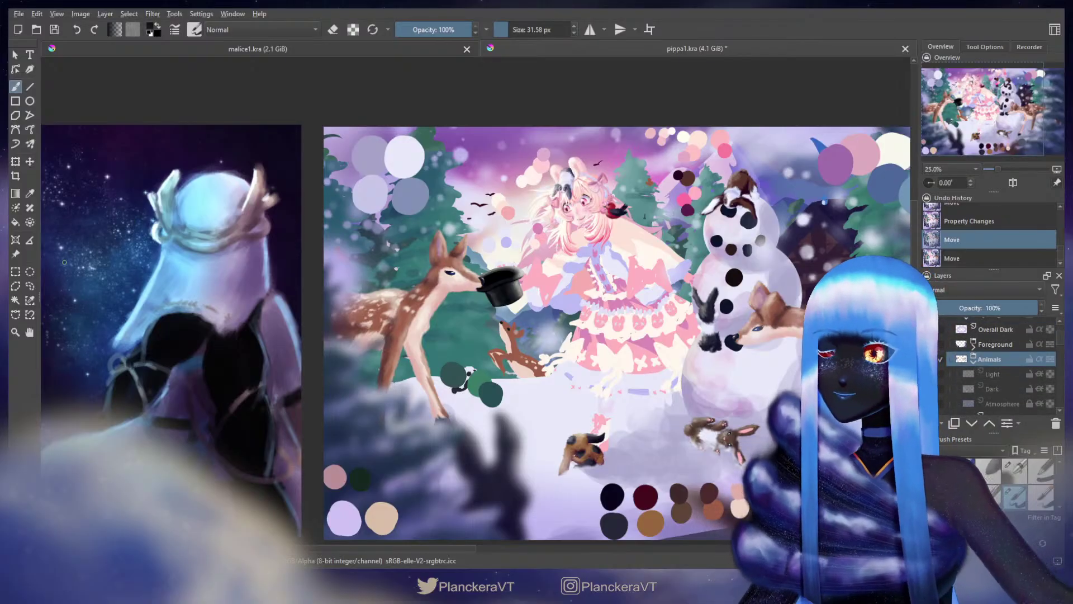
click(29, 286)
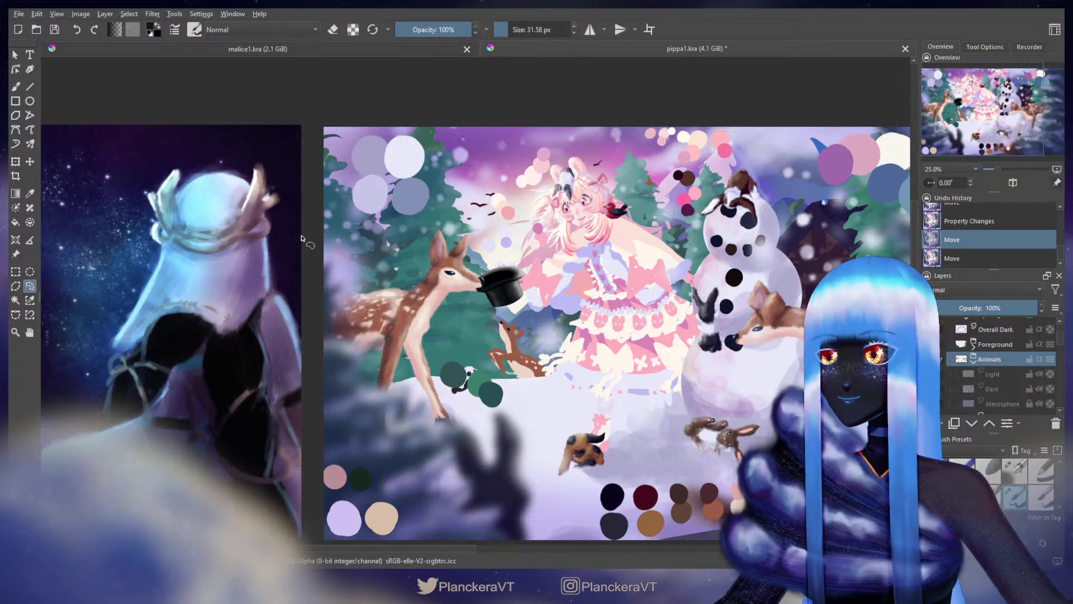
drag(298, 213, 356, 226)
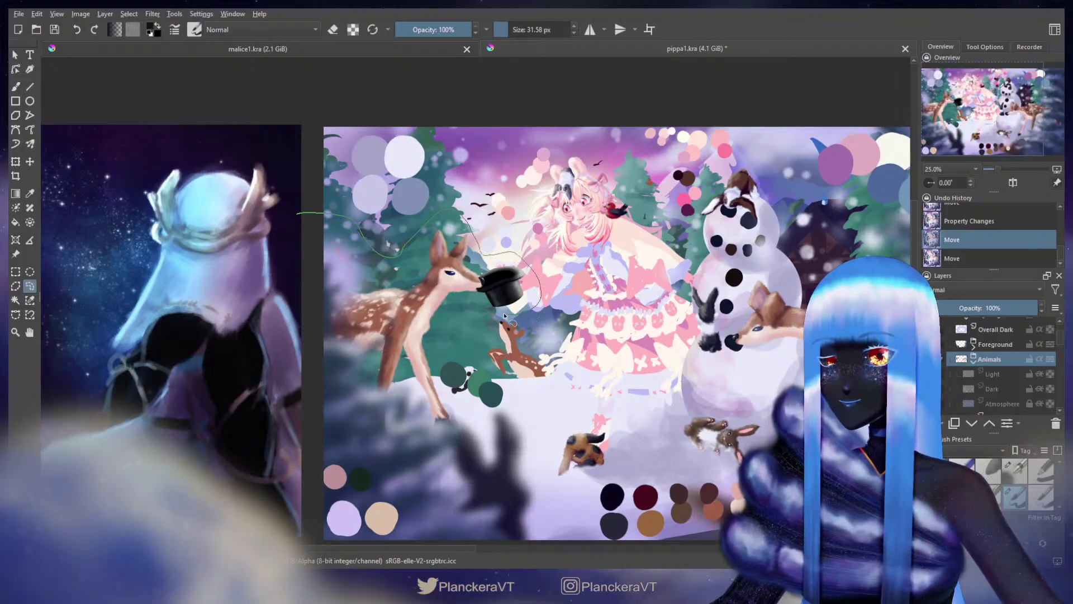
drag(431, 359, 438, 370)
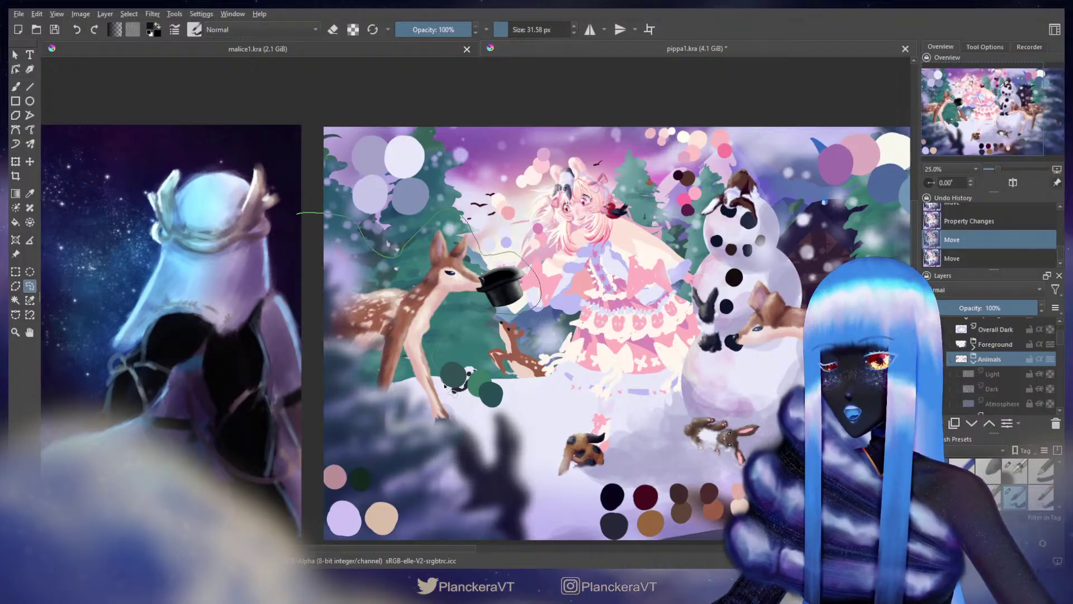
mouse_move(470, 425)
mouse_down()
mouse_move(339, 470)
mouse_move(280, 451)
mouse_move(255, 412)
mouse_move(256, 295)
mouse_move(279, 230)
mouse_move(297, 215)
mouse_up()
Step: Shift the selected deer and hat slightly left with a transform and clear the selection
key(ctrl+t)
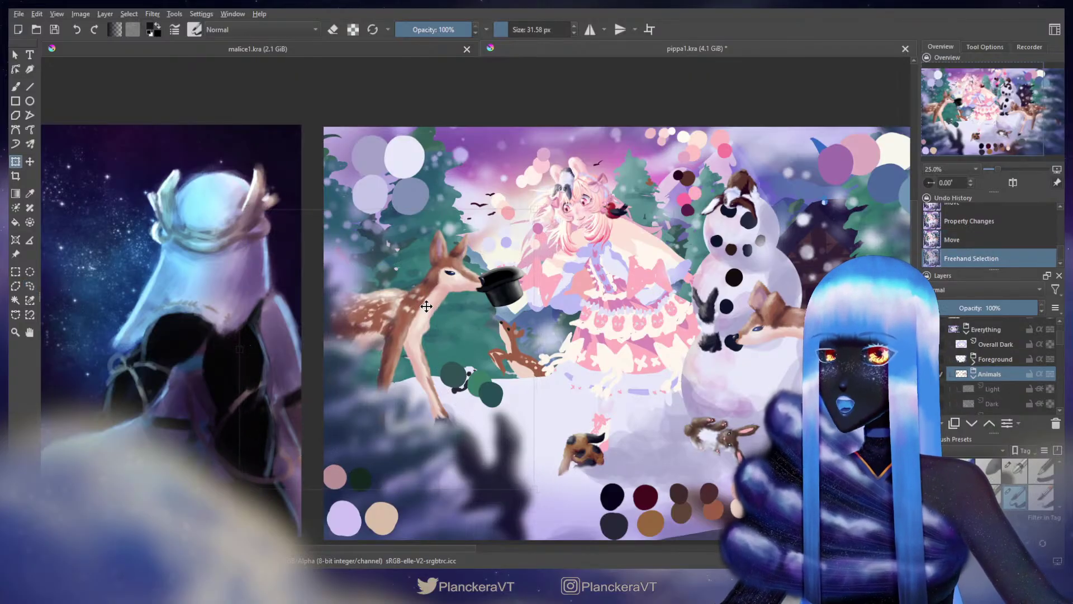
drag(434, 305, 423, 305)
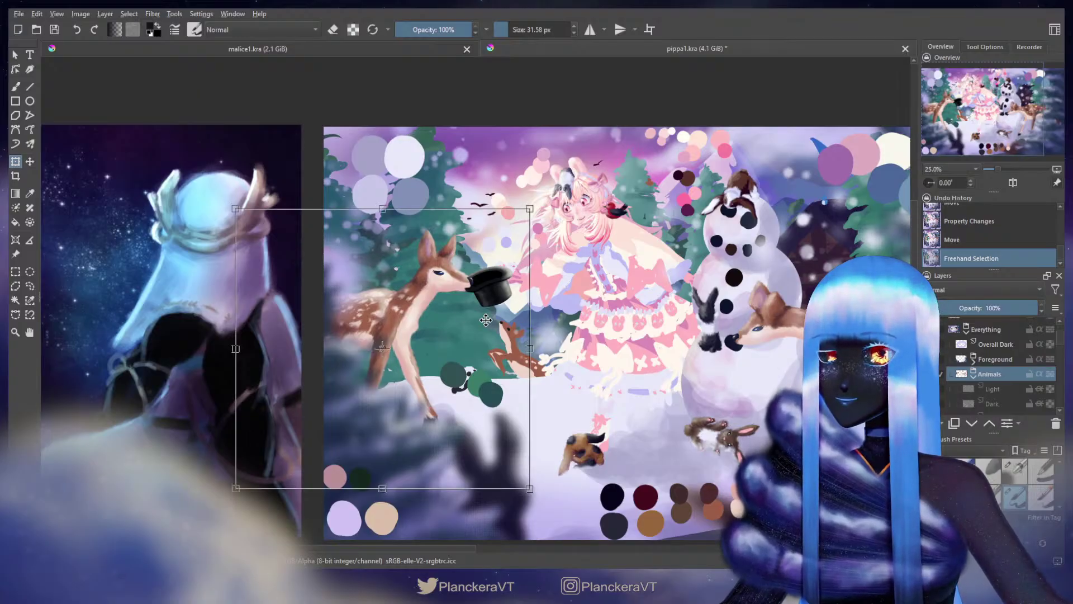
key(Return)
key(ctrl+shift+a)
key(b)
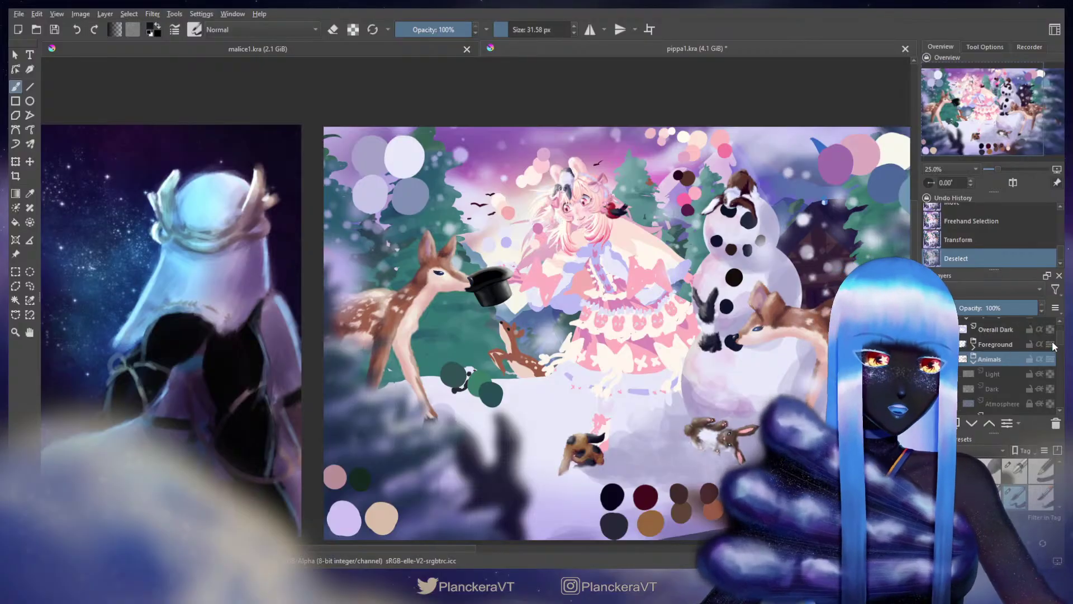
Step: Hide the Swatch layer and view the whole painting without the color swatches
drag(1060, 338, 1060, 329)
click(928, 384)
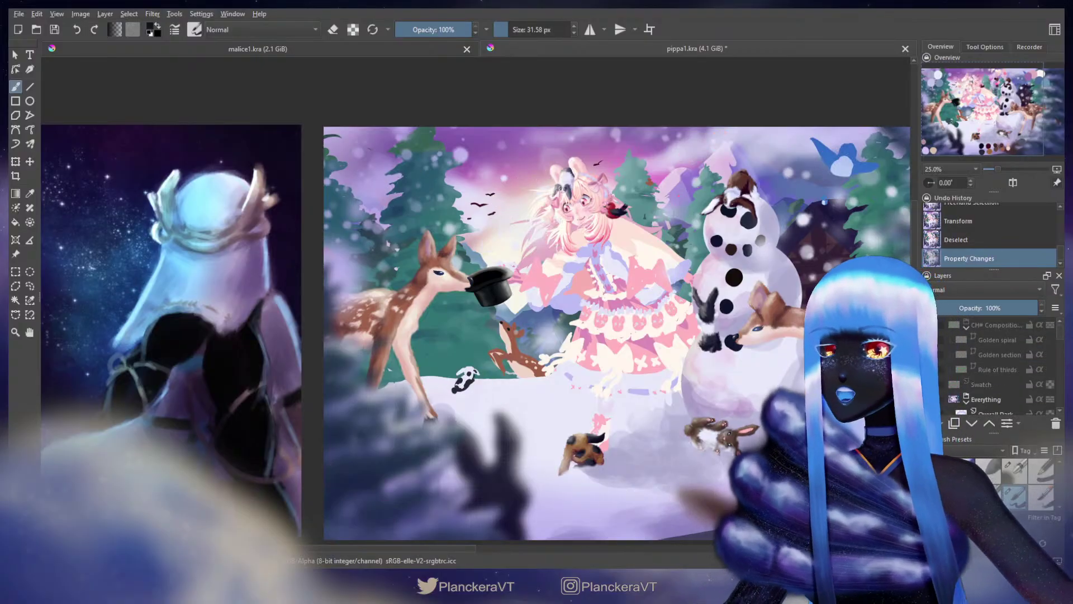
drag(604, 322, 479, 309)
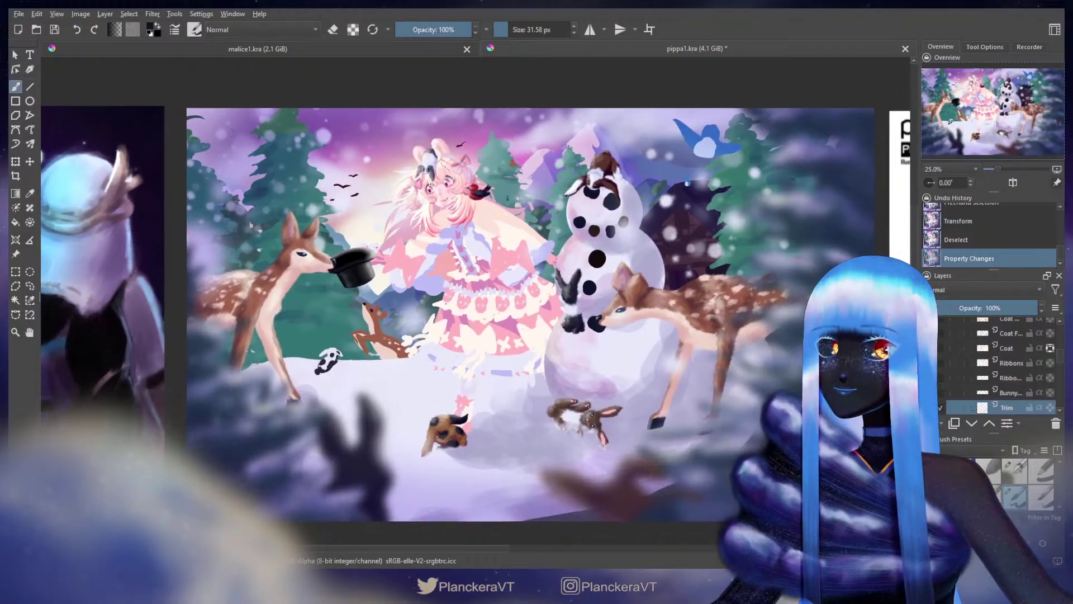
Step: Compare the deer's placement before and after its transform in the undo history, returning to the deselected state
scroll(1055, 247, up, 1)
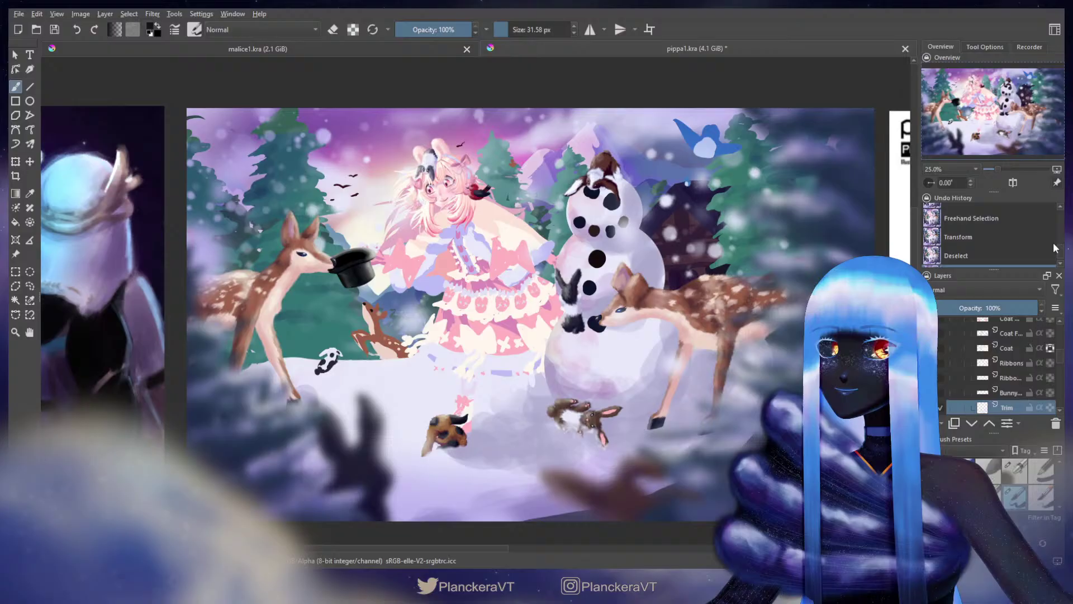
click(1018, 218)
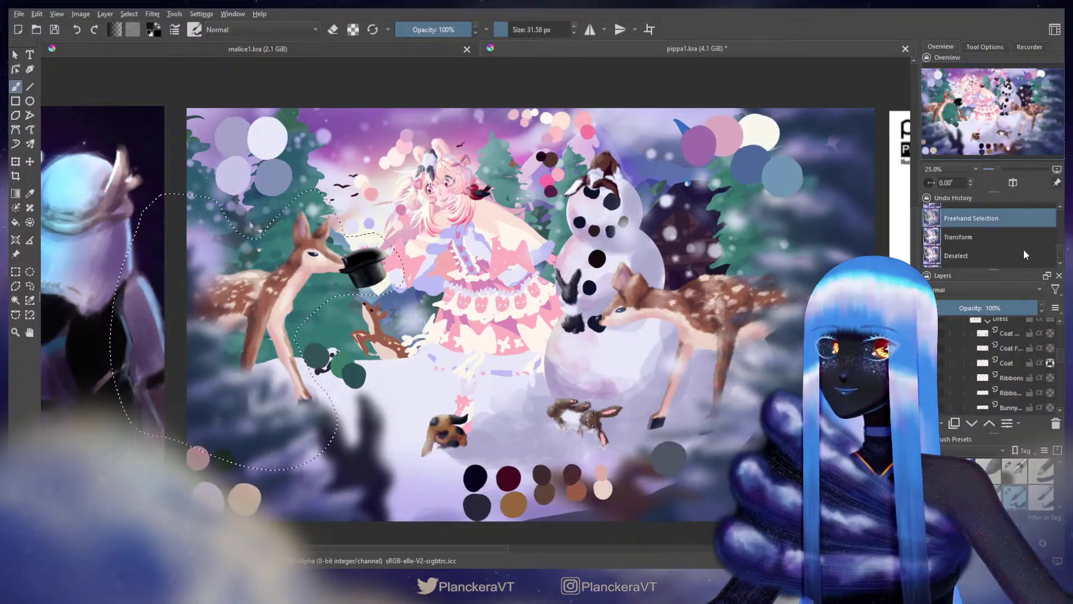
click(1021, 252)
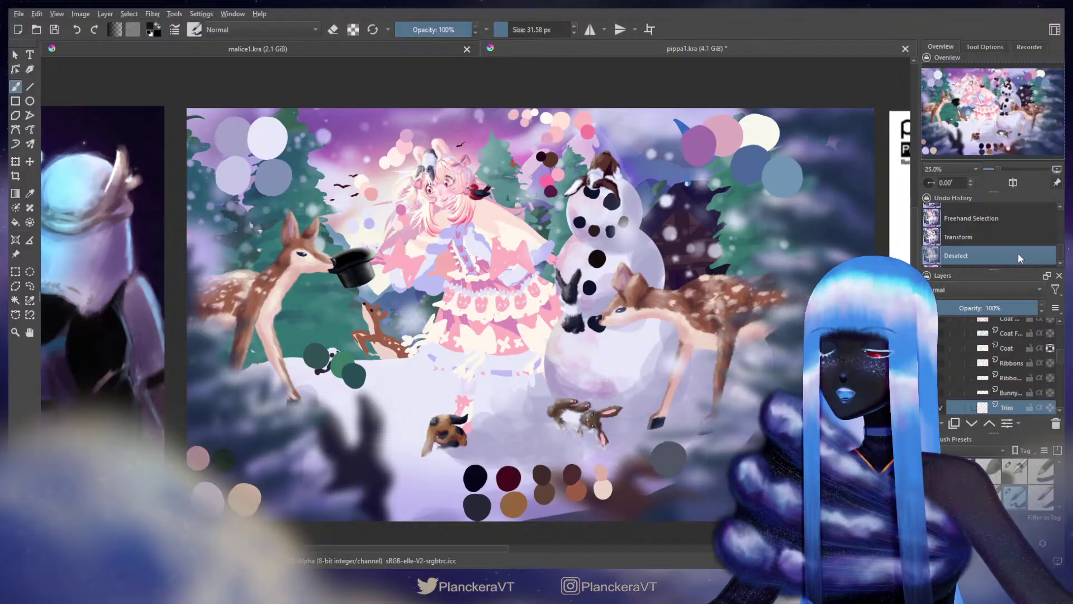
drag(525, 352, 682, 355)
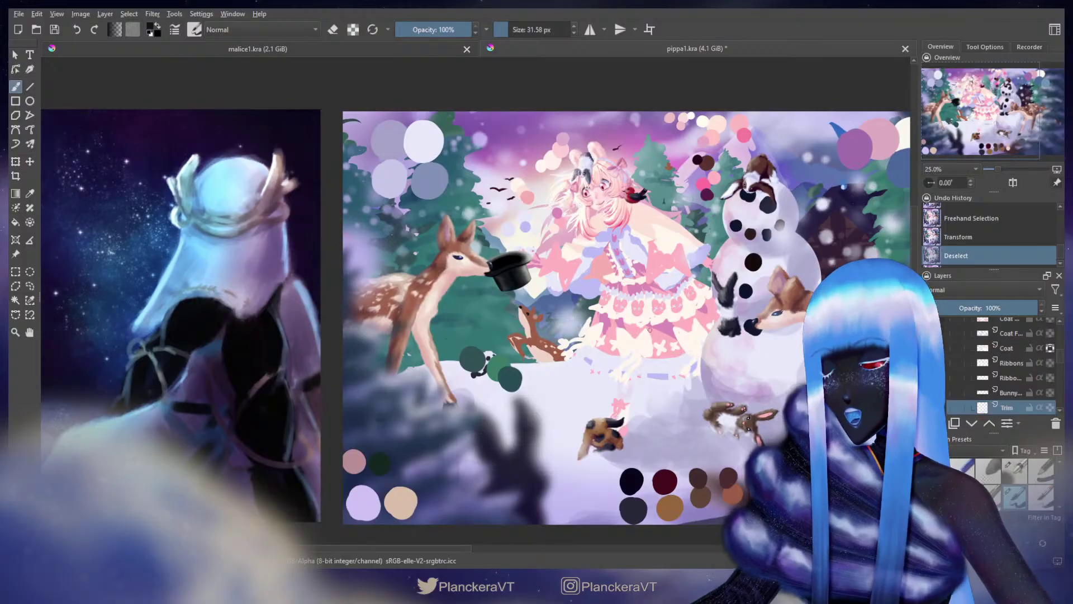
Step: Activate the midground trees group and lock its Atmosphere layer
drag(1059, 355, 1062, 384)
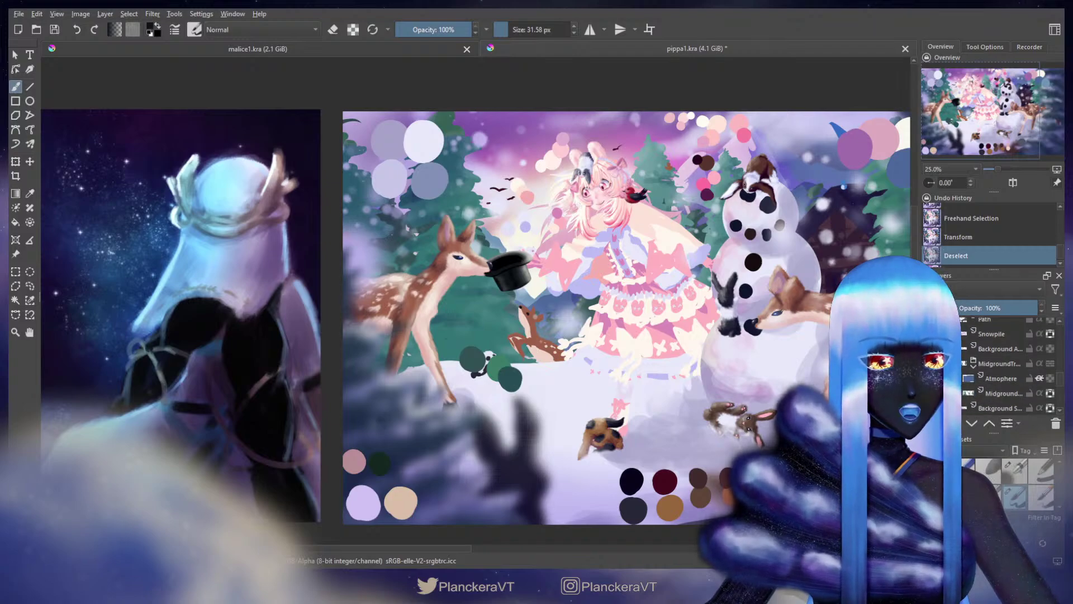
click(929, 363)
click(929, 363)
click(1005, 365)
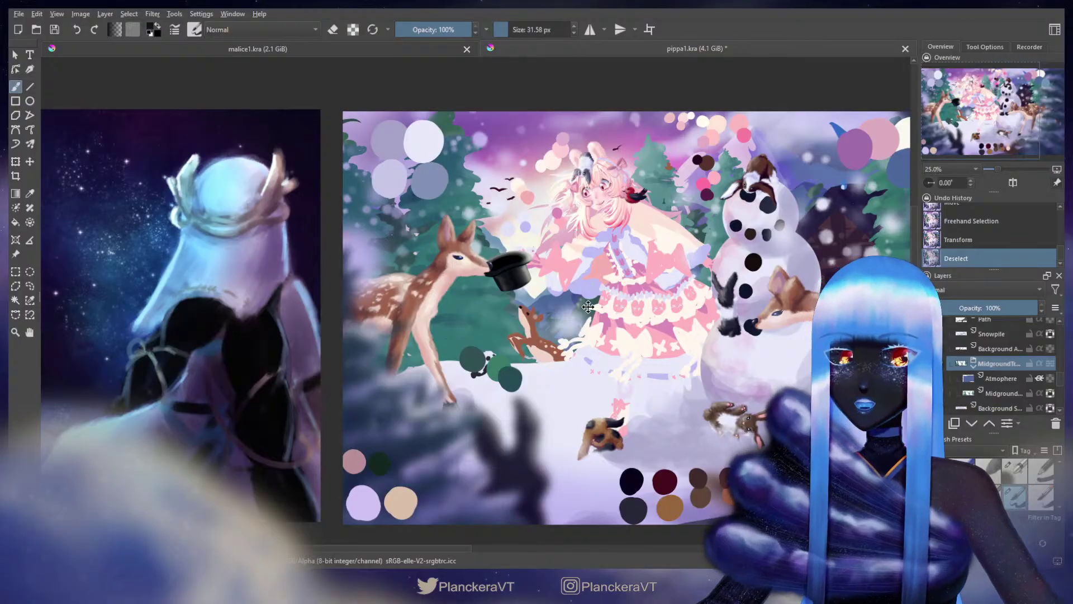
key(t)
click(1029, 378)
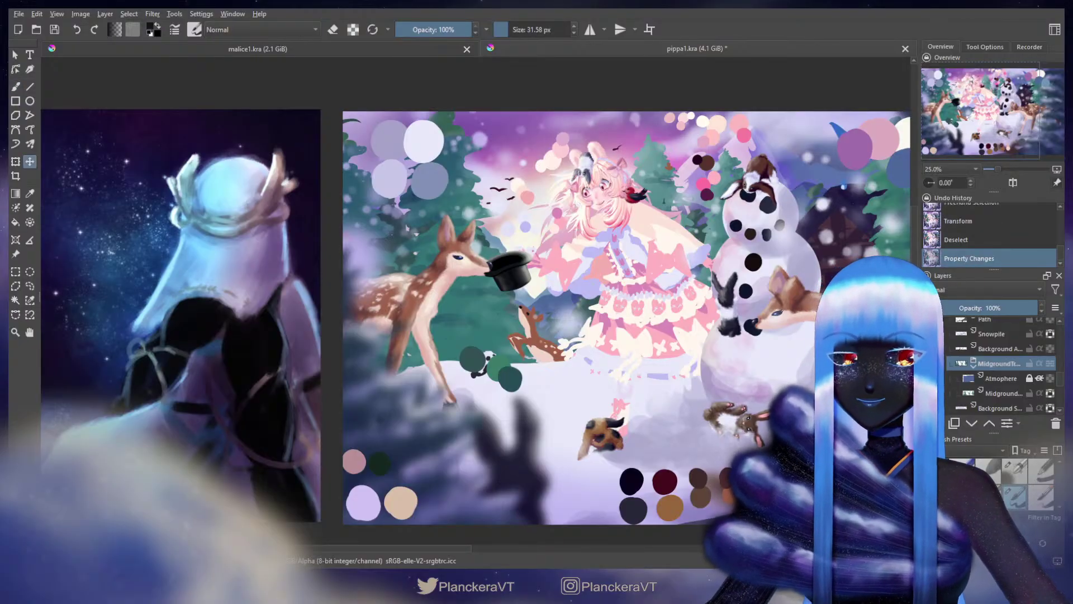
click(506, 268)
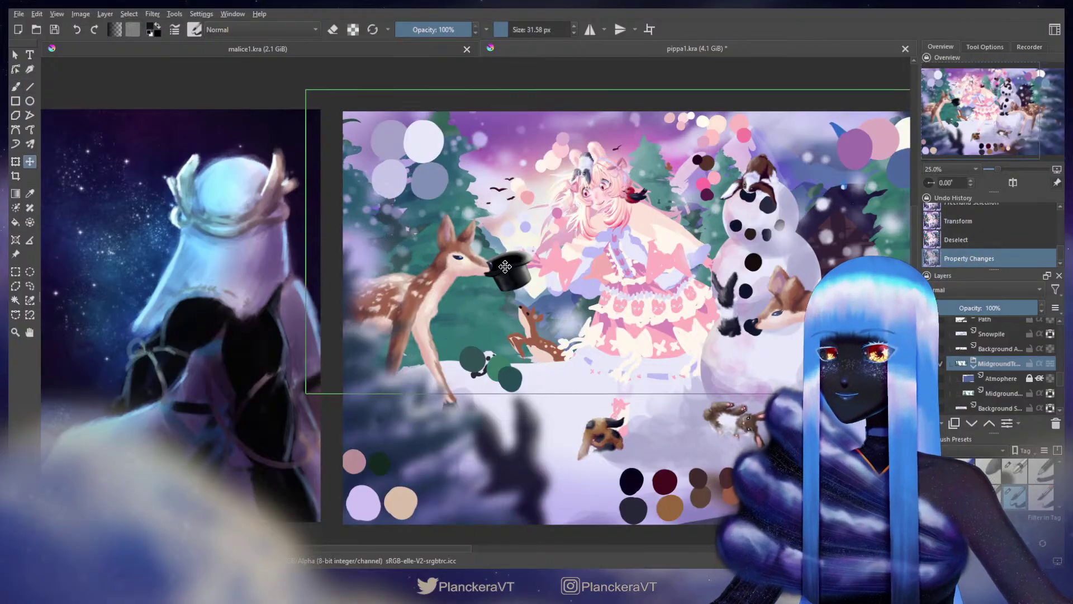
Step: Outline the midground trees behind the large deer with a freehand selection and shift them slightly left with a transform
click(30, 286)
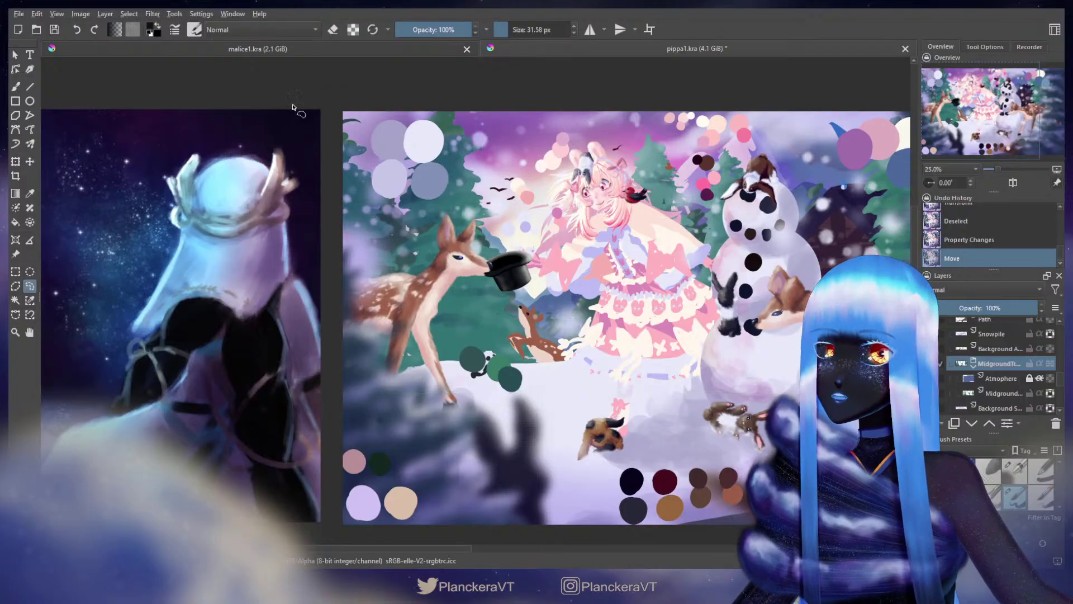
mouse_move(317, 93)
mouse_down()
mouse_move(292, 226)
mouse_move(297, 401)
mouse_move(512, 403)
mouse_up()
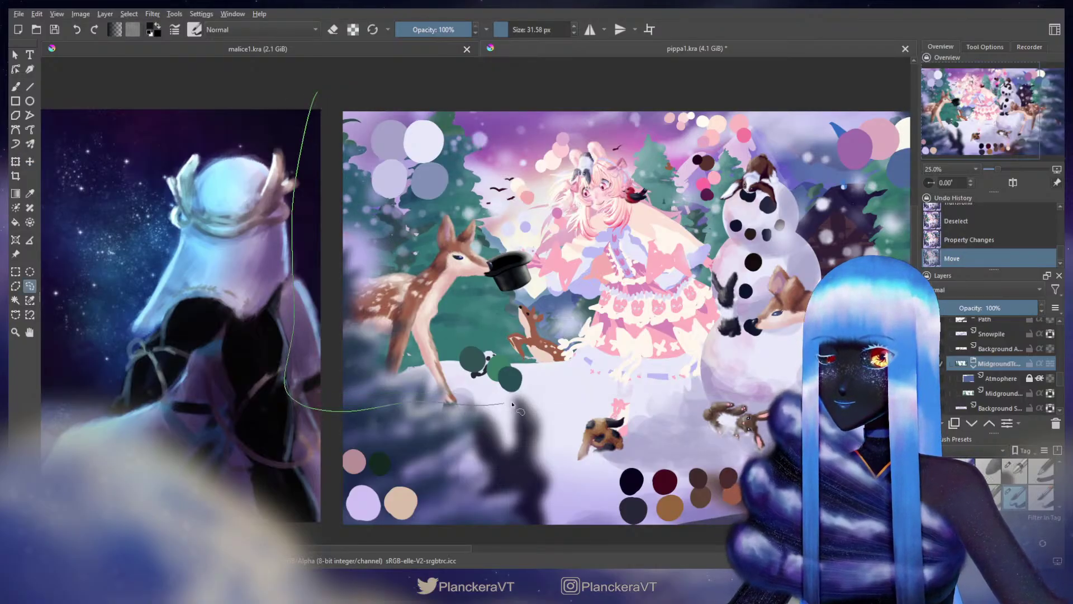
mouse_move(556, 276)
mouse_down()
mouse_move(540, 159)
mouse_move(565, 86)
mouse_up()
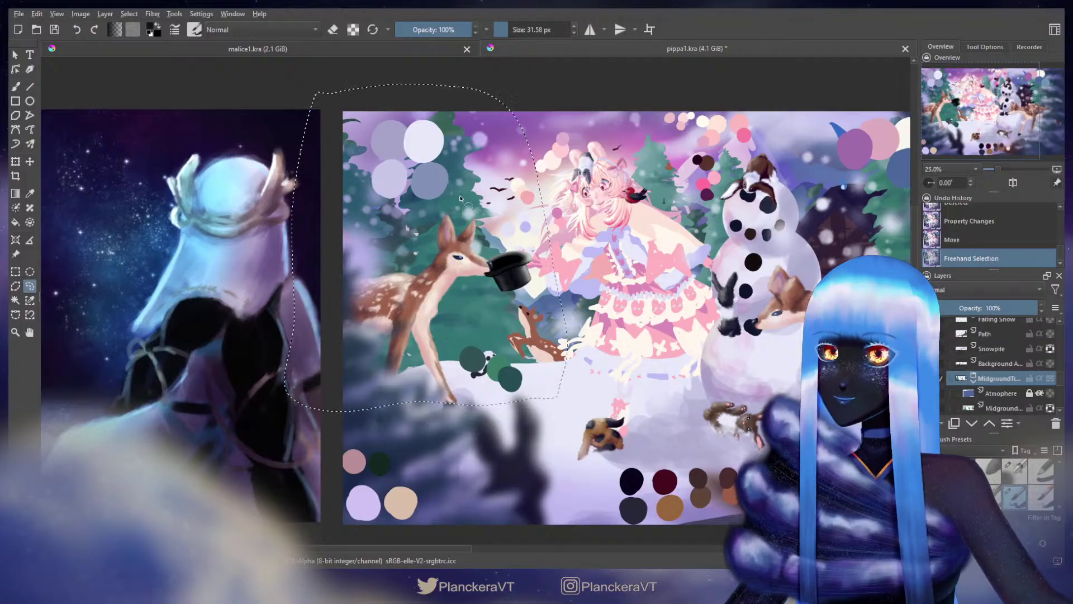
key(ctrl+t)
drag(490, 231, 477, 231)
key(b)
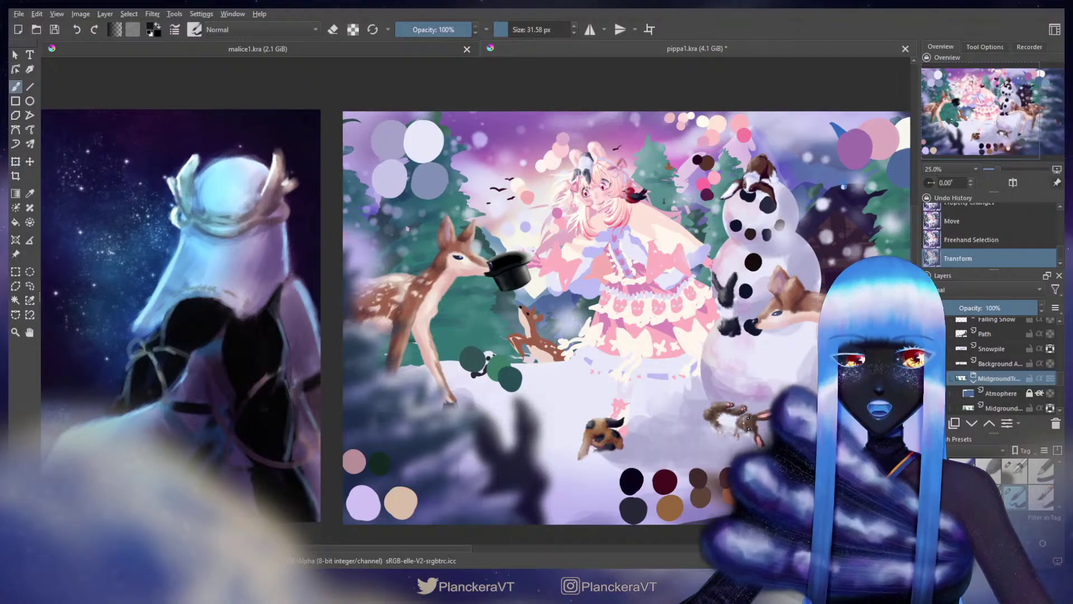
key(ctrl+shift+a)
Step: Activate the background trees layer and outline the area from the large deer to the character with a freehand selection
scroll(1044, 375, down, 1)
scroll(1034, 374, down, 3)
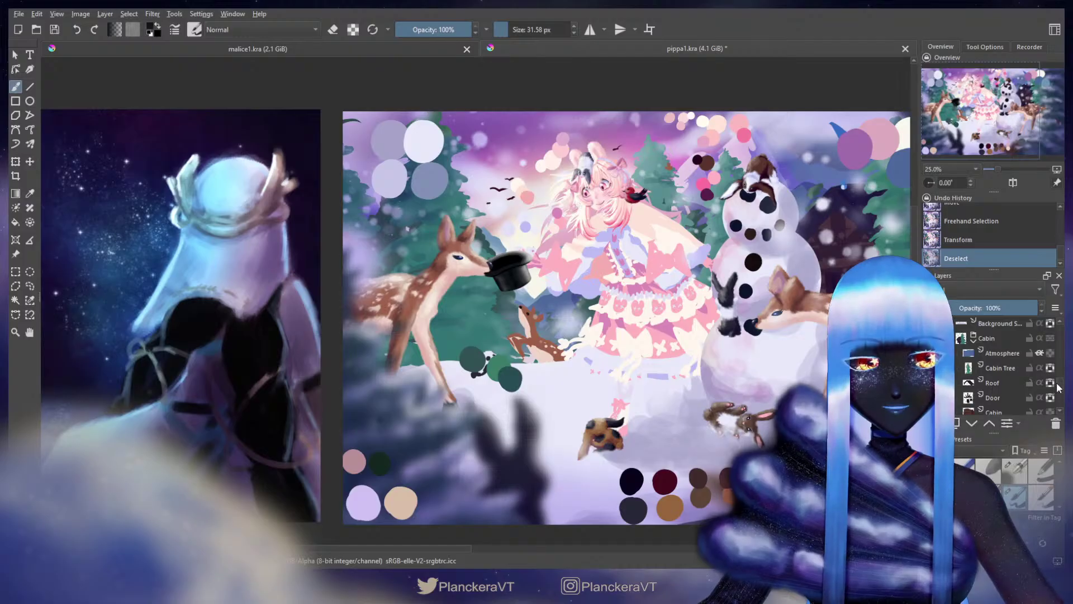
scroll(1050, 380, down, 3)
click(1015, 367)
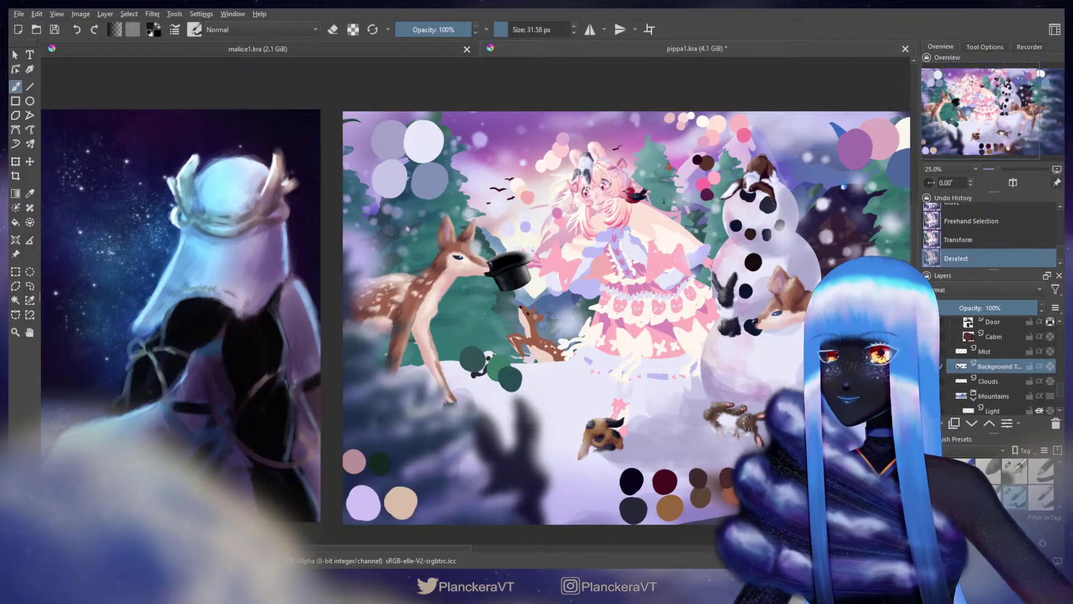
click(29, 286)
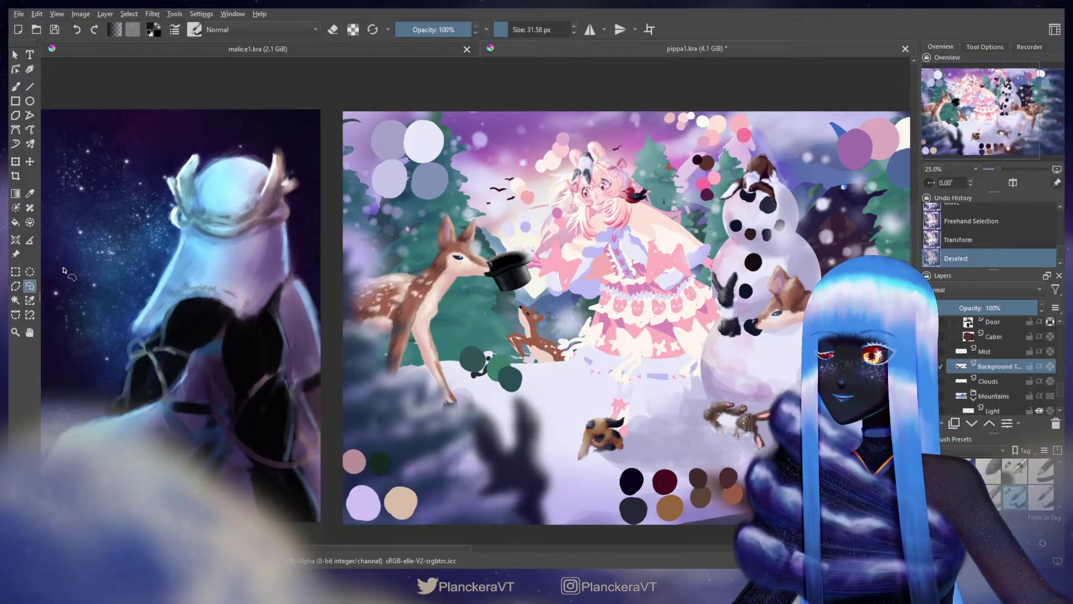
mouse_move(327, 109)
mouse_down()
mouse_move(317, 300)
mouse_move(362, 384)
mouse_up()
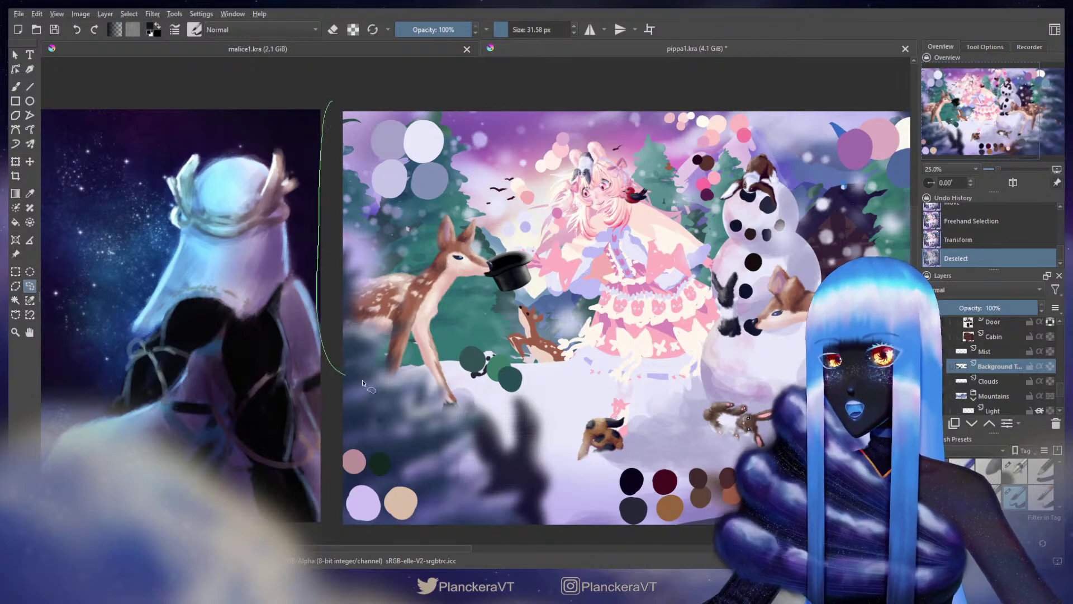
drag(546, 324, 564, 322)
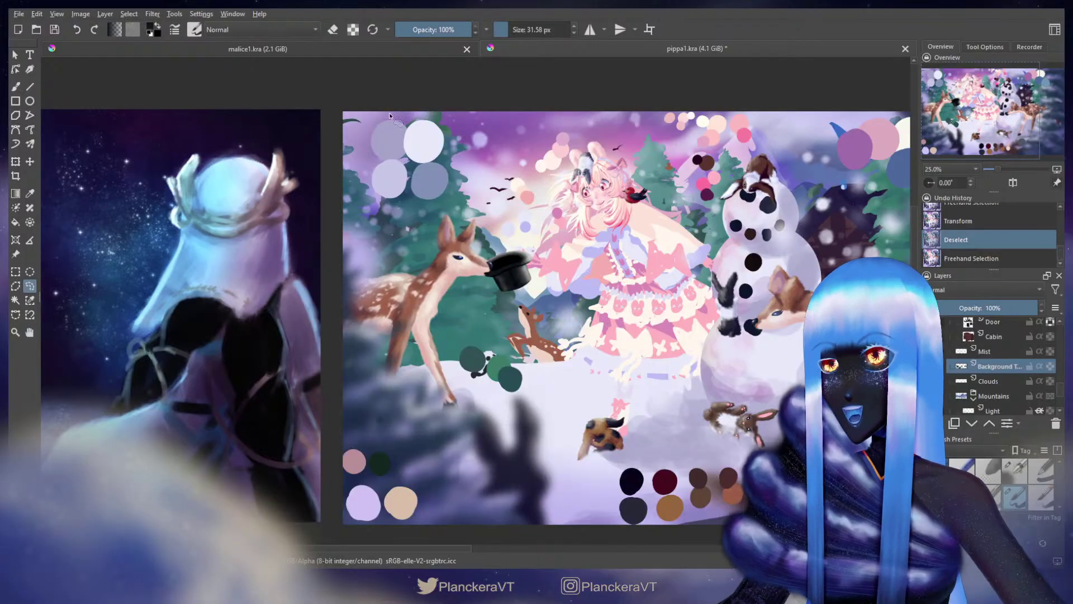
mouse_move(360, 91)
mouse_down()
mouse_move(315, 160)
mouse_move(322, 386)
mouse_move(371, 413)
mouse_move(498, 409)
mouse_move(649, 363)
mouse_up()
drag(529, 100, 380, 95)
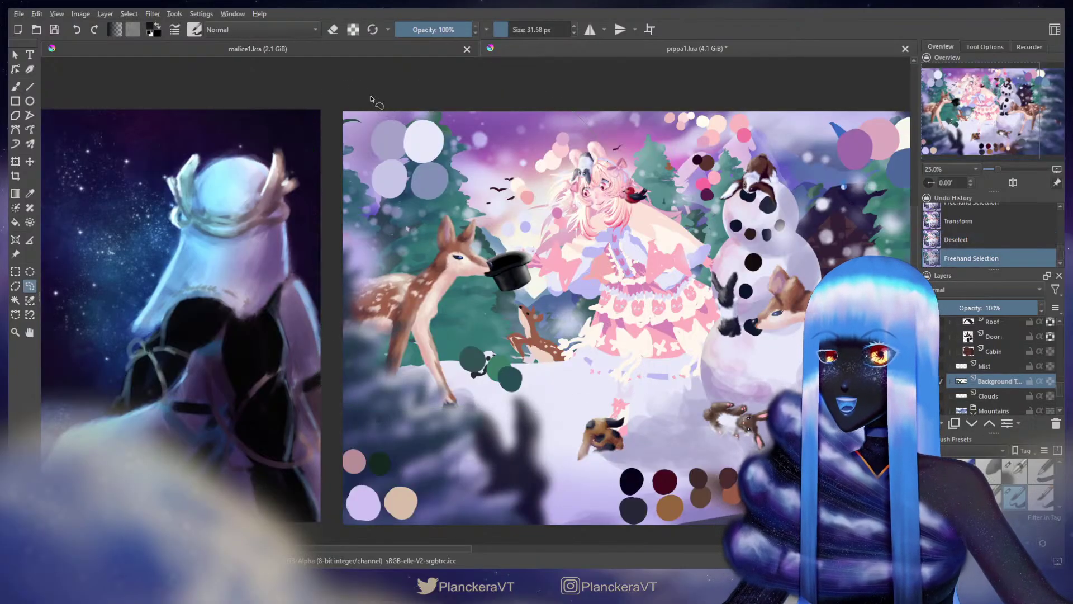
Step: Shift the selected background trees slightly left with a transform and clear the selection
key(ctrl+t)
drag(554, 302, 546, 296)
key(Return)
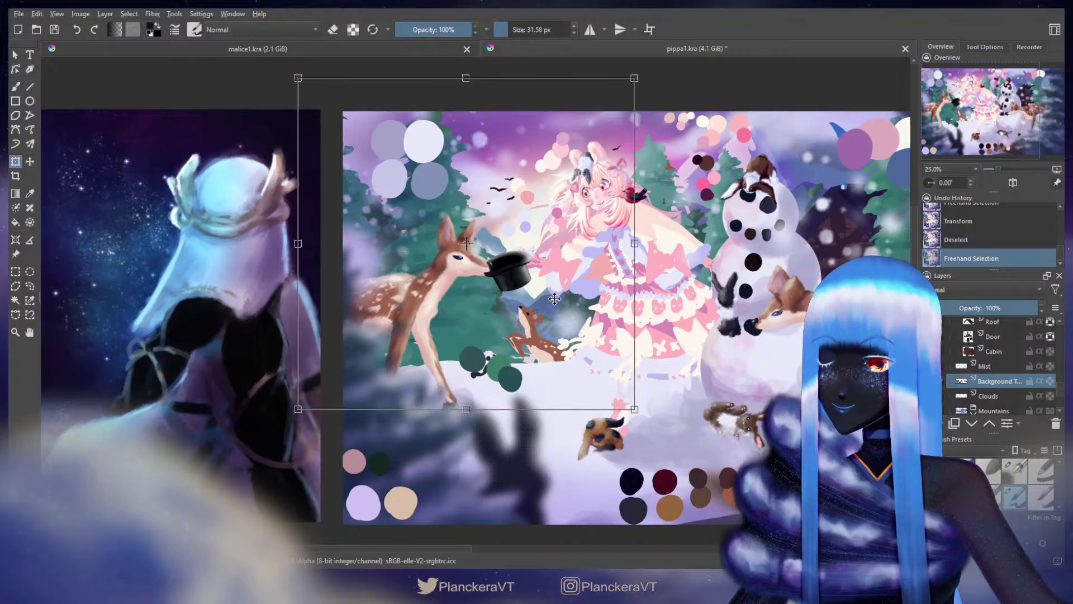
key(b)
key(ctrl+shift+a)
Step: Outline the Mountains group behind the large deer and character with a freehand selection and shift it slightly left with a transform
scroll(1020, 395, down, 1)
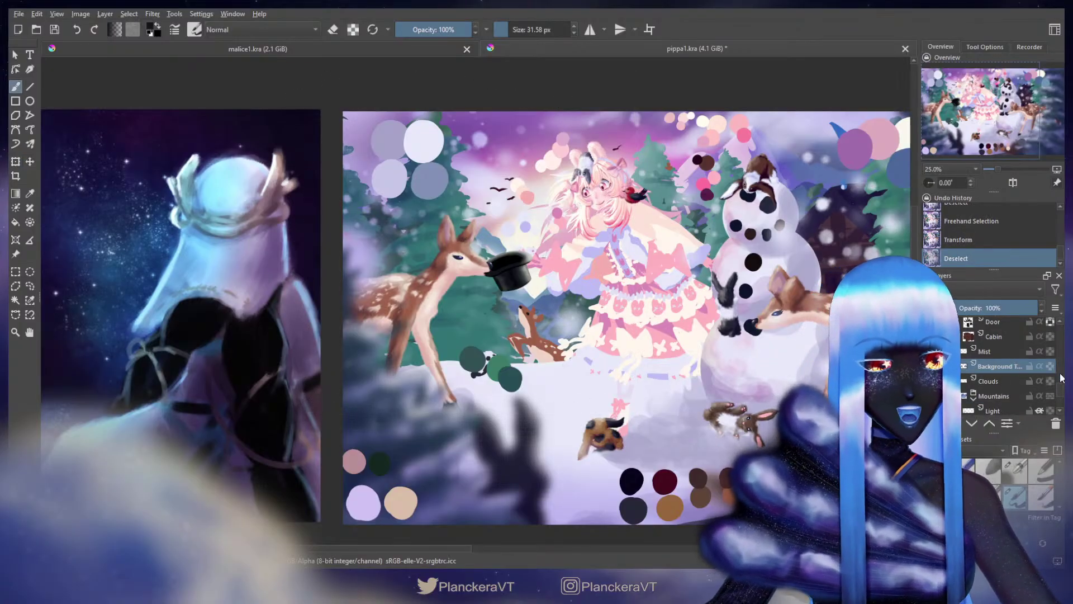
scroll(1061, 391, down, 3)
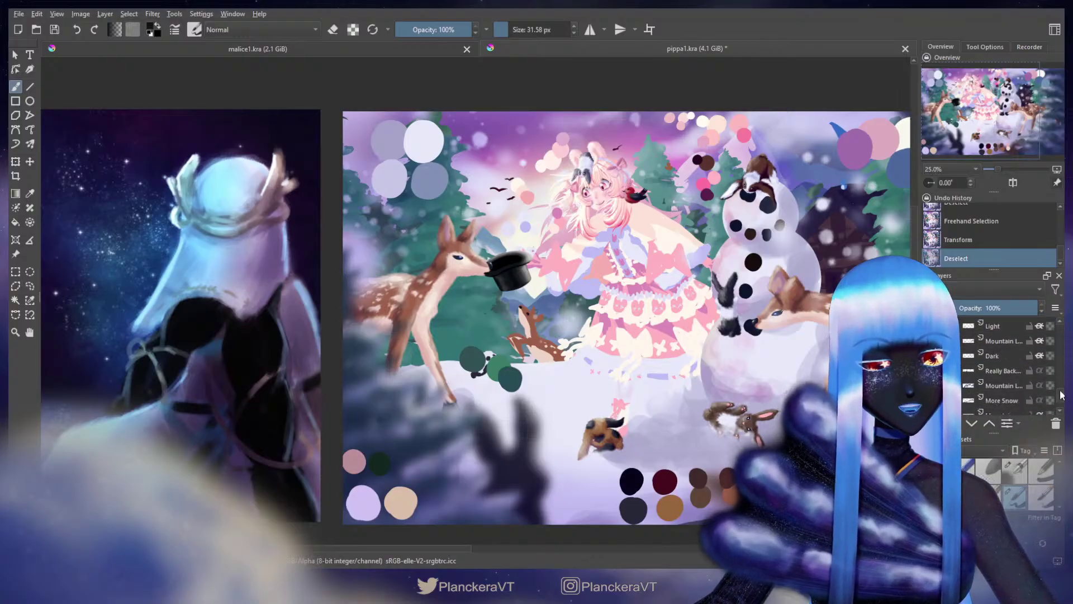
scroll(1048, 383, up, 2)
click(1008, 354)
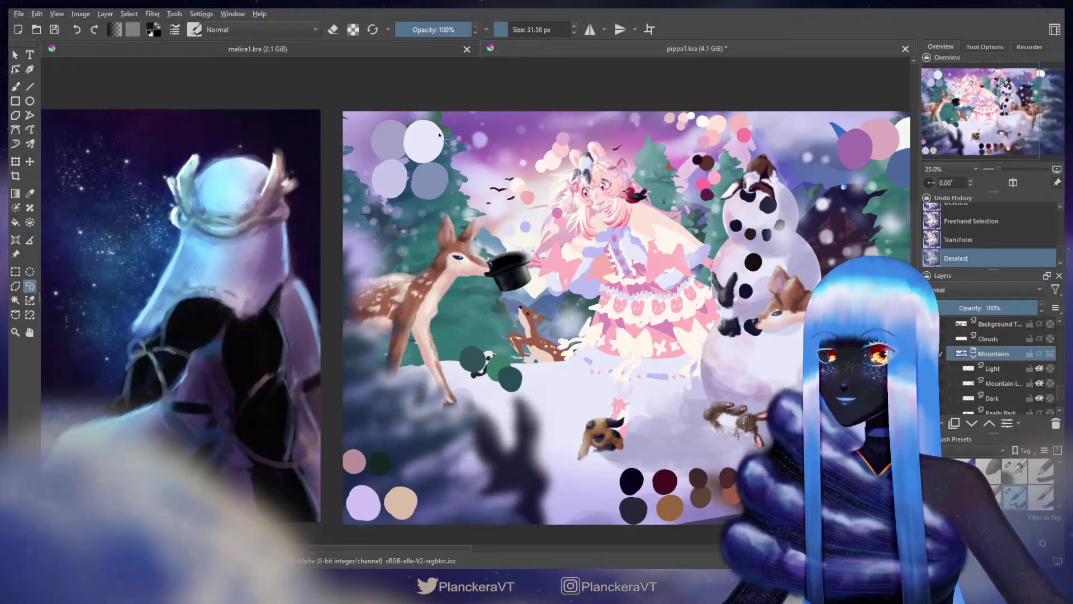
mouse_move(351, 91)
mouse_down()
mouse_move(311, 135)
mouse_move(276, 347)
mouse_move(424, 447)
mouse_move(571, 415)
mouse_move(634, 383)
mouse_up()
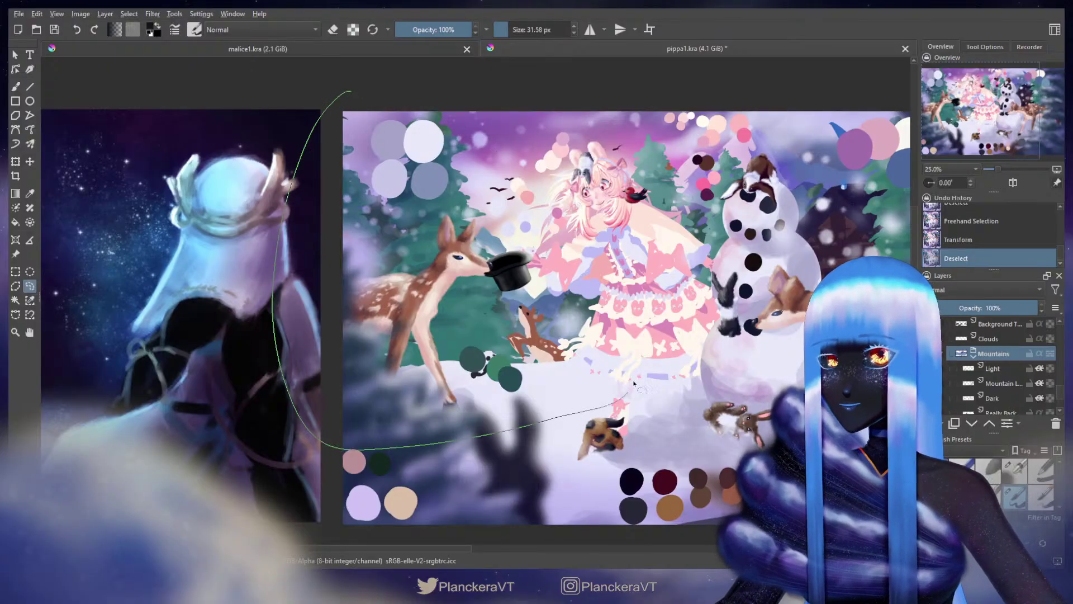
mouse_move(628, 227)
mouse_down()
mouse_move(592, 136)
mouse_move(357, 93)
mouse_up()
key(ctrl+t)
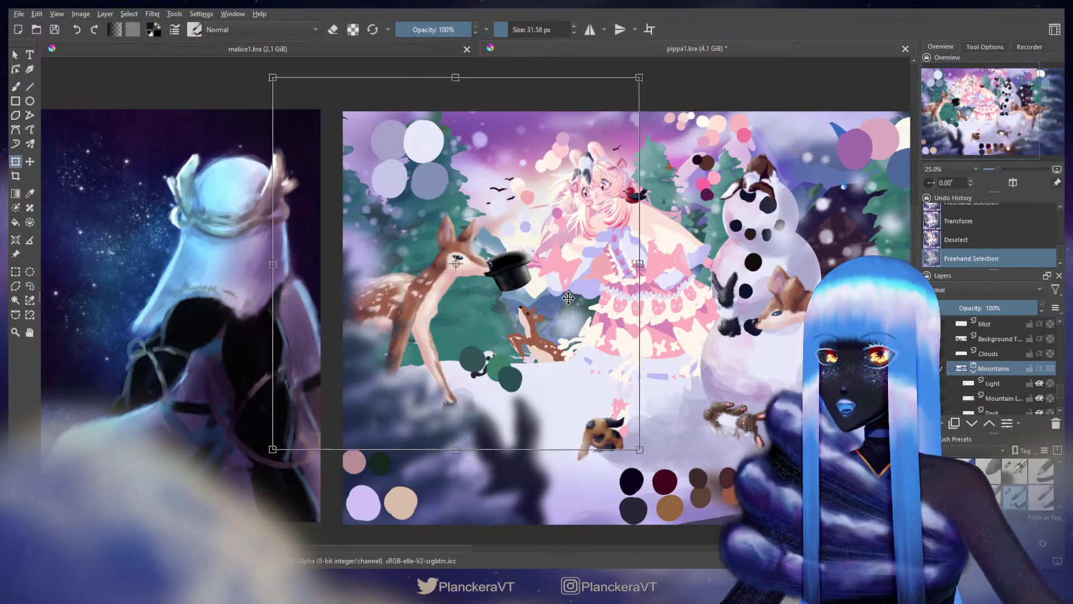
drag(565, 300, 557, 299)
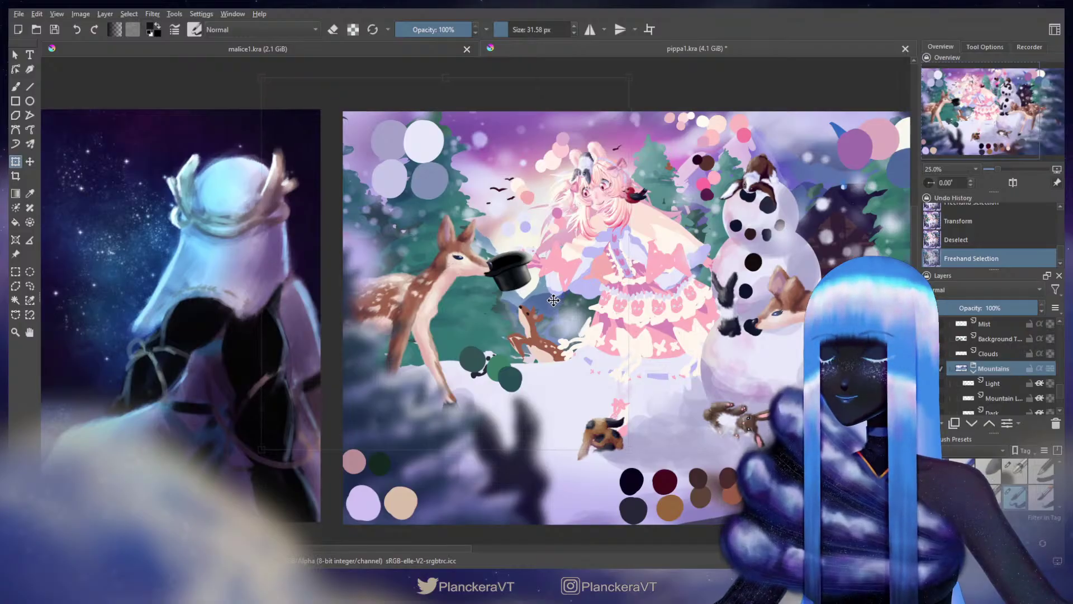
drag(553, 301, 554, 301)
key(b)
key(ctrl+shift+a)
Step: Erase the part of the Mountain layer showing between the top hat and the character's dress
drag(1061, 392, 1061, 398)
click(981, 379)
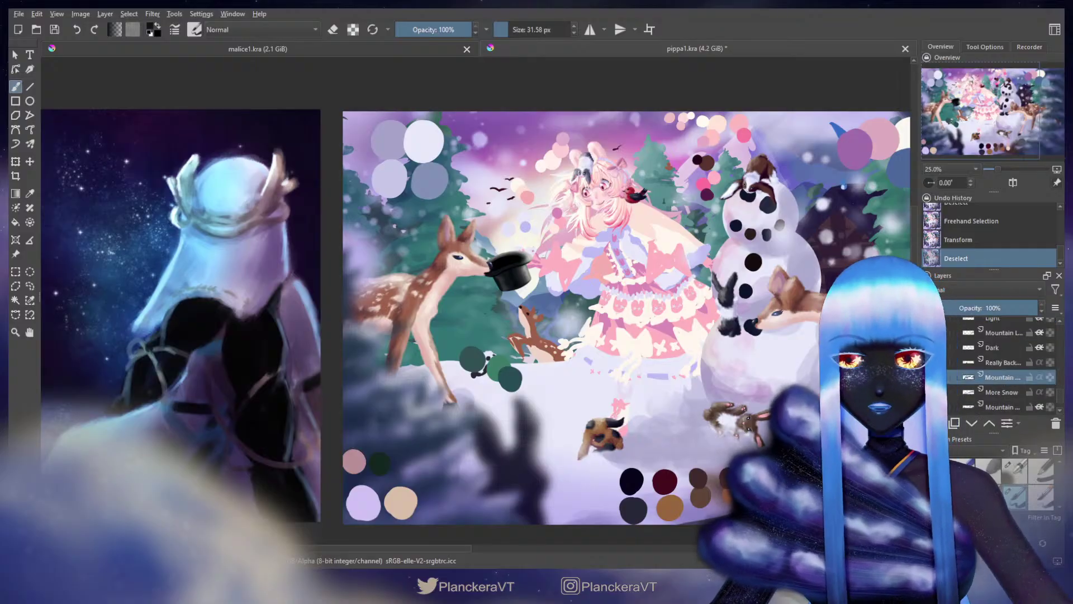
click(929, 377)
click(929, 377)
click(1007, 407)
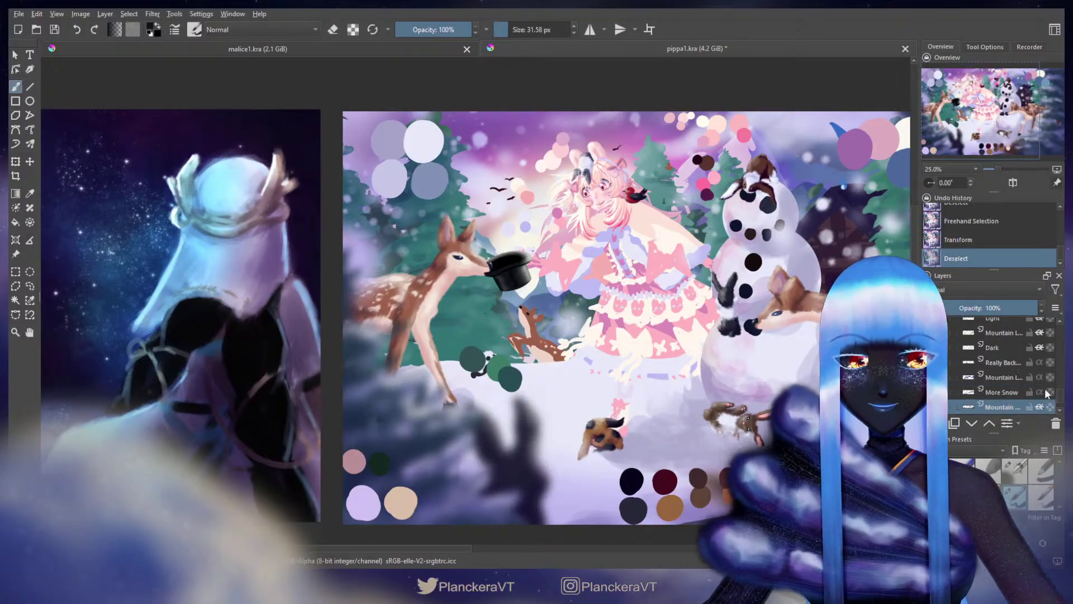
scroll(1060, 395, down, 3)
click(1003, 371)
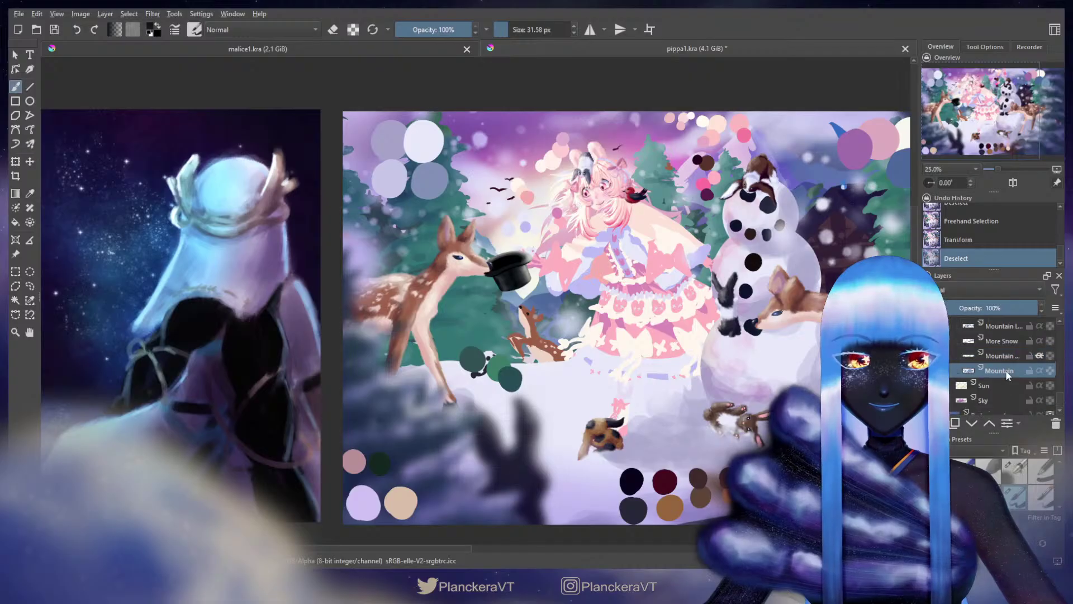
click(959, 471)
drag(540, 265, 550, 267)
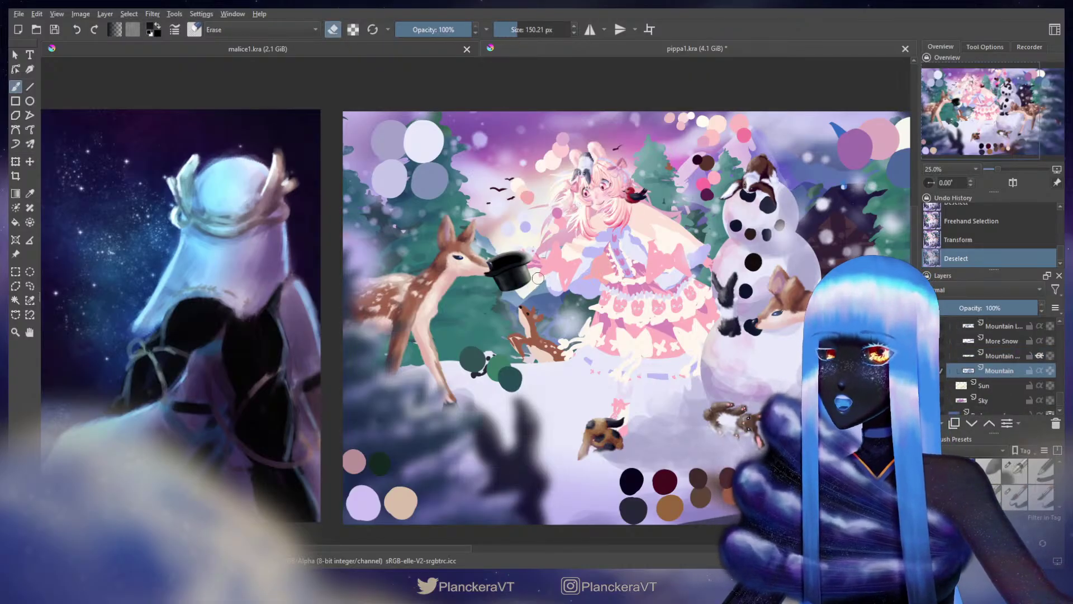
drag(548, 274, 612, 251)
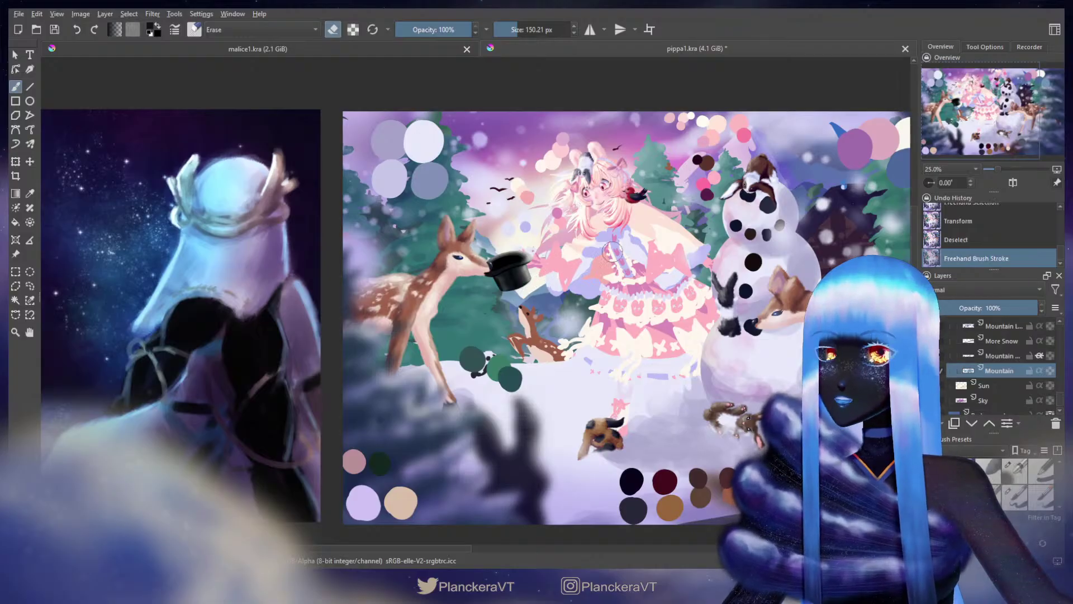
key(e)
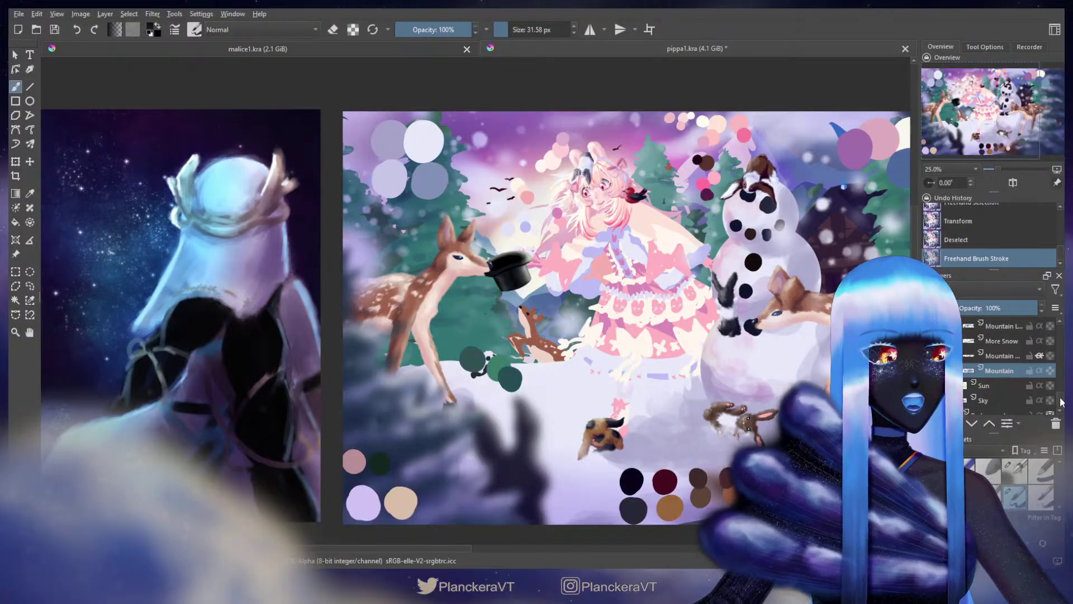
Step: Hide the Swatch layer and review the rearranged composition across the whole canvas
scroll(1061, 402, up, 10)
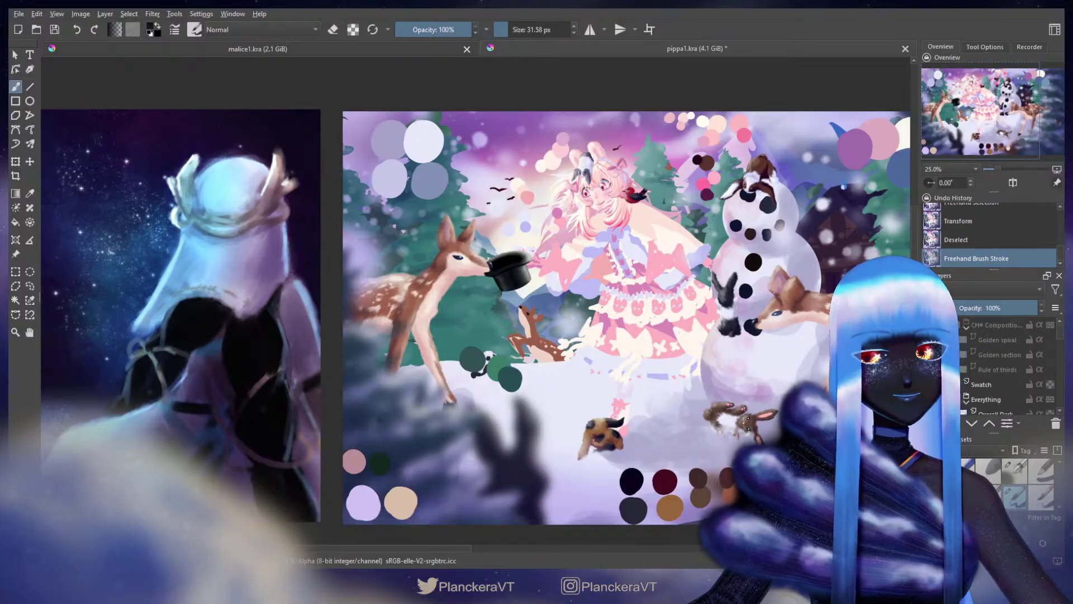
click(930, 385)
mouse_move(627, 353)
mouse_down()
mouse_move(453, 349)
mouse_move(465, 344)
mouse_up()
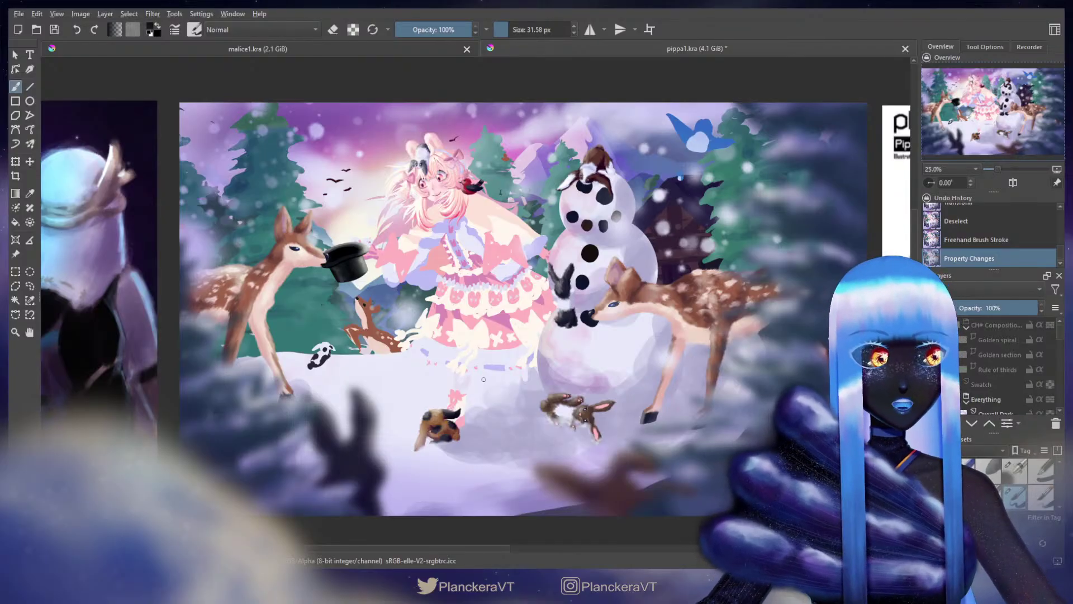
drag(474, 380, 513, 374)
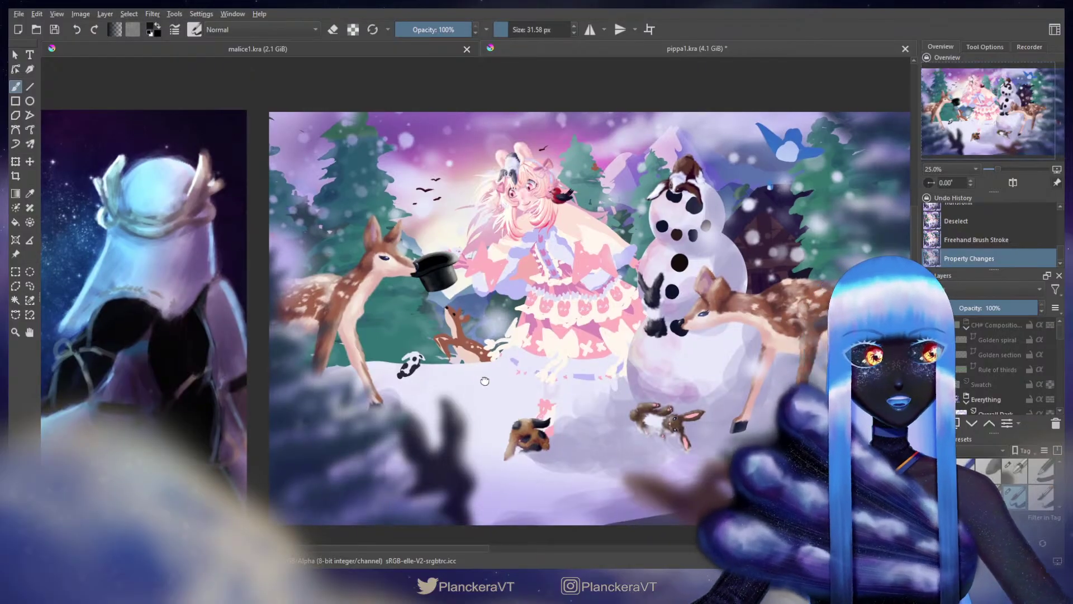
drag(485, 380, 503, 381)
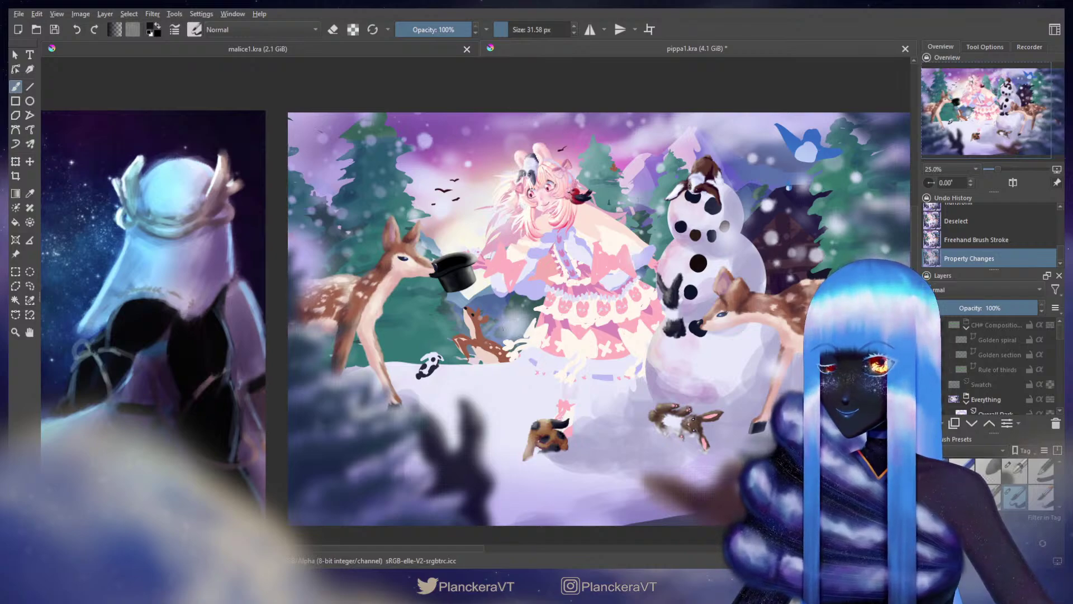
Step: Activate the Snowman layer directly below Animals and turn on its alpha lock
key(1)
drag(508, 329, 551, 431)
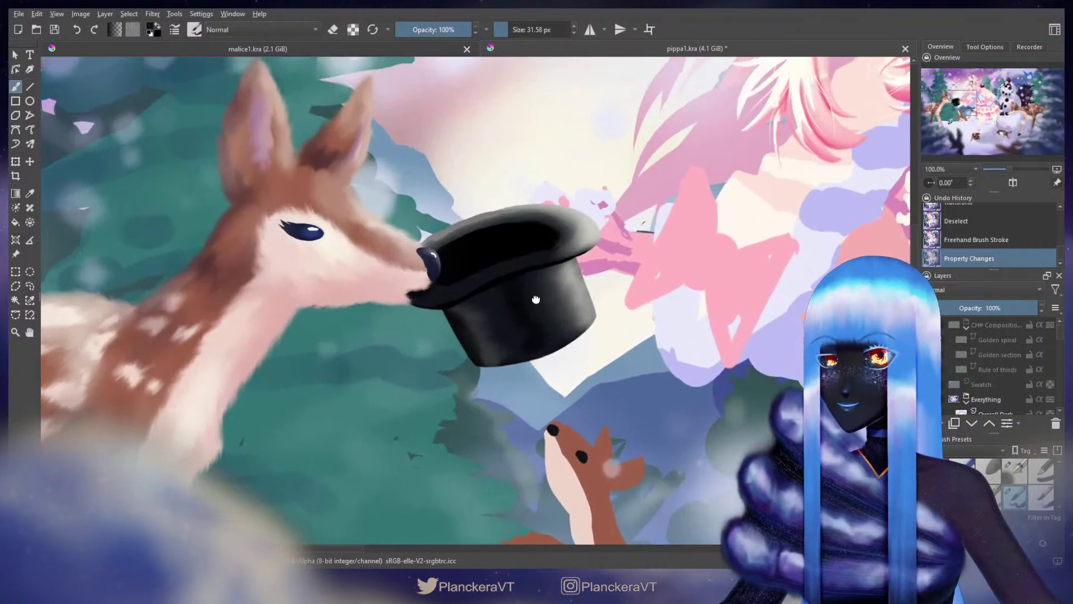
drag(538, 300, 558, 346)
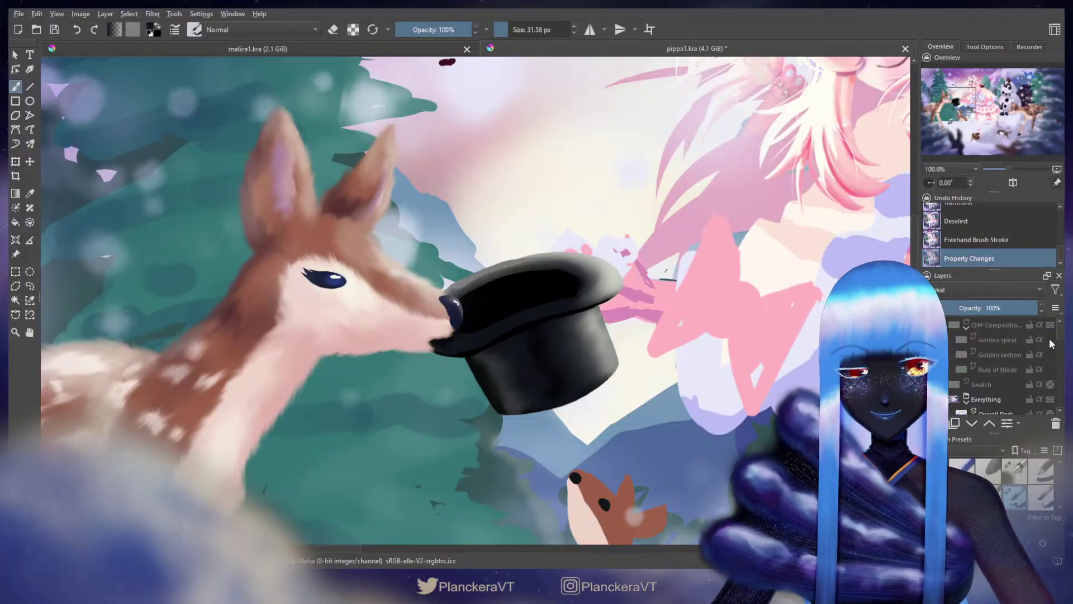
scroll(1062, 343, down, 1)
scroll(1006, 362, down, 4)
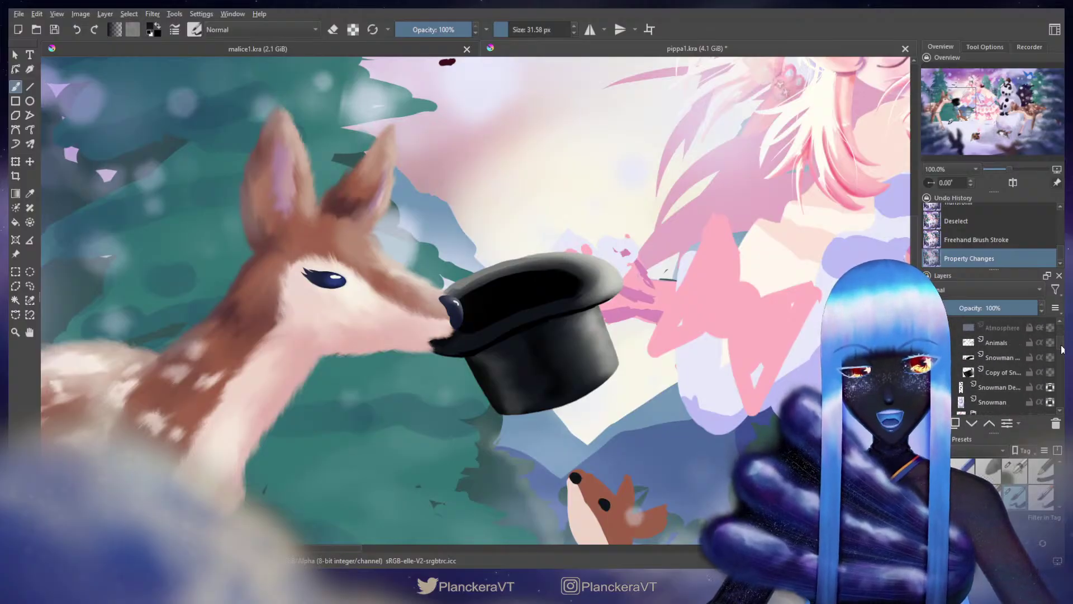
click(1006, 362)
click(1050, 357)
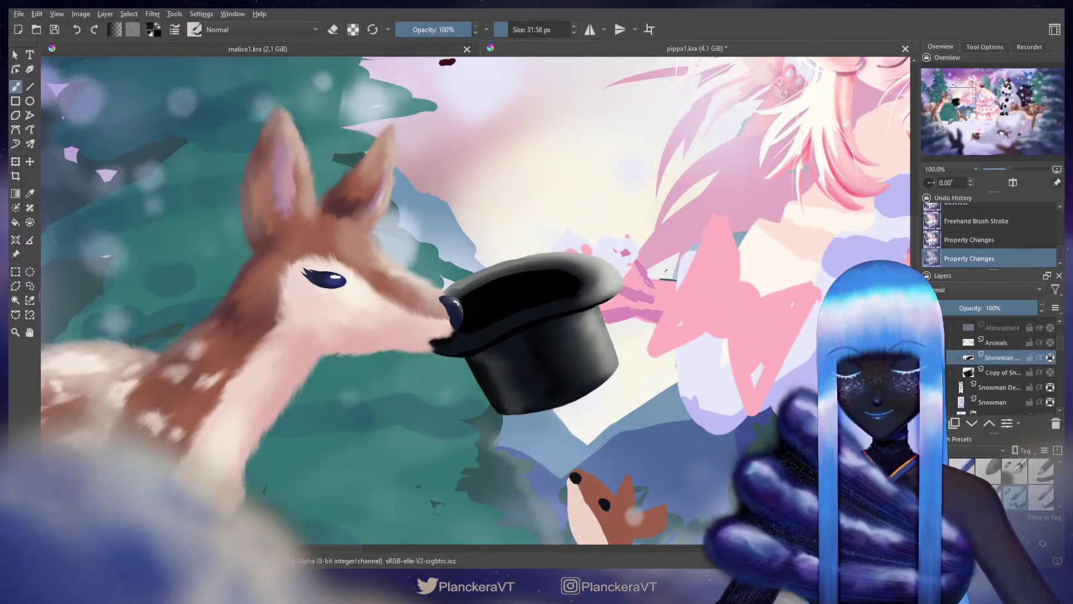
Step: Choose a soft blending brush preset, sample the top hat's dark greys and shade the far side of its brim
click(1015, 471)
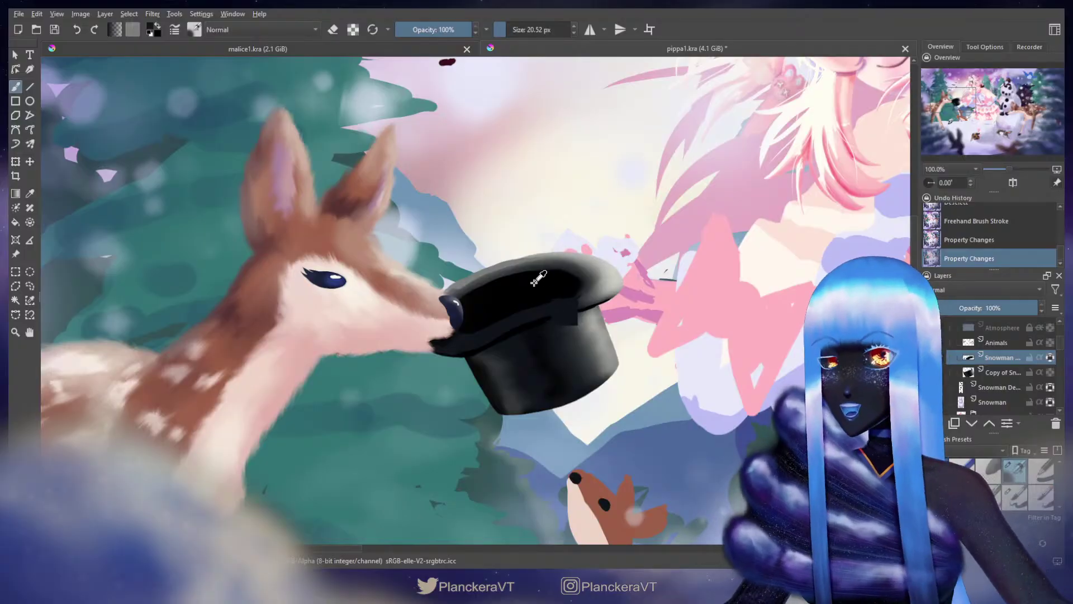
mouse_move(474, 298)
mouse_down()
mouse_move(549, 275)
mouse_move(572, 290)
mouse_move(554, 275)
mouse_move(503, 285)
mouse_move(526, 260)
mouse_move(527, 269)
mouse_up()
mouse_move(465, 290)
mouse_down()
mouse_move(534, 275)
mouse_move(477, 273)
mouse_up()
key(ctrl+z)
ctrl+click(485, 270)
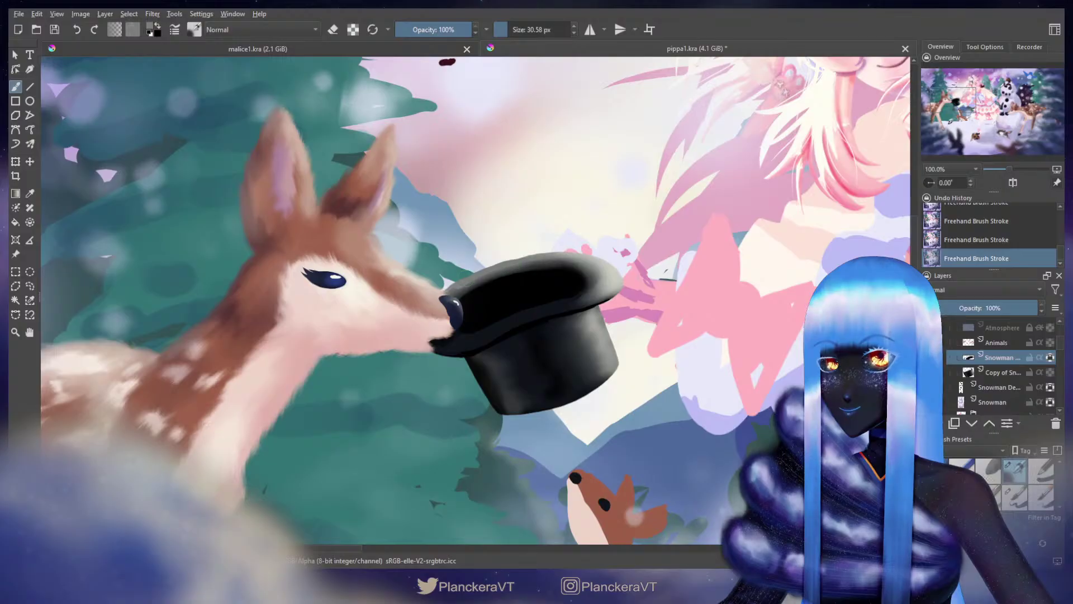
ctrl+click(517, 265)
mouse_move(517, 265)
mouse_down()
mouse_move(451, 298)
mouse_move(485, 273)
mouse_move(527, 270)
mouse_up()
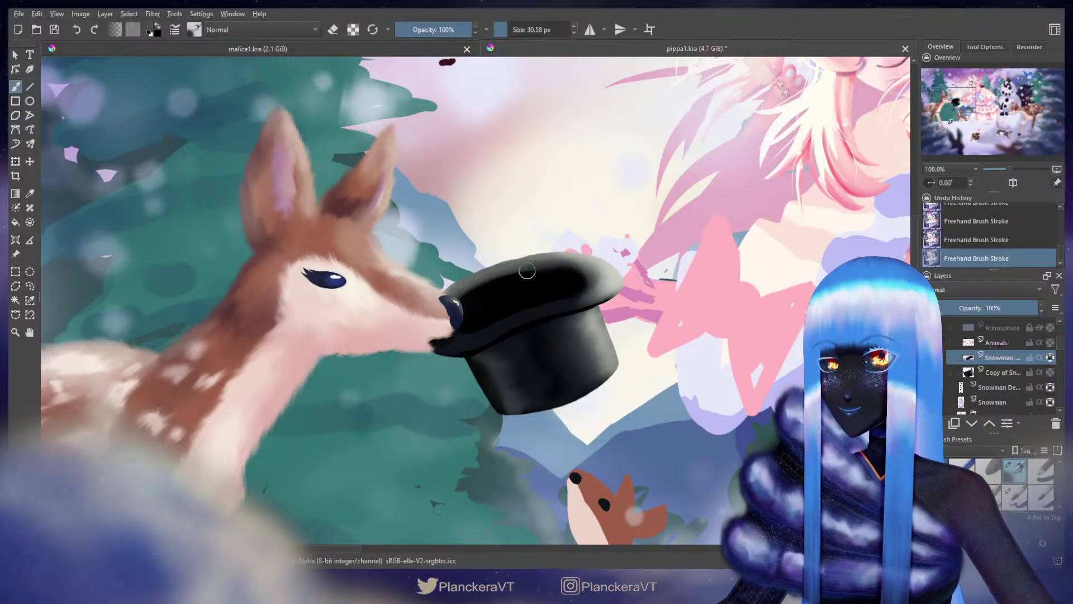
Step: Blend sampled black and grey tones through the top hat's opening and around its light brim end
ctrl+click(508, 301)
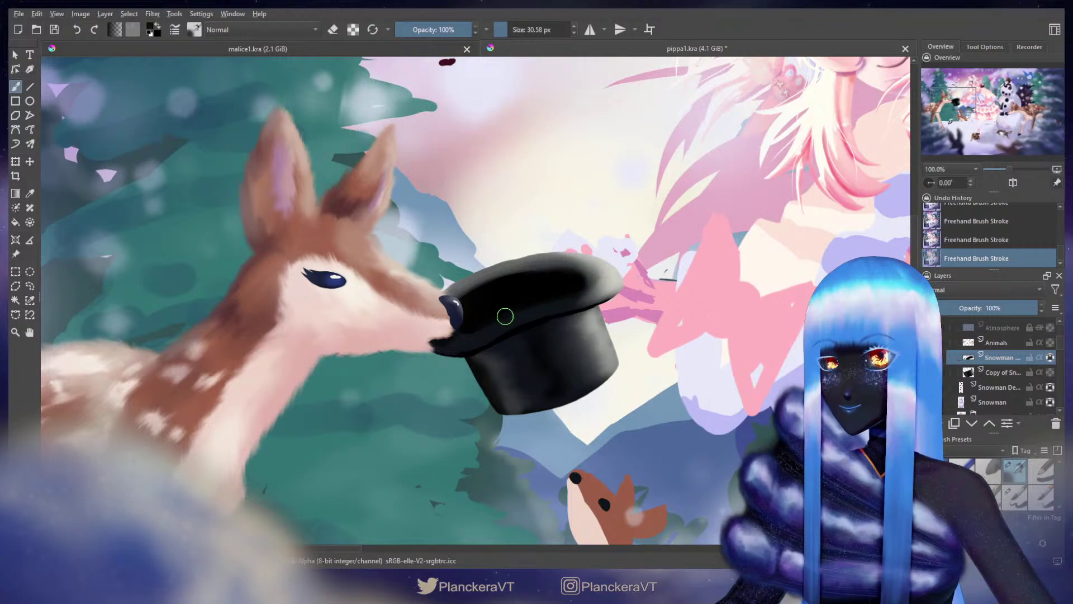
mouse_move(519, 299)
mouse_down()
mouse_move(545, 303)
mouse_move(531, 313)
mouse_up()
ctrl+click(561, 302)
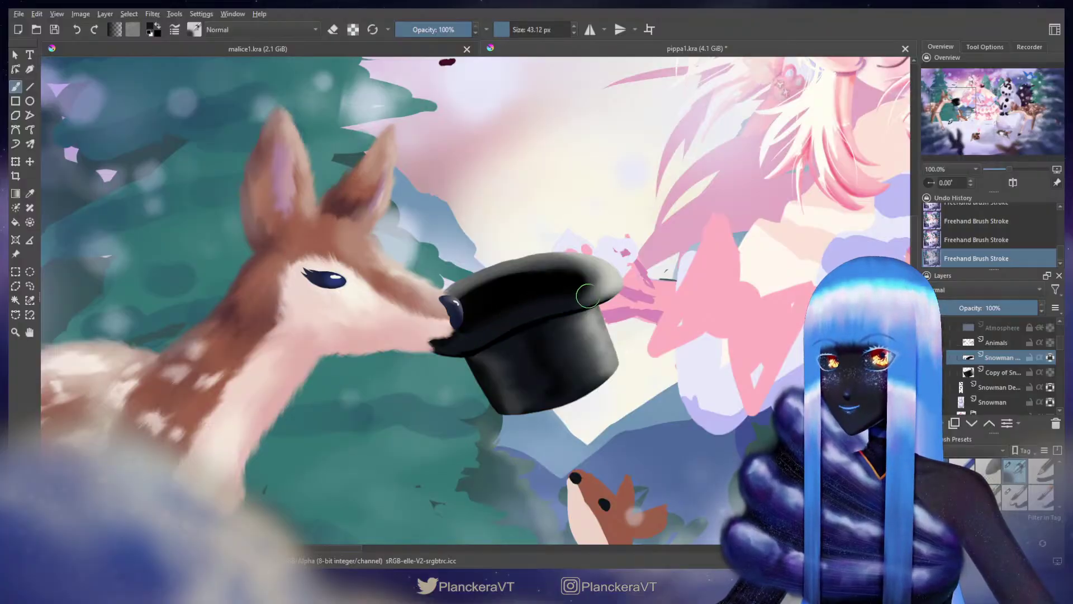
ctrl+click(606, 280)
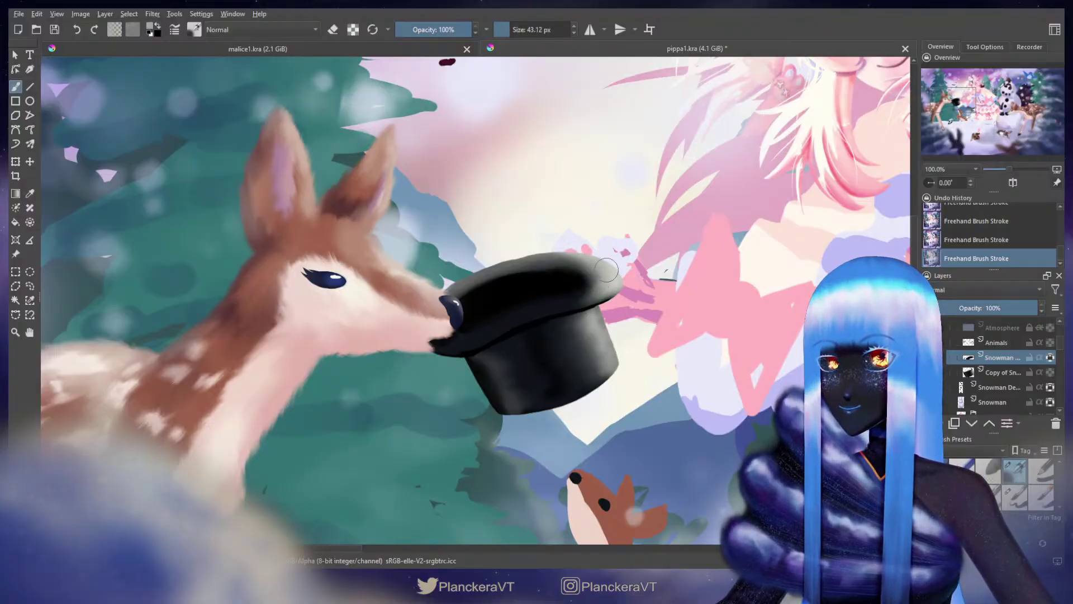
ctrl+click(542, 262)
ctrl+click(538, 263)
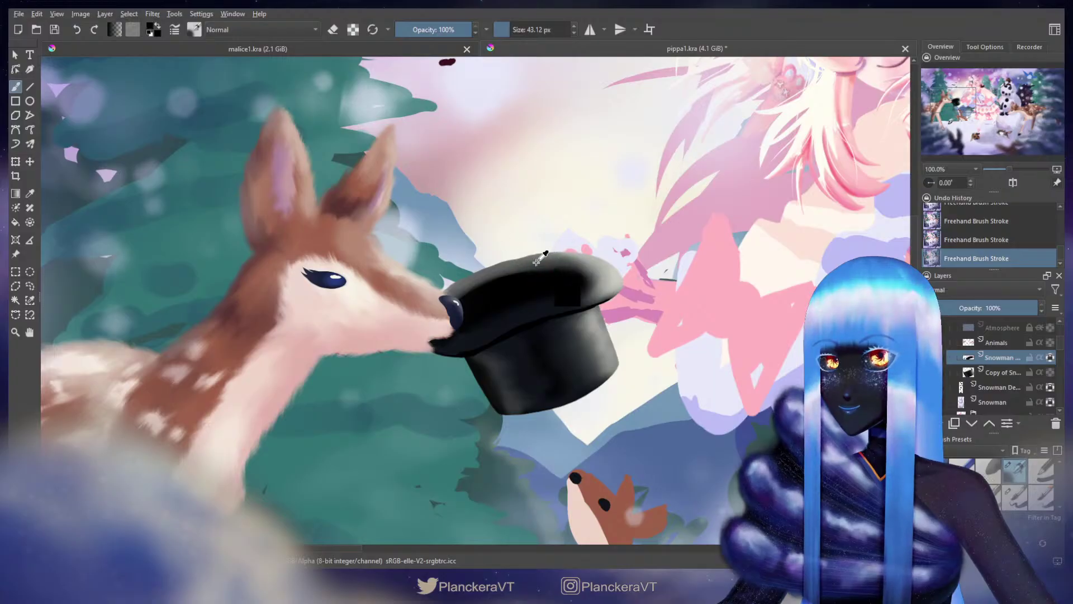
drag(538, 265, 531, 265)
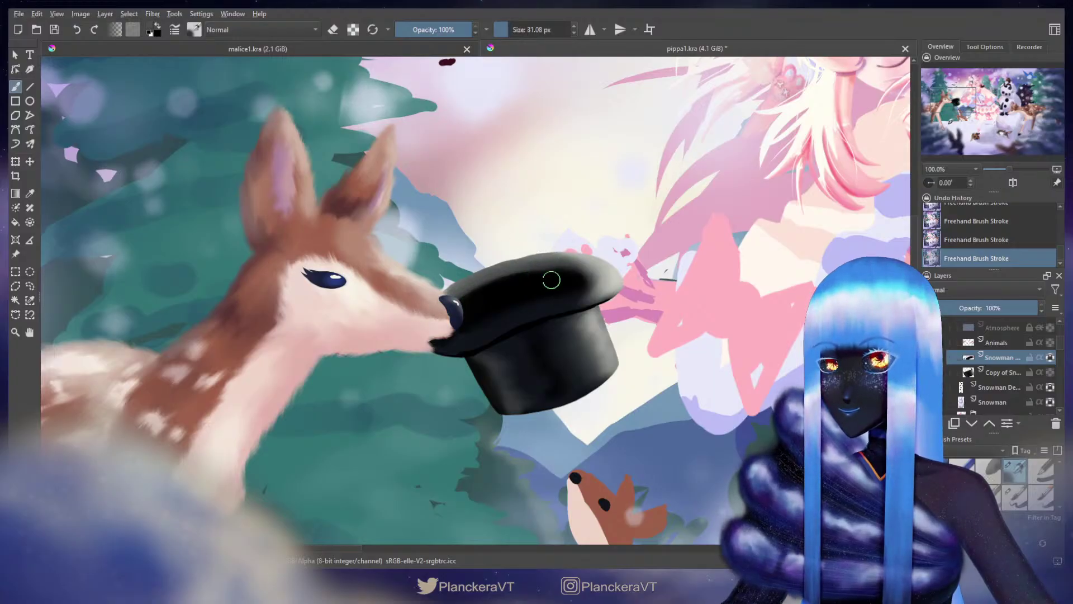
Step: Paint the near side of the top hat's brim with sampled dark tones to separate it from the black opening
ctrl+click(506, 311)
ctrl+click(519, 321)
shift+click(505, 327)
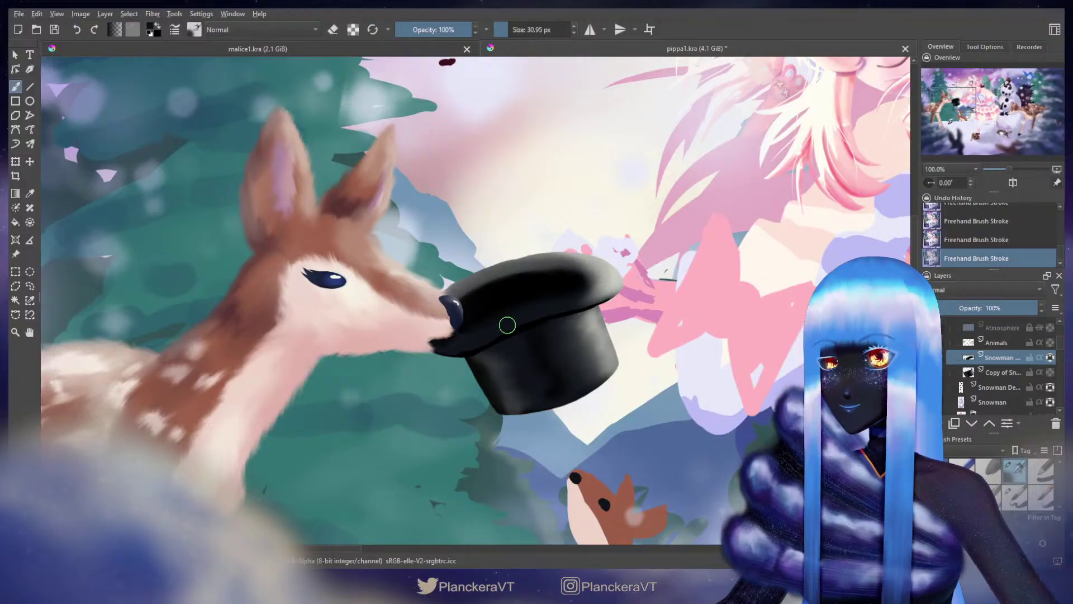
drag(503, 298, 513, 298)
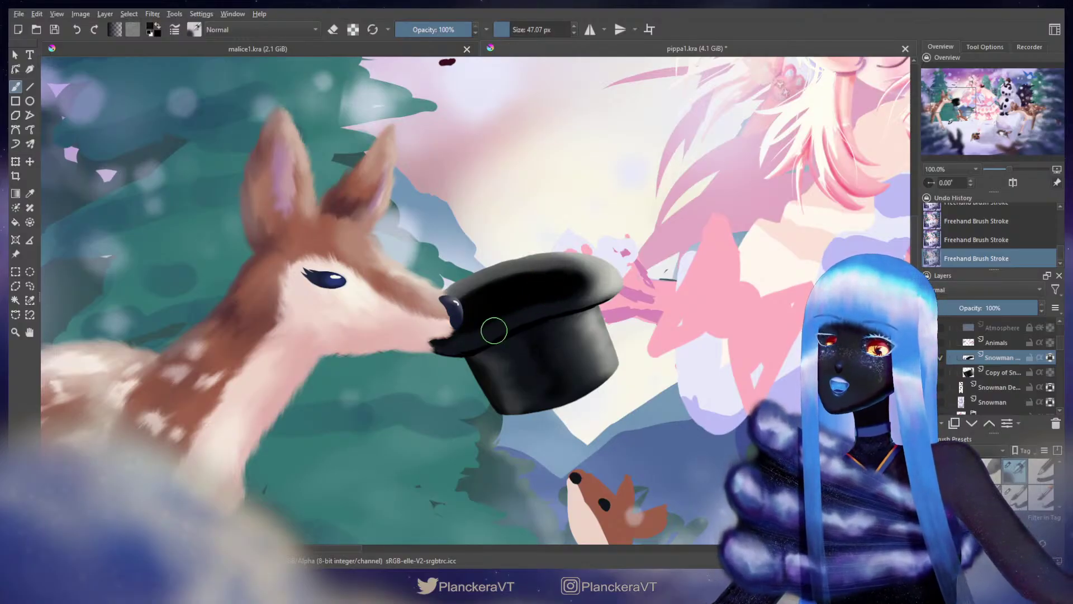
drag(496, 323, 511, 325)
ctrl+click(555, 314)
ctrl+click(530, 325)
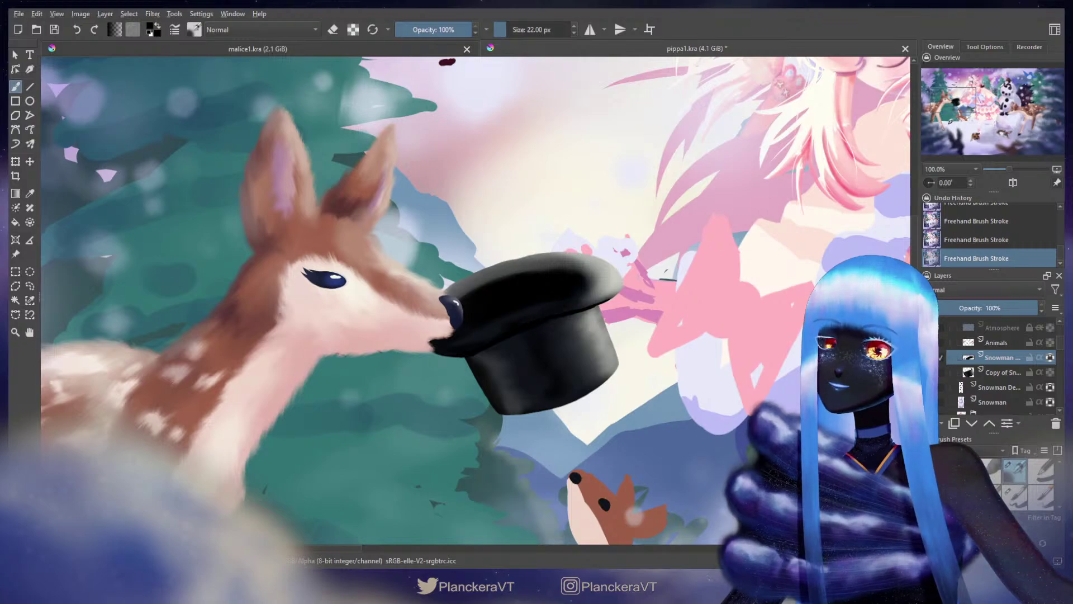
drag(490, 330, 488, 331)
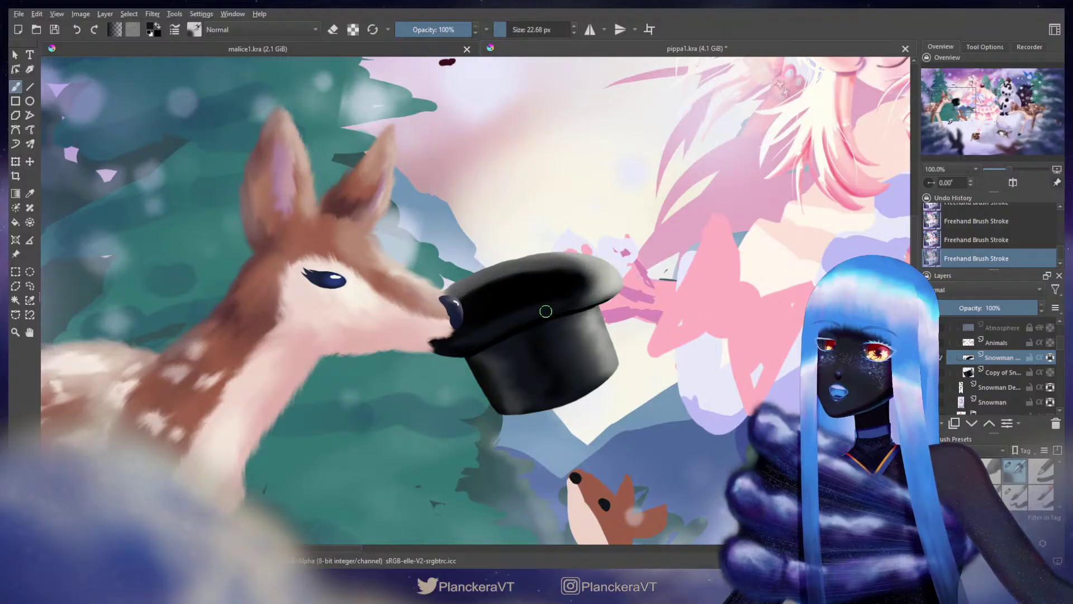
ctrl+click(534, 323)
drag(527, 325, 546, 313)
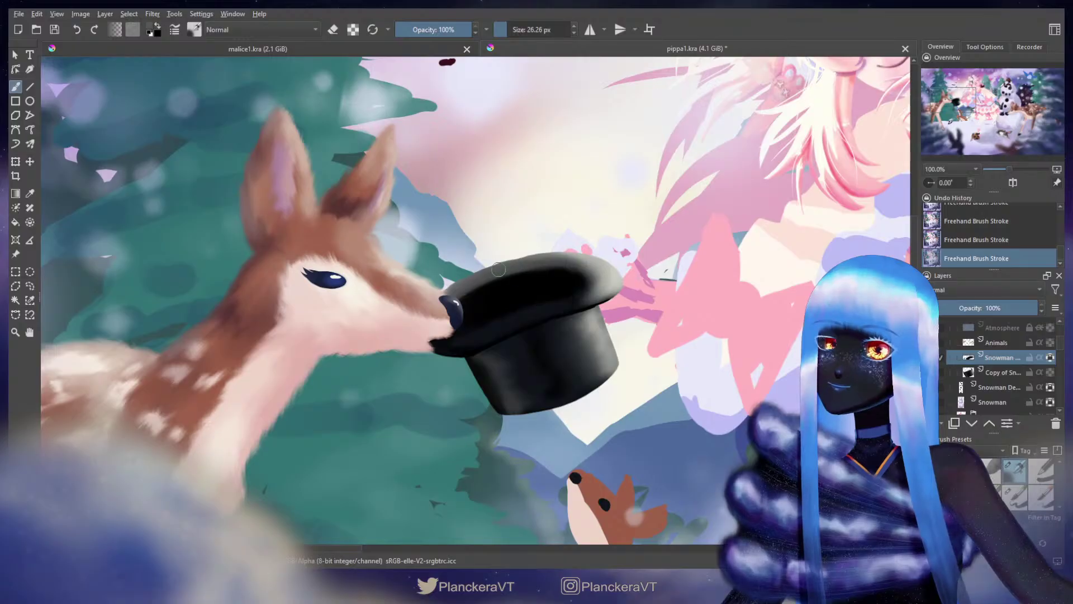
Step: Turn off alpha lock on the Snowman layer holding the hat and repaint the hat's upper brim outline with another brush
click(1015, 497)
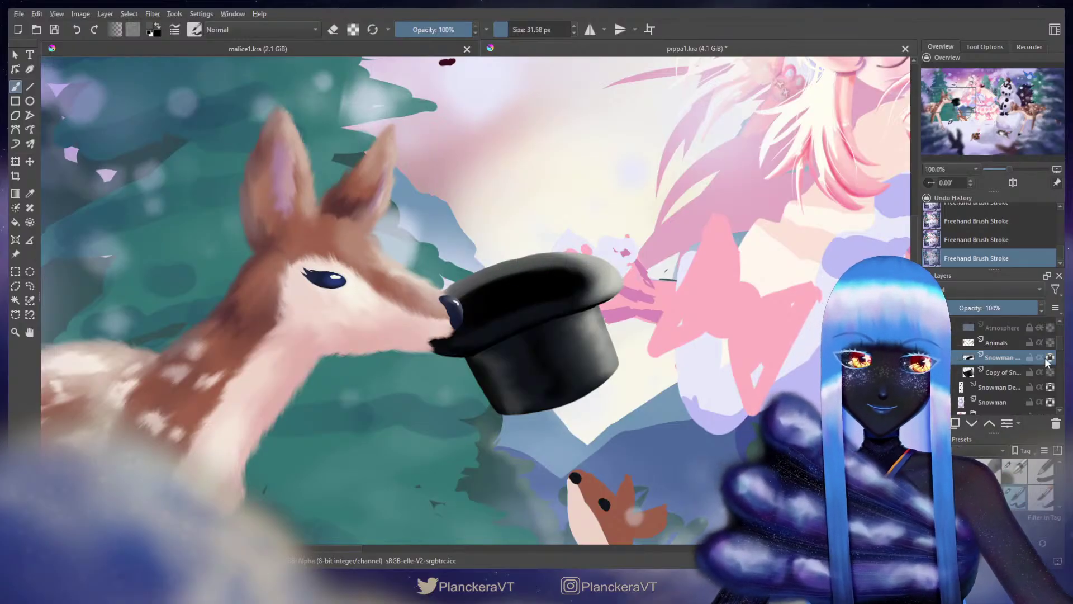
click(1050, 358)
drag(511, 262, 497, 269)
drag(501, 269, 519, 260)
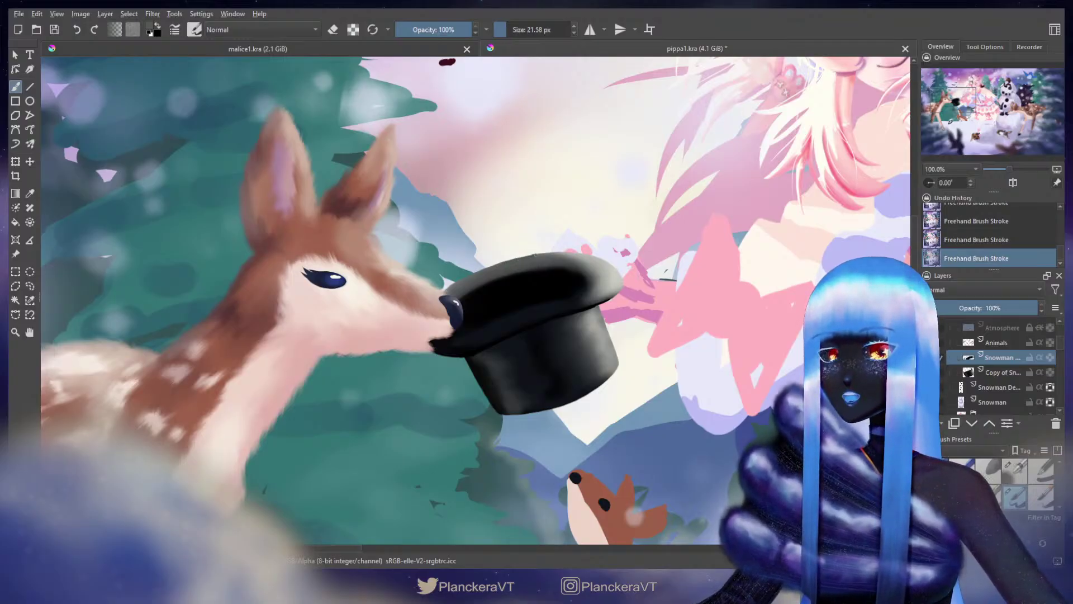
key(ctrl+z)
key(ctrl+z)
key(ctrl+z)
key(bracketleft)
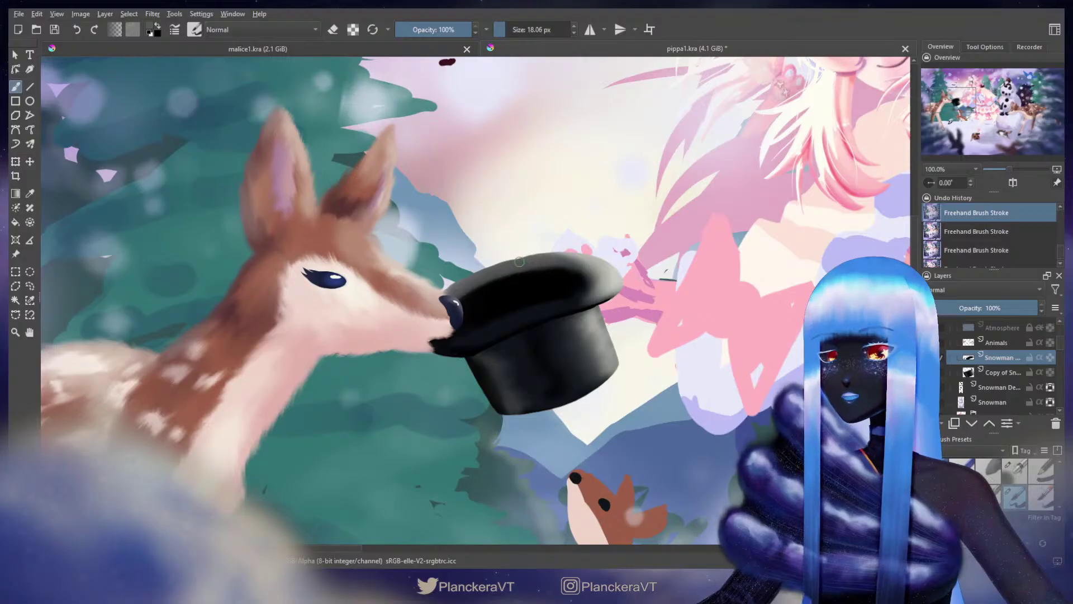
drag(515, 261, 539, 256)
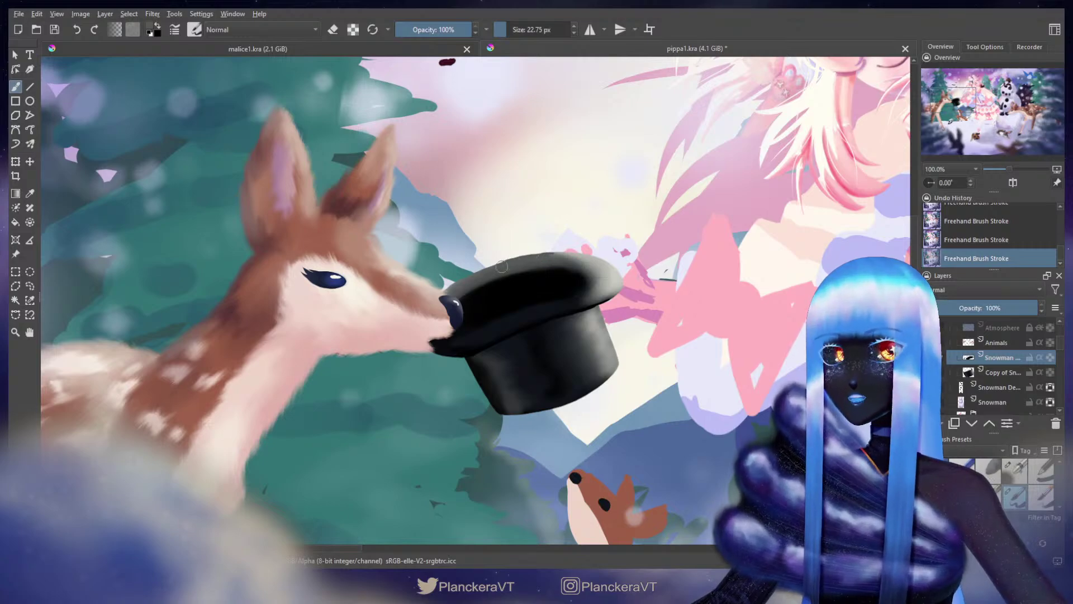
Step: Smooth the top hat's upper brim outline near the deer's nose with small grey strokes
scroll(501, 266, up, 2)
drag(587, 257, 668, 269)
key(ctrl+z)
mouse_move(575, 276)
mouse_down()
mouse_move(565, 281)
mouse_move(592, 271)
mouse_move(537, 289)
mouse_up()
key(ctrl+z)
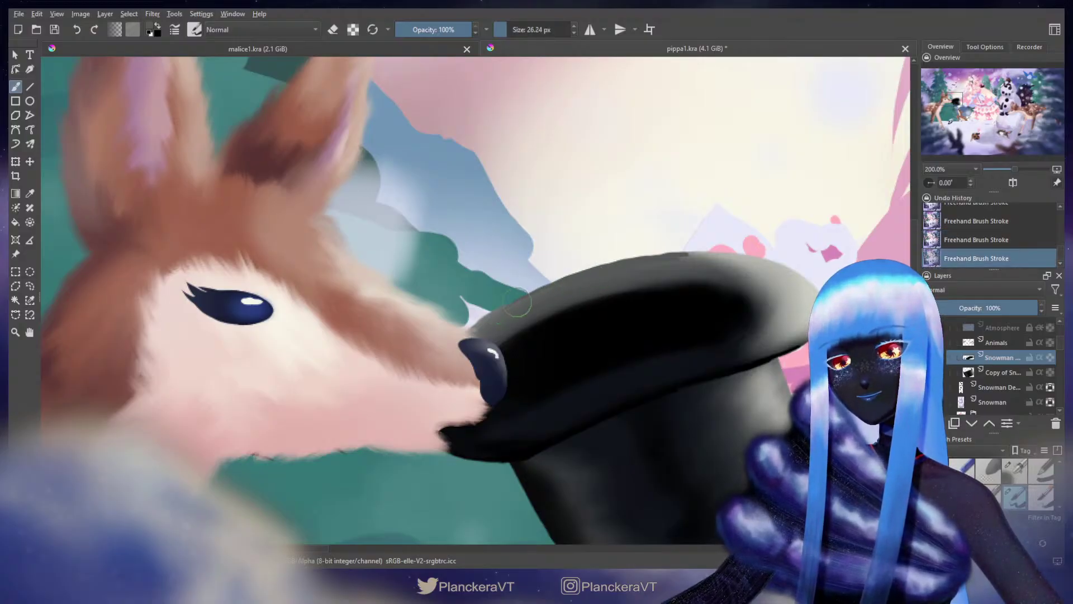
key(ctrl+z)
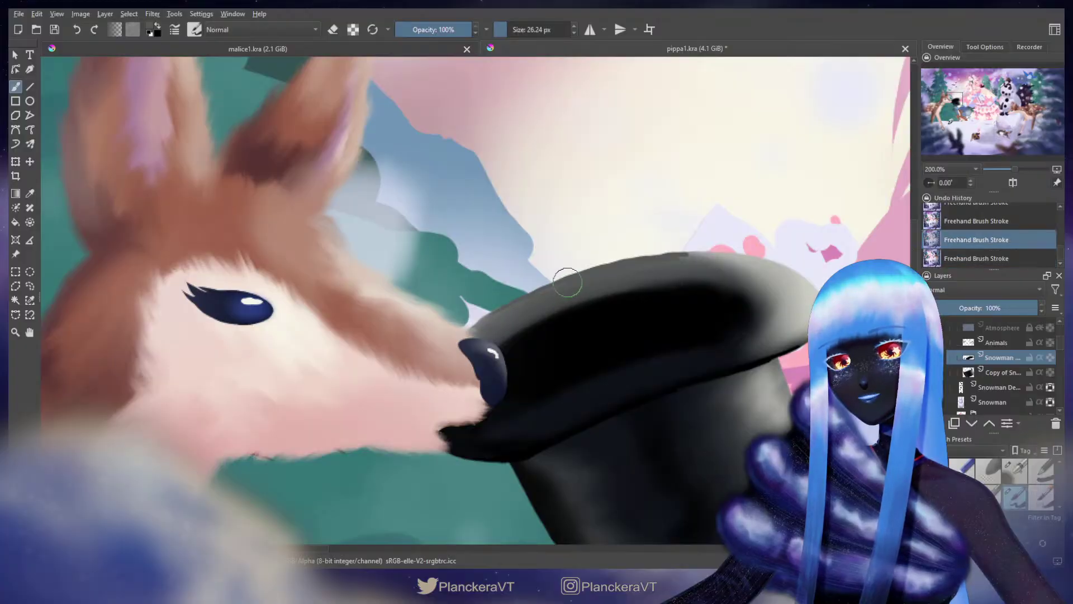
drag(567, 282, 565, 279)
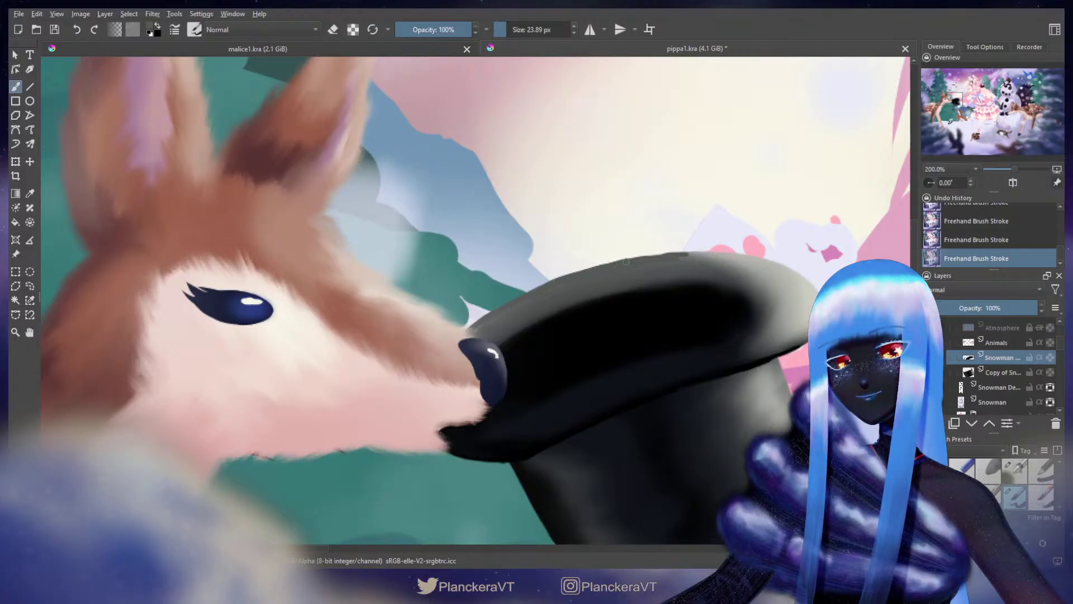
Step: Erase rough bits along the outer edge of the top hat's upper brim with a small eraser
drag(779, 278, 578, 314)
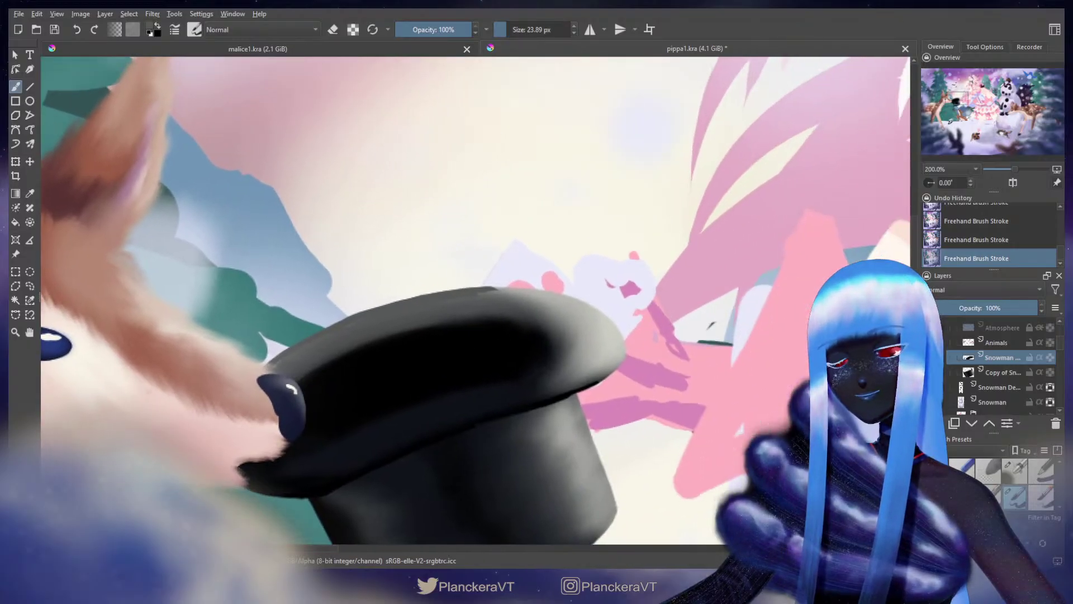
key(e)
mouse_move(490, 306)
mouse_down()
mouse_move(417, 305)
mouse_move(410, 295)
mouse_up()
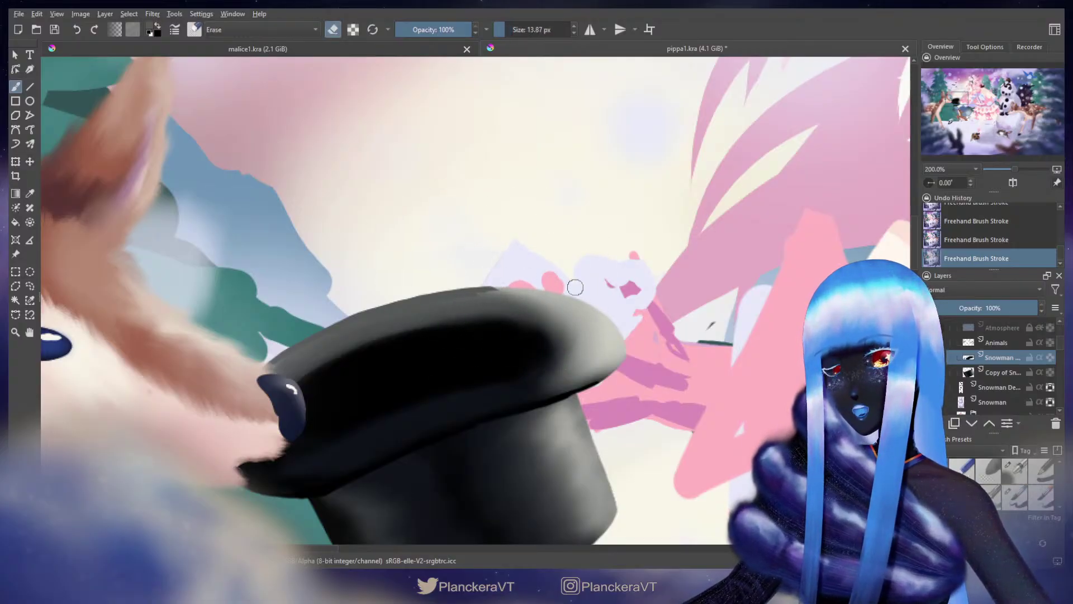
drag(573, 287, 599, 304)
key(ctrl+z)
drag(365, 498, 441, 323)
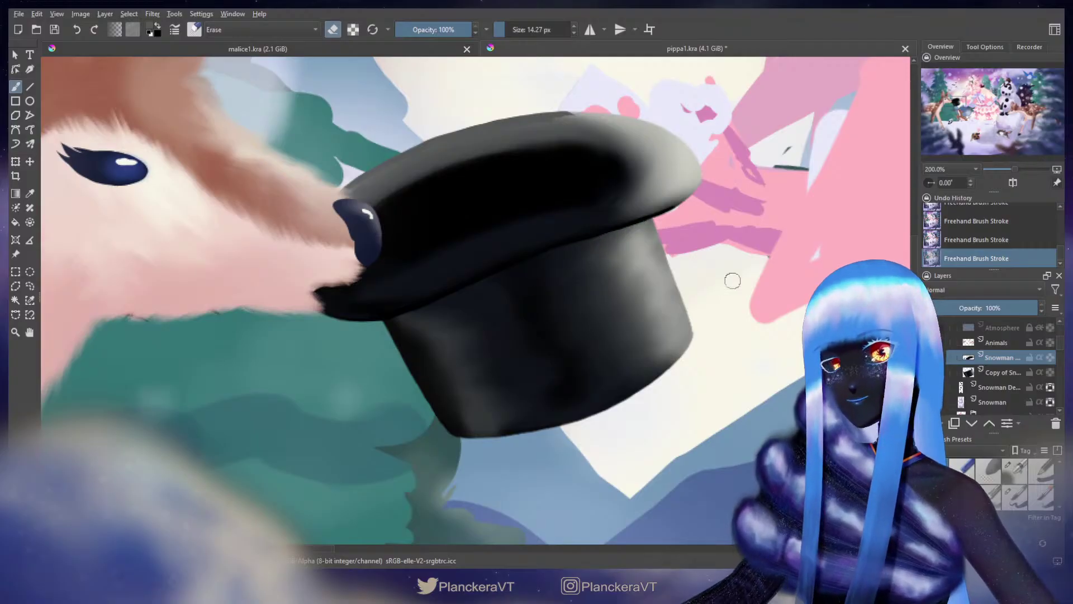
Step: Turn the hat layer's alpha lock back on and refine the shading of the brim's far side with the soft brush
key(slash)
drag(733, 280, 788, 321)
click(1049, 357)
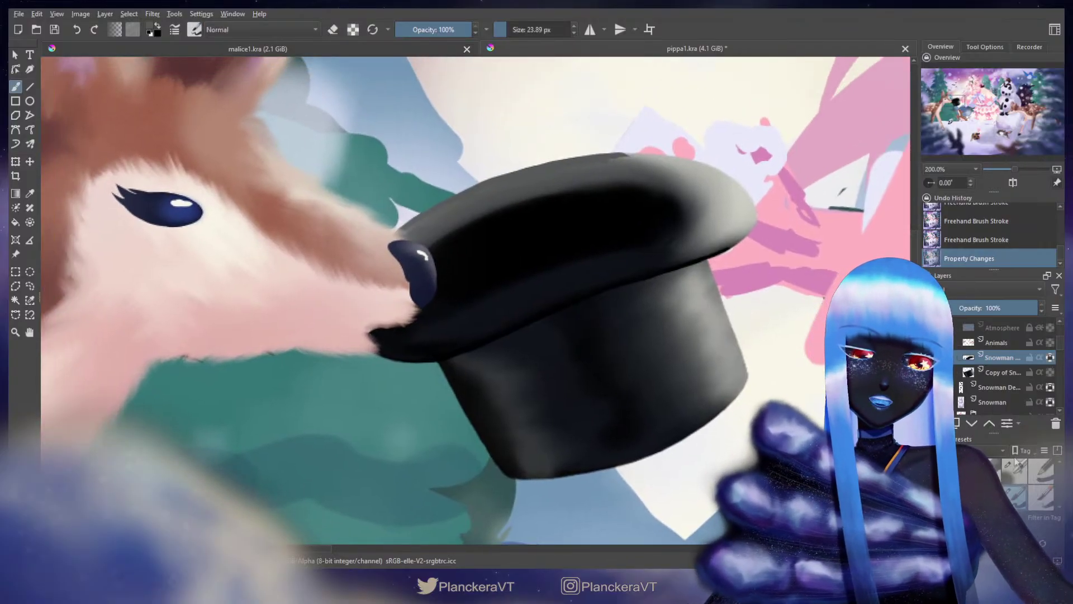
scroll(716, 361, down, 2)
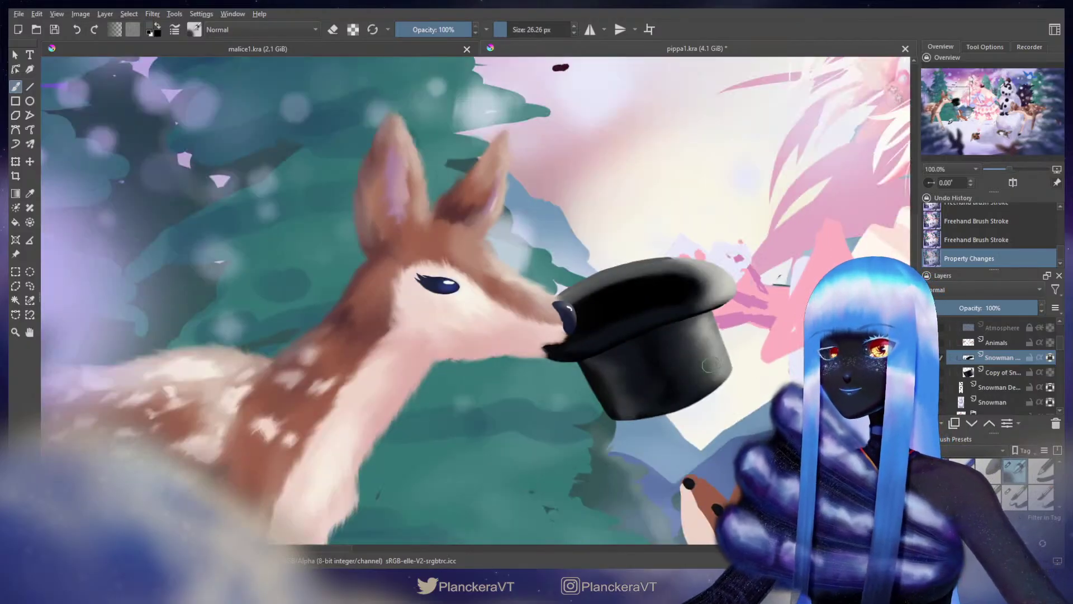
drag(680, 315, 512, 330)
mouse_move(609, 307)
mouse_down()
mouse_move(648, 303)
mouse_move(637, 285)
mouse_move(558, 286)
mouse_up()
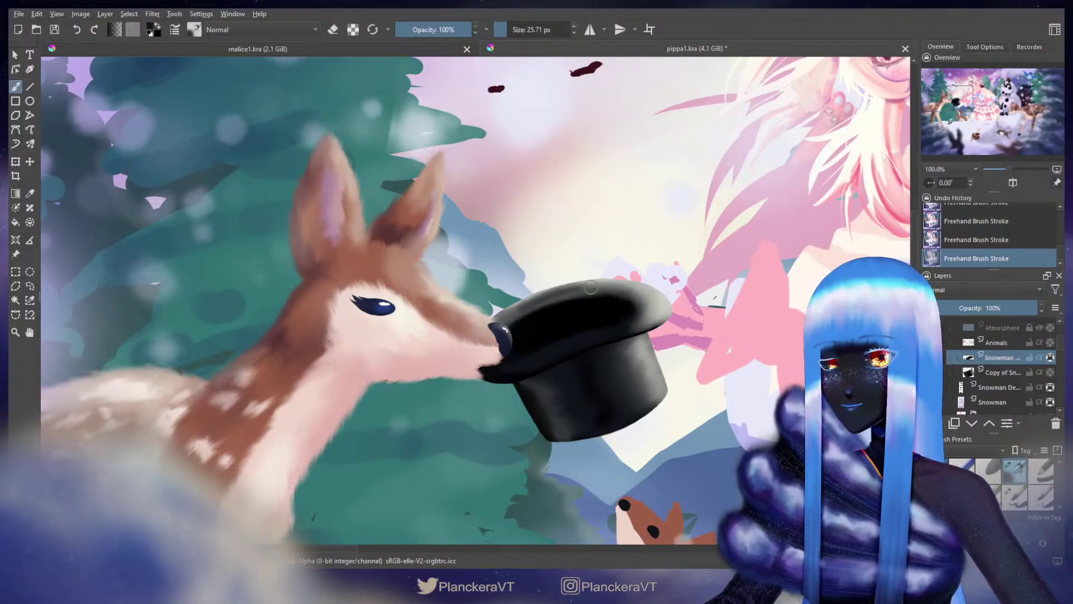
key(ctrl+z)
key(ctrl+shift+z)
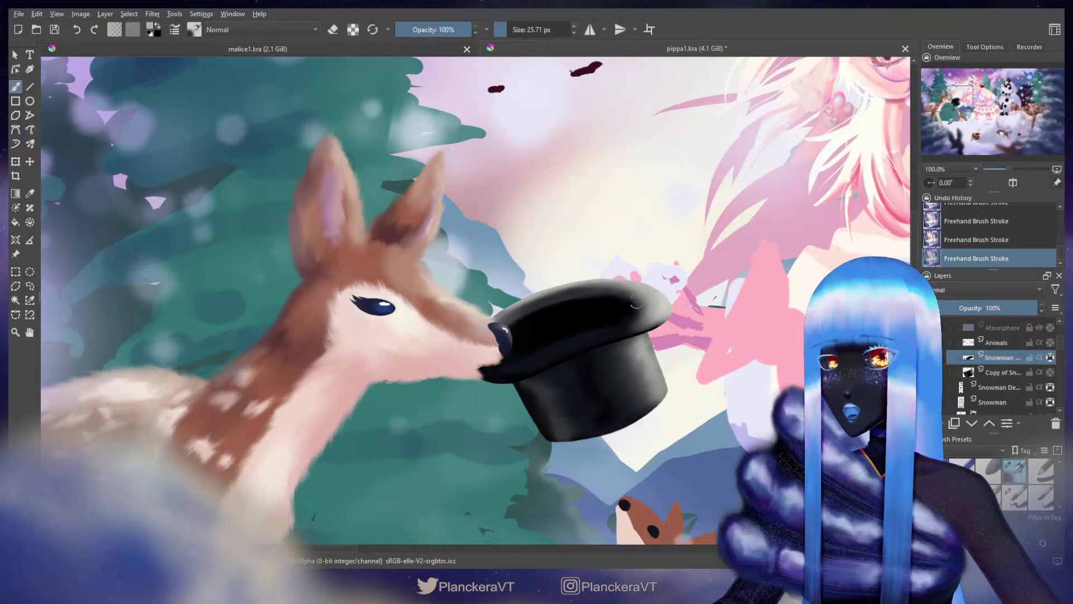
Step: Define the near brim's rolled edge with fine sampled-tone strokes, and soften it with another brush preset
ctrl+click(618, 307)
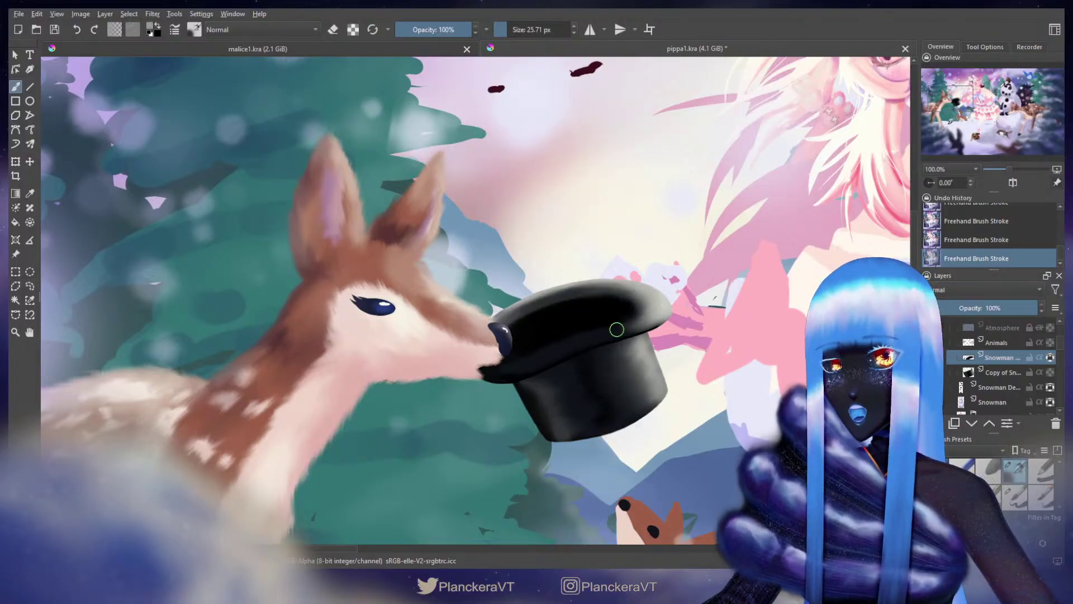
shift+drag(602, 332, 563, 342)
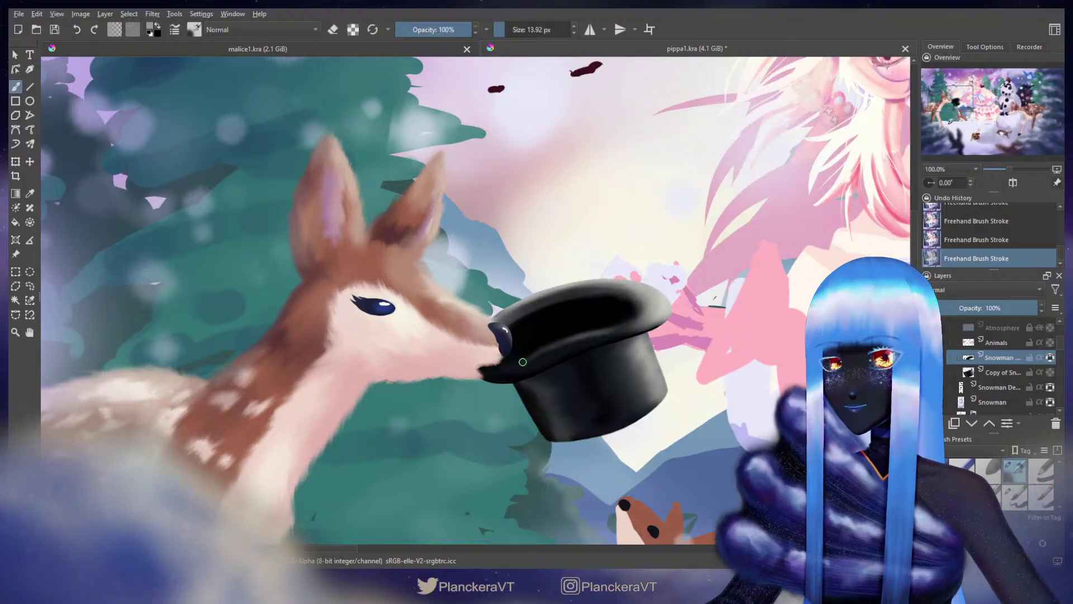
ctrl+click(606, 335)
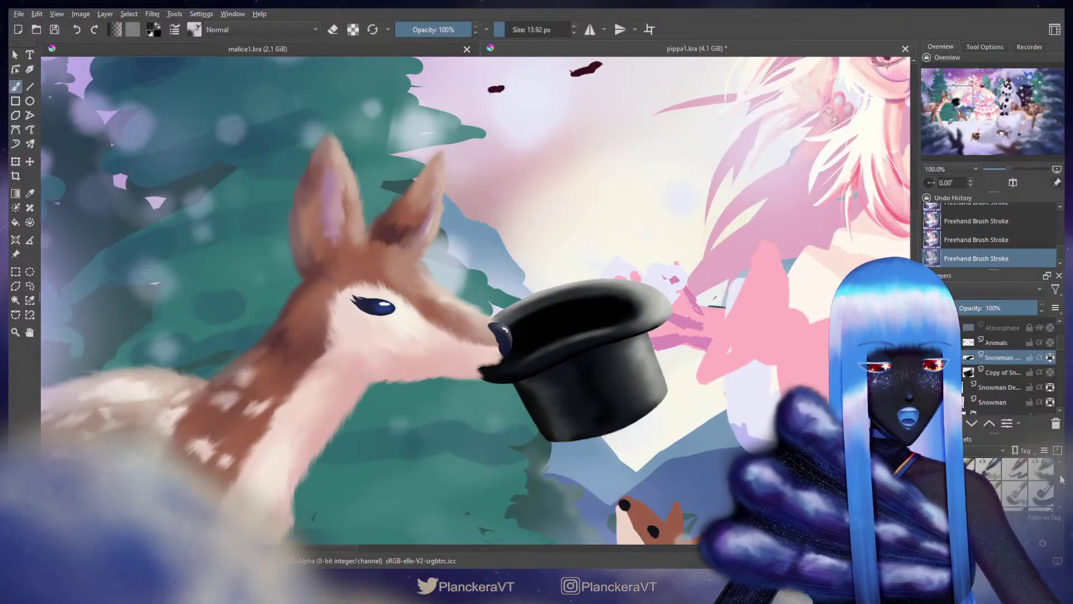
drag(1060, 477, 1061, 485)
click(988, 486)
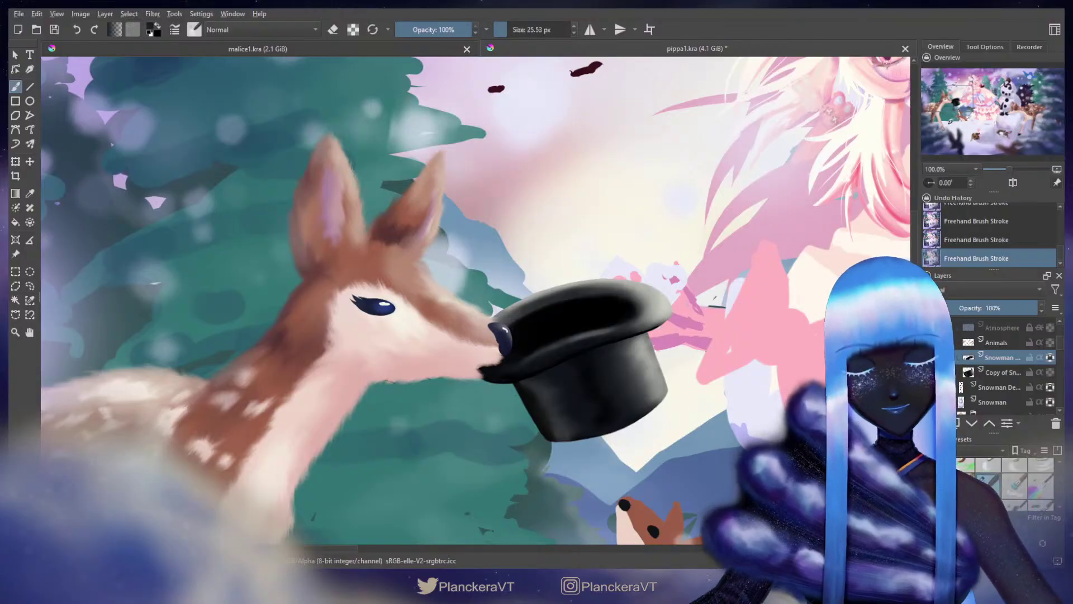
drag(583, 333, 586, 334)
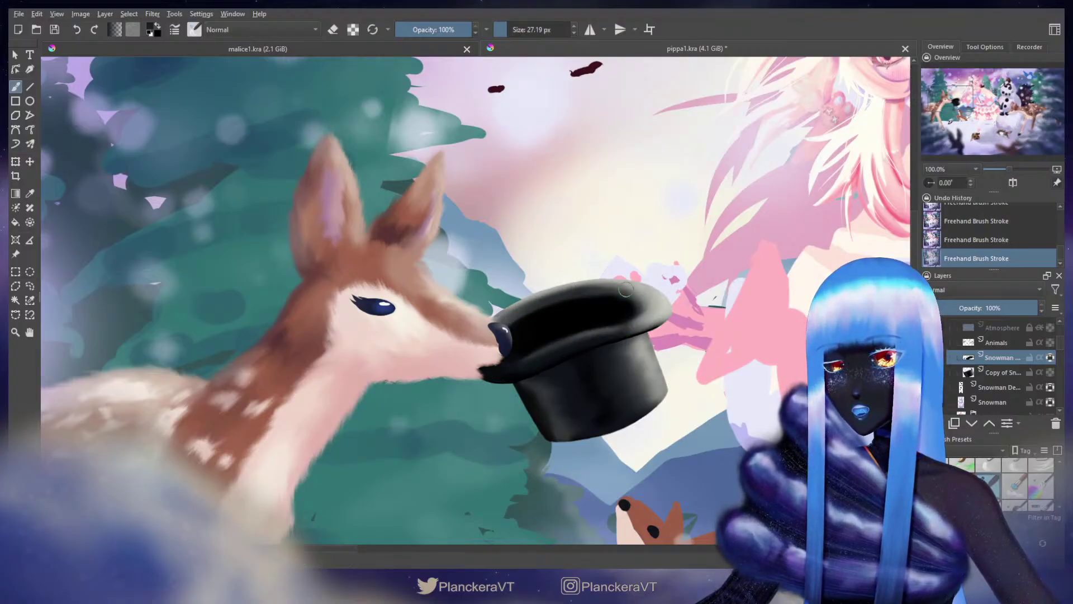
Step: Choose a textured brush preset, reduce its size to about 24 px and dab it along the hat's upper brim
click(1014, 485)
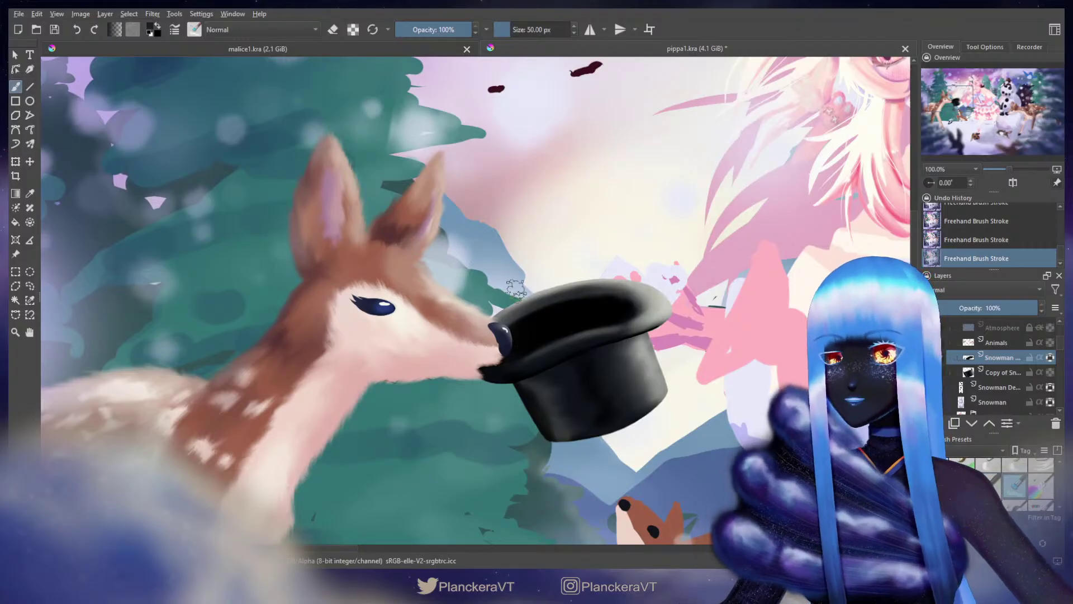
mouse_move(531, 303)
shift+mouse_down()
mouse_move(517, 304)
mouse_move(532, 303)
shift+mouse_up()
key(ctrl+z)
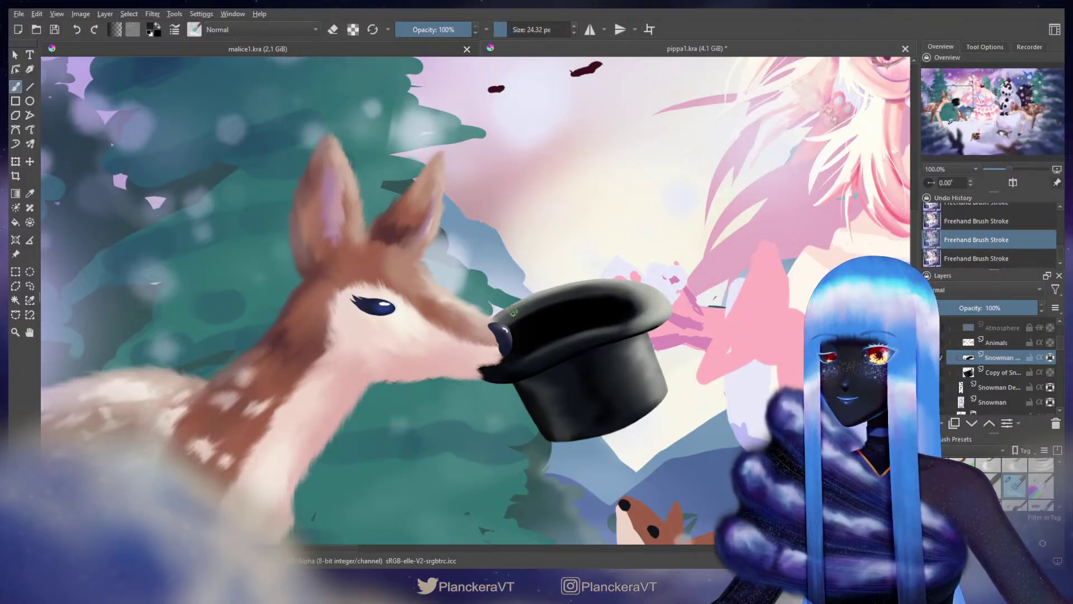
key(ctrl+shift+z)
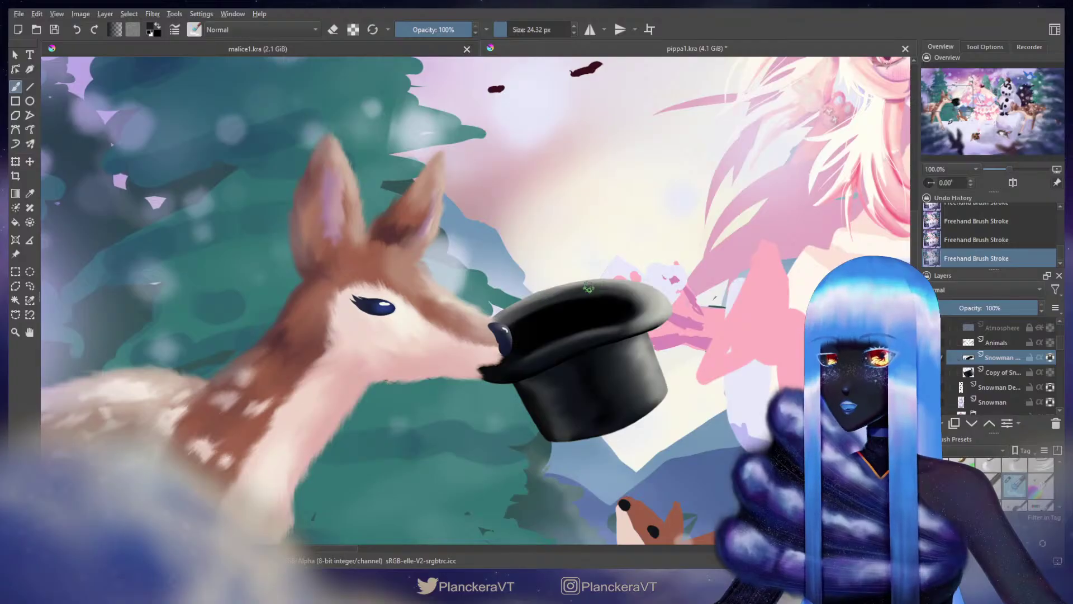
Step: Undo the last strokes on the top hat and rework its brim with the textured brush, varying its size between about 18 and 28 px
shift+drag(530, 299, 537, 299)
key(ctrl+z)
key(ctrl+z)
key(ctrl+z)
drag(537, 299, 553, 298)
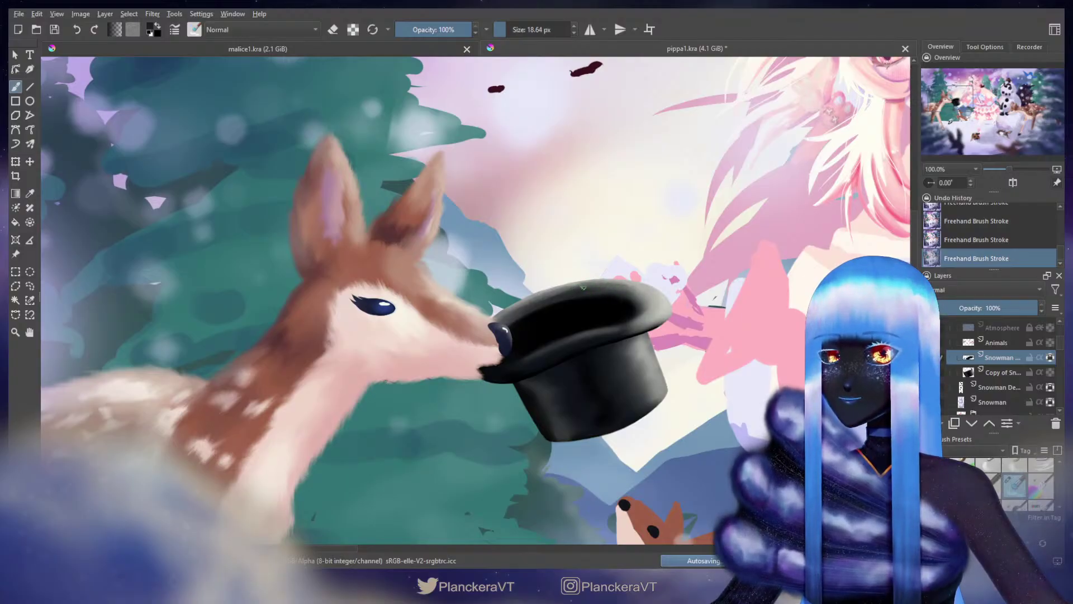
mouse_move(626, 293)
shift+mouse_down()
mouse_move(643, 293)
mouse_move(622, 292)
shift+mouse_up()
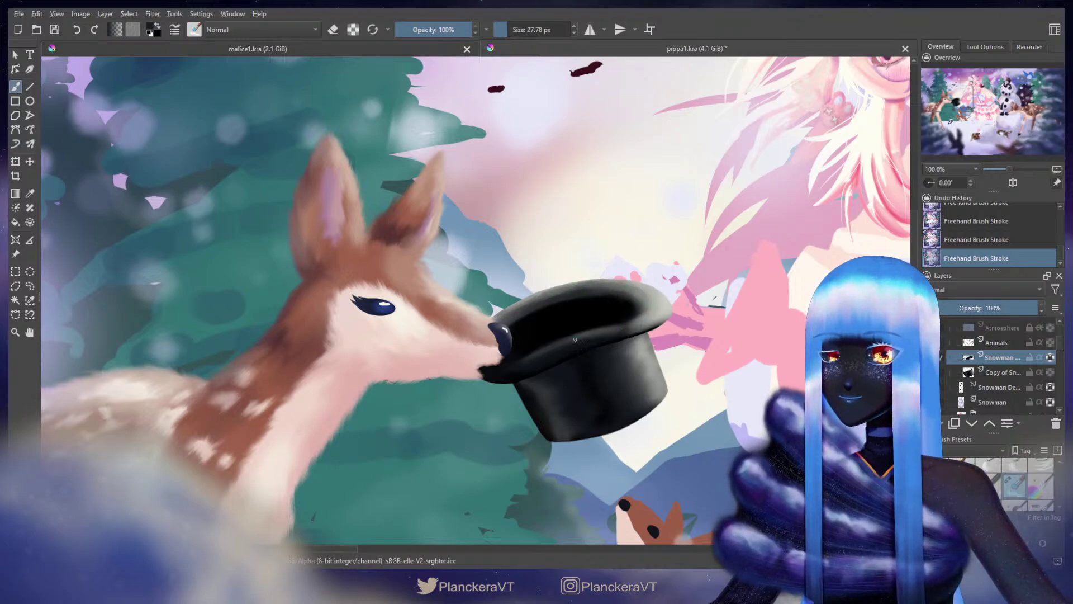
key(bracketleft)
key(bracketleft)
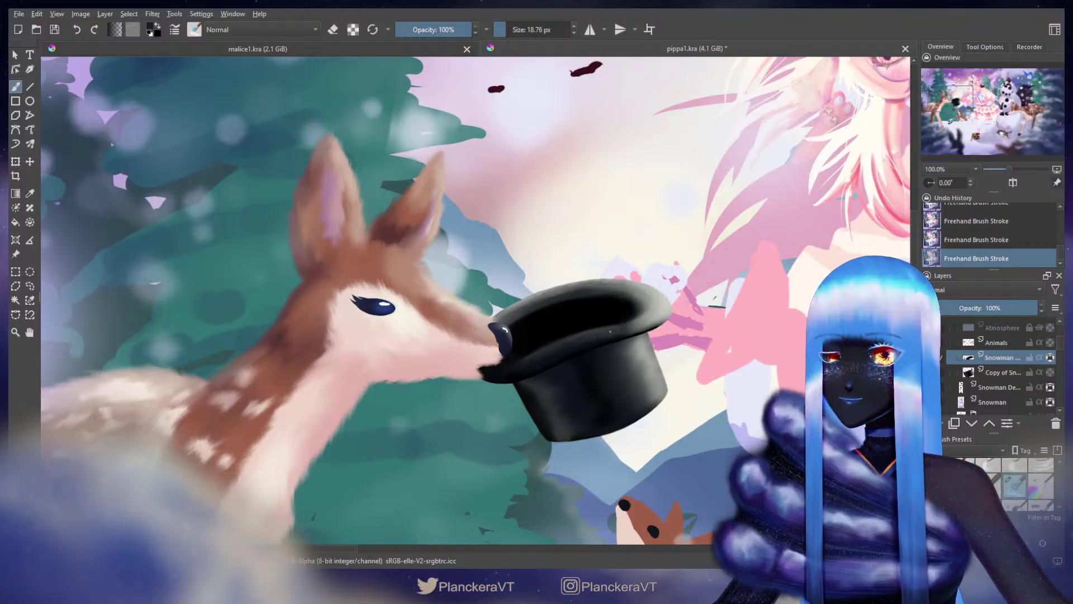
Step: Add a new paint layer directly above the hat's "Copy of Sn..." layer and switch to a different brush preset
scroll(581, 350, down, 3)
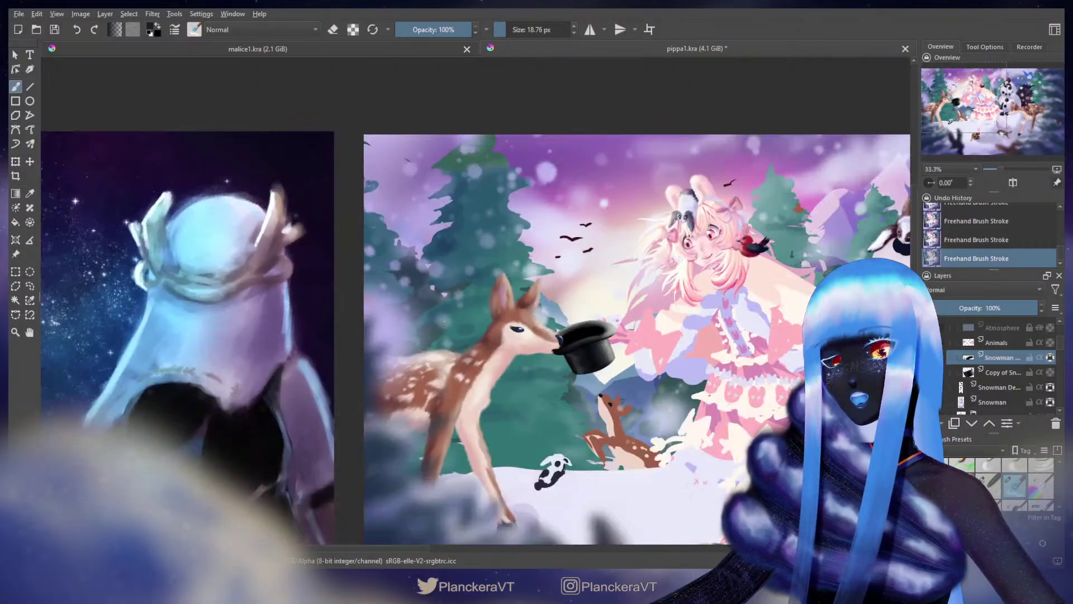
scroll(581, 349, down, 1)
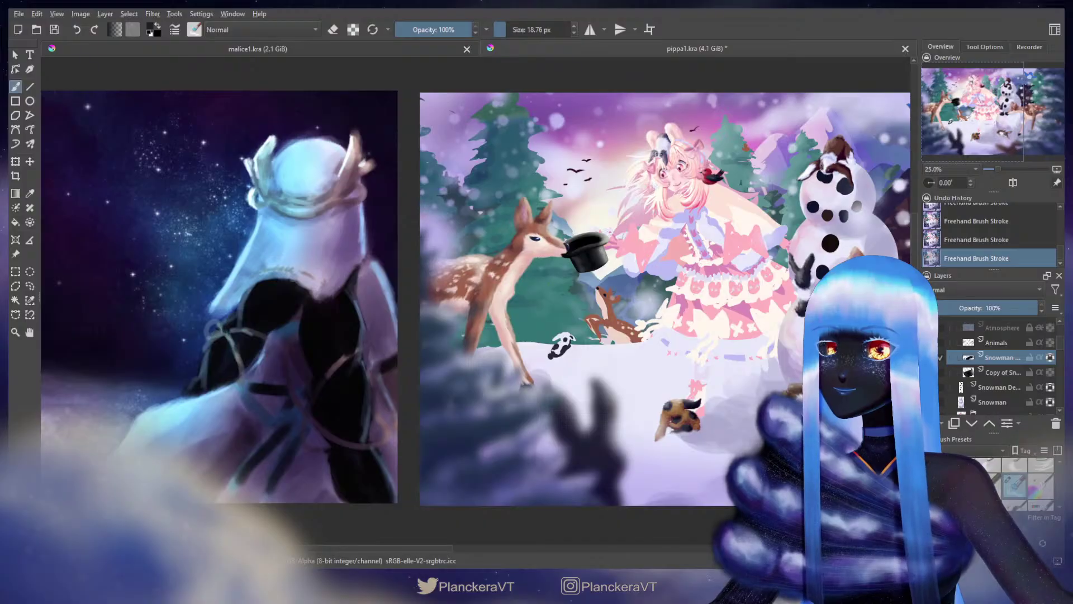
scroll(588, 232, up, 5)
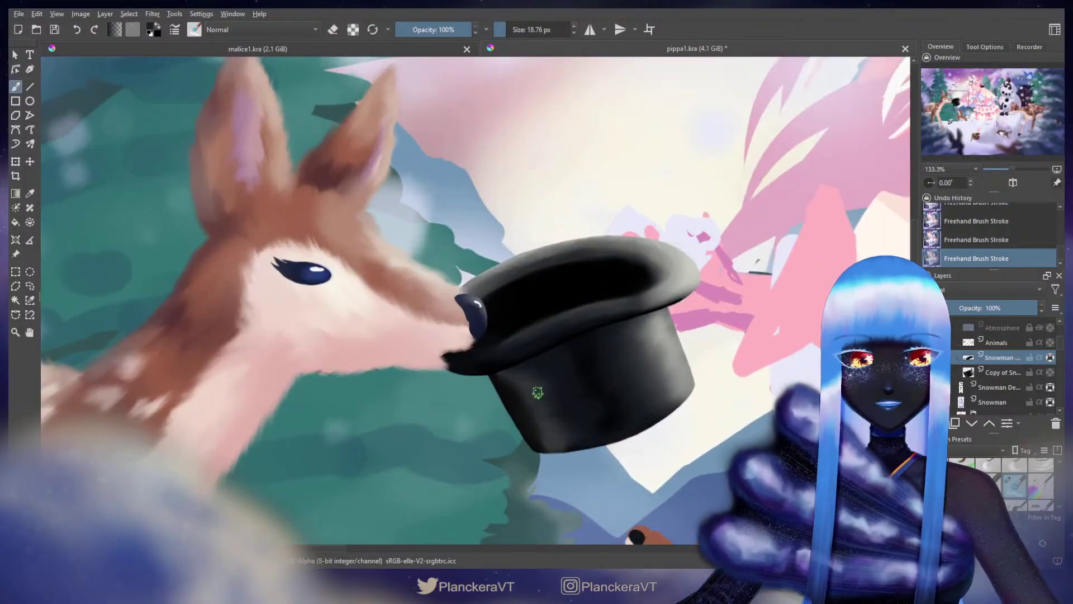
click(1006, 372)
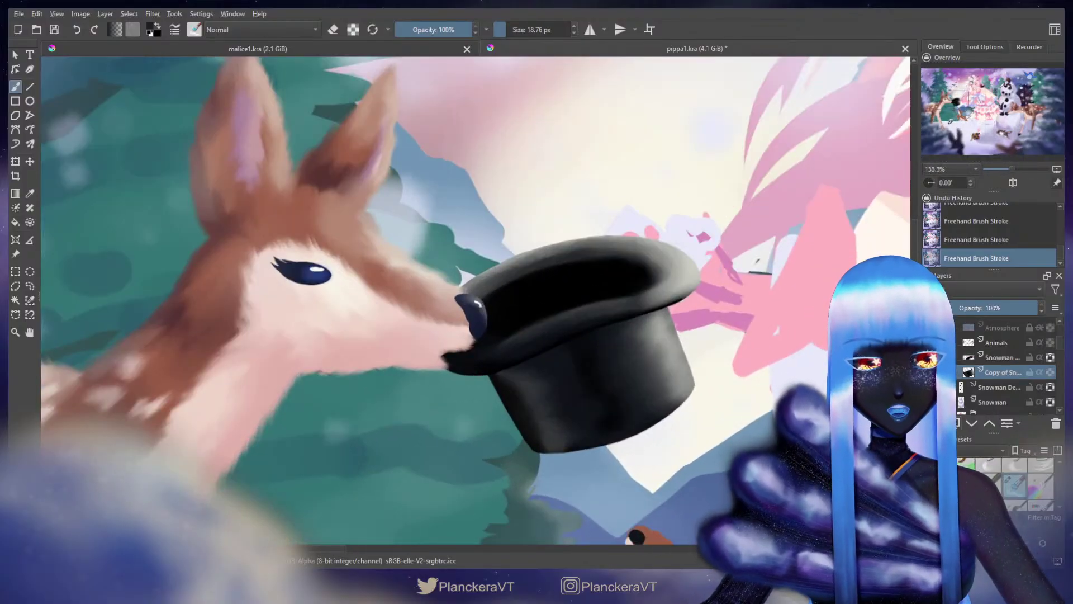
key(Insert)
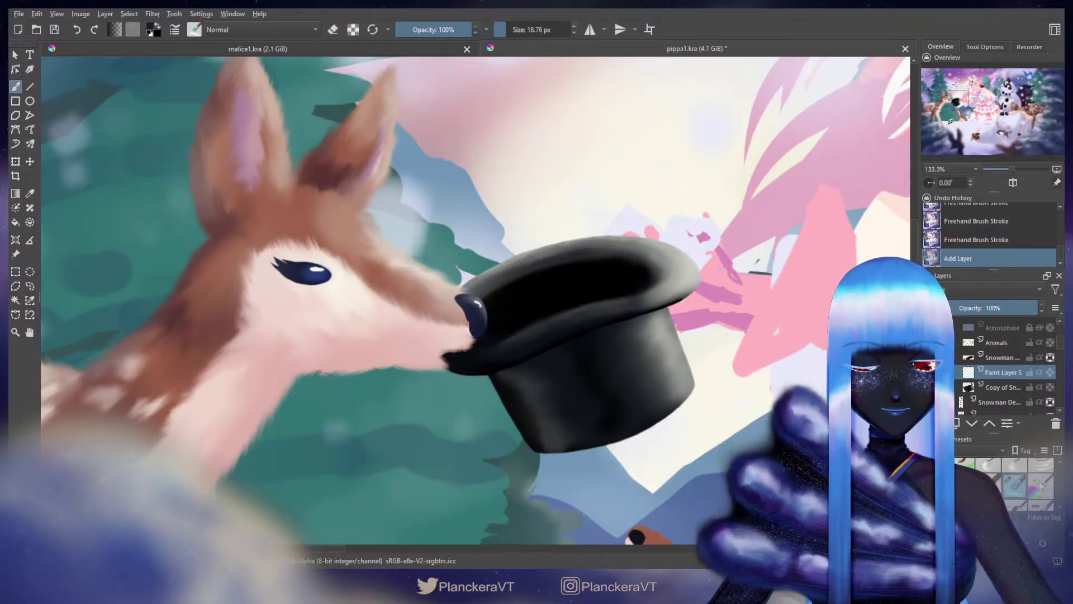
scroll(1022, 479, down, 2)
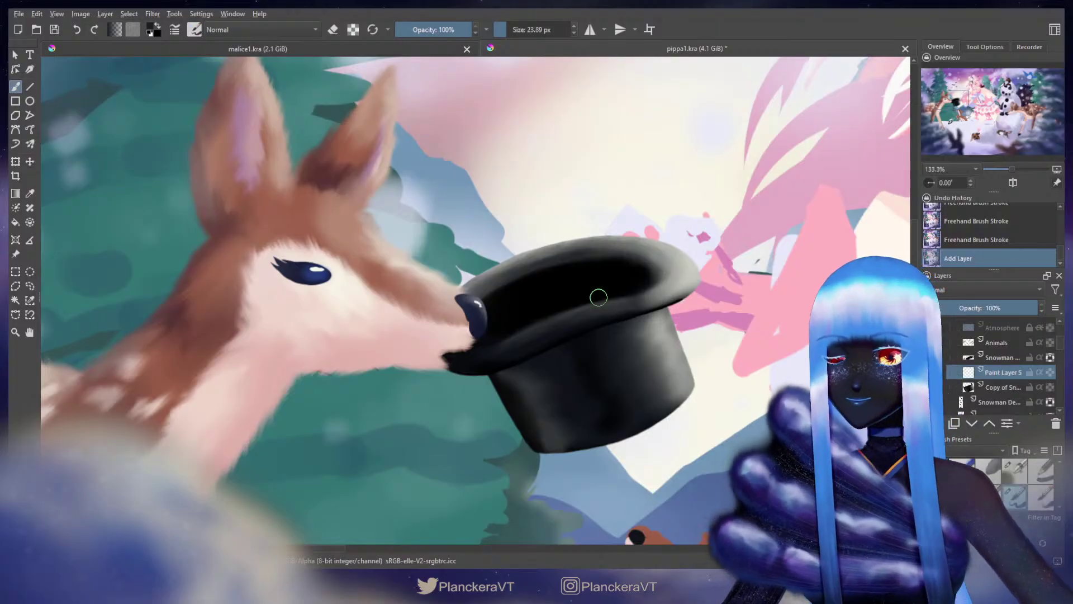
Step: Show the Swatch layer, sample its pale lavender tone and enlarge the brush to about 41 px
drag(752, 363, 629, 379)
scroll(602, 285, down, 3)
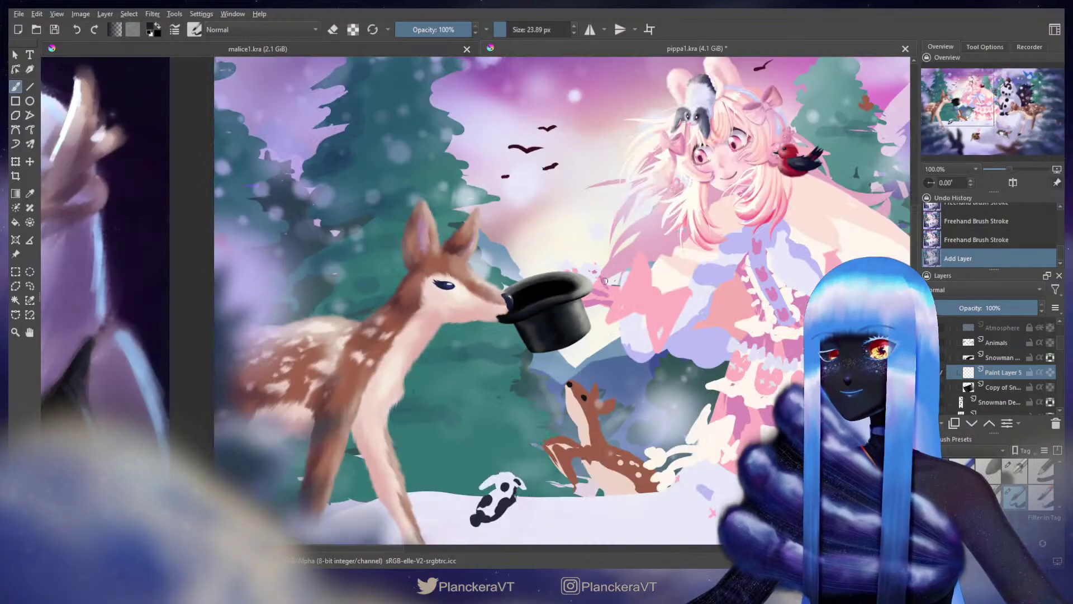
scroll(986, 340, up, 5)
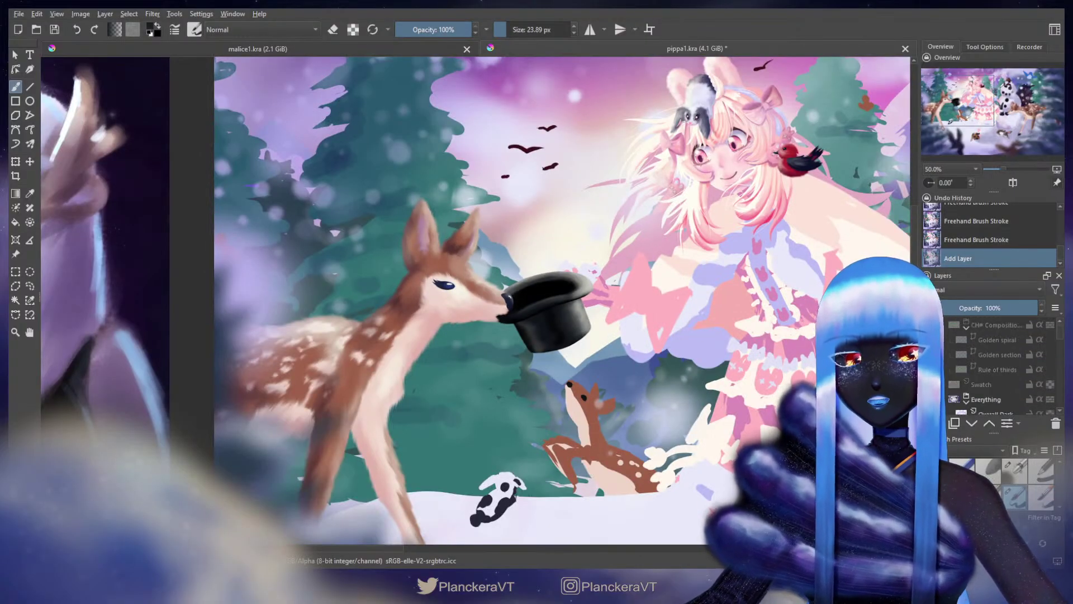
click(930, 384)
scroll(985, 366, down, 5)
drag(599, 268, 614, 310)
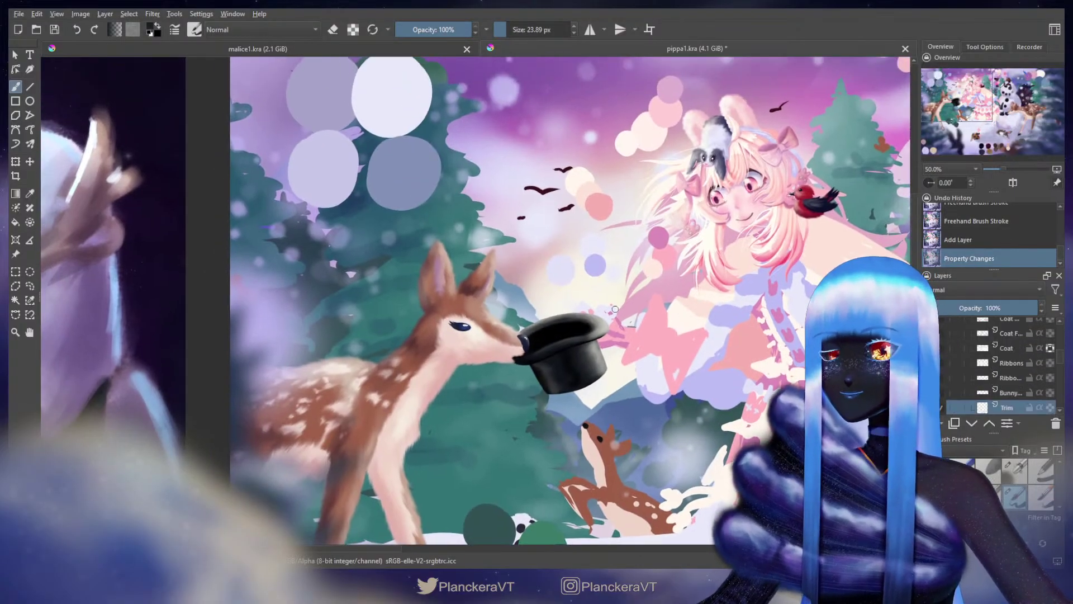
scroll(587, 281, up, 2)
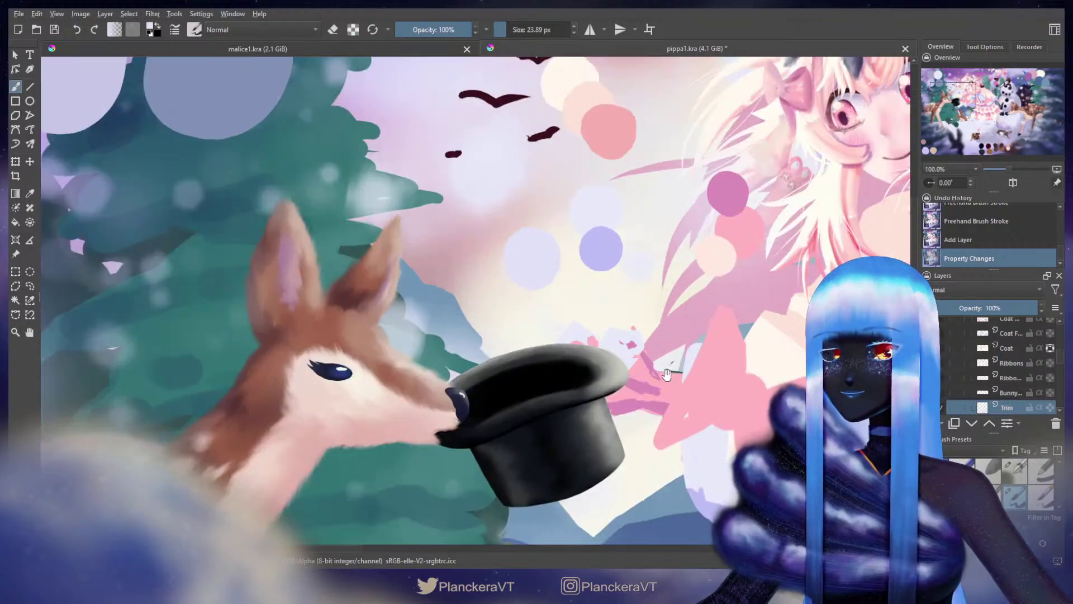
drag(666, 375, 734, 281)
drag(554, 356, 563, 355)
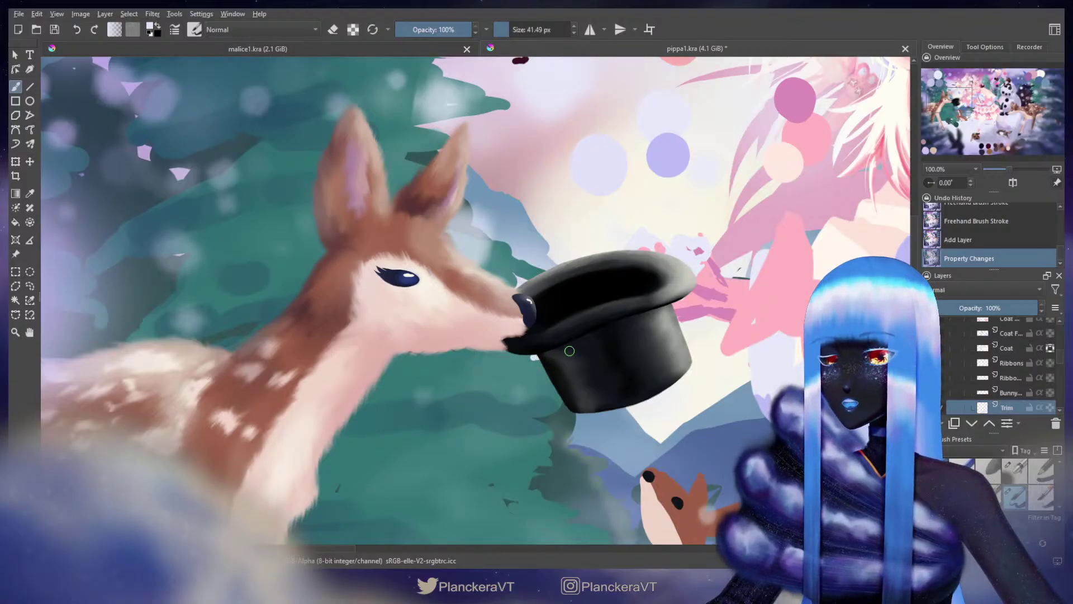
Step: Paint a pale lavender band around the crown beneath the brim on Paint Layer 5, with inherit alpha turned on
click(534, 357)
scroll(1062, 362, up, 10)
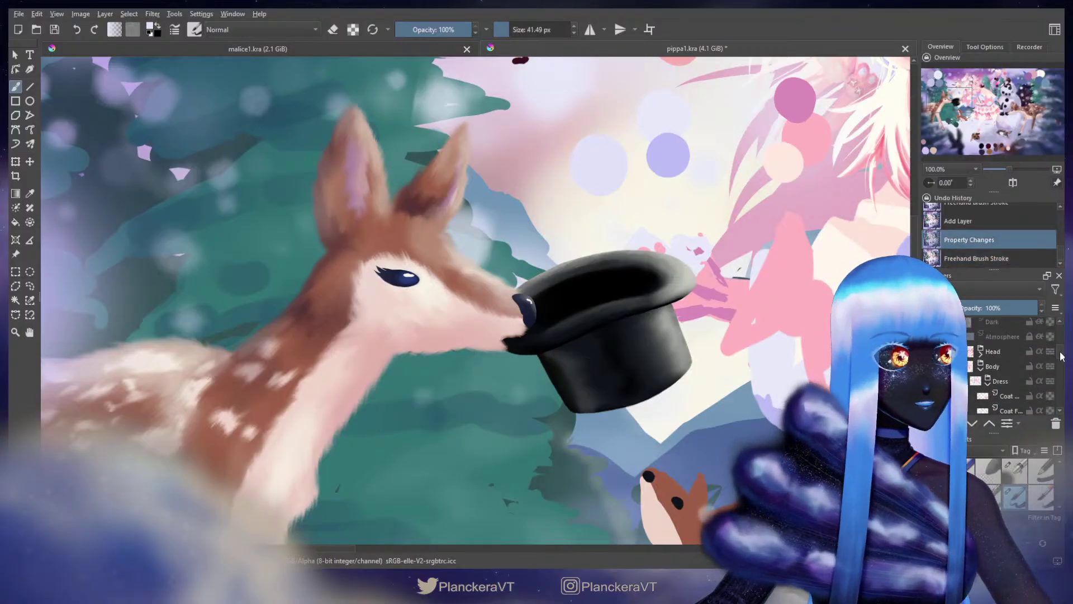
click(1025, 378)
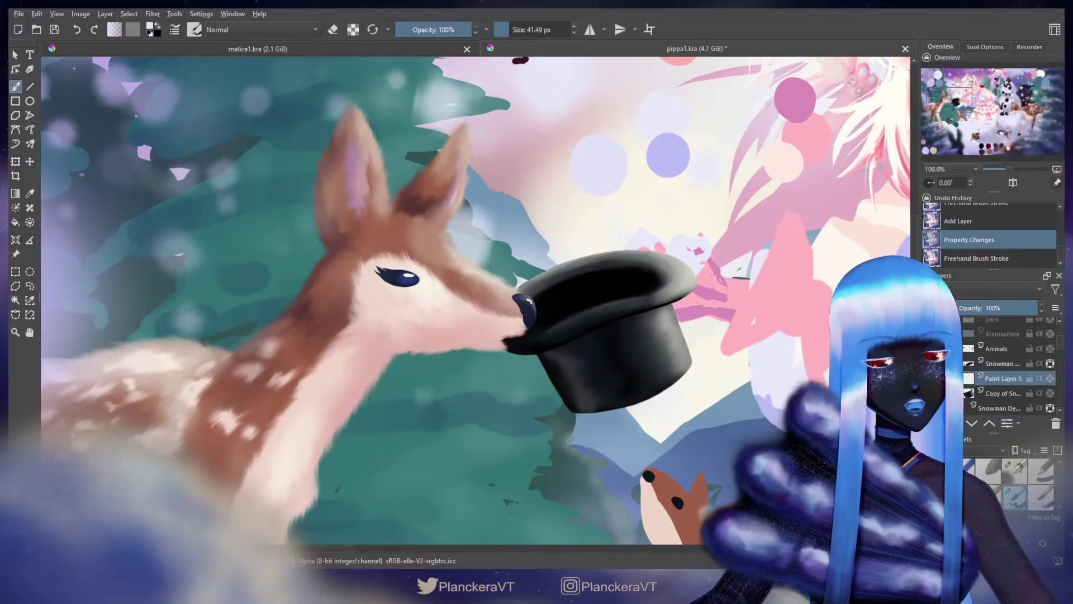
drag(537, 358, 667, 305)
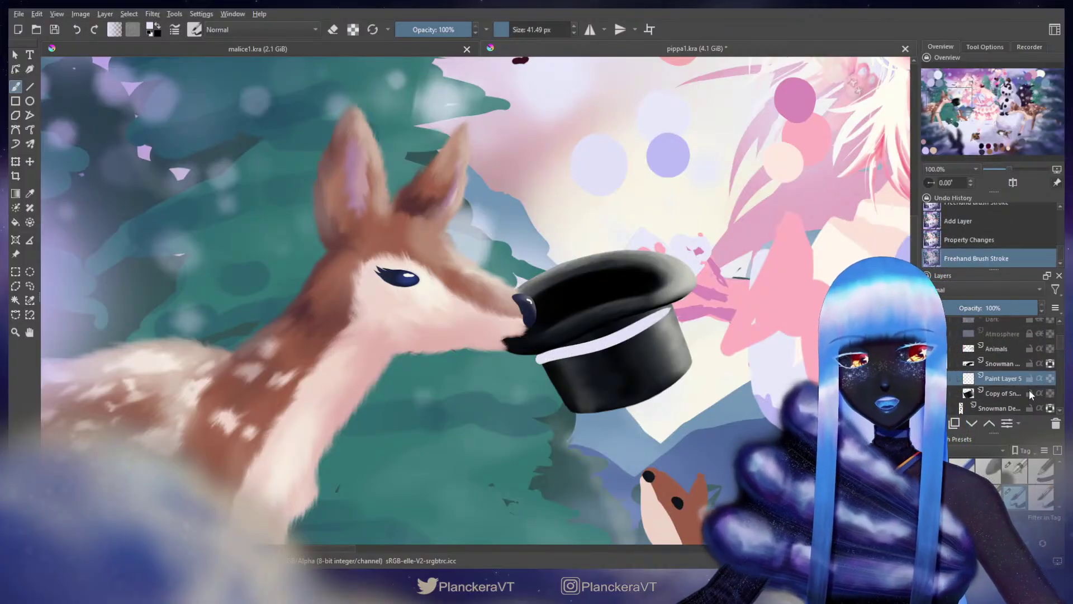
click(1039, 380)
mouse_move(580, 341)
mouse_down()
mouse_move(665, 308)
mouse_move(563, 344)
mouse_move(591, 333)
mouse_up()
mouse_move(540, 358)
mouse_down()
mouse_move(620, 340)
mouse_move(672, 308)
mouse_up()
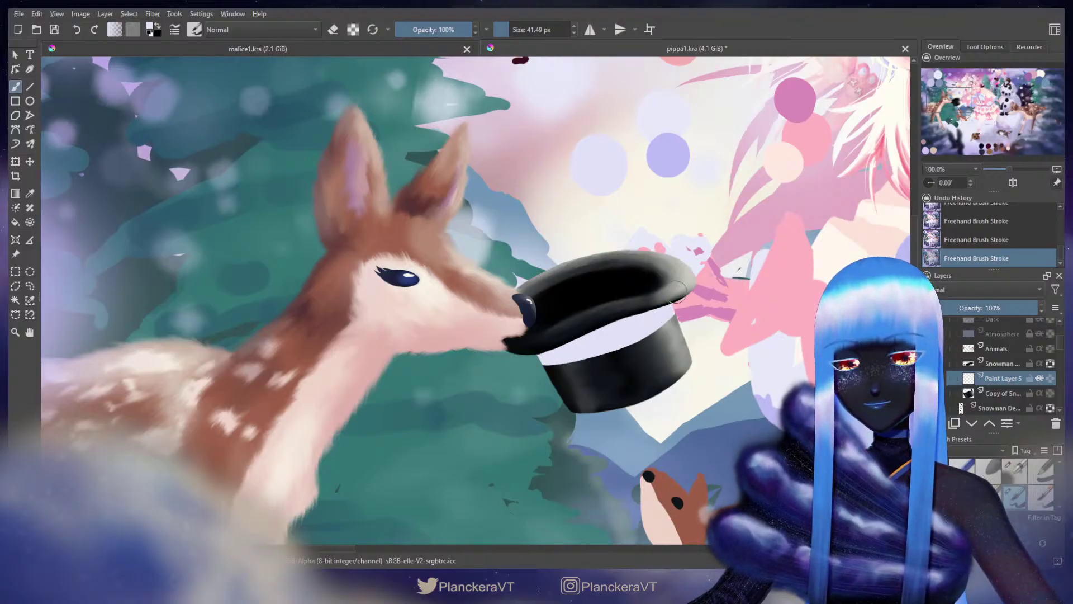
Step: Trim the lower edge of the lavender hat band into a clean curve with an eraser of about 51 px
key(e)
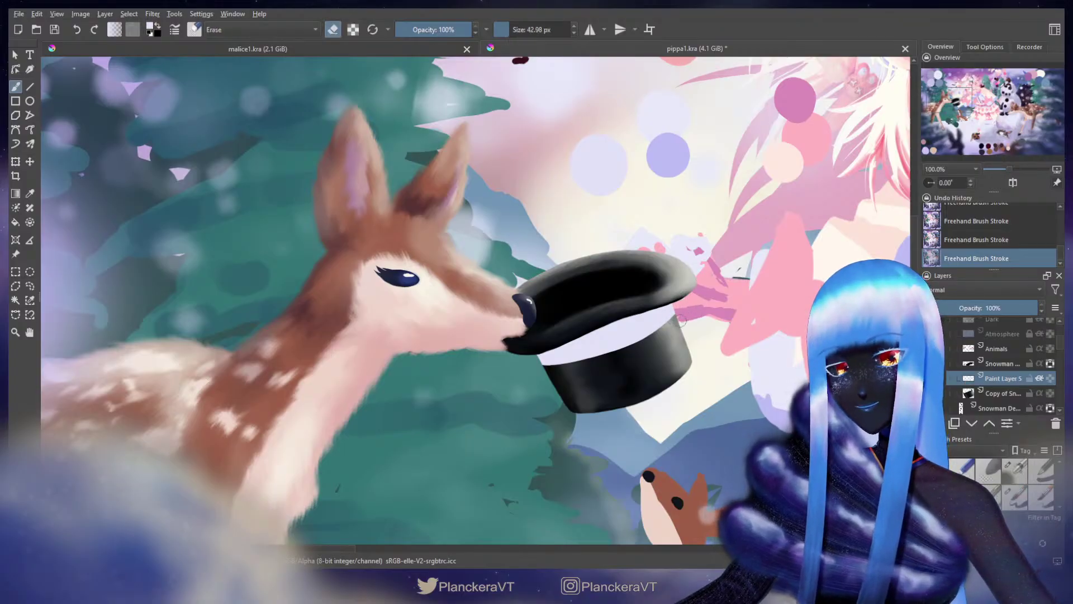
mouse_move(679, 321)
mouse_down()
mouse_move(595, 362)
mouse_move(556, 366)
mouse_up()
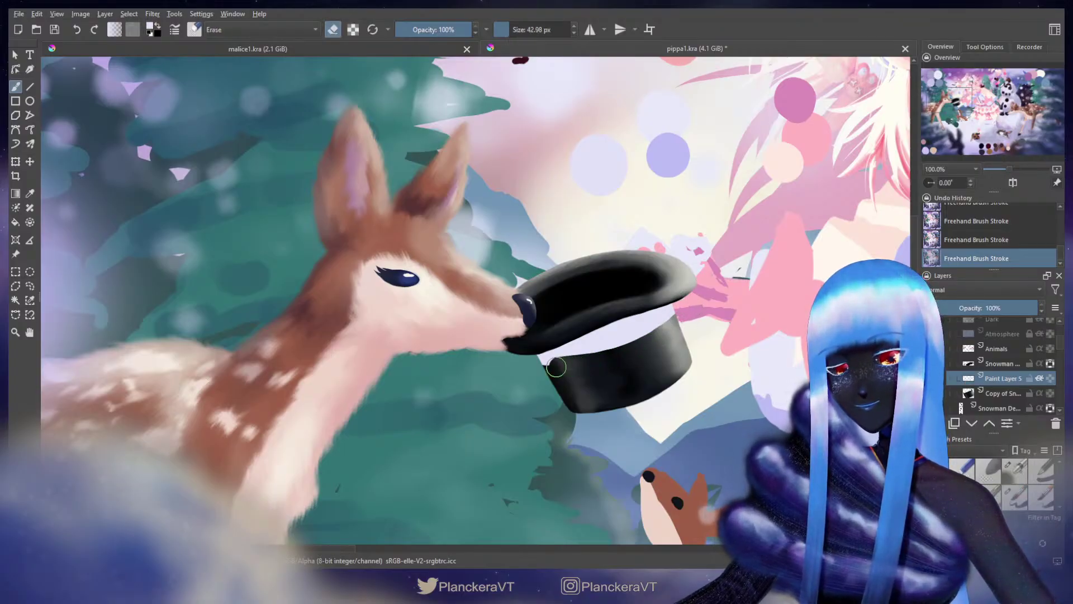
key(ctrl+z)
mouse_move(686, 314)
mouse_down()
mouse_move(635, 348)
mouse_move(558, 372)
mouse_up()
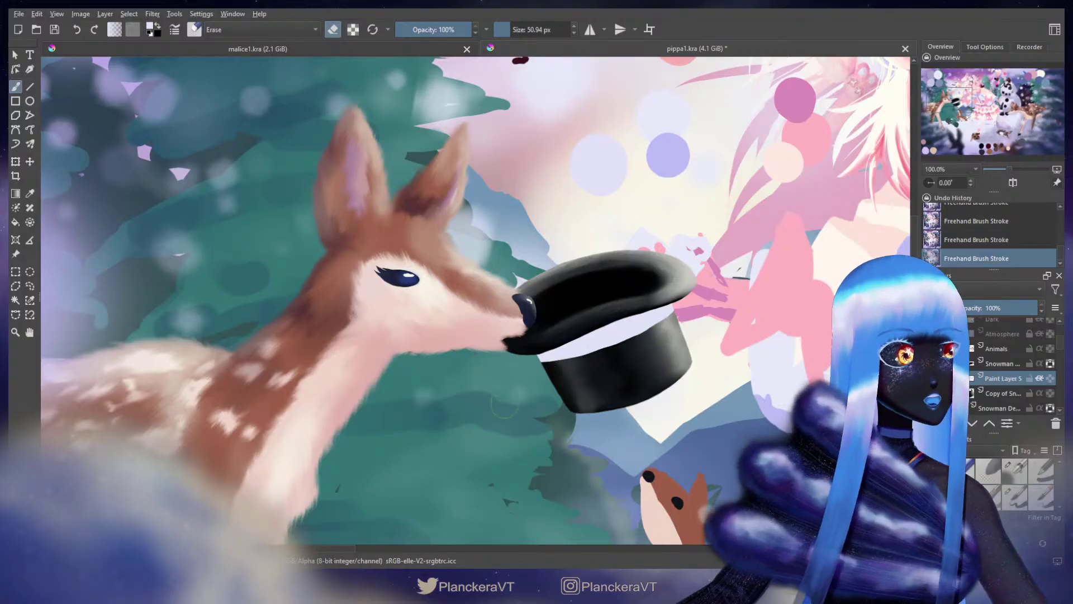
key(e)
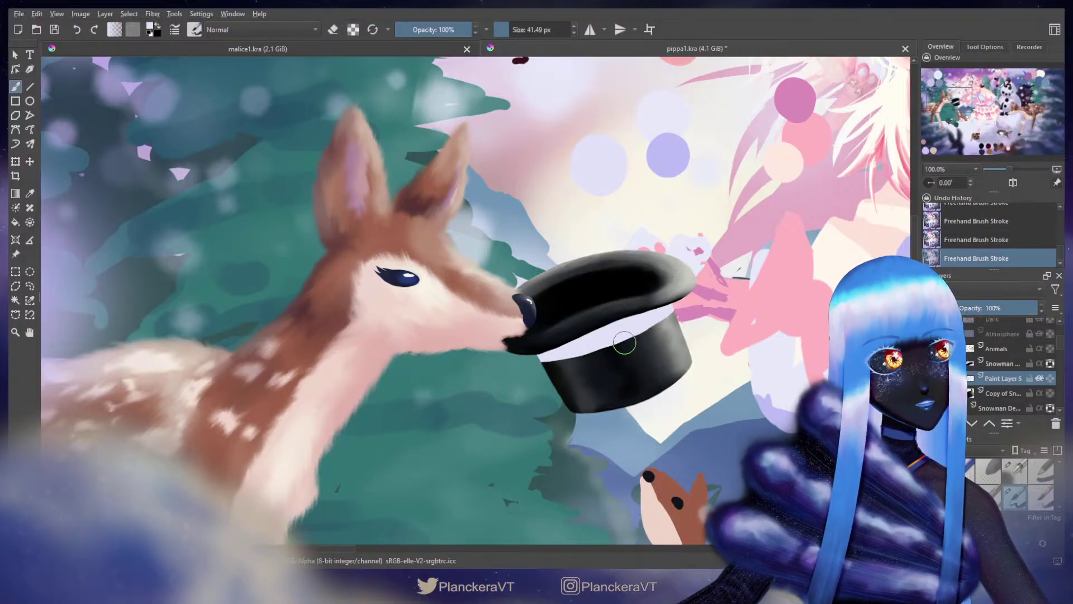
drag(648, 333, 724, 287)
key(bracketright)
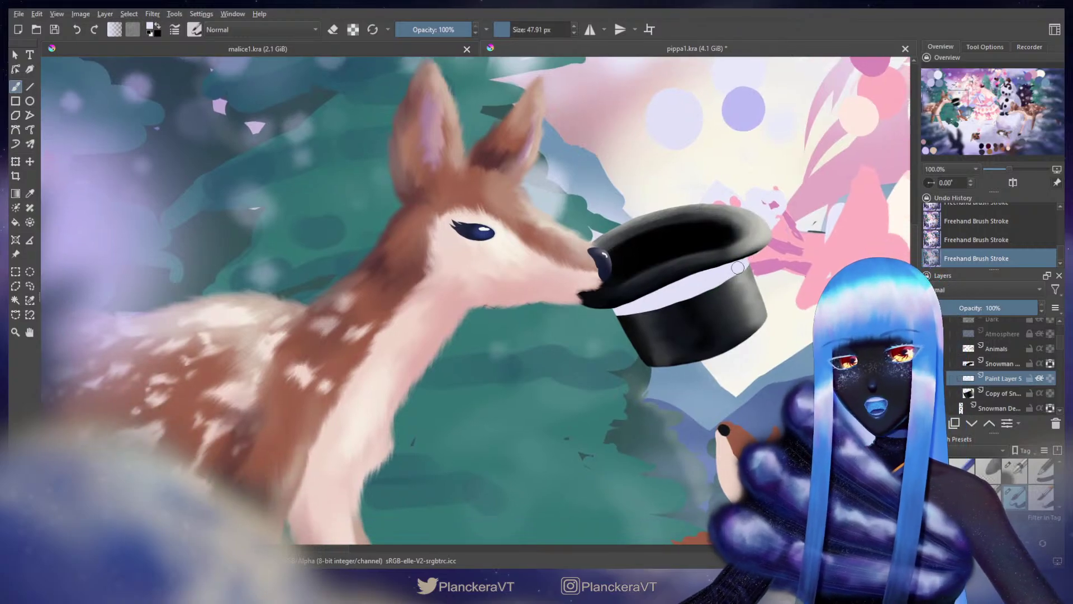
key(bracketright)
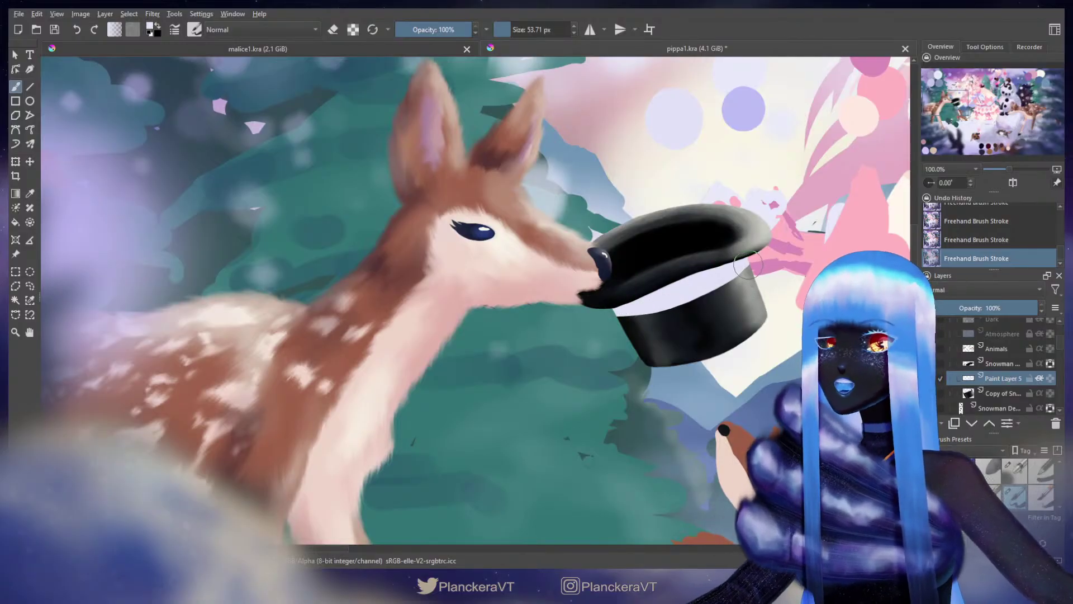
key(ctrl+z)
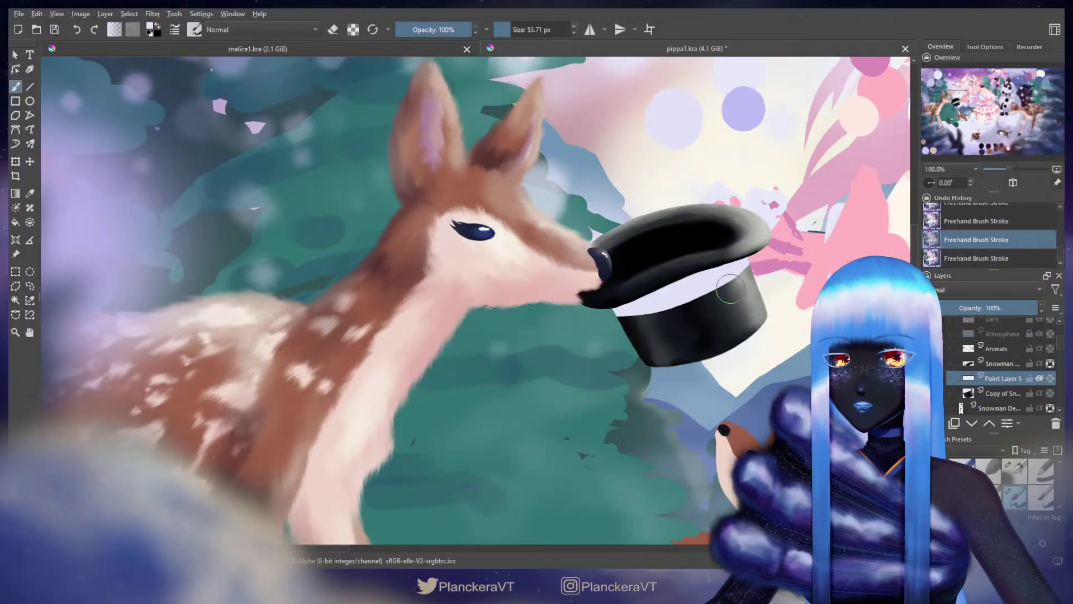
mouse_move(730, 289)
mouse_down()
mouse_move(706, 263)
mouse_move(723, 296)
mouse_move(691, 272)
mouse_move(709, 309)
mouse_move(680, 273)
mouse_move(783, 254)
mouse_move(714, 268)
mouse_up()
key(ctrl+z)
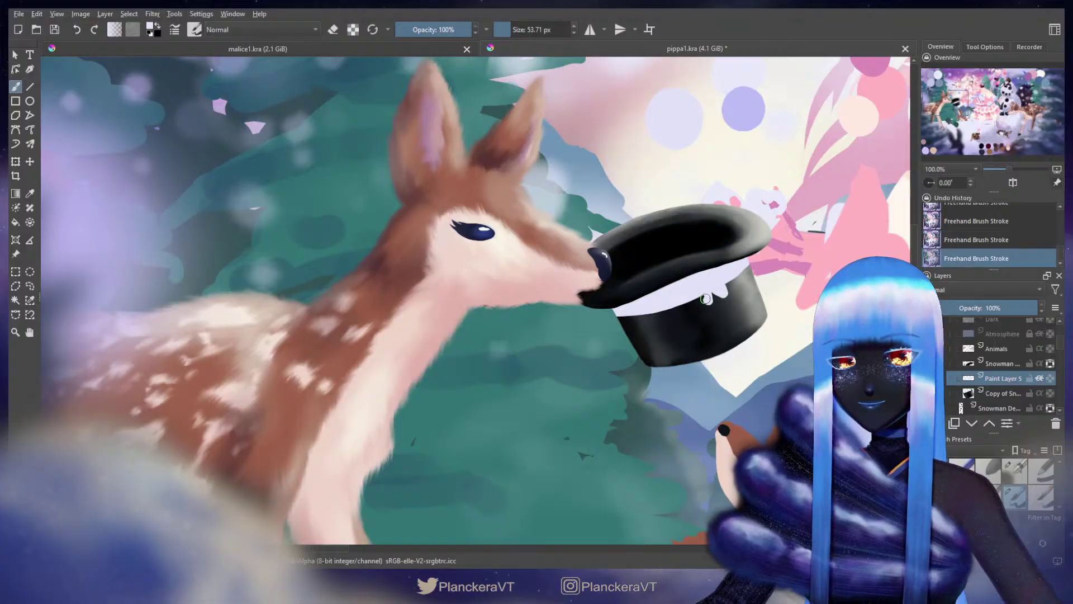
key(ctrl+z)
key(ctrl+z)
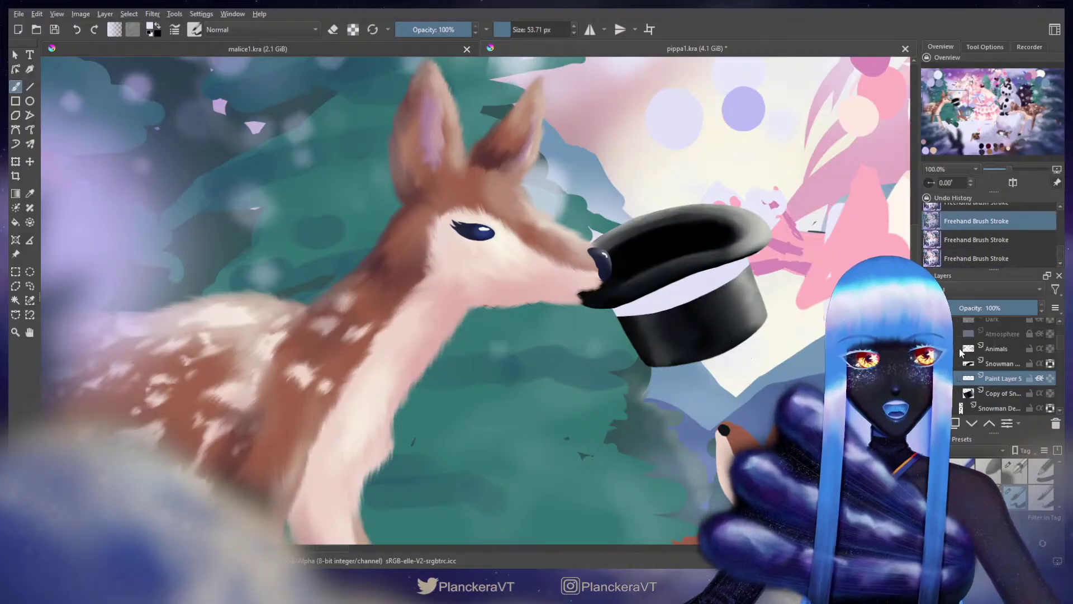
Step: Lock the band layer's alpha and stroke shading along the hat band with a soft brush at about 117 px
click(1050, 378)
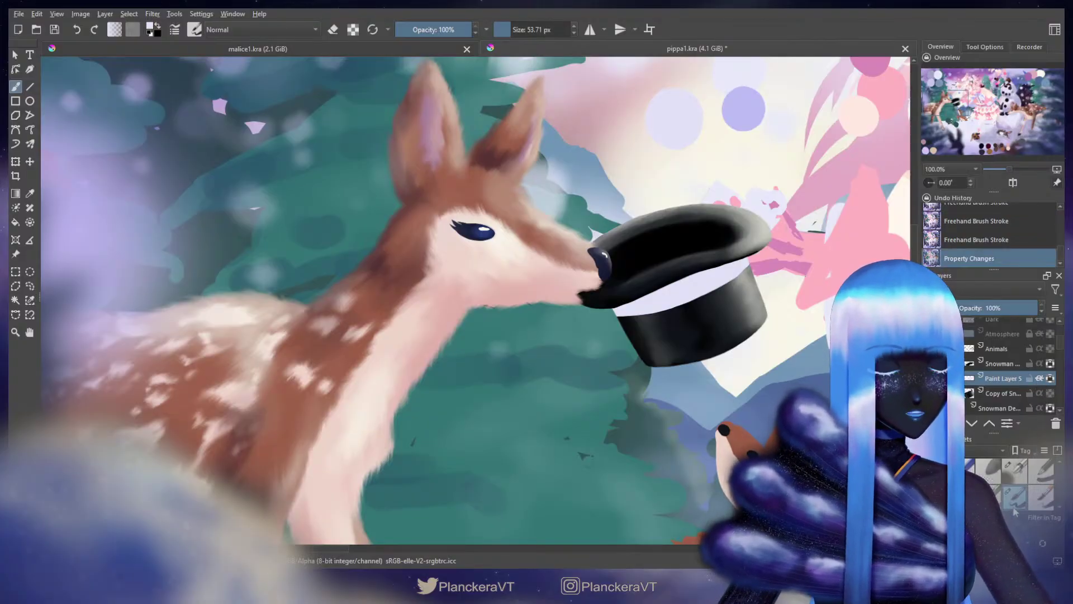
click(1015, 471)
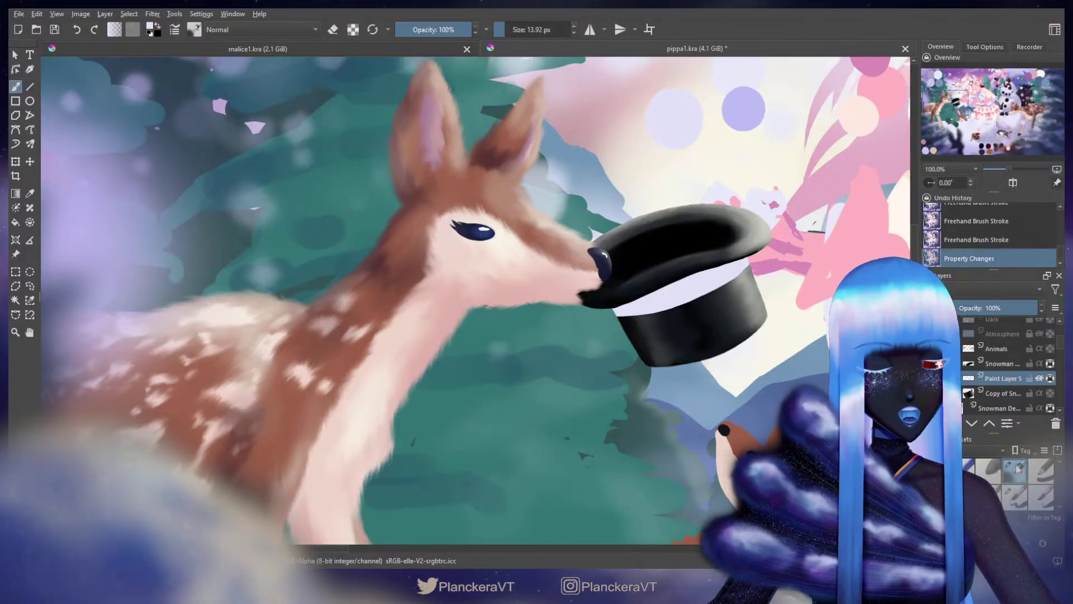
ctrl+click(732, 360)
mouse_move(780, 250)
shift+mouse_down()
mouse_move(816, 220)
mouse_move(720, 283)
shift+mouse_up()
drag(796, 242, 715, 285)
drag(799, 239, 679, 287)
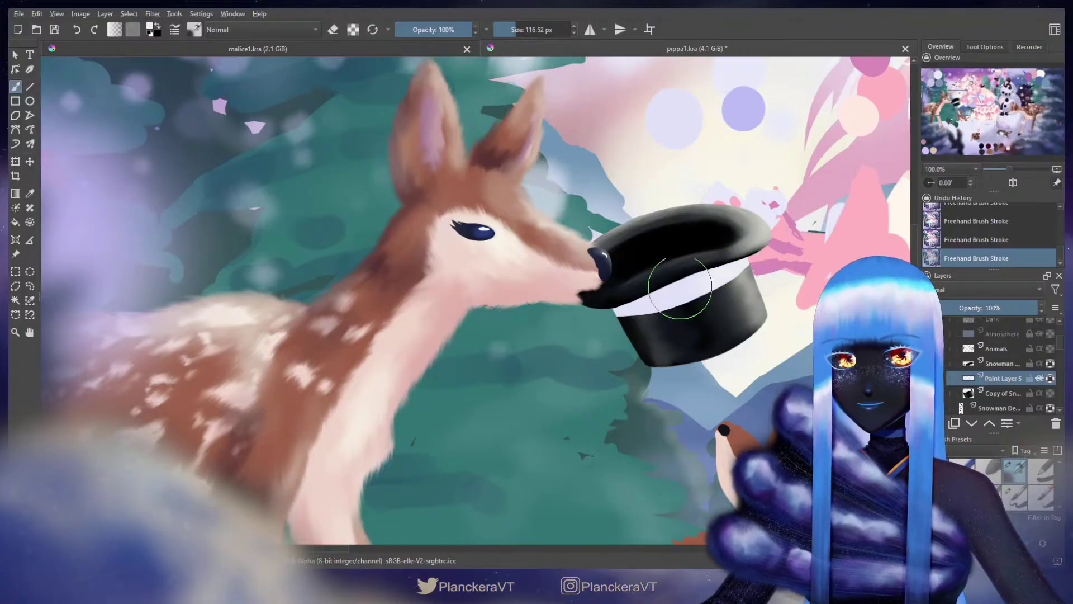
Step: Sample the periwinkle swatch and softly tint the hat band at the end nearest the deer's nose
drag(723, 241, 686, 359)
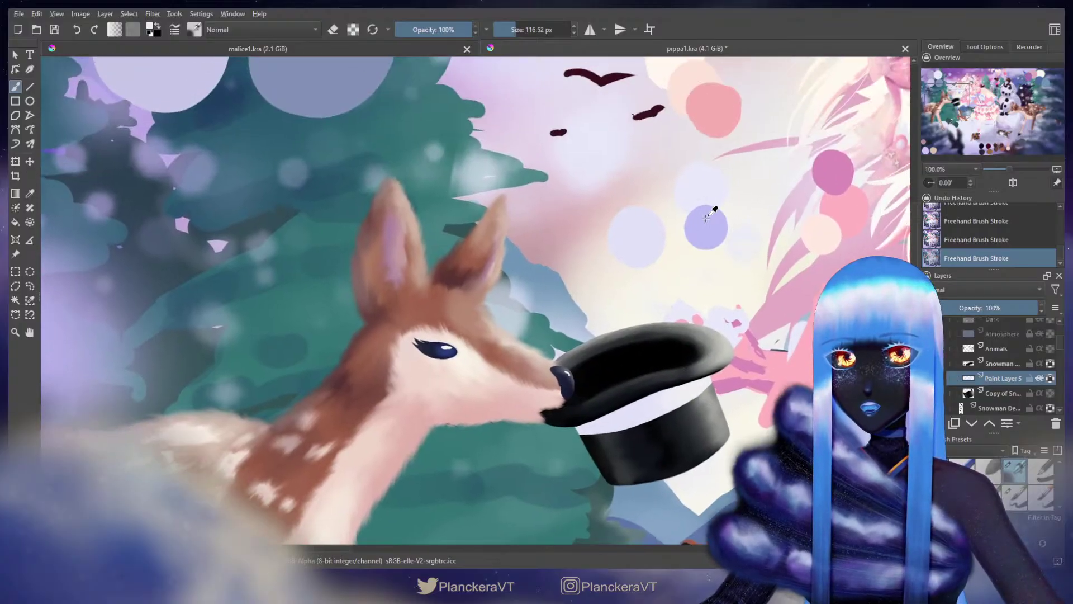
ctrl+click(705, 218)
drag(599, 389, 666, 276)
mouse_move(649, 319)
mouse_down()
mouse_move(737, 276)
mouse_move(666, 306)
mouse_move(722, 289)
mouse_move(675, 311)
mouse_move(715, 295)
mouse_move(682, 306)
mouse_move(738, 313)
mouse_move(615, 321)
mouse_up()
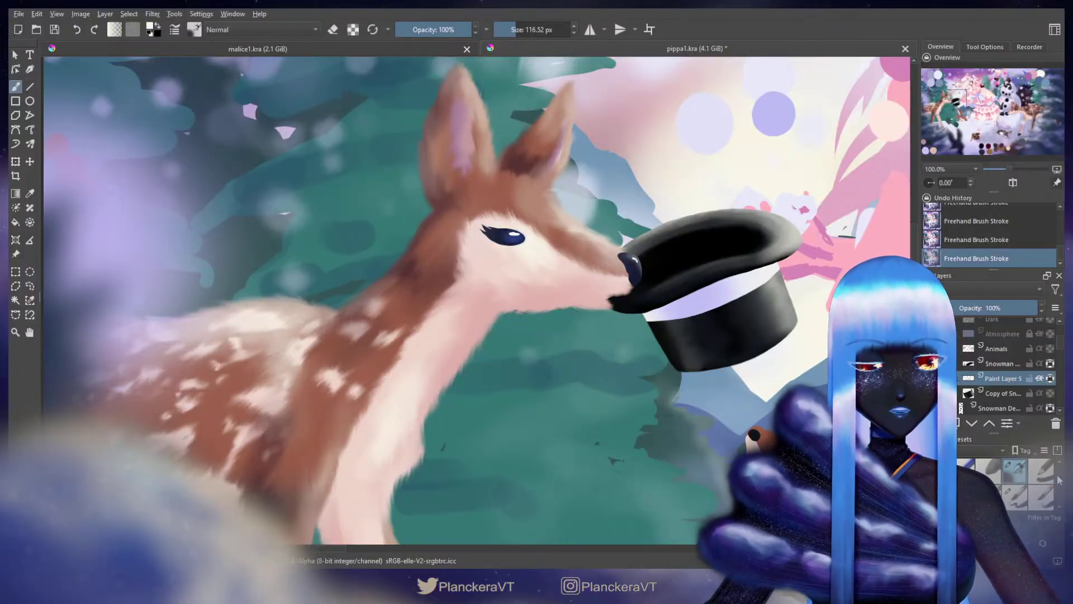
Step: Choose another brush preset and touch up the hat band below the brim at a size of about 29 px
drag(1060, 480, 1058, 486)
click(988, 485)
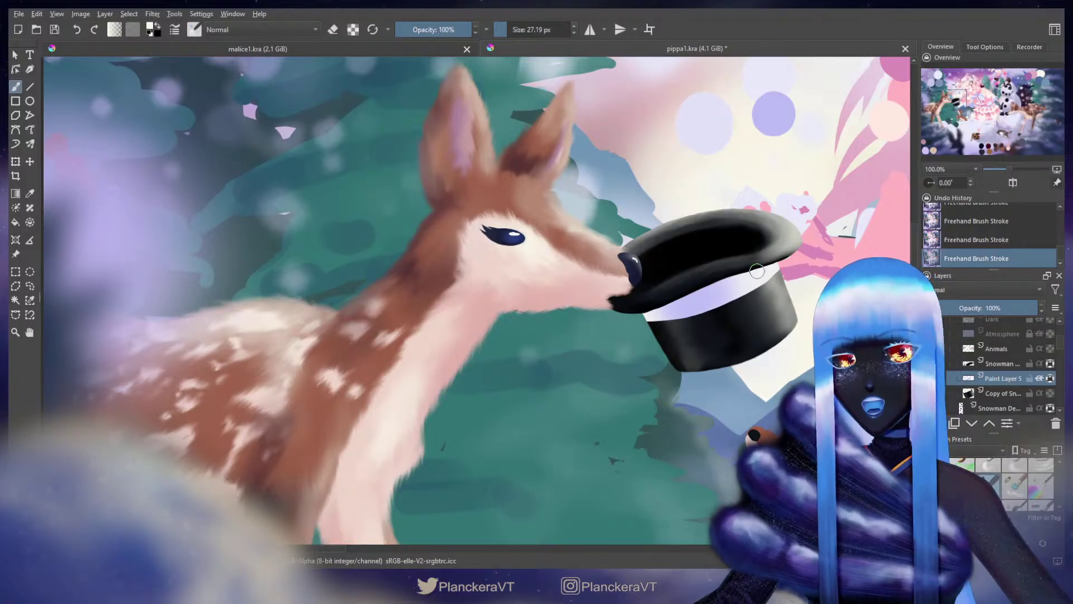
drag(757, 271, 764, 272)
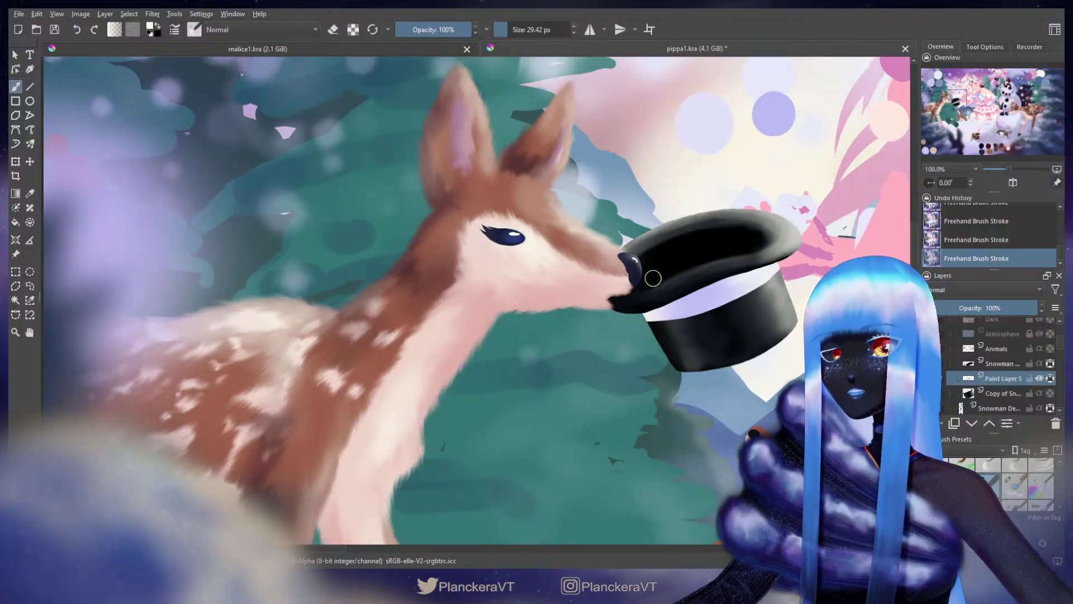
scroll(653, 278, down, 5)
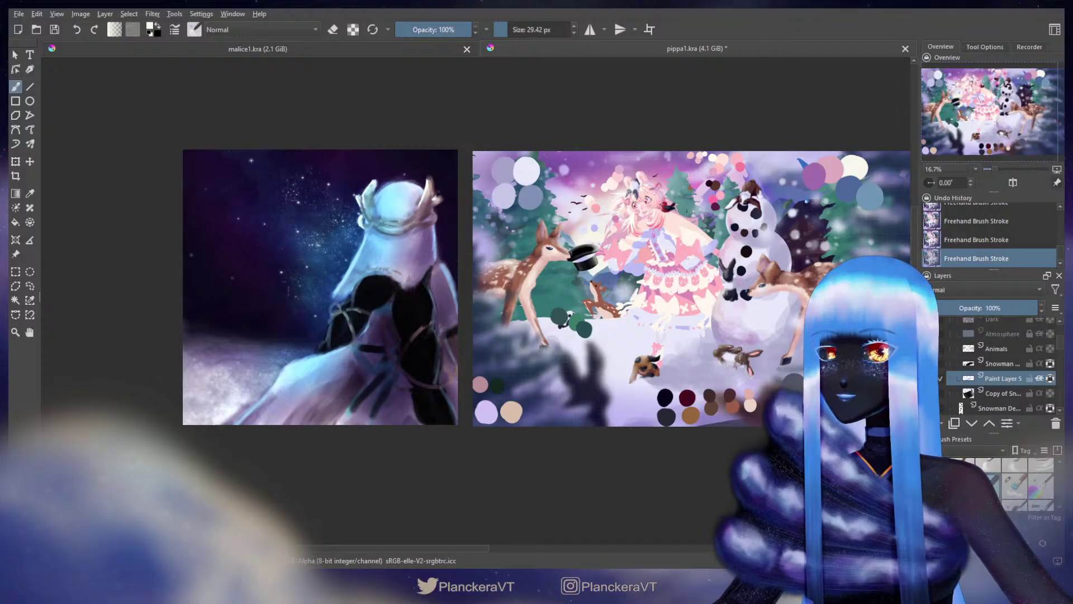
Step: Select the Snowman Details layer and unlock its alpha
drag(785, 304, 772, 318)
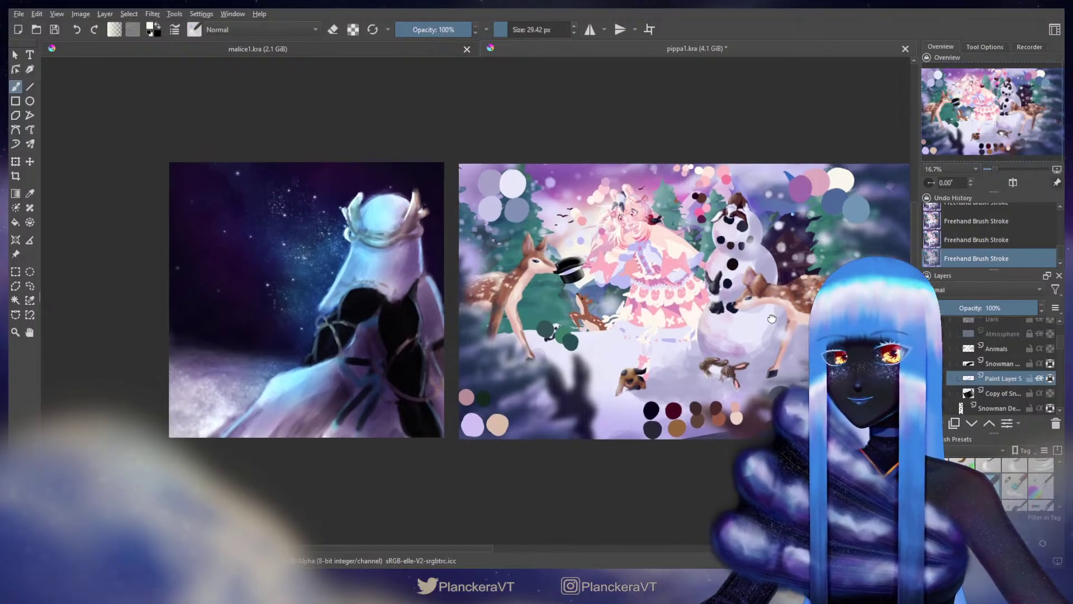
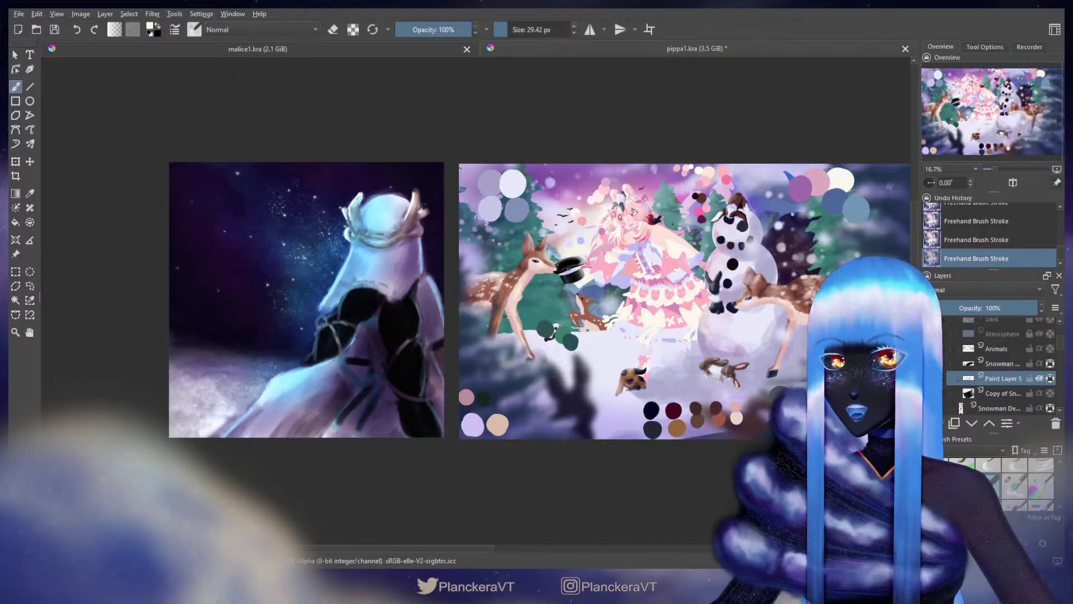
drag(768, 251, 728, 290)
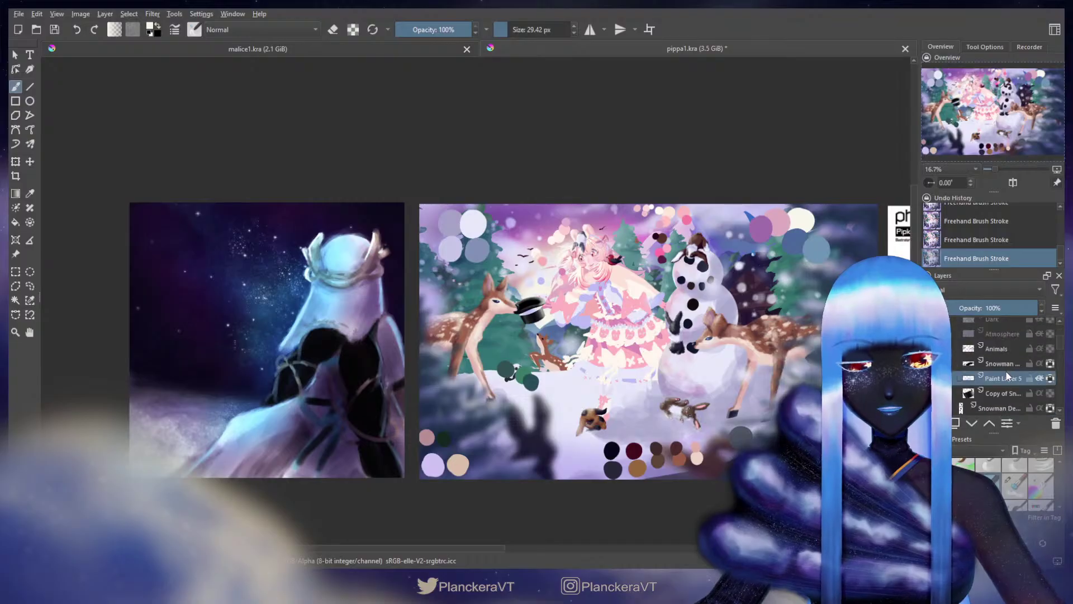
scroll(1004, 377, down, 1)
click(1000, 369)
click(1050, 367)
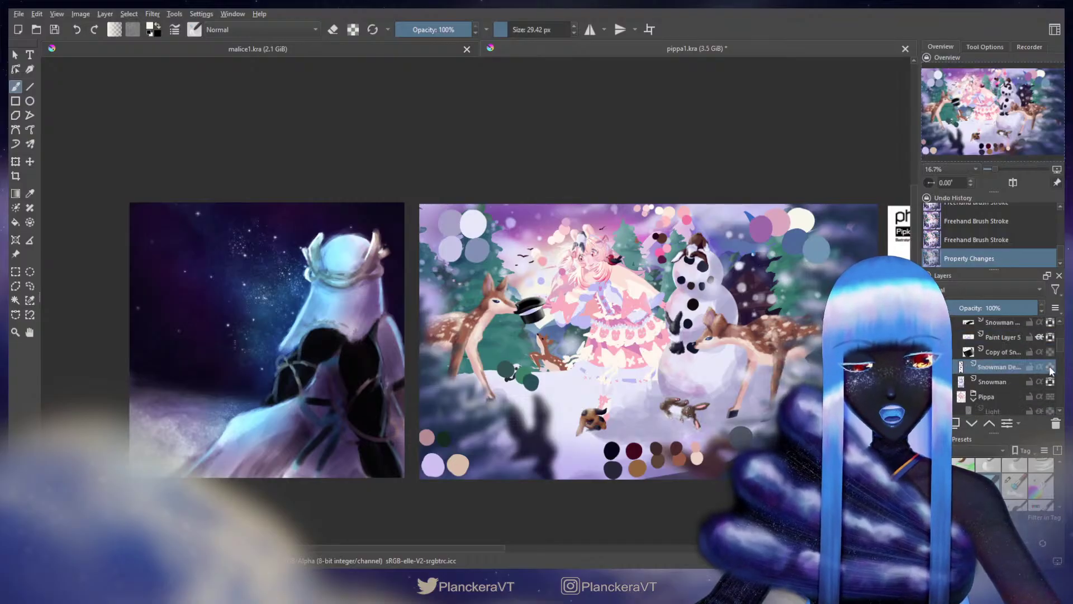
Step: Choose another brush preset and carve the snowman's two coal eyes into angular shapes with an eraser of about 67 px
scroll(586, 335, up, 2)
scroll(585, 334, up, 1)
drag(586, 334, 287, 406)
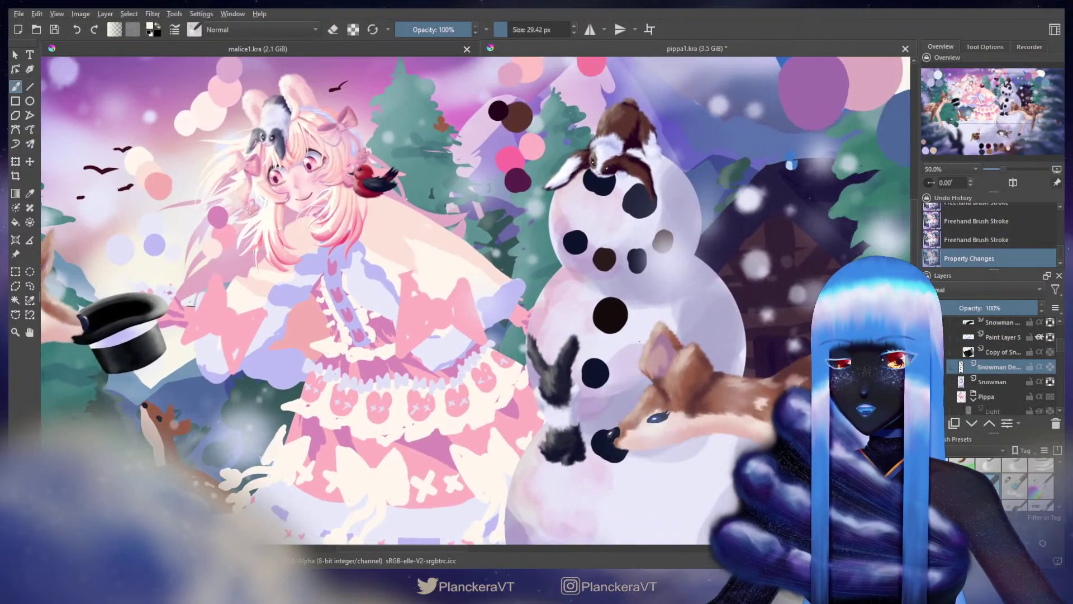
scroll(1044, 492, up, 5)
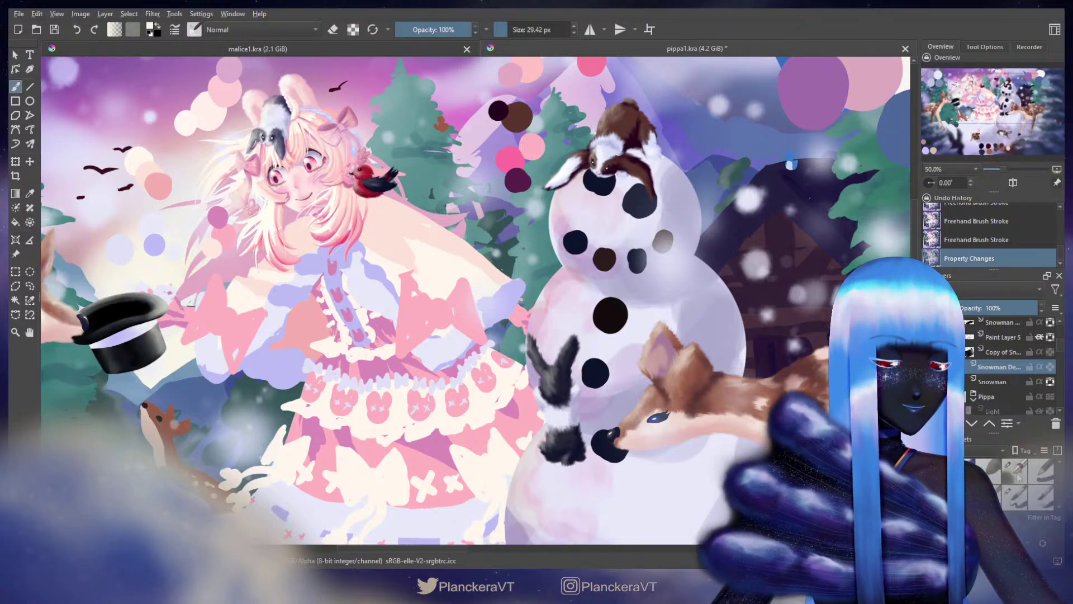
click(1014, 496)
drag(606, 231, 612, 336)
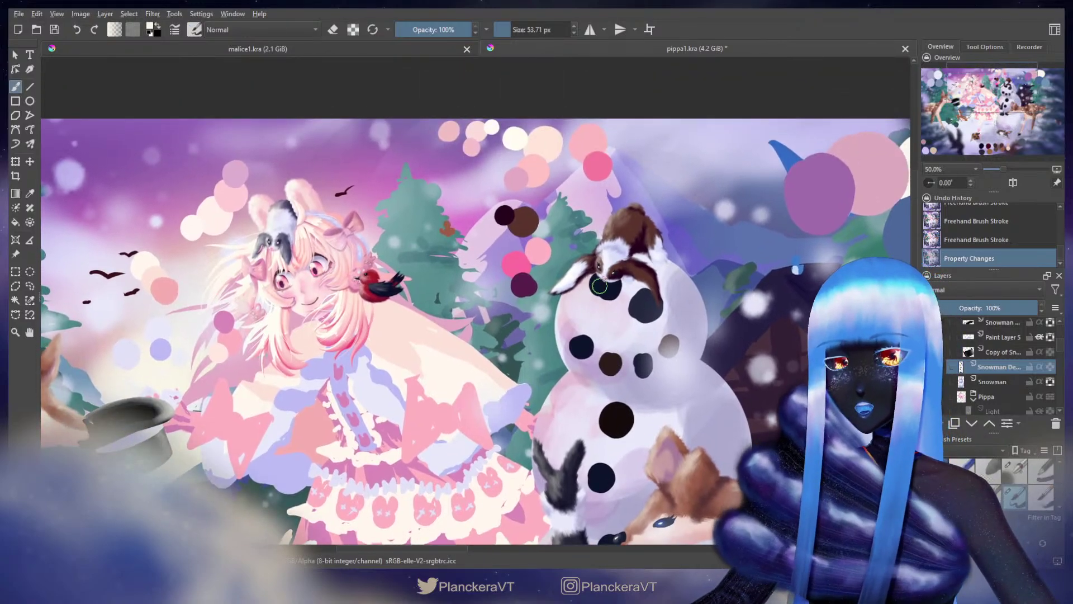
drag(606, 283, 647, 261)
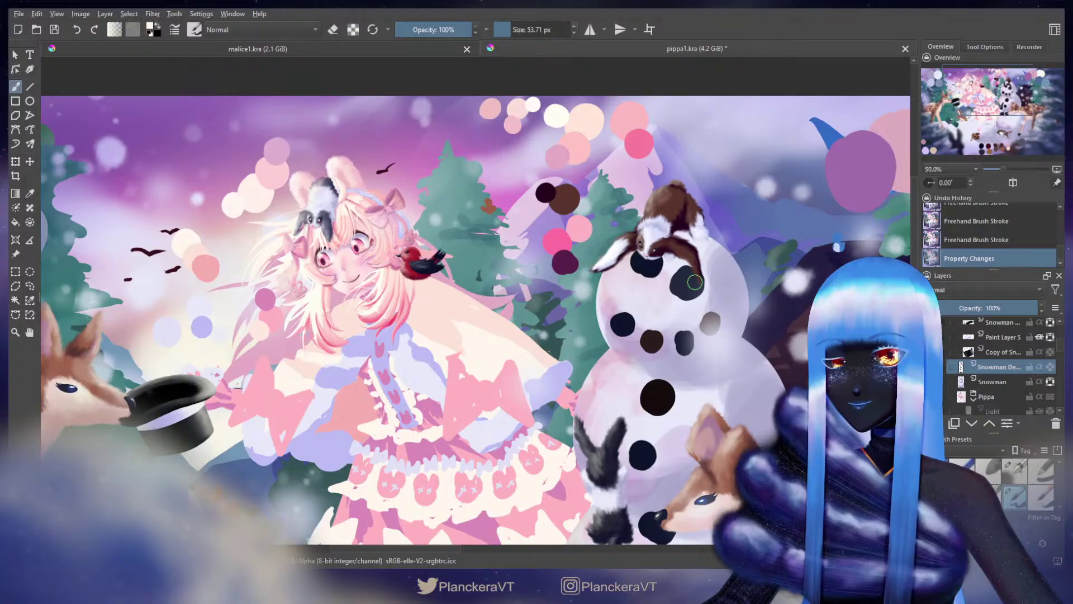
key(e)
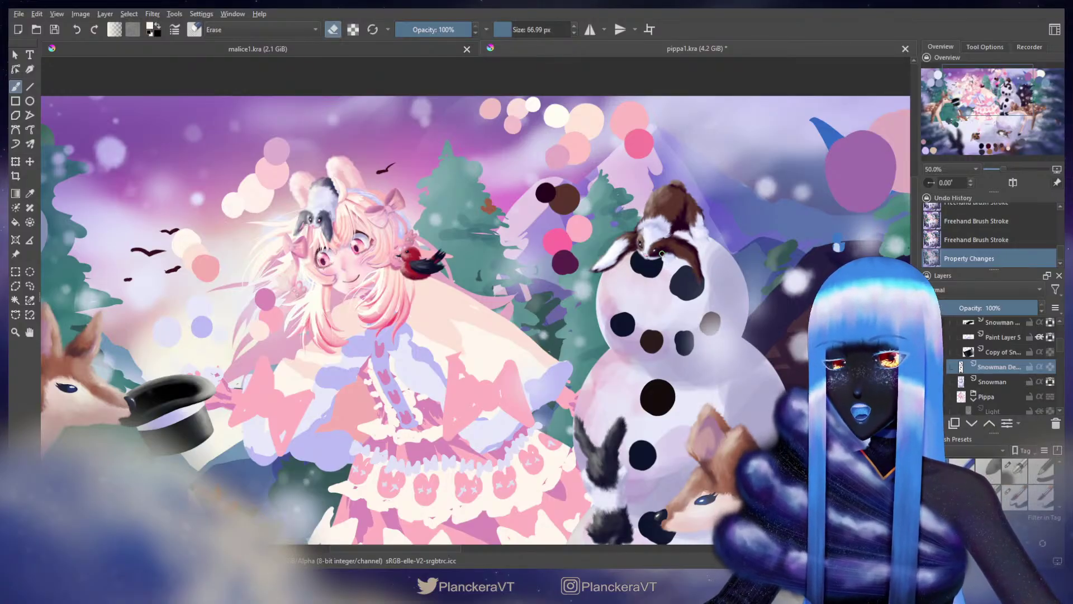
drag(659, 255, 653, 280)
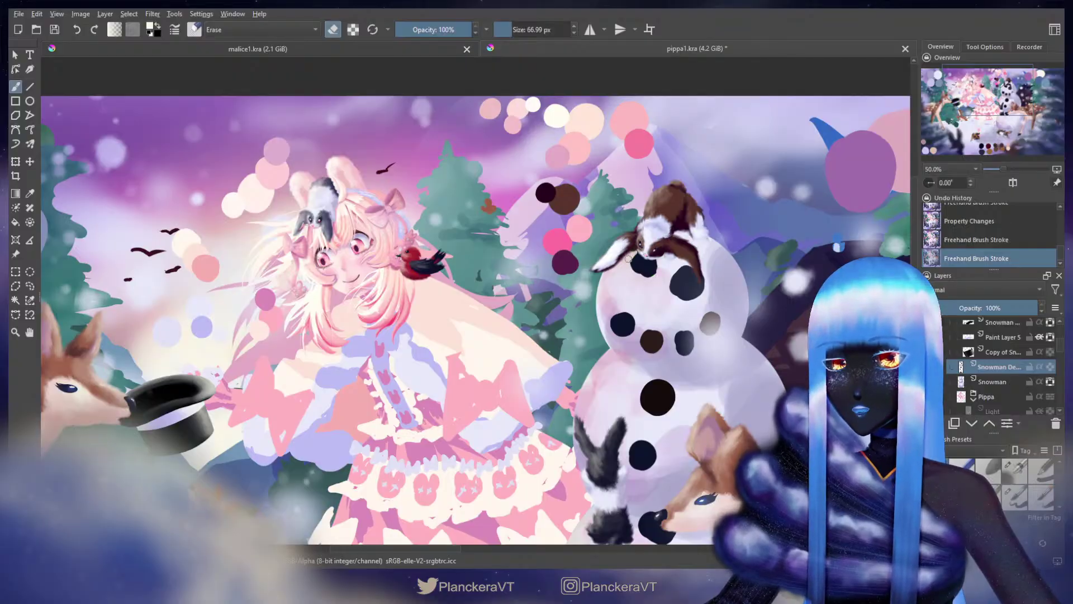
drag(650, 280, 683, 273)
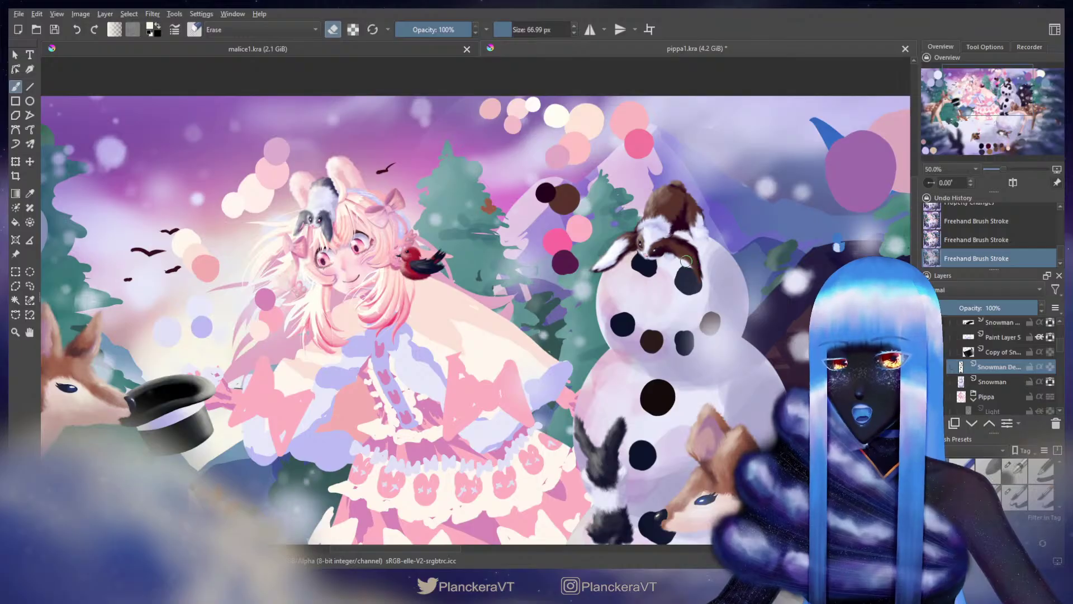
drag(700, 266, 706, 290)
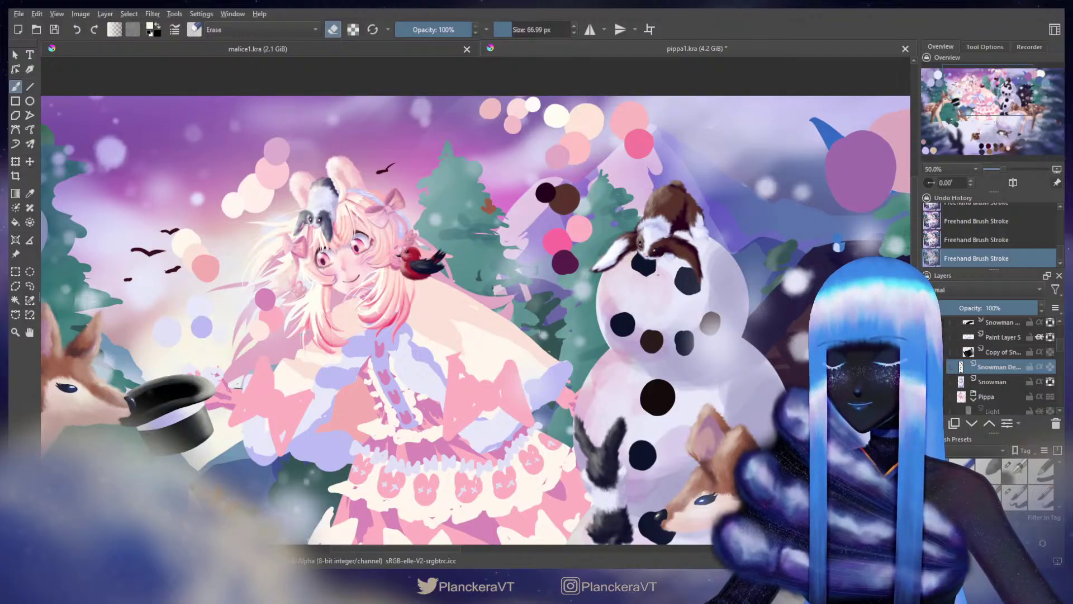
key(e)
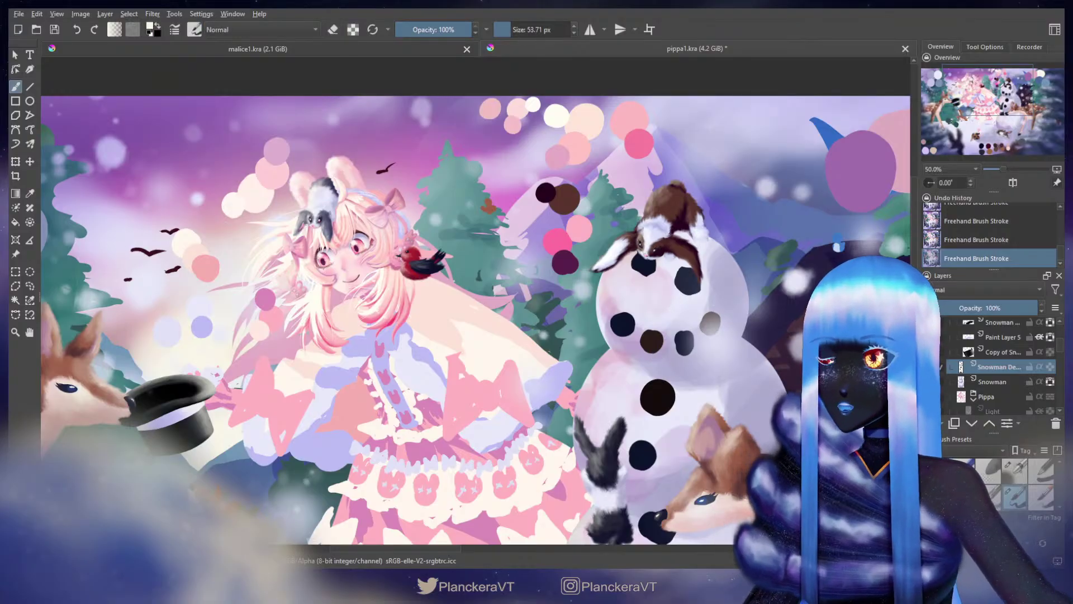
Step: Lasso the snowman's coal eye beneath the bunny's face, shift it slightly, and clear the selection
click(31, 287)
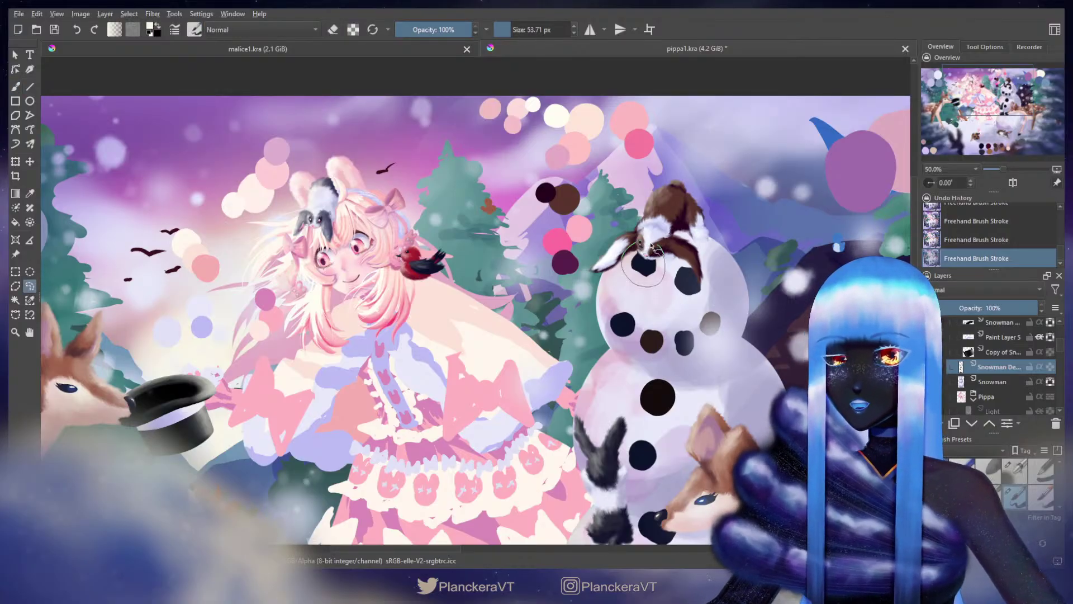
key(t)
drag(651, 246, 658, 248)
key(ctrl+shift+a)
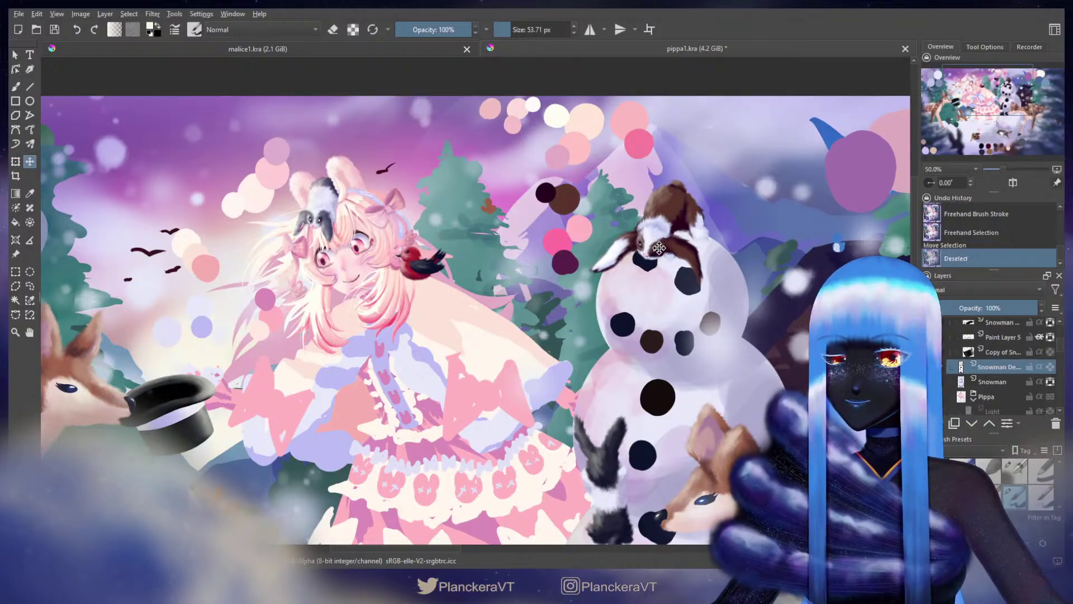
key(b)
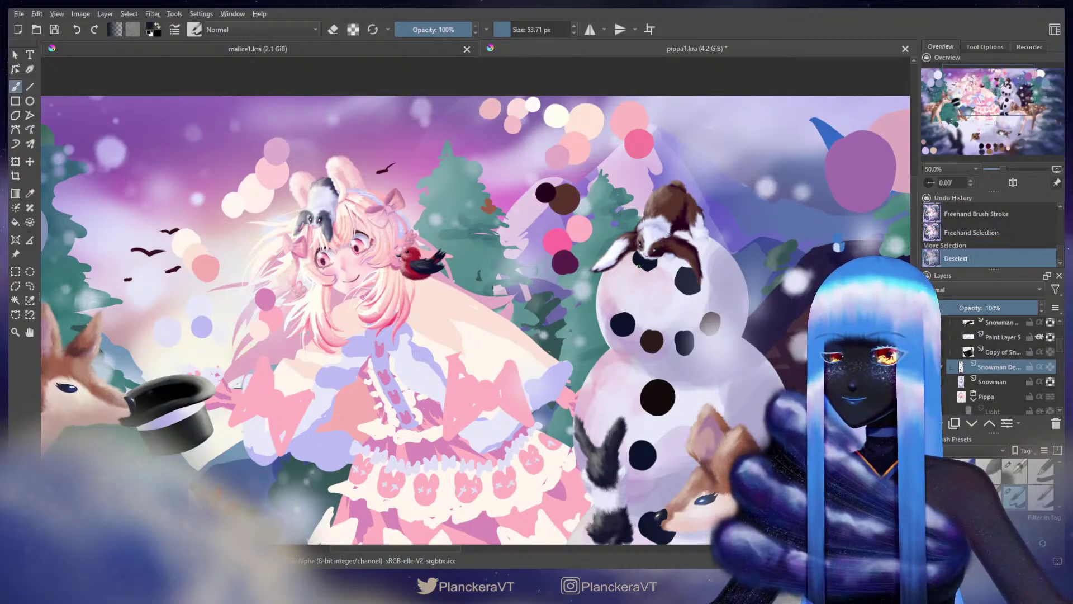
Step: Touch up the edges of both coal eyes with a brush of about 26 px, undoing the last two strokes
mouse_move(639, 266)
mouse_down()
mouse_move(610, 223)
mouse_move(632, 276)
mouse_move(618, 268)
mouse_move(622, 244)
mouse_move(627, 271)
mouse_up()
scroll(650, 267, up, 3)
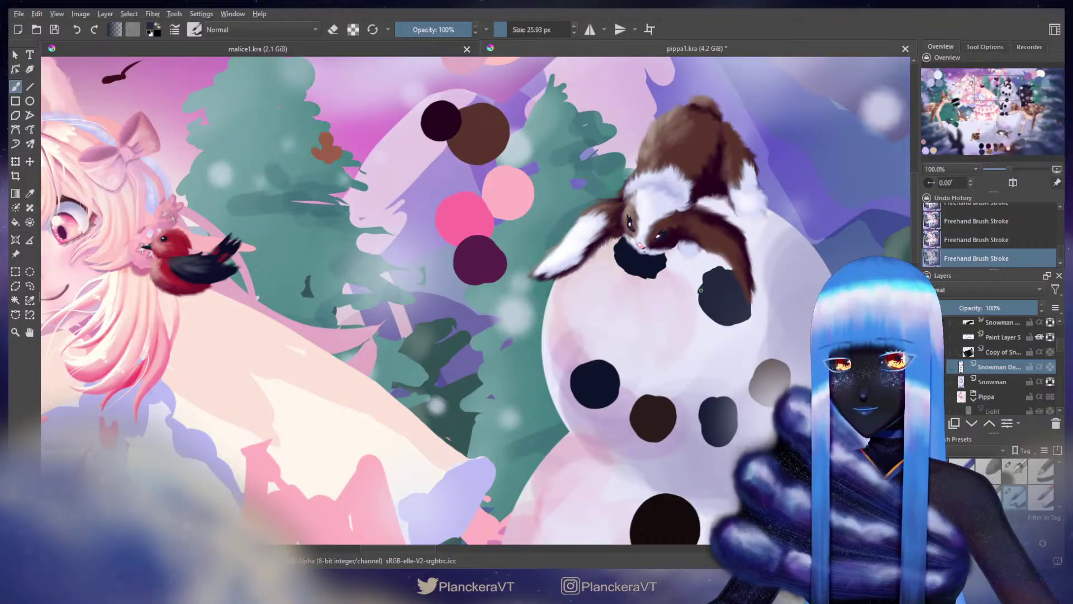
mouse_move(700, 288)
mouse_down()
mouse_move(641, 295)
mouse_move(649, 308)
mouse_move(639, 297)
mouse_move(684, 310)
mouse_move(682, 279)
mouse_up()
key(e)
key(ctrl+z)
key(ctrl+z)
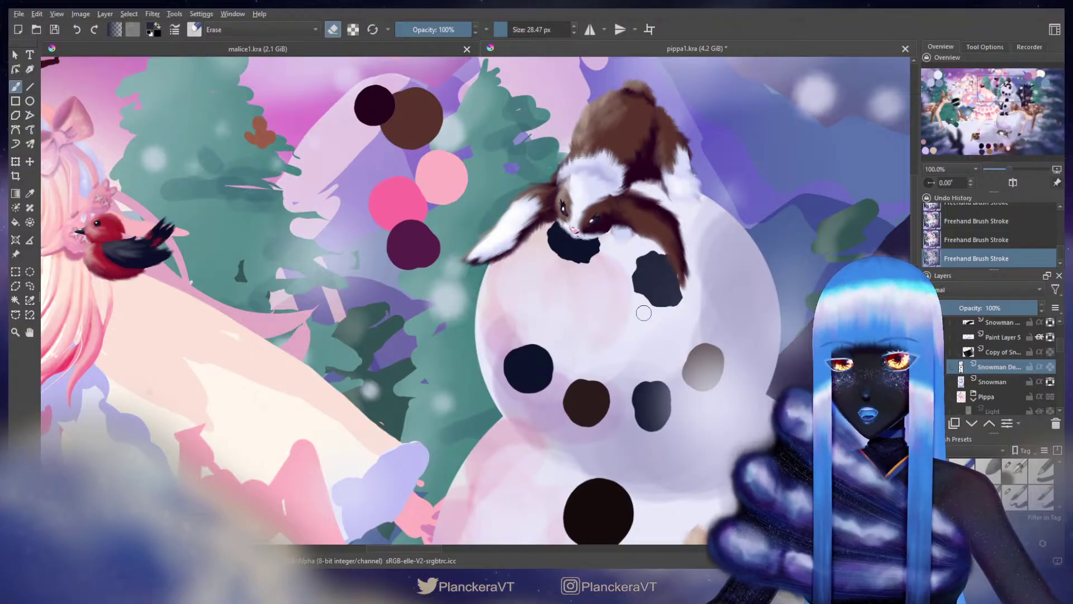
Step: Carve the four round coals of the snowman's mouth into faceted lumps with an eraser of about 29 to 32 px
mouse_move(548, 328)
mouse_down()
mouse_move(649, 256)
mouse_move(699, 260)
mouse_up()
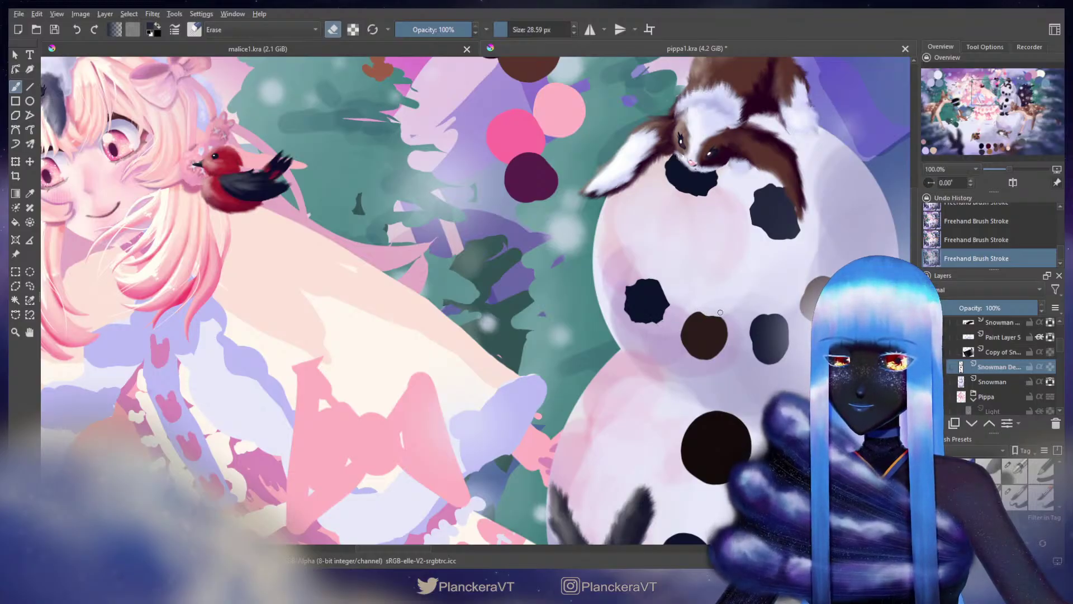
drag(735, 304, 645, 282)
drag(641, 284, 644, 283)
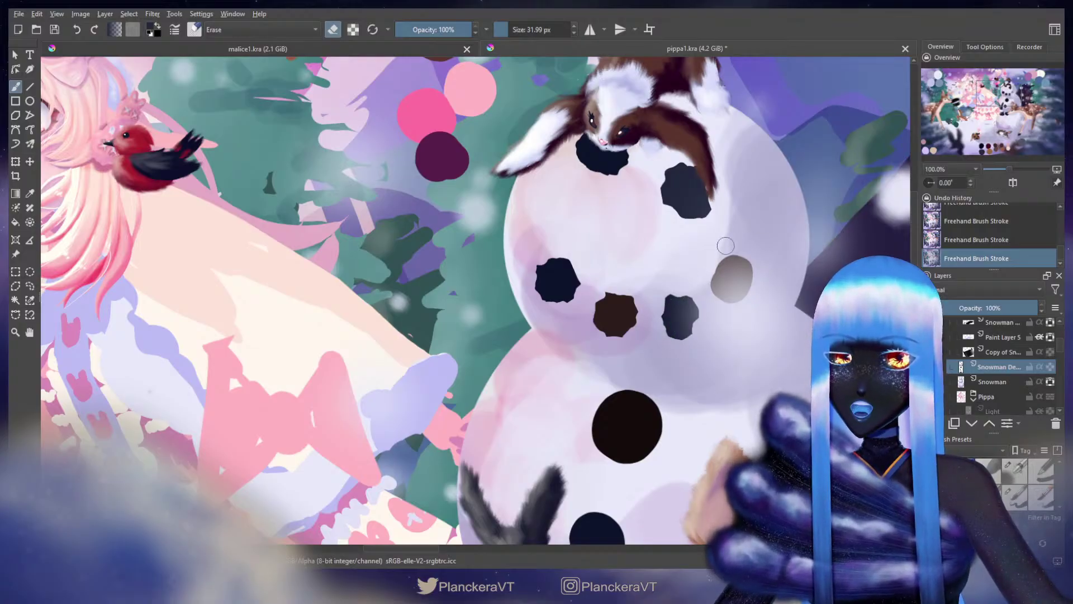
drag(714, 268, 719, 303)
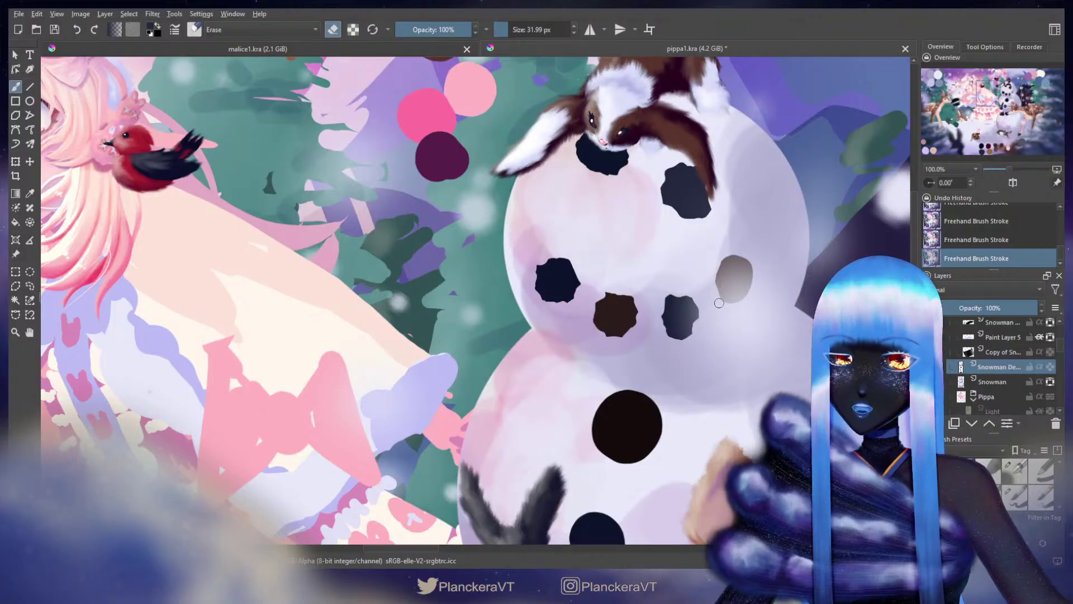
mouse_move(734, 254)
mouse_down()
mouse_move(711, 261)
mouse_move(749, 251)
mouse_move(765, 281)
mouse_move(756, 274)
mouse_move(738, 328)
mouse_move(735, 305)
mouse_up()
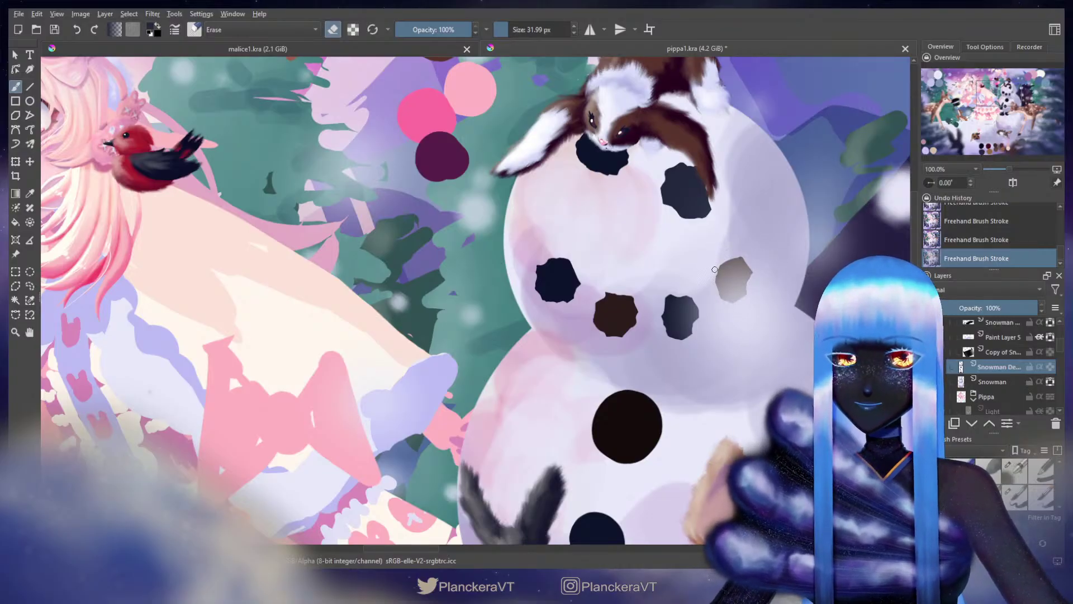
drag(714, 269, 713, 281)
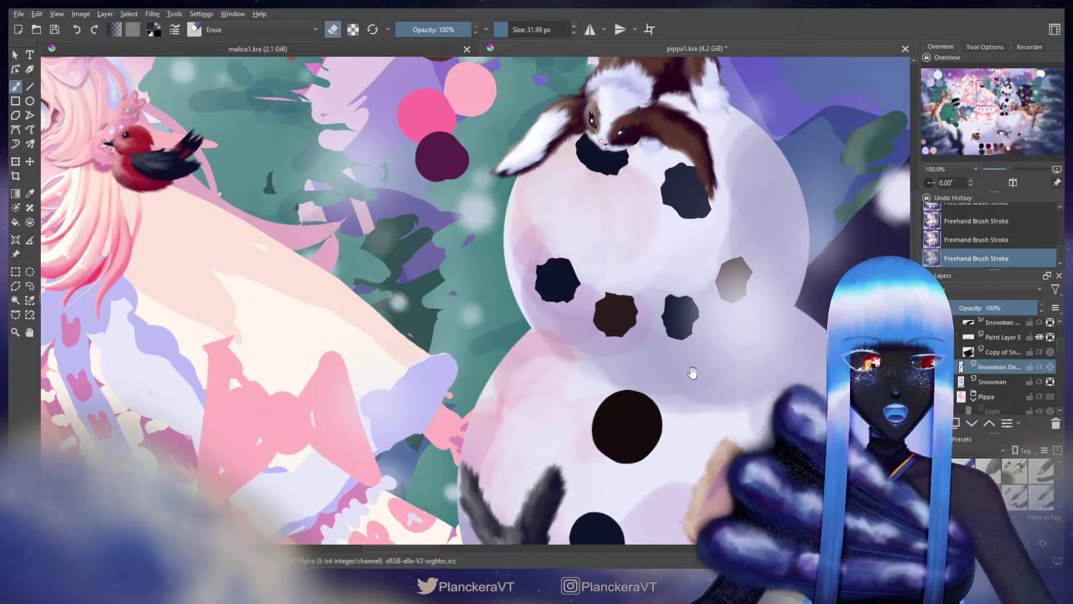
Step: Cut angular edges into the three coal buttons down the snowman's body with an eraser of about 37 to 40 px
drag(695, 371, 700, 239)
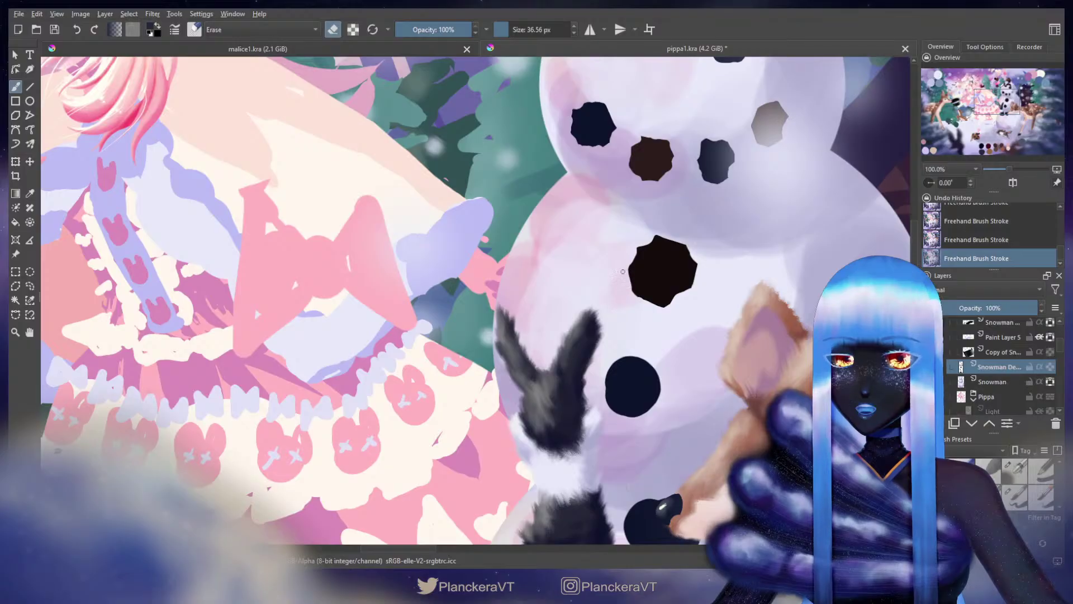
drag(684, 335, 678, 219)
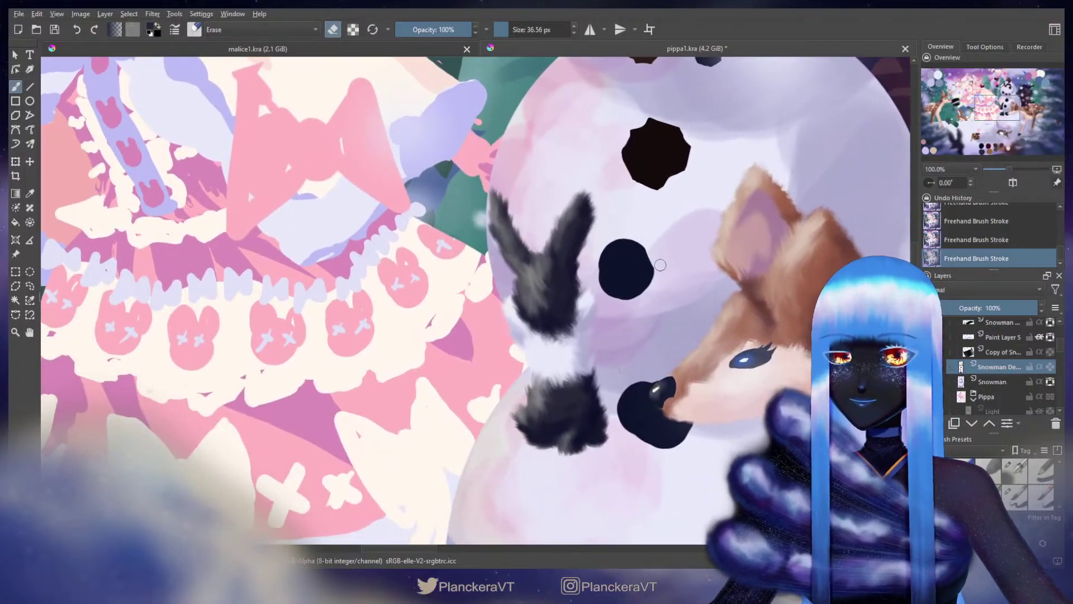
drag(658, 275, 647, 290)
drag(678, 336, 643, 251)
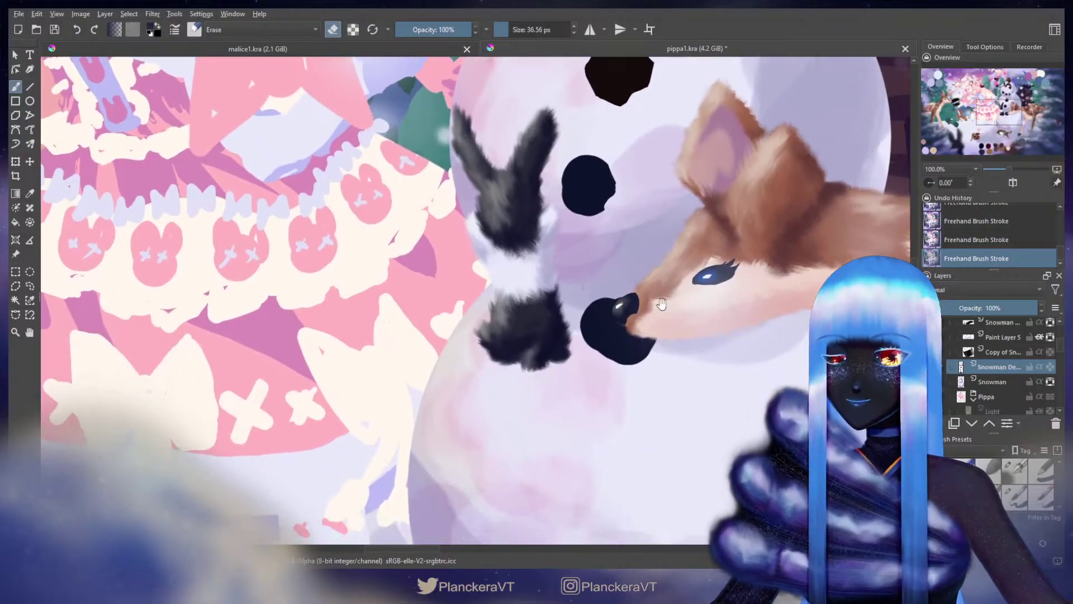
drag(664, 318, 666, 319)
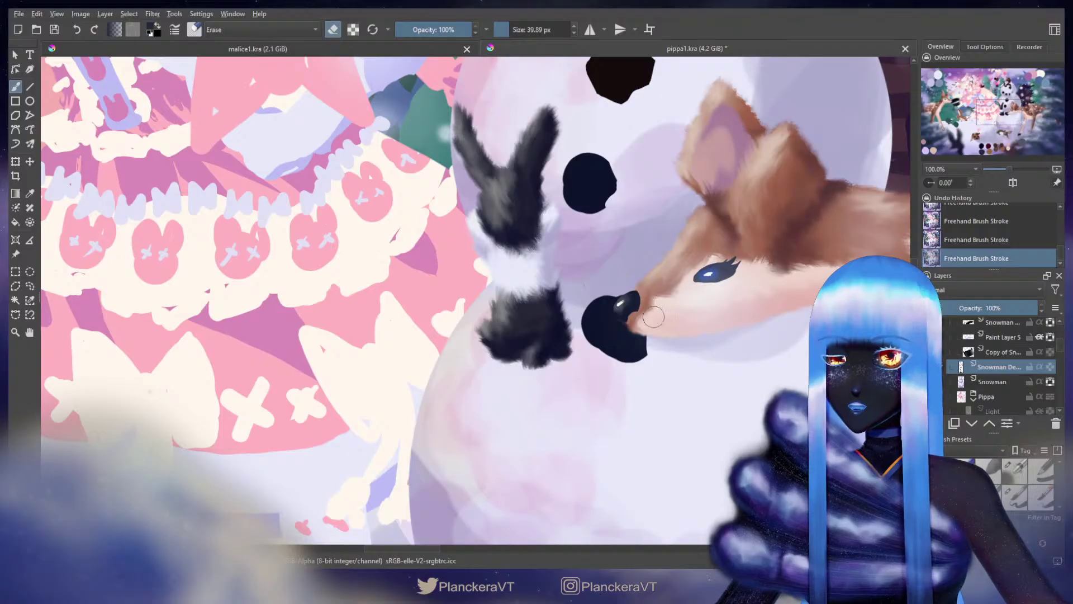
drag(651, 351, 633, 363)
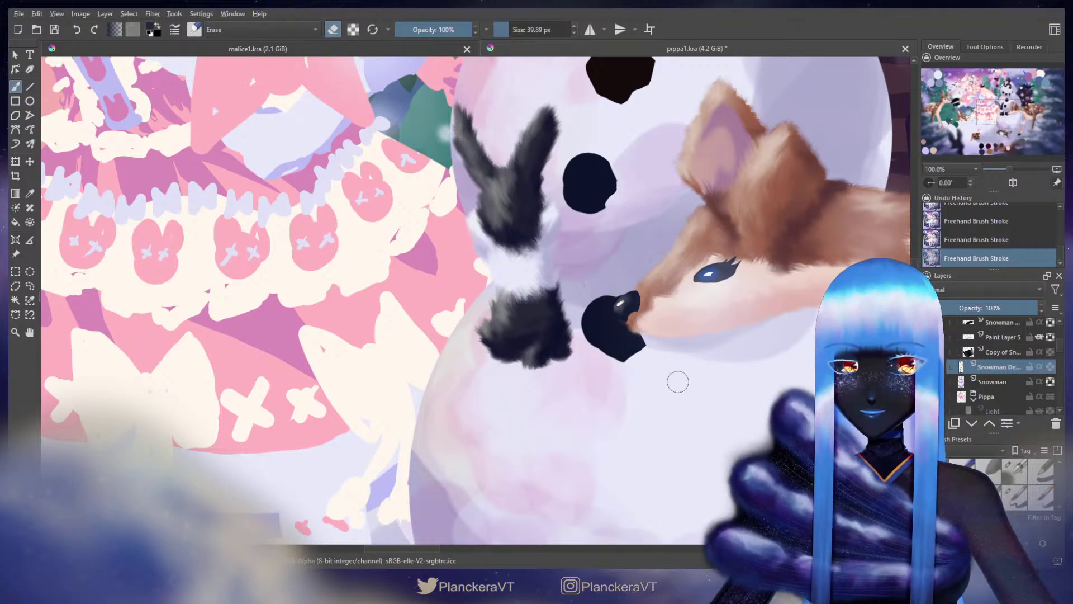
Step: Select the Animals layer and clean up the deer's chin beside the lowest coal button with an eraser of about 21 px
scroll(1059, 361, up, 2)
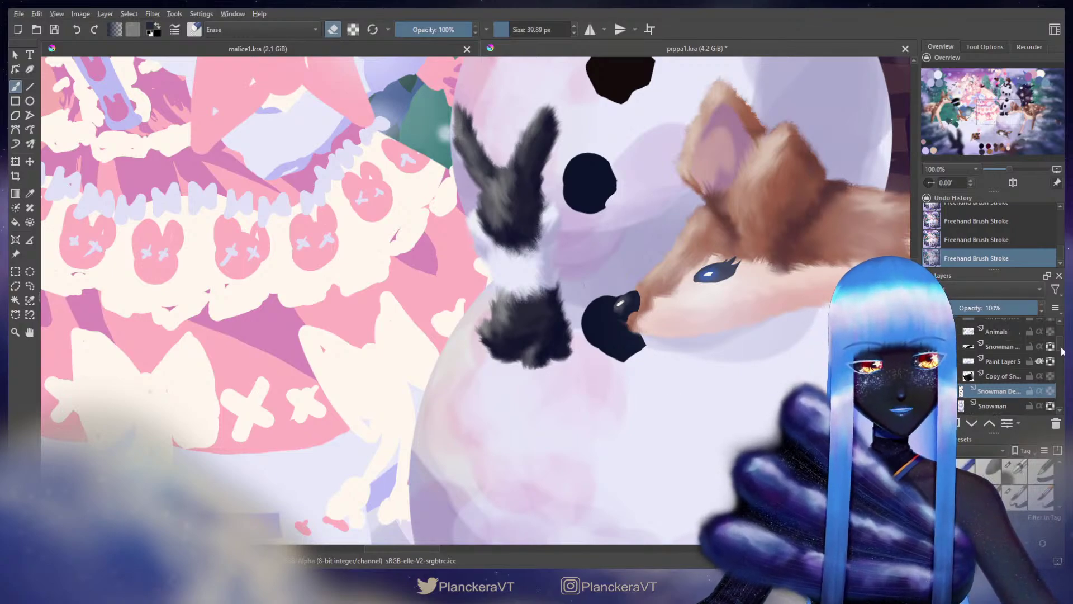
click(1000, 365)
key(e)
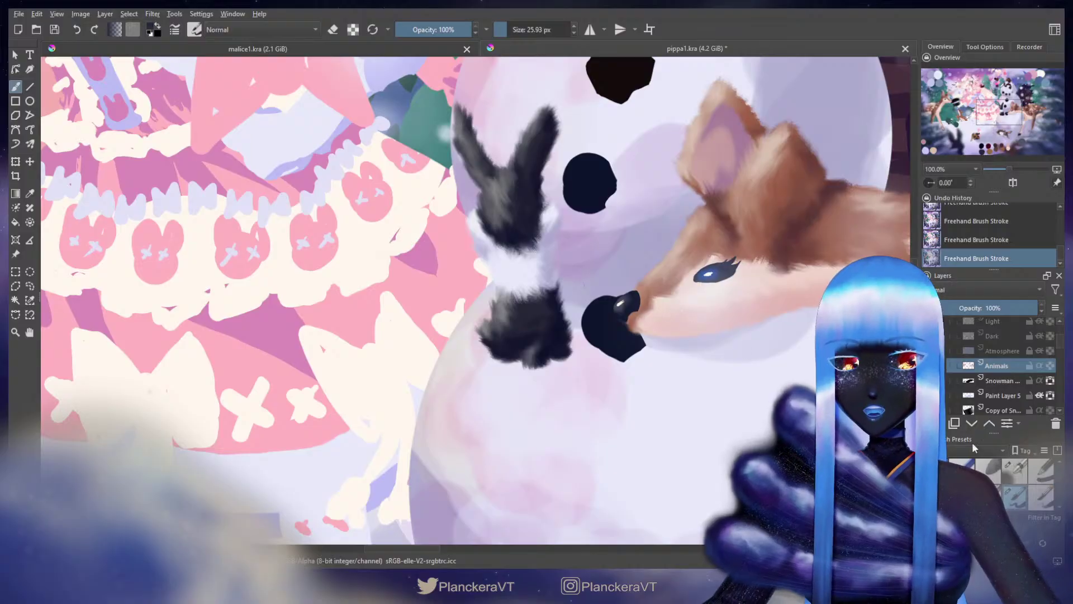
drag(1059, 479, 1059, 484)
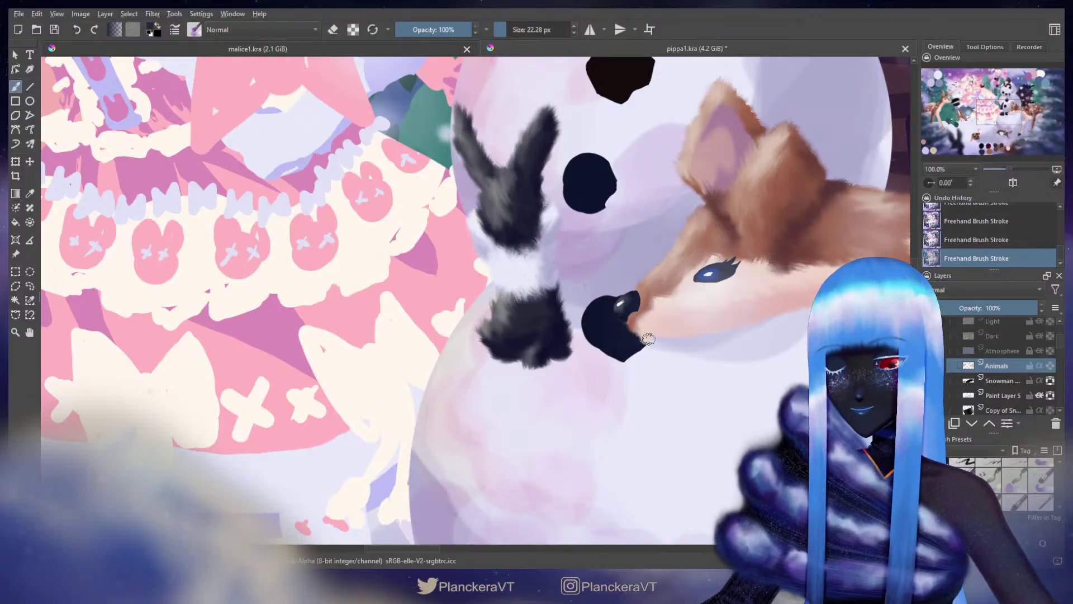
key(e)
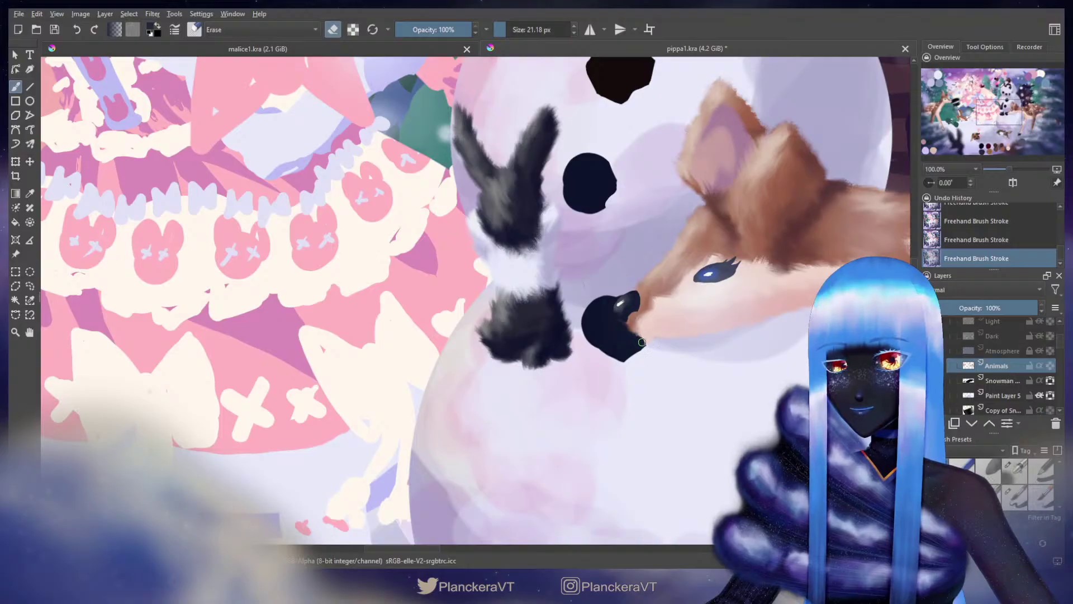
key(ctrl+z)
drag(632, 332, 641, 342)
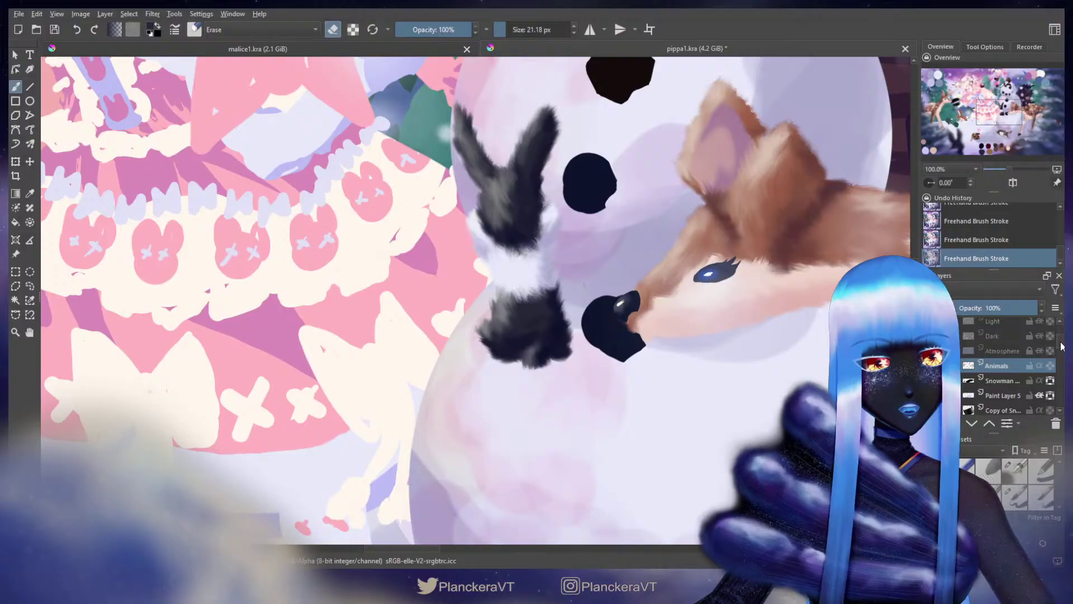
scroll(1057, 352, down, 2)
scroll(1060, 350, down, 3)
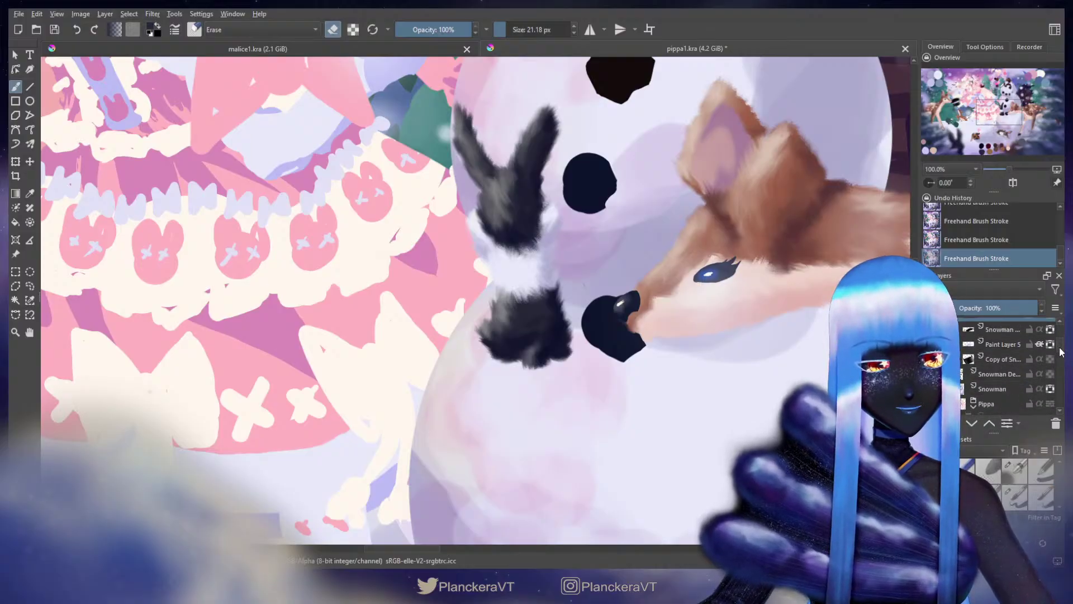
scroll(1060, 349, up, 5)
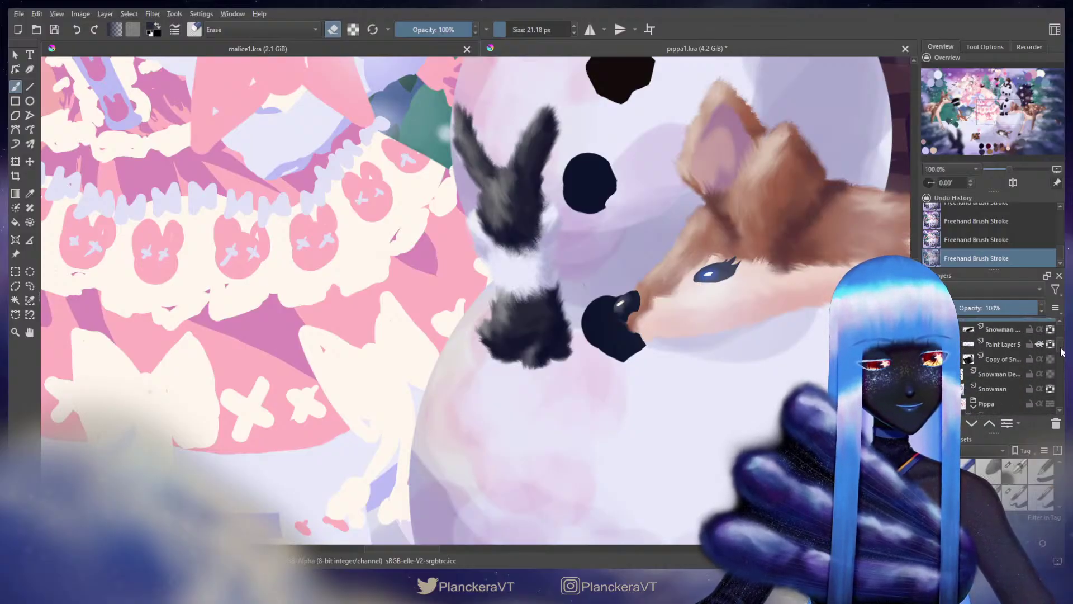
Step: On the snowman detail layer, trim the middle coal button into an angular lump with an eraser of about 28 px
scroll(1061, 343, down, 4)
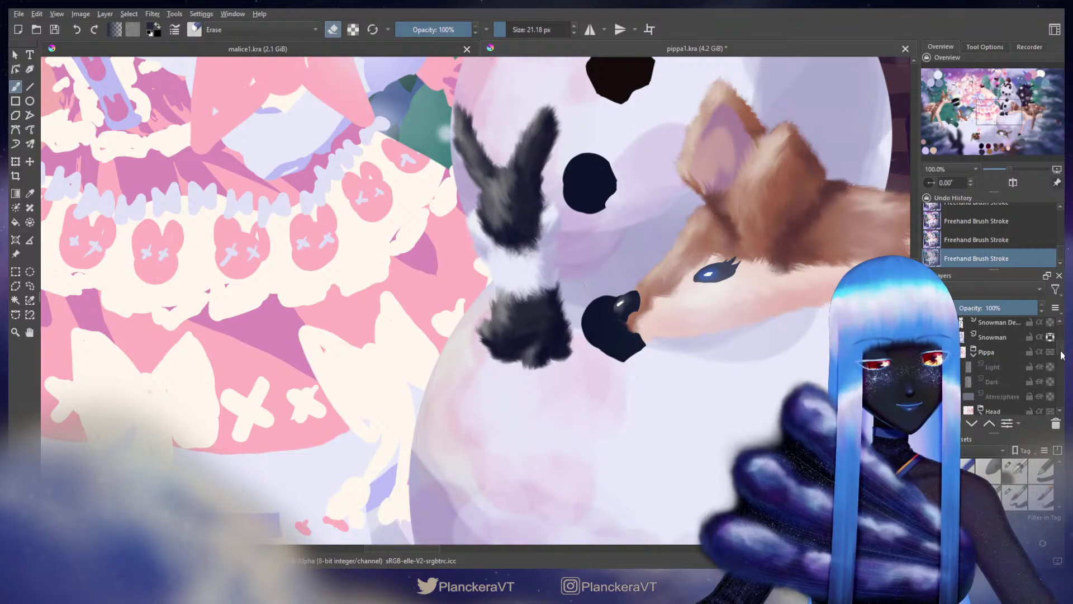
scroll(1061, 353, up, 1)
click(1000, 347)
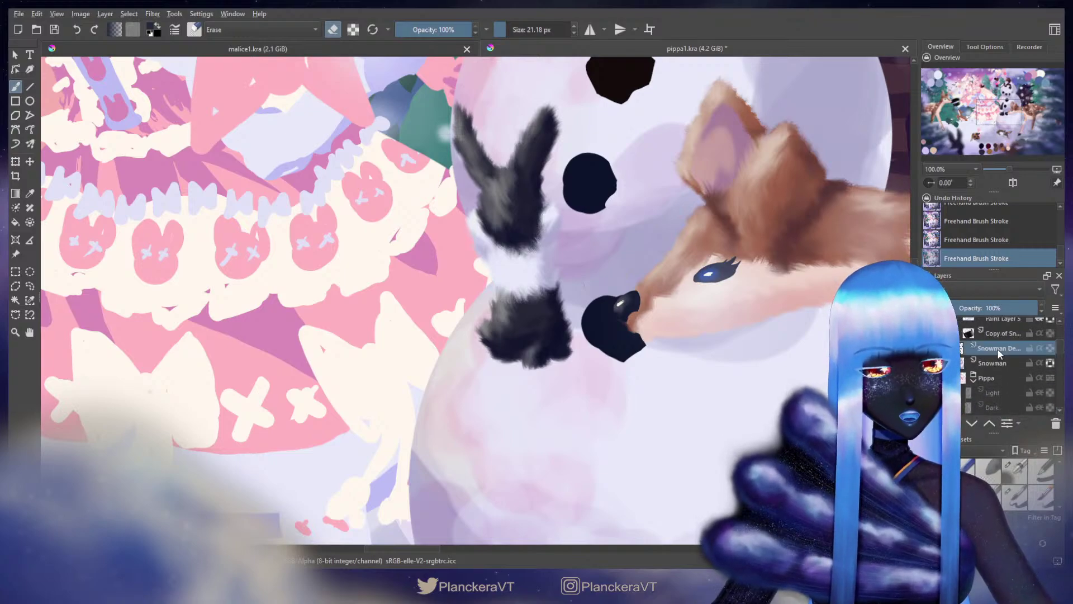
click(1012, 493)
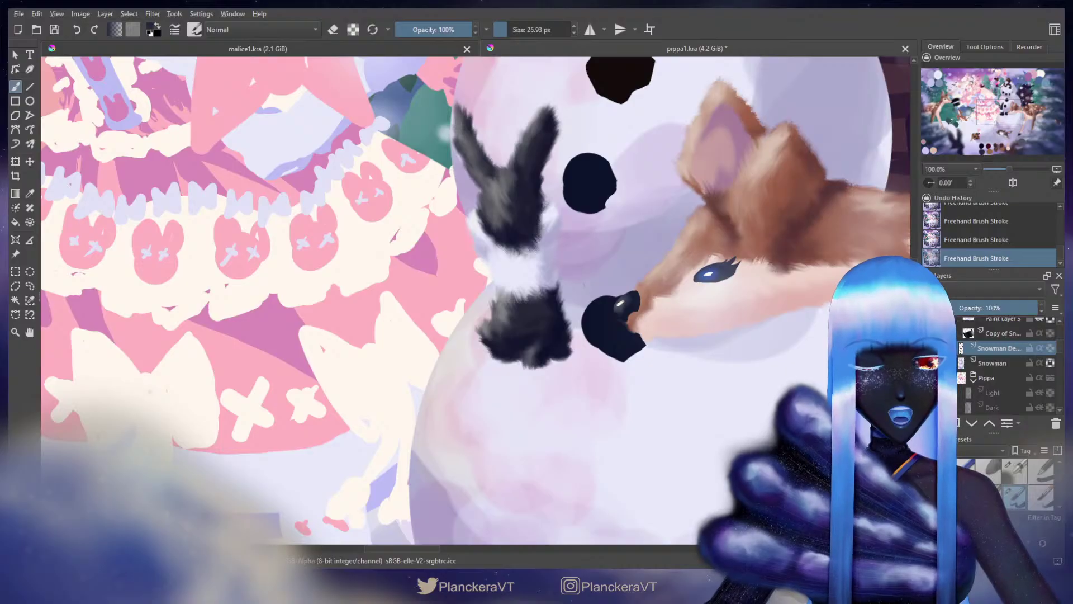
click(1026, 484)
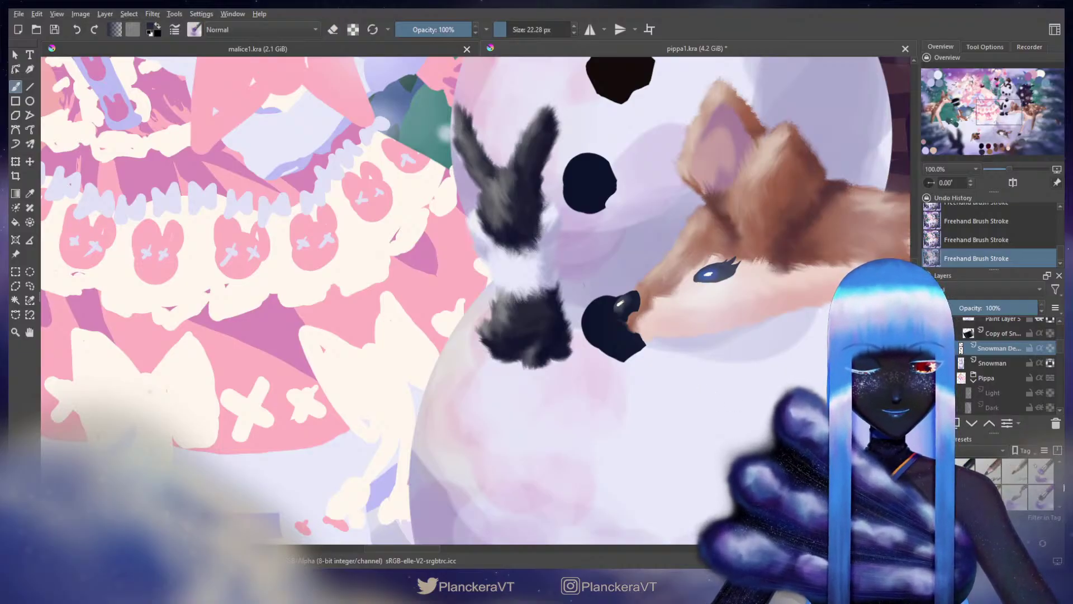
drag(1059, 483, 1058, 469)
click(1014, 495)
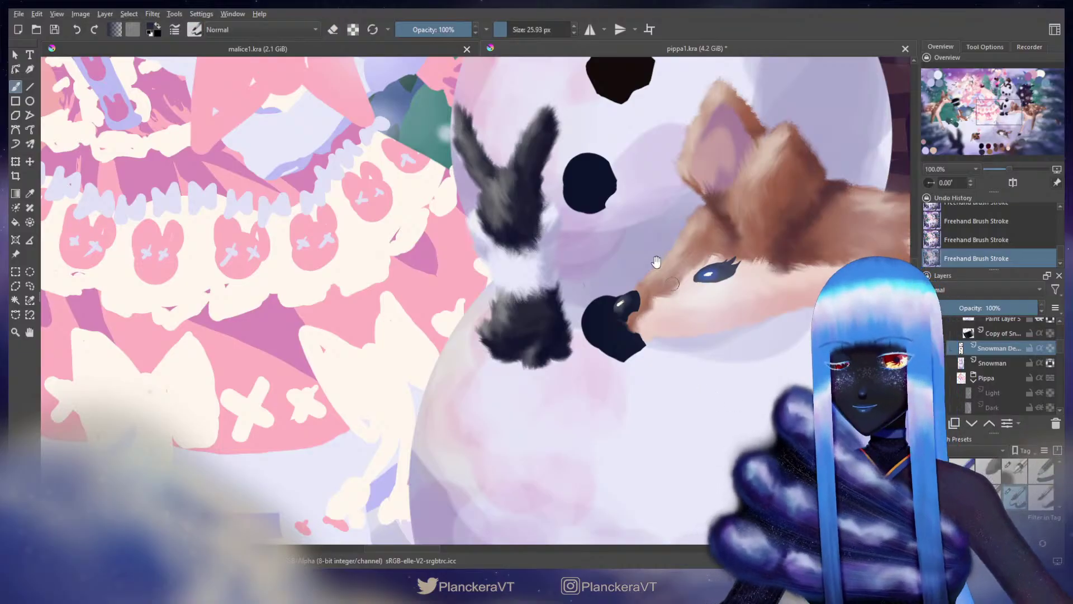
drag(656, 261, 675, 295)
key(e)
drag(620, 184, 633, 221)
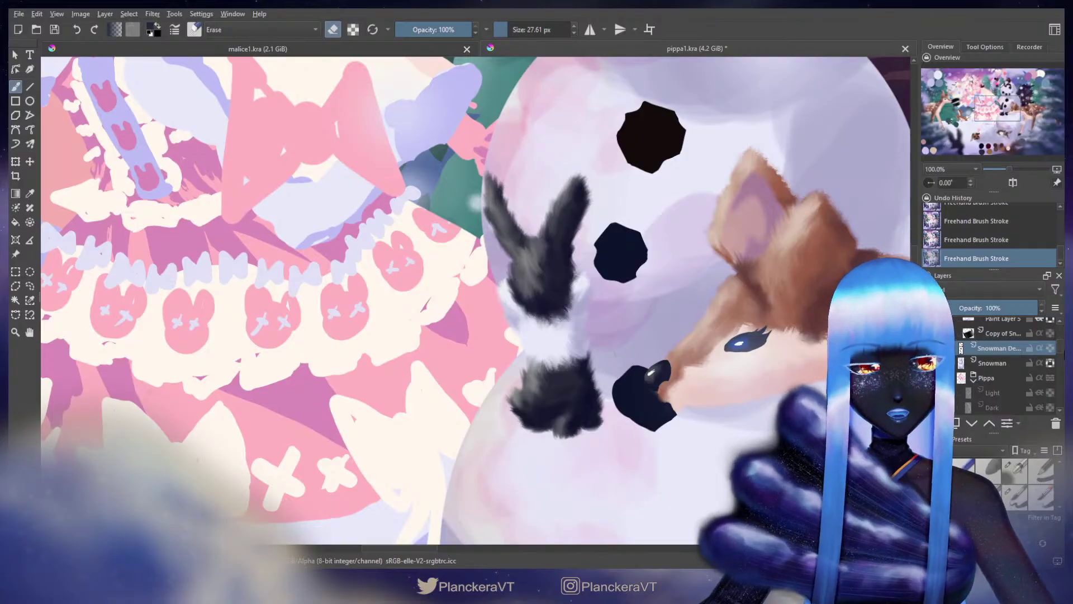
Step: Carve angular edges into the lowest coal button beside the deer's nose on the snowman detail layer with an eraser of about 28 px
scroll(1058, 348, up, 3)
click(1003, 340)
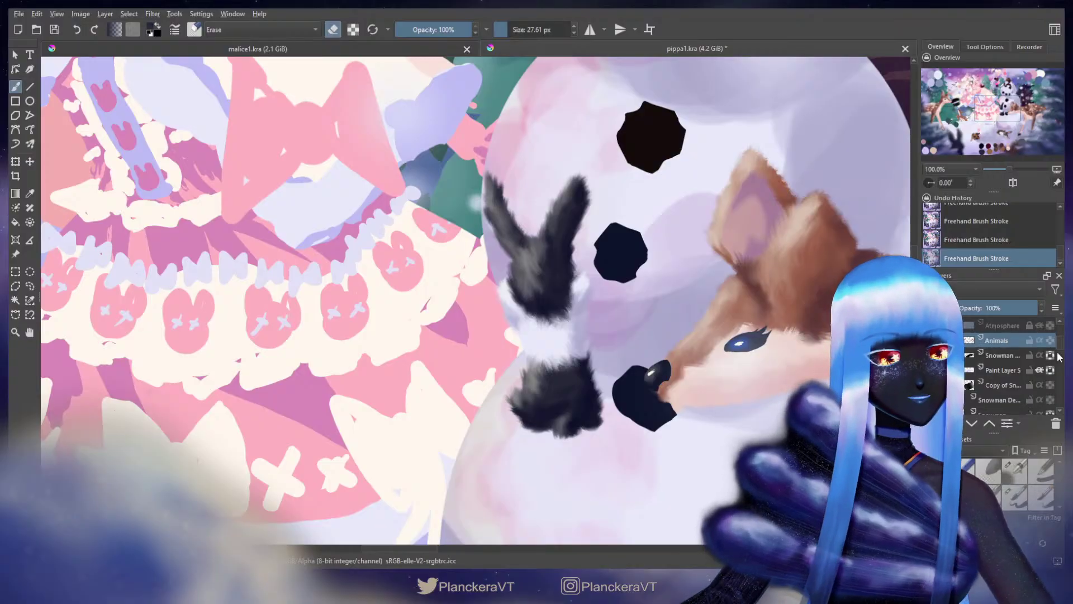
scroll(1061, 352, down, 3)
click(999, 365)
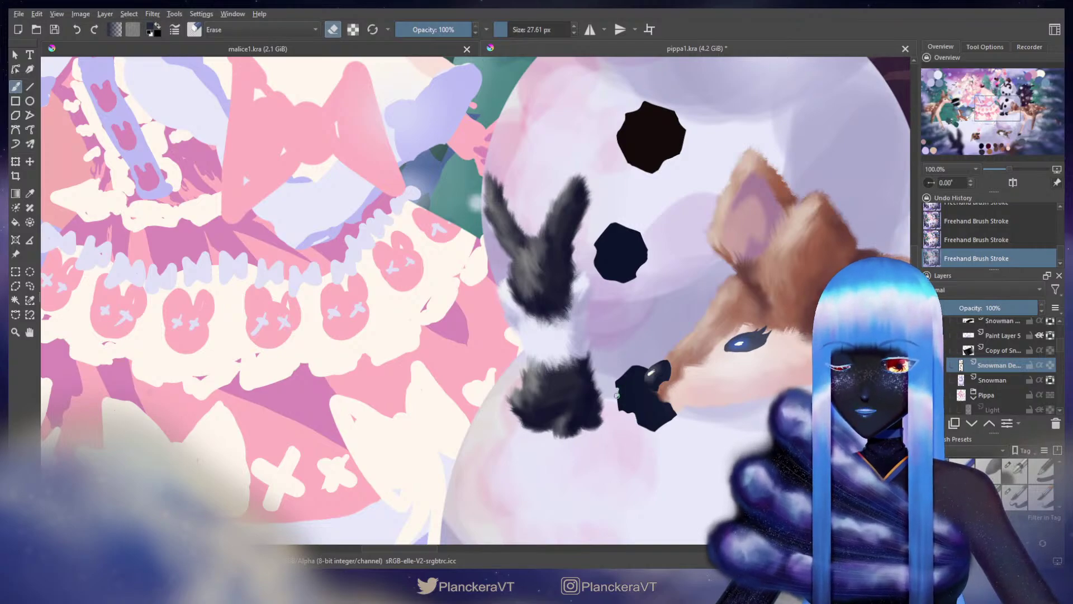
key(ctrl+z)
mouse_move(632, 416)
mouse_down()
mouse_move(671, 436)
mouse_move(648, 428)
mouse_move(662, 426)
mouse_up()
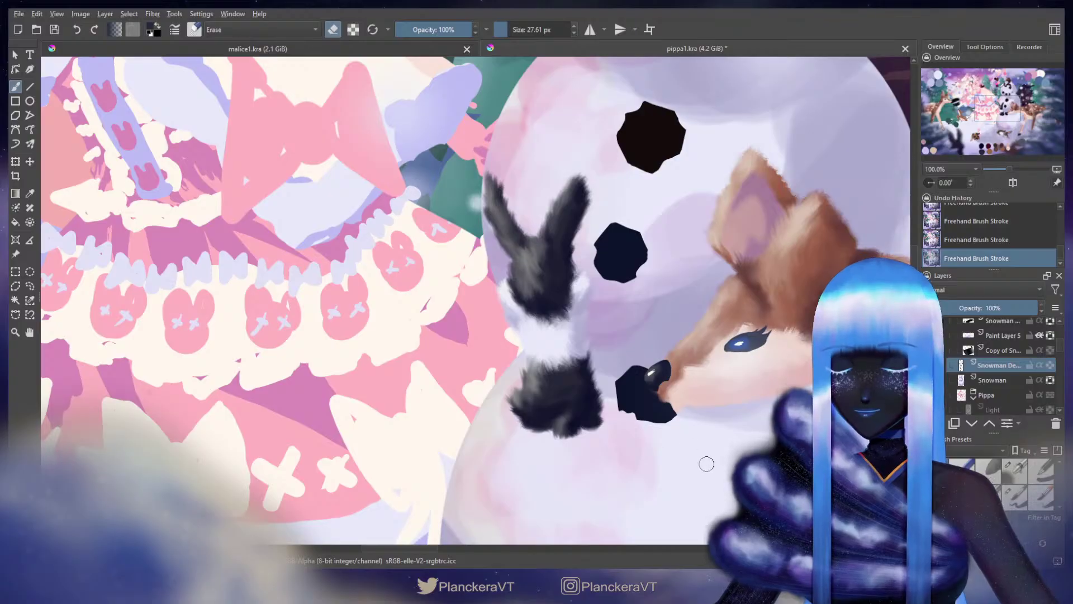
Step: Undo the last stroke, sample the dark coal colour and repaint the lowest button's edge with a brush of about 26 px
key(e)
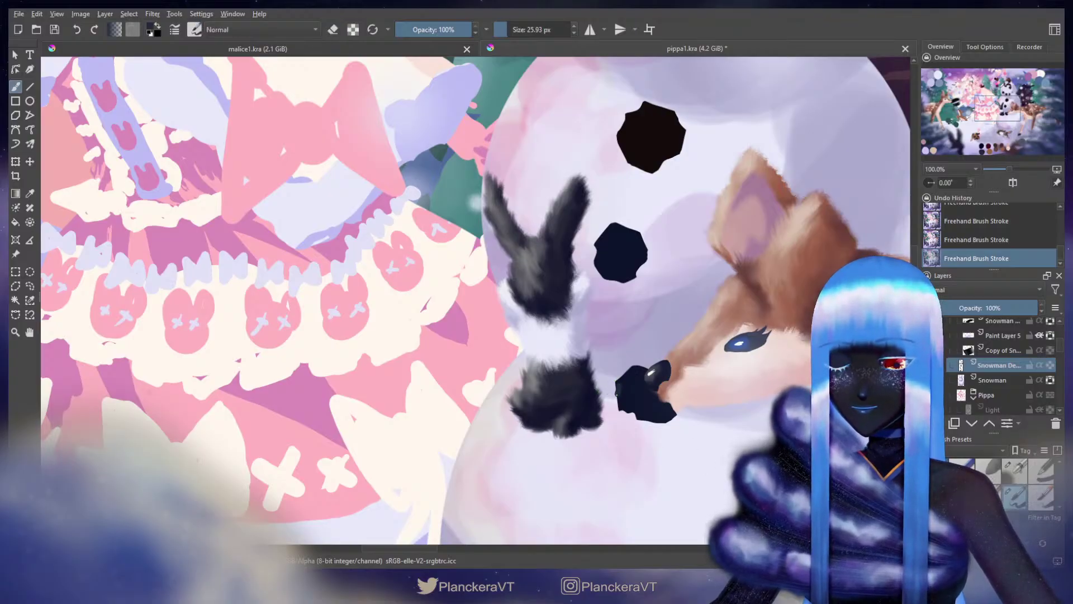
key(ctrl+z)
ctrl+click(632, 394)
drag(623, 389, 618, 395)
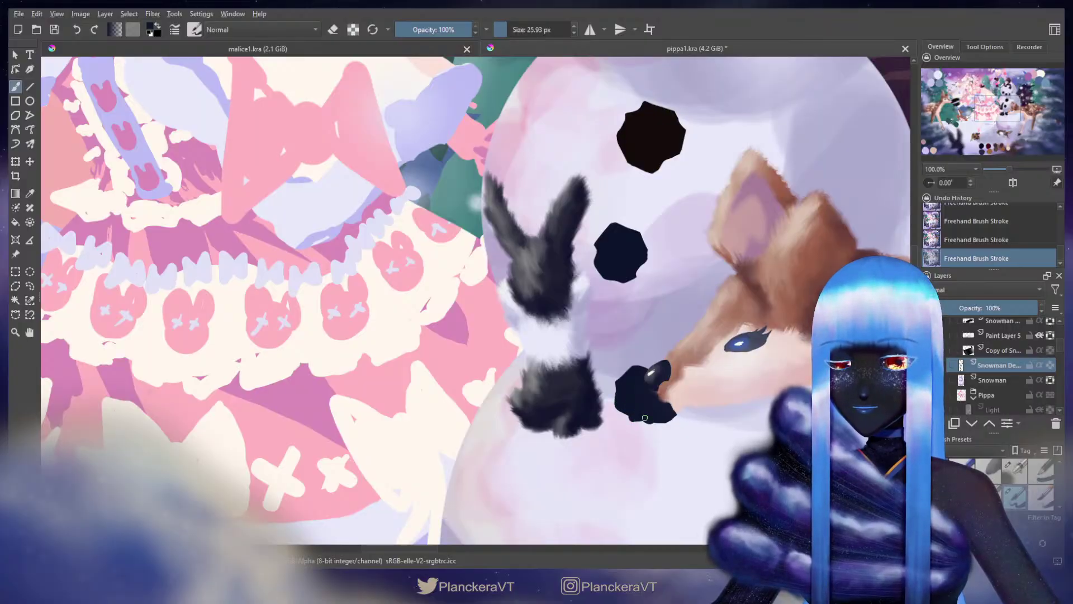
Step: Lock the snowman detail layer's transparency, sample the lavender palette swatch and set the brush blending mode to Multiply
scroll(643, 391, down, 4)
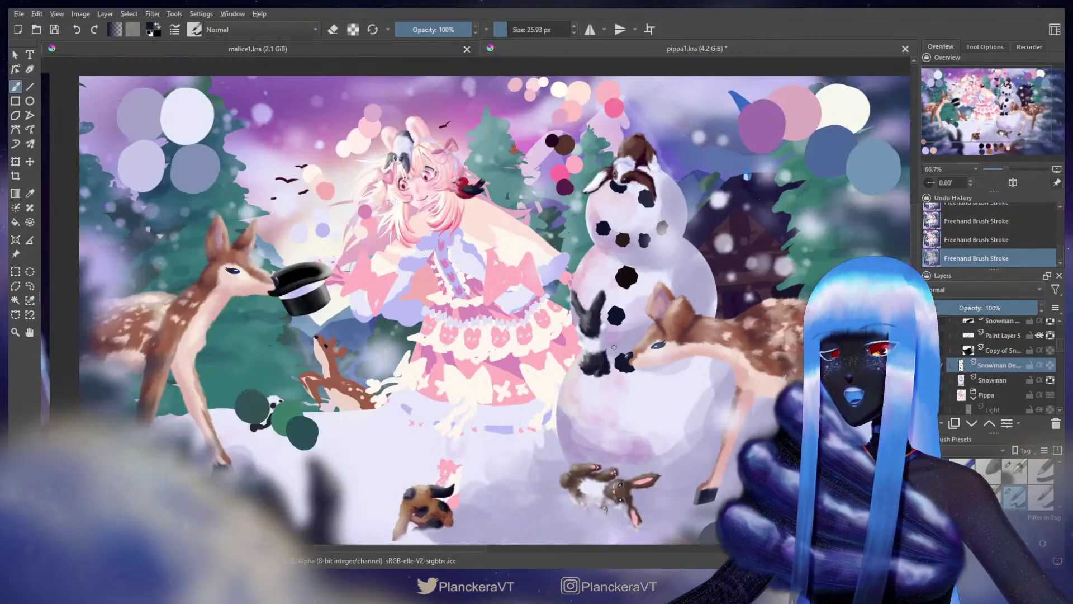
scroll(614, 347, down, 1)
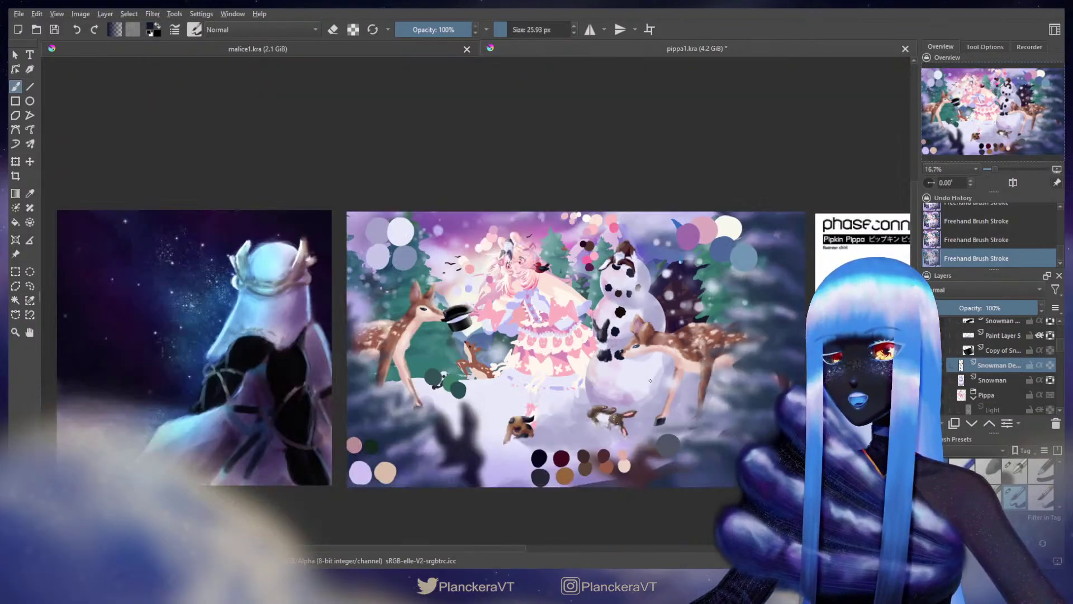
scroll(650, 381, up, 2)
mouse_move(556, 373)
mouse_down()
mouse_move(552, 363)
mouse_move(573, 355)
mouse_move(618, 278)
mouse_move(612, 329)
mouse_move(611, 315)
mouse_move(624, 354)
mouse_up()
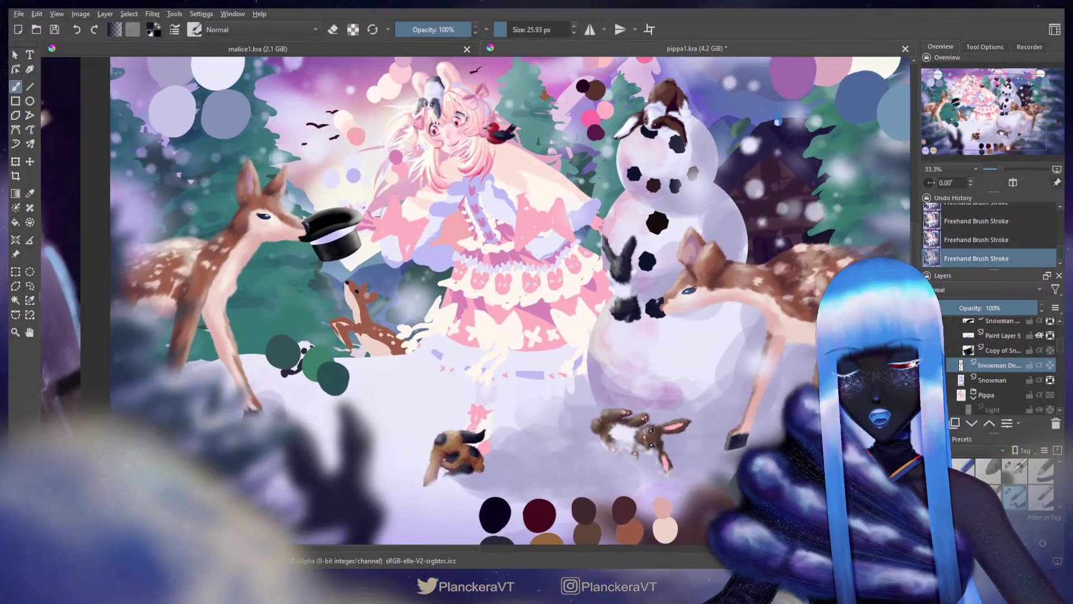
mouse_move(600, 306)
mouse_down()
mouse_move(521, 353)
mouse_move(545, 381)
mouse_move(571, 386)
mouse_up()
click(1051, 365)
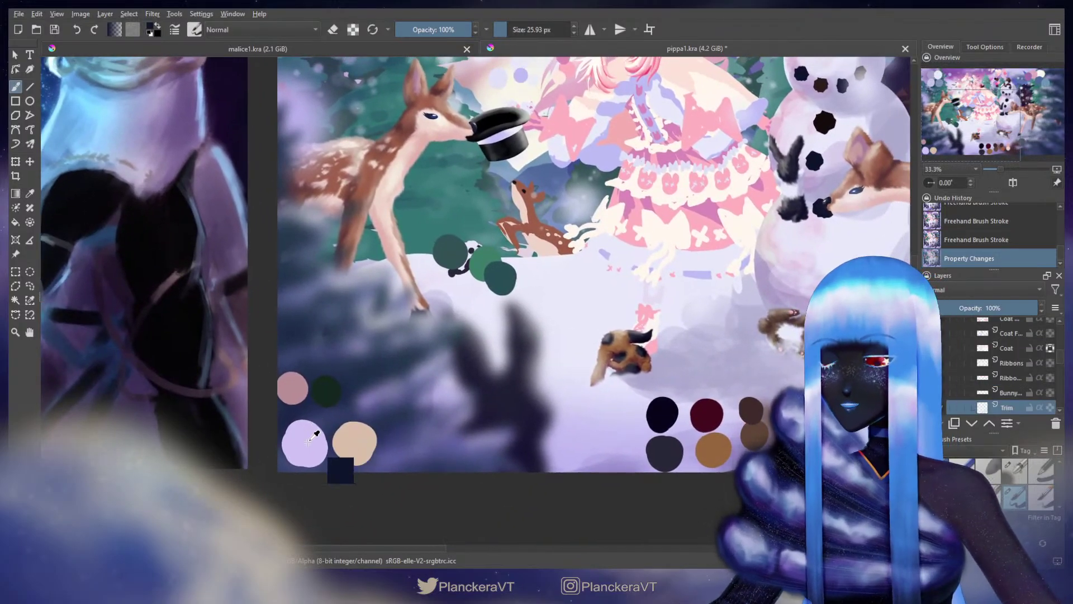
drag(666, 279, 590, 341)
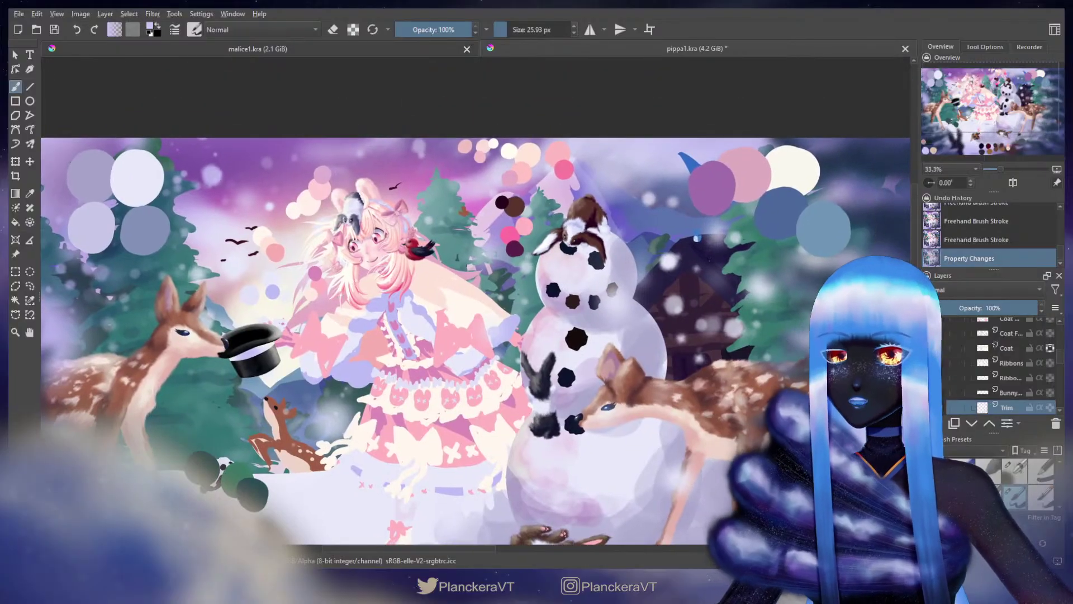
key(alt+shift+m)
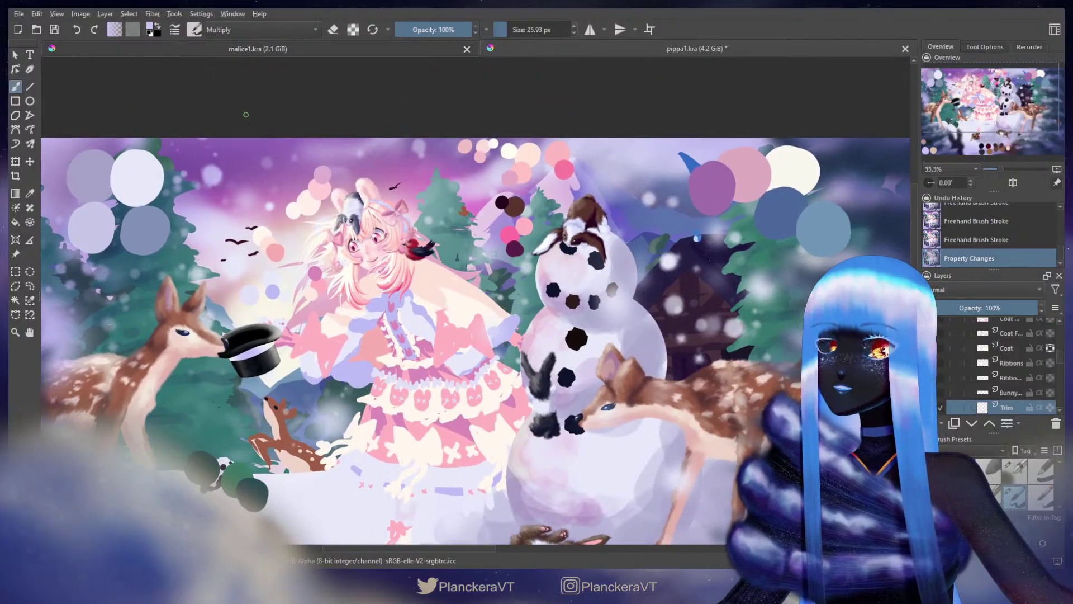
scroll(573, 315, up, 3)
drag(572, 315, 539, 443)
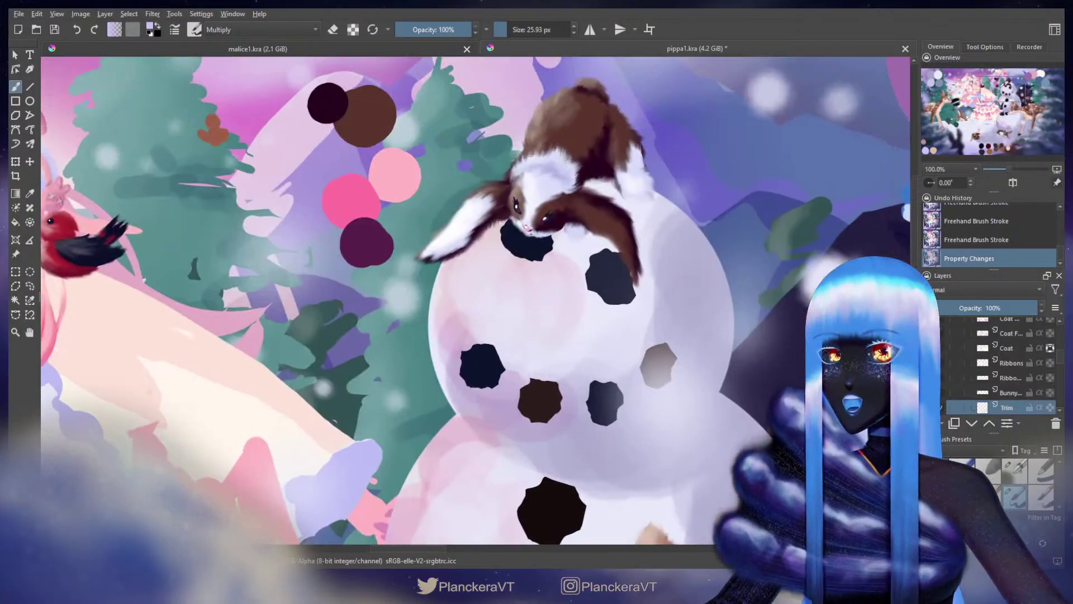
drag(615, 260, 622, 296)
key(ctrl+z)
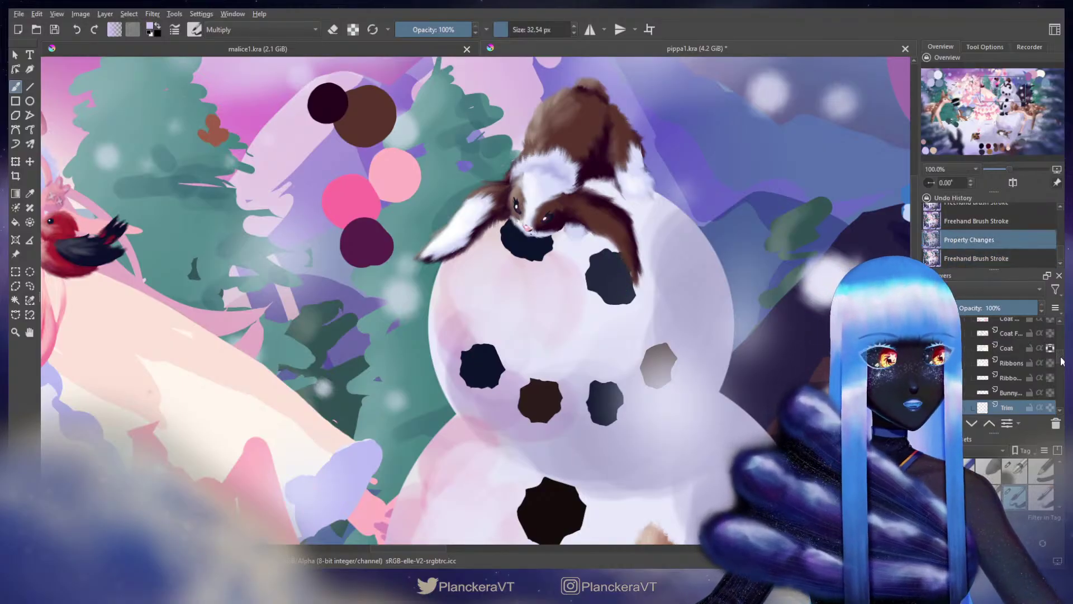
Step: On the snowman detail layer, shade facets into the coals with a lavender Multiply brush of about 33 to 40 px
drag(1061, 362, 1061, 349)
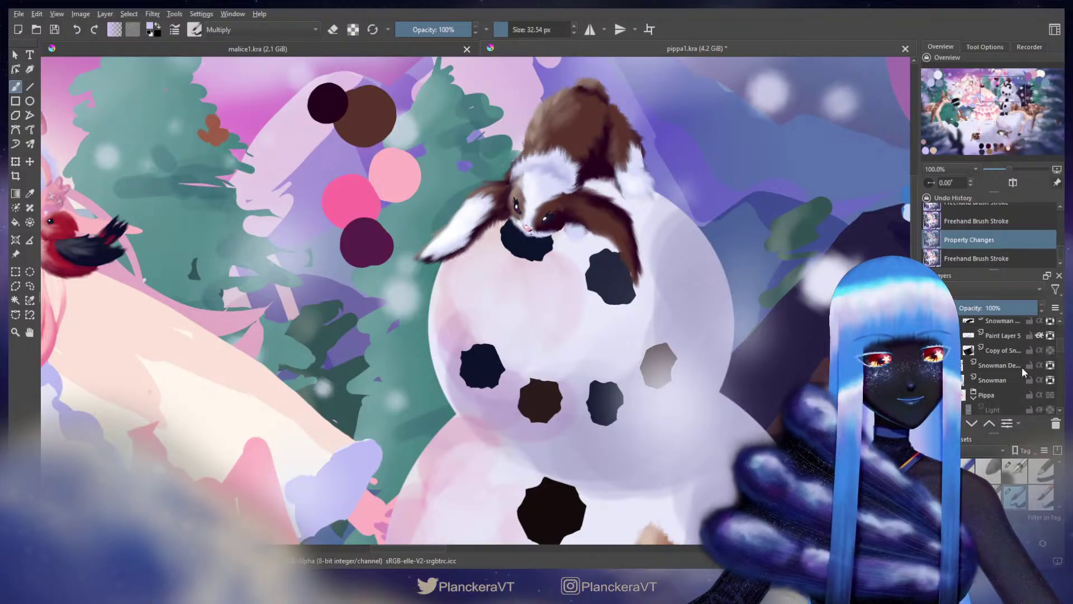
click(968, 363)
drag(614, 247, 612, 288)
key(ctrl+z)
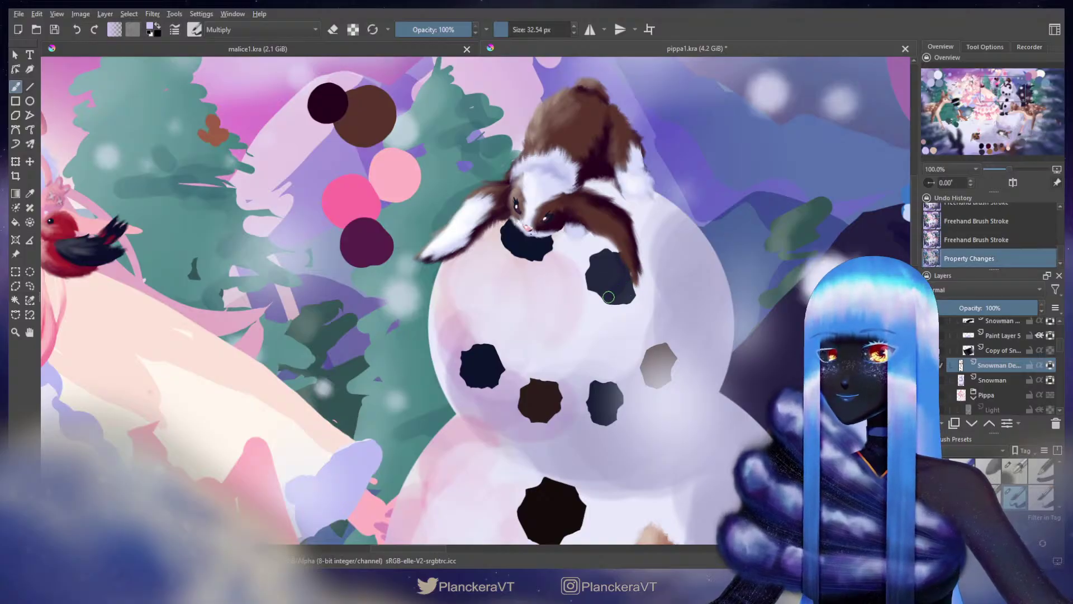
mouse_move(605, 296)
mouse_down()
mouse_move(592, 296)
mouse_move(629, 270)
mouse_move(605, 264)
mouse_up()
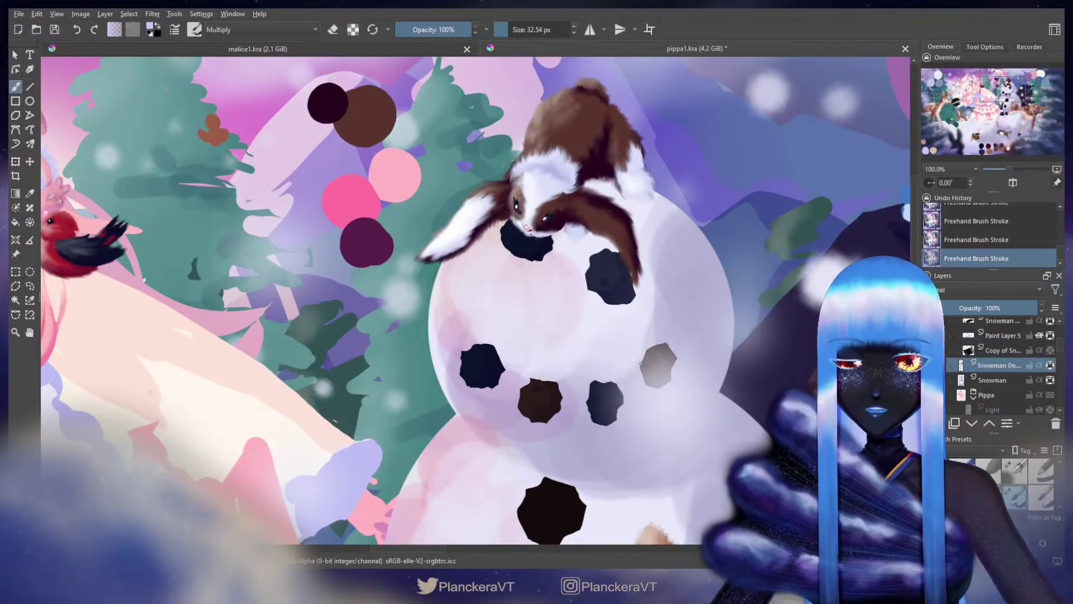
mouse_move(637, 463)
mouse_down()
mouse_move(732, 187)
mouse_move(750, 202)
mouse_up()
drag(683, 226, 687, 225)
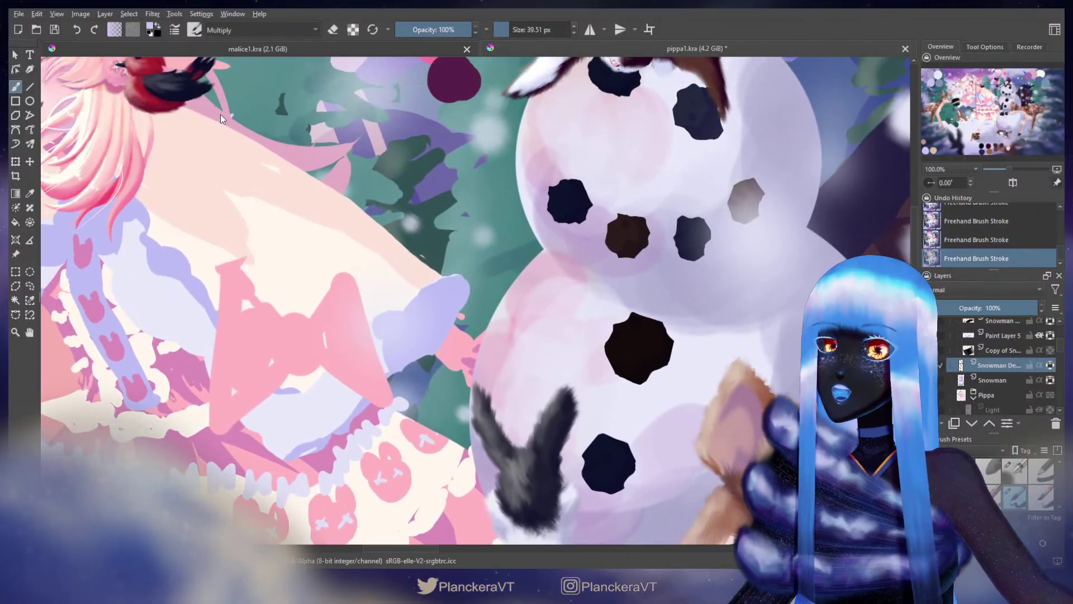
Step: Return the brush to Normal blending, sample the cream white near the top hat and dab highlights on both coal eyes at about 7 to 10 px
click(1011, 474)
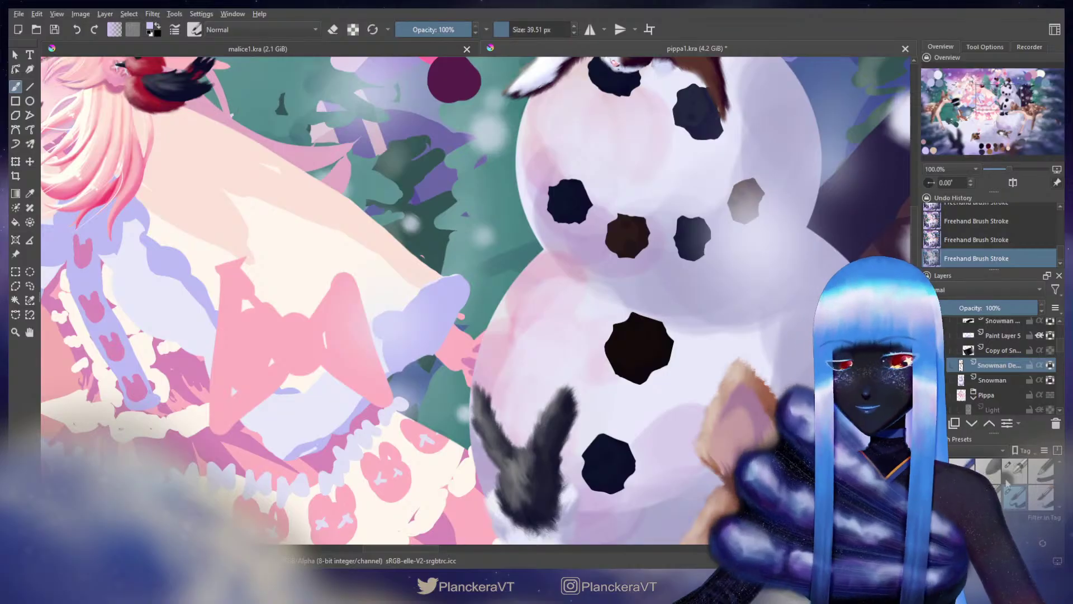
drag(239, 291, 783, 160)
key(slash)
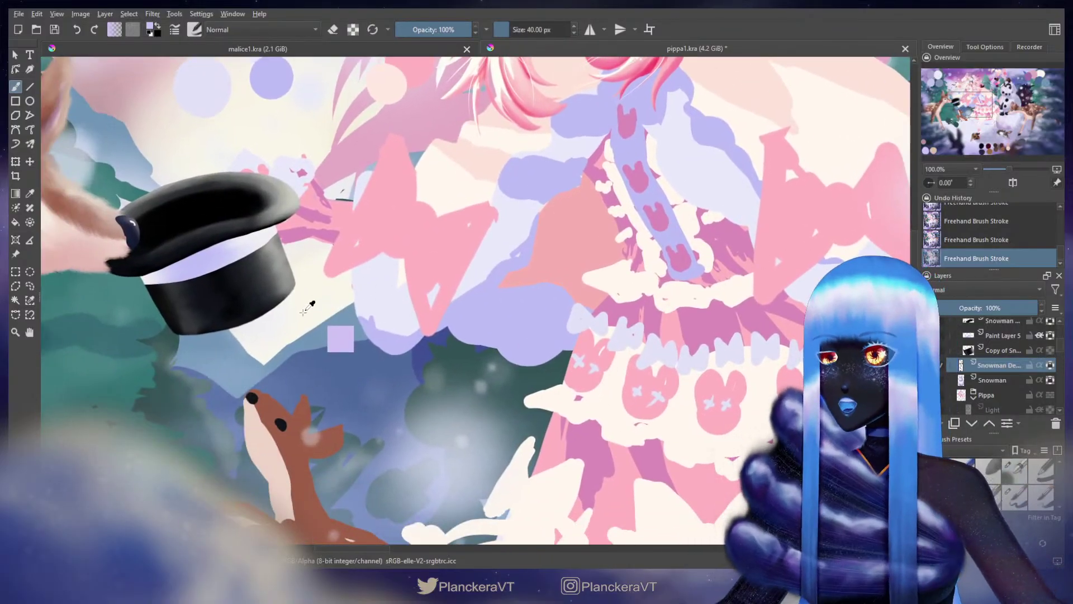
ctrl+click(265, 344)
mouse_move(894, 173)
mouse_down()
mouse_move(664, 313)
mouse_move(351, 414)
mouse_move(407, 437)
mouse_up()
shift+drag(569, 212, 573, 210)
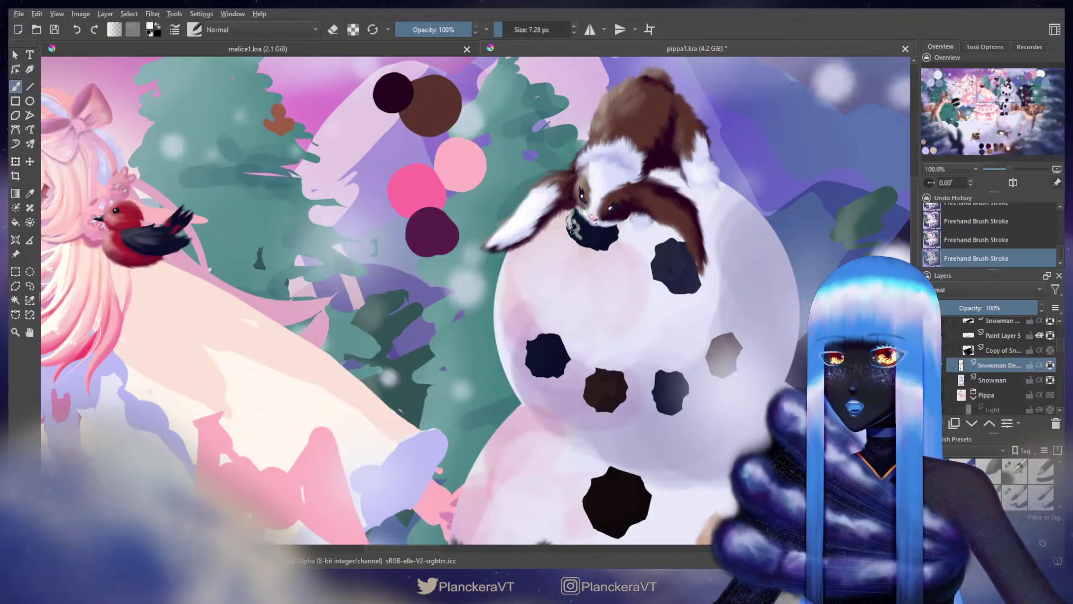
shift+drag(686, 275, 668, 241)
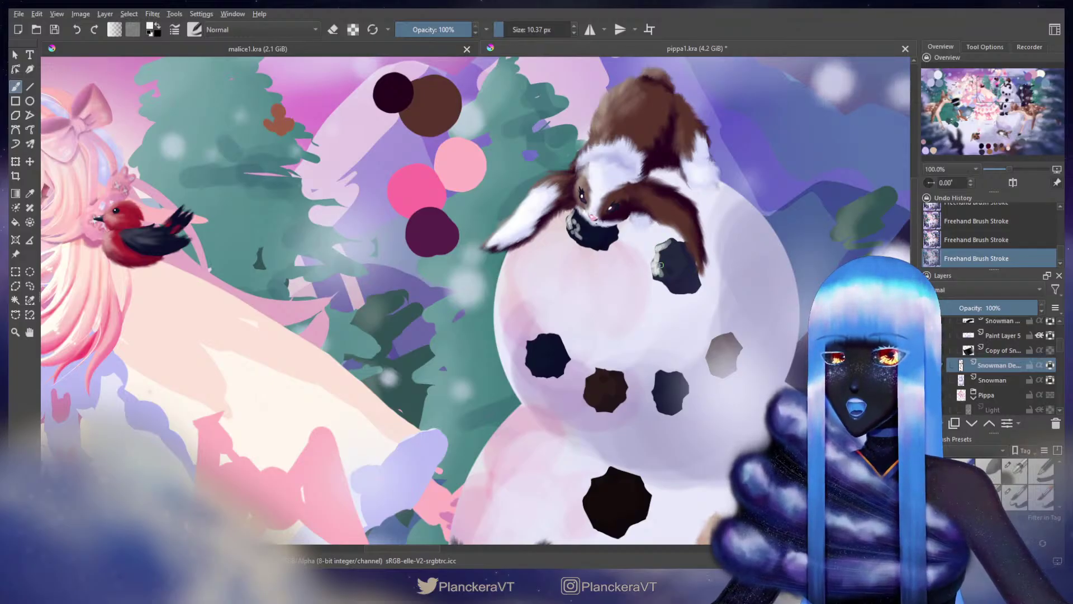
drag(660, 265, 672, 263)
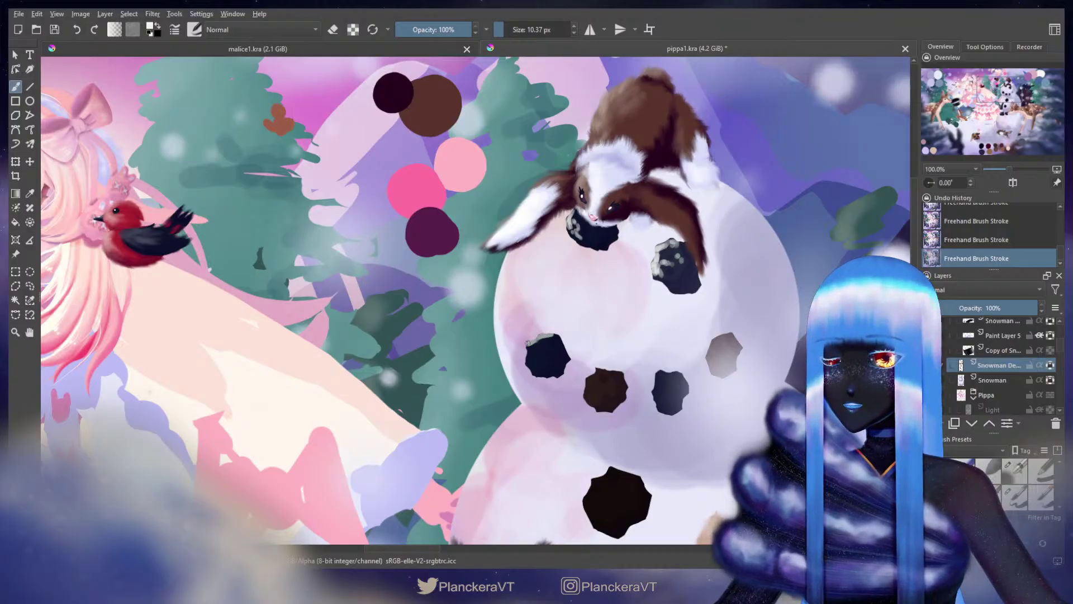
Step: Dab off-white highlights along the upper edges of the four mouth coals with a brush of about 10 px
drag(542, 351, 525, 364)
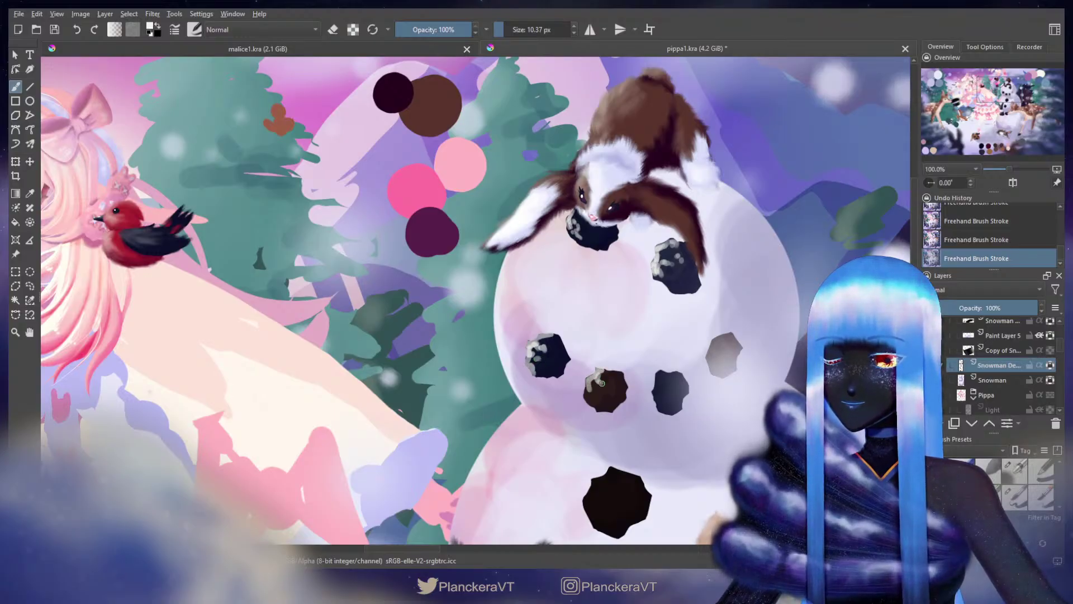
drag(588, 394, 583, 393)
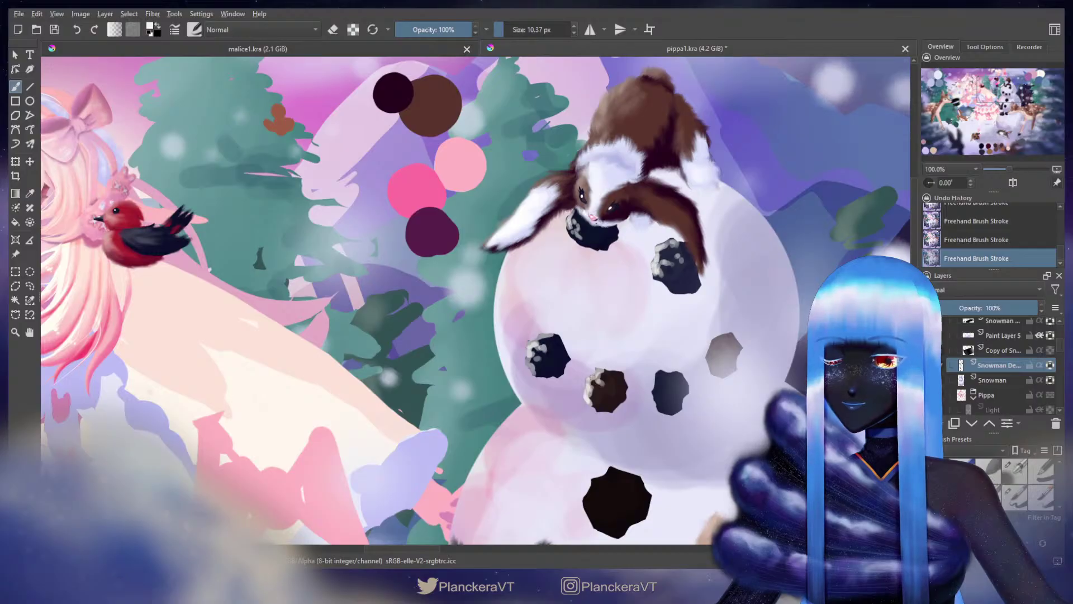
mouse_move(656, 375)
mouse_down()
mouse_move(662, 384)
mouse_move(659, 409)
mouse_move(670, 388)
mouse_up()
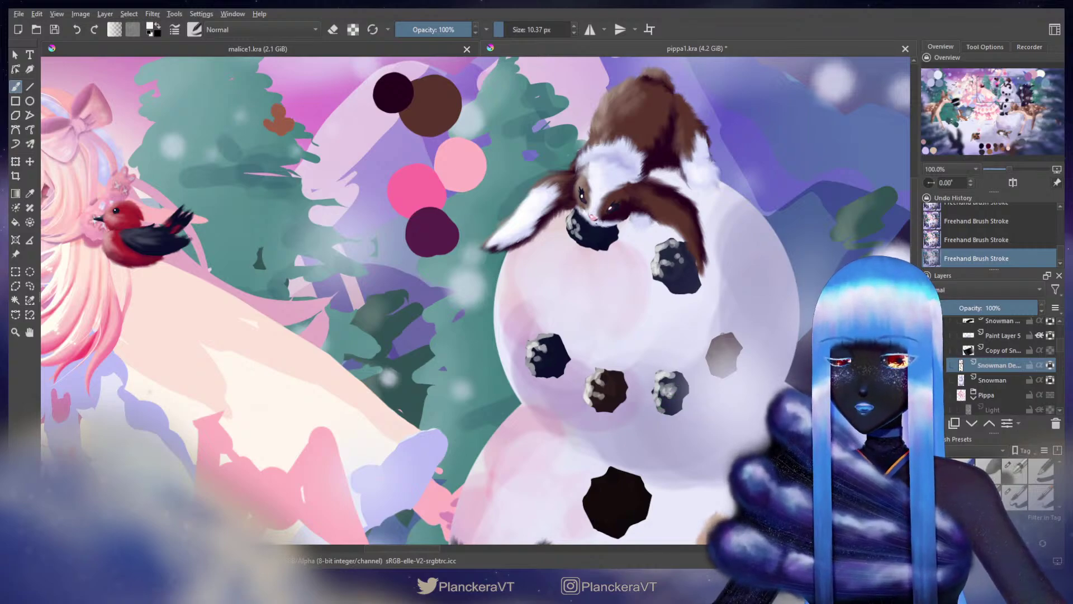
drag(723, 334, 715, 349)
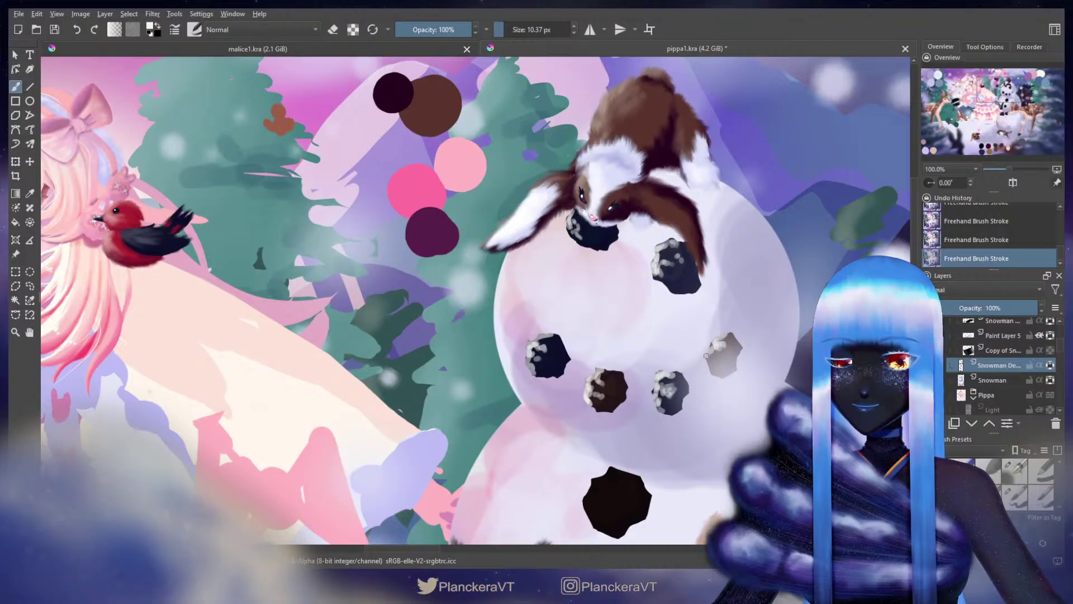
Step: Dab off-white highlights onto the three coal buttons down the snowman's body with a brush of about 10 to 13 px
drag(663, 435, 719, 223)
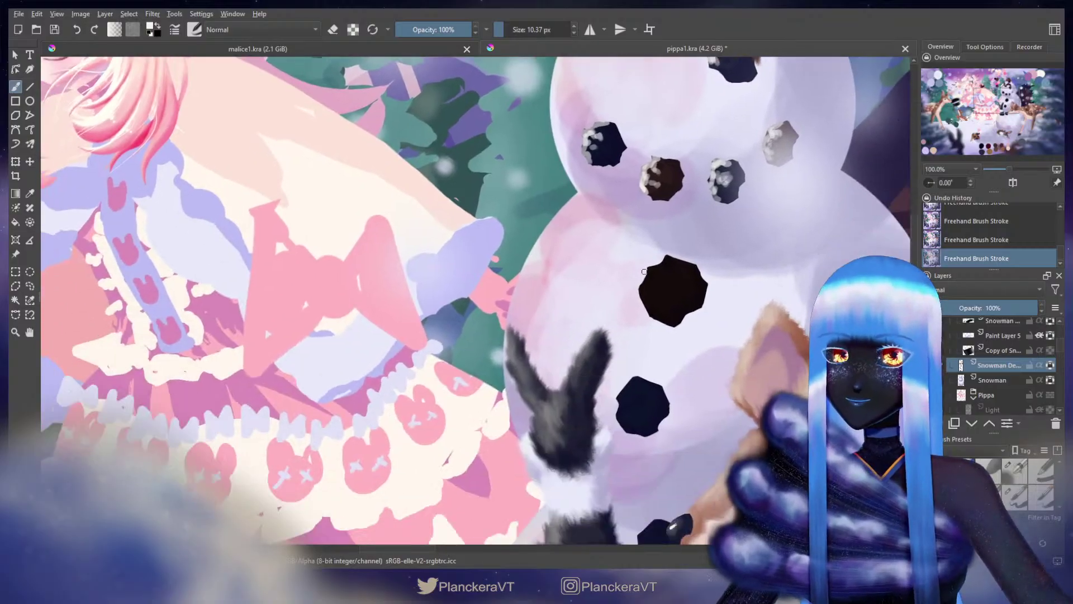
mouse_move(666, 261)
mouse_down()
mouse_move(655, 284)
mouse_move(650, 269)
mouse_move(666, 264)
mouse_move(649, 288)
mouse_move(660, 281)
mouse_move(656, 303)
mouse_move(663, 272)
mouse_move(676, 268)
mouse_move(672, 289)
mouse_move(665, 277)
mouse_move(677, 286)
mouse_move(679, 269)
mouse_move(669, 265)
mouse_move(638, 290)
mouse_move(652, 317)
mouse_move(660, 310)
mouse_move(661, 319)
mouse_move(684, 274)
mouse_up()
mouse_move(659, 362)
mouse_down()
mouse_move(653, 263)
mouse_move(674, 263)
mouse_move(658, 262)
mouse_move(642, 283)
mouse_move(671, 271)
mouse_move(680, 285)
mouse_move(644, 306)
mouse_move(646, 295)
mouse_move(650, 318)
mouse_up()
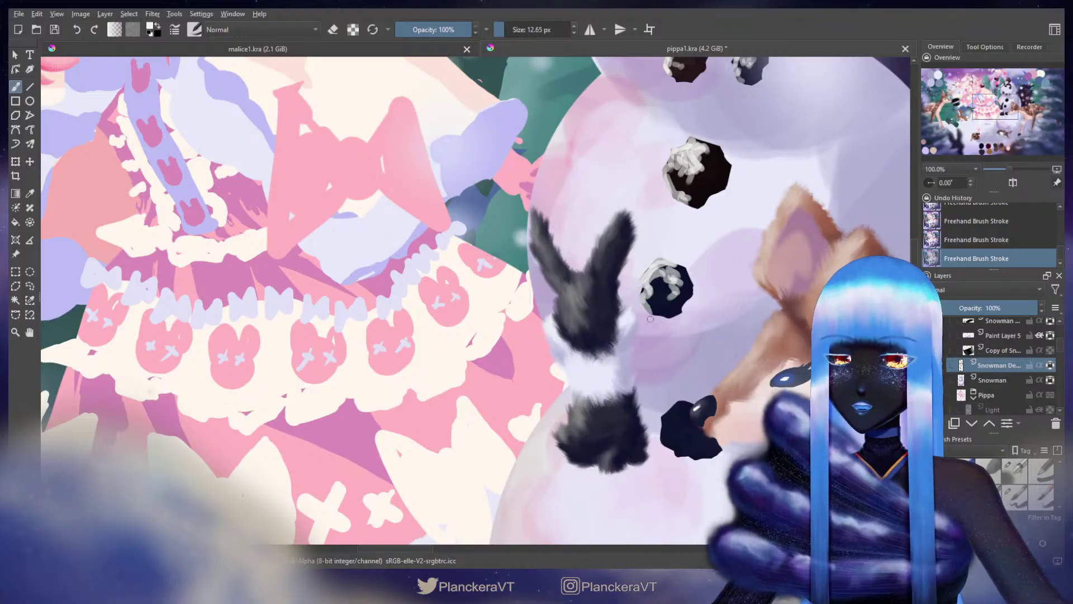
mouse_move(681, 398)
mouse_down()
mouse_move(664, 419)
mouse_move(696, 323)
mouse_move(690, 357)
mouse_move(700, 363)
mouse_move(685, 380)
mouse_move(698, 393)
mouse_move(686, 369)
mouse_move(705, 343)
mouse_up()
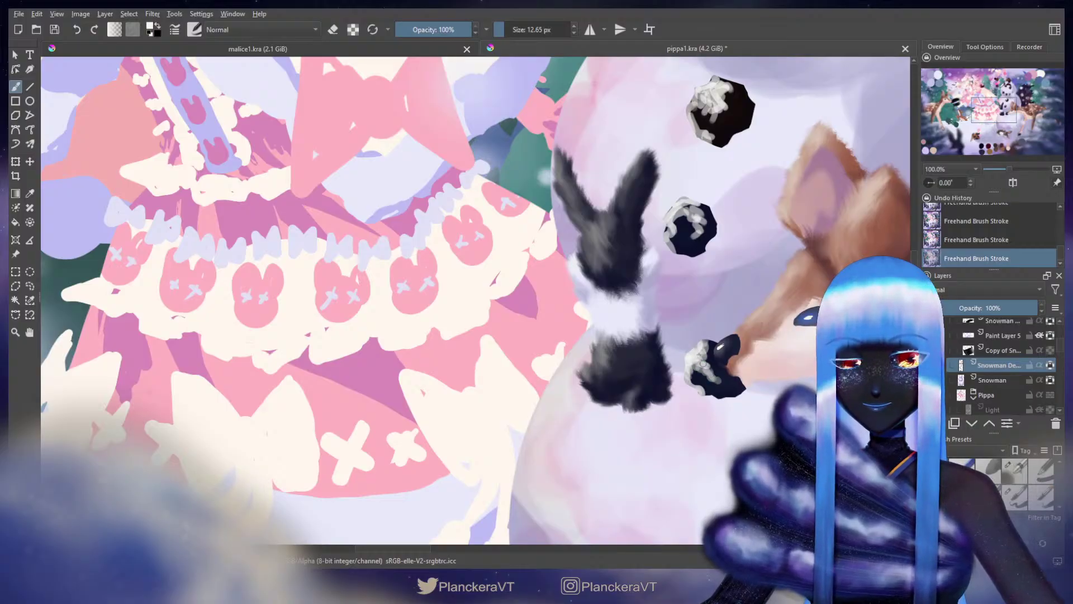
Step: Blend the pale highlights on the eye coal under the bunny's chin into the dark base with sampled greys, using a brush of about 8 to 10 px
drag(734, 203, 668, 450)
drag(673, 247, 644, 346)
scroll(669, 400, down, 5)
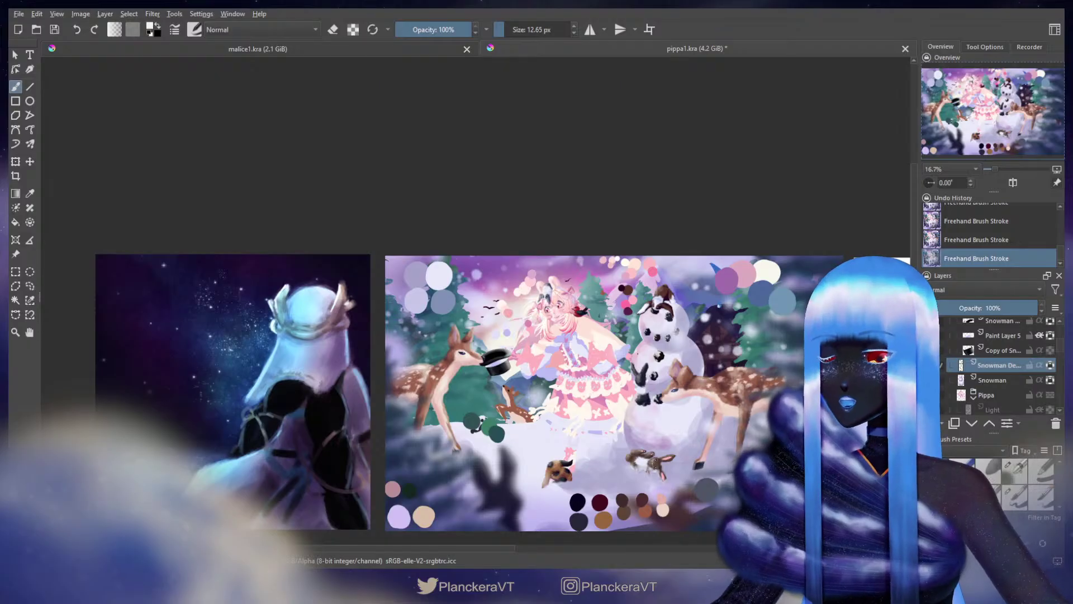
scroll(456, 294, up, 3)
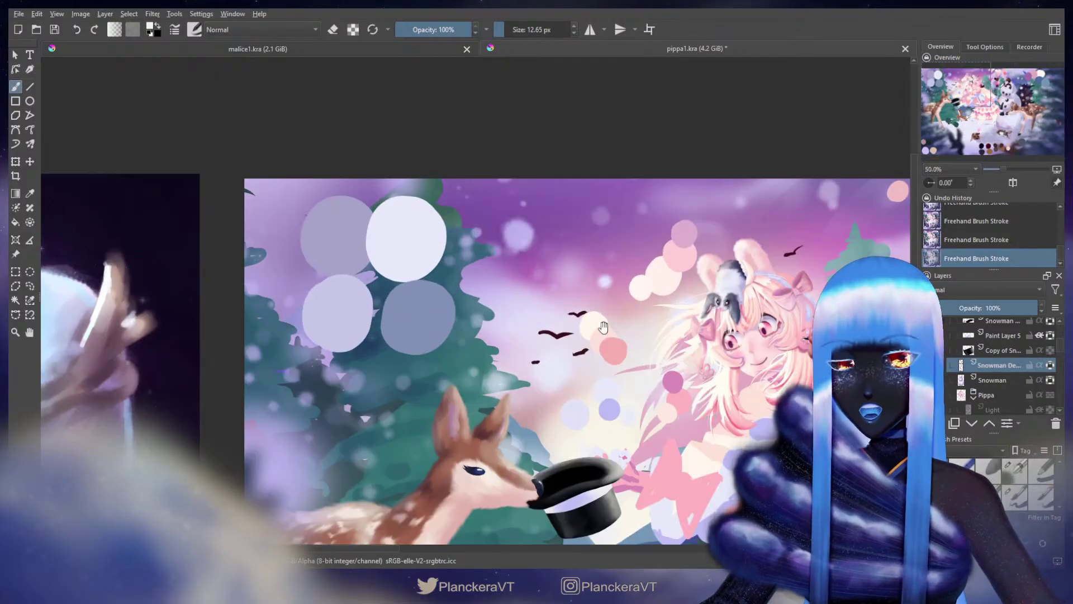
drag(716, 395, 200, 273)
scroll(684, 321, up, 2)
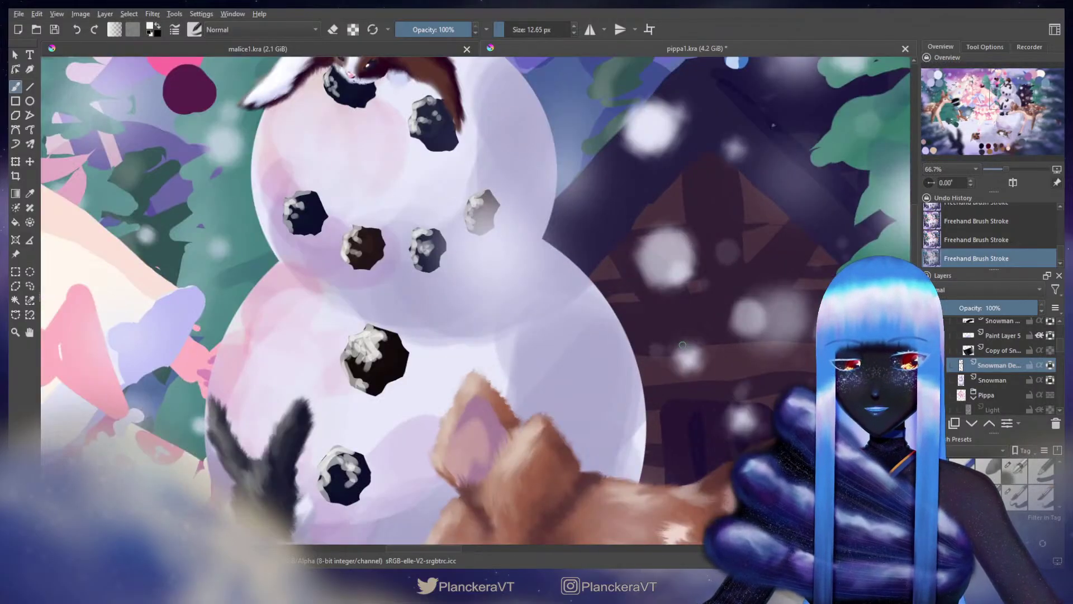
drag(535, 362, 727, 483)
scroll(548, 368, up, 2)
drag(541, 307, 621, 424)
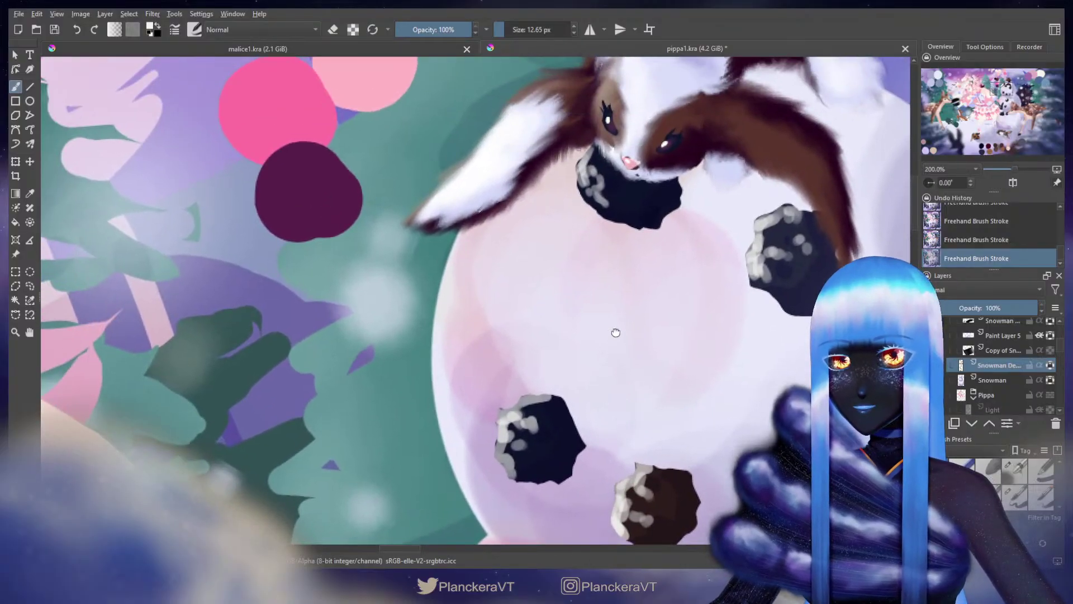
drag(615, 333, 609, 395)
key(bracketleft)
key(bracketleft)
key(bracketleft)
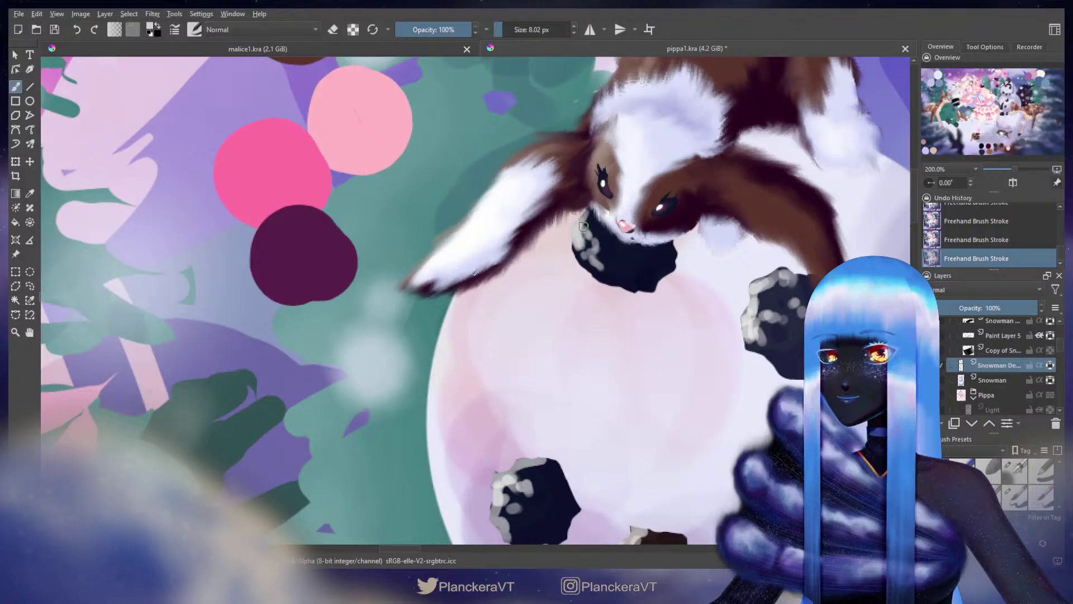
drag(583, 225, 603, 240)
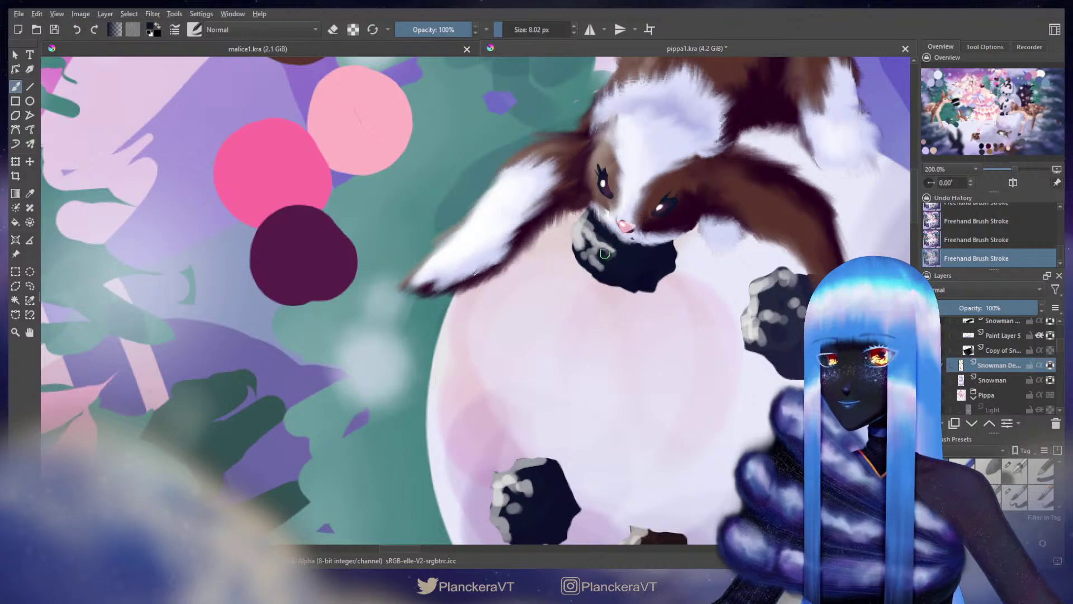
ctrl+click(588, 233)
mouse_move(589, 231)
mouse_down()
mouse_move(579, 256)
mouse_move(601, 231)
mouse_move(591, 223)
mouse_move(588, 242)
mouse_move(635, 261)
mouse_move(606, 248)
mouse_move(631, 260)
mouse_up()
ctrl+click(608, 226)
ctrl+click(588, 242)
ctrl+click(622, 257)
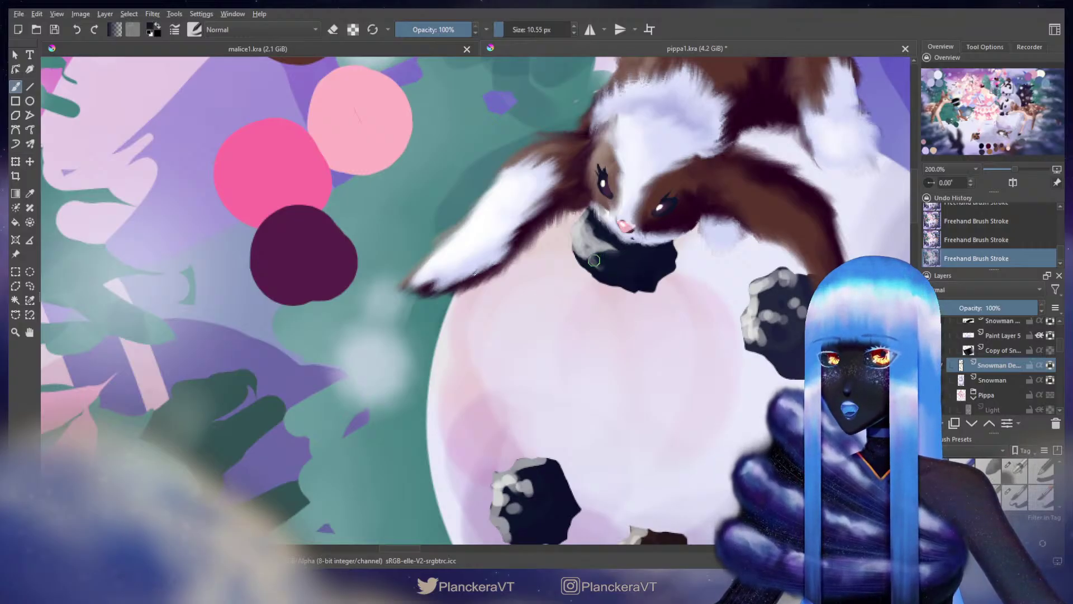
Step: With a brush of about 7 px, sharpen the grey facets on the coal under the bunny's chin and extend them toward its middle
mouse_move(594, 260)
shift+mouse_down()
mouse_move(609, 258)
mouse_move(576, 239)
mouse_move(582, 264)
shift+mouse_up()
ctrl+click(578, 243)
ctrl+click(602, 275)
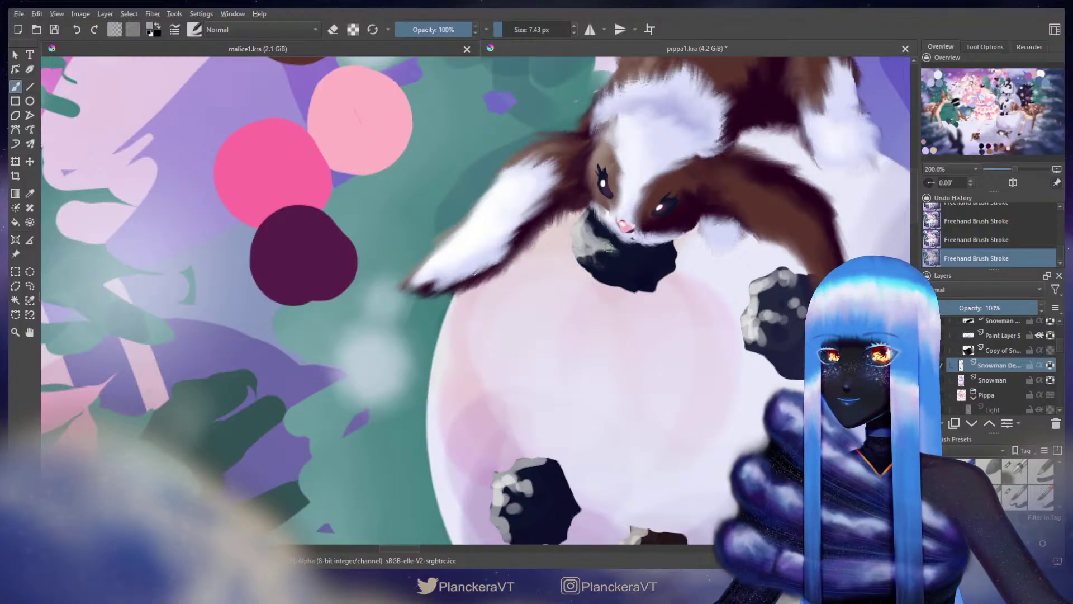
ctrl+click(619, 262)
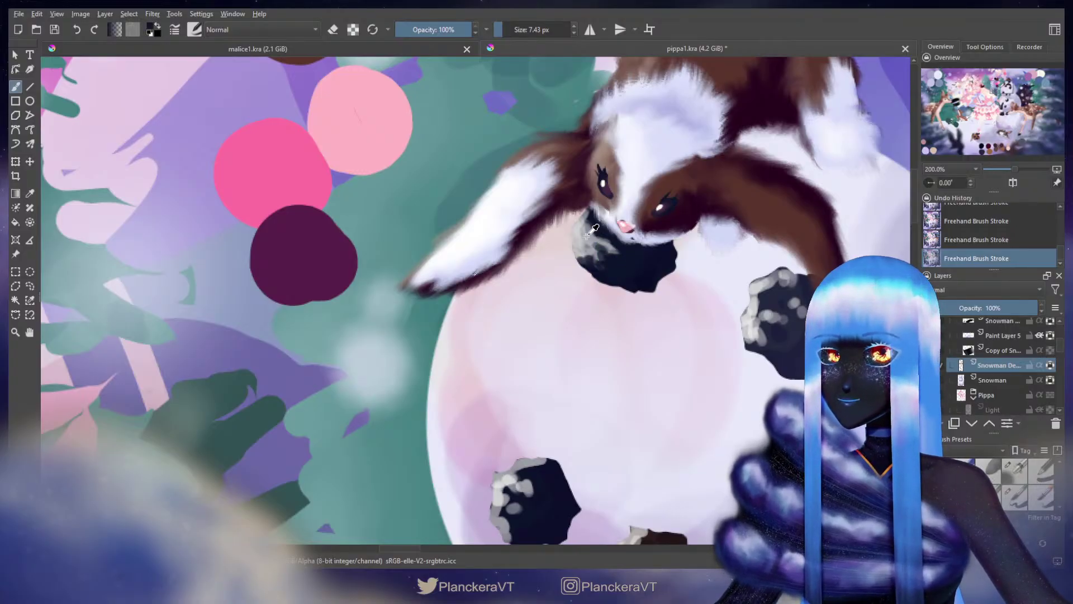
ctrl+click(587, 234)
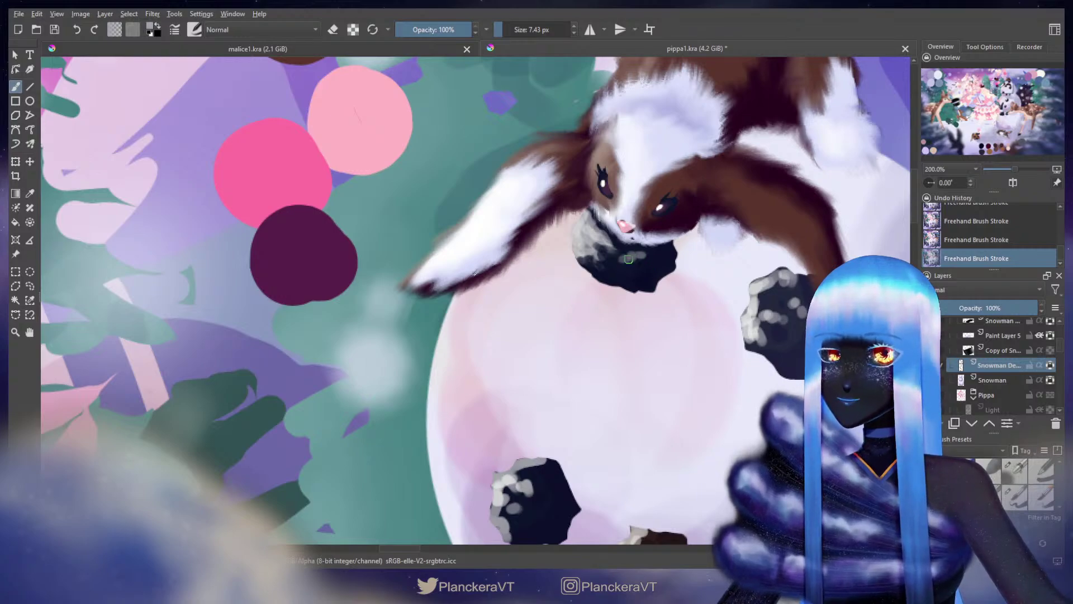
mouse_move(635, 280)
mouse_down()
mouse_move(653, 332)
mouse_move(637, 276)
mouse_up()
ctrl+click(641, 273)
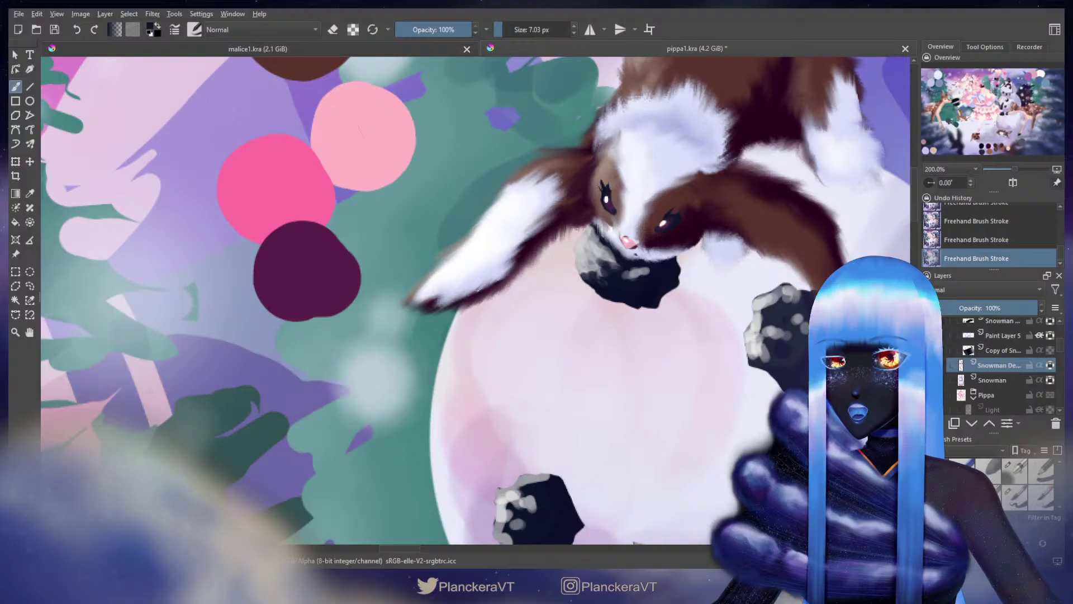
Step: Paint small grey ridges across the middle of that eye coal with sampled mid and dark tones at 7.03 px
ctrl+click(637, 268)
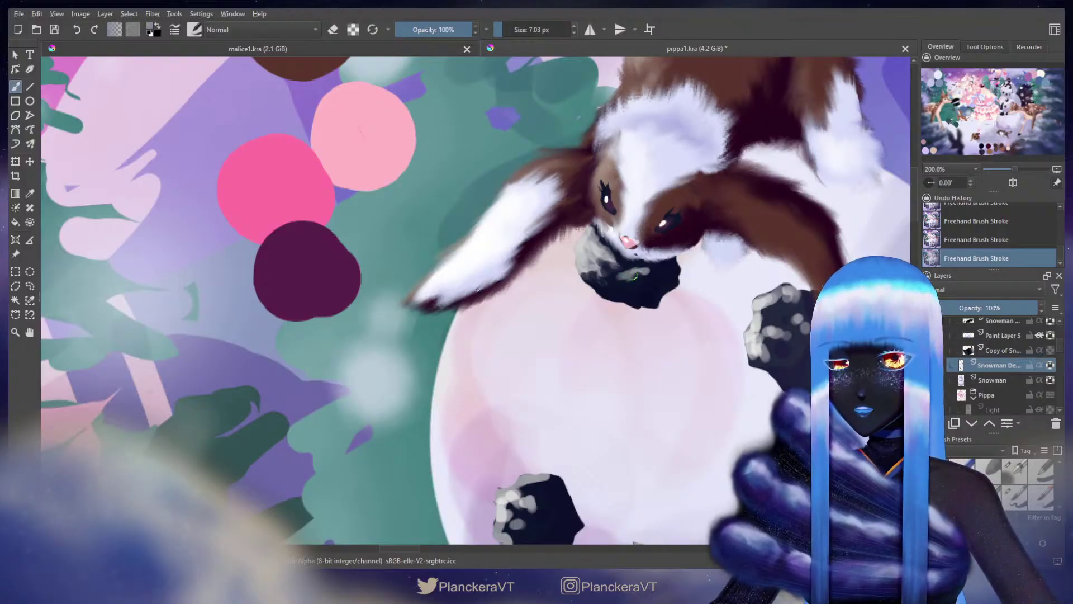
ctrl+click(619, 274)
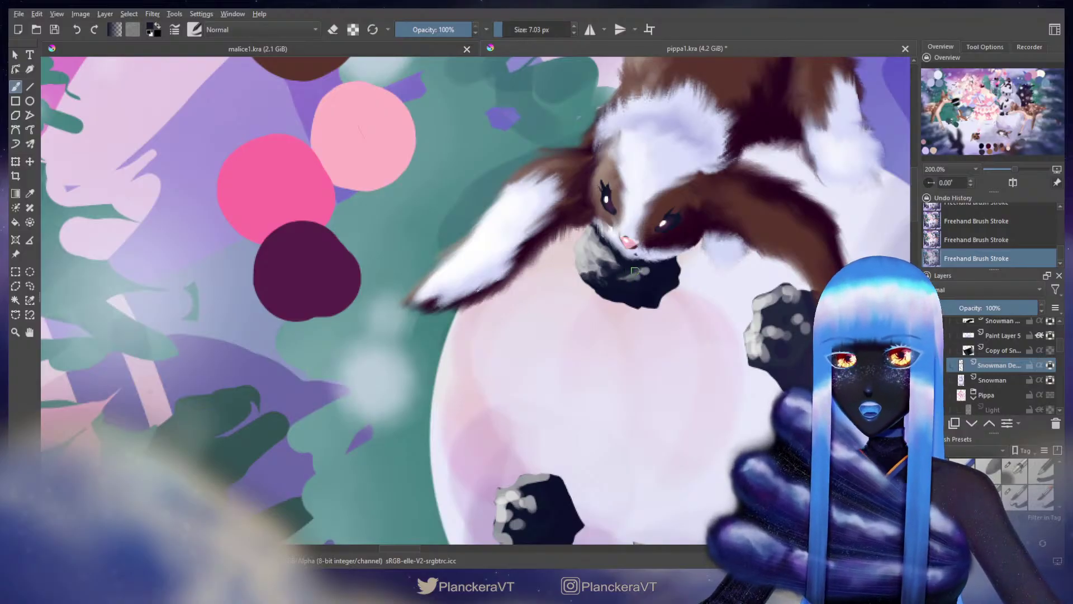
ctrl+click(640, 272)
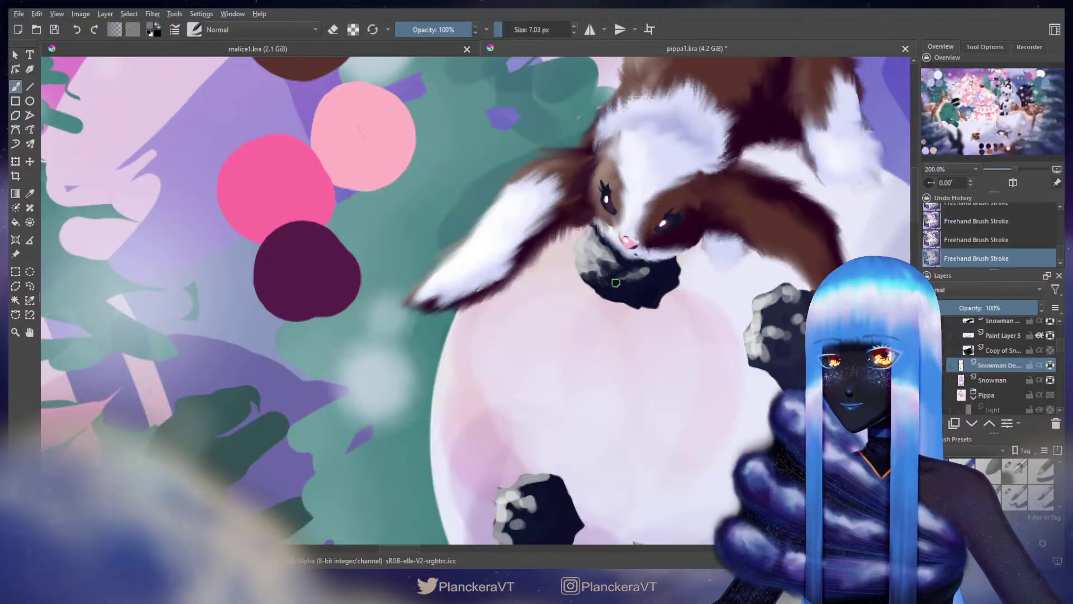
ctrl+click(620, 278)
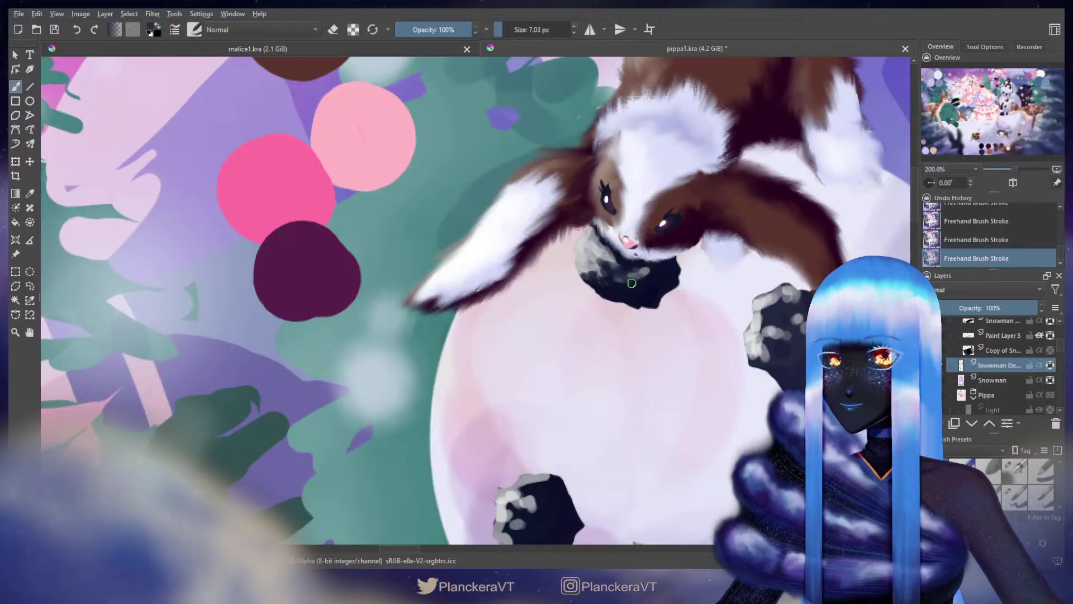
ctrl+click(628, 276)
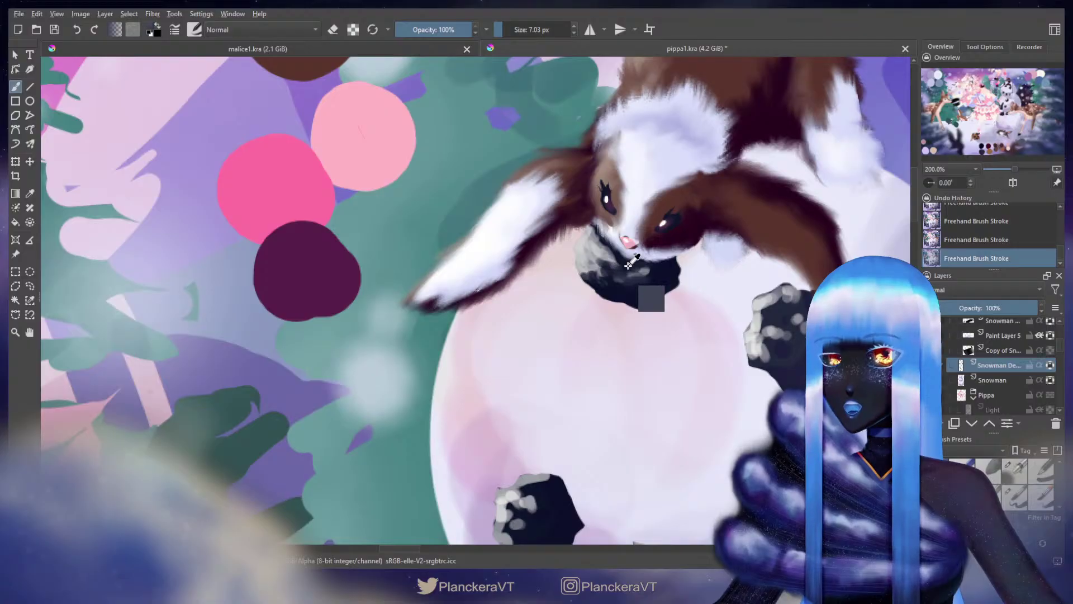
ctrl+click(616, 272)
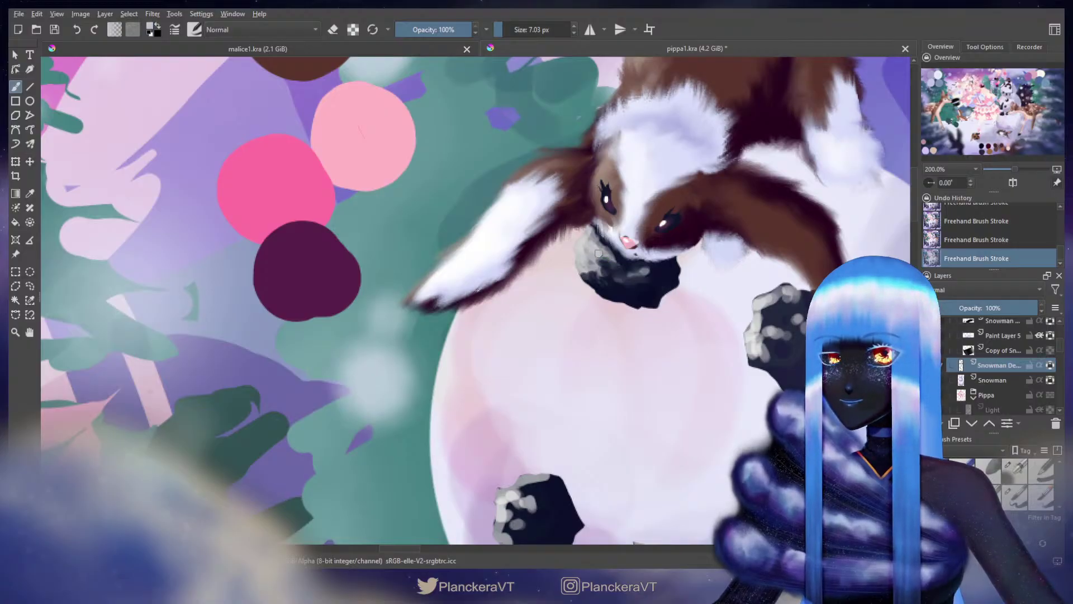
Step: Break up the lower part of the same coal with sampled navy and grey strokes at 7.03 px
ctrl+click(621, 279)
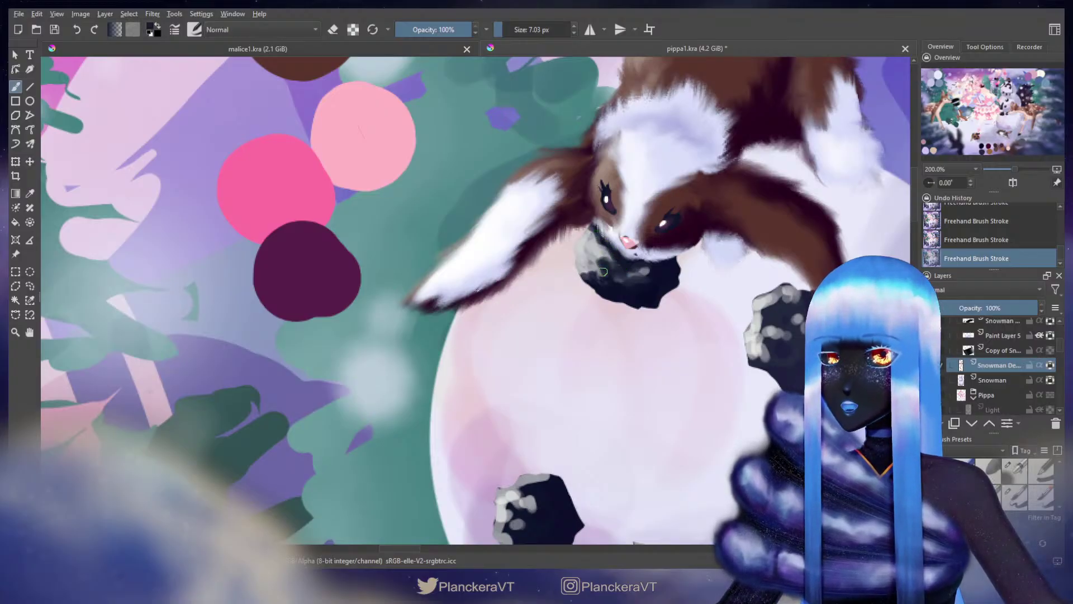
ctrl+click(656, 293)
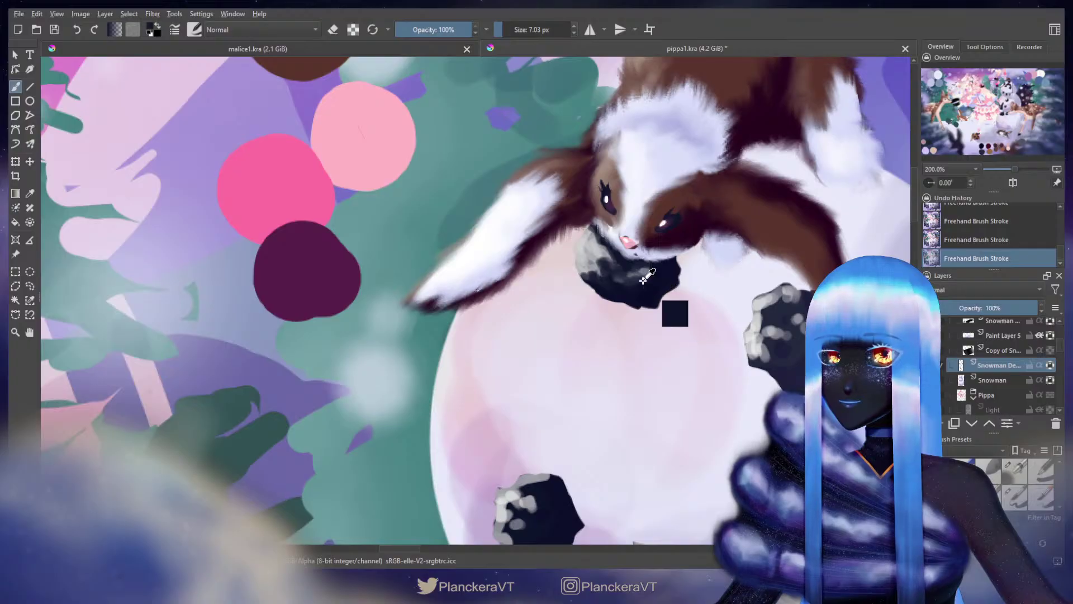
ctrl+click(640, 281)
ctrl+click(647, 284)
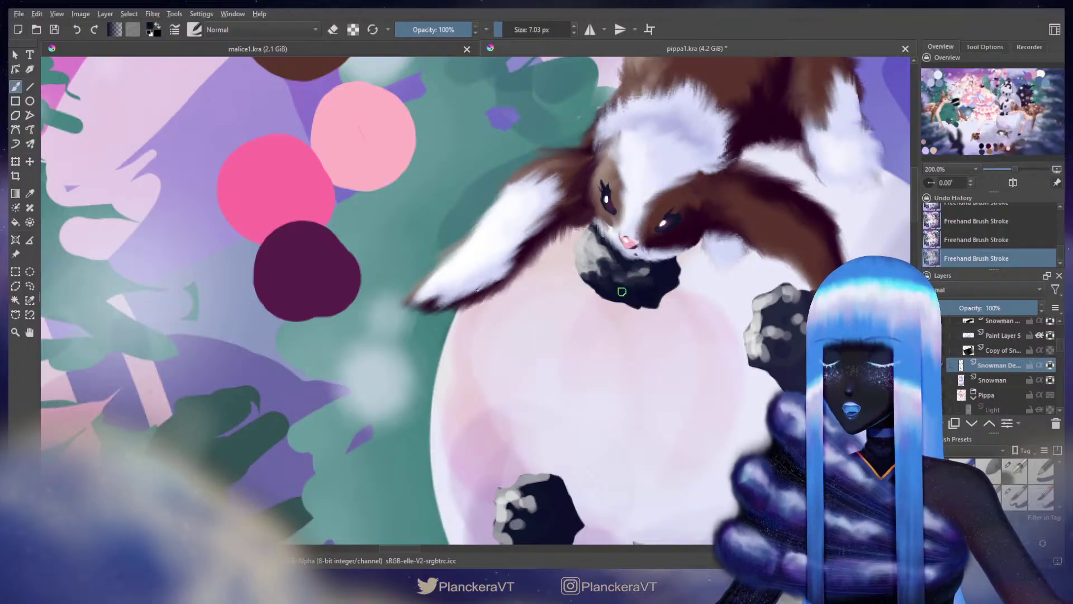
ctrl+click(636, 281)
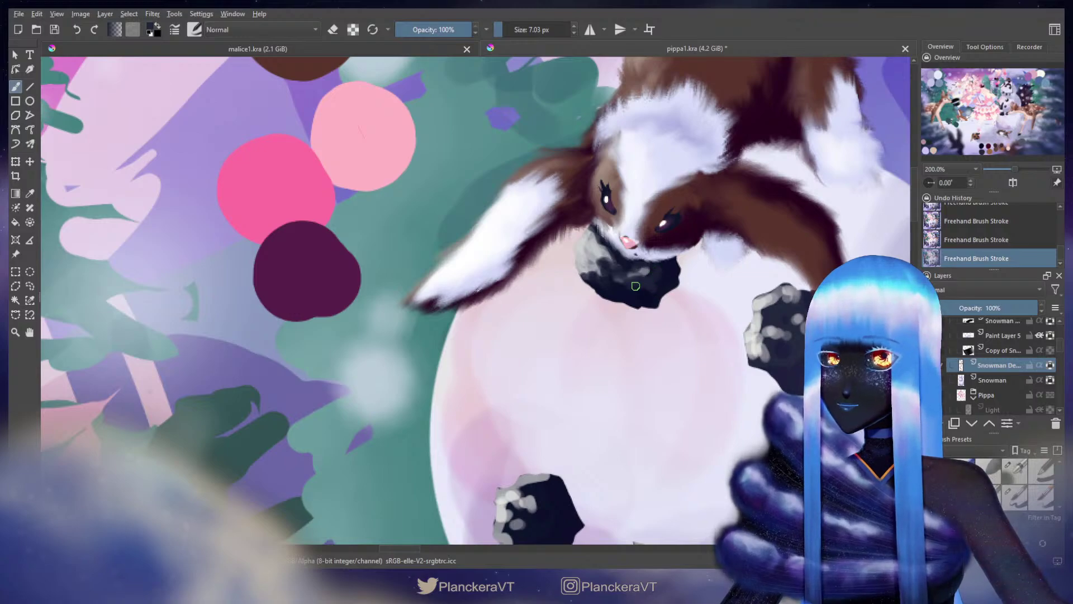
Step: Blend the highlight dabs on the other eye coal, beside the bunny's brown ear, into grey facets with a brush of about 8 px
drag(767, 246, 631, 220)
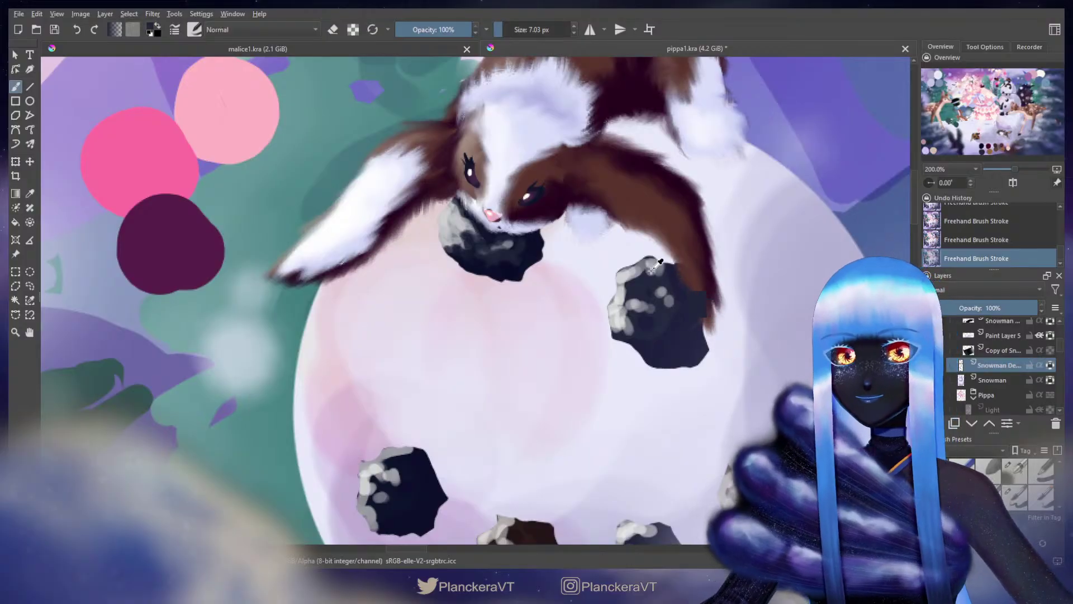
ctrl+click(628, 277)
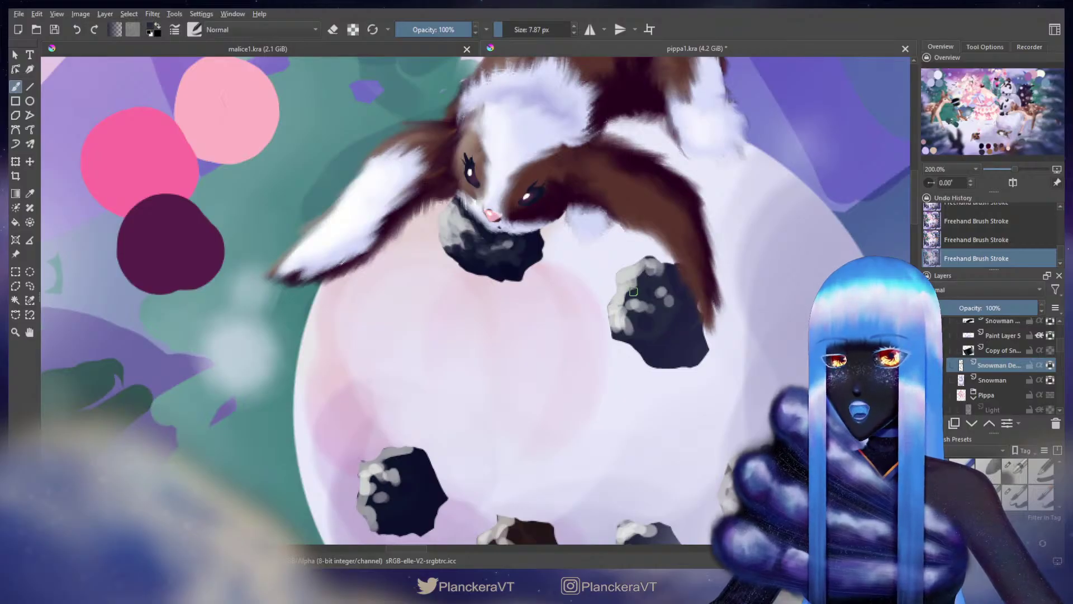
ctrl+click(637, 303)
mouse_move(628, 306)
mouse_down()
mouse_move(632, 292)
mouse_move(656, 289)
mouse_up()
mouse_move(652, 287)
mouse_down()
mouse_move(660, 276)
mouse_move(652, 300)
mouse_move(644, 295)
mouse_move(669, 301)
mouse_move(661, 288)
mouse_up()
ctrl+click(658, 306)
ctrl+click(664, 288)
mouse_move(661, 288)
mouse_down()
mouse_move(671, 291)
mouse_move(648, 259)
mouse_move(670, 281)
mouse_move(660, 321)
mouse_move(650, 315)
mouse_move(661, 330)
mouse_up()
Step: Sample greys and navy on the coal beside the ear and soften its top edge and middle facets with a brush of about 8 to 9 px
ctrl+click(649, 264)
ctrl+click(670, 267)
ctrl+click(633, 321)
key(bracketleft)
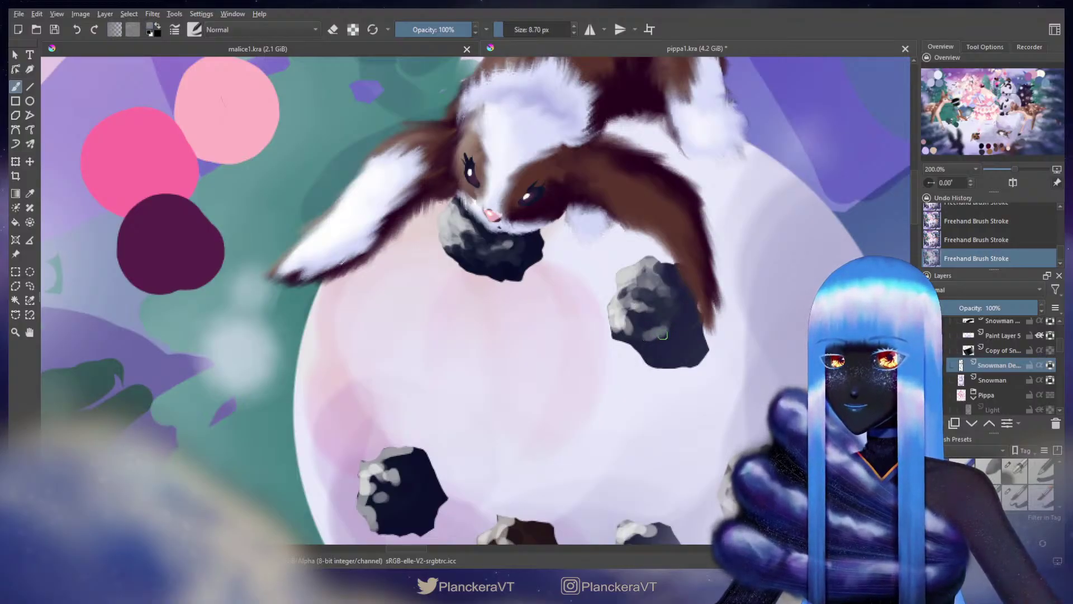
ctrl+click(661, 314)
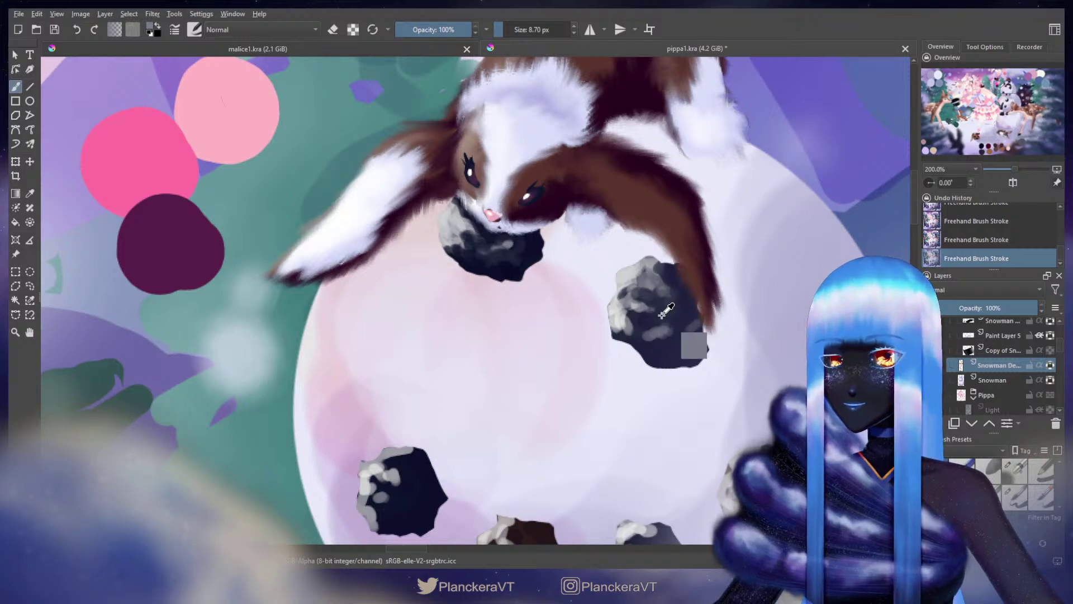
ctrl+click(650, 316)
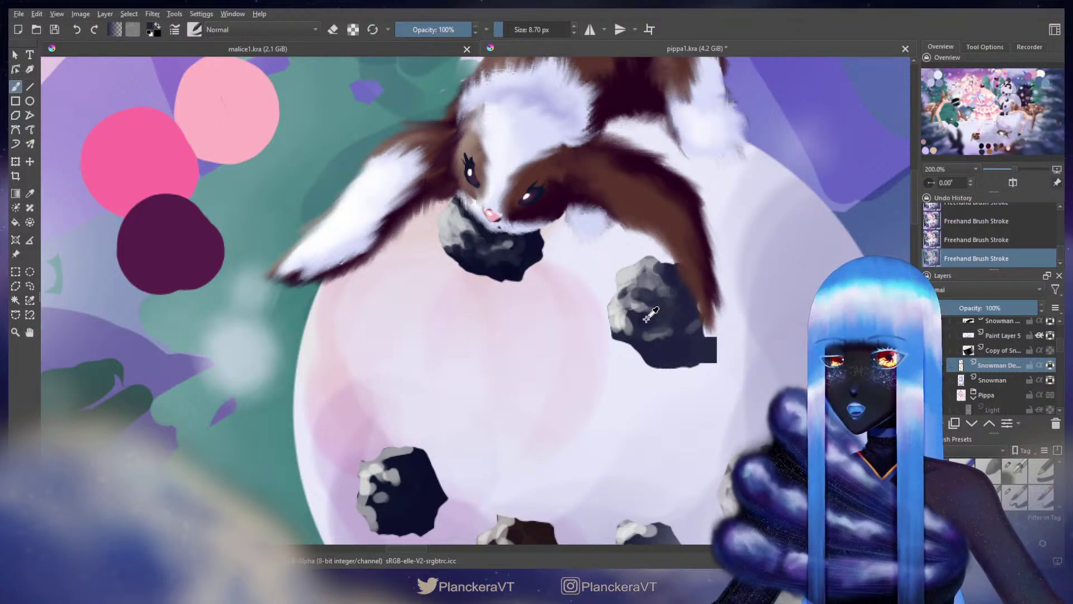
ctrl+click(696, 324)
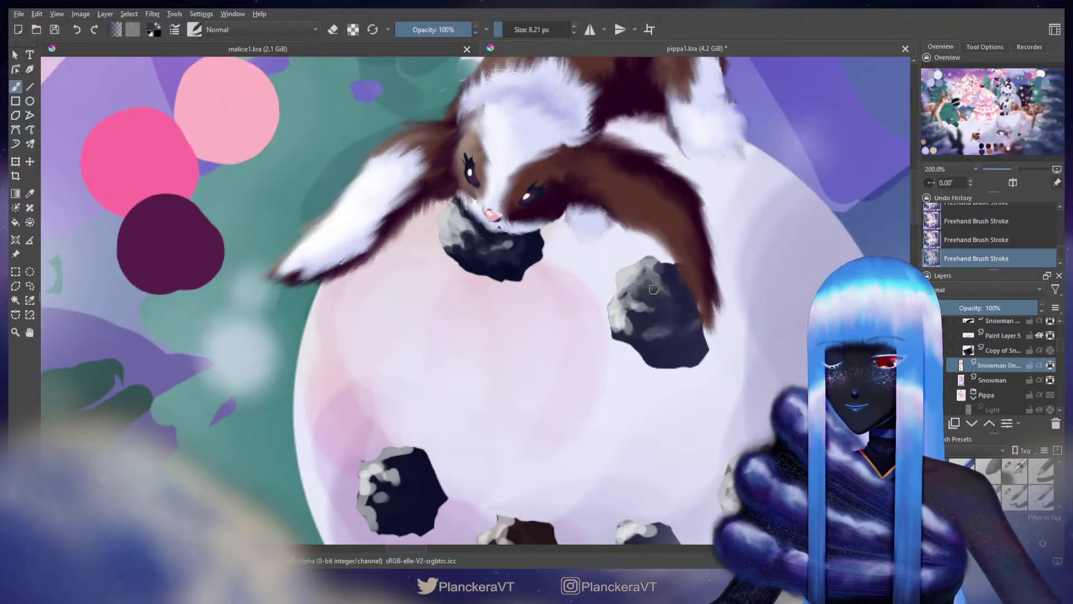
Step: Refine the ridges and lower edge of the coal beside the ear with sampled light and dark greys, using a brush of about 8 to 10 px
ctrl+click(635, 302)
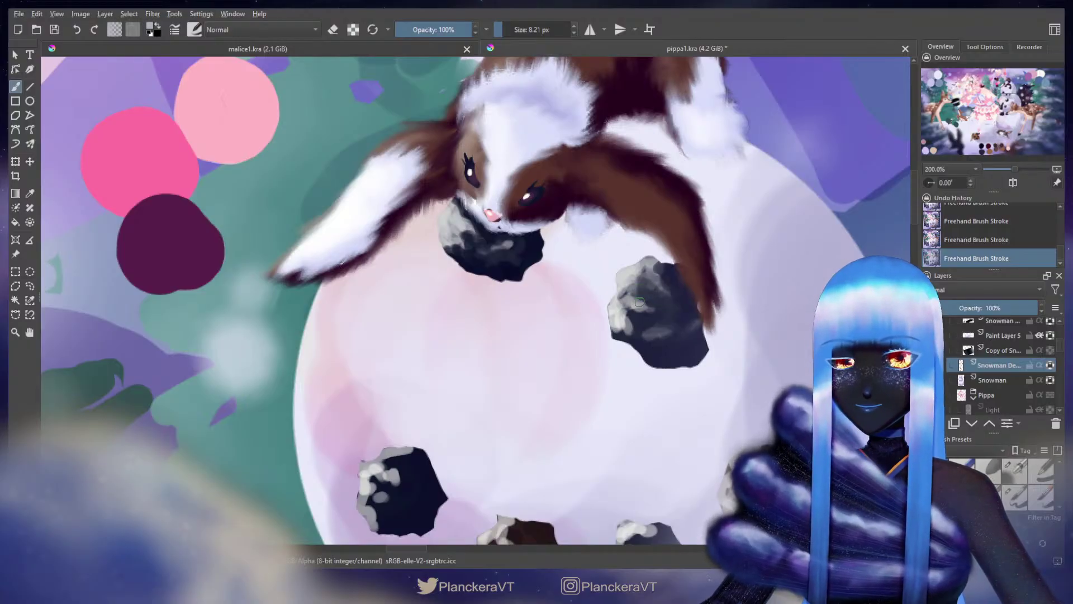
mouse_move(639, 298)
mouse_down()
mouse_move(660, 303)
mouse_move(644, 307)
mouse_move(657, 297)
mouse_move(670, 319)
mouse_up()
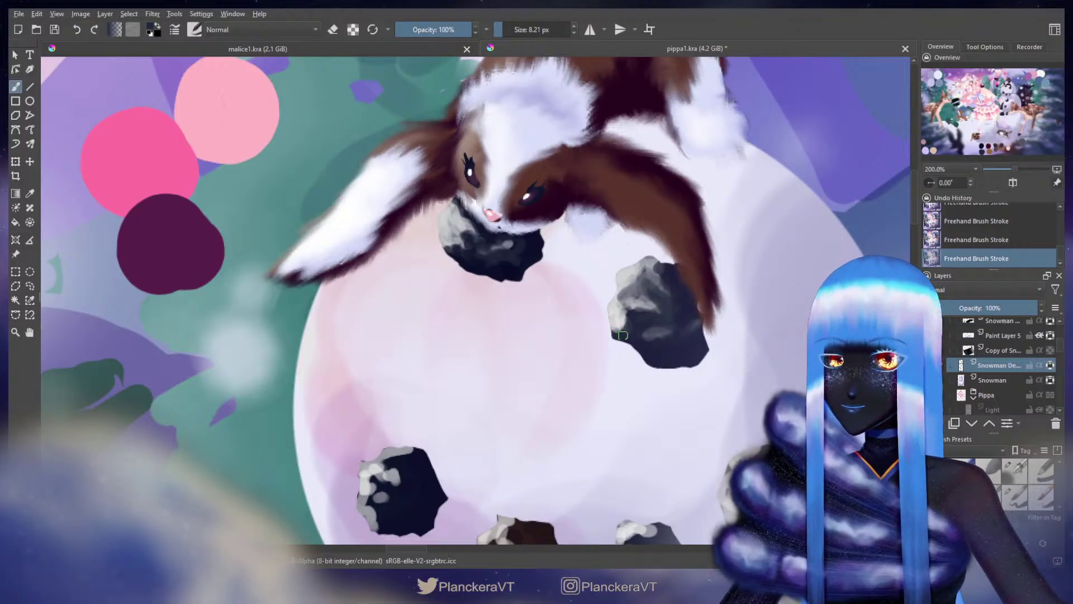
mouse_move(633, 318)
mouse_down()
mouse_move(650, 349)
mouse_move(630, 331)
mouse_move(646, 325)
mouse_move(635, 317)
mouse_move(675, 326)
mouse_move(637, 338)
mouse_up()
ctrl+click(648, 347)
ctrl+click(621, 316)
ctrl+click(645, 339)
ctrl+click(670, 329)
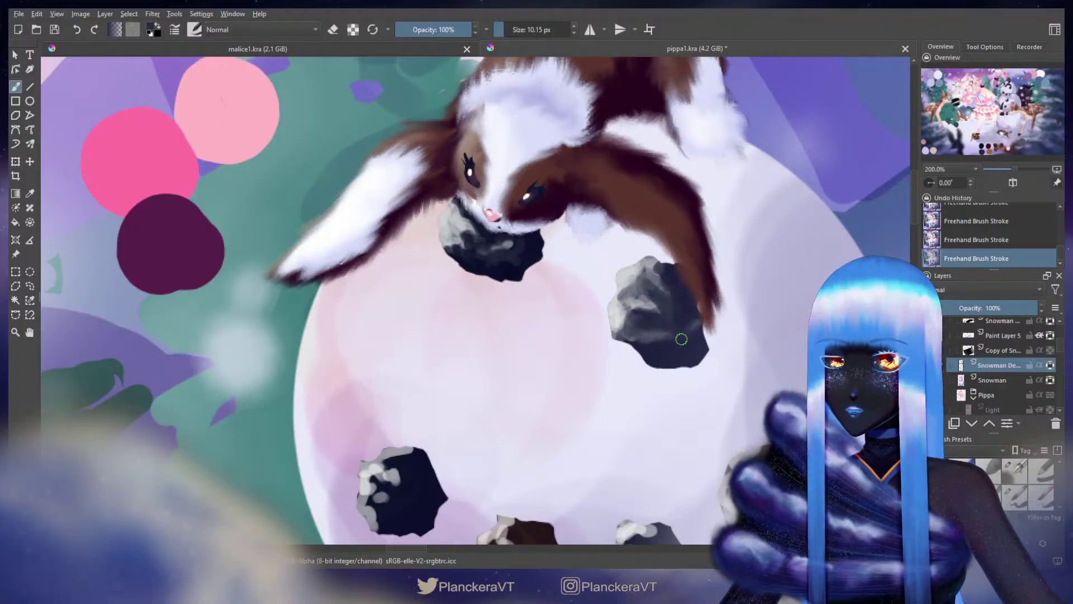
key(bracketleft)
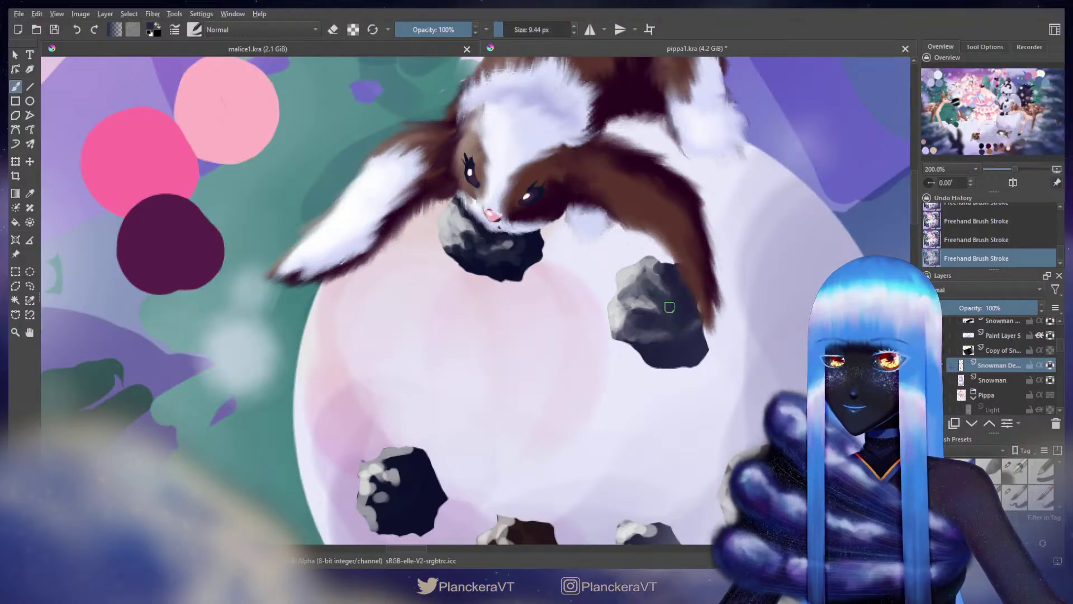
ctrl+click(630, 319)
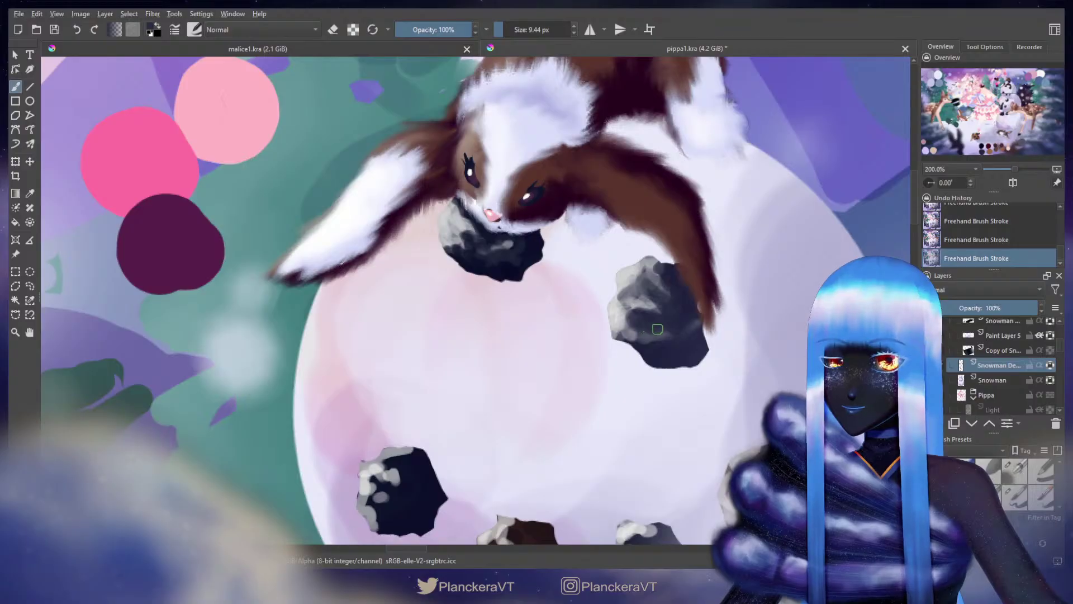
ctrl+click(625, 305)
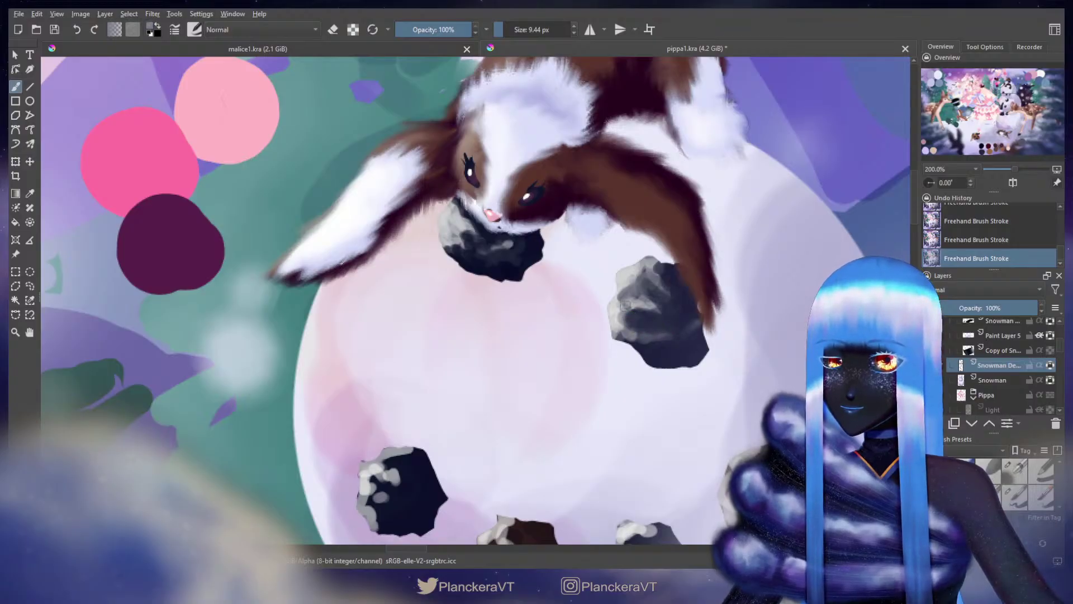
Step: Blend the highlight dabs on the navy coal at the left end of the snowman's mouth with sampled greys, using a 9.44 px brush
drag(626, 389, 821, 231)
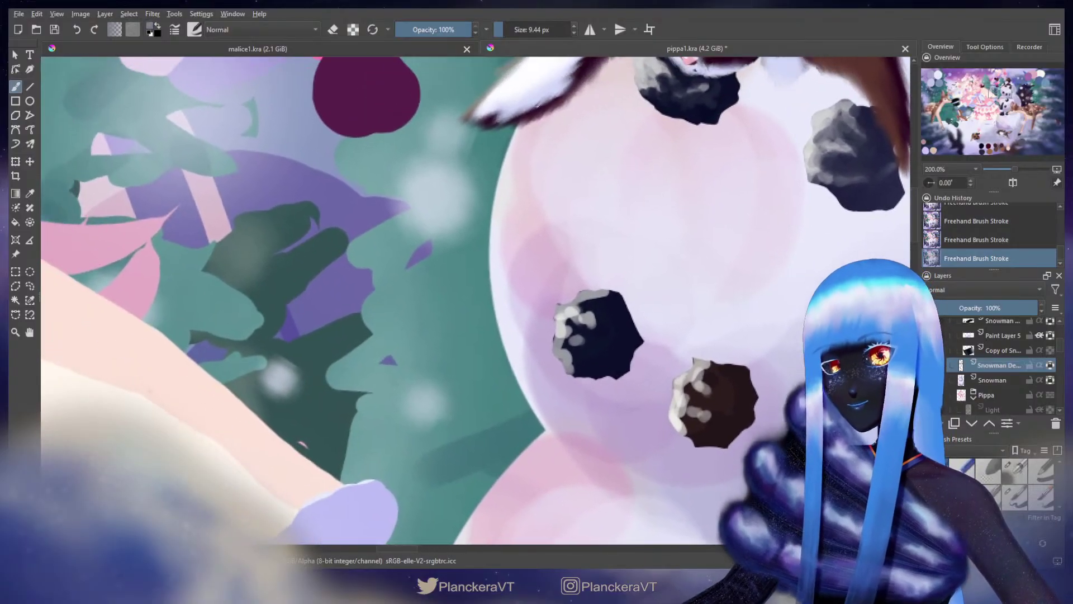
ctrl+click(569, 313)
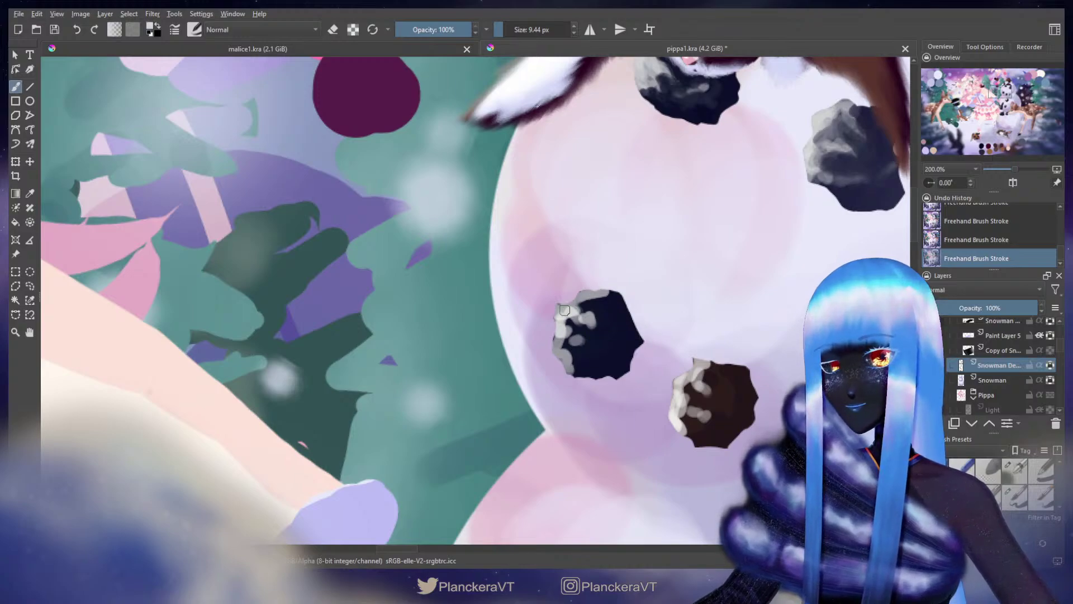
drag(557, 328, 557, 351)
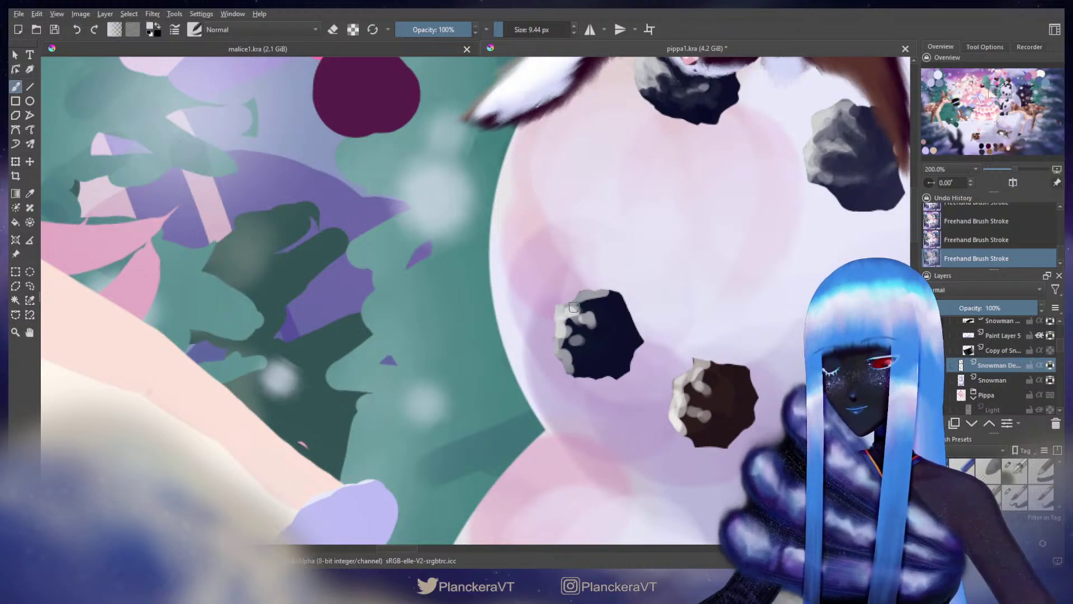
mouse_move(570, 307)
mouse_down()
mouse_move(601, 330)
mouse_move(574, 324)
mouse_move(596, 338)
mouse_move(591, 316)
mouse_move(571, 320)
mouse_move(598, 332)
mouse_move(573, 345)
mouse_up()
ctrl+click(591, 315)
ctrl+click(591, 342)
ctrl+click(575, 339)
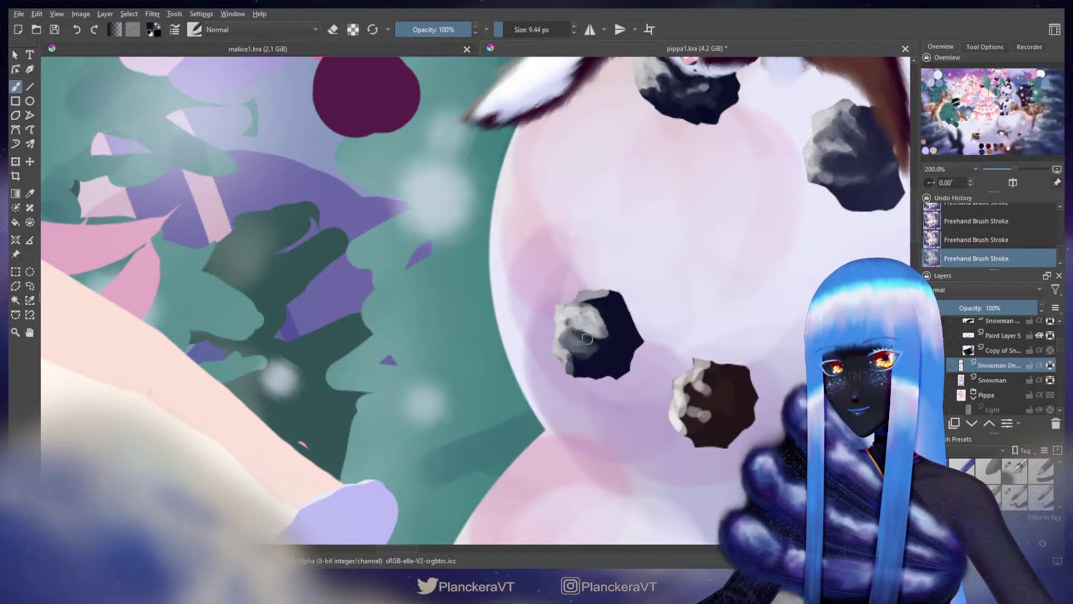
Step: Sample light and dark greys on the navy mouth coal and shape its lit side and middle into soft facets at 9.44 px
ctrl+click(579, 345)
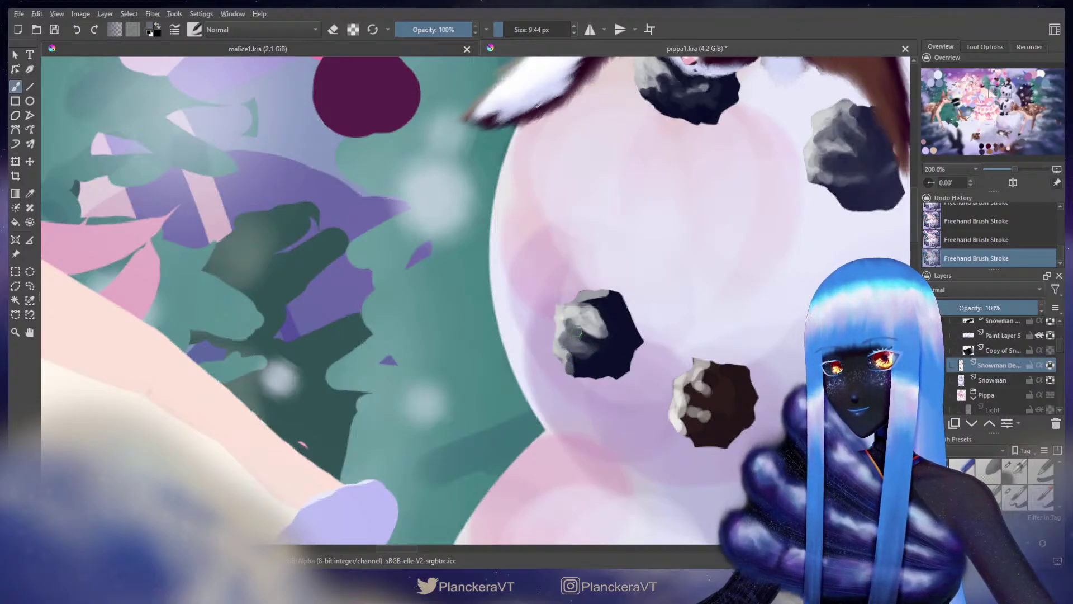
ctrl+click(567, 313)
drag(563, 319, 563, 355)
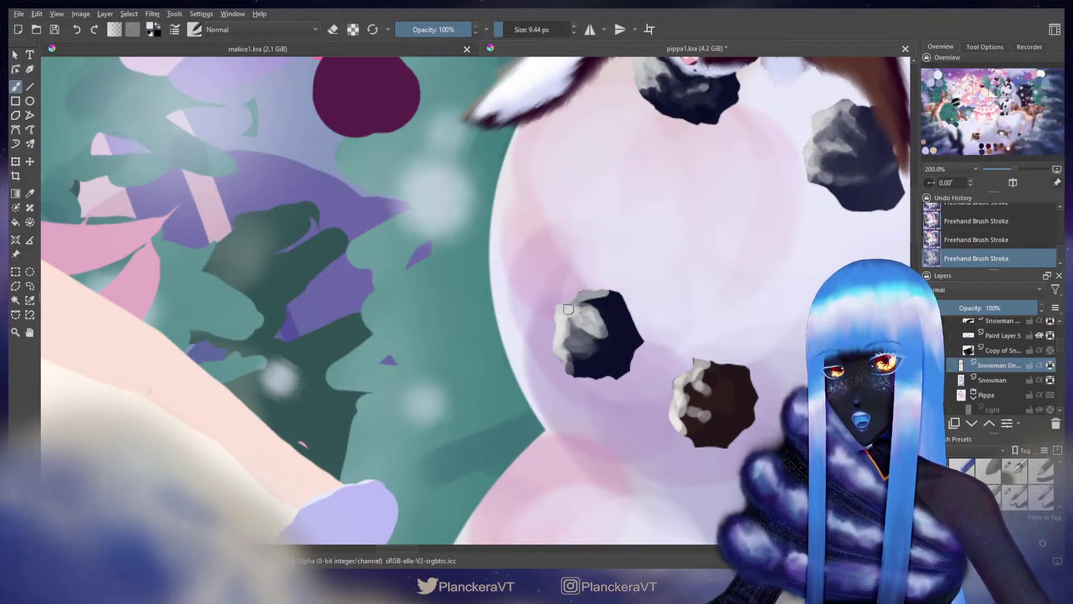
mouse_move(568, 311)
mouse_down()
mouse_move(595, 321)
mouse_move(576, 312)
mouse_move(606, 312)
mouse_move(609, 339)
mouse_move(590, 351)
mouse_move(596, 342)
mouse_move(593, 364)
mouse_move(588, 339)
mouse_move(589, 352)
mouse_move(607, 362)
mouse_move(588, 346)
mouse_move(599, 345)
mouse_move(602, 368)
mouse_up()
ctrl+click(608, 312)
ctrl+click(583, 347)
ctrl+click(602, 345)
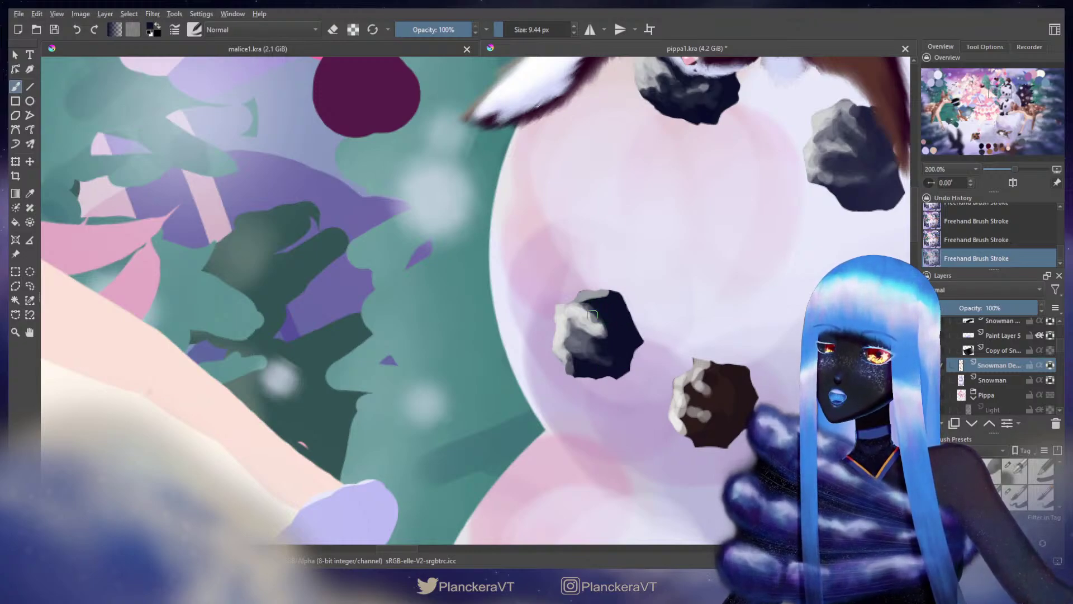
Step: Paint grey facets along the navy mouth coal's top edge and break up its central highlight with sampled tones
drag(602, 303, 586, 295)
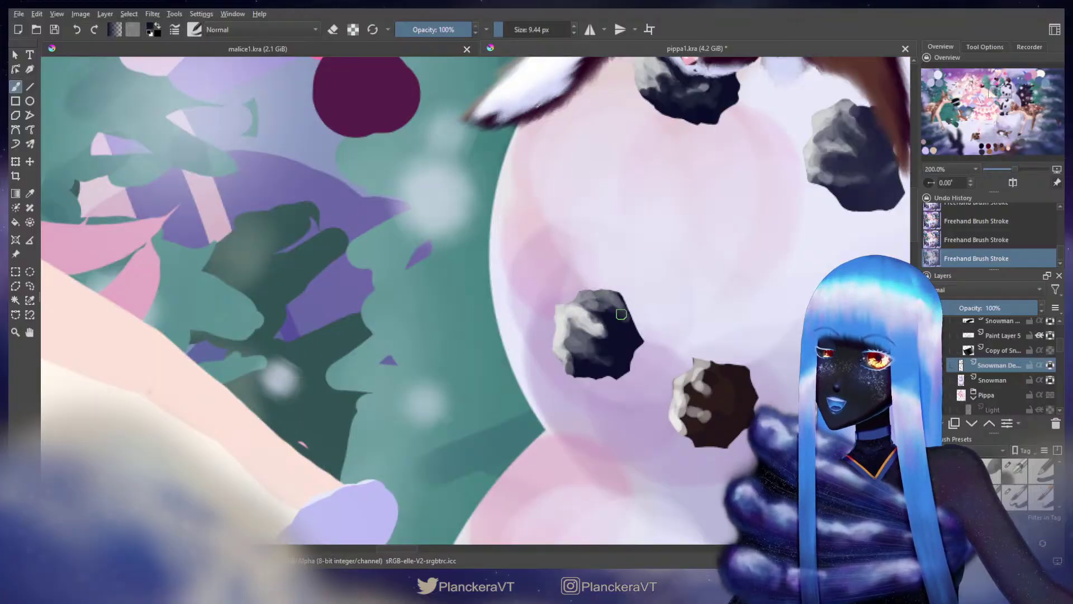
ctrl+click(582, 309)
mouse_move(580, 298)
mouse_down()
mouse_move(607, 329)
mouse_move(592, 335)
mouse_up()
ctrl+click(608, 321)
ctrl+click(576, 308)
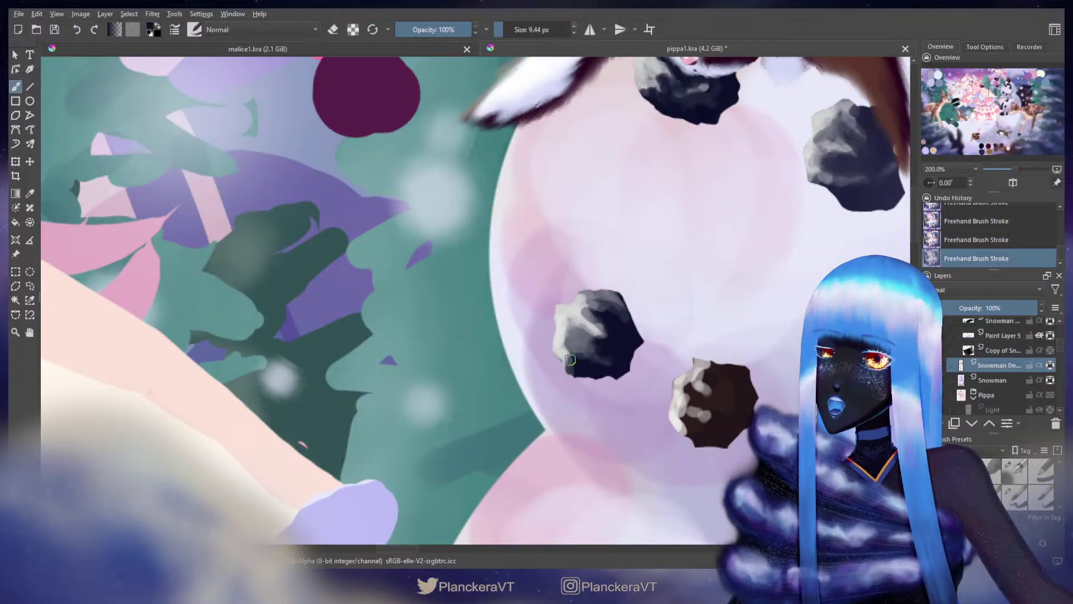
Step: Refine the navy mouth coal's lower shading and upper ridges with sampled tones, reducing the brush from 8.51 to 6.42 px
key(bracketleft)
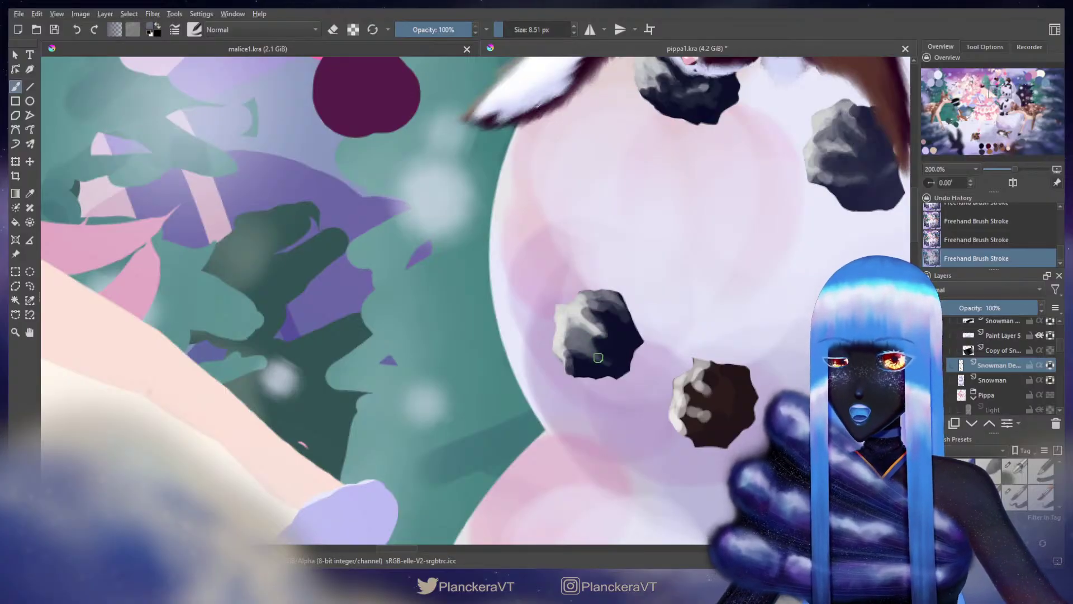
ctrl+click(595, 360)
ctrl+click(602, 320)
drag(609, 318, 595, 314)
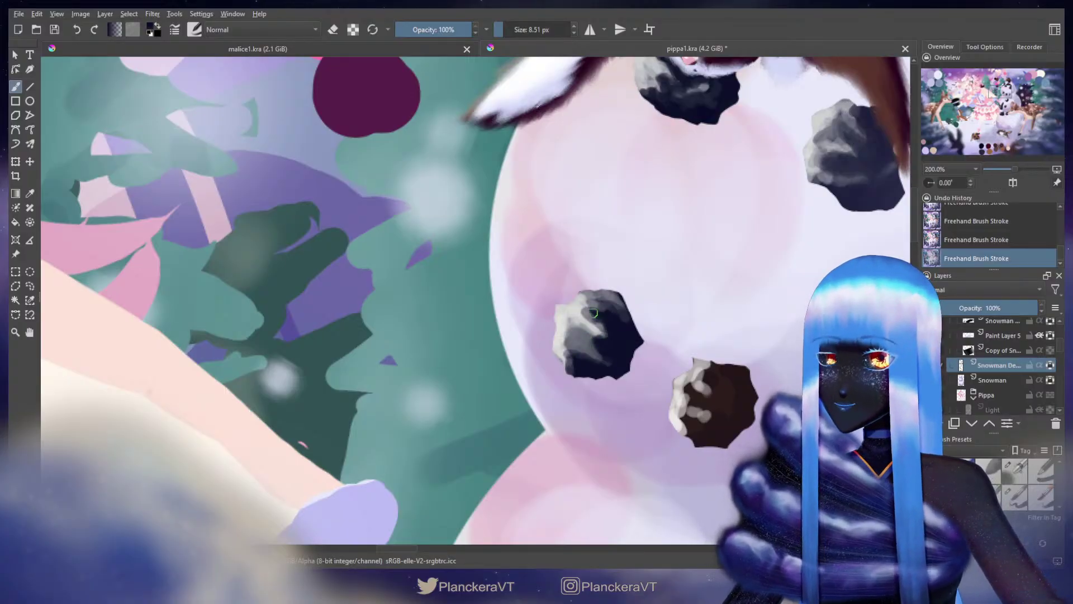
key(bracketleft)
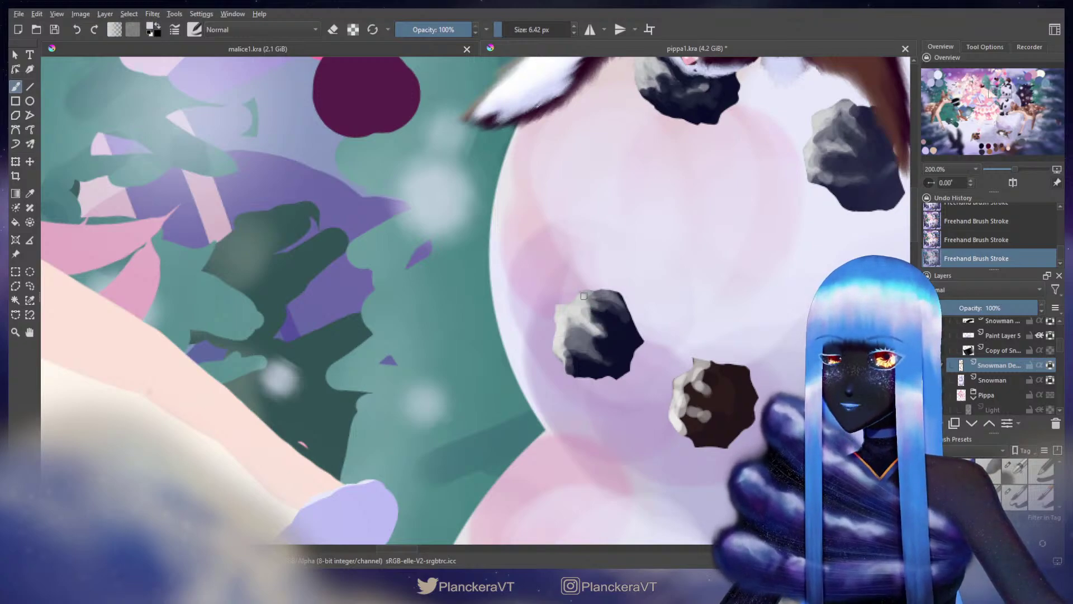
ctrl+click(601, 313)
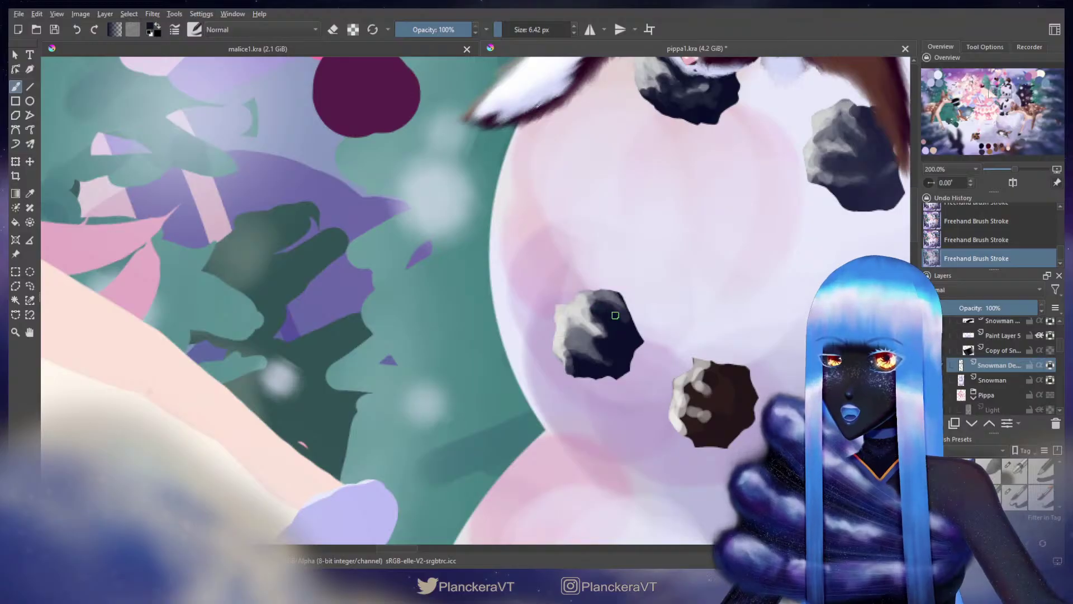
Step: Rework the navy mouth coal's central facets with sampled greys and brushes of about 8 to 15 px, undoing two strokes
shift+drag(613, 314, 617, 314)
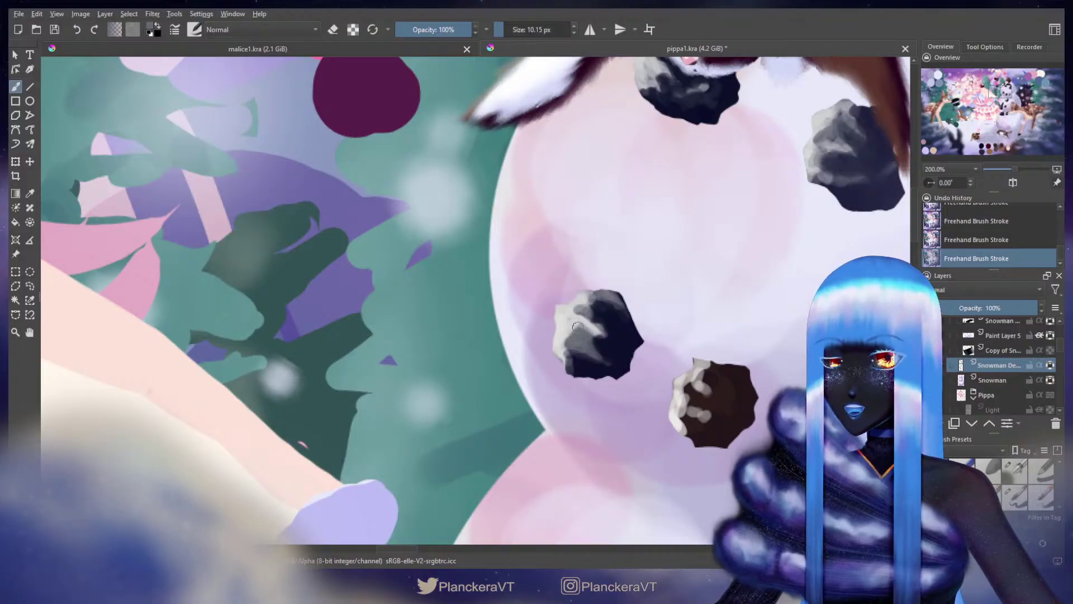
key(bracketleft)
key(bracketleft)
ctrl+click(569, 324)
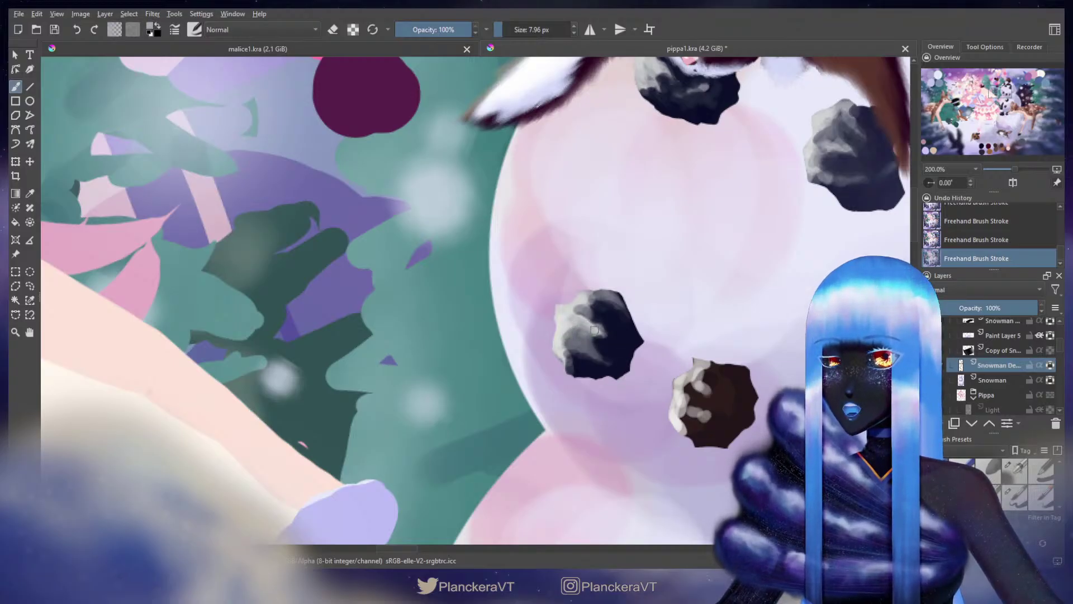
key(ctrl+z)
key(ctrl+z)
ctrl+click(568, 324)
mouse_move(568, 319)
mouse_down()
mouse_move(625, 337)
mouse_move(598, 328)
mouse_move(616, 354)
mouse_move(602, 353)
mouse_up()
ctrl+click(612, 324)
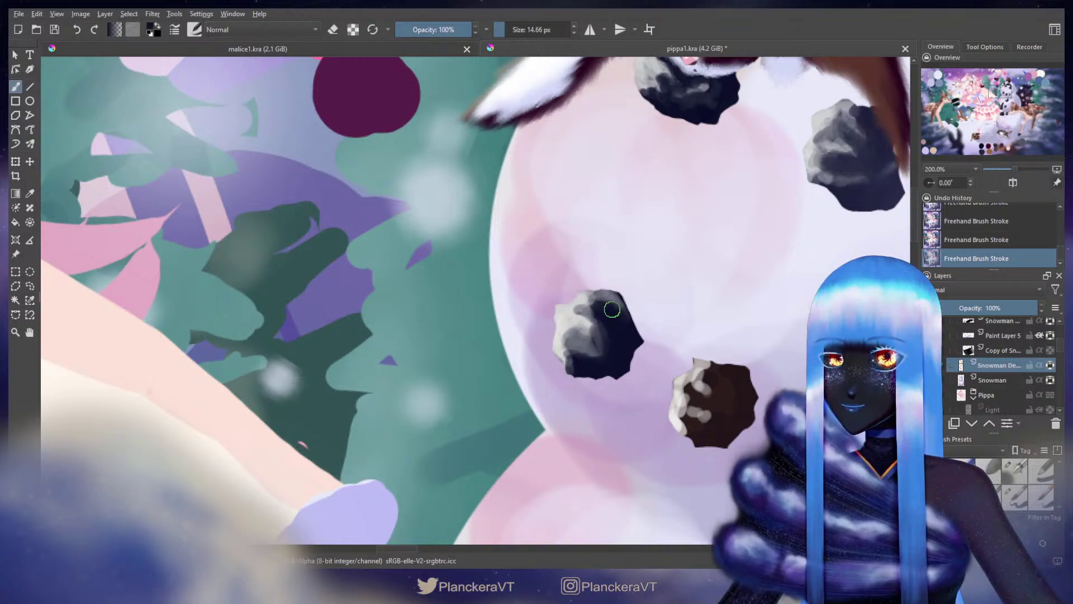
Step: Start blending the highlight dabs on the brown mouth coal with sampled light greys, undoing the first two strokes
mouse_move(678, 333)
mouse_down()
mouse_move(568, 249)
mouse_move(601, 281)
mouse_move(603, 325)
mouse_up()
ctrl+click(574, 298)
ctrl+click(613, 304)
key(ctrl+z)
key(ctrl+z)
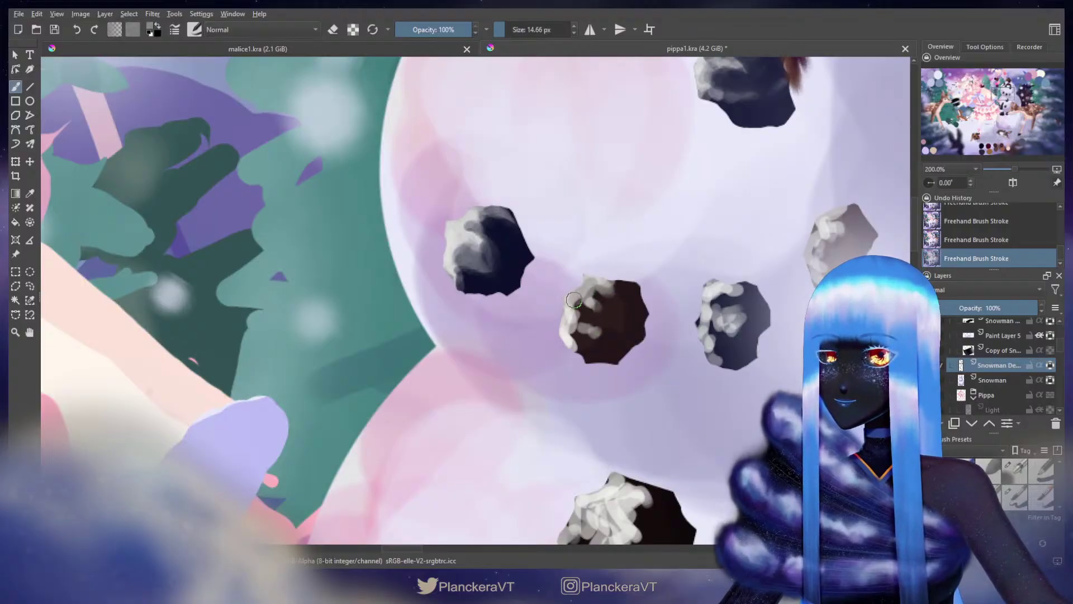
ctrl+click(597, 278)
mouse_move(588, 289)
mouse_down()
mouse_move(573, 307)
mouse_move(585, 286)
mouse_move(597, 298)
mouse_move(602, 281)
mouse_move(612, 292)
mouse_move(598, 286)
mouse_move(619, 311)
mouse_move(568, 323)
mouse_move(596, 335)
mouse_move(581, 313)
mouse_move(611, 338)
mouse_move(624, 335)
mouse_move(601, 333)
mouse_move(624, 324)
mouse_move(605, 336)
mouse_up()
ctrl+click(598, 299)
ctrl+click(602, 282)
Step: Blend sampled greys and browns through the middle of the brown mouth coal with the brush reduced to 11.66 px
key([)
key([)
key([)
ctrl+click(612, 303)
ctrl+click(574, 318)
ctrl+click(617, 313)
ctrl+click(597, 329)
ctrl+click(616, 316)
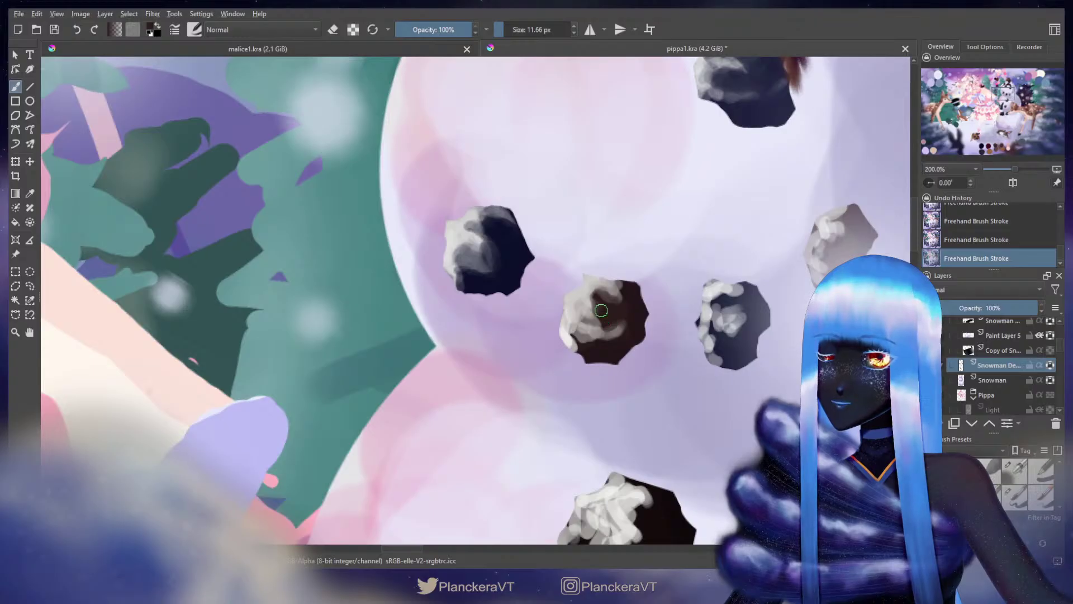
ctrl+click(580, 292)
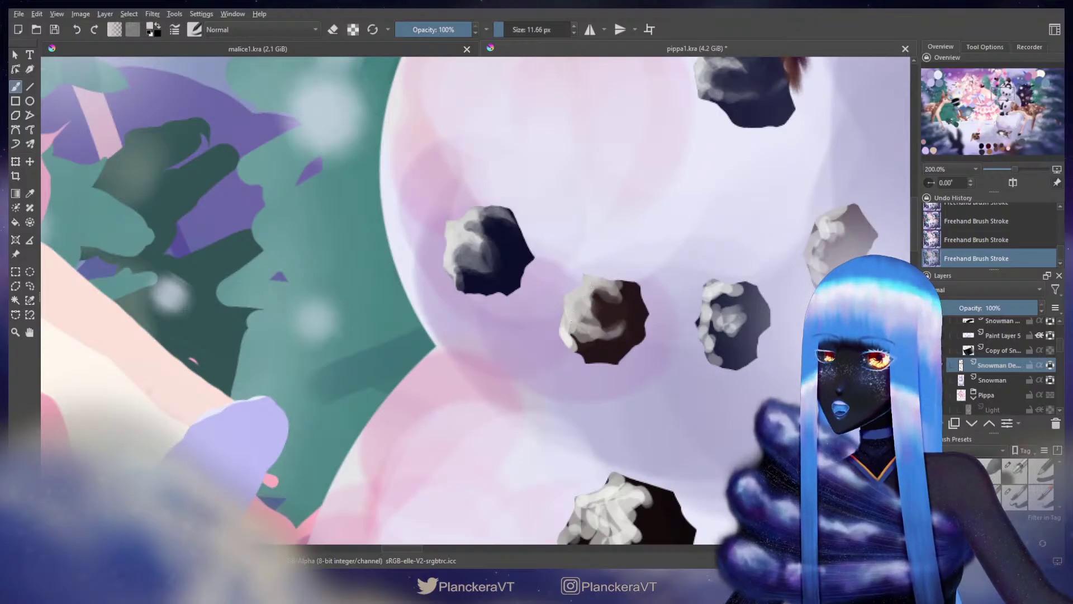
Step: Soften the brown mouth coal's lit outer edge and lower facets with sampled tones, using a brush of about 10 to 13 px
ctrl+click(598, 350)
mouse_move(584, 341)
mouse_down()
mouse_move(571, 322)
mouse_move(608, 338)
mouse_move(623, 326)
mouse_move(596, 332)
mouse_move(570, 344)
mouse_up()
ctrl+click(623, 328)
ctrl+click(589, 347)
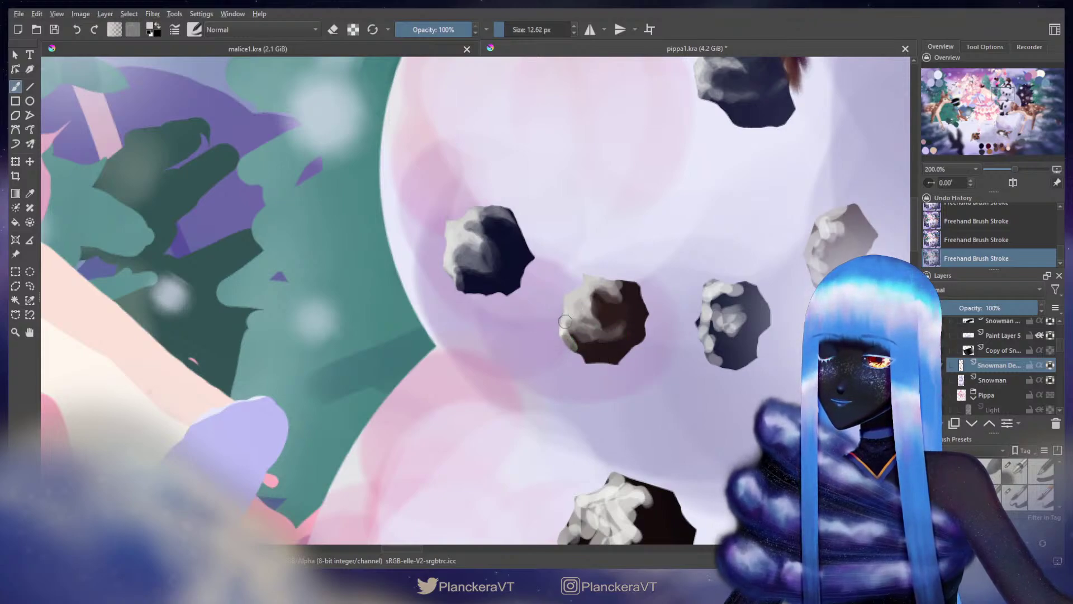
key(bracketleft)
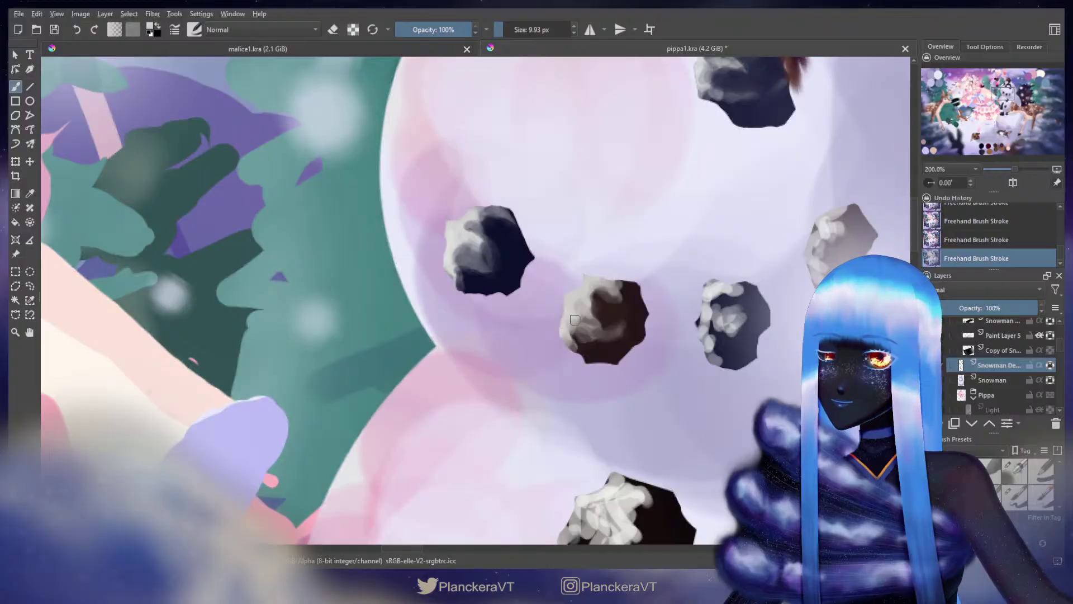
ctrl+click(585, 347)
drag(587, 340, 577, 335)
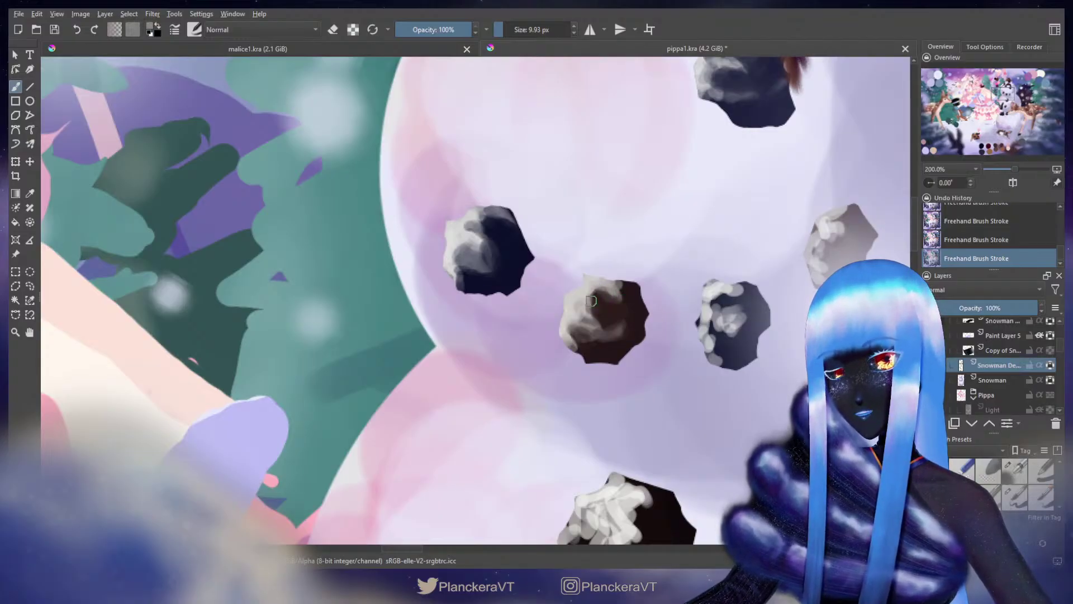
Step: Paint mid-tone facets across the centre and top edge of the brown mouth coal with a brush of about 10 px
drag(608, 296, 614, 309)
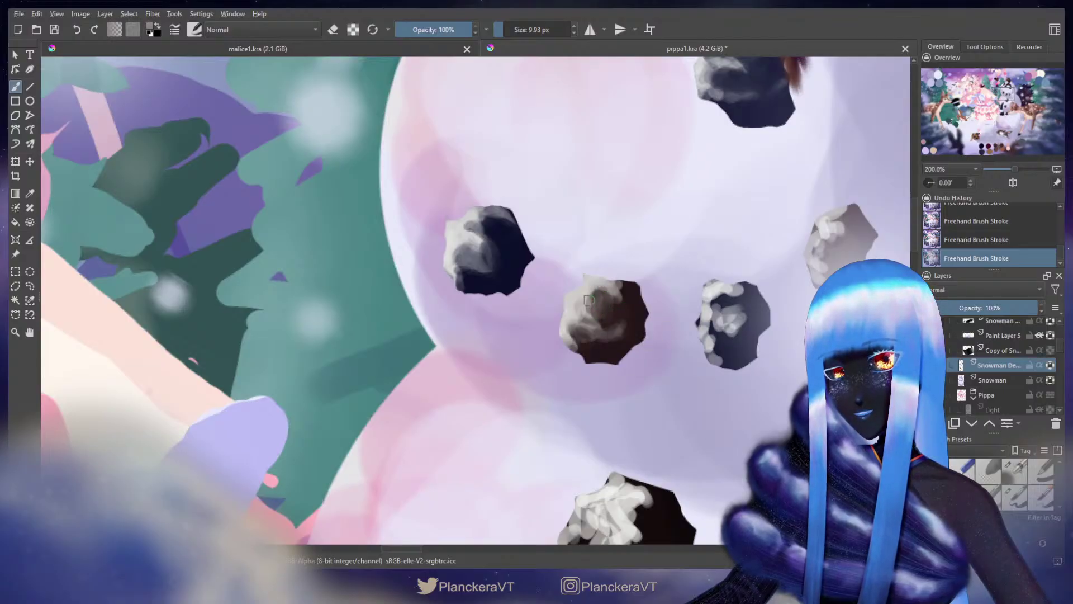
ctrl+click(594, 282)
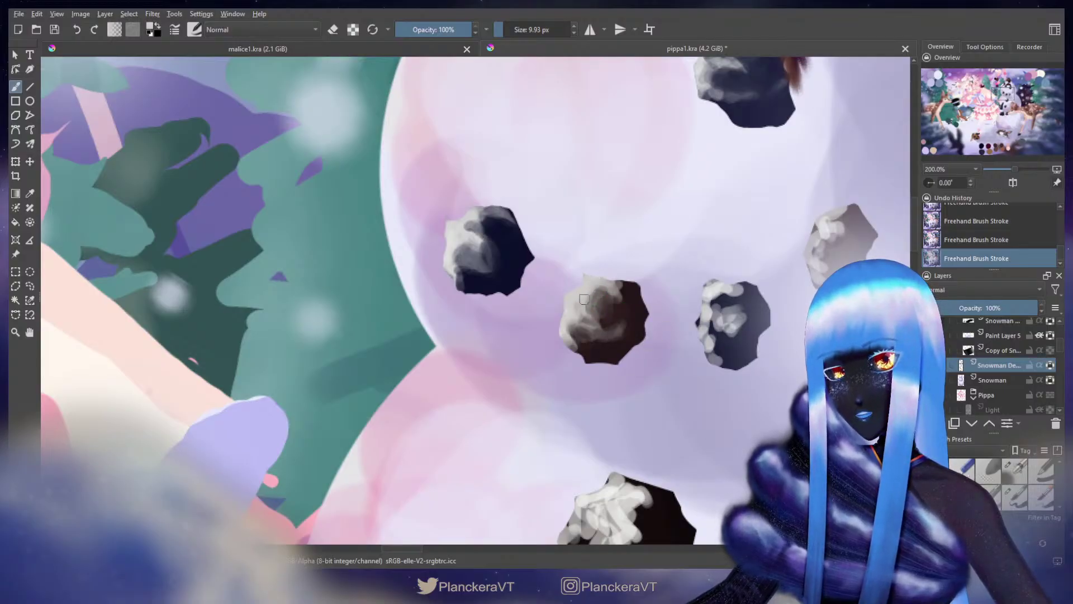
drag(598, 290, 628, 282)
ctrl+click(632, 289)
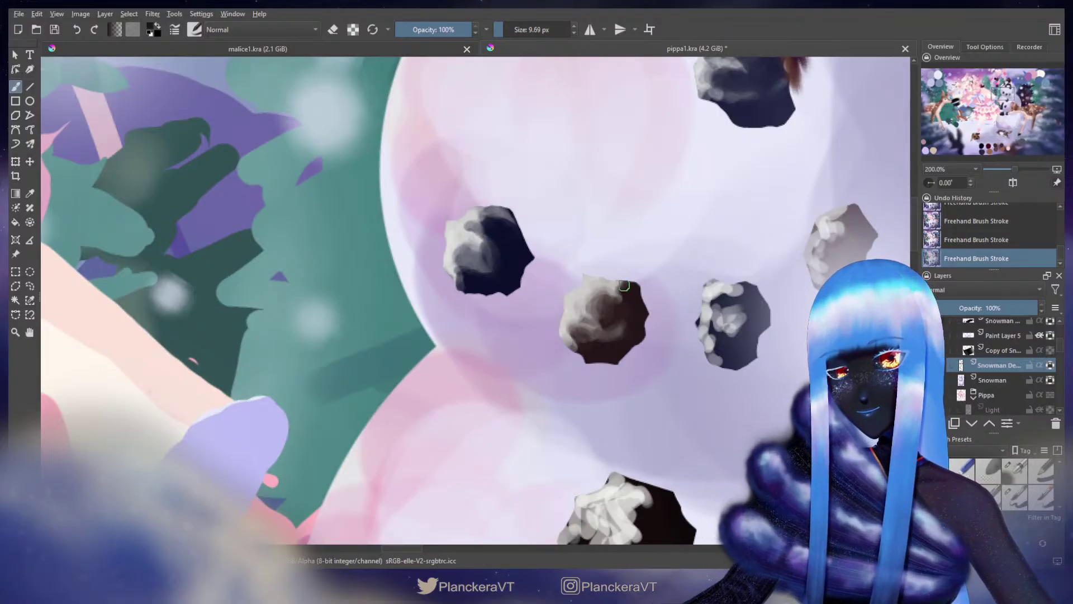
ctrl+click(602, 282)
drag(618, 282, 615, 300)
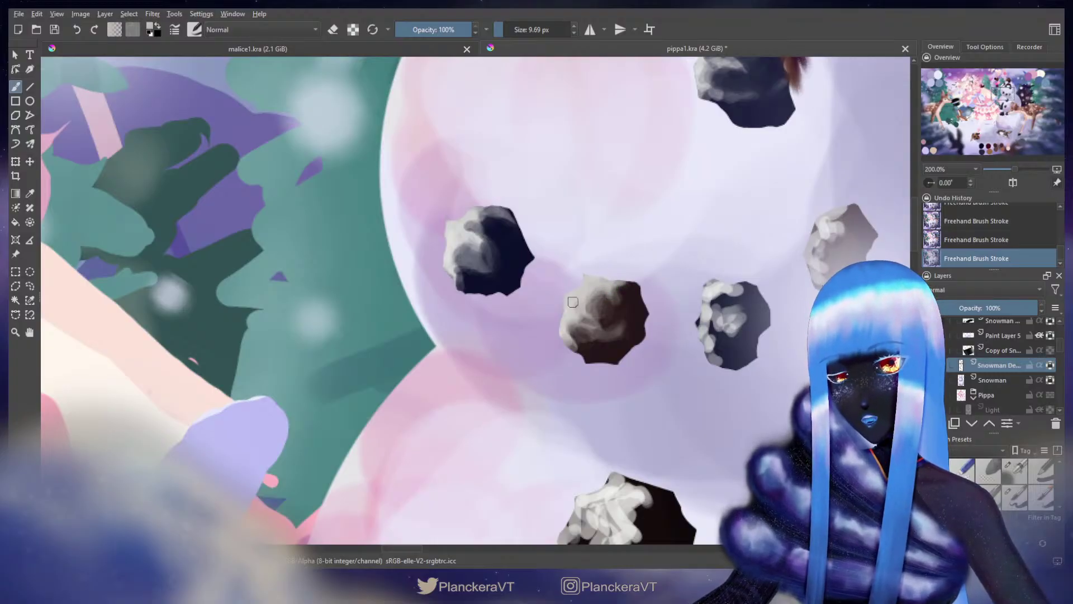
Step: Sample light and dark browns to break up the lit side and lower edge of the brown mouth coal at about 9.7 px
ctrl+click(585, 303)
ctrl+click(597, 353)
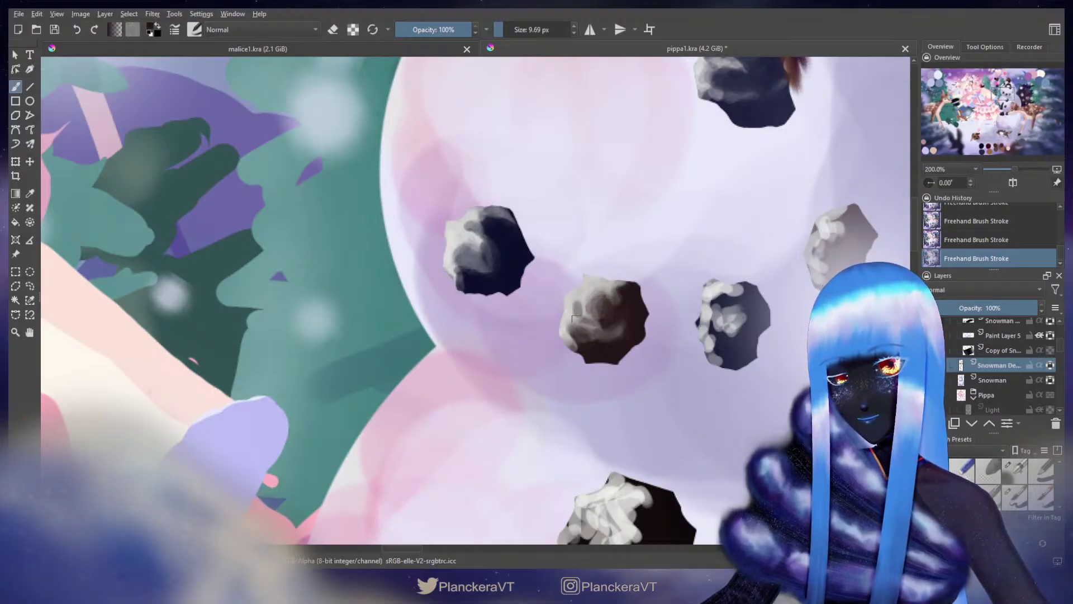
mouse_move(576, 319)
mouse_down()
mouse_move(584, 294)
mouse_move(565, 329)
mouse_move(590, 348)
mouse_move(574, 340)
mouse_move(590, 359)
mouse_move(566, 337)
mouse_move(599, 359)
mouse_up()
ctrl+click(592, 289)
ctrl+click(580, 318)
ctrl+click(592, 347)
ctrl+click(566, 337)
ctrl+click(592, 348)
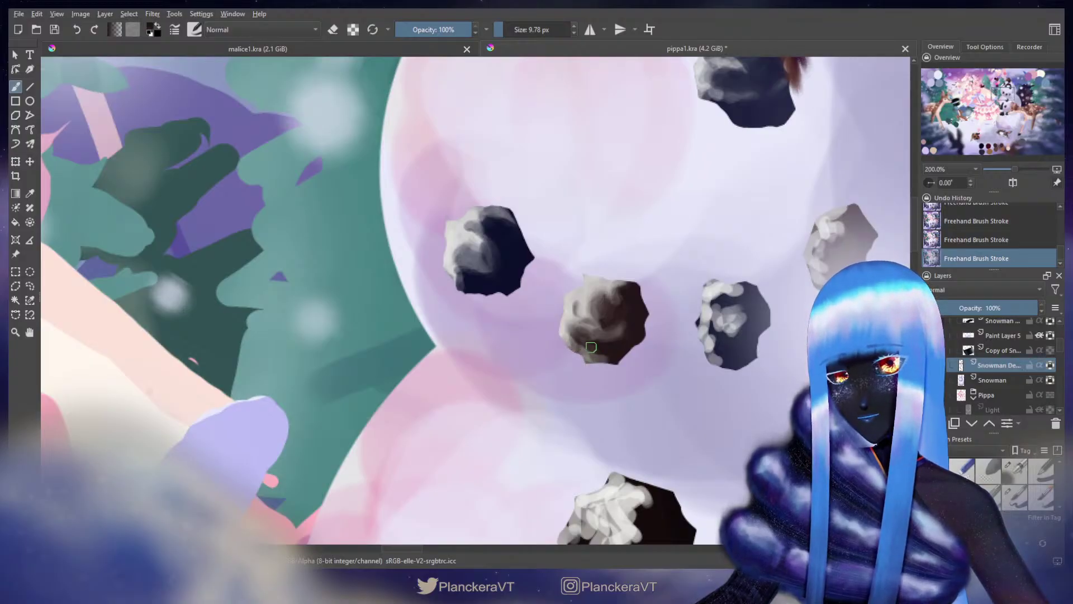
Step: Try broad shading over the brown mouth coal with sampled tones and a 60.03 px brush, undoing two strokes
drag(669, 313, 574, 292)
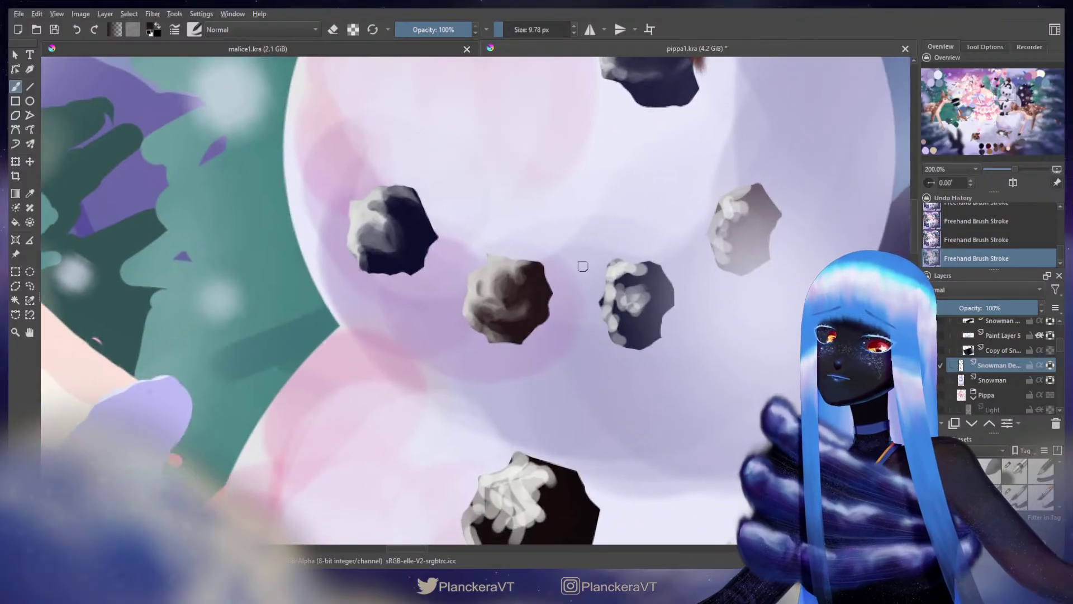
ctrl+click(541, 296)
shift+drag(545, 267, 601, 266)
mouse_move(505, 285)
mouse_down()
mouse_move(519, 305)
mouse_move(509, 294)
mouse_move(508, 330)
mouse_up()
key(ctrl+z)
key(ctrl+z)
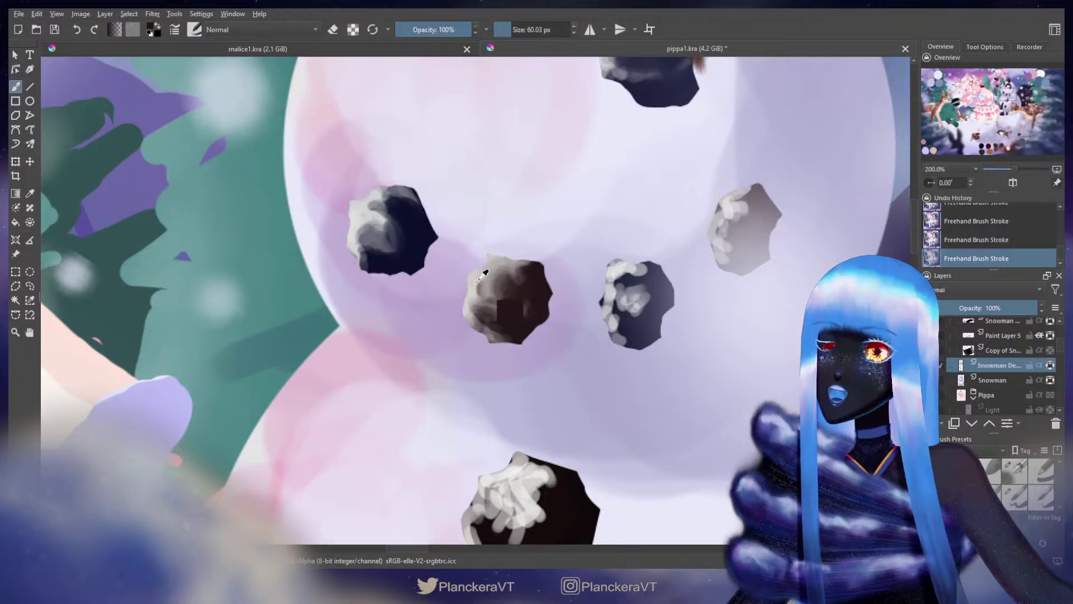
ctrl+click(484, 277)
mouse_move(481, 276)
shift+mouse_down()
mouse_move(466, 289)
mouse_move(468, 317)
mouse_move(485, 325)
shift+mouse_up()
Step: Blend the edge highlight dabs on the blue-grey mouth coal into soft light facets with sampled greys at about 10 px
drag(551, 300, 459, 345)
ctrl+click(535, 318)
mouse_move(535, 318)
mouse_down()
mouse_move(502, 356)
mouse_move(526, 378)
mouse_move(521, 360)
mouse_move(534, 389)
mouse_move(550, 370)
mouse_move(531, 368)
mouse_move(549, 385)
mouse_move(515, 362)
mouse_move(549, 389)
mouse_up()
ctrl+click(549, 370)
key(bracketleft)
ctrl+click(521, 363)
ctrl+click(552, 365)
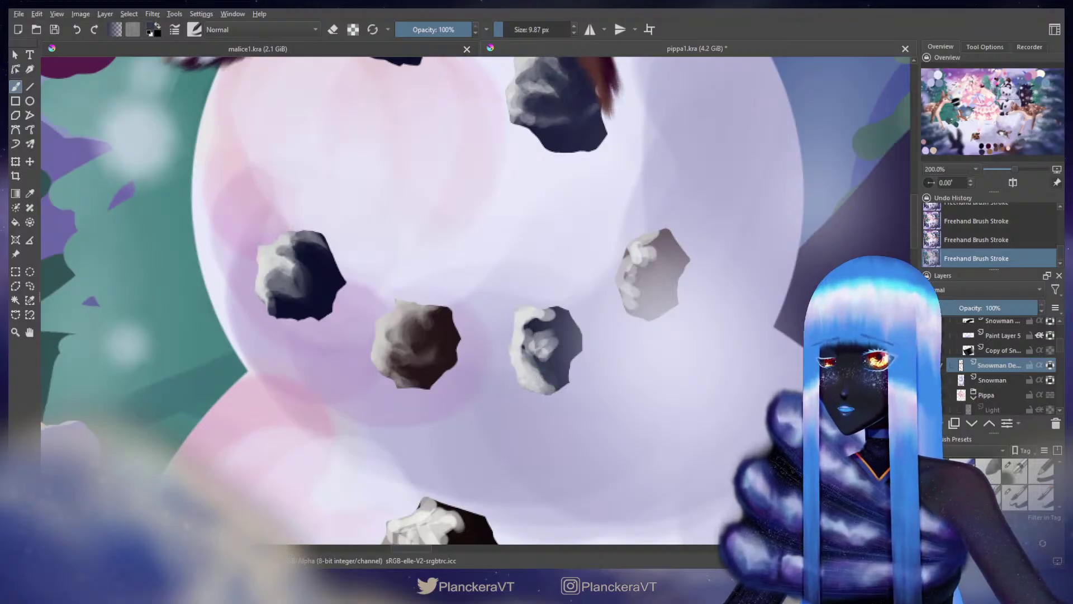
Step: Blend the centre and dark side of the blue-grey mouth coal with sampled greys and a 14.01 px brush
ctrl+click(576, 345)
mouse_move(558, 340)
mouse_down()
mouse_move(540, 384)
mouse_move(548, 392)
mouse_up()
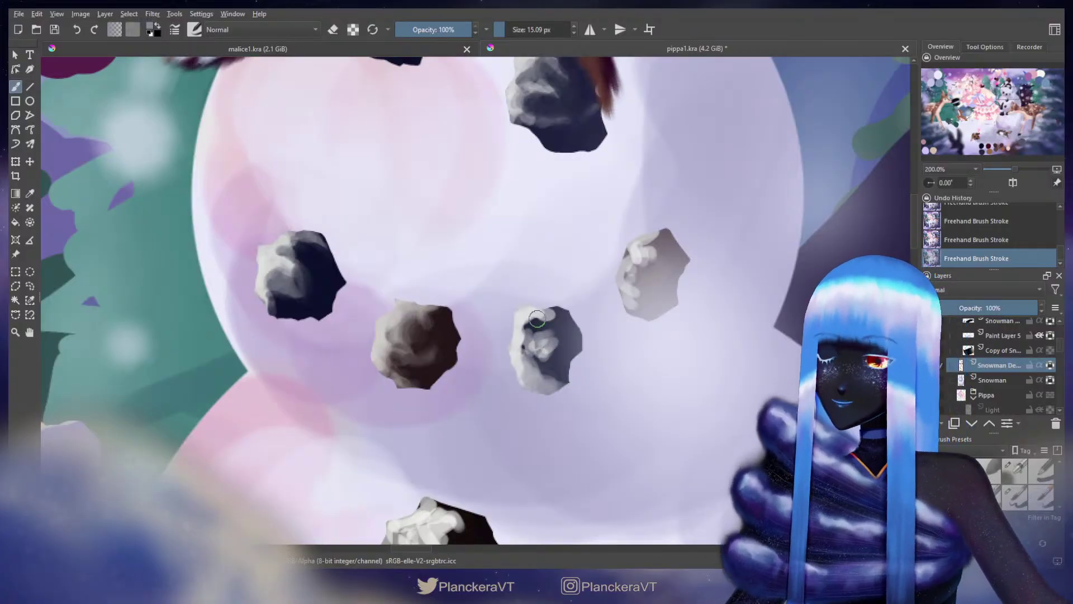
key(e)
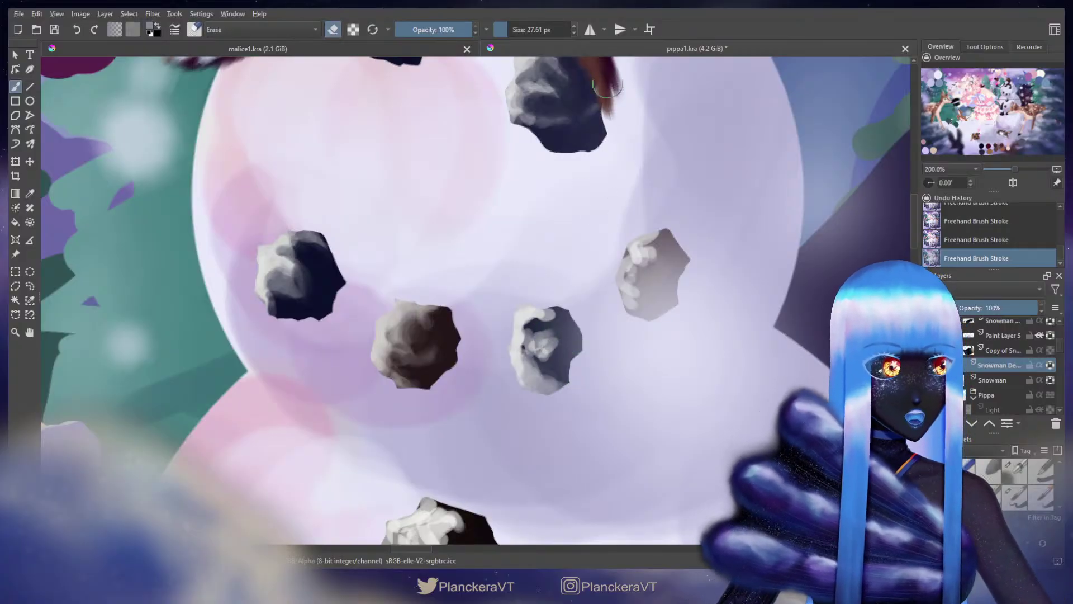
key(e)
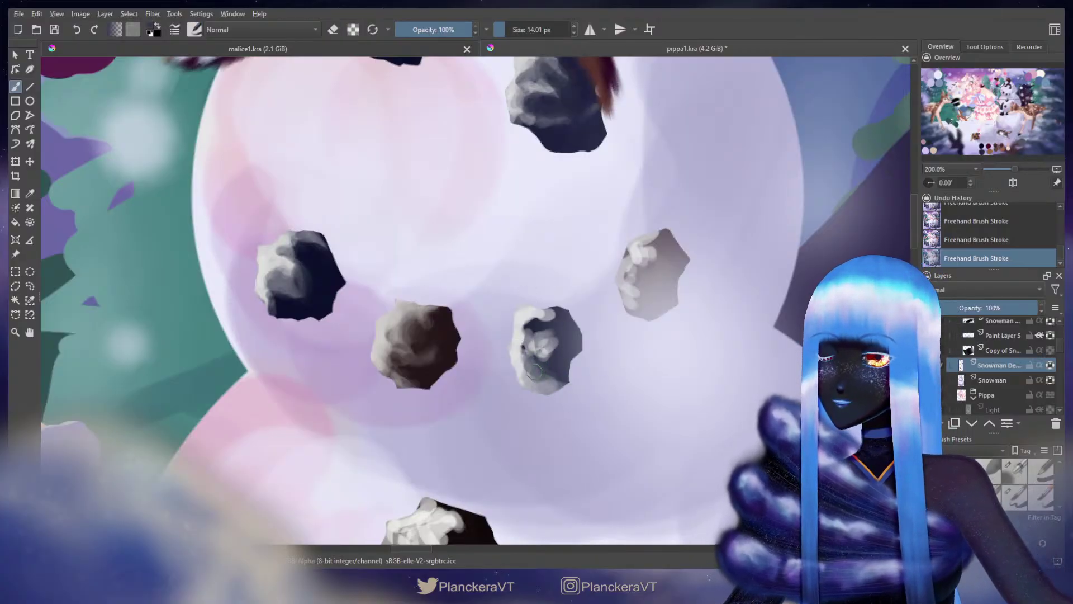
mouse_move(534, 371)
mouse_down()
mouse_move(513, 359)
mouse_move(524, 372)
mouse_move(525, 316)
mouse_up()
ctrl+click(519, 356)
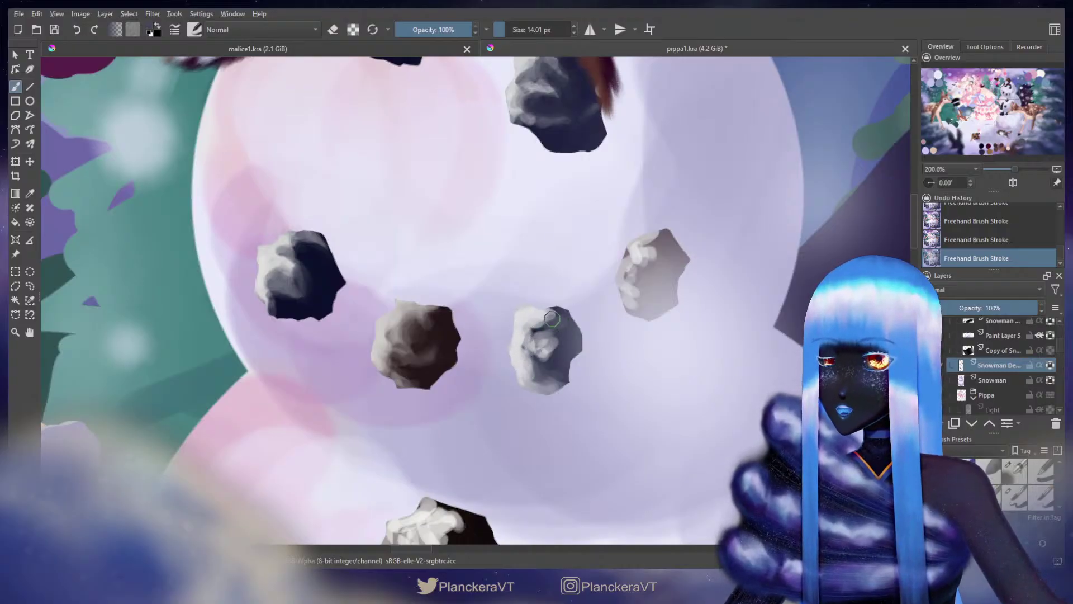
ctrl+click(574, 337)
drag(567, 329, 561, 314)
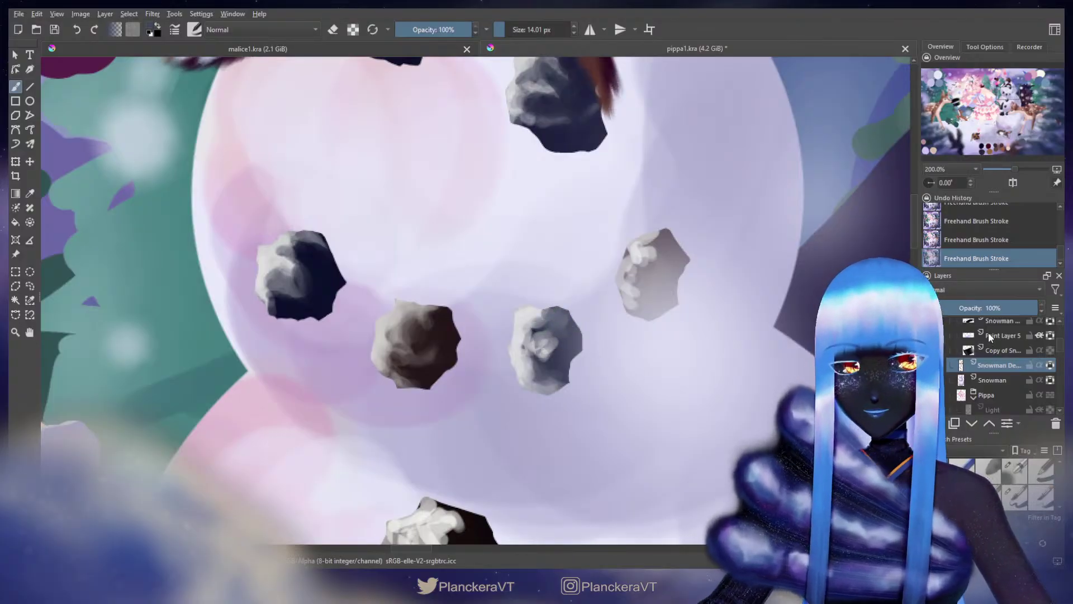
Step: Hide the Overall Dark and Foreground layers
mouse_move(1060, 346)
mouse_down()
mouse_move(1058, 325)
mouse_move(1060, 340)
mouse_up()
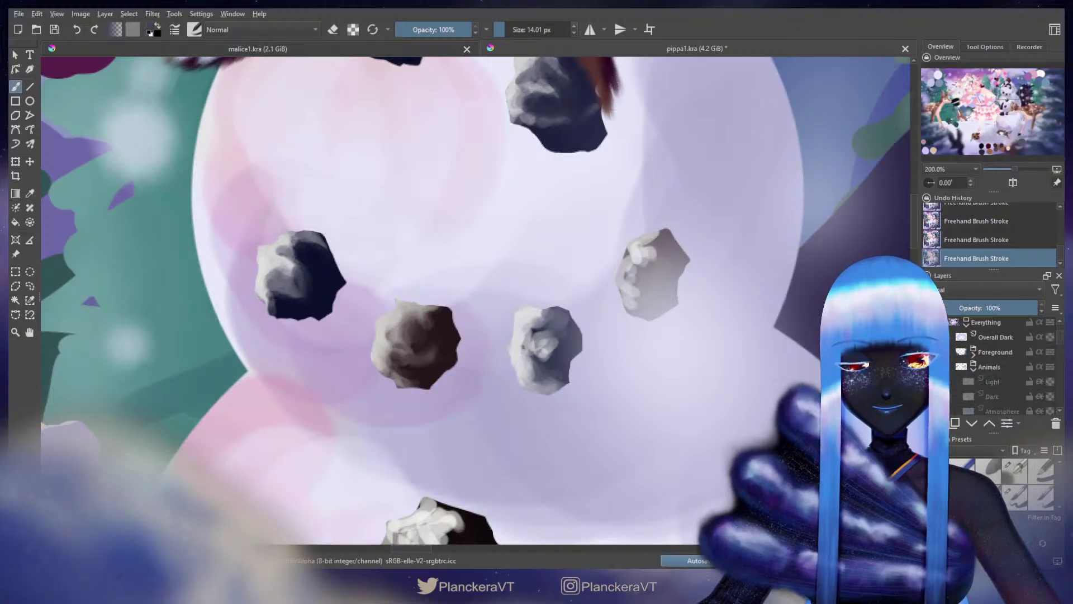
click(929, 337)
click(929, 352)
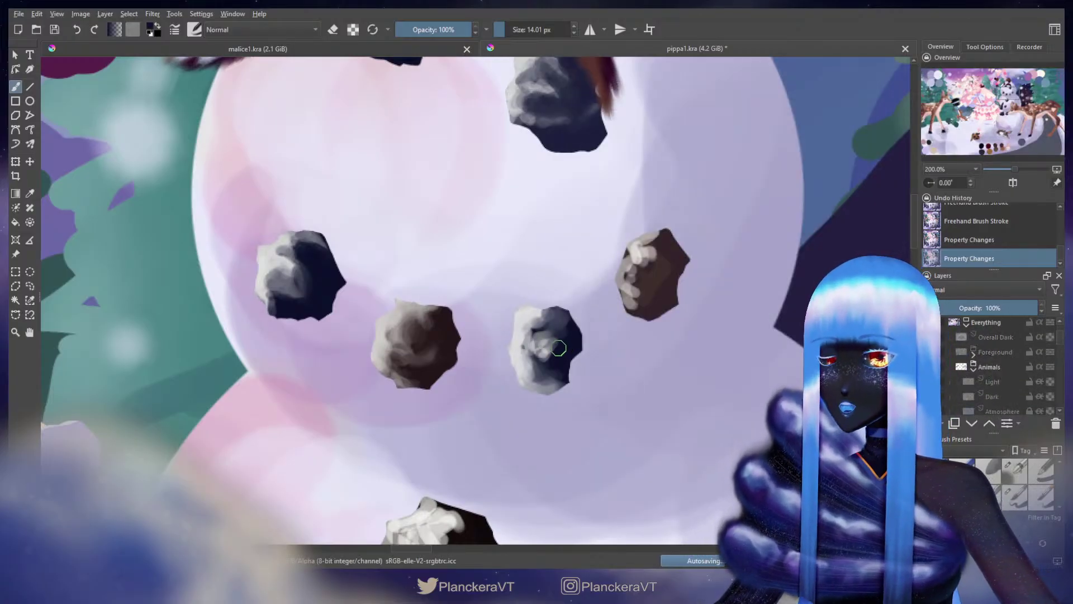
Step: Soften the centre and lit lower edge of the blue-grey mouth coal with sampled greys at 14.01 px
mouse_move(554, 347)
mouse_down()
mouse_move(555, 329)
mouse_move(549, 348)
mouse_move(528, 324)
mouse_move(540, 324)
mouse_up()
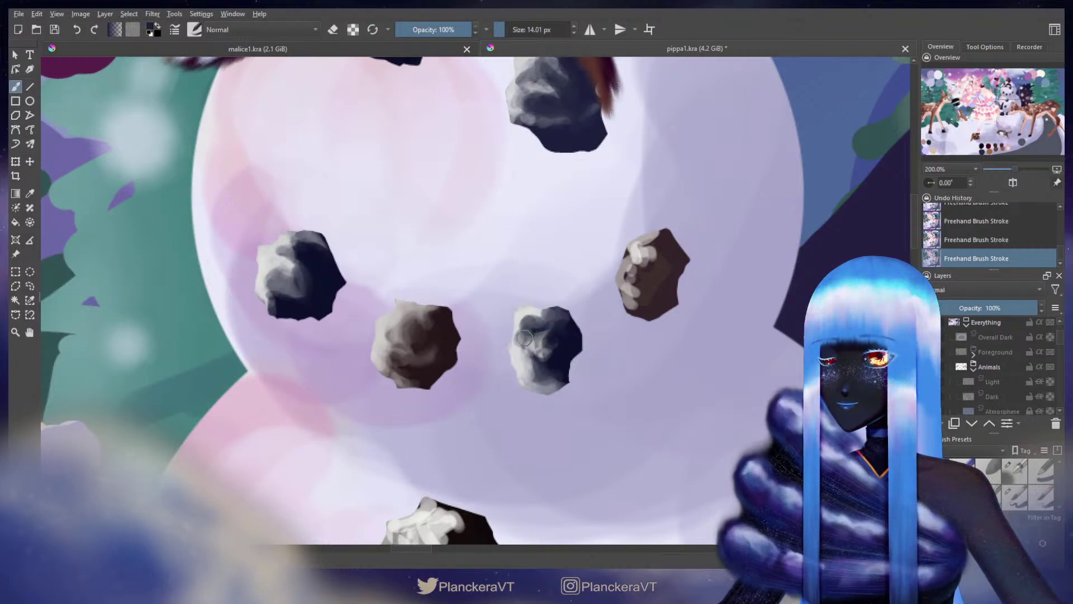
ctrl+click(531, 360)
ctrl+click(524, 369)
mouse_move(528, 367)
mouse_down()
mouse_move(537, 376)
mouse_move(517, 375)
mouse_up()
ctrl+click(517, 355)
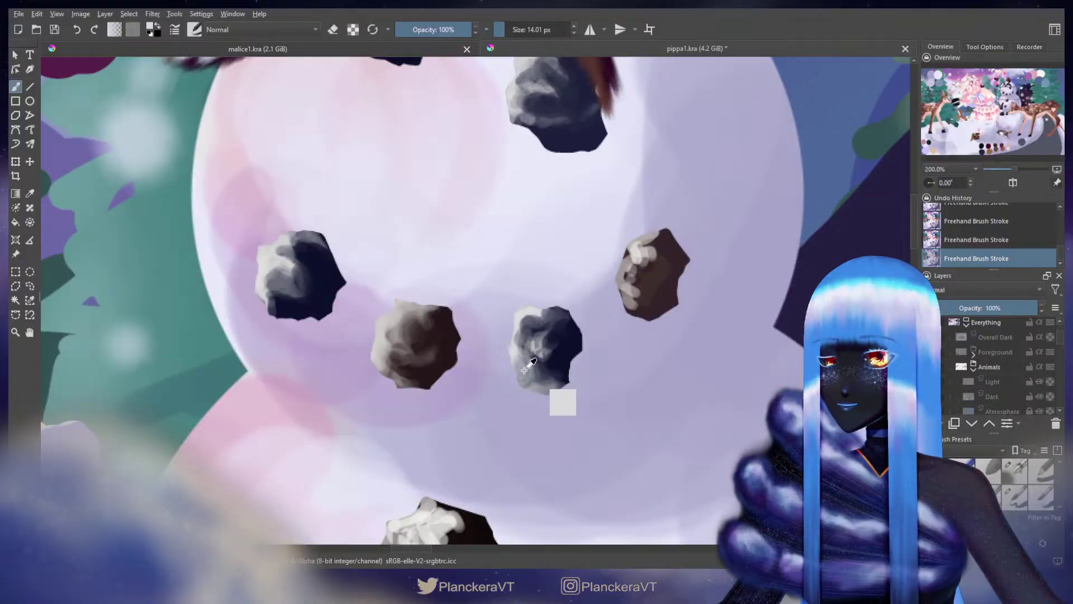
ctrl+click(531, 370)
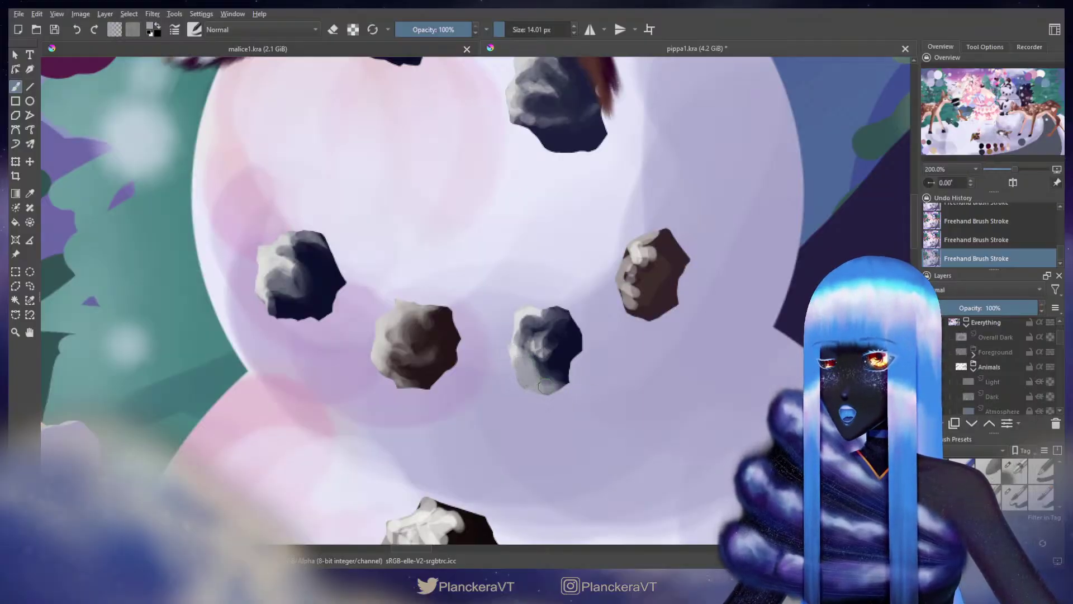
ctrl+click(534, 346)
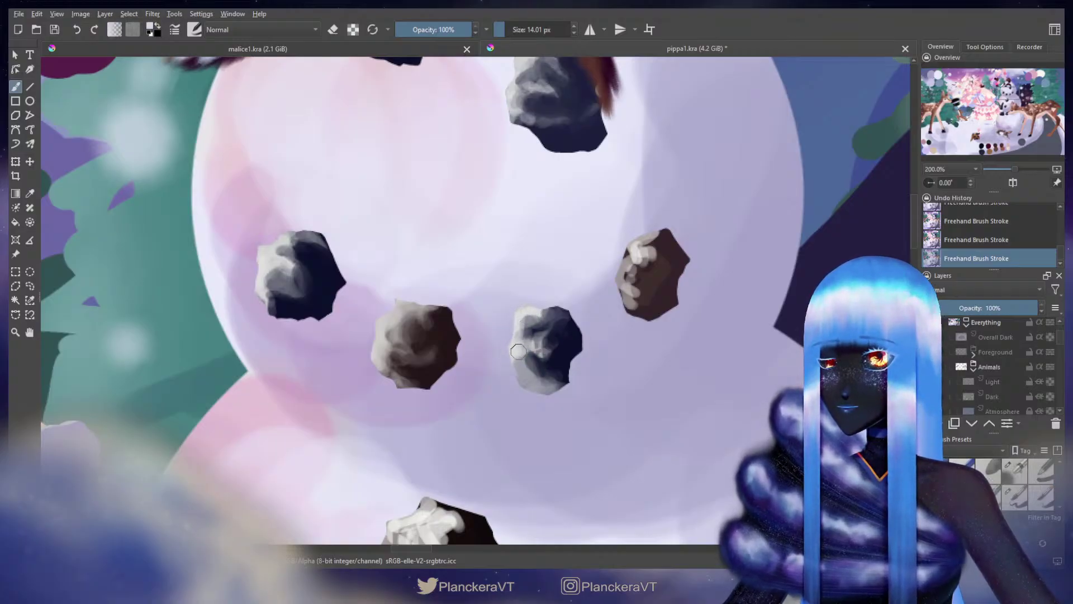
drag(520, 342, 516, 335)
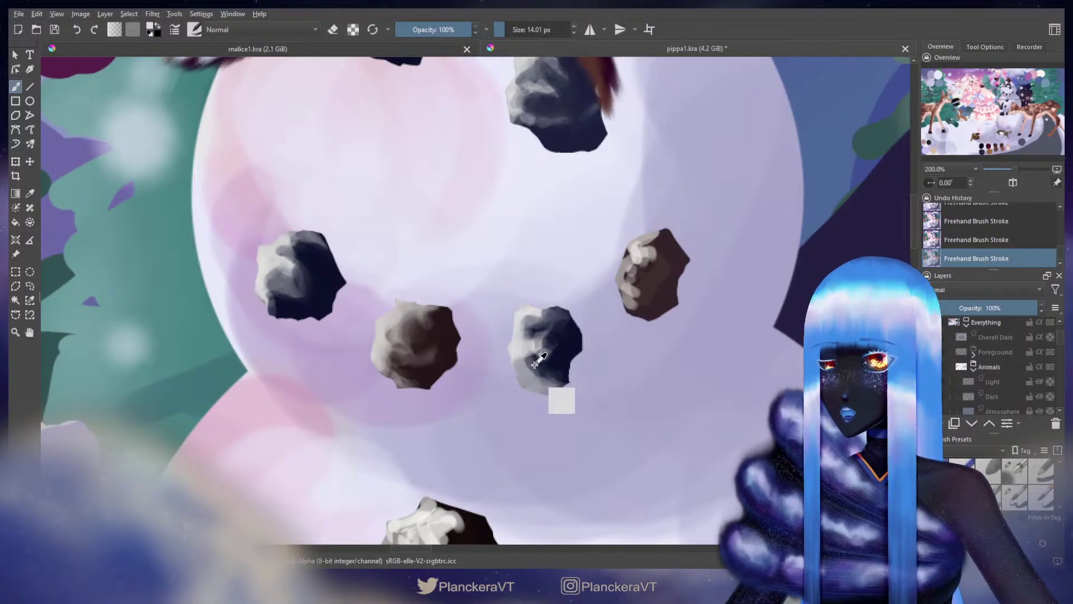
Step: Define the lower facet and lit edge of the blue-grey mouth coal with sampled tones at about 10 px
ctrl+click(540, 362)
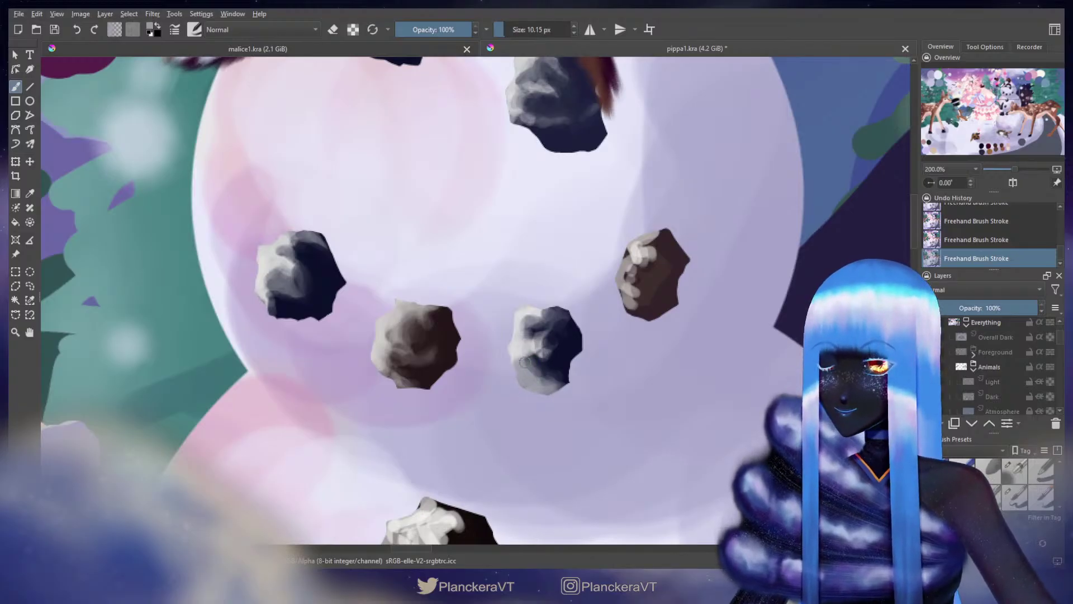
ctrl+click(559, 359)
drag(554, 362, 550, 393)
ctrl+click(548, 376)
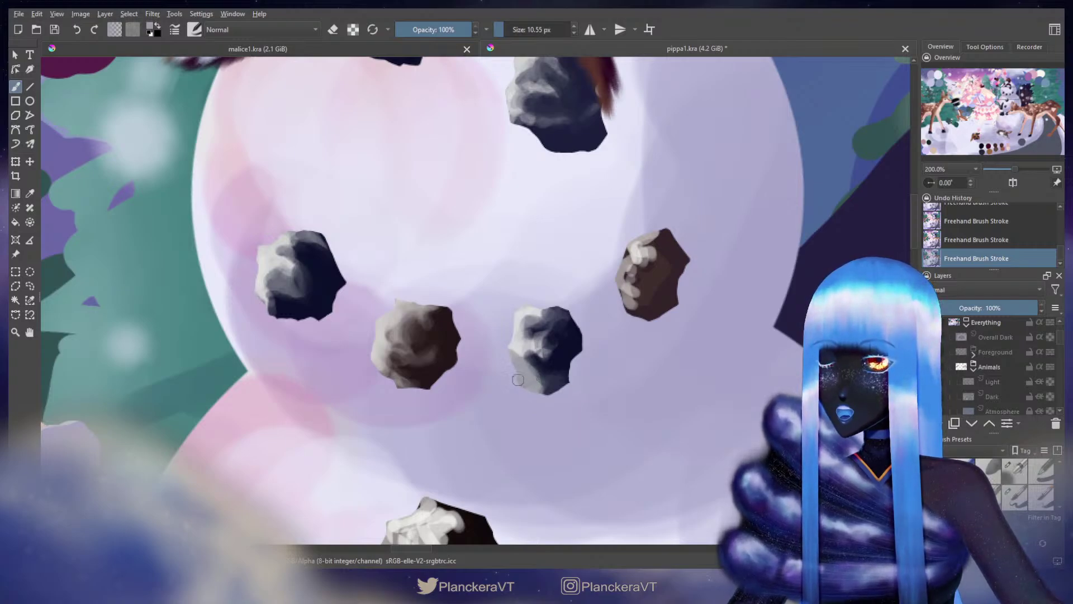
ctrl+click(528, 336)
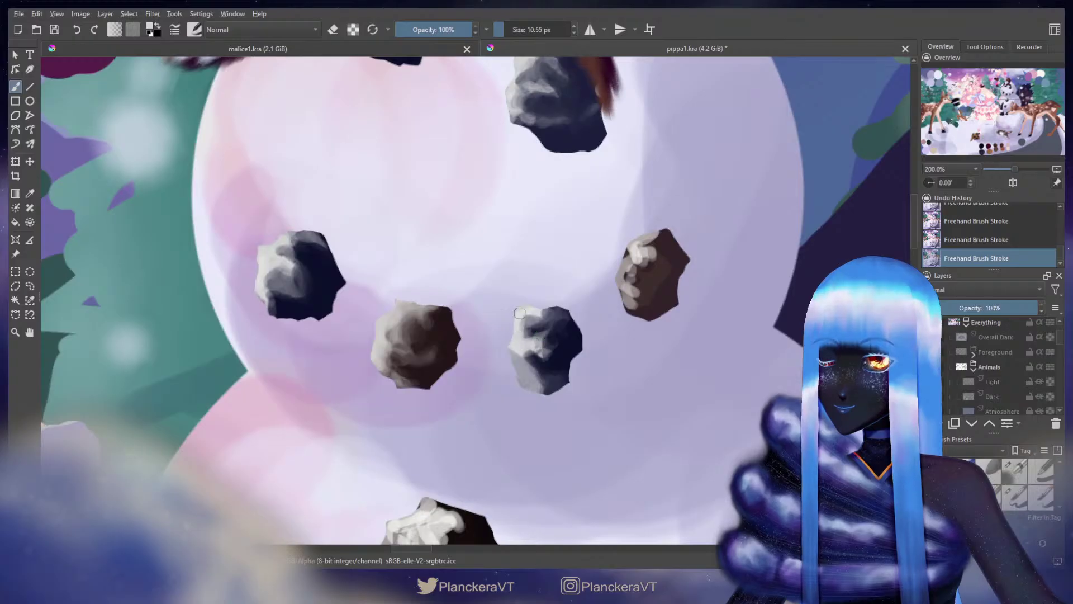
key(bracketleft)
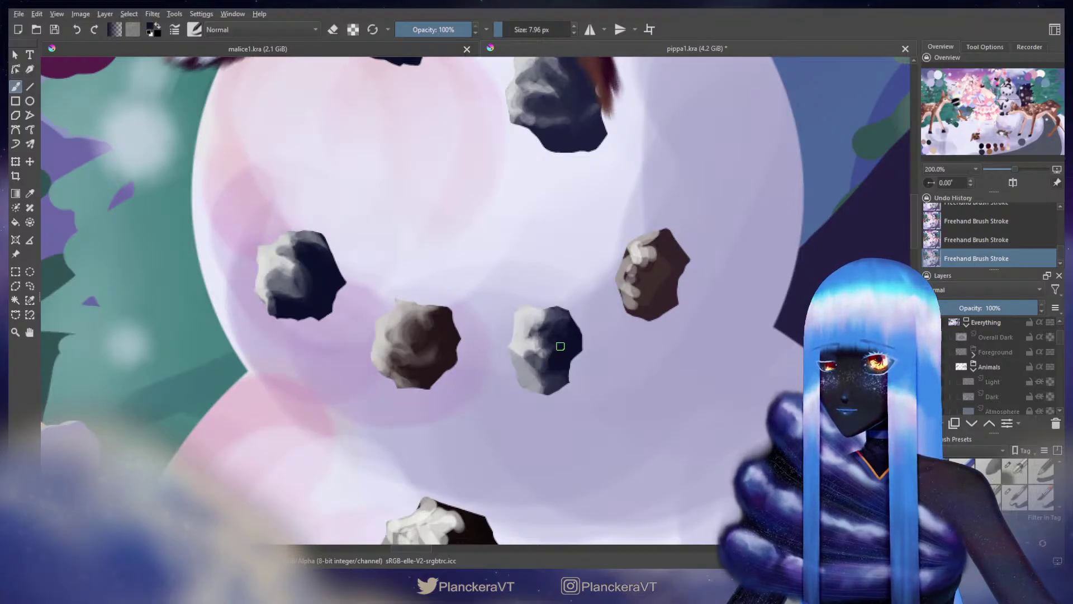
Step: Blend the highlight dabs on the brown coal at the mouth's right end into light facets at about 11.76 px
mouse_move(670, 271)
mouse_down()
mouse_move(574, 320)
mouse_move(536, 297)
mouse_move(531, 357)
mouse_move(534, 330)
mouse_move(572, 320)
mouse_move(566, 355)
mouse_move(537, 324)
mouse_move(539, 339)
mouse_move(553, 331)
mouse_move(525, 321)
mouse_move(530, 297)
mouse_move(564, 285)
mouse_up()
ctrl+click(540, 304)
ctrl+click(552, 335)
ctrl+click(550, 320)
ctrl+click(529, 340)
ctrl+click(544, 303)
ctrl+click(569, 283)
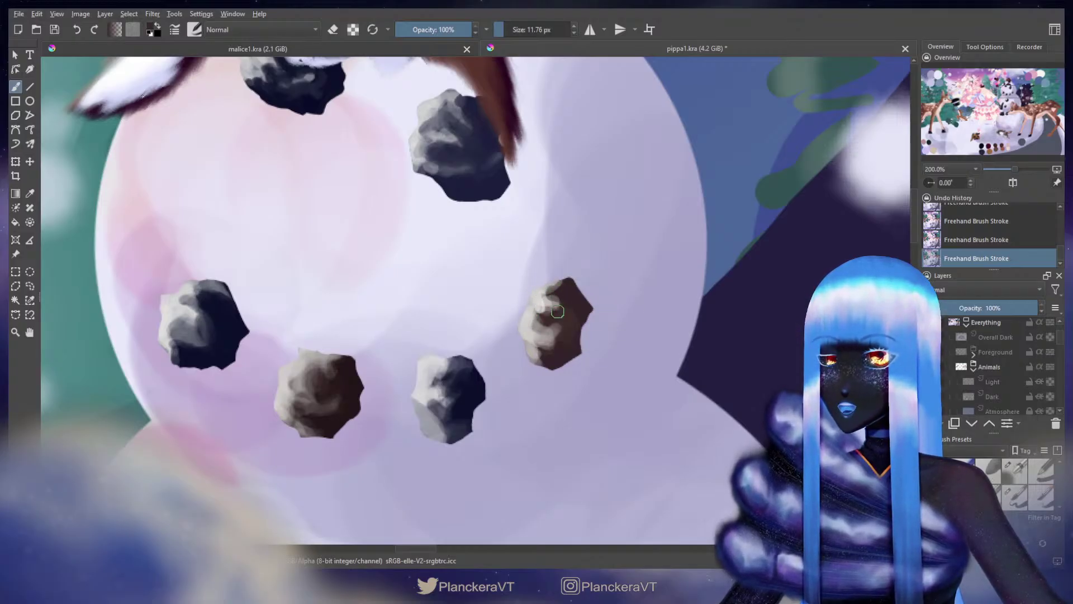
Step: Smooth the lit upper edge of the right-end brown coal with sampled light tones, reducing the brush to 8.51 px
ctrl+click(539, 299)
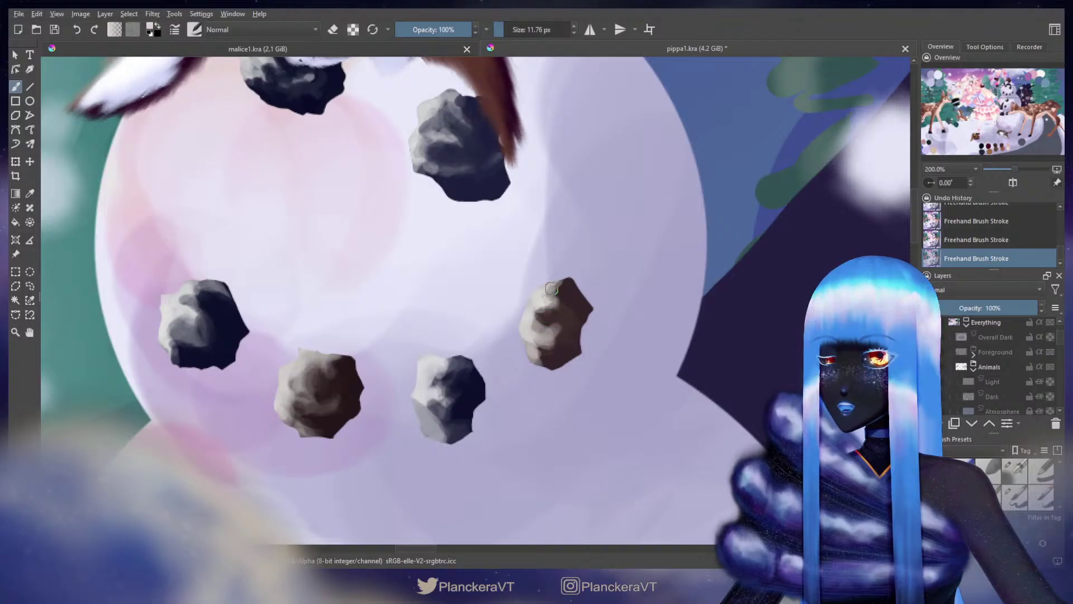
mouse_move(543, 305)
mouse_down()
mouse_move(543, 294)
mouse_move(534, 316)
mouse_up()
ctrl+click(546, 319)
ctrl+click(538, 317)
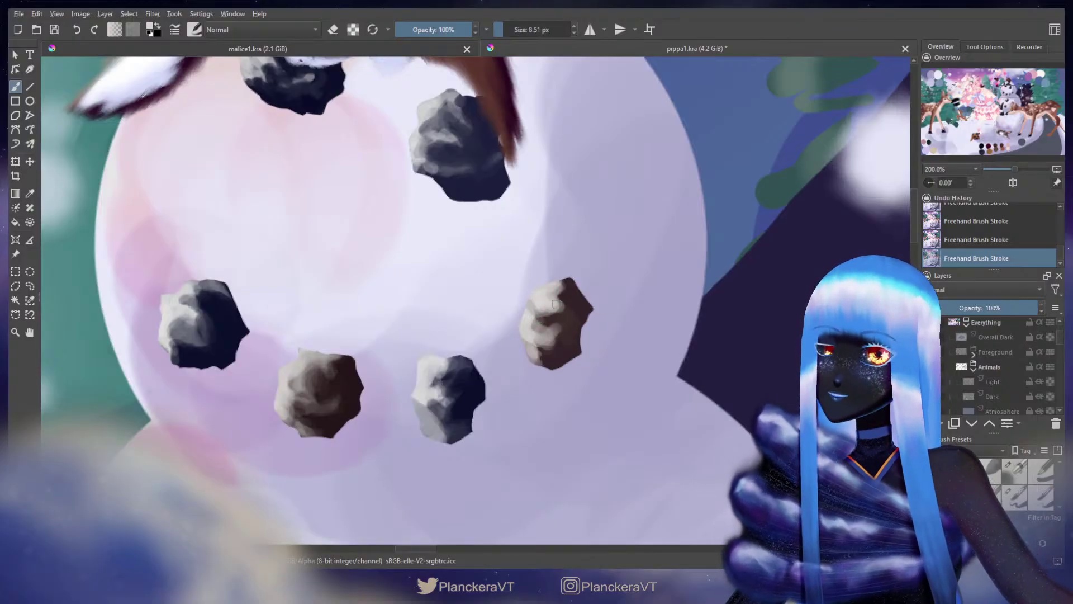
ctrl+click(569, 293)
ctrl+click(558, 288)
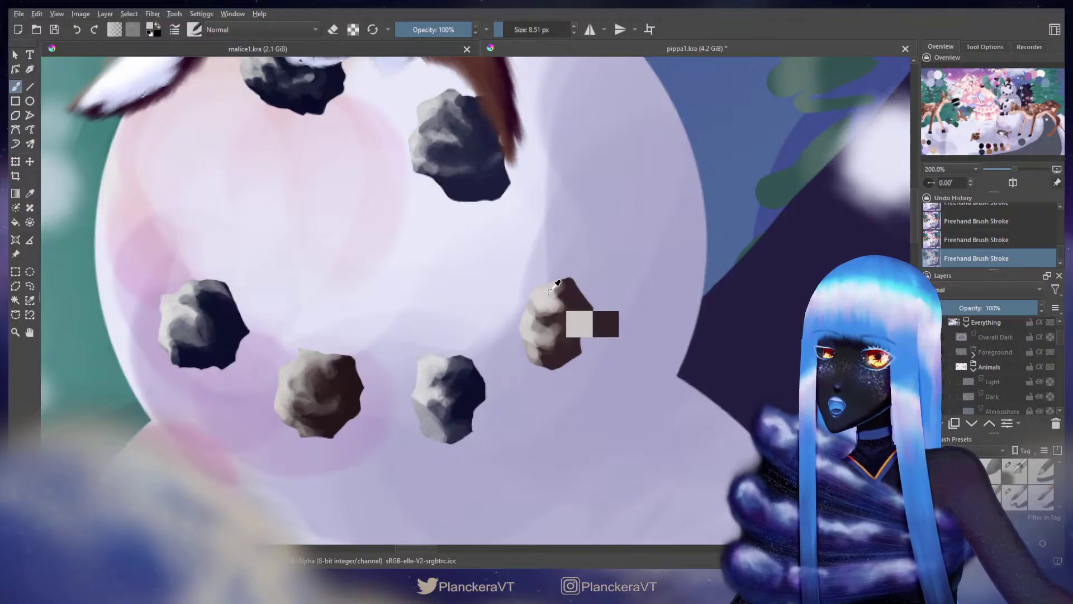
Step: Paint mid-tone facets through the centre of the right-end brown coal with sampled browns at 8.17 px
ctrl+click(570, 288)
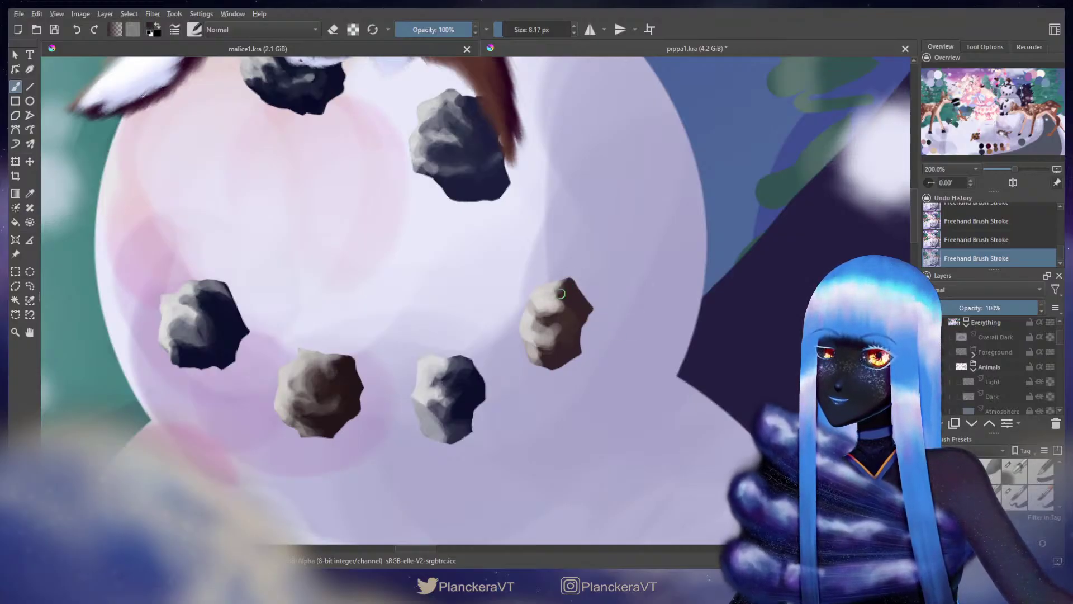
drag(561, 293, 554, 311)
ctrl+click(571, 318)
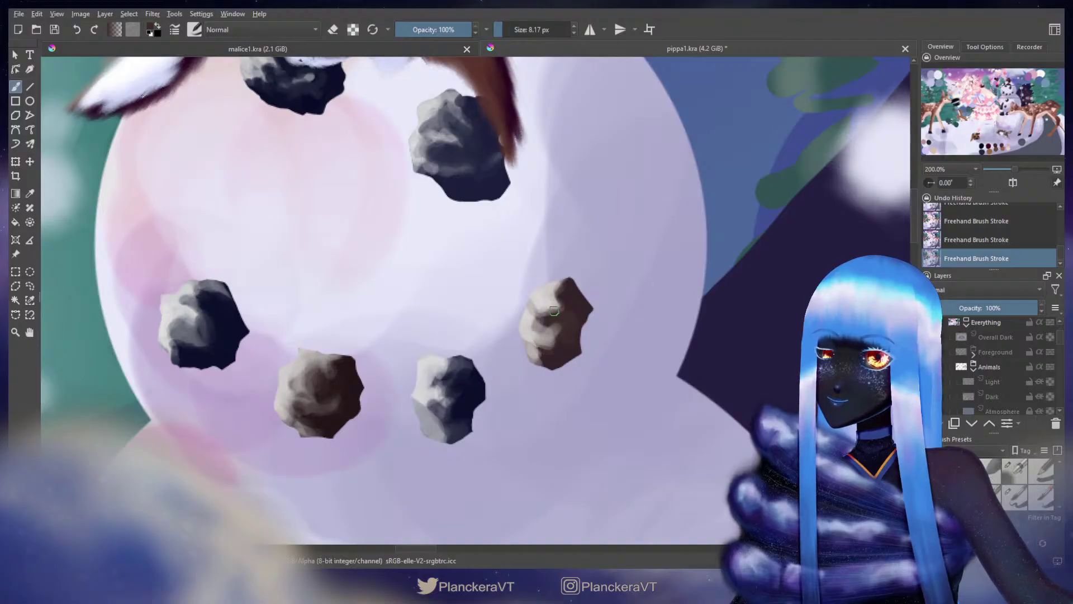
ctrl+click(544, 321)
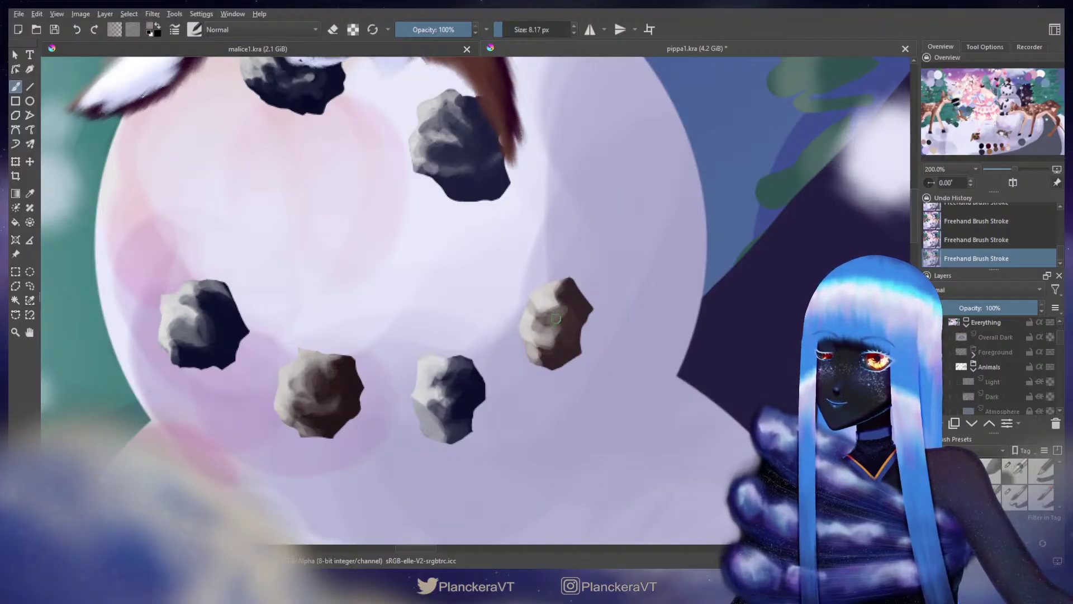
drag(549, 319, 558, 311)
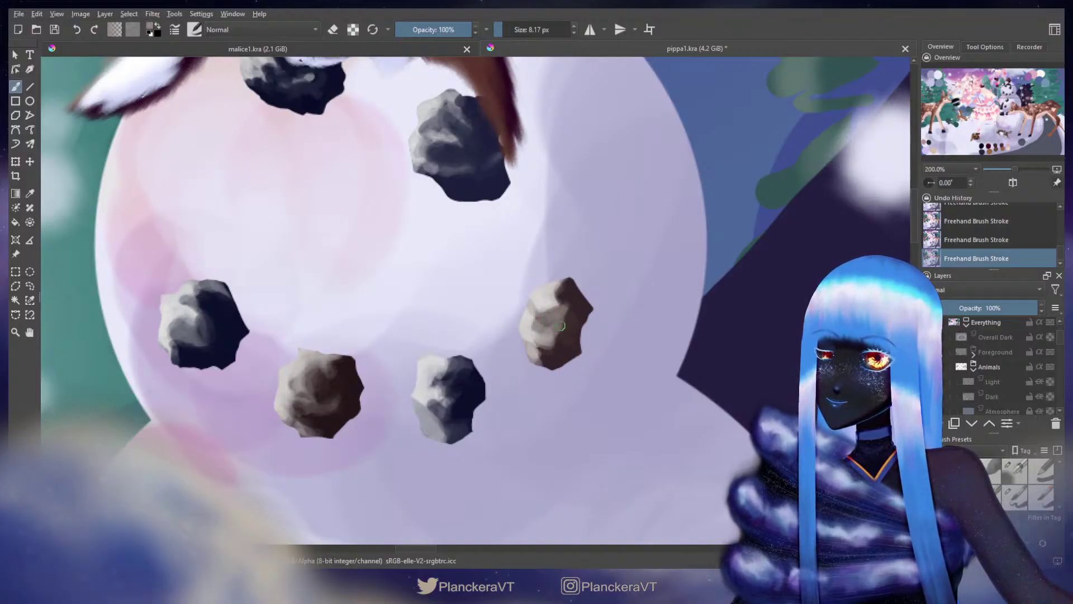
ctrl+click(577, 335)
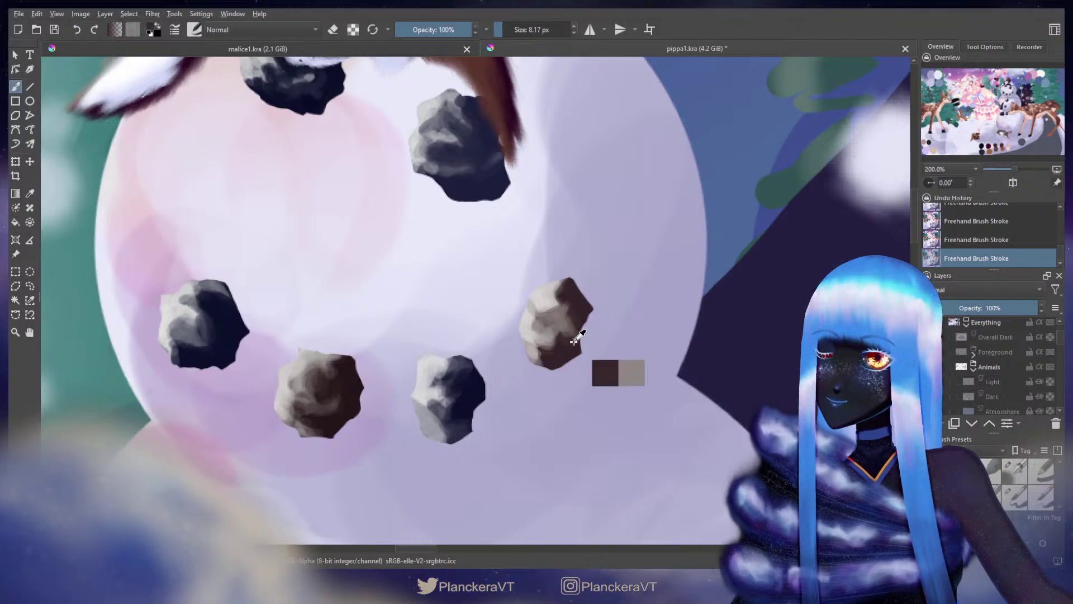
Step: Shade the dark side of the right-end brown coal with sampled browns and a 16.29 px brush
mouse_move(580, 340)
shift+mouse_down()
mouse_move(588, 340)
mouse_move(569, 341)
mouse_move(579, 317)
mouse_move(567, 287)
mouse_move(569, 304)
shift+mouse_up()
ctrl+click(571, 339)
ctrl+click(556, 317)
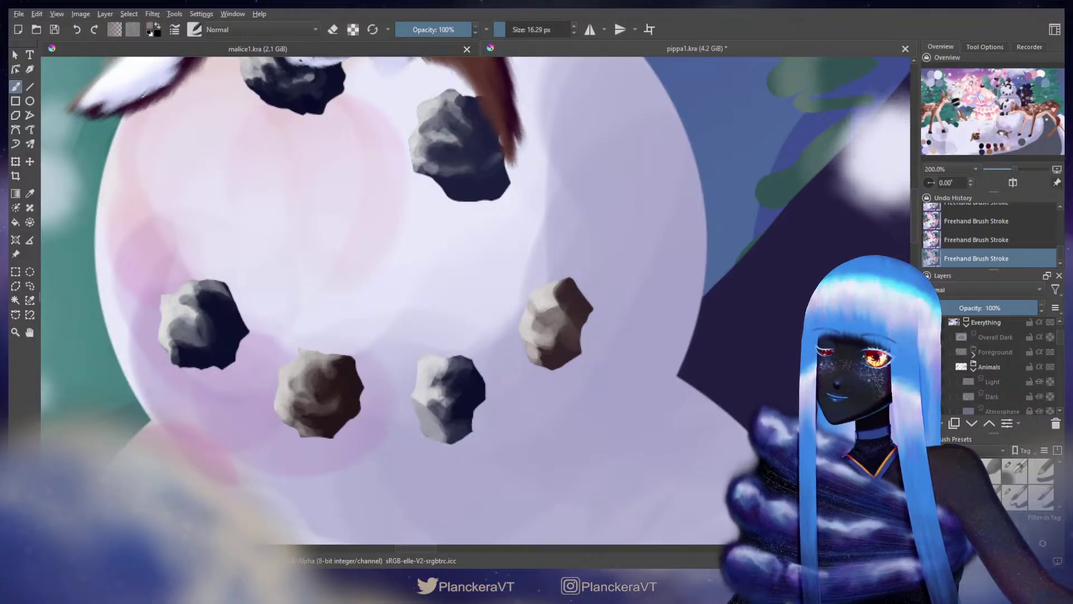
ctrl+click(550, 311)
Step: Refine the lit lower facets of the right-end brown coal with sampled light and dark tones at 9.69 px
shift+drag(553, 307, 545, 306)
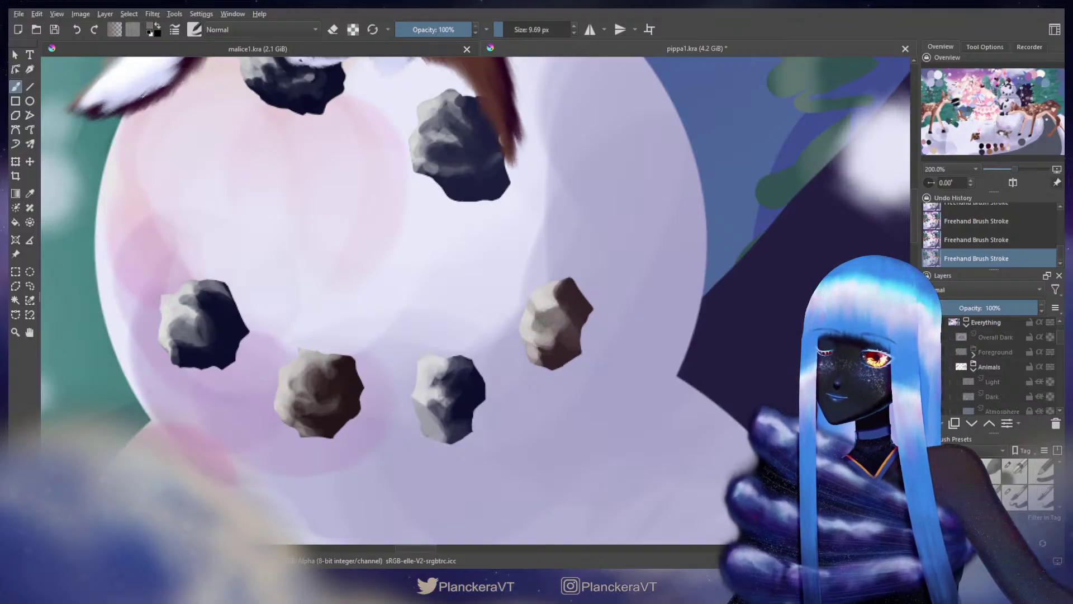
ctrl+click(530, 328)
ctrl+click(542, 346)
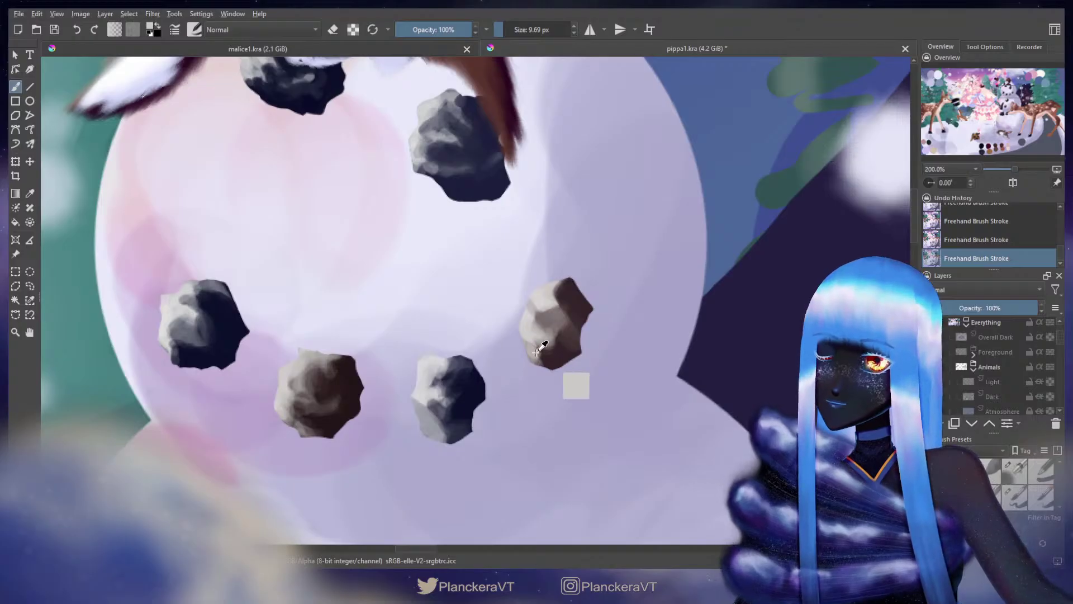
ctrl+click(538, 362)
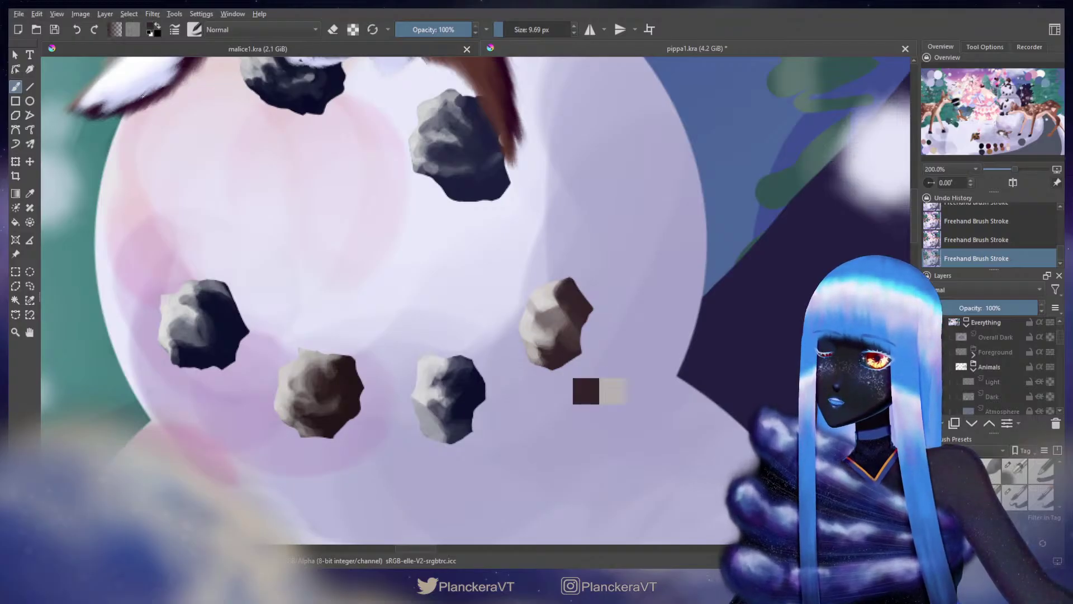
ctrl+click(538, 352)
key(bracketleft)
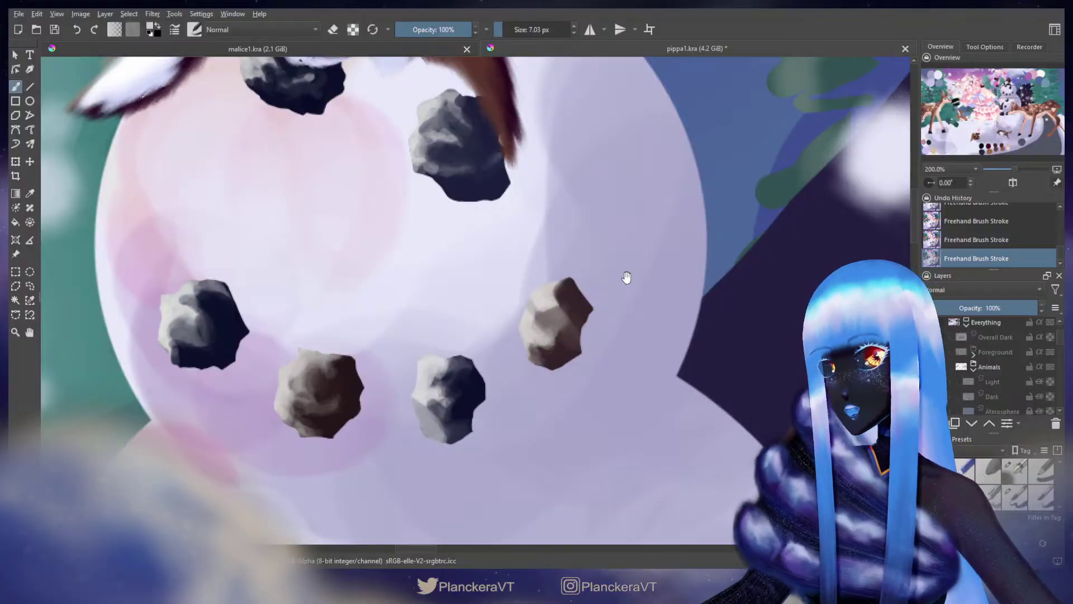
Step: Fill the top of the snowman's upper brown-black button with a solid off-white facet at 11.76 px and sharpen its dark edge
drag(627, 277, 668, 153)
mouse_move(526, 472)
mouse_down()
mouse_move(592, 336)
mouse_move(771, 268)
mouse_move(764, 257)
mouse_up()
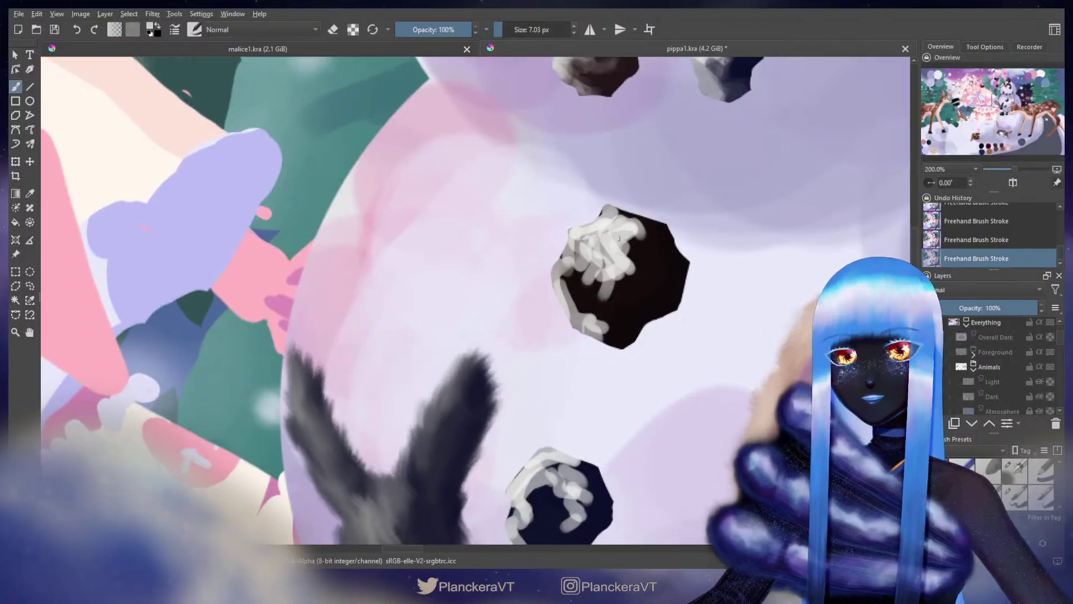
key(bracketright)
key(bracketright)
mouse_move(578, 227)
mouse_down()
mouse_move(605, 214)
mouse_move(567, 234)
mouse_move(594, 247)
mouse_move(625, 221)
mouse_move(599, 219)
mouse_move(634, 221)
mouse_move(617, 244)
mouse_move(612, 233)
mouse_move(573, 237)
mouse_move(606, 255)
mouse_move(636, 238)
mouse_move(601, 232)
mouse_move(615, 213)
mouse_up()
ctrl+click(645, 252)
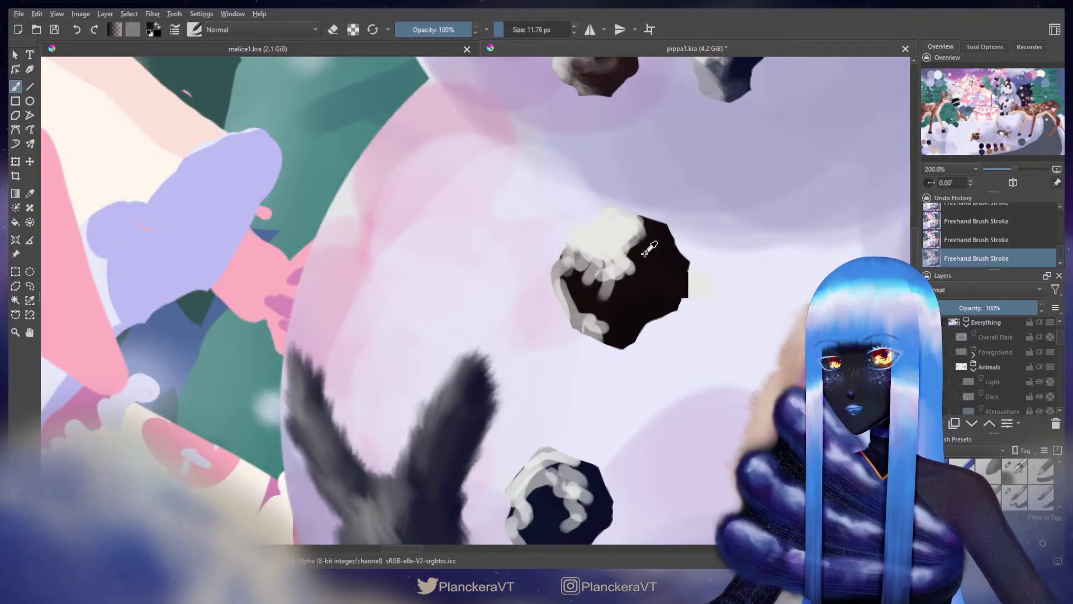
mouse_move(644, 252)
mouse_down()
mouse_move(654, 252)
mouse_move(626, 280)
mouse_up()
ctrl+click(640, 235)
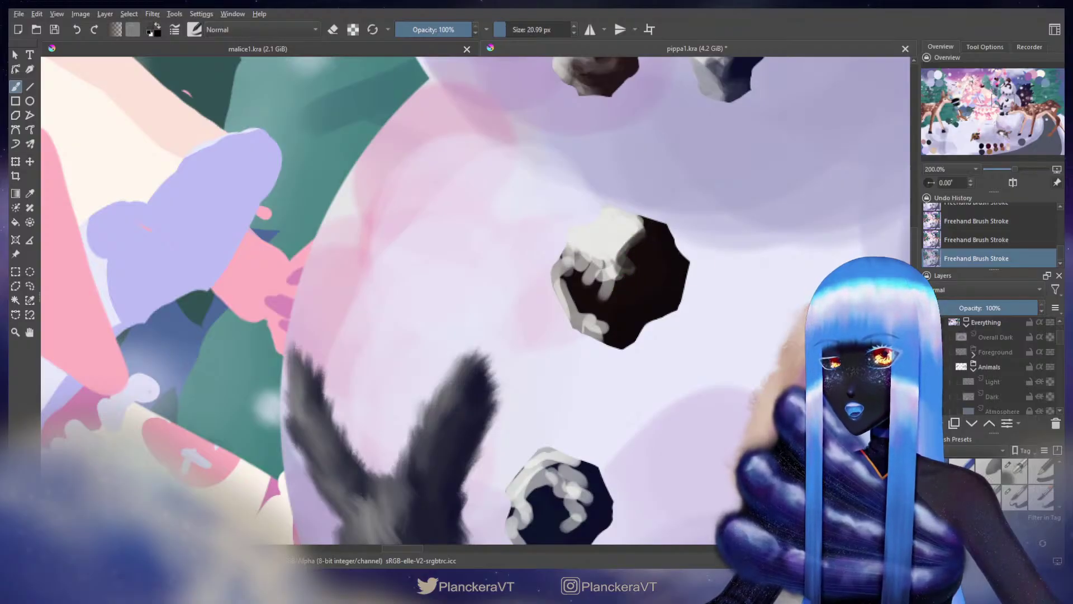
drag(630, 239, 637, 241)
mouse_move(635, 243)
mouse_down()
mouse_move(619, 256)
mouse_move(656, 245)
mouse_move(641, 258)
mouse_up()
key(ctrl+z)
key(ctrl+z)
Step: Paint a grey-brown facet across the upper right of the brown-black button with sampled tones at about 15.95 px
mouse_move(630, 258)
mouse_down()
mouse_move(661, 238)
mouse_move(639, 250)
mouse_move(652, 221)
mouse_move(656, 233)
mouse_move(634, 257)
mouse_move(670, 230)
mouse_move(632, 266)
mouse_move(670, 242)
mouse_move(624, 261)
mouse_move(672, 268)
mouse_move(636, 285)
mouse_move(670, 250)
mouse_up()
ctrl+click(665, 272)
ctrl+click(669, 250)
drag(673, 252, 642, 272)
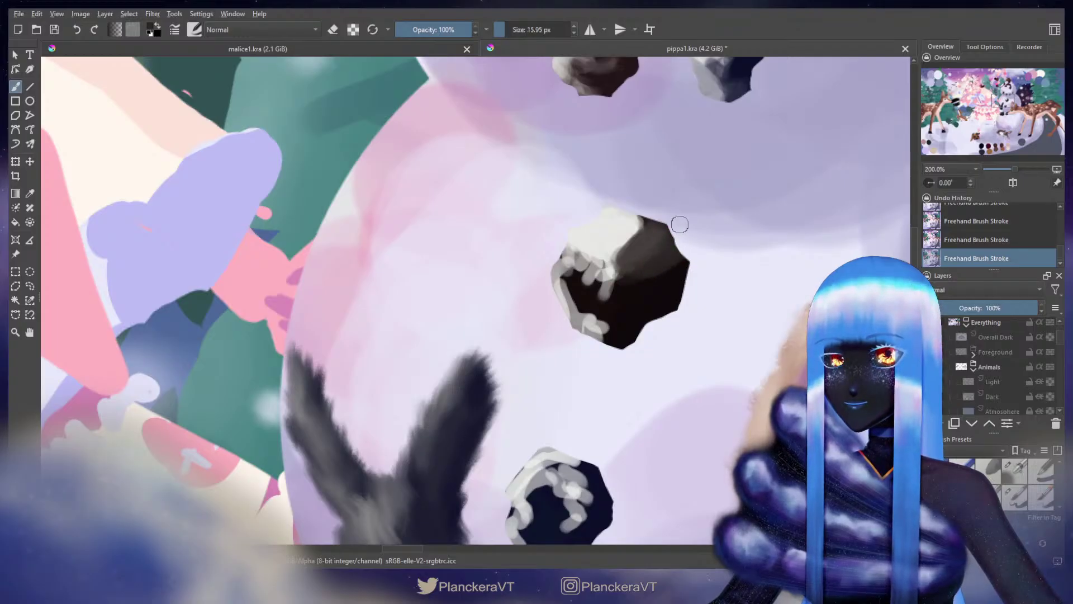
mouse_move(650, 221)
mouse_down()
mouse_move(625, 241)
mouse_move(624, 263)
mouse_move(636, 257)
mouse_up()
Step: Blend the border between the brown-black button's off-white and grey-brown facets with sampled tones, down to a 6.94 px brush
ctrl+click(633, 230)
ctrl+click(631, 241)
ctrl+click(632, 218)
mouse_move(635, 219)
mouse_down()
mouse_move(607, 284)
mouse_move(628, 233)
mouse_move(608, 256)
mouse_up()
ctrl+click(609, 281)
drag(638, 219, 622, 239)
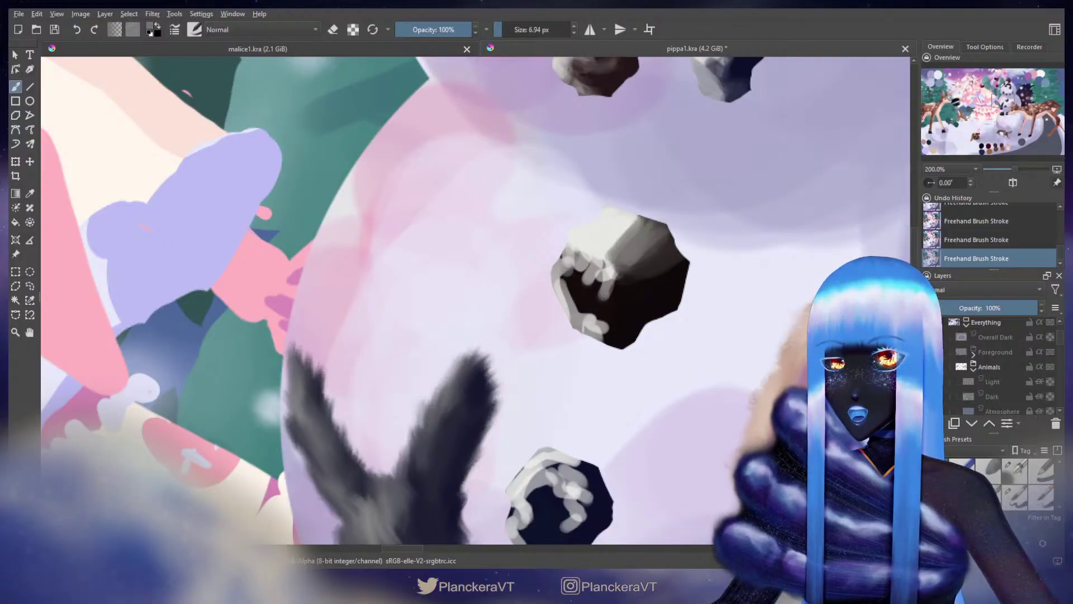
Step: Cover the light marks on the left of the snowman's upper brown-black button with a grey facet beneath the off-white top
ctrl+click(626, 234)
mouse_move(621, 239)
mouse_down()
mouse_move(636, 219)
mouse_move(557, 283)
mouse_move(593, 246)
mouse_move(564, 269)
mouse_move(569, 254)
mouse_move(601, 279)
mouse_move(574, 282)
mouse_move(557, 260)
mouse_move(595, 289)
mouse_move(603, 275)
mouse_move(586, 278)
mouse_move(564, 256)
mouse_move(585, 288)
mouse_move(601, 287)
mouse_move(564, 258)
mouse_move(558, 273)
mouse_move(587, 289)
mouse_move(616, 270)
mouse_move(626, 278)
mouse_move(608, 285)
mouse_move(637, 297)
mouse_move(562, 295)
mouse_move(574, 312)
mouse_move(562, 307)
mouse_move(589, 308)
mouse_move(576, 298)
mouse_move(595, 305)
mouse_move(592, 295)
mouse_move(578, 304)
mouse_move(597, 301)
mouse_move(591, 310)
mouse_move(632, 285)
mouse_move(618, 305)
mouse_move(569, 306)
mouse_move(611, 341)
mouse_up()
ctrl+click(597, 243)
ctrl+click(585, 255)
ctrl+click(582, 252)
ctrl+click(637, 297)
Step: Build lit and shadowed grey-brown facets along the upper button's lower left edge with sampled tones at 12.56 px
ctrl+click(576, 312)
ctrl+click(589, 309)
ctrl+click(590, 305)
ctrl+click(565, 285)
ctrl+click(603, 330)
ctrl+click(592, 326)
ctrl+click(627, 301)
drag(623, 300, 632, 298)
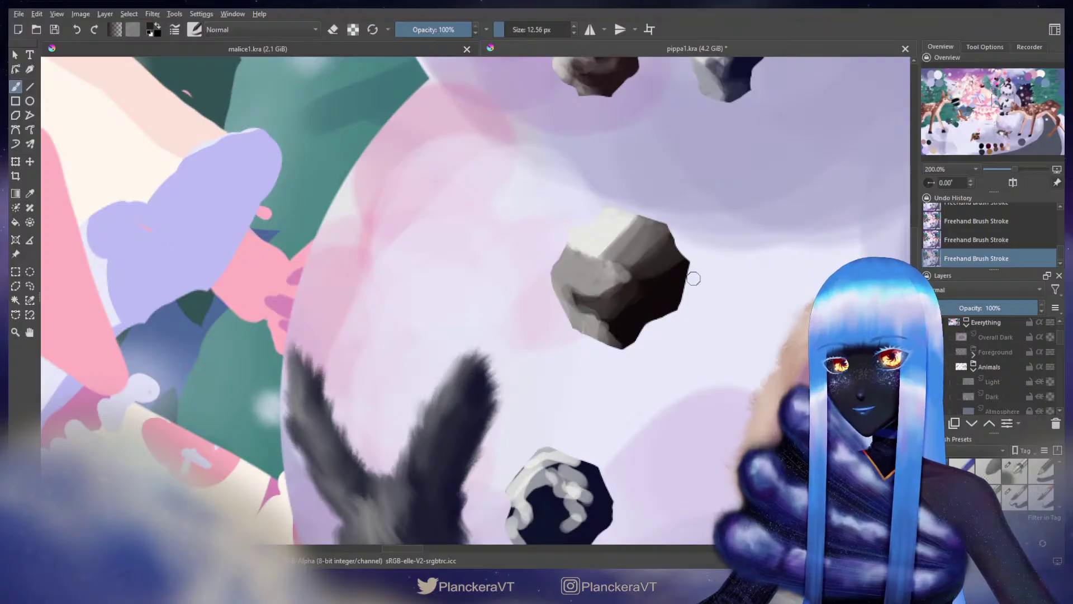
Step: Fill the top of the snowman's middle navy button with an off-white facet and smooth the grey marks on its right into a solid area
drag(728, 247, 656, 151)
mouse_move(639, 282)
mouse_down()
mouse_move(678, 246)
mouse_move(648, 270)
mouse_up()
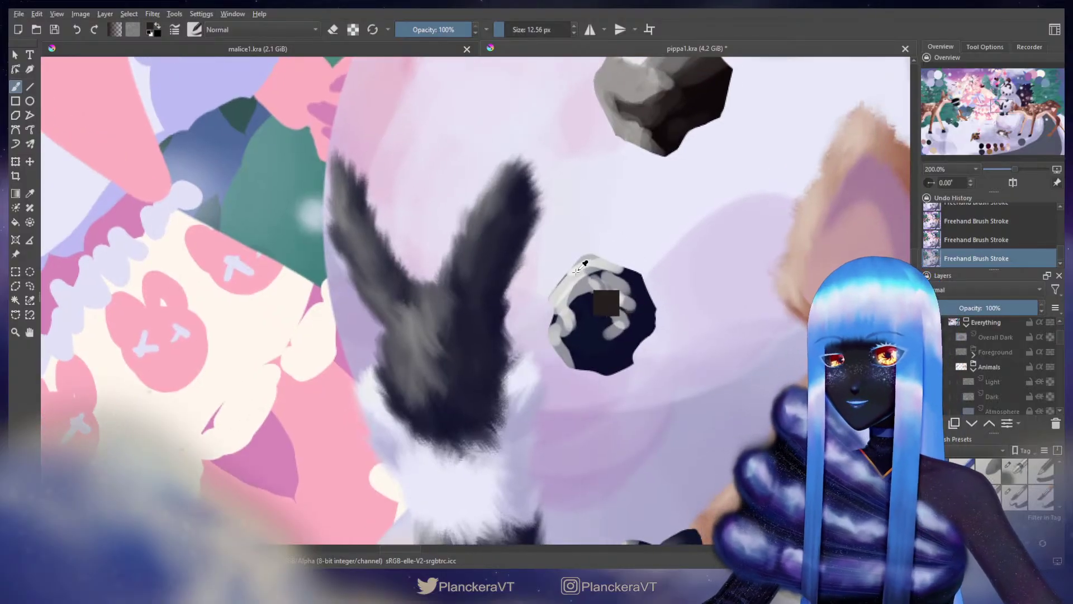
mouse_move(560, 279)
mouse_down()
mouse_move(585, 263)
mouse_move(560, 301)
mouse_move(588, 287)
mouse_move(601, 262)
mouse_move(586, 282)
mouse_move(609, 270)
mouse_move(591, 272)
mouse_move(592, 340)
mouse_up()
ctrl+click(597, 299)
ctrl+click(629, 285)
mouse_move(629, 279)
mouse_down()
mouse_move(614, 296)
mouse_move(630, 299)
mouse_up()
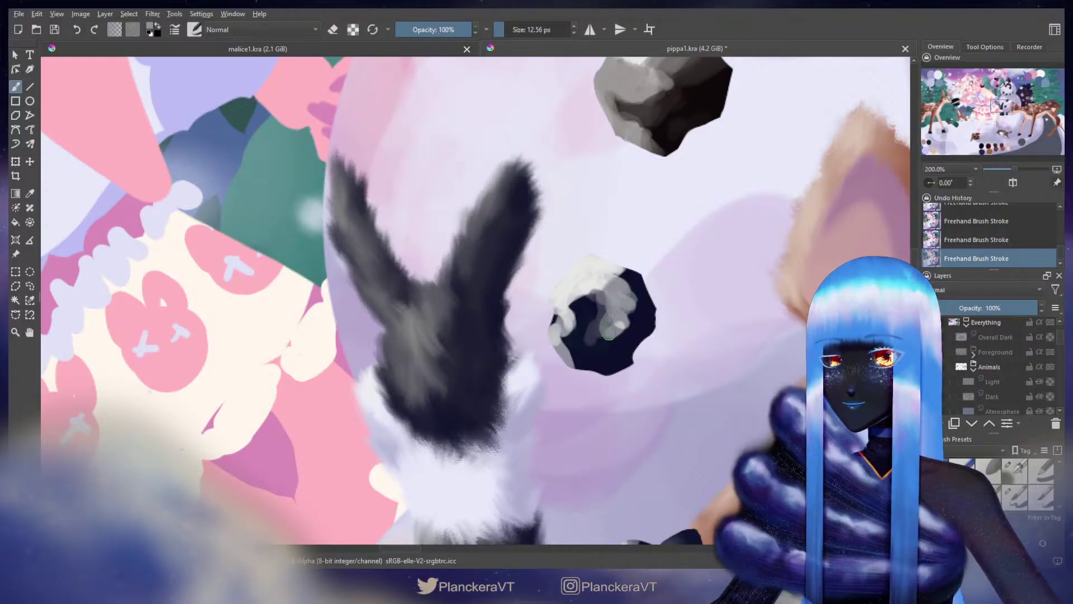
mouse_move(626, 297)
mouse_down()
mouse_move(632, 319)
mouse_move(637, 288)
mouse_move(631, 329)
mouse_move(592, 352)
mouse_up()
ctrl+click(570, 295)
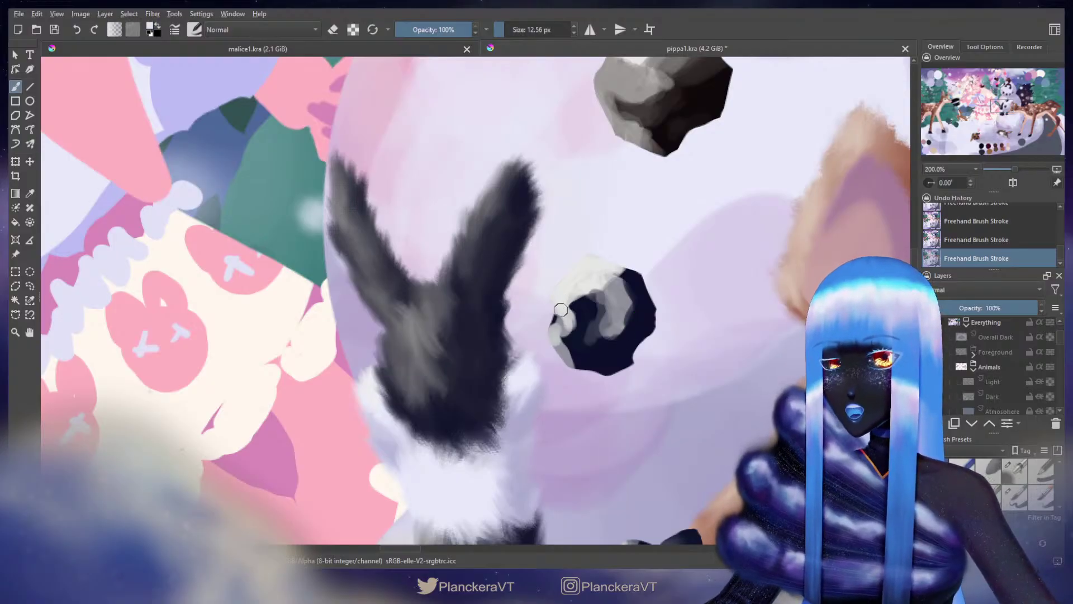
drag(558, 308, 582, 276)
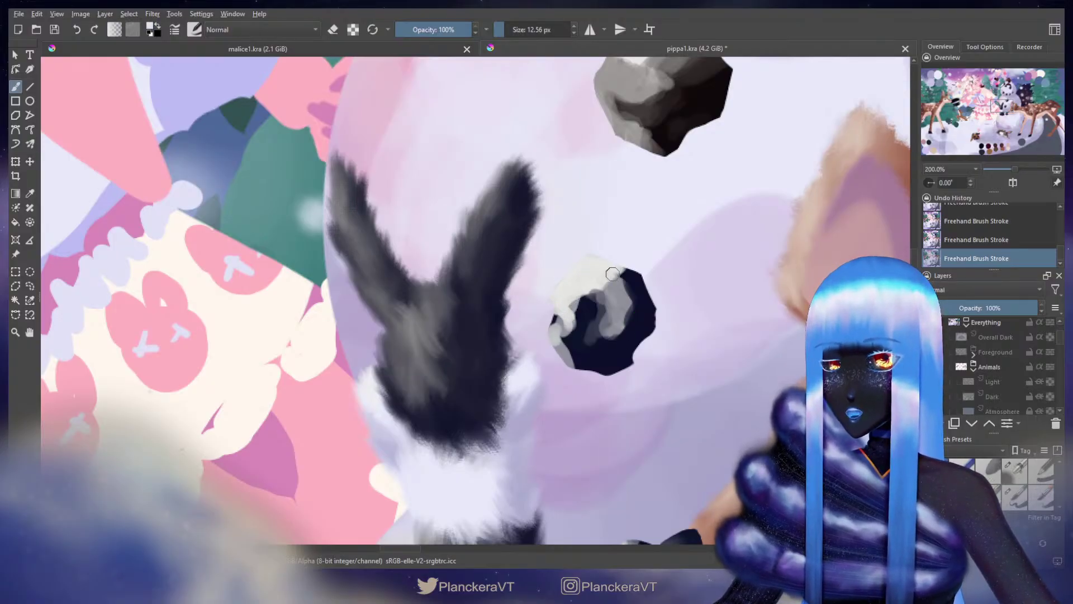
Step: Paint a mid-grey facet on the lower left edge of the middle navy button, with a dark grey facet beside it
ctrl+click(612, 334)
ctrl+click(567, 325)
ctrl+click(563, 349)
mouse_move(554, 330)
mouse_down()
mouse_move(582, 335)
mouse_move(570, 355)
mouse_move(573, 342)
mouse_move(582, 369)
mouse_up()
ctrl+click(582, 336)
ctrl+click(575, 350)
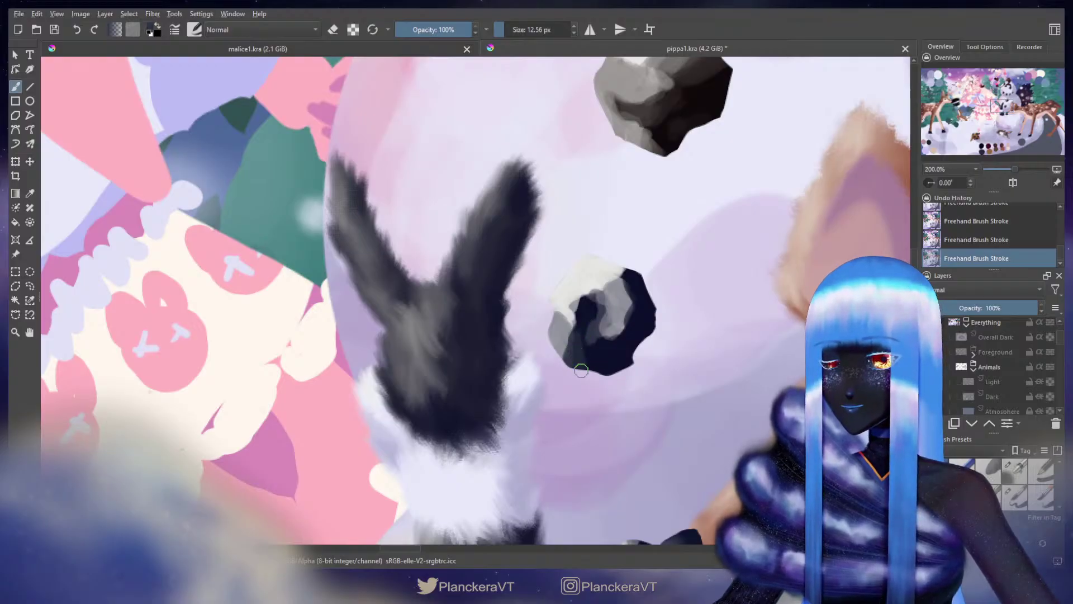
mouse_move(577, 330)
mouse_down()
mouse_move(585, 361)
mouse_move(575, 342)
mouse_move(576, 365)
mouse_up()
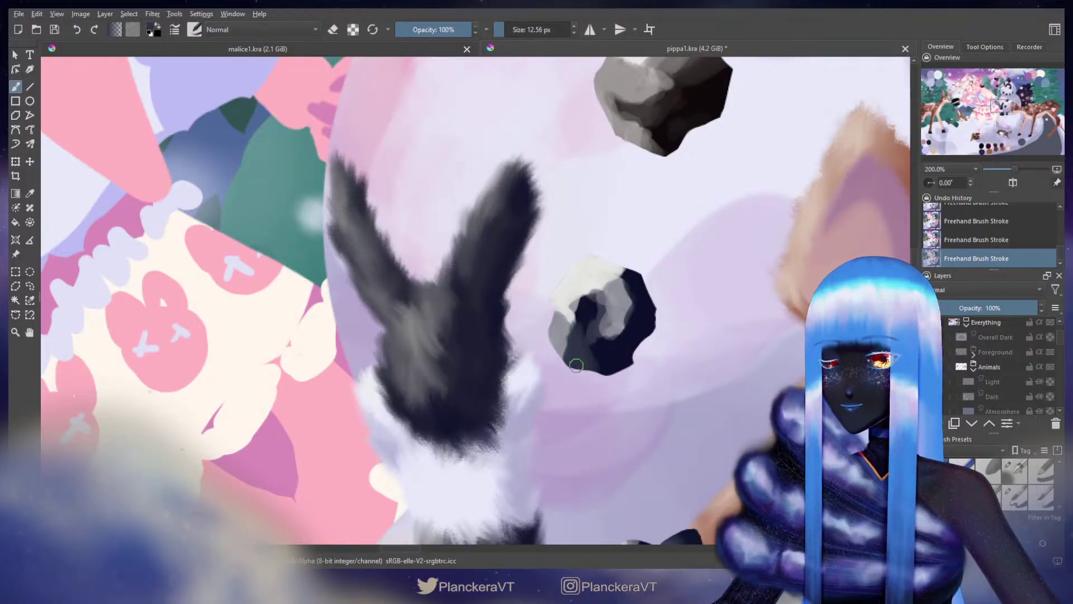
Step: Fill the centre of the middle navy button with sampled greys and extend the off-white facet across its top
ctrl+click(567, 310)
mouse_move(582, 318)
mouse_down()
mouse_move(571, 309)
mouse_move(584, 305)
mouse_up()
ctrl+click(605, 302)
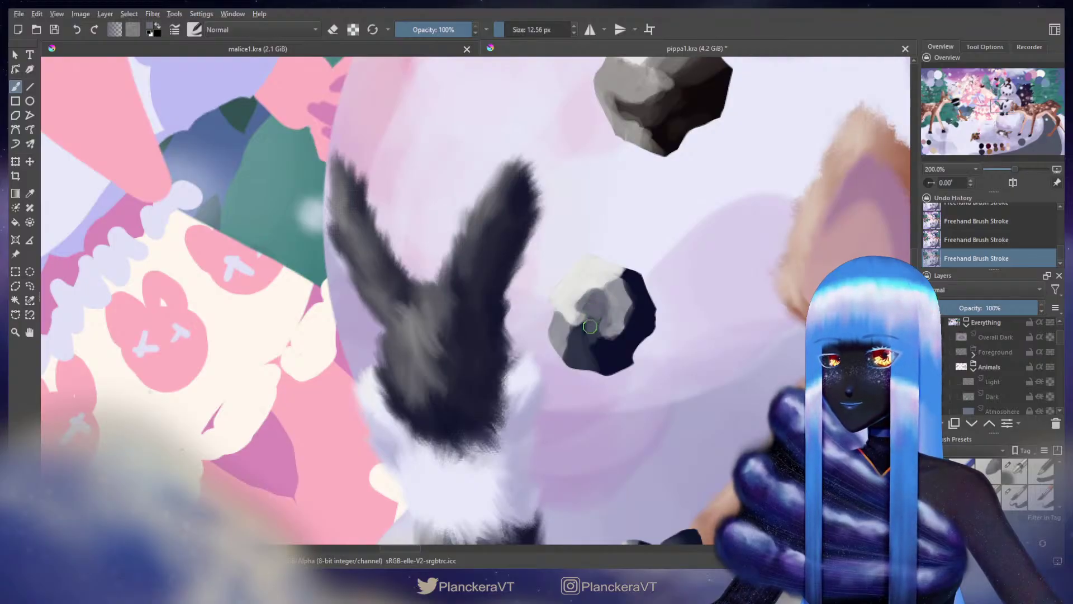
ctrl+click(595, 336)
drag(597, 325, 593, 352)
ctrl+click(592, 266)
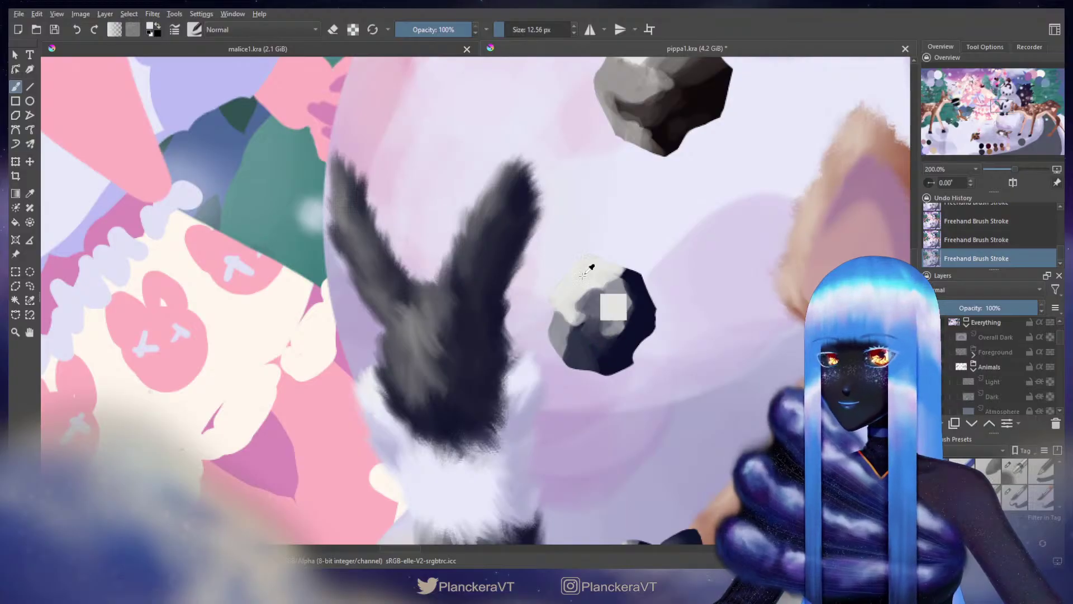
mouse_move(606, 278)
mouse_down()
mouse_move(624, 294)
mouse_move(617, 330)
mouse_up()
Step: Fill the upper left of the snowman's bottom button, beside the deer's nose, with an off-white facet using a brush of about 12 px
drag(653, 268, 651, 185)
drag(609, 376, 608, 215)
ctrl+click(596, 327)
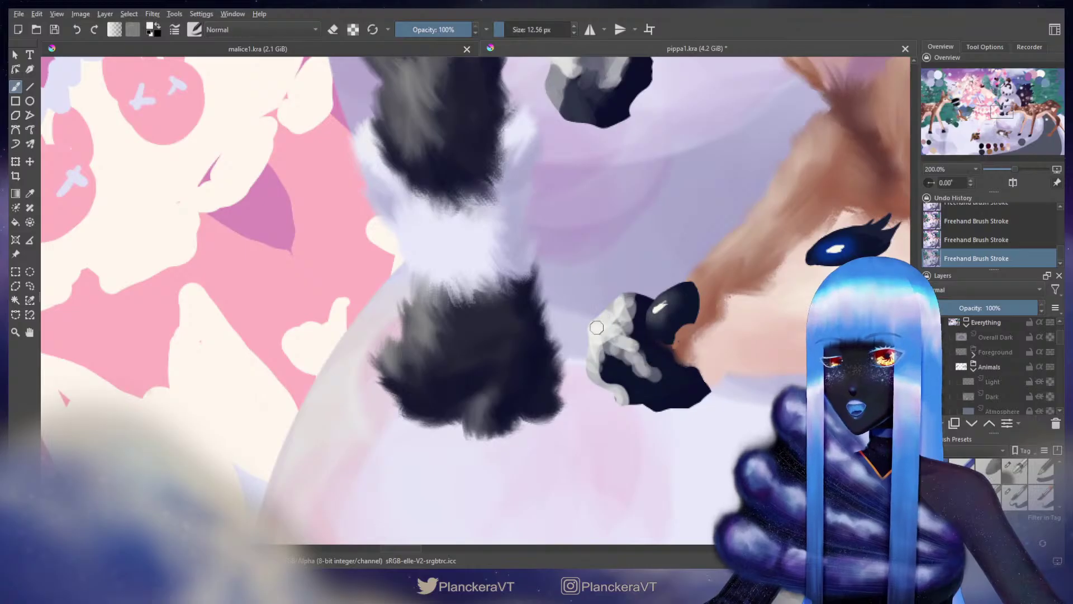
mouse_move(603, 312)
mouse_down()
mouse_move(644, 286)
mouse_move(624, 293)
mouse_move(625, 305)
mouse_move(646, 296)
mouse_move(633, 323)
mouse_move(648, 351)
mouse_up()
ctrl+click(645, 304)
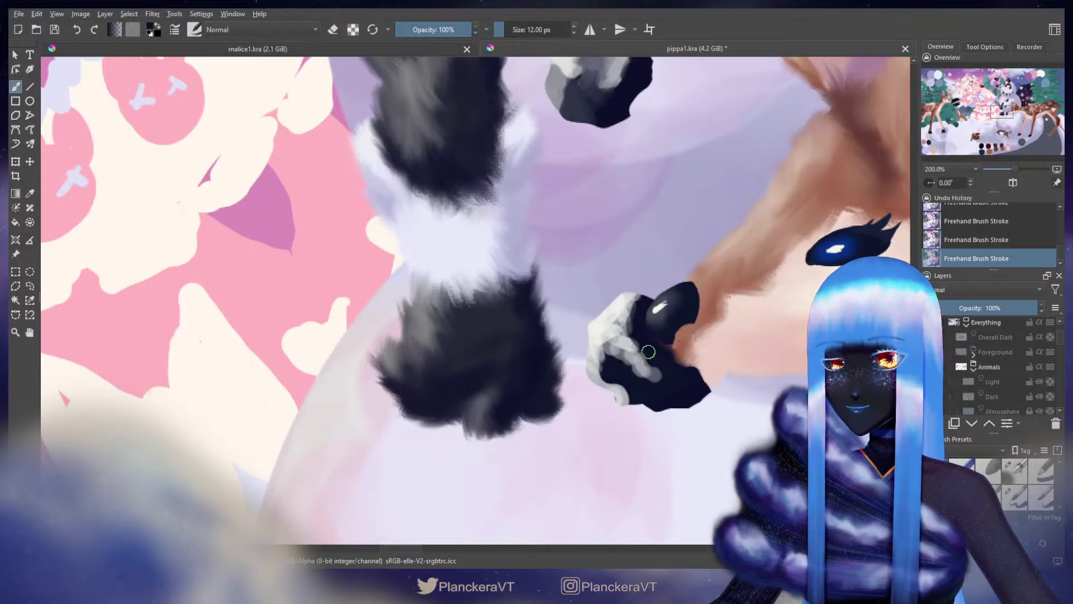
ctrl+click(639, 349)
drag(881, 251, 816, 263)
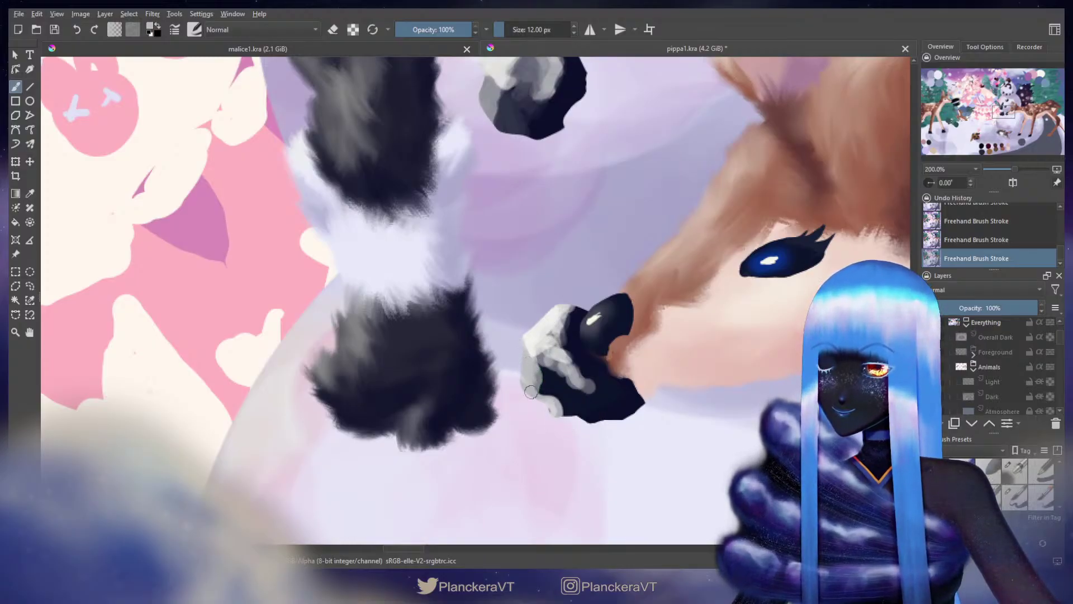
Step: Paint a solid grey facet along the bottom button's lower left edge with sampled tones, undoing the last stroke
mouse_move(528, 386)
mouse_down()
mouse_move(560, 392)
mouse_move(560, 417)
mouse_move(533, 398)
mouse_up()
ctrl+click(559, 391)
ctrl+click(534, 390)
ctrl+click(561, 407)
mouse_move(533, 397)
mouse_down()
mouse_move(525, 391)
mouse_move(531, 397)
mouse_up()
key(ctrl+z)
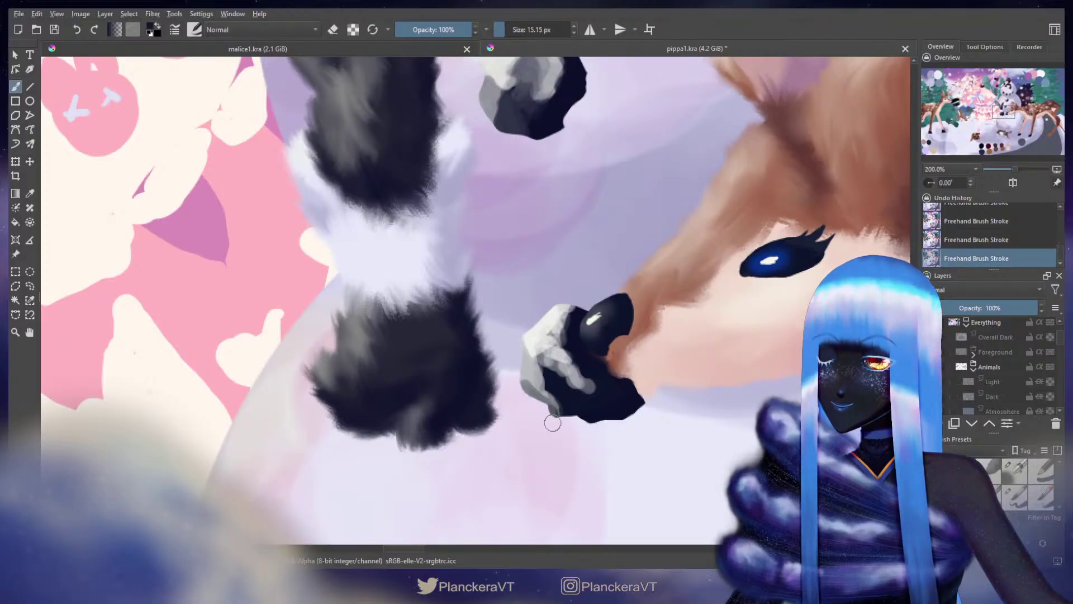
Step: Sharpen the dark edges around the bottom button's central light marks and cover them with mid-grey, down to a 12.87 px brush
ctrl+click(554, 385)
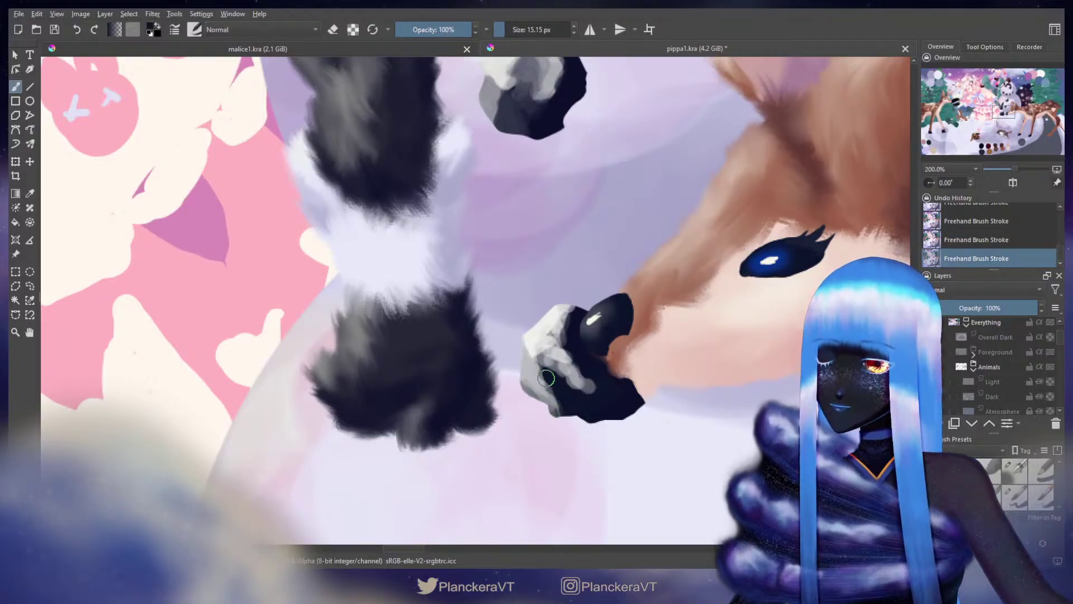
mouse_move(548, 371)
mouse_down()
mouse_move(563, 408)
mouse_move(563, 378)
mouse_up()
ctrl+click(554, 383)
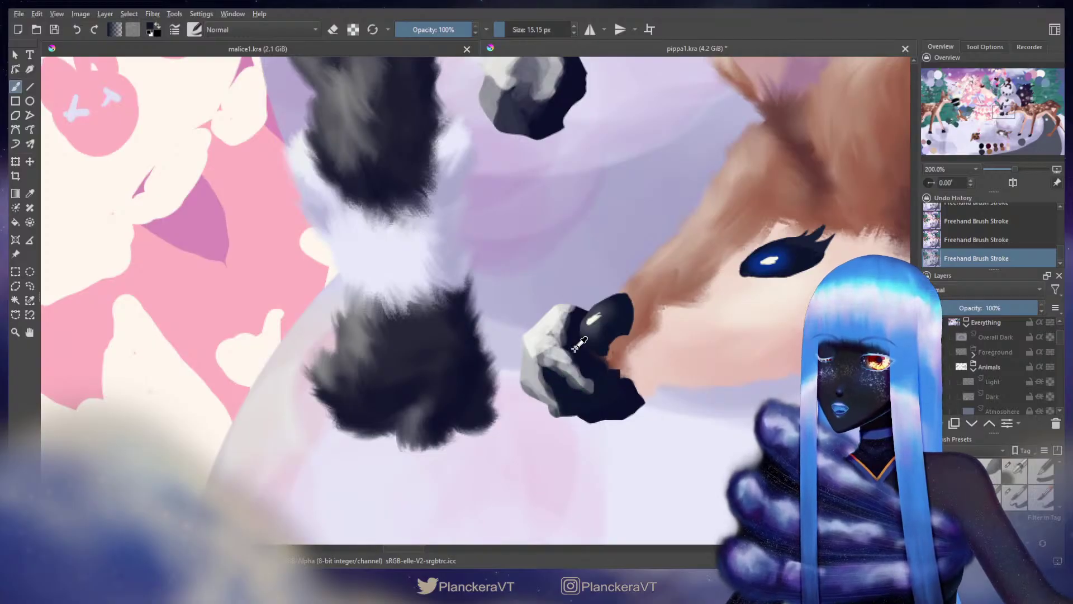
ctrl+click(580, 343)
mouse_move(575, 340)
mouse_down()
mouse_move(569, 325)
mouse_move(556, 352)
mouse_move(580, 380)
mouse_up()
ctrl+click(556, 352)
ctrl+click(583, 381)
ctrl+click(582, 368)
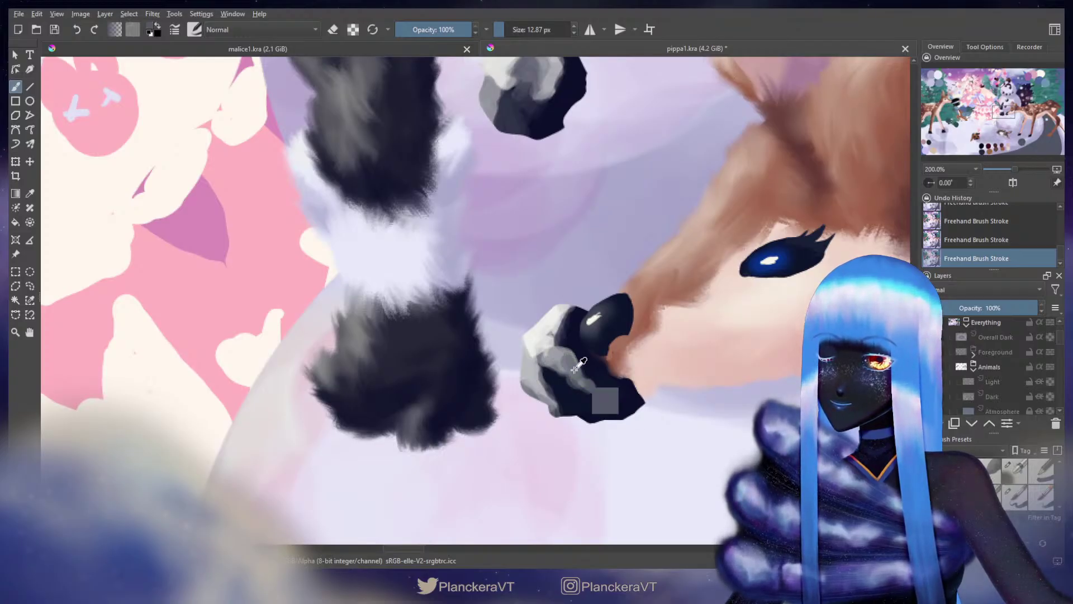
Step: Paint a darker grey facet below the centre of the bottom button with sampled tones at 12.87 px
ctrl+click(577, 380)
mouse_move(595, 381)
mouse_down()
mouse_move(593, 399)
mouse_move(574, 386)
mouse_up()
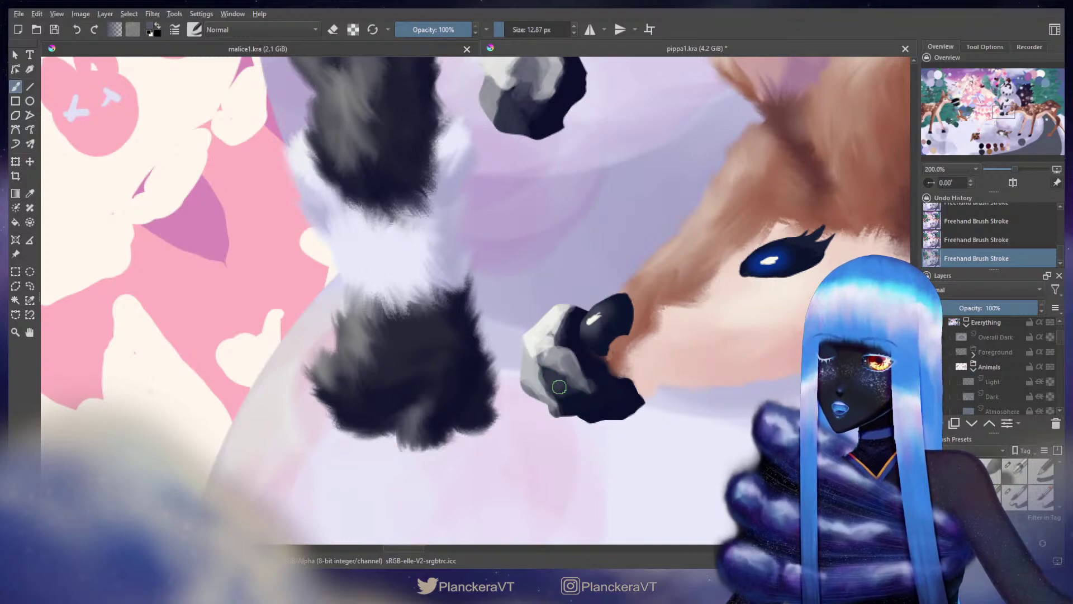
mouse_move(564, 402)
mouse_down()
mouse_move(547, 373)
mouse_move(565, 399)
mouse_up()
ctrl+click(561, 359)
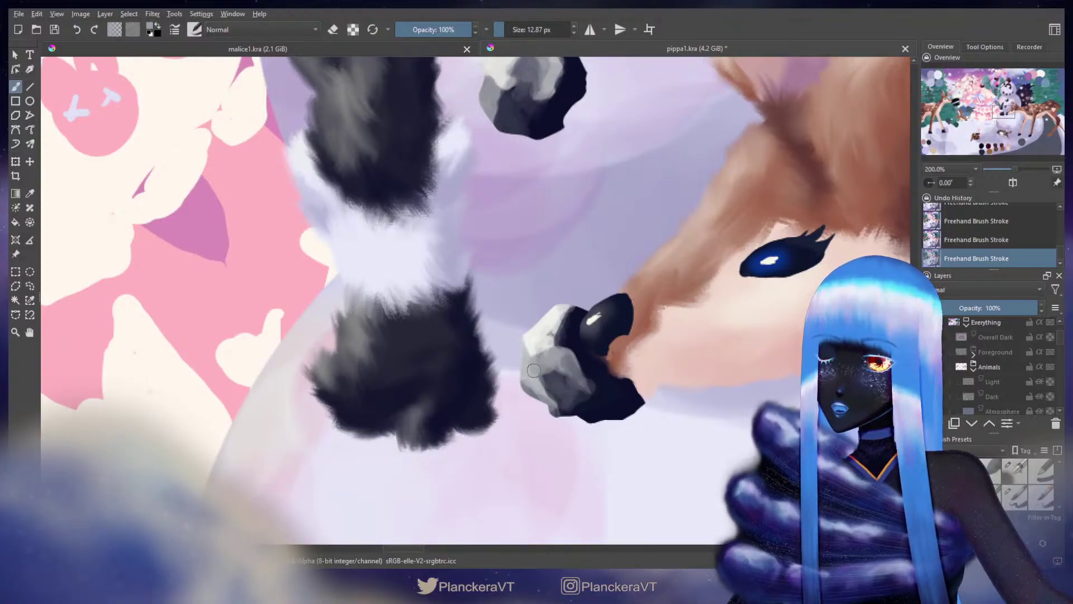
mouse_move(551, 367)
mouse_down()
mouse_move(562, 378)
mouse_move(535, 379)
mouse_move(557, 369)
mouse_move(567, 393)
mouse_move(565, 356)
mouse_move(578, 388)
mouse_move(589, 382)
mouse_move(565, 387)
mouse_move(562, 407)
mouse_up()
Step: Blend the borders between the bottom button's light, mid and dark grey facets with sampled tones
ctrl+click(534, 371)
ctrl+click(551, 390)
ctrl+click(576, 366)
ctrl+click(574, 364)
ctrl+click(592, 370)
ctrl+click(580, 406)
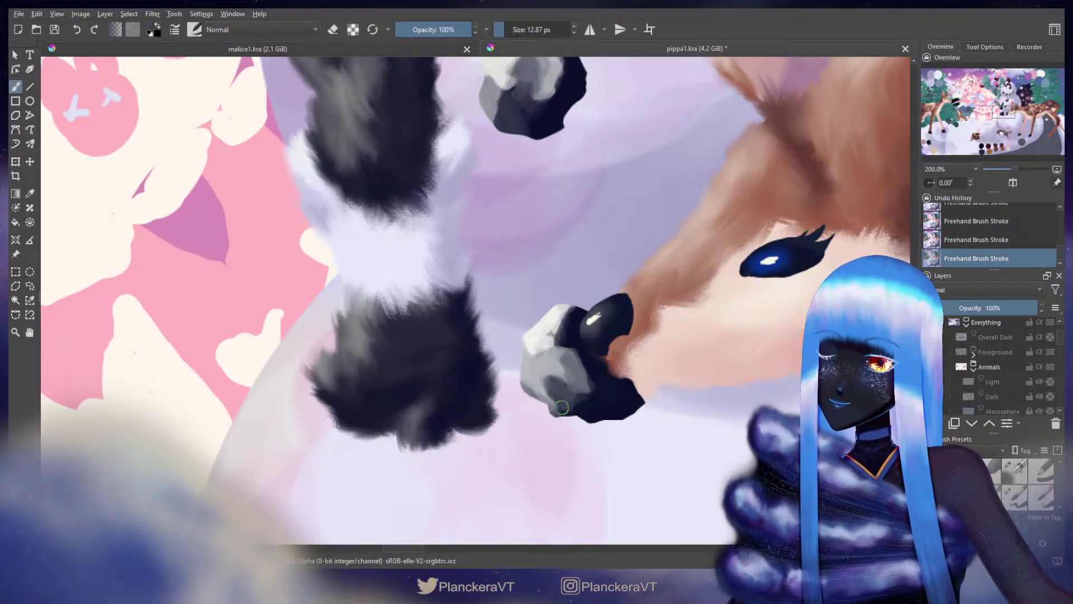
Step: Try finer refining strokes on the bottom button's light grey facets with a 10.68 px brush, undoing unwanted ones
ctrl+click(552, 365)
mouse_move(552, 366)
mouse_down()
mouse_move(542, 379)
mouse_move(546, 364)
mouse_up()
key(ctrl+z)
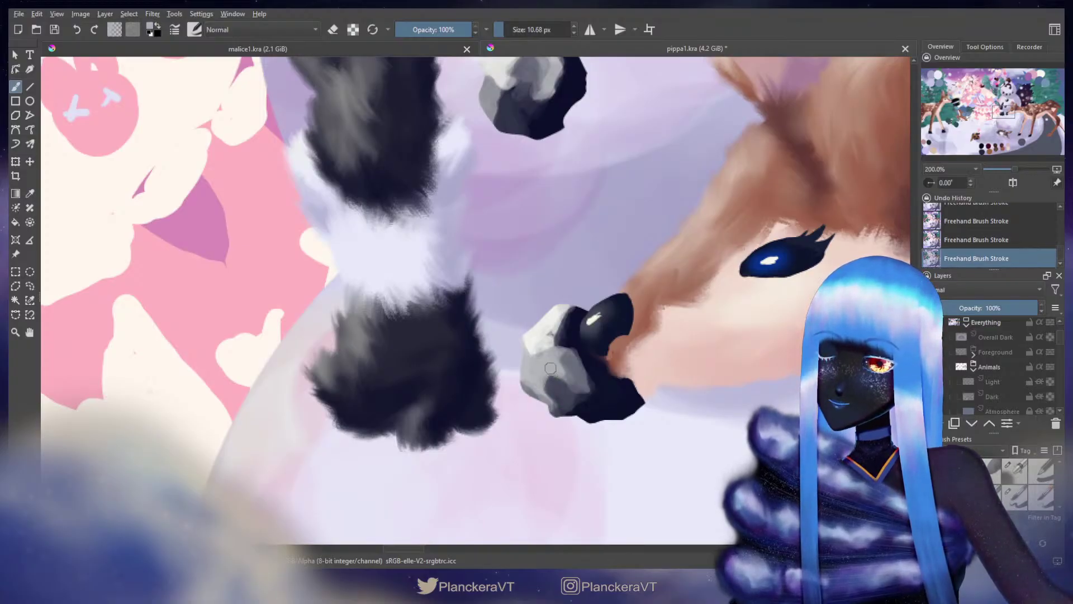
ctrl+click(526, 390)
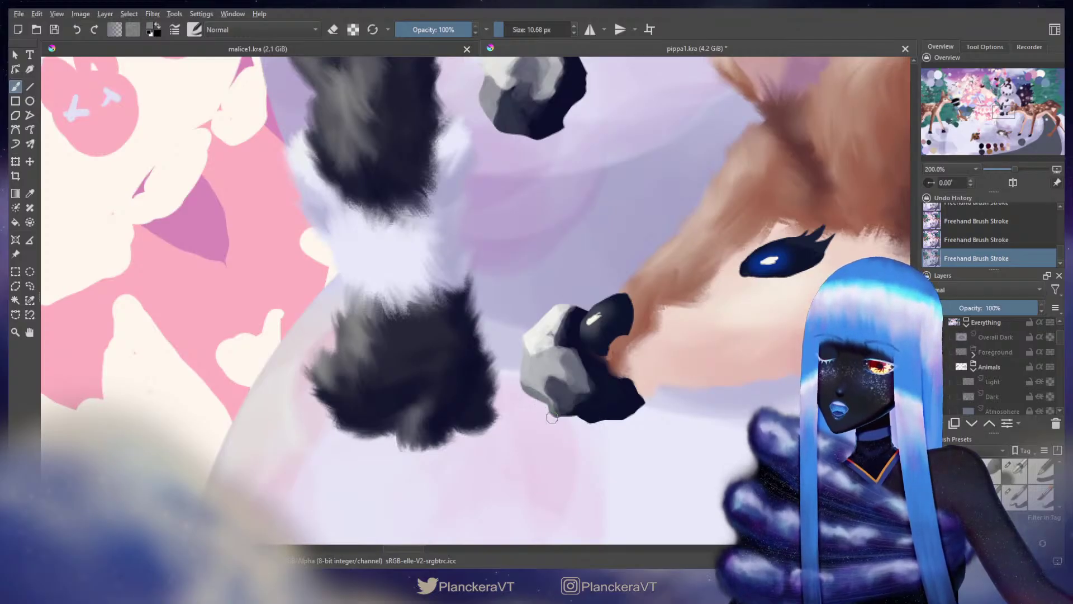
ctrl+click(536, 375)
mouse_move(534, 382)
mouse_down()
mouse_move(552, 397)
mouse_move(536, 387)
mouse_up()
key(ctrl+z)
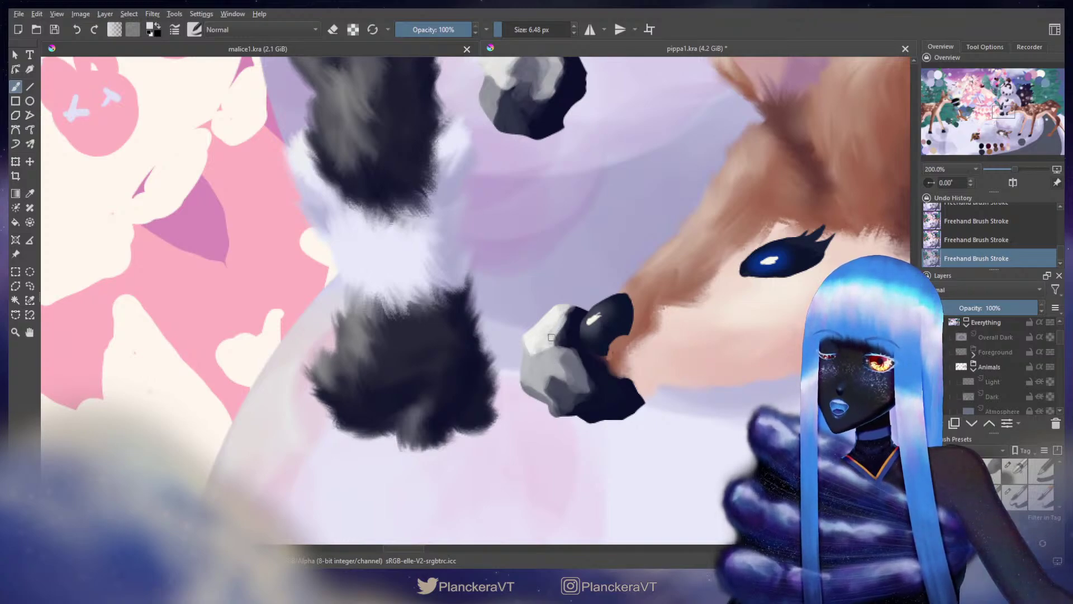
Step: Refine the border between the bottom button's off-white facet and its navy side with sampled tones at 9.44 px
ctrl+click(571, 325)
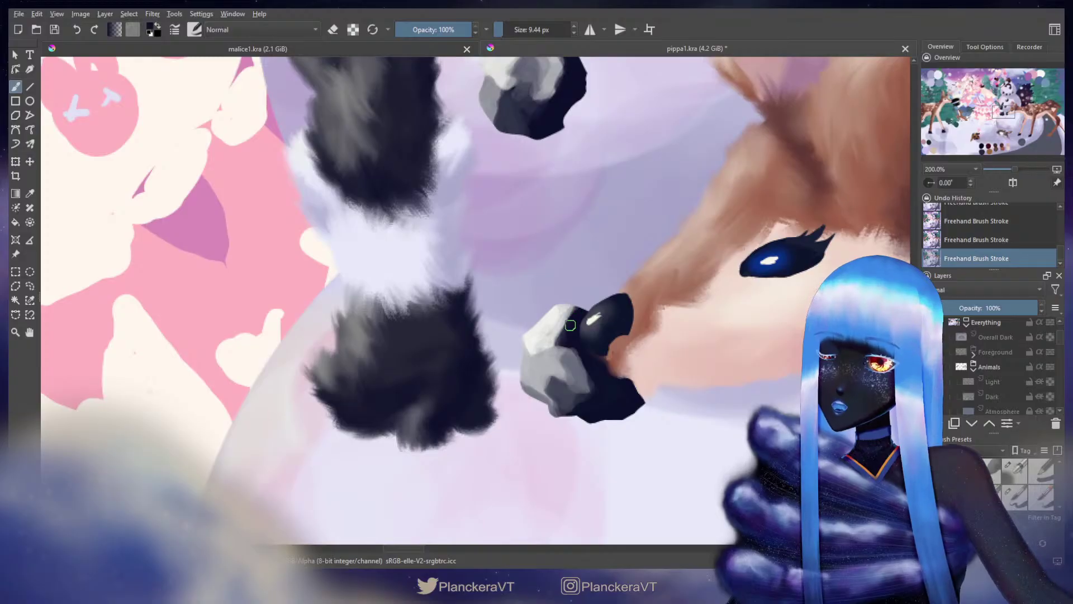
ctrl+click(554, 340)
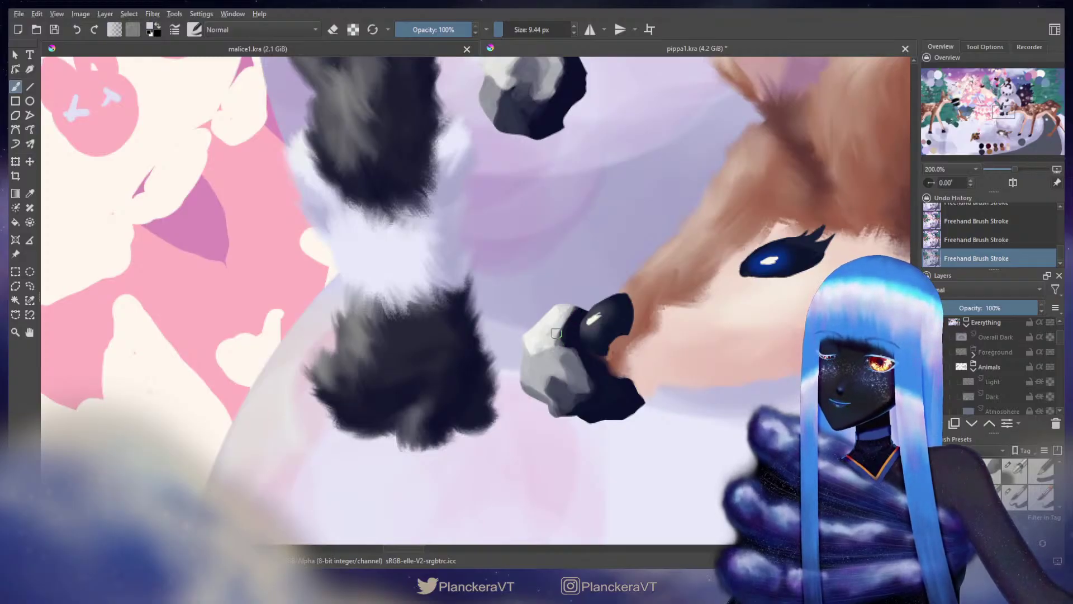
drag(560, 341, 567, 325)
ctrl+click(571, 323)
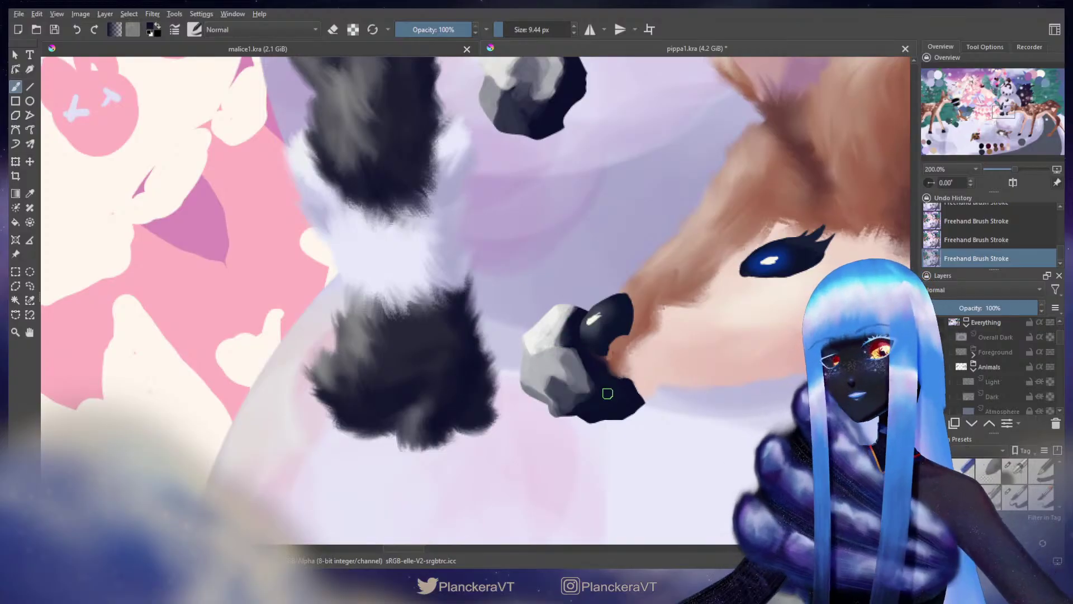
Step: Switch to a large soft brush preset, enlarge it to 163.84 px and tone down the left-end mouth coal's highlights with its sampled navy
scroll(608, 394, down, 7)
scroll(608, 394, up, 1)
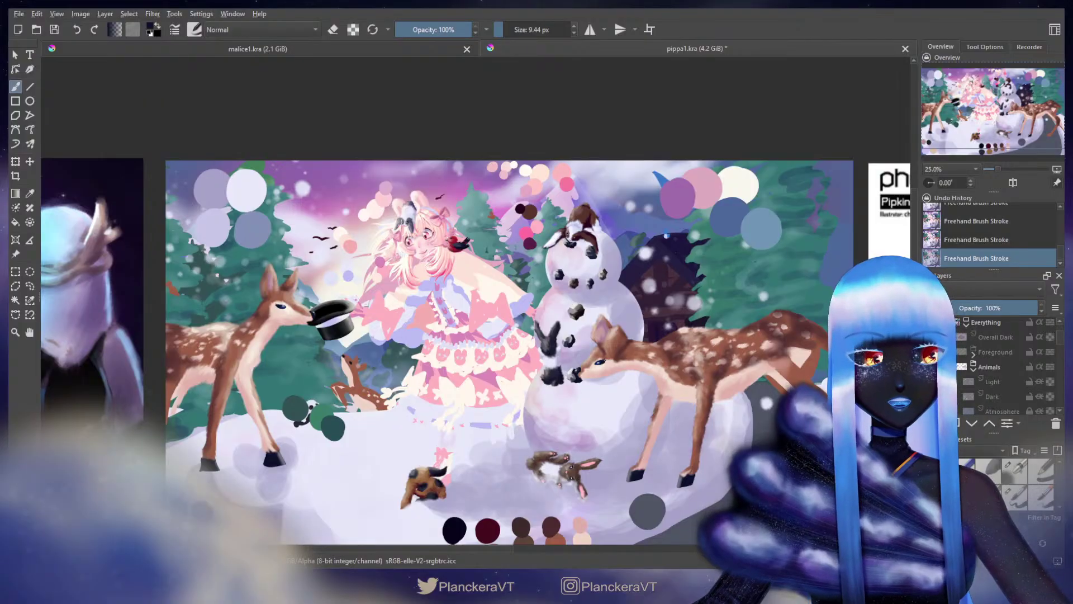
click(1017, 469)
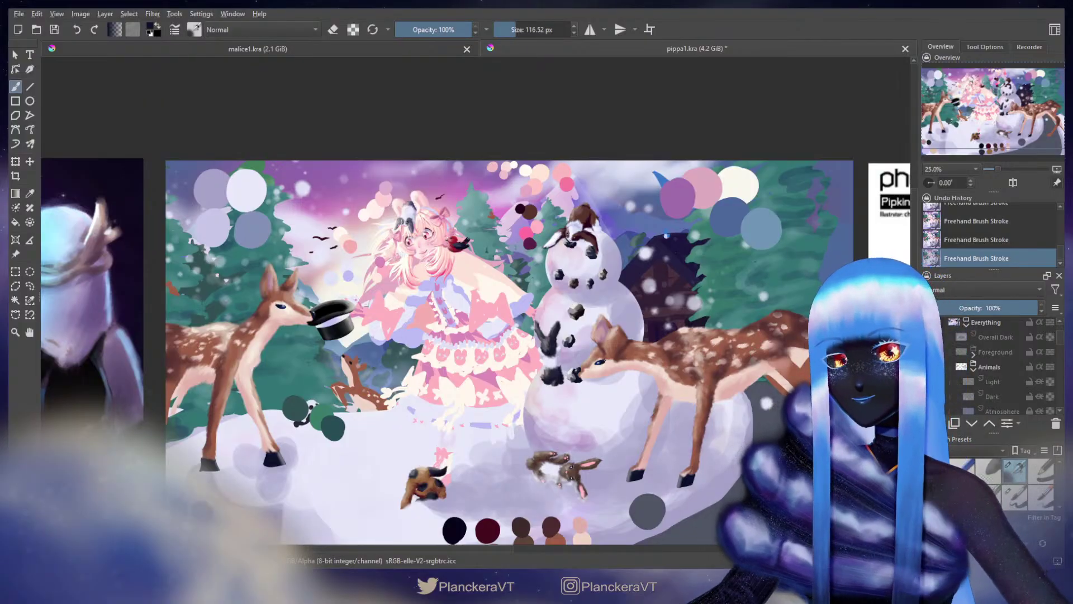
scroll(553, 260, up, 5)
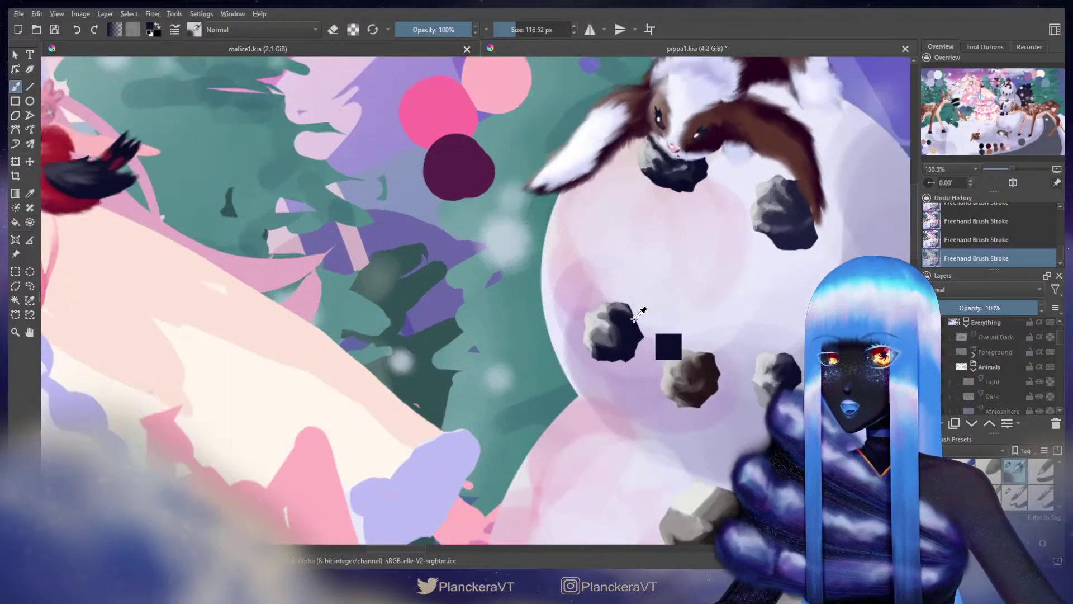
ctrl+click(622, 326)
mouse_move(606, 318)
shift+mouse_down()
mouse_move(641, 318)
mouse_move(583, 315)
mouse_move(593, 355)
shift+mouse_up()
Step: Darken the highlights on the snowman's two eye coals with their sampled dark tones at 163.84 px
mouse_move(669, 298)
mouse_down()
mouse_move(589, 333)
mouse_move(576, 377)
mouse_up()
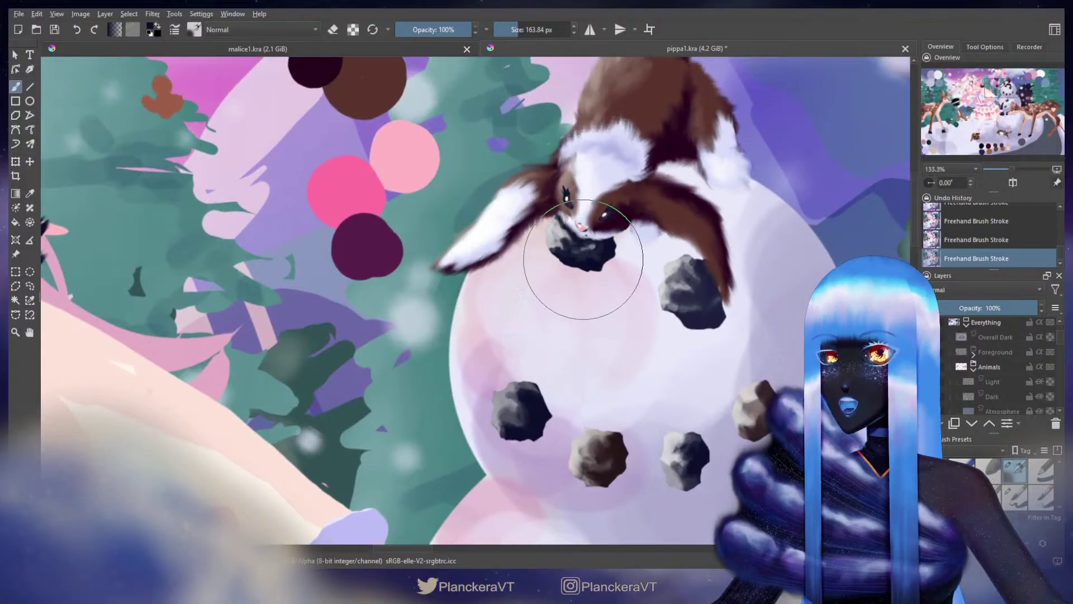
ctrl+click(582, 252)
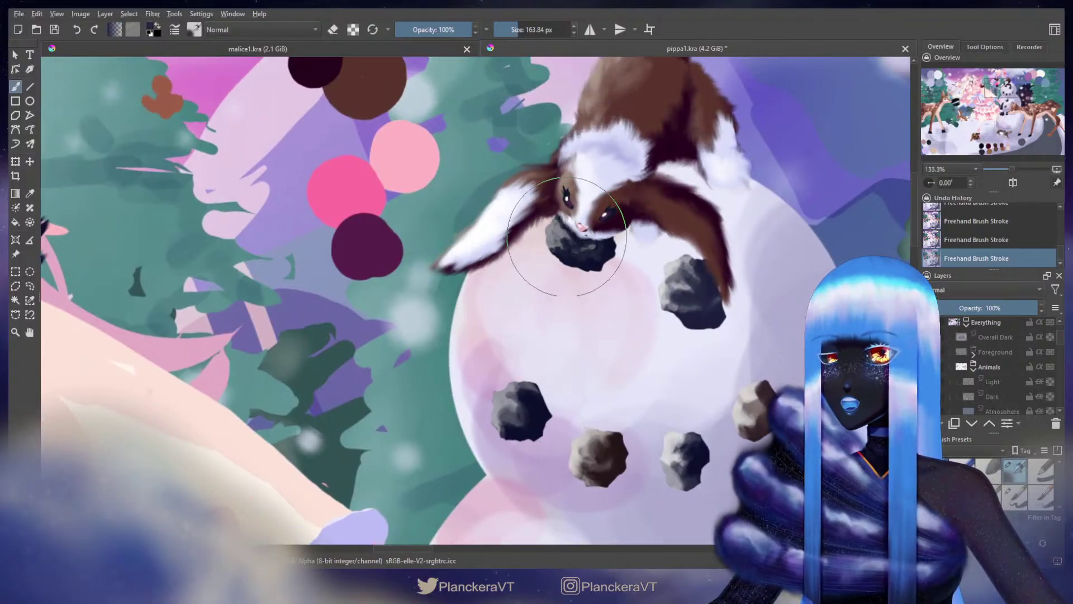
ctrl+click(705, 297)
Step: Tone down the highlights on the remaining three mouth coals, tinting each with its own sampled dark tone at 163.84 px
mouse_move(700, 267)
mouse_down()
mouse_move(689, 283)
mouse_move(697, 298)
mouse_move(686, 120)
mouse_up()
ctrl+click(606, 270)
drag(575, 246, 561, 262)
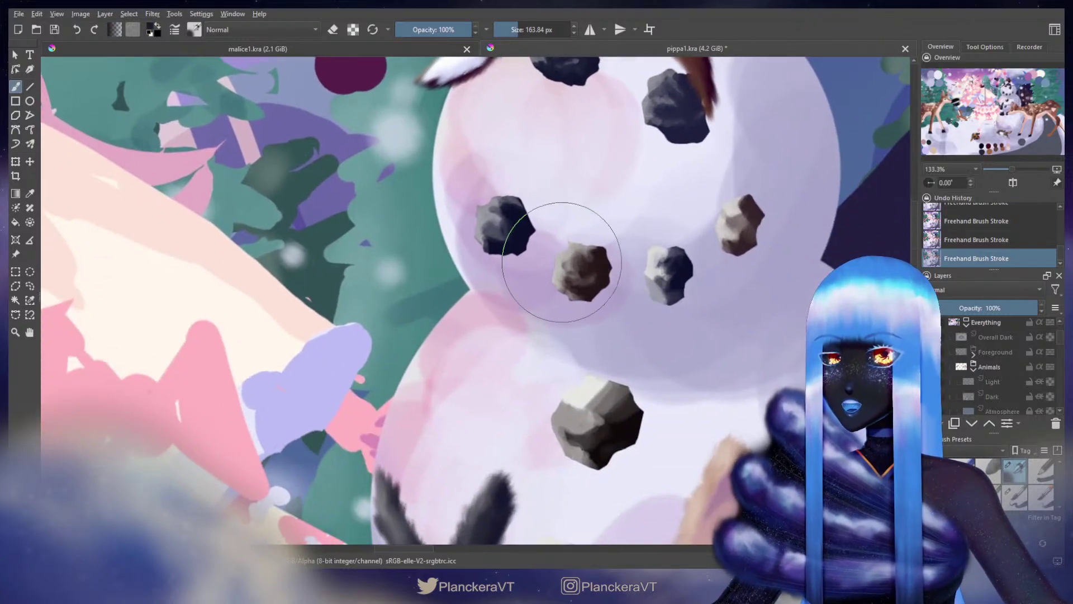
ctrl+click(689, 266)
mouse_move(659, 269)
mouse_down()
mouse_move(650, 258)
mouse_move(651, 276)
mouse_up()
ctrl+click(761, 212)
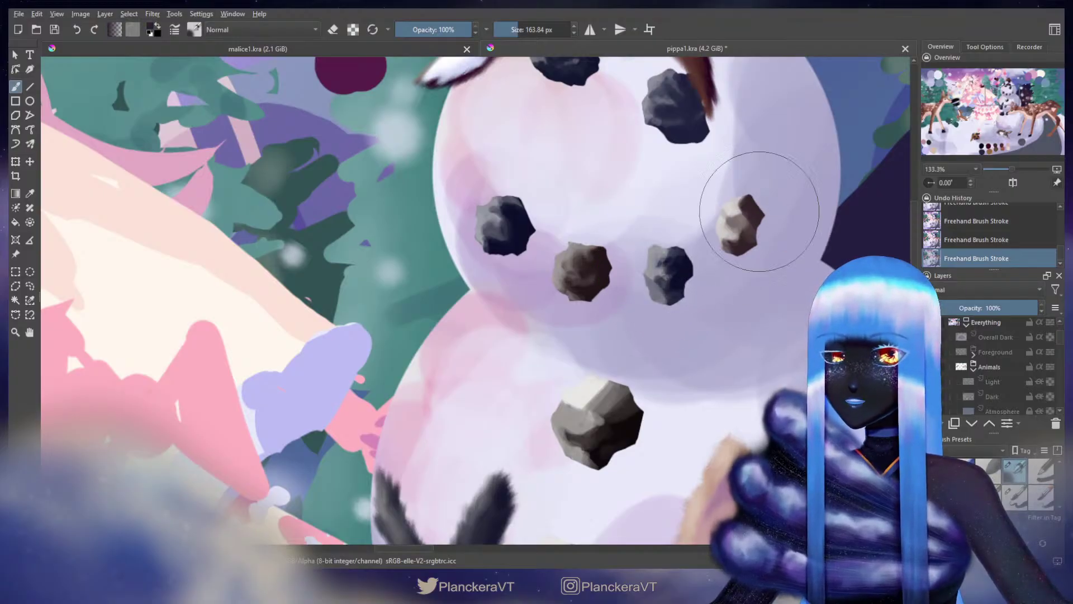
drag(734, 212, 738, 223)
Step: Tone down the off-white and grey facets of the three body buttons, tinting each with a sampled dark tone at 163.84 px
drag(708, 289, 814, 80)
ctrl+click(726, 231)
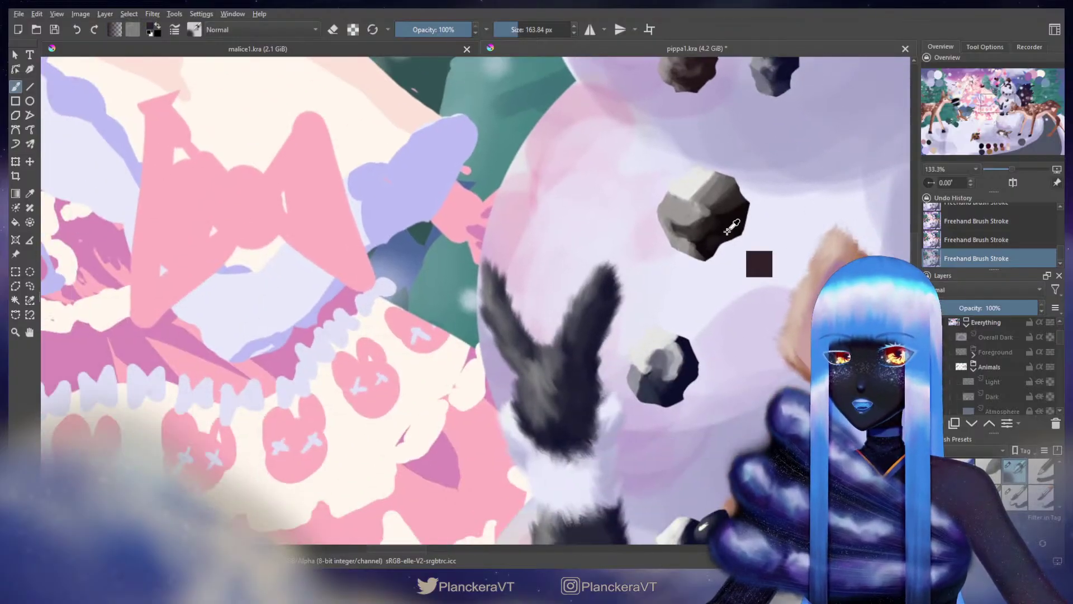
drag(705, 196, 697, 224)
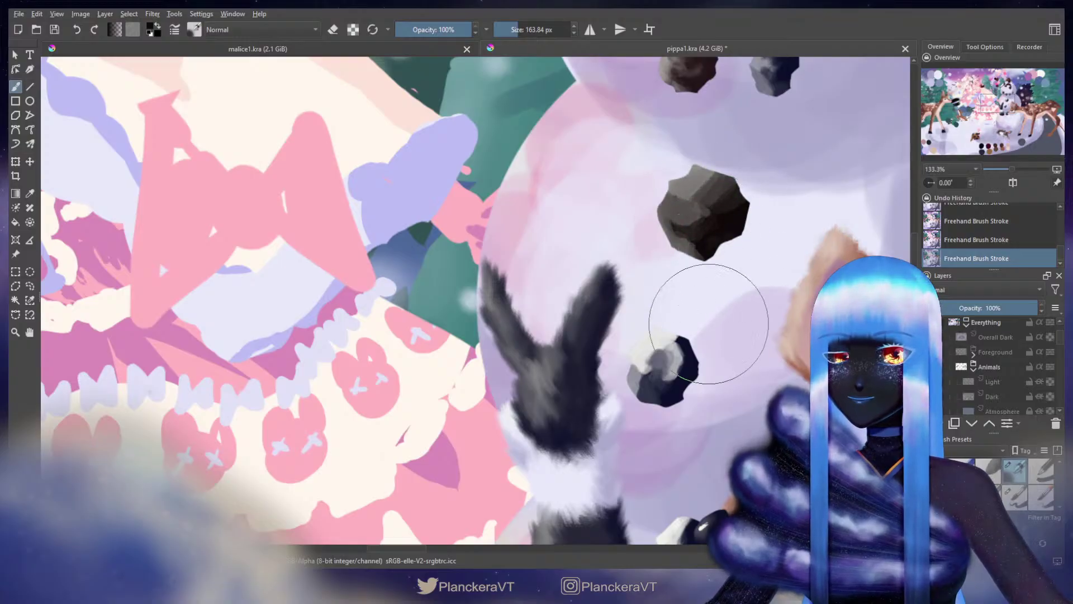
ctrl+click(687, 350)
drag(688, 330, 671, 352)
mouse_move(710, 283)
mouse_down()
mouse_move(699, 216)
mouse_move(705, 63)
mouse_up()
ctrl+click(712, 348)
drag(678, 311, 696, 359)
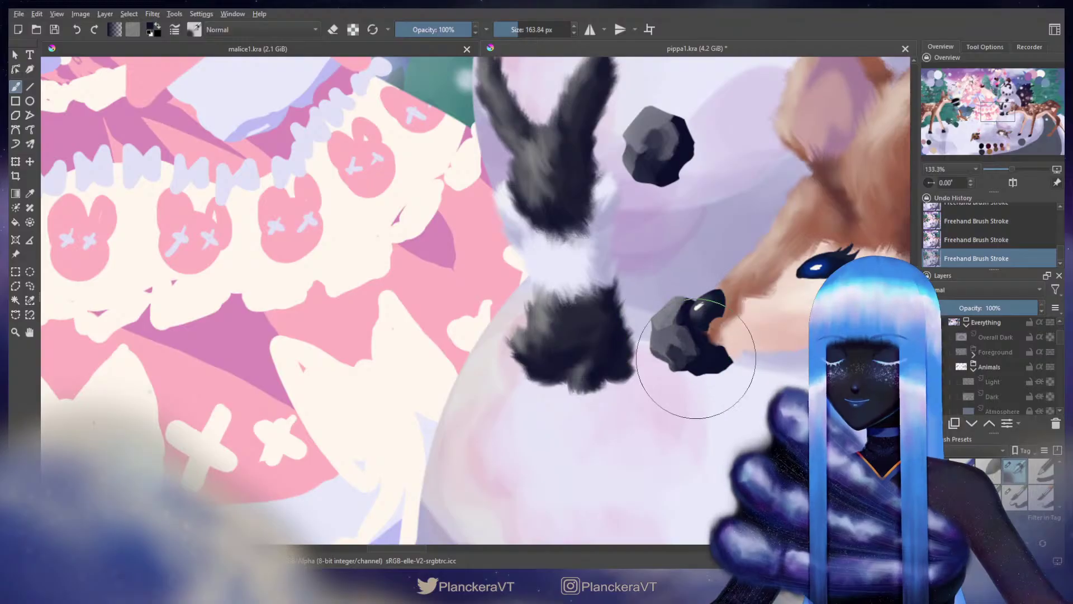
Step: Sample an off-white from the artwork beside the black top hat and switch to the fine 9.44 px brush preset
scroll(644, 235, down, 4)
drag(694, 222, 699, 327)
scroll(691, 317, up, 3)
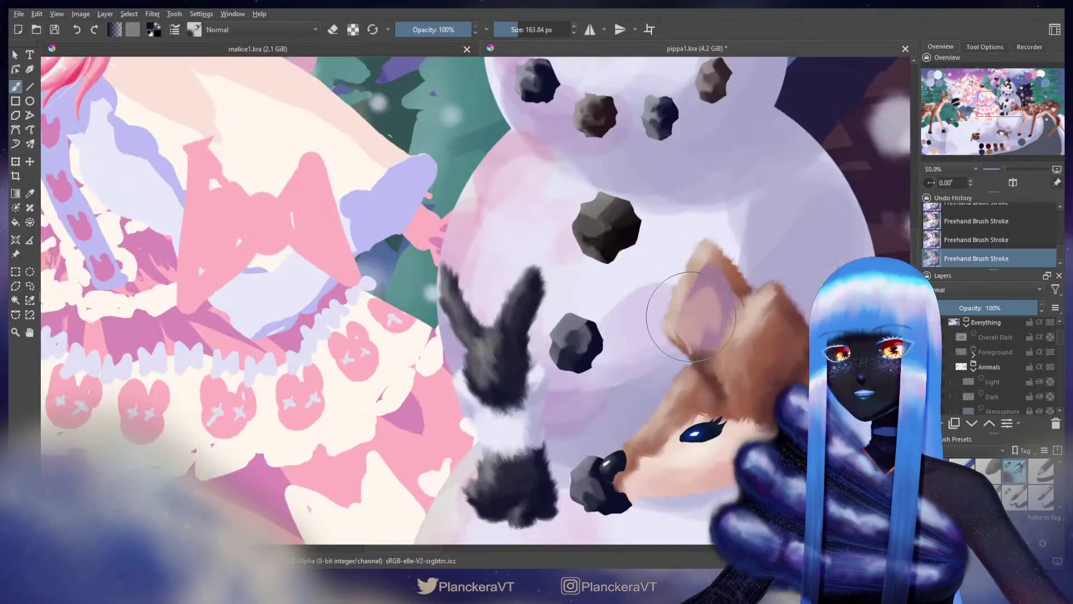
drag(655, 287, 719, 363)
drag(277, 302, 714, 183)
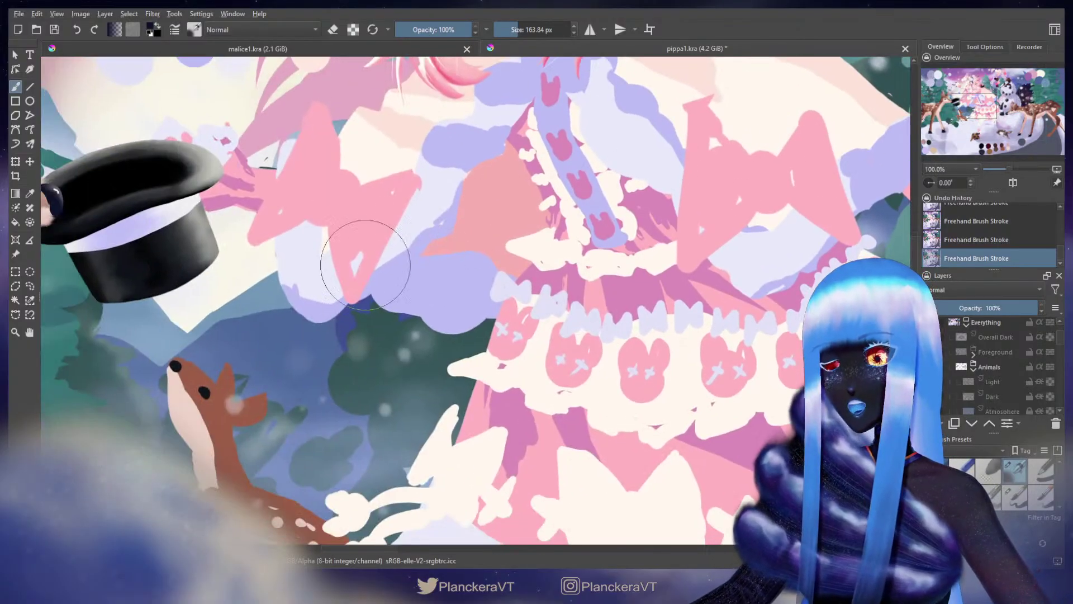
ctrl+click(230, 280)
drag(667, 257, 256, 446)
drag(568, 300, 560, 333)
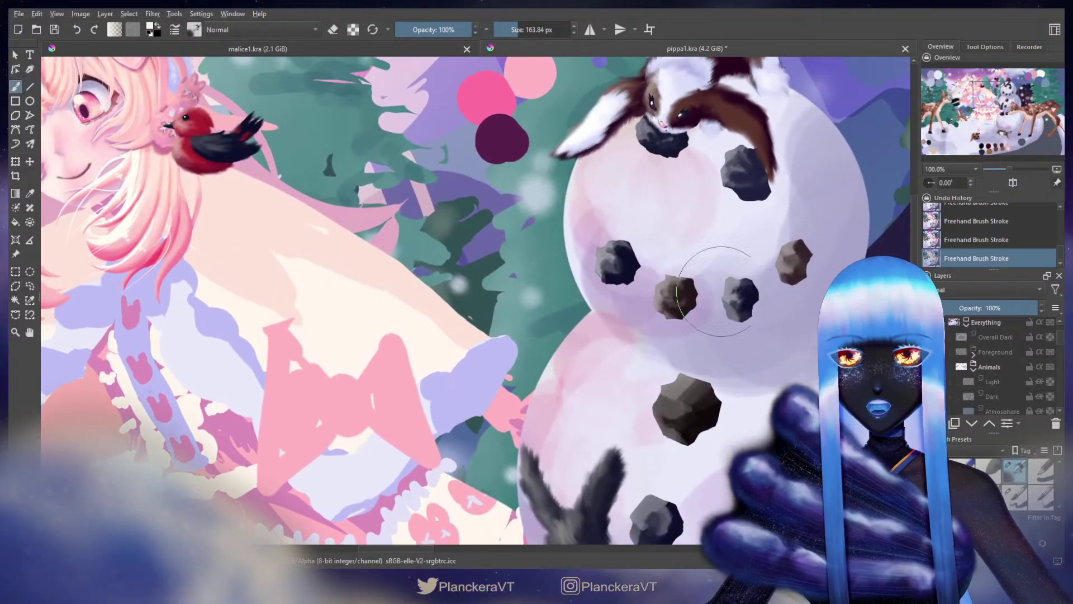
click(1016, 471)
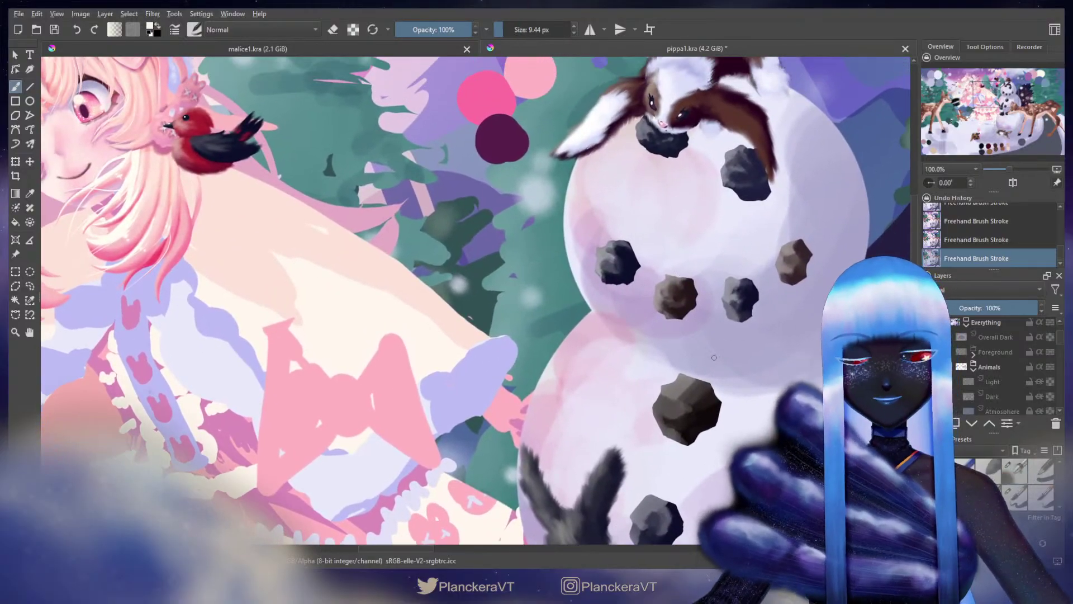
Step: Reduce the brush to 4.44 px and paint thin off-white edge highlights on the left-end mouth coal and its brown neighbour
scroll(714, 357, up, 2)
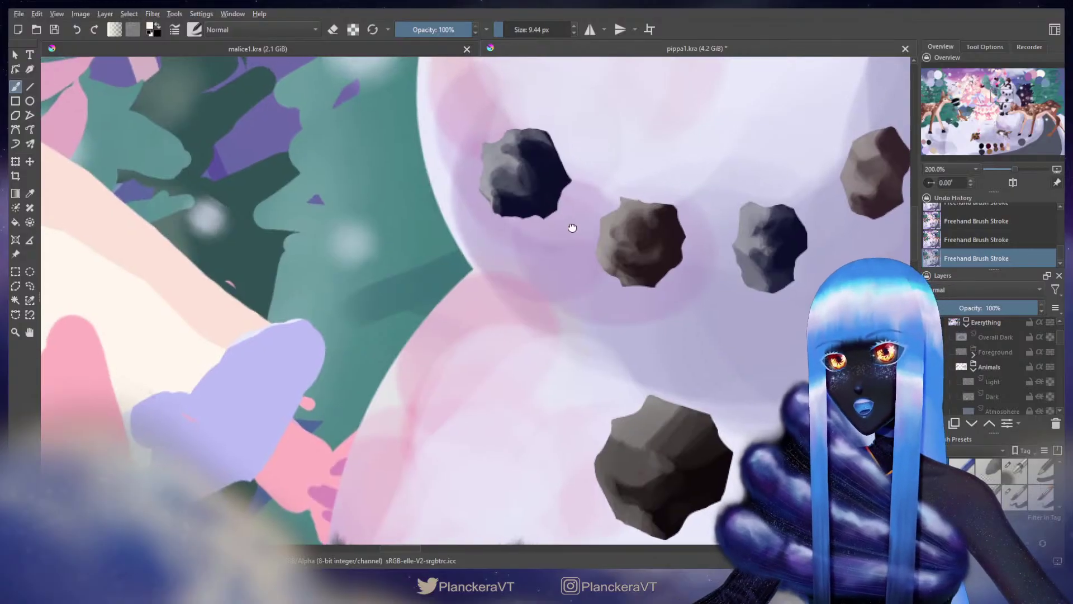
drag(572, 228, 614, 337)
key(ctrl+z)
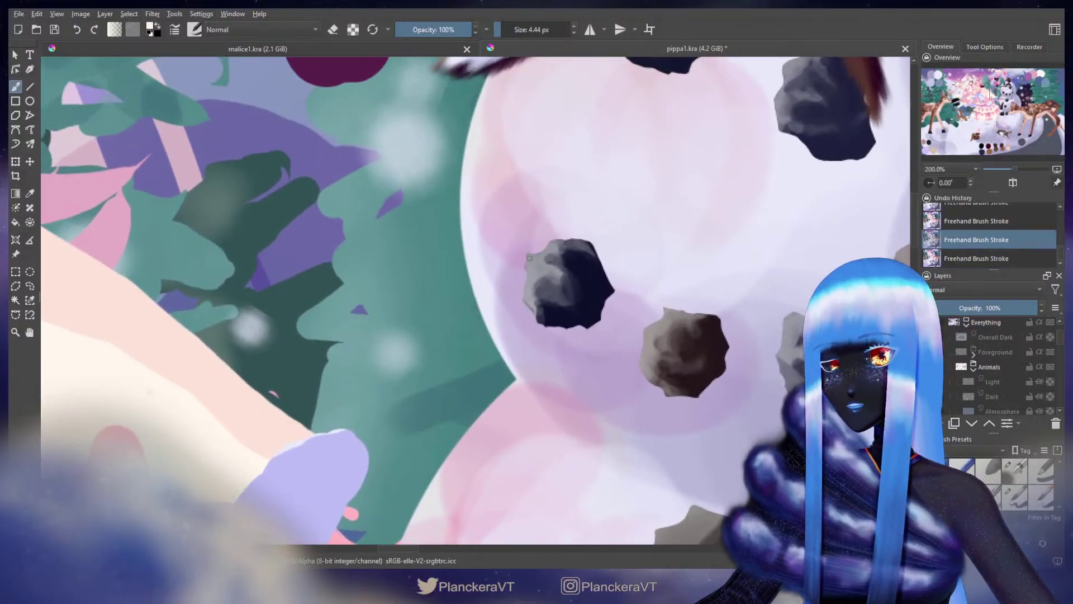
drag(527, 264, 528, 257)
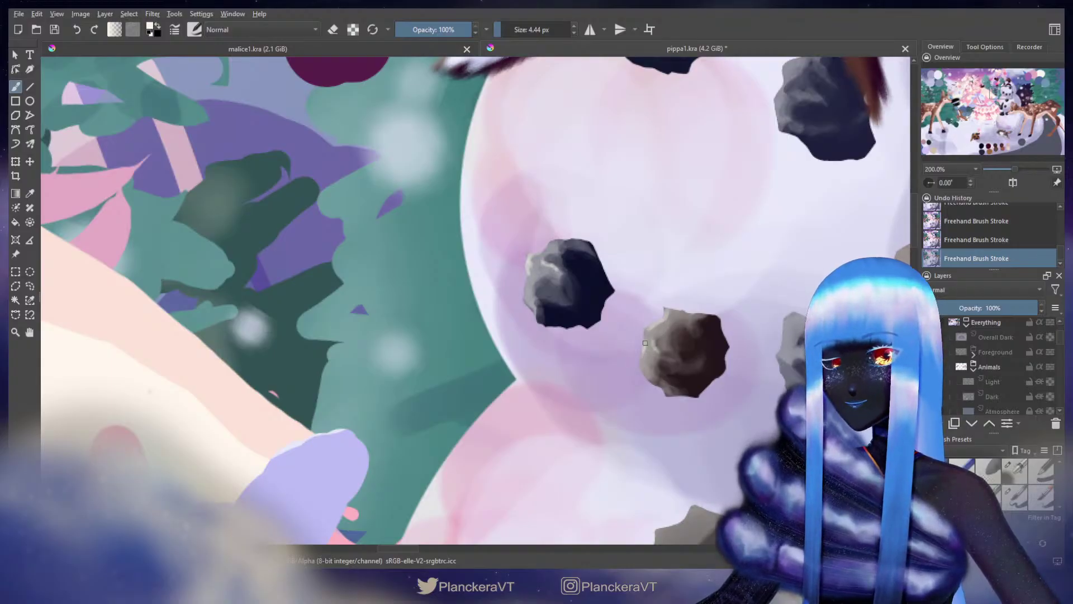
Step: Paint matching thin off-white edge highlights on the snowman's eye coals, remaining mouth coals and upper two body buttons at 4.44 px
drag(746, 171, 630, 388)
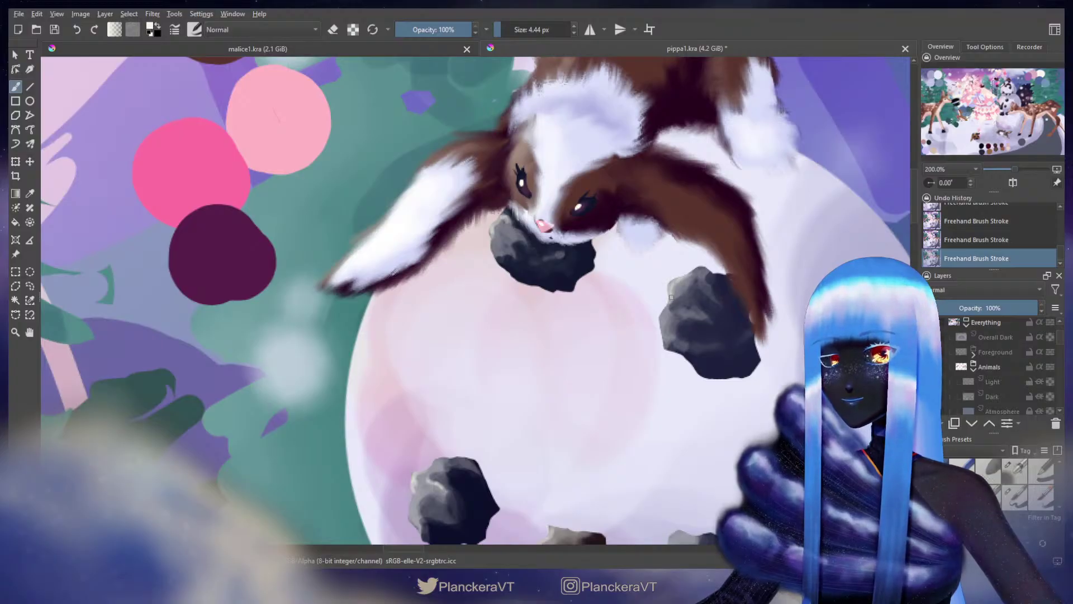
drag(762, 372, 700, 173)
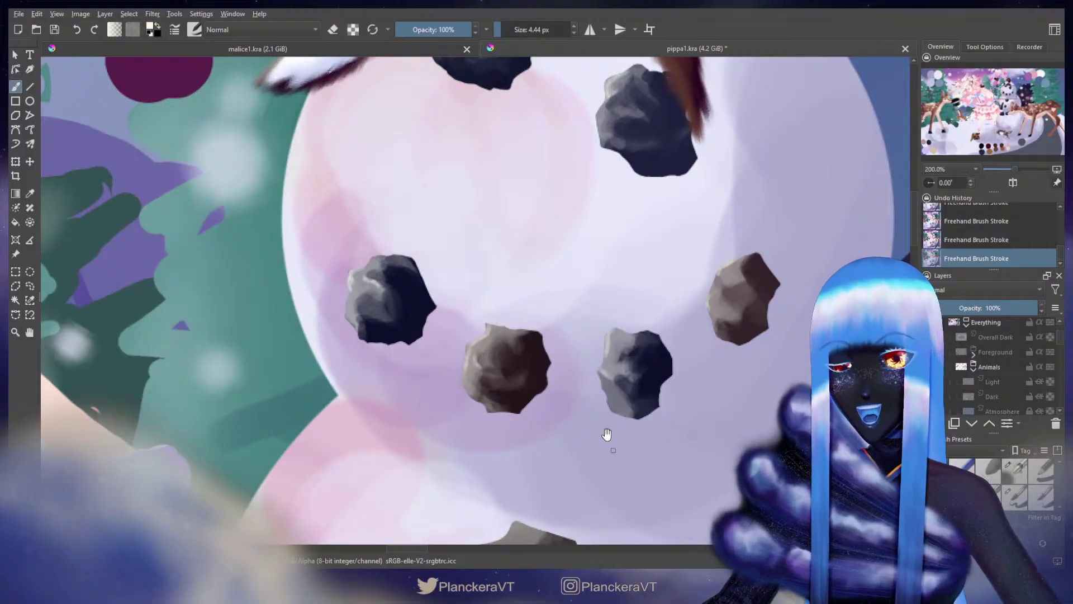
drag(516, 519, 627, 219)
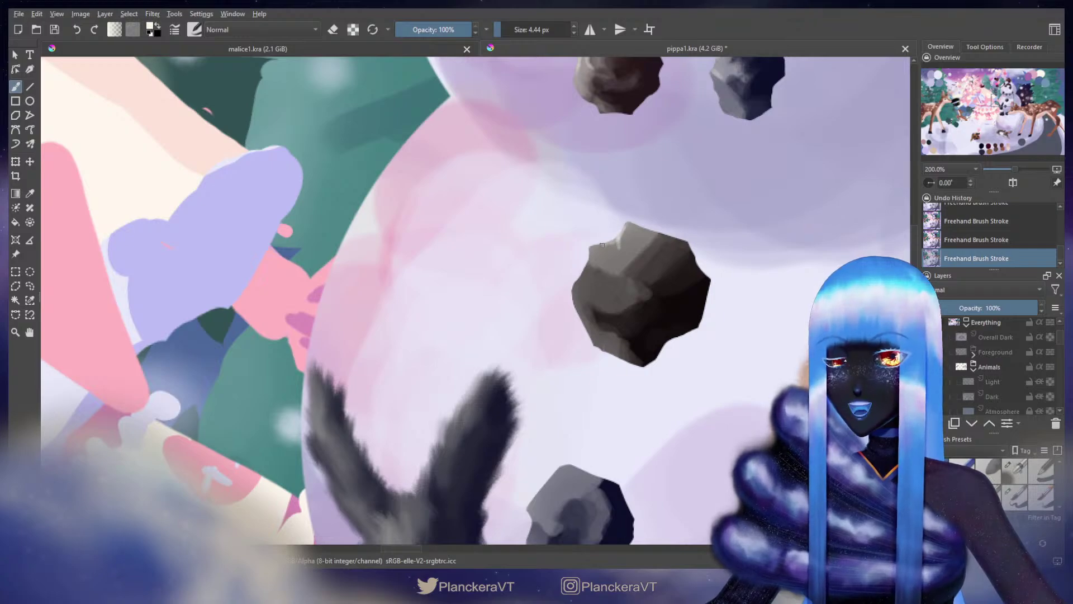
drag(475, 408, 591, 195)
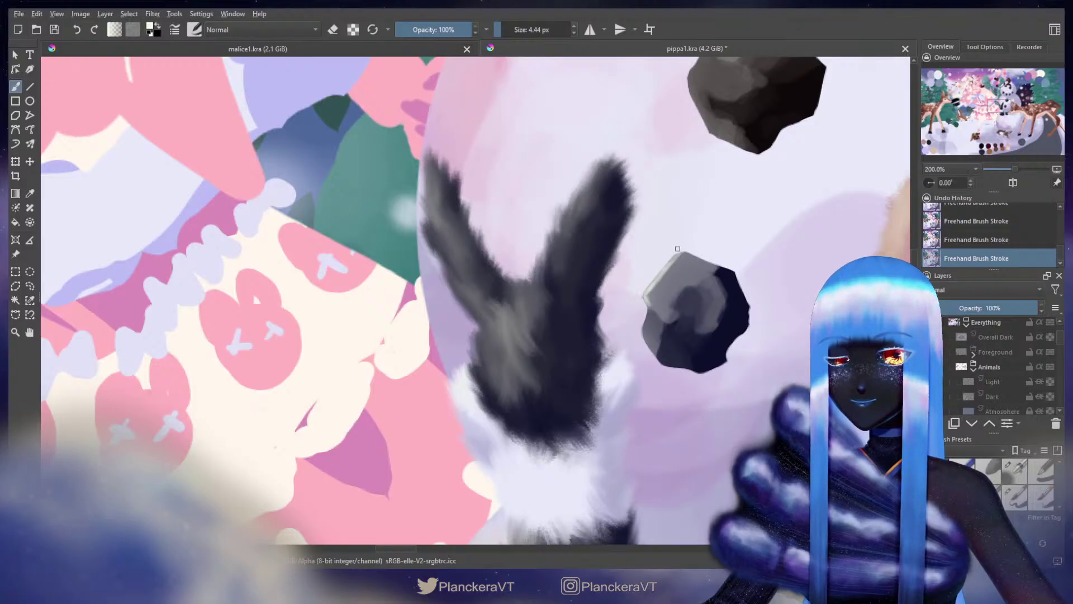
Step: Switch to a textured painting brush preset suited to the snow and enlarge it to 157.64 px
drag(699, 249, 677, 1)
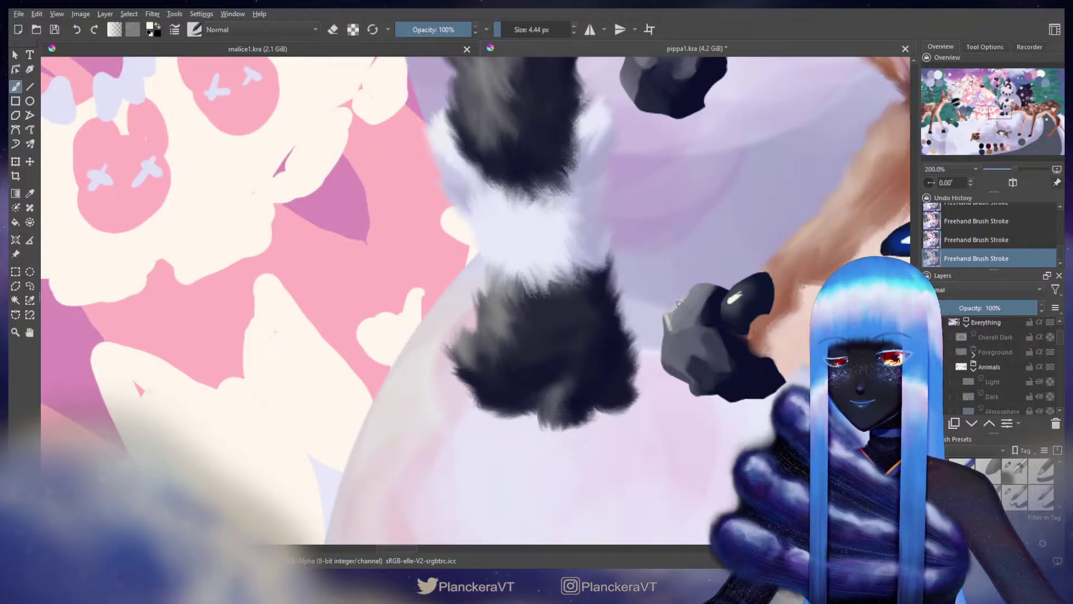
scroll(668, 322, down, 5)
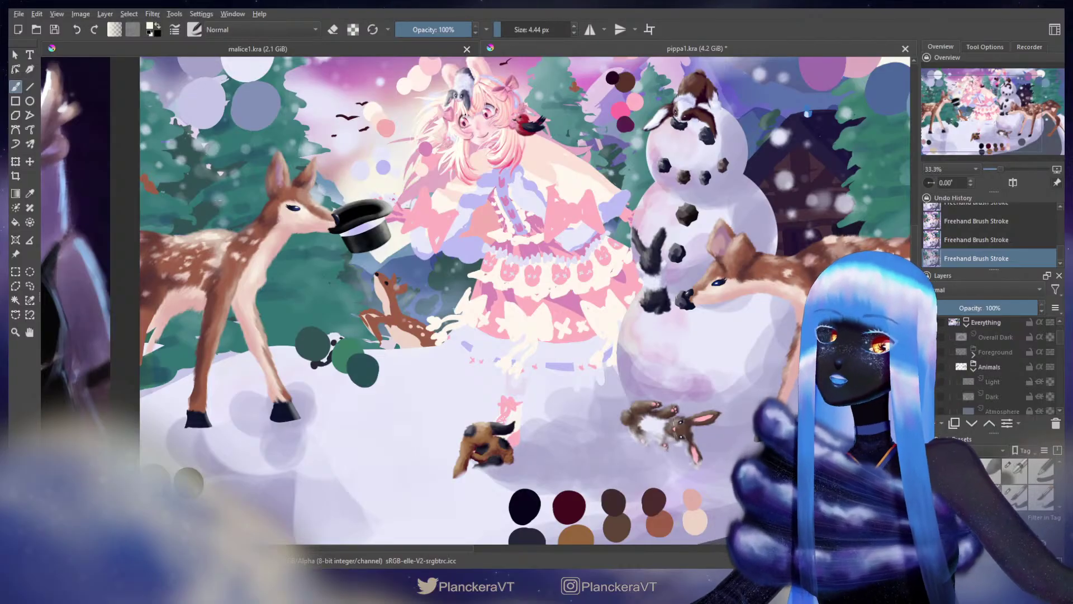
drag(750, 325, 665, 386)
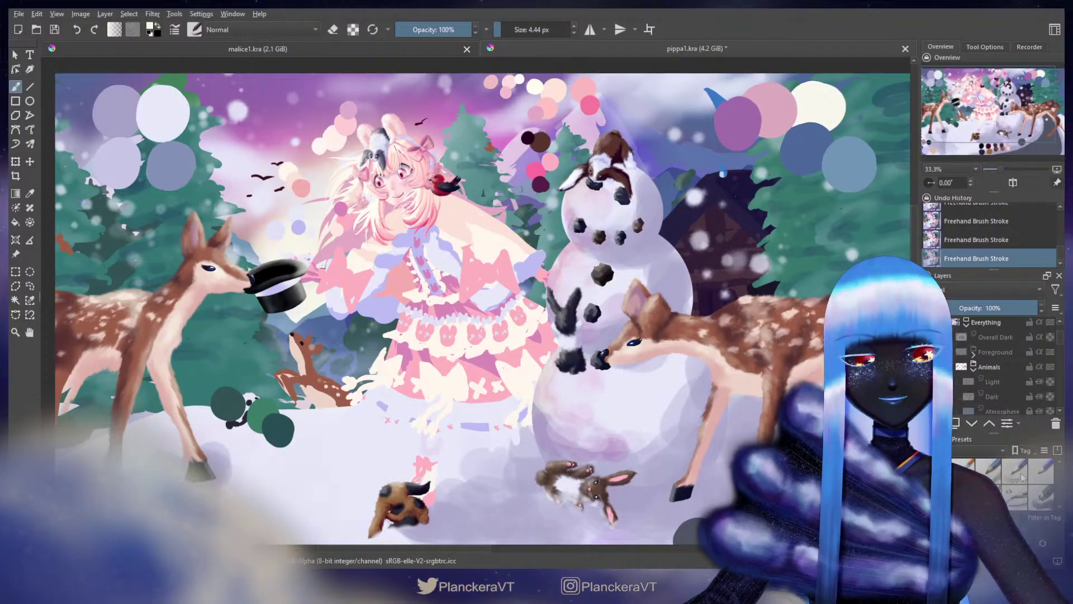
scroll(1020, 476, down, 2)
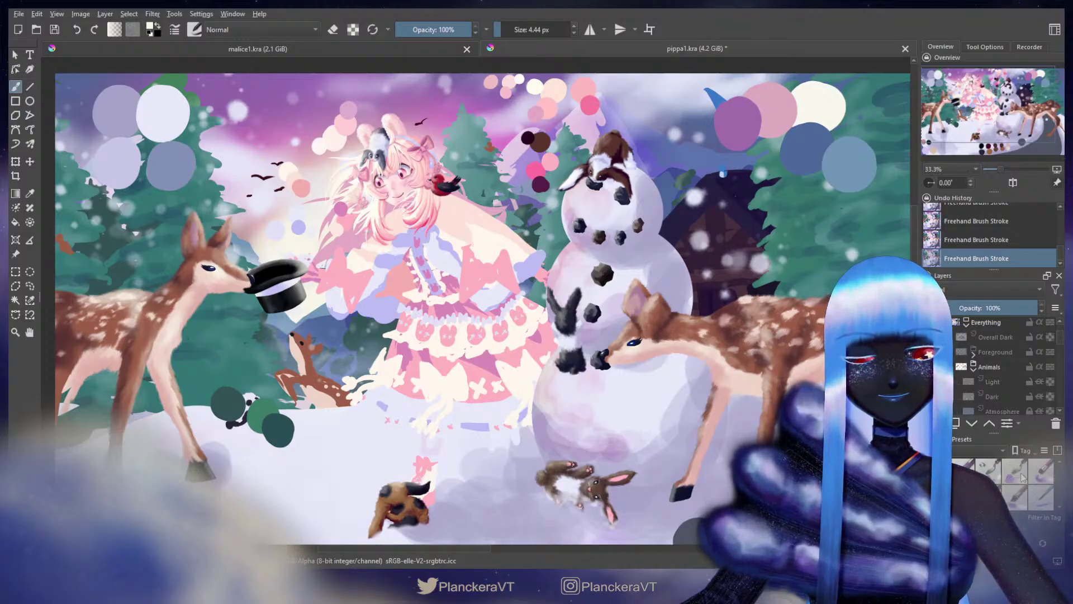
scroll(1022, 478, down, 2)
scroll(1022, 477, down, 1)
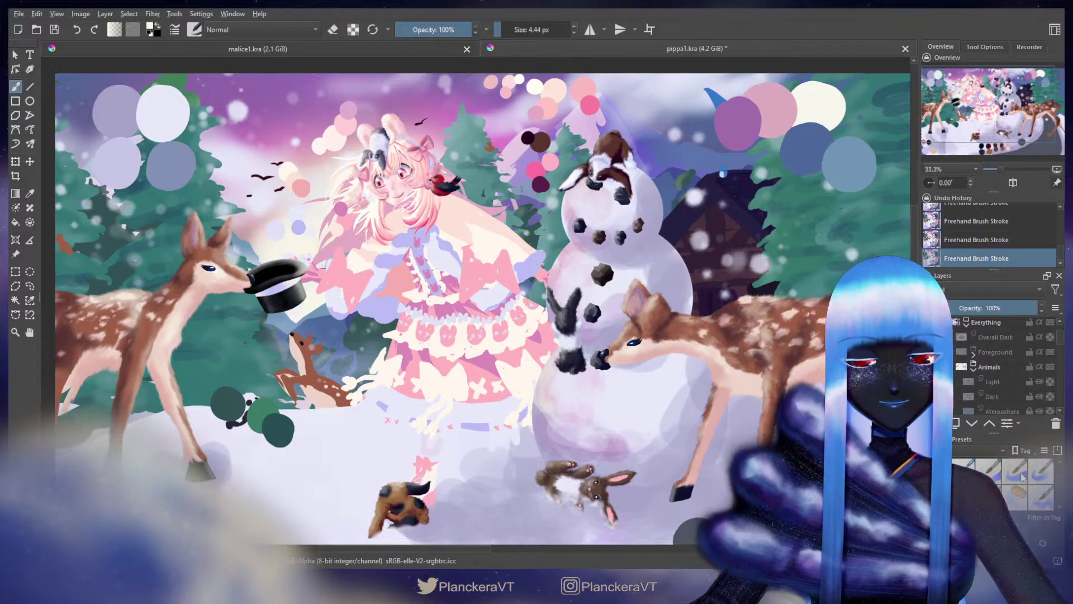
scroll(1022, 478, down, 1)
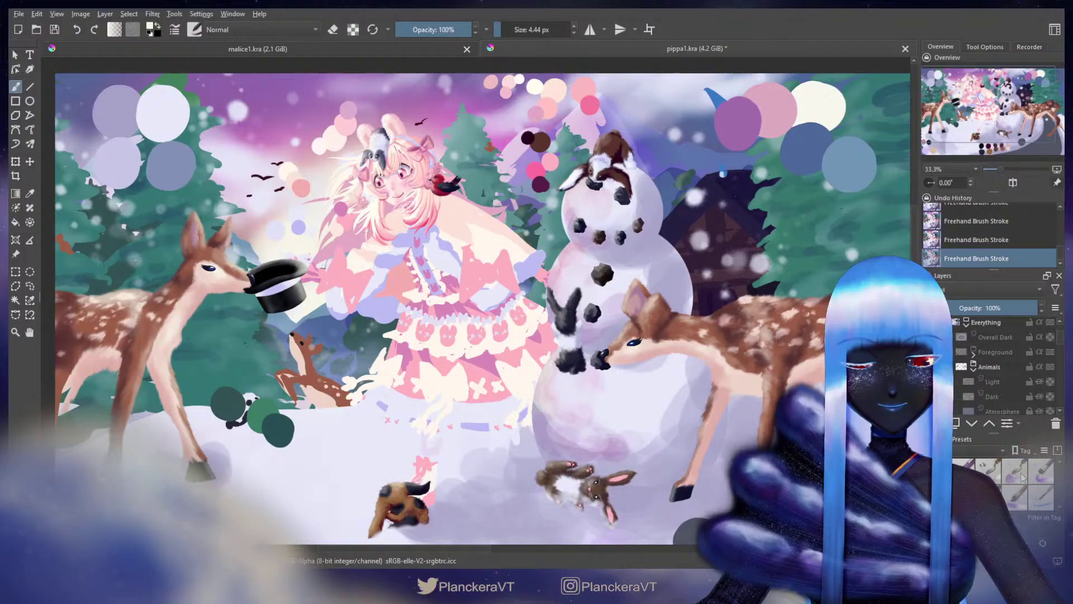
click(1020, 475)
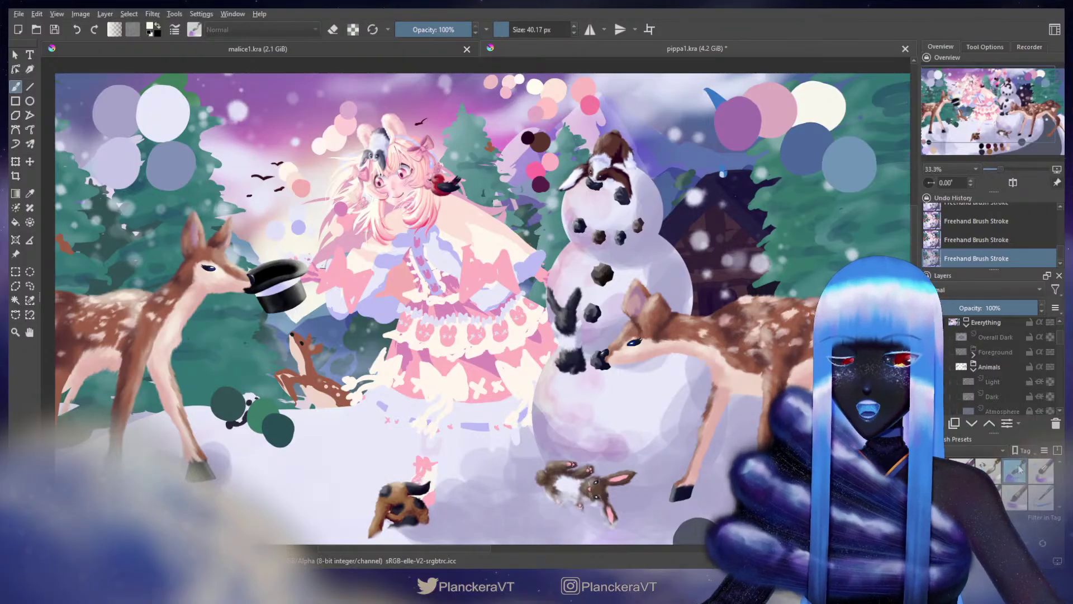
click(989, 472)
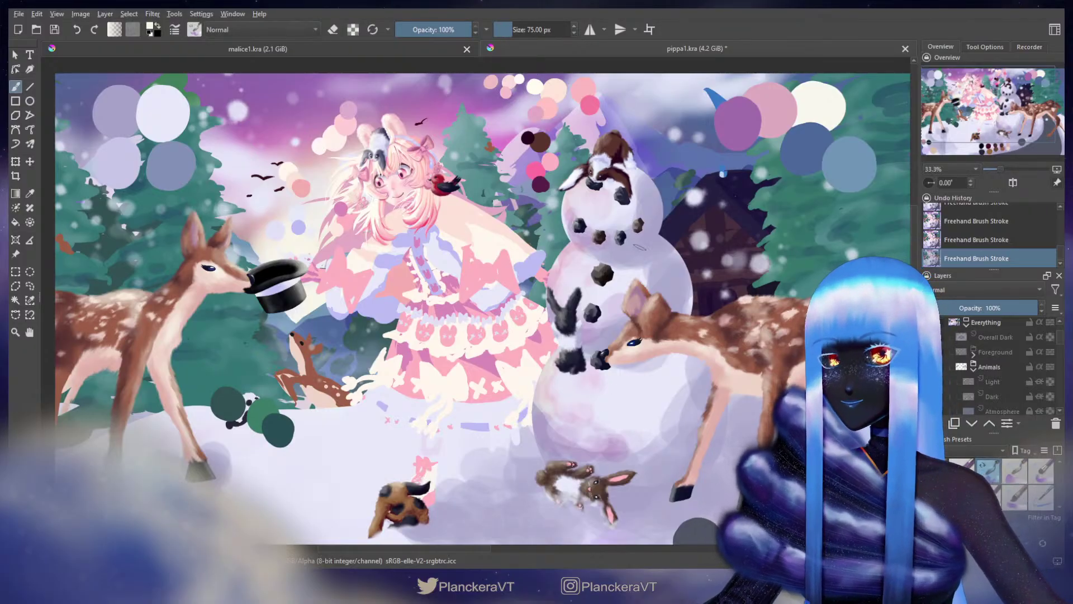
drag(628, 278, 640, 277)
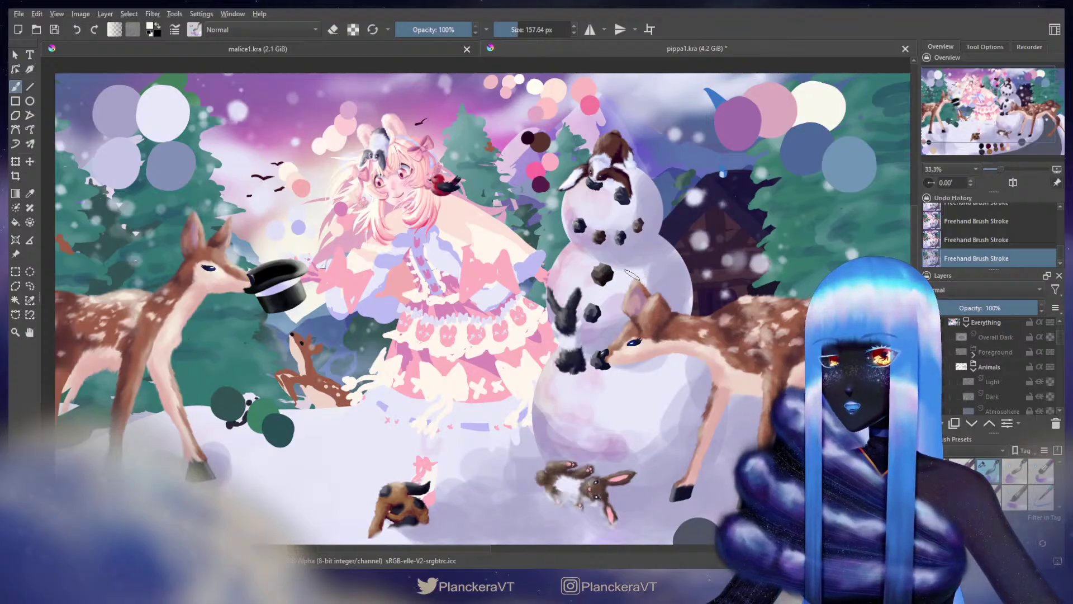
Step: Make the Snowman layer the active layer for painting
scroll(1062, 346, down, 3)
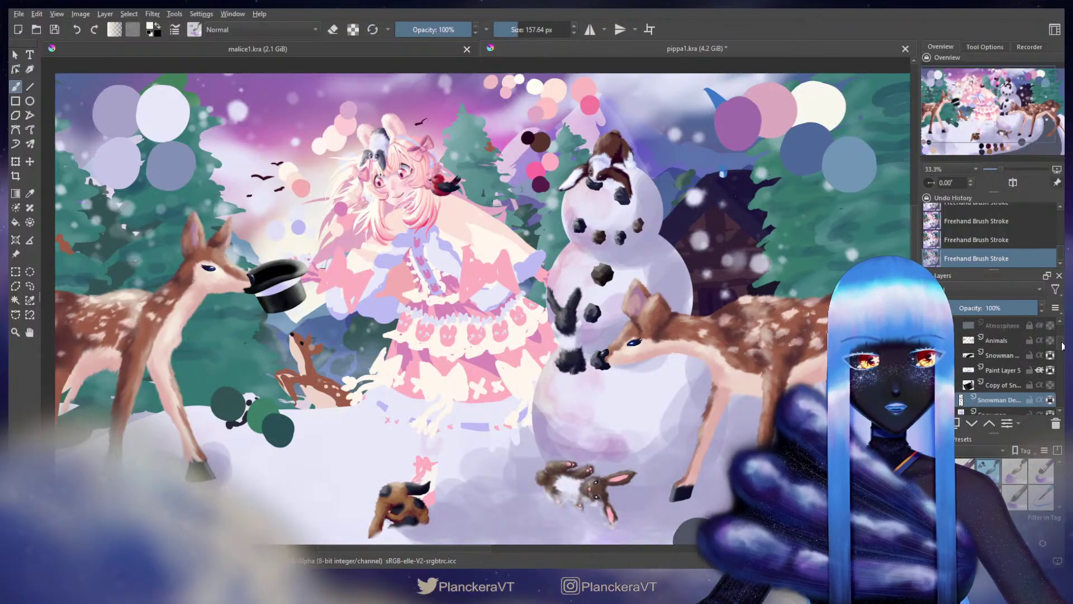
drag(1063, 347, 1062, 350)
click(1005, 363)
click(525, 330)
drag(611, 329, 537, 354)
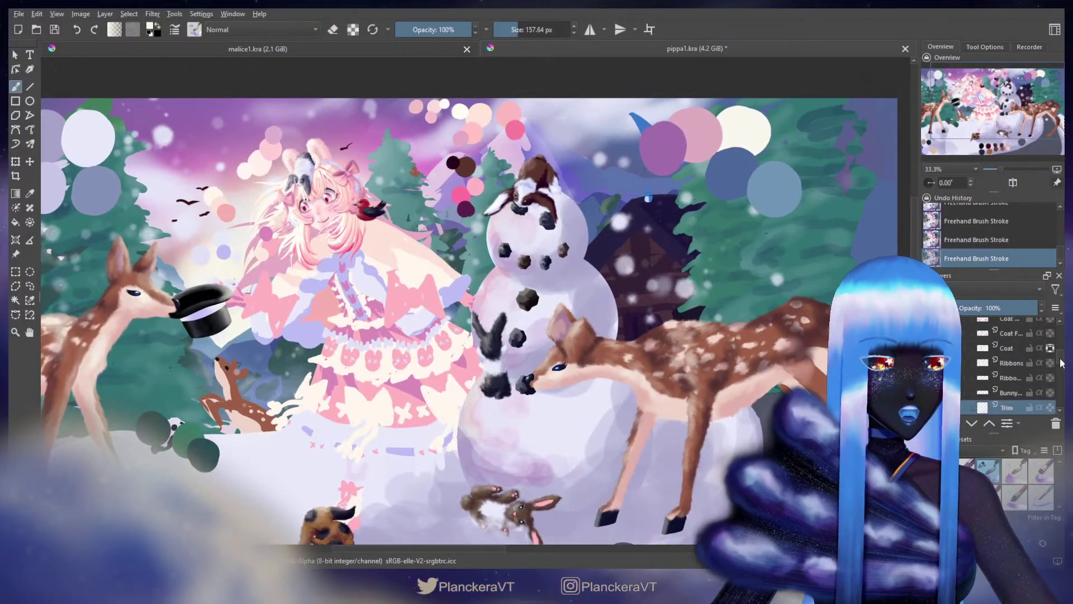
scroll(1060, 352, up, 5)
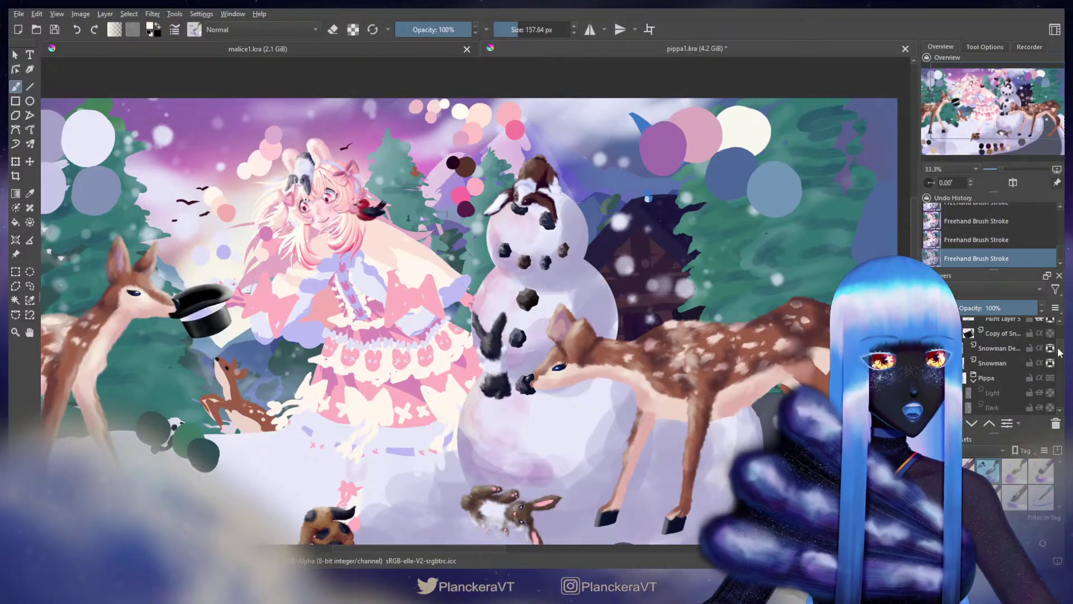
click(1000, 363)
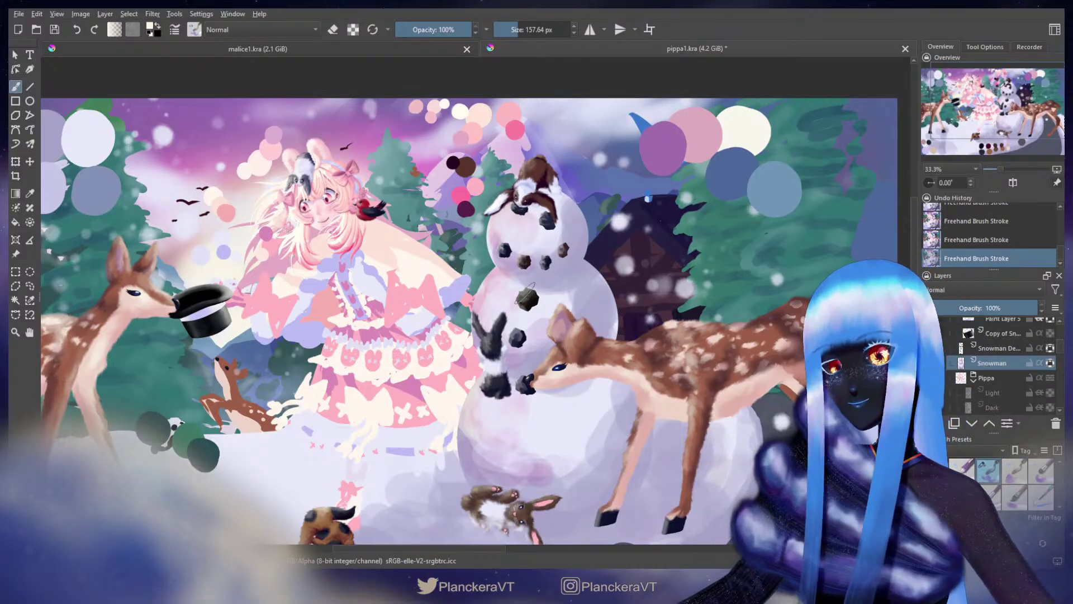
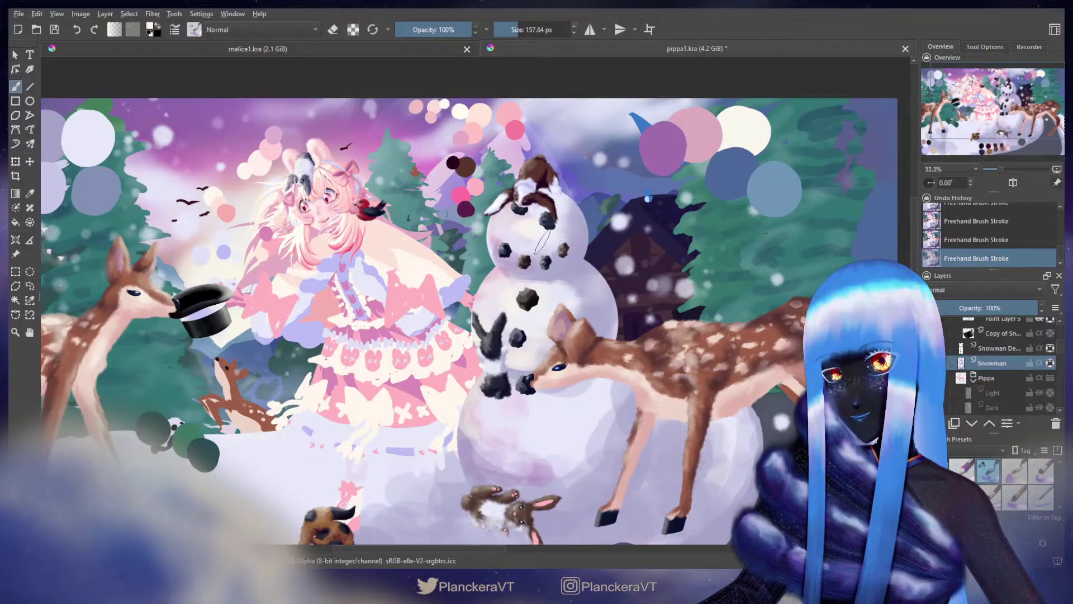
Step: Paint pale snow strokes over the snowman's head, middle and base, enlarging the brush to 307.31 px
drag(533, 313, 629, 350)
drag(637, 274, 640, 273)
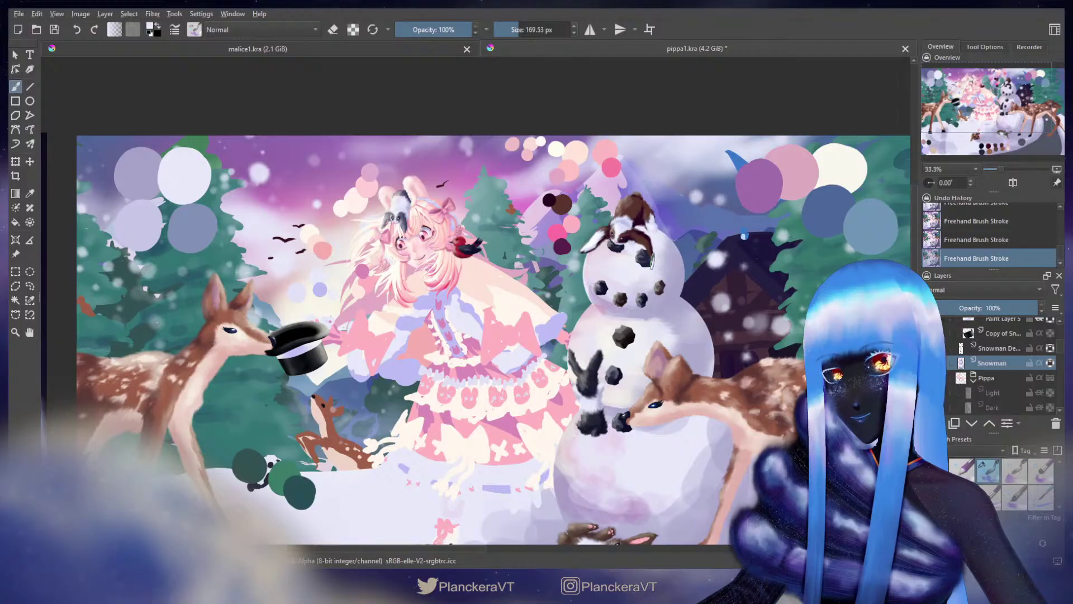
mouse_move(655, 473)
mouse_down()
mouse_move(584, 337)
mouse_move(606, 316)
mouse_up()
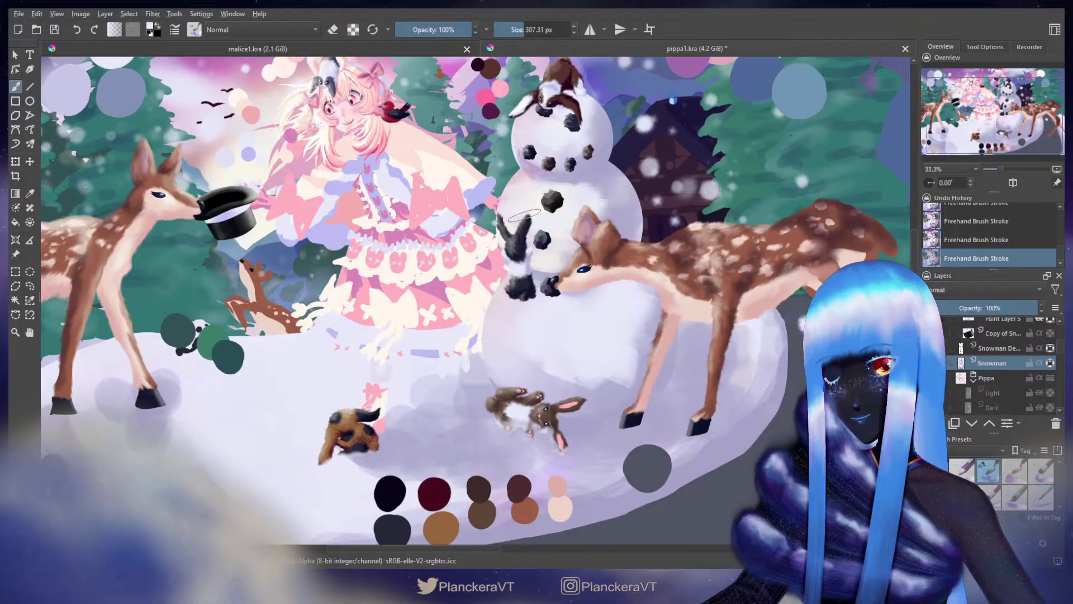
drag(524, 215, 603, 304)
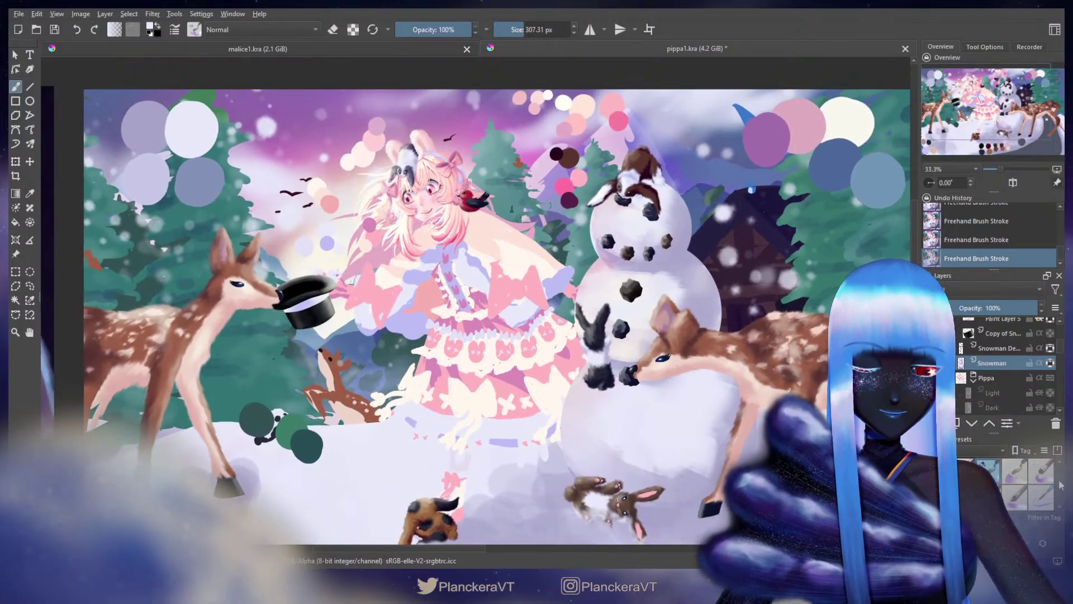
Step: Switch to a round soft brush preset, sample a pink from the canvas and tint the snowman with it at 139.08 px
drag(1061, 485, 1060, 475)
click(1014, 472)
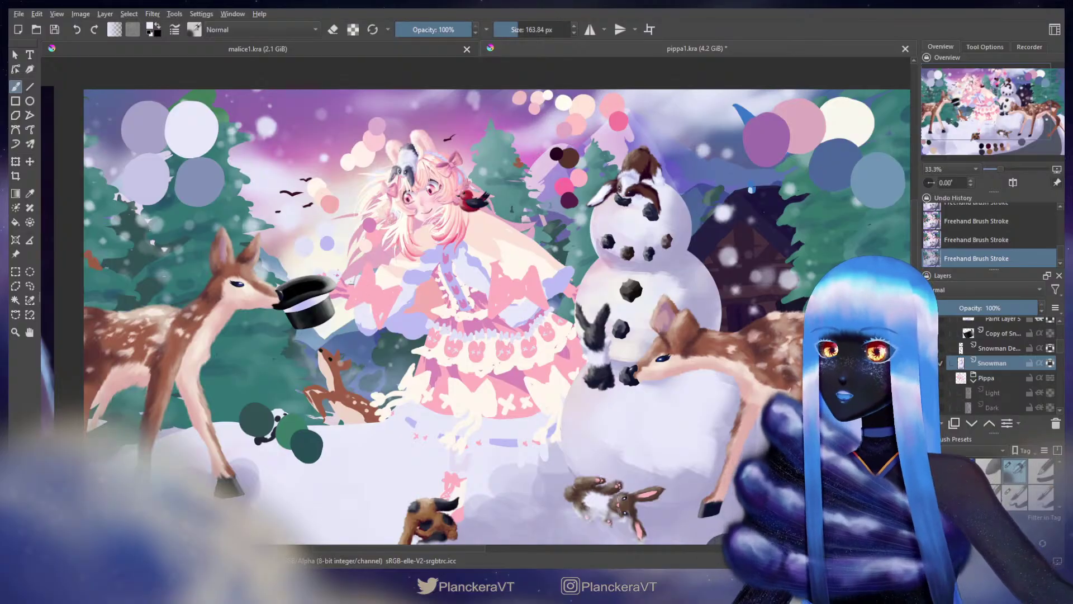
key(bracketleft)
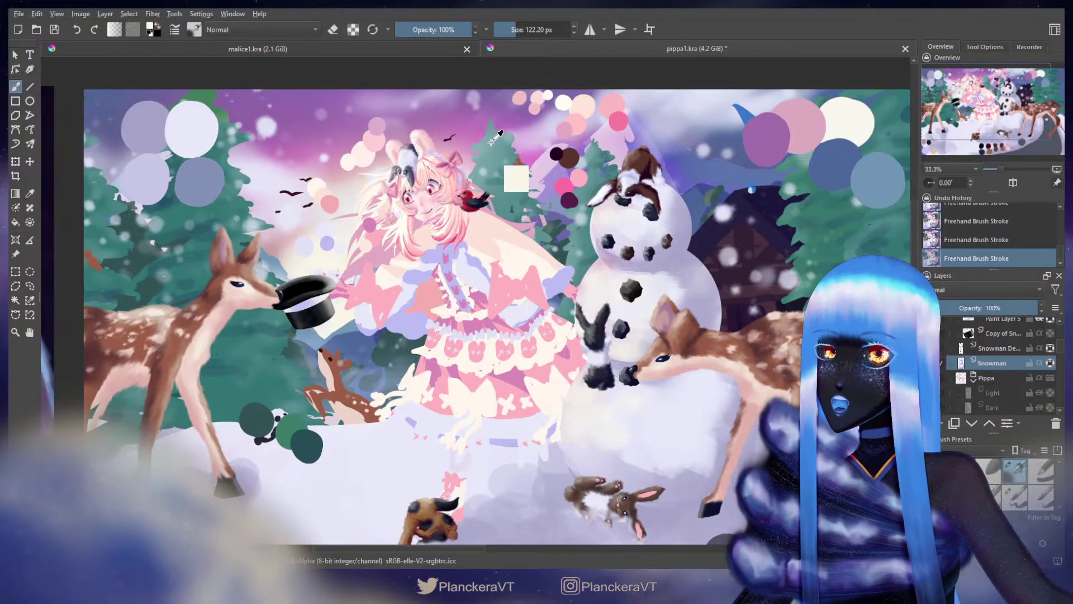
ctrl+click(463, 160)
shift+drag(603, 216, 611, 215)
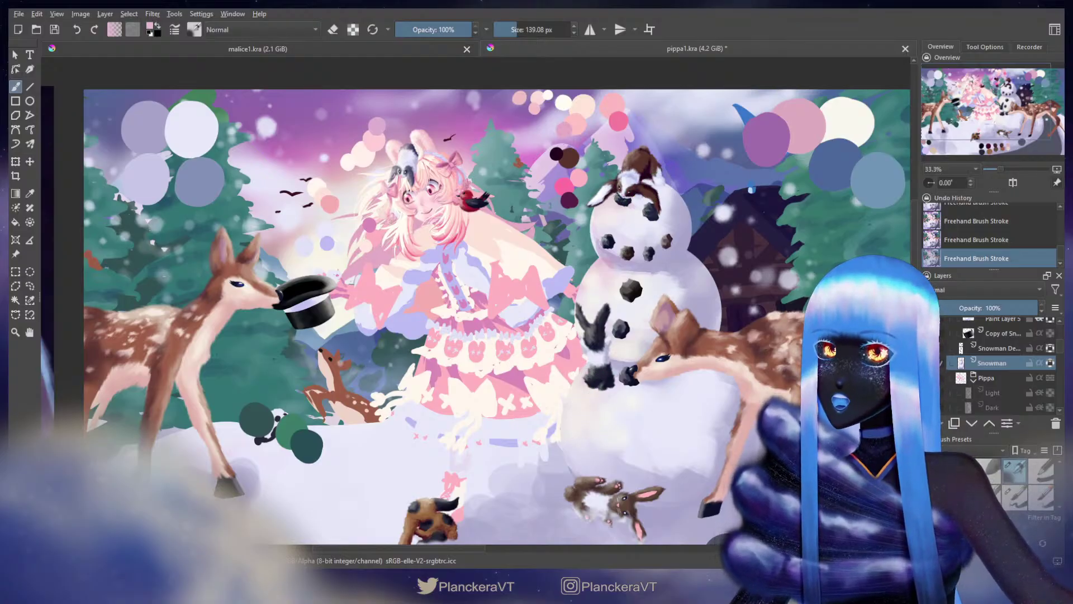
Step: Sample purple from the sky and shade the snowman's body with it at 150.34 to 161.27 px
ctrl+click(507, 108)
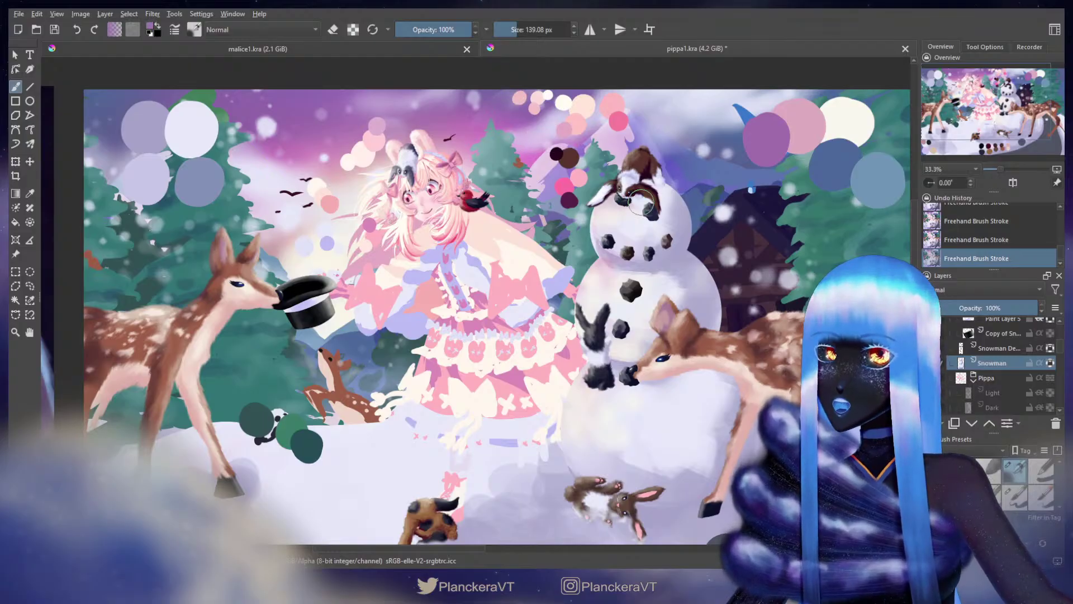
shift+drag(644, 248, 649, 248)
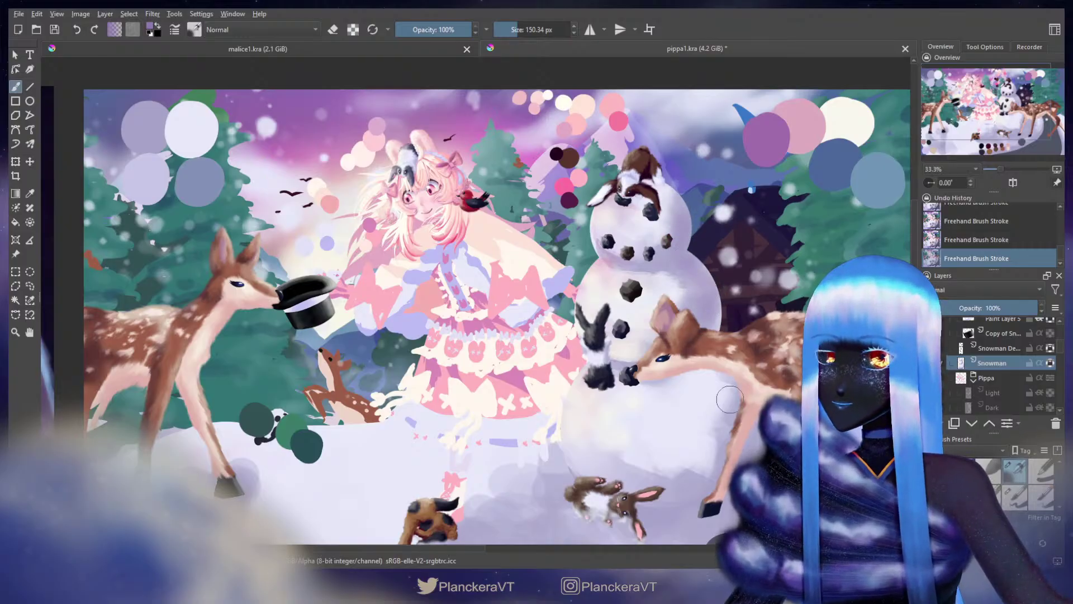
drag(728, 400, 736, 323)
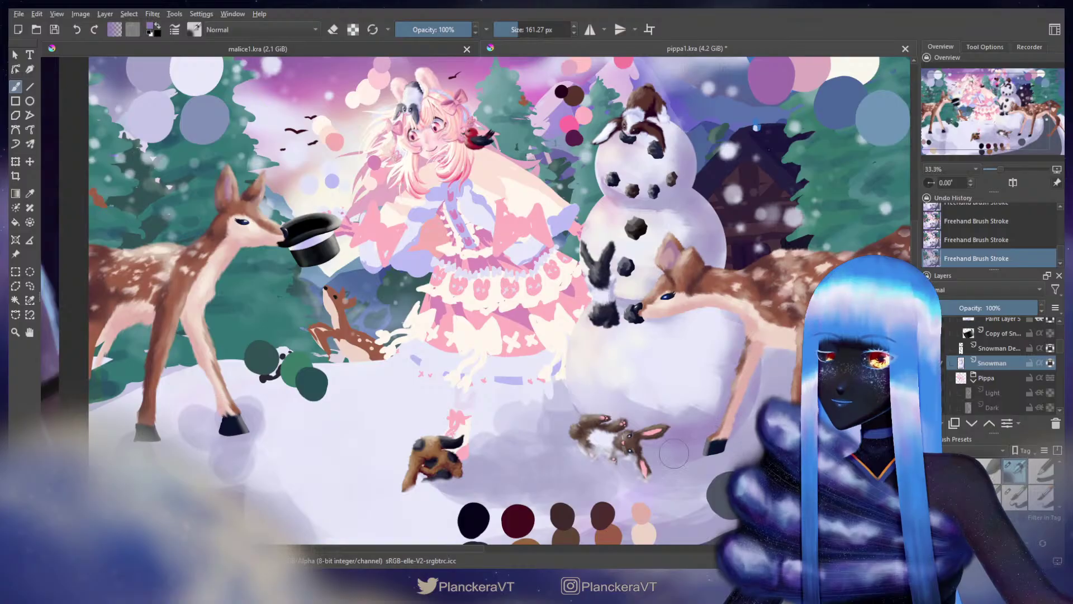
ctrl+click(289, 178)
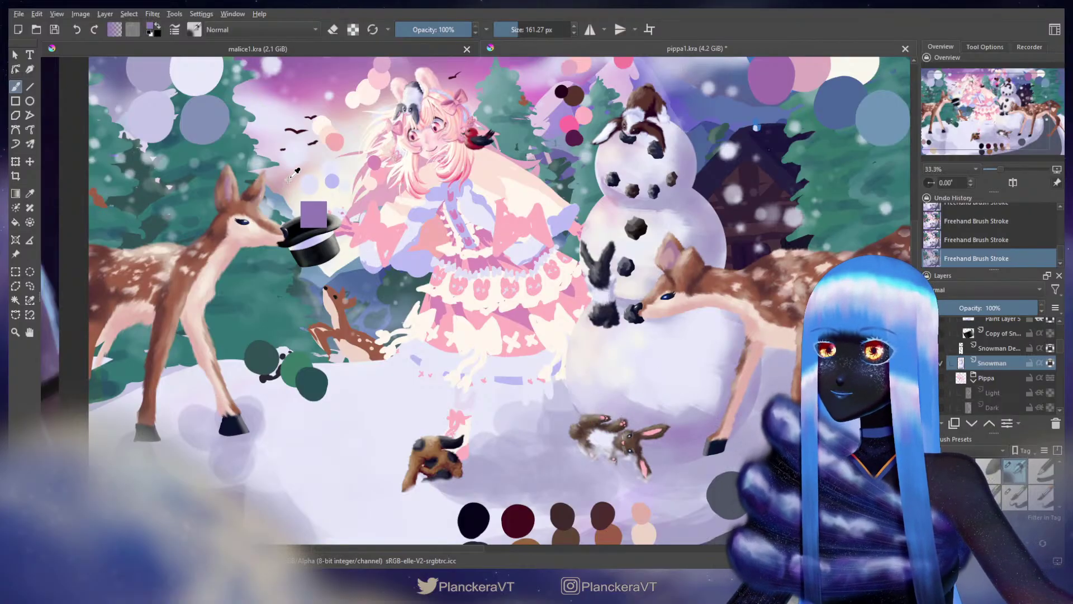
drag(317, 204, 337, 269)
Step: Add sampled pink-purple tints to the snowman at 148.89 px, plus pale highlights sampled near the hat at 116.58 px
ctrl+click(338, 152)
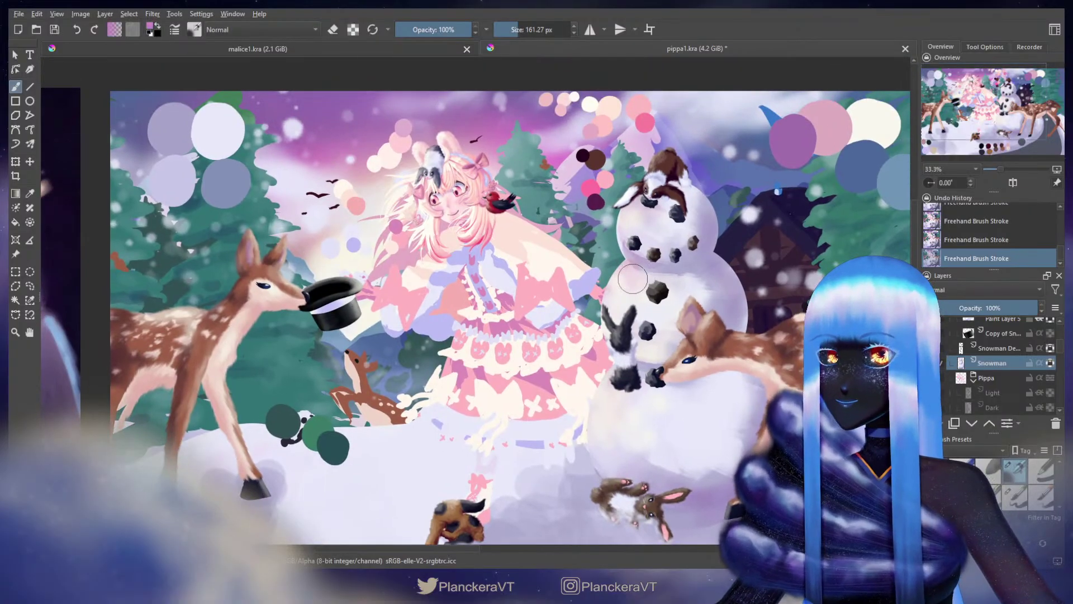
drag(651, 192, 644, 192)
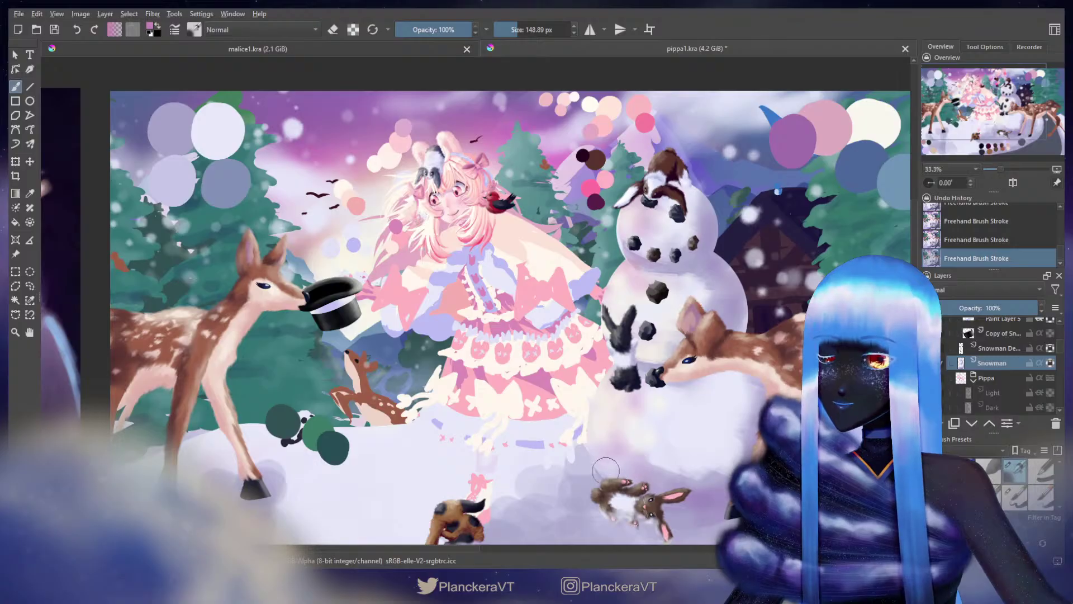
ctrl+click(373, 315)
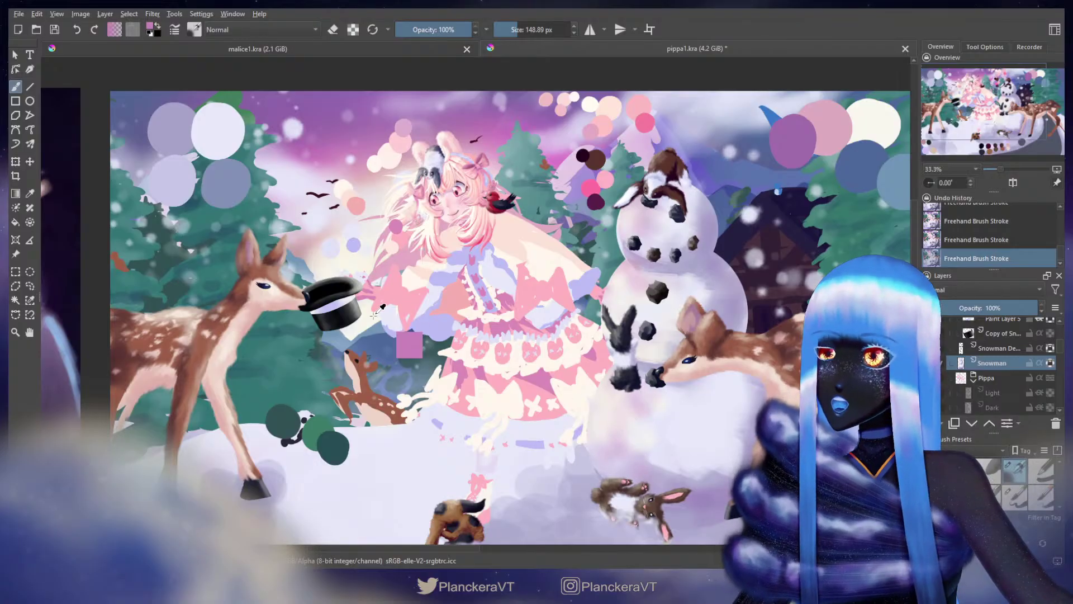
ctrl+click(374, 316)
key(bracketleft)
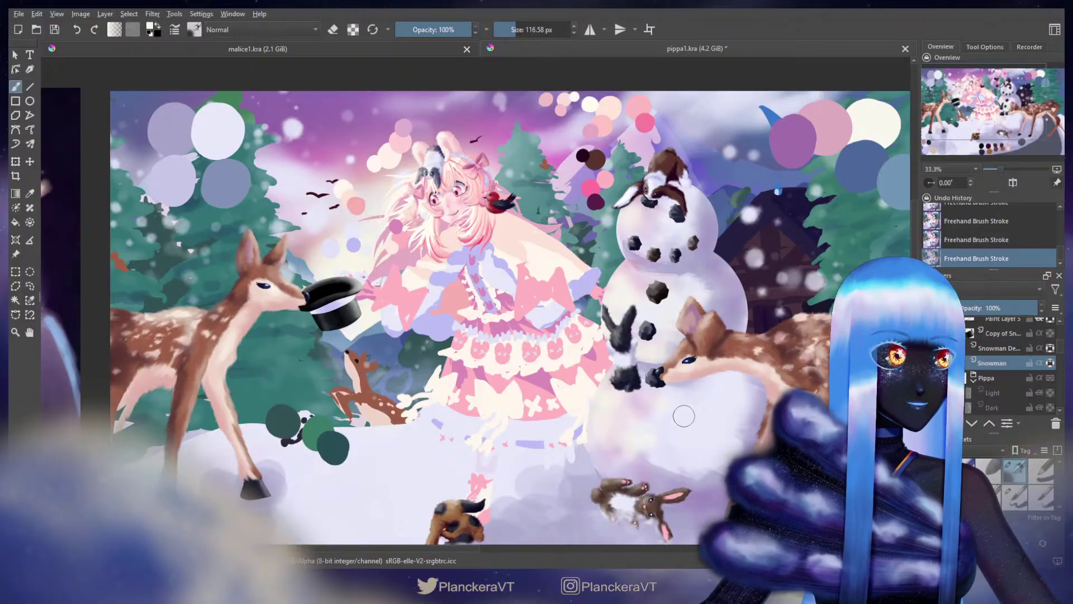
Step: Switch to a splatter brush preset at 688.35 px and try pale speckles on the snowman's middle ball
drag(1059, 473, 1061, 480)
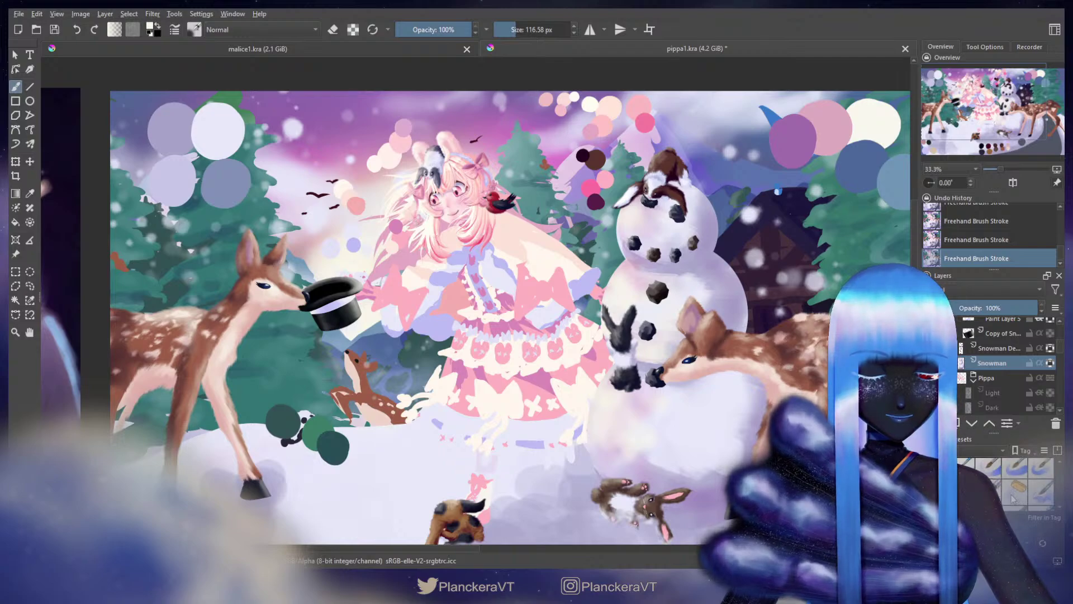
click(1041, 492)
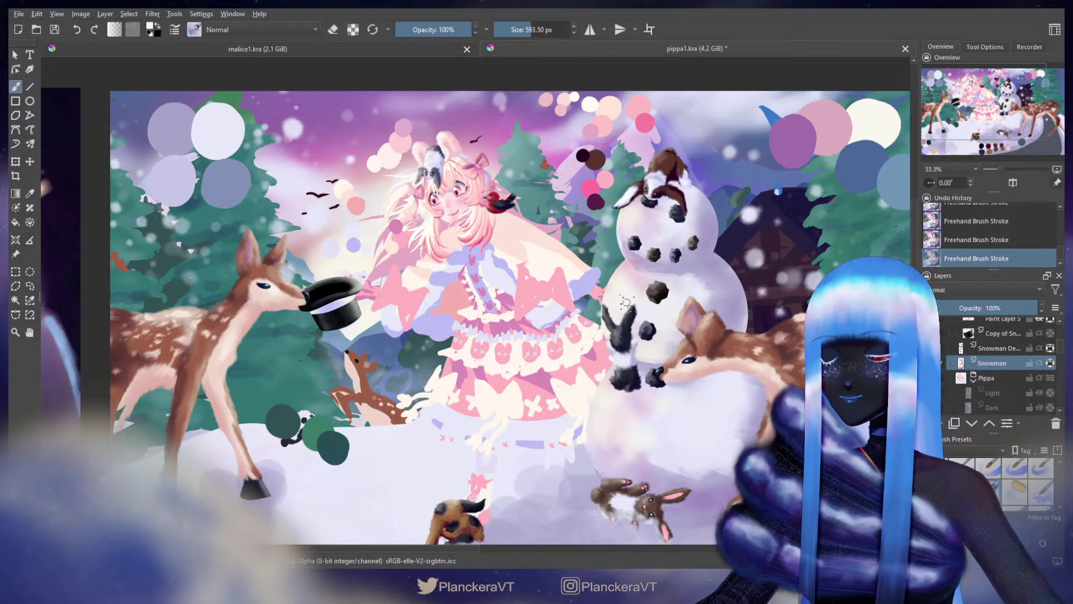
shift+drag(626, 302, 656, 306)
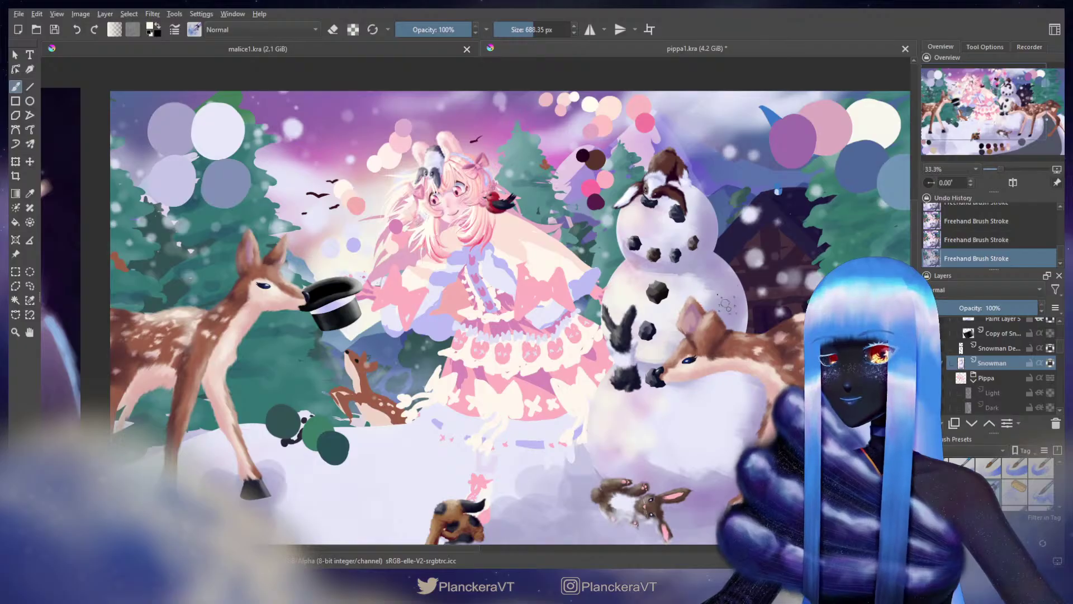
scroll(725, 305, up, 2)
drag(347, 262, 693, 364)
drag(415, 298, 598, 384)
ctrl+click(255, 170)
mouse_move(743, 295)
mouse_down()
mouse_move(315, 279)
mouse_move(230, 243)
mouse_move(187, 130)
mouse_up()
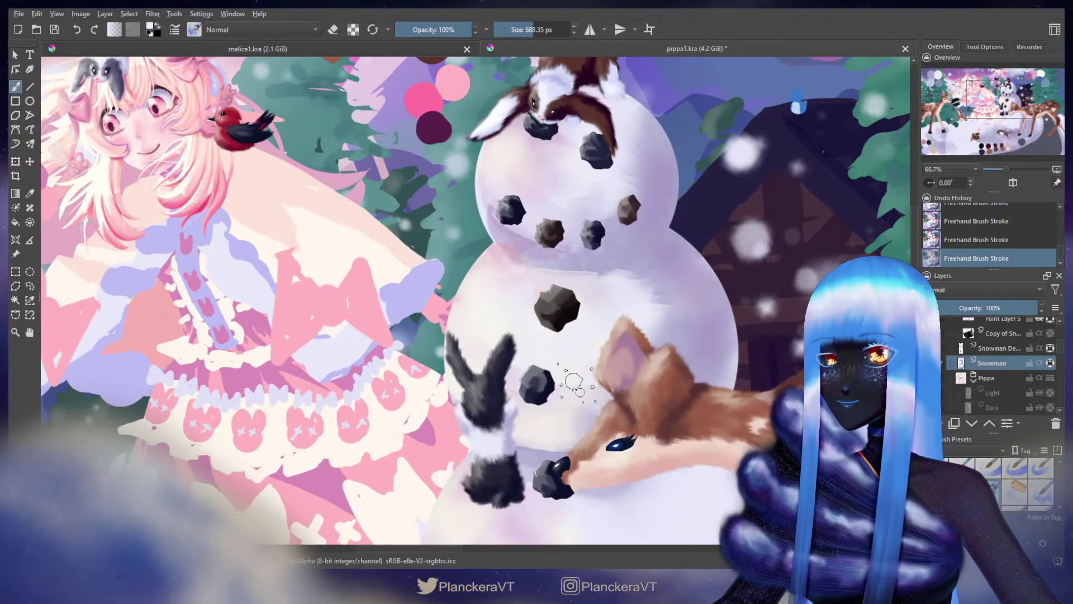
Step: Undo the last two strokes and repaint the speckles on the snowman's middle ball, reducing the brush to 564.17 px
key(ctrl+z)
key(ctrl+z)
drag(559, 316, 505, 315)
drag(510, 317, 530, 341)
shift+drag(638, 311, 659, 333)
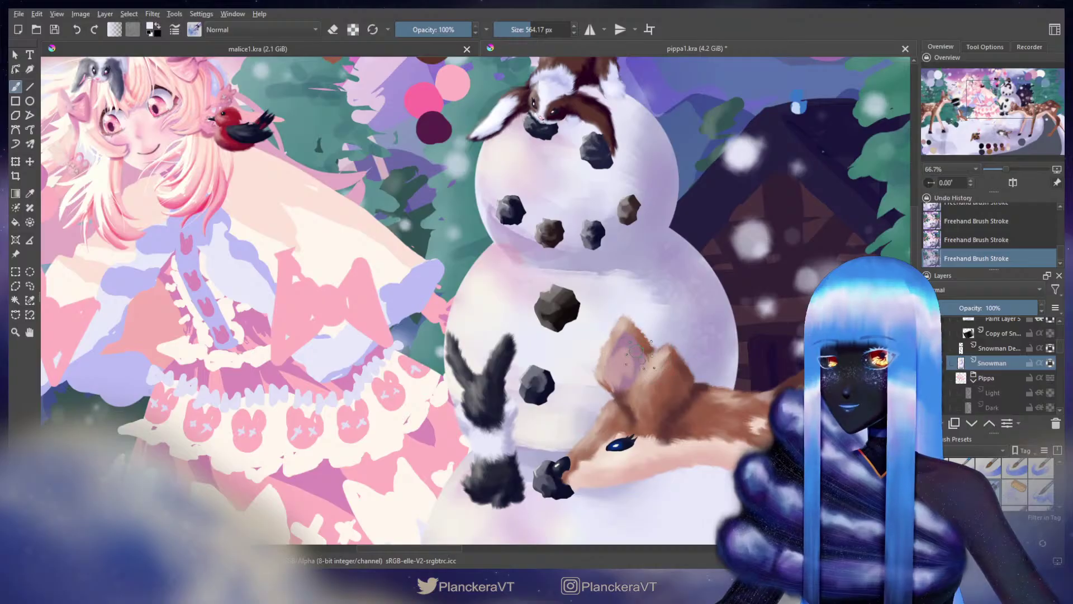
Step: Speckle snow texture onto the snowman's base and head, reducing the splatter brush to 541.85 px
drag(629, 395, 645, 138)
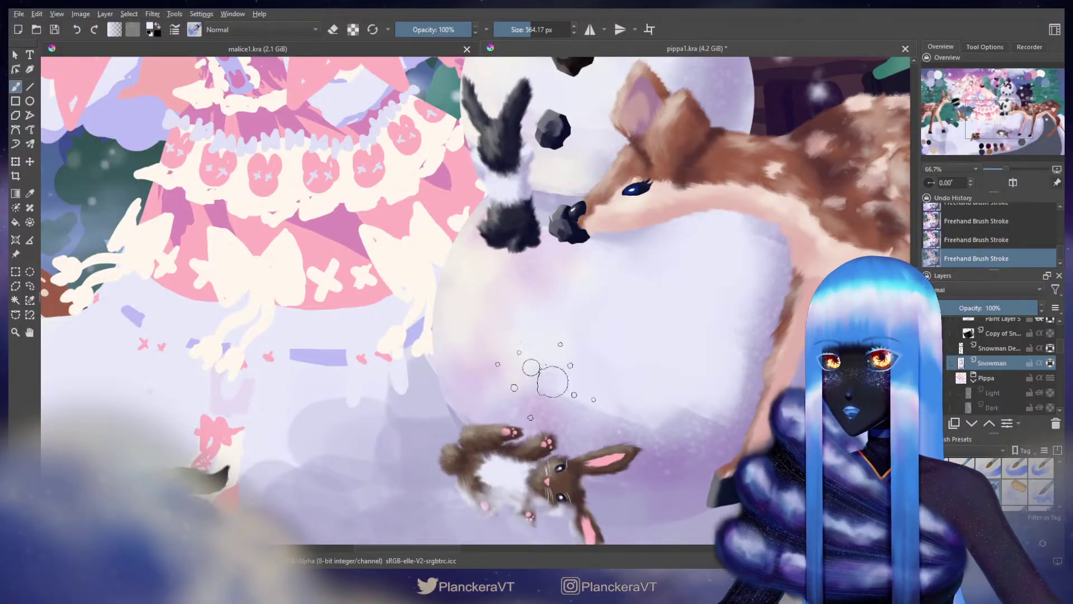
mouse_move(636, 160)
mouse_down()
mouse_move(602, 406)
mouse_move(605, 478)
mouse_up()
drag(609, 210, 597, 216)
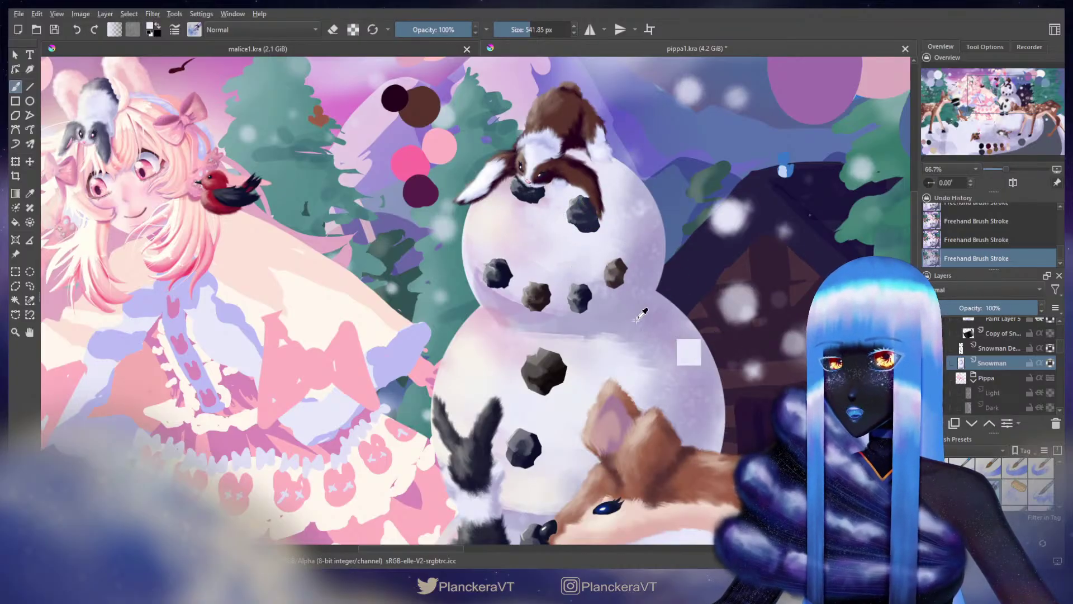
Step: Speckle lavender-grey snow texture over the snowman's head, middle ball and base with the splatter brush, undoing stray strokes and sizing it to 259.72 px
drag(641, 315, 590, 321)
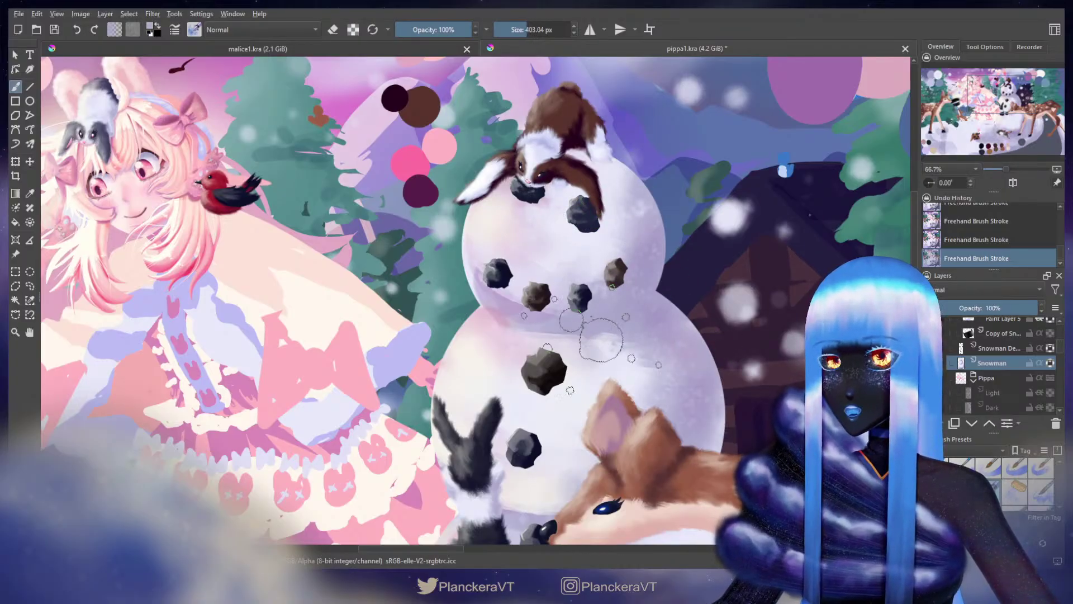
key(ctrl+z)
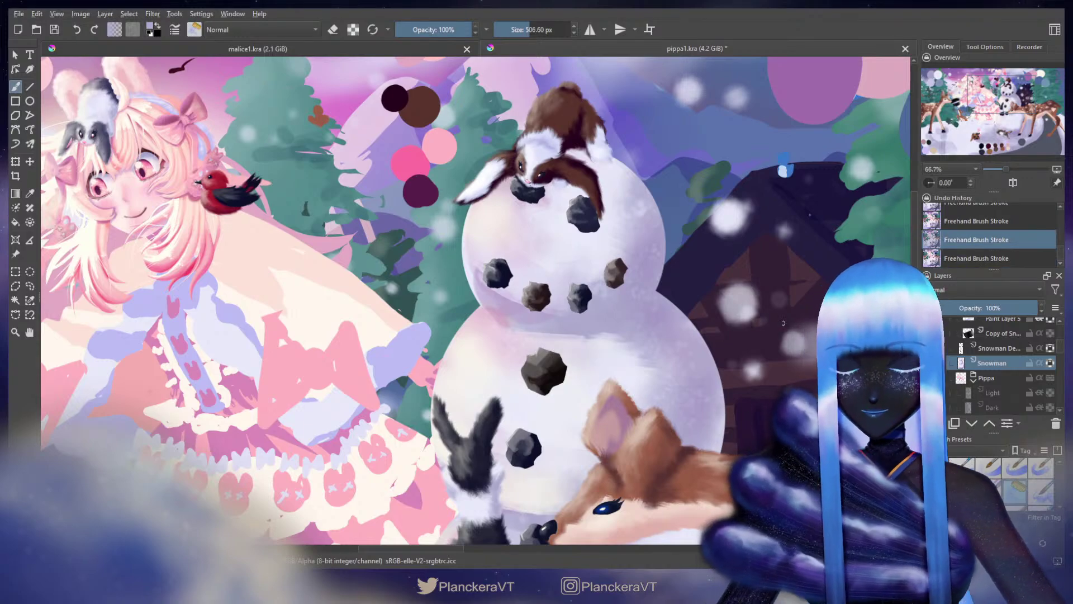
mouse_move(567, 339)
mouse_down()
mouse_move(526, 338)
mouse_move(600, 347)
mouse_move(594, 323)
mouse_move(568, 328)
mouse_up()
key(ctrl+z)
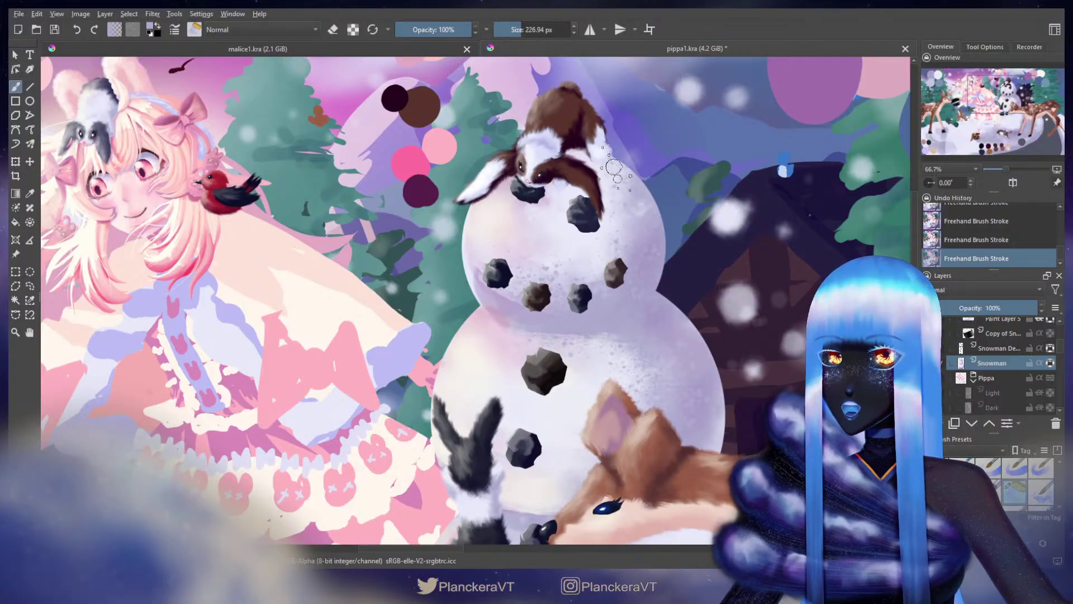
scroll(659, 349, down, 5)
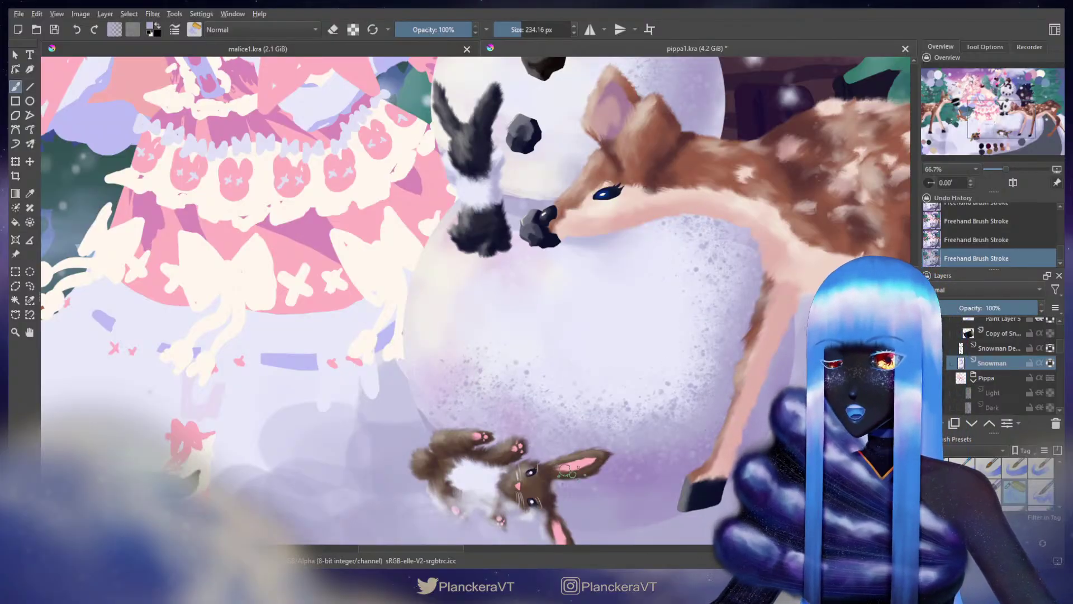
drag(708, 178, 655, 407)
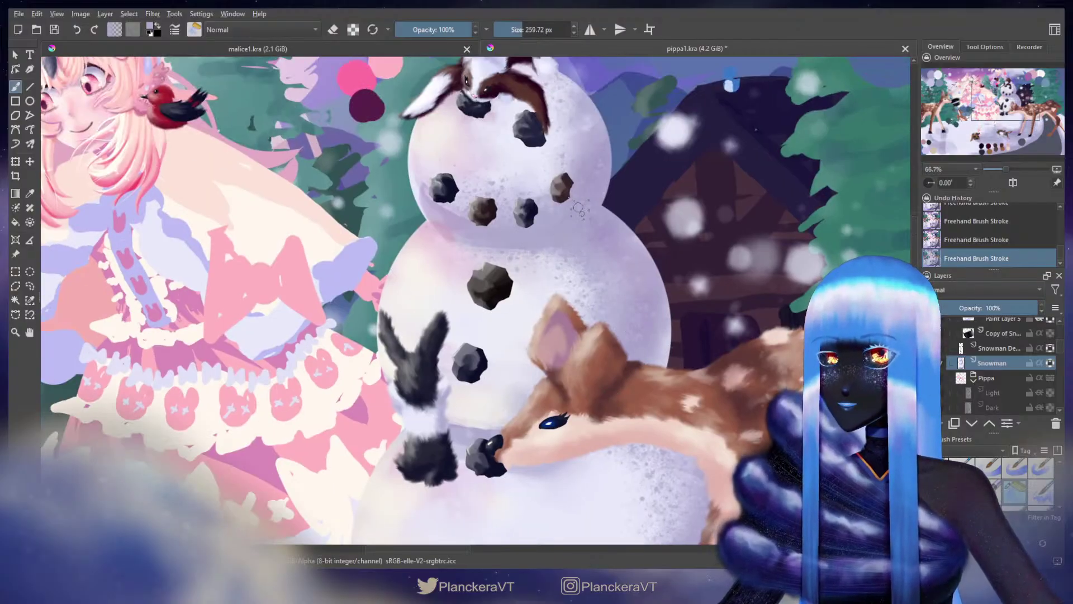
drag(565, 99, 606, 213)
drag(581, 173, 562, 385)
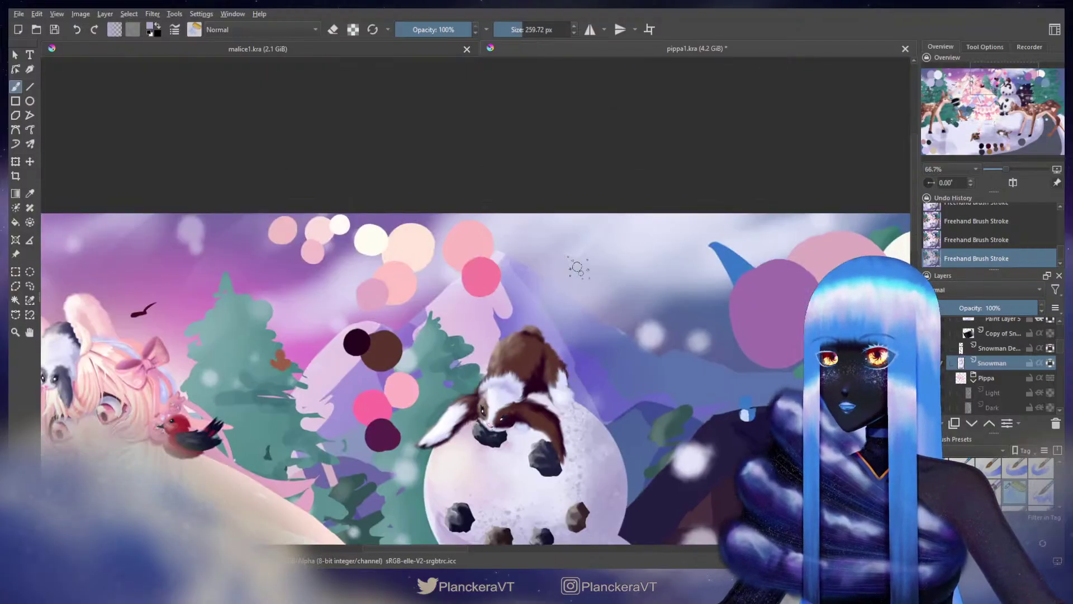
Step: Sample purple from the sky and speckle it along the shaded edges of the snowman's head, middle ball and base at 259.72 px
drag(496, 263, 609, 230)
ctrl+click(336, 229)
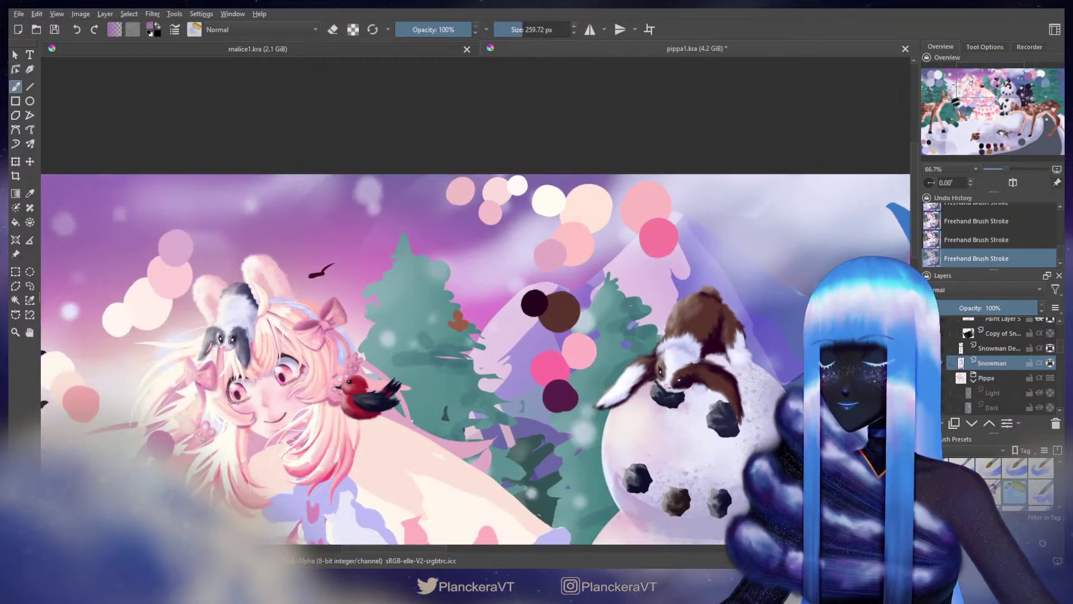
drag(697, 340, 635, 173)
mouse_move(683, 245)
mouse_down()
mouse_move(711, 283)
mouse_move(733, 288)
mouse_up()
key(ctrl+z)
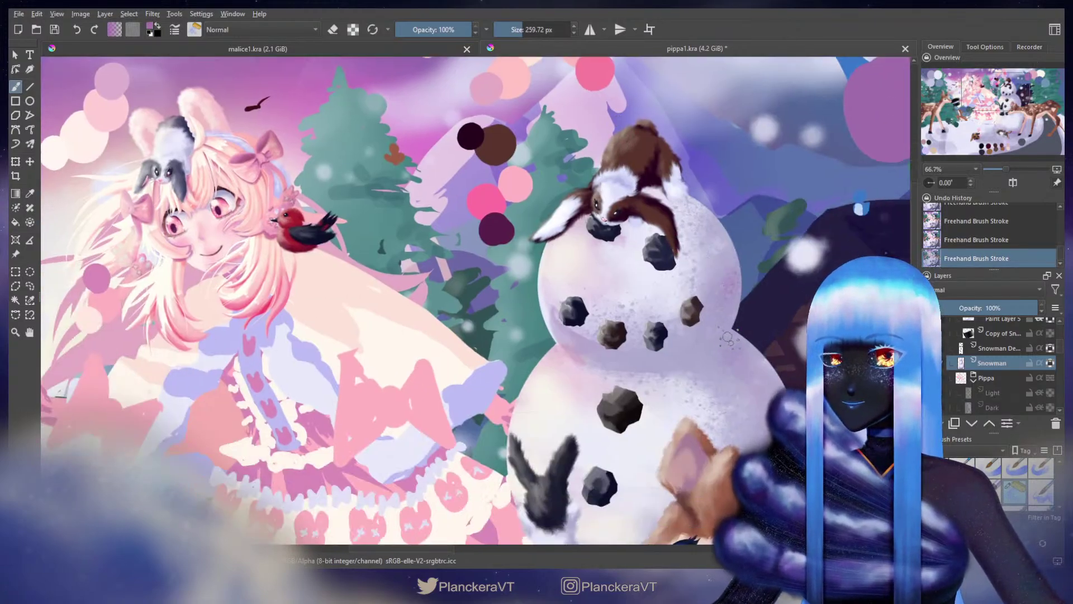
drag(746, 353, 707, 213)
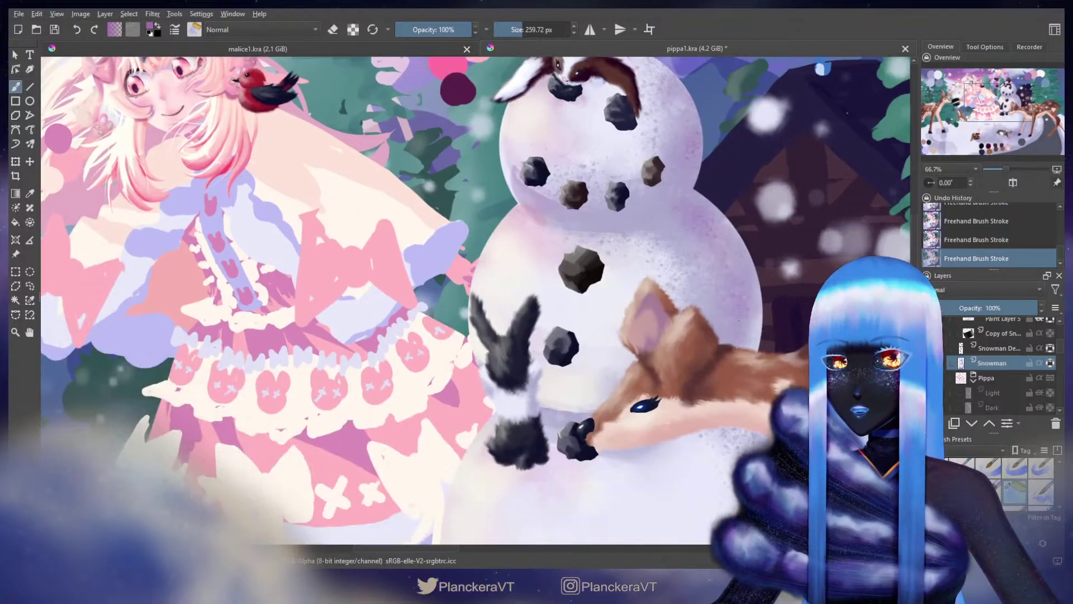
drag(754, 325, 743, 144)
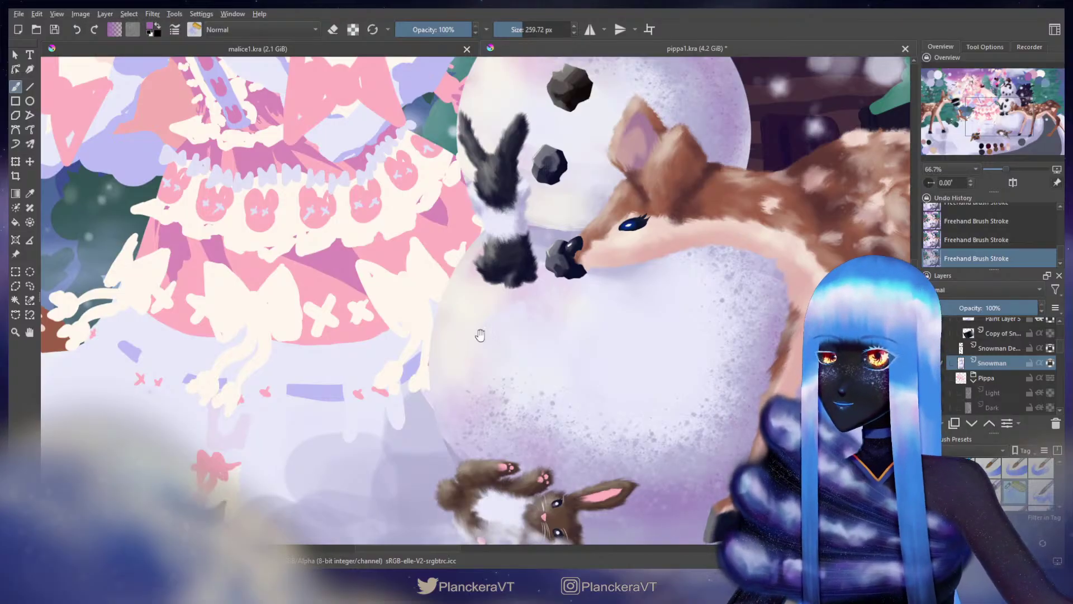
Step: Sample the pale cream glow near the top hat and speckle it onto the snowman's lit side
drag(480, 335, 579, 517)
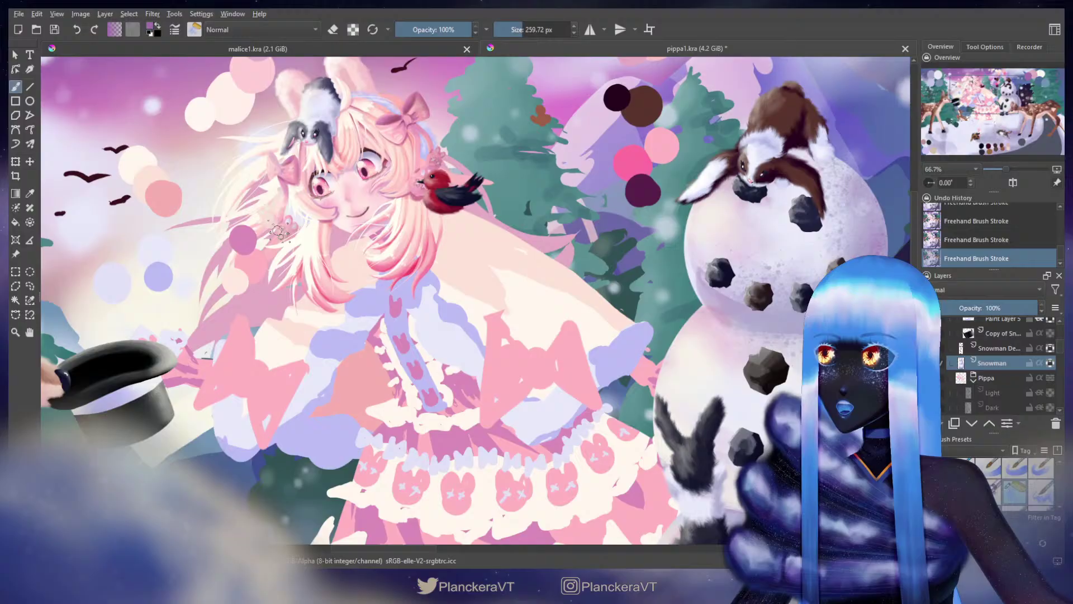
ctrl+click(176, 312)
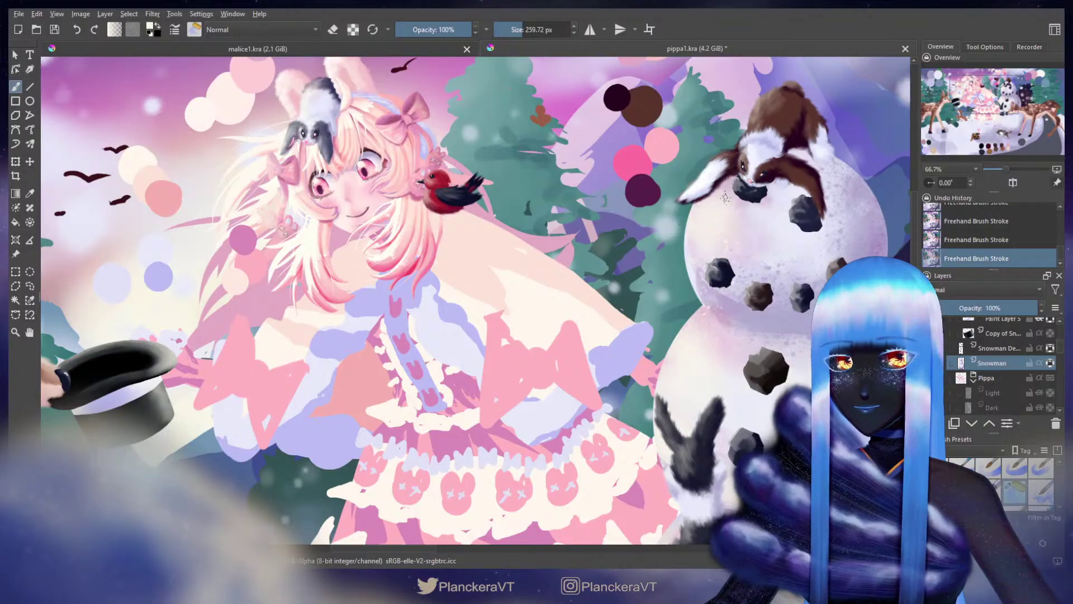
scroll(724, 197, down, 5)
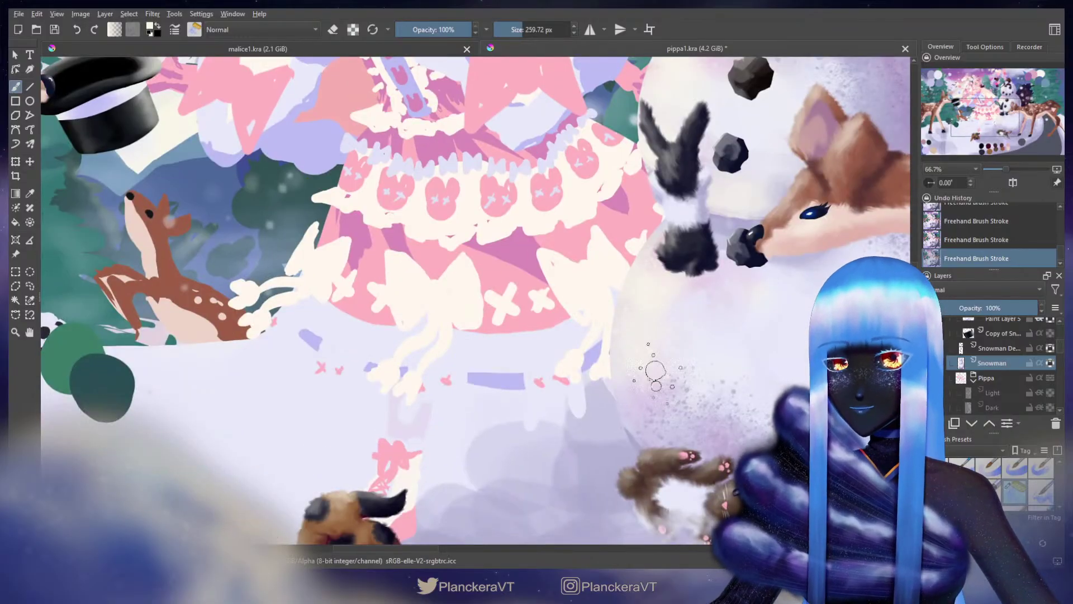
Step: Sample pink from the sky and speckle it along the lit side of the snowman's head, middle ball and base at 259.72 px
drag(653, 222, 776, 581)
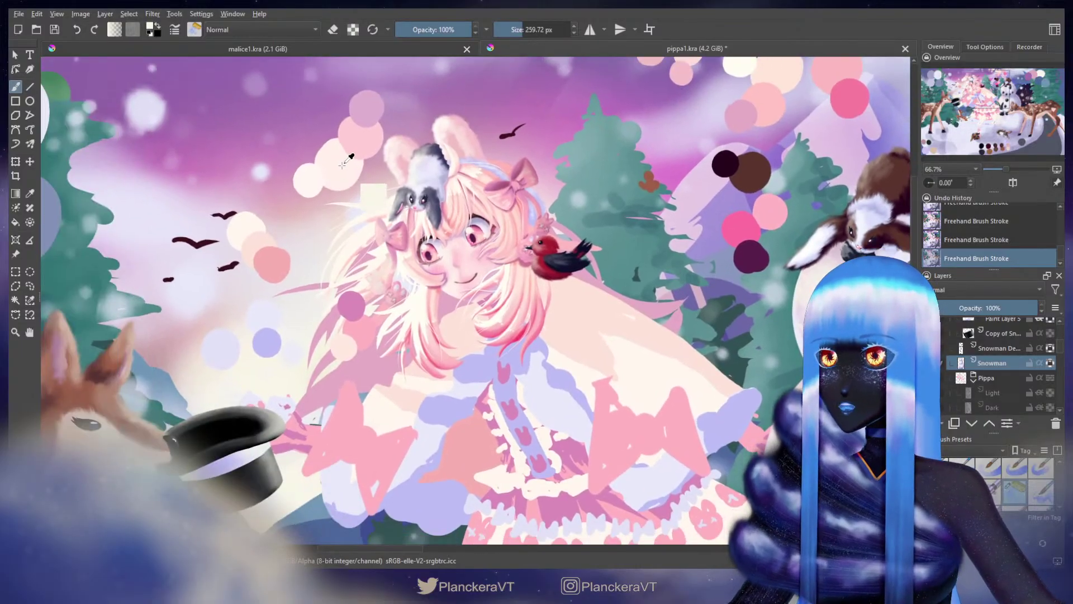
ctrl+click(279, 165)
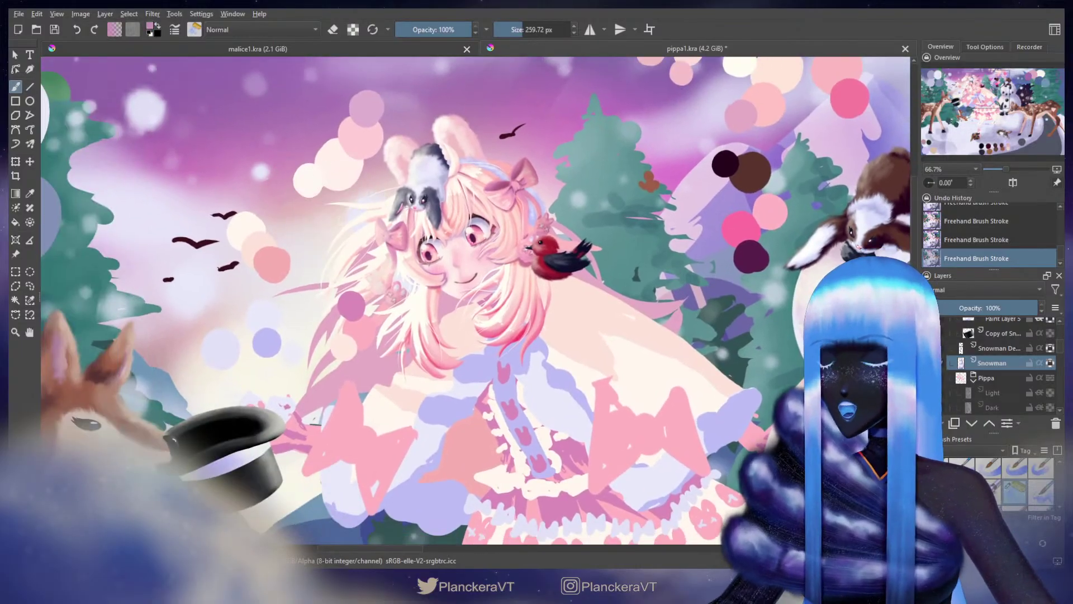
drag(804, 277, 637, 228)
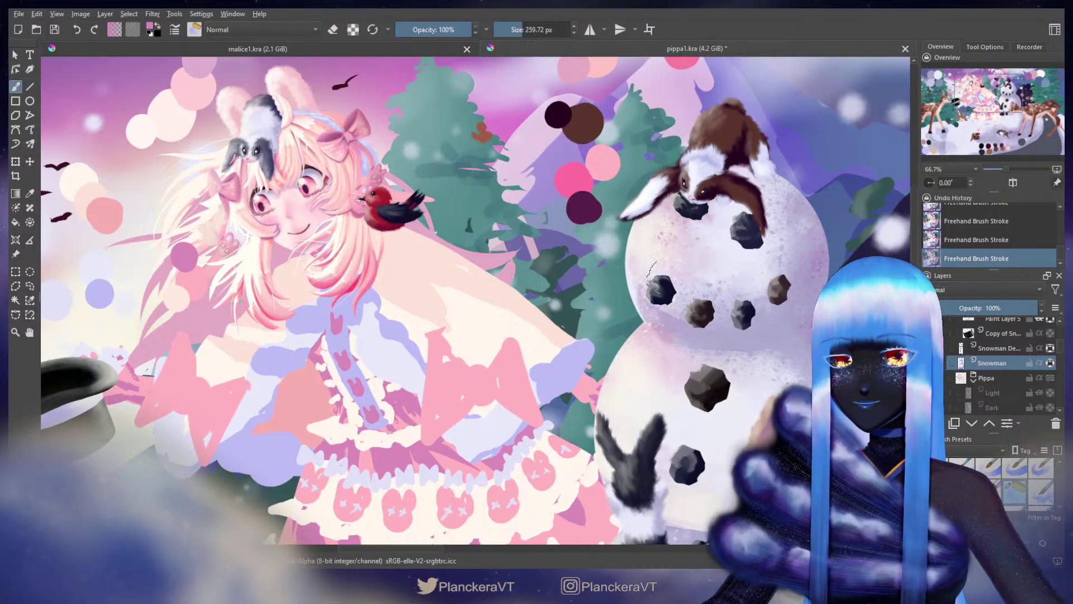
drag(660, 477, 673, 244)
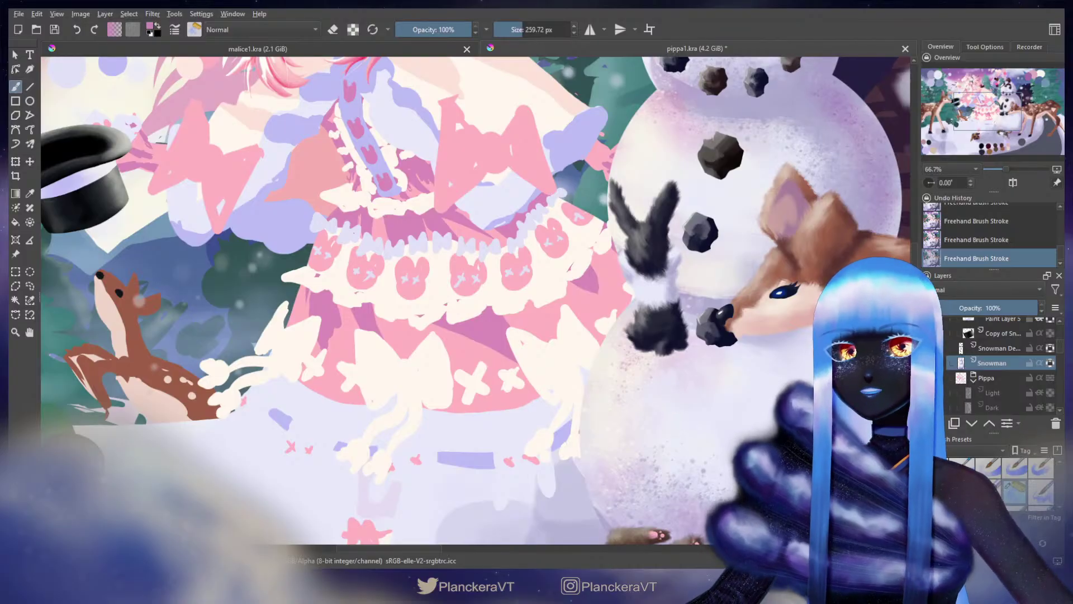
scroll(667, 309, down, 4)
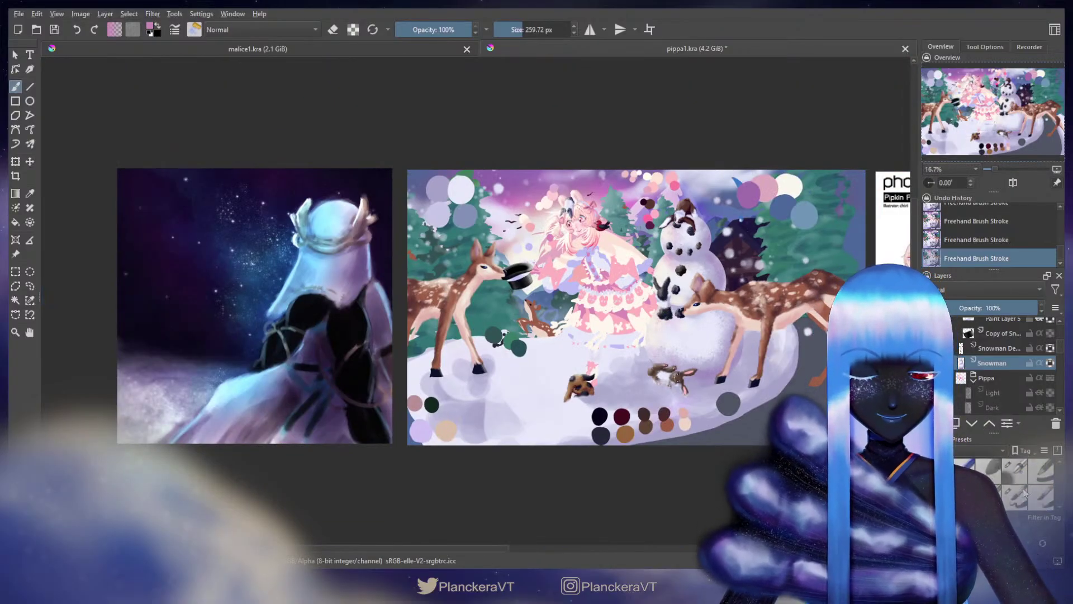
Step: Switch to a round painting brush and soften the base's speckles with sampled pale lavender at up to 295.21 px, undoing one stroke
scroll(706, 358, up, 4)
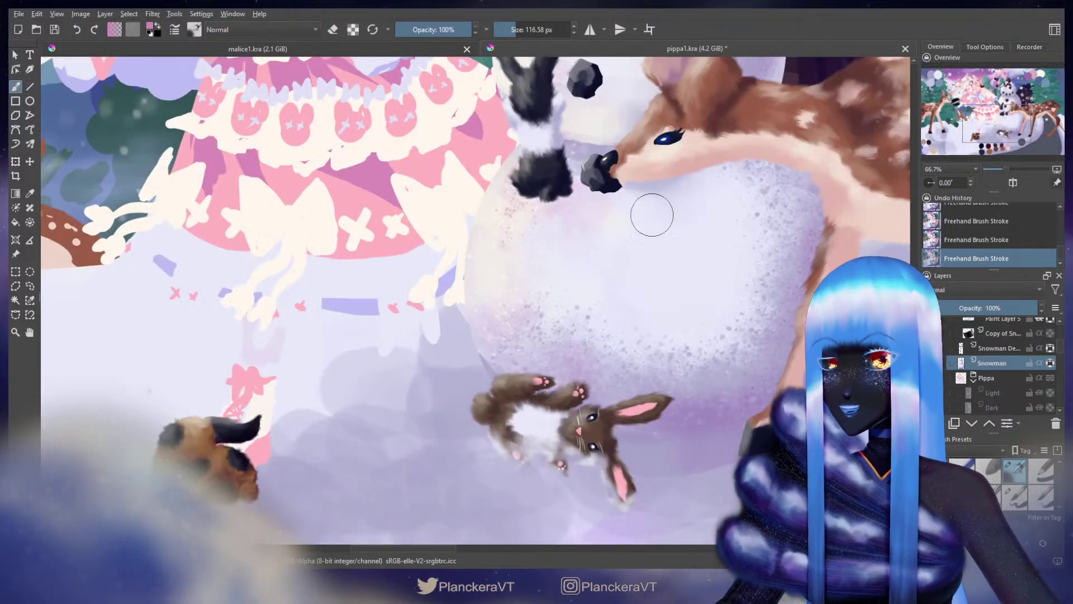
drag(702, 254, 761, 218)
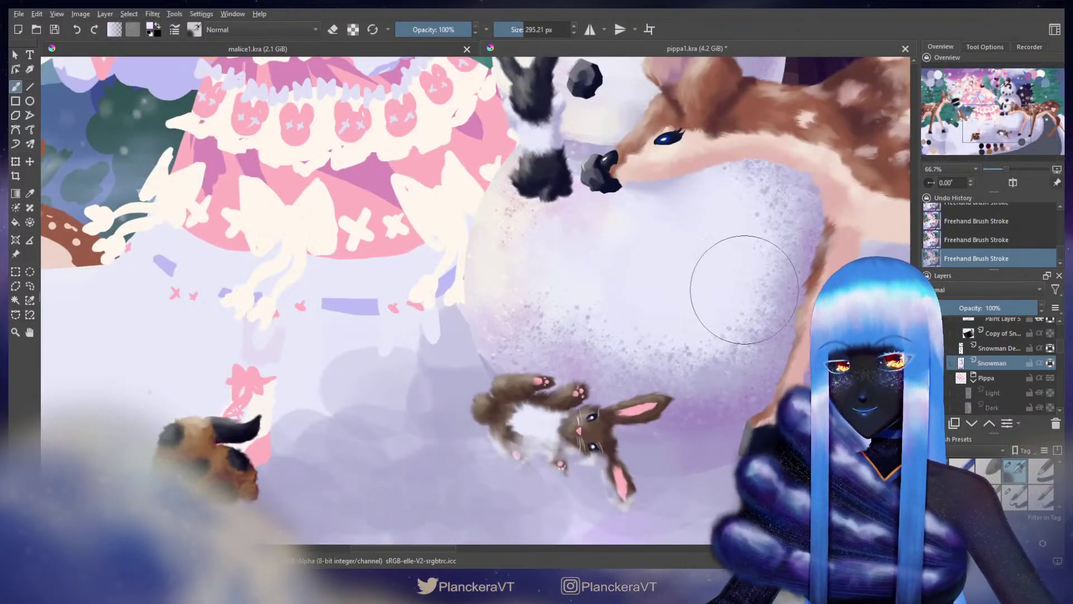
mouse_move(742, 274)
mouse_down()
mouse_move(687, 351)
mouse_move(736, 301)
mouse_move(626, 365)
mouse_move(674, 350)
mouse_move(594, 338)
mouse_move(595, 320)
mouse_move(692, 301)
mouse_move(597, 299)
mouse_move(712, 277)
mouse_move(702, 328)
mouse_move(730, 257)
mouse_move(742, 175)
mouse_move(762, 230)
mouse_move(707, 317)
mouse_move(732, 322)
mouse_move(566, 286)
mouse_move(542, 243)
mouse_move(581, 310)
mouse_move(524, 250)
mouse_move(544, 241)
mouse_move(582, 345)
mouse_move(536, 278)
mouse_move(632, 315)
mouse_move(604, 345)
mouse_up()
drag(761, 213, 718, 299)
drag(708, 216, 644, 437)
drag(579, 302, 467, 283)
key(ctrl+z)
drag(543, 303, 518, 282)
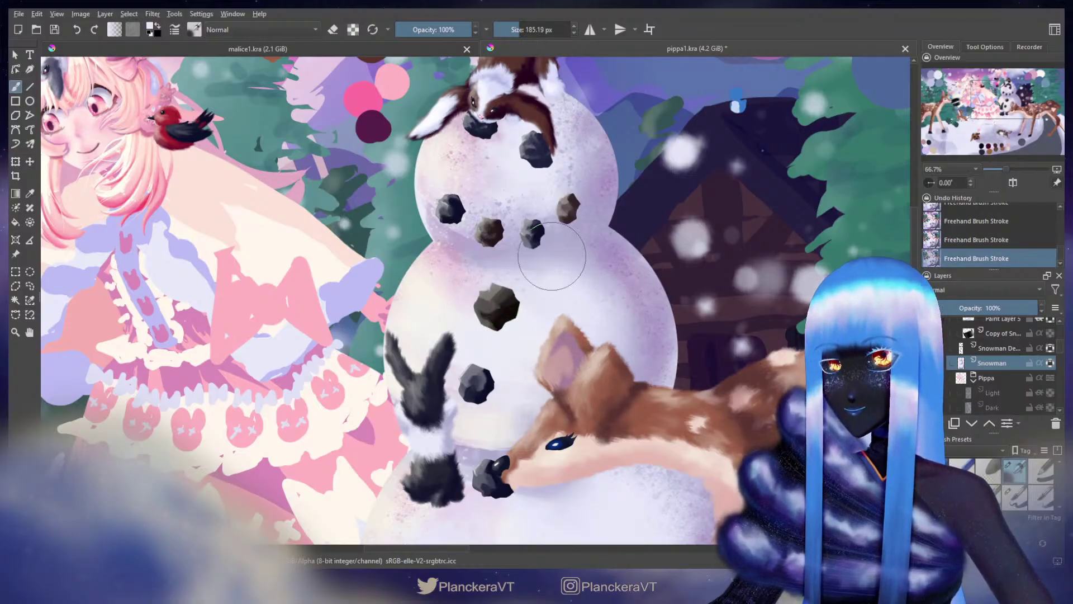
Step: Soften the speckles on the snowman's middle ball and head with pale strokes, reducing the brush from 185.19 to 157.32 px
drag(528, 249, 554, 359)
mouse_move(578, 230)
mouse_down()
mouse_move(553, 313)
mouse_move(504, 289)
mouse_move(516, 317)
mouse_move(580, 228)
mouse_move(587, 284)
mouse_move(567, 296)
mouse_move(508, 283)
mouse_move(486, 307)
mouse_move(497, 293)
mouse_up()
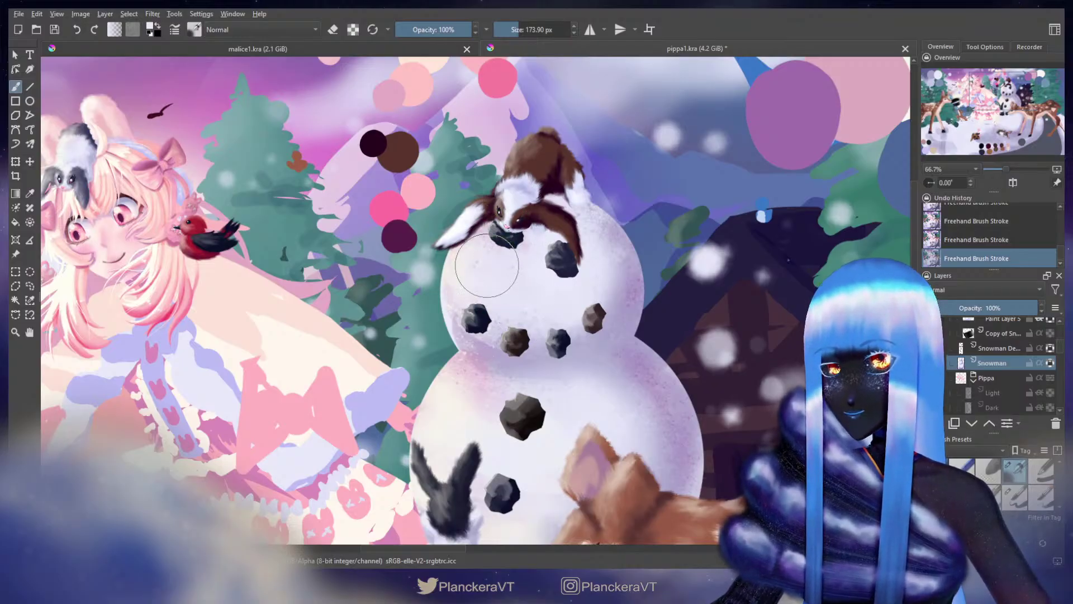
mouse_move(524, 381)
mouse_down()
mouse_move(633, 195)
mouse_move(572, 265)
mouse_up()
mouse_move(599, 197)
mouse_down()
mouse_move(571, 181)
mouse_move(589, 175)
mouse_move(598, 193)
mouse_move(582, 224)
mouse_up()
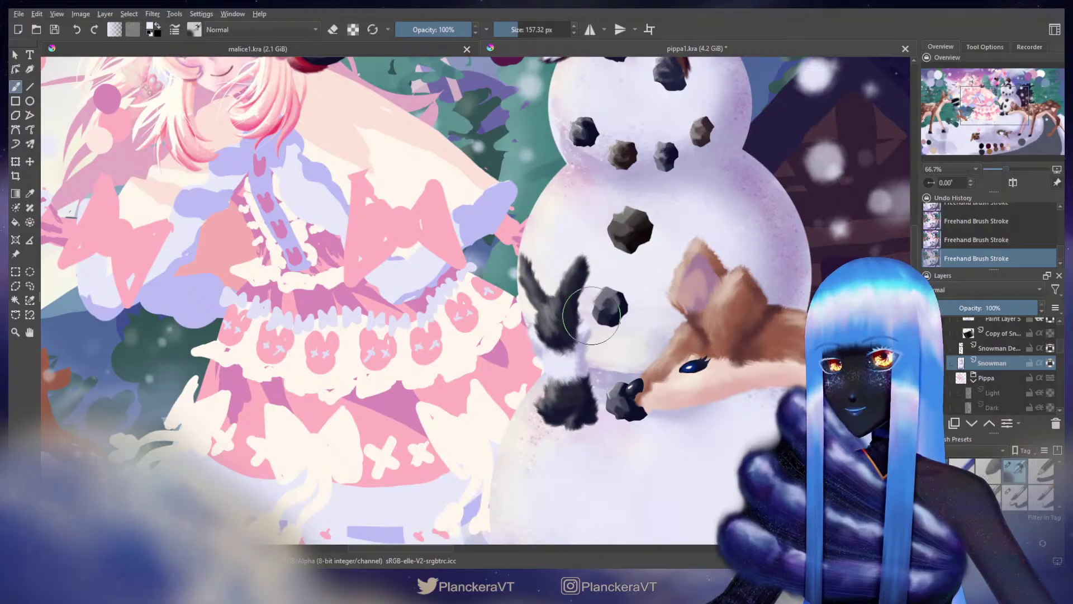
drag(603, 303, 664, 102)
mouse_move(667, 208)
mouse_down()
mouse_move(631, 213)
mouse_move(597, 288)
mouse_move(625, 206)
mouse_move(600, 260)
mouse_move(589, 294)
mouse_move(600, 285)
mouse_move(614, 366)
mouse_move(577, 341)
mouse_move(678, 399)
mouse_move(664, 358)
mouse_move(676, 387)
mouse_move(648, 396)
mouse_up()
Step: Sample the muted lavender swatch above the trees and shade the edges of the snowman's base, varying the brush between 70.27 and 172.04 px
mouse_move(312, 224)
mouse_down()
mouse_move(615, 345)
mouse_move(743, 418)
mouse_up()
mouse_move(228, 123)
mouse_down()
mouse_move(438, 326)
mouse_move(421, 390)
mouse_up()
ctrl+click(363, 162)
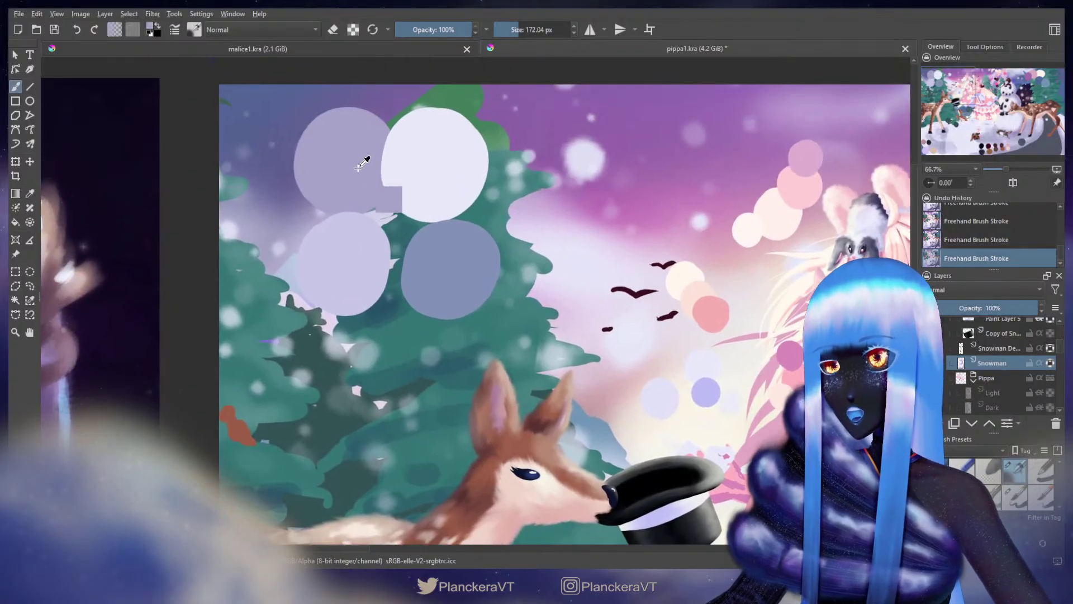
drag(727, 391, 332, 218)
mouse_move(806, 484)
mouse_down()
mouse_move(622, 366)
mouse_move(367, 228)
mouse_move(339, 152)
mouse_up()
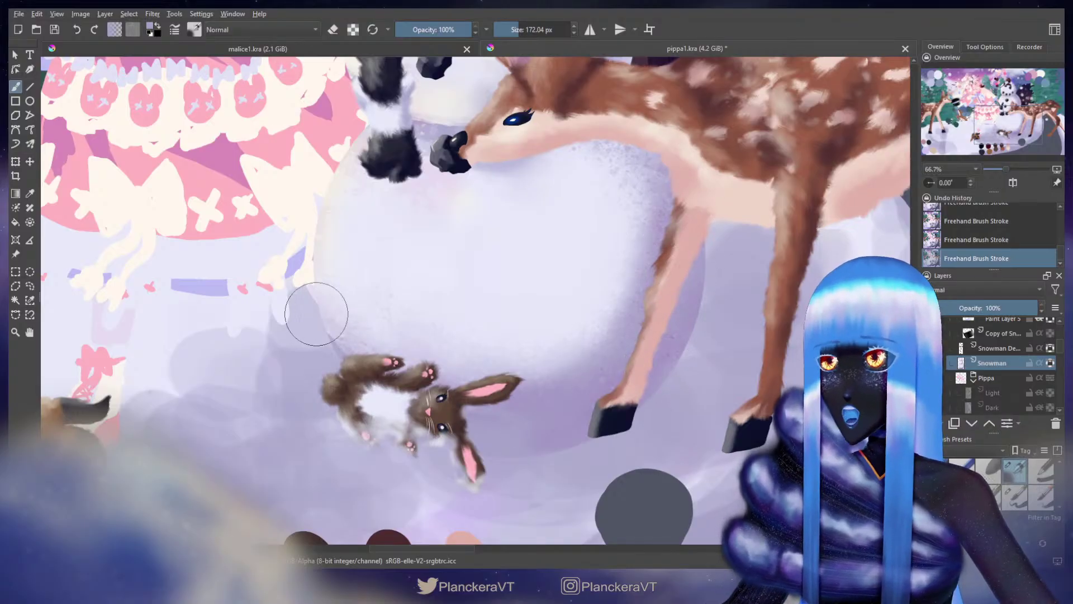
mouse_move(316, 314)
mouse_down()
mouse_move(355, 375)
mouse_move(361, 357)
mouse_move(339, 347)
mouse_up()
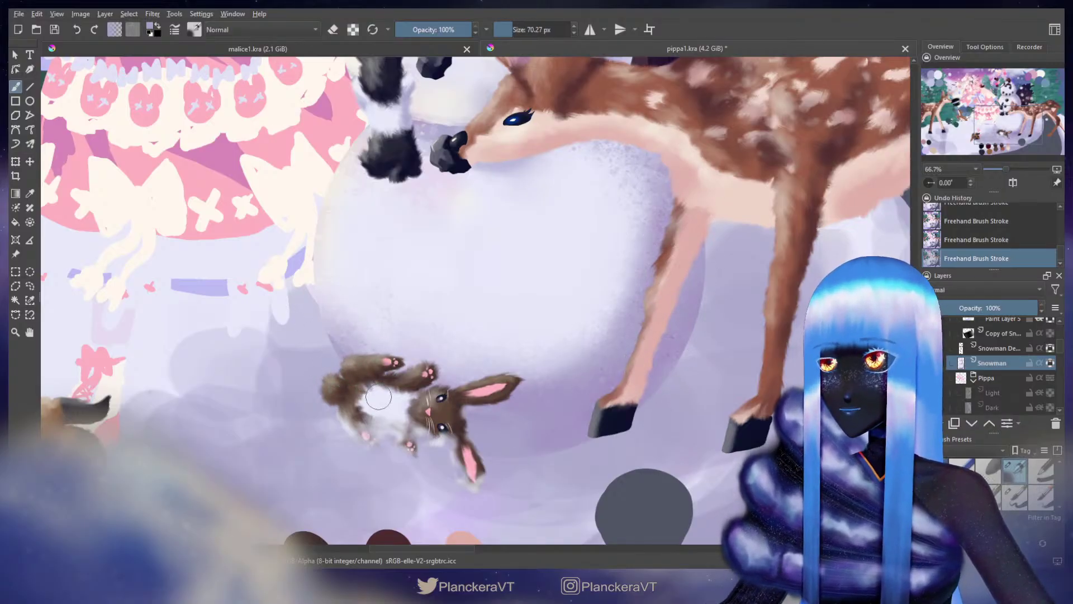
mouse_move(654, 231)
mouse_down()
mouse_move(642, 325)
mouse_move(638, 311)
mouse_up()
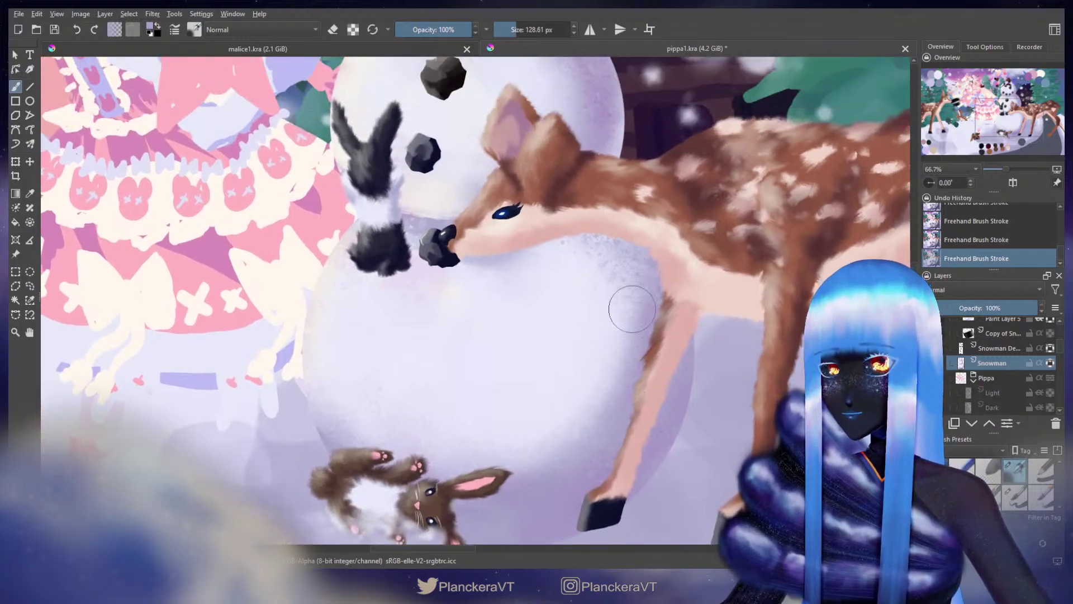
drag(624, 264, 616, 456)
Step: Shade the edges of the middle ball and head at about 131.11 px, and the crease between them at 77.31 px
shift+drag(588, 310, 589, 310)
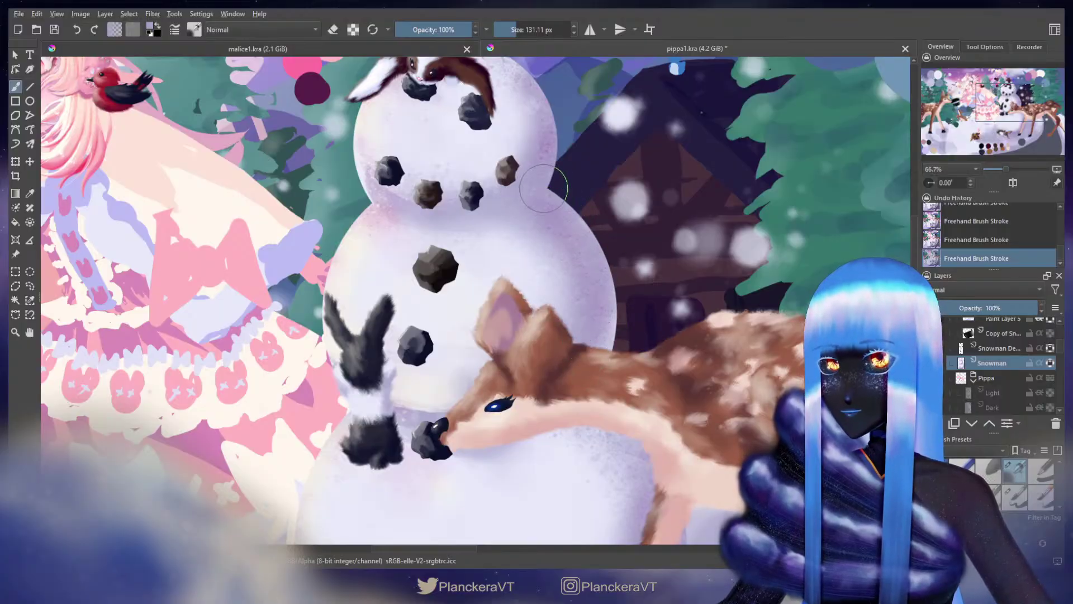
drag(539, 124, 622, 278)
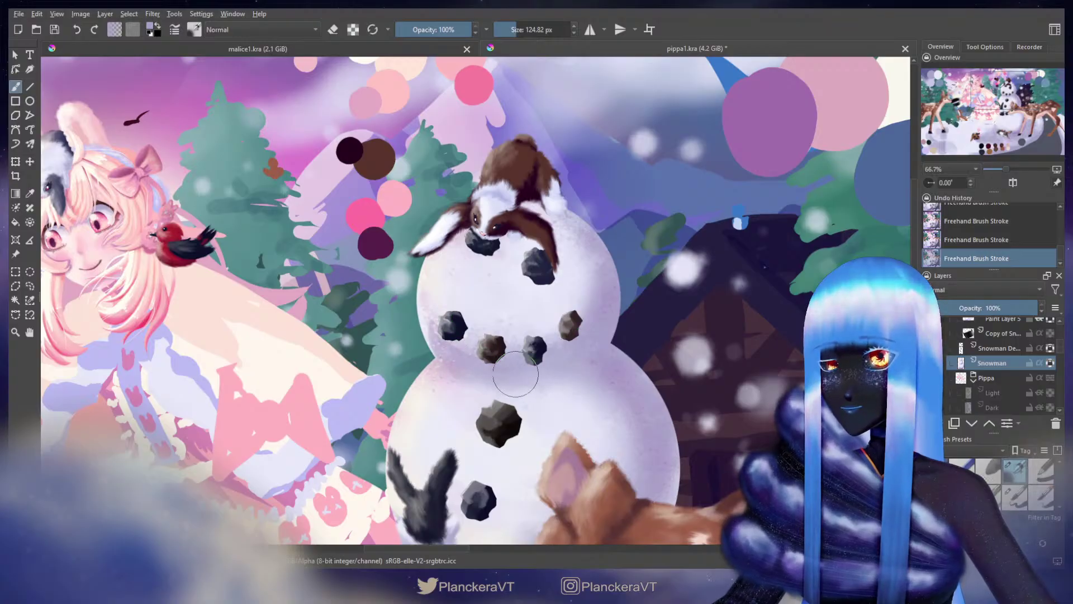
key(bracketleft)
key(bracketleft)
key(bracketleft)
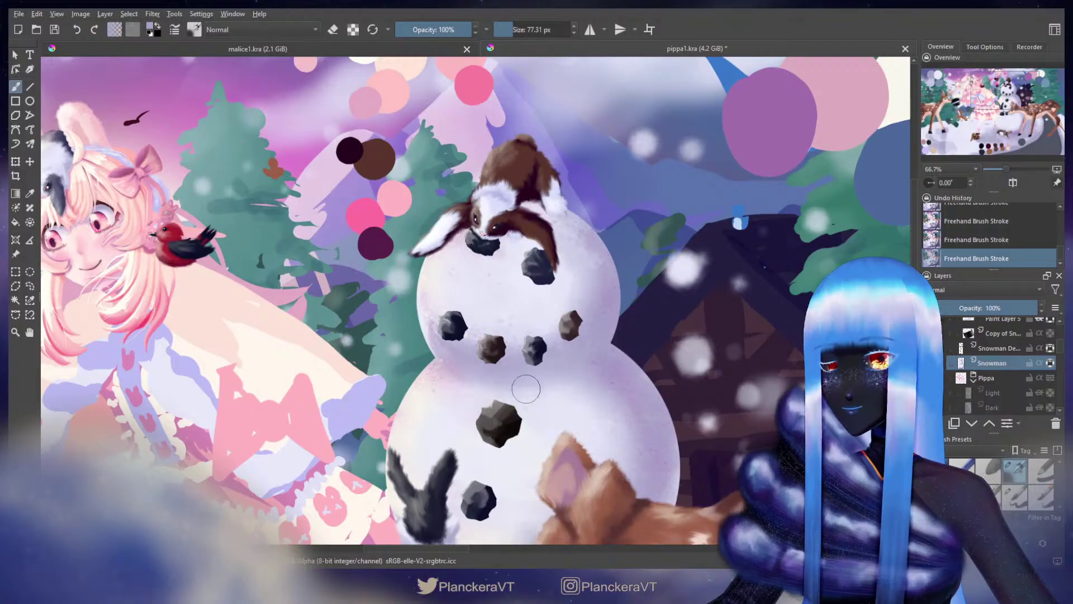
drag(526, 388, 704, 110)
Step: Undo the last three shading strokes and blend softer lavender shading across the snowman's base with the brush enlarged to 271.50 px
drag(678, 347, 704, 347)
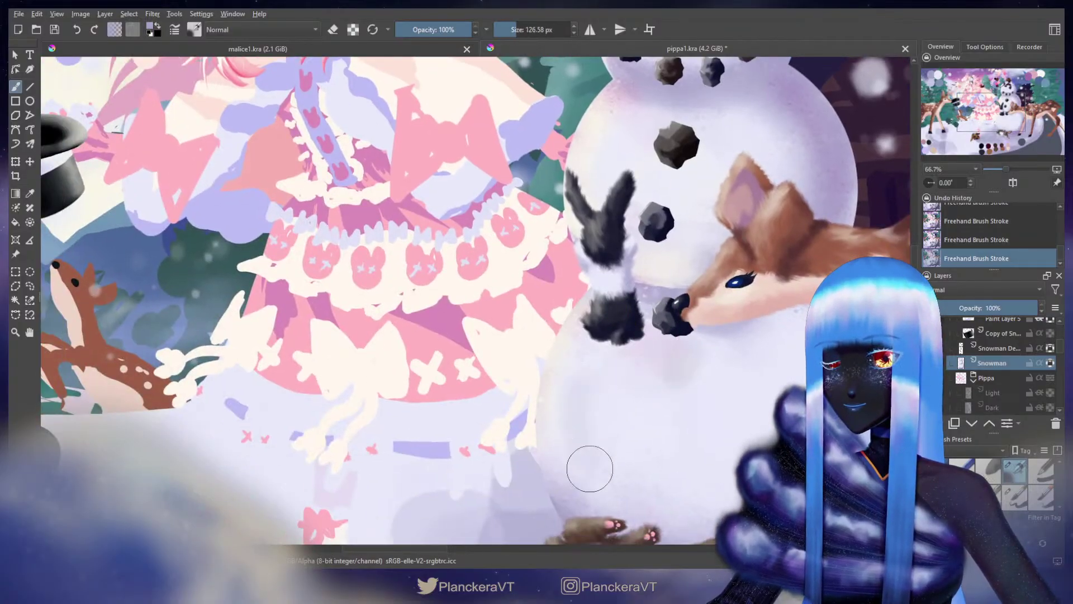
key(ctrl+z)
key(ctrl+z)
key(ctrl+z)
mouse_move(658, 465)
mouse_down()
mouse_move(600, 351)
mouse_move(677, 351)
mouse_up()
drag(760, 242, 747, 234)
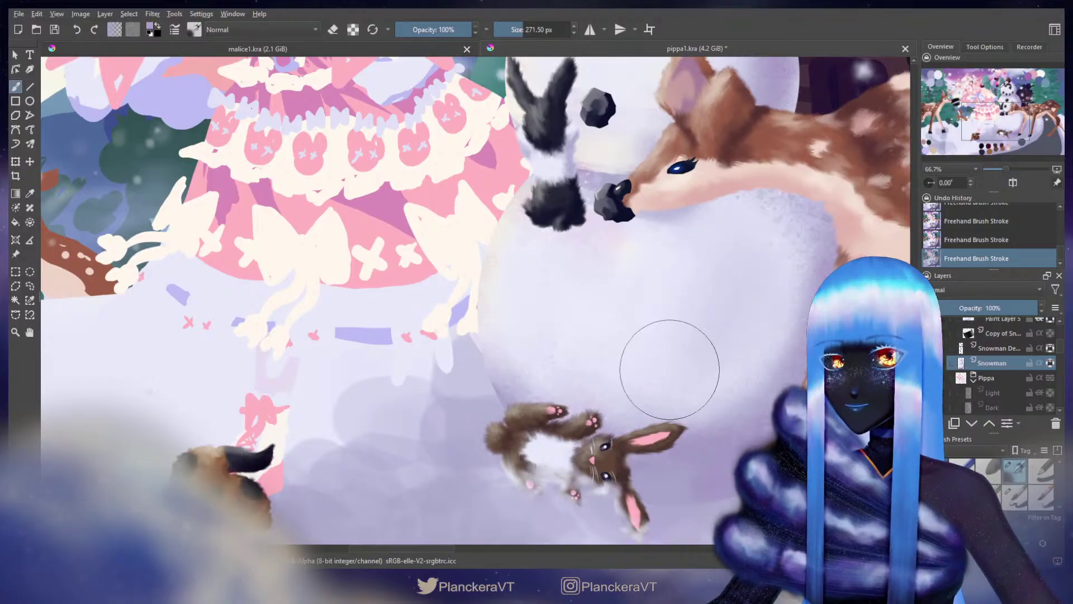
mouse_move(719, 249)
mouse_down()
mouse_move(648, 376)
mouse_move(639, 361)
mouse_up()
scroll(640, 357, down, 3)
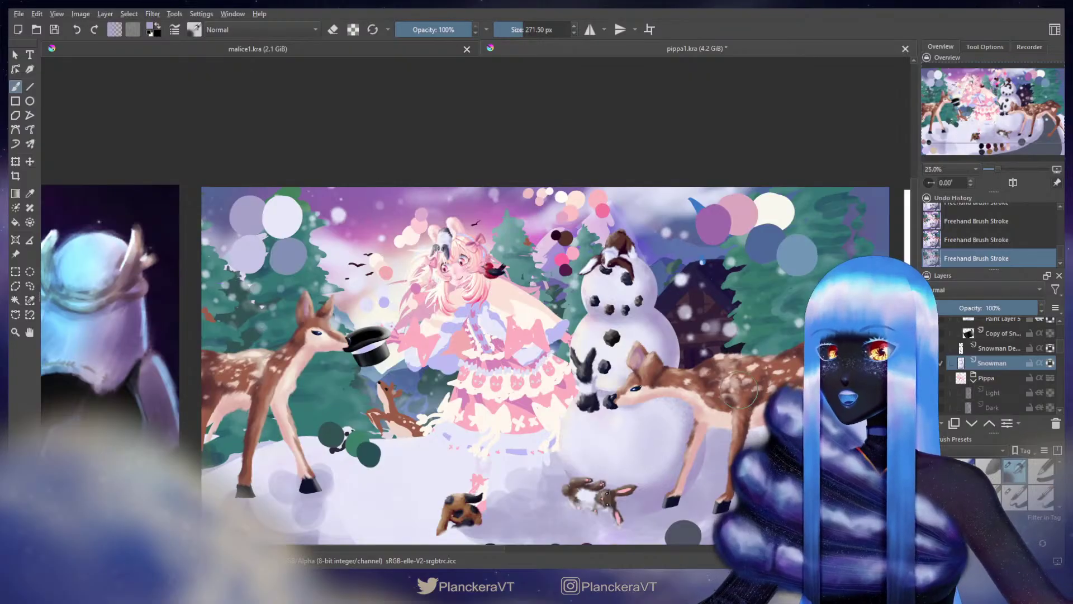
scroll(688, 382, up, 2)
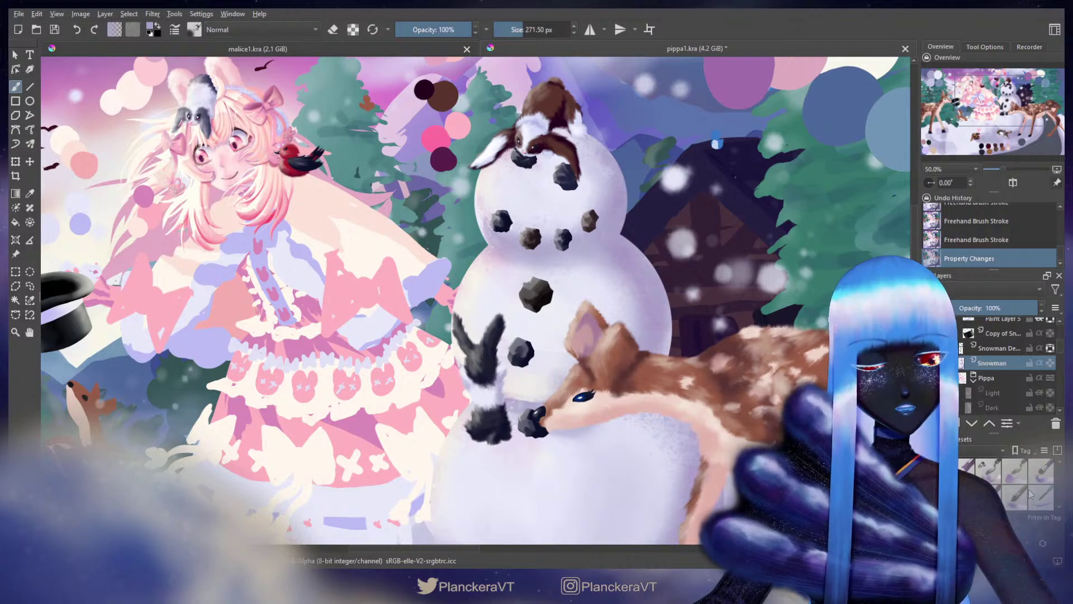
scroll(1031, 493, down, 4)
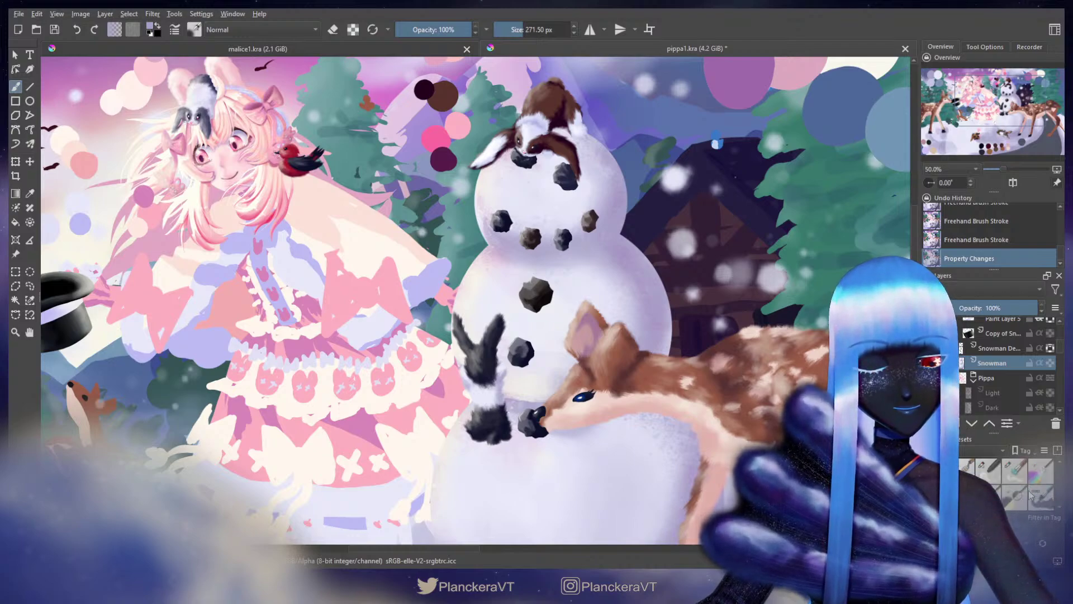
Step: Try roughening the left edge of the snowman's middle ball with a speckled brush at 28.64 px, and undo the strokes
click(1014, 469)
scroll(637, 352, up, 2)
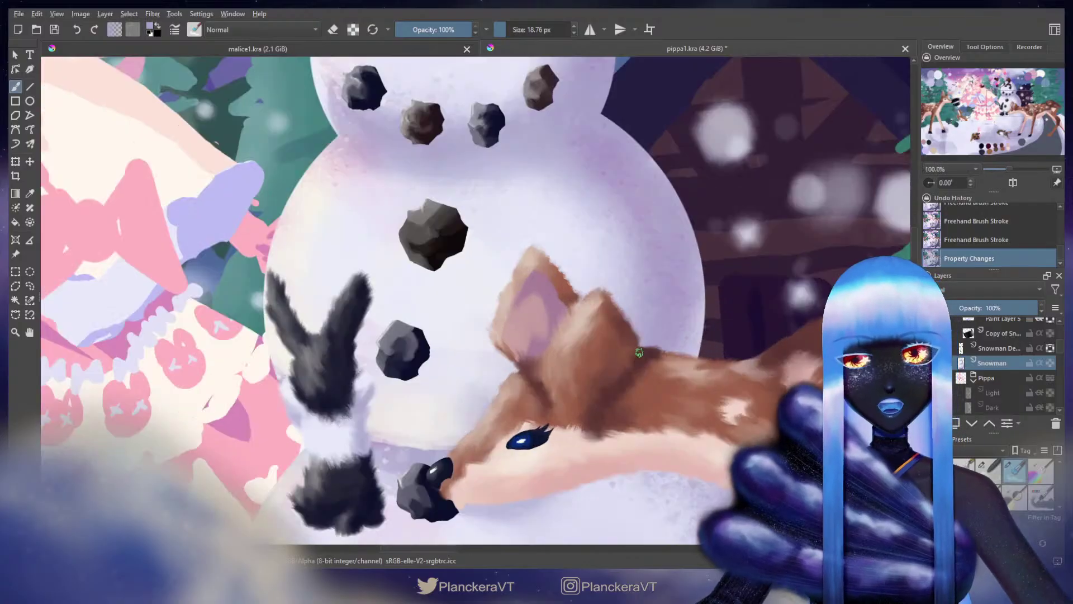
drag(502, 227, 509, 226)
drag(502, 227, 785, 366)
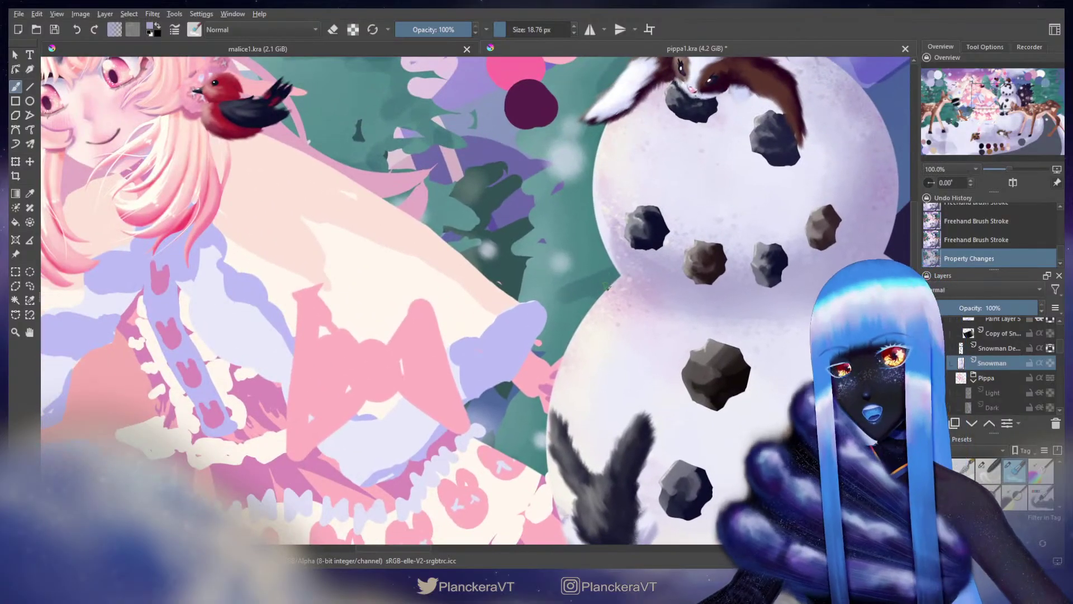
drag(597, 303, 596, 313)
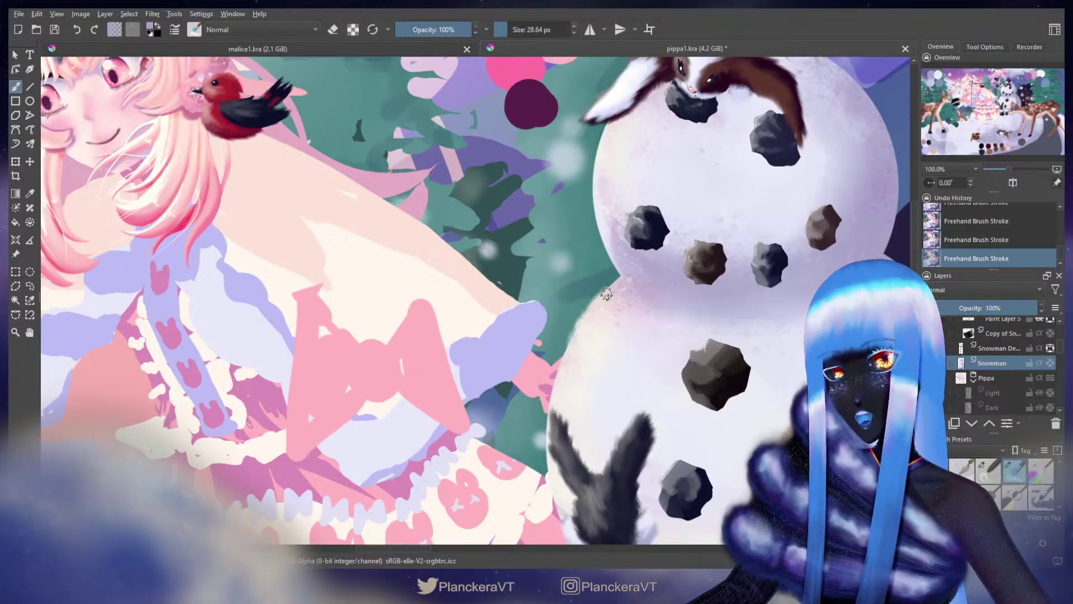
drag(629, 319, 705, 189)
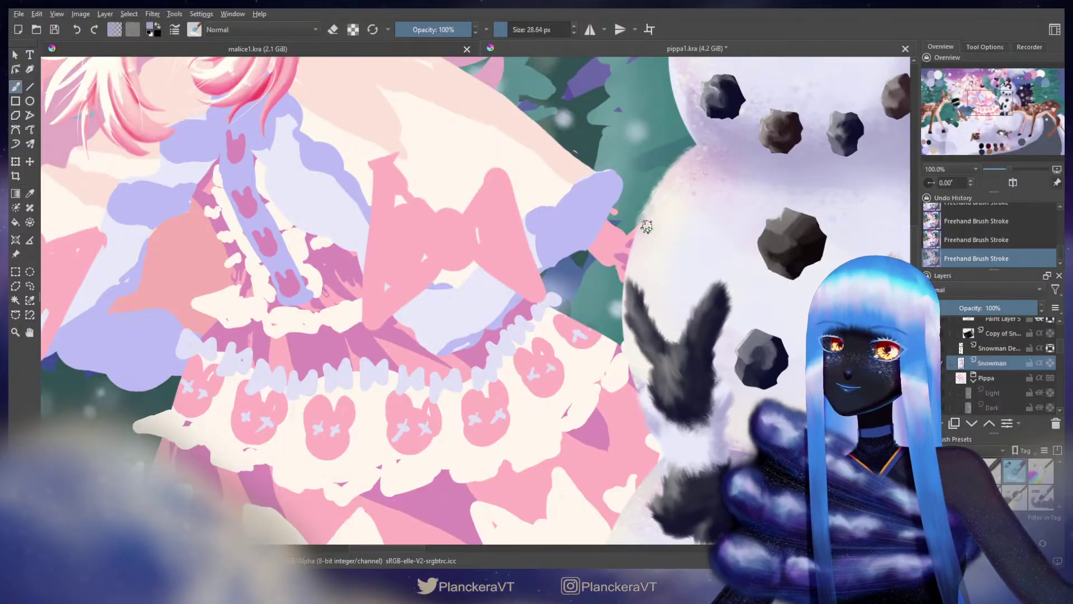
mouse_move(682, 201)
mouse_down()
mouse_move(642, 304)
mouse_move(634, 297)
mouse_up()
key(ctrl+z)
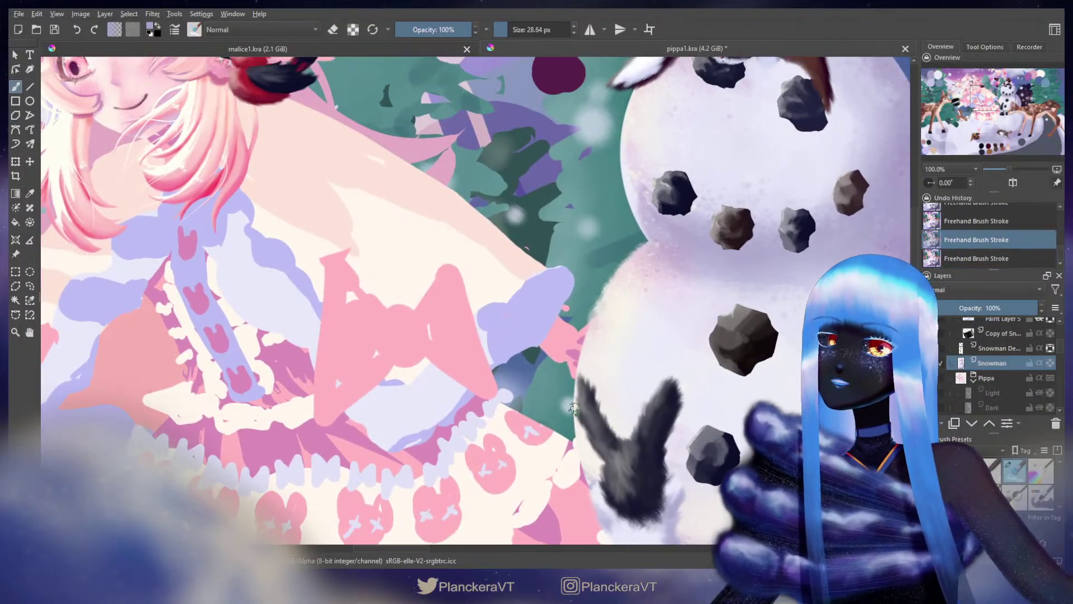
key(ctrl+z)
key(ctrl+z)
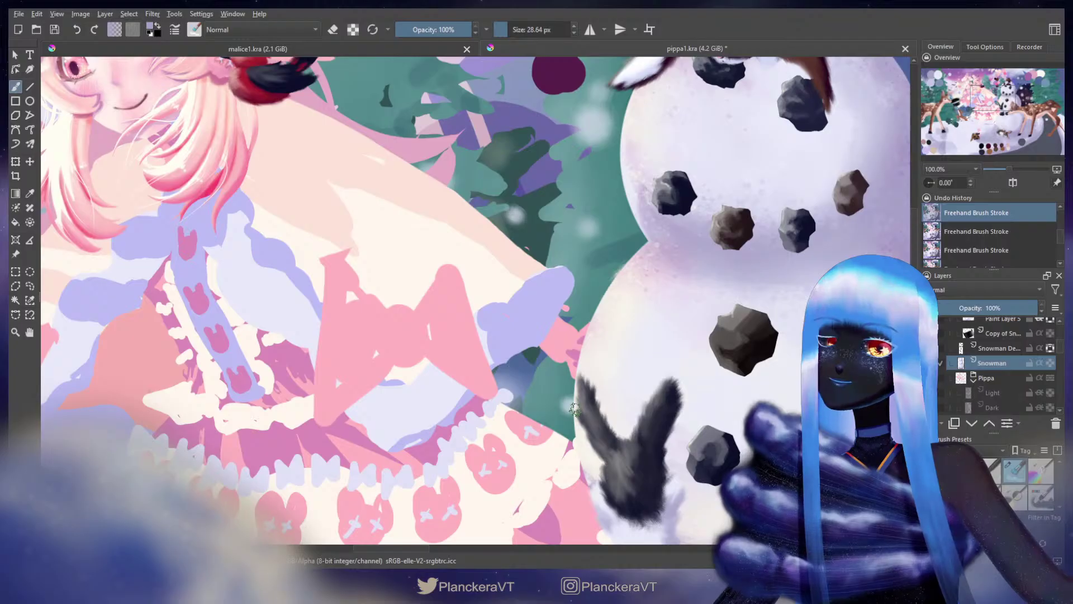
key(ctrl+z)
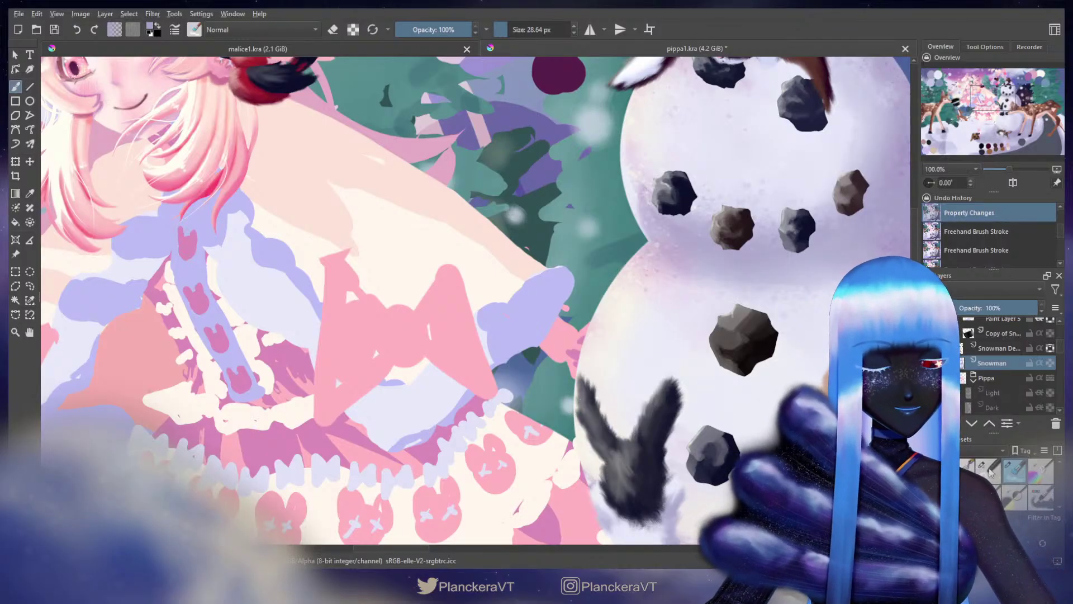
Step: Try a round brush at 29.42 px on the upper left edge of the middle ball, and undo the strokes
click(638, 263)
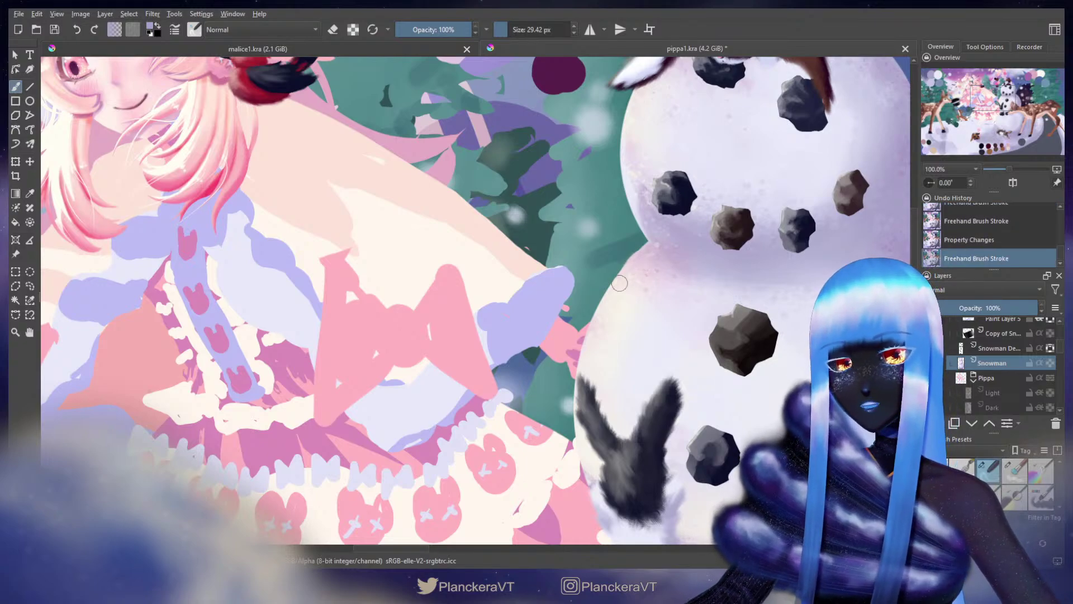
drag(624, 267, 618, 281)
key(ctrl+z)
key(ctrl+z)
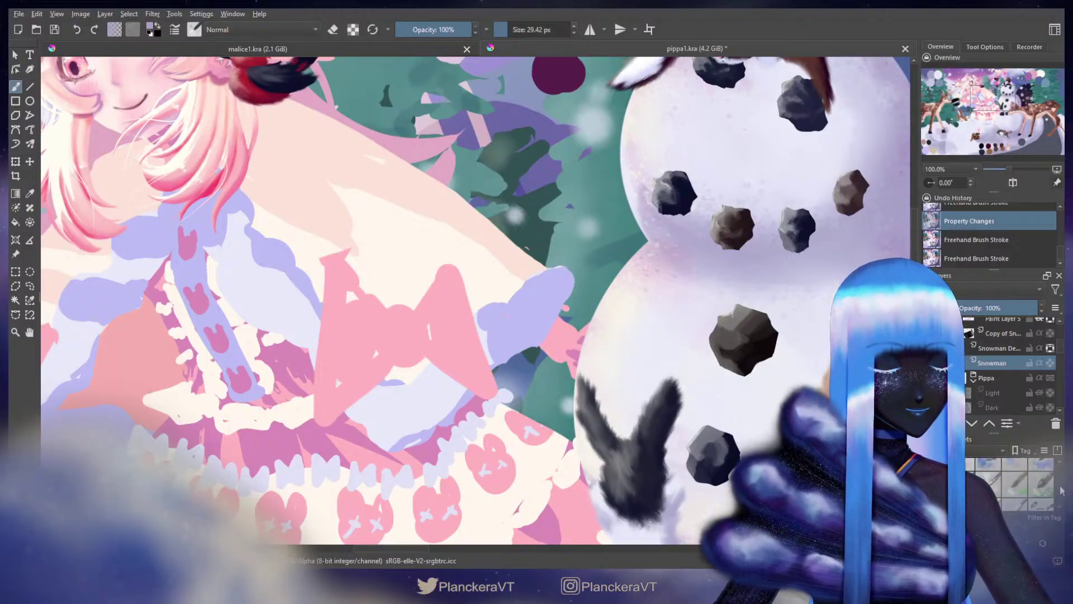
Step: Try an irregular textured brush at 34.81 px along the upper left edge of the middle ball, and undo the strokes
click(1015, 498)
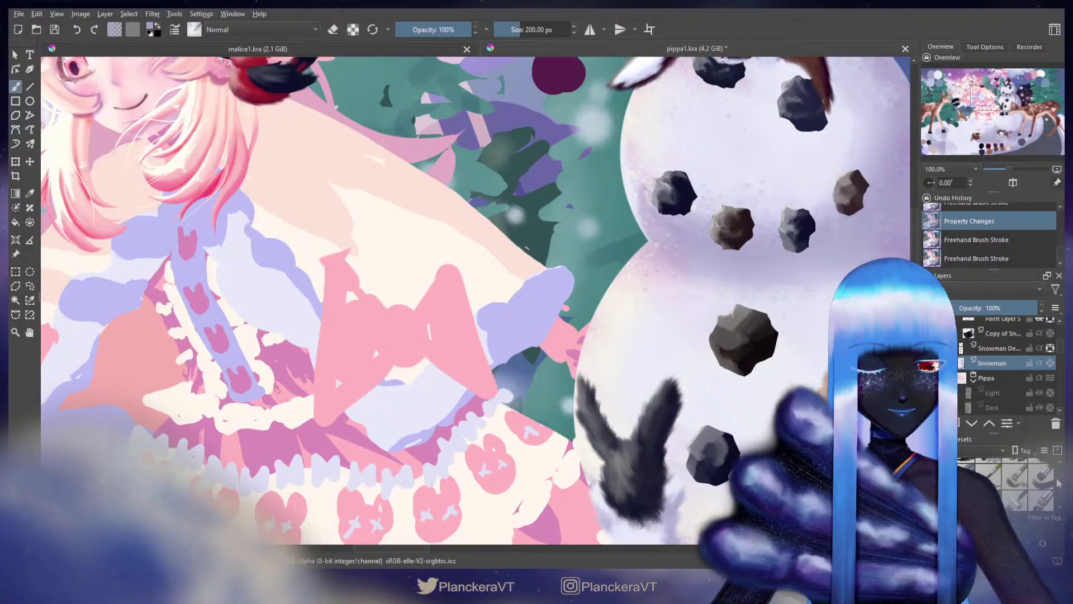
scroll(1058, 484, down, 2)
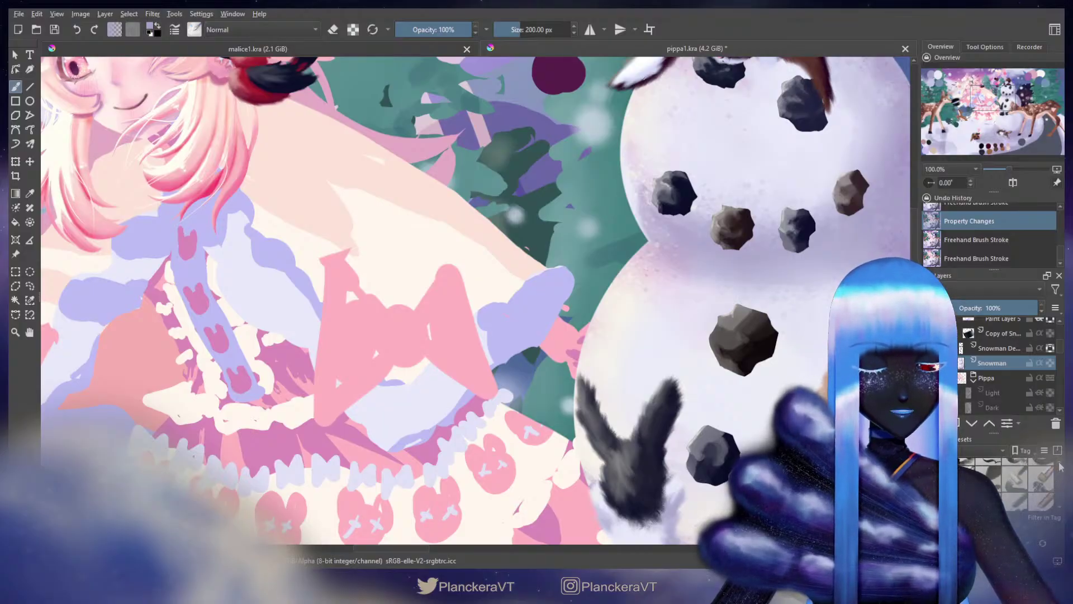
click(1011, 488)
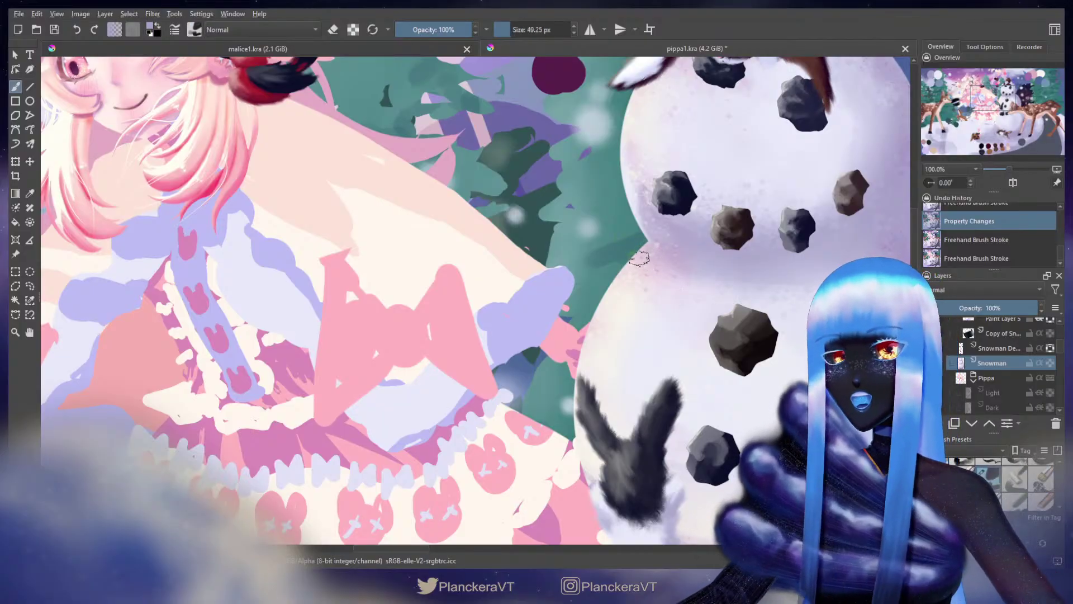
click(633, 263)
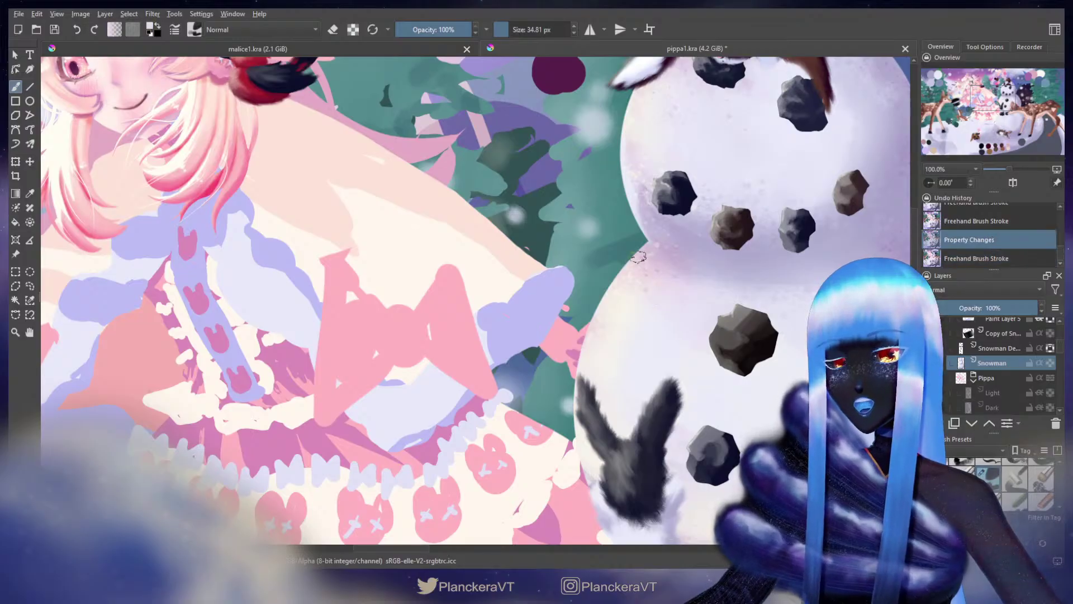
click(630, 265)
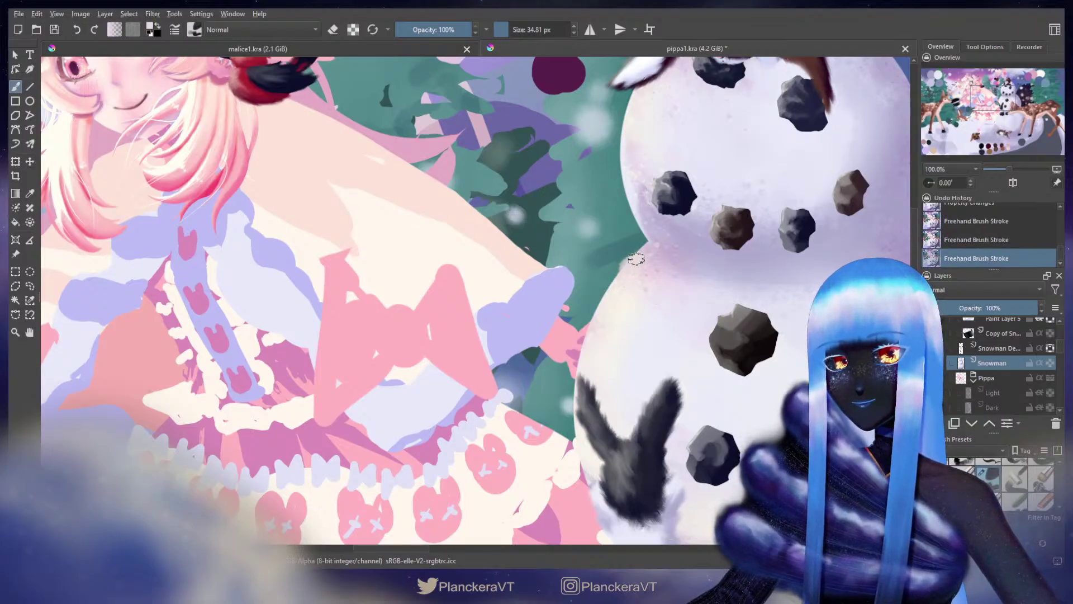
key(ctrl+z)
key(ctrl+z)
key(ctrl+z)
key(ctrl+z)
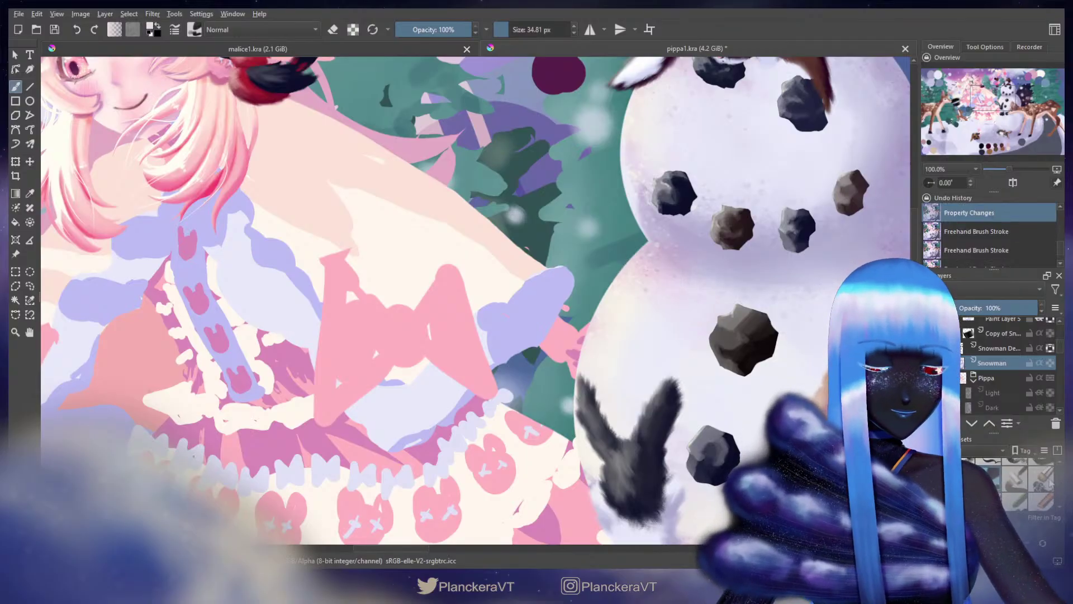
Step: Test another textured brush at 25.91 px on the middle ball's upper left edge, and undo the test strokes
click(1050, 482)
mouse_move(647, 277)
shift+mouse_down()
mouse_move(628, 278)
mouse_move(626, 246)
mouse_move(633, 260)
shift+mouse_up()
key(ctrl+z)
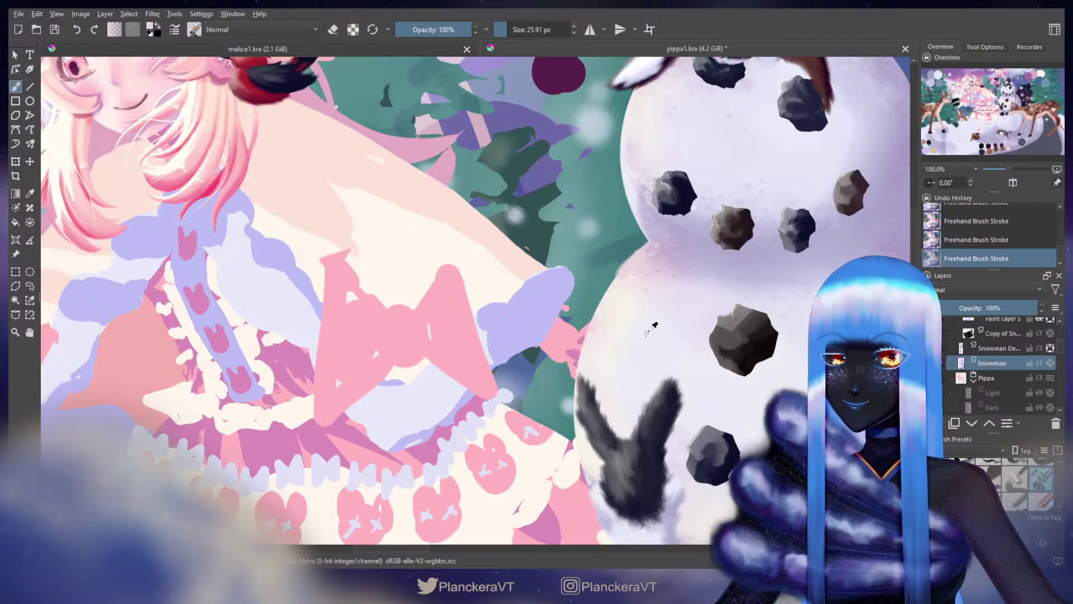
key(ctrl+z)
key(ctrl+z)
key(ctrl+z)
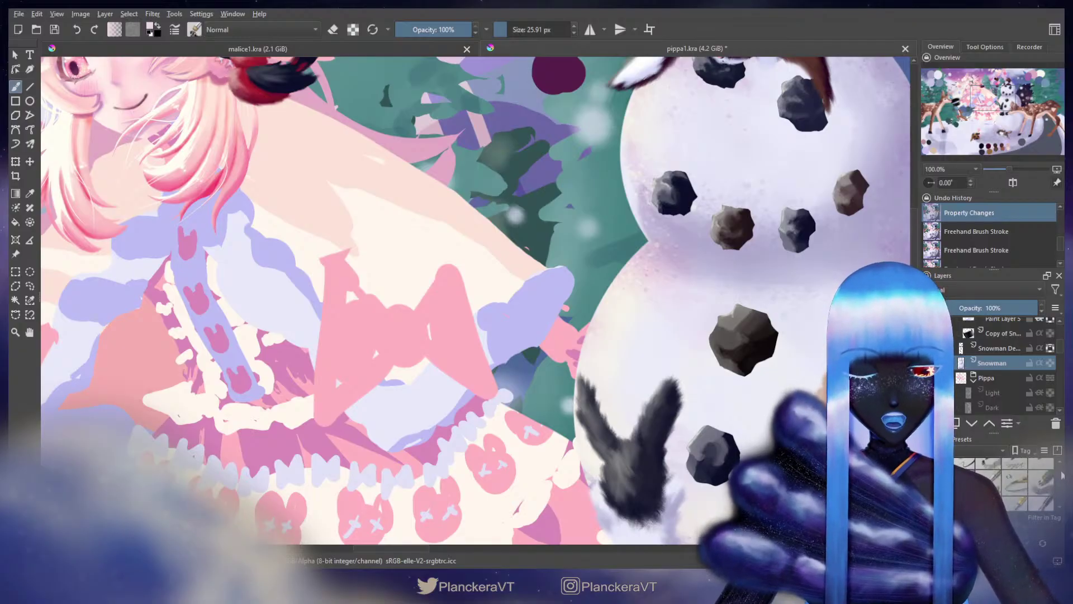
Step: Test a jagged brush at 27.73 px on the middle ball's upper left outline, and undo the test strokes
scroll(1014, 485, down, 4)
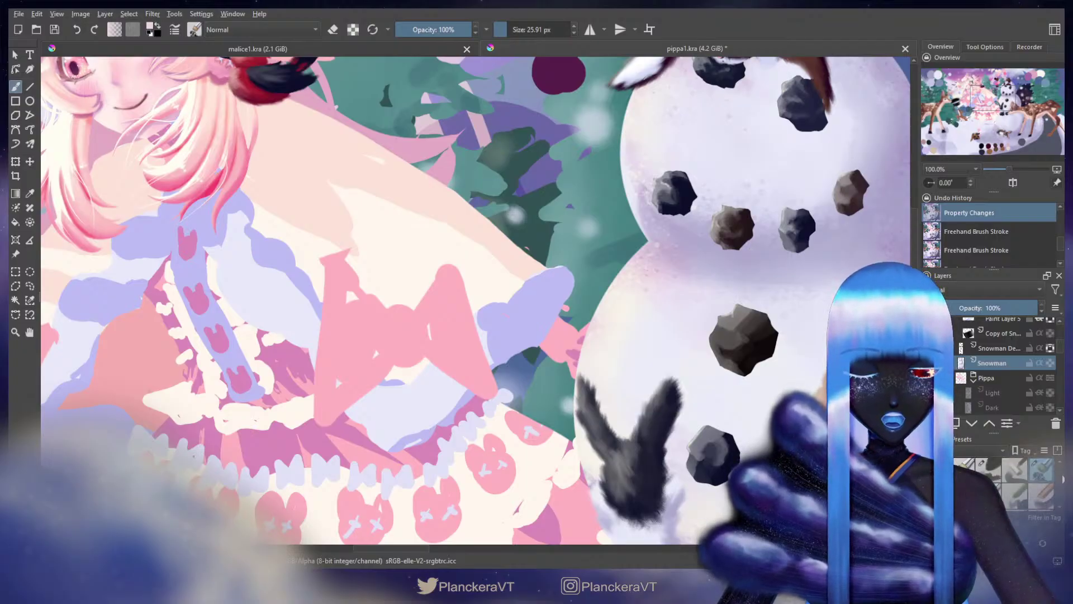
click(990, 495)
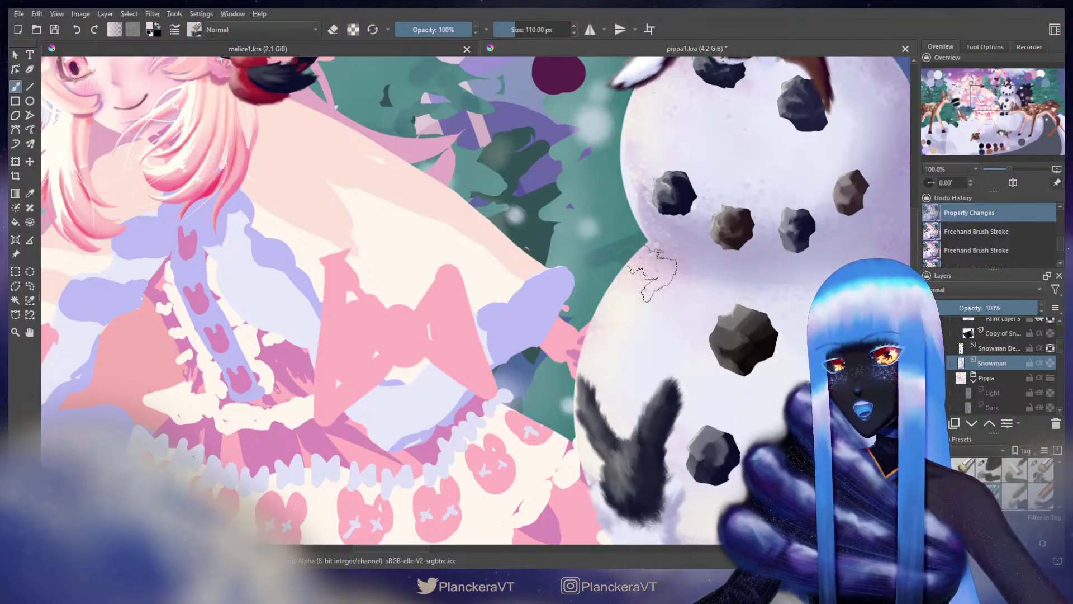
mouse_move(624, 271)
mouse_down()
mouse_move(571, 271)
mouse_move(637, 257)
mouse_move(622, 278)
mouse_up()
drag(636, 259, 618, 286)
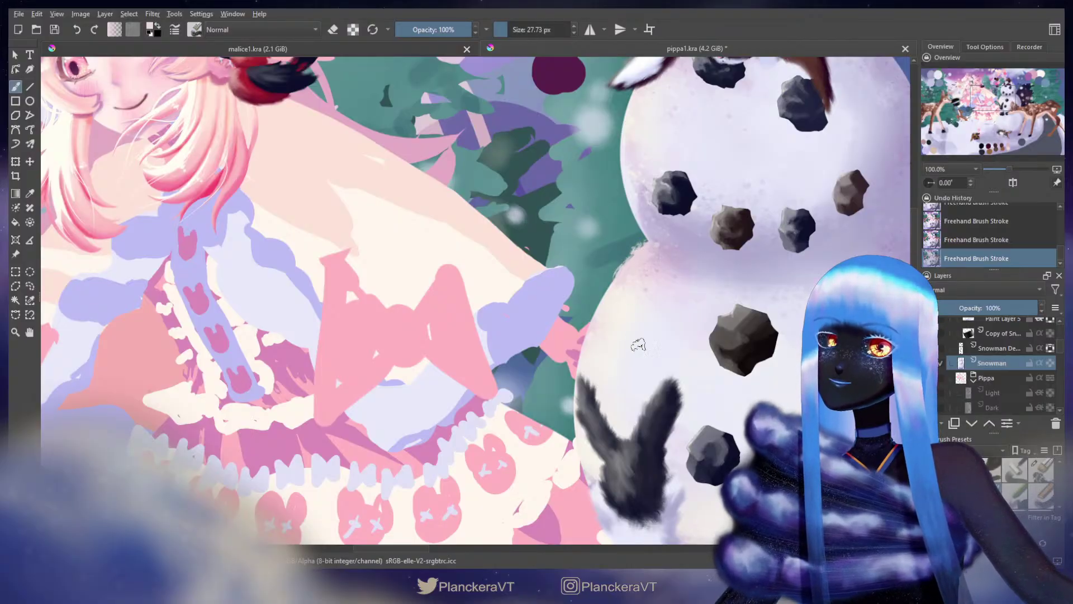
key(ctrl+z)
key(ctrl+z)
key(ctrl+z)
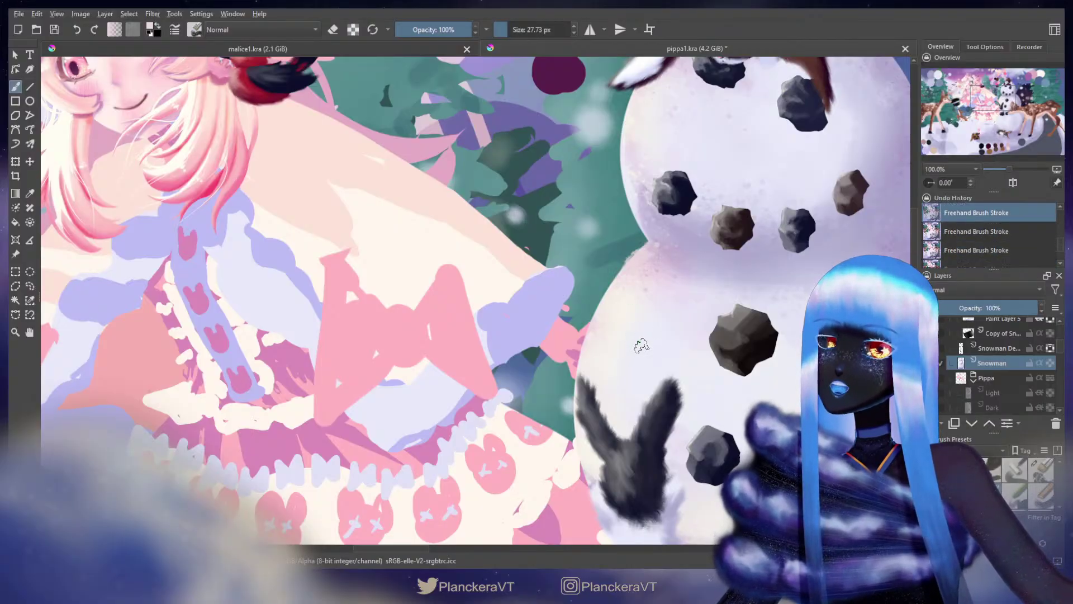
key(ctrl+z)
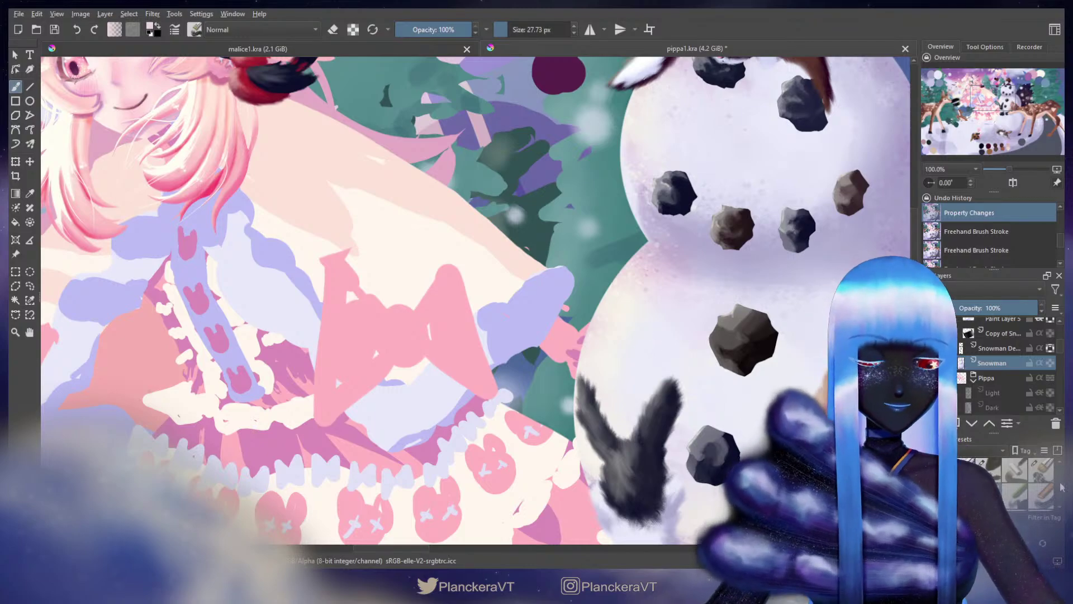
Step: Choose a grainy brush and roughen the middle ball's left outline with pale strokes, enlarging the brush from 20.43 to 34.50 px
click(1018, 502)
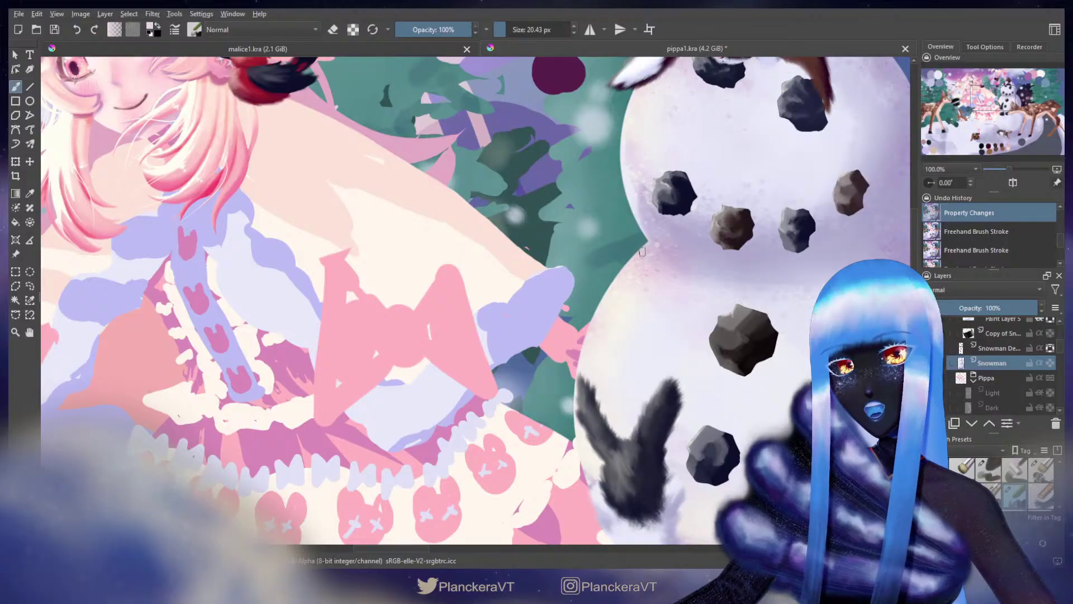
drag(641, 250, 621, 270)
key(ctrl+z)
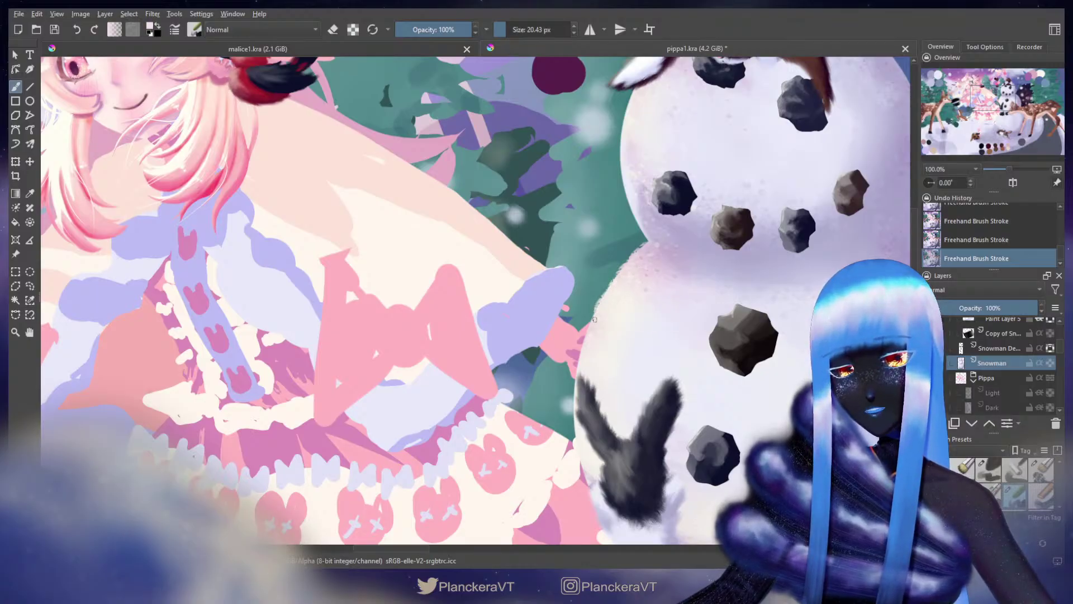
drag(597, 314, 685, 220)
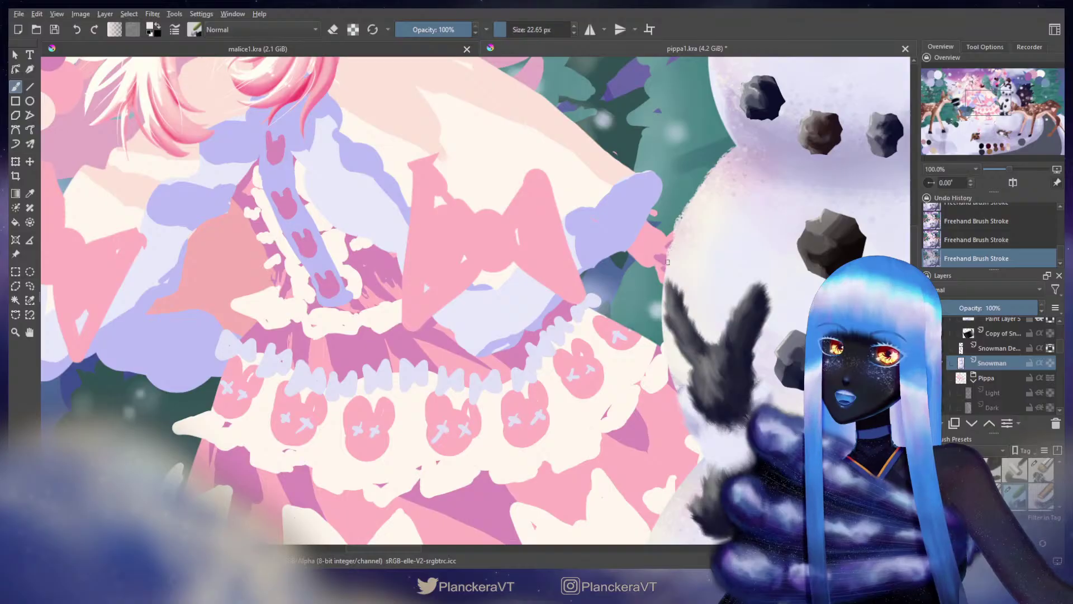
drag(662, 298, 669, 298)
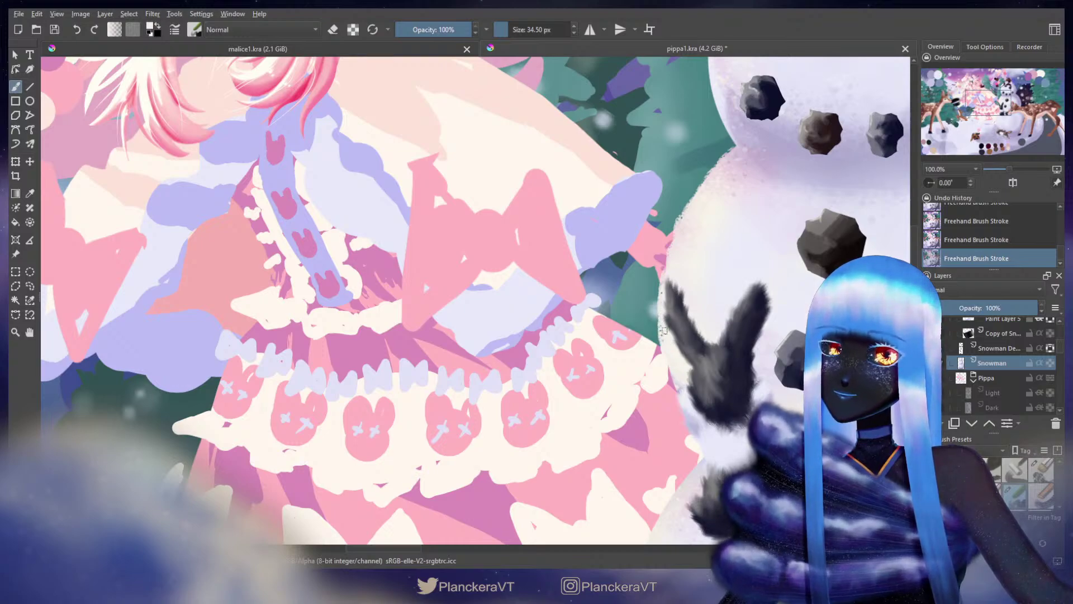
Step: Sample pale lavender from the snowman's head and roughen the head's left and right outlines with the brush at 34.50 px
drag(732, 238, 652, 423)
ctrl+click(635, 261)
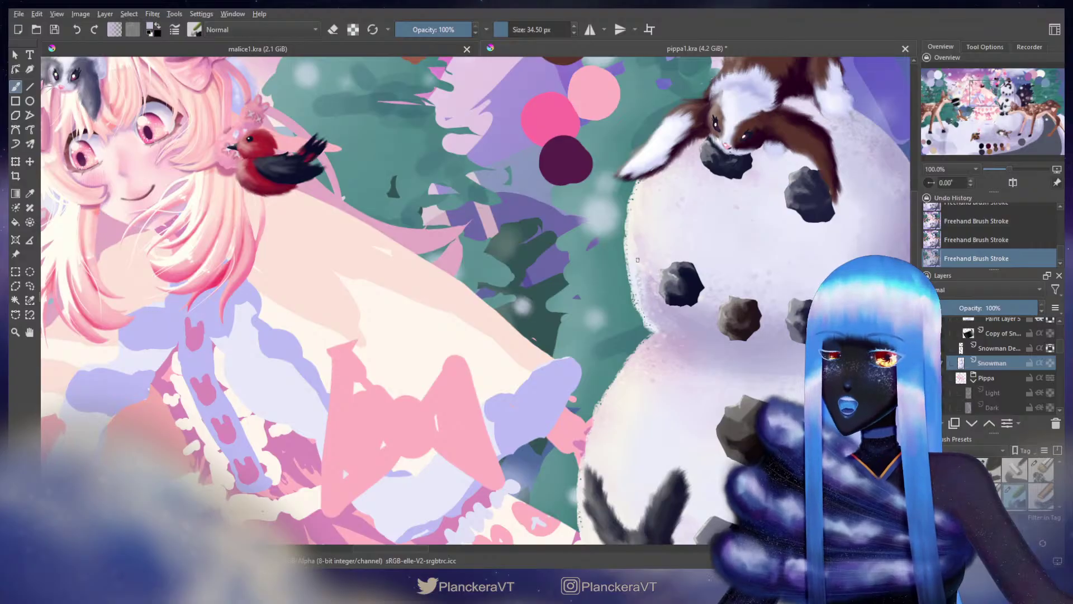
drag(713, 212, 631, 266)
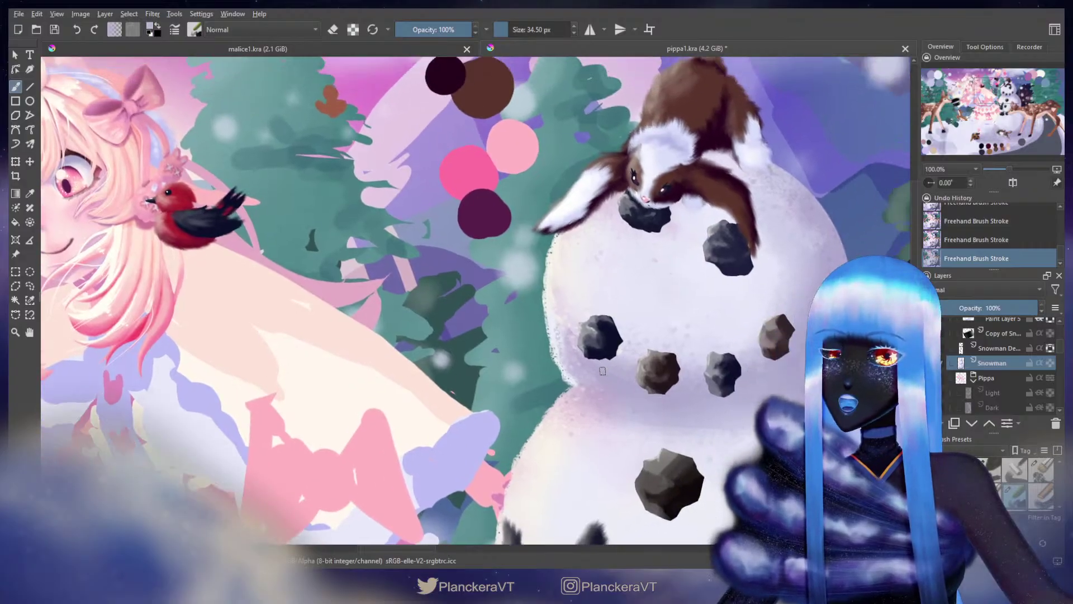
drag(798, 164, 696, 258)
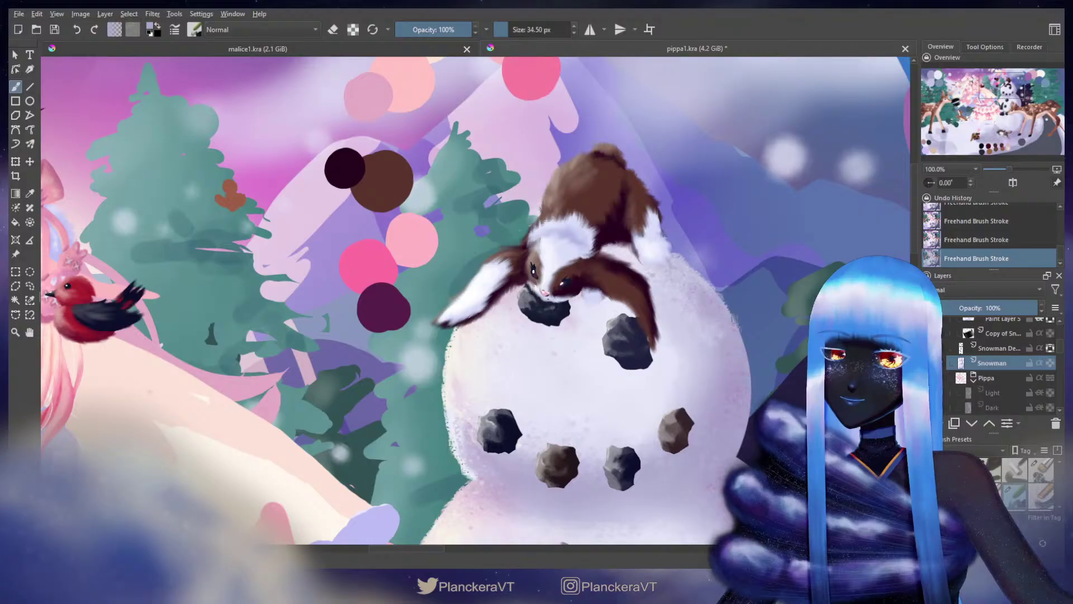
drag(742, 342, 694, 221)
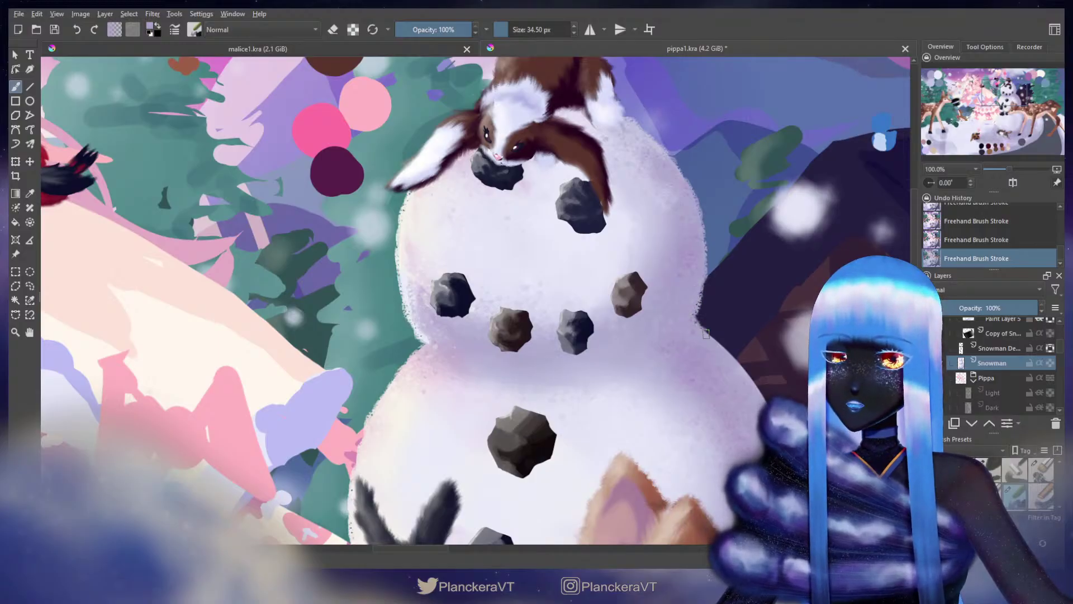
Step: Roughen the middle ball's right outline down to the fawn's back with sampled lavender, enlarging the brush from 34.50 to 44.75 px
drag(706, 334, 619, 252)
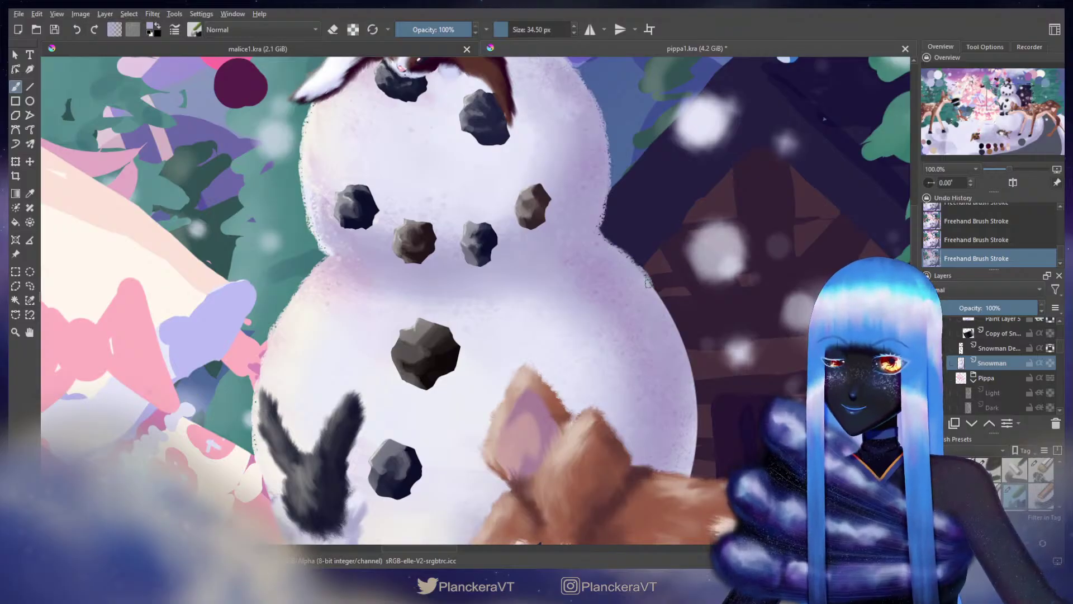
drag(649, 303, 610, 247)
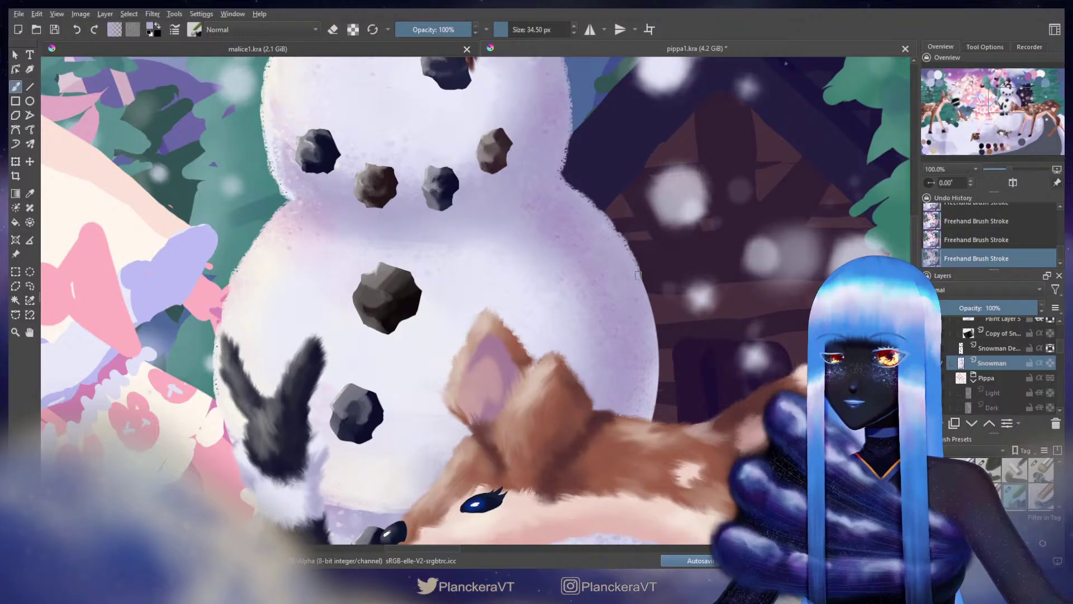
drag(642, 286, 651, 311)
mouse_move(651, 337)
mouse_down()
mouse_move(653, 251)
mouse_move(663, 233)
mouse_move(668, 300)
mouse_up()
ctrl+click(658, 239)
drag(668, 288, 662, 316)
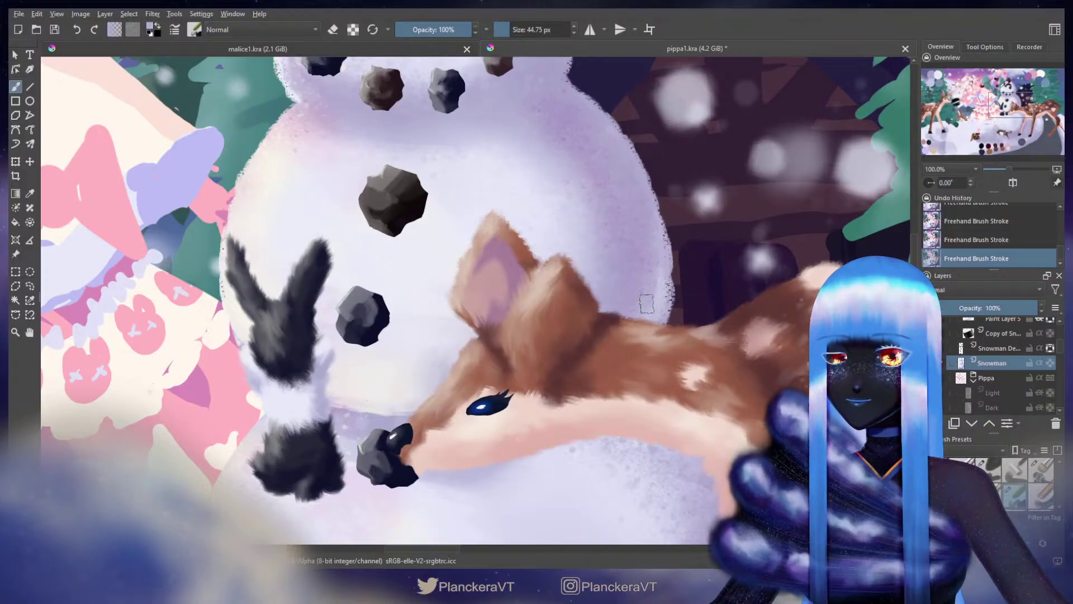
Step: Sample lavender beside the fawn's leg and roughen the bottom ball's right outline, enlarging the brush from 44.75 to 52.84 px
scroll(645, 287, down, 6)
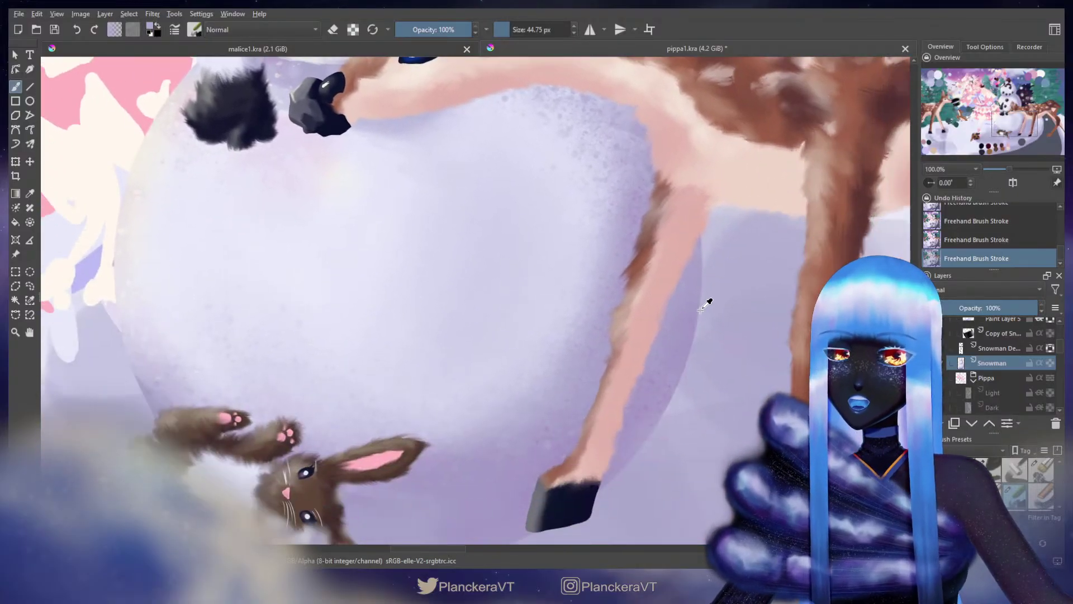
ctrl+click(692, 306)
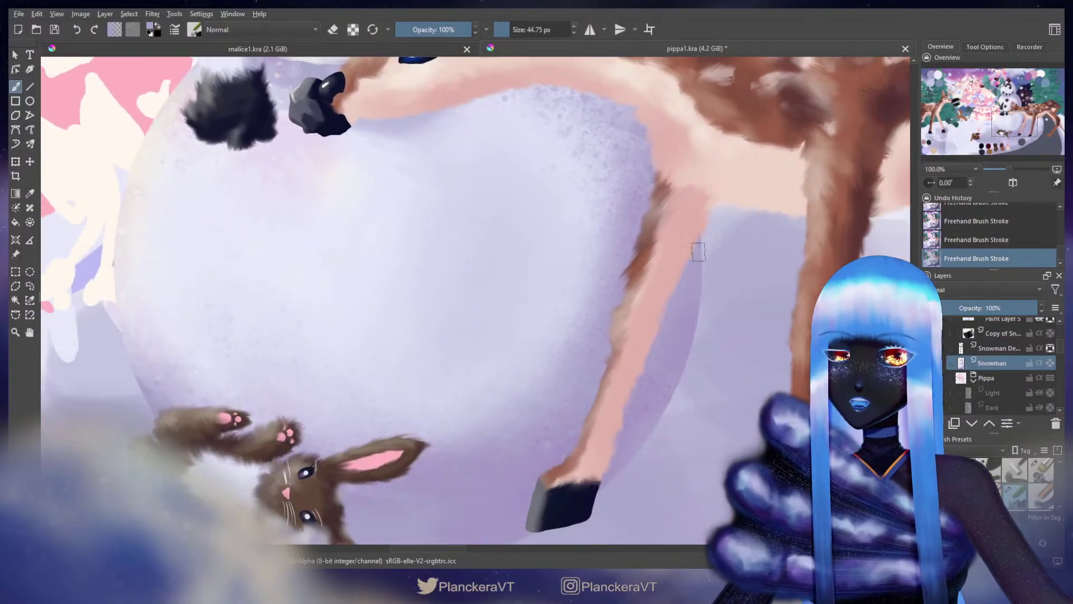
drag(694, 229, 700, 296)
drag(684, 338, 691, 305)
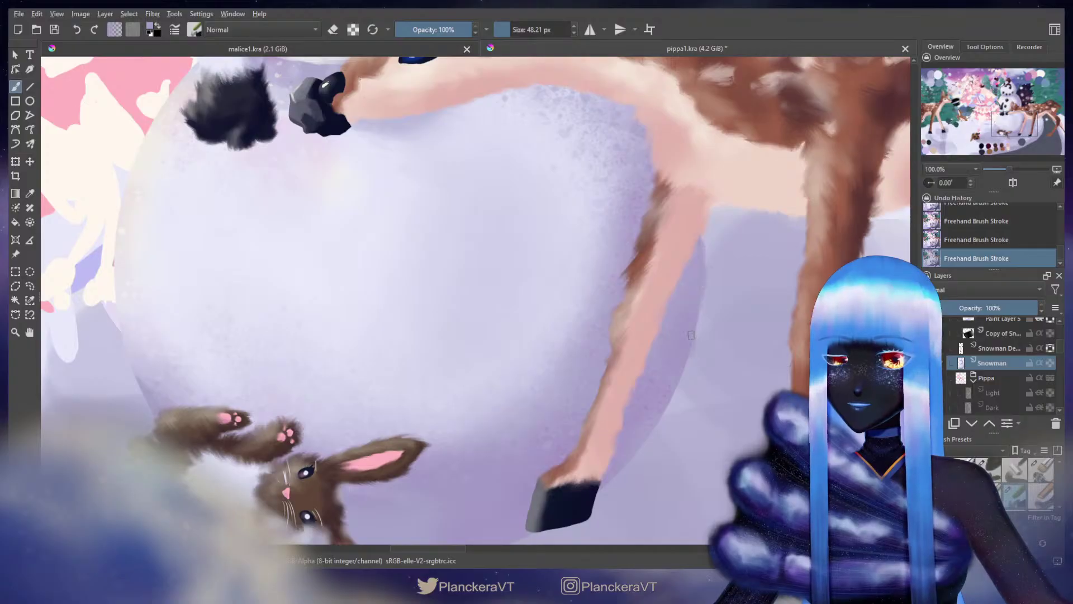
mouse_move(690, 366)
mouse_down()
mouse_move(665, 422)
mouse_move(733, 246)
mouse_up()
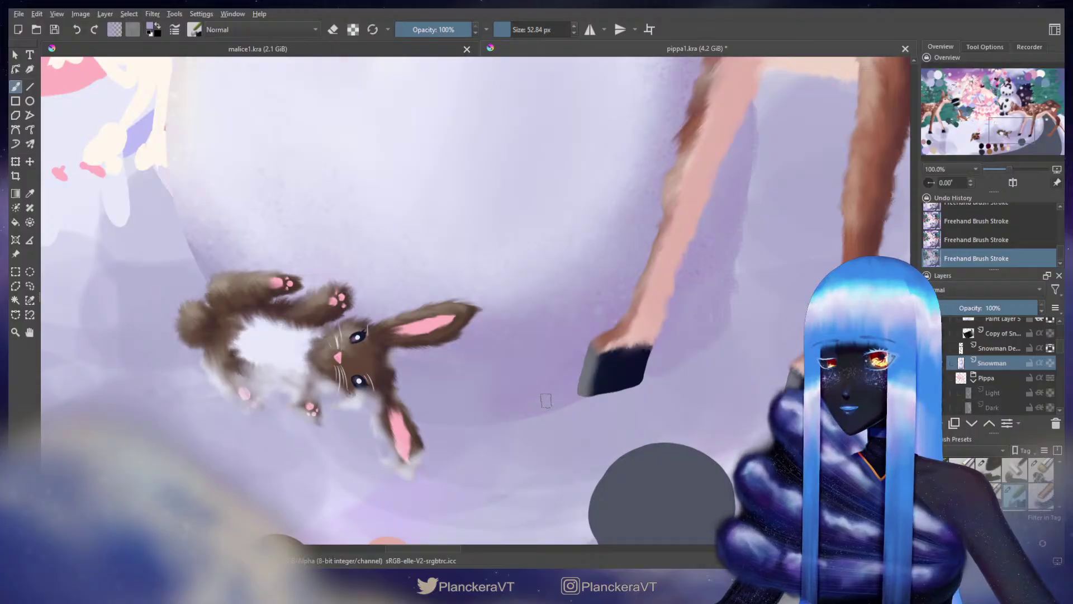
Step: Erase along the bottom ball's lower right outline near the hoof to roughen it, with the brush enlarged to 65.68 px
drag(576, 378, 654, 324)
click(334, 29)
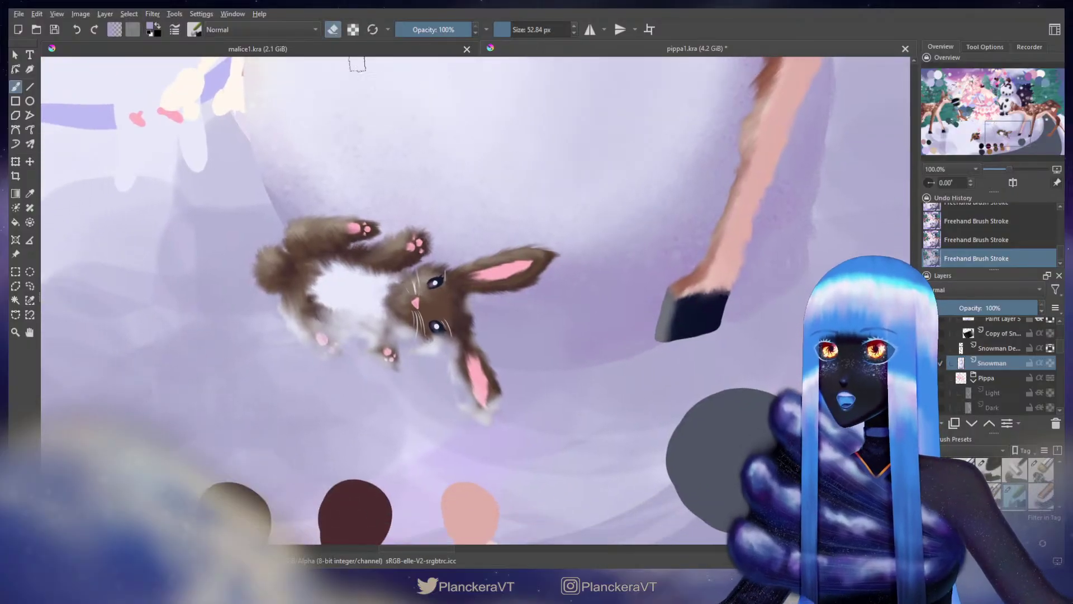
drag(486, 379, 499, 368)
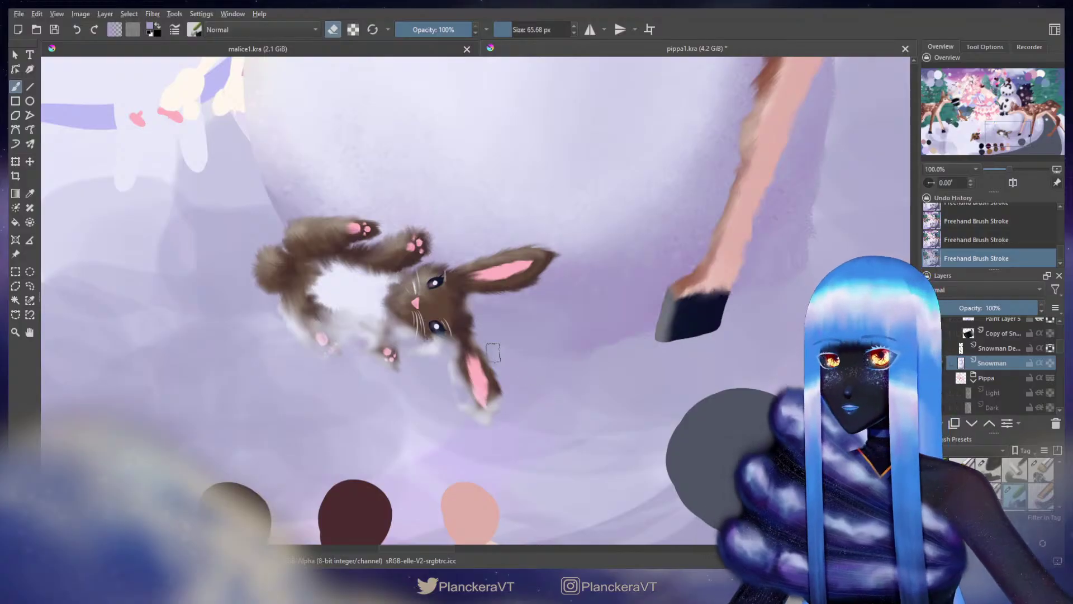
Step: Return to painting and roughen the bottom ball's left outline from the rabbit upward with sampled pale lavender at 49.88 px
drag(357, 288, 556, 398)
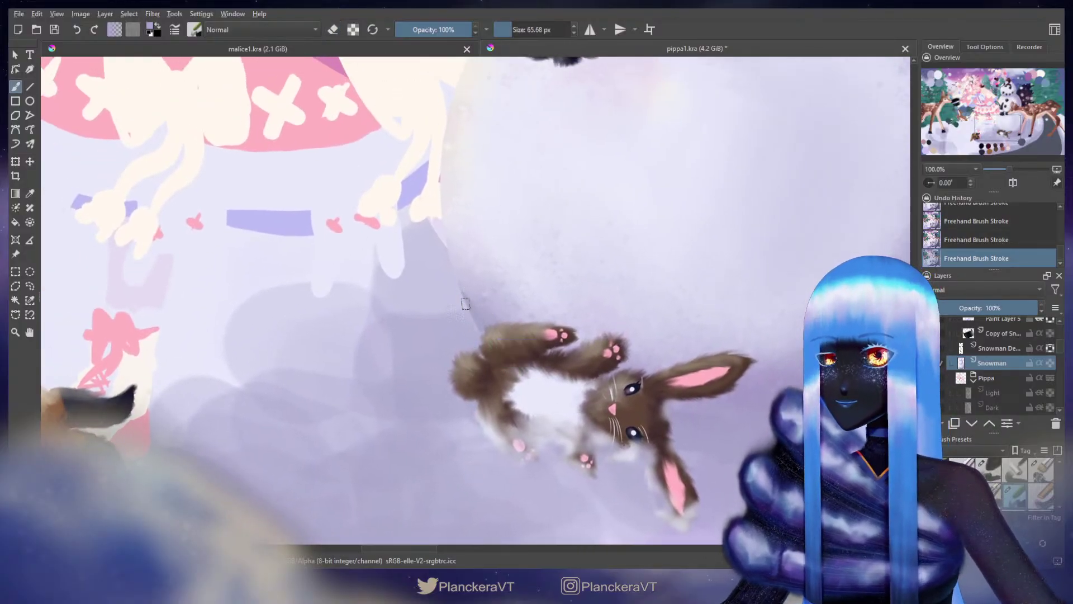
key(bracketleft)
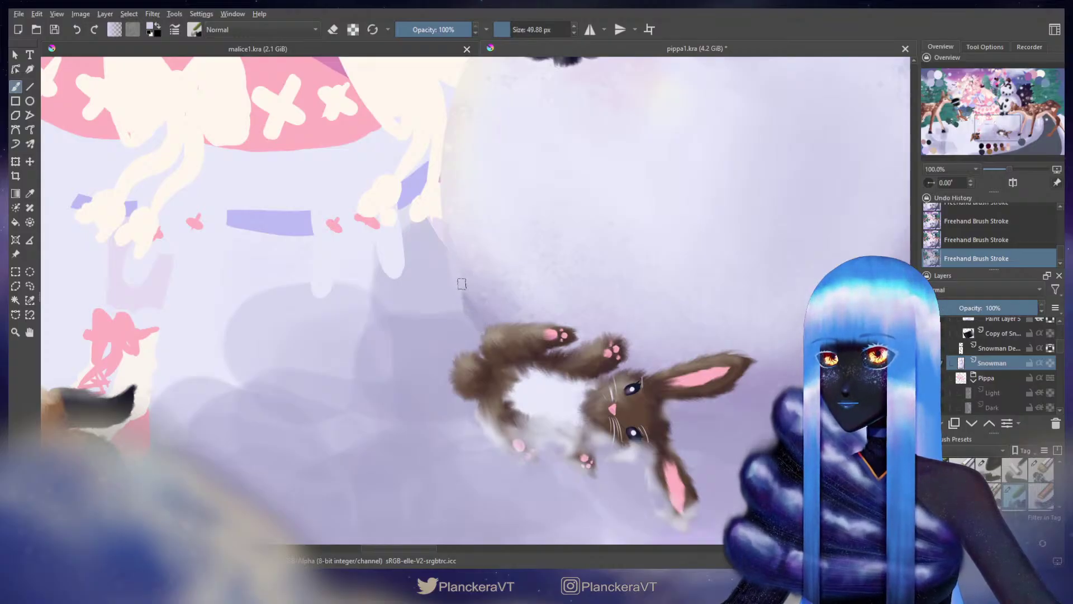
drag(474, 188, 510, 330)
ctrl+click(497, 242)
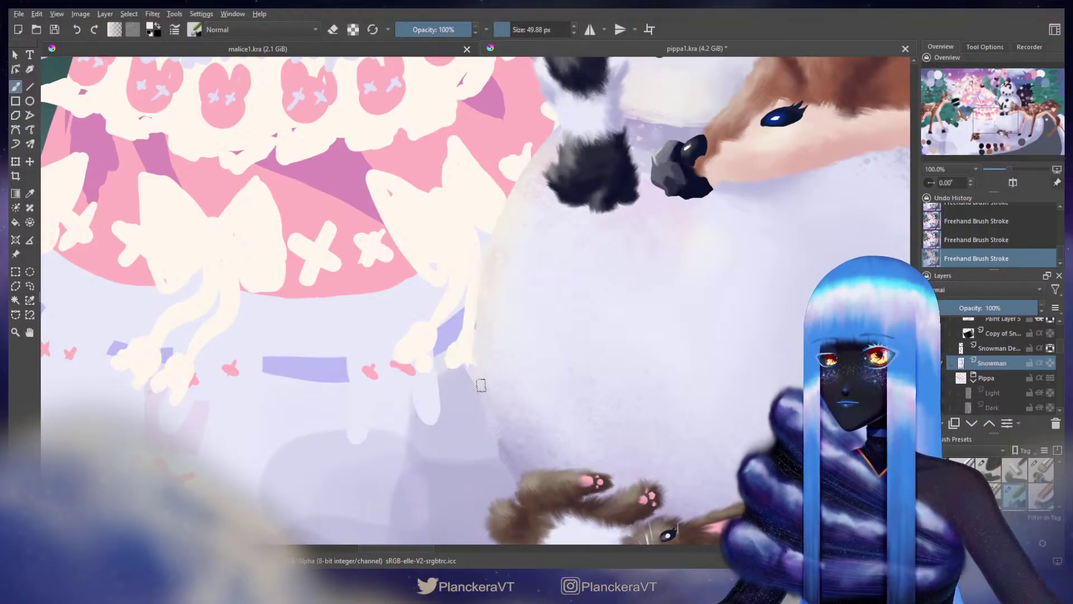
scroll(517, 268, up, 3)
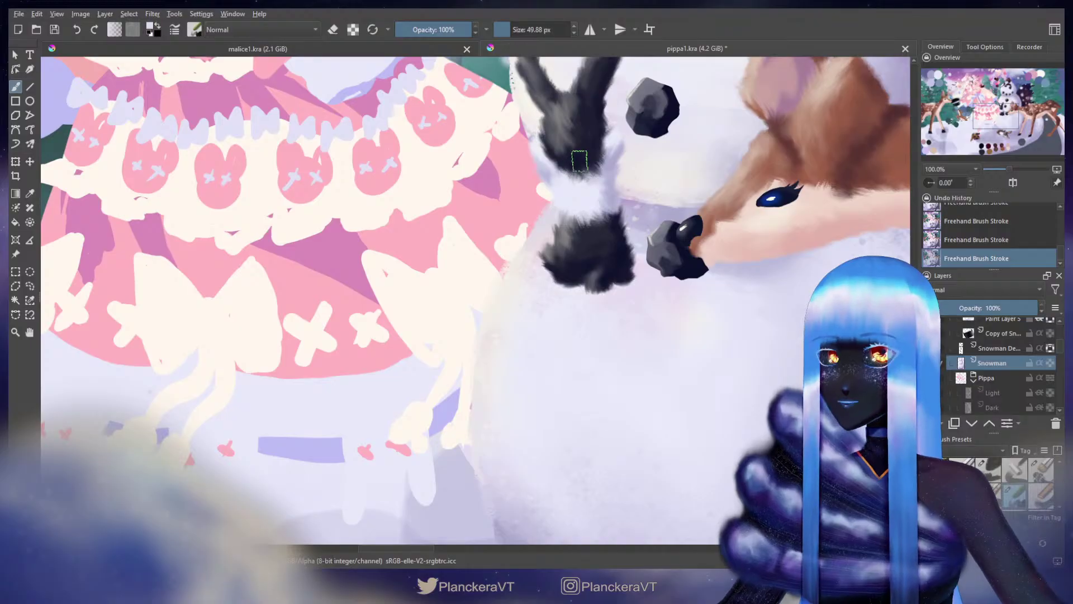
drag(584, 134, 537, 308)
drag(517, 249, 540, 349)
Step: Sample a snow tone from the middle ball and add grainy strokes to its right side with the brush at 56.64 px
scroll(538, 349, down, 4)
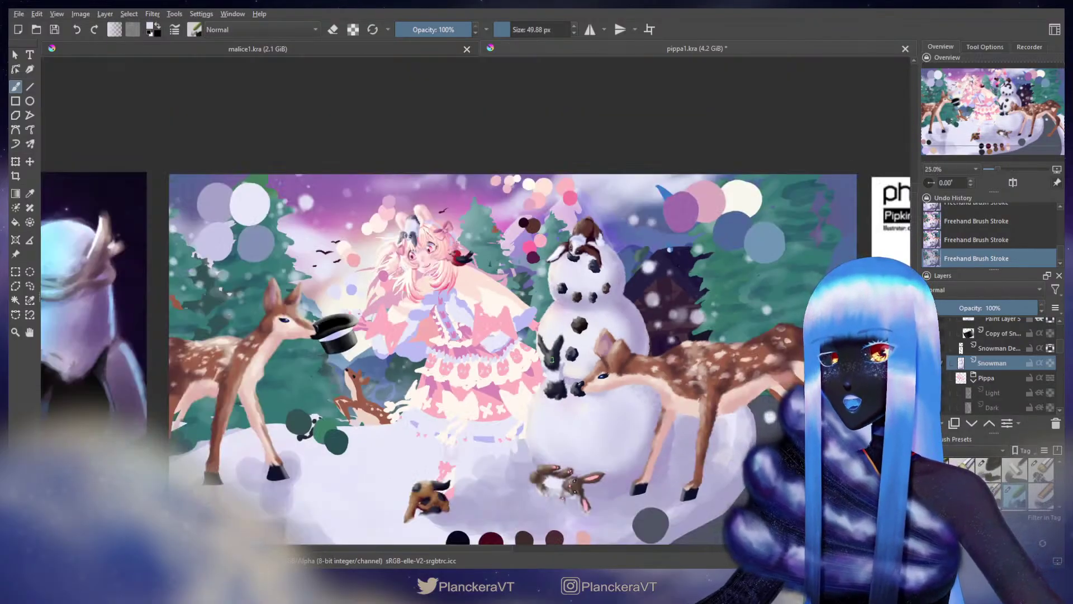
scroll(539, 301, up, 3)
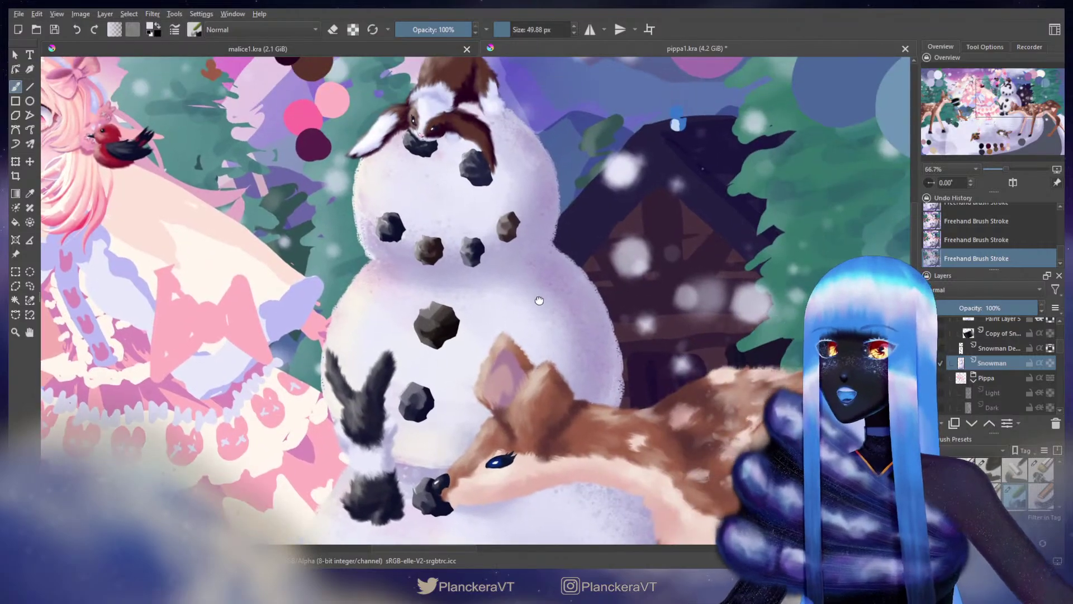
drag(539, 301, 537, 312)
ctrl+click(471, 285)
key(bracketright)
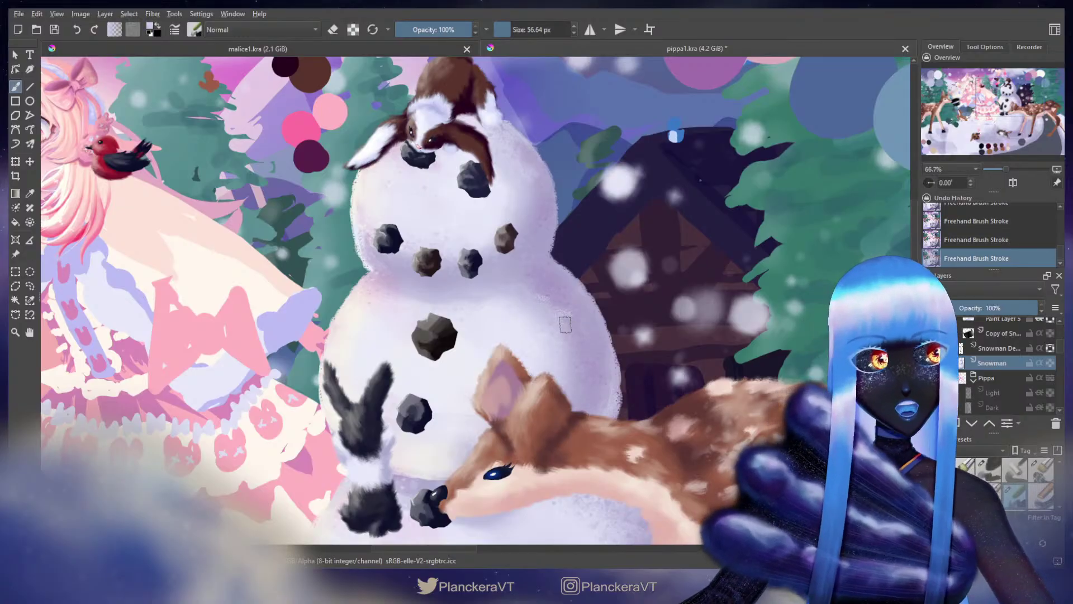
drag(578, 334, 622, 294)
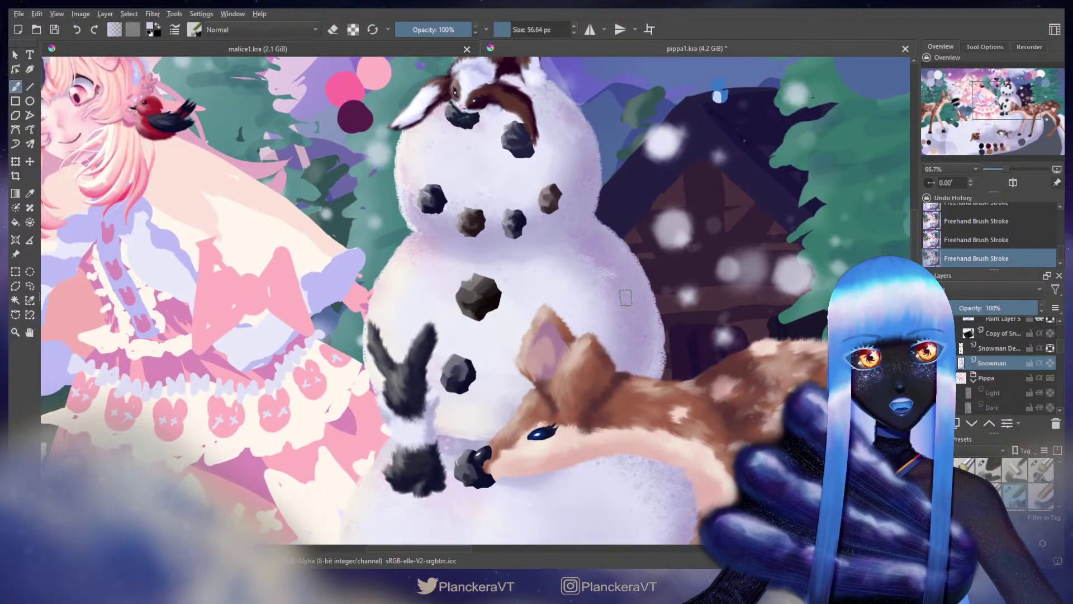
Step: Lock the Snowman layer's transparency and texture the middle ball's right side with sampled lavenders, enlarging the brush to 70.99 px
click(1051, 362)
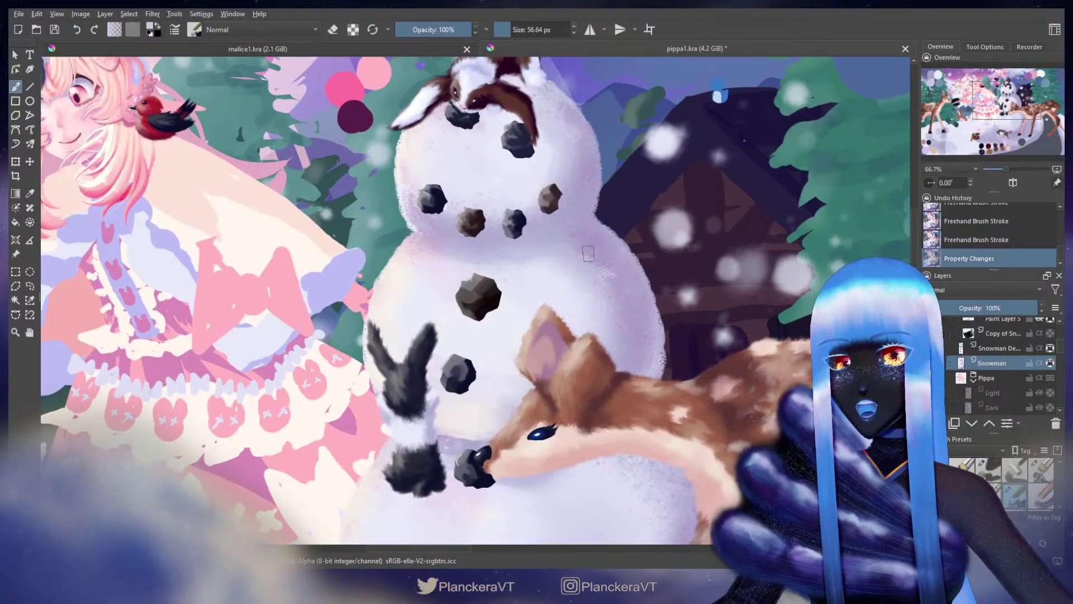
ctrl+click(617, 290)
drag(601, 293, 594, 298)
ctrl+click(621, 335)
mouse_move(624, 340)
mouse_down()
mouse_move(594, 334)
mouse_move(603, 355)
mouse_up()
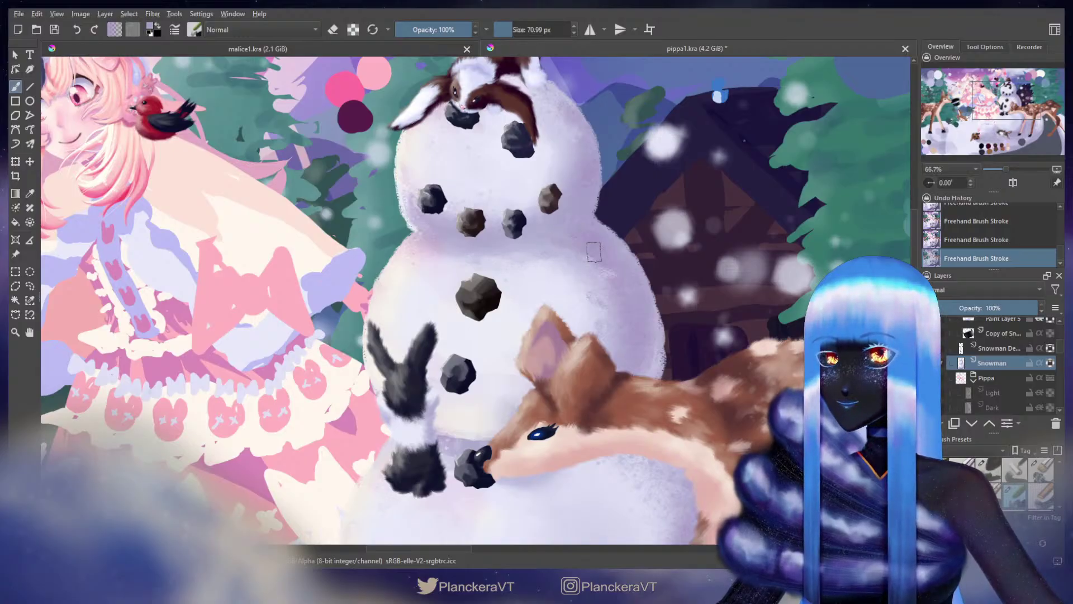
Step: Texture the snowman's head with pale tones sampled from it, enlarging the brush from 70.99 to 95.99 px
scroll(554, 242, up, 3)
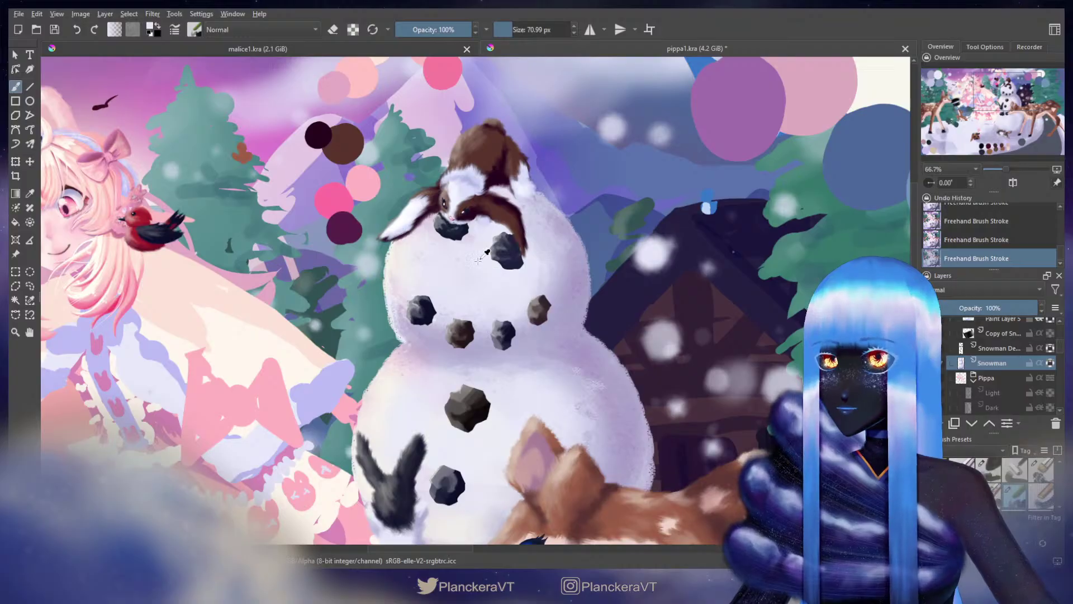
drag(475, 270, 480, 270)
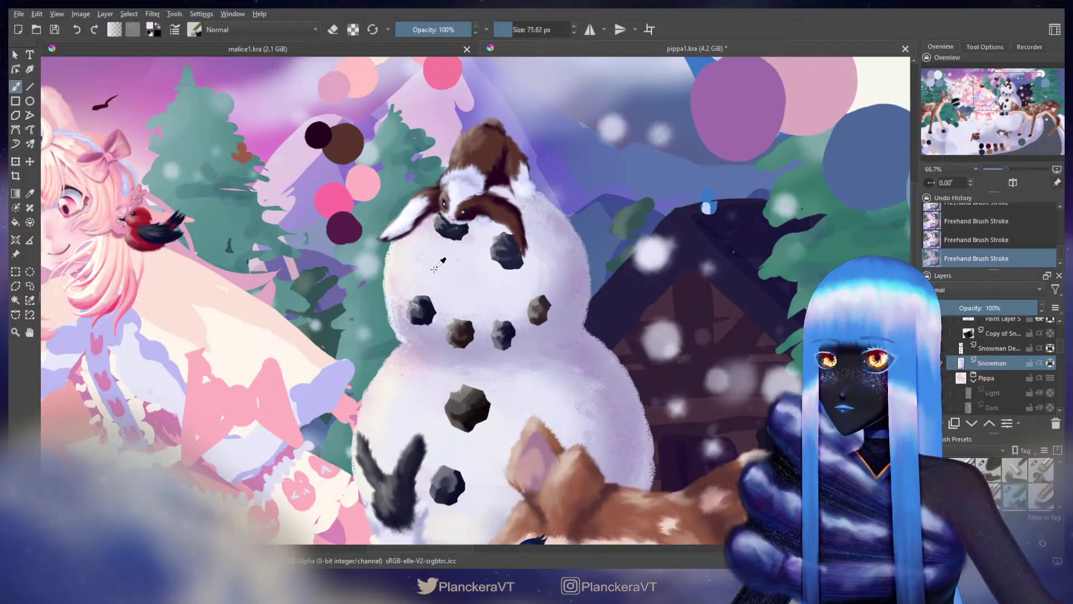
drag(426, 271, 434, 271)
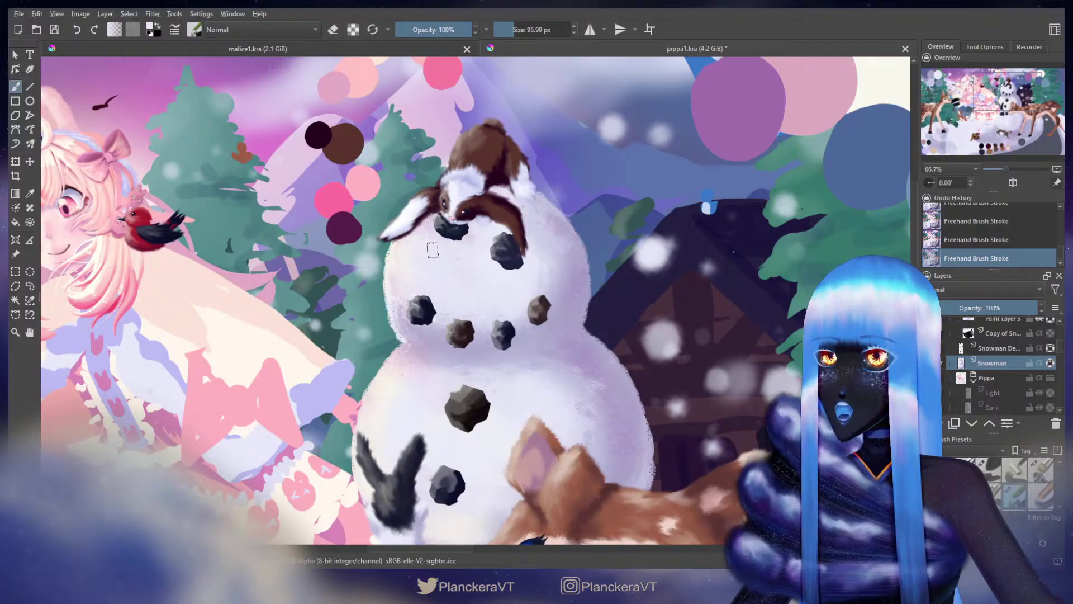
ctrl+click(390, 254)
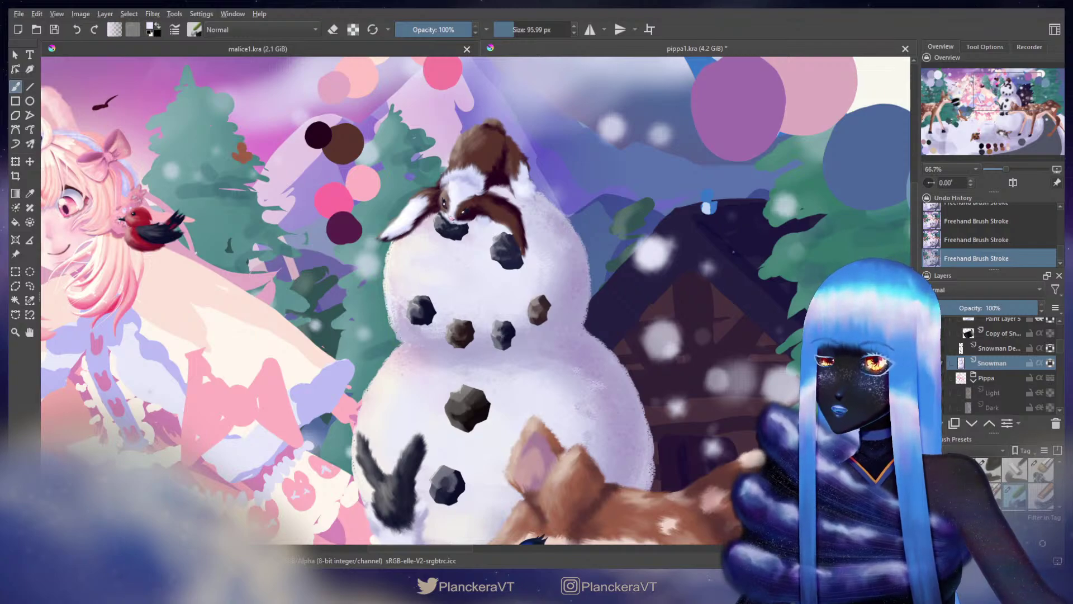
Step: Paint soft grainy texture across the middle ball's left and lower areas, using the brush at 95.99 to 123.87 px
drag(473, 319, 522, 192)
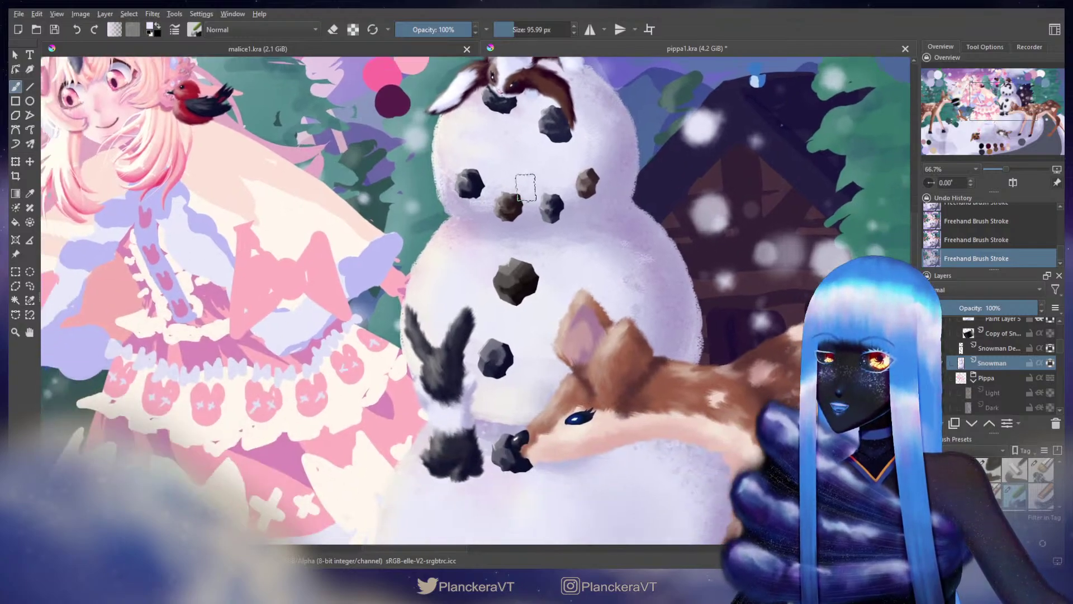
drag(475, 262, 484, 248)
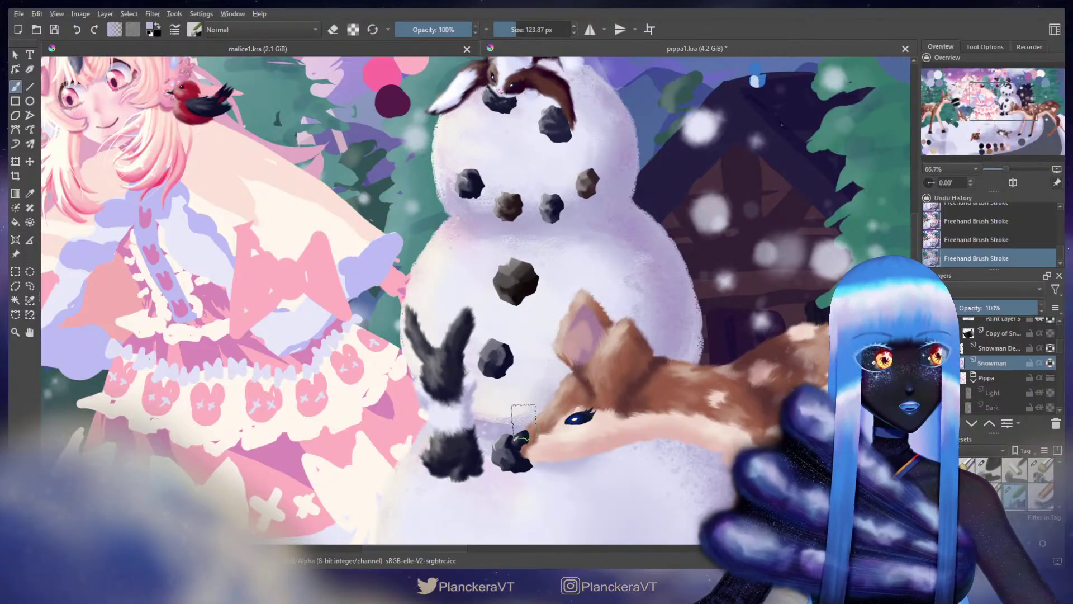
mouse_move(532, 386)
mouse_down()
mouse_move(672, 323)
mouse_move(650, 336)
mouse_up()
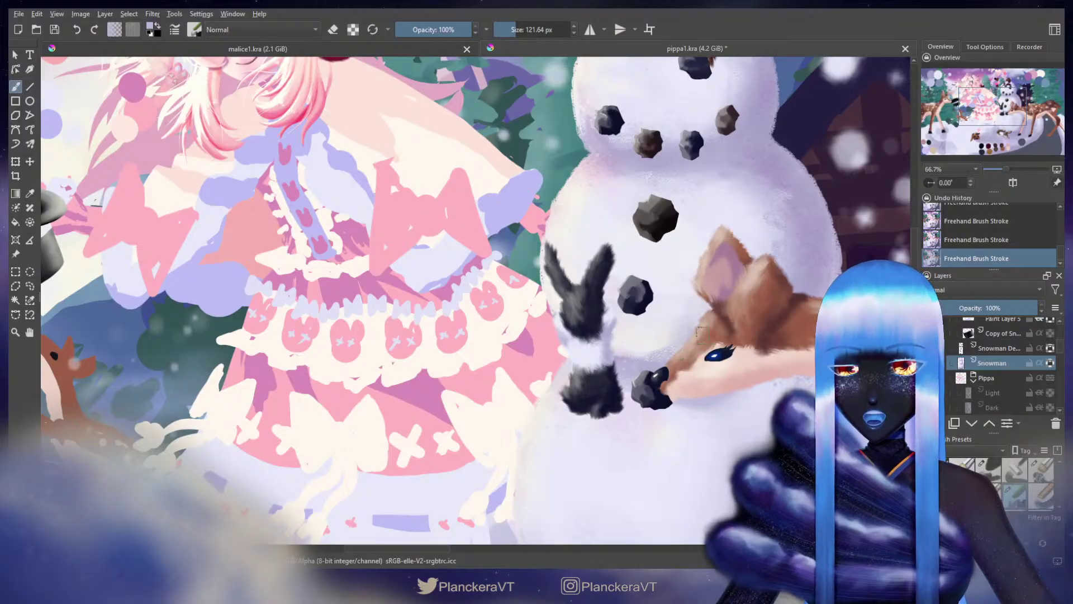
Step: Texture the snow around the fawn's muzzle where the middle and bottom balls meet, using sampled lavenders at 107.01 px
drag(731, 294, 653, 230)
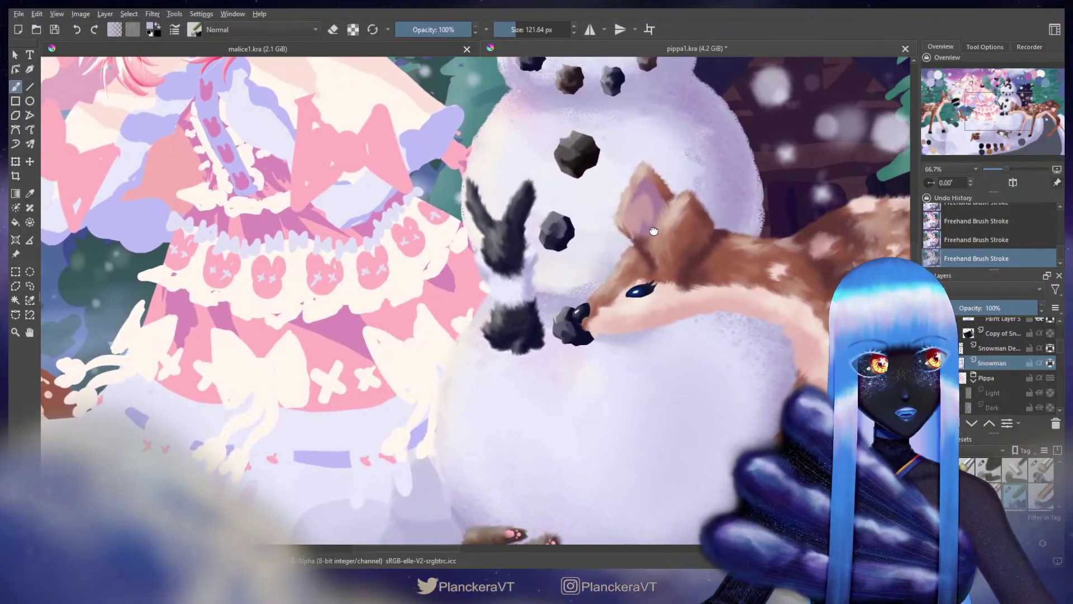
drag(653, 231, 629, 273)
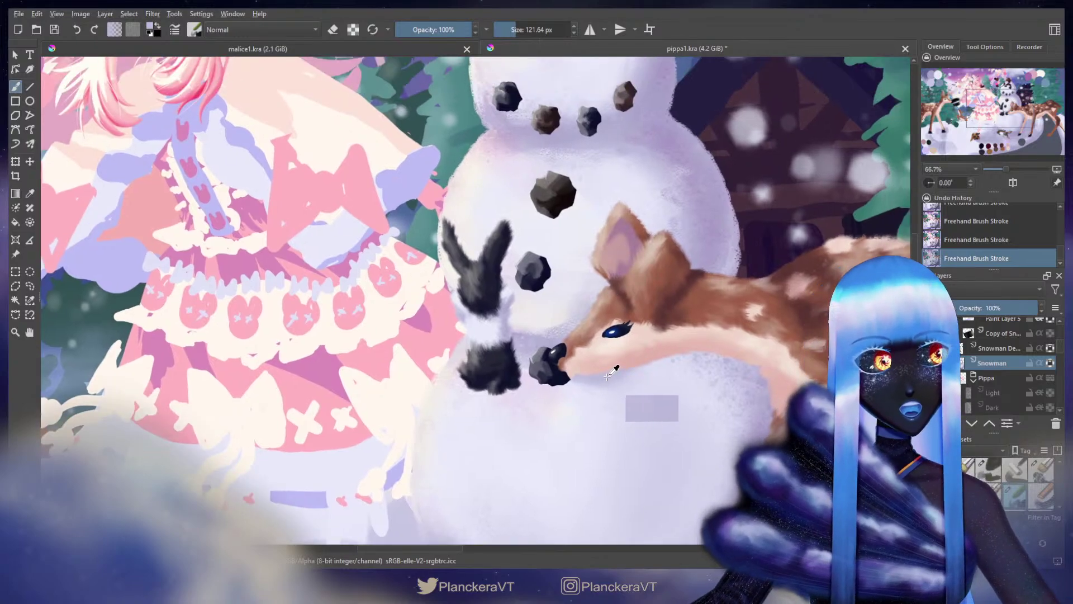
key(bracketleft)
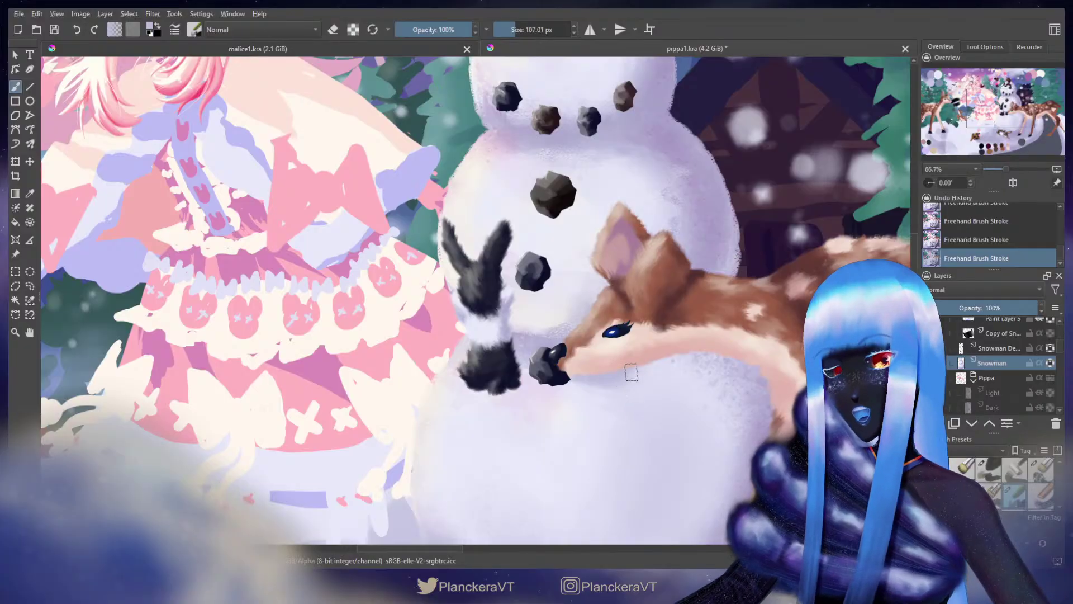
drag(632, 372, 729, 357)
ctrl+click(678, 387)
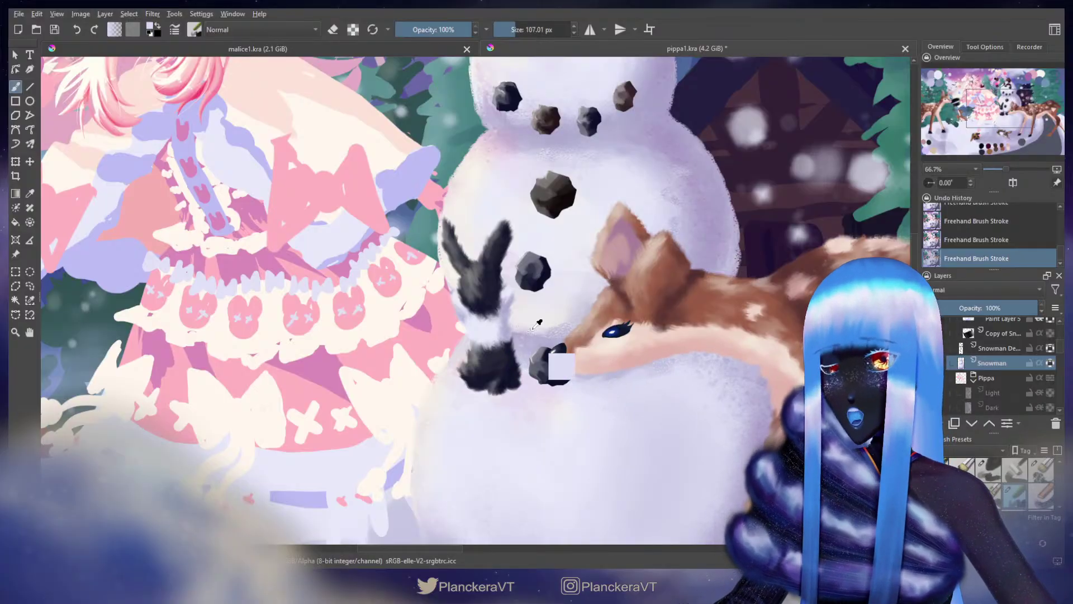
ctrl+click(545, 341)
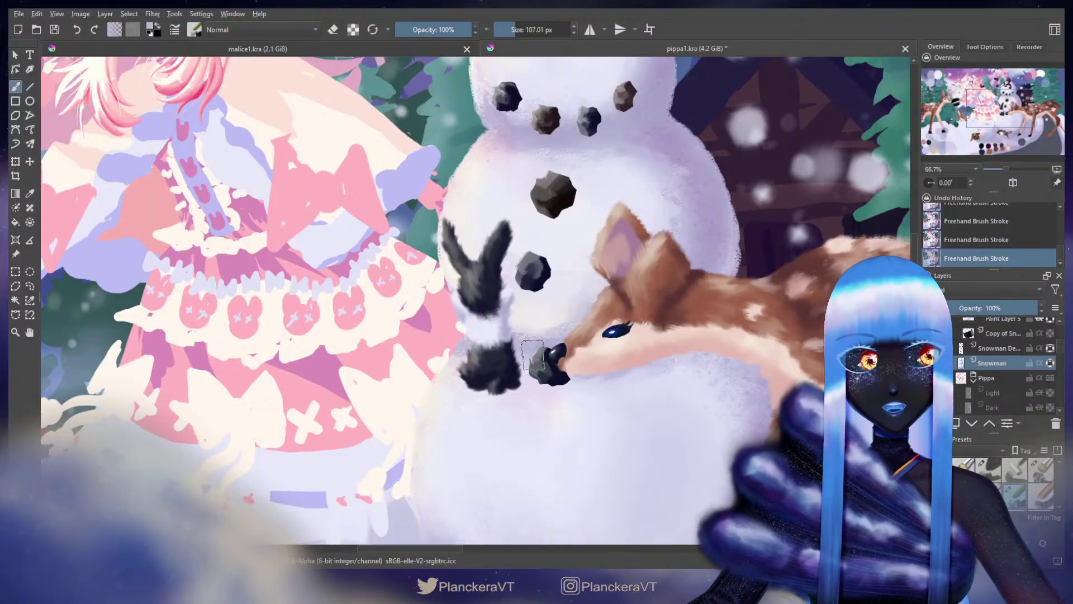
Step: Build grainy lavender shading along the bottom ball's lower right and blend it inward, enlarging the brush from 107.01 to 208.78 px
scroll(536, 347, down, 3)
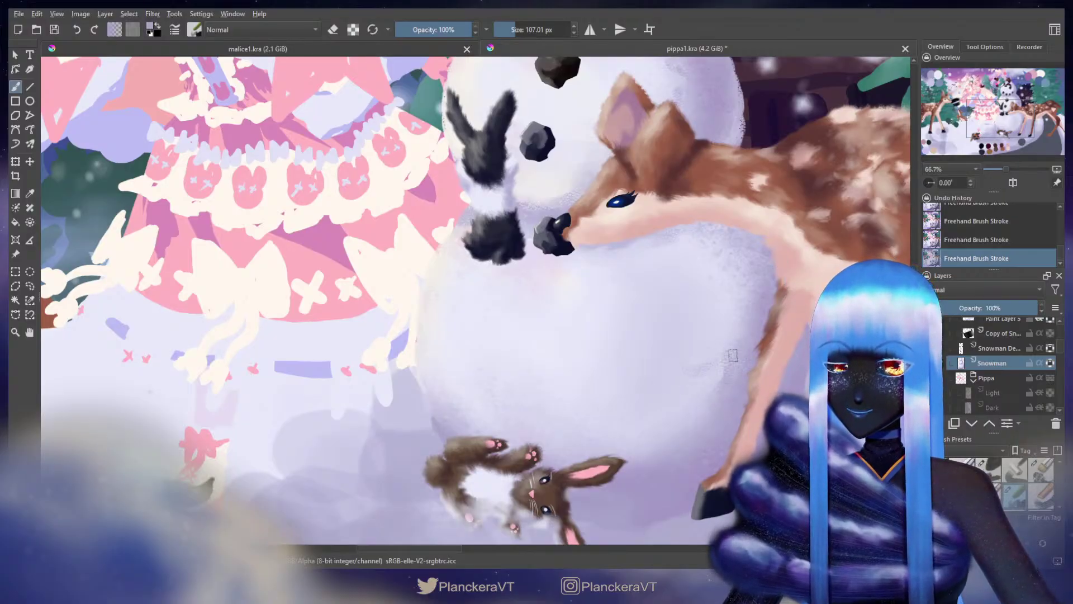
drag(673, 412, 709, 413)
mouse_move(730, 369)
mouse_down()
mouse_move(663, 415)
mouse_move(672, 426)
mouse_move(590, 443)
mouse_move(628, 443)
mouse_move(704, 412)
mouse_up()
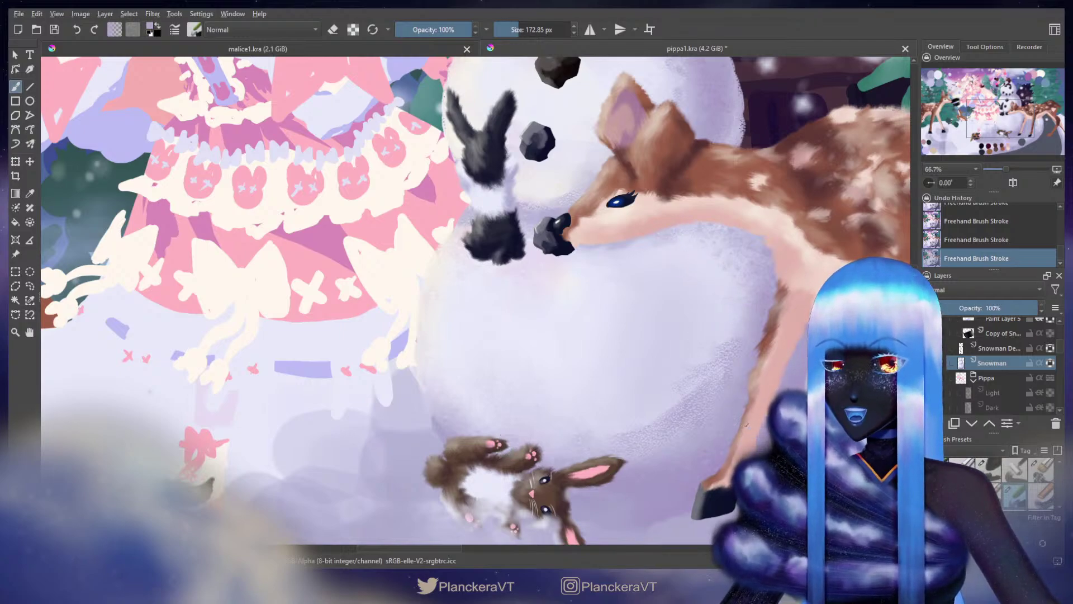
key(bracketright)
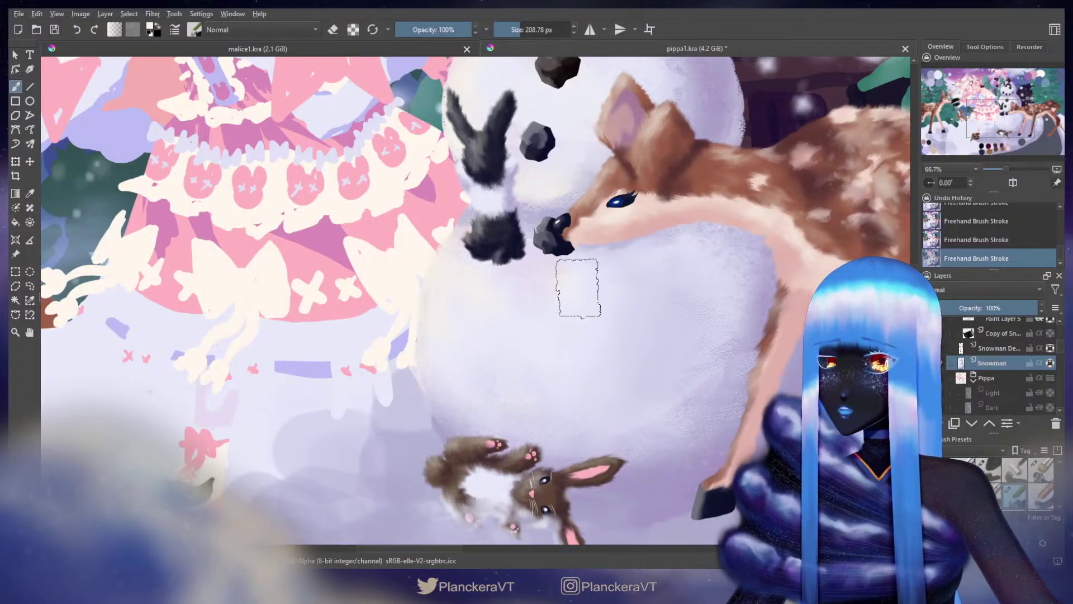
Step: Sample the lavender palette swatch and paint soft shadow on the bottom ball beneath the fawn's neck and beside its front leg at 94.14 px
scroll(697, 302, down, 3)
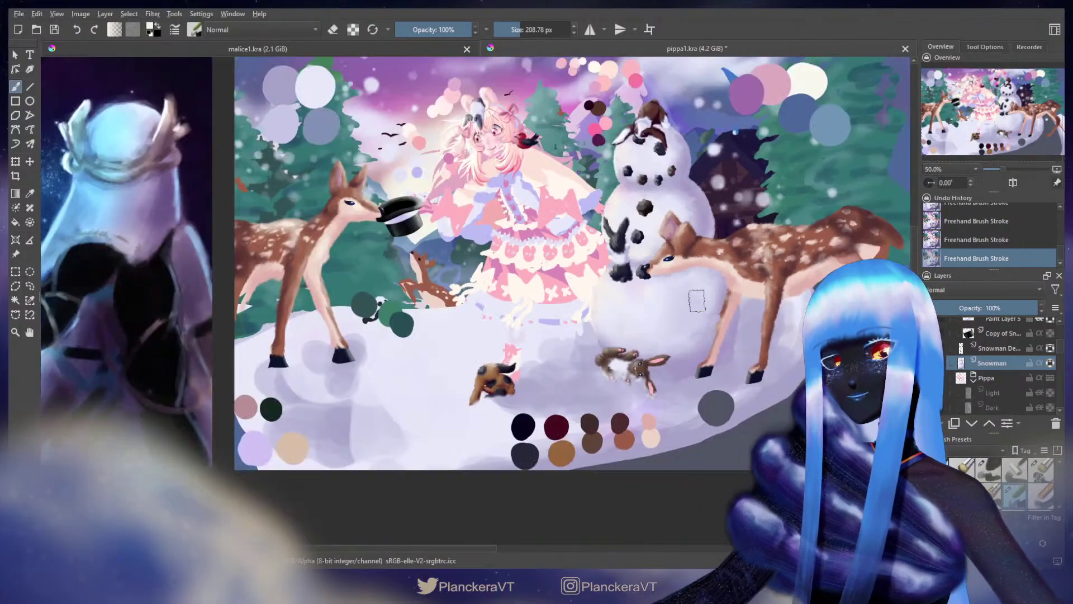
drag(789, 350, 771, 385)
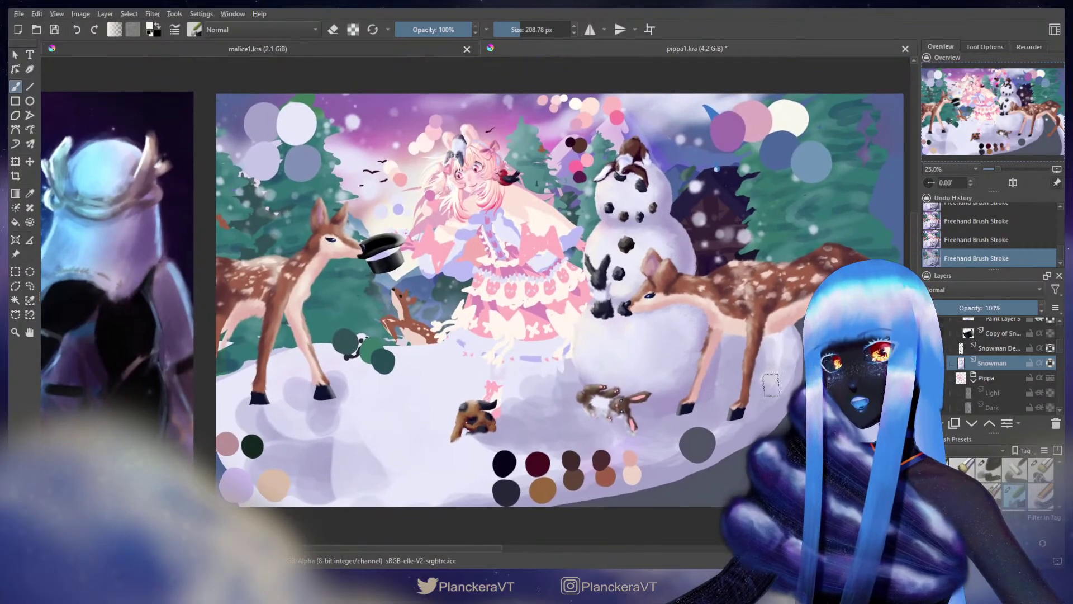
scroll(670, 322, up, 3)
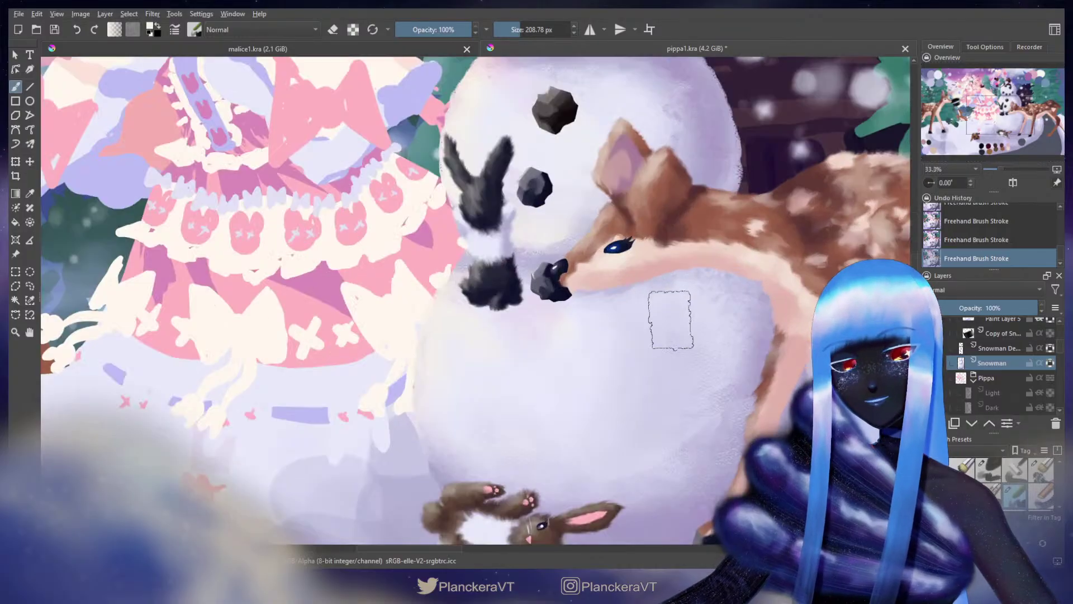
scroll(618, 287, down, 2)
drag(340, 156, 673, 397)
ctrl+click(438, 273)
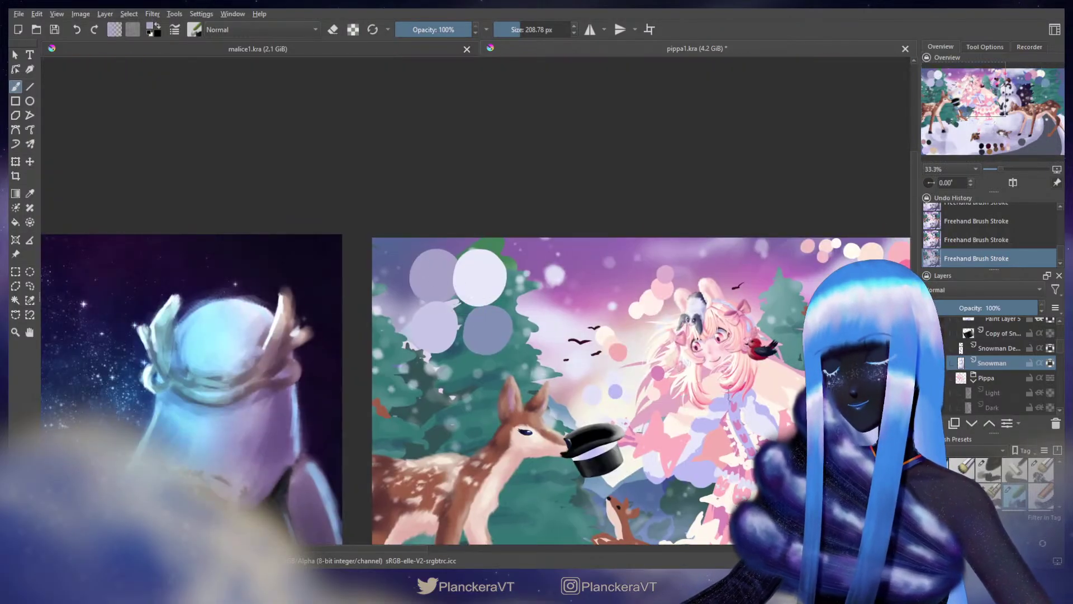
drag(832, 447, 325, 233)
scroll(465, 275, up, 3)
drag(297, 272, 557, 306)
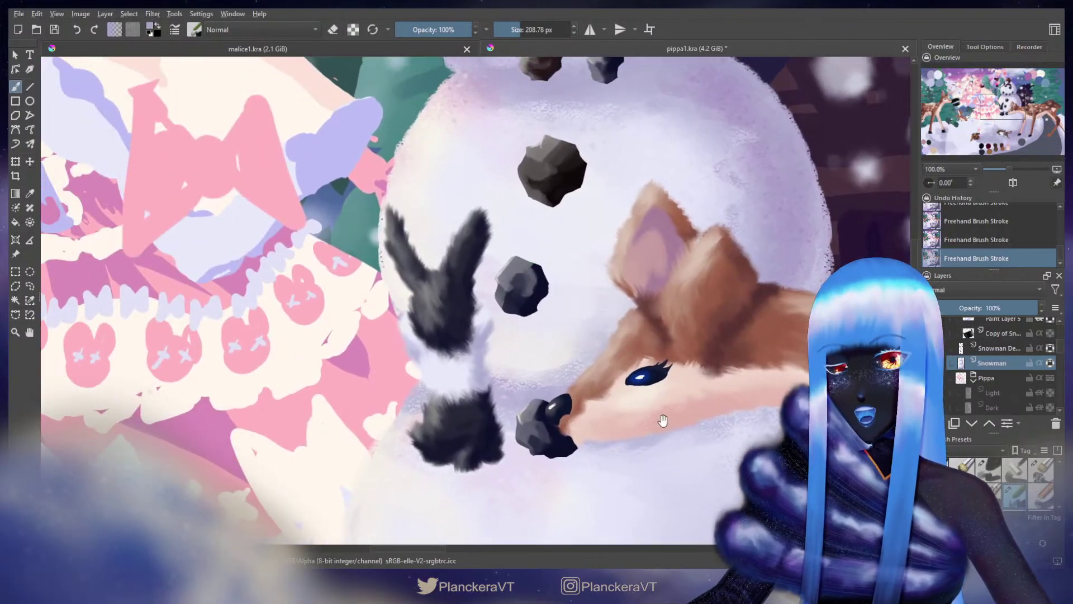
drag(664, 420, 606, 216)
mouse_move(589, 252)
mouse_down()
mouse_move(528, 235)
mouse_move(675, 218)
mouse_up()
drag(660, 217, 808, 266)
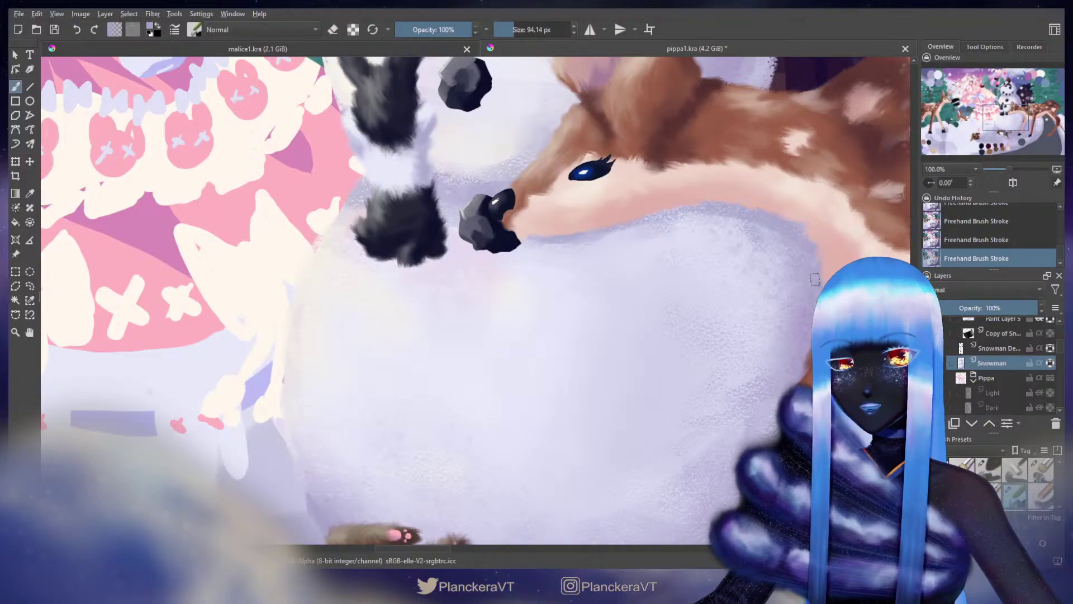
drag(791, 290, 660, 150)
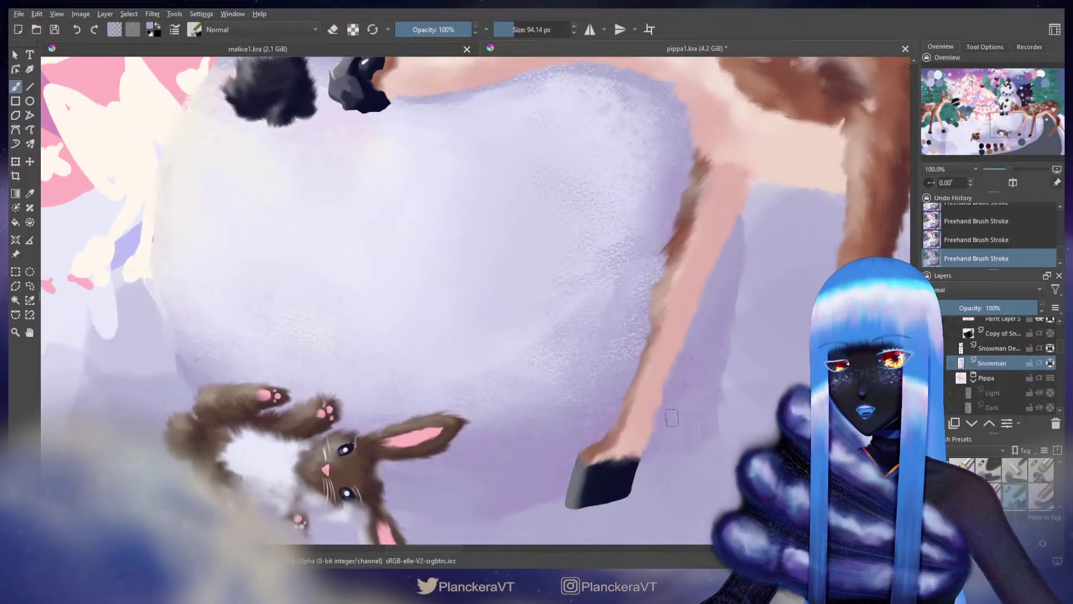
drag(672, 260, 669, 302)
Step: Add grainy lavender shadow on the middle ball around the fawn's ears with the brush at 138.04 px
drag(680, 186, 783, 350)
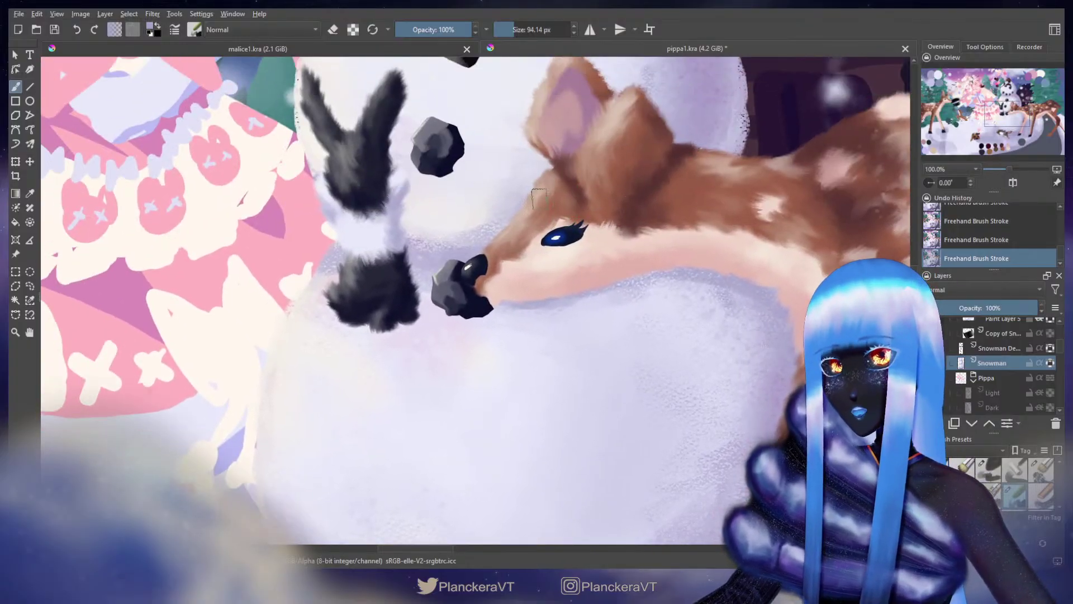
drag(552, 178, 476, 323)
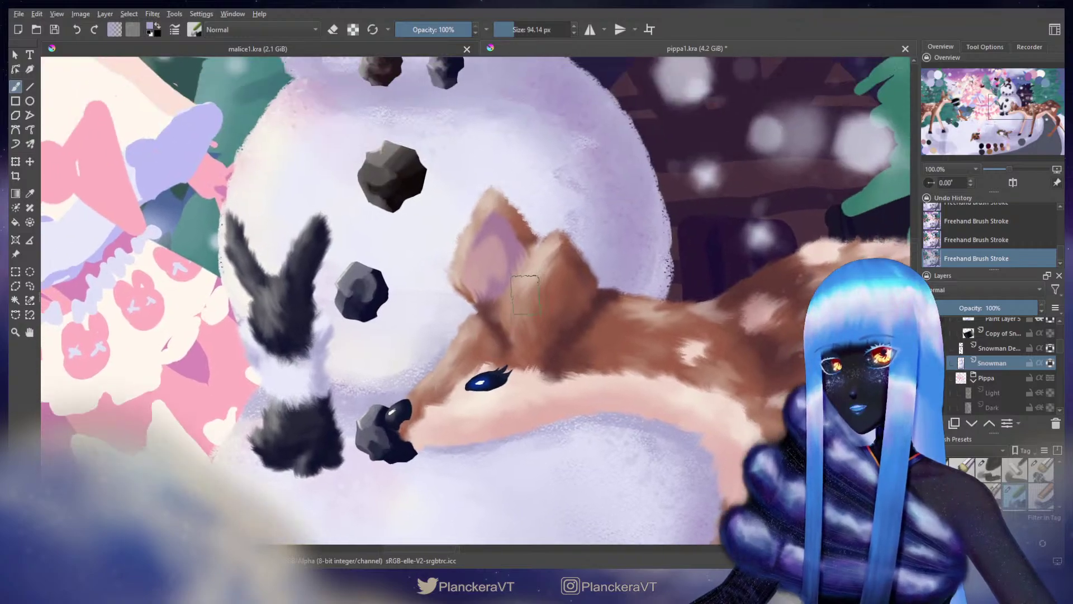
mouse_move(531, 212)
mouse_down()
mouse_move(555, 213)
mouse_move(509, 202)
mouse_move(522, 204)
mouse_up()
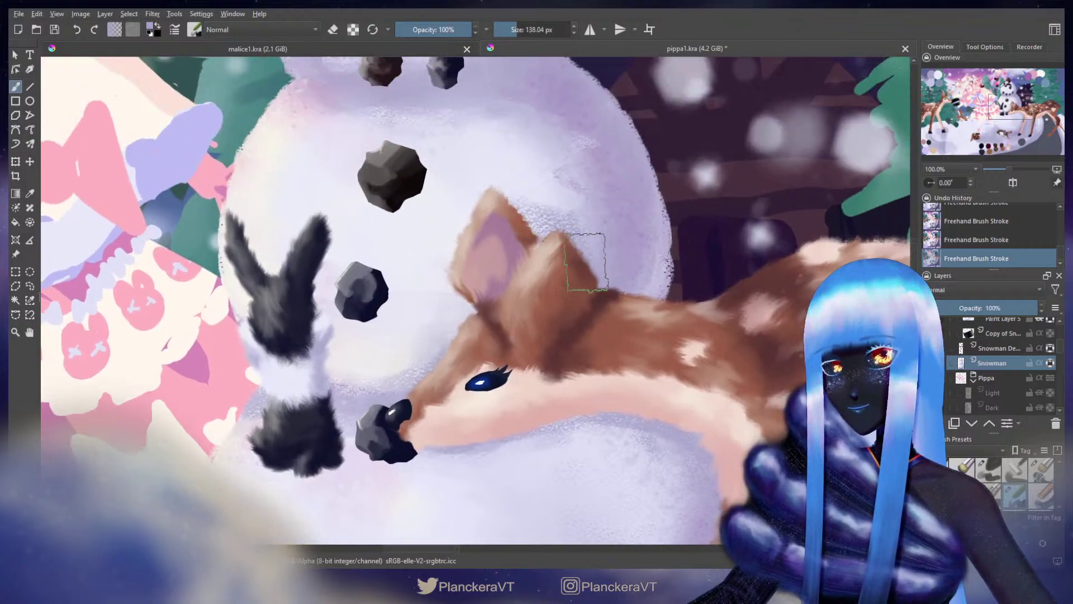
Step: Shade the snow around the black-and-white rabbit's ear and the coal pieces, reducing the brush from 77.35 to 32.40 px
drag(496, 308, 733, 230)
mouse_move(589, 227)
mouse_down()
mouse_move(555, 227)
mouse_move(574, 233)
mouse_up()
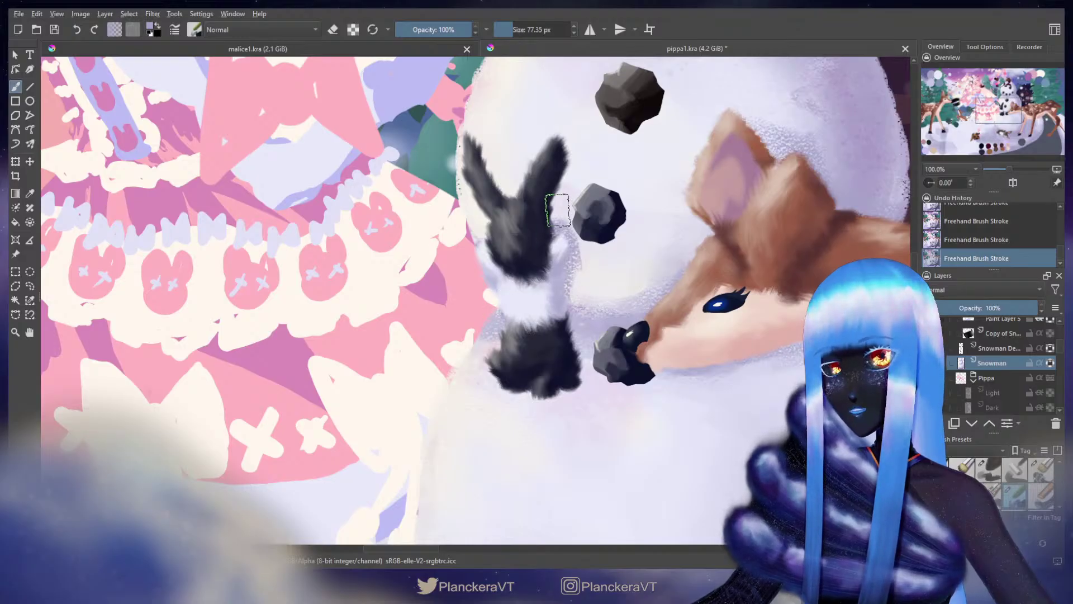
shift+drag(547, 220, 528, 219)
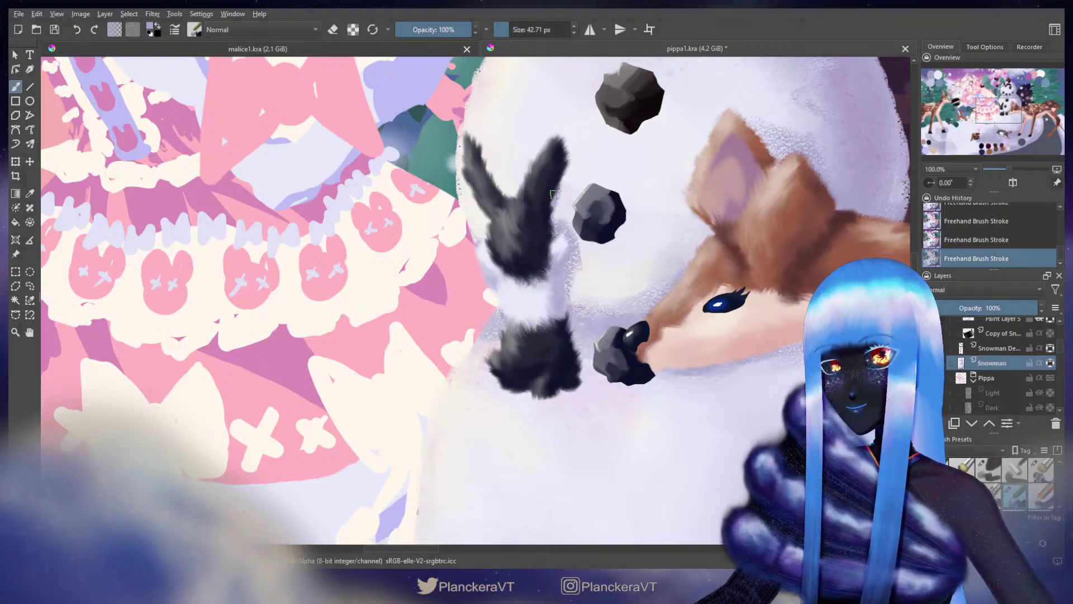
drag(564, 144, 563, 180)
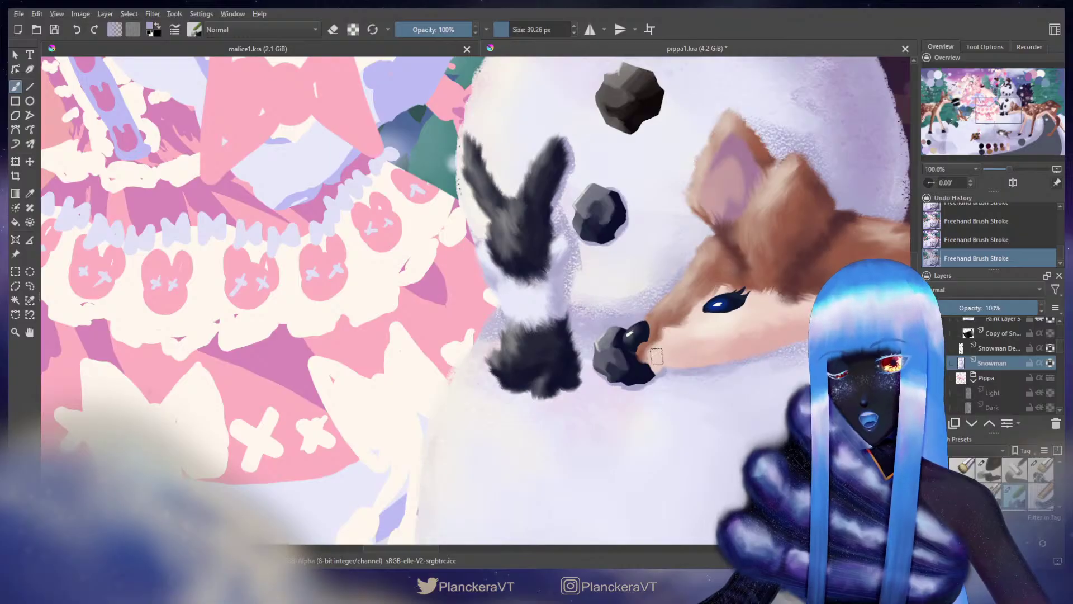
drag(619, 117, 578, 288)
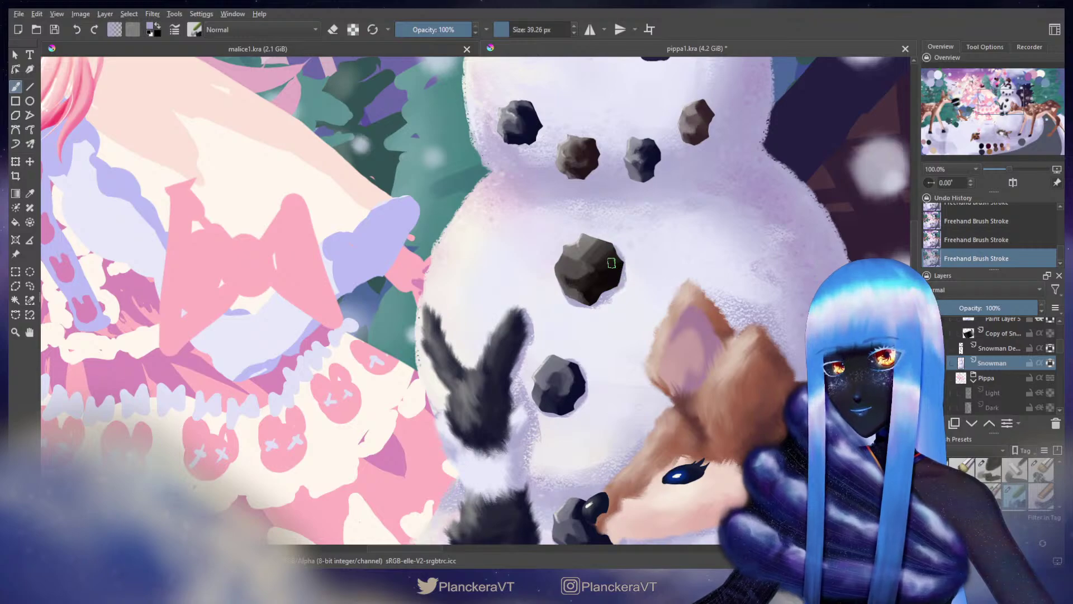
drag(579, 202, 570, 310)
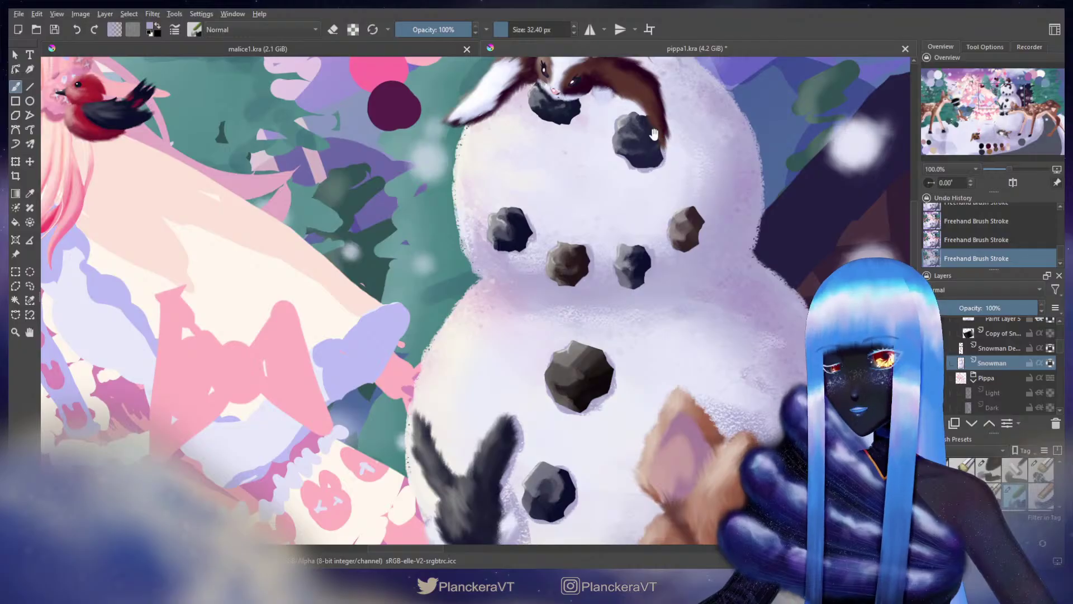
Step: Paint lavender shadow on the snowman's head beneath the brown rabbit, enlarging the brush to 55.00 px
drag(653, 135, 597, 267)
key(])
key(])
key(])
key(])
key(])
key(])
key(])
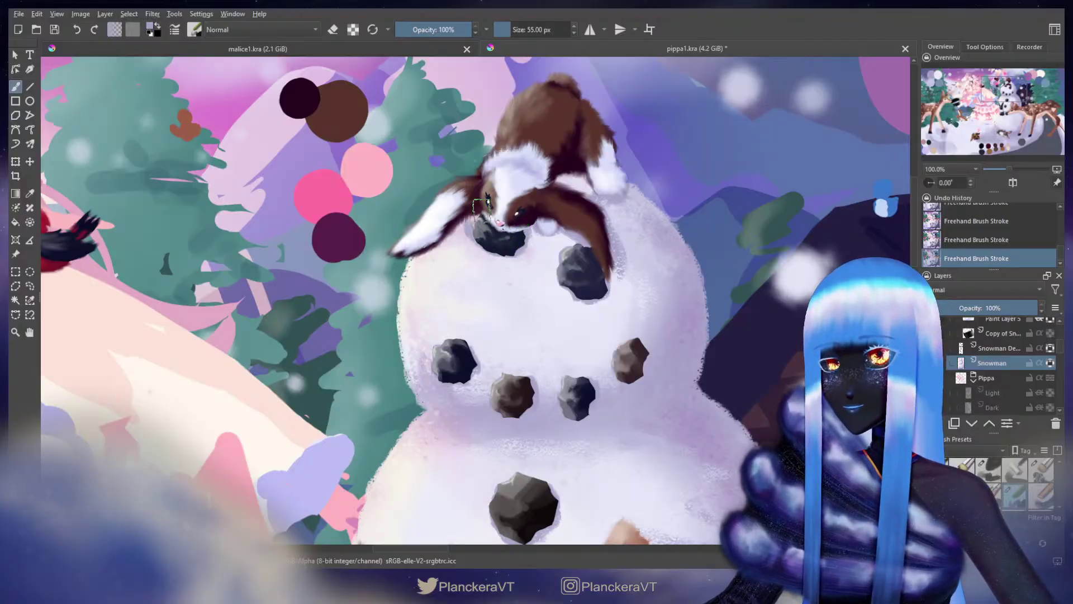
Step: Surround the black-and-white rabbit's ears and lower body with lavender shadow on the snow, using the brush at 54.07 px
drag(532, 438, 579, 213)
drag(560, 289, 623, 173)
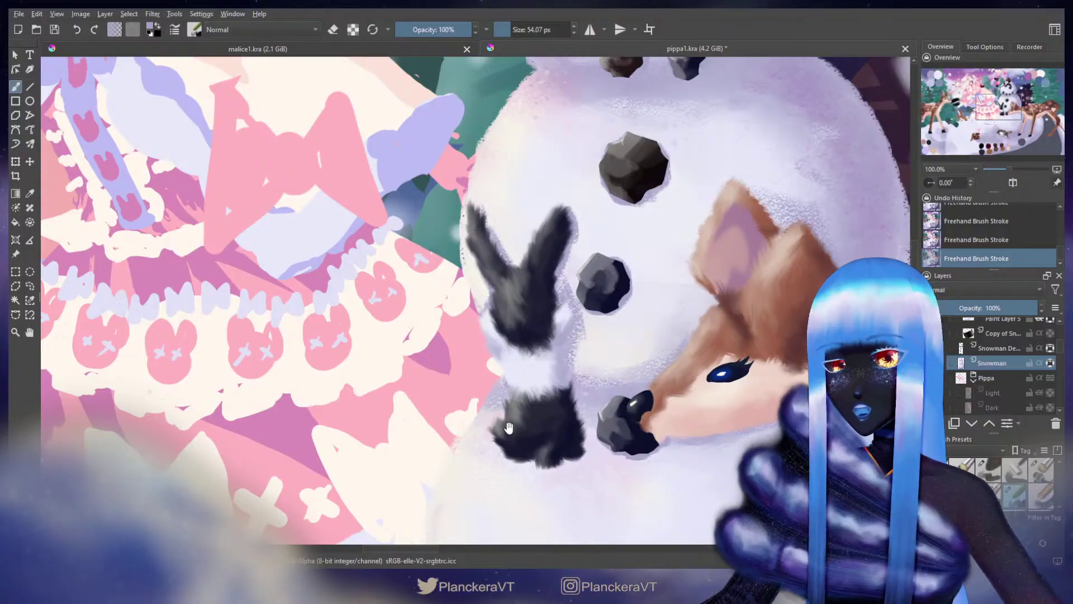
mouse_move(509, 428)
mouse_down()
mouse_move(495, 403)
mouse_move(492, 433)
mouse_move(528, 459)
mouse_move(557, 458)
mouse_up()
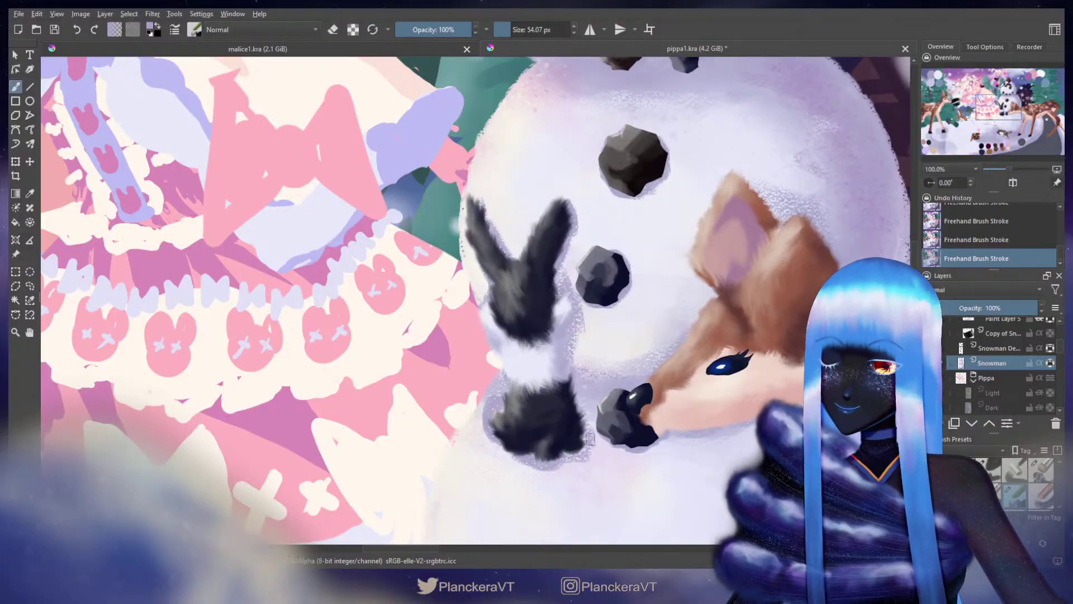
Step: Sample the darker blue-lavender palette swatch and paint contact shadow under the coal at the fawn's muzzle at 29.90 px
scroll(564, 358, down, 4)
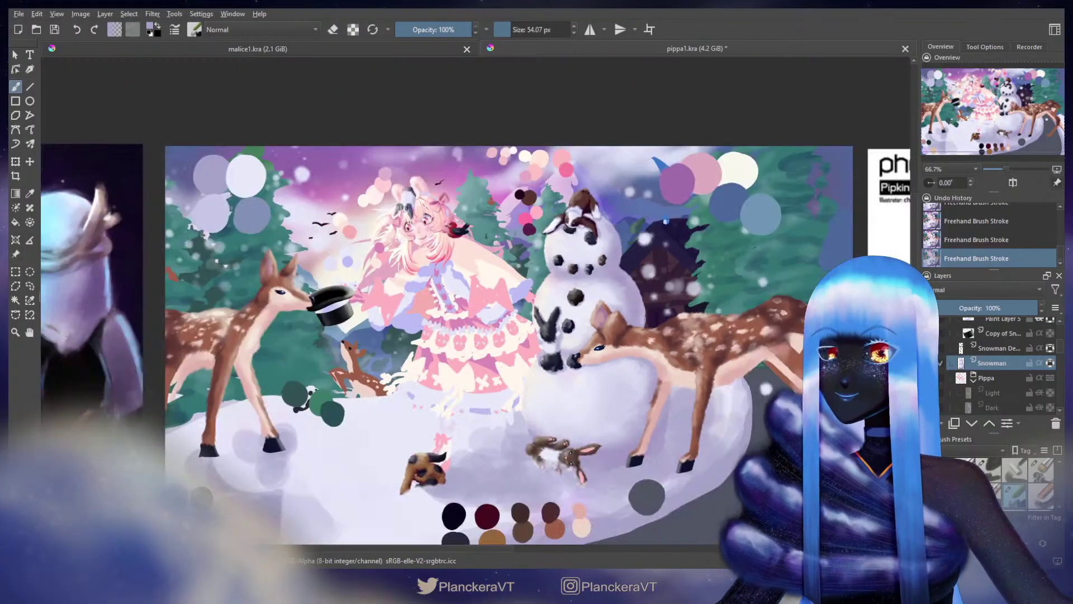
drag(282, 220, 463, 331)
scroll(456, 327, up, 1)
ctrl+click(422, 329)
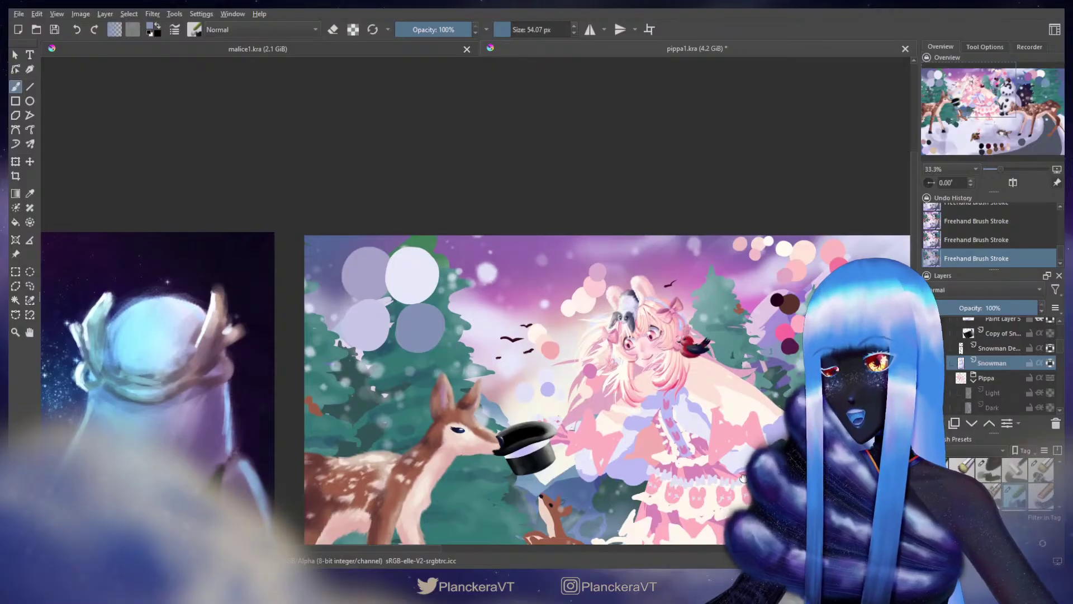
drag(665, 441, 423, 275)
scroll(626, 388, up, 4)
drag(588, 313, 668, 505)
drag(607, 366, 580, 263)
drag(550, 296, 532, 305)
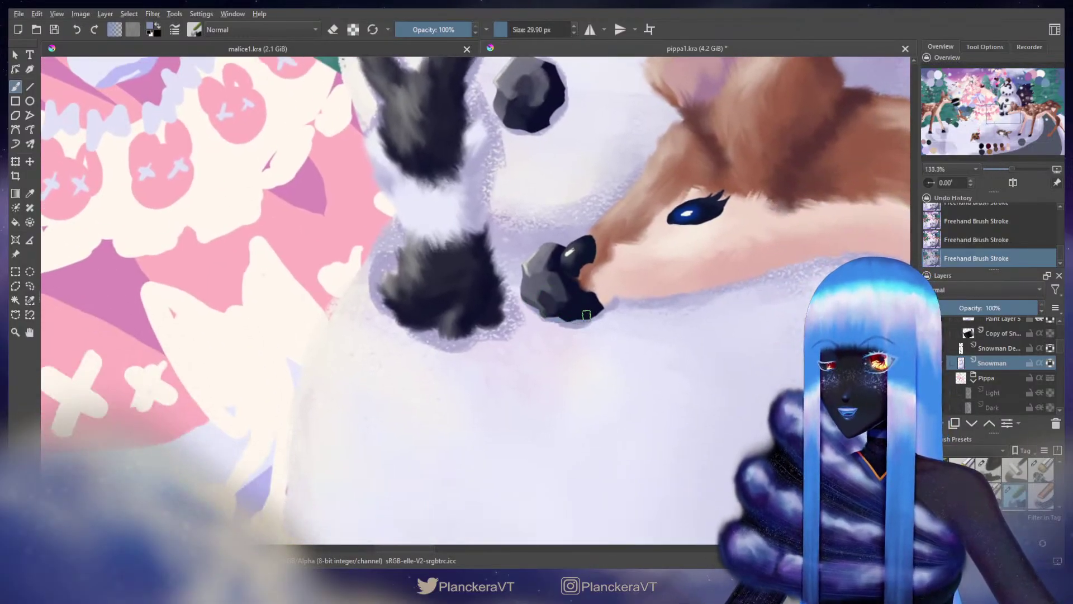
Step: Edge the snowman's coal buttons, mouth and eyes with darker contact shadow at 29.90 px, undoing and repainting one stroke by the mouth
scroll(600, 299, up, 4)
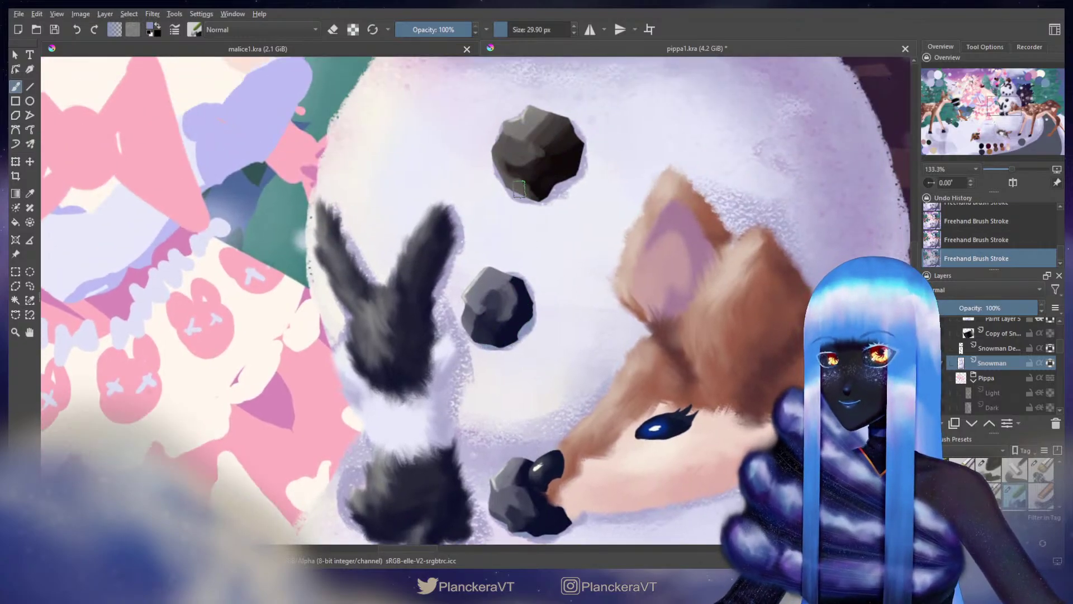
scroll(579, 144, up, 4)
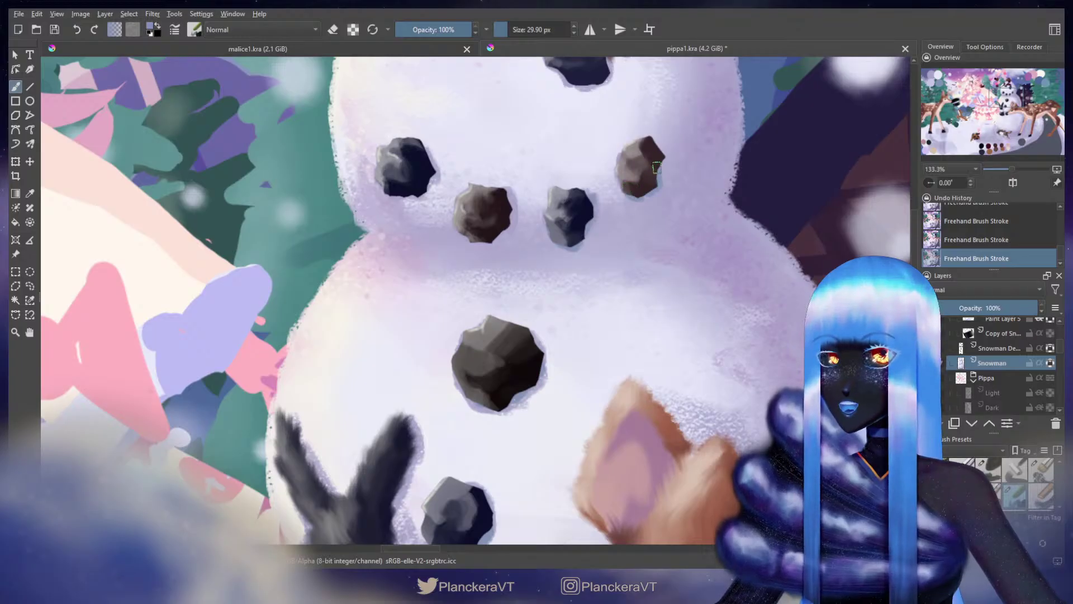
scroll(537, 238, up, 4)
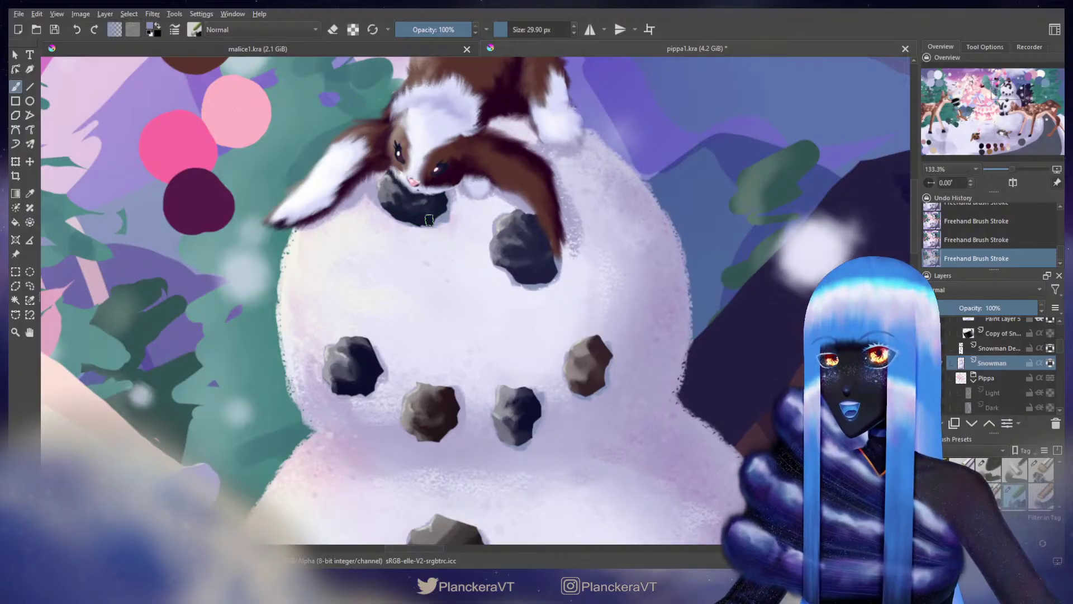
drag(438, 301, 554, 196)
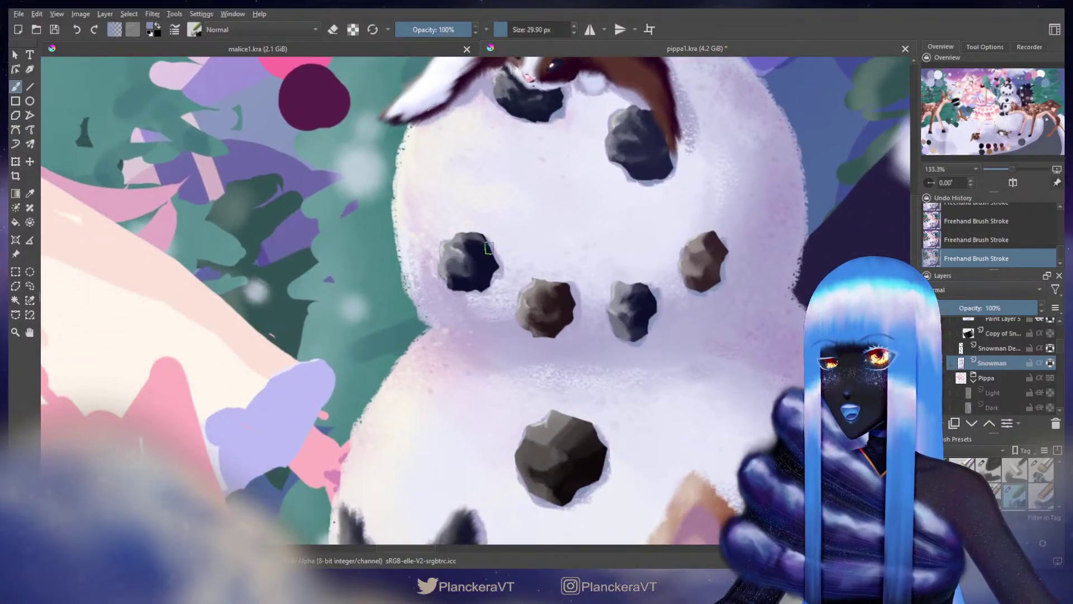
key(ctrl+z)
mouse_move(461, 292)
mouse_down()
mouse_move(475, 290)
mouse_move(466, 292)
mouse_up()
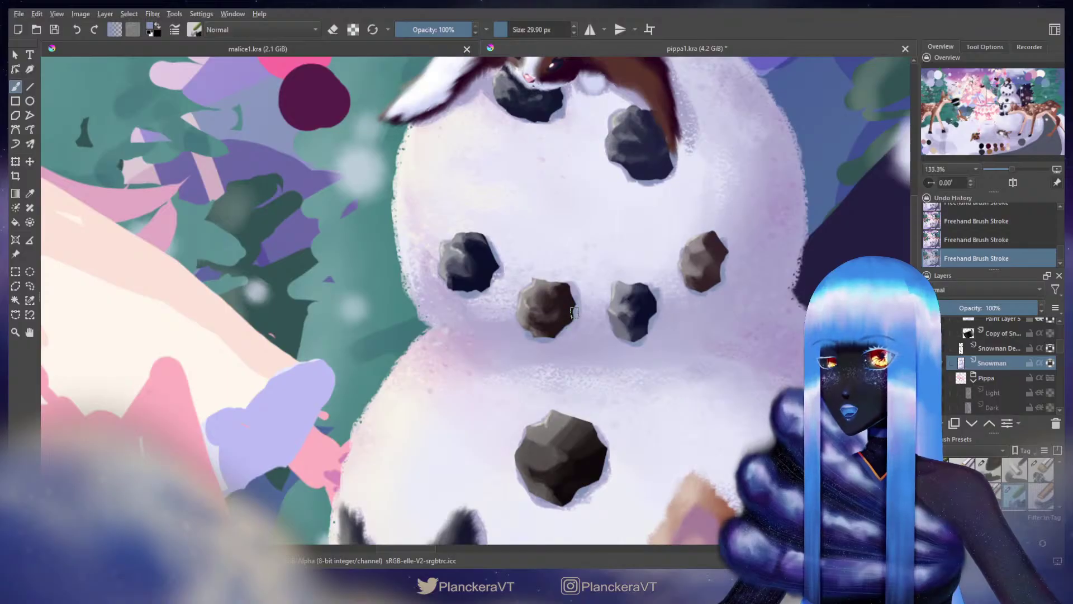
Step: Deepen the contact shadow beneath the black-and-white rabbit, undoing one stroke and repainting it along the rabbit's lower edge
drag(551, 417, 639, 91)
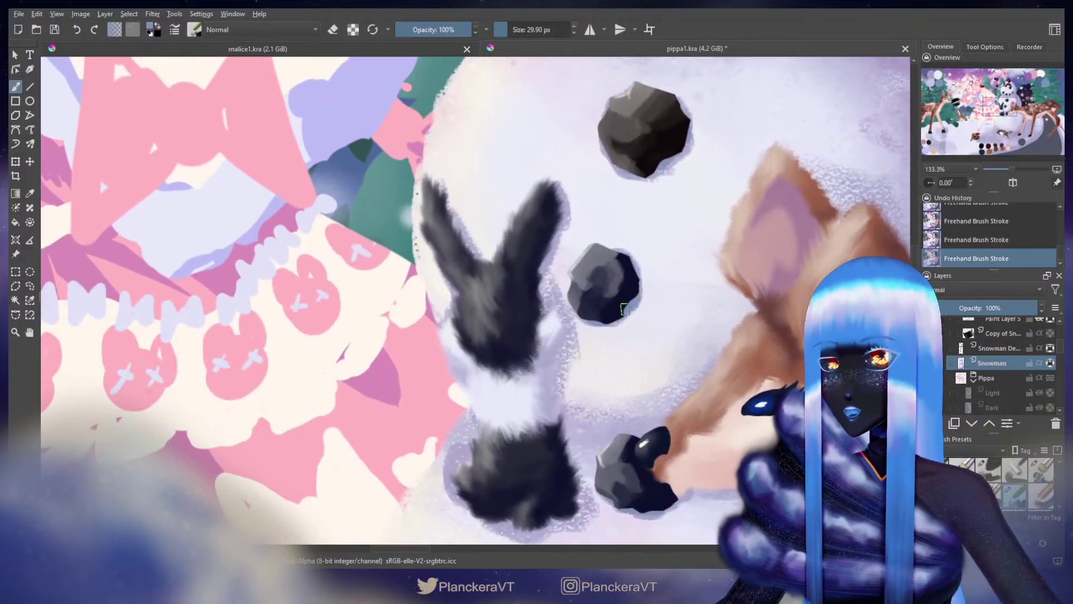
drag(609, 303, 597, 100)
drag(678, 281, 504, 414)
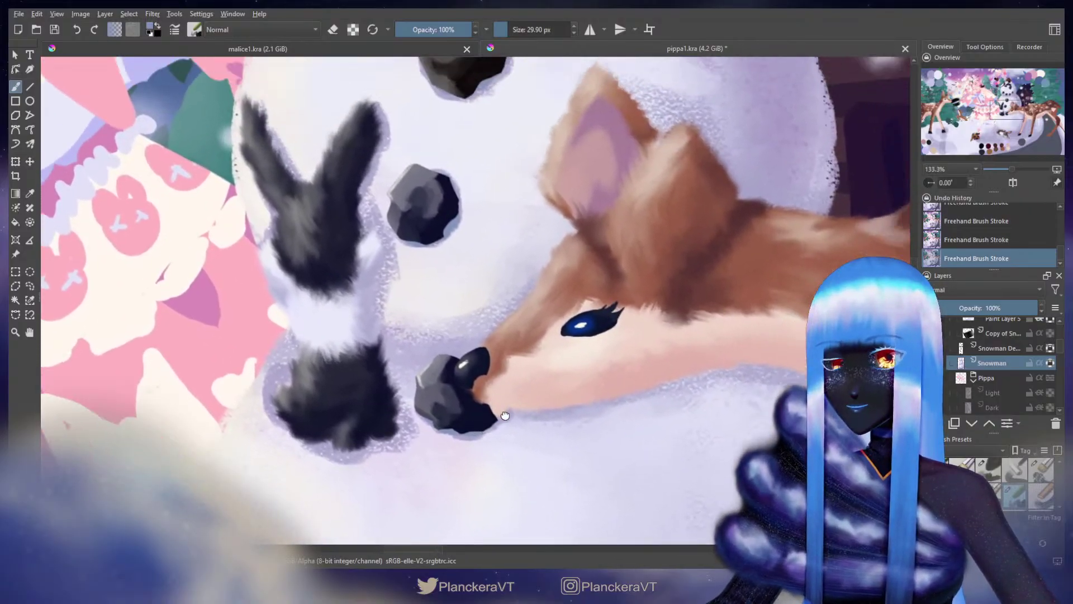
drag(559, 254, 530, 430)
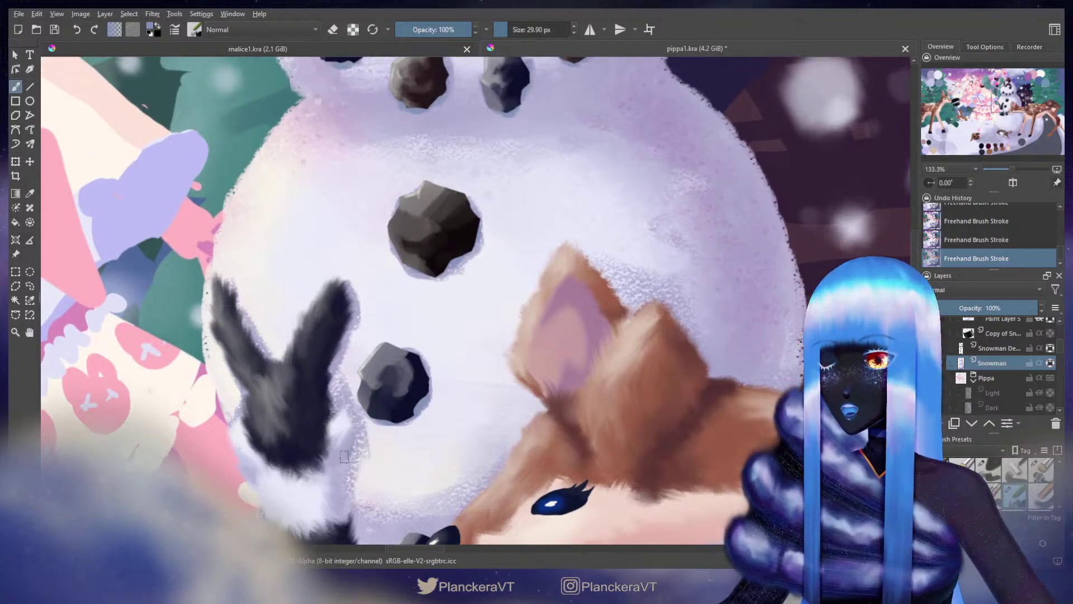
mouse_move(372, 410)
mouse_down()
mouse_move(437, 283)
mouse_move(412, 337)
mouse_move(414, 366)
mouse_up()
key(ctrl+z)
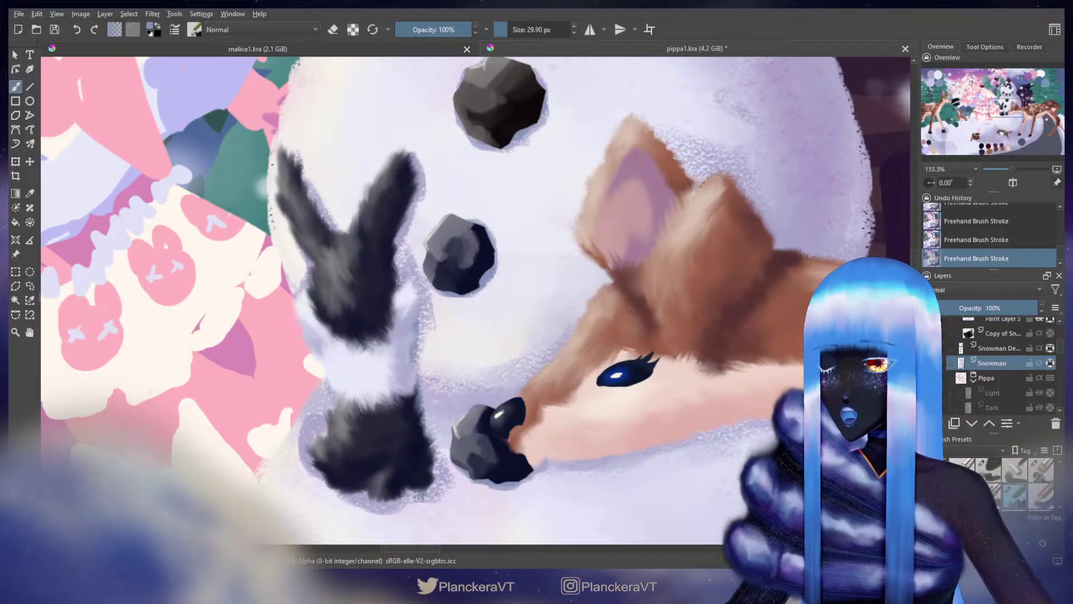
drag(393, 499, 382, 496)
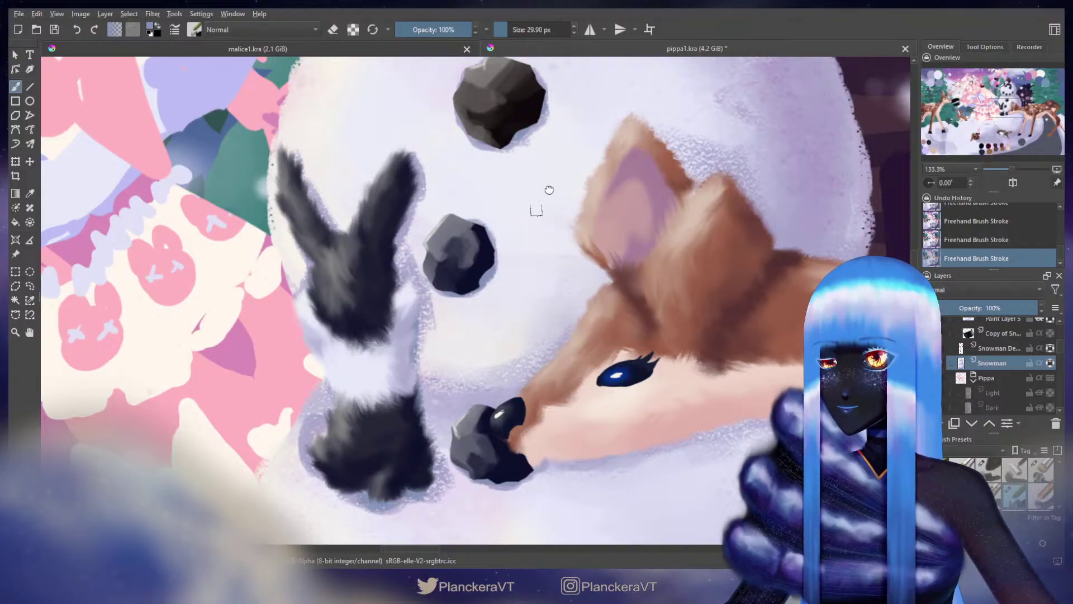
Step: Darken the snow under the brown rabbit's chin and hind paw on top of the snowman's head
drag(548, 190, 481, 293)
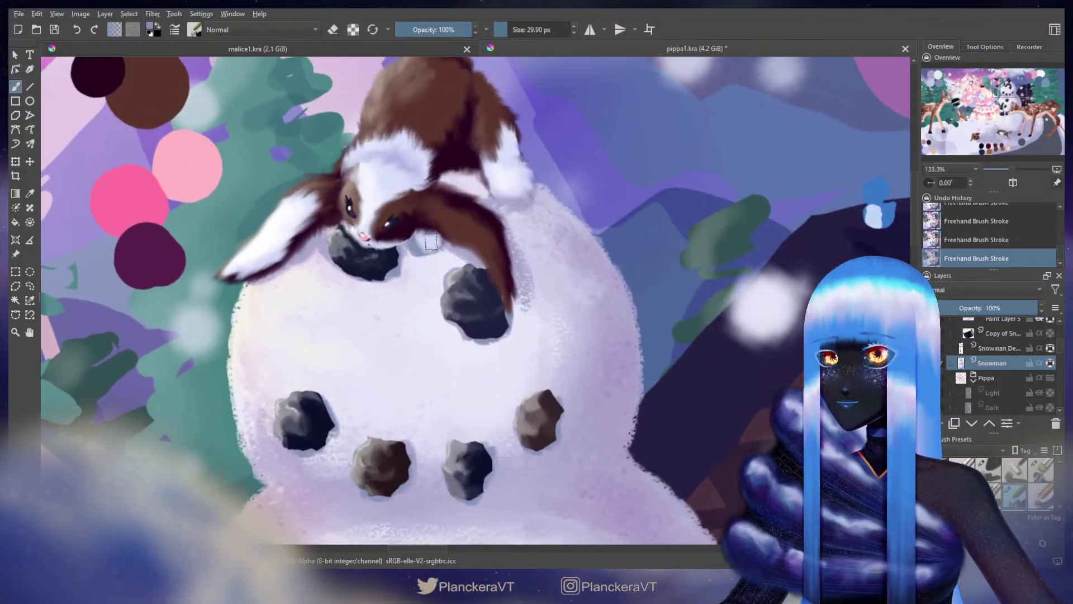
drag(470, 213, 516, 204)
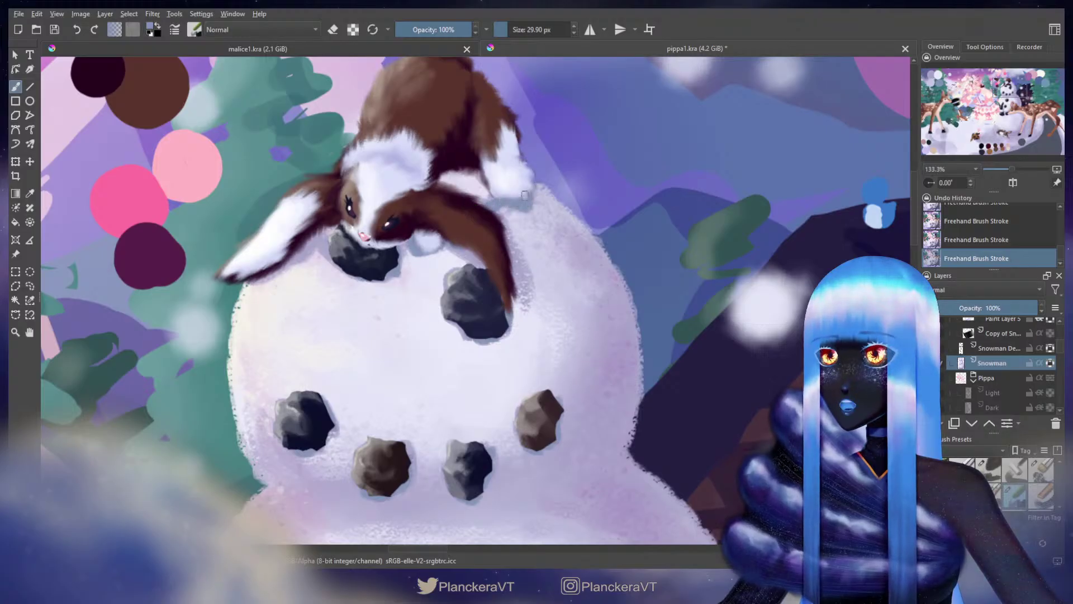
Step: Switch to the soft airbrush, sample pink beside the girl's ears, and glaze it over the snowman at 443.05 px
scroll(510, 289, down, 6)
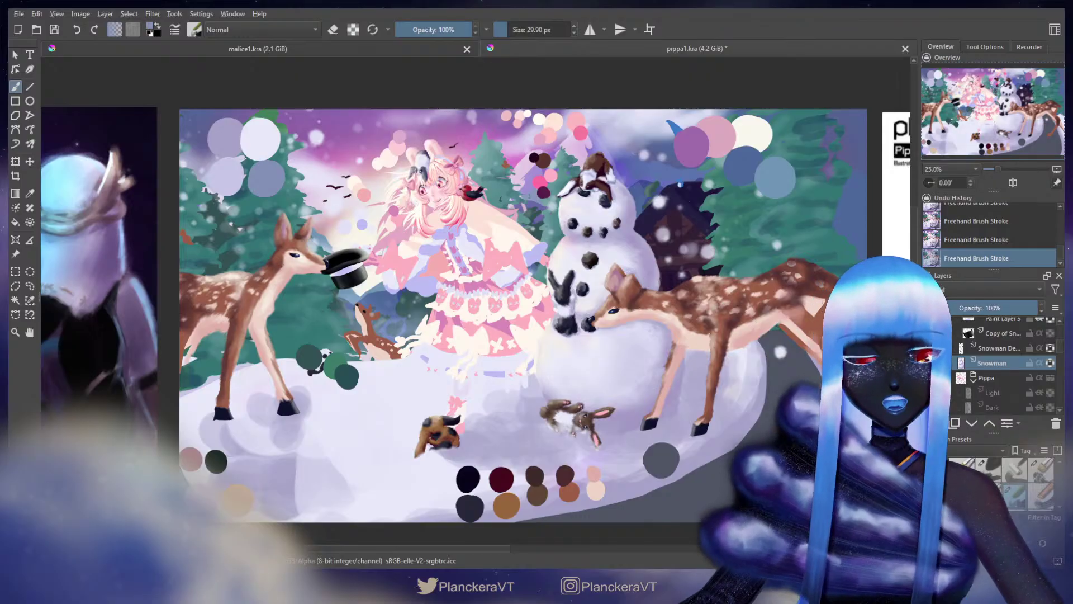
click(1024, 474)
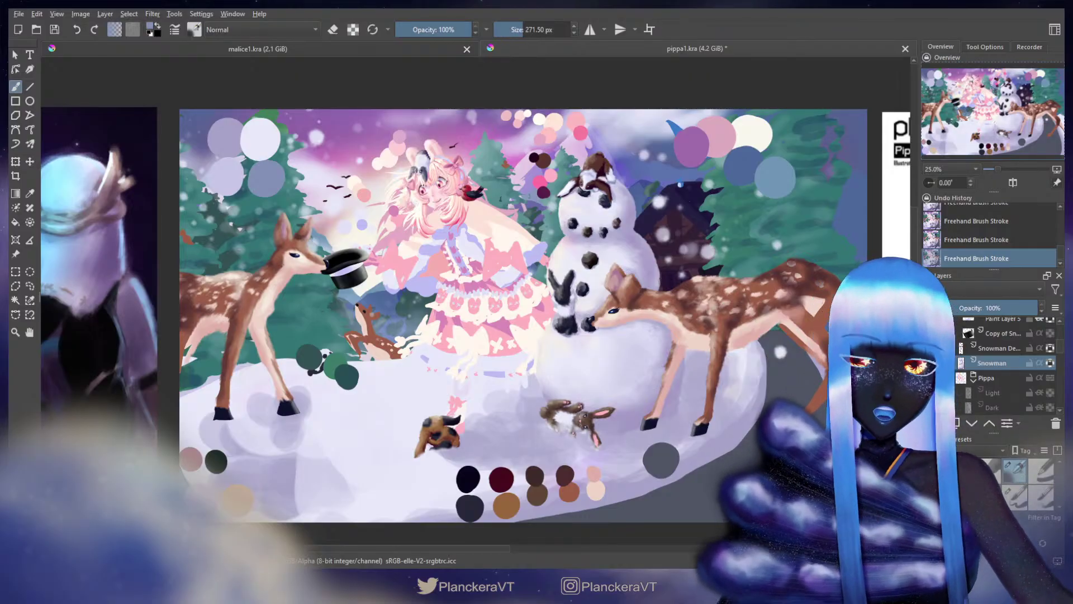
ctrl+click(469, 155)
drag(589, 191, 679, 192)
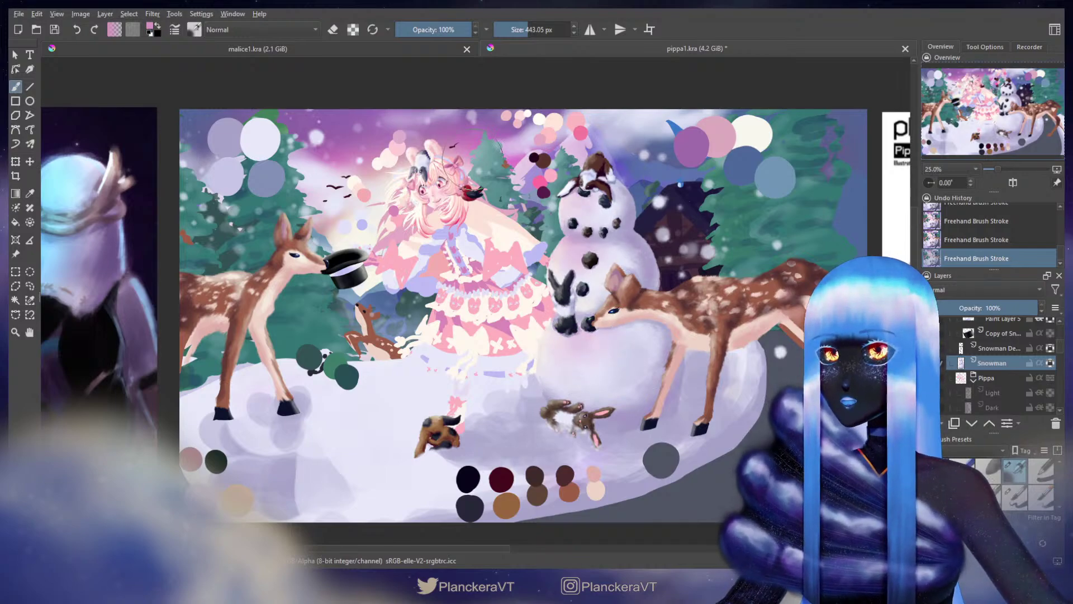
Step: Sample a pale warm tone from the sky and softly lighten the snowman's body at 191.44 px
ctrl+click(362, 238)
shift+drag(574, 205, 550, 206)
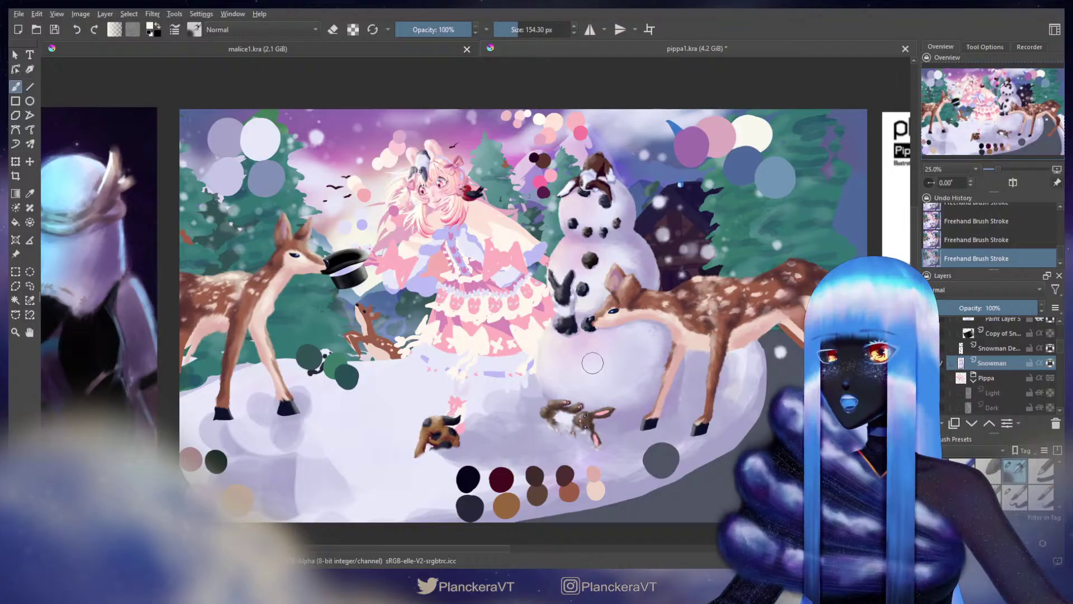
shift+drag(572, 362, 577, 362)
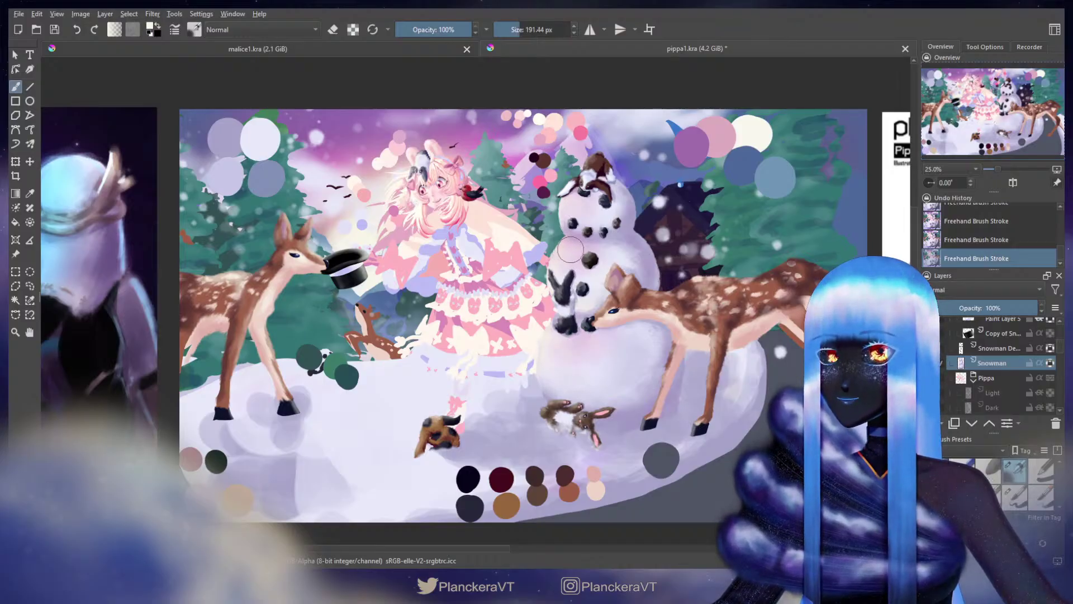
drag(707, 197, 724, 213)
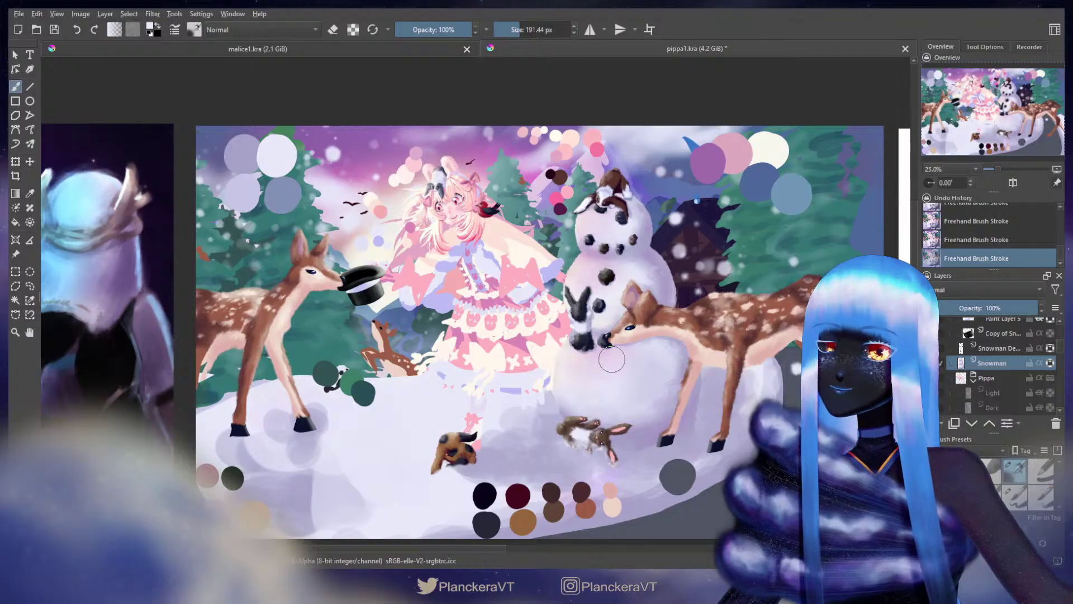
Step: Compare the girl's face, hair and dress in the illustration with the character reference sheet
mouse_move(607, 252)
mouse_down()
mouse_move(658, 213)
mouse_move(699, 273)
mouse_up()
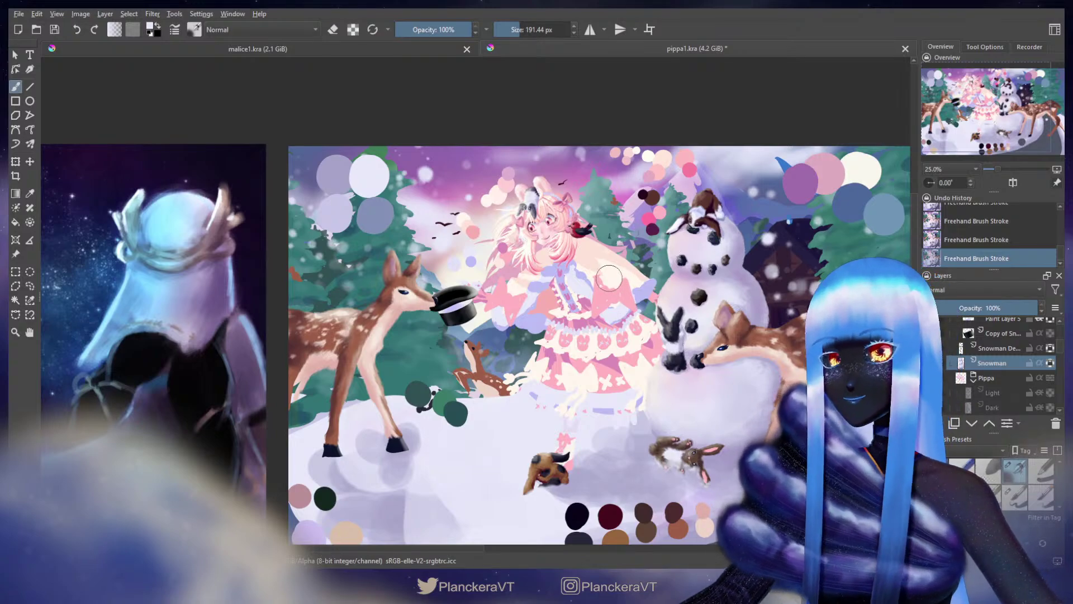
scroll(614, 282, up, 3)
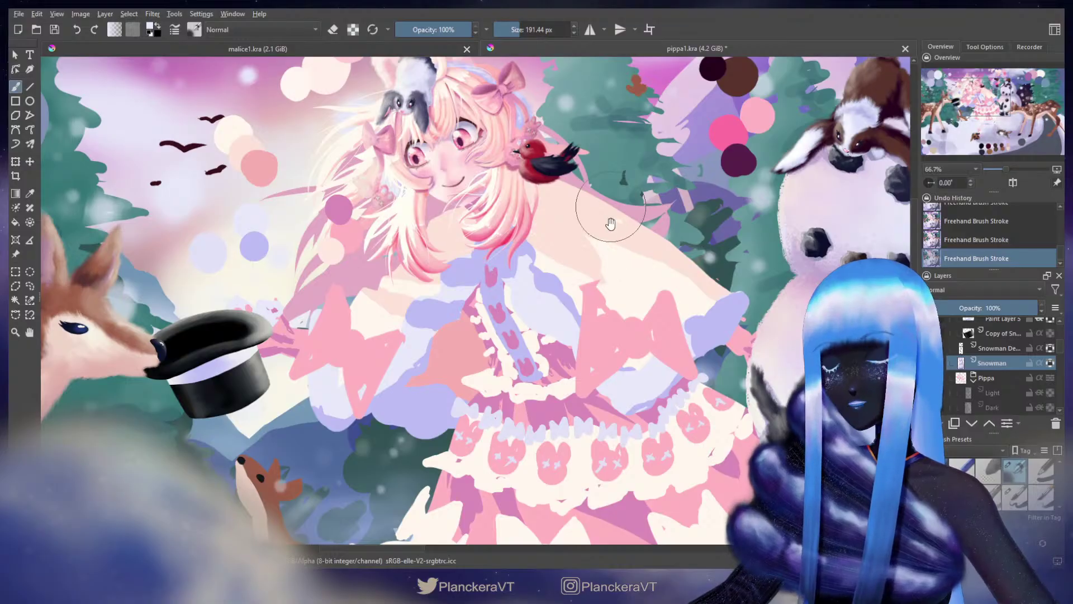
drag(609, 229, 706, 265)
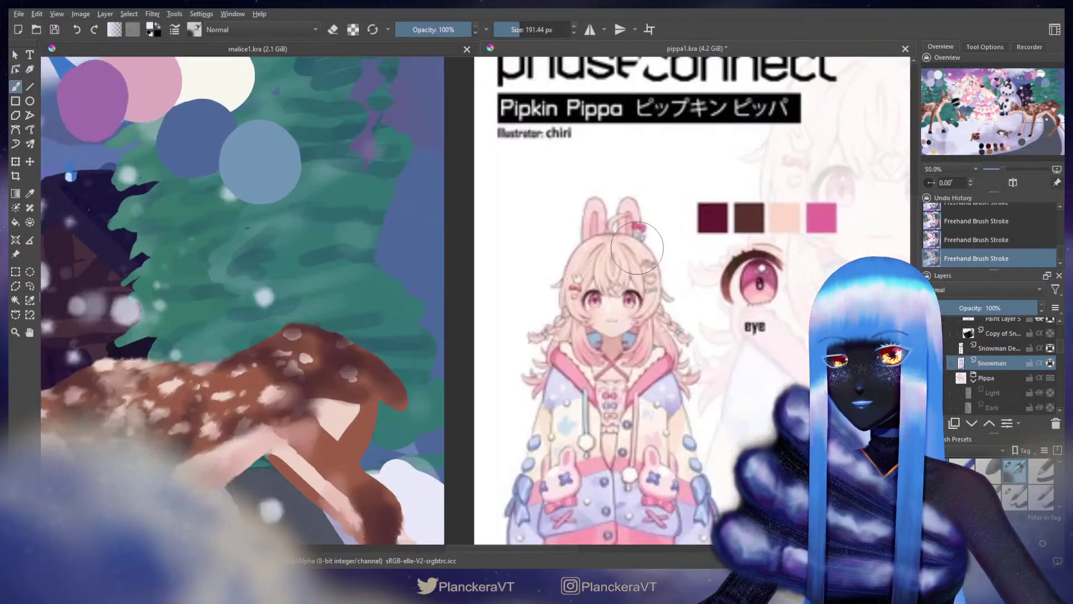
key(minus)
key(minus)
drag(656, 333, 646, 365)
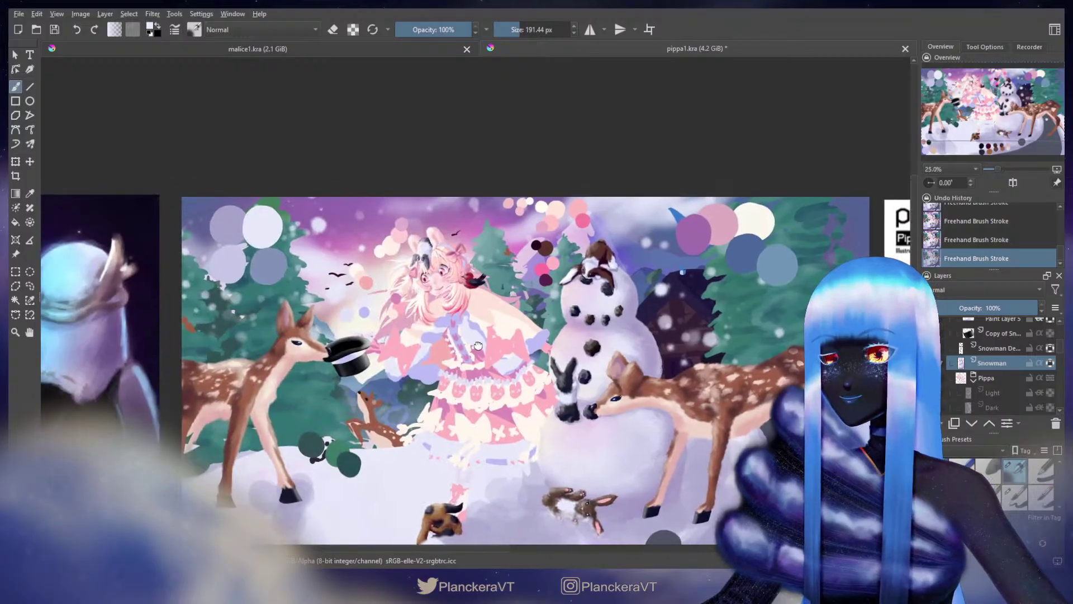
drag(481, 345, 570, 353)
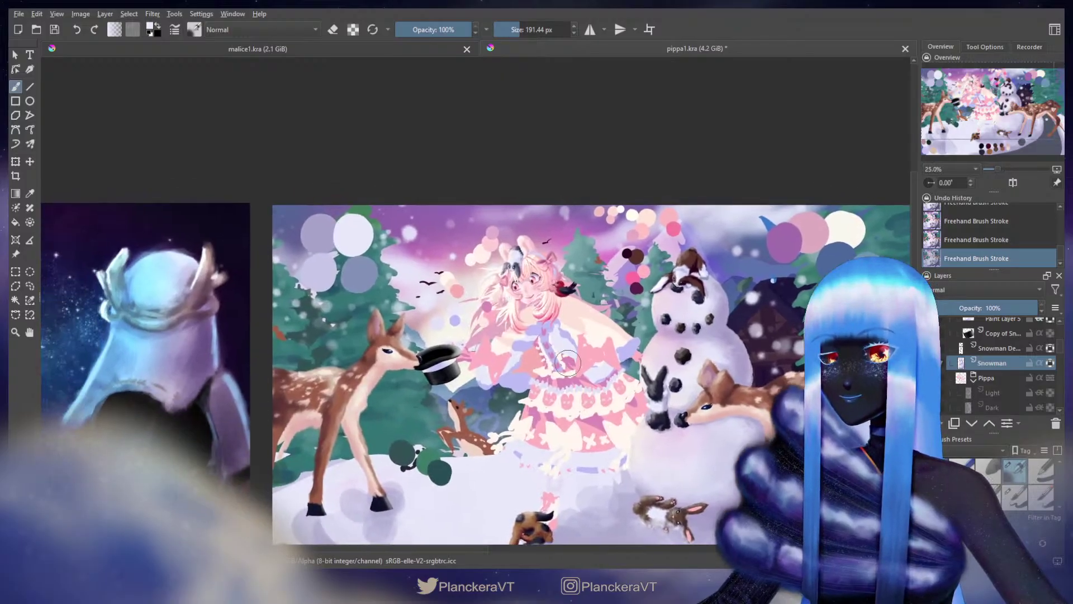
key(plus)
key(plus)
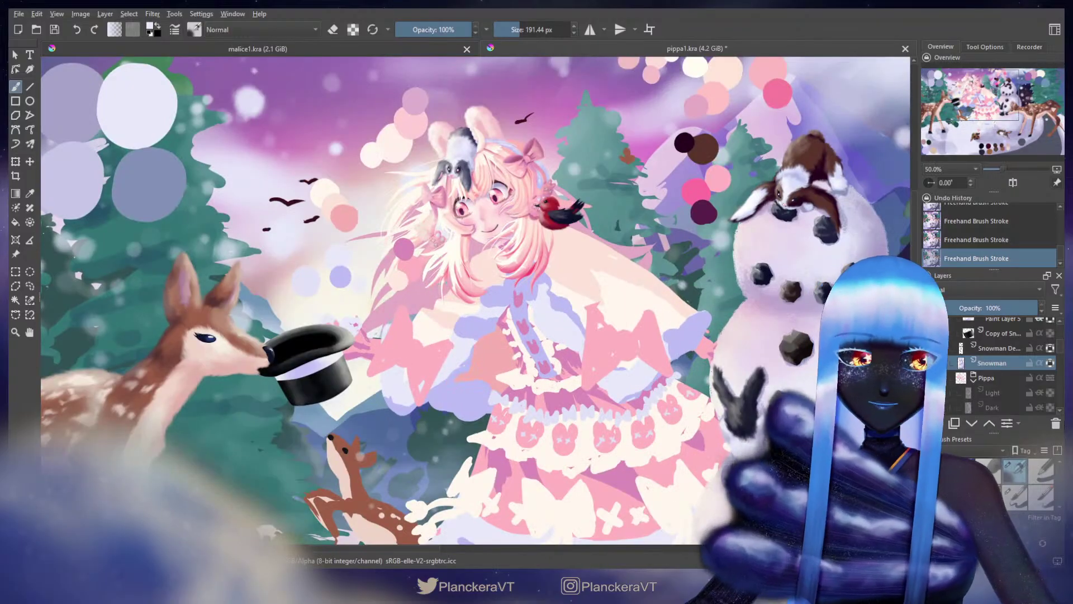
Step: Select the Earmuffs detail layer inside the Head group's Ribbon group, choose the 39.51 px painting brush, and turn off the layer's alpha lock
scroll(985, 369, down, 5)
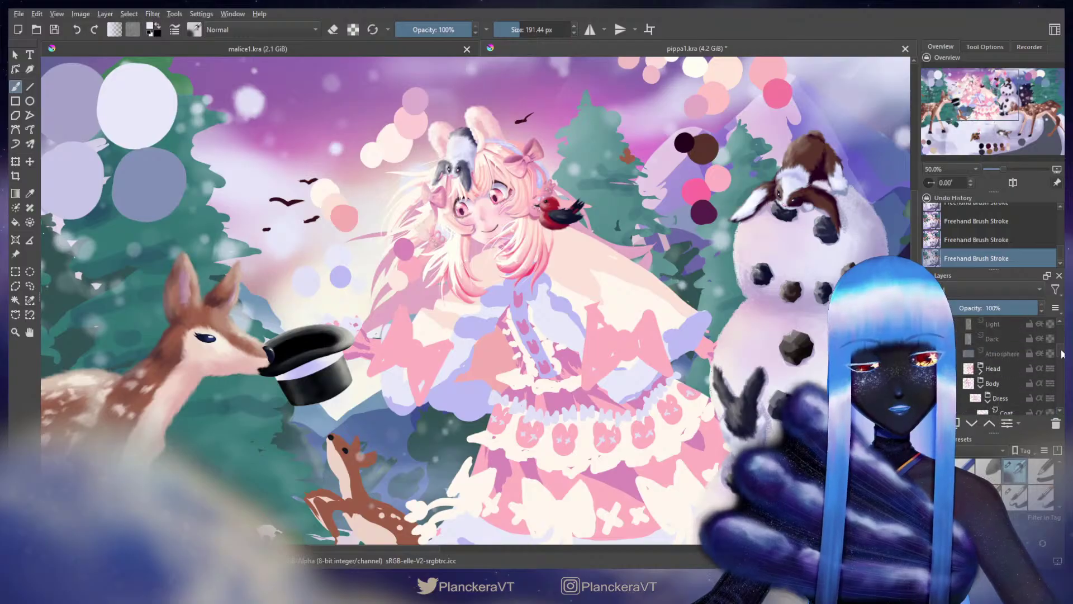
click(981, 363)
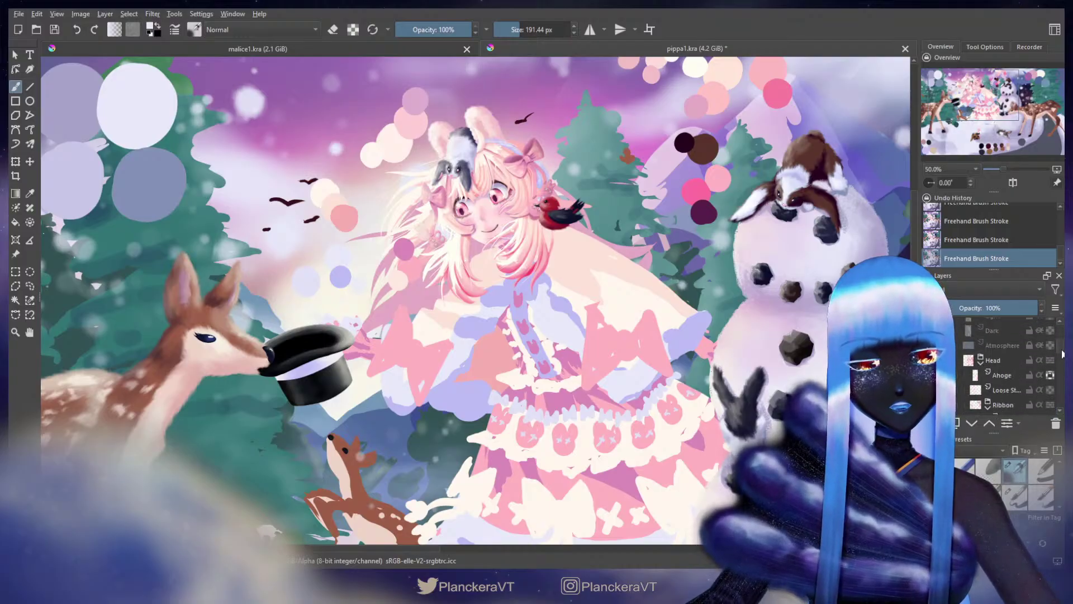
drag(1060, 347, 1060, 351)
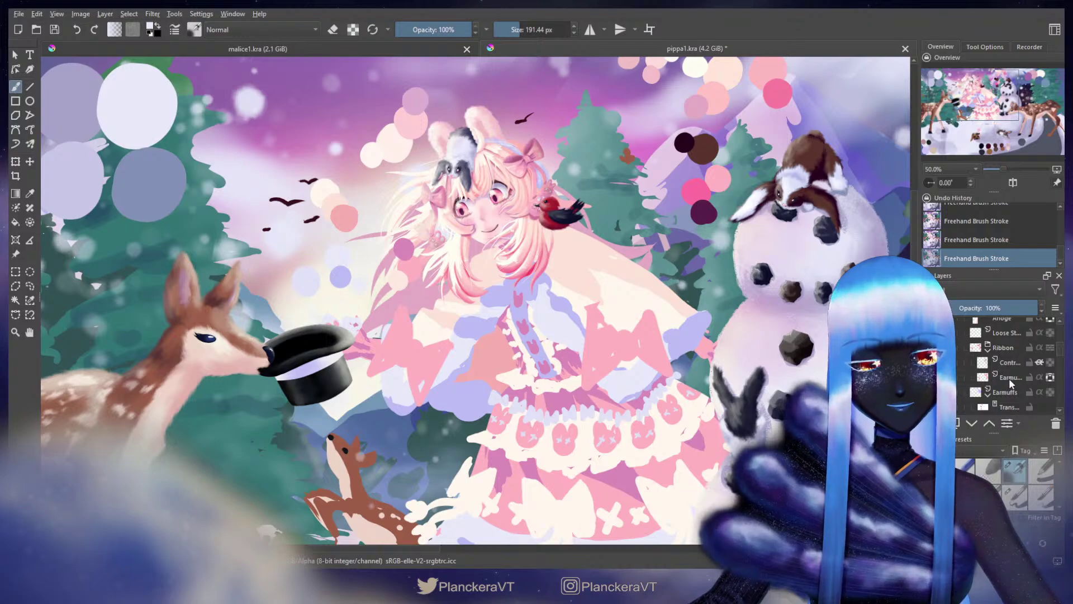
click(1009, 382)
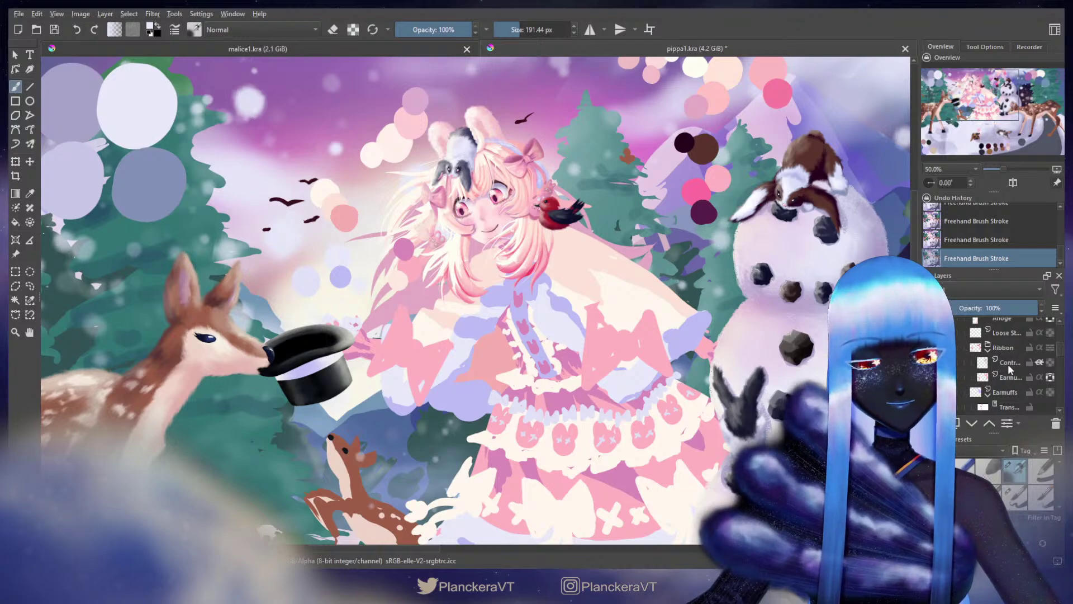
click(1016, 497)
click(1050, 378)
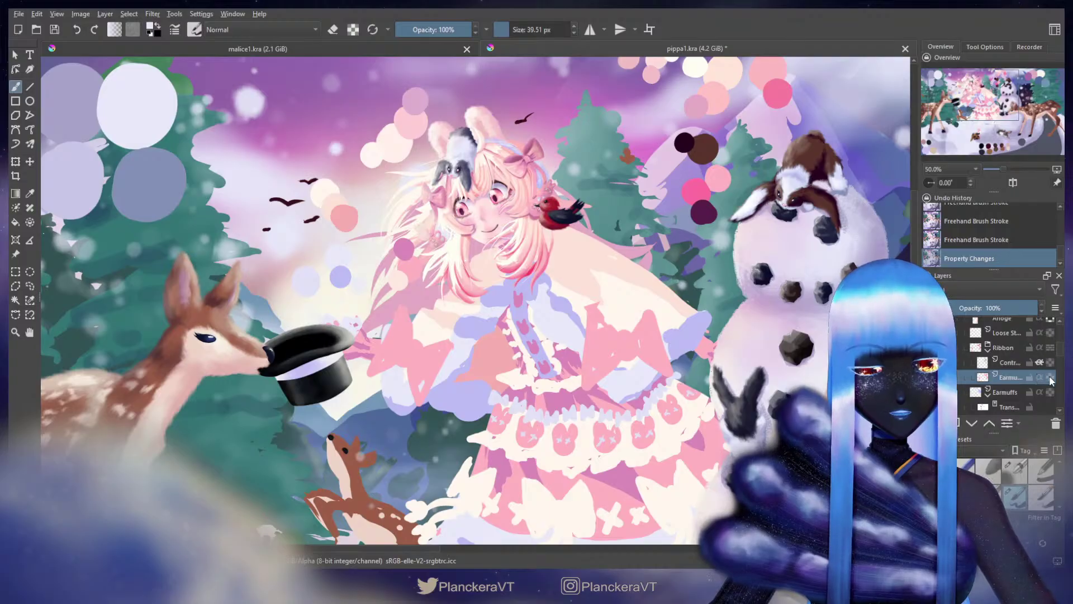
Step: Examine the girl's hair, headband and accessories against the palette swatches and the rest of the scene
scroll(615, 320, up, 2)
drag(548, 265, 633, 451)
drag(702, 210, 860, 212)
drag(373, 335, 532, 380)
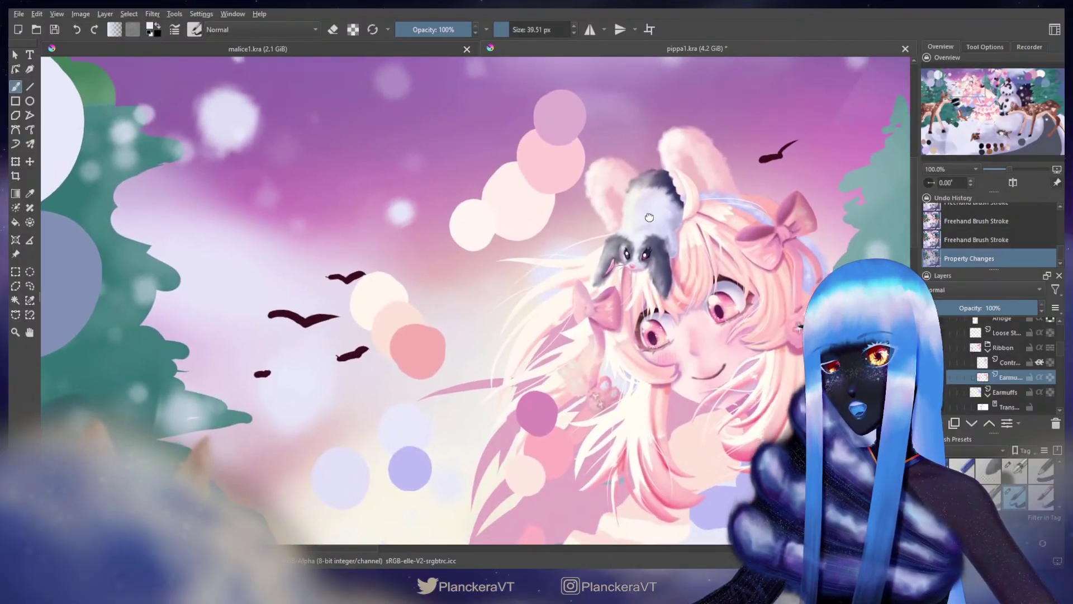
drag(649, 216, 647, 217)
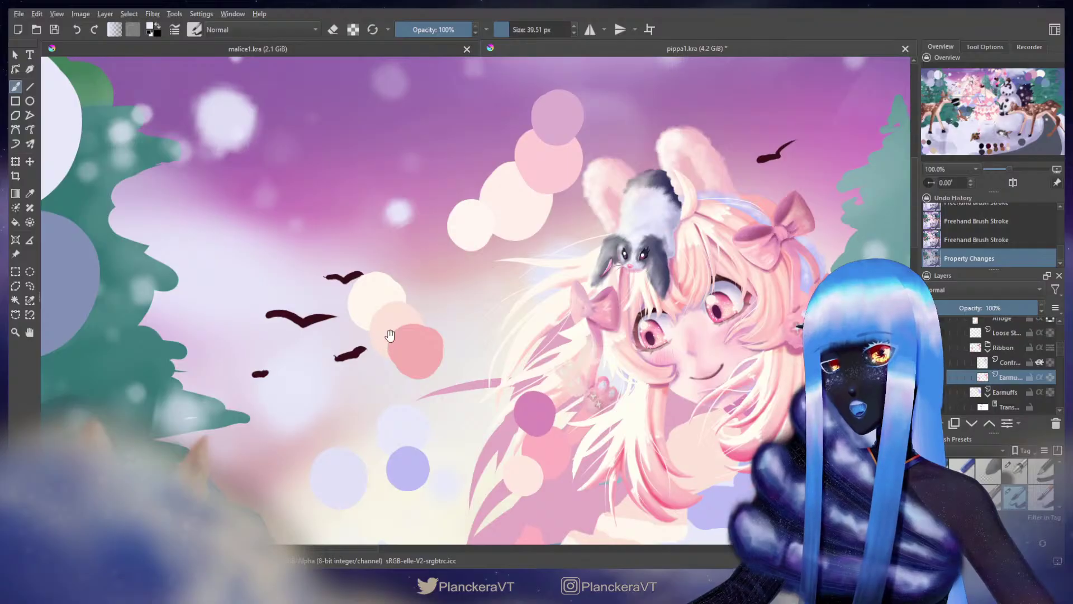
drag(513, 219, 385, 68)
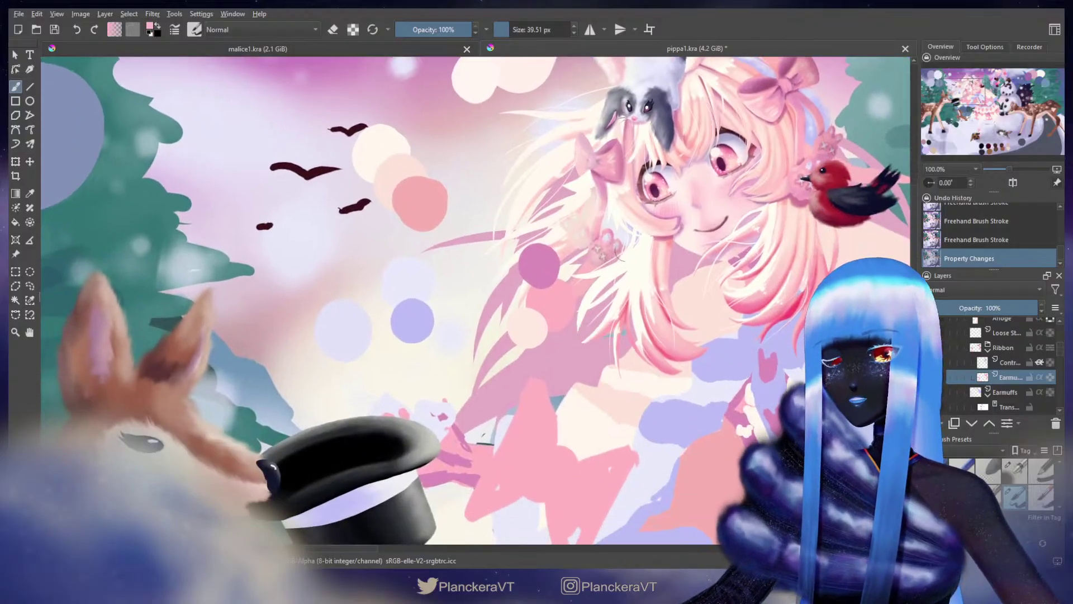
drag(612, 112, 565, 356)
drag(564, 281, 262, 257)
drag(688, 311, 246, 251)
drag(710, 300, 265, 236)
drag(676, 289, 304, 302)
drag(565, 333, 277, 290)
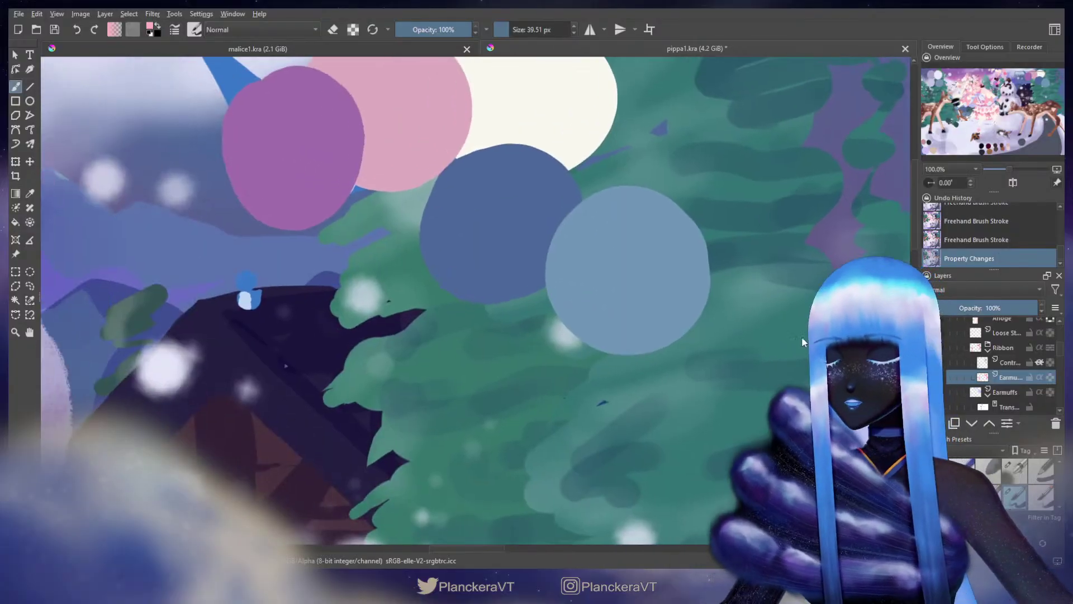
drag(147, 179, 543, 256)
drag(304, 354, 693, 251)
scroll(693, 252, down, 2)
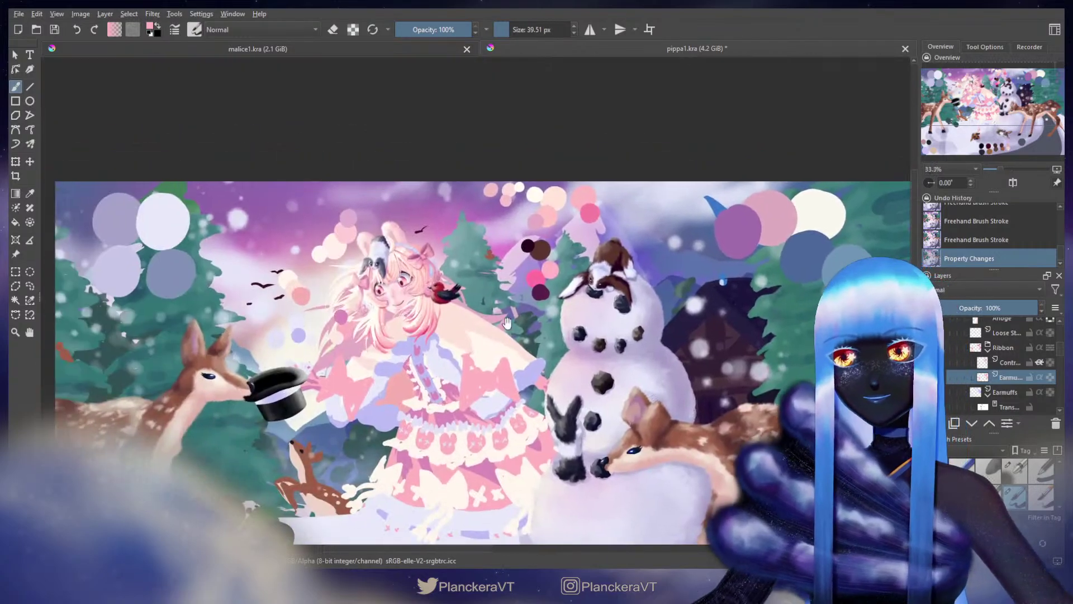
scroll(588, 338, up, 5)
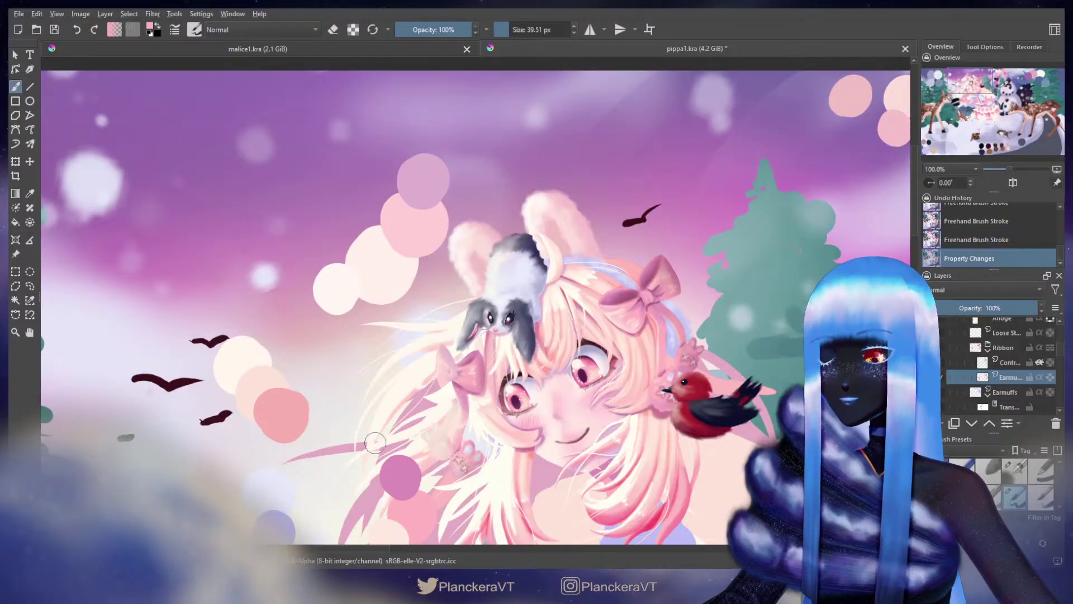
Step: Sample a pale lavender swatch and check the jacket and hair accessories on the character reference sheet
drag(378, 453, 478, 233)
ctrl+click(307, 323)
drag(652, 187, 616, 192)
scroll(618, 267, down, 4)
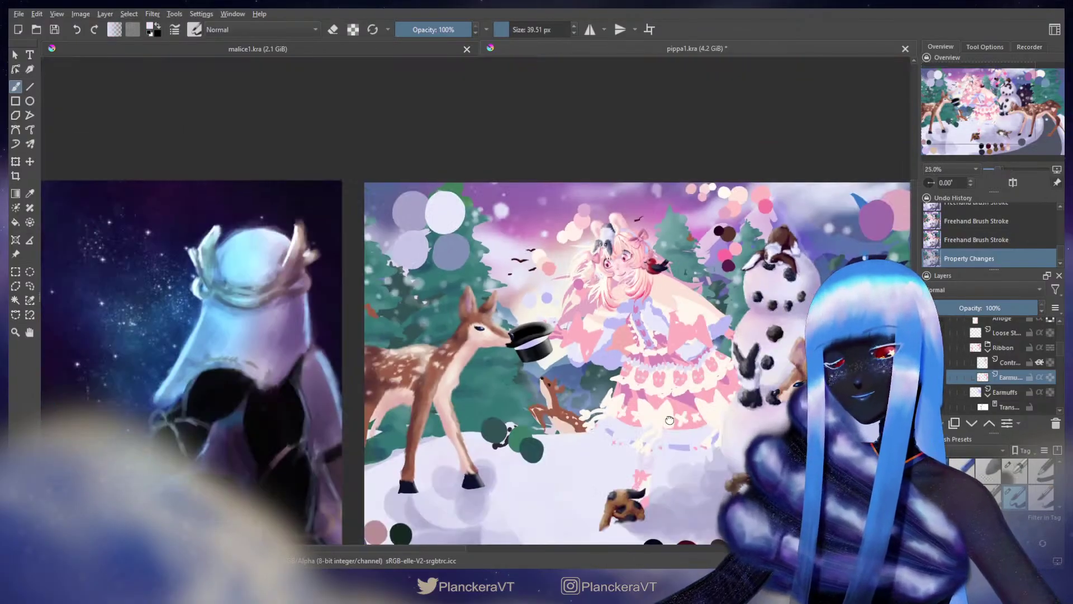
drag(799, 363, 544, 345)
scroll(545, 345, up, 2)
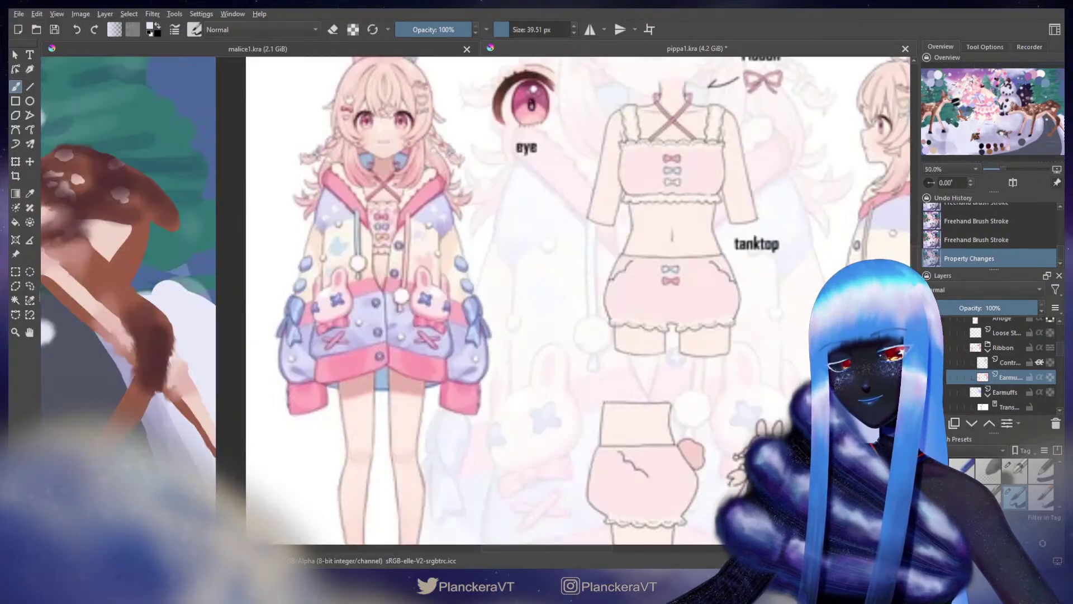
drag(804, 362, 624, 361)
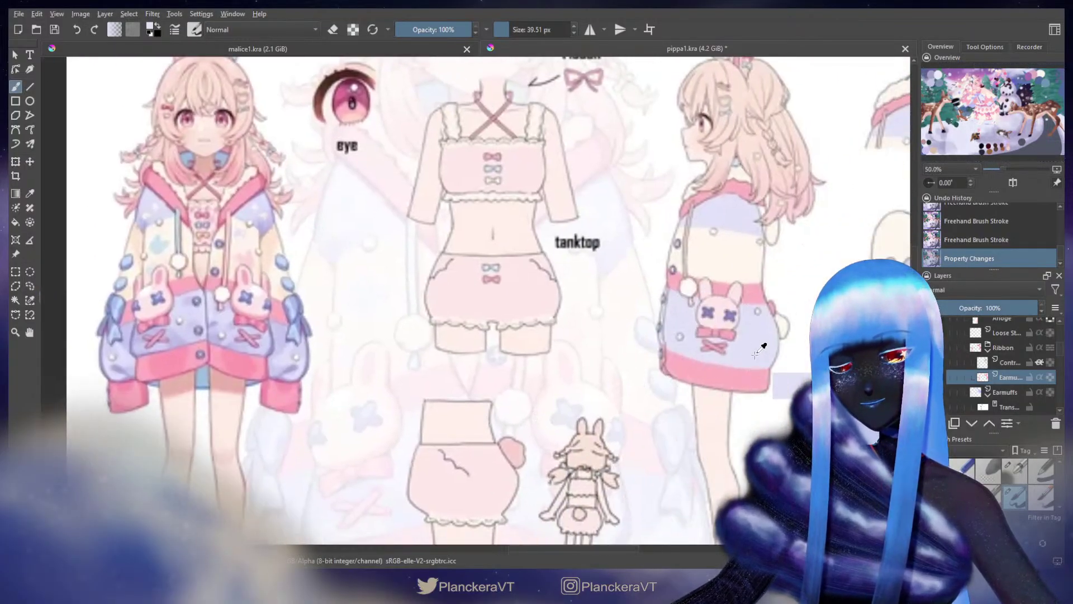
scroll(447, 279, down, 2)
drag(391, 268, 839, 403)
drag(628, 344, 622, 360)
scroll(464, 307, up, 3)
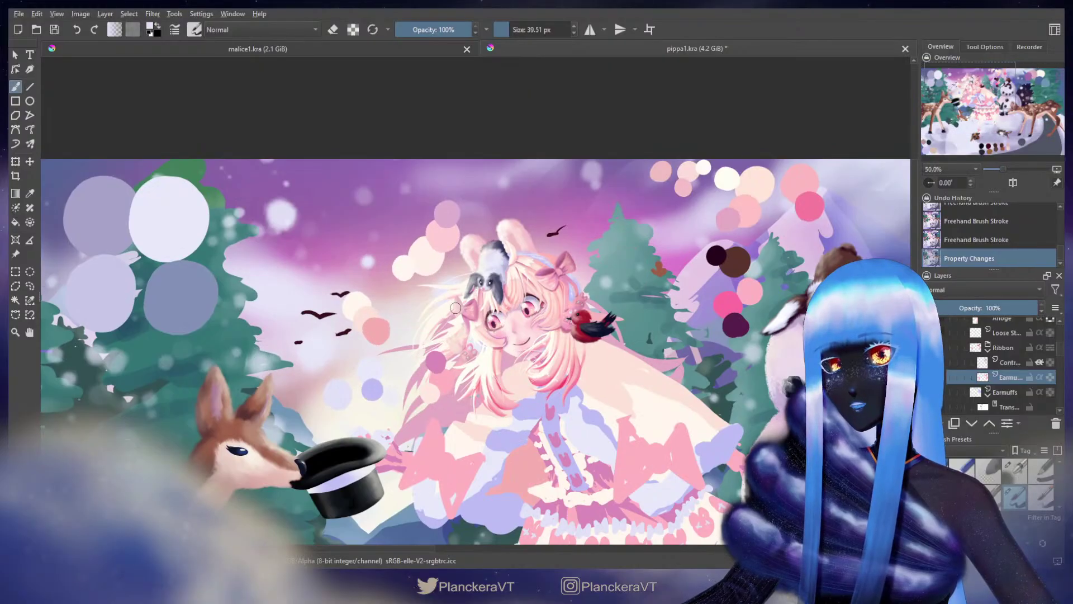
Step: Paint a small pale lavender ornament on the headband beside the larger bunny ear at 25.58 px, undoing the first version and repainting it
scroll(613, 294, up, 2)
drag(577, 268, 708, 393)
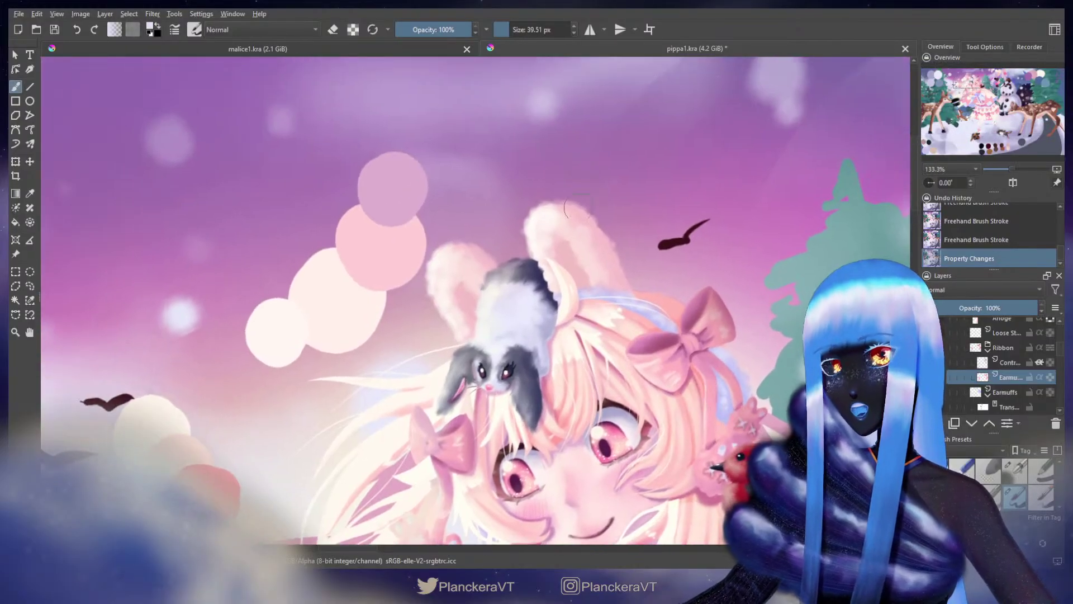
drag(598, 283, 590, 285)
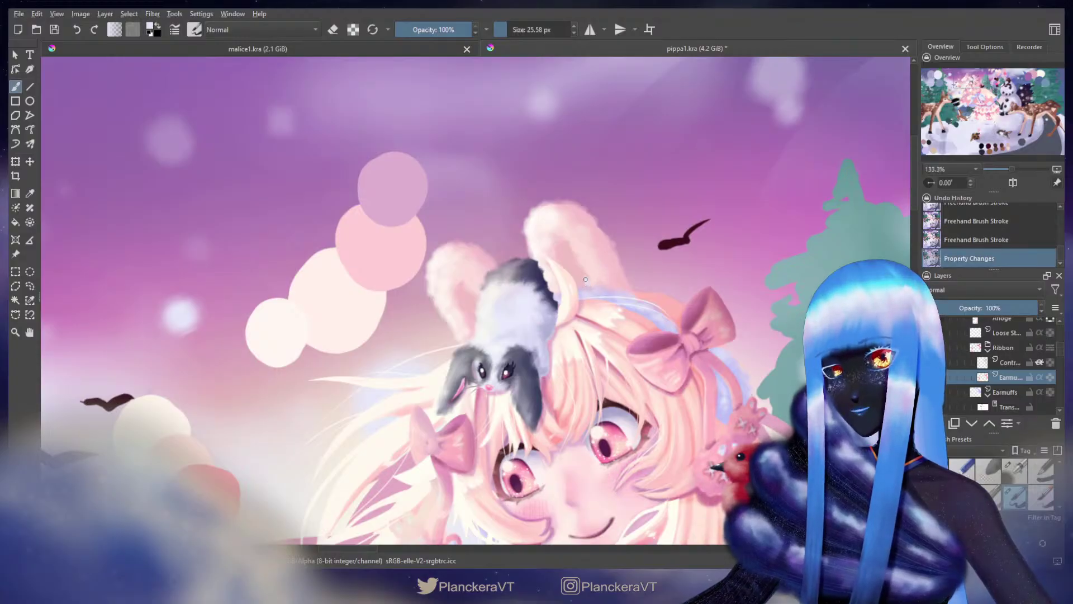
drag(596, 282, 599, 278)
key(ctrl+z)
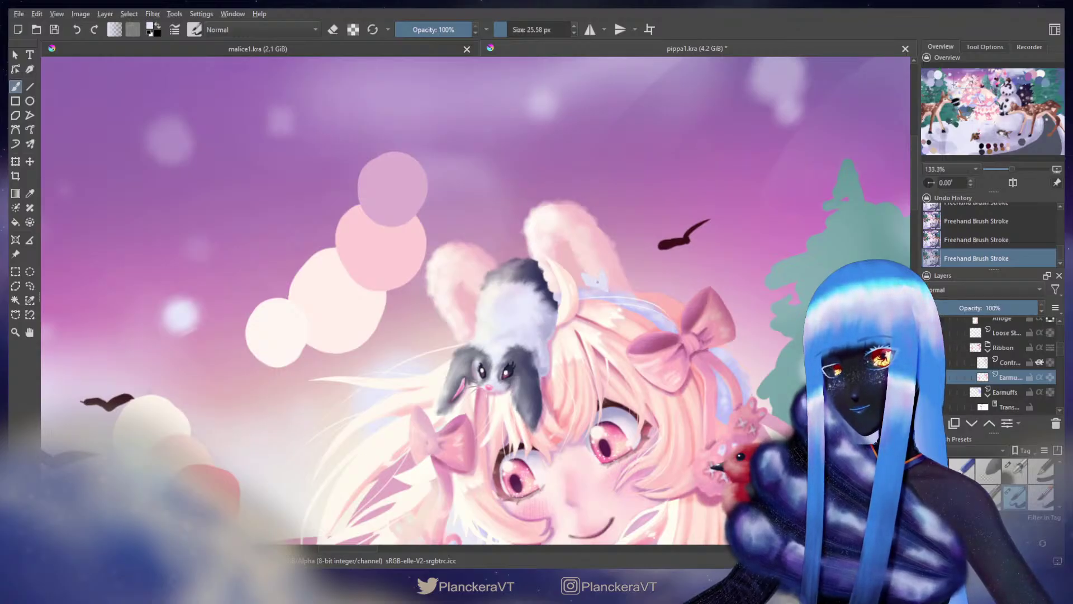
key(ctrl+z)
drag(584, 274, 590, 285)
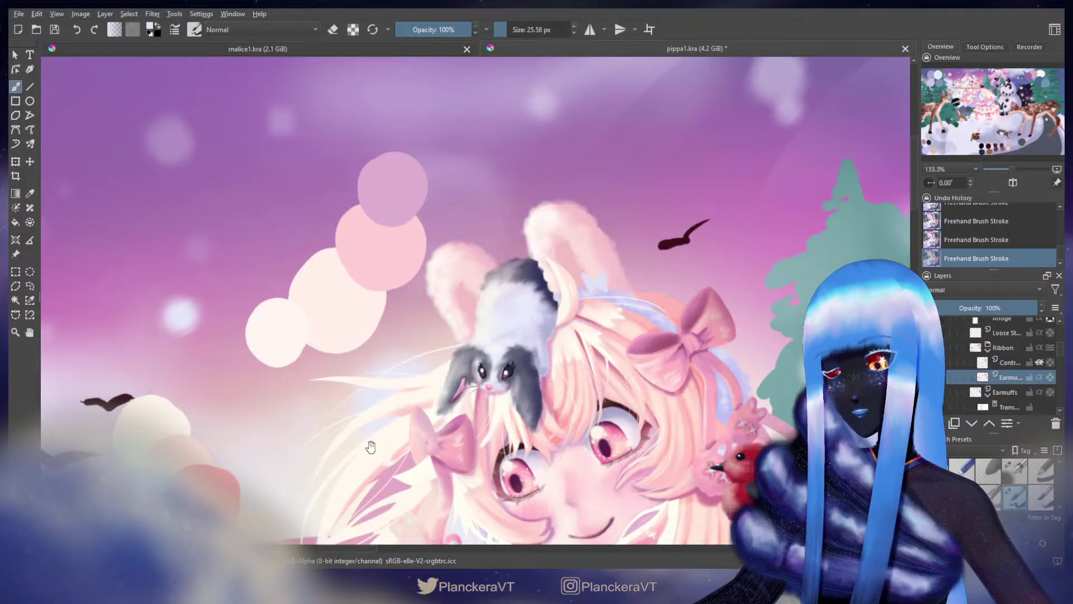
Step: Sample pink from the palette swatches and add a small accent stroke beside the lavender headband ornament, comparing it with undo and redo
drag(371, 447, 583, 142)
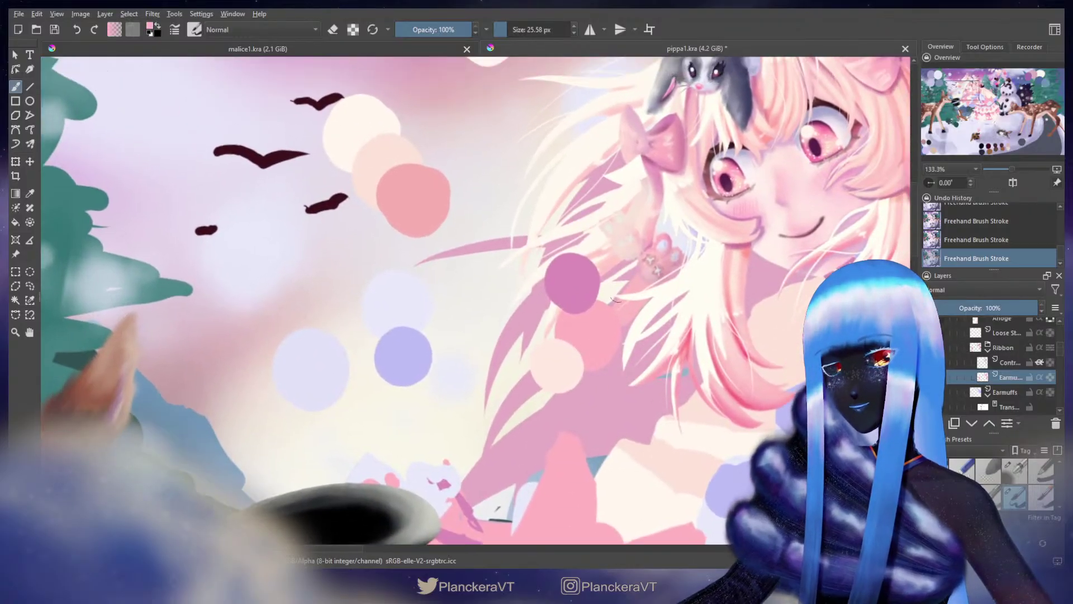
drag(616, 300, 419, 502)
mouse_move(610, 258)
mouse_down()
mouse_move(591, 320)
mouse_move(567, 316)
mouse_up()
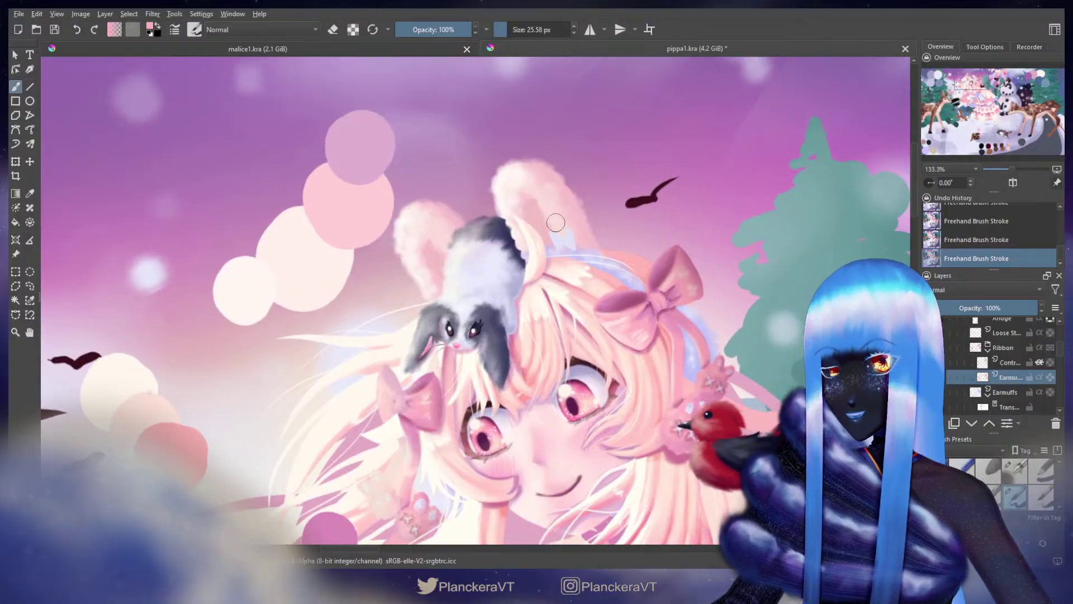
key(ctrl+z)
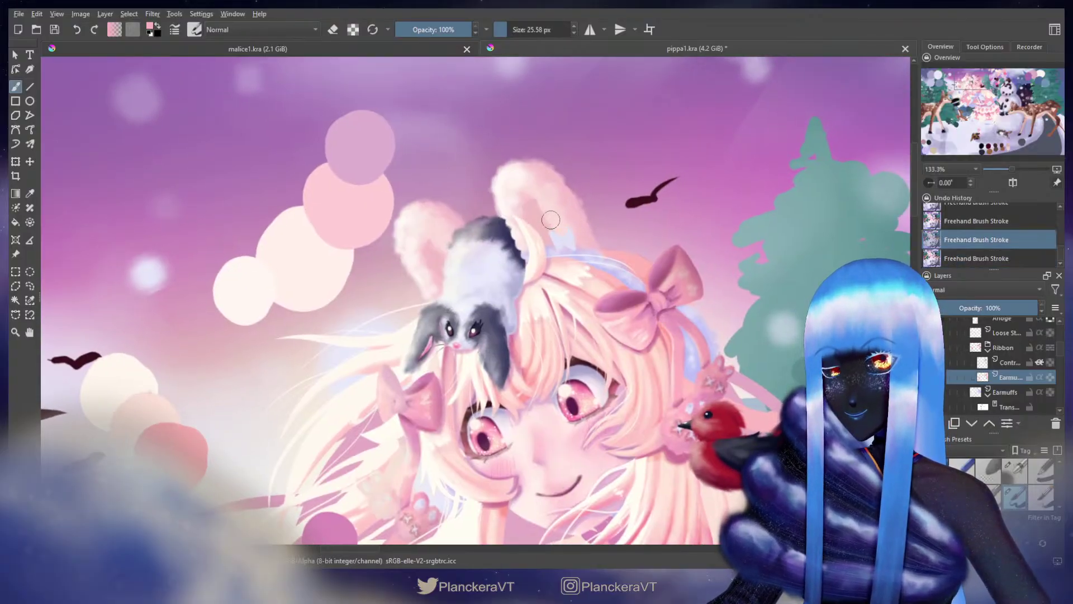
key(ctrl+shift+z)
key(ctrl+z)
key(ctrl+shift+z)
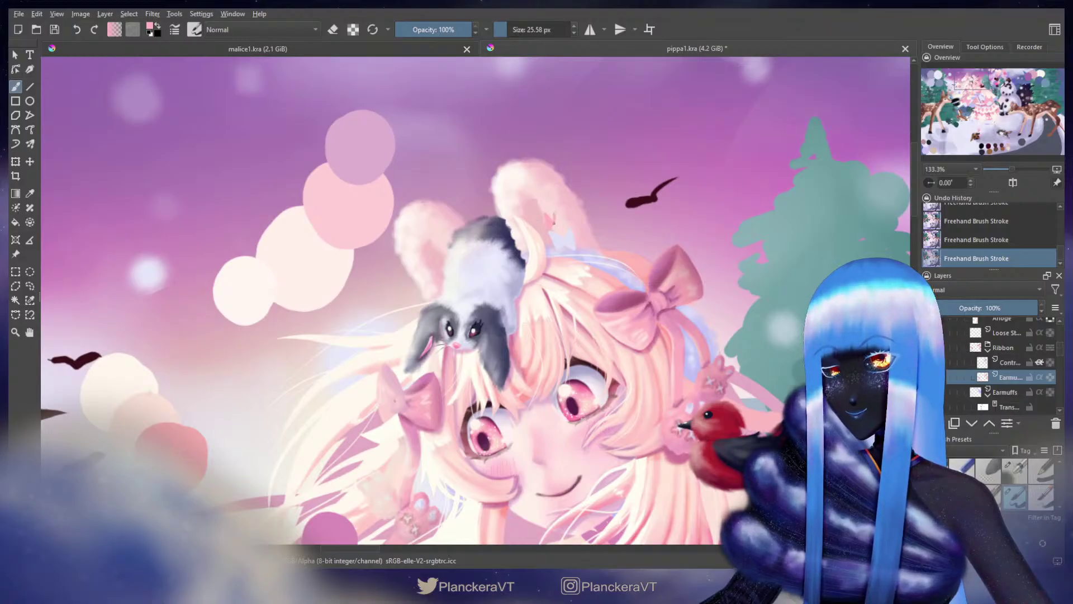
Step: Undo the small pink accent and repaint it as a tiny bow above the lavender headband ornament, comparing it with undo and redo
key(ctrl+z)
key(ctrl+z)
key(ctrl+z)
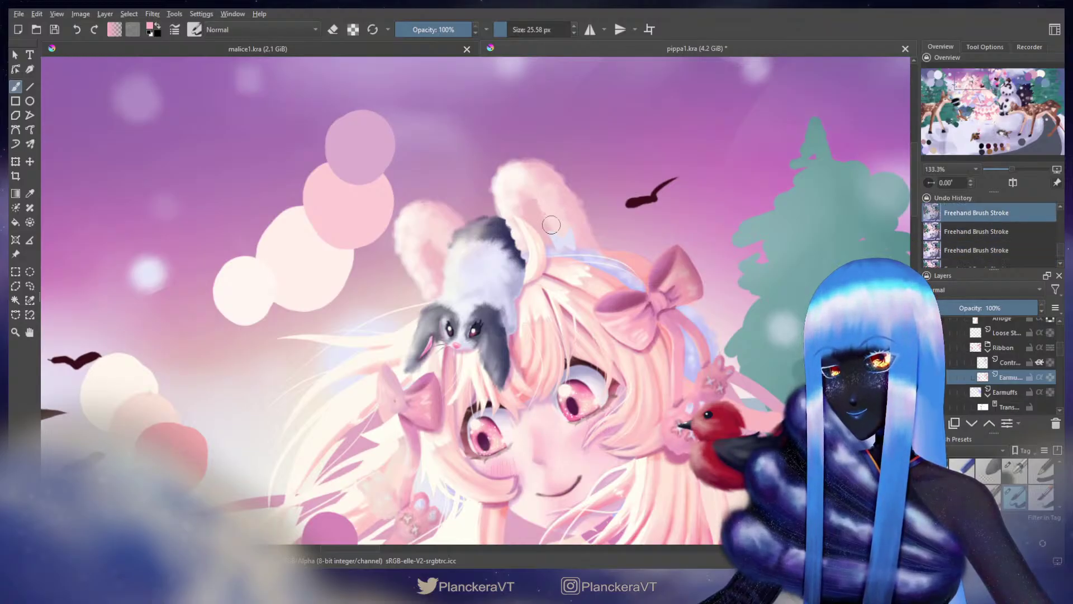
key(ctrl+shift+z)
key(ctrl+shift+z)
key(ctrl+shift+z)
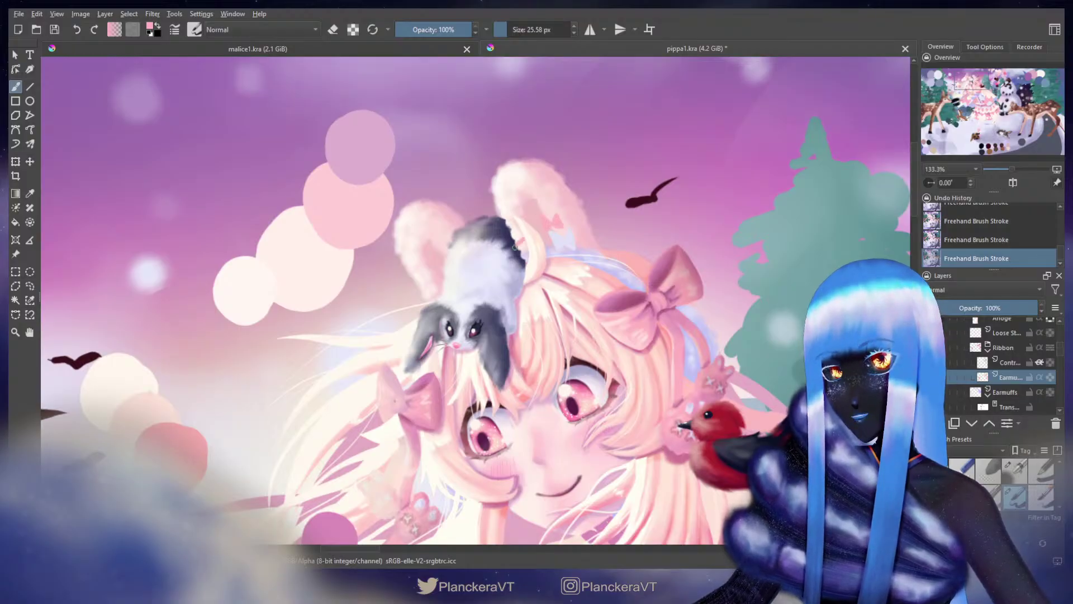
key(ctrl+z)
key(ctrl+shift+z)
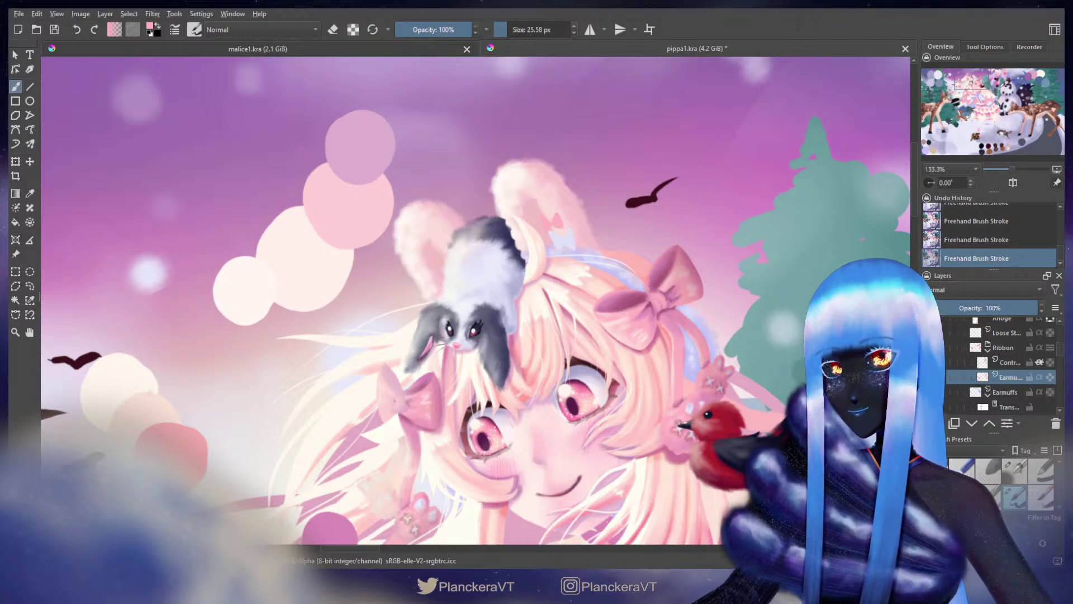
Step: Sample pale lavender from the headband ornament and refine the ornament beneath the pink bow with brush and eraser
ctrl+click(557, 241)
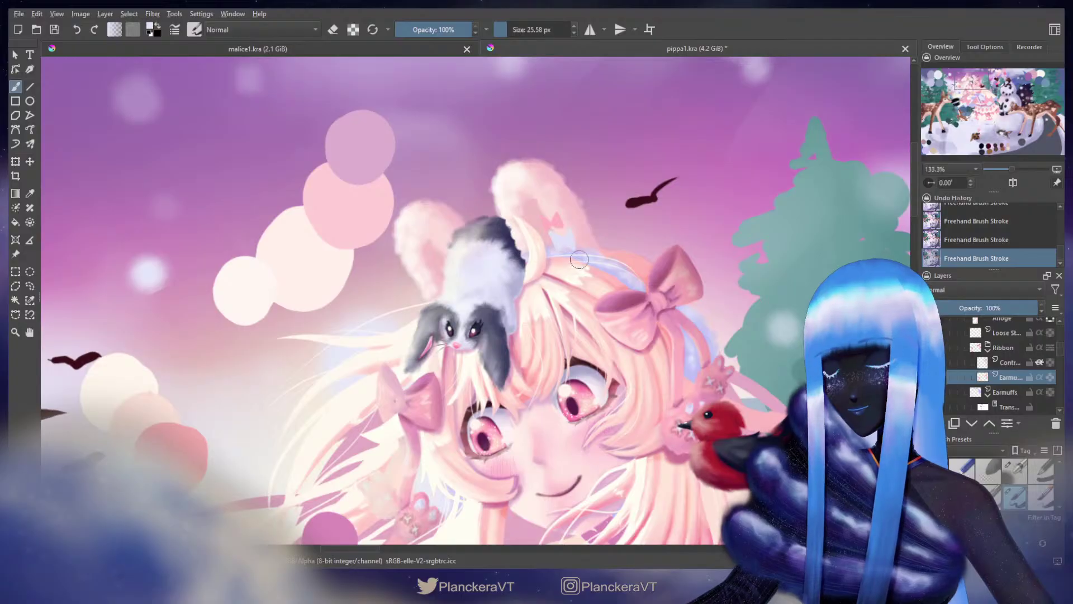
key(e)
key(bracketleft)
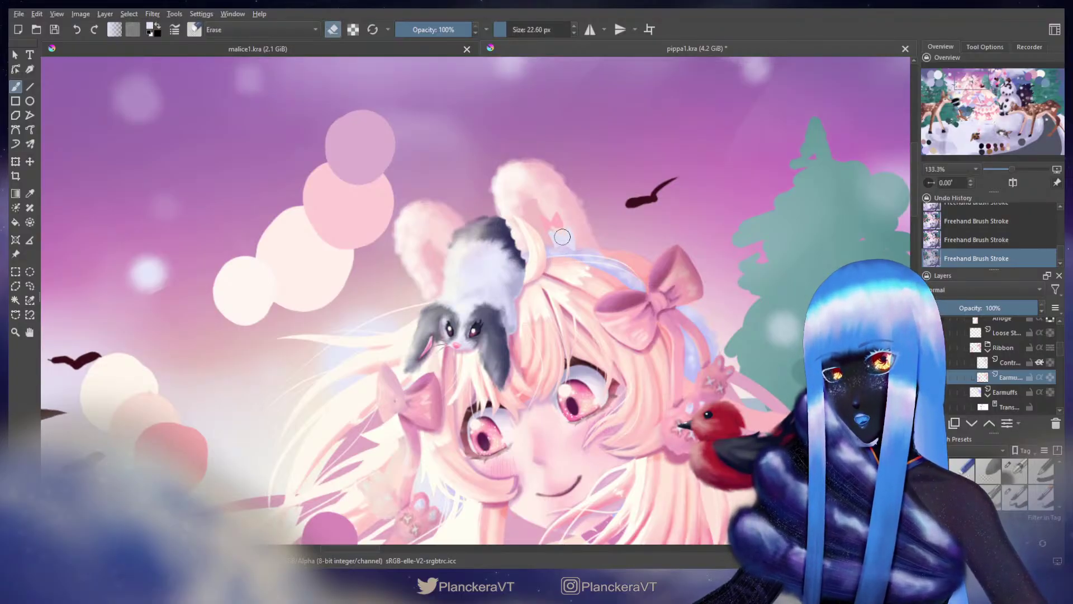
key(e)
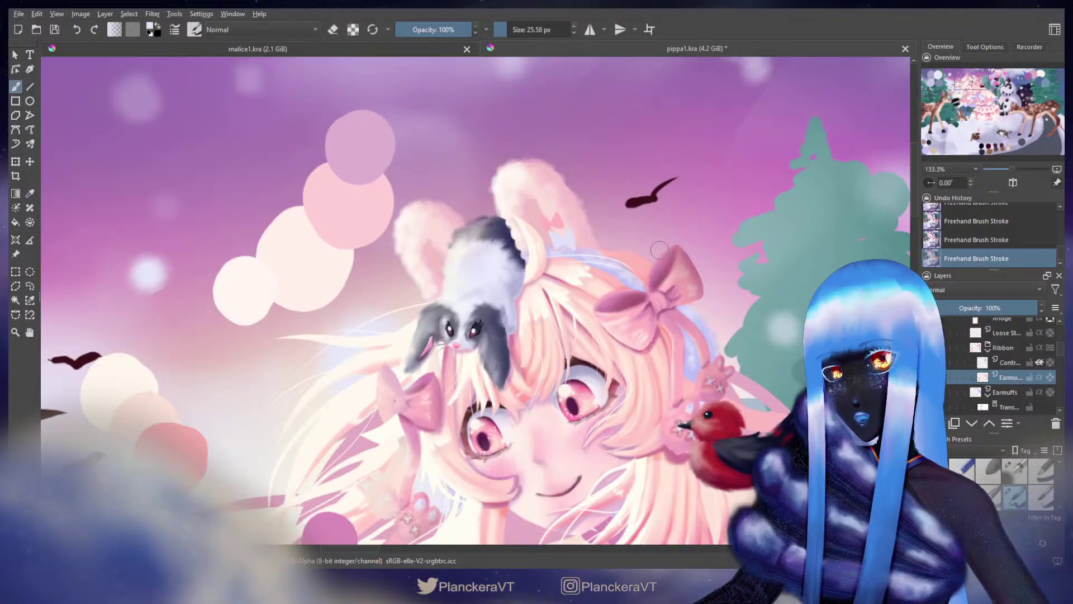
Step: Check the hair clips and headband accessories on the character reference sheet against the girl in the illustration
scroll(638, 268, down, 1)
scroll(639, 268, down, 2)
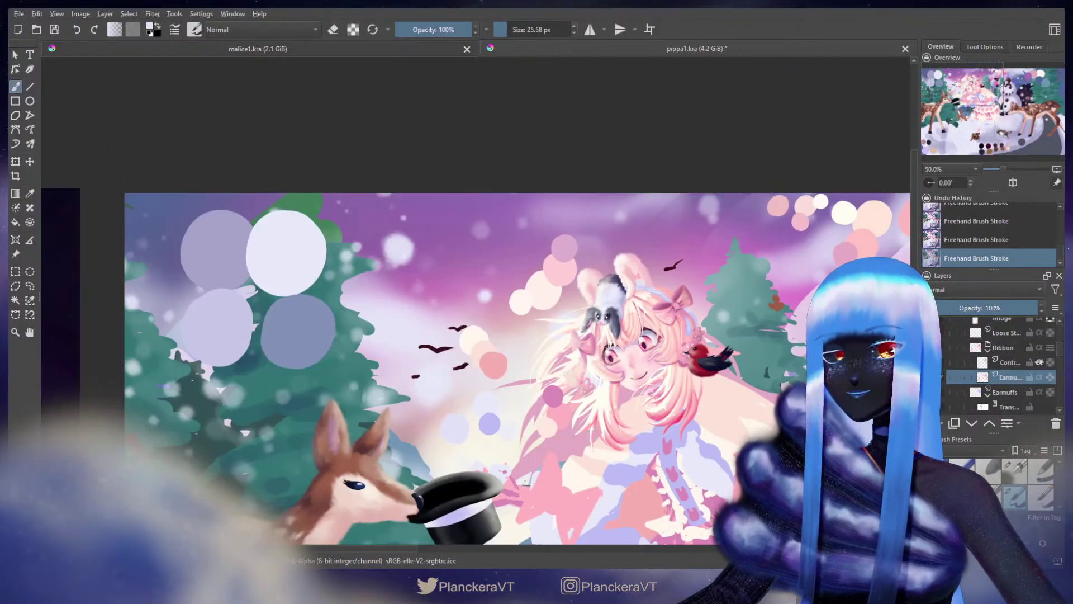
drag(719, 314, 190, 194)
drag(872, 342, 383, 239)
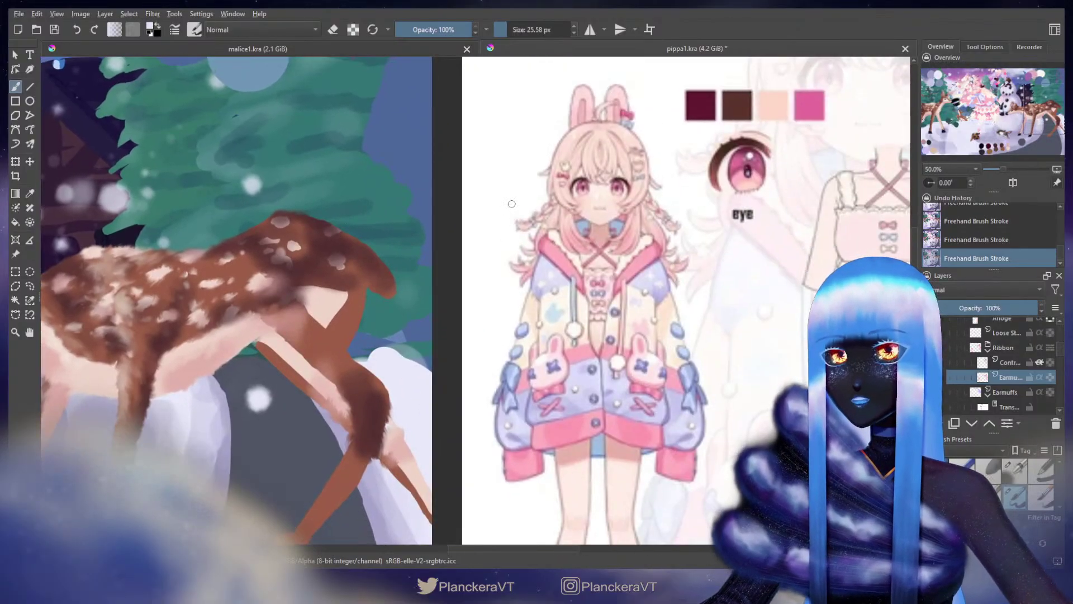
scroll(558, 271, up, 2)
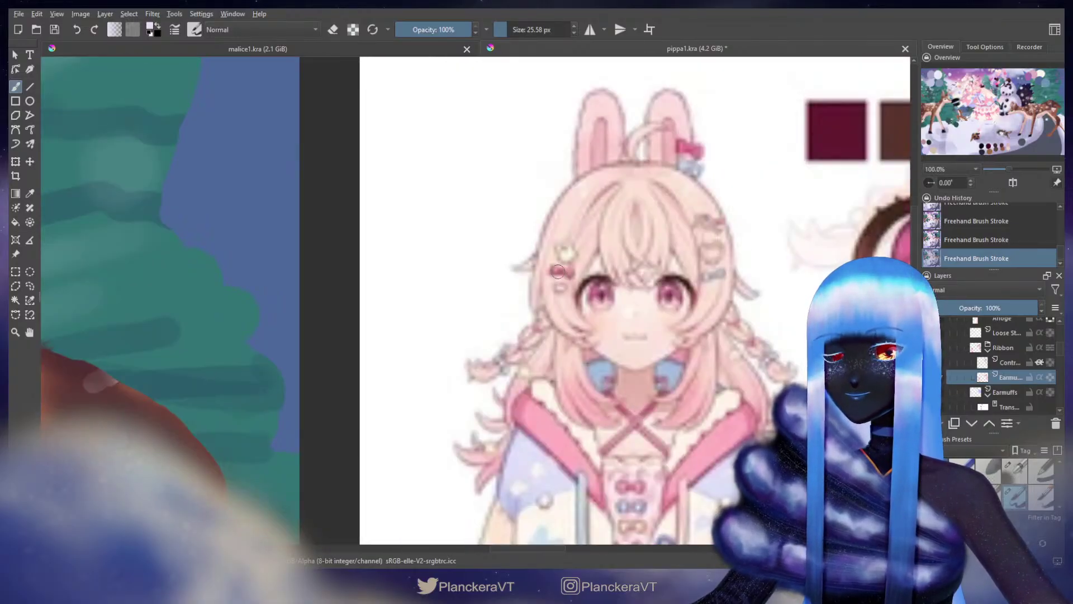
scroll(536, 271, down, 5)
drag(134, 268, 558, 282)
scroll(557, 281, up, 2)
scroll(454, 313, up, 1)
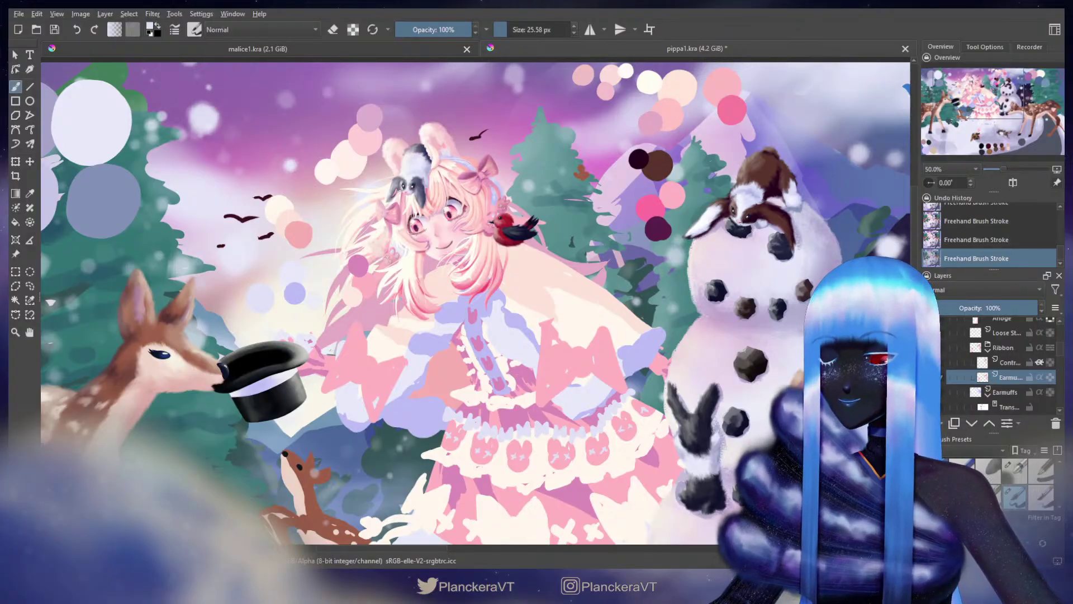
Step: Sample the cream swatch beside the flying birds and hide the Animals layer group to uncover the girl's hair
drag(276, 209, 413, 259)
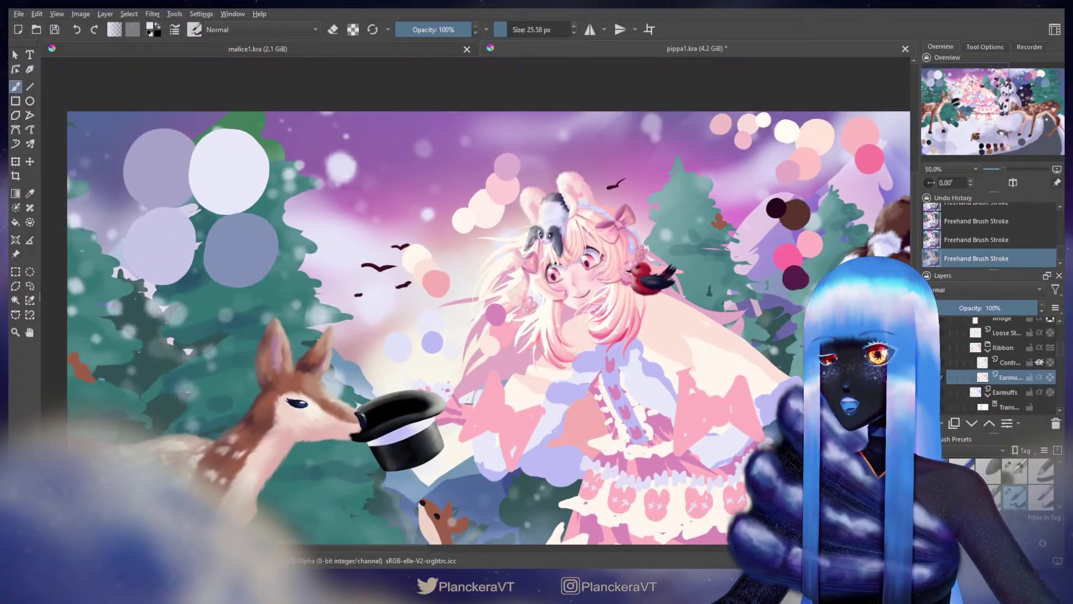
ctrl+click(414, 255)
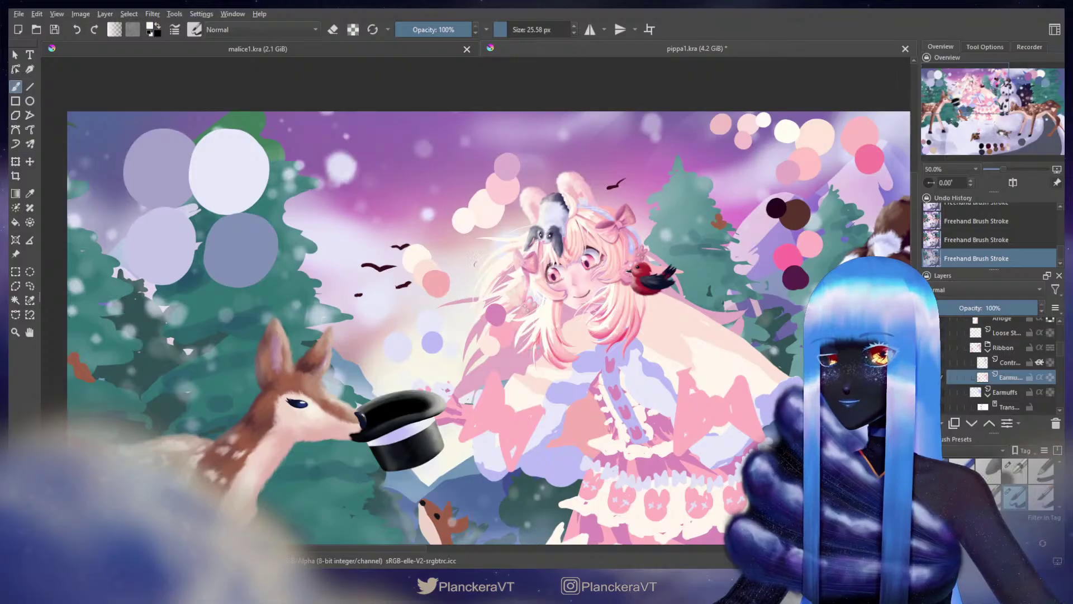
scroll(524, 276, up, 2)
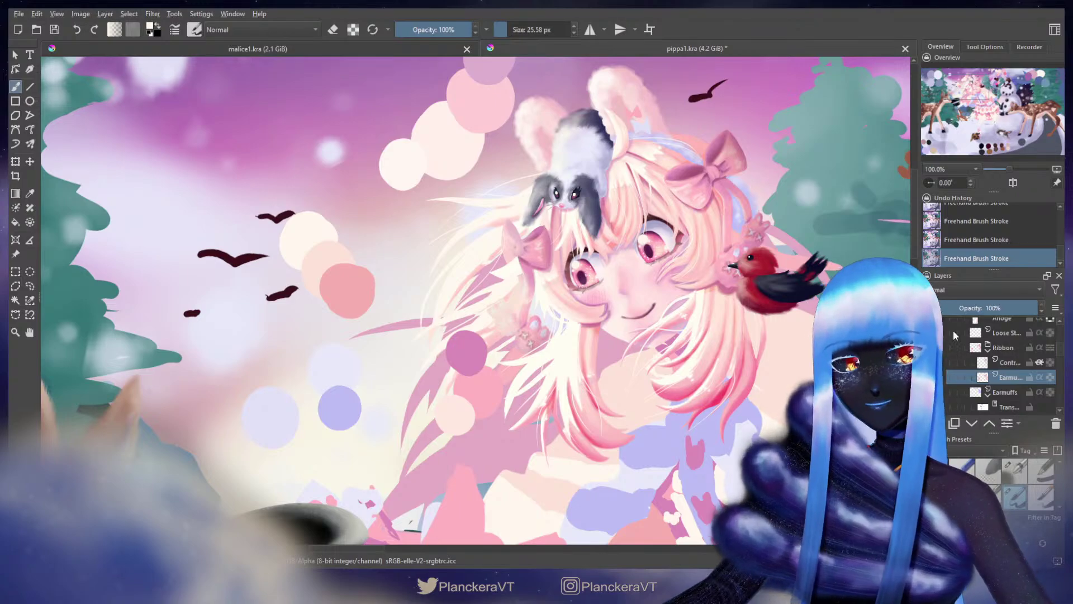
drag(1058, 349, 1059, 333)
click(974, 365)
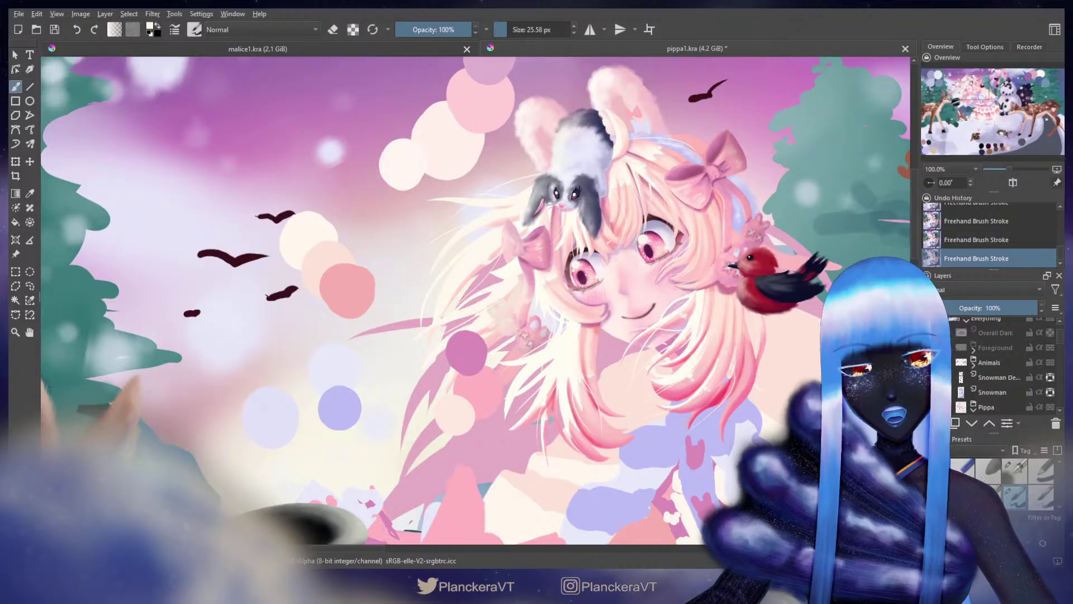
click(928, 362)
drag(571, 226, 588, 296)
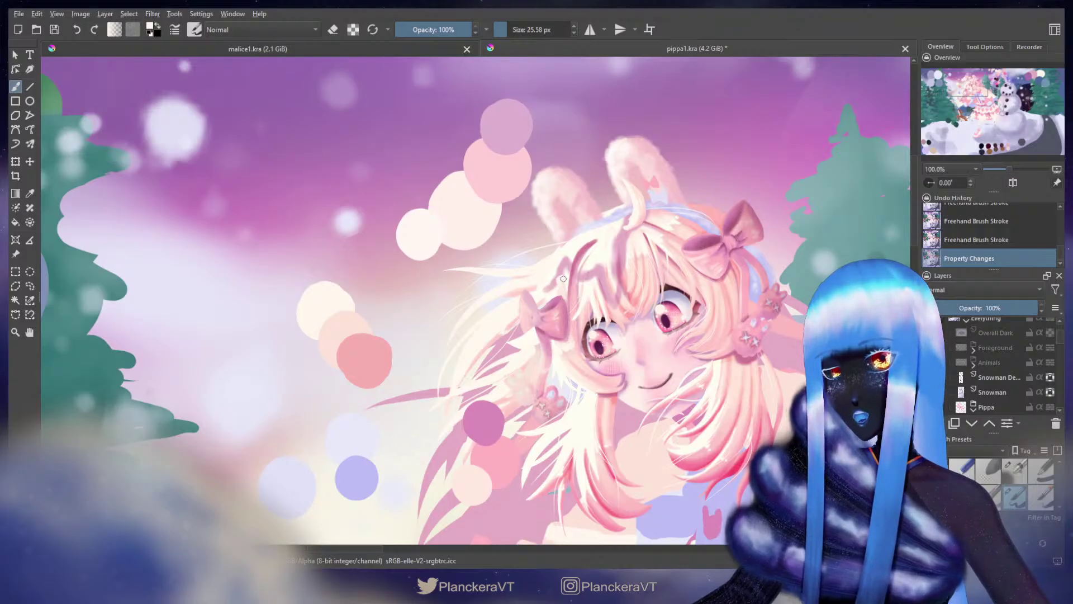
mouse_move(564, 278)
mouse_down()
mouse_move(572, 289)
mouse_move(565, 284)
mouse_up()
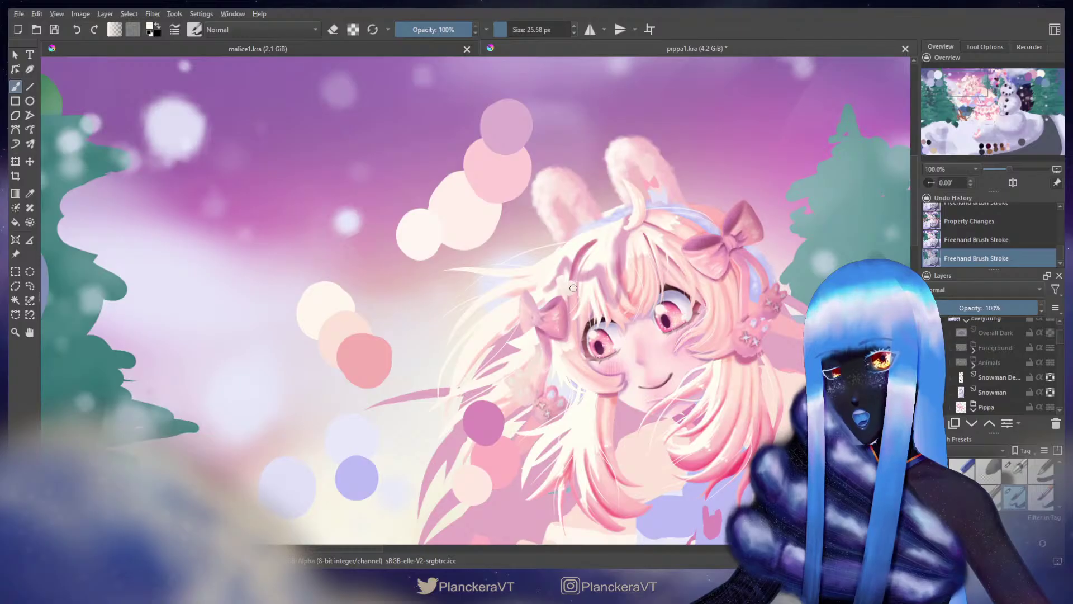
key(ctrl+z)
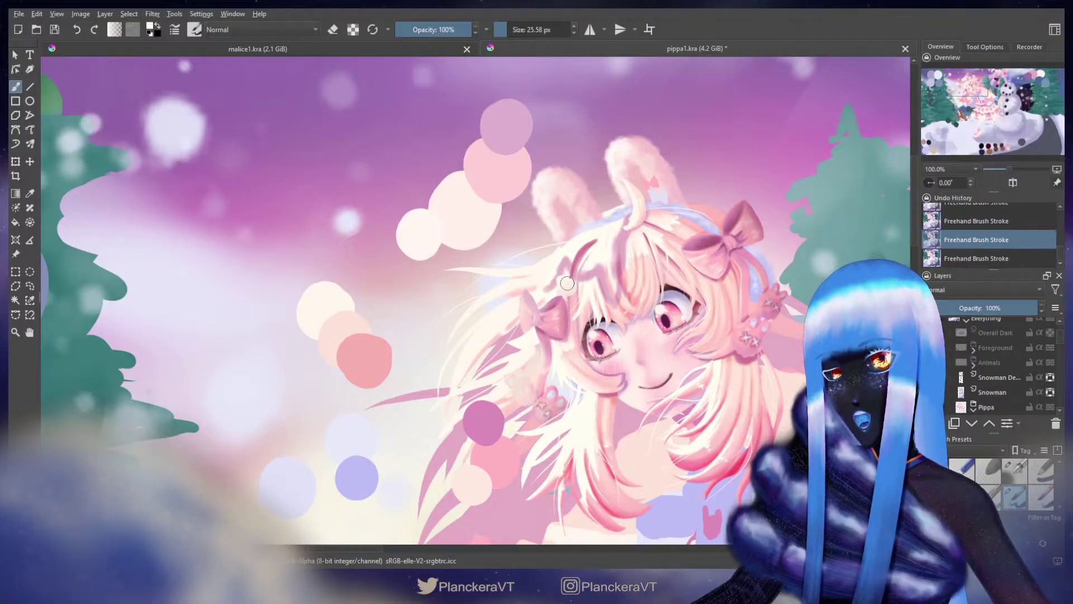
drag(567, 285, 561, 278)
key(ctrl+z)
key(ctrl+z)
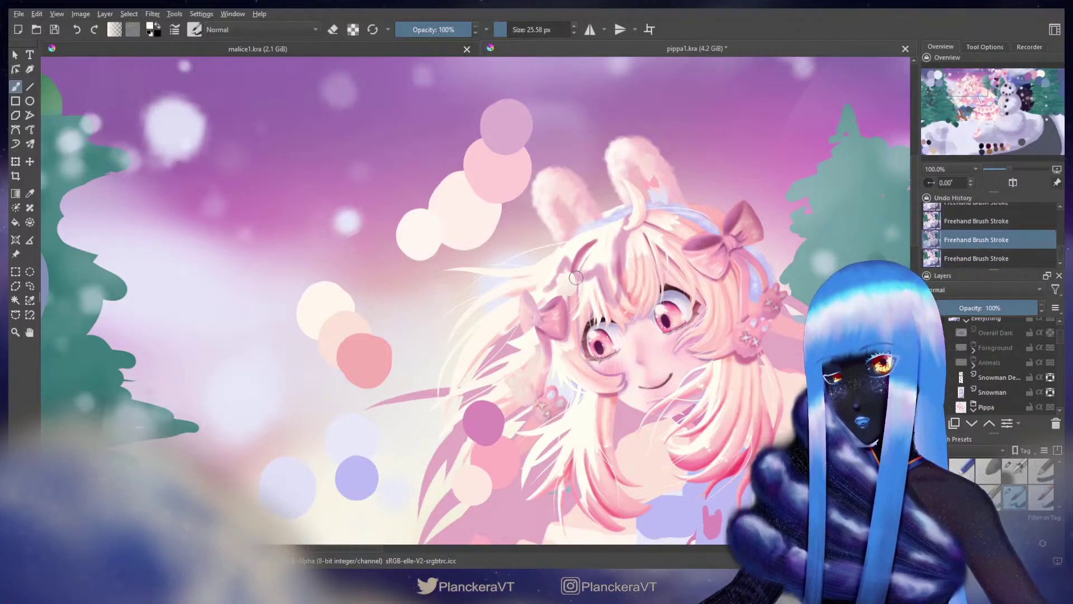
key(ctrl+z)
key(/)
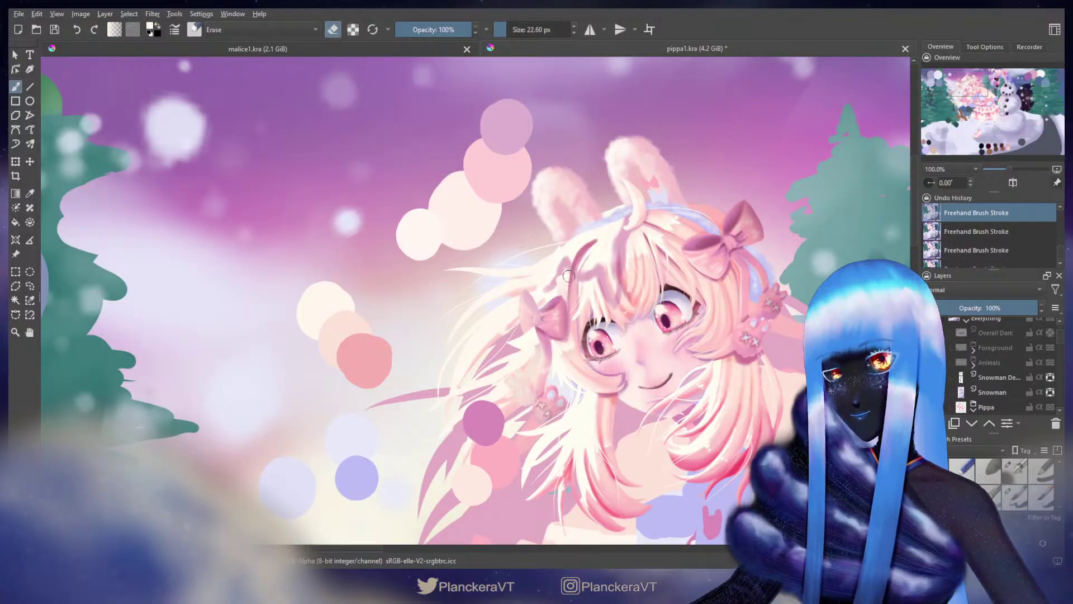
key(])
key(ctrl+z)
key(/)
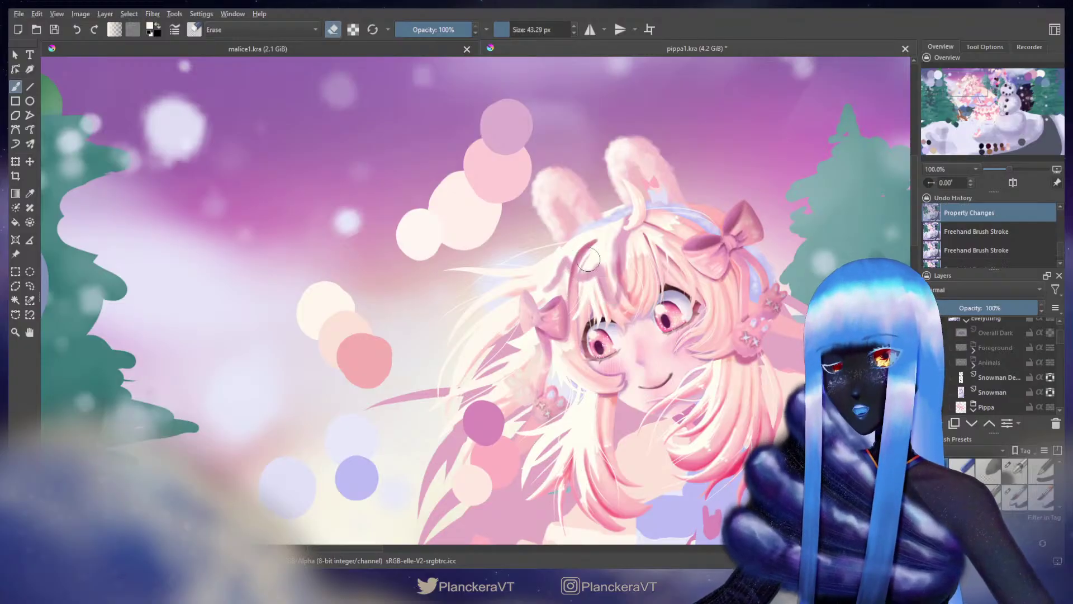
Step: Paint a small cream ornament on the hair above the smaller bow at 25.58 px and try pink accent strokes on it
drag(564, 288, 565, 287)
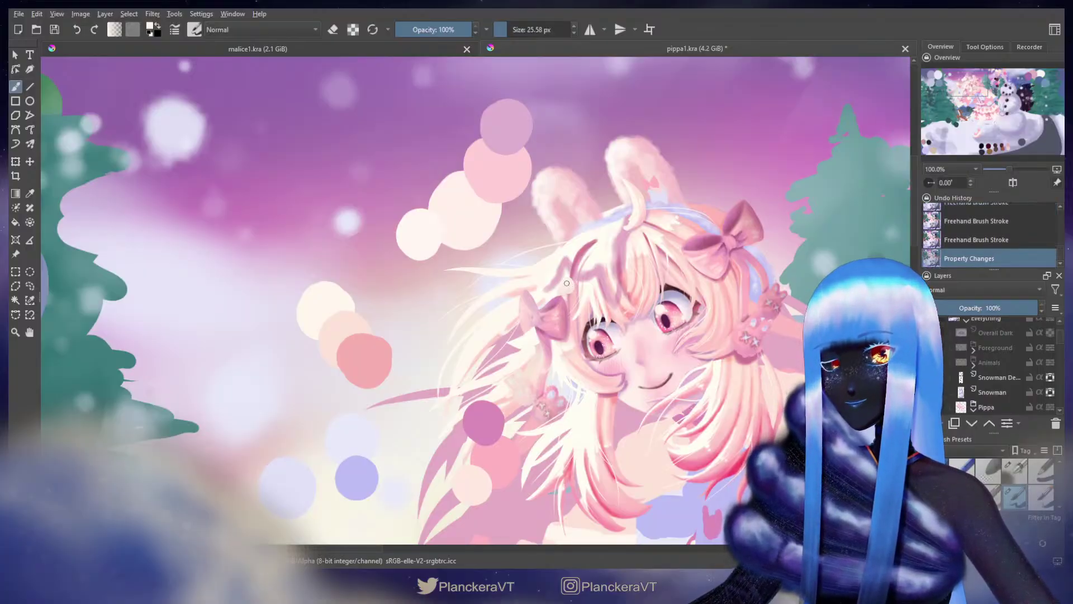
drag(566, 283, 565, 280)
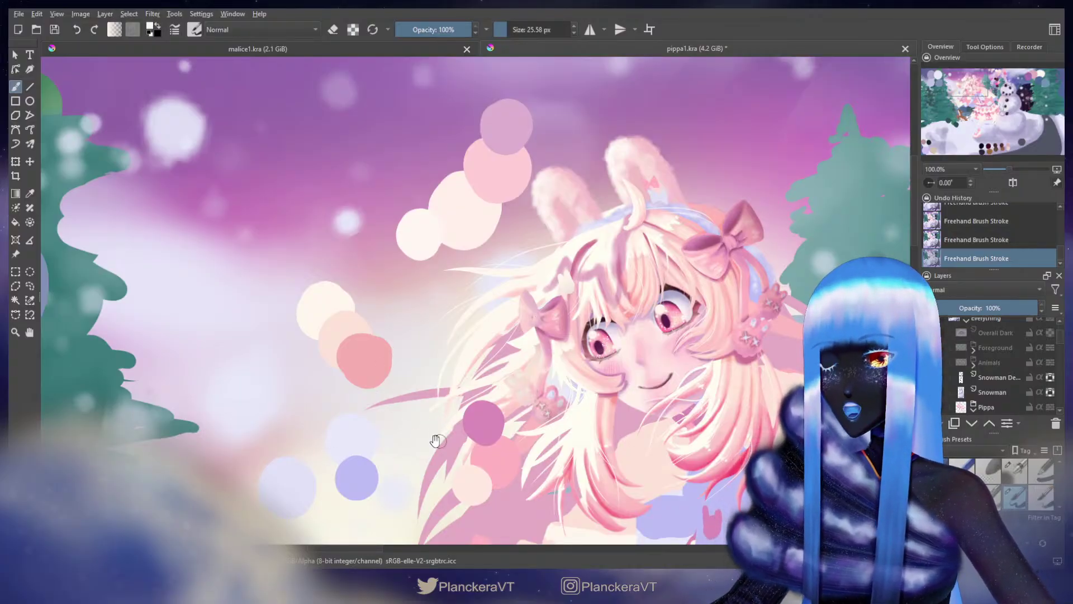
scroll(513, 402, down, 2)
ctrl+click(529, 436)
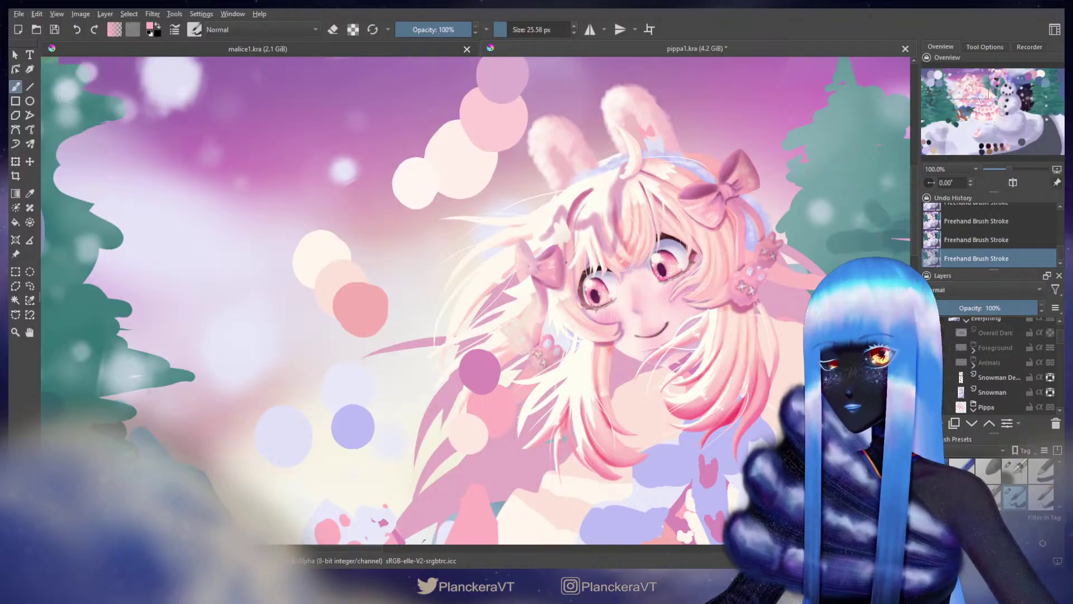
key(ctrl+z)
drag(566, 266, 567, 254)
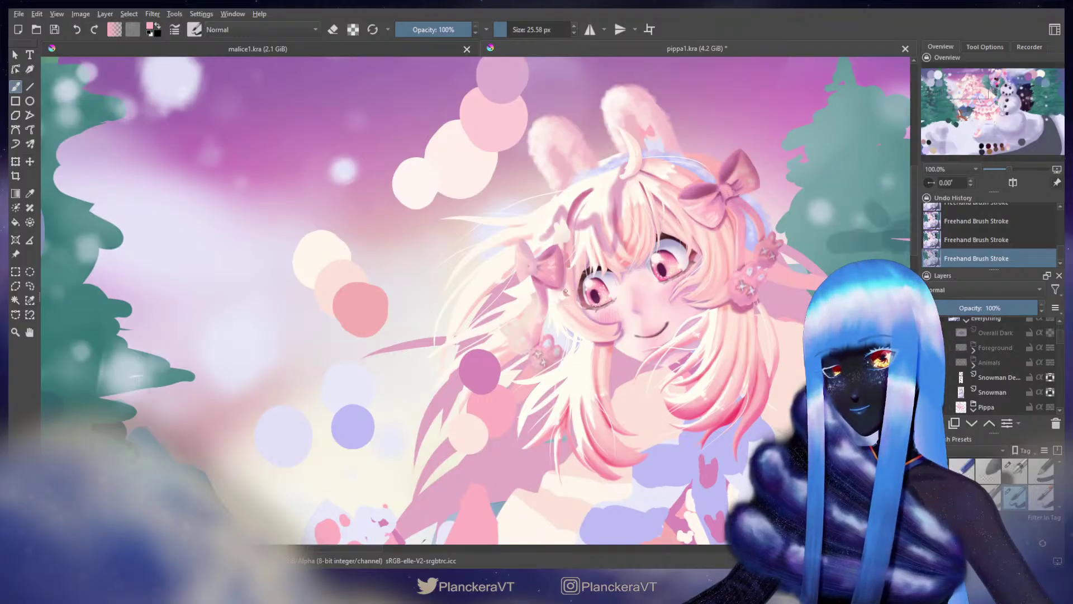
key(ctrl+z)
key(ctrl+z)
drag(568, 290, 567, 293)
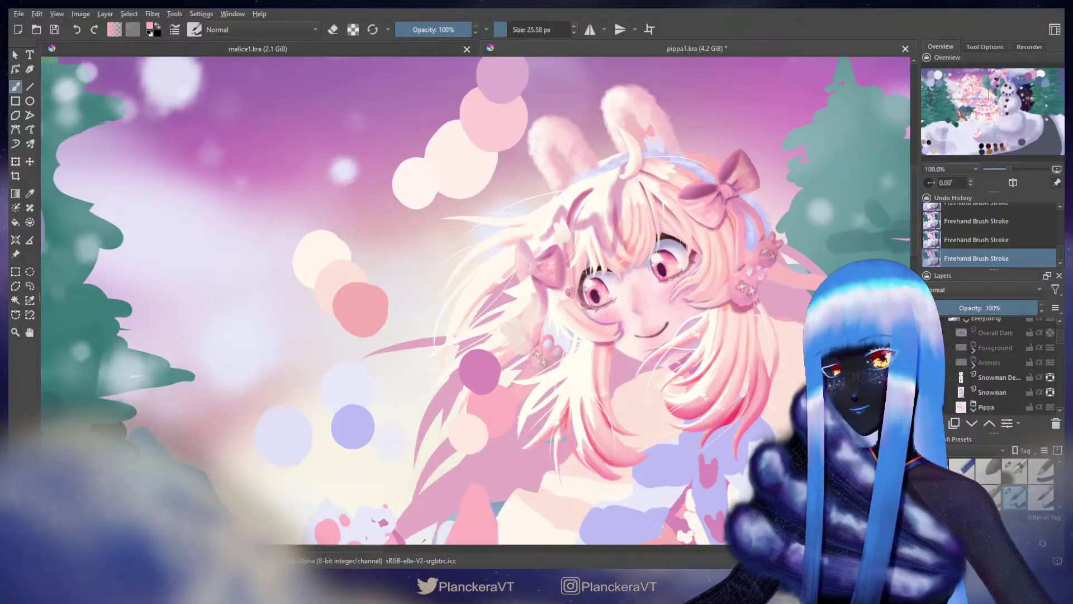
drag(595, 321, 526, 359)
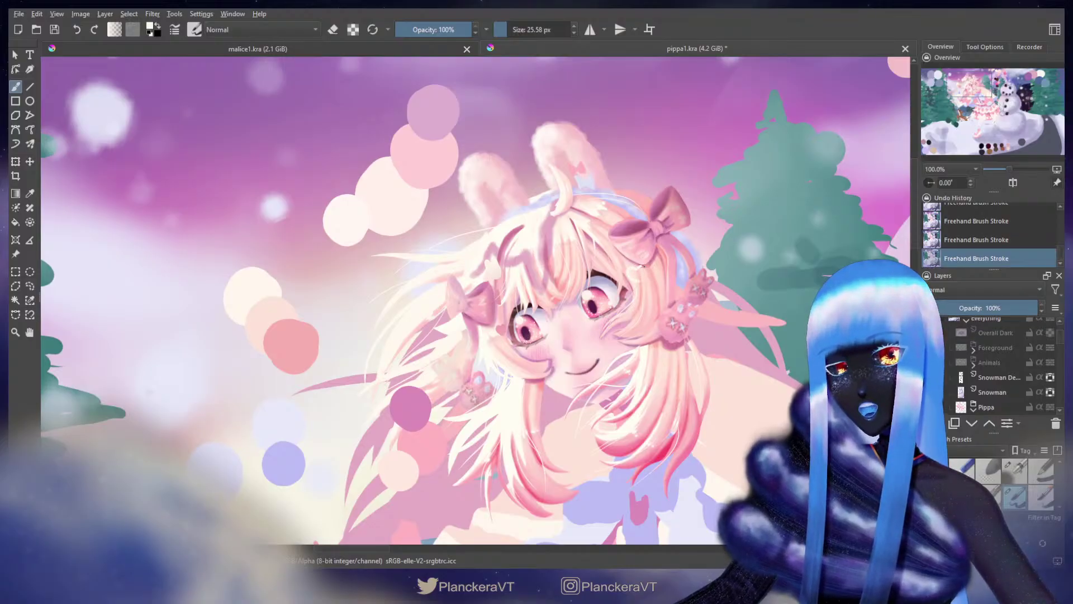
key(ctrl+z)
key(ctrl+shift+z)
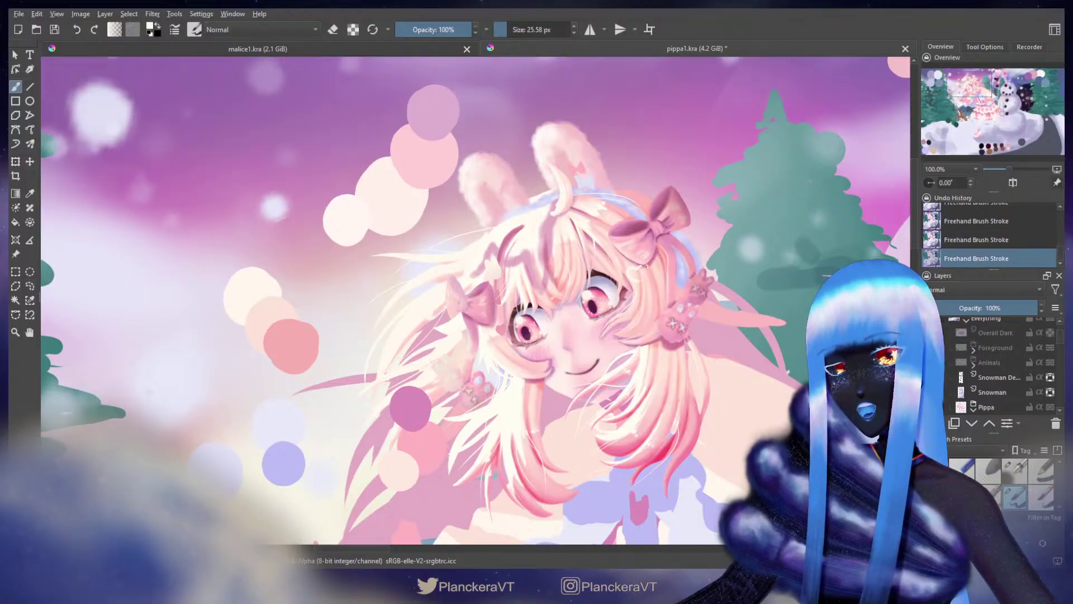
key(ctrl+z)
key(ctrl+z)
key(ctrl+z)
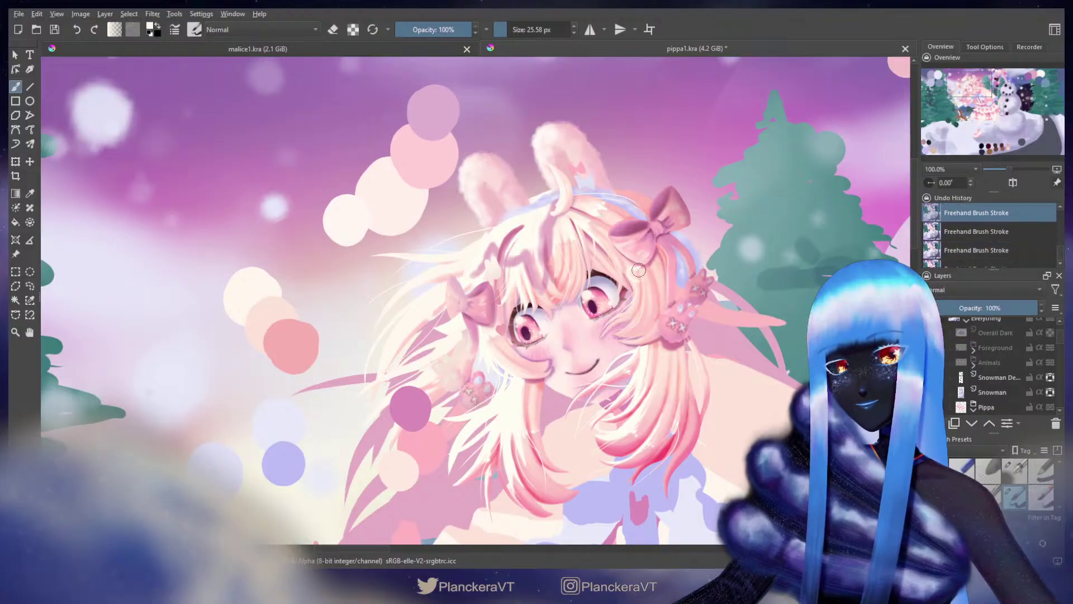
drag(639, 270, 638, 268)
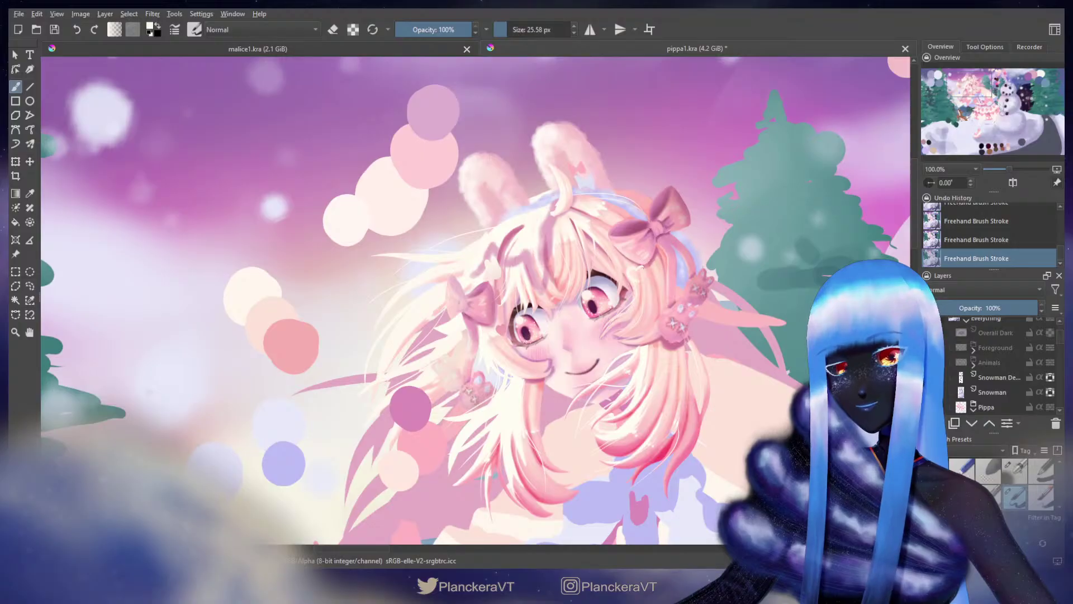
key(ctrl+z)
key(ctrl+z)
key(ctrl+z)
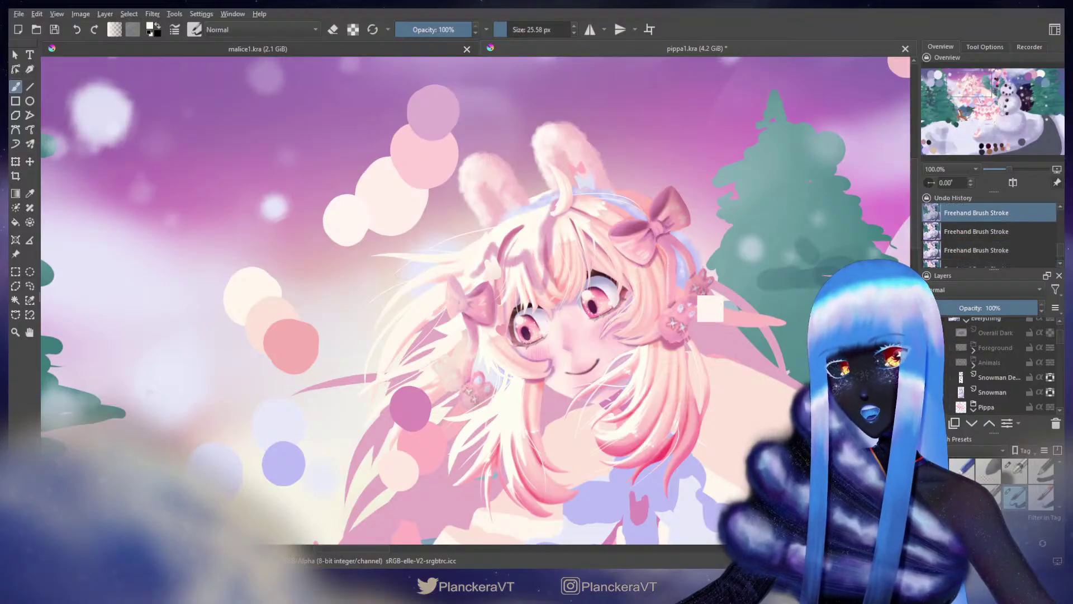
Step: Add a new paint layer inside the Ribbon group and move it one place down, beneath the layer that was being painted
scroll(1061, 345, down, 1)
scroll(1062, 345, down, 5)
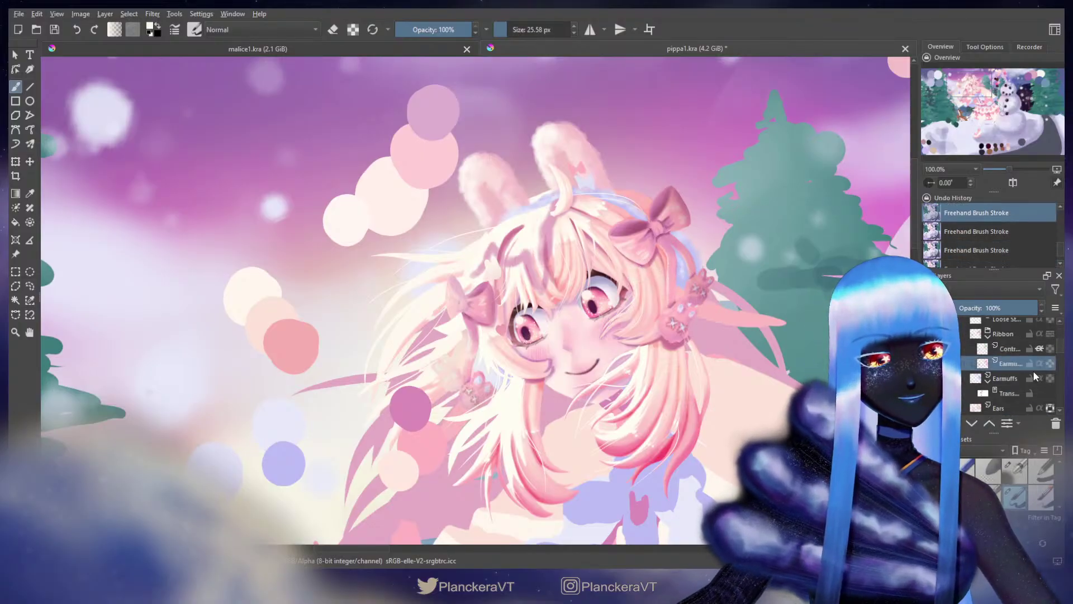
key(Insert)
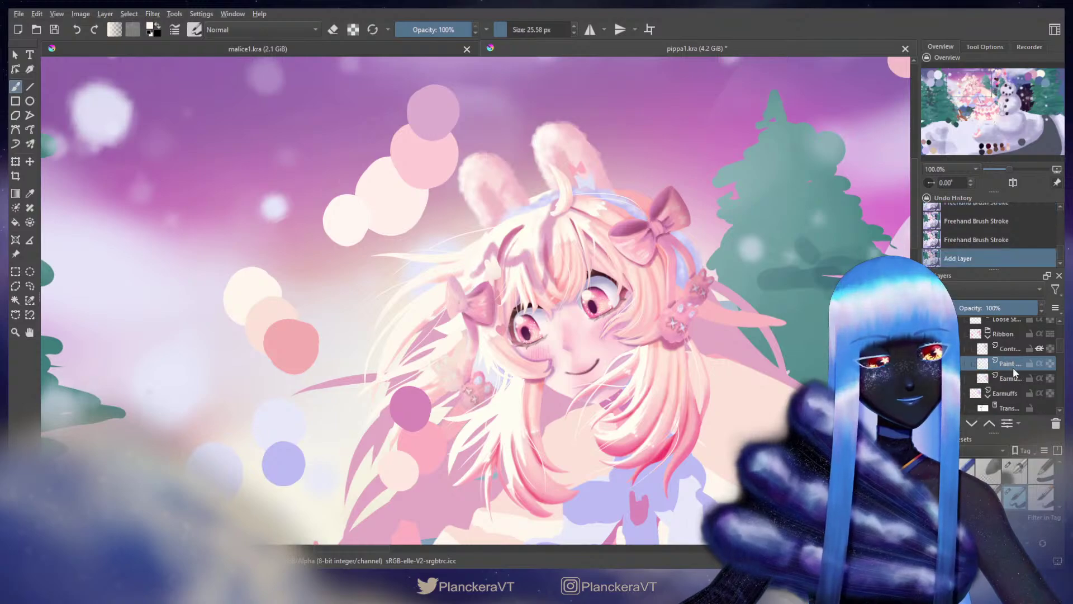
drag(1011, 364, 1014, 384)
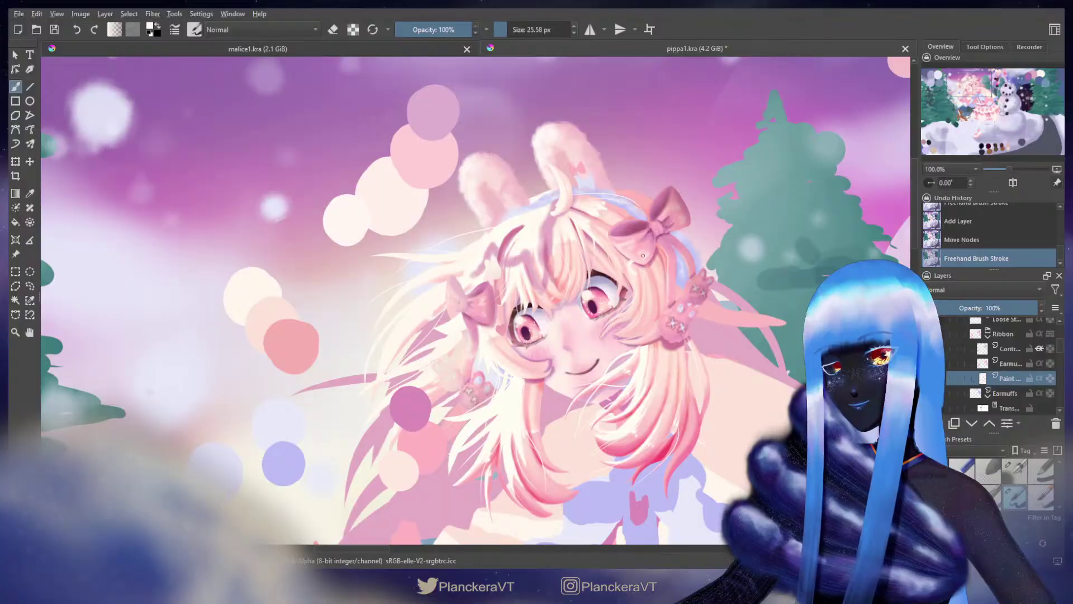
Step: Paint a small pale ornament in the hair under the larger bow on the new layer, undoing and redrawing its strokes
mouse_move(635, 261)
mouse_down()
mouse_move(642, 273)
mouse_move(647, 263)
mouse_move(635, 263)
mouse_up()
key(ctrl+z)
key(ctrl+z)
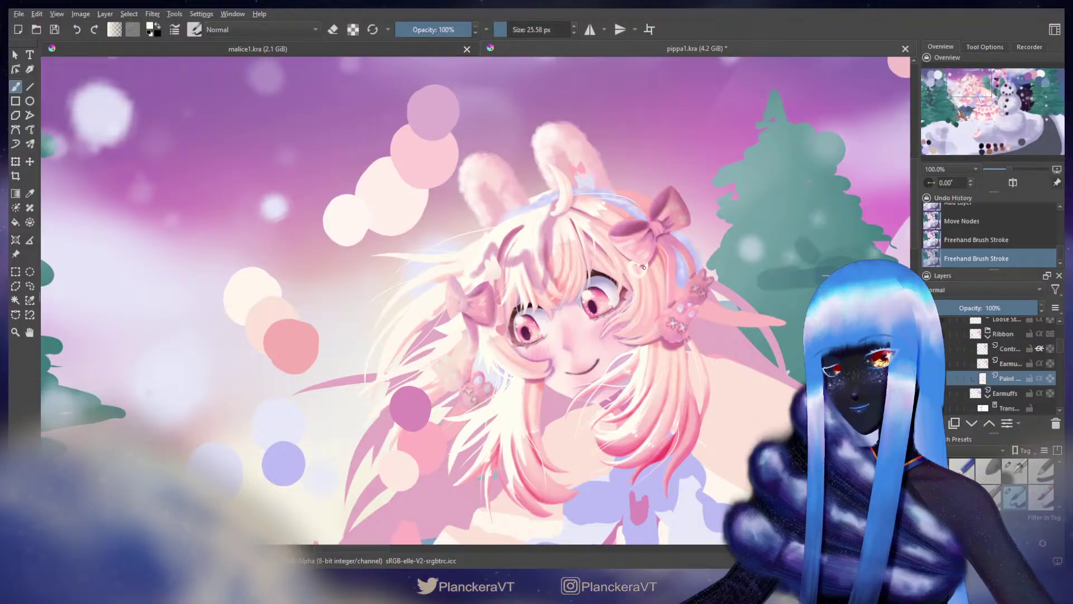
key(ctrl+z)
key(ctrl+z)
mouse_move(645, 259)
mouse_down()
mouse_move(635, 271)
mouse_move(644, 259)
mouse_up()
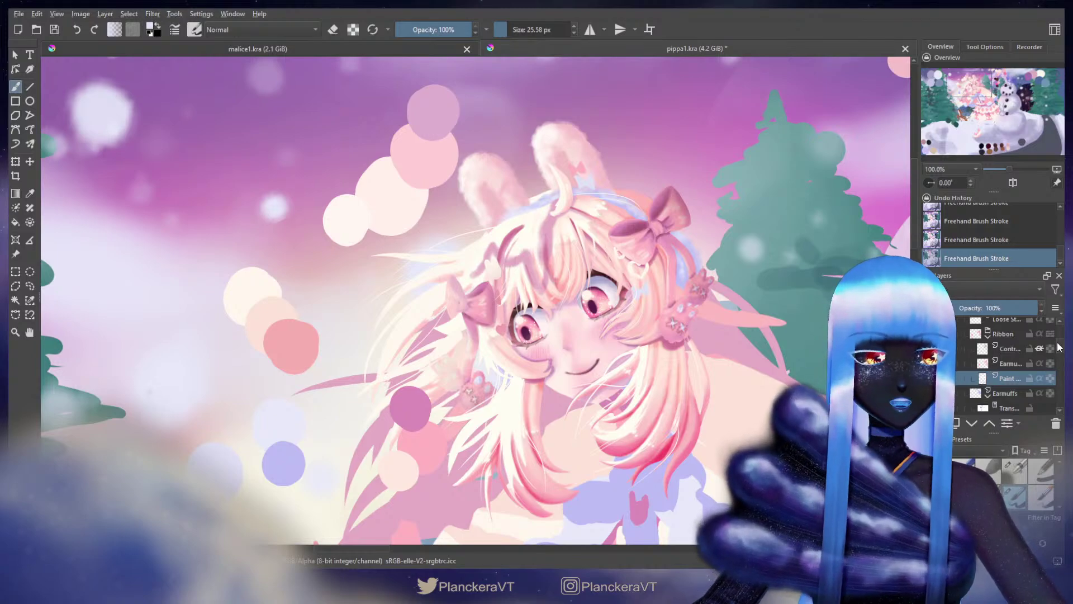
Step: Show the Animals layer group again and toggle the layer above the paint layer in the Ribbon group off and on
scroll(1058, 346, up, 8)
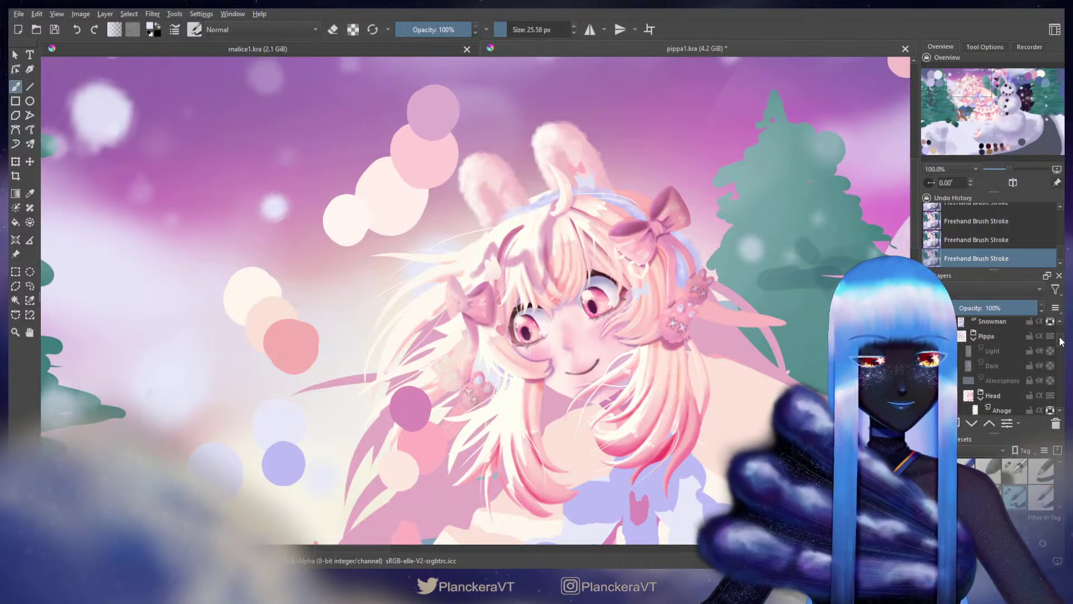
scroll(1050, 344, up, 4)
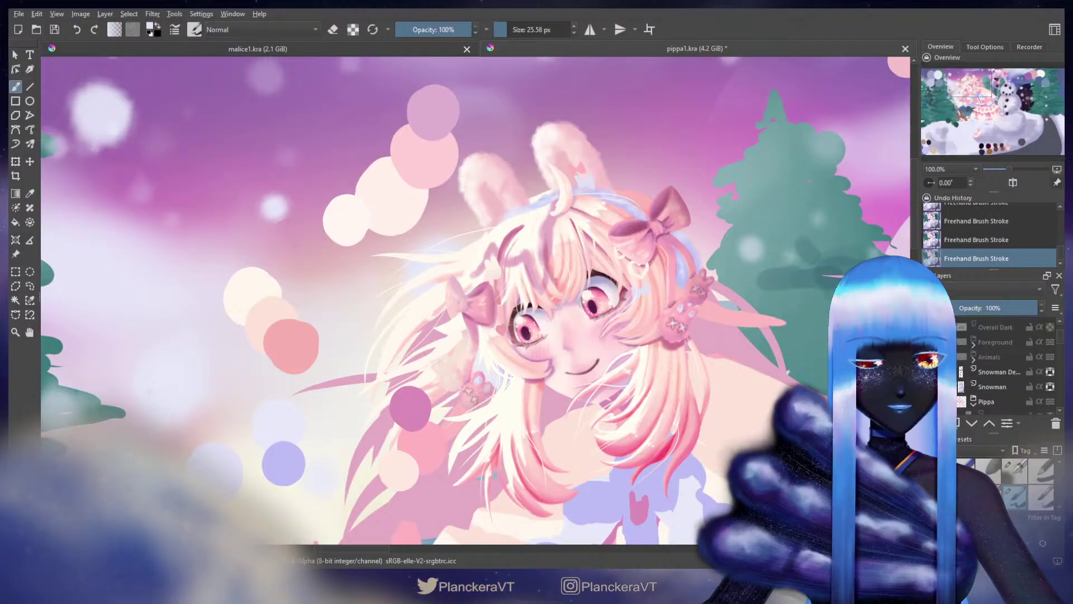
click(961, 356)
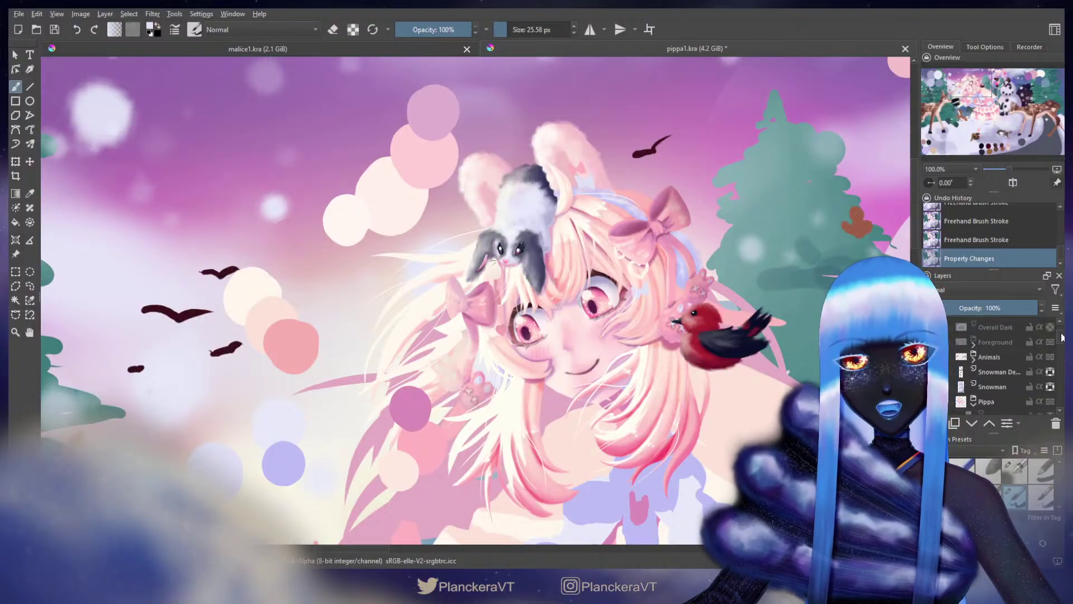
scroll(1060, 349, down, 5)
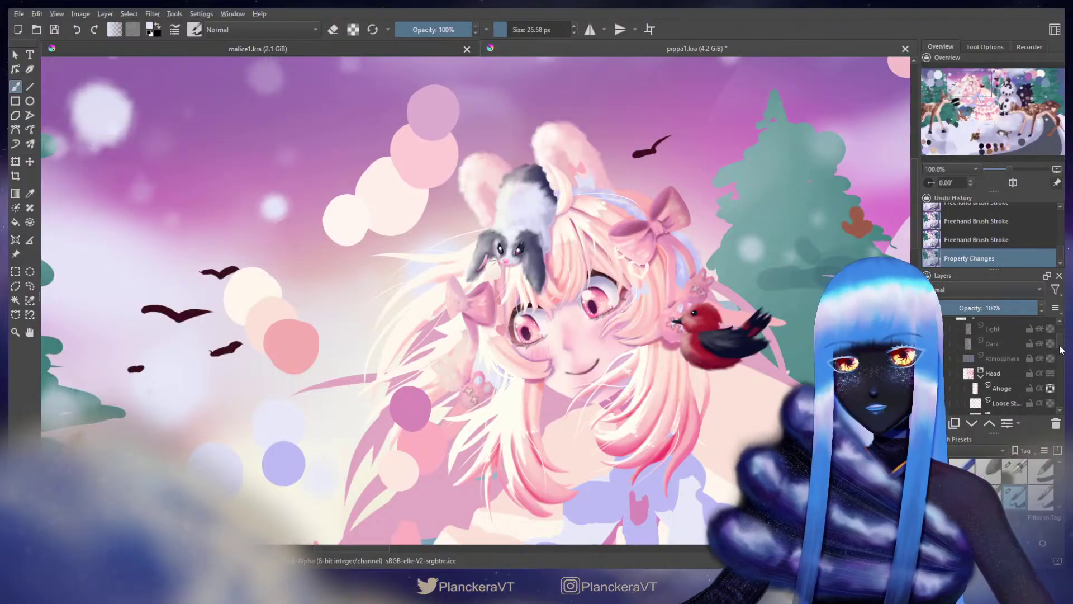
scroll(1060, 351, down, 5)
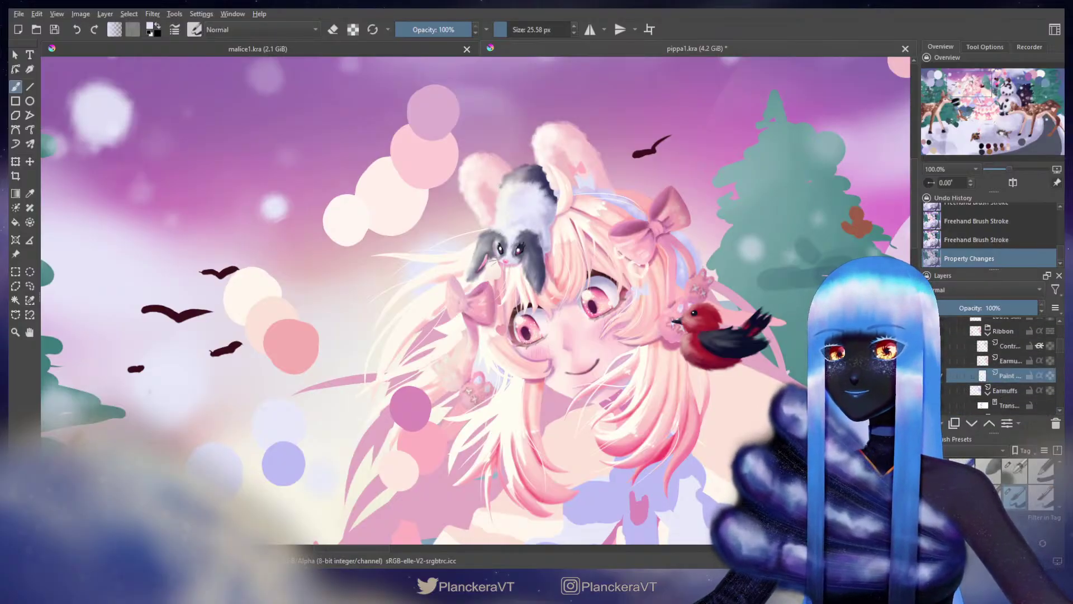
click(929, 360)
click(930, 360)
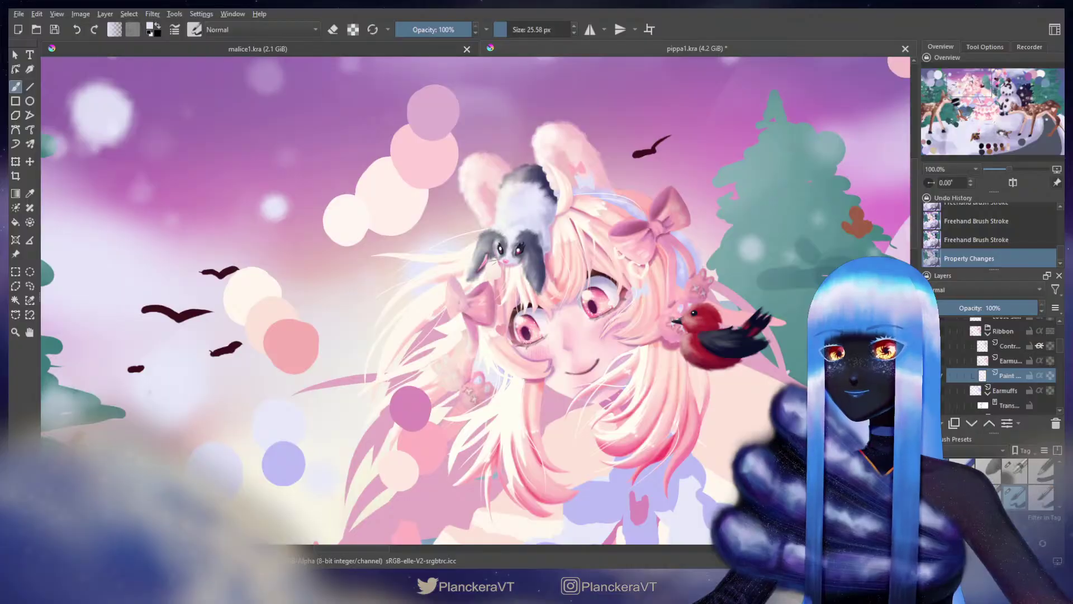
Step: Lock the transparency of the two ornament layers inside the Ribbon group, leaving the upper one active
scroll(413, 251, up, 4)
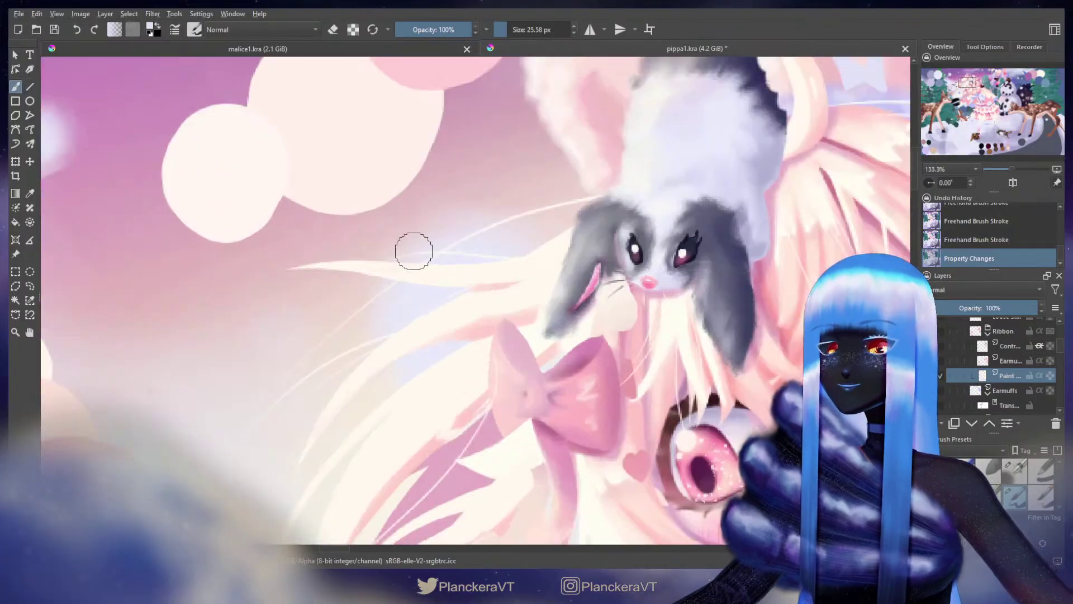
scroll(691, 300, down, 4)
scroll(709, 321, down, 4)
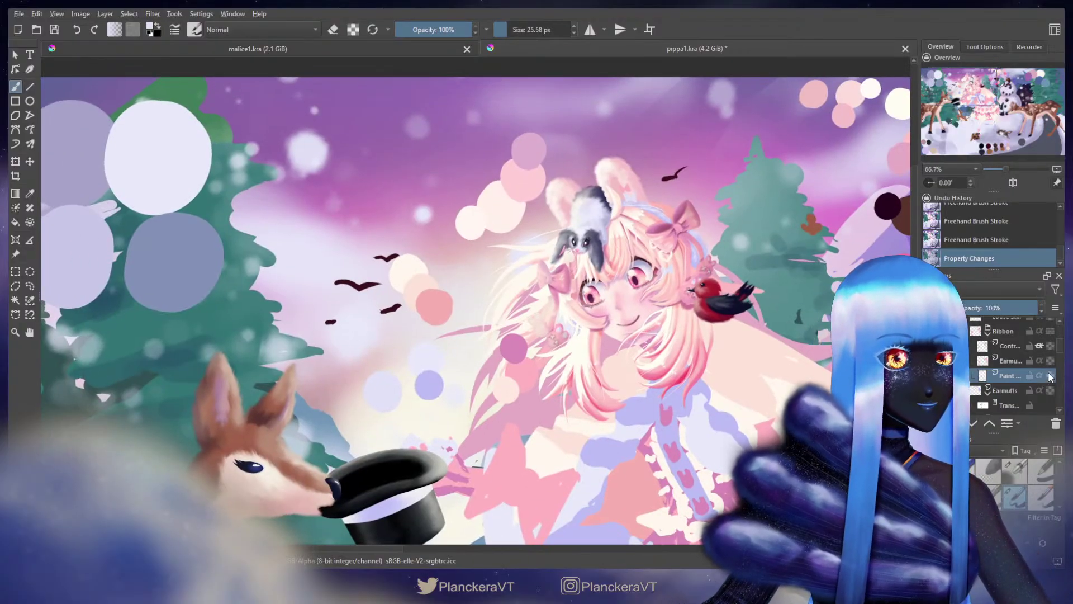
click(1011, 363)
click(1050, 361)
click(1050, 375)
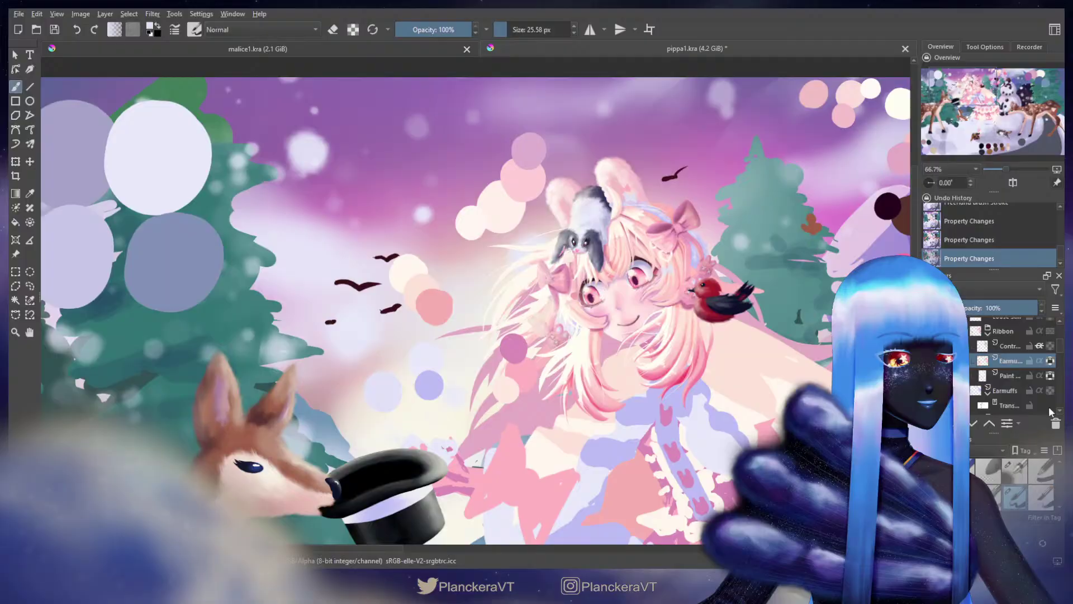
Step: Switch to the soft shading brush, sample the coral swatch beside the flying birds and tint the small hair ornaments at 50.77 px
click(1015, 469)
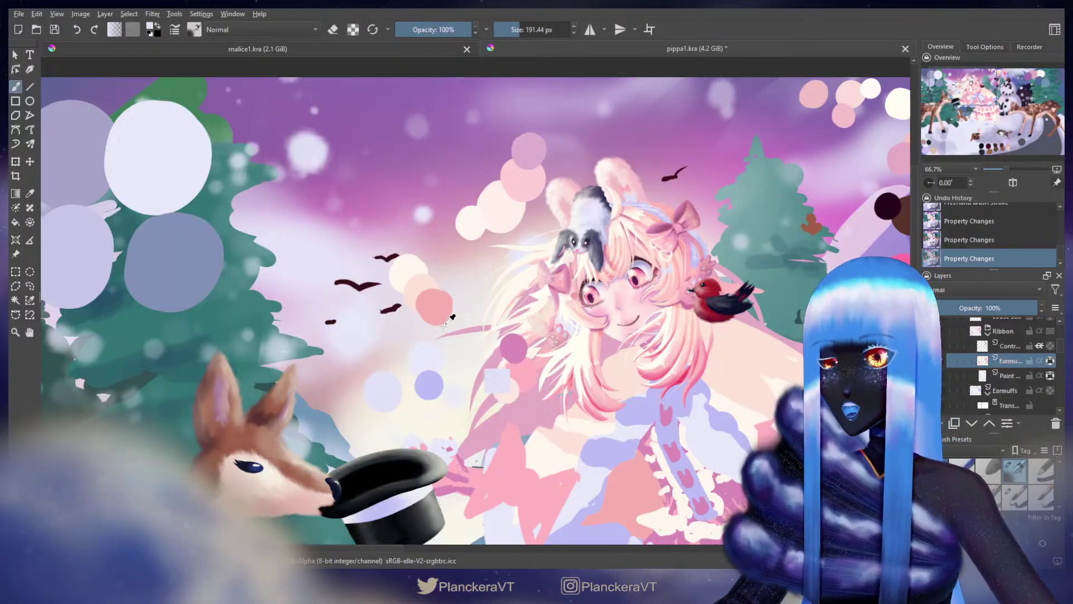
ctrl+click(436, 309)
shift+drag(561, 254, 513, 254)
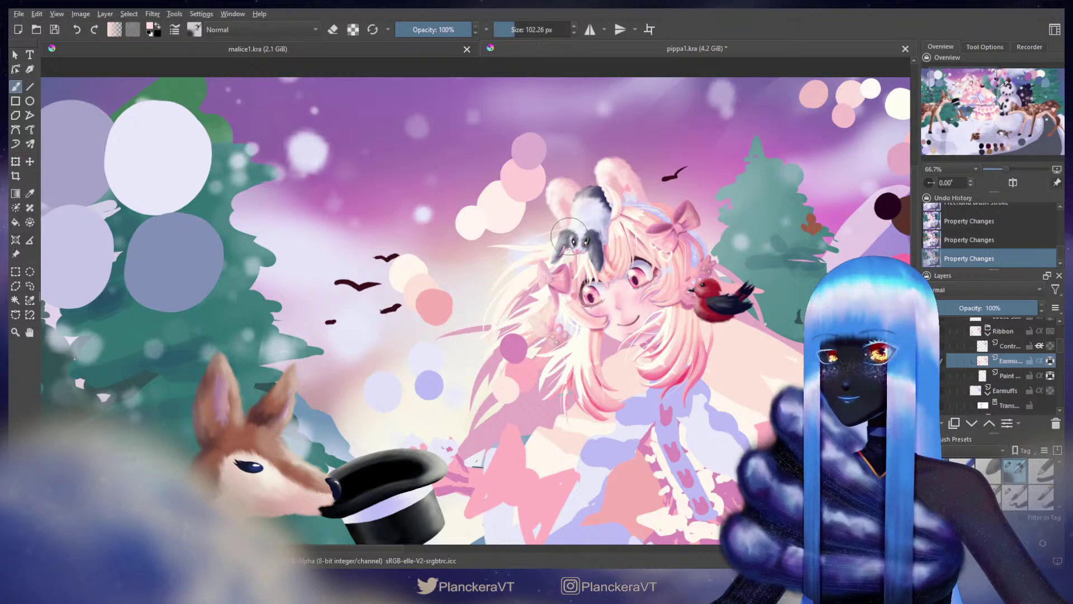
mouse_move(569, 235)
shift+mouse_down()
mouse_move(540, 236)
mouse_move(580, 257)
shift+mouse_up()
scroll(605, 272, up, 2)
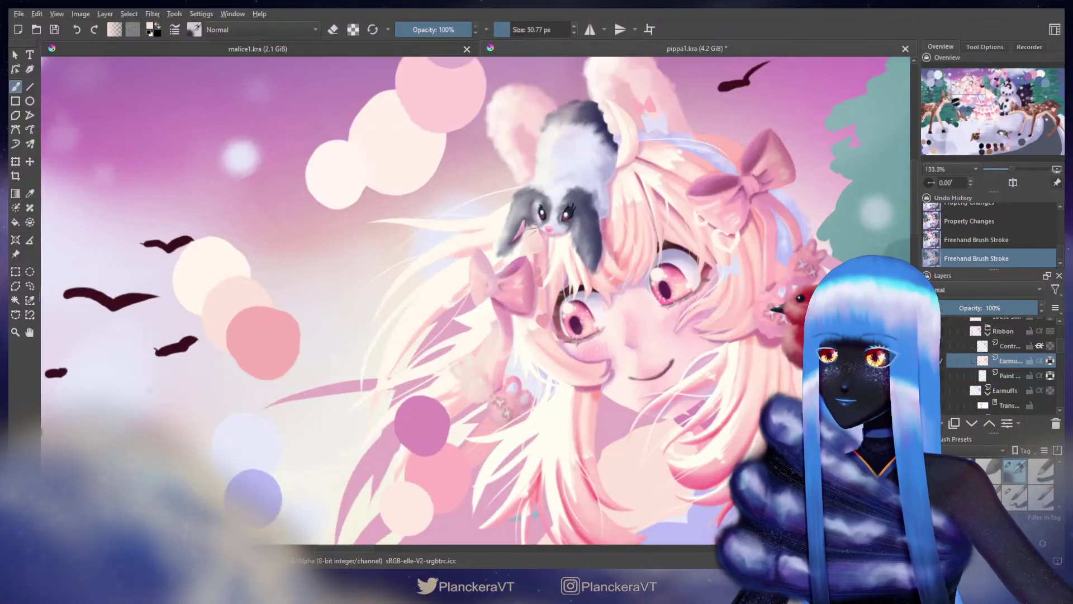
Step: Sample the magenta-pink swatch and shade the small heart beside the girl's eye at 8.91 px, undoing one stroke
drag(403, 367, 393, 312)
ctrl+click(418, 366)
shift+drag(536, 264, 521, 264)
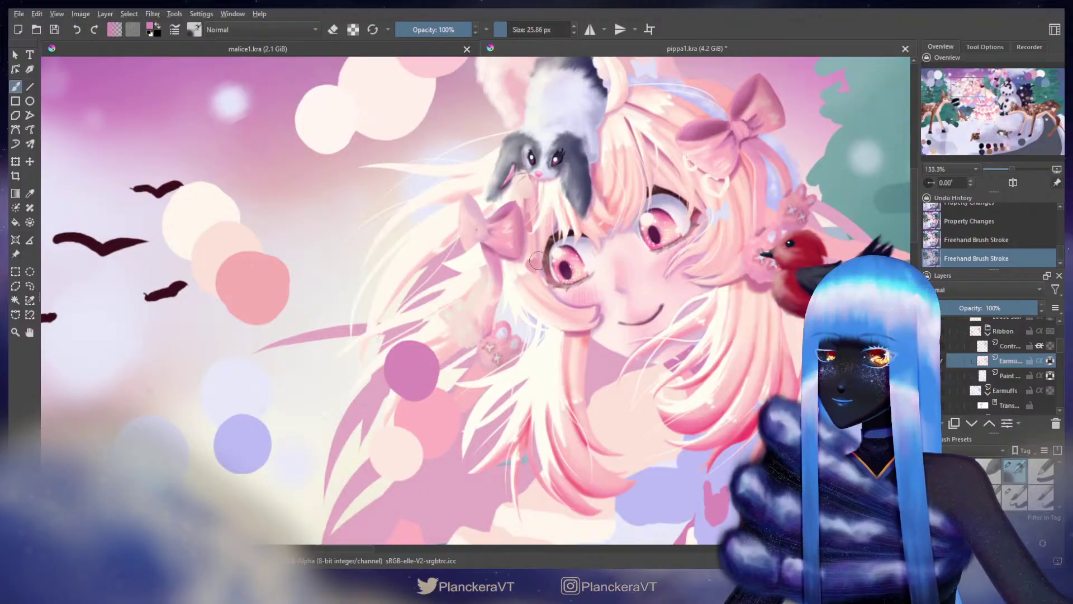
click(993, 376)
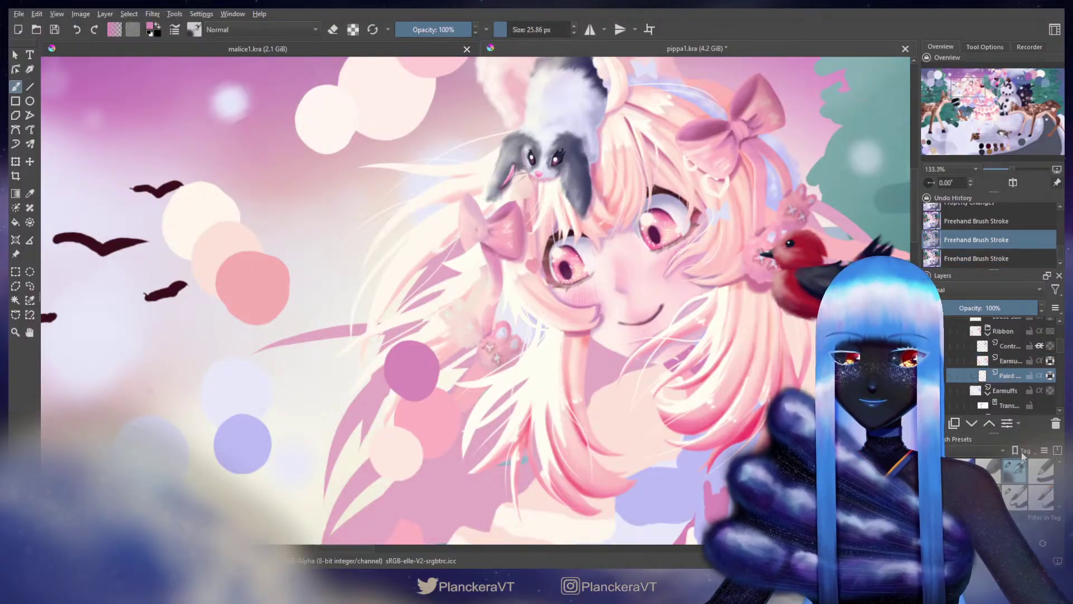
click(995, 361)
shift+drag(540, 248, 535, 248)
key(ctrl+z)
drag(541, 255, 535, 275)
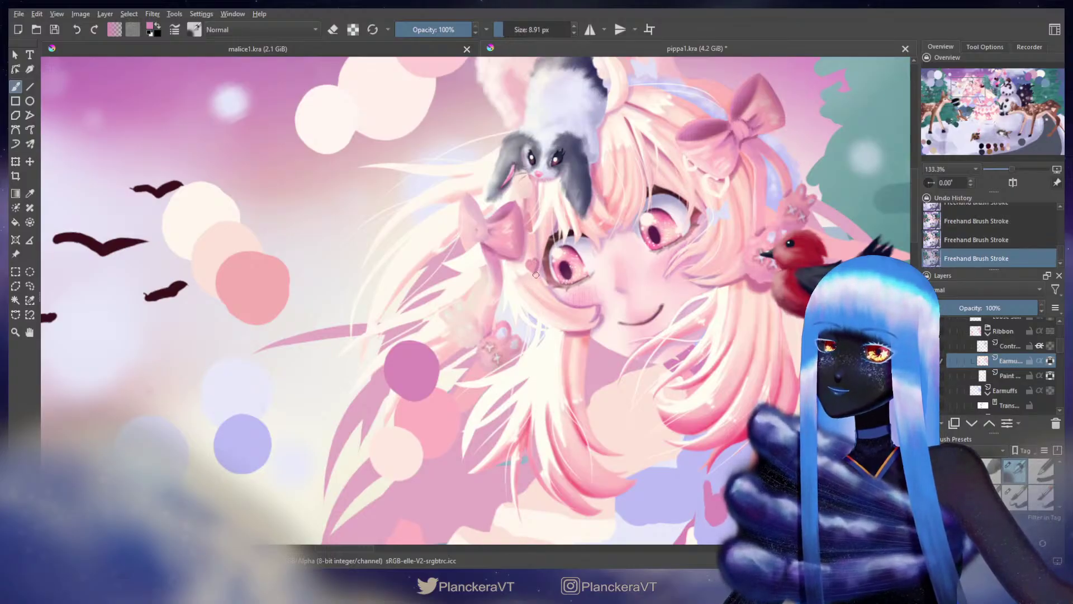
Step: Resample the magenta-pink swatch and add pink touches near the small ornament above the heart at 14.56 px
click(1015, 497)
ctrl+click(217, 205)
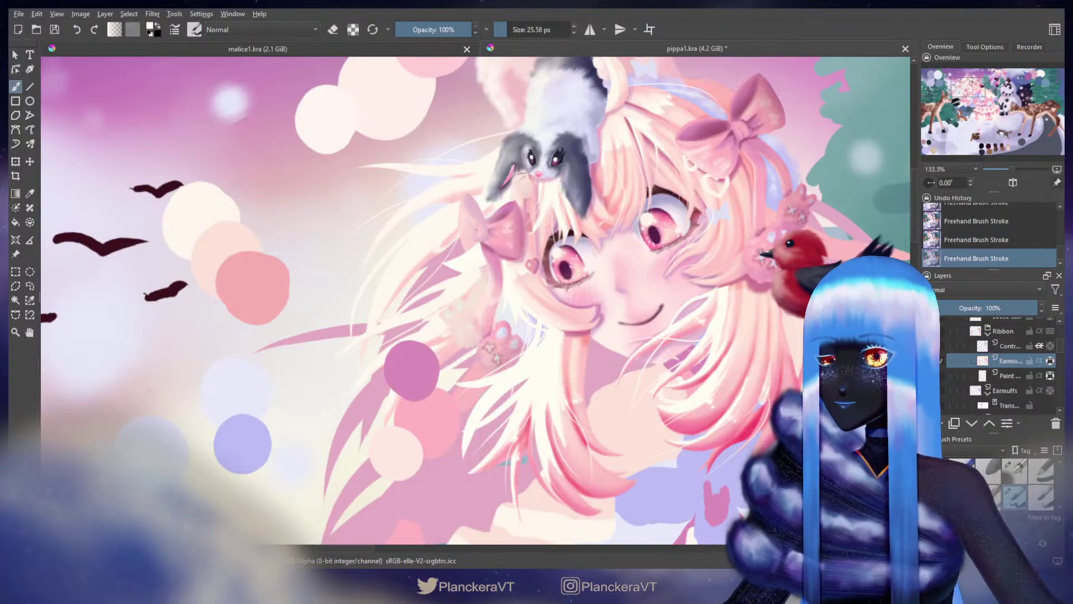
ctrl+click(422, 366)
click(1015, 470)
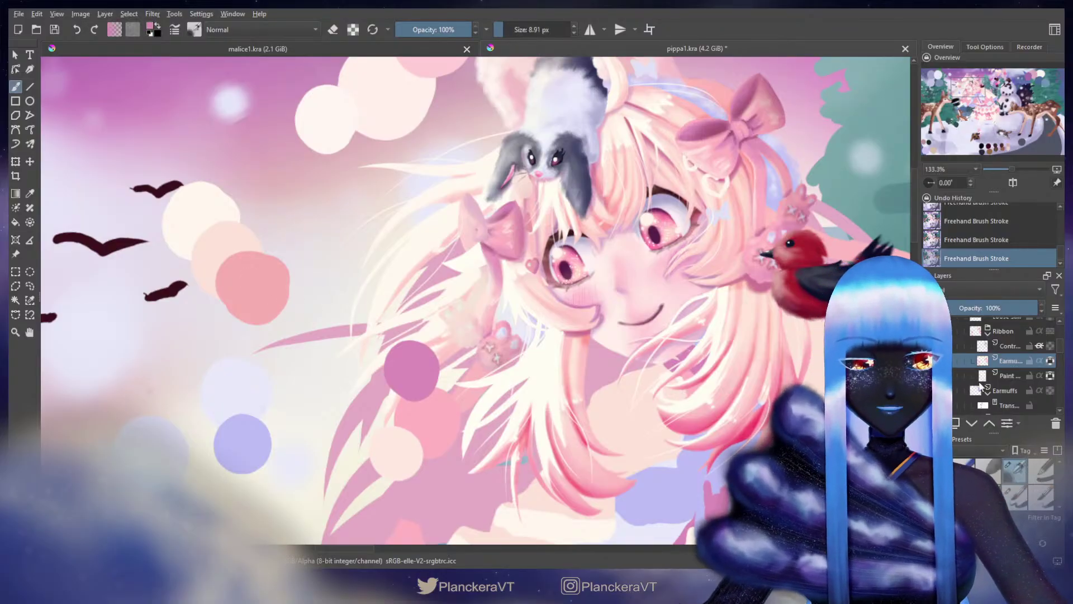
drag(536, 213, 538, 213)
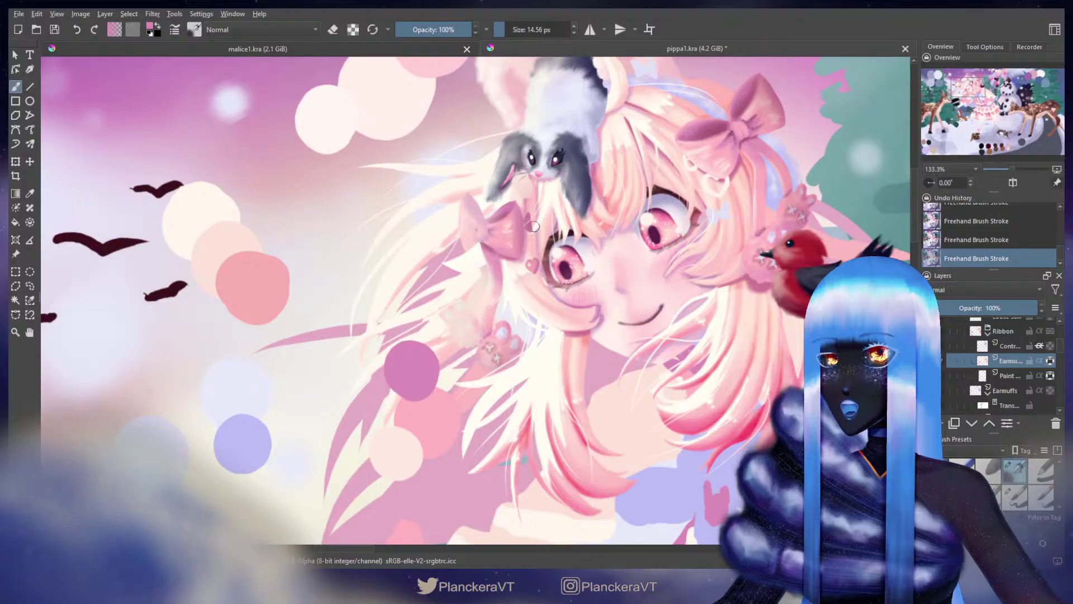
drag(755, 250, 630, 310)
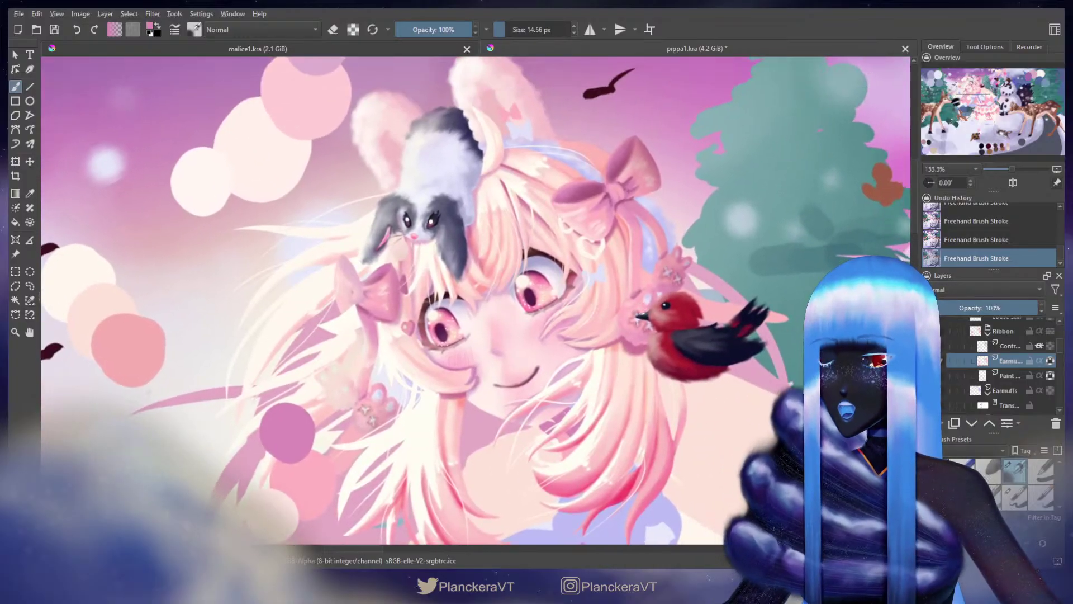
Step: On the lower ornament layer, shade the small cream ornament under the larger bow with the coral swatch's color at 8.91 px
click(1011, 374)
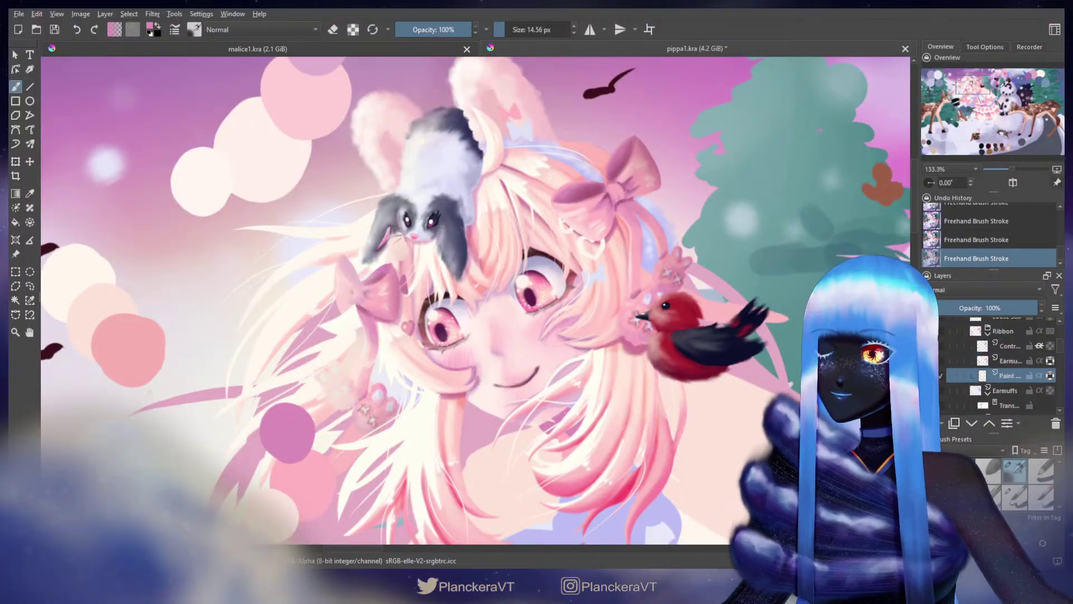
ctrl+click(136, 334)
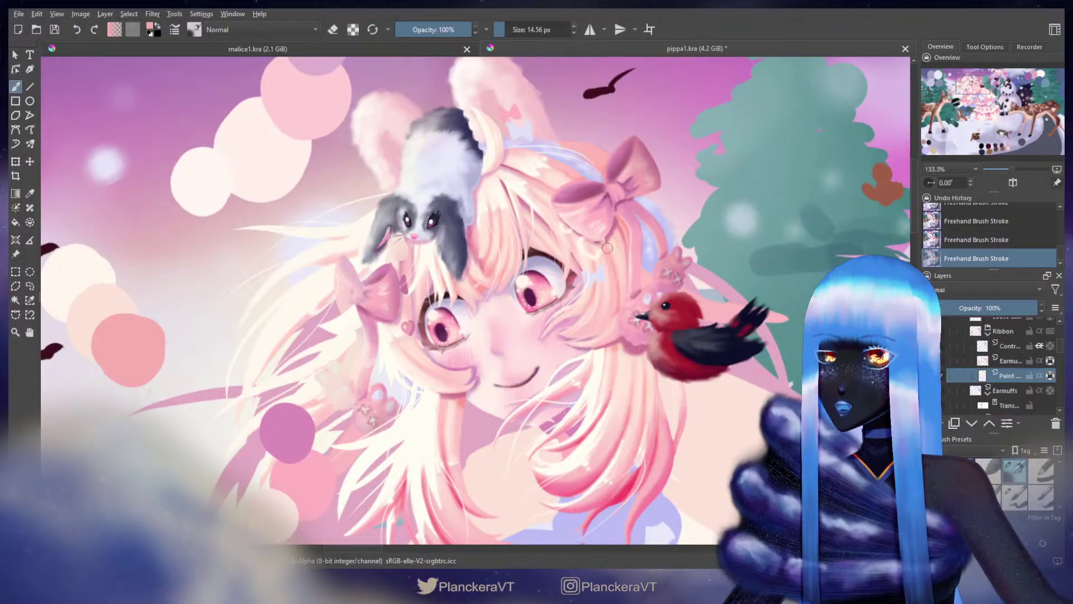
drag(607, 249, 603, 248)
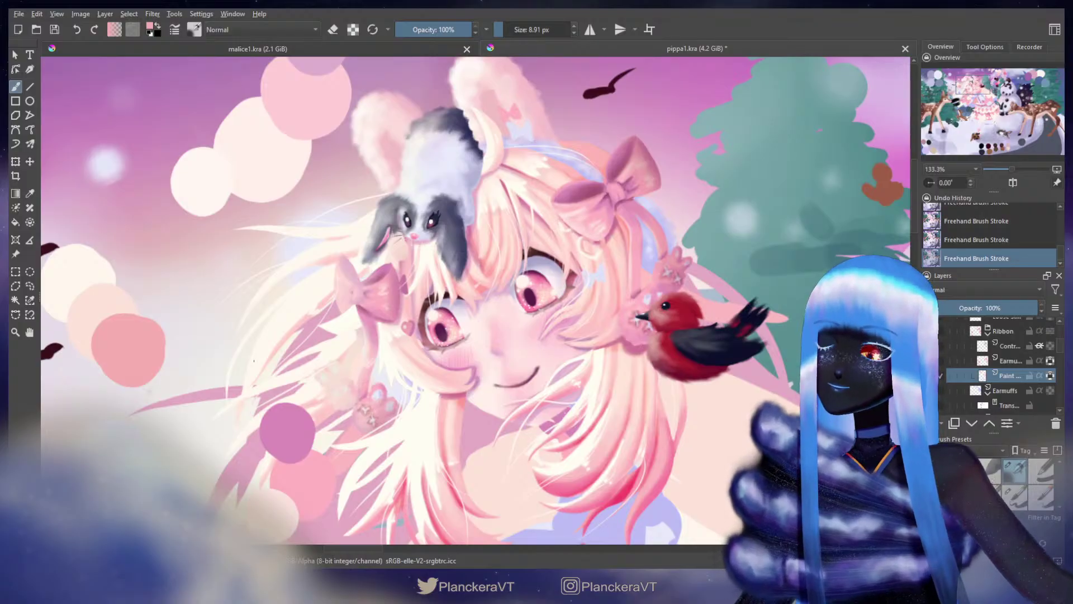
Step: Sample a lavender swatch and shade the small pale ornament beside the girl's eye, below the larger bow
drag(577, 229, 659, 103)
ctrl+click(207, 380)
drag(718, 194, 664, 254)
drag(630, 205, 635, 204)
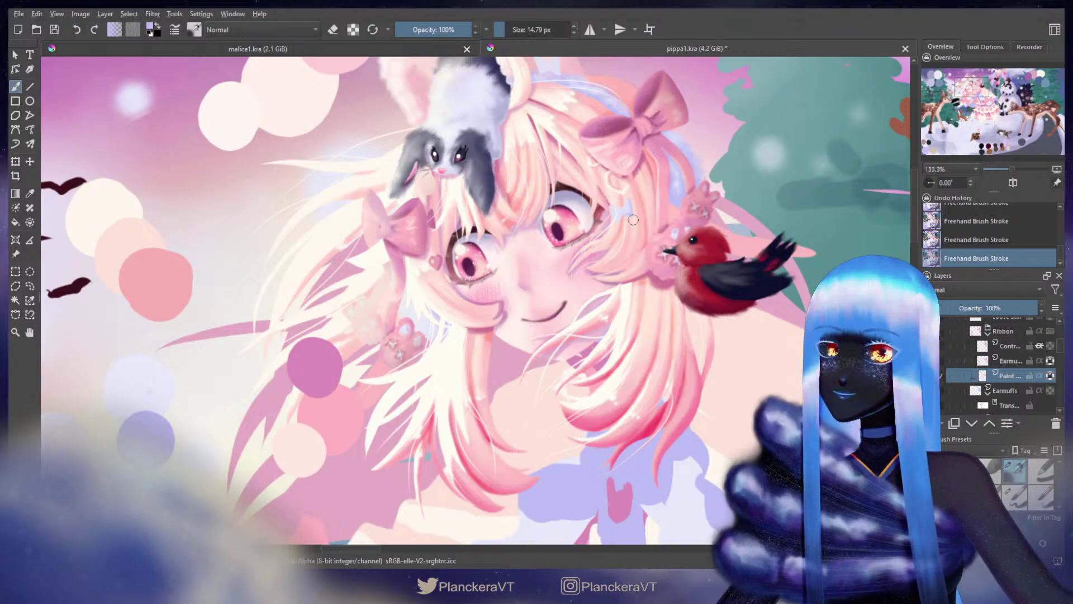
drag(625, 209, 619, 209)
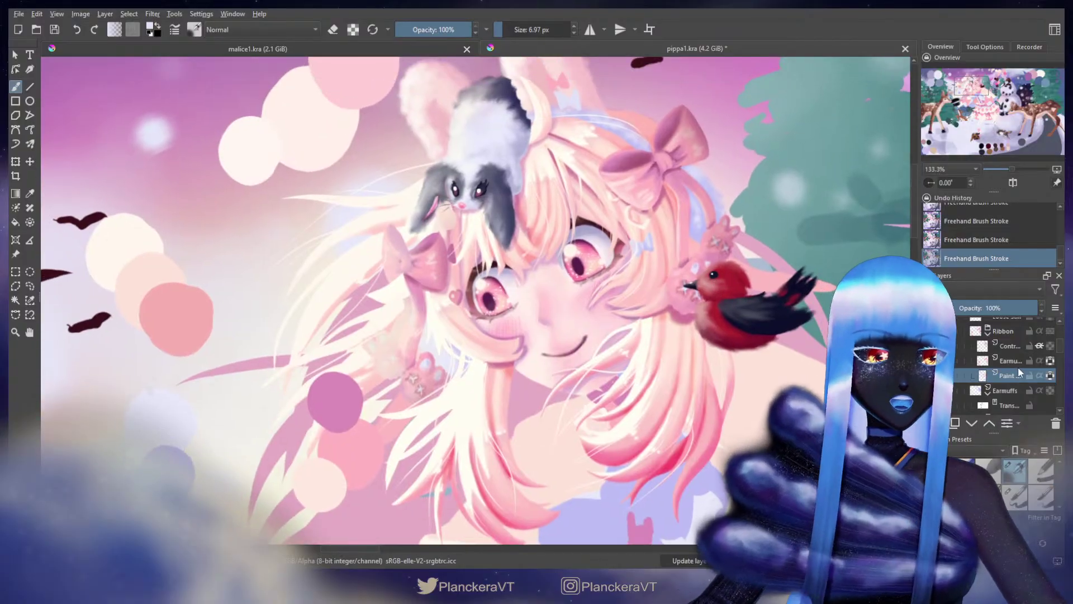
Step: Merge the upper ornament layer in the Ribbon group down into the paint layer beneath it
click(1014, 362)
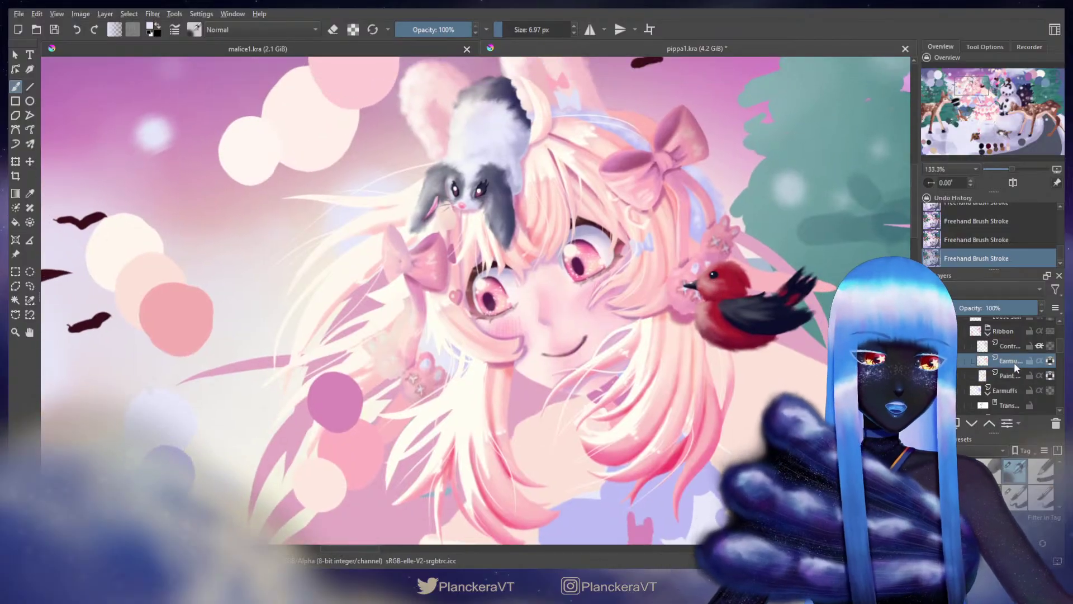
key(ctrl+e)
double_click(1009, 361)
click(1008, 371)
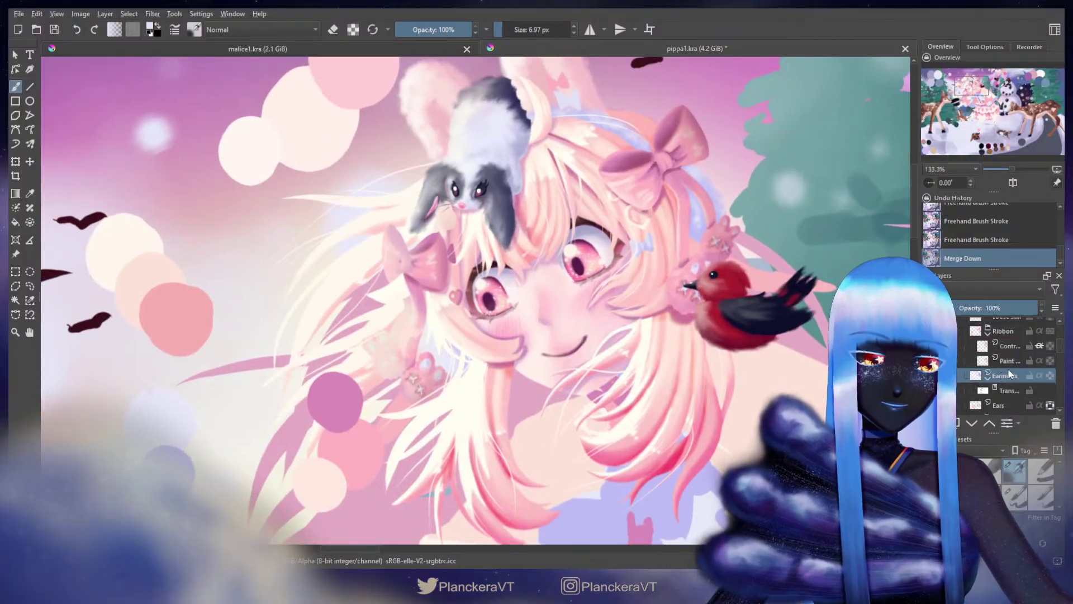
Step: On the Hair layer of the Front Hair group, paint fine mauve-pink shadows around the ornaments under the larger bow at 6.09 to 7.52 px
scroll(1061, 357, down, 5)
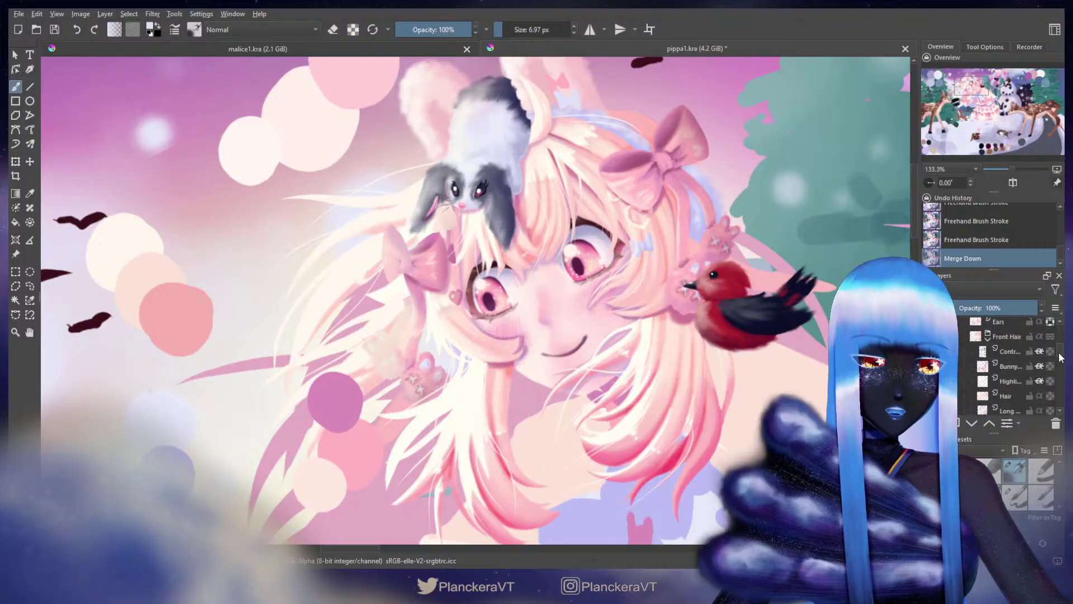
scroll(1060, 358, down, 2)
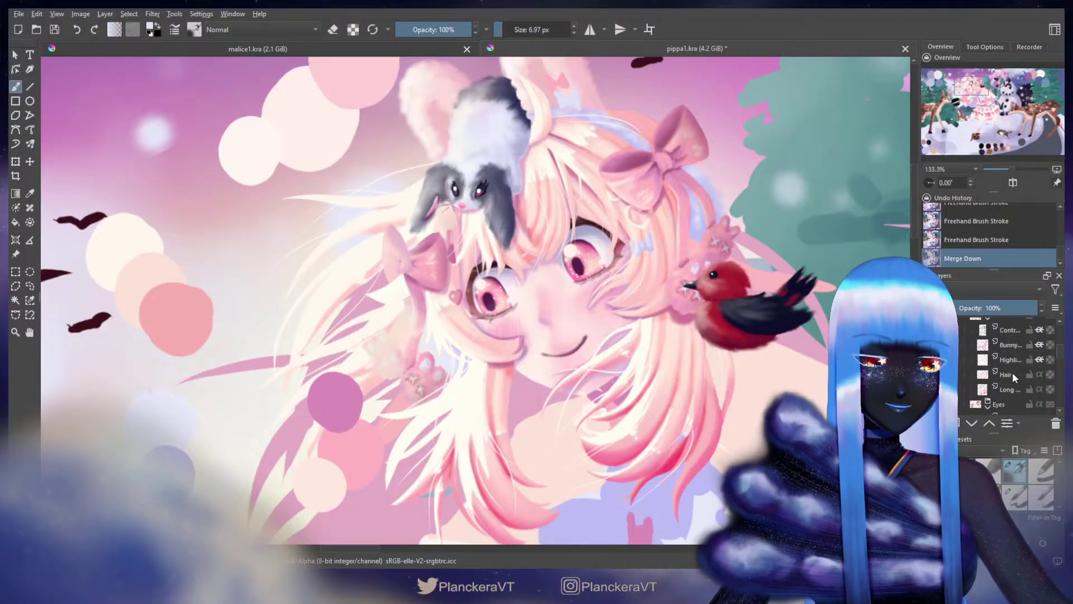
click(1011, 373)
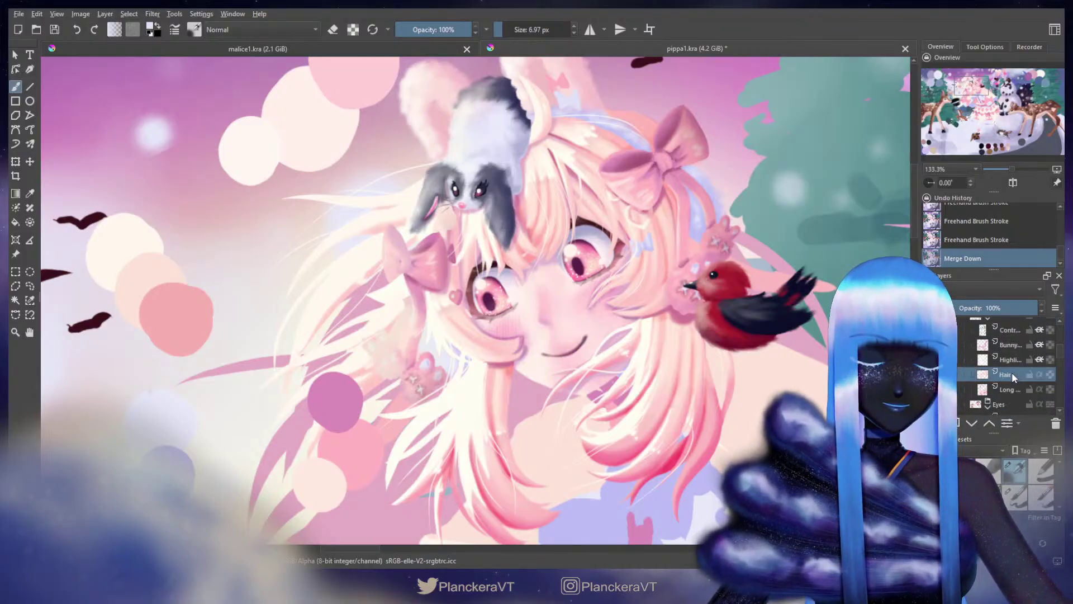
drag(497, 316, 647, 419)
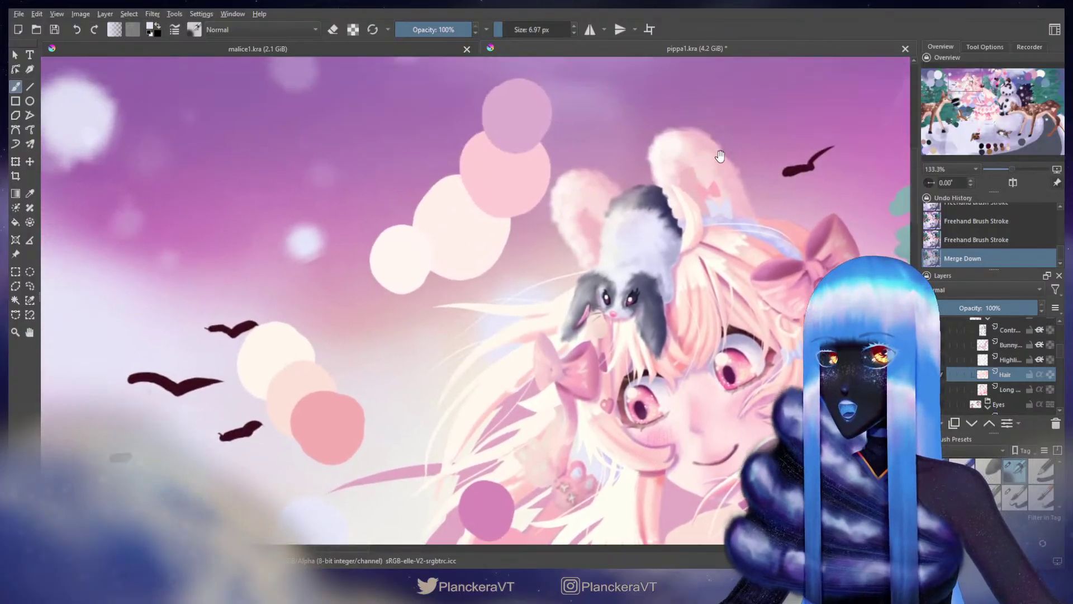
drag(720, 156, 588, 90)
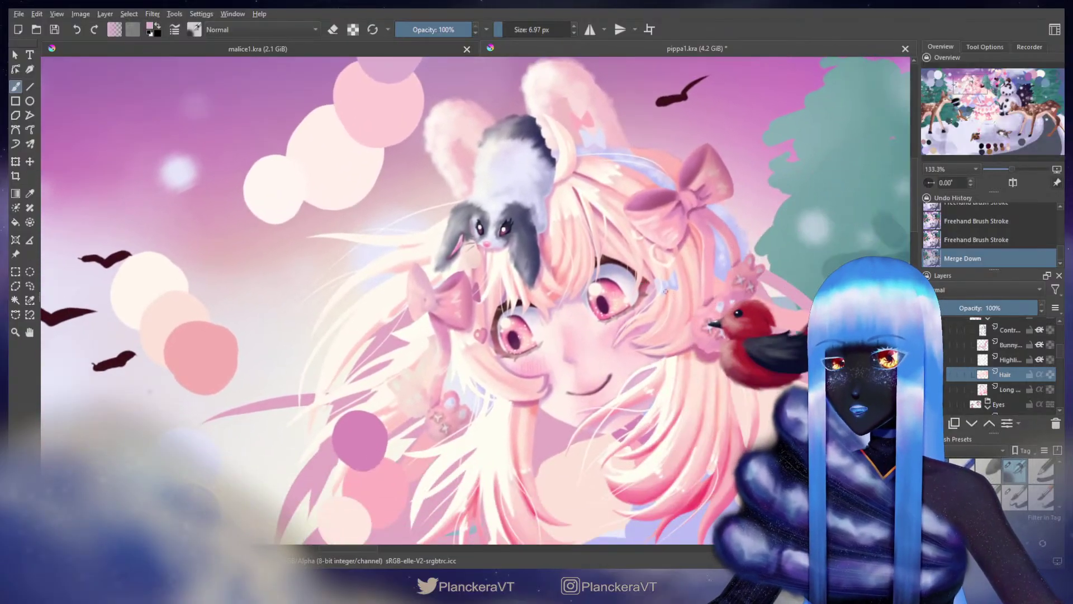
key(bracketleft)
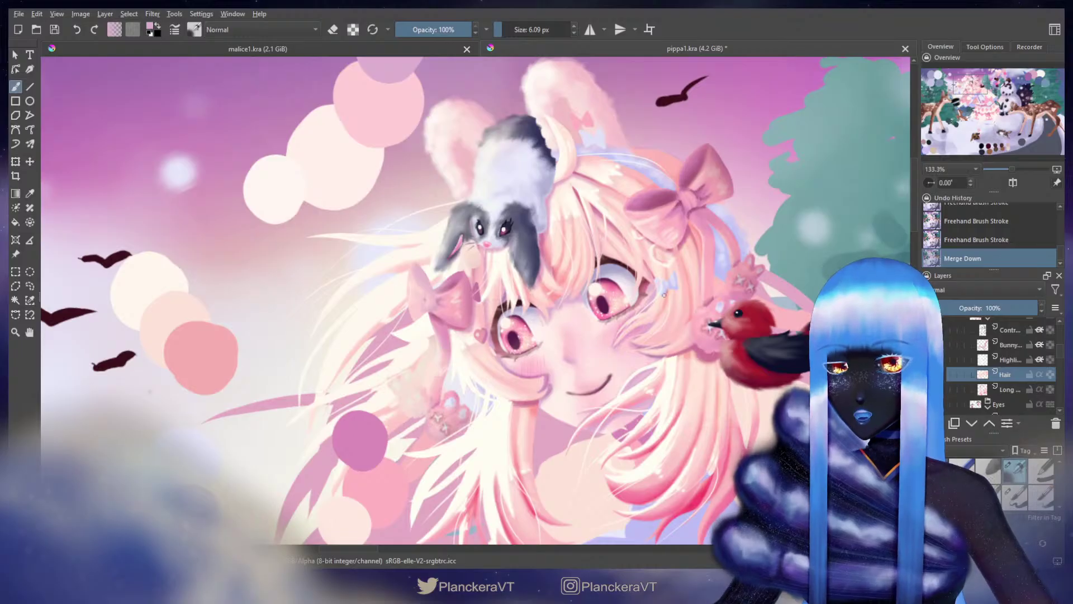
drag(664, 295, 674, 276)
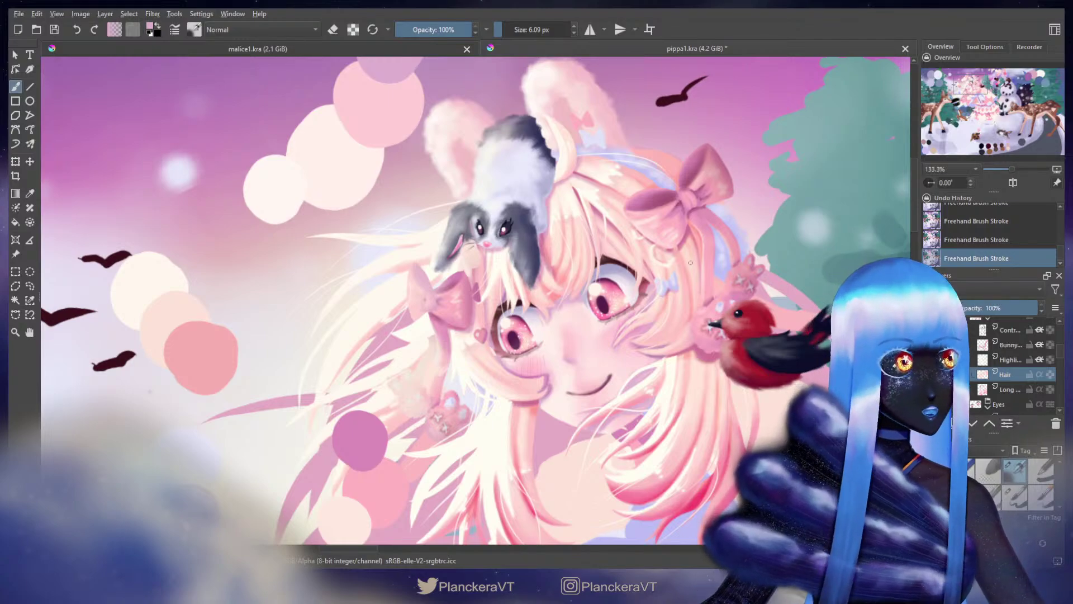
drag(685, 268, 686, 267)
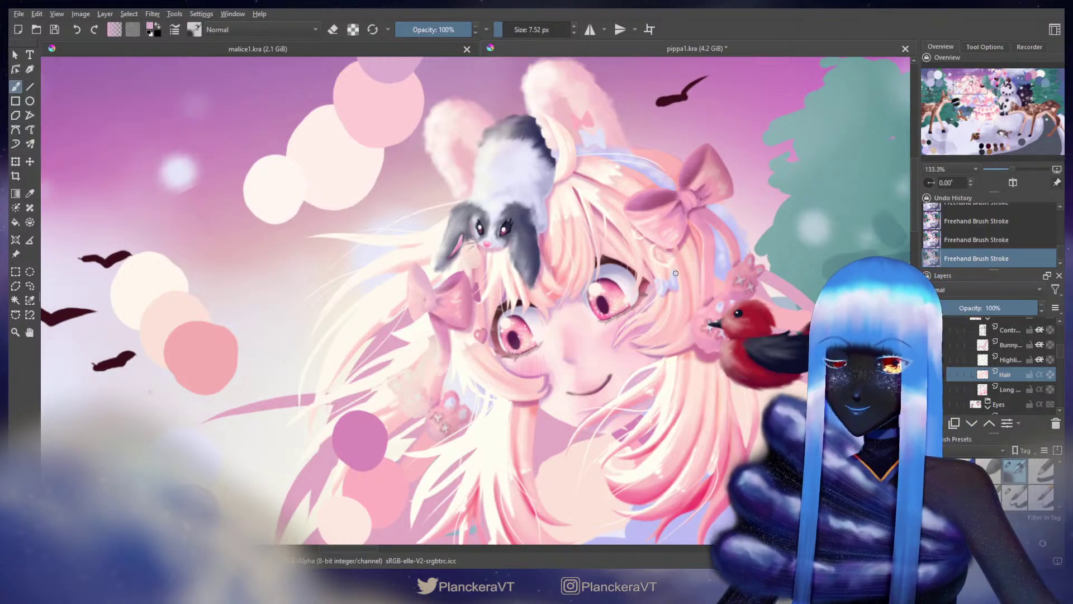
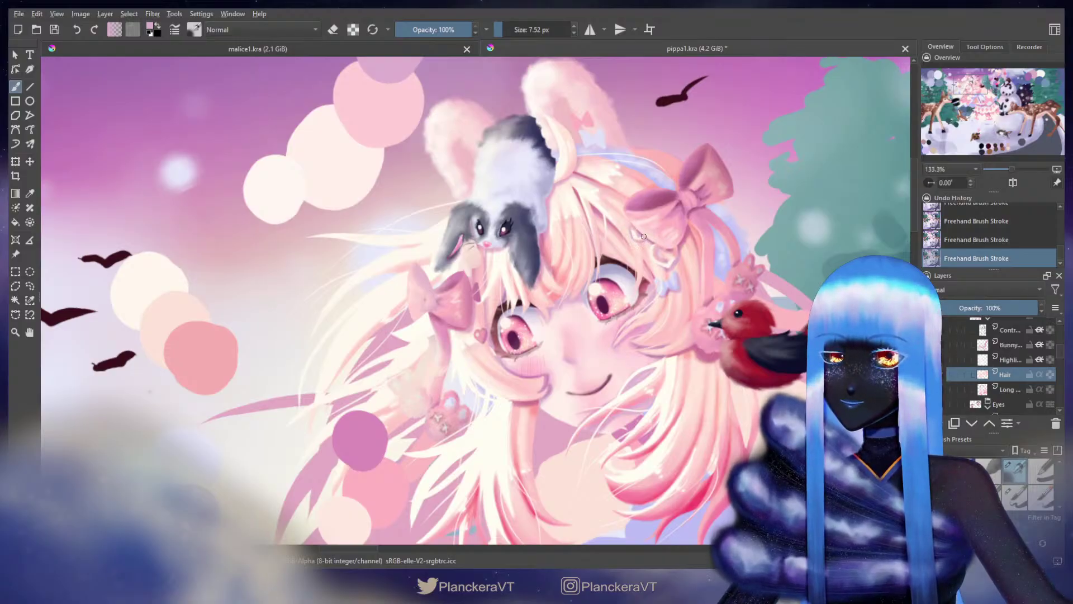
Step: Select the paint layer in the Ribbon group and lock its alpha for recoloring the headband ornaments
shift+drag(478, 283, 479, 283)
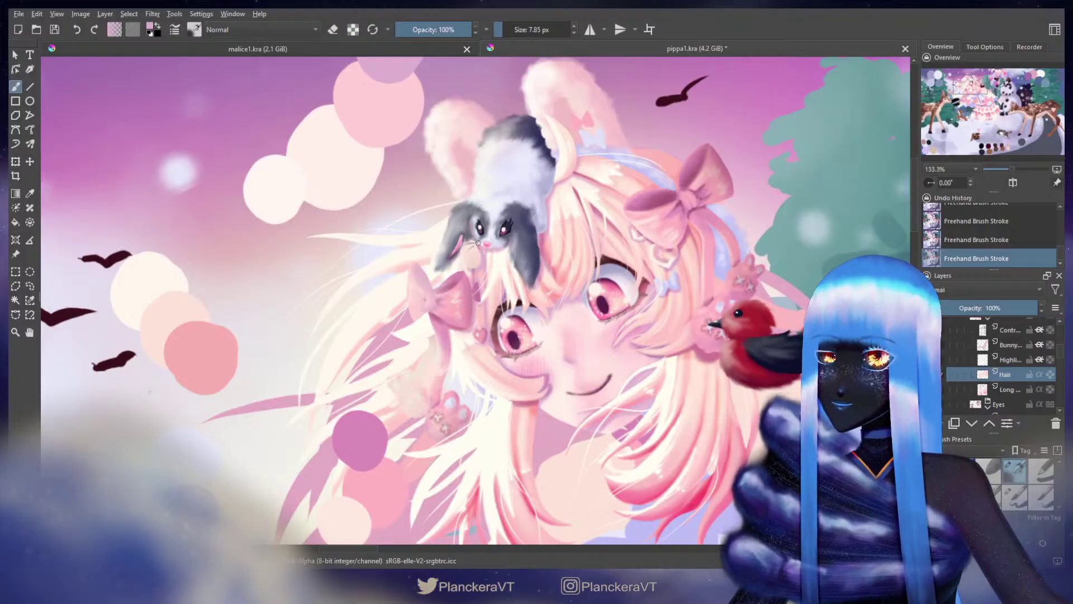
drag(477, 270, 447, 391)
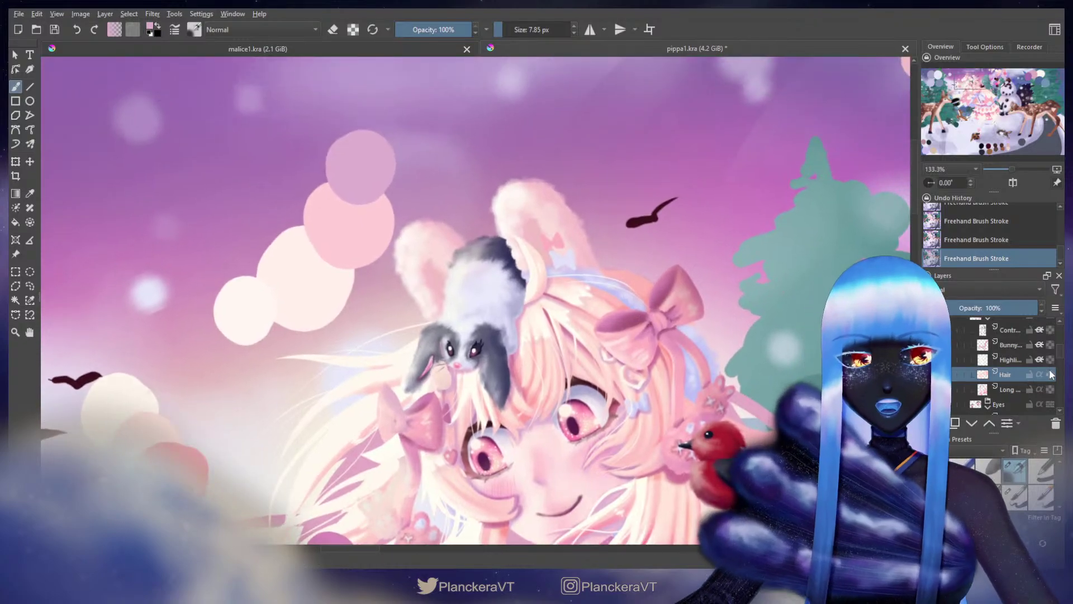
drag(1060, 358, 1061, 347)
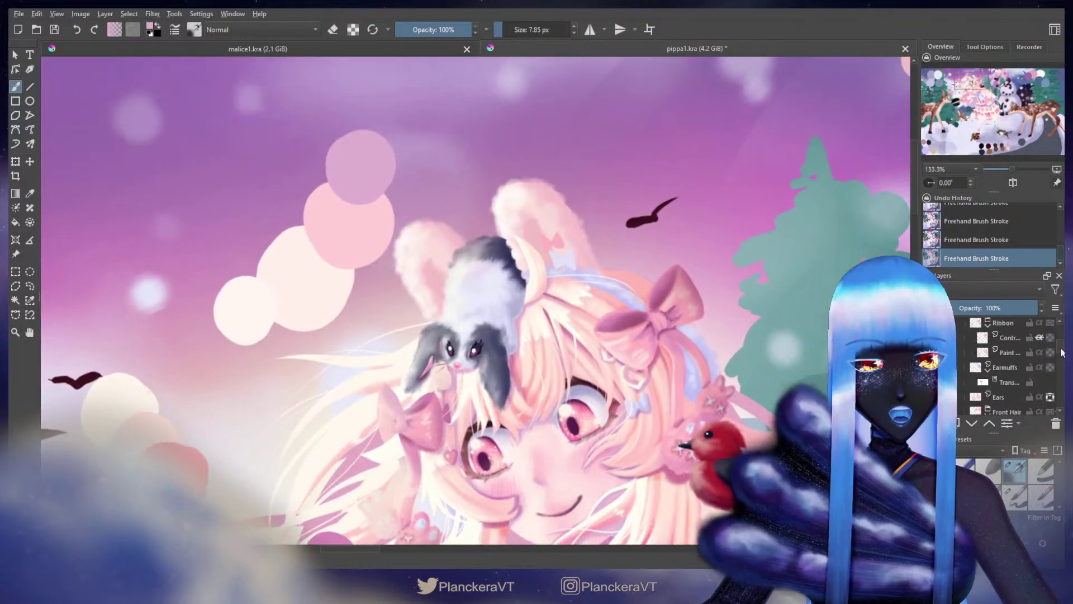
click(1008, 352)
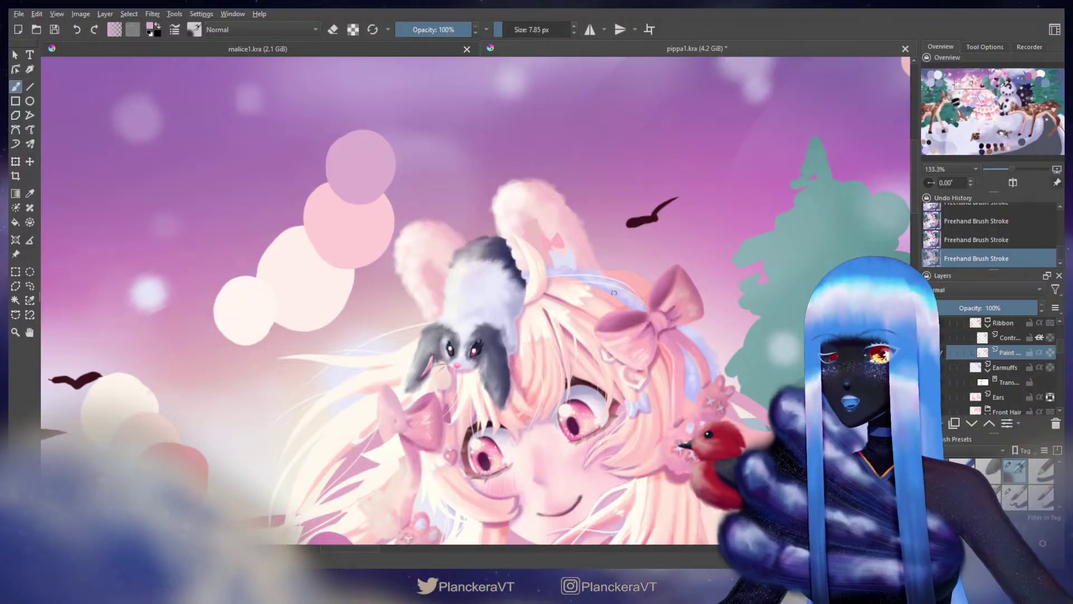
click(1051, 353)
Step: Shade the headband's small pale-blue bow with the pale lavender swatch and the tiny ornament above it with the pink swatch at 7.34 px
drag(503, 357, 642, 241)
drag(1061, 364, 1062, 343)
click(1012, 387)
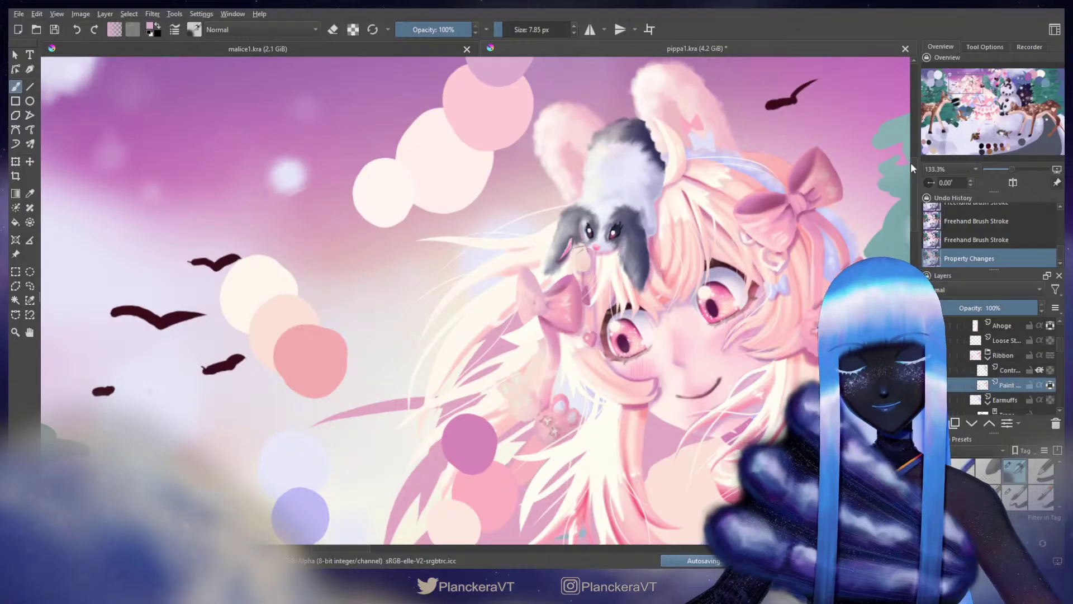
ctrl+click(292, 506)
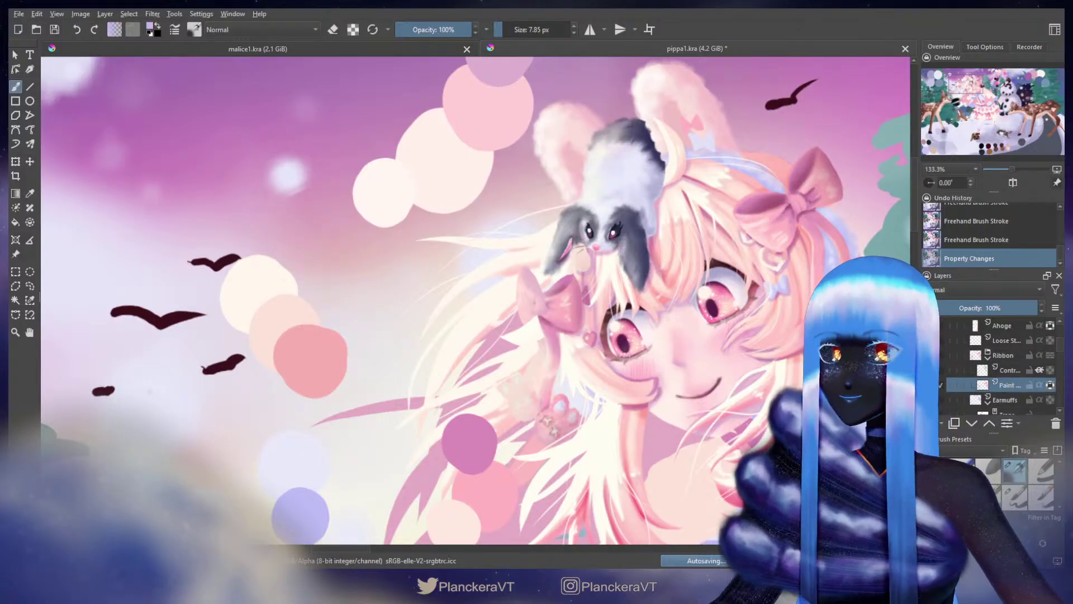
drag(712, 129, 707, 124)
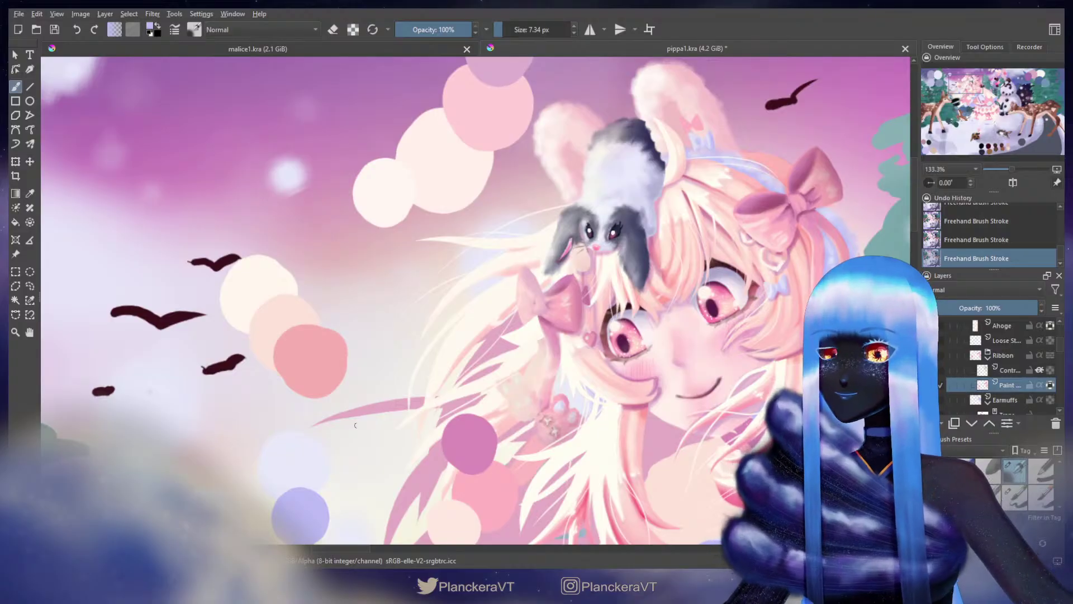
ctrl+click(483, 441)
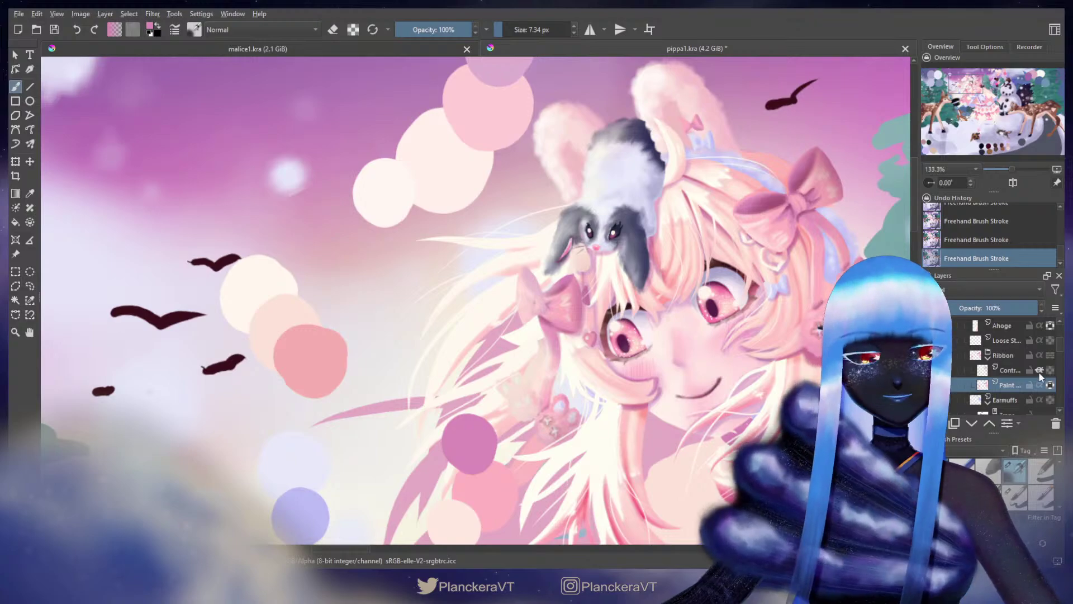
Step: On the Ears layer, paint soft pink shading on the bunny ear around the small headband bow at 7.34 px
scroll(1060, 348, down, 3)
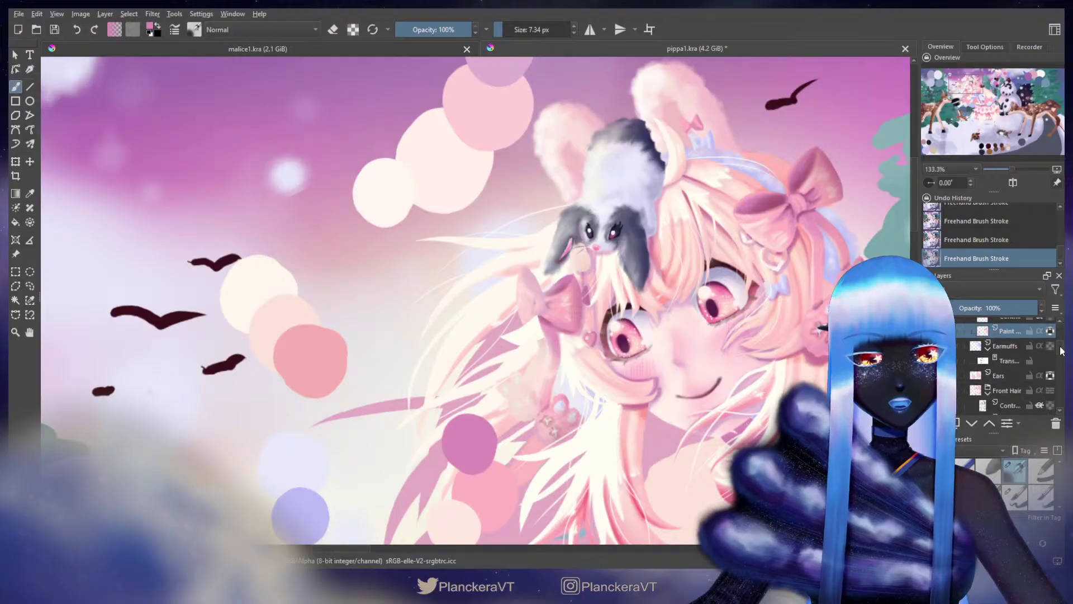
click(1006, 354)
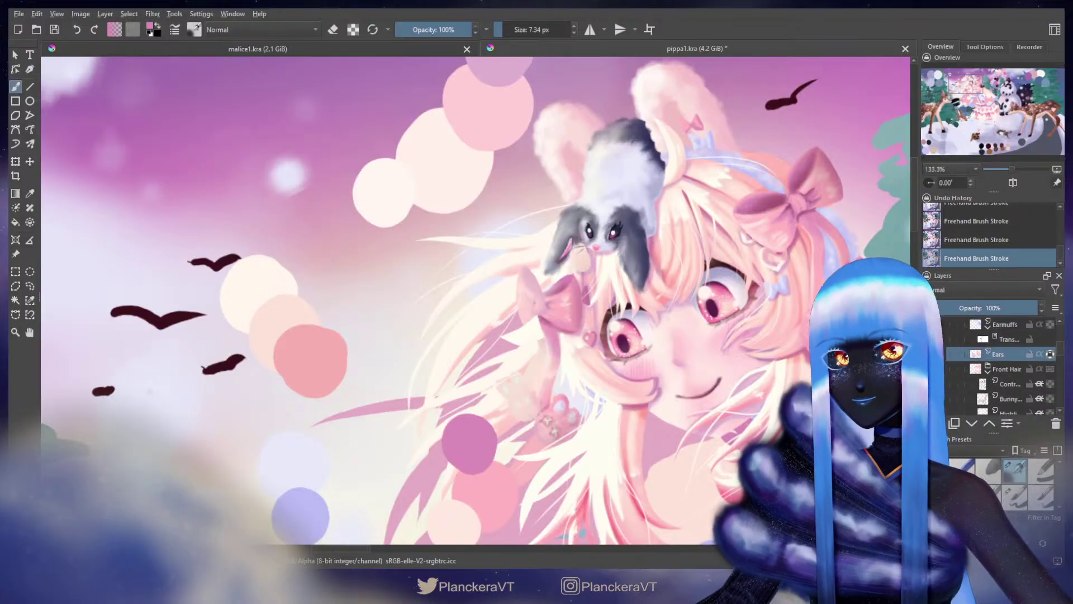
drag(757, 180, 478, 333)
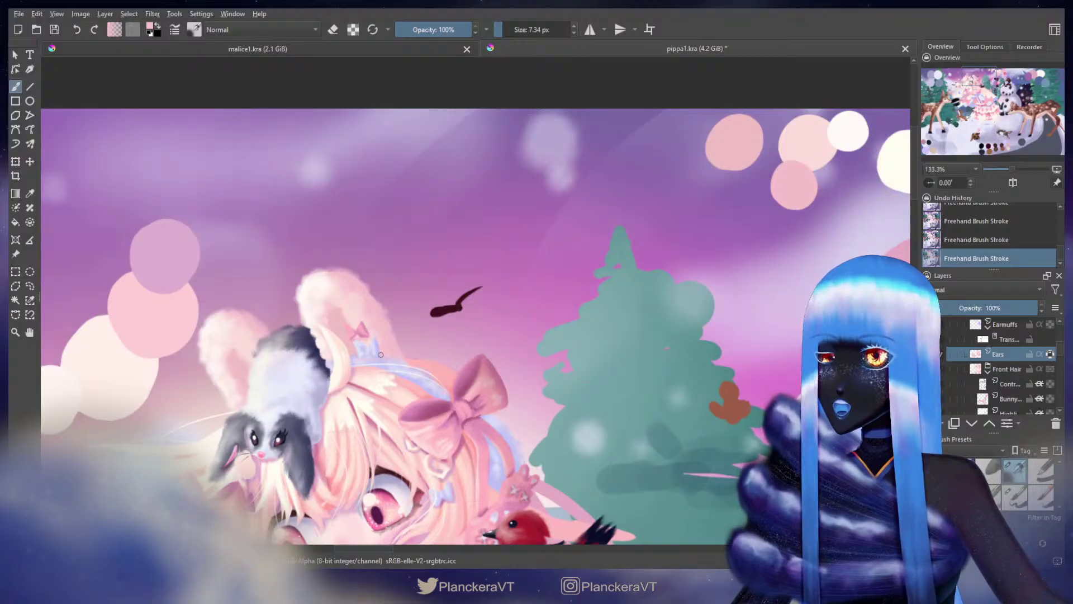
Step: Review the whole illustration, from the girl's head ornaments to the flat-colored coat and dress
scroll(381, 355, down, 5)
drag(418, 438, 550, 321)
scroll(550, 321, up, 2)
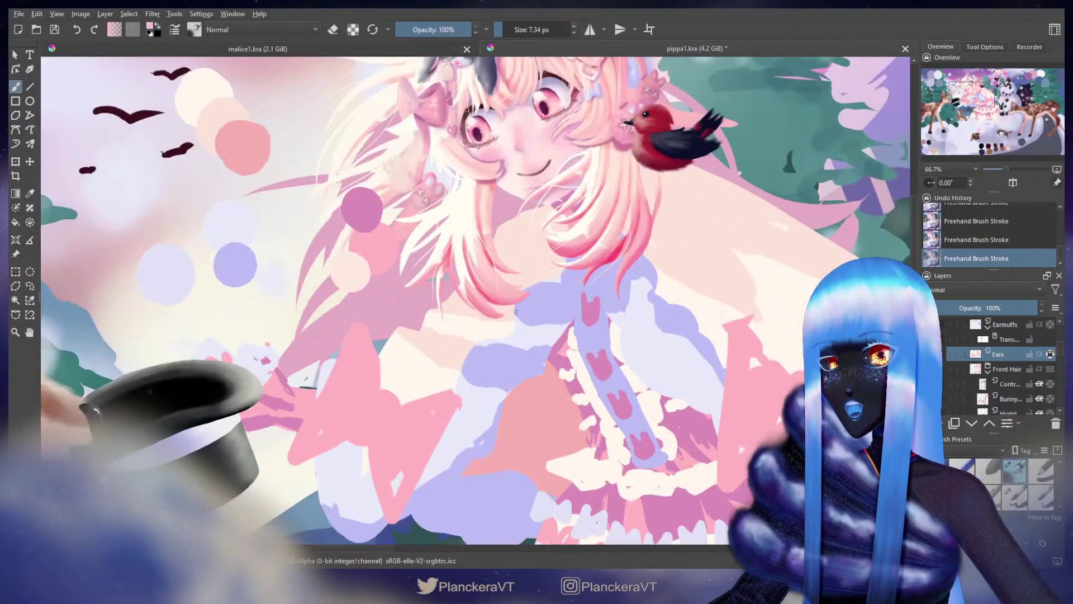
key(1)
scroll(515, 311, down, 2)
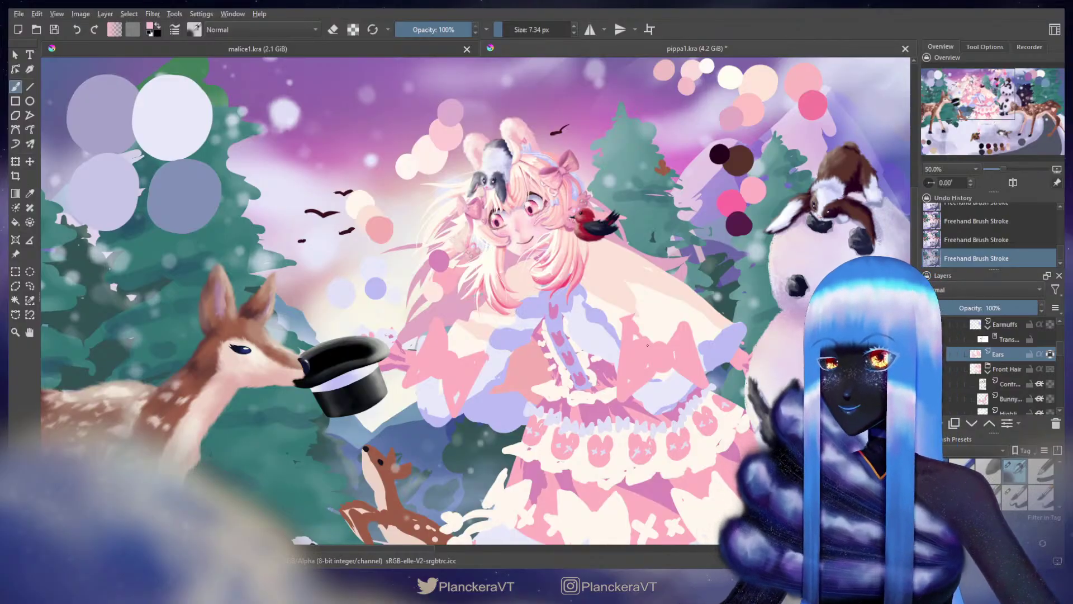
scroll(648, 347, down, 1)
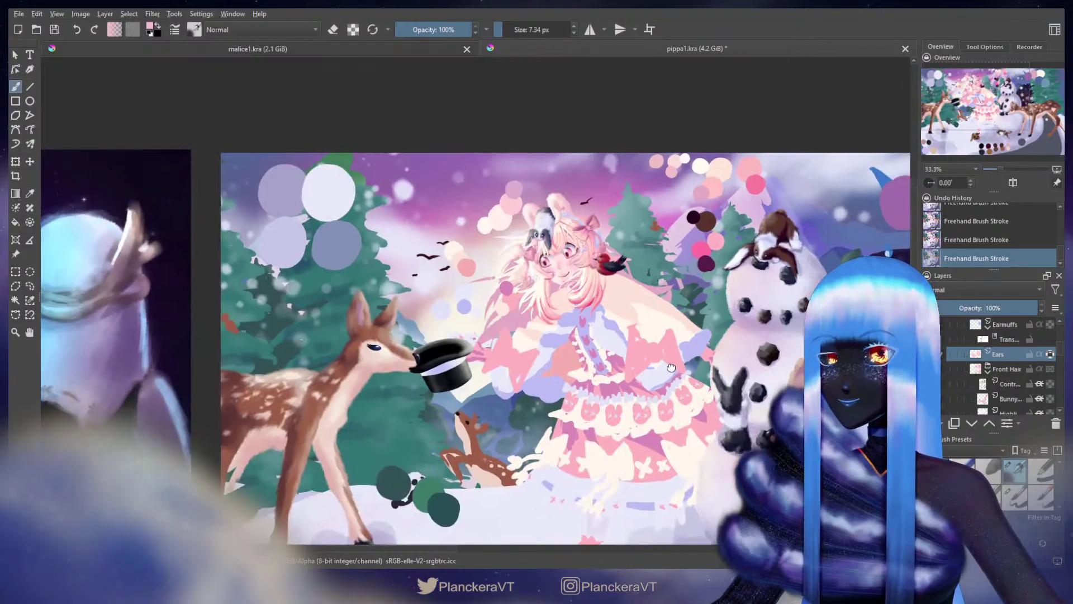
scroll(1011, 372, up, 2)
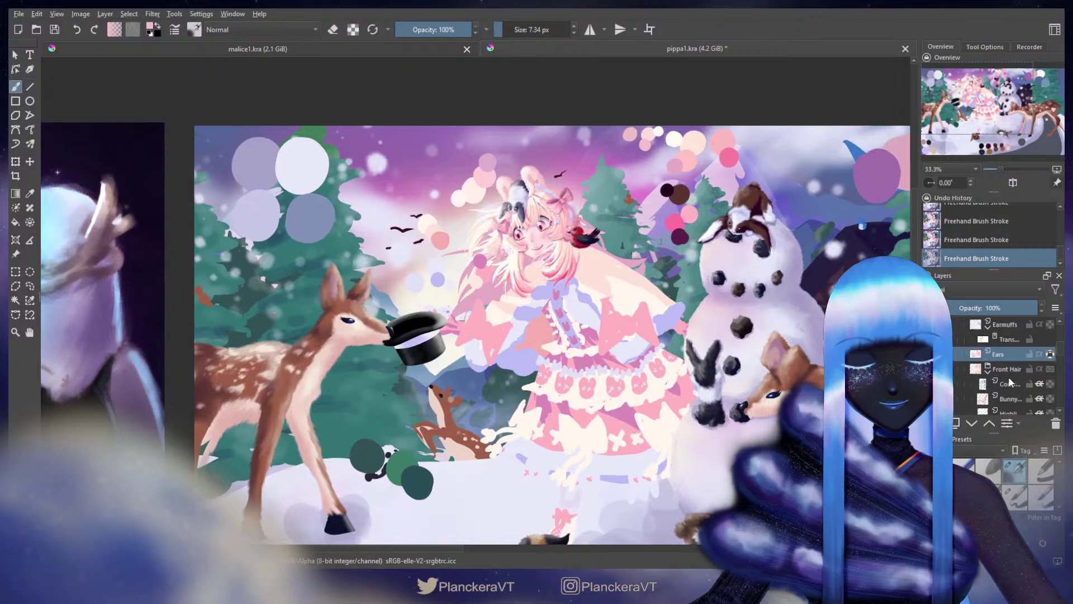
Step: Collapse the Head group, select the Coat layer in the Dress group, unlock its alpha and switch to another brush preset at 25.58 px
scroll(1004, 373, up, 2)
click(982, 361)
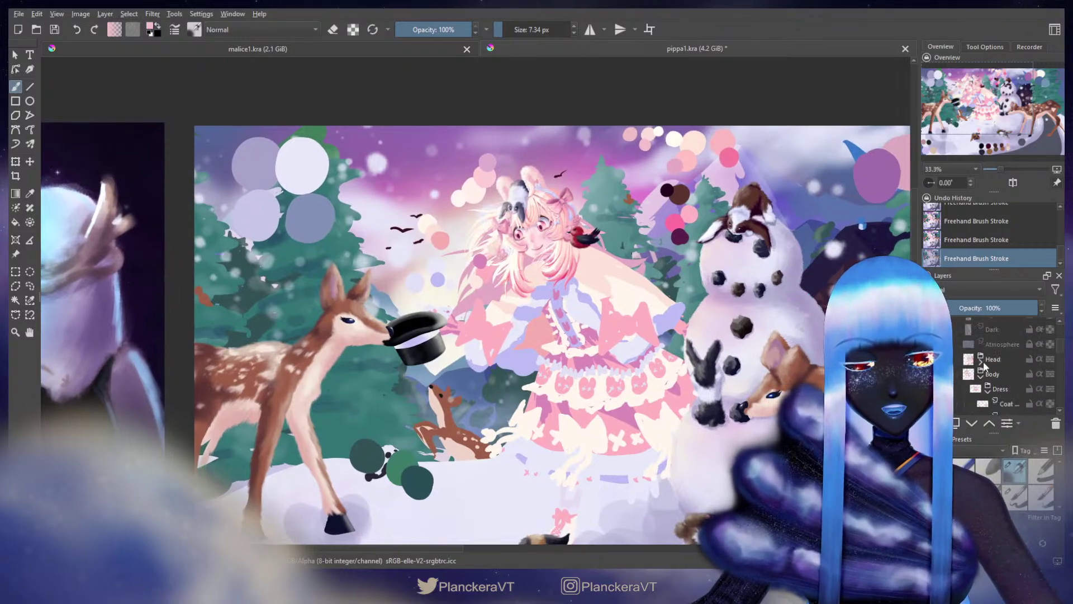
scroll(1006, 380, down, 1)
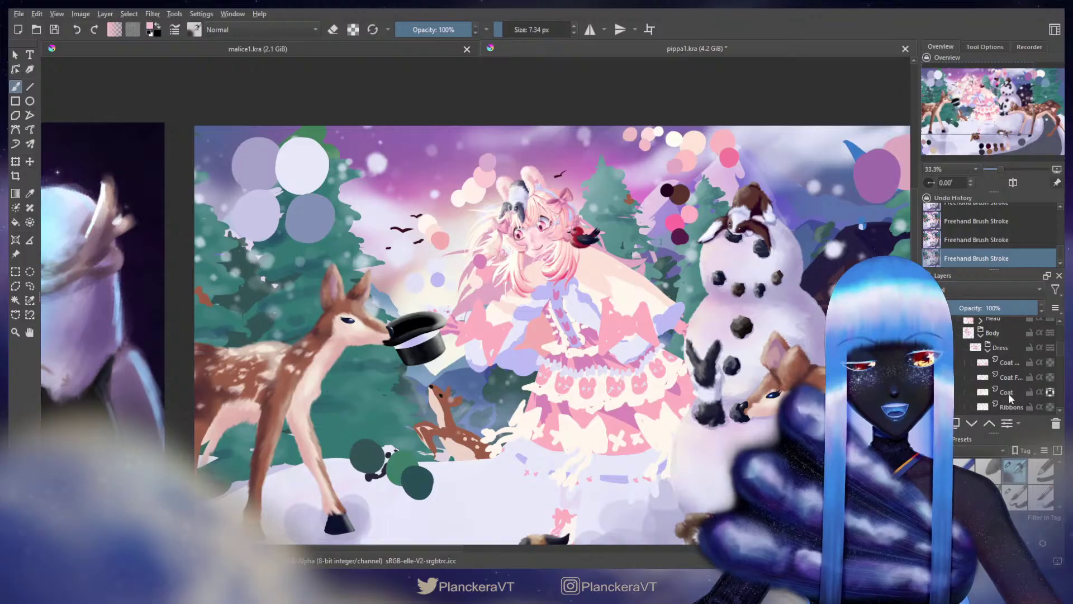
click(1008, 394)
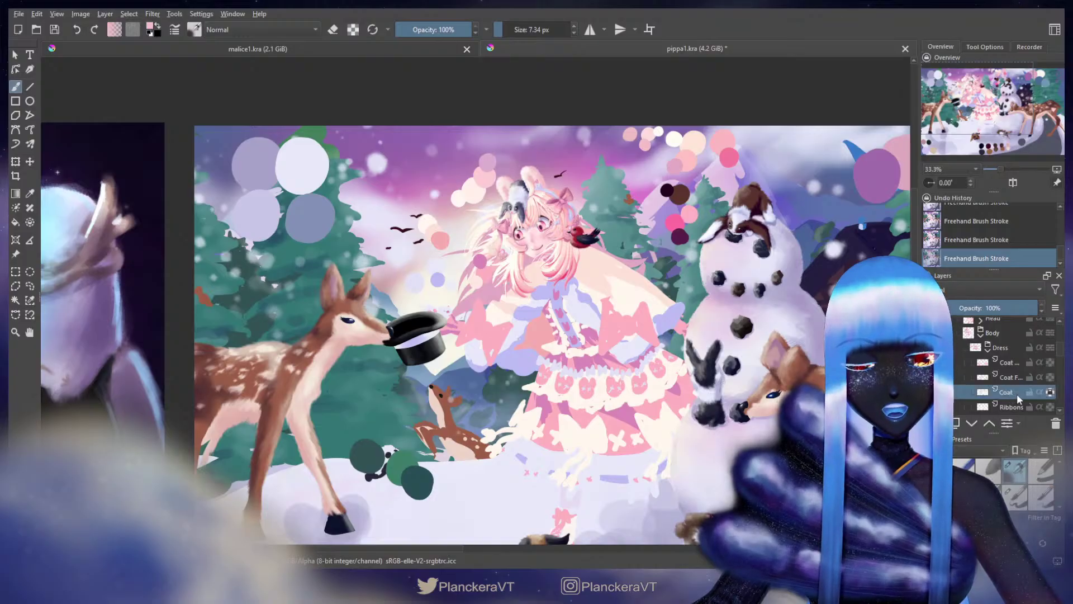
click(1050, 393)
click(1016, 497)
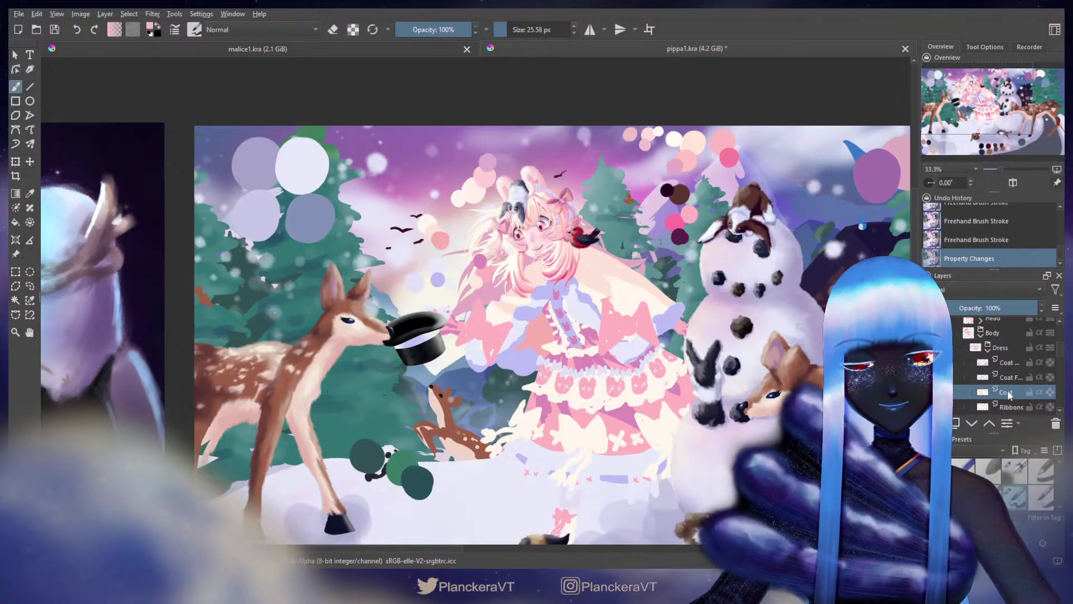
Step: Sample the coat's pale peach and paint over the coat's neckline below the girl's chin with a larger brush
scroll(647, 365, up, 3)
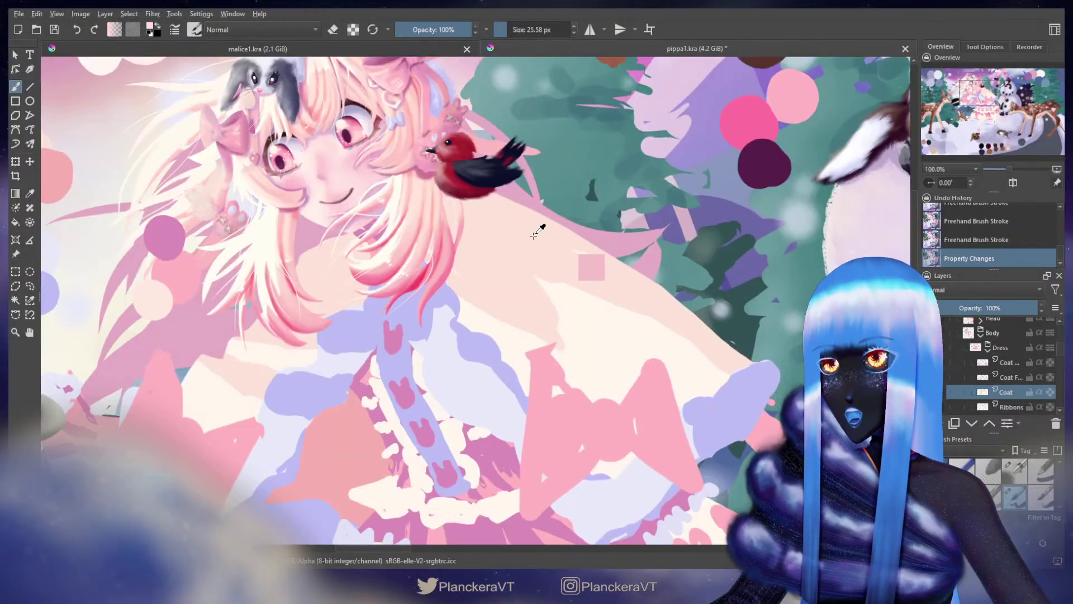
drag(484, 192, 633, 228)
drag(531, 234, 579, 200)
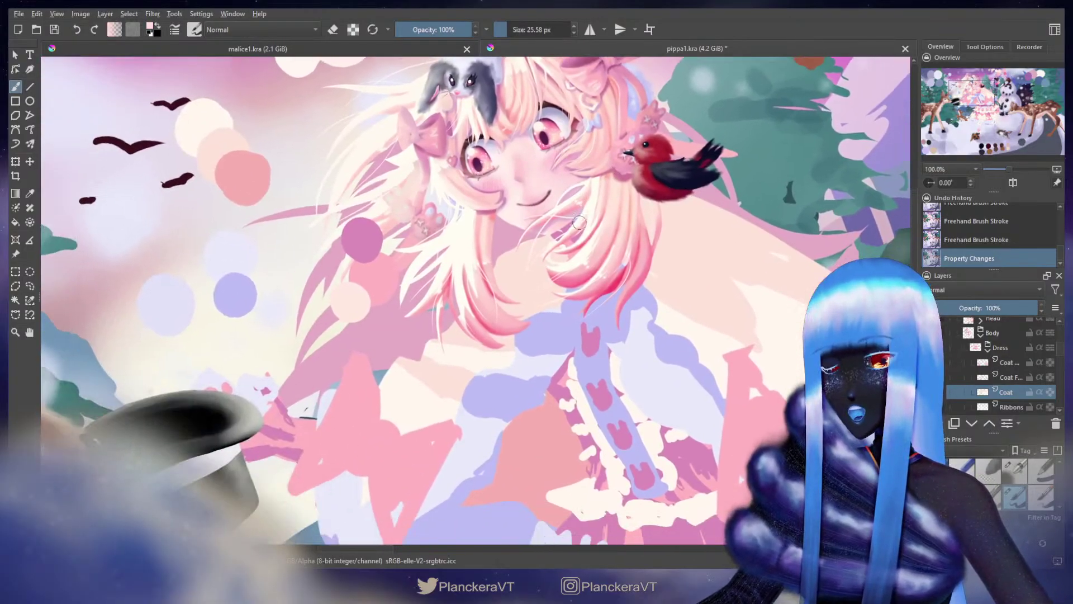
ctrl+click(555, 249)
key(bracketright)
drag(555, 248, 562, 248)
mouse_move(549, 245)
mouse_down()
mouse_move(572, 254)
mouse_move(566, 264)
mouse_up()
Step: Hide the Head group and rework the coat's exposed neckline, painting at 43.79 px and erasing at 43.29 to 48.72 px
drag(1060, 350, 1060, 347)
click(952, 331)
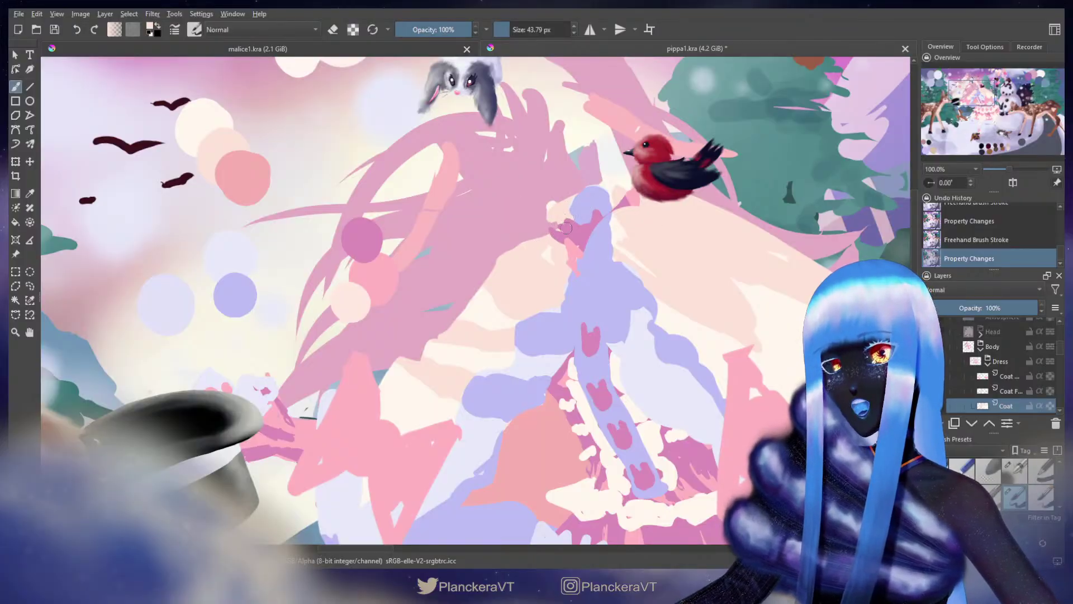
drag(568, 246, 556, 258)
key(e)
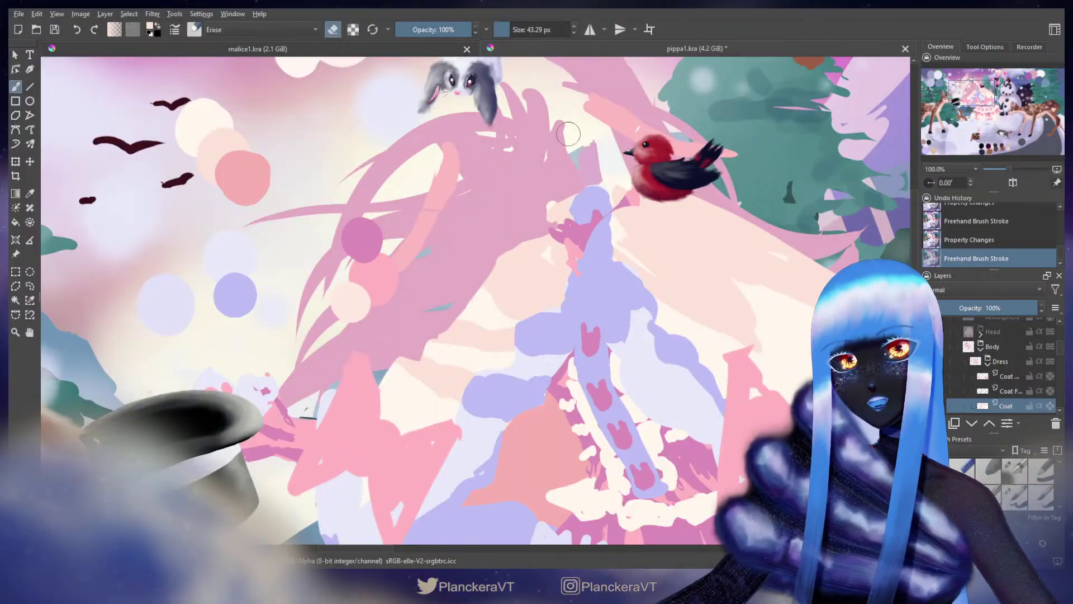
mouse_move(554, 200)
mouse_down()
mouse_move(556, 171)
mouse_move(600, 165)
mouse_move(549, 201)
mouse_up()
drag(716, 245, 579, 299)
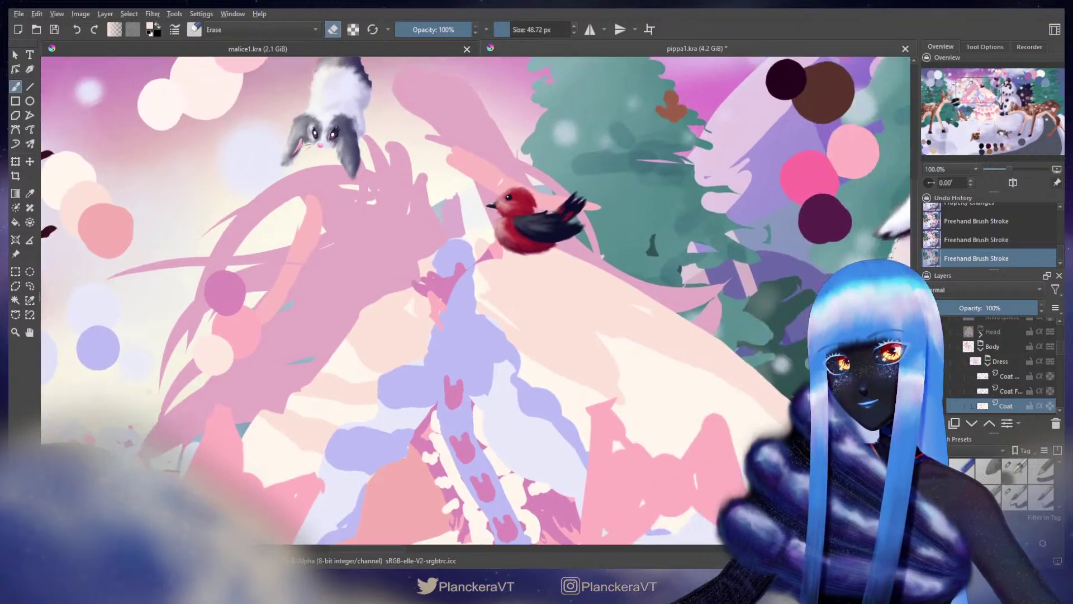
Step: Hide the topmost Coat detail layer, fill the coat's shoulder under the red bird at 33.85 to 39.34 px and trim its neck edge
key(slash)
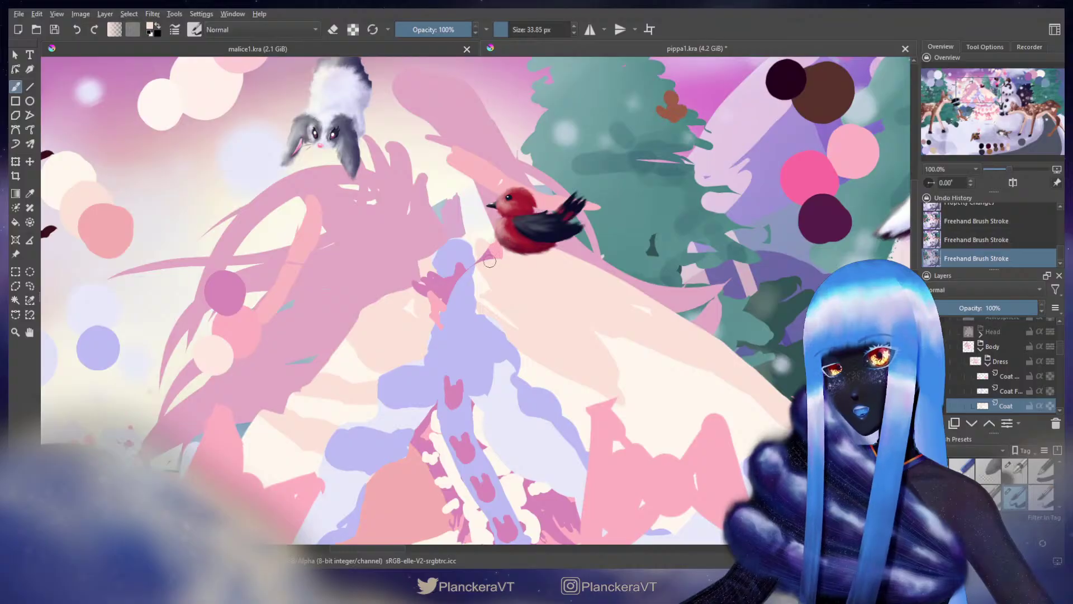
drag(502, 255, 503, 260)
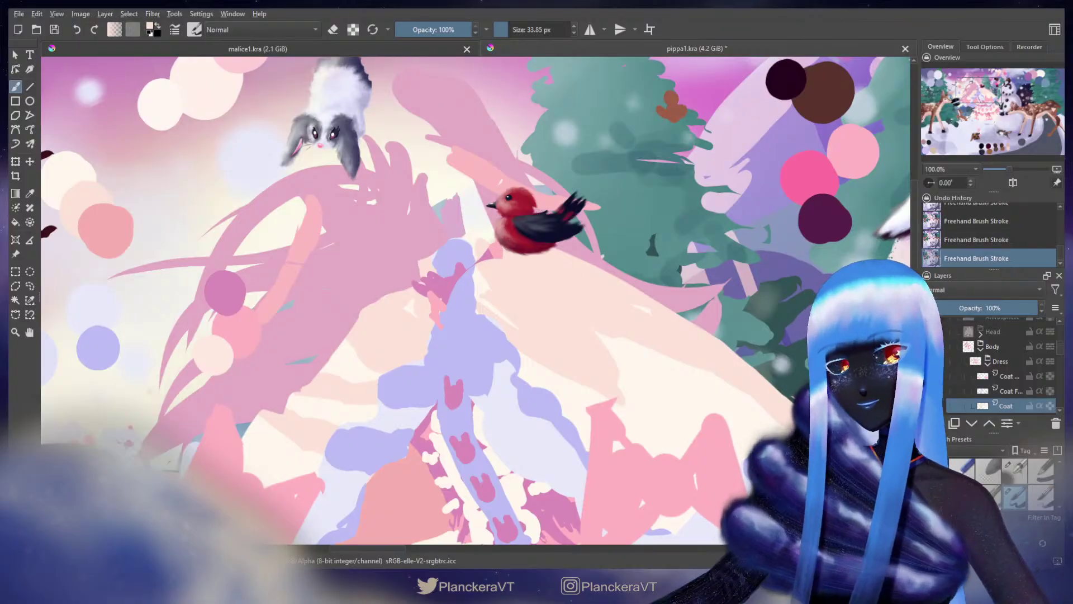
click(930, 376)
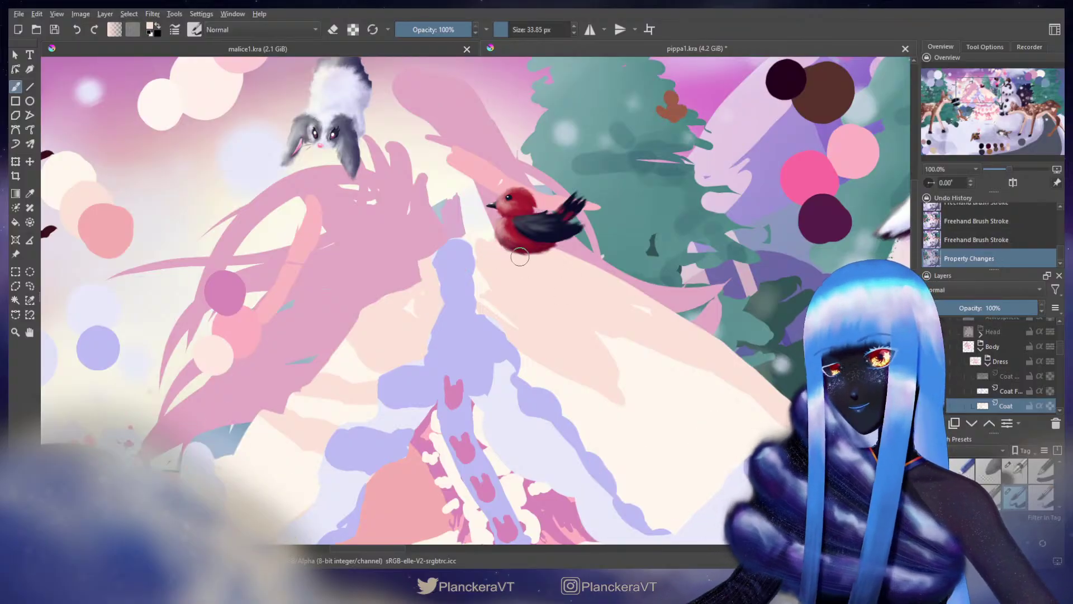
mouse_move(519, 258)
mouse_down()
mouse_move(485, 267)
mouse_move(491, 242)
mouse_up()
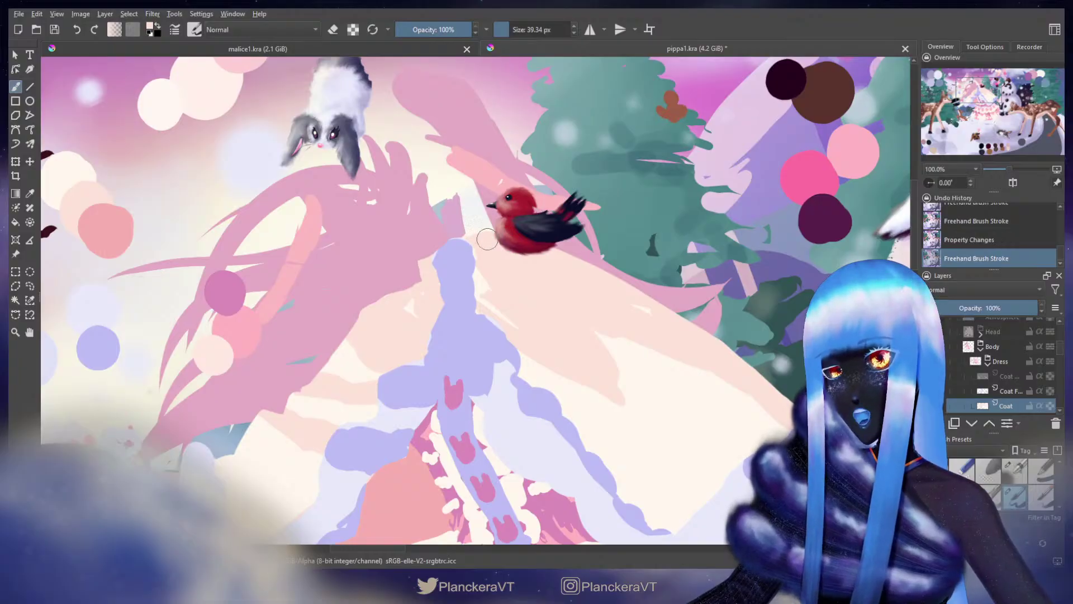
key(e)
mouse_move(447, 173)
mouse_down()
mouse_move(449, 237)
mouse_move(466, 232)
mouse_up()
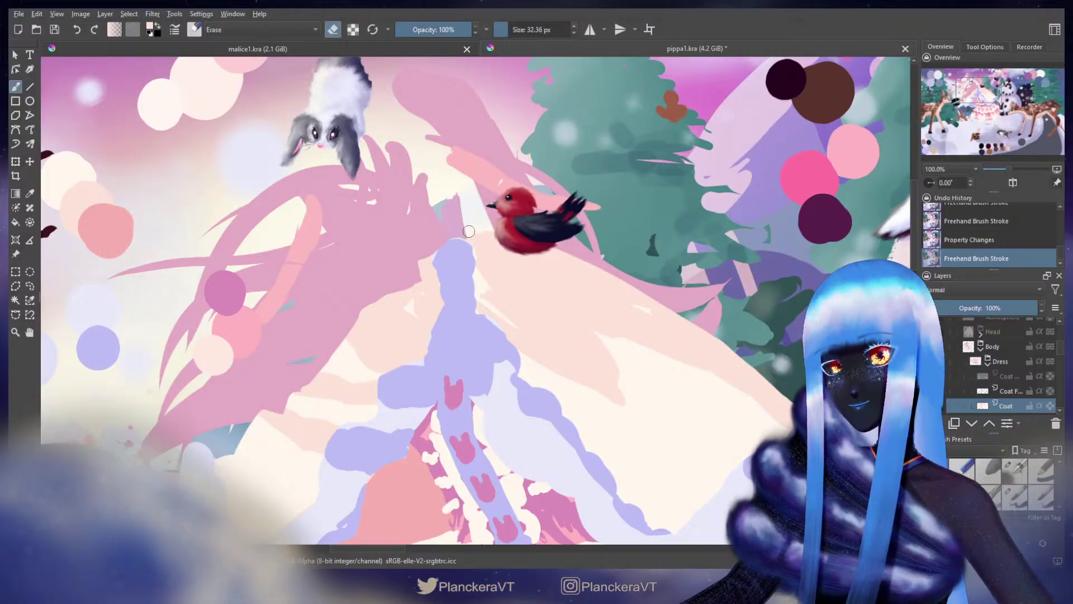
Step: Smooth the coat's sloping shoulder edge from the red bird toward the lavender cuff with pale peach strokes, reducing the brush to 31.13 px
drag(549, 176, 488, 171)
key(e)
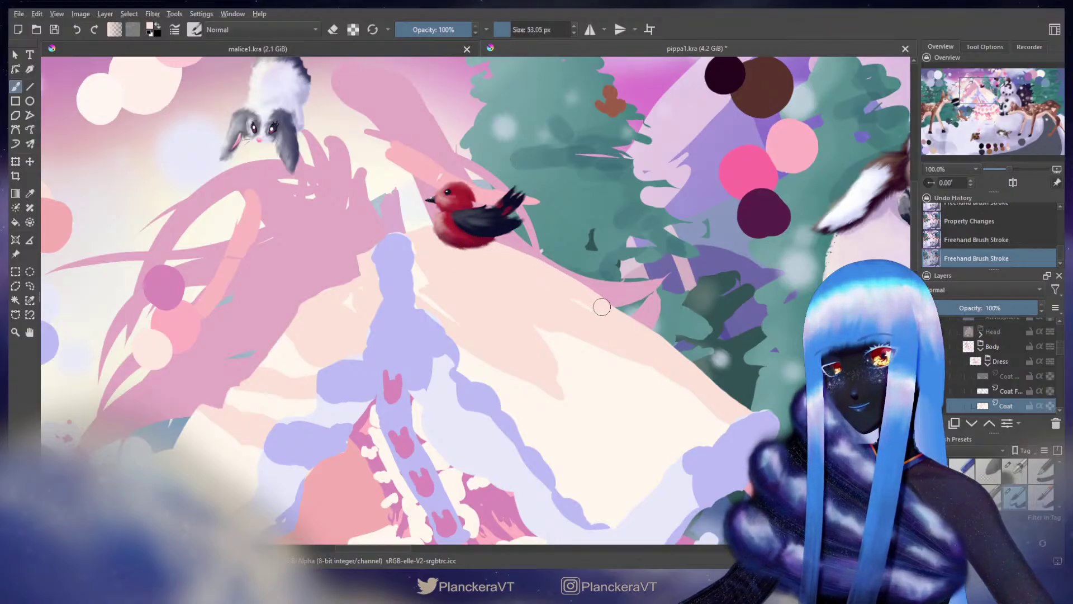
drag(660, 346, 717, 392)
drag(653, 356, 564, 300)
key([)
drag(487, 234, 535, 262)
key([)
key(ctrl+z)
drag(517, 251, 524, 253)
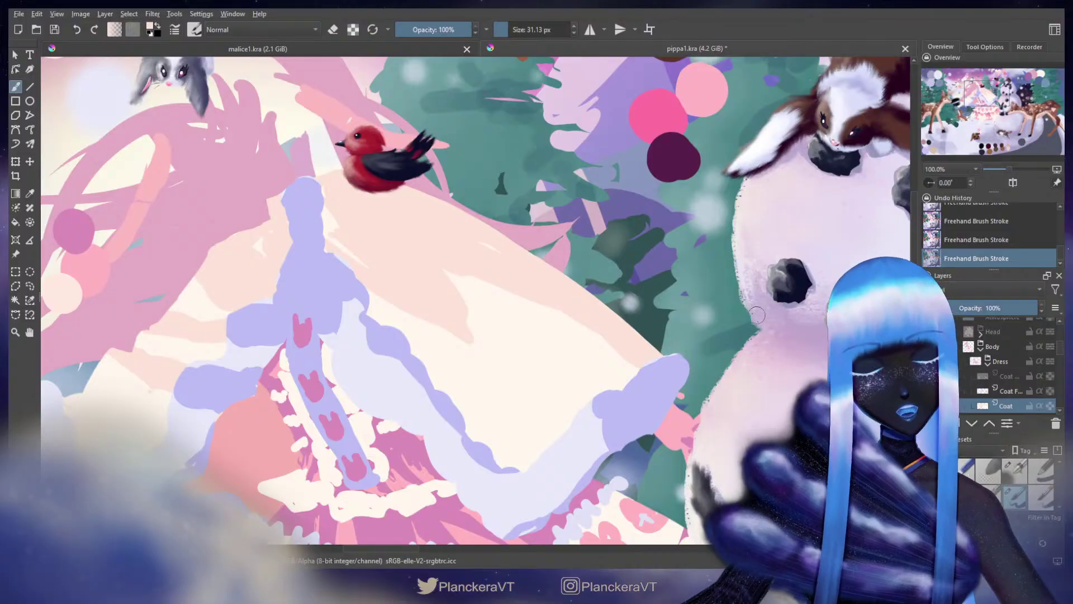
Step: Refine the coat's opposite shoulder along the pink back hair, filling at 29.16 px and erasing at 31.74 to 32.24 px
mouse_move(442, 321)
mouse_down()
mouse_move(532, 321)
mouse_move(623, 261)
mouse_move(685, 297)
mouse_move(801, 331)
mouse_up()
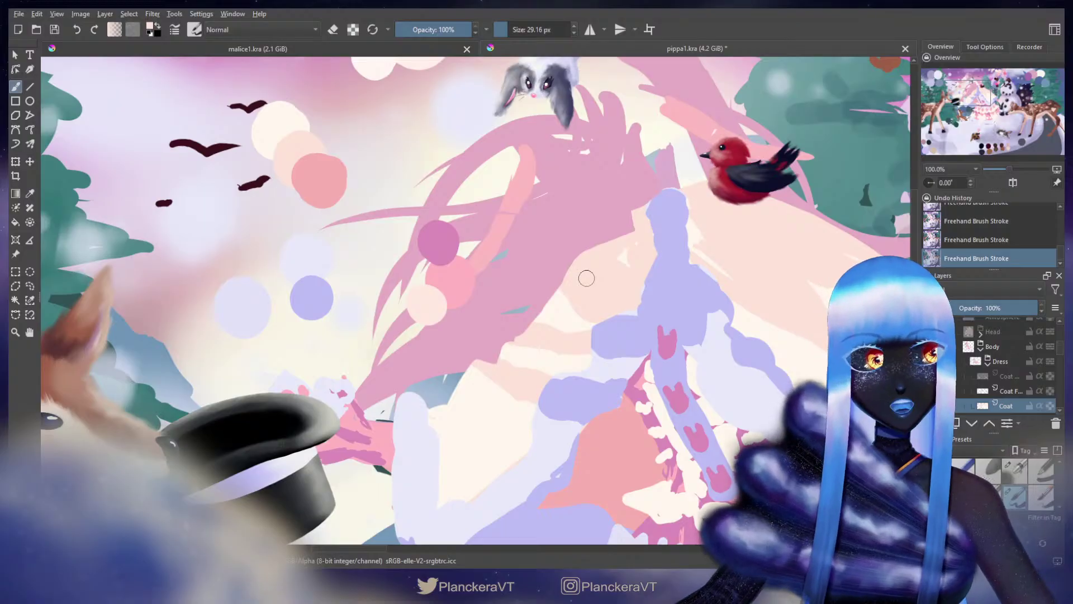
key(e)
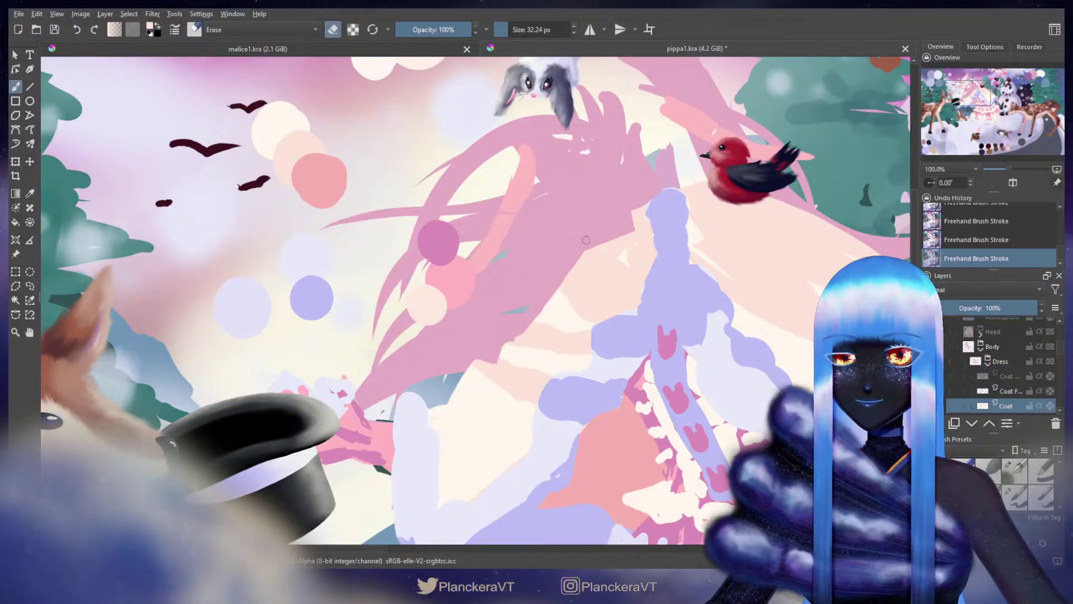
drag(569, 266, 588, 241)
key(ctrl+z)
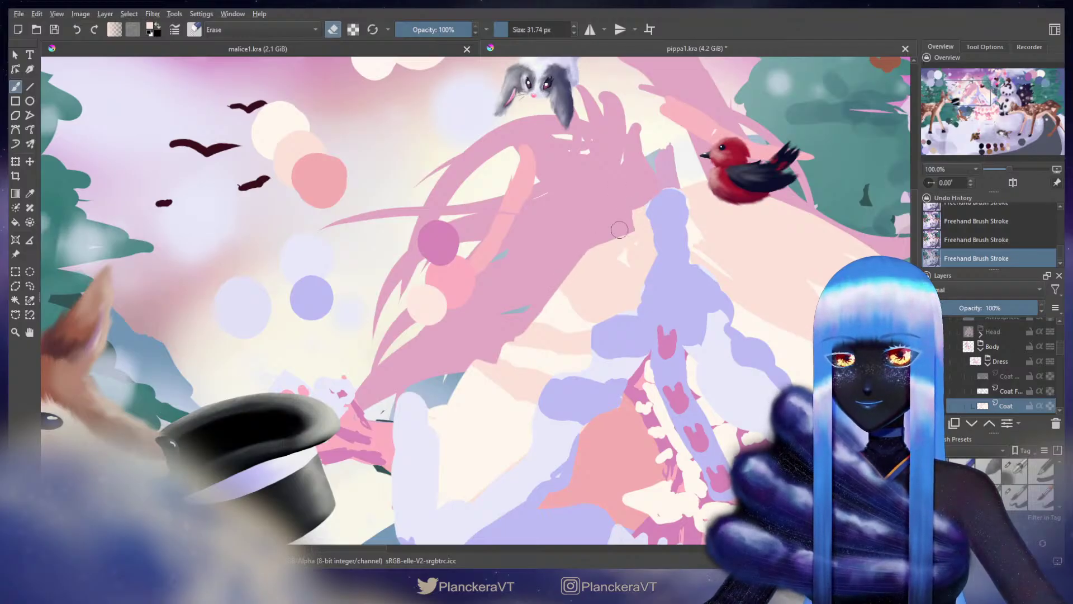
drag(656, 288, 683, 243)
key(slash)
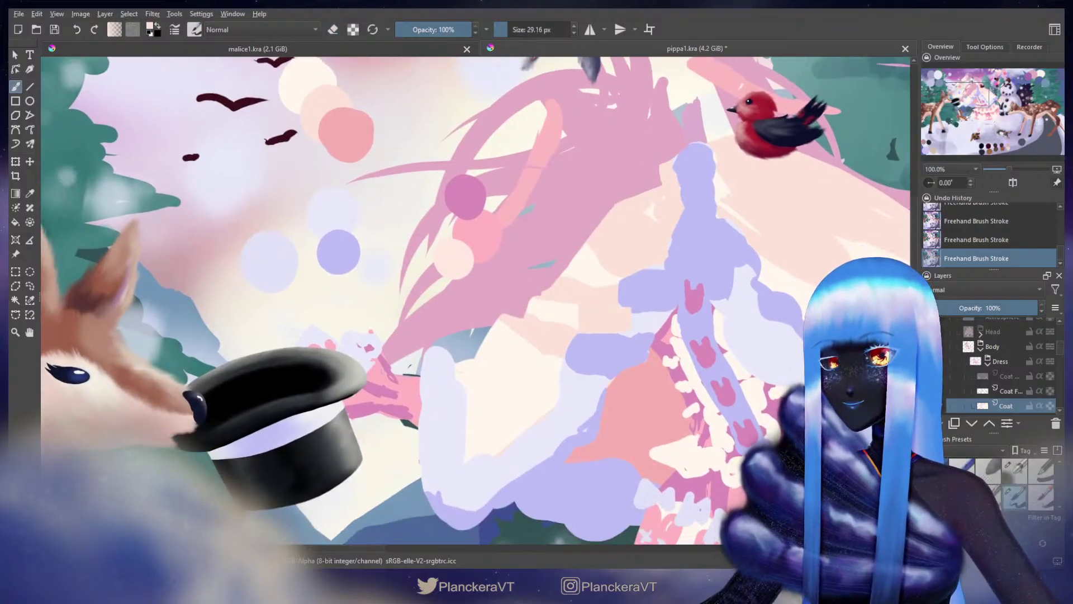
Step: Undo the last stroke and sharpen the coat's cream shoulder edge along the pink back hair, working at 16.87 to 23.97 px
key(ctrl+z)
ctrl+click(534, 305)
drag(534, 305, 531, 301)
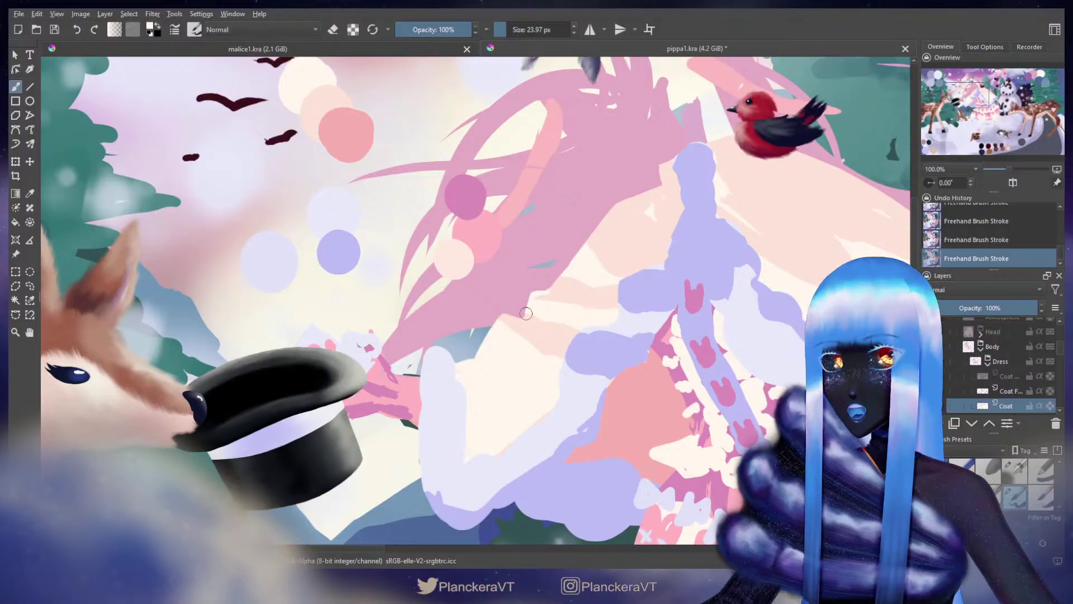
scroll(529, 307, up, 2)
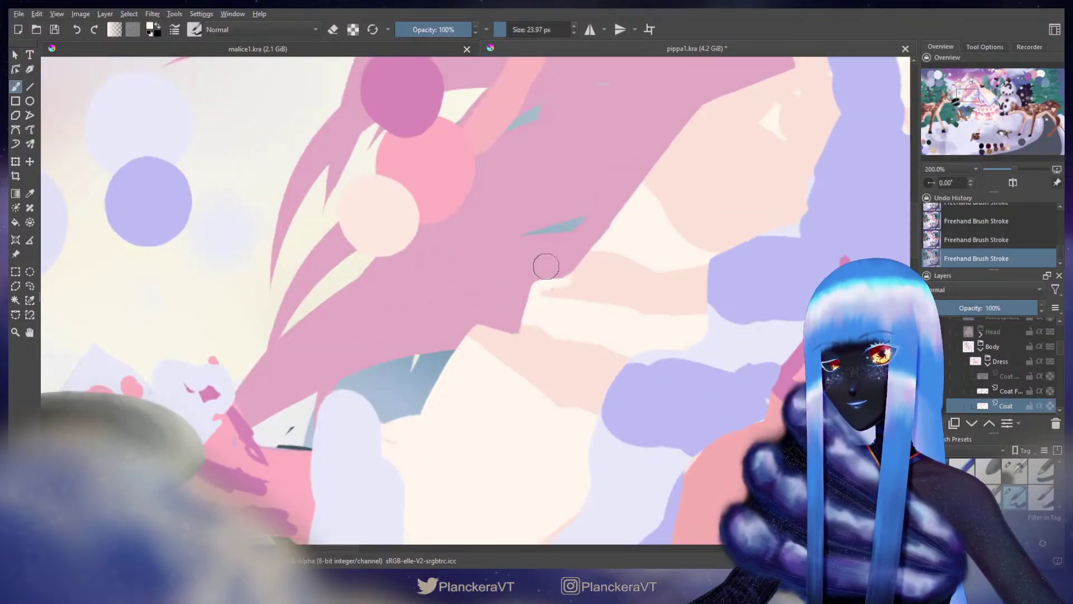
key(bracketleft)
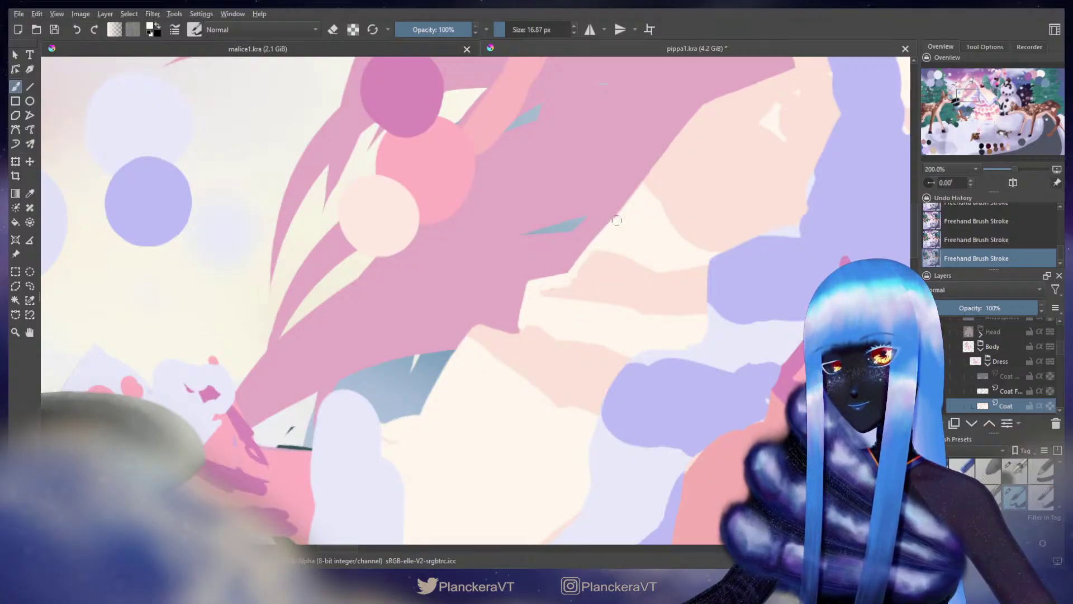
drag(571, 290, 656, 160)
drag(570, 207, 576, 191)
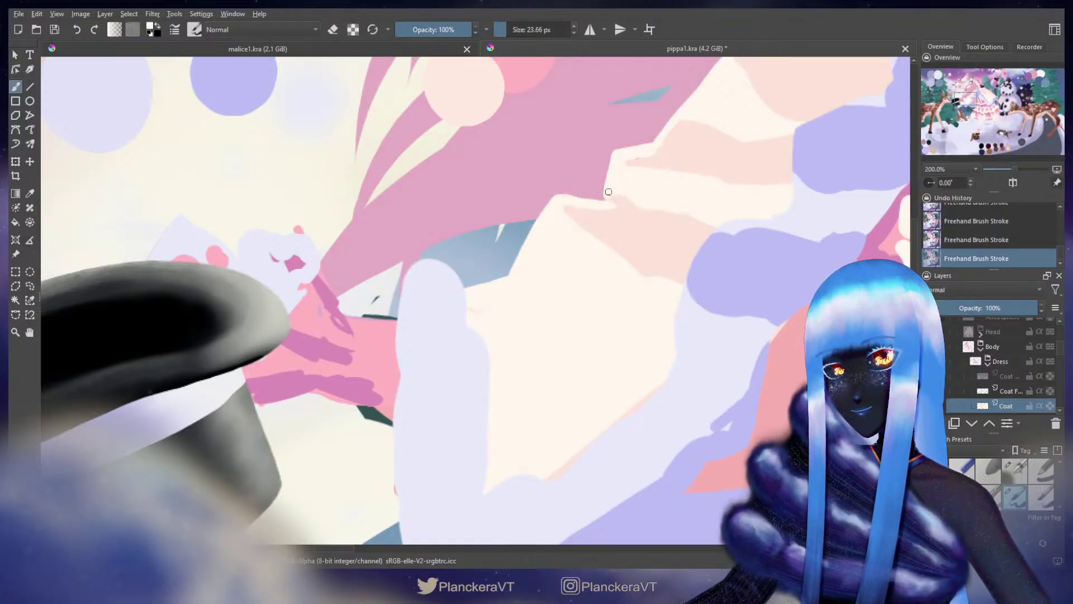
Step: Switch to the Coat F... layer and round the upper edge of the lavender fur cuff into scallops at 25.02 px
drag(704, 282, 658, 130)
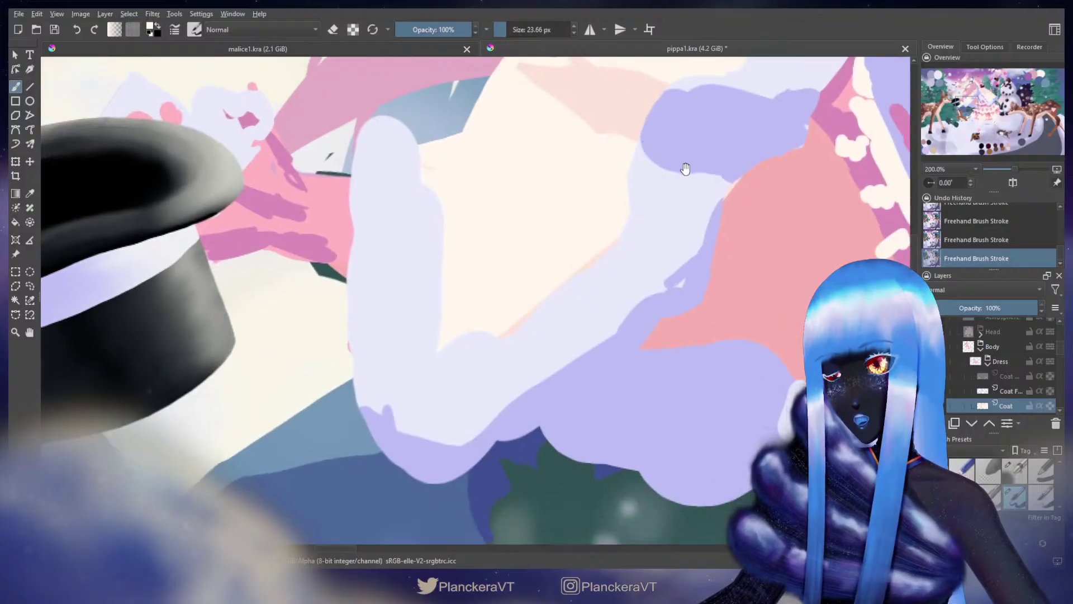
drag(685, 167, 551, 309)
mouse_move(608, 240)
mouse_down()
mouse_move(575, 273)
mouse_move(538, 352)
mouse_move(441, 351)
mouse_move(500, 216)
mouse_move(378, 355)
mouse_move(354, 211)
mouse_move(361, 227)
mouse_move(372, 198)
mouse_up()
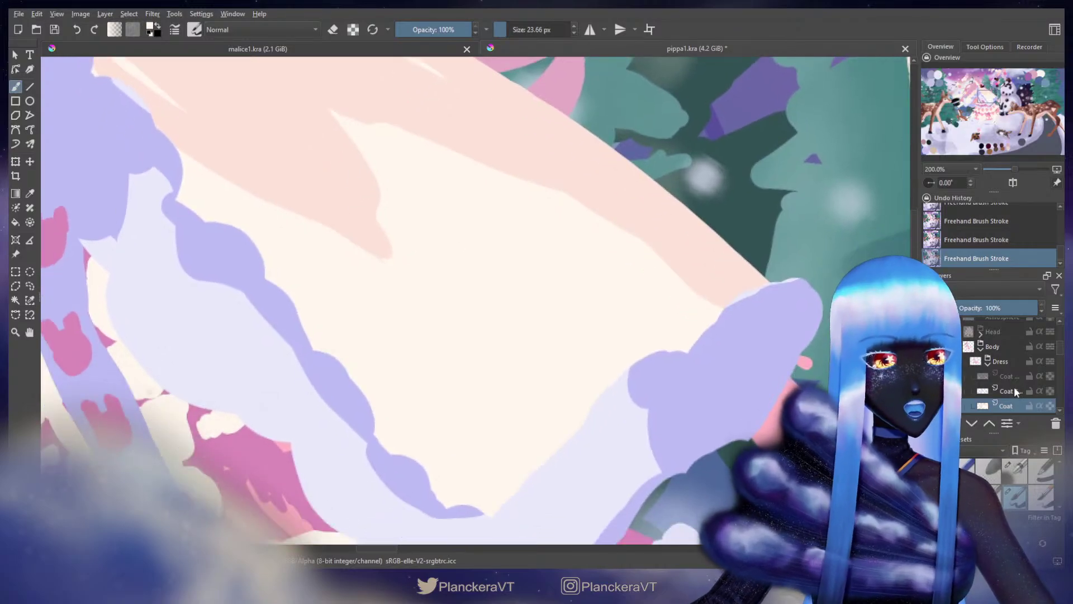
key(r)
click(774, 293)
drag(773, 274, 771, 227)
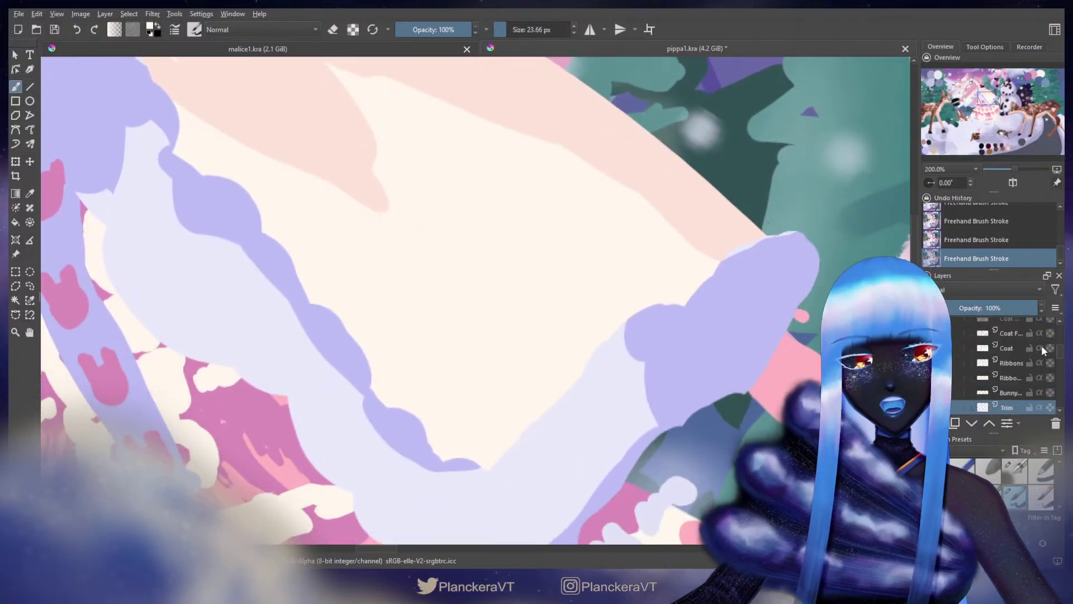
scroll(1062, 351, up, 1)
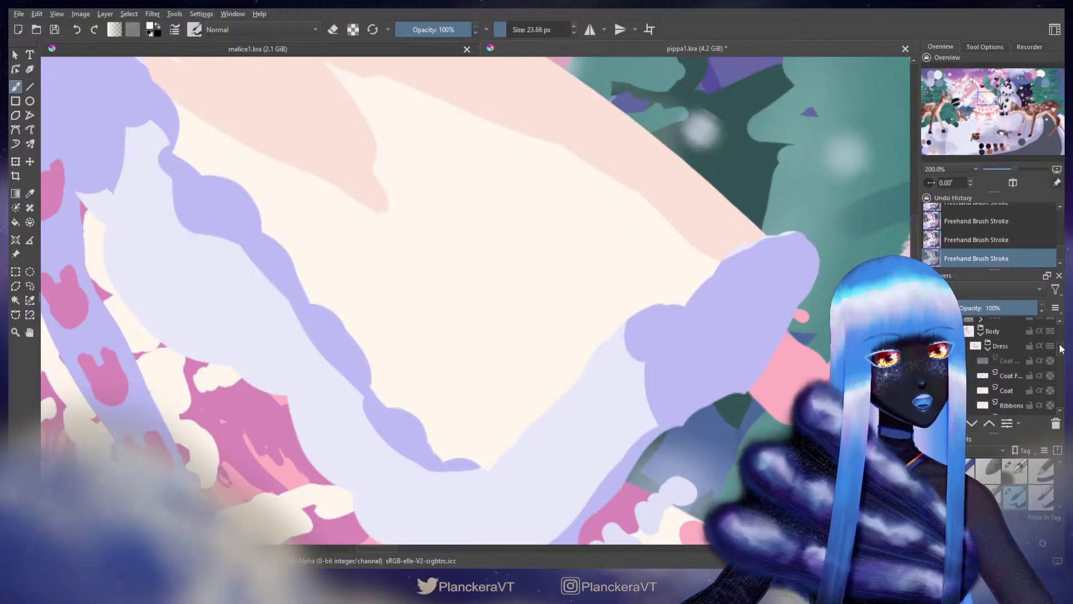
scroll(1019, 361, down, 1)
click(1009, 337)
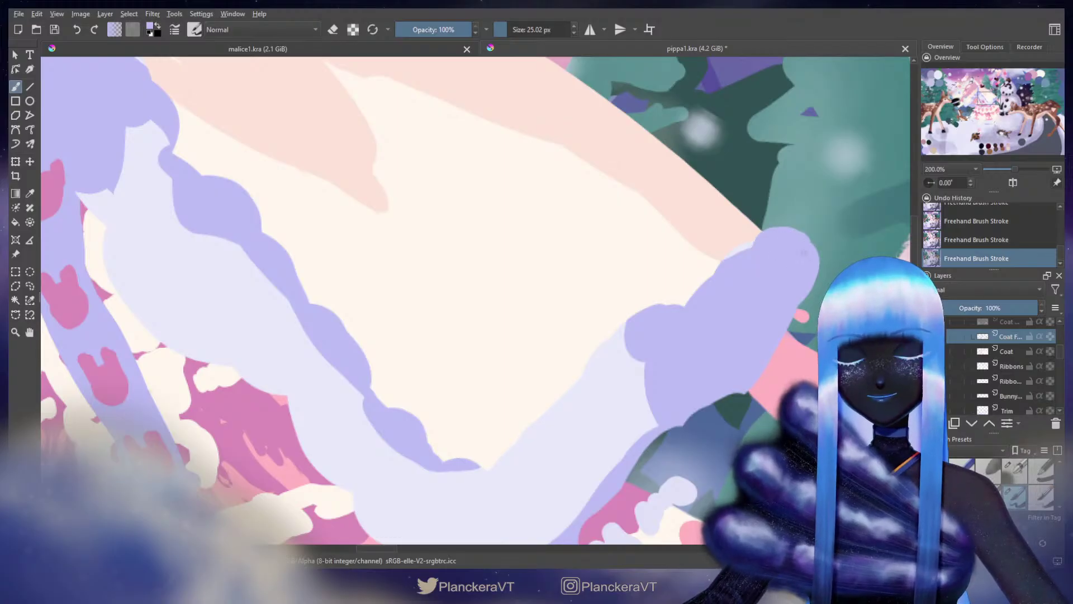
drag(756, 259, 722, 298)
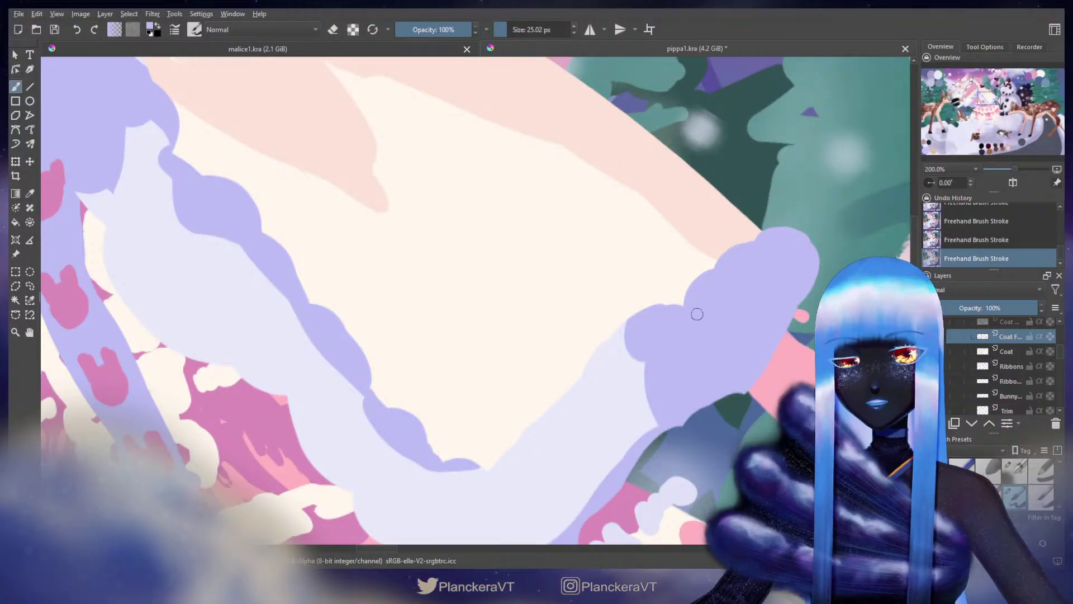
Step: Paint pale lavender fur around the cream panel's V-shaped lower point at 34.13 px, undo stray strokes and erase its edge at 28.50 px
mouse_move(618, 336)
mouse_down()
mouse_move(714, 238)
mouse_move(723, 256)
mouse_move(697, 249)
mouse_move(676, 302)
mouse_up()
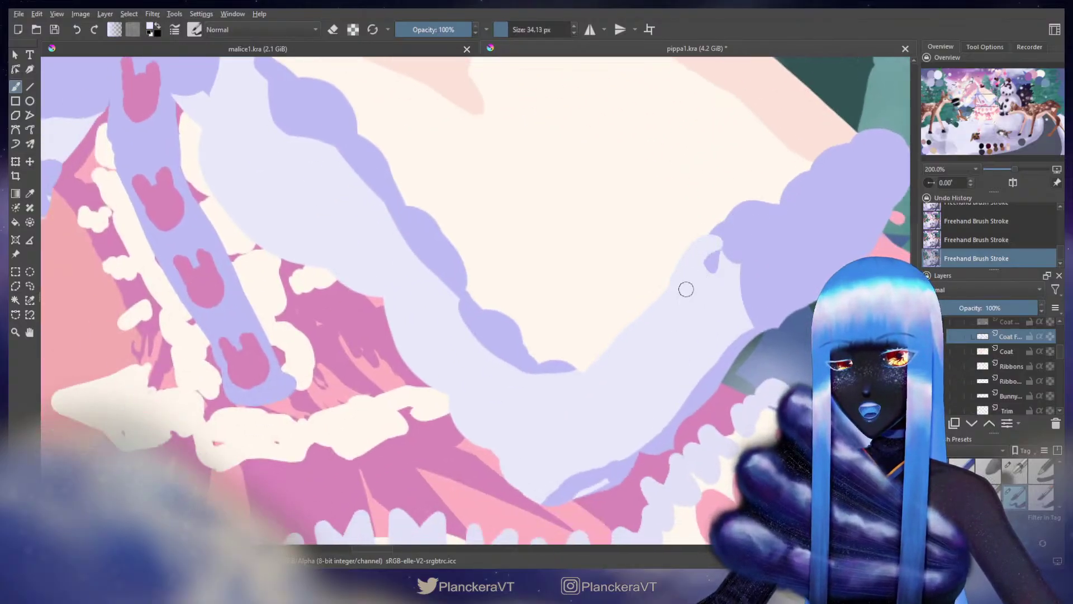
mouse_move(626, 328)
mouse_down()
mouse_move(616, 366)
mouse_move(622, 355)
mouse_move(540, 381)
mouse_up()
mouse_move(488, 333)
mouse_down()
mouse_move(526, 334)
mouse_move(533, 377)
mouse_move(529, 364)
mouse_move(558, 402)
mouse_move(553, 372)
mouse_move(599, 392)
mouse_move(573, 389)
mouse_move(564, 372)
mouse_move(591, 381)
mouse_up()
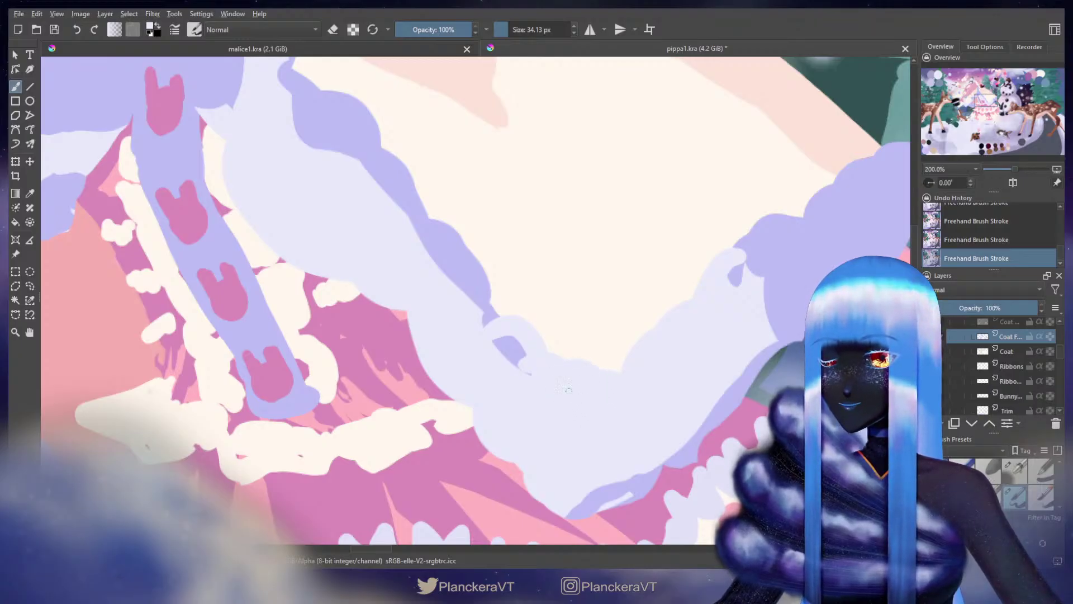
key(ctrl+z)
key(ctrl+z)
key(ctrl+z)
key(e)
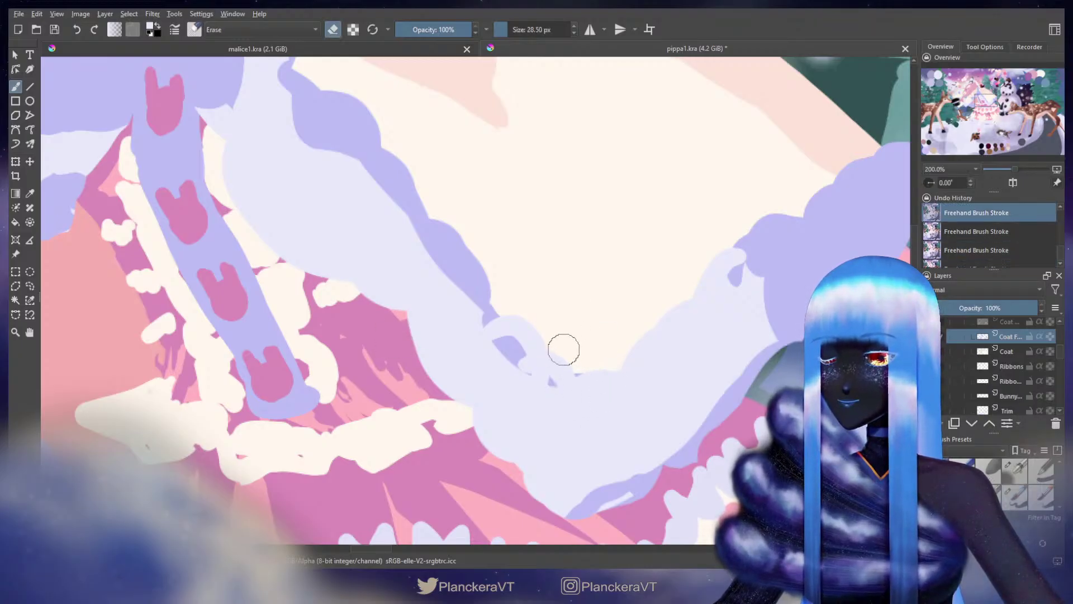
drag(564, 349, 572, 359)
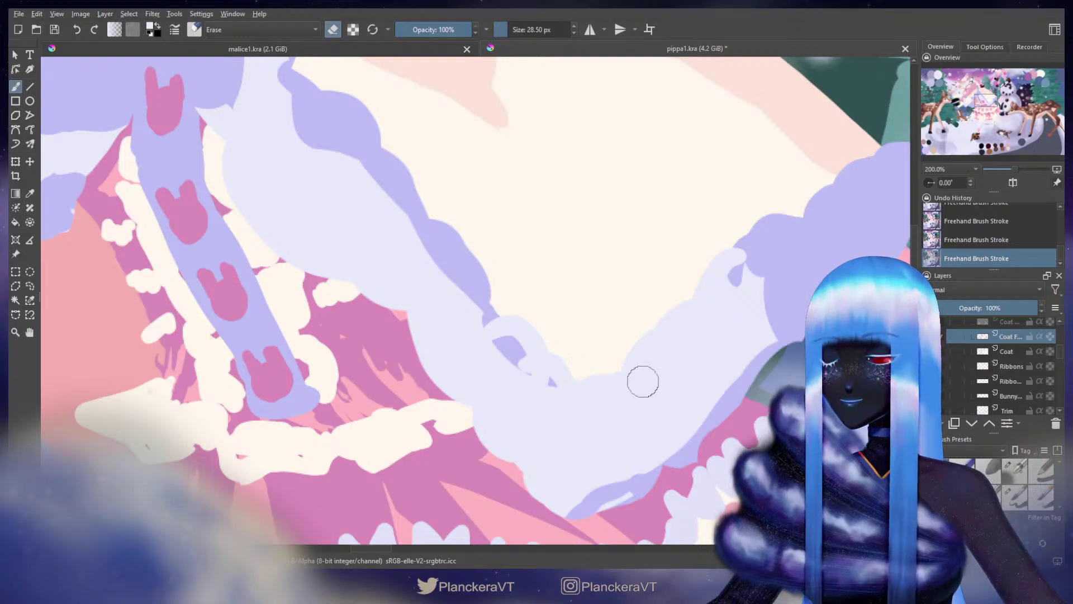
key(e)
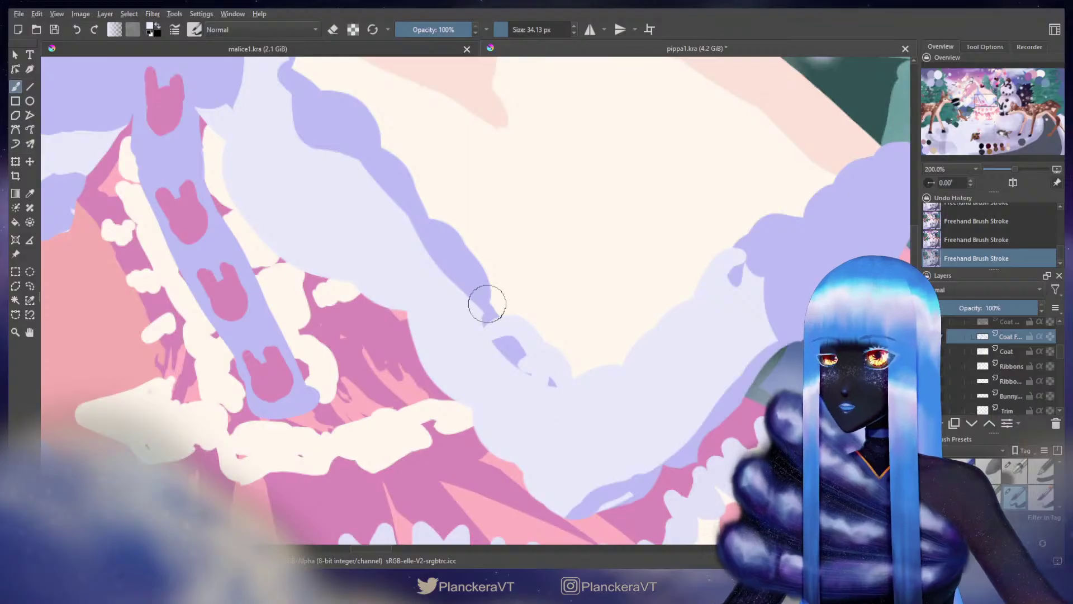
Step: Build pale lavender scallops up the cream panel's inner fur border with the brush at 34.13 to 41.90 px
mouse_move(441, 245)
mouse_down()
mouse_move(484, 290)
mouse_move(481, 307)
mouse_move(513, 319)
mouse_move(511, 358)
mouse_up()
mouse_move(411, 207)
mouse_down()
mouse_move(514, 310)
mouse_move(560, 375)
mouse_up()
drag(493, 282, 508, 340)
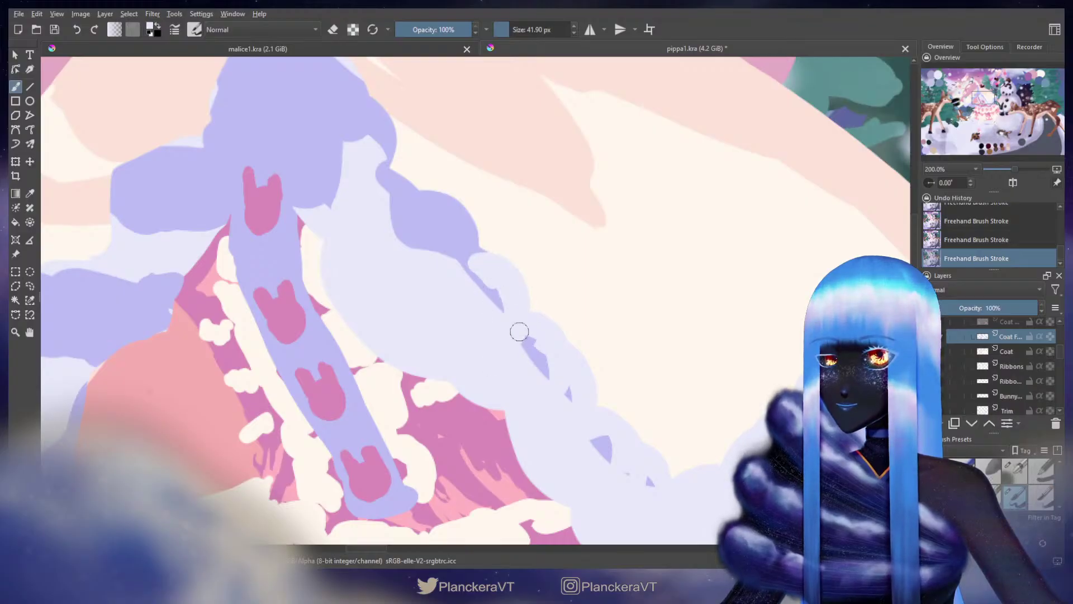
drag(585, 357, 599, 277)
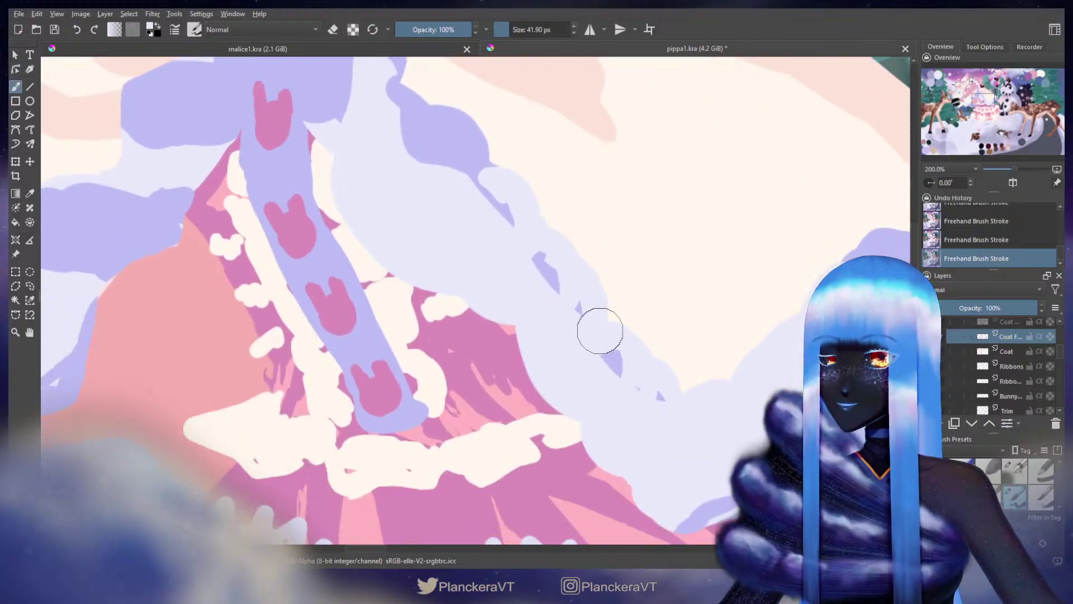
drag(506, 238, 579, 367)
mouse_move(510, 262)
mouse_down()
mouse_move(531, 250)
mouse_move(557, 287)
mouse_up()
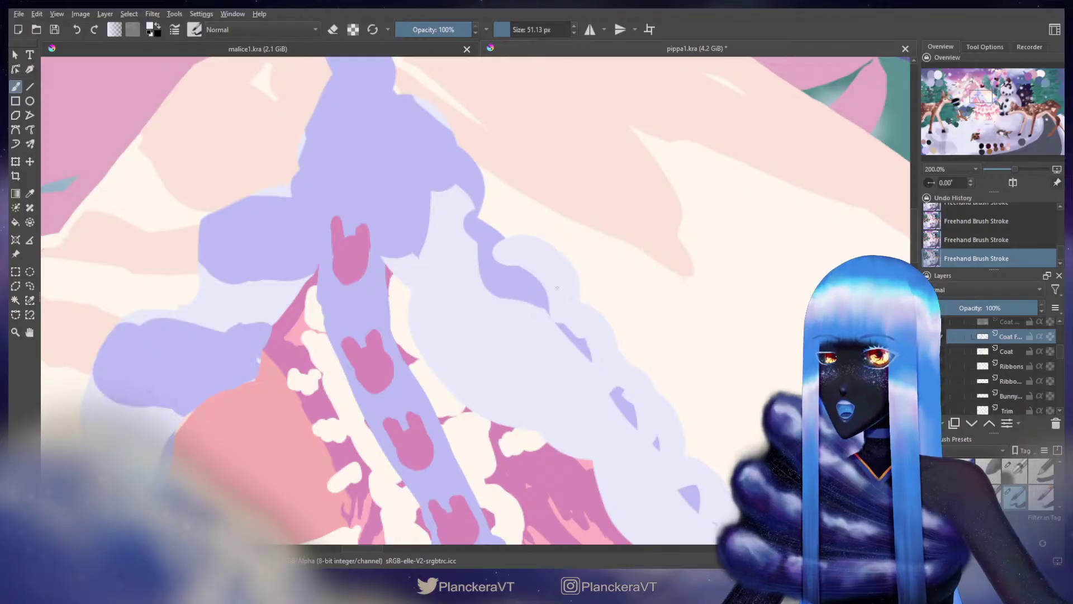
Step: Continue the pale lavender scallops up the fur border to the darker lavender collar at 51.13 px
drag(575, 325, 574, 334)
drag(520, 287, 570, 390)
drag(513, 313, 536, 313)
drag(516, 317, 537, 360)
drag(483, 244, 509, 244)
Step: Sample the collar's darker lavender and reshape its neck and outer edges into rounded fur lobes at 53.08 to 65.27 px
ctrl+click(476, 254)
mouse_move(450, 223)
mouse_down()
mouse_move(483, 237)
mouse_move(482, 265)
mouse_move(503, 262)
mouse_move(513, 317)
mouse_up()
drag(491, 266, 536, 352)
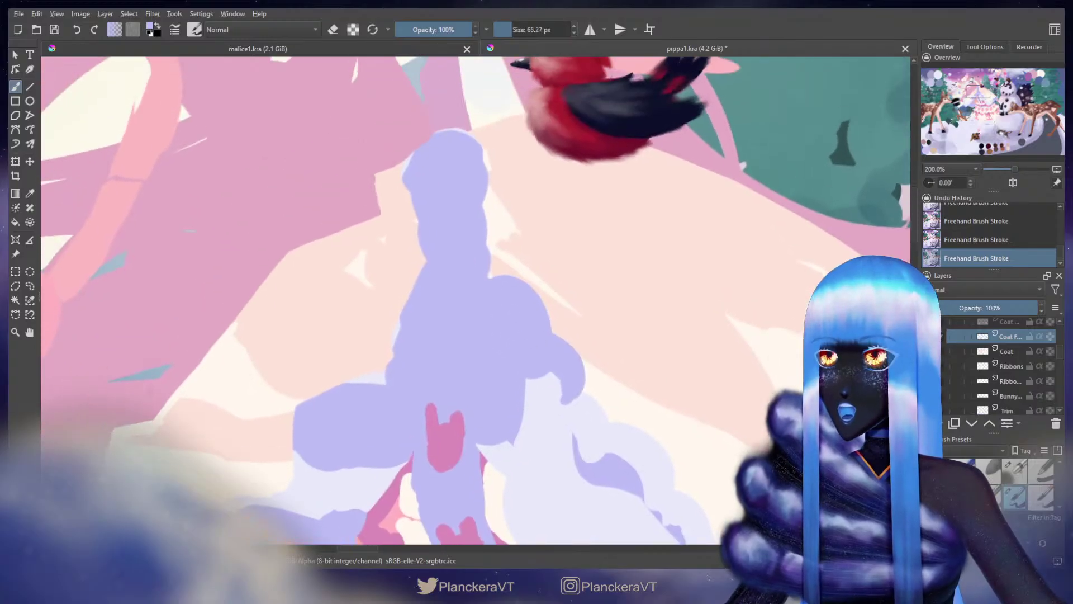
mouse_move(467, 220)
mouse_down()
mouse_move(430, 220)
mouse_move(477, 230)
mouse_move(475, 290)
mouse_up()
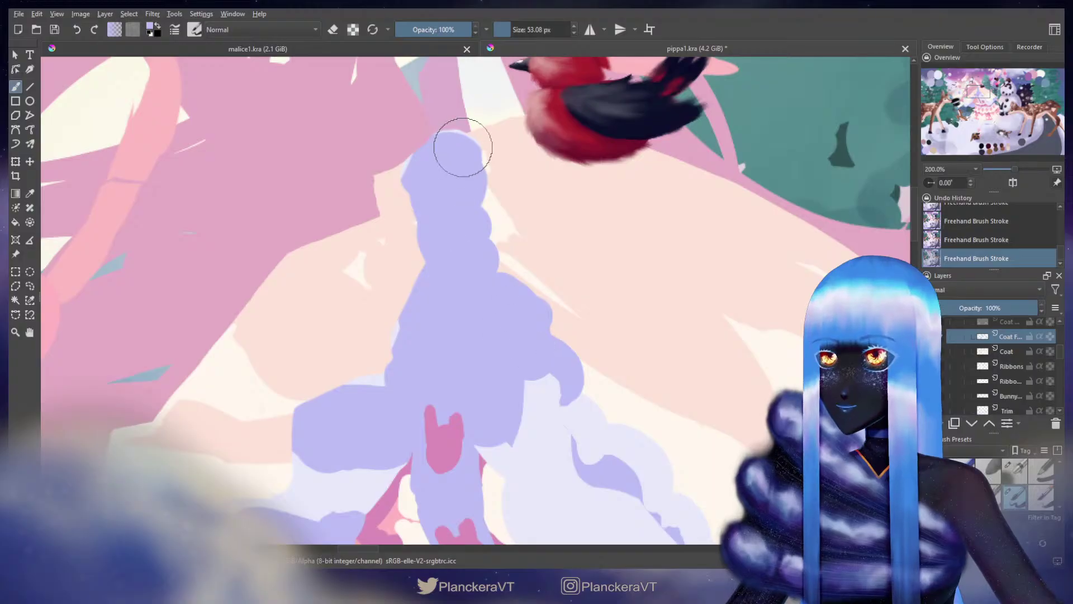
drag(447, 142, 467, 172)
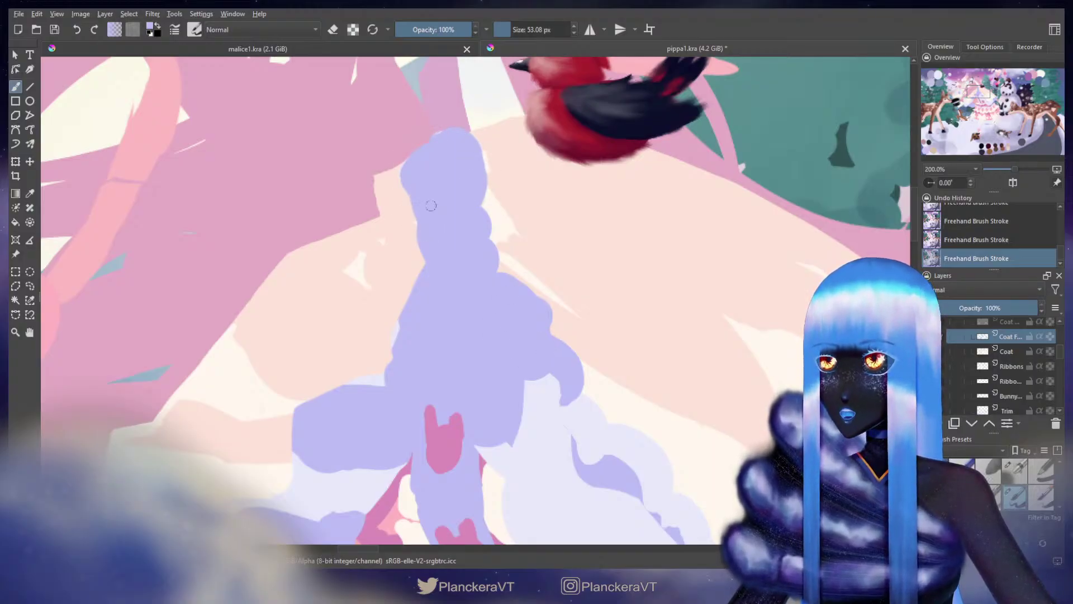
drag(432, 289, 438, 316)
Step: Round the collar's lobe on the pink-hair side with lavender strokes and clean its outline, erasing at 28.50 to 22.05 px
drag(525, 267, 755, 149)
key(bracketright)
key(bracketright)
mouse_move(609, 205)
mouse_down()
mouse_move(654, 216)
mouse_move(613, 271)
mouse_move(627, 269)
mouse_move(566, 303)
mouse_up()
key(e)
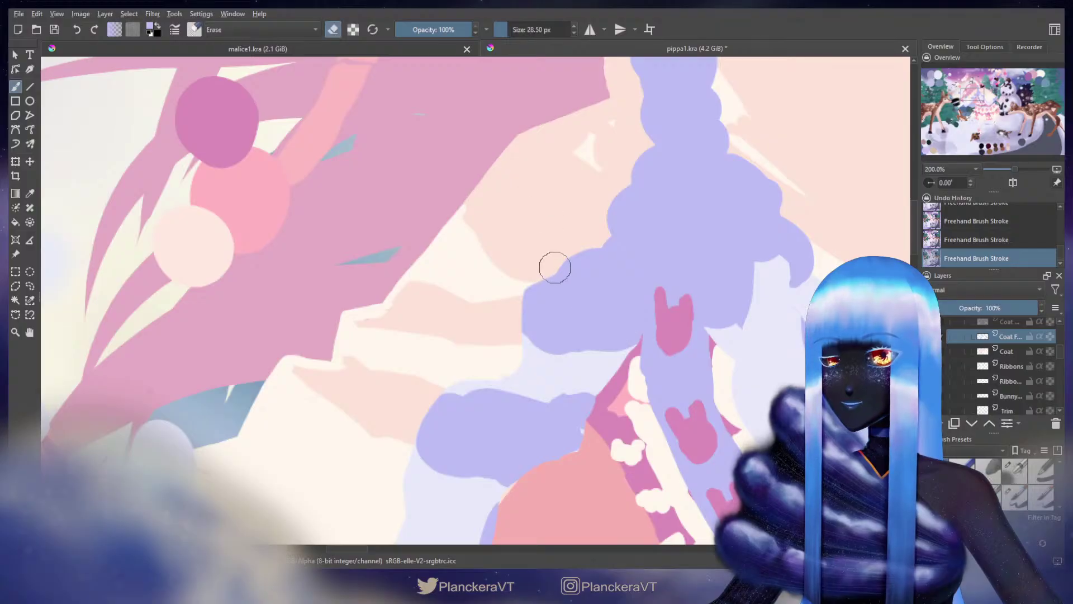
drag(530, 292, 530, 320)
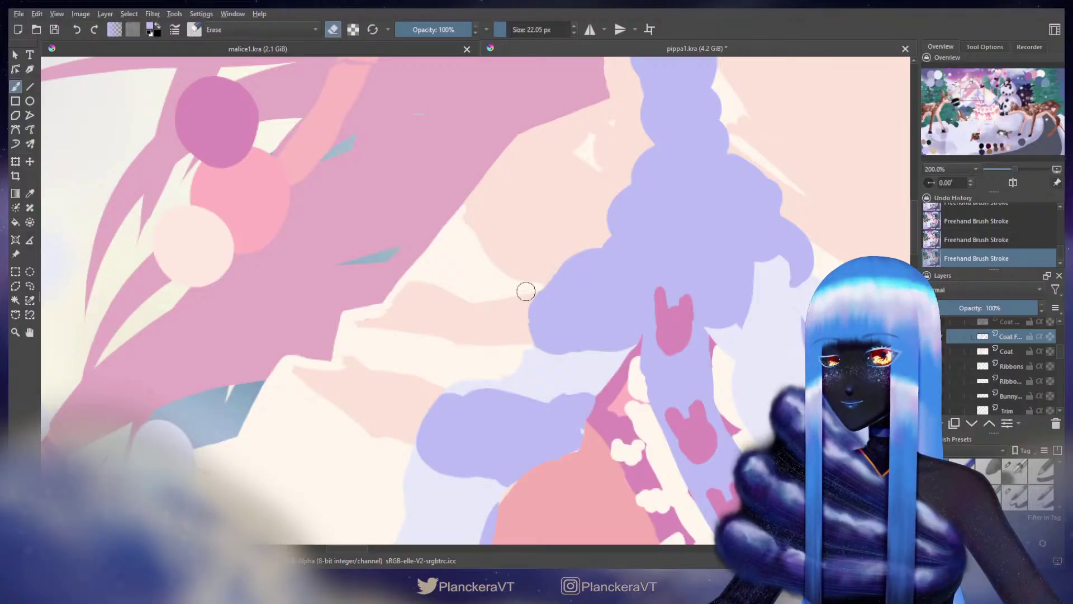
drag(630, 308, 651, 235)
key(e)
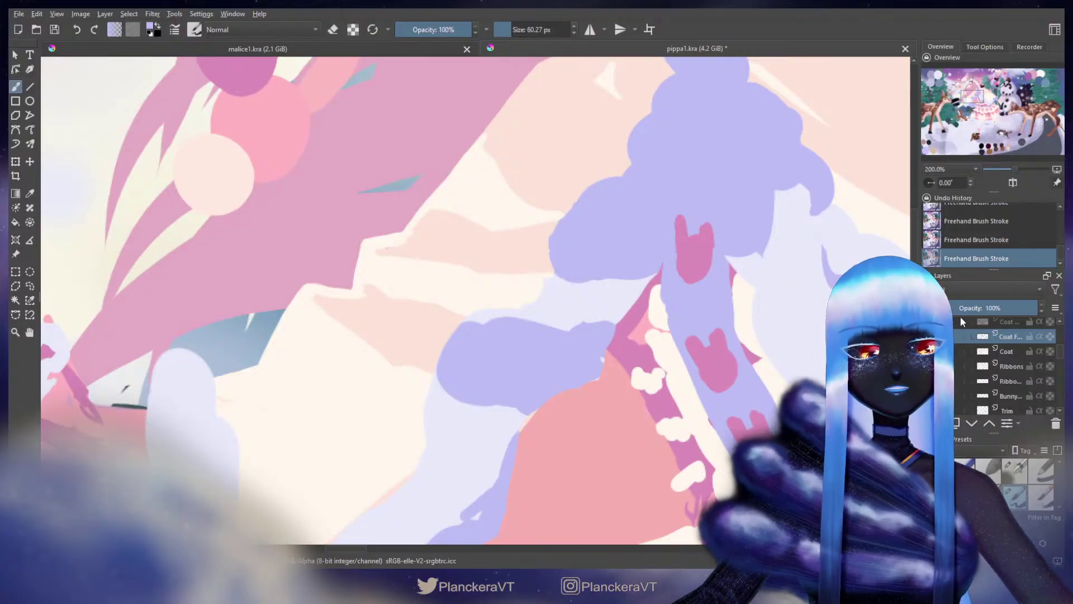
Step: Hide the bunny-patterned button strip and erase the collar's inner edge along the pink bodice at 22.05 px
scroll(1011, 366, down, 1)
click(928, 399)
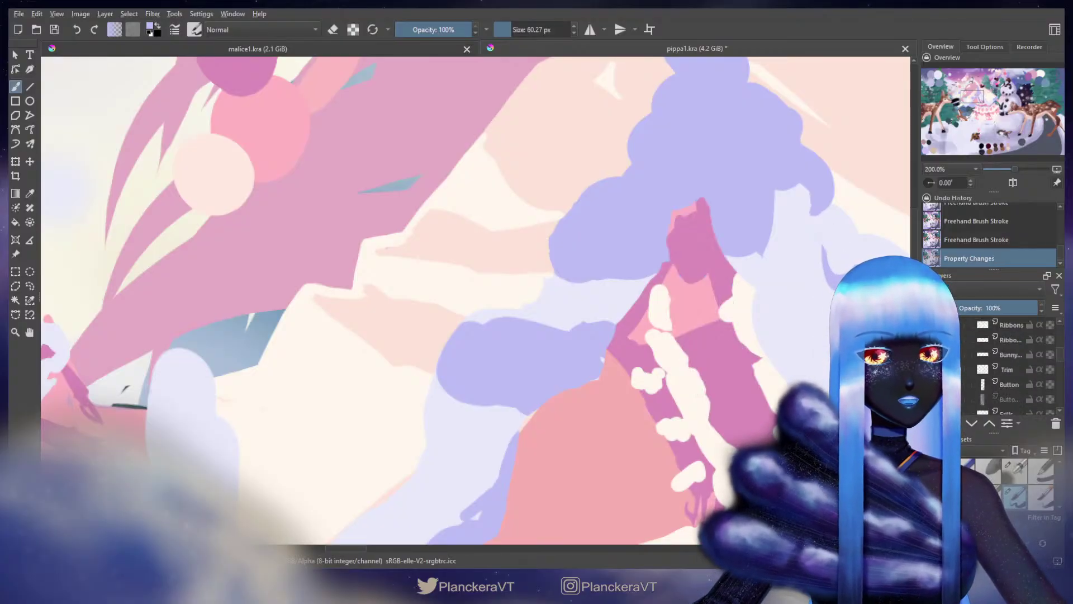
scroll(1030, 354, up, 2)
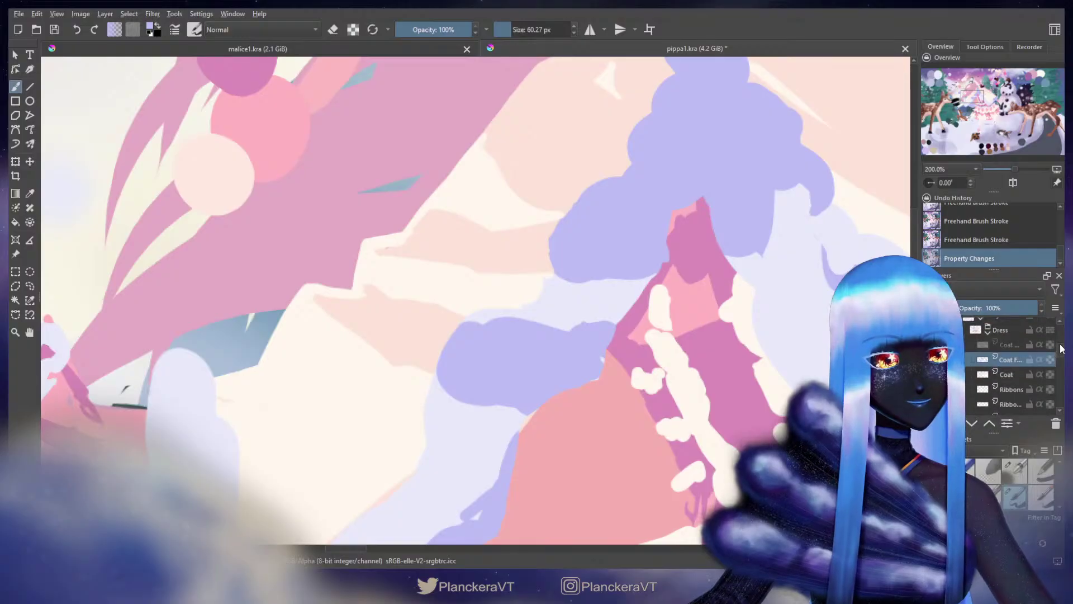
key(e)
drag(691, 221, 705, 212)
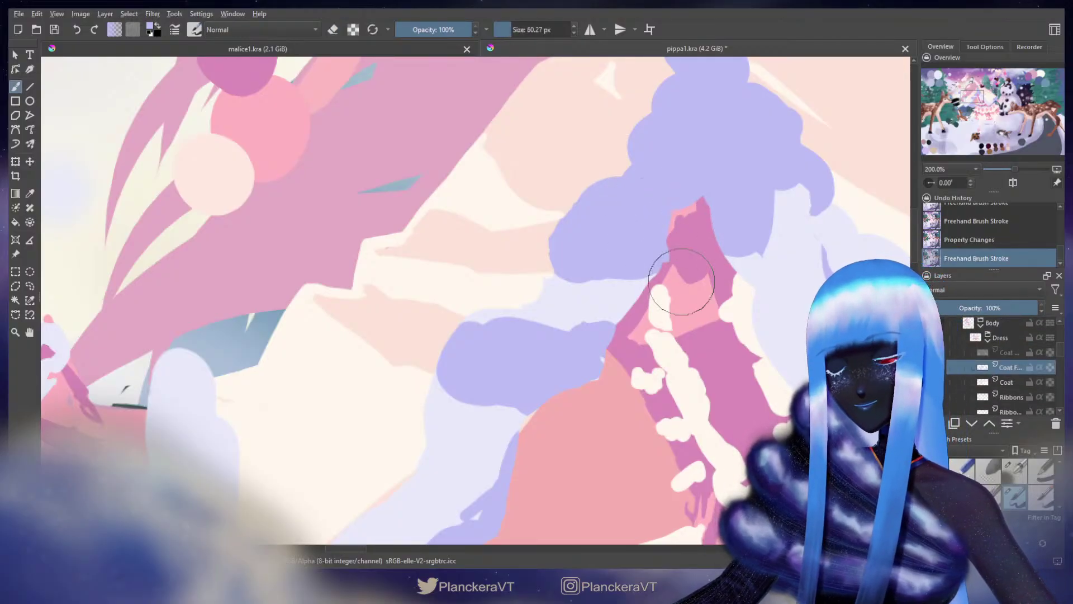
drag(675, 245, 664, 296)
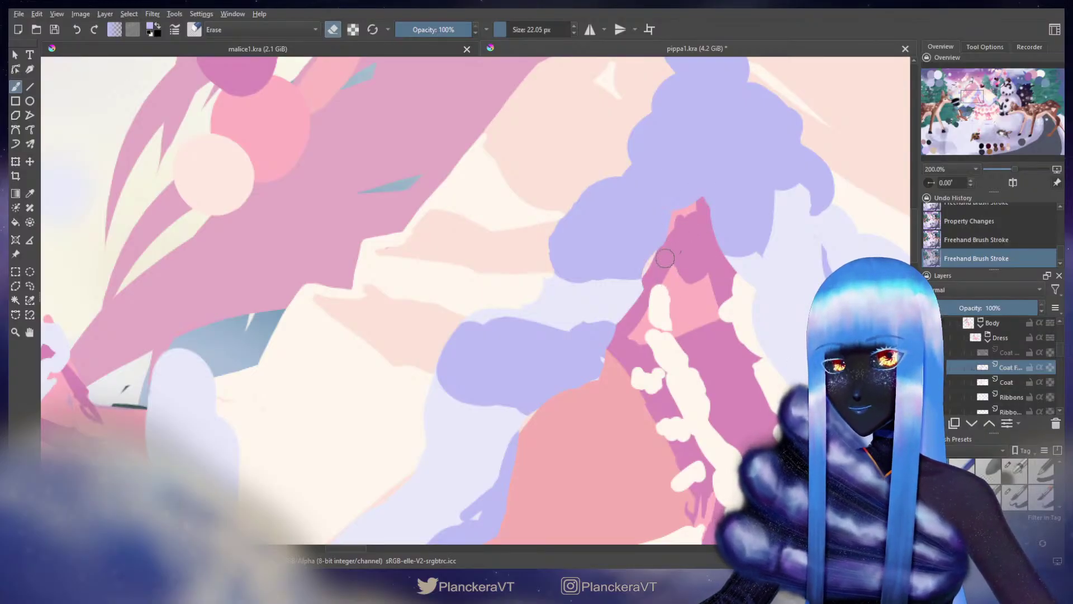
drag(665, 259, 646, 274)
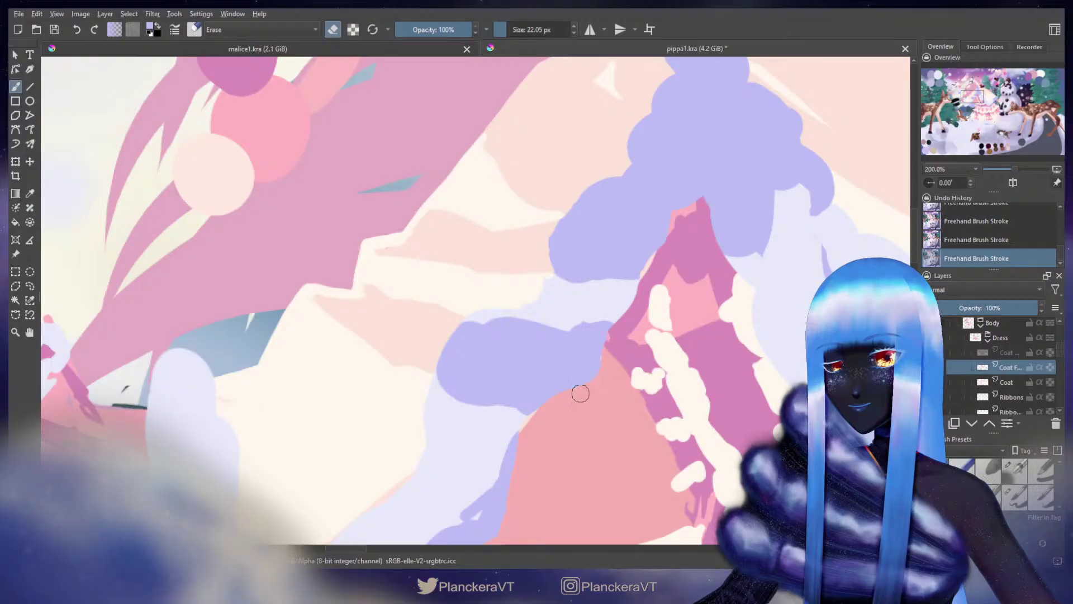
key(e)
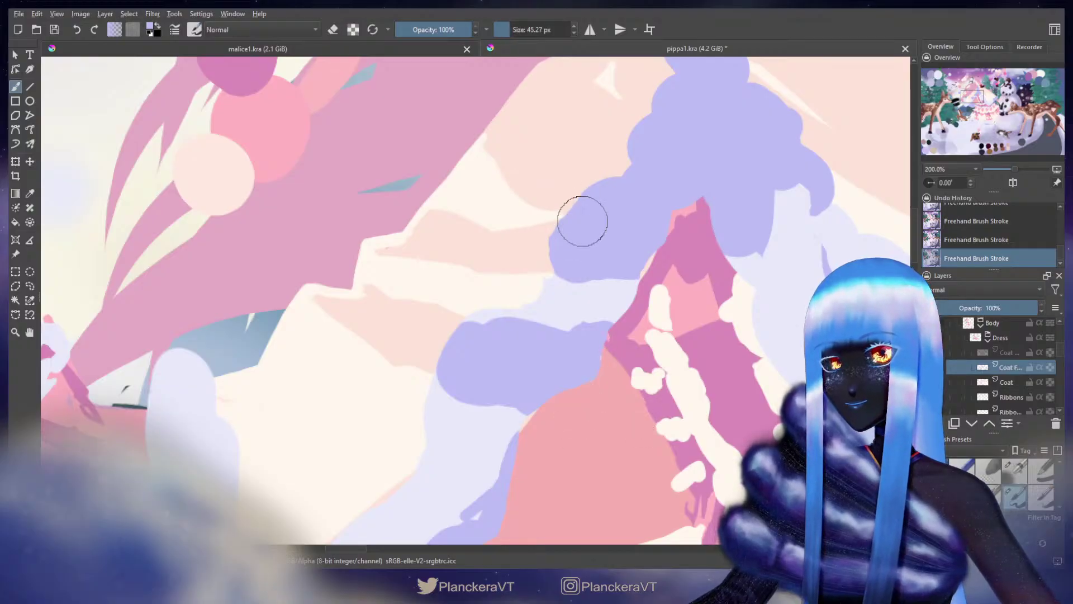
Step: Extend the lavender fur down beside the salmon bodice at 45.27 to 55.33 px and trim its inner edge at 19.02 px
mouse_move(571, 277)
mouse_down()
mouse_move(545, 290)
mouse_move(559, 289)
mouse_move(546, 311)
mouse_move(540, 303)
mouse_move(514, 316)
mouse_move(552, 311)
mouse_move(517, 322)
mouse_move(646, 227)
mouse_up()
key(])
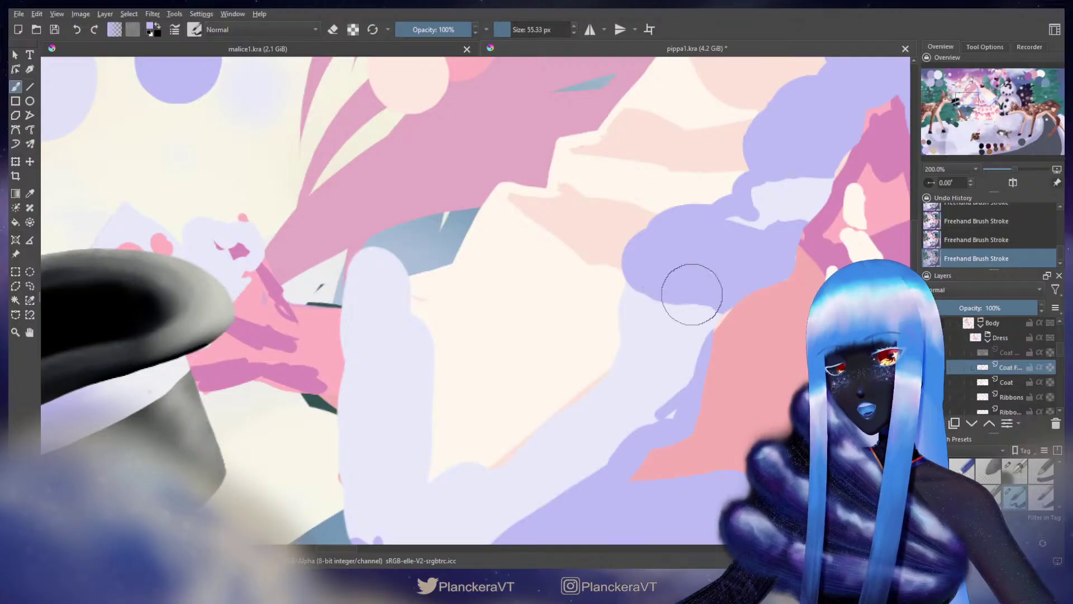
key(e)
drag(797, 199, 739, 199)
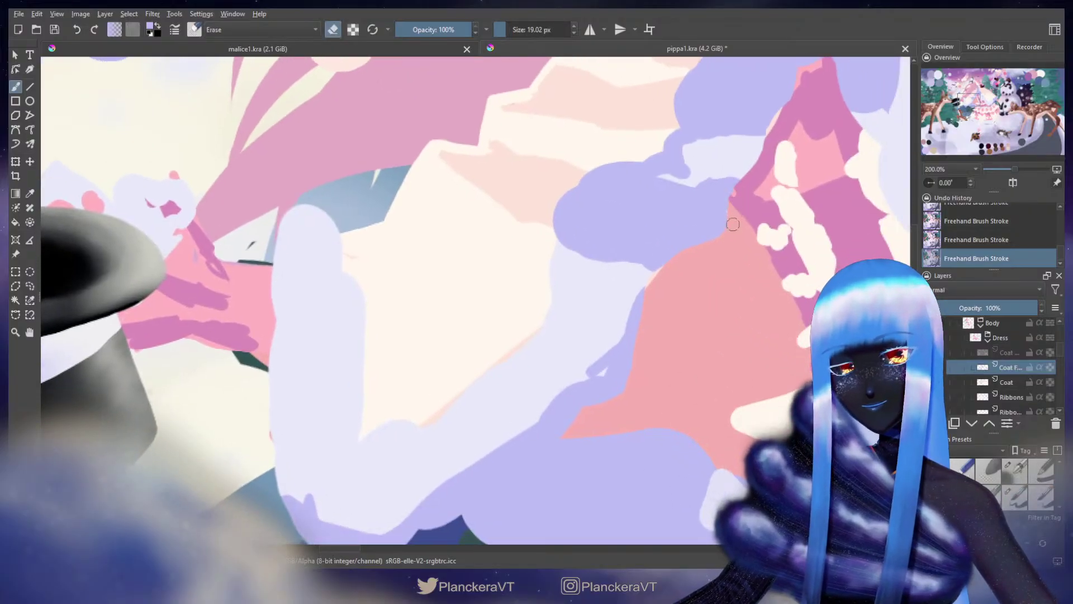
key(e)
mouse_move(688, 227)
mouse_down()
mouse_move(680, 246)
mouse_move(663, 242)
mouse_move(679, 227)
mouse_move(652, 246)
mouse_move(615, 312)
mouse_move(653, 272)
mouse_move(620, 354)
mouse_move(634, 313)
mouse_move(630, 288)
mouse_move(633, 327)
mouse_move(662, 237)
mouse_up()
key(bracketleft)
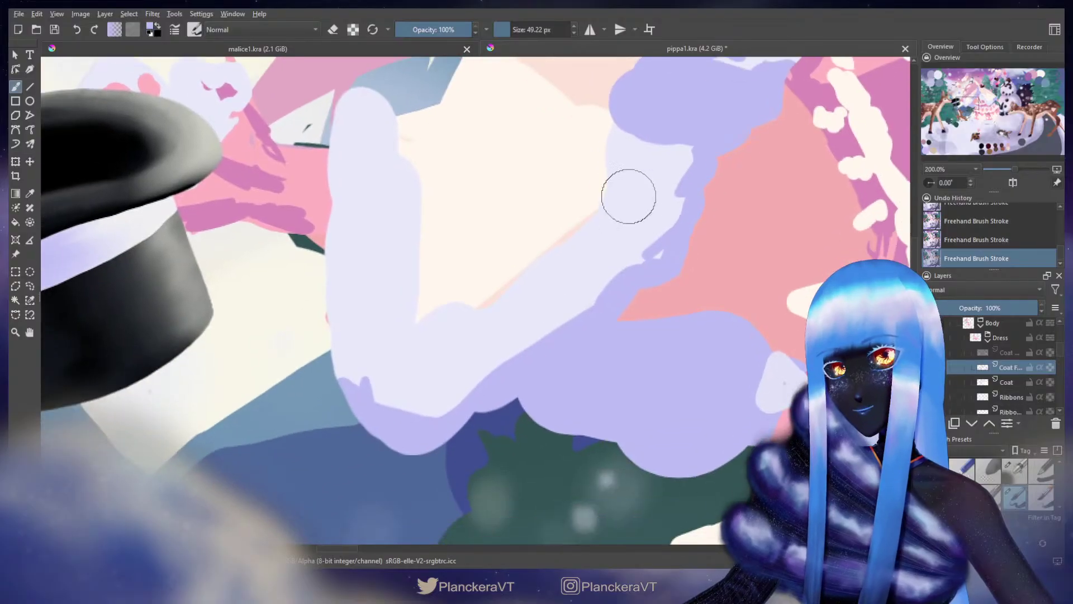
Step: Paint darker lavender scallops along the cream sleeve's fur border at 49.22 px, undoing stray strokes and trimming at 19.02 px
mouse_move(622, 179)
mouse_down()
mouse_move(610, 227)
mouse_move(605, 212)
mouse_move(580, 258)
mouse_move(534, 274)
mouse_move(530, 319)
mouse_up()
key(ctrl+z)
key(ctrl+z)
key(e)
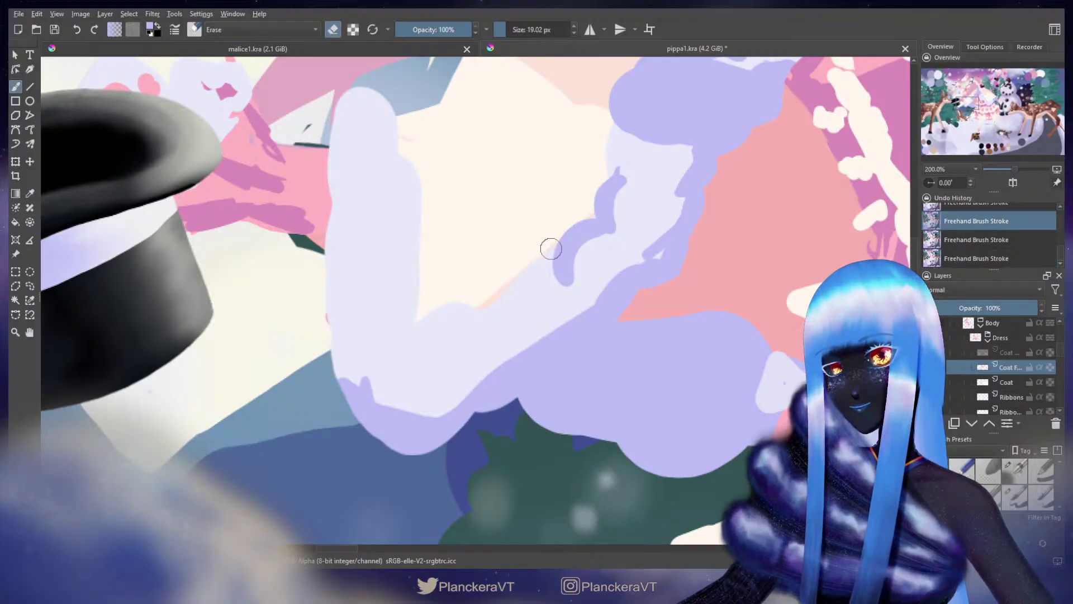
drag(549, 248, 507, 320)
key(slash)
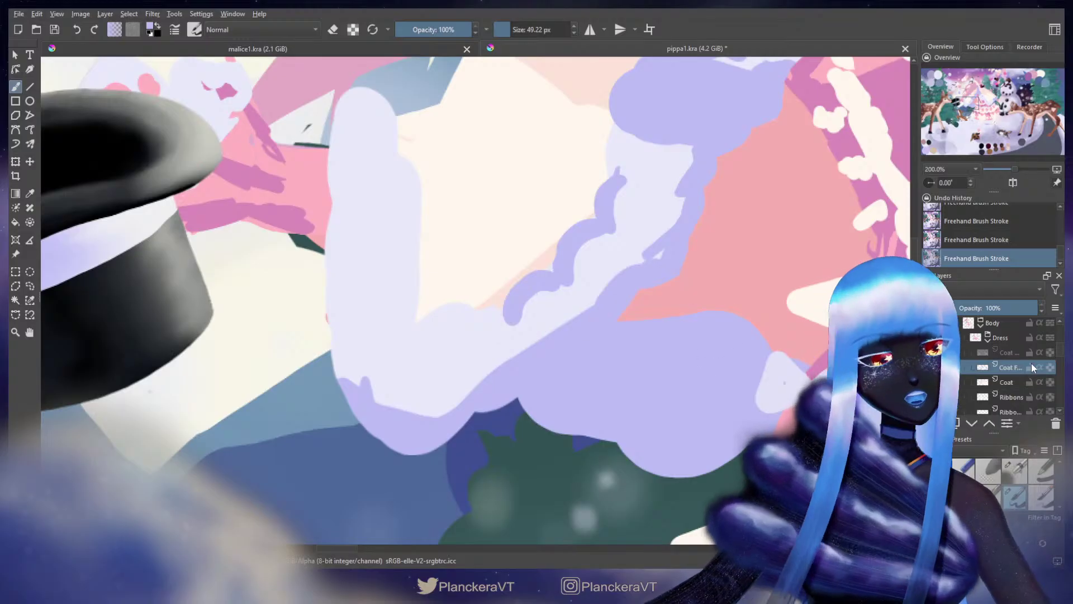
Step: Hide the Coat Back layer and return to the coat fur layer in the layer stack
scroll(1060, 356, down, 2)
scroll(1061, 357, down, 3)
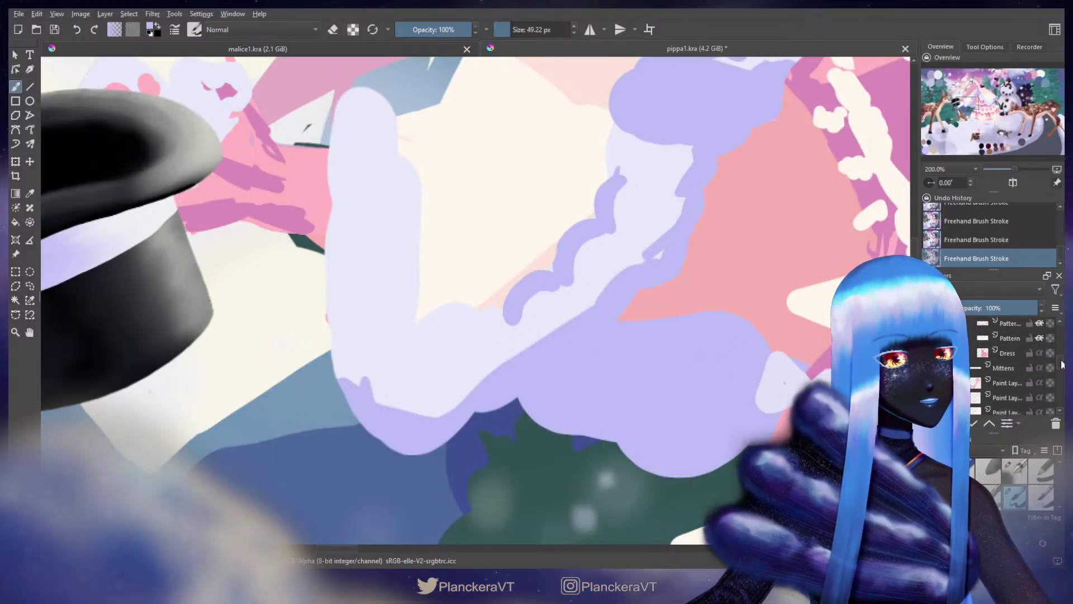
scroll(1062, 369, down, 2)
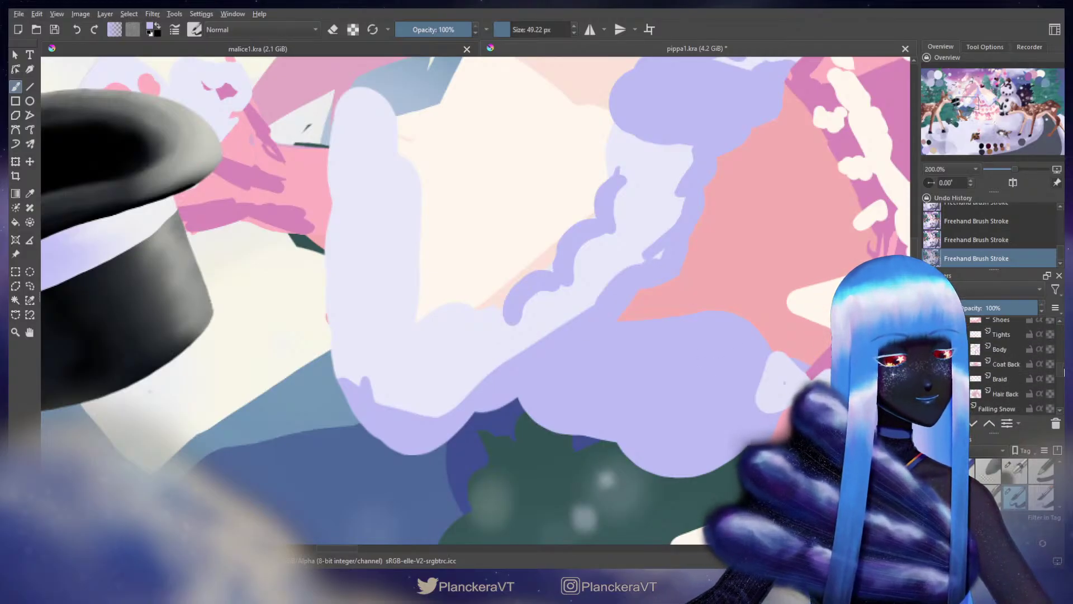
click(930, 364)
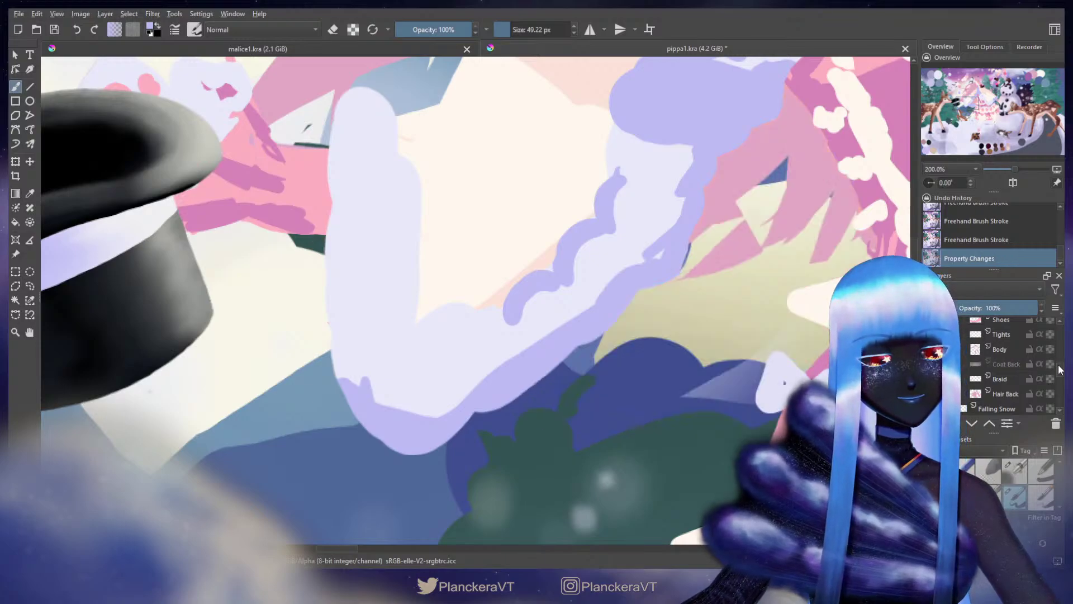
drag(1060, 367, 1056, 346)
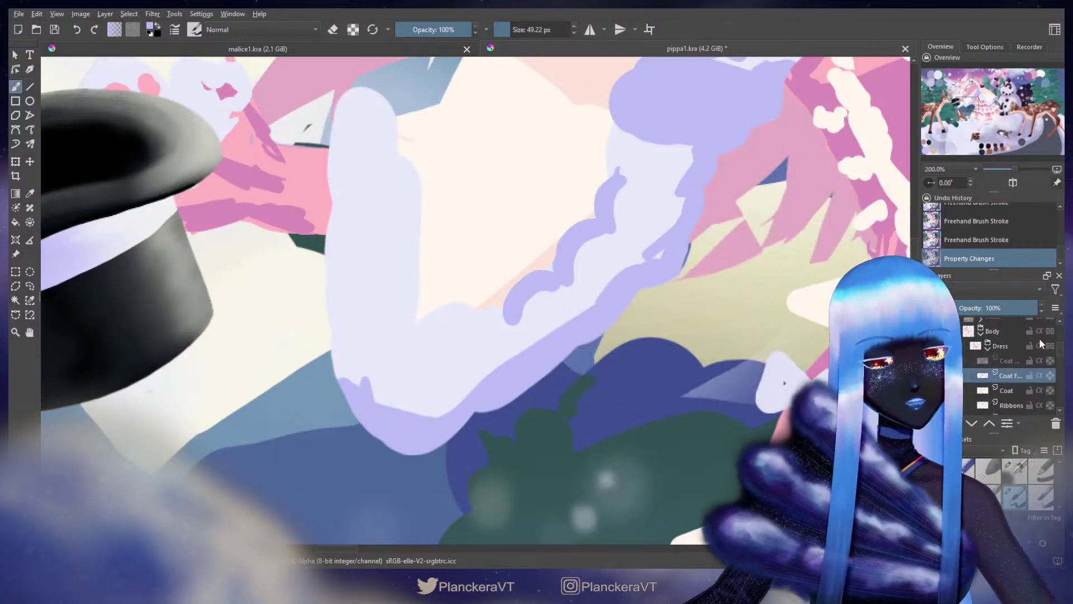
Step: Paint darker lavender scallops along the lower inner edge of the cream sleeve's fur border at 29.80 px
drag(571, 265, 602, 333)
mouse_move(631, 276)
mouse_down()
mouse_move(608, 276)
mouse_move(631, 288)
mouse_move(635, 271)
mouse_up()
drag(637, 268, 649, 245)
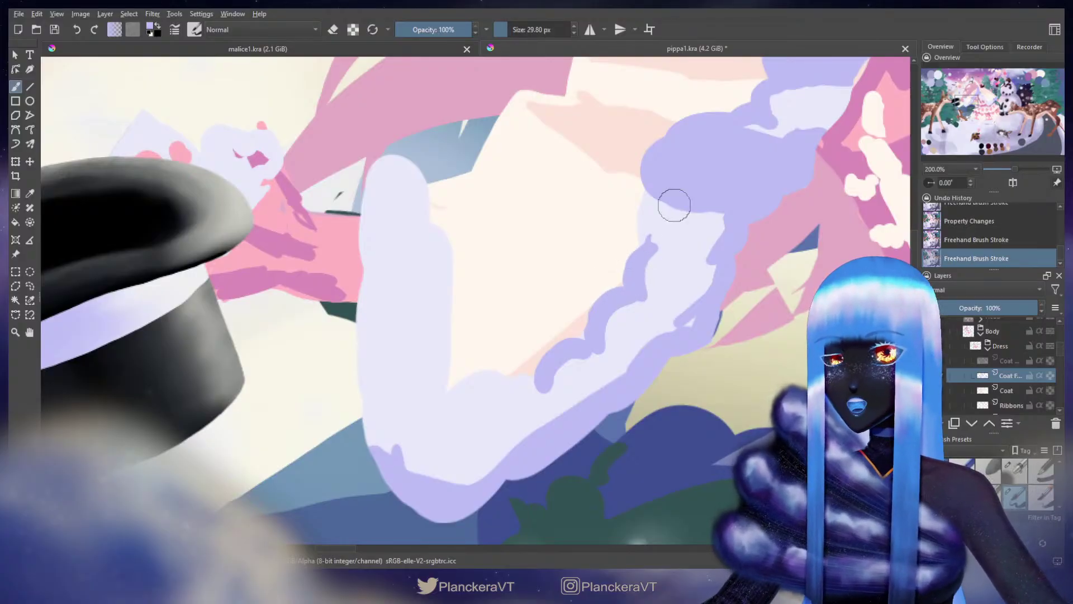
mouse_move(622, 295)
mouse_down()
mouse_move(595, 312)
mouse_move(594, 342)
mouse_move(546, 391)
mouse_move(493, 383)
mouse_move(442, 410)
mouse_up()
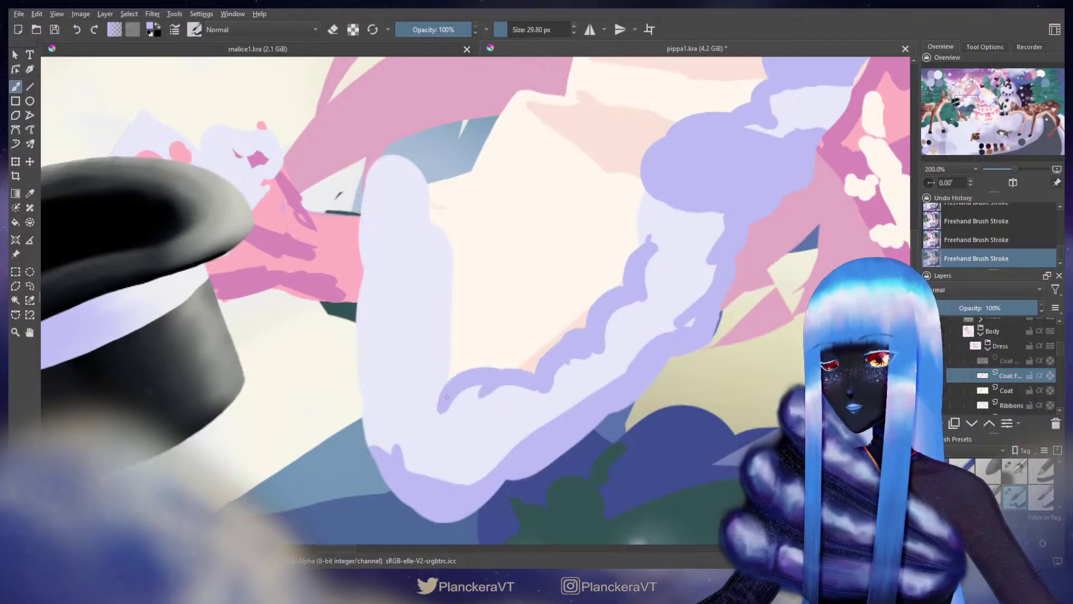
Step: Trim the fur's rounded tip on the top-hat side at 16.71 px and paint darker lavender scallops down its inner edge at 35.58 to 40.42 px
drag(458, 321, 513, 355)
mouse_move(445, 192)
mouse_down()
mouse_move(461, 192)
mouse_move(428, 189)
mouse_move(466, 189)
mouse_up()
key(e)
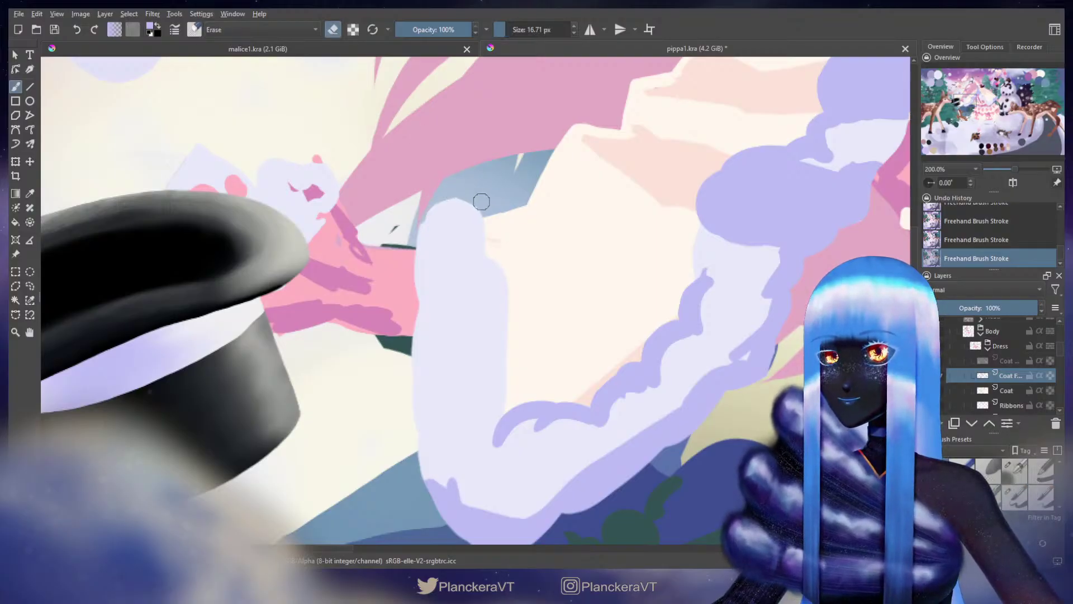
key(slash)
mouse_move(467, 223)
mouse_down()
mouse_move(458, 222)
mouse_move(481, 242)
mouse_move(497, 283)
mouse_up()
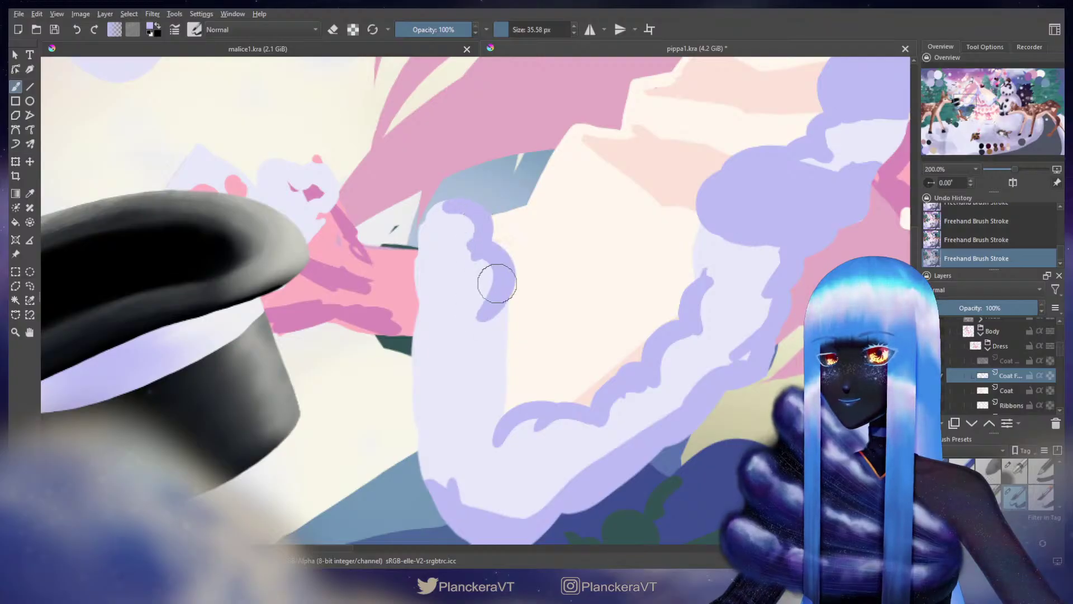
mouse_move(475, 245)
mouse_down()
mouse_move(499, 354)
mouse_move(499, 344)
mouse_move(491, 369)
mouse_move(548, 237)
mouse_move(537, 250)
mouse_move(537, 240)
mouse_move(529, 313)
mouse_up()
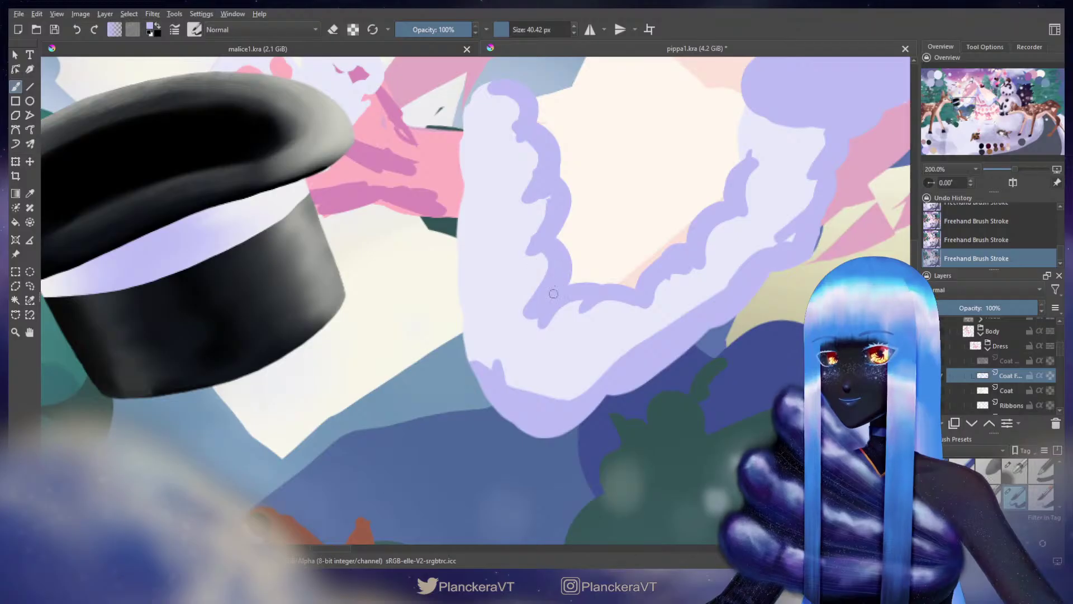
Step: Paint scalloped lavender shading along the inner folds and outer edge of the fur trim on the sleeve beside the top hat
drag(507, 209, 535, 257)
mouse_move(515, 152)
mouse_down()
mouse_move(508, 201)
mouse_move(494, 209)
mouse_move(521, 345)
mouse_move(522, 249)
mouse_up()
mouse_move(525, 241)
shift+mouse_down()
mouse_move(531, 294)
mouse_move(522, 273)
mouse_move(553, 325)
mouse_move(526, 321)
mouse_move(561, 359)
mouse_move(613, 354)
mouse_move(630, 391)
mouse_move(669, 336)
mouse_move(496, 306)
shift+mouse_up()
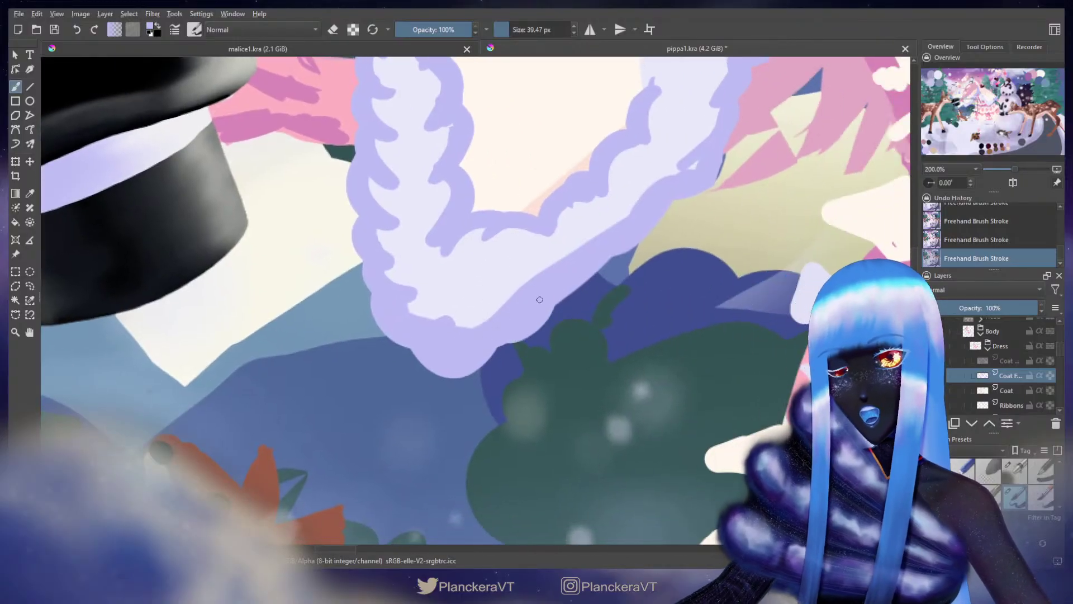
drag(611, 261, 520, 360)
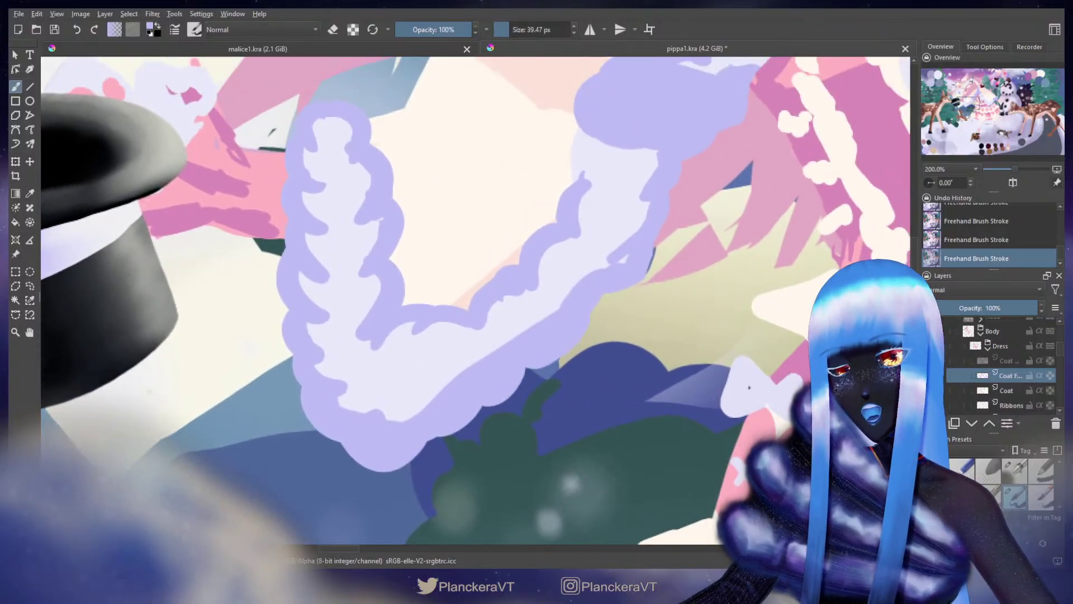
drag(634, 253, 572, 329)
key(bracketleft)
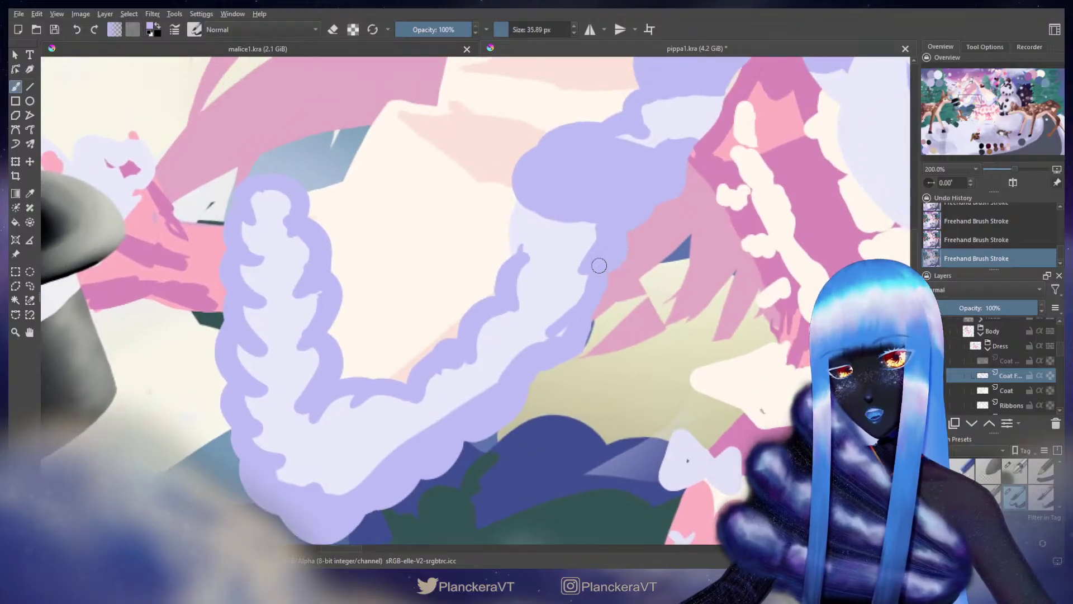
Step: Paint a lavender shadow along the upper lower-edge of the coat's front fur trim and tidy it with the eraser
mouse_move(814, 96)
mouse_down()
mouse_move(569, 213)
mouse_move(577, 193)
mouse_move(606, 205)
mouse_move(652, 290)
mouse_up()
drag(607, 265, 506, 197)
drag(535, 232, 651, 274)
key(e)
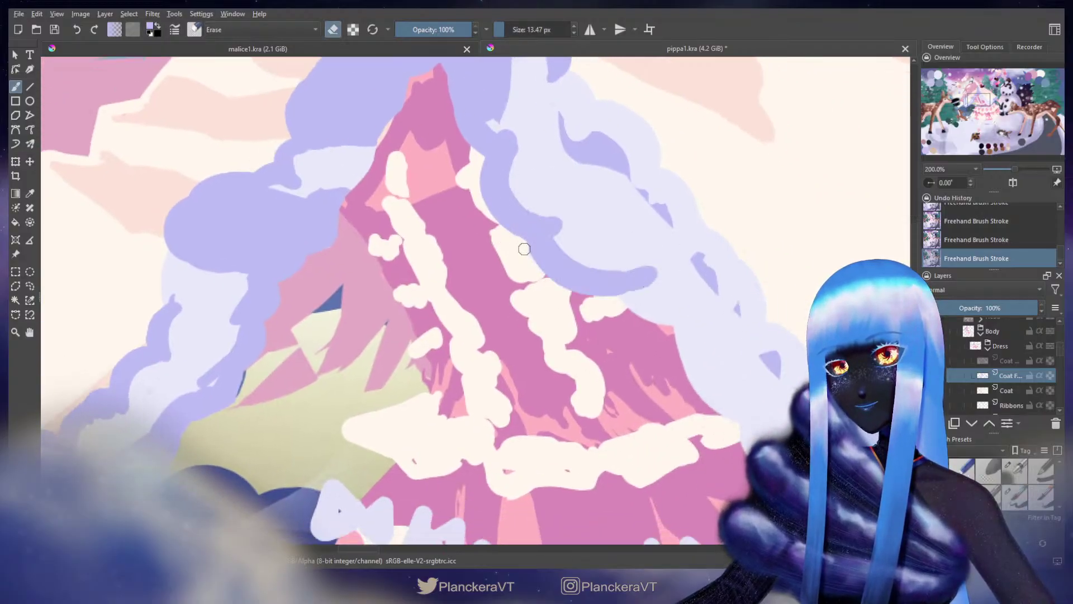
key(e)
Step: Continue the scalloped lavender shadow along the lower edge of the fur trim towards the cuff near the snowman
drag(656, 197, 496, 118)
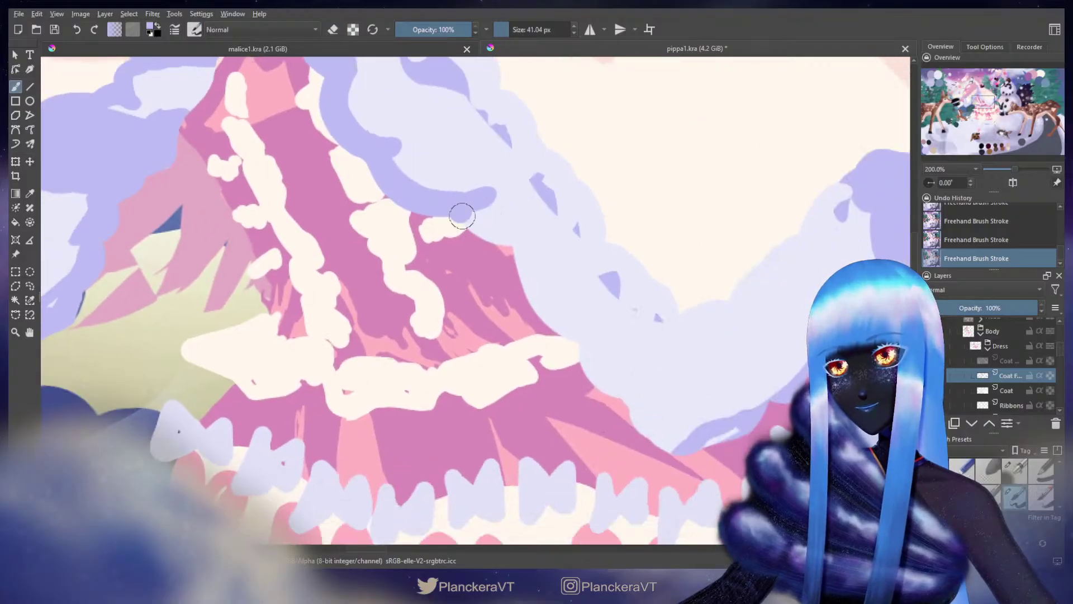
mouse_move(466, 209)
mouse_down()
mouse_move(521, 235)
mouse_move(592, 339)
mouse_move(596, 372)
mouse_move(622, 387)
mouse_up()
drag(592, 327, 506, 251)
mouse_move(541, 300)
mouse_down()
mouse_move(565, 349)
mouse_move(606, 350)
mouse_move(632, 366)
mouse_move(684, 326)
mouse_move(706, 267)
mouse_move(540, 338)
mouse_move(558, 259)
mouse_move(615, 214)
mouse_move(658, 221)
mouse_move(600, 307)
mouse_up()
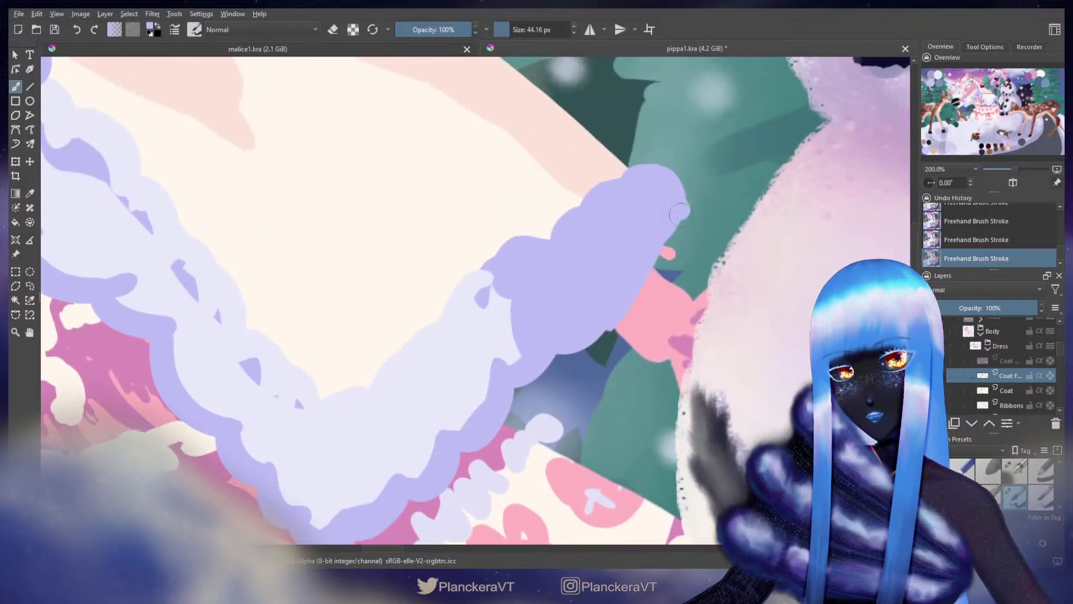
Step: Round out the lavender end of the cuff near the snowman with bumpy, fur-like edges
mouse_move(679, 214)
mouse_down()
mouse_move(645, 228)
mouse_move(642, 258)
mouse_up()
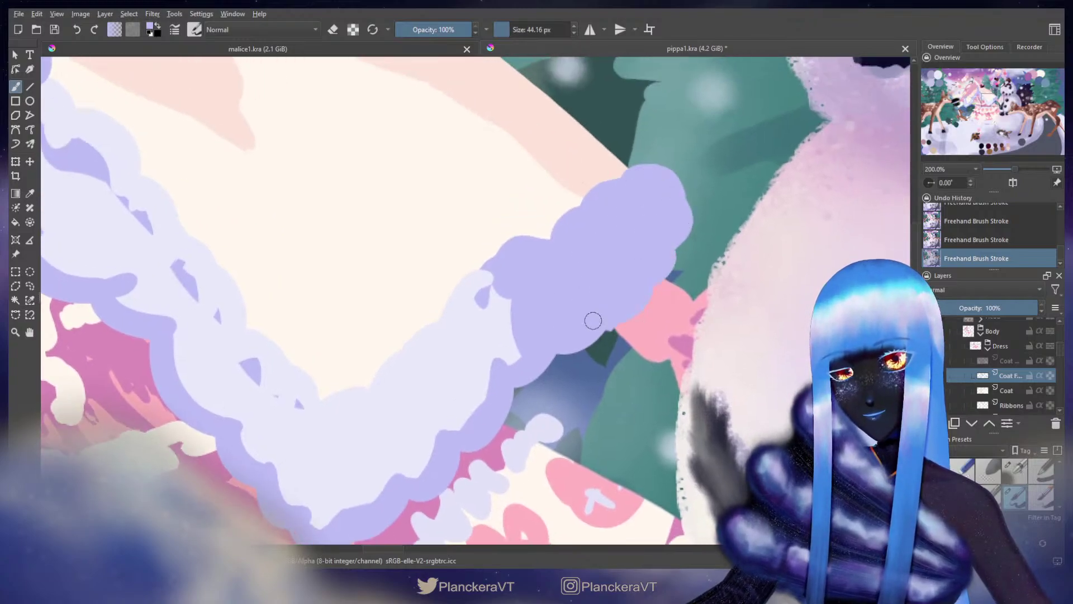
drag(574, 230, 614, 232)
drag(541, 265, 524, 266)
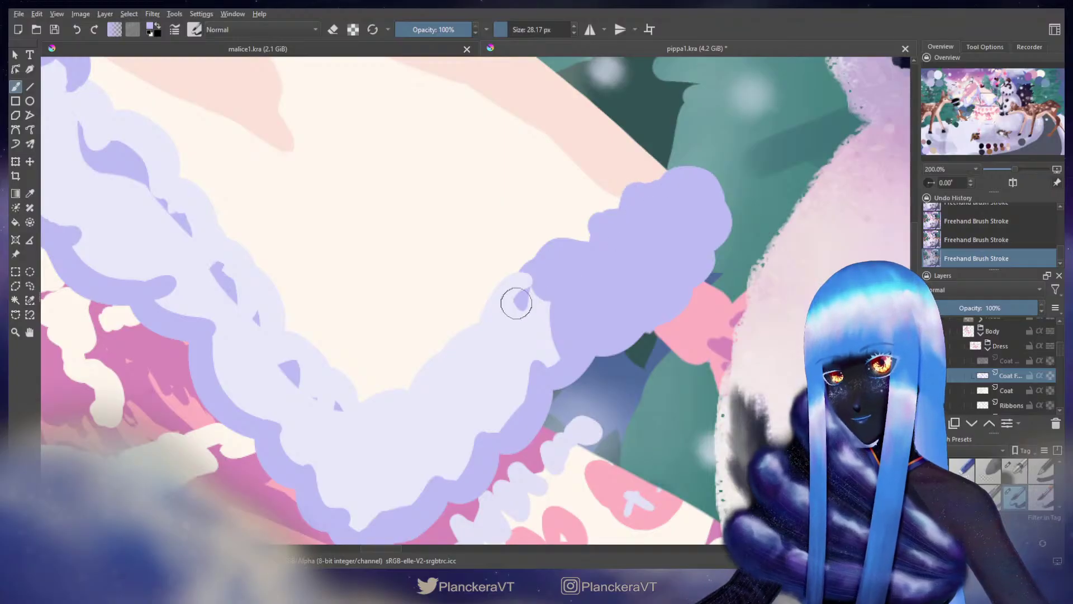
Step: Undo misplaced strokes and paint small curved lavender tufts along the inner edge of the fur trim near the snowman
key(ctrl+z)
drag(497, 294, 488, 324)
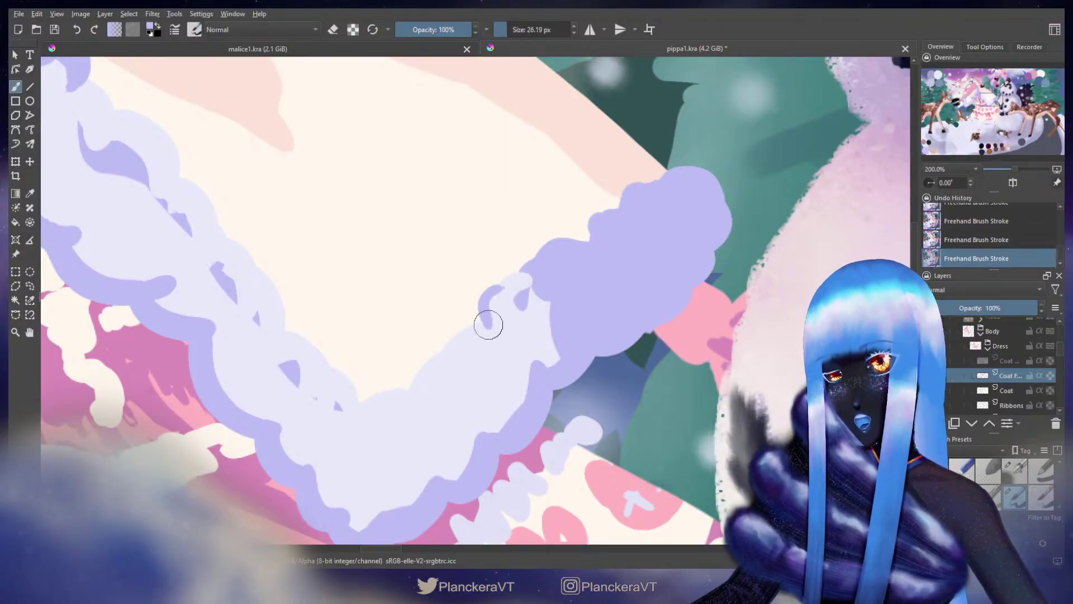
mouse_move(452, 359)
mouse_down()
mouse_move(560, 247)
mouse_move(524, 289)
mouse_up()
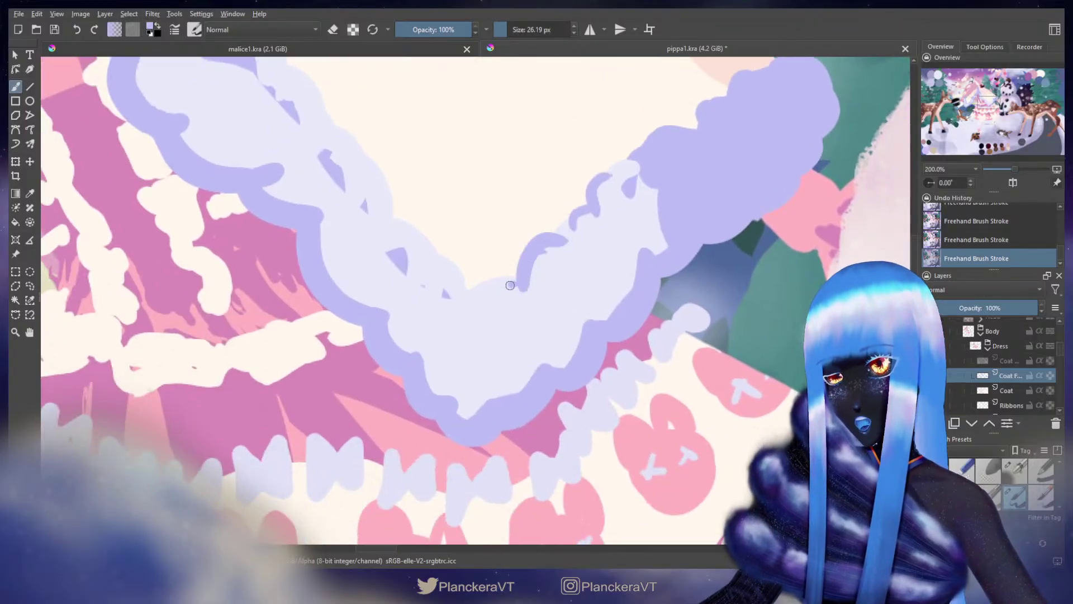
key(ctrl+z)
drag(441, 263, 462, 285)
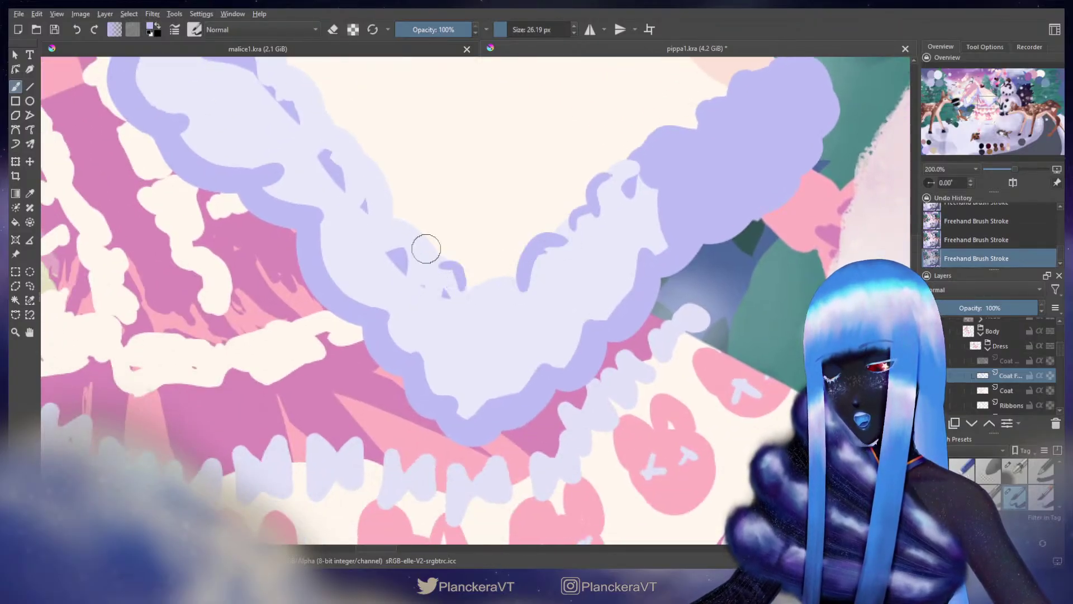
Step: Add curved lavender tufts up the inner edge of the front fur trim to the collar, undoing a misplaced stroke
drag(431, 246, 434, 256)
drag(394, 215, 545, 366)
drag(517, 309, 531, 328)
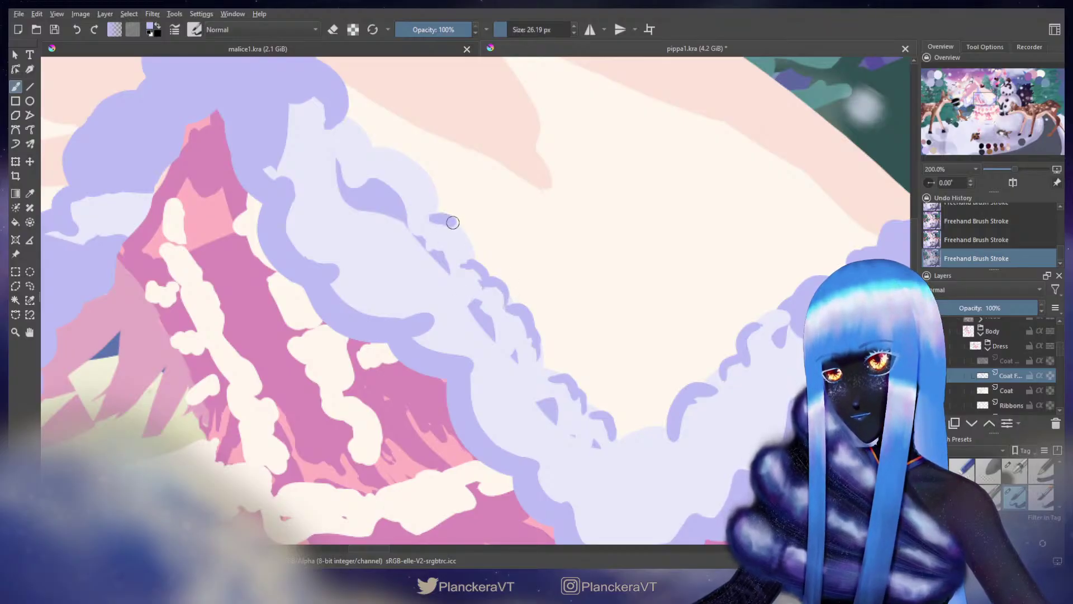
key(ctrl+z)
drag(449, 243, 484, 361)
mouse_move(364, 245)
mouse_down()
mouse_move(478, 304)
mouse_move(470, 269)
mouse_up()
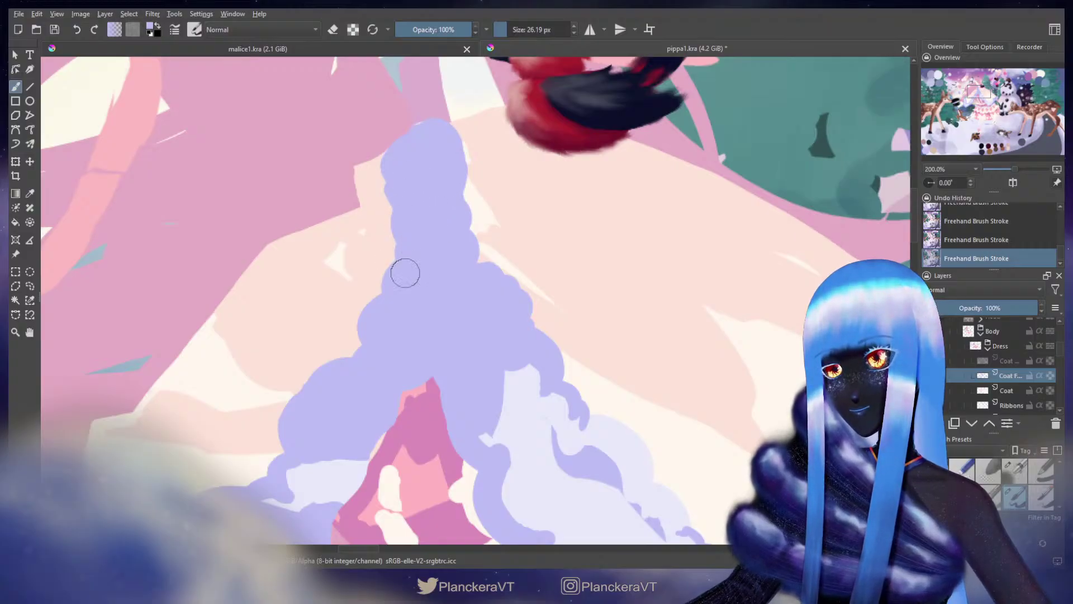
Step: Shape the fur trim between the collar and the hat-side sleeve with rounded lavender tufts, comparing the latest strokes via undo and redo
drag(454, 292, 659, 154)
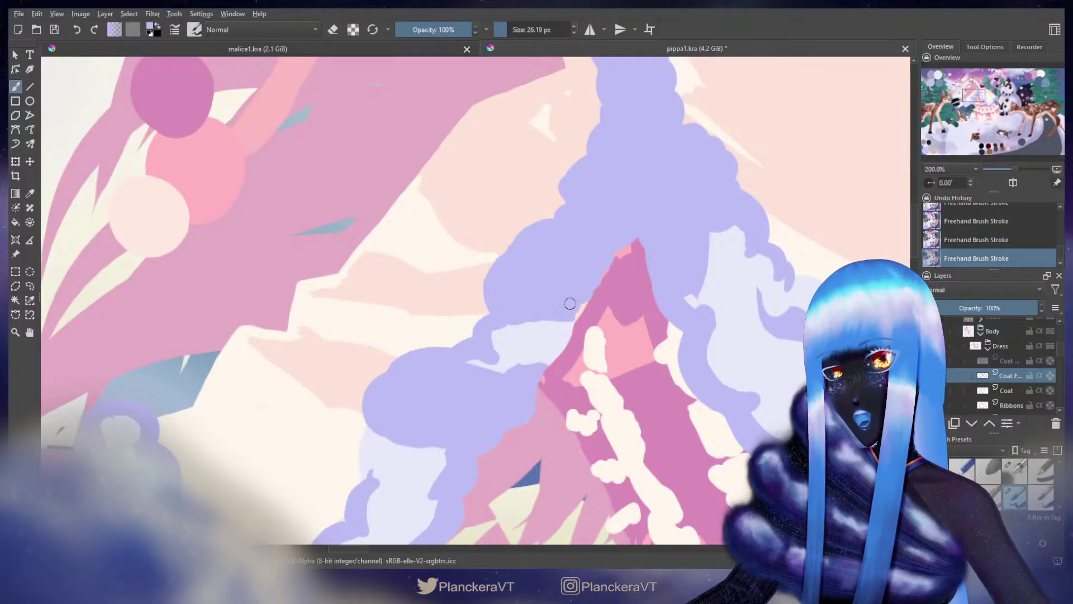
mouse_move(566, 319)
mouse_down()
mouse_move(563, 349)
mouse_move(546, 351)
mouse_up()
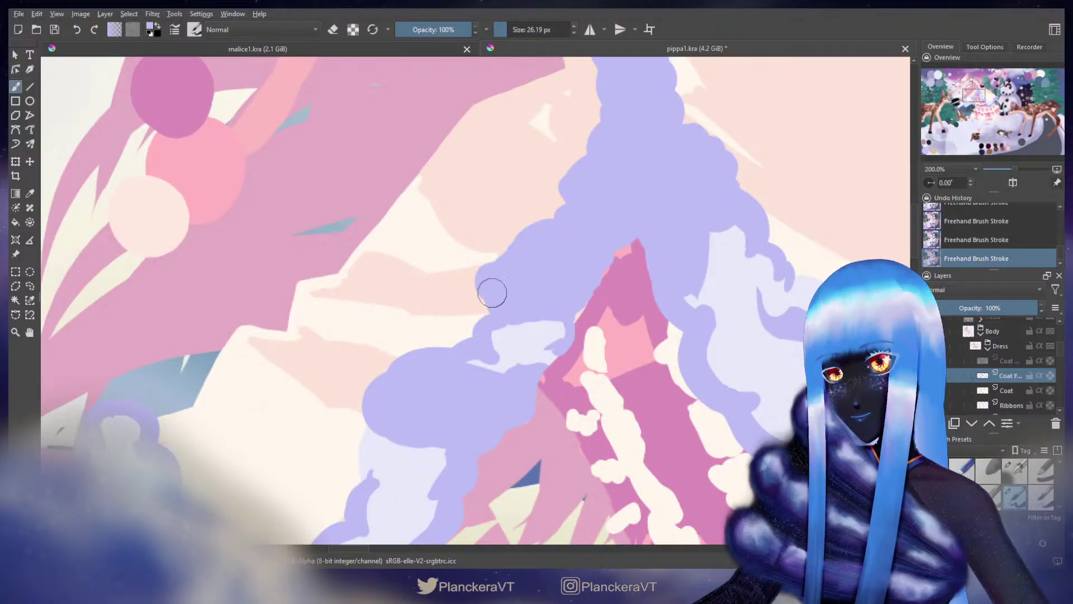
drag(501, 308, 526, 274)
key(ctrl+z)
key(ctrl+z)
key(ctrl+shift+z)
key(ctrl+shift+z)
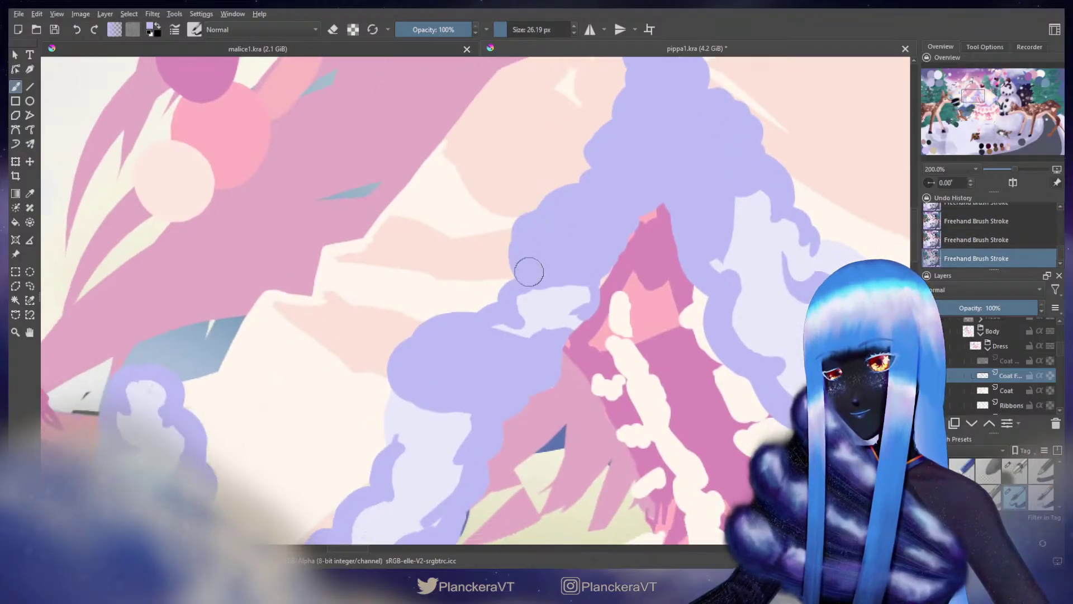
drag(501, 305, 598, 185)
drag(539, 244, 541, 201)
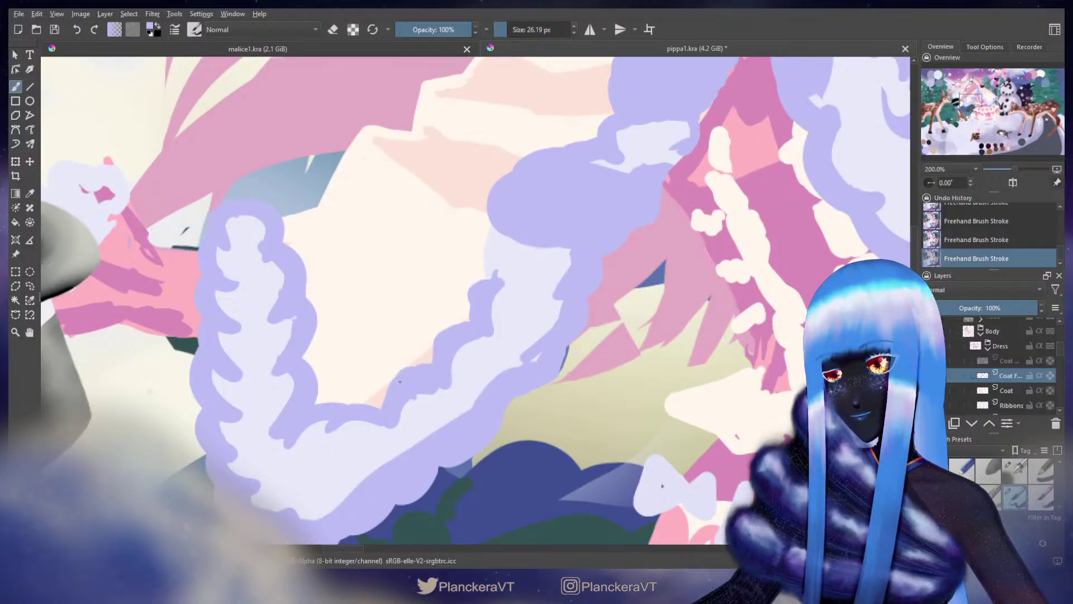
Step: Undo the last two strokes and repaint the scalloped inner edge of the hat-side sleeve's fur trim
key(ctrl+z)
key(ctrl+z)
mouse_move(426, 371)
mouse_down()
mouse_move(404, 384)
mouse_move(421, 371)
mouse_move(390, 409)
mouse_move(357, 413)
mouse_up()
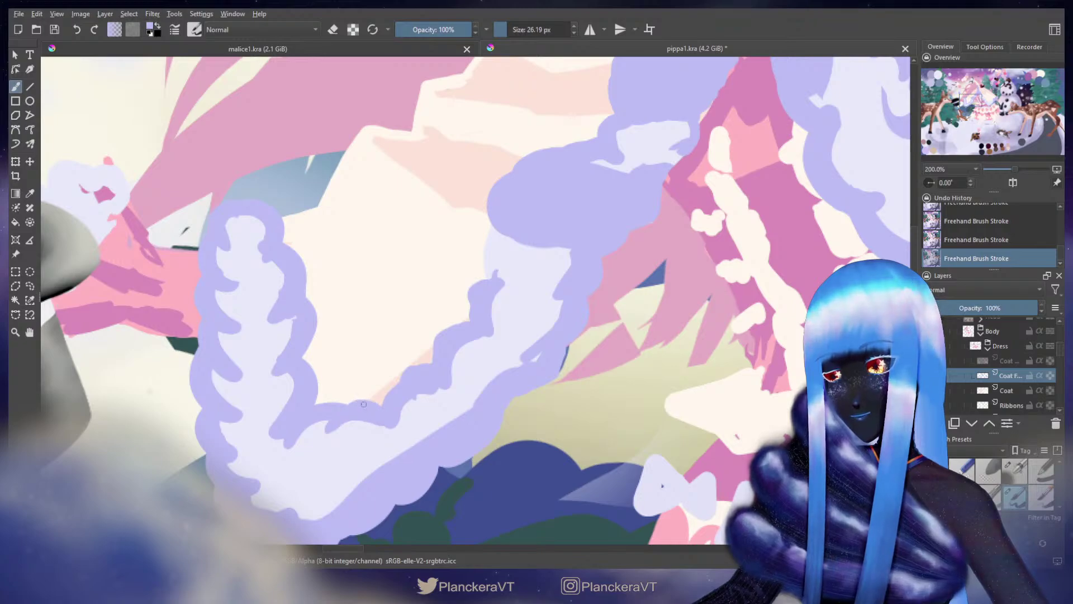
drag(501, 335, 537, 237)
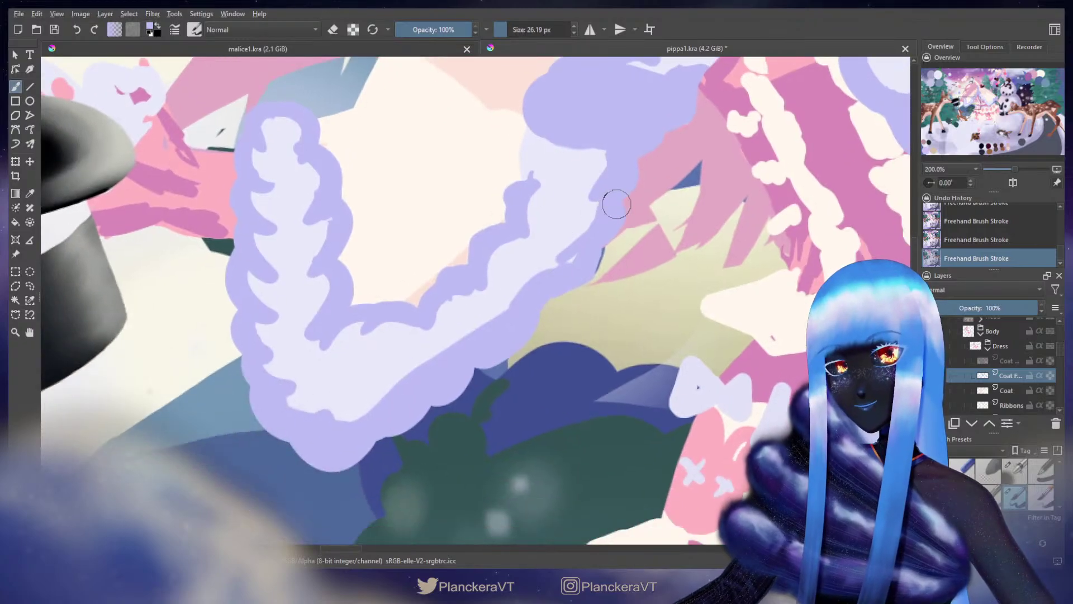
Step: Rework the lower outer edge of the hat-side sleeve's fur trim with small lavender bumps, redoing unsatisfactory strokes
mouse_move(617, 212)
mouse_down()
mouse_move(618, 228)
mouse_move(589, 253)
mouse_up()
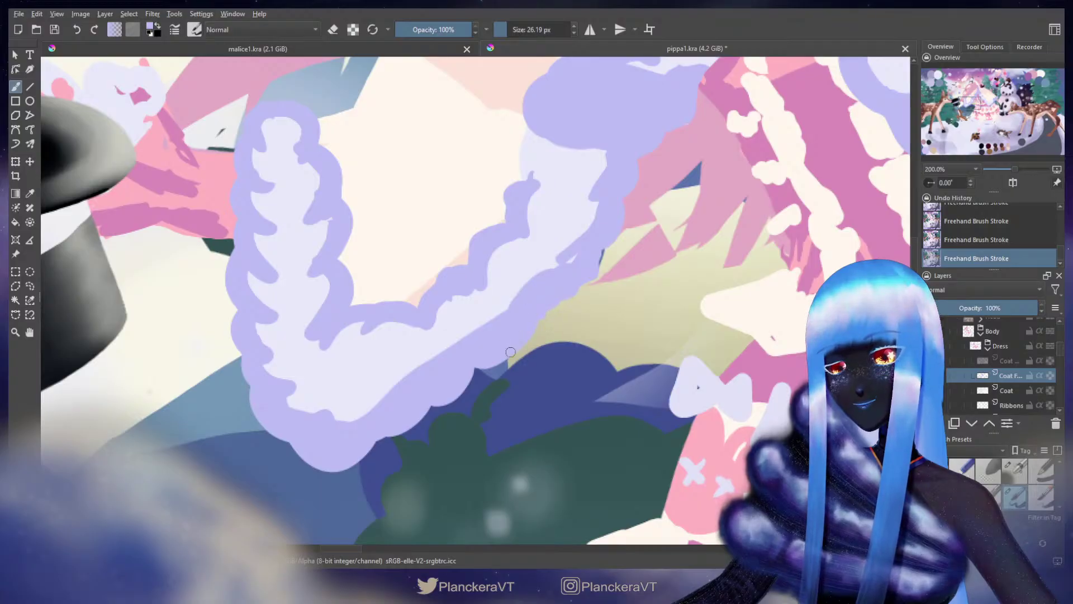
drag(500, 364, 471, 357)
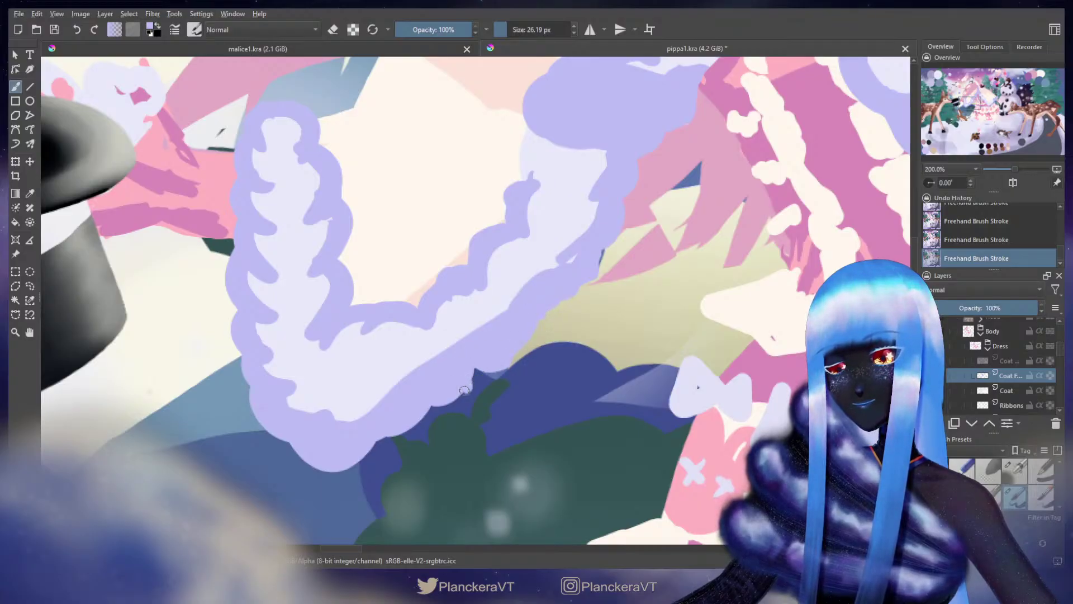
key(ctrl+z)
key(ctrl+z)
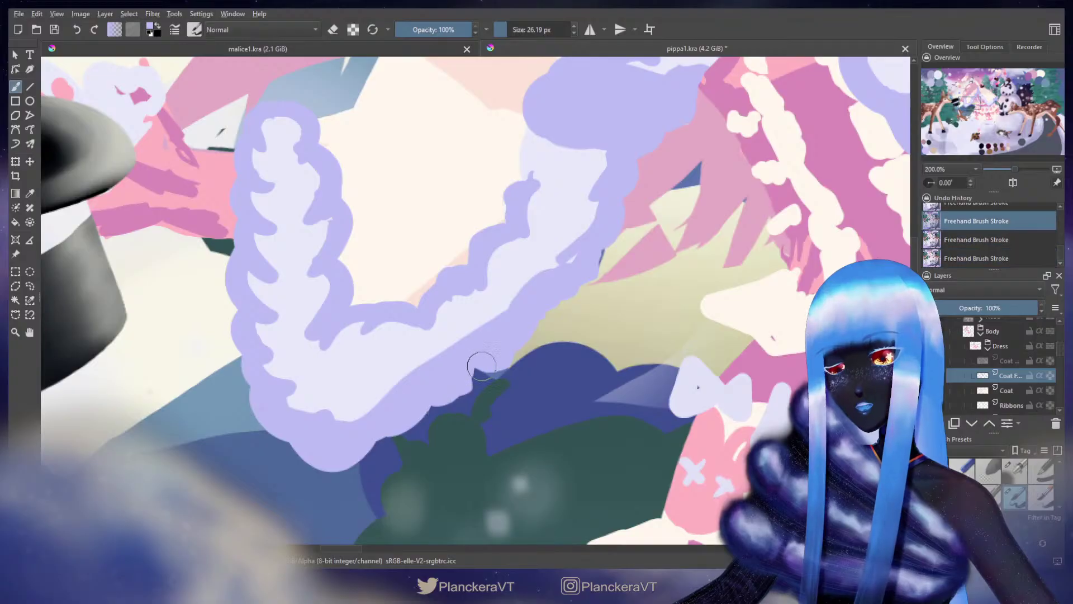
drag(468, 378, 479, 367)
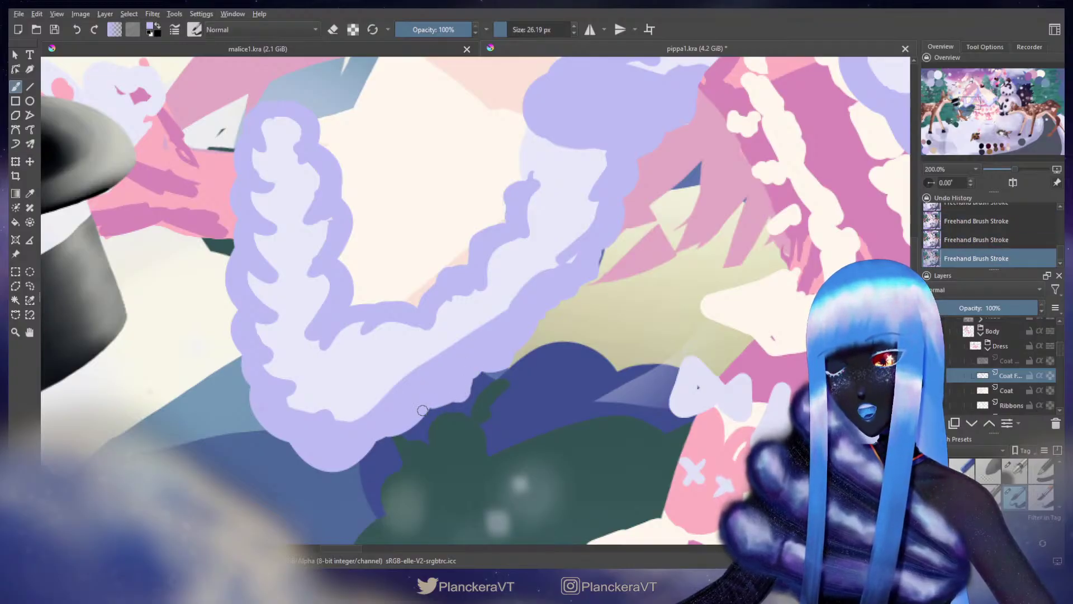
drag(376, 419, 491, 347)
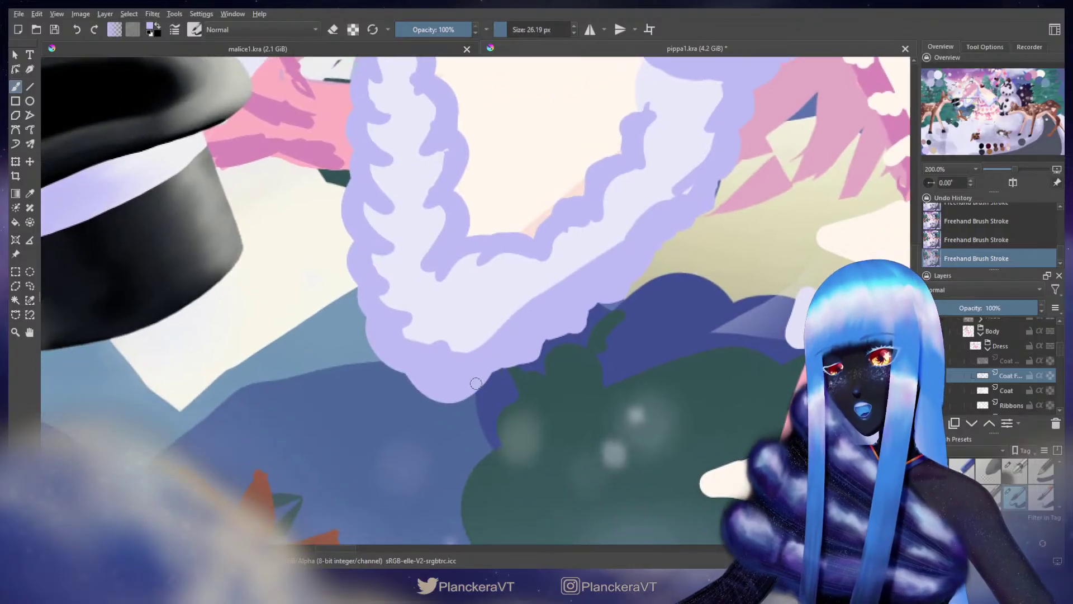
Step: Add lavender bumps along the outer edge of the sleeve's fur trim facing the top hat
drag(370, 279, 387, 380)
drag(368, 328, 368, 336)
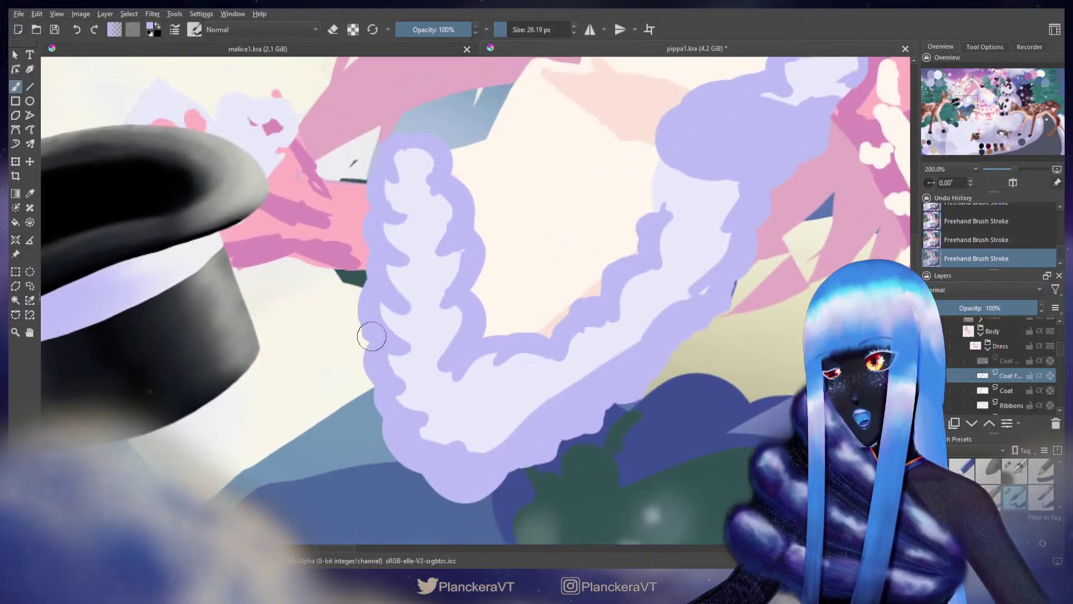
mouse_move(365, 296)
mouse_down()
mouse_move(362, 323)
mouse_move(366, 276)
mouse_up()
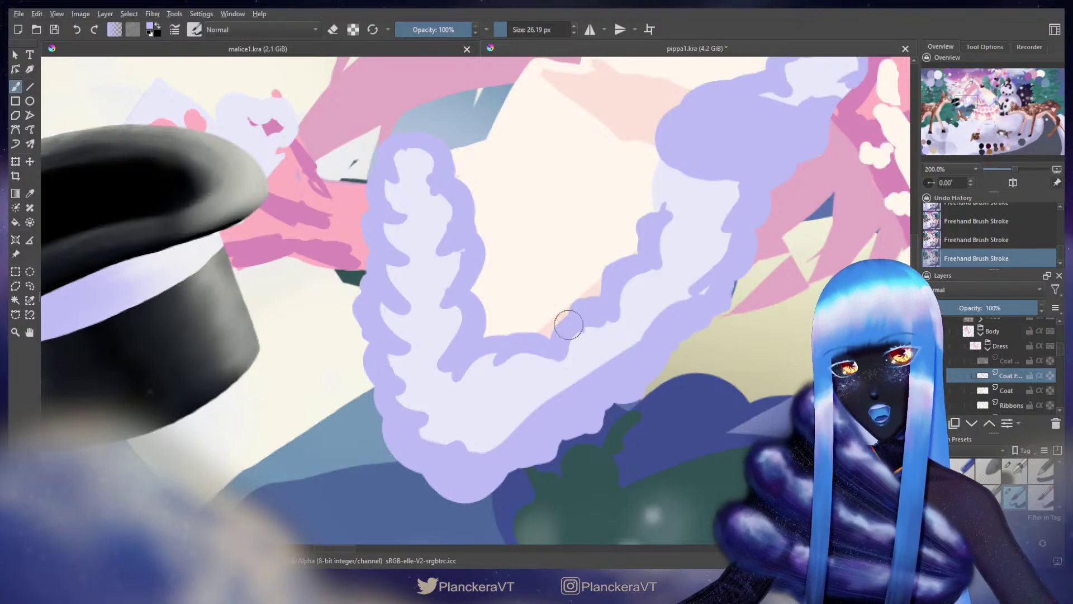
Step: Undo showing the hidden coat layer, make the Head group visible, and review the whole character
click(928, 360)
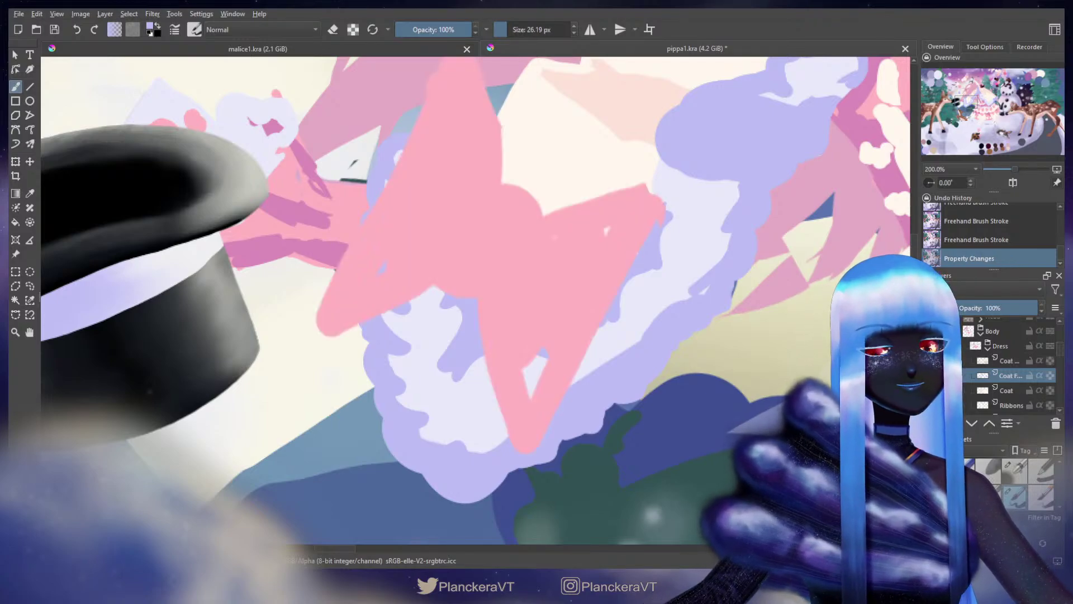
key(ctrl+z)
scroll(958, 362, up, 3)
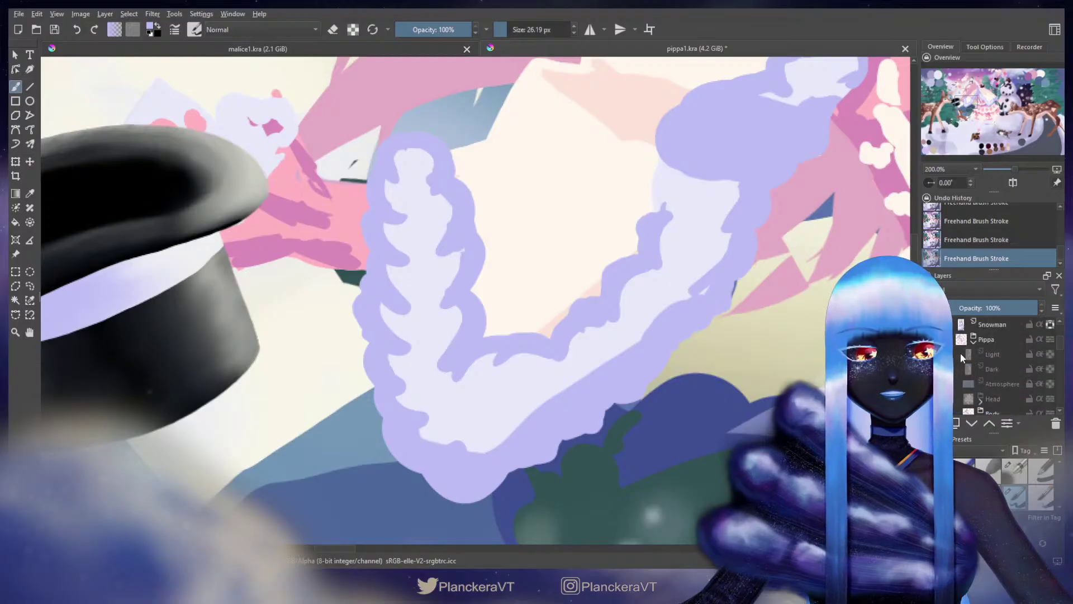
click(930, 399)
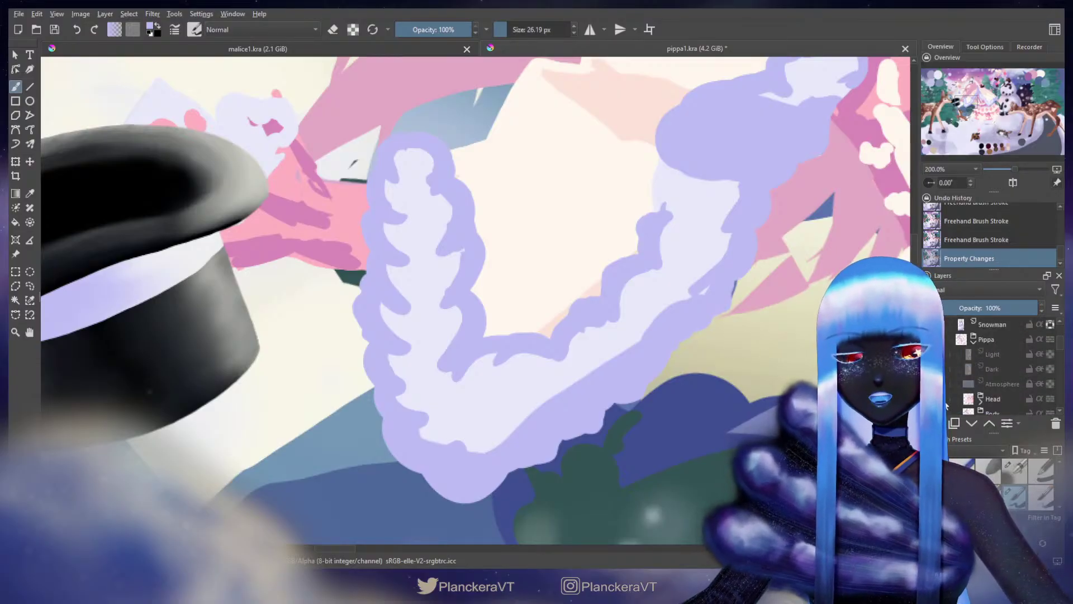
scroll(782, 335, down, 3)
drag(789, 339, 665, 391)
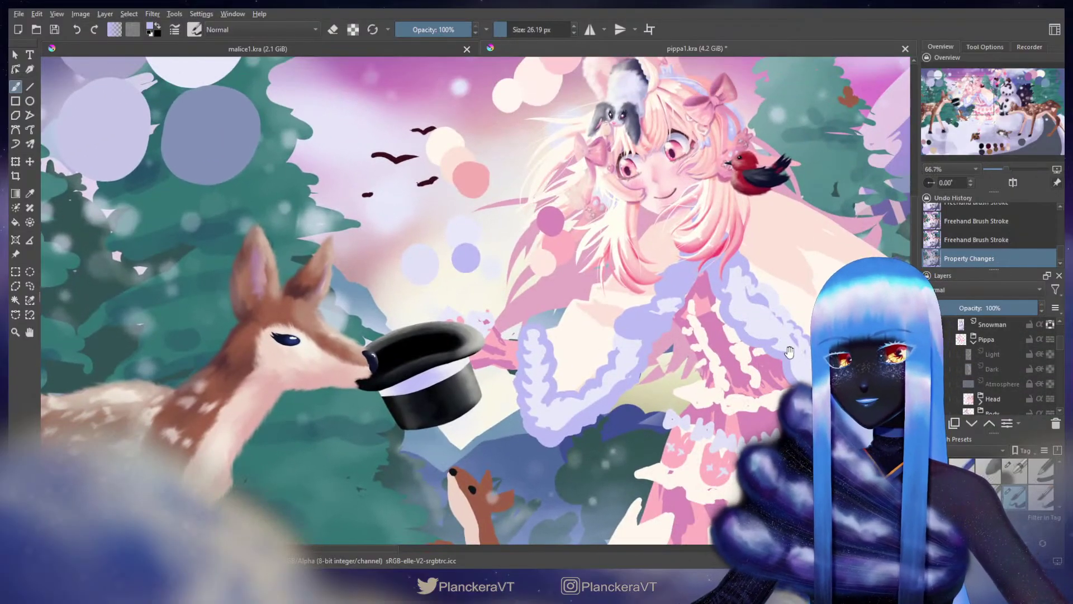
drag(789, 350, 658, 340)
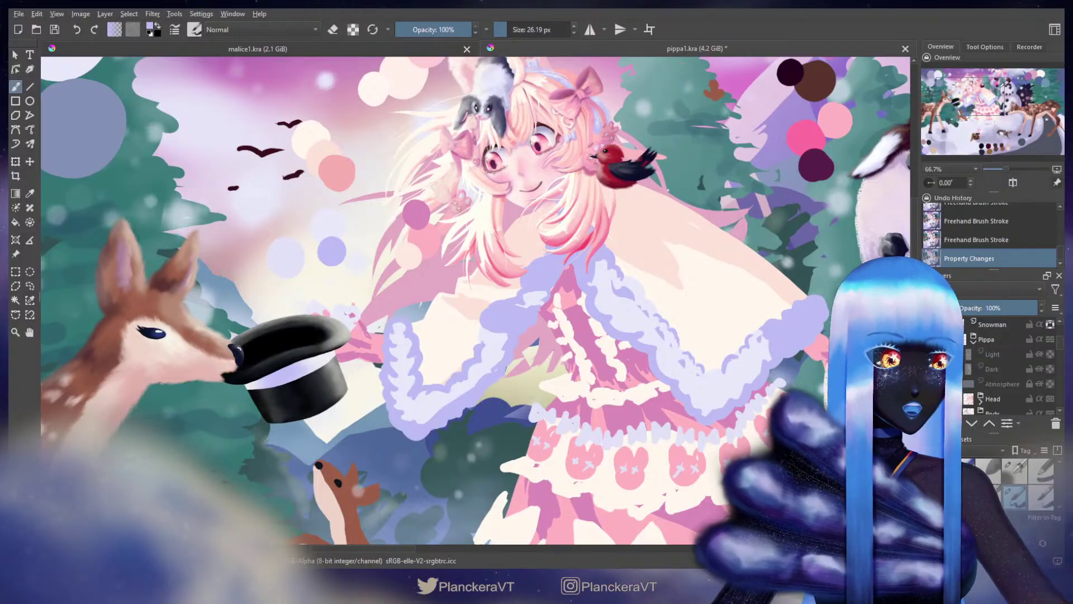
Step: Brush over the upper front of the coat's fur trim with another brush preset, and return to the previous preset
scroll(1006, 375, down, 3)
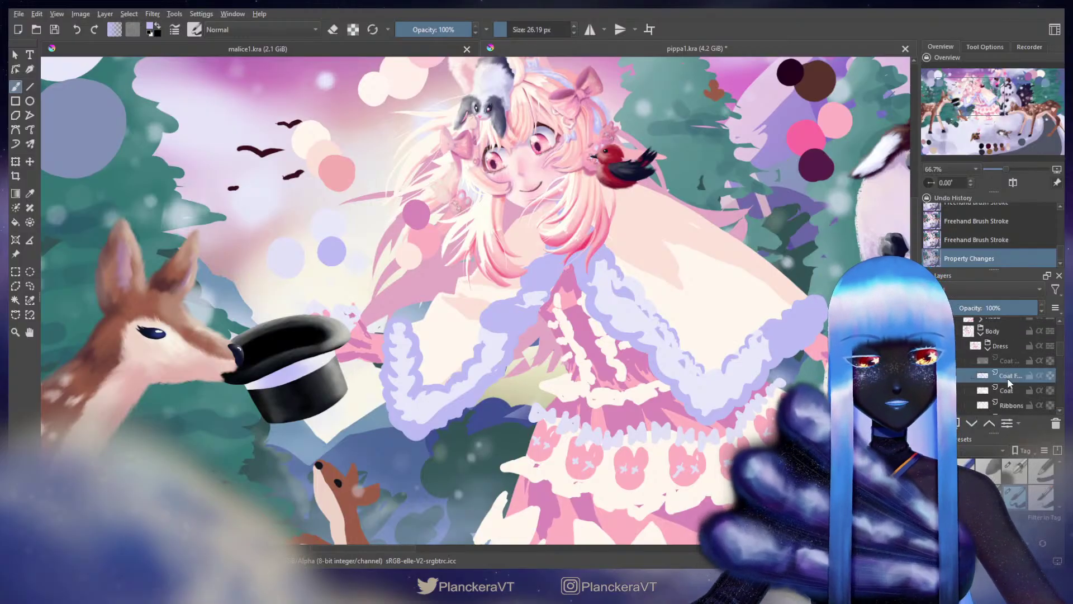
click(1013, 470)
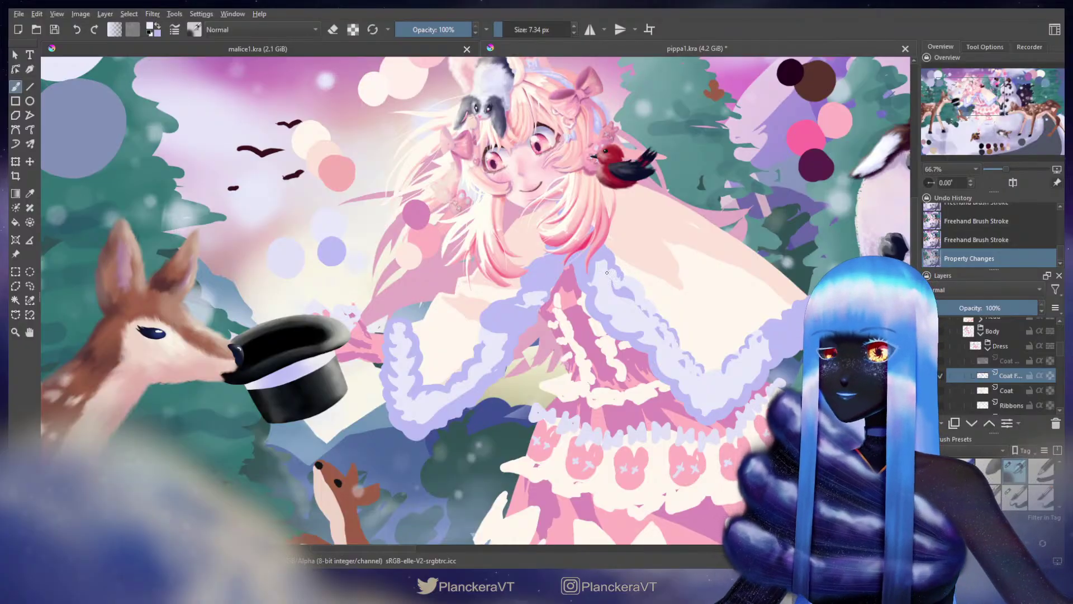
mouse_move(607, 273)
mouse_down()
mouse_move(630, 272)
mouse_move(597, 280)
mouse_move(612, 288)
mouse_up()
mouse_move(617, 290)
mouse_down()
mouse_move(626, 297)
mouse_move(604, 316)
mouse_up()
drag(622, 295, 659, 295)
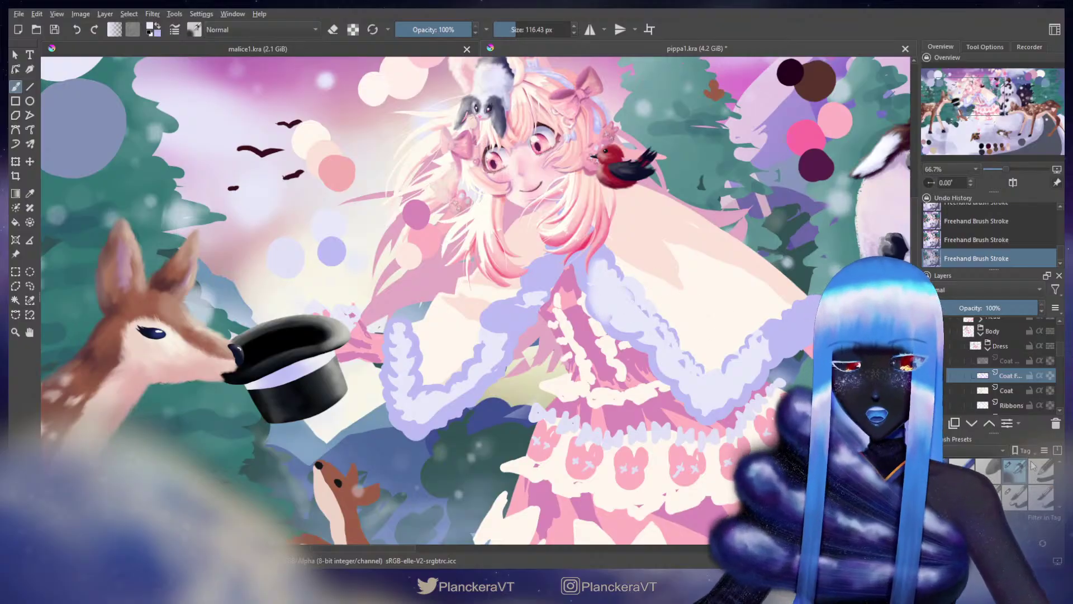
click(1014, 490)
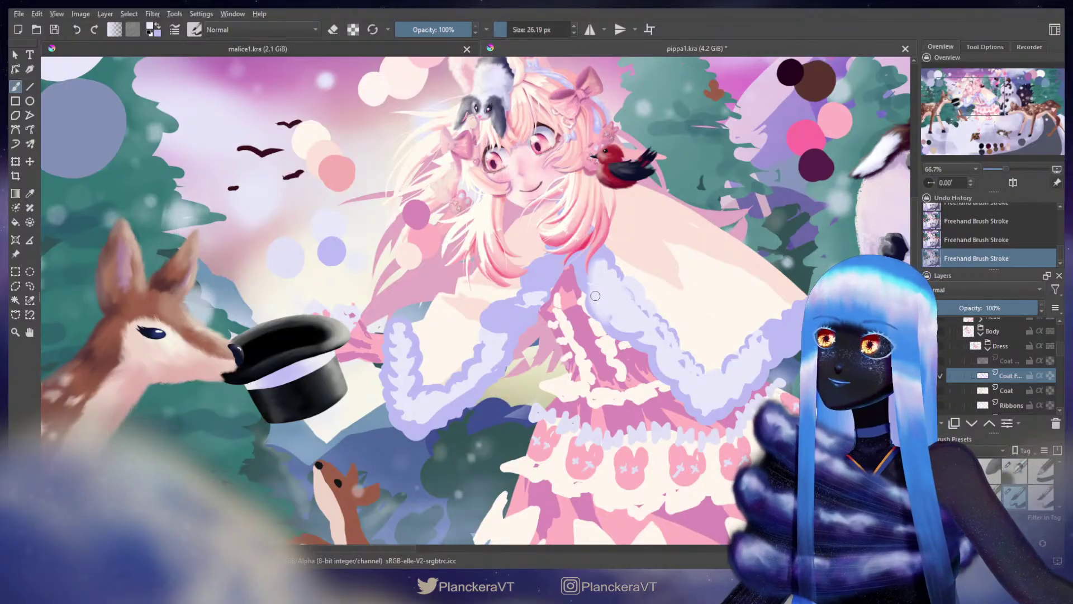
drag(585, 318, 603, 318)
drag(593, 306, 646, 348)
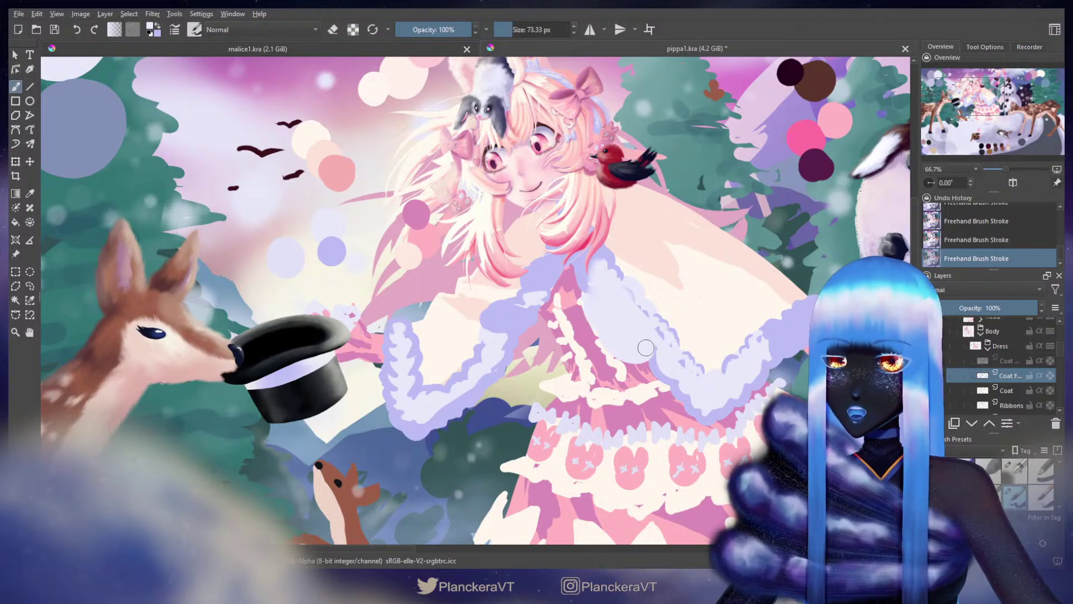
key(ctrl+z)
key(ctrl+z)
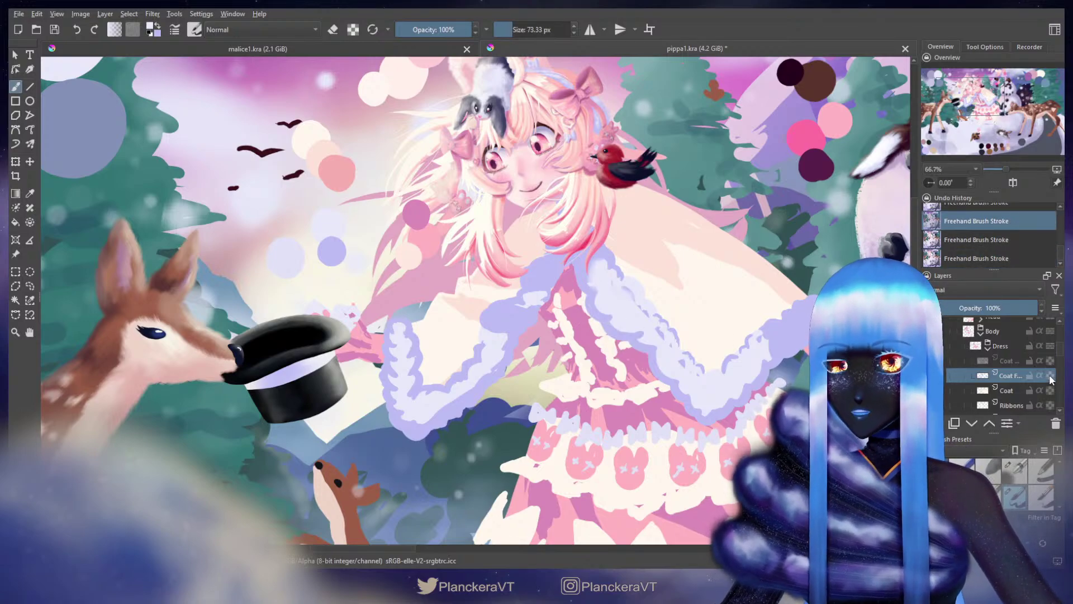
key(ctrl+z)
key(ctrl+z)
Step: Lock the coat fur layer's transparency and smooth over the scallops on the front and hat-side sleeve trim with pale lavender
click(1050, 378)
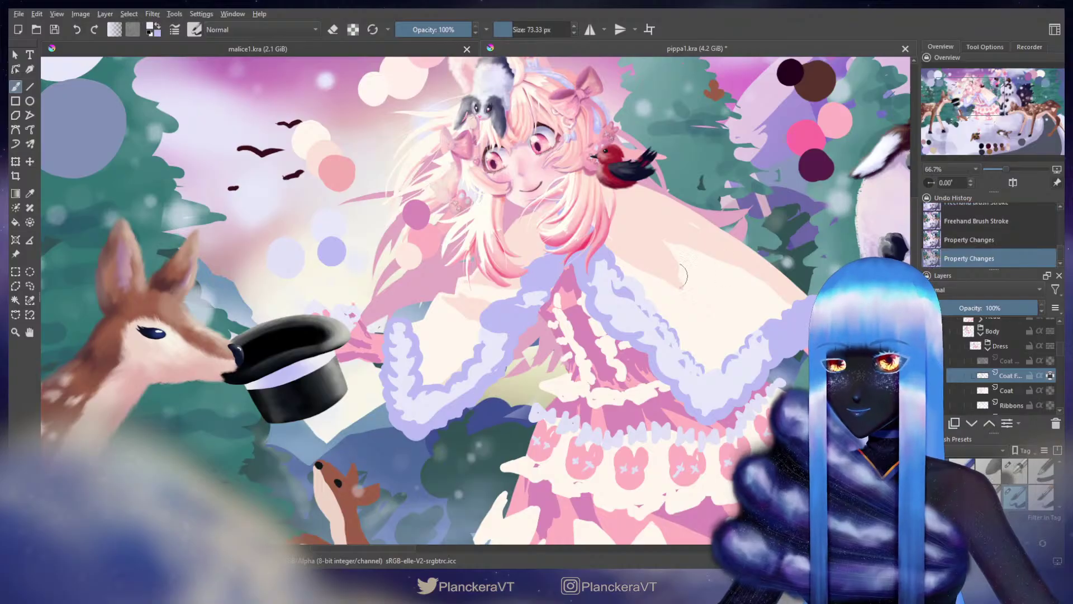
mouse_move(589, 322)
mouse_down()
mouse_move(594, 287)
mouse_move(598, 314)
mouse_move(682, 406)
mouse_move(721, 416)
mouse_move(750, 403)
mouse_move(769, 368)
mouse_up()
key(x)
mouse_move(718, 418)
mouse_down()
mouse_move(678, 364)
mouse_move(631, 324)
mouse_up()
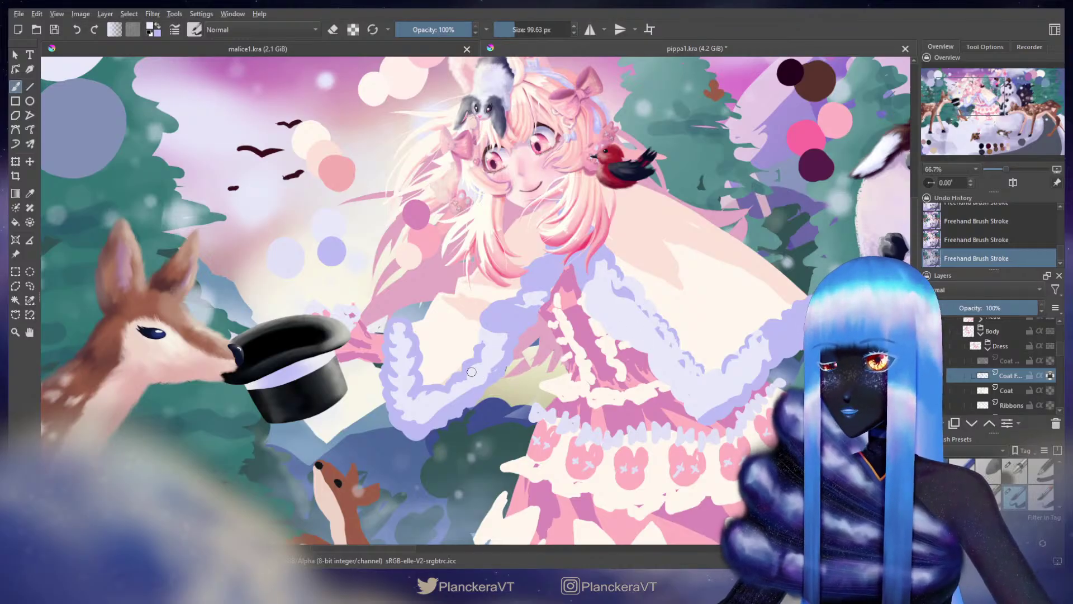
drag(417, 374, 406, 322)
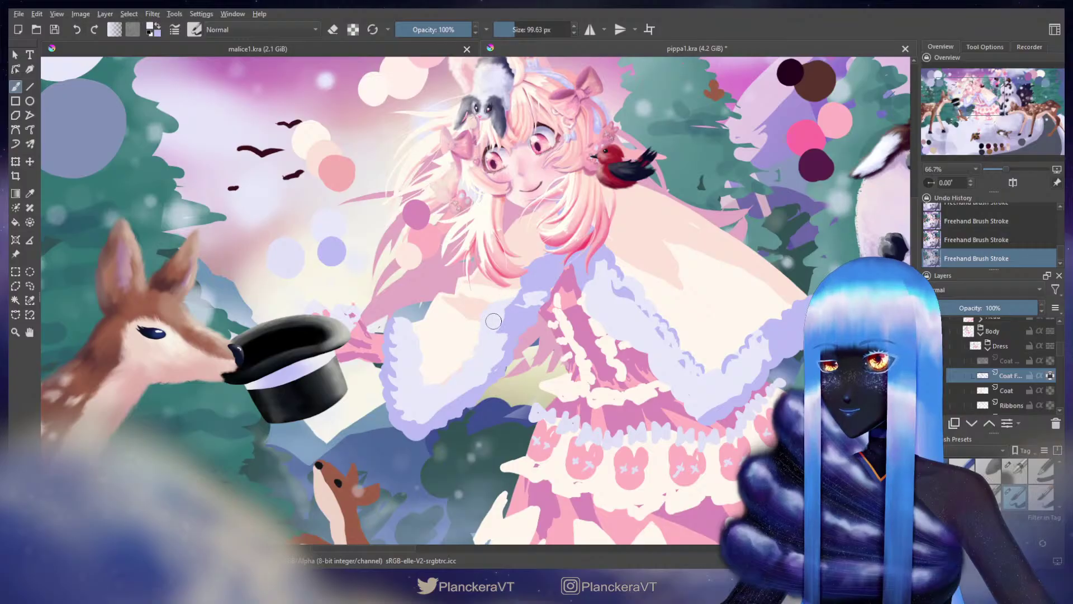
Step: Use a softer brush preset to blend the upper front fur trim, sampling lavender tones from the trim between strokes
click(1018, 469)
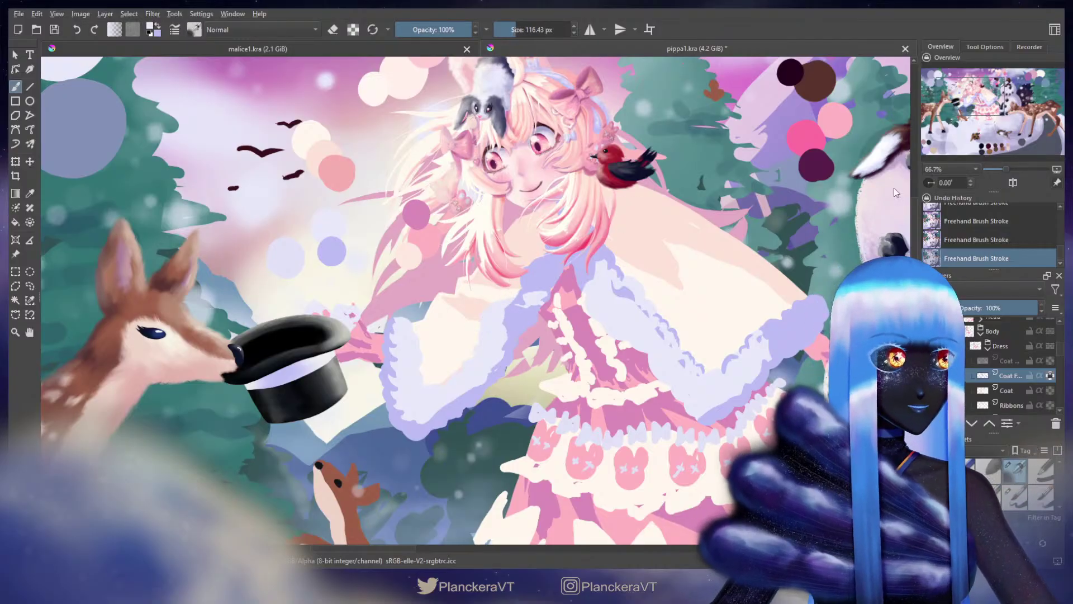
mouse_move(619, 269)
mouse_down()
mouse_move(599, 269)
mouse_move(621, 270)
mouse_move(649, 297)
mouse_up()
ctrl+click(621, 275)
mouse_move(605, 264)
mouse_down()
mouse_move(649, 317)
mouse_move(678, 329)
mouse_up()
ctrl+click(635, 308)
mouse_move(610, 291)
mouse_down()
mouse_move(626, 296)
mouse_move(646, 339)
mouse_move(665, 341)
mouse_up()
ctrl+click(600, 267)
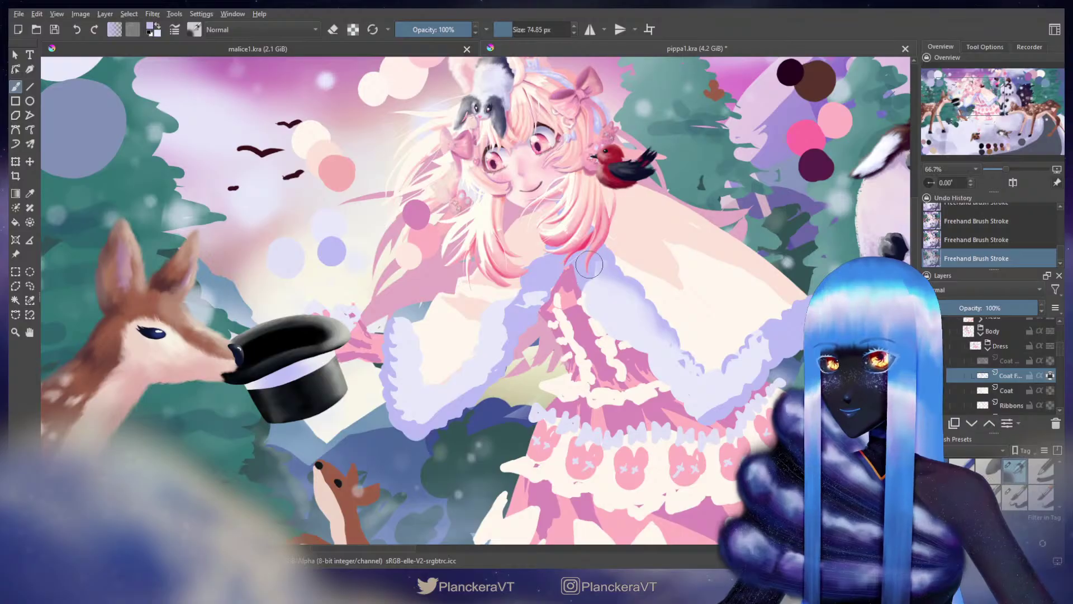
Step: Paint soft lavender fluff shading down the front fur trim to its lower point and up the sleeve beside it
mouse_move(588, 264)
mouse_down()
mouse_move(578, 281)
mouse_move(668, 311)
mouse_move(673, 325)
mouse_up()
mouse_move(674, 327)
mouse_down()
mouse_move(685, 367)
mouse_move(686, 353)
mouse_move(719, 377)
mouse_move(716, 363)
mouse_move(751, 353)
mouse_up()
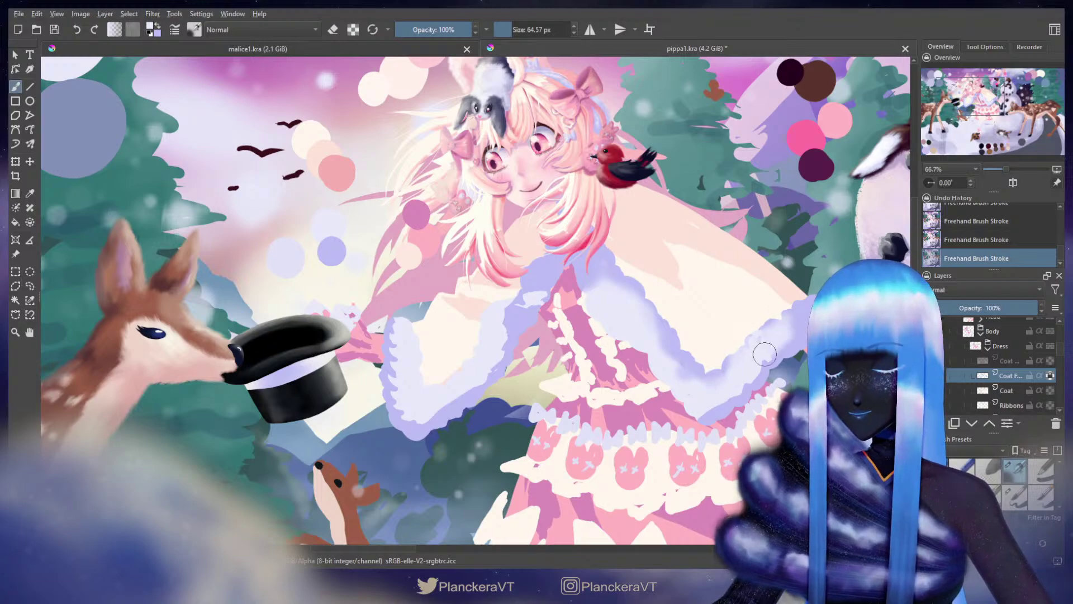
mouse_move(721, 402)
mouse_down()
mouse_move(694, 406)
mouse_move(710, 415)
mouse_up()
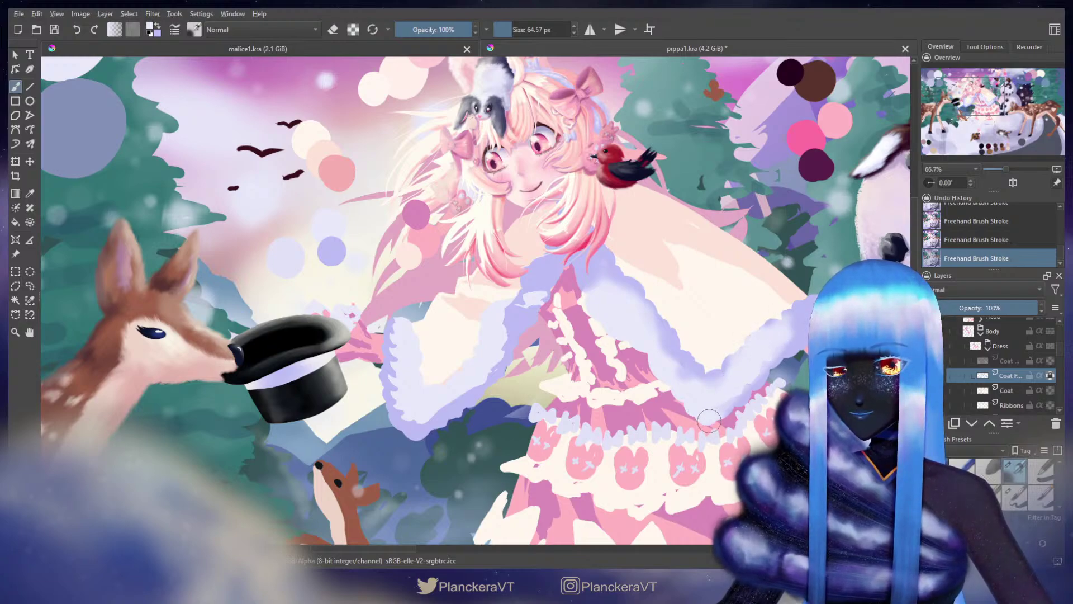
ctrl+click(722, 407)
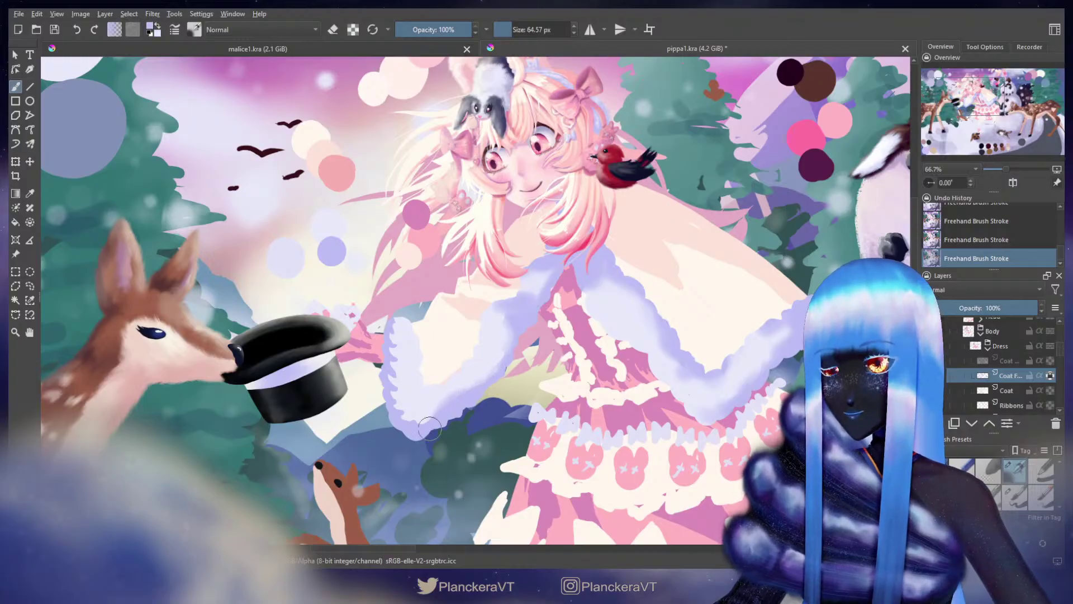
Step: Build soft, fluffy shading on the hat-side sleeve's fur trim, alternating between the light and darker lavender
key(x)
mouse_move(396, 337)
mouse_down()
mouse_move(405, 320)
mouse_move(389, 358)
mouse_move(404, 404)
mouse_up()
key(x)
mouse_move(430, 324)
shift+mouse_down()
mouse_move(405, 314)
mouse_move(422, 371)
mouse_move(412, 317)
mouse_move(423, 339)
mouse_move(425, 384)
shift+mouse_up()
key(x)
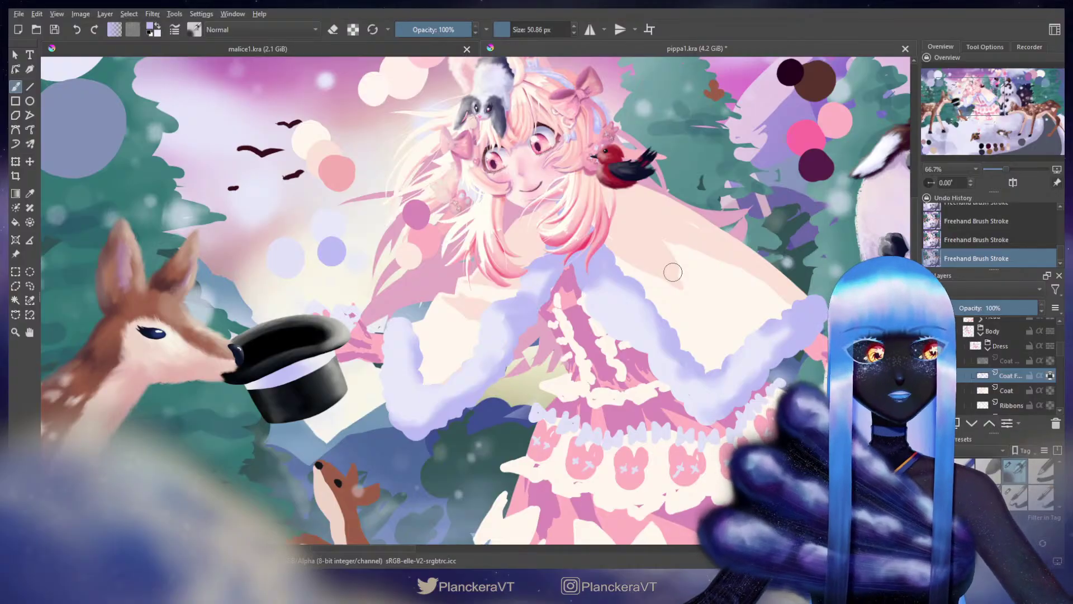
Step: Select the Swatch layer, return to the harder brush preset, set its blending mode to Multiply, and undo the trial stroke
scroll(1000, 363, up, 5)
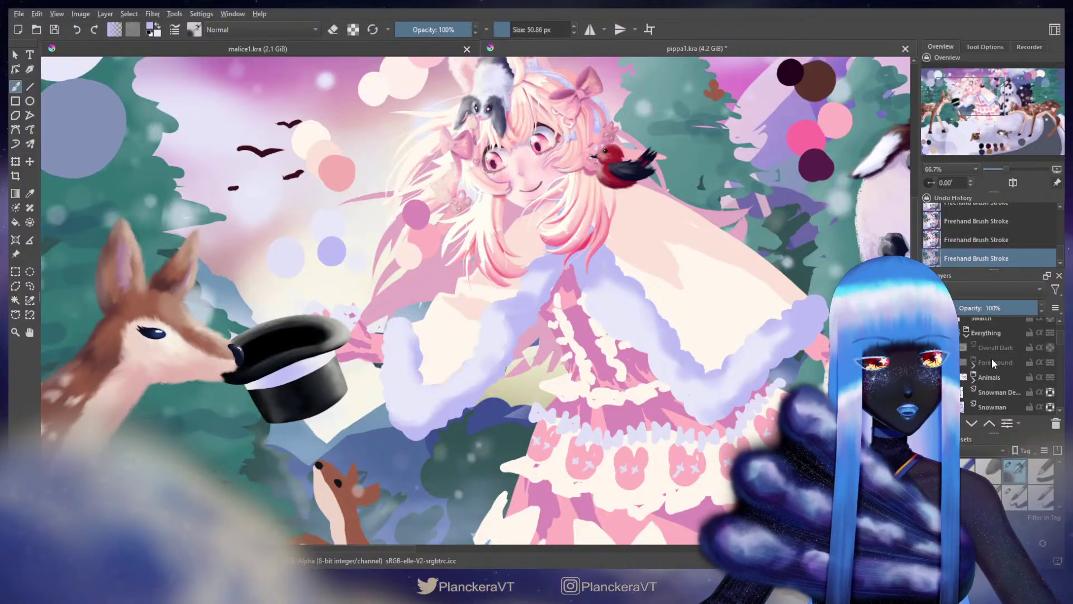
click(995, 360)
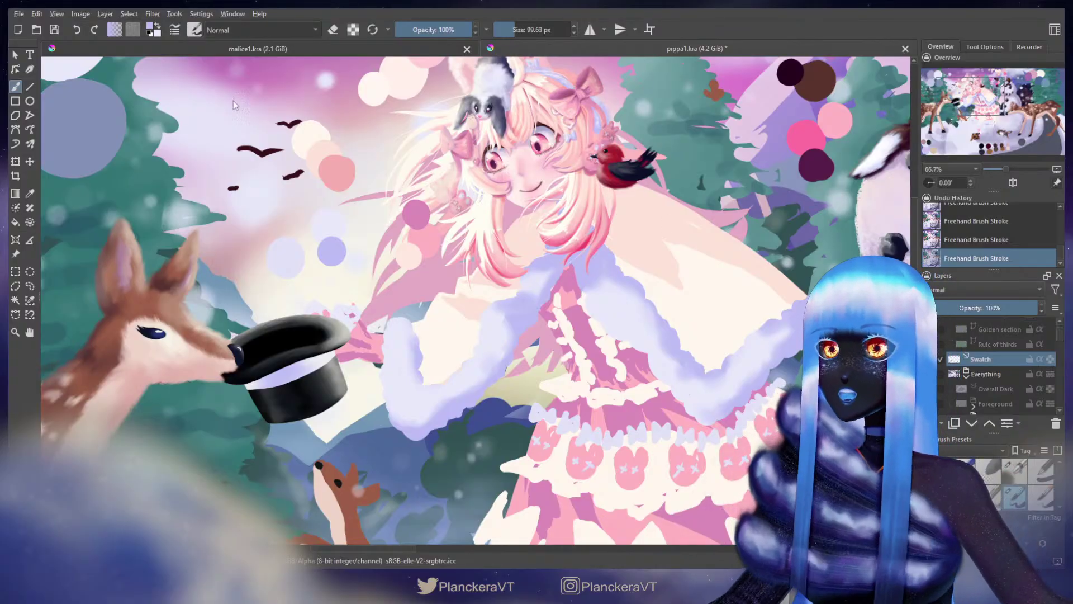
click(224, 103)
drag(245, 325, 521, 38)
drag(437, 252, 534, 110)
key(ctrl+z)
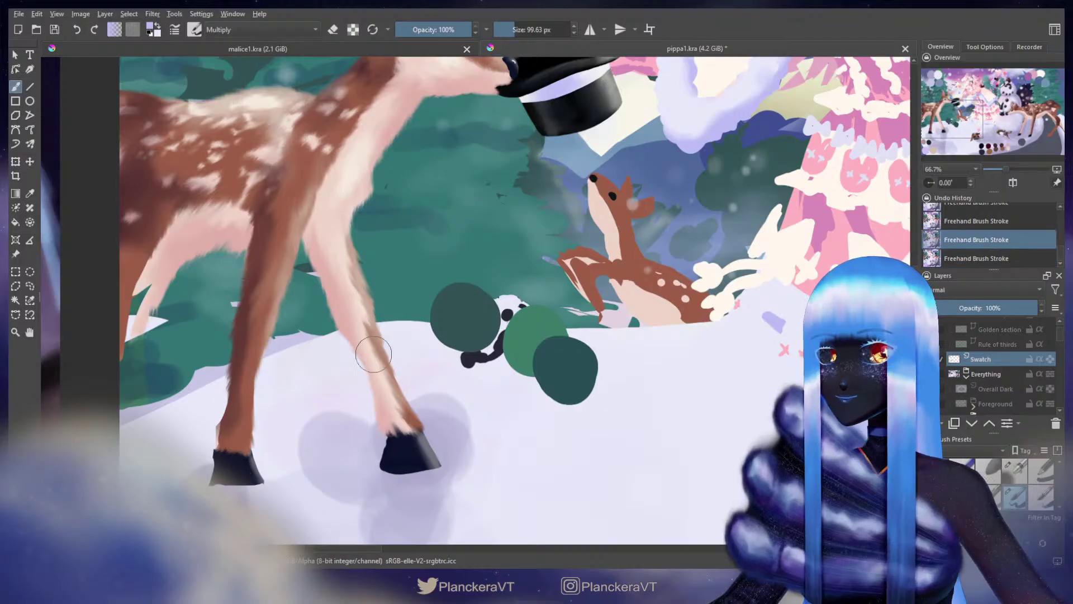
Step: Try a Multiply dab and an Overlay dab on the darker lavender swatch beside the character, undoing each
drag(367, 385, 444, 183)
drag(563, 155, 404, 489)
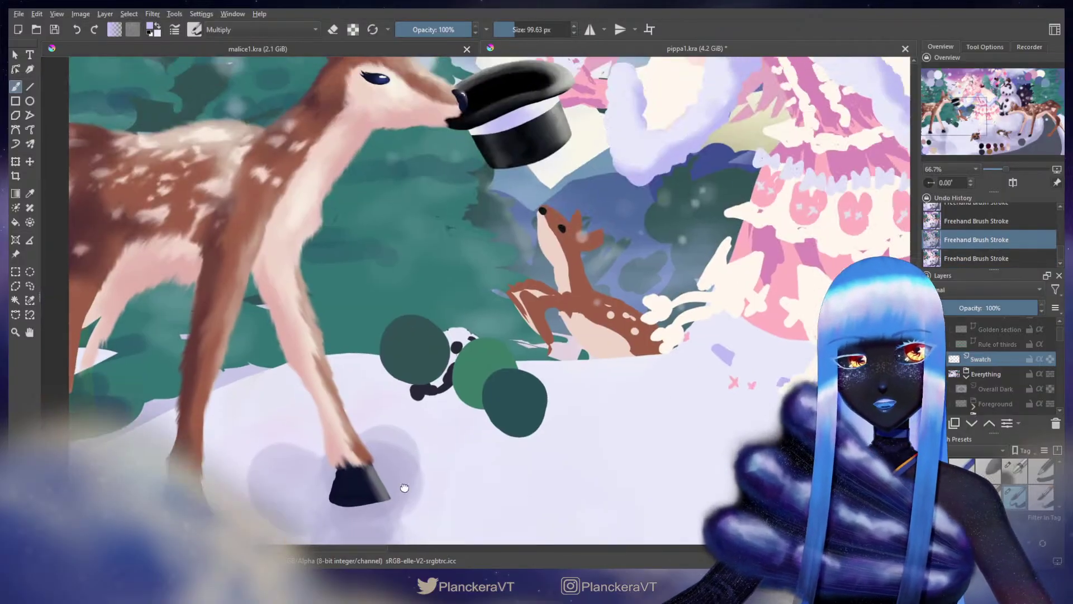
drag(507, 141, 410, 375)
click(426, 326)
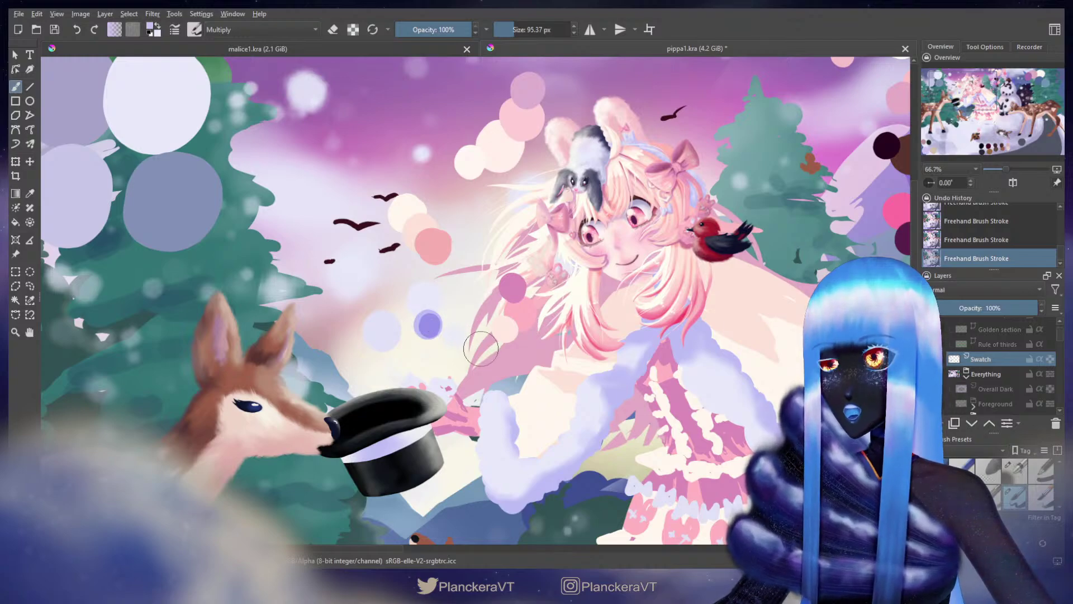
key(ctrl+z)
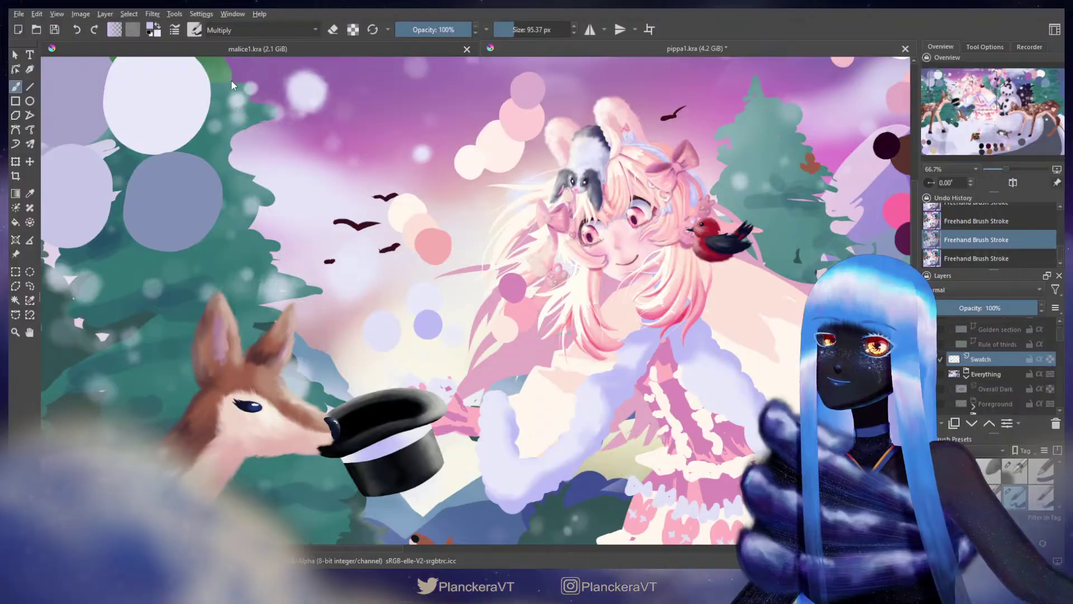
key(alt+shift+o)
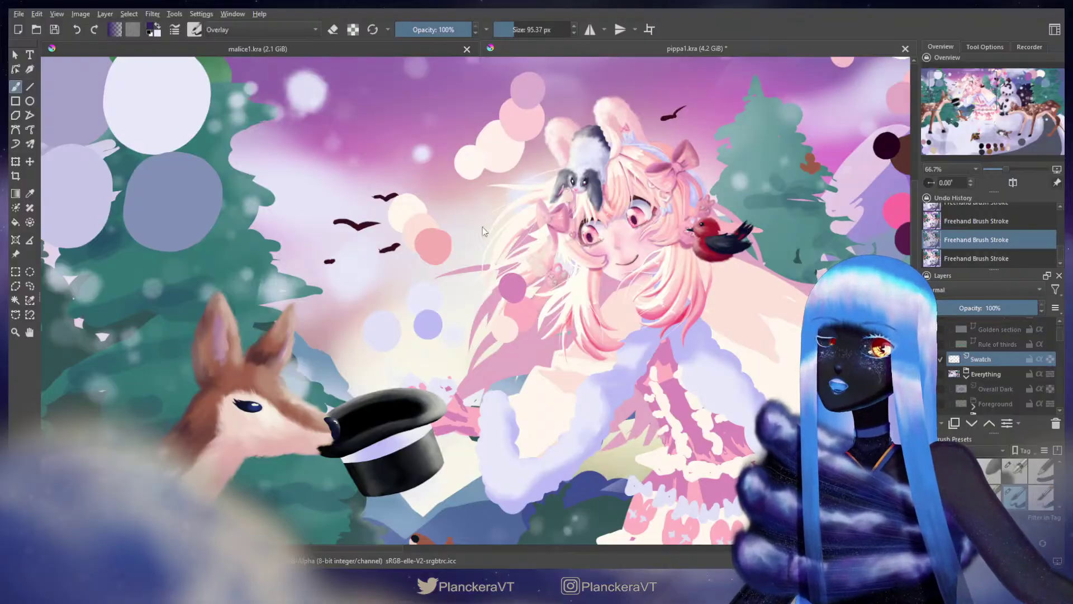
click(429, 323)
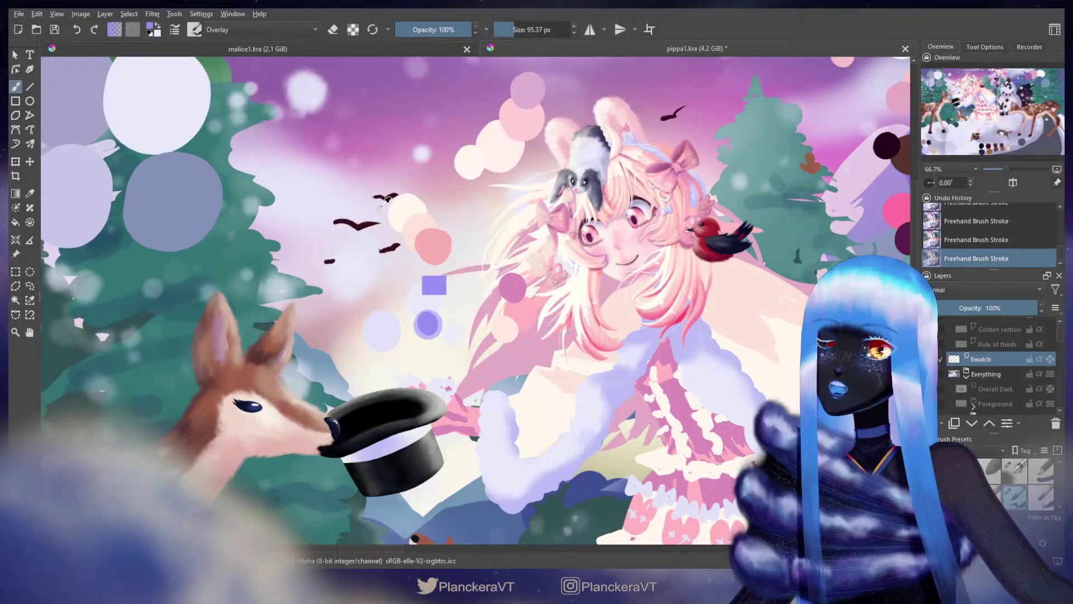
key(ctrl+z)
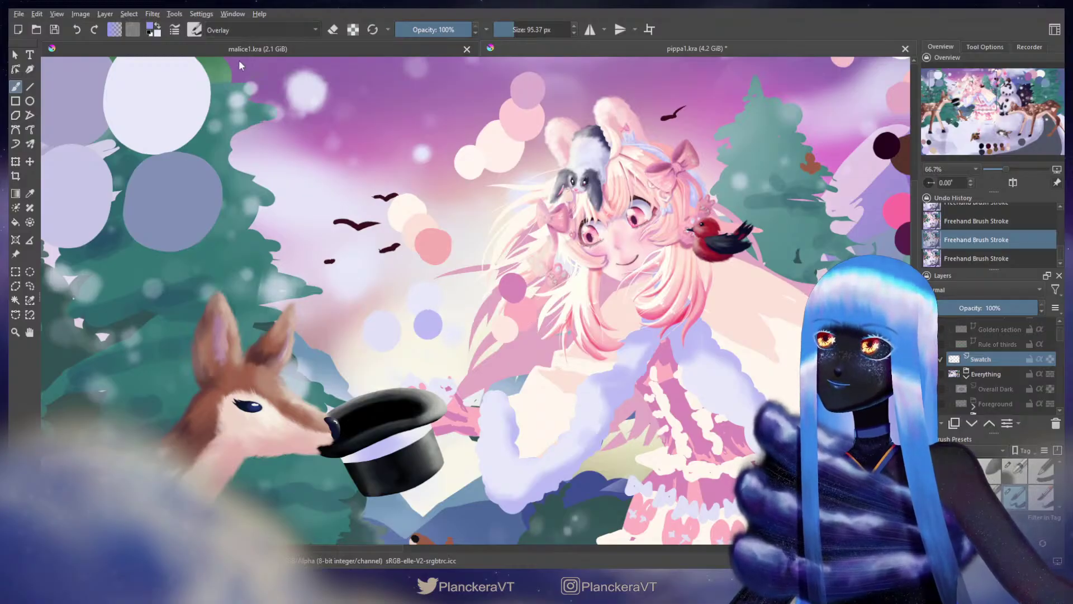
Step: Set the brush blending mode to Normal and add a deeper blue-violet dab beside the lavender swatches, redoing it once
key(alt+shift+n)
click(443, 329)
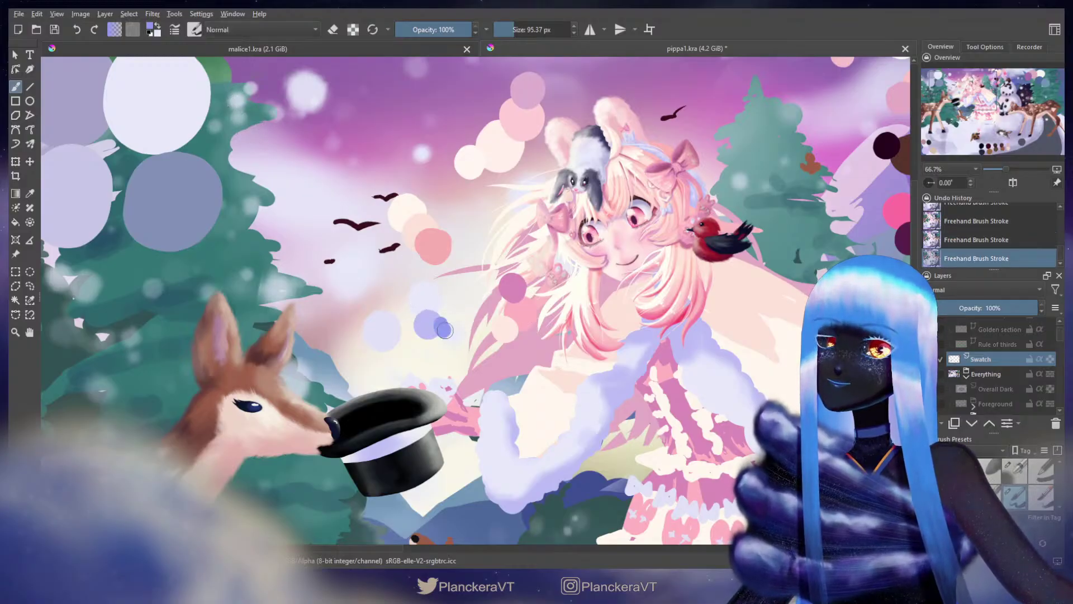
click(445, 324)
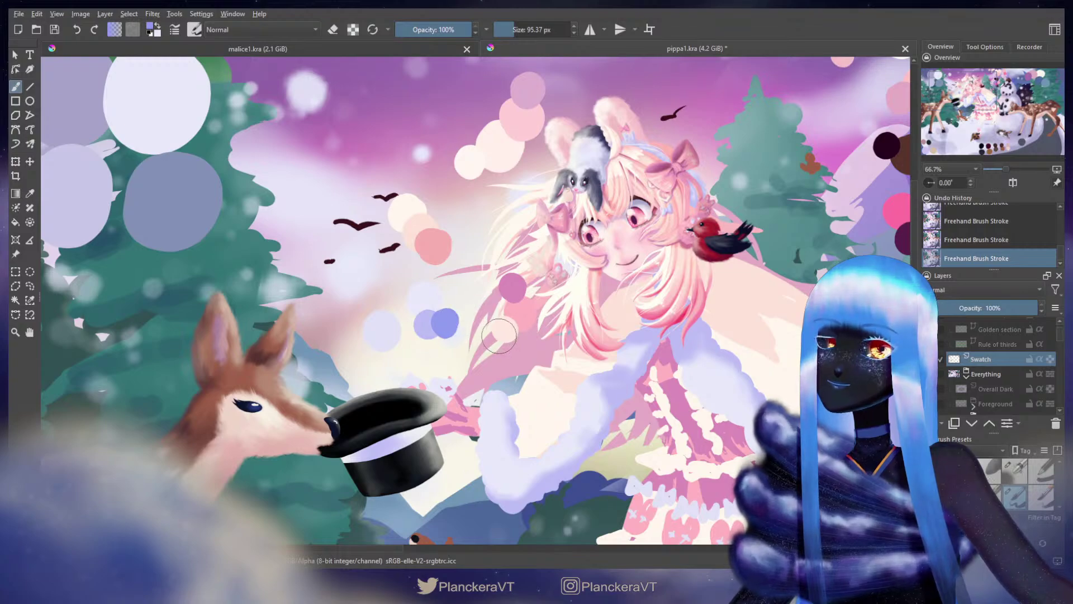
key(ctrl+z)
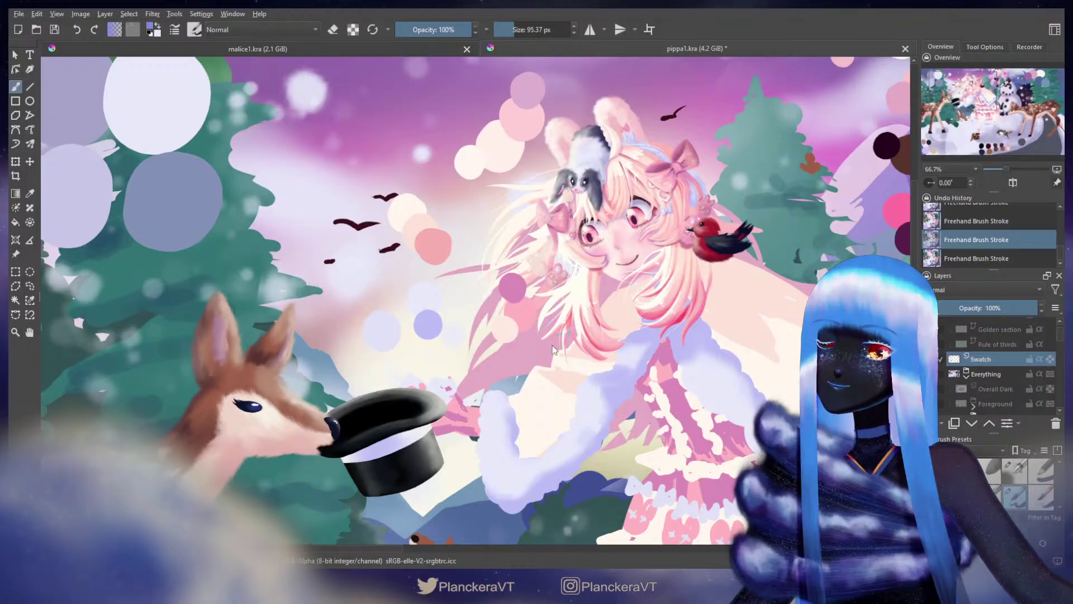
click(447, 325)
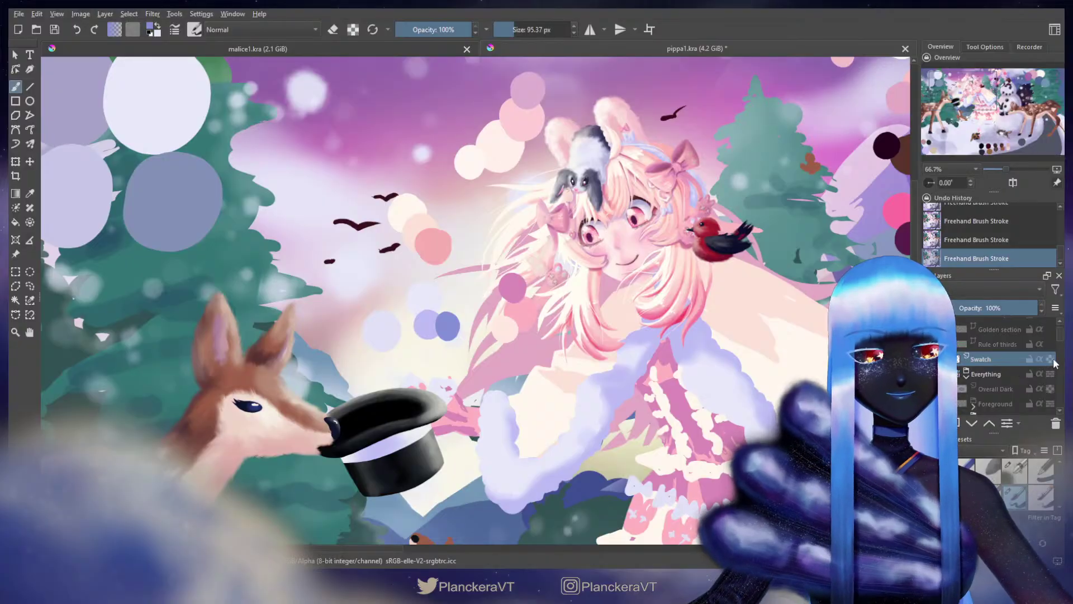
Step: Return to the coat fur layer and softly shade the fur trim beneath the hair with the blue-violet
drag(1059, 337, 1060, 358)
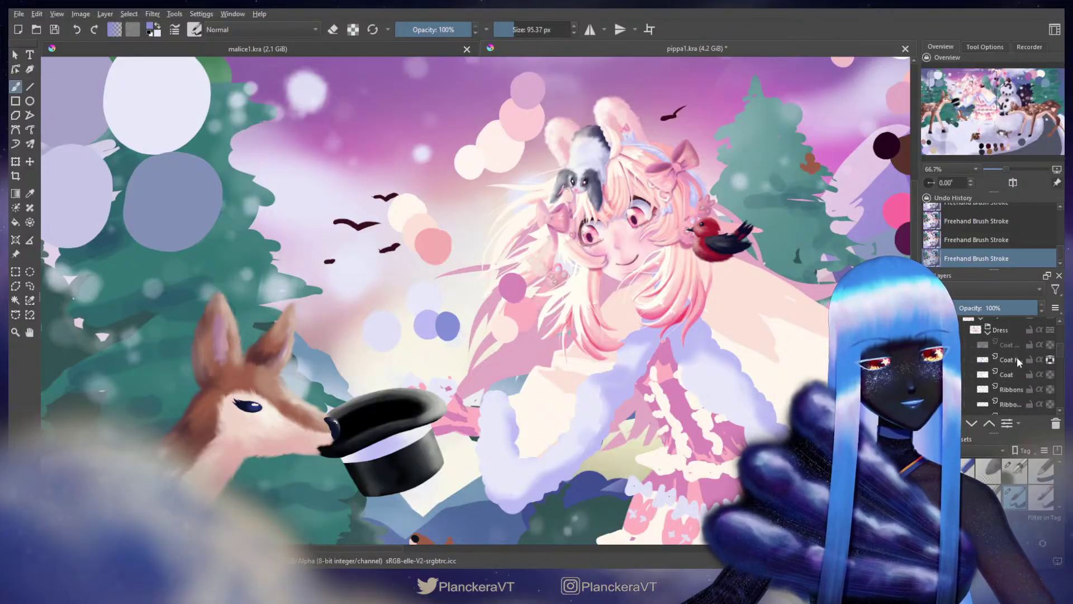
click(1017, 358)
click(1015, 473)
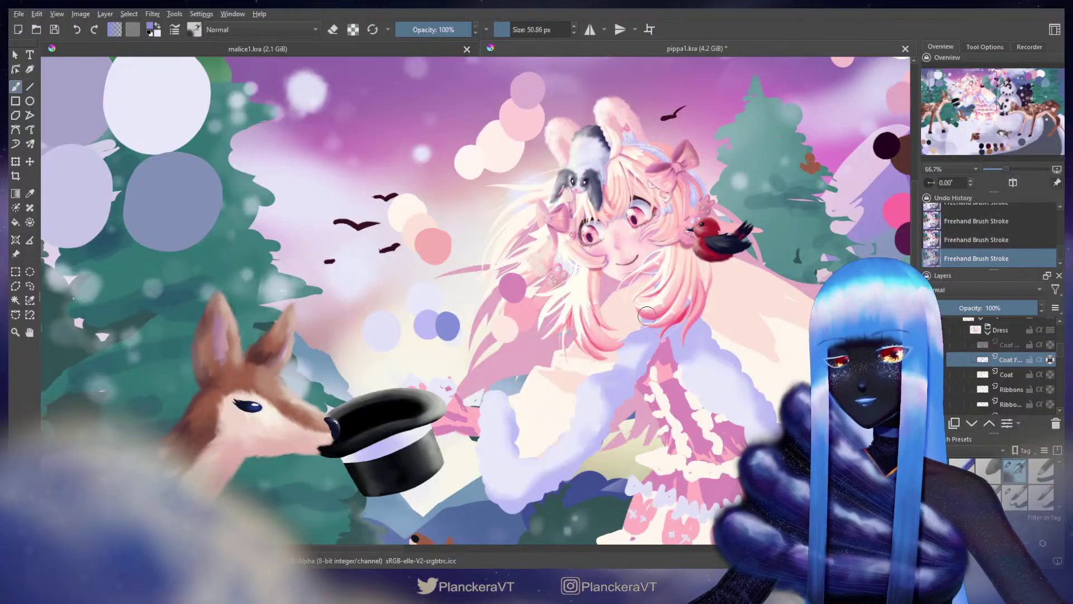
mouse_move(651, 316)
mouse_down()
mouse_move(640, 294)
mouse_move(660, 280)
mouse_move(698, 329)
mouse_move(680, 341)
mouse_move(682, 326)
mouse_move(652, 328)
mouse_move(680, 326)
mouse_move(604, 235)
mouse_move(566, 255)
mouse_up()
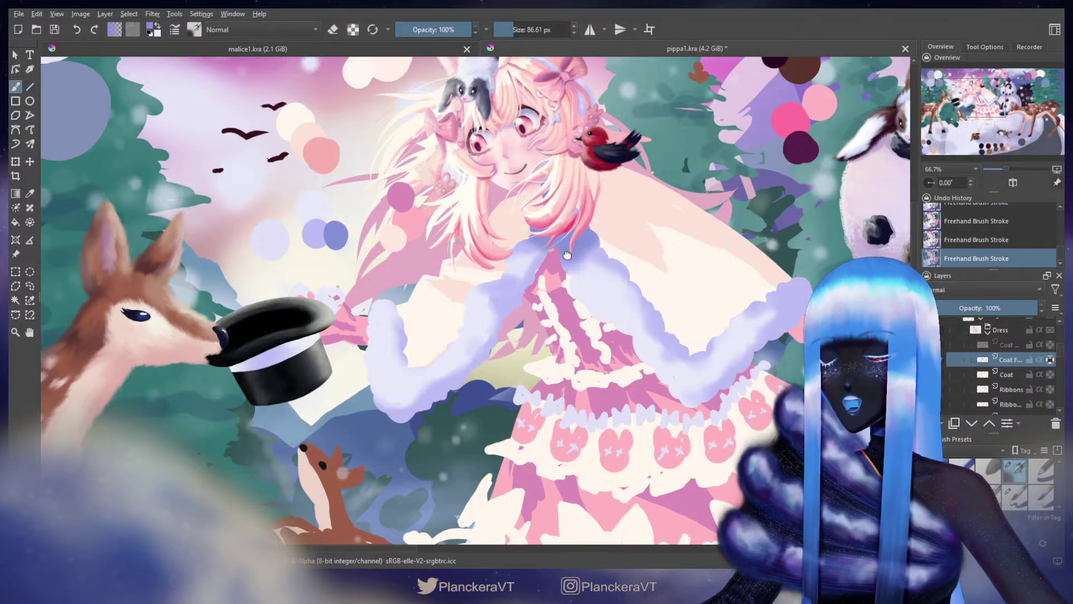
drag(566, 256, 693, 334)
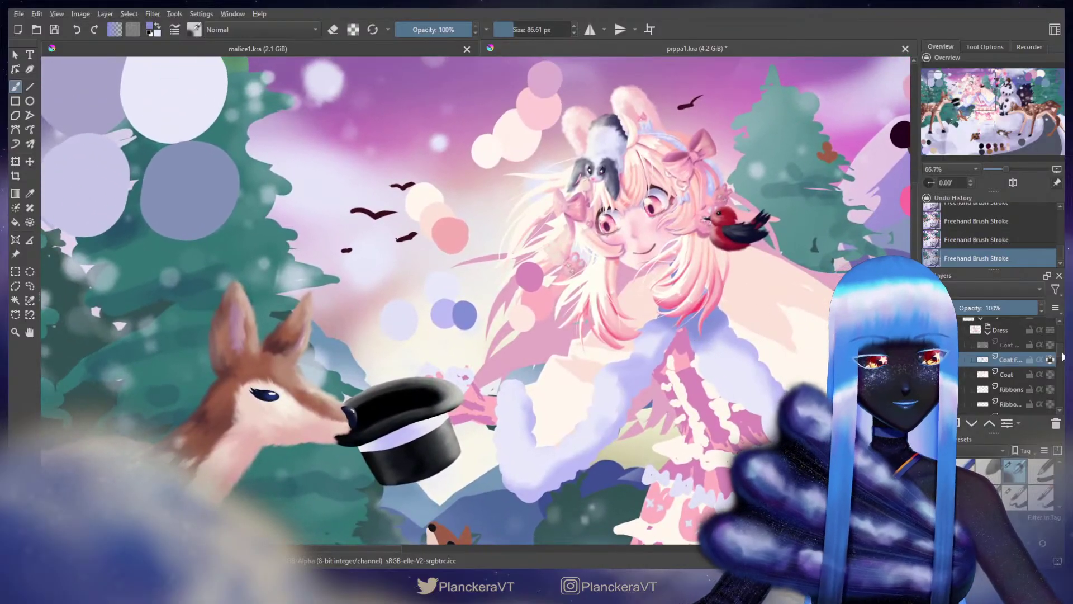
Step: Select the Swatch layer again and set the harder brush preset's blending mode to Overlay
scroll(1006, 363, up, 5)
click(1002, 384)
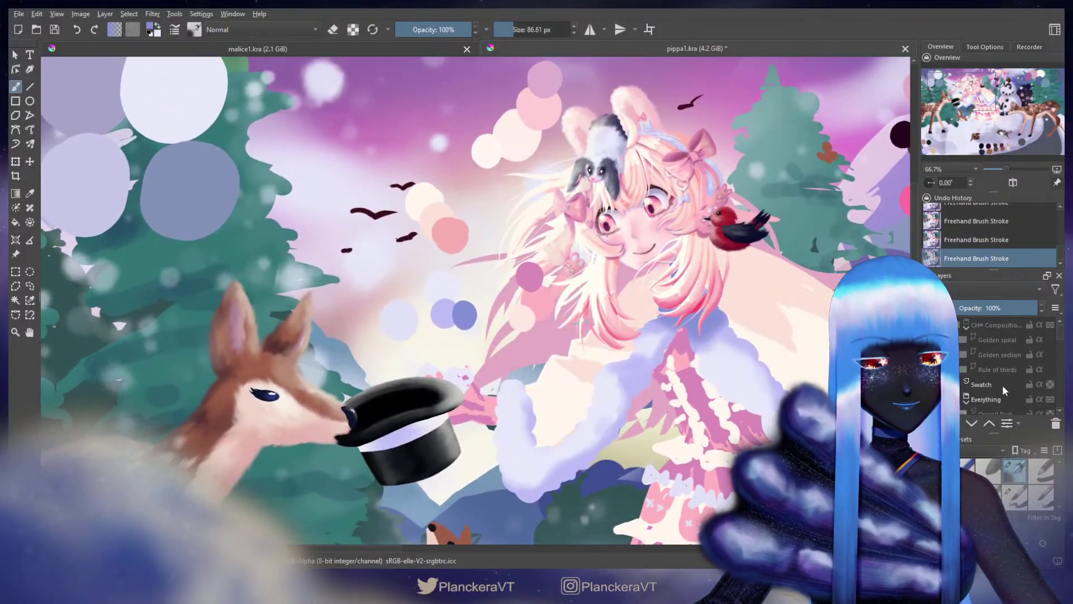
click(1019, 501)
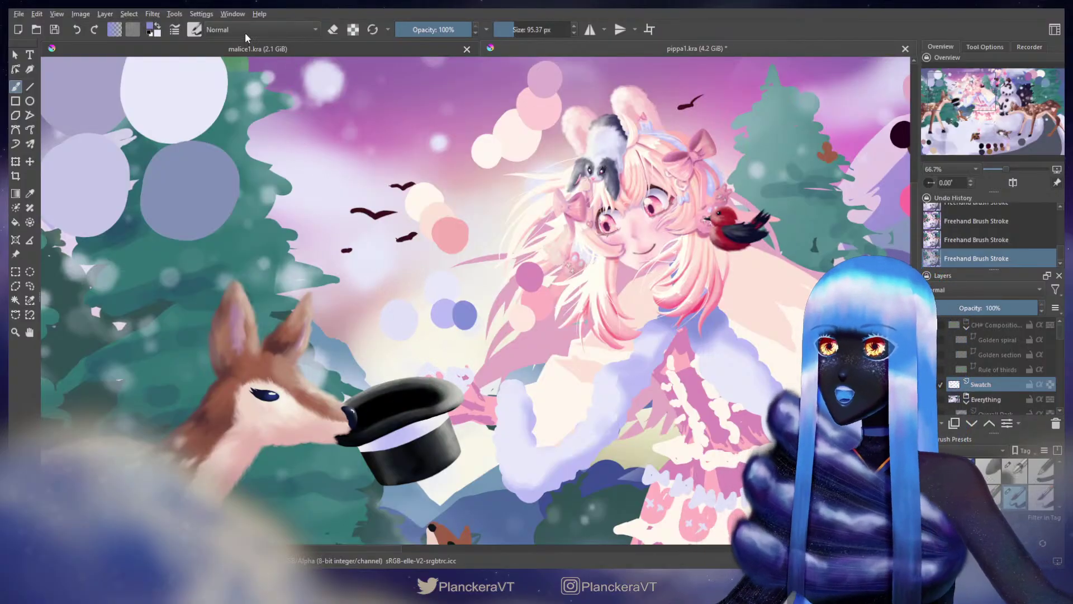
click(244, 32)
click(230, 119)
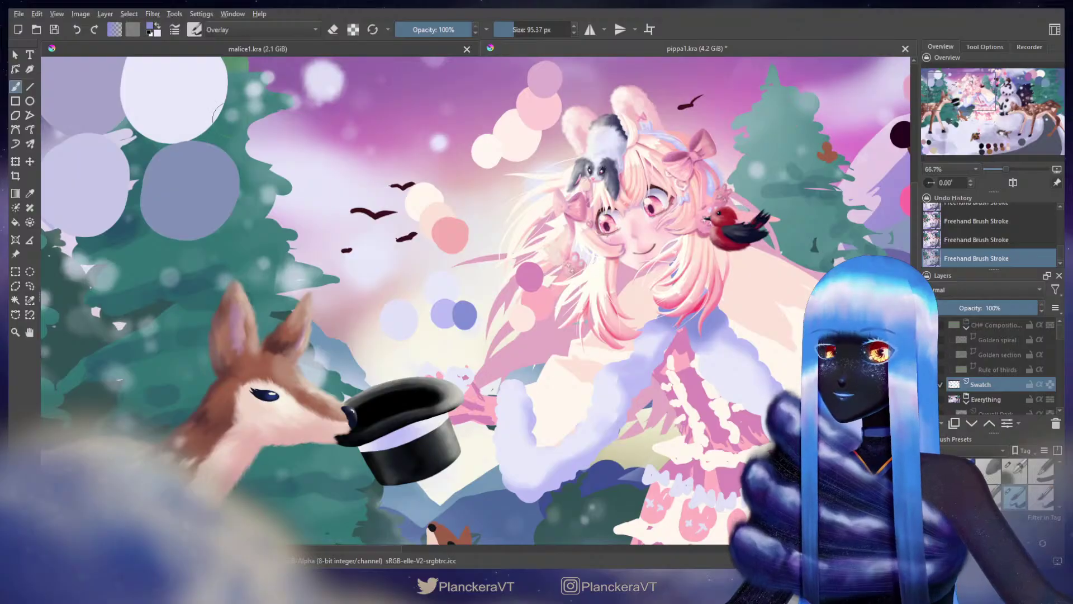
Step: Sample the pale cream near the top hat and paint Overlay highlights over the lavender swatches at 64.44 px, redoing the first dab
ctrl+click(402, 363)
ctrl+click(467, 464)
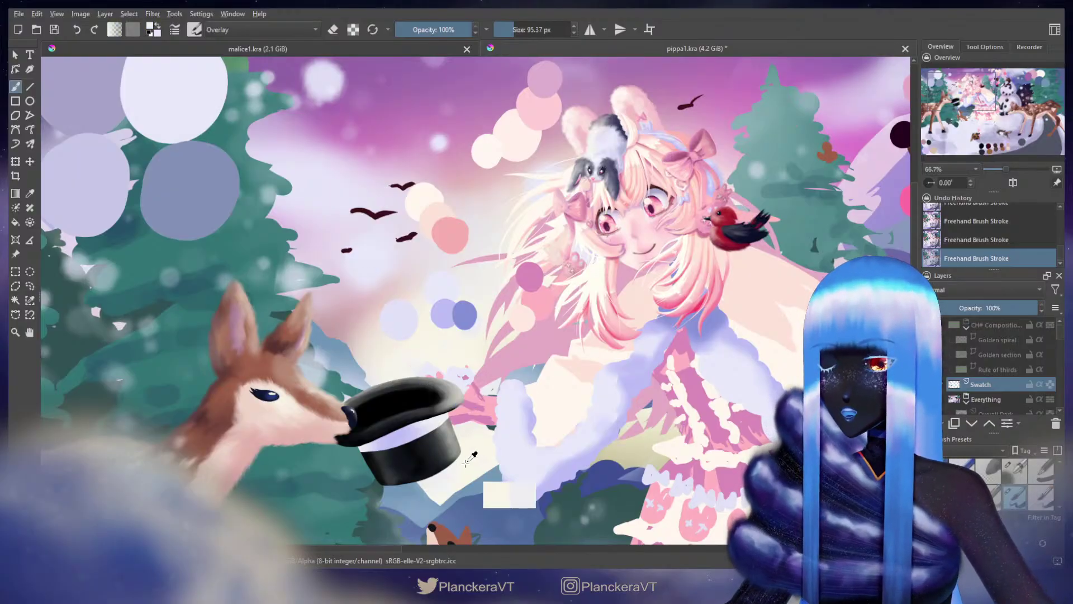
shift+drag(454, 327, 440, 289)
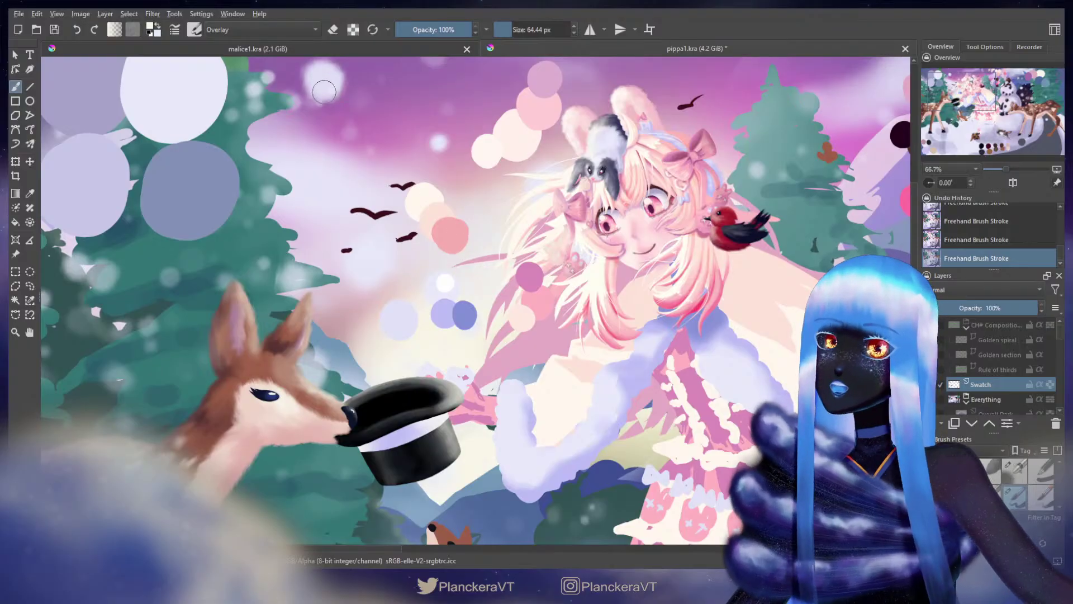
key(ctrl+z)
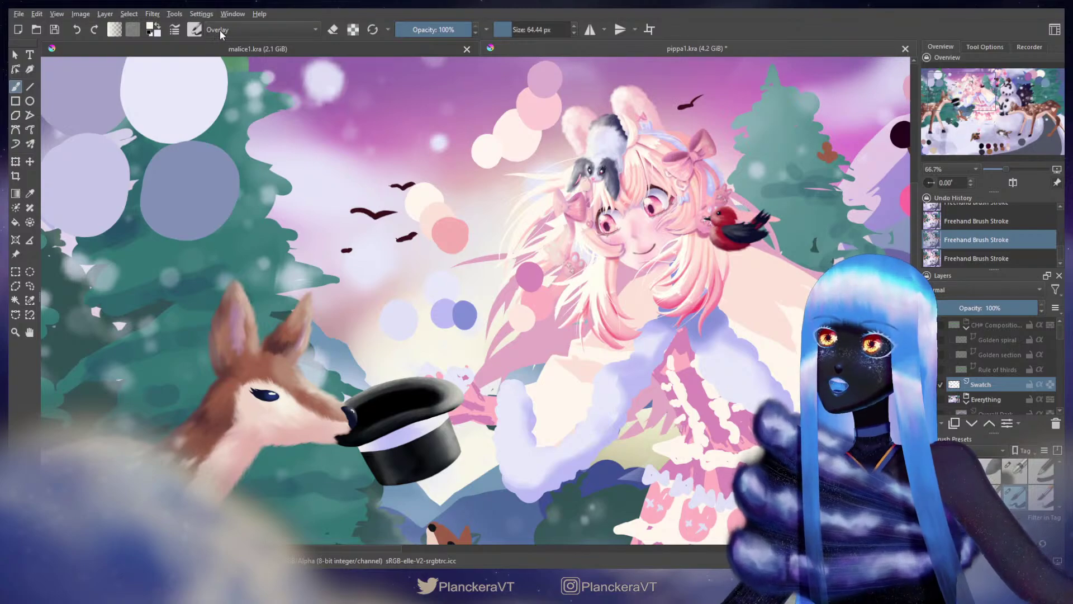
drag(439, 277, 450, 323)
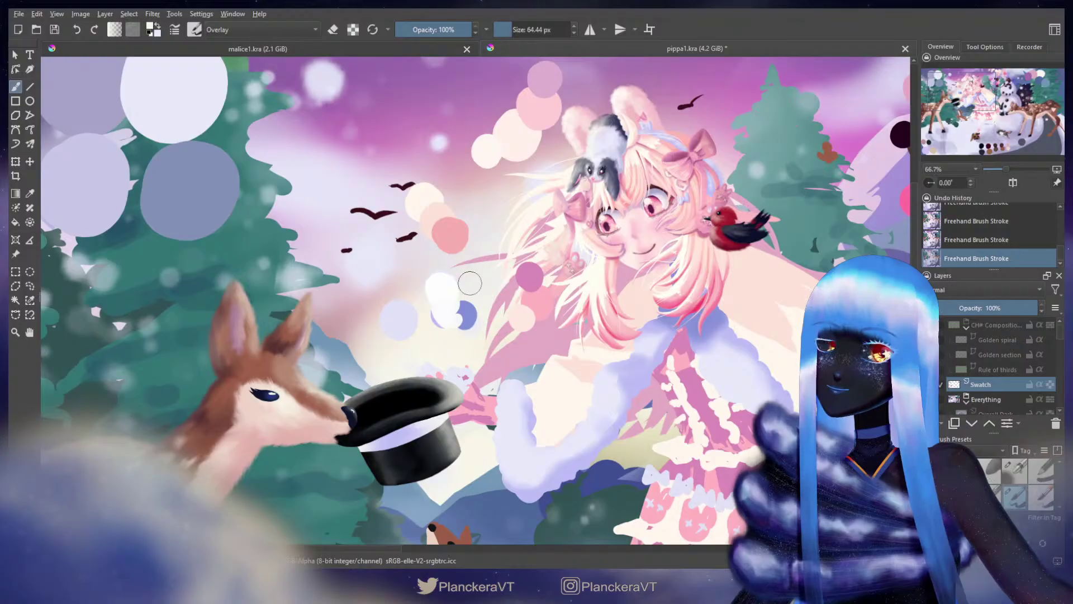
Step: Undo the Overlay highlight over the lavender swatches and enlarge the brush to 150.93 px, undoing its test dab as well
key(ctrl+z)
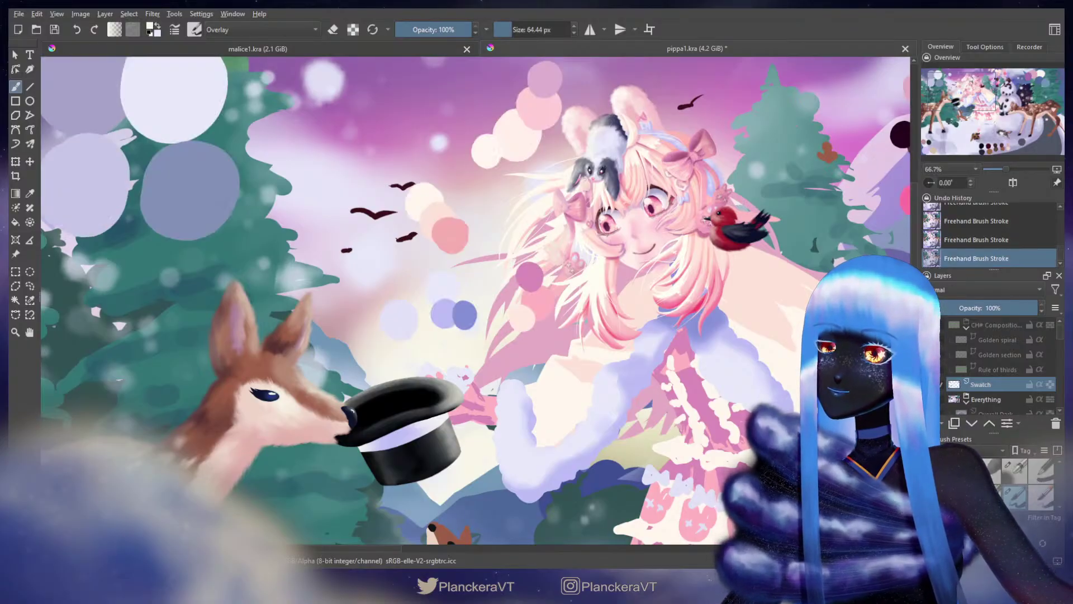
mouse_move(433, 297)
shift+mouse_down()
mouse_move(468, 291)
mouse_move(436, 309)
mouse_move(430, 298)
mouse_move(442, 288)
mouse_move(432, 283)
mouse_move(443, 322)
shift+mouse_up()
key(ctrl+z)
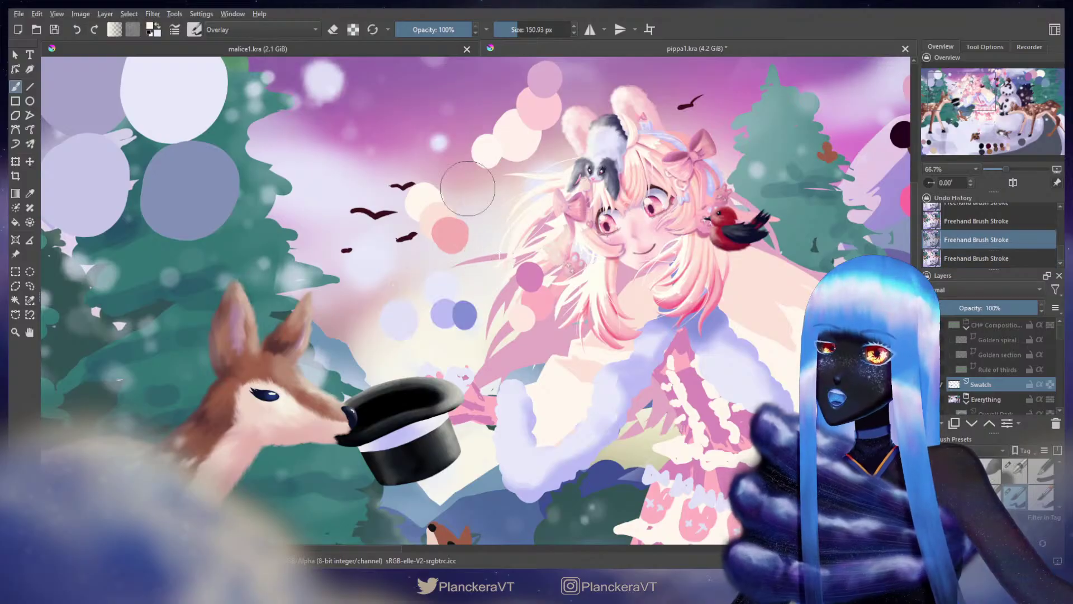
Step: Switch the brush blending mode through Screen to Soft Light (SVG), try a highlight dab above the lavender swatches, and undo it
click(250, 132)
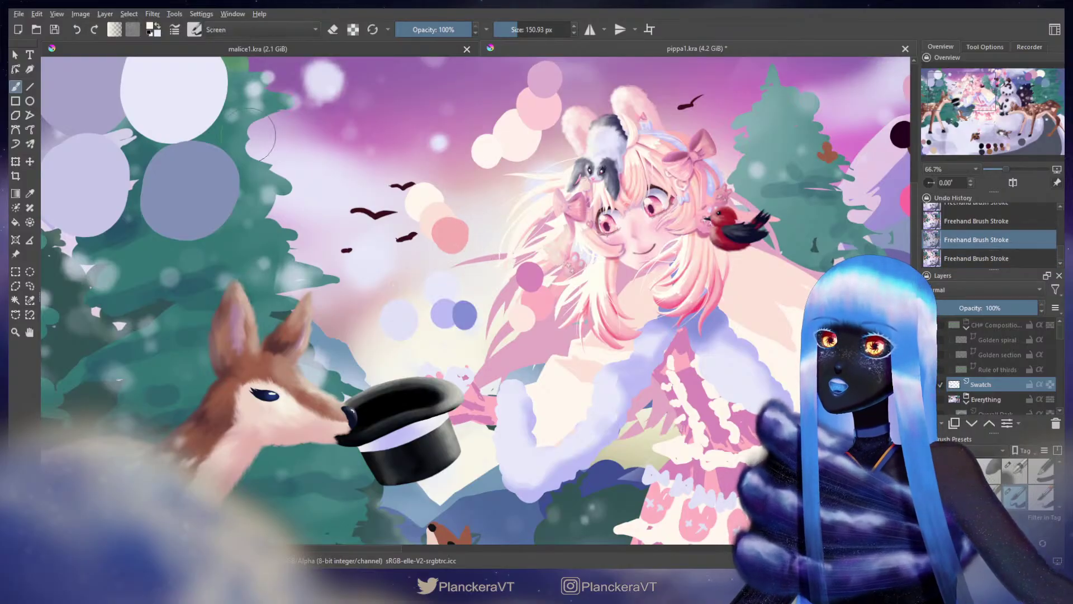
click(231, 31)
click(240, 133)
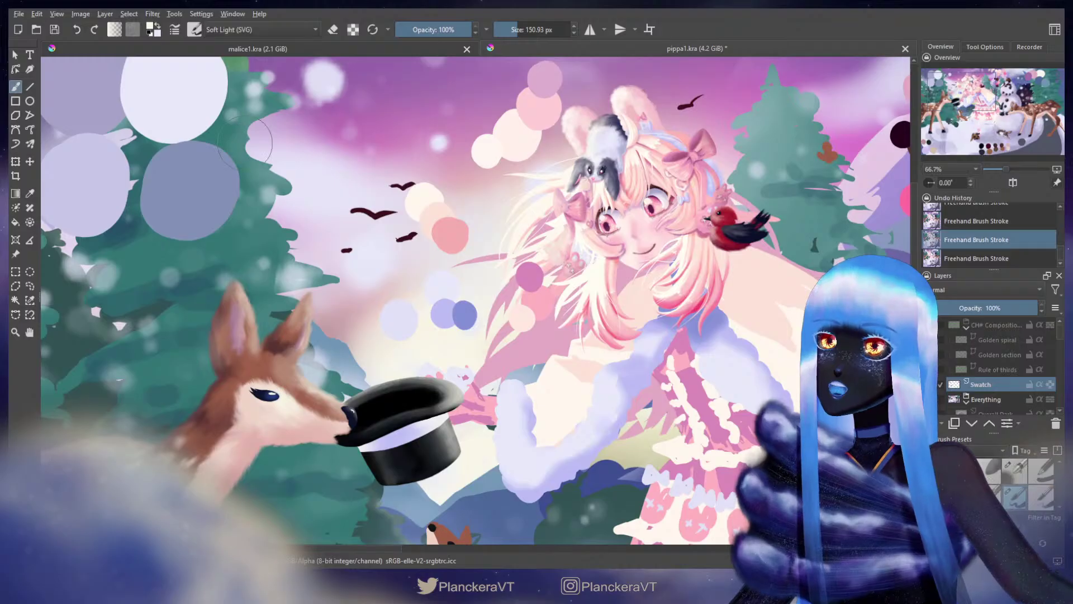
drag(448, 295, 442, 291)
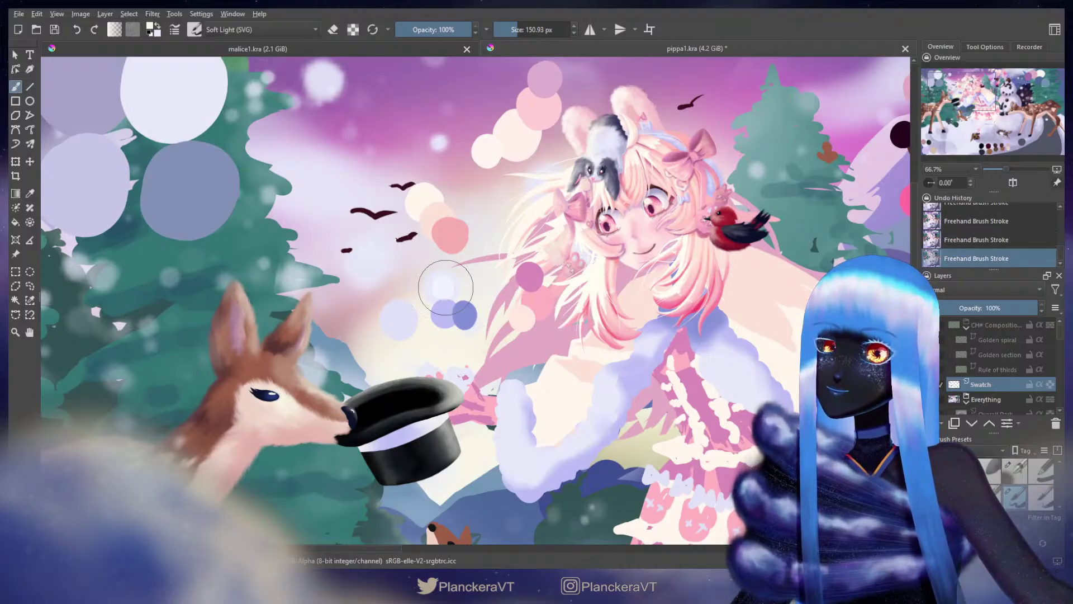
key(ctrl)
key(ctrl+z)
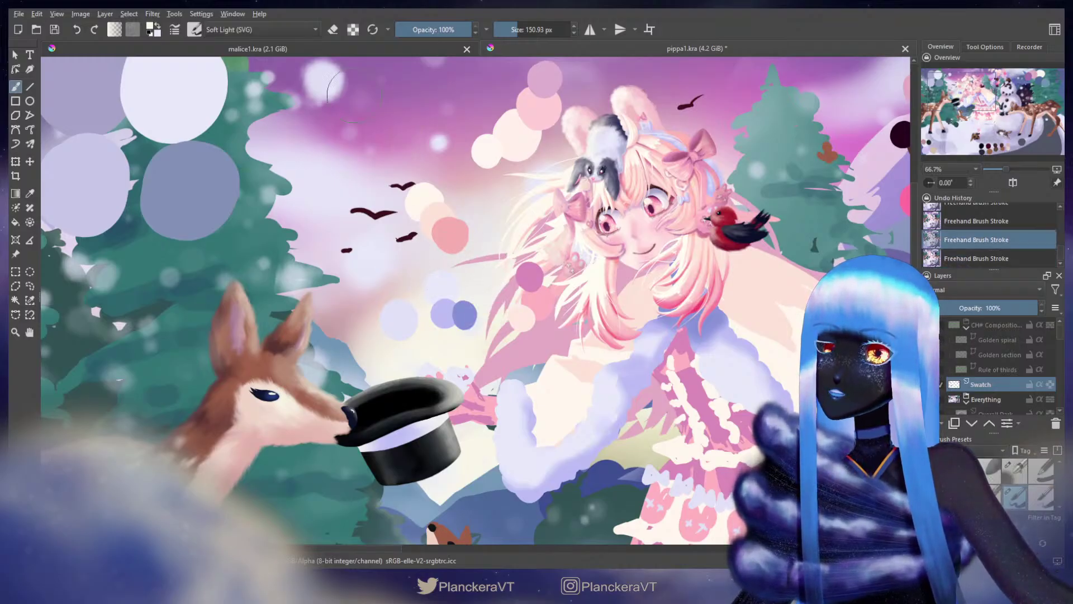
Step: Set the brush blending mode to Normal and add a near-white dab beside the pale lavender swatch at 150.93 px
click(228, 119)
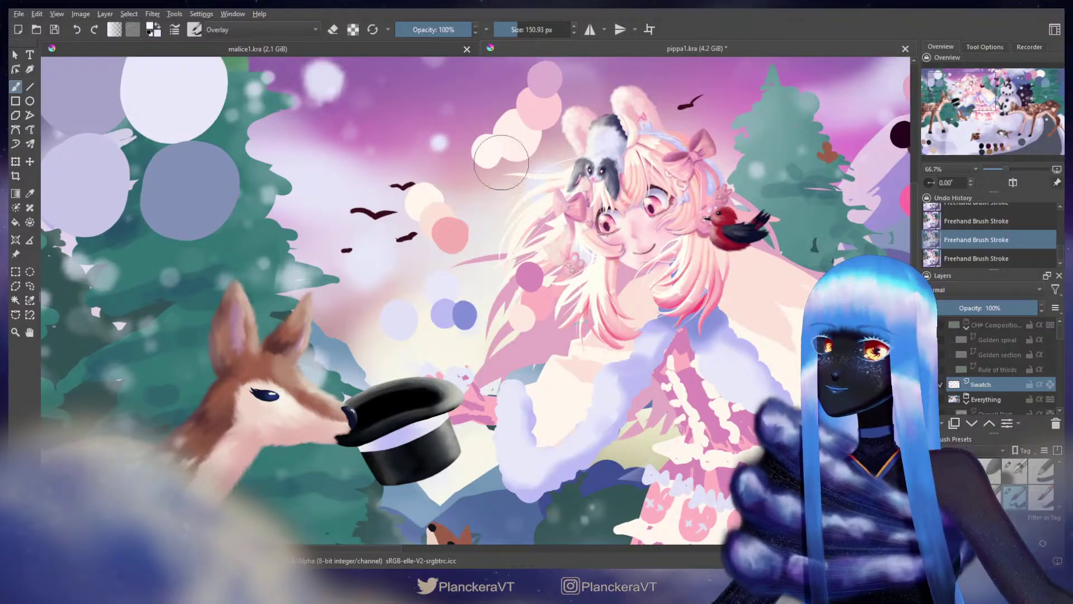
click(235, 28)
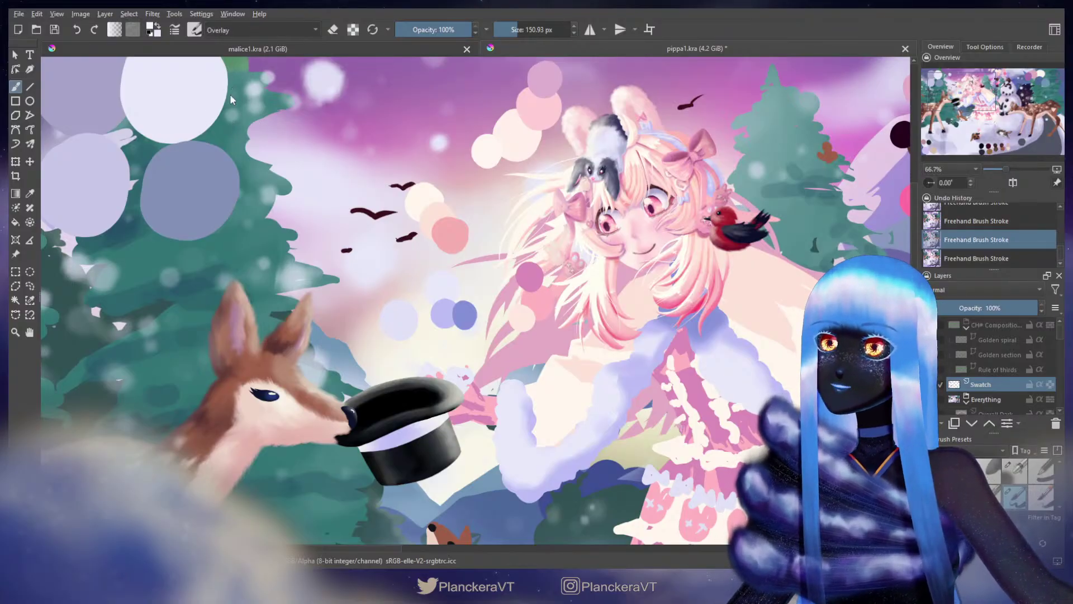
click(230, 93)
click(467, 277)
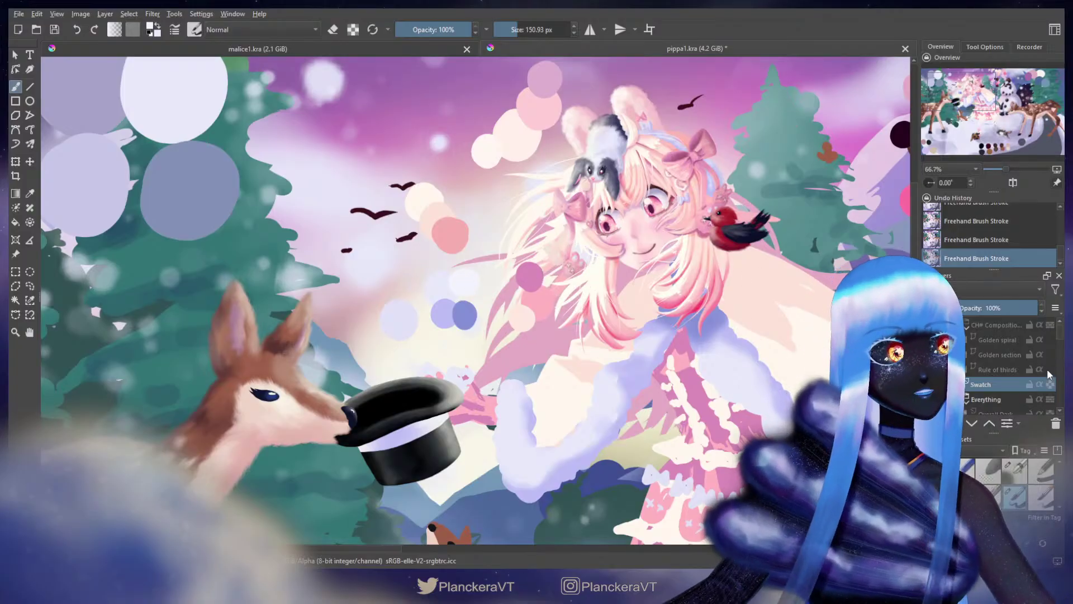
Step: Return to the coat fur layer and softly brush near-white highlights along both sleeves' fur trim with the soft preset, finishing at 67.90 px
drag(1060, 332, 1063, 358)
scroll(1061, 354, up, 1)
click(1008, 336)
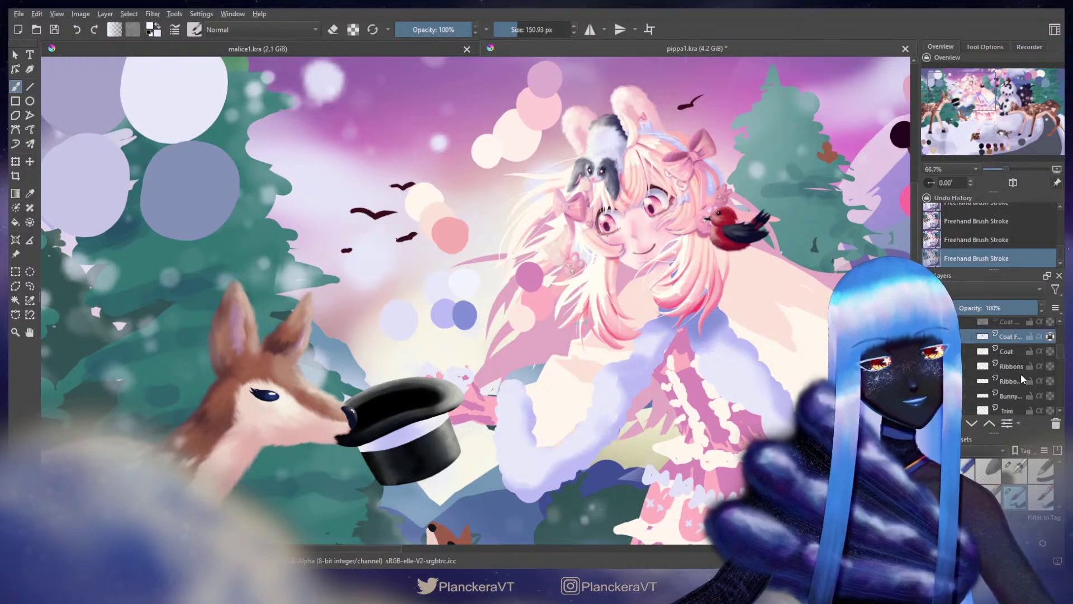
click(1015, 472)
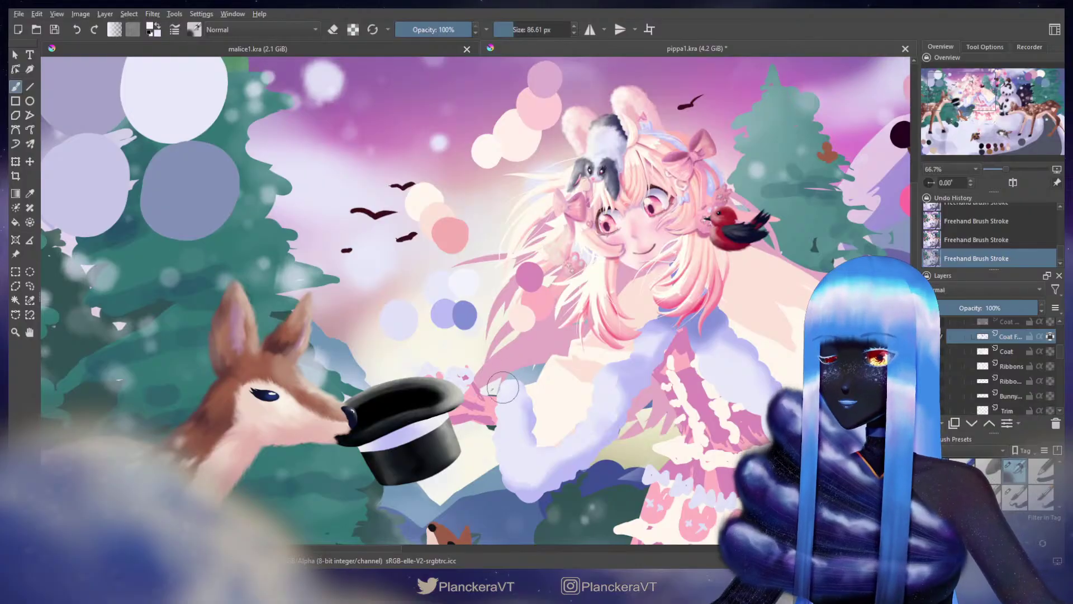
drag(502, 405, 504, 397)
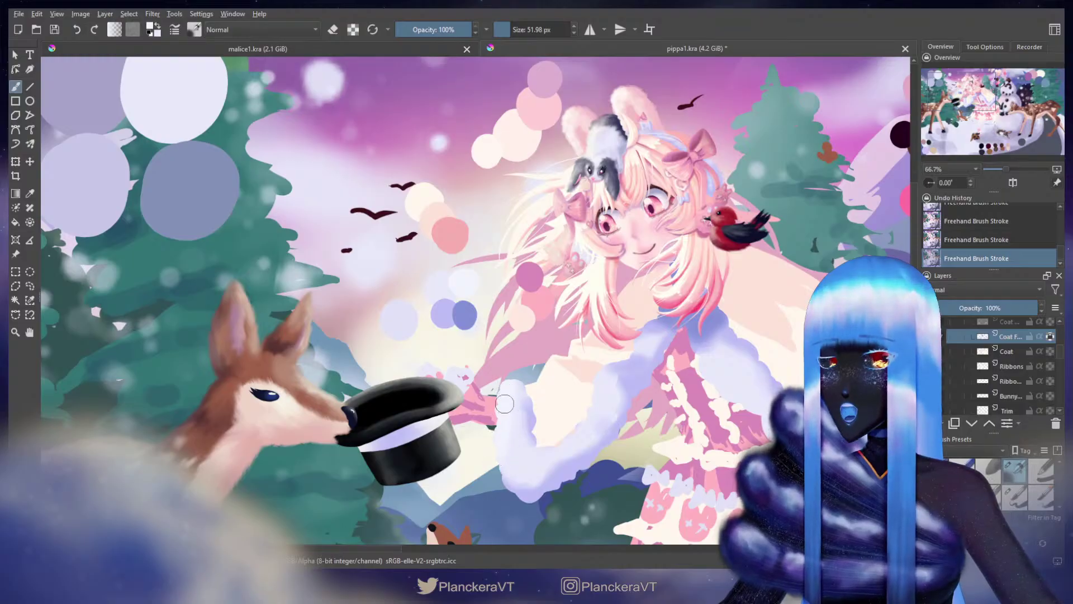
drag(707, 361, 715, 362)
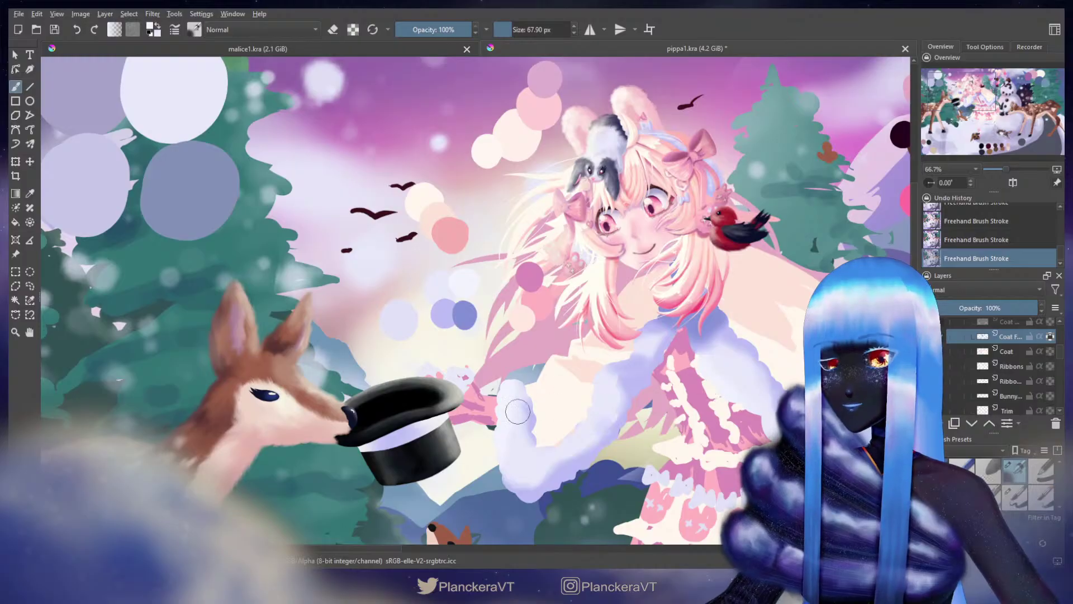
drag(689, 354, 557, 353)
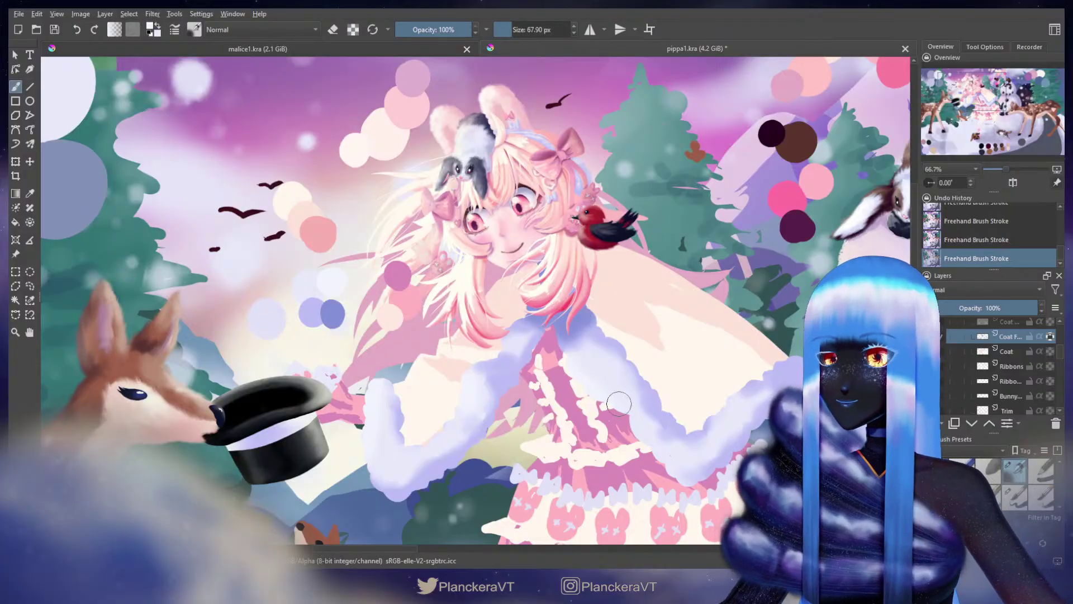
drag(619, 408, 615, 403)
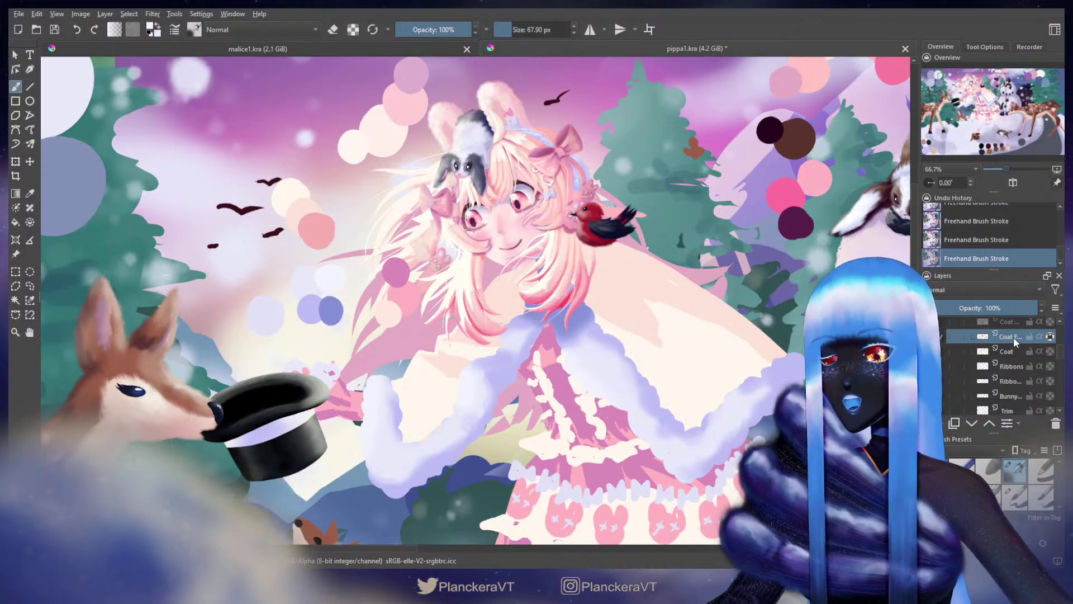
Step: Unlock the coat fur layer's transparency and choose the textured fluffy brush preset for work on the trim's edge
scroll(368, 379, up, 2)
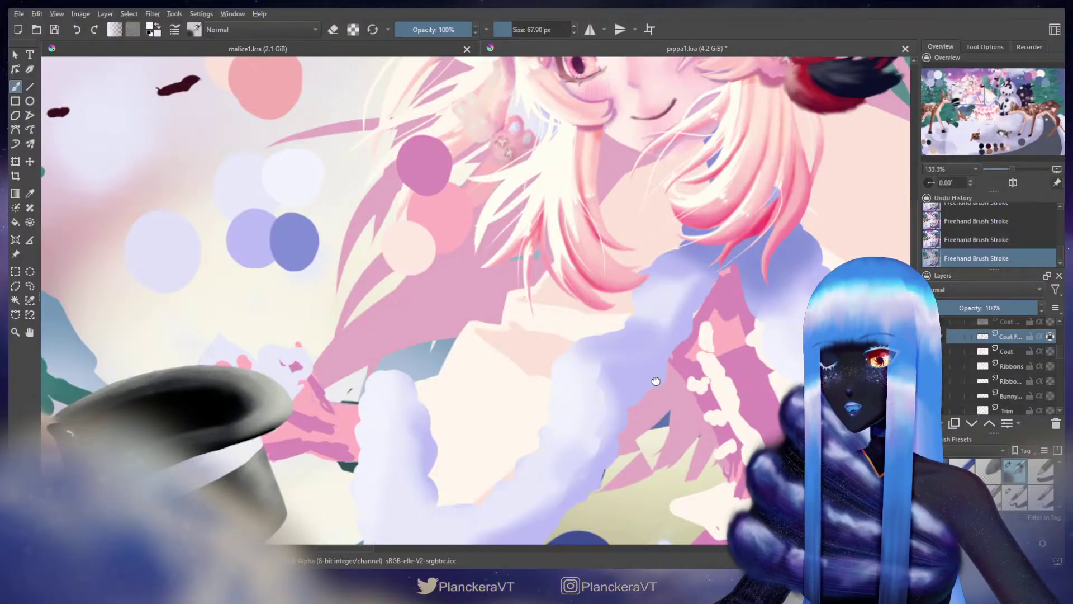
drag(367, 380, 618, 320)
click(1050, 336)
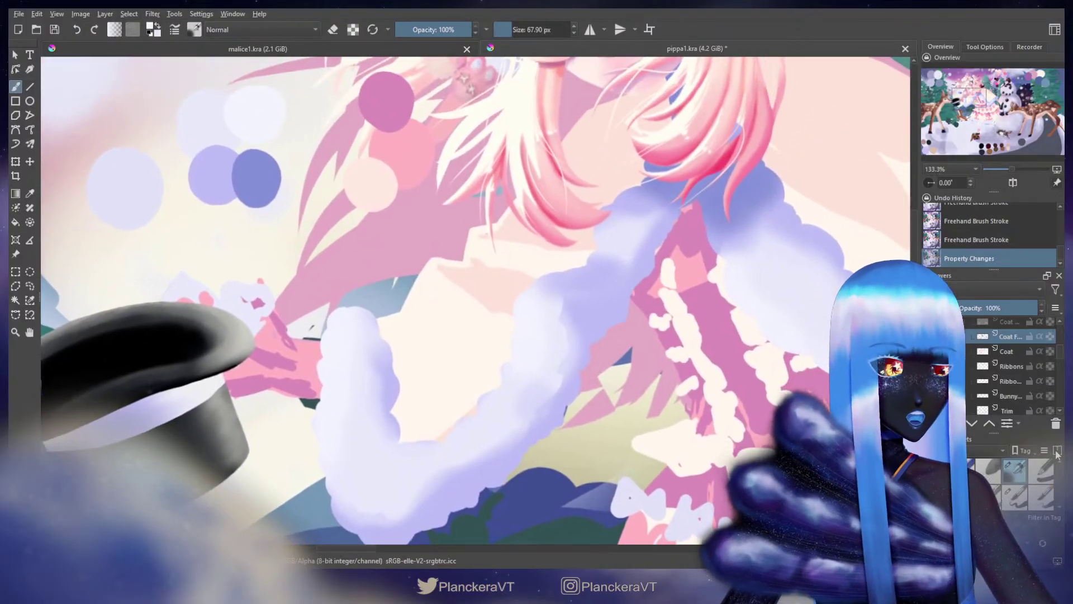
drag(1060, 467, 1063, 484)
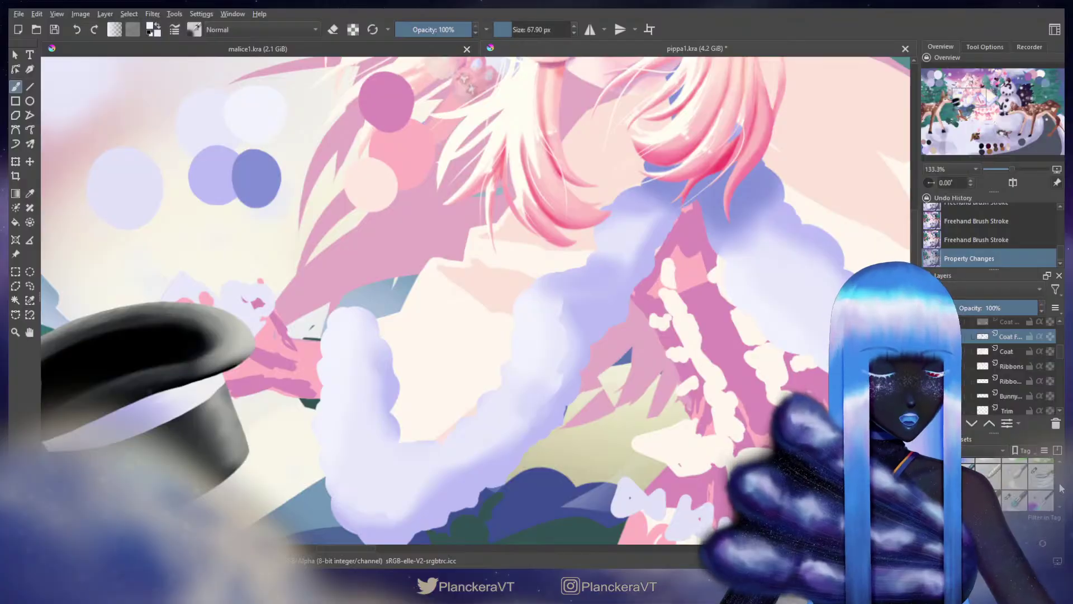
click(1022, 489)
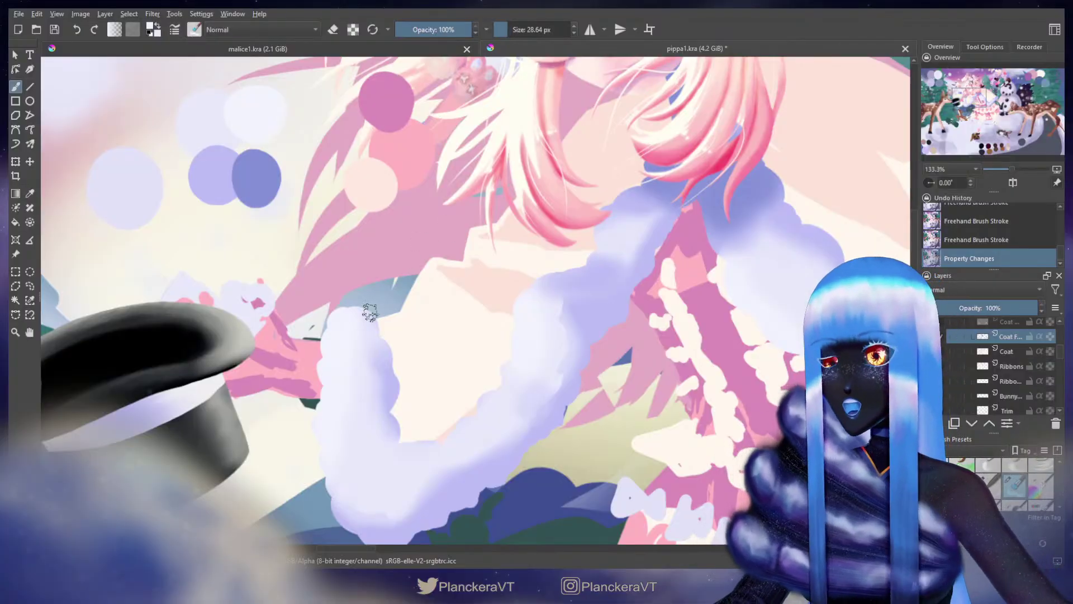
Step: Try fluffy edge strokes around the top of the cuff beside the hat, reducing the brush to 15.21 px, and undo them
drag(403, 341, 633, 309)
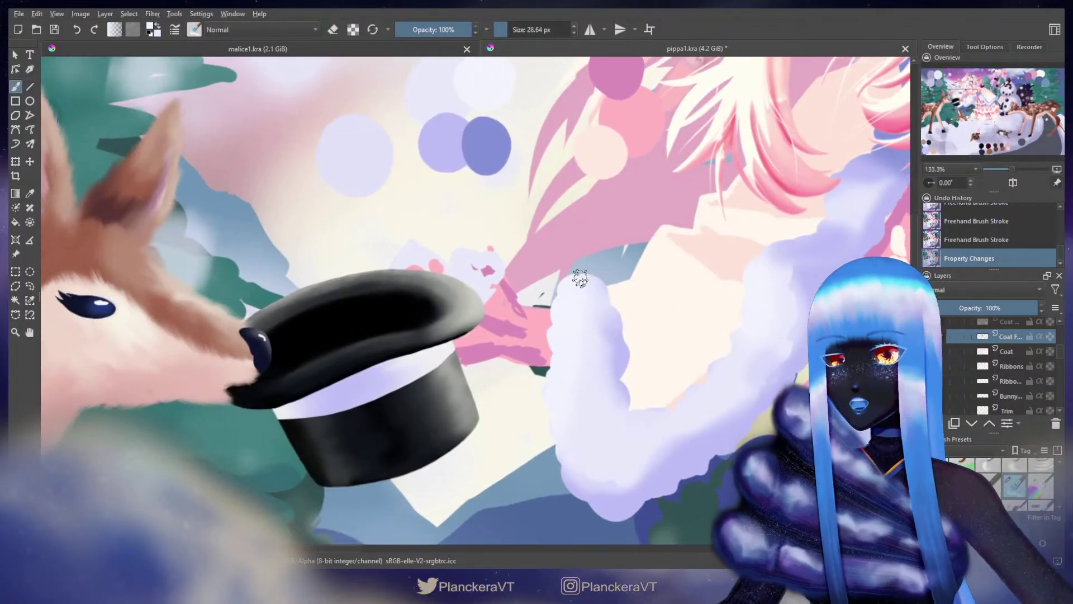
mouse_move(579, 278)
mouse_down()
mouse_move(559, 289)
mouse_move(572, 284)
mouse_up()
drag(565, 284, 562, 283)
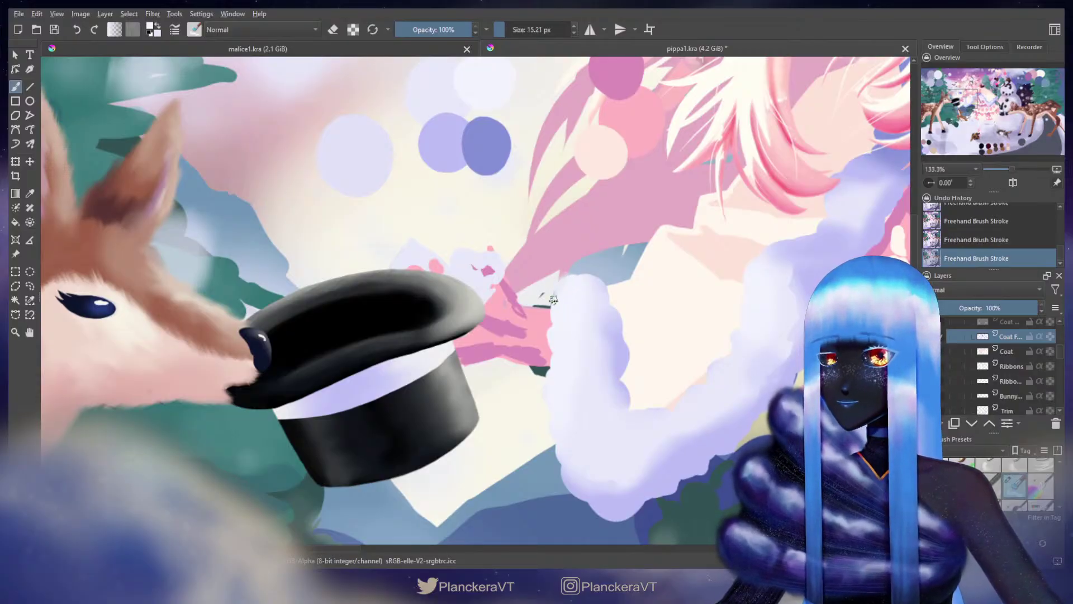
key(ctrl+z)
key(ctrl+z)
key(ctrl+z)
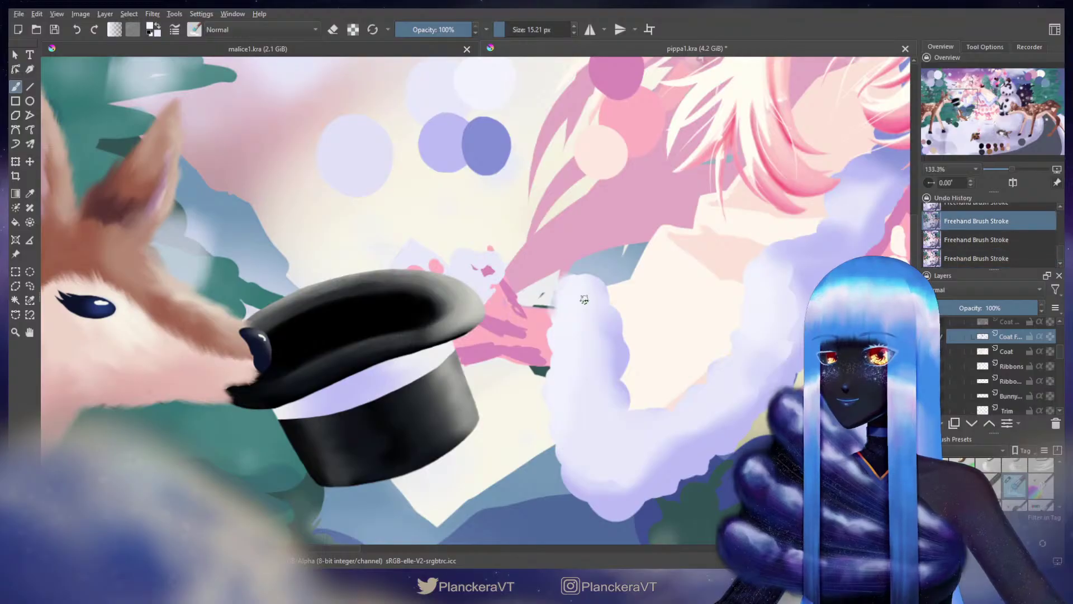
Step: Try another fluffy stroke across the cuff's upper edge at 15.21 px and undo all remaining test strokes
scroll(581, 300, up, 2)
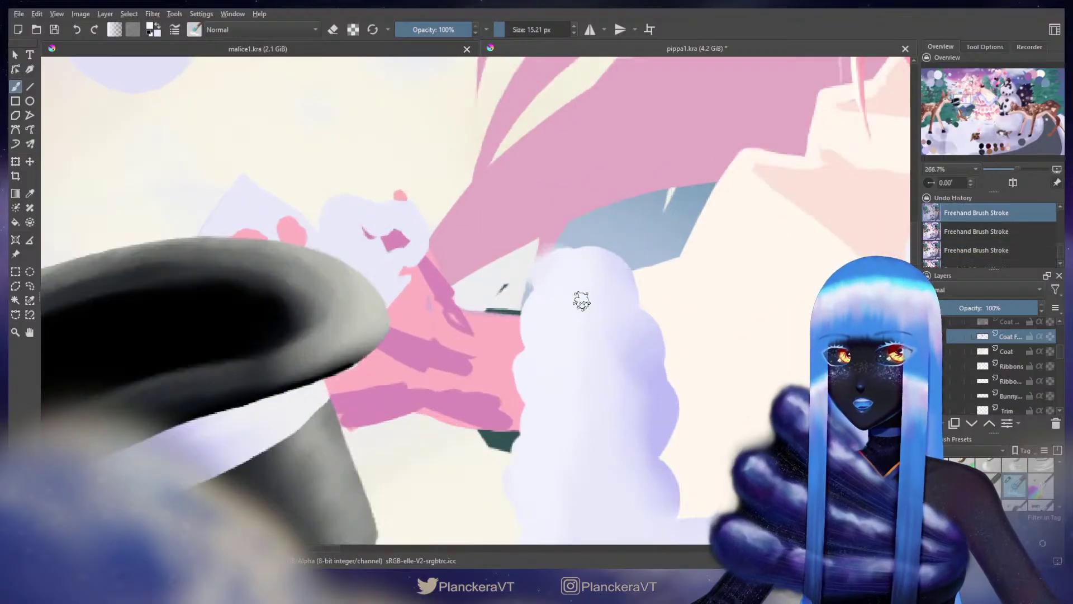
scroll(581, 301, down, 1)
drag(588, 263, 601, 268)
key(ctrl+z)
key(ctrl+z)
key(ctrl+z)
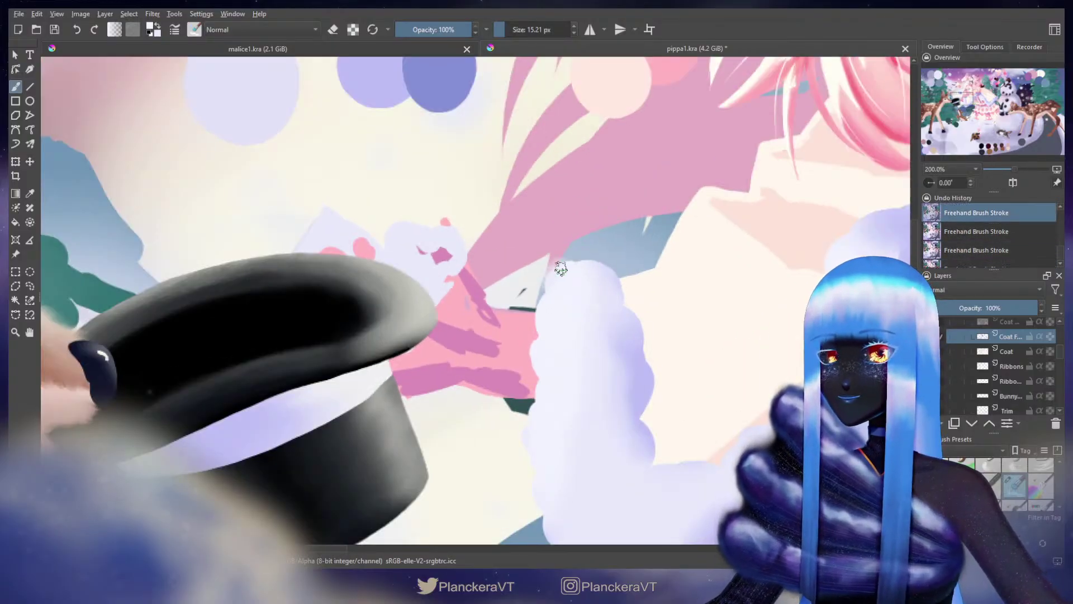
key(ctrl+z)
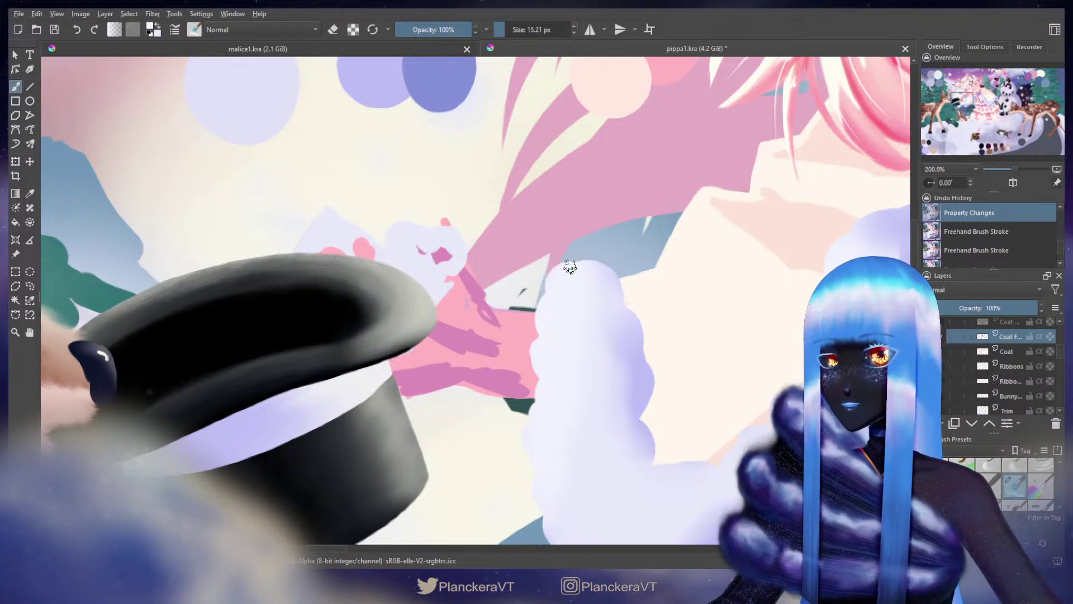
Step: Roughen the cuff's top and outer edge into fluff at 12.03 px, undoing the last few strokes over the hand
mouse_move(558, 267)
mouse_down()
mouse_move(544, 275)
mouse_move(547, 288)
mouse_up()
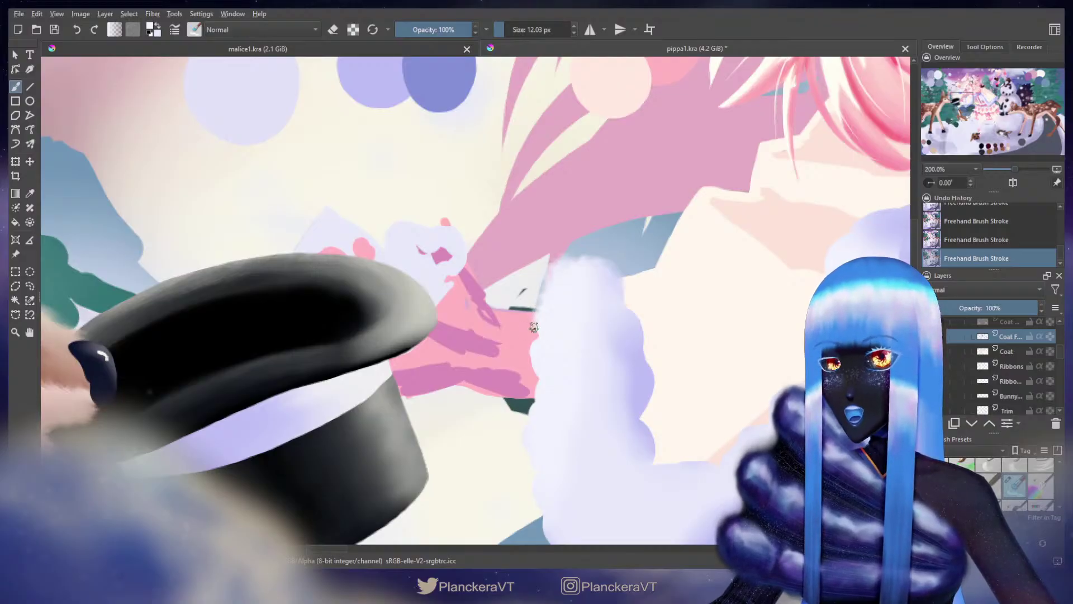
mouse_move(536, 326)
mouse_down()
mouse_move(543, 316)
mouse_move(534, 333)
mouse_up()
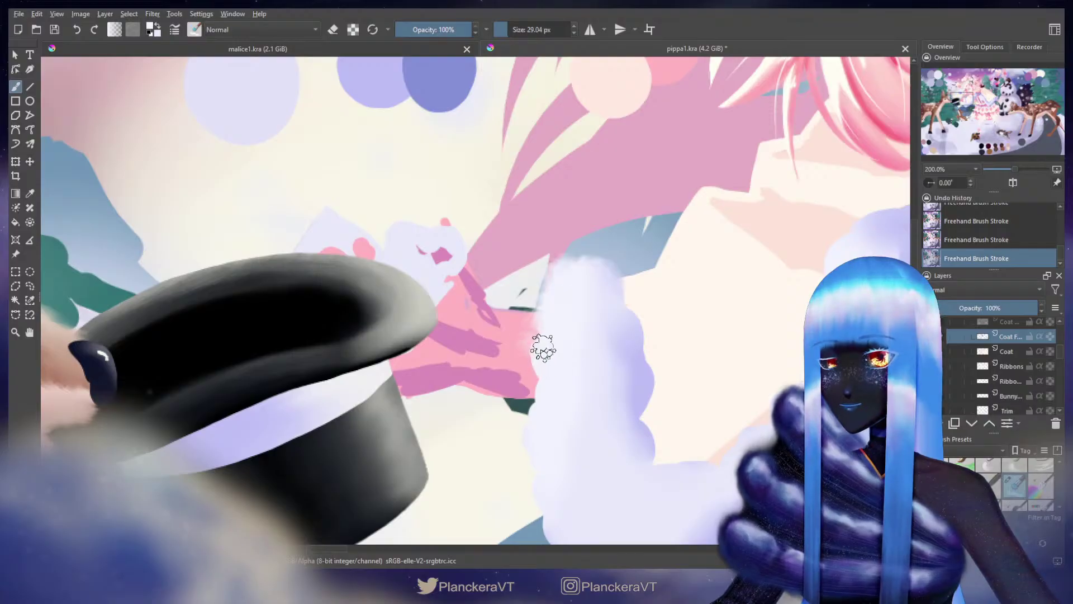
key(ctrl+z)
key(ctrl+z)
key(ctrl+z)
Step: Continue the fluffy edge down the cuff's outer side and around its lowest point, using brush sizes of 14.56 and 16.94 px
mouse_move(557, 353)
mouse_down()
mouse_move(541, 319)
mouse_move(534, 326)
mouse_move(538, 348)
mouse_move(567, 229)
mouse_up()
key(bracketleft)
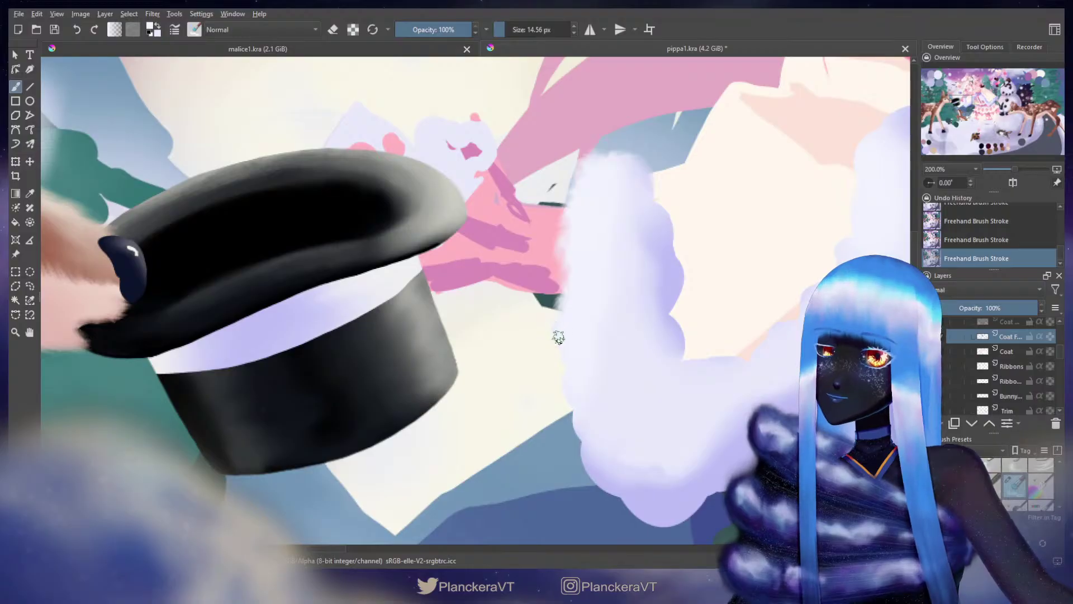
drag(581, 344, 555, 261)
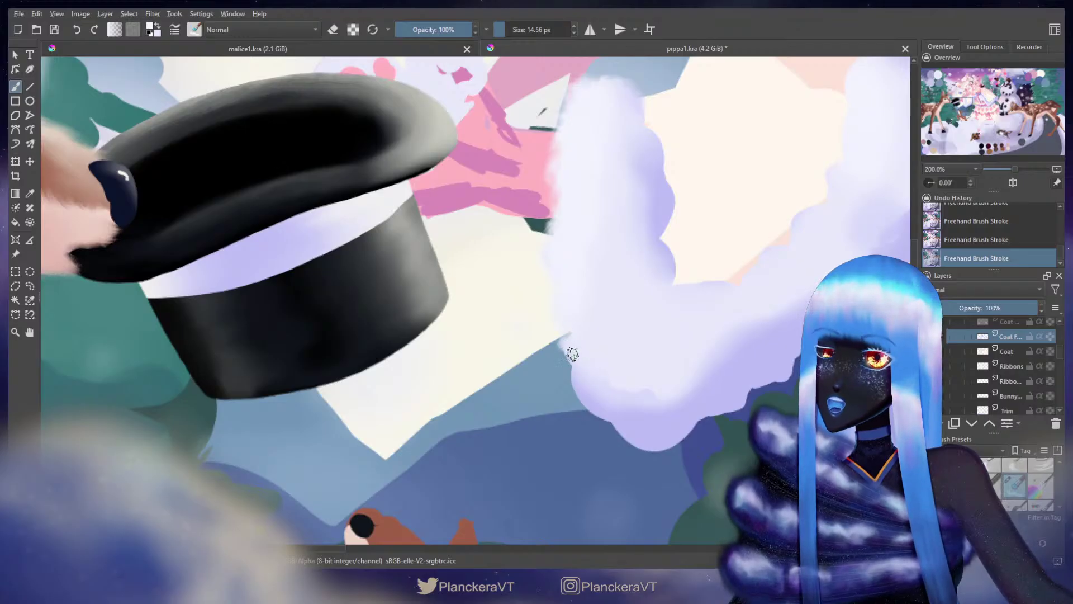
drag(566, 364, 541, 270)
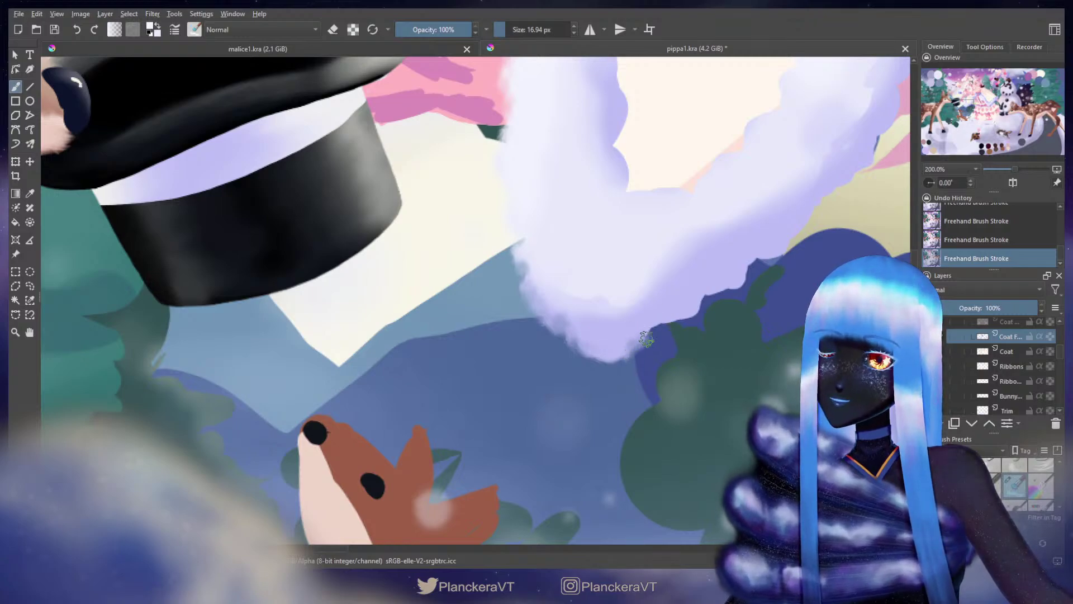
Step: Break up the sleeve trim's underside above the green bush with fluffy strokes at 15.98 px
drag(646, 338, 594, 312)
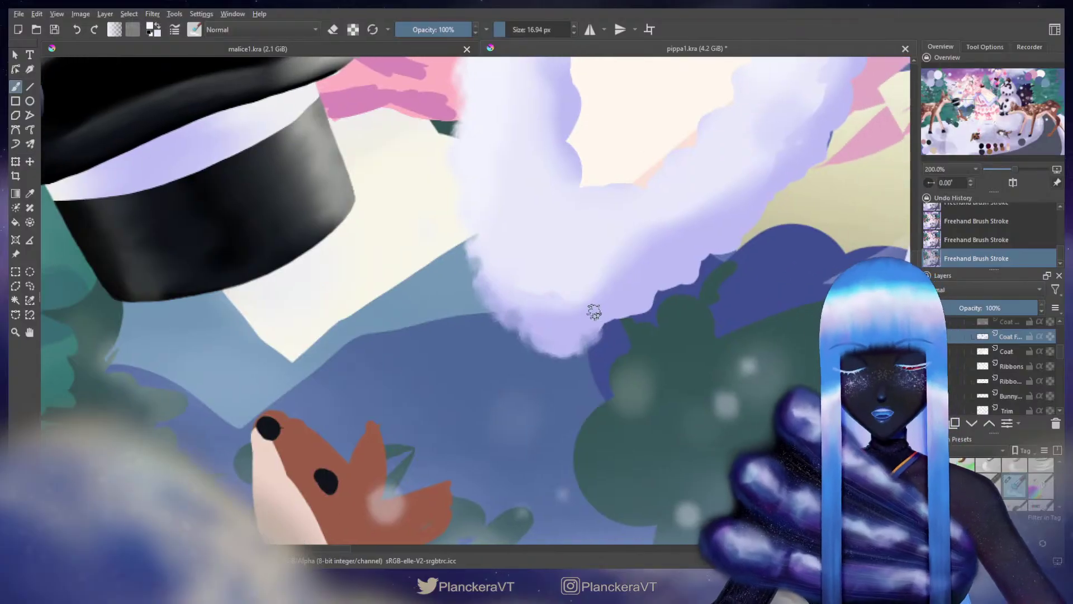
key(bracketleft)
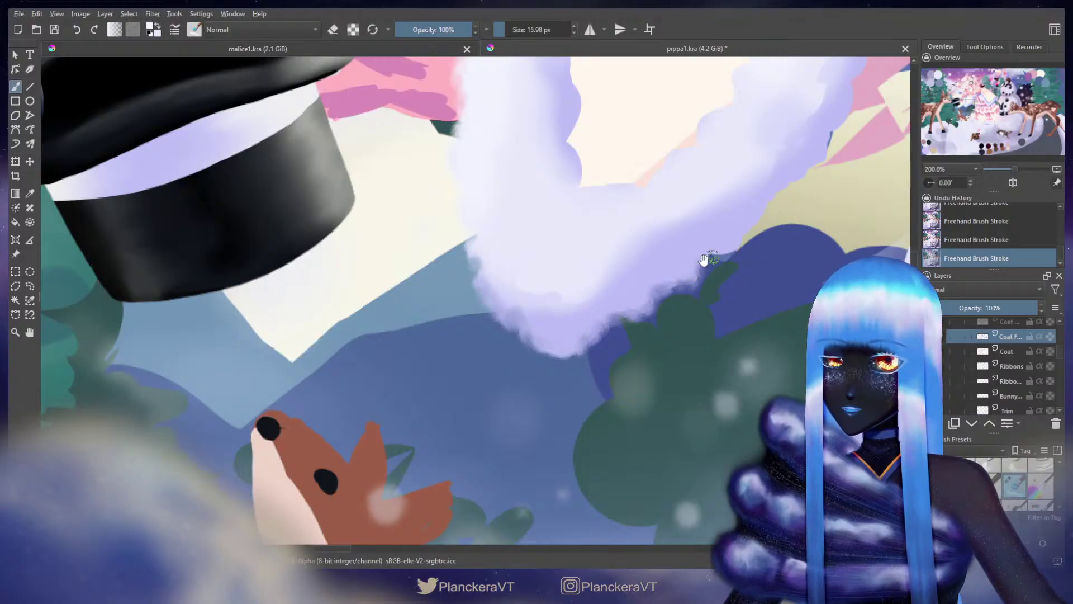
drag(708, 259, 628, 303)
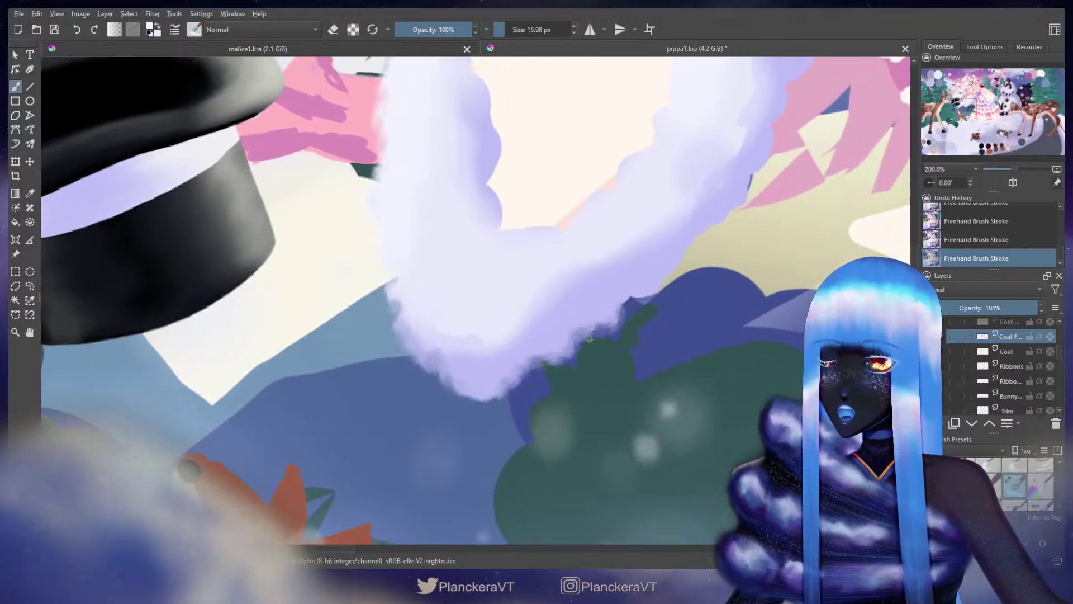
Step: Try long vertical fluffy strokes across the sleeve trim above the bush and undo them
key(ctrl+z)
mouse_move(590, 339)
mouse_down()
mouse_move(599, 299)
mouse_move(585, 152)
mouse_up()
key(ctrl+z)
drag(600, 357, 615, 211)
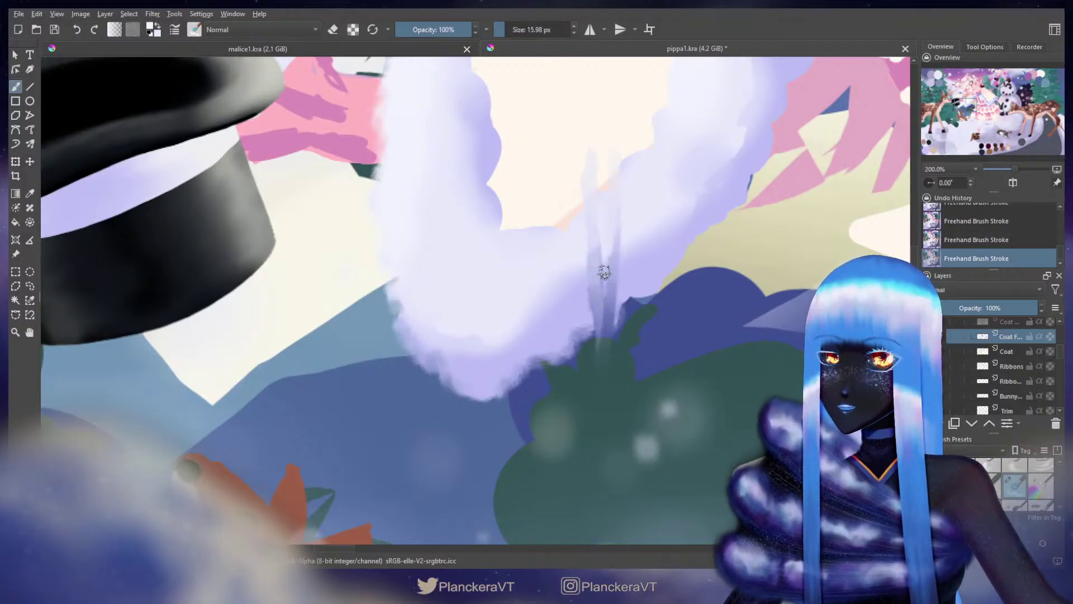
mouse_move(603, 272)
mouse_down()
mouse_move(693, 162)
mouse_move(595, 379)
mouse_move(595, 310)
mouse_move(587, 365)
mouse_move(598, 302)
mouse_move(587, 346)
mouse_move(598, 307)
mouse_move(594, 338)
mouse_move(575, 322)
mouse_move(584, 347)
mouse_up()
key(ctrl+z)
key(ctrl+z)
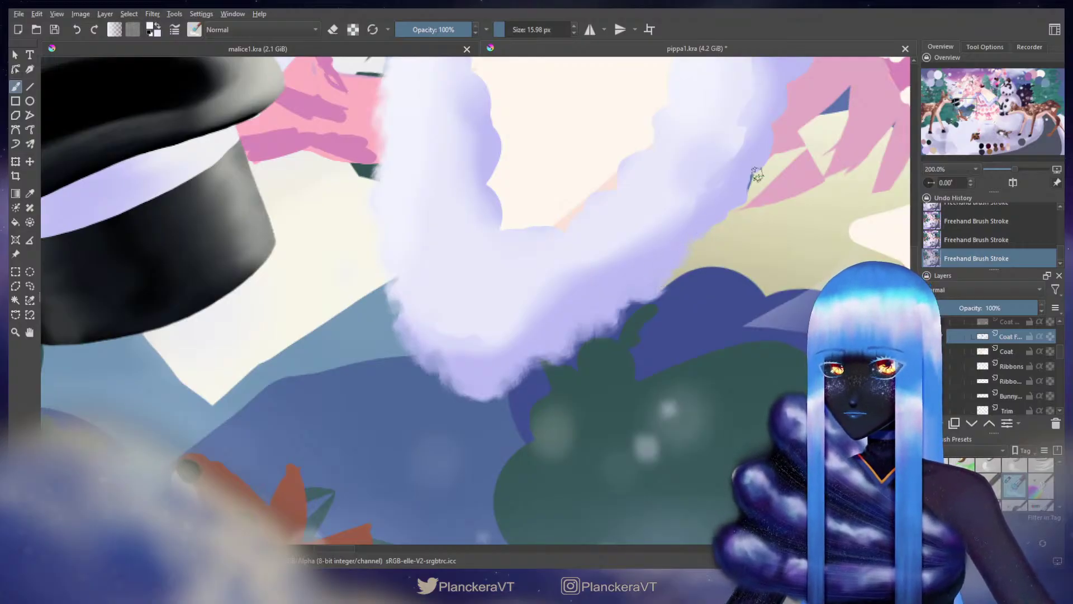
Step: Fluff the outer edge of the hat-side sleeve trim from above the bush up to the bodice's peak at 15.98 px
drag(757, 175, 556, 338)
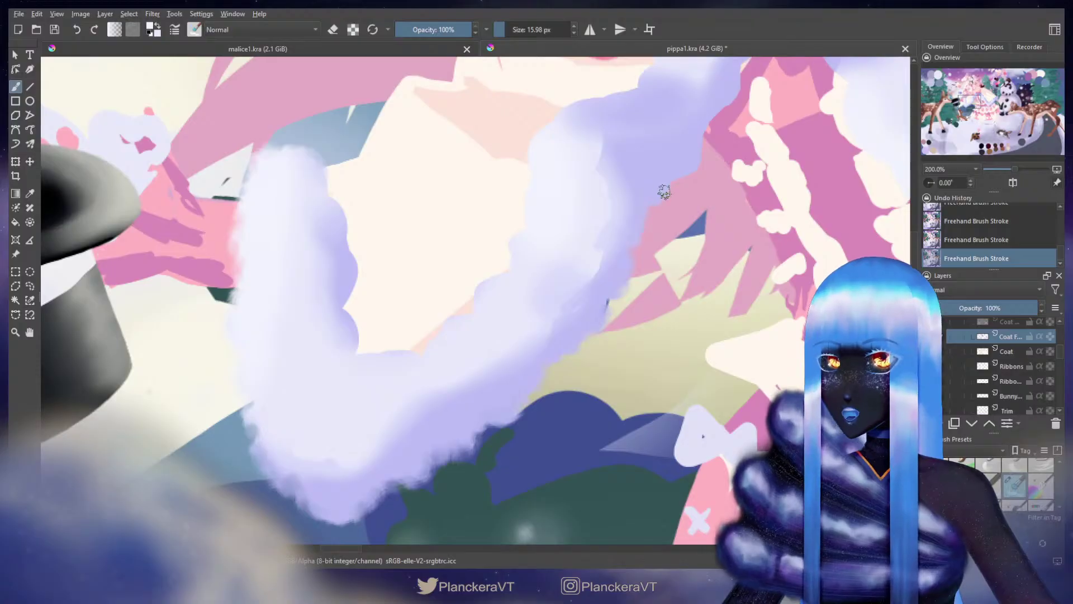
drag(669, 176, 567, 265)
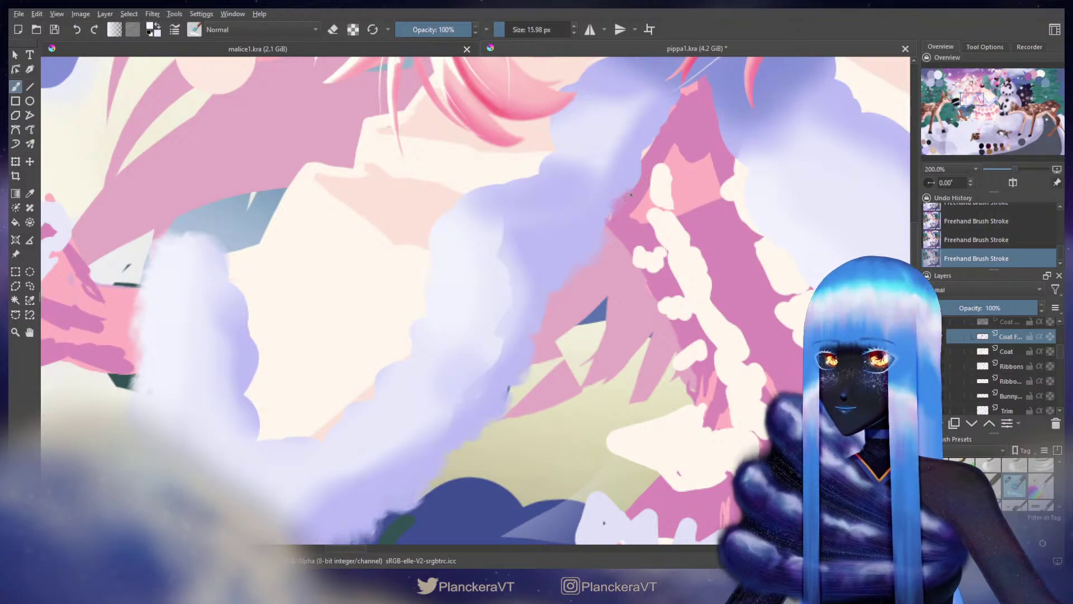
drag(636, 179, 545, 282)
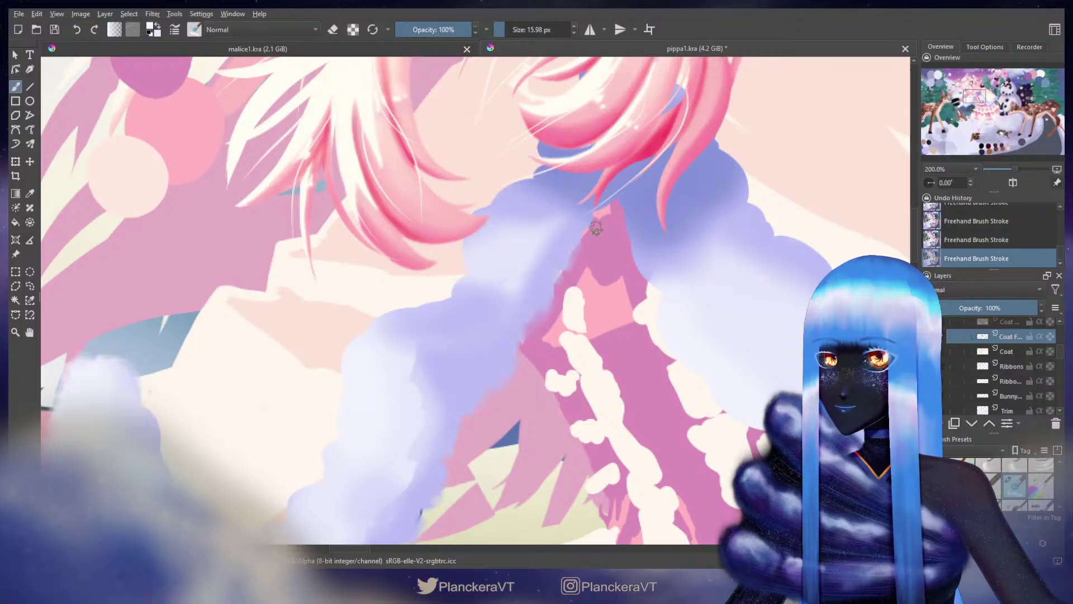
drag(567, 240, 549, 279)
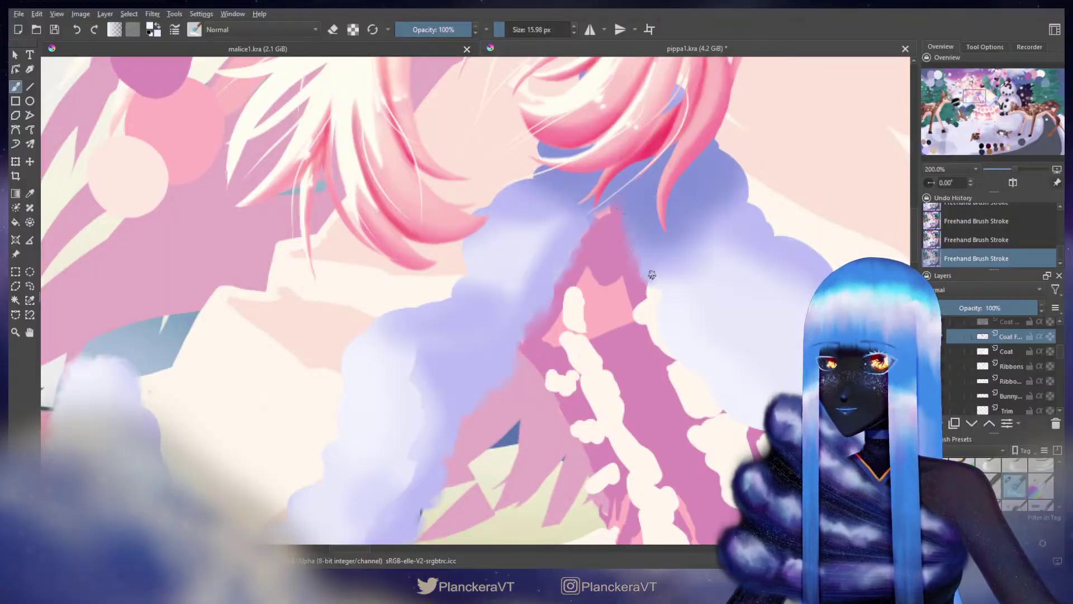
Step: Roughen the snowman-side fur trim's edge with fluffy strokes along the pink bodice and down past the waist
drag(680, 314, 647, 196)
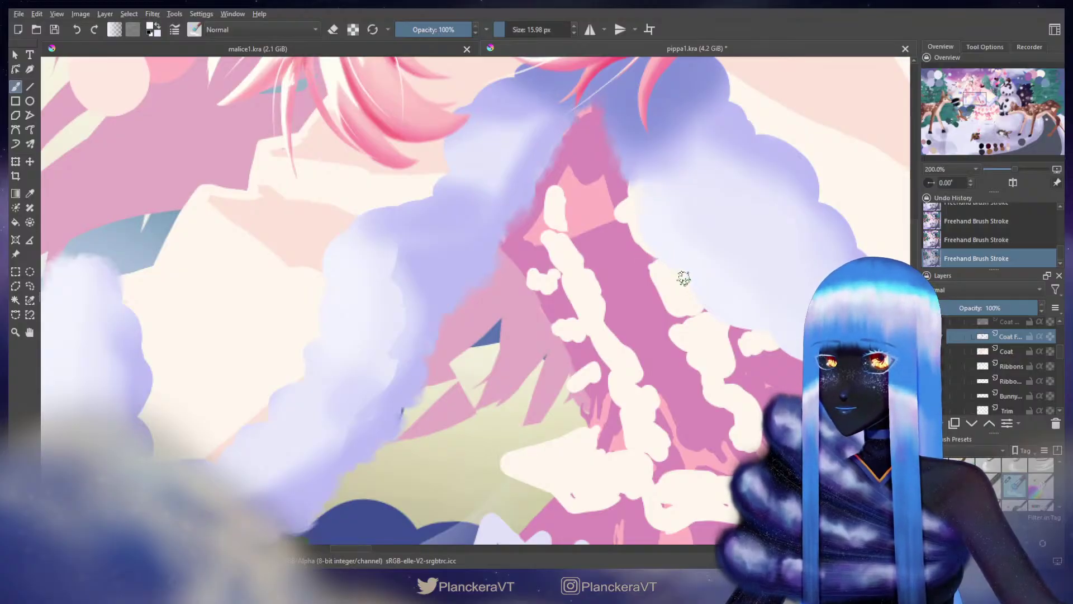
drag(699, 300, 570, 211)
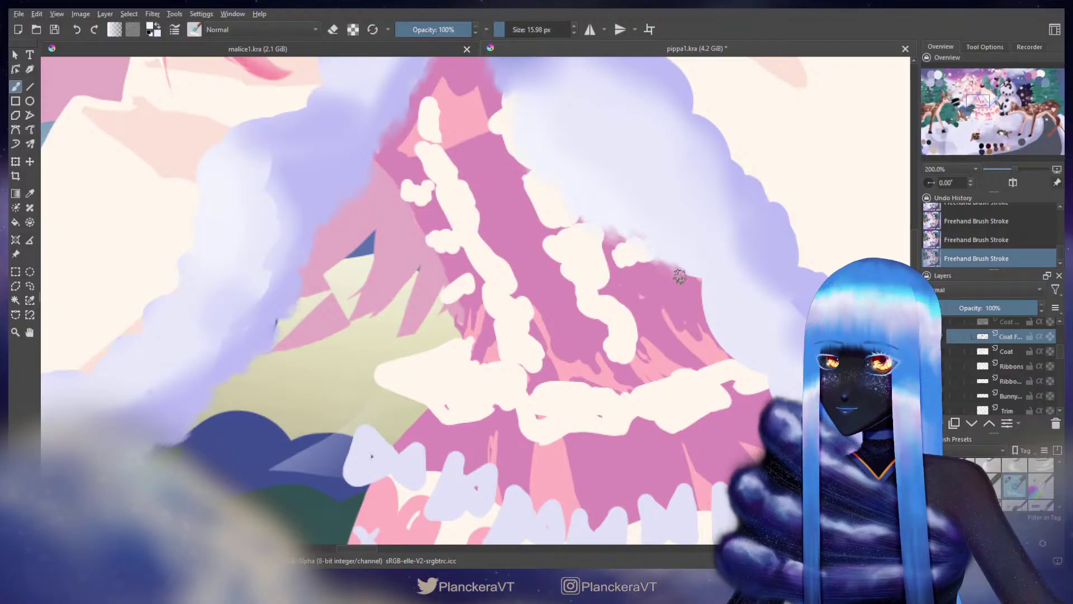
drag(708, 261, 680, 195)
mouse_move(676, 210)
mouse_down()
mouse_move(681, 255)
mouse_move(607, 251)
mouse_up()
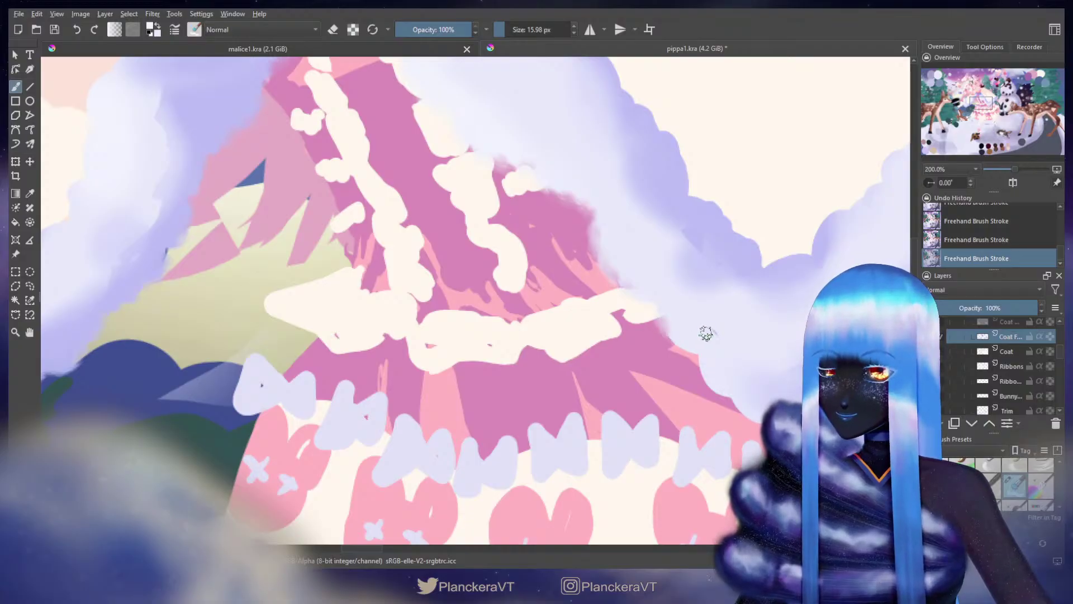
drag(707, 333, 599, 271)
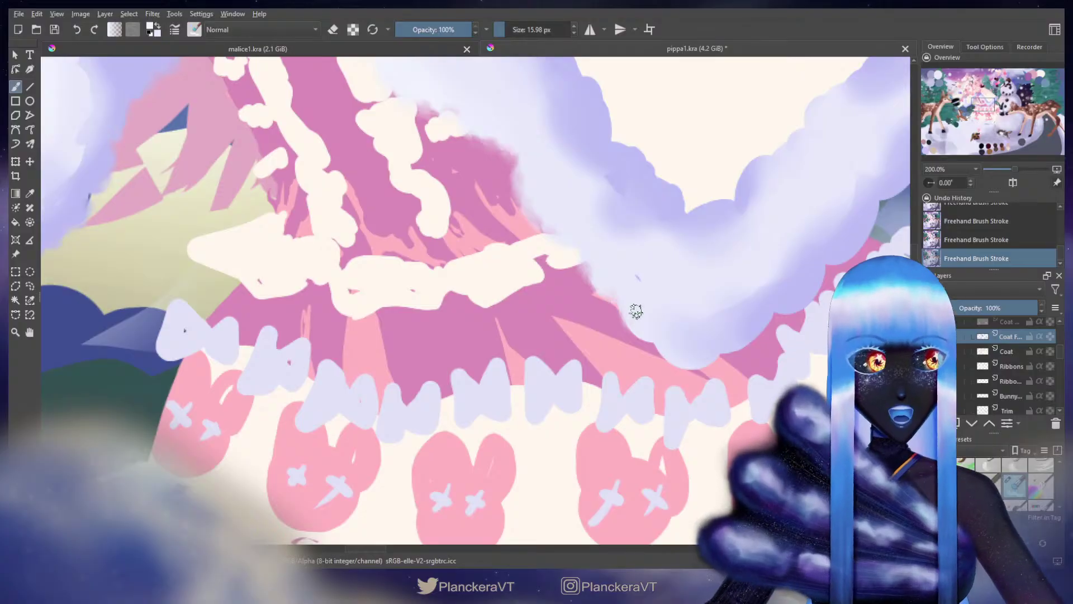
Step: Continue the fluffy edge around the snowman-side trim's lowest point and along its underside to the rounded tip beside the snowman
drag(636, 312, 564, 273)
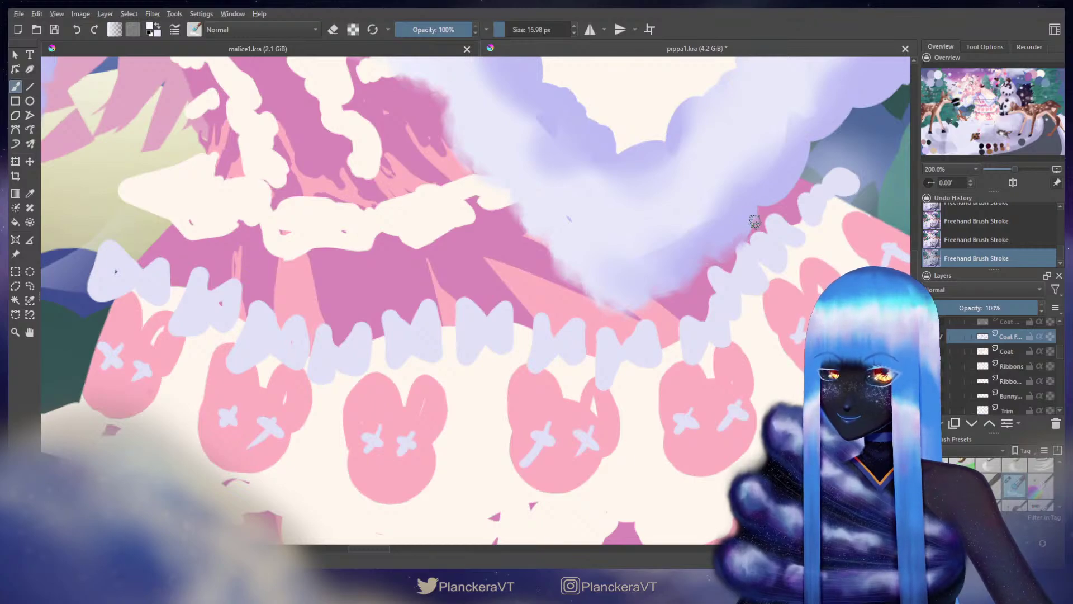
drag(773, 216, 564, 372)
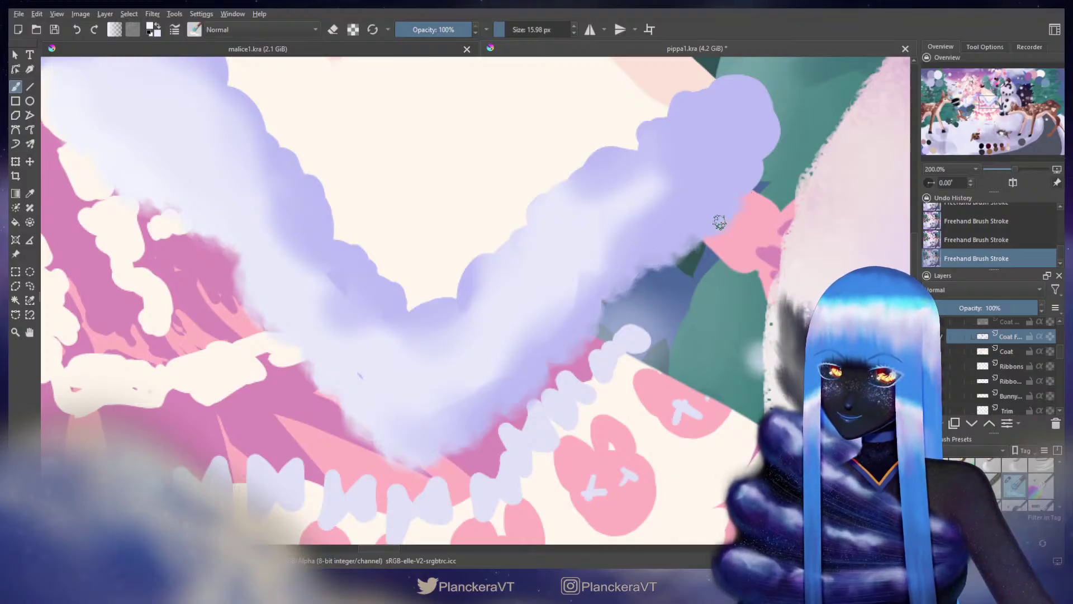
mouse_move(755, 171)
mouse_down()
mouse_move(767, 162)
mouse_move(636, 293)
mouse_up()
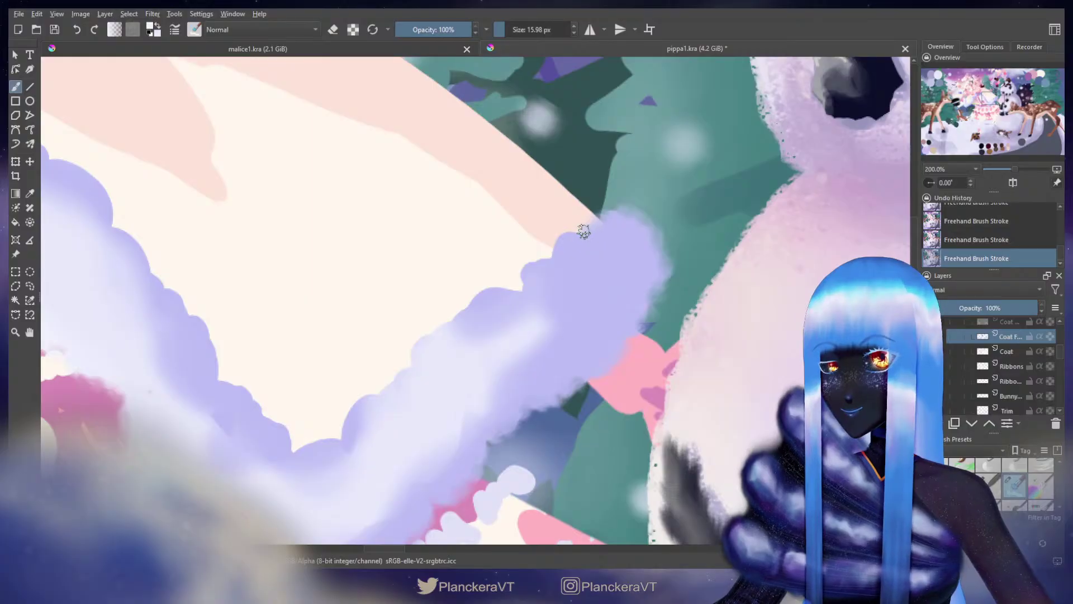
Step: Break up the upper edge of the snowman-side sleeve trim from its tip down into the V-shaped bend
mouse_move(584, 236)
mouse_down()
mouse_move(569, 259)
mouse_move(565, 240)
mouse_move(559, 271)
mouse_move(550, 256)
mouse_move(542, 271)
mouse_move(537, 260)
mouse_move(511, 275)
mouse_move(528, 276)
mouse_move(527, 292)
mouse_move(498, 284)
mouse_move(517, 297)
mouse_move(484, 298)
mouse_move(586, 265)
mouse_move(629, 202)
mouse_move(617, 205)
mouse_move(626, 240)
mouse_move(616, 229)
mouse_move(604, 255)
mouse_up()
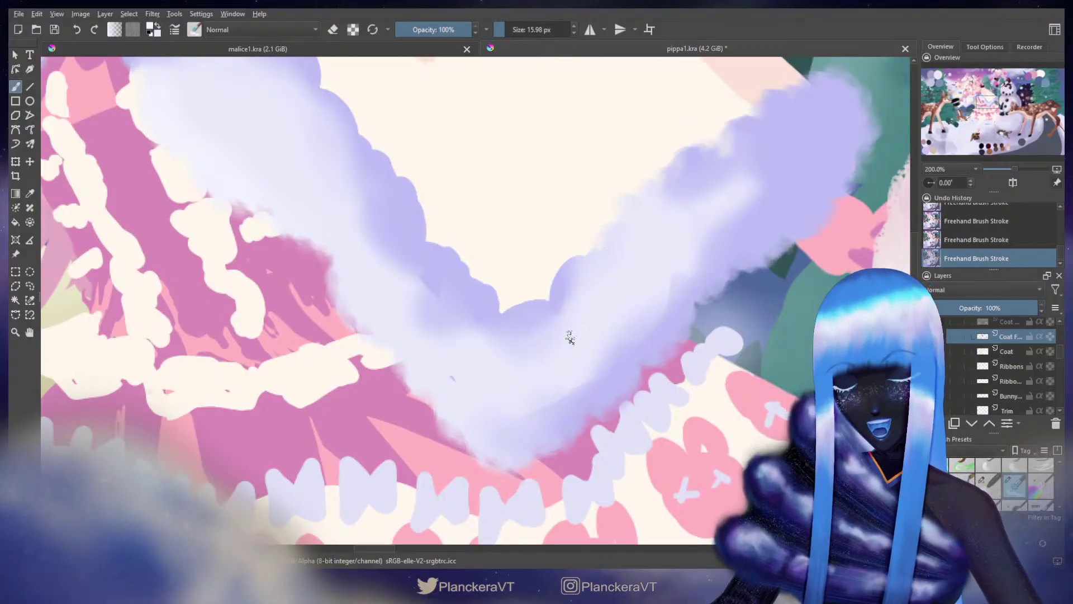
drag(593, 294, 682, 307)
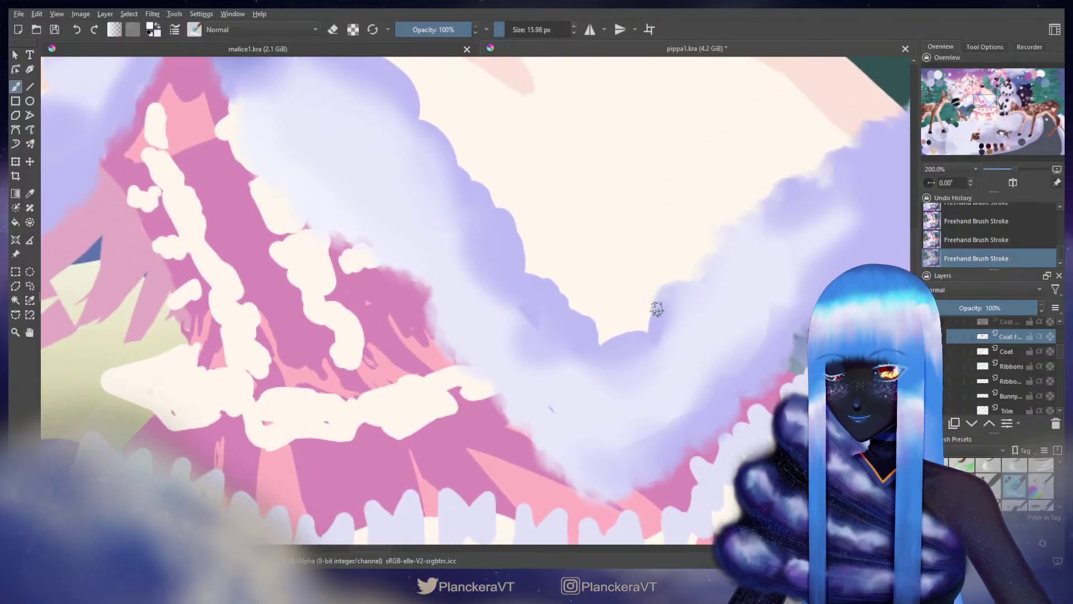
mouse_move(655, 308)
mouse_down()
mouse_move(651, 338)
mouse_move(612, 336)
mouse_up()
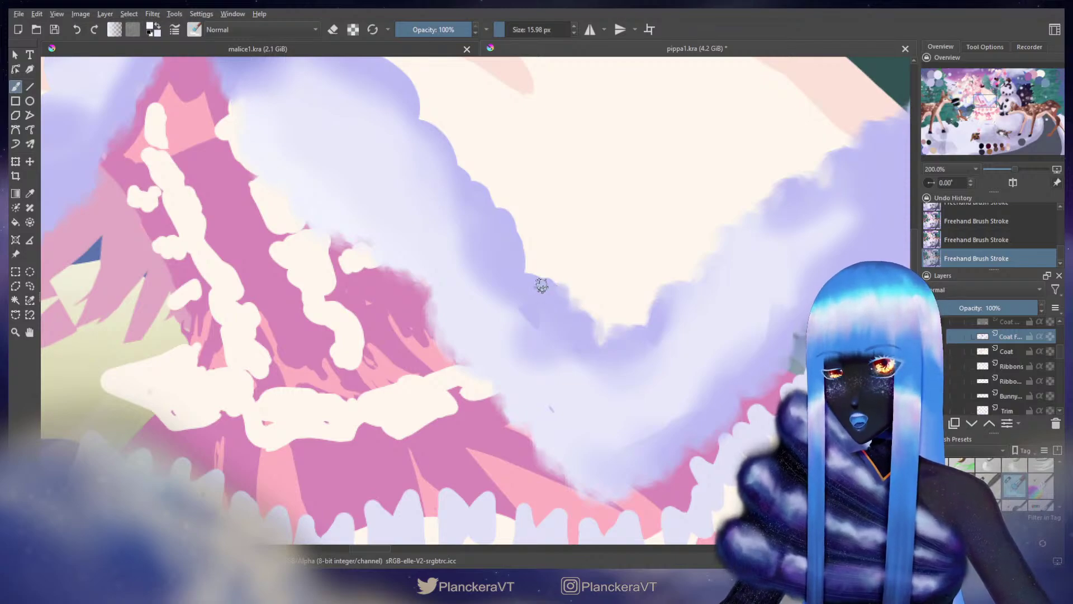
Step: Carry the fluffy edge from the V-shaped bend up the snowman-side trim to the shoulder beneath the pink hair
drag(524, 269, 550, 346)
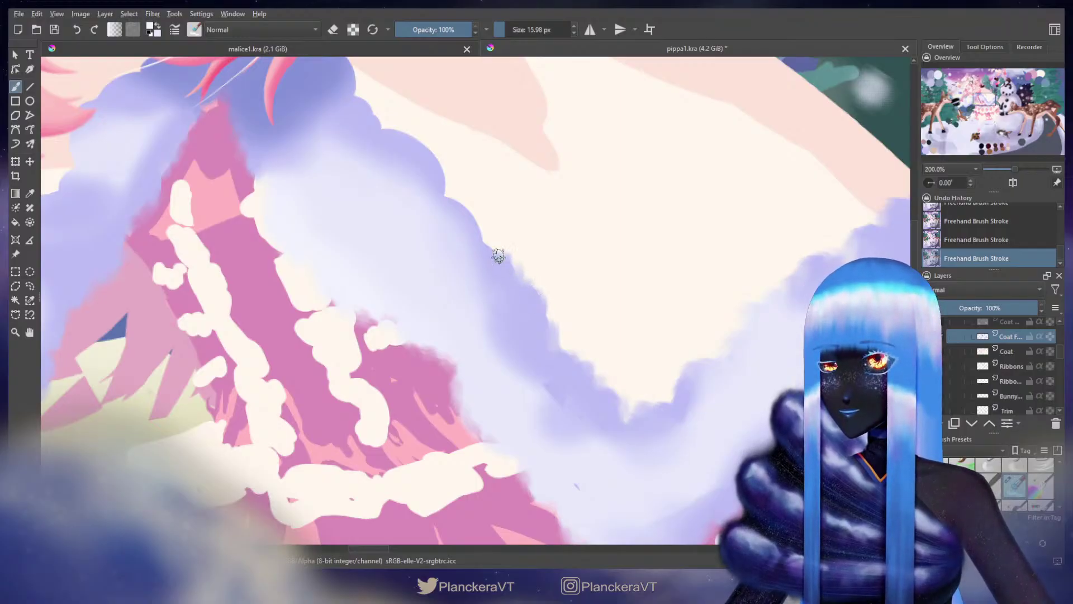
drag(496, 251, 582, 310)
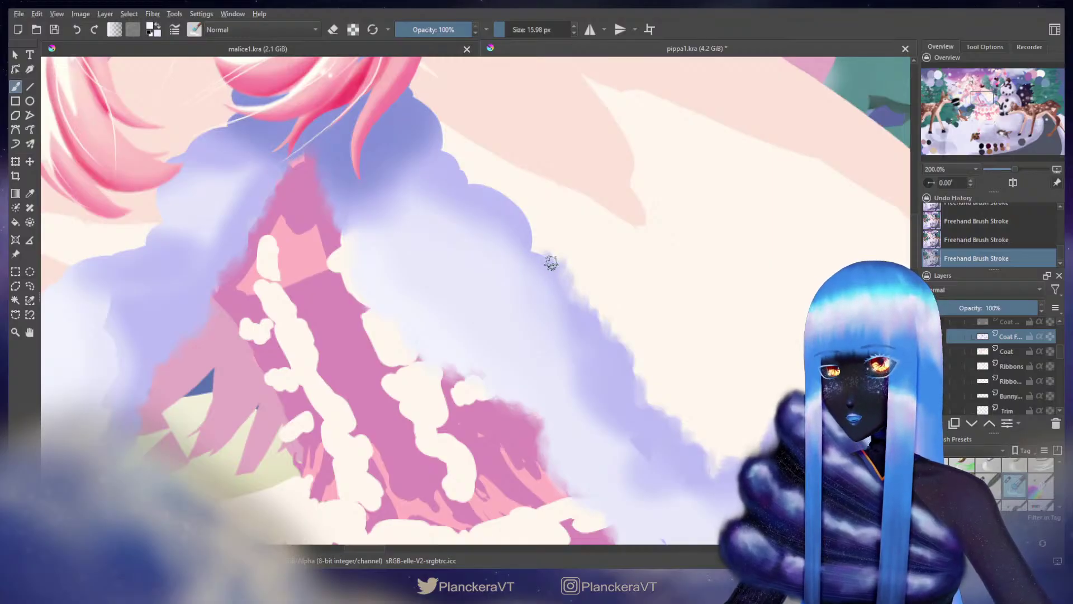
mouse_move(551, 262)
mouse_down()
mouse_move(530, 256)
mouse_move(541, 246)
mouse_move(508, 198)
mouse_up()
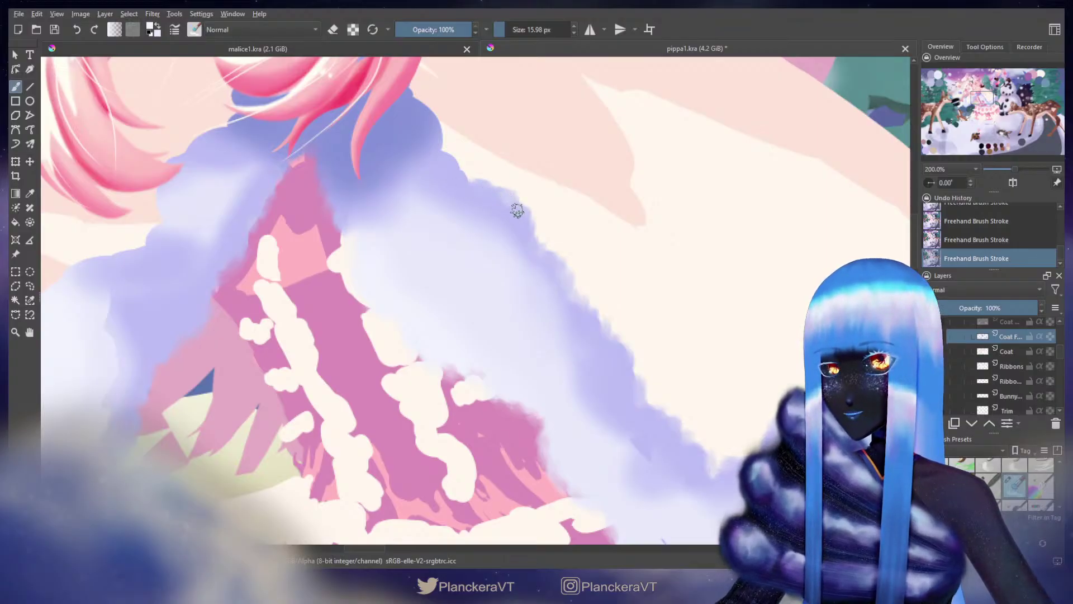
mouse_move(517, 211)
mouse_down()
mouse_move(505, 194)
mouse_move(529, 225)
mouse_up()
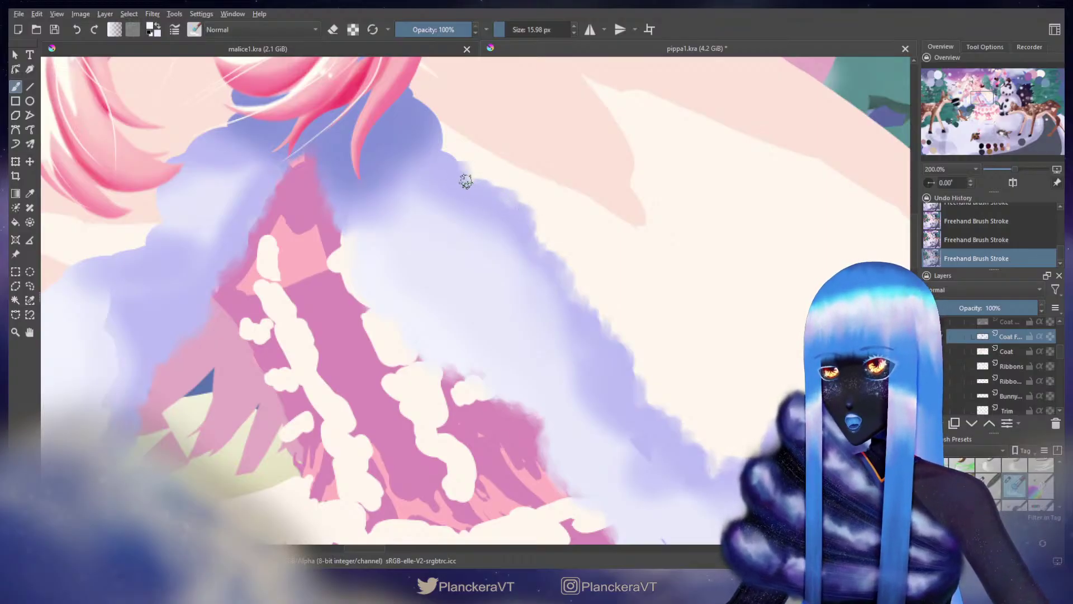
drag(458, 152, 471, 257)
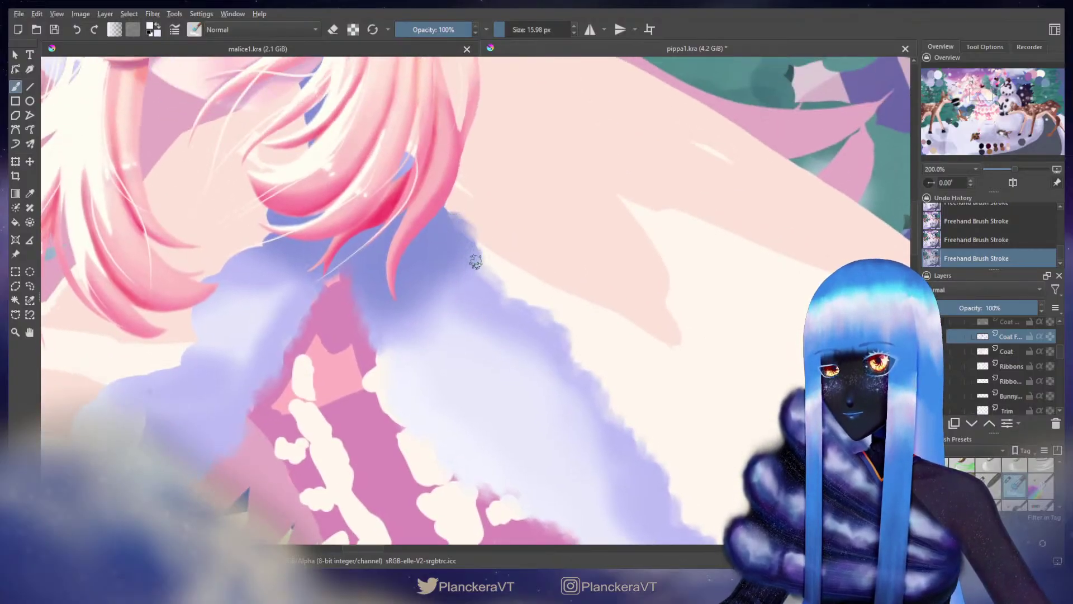
drag(437, 190, 502, 273)
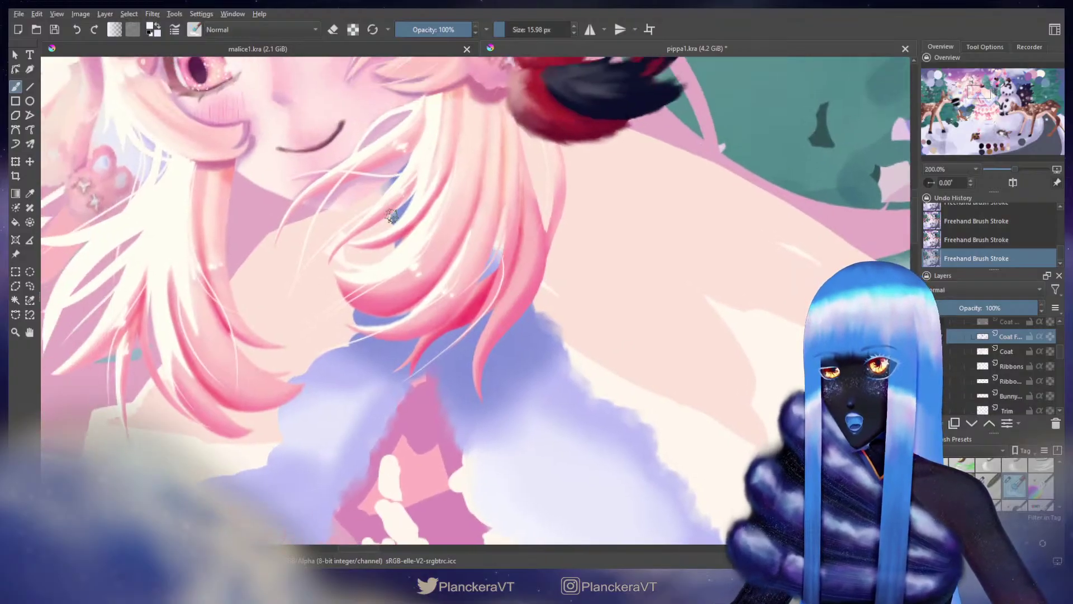
Step: Roughen the hat-side trim's upper edge from the collar under the hair down to the sleeve's inner bend
drag(395, 243, 575, 182)
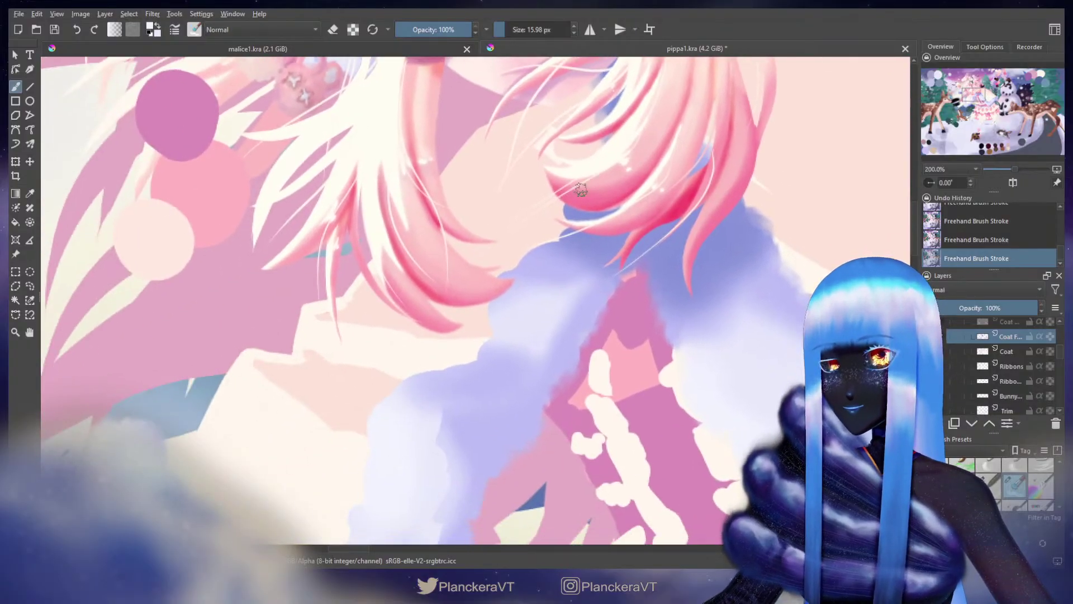
mouse_move(573, 238)
mouse_down()
mouse_move(528, 251)
mouse_move(520, 271)
mouse_move(524, 261)
mouse_move(503, 273)
mouse_move(602, 197)
mouse_up()
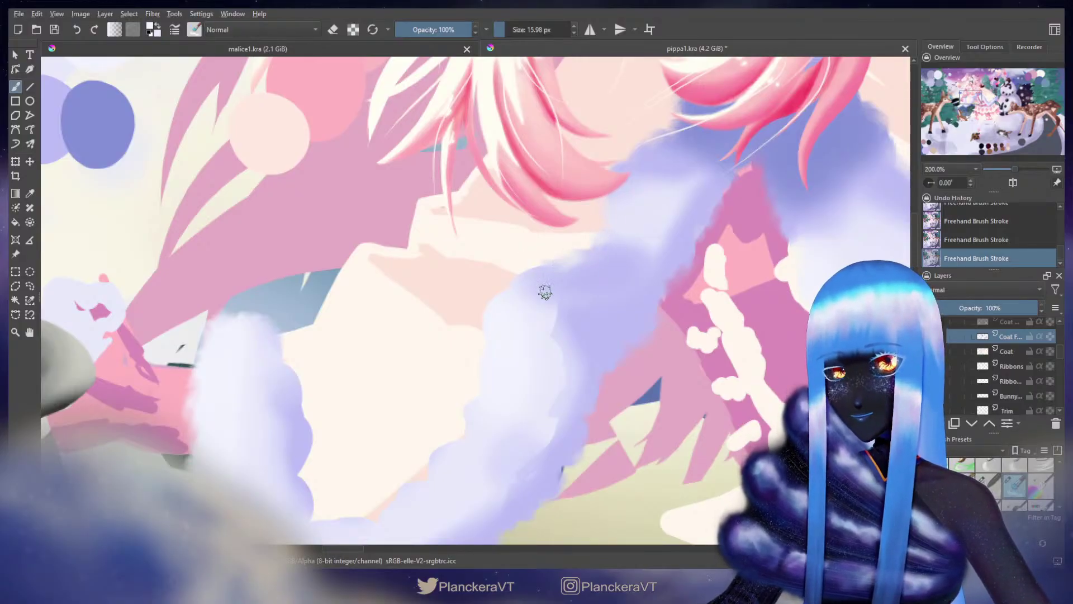
mouse_move(546, 291)
mouse_down()
mouse_move(516, 271)
mouse_move(600, 217)
mouse_up()
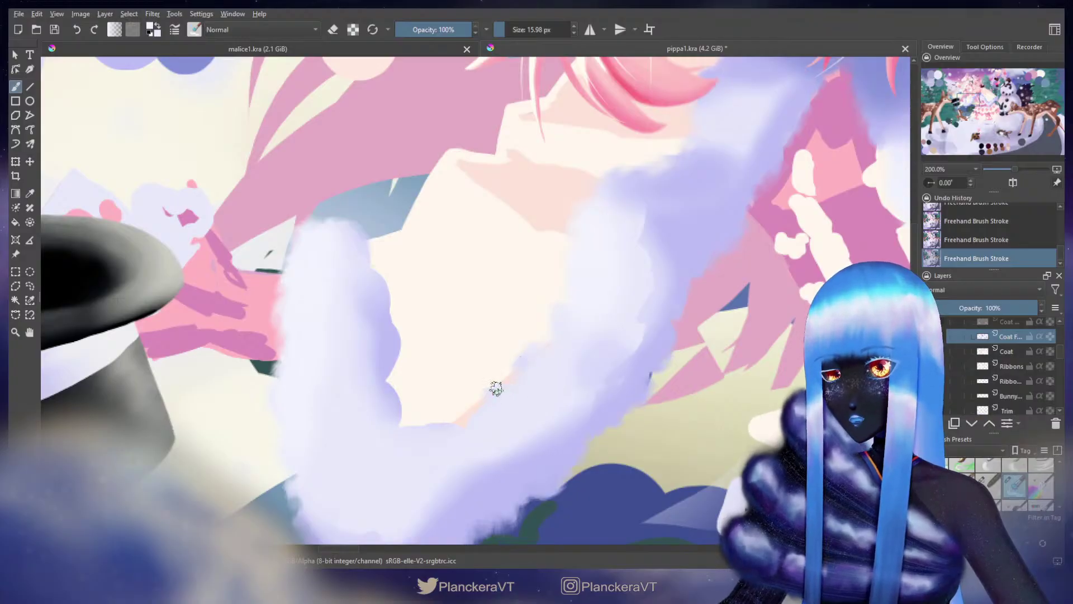
drag(496, 388, 615, 256)
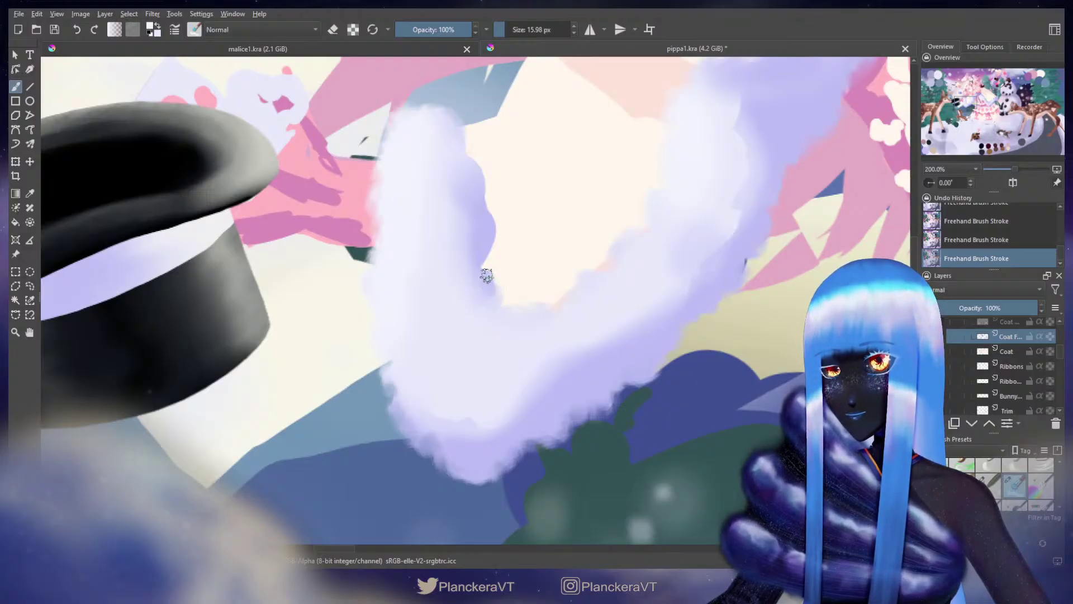
Step: Fluff the inner side of the hat-side cuff and brush over the sleeve trim's interior at 22.50 px
scroll(481, 257, up, 3)
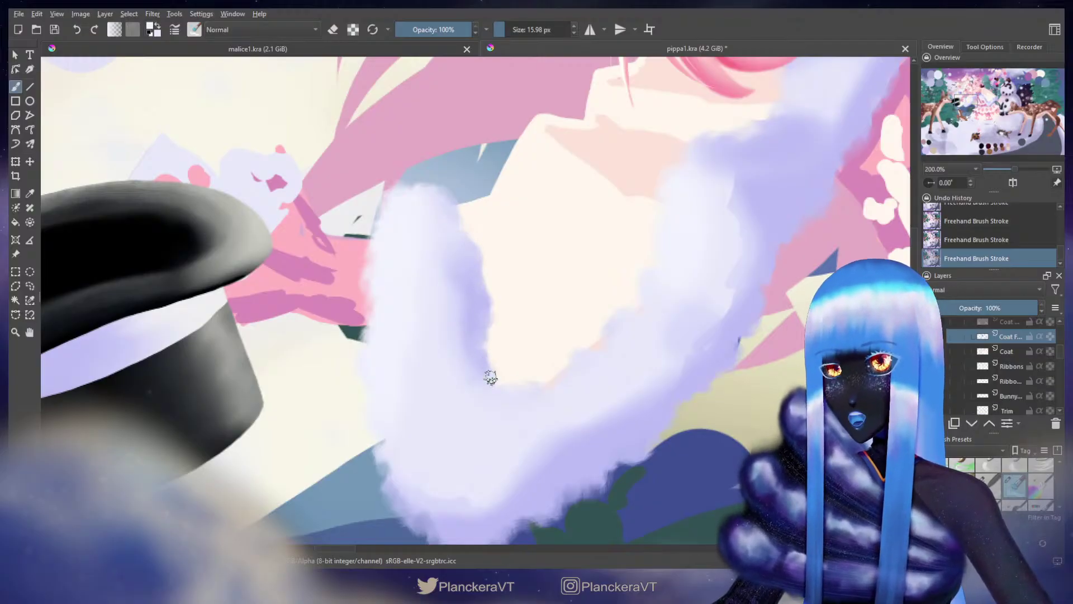
drag(609, 343, 616, 343)
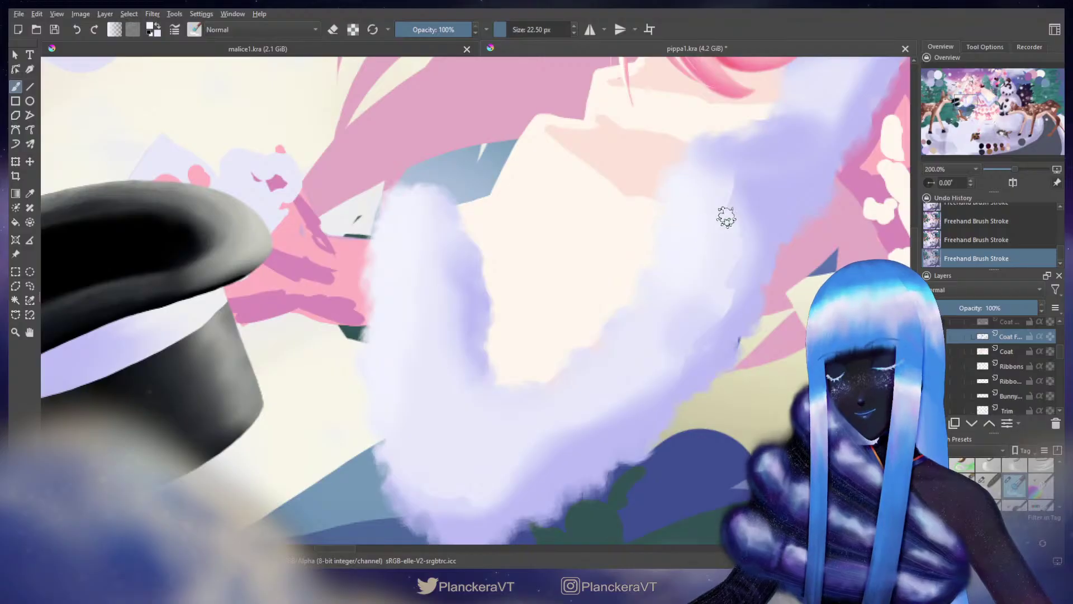
drag(723, 216, 557, 364)
Step: Make the hidden layer with the coat's pink bows visible above the fur trim
scroll(629, 257, down, 5)
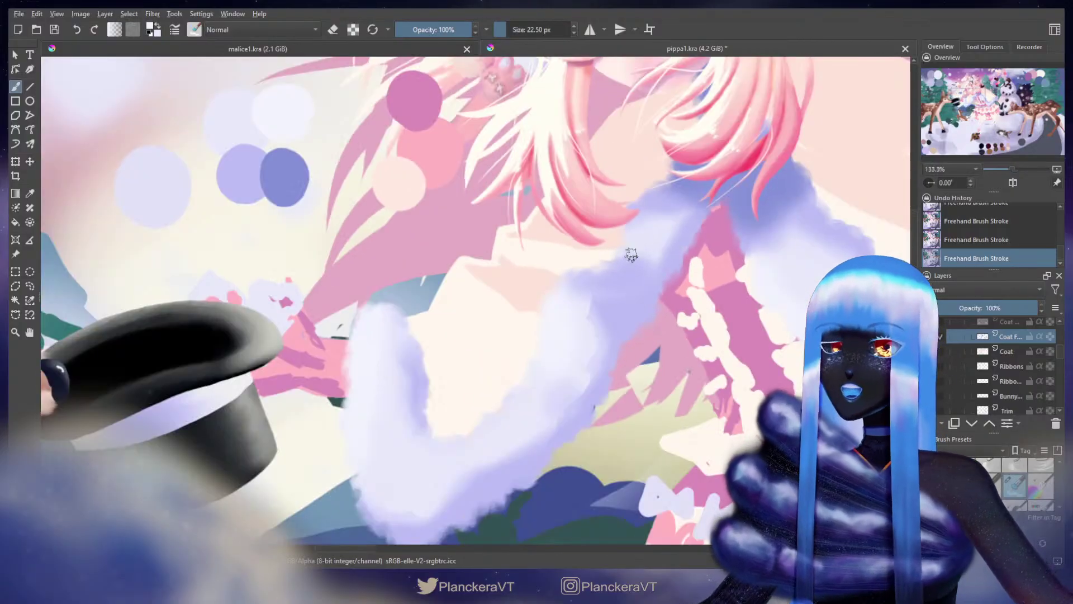
scroll(645, 287, down, 1)
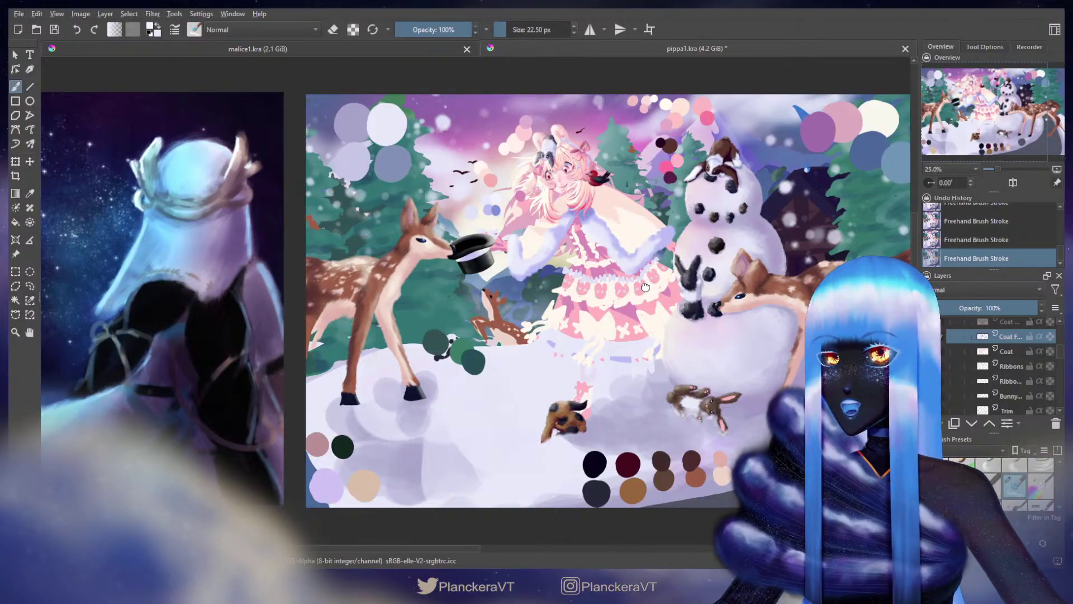
drag(645, 287, 669, 343)
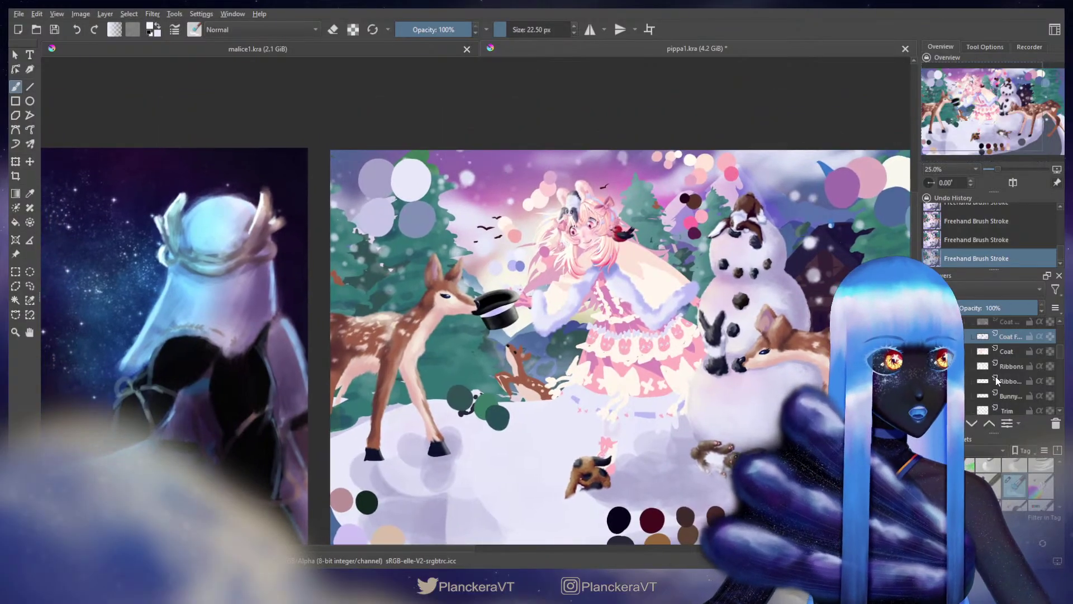
scroll(994, 379, up, 1)
click(930, 363)
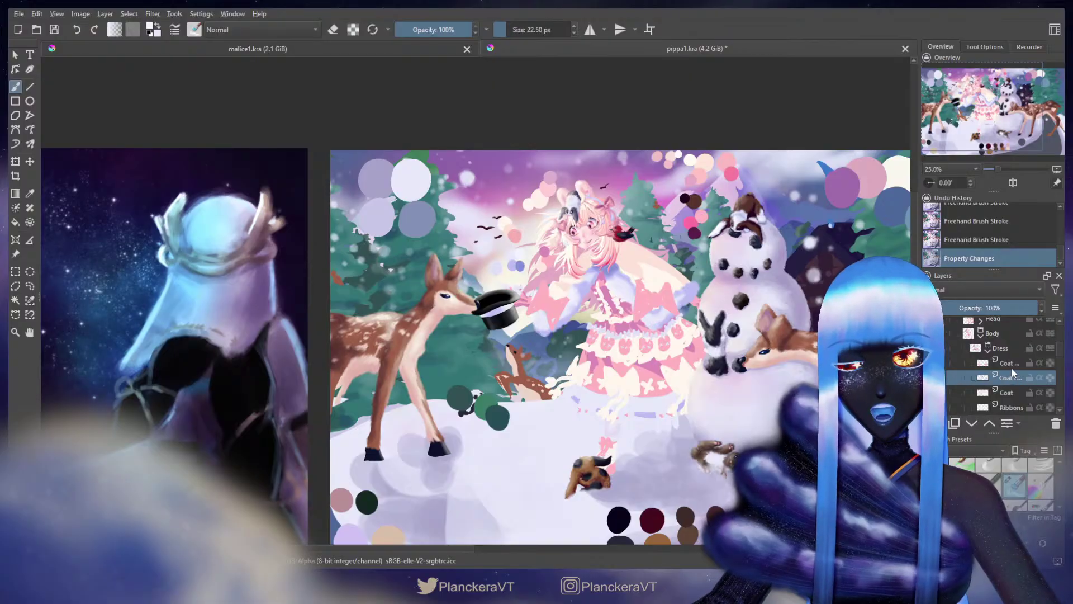
click(930, 363)
click(930, 363)
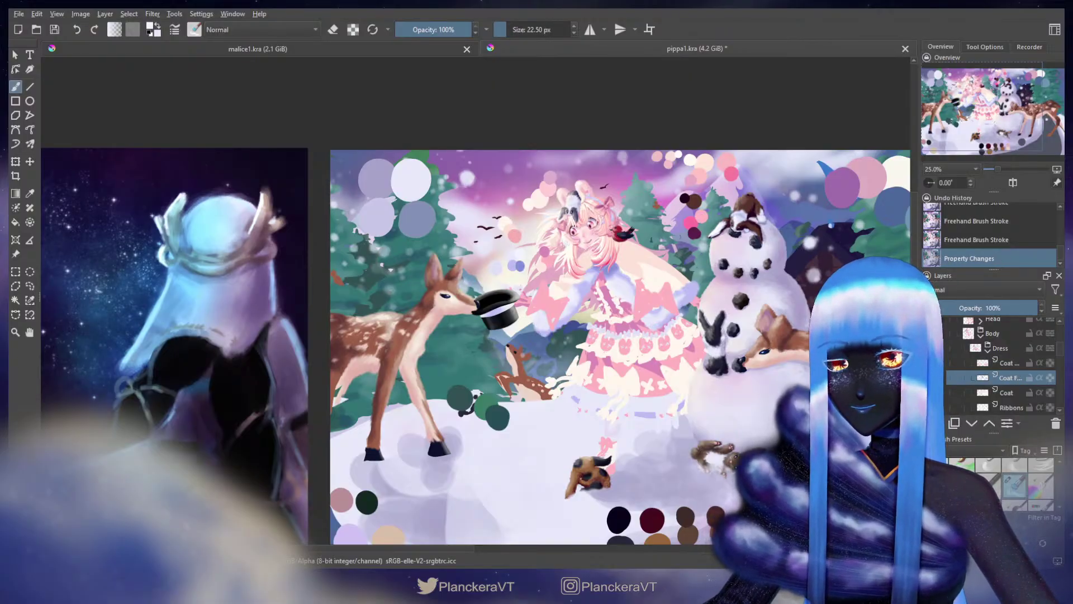
scroll(696, 337, up, 2)
drag(697, 332, 761, 395)
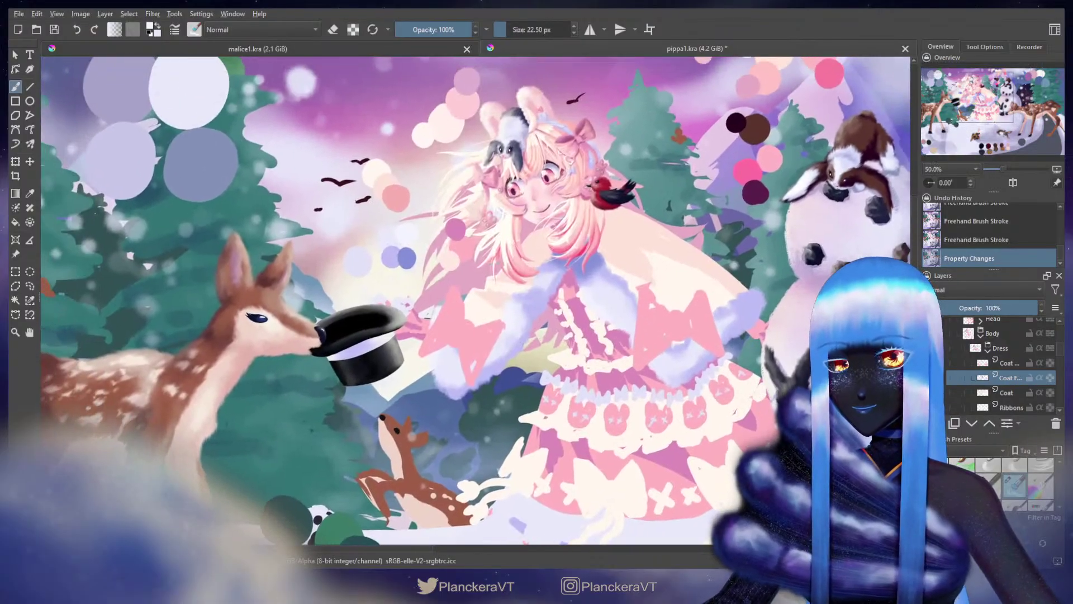
Step: Make the coat bows layer active, choose a different brush preset, and sample the bows' pink as the painting colour
click(1014, 363)
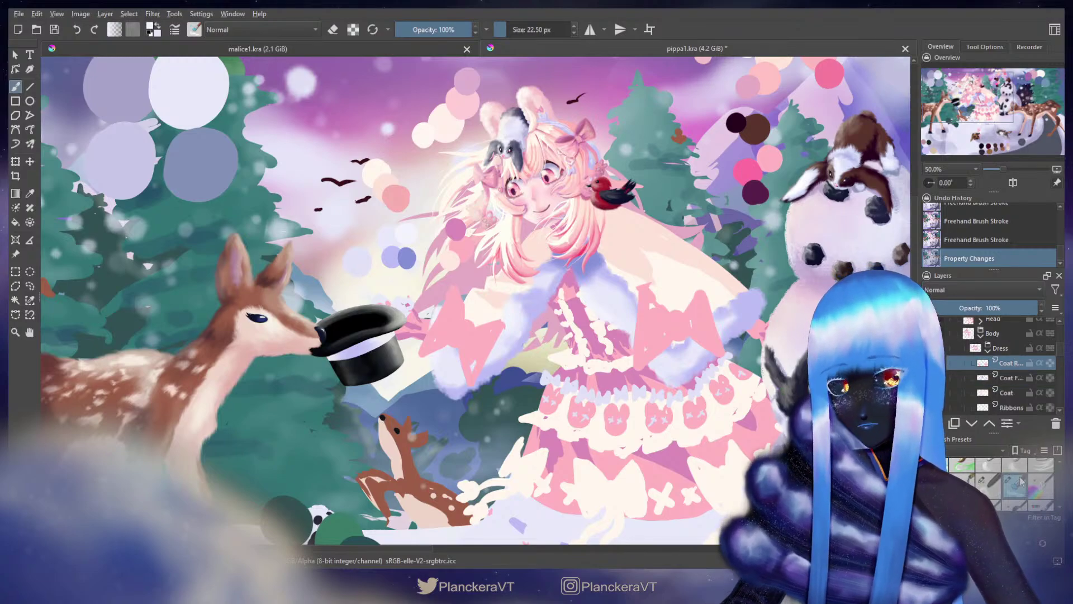
click(1020, 492)
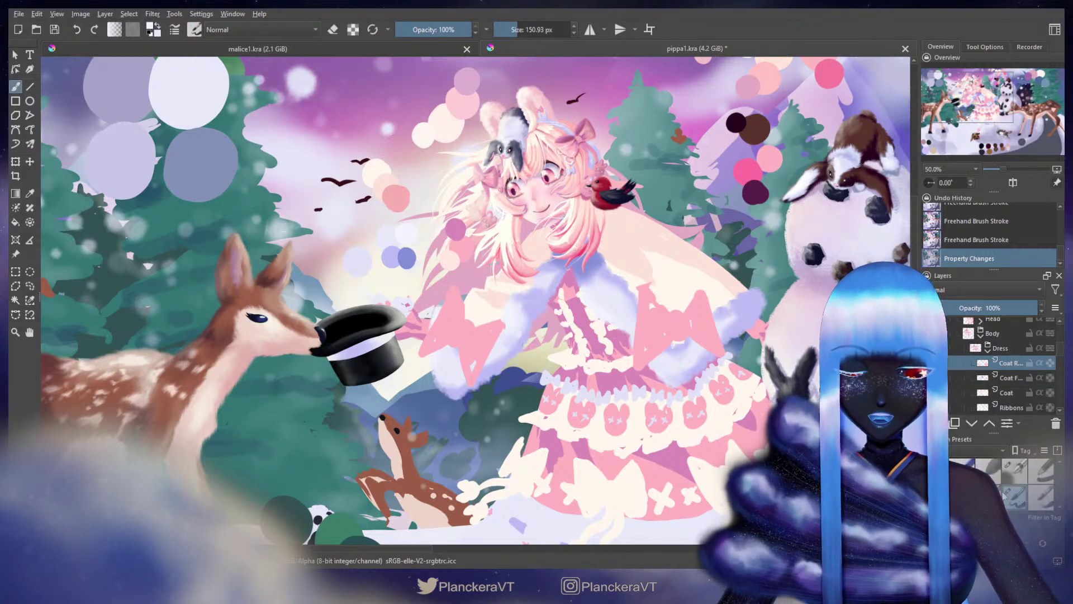
mouse_move(663, 326)
mouse_down()
mouse_move(531, 307)
mouse_move(543, 289)
mouse_up()
ctrl+click(538, 297)
Step: Fill the specks in the hat-side coat bow with pink and try mauve shading in its loops at 97.34 px
drag(528, 286, 531, 273)
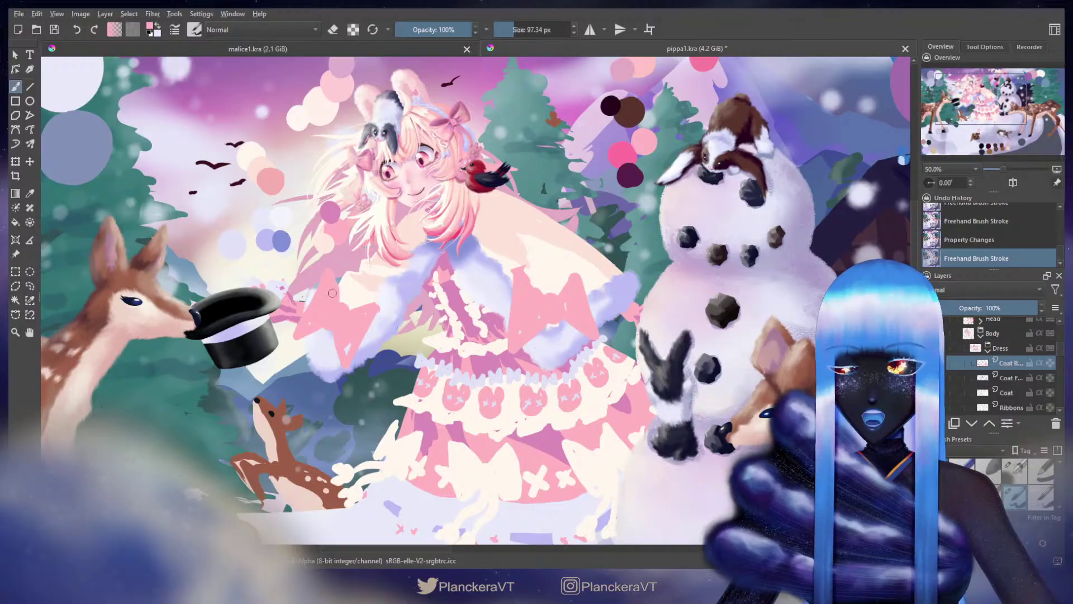
drag(333, 296, 358, 274)
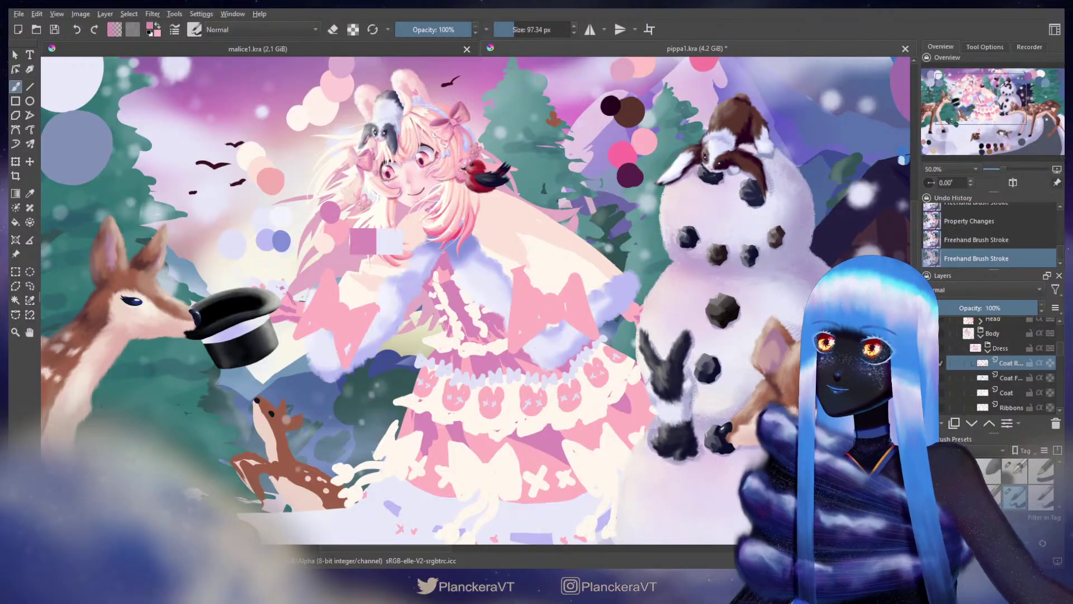
mouse_move(343, 290)
mouse_down()
mouse_move(367, 313)
mouse_move(343, 345)
mouse_move(339, 337)
mouse_move(344, 348)
mouse_move(320, 322)
mouse_up()
key(ctrl+z)
key(ctrl+z)
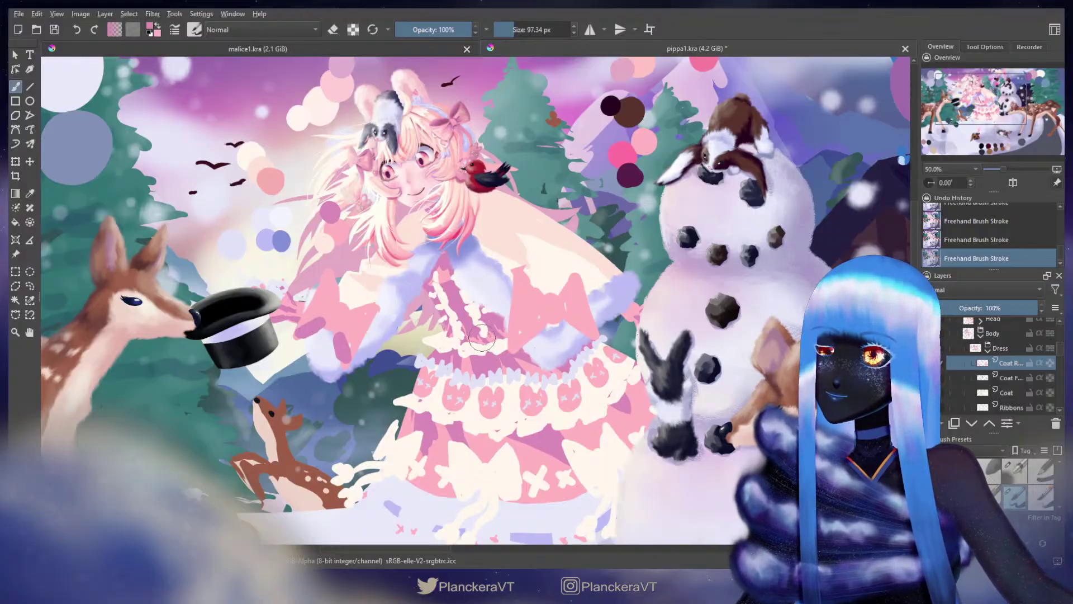
key(ctrl+z)
key(ctrl+z)
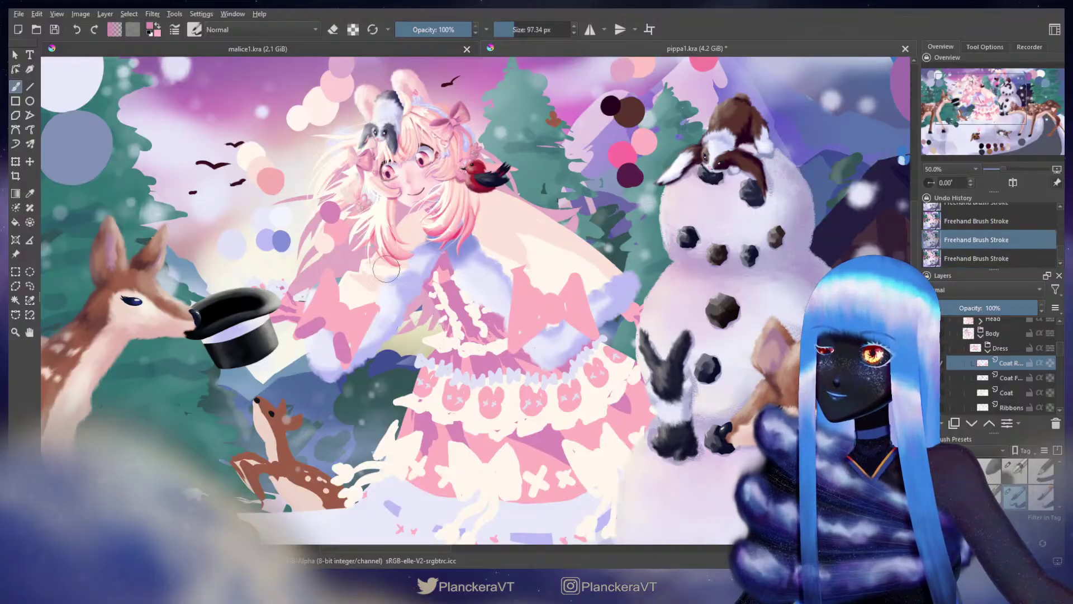
mouse_move(336, 294)
mouse_down()
mouse_move(330, 278)
mouse_move(366, 310)
mouse_up()
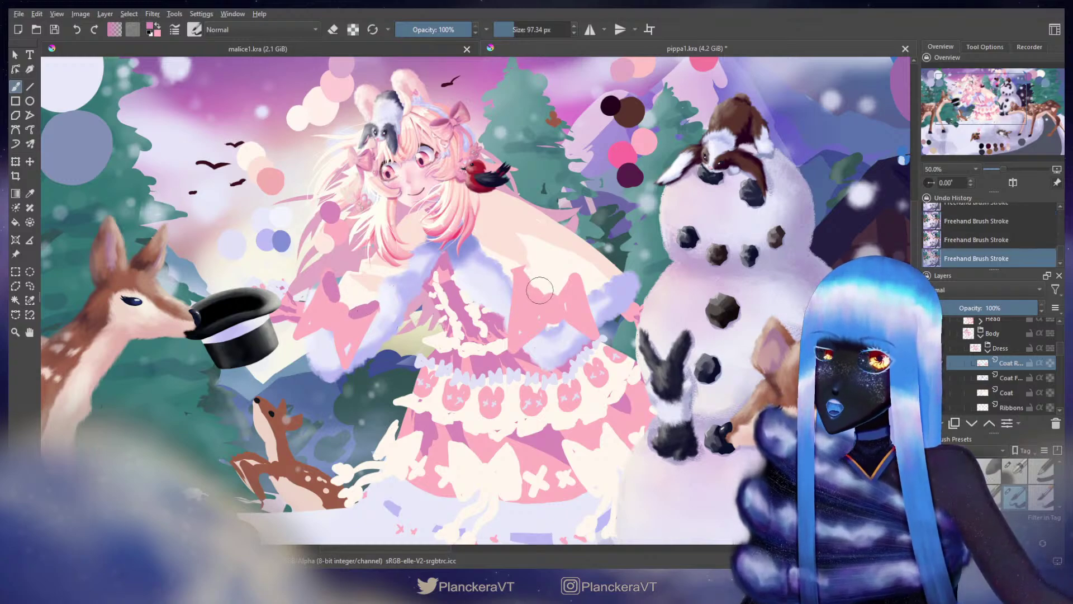
Step: Try mauve shading on the snowman-side bow's loops and undo the mauve strokes on both coat bows
mouse_move(540, 291)
mouse_down()
mouse_move(534, 304)
mouse_move(520, 276)
mouse_move(537, 295)
mouse_move(567, 296)
mouse_move(520, 344)
mouse_up()
key(ctrl+z)
key(ctrl+z)
drag(579, 322, 586, 333)
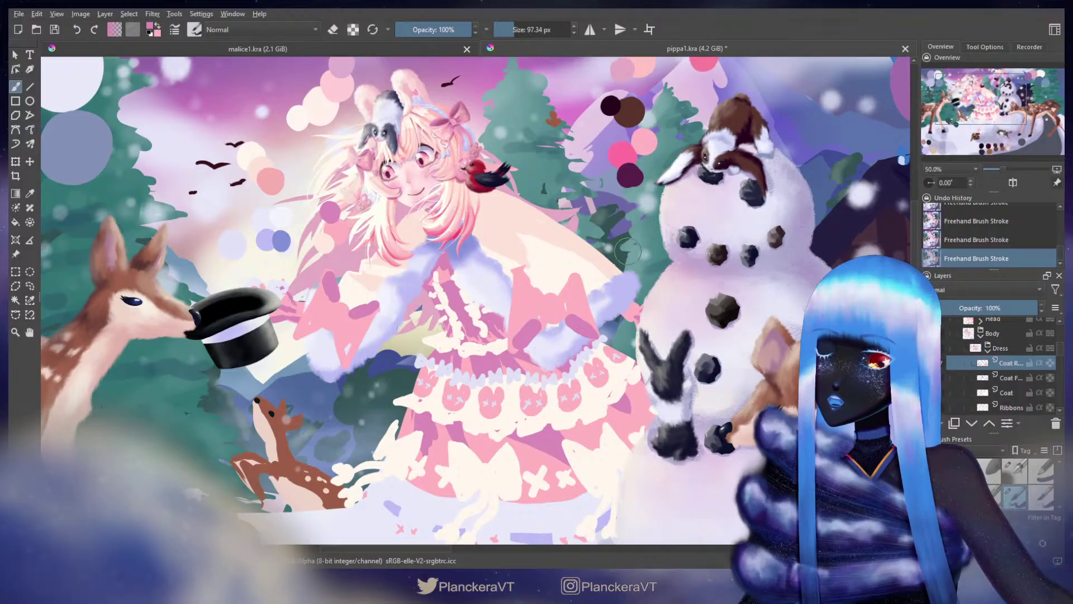
key(ctrl+z)
key(ctrl+z)
mouse_move(521, 275)
mouse_down()
mouse_move(532, 290)
mouse_move(574, 279)
mouse_up()
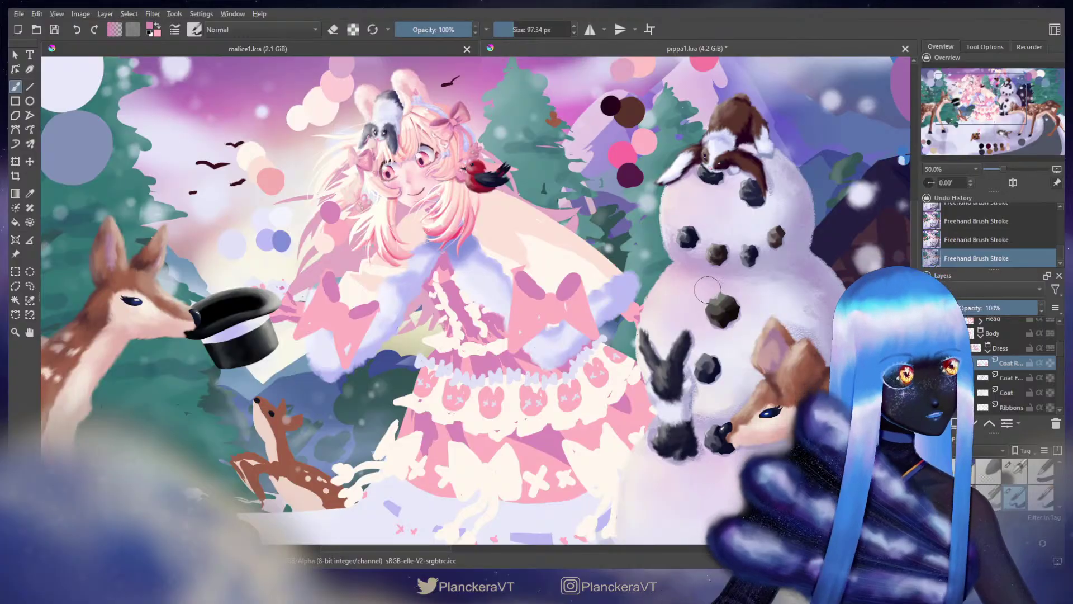
key(ctrl+z)
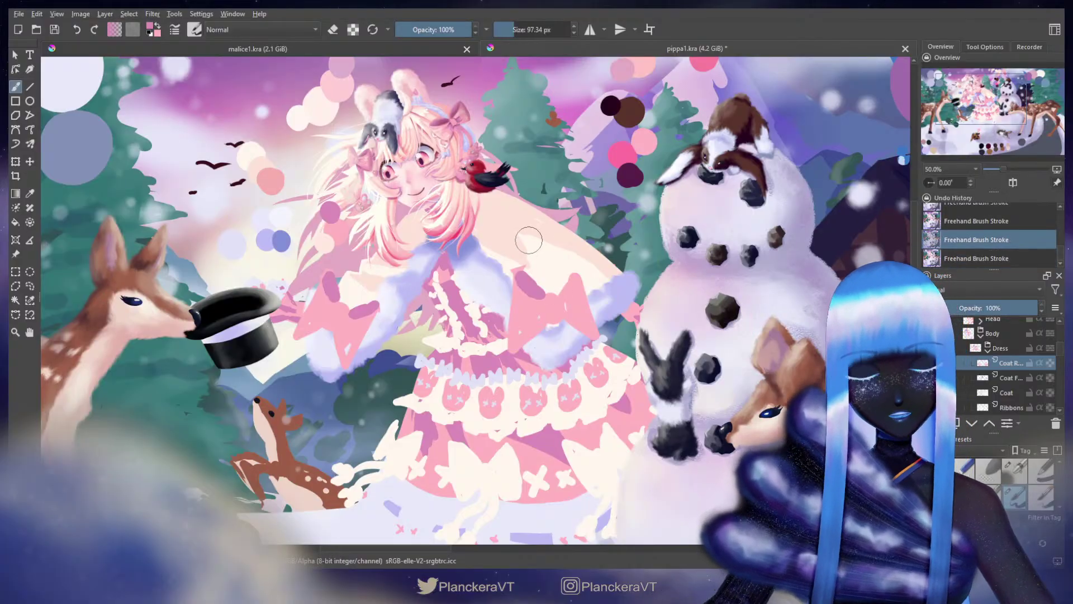
key(ctrl+z)
key(ctrl+z)
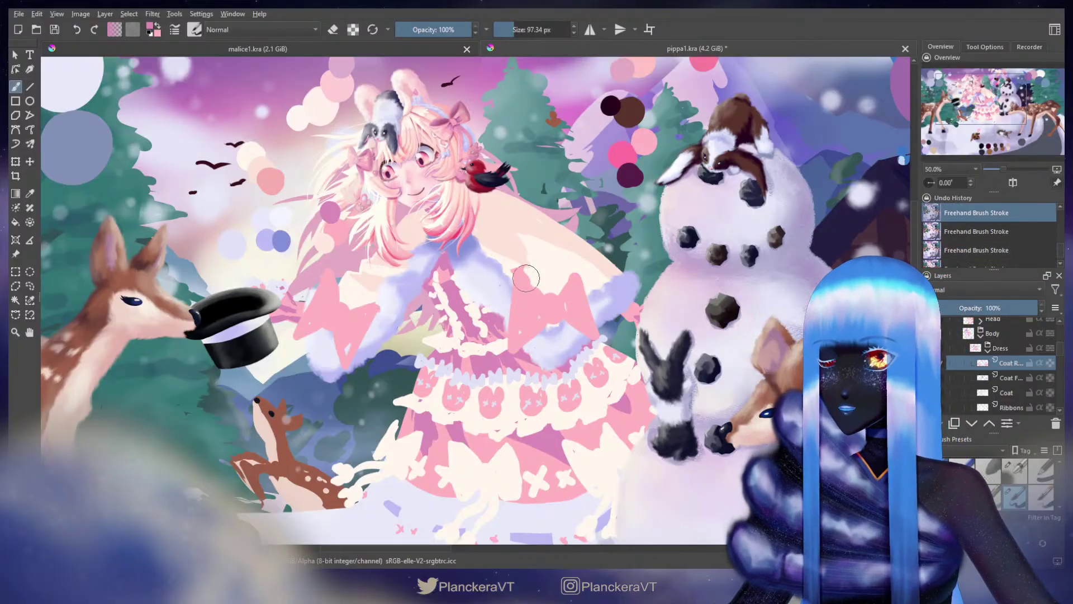
Step: Round out the snowman-side bow's loops in light pink at 114.26 px and trim its upper notch with the eraser
key(x)
mouse_move(534, 281)
mouse_down()
mouse_move(514, 270)
mouse_move(544, 304)
mouse_up()
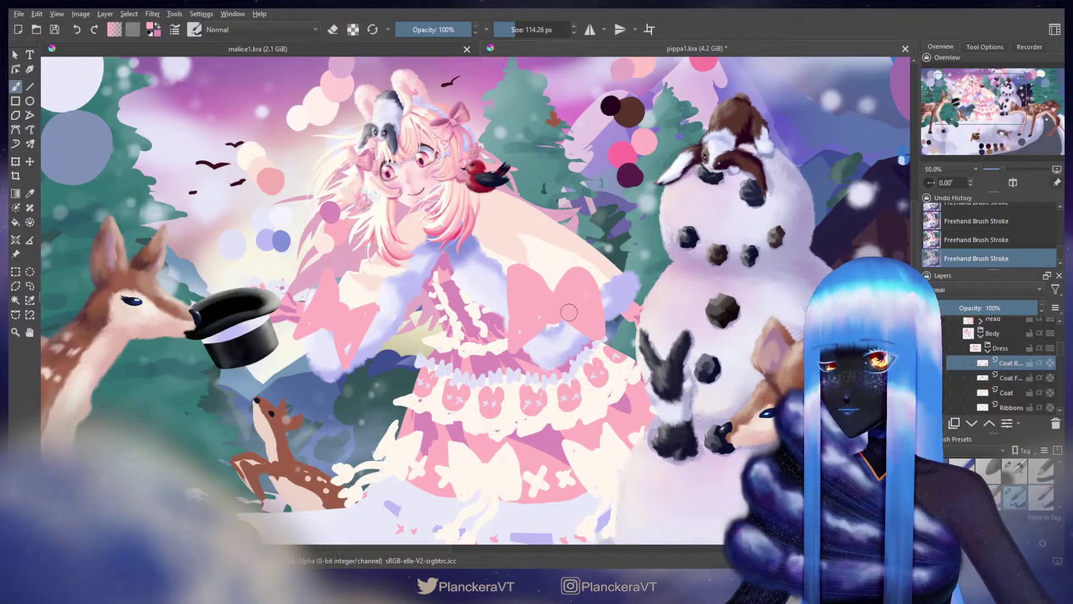
key(e)
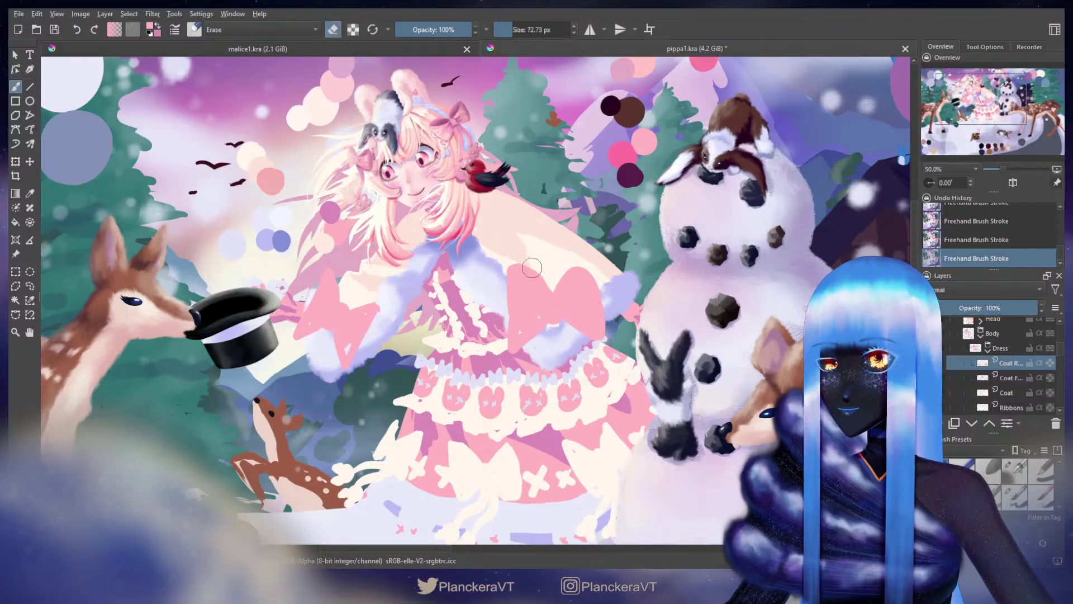
key(bracketleft)
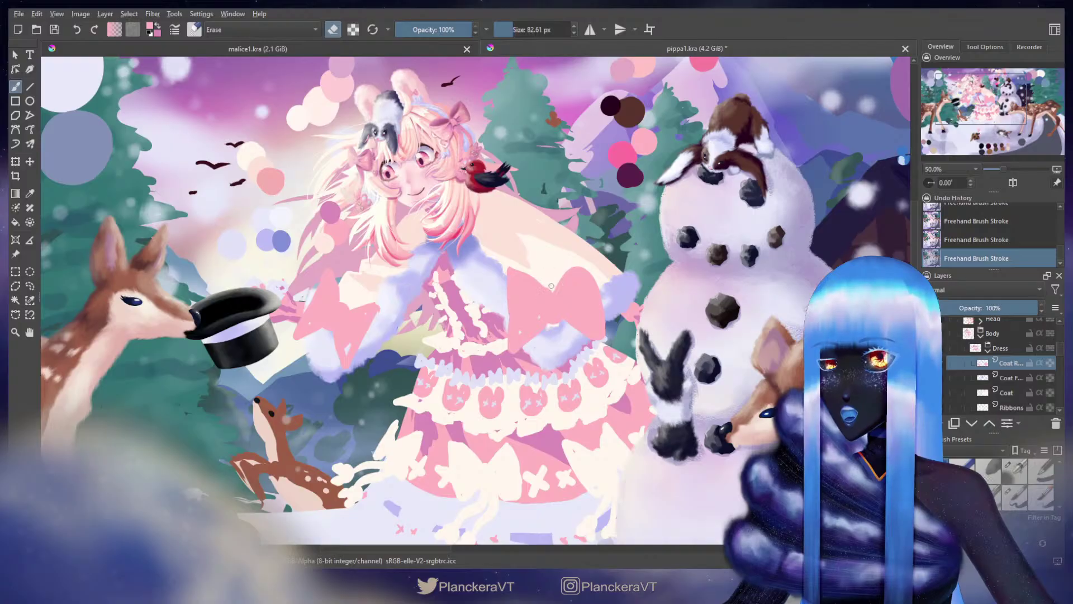
key(bracketright)
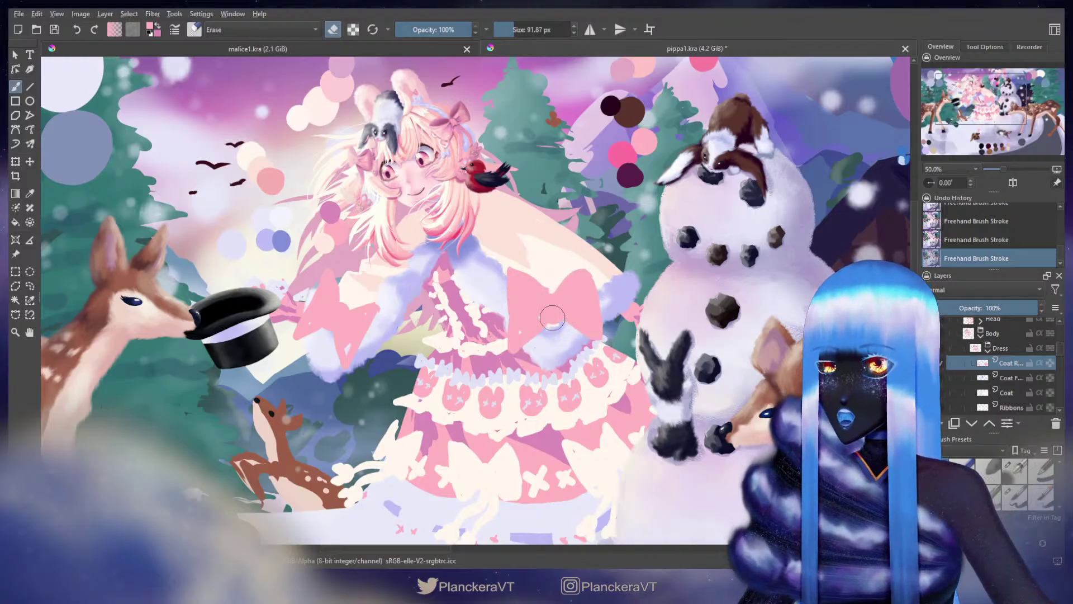
Step: Erase both large pink bows from the sleeves and clear everything left on the coat bows layer
mouse_move(552, 317)
mouse_down()
mouse_move(625, 359)
mouse_move(569, 354)
mouse_move(630, 314)
mouse_move(511, 338)
mouse_up()
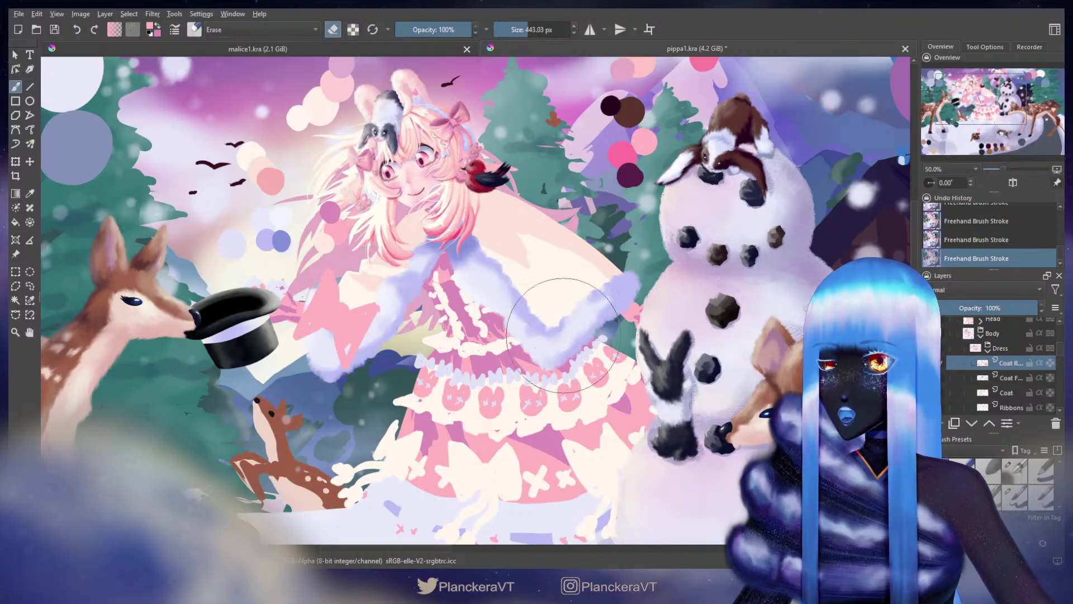
mouse_move(358, 312)
mouse_down()
mouse_move(343, 308)
mouse_move(439, 339)
mouse_up()
scroll(440, 341, up, 3)
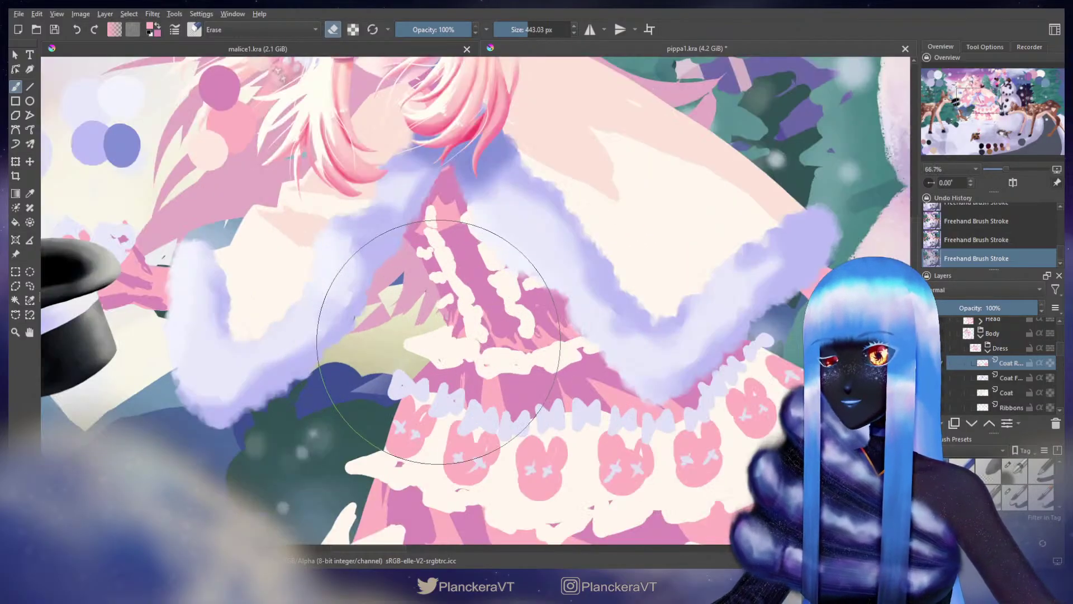
drag(456, 236, 611, 415)
key(])
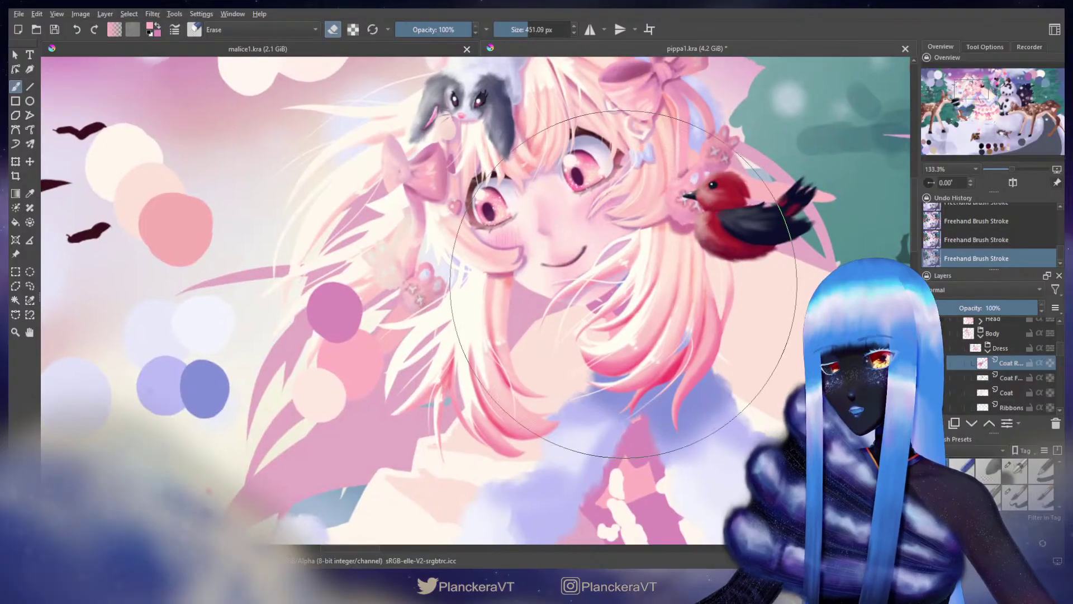
key(Delete)
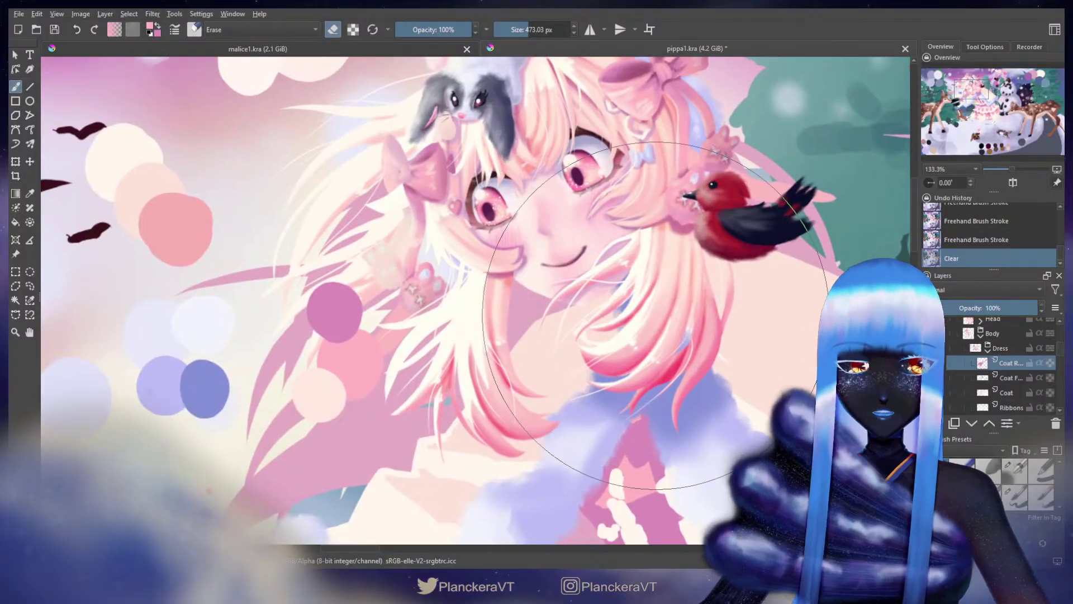
Step: Hide the head and hair, and paint a curved pink ribbon band across the fur collar up to the red bird at 53.56 px
key(e)
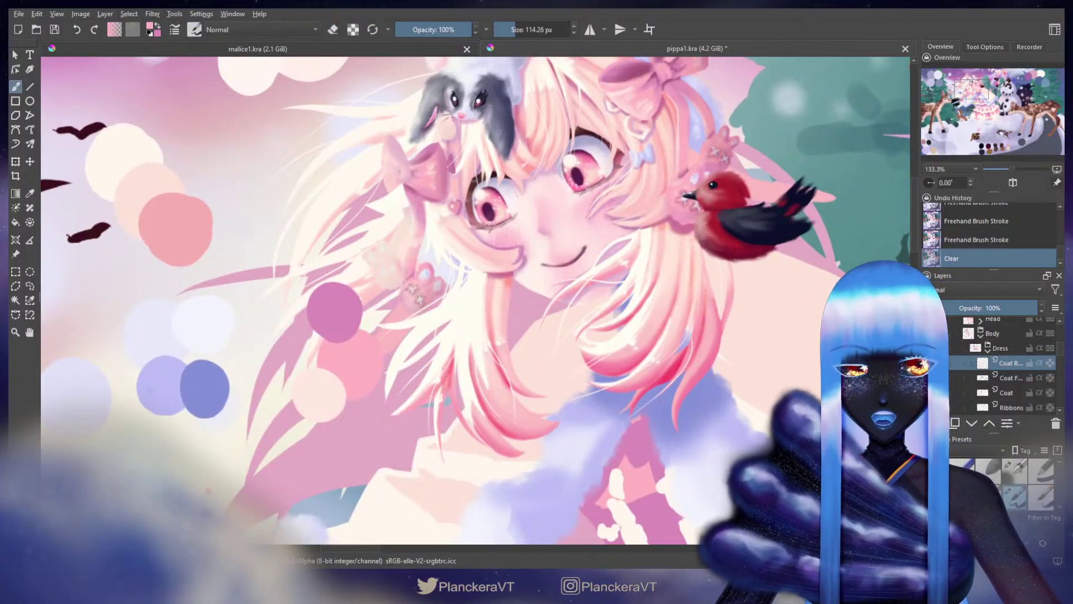
click(929, 320)
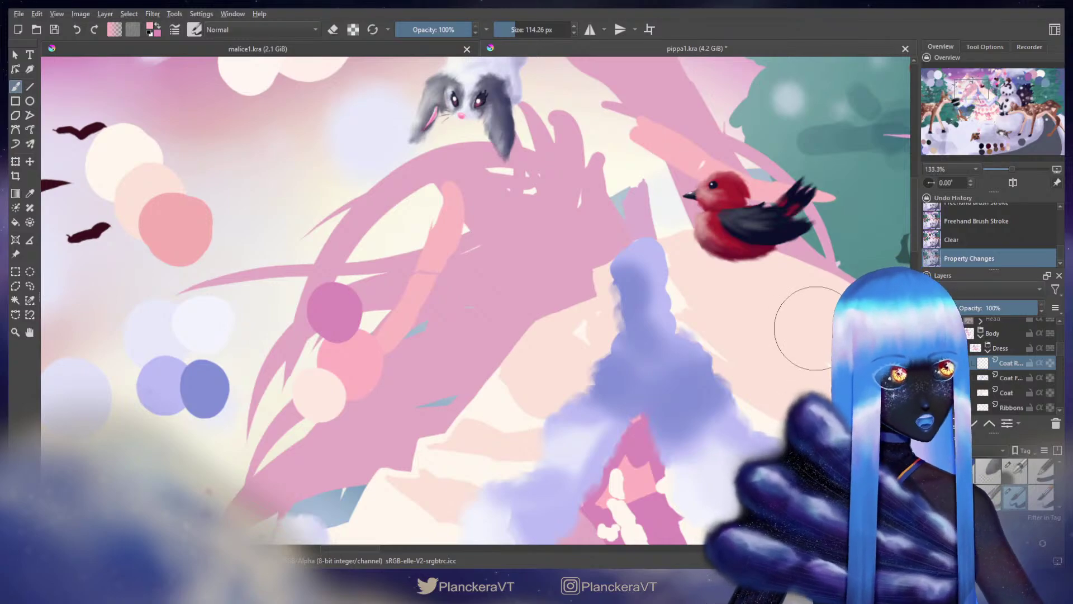
key([)
key([)
key([)
key([)
key([)
key([)
key([)
key([)
key([)
key([)
key([)
key([)
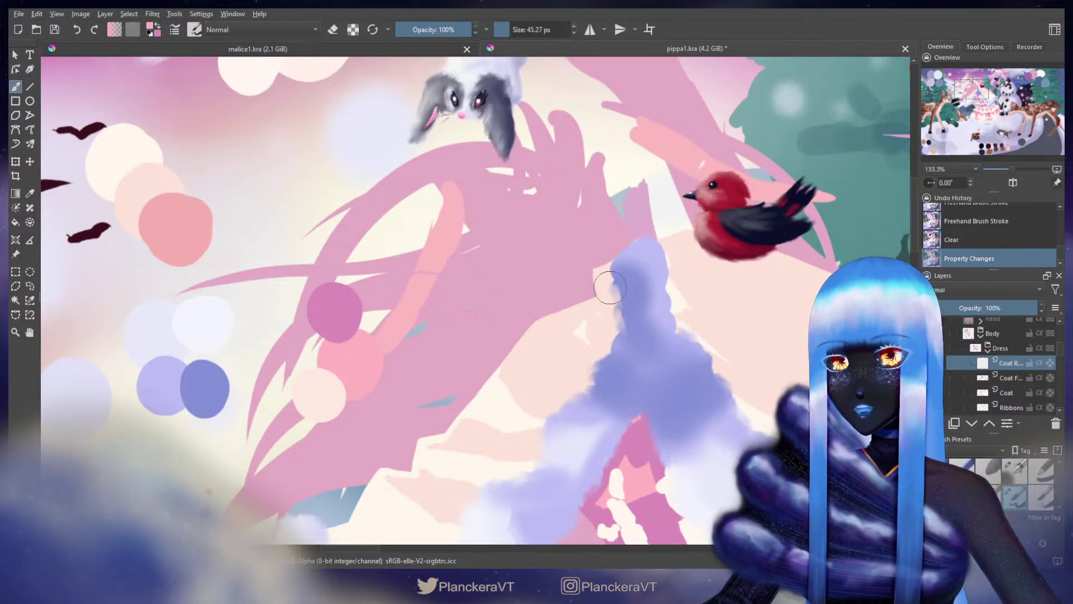
key(])
key(])
mouse_move(592, 284)
mouse_down()
mouse_move(664, 274)
mouse_move(692, 244)
mouse_move(687, 258)
mouse_move(692, 235)
mouse_move(685, 253)
mouse_move(653, 271)
mouse_move(611, 273)
mouse_move(652, 284)
mouse_up()
key(ctrl+z)
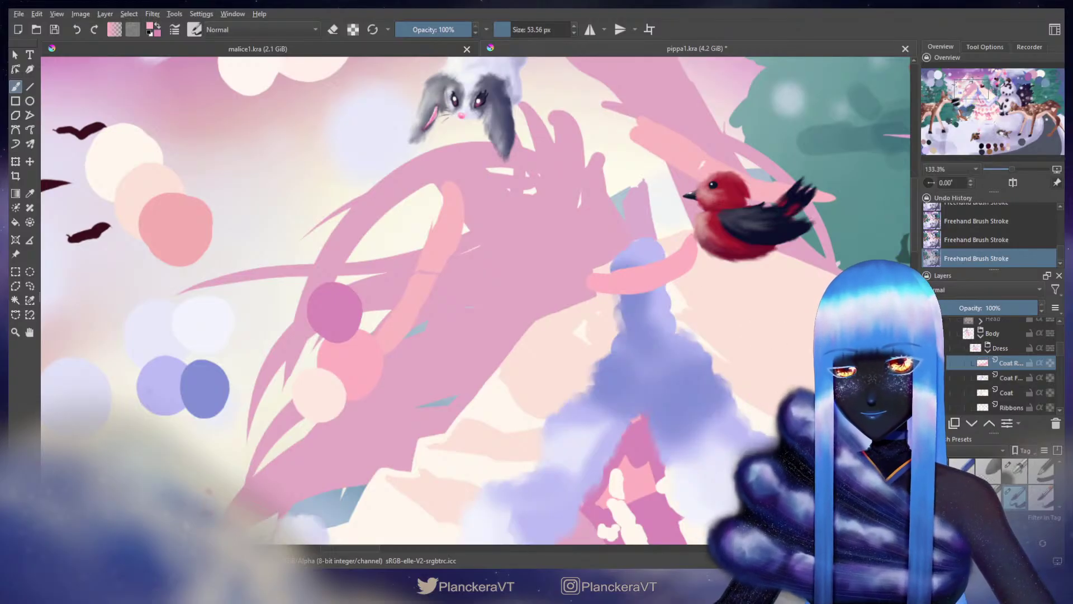
Step: Temporarily hide the coat and its fur while trimming and reshaping the pink collar band's ends and edges with a 37.84 px eraser and pink brush
click(929, 393)
click(928, 378)
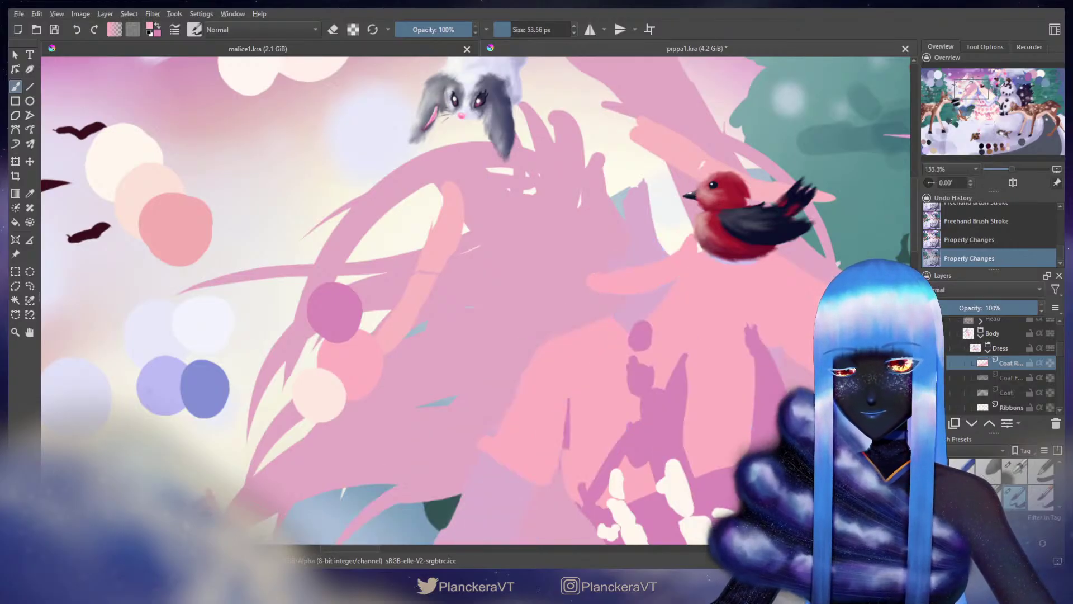
key(e)
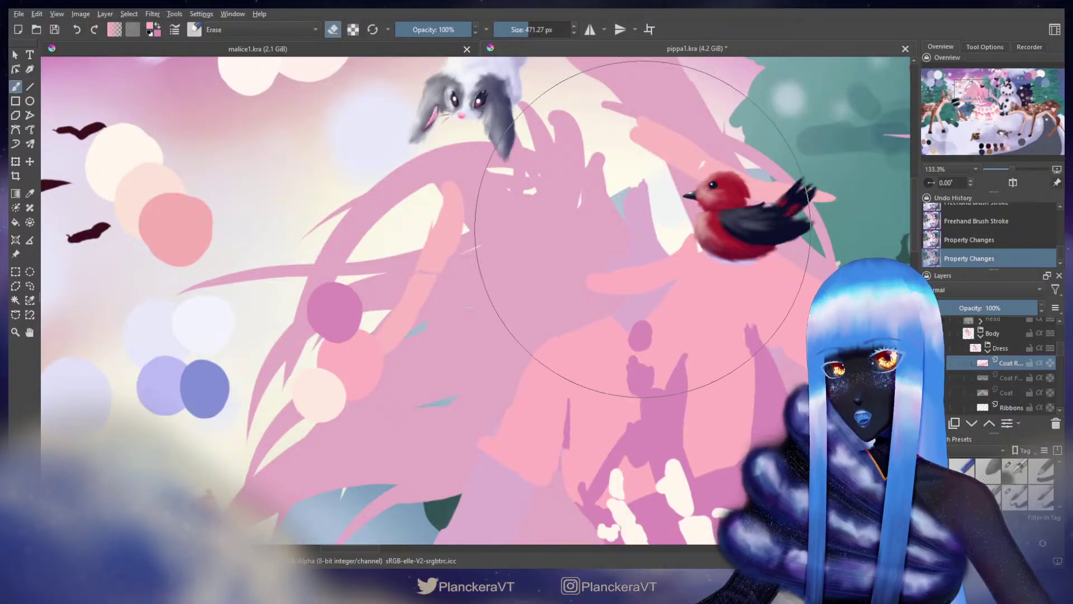
mouse_move(649, 237)
shift+mouse_down()
mouse_move(618, 249)
mouse_move(607, 270)
mouse_move(581, 266)
shift+mouse_up()
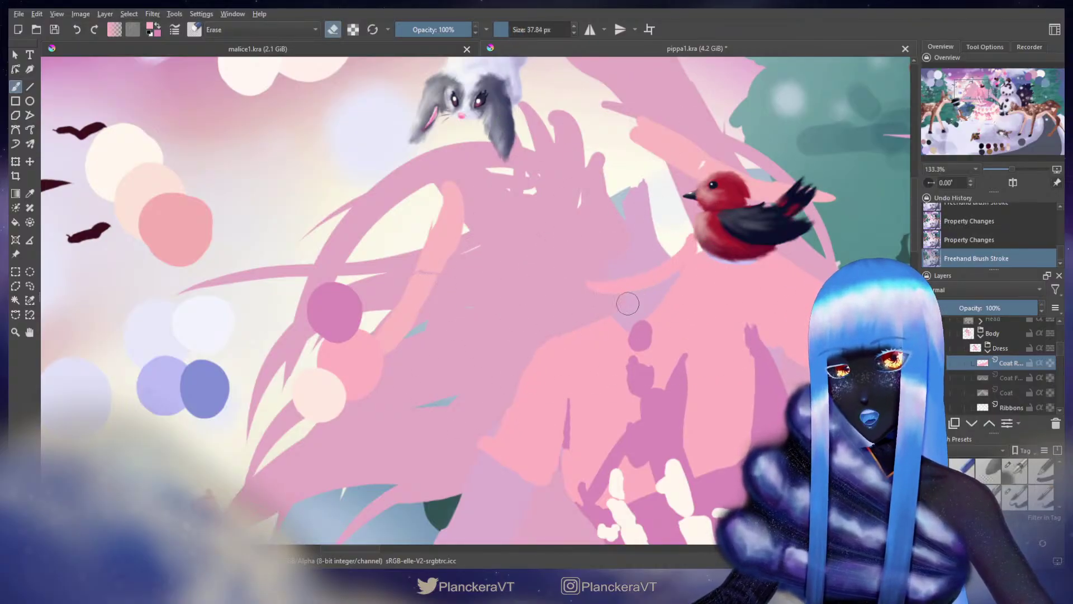
mouse_move(628, 303)
mouse_down()
mouse_move(586, 293)
mouse_move(620, 301)
mouse_up()
drag(693, 231, 680, 255)
key(slash)
key(ctrl+z)
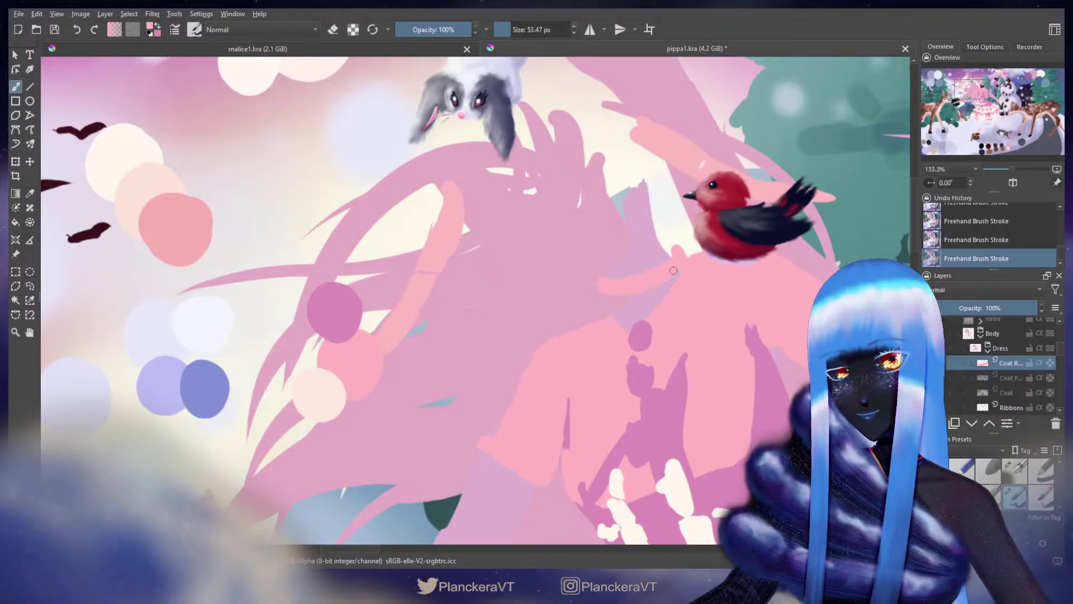
click(930, 378)
click(931, 392)
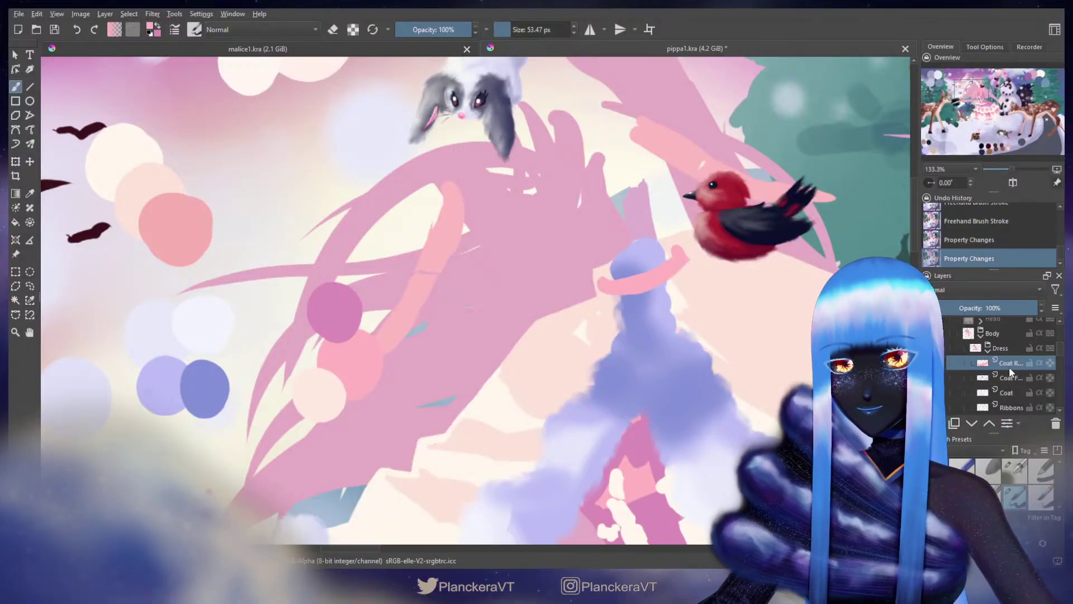
Step: On the Coat layer, erase the excess coat colour beyond both ends of the pink collar band at 37.84 px
click(1012, 396)
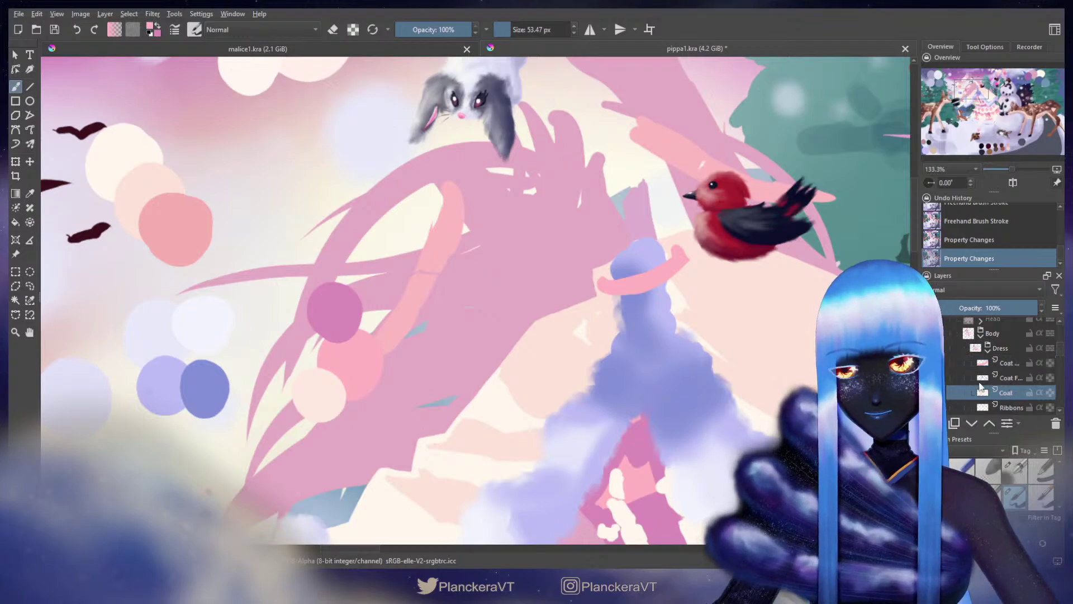
key(e)
mouse_move(594, 276)
mouse_down()
mouse_move(597, 288)
mouse_move(594, 270)
mouse_move(615, 275)
mouse_up()
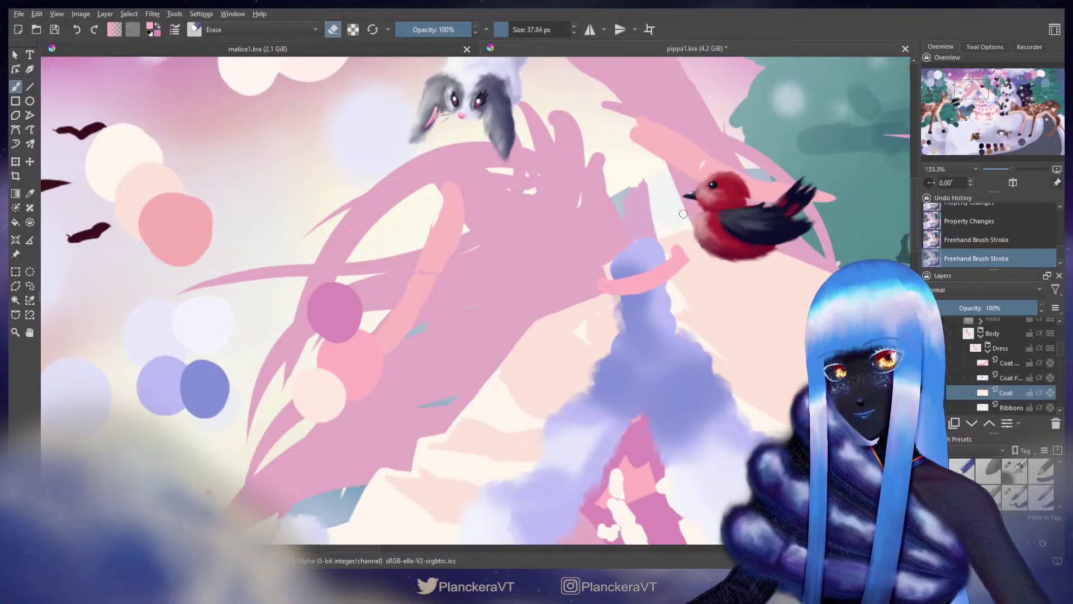
drag(710, 239, 696, 235)
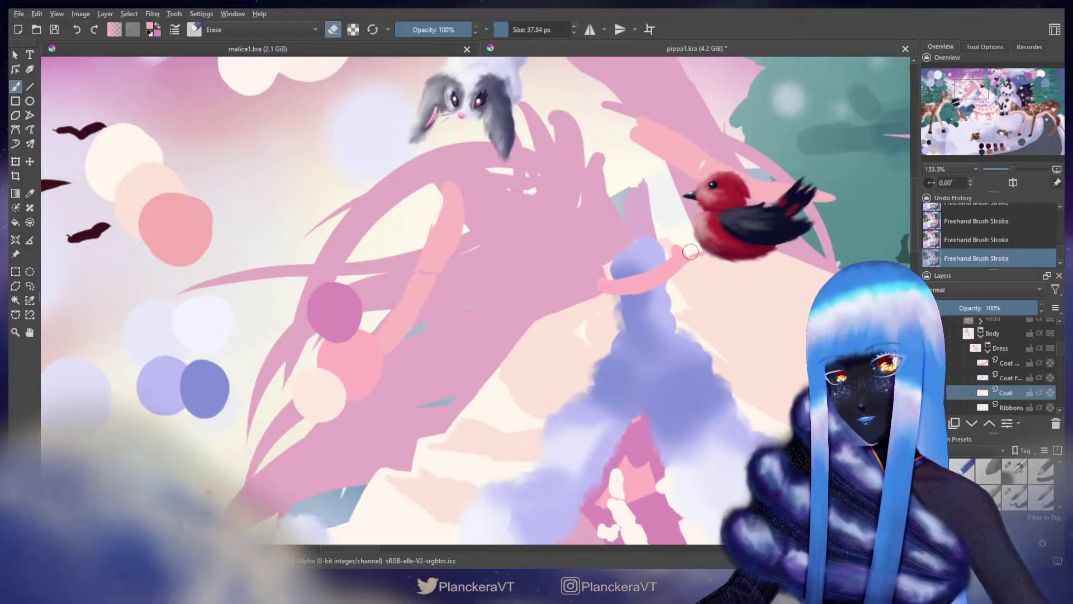
Step: On the coat bows layer, trim the pink collar band's end beside the red bird with a 29.32 px eraser
click(1009, 363)
key(e)
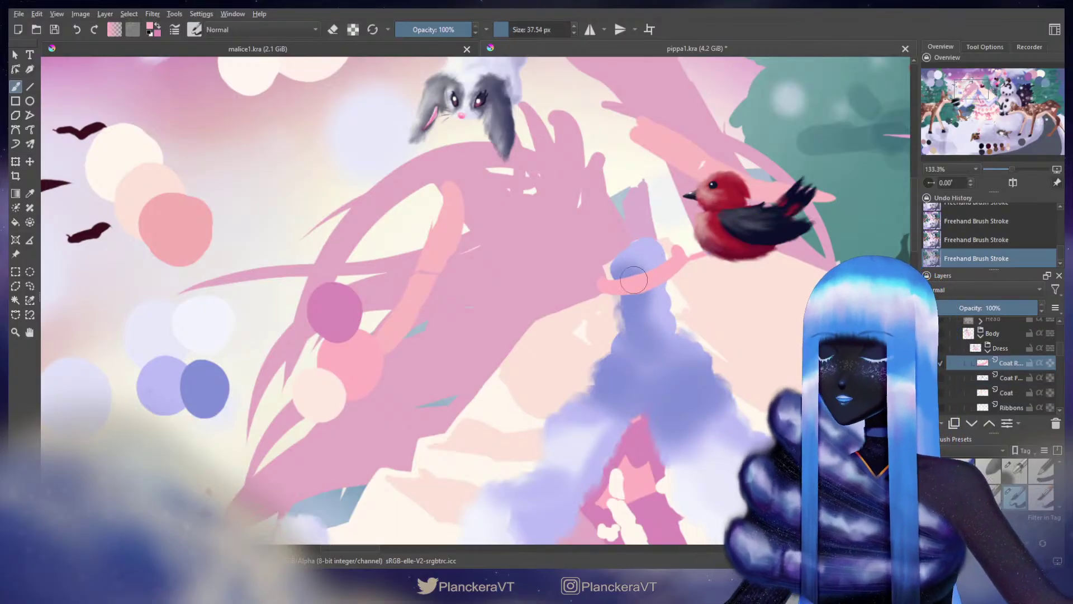
key(bracketleft)
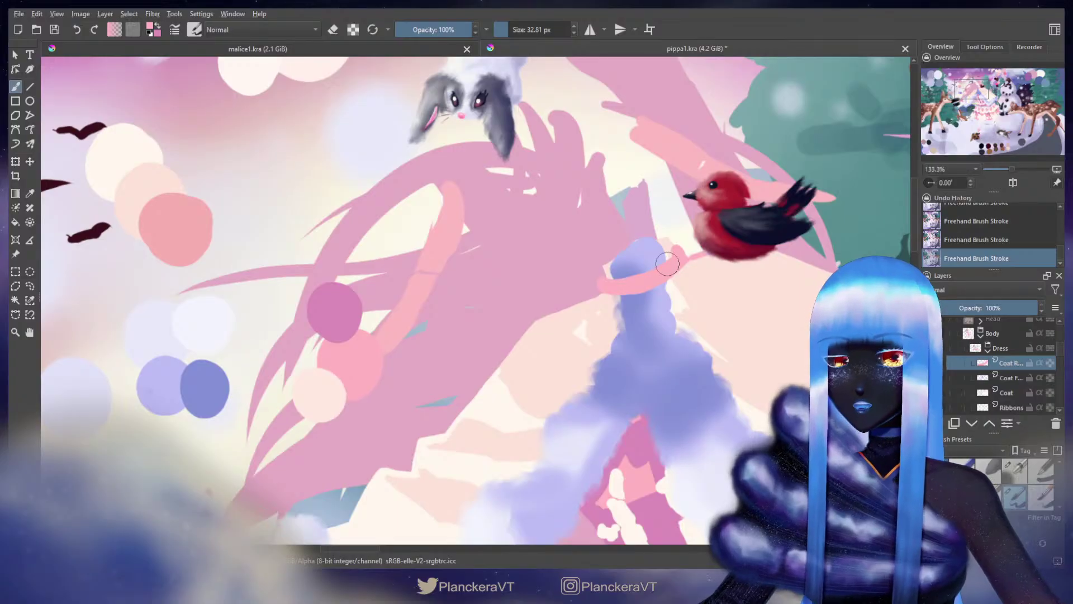
key(e)
key(bracketleft)
drag(669, 243, 698, 255)
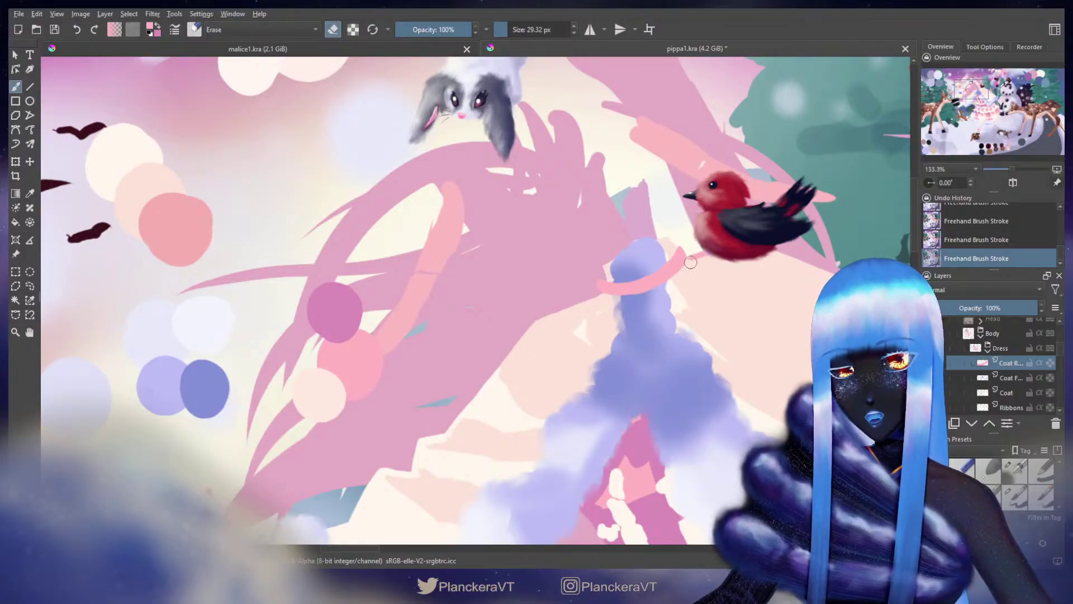
Step: Paint small ruffled folds along the pink collar band at 32.81 px, and show the head and hair again
key(e)
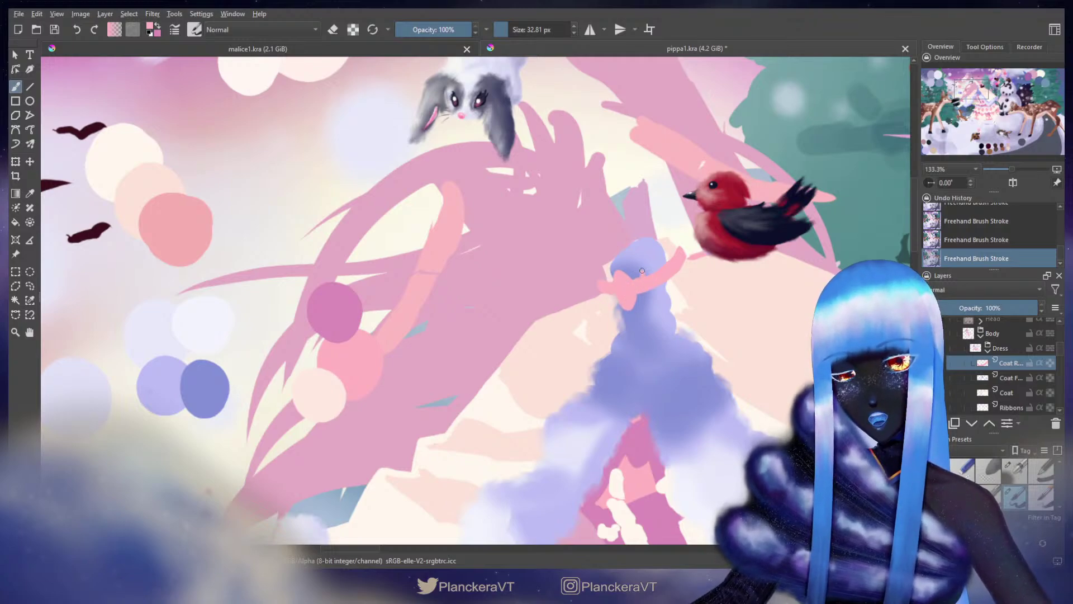
key(ctrl+z)
drag(639, 280, 641, 283)
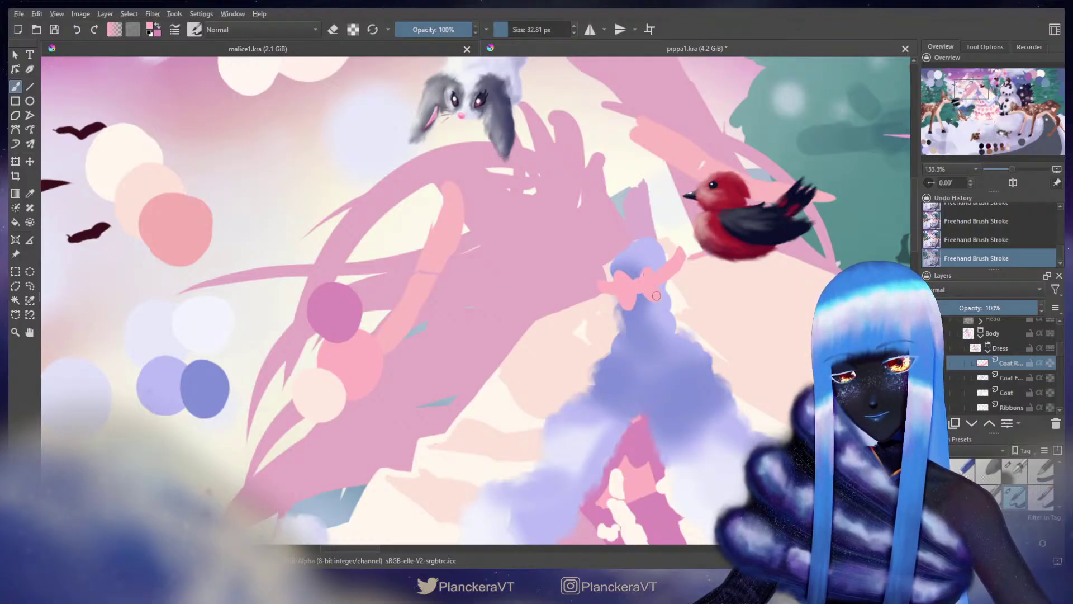
click(928, 319)
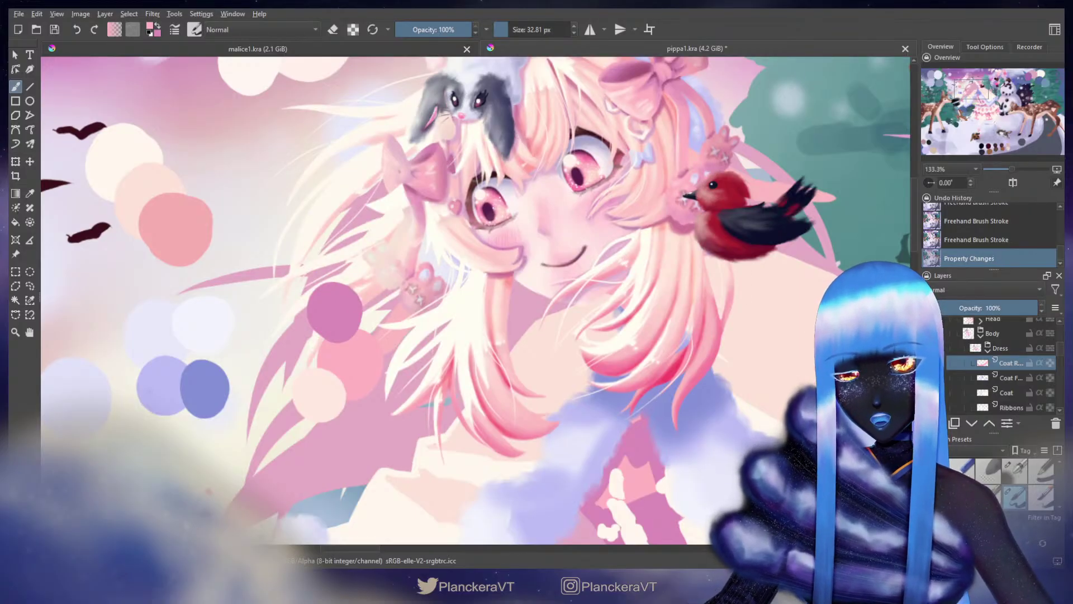
scroll(715, 286, down, 2)
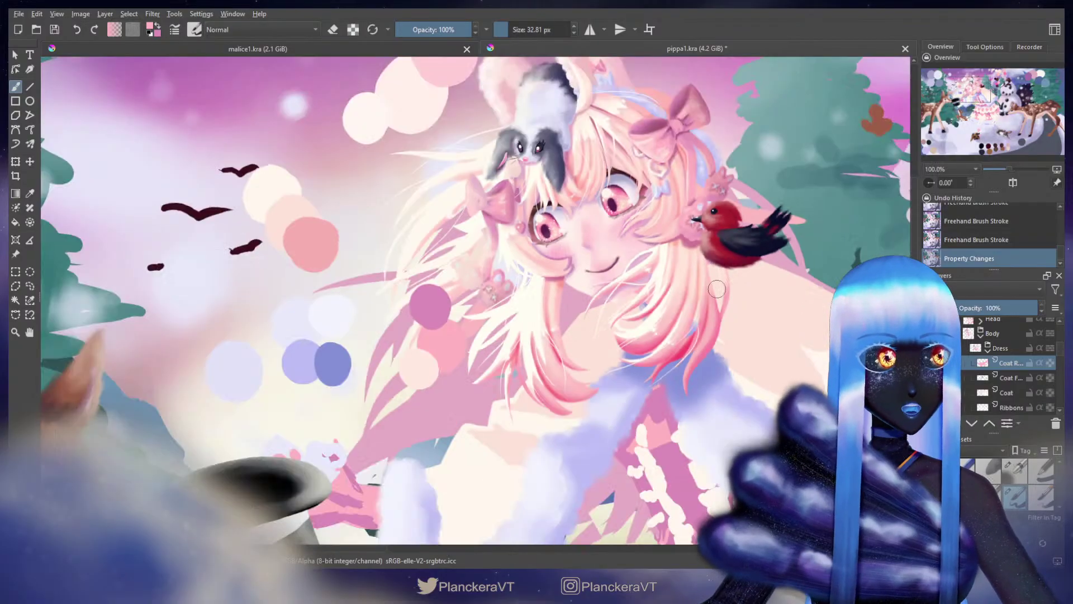
Step: Lock the coat bows layer's alpha, paint over the collar band in the alternate pink at 232.66 px, and unlock it
click(1050, 362)
key(x)
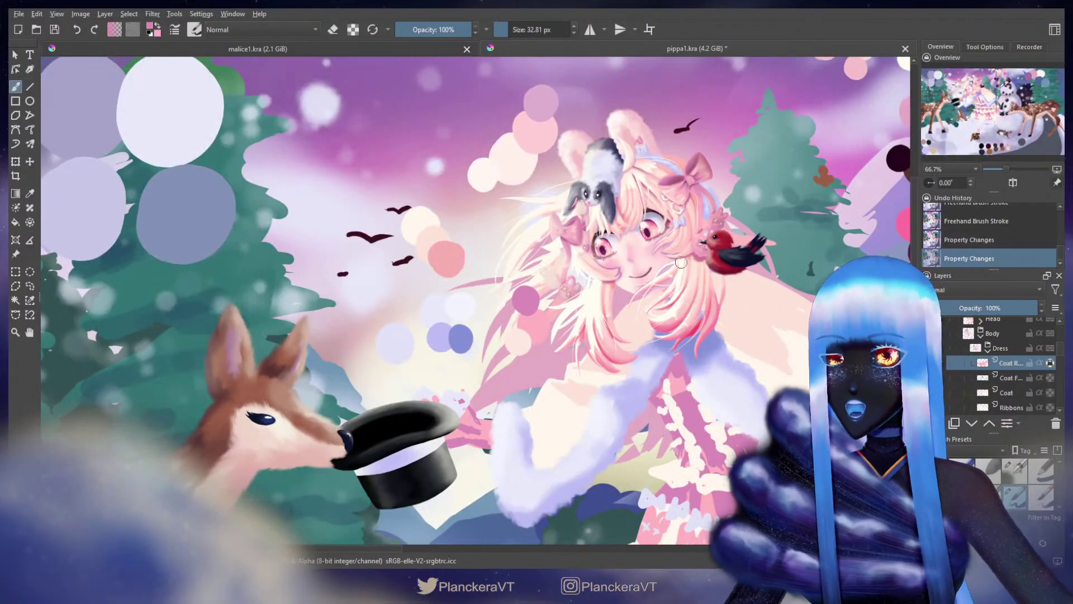
drag(681, 262, 718, 263)
click(691, 297)
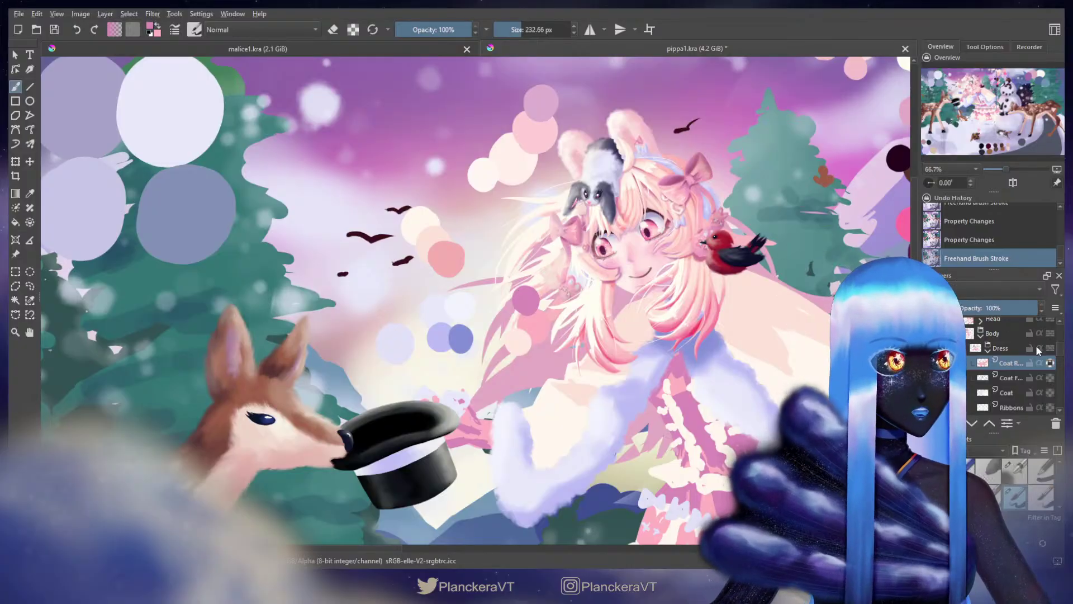
click(1050, 363)
key(x)
Step: Paint a pink bow knot and filled left loop at the bend of the coat's fur trim nearest the snowman, at 76.06 px
drag(765, 383, 568, 252)
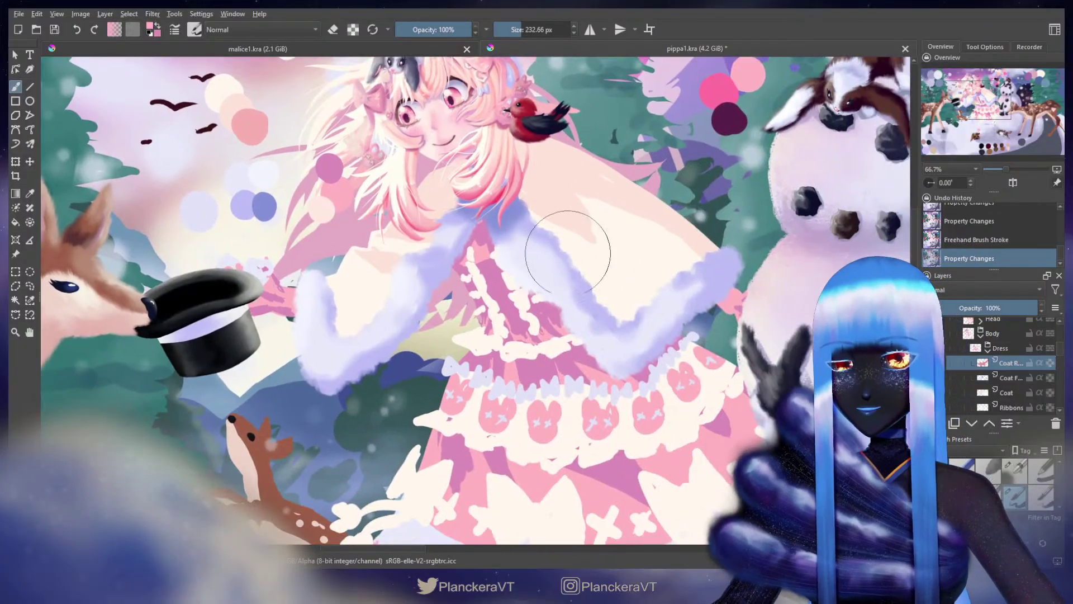
mouse_move(630, 318)
mouse_down()
mouse_move(612, 313)
mouse_move(626, 318)
mouse_up()
key(ctrl+z)
drag(626, 317, 621, 307)
key(ctrl+z)
mouse_move(615, 309)
mouse_down()
mouse_move(601, 305)
mouse_move(609, 293)
mouse_move(585, 271)
mouse_move(591, 330)
mouse_move(612, 301)
mouse_move(575, 275)
mouse_move(587, 329)
mouse_move(620, 312)
mouse_move(659, 316)
mouse_move(648, 338)
mouse_up()
key(ctrl+z)
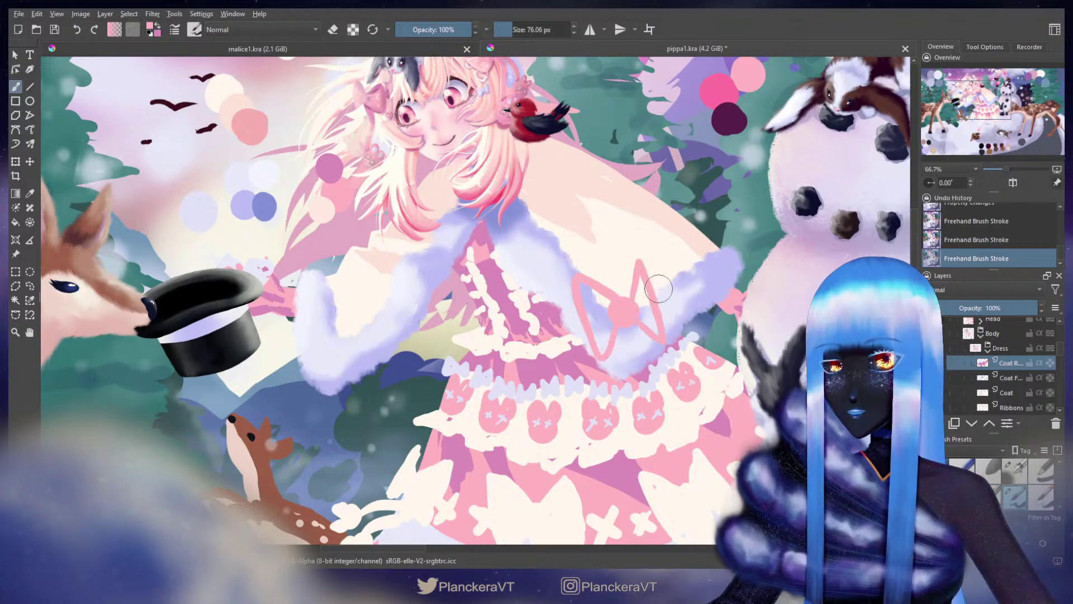
key(ctrl+z)
mouse_move(619, 303)
mouse_down()
mouse_move(603, 310)
mouse_move(584, 288)
mouse_move(605, 342)
mouse_up()
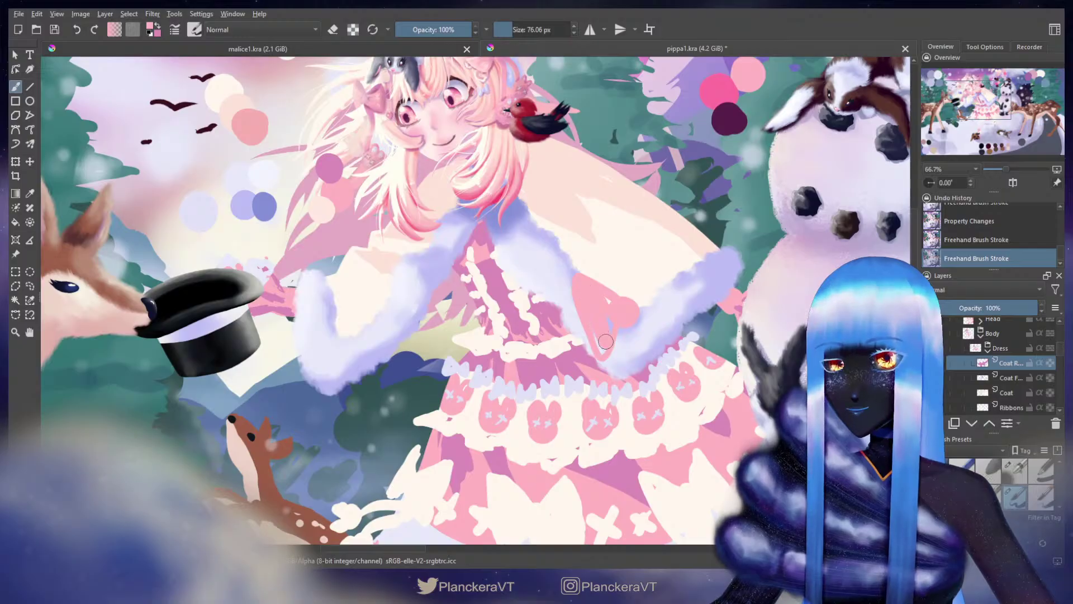
drag(602, 301, 591, 317)
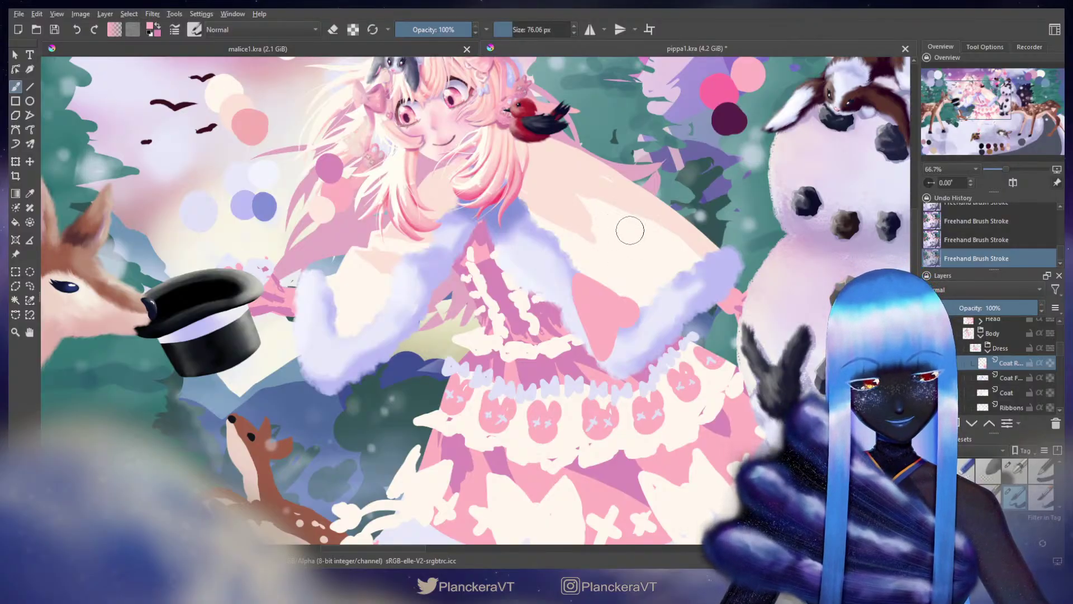
Step: Paint and fill the bow's right loop in the same pink at 106.06 px, reworking the knot beside it
drag(632, 301, 626, 301)
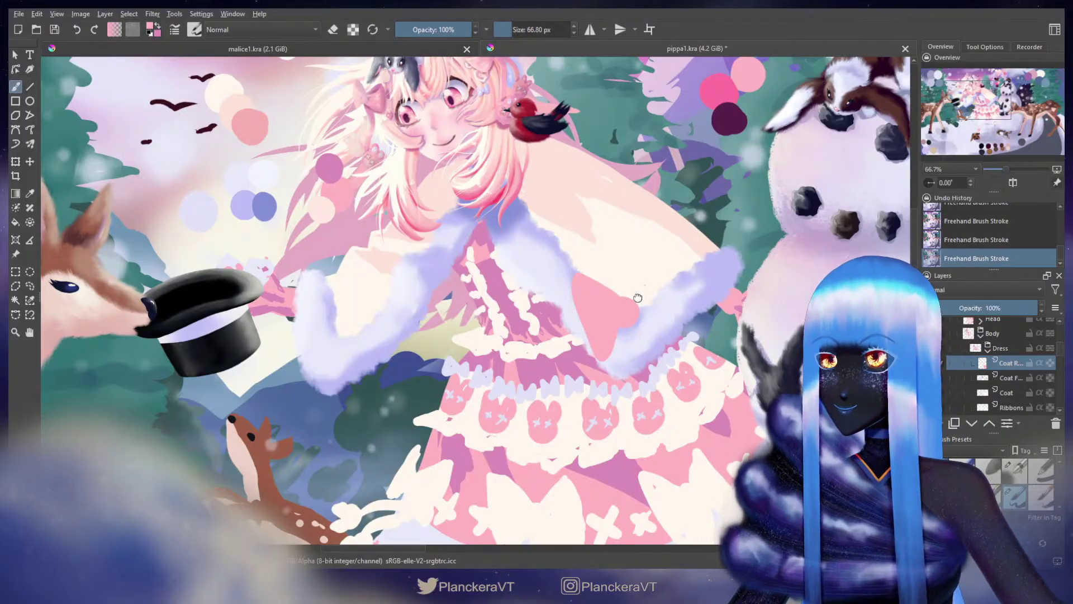
mouse_move(642, 287)
mouse_down()
mouse_move(609, 346)
mouse_move(614, 320)
mouse_move(611, 338)
mouse_up()
key(ctrl+z)
key(ctrl+z)
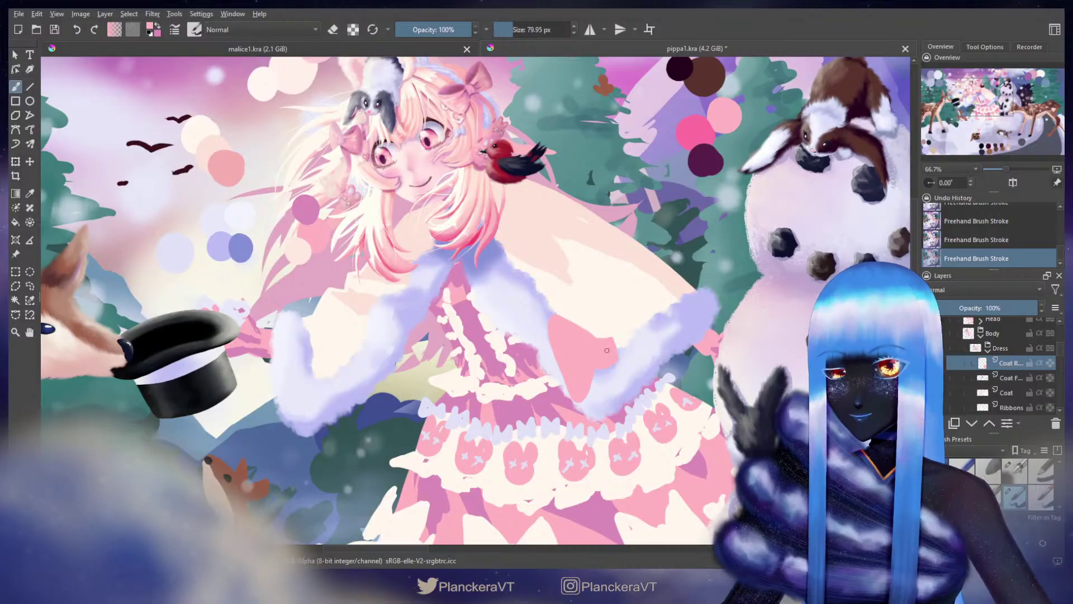
key(ctrl+z)
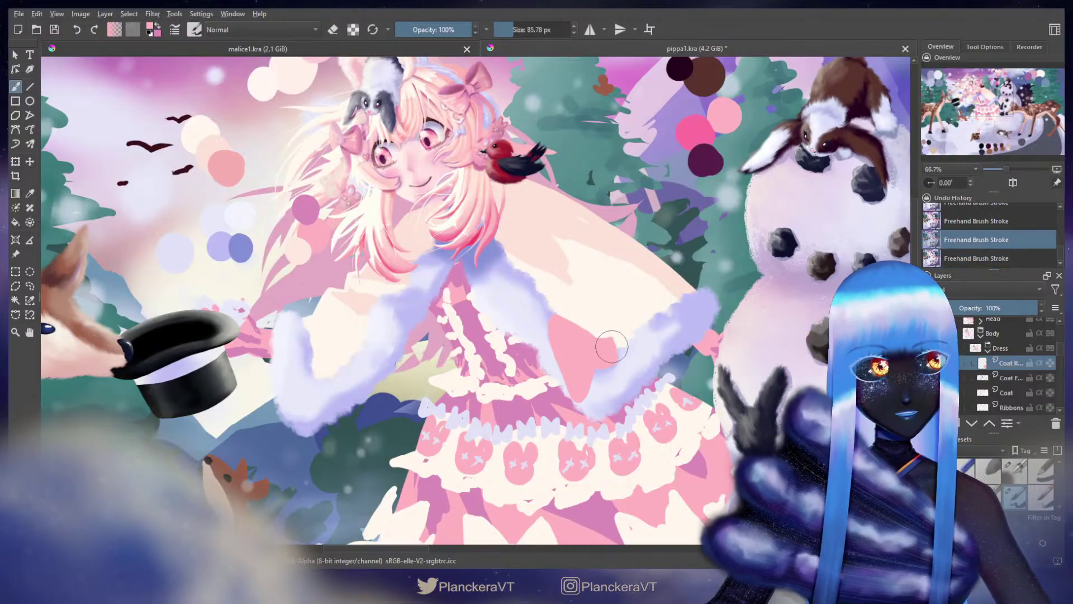
mouse_move(615, 344)
mouse_down()
mouse_move(596, 316)
mouse_move(609, 337)
mouse_up()
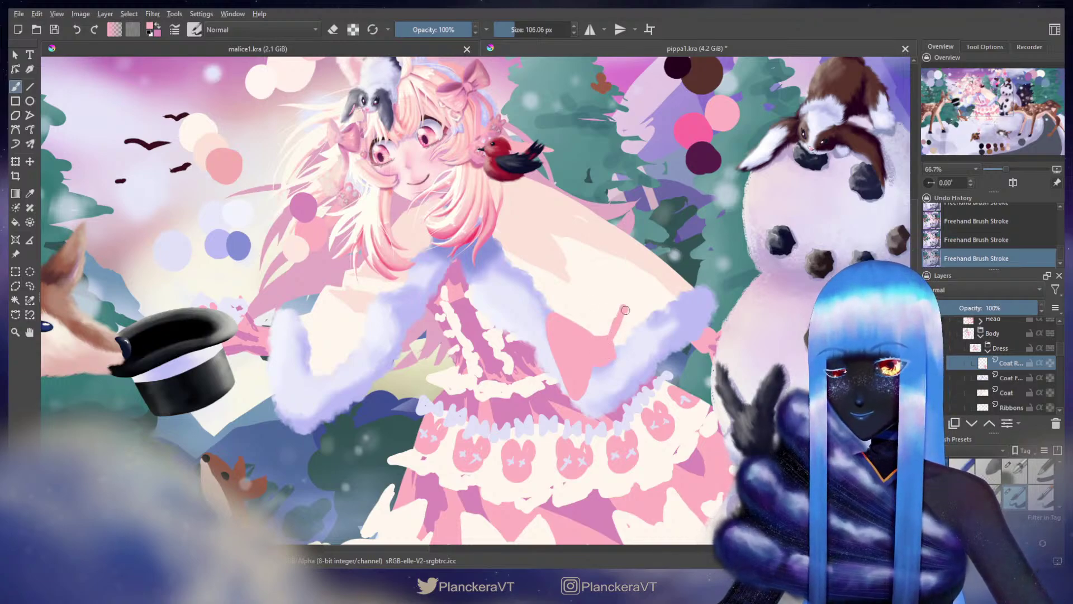
mouse_move(645, 371)
mouse_down()
mouse_move(611, 347)
mouse_move(623, 318)
mouse_move(627, 353)
mouse_up()
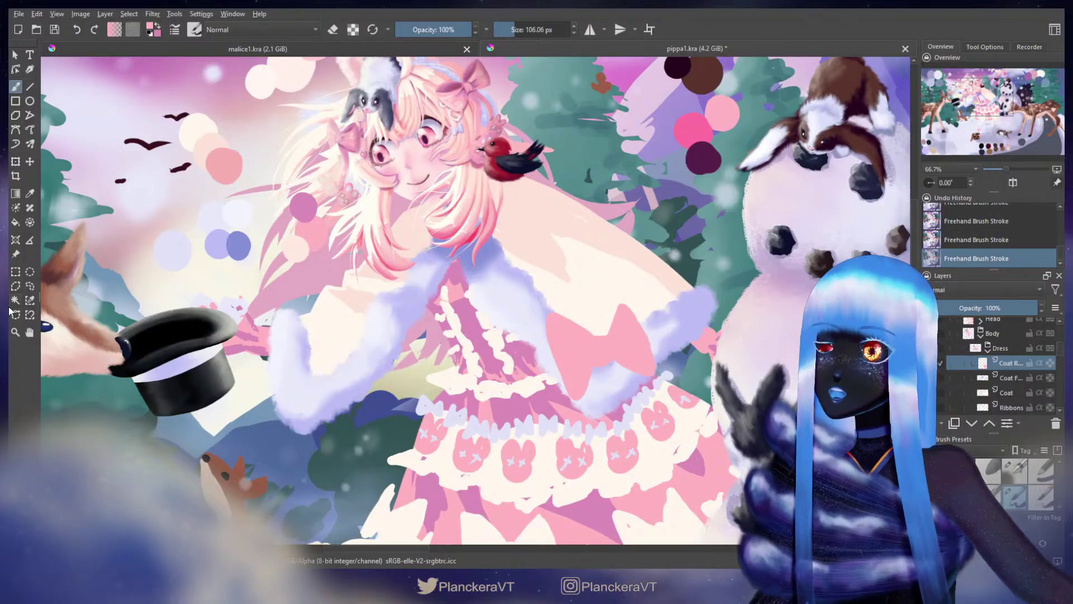
Step: Select the whole pink bow freehand and rotate, resize and reposition it so it sits nearly level on the fur trim
click(30, 286)
mouse_move(560, 276)
mouse_down()
mouse_move(534, 401)
mouse_move(714, 333)
mouse_move(697, 249)
mouse_move(753, 296)
mouse_move(758, 324)
mouse_up()
key(ctrl+t)
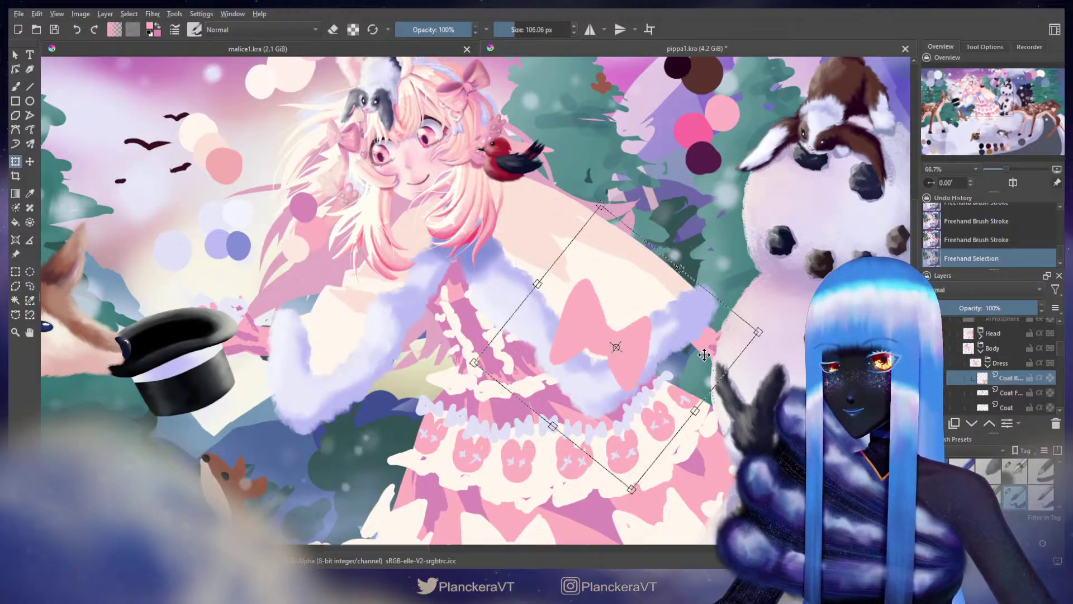
mouse_move(698, 341)
mouse_down()
mouse_move(683, 361)
mouse_move(690, 354)
mouse_up()
drag(772, 371, 771, 338)
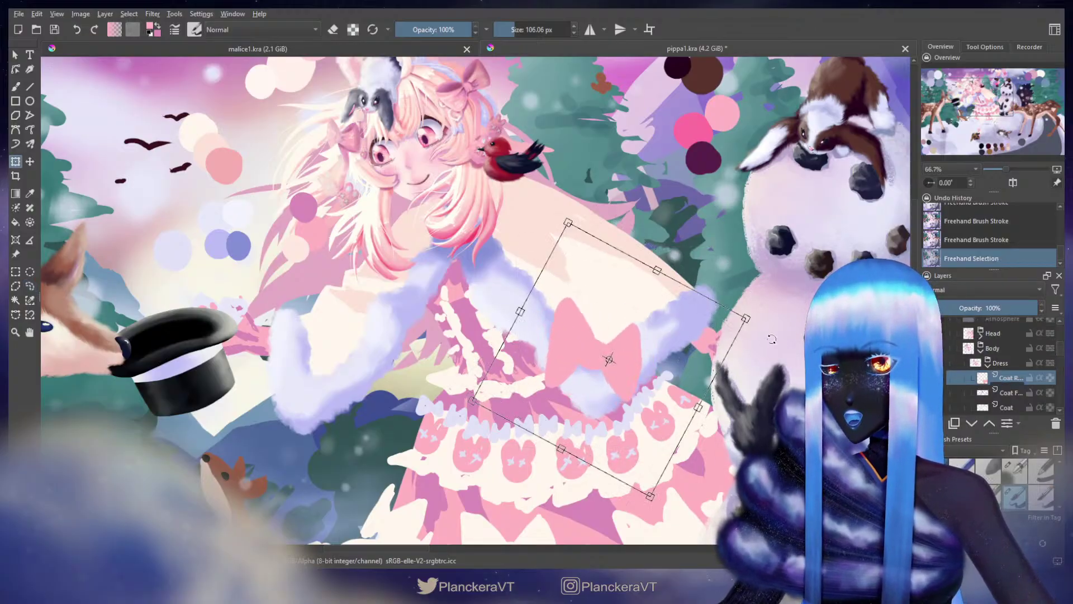
drag(697, 407, 693, 405)
drag(677, 349, 683, 342)
drag(767, 337, 761, 307)
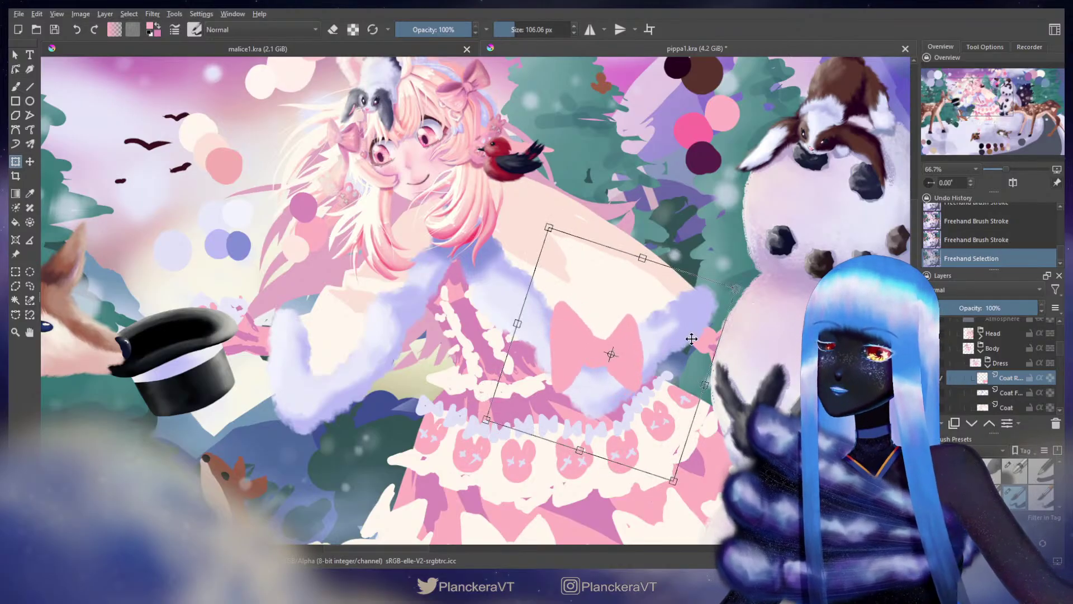
drag(689, 337, 722, 314)
drag(686, 253, 690, 256)
drag(669, 329, 665, 337)
key(b)
Step: Select the bow's right loop freehand, move it slightly closer to the left loop, and deselect
key(l)
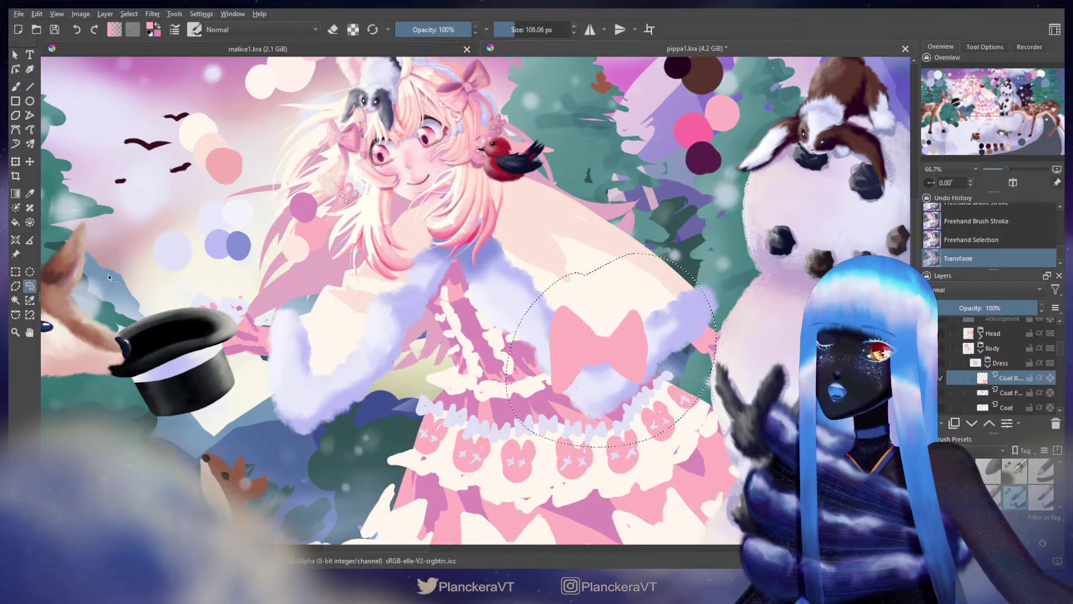
drag(643, 370, 667, 412)
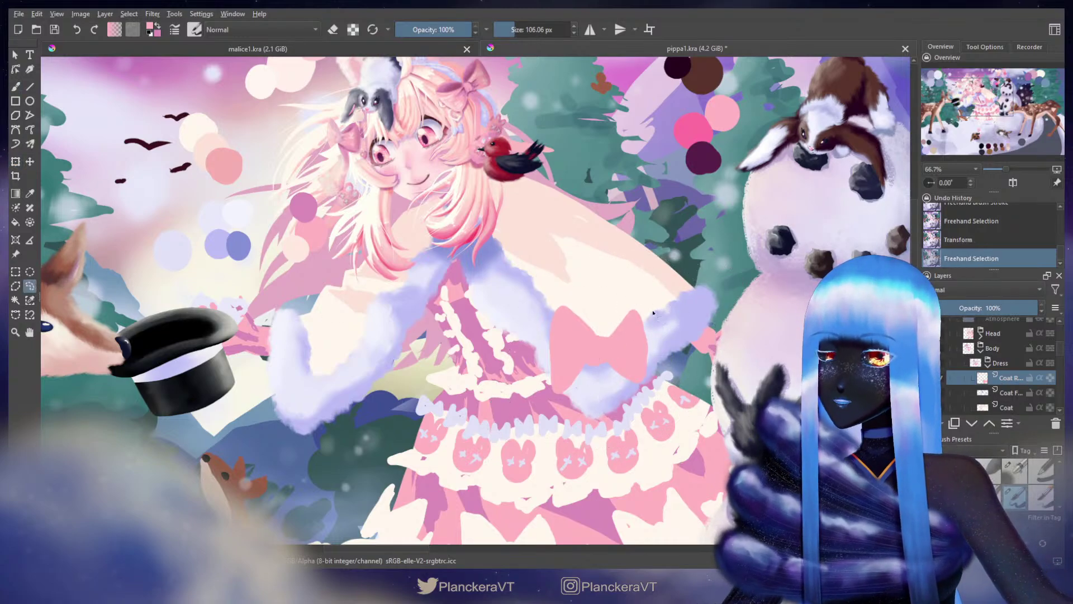
key(t)
drag(629, 348, 620, 351)
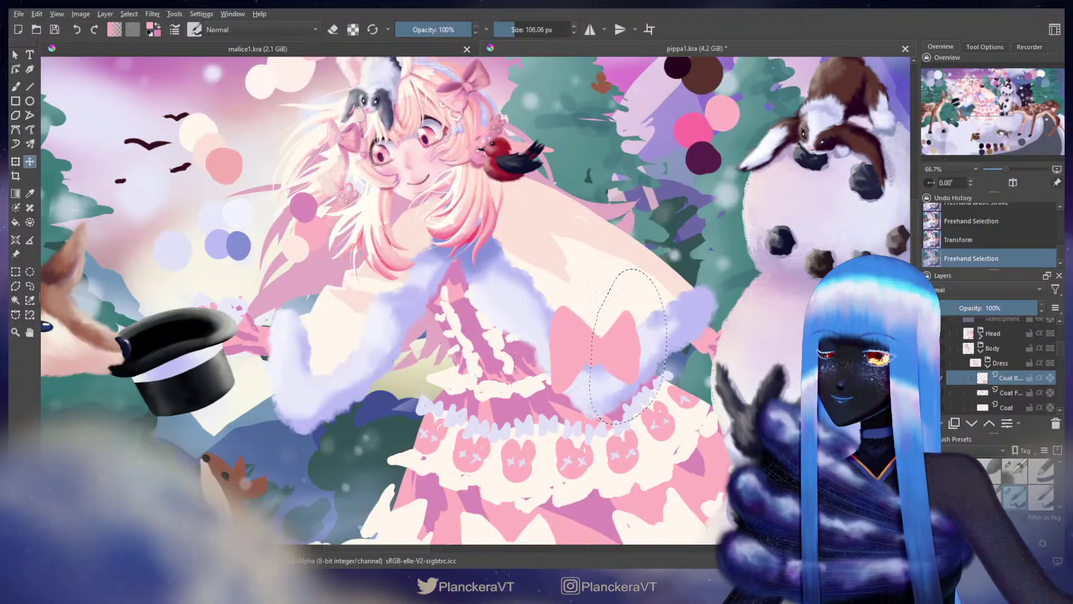
key(ctrl+shift+a)
Step: Trim the outer and lower edges of the bow's left loop with a 50.06 px eraser
key(b)
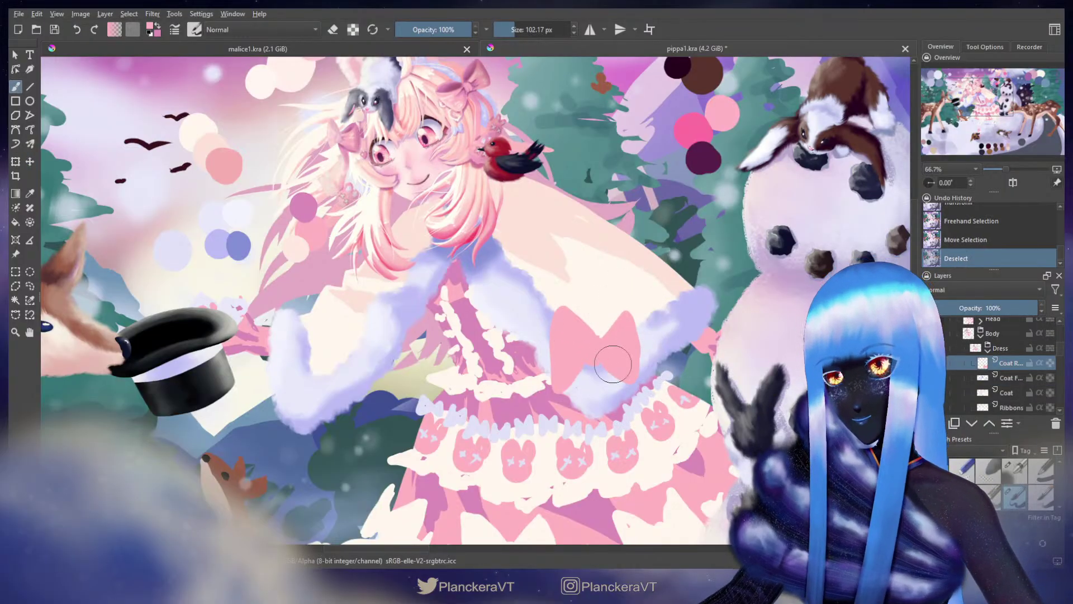
key(e)
key(bracketleft)
key(bracketleft)
key(bracketleft)
key(bracketleft)
drag(546, 349, 563, 405)
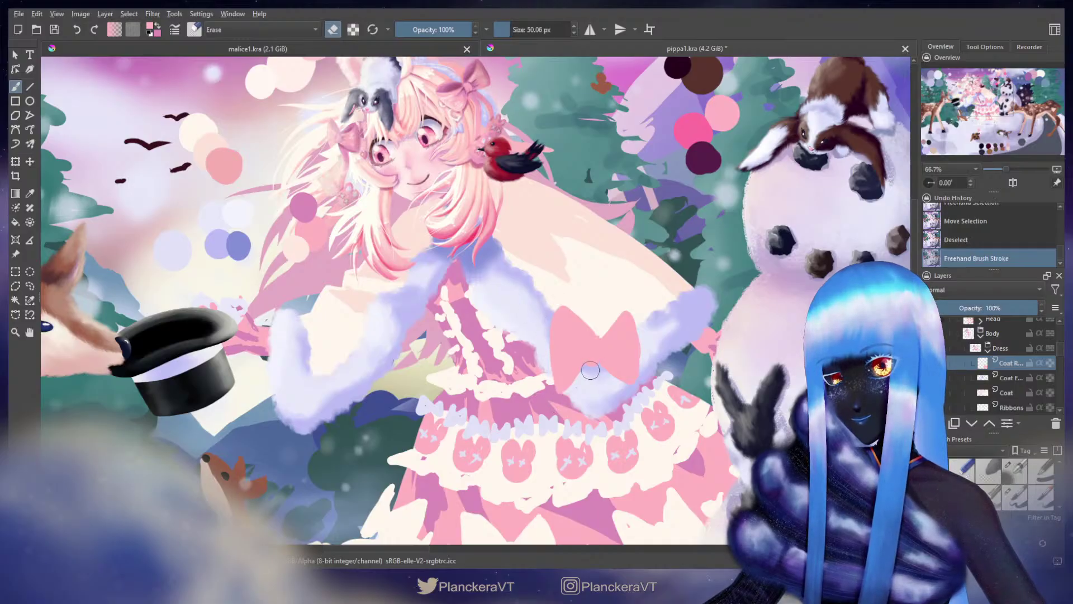
drag(585, 371, 559, 404)
drag(551, 358, 559, 390)
key(ctrl+z)
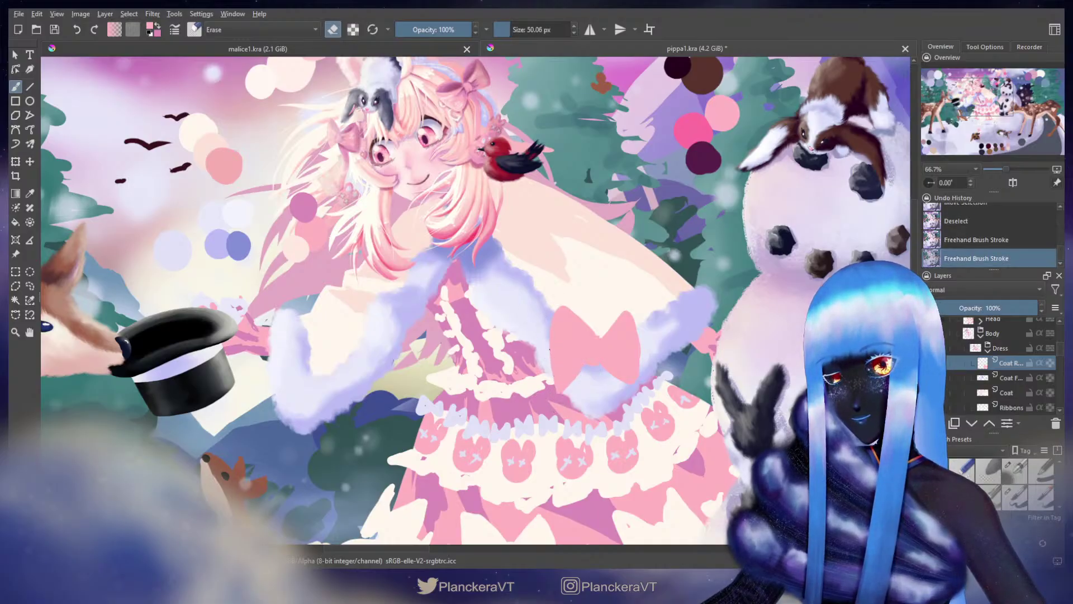
drag(551, 351, 557, 392)
Step: Smooth the bow's left loop and centre with an 83.10 px pink brush
key(e)
key(bracketright)
key(bracketright)
key(bracketright)
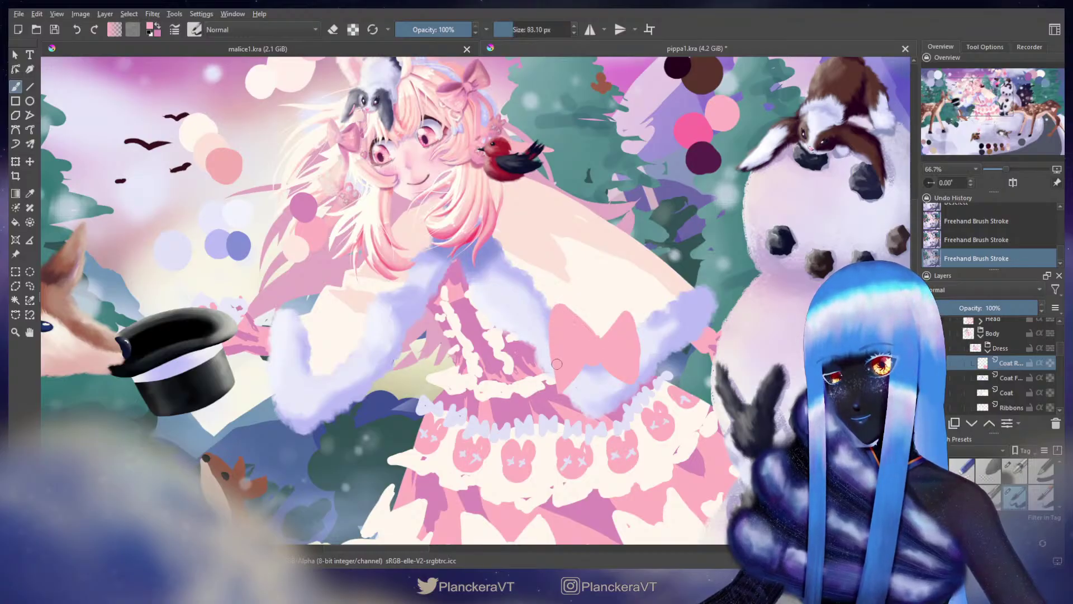
drag(572, 376, 592, 353)
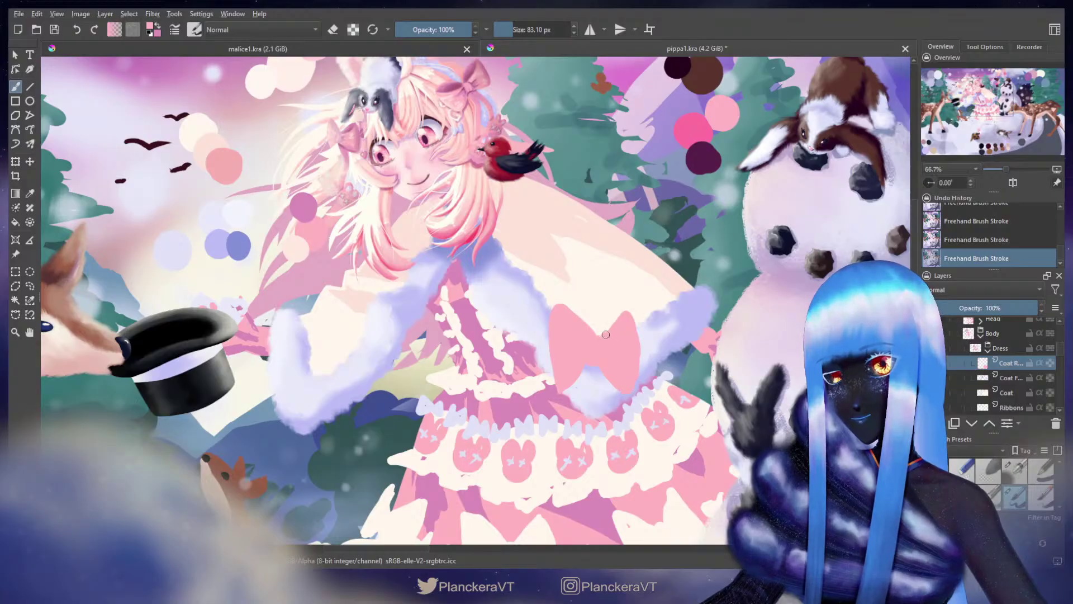
Step: Refine the bow's top and bottom outline, alternating a 42.38 px eraser with a 71.34 px pink brush
key(e)
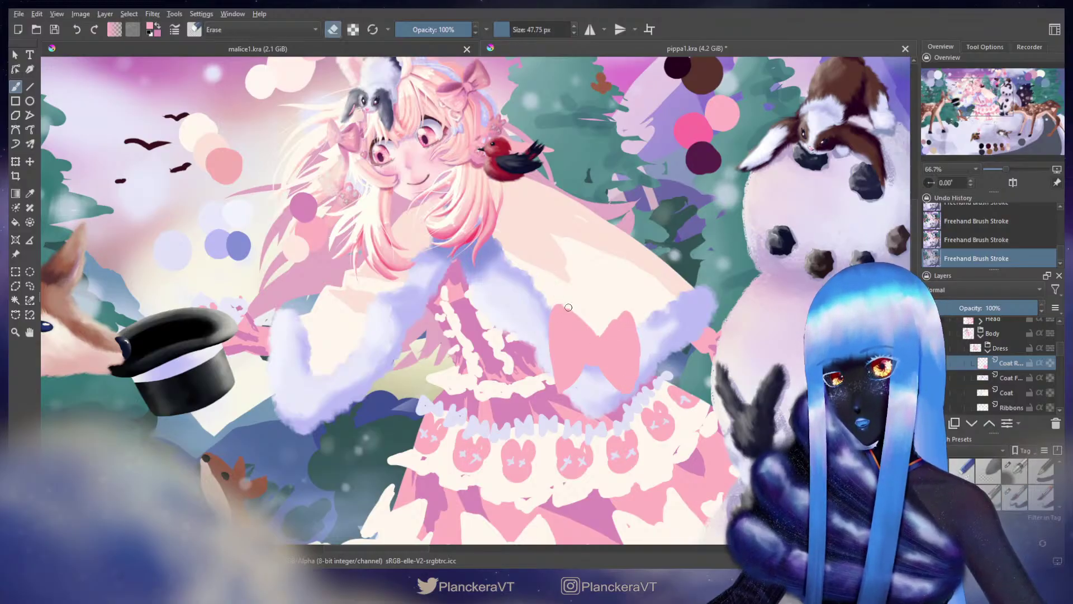
key(bracketleft)
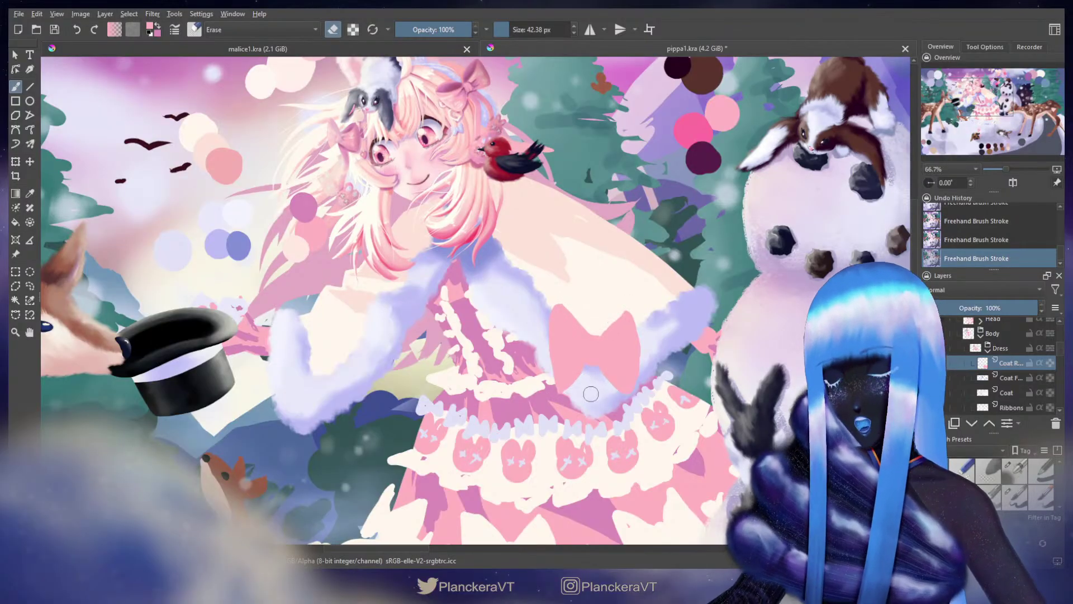
key(e)
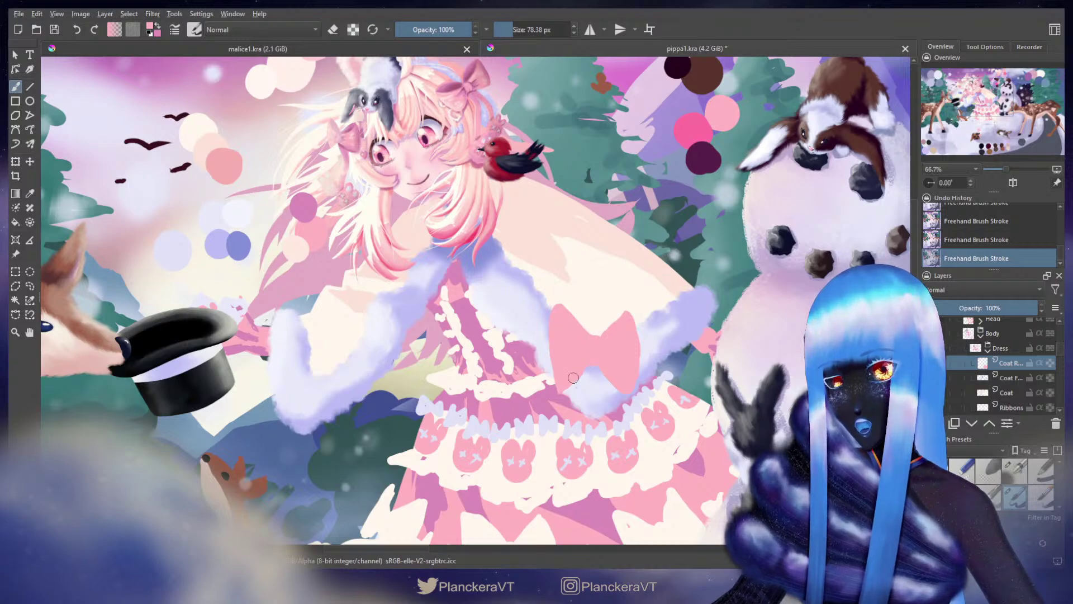
key(bracketleft)
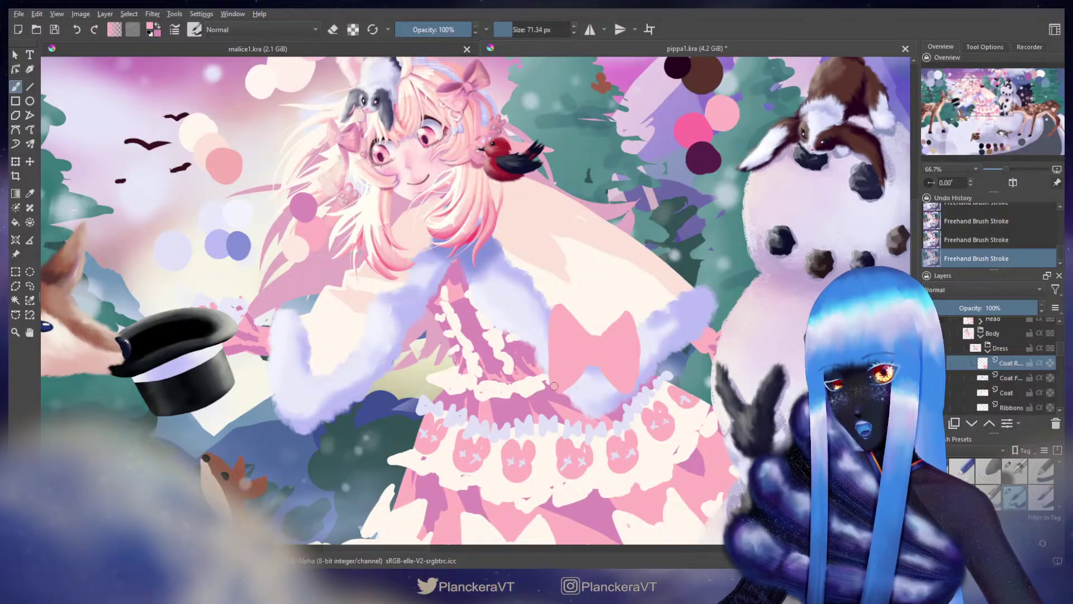
key(ctrl+z)
key(ctrl+shift+z)
key(bracketleft)
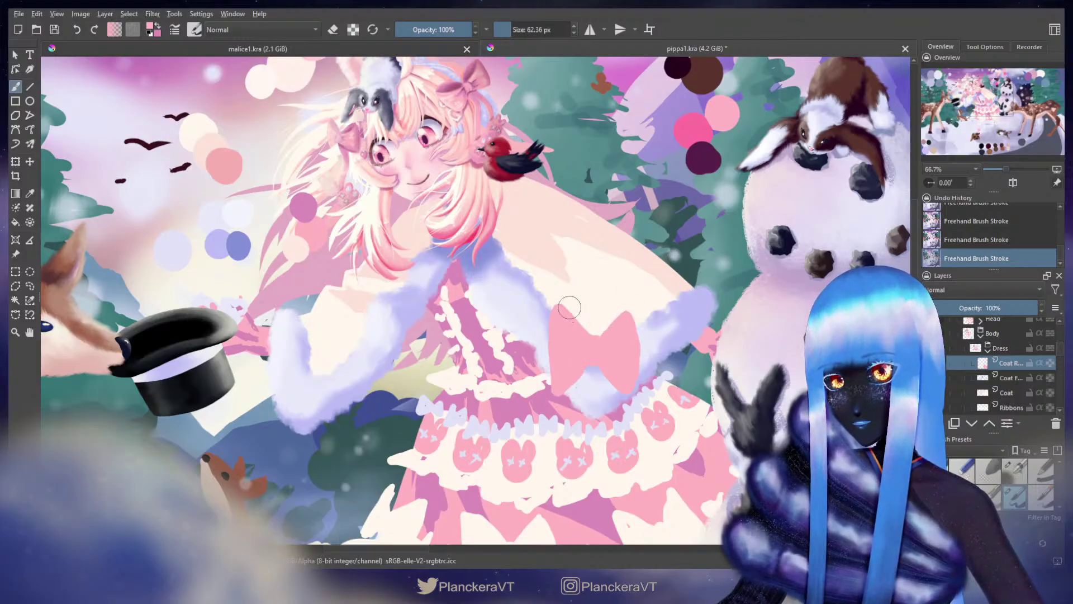
Step: Shade the inner folds at the top of both bow loops in the darker pink at about 66 px
key(x)
drag(559, 309, 585, 329)
key(ctrl+z)
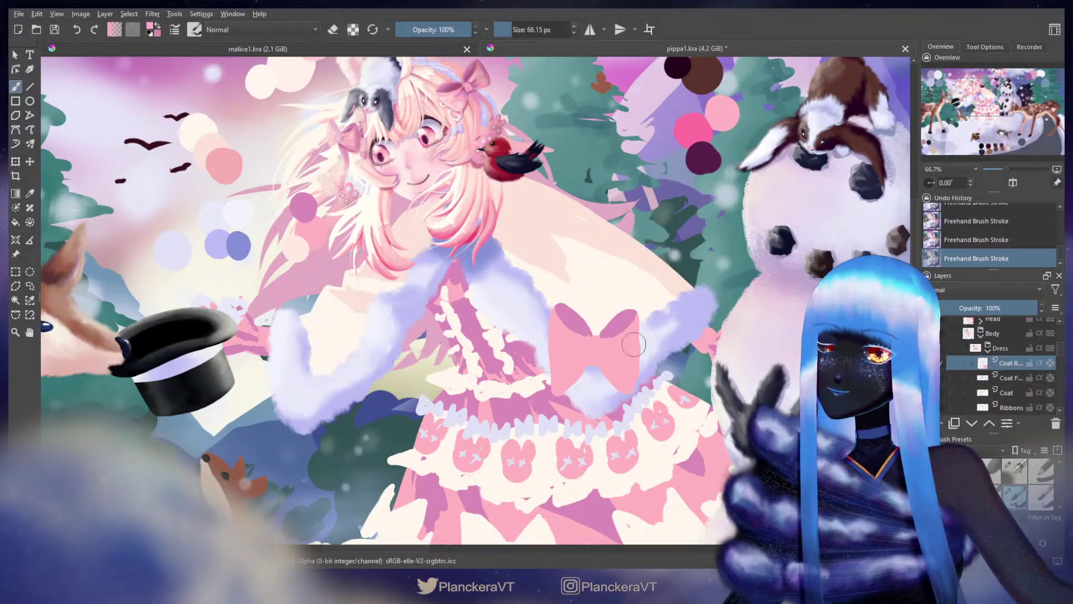
Step: Trim the underside of the pink bow between its two loops with a 53.12 px eraser
key(e)
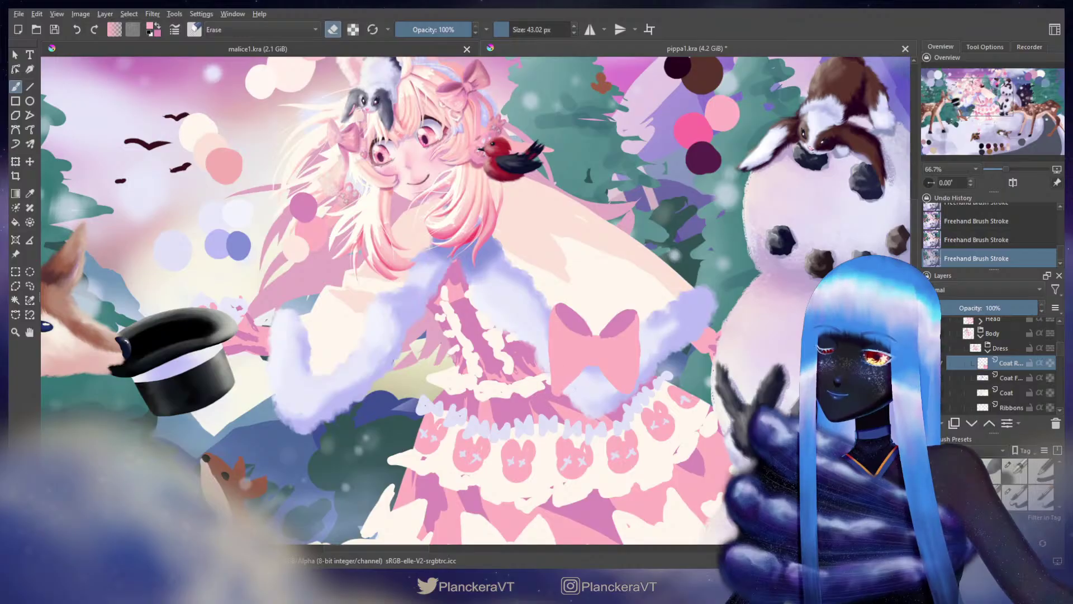
key(ctrl+z)
drag(579, 373, 587, 368)
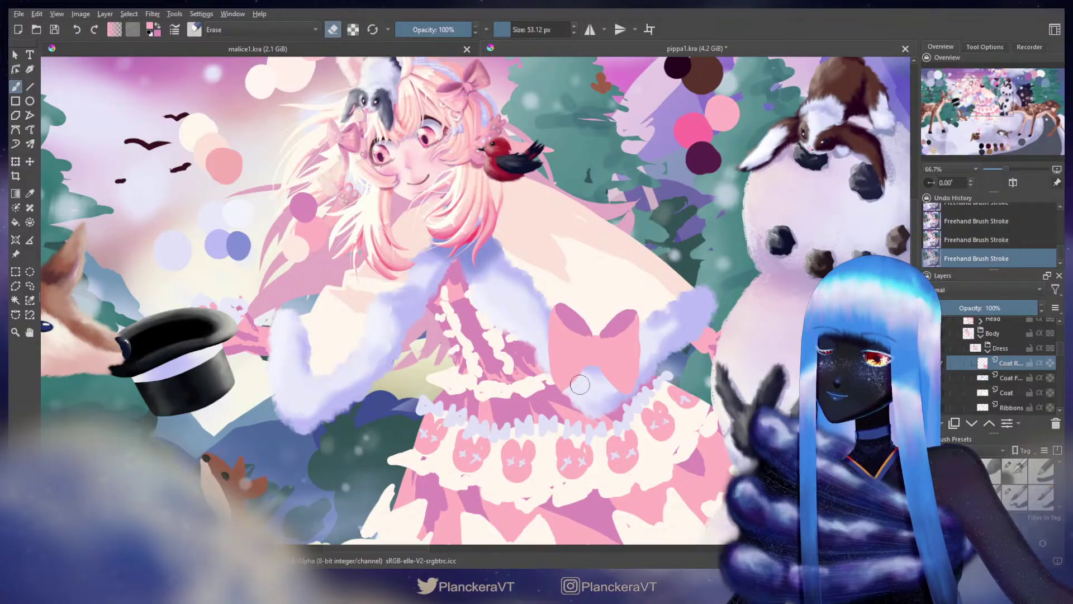
key(e)
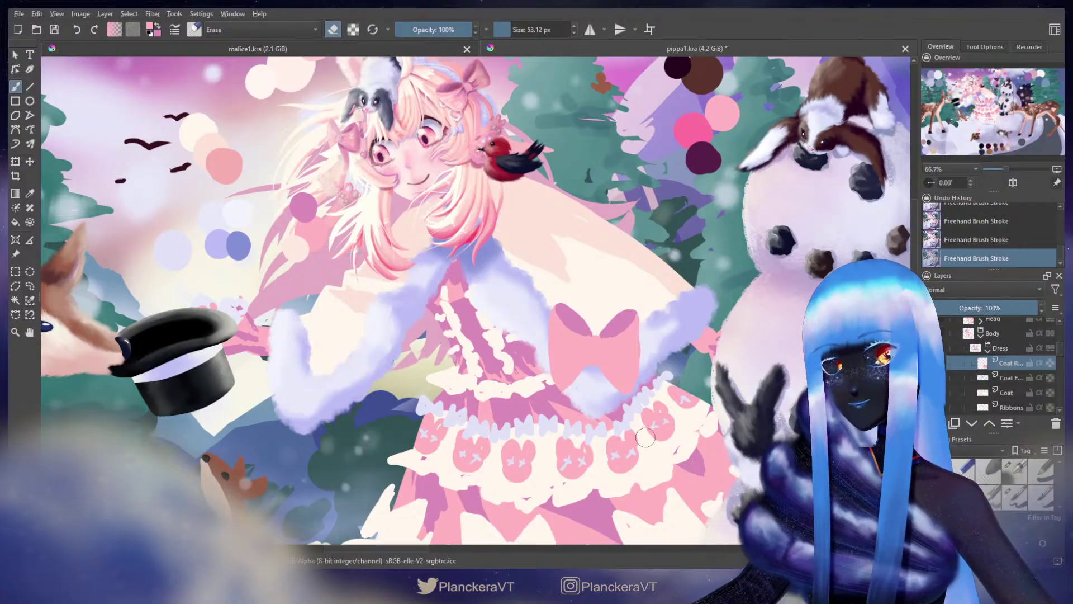
Step: Reshape the pink bow on the fur trim with a transform and trim its lower edges with an eraser of about 49 to 53 px
key(ctrl+t)
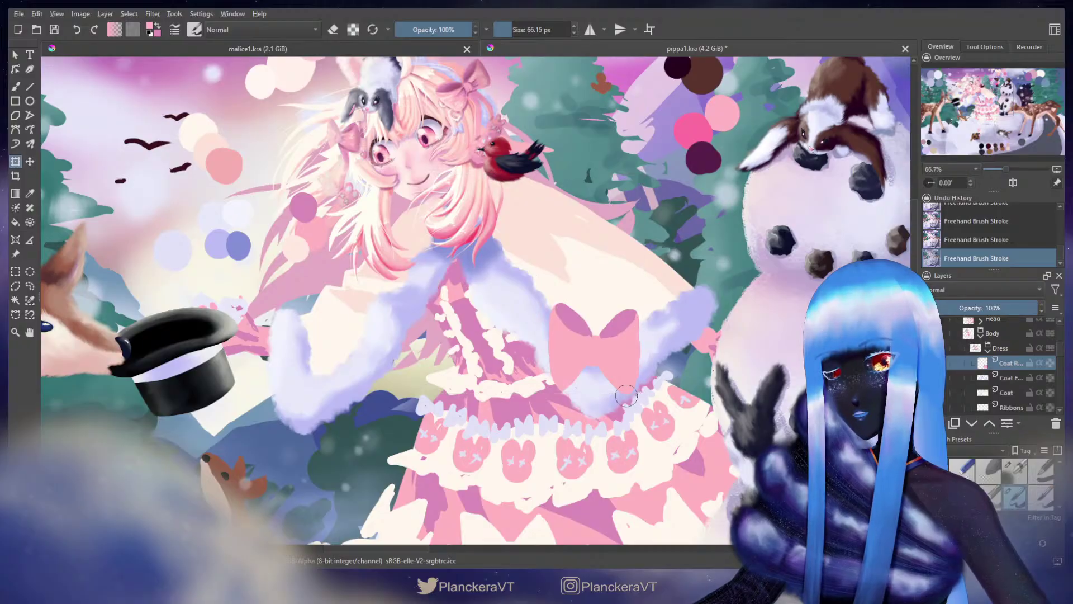
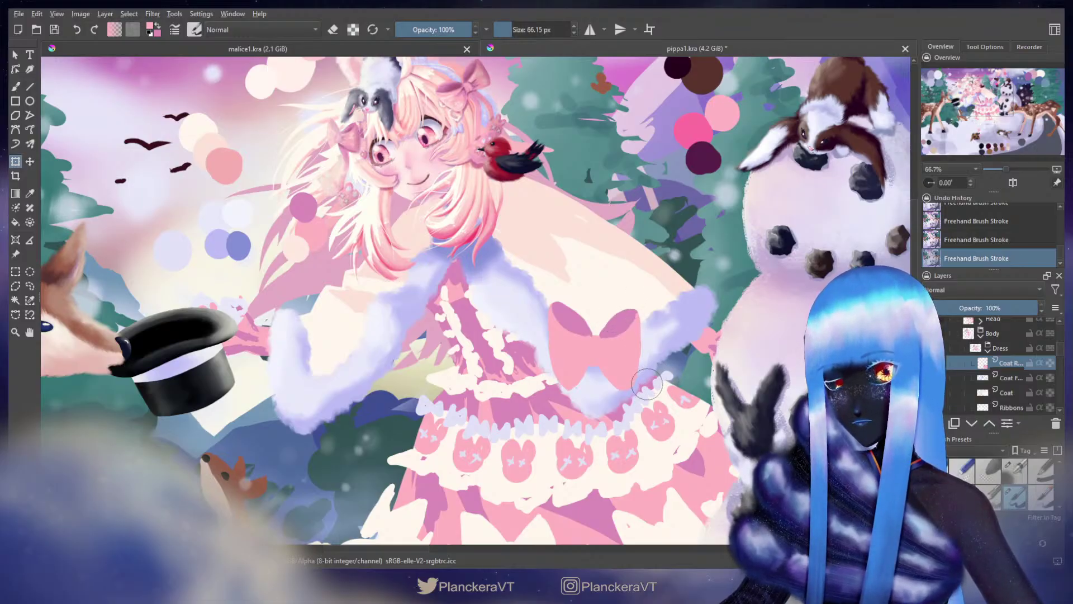
key(b)
key(e)
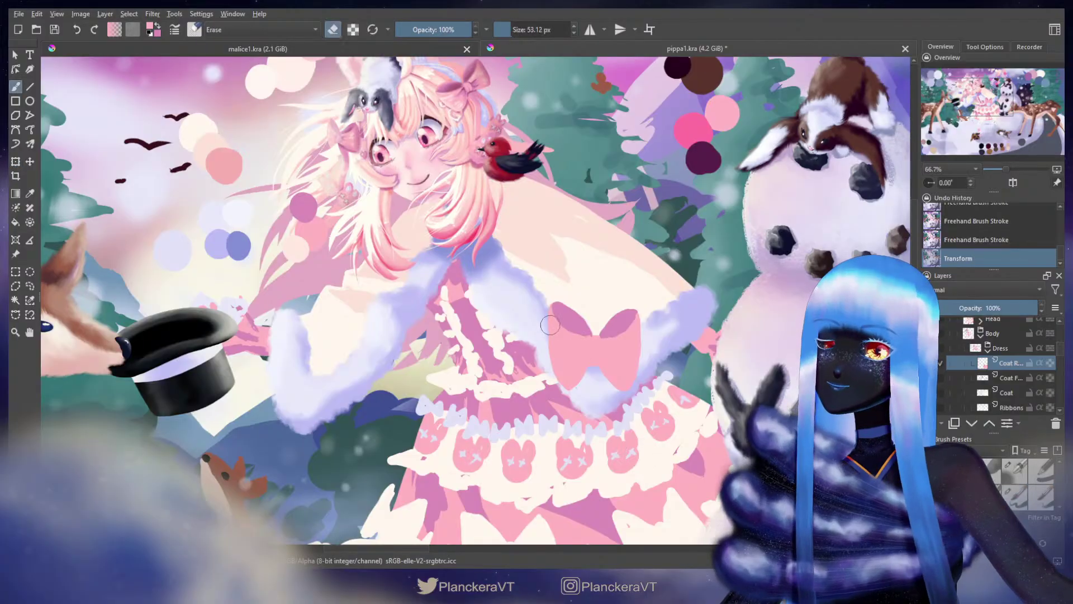
drag(574, 390, 549, 373)
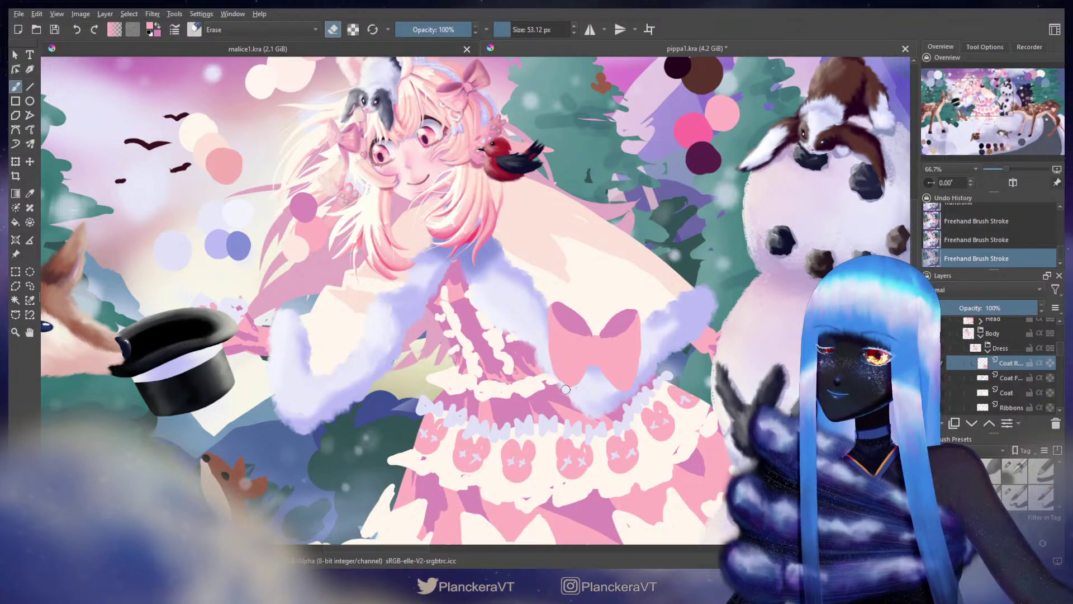
key(ctrl+z)
drag(549, 372, 573, 392)
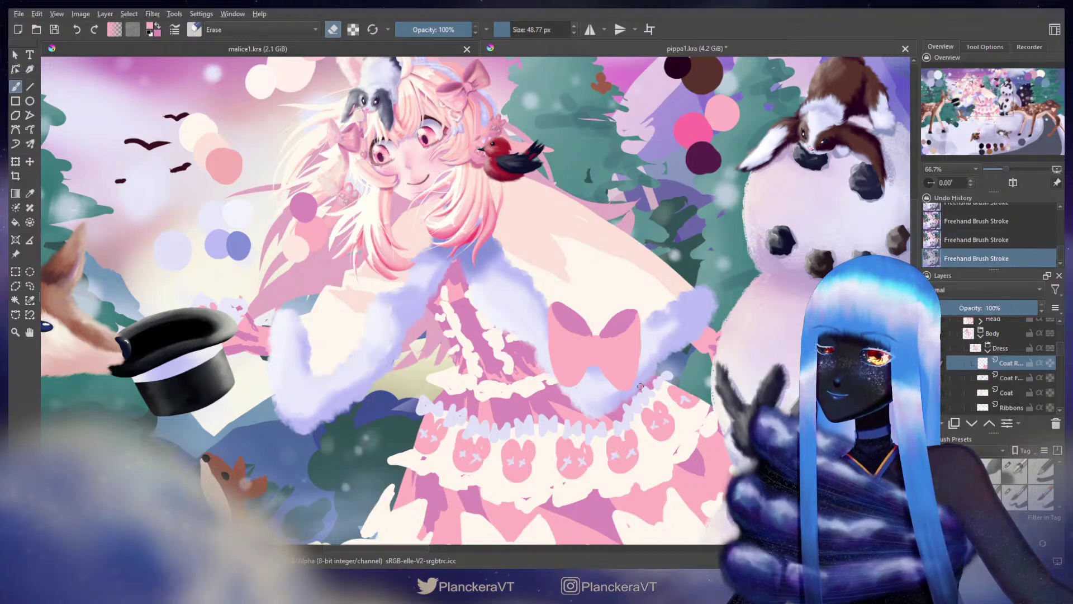
key(ctrl+z)
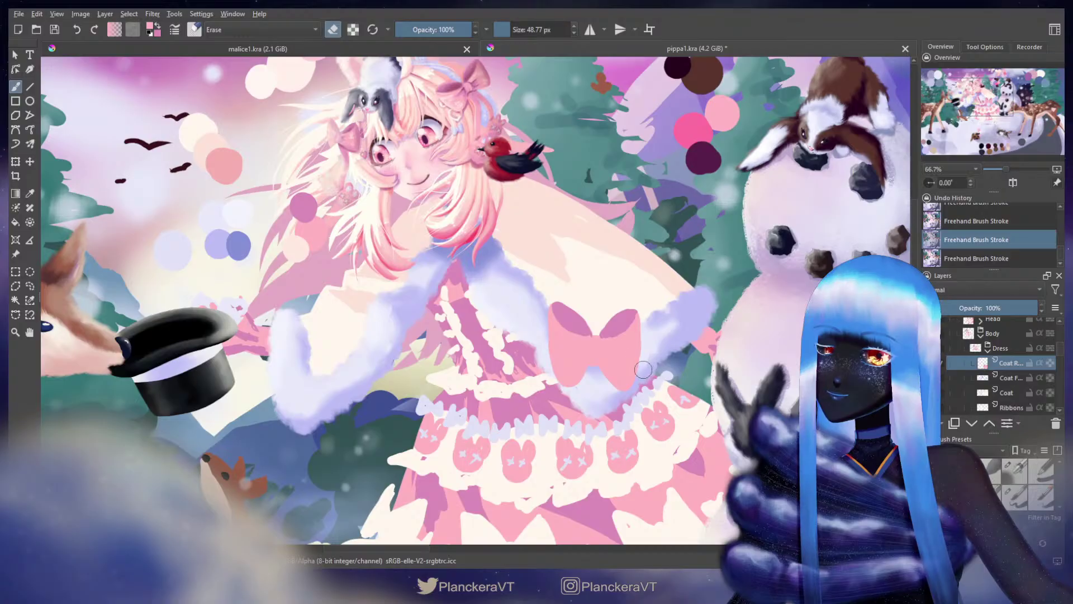
drag(644, 370, 640, 382)
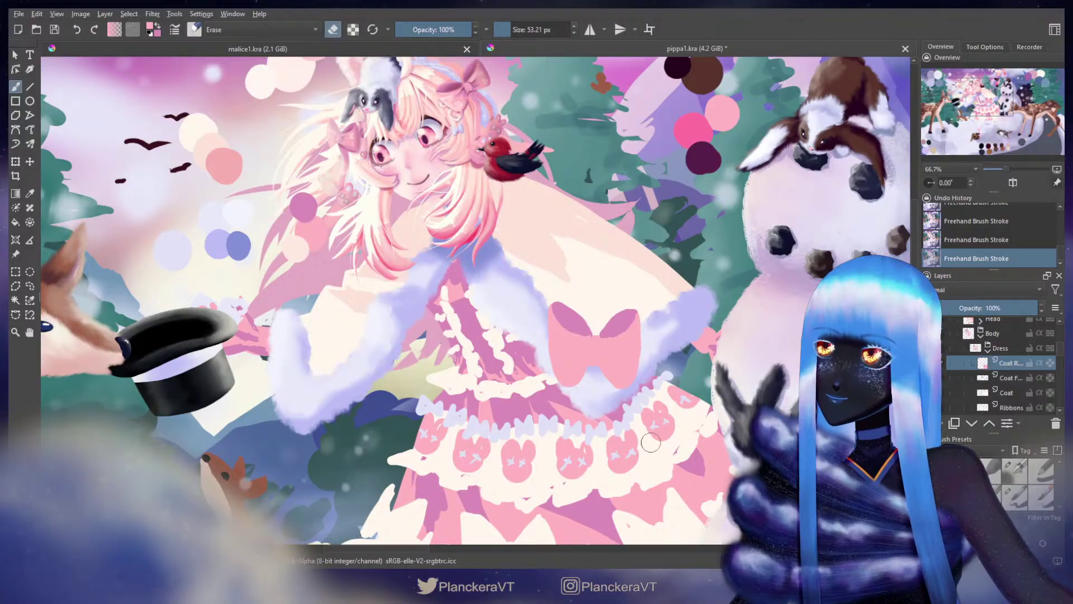
Step: Lock the bow layer's transparency and shade the bow's knot and loops in the darker pink with a soft blending brush at about 55 px
click(1014, 496)
click(1050, 363)
click(1015, 469)
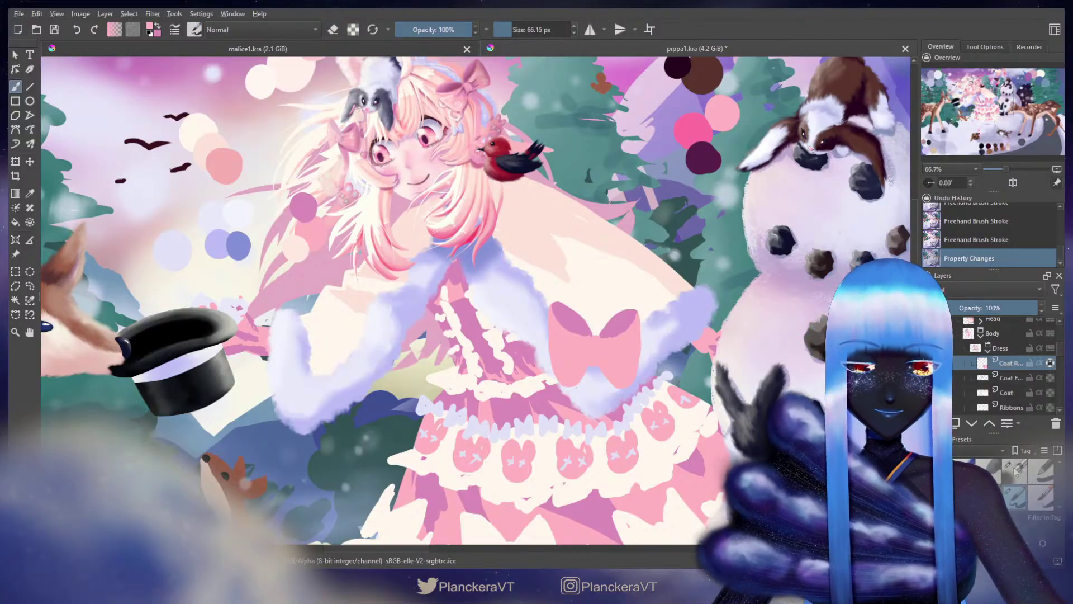
mouse_move(609, 351)
shift+mouse_down()
mouse_move(589, 370)
mouse_move(600, 335)
mouse_move(603, 353)
mouse_move(600, 336)
mouse_move(579, 366)
mouse_move(589, 331)
mouse_move(591, 361)
shift+mouse_up()
key(ctrl+z)
mouse_move(641, 314)
mouse_down()
mouse_move(620, 403)
mouse_move(633, 302)
mouse_move(624, 391)
mouse_move(636, 311)
mouse_move(617, 383)
mouse_up()
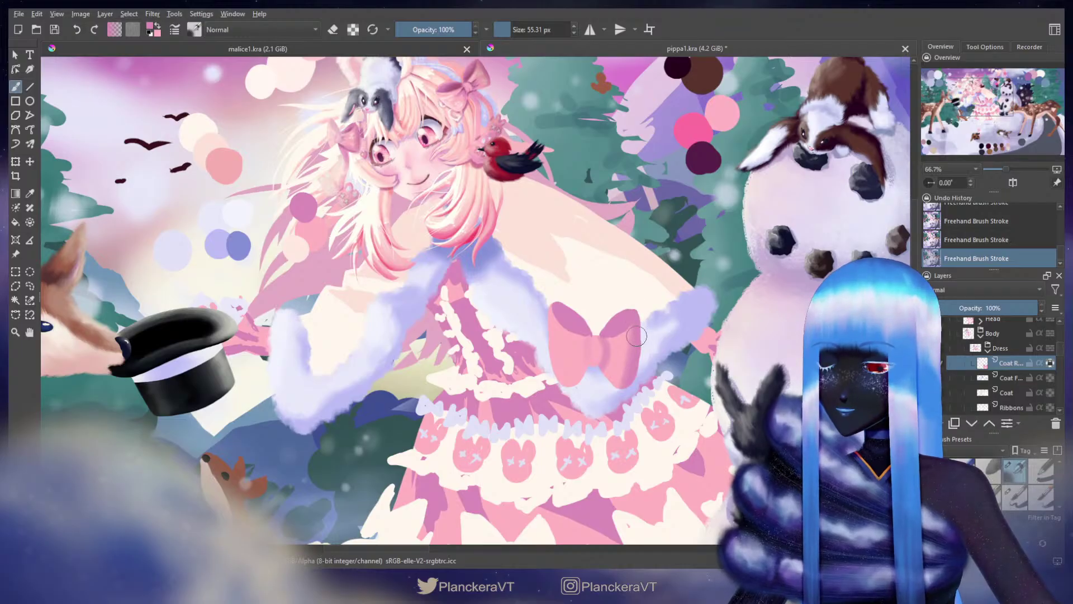
Step: Add finer fold shading to both bow loops at about 20 px and brighten them with cream sampled from the coat
key(x)
shift+drag(625, 343, 609, 347)
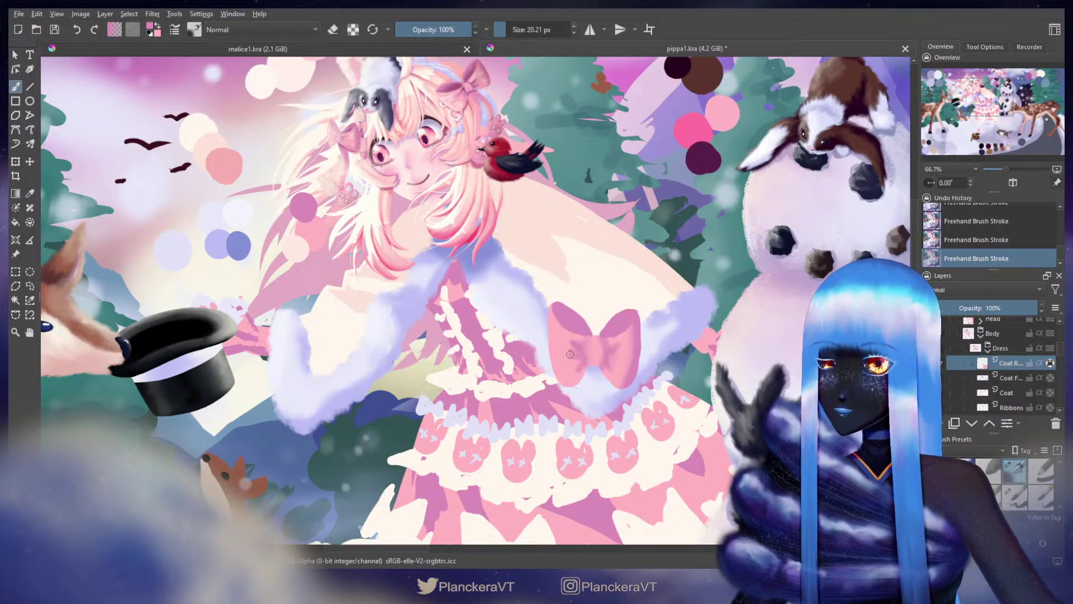
mouse_move(570, 354)
mouse_down()
mouse_move(600, 416)
mouse_move(608, 386)
mouse_move(562, 388)
mouse_up()
ctrl+click(325, 312)
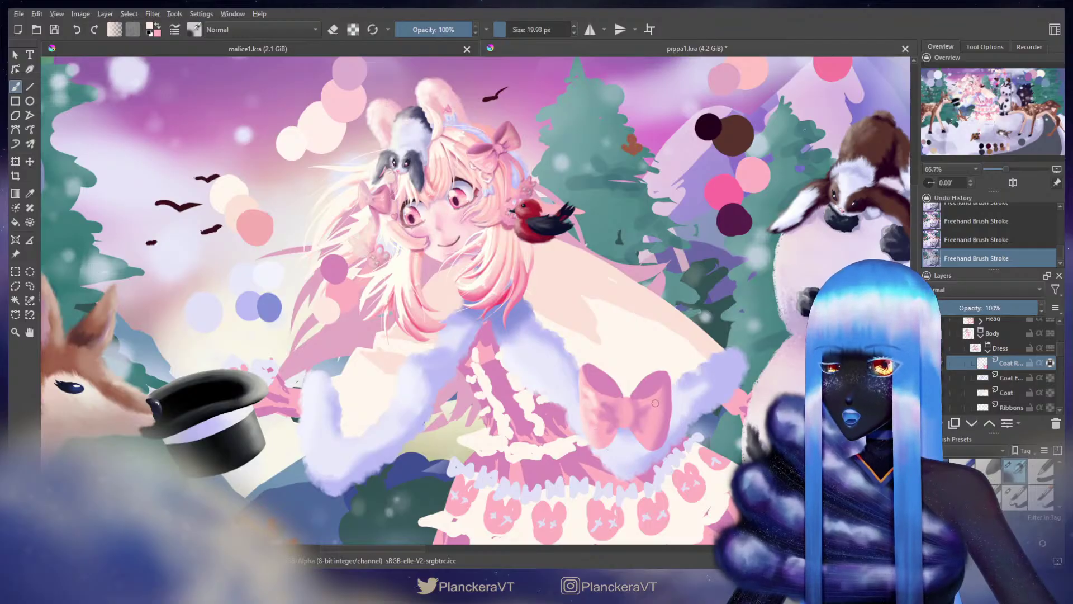
drag(698, 344, 703, 330)
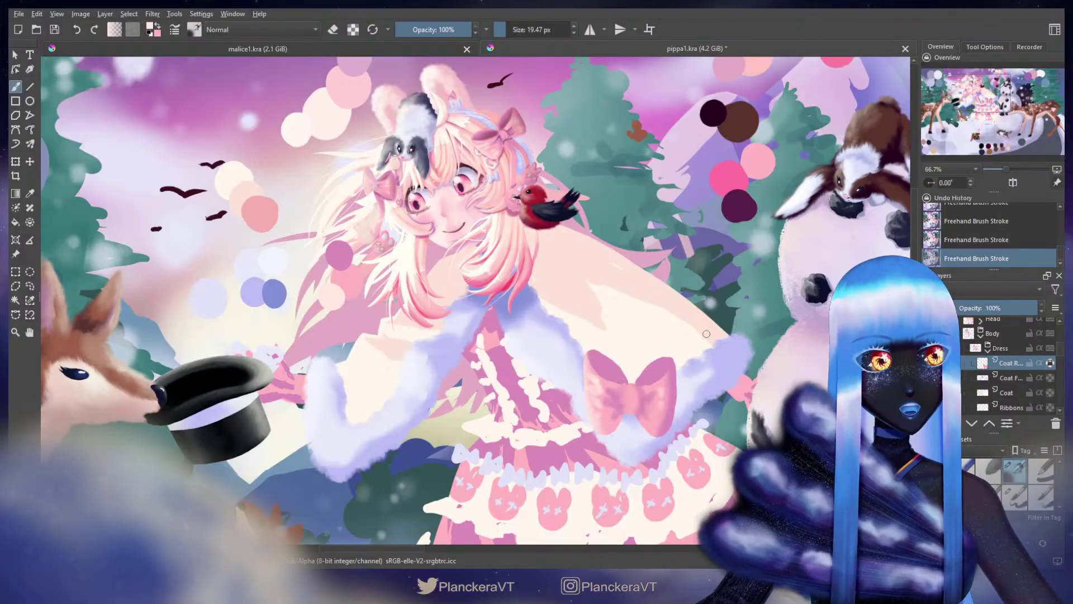
Step: Unlock the bow layer's transparency and block in a second pink bow on the fur cuff near the top hat with a 74.76 px brush
mouse_move(534, 363)
mouse_down()
mouse_move(673, 370)
mouse_move(653, 356)
mouse_up()
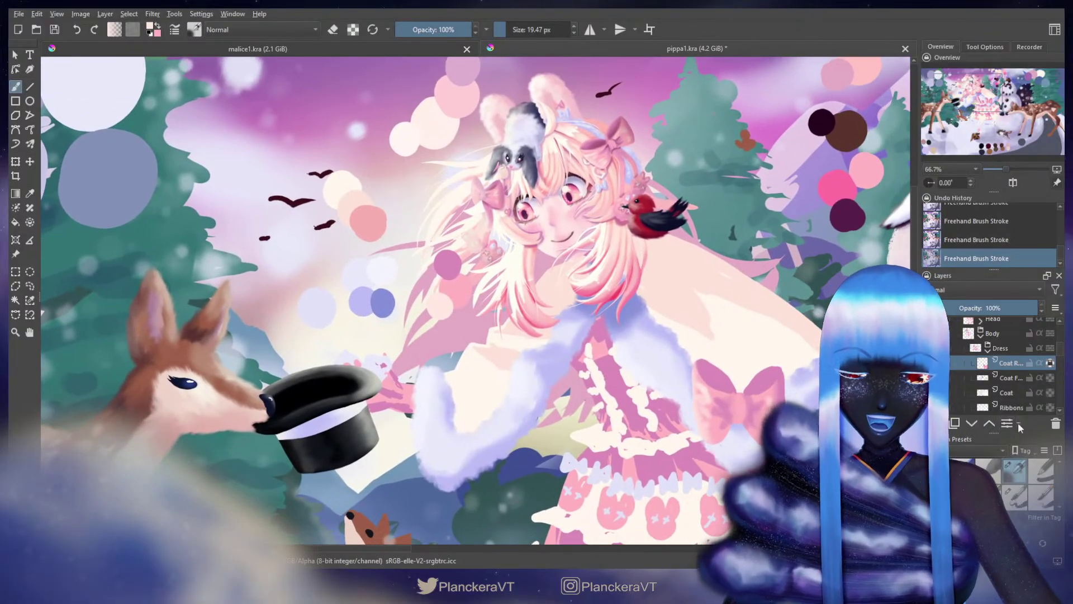
click(1050, 365)
click(1015, 497)
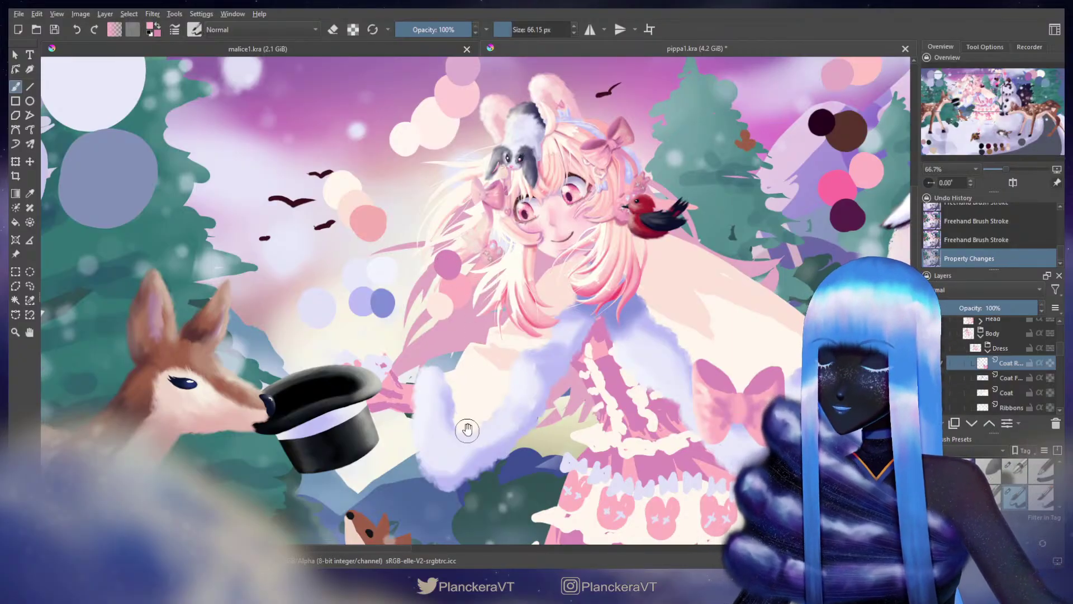
mouse_move(467, 426)
mouse_down()
mouse_move(579, 372)
mouse_move(565, 367)
mouse_move(575, 367)
mouse_move(559, 329)
mouse_move(525, 389)
mouse_move(559, 373)
mouse_move(548, 361)
mouse_move(554, 343)
mouse_move(538, 384)
mouse_move(561, 361)
mouse_up()
click(572, 371)
click(572, 374)
key(ctrl+z)
key(ctrl+z)
click(572, 368)
click(570, 371)
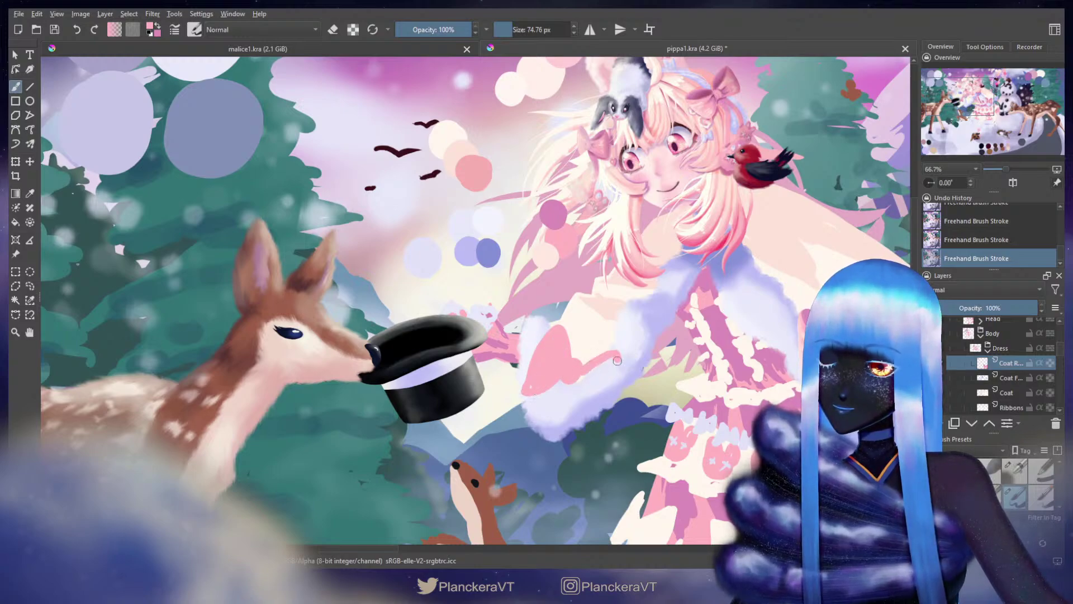
mouse_move(605, 361)
mouse_down()
mouse_move(586, 414)
mouse_move(574, 377)
mouse_move(598, 372)
mouse_up()
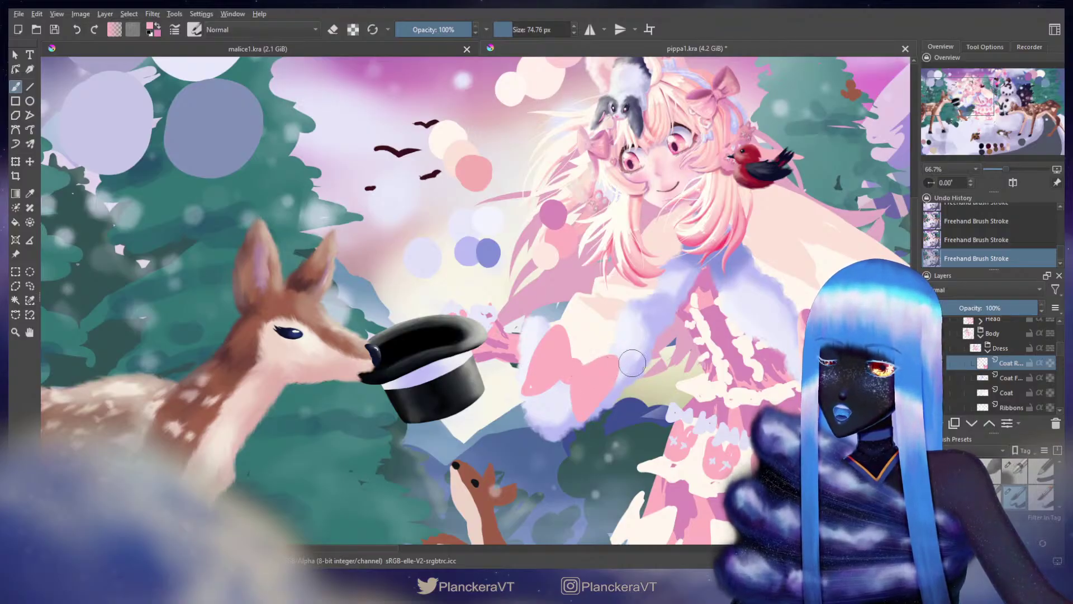
Step: Refine the outline of the cuff bow's loops in pink, varying the brush between about 42 and 62 px
mouse_move(637, 357)
mouse_down()
mouse_move(598, 224)
mouse_move(565, 199)
mouse_move(487, 218)
mouse_up()
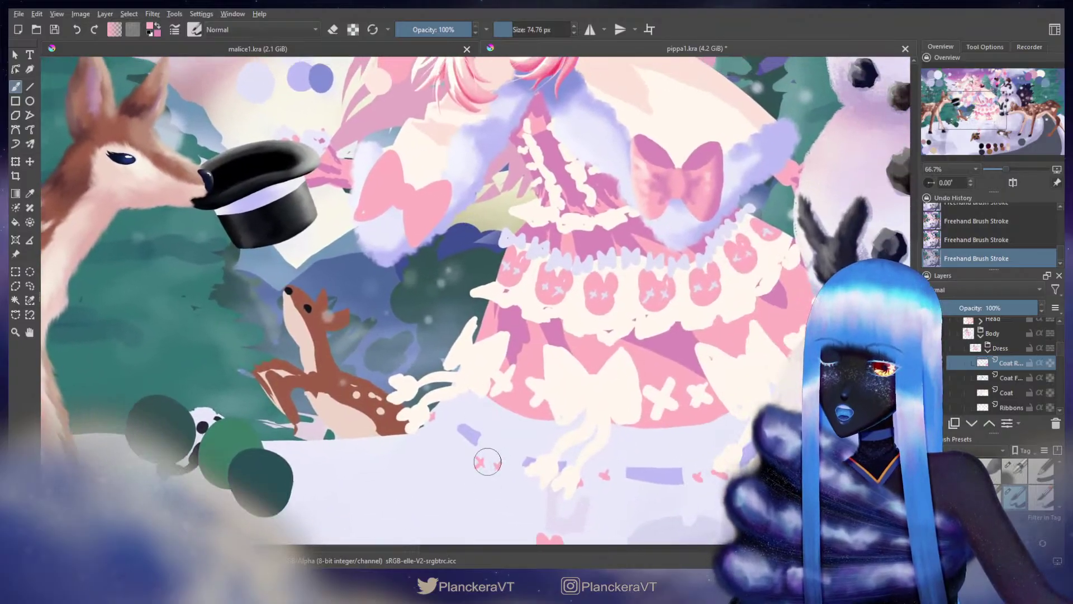
drag(485, 209, 742, 343)
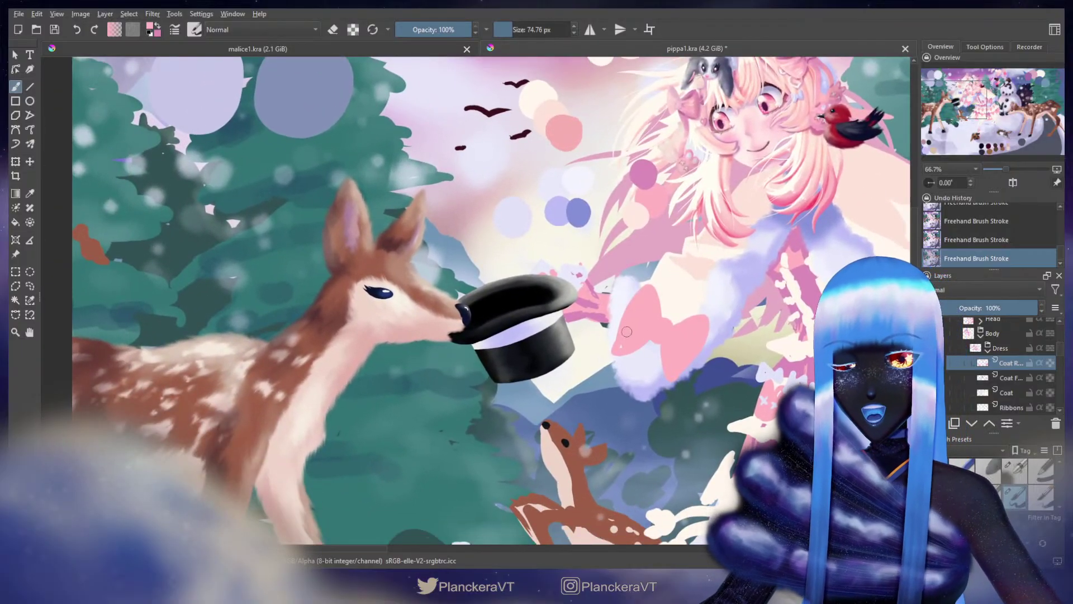
mouse_move(636, 333)
mouse_down()
mouse_move(615, 364)
mouse_move(579, 335)
mouse_up()
drag(757, 327, 648, 322)
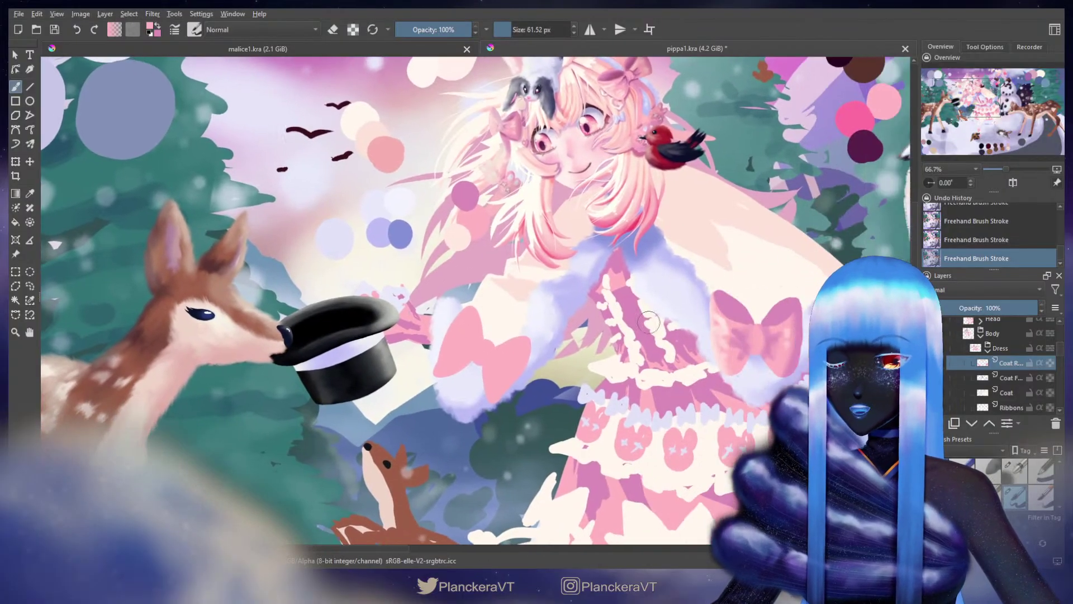
mouse_move(436, 305)
mouse_down()
mouse_move(585, 298)
mouse_move(600, 319)
mouse_up()
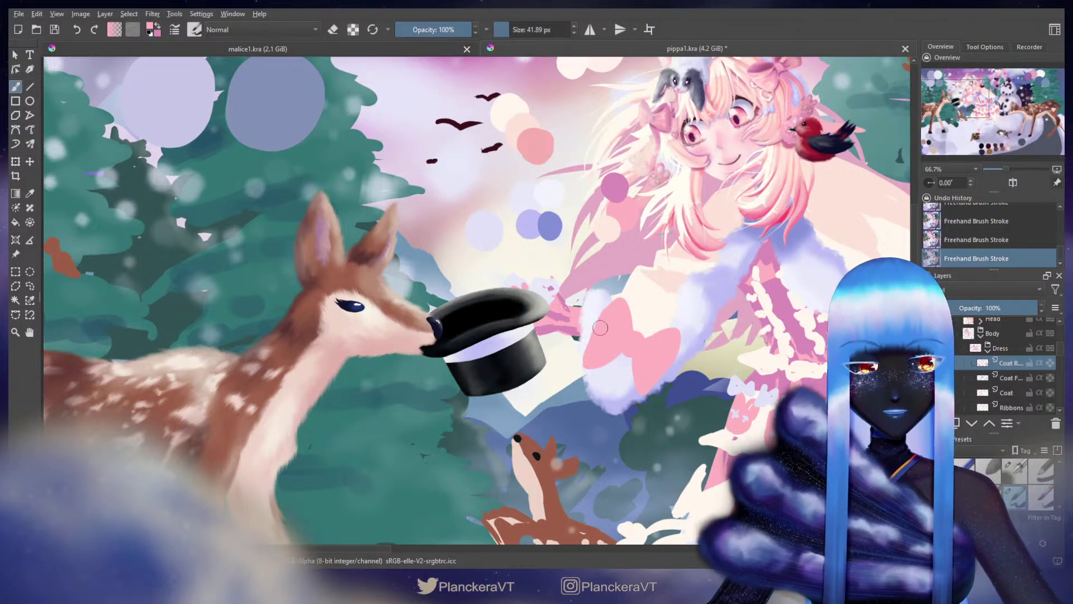
drag(600, 328, 608, 322)
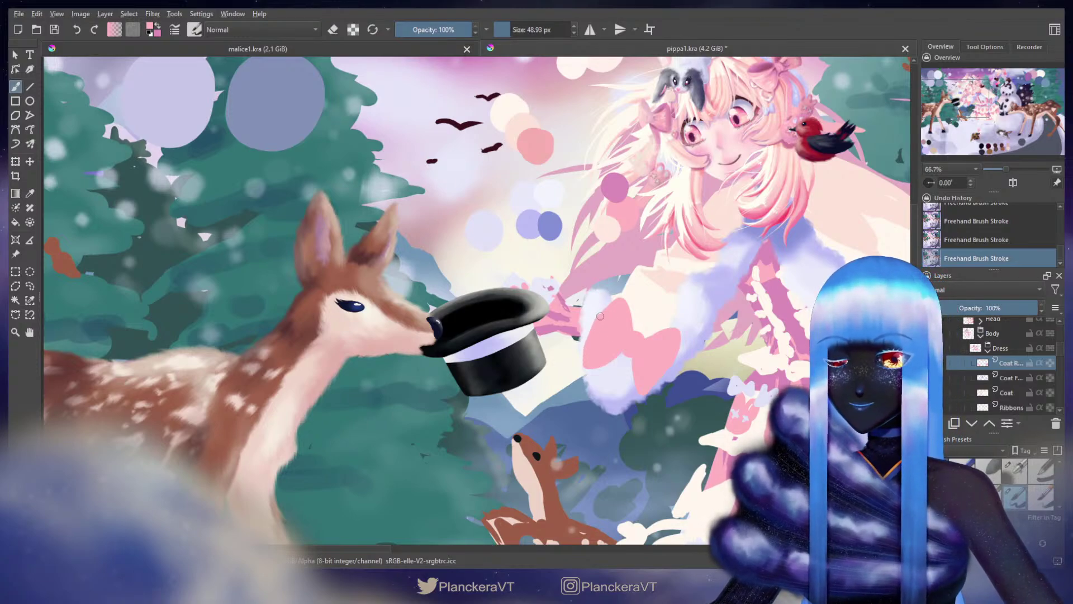
Step: Paint the inner folds at the top of both cuff bow loops in the darker pink at about 59 px, undoing and repainting unsatisfactory strokes
key(x)
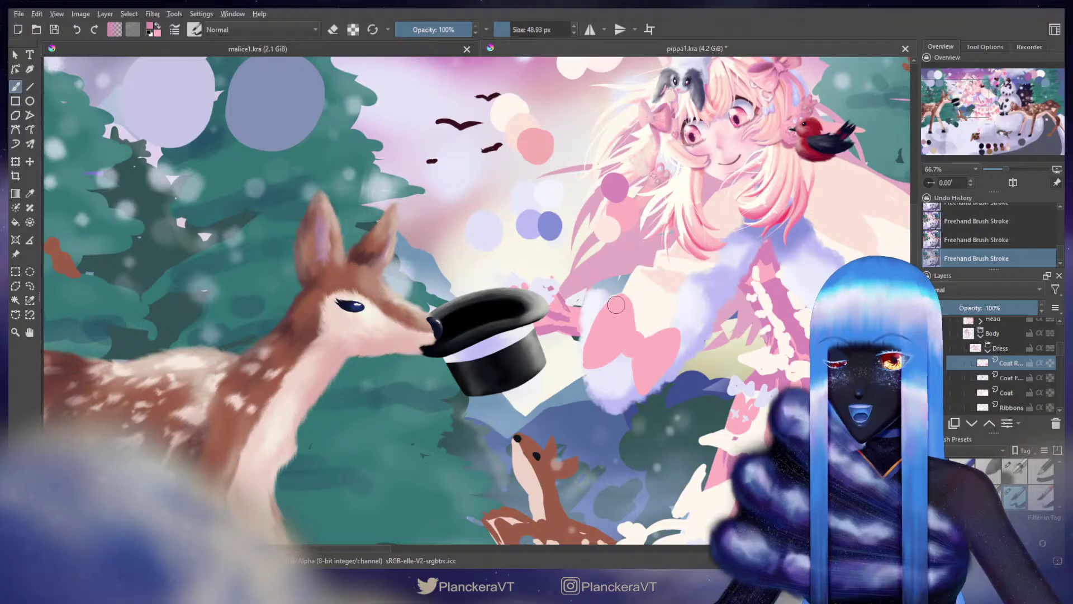
drag(618, 303, 623, 301)
mouse_move(622, 298)
mouse_down()
mouse_move(625, 302)
mouse_move(632, 337)
mouse_move(657, 339)
mouse_up()
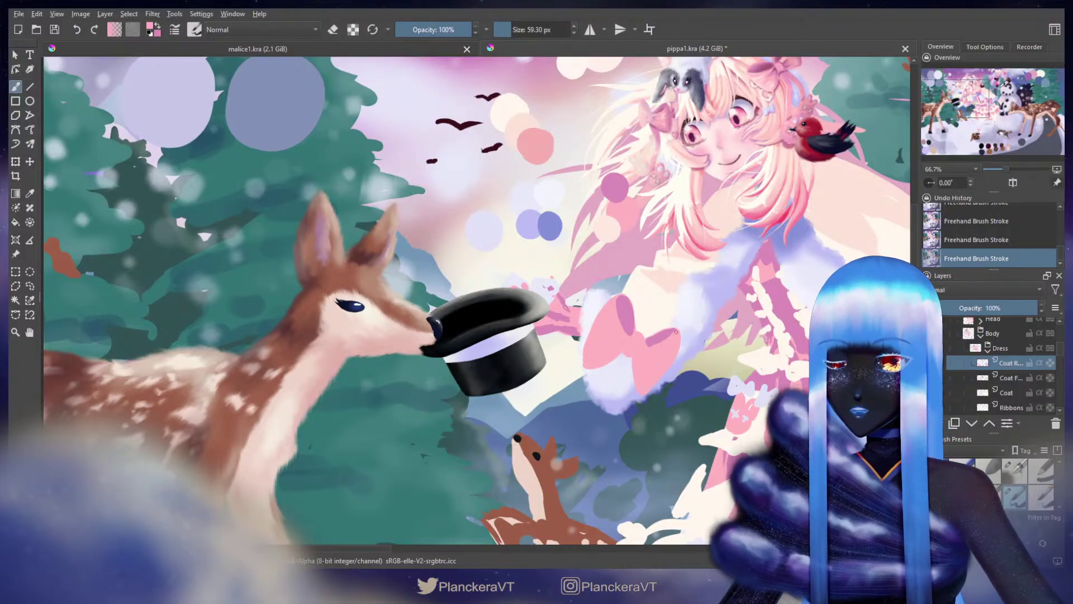
key(ctrl+z)
key(ctrl+z)
drag(677, 335, 647, 346)
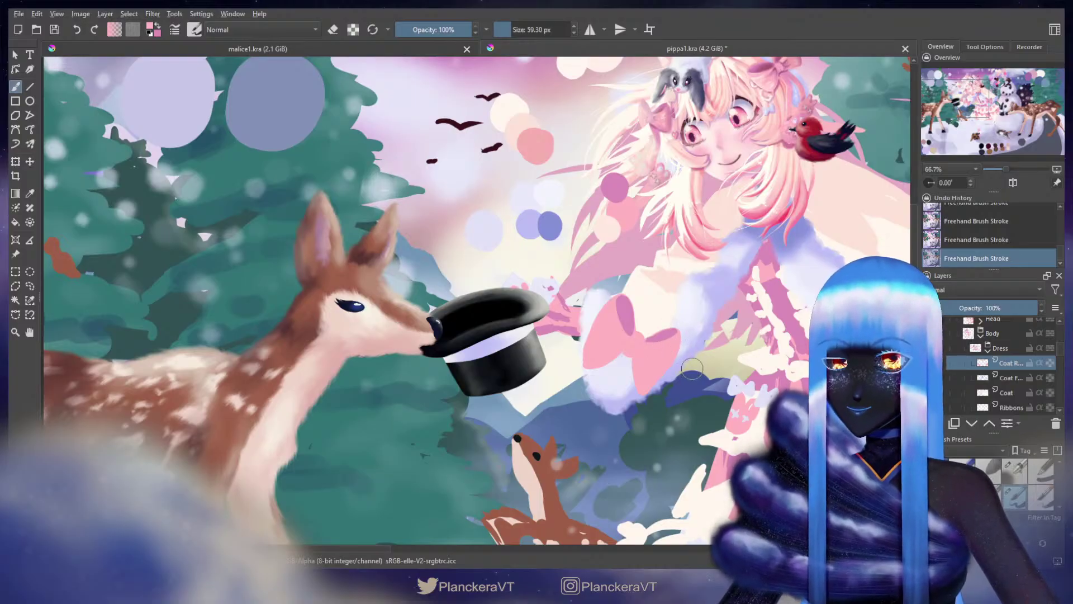
key(ctrl+z)
key(ctrl+z)
key(ctrl+z)
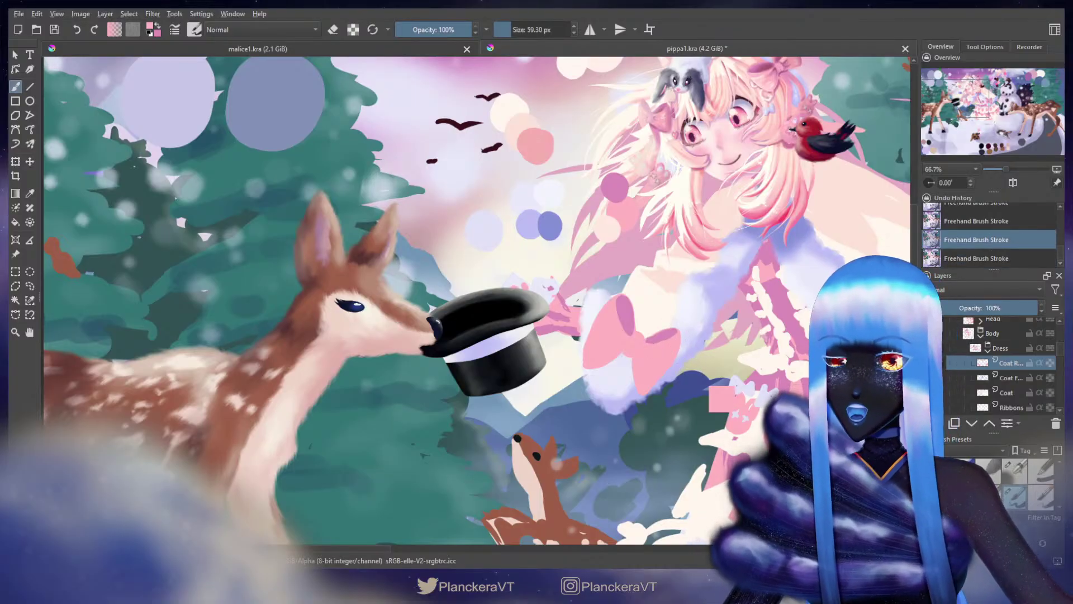
drag(619, 311, 616, 300)
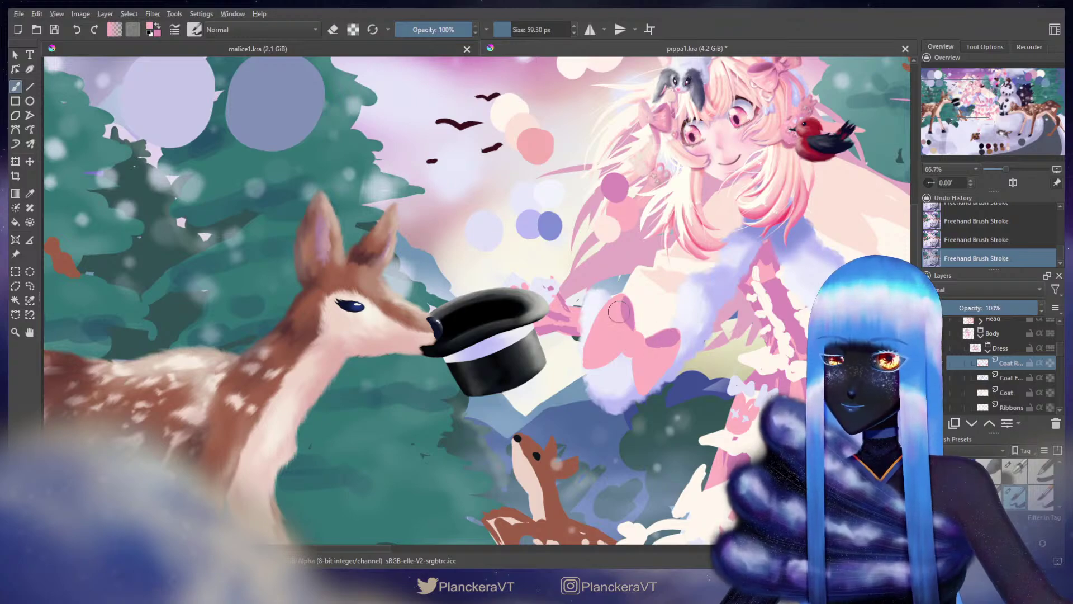
Step: Select the cuff bow's right loop with a freehand selection, adjust its shape with a transform, and deselect it
mouse_move(676, 333)
mouse_down()
mouse_move(659, 313)
mouse_move(610, 327)
mouse_up()
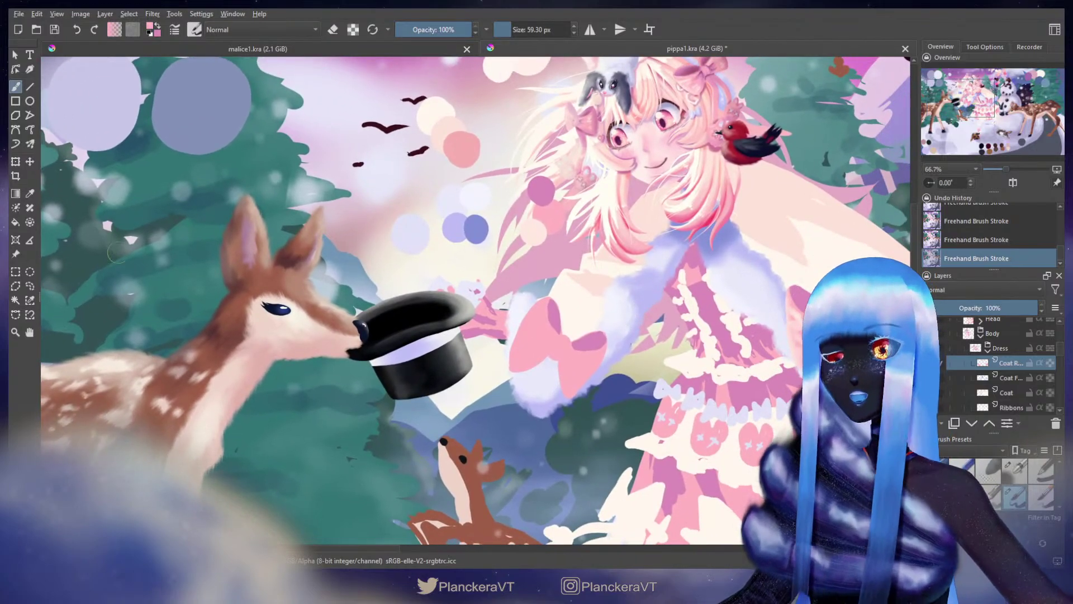
click(30, 286)
mouse_move(570, 280)
mouse_down()
mouse_move(511, 432)
mouse_move(612, 391)
mouse_move(609, 294)
mouse_move(637, 320)
mouse_up()
key(ctrl+t)
drag(598, 338, 598, 335)
key(b)
key(ctrl+shift+a)
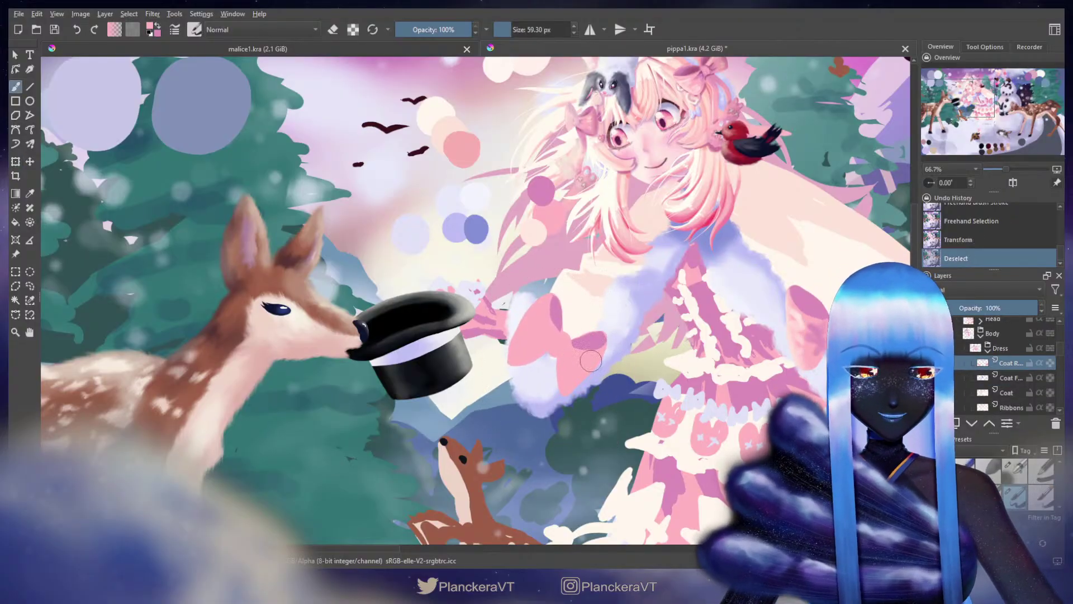
Step: Reshape the whole cuff bow with a transform and mirror the canvas view to check both bows
key(ctrl+t)
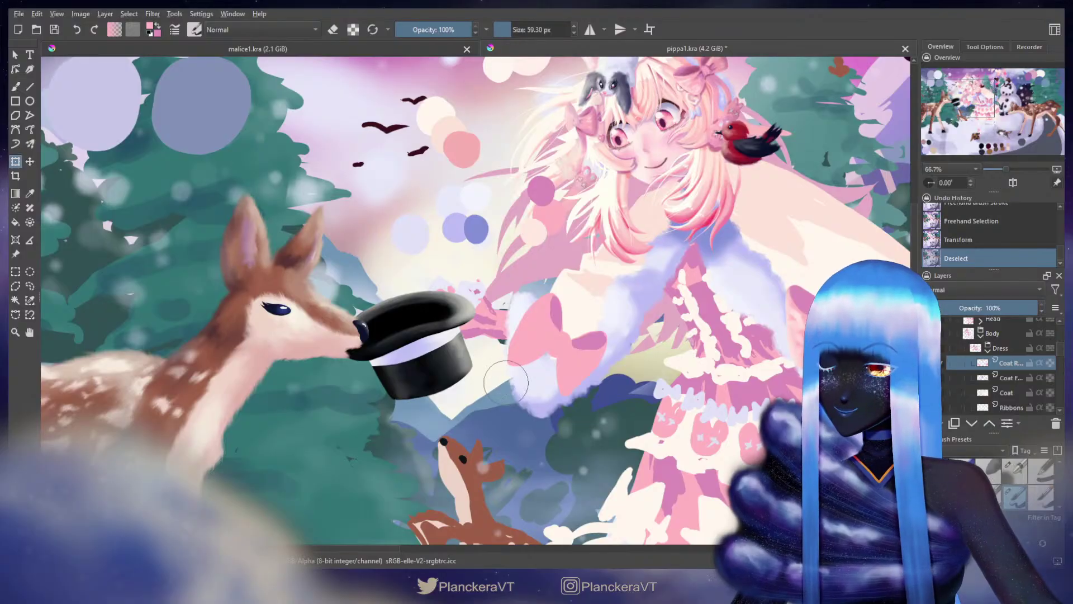
mouse_move(524, 388)
mouse_down()
mouse_move(504, 373)
mouse_move(523, 324)
mouse_move(507, 352)
mouse_move(494, 347)
mouse_move(542, 356)
mouse_up()
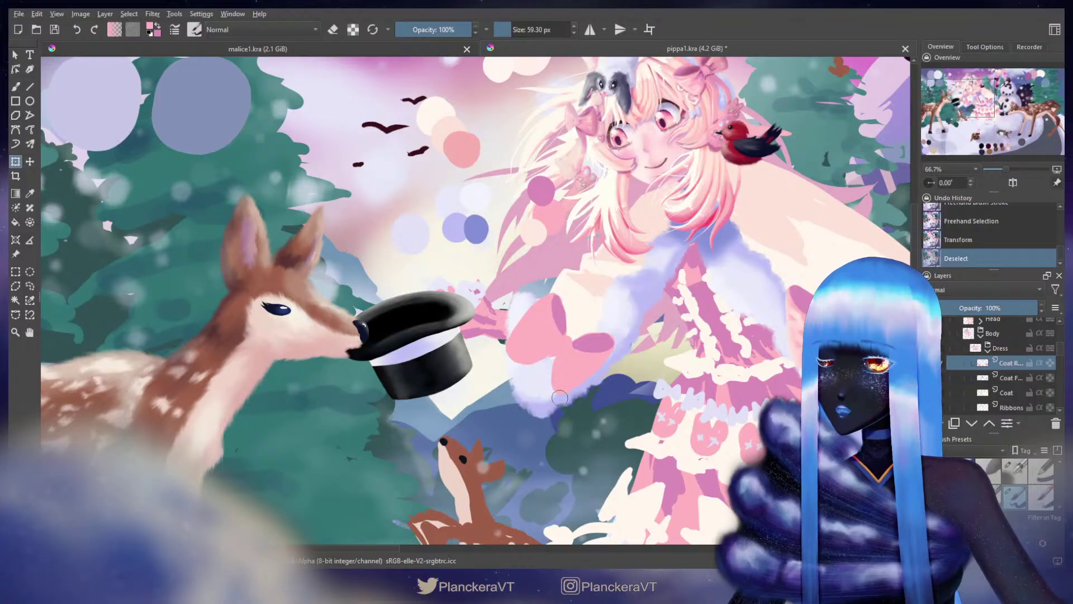
key(b)
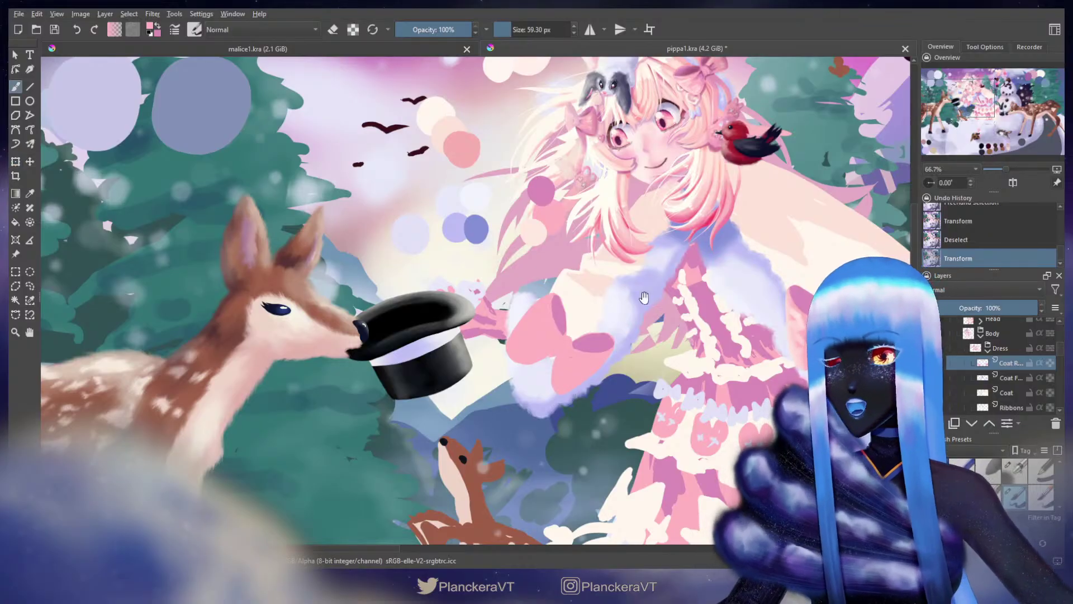
click(1012, 182)
mouse_move(607, 314)
mouse_down()
mouse_move(725, 274)
mouse_move(847, 296)
mouse_up()
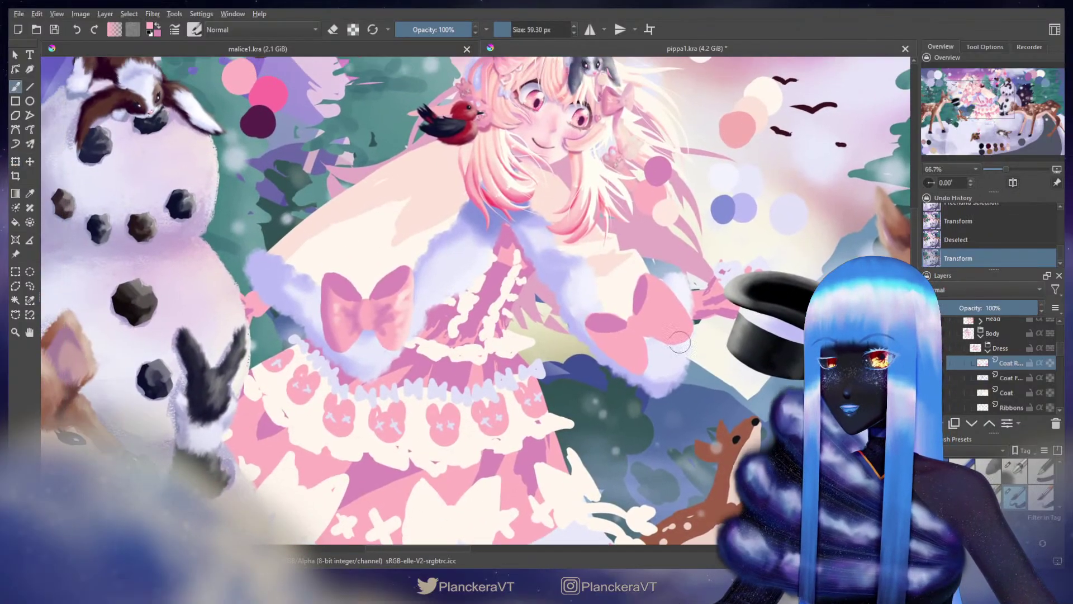
Step: Adjust the cuff bow with another transform and lock the transparency of the coat bow layer
key(ctrl+t)
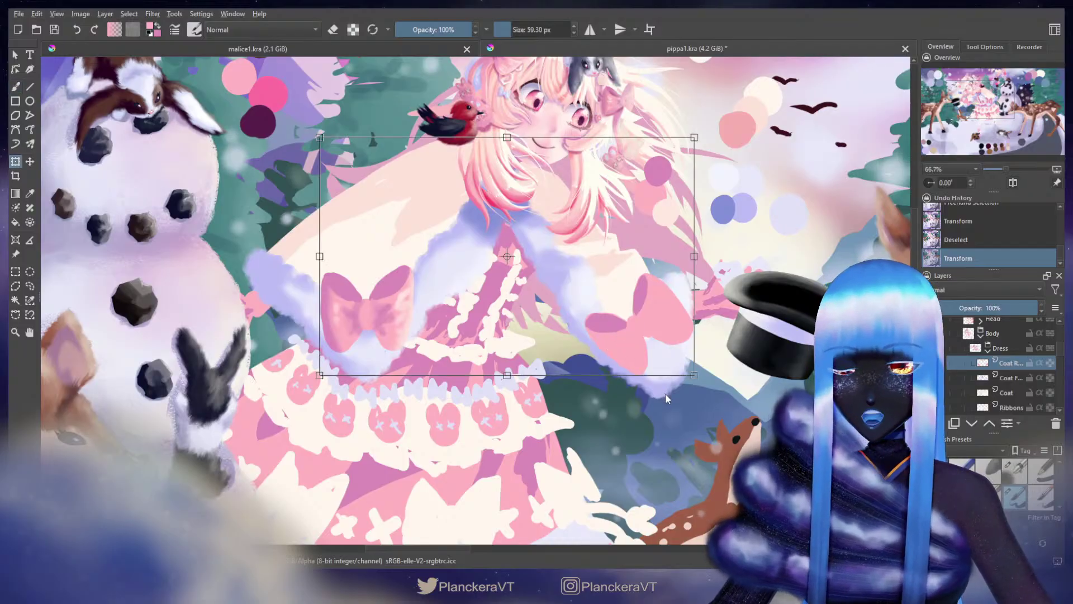
key(b)
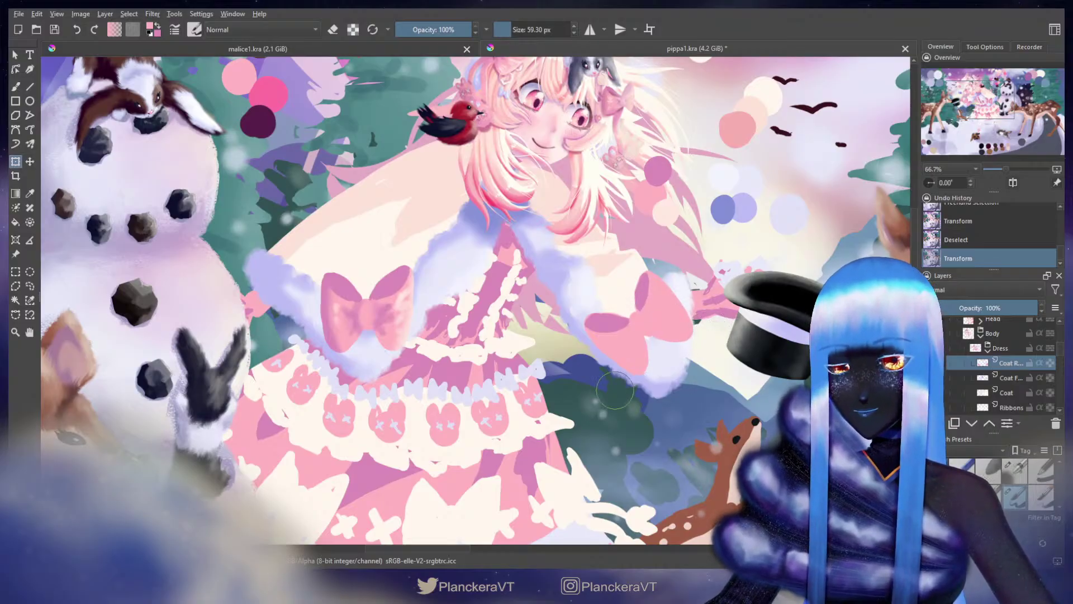
key(b)
click(1050, 362)
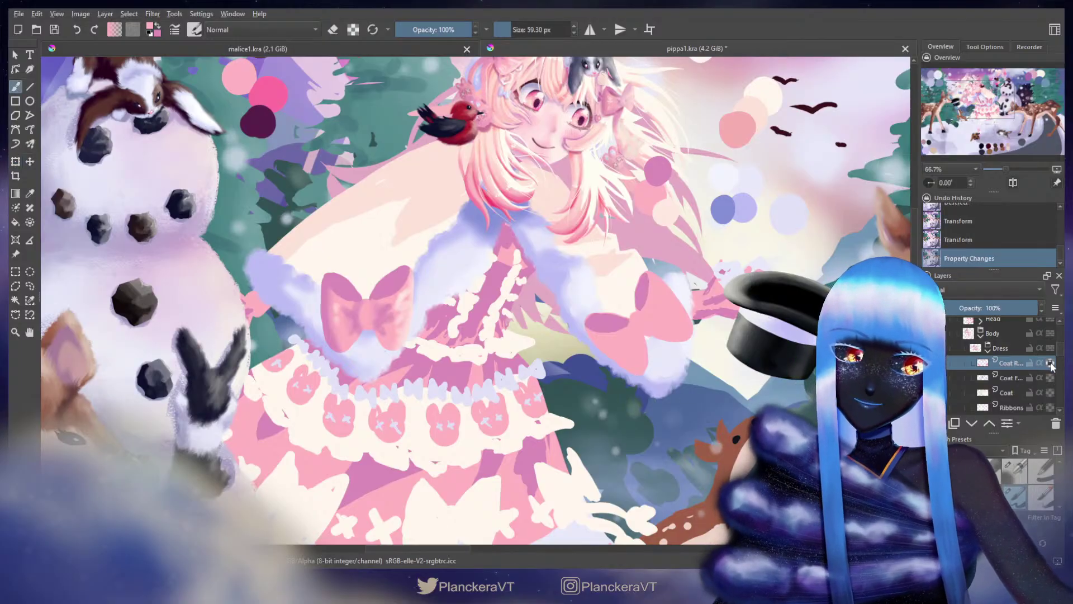
Step: Shade the cuff bow's knot and both loops in darker pink, varying the brush between about 19 and 65 px
click(1023, 475)
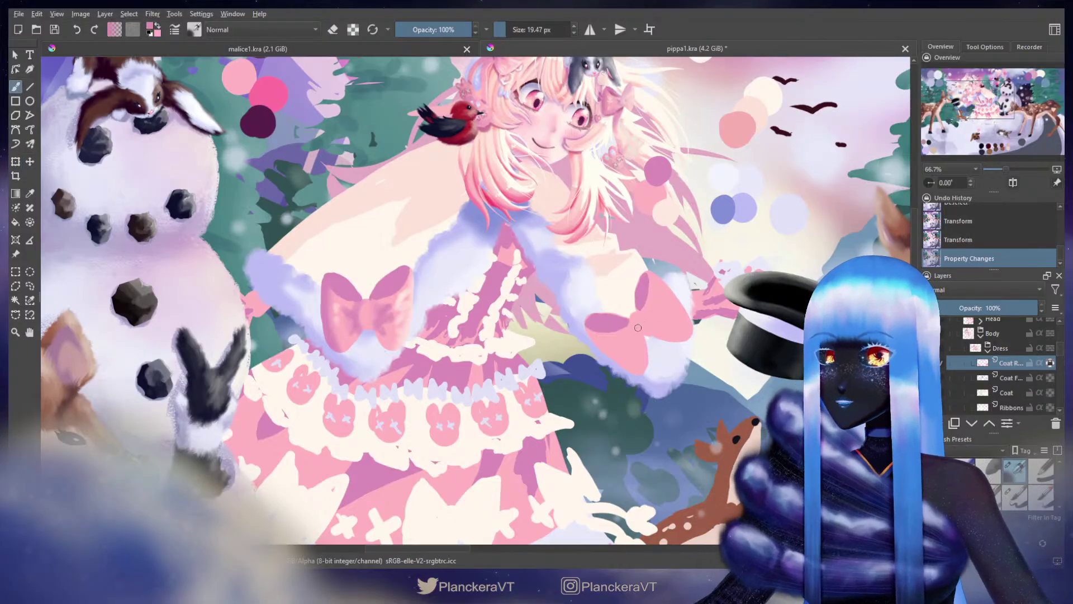
mouse_move(633, 332)
mouse_down()
mouse_move(656, 337)
mouse_move(632, 347)
mouse_move(621, 337)
mouse_move(644, 328)
mouse_move(617, 331)
mouse_up()
drag(588, 342, 643, 363)
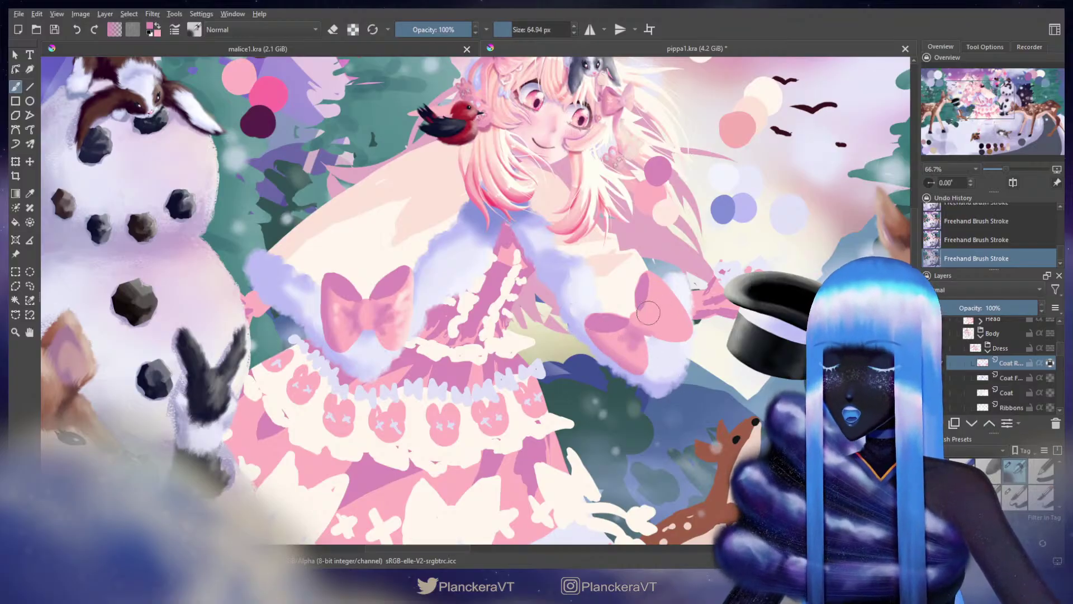
drag(647, 312, 657, 308)
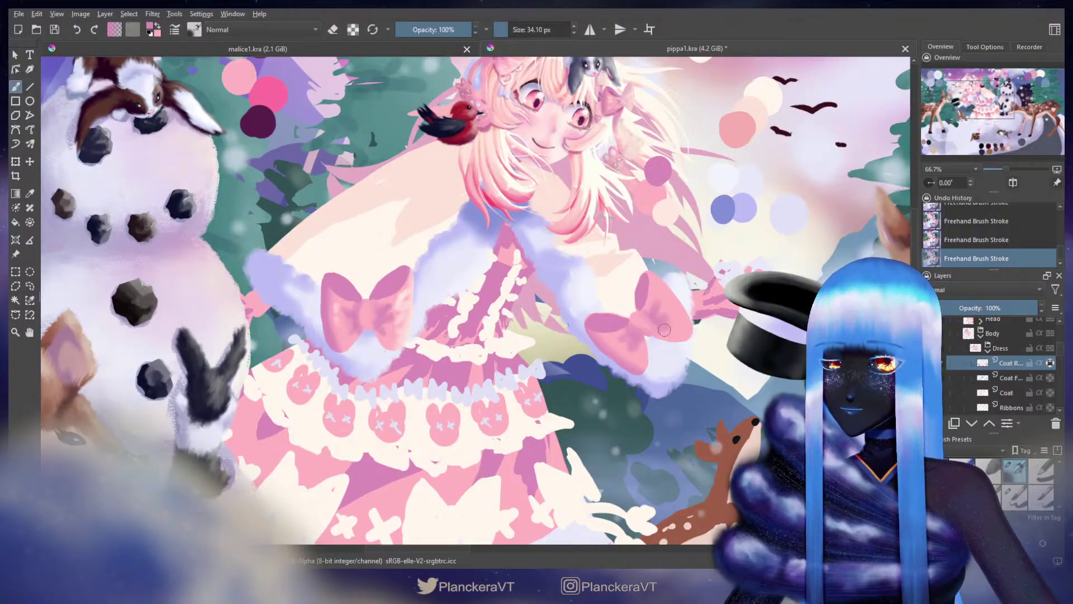
Step: Pick a pale pink from the artwork and paint small highlights on the cuff bow's loops, reducing the brush to about 15 px
drag(767, 105, 756, 207)
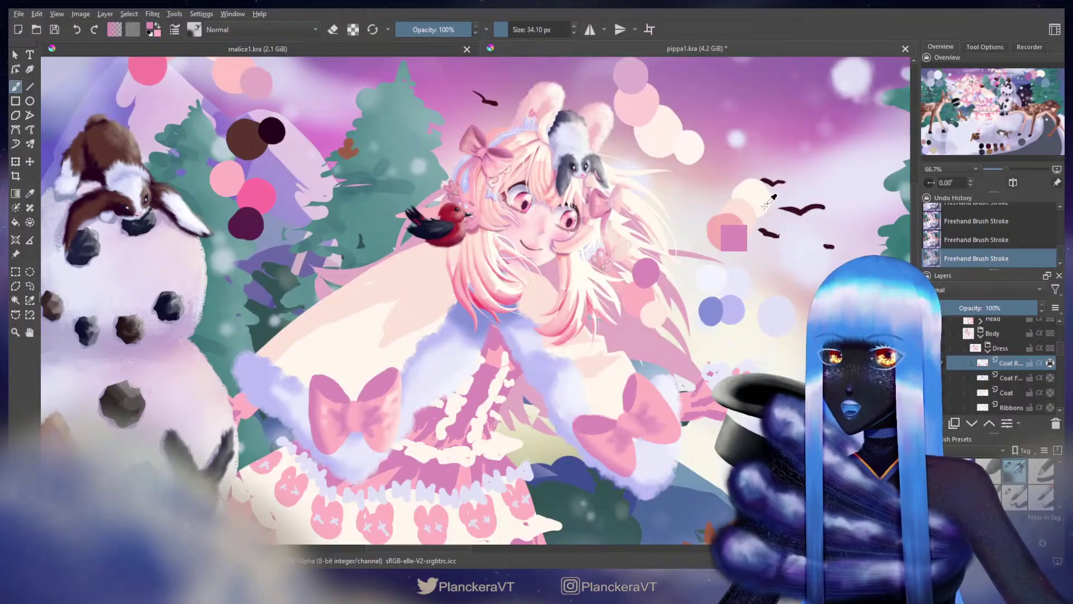
ctrl+click(655, 316)
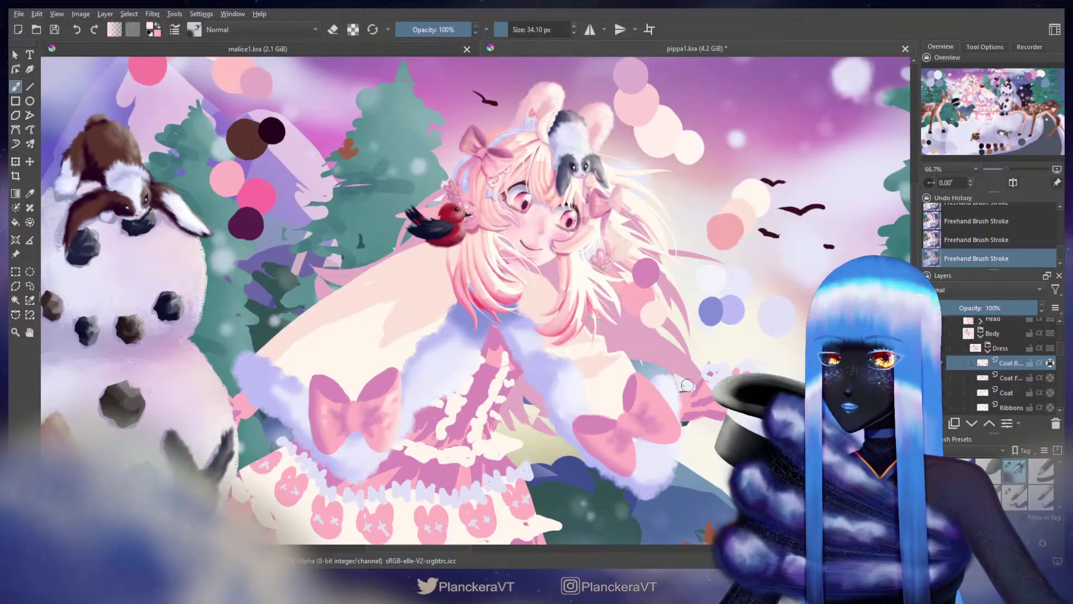
mouse_move(659, 374)
mouse_down()
mouse_move(682, 373)
mouse_move(642, 393)
mouse_up()
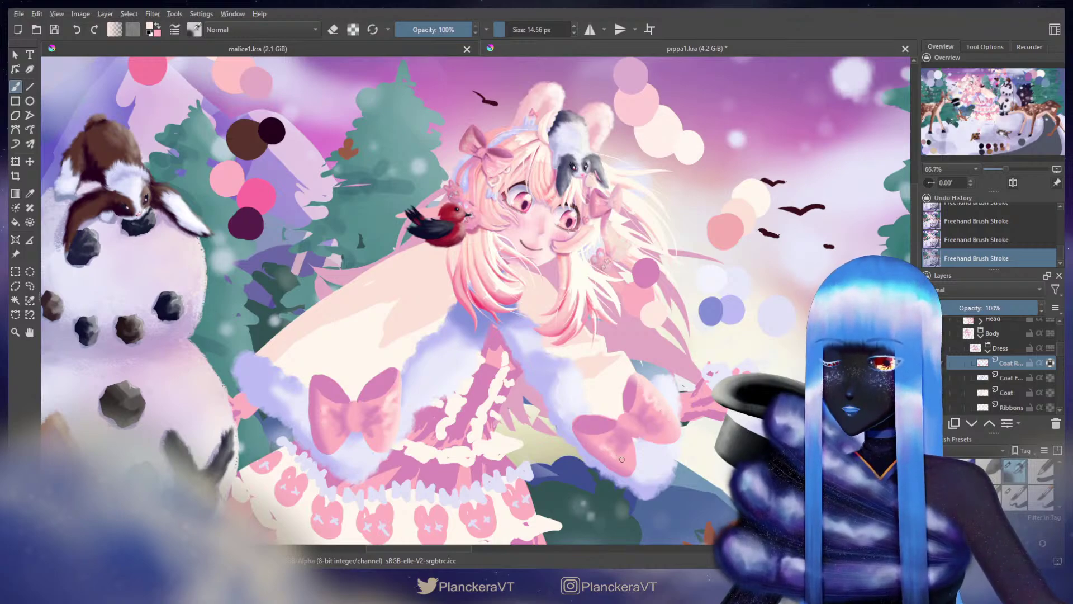
Step: Mirror the canvas view to check the coat and refine the cuff bow's shape with a transform
click(1007, 186)
drag(643, 354, 764, 290)
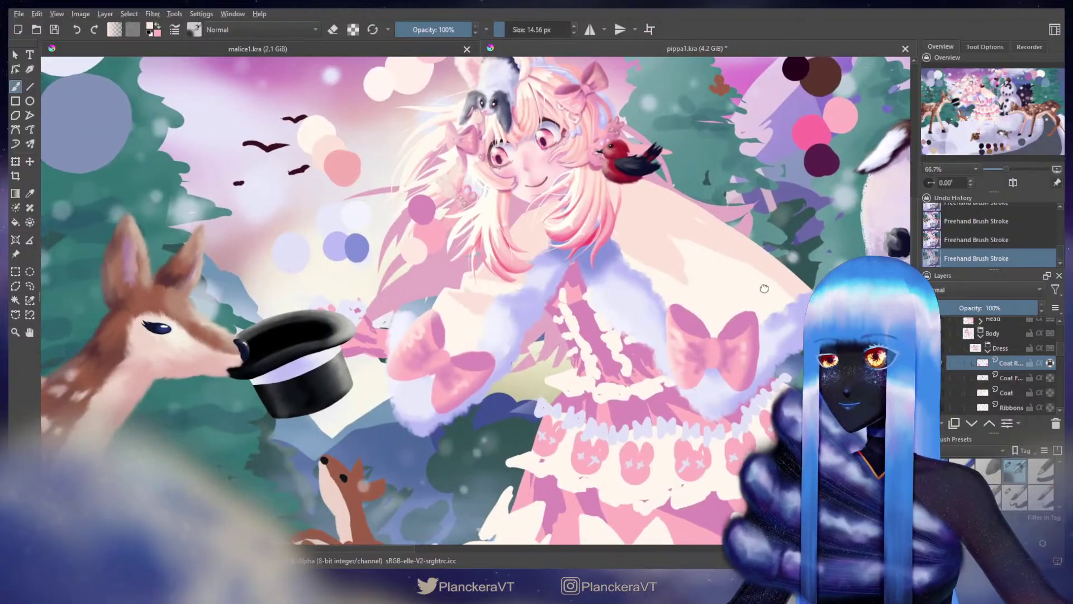
scroll(756, 296, down, 1)
scroll(755, 298, down, 2)
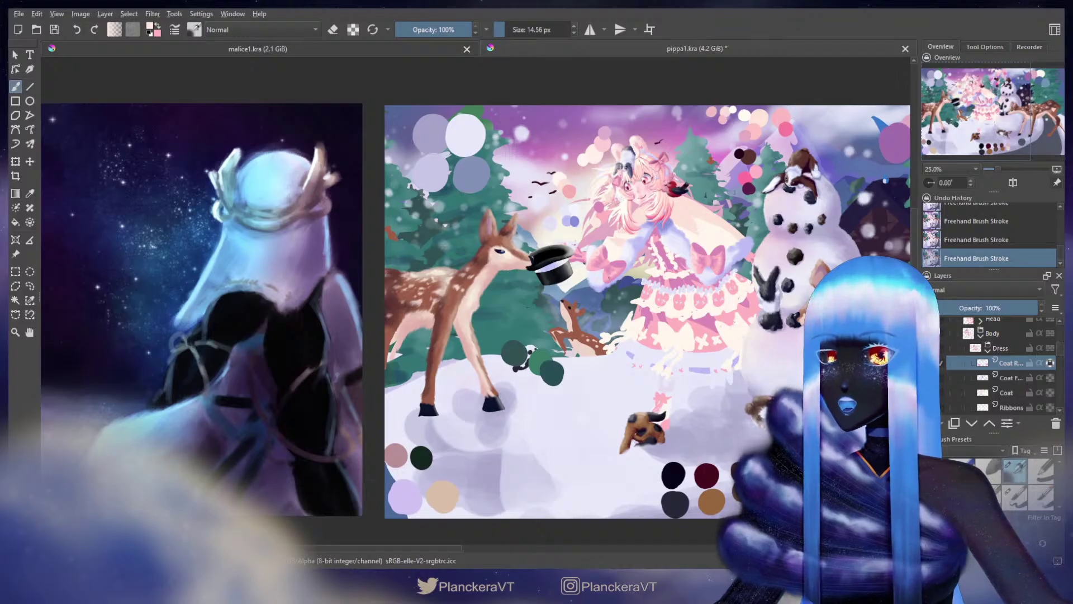
scroll(613, 267, up, 2)
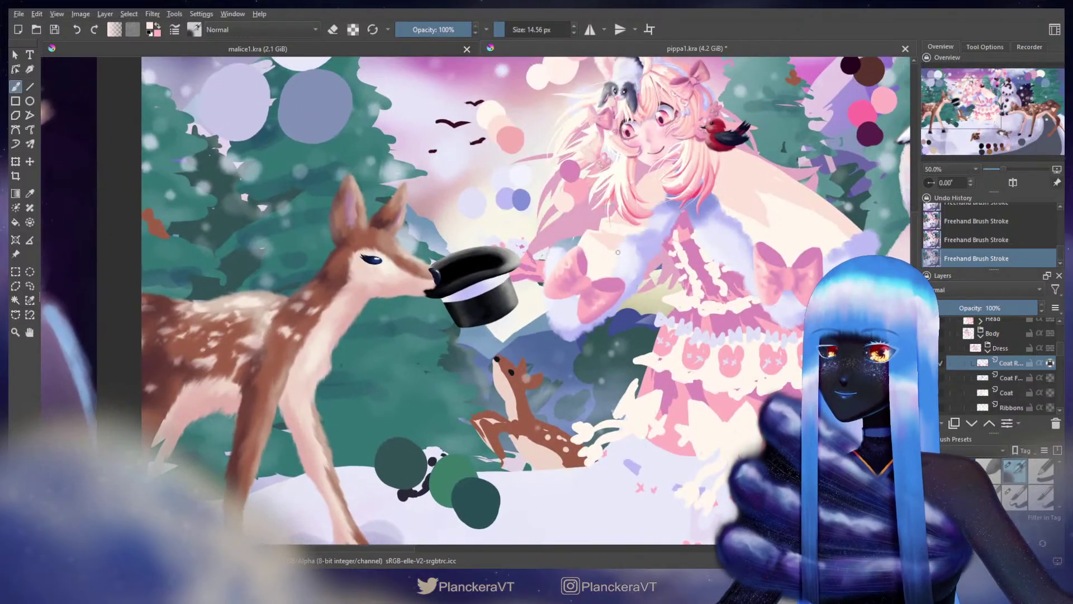
key(ctrl+t)
key(Escape)
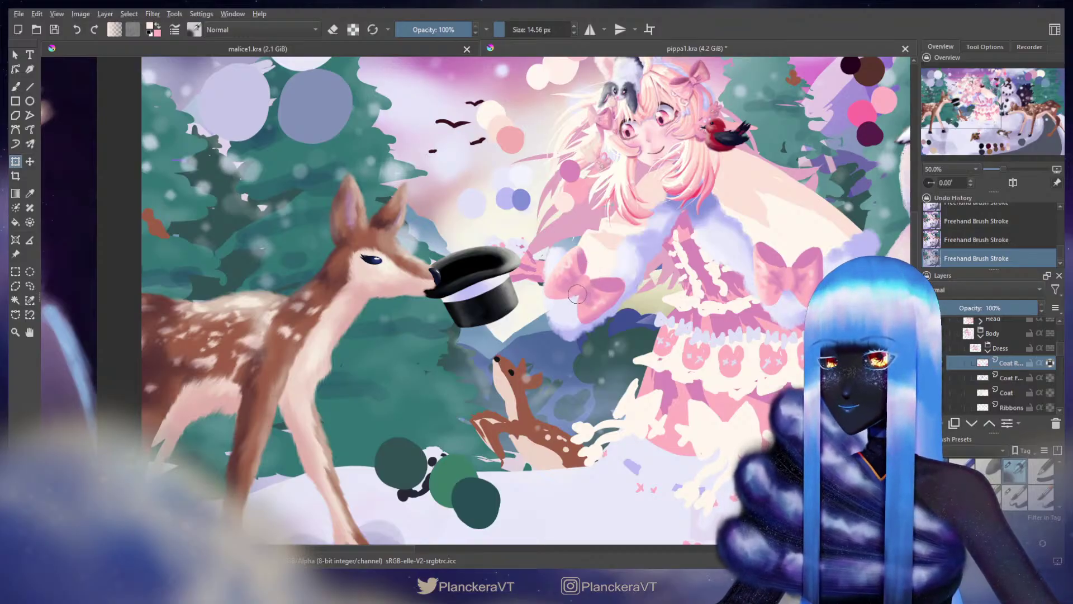
drag(619, 320, 535, 409)
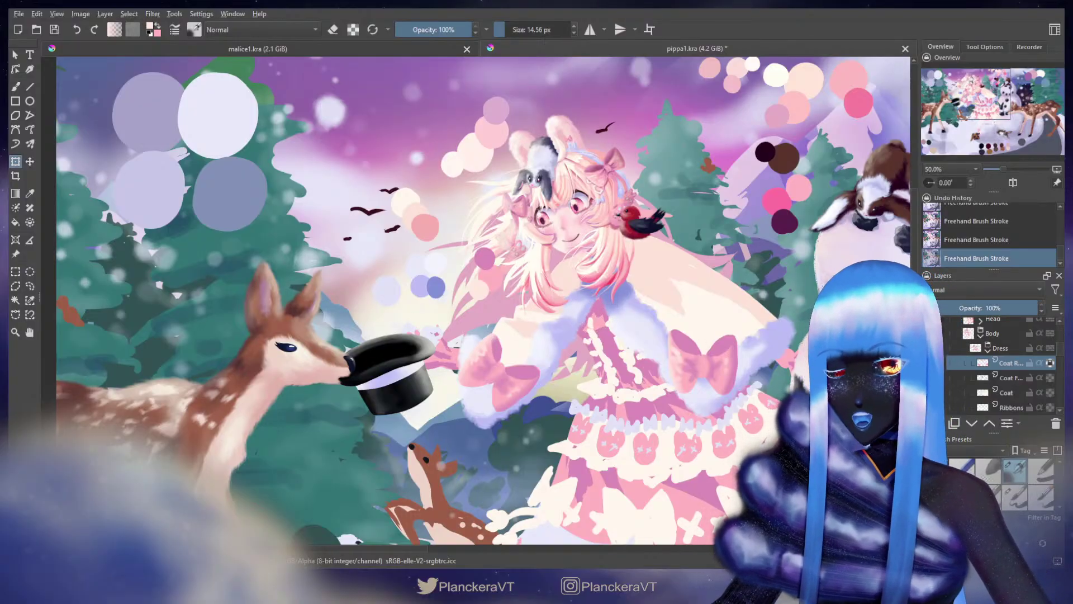
drag(636, 366, 698, 339)
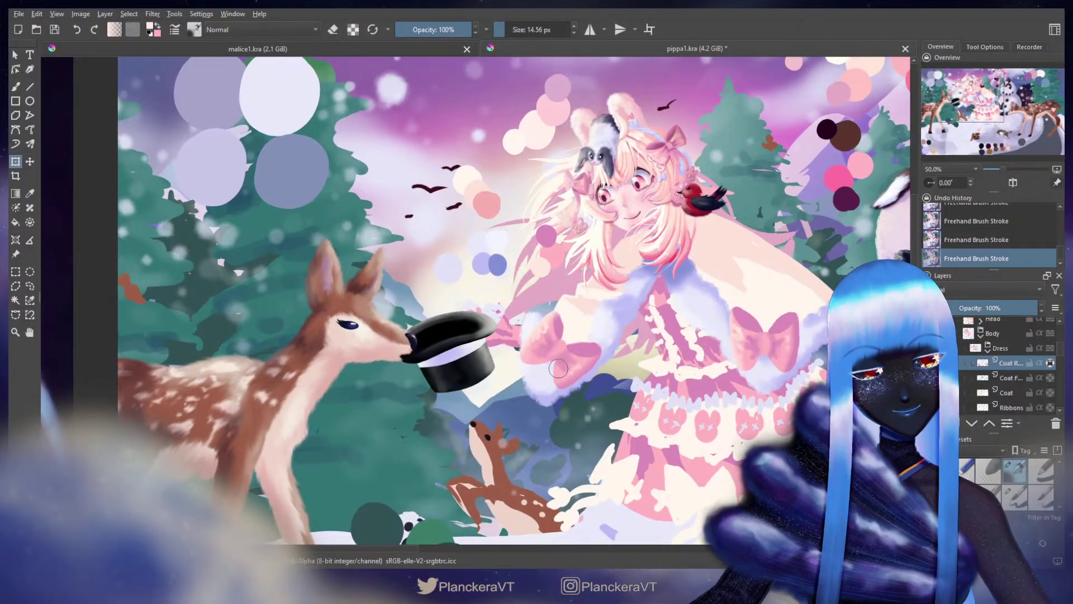
drag(560, 369, 613, 329)
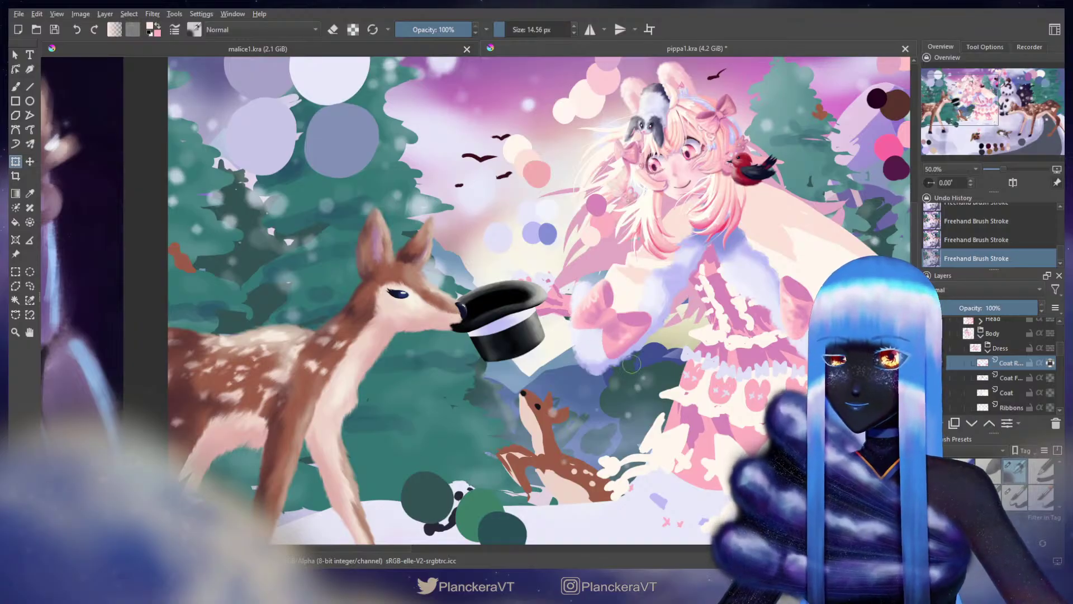
key(b)
Step: Erase small parts of the cuff bow's edges at about 53 px, undoing an unsatisfactory stroke
key(e)
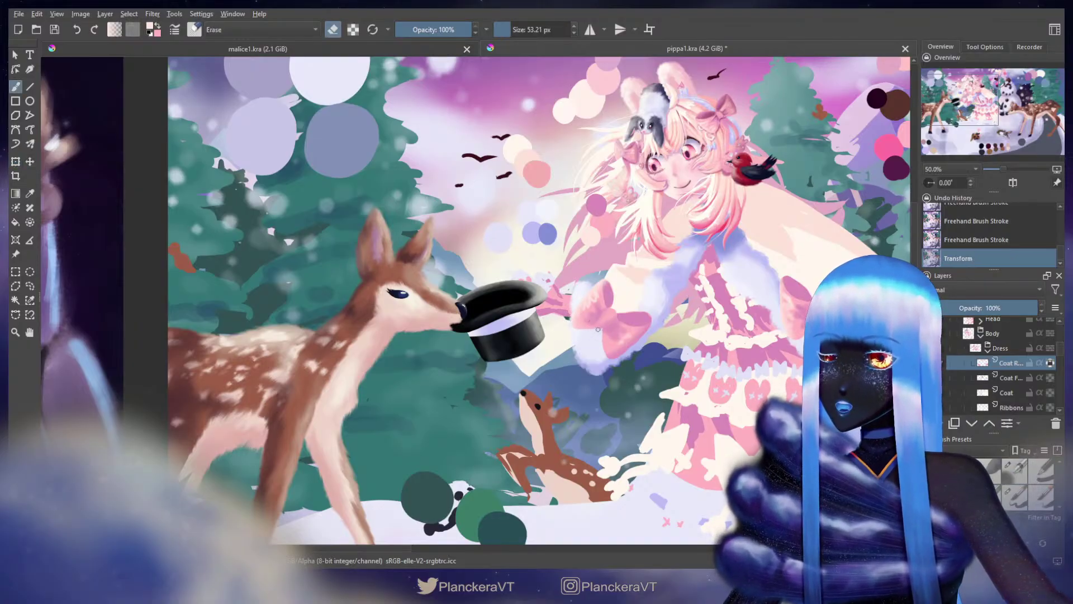
click(594, 328)
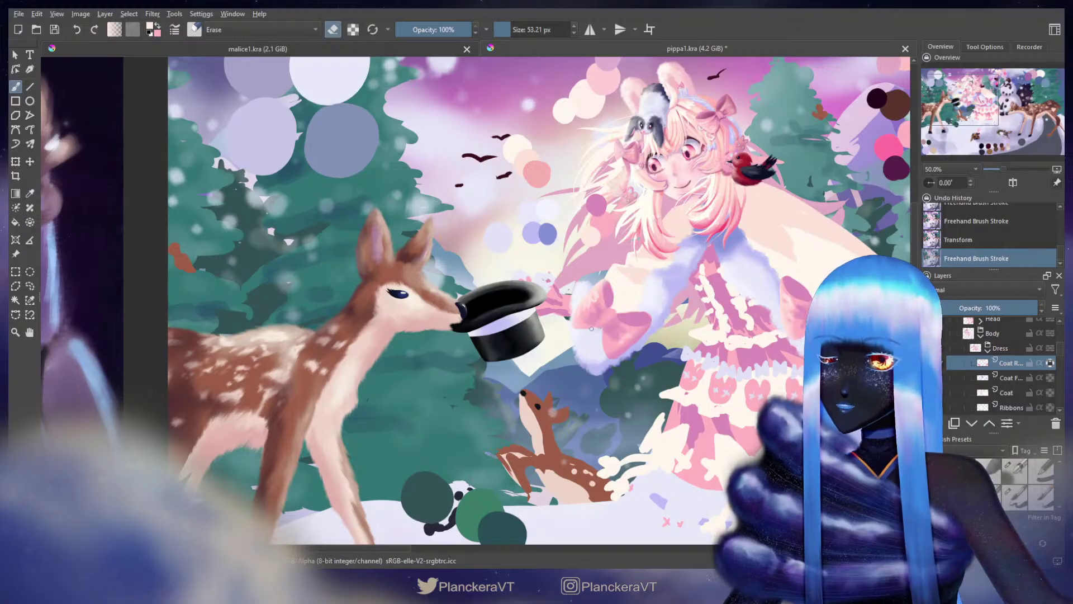
click(594, 329)
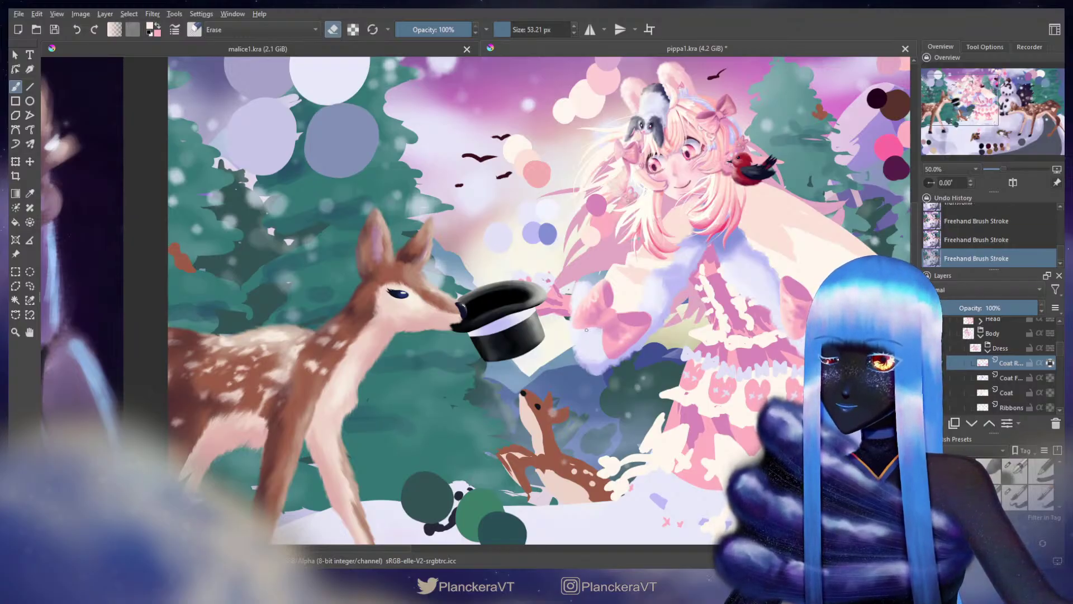
drag(586, 330, 576, 342)
drag(622, 368, 613, 370)
key(ctrl+z)
click(607, 310)
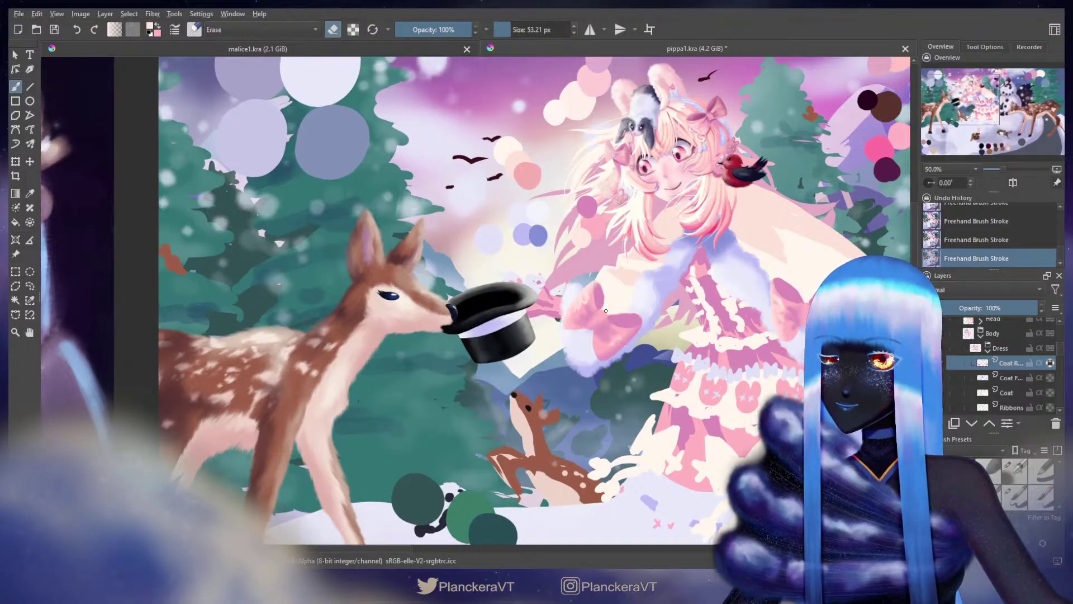
Step: Hide the Swatch layer and look over the whole illustration without the colour swatches
drag(717, 289, 565, 385)
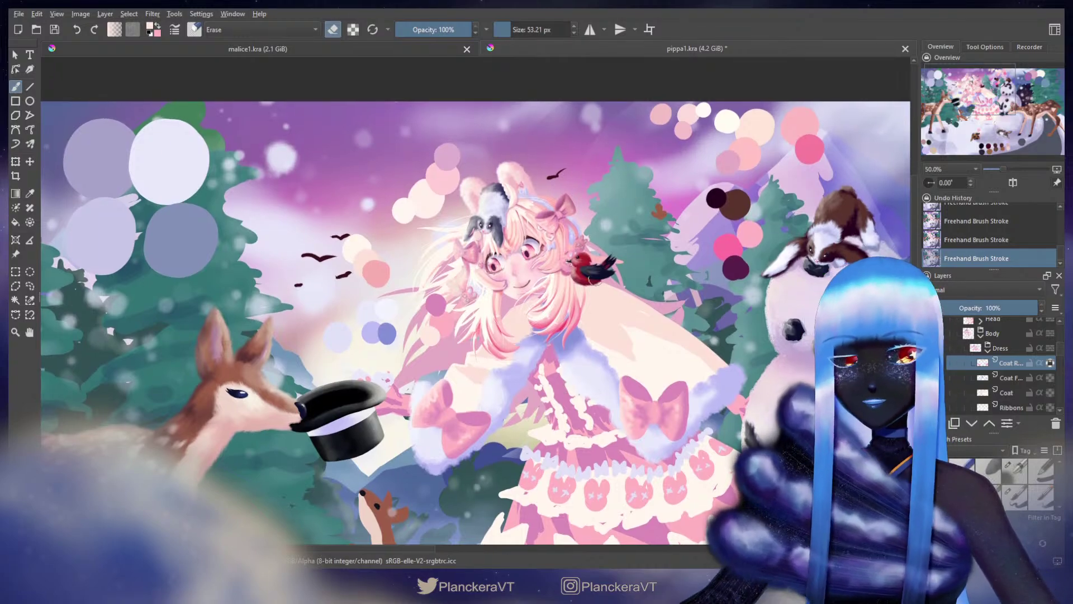
scroll(952, 359, up, 5)
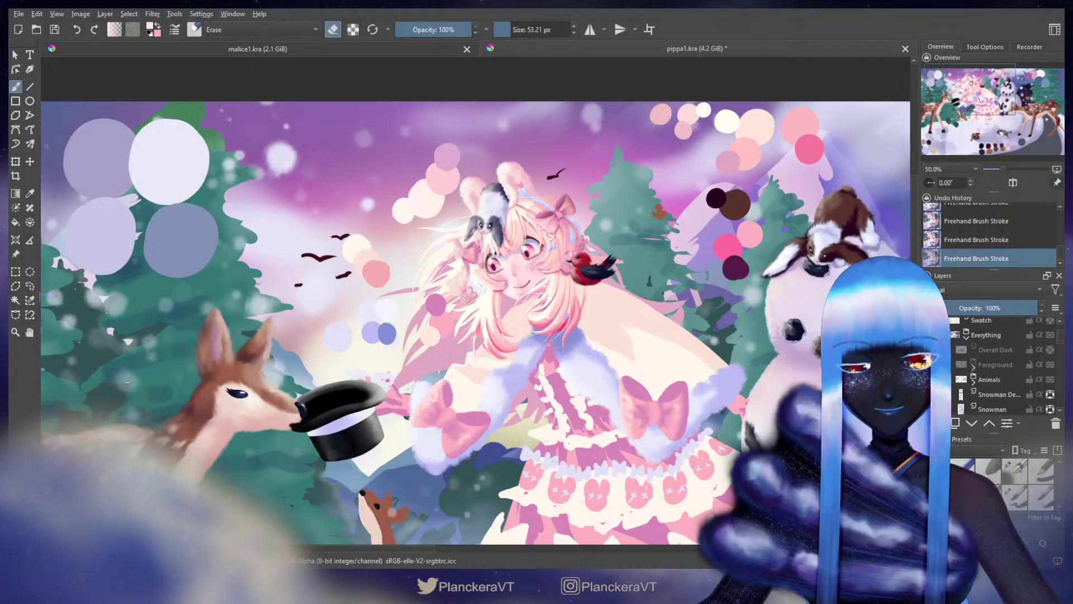
click(954, 361)
scroll(684, 355, down, 2)
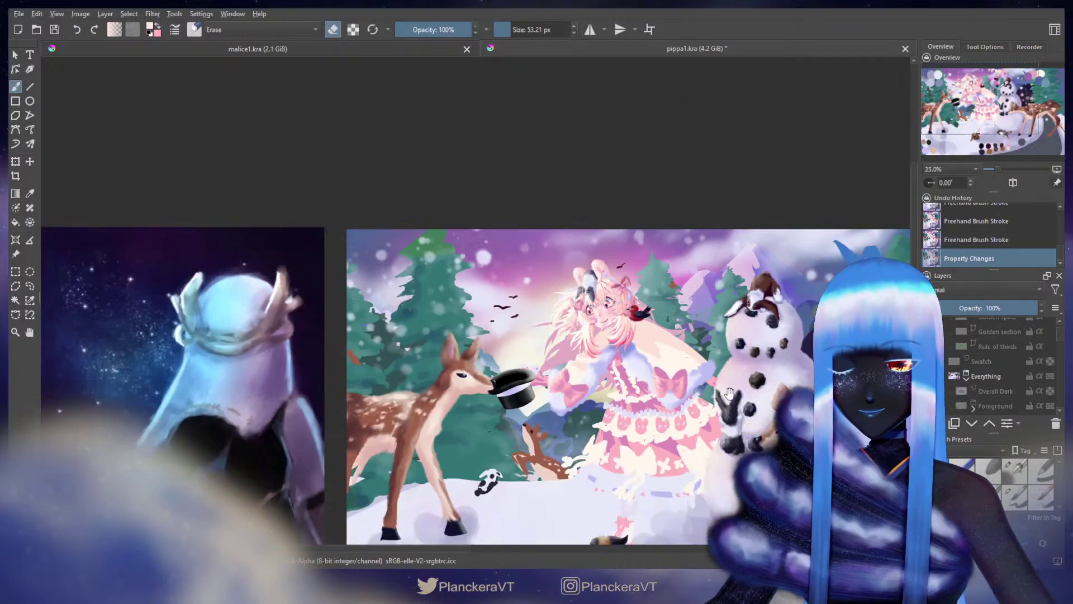
drag(729, 391, 597, 284)
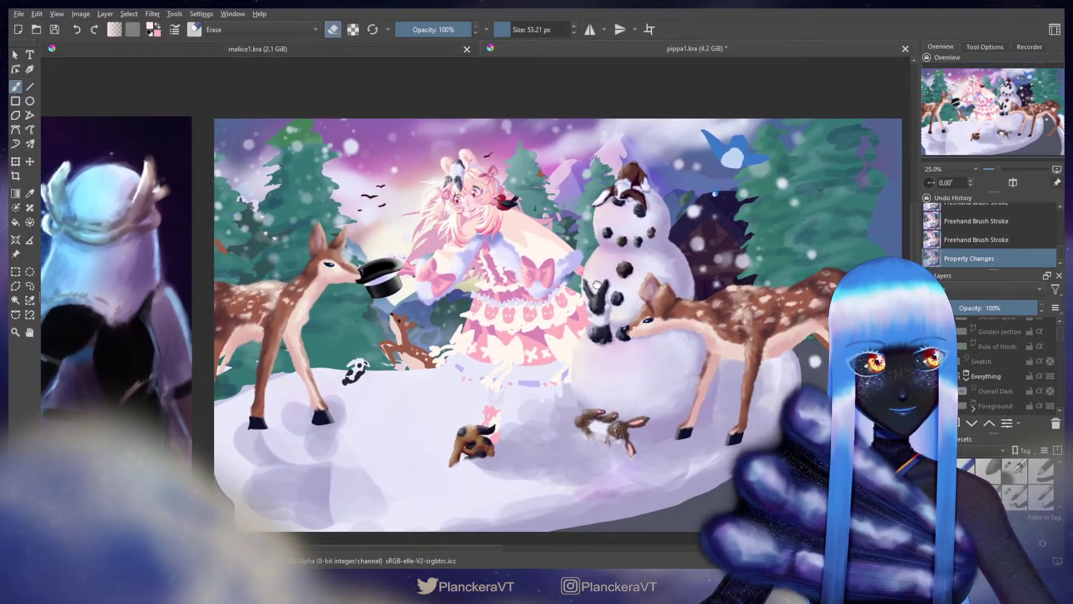
Step: Turn on the girl's Atmosphere layer and show the Swatch layer again
scroll(1018, 394, down, 2)
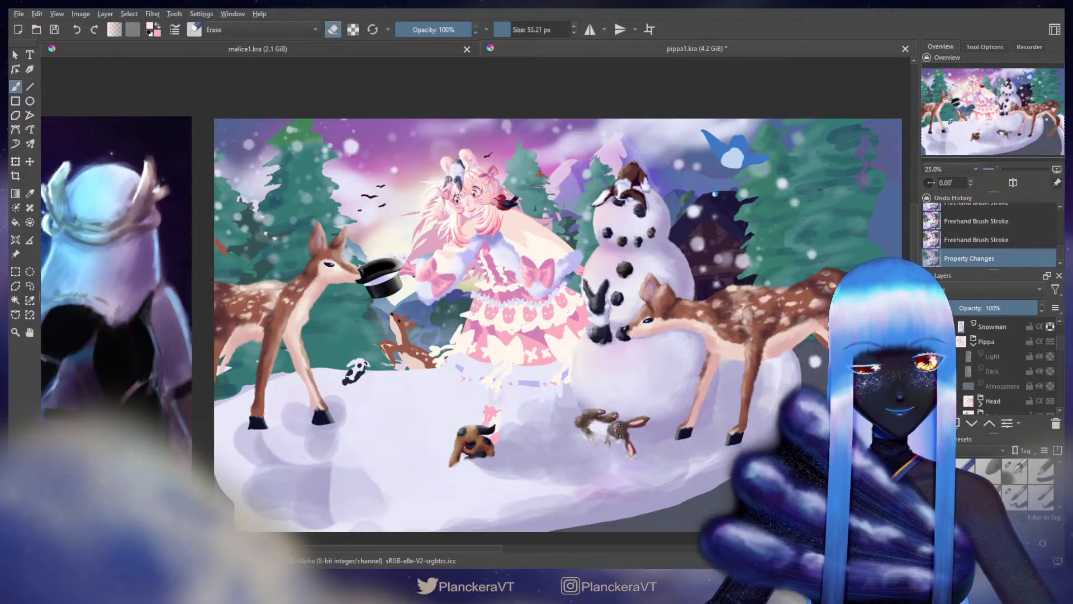
click(967, 386)
click(1033, 386)
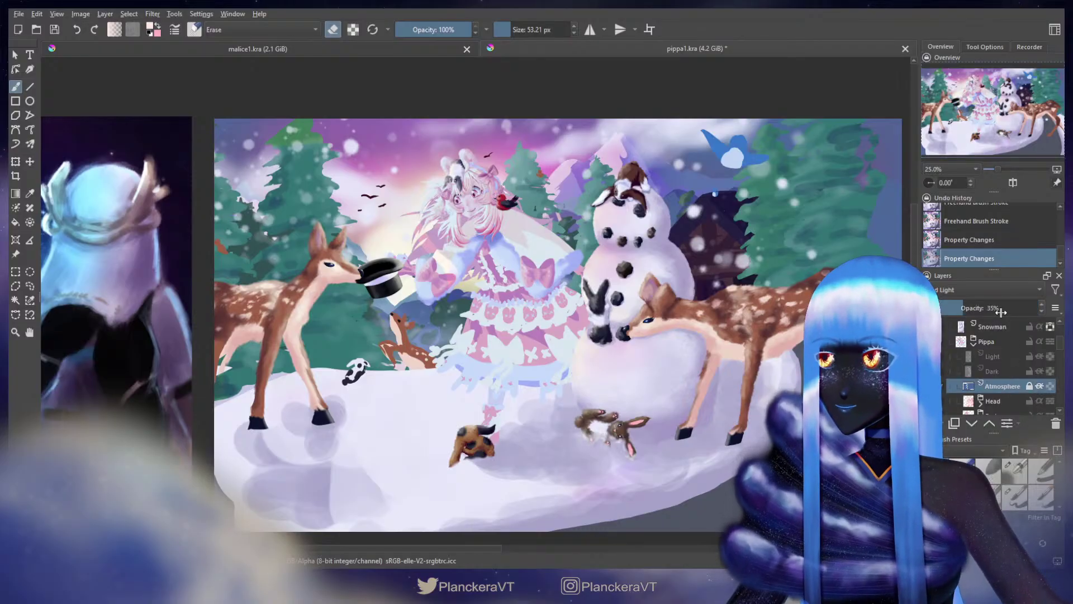
scroll(1013, 353, up, 2)
scroll(944, 357, up, 1)
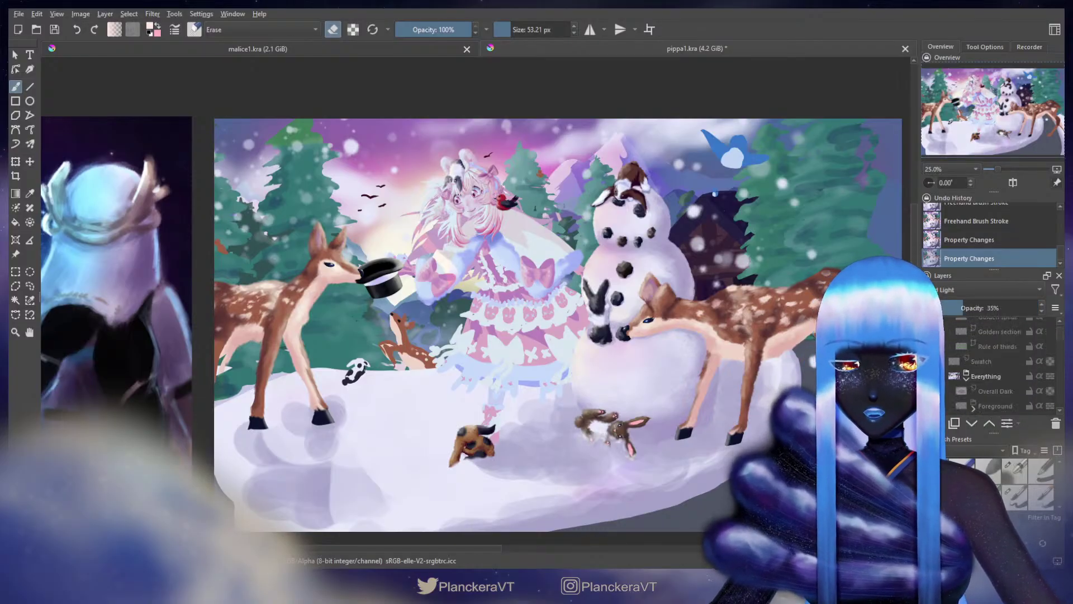
click(929, 361)
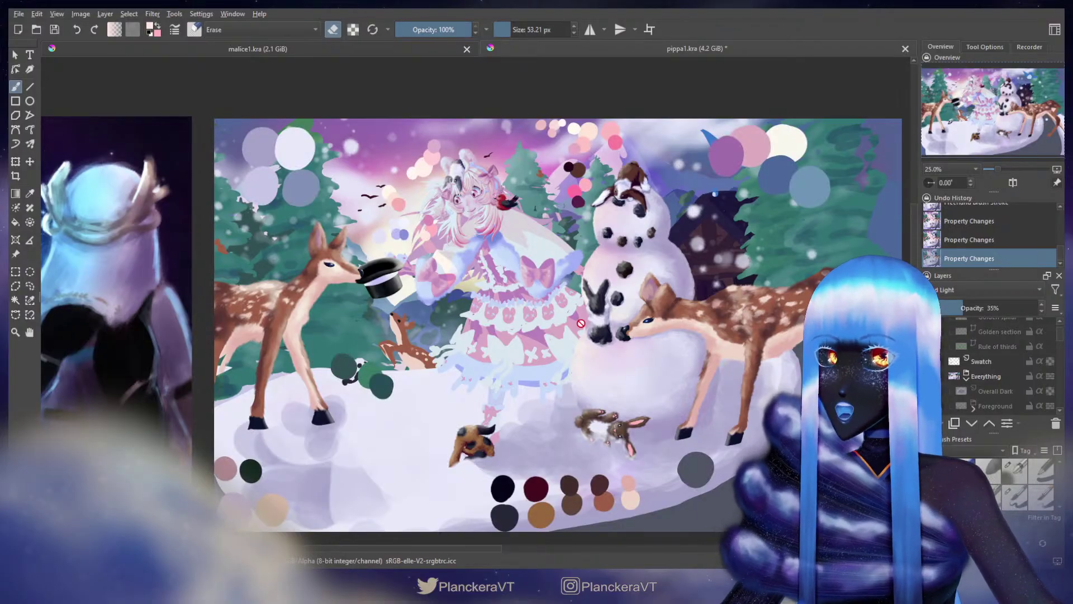
Step: Pick a dark blue and paint it over the girl's hair and upper coat on the unlocked Atmosphere layer at about 84 px
key(e)
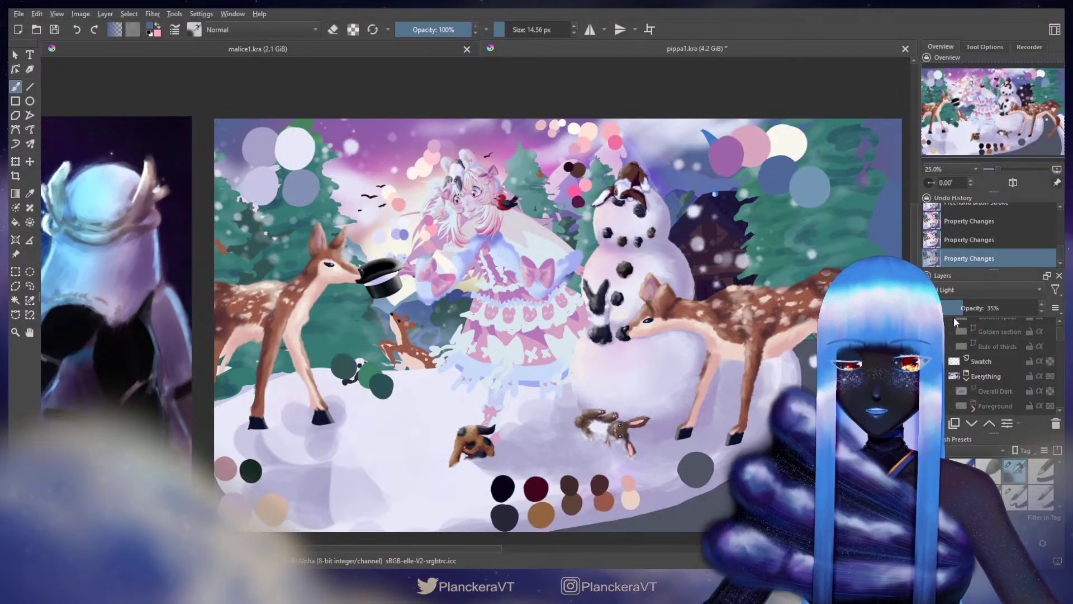
scroll(1062, 344, down, 1)
scroll(1062, 345, down, 3)
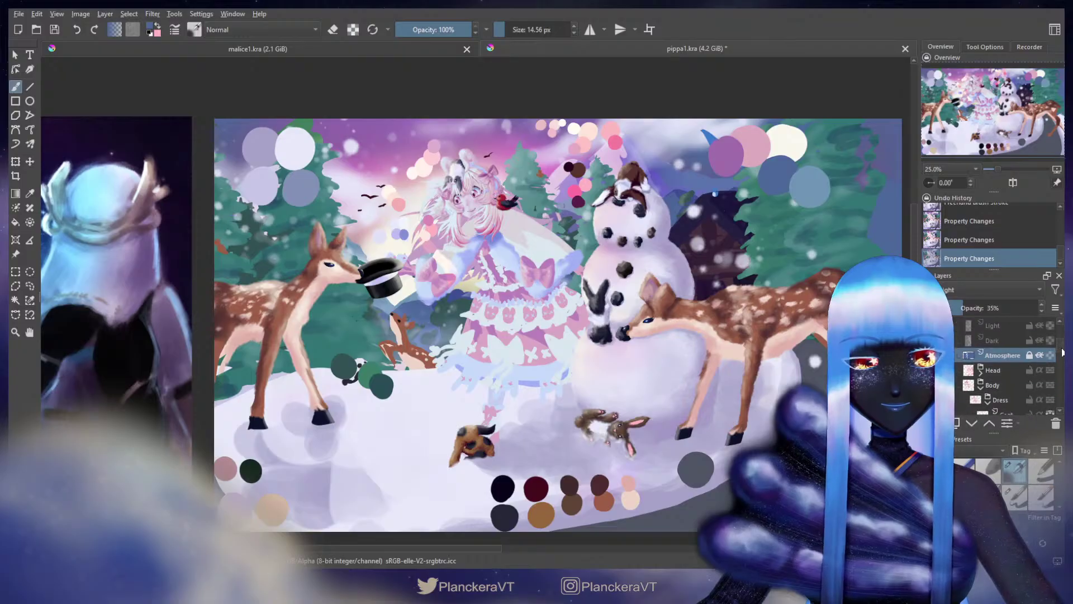
click(1015, 495)
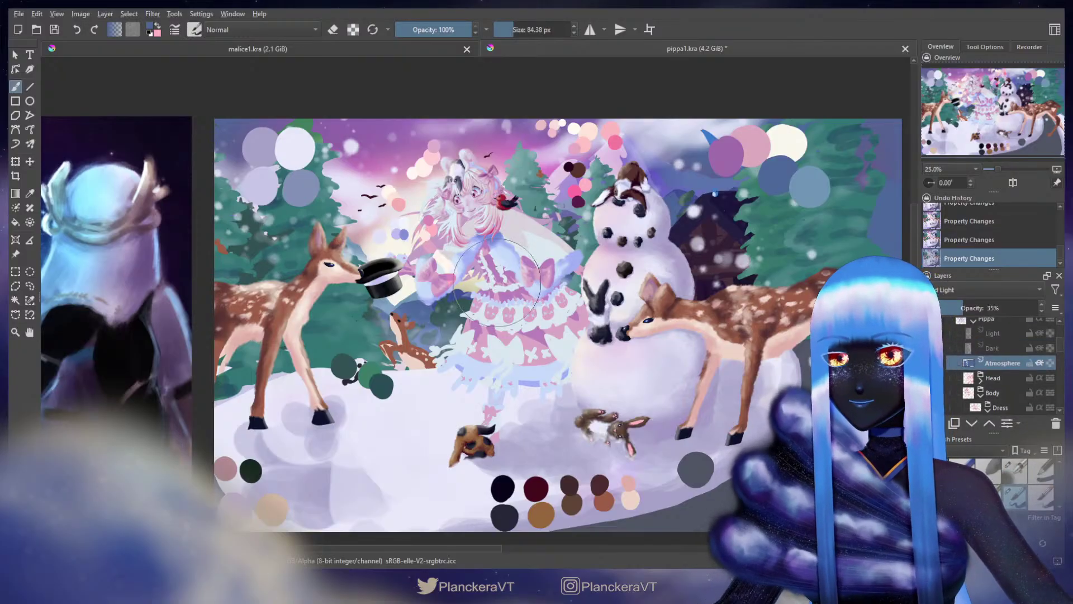
mouse_move(488, 228)
mouse_down()
mouse_move(586, 349)
mouse_move(549, 250)
mouse_move(458, 180)
mouse_up()
Step: Erase parts of the atmosphere tint over the girl's outer hair and face, varying the eraser between about 43 and 130 px
click(1016, 468)
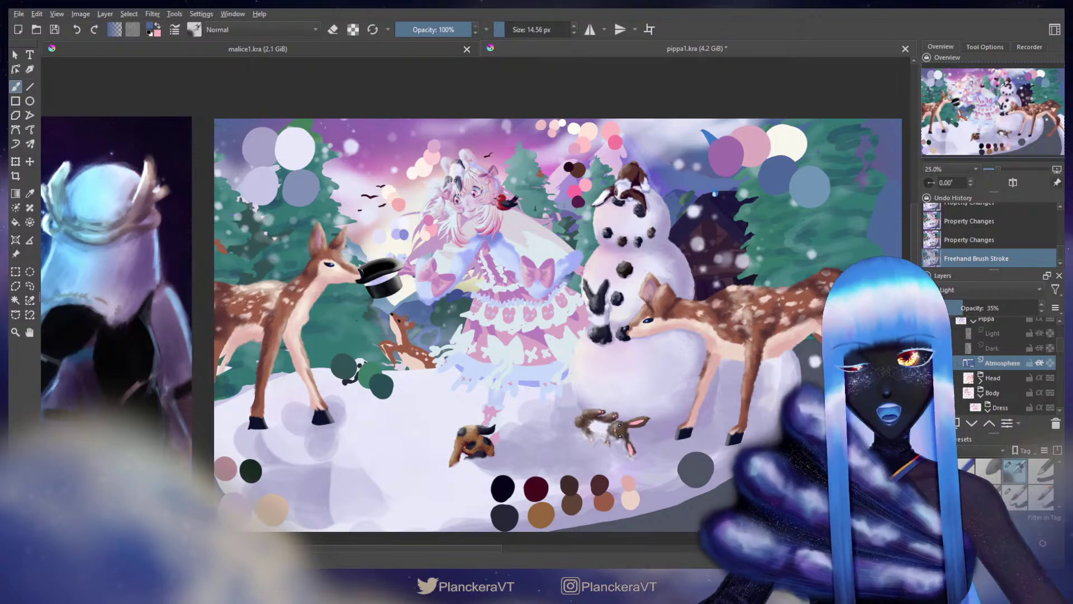
key(e)
scroll(476, 218, up, 3)
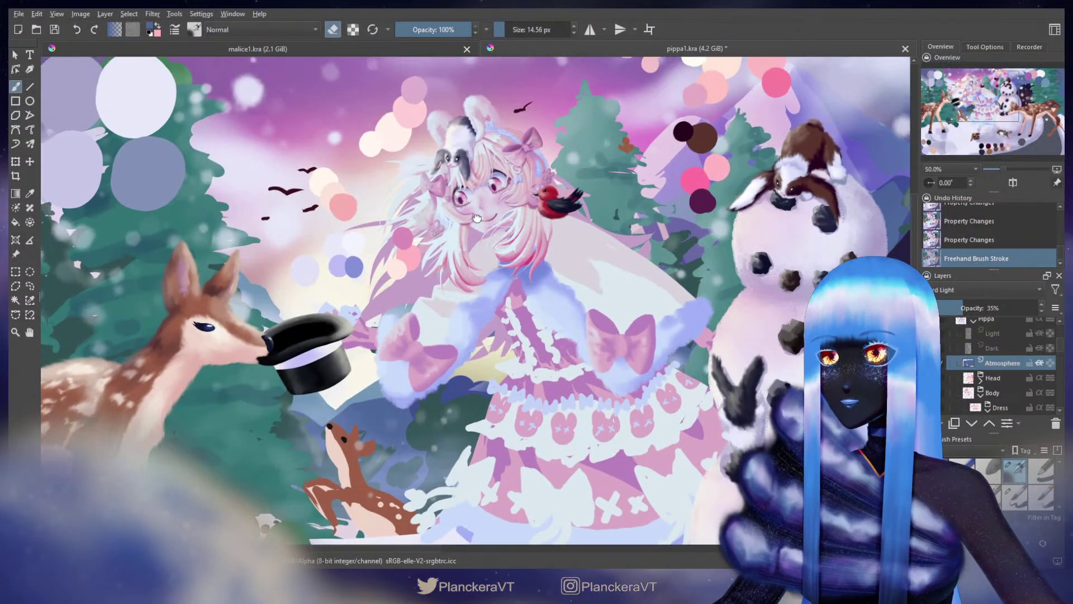
drag(477, 218, 577, 317)
drag(515, 305, 547, 305)
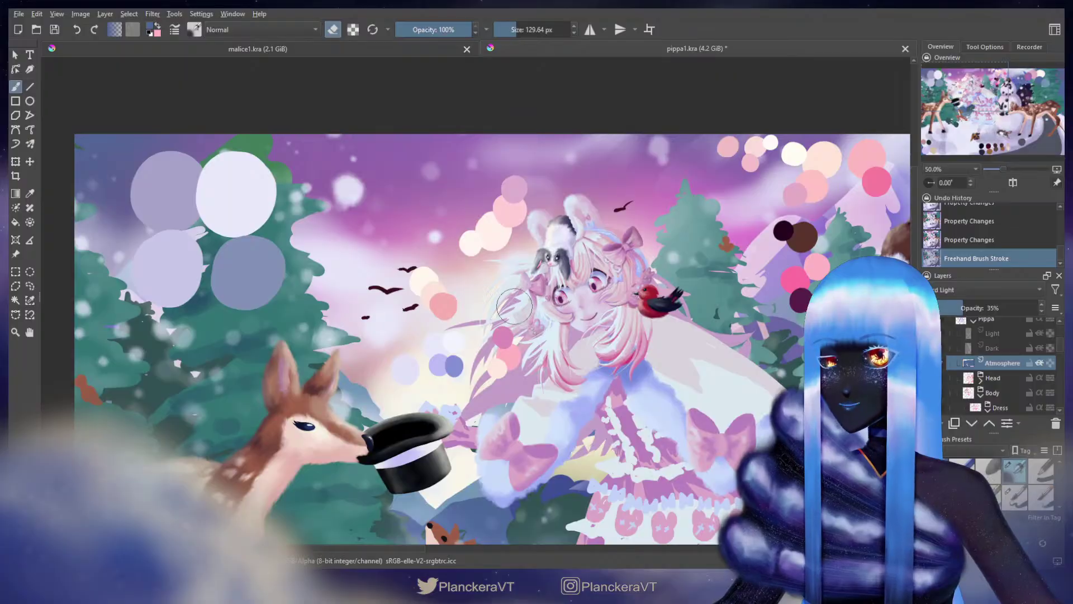
mouse_move(503, 277)
mouse_down()
mouse_move(525, 259)
mouse_move(497, 276)
mouse_move(506, 261)
mouse_move(506, 372)
mouse_move(515, 360)
mouse_move(464, 404)
mouse_move(475, 403)
mouse_move(463, 371)
mouse_move(486, 340)
mouse_move(524, 321)
mouse_move(522, 290)
mouse_move(504, 363)
mouse_move(446, 410)
mouse_up()
drag(578, 297, 548, 307)
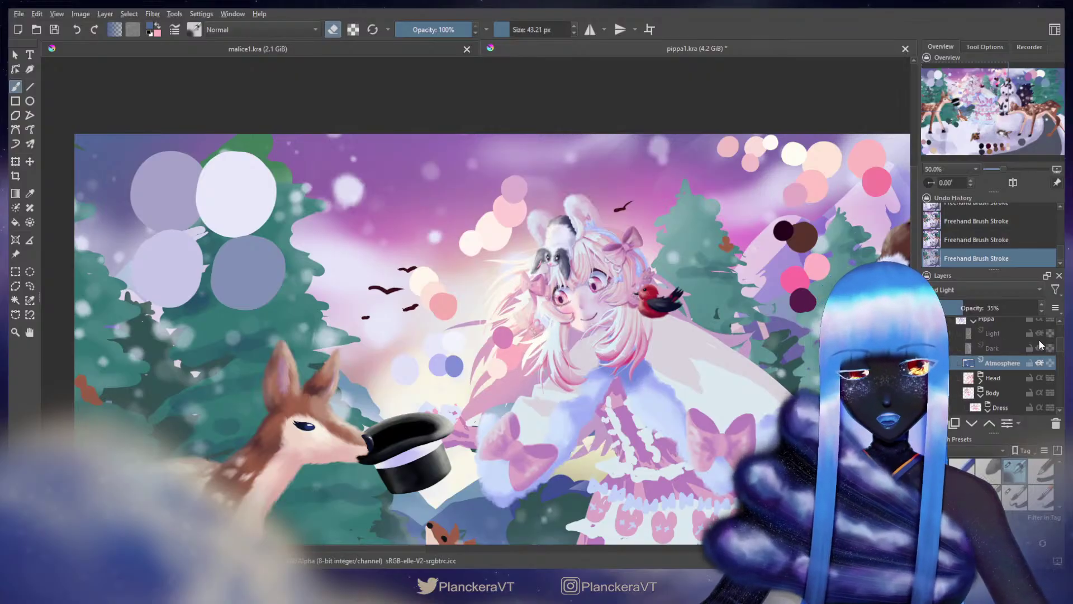
Step: Hide the Swatch layer and erase atmosphere tint from the girl's hair and upper sleeve at about 64 to 100 px
scroll(1060, 342, up, 2)
scroll(990, 353, up, 3)
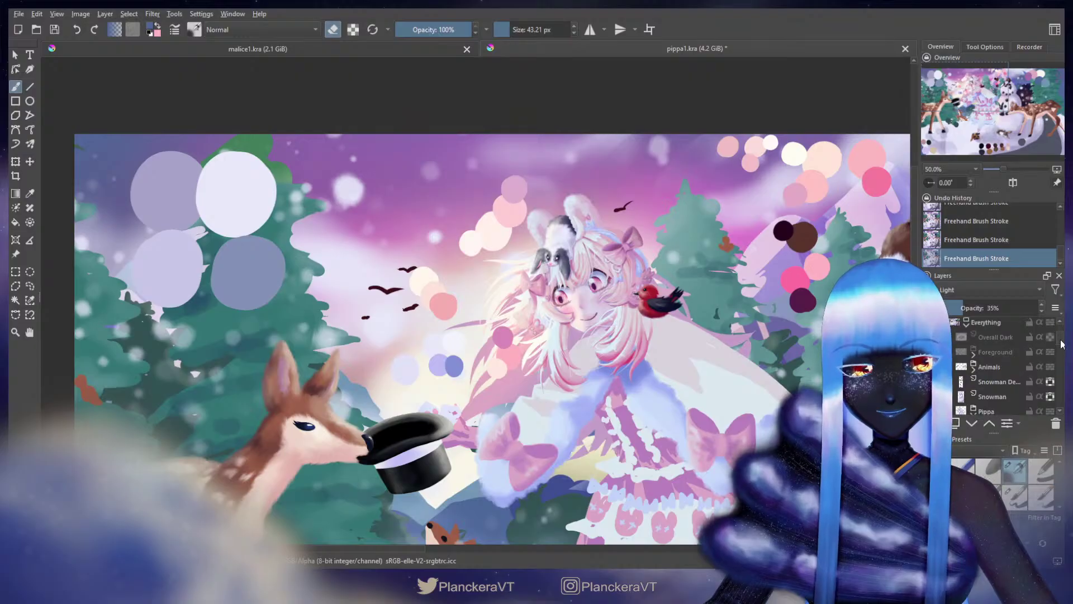
click(930, 338)
mouse_move(552, 309)
mouse_down()
mouse_move(551, 365)
mouse_move(544, 341)
mouse_move(528, 367)
mouse_move(581, 338)
mouse_up()
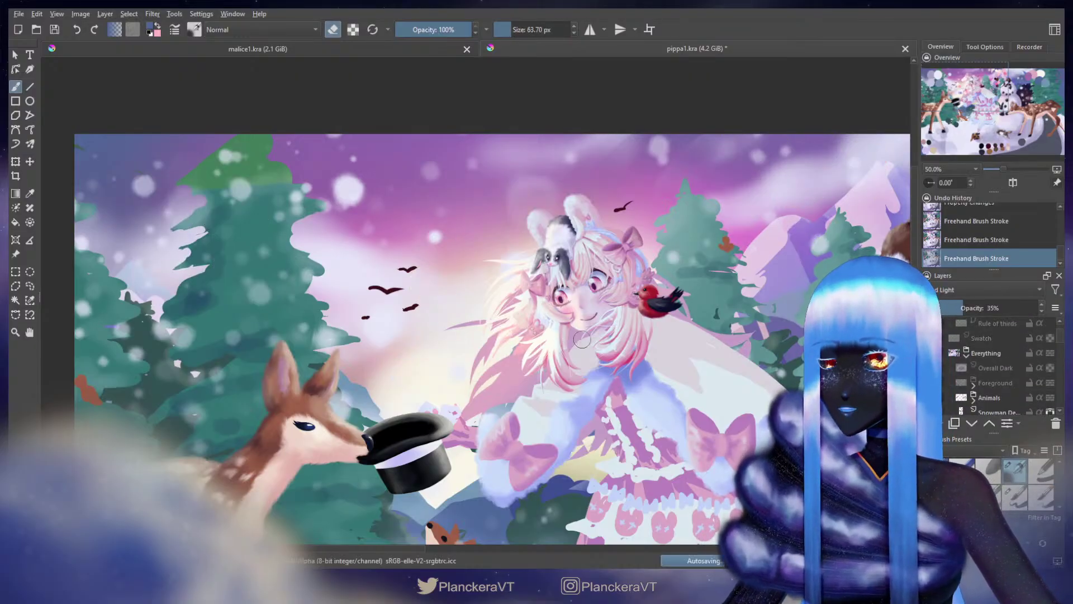
mouse_move(540, 378)
mouse_down()
mouse_move(533, 402)
mouse_move(484, 421)
mouse_move(507, 403)
mouse_move(496, 392)
mouse_up()
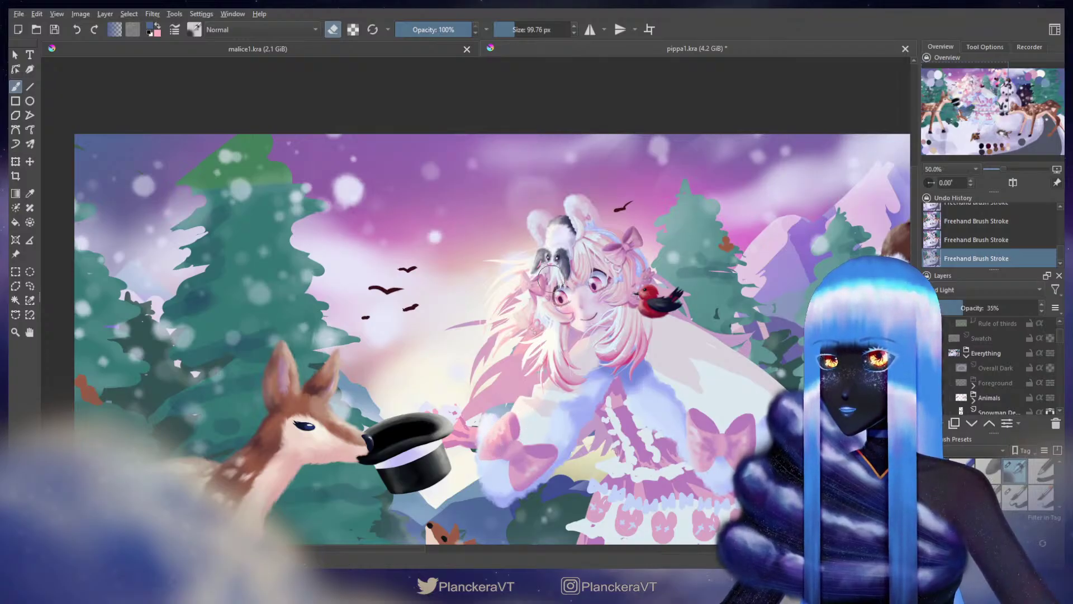
shift+drag(547, 247, 543, 248)
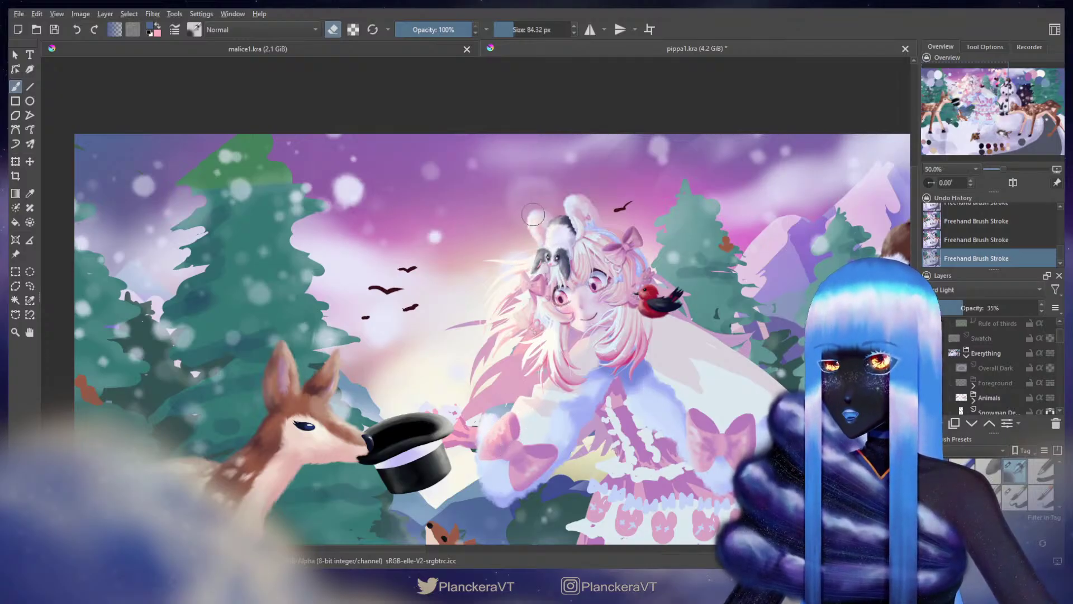
drag(603, 325, 635, 165)
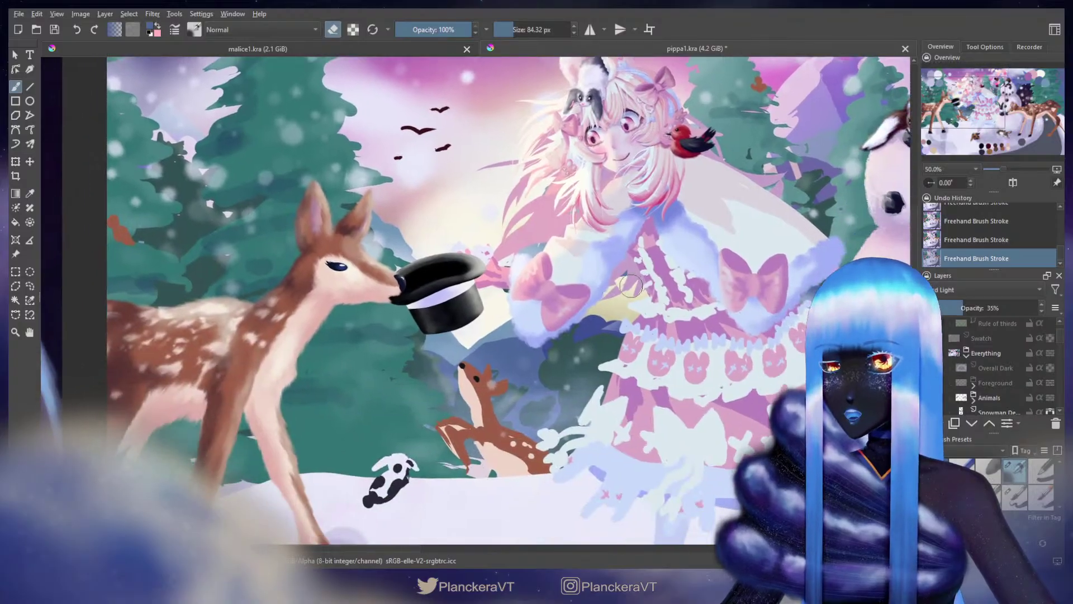
Step: Erase the atmosphere tint along the deer-facing edge of the girl's skirt, varying the eraser between about 67 and 112 px
shift+drag(626, 279, 629, 260)
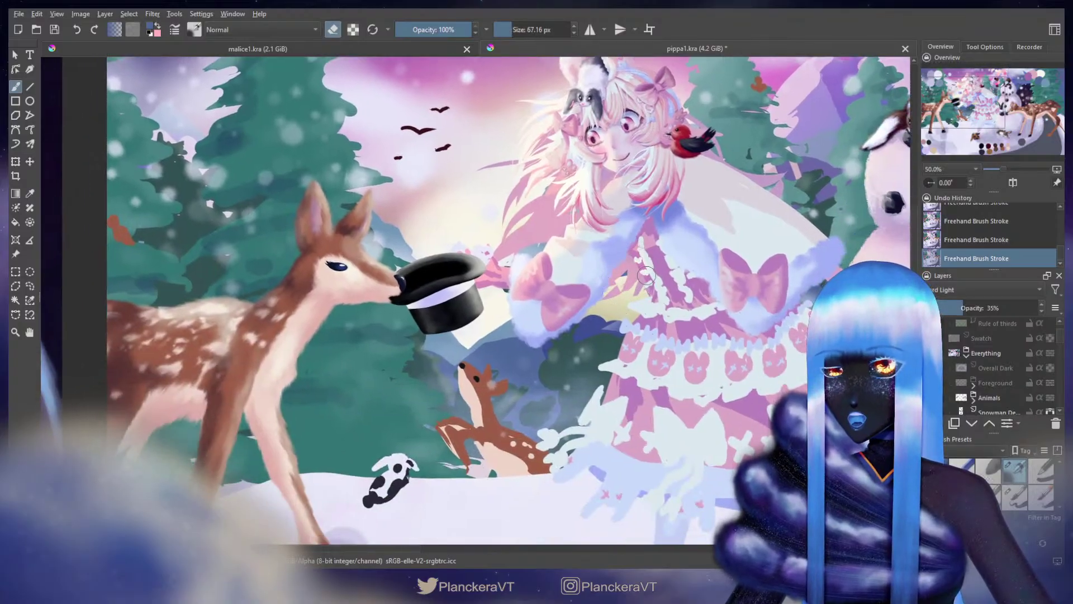
mouse_move(628, 324)
mouse_down()
mouse_move(610, 370)
mouse_move(626, 331)
mouse_move(614, 404)
mouse_move(571, 428)
mouse_move(593, 428)
mouse_move(556, 476)
mouse_up()
drag(620, 466, 609, 296)
mouse_move(603, 70)
mouse_down()
mouse_move(554, 277)
mouse_move(567, 341)
mouse_move(566, 318)
mouse_up()
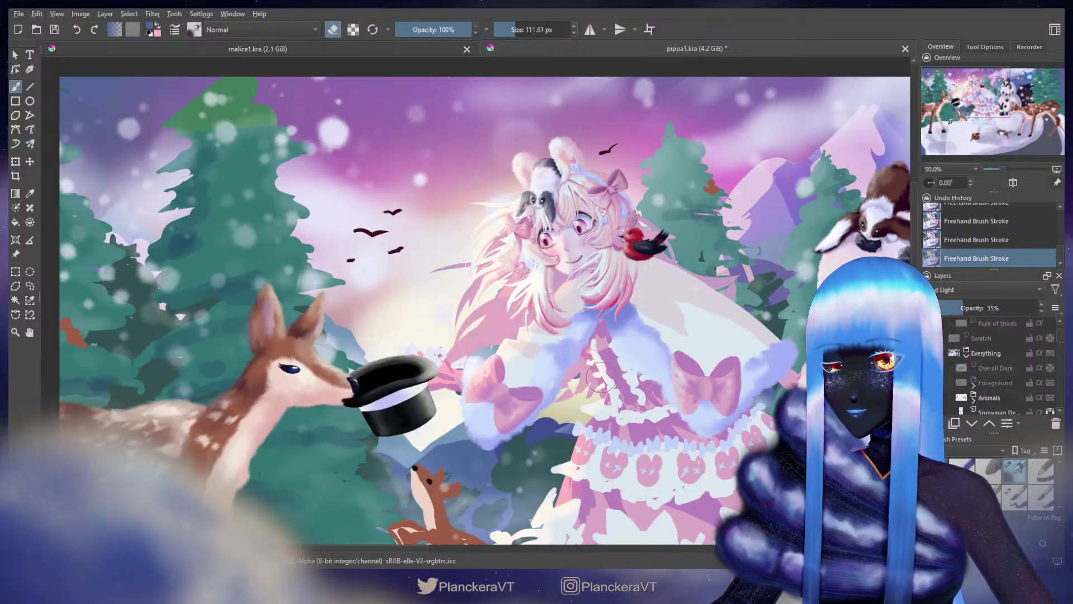
Step: Clean more tint off the girl's outer hair, sleeve and trailing frills with the eraser at about 31 to 93 px
shift+drag(570, 200, 559, 200)
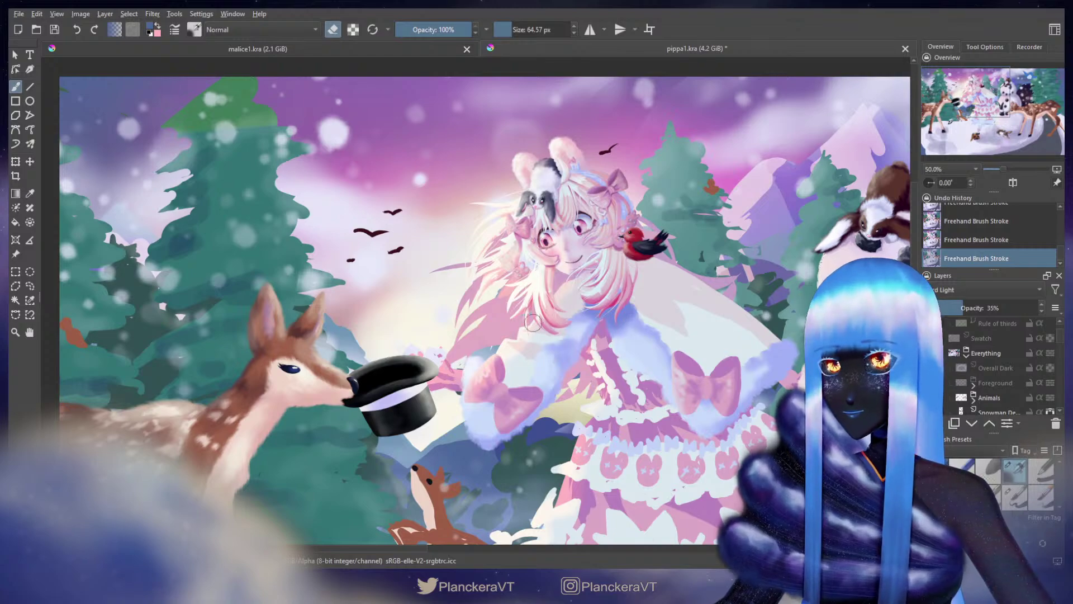
drag(536, 310, 573, 195)
drag(517, 275, 534, 275)
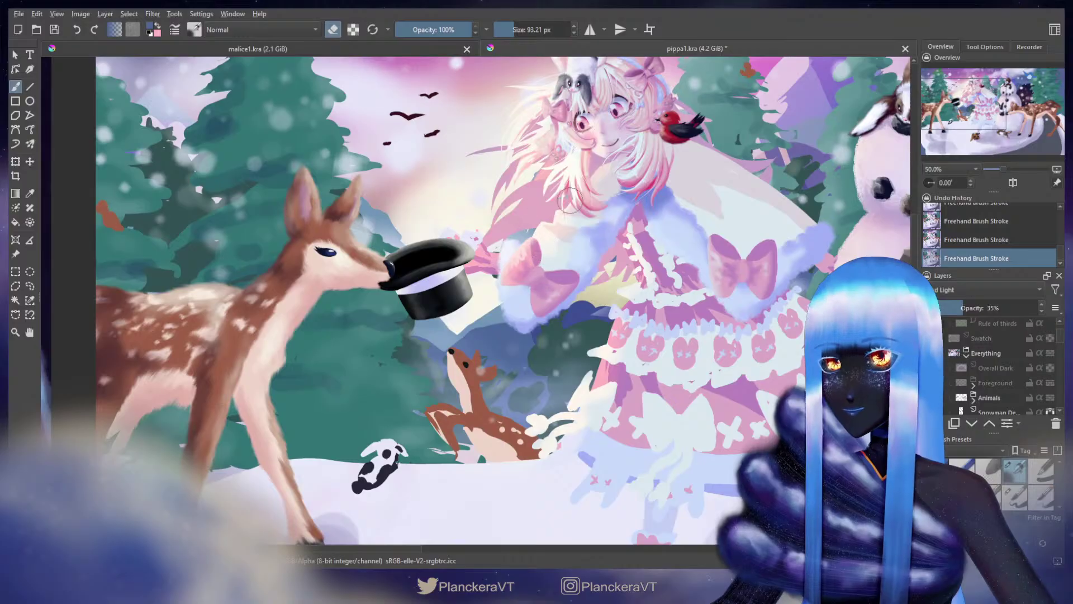
drag(615, 336, 586, 321)
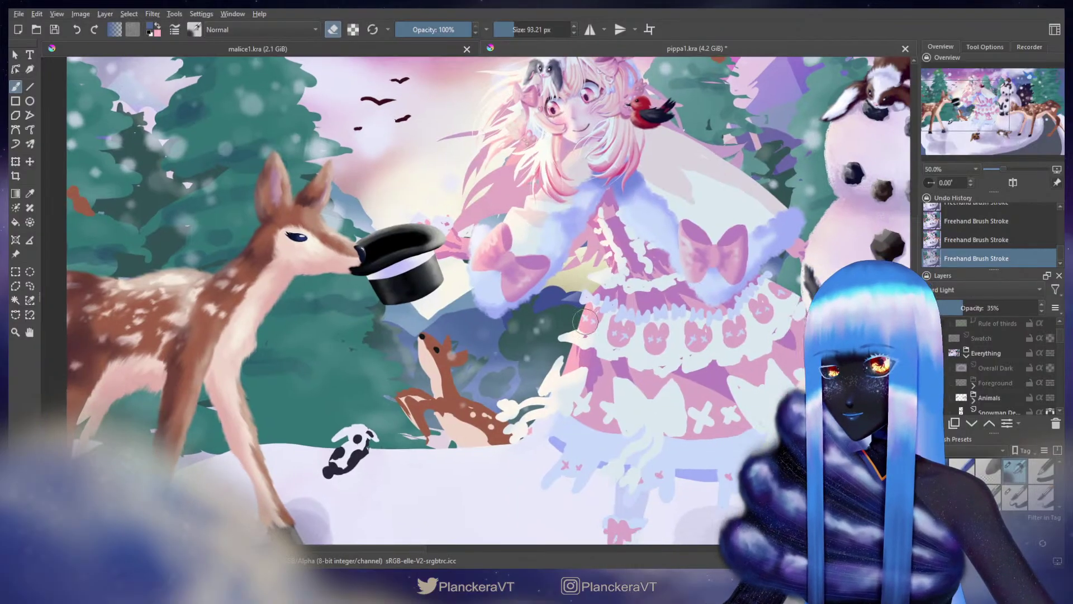
mouse_move(599, 263)
mouse_down()
mouse_move(576, 338)
mouse_move(590, 399)
mouse_up()
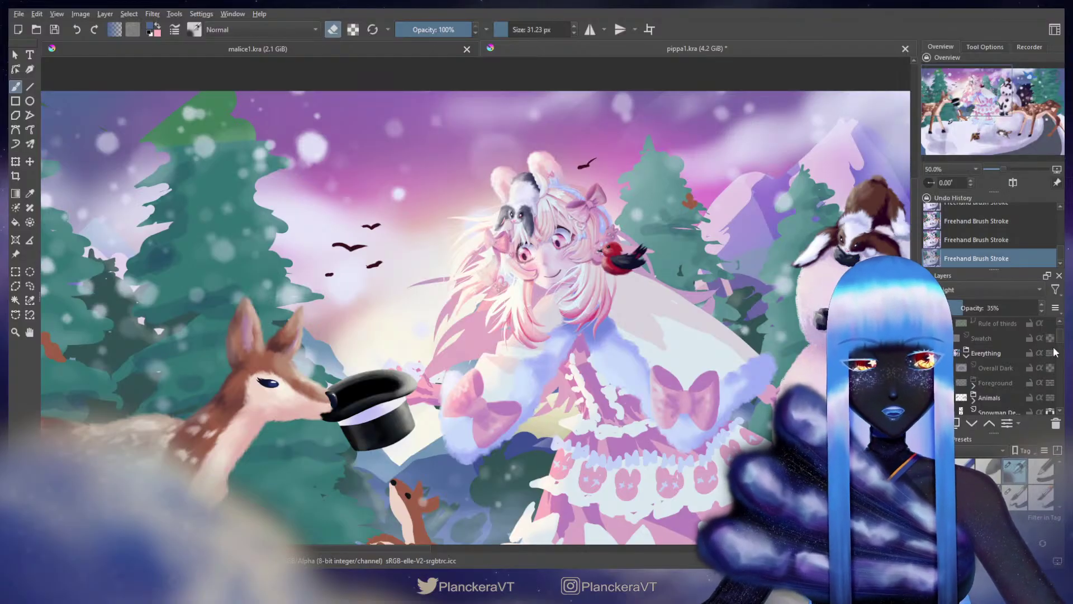
Step: Turn on the Foreground and Overall Dark layers and the girl's Dark layer
click(928, 383)
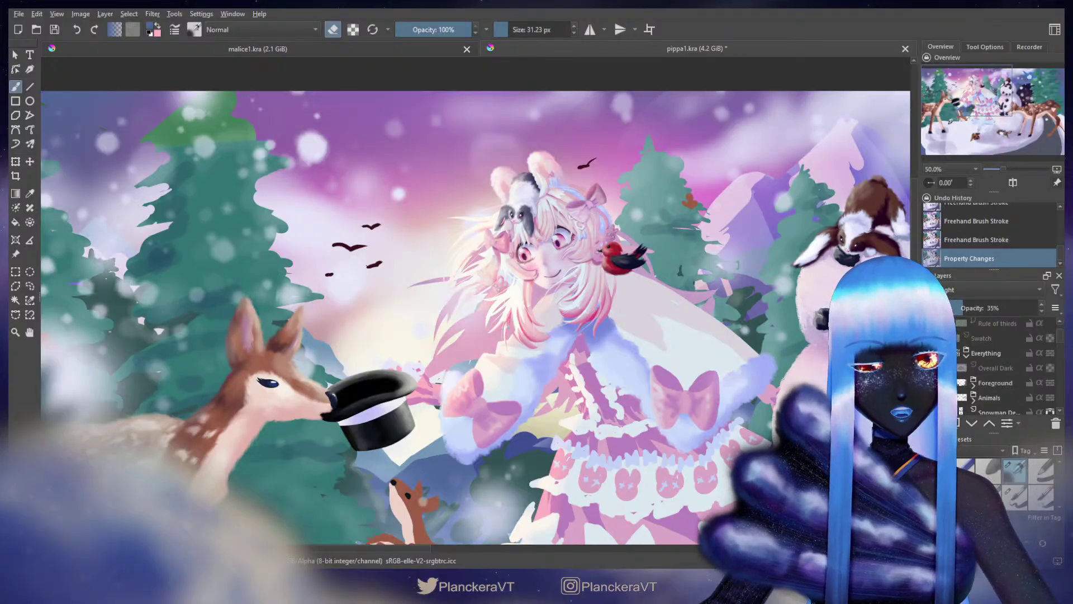
click(928, 368)
drag(1058, 336, 1057, 348)
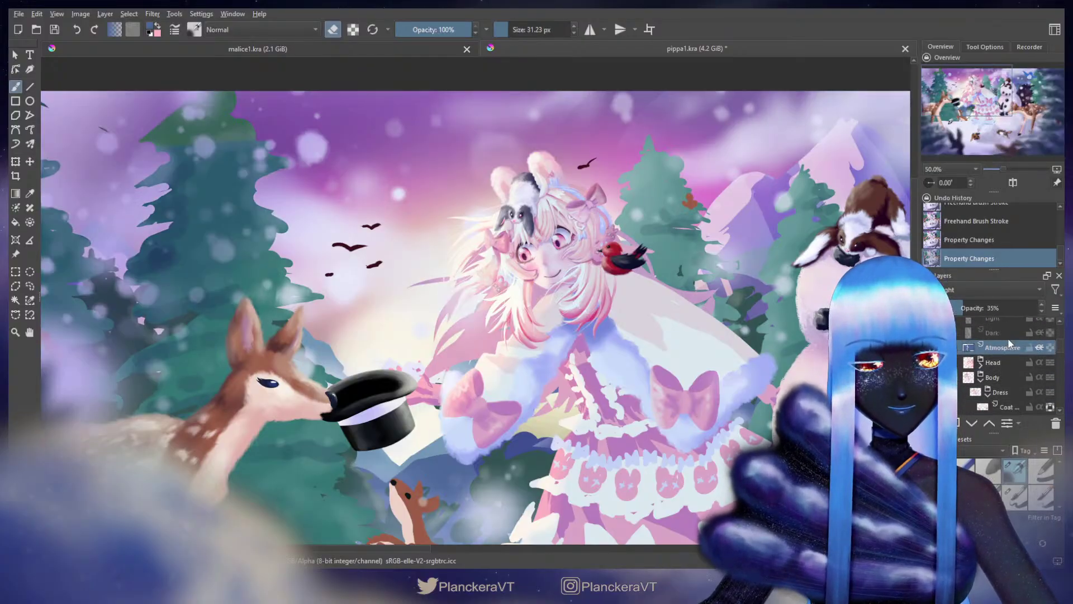
click(1060, 324)
click(1010, 346)
click(927, 347)
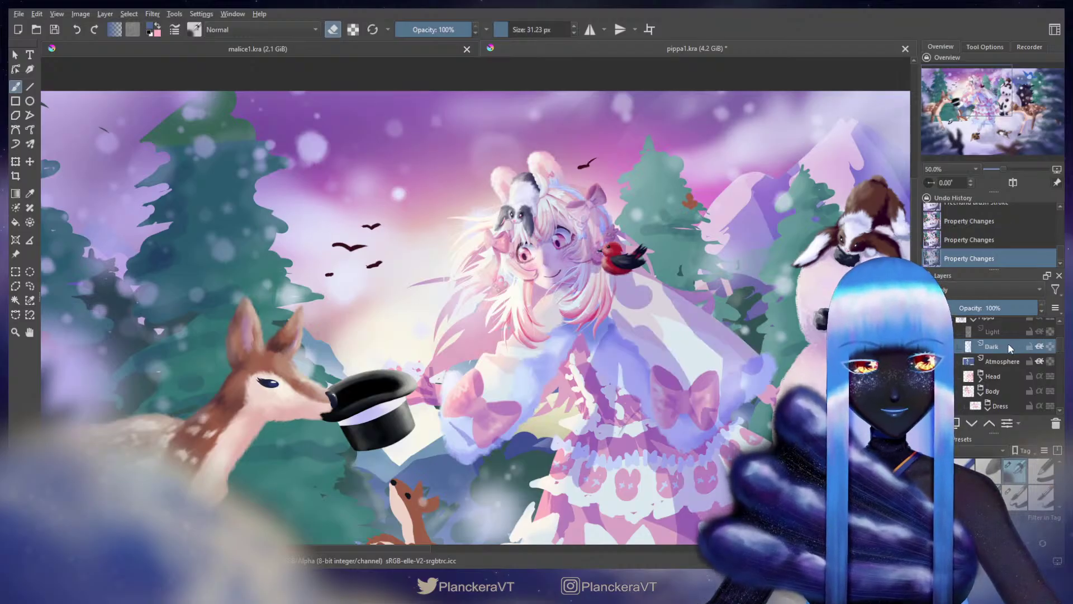
Step: Pick the pale lavender swatch colour, hide the Swatch layer and select the girl's Dark layer
drag(1061, 351, 1060, 339)
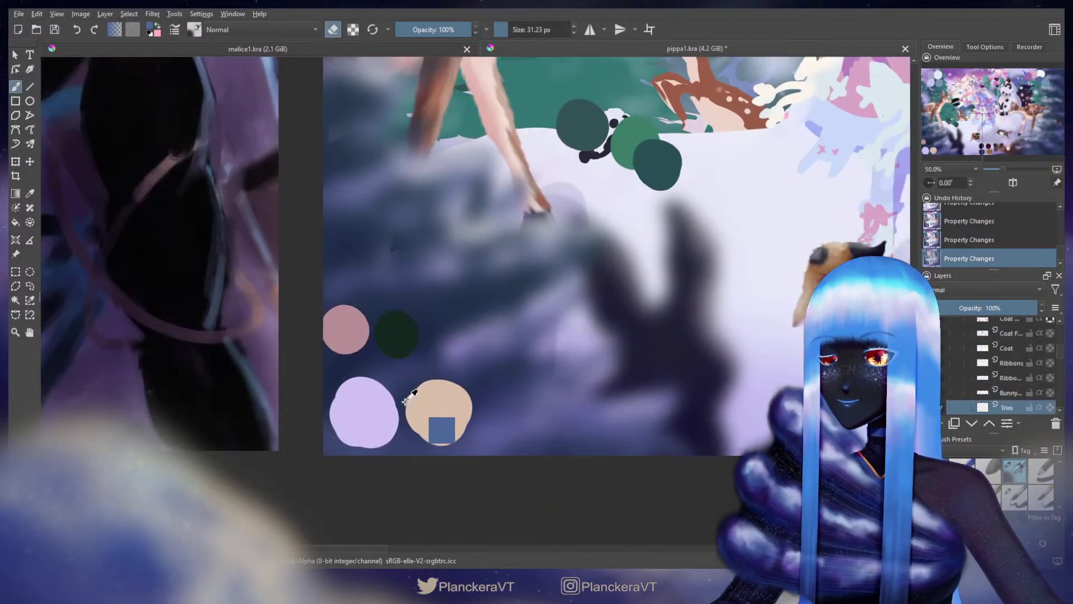
ctrl+click(365, 414)
mouse_move(708, 268)
mouse_down()
mouse_move(548, 486)
mouse_move(544, 518)
mouse_up()
mouse_move(642, 202)
mouse_down()
mouse_move(596, 372)
mouse_move(506, 472)
mouse_up()
drag(1064, 357, 1057, 335)
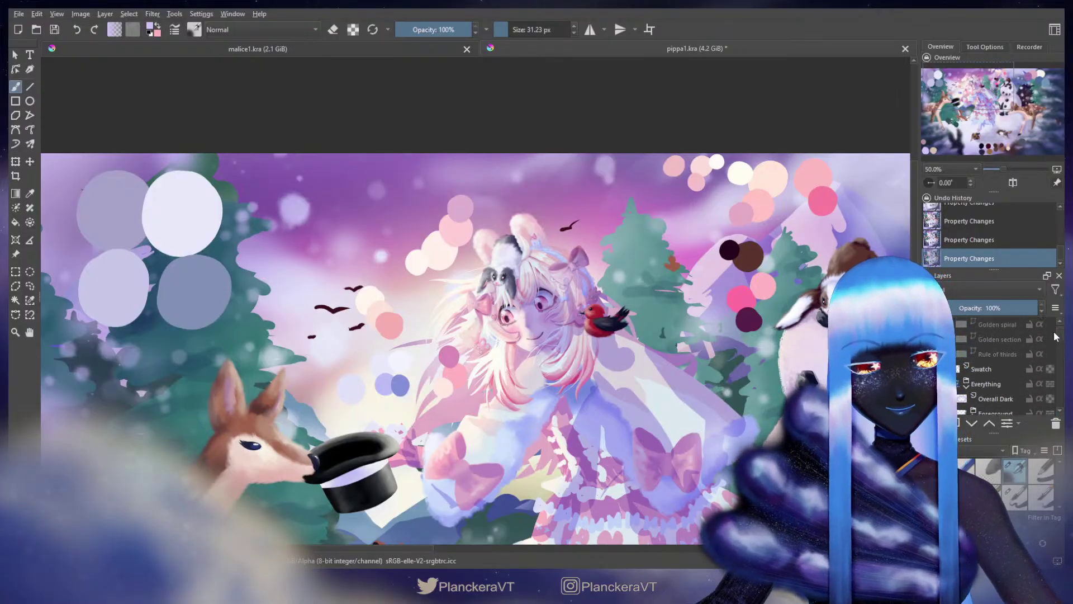
click(928, 369)
scroll(1003, 354, down, 5)
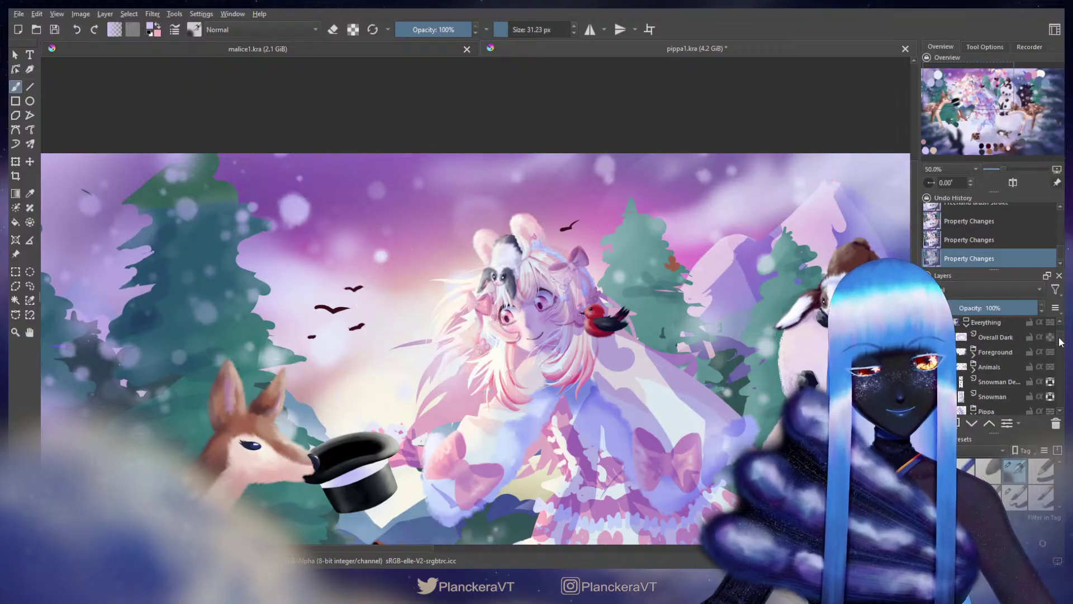
click(1002, 352)
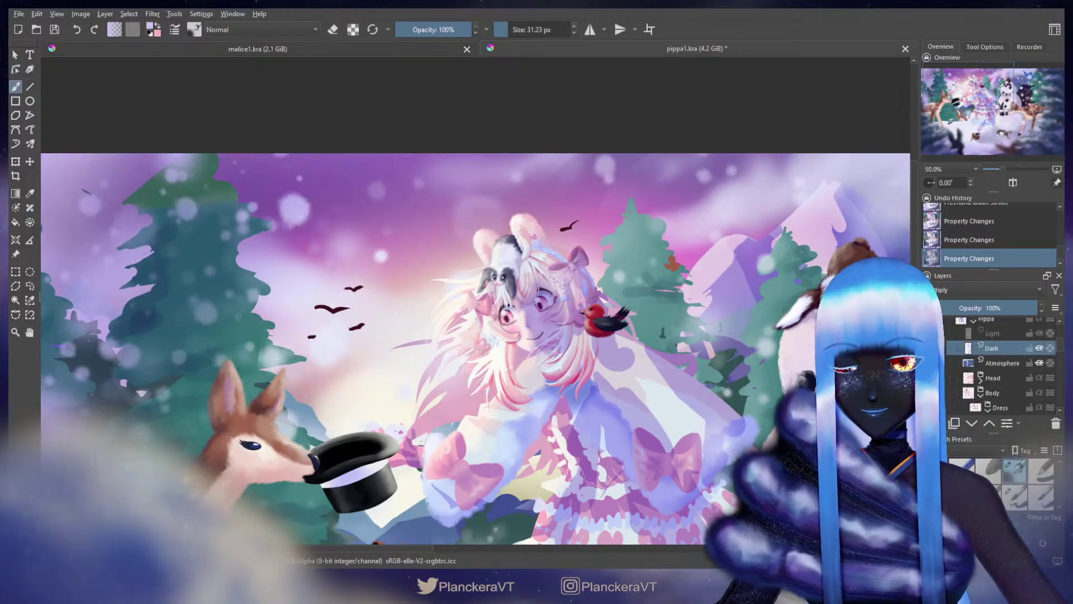
Step: Erase the Dark shading from the girl's hair and hair bow, enlarging the eraser from about 70 to 113 px
drag(574, 362, 626, 308)
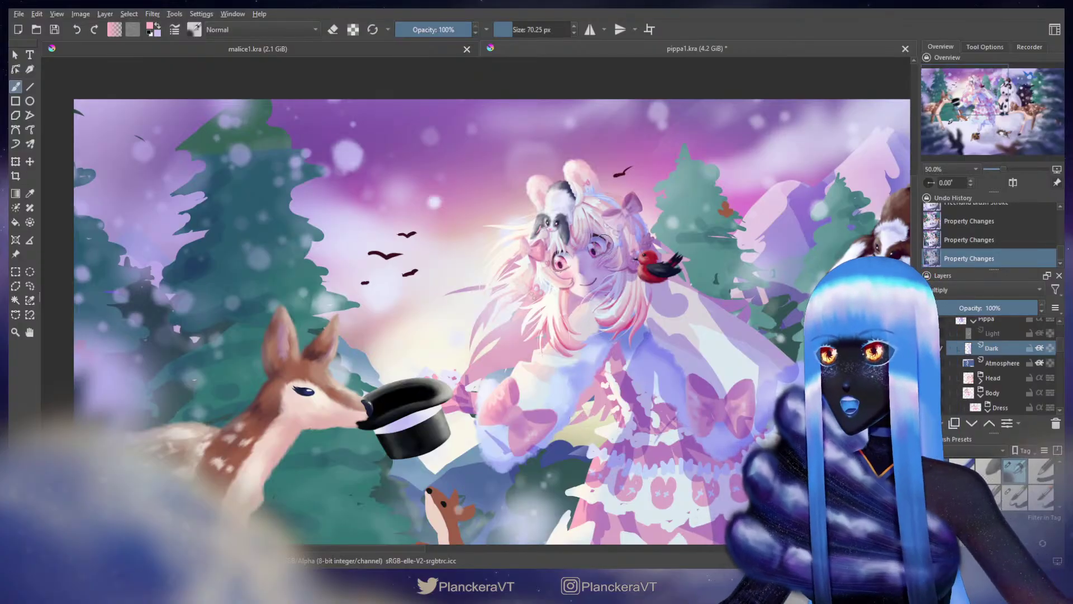
click(333, 29)
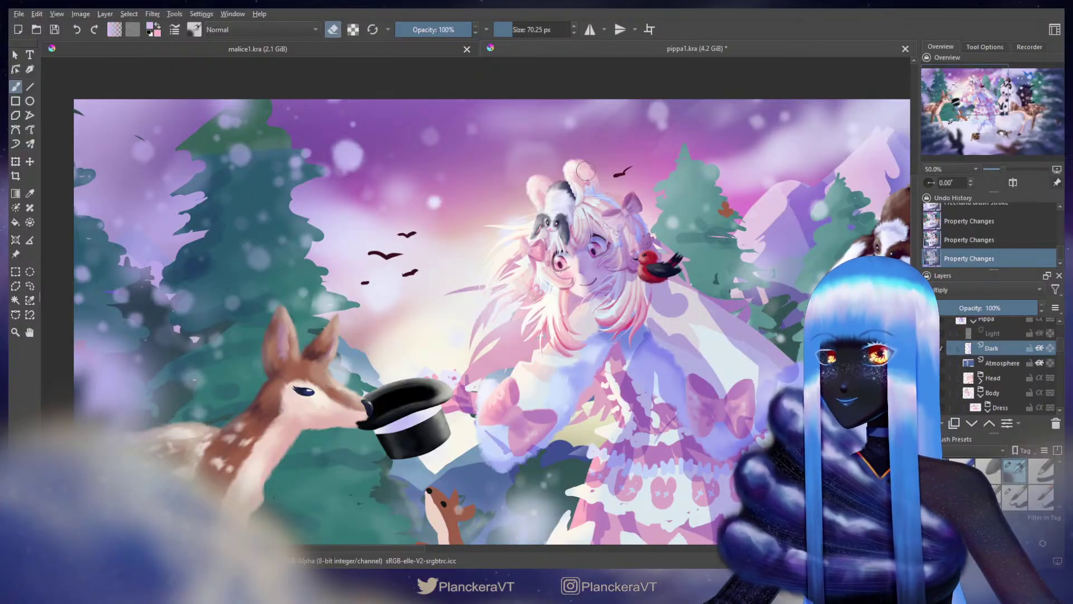
key(bracketright)
mouse_move(621, 240)
mouse_down()
mouse_move(629, 215)
mouse_move(637, 228)
mouse_move(602, 197)
mouse_move(618, 194)
mouse_move(612, 187)
mouse_move(657, 233)
mouse_up()
key(e)
key(x)
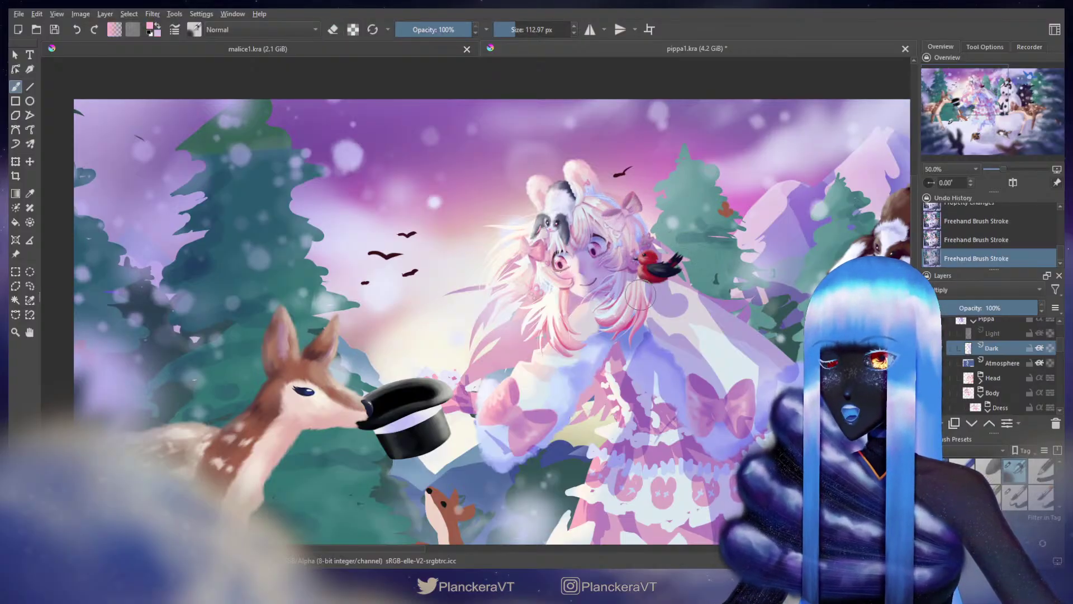
Step: Shade the girl's cape with lavender at about 139 px and erase the shading along its outer edge at about 206 px
mouse_move(688, 335)
mouse_down()
mouse_move(759, 334)
mouse_move(714, 372)
mouse_up()
key(ctrl+z)
key(x)
key(bracketleft)
key(bracketleft)
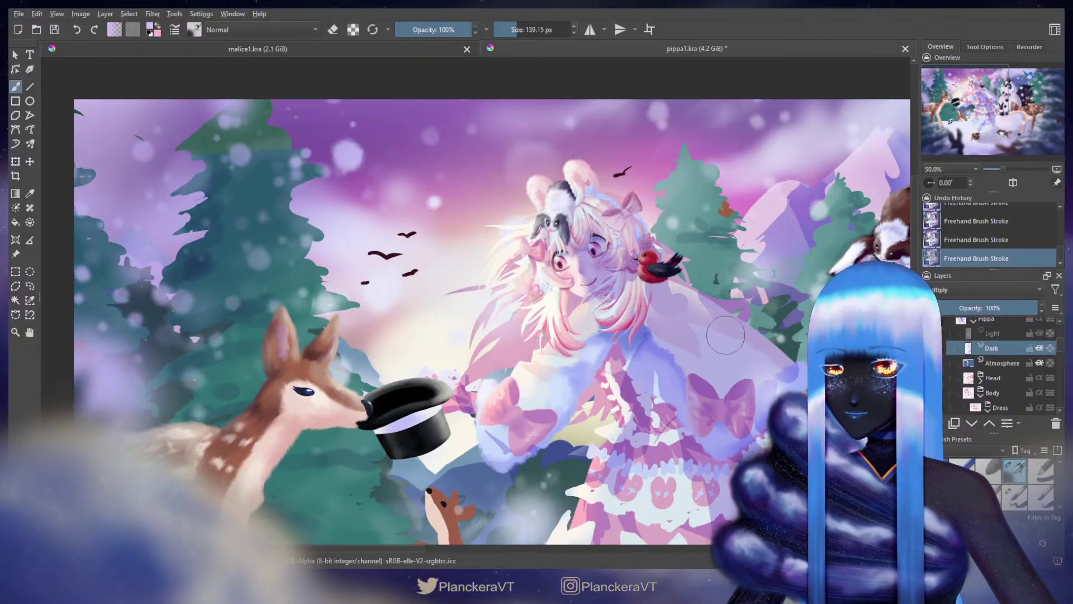
click(332, 34)
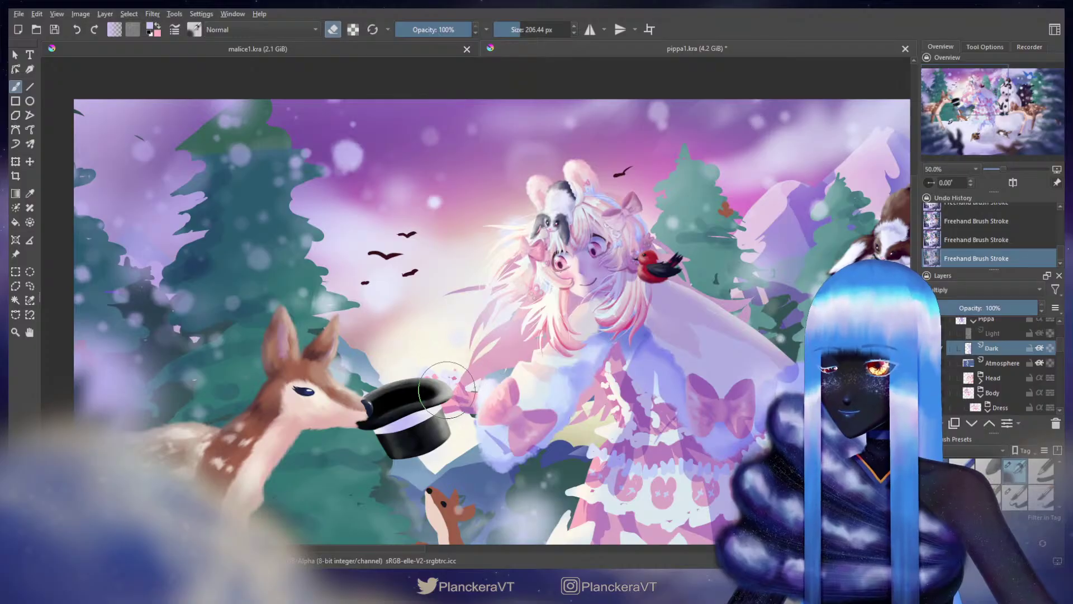
key(e)
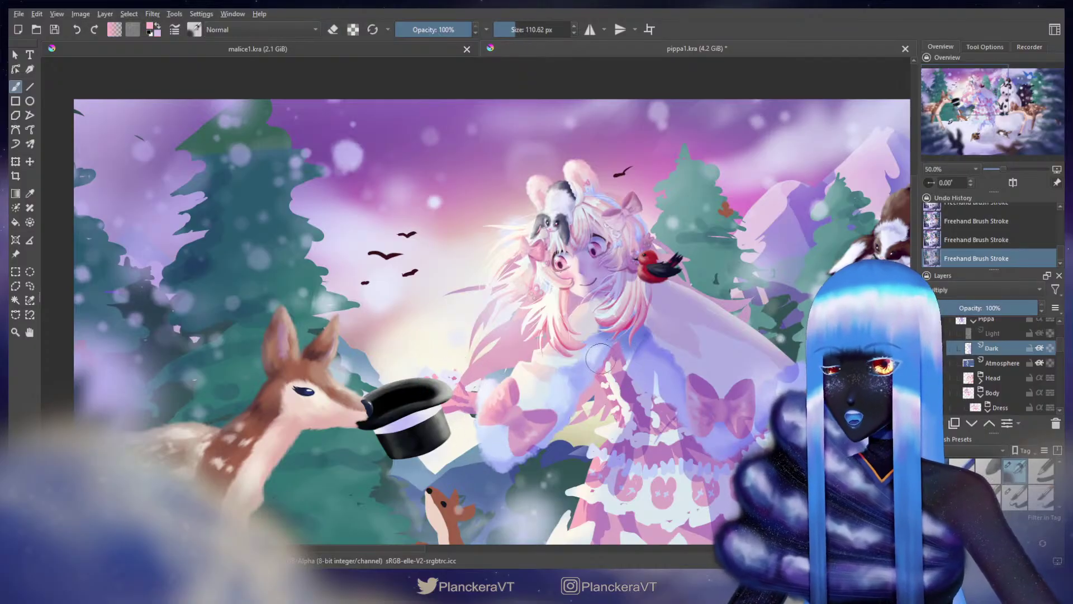
Step: Paint lavender shading below the girl's chin and over the fur collar at about 77 px
key(bracketleft)
key(ctrl+z)
key(x)
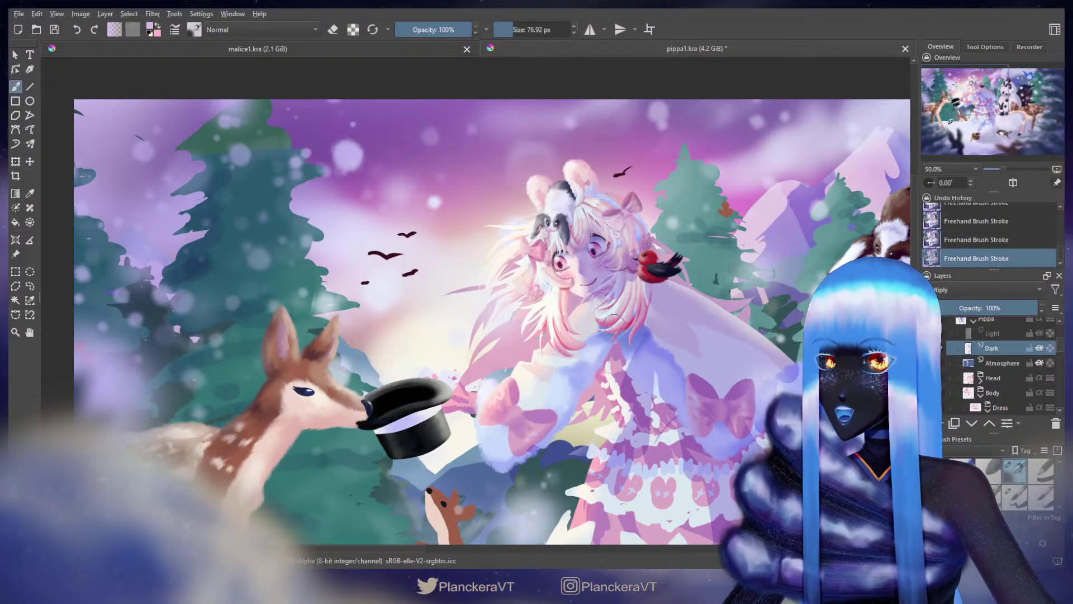
drag(614, 323, 598, 348)
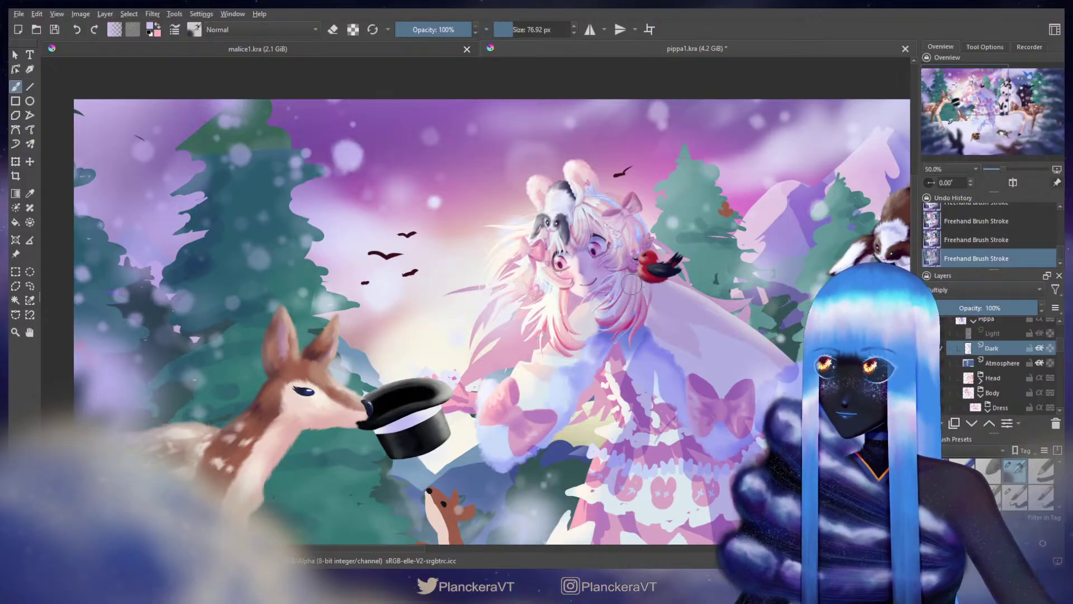
Step: Rework the Dark shading around the girl's face and hair bow at about 51 to 55 px, undoing the trial strokes
click(332, 29)
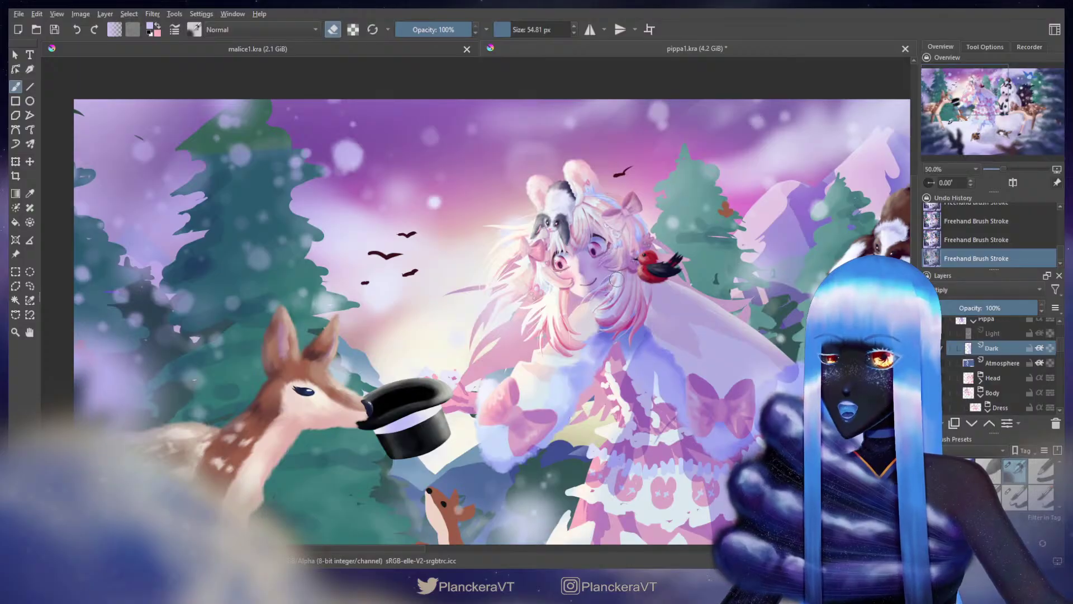
key(ctrl+z)
key(ctrl+z)
drag(617, 275, 608, 310)
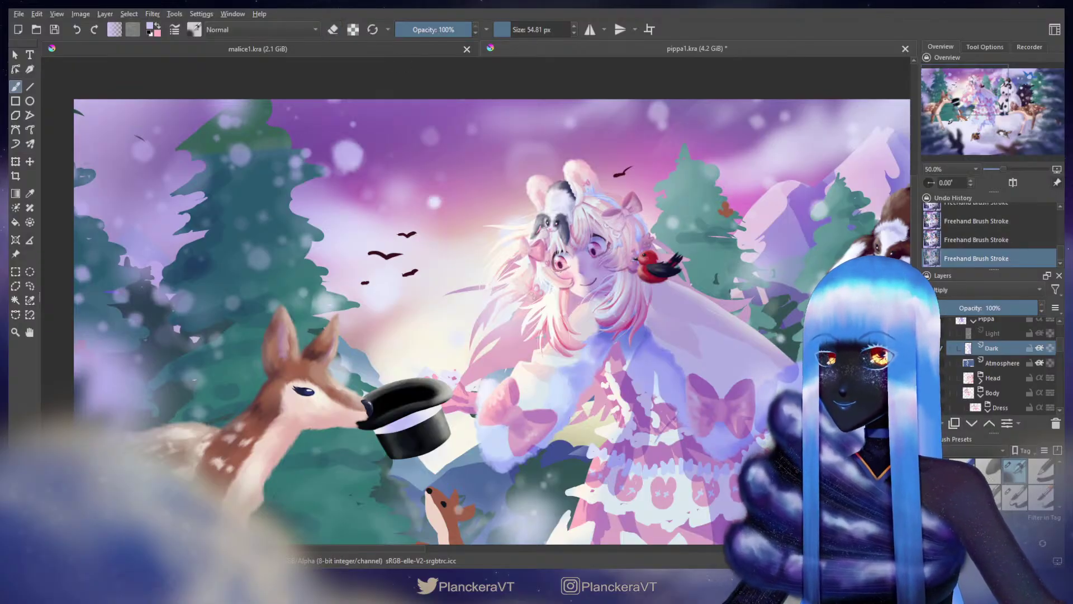
key(ctrl+z)
drag(619, 218, 624, 223)
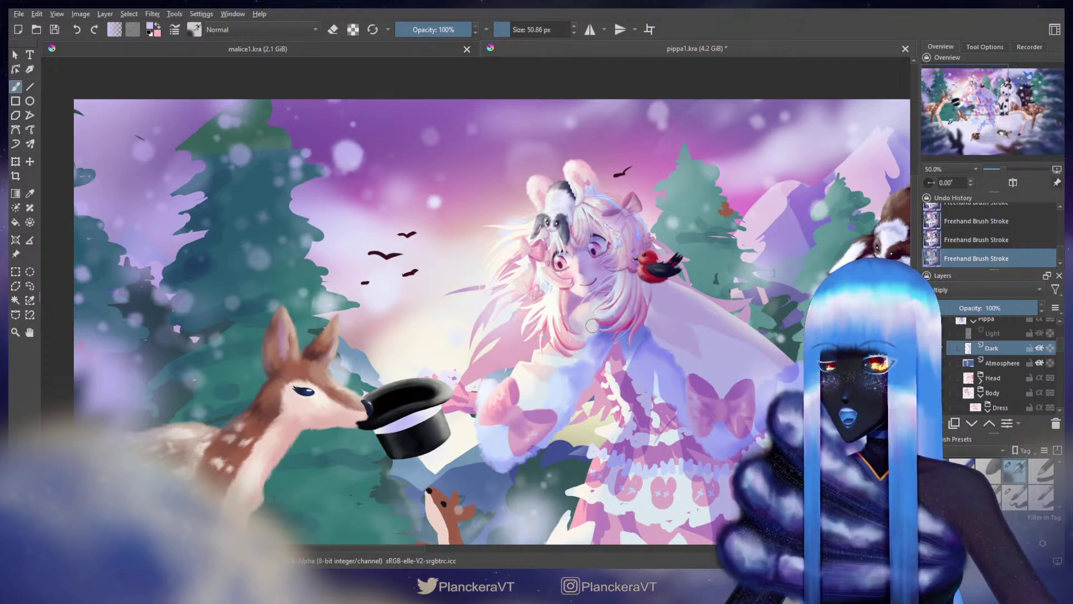
Step: Extend the lavender shading over the cape and sleeve at about 136 to 206 px, erasing the cape's edge at about 90 px
mouse_move(652, 356)
mouse_down()
mouse_move(585, 267)
mouse_move(611, 253)
mouse_up()
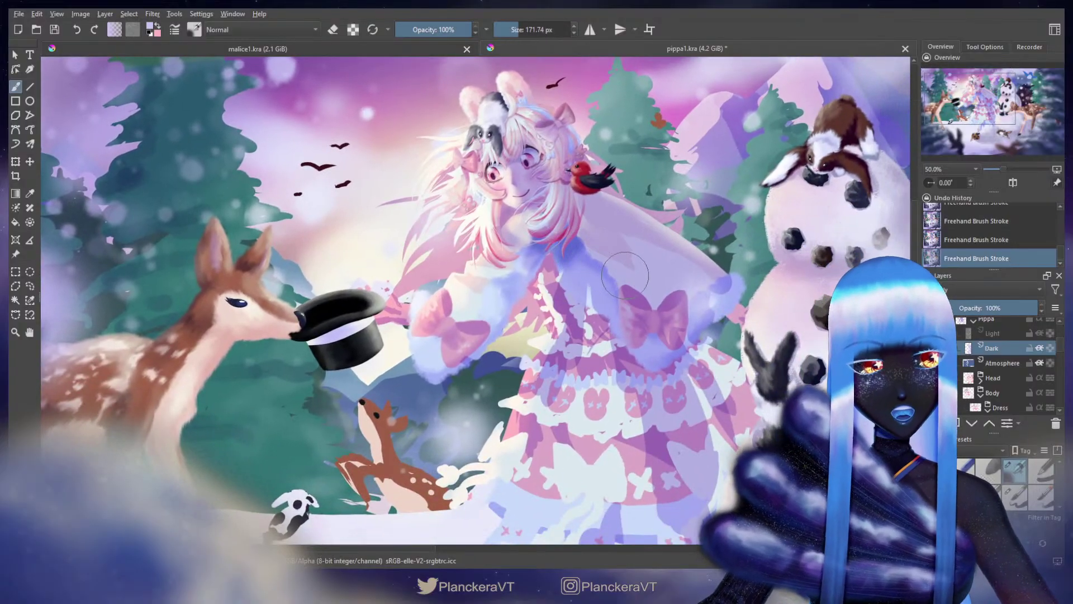
drag(673, 234, 615, 274)
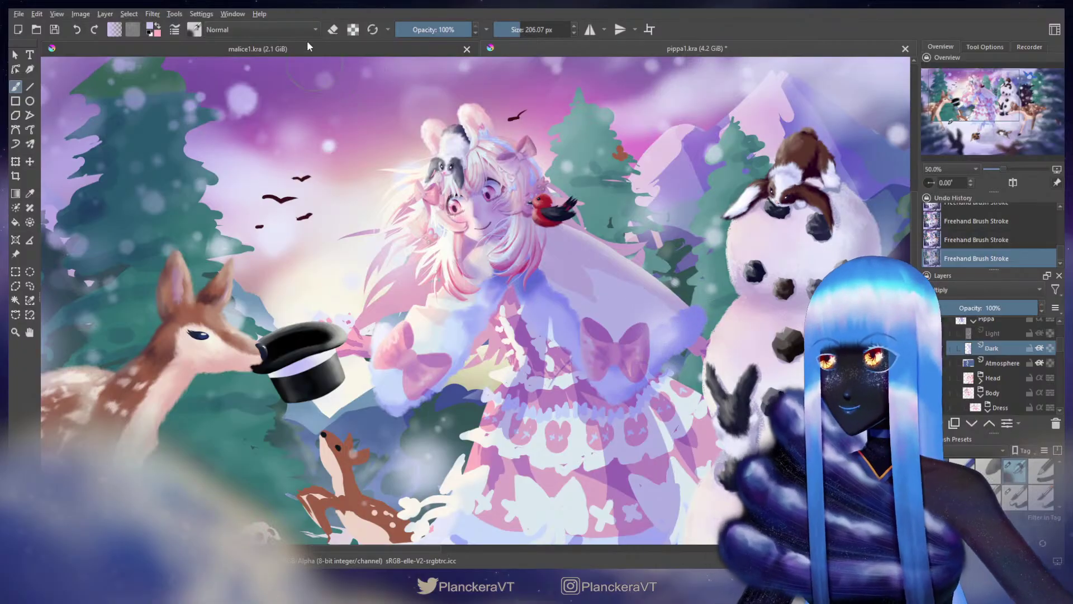
click(333, 31)
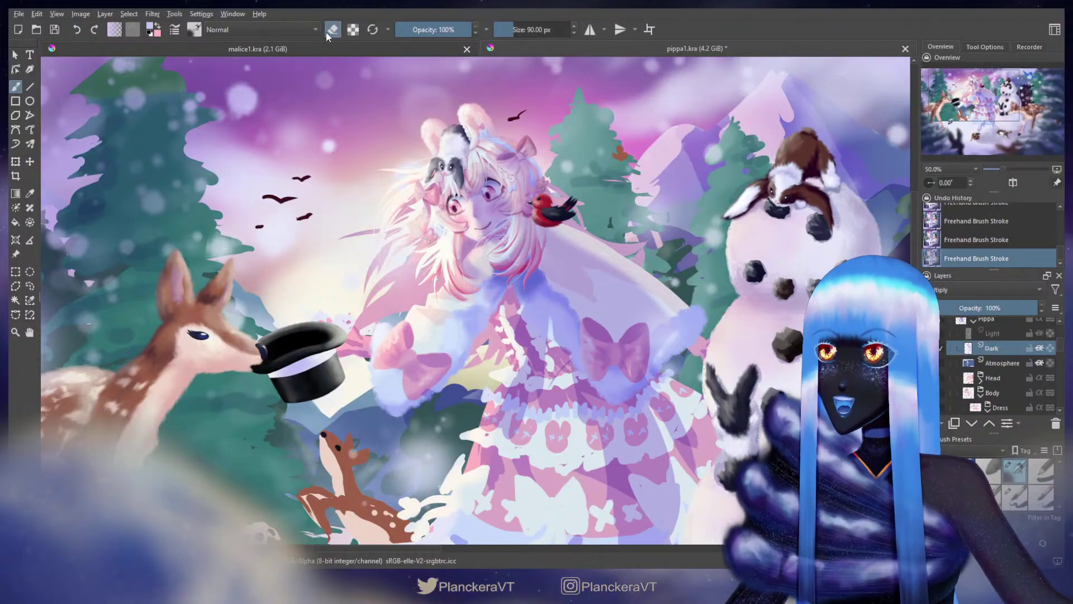
drag(629, 322, 653, 329)
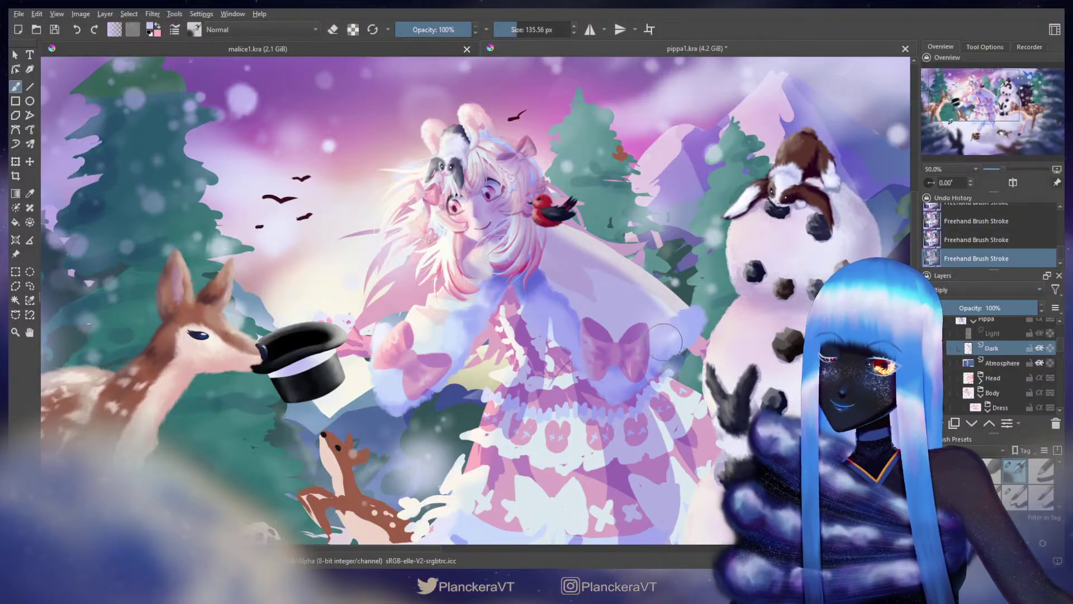
Step: Paint lavender shading on the Dark layer over the dress bodice and ruffled skirt at about 257 to 264 px
mouse_move(557, 410)
mouse_down()
mouse_move(585, 295)
mouse_move(619, 295)
mouse_up()
mouse_move(597, 283)
mouse_down()
mouse_move(620, 328)
mouse_move(603, 314)
mouse_move(613, 374)
mouse_move(622, 364)
mouse_move(654, 390)
mouse_move(691, 344)
mouse_move(689, 398)
mouse_move(693, 377)
mouse_move(582, 294)
mouse_move(570, 240)
mouse_move(588, 266)
mouse_move(580, 320)
mouse_move(620, 352)
mouse_move(679, 355)
mouse_up()
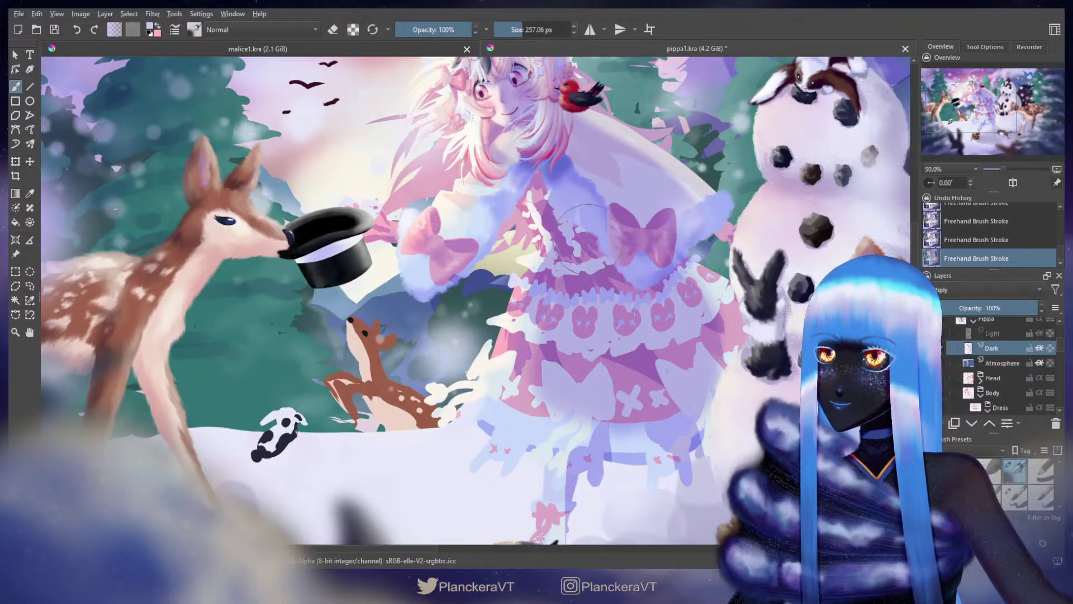
drag(587, 237, 596, 263)
mouse_move(576, 201)
mouse_down()
mouse_move(540, 207)
mouse_move(553, 324)
mouse_move(536, 414)
mouse_move(602, 391)
mouse_move(606, 283)
mouse_up()
drag(624, 297, 693, 297)
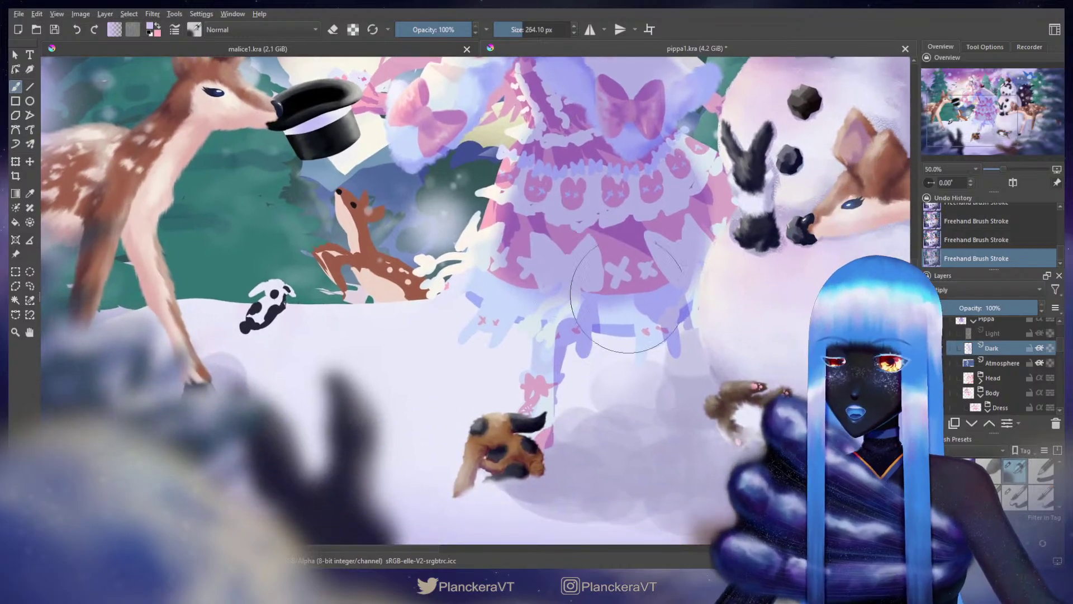
Step: Extend the Dark shading over the skirt, lower hem and legs with a brush of about 408 to 422 px
mouse_move(606, 313)
mouse_down()
mouse_move(547, 389)
mouse_move(663, 370)
mouse_up()
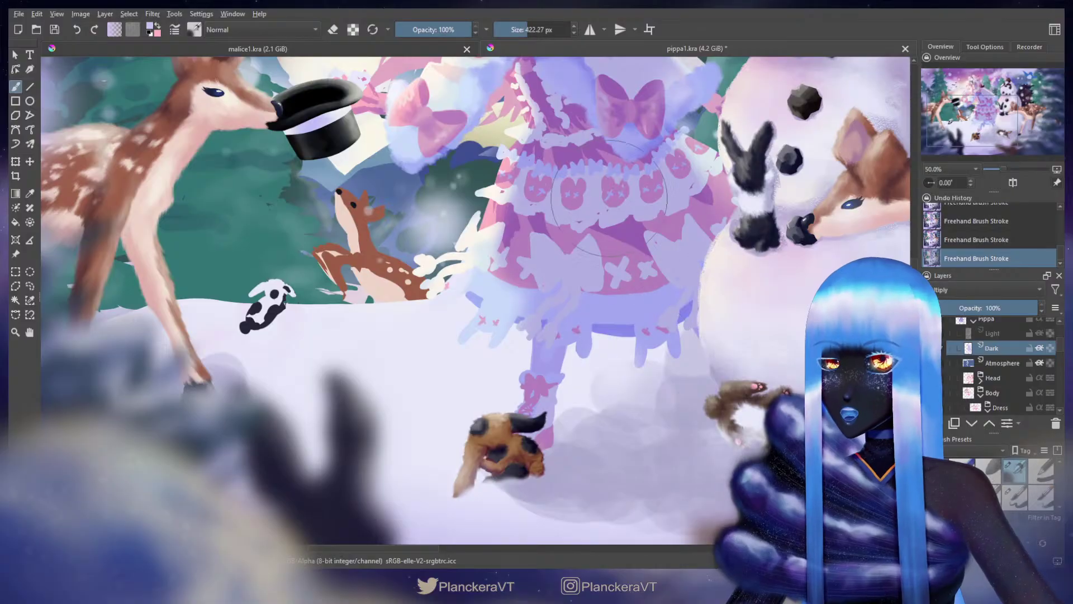
drag(547, 224, 524, 291)
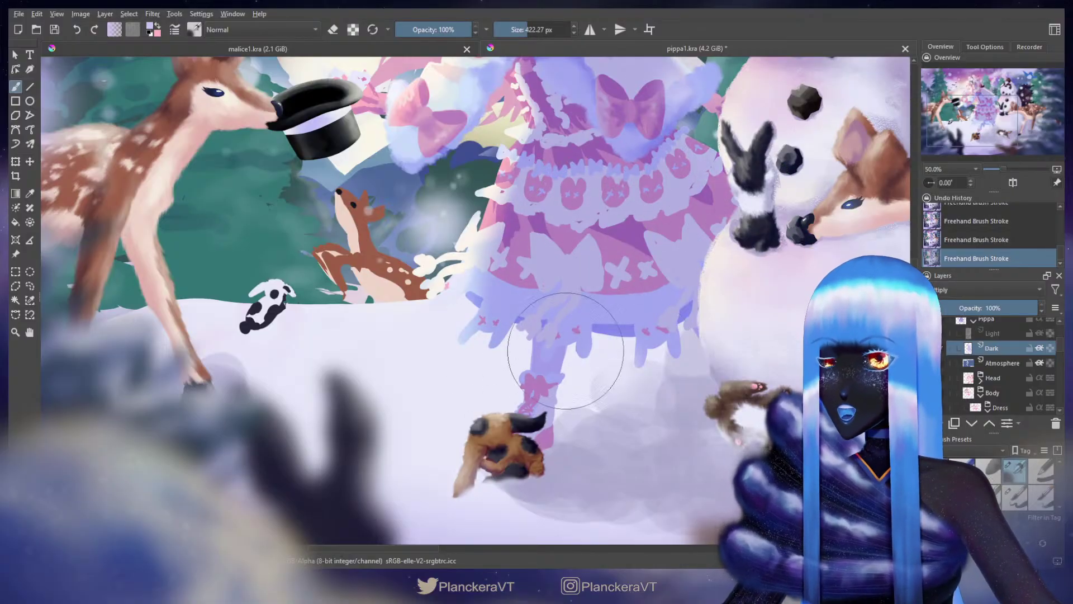
drag(631, 224, 642, 437)
drag(550, 269, 569, 310)
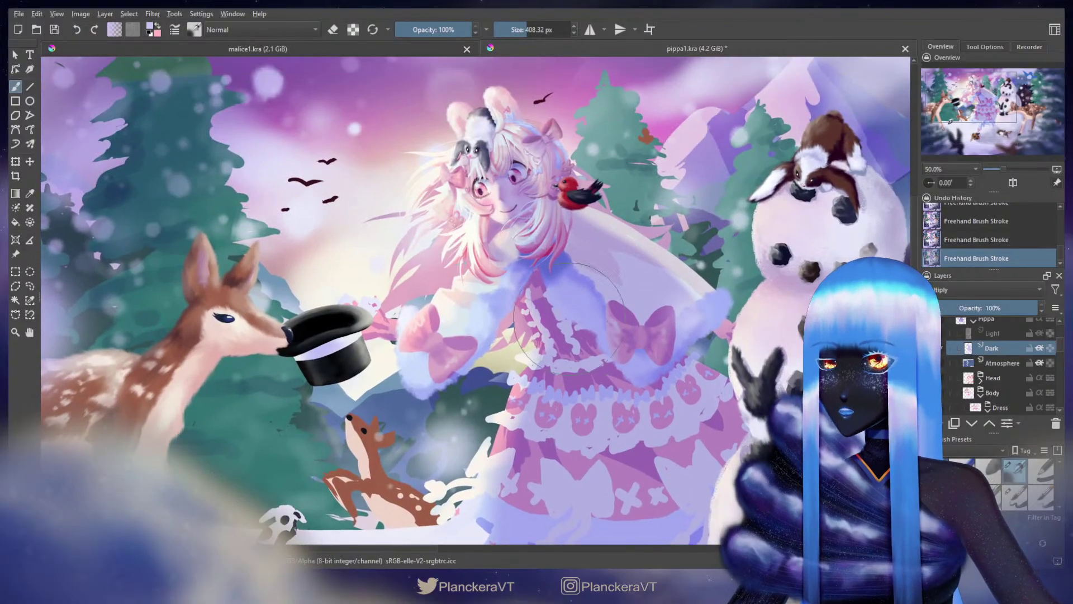
mouse_move(568, 260)
mouse_down()
mouse_move(513, 261)
mouse_move(504, 299)
mouse_move(518, 287)
mouse_up()
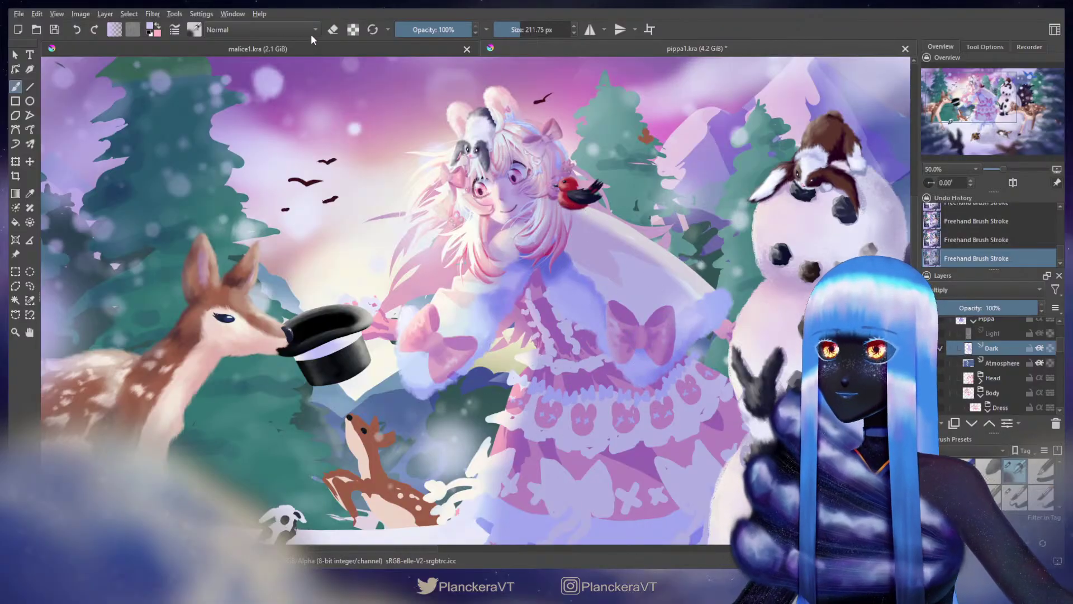
Step: Erase the Dark shading along the dress's lit side, facing the fawns, from the waist to the hem at about 166 px
click(333, 31)
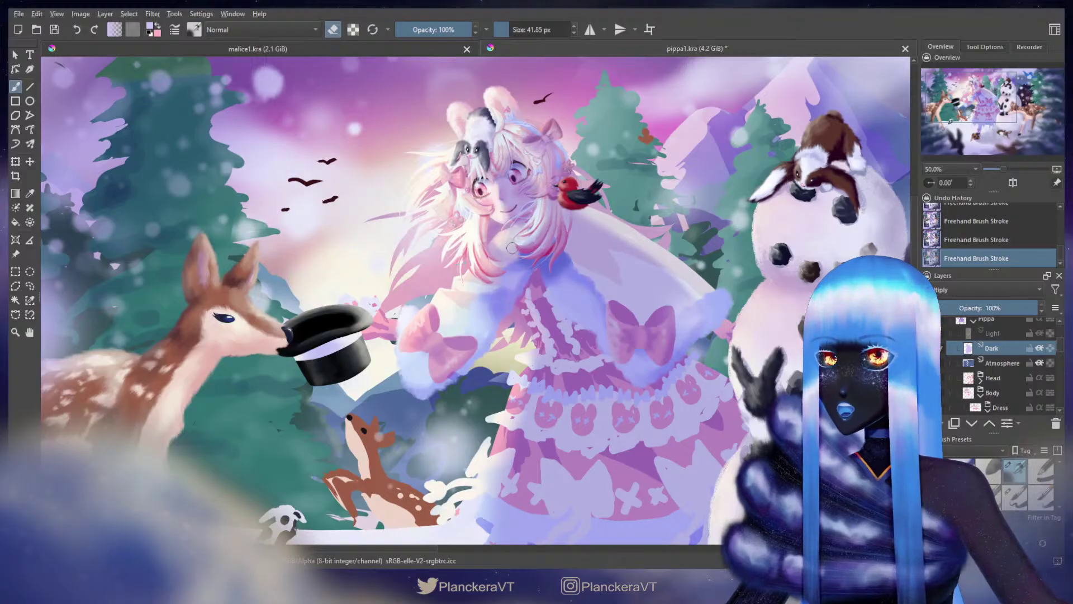
mouse_move(474, 297)
mouse_down()
mouse_move(496, 288)
mouse_move(462, 333)
mouse_move(433, 322)
mouse_move(462, 321)
mouse_move(495, 286)
mouse_move(507, 315)
mouse_move(527, 314)
mouse_move(498, 430)
mouse_move(536, 292)
mouse_up()
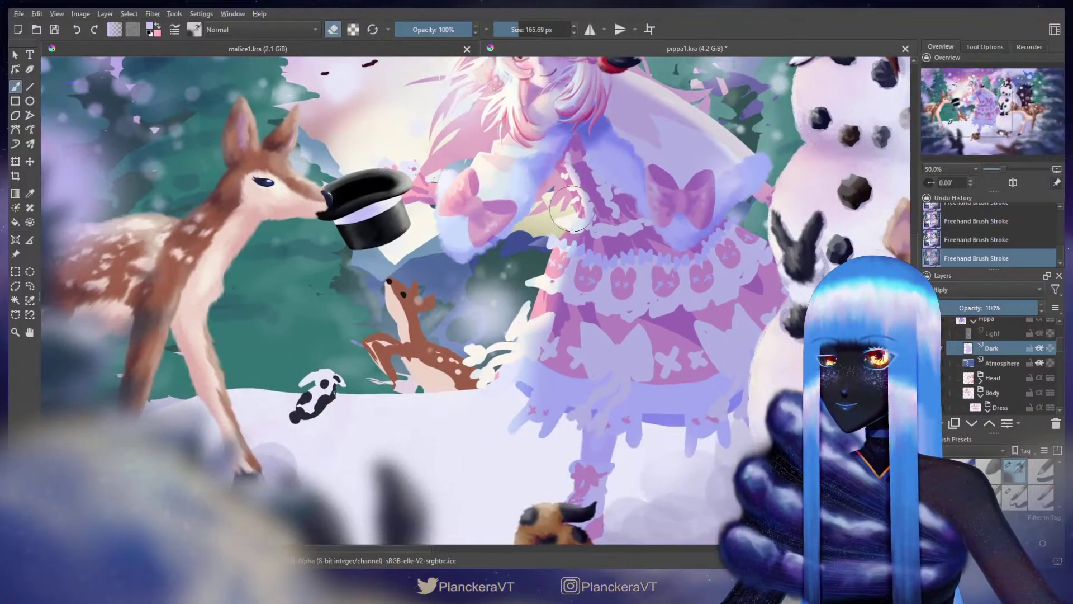
drag(572, 209, 537, 354)
drag(563, 259, 536, 382)
drag(565, 190, 577, 289)
mouse_move(509, 336)
mouse_down()
mouse_move(533, 355)
mouse_move(543, 415)
mouse_up()
drag(548, 476, 575, 339)
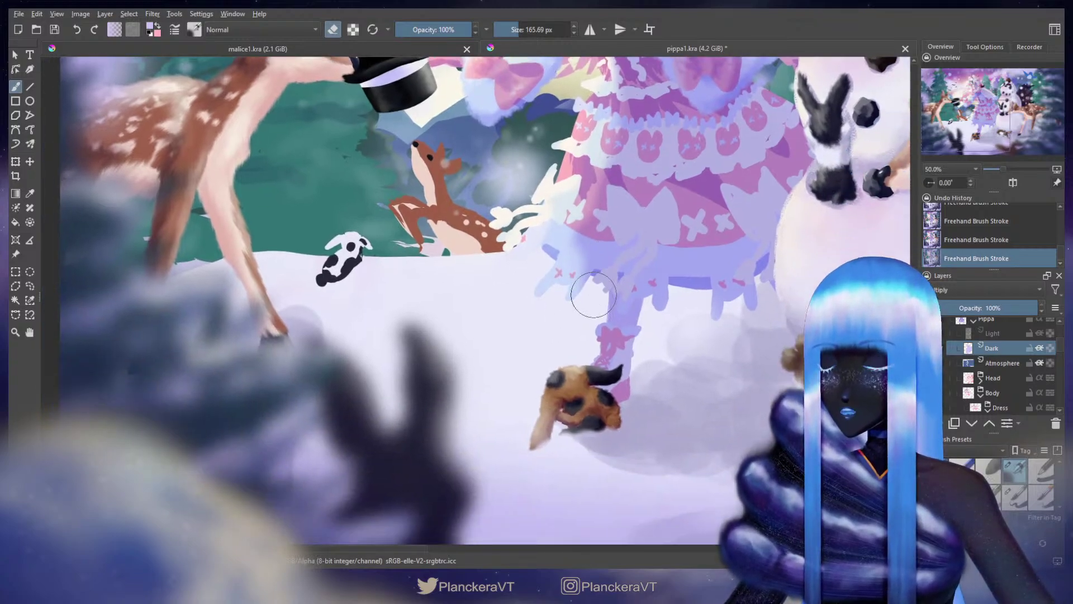
Step: Erase Dark shading from the lit side of the lower leg at about 128 px and from the hem's ruffles at about 92 px
drag(586, 297, 576, 297)
mouse_move(589, 338)
mouse_down()
mouse_move(597, 301)
mouse_move(584, 357)
mouse_move(592, 295)
mouse_move(588, 369)
mouse_up()
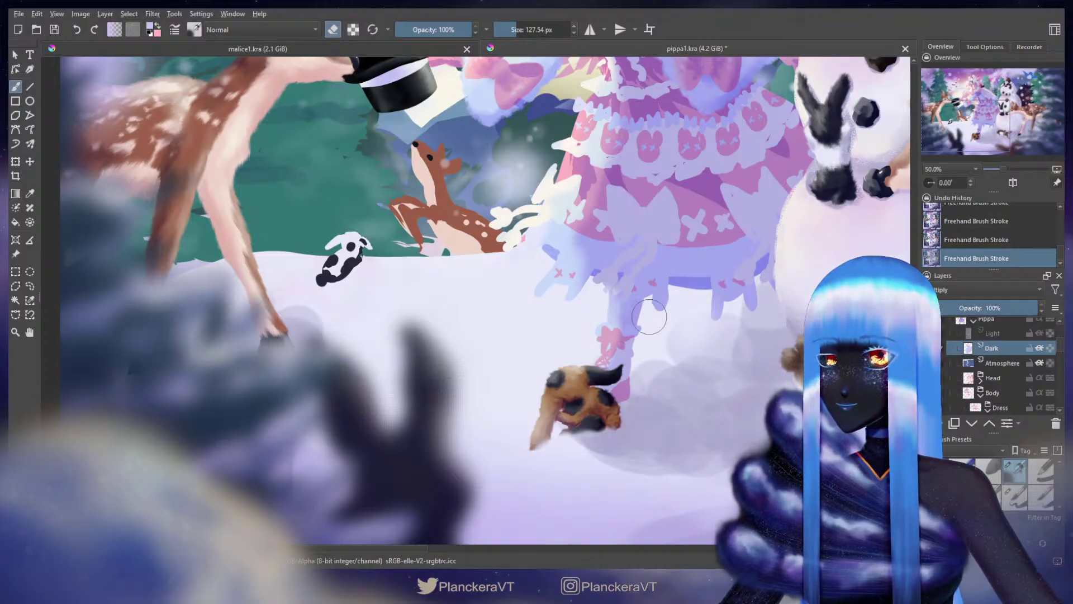
shift+drag(645, 305, 619, 305)
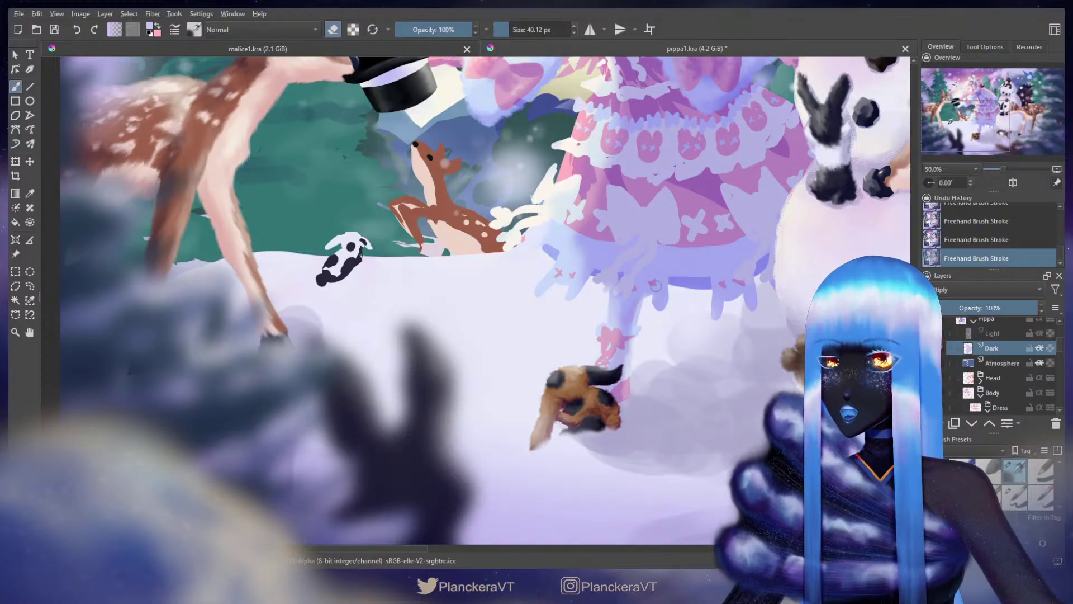
shift+drag(598, 282, 626, 283)
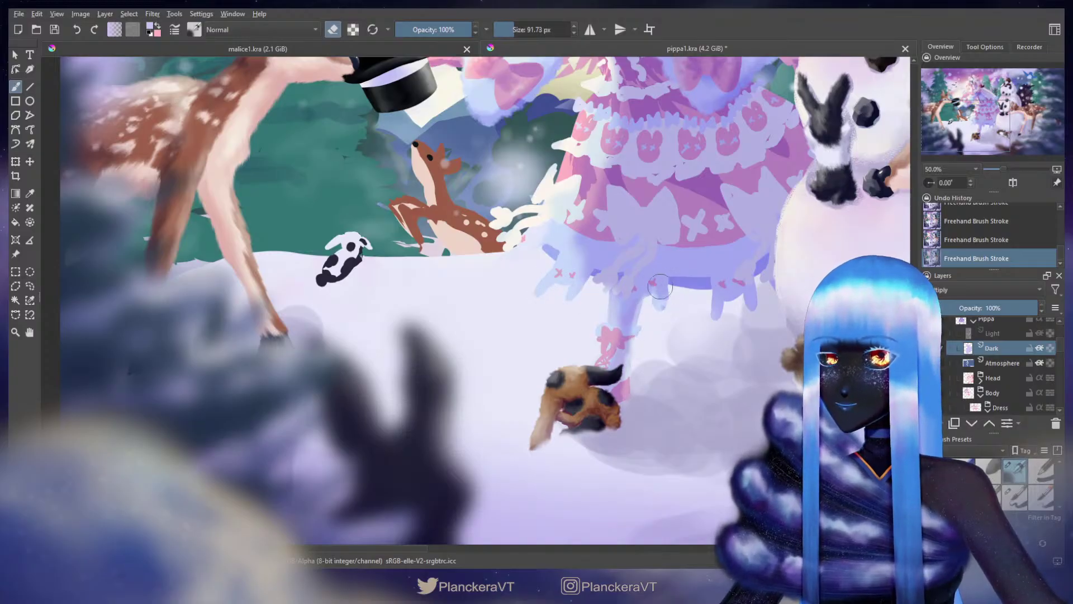
mouse_move(694, 292)
mouse_down()
mouse_move(725, 311)
mouse_move(758, 287)
mouse_up()
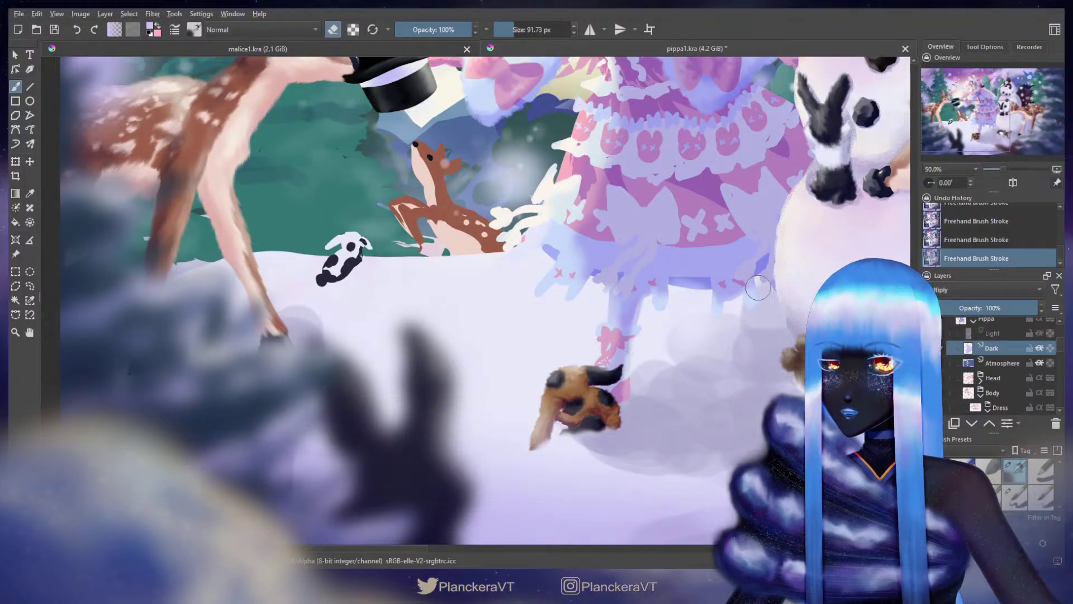
Step: Try erasing the Dark shading around the girl's hand beside the snowman at about 132 px, and undo the strokes
drag(804, 206, 559, 451)
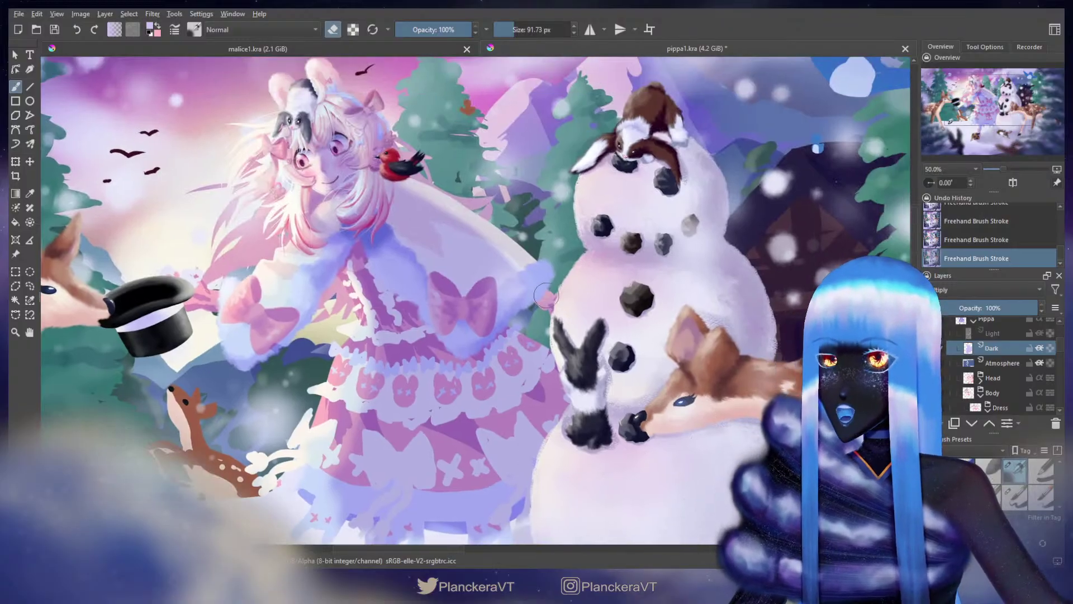
shift+drag(542, 302, 564, 302)
mouse_move(529, 341)
mouse_down()
mouse_move(537, 347)
mouse_move(519, 339)
mouse_up()
key(ctrl+z)
key(ctrl+z)
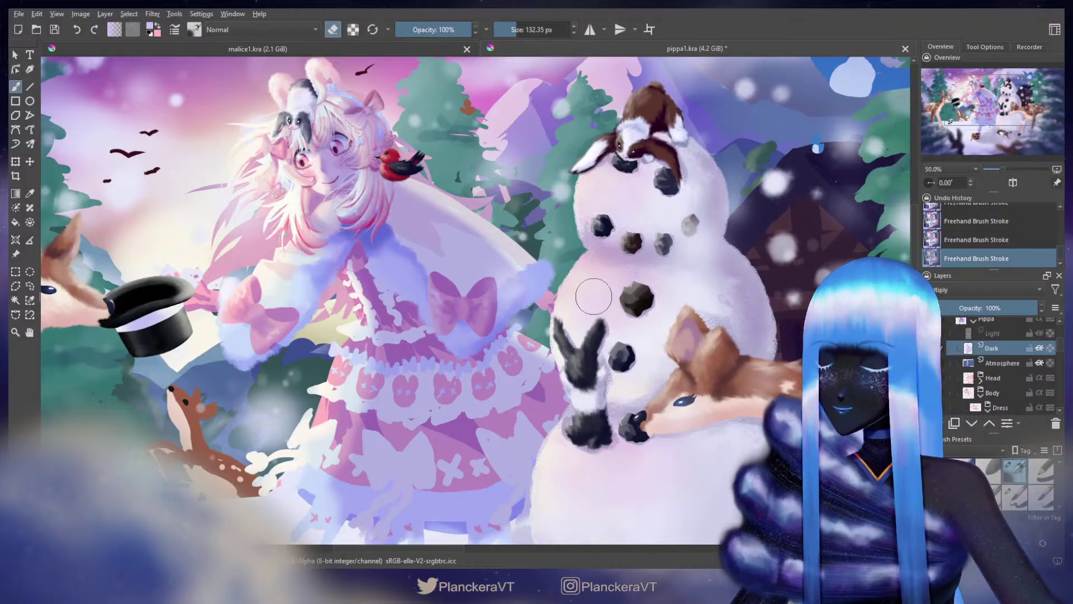
Step: Refine the Dark shading along the cape's fur trim and sleeves at about 34 to 82 px
key(e)
key(x)
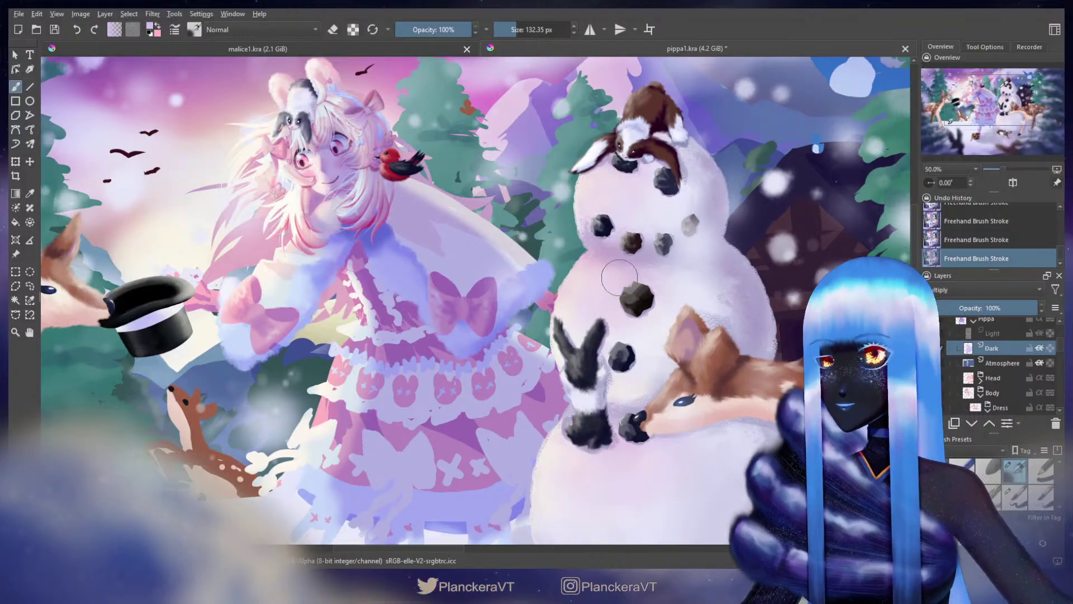
drag(583, 226, 780, 254)
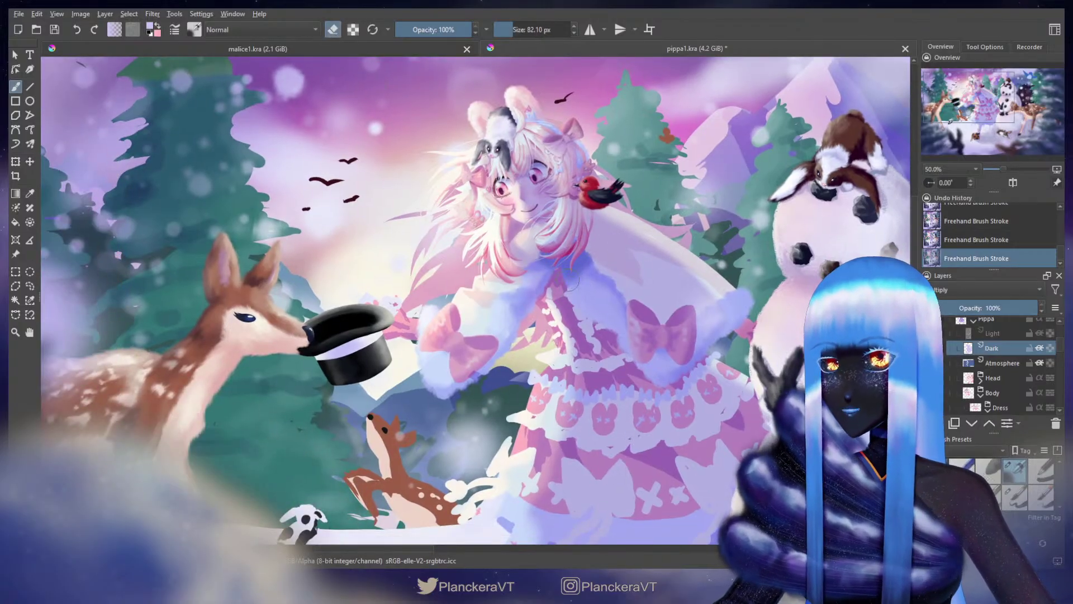
drag(568, 280, 524, 280)
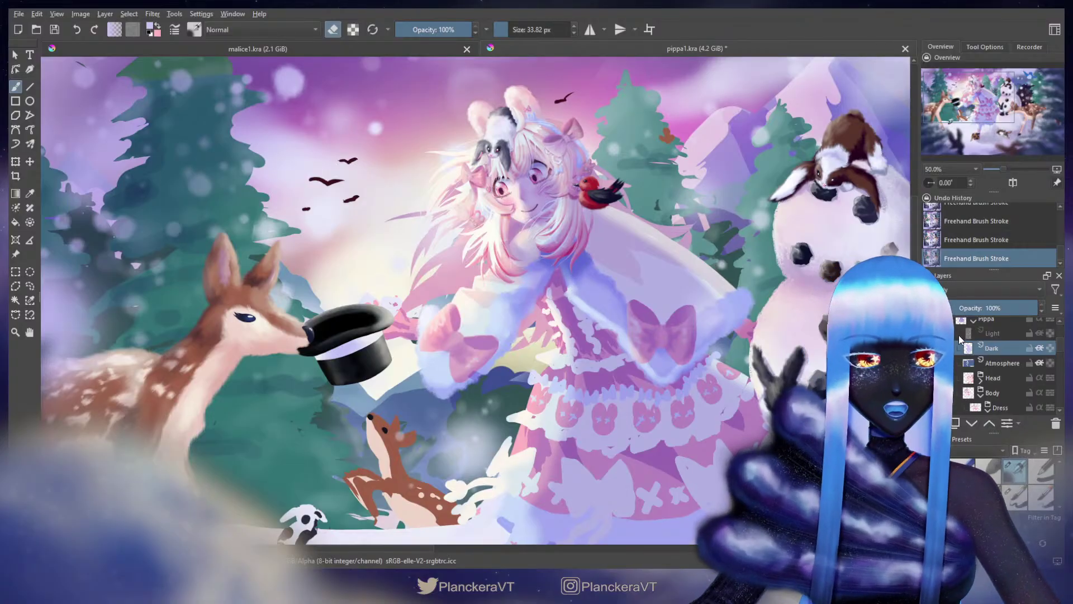
Step: Show and activate the Light layer, and sample the peach color from the temporarily shown Swatch layer
click(929, 333)
click(1002, 336)
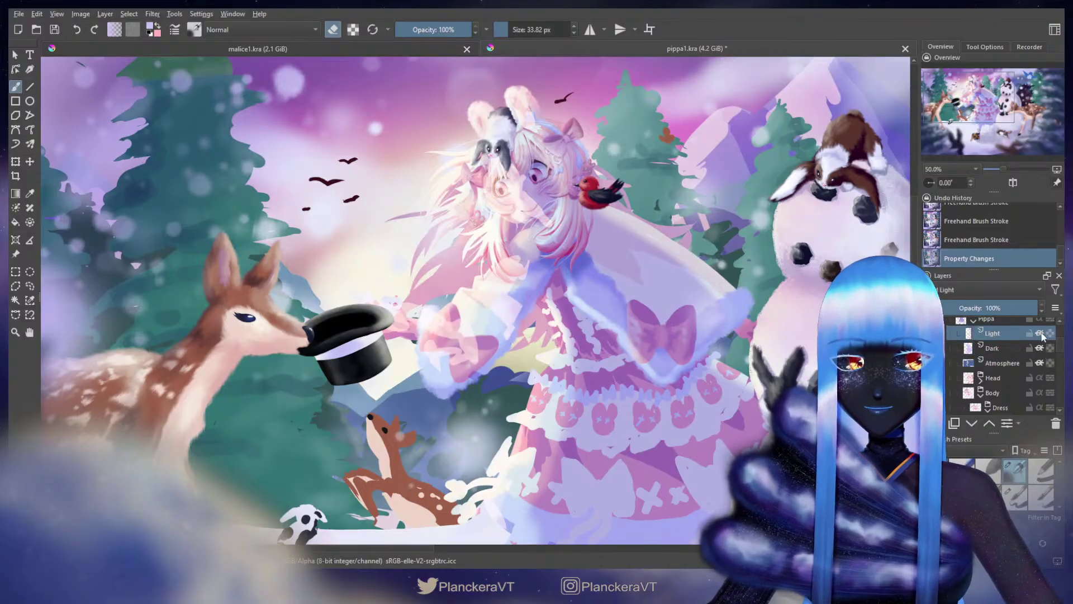
scroll(1049, 341, down, 5)
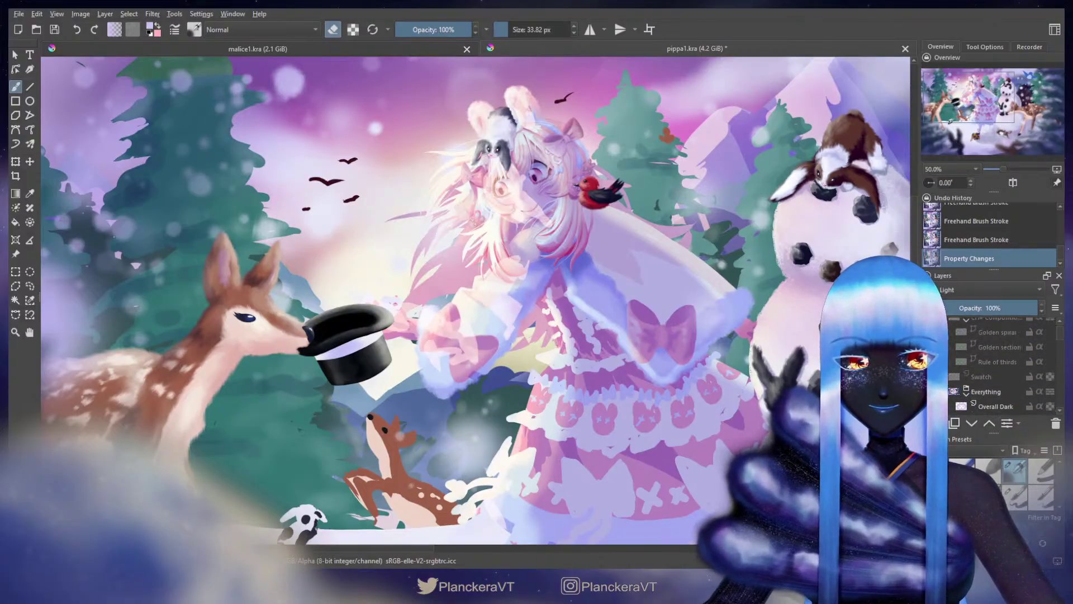
click(929, 376)
drag(416, 426, 694, 175)
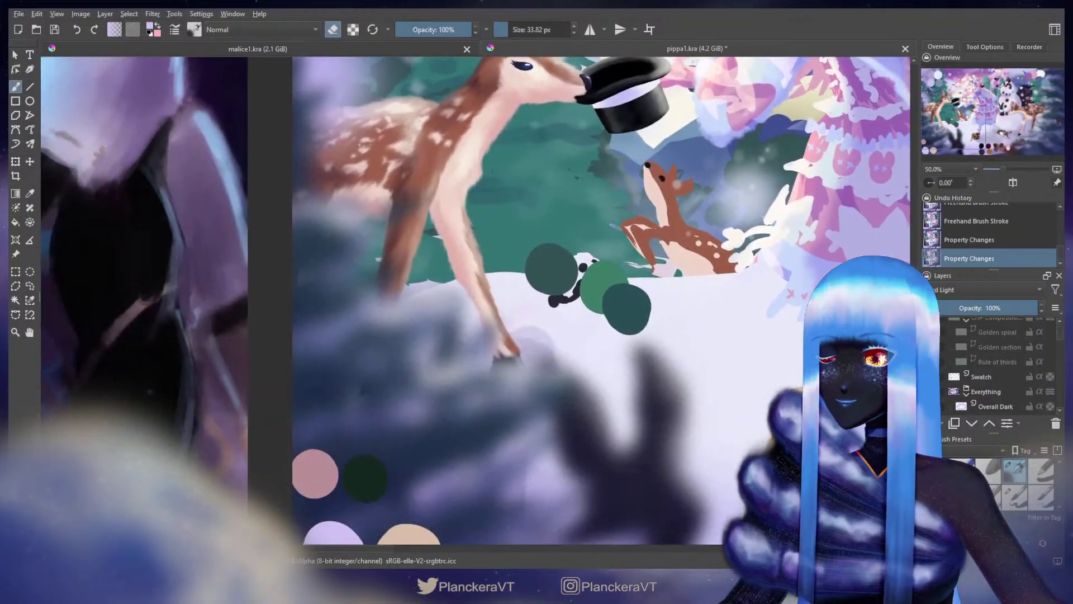
drag(483, 436, 445, 309)
ctrl+click(390, 415)
drag(754, 72, 670, 299)
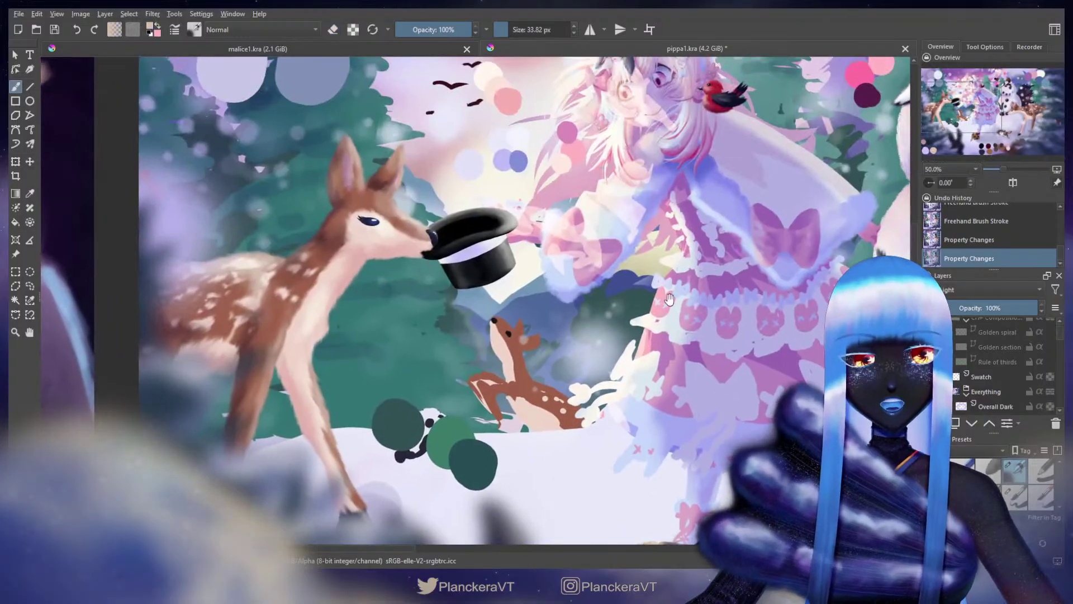
click(928, 377)
scroll(970, 362, down, 5)
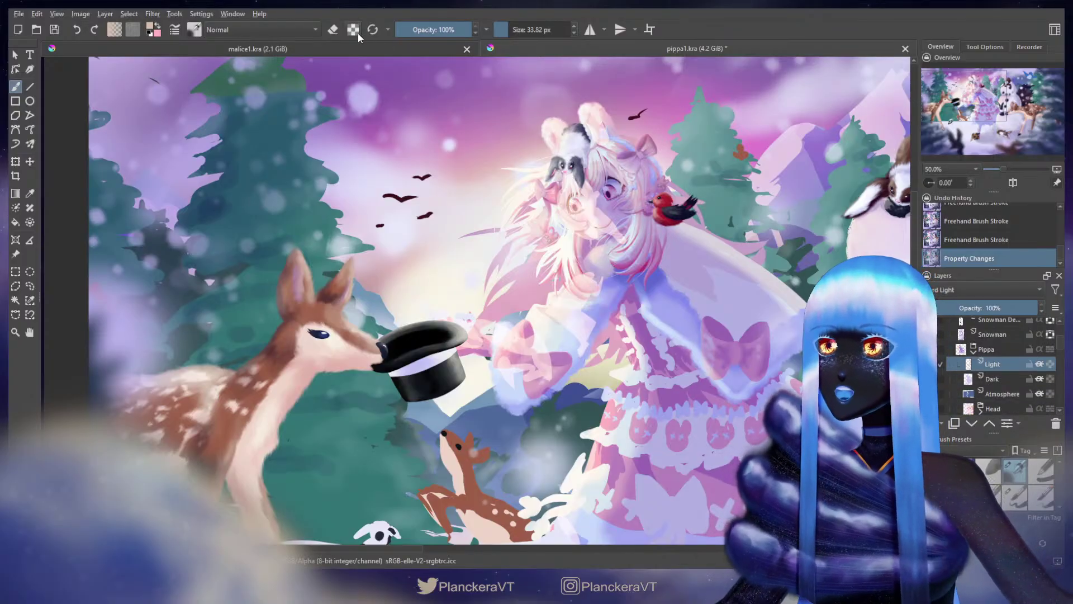
Step: Erase the glow covering the girl's face on the Light layer at about 149 px
key(e)
drag(549, 192, 577, 193)
mouse_move(584, 195)
mouse_down()
mouse_move(635, 223)
mouse_move(615, 198)
mouse_move(589, 204)
mouse_up()
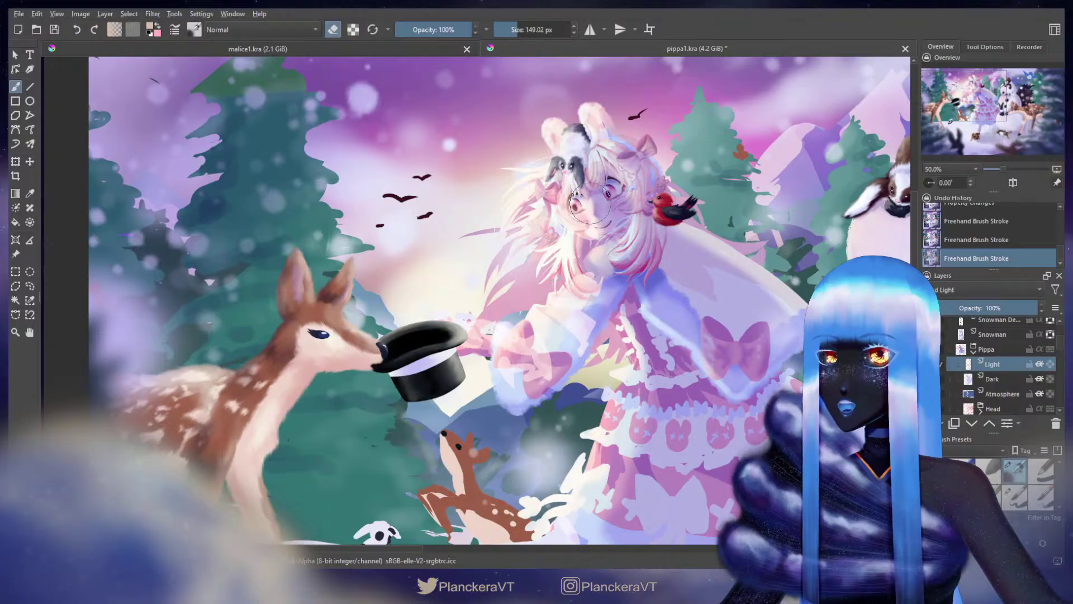
key([)
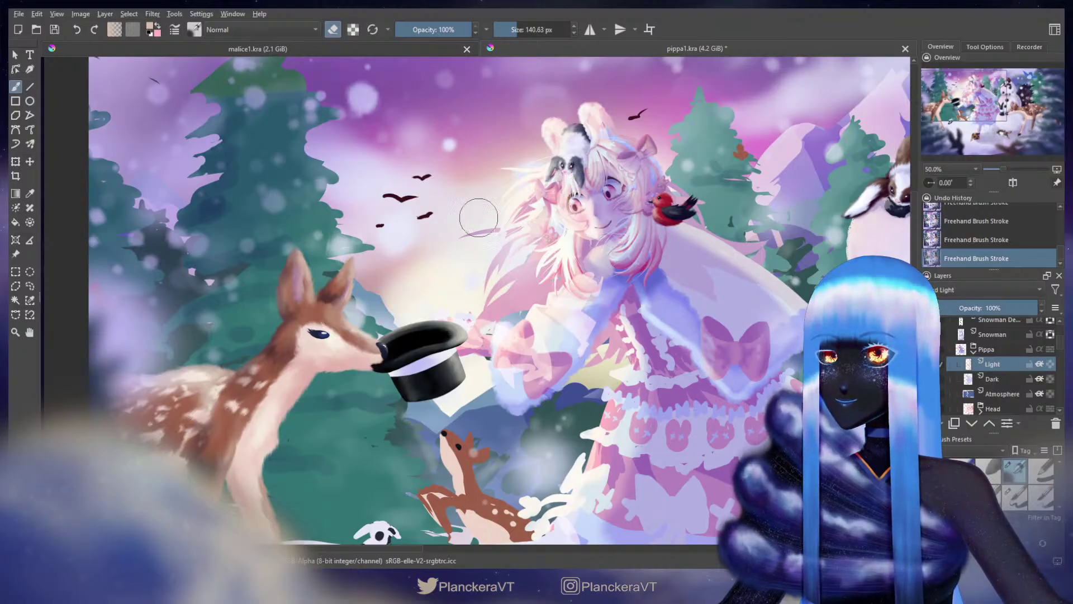
Step: Paint peach light over the hair strands facing the glowing sky at about 184 px
key(e)
key(x)
shift+drag(508, 238, 521, 237)
mouse_move(519, 238)
mouse_down()
mouse_move(513, 264)
mouse_move(471, 305)
mouse_move(552, 258)
mouse_move(527, 211)
mouse_move(544, 125)
mouse_move(531, 203)
mouse_move(498, 204)
mouse_move(478, 228)
mouse_up()
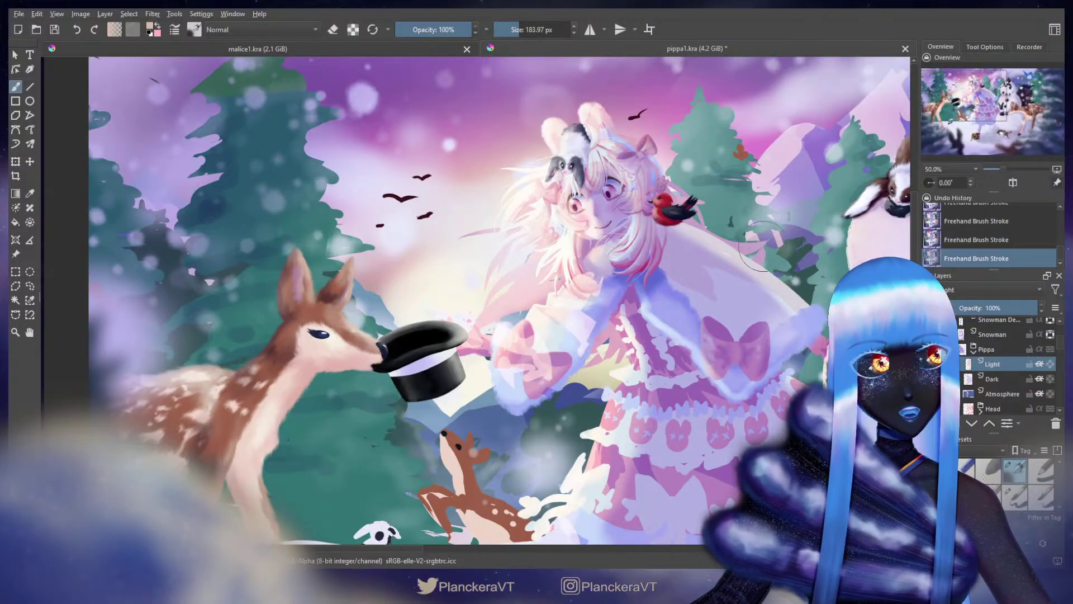
Step: Paint warm light on the outstretched sleeve at about 63 to 162 px, erasing it over the bow at about 229 px
drag(573, 314, 608, 251)
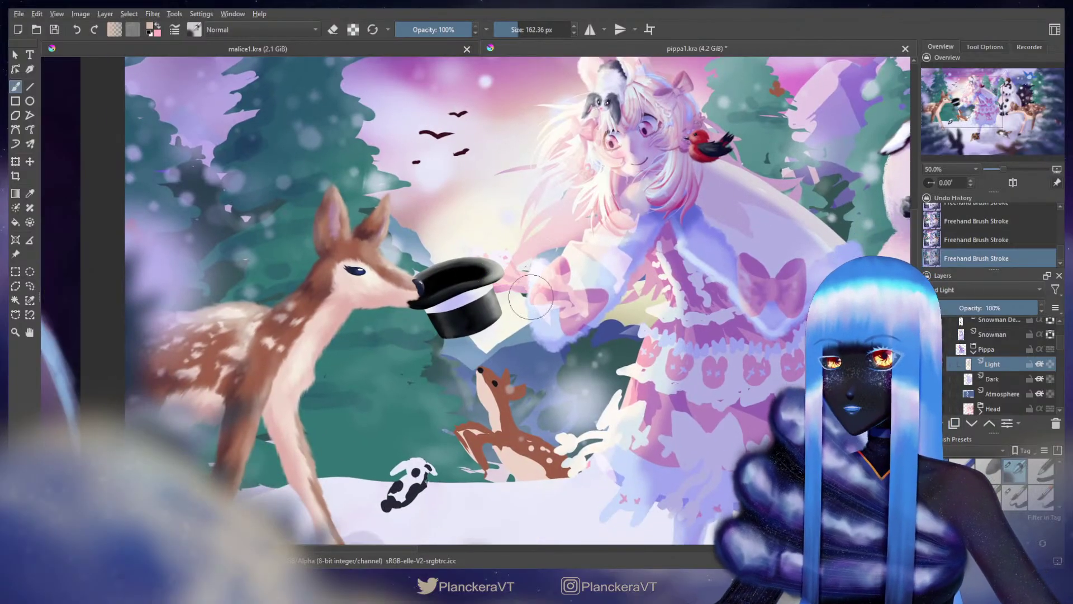
shift+drag(551, 272, 510, 271)
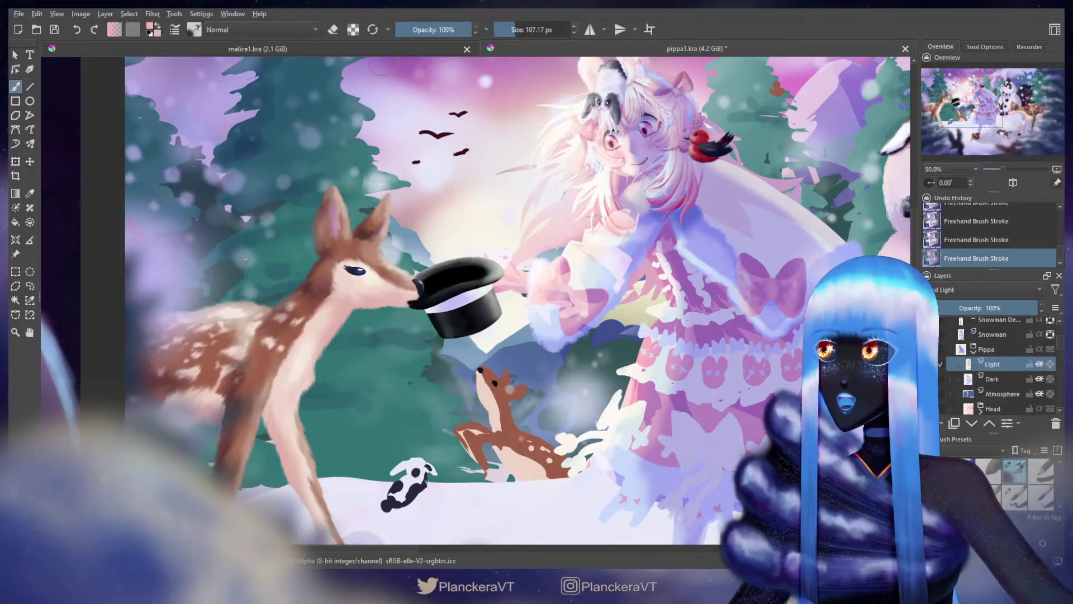
click(333, 30)
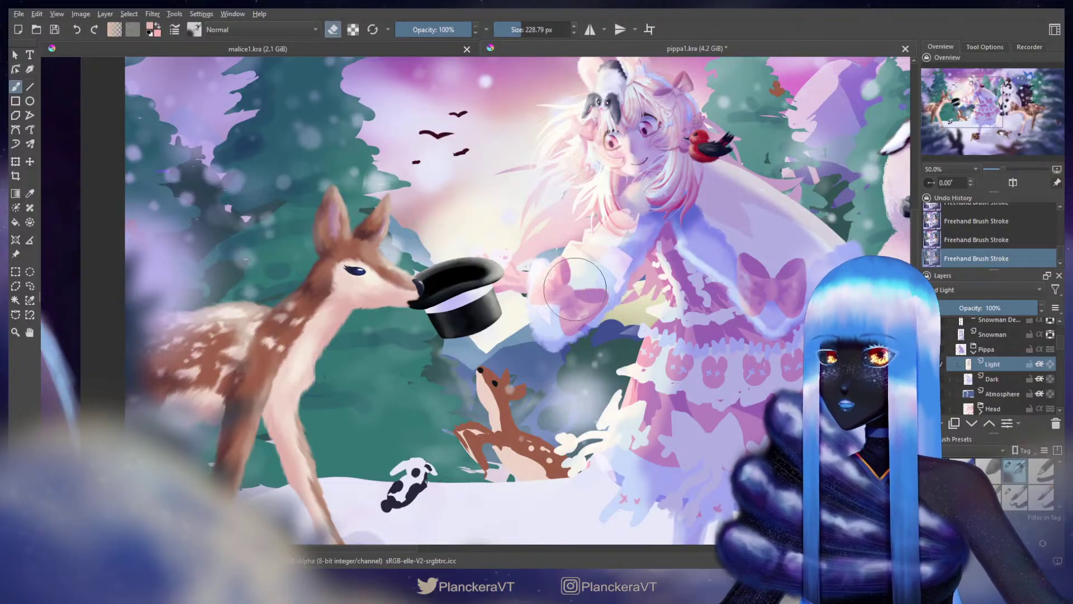
drag(557, 326, 555, 315)
key(e)
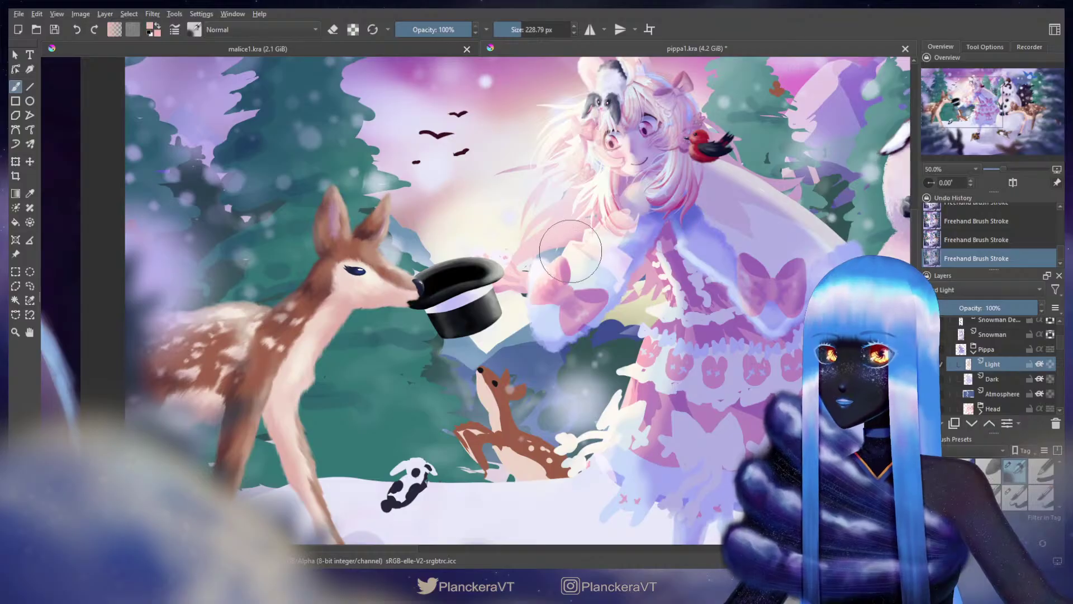
mouse_move(570, 251)
shift+mouse_down()
mouse_move(509, 252)
mouse_move(554, 263)
shift+mouse_up()
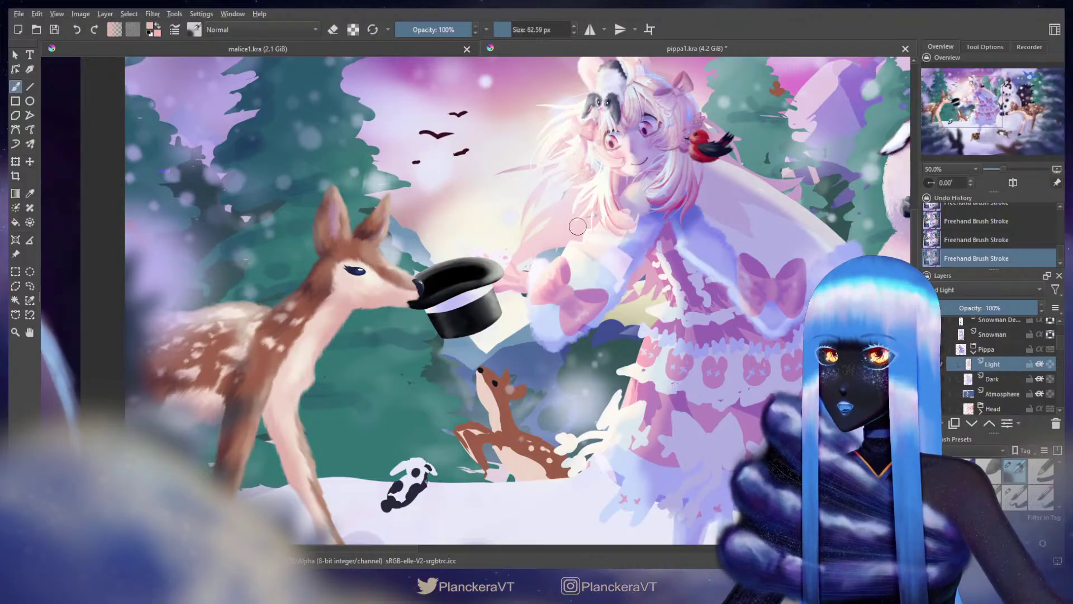
mouse_move(565, 179)
shift+mouse_down()
mouse_move(593, 178)
mouse_move(545, 204)
mouse_move(519, 268)
shift+mouse_up()
Step: Erase excess light around the top of the girl's hair at about 156 px and touch up her ears at about 135 px
key(e)
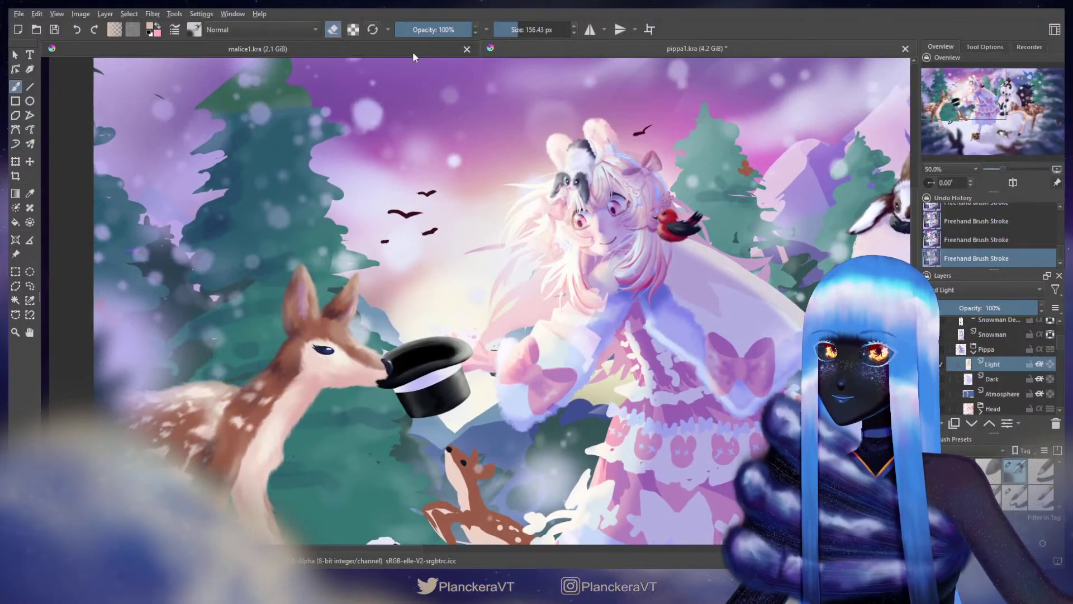
mouse_move(588, 120)
mouse_down()
mouse_move(605, 147)
mouse_move(663, 161)
mouse_up()
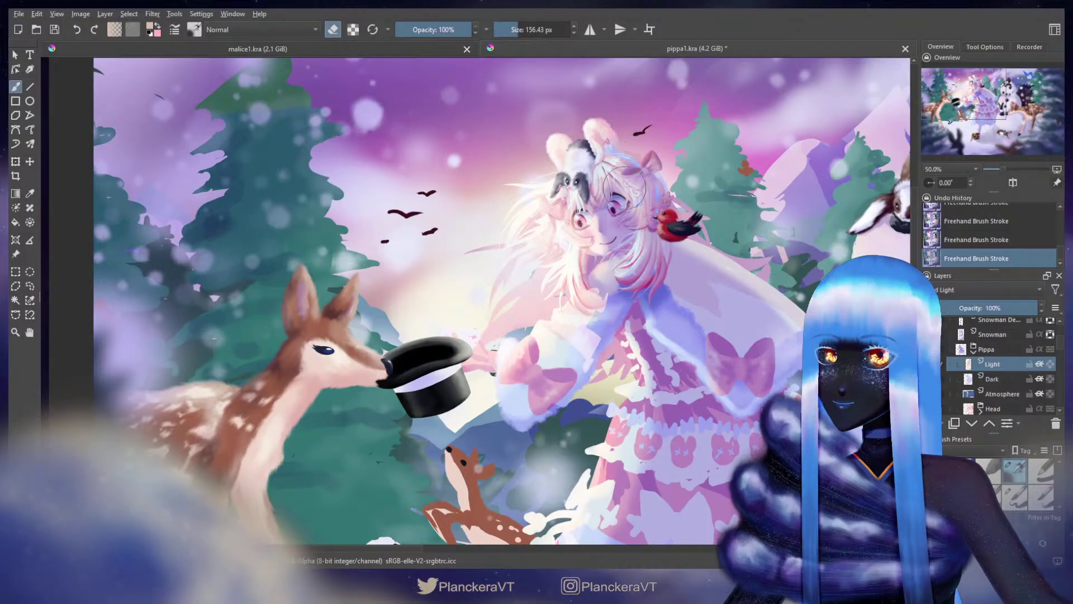
click(333, 34)
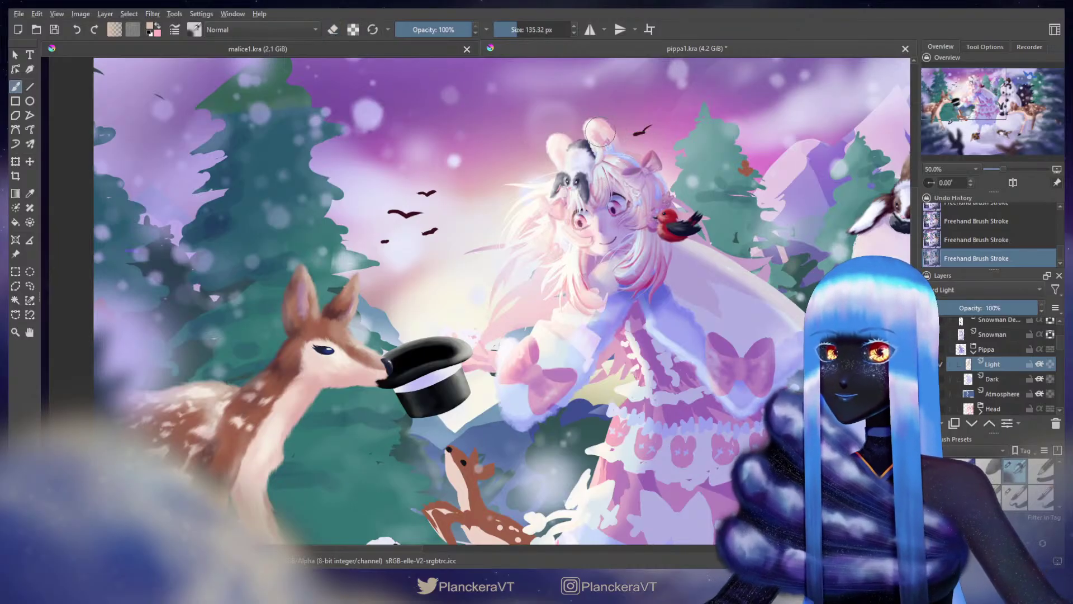
shift+drag(607, 137, 578, 131)
scroll(589, 145, down, 4)
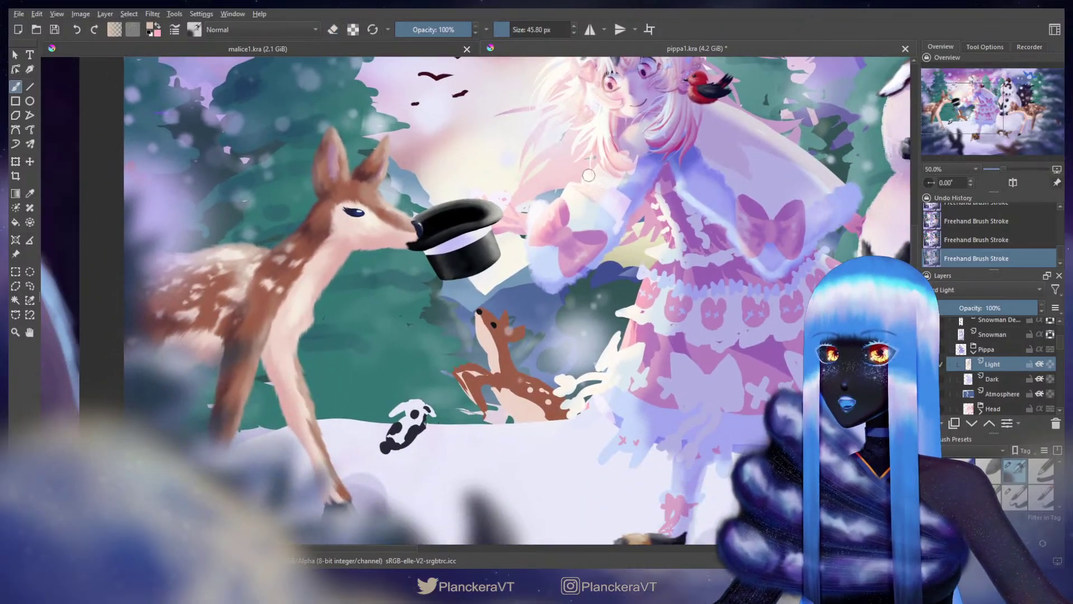
Step: Erase excess light around the raised sleeve and brush soft warm light down the dress front at about 104 to 148 px
click(334, 31)
mouse_move(551, 221)
shift+mouse_down()
mouse_move(640, 213)
mouse_move(561, 200)
mouse_move(588, 173)
mouse_move(651, 213)
mouse_move(627, 241)
mouse_move(643, 302)
shift+mouse_up()
click(333, 30)
mouse_move(654, 263)
mouse_down()
mouse_move(631, 330)
mouse_move(671, 318)
mouse_up()
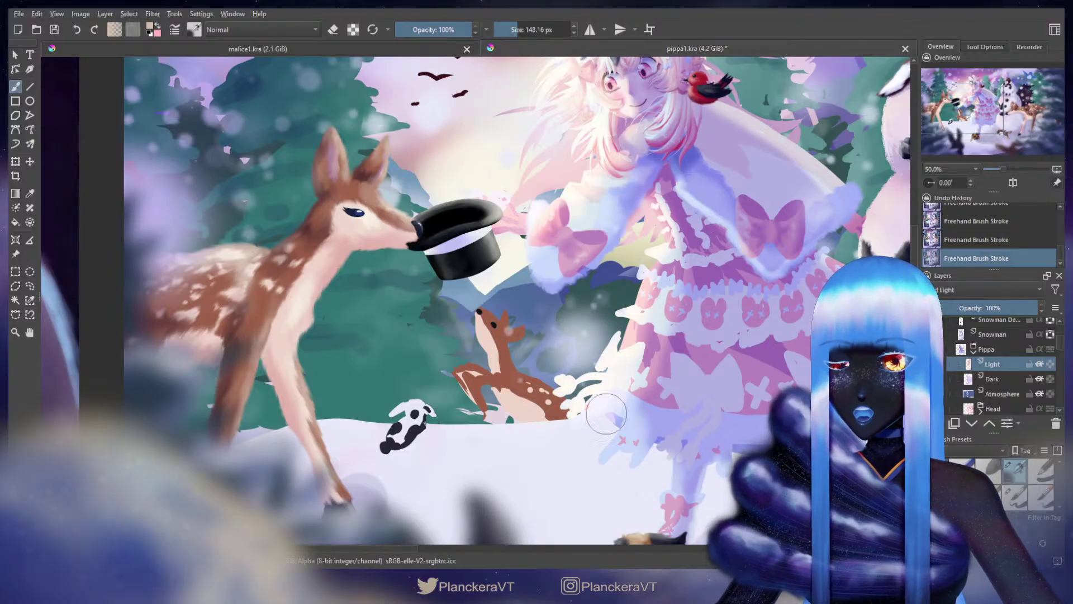
mouse_move(663, 220)
mouse_down()
mouse_move(666, 255)
mouse_move(638, 329)
mouse_up()
mouse_move(655, 250)
mouse_down()
mouse_move(609, 337)
mouse_move(592, 307)
mouse_up()
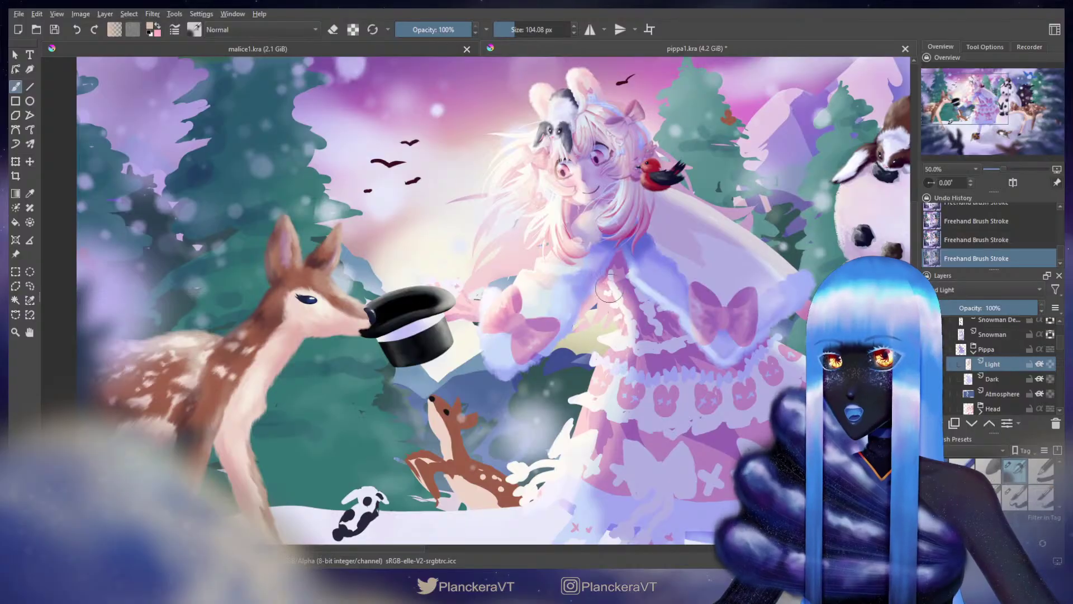
shift+drag(515, 224, 539, 225)
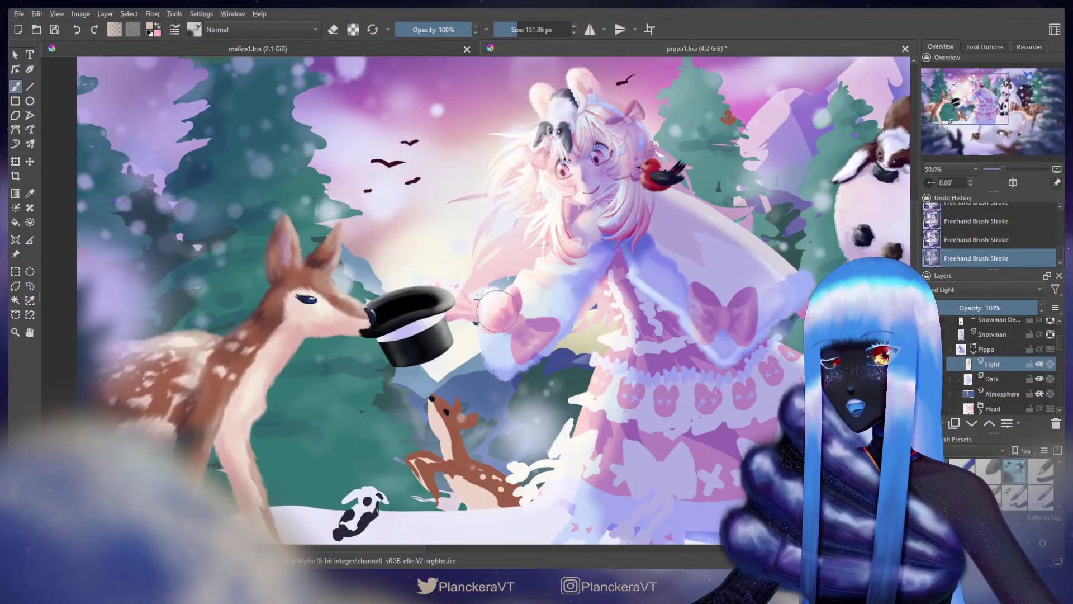
Step: Check the whole illustration by toggling the Light and Dark layers and hiding the Pippa group
scroll(475, 313, down, 2)
scroll(672, 394, down, 1)
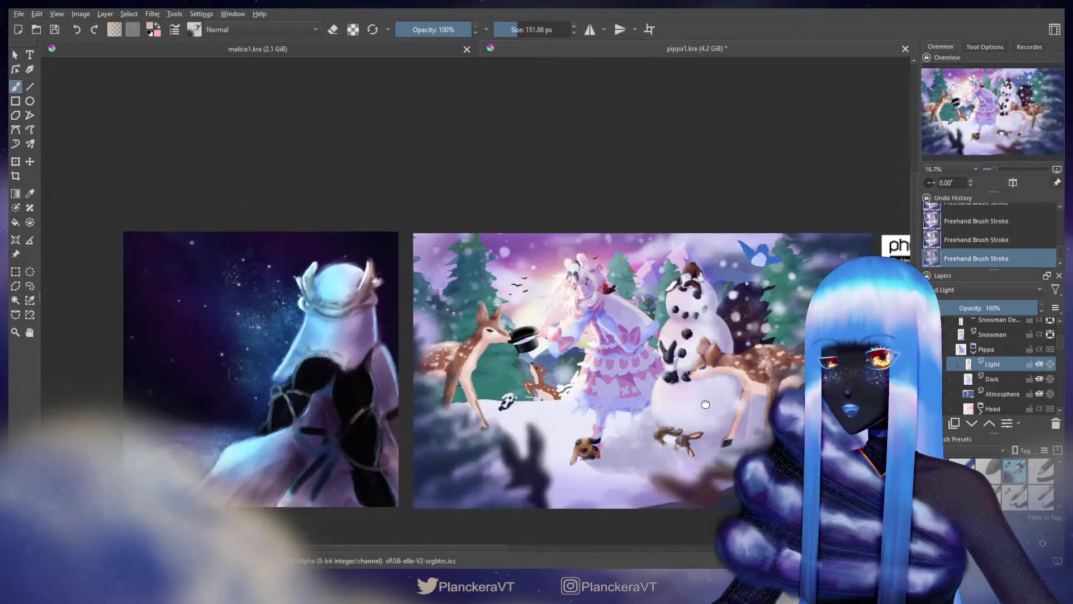
drag(708, 411, 694, 370)
scroll(606, 363, up, 1)
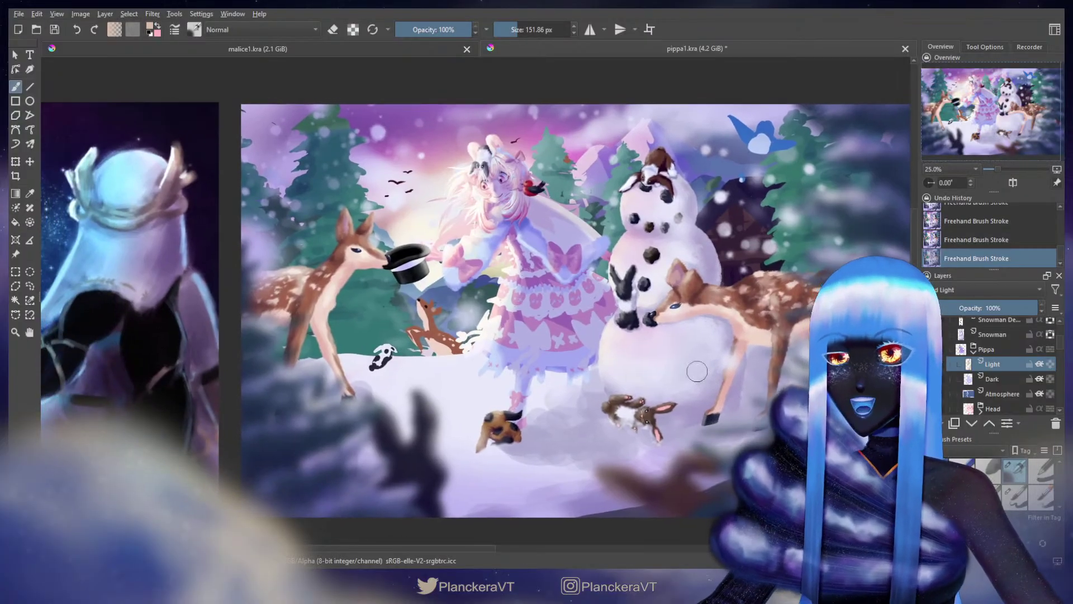
click(930, 363)
click(929, 364)
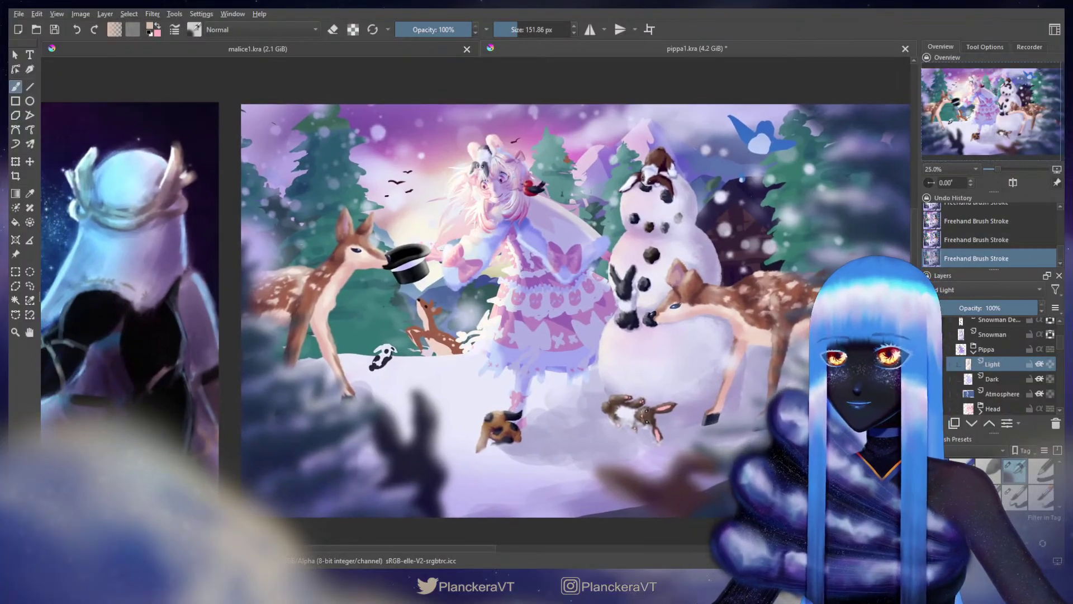
click(930, 379)
click(930, 364)
click(930, 349)
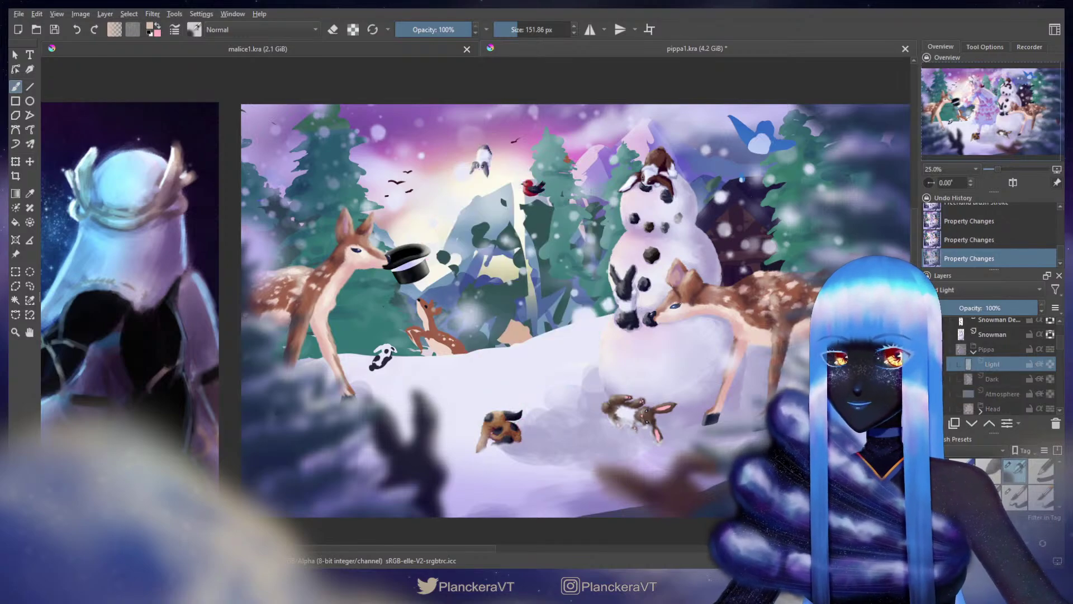
Step: Show the Pippa group with its Atmosphere, Dark and Light layers again and save the illustration
click(930, 350)
click(930, 393)
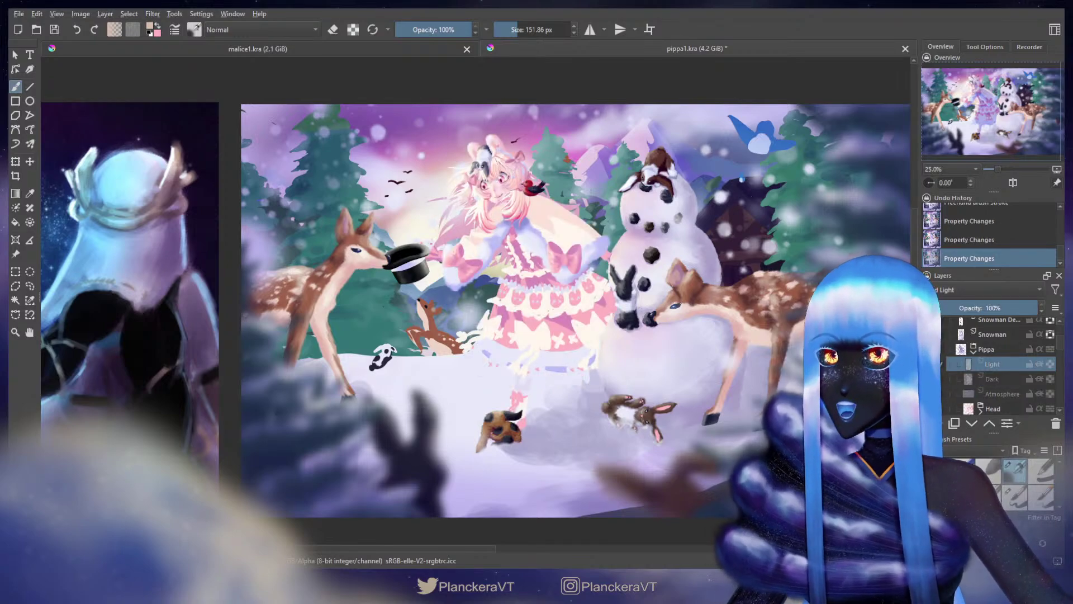
click(929, 379)
click(930, 363)
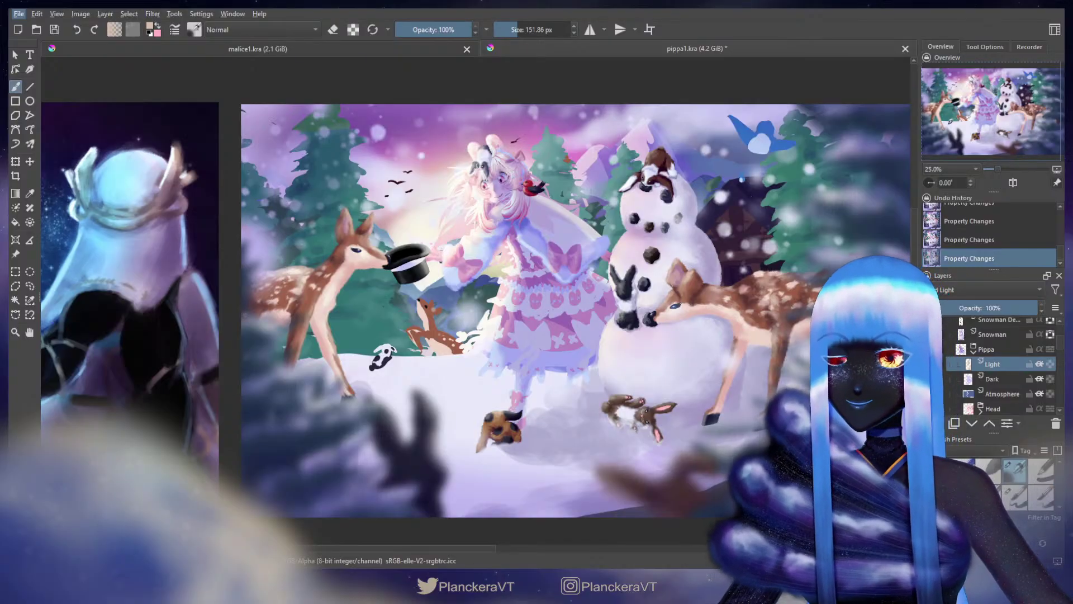
key(ctrl+s)
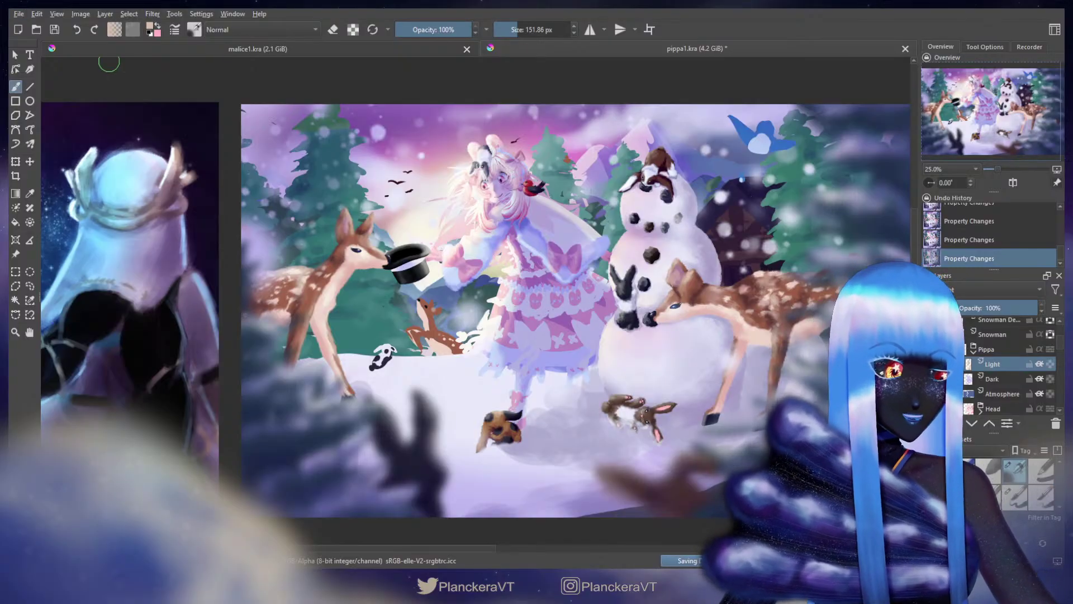